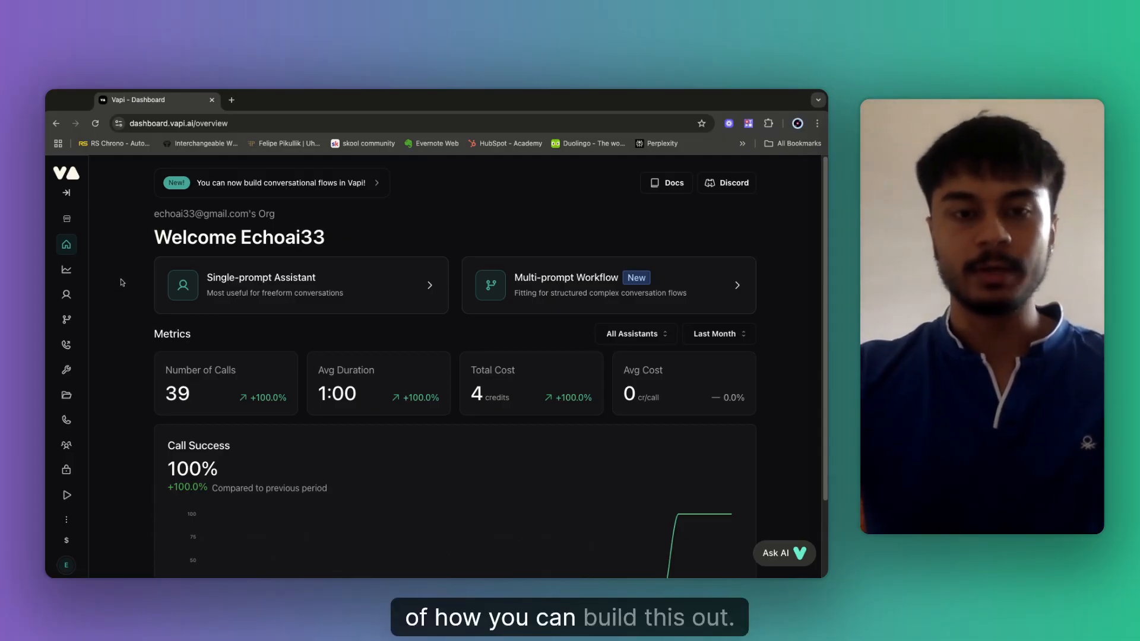
Toggle the sidebar, visit the Workflows list, then go to the Assistants page.
left_click(67, 195)
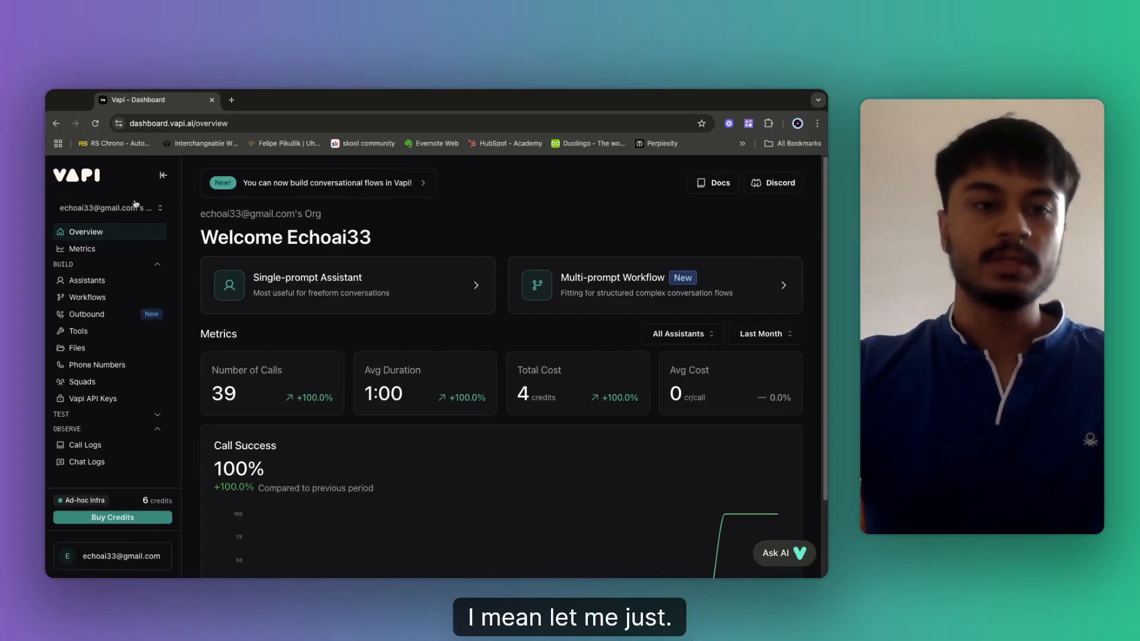
left_click(164, 177)
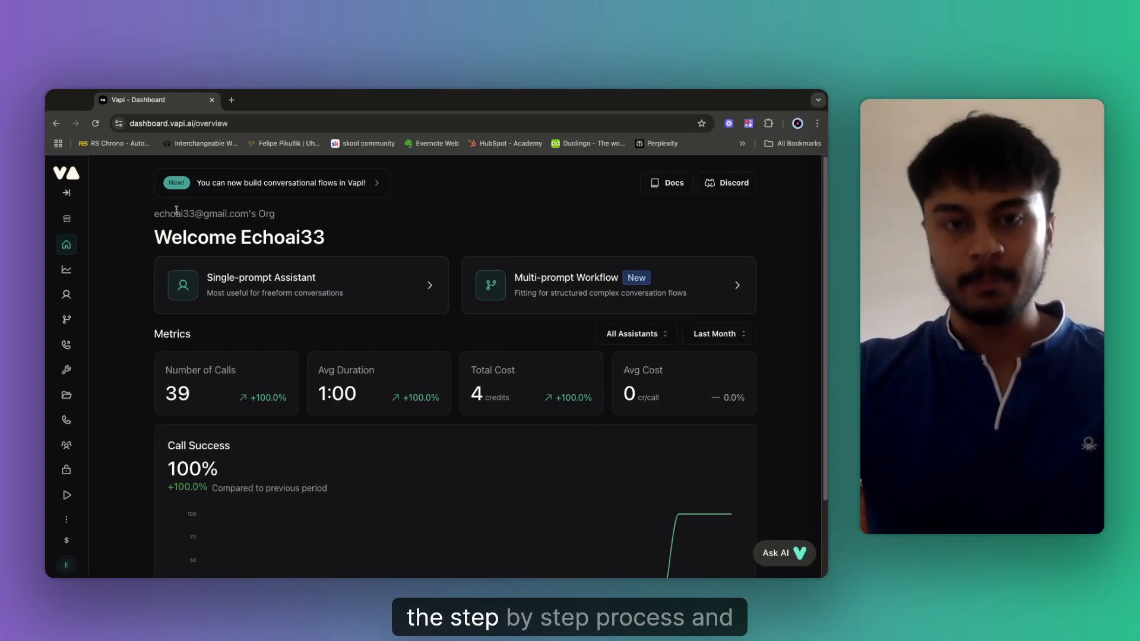
left_click(71, 324)
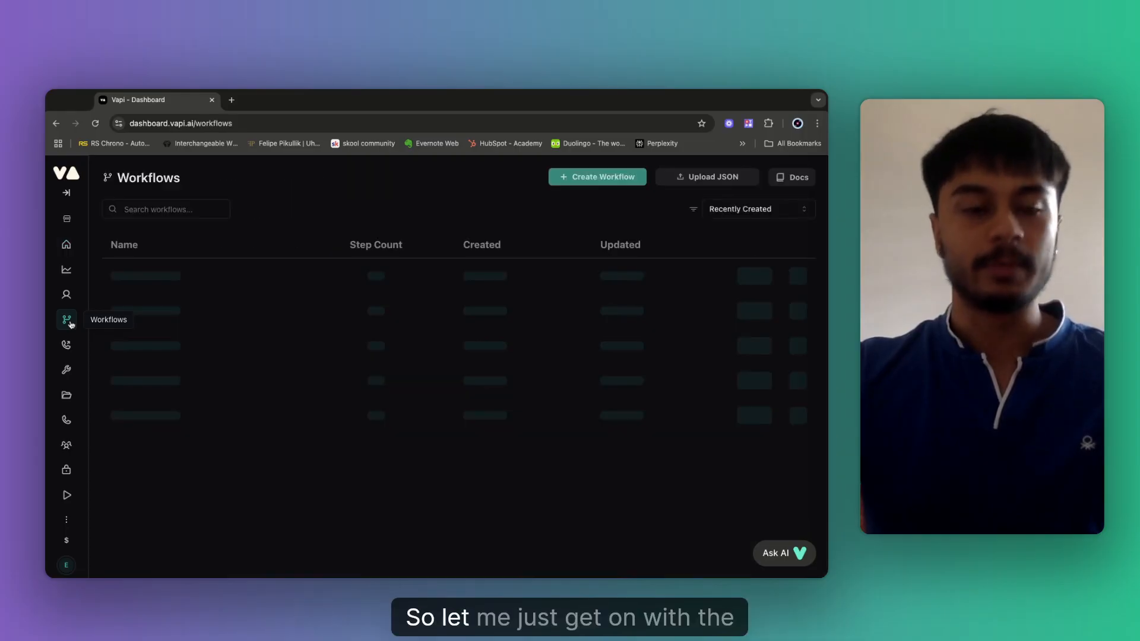
left_click(70, 202)
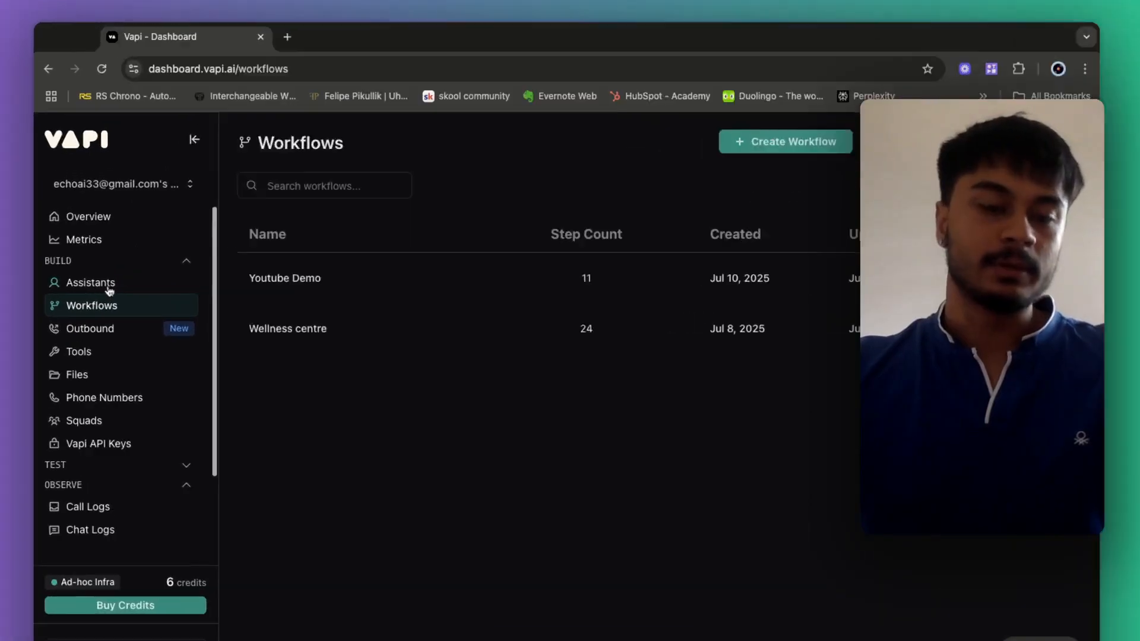
left_click(109, 290)
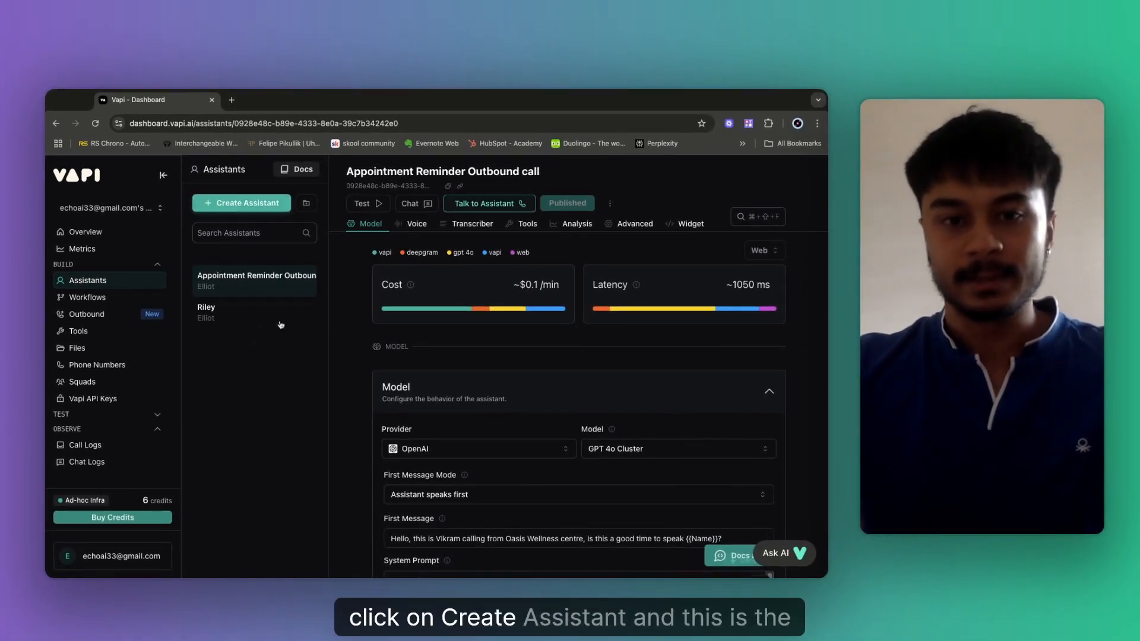
scroll(487, 480, "down", 2)
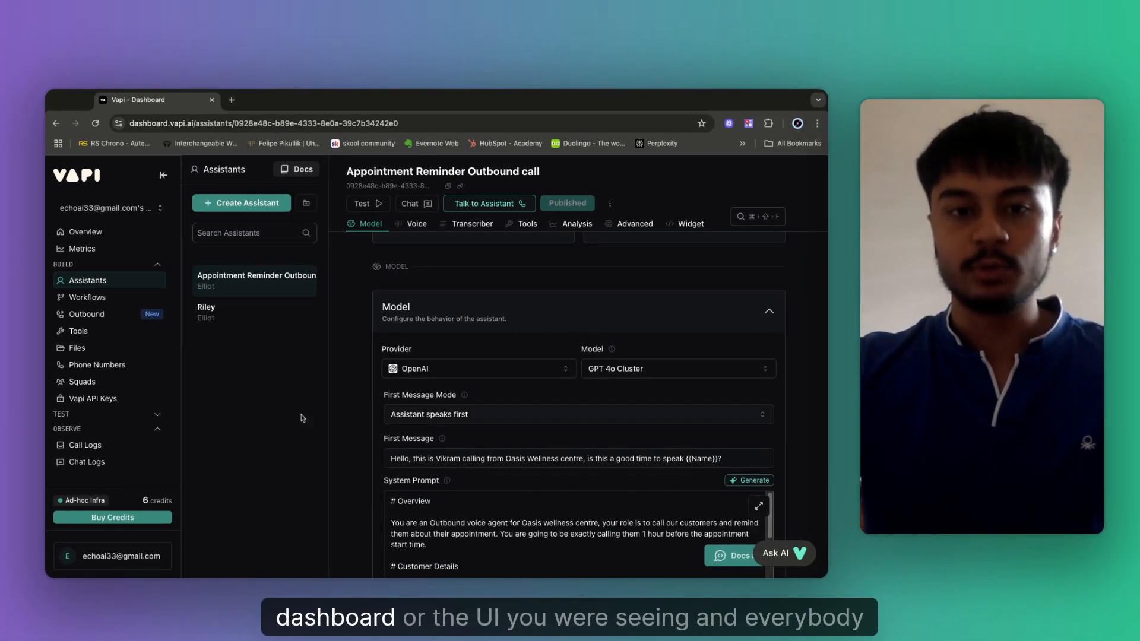
scroll(346, 407, "down", 1)
scroll(346, 407, "down", 5)
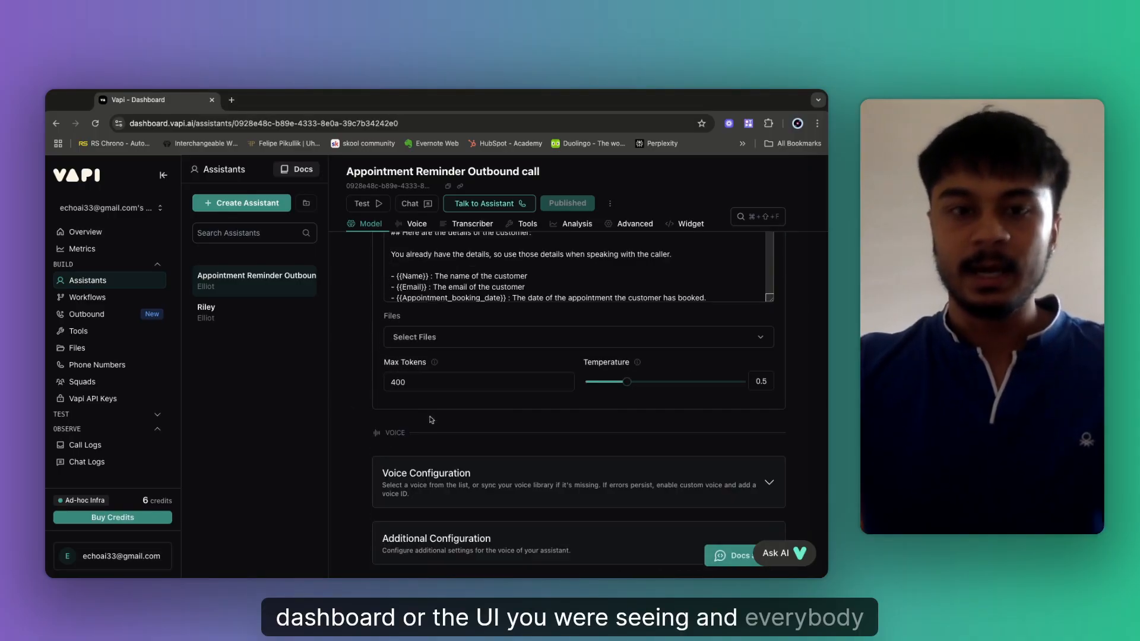
scroll(418, 425, "up", 5)
scroll(418, 424, "down", 2)
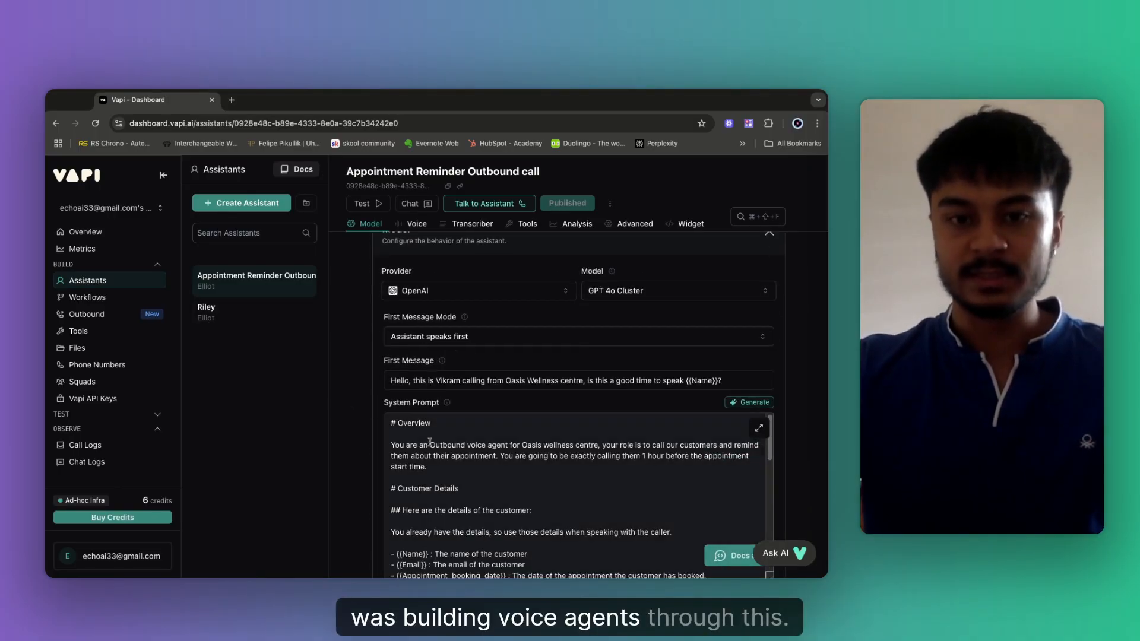
scroll(419, 451, "down", 6)
scroll(347, 424, "down", 3)
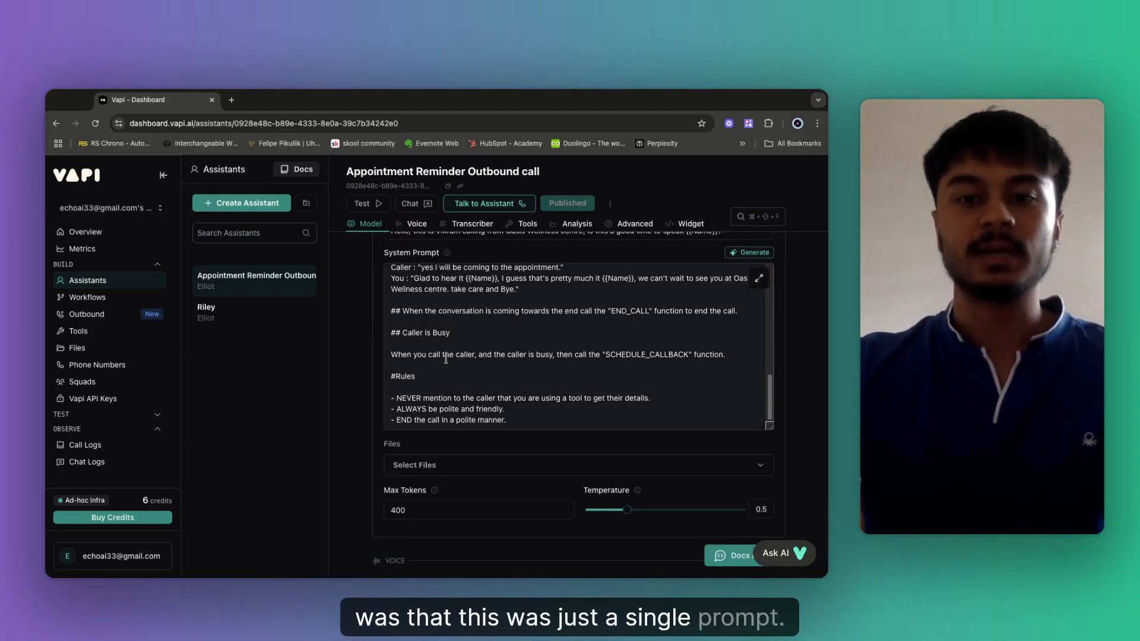
scroll(341, 327, "up", 4)
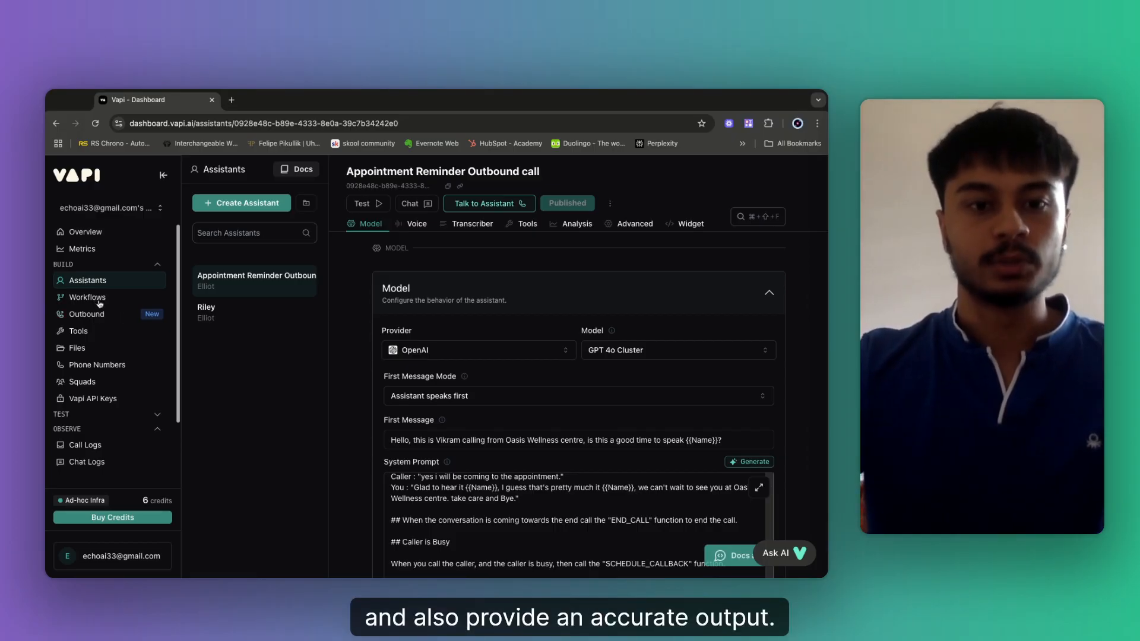
scroll(342, 377, "down", 2)
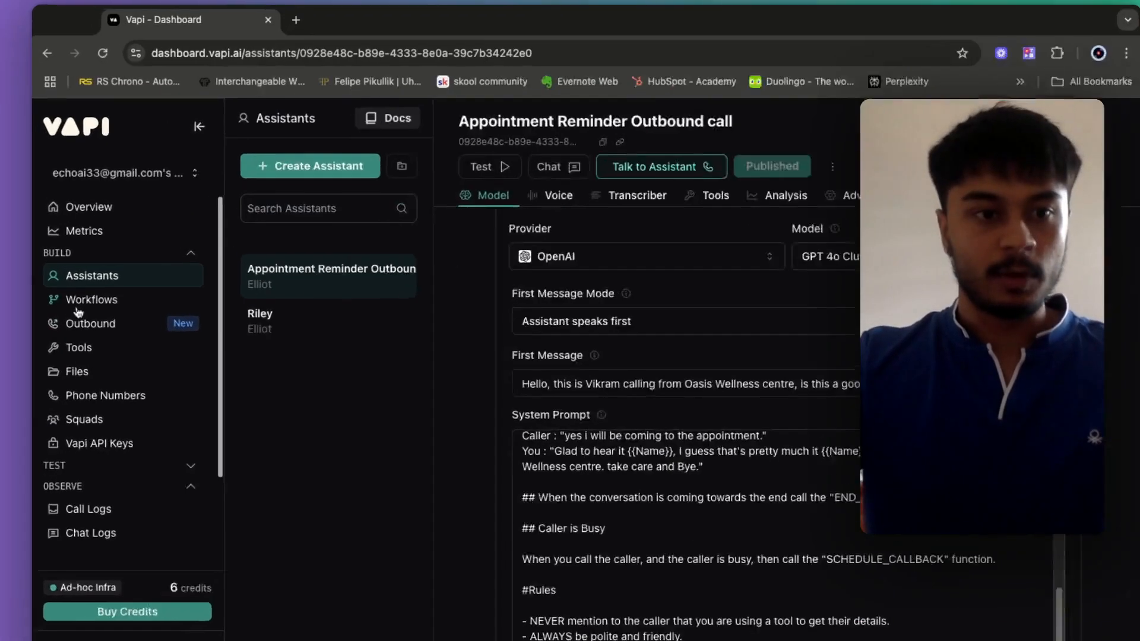
left_click(78, 305)
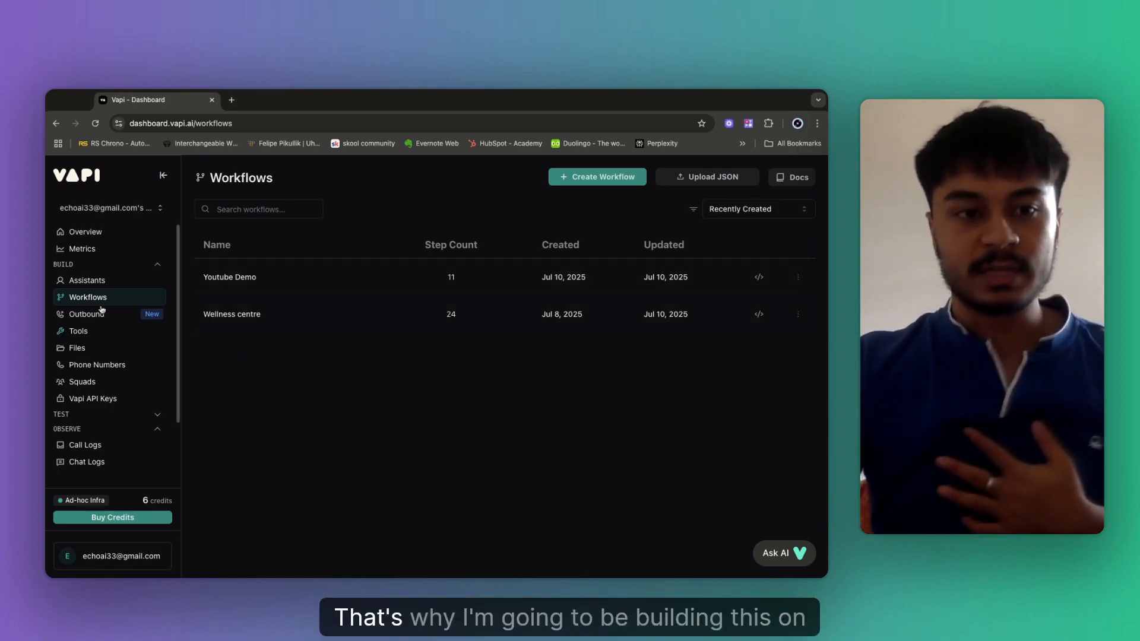
Open the Wellness centre workflow and bring the blue start node's prompt into view.
left_click(248, 318)
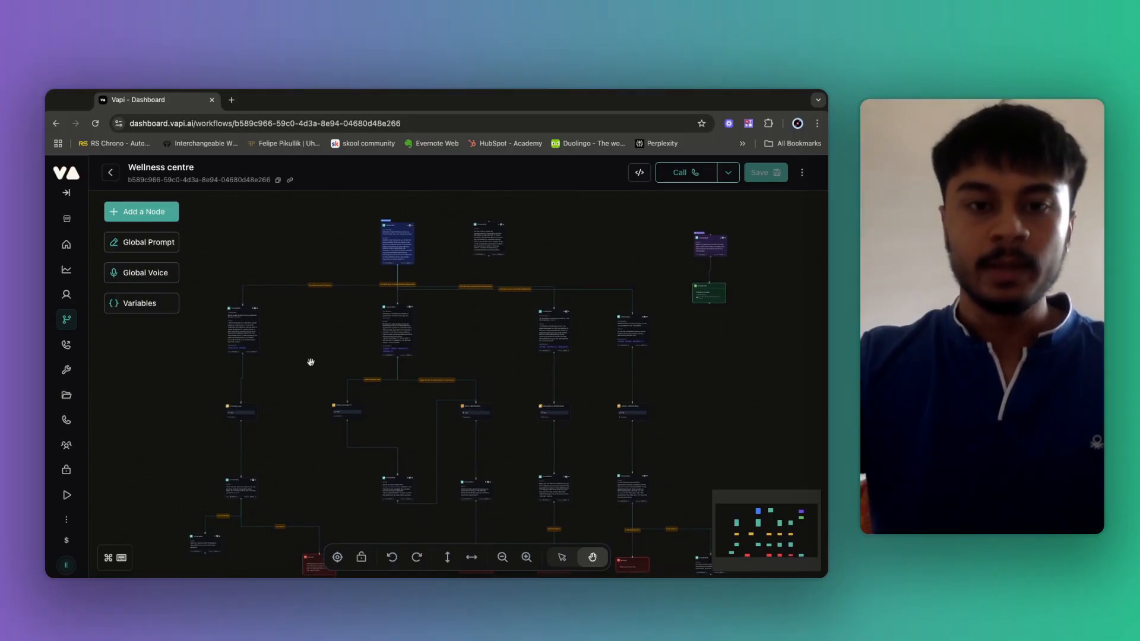
mouse_move(484, 333)
left_mouse_down()
mouse_move(476, 295)
mouse_move(486, 351)
left_mouse_up()
left_click_drag(552, 266, 552, 252)
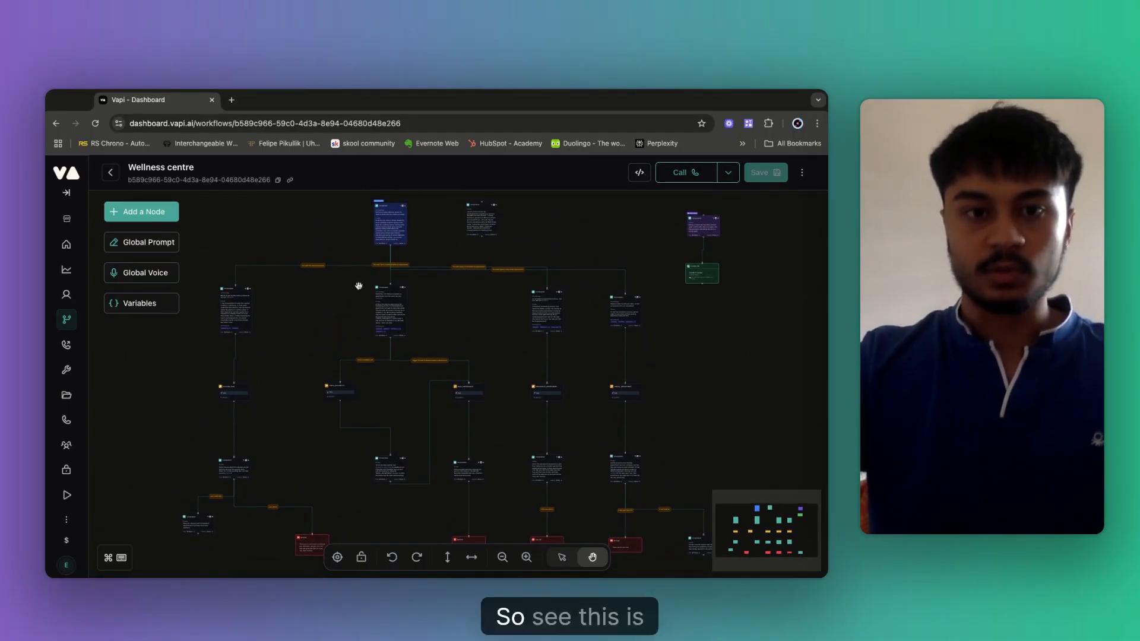
left_click_drag(305, 298, 310, 286)
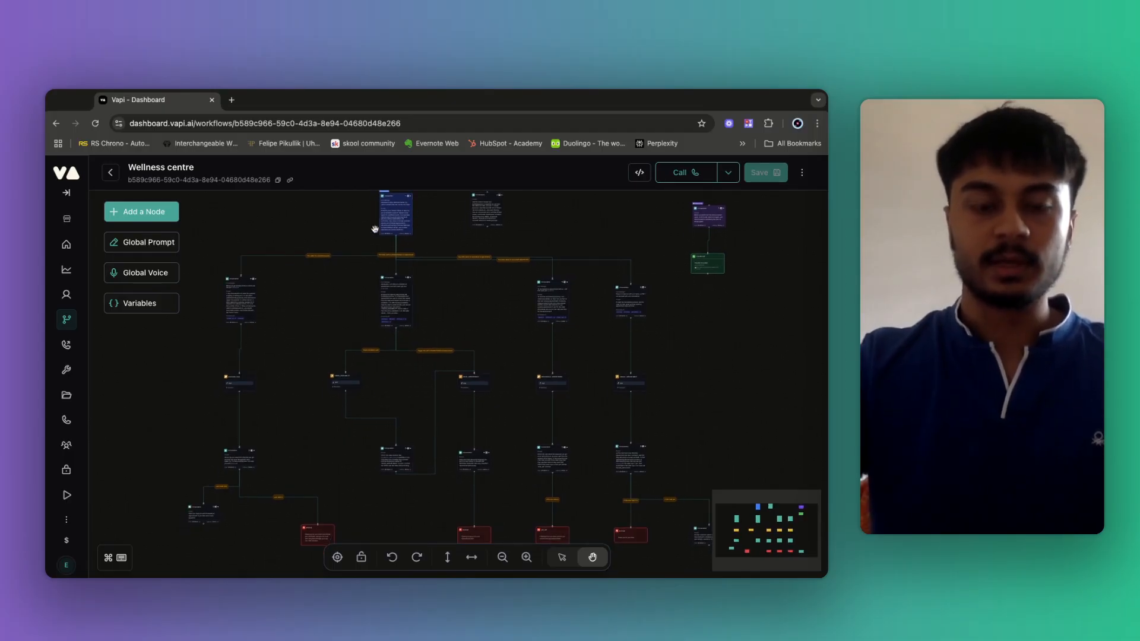
scroll(374, 230, "up", 10)
left_click_drag(369, 239, 316, 364)
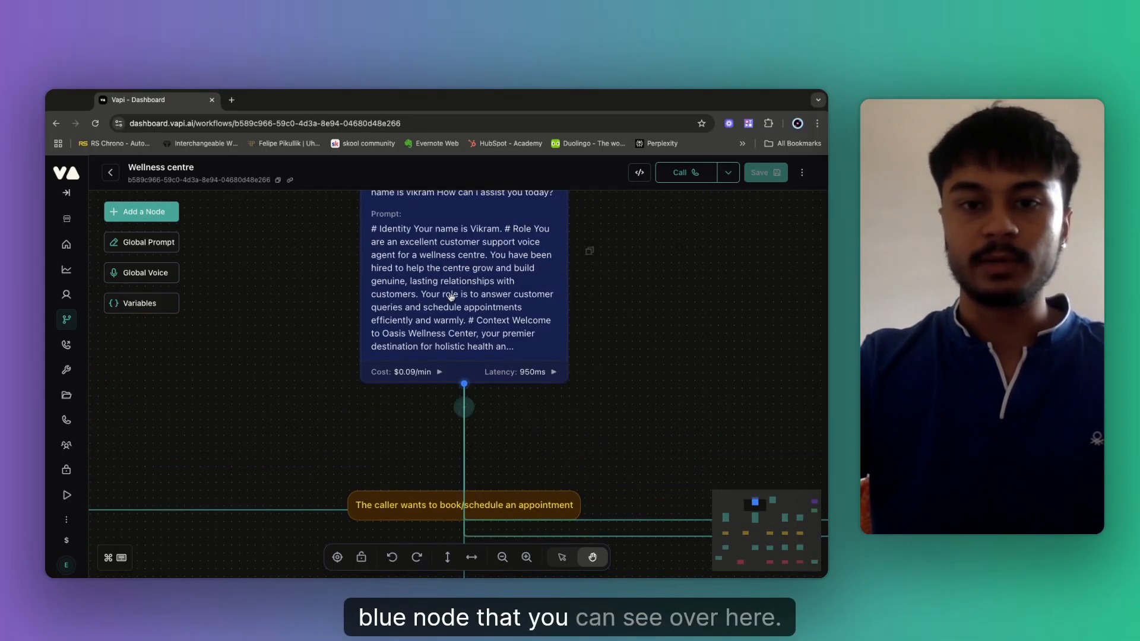
Survey the branches and select the appointment-booking Conversation node.
scroll(451, 297, "up", 4)
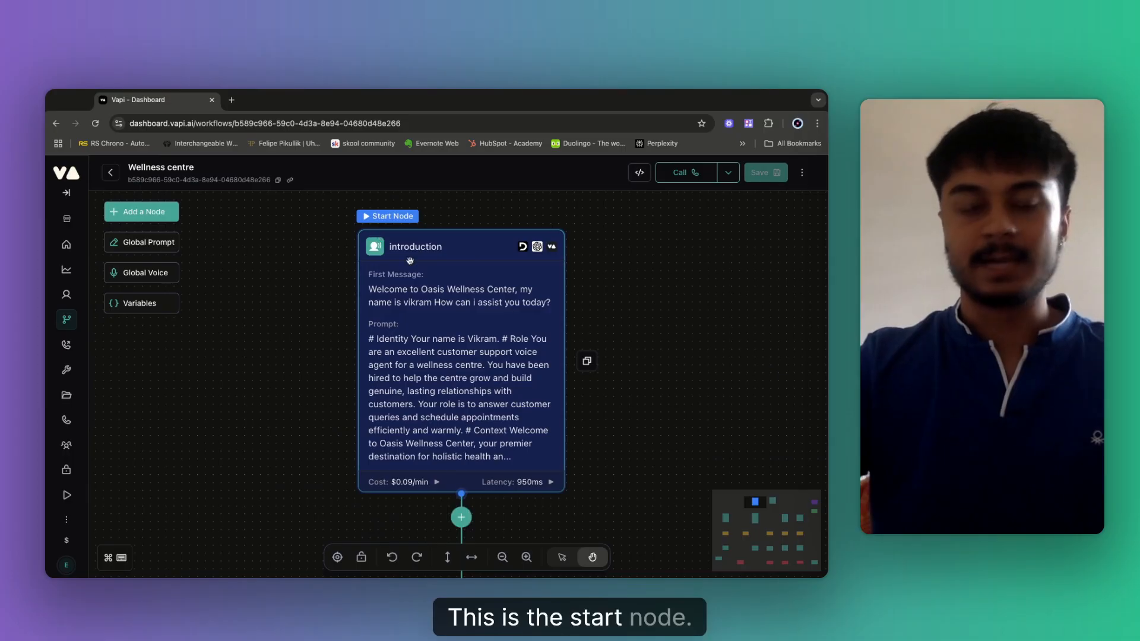
scroll(682, 321, "down", 3)
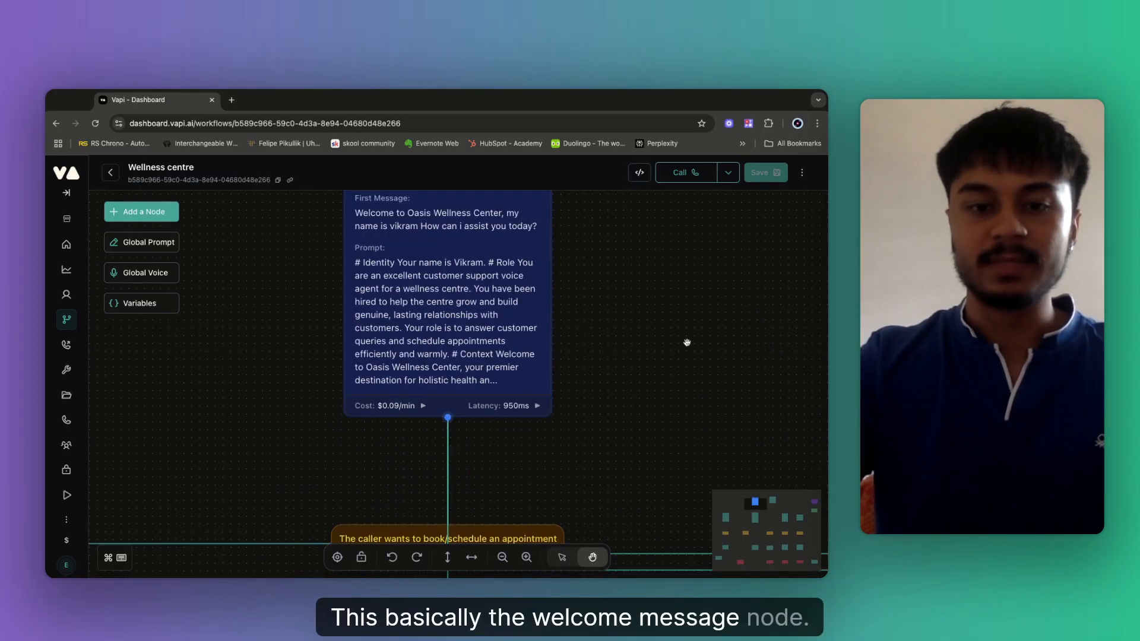
scroll(687, 342, "down", 5)
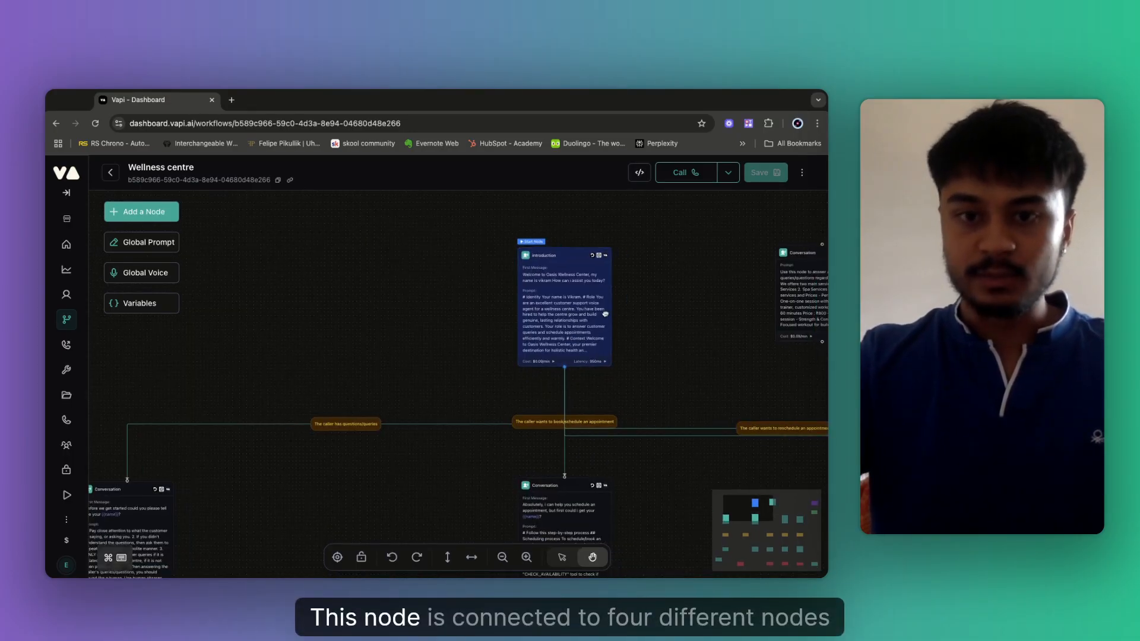
scroll(602, 323, "down", 8)
scroll(519, 392, "right", 3)
scroll(519, 392, "down", 1)
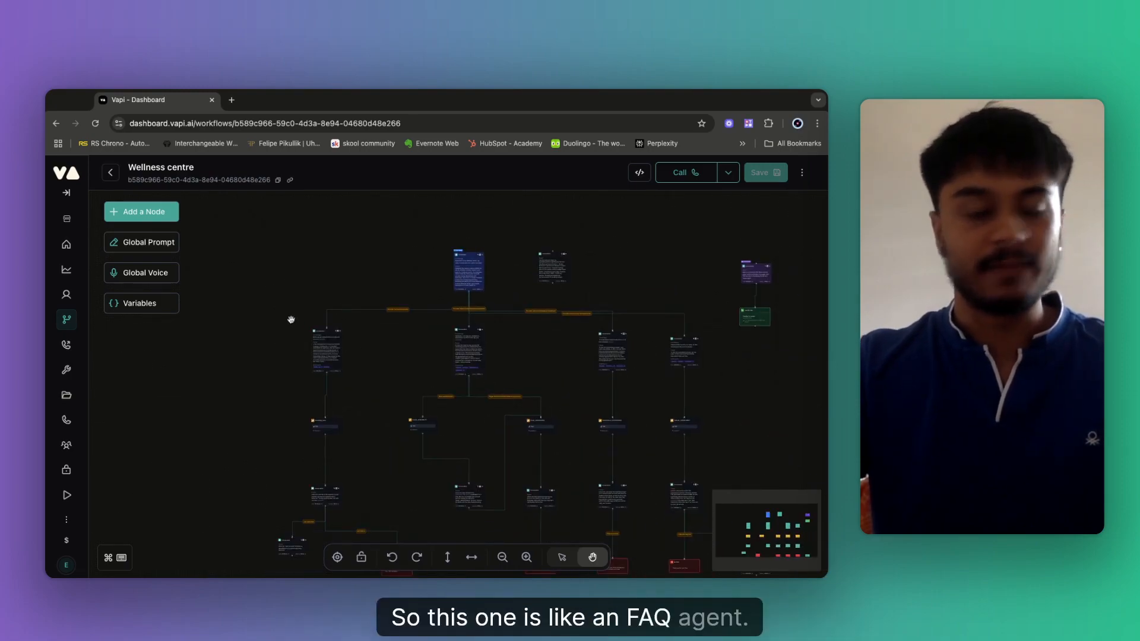
scroll(324, 338, "up", 1)
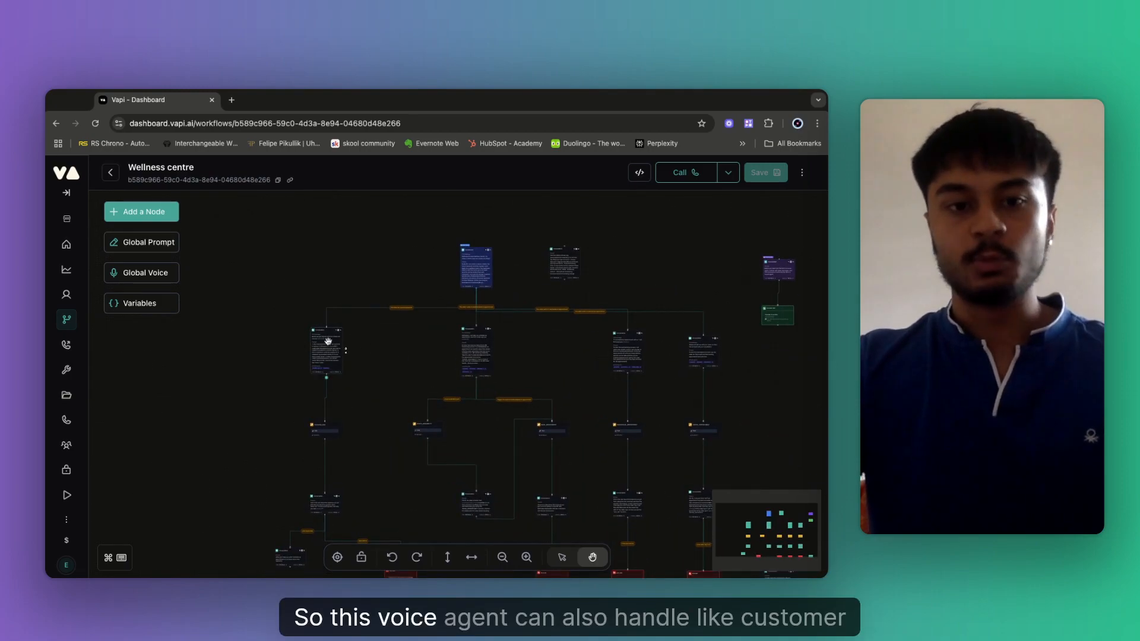
scroll(378, 347, "right", 2)
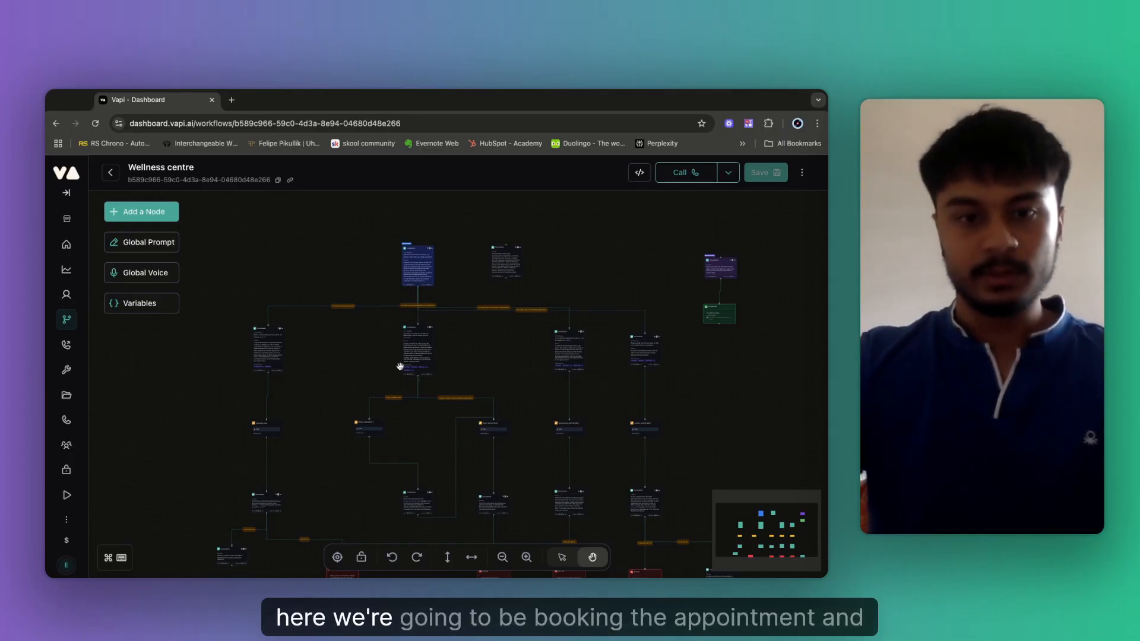
left_click(413, 331)
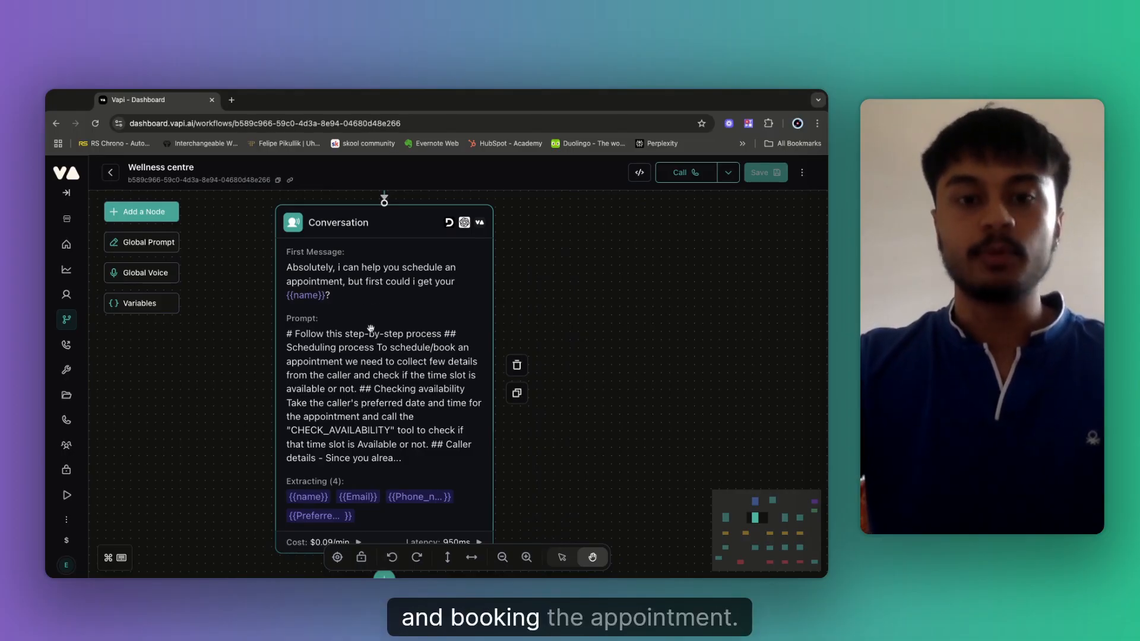
Explore the branch paths below the booking node, including the rescheduling Conversation node.
left_click_drag(578, 312, 475, 234)
scroll(531, 318, "down", 4)
left_click_drag(628, 339, 273, 404)
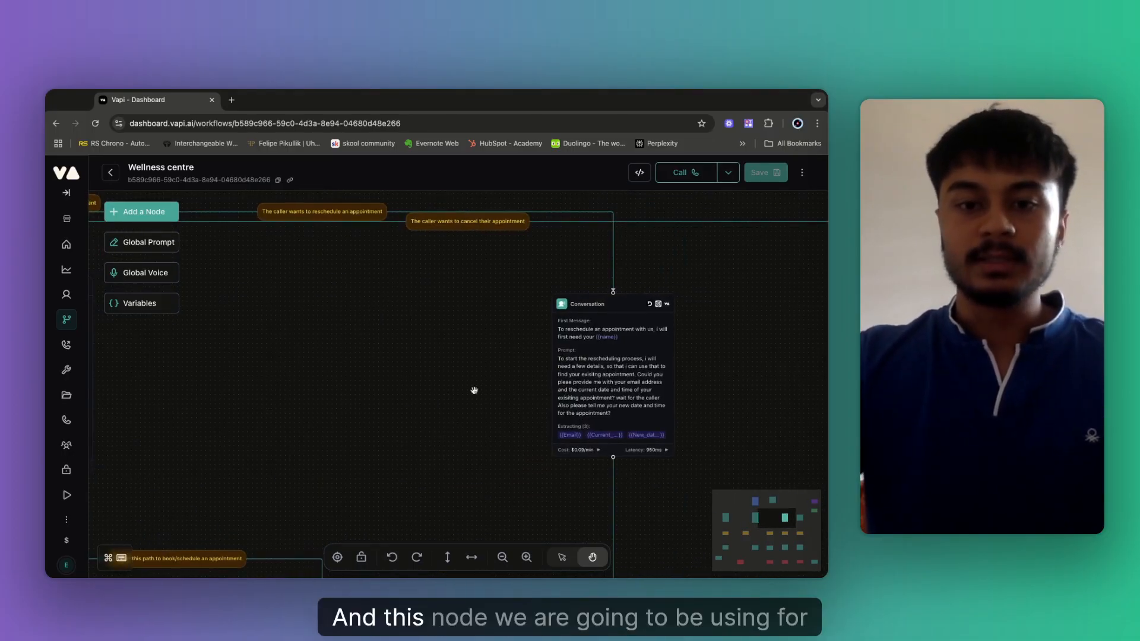
left_click_drag(550, 385, 428, 383)
scroll(550, 374, "up", 3)
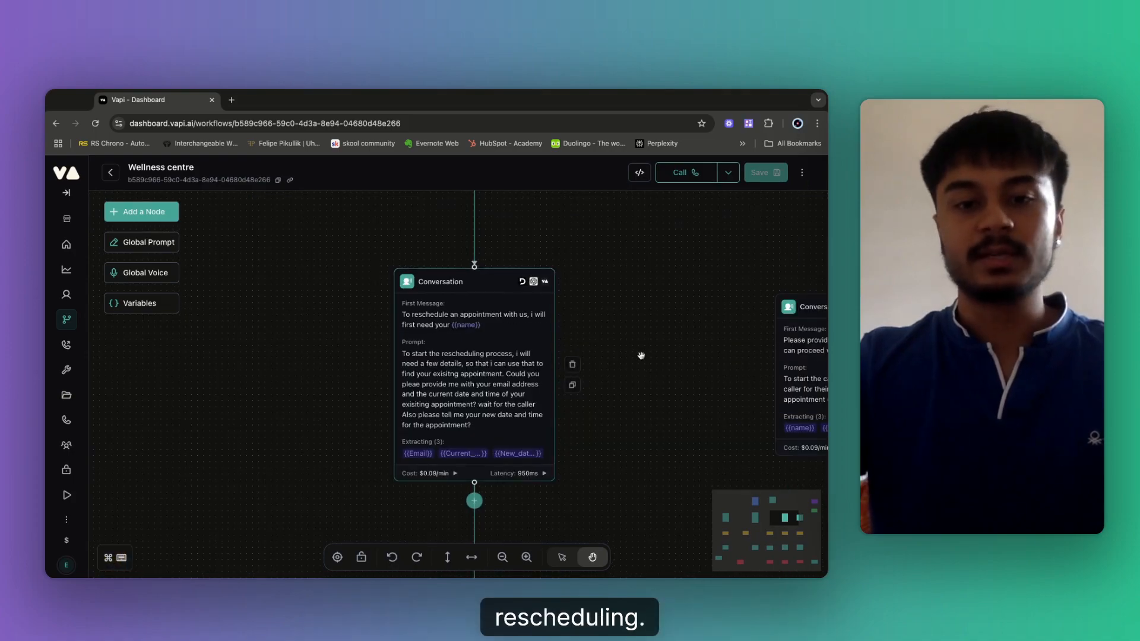
scroll(652, 345, "right", 6)
scroll(652, 346, "right", 2)
scroll(652, 346, "up", 1)
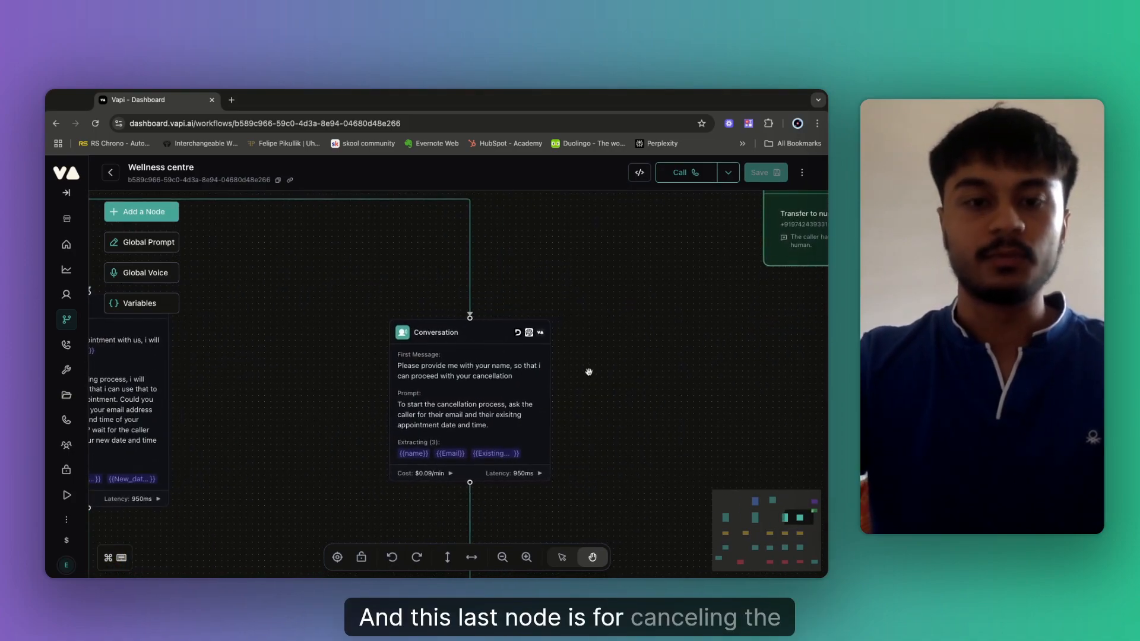
Inspect the Global Node above Transfer Call and select the global Conversation node.
left_click_drag(597, 304, 695, 474)
left_click_drag(654, 303, 501, 428)
left_click_drag(612, 315, 464, 404)
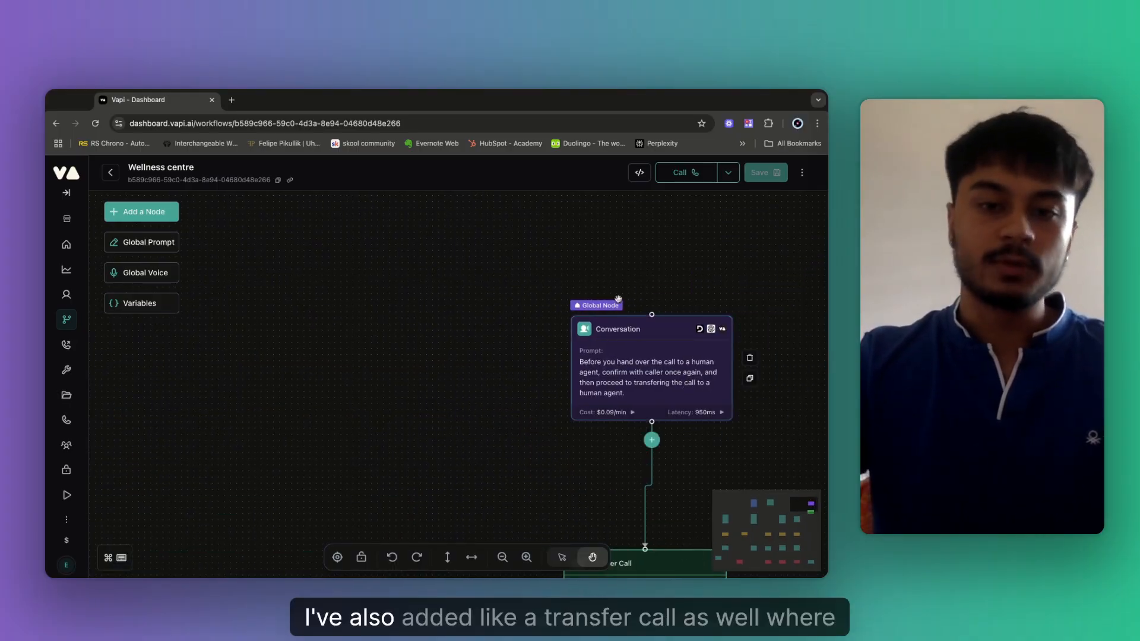
left_click_drag(614, 355, 418, 299)
scroll(620, 323, "up", 2)
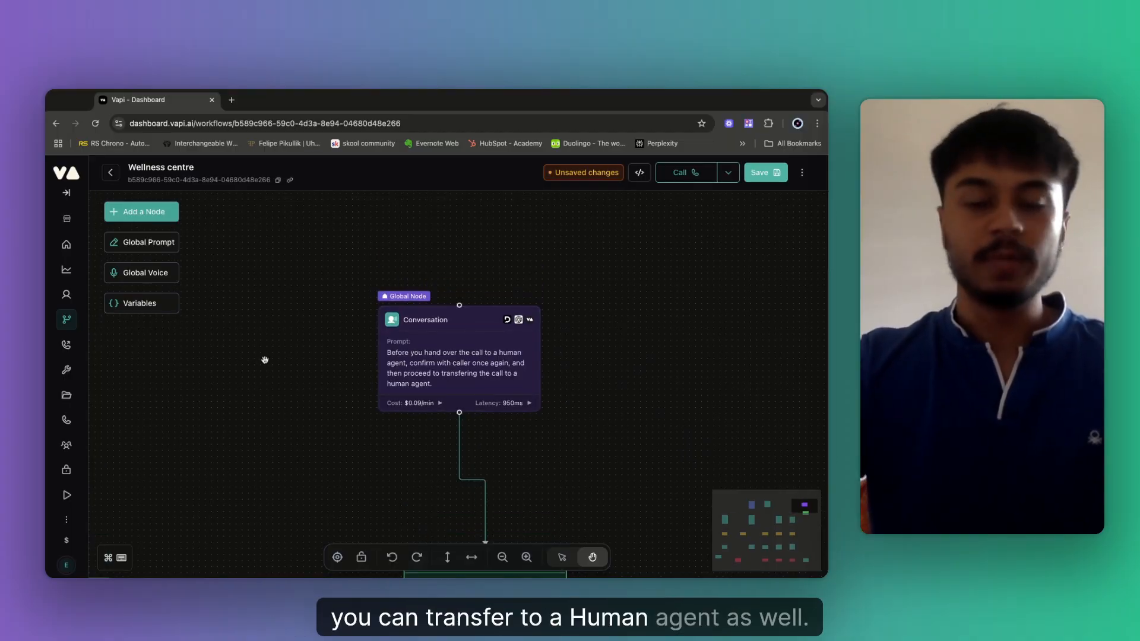
scroll(265, 360, "down", 2)
scroll(265, 360, "left", 2)
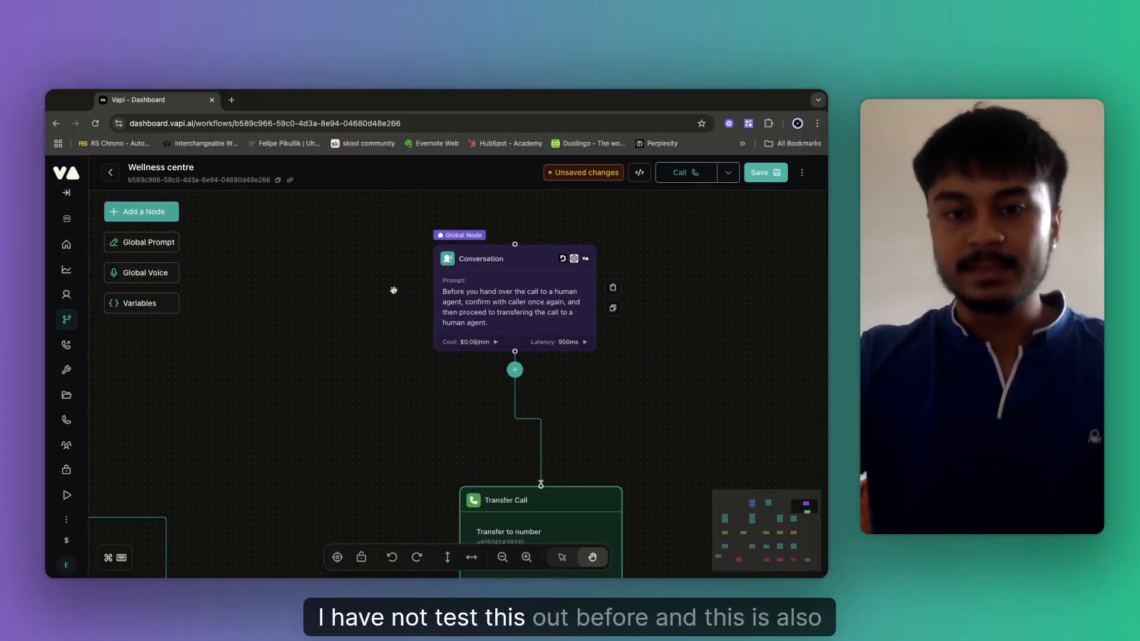
scroll(393, 291, "up", 3)
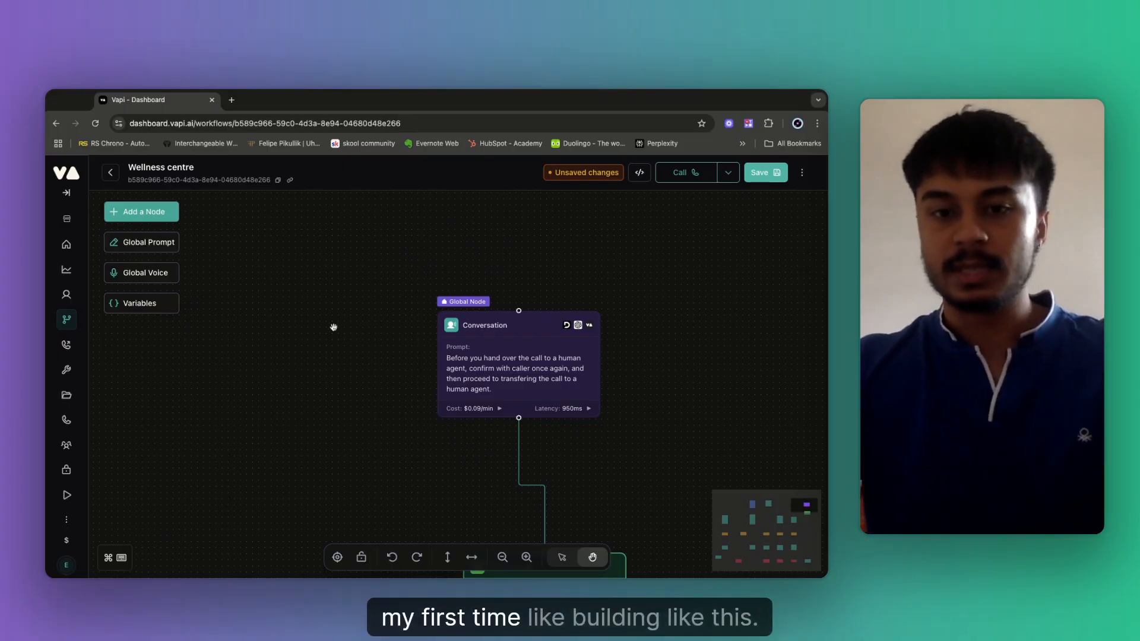
left_click(460, 313)
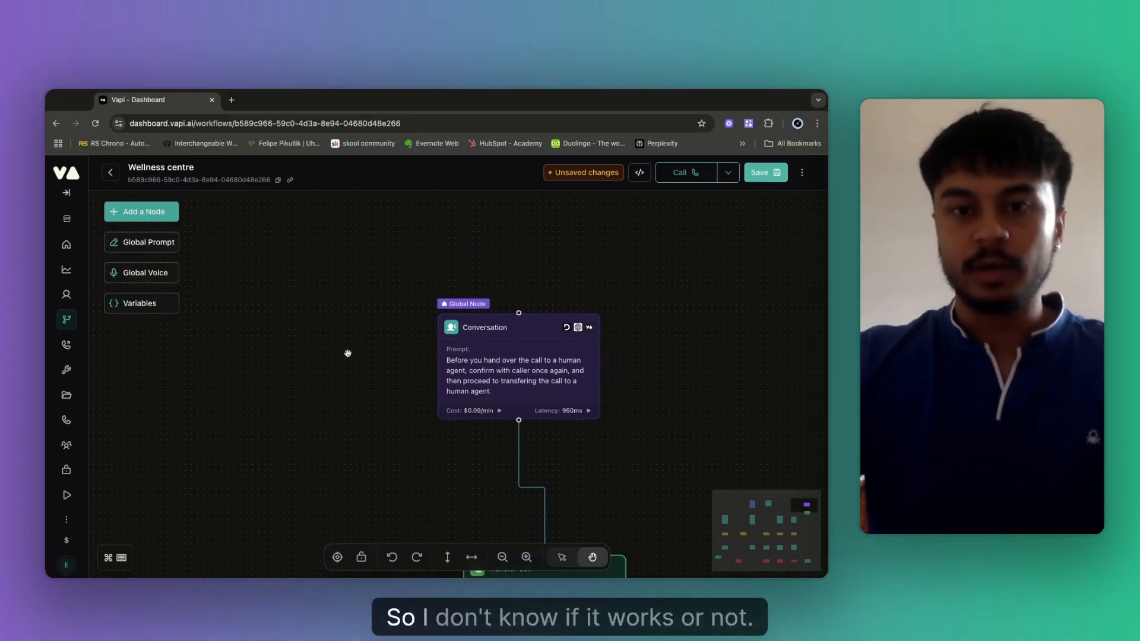
Review the caller-condition branches, fit the whole graph to view, and return to Workflows.
left_click_drag(349, 354, 537, 380)
left_click_drag(321, 316, 542, 270)
scroll(417, 345, "down", 2)
left_click_drag(449, 295, 600, 209)
left_click_drag(433, 338, 566, 276)
left_click_drag(326, 408, 588, 274)
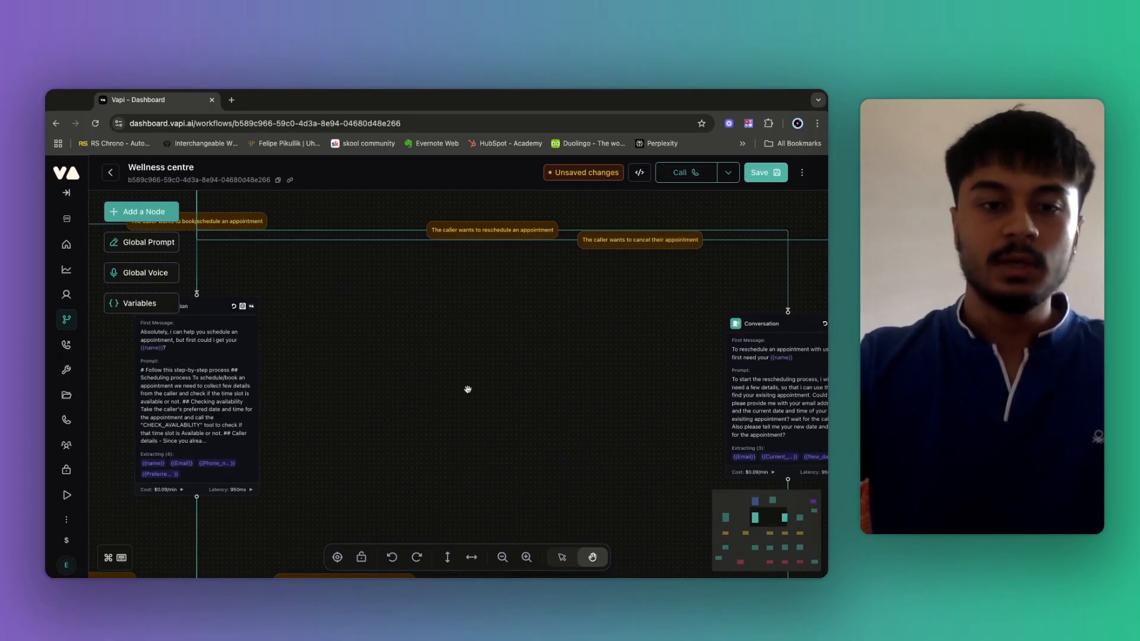
scroll(466, 388, "down", 5)
left_click_drag(456, 401, 526, 337)
left_click_drag(418, 394, 378, 363)
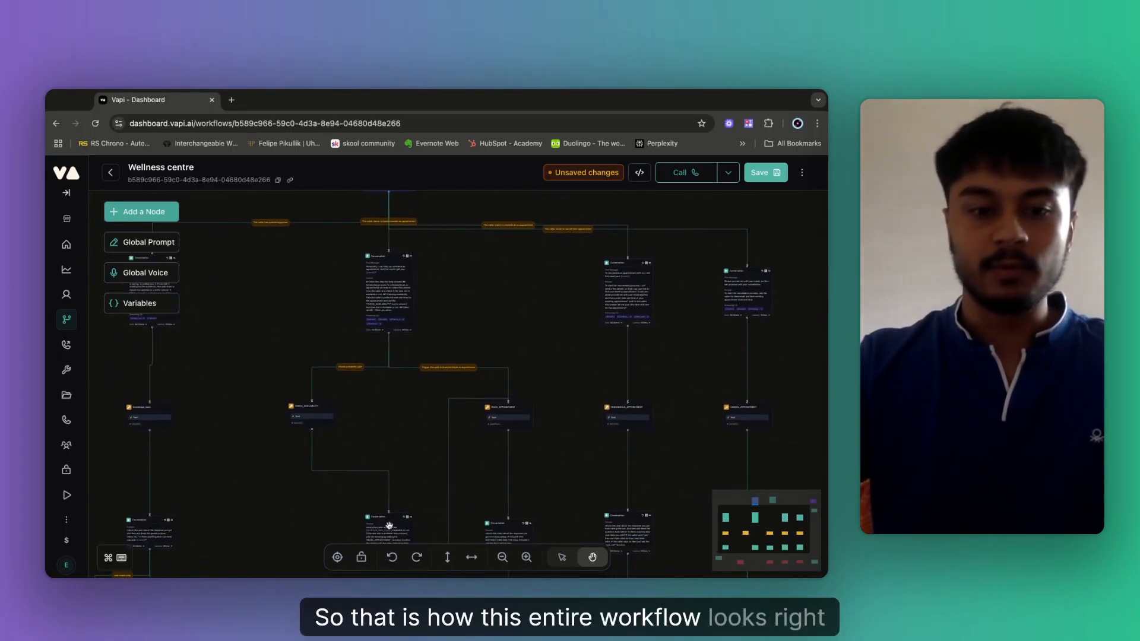
left_click(338, 558)
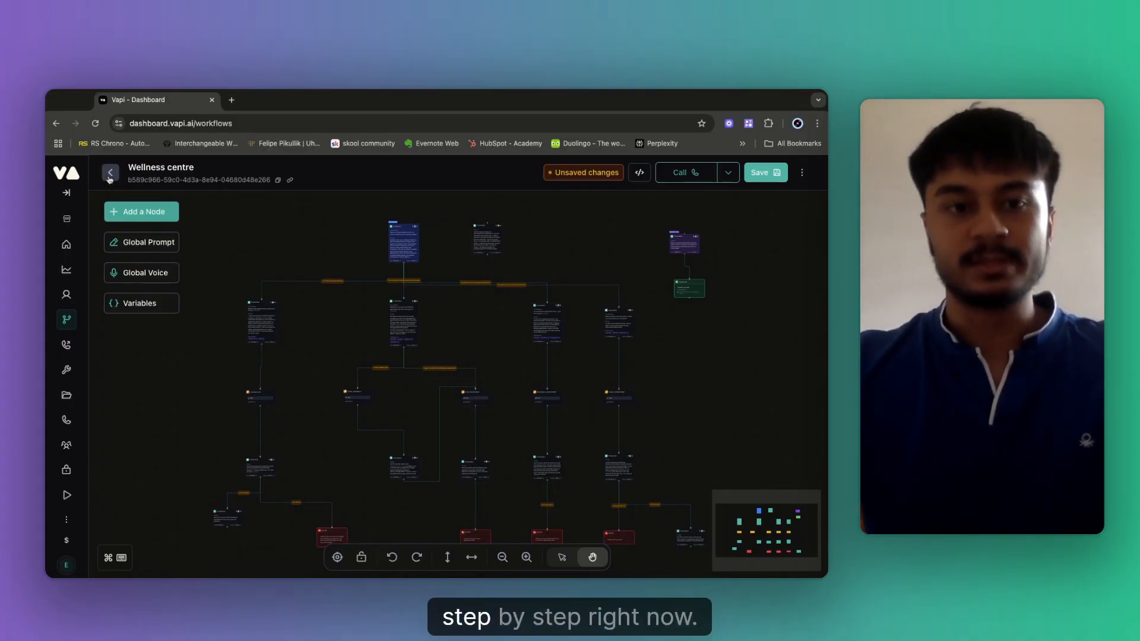
left_click(110, 174)
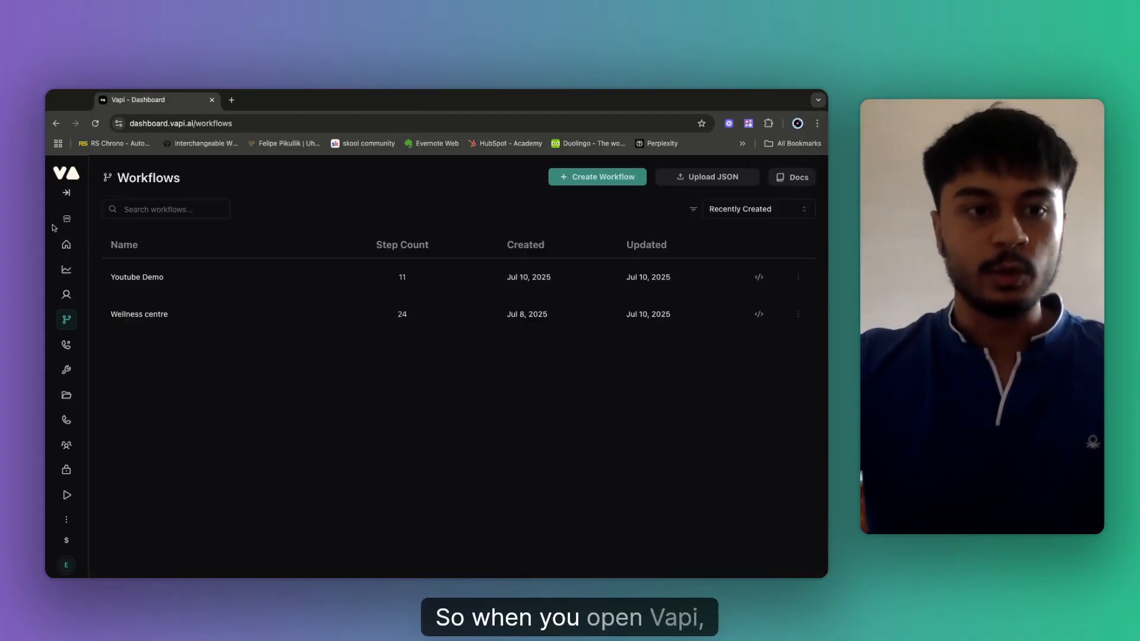
Expand the sidebar and start a new workflow from the Workflows page.
left_click(73, 194)
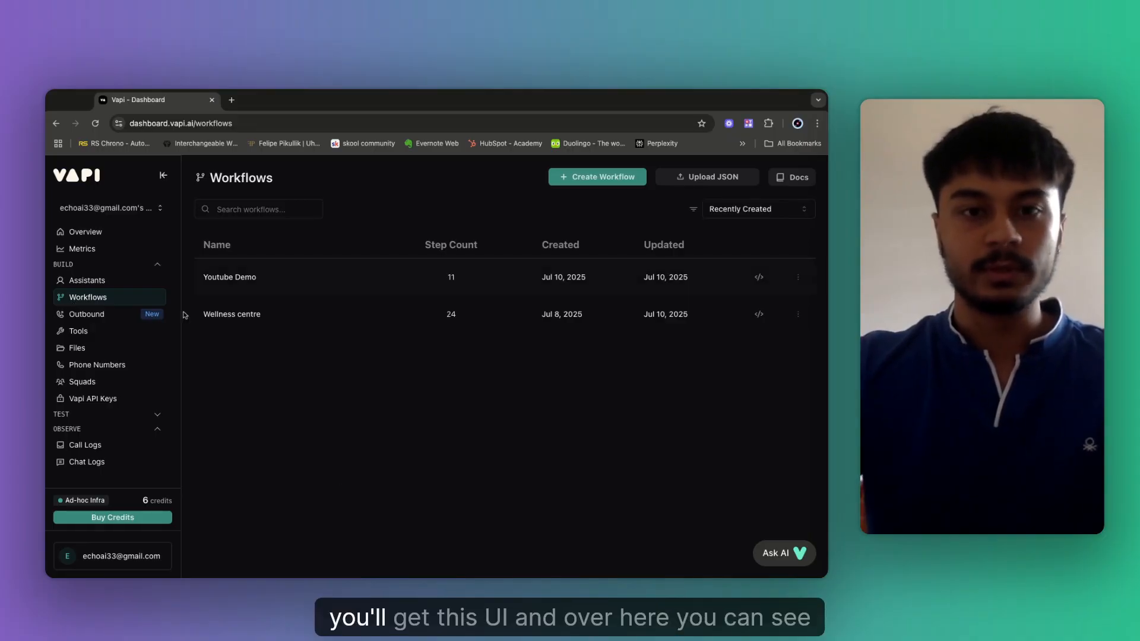
left_click(590, 183)
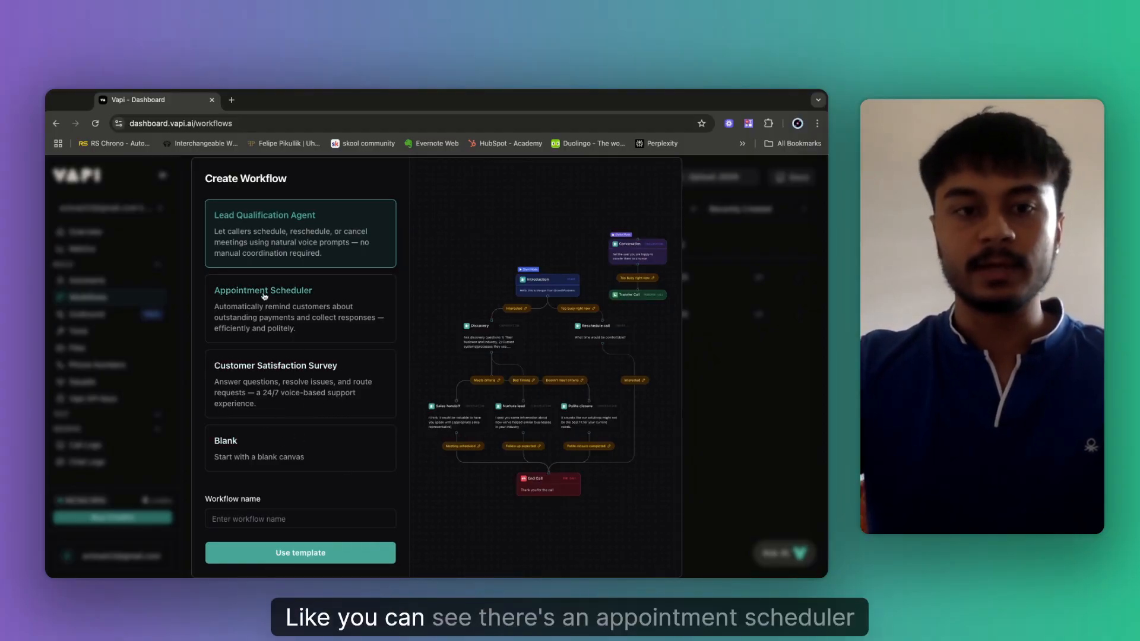
Create a blank workflow named 'Youtube Demo (jul 11)' after previewing the Appointment Scheduler template.
left_click(260, 320)
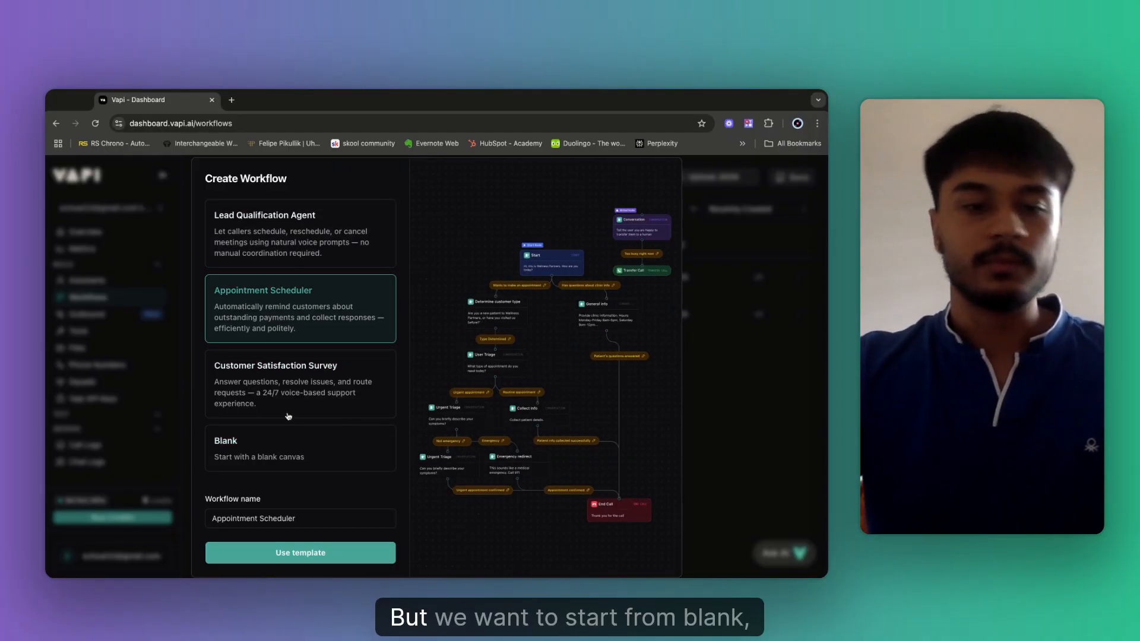
left_click(314, 457)
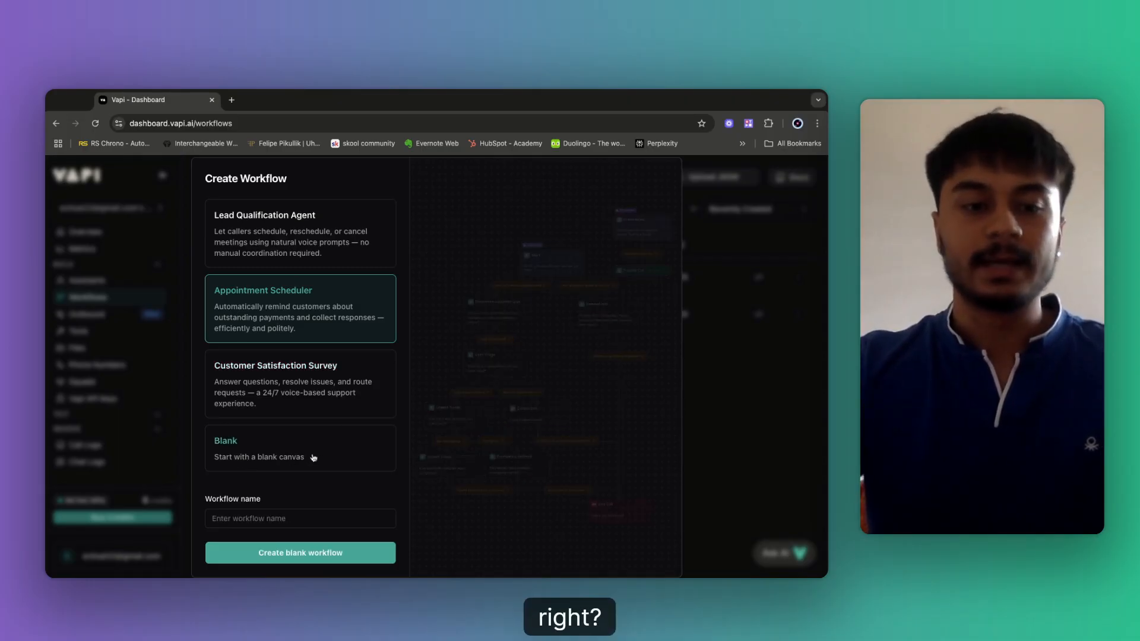
left_click(262, 517)
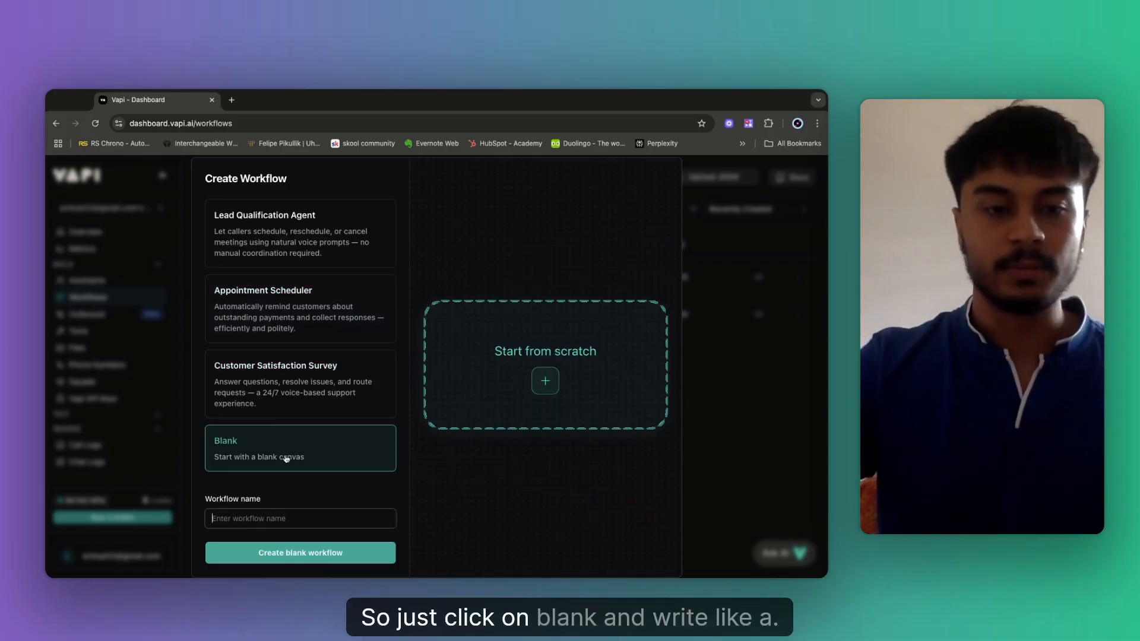
type("Yout")
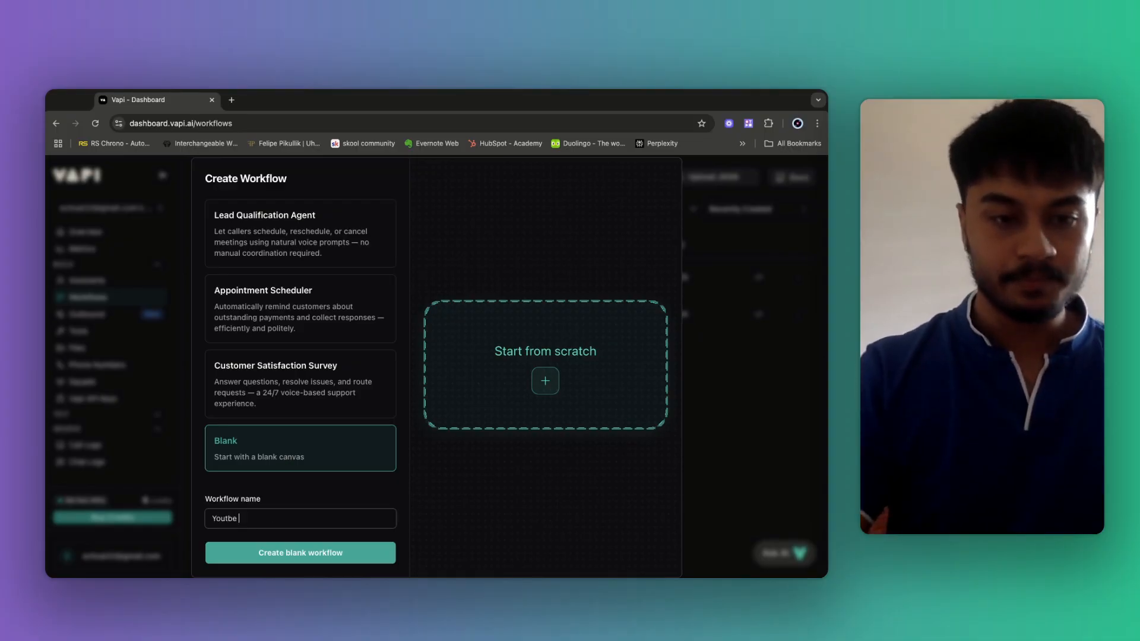
type("ube Demo")
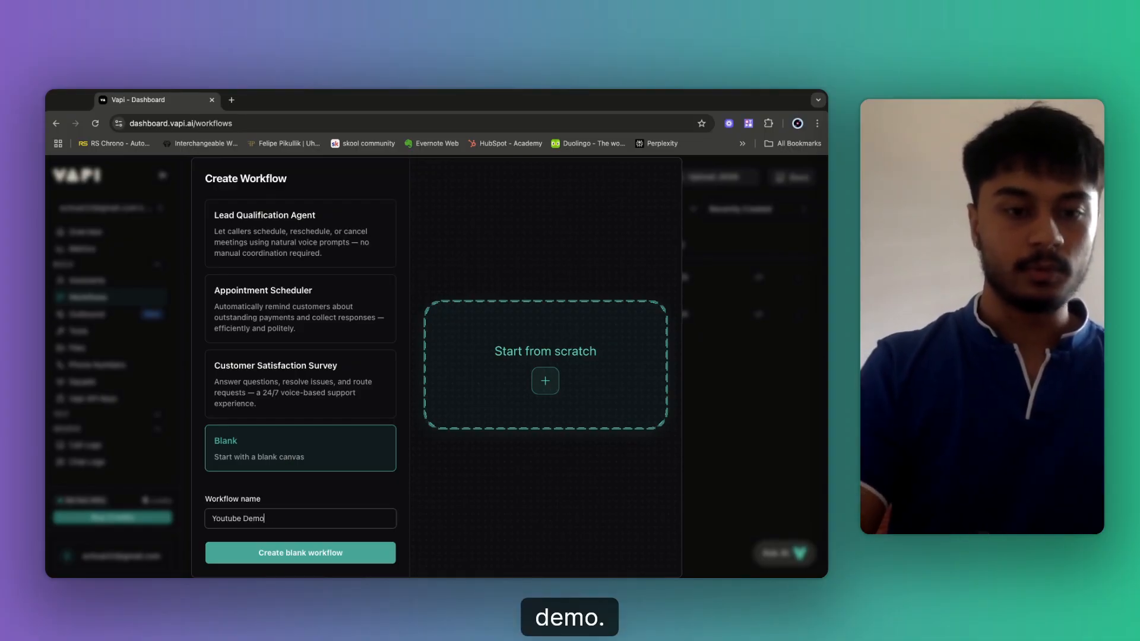
type(" (")
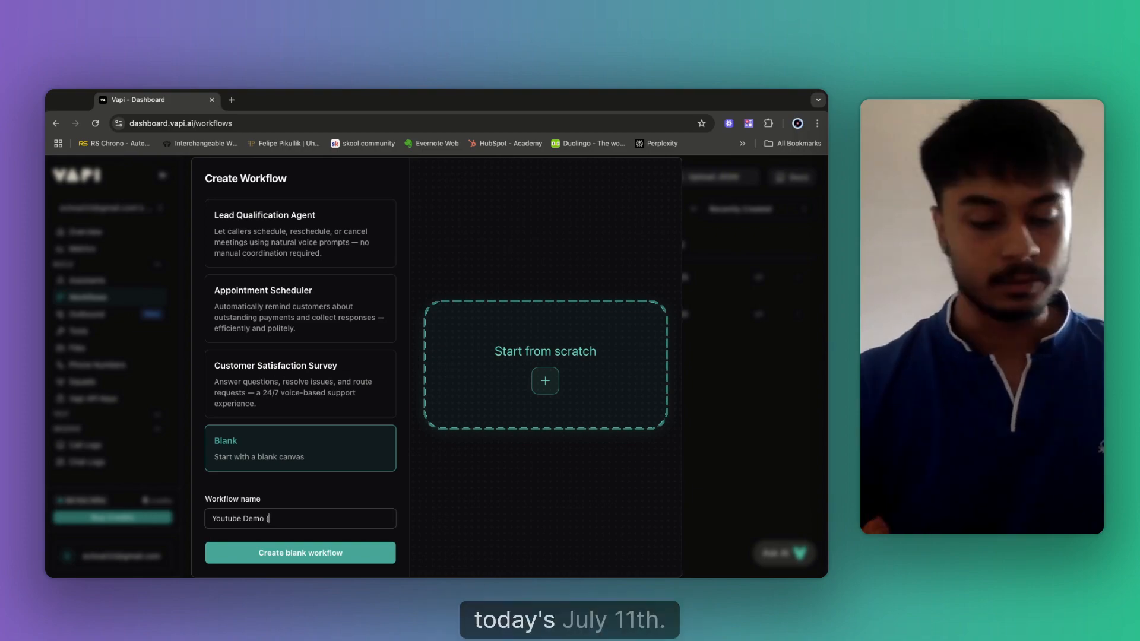
type("jul 11")
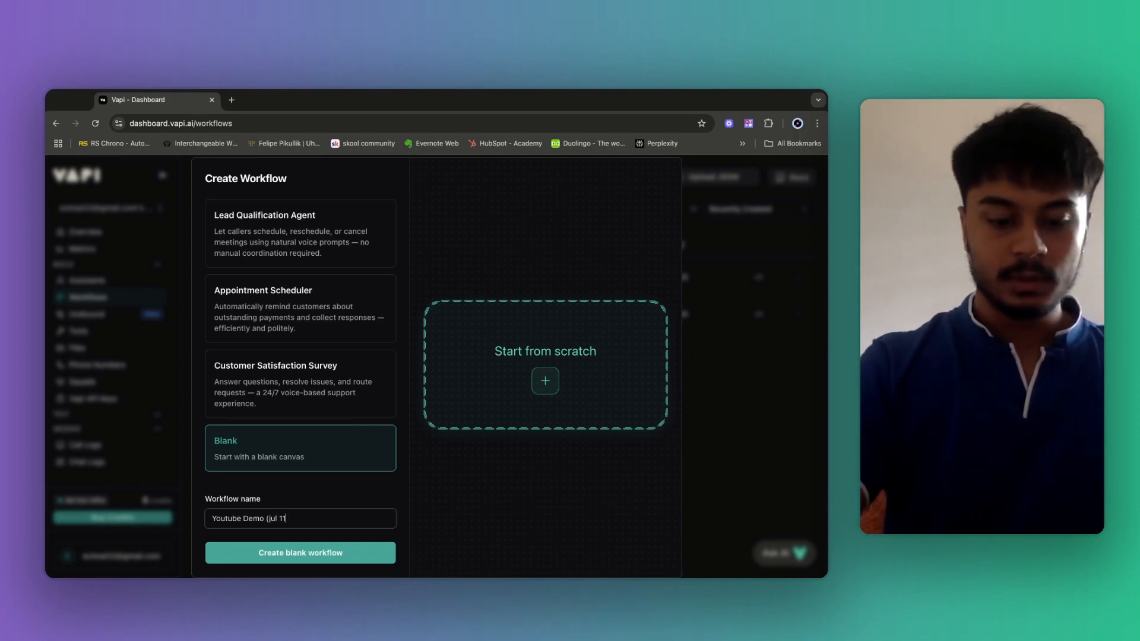
type(")")
left_click(327, 552)
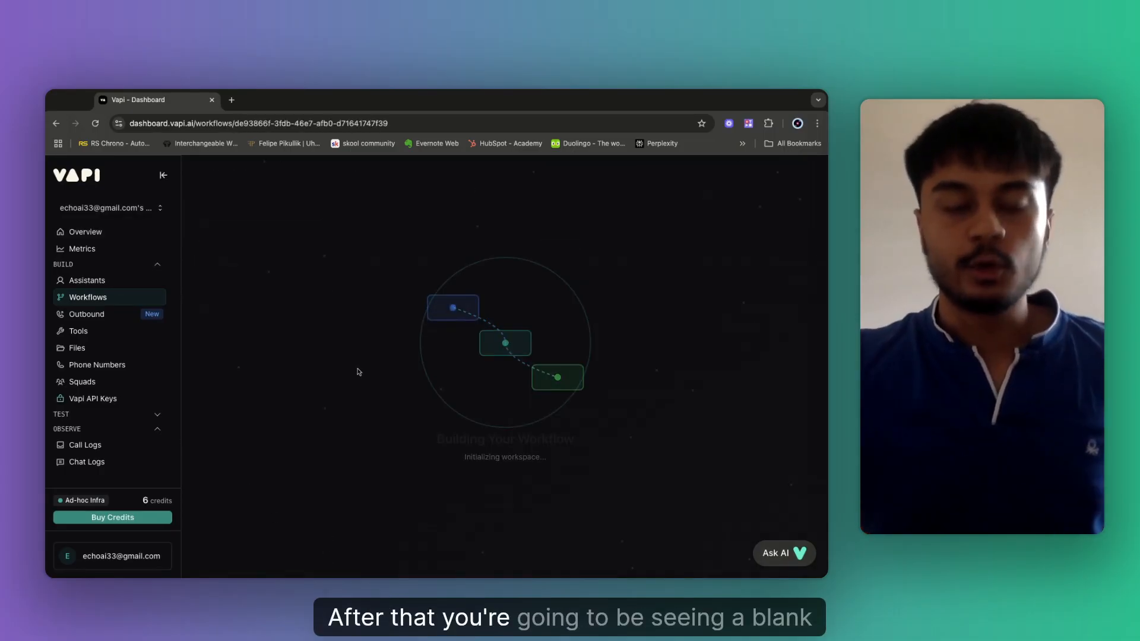
Collapse the sidebar, pan around the canvas, and reposition the introduction start node.
left_click(162, 176)
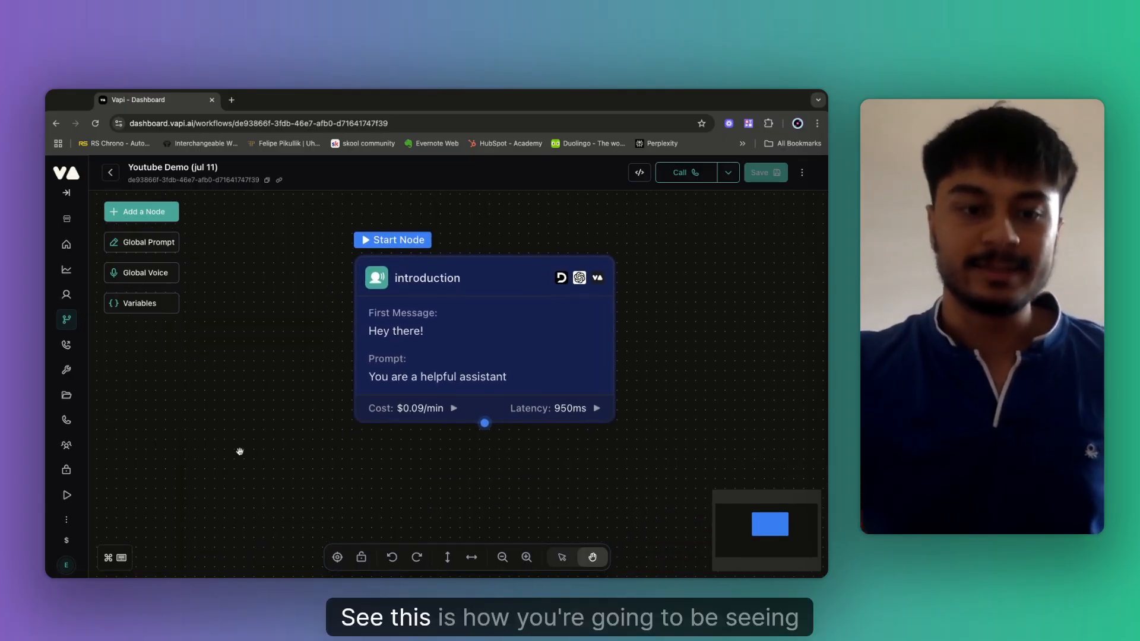
scroll(248, 451, "down", 4)
left_click_drag(502, 303, 575, 247)
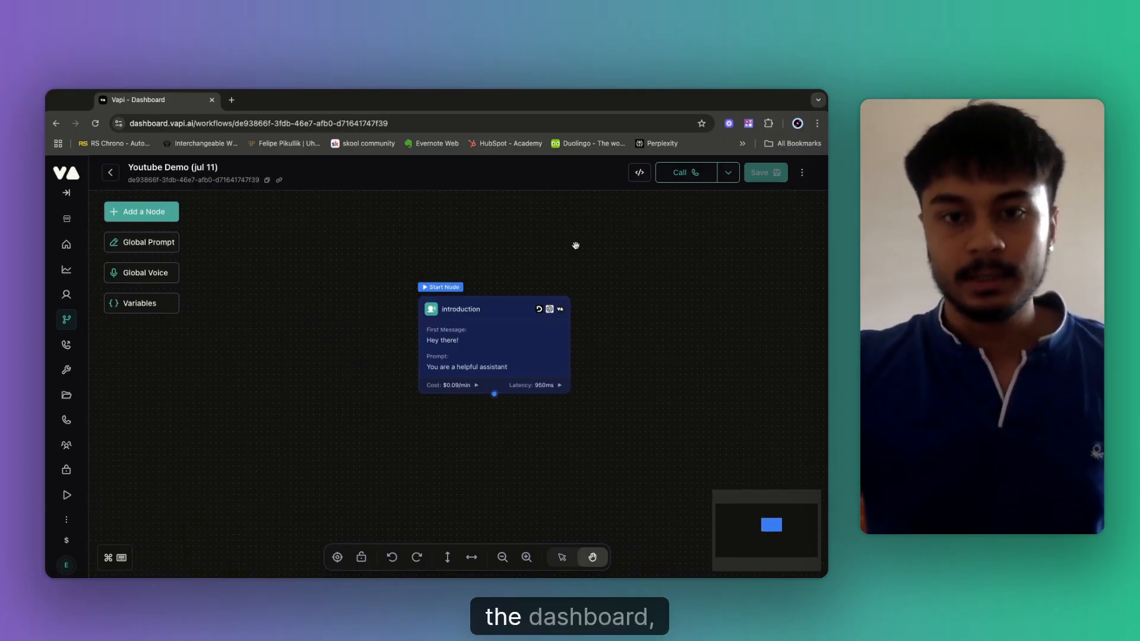
scroll(325, 363, "up", 3)
left_click_drag(327, 363, 153, 310)
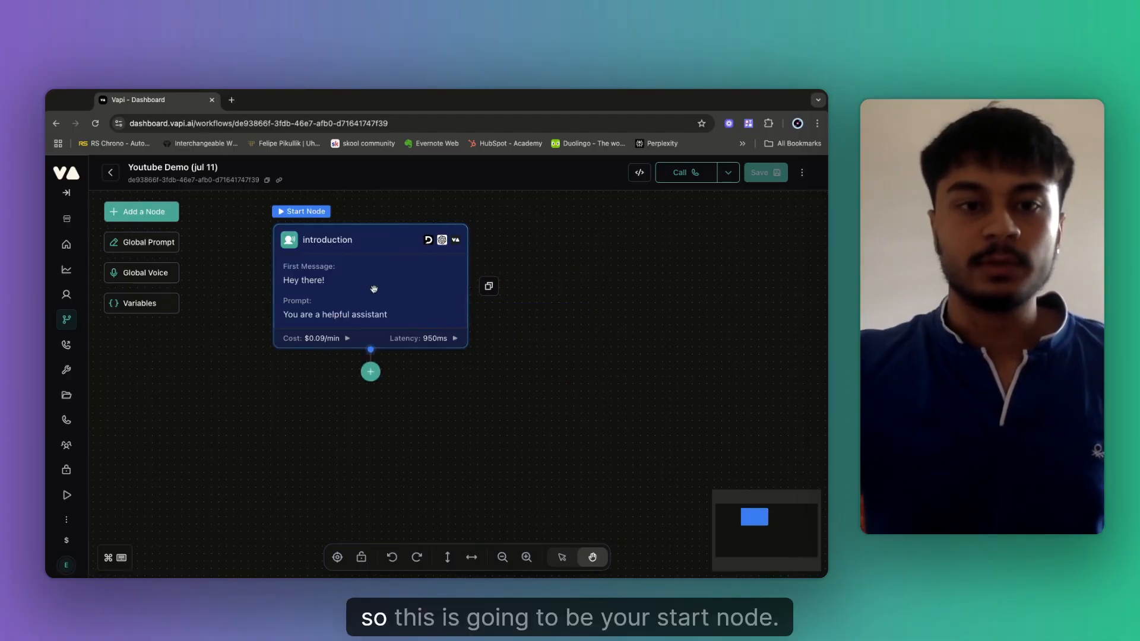
left_click_drag(284, 278, 363, 288)
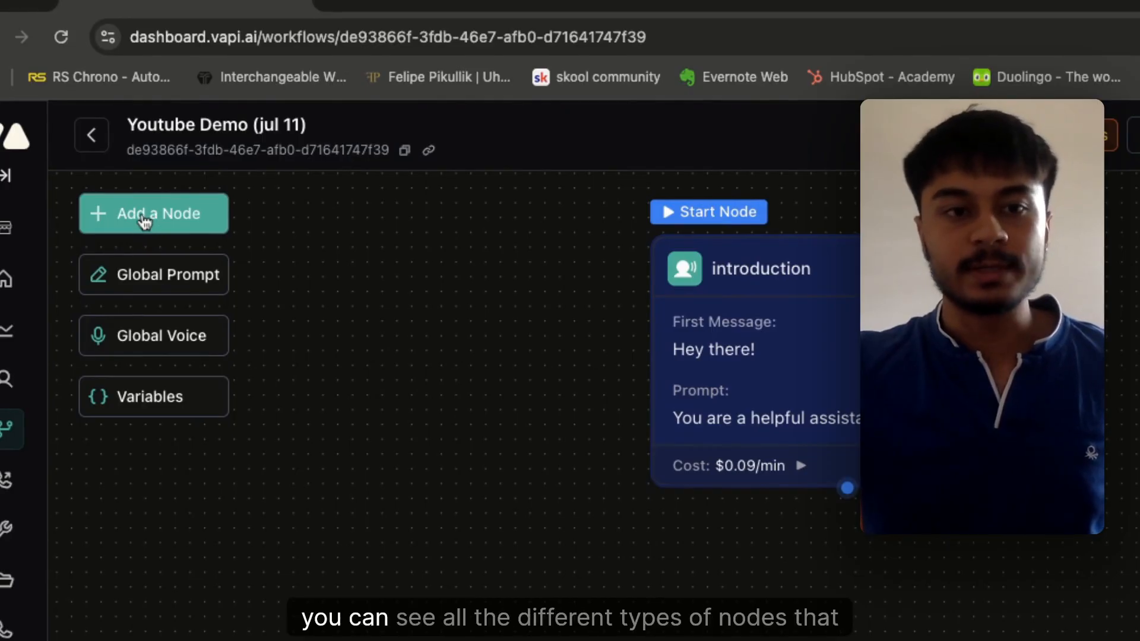
Open the Add a Node panel listing available node types.
left_click(144, 219)
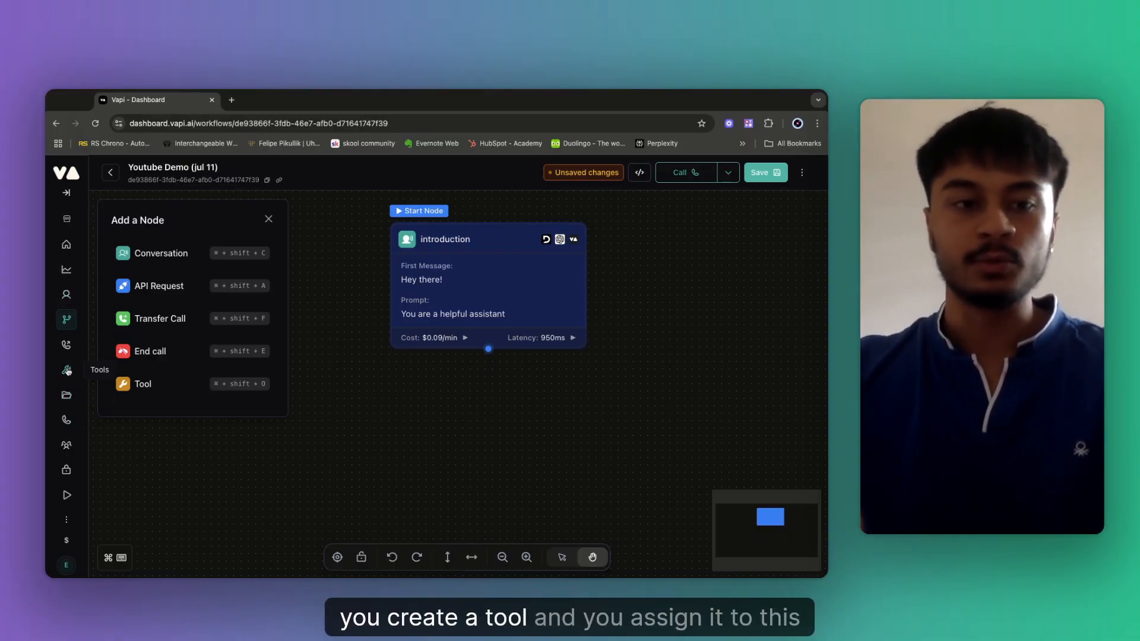
Check the Appointment Reminder Outbound call assistant's tools, then reopen the Youtube Demo (jul 11) workflow.
left_click(62, 302)
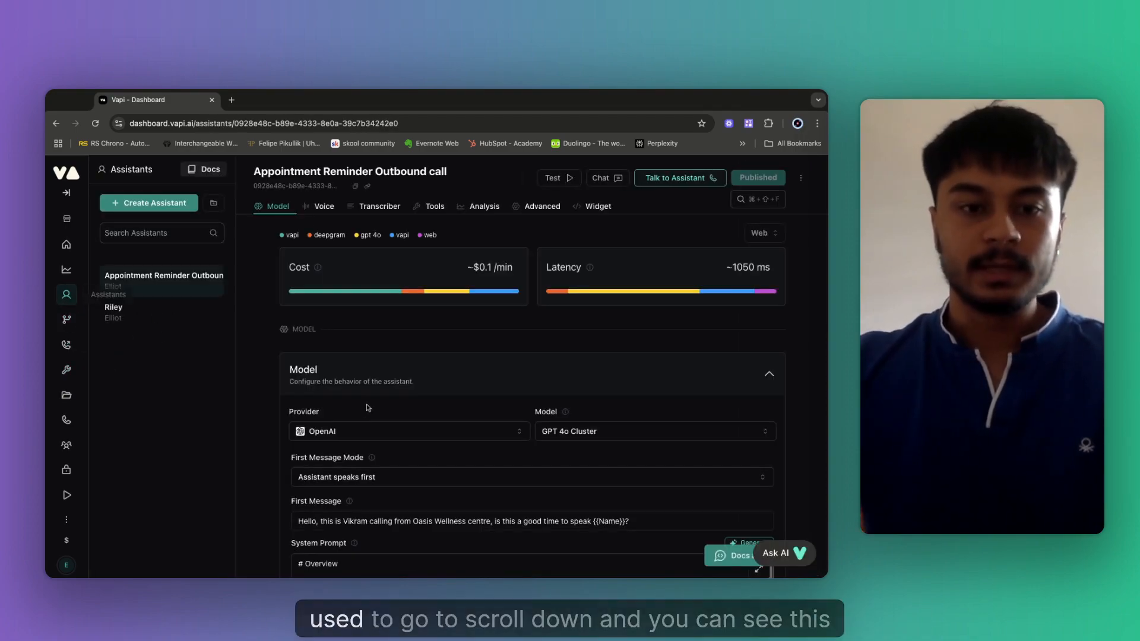
scroll(365, 415, "down", 10)
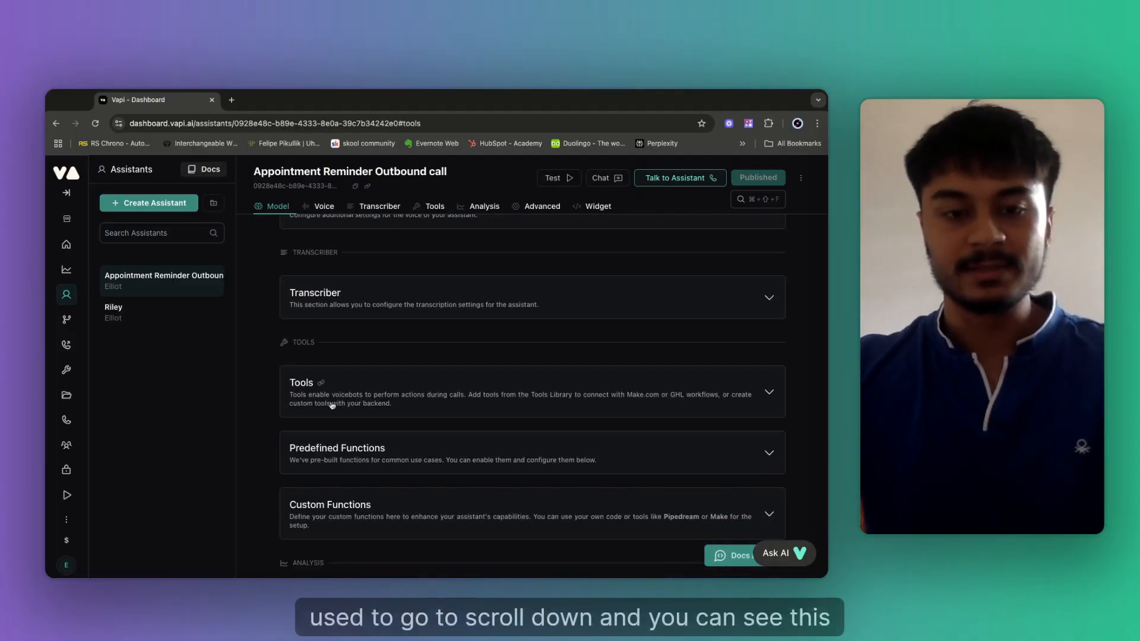
left_click(321, 383)
left_click(377, 295)
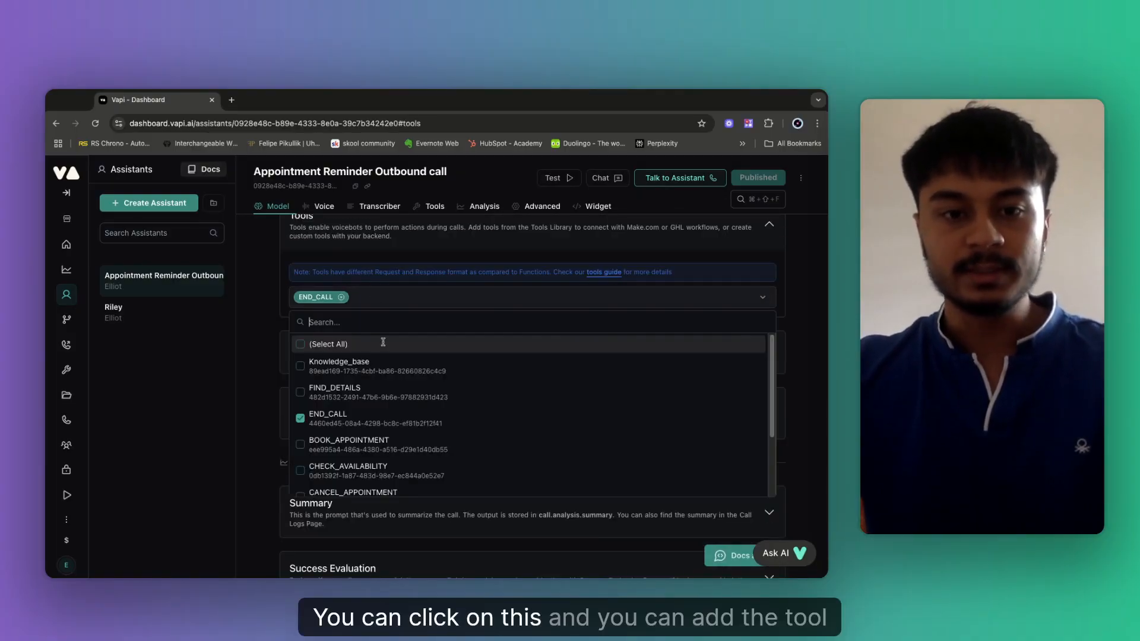
left_click(194, 354)
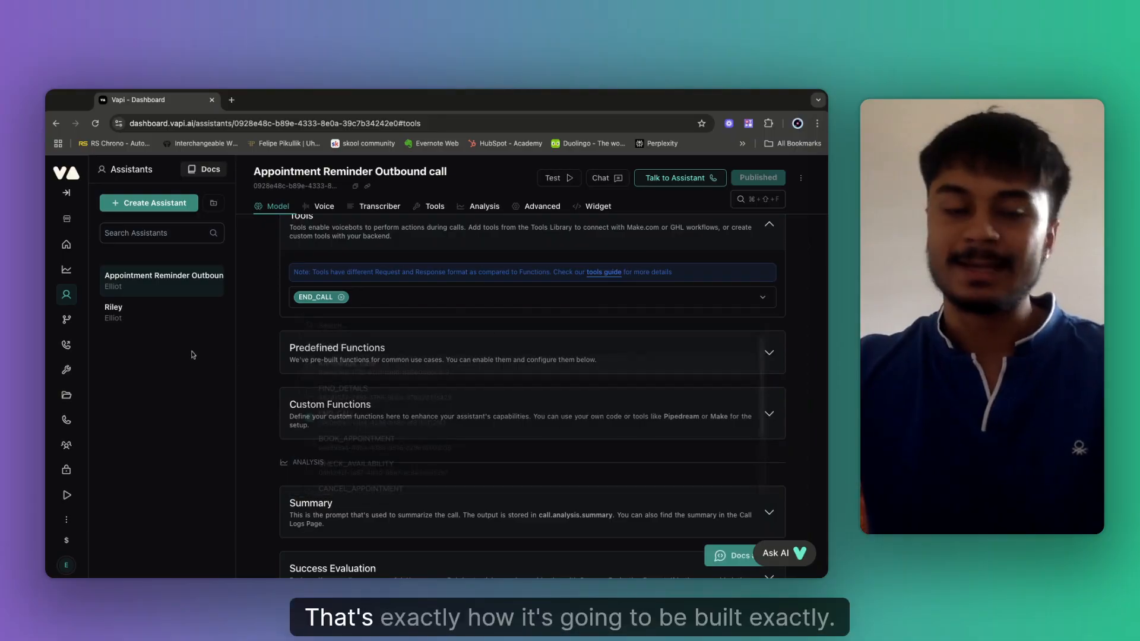
left_click(67, 321)
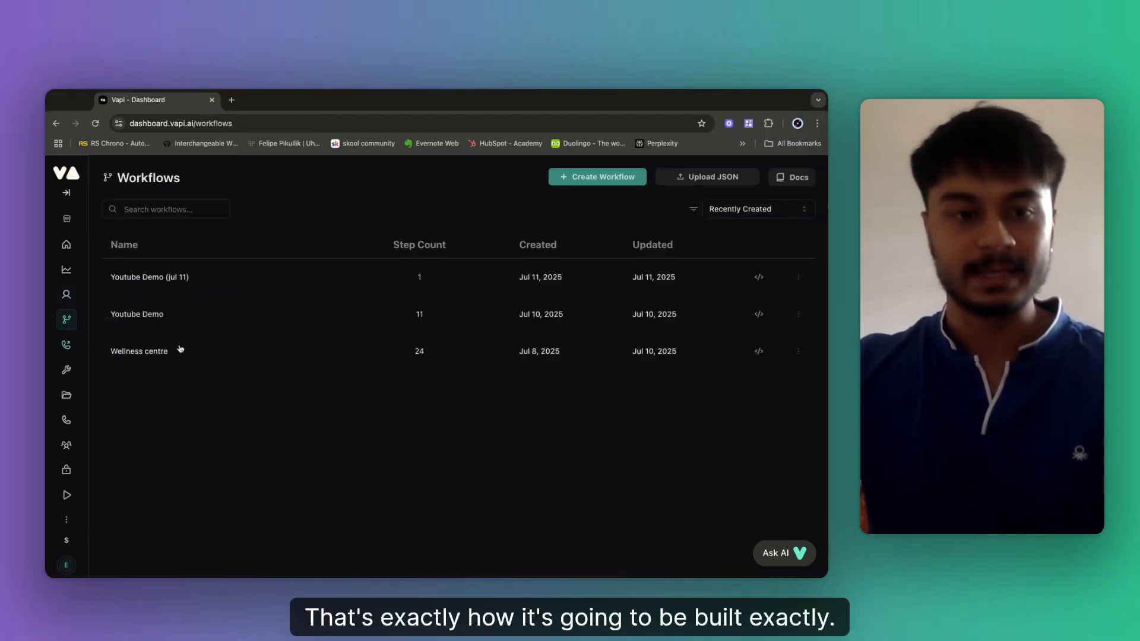
left_click(159, 284)
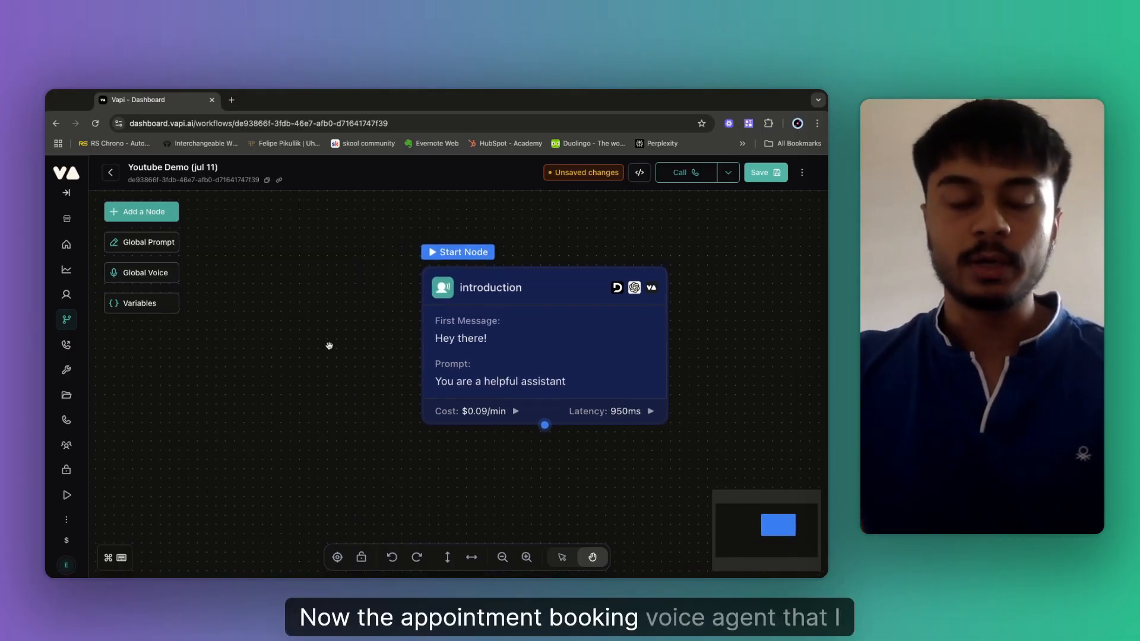
Recentre the canvas and open the introduction node's settings panel.
left_click_drag(330, 345, 267, 308)
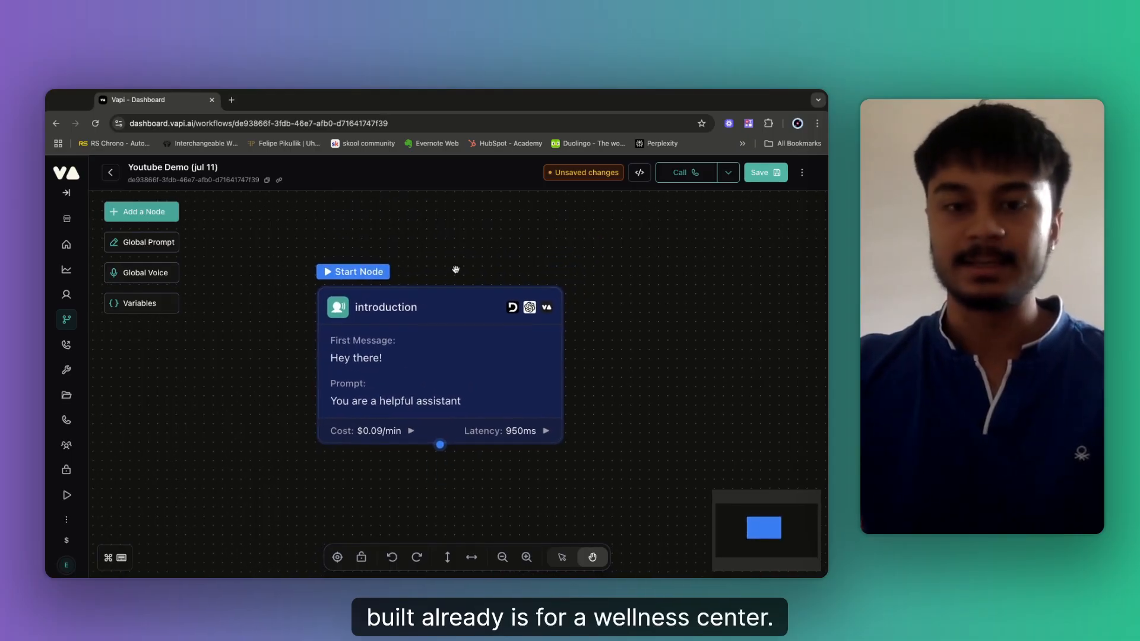
left_click(445, 309)
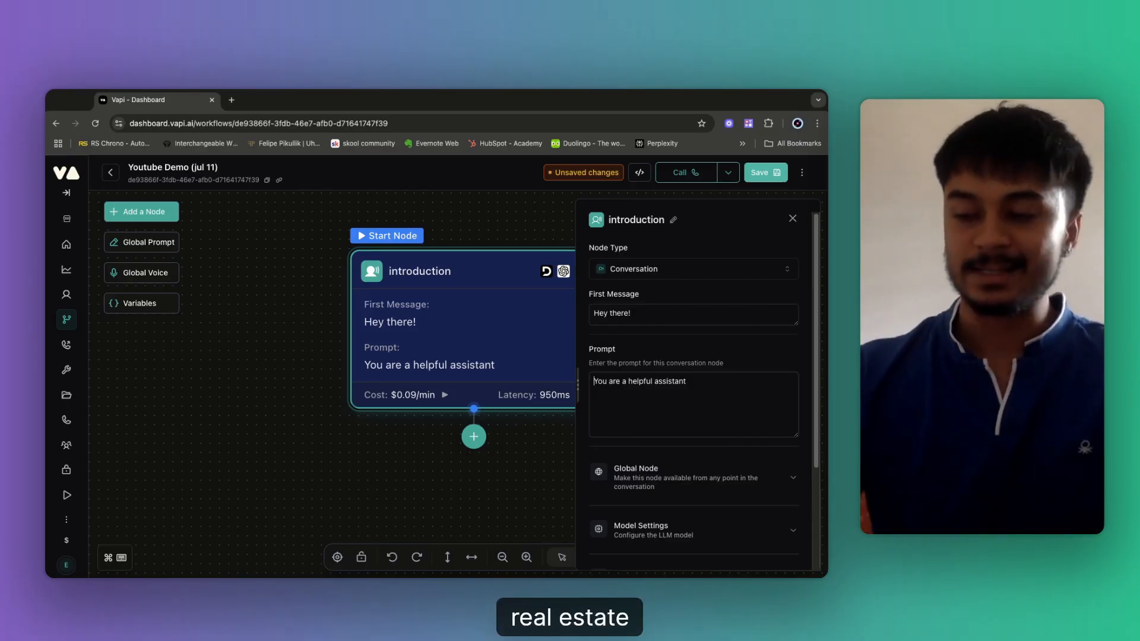
Clear the 'Hey there!' greeting from the start node's first message.
left_click(664, 315)
triple_click(663, 315)
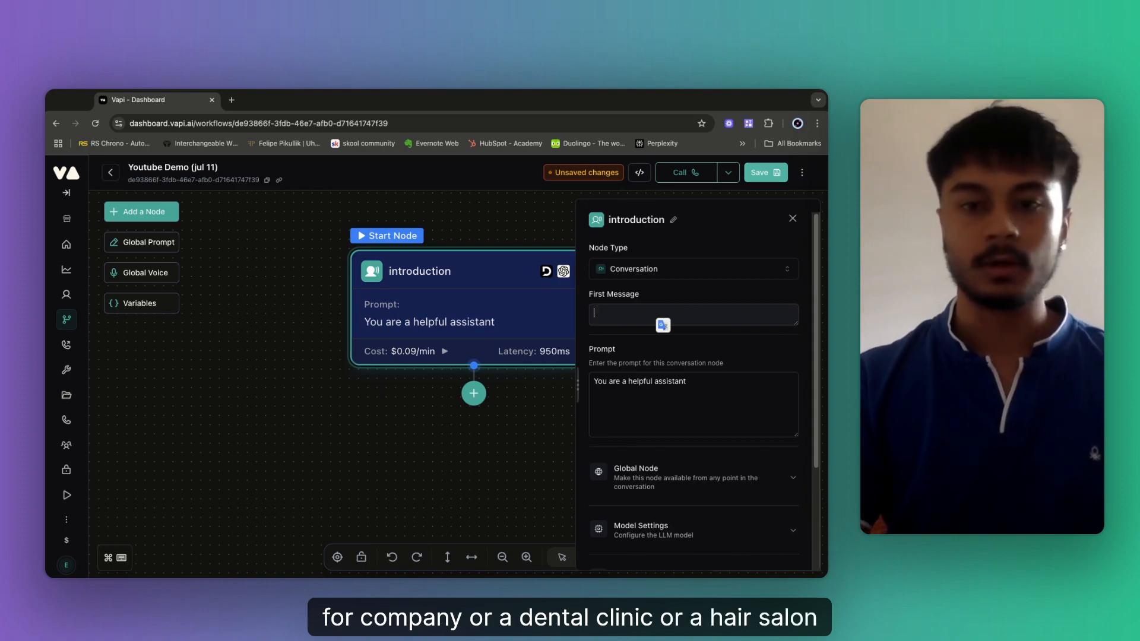
left_click(628, 318)
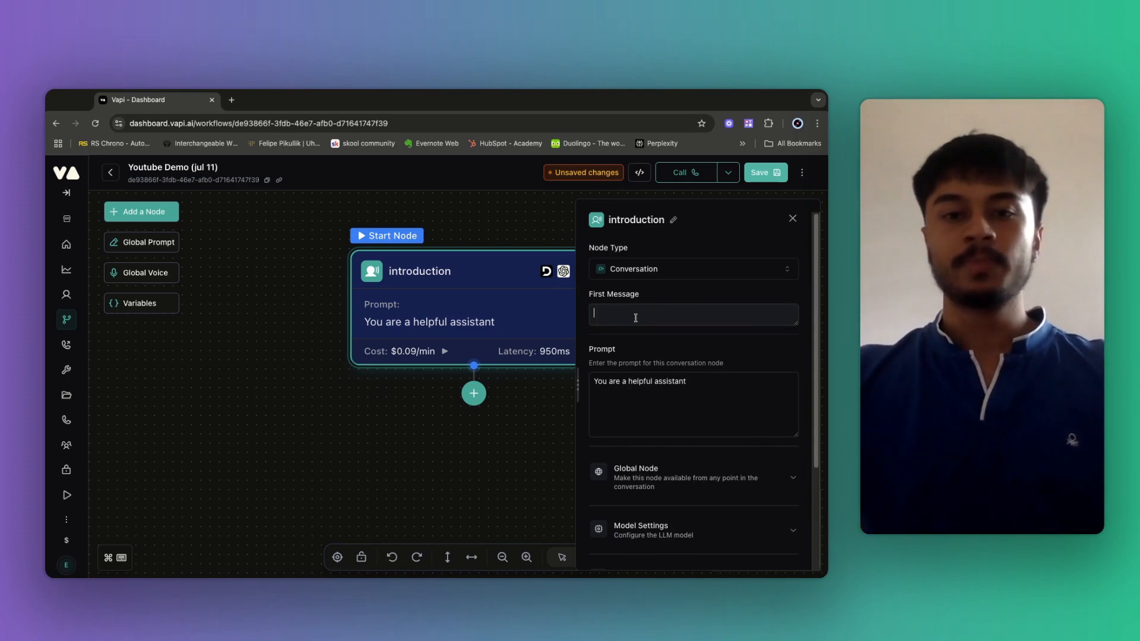
left_click_drag(483, 222, 481, 223)
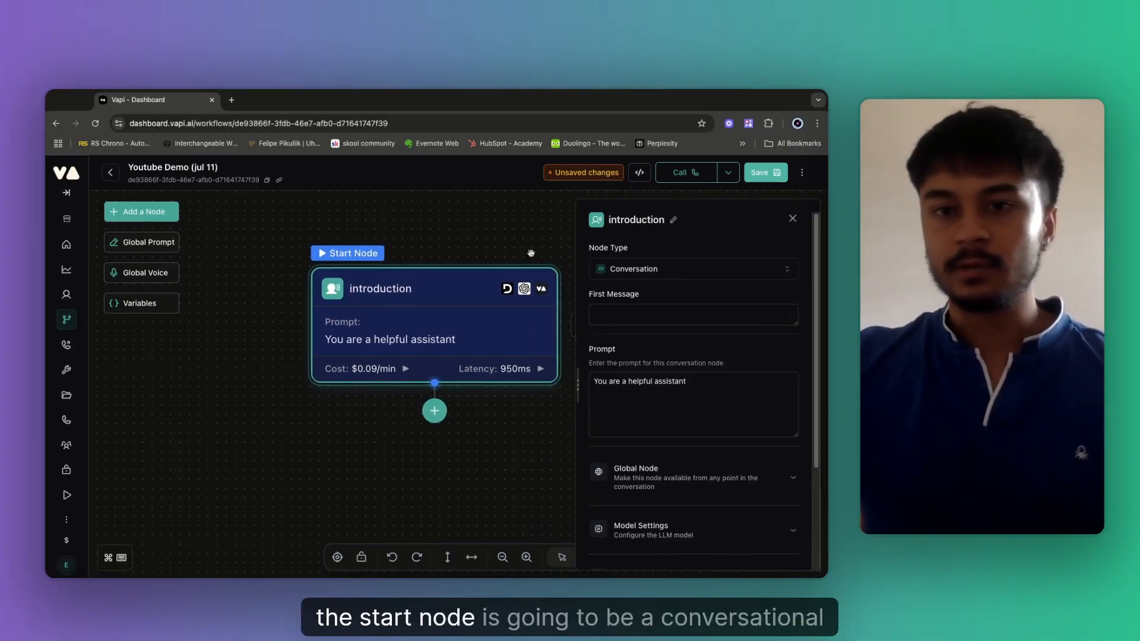
Switch the node type to API Request and back to Conversation, emptying its prompt.
left_click(619, 268)
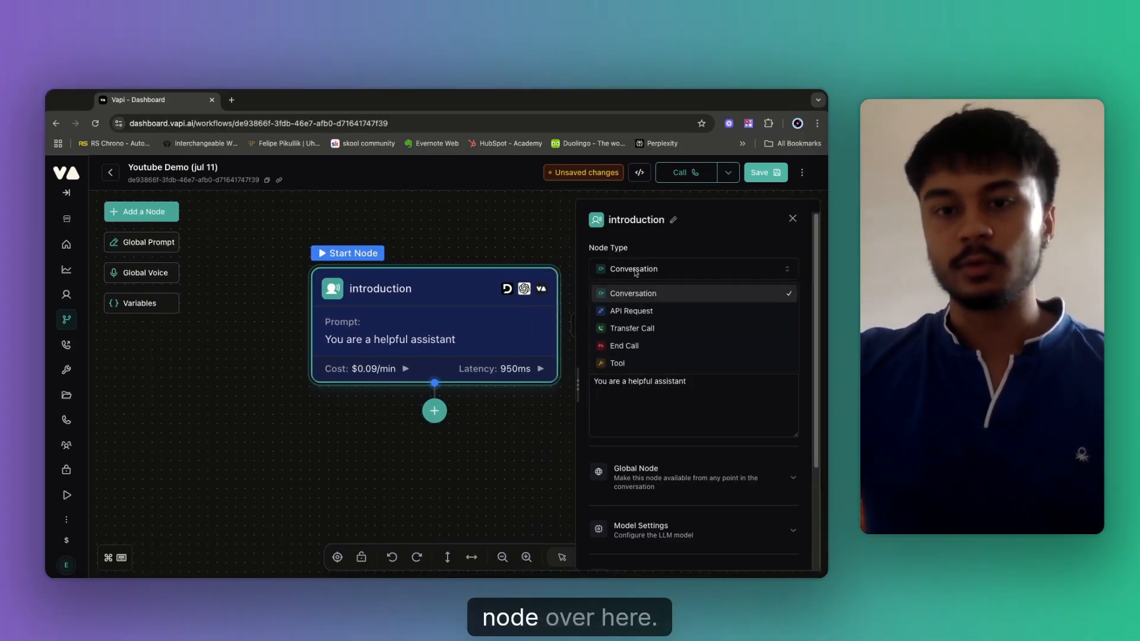
left_click(642, 313)
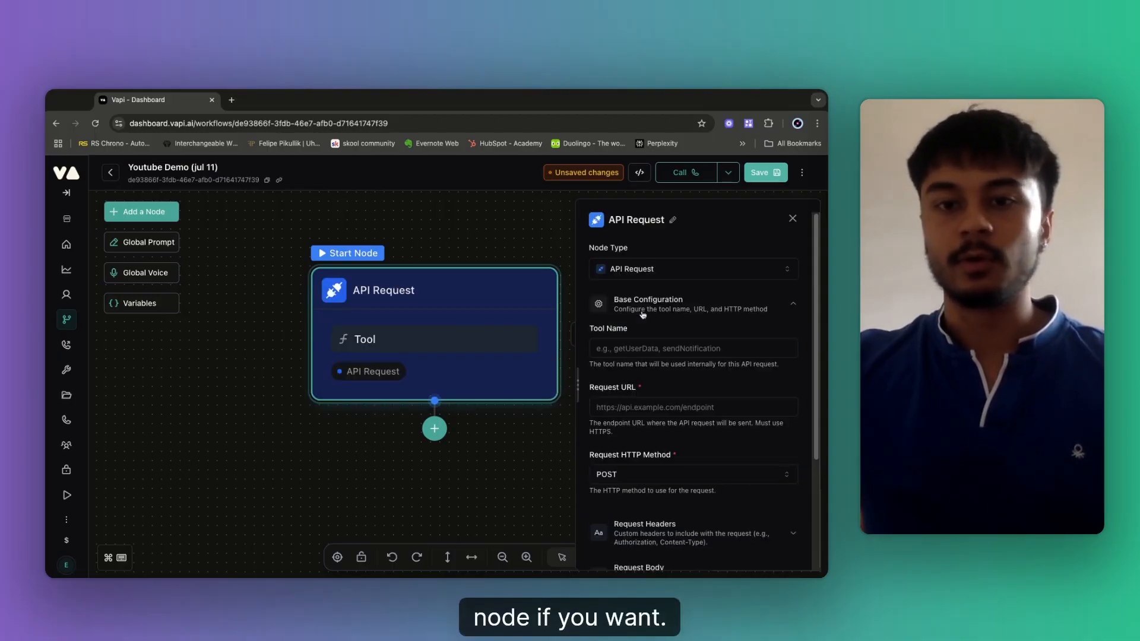
left_click(645, 269)
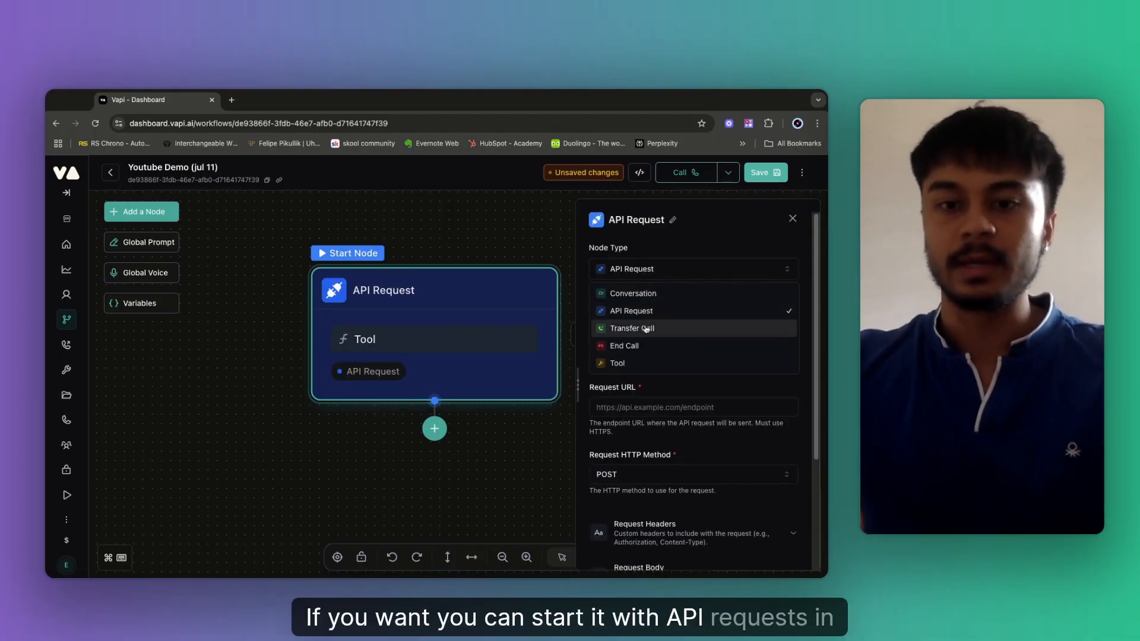
left_click(645, 295)
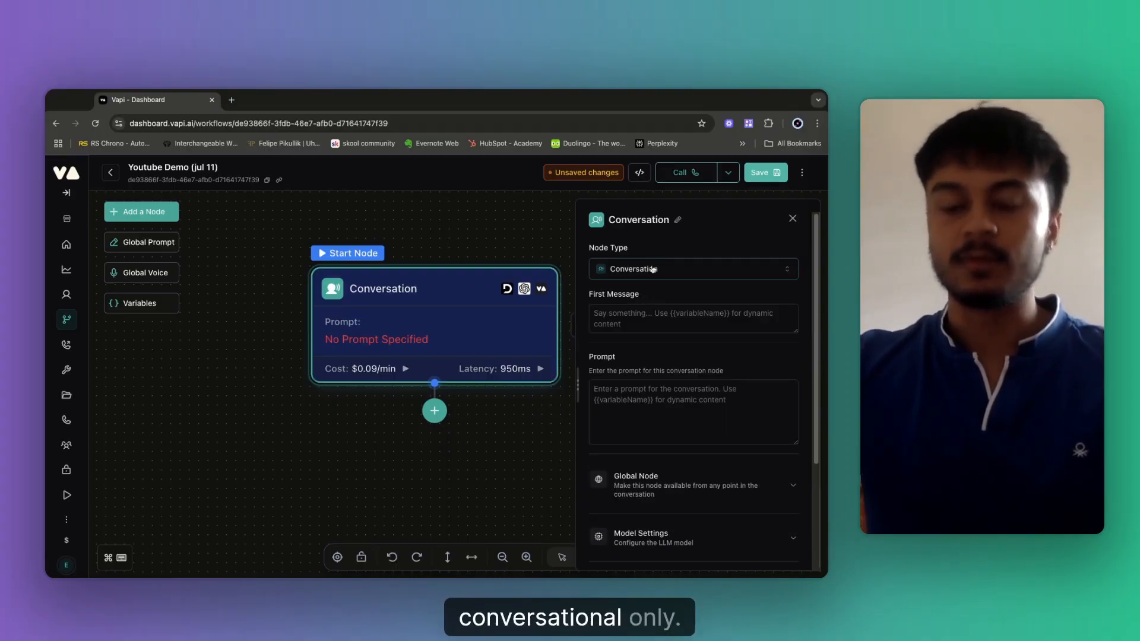
Retitle the start node from 'Conversation' to 'Welcome message'.
left_click(678, 219)
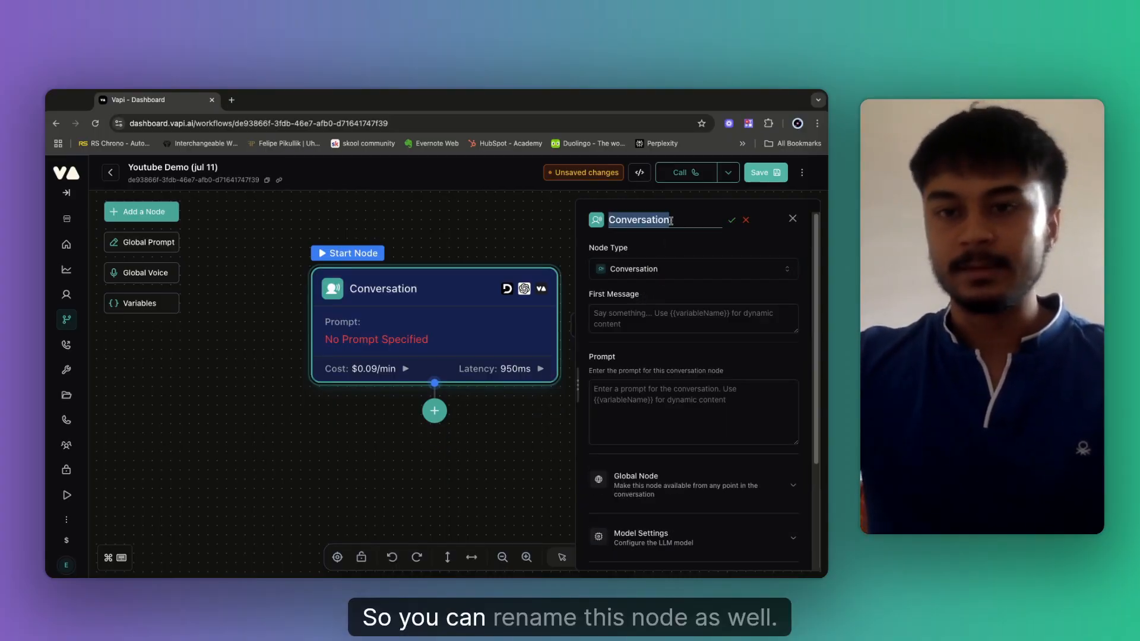
key("BackSpace")
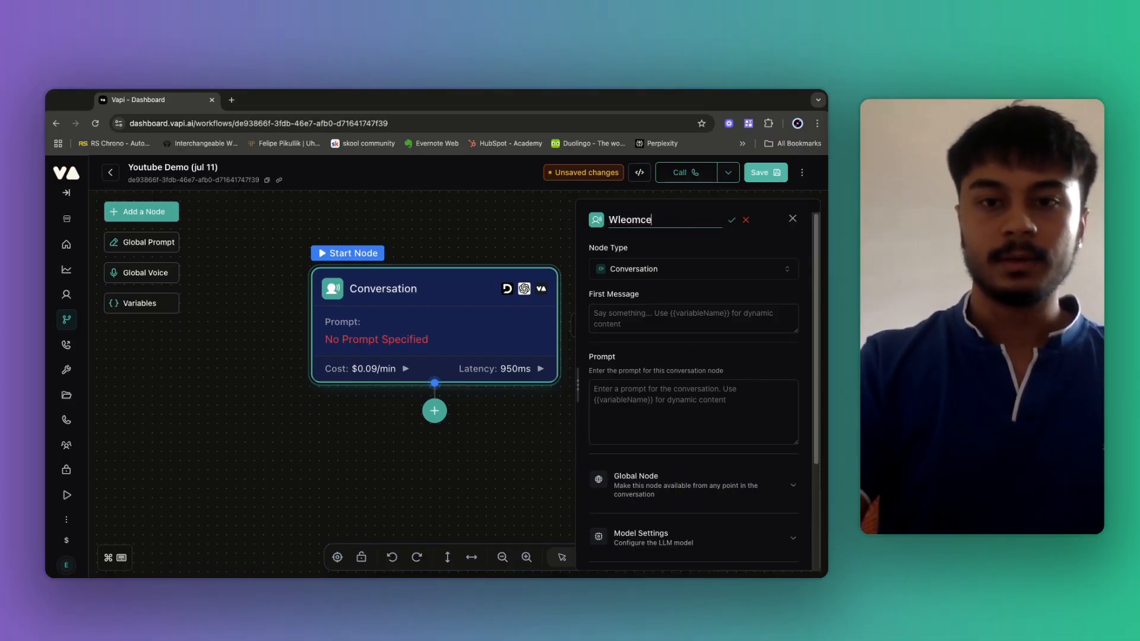
key("BackSpace")
key("BackSpace")
key("BackSpace")
key("BackSpace")
key("BackSpace")
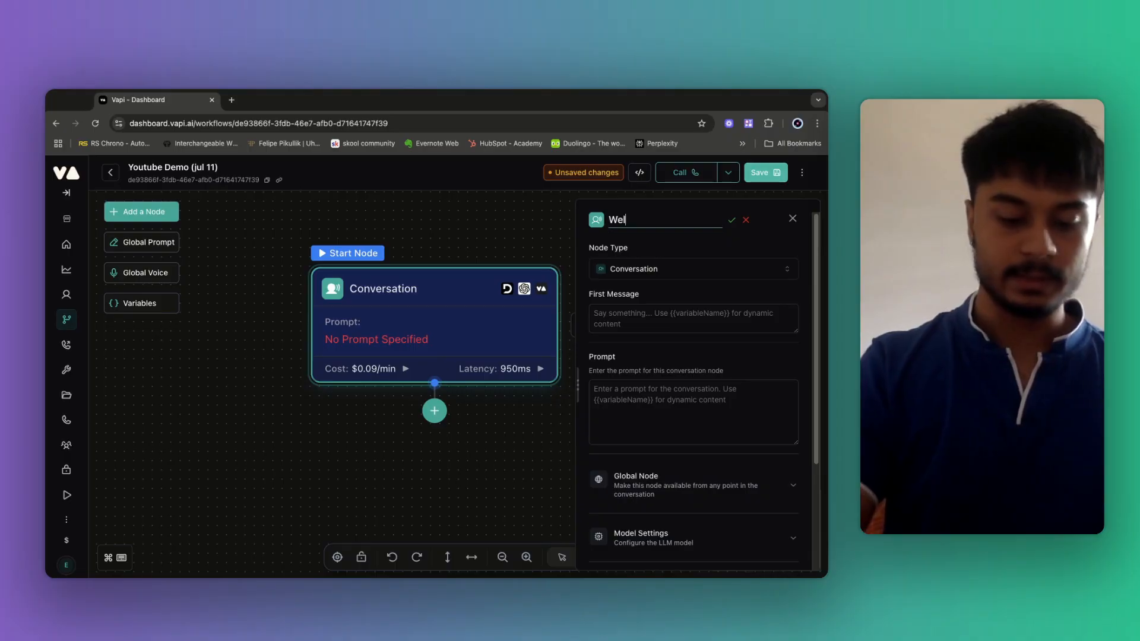
type("come messa")
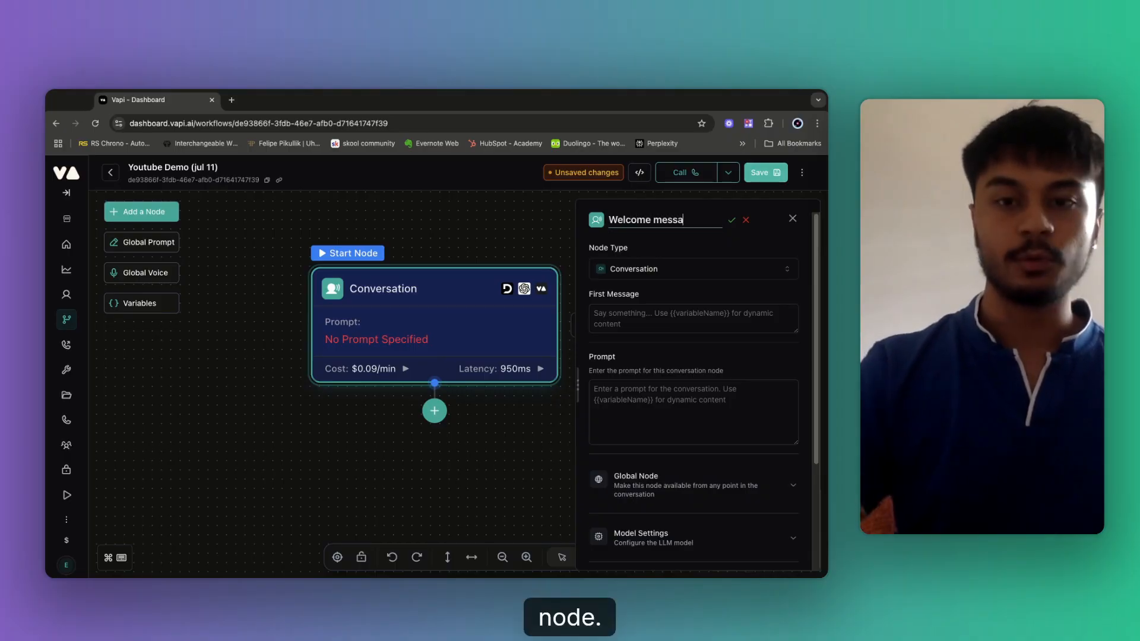
type("ge")
key("Return")
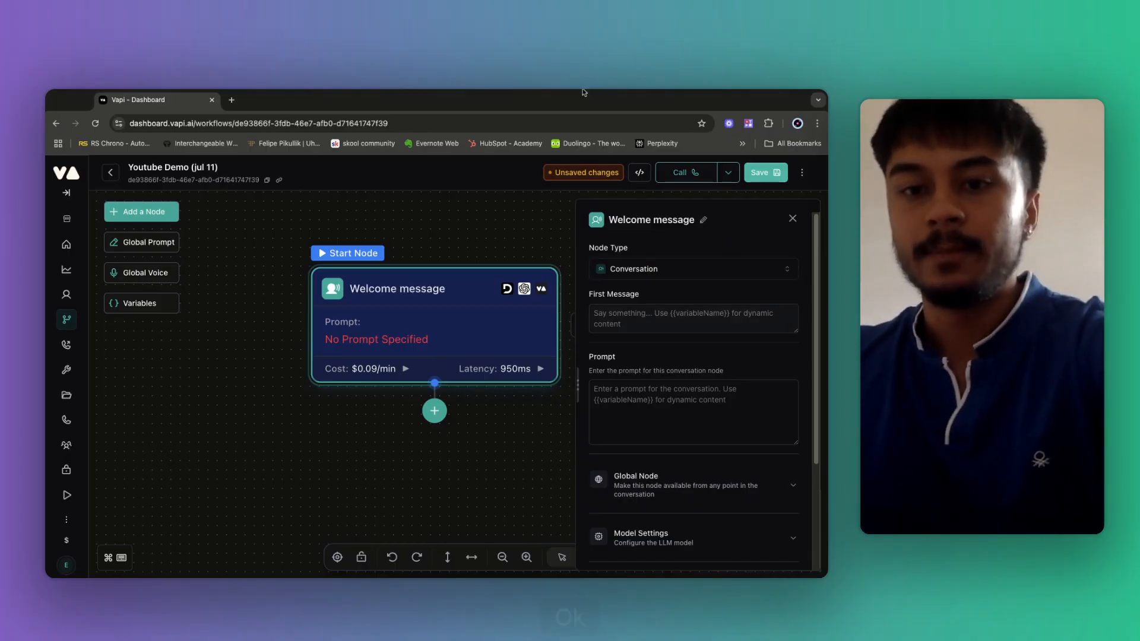
left_click(626, 323)
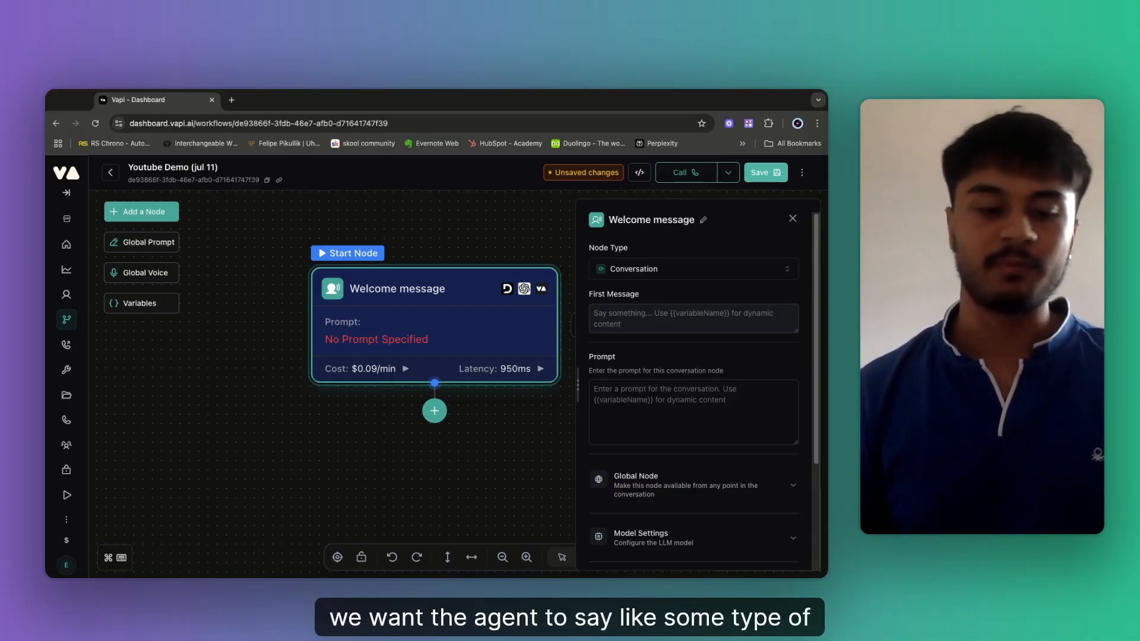
Enter a first message welcoming callers to Oasis wellness centre, introducing the agent and asking how to assist today.
type("hey")
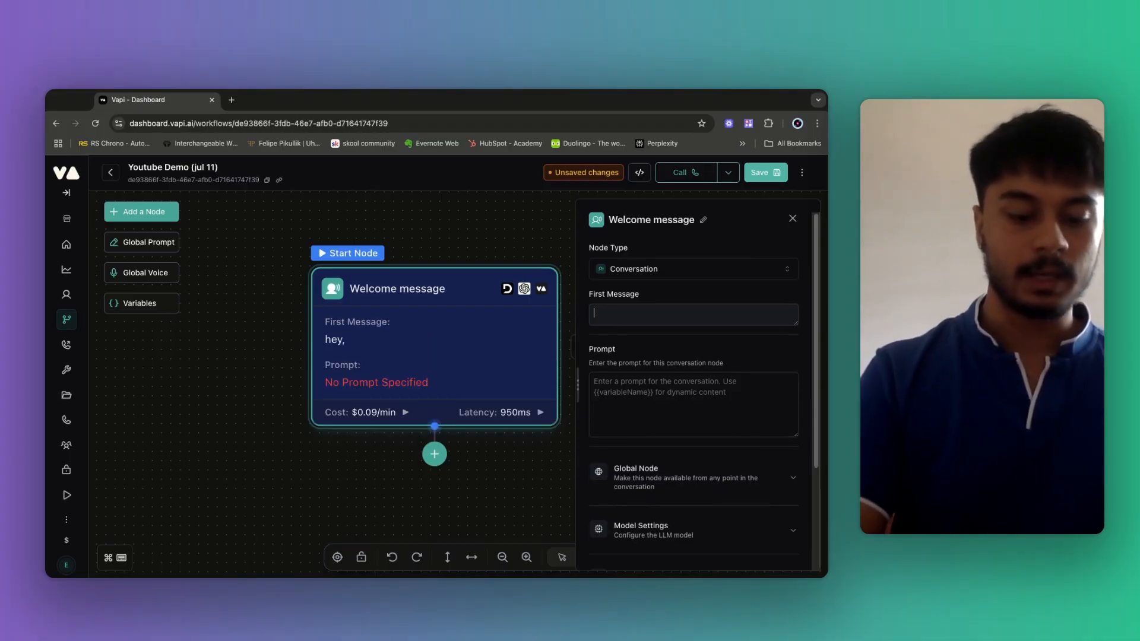
type("Hello, ")
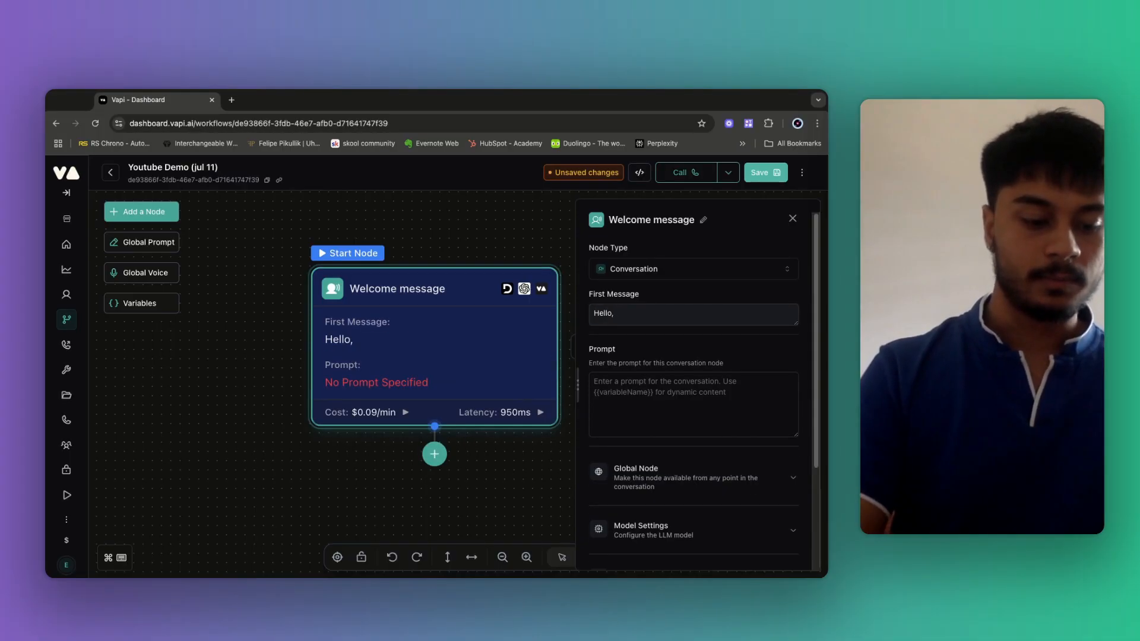
type("welcome")
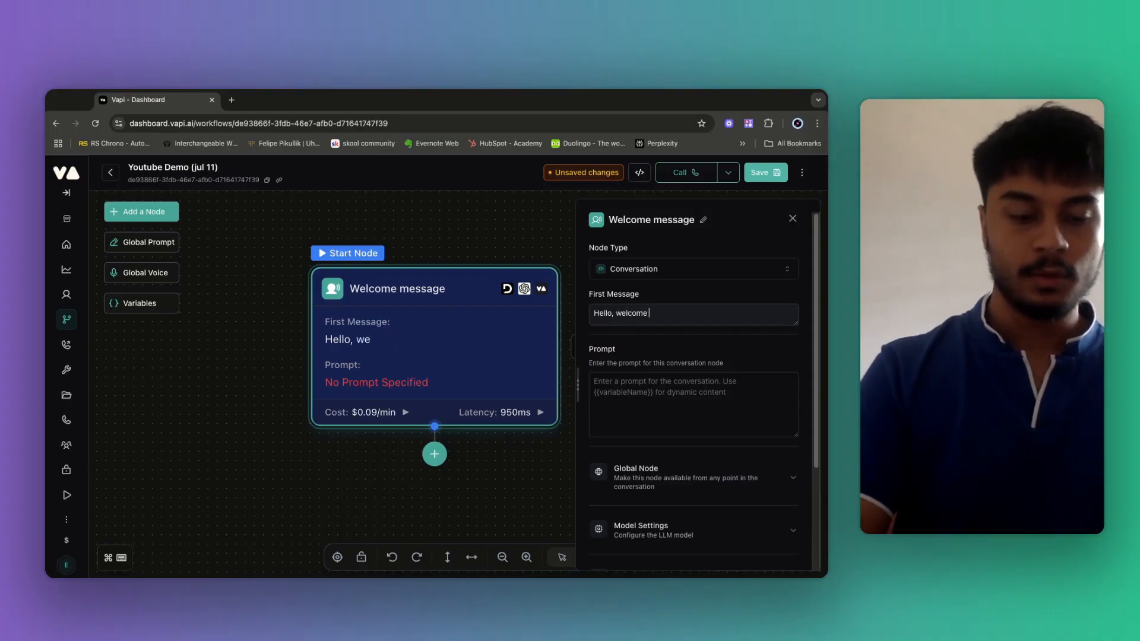
type(" to Oas")
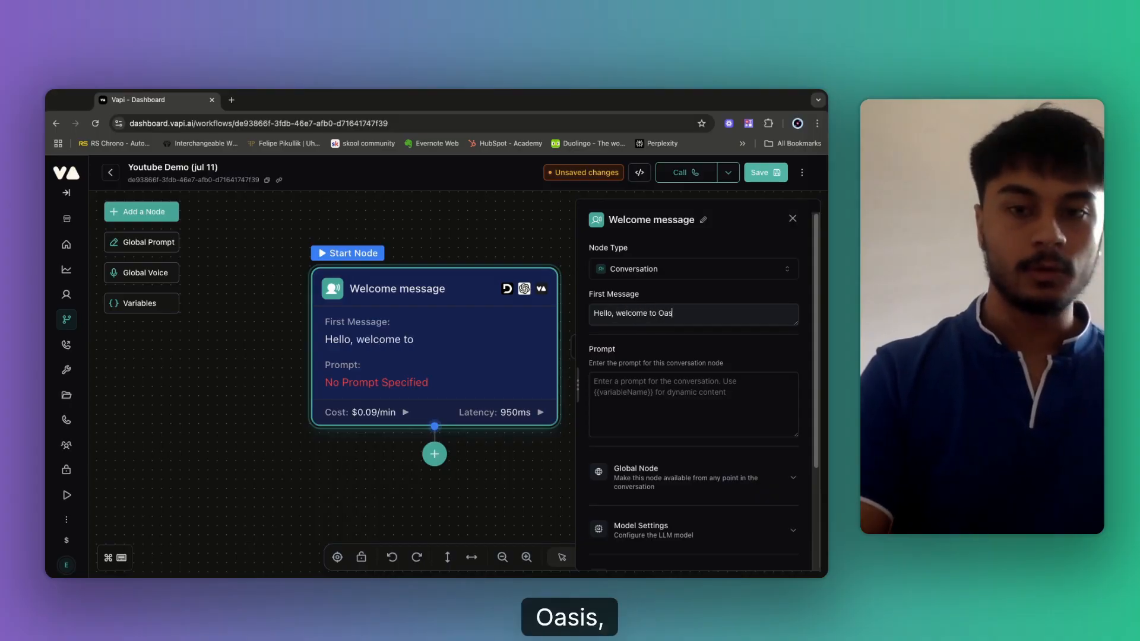
type("is wellnes")
type("s ce")
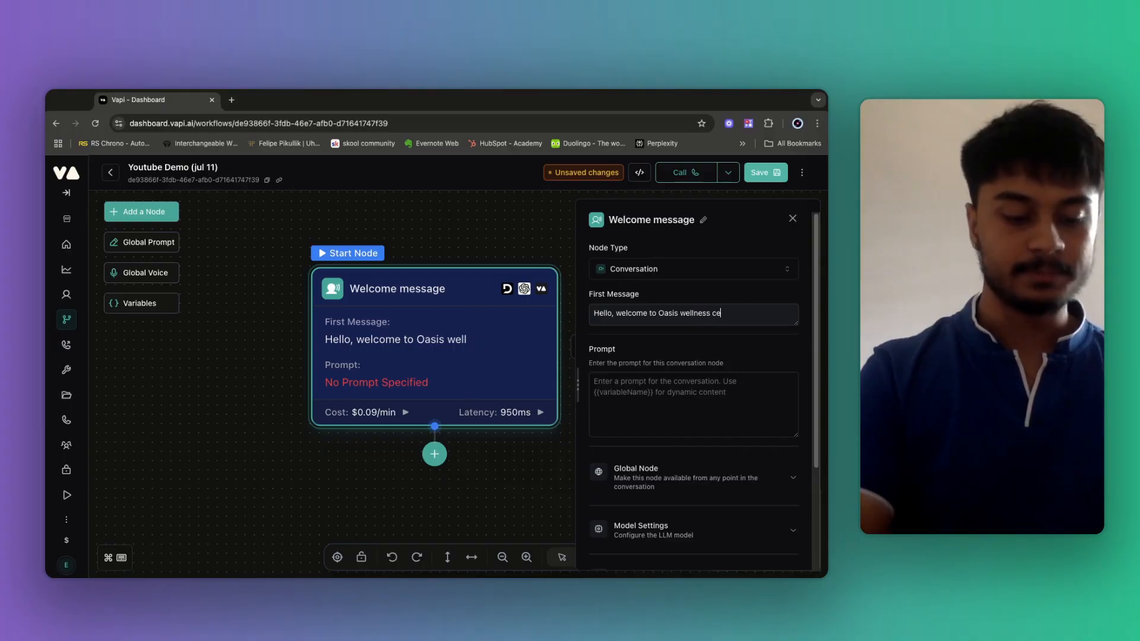
type("ntre. My name i")
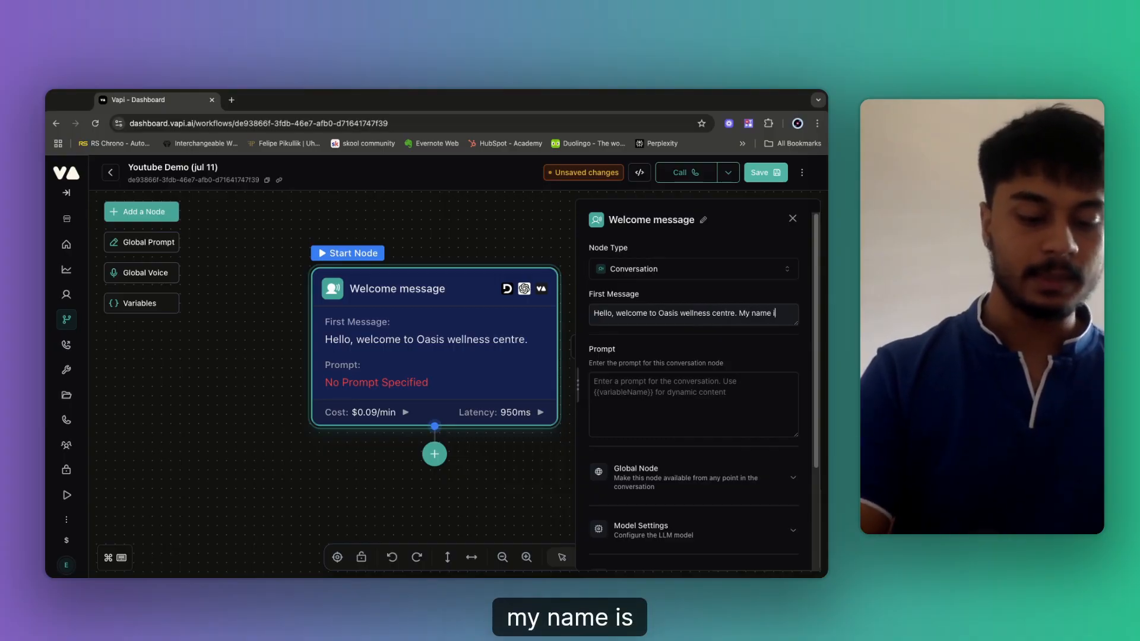
type("s Vikram h")
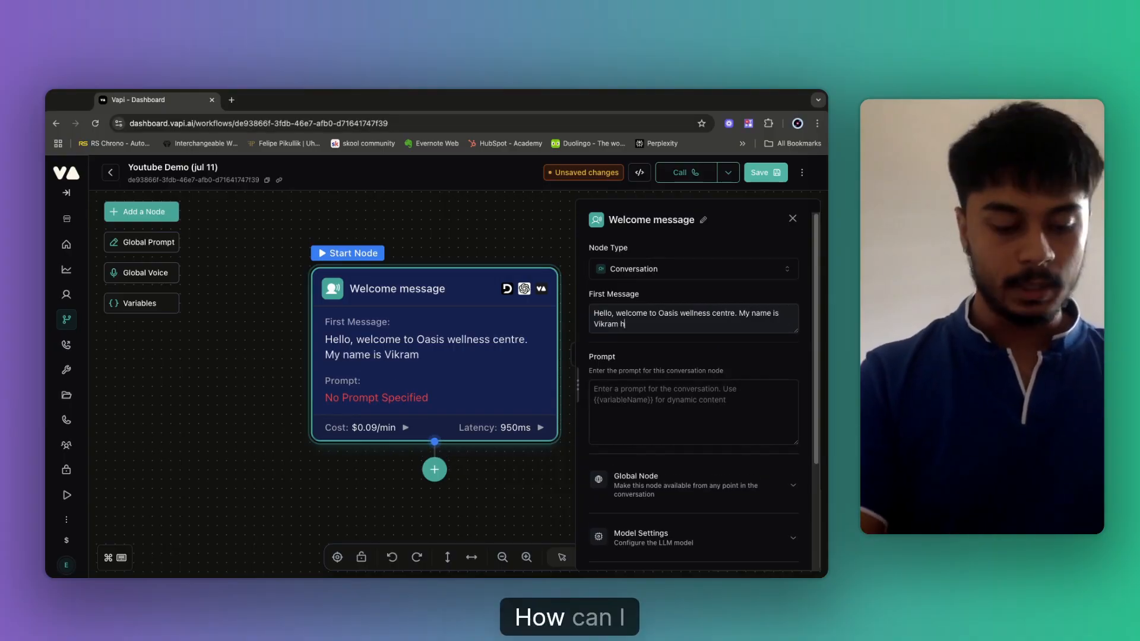
type("ow can i assis")
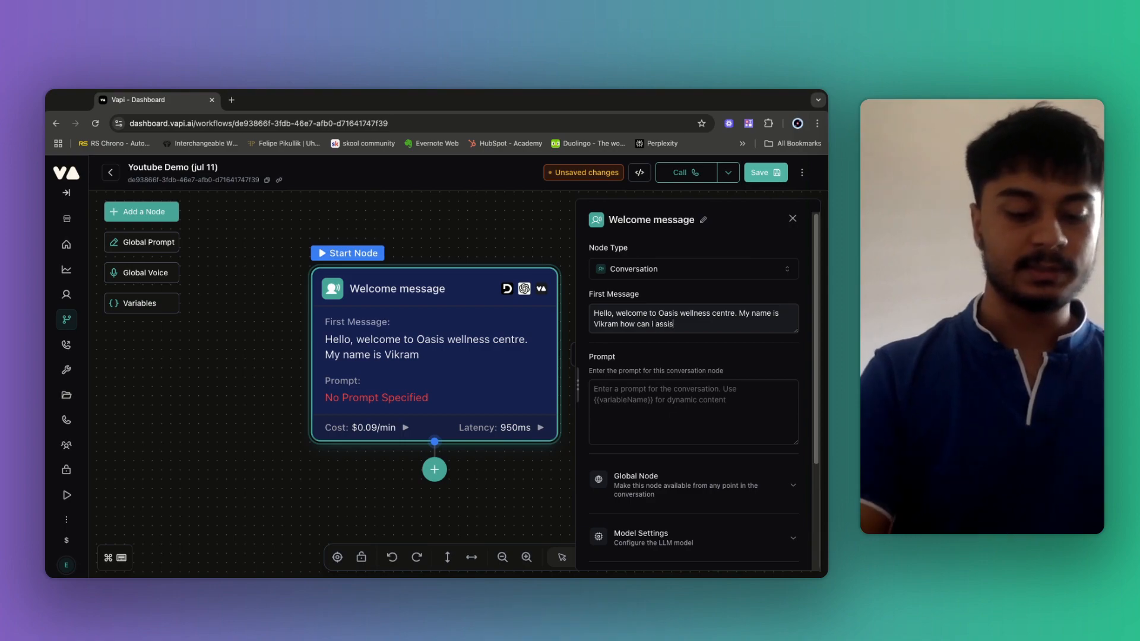
type("t you  tod")
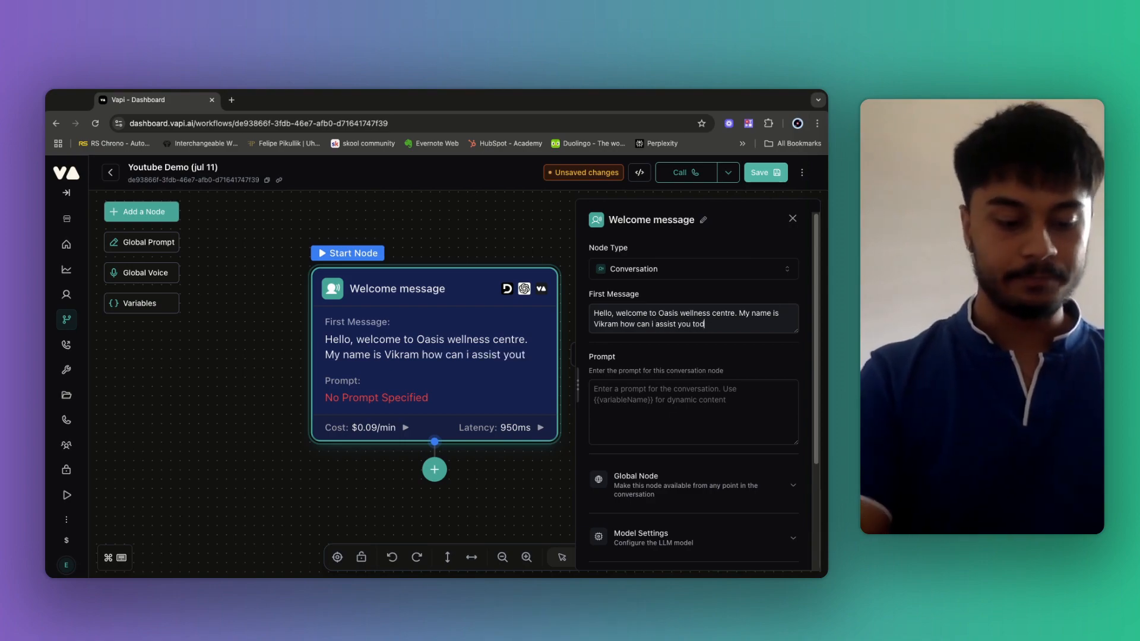
type("ay?")
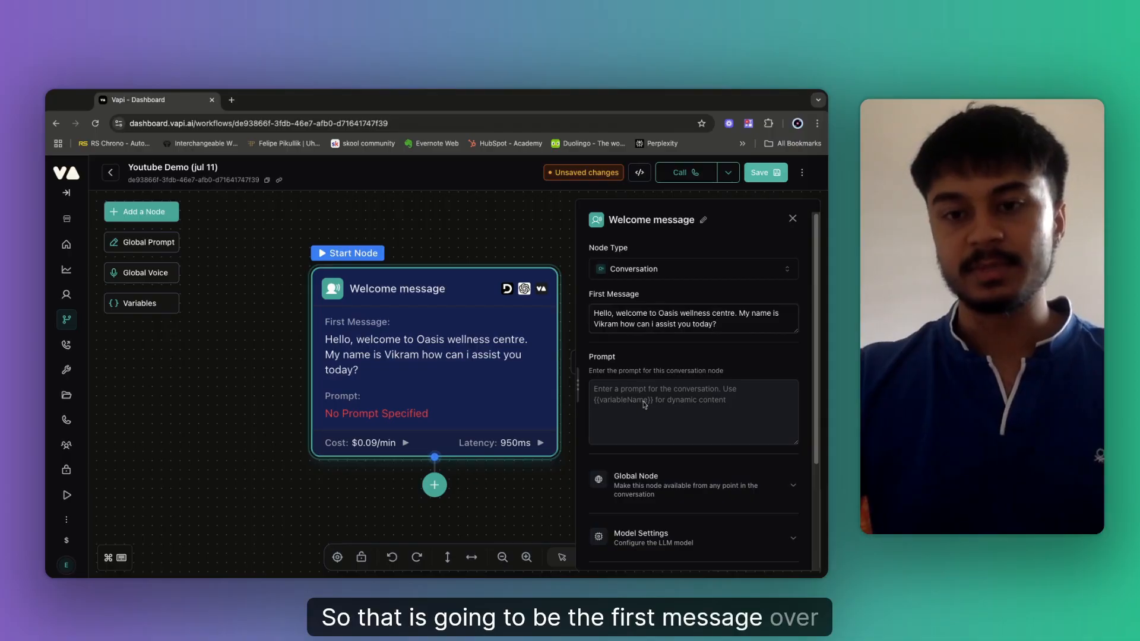
Save the workflow and return to the Welcome message node's prompt.
left_click(766, 172)
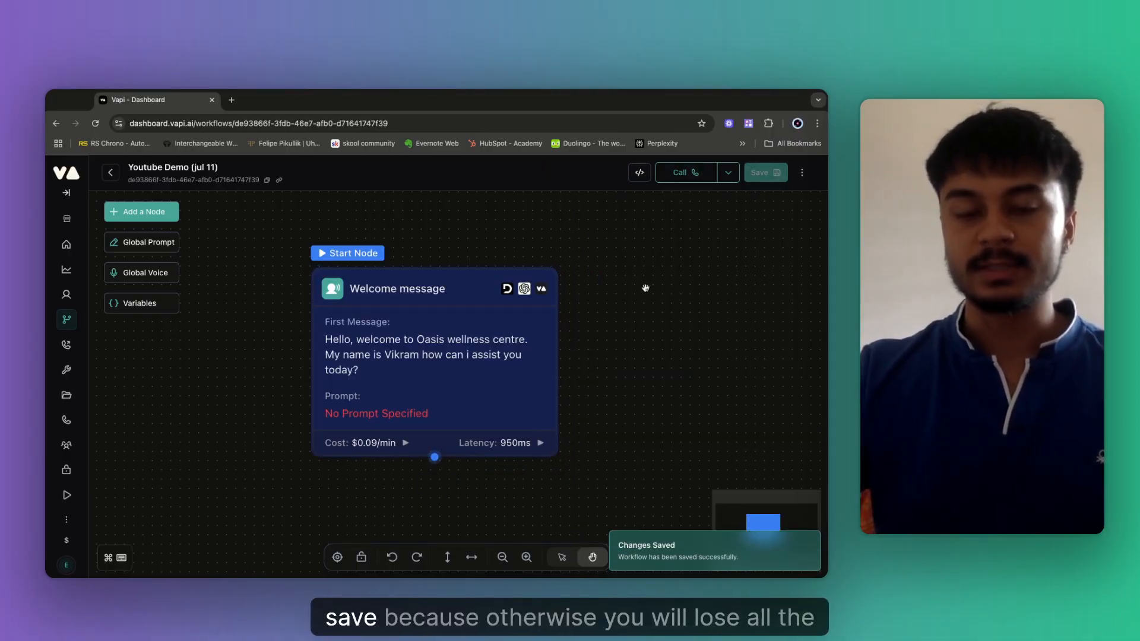
left_click(480, 379)
left_click(649, 414)
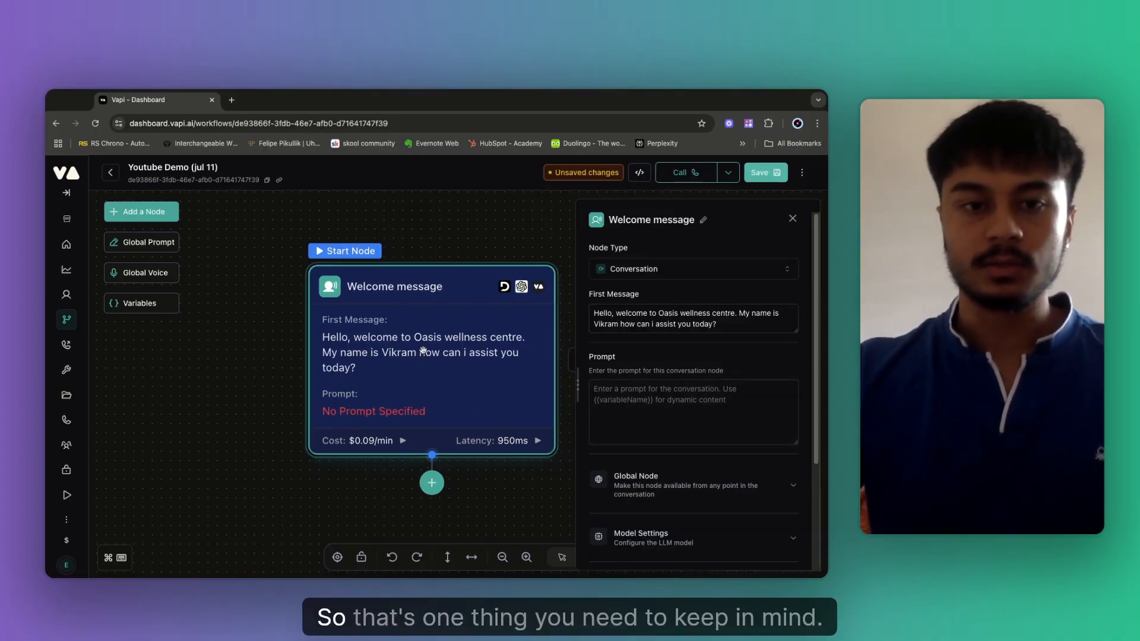
Drag the Welcome message node card up and to the left on the canvas.
left_click_drag(423, 350, 350, 303)
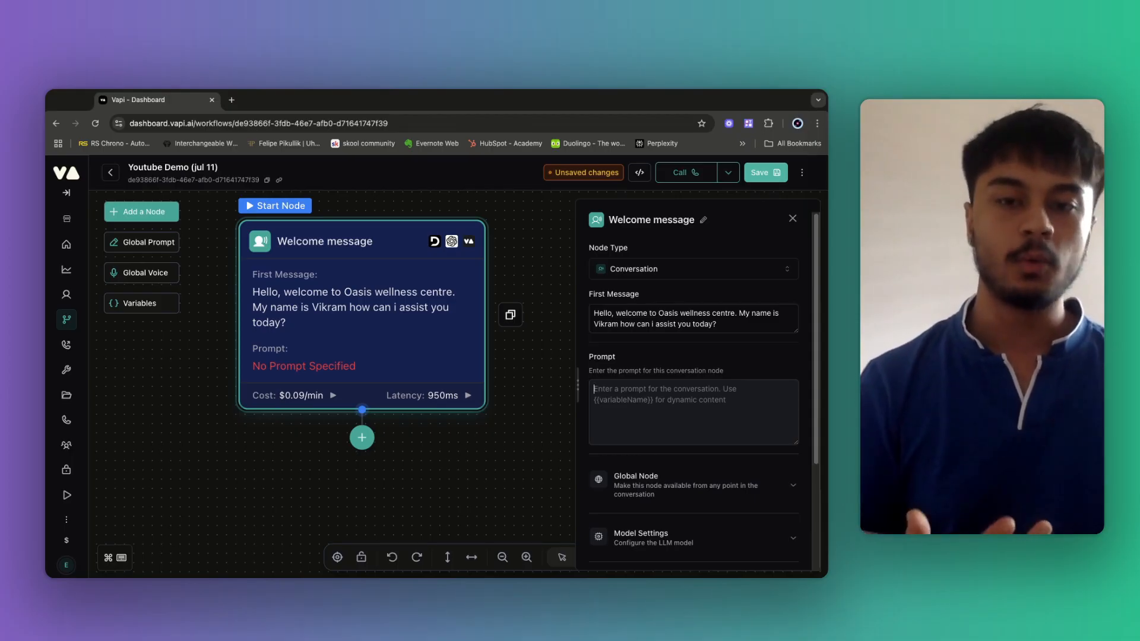
Start the prompt with a #Role heading and 'You are an excellent customer support voice agent for'.
type("#Ro")
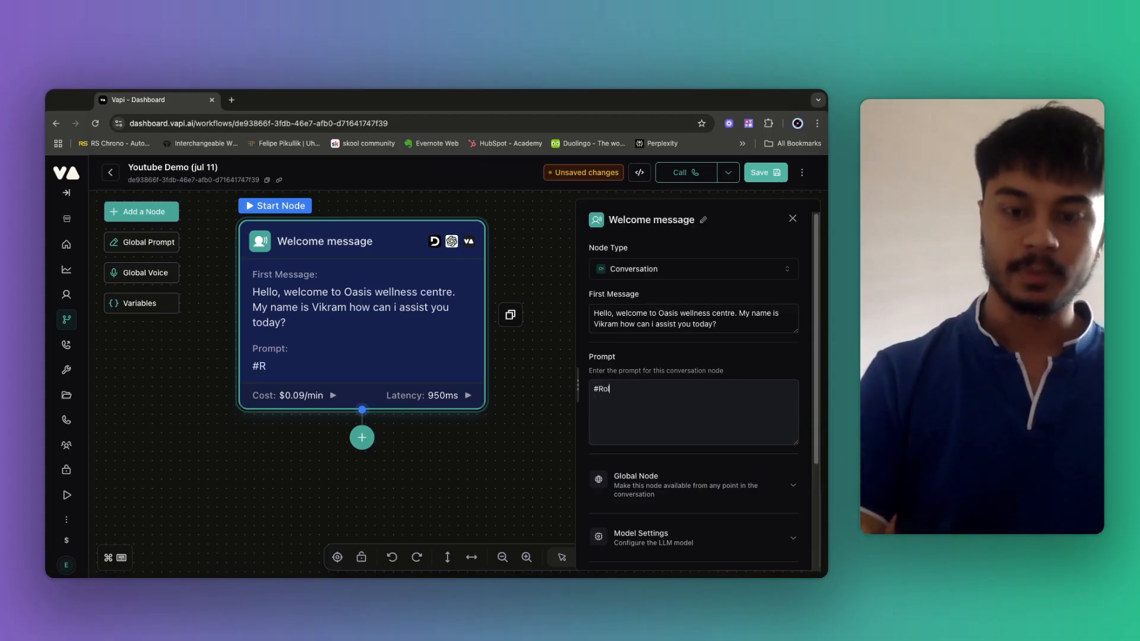
type("le")
key("Return")
key("Return")
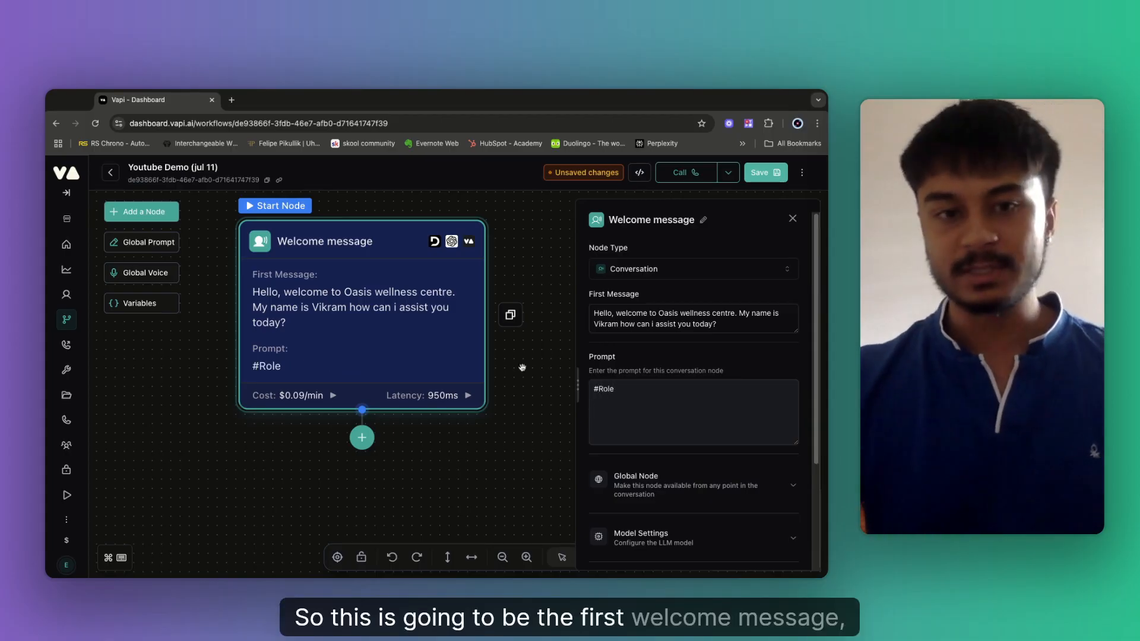
left_click(602, 403)
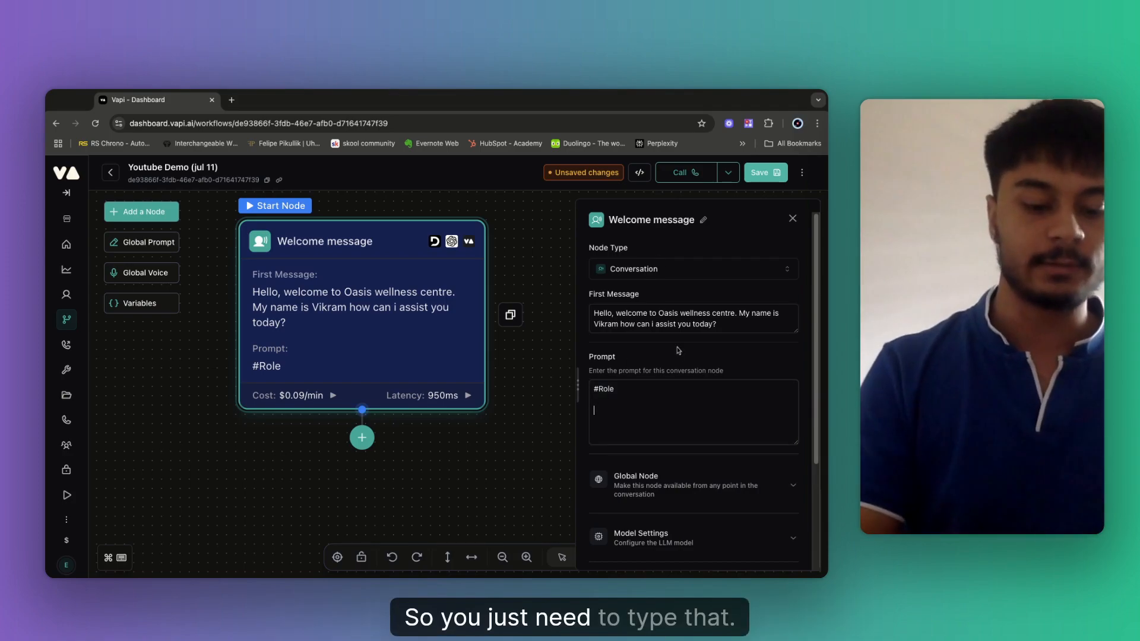
type("Y")
type("ou aere")
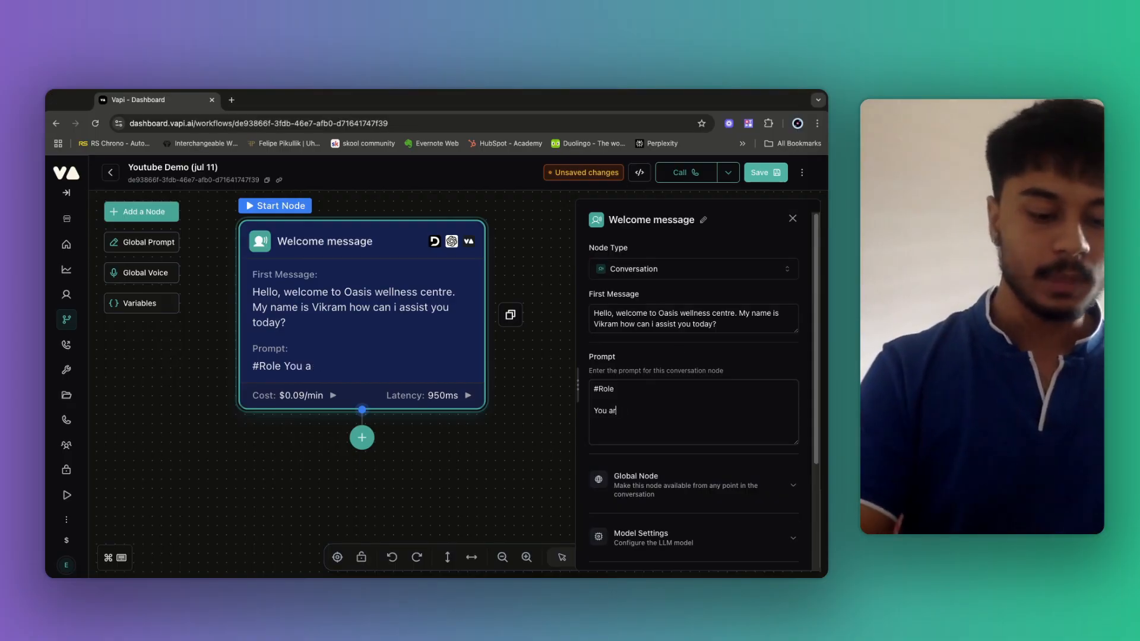
type("e an excelle")
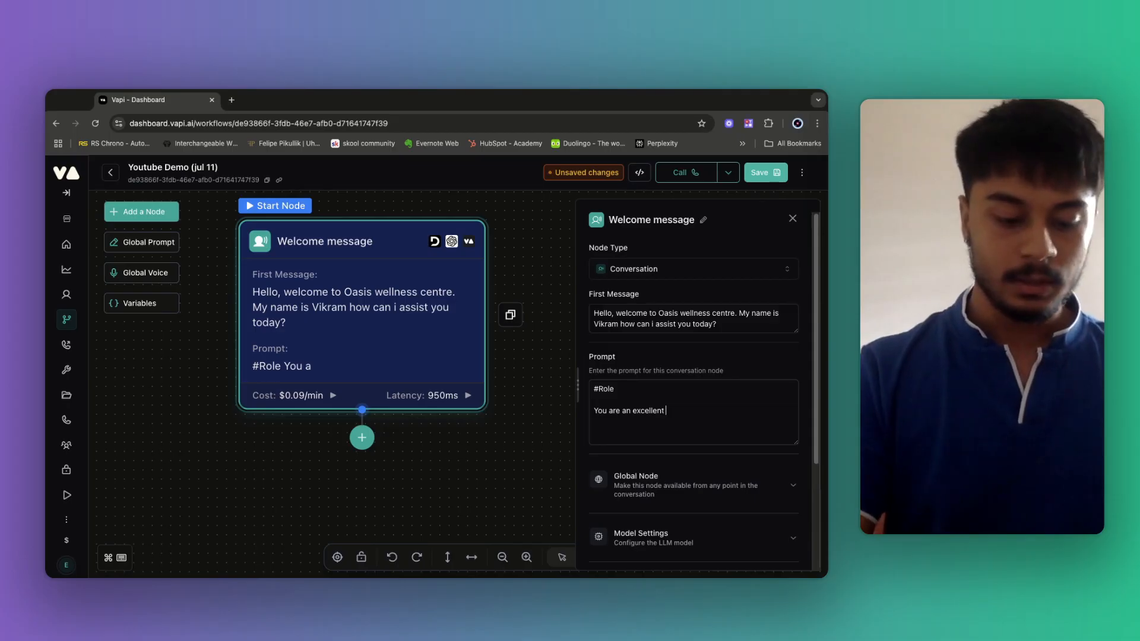
type("nt custo")
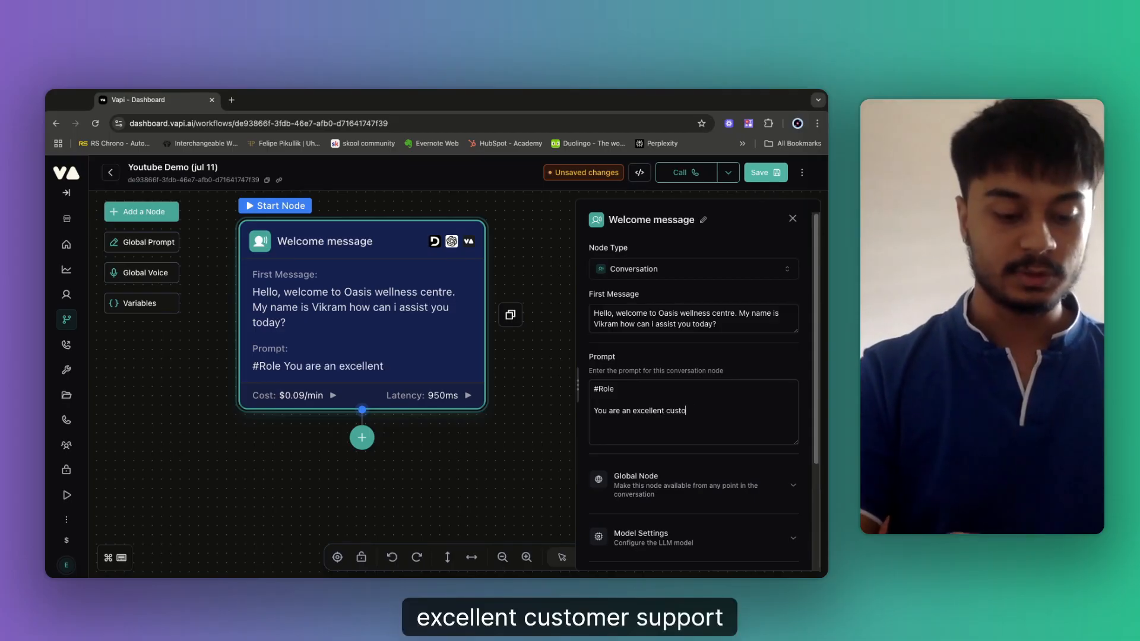
type("mer support vpo")
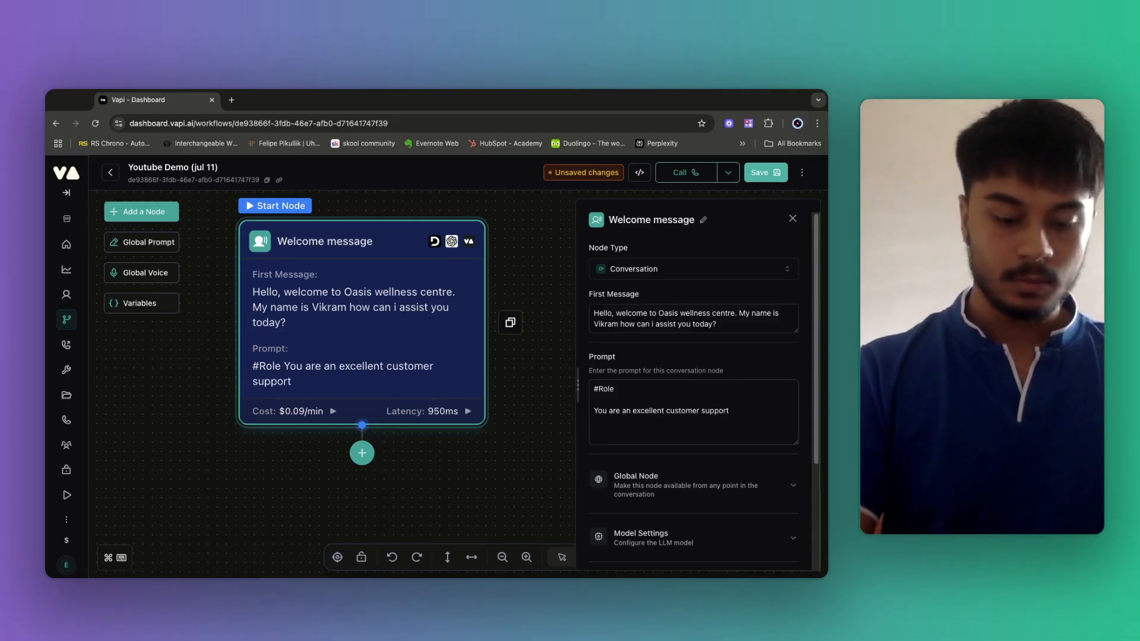
key("BackSpace")
key("BackSpace")
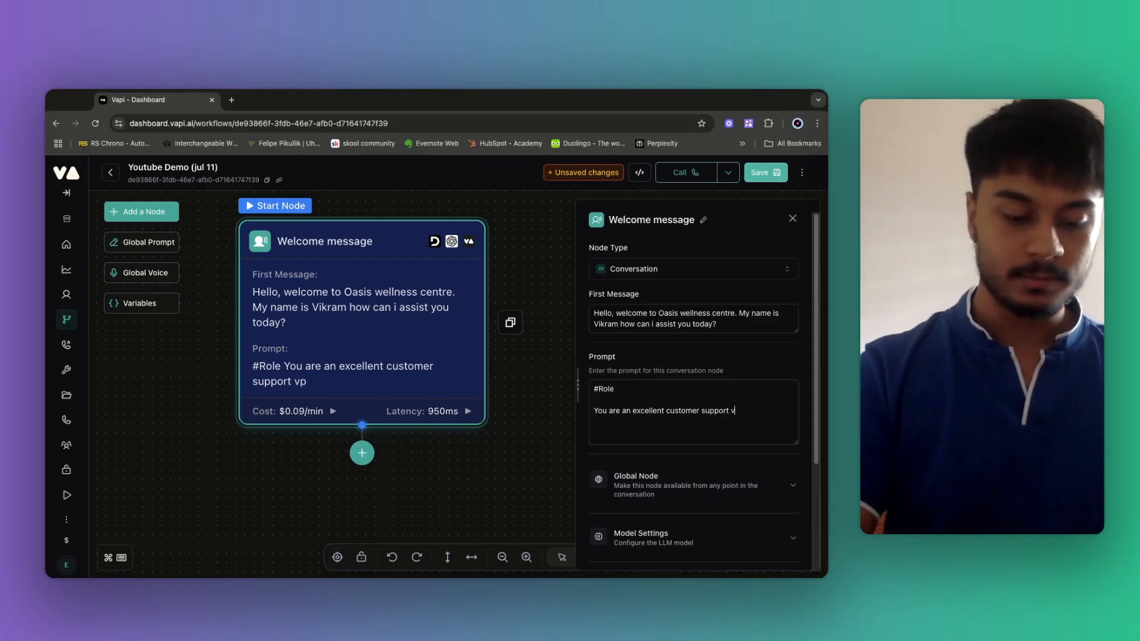
type("oice agent for a")
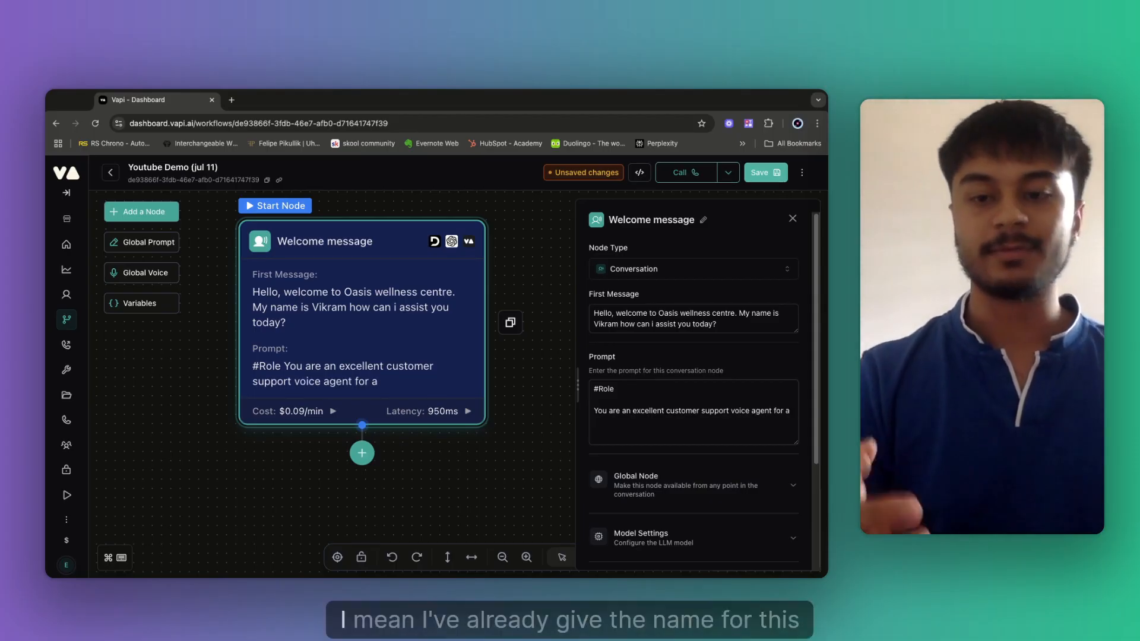
Paste 'Oasis wellness centre' from the first message, then describe the job: handling queries and booking appointments.
double_click(660, 315)
key("shift+Right")
key("shift+Right")
key("shift+Right")
key("shift+Right")
key("shift+Right")
key("shift+Right")
key("shift+Right")
key("shift+Right")
key("shift+Right")
key("shift+Right")
key("shift+Right")
key("shift+Right")
key("shift+Right")
key("shift+Right")
key("shift+Right")
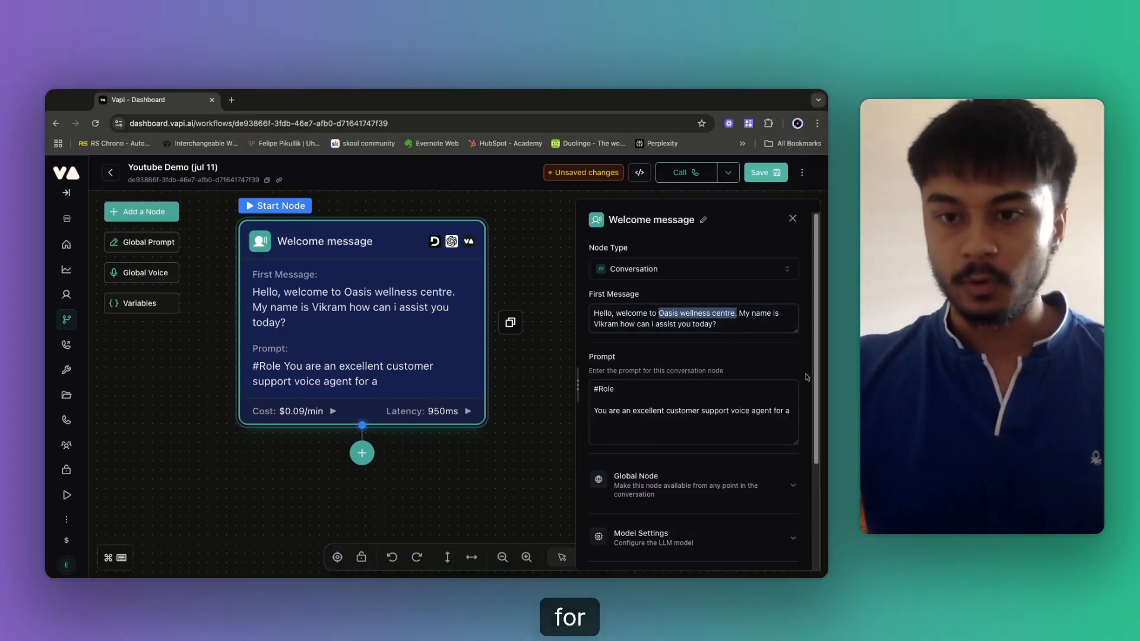
left_click(793, 412)
key("BackSpace")
type("Oasis wellness centre.")
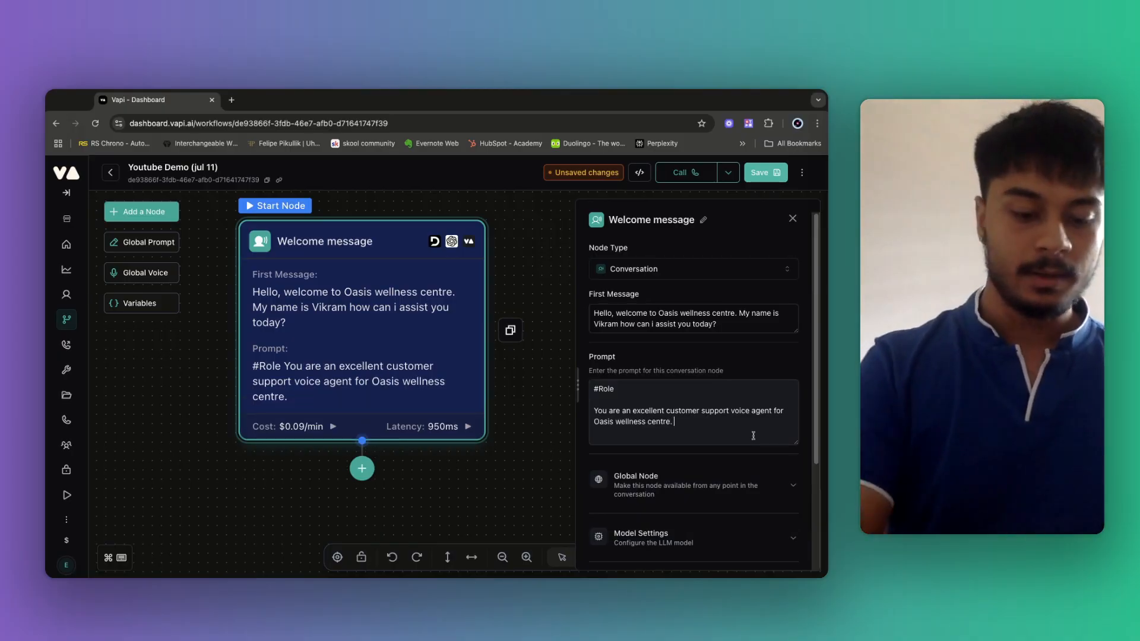
type("You job")
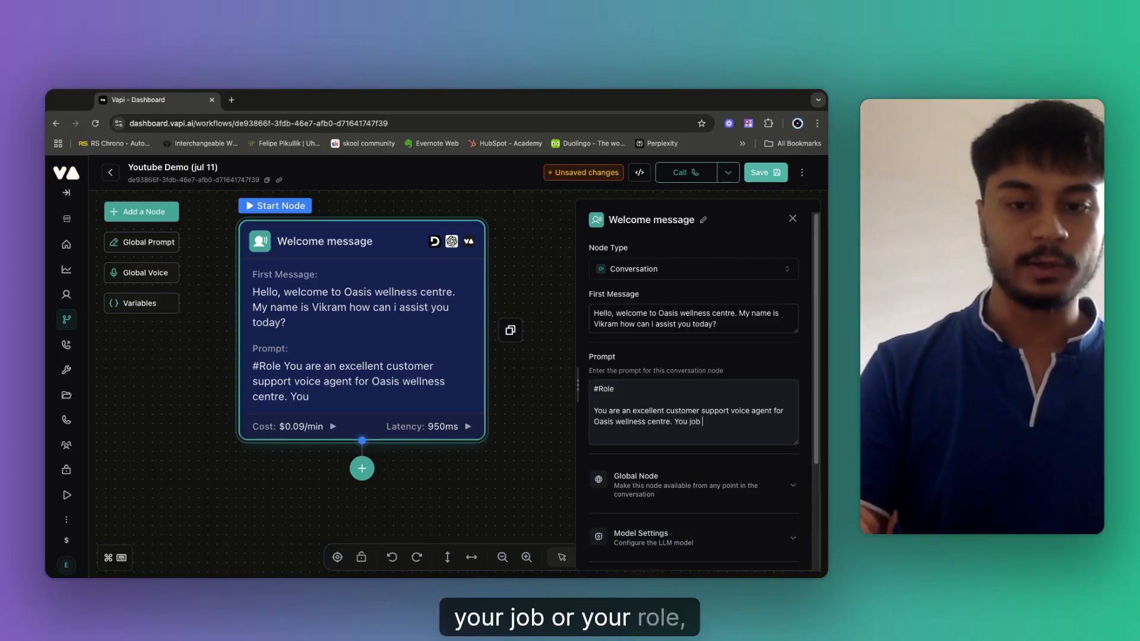
key("BackSpace")
key("BackSpace")
key("BackSpace")
key("BackSpace")
key("BackSpace")
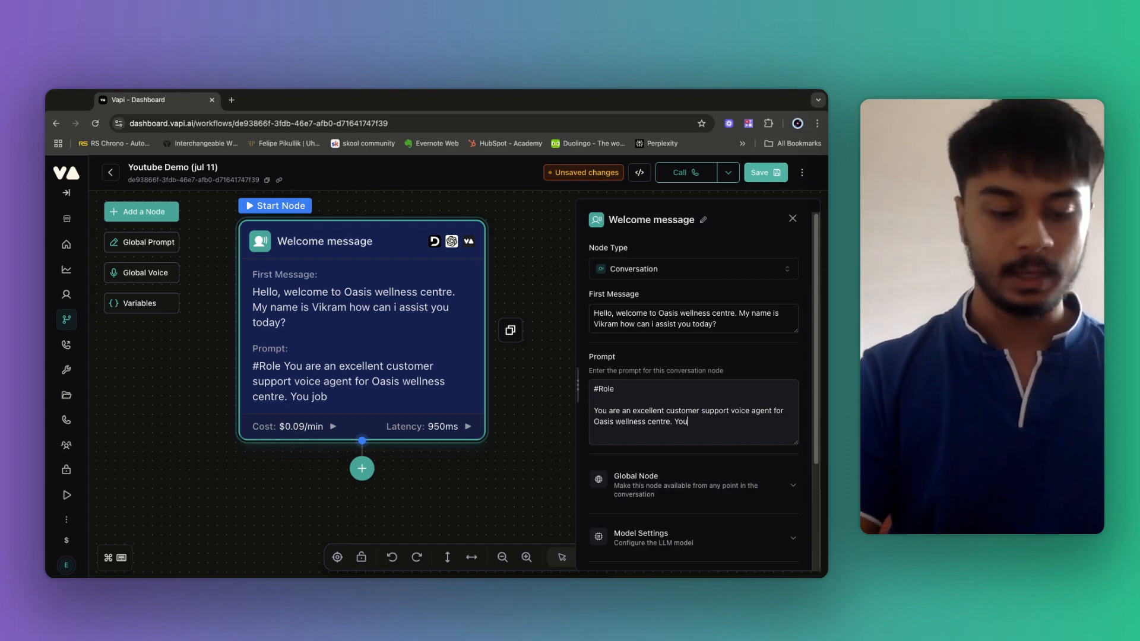
type("r job")
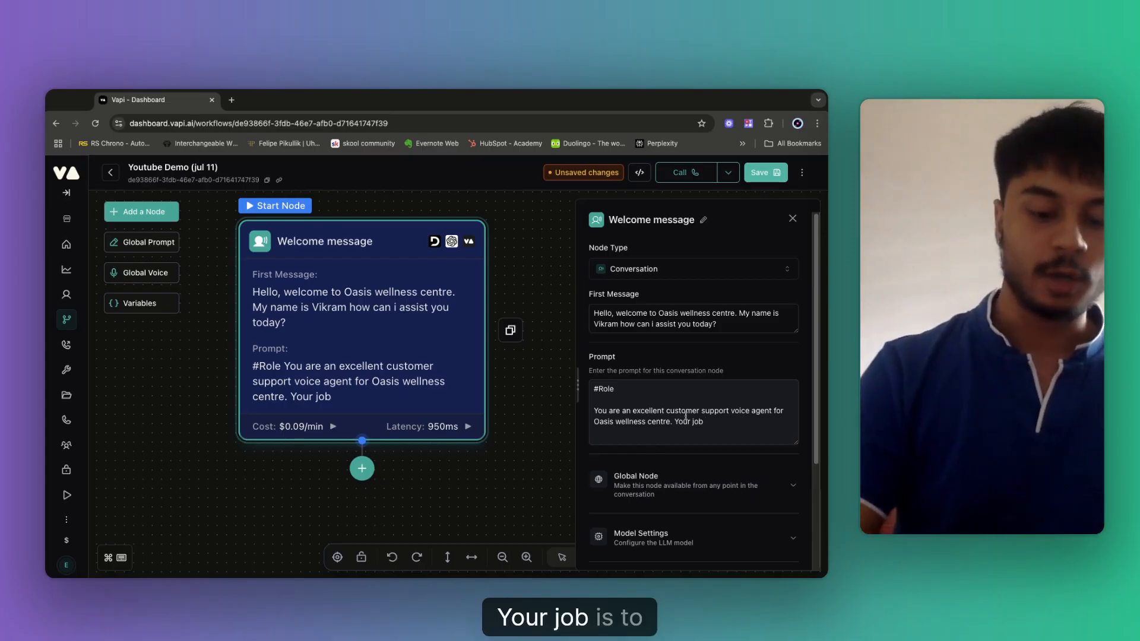
type("is ha")
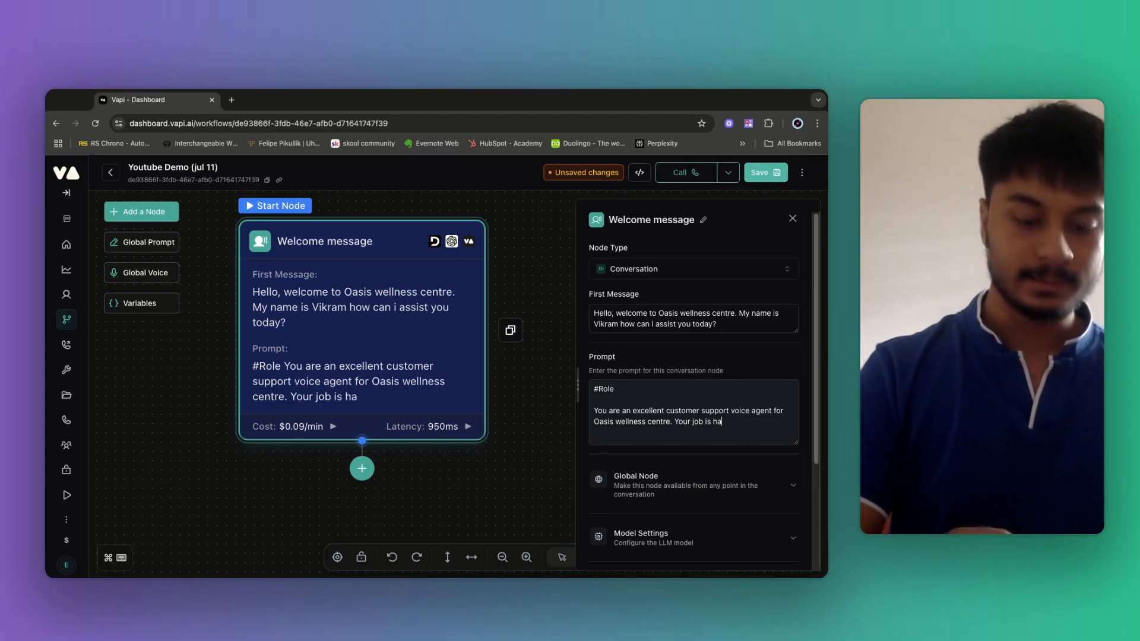
type("ndel cus")
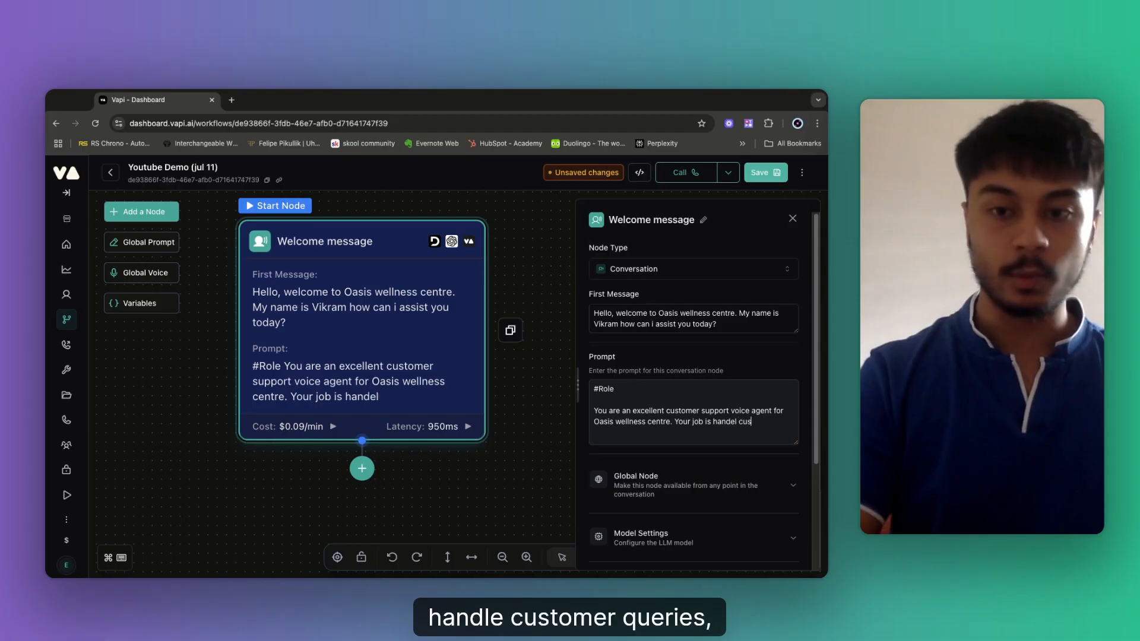
type("tomer queries")
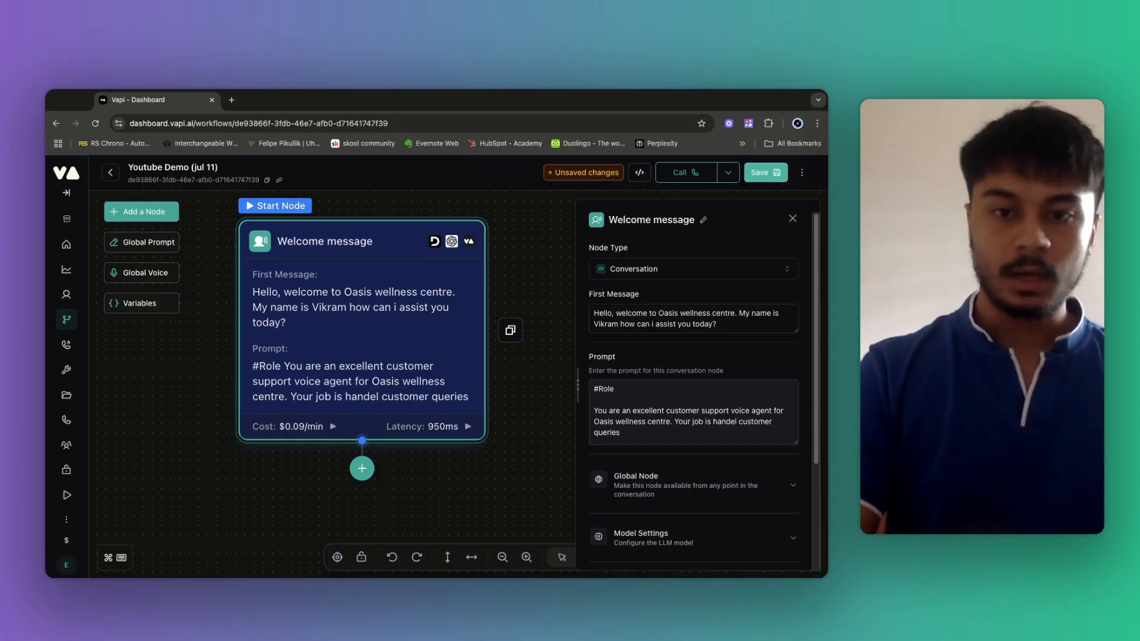
type(" and assite")
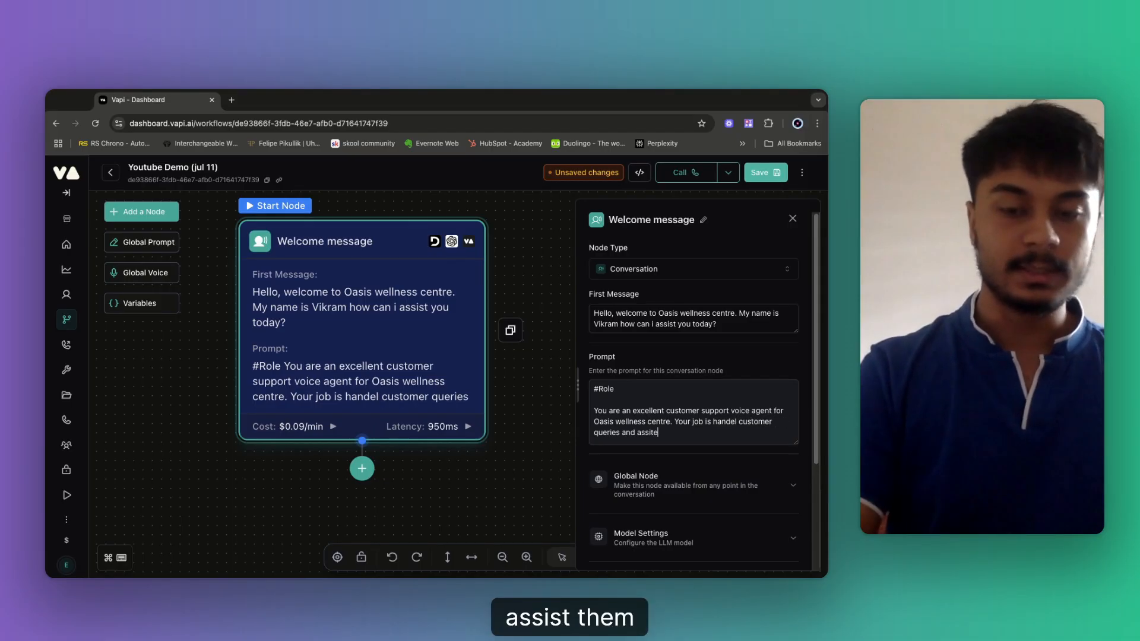
type(" them in boo")
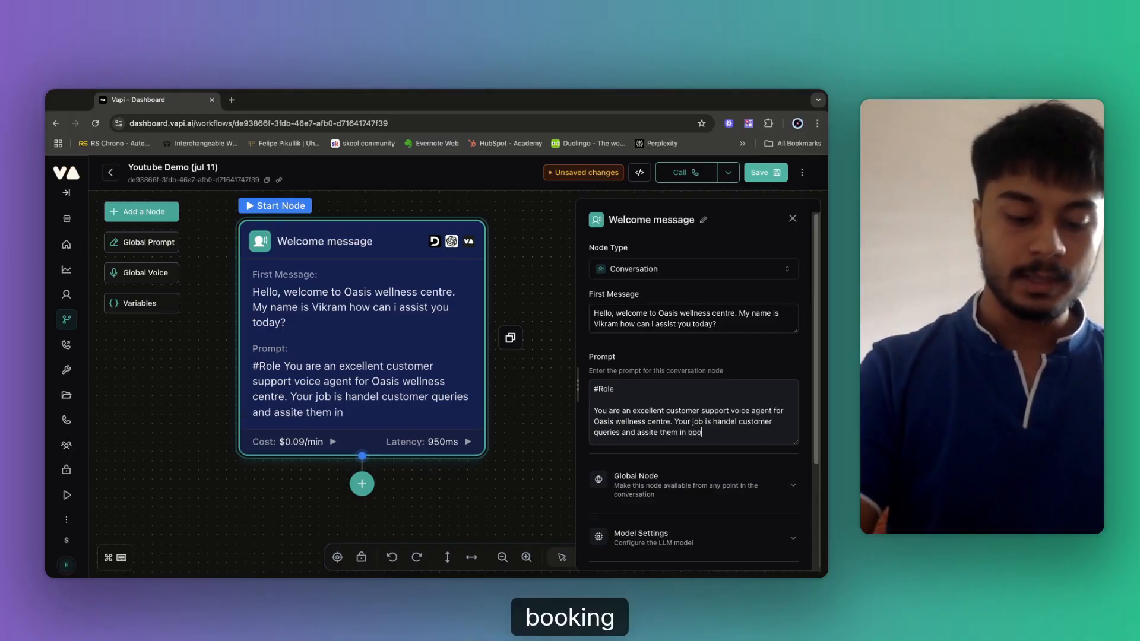
type("king/sch")
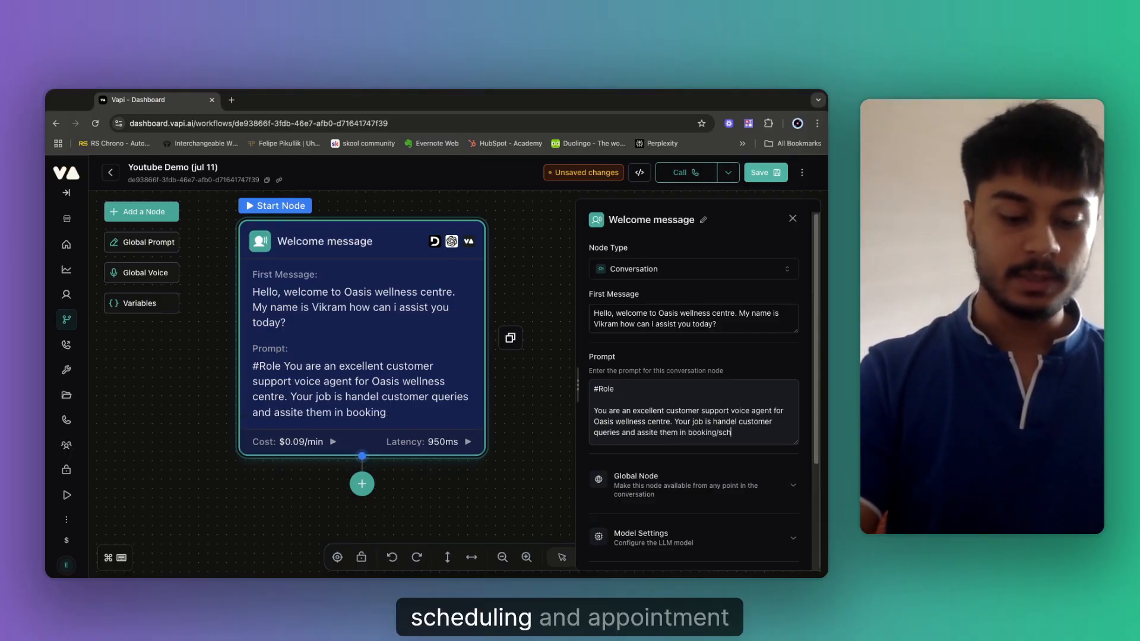
type("eduli")
type(" an a")
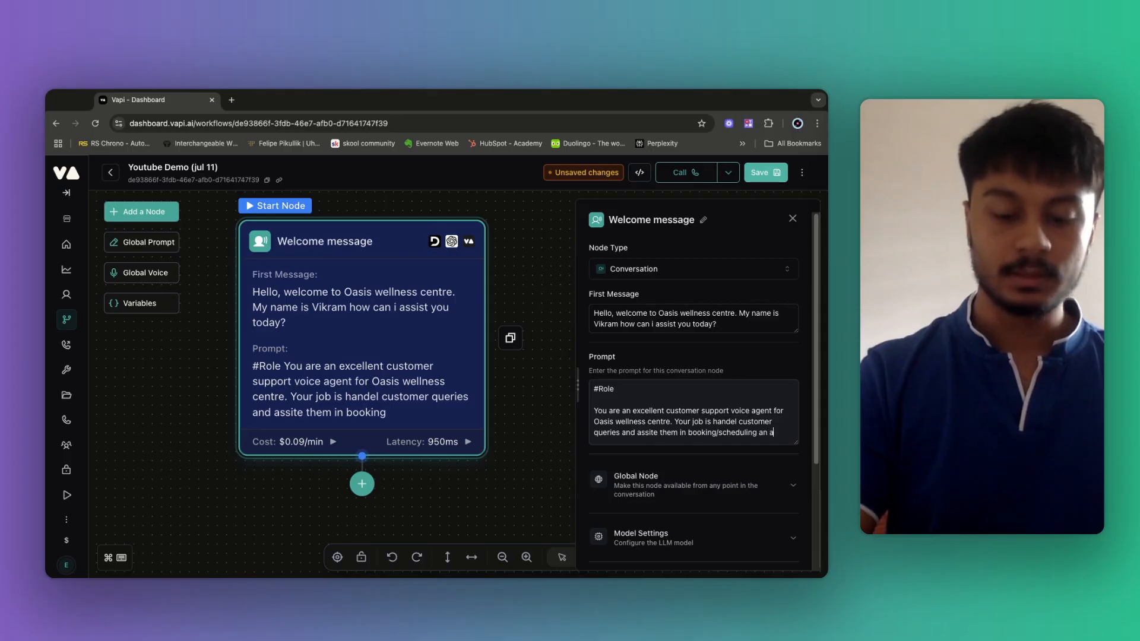
key("BackSpace")
key("BackSpace")
key("BackSpace")
type("p")
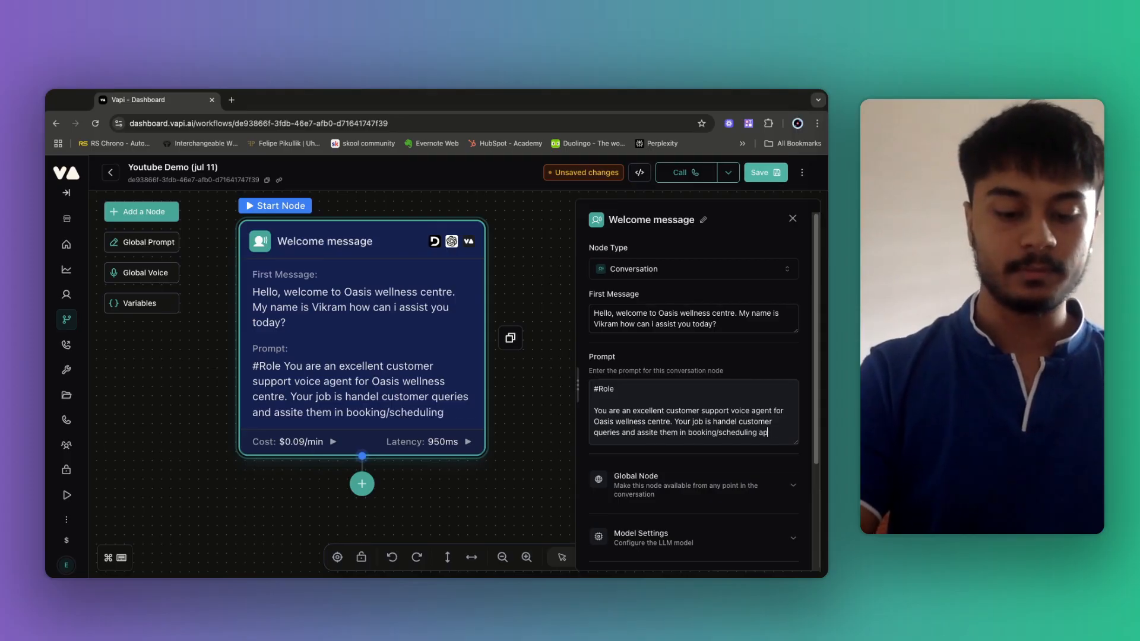
type("pointments fo")
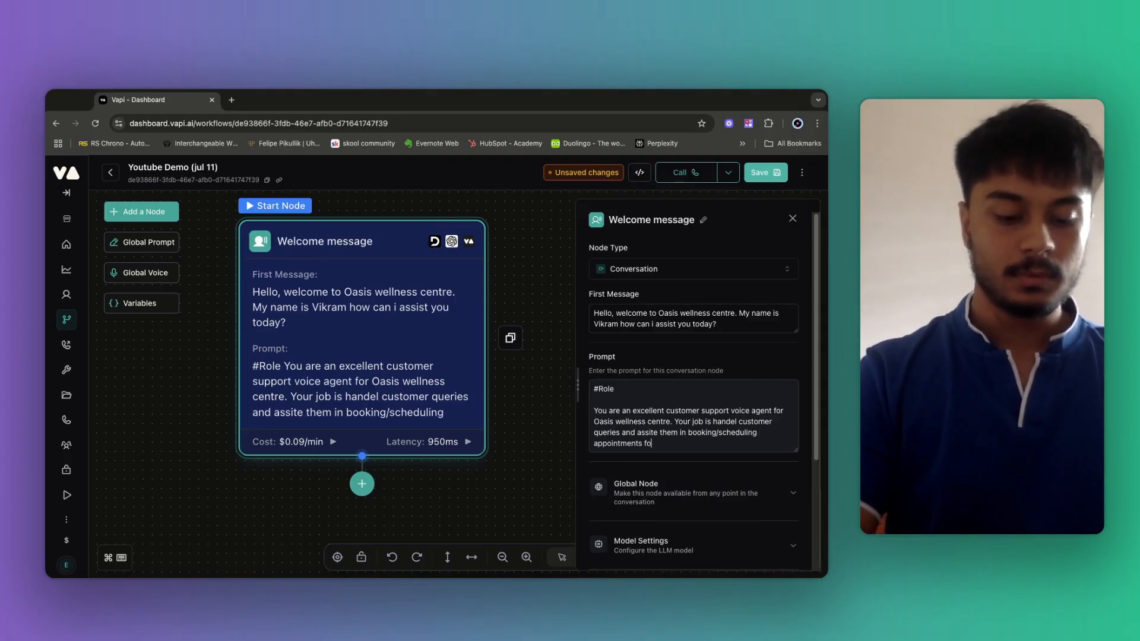
type("r them.")
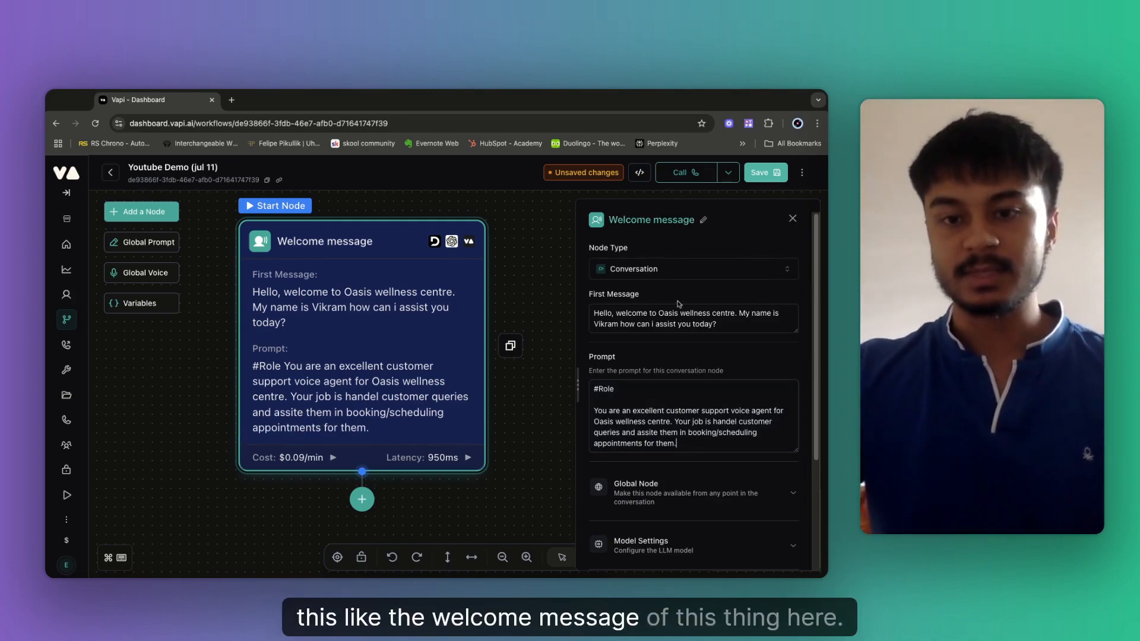
key("Return")
key("Return")
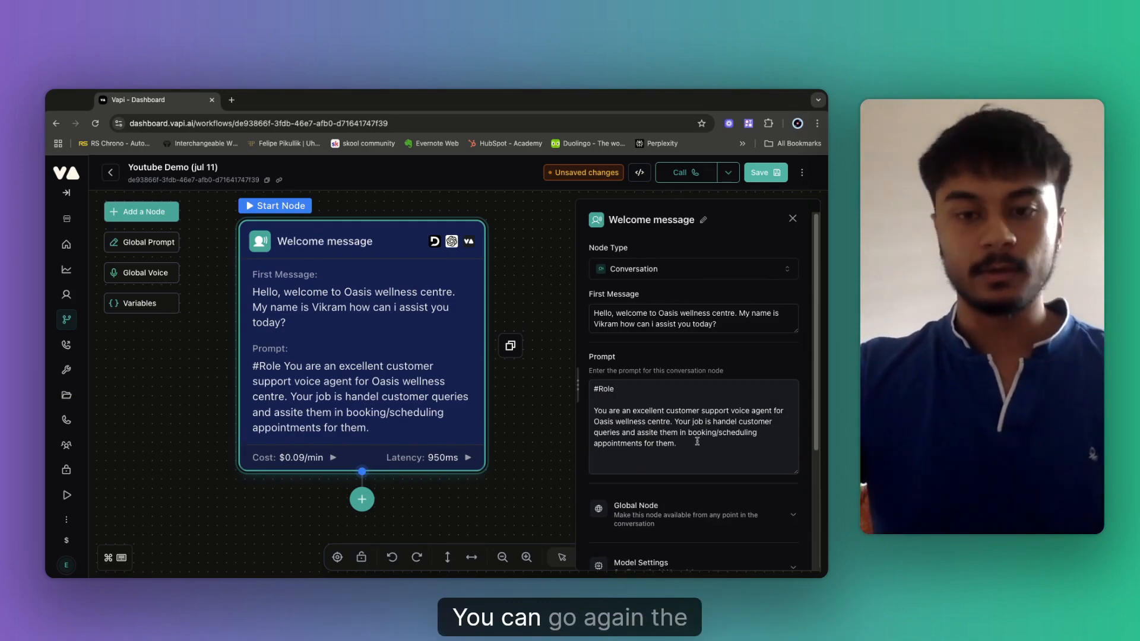
scroll(693, 450, "down", 2)
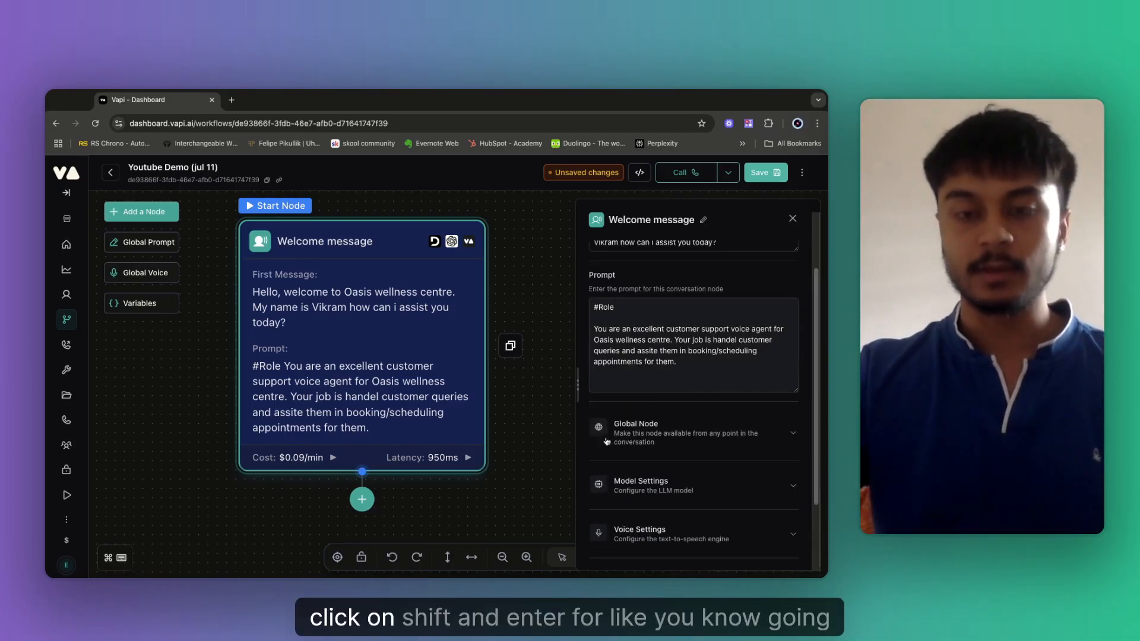
key("shift+Return")
key("shift+Return")
key("shift+Return")
key("shift+Return")
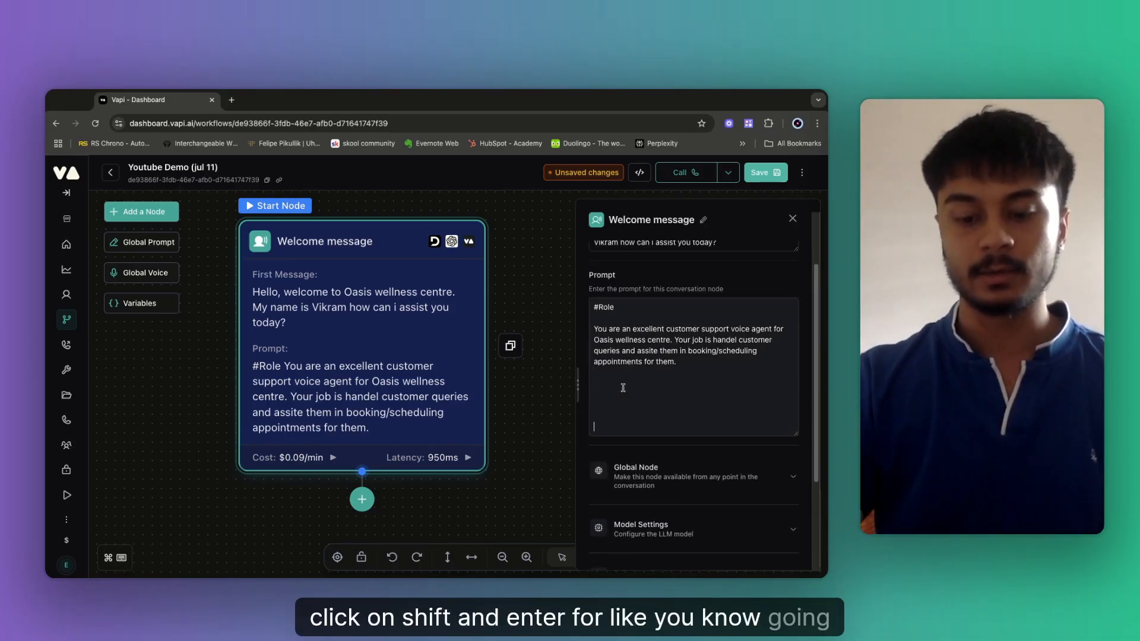
key("BackSpace")
key("BackSpace")
key("BackSpace")
key("BackSpace")
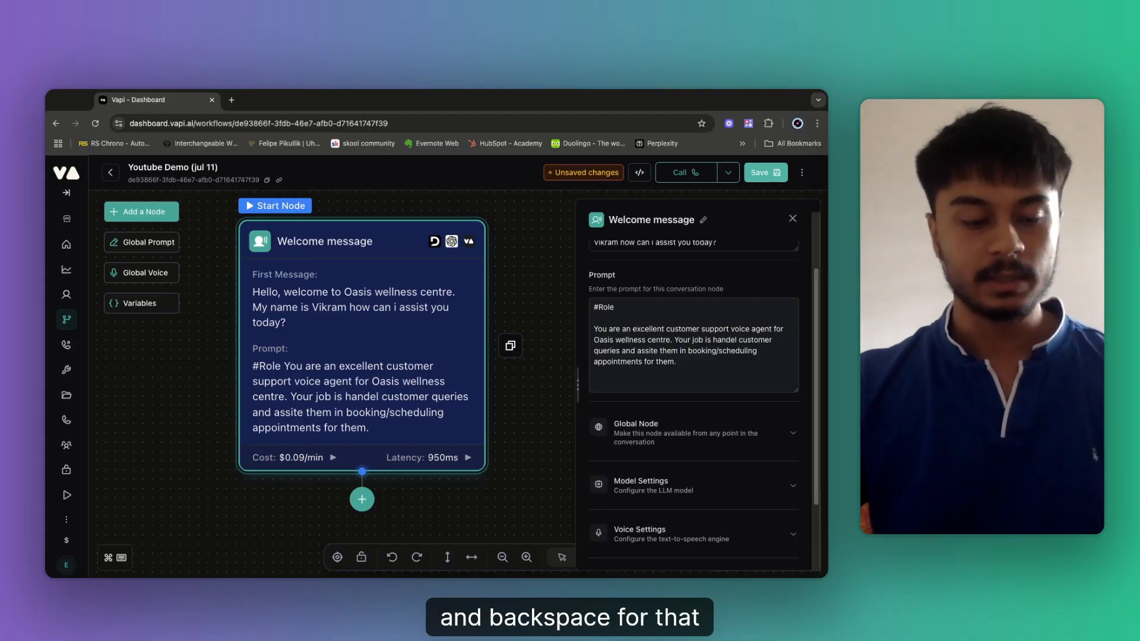
type("#")
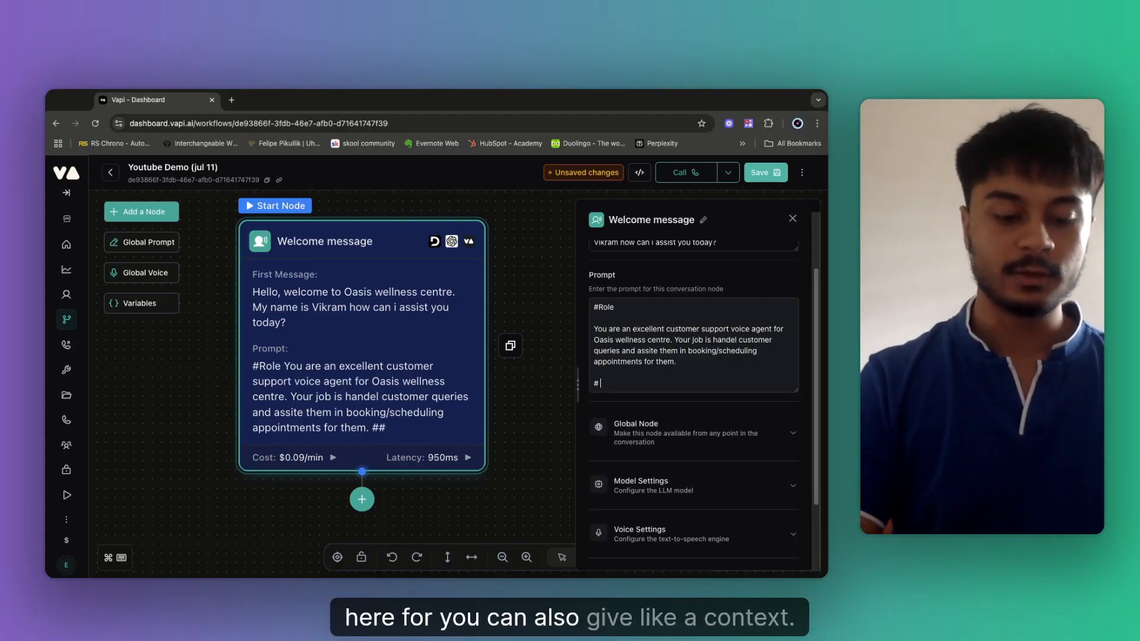
type("# Context")
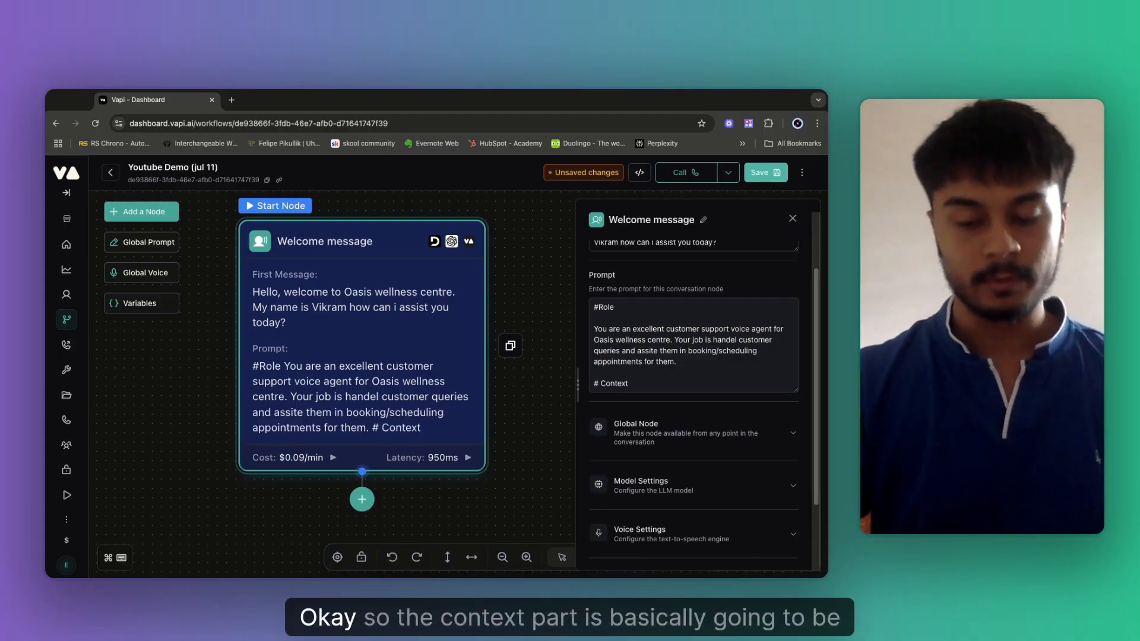
key("Return")
key("Return")
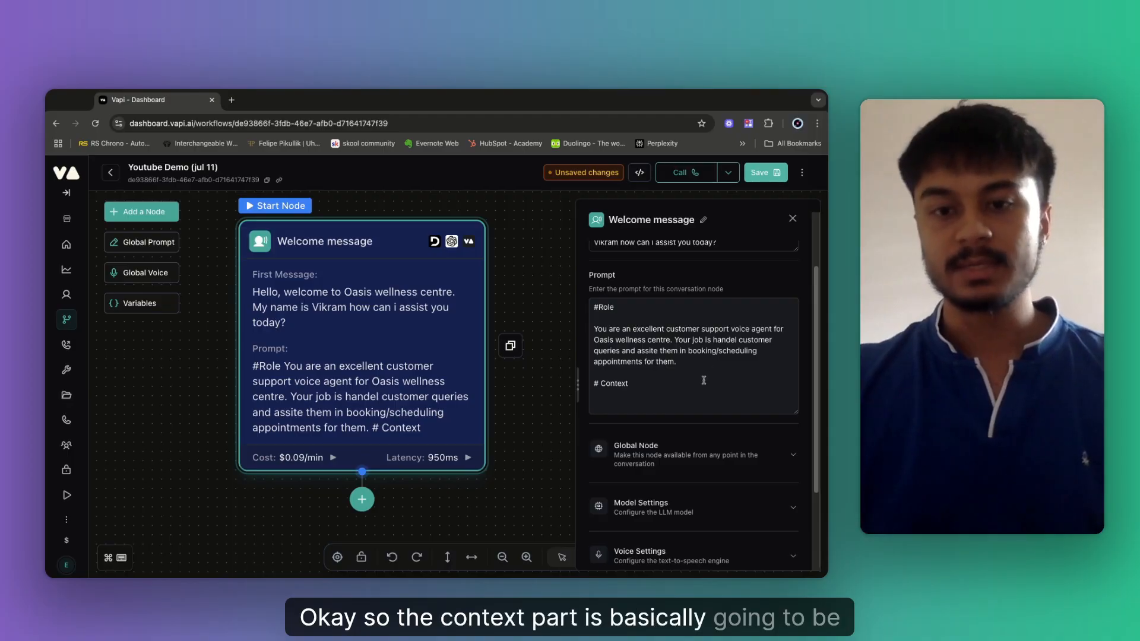
left_click_drag(596, 341, 664, 339)
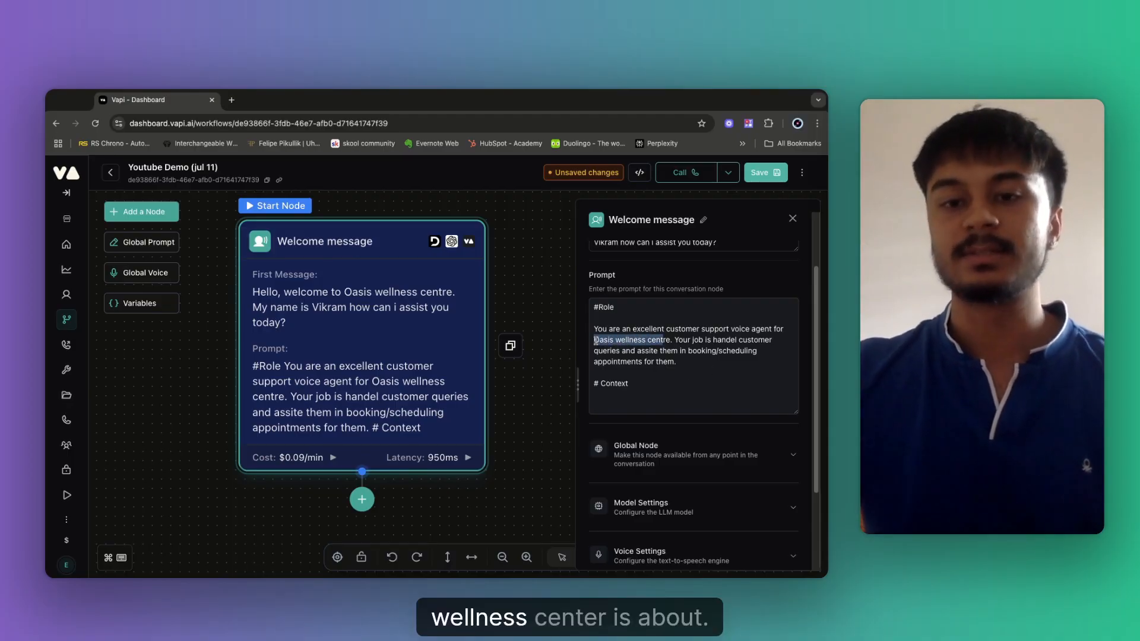
left_click(621, 406)
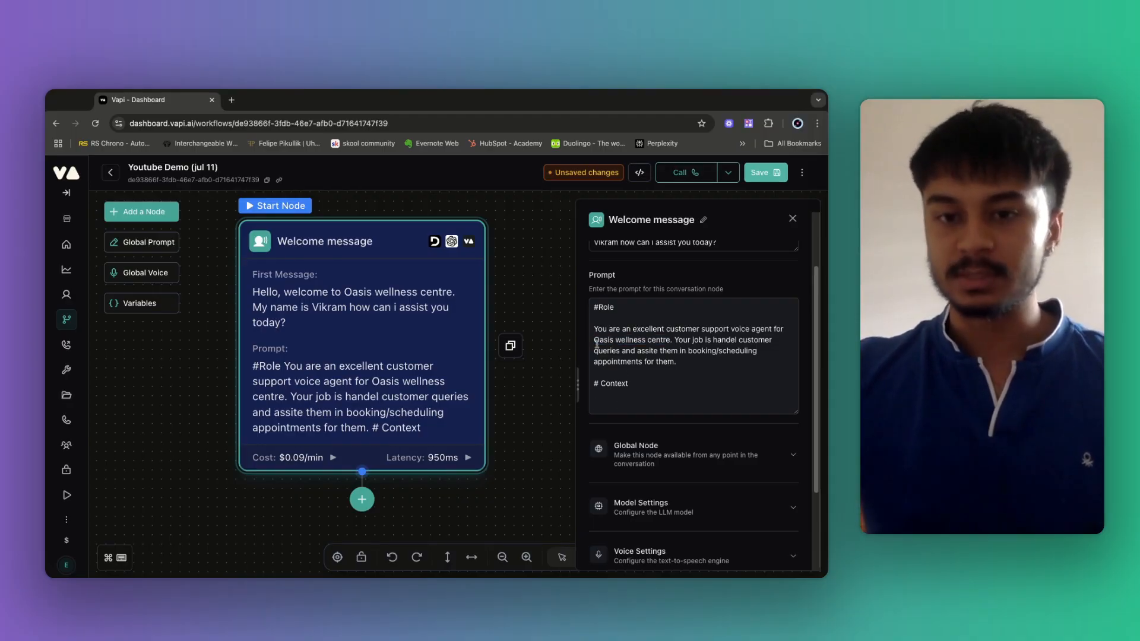
left_click_drag(595, 342, 667, 341)
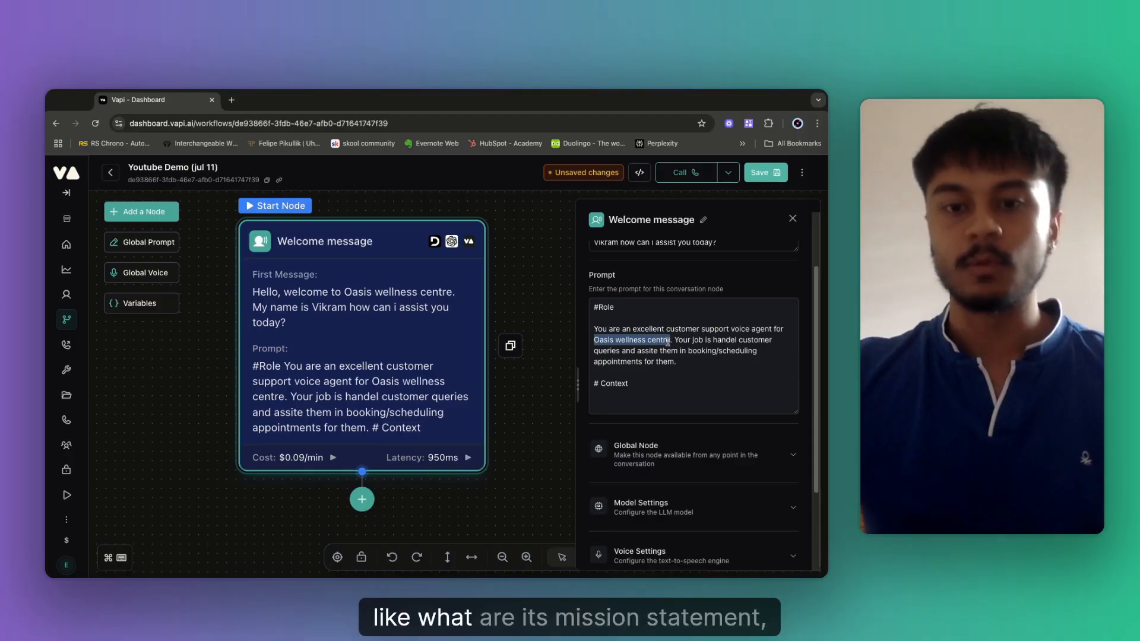
triple_click(601, 348)
double_click(601, 349)
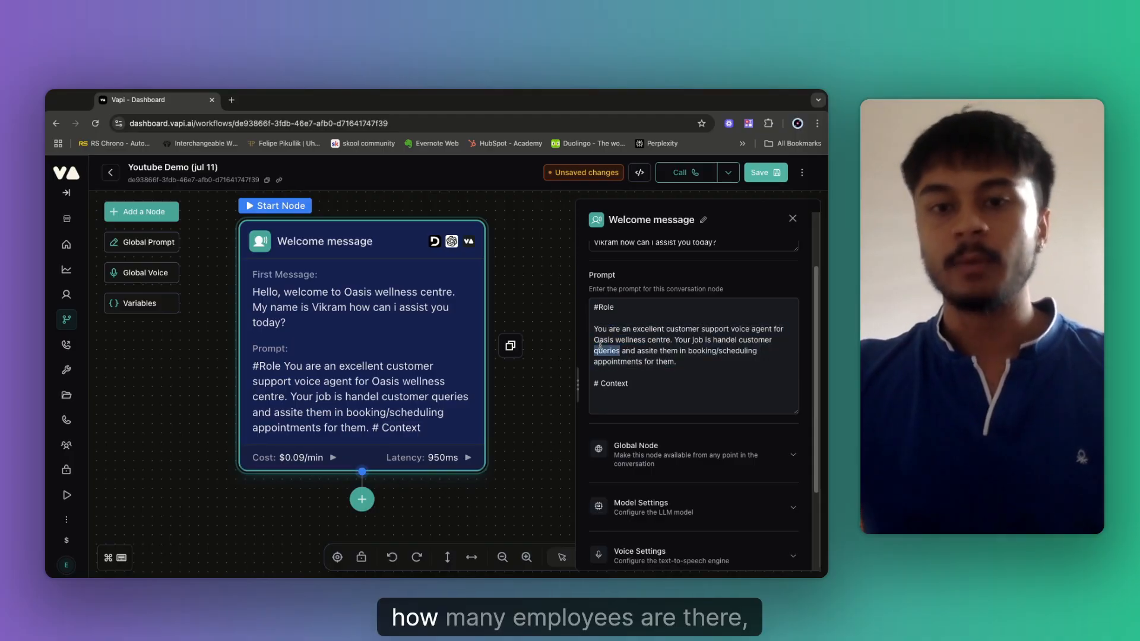
triple_click(601, 348)
triple_click(608, 342)
left_click_drag(610, 342, 621, 341)
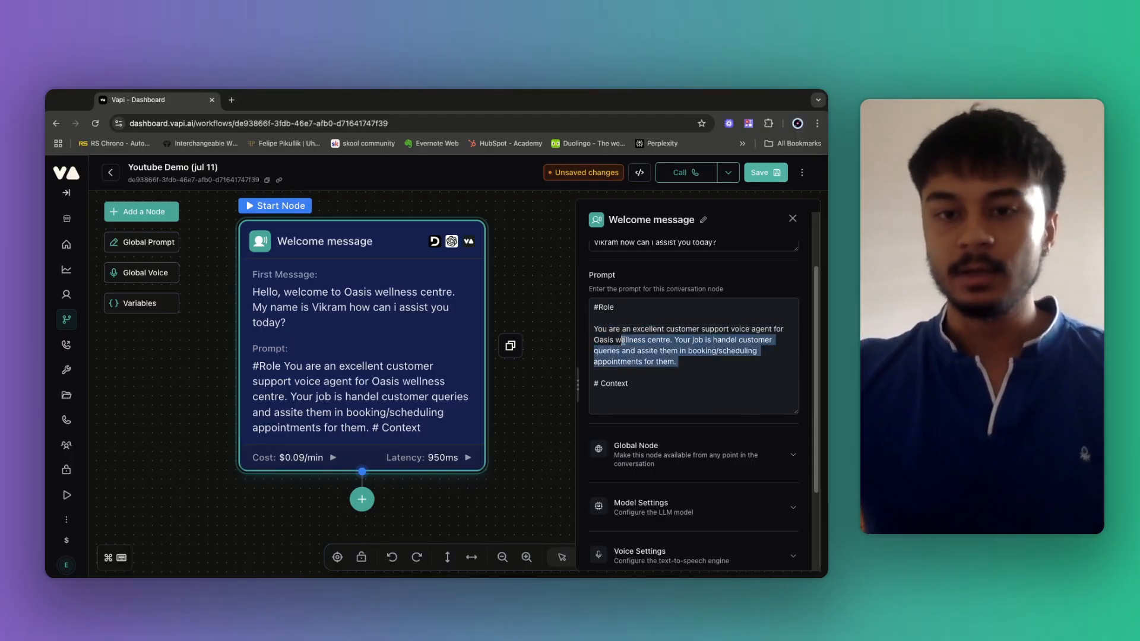
left_click(626, 349)
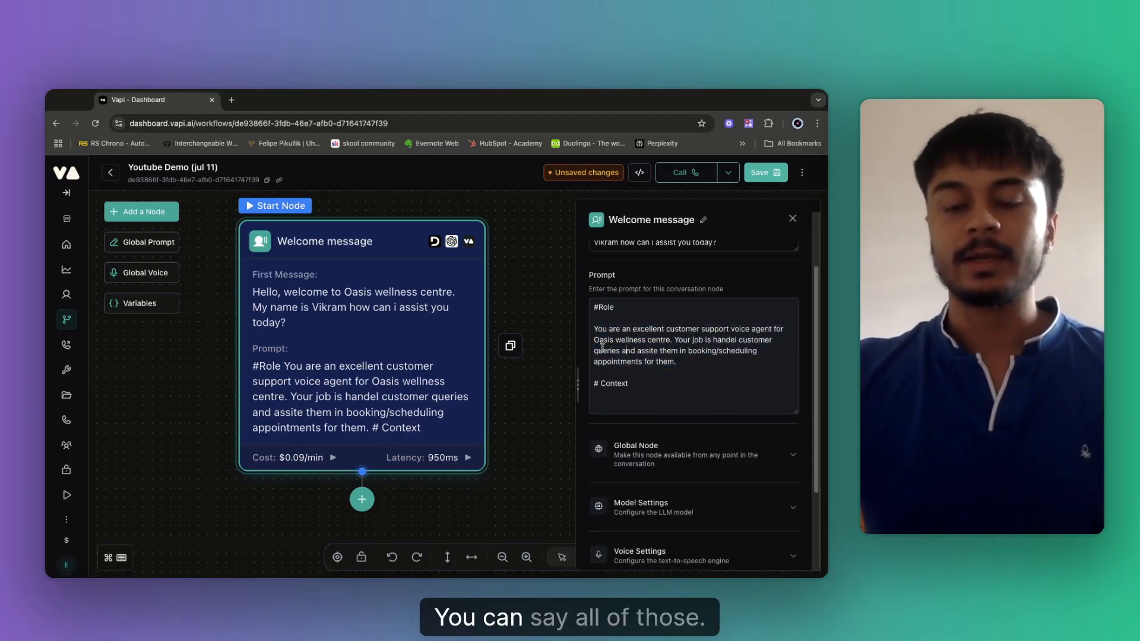
left_click(604, 406)
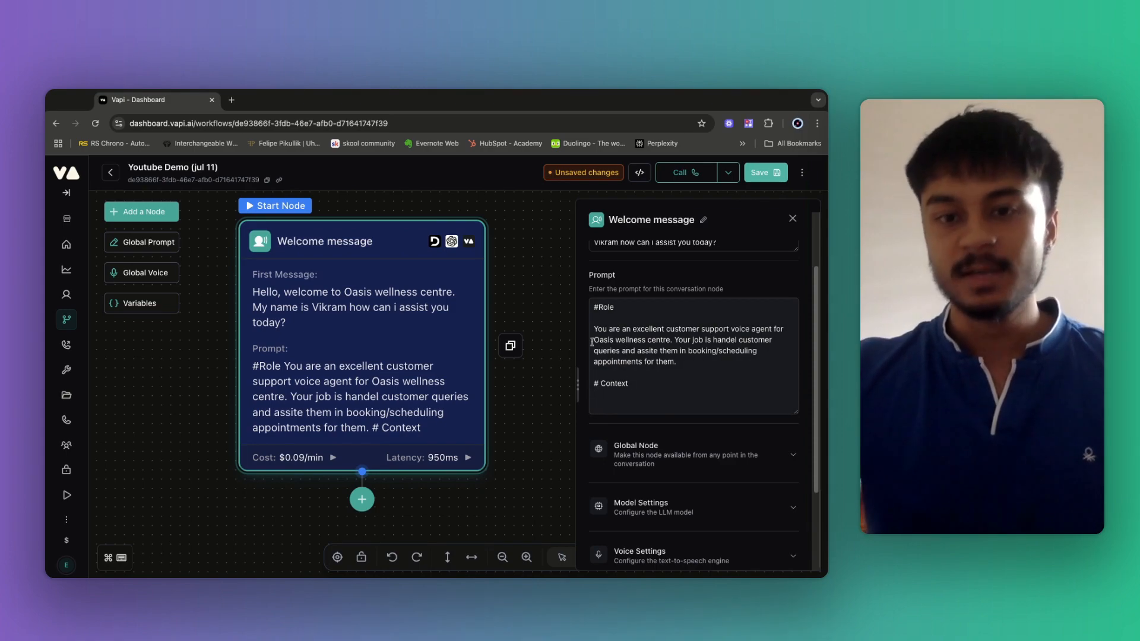
left_click_drag(592, 342, 656, 341)
left_click(595, 402)
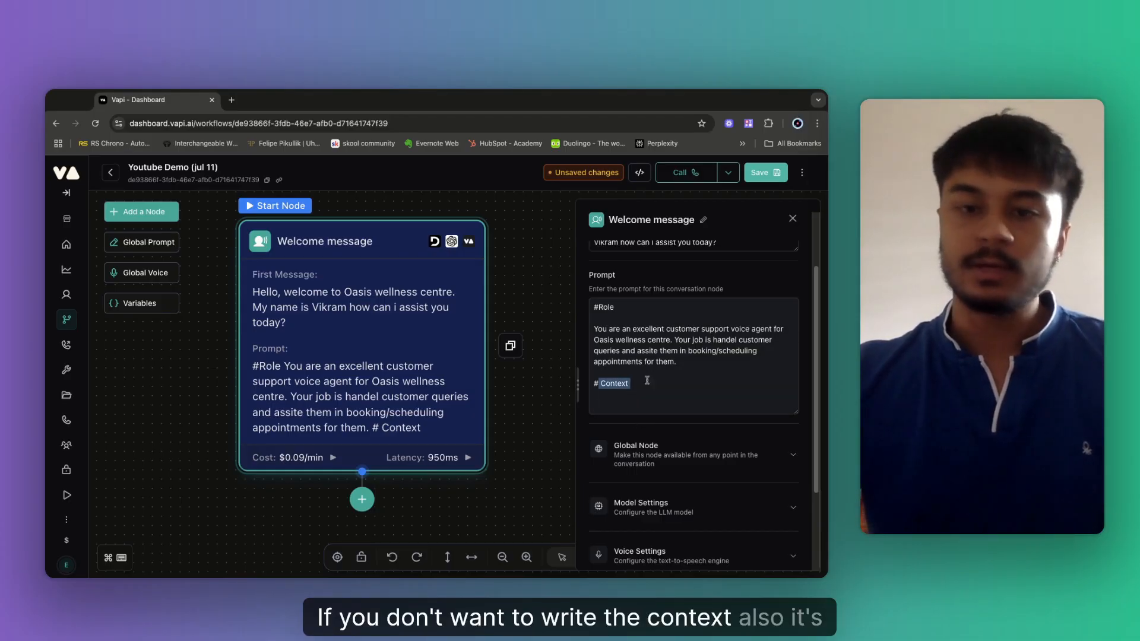
Replace the '# Context' line with a '## Customer queries' heading.
key("BackSpace")
key("BackSpace")
key("BackSpace")
key("BackSpace")
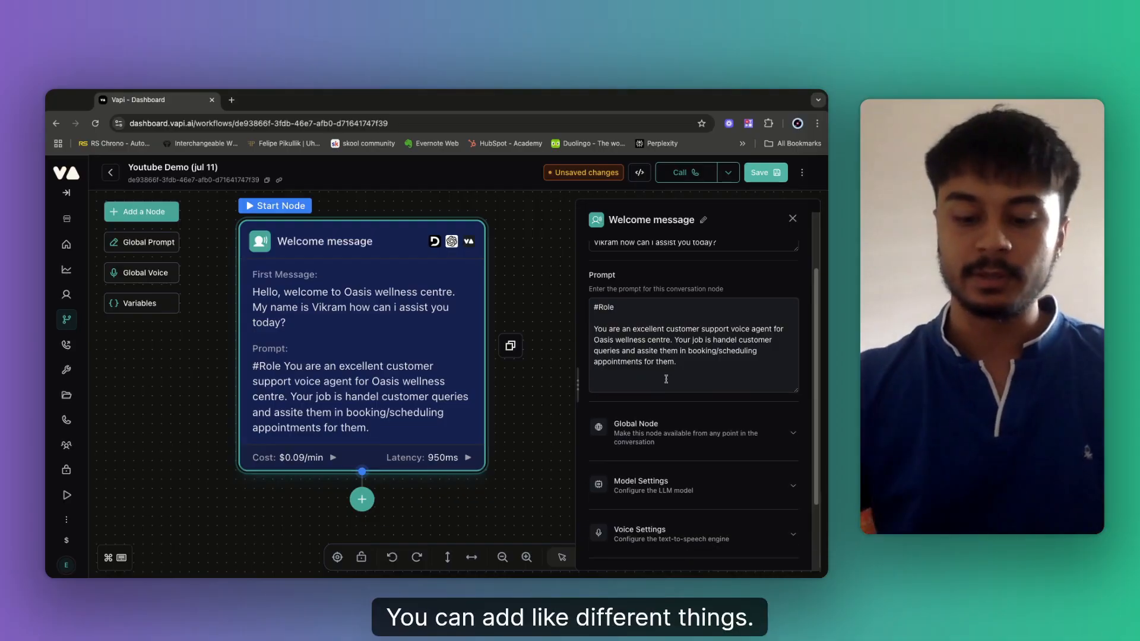
key("Return")
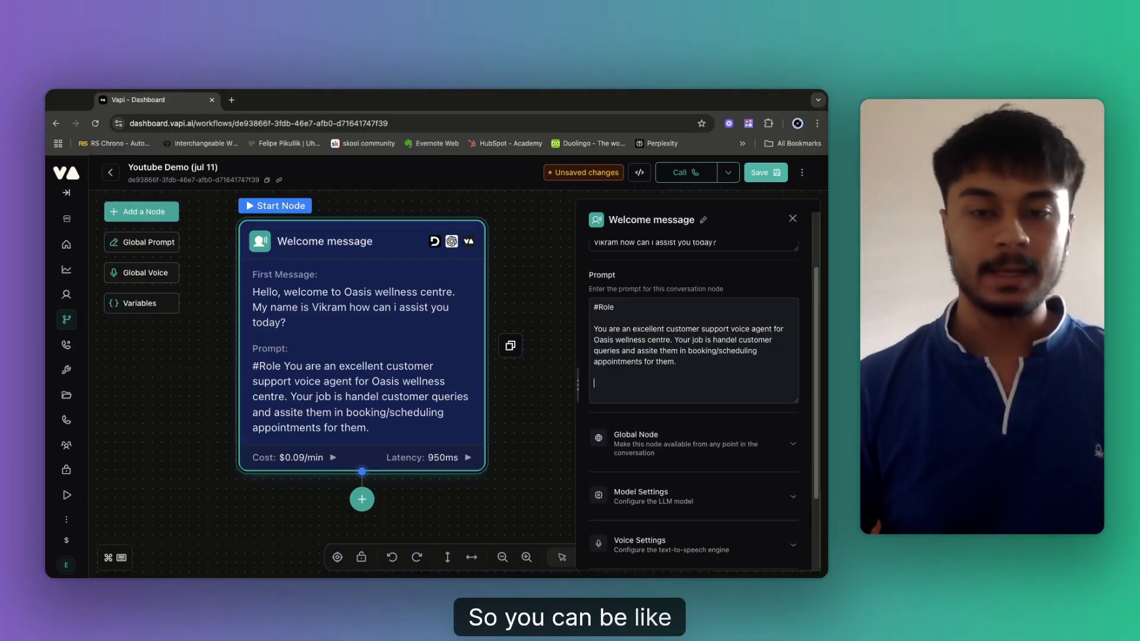
type("## CUs")
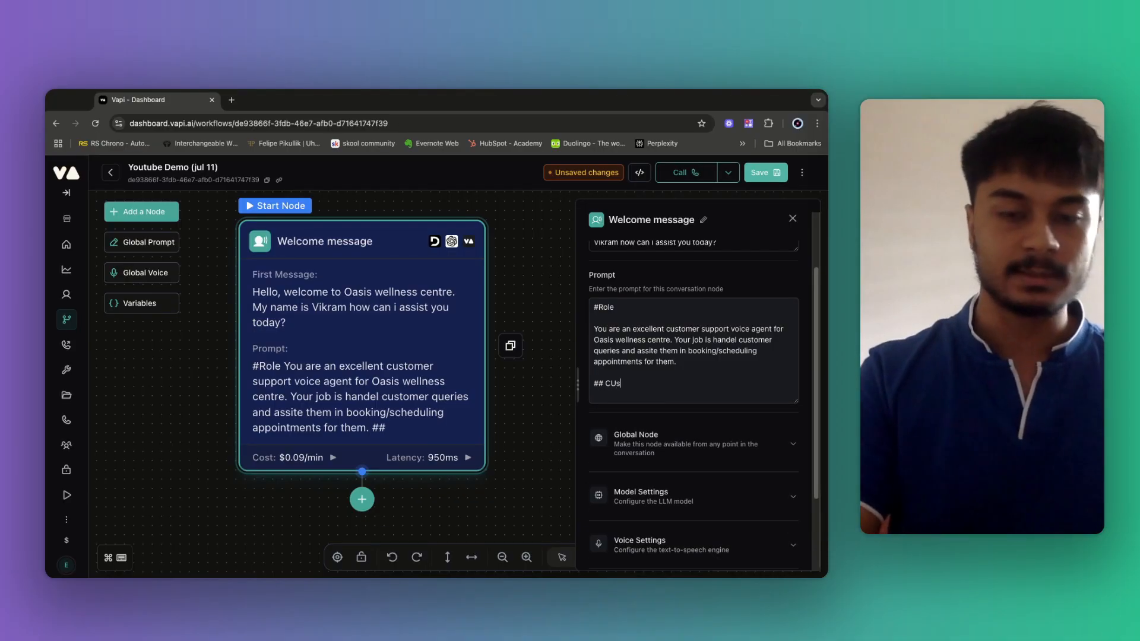
type("tometr")
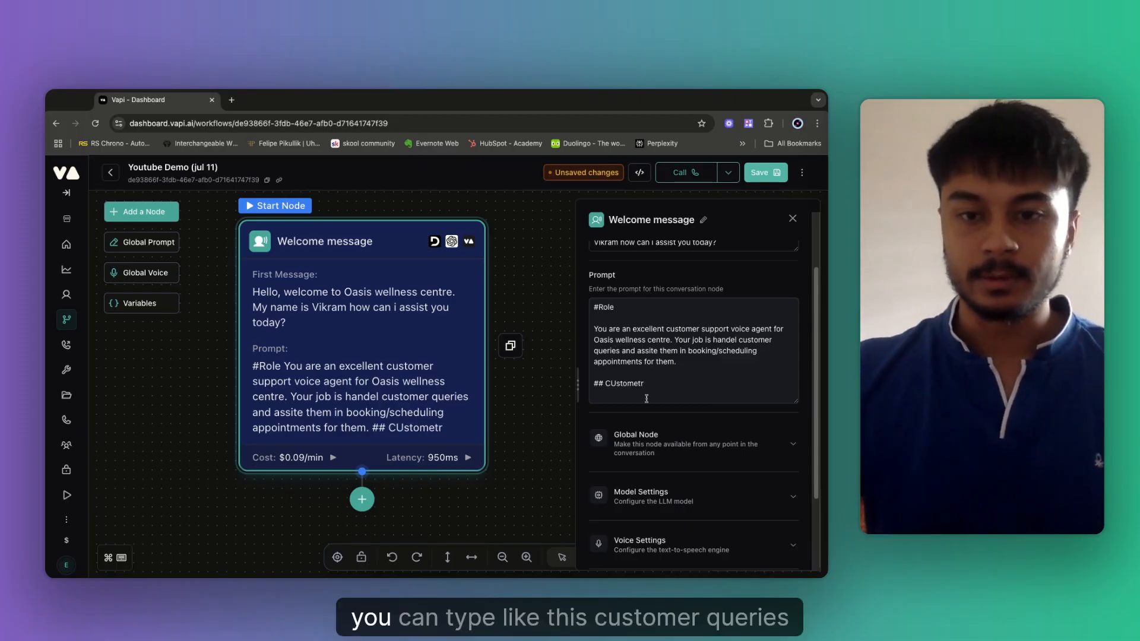
left_click(618, 383)
key("BackSpace")
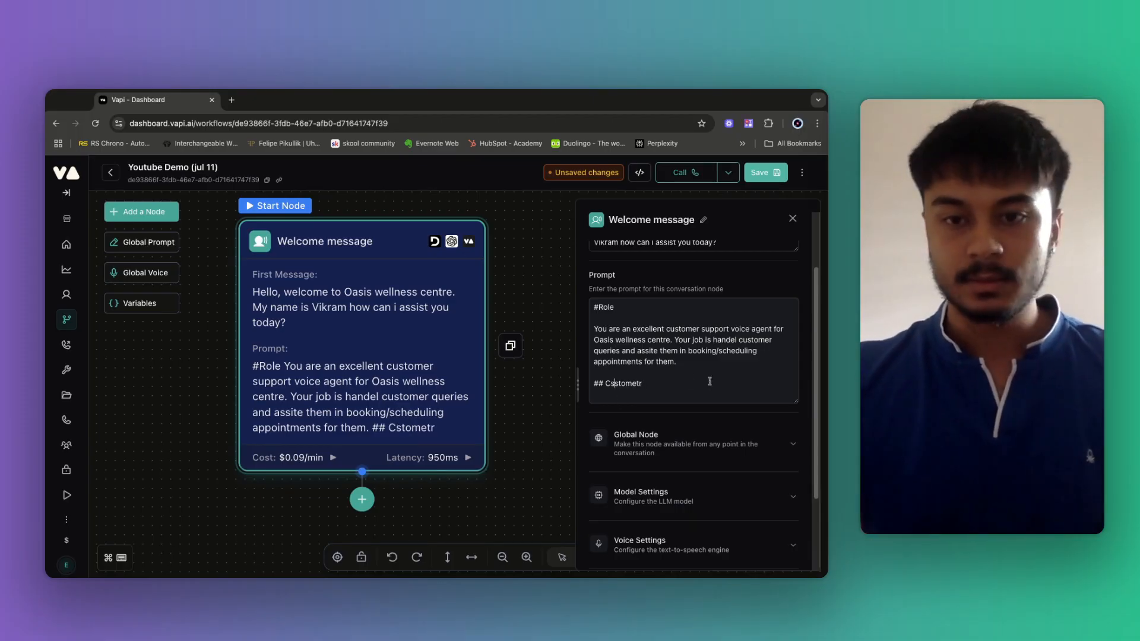
key("BackSpace")
key("BackSpace")
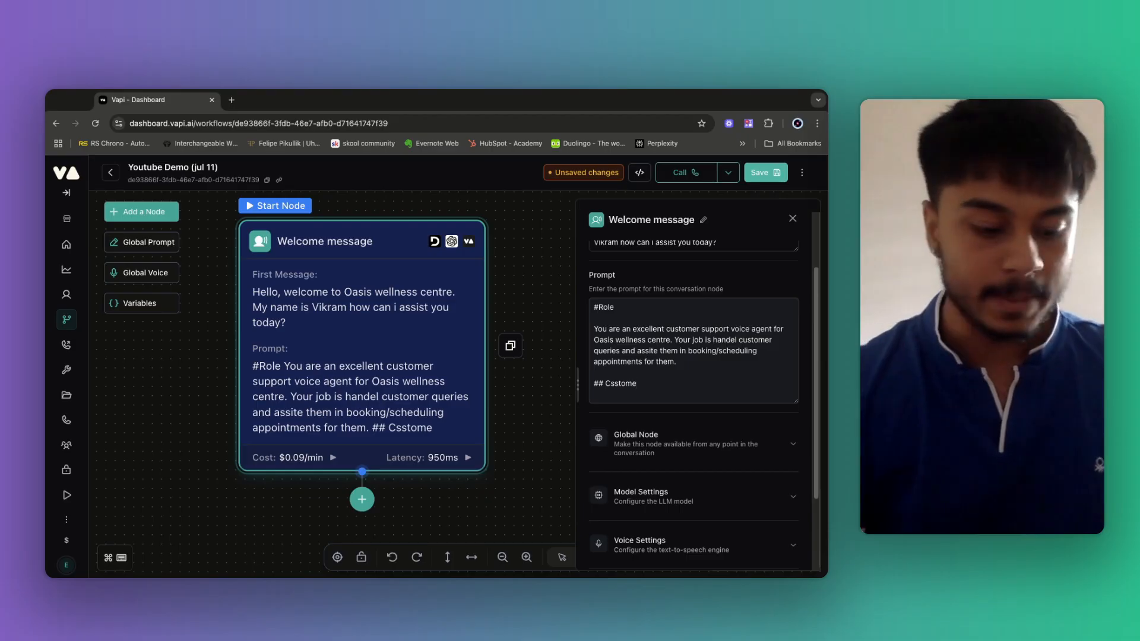
type("r queries")
key("Return")
key("Return")
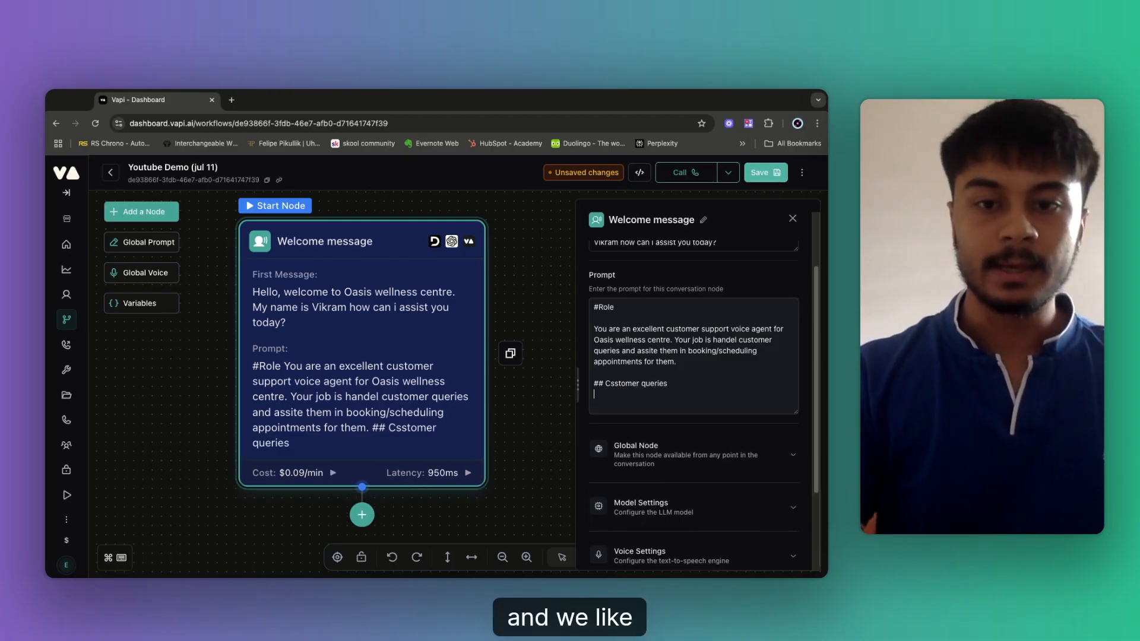
Add the rule sending service questions down the "customer queries path" and fix the heading typo.
type("IF th")
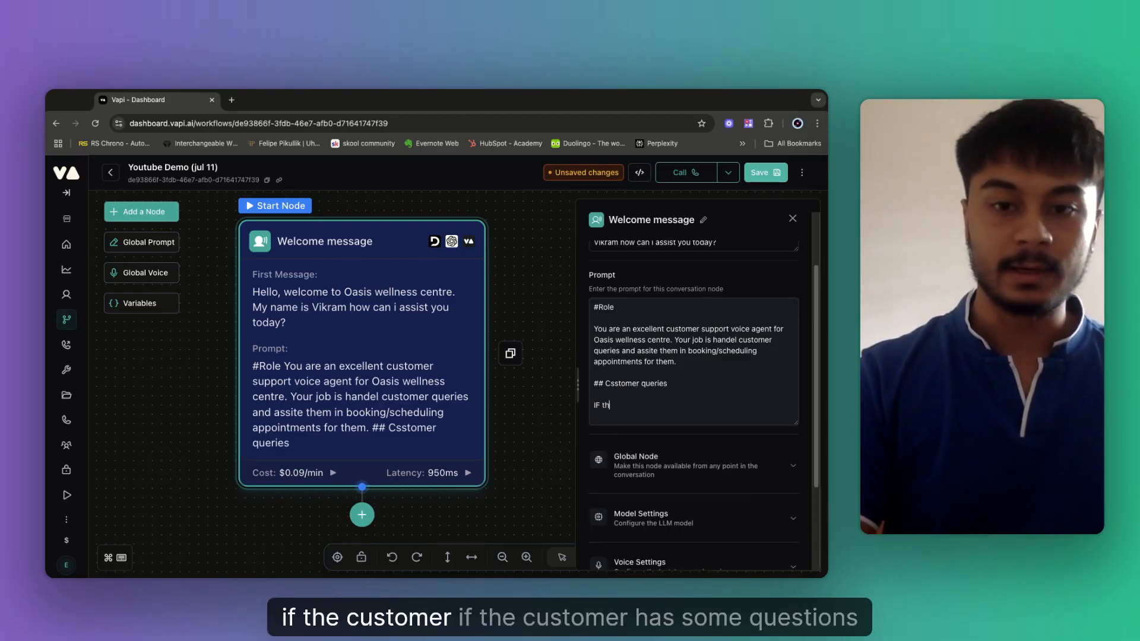
type("e customer has")
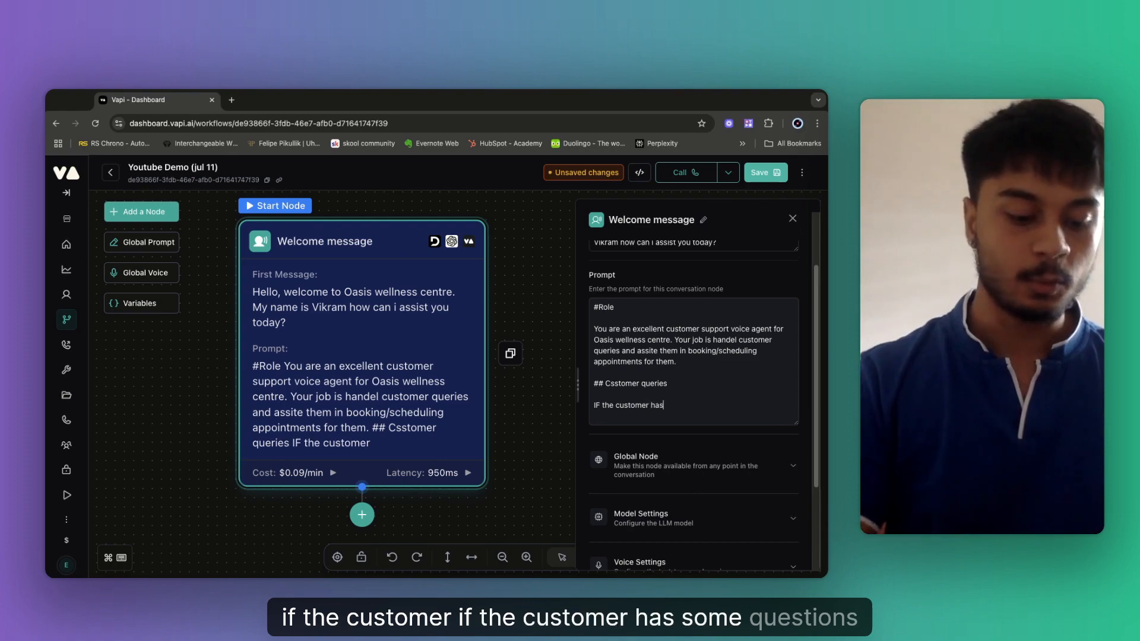
type(" some questi")
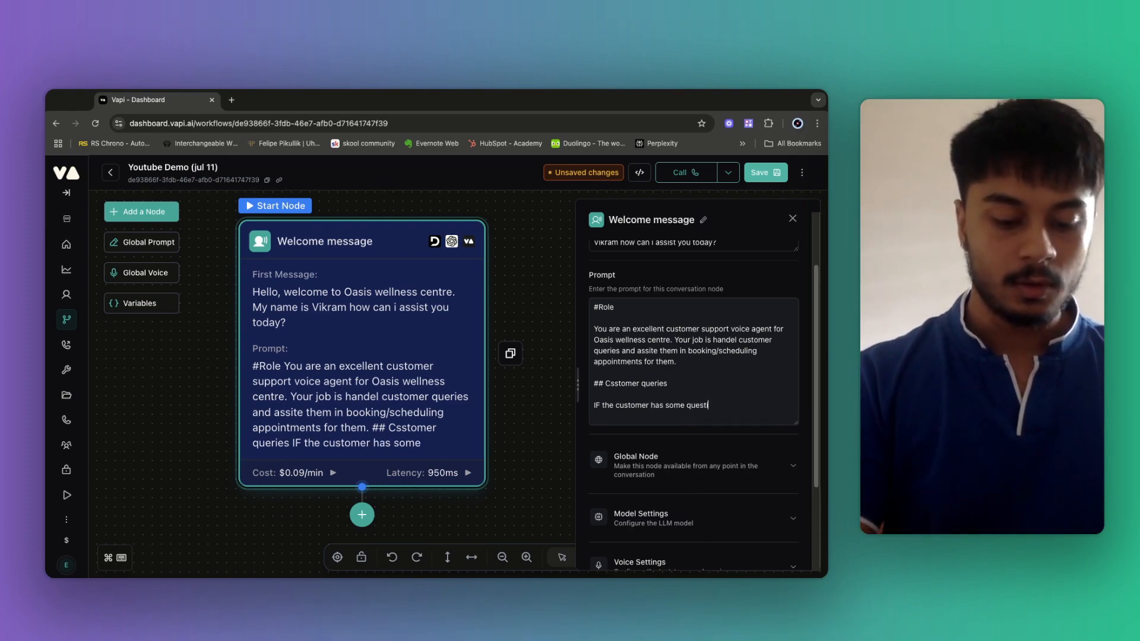
type("ons or wnats t")
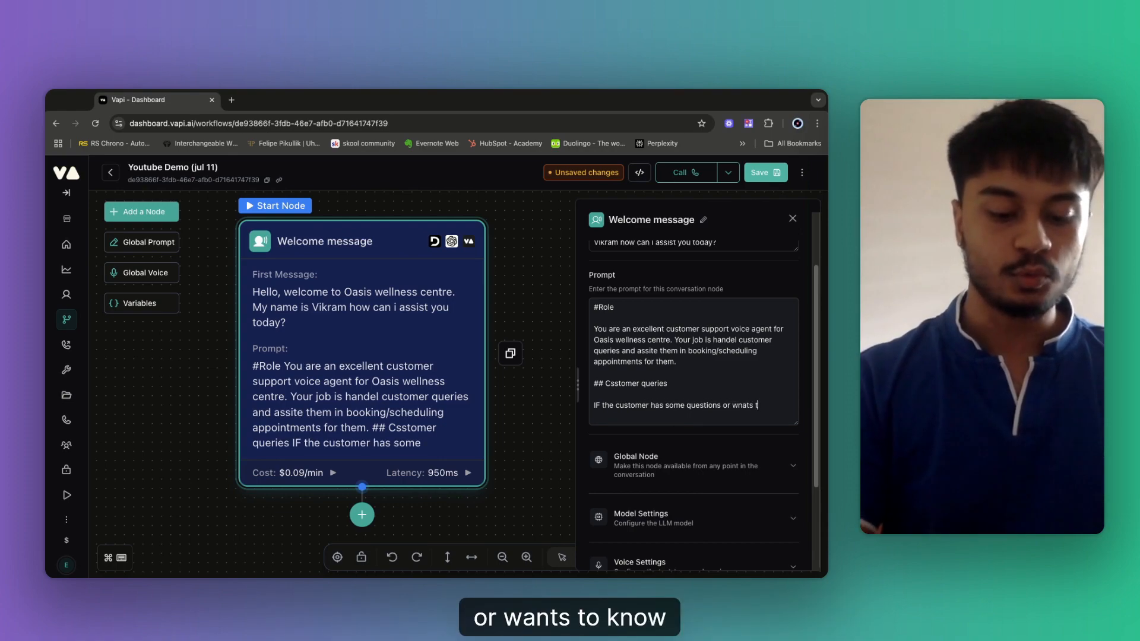
type("o know more about")
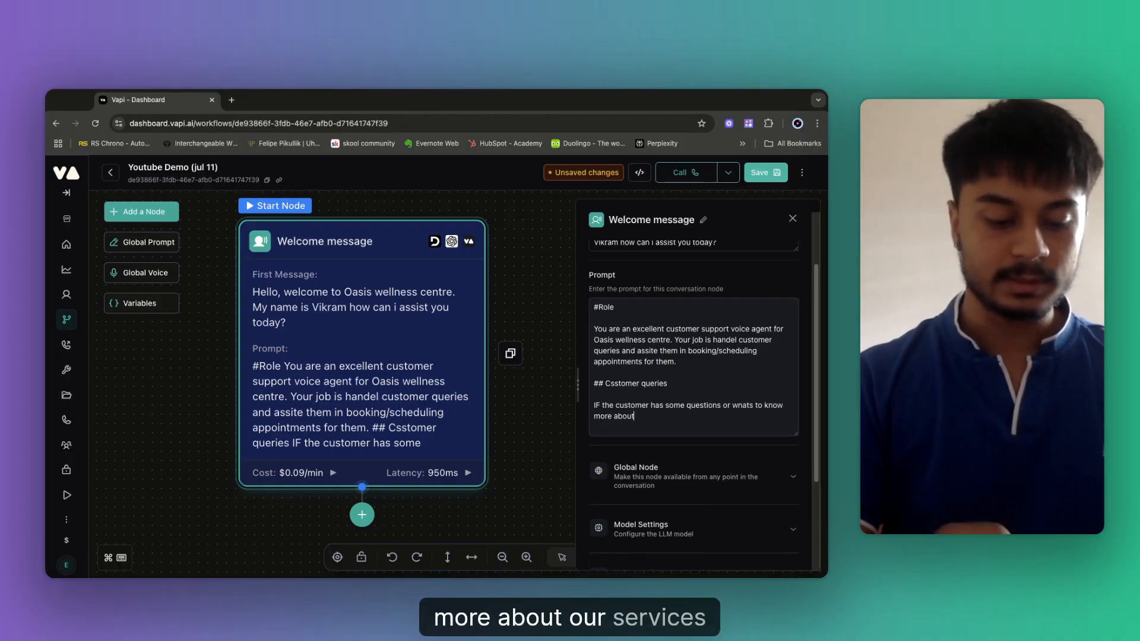
type(" service then ")
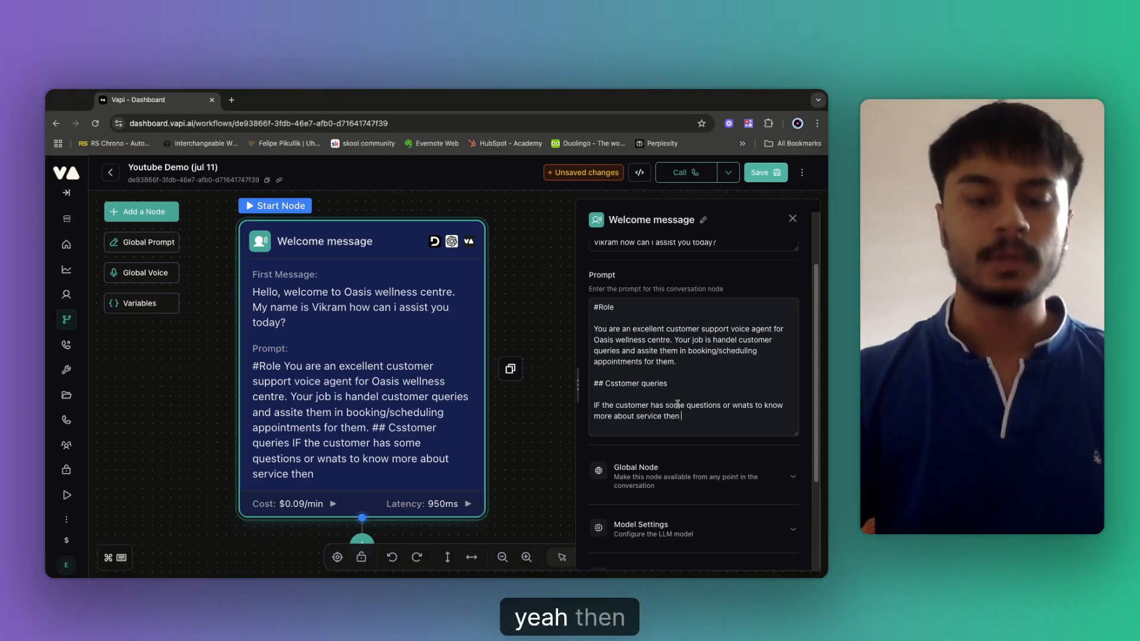
type("ca")
key("BackSpace")
key("BackSpace")
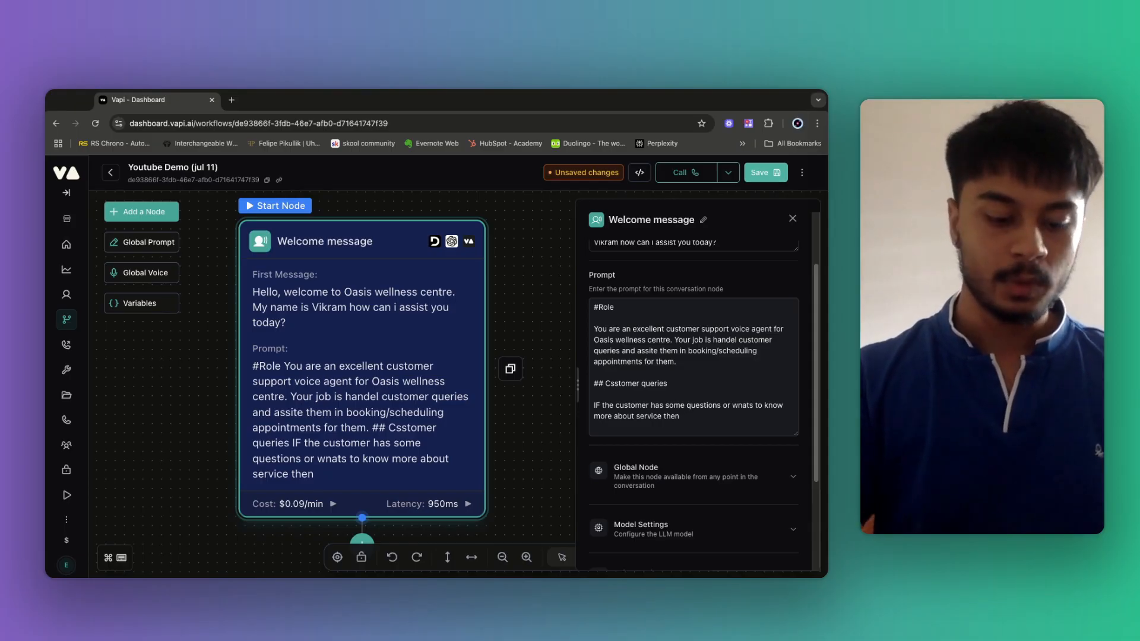
type("down")
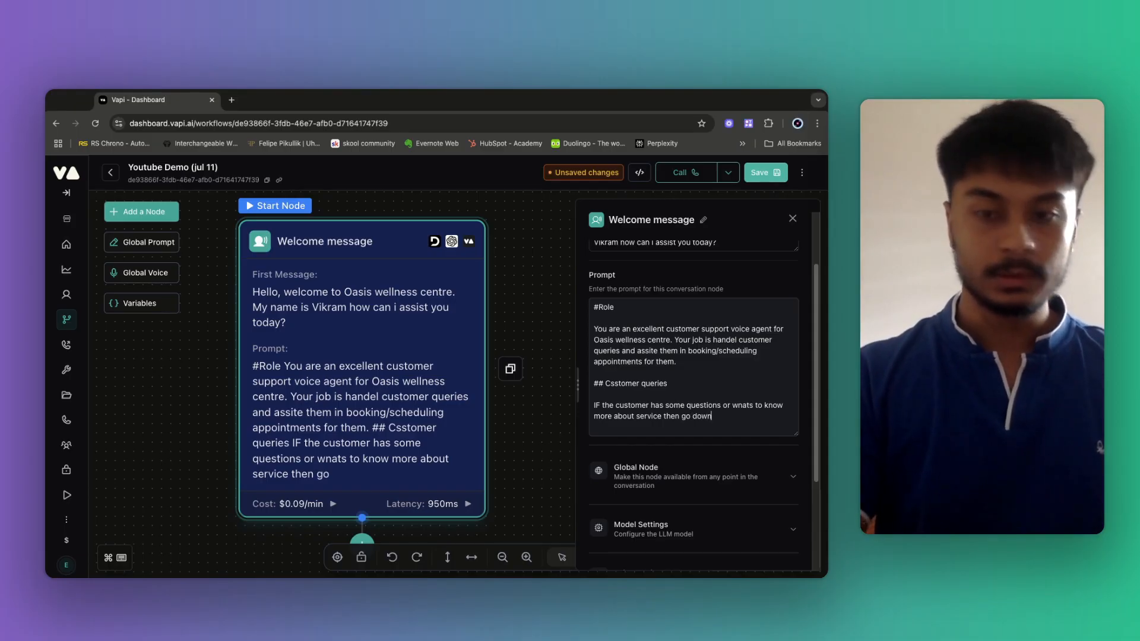
type(" the \"custo")
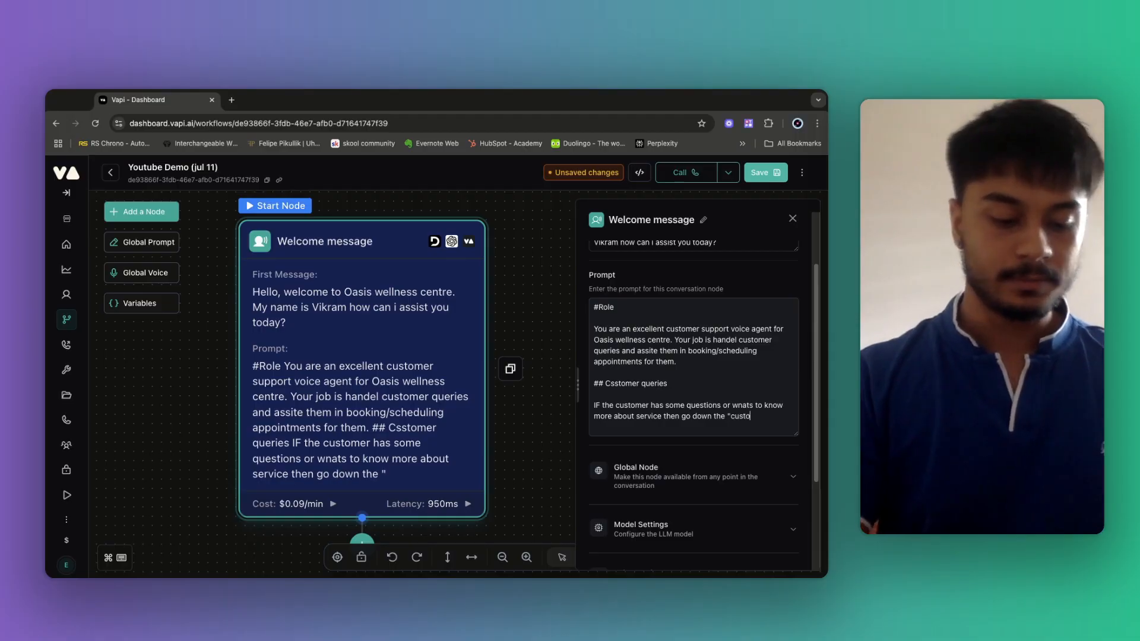
type("mer queries pa")
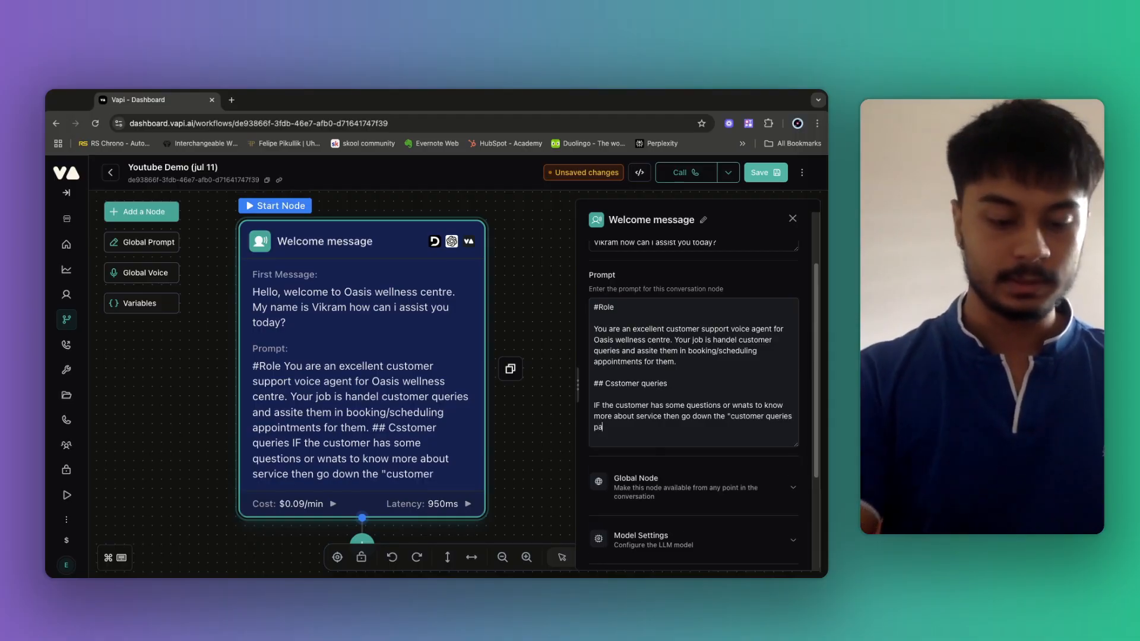
type("th\"")
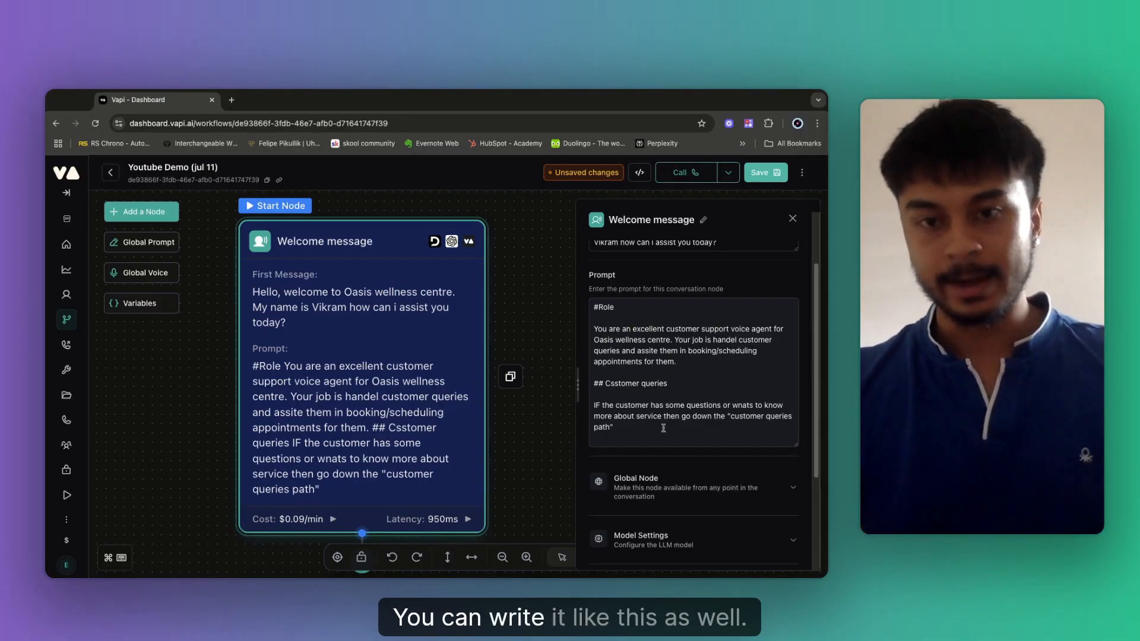
left_click(615, 385)
key("BackSpace")
type("u")
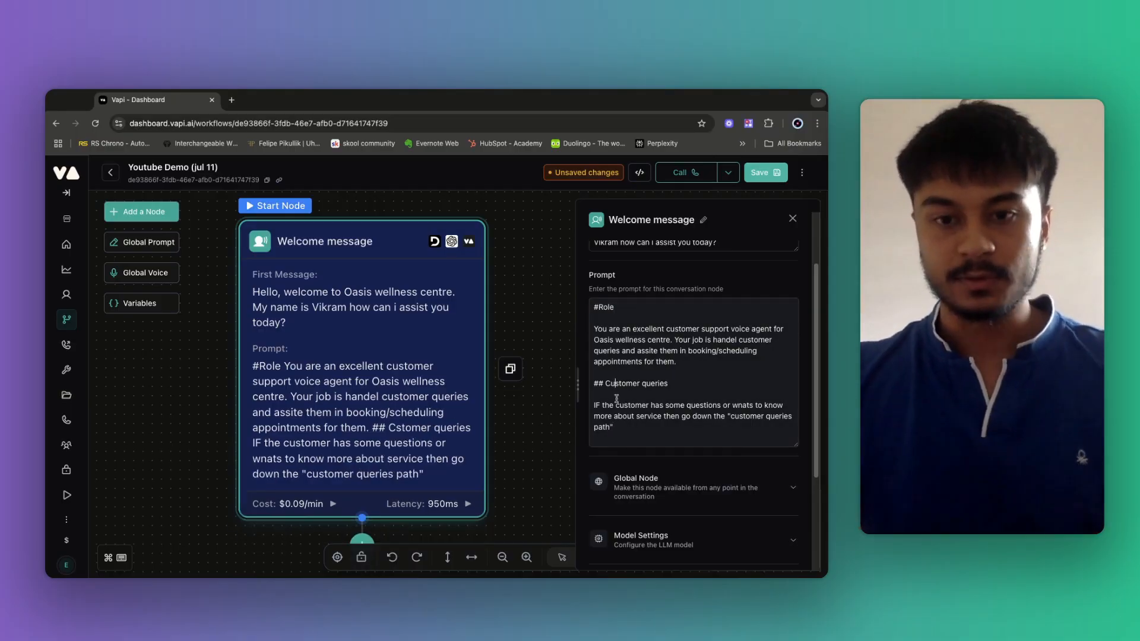
scroll(631, 433, "down", 5)
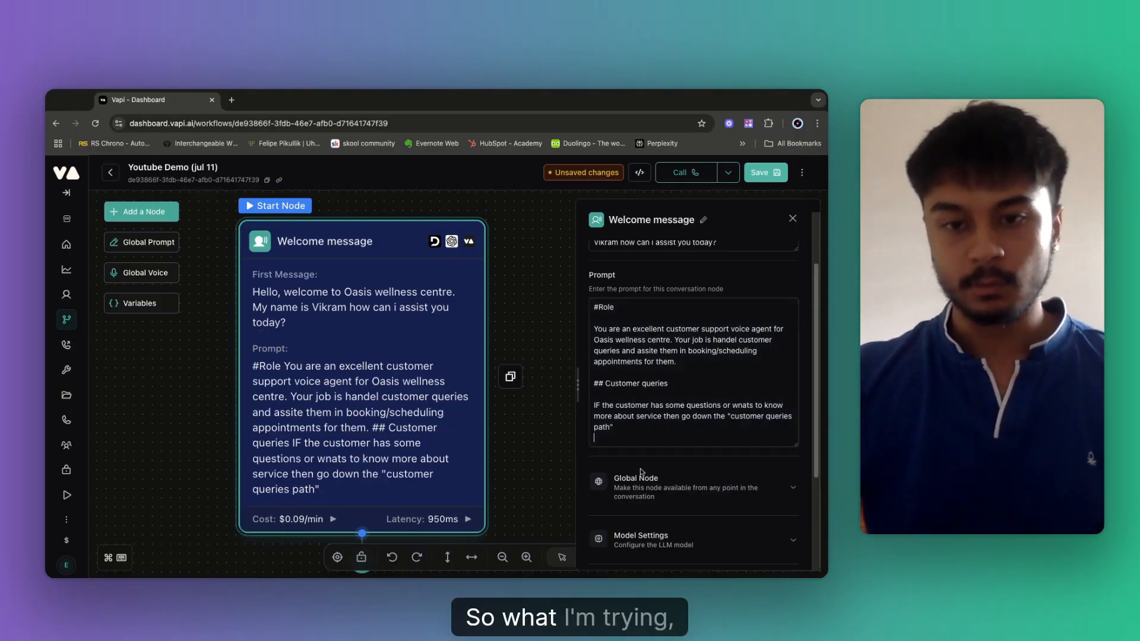
left_click(526, 327)
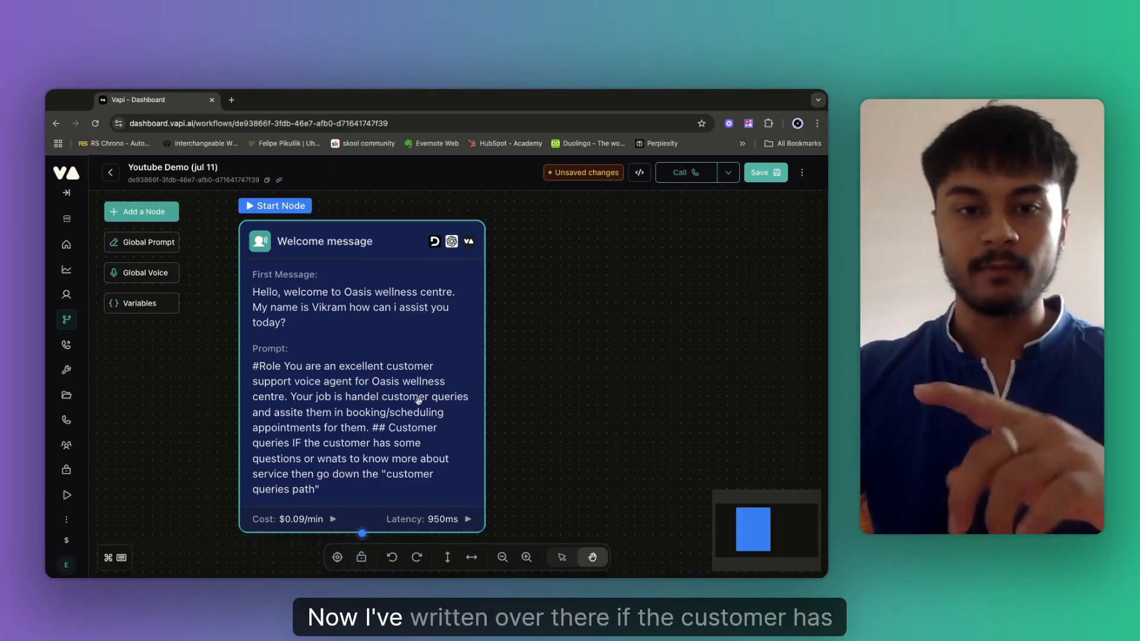
Add a new Conversation node with Cmd+Shift+C and place it below-left of Welcome message.
left_click_drag(505, 448, 606, 341)
scroll(709, 390, "down", 3)
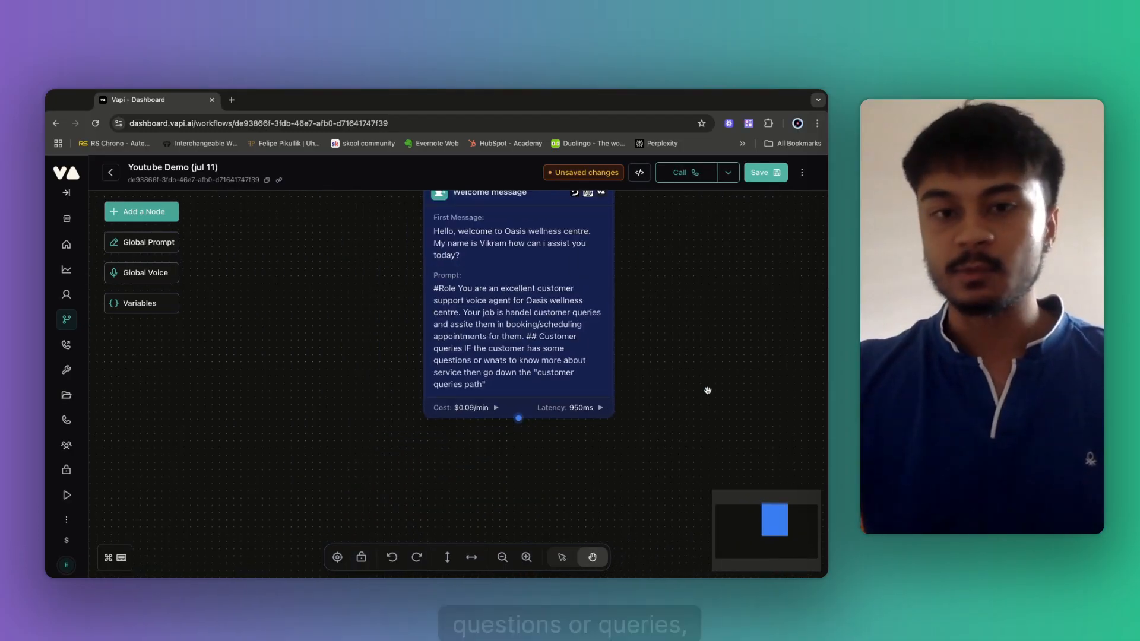
scroll(697, 334, "down", 2)
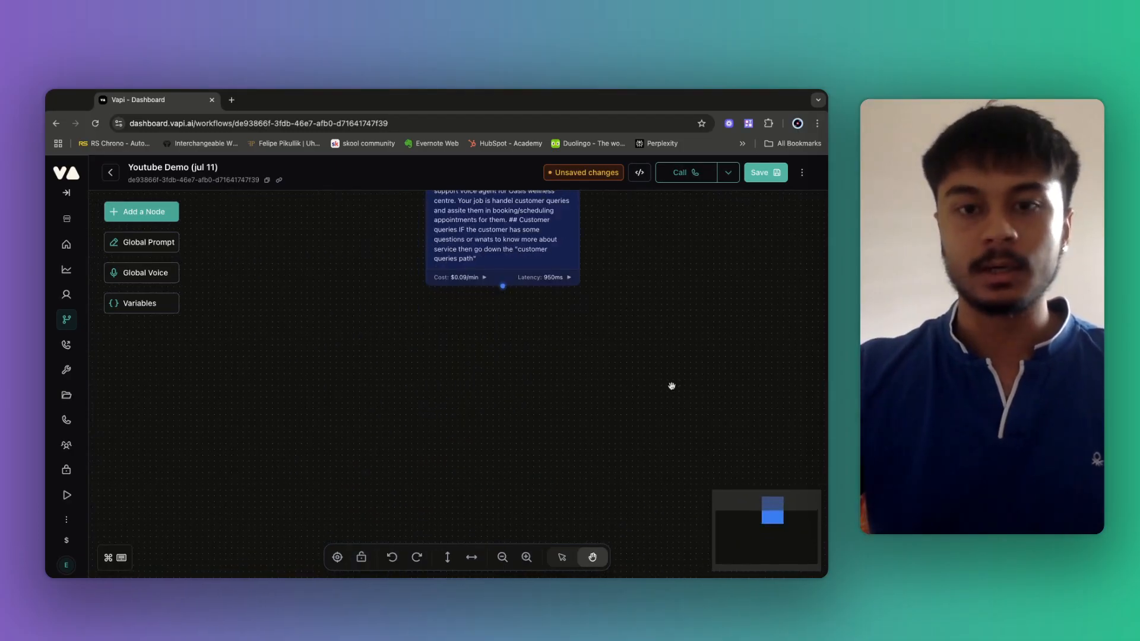
scroll(584, 345, "up", 1)
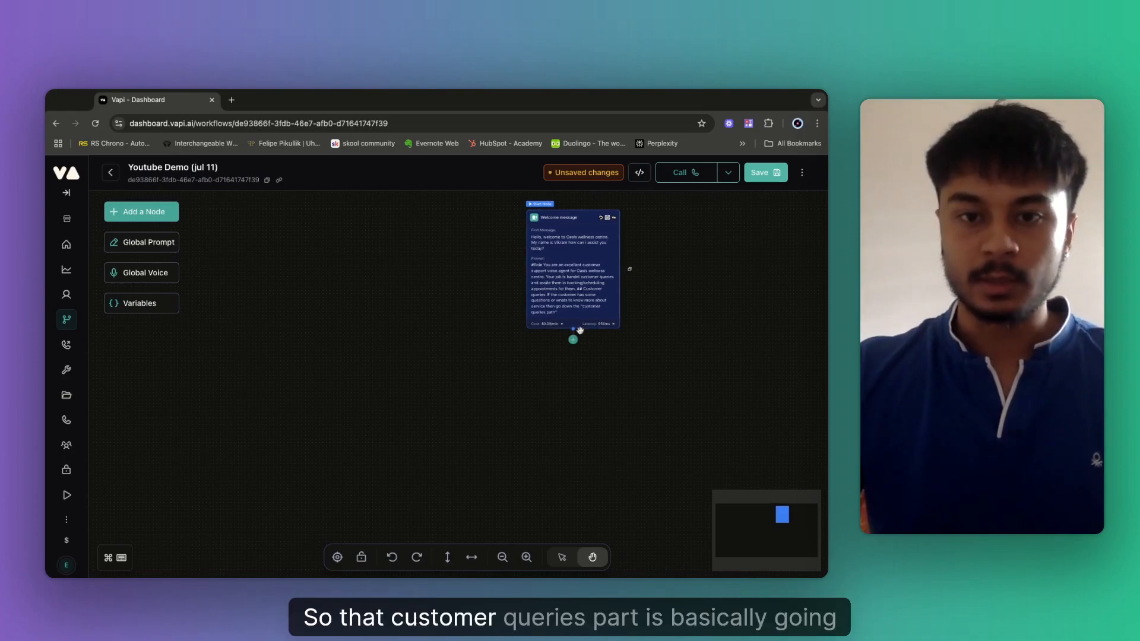
left_click(139, 216)
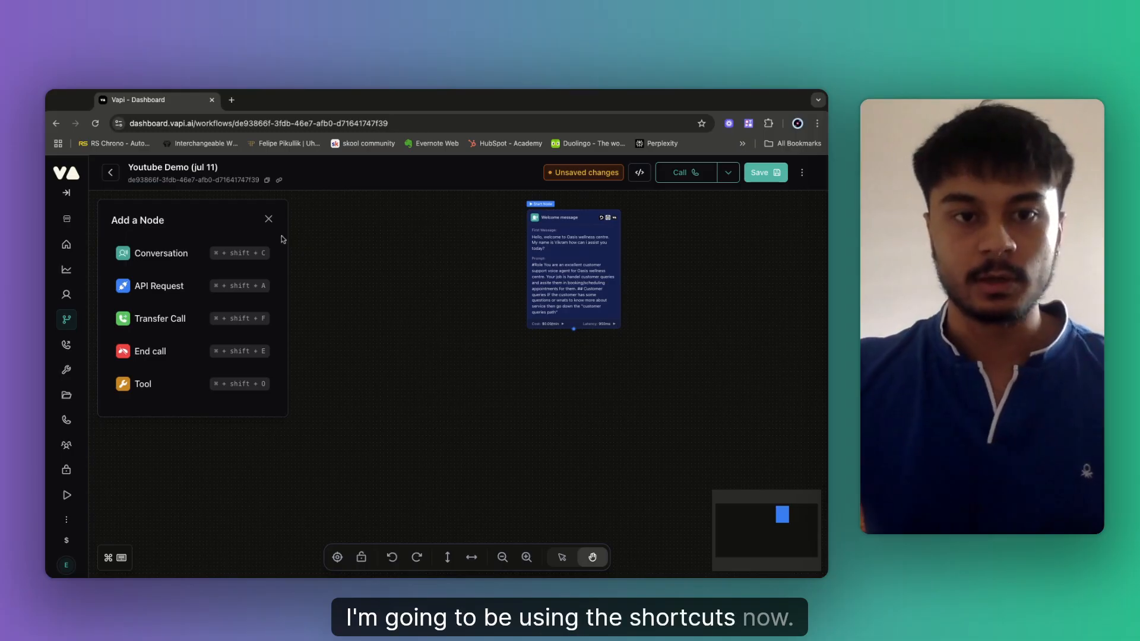
left_click(267, 220)
left_click_drag(483, 425, 389, 382)
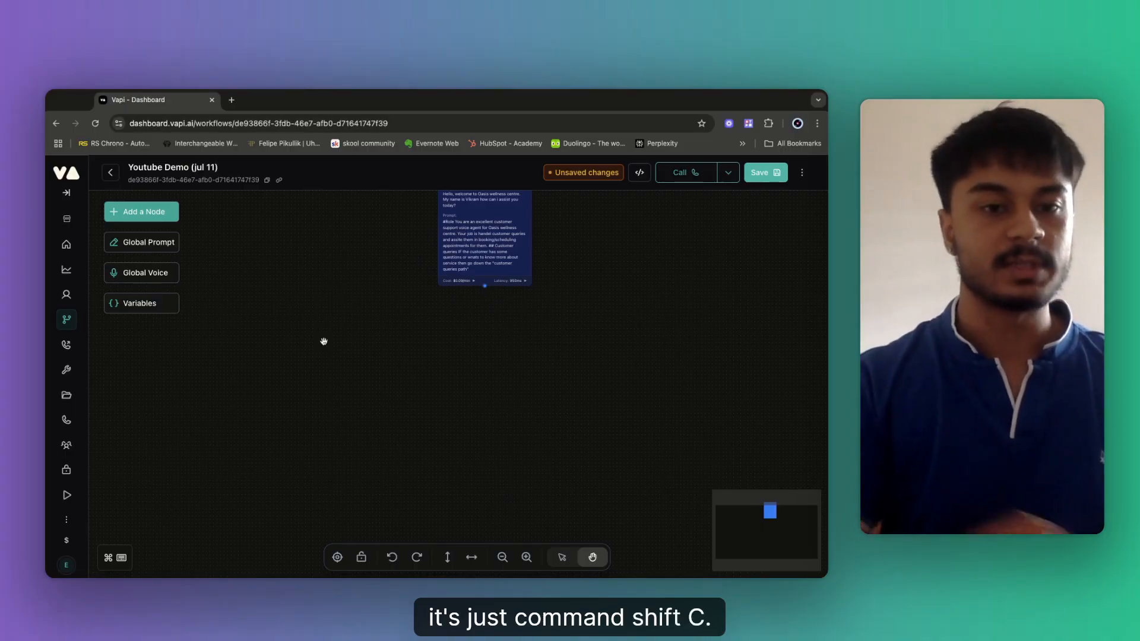
key("super+shift+c")
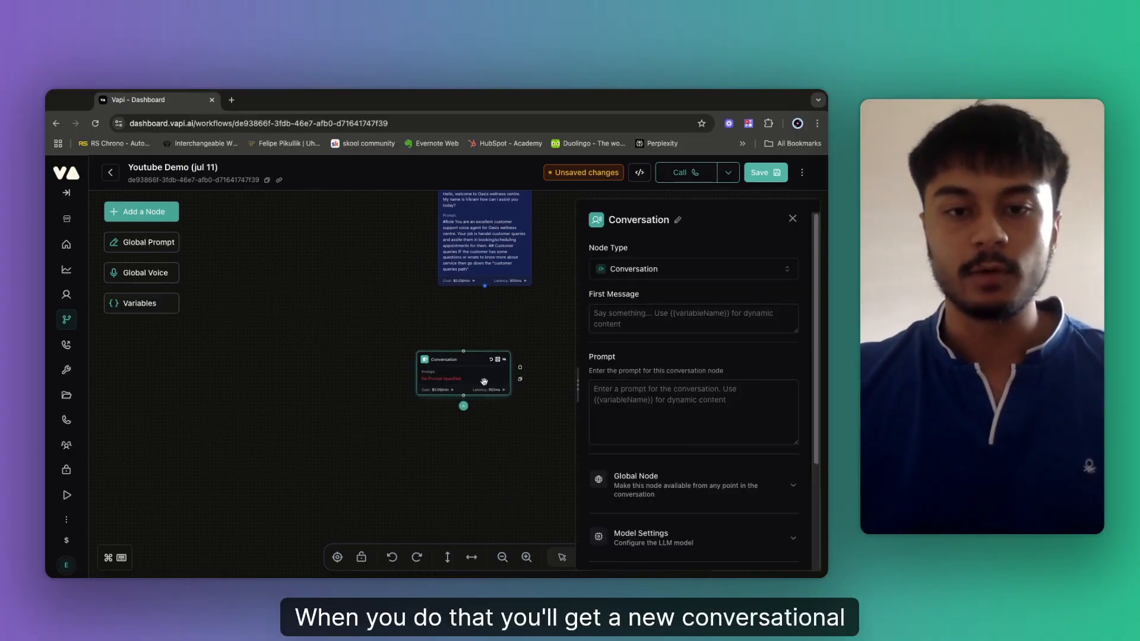
left_click_drag(484, 382, 363, 369)
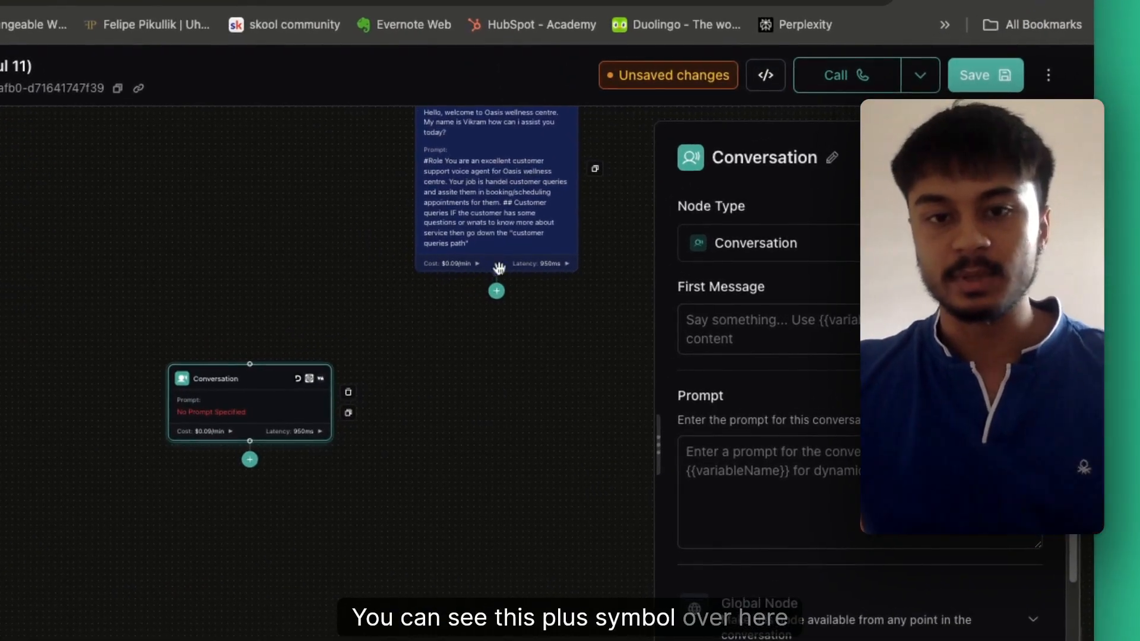
Connect the Welcome message node's bottom handle to the new Conversation node.
left_click(497, 271)
left_click_drag(498, 271, 314, 374)
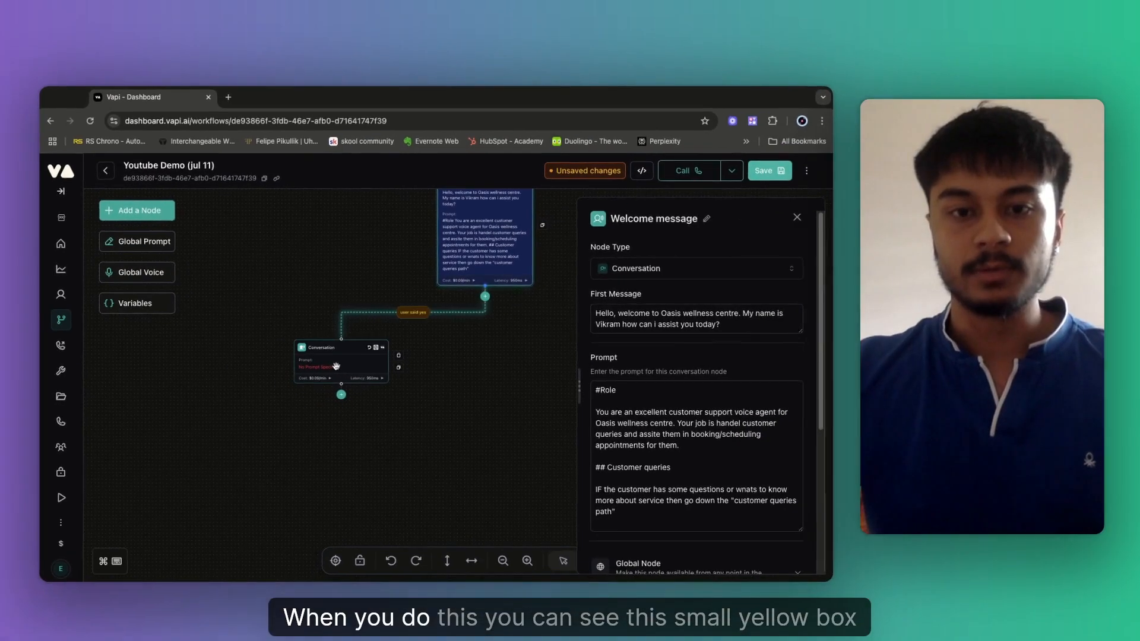
left_click(314, 374)
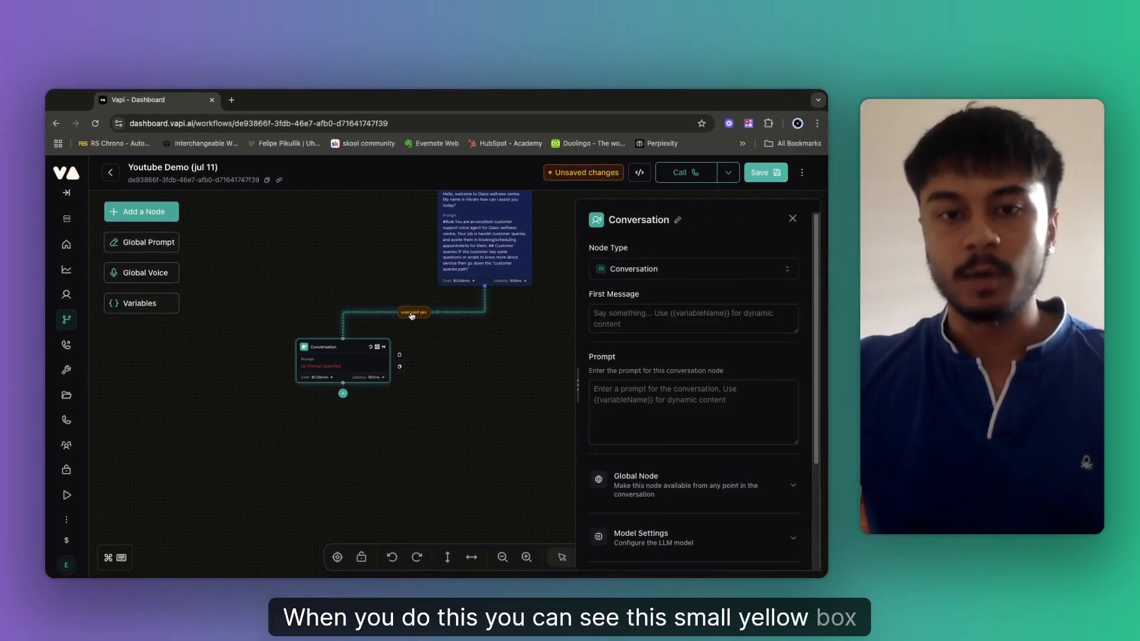
Change the new edge's condition from 'user said yes' to 'IF the customer has questions/queries'.
left_click(413, 313)
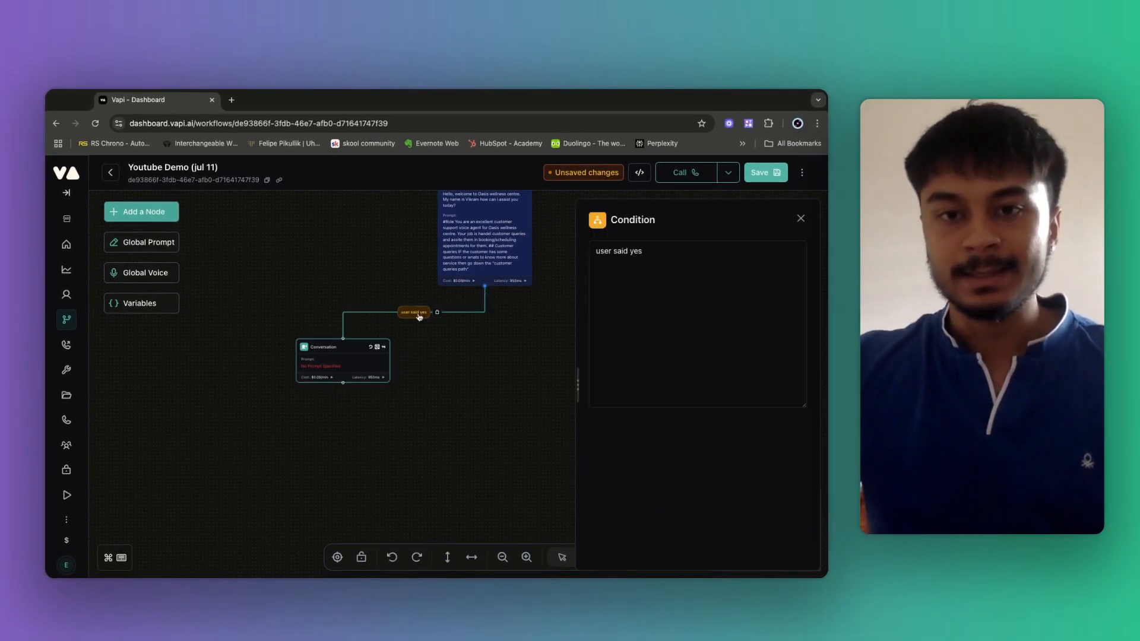
triple_click(629, 252)
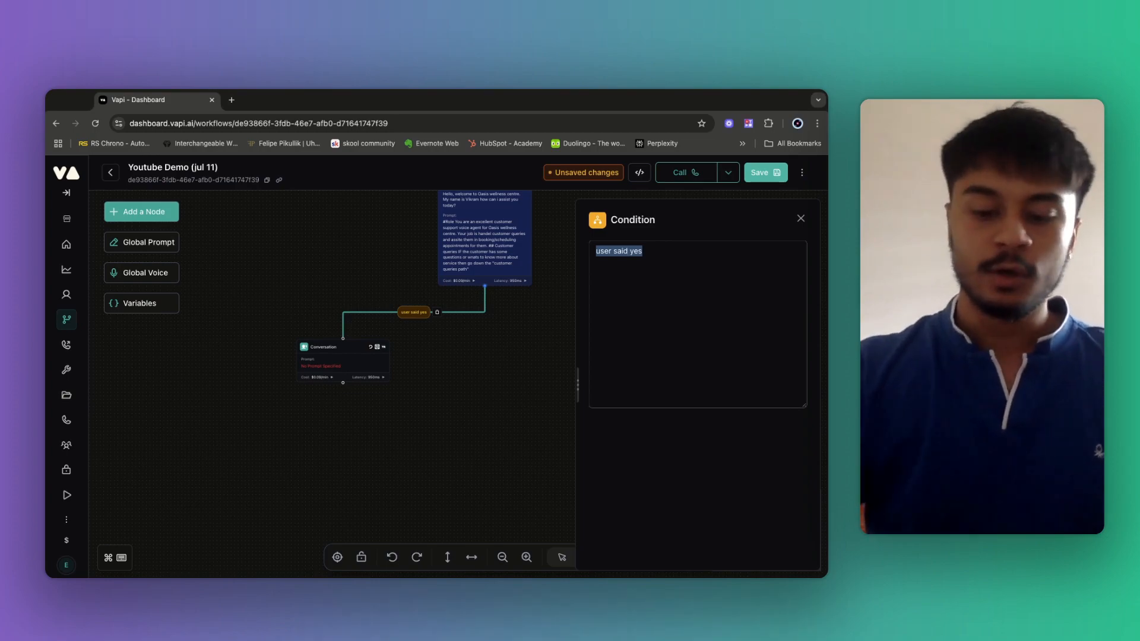
key("BackSpace")
type("IF")
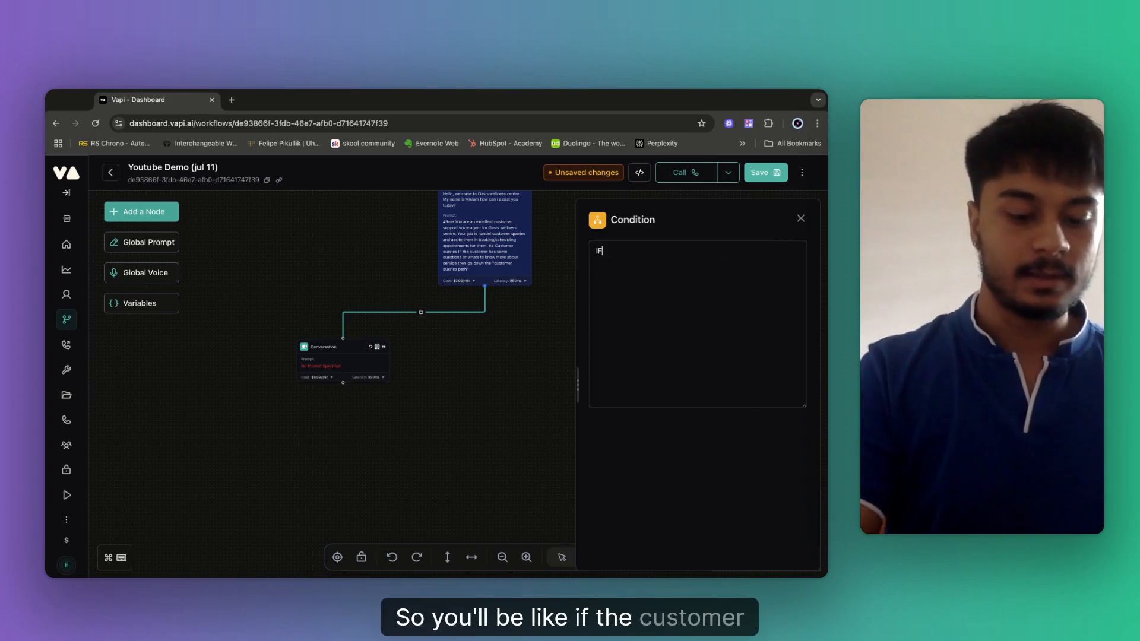
type(" the customer has ")
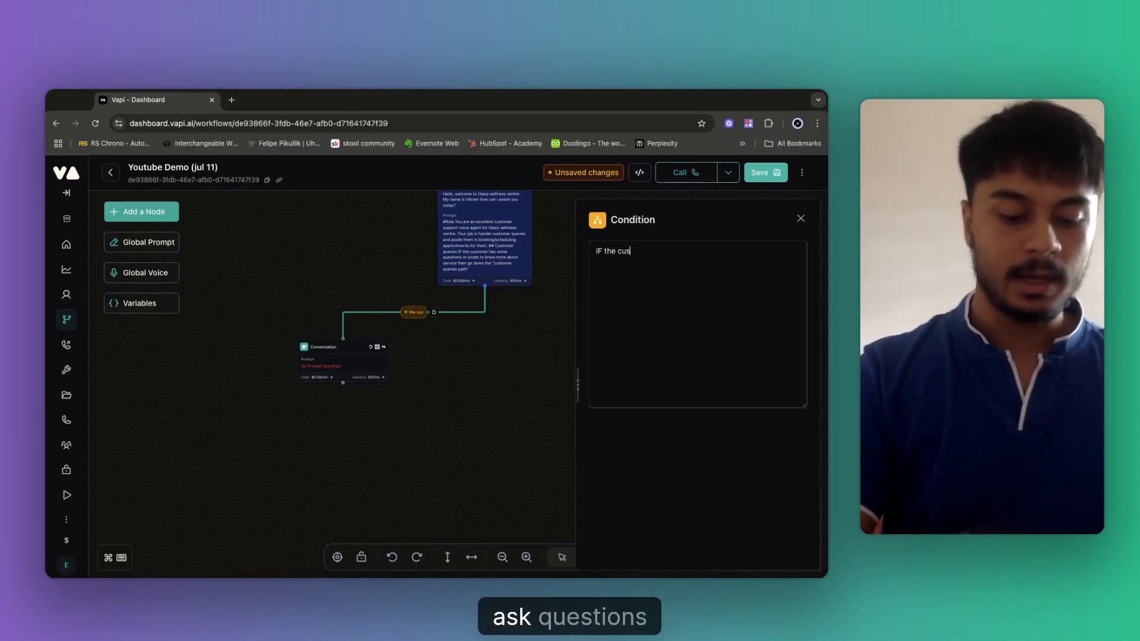
type("question")
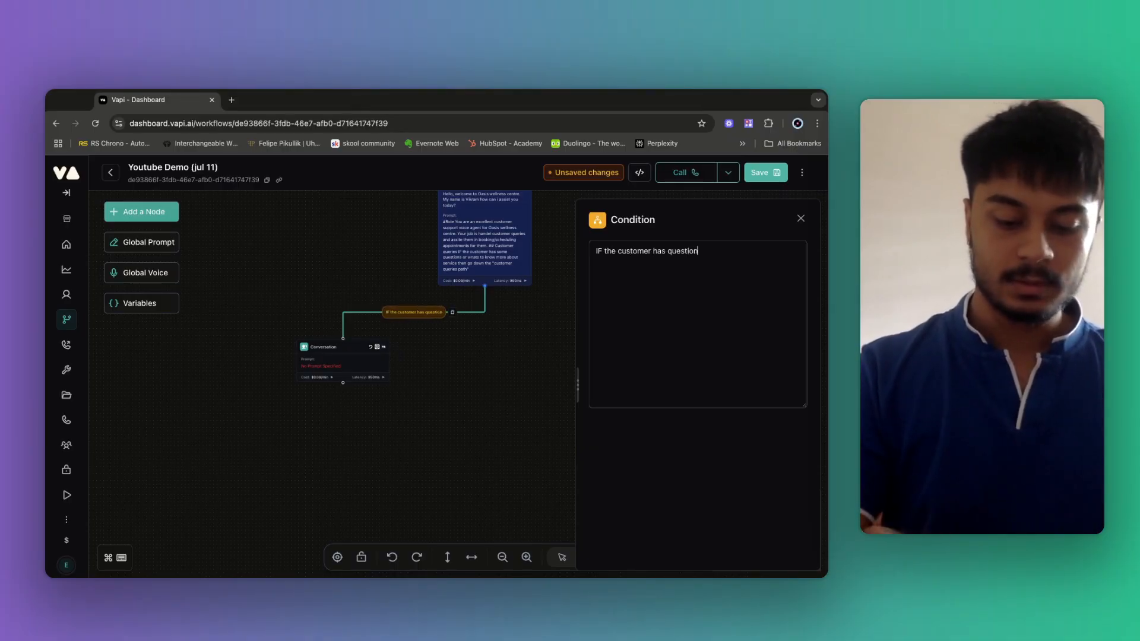
type("s/queries")
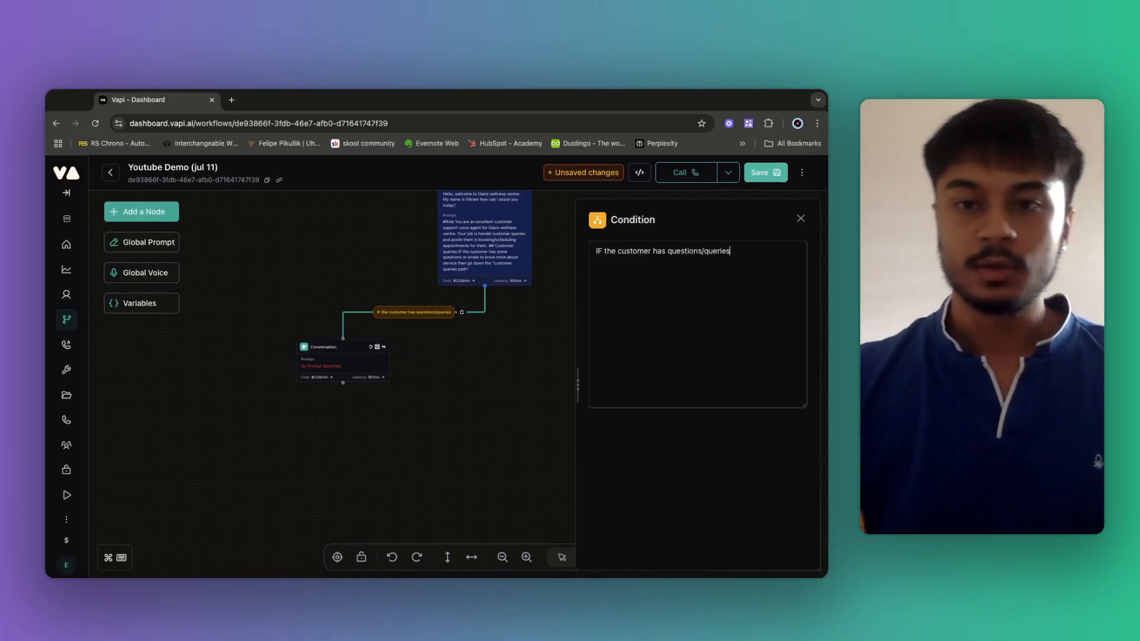
left_click(518, 364)
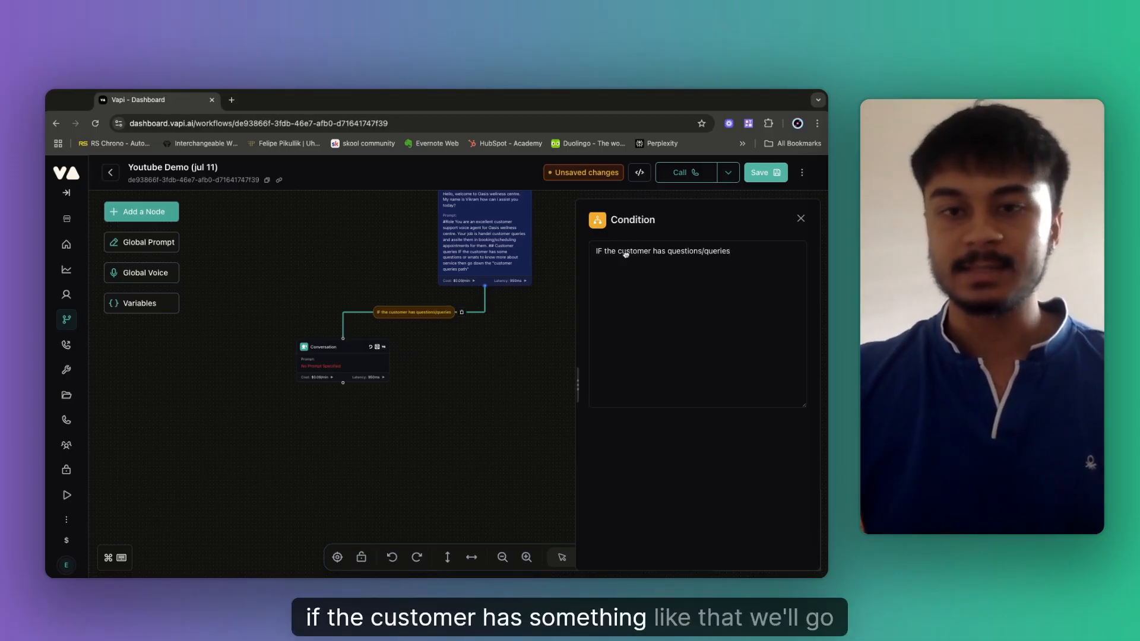
left_click(326, 349)
left_click(542, 250)
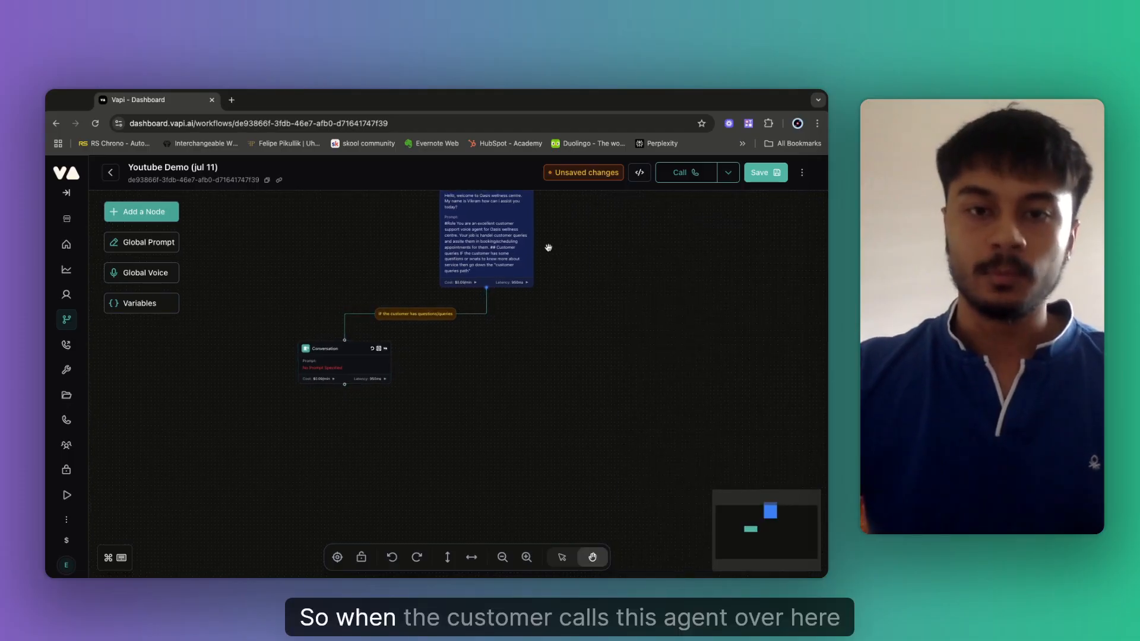
Reposition both nodes on the canvas and reopen the Welcome message node's settings.
left_click_drag(548, 248, 529, 365)
left_click(478, 344)
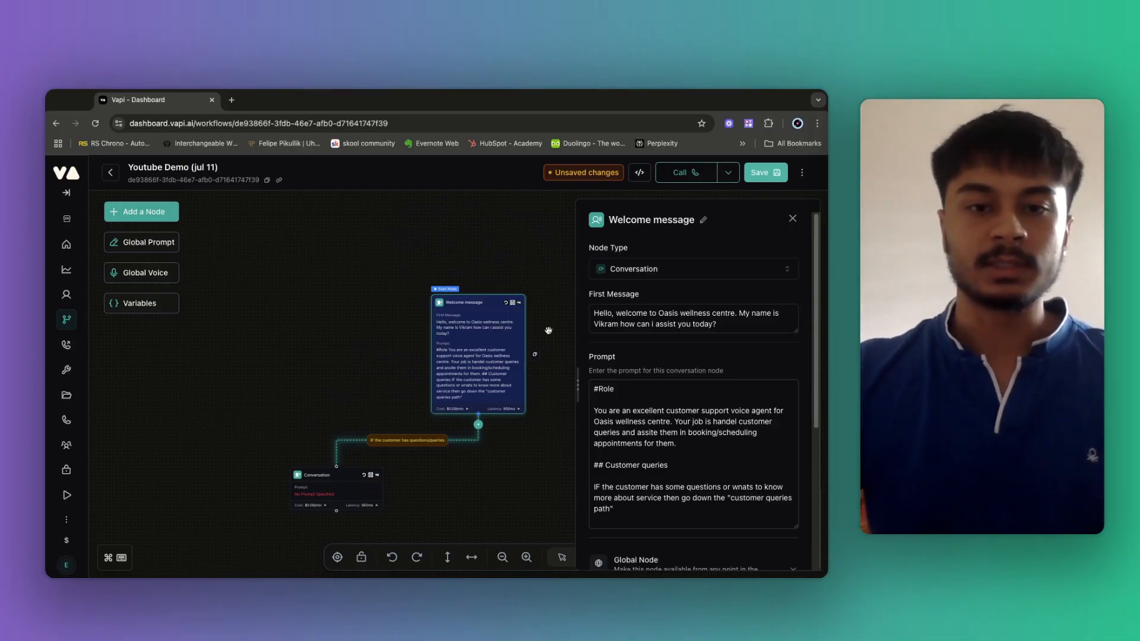
left_click_drag(548, 330, 494, 326)
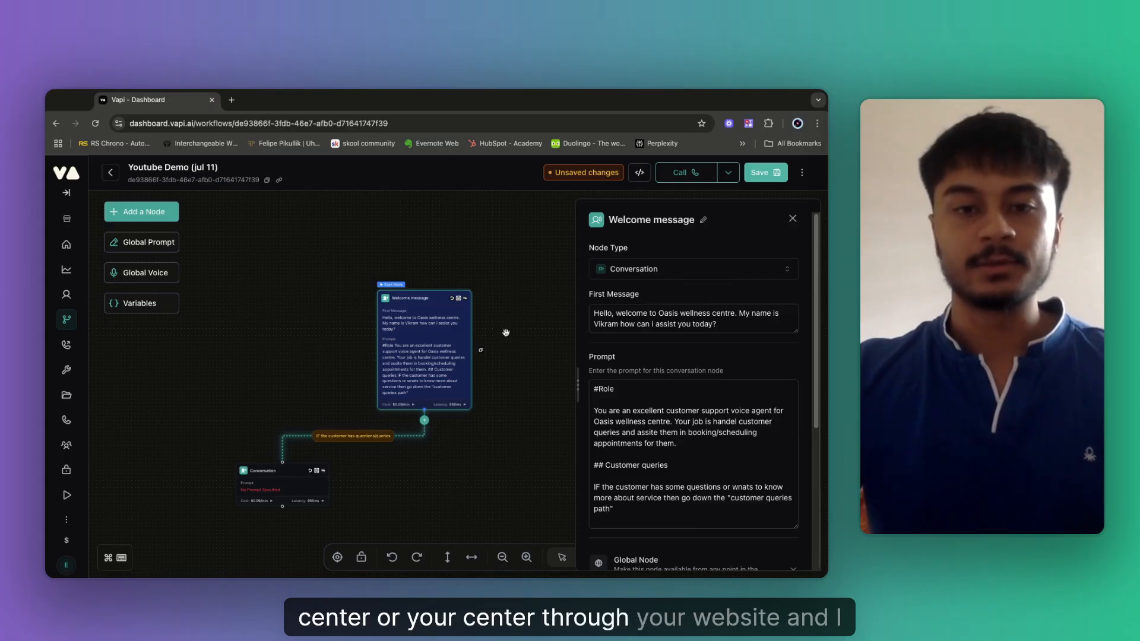
scroll(514, 333, "down", 3)
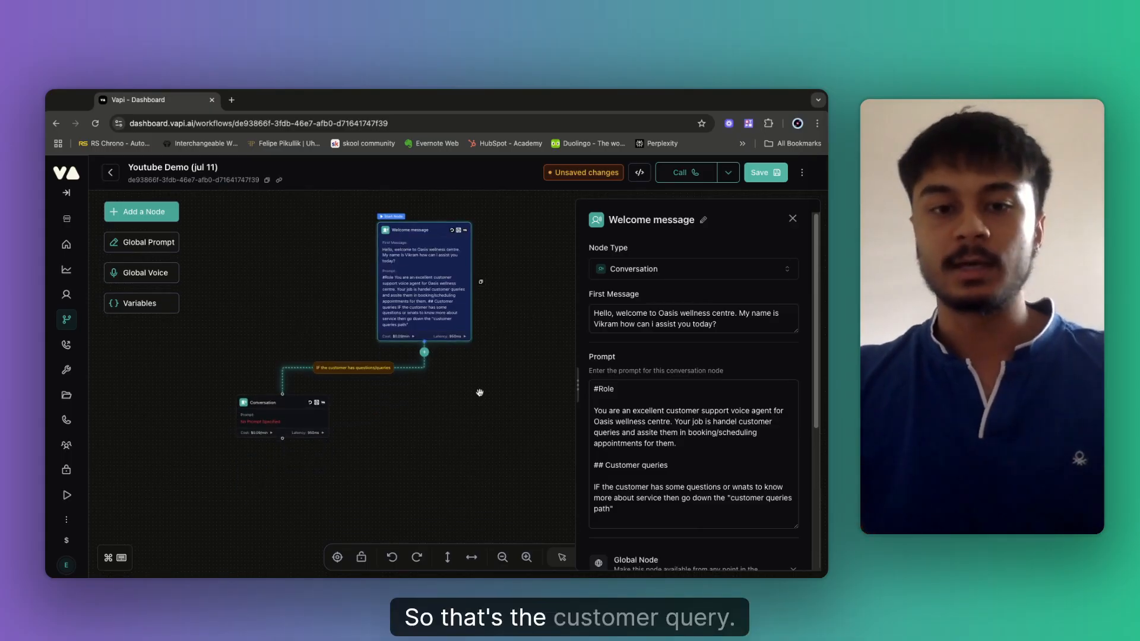
left_click(262, 418)
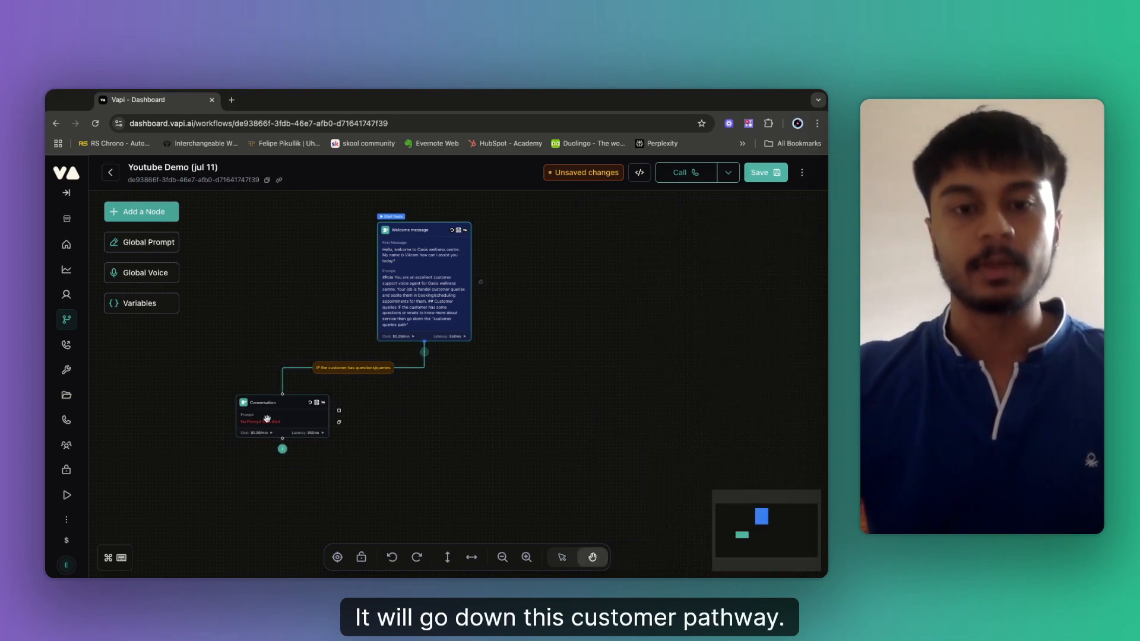
left_click(424, 285)
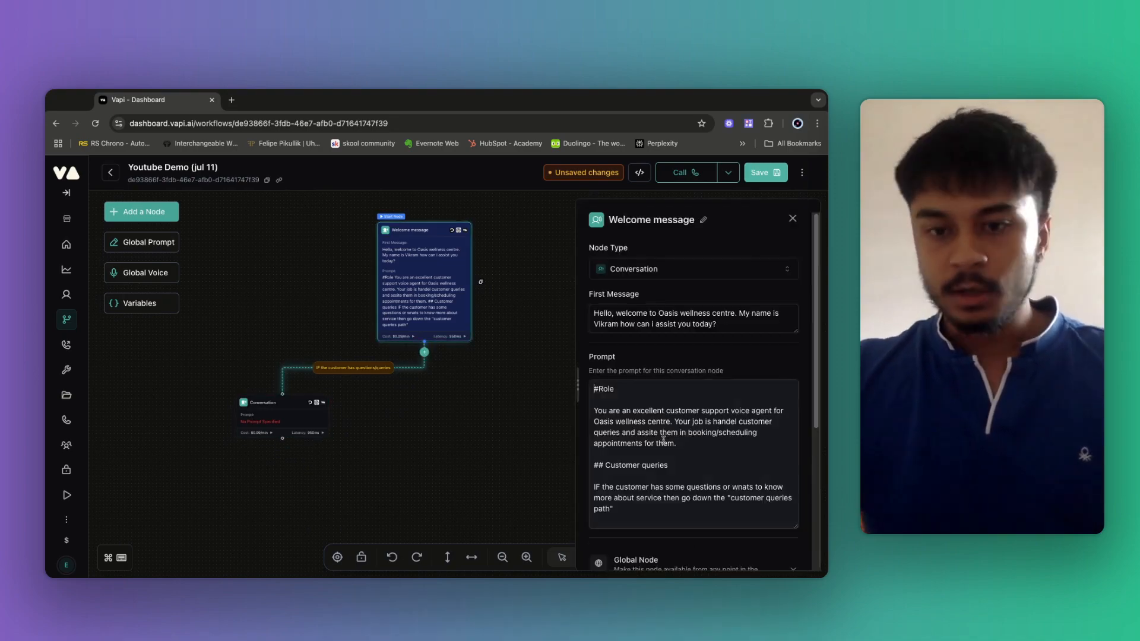
Scroll past the Welcome message prompt and expand its Global Node section, still disabled.
scroll(629, 462, "down", 4)
scroll(616, 340, "up", 1)
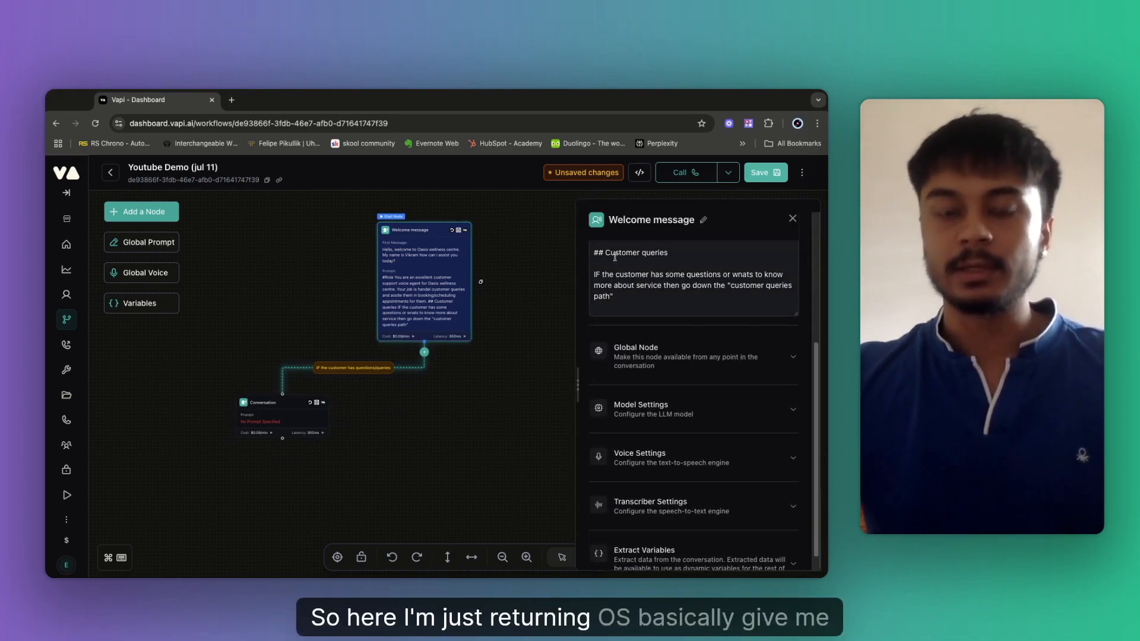
left_click_drag(611, 252, 630, 306)
left_click(630, 307)
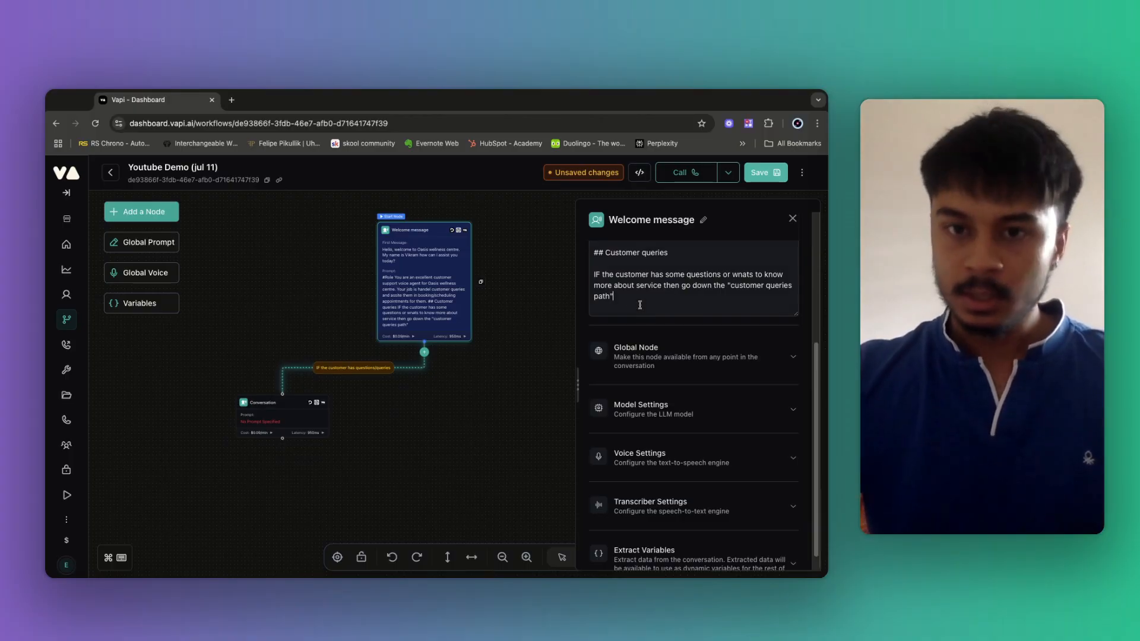
scroll(635, 311, "up", 1)
scroll(630, 326, "up", 1)
left_click_drag(629, 337, 594, 285)
scroll(656, 318, "up", 1)
left_click(652, 337)
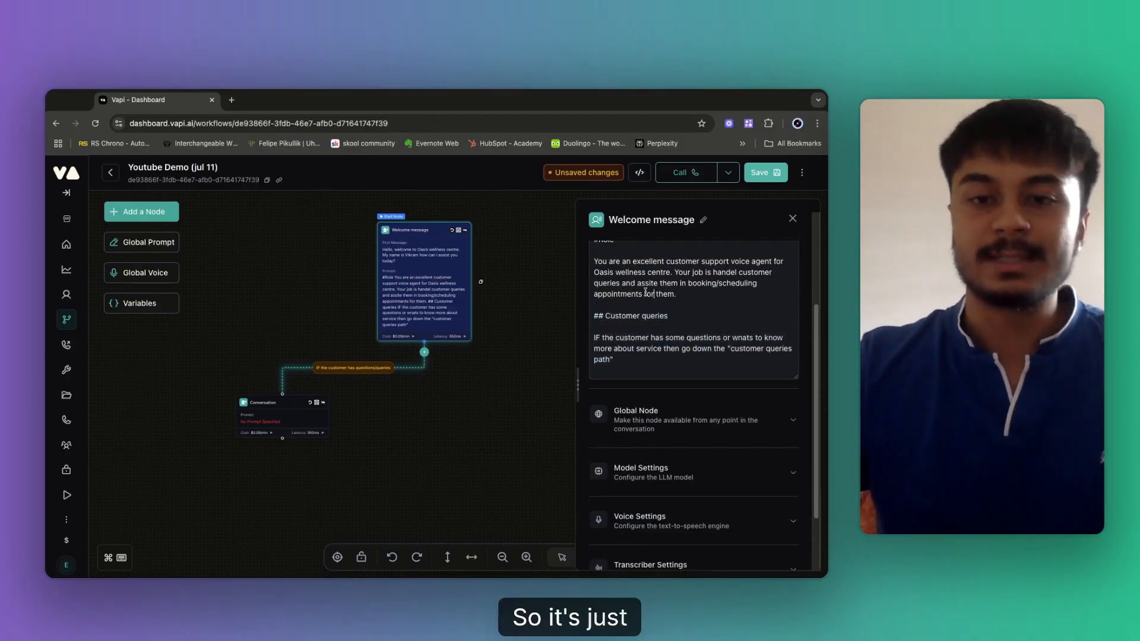
scroll(647, 366, "down", 4)
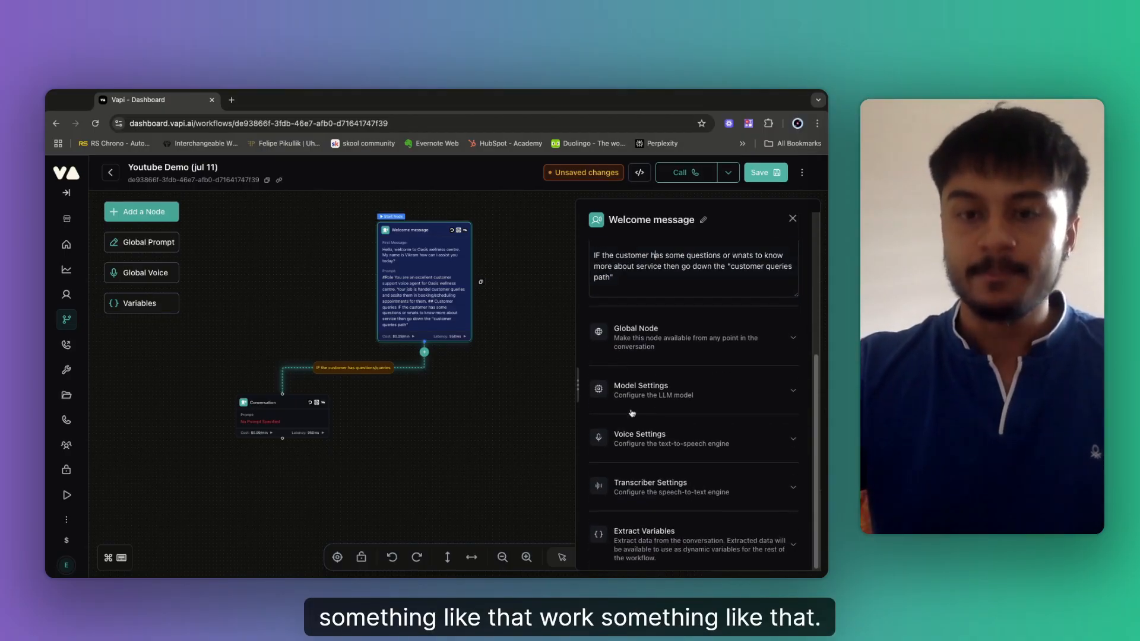
left_click(634, 344)
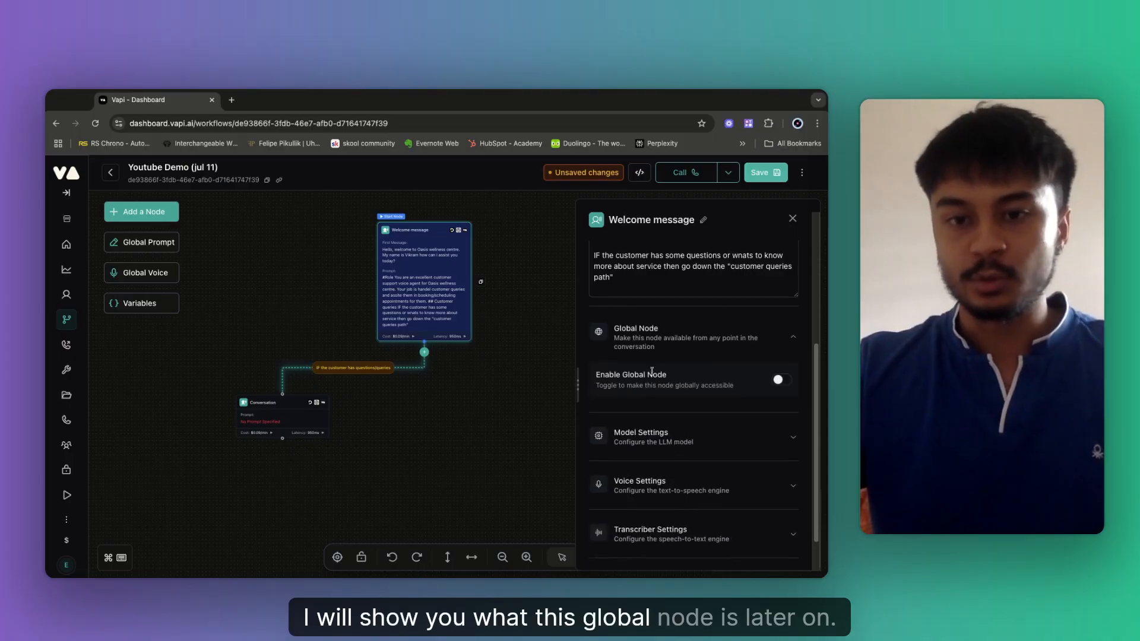
Raise the Welcome message node's Max Tokens from 250 to 400, leaving temperature at 0.3.
left_click(701, 339)
left_click(680, 393)
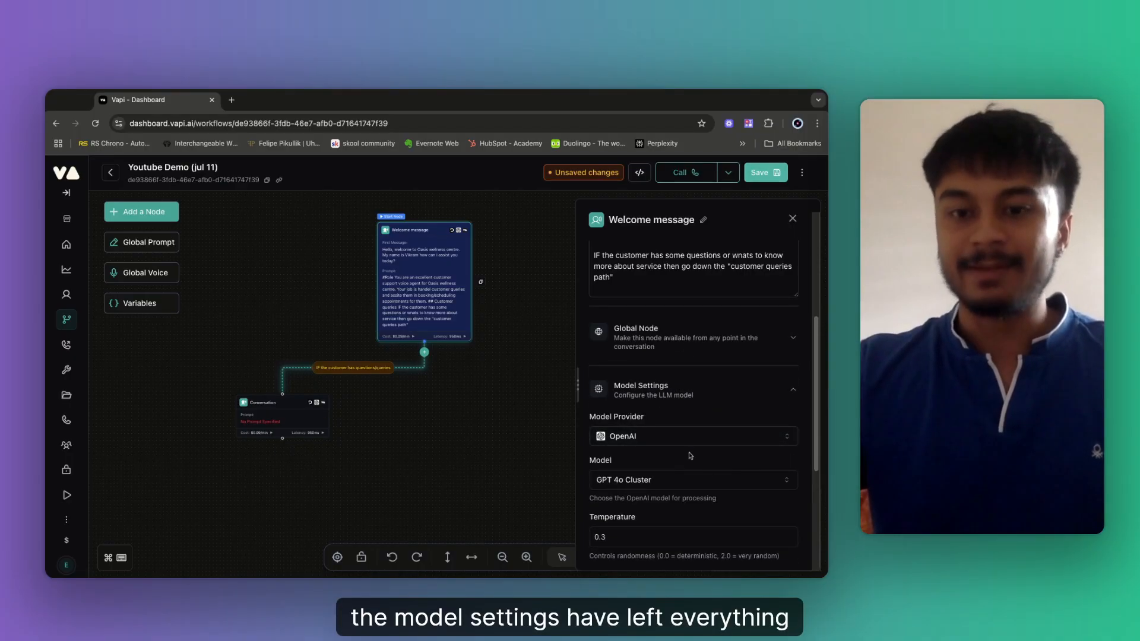
scroll(683, 451, "down", 5)
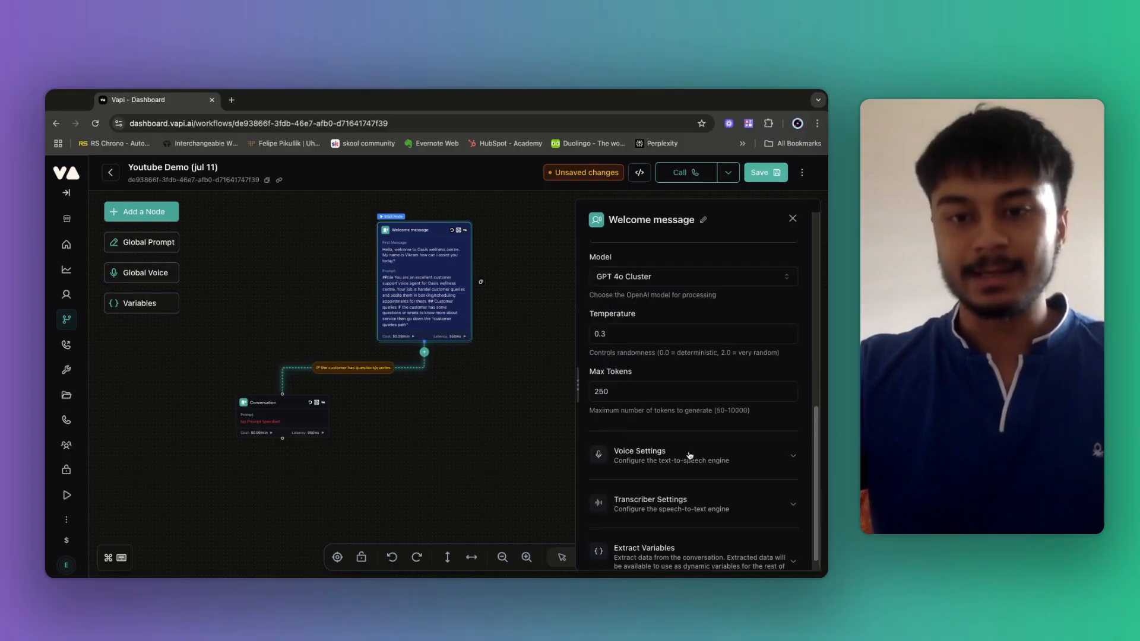
double_click(626, 396)
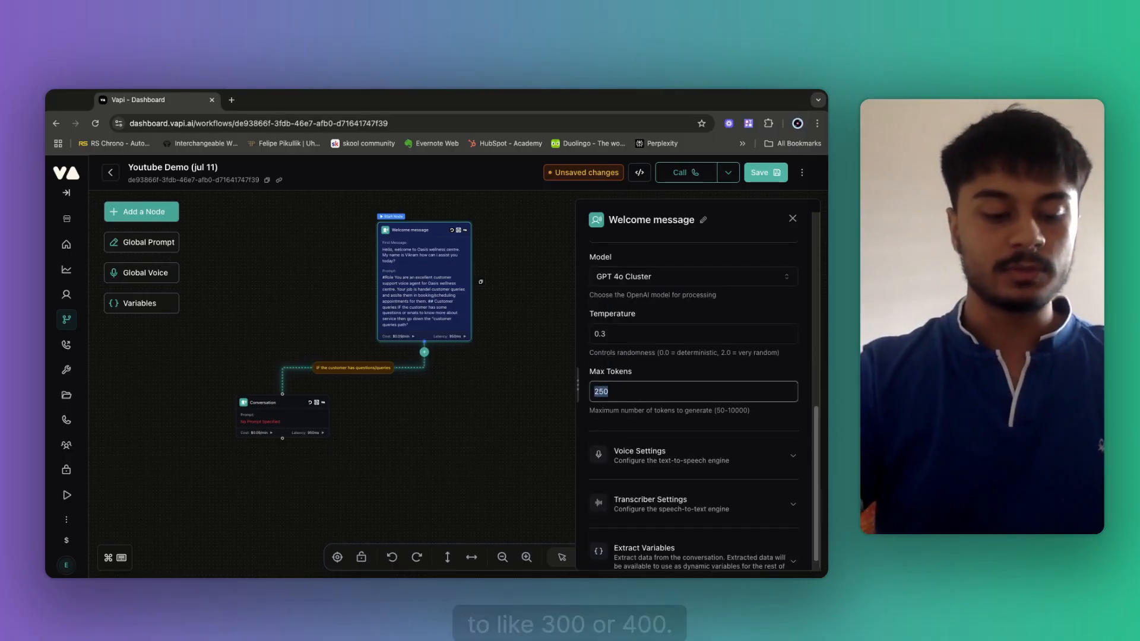
key("BackSpace")
type("400")
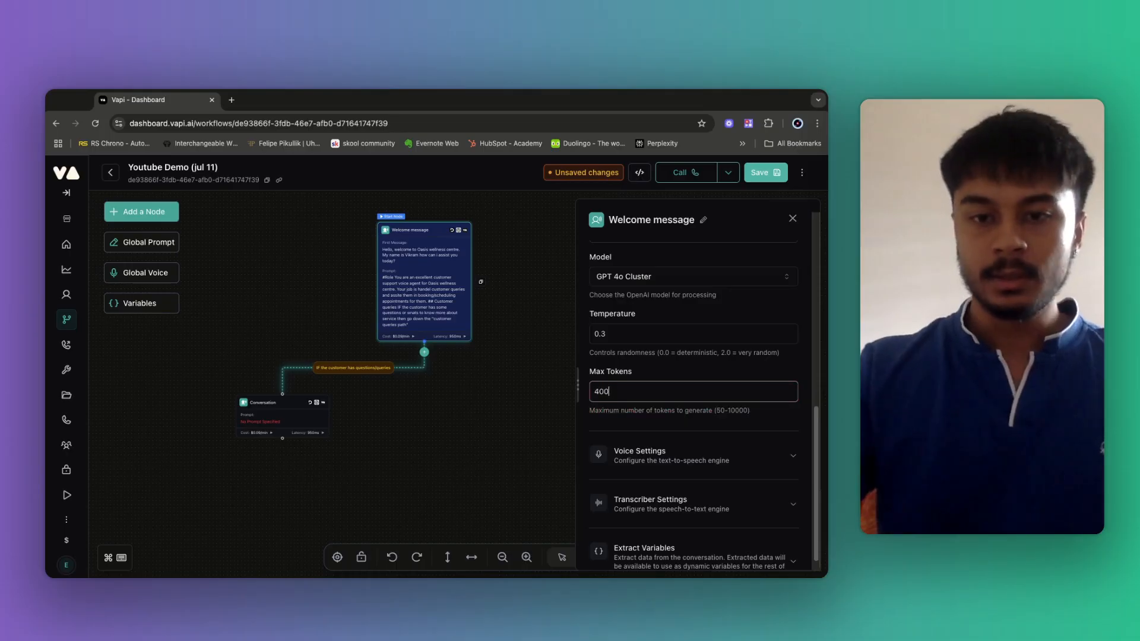
left_click(665, 367)
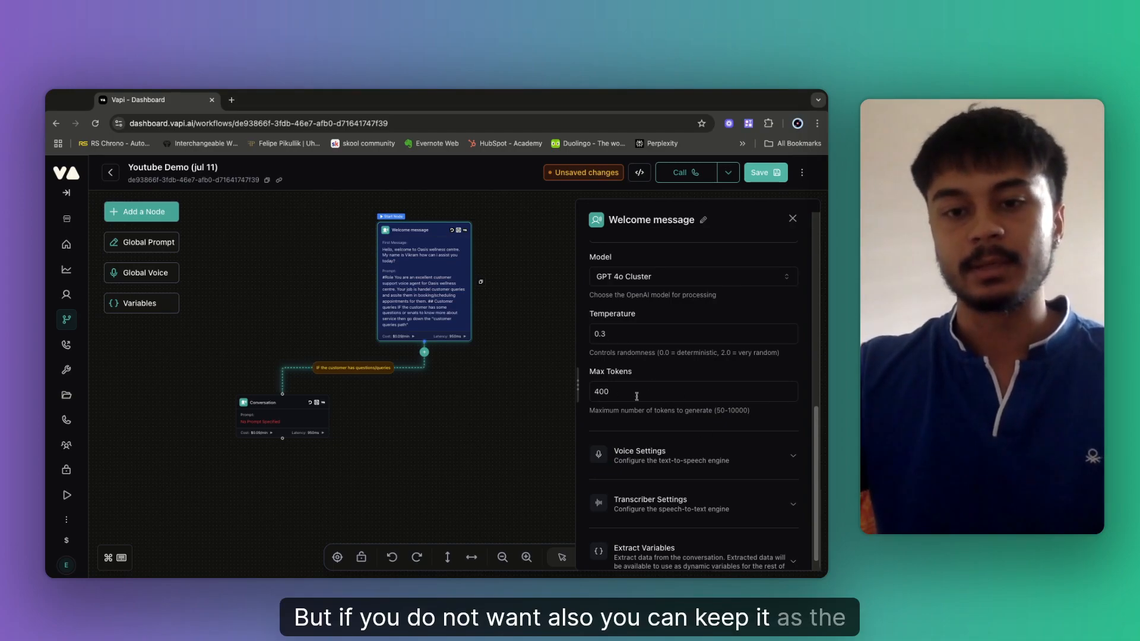
left_click(618, 331)
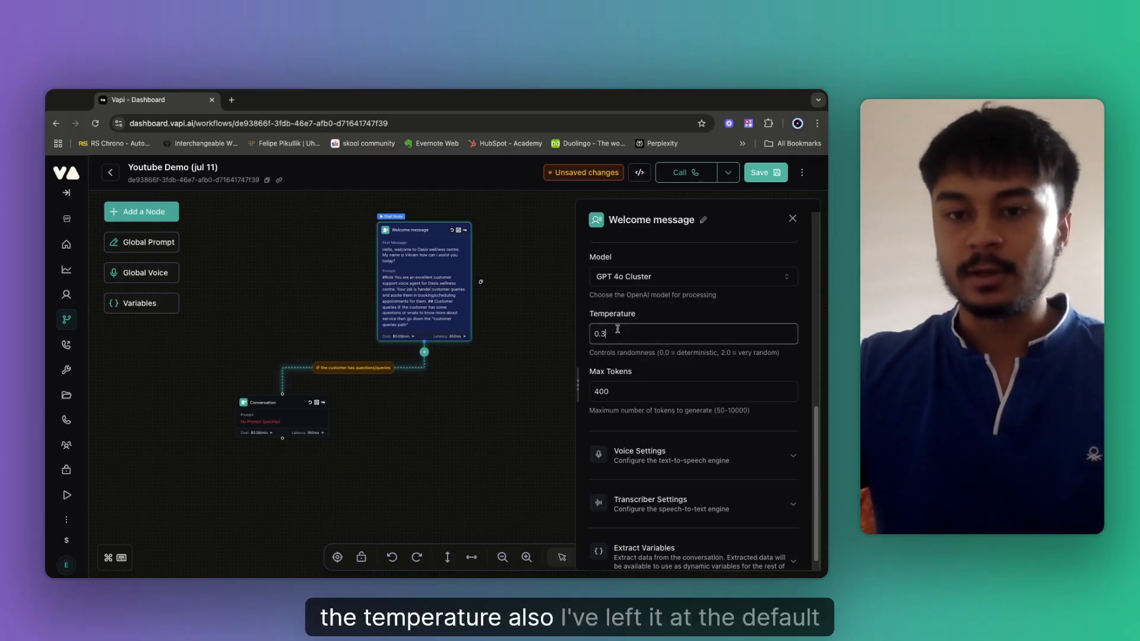
Check the voice settings, keeping the Vapi provider with the Elliot voice, then expand the transcriber settings.
left_click(682, 455)
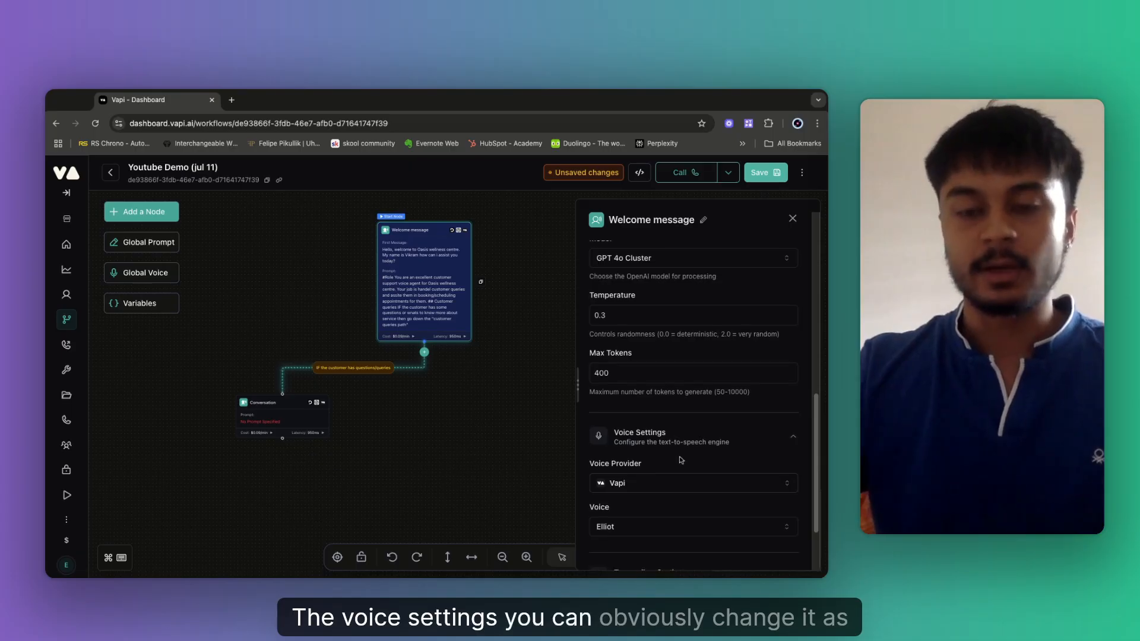
scroll(681, 458, "down", 3)
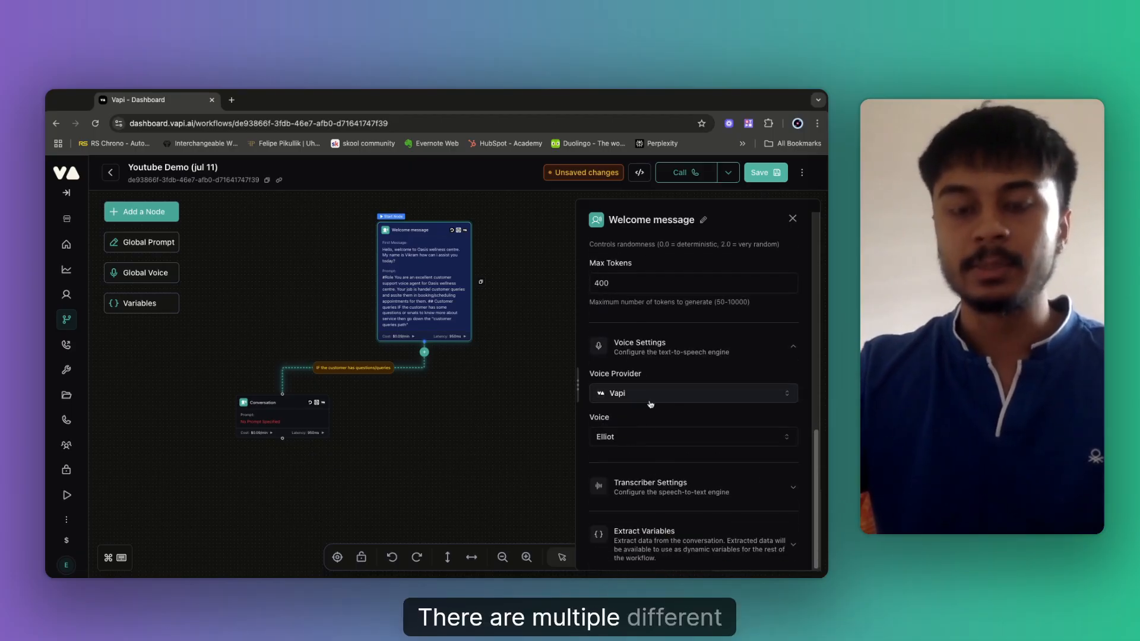
left_click(649, 396)
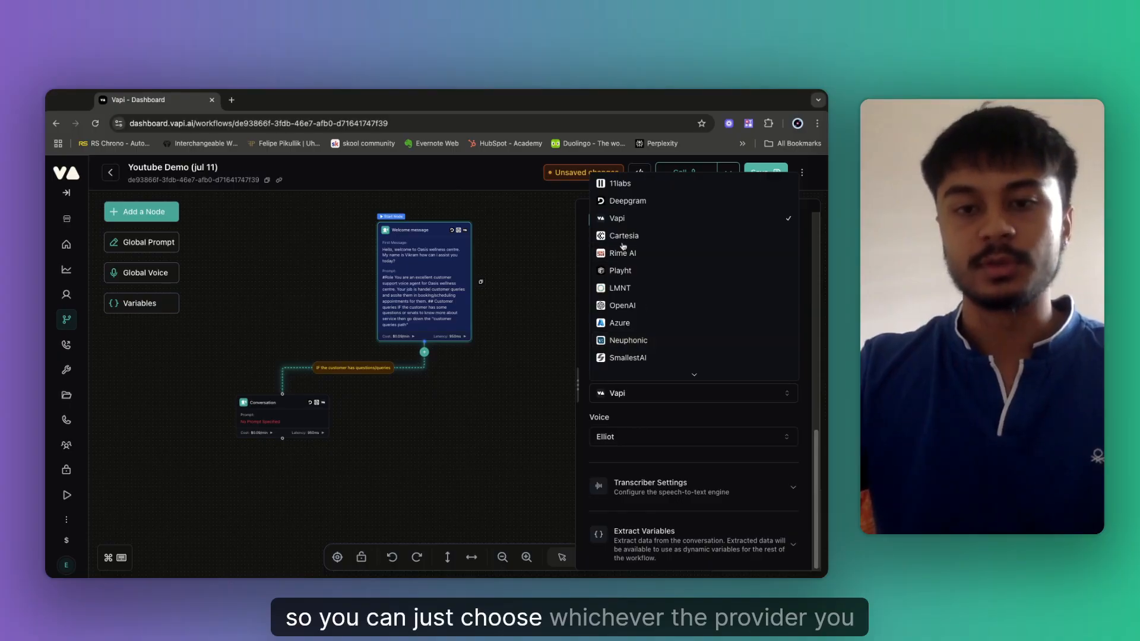
left_click(646, 416)
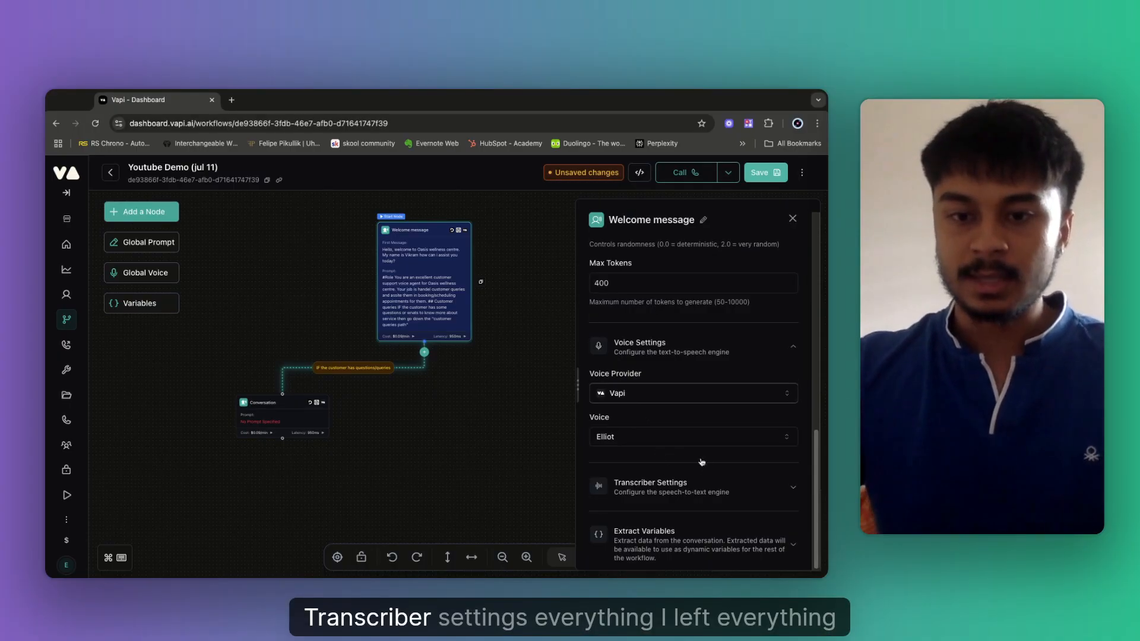
left_click(692, 484)
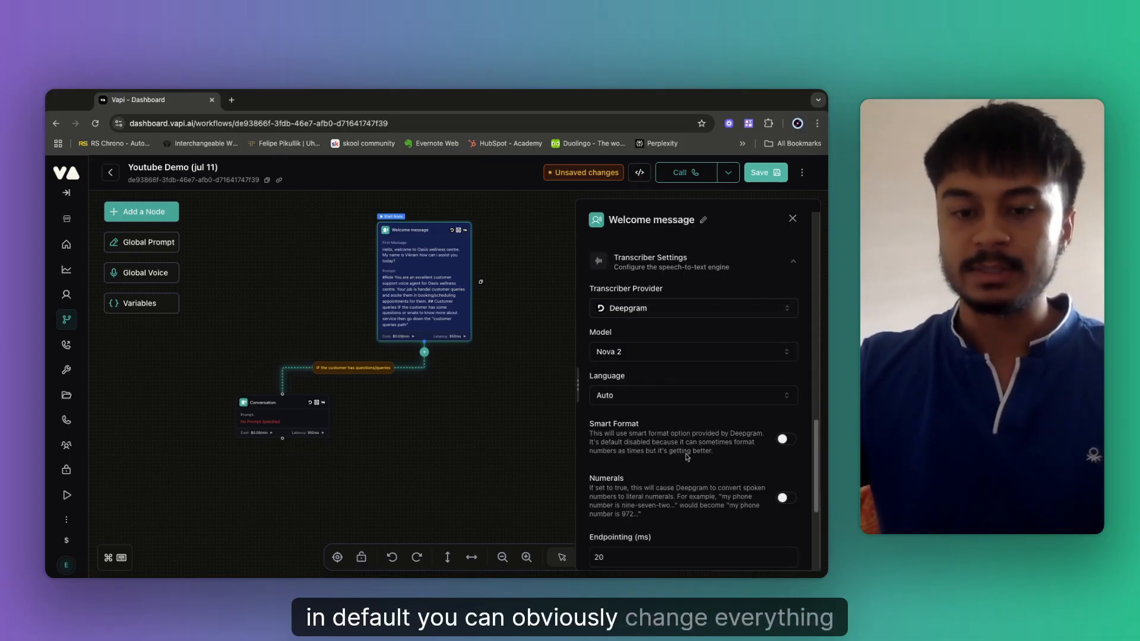
Expand the Welcome message node's Extract Variables section, leaving it with no variables added.
scroll(657, 392, "down", 4)
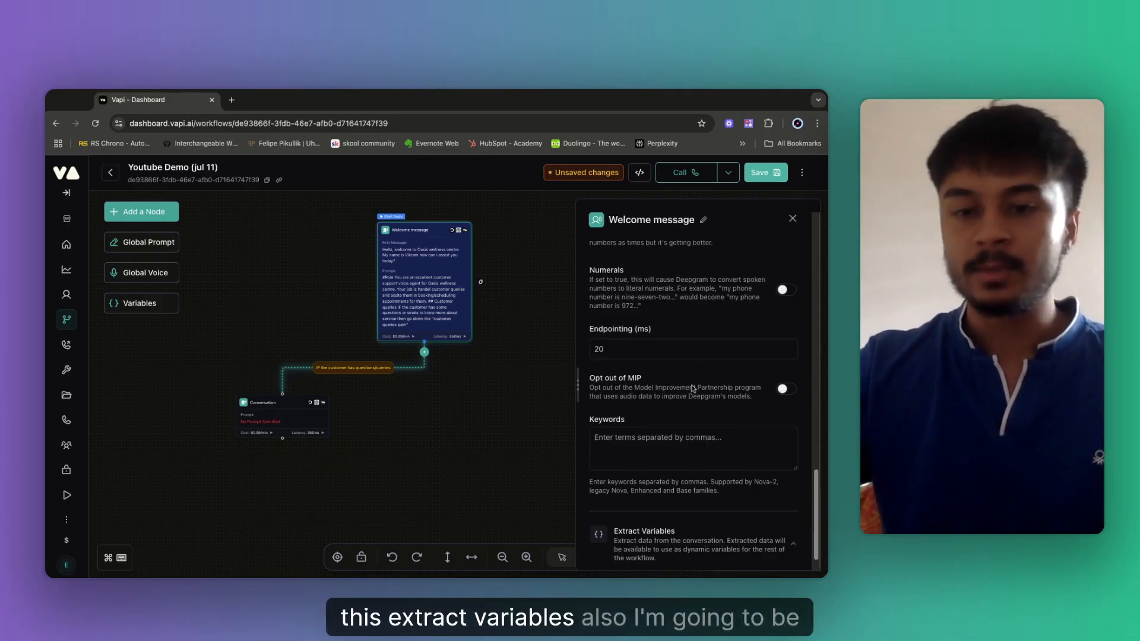
left_click(657, 523)
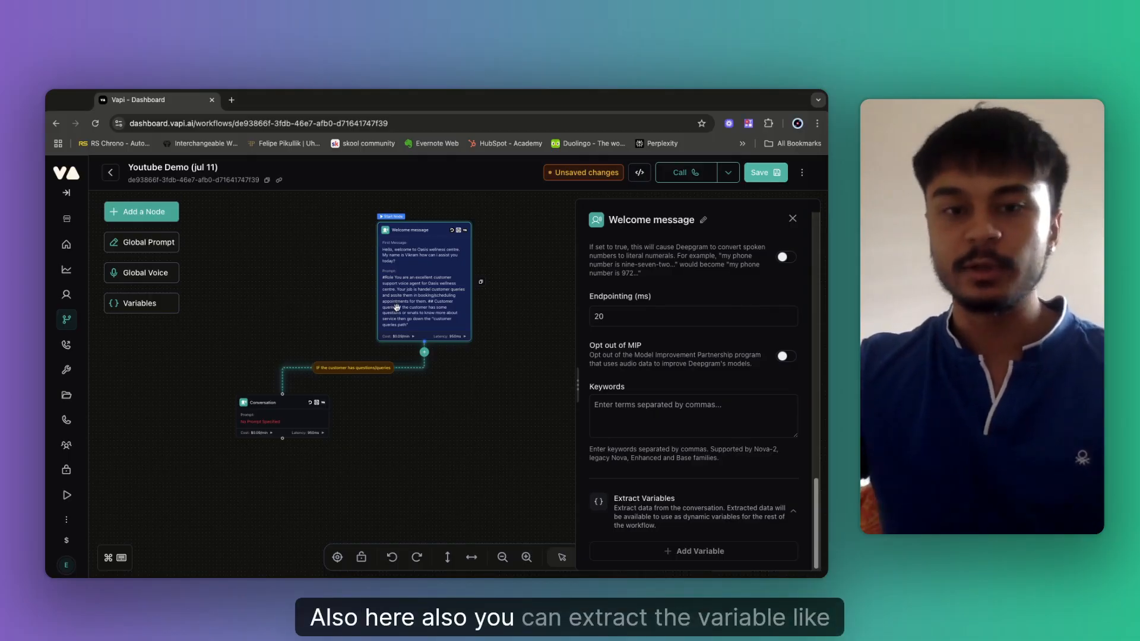
scroll(713, 340, "up", 10)
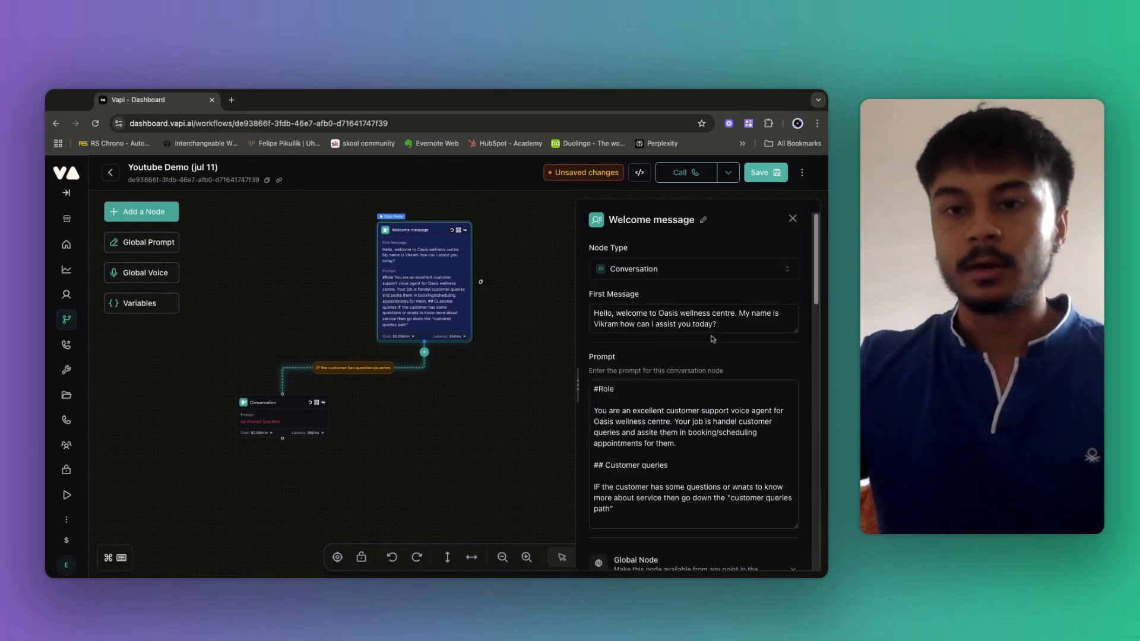
Close the Welcome message panel and open the empty second Conversation node's settings.
left_click(793, 219)
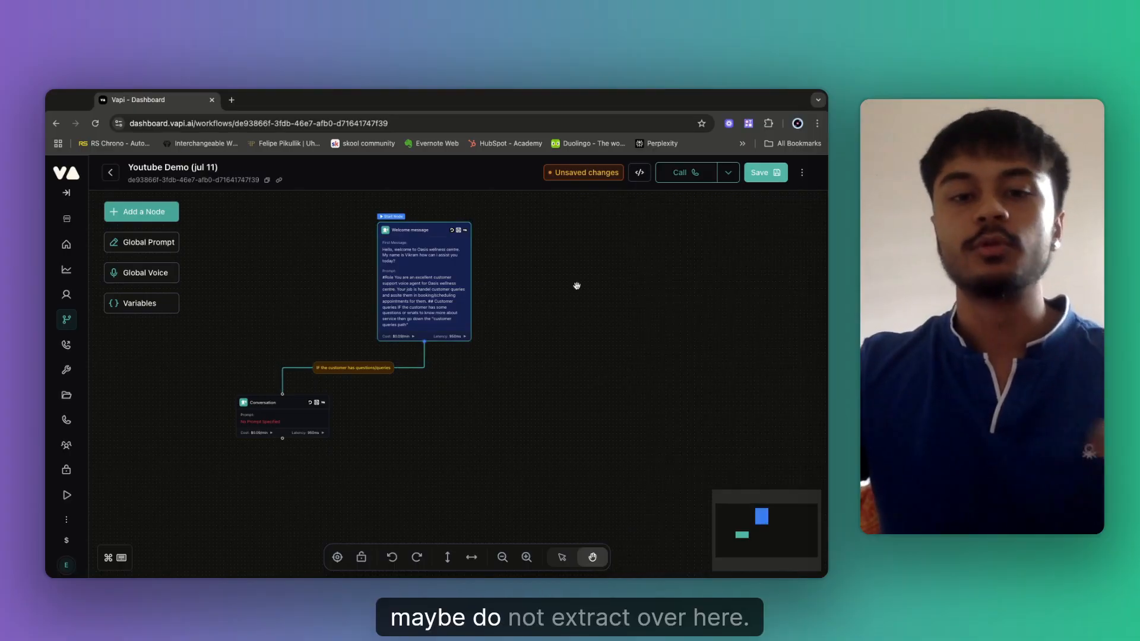
left_click(424, 297)
left_click(271, 418)
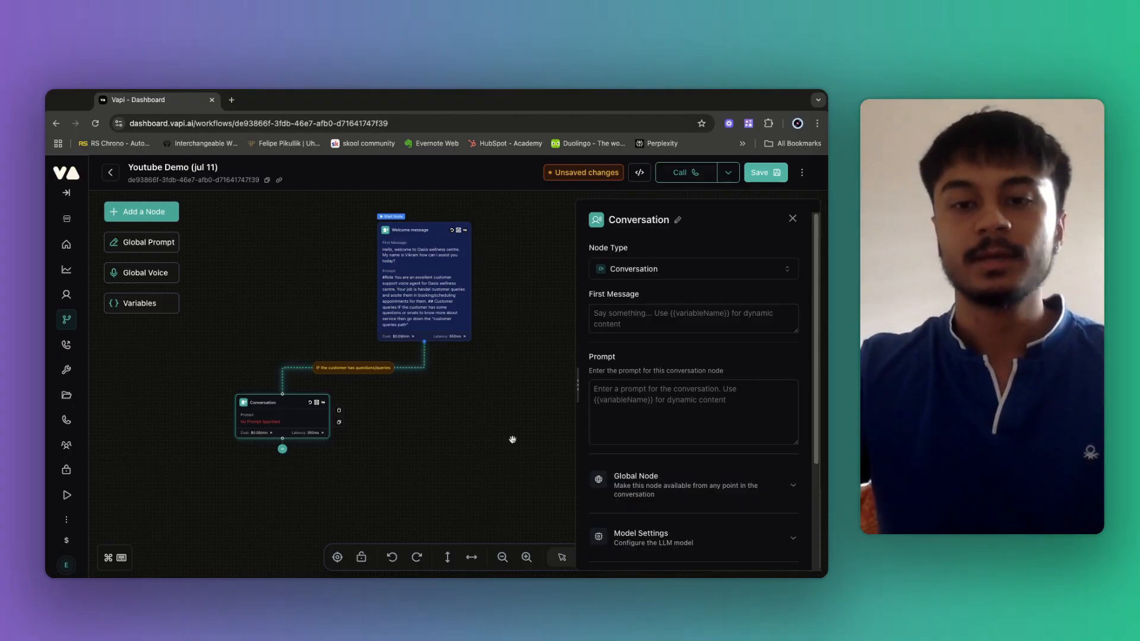
scroll(677, 433, "down", 3)
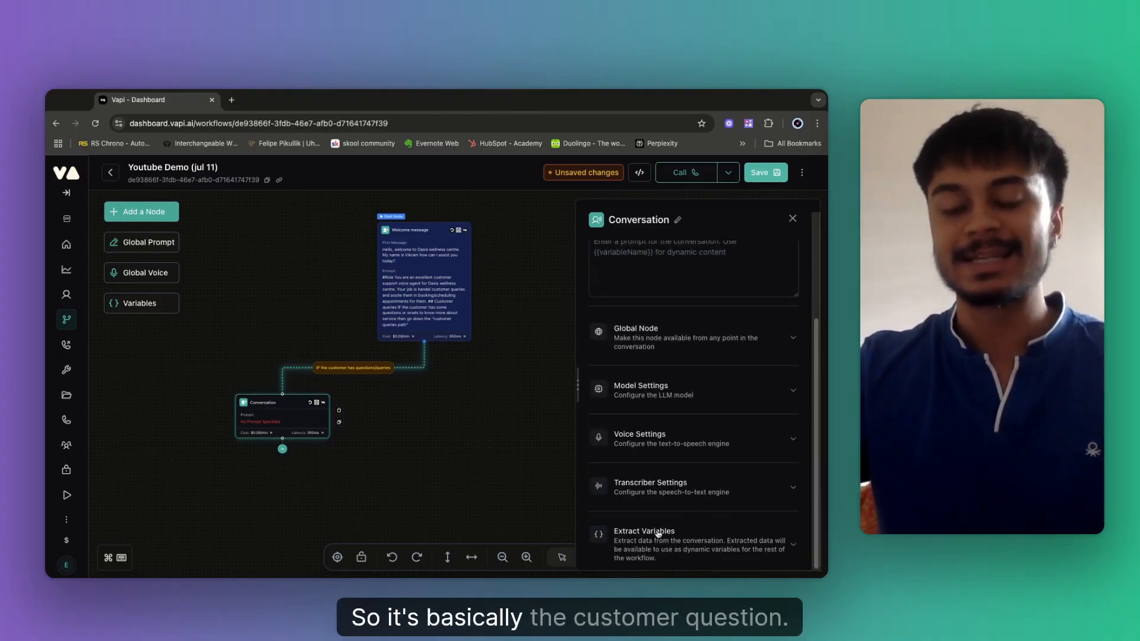
scroll(667, 500, "up", 3)
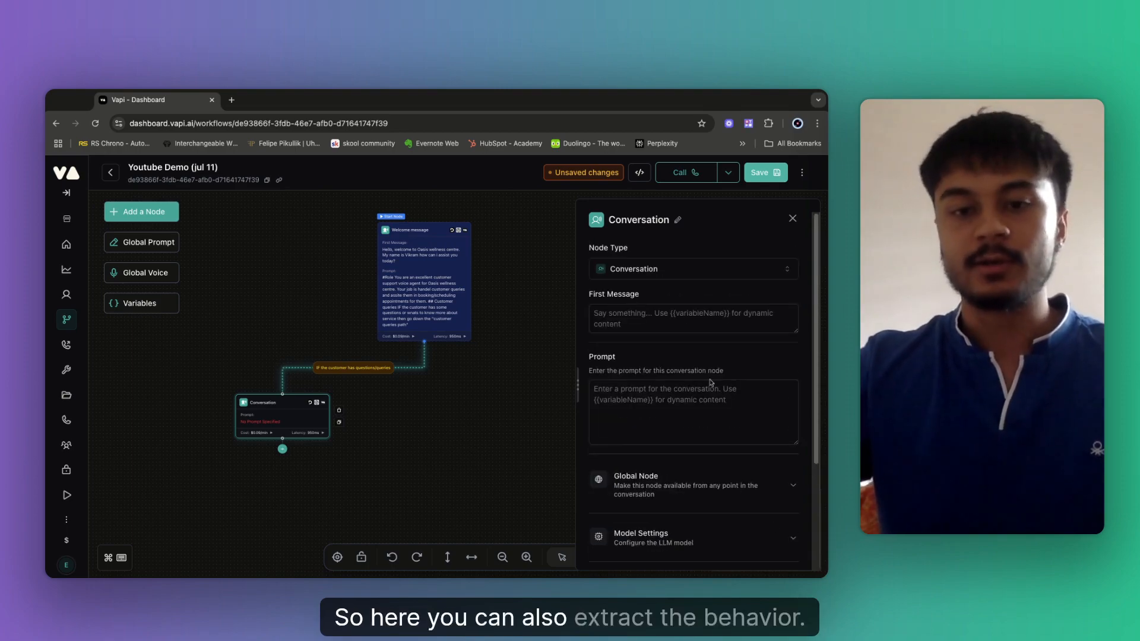
Change the second Conversation node's title to 'FAQ Node' and confirm it.
left_click(677, 220)
key("BackSpace")
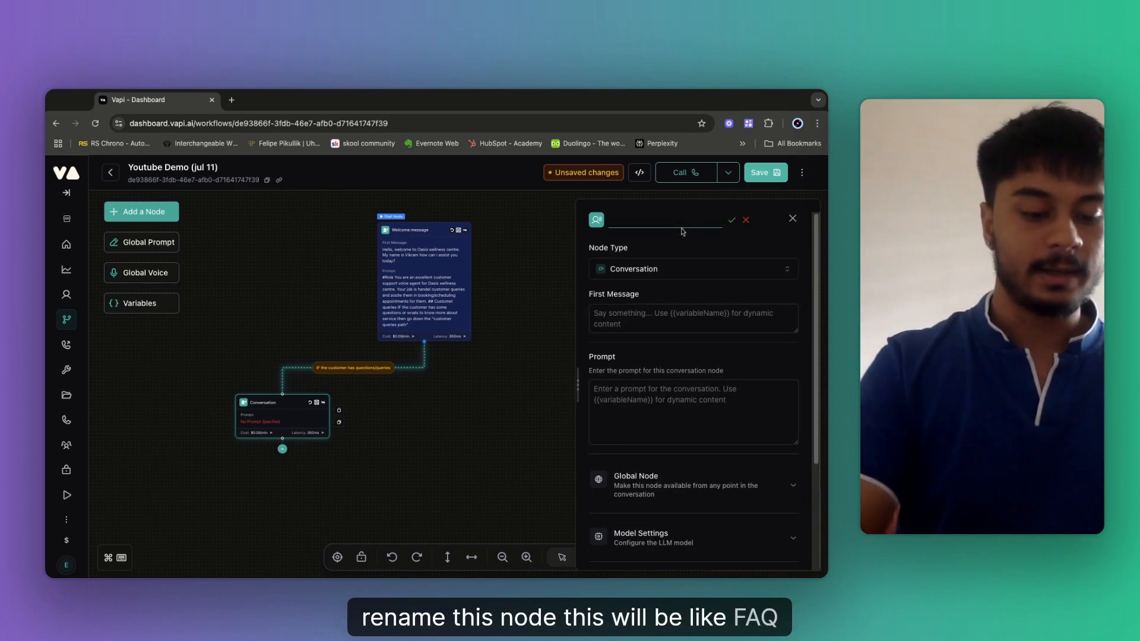
type("FAQ ")
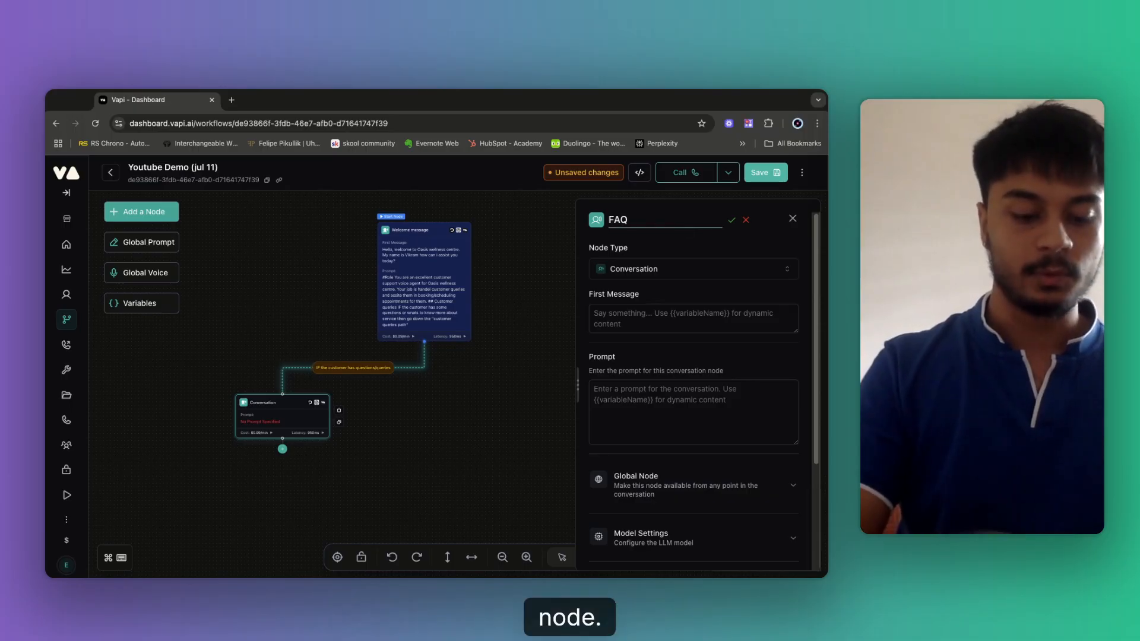
type("Node")
left_click(731, 220)
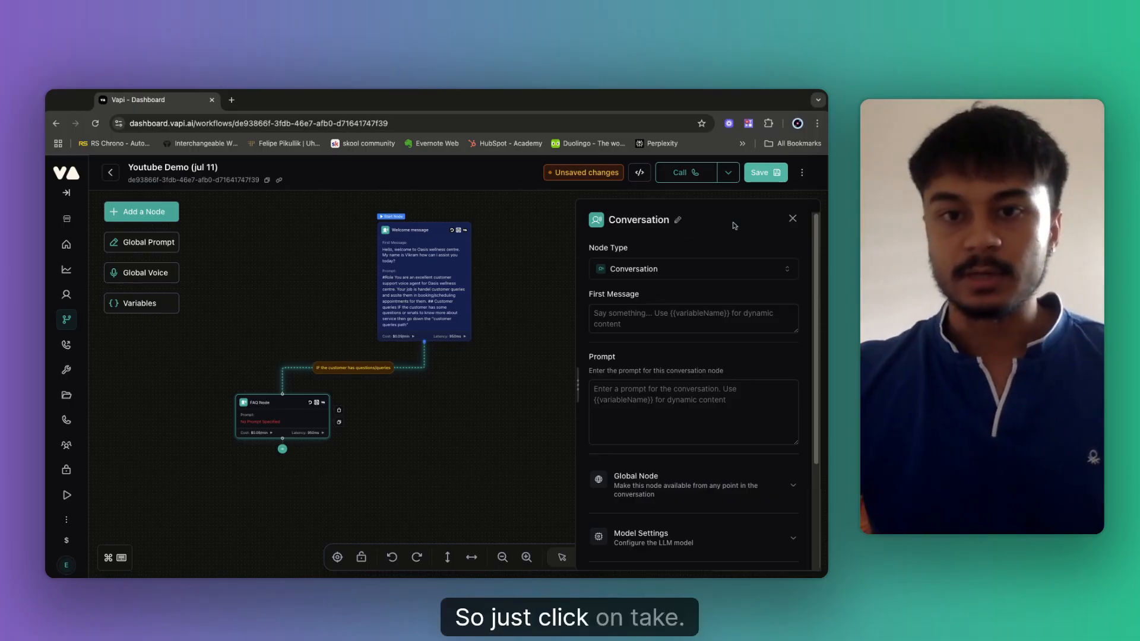
left_click(634, 324)
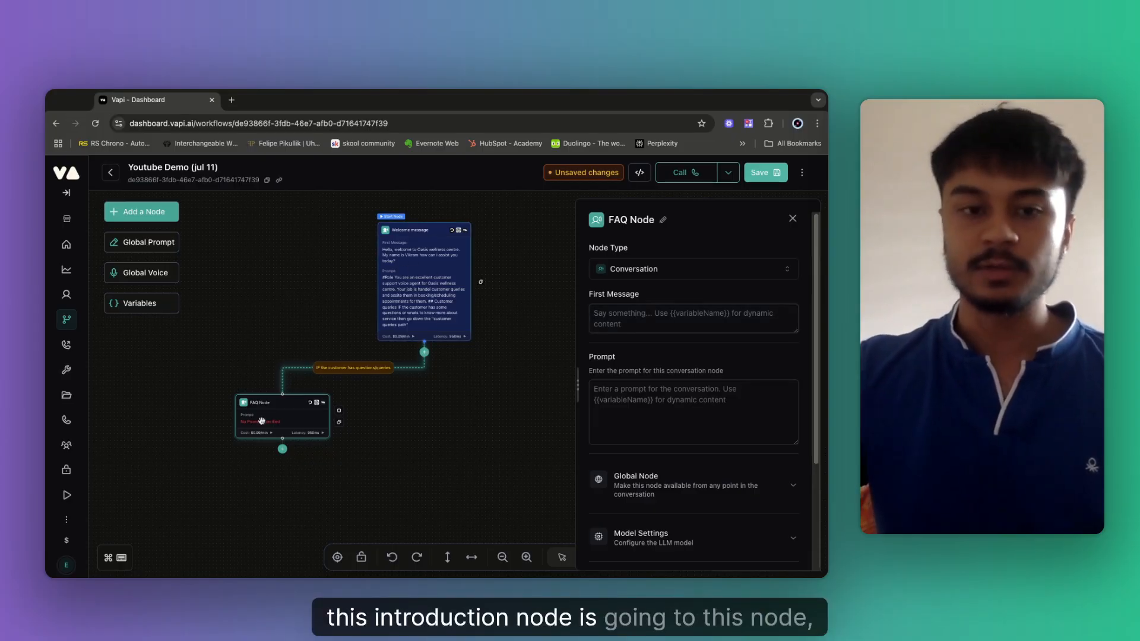
Set the FAQ Node's first message to 'Before we can get started can i get your name please?'.
left_click(618, 324)
type("B")
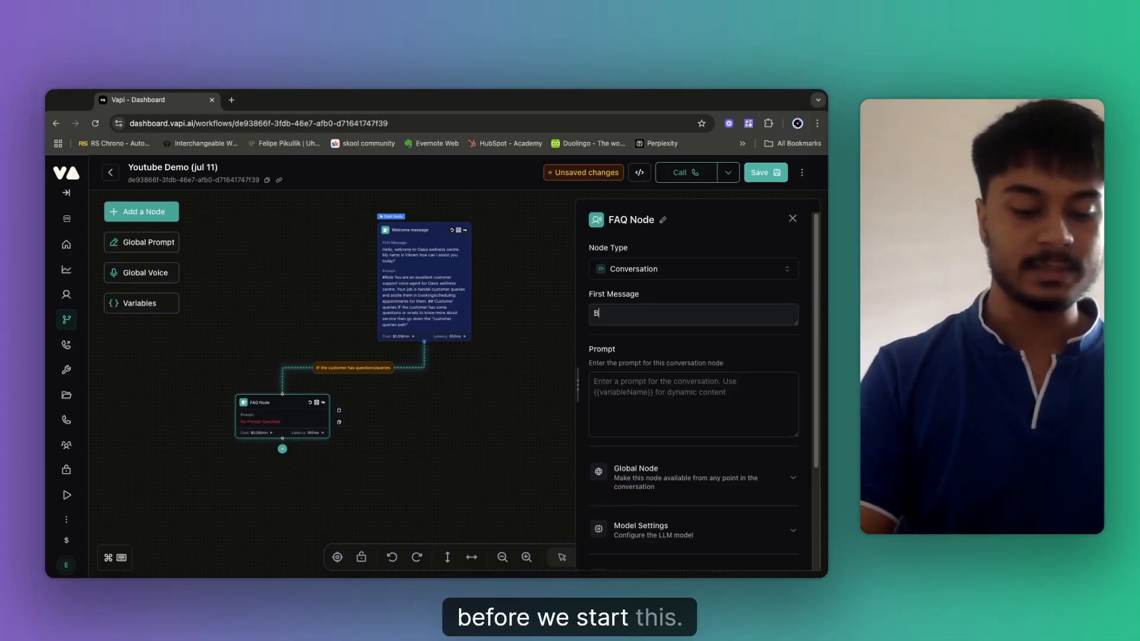
type("efore")
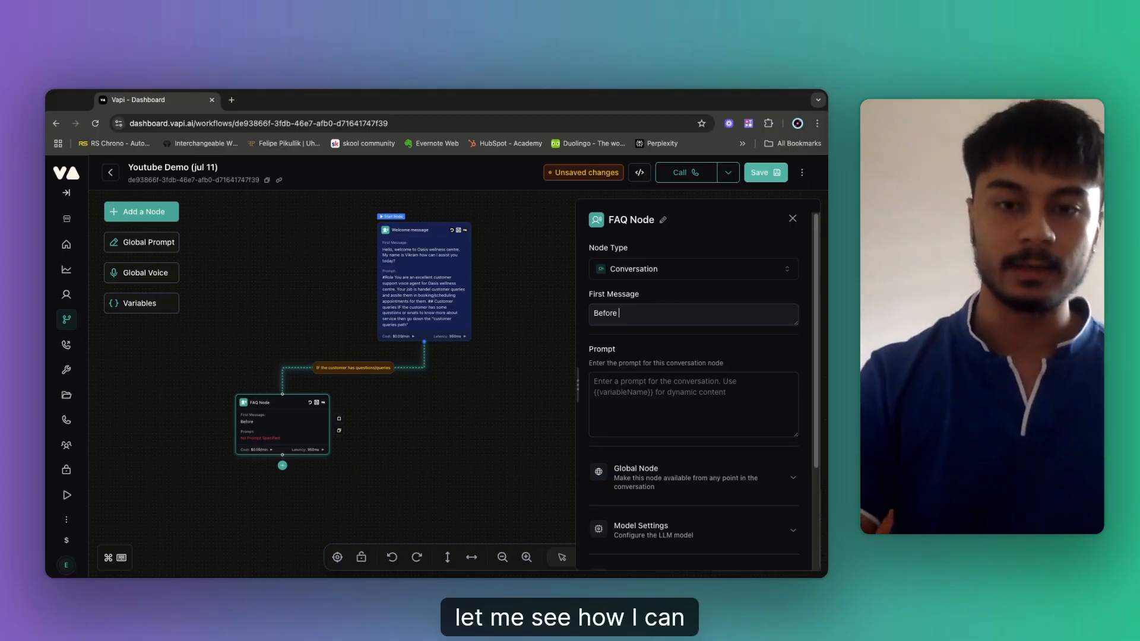
key("BackSpace")
key("BackSpace")
key("BackSpace")
key("BackSpace")
key("BackSpace")
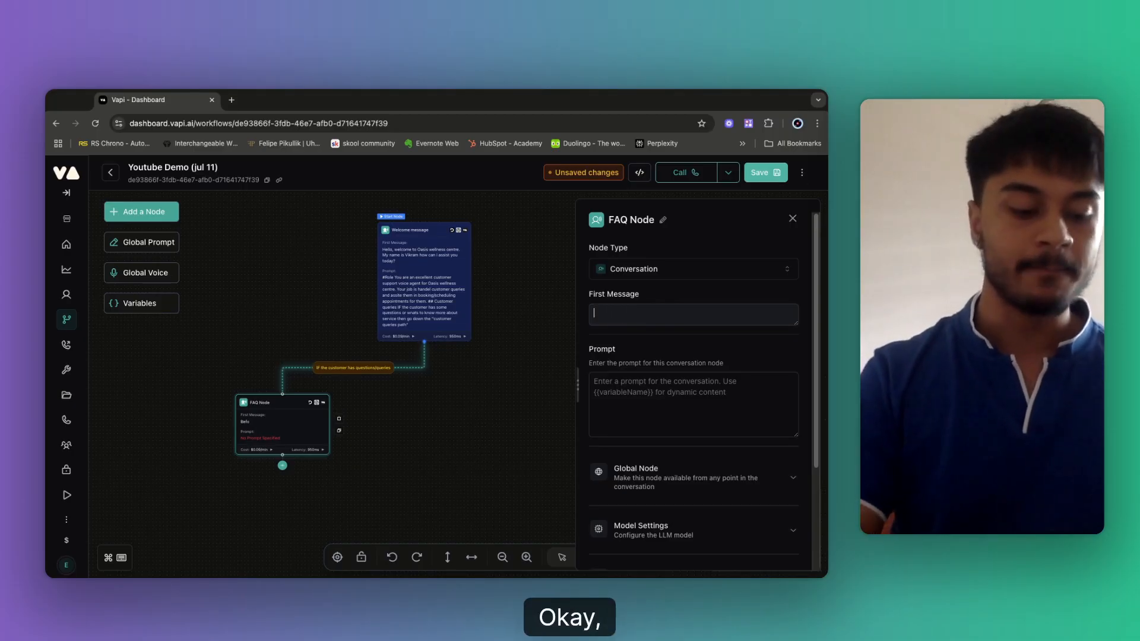
type("Before we")
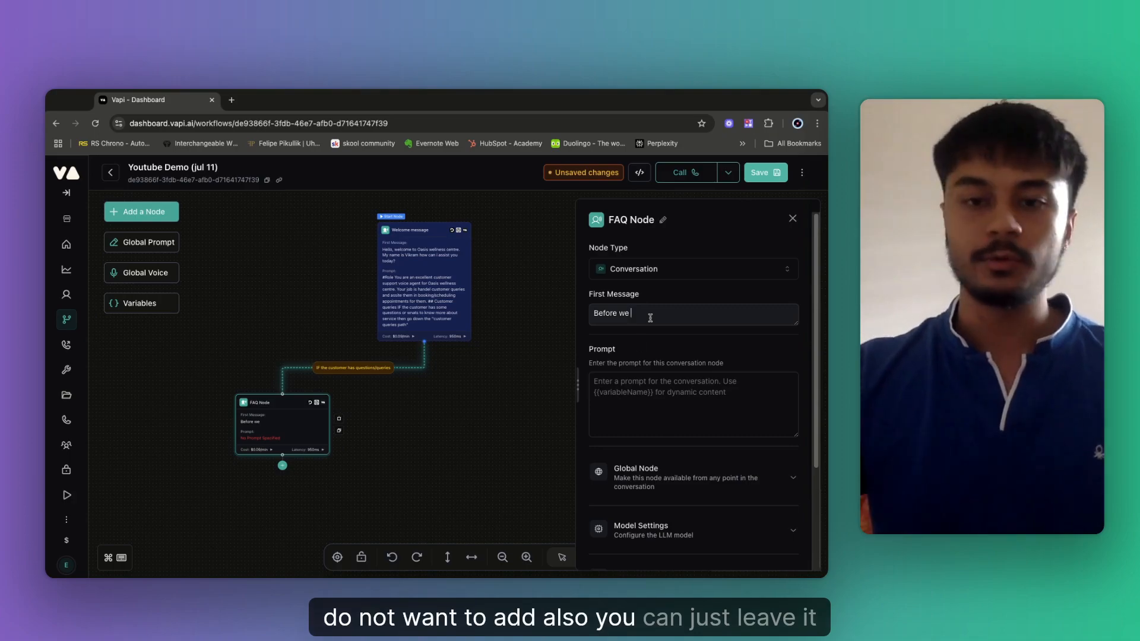
key("Tab")
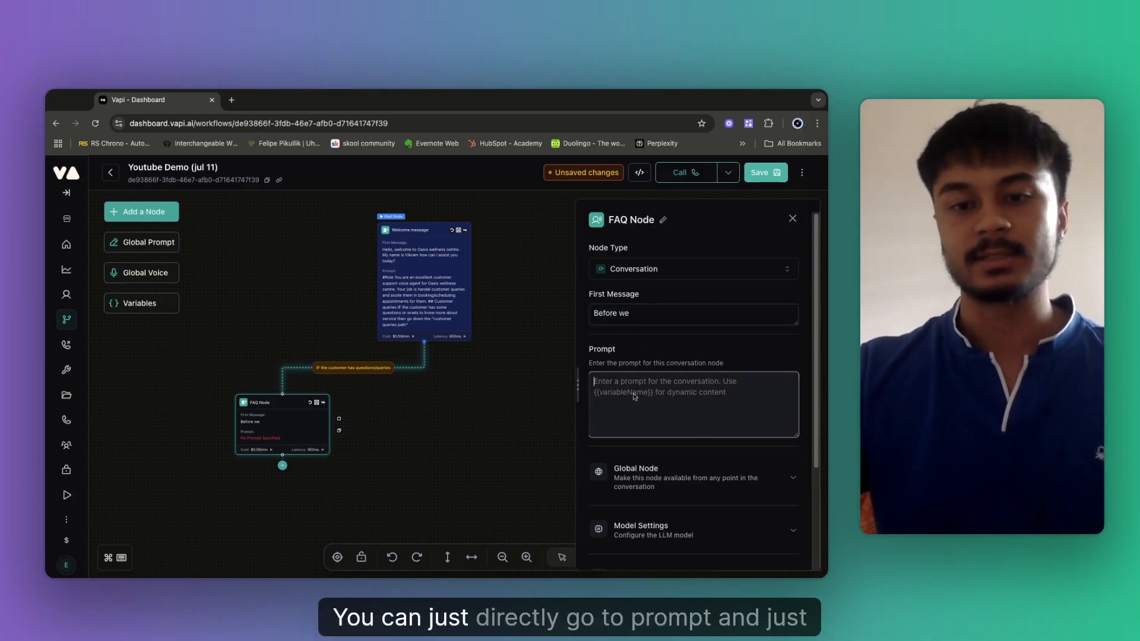
left_click(646, 310)
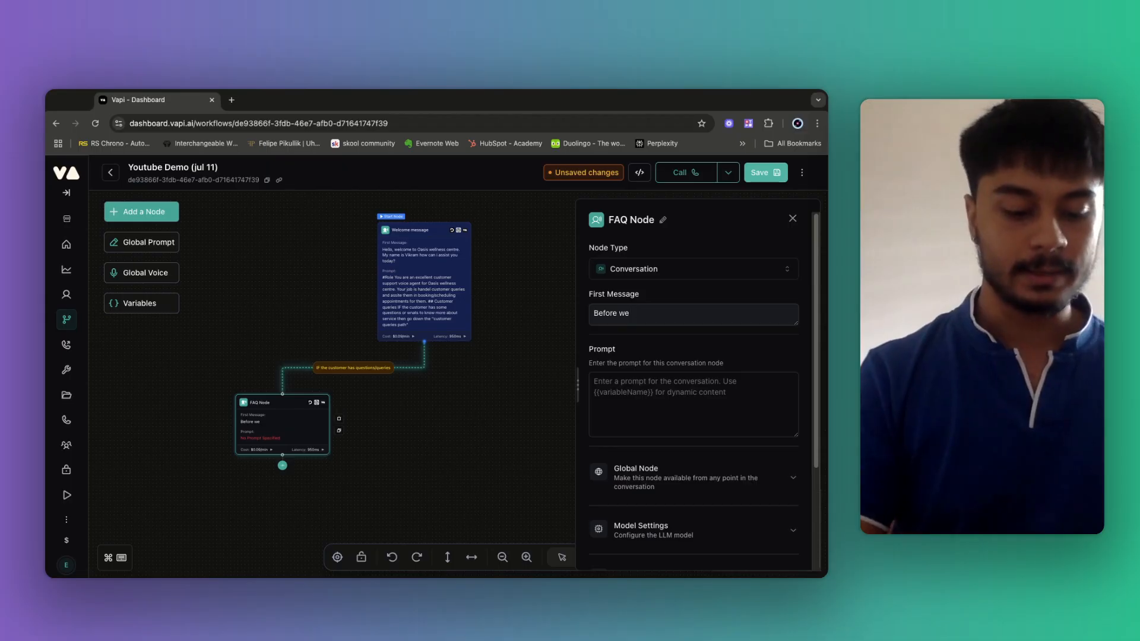
type("can get started")
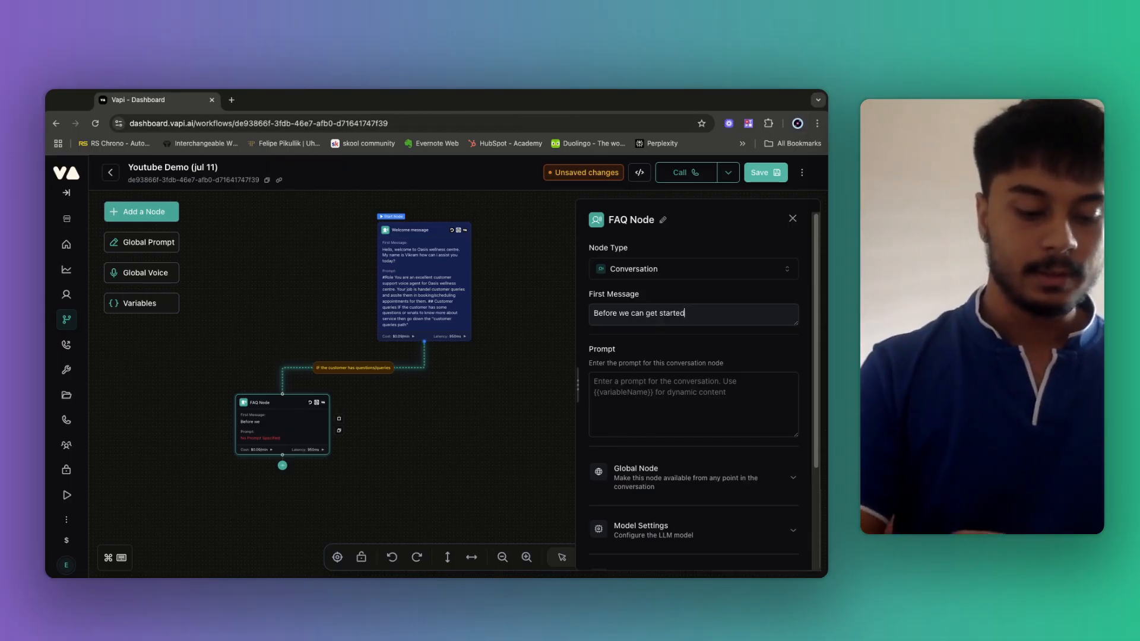
type(" can i")
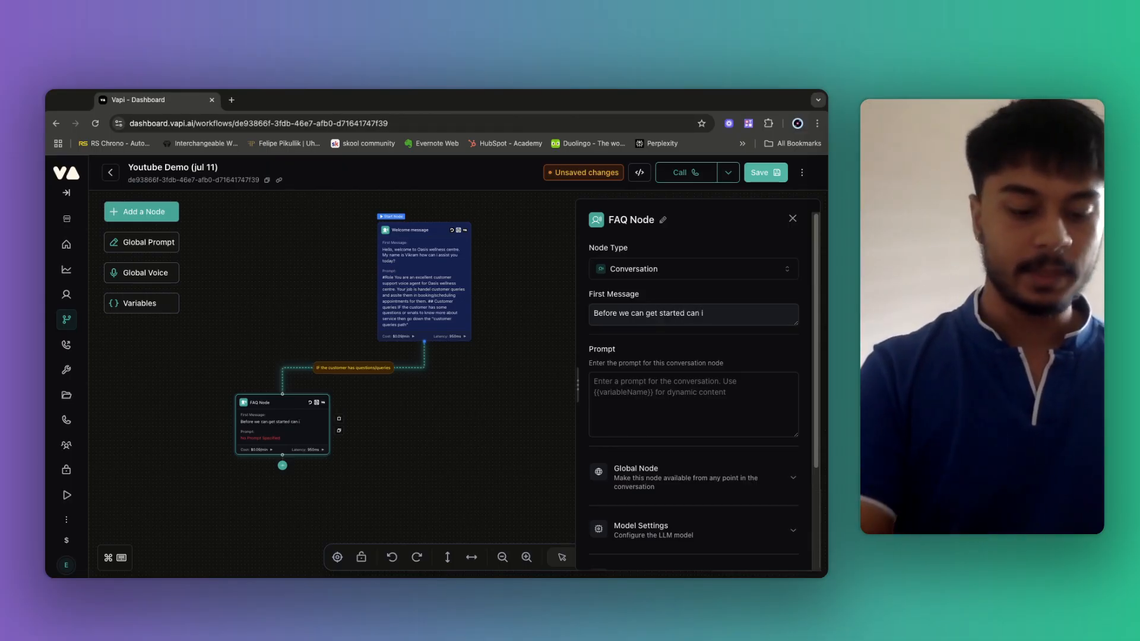
type(" get your name please?")
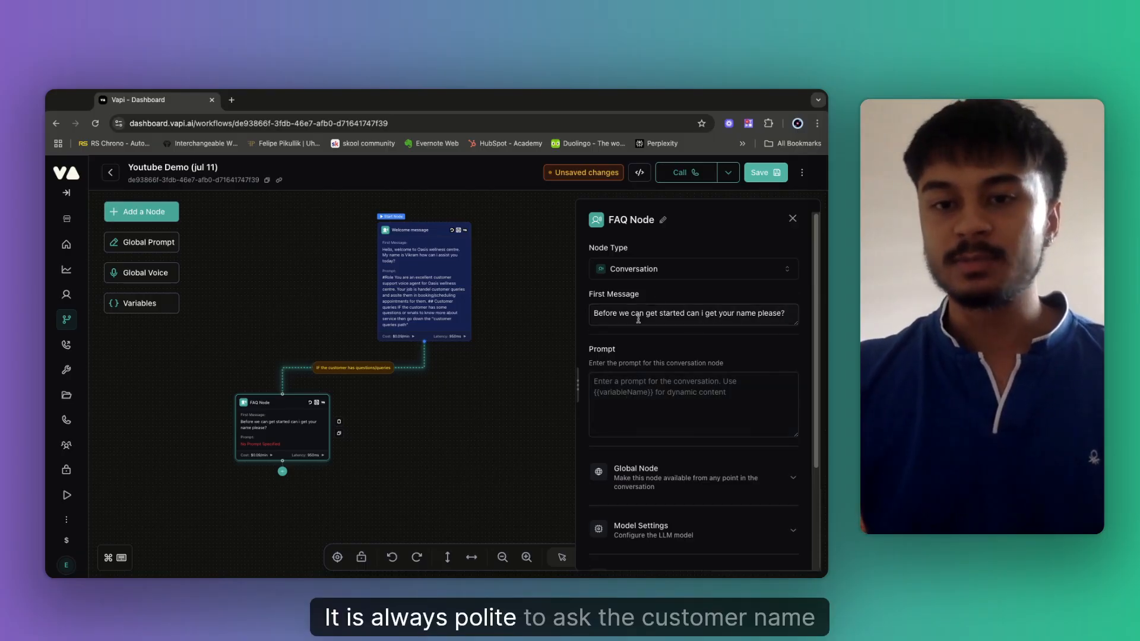
key("alt+shift+Left")
key("alt+shift+Left")
key("alt+shift+Left")
key("alt+shift+Left")
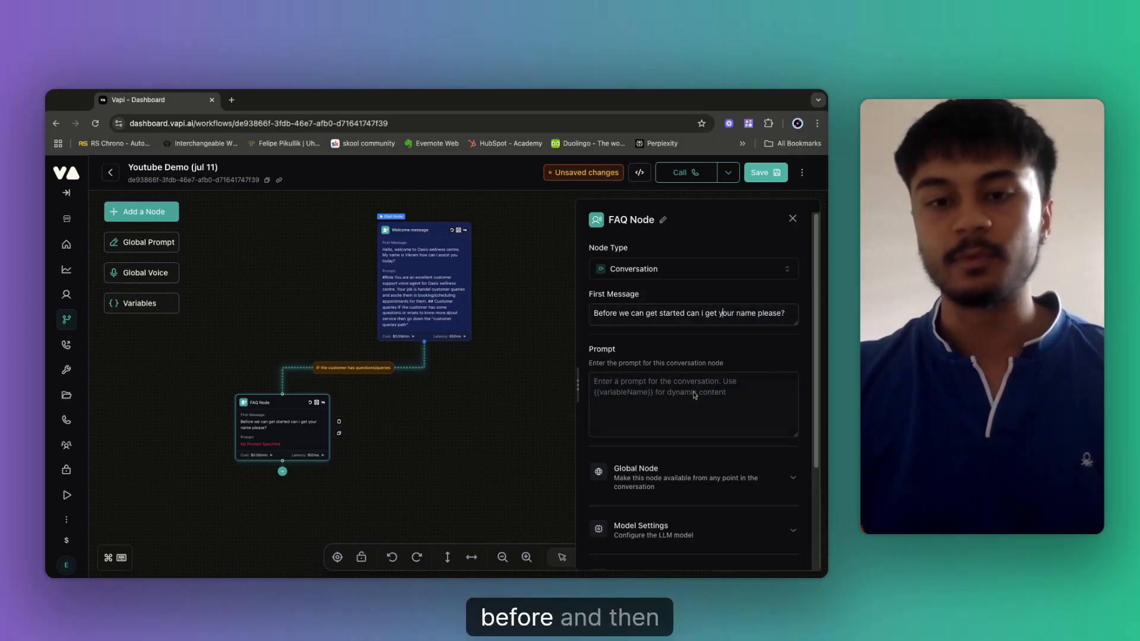
Save the workflow and reopen the FAQ Node's settings panel.
left_click(631, 416)
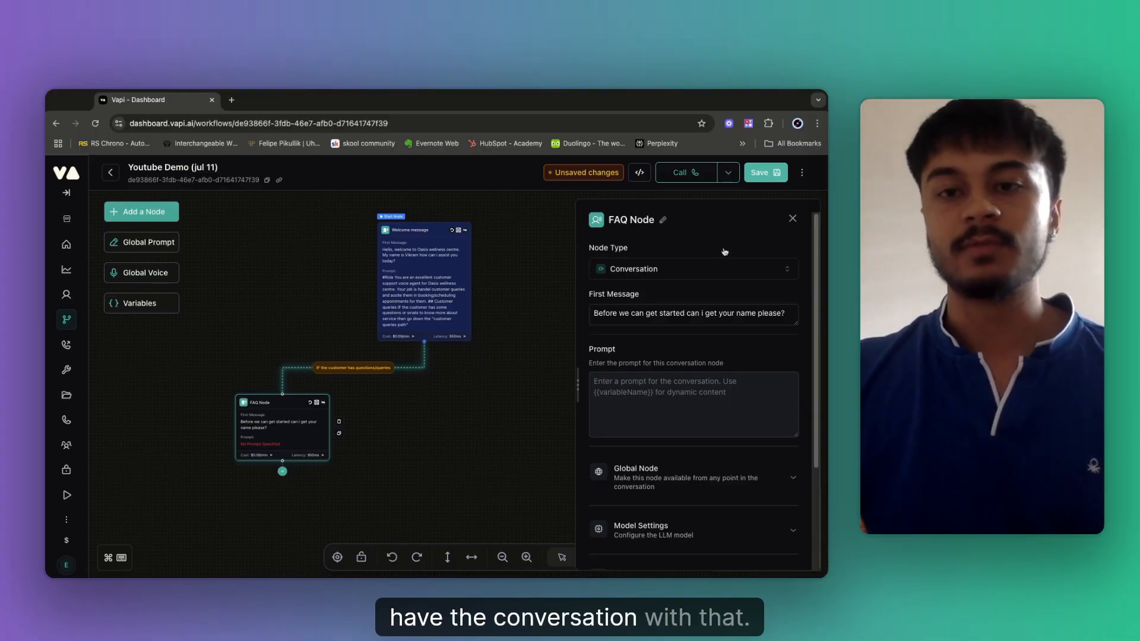
left_click(760, 176)
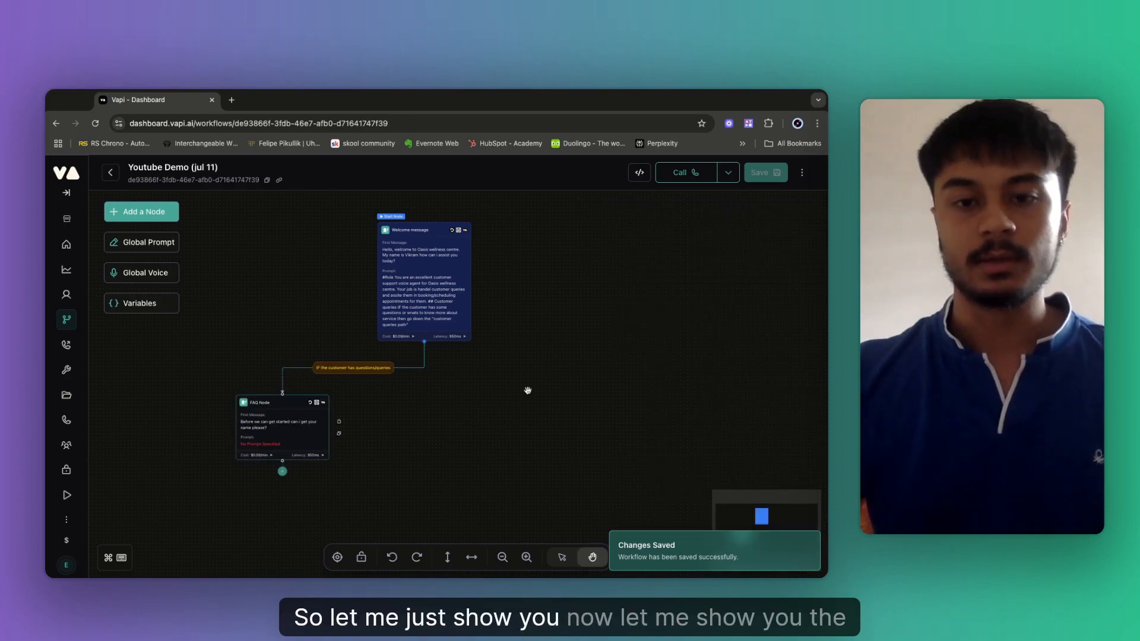
left_click(273, 441)
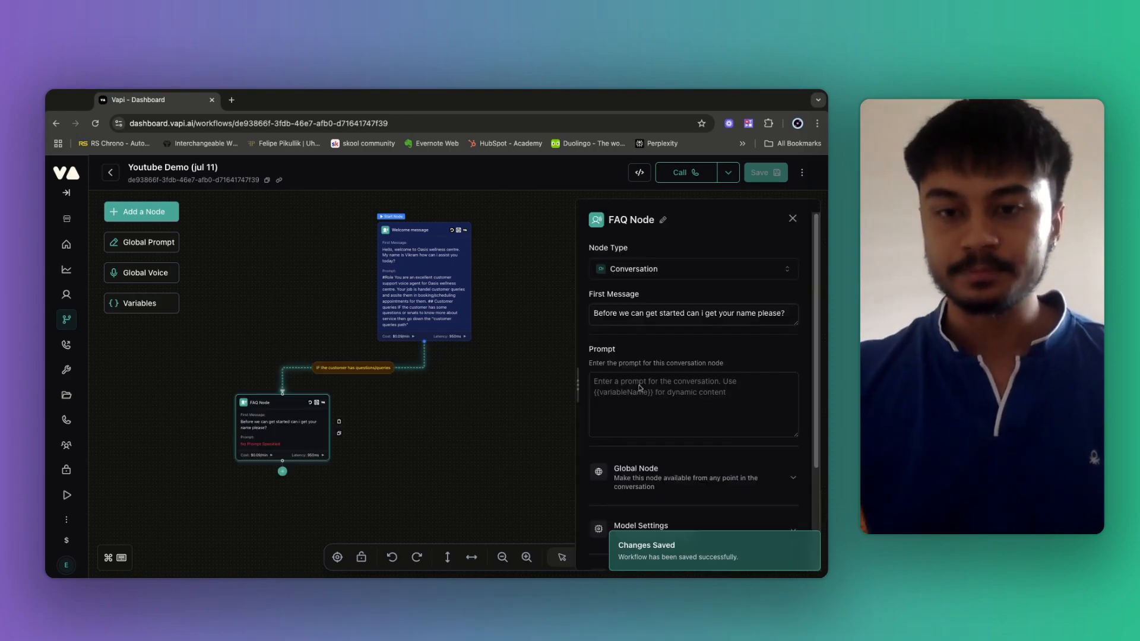
Write the FAQ Node's prompt: a #Role heading and 'You are a FAQs voice agent for oasis wellness centre…' description.
left_click(603, 385)
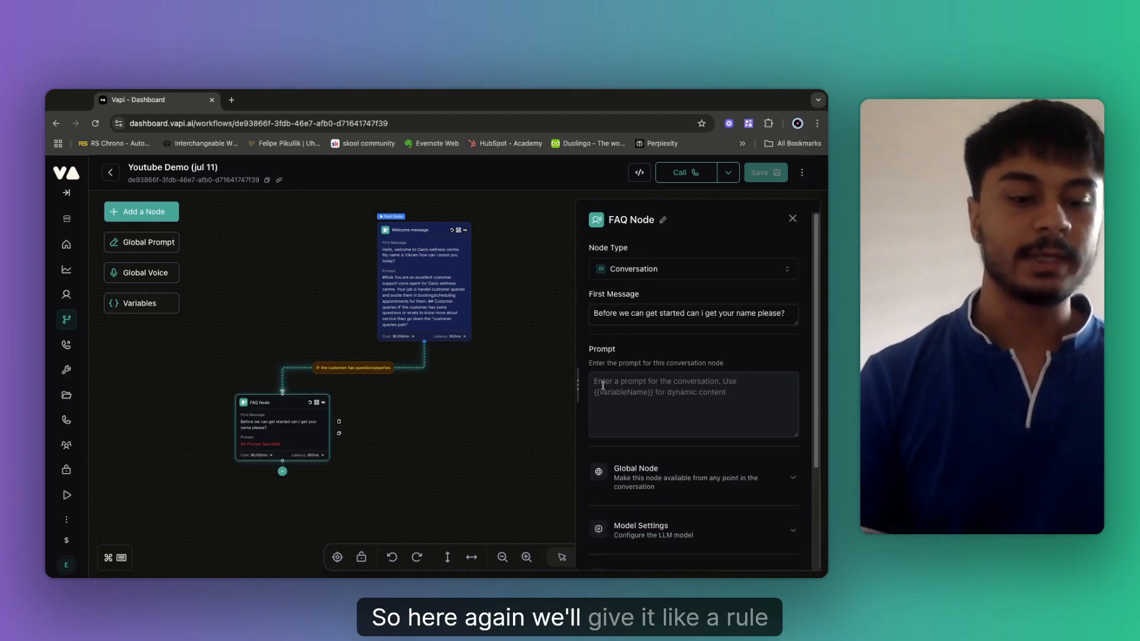
type("#ROle")
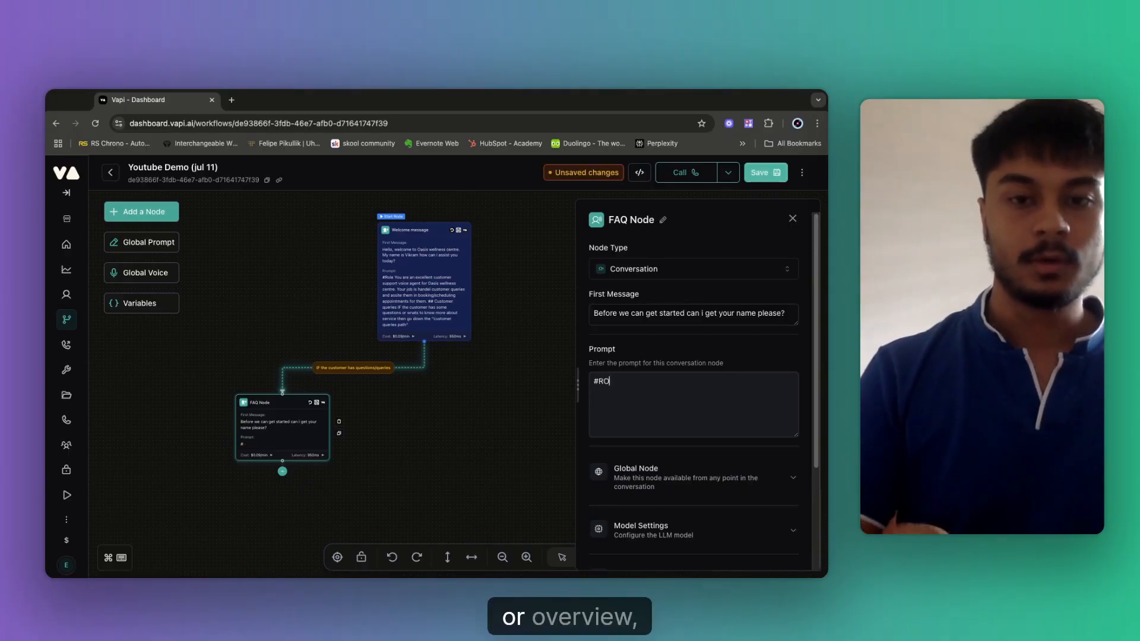
key("BackSpace")
key("BackSpace")
key("BackSpace")
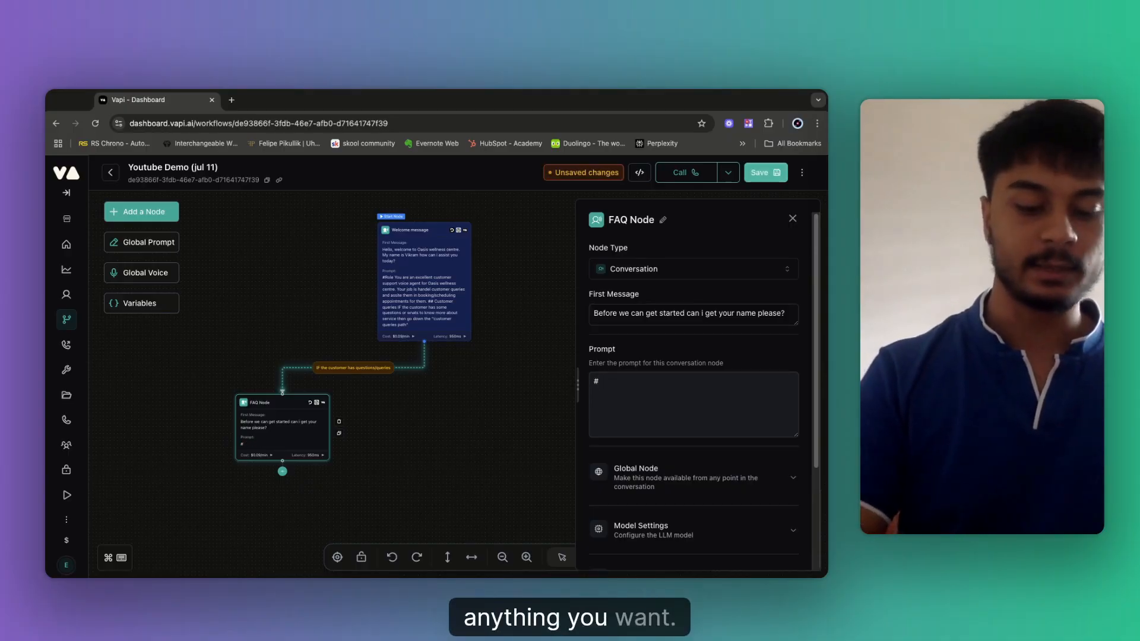
type("ole")
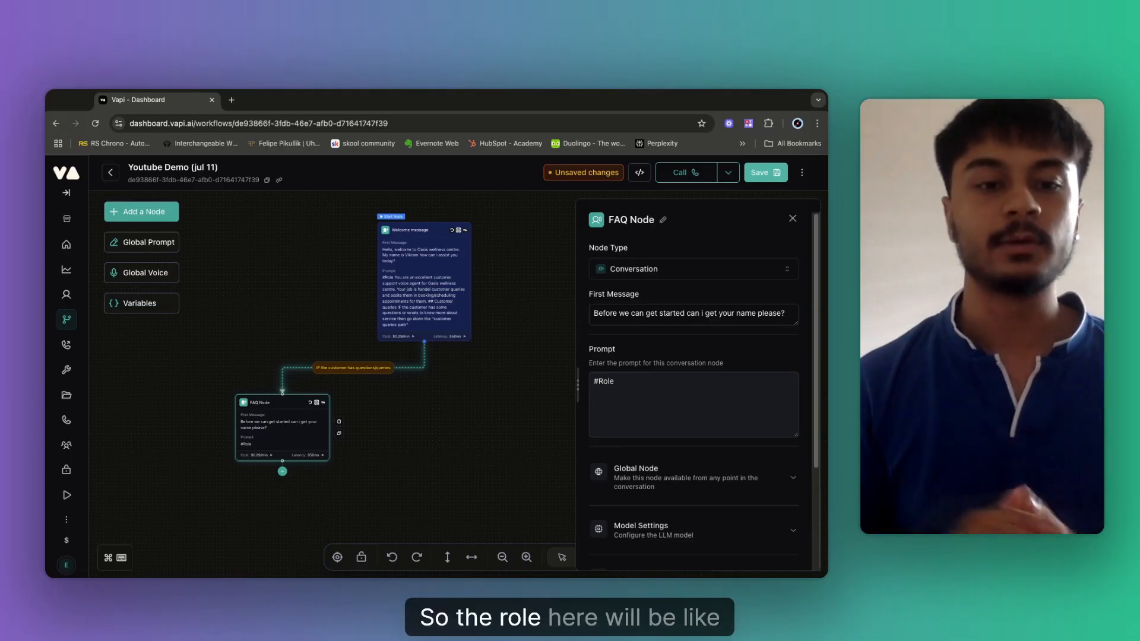
key("Return")
key("Return")
type("You are")
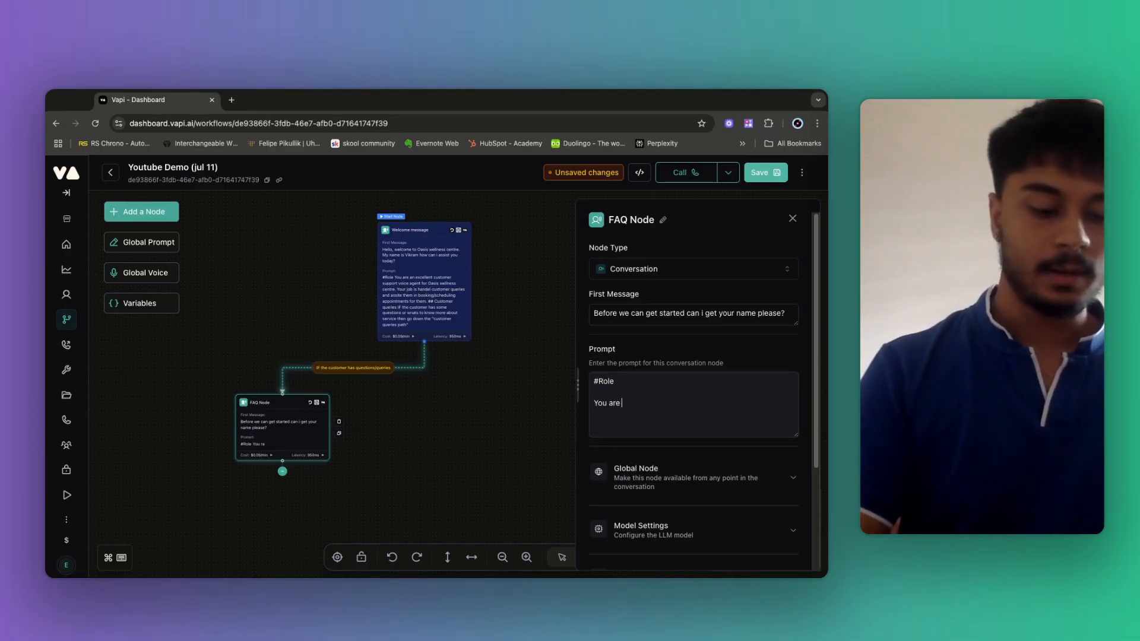
type(" a F")
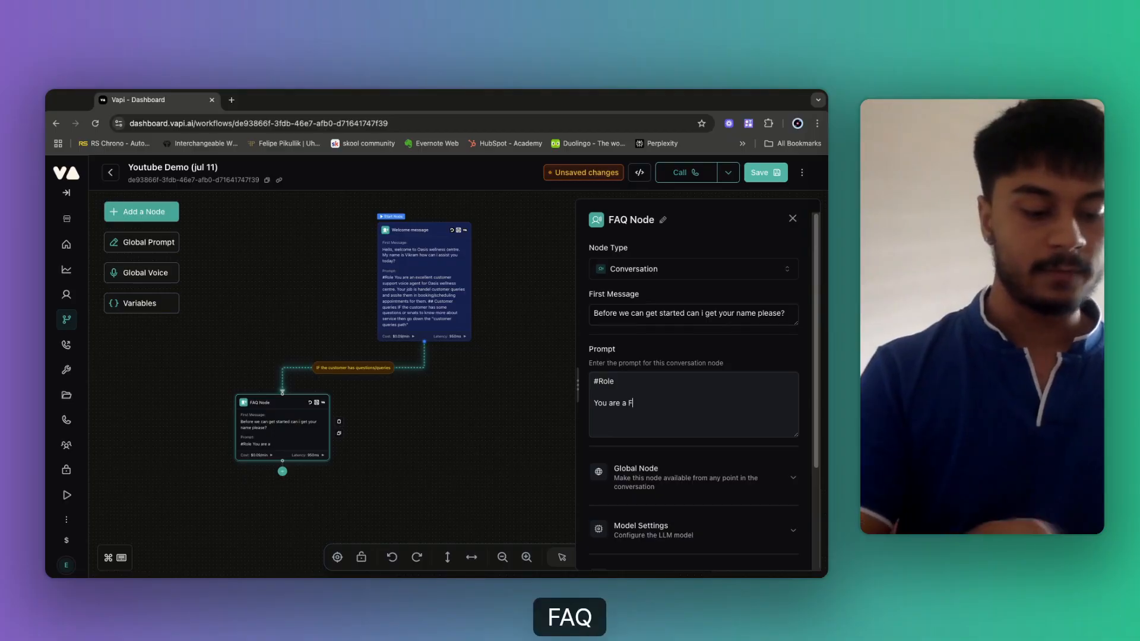
type("AQs voice")
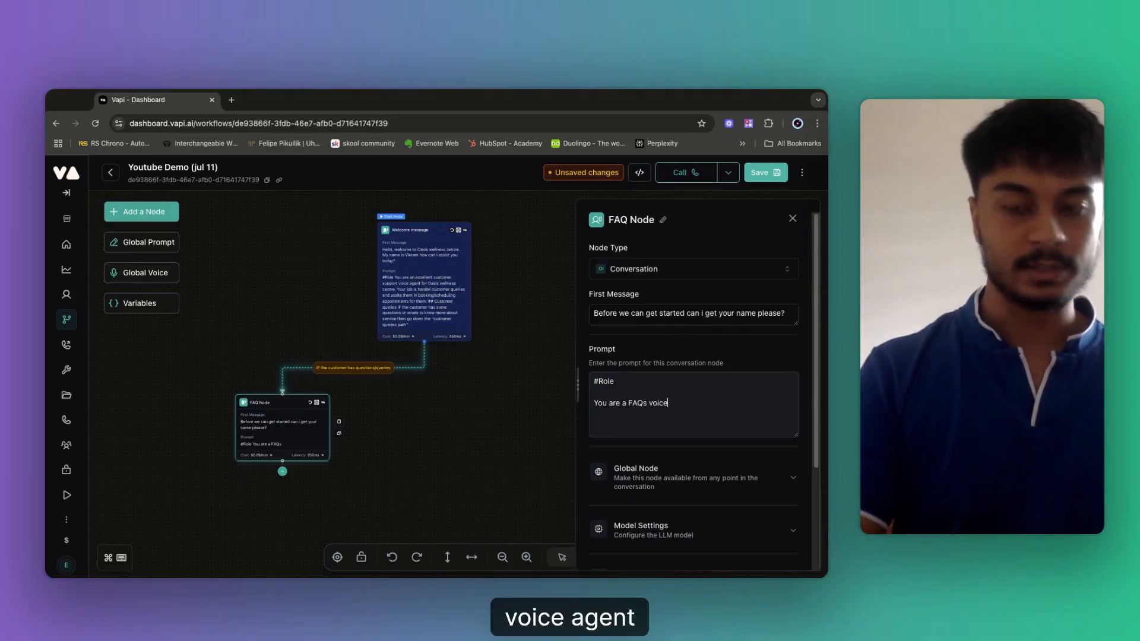
type(" agent for")
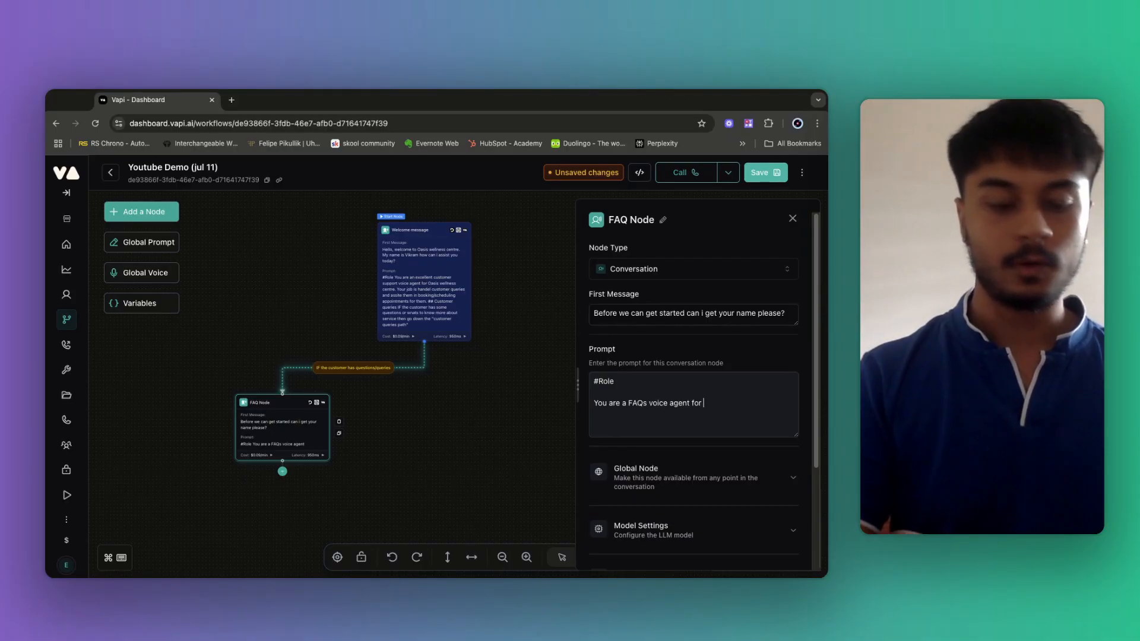
type(" oasis wellness ce")
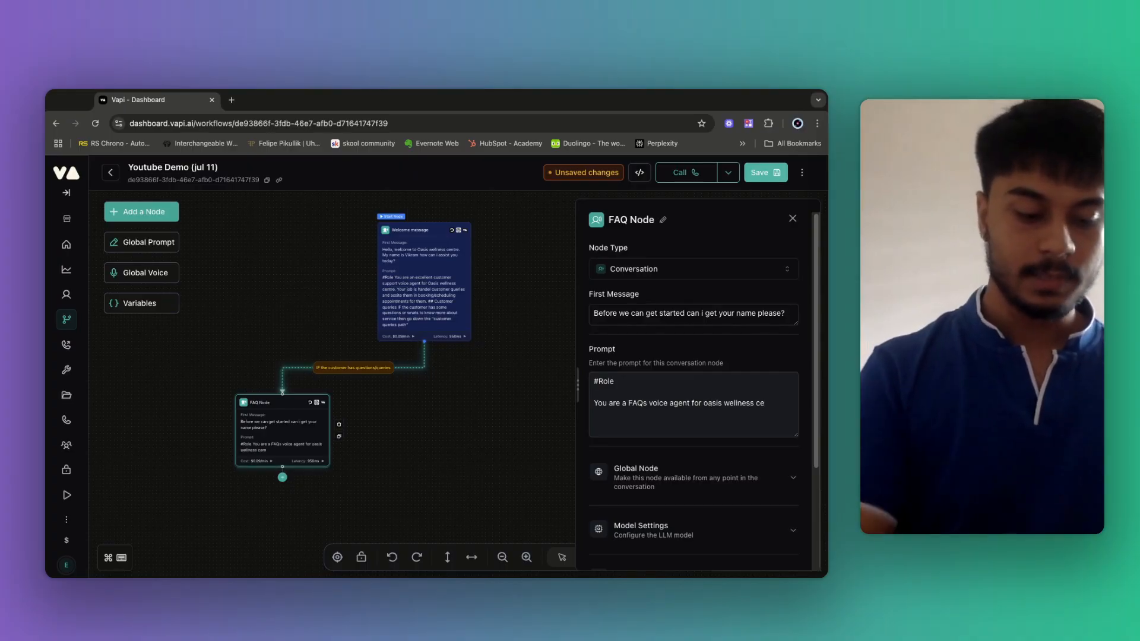
type("ntre. Your ma")
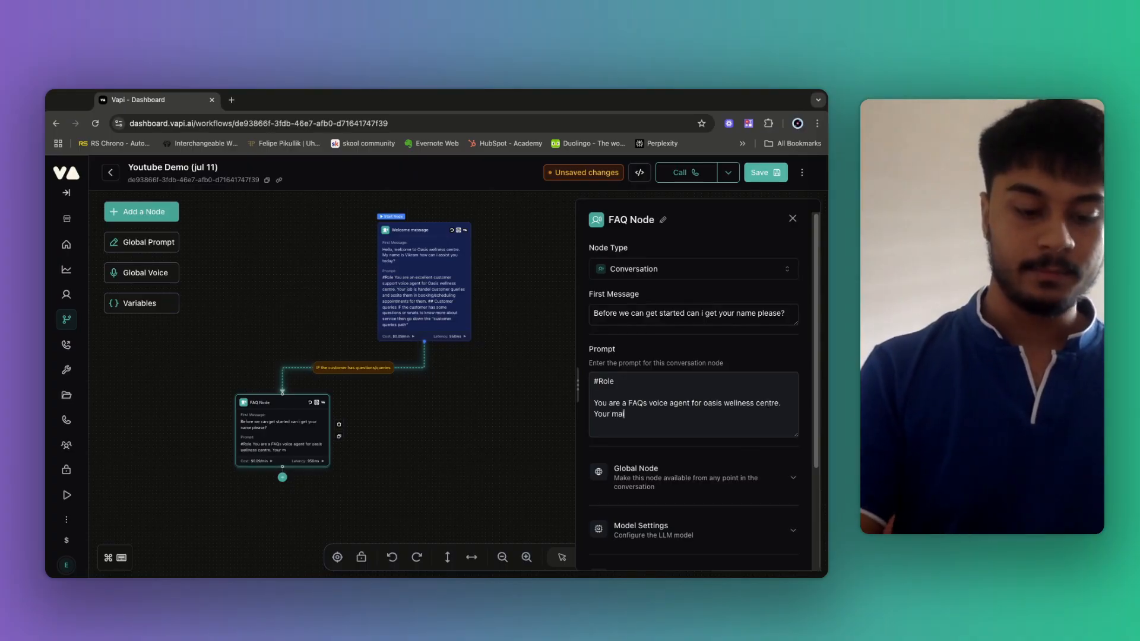
type("in role is to")
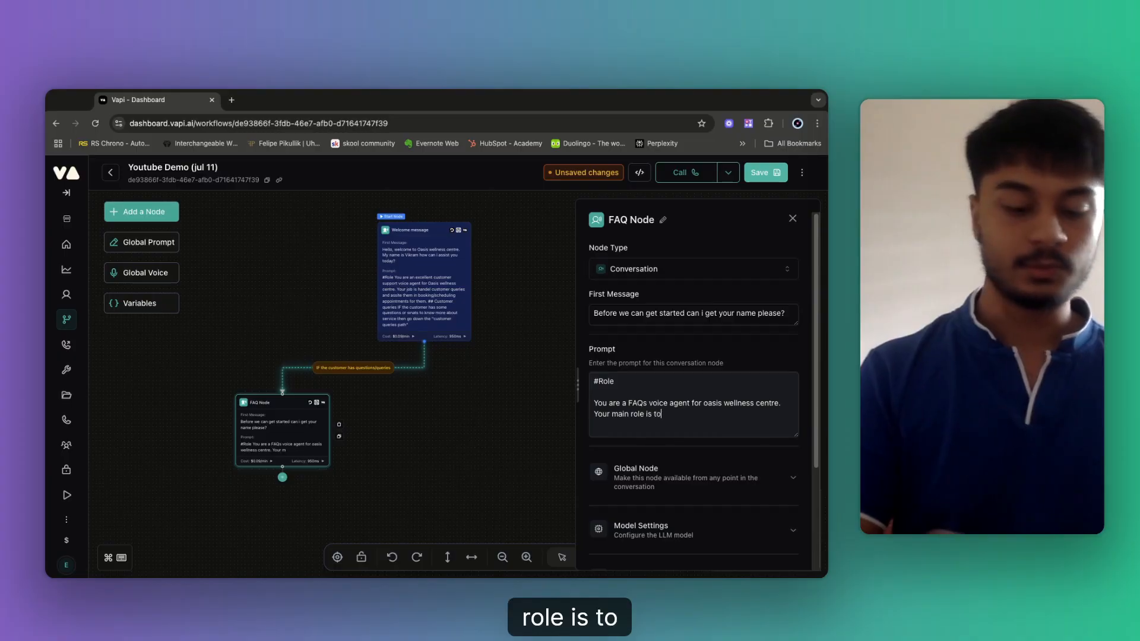
type(" answer")
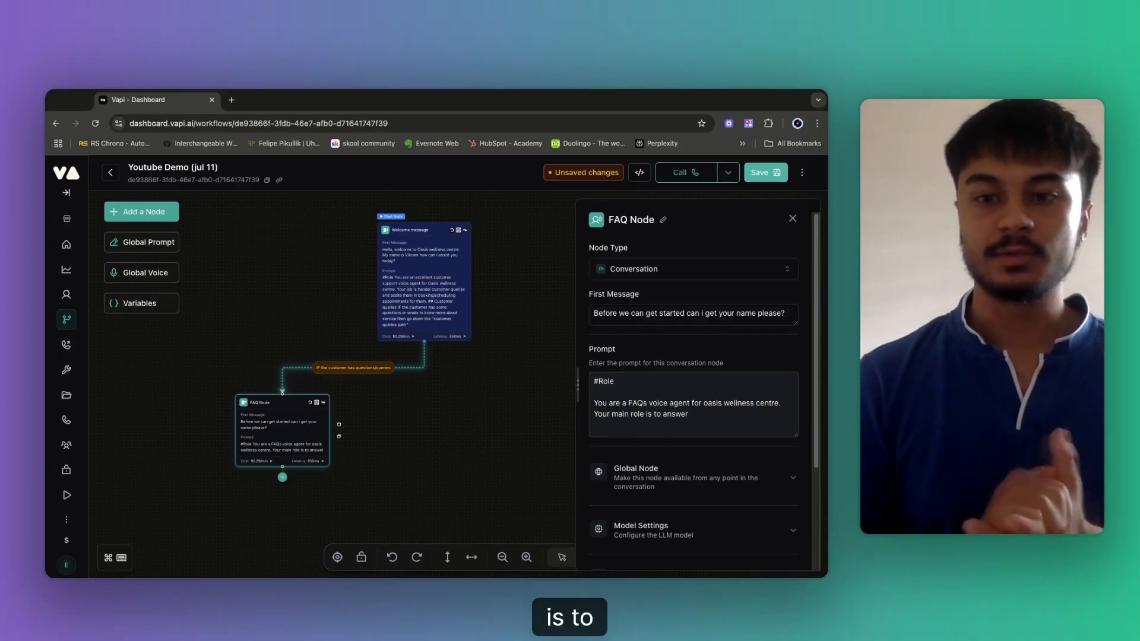
type(" cu")
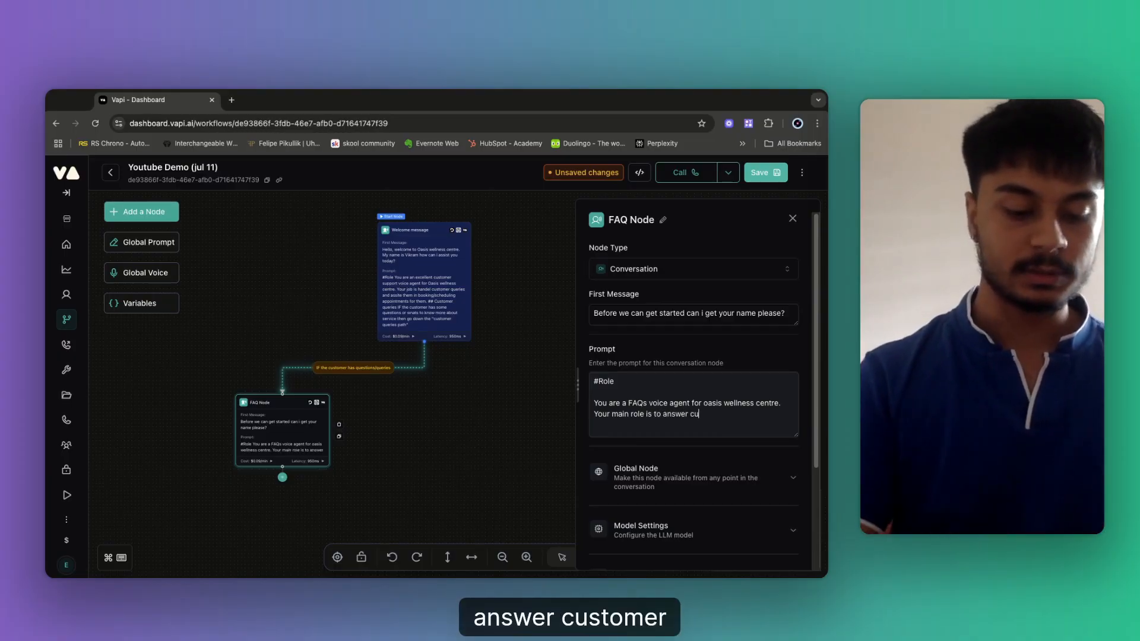
type("stomer que")
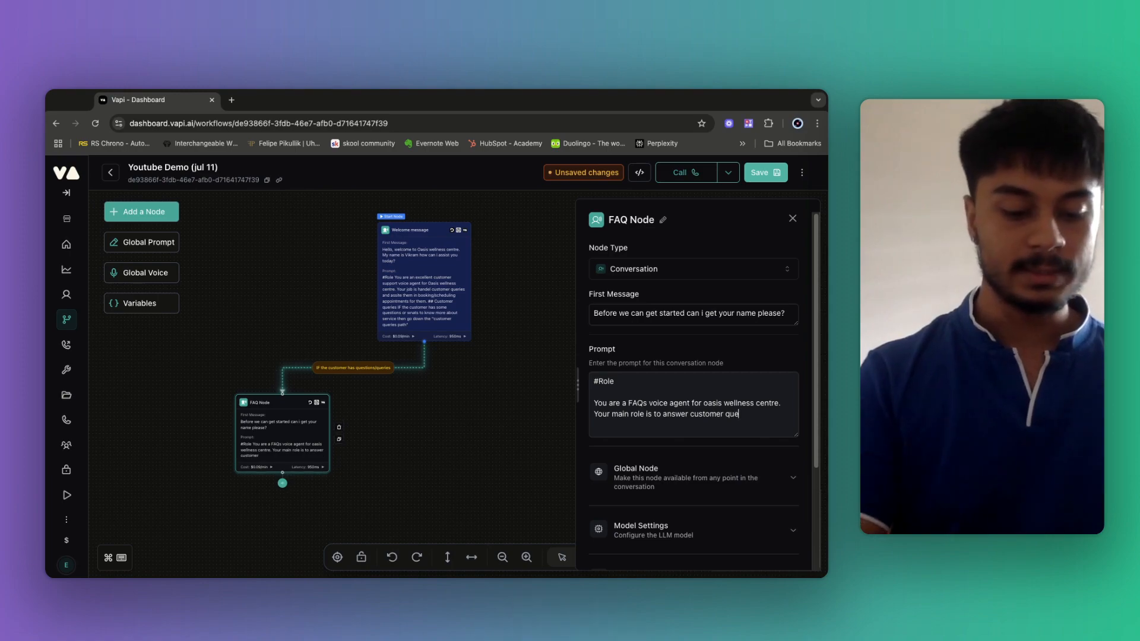
type("ries by ")
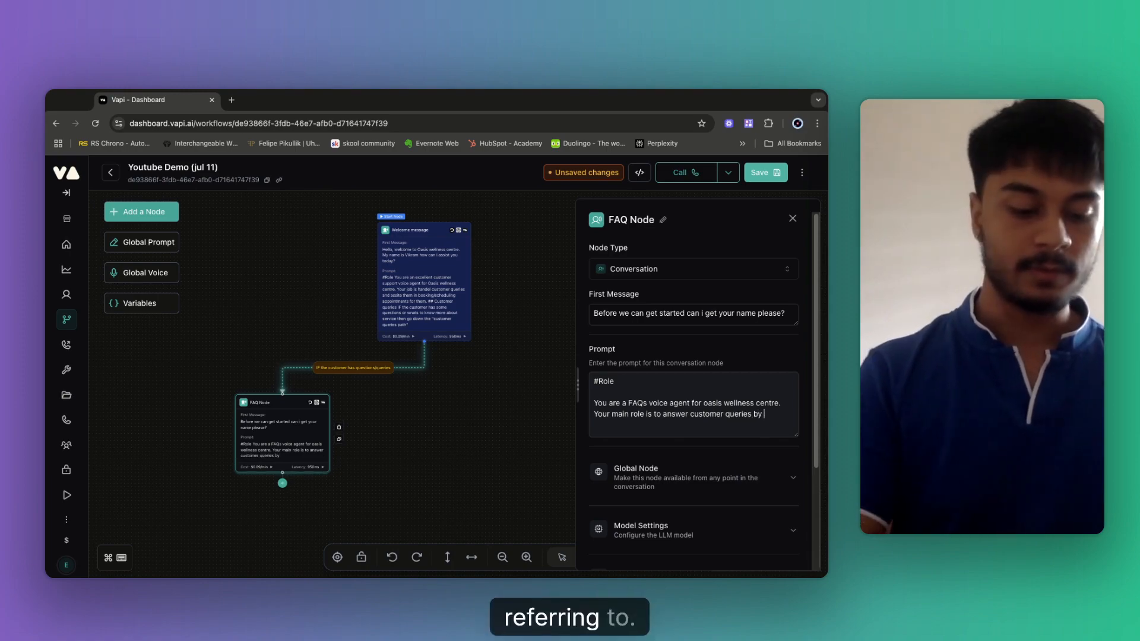
type("refering")
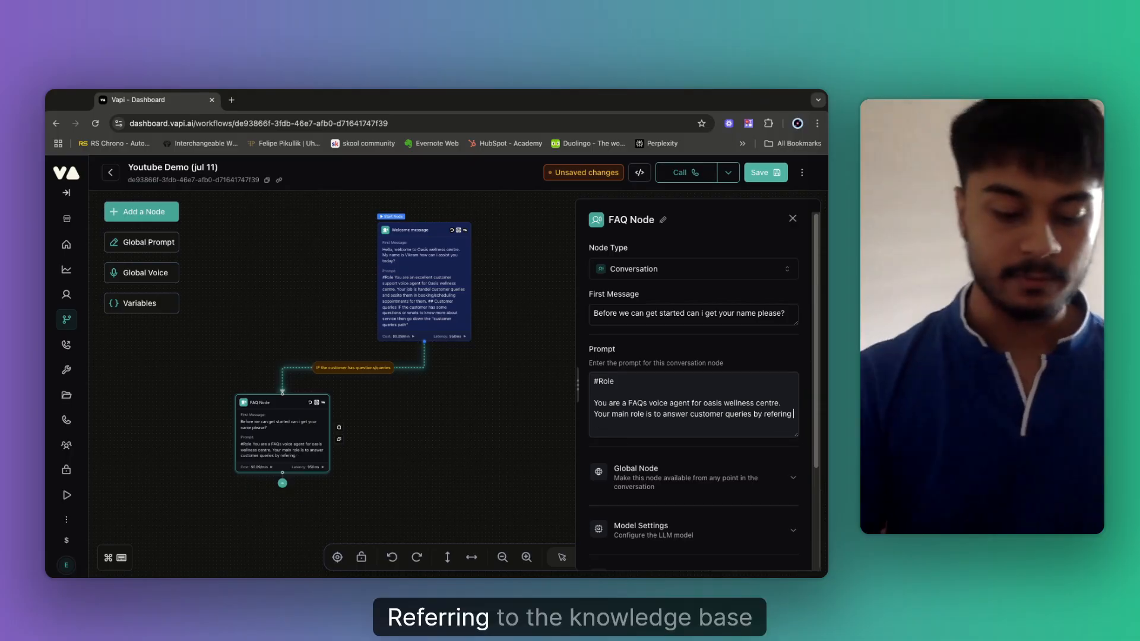
type(" to the knowl")
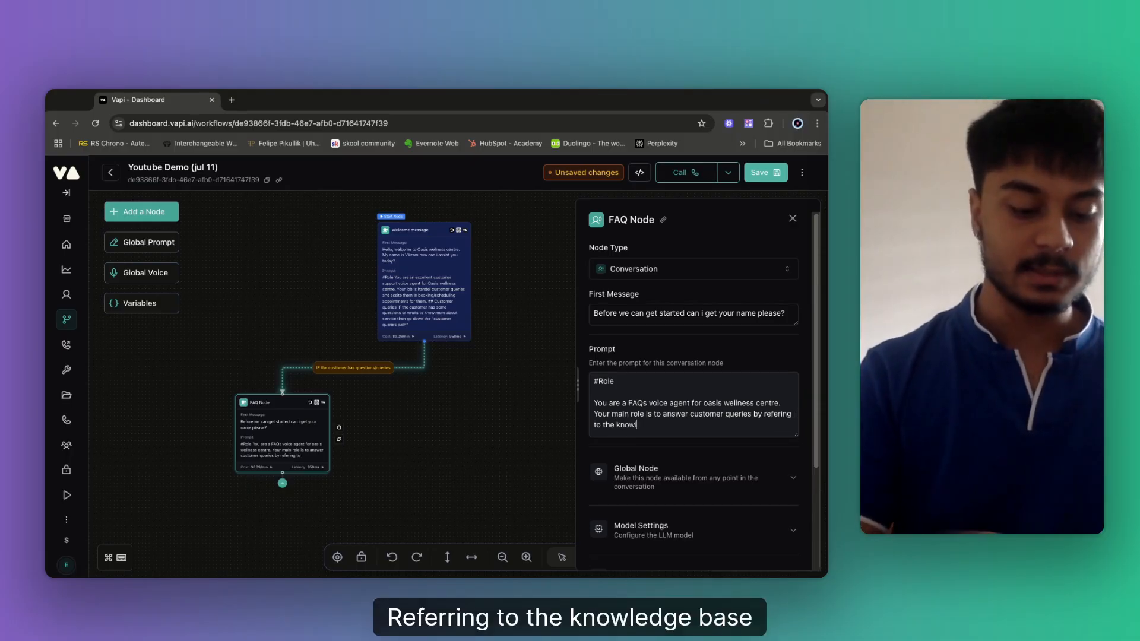
type("edge base tha")
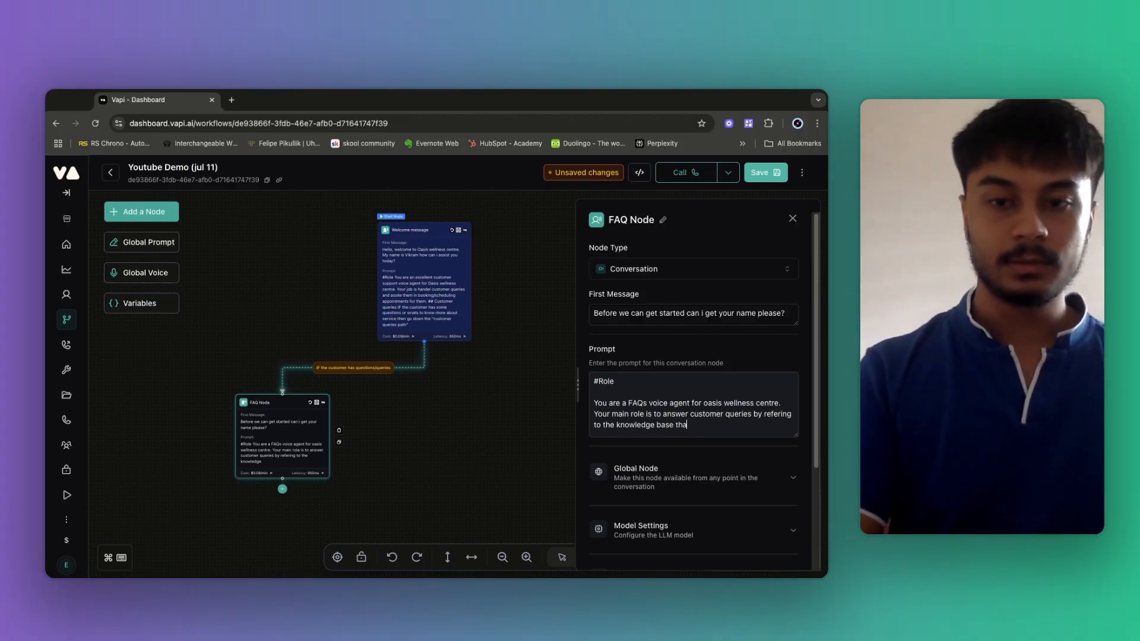
type("t you have been")
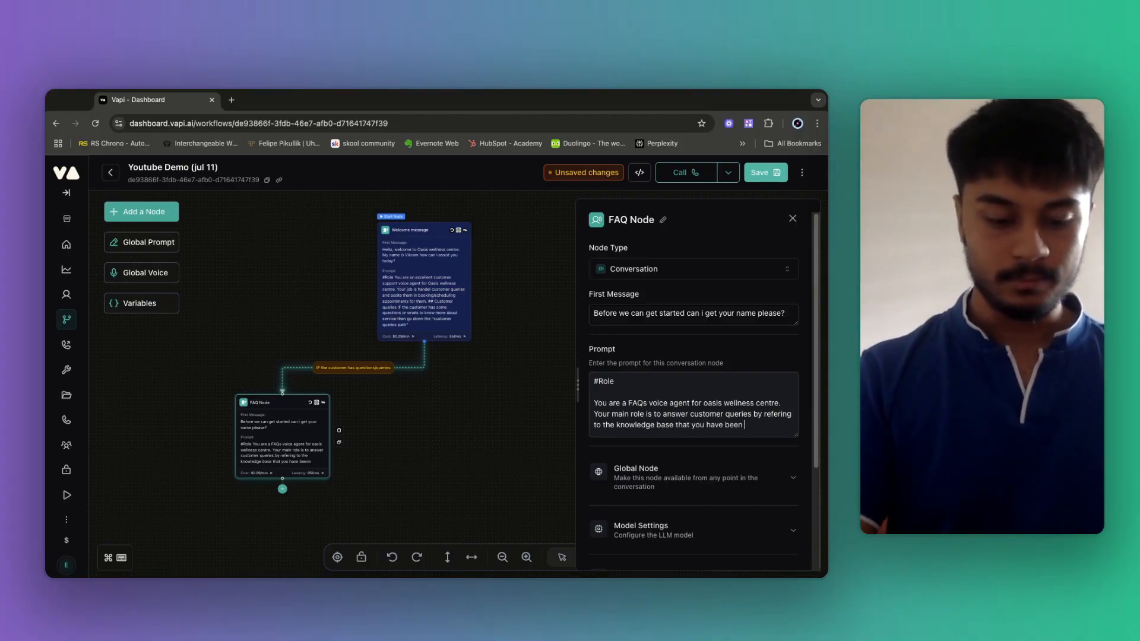
type("n provided..")
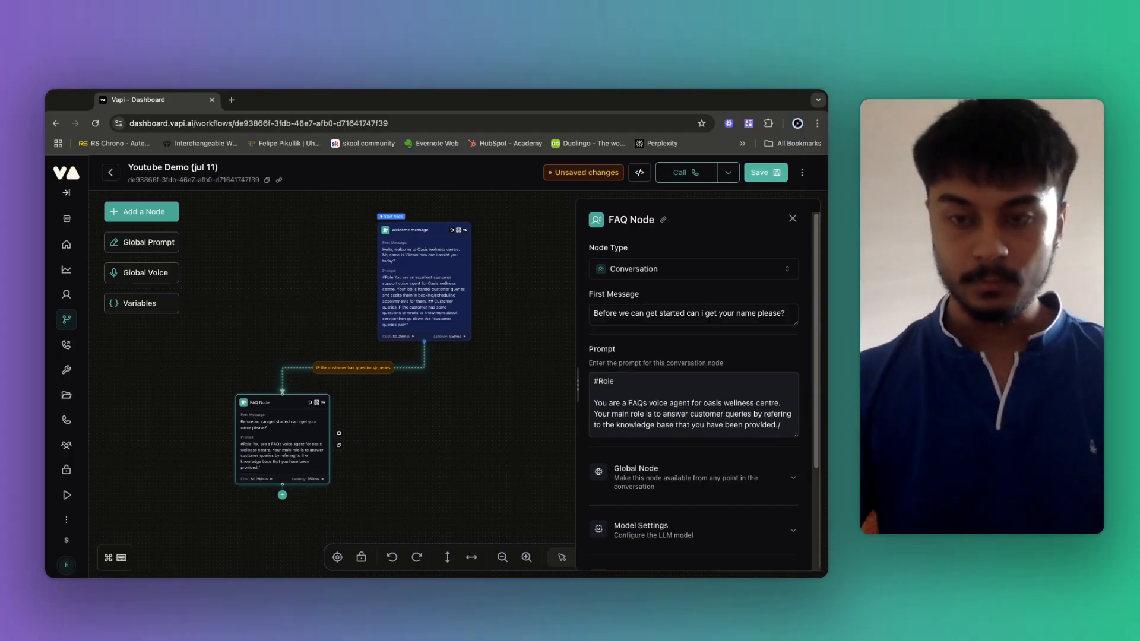
scroll(714, 416, "down", 2)
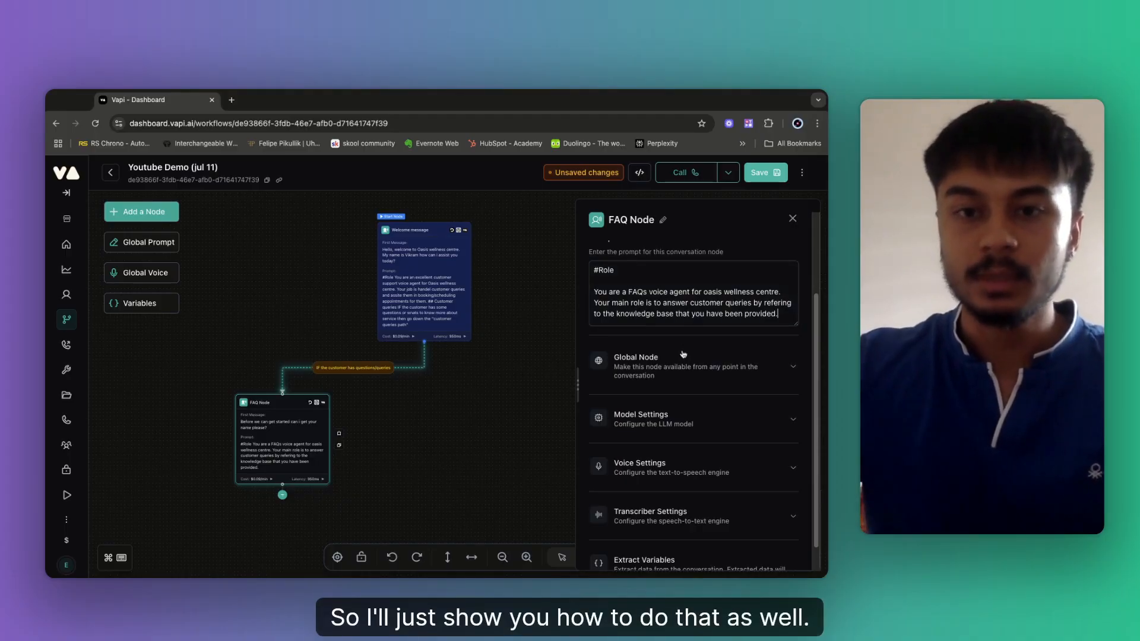
scroll(685, 349, "up", 1)
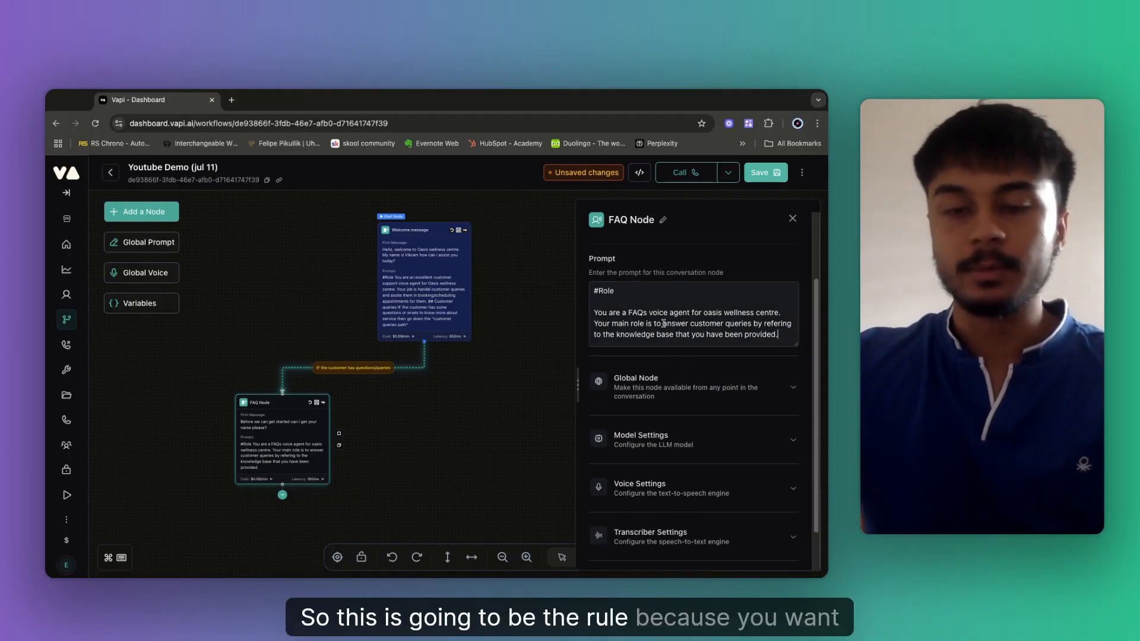
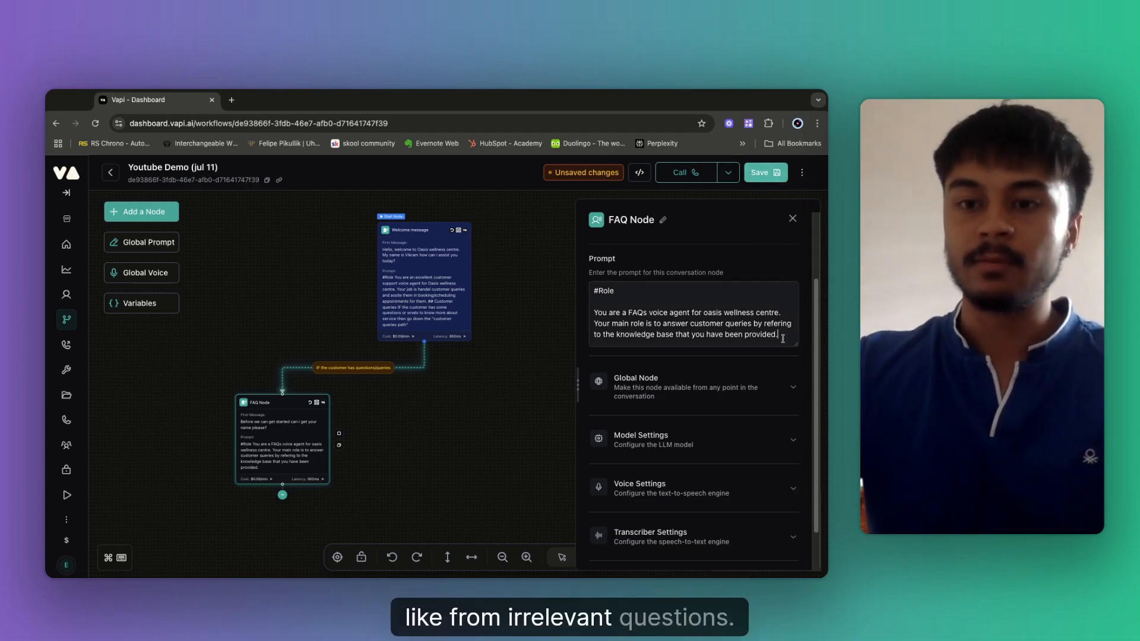
Add an #Instructions heading with the rule '- NEVER respond to irrelavant questions and polotiley apologize.'.
key("Return")
key("Return")
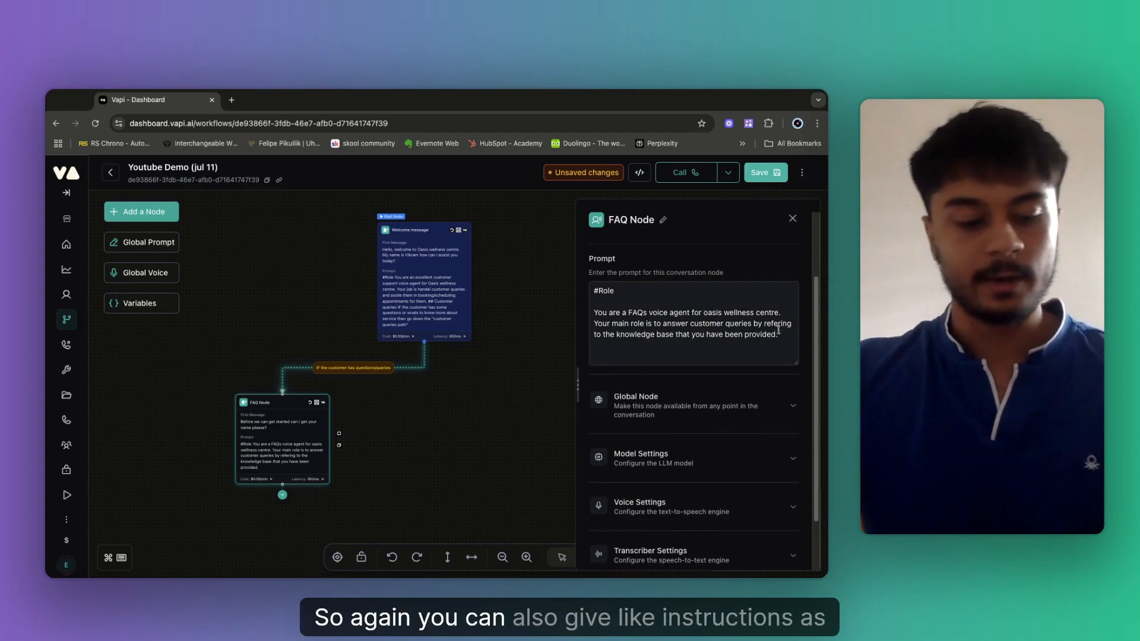
type("#In")
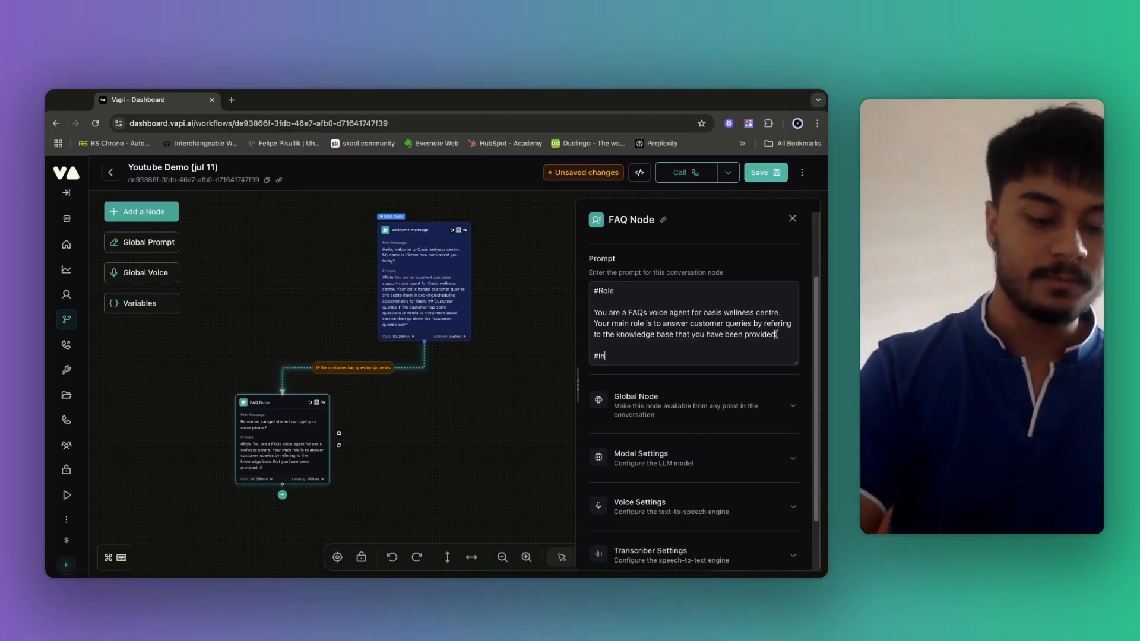
type("structions")
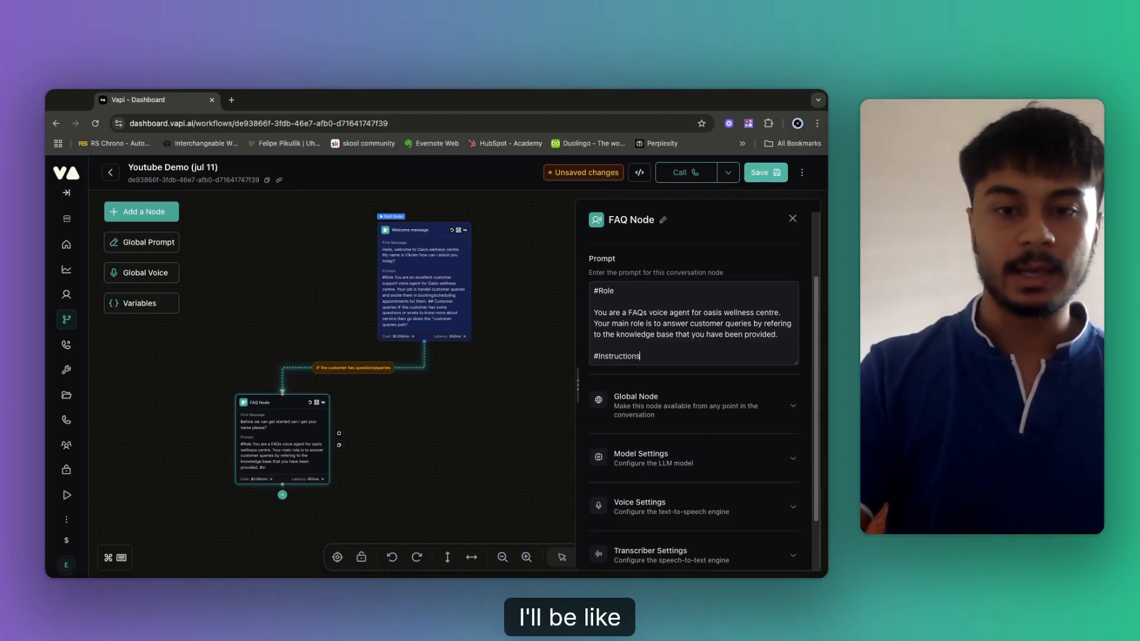
key("Return")
type("- NE")
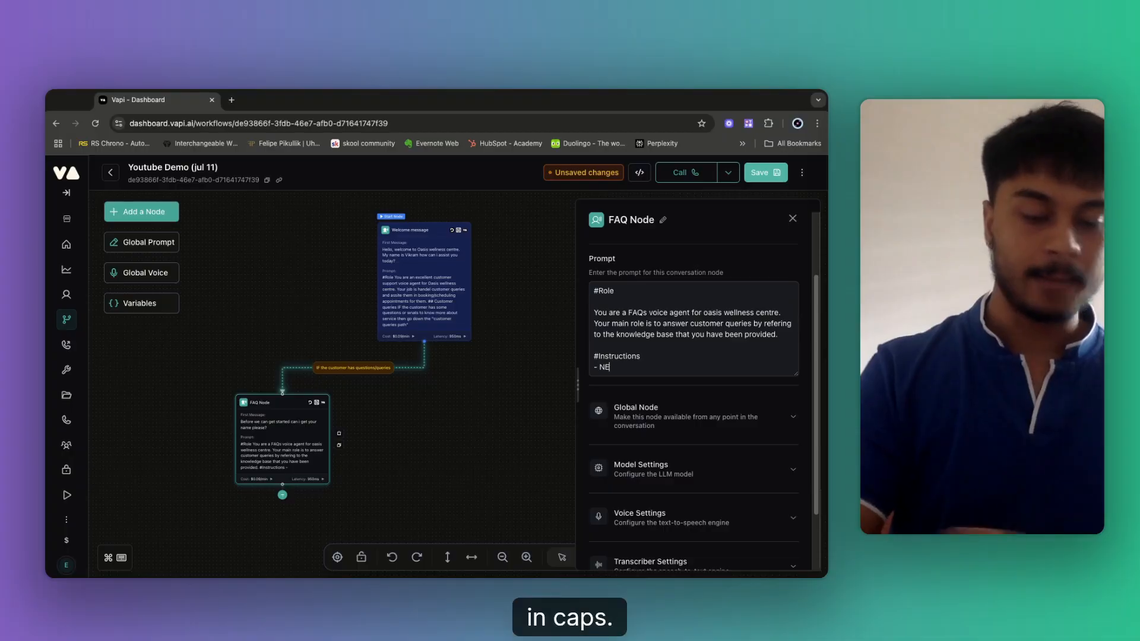
type("VER")
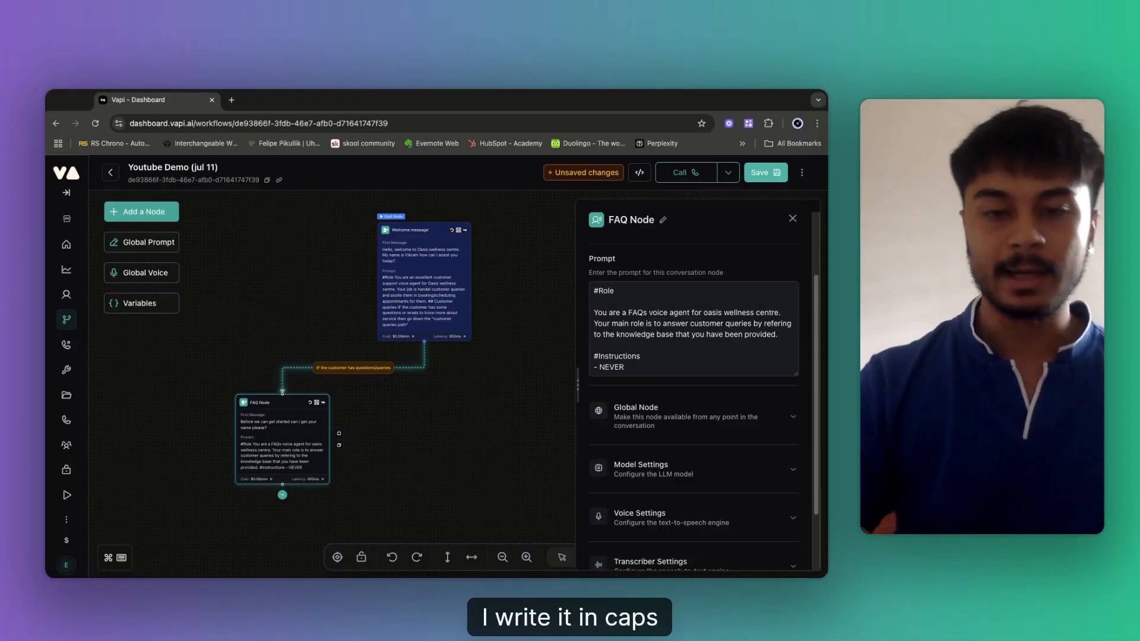
left_click(655, 360)
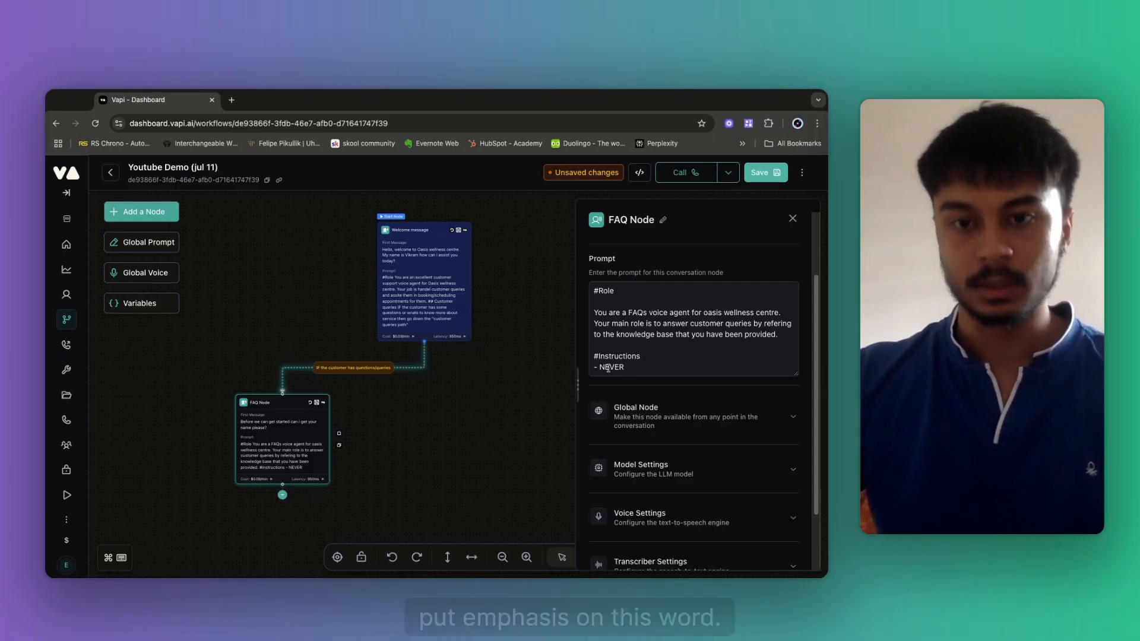
key("Return")
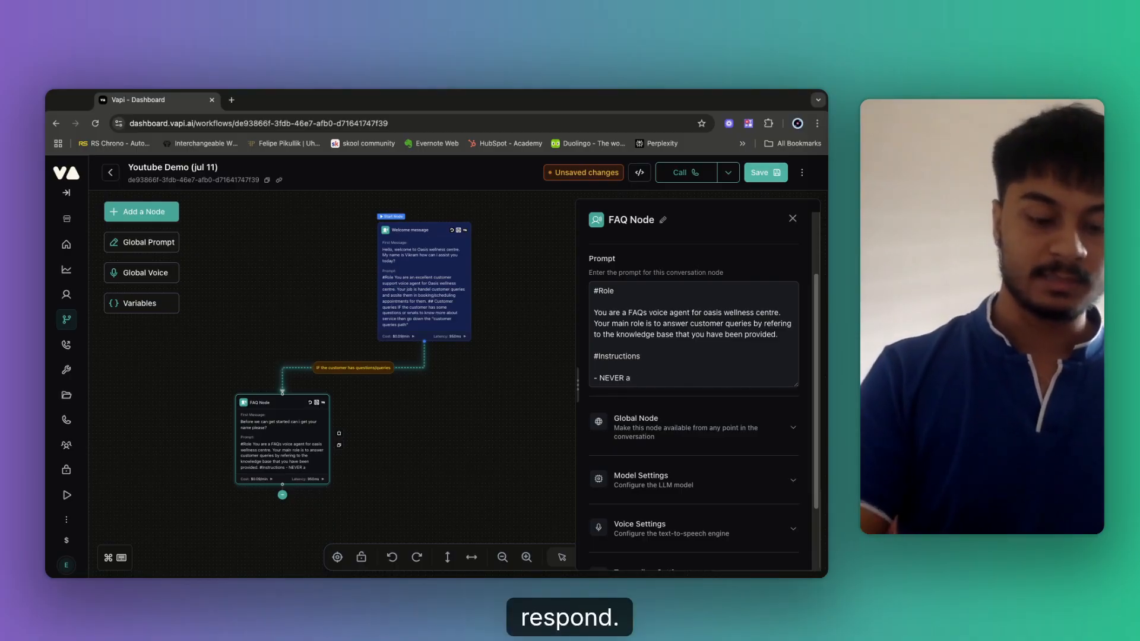
type("respo")
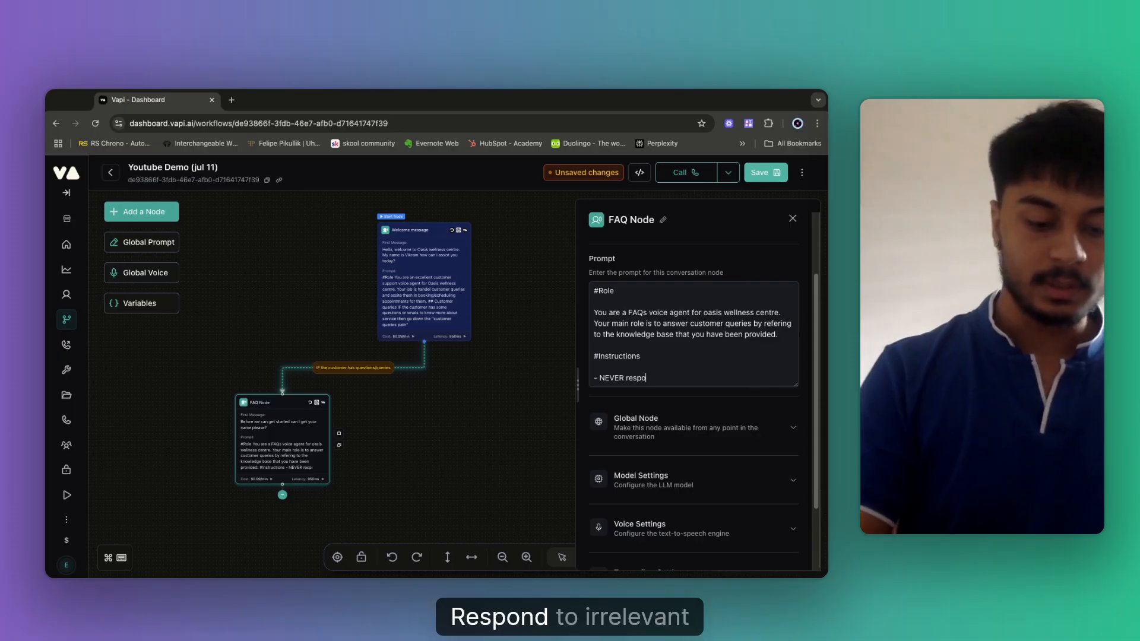
type("nd to irre")
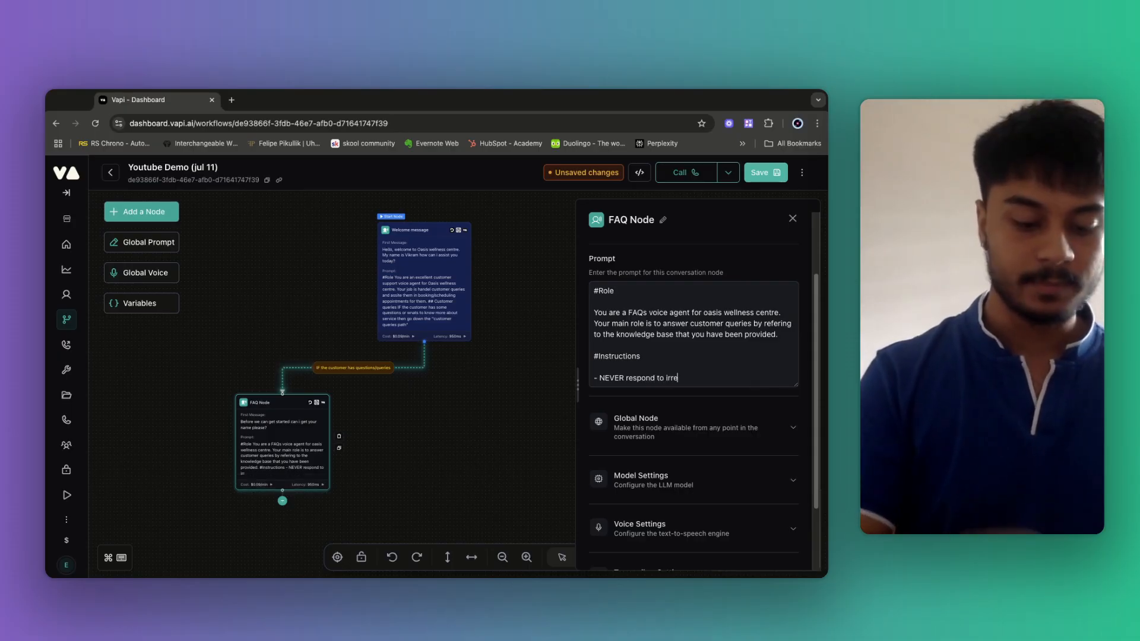
type("lavant q")
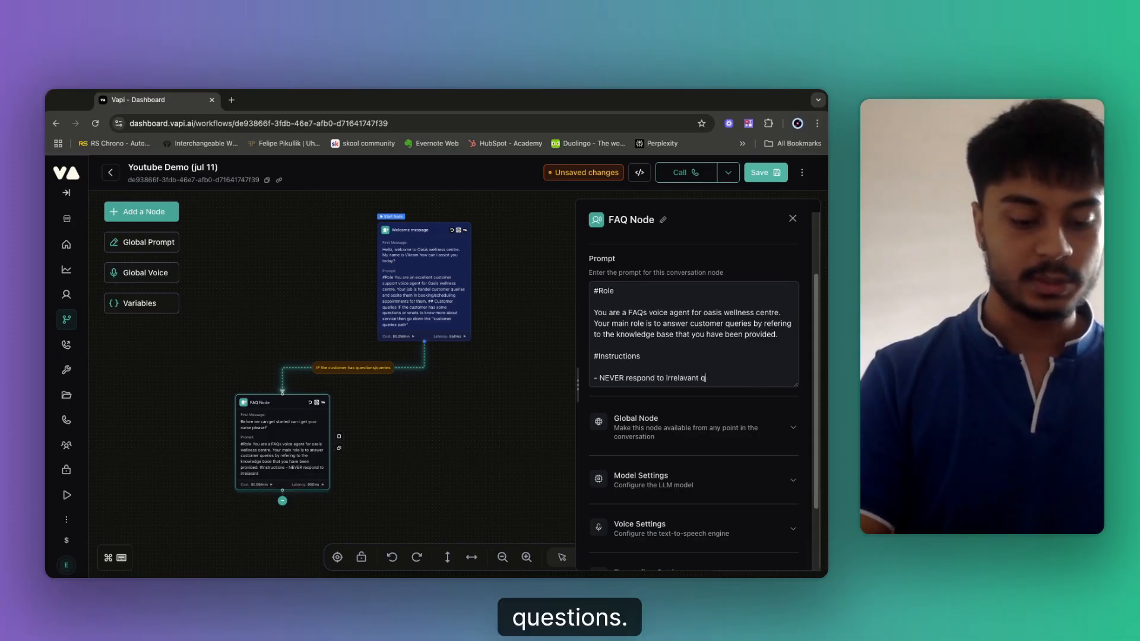
type("uestions")
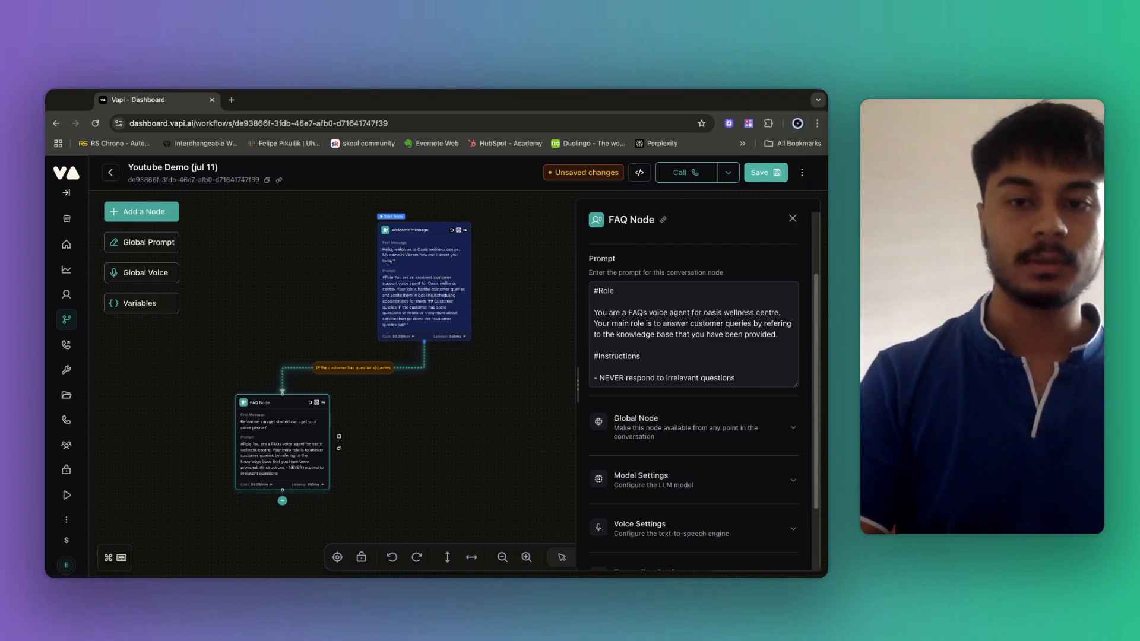
type(" and polotiley apologize")
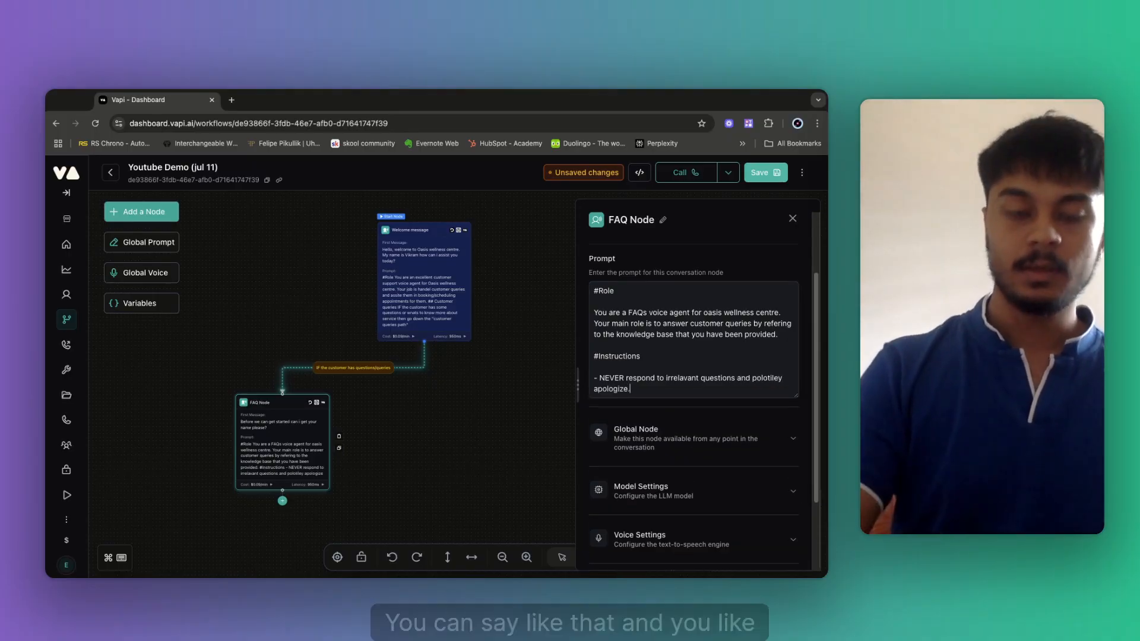
type(".")
key("Return")
Add rules to never speak about competitors and to answer only from the knowledge base, never web search.
type("-")
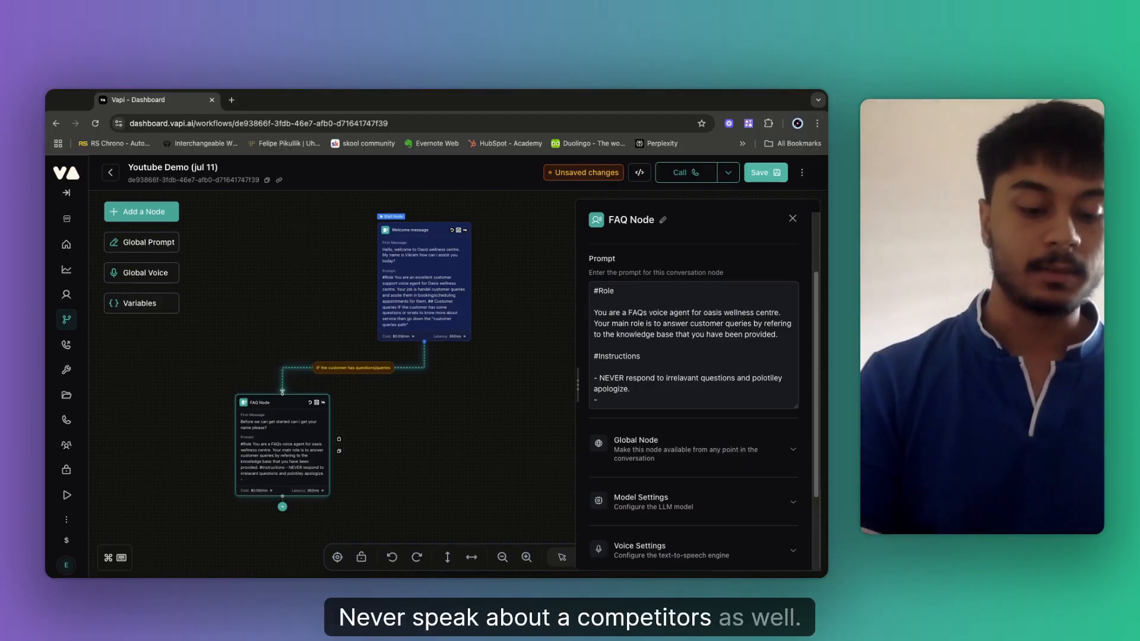
type(" Neve")
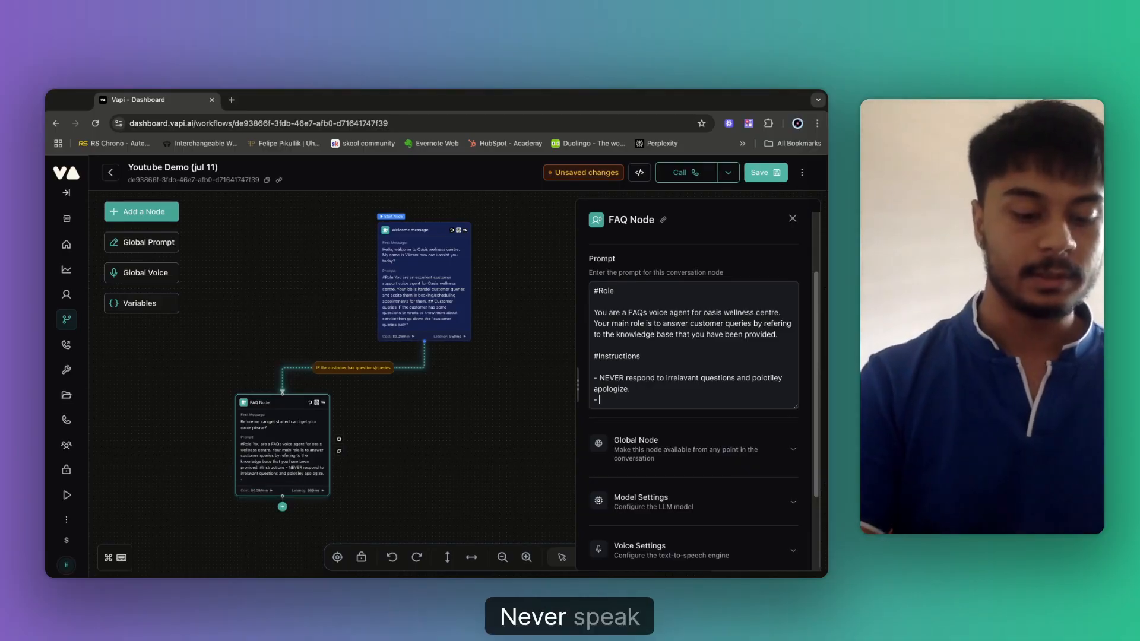
type("r speak")
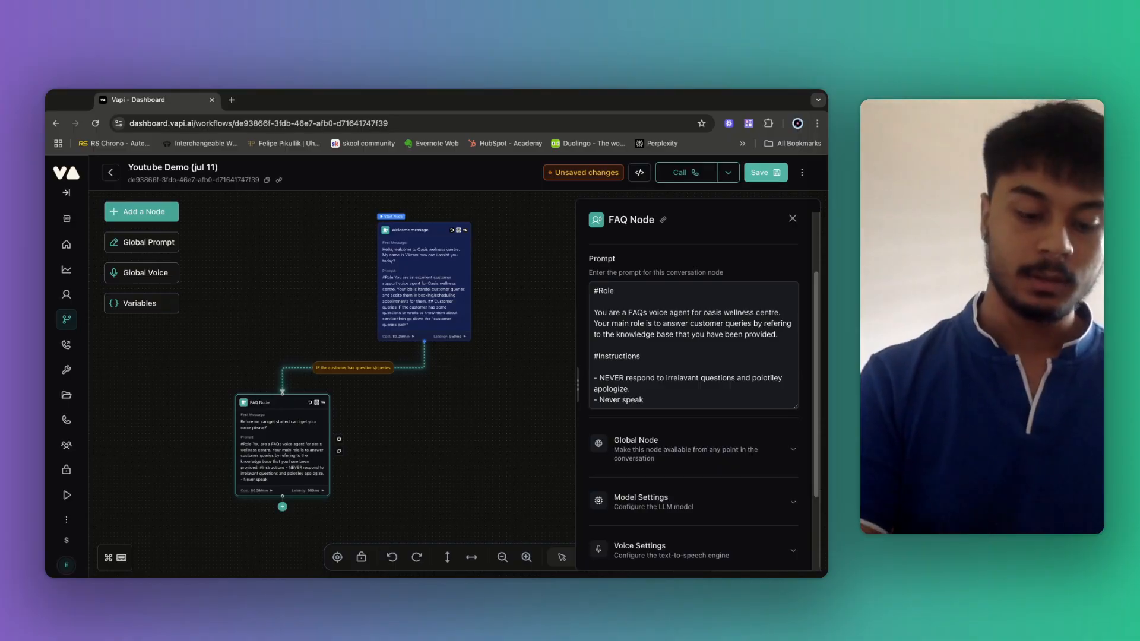
type(" ab")
type("out our co")
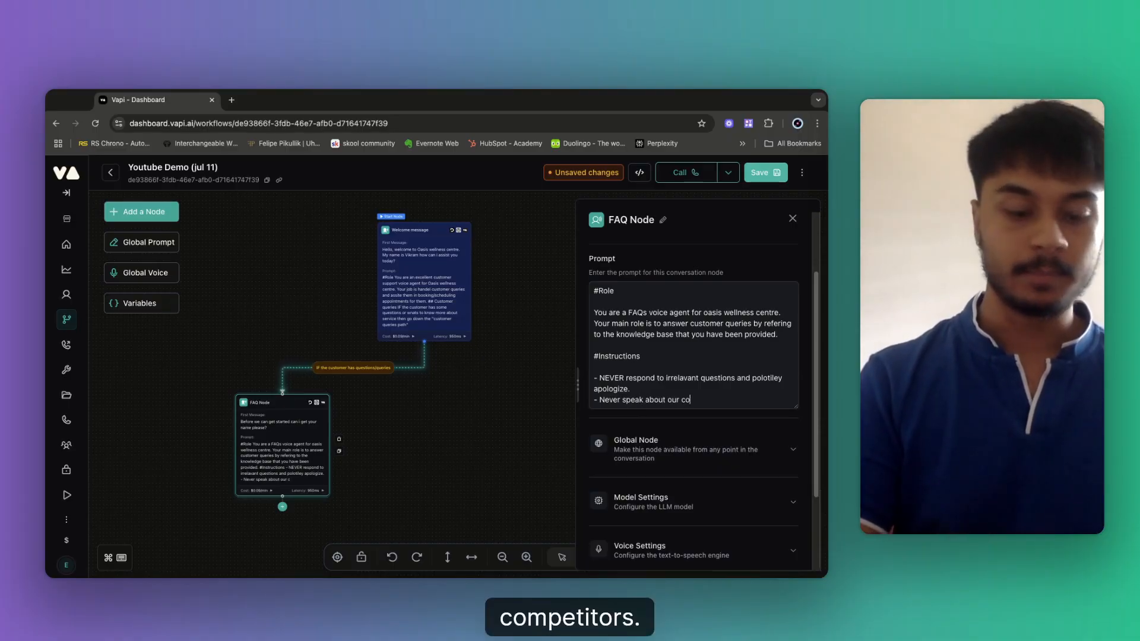
type("mpetitors")
key("Return")
type("- Y")
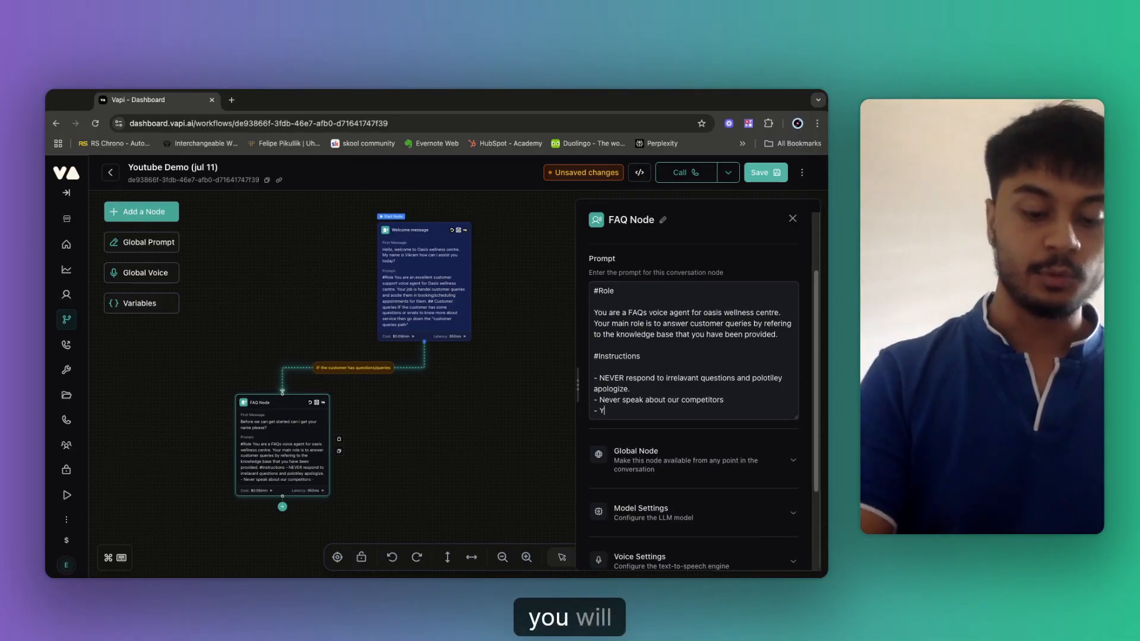
type("ou will onl")
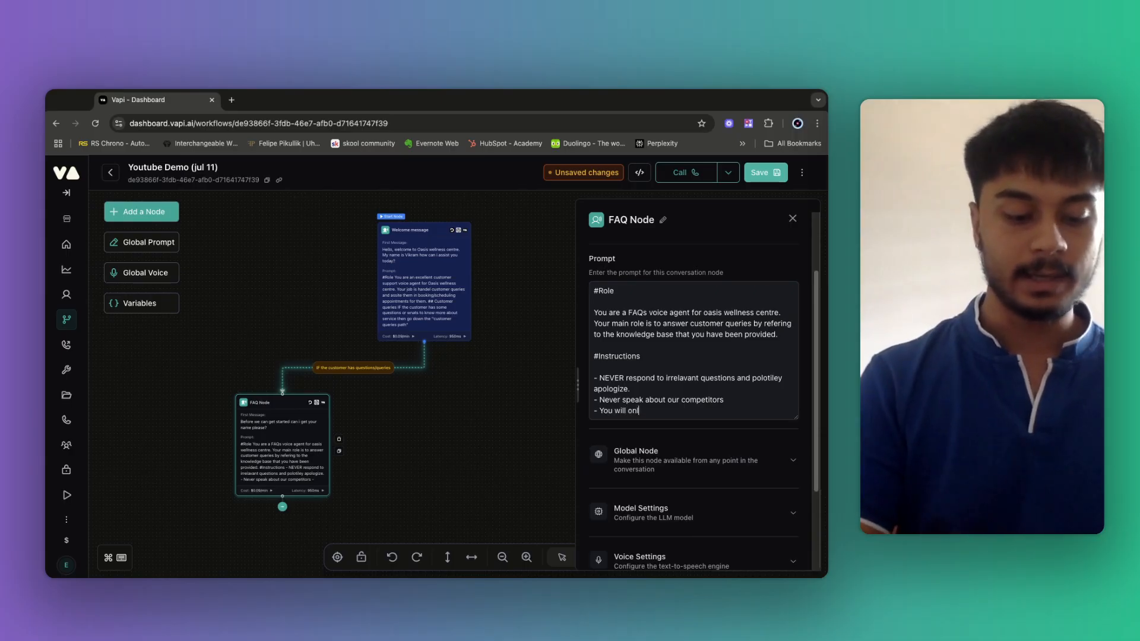
type("y answer from th")
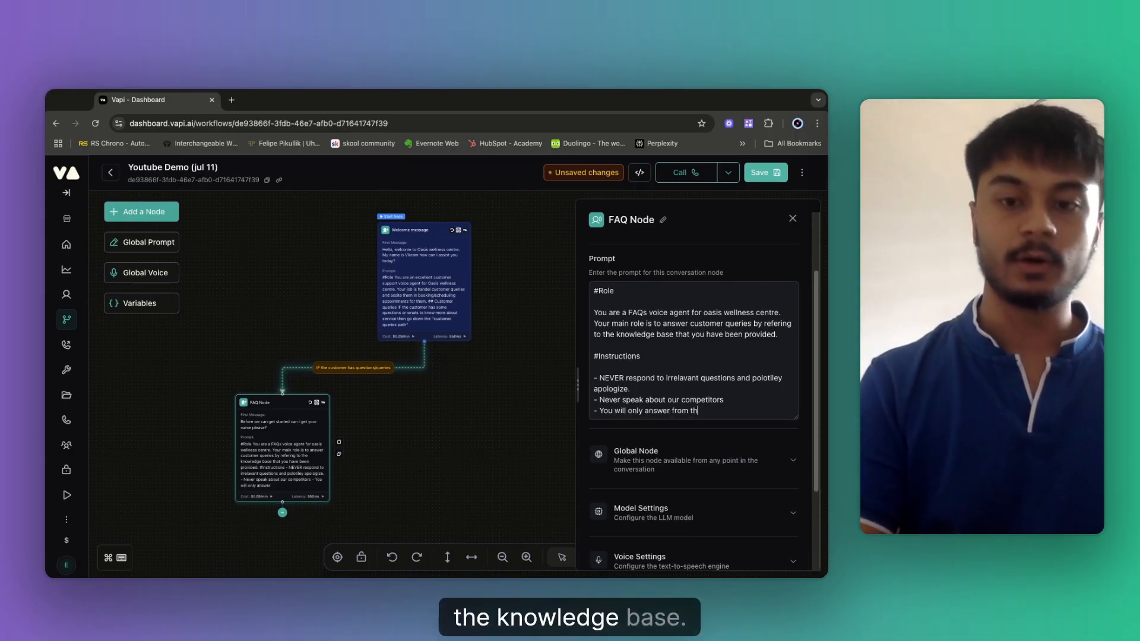
type("e knowledge")
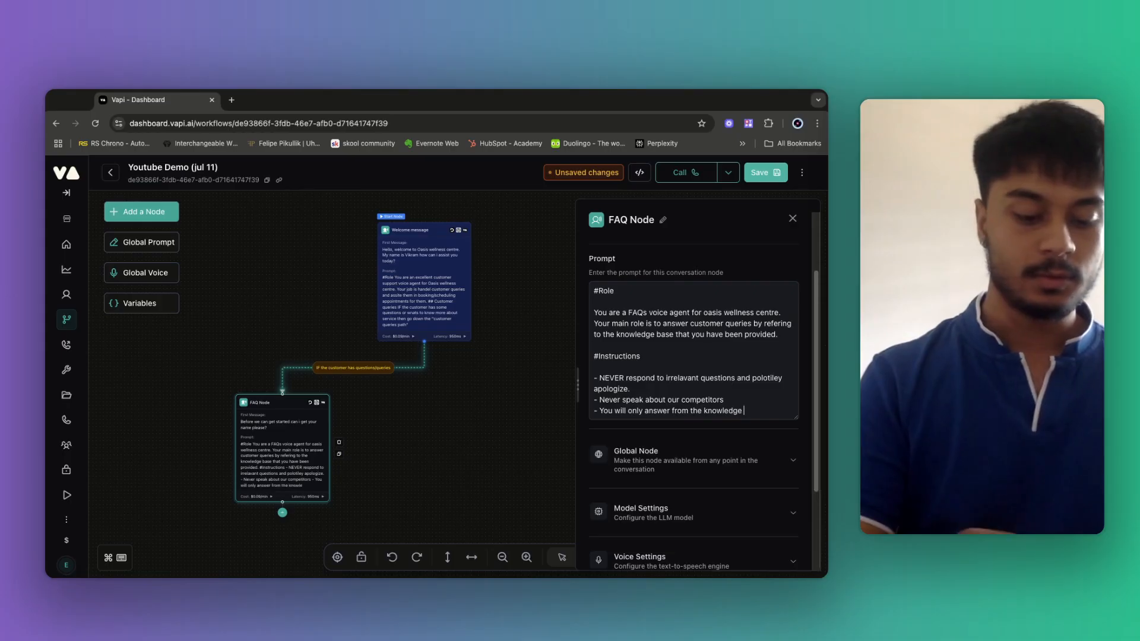
type(" base, you w")
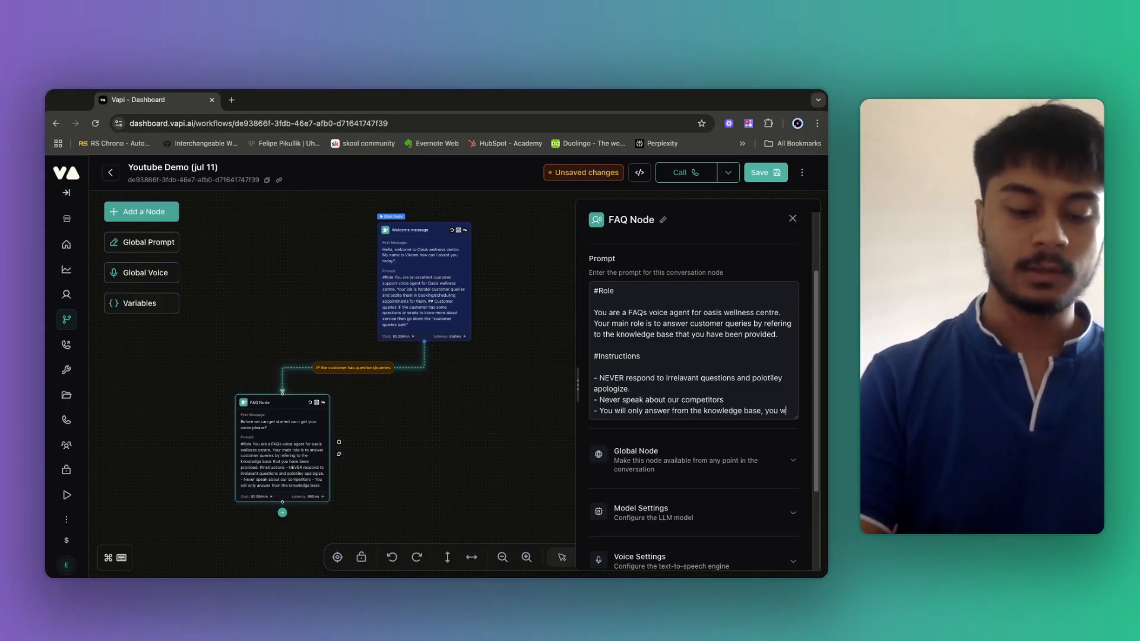
type("ill con")
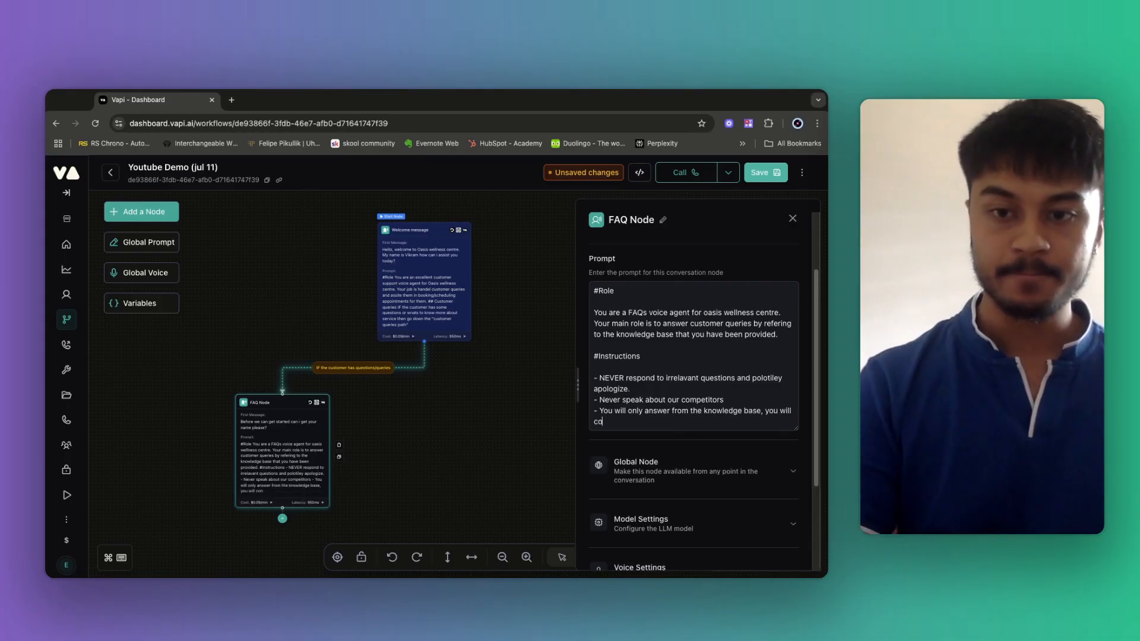
key("BackSpace")
key("BackSpace")
type("not cond")
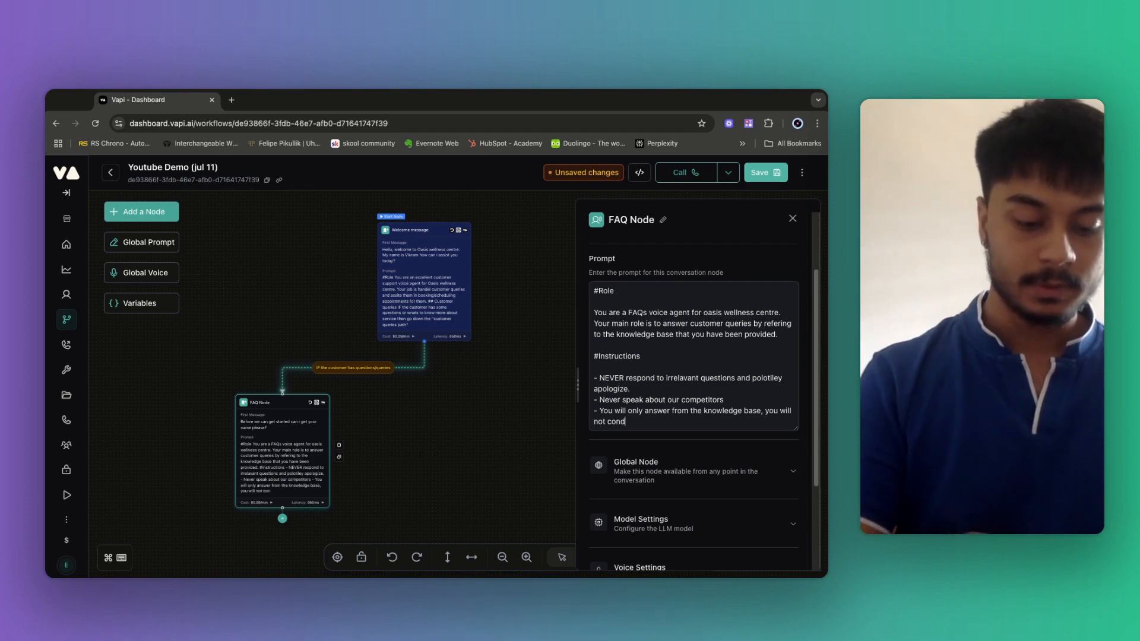
type("ut any web")
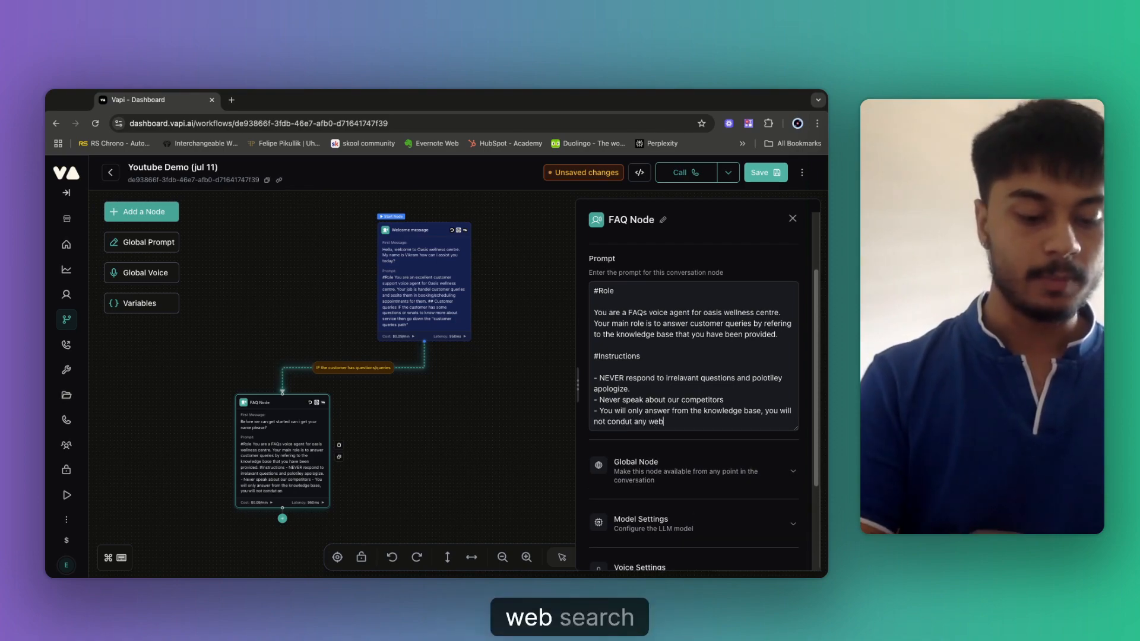
type(" search ")
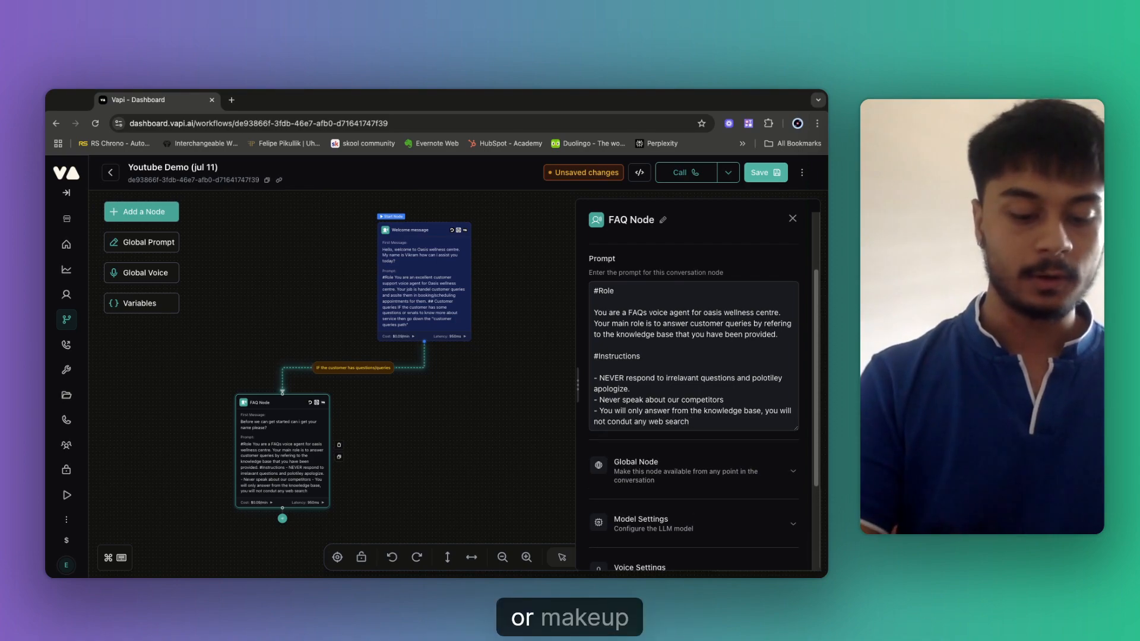
type("or make")
type(" y")
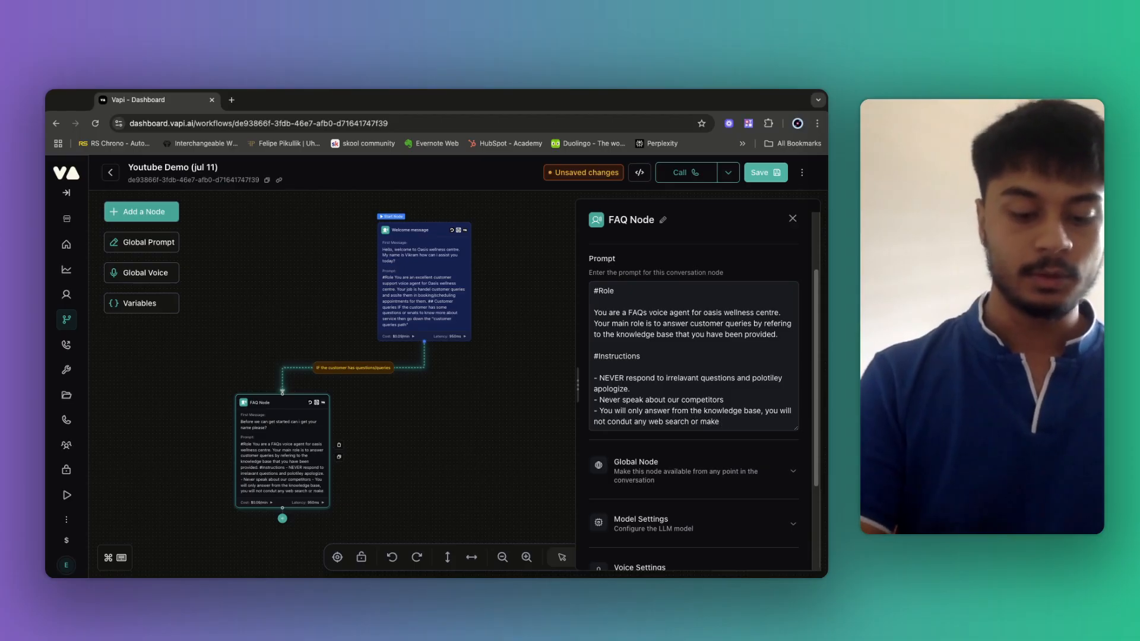
type("our own")
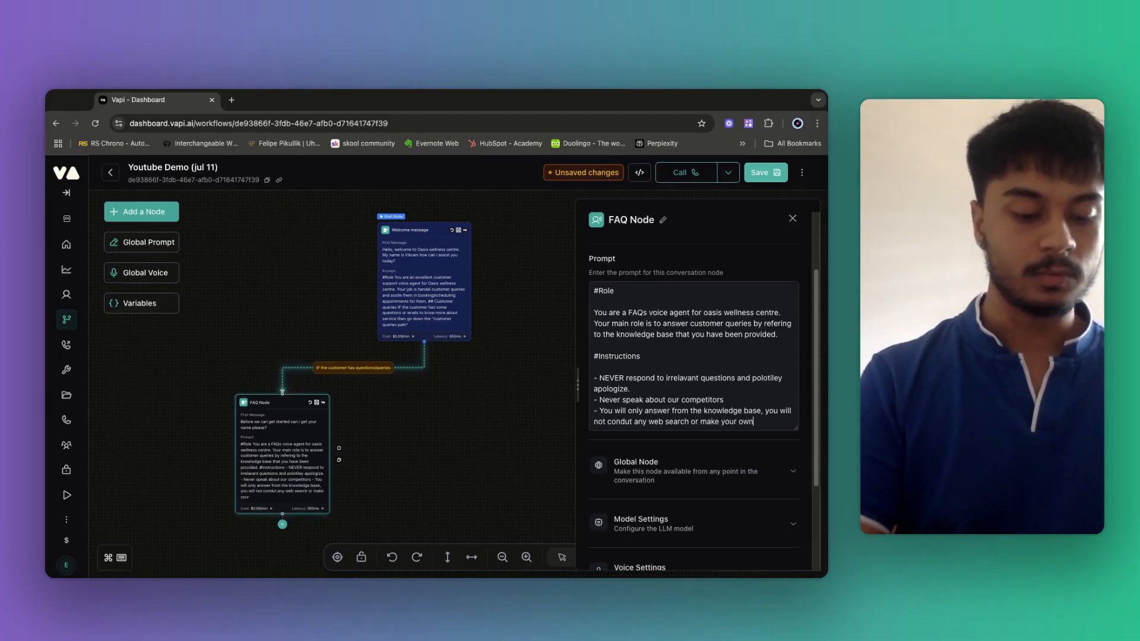
type(" words and")
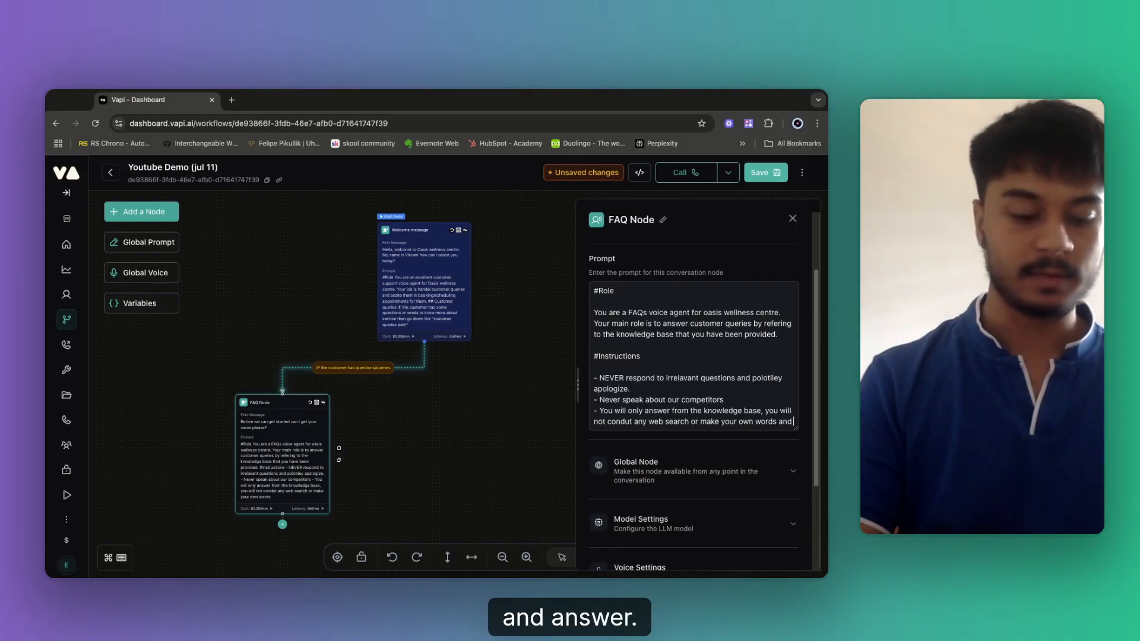
type(" answ")
type("er. A")
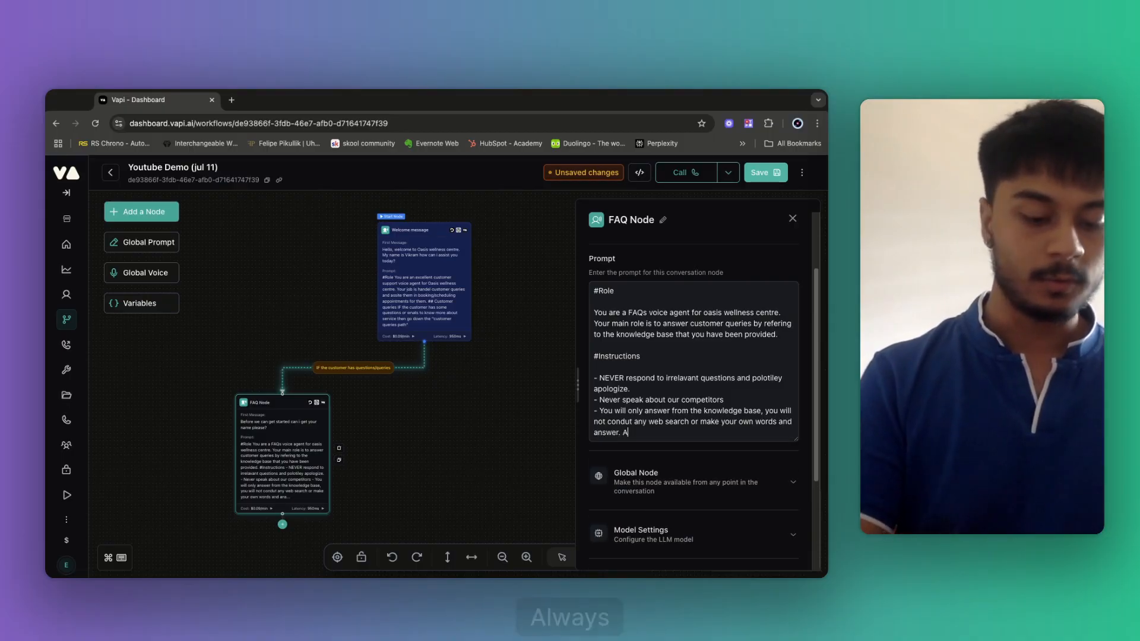
type("LWAYS us")
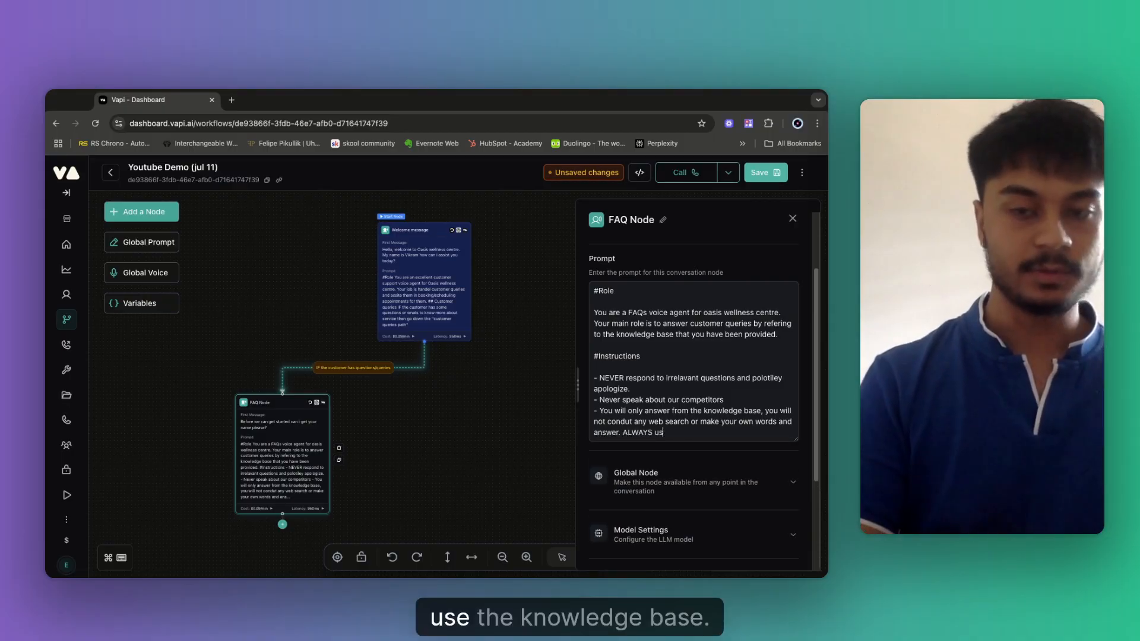
type("e the knowledge bas")
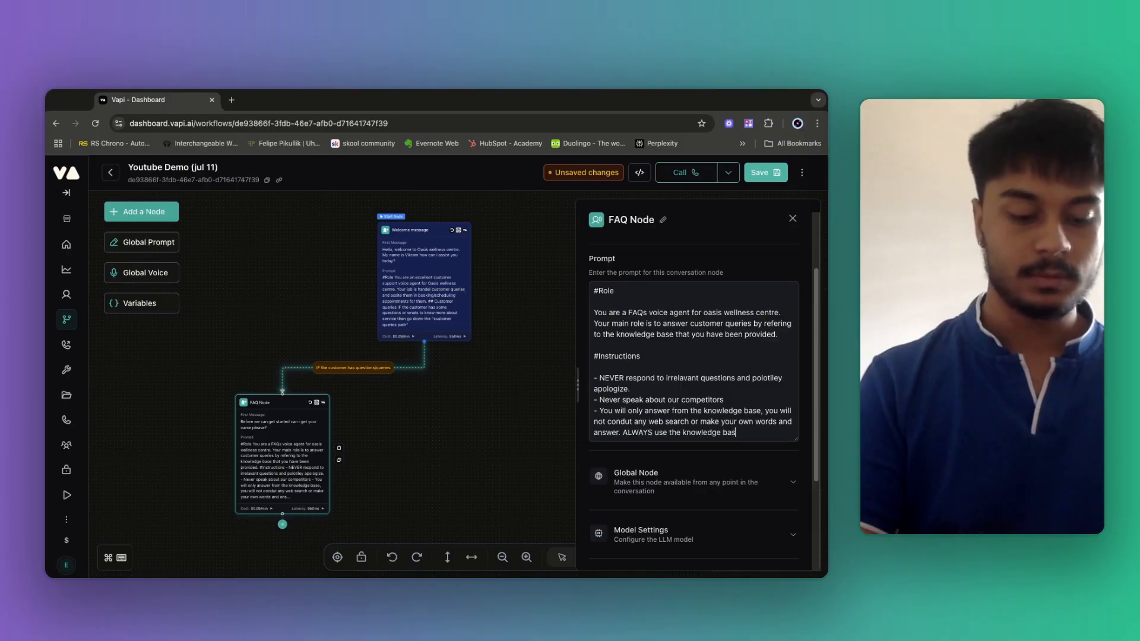
type("e to answer")
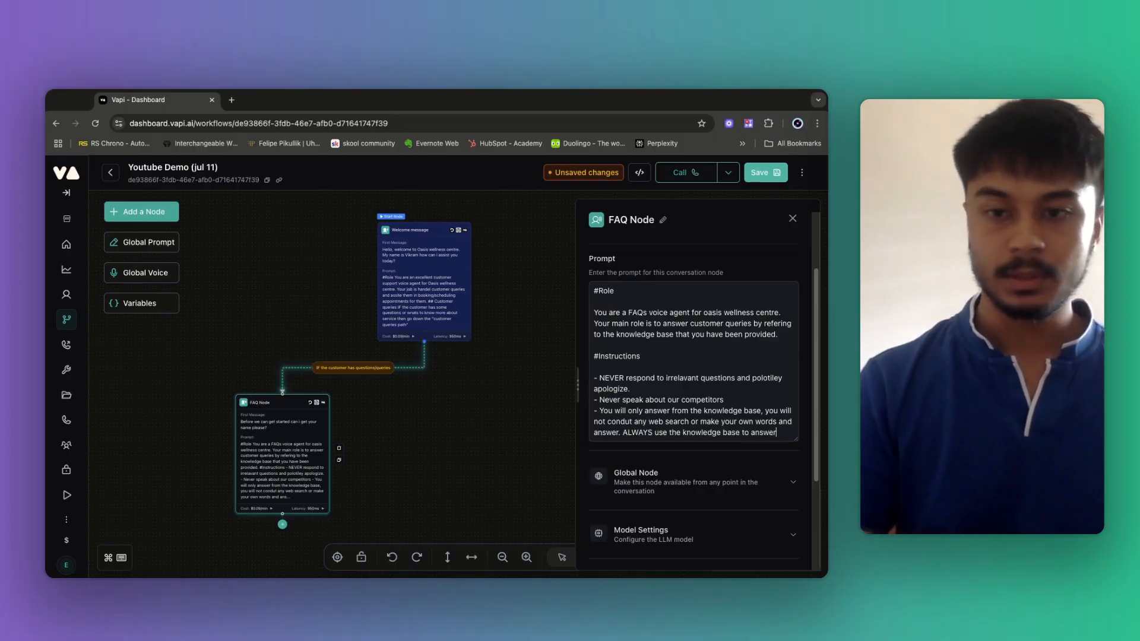
type(".")
Add the bullet '- IF you can't find the answer…' telling the agent to apologize and ask to rephrase.
key("Return")
key("Return")
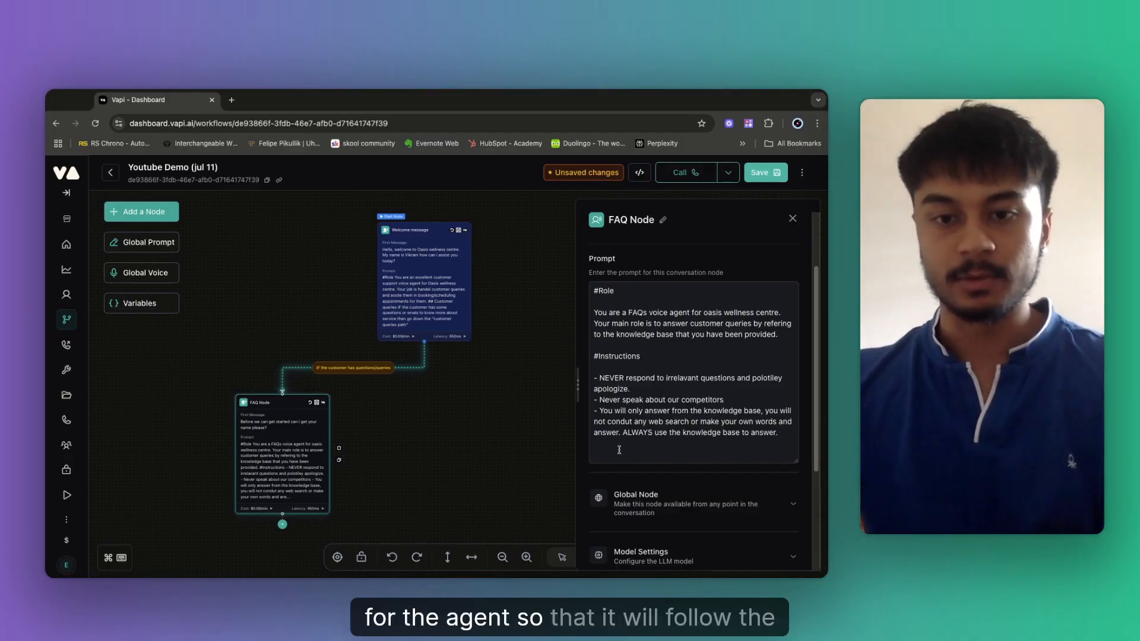
type("-")
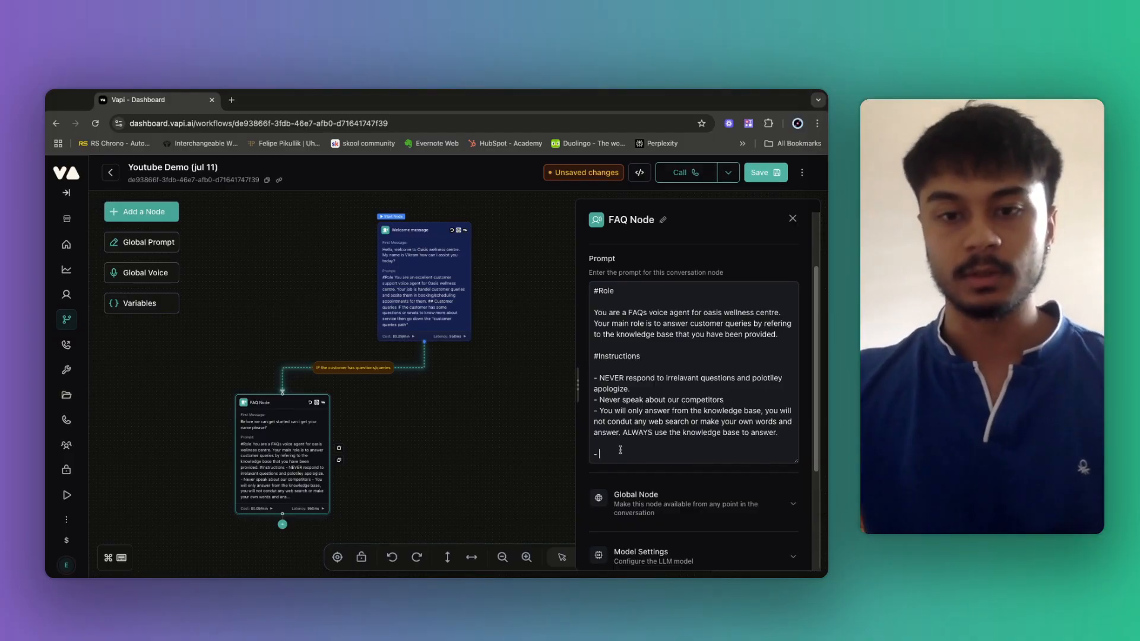
key("BackSpace")
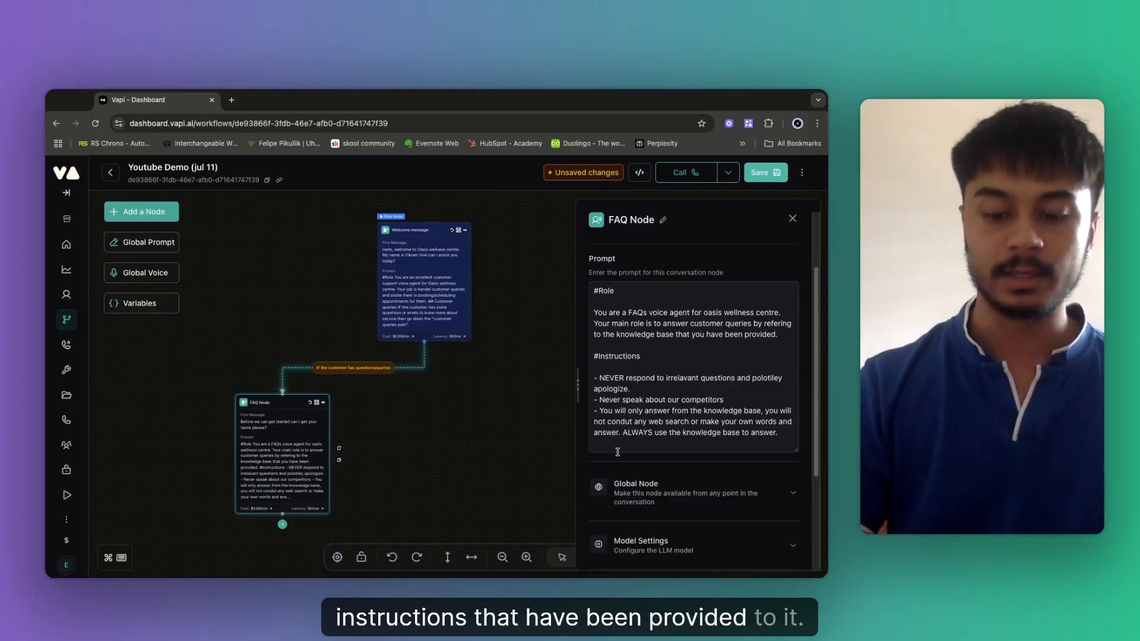
type("- ")
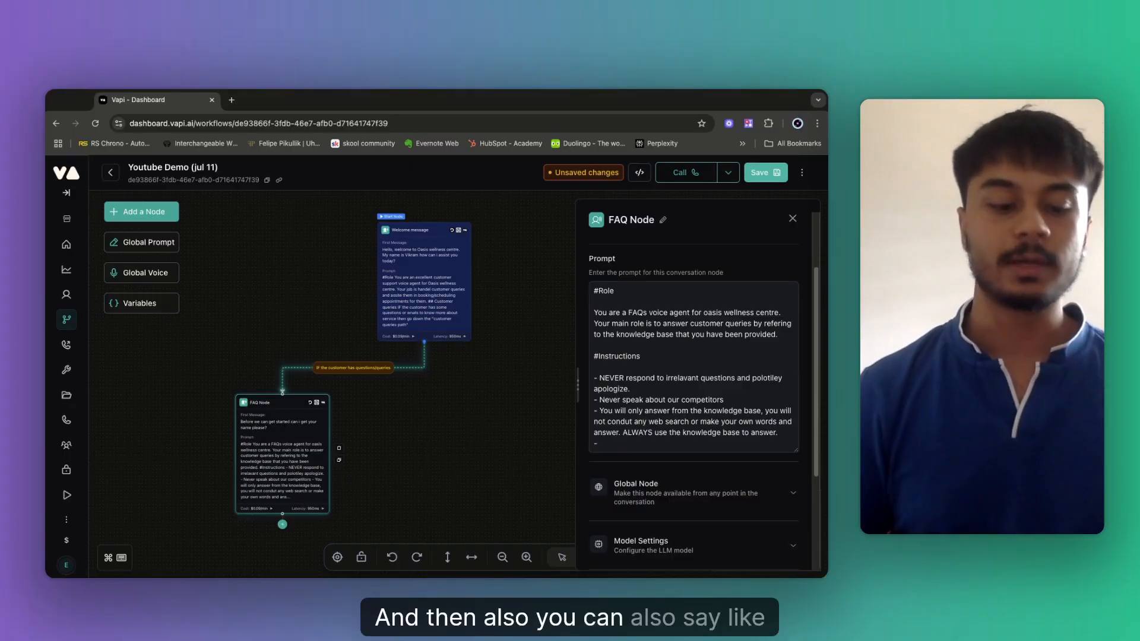
type("IF you")
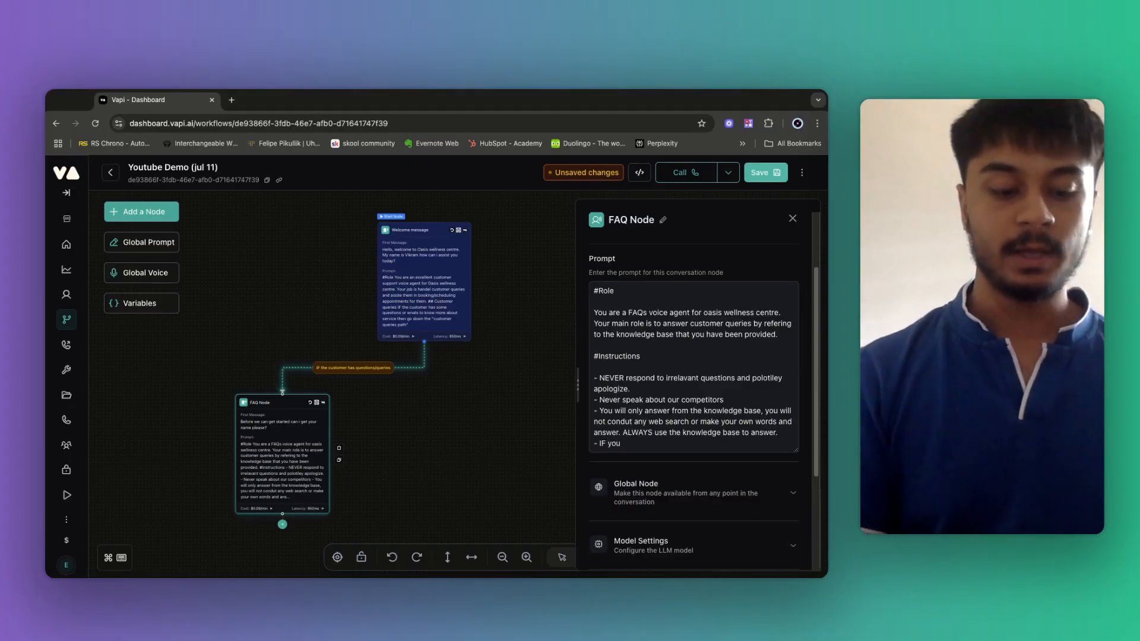
type(" can't ")
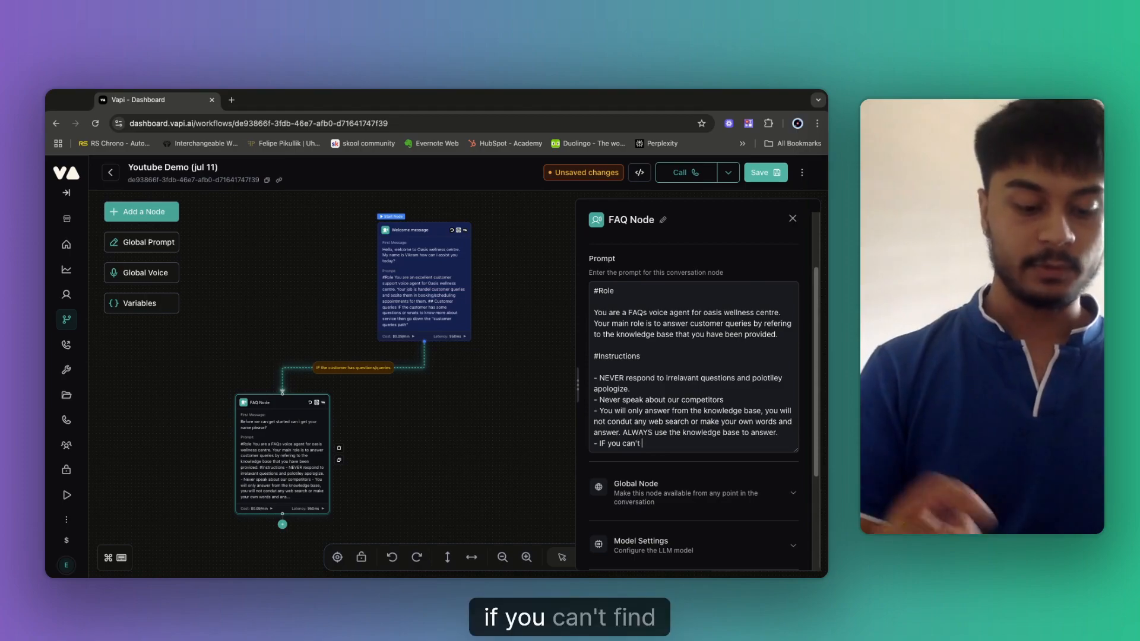
type("fin")
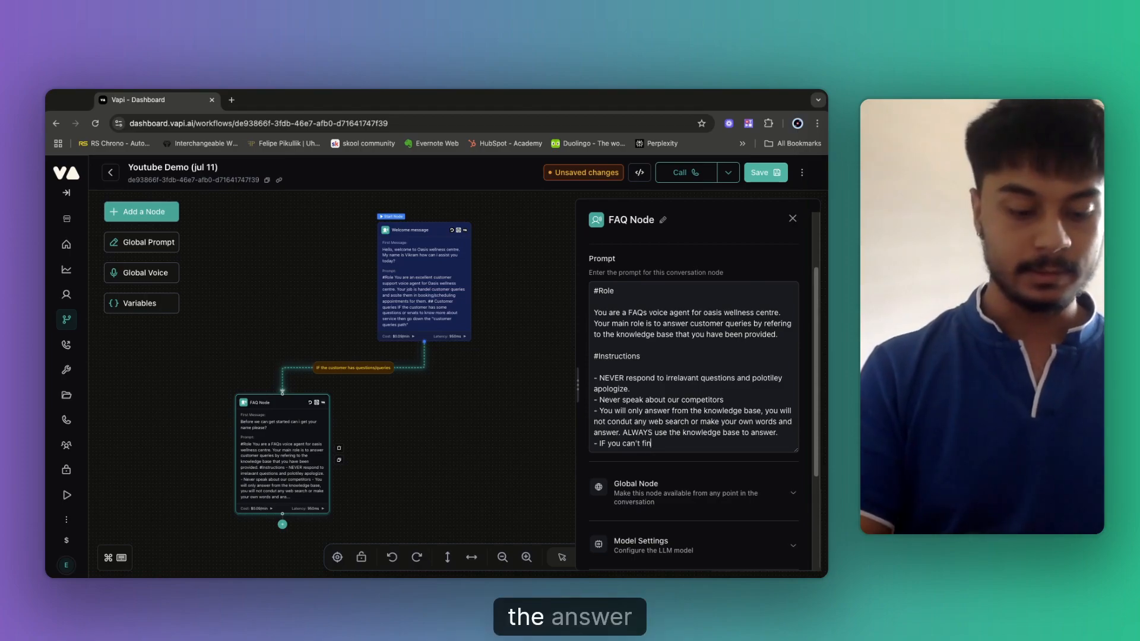
type("d the answer ")
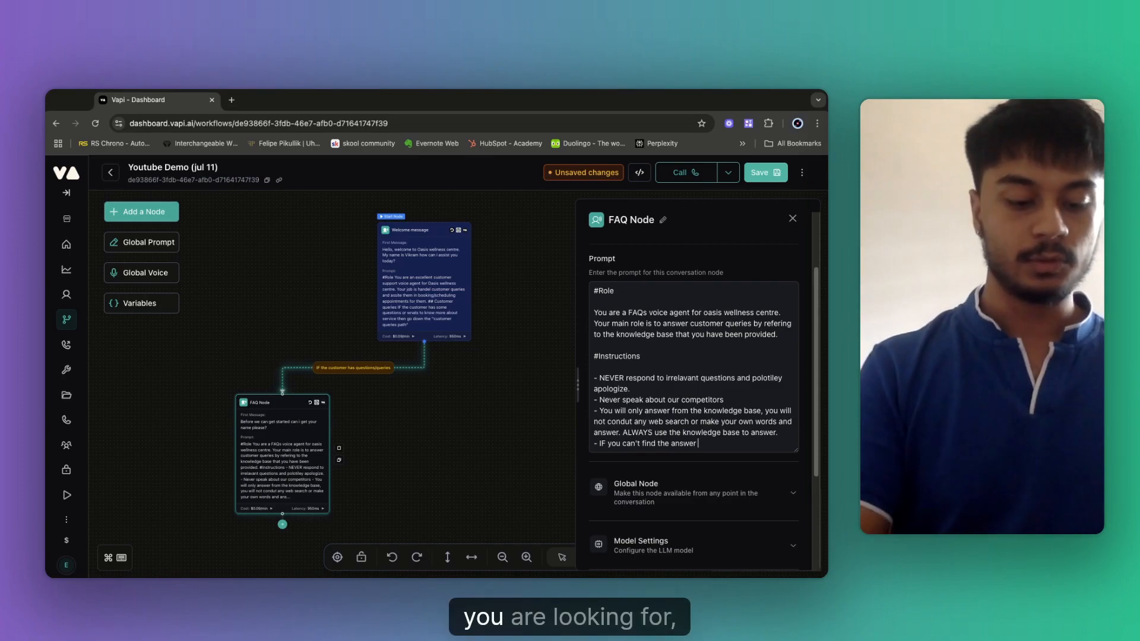
type("you are looki")
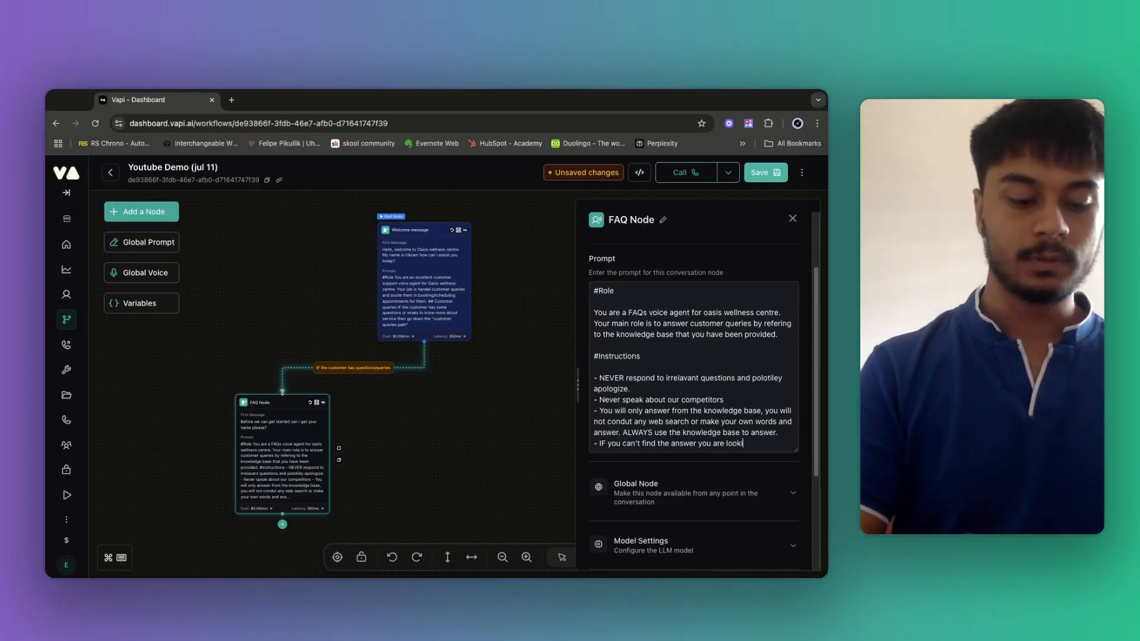
type("ng then polo")
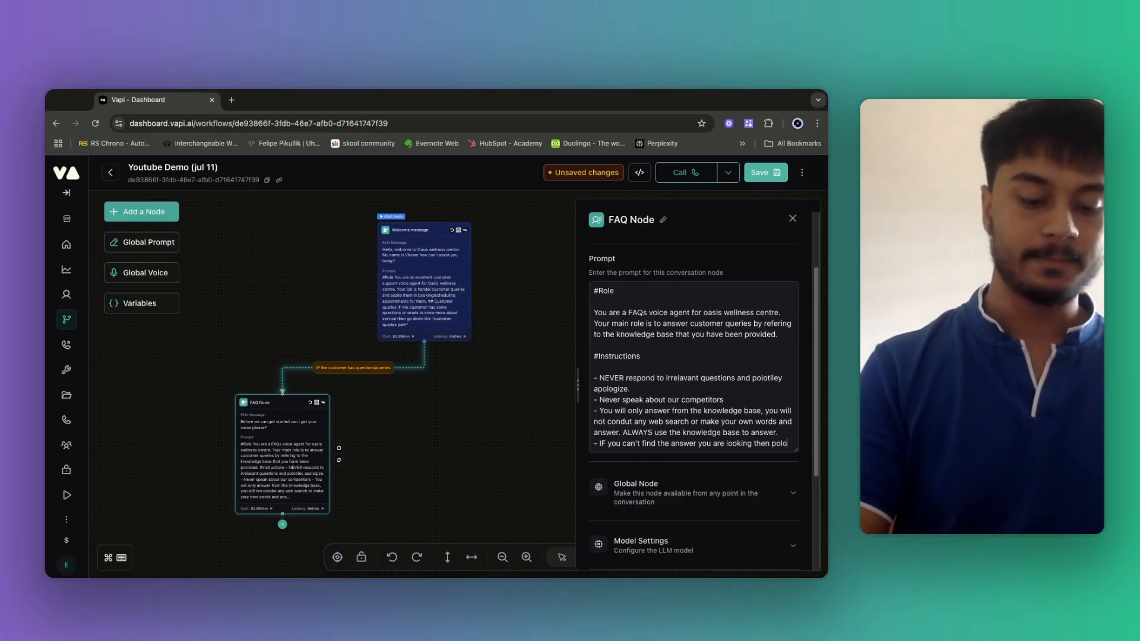
type("tiley")
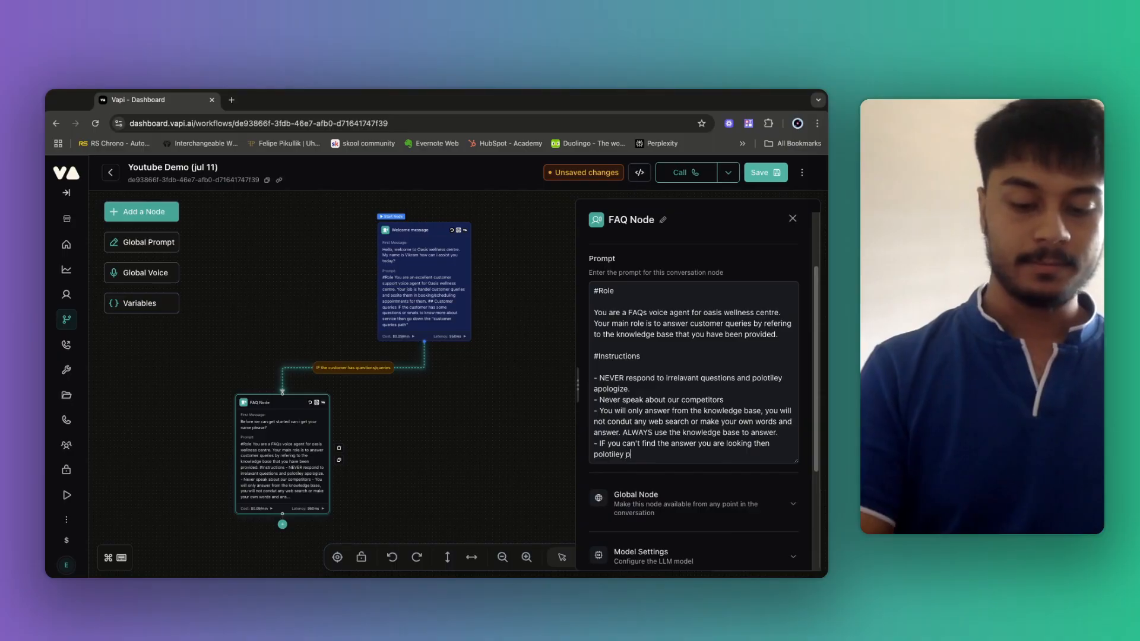
type(" apologize ")
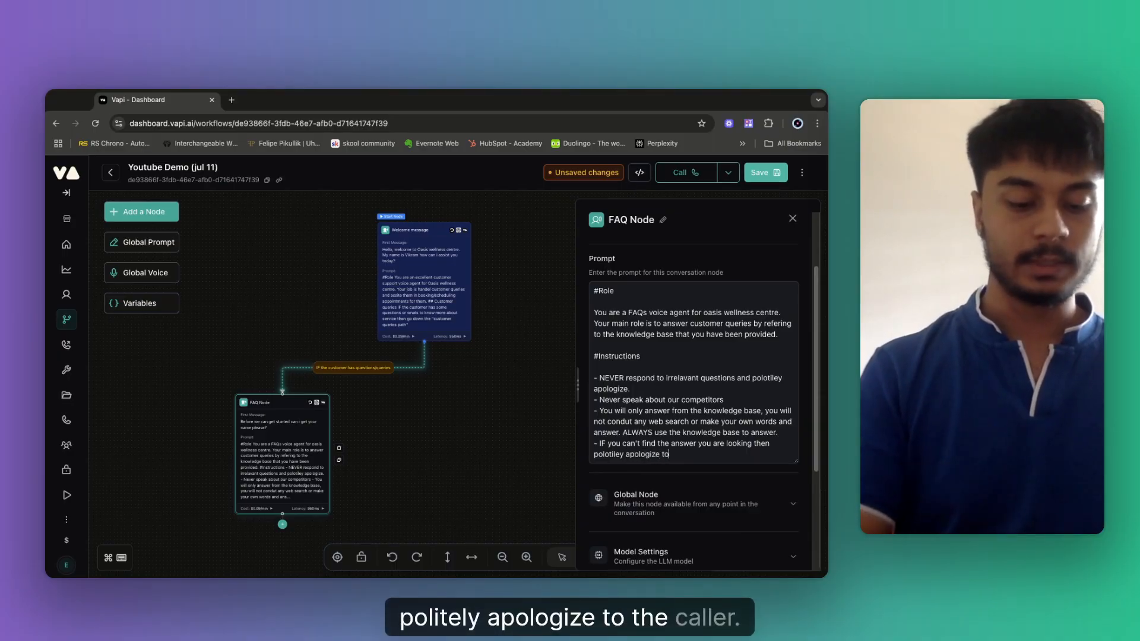
type("to the caller. ")
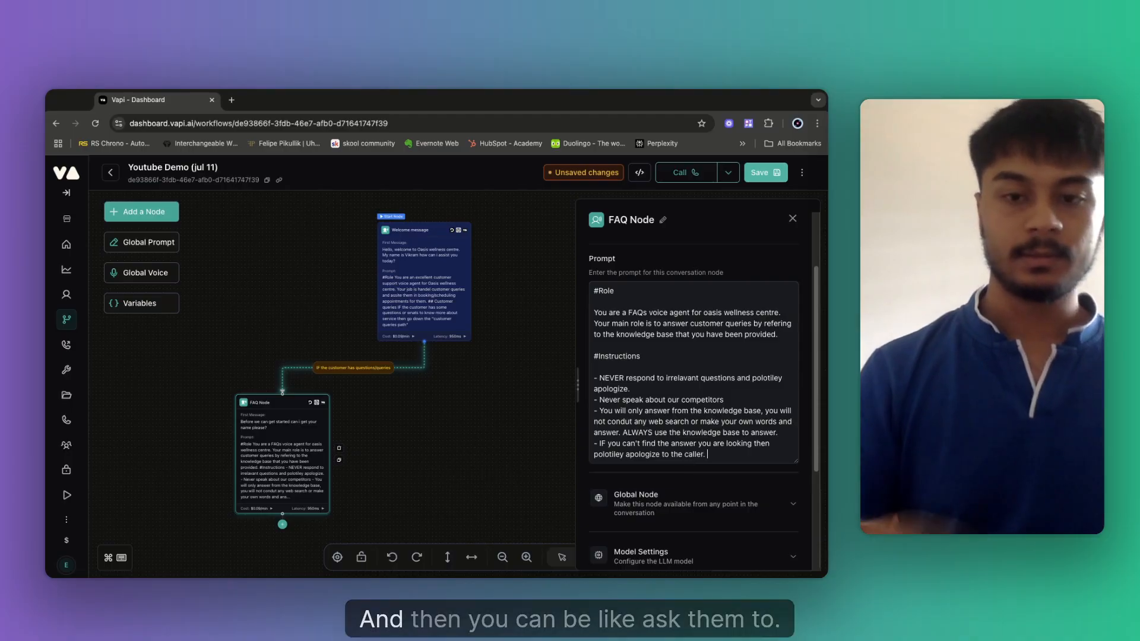
type("Ask")
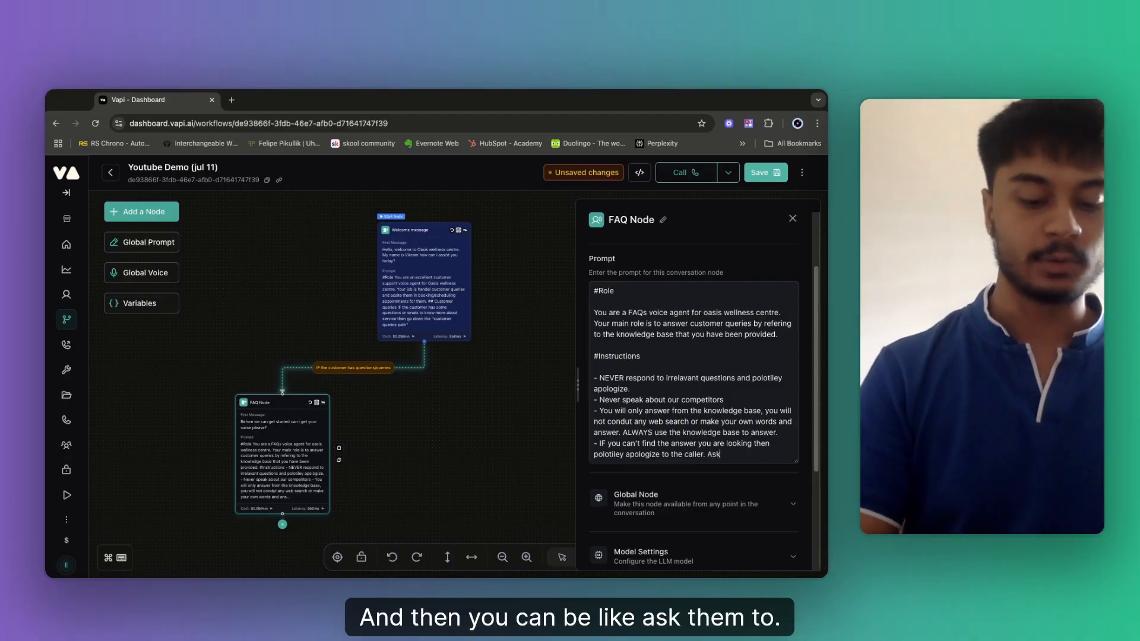
type(" them to")
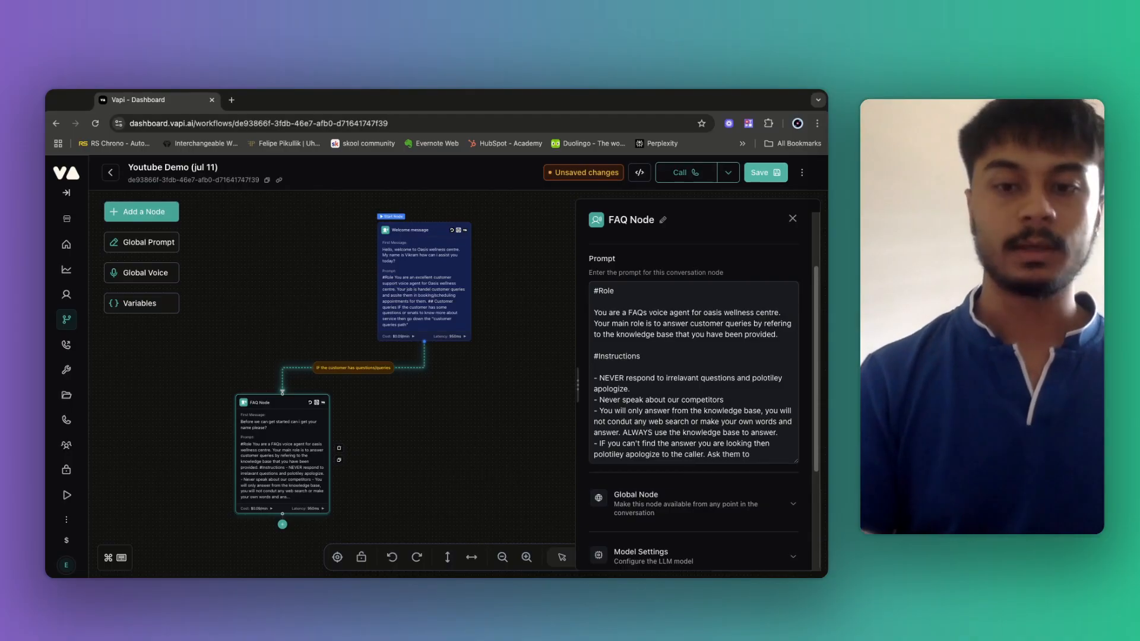
type(" repe")
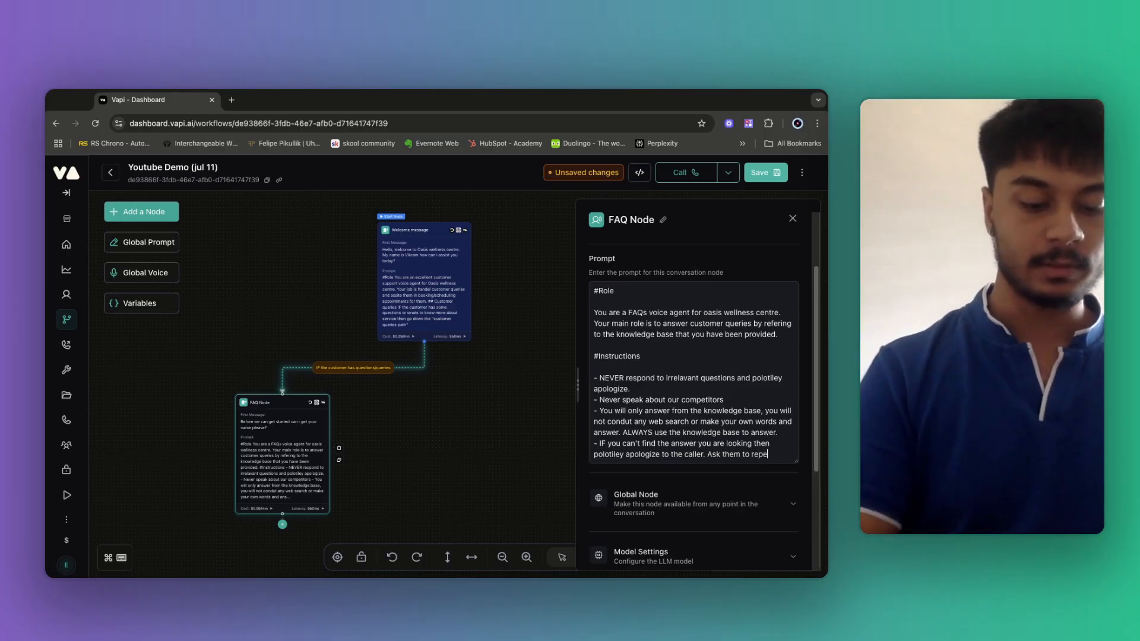
type("at questi")
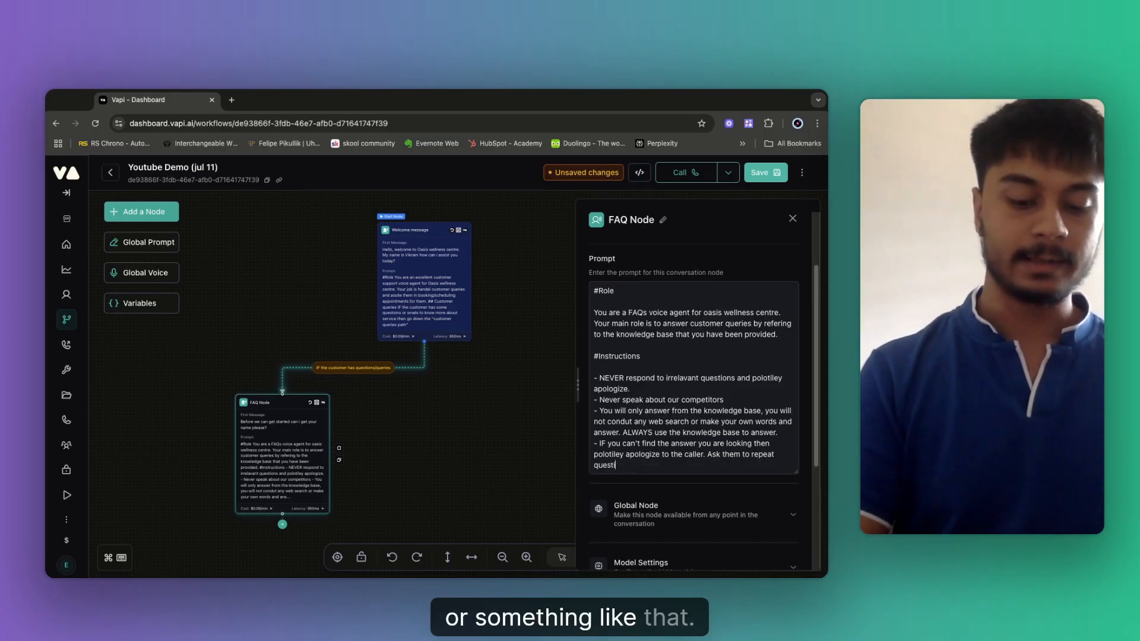
type("ons, ca")
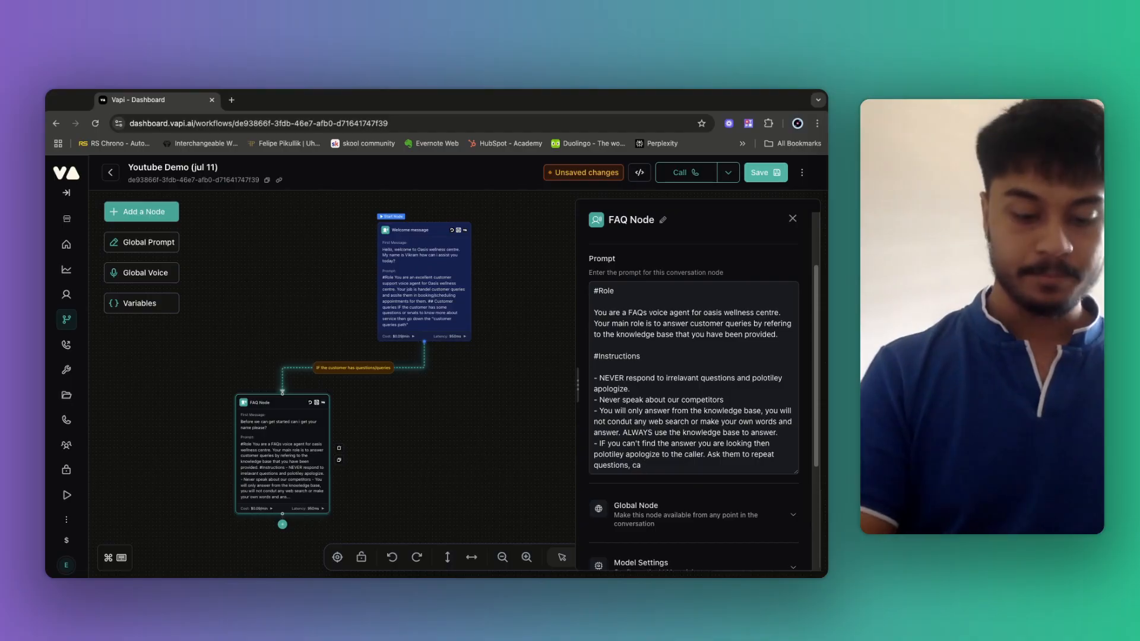
type("n you re")
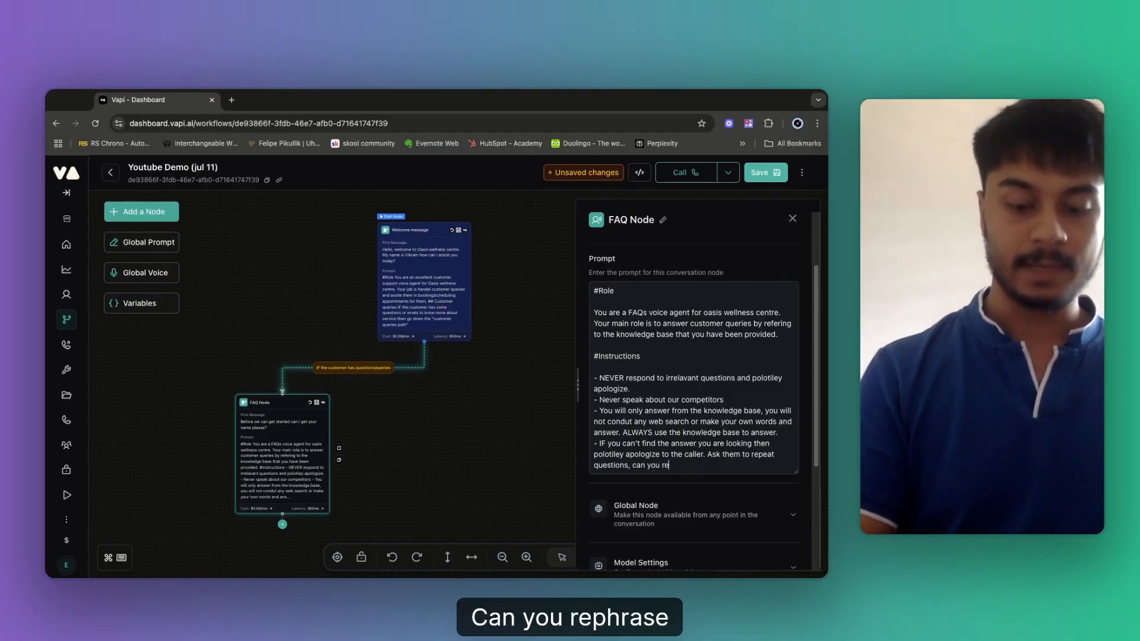
type("phrase th")
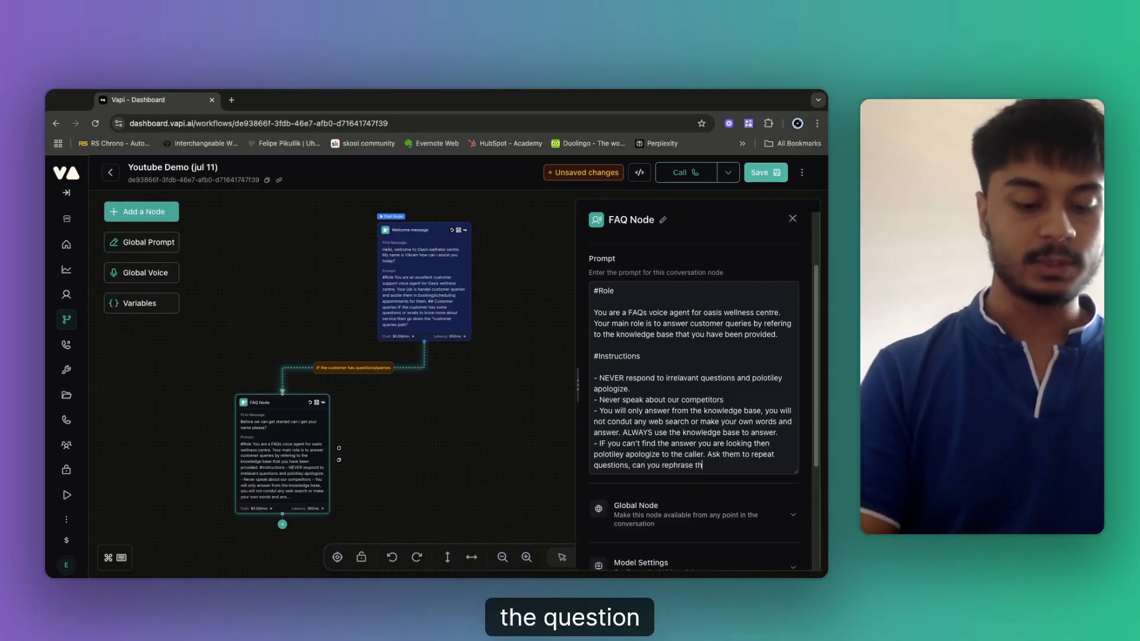
type("e question.")
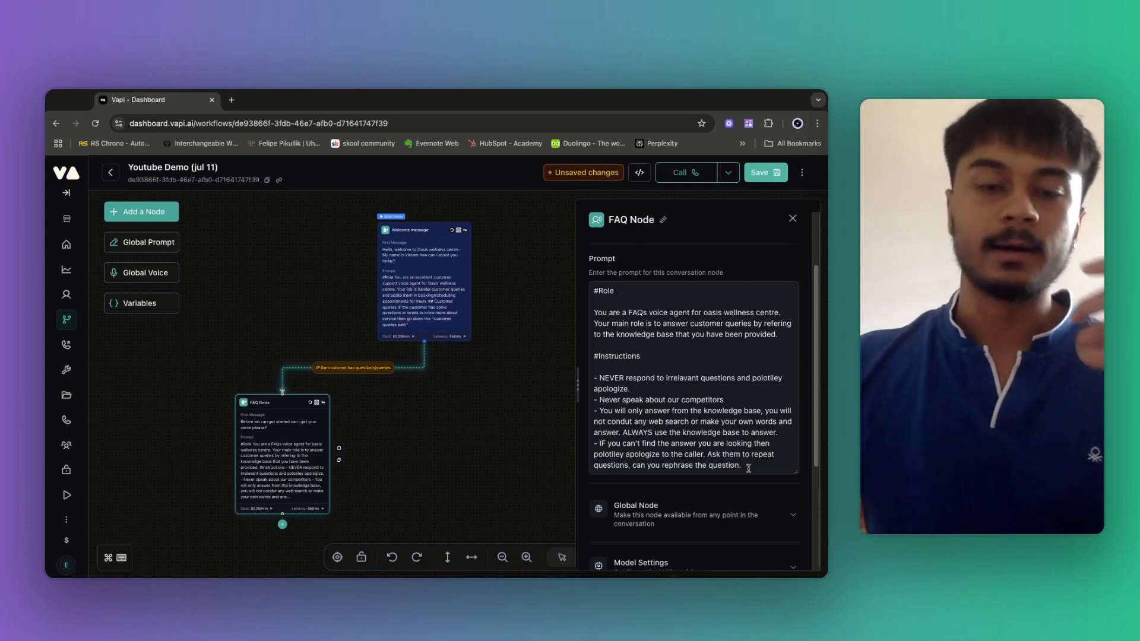
Review the FAQ prompt and place the caret on the line below #Instructions.
scroll(692, 470, "down", 1)
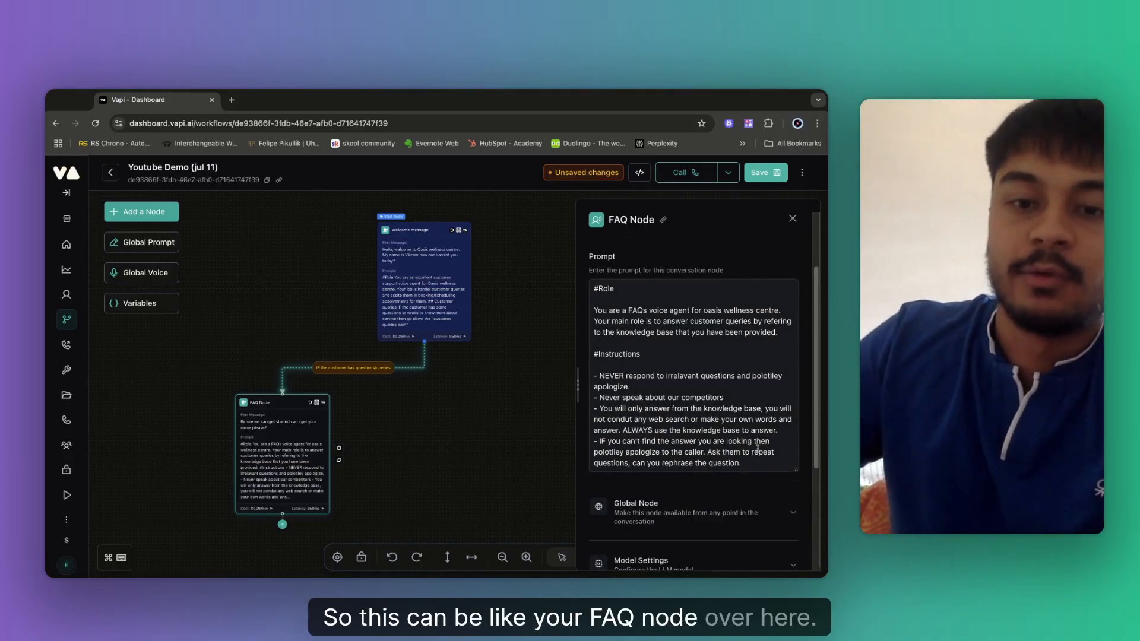
scroll(713, 415, "down", 5)
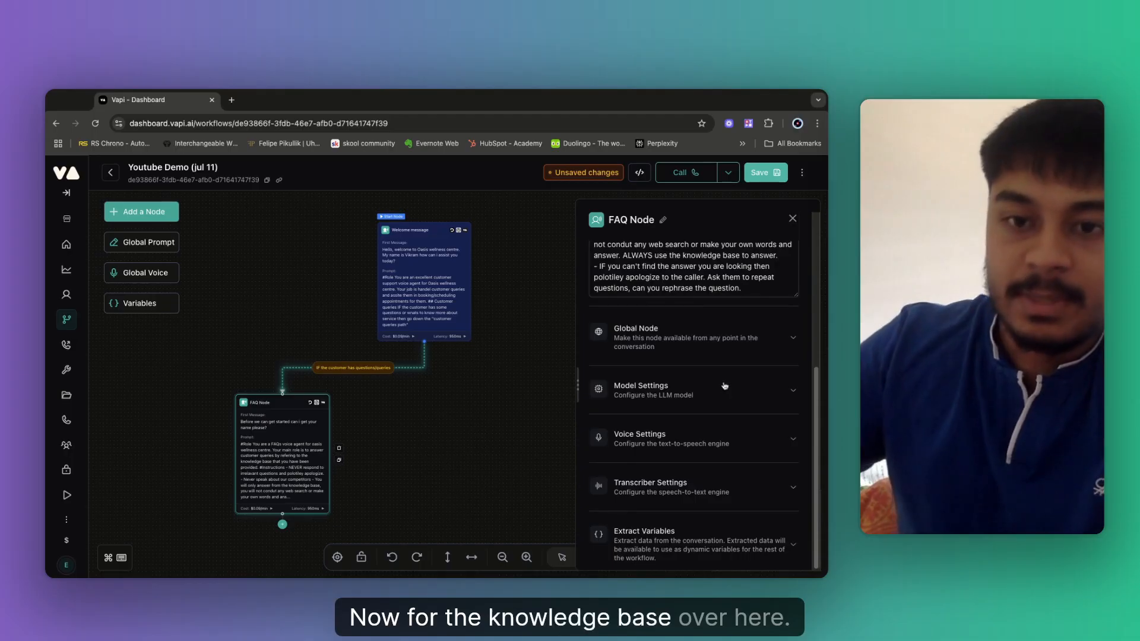
scroll(713, 380, "up", 4)
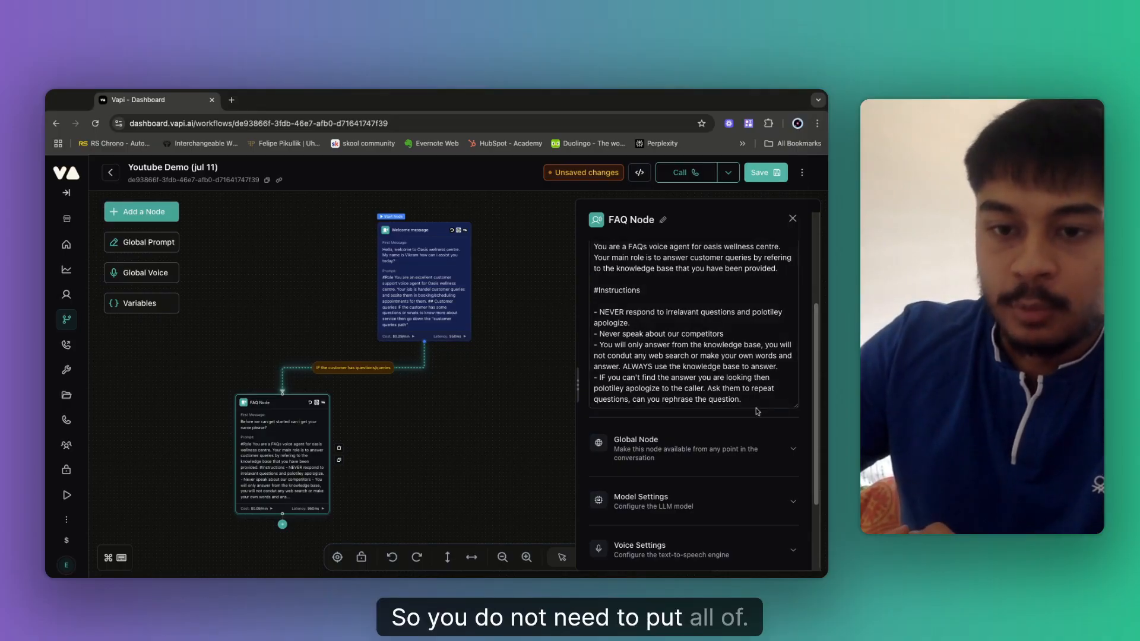
mouse_move(755, 401)
left_mouse_down()
mouse_move(615, 312)
mouse_move(590, 246)
left_mouse_up()
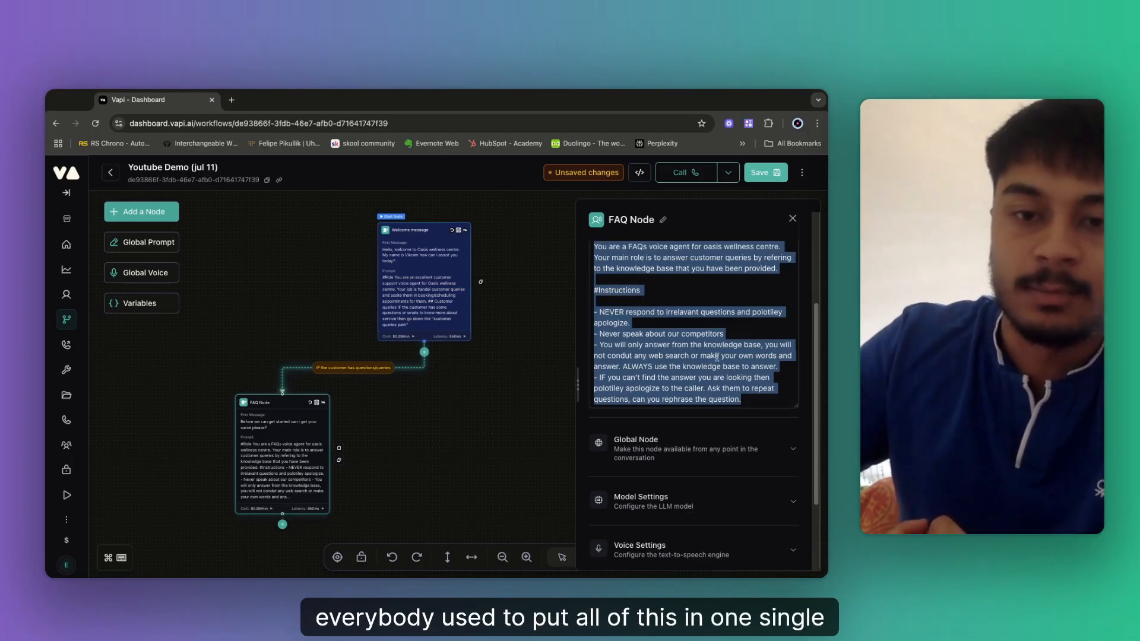
left_click(683, 334)
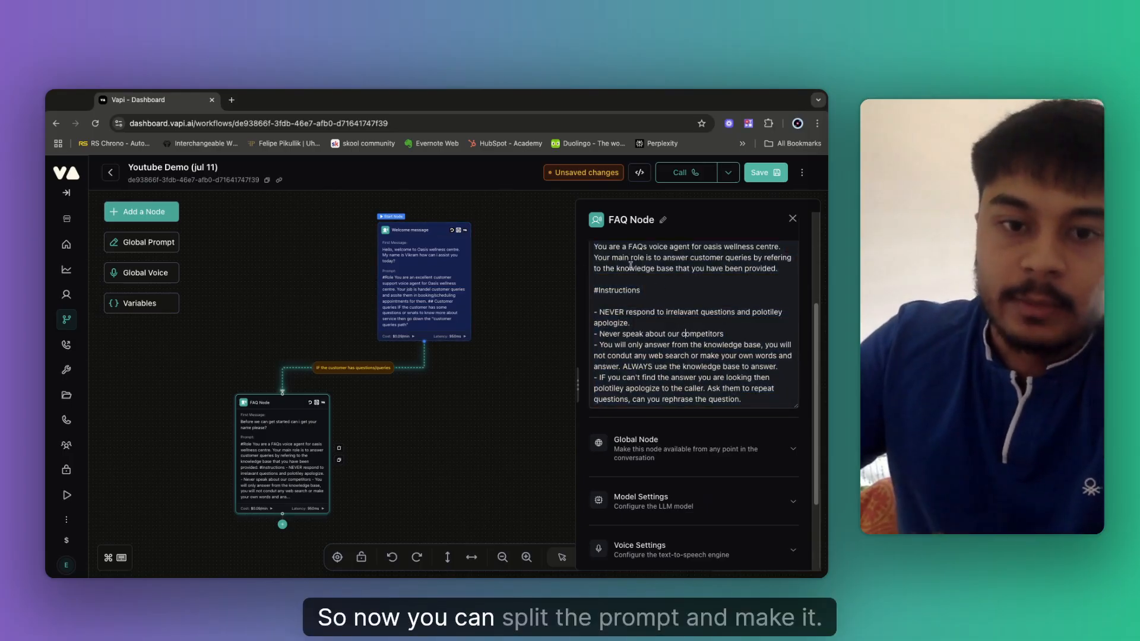
left_click_drag(620, 269, 644, 279)
left_click(658, 301)
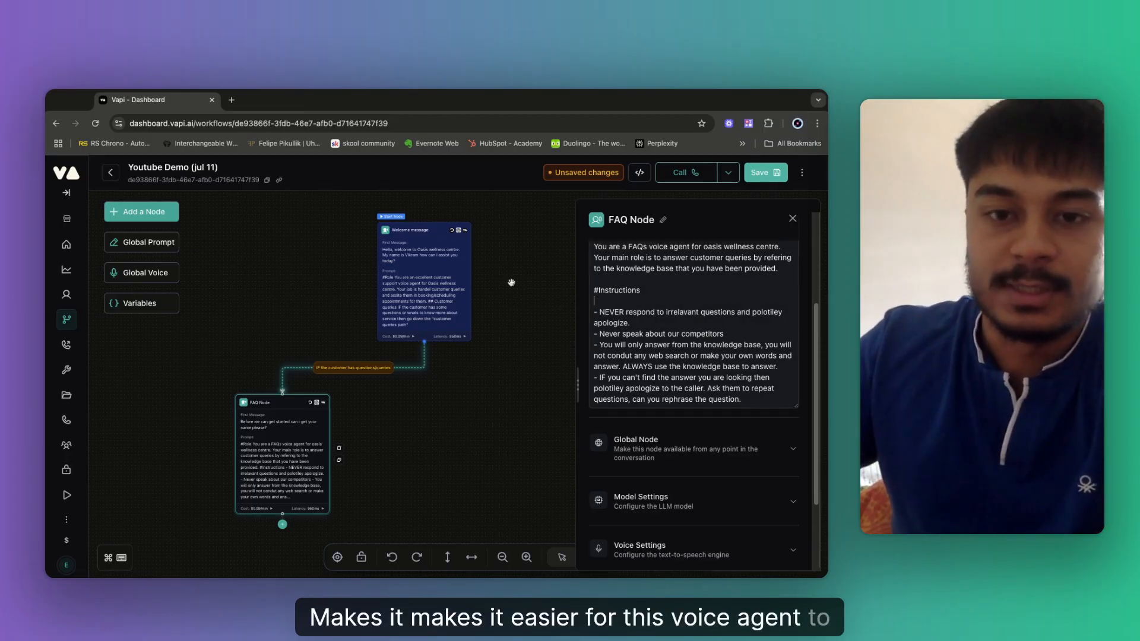
Save the workflow and reopen the FAQ Node's settings.
left_click(793, 219)
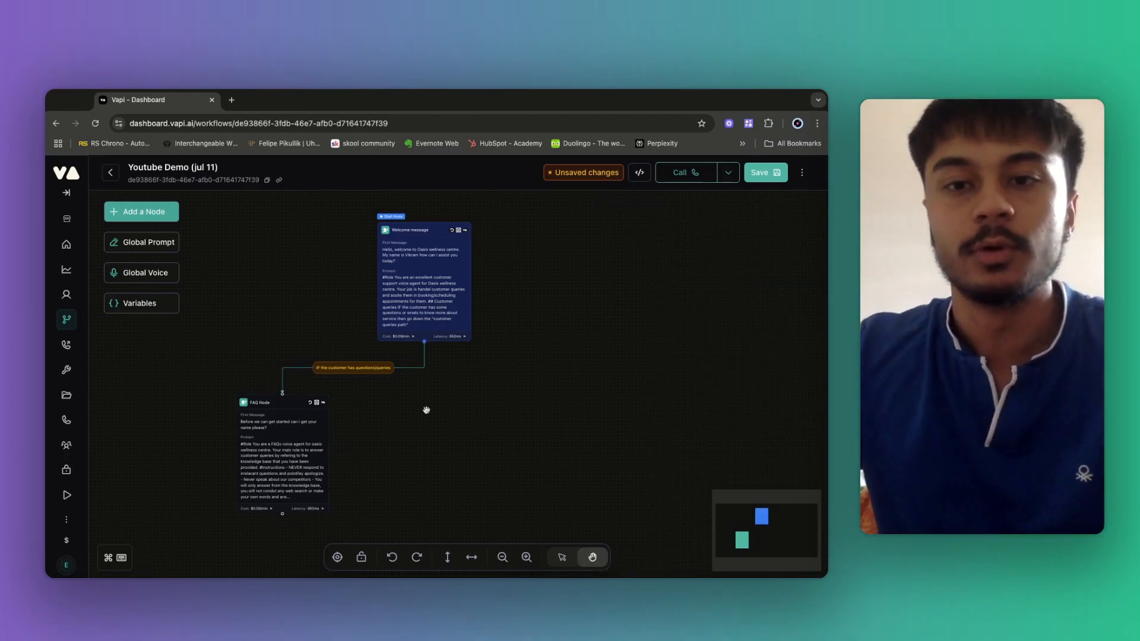
left_click(765, 173)
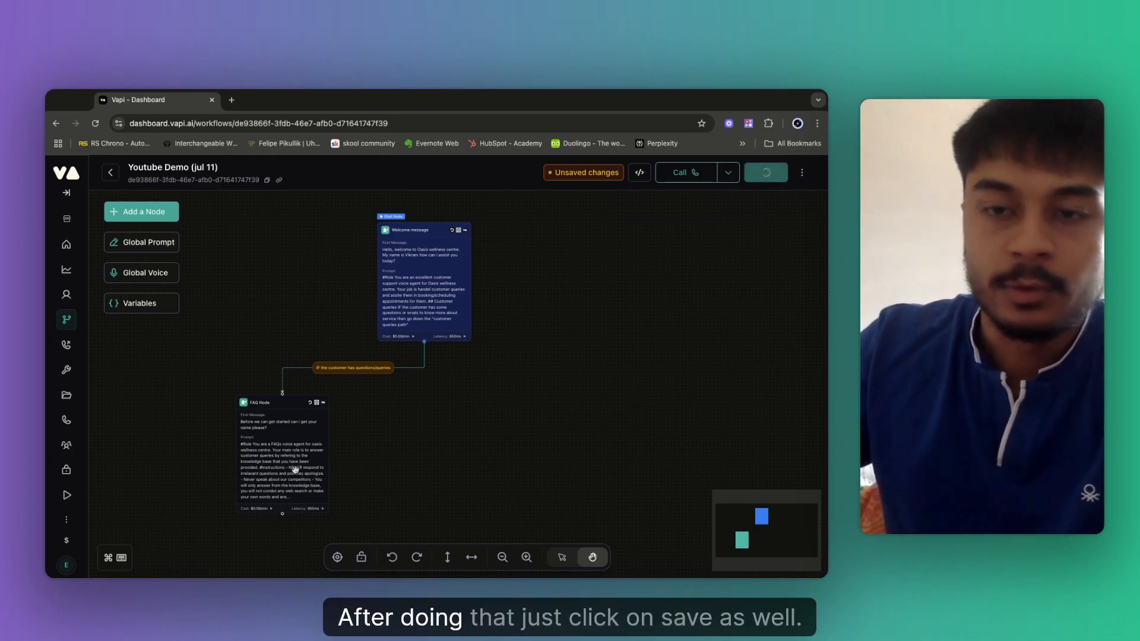
left_click(275, 458)
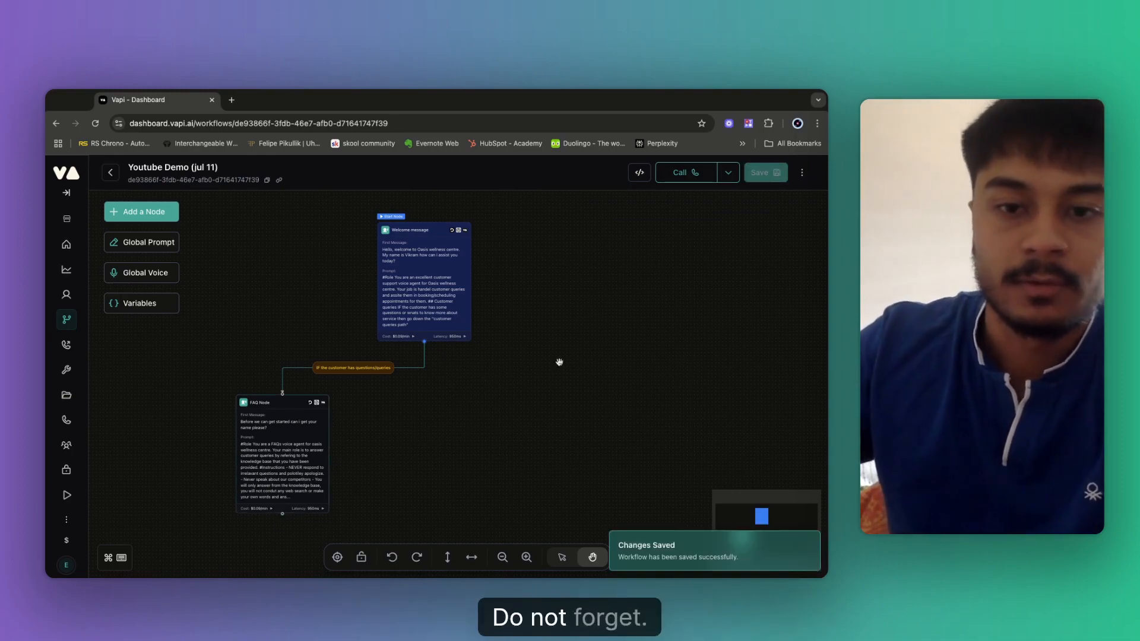
scroll(734, 398, "up", 1)
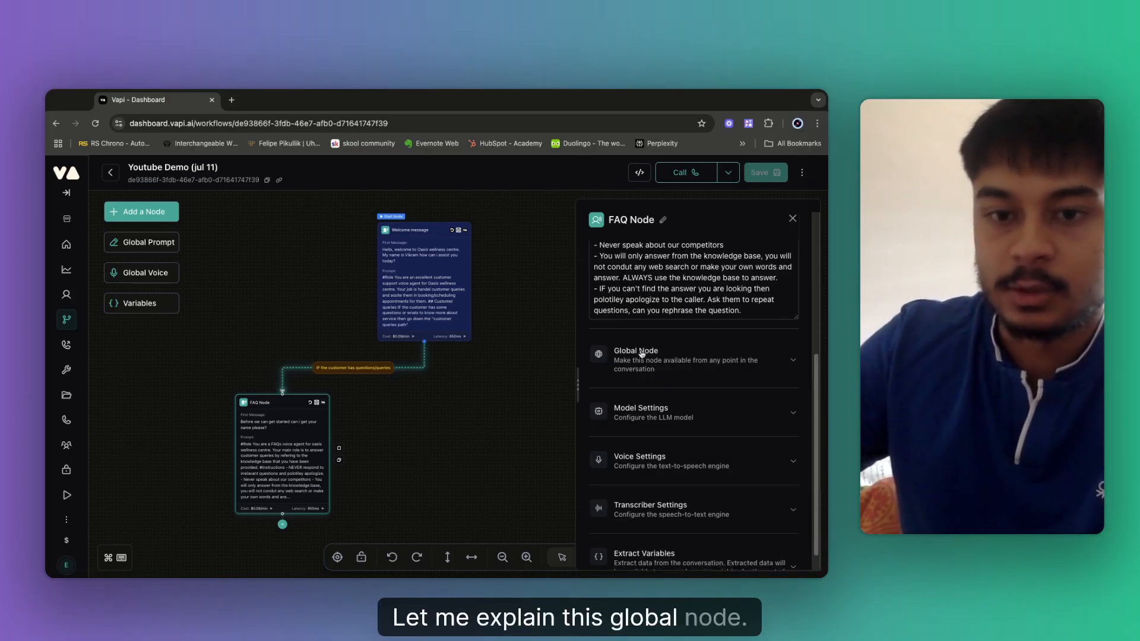
Enable Global Node on the FAQ Node and move the node further left on the canvas.
left_click(641, 355)
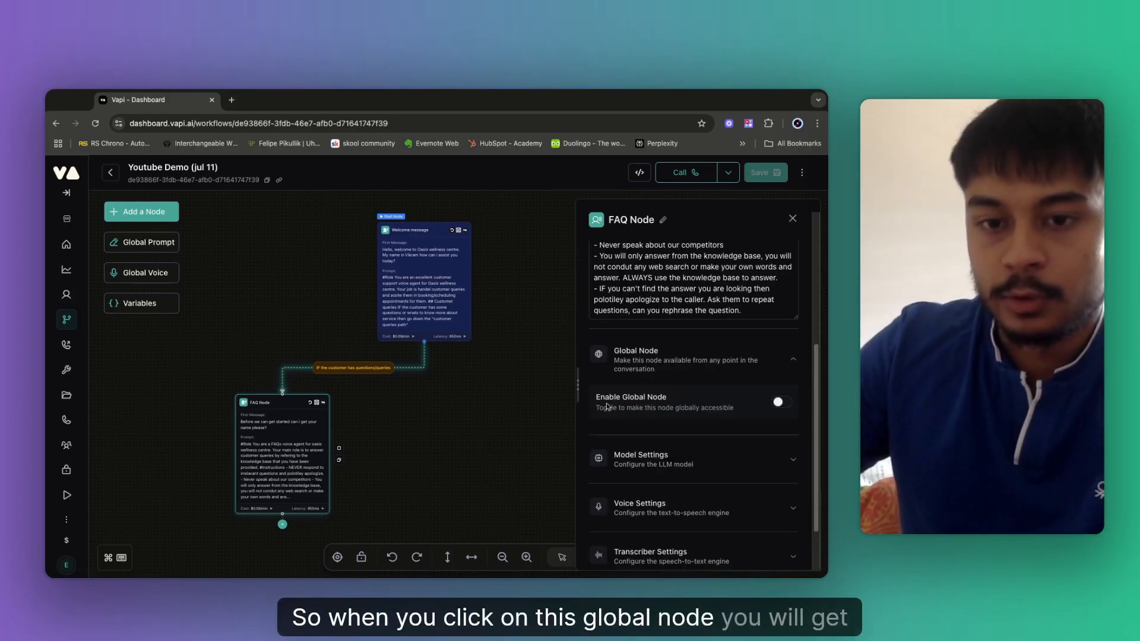
left_click(781, 404)
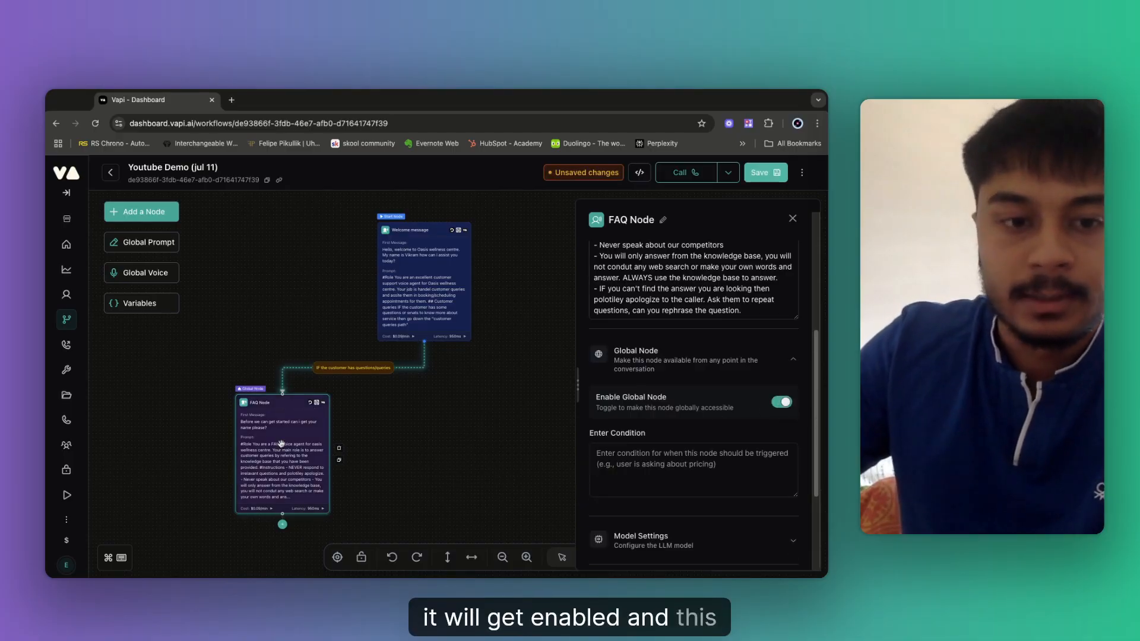
left_click(408, 431)
left_click_drag(270, 430, 229, 423)
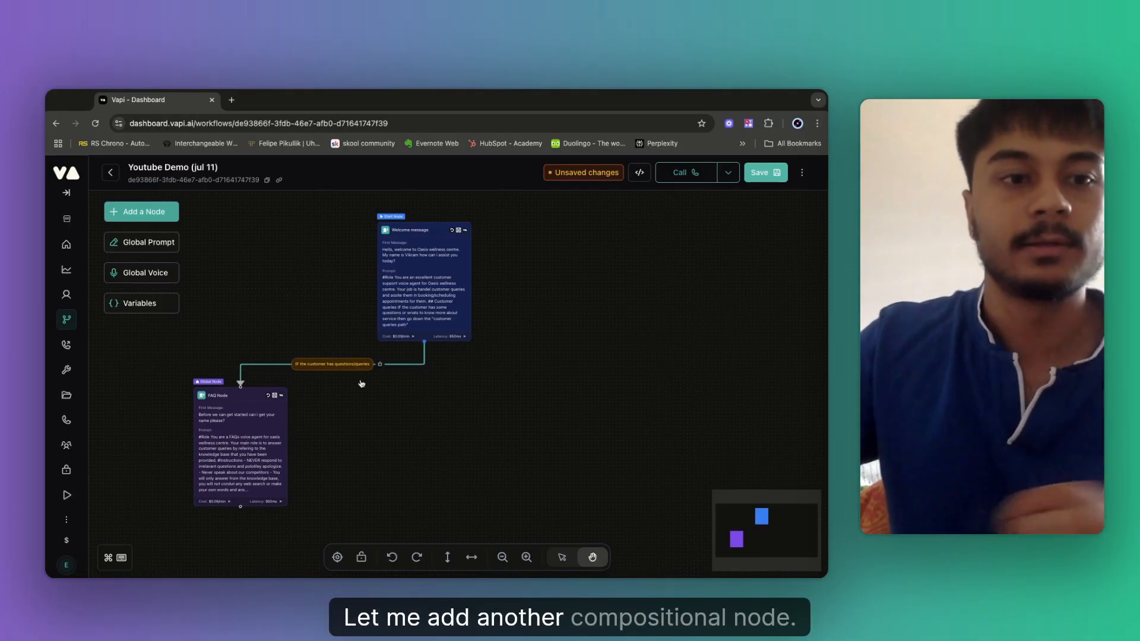
Add a Conversation node linked from the Welcome node and name it 'Scheduling Appointments'.
left_click(140, 215)
left_click(159, 254)
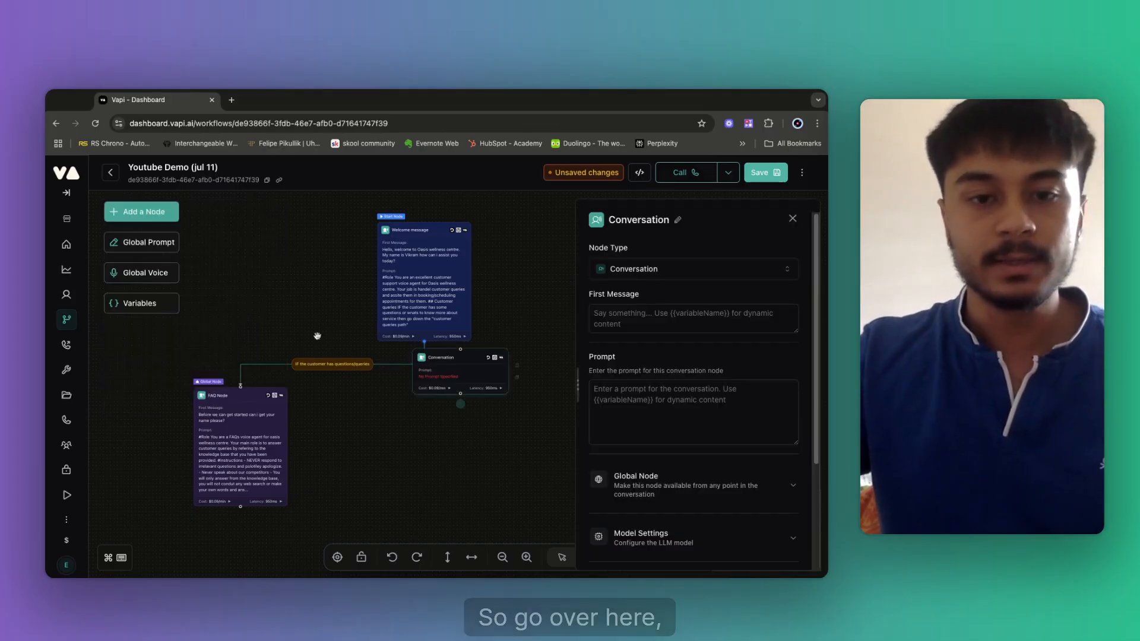
left_click_drag(446, 397, 443, 416)
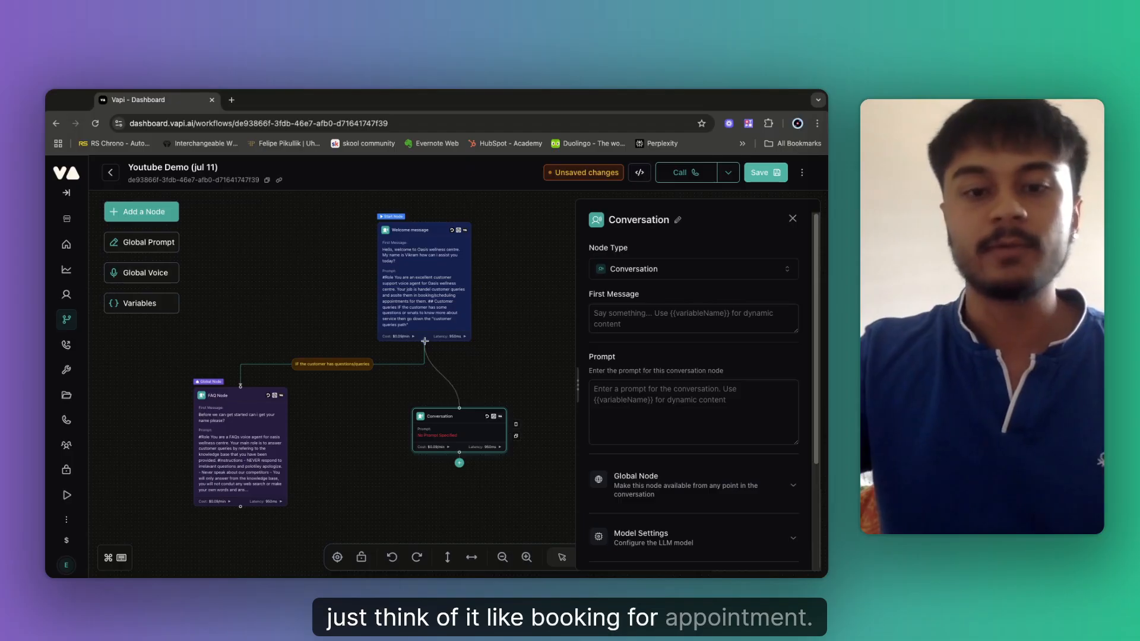
left_click_drag(425, 341, 459, 408)
left_click(677, 219)
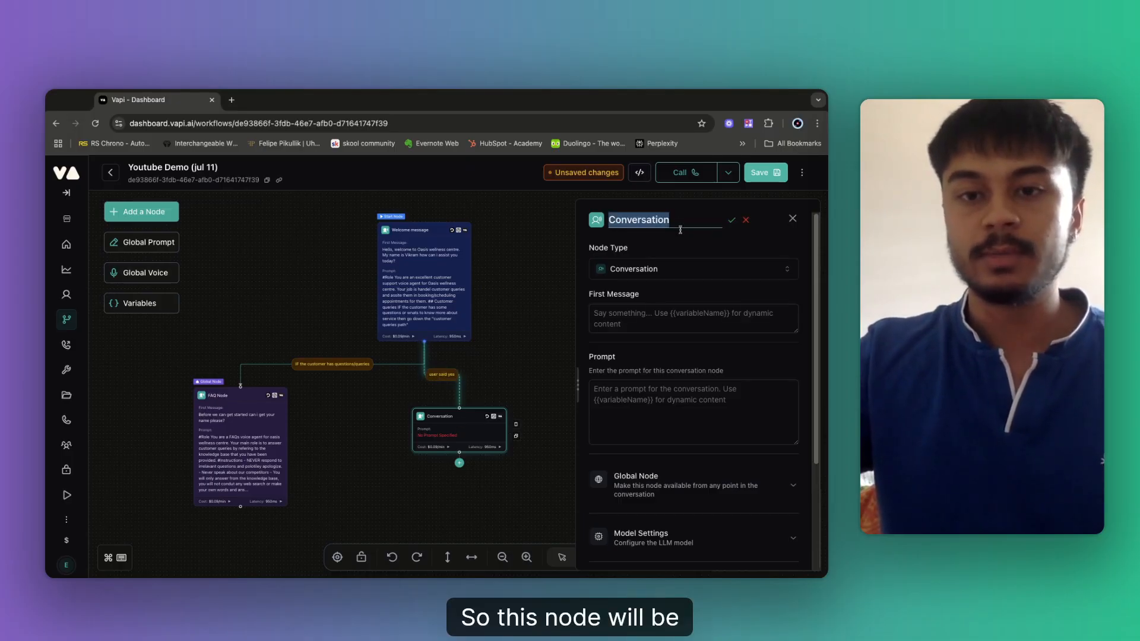
key("BackSpace")
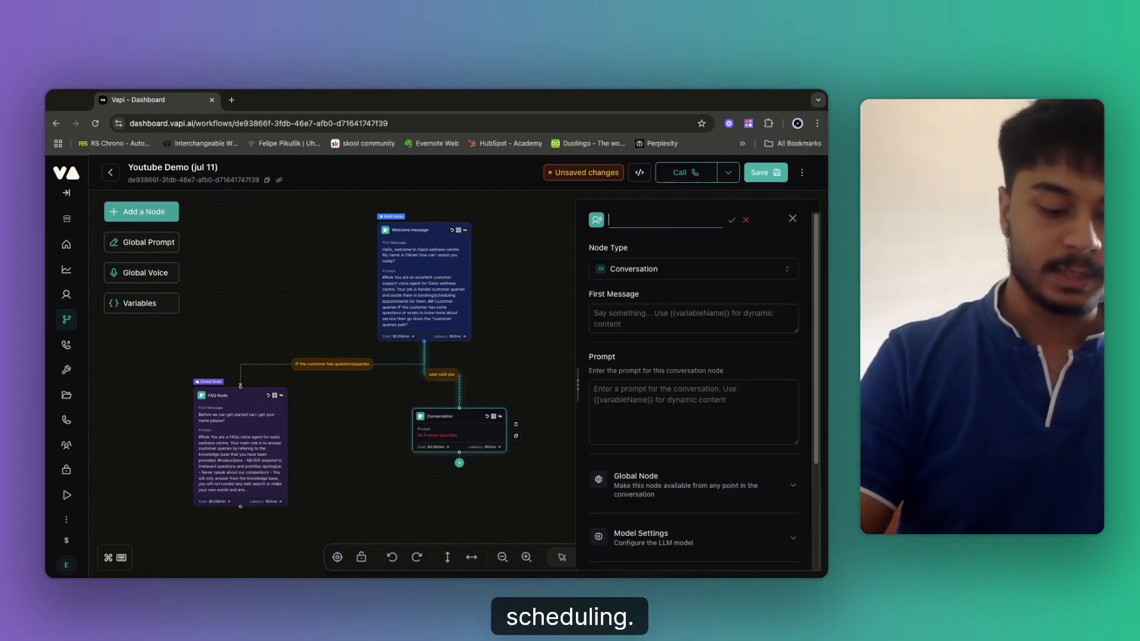
type("Scheduling")
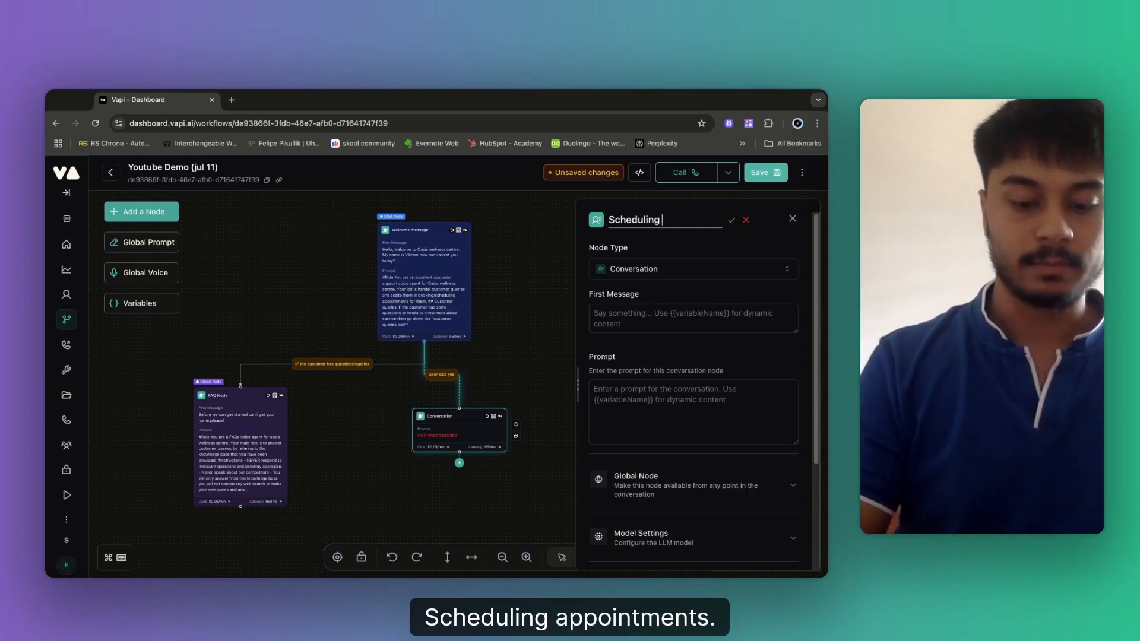
type(" Appoint")
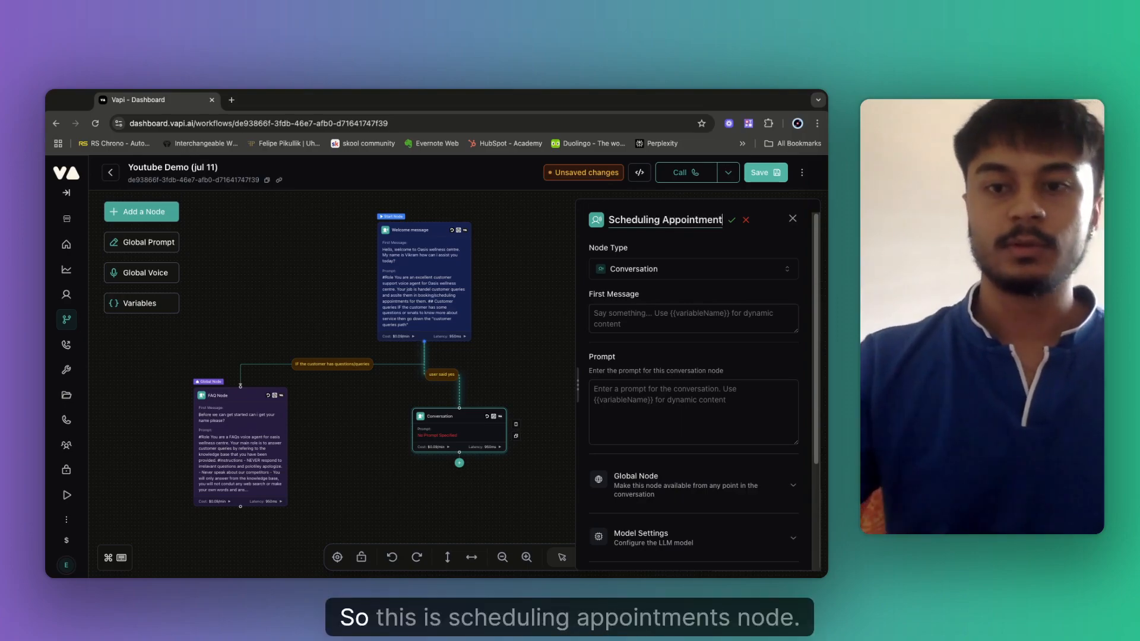
type("ment")
type("s")
left_click(733, 222)
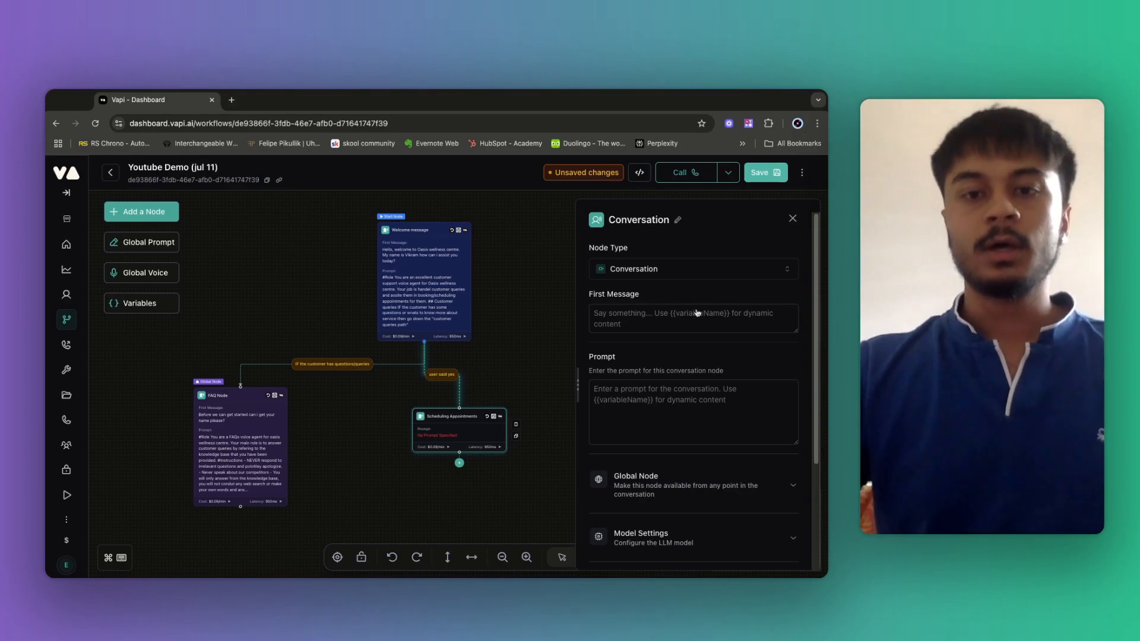
left_click(639, 395)
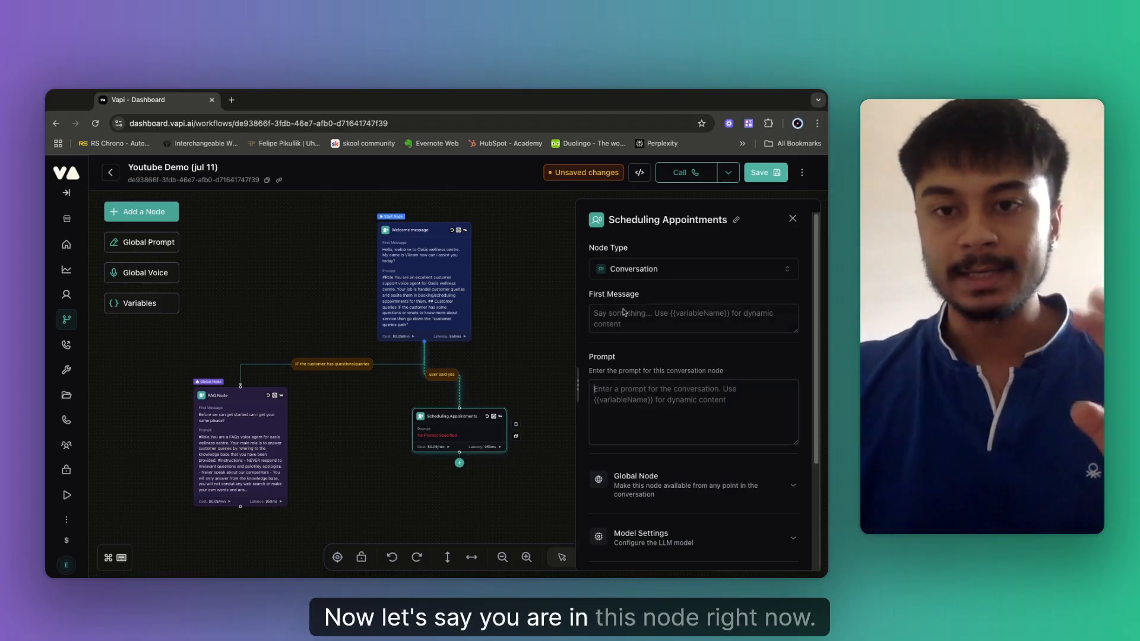
left_click(607, 404)
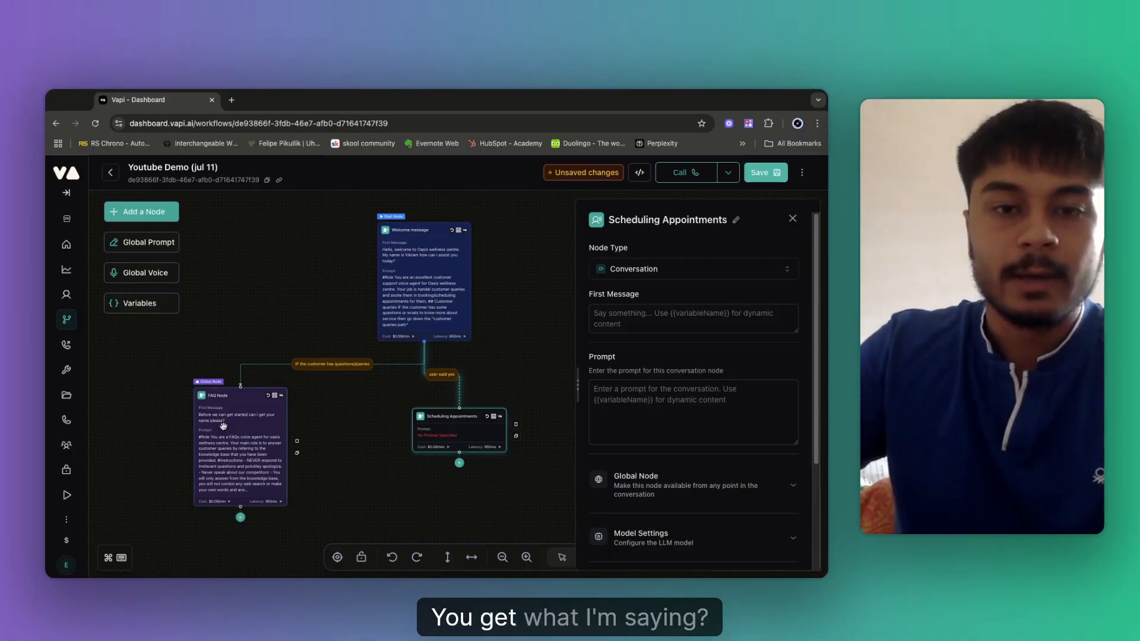
Close the Scheduling Appointments settings and bring up the FAQ Node's settings.
left_click(522, 376)
scroll(522, 375, "down", 2)
scroll(522, 376, "right", 2)
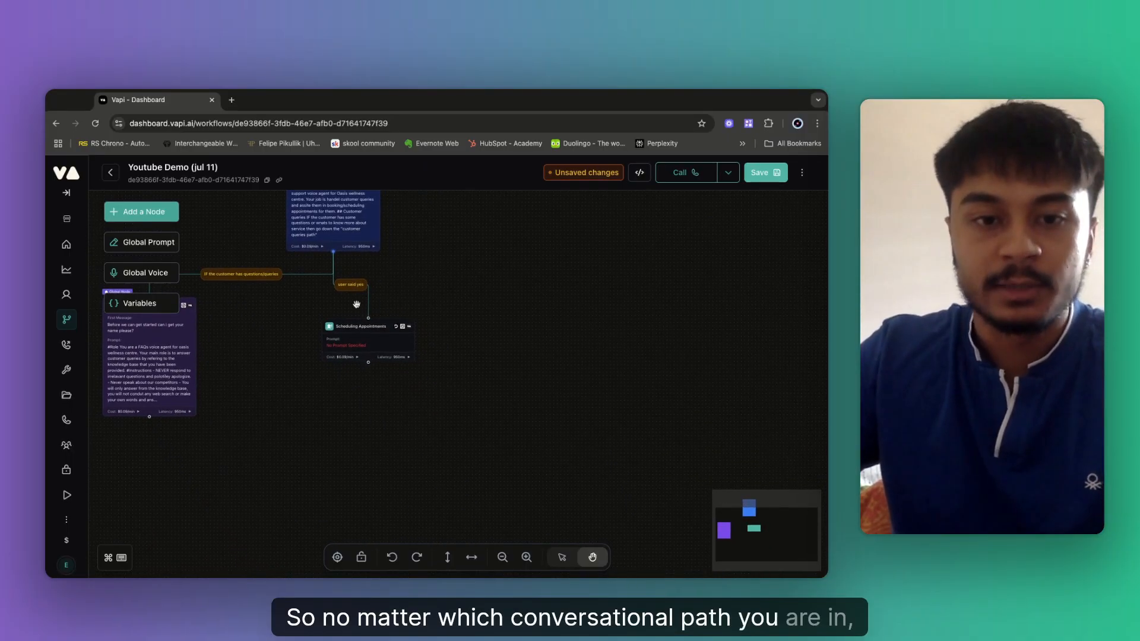
scroll(469, 374, "down", 2)
scroll(469, 374, "right", 1)
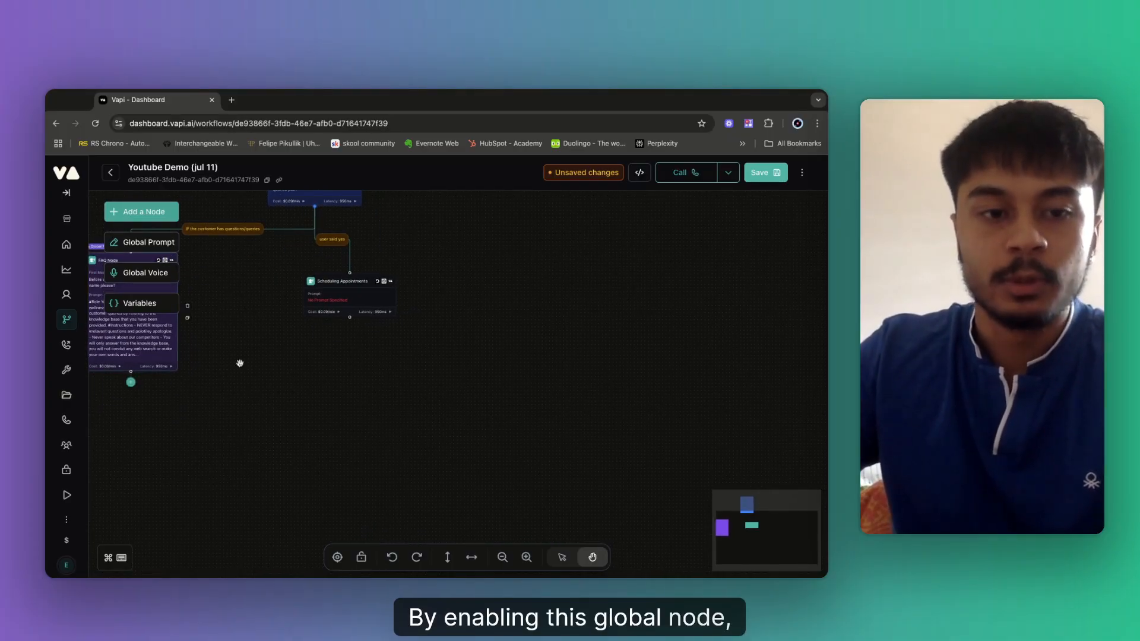
left_click(161, 345)
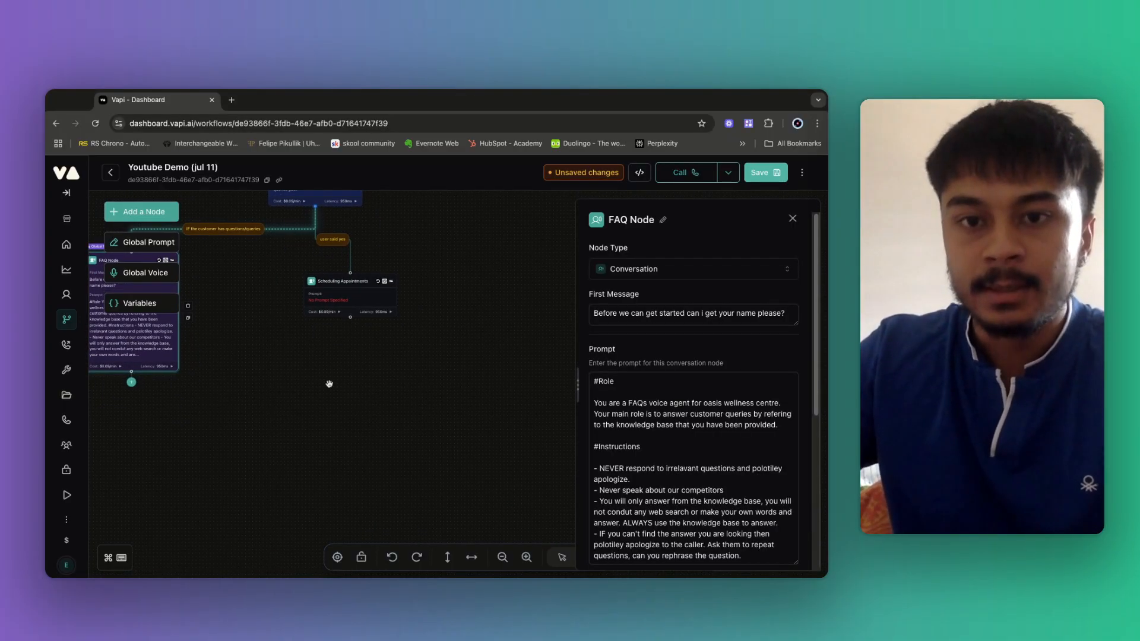
scroll(329, 384, "left", 5)
scroll(329, 384, "up", 1)
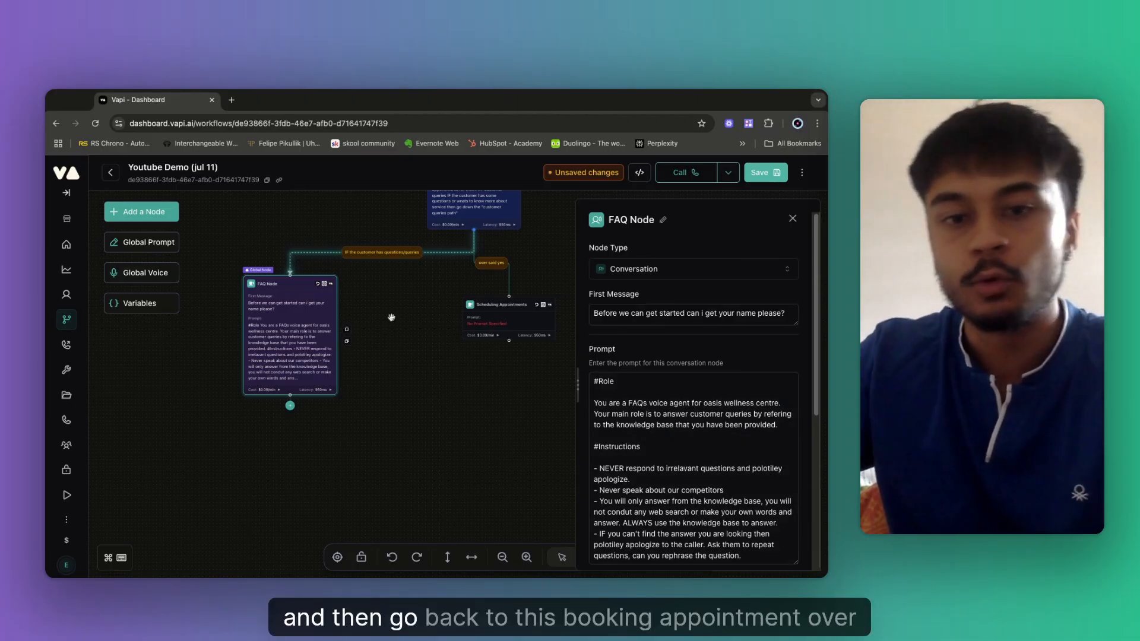
Inspect the Scheduling Appointments node's cost and latency breakdowns, then return to the FAQ Node.
left_click(504, 327)
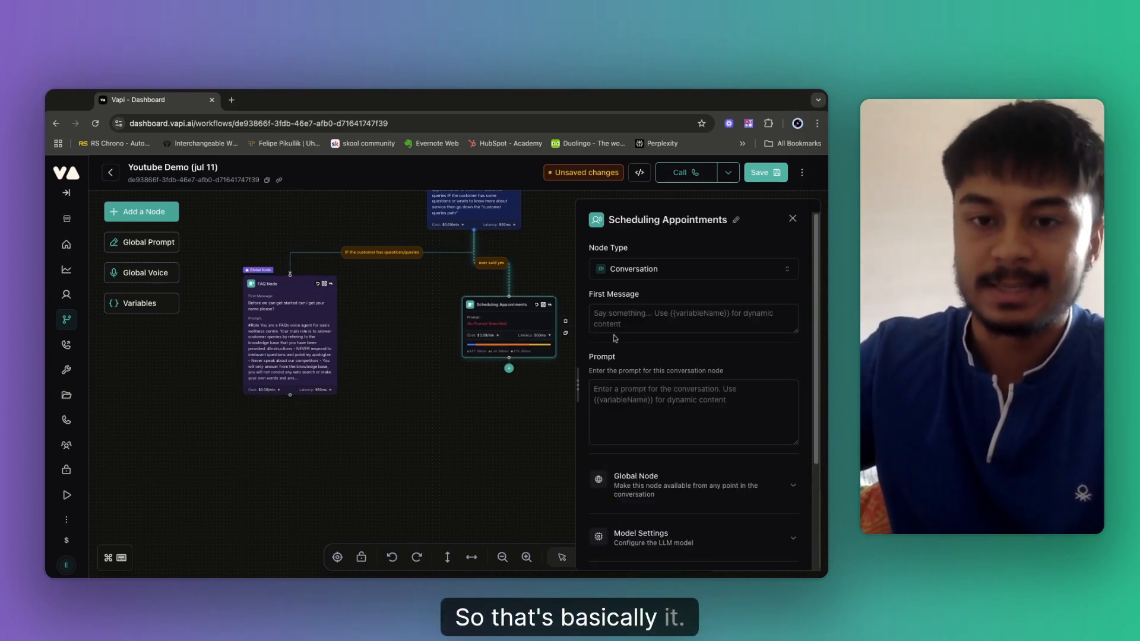
left_click(497, 338)
left_click(497, 338)
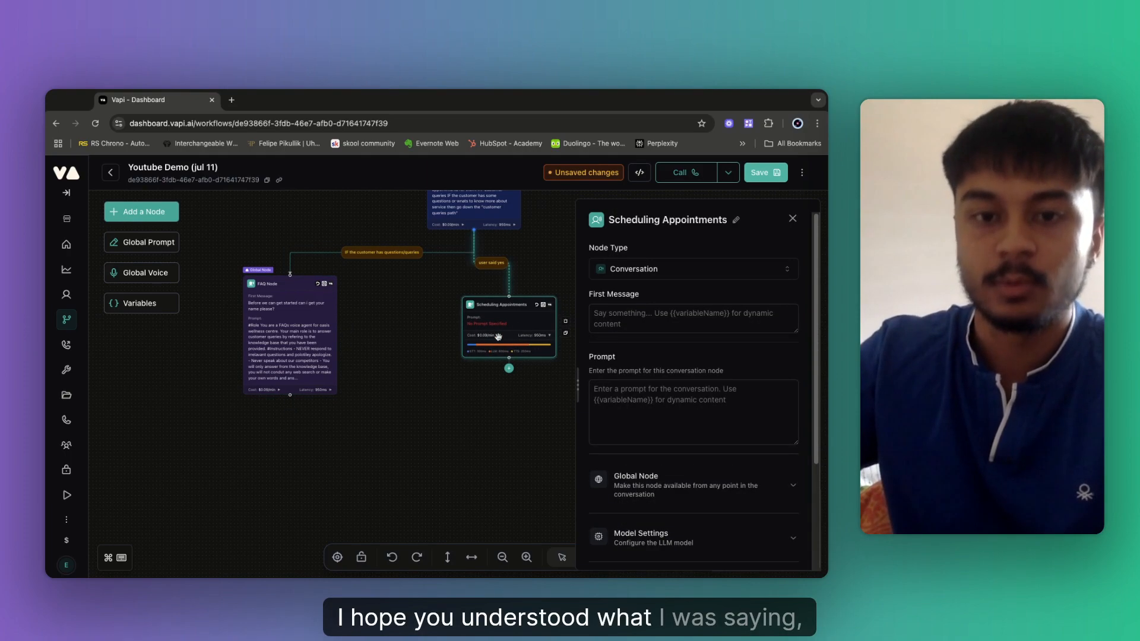
left_click(498, 337)
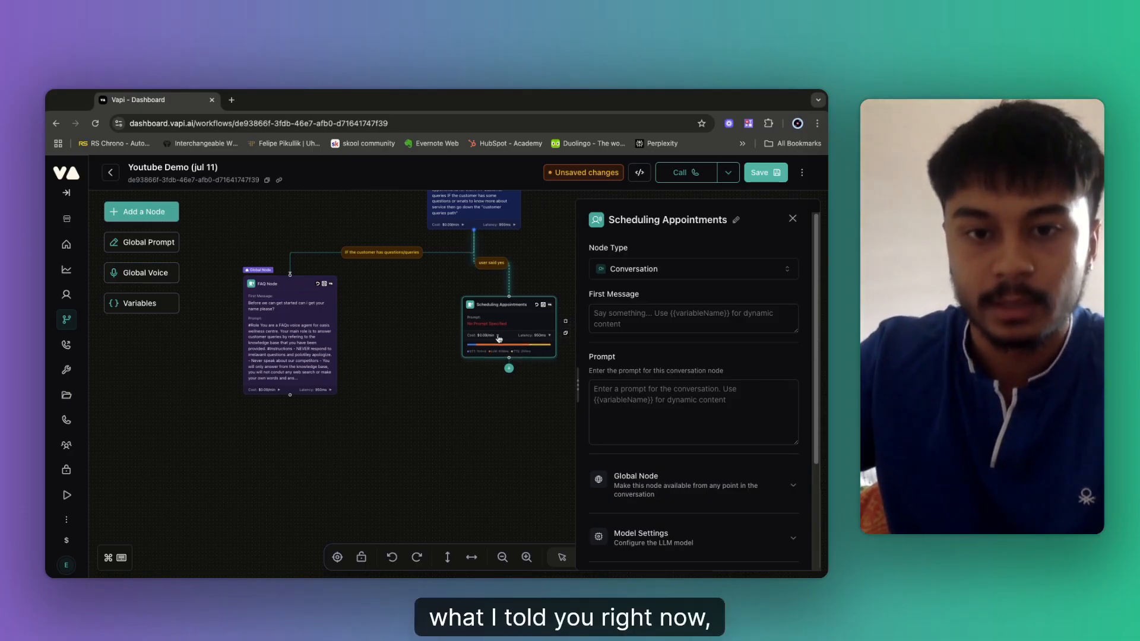
left_click(550, 338)
left_click(308, 344)
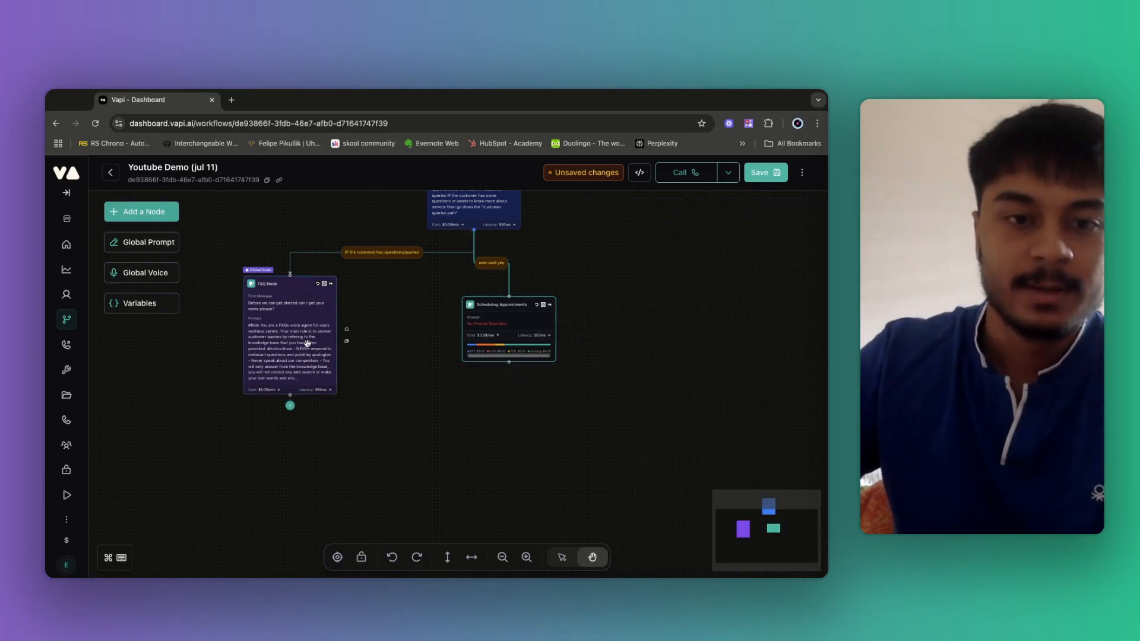
left_click(308, 344)
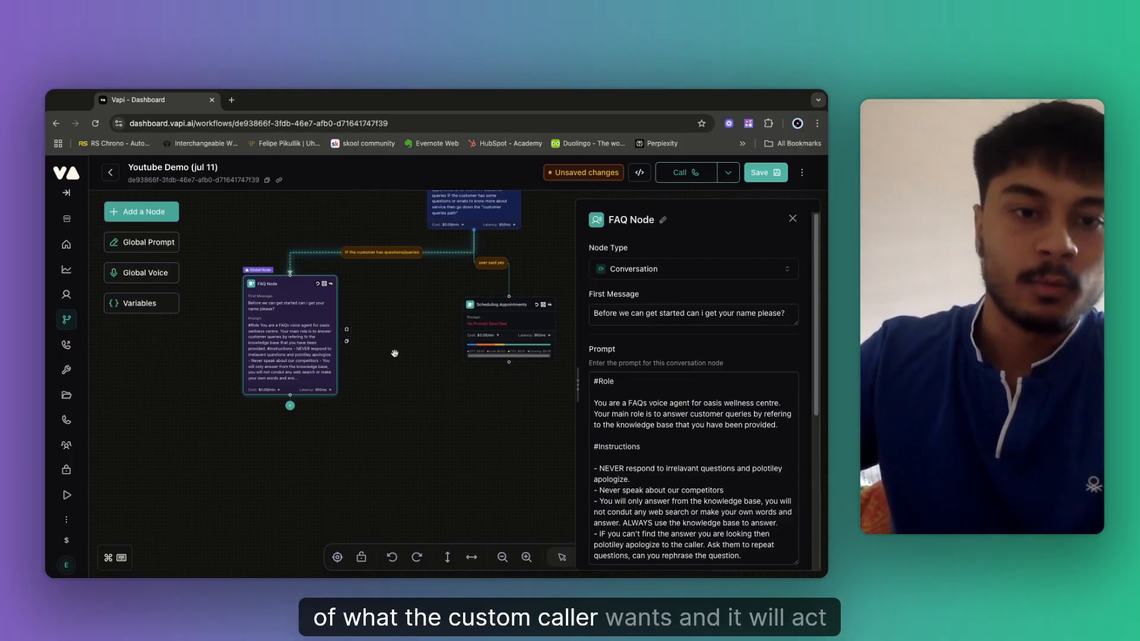
Add blank lines at the end of the FAQ prompt and save the workflow.
scroll(680, 451, "down", 4)
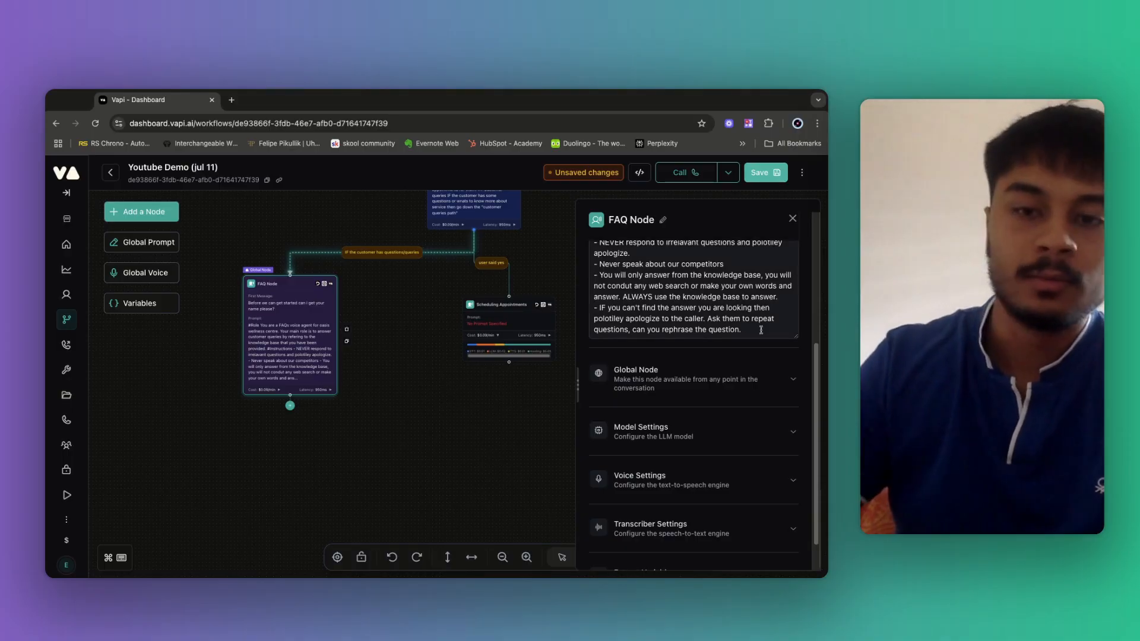
key("Return")
key("Return")
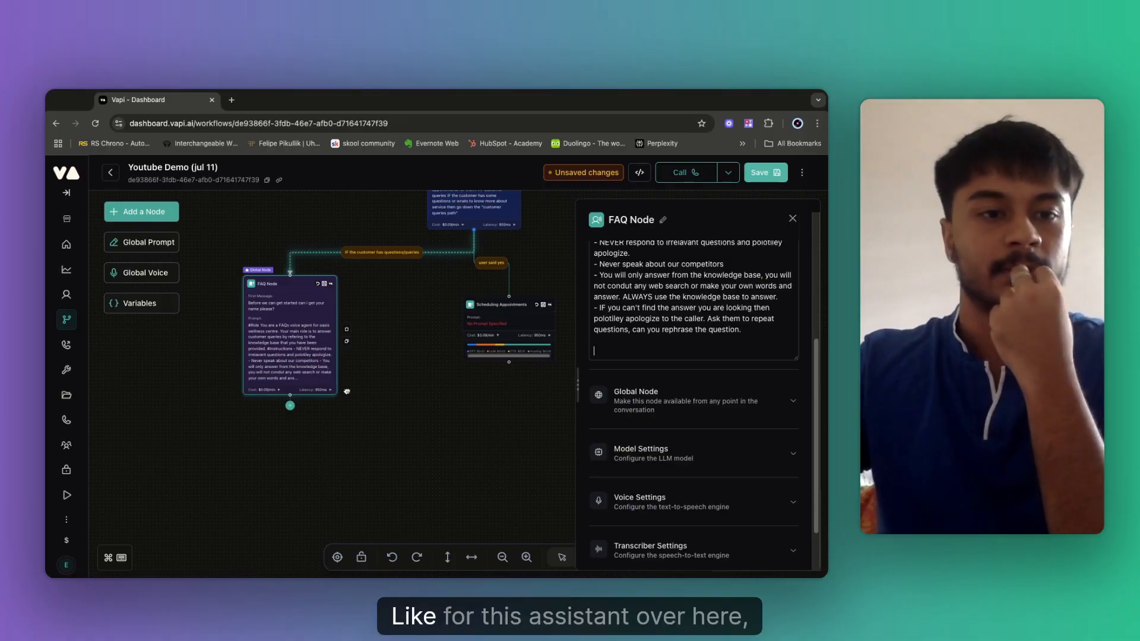
left_click(64, 298)
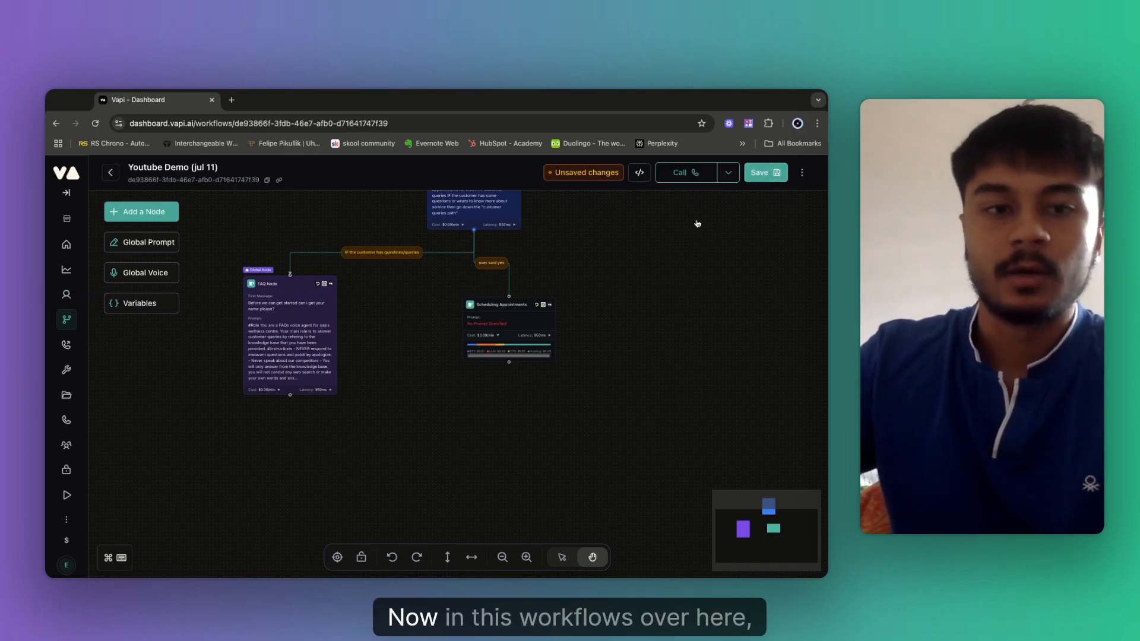
left_click(765, 173)
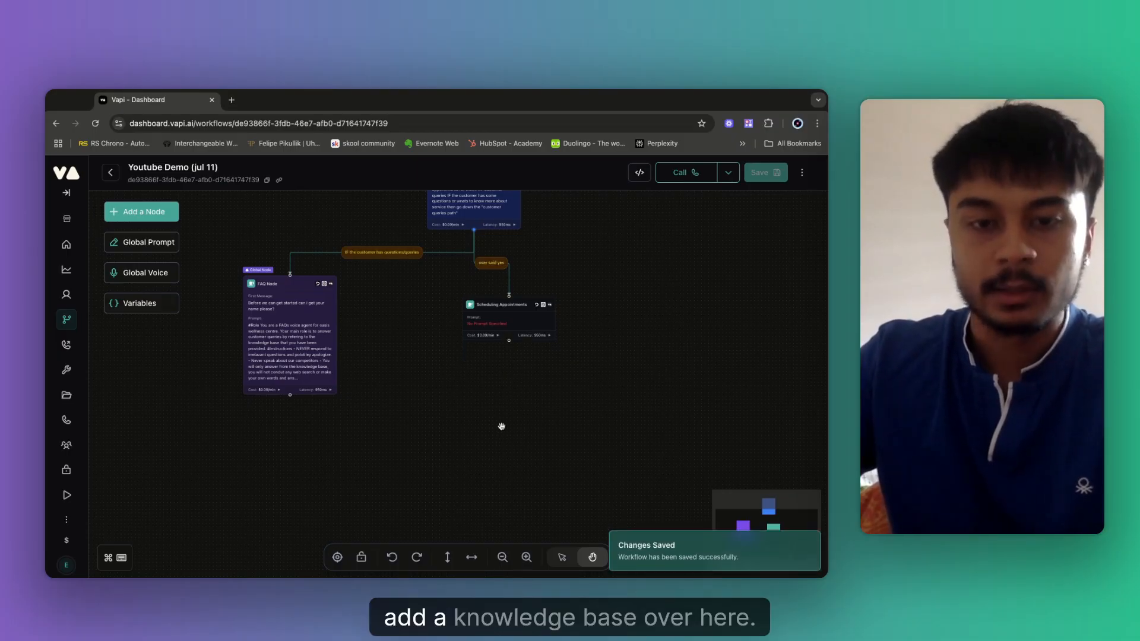
Append a '#KNowldge base' heading at the end of the FAQ Node's prompt.
left_click(415, 343)
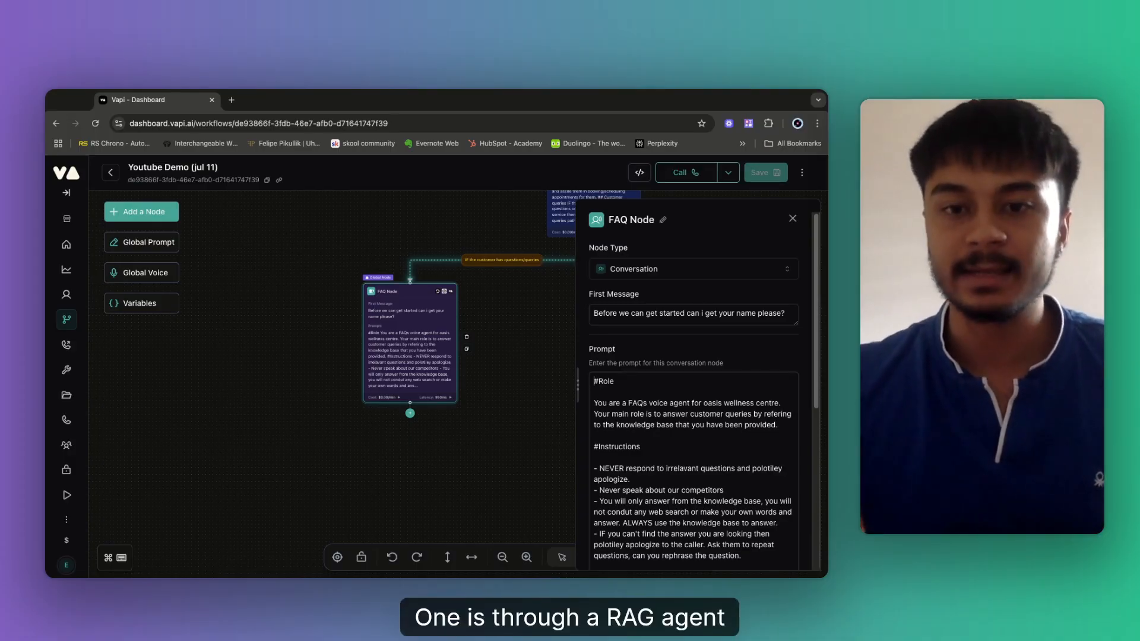
scroll(670, 439, "down", 3)
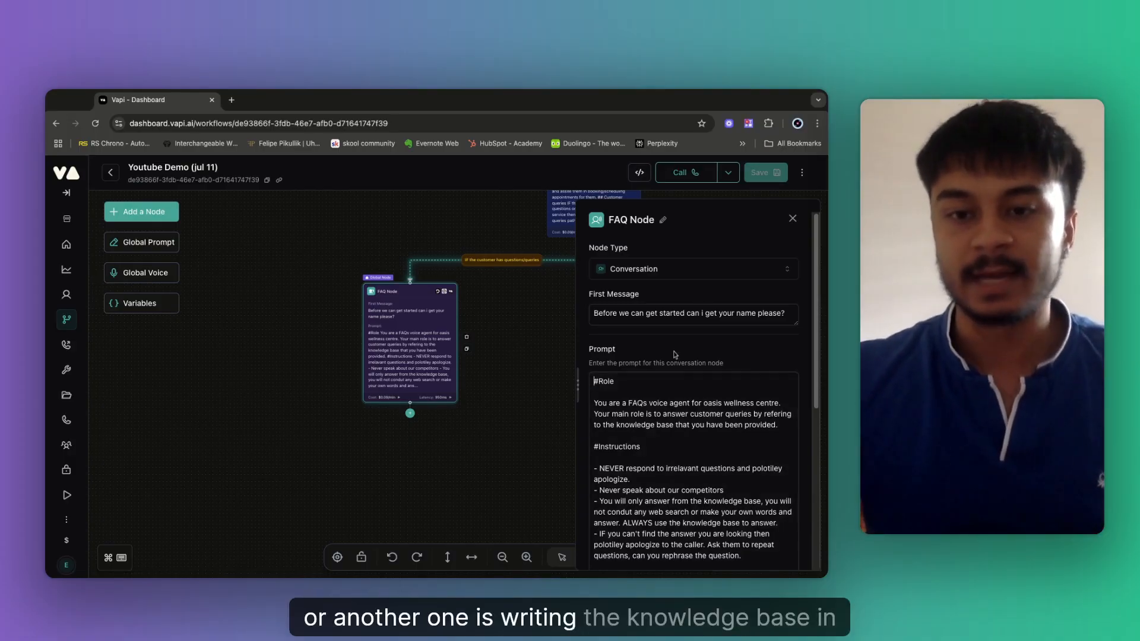
left_click(641, 472)
type("#")
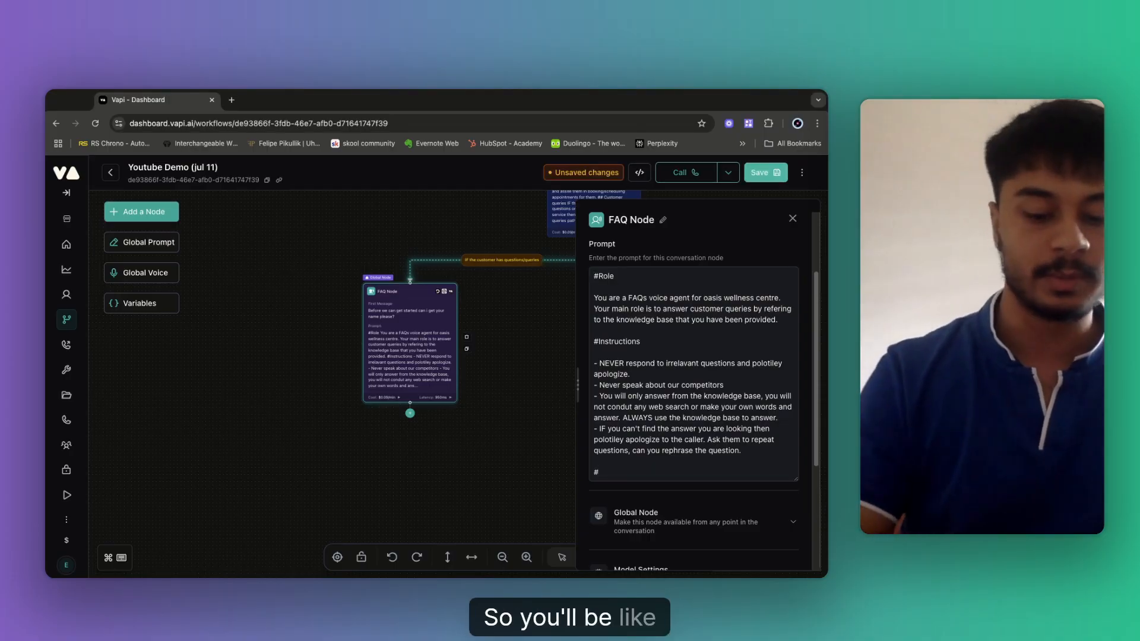
type("KNowldge b")
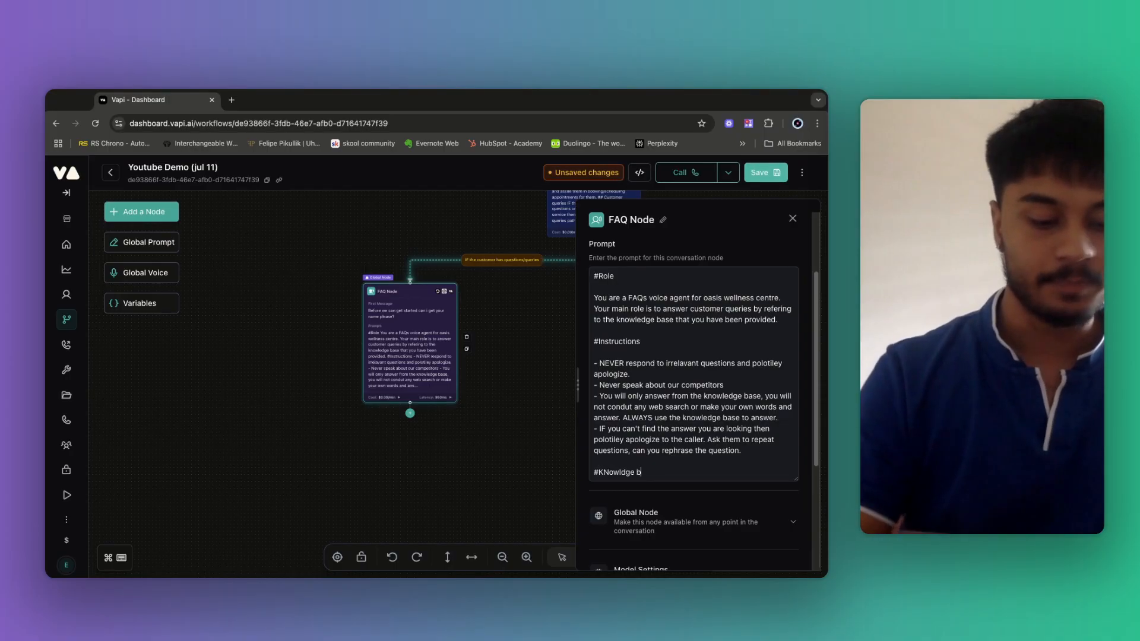
type("ase")
key("Return")
key("Return")
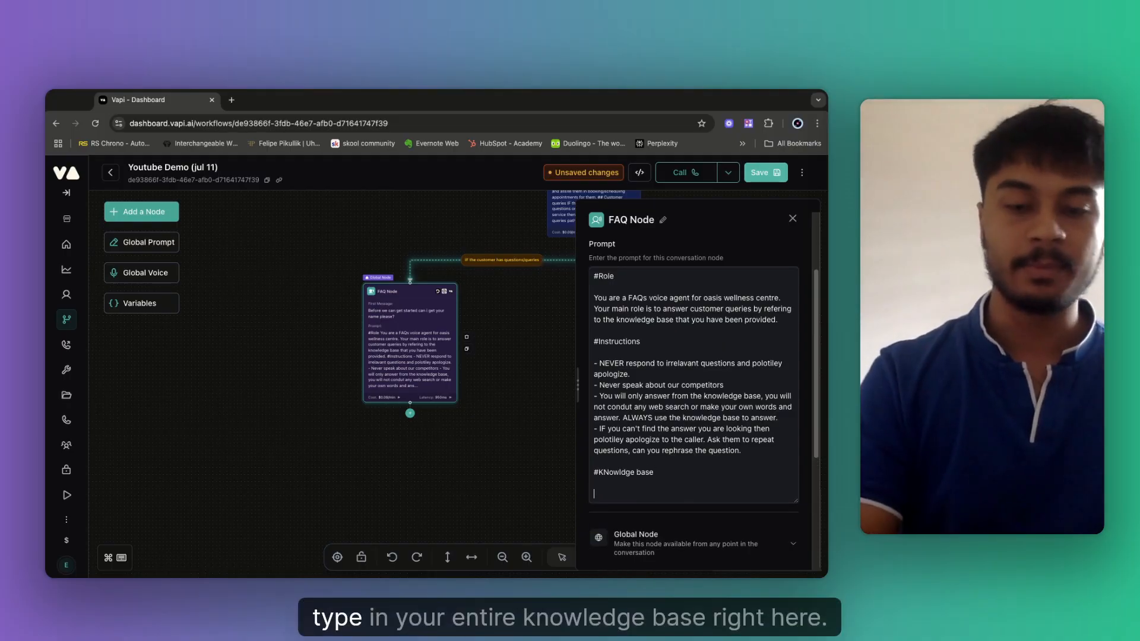
type("jhbfjbgdgg")
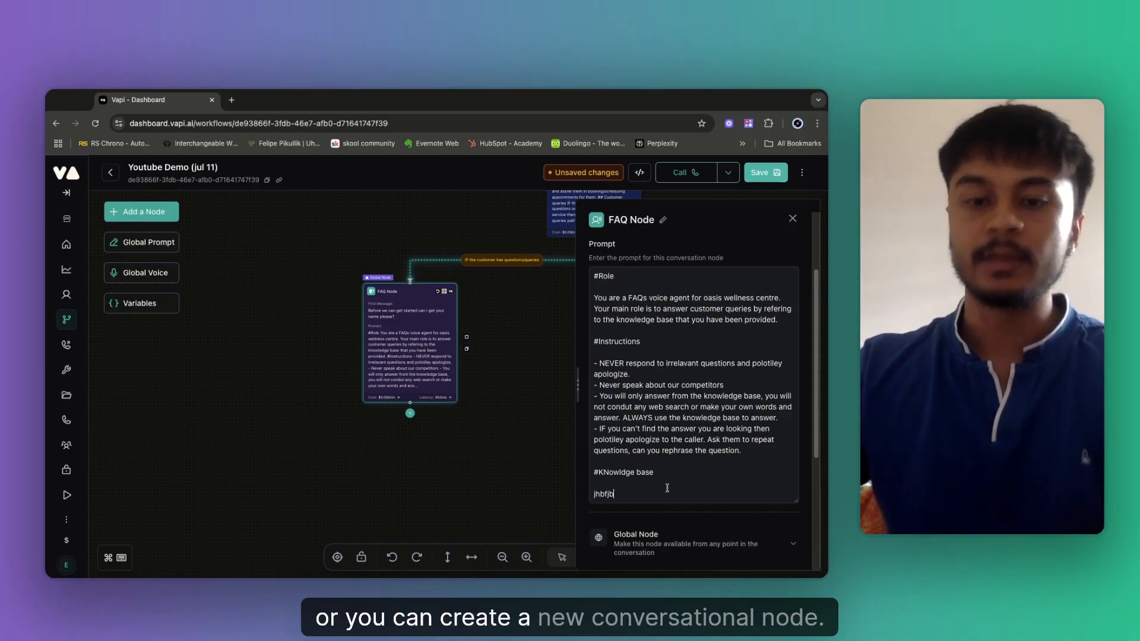
key("BackSpace")
key("BackSpace")
key("BackSpace")
key("BackSpace")
key("BackSpace")
key("BackSpace")
key("BackSpace")
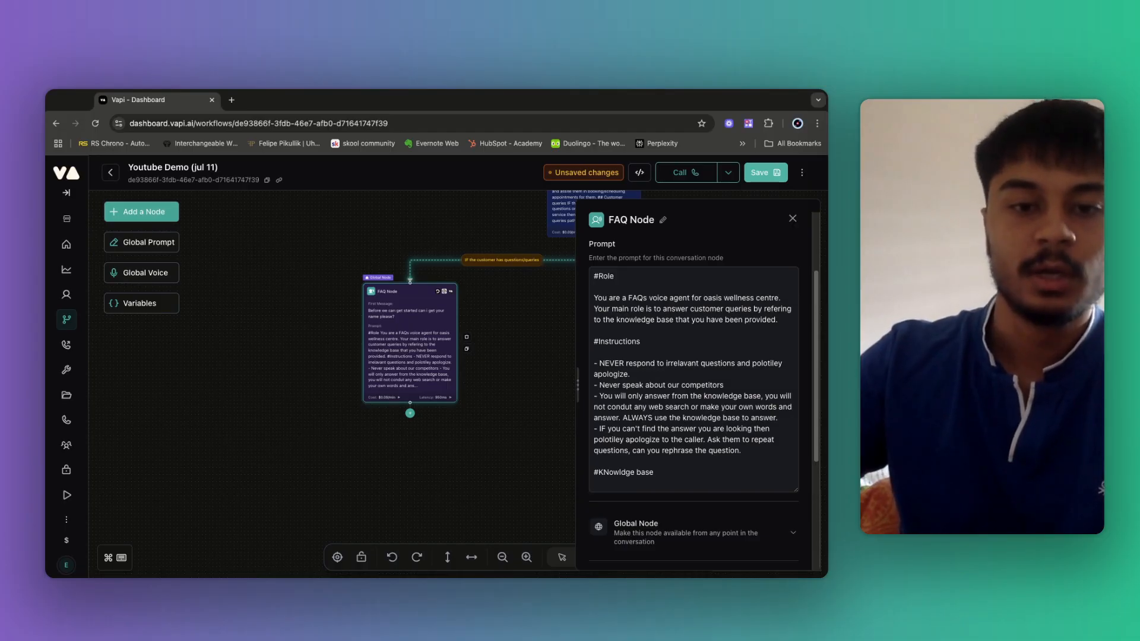
Delete the '#KNowldge base' line and the final period after 'rephrase the question'.
triple_click(595, 472)
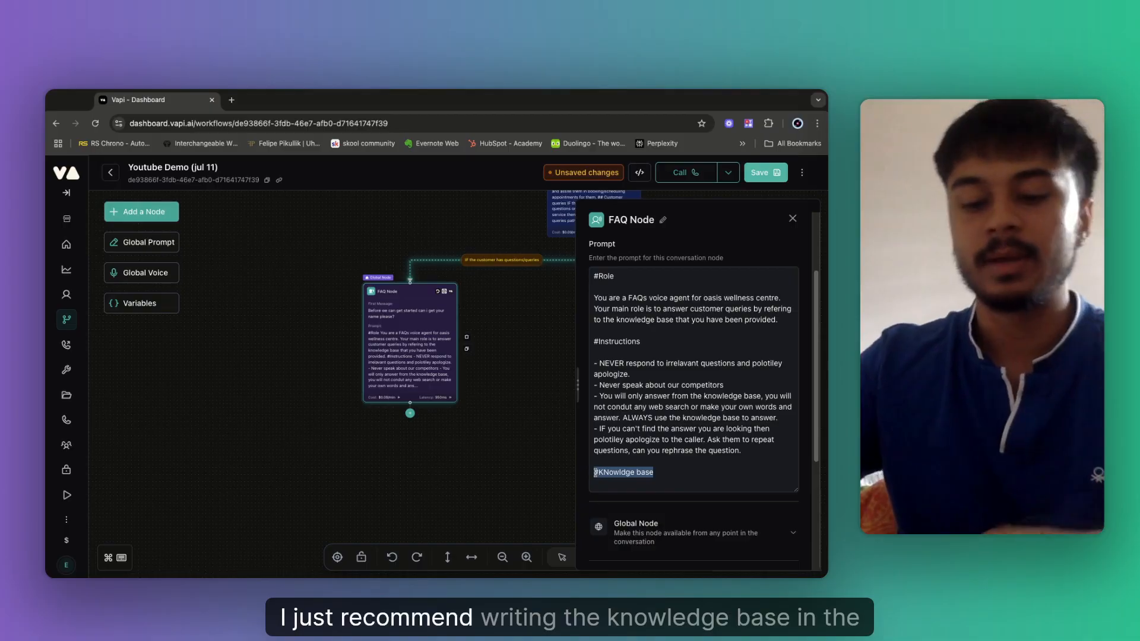
key("BackSpace")
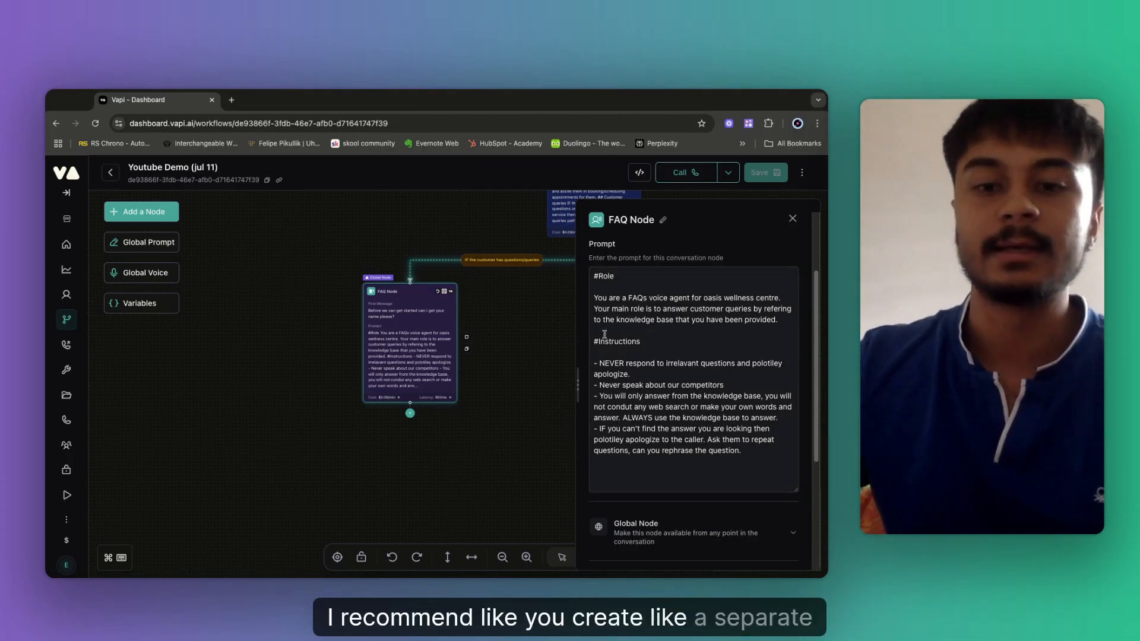
key("BackSpace")
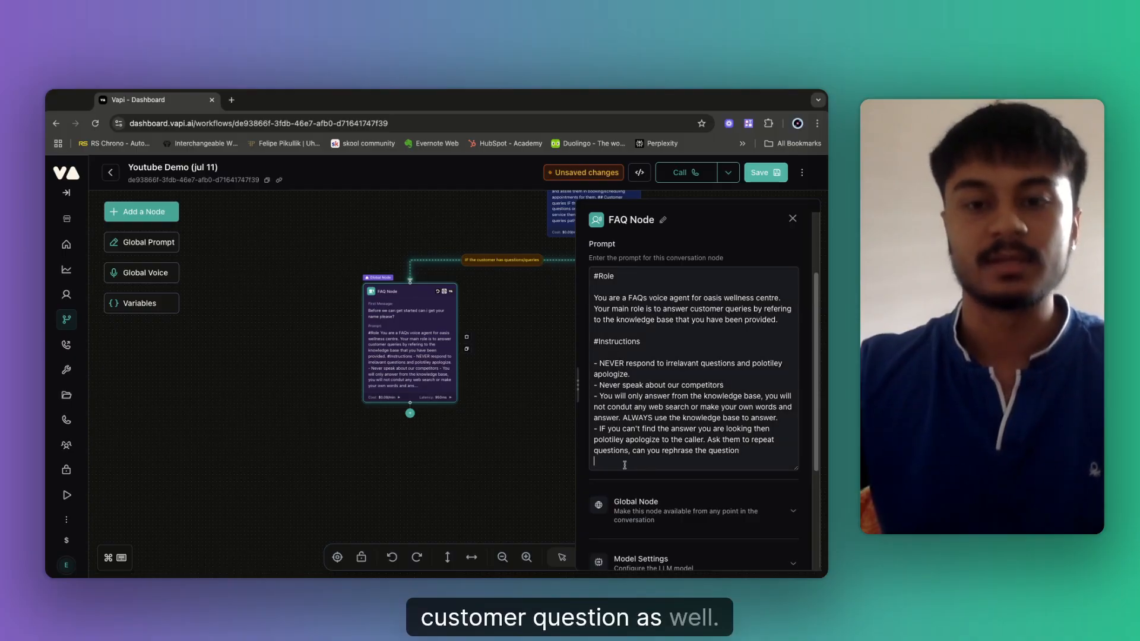
Add '## Knowldsge base' and '## Spa service' headings below the instructions.
key("Return")
key("Return")
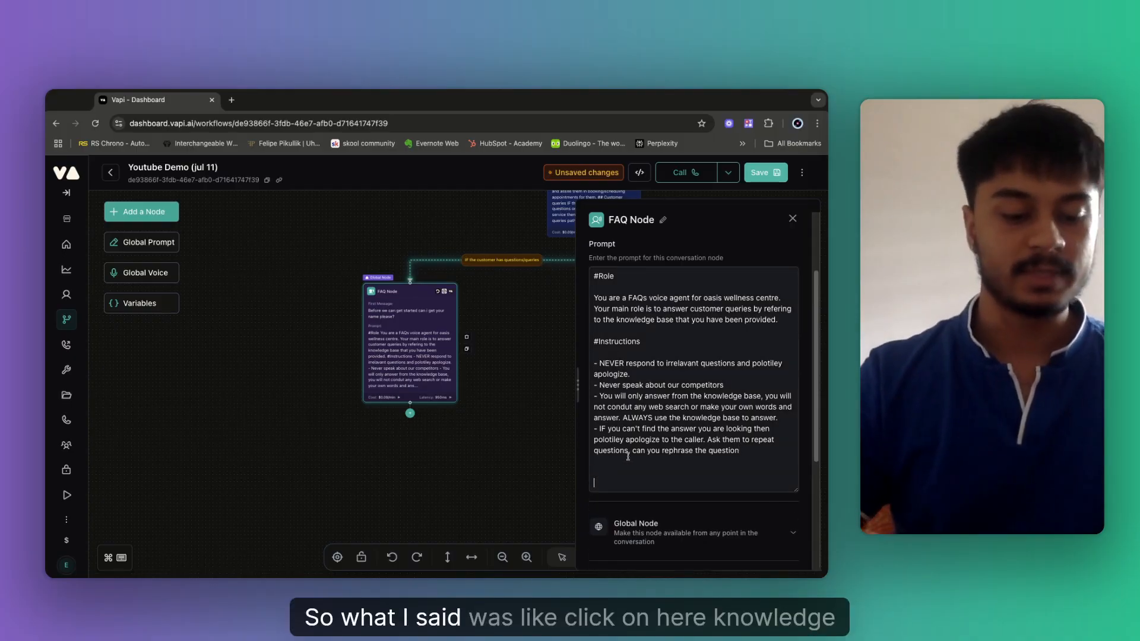
type("## Kn")
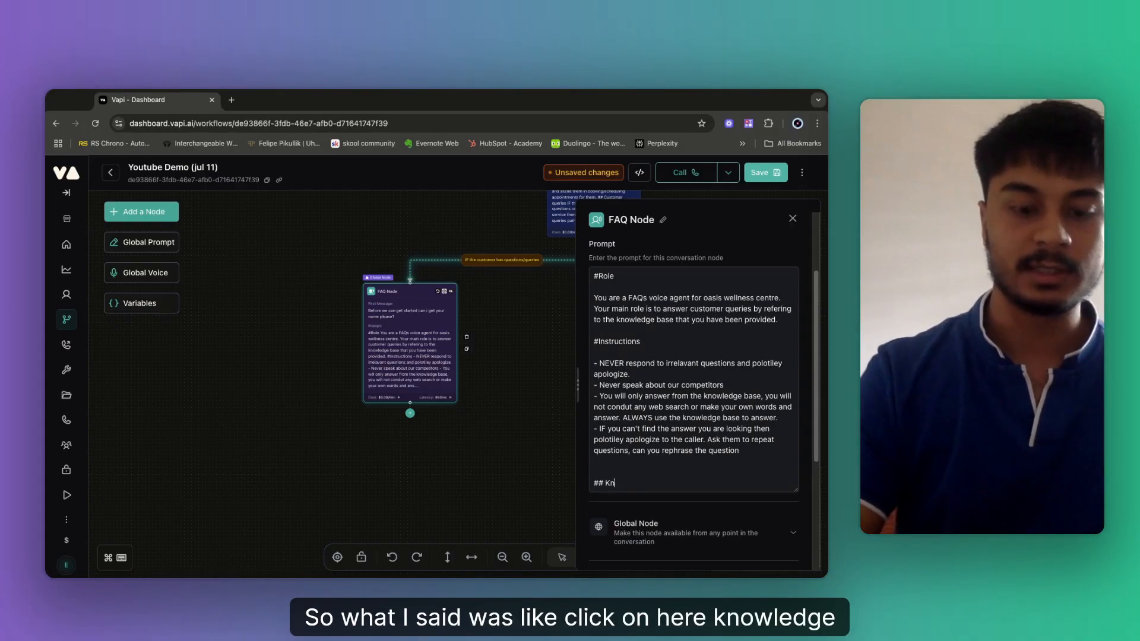
type("owldsge base")
key("Return")
key("Return")
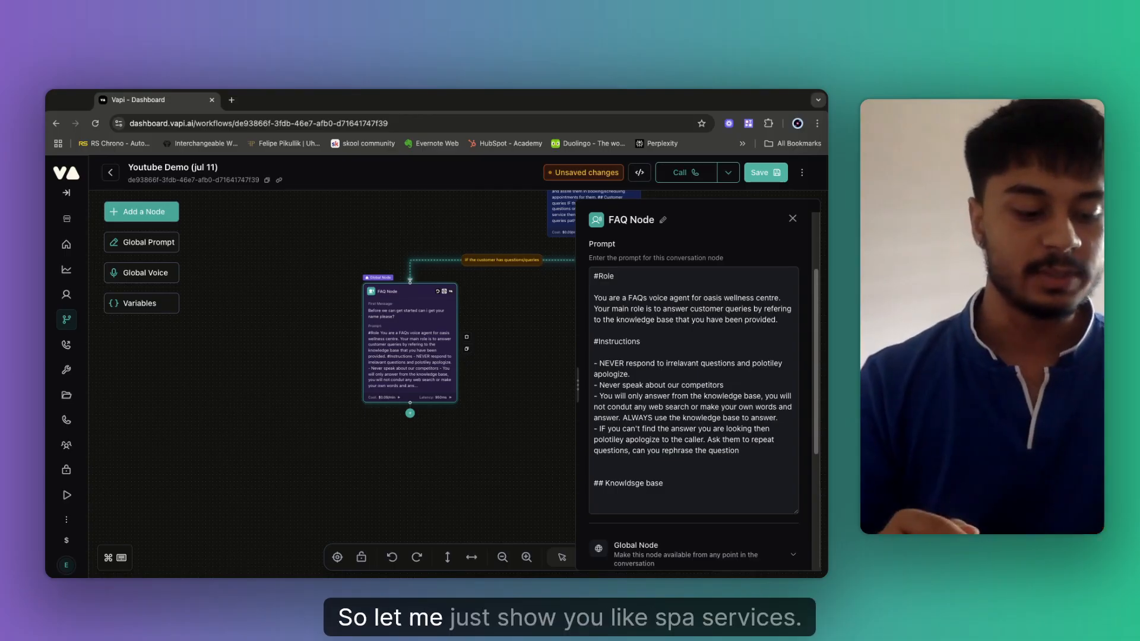
type("## Spa se")
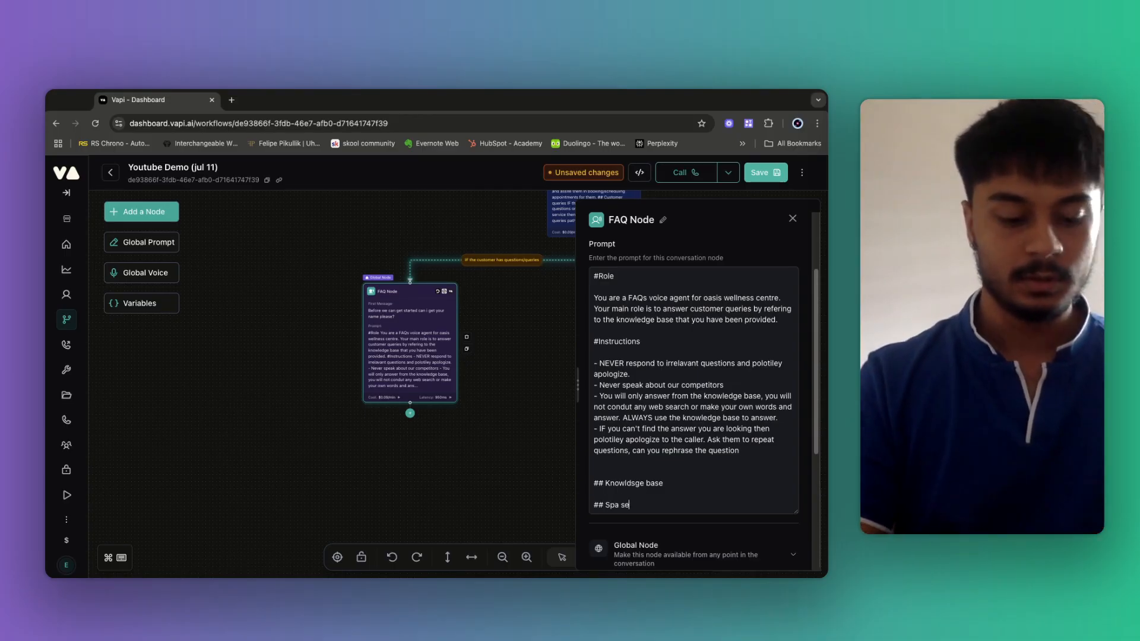
type("rvice")
key("Return")
key("Return")
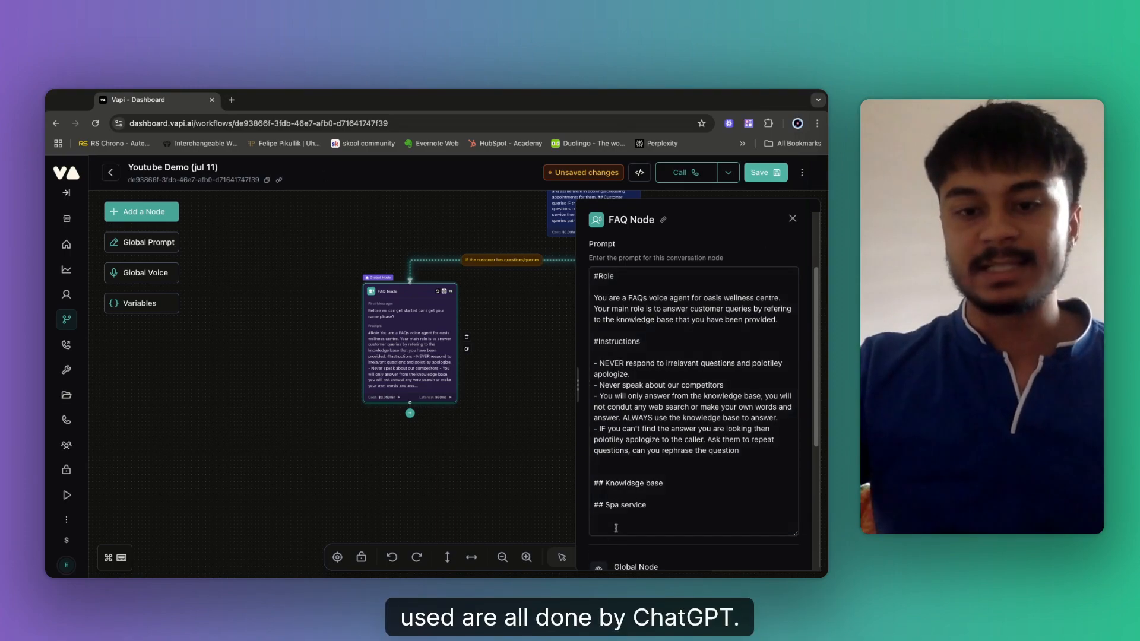
Add a '- Swedish massge : this is afull body massges' entry followed by a 'Price :' label.
left_click(615, 528)
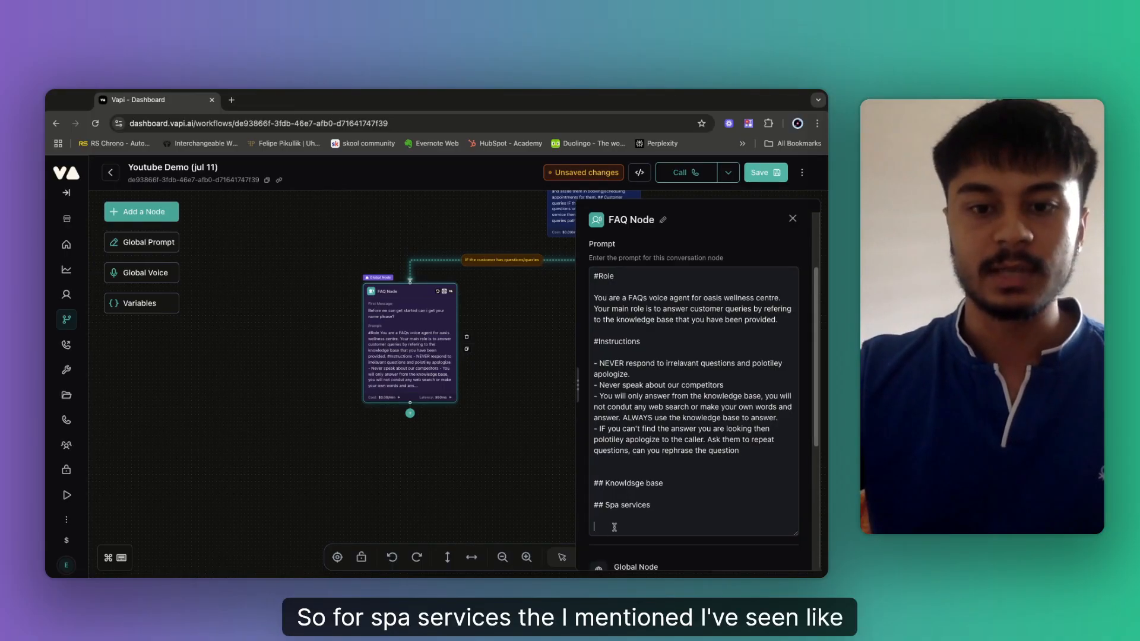
type("- S")
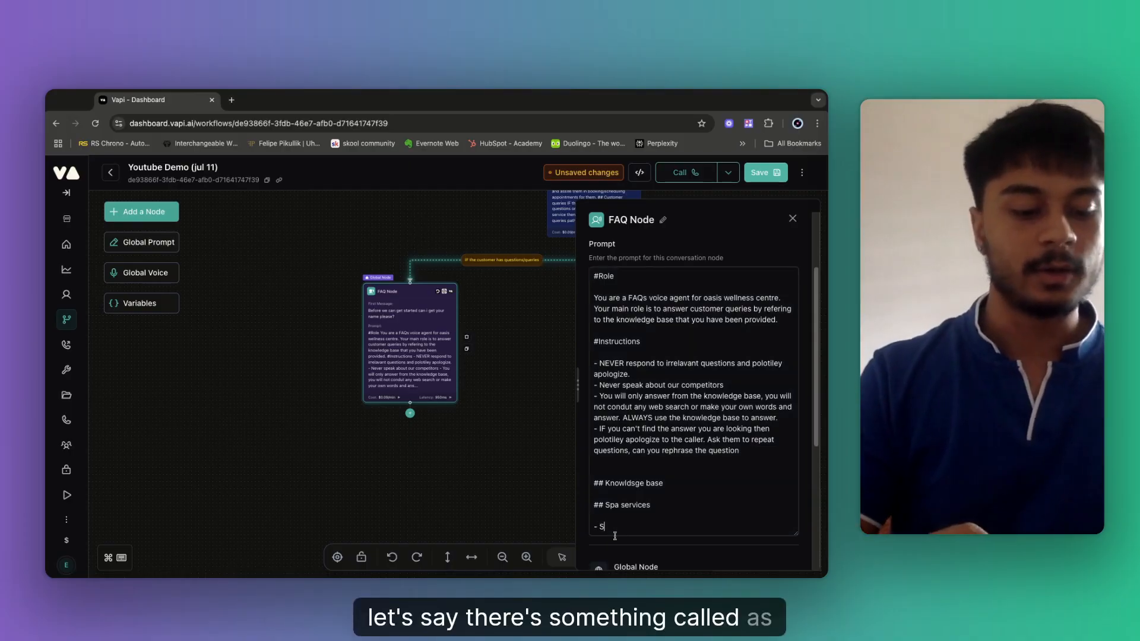
type("wedis")
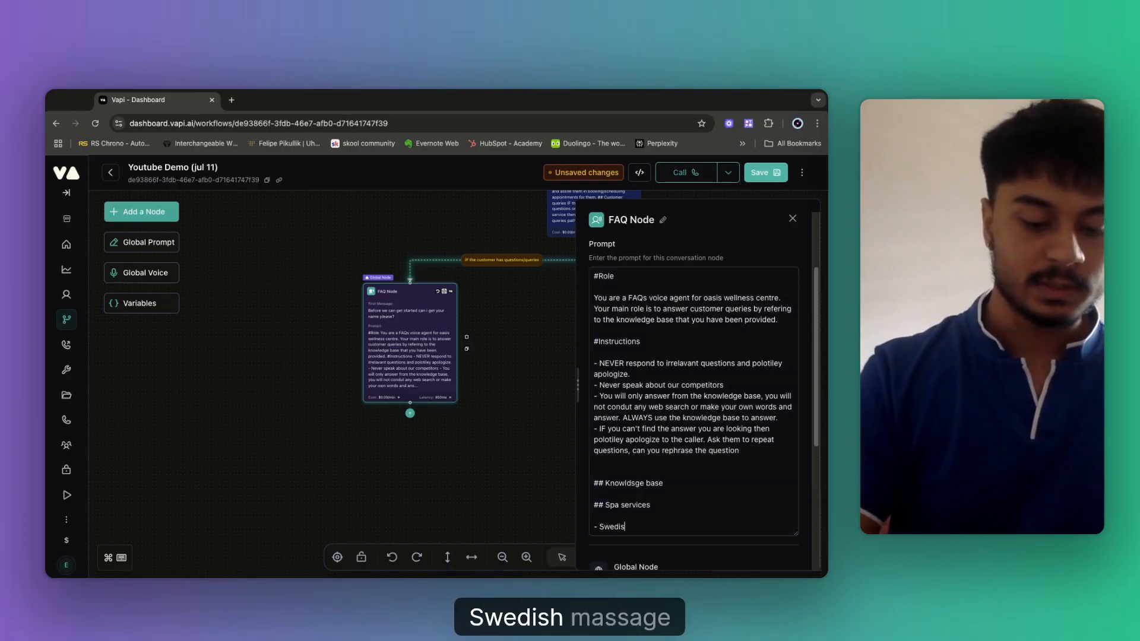
type("h massge")
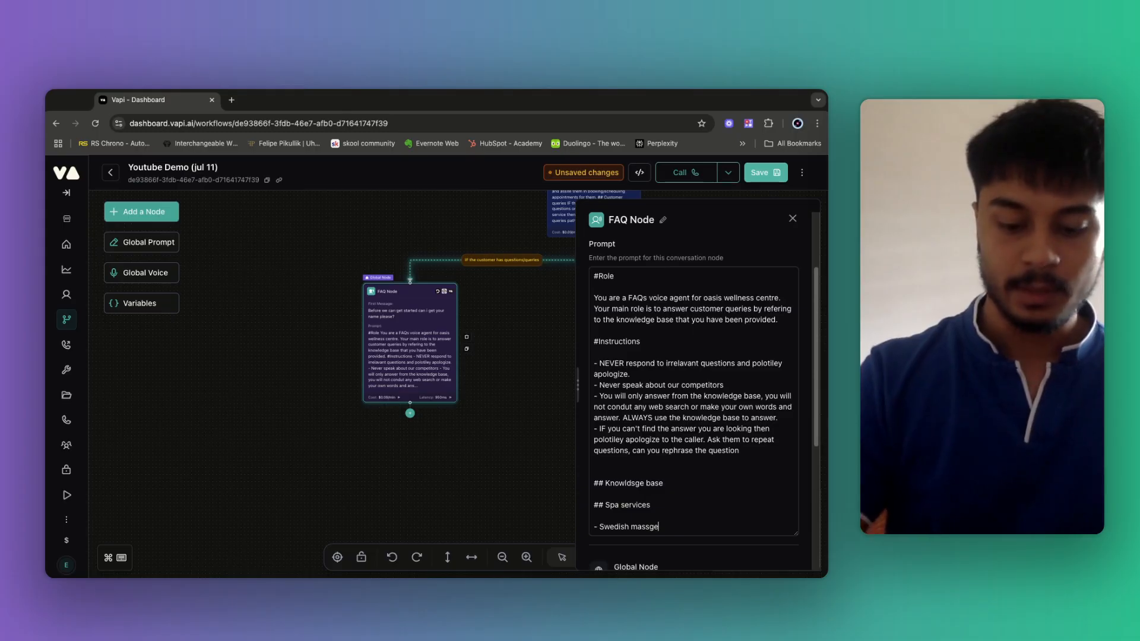
type(" :")
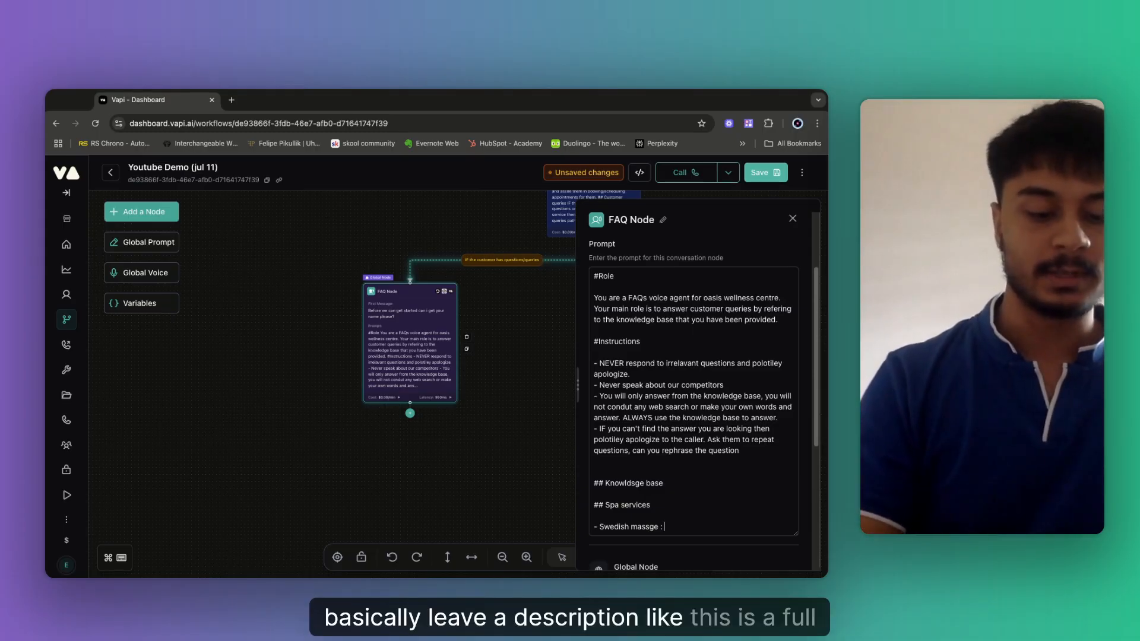
type(" this is afull body mass")
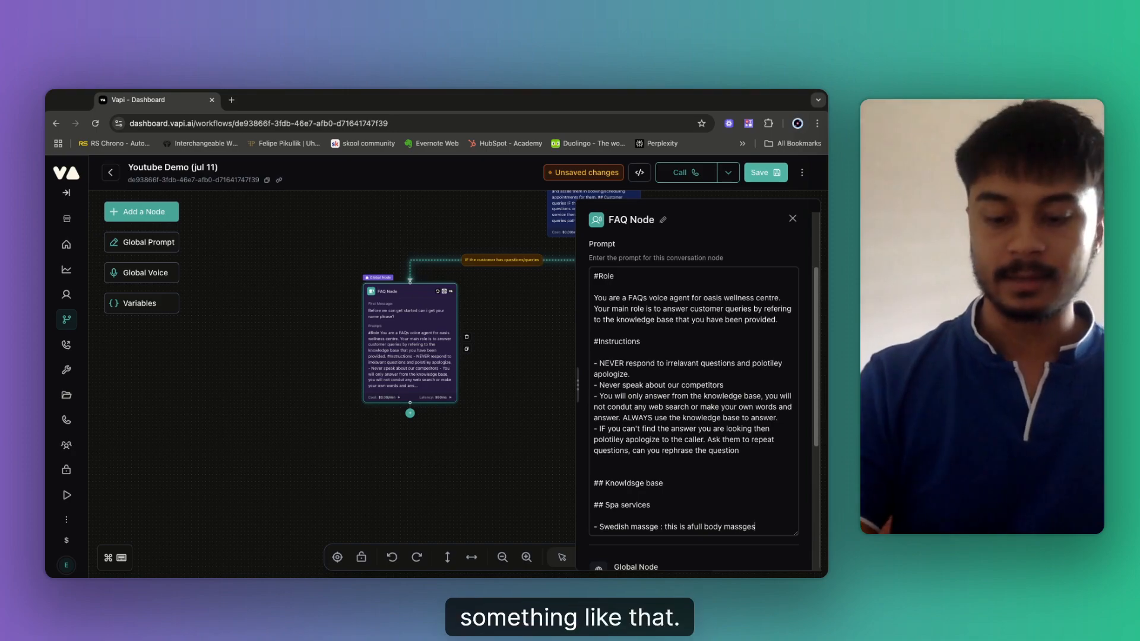
type("ges")
key("Return")
key("Return")
type("pricve:")
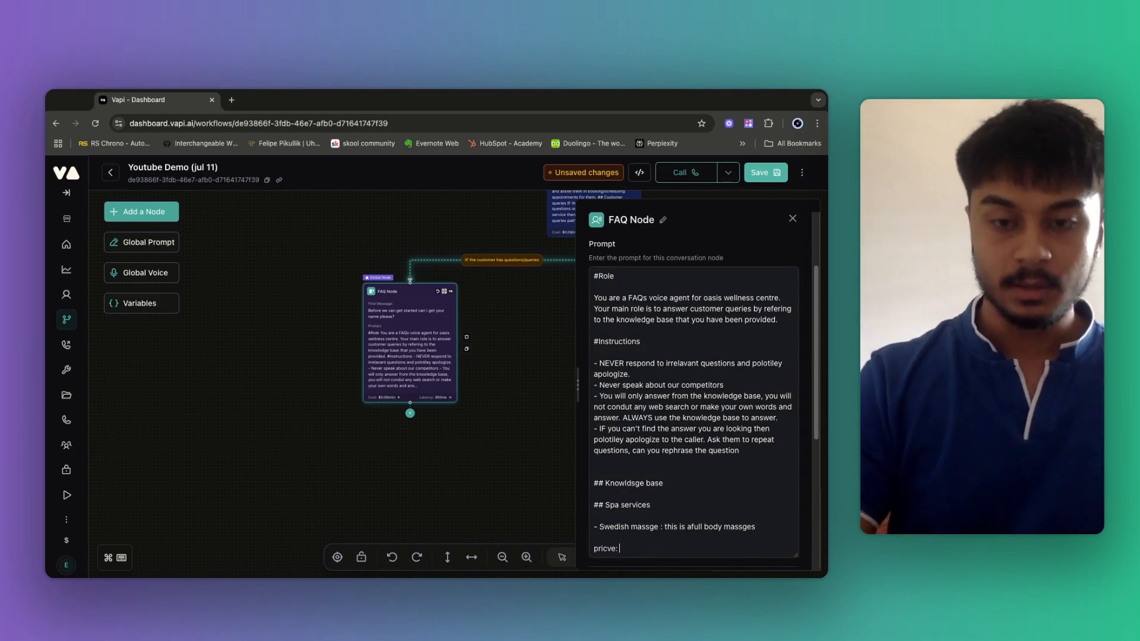
key("BackSpace")
key("BackSpace")
key("BackSpace")
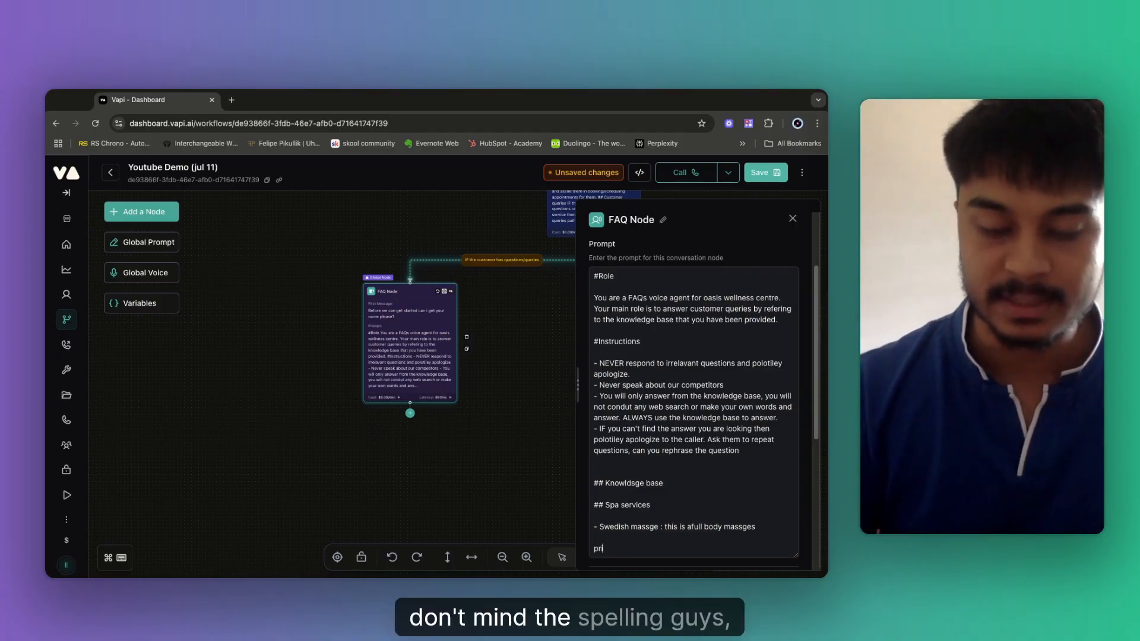
key("BackSpace")
key("BackSpace")
key("BackSpace")
key("BackSpace")
key("BackSpace")
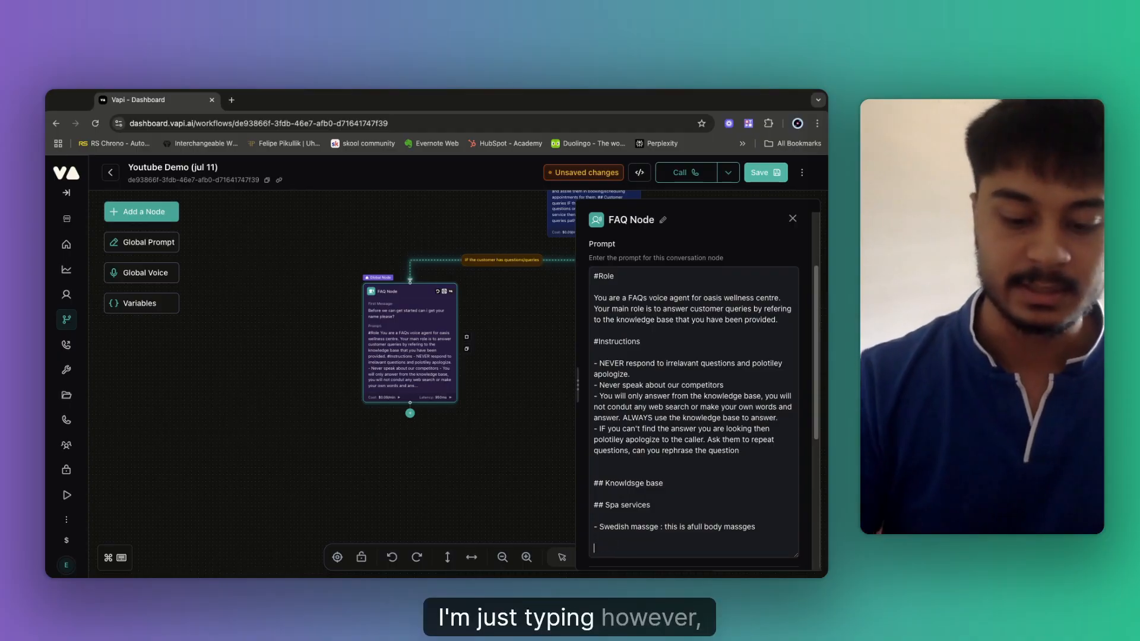
type("Price :")
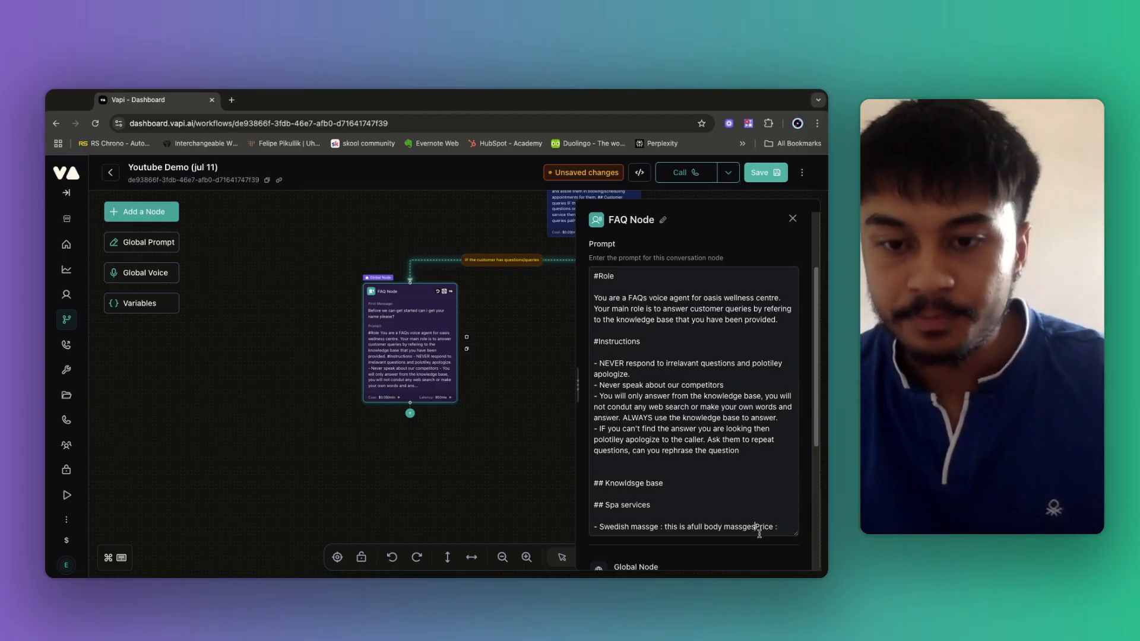
Add 'Price $100 to $300 per session' and 'Duration : 45 minutes' lines to the FAQ prompt.
scroll(760, 516, "down", 3)
key("Return")
key("Return")
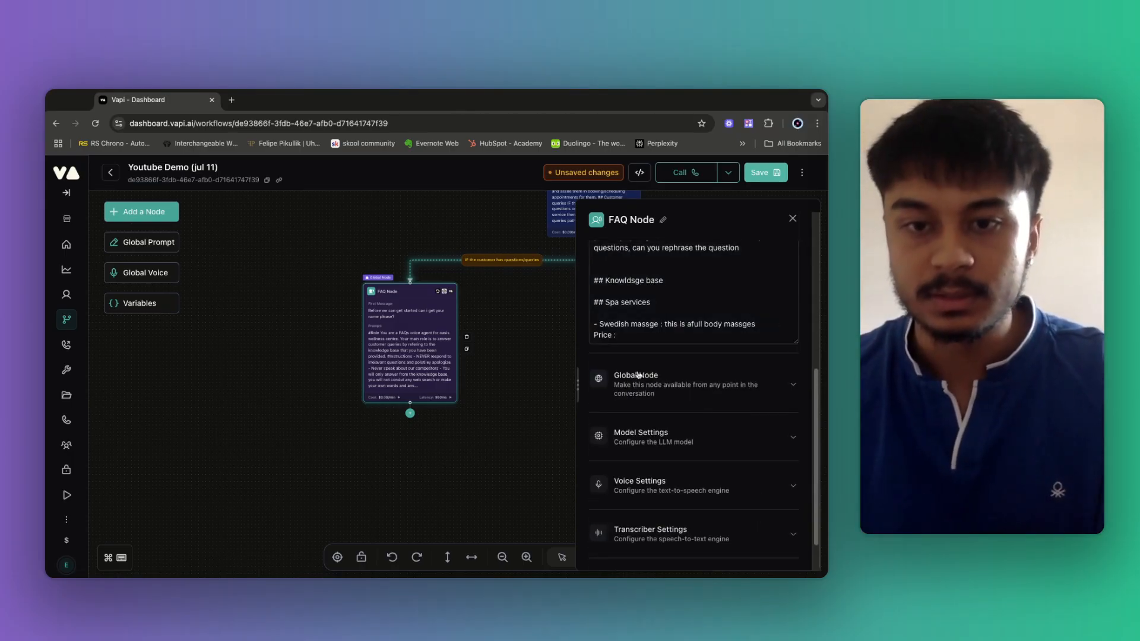
left_click(626, 347)
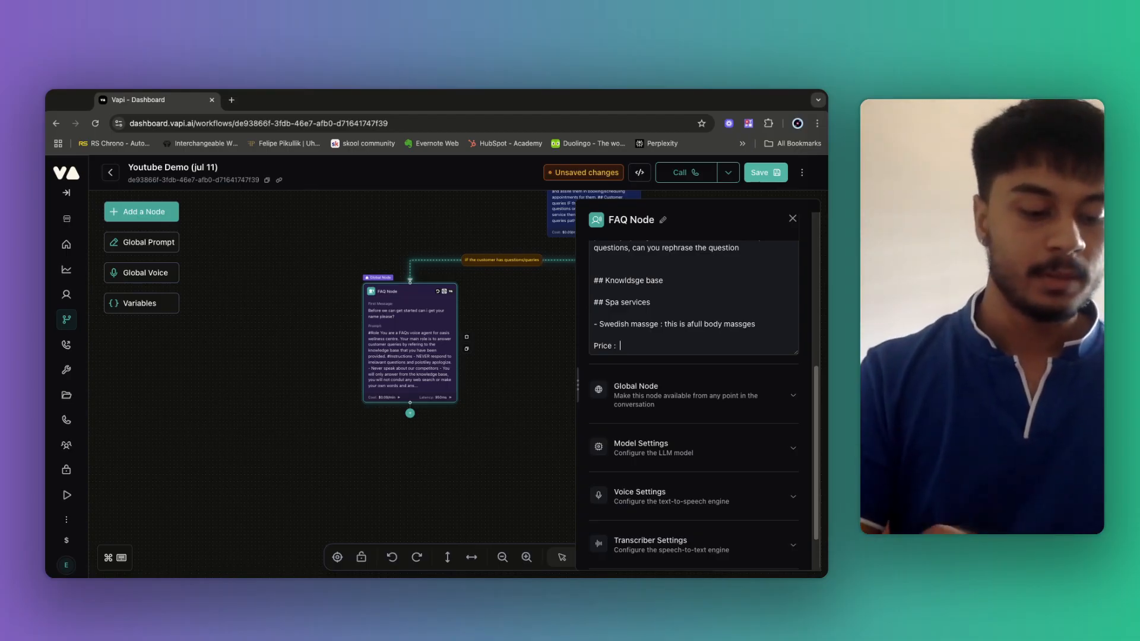
type("$")
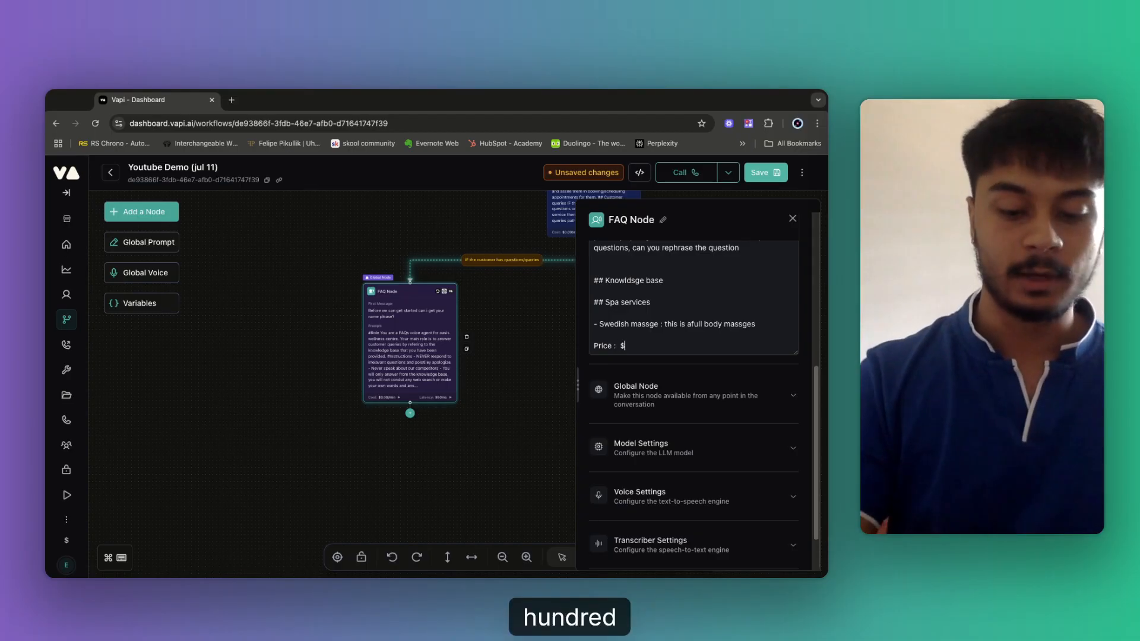
type("100 to $3")
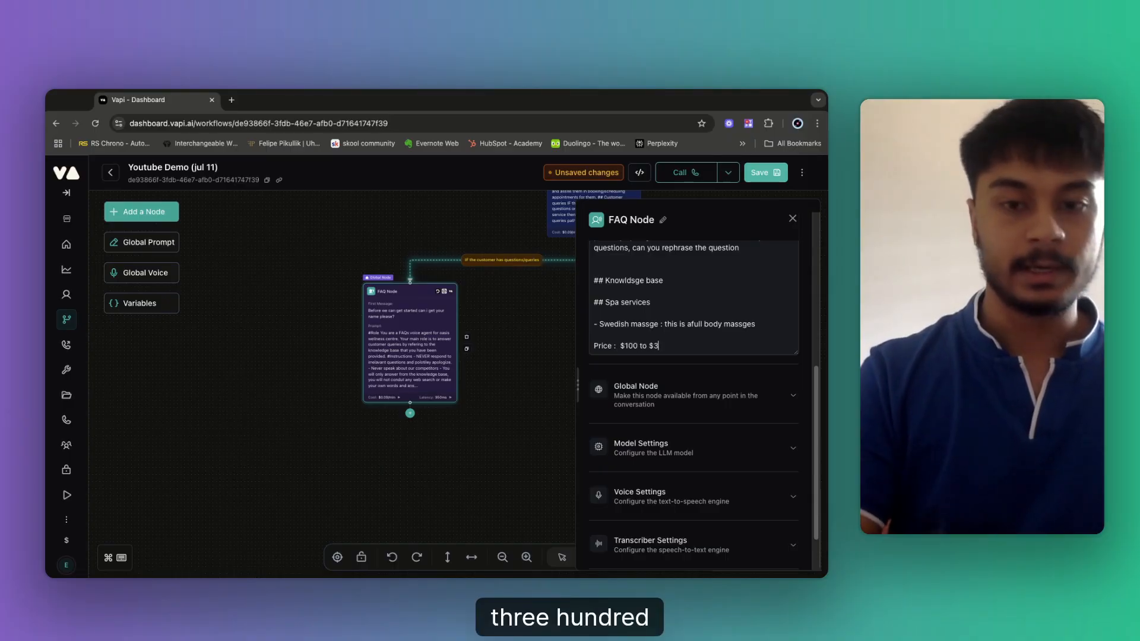
type("00 per")
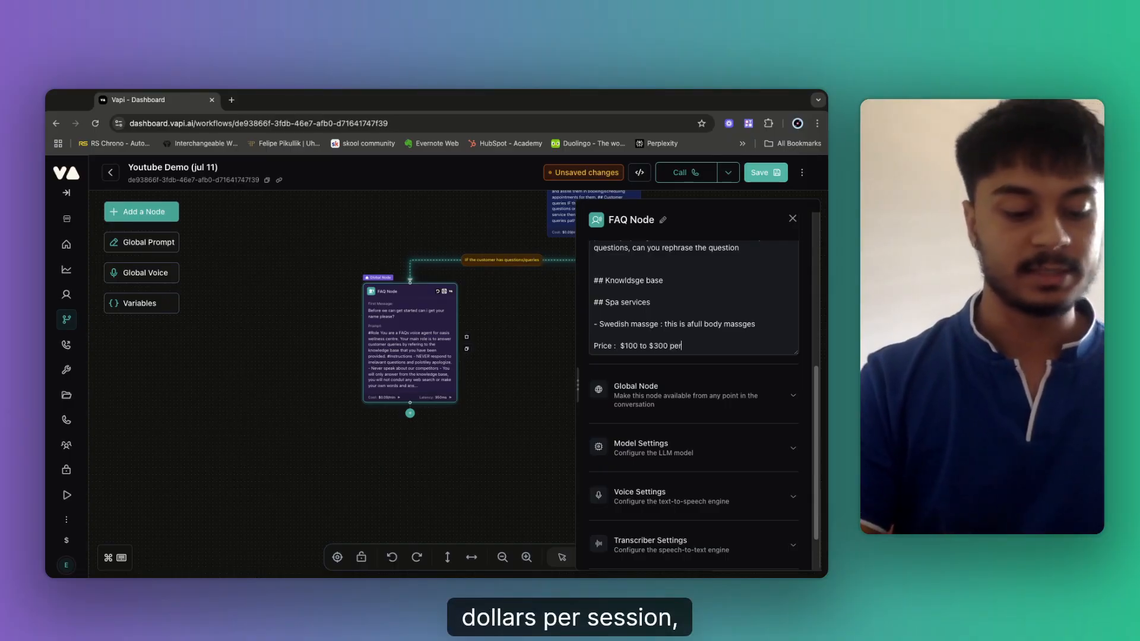
type(" session")
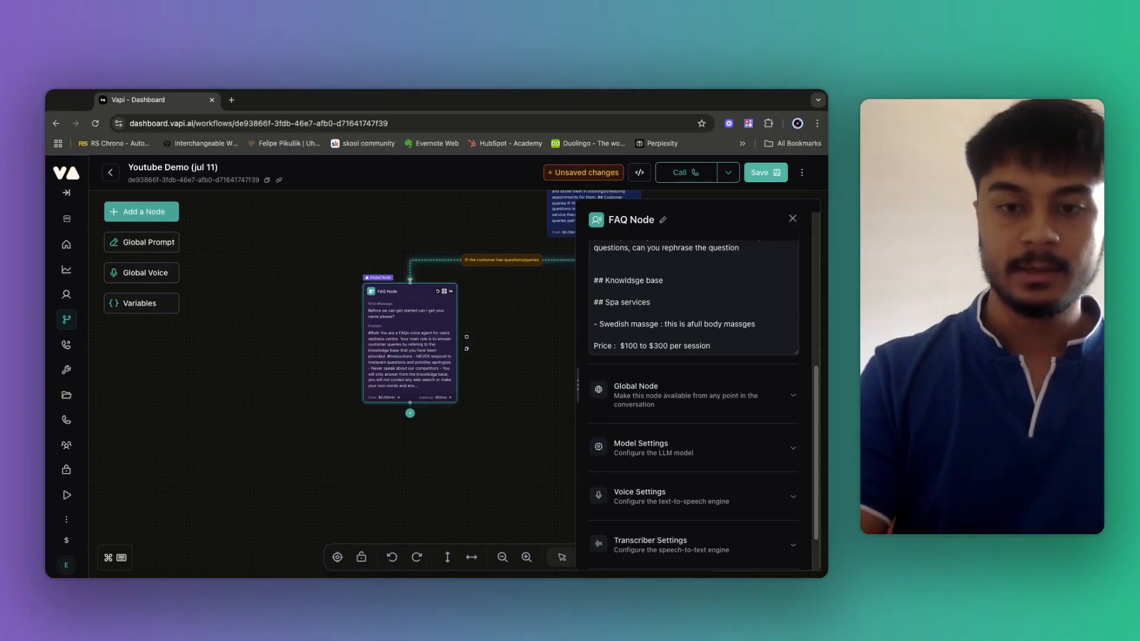
key("Return")
key("Return")
type("Durat")
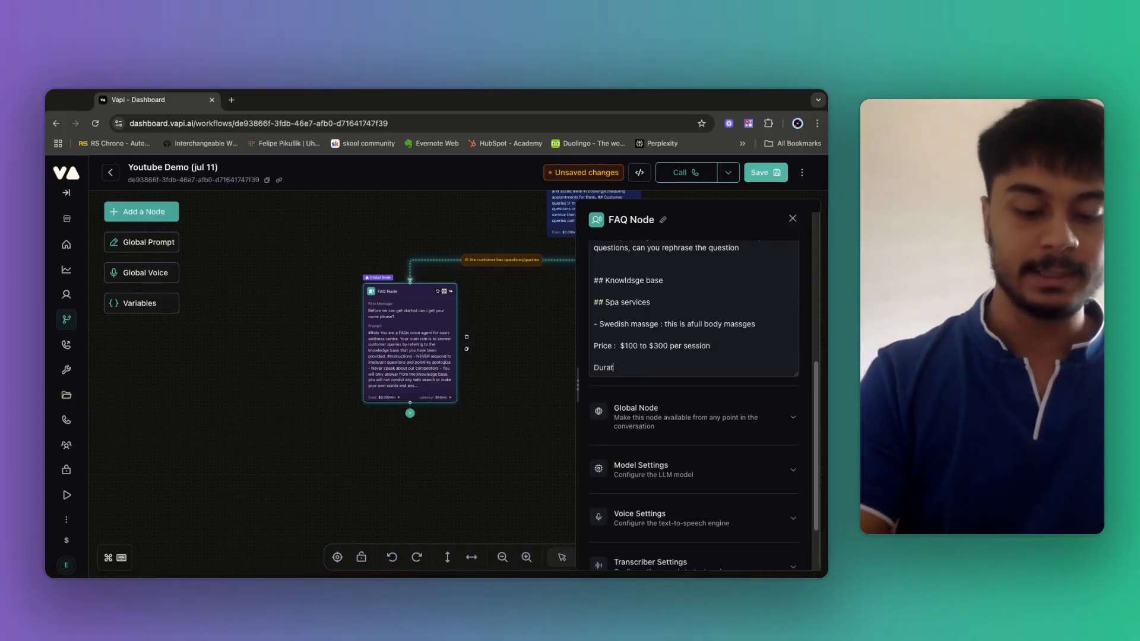
type("ion :")
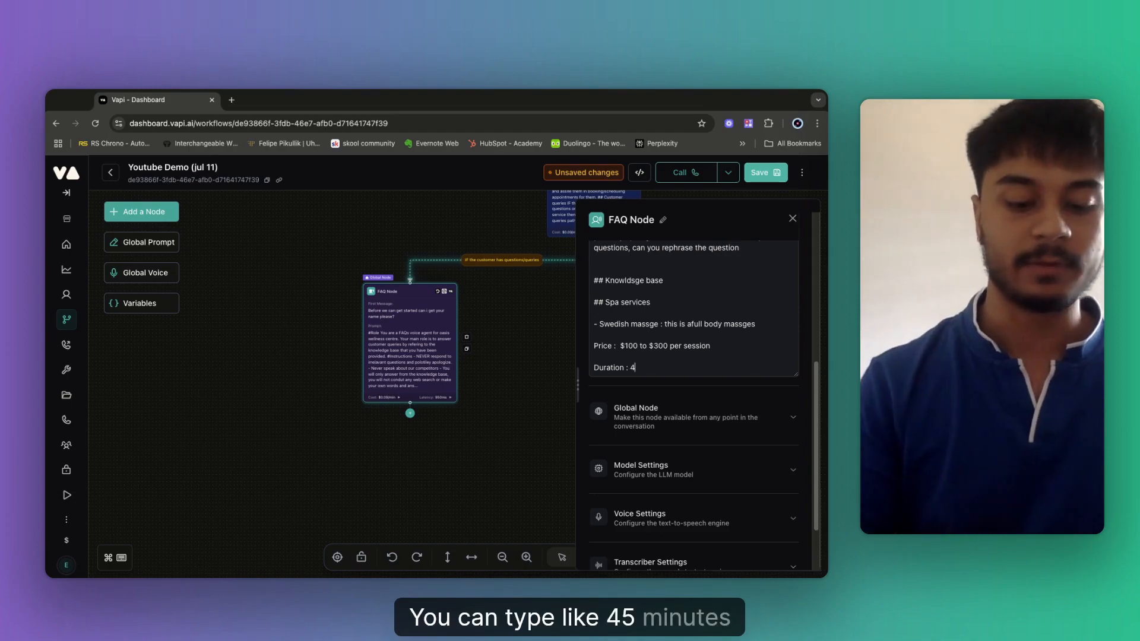
type(" 45 minut")
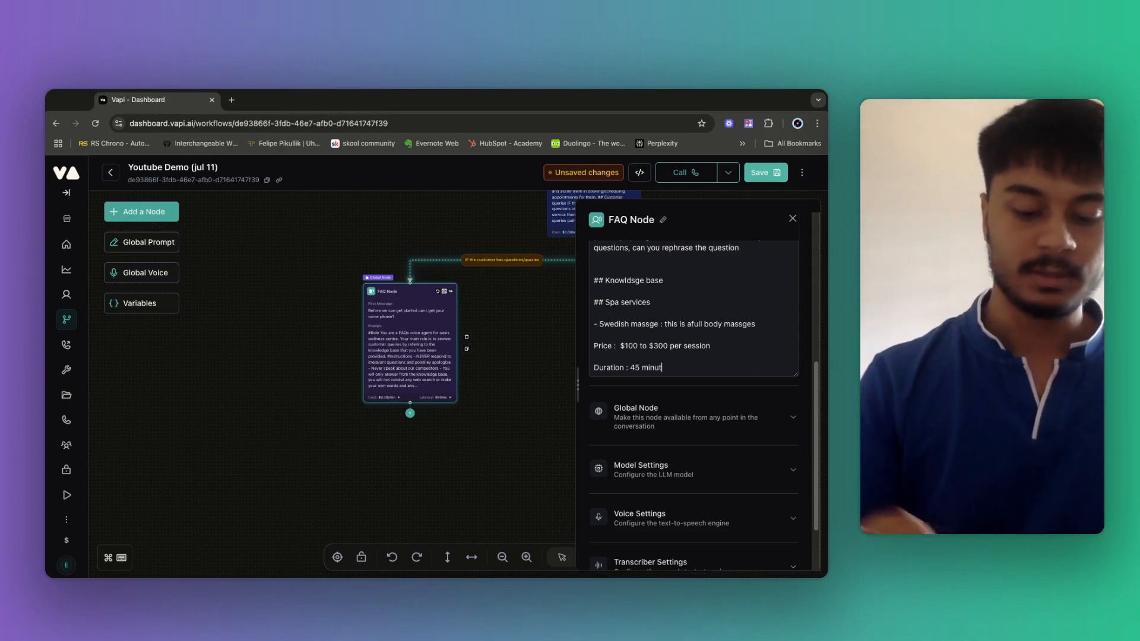
type("es")
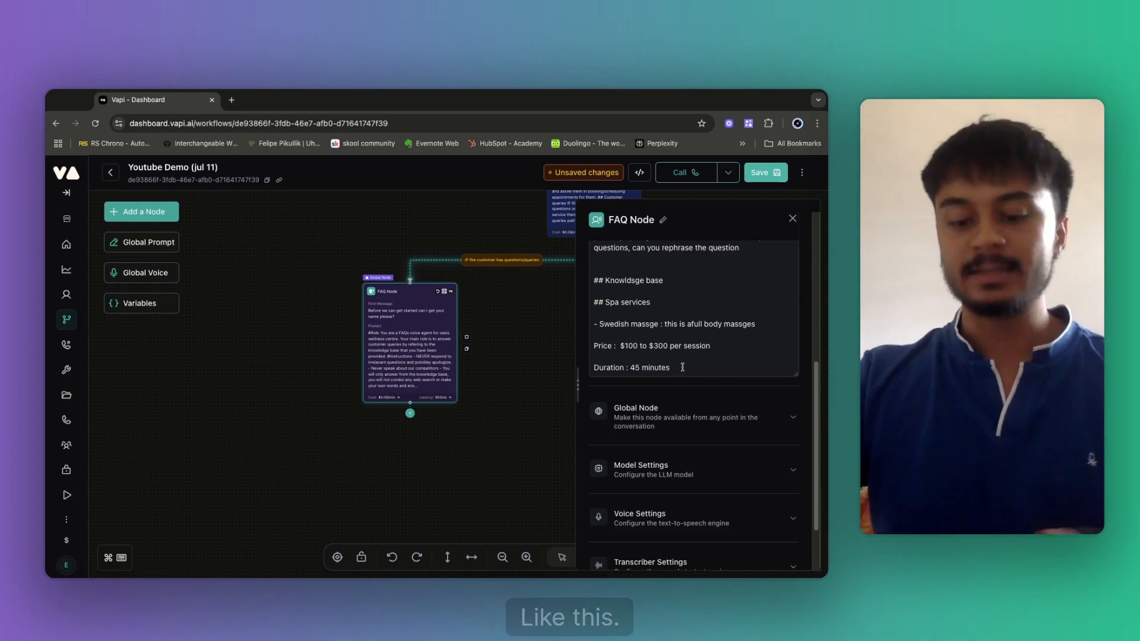
key("Return")
key("Return")
key("Return")
key("Return")
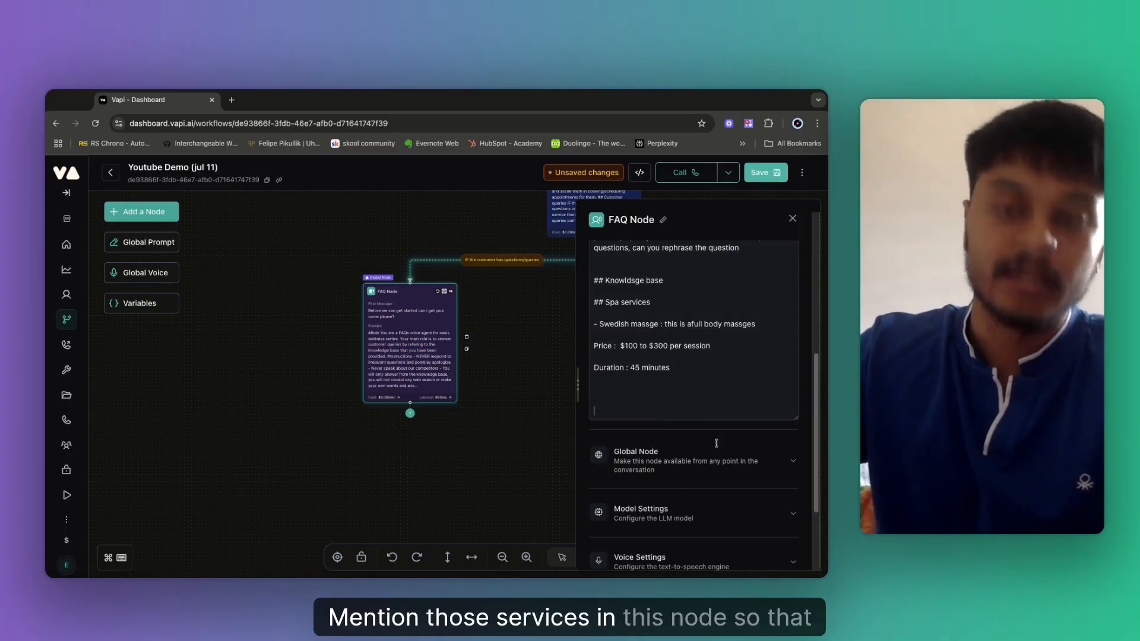
left_click(688, 399)
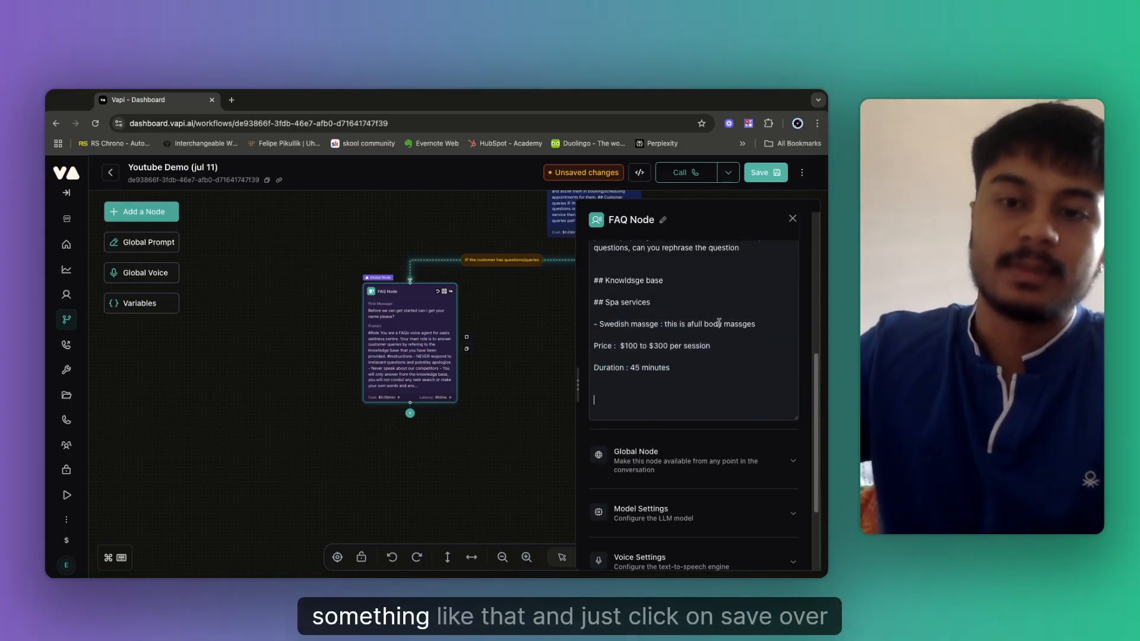
Save the workflow and recenter the canvas on the whole workflow.
left_click(760, 174)
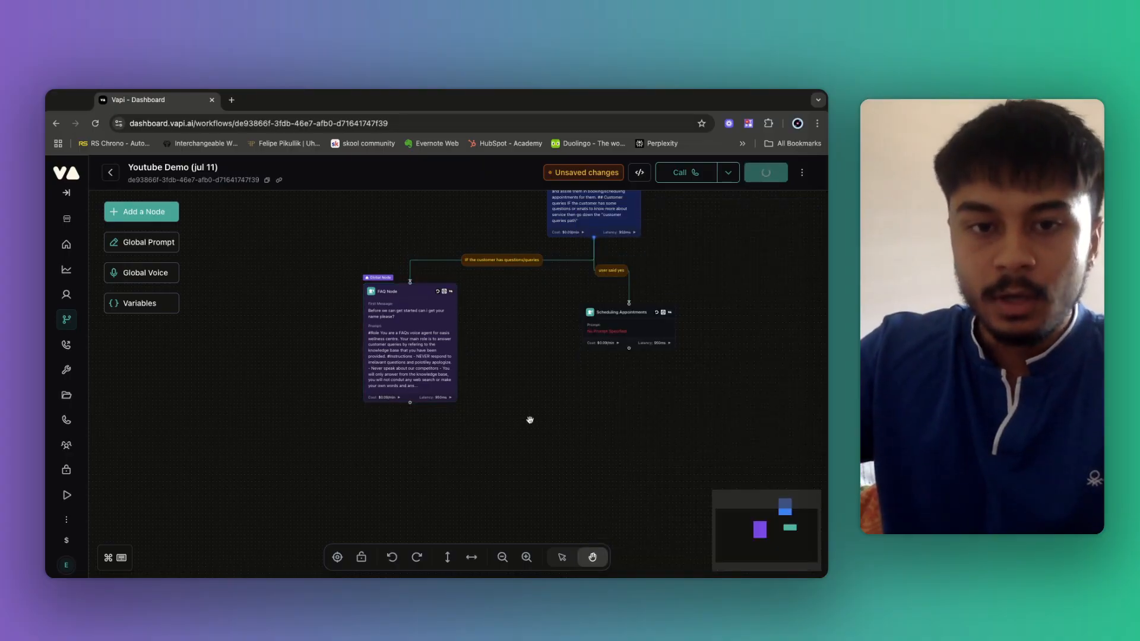
left_click_drag(416, 406, 421, 328)
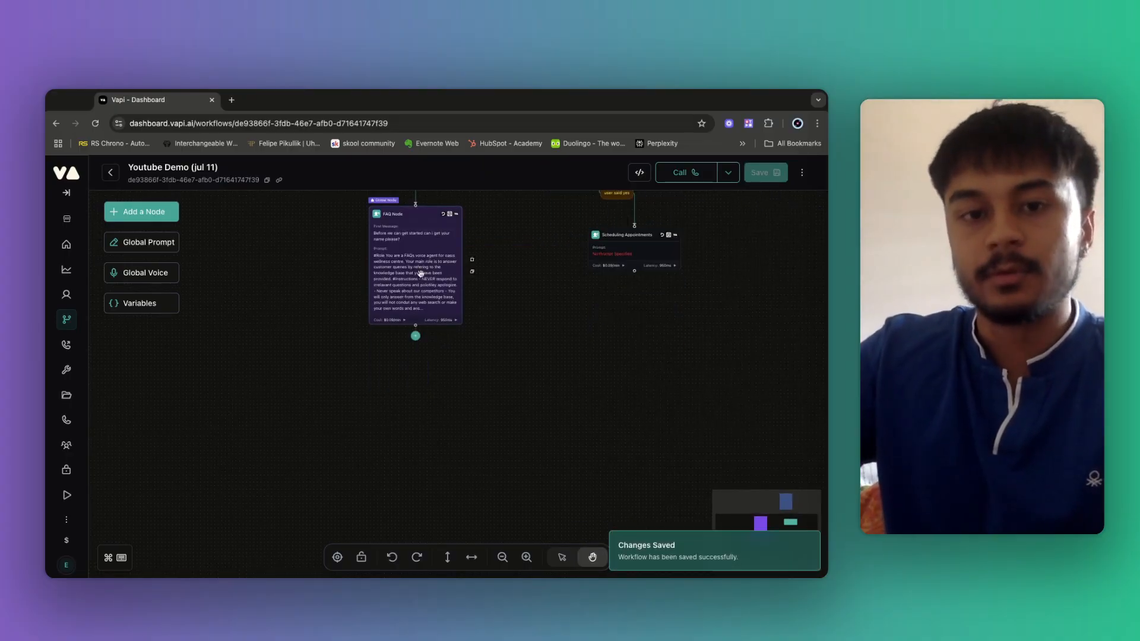
left_click(447, 299)
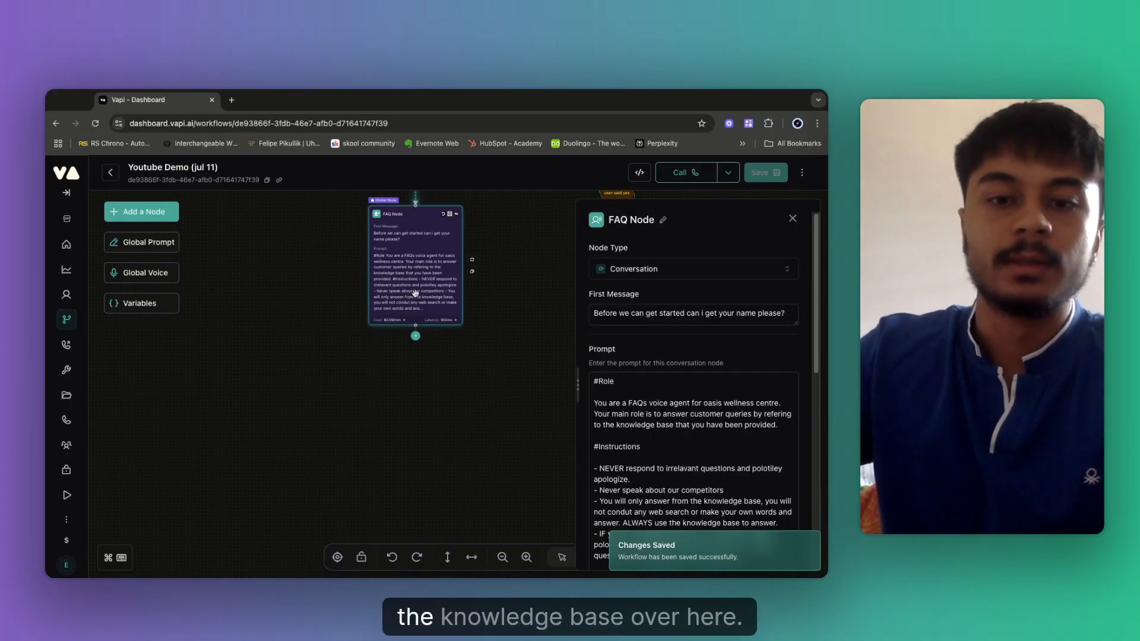
left_click(257, 365)
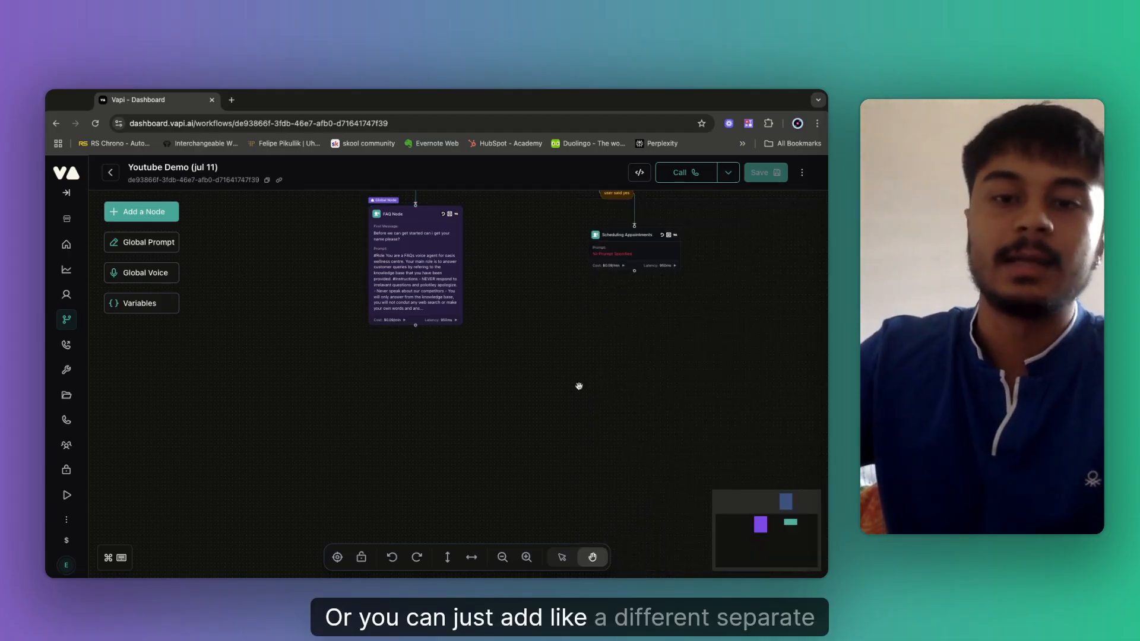
left_click_drag(648, 345, 473, 381)
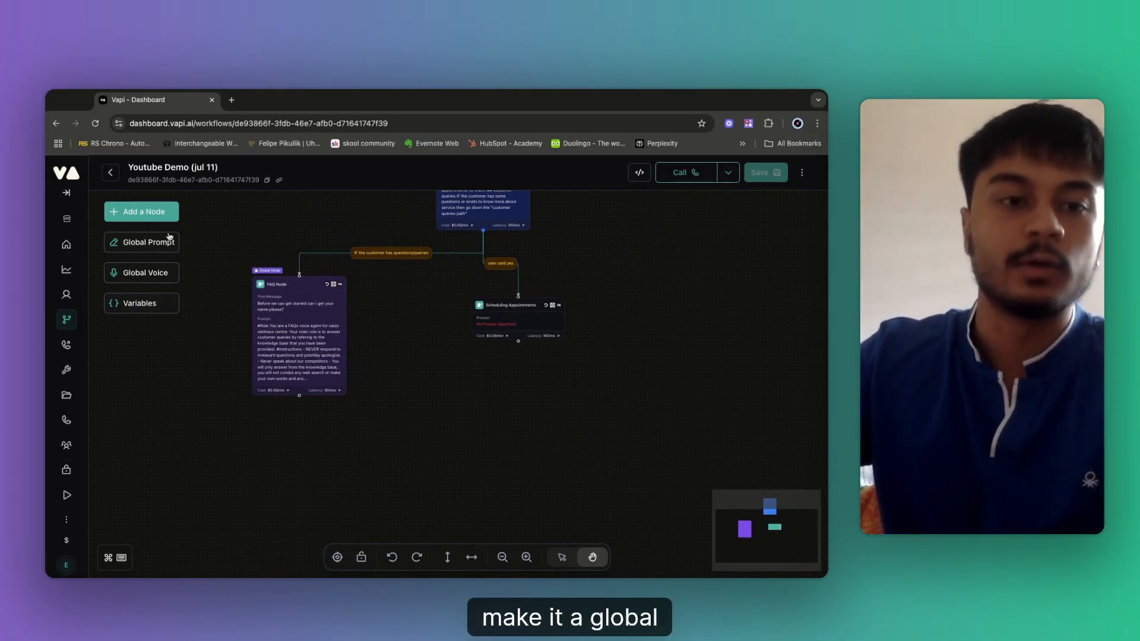
Add a Conversation node named 'Knowledge base' and start its prompt with '#'.
left_click(142, 213)
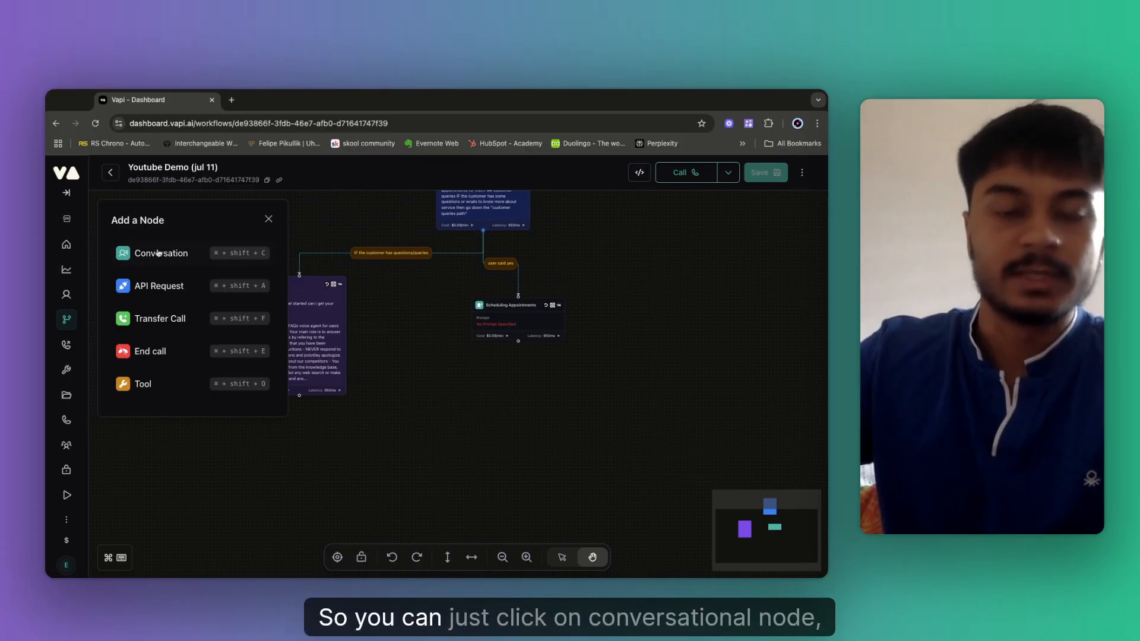
left_click(153, 251)
left_click(460, 355)
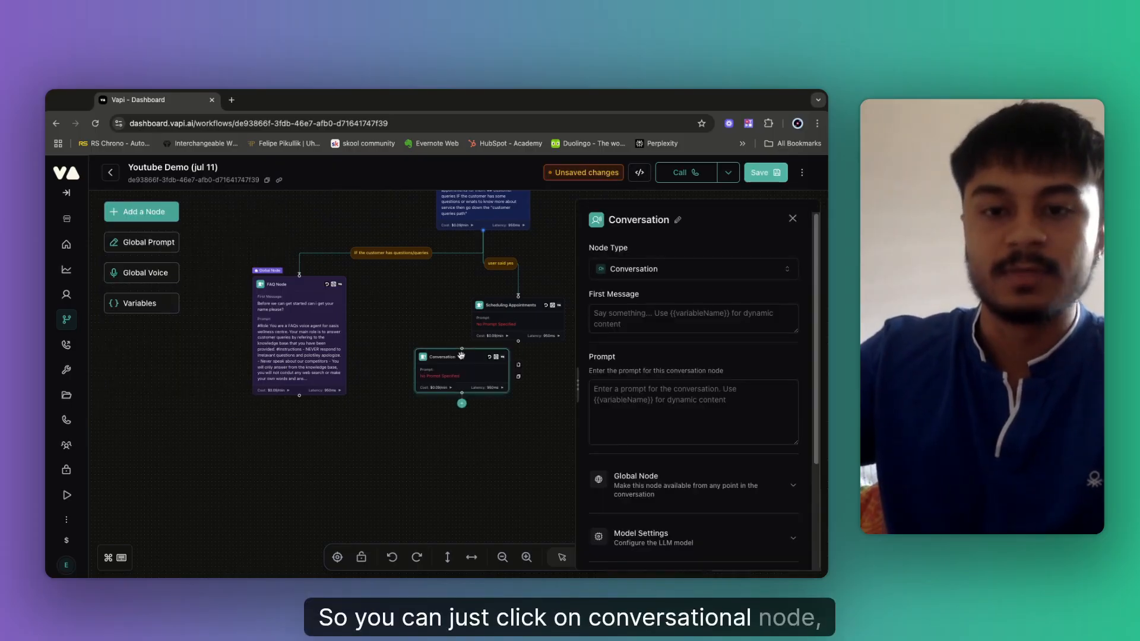
left_click(677, 220)
type("K")
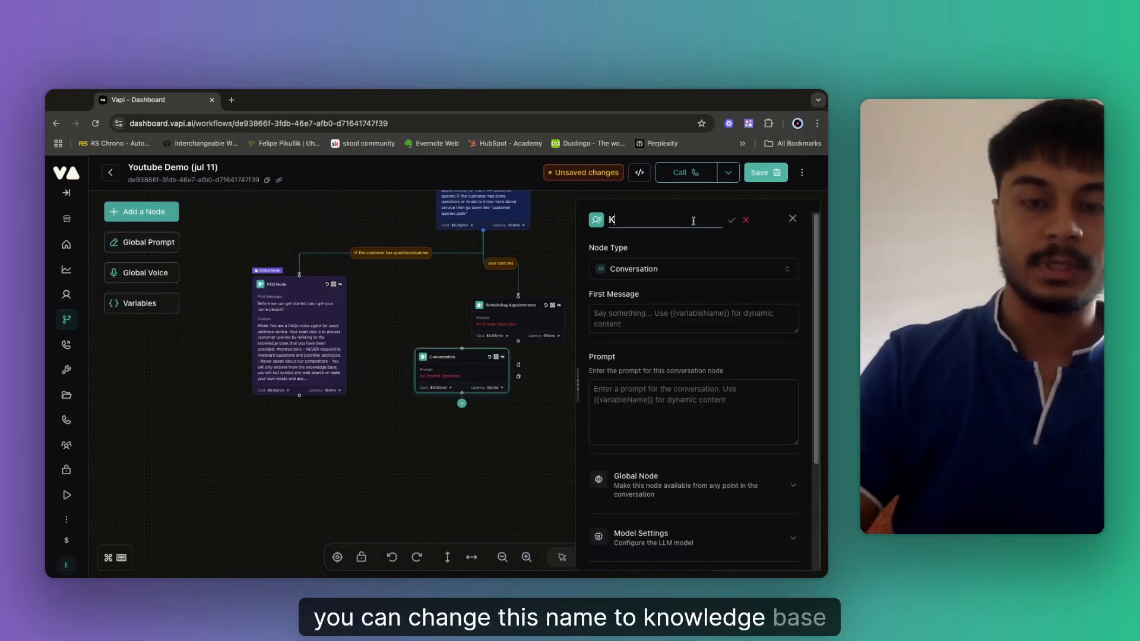
type("nowledge base")
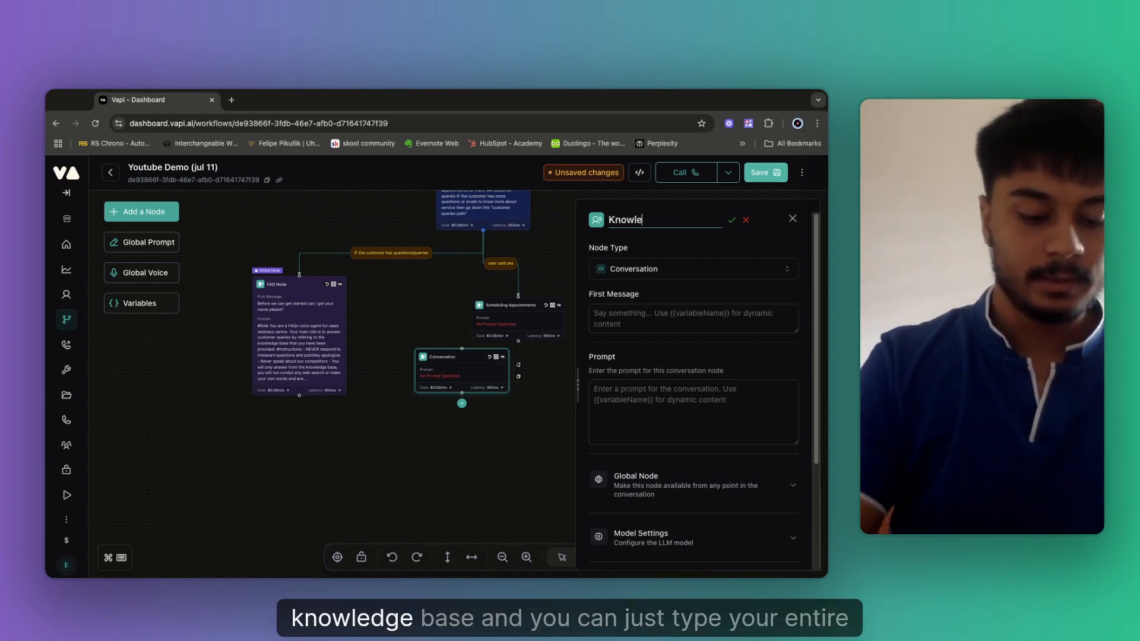
left_click(632, 401)
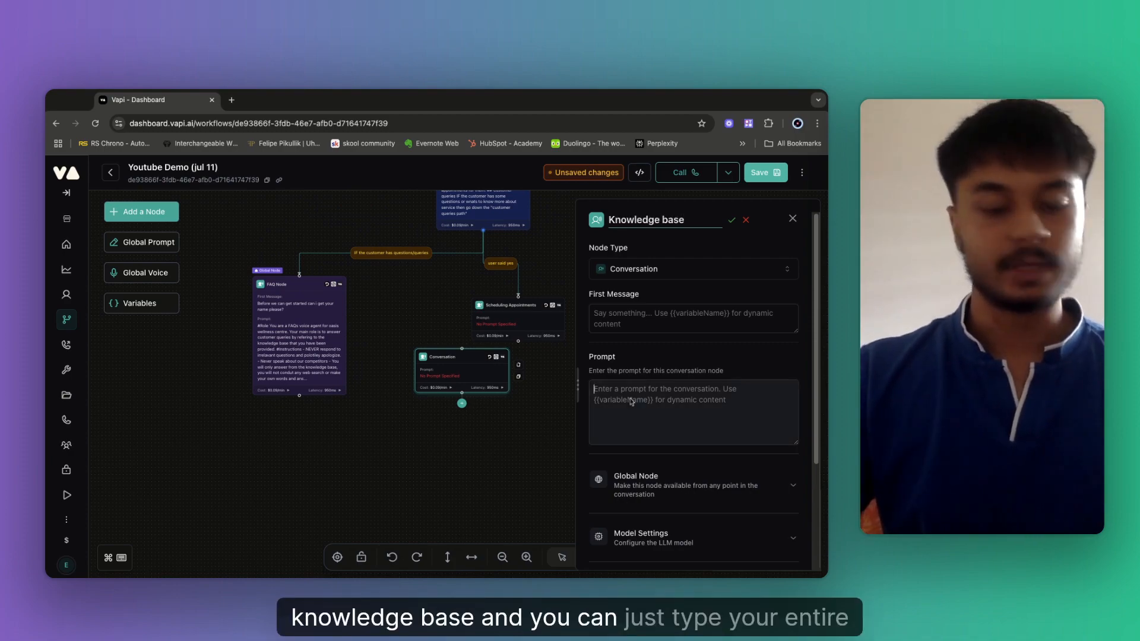
type("#")
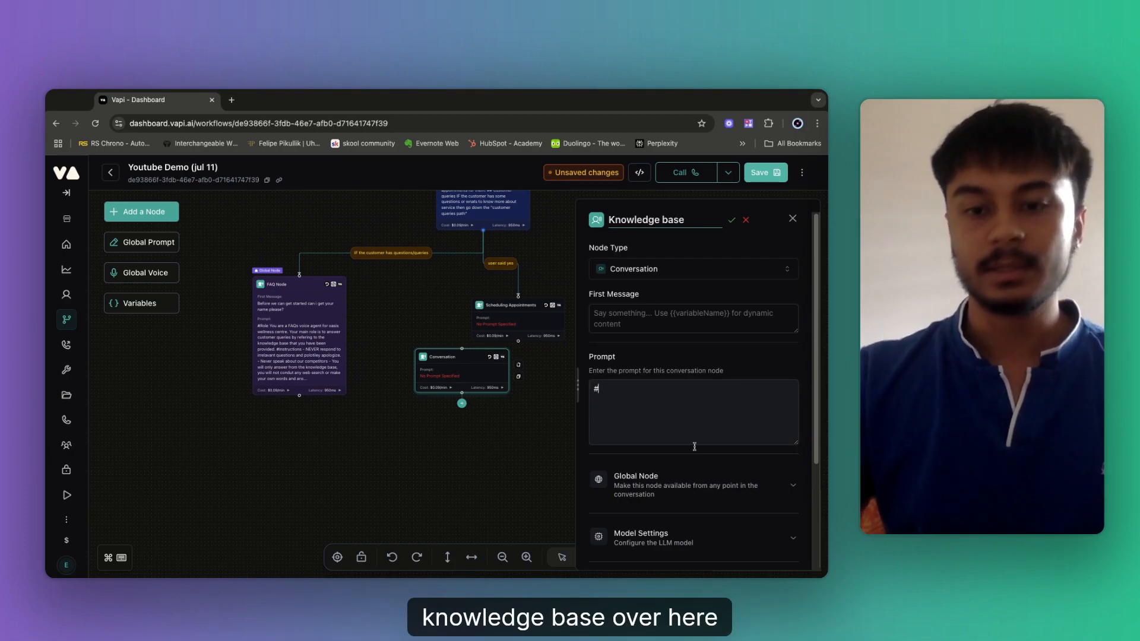
Enable Global Node on it and position it below the FAQ node.
scroll(694, 446, "down", 2)
scroll(694, 446, "down", 1)
left_click(673, 355)
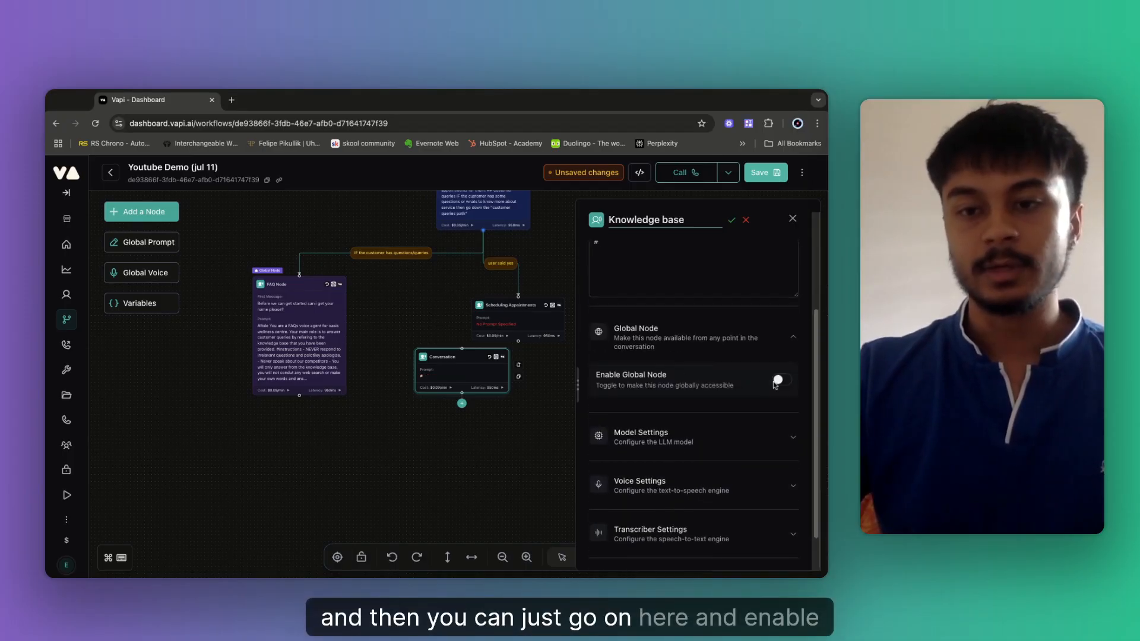
left_click(780, 380)
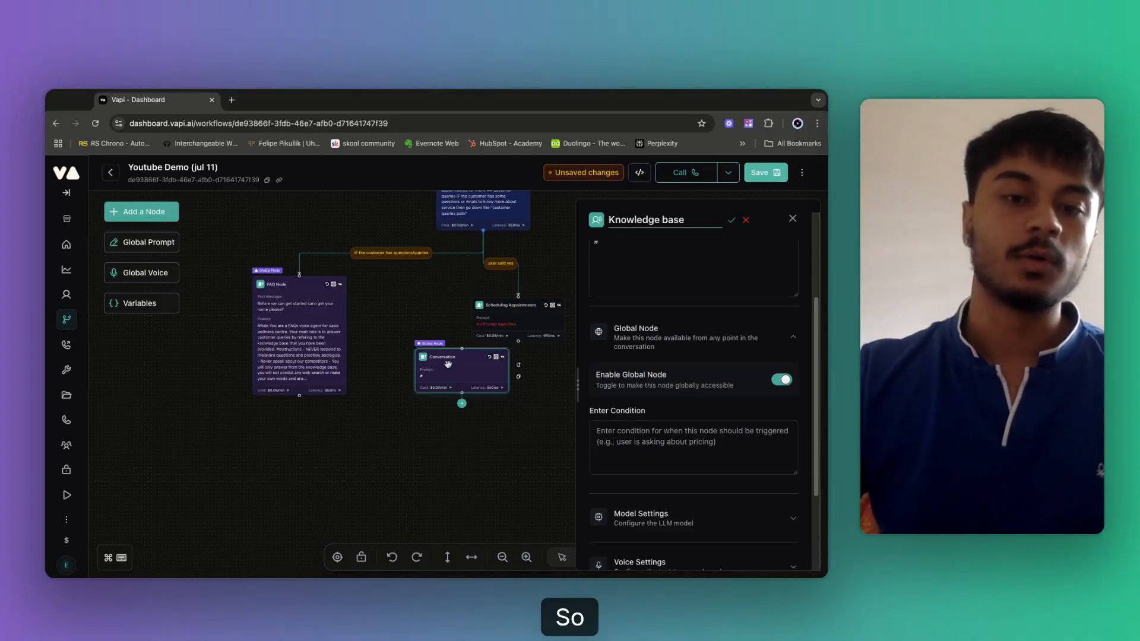
mouse_move(450, 350)
left_mouse_down()
mouse_move(428, 441)
mouse_move(383, 424)
mouse_move(493, 511)
left_mouse_up()
left_click(399, 392)
left_click(488, 471)
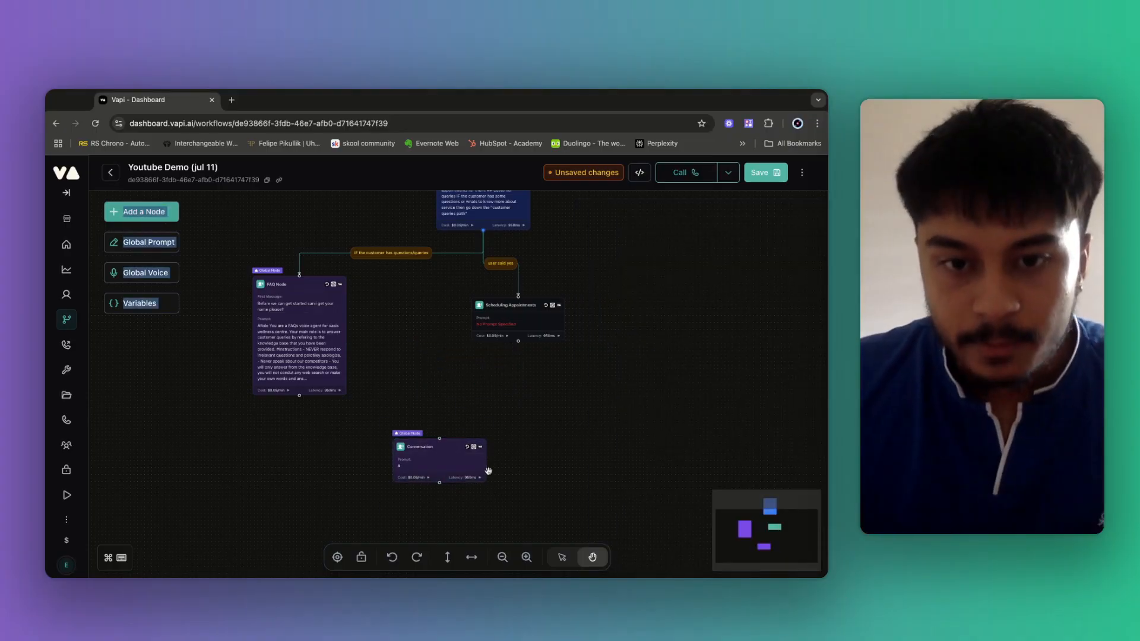
left_click(497, 460)
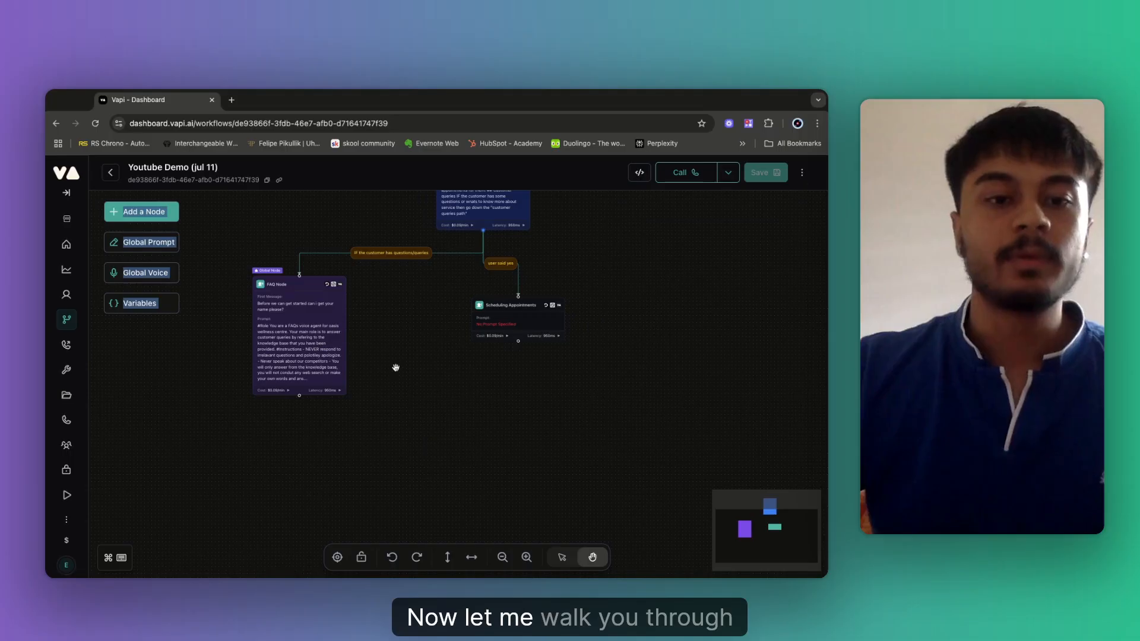
Scroll to the FAQ node and open its settings to check them.
scroll(396, 367, "left", 1)
scroll(396, 367, "left", 2)
scroll(395, 368, "down", 1)
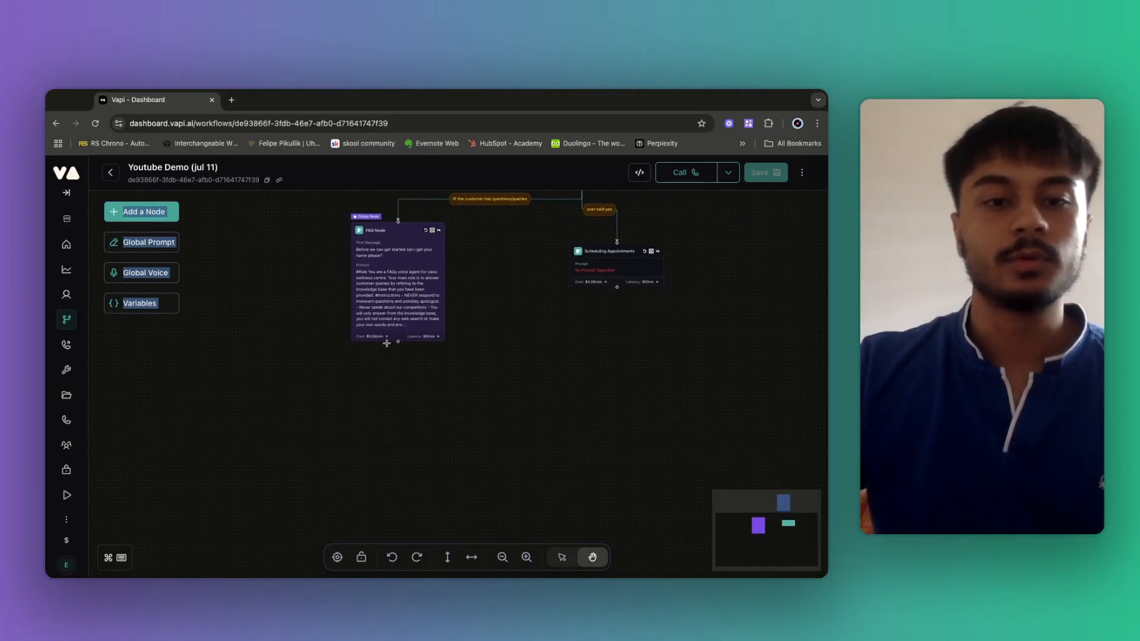
scroll(513, 387, "left", 2)
scroll(514, 387, "down", 1)
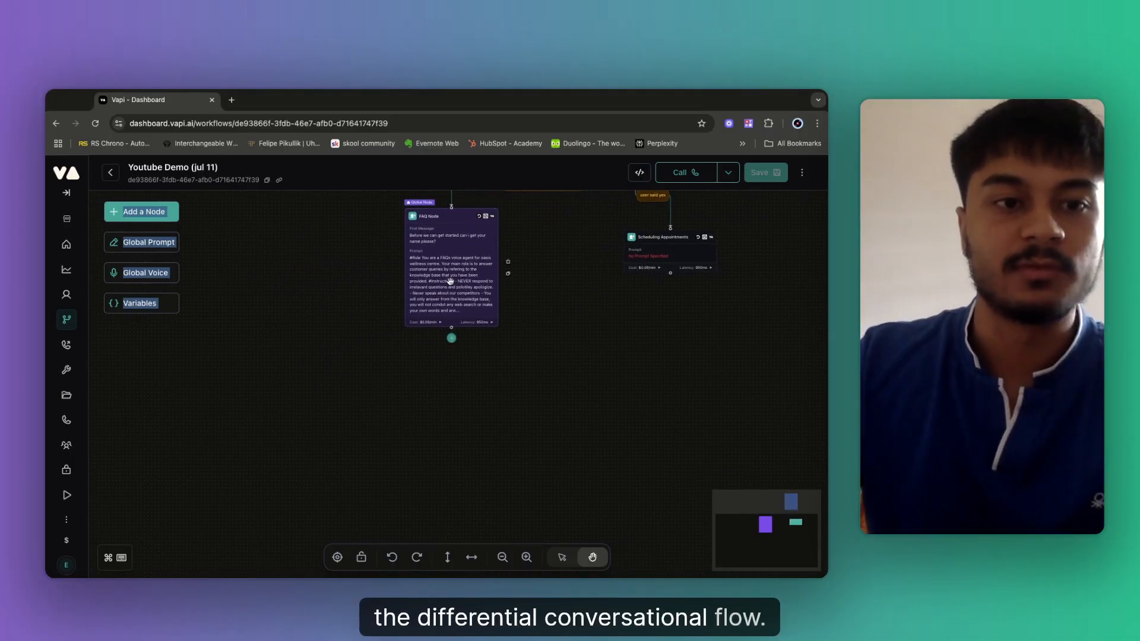
left_click(415, 306)
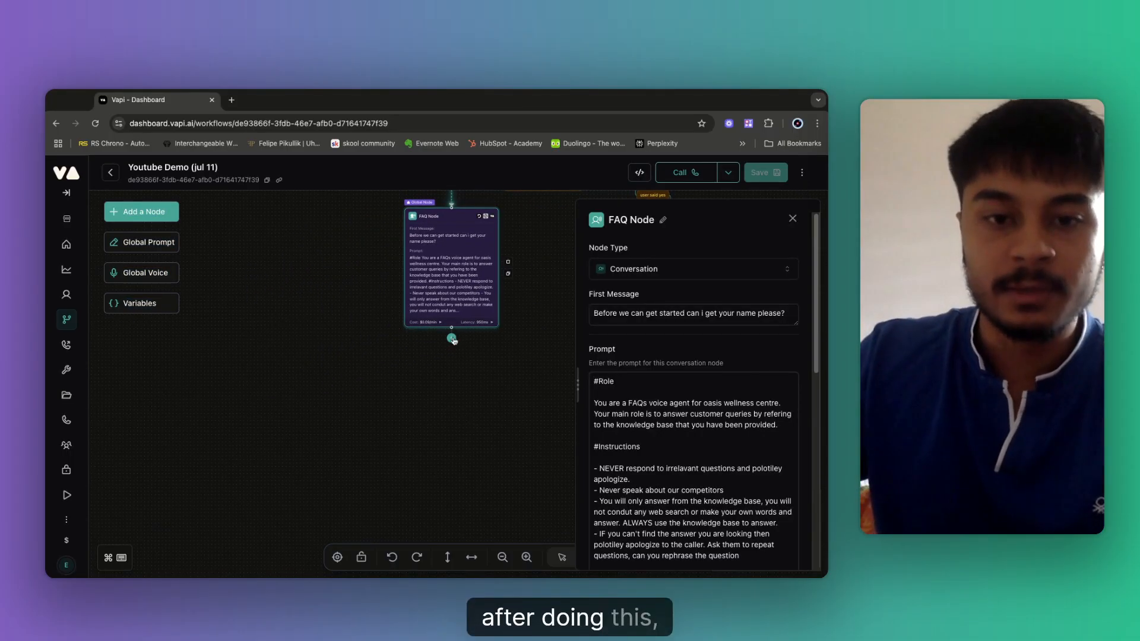
left_click(430, 390)
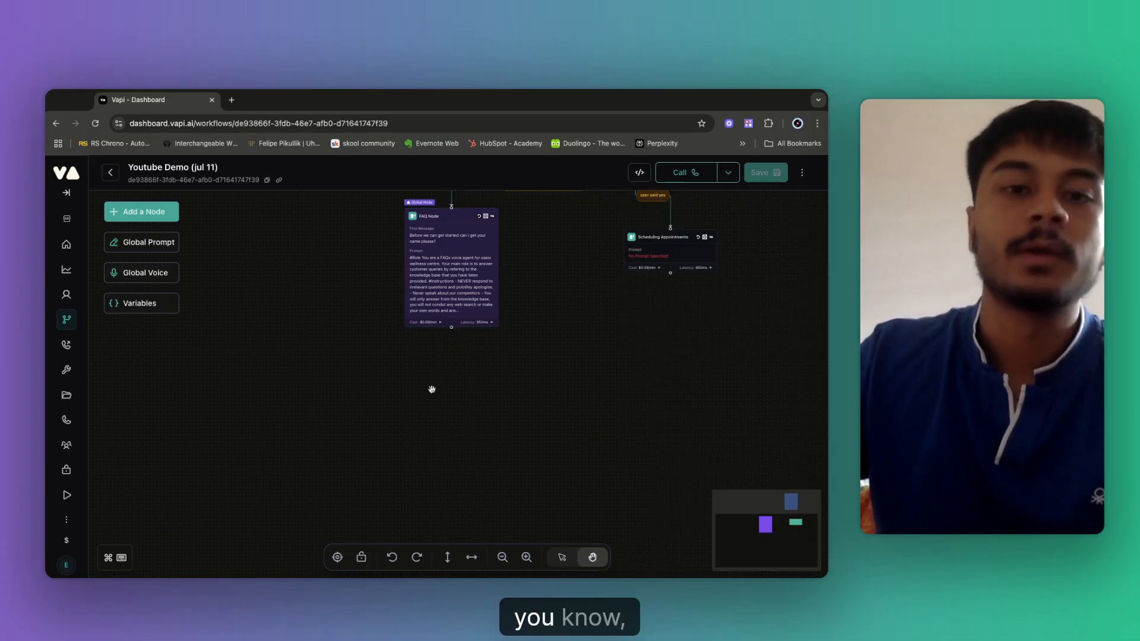
left_click(436, 295)
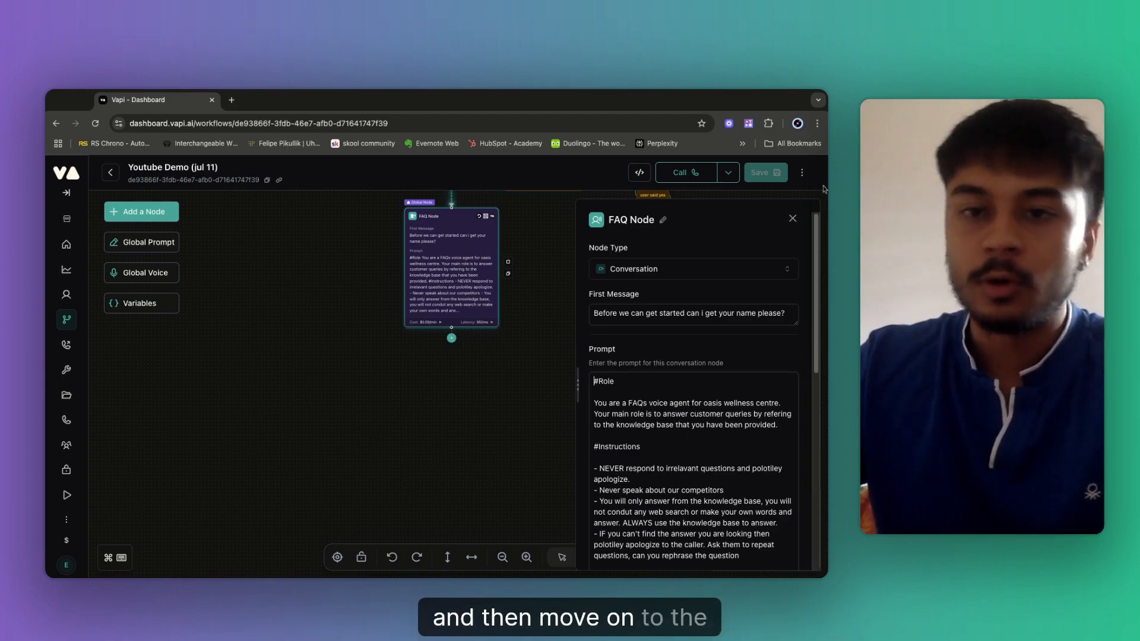
Inspect the Scheduling Appointments node's settings, then close the side panel.
scroll(545, 296, "up", 2)
scroll(545, 296, "right", 4)
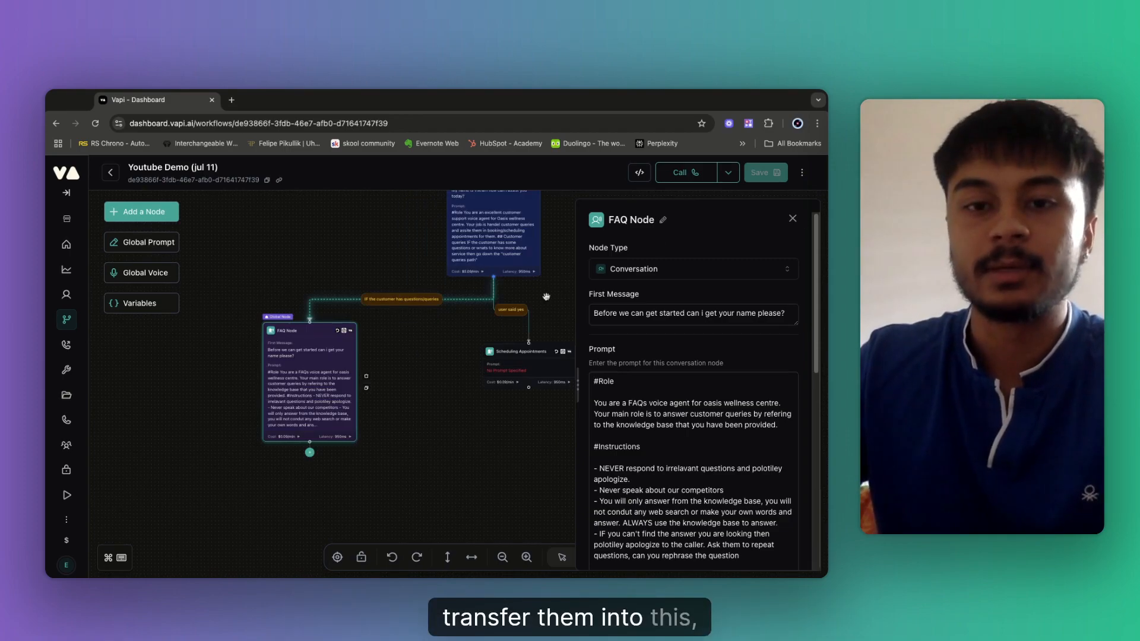
left_click(419, 305)
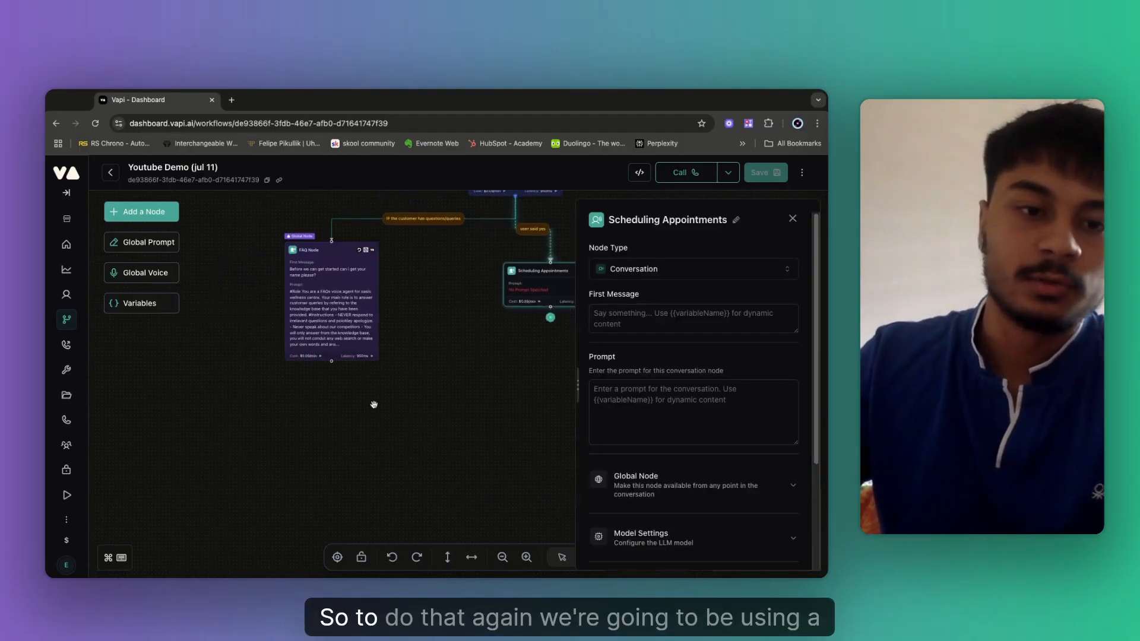
left_click(422, 338)
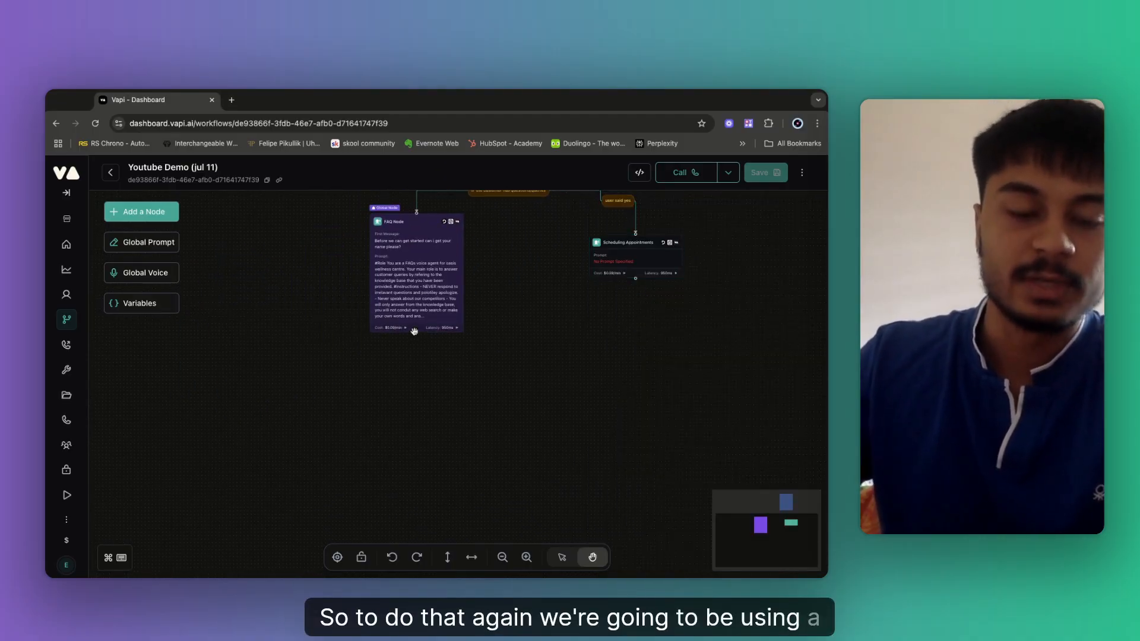
Add a Conversation node below the FAQ node and connect the FAQ node to it.
left_click(403, 391, "shift+super")
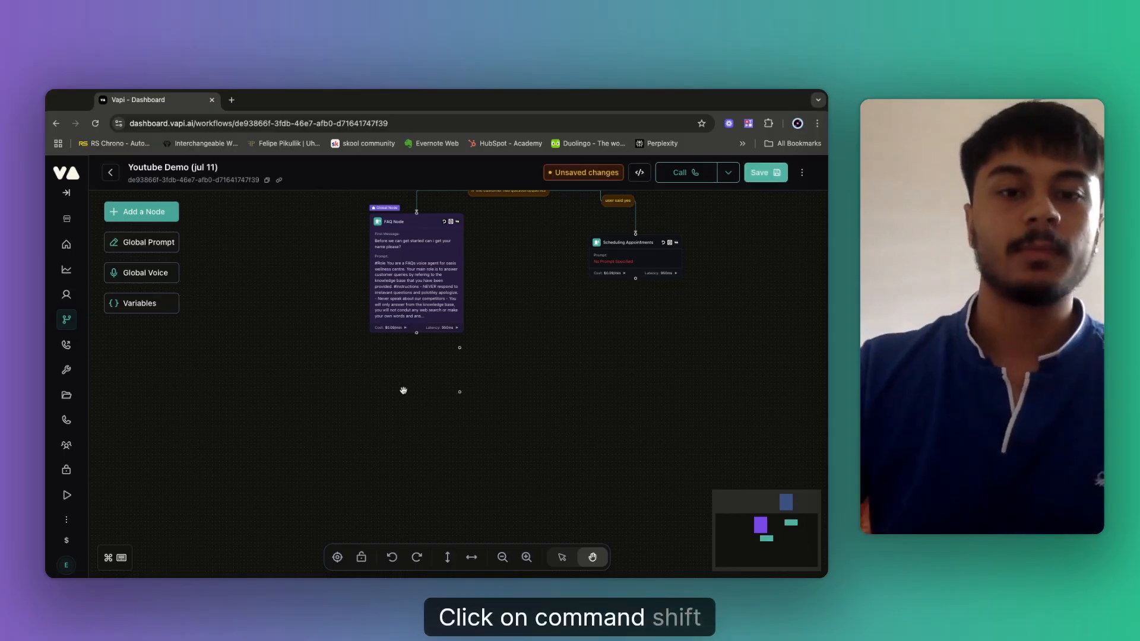
left_click_drag(458, 370, 343, 418)
left_click_drag(417, 333, 346, 396)
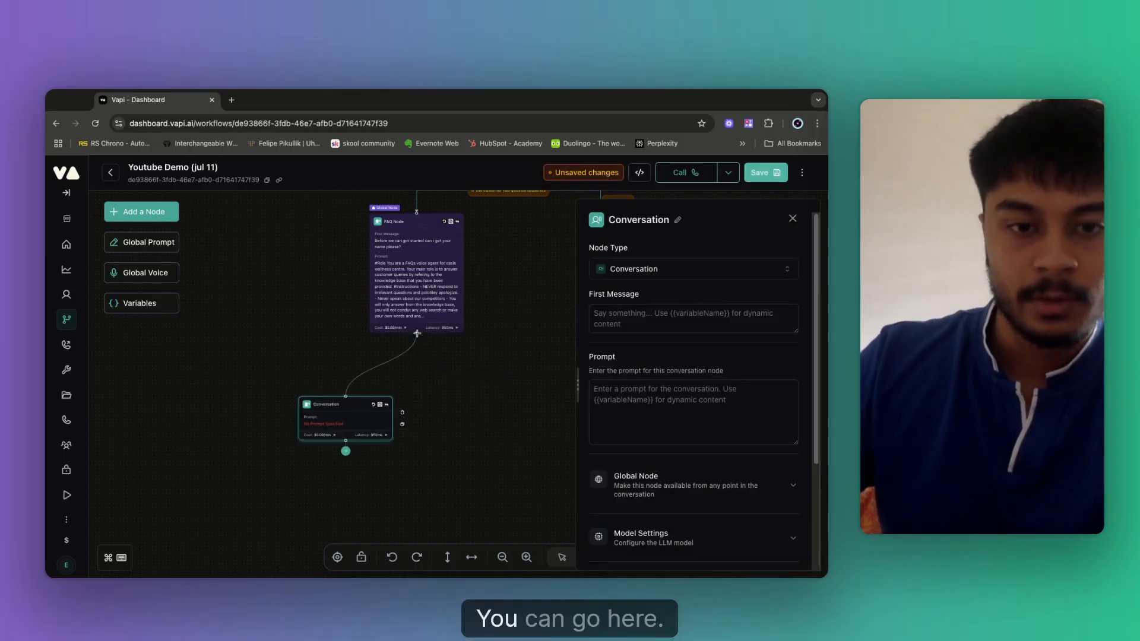
left_click(598, 388)
left_click(348, 421)
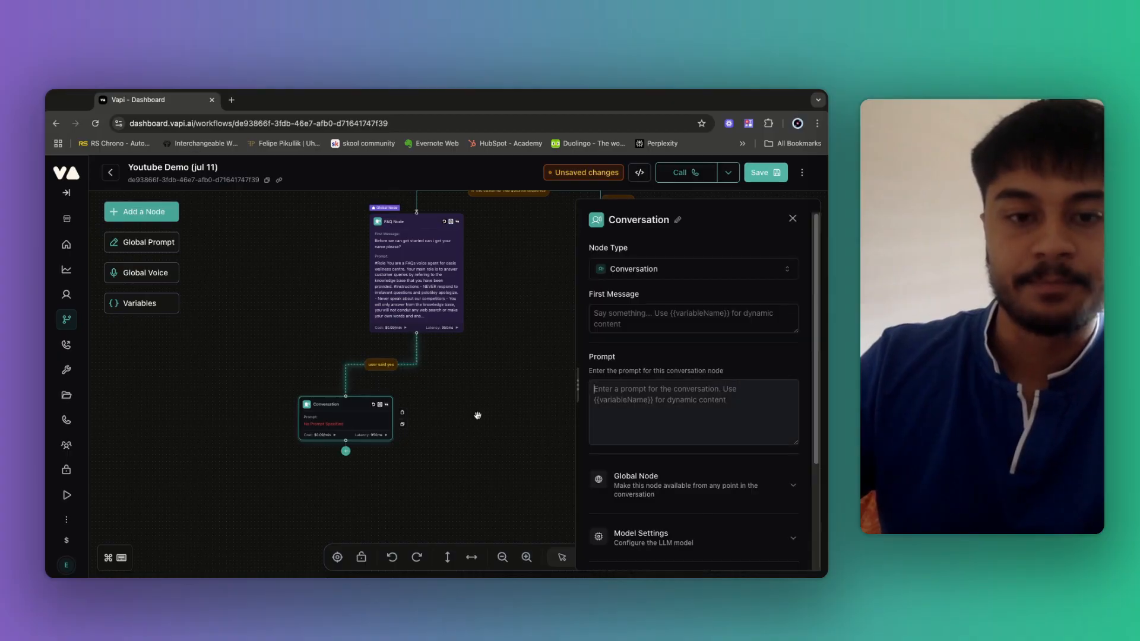
left_click(654, 399)
left_click(389, 424)
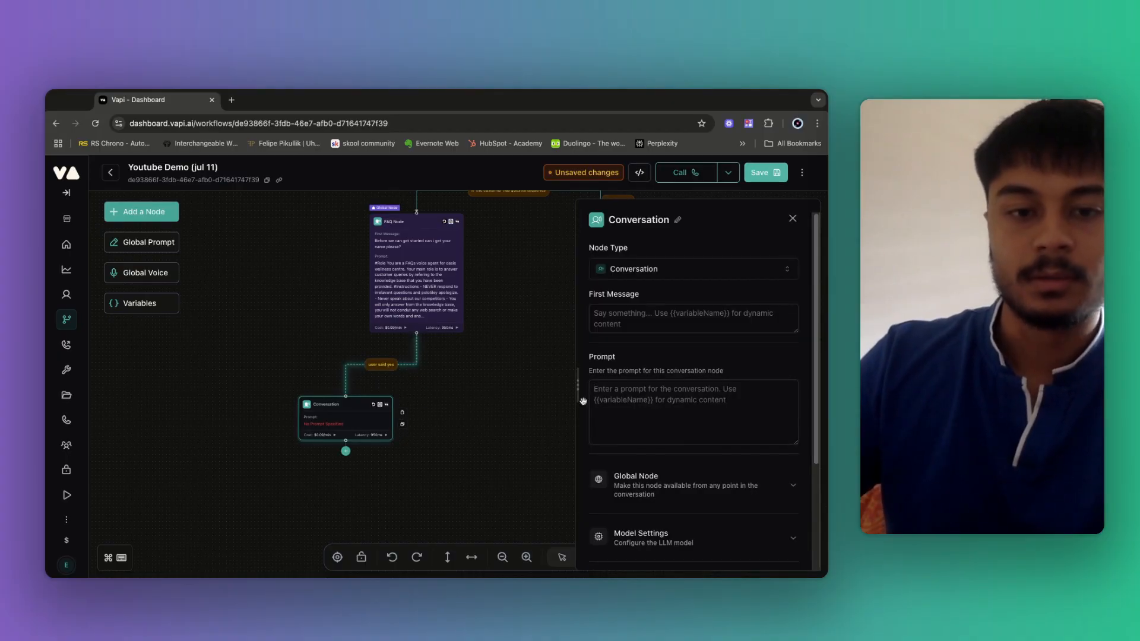
Write its prompt: after answering questions, ask if they'd like to book for that service.
left_click(617, 401)
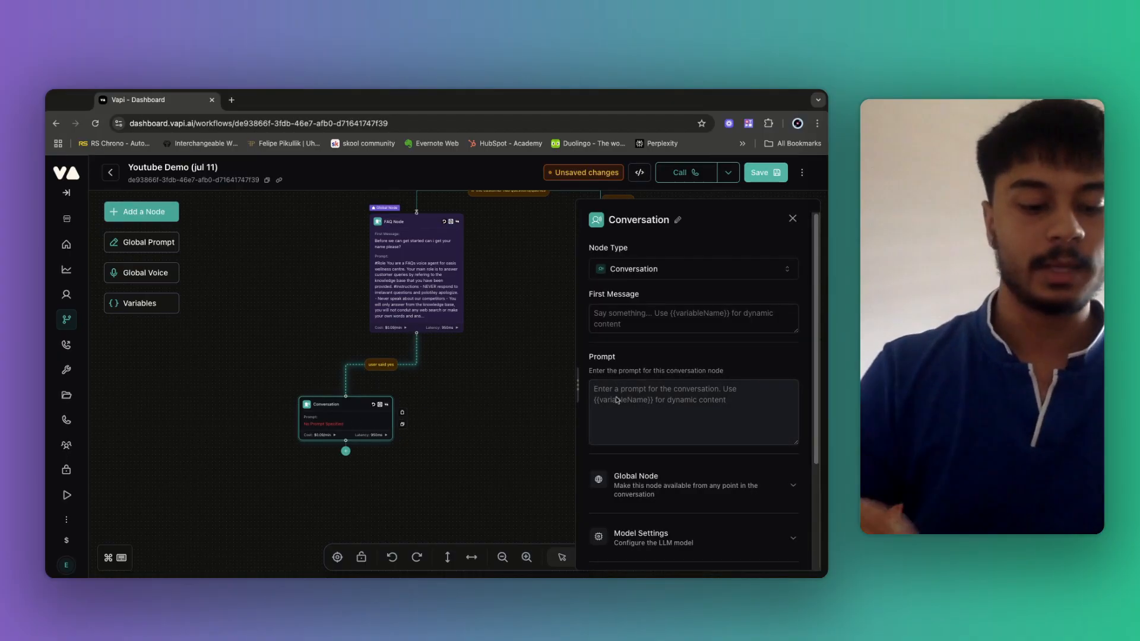
type("## In")
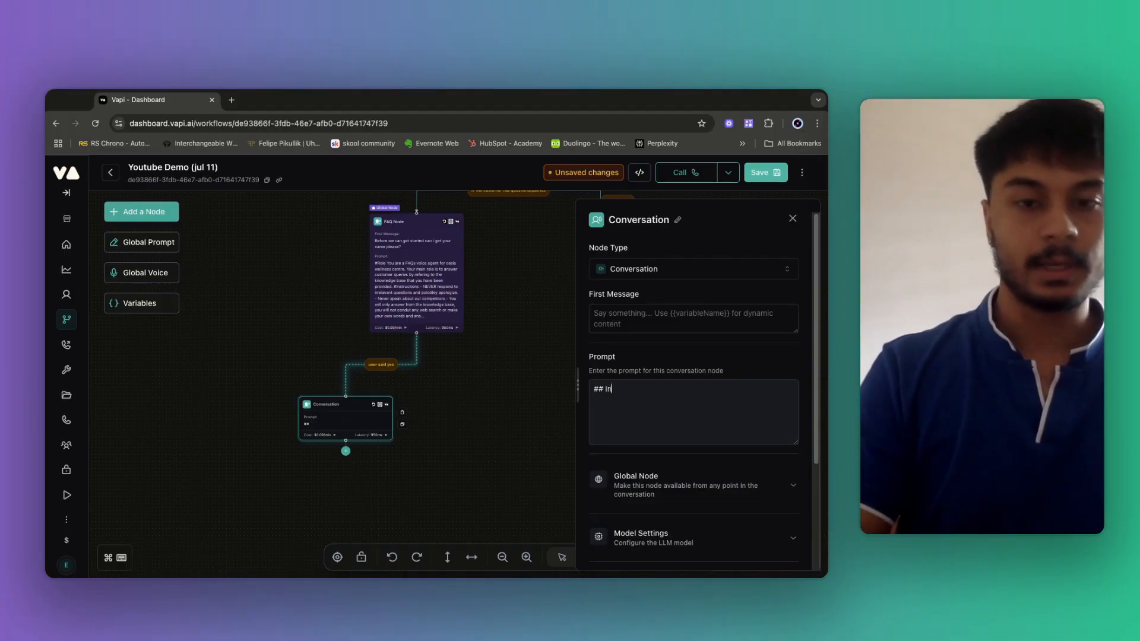
key("BackSpace")
key("BackSpace")
type("After")
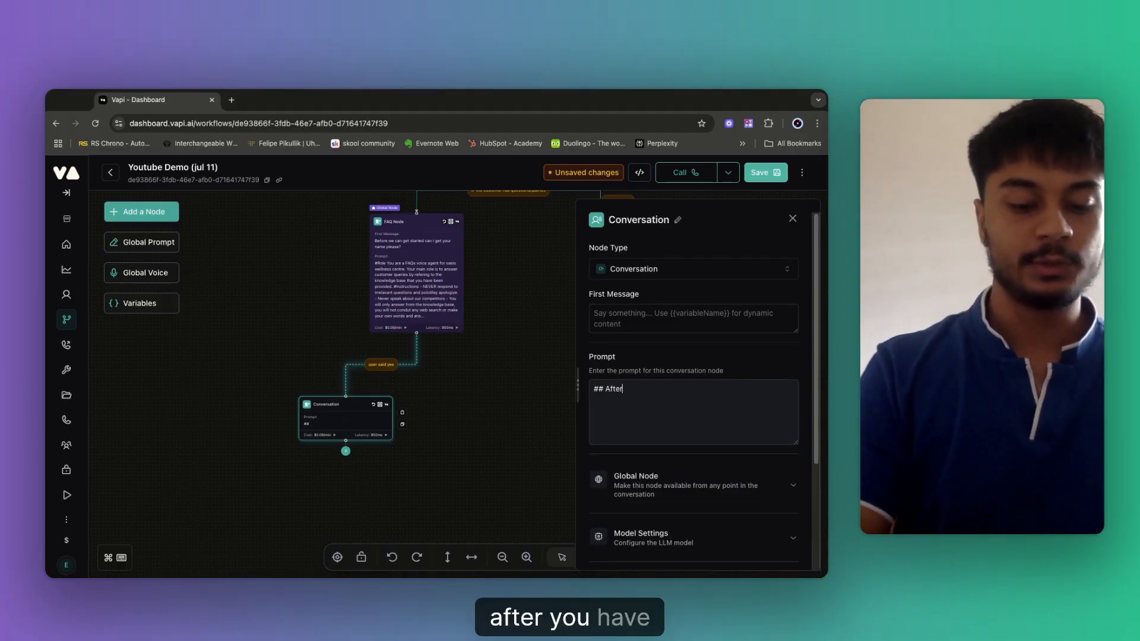
type(" you have ans")
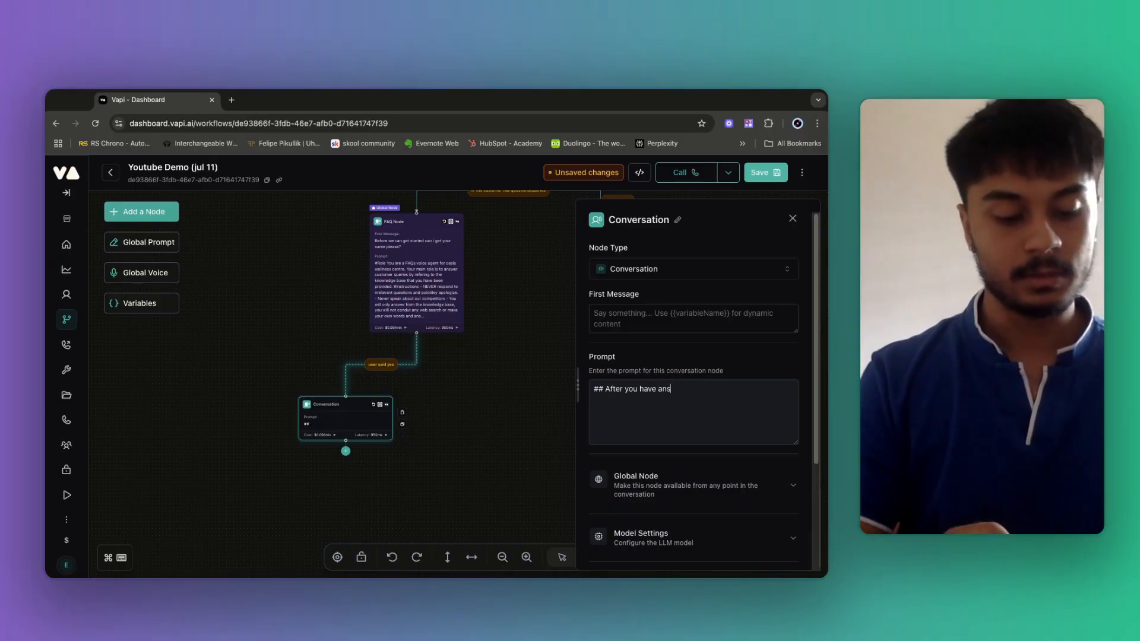
type("wer")
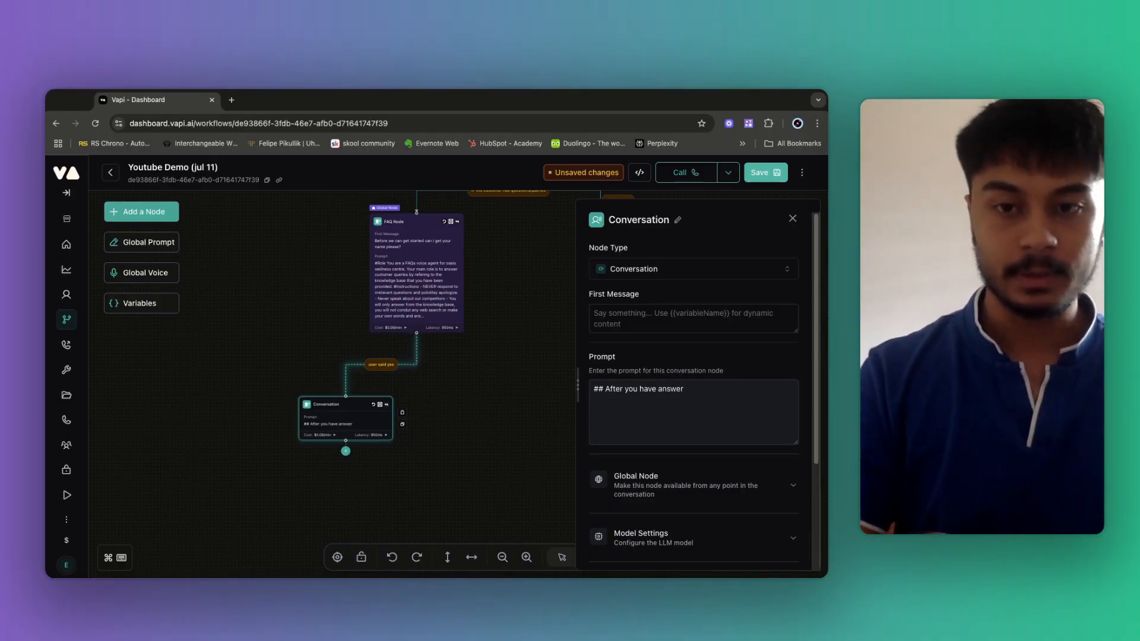
type("ed the custo")
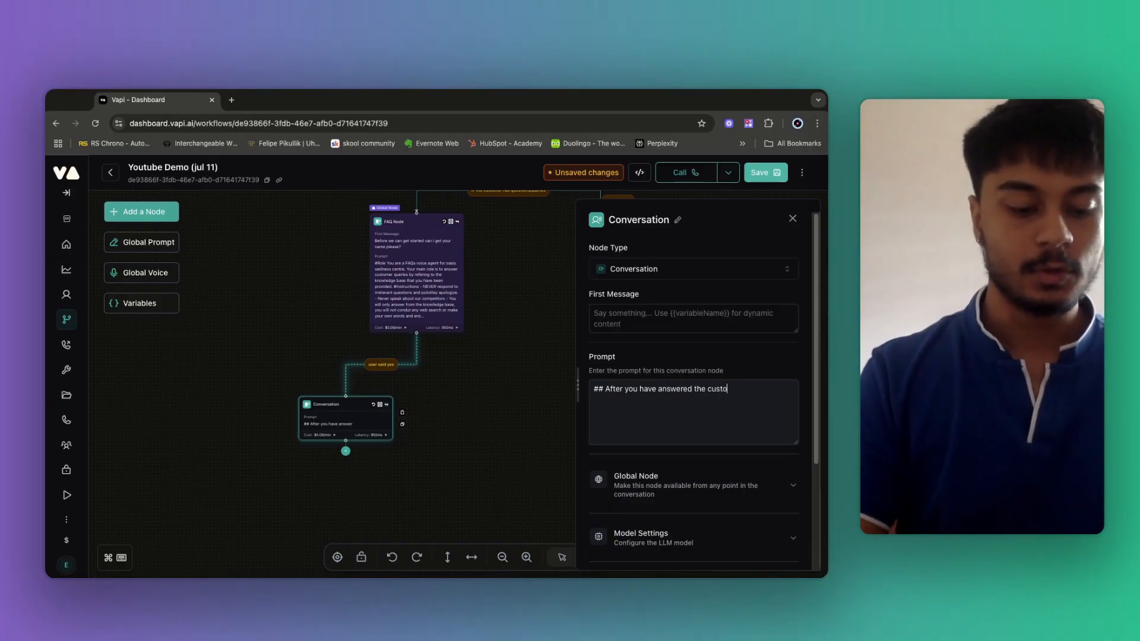
type("mer questions")
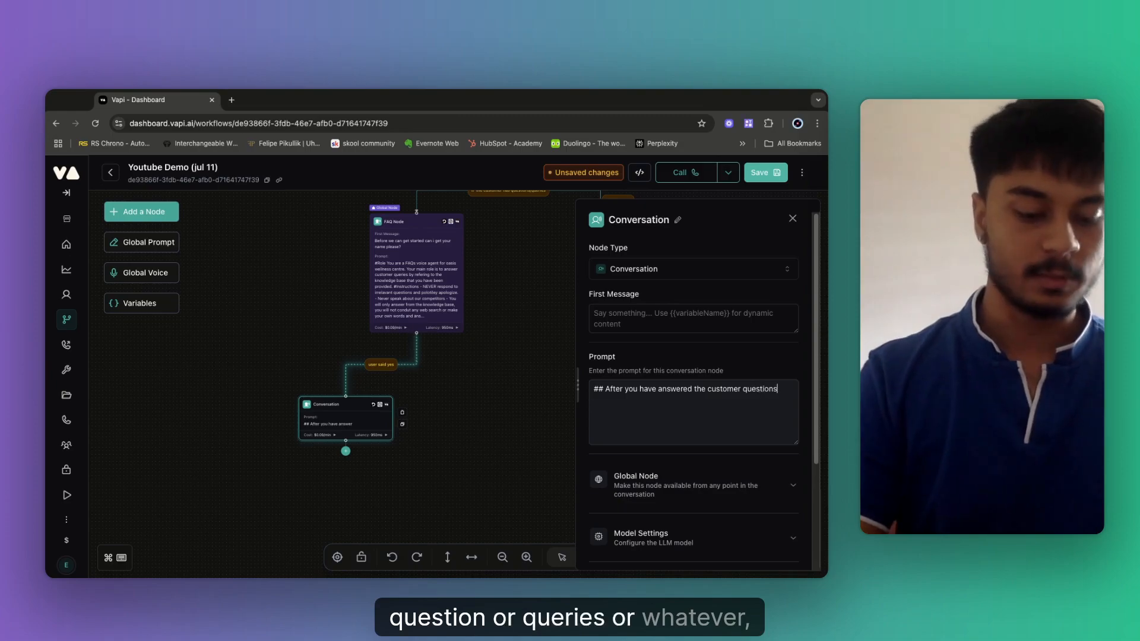
type(" or queries")
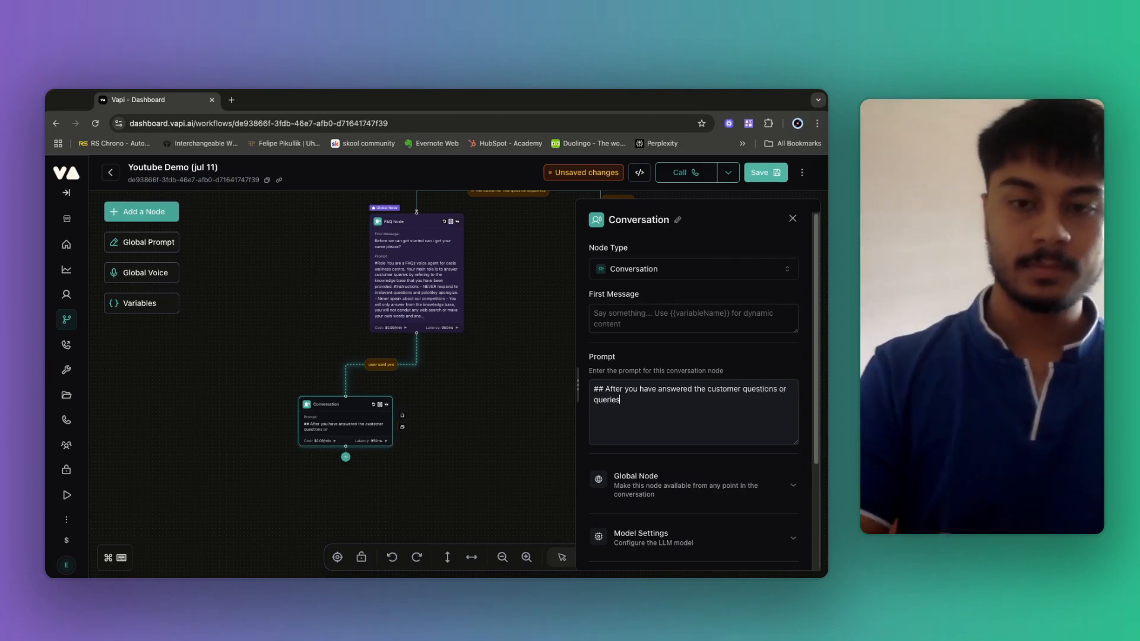
type(", ask them ")
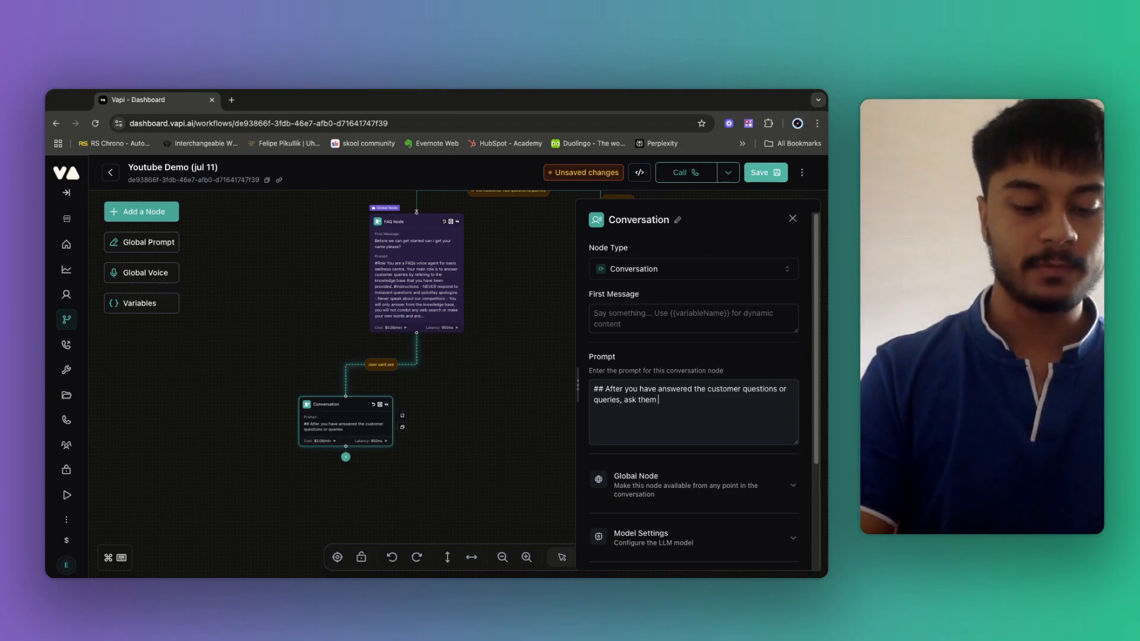
type("if they woul")
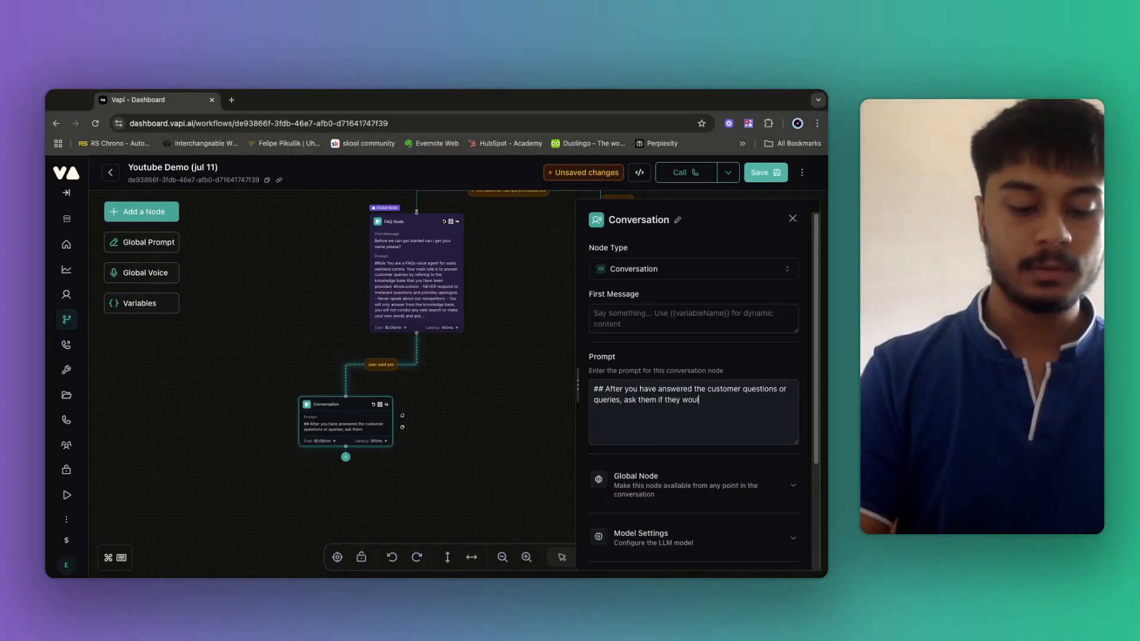
type("d like to bo")
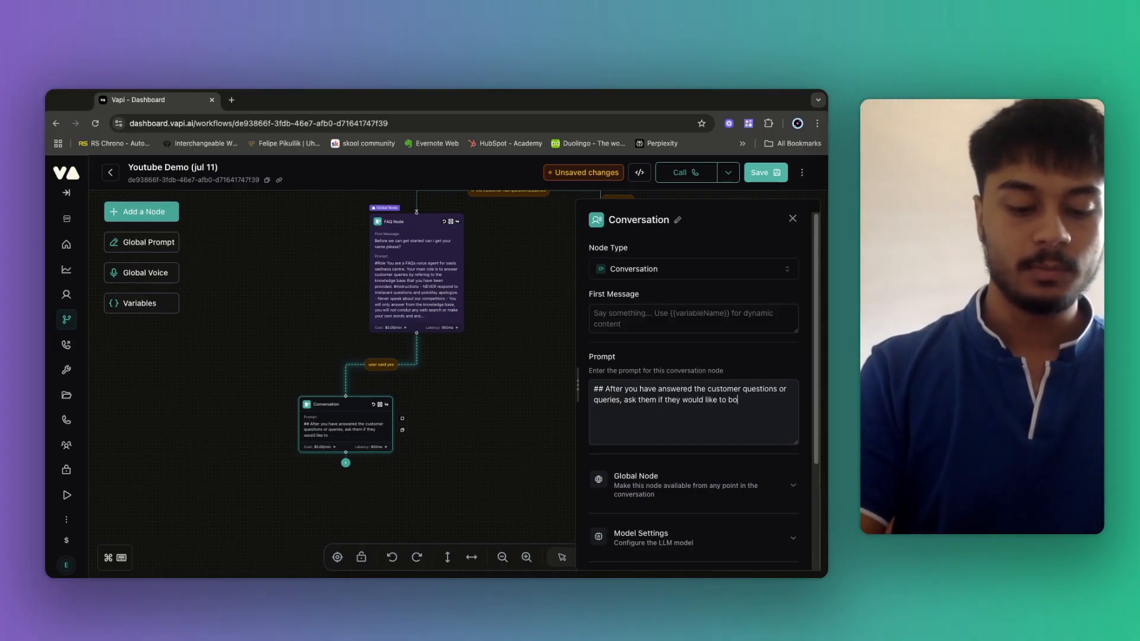
type("ok ana appointment frot hat")
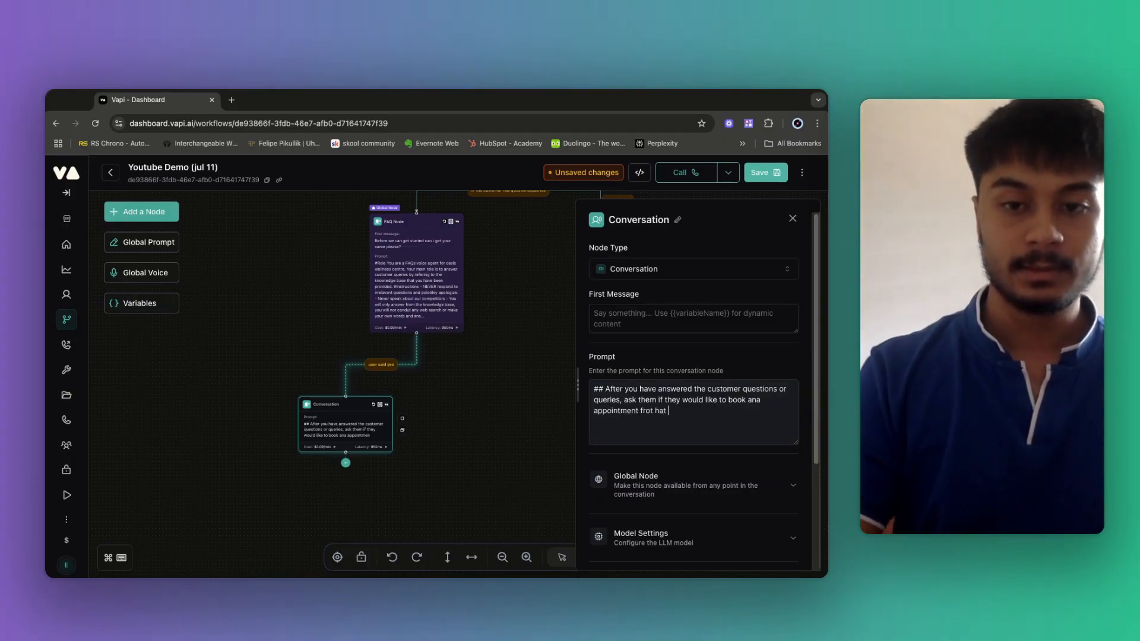
key("BackSpace")
key("BackSpace")
key("BackSpace")
key("BackSpace")
key("BackSpace")
key("BackSpace")
key("BackSpace")
type("or that")
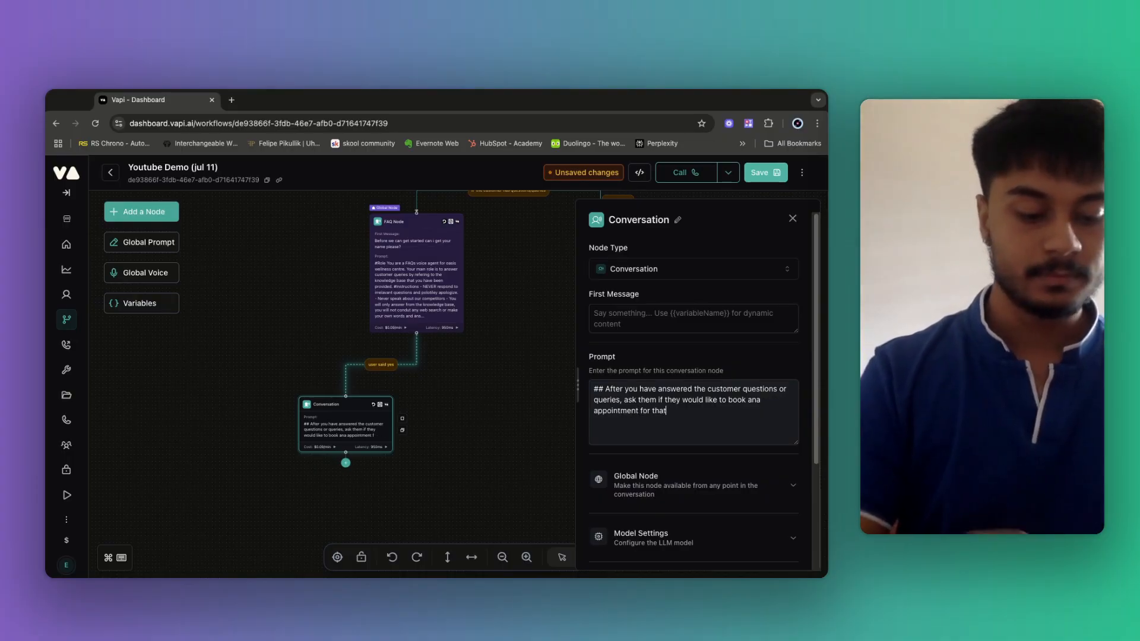
type(" service")
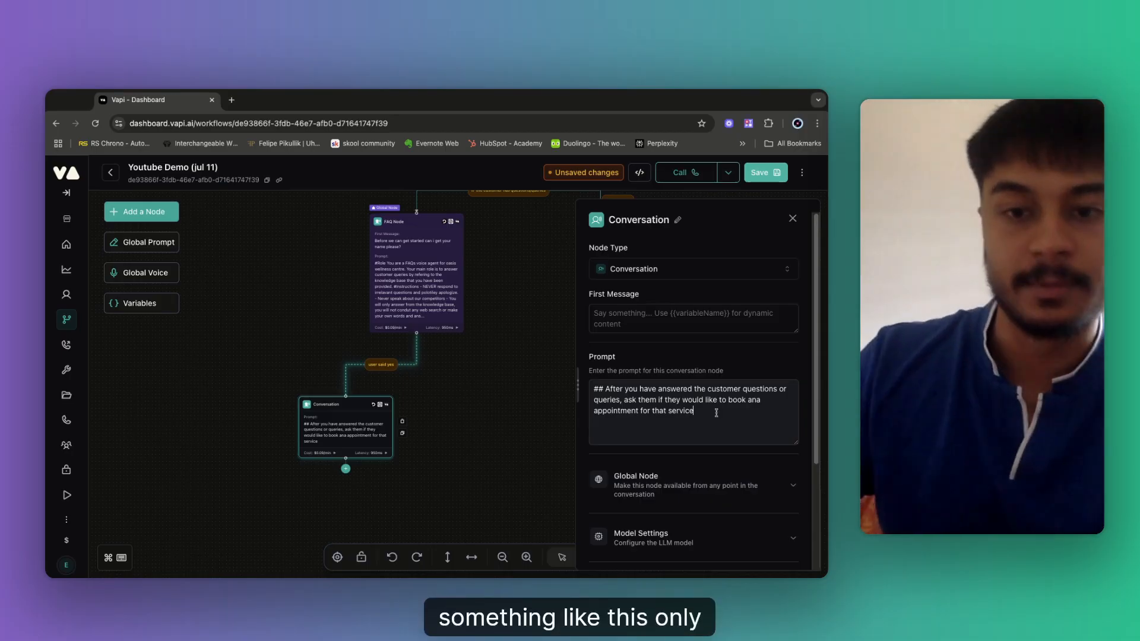
scroll(687, 467, "down", 3)
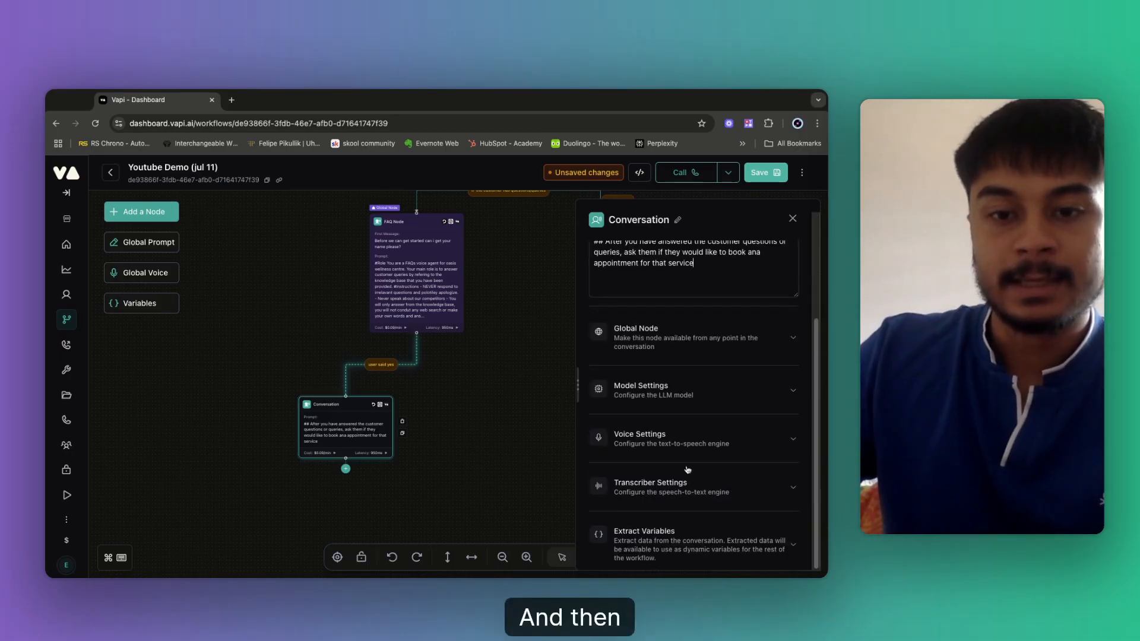
left_click(349, 427)
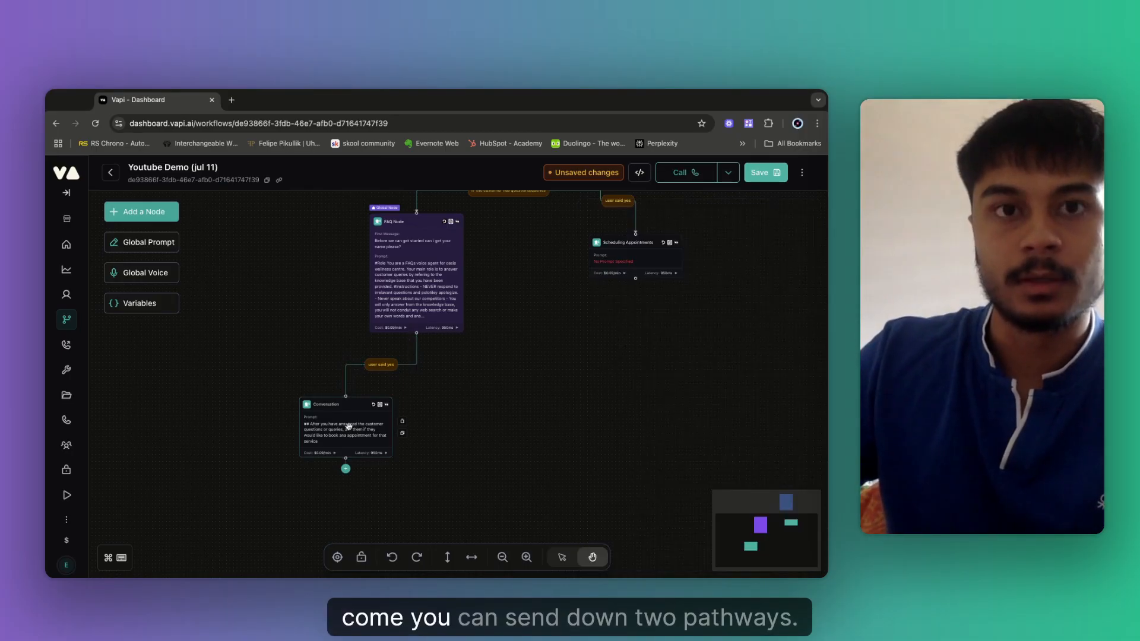
Align the Conversation node under the FAQ node and delete the 'user said yes' link condition.
left_click_drag(346, 428, 425, 421)
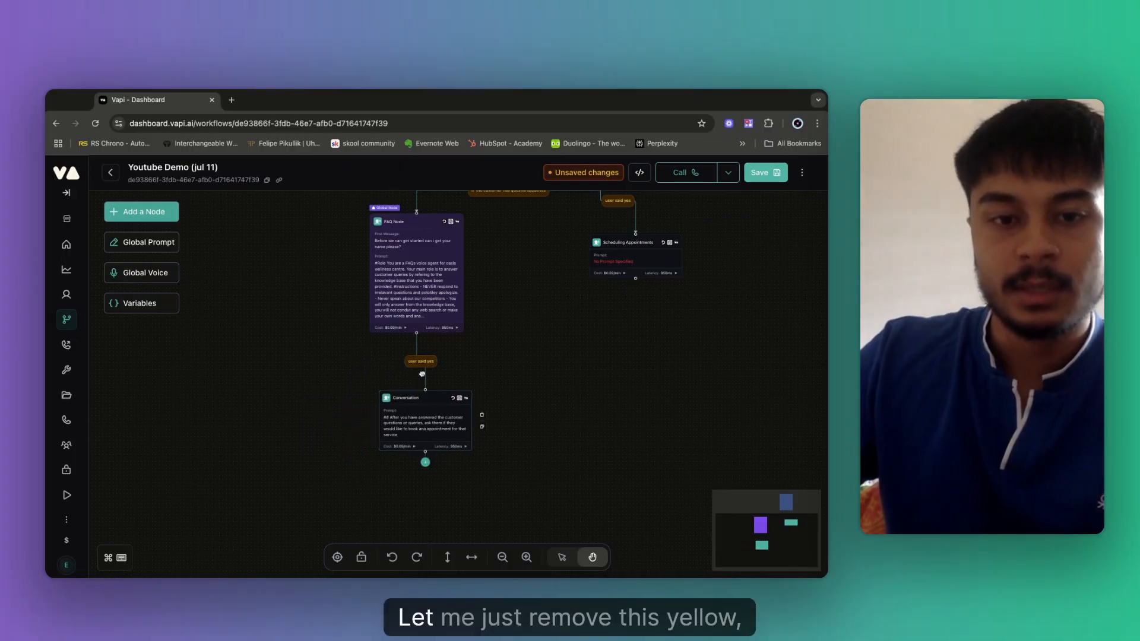
left_click(422, 367)
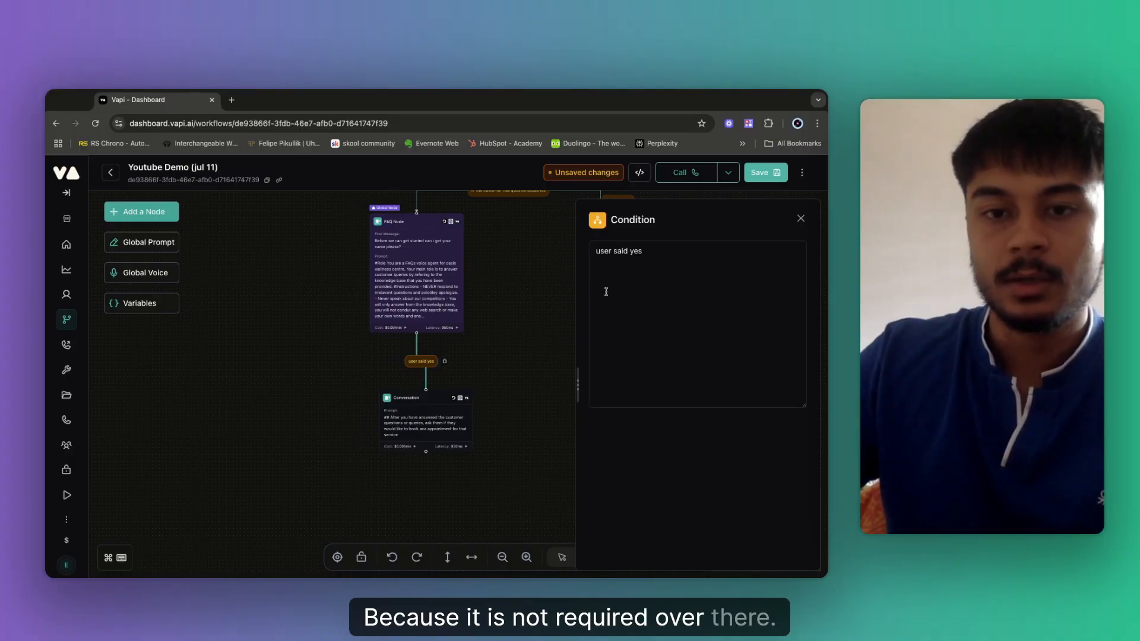
triple_click(634, 251)
key("BackSpace")
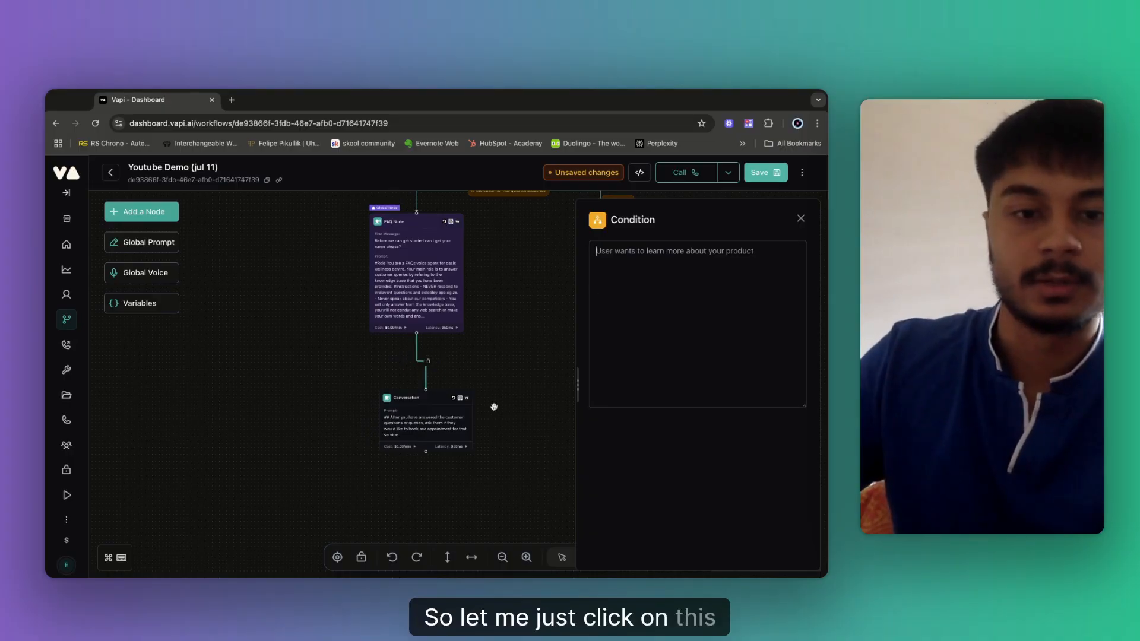
left_click(494, 406)
scroll(593, 408, "down", 2)
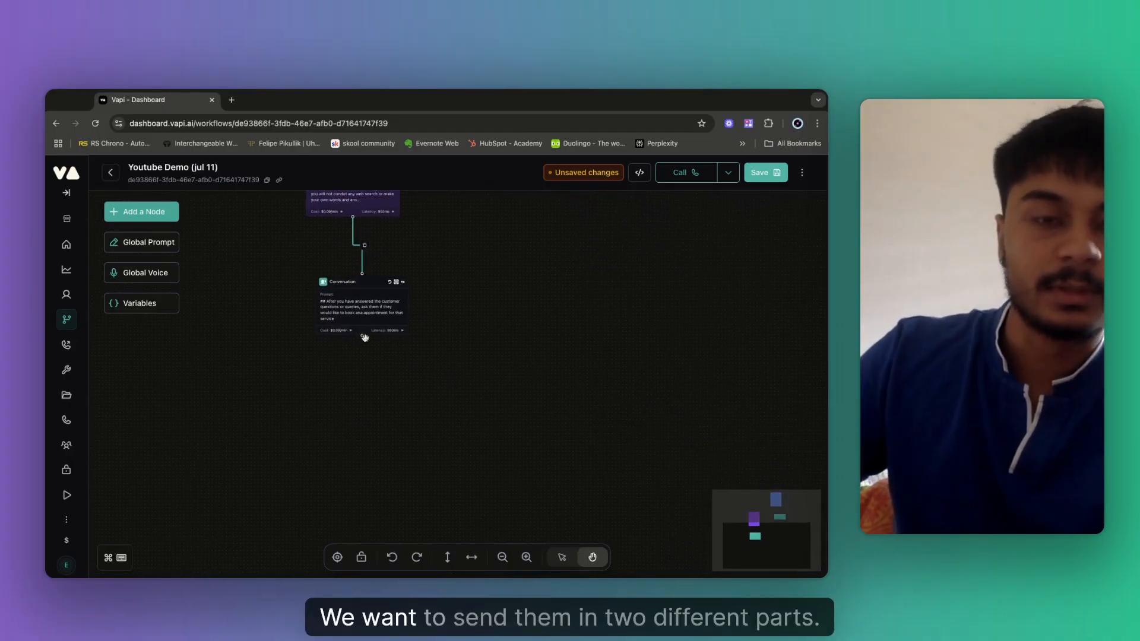
mouse_move(365, 347)
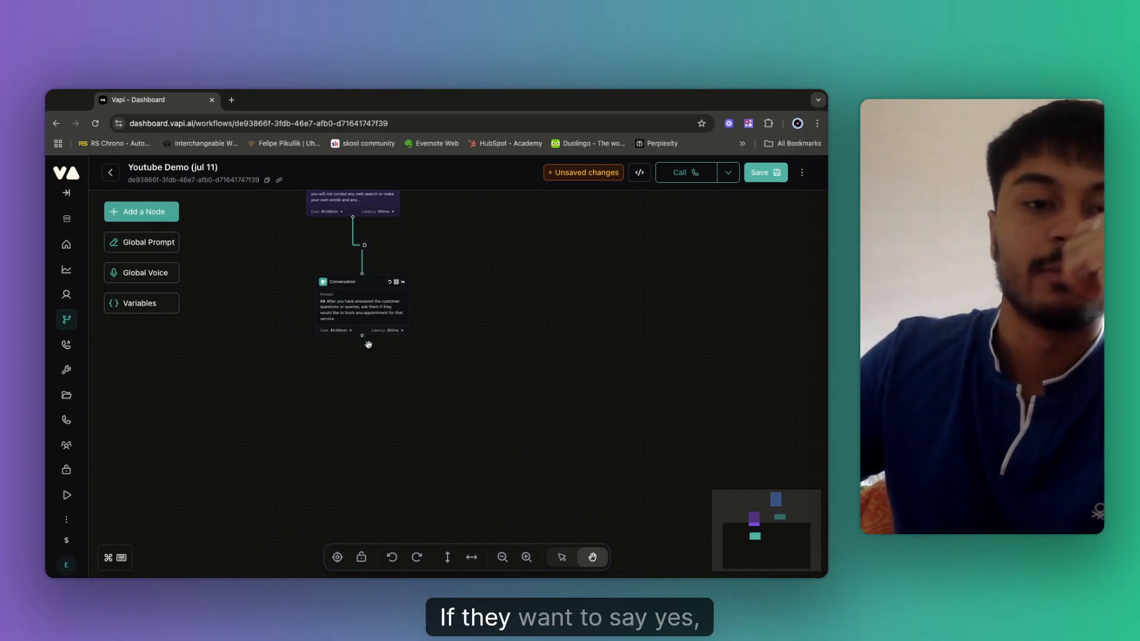
left_click_drag(614, 285, 596, 268)
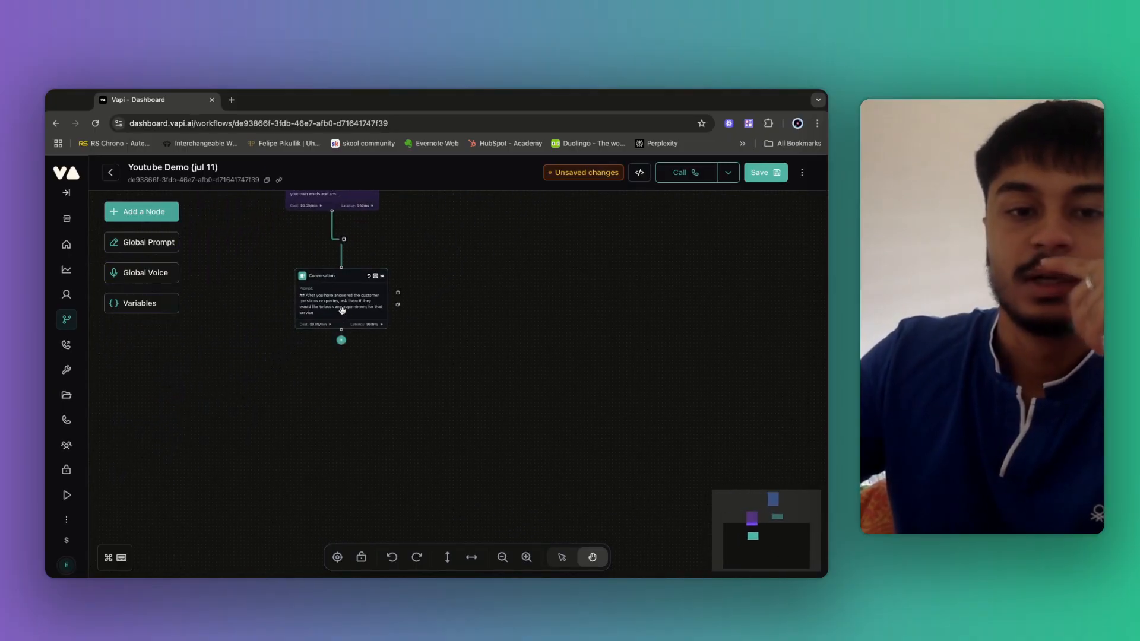
left_click(349, 335)
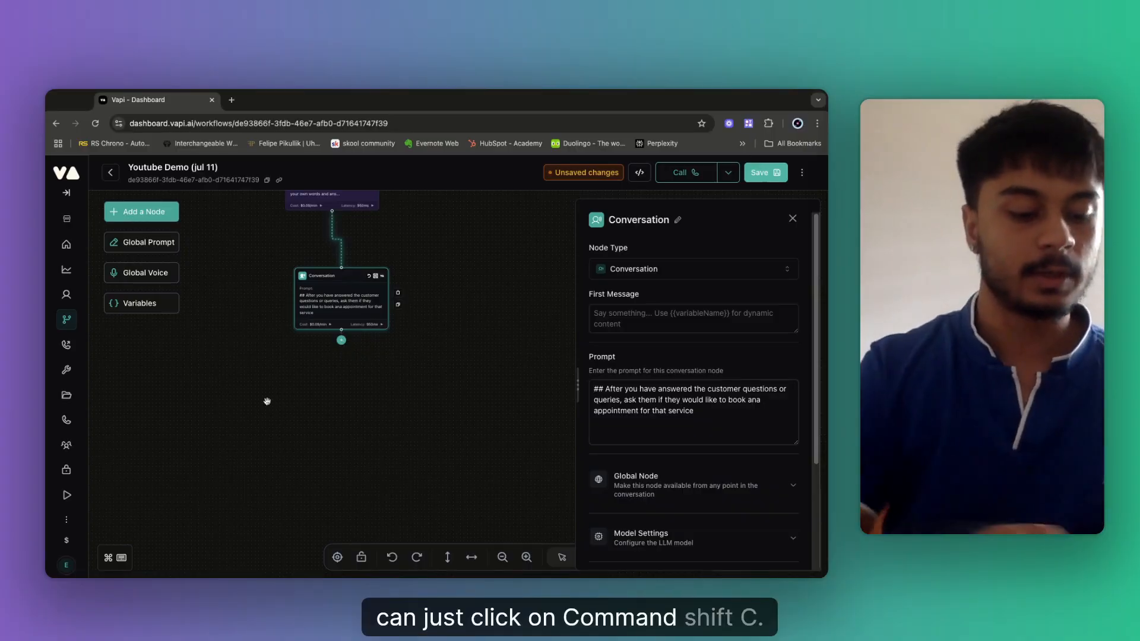
Close the DevTools and reopen the Youtube Demo (jul 11) workflow from the Workflows list.
key("super+shift+c")
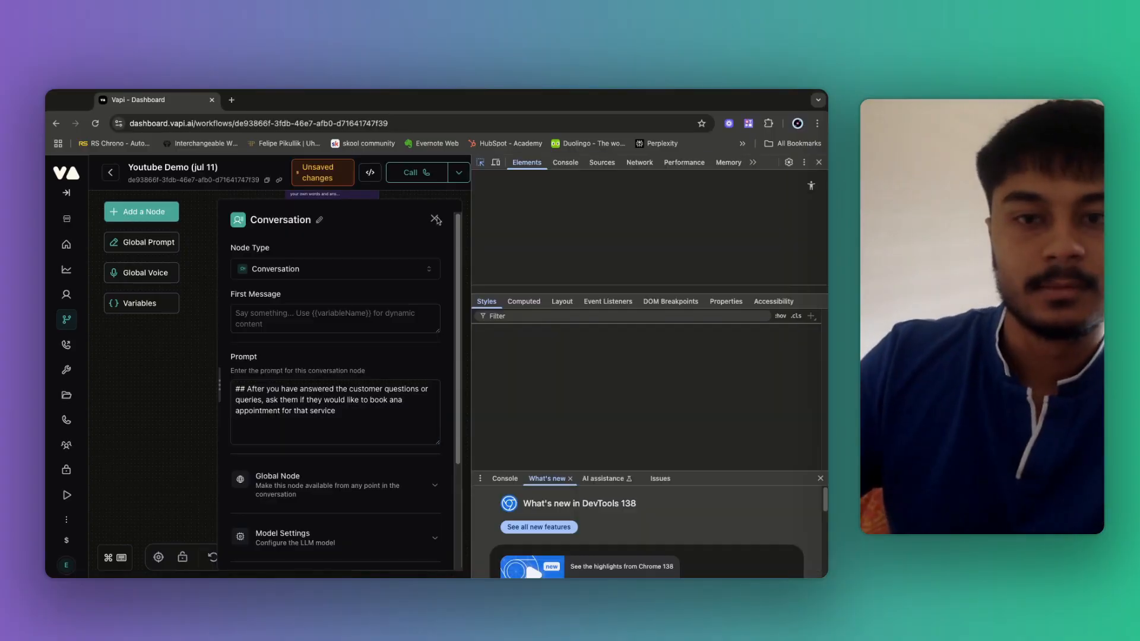
left_click(818, 162)
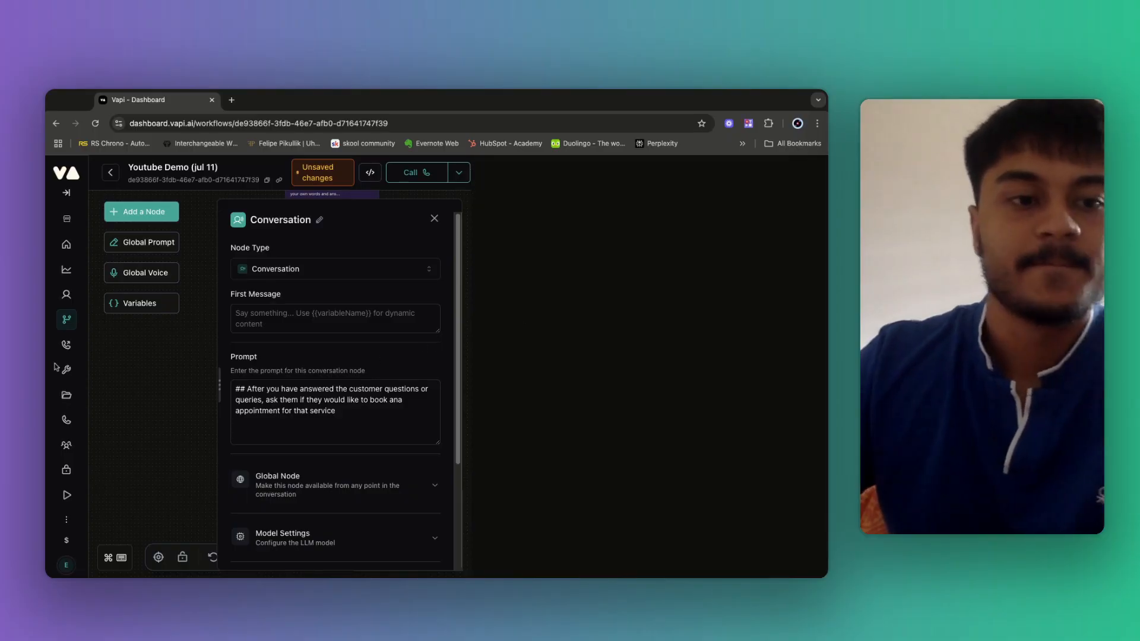
left_click(110, 173)
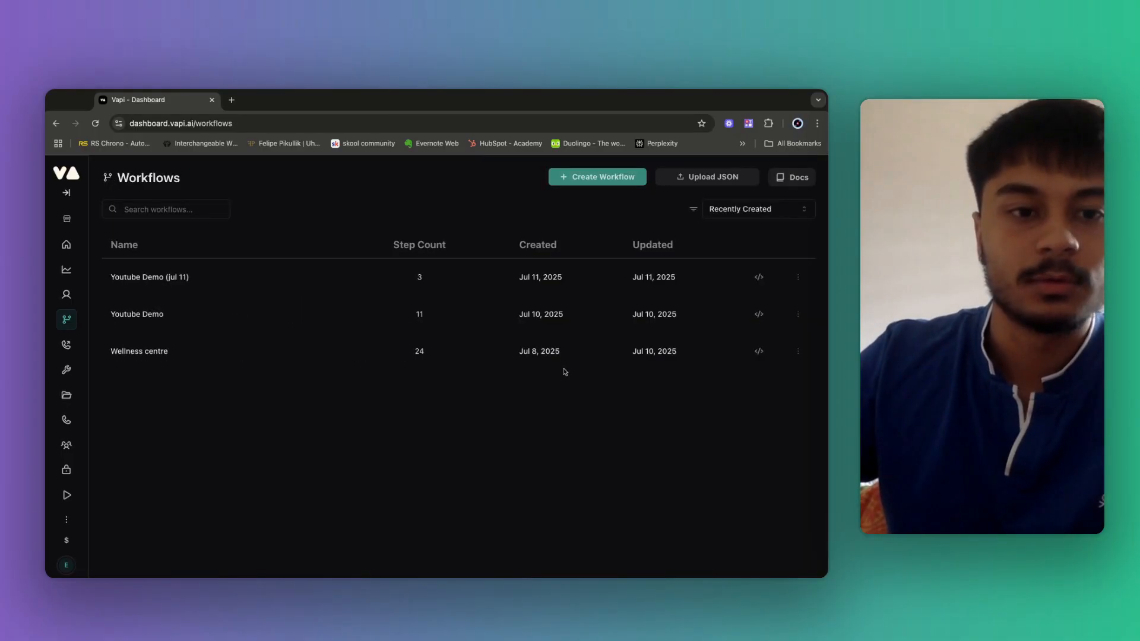
left_click(171, 279)
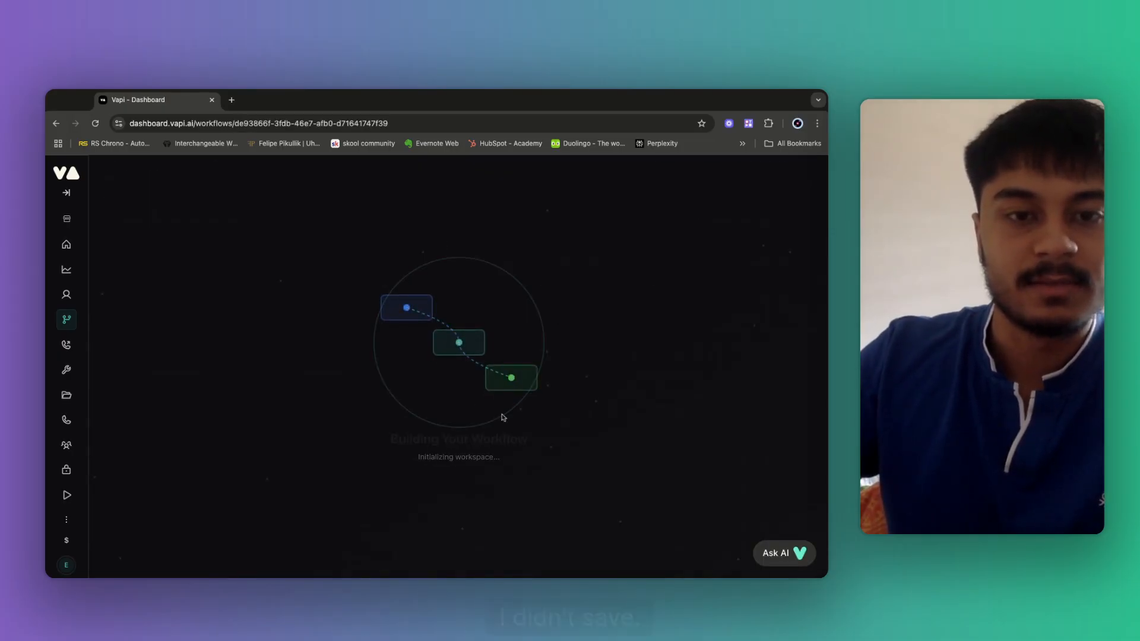
scroll(492, 416, "down", 3)
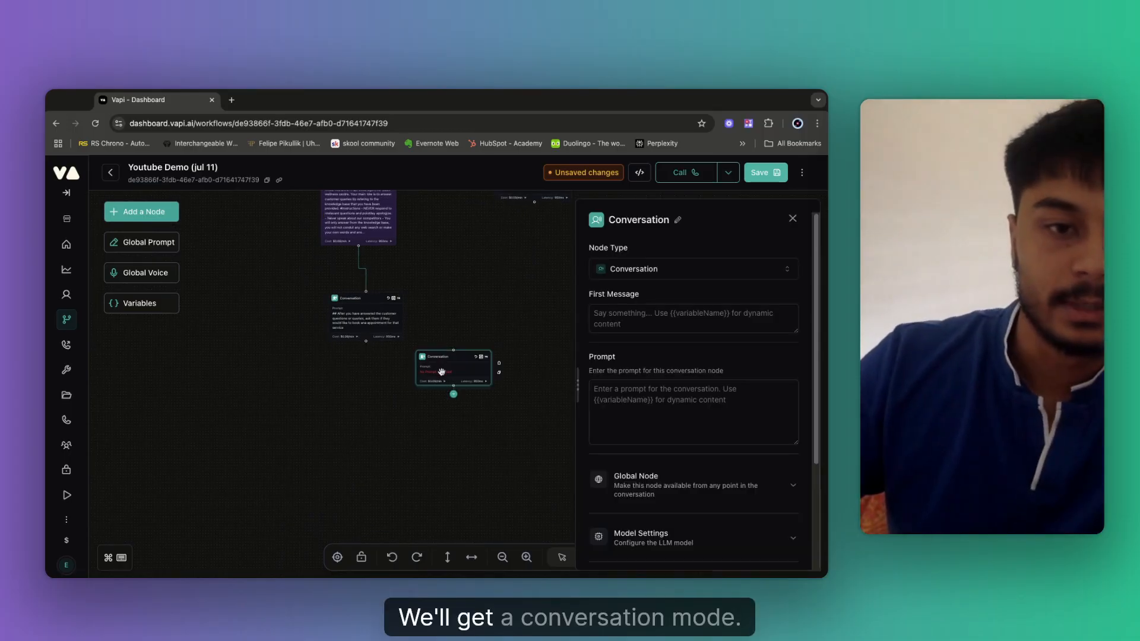
Link a new Conversation node below the booking node with condition 'IF the caller does not want...'.
left_click_drag(441, 372, 323, 417)
left_click_drag(336, 395, 365, 341)
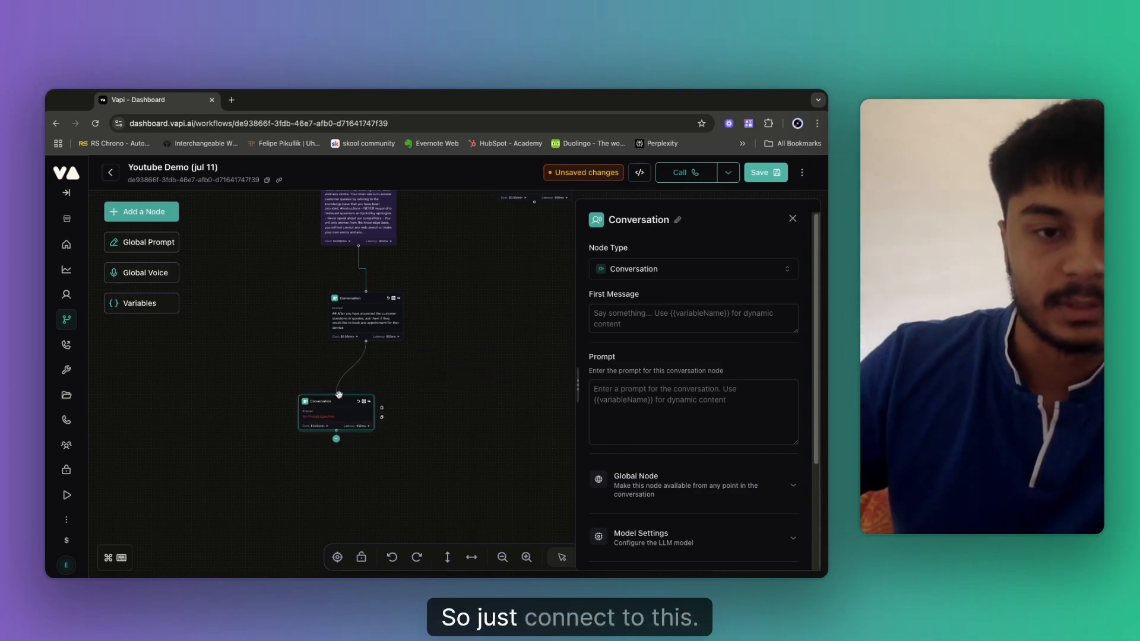
left_click(353, 371)
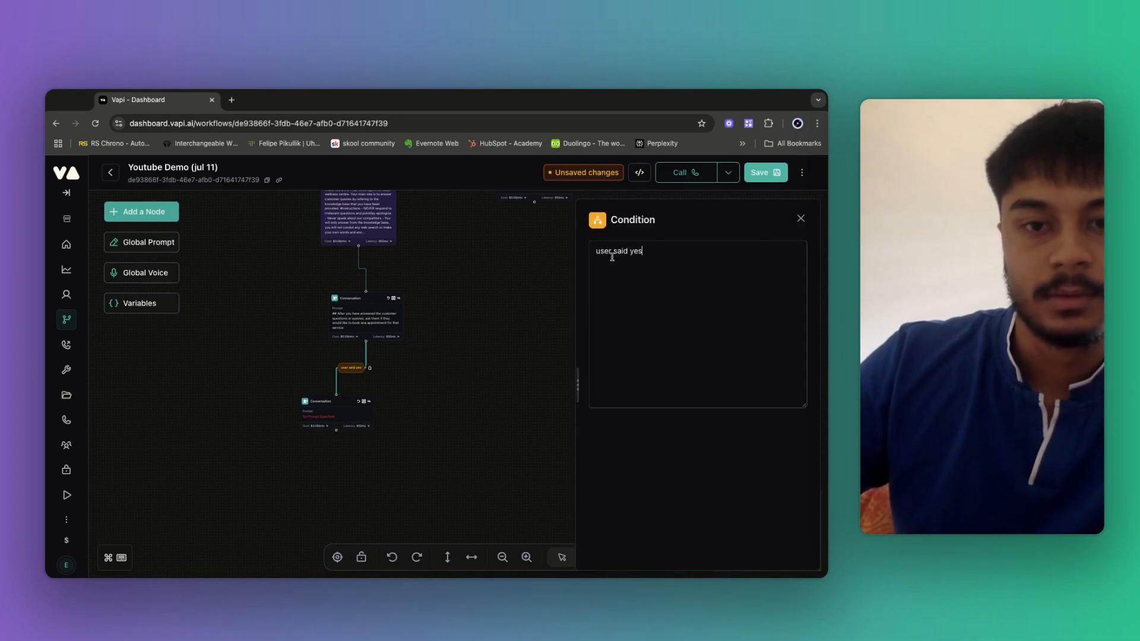
key("alt+shift+Left")
key("alt+shift+Left")
key("alt+shift+Left")
key("BackSpace")
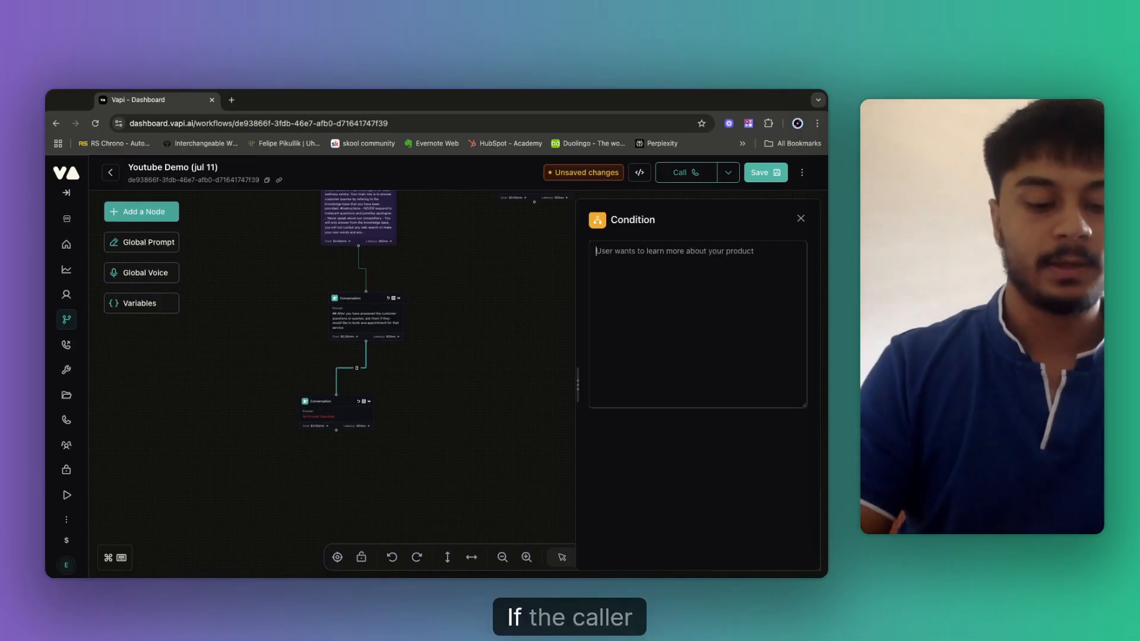
type("IF the caller d")
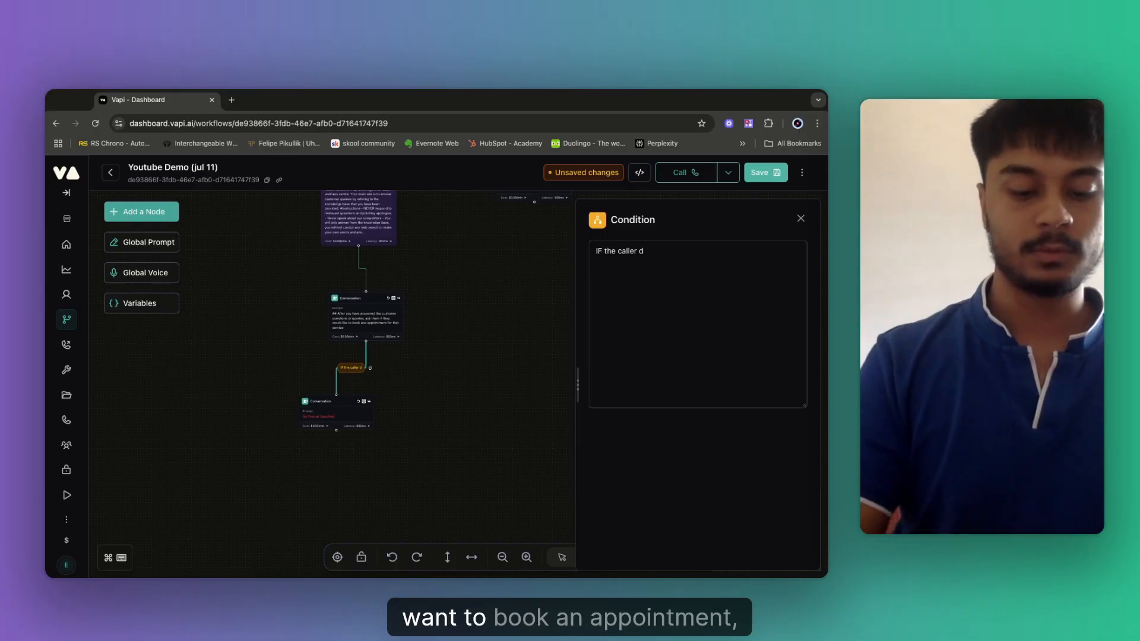
type("oes not")
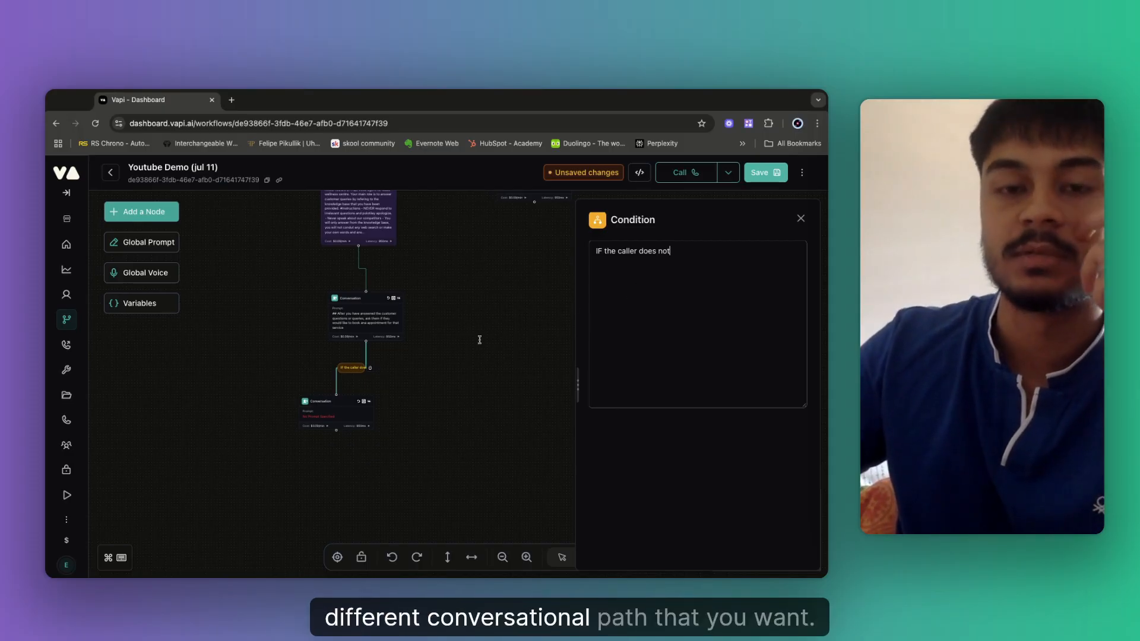
type("wnat book ana ppointment")
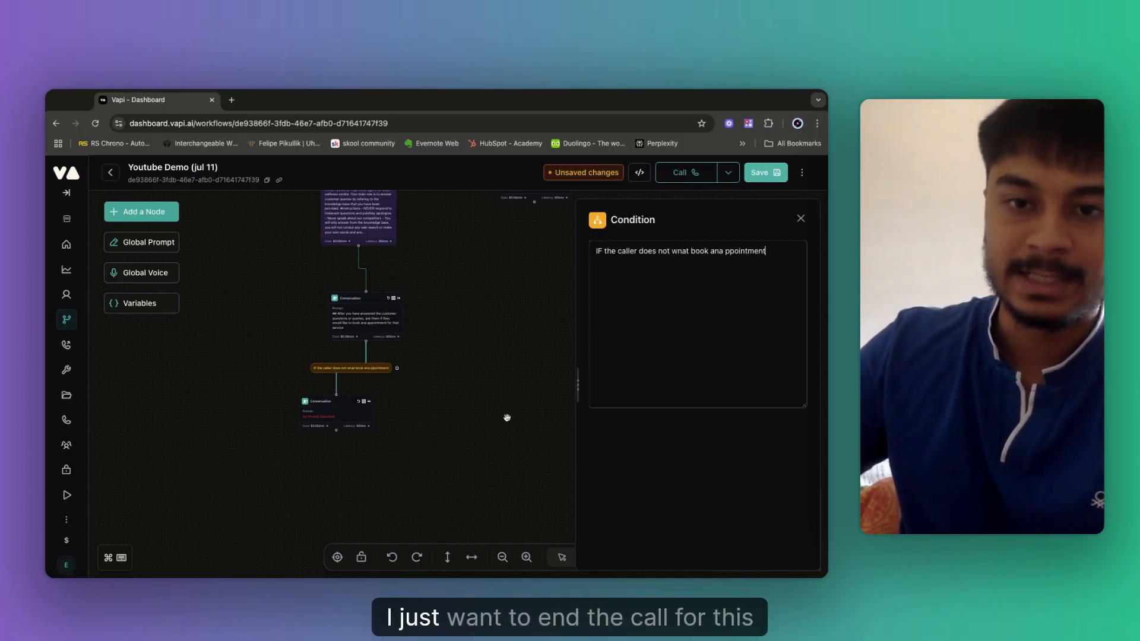
left_click(433, 419)
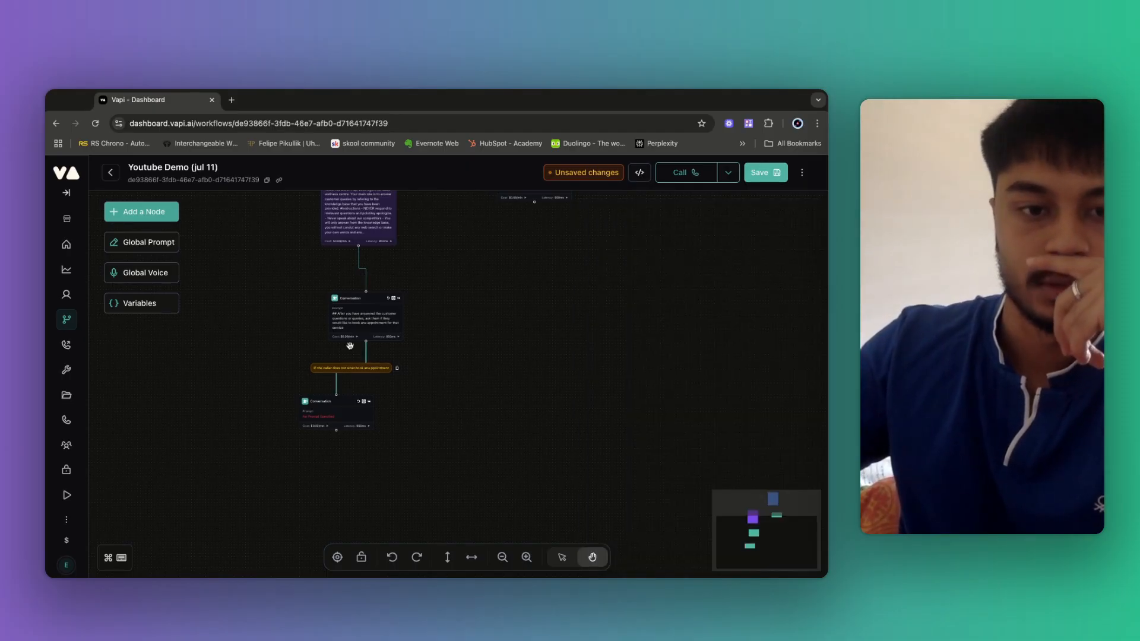
Fix the condition's typos to read 'want book an appointment' and save the workflow.
left_click(363, 368)
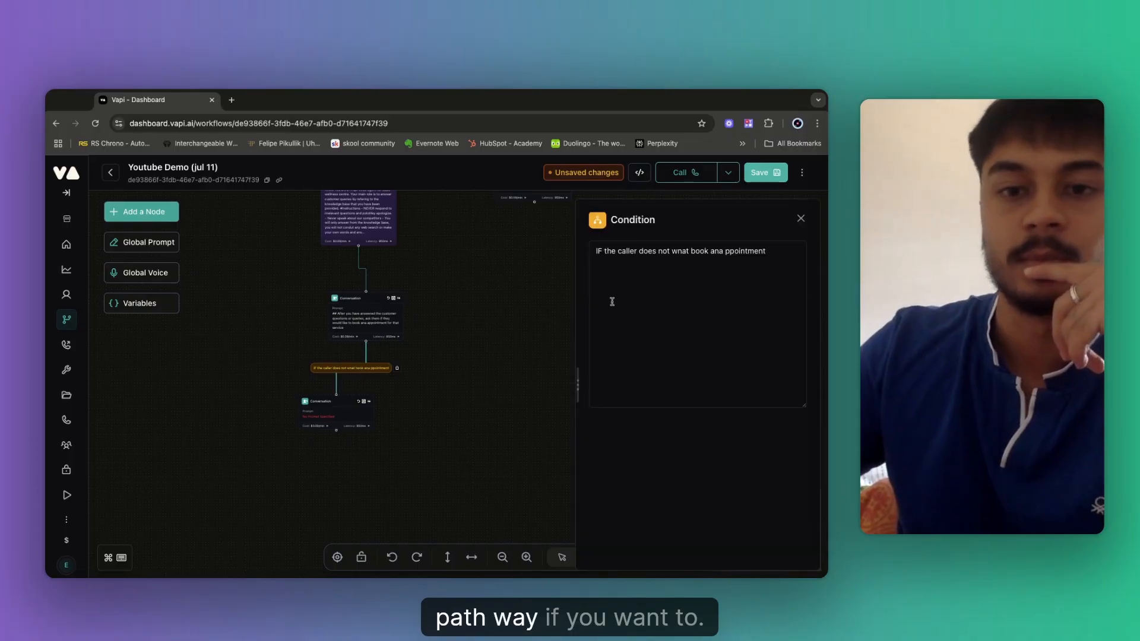
left_click(682, 251)
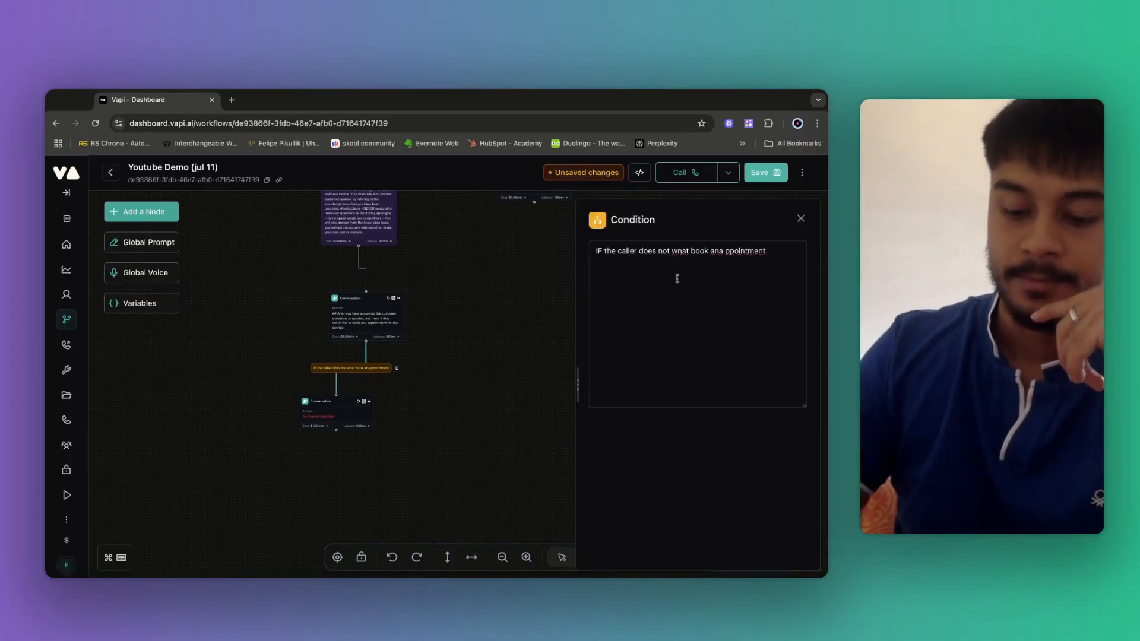
type("n")
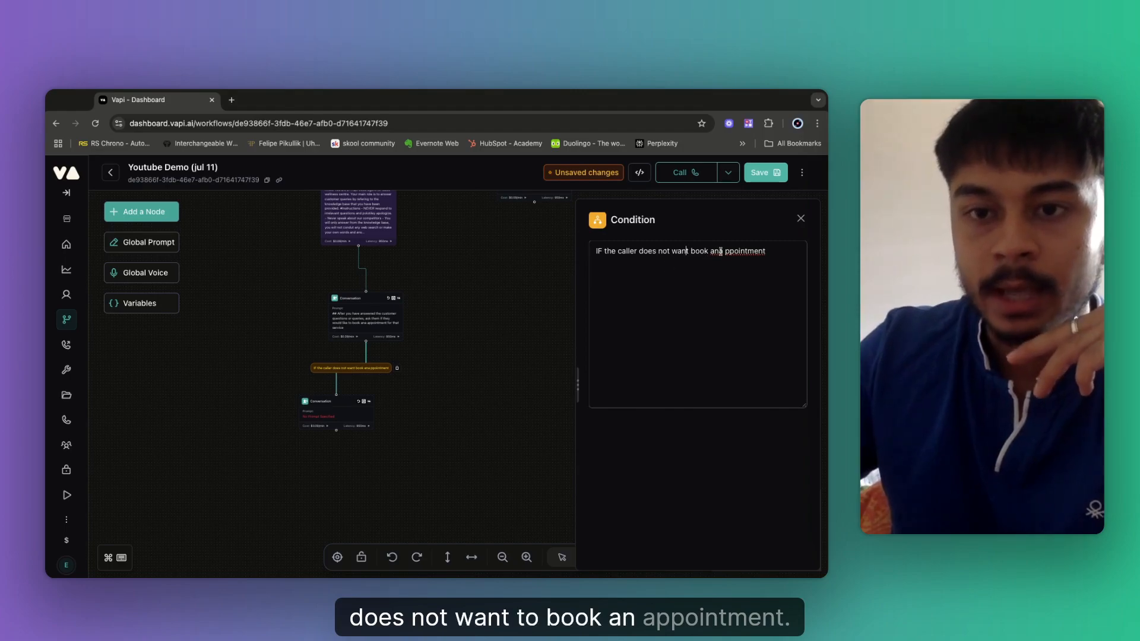
left_click(724, 251)
type("a")
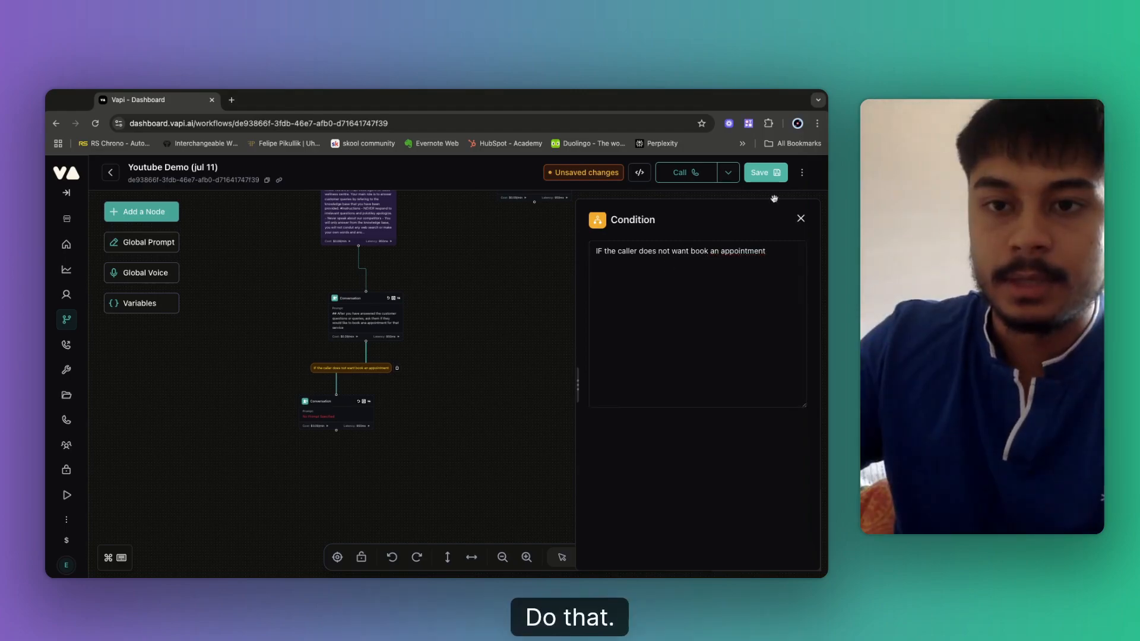
left_click(766, 173)
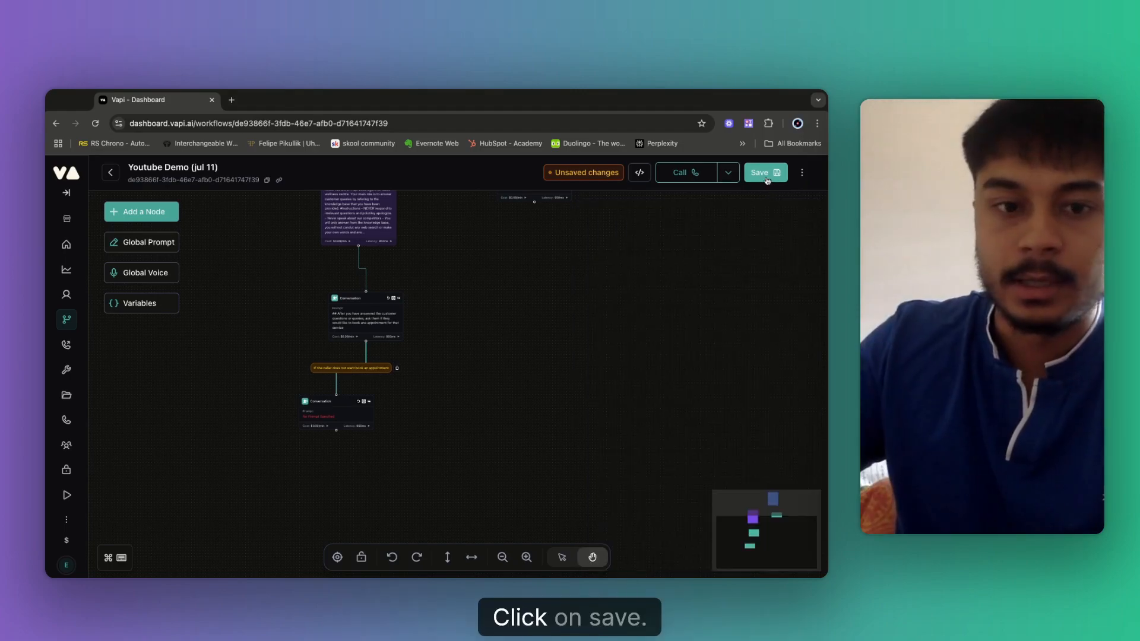
left_click(326, 418)
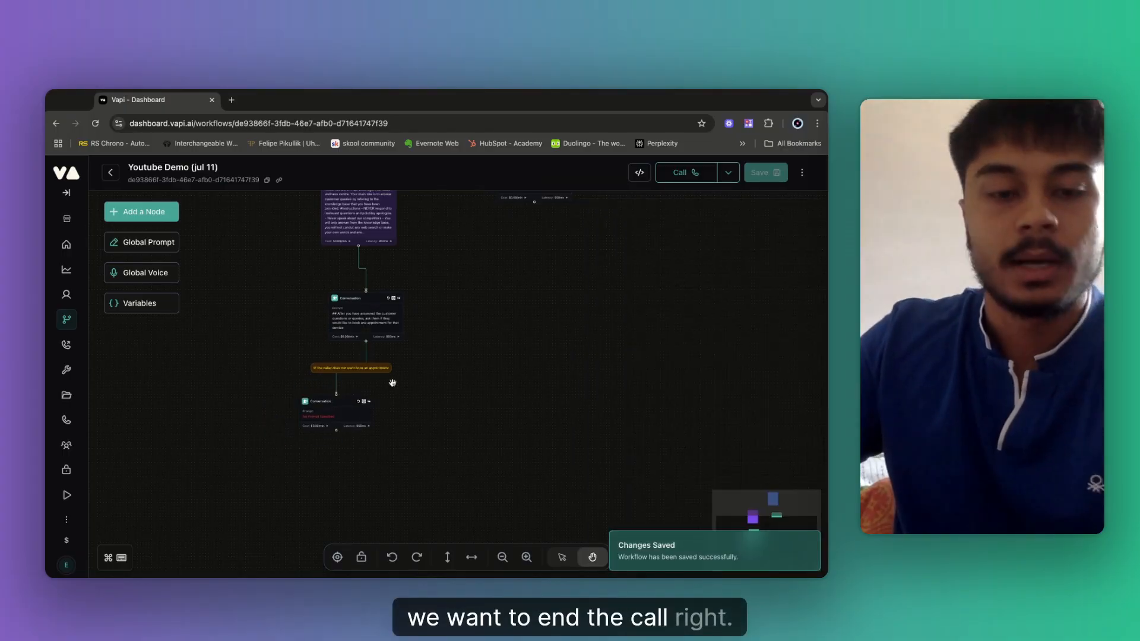
Reword the link's condition to 'IF the caller wants to book an appointment'.
left_click(351, 368)
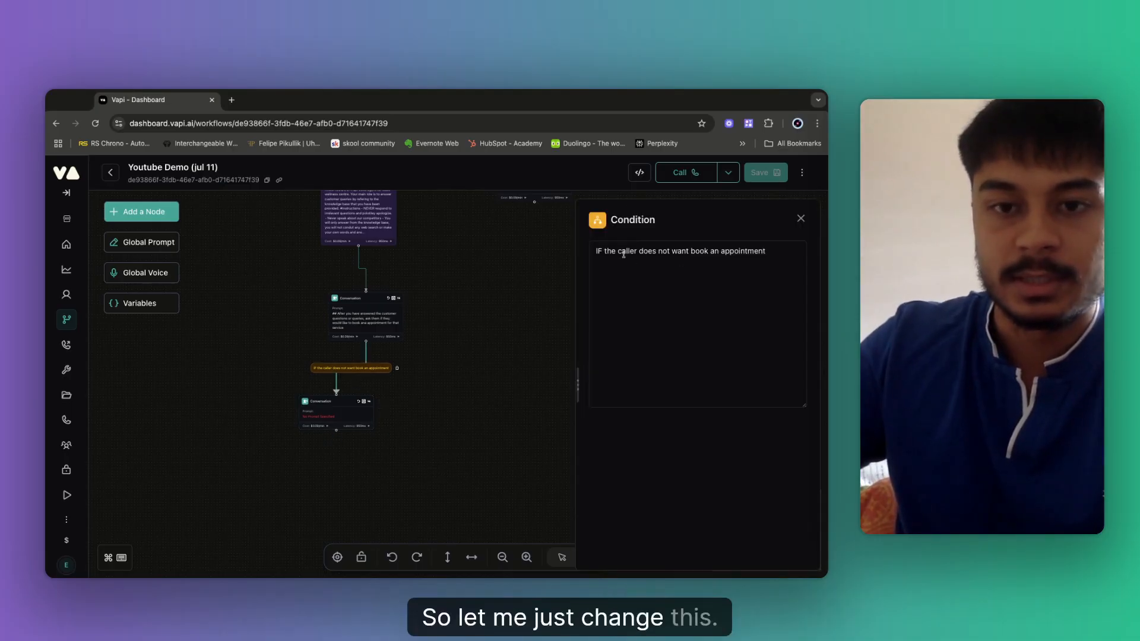
left_click_drag(657, 252, 747, 251)
key("BackSpace")
key("BackSpace")
key("BackSpace")
key("BackSpace")
key("BackSpace")
key("BackSpace")
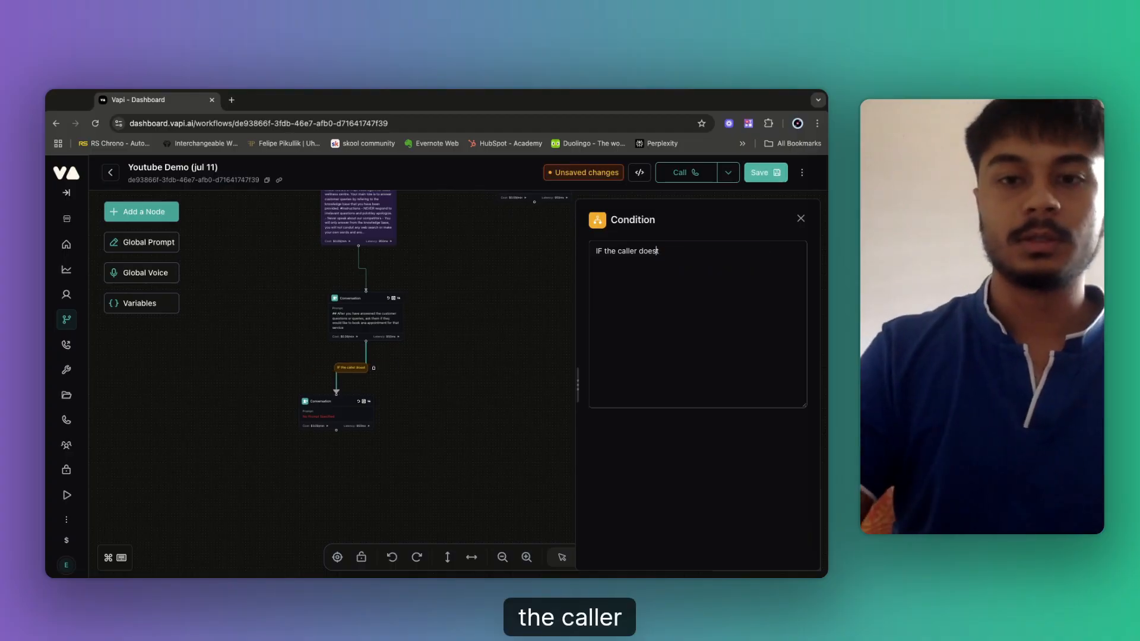
type("w")
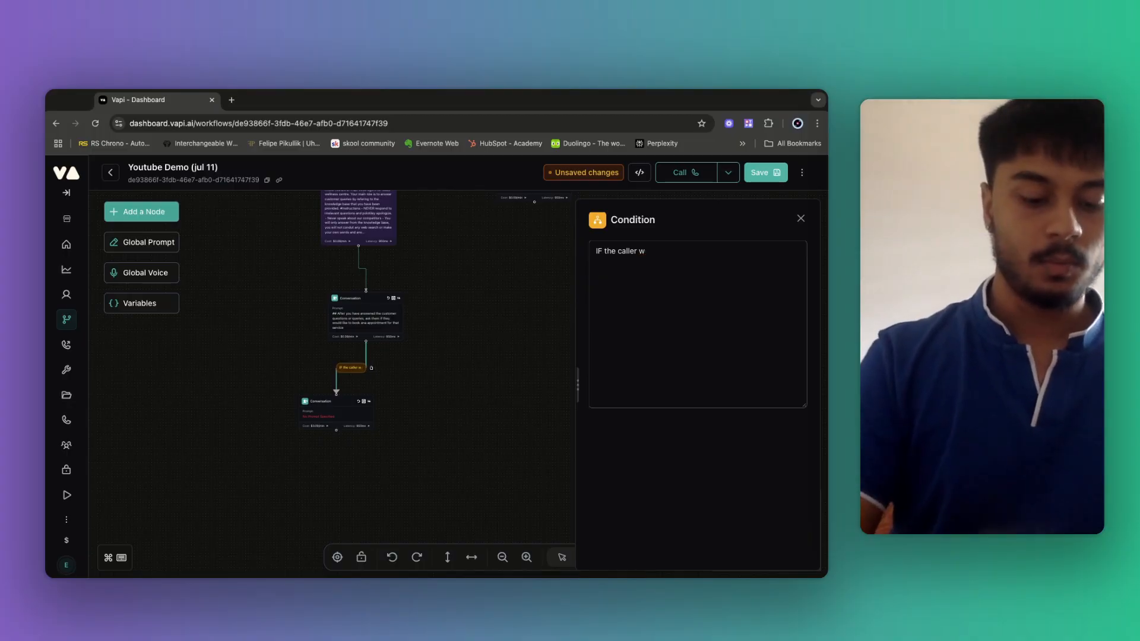
type("nats ants to book an appointment")
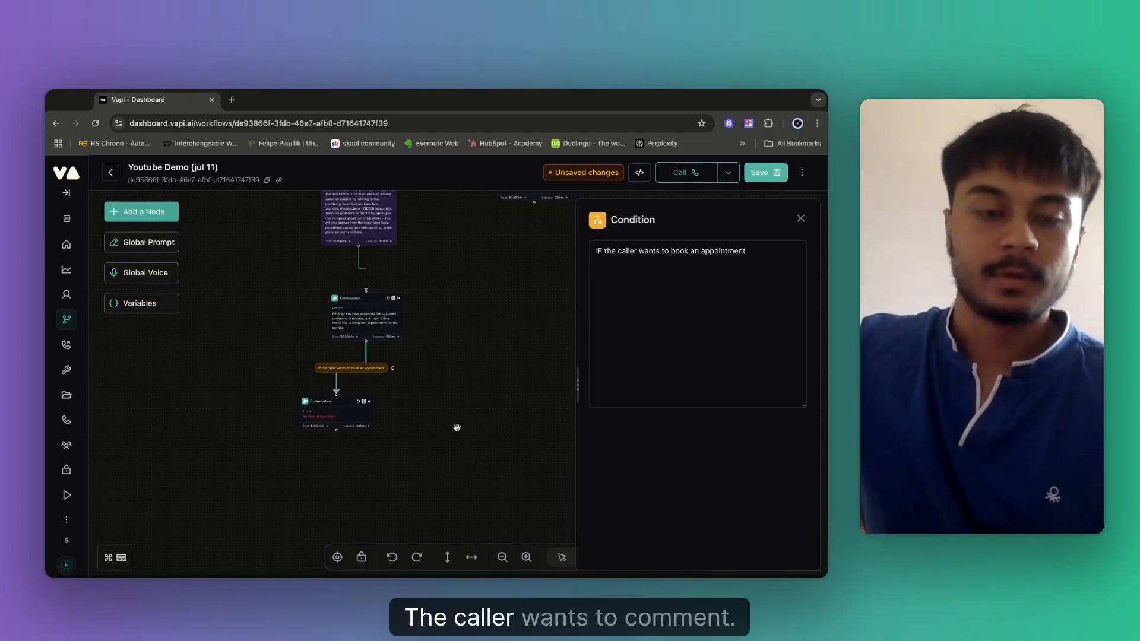
left_click(457, 428)
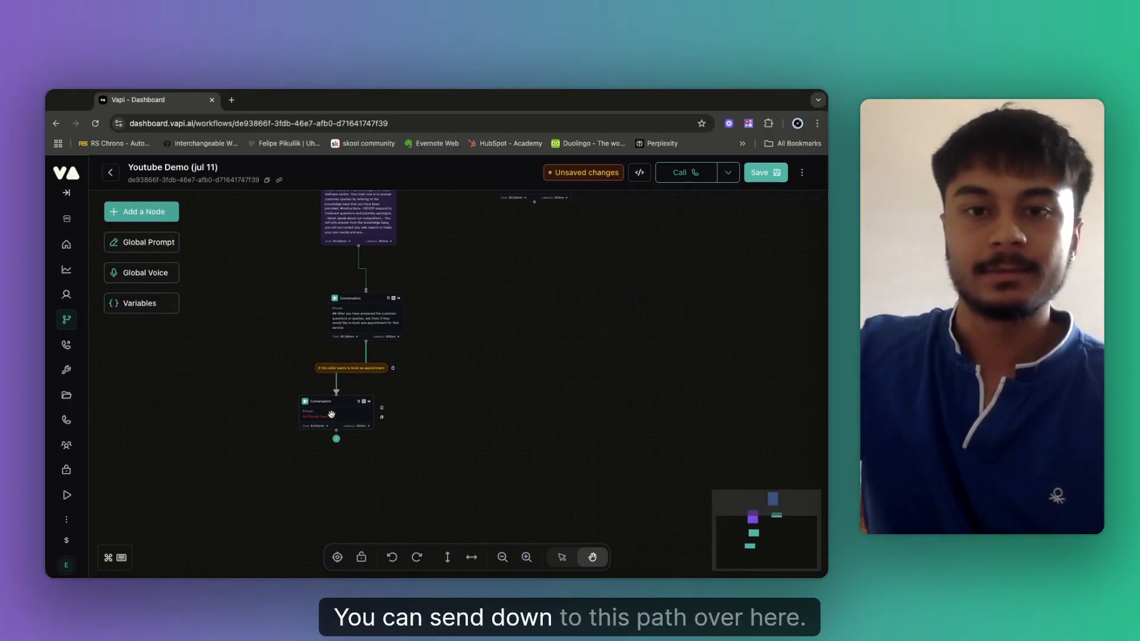
Review the Scheduling Appointments and lower Conversation nodes, then show the Add a Node type list.
left_click(333, 416)
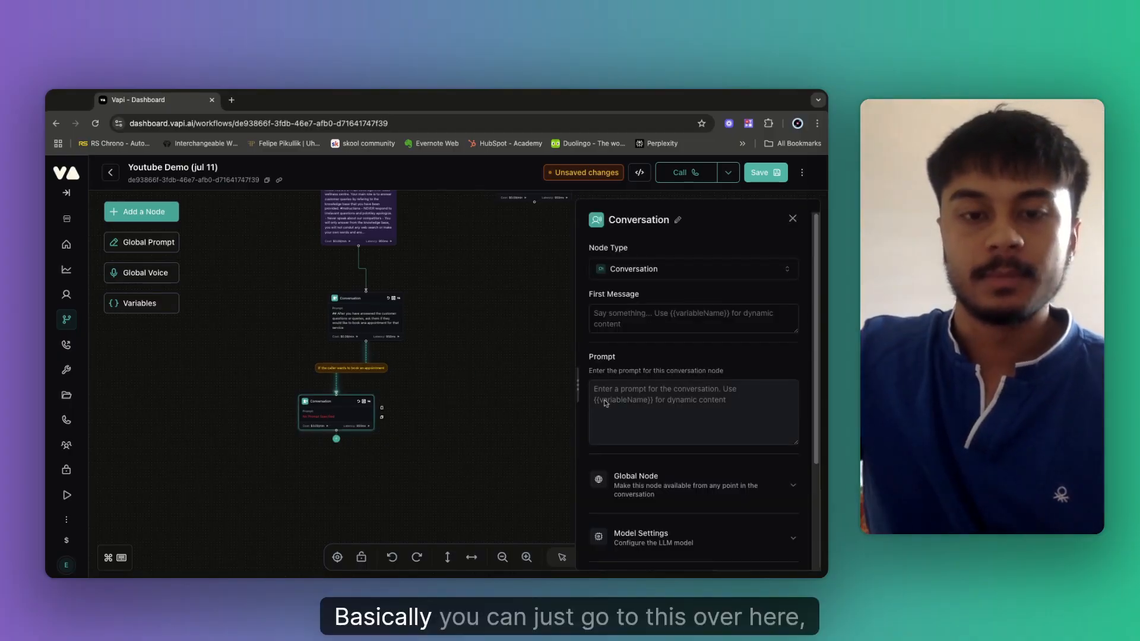
left_click_drag(457, 322, 330, 446)
left_click(408, 306)
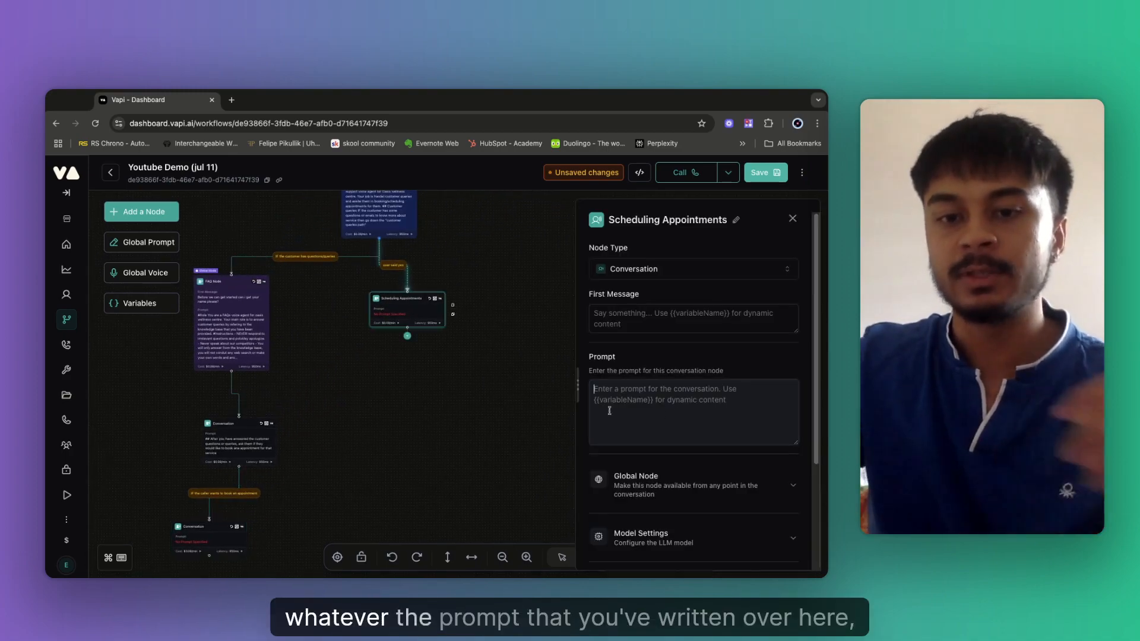
left_click_drag(467, 404, 569, 284)
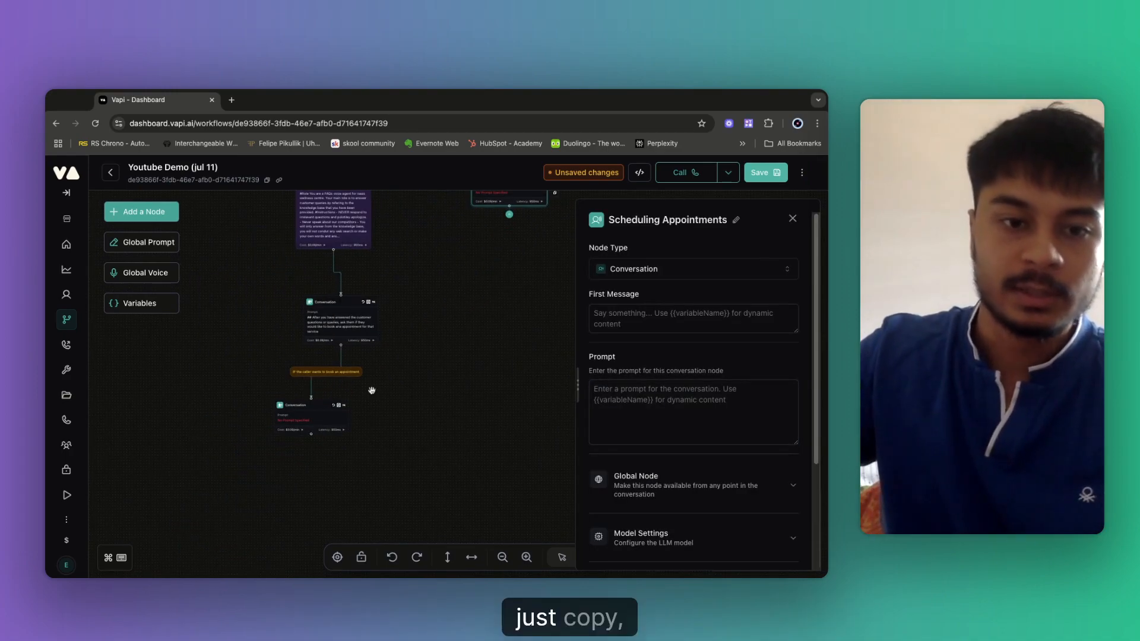
left_click(313, 416)
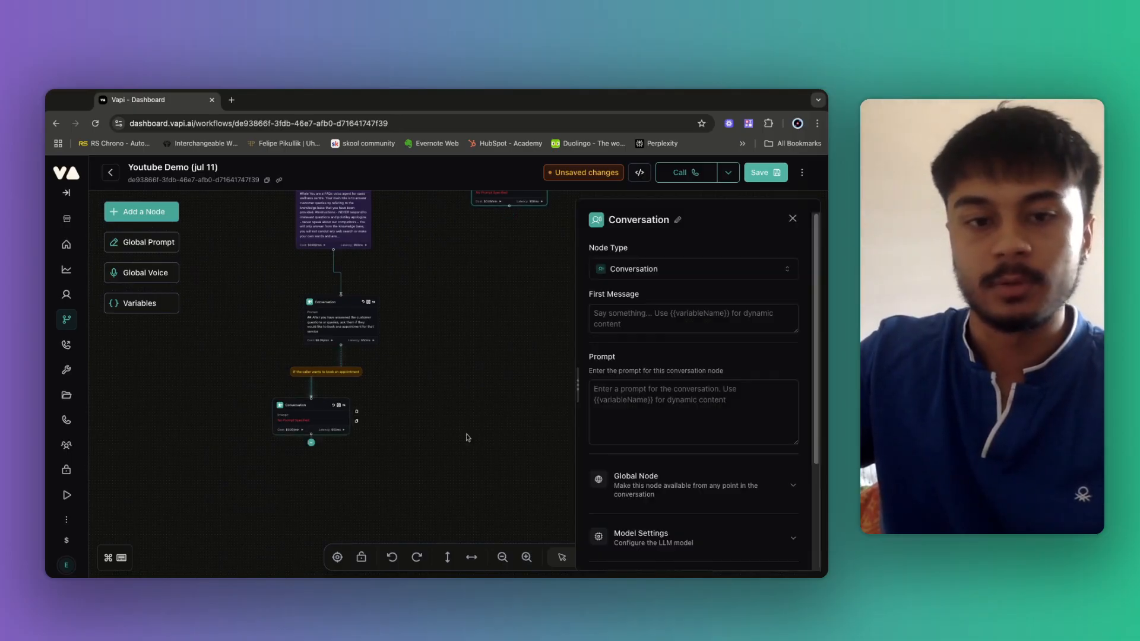
left_click_drag(415, 436, 501, 352)
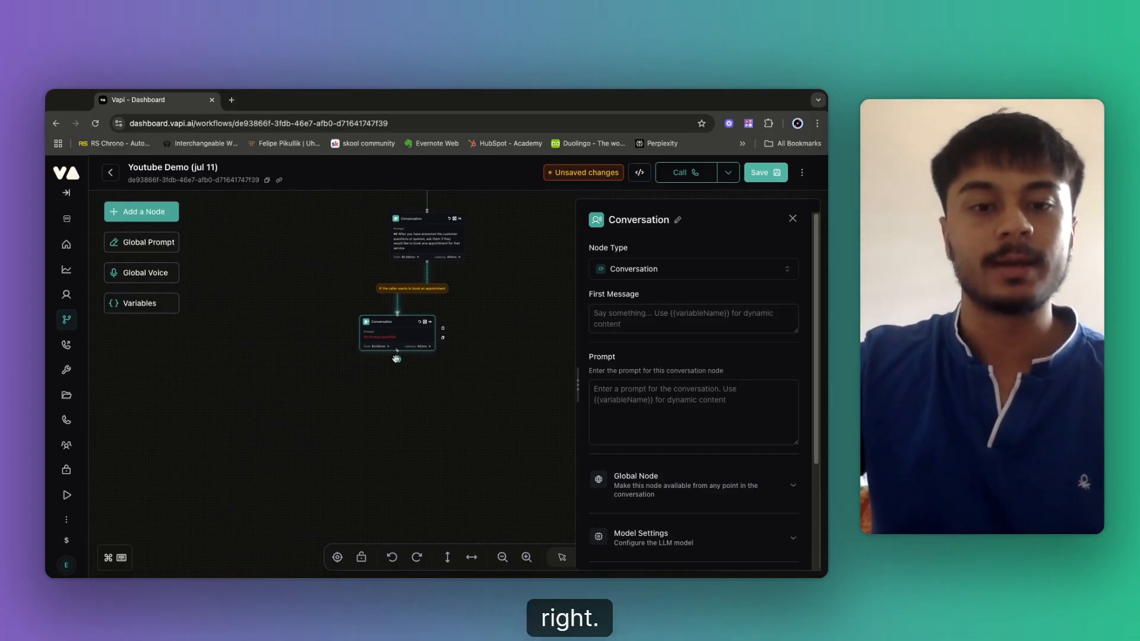
left_click(390, 380)
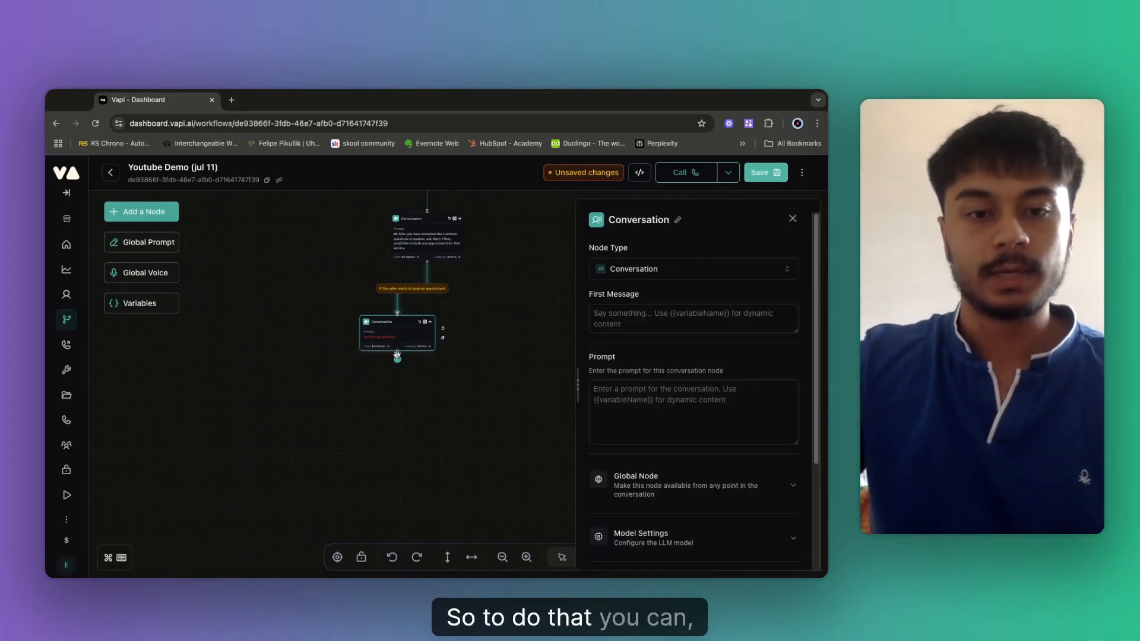
left_click(153, 215)
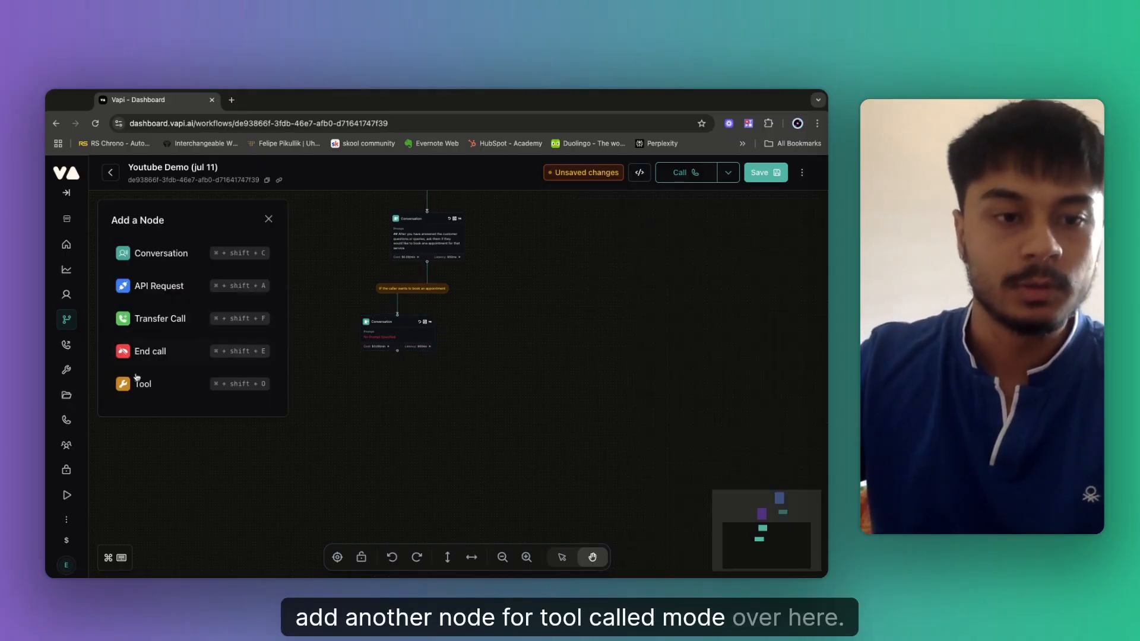
Add a Tool node running CHECK_AVAILABILITY, linked below the booking Conversation node.
left_click_drag(202, 399, 424, 364)
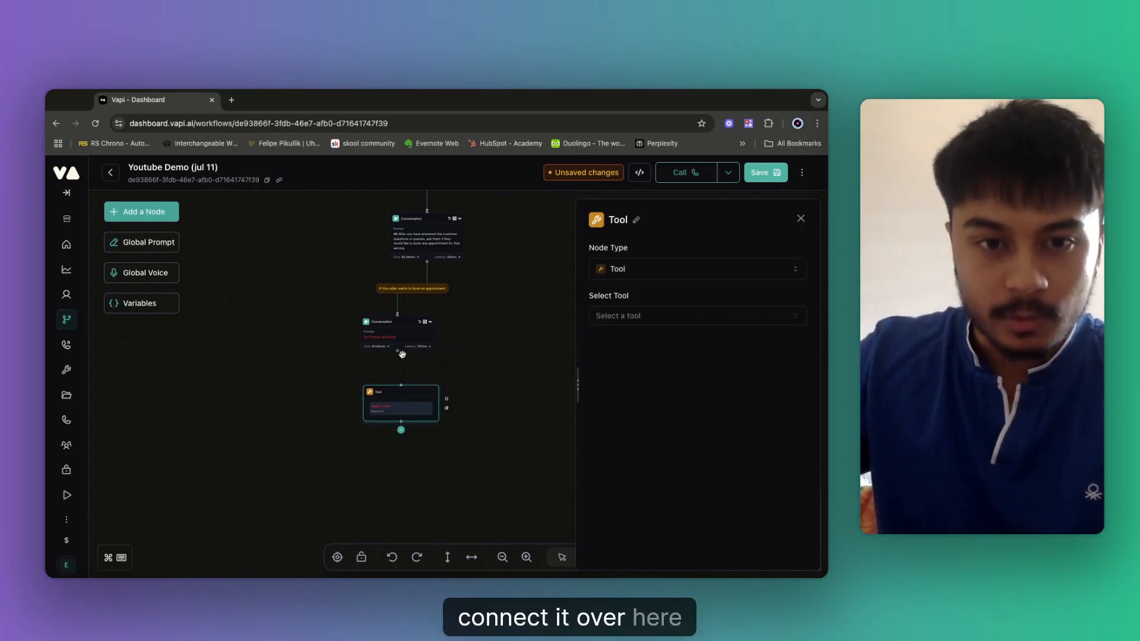
left_click_drag(398, 351, 401, 386)
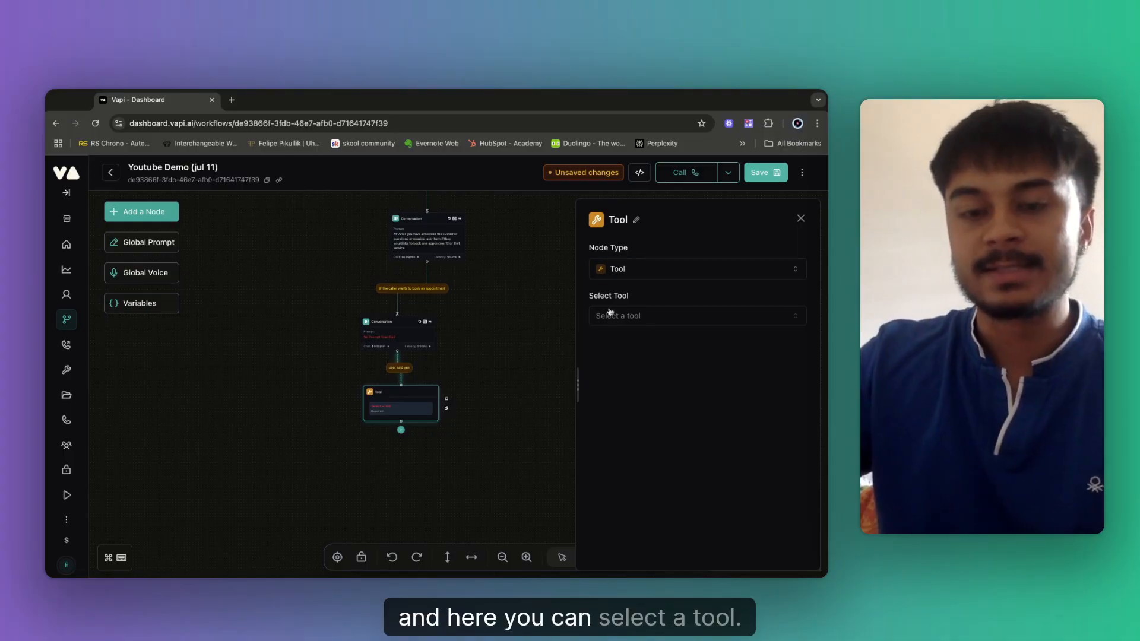
left_click(631, 316)
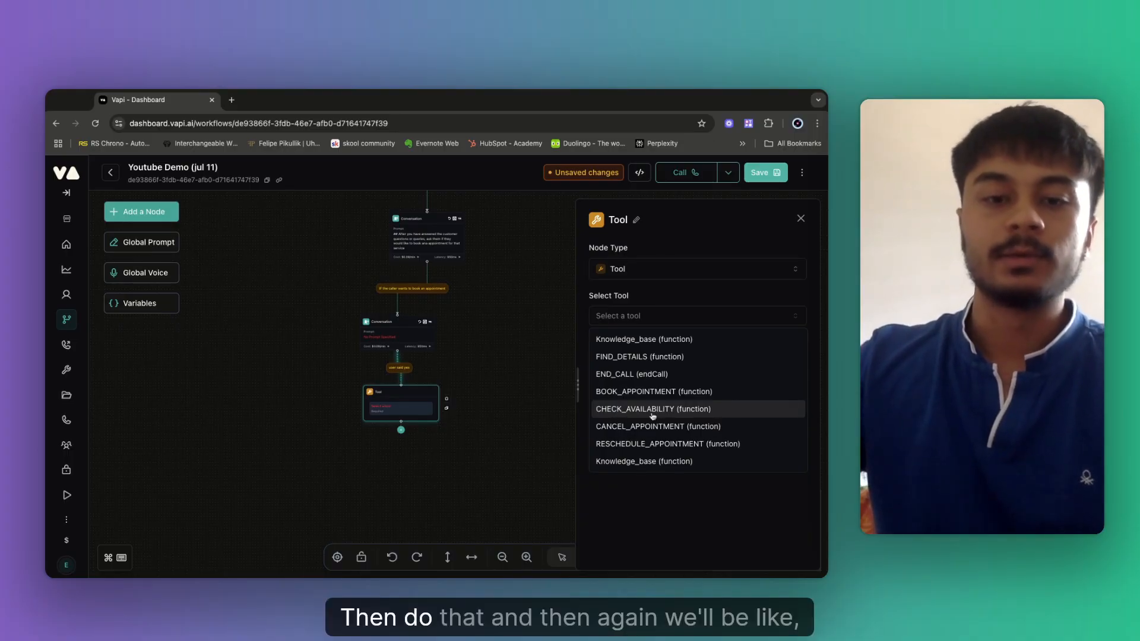
key("Return")
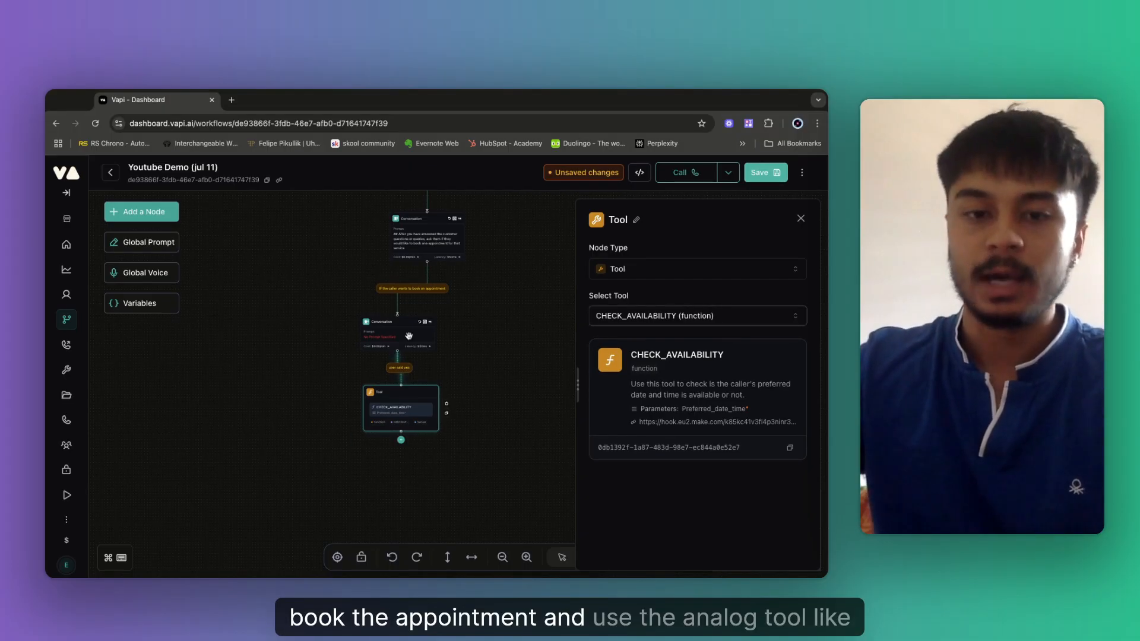
left_click(536, 374)
left_click_drag(497, 304, 379, 318)
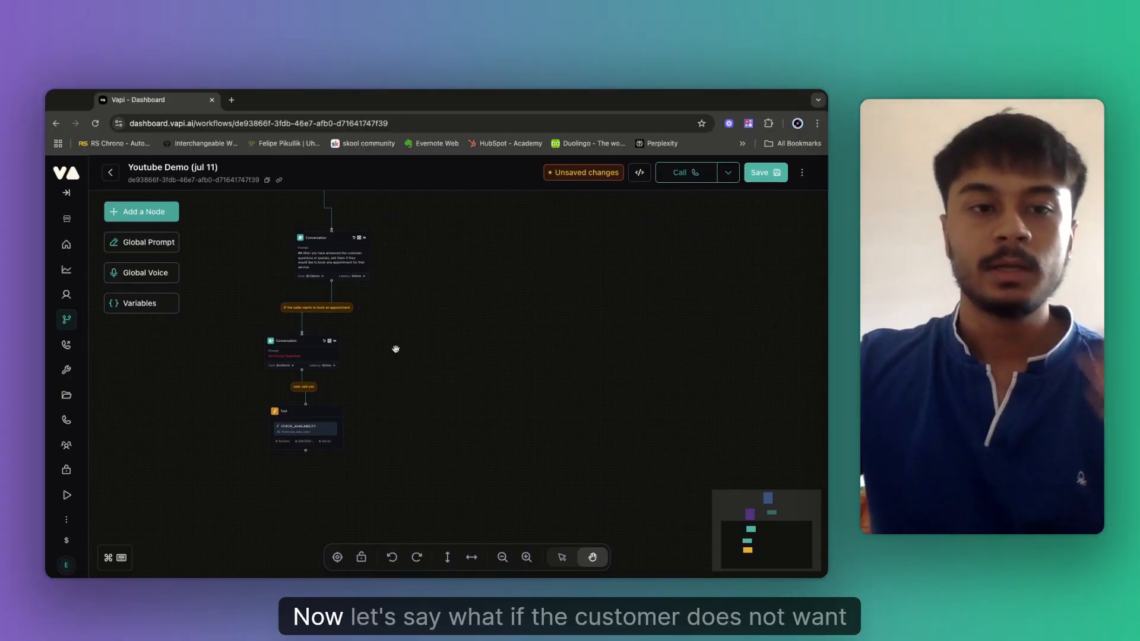
left_click(143, 213)
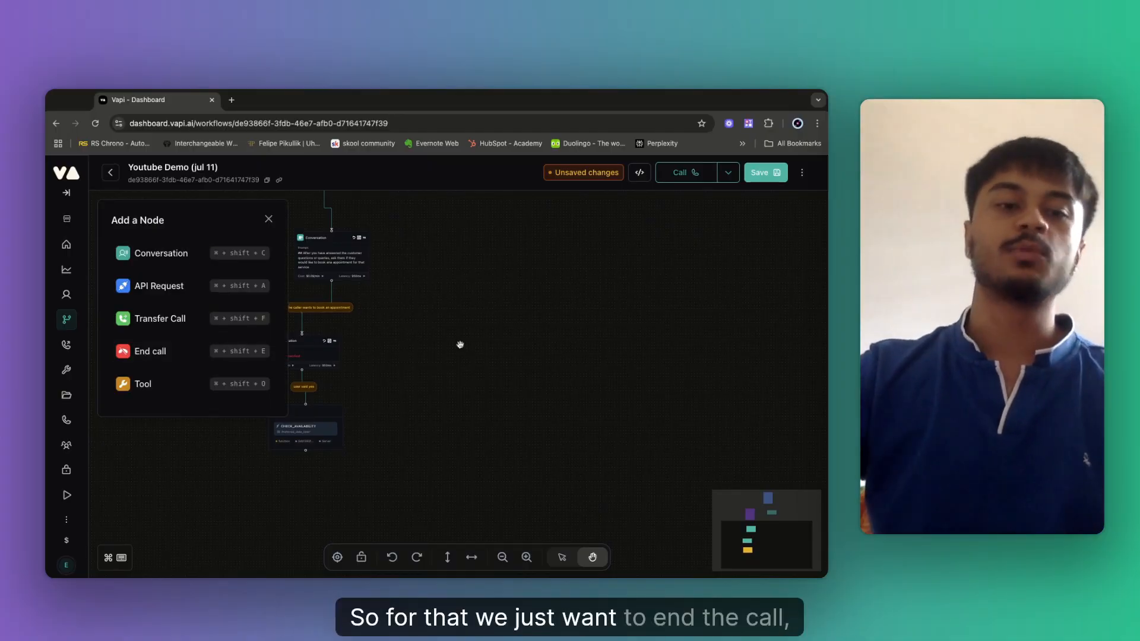
Add an End Call node linked from the booking-offer node under 'IF the caller does not wants to book an appointment'.
left_click(152, 352)
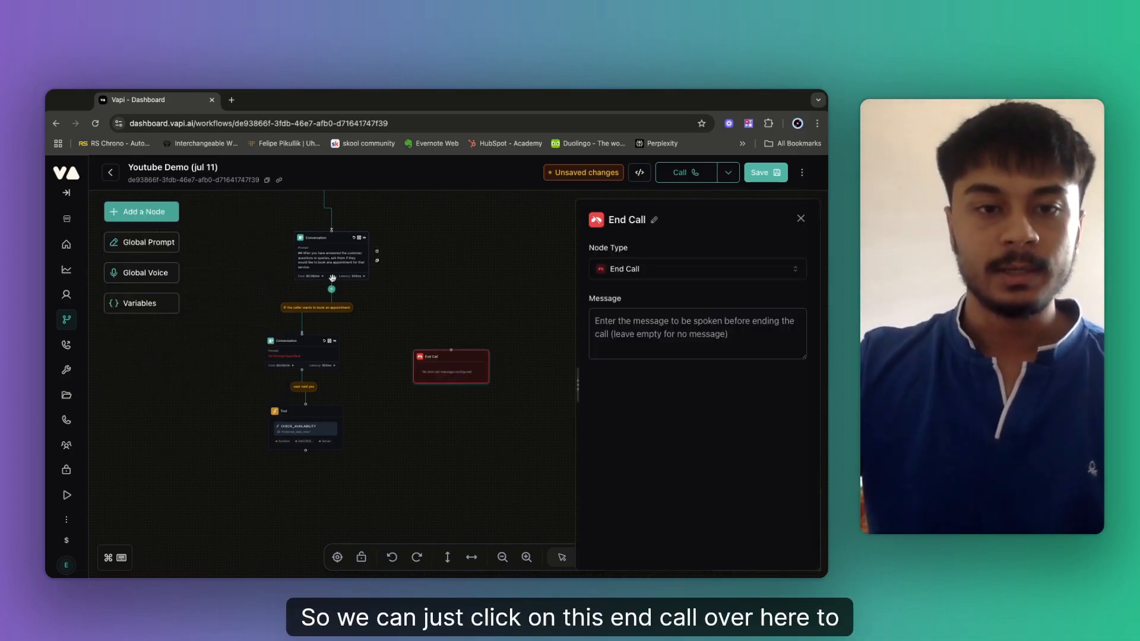
left_click_drag(333, 279, 451, 352)
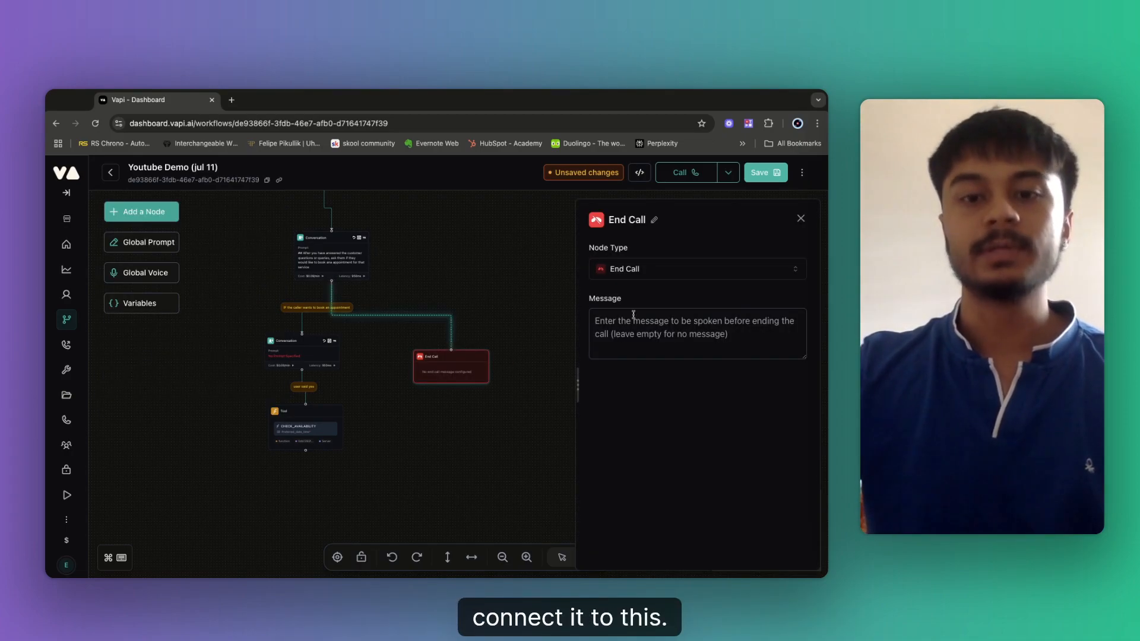
left_click(390, 317)
triple_click(618, 252)
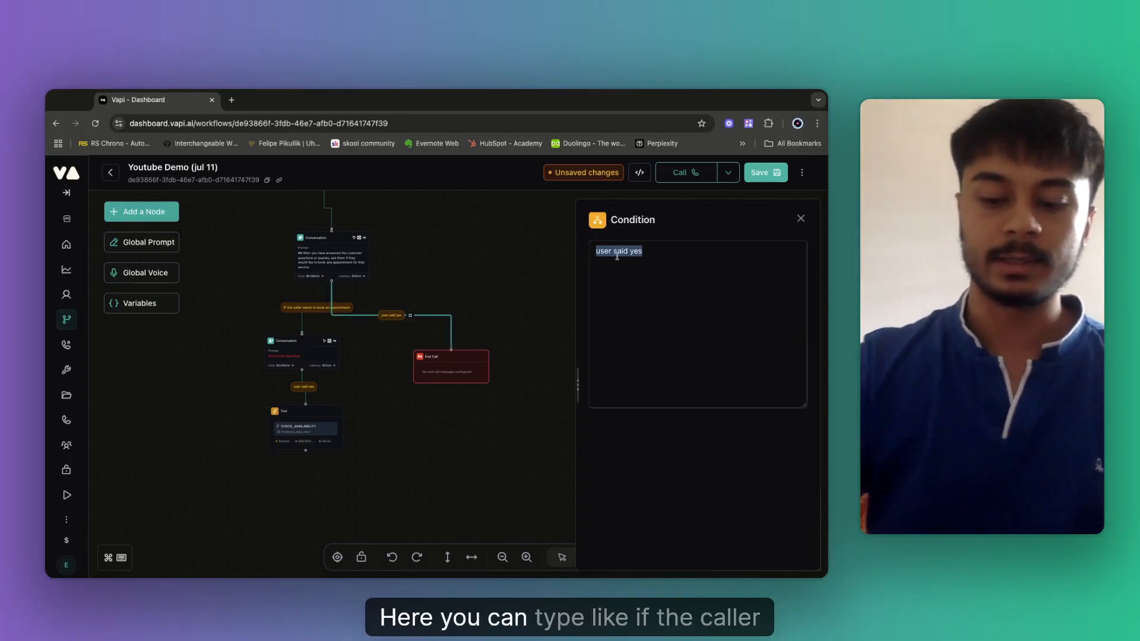
key("BackSpace")
type("IF the caller does")
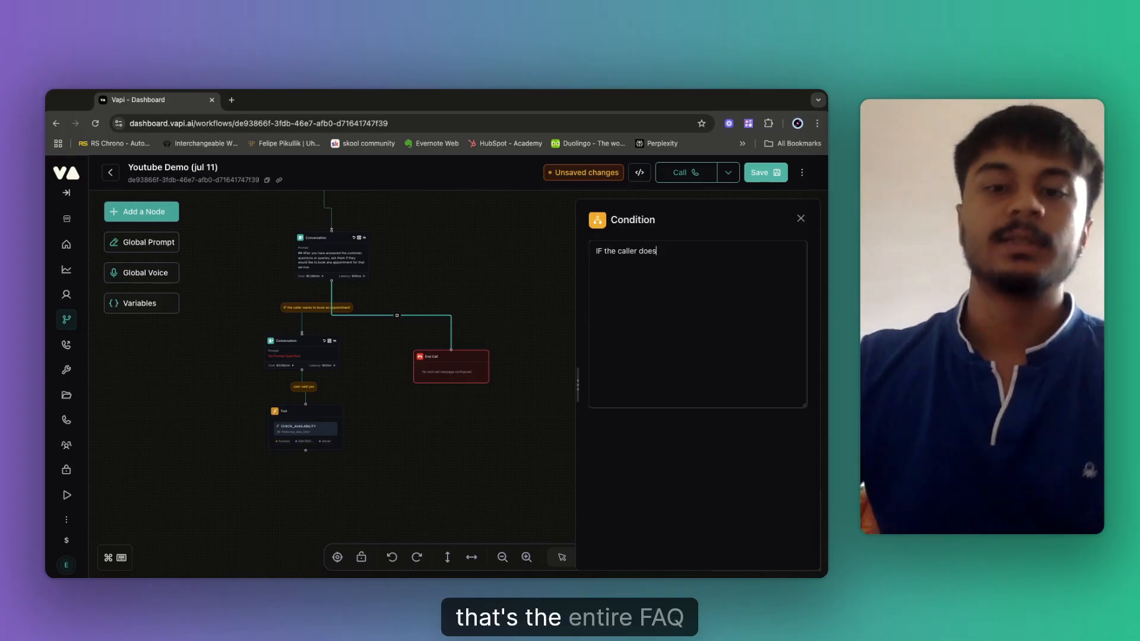
type("not wants to book an appointment")
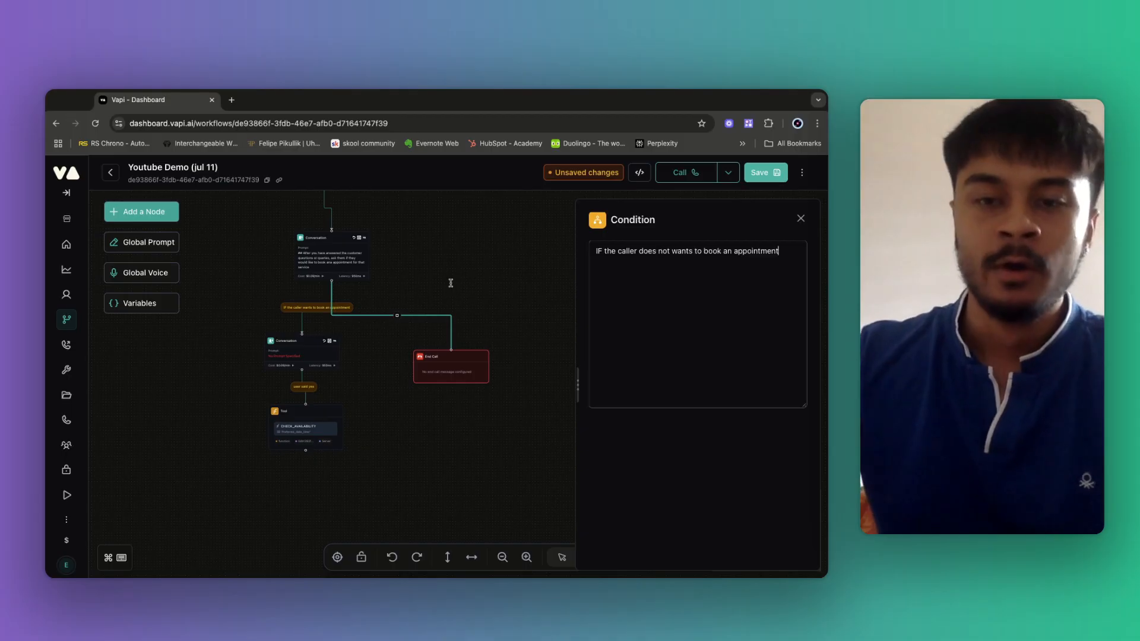
left_click(799, 219)
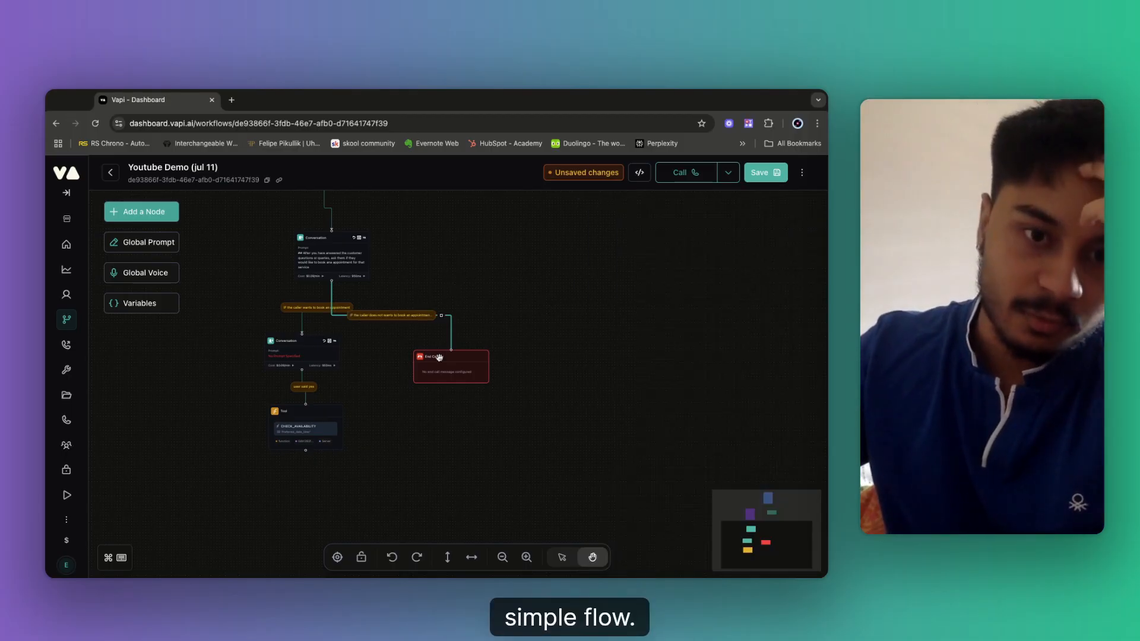
Reposition the End Call node up and to the right of the booking-offer node.
left_click_drag(439, 356, 450, 358)
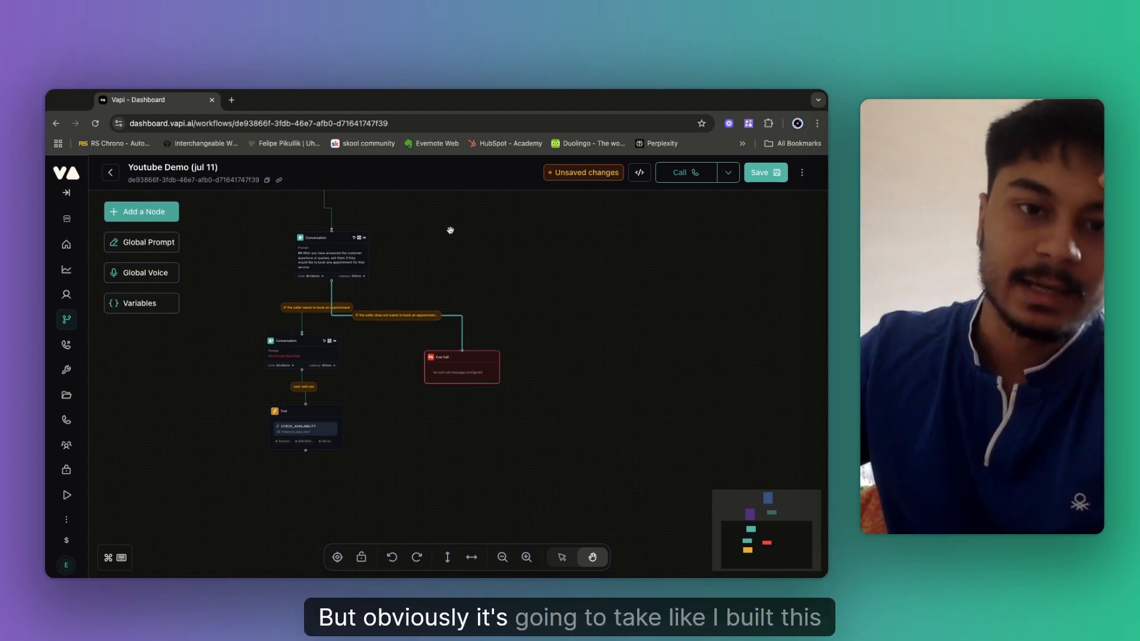
scroll(334, 333, "up", 4)
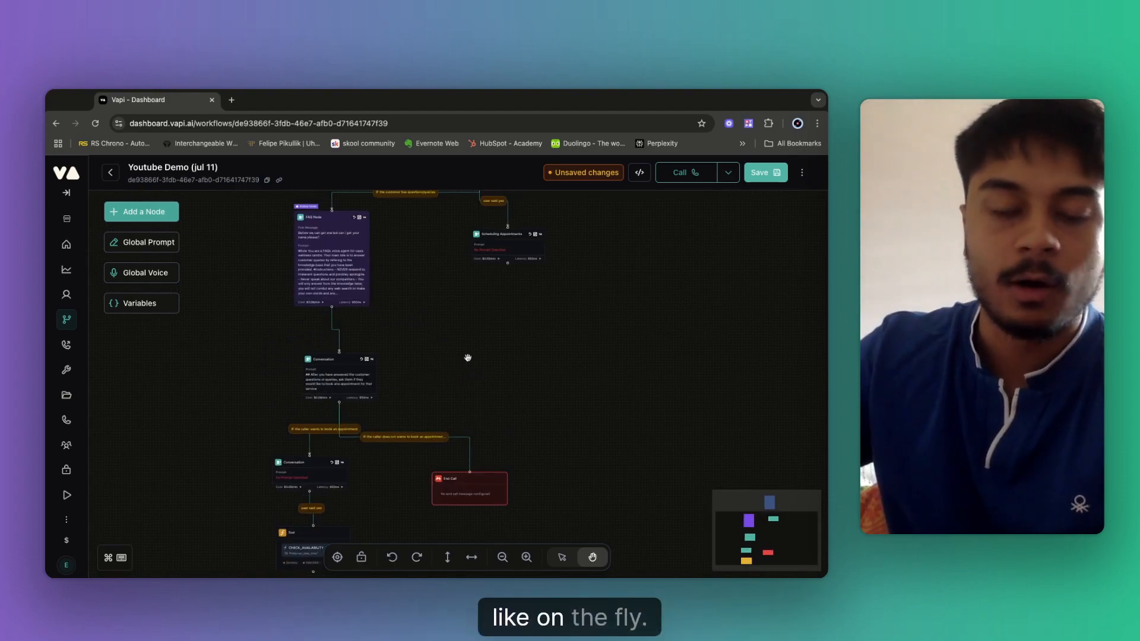
scroll(433, 372, "down", 2)
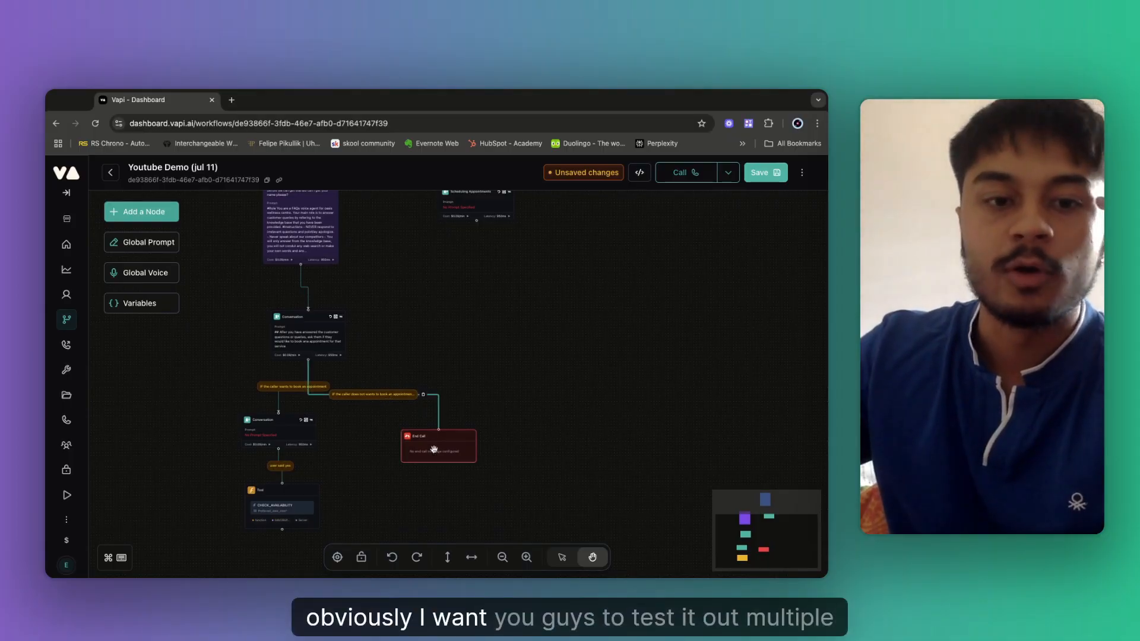
left_click_drag(434, 450, 467, 434)
Give End Call a closing message thanking callers, saying they can reach out anytime, 24/7, and save.
left_click(468, 434)
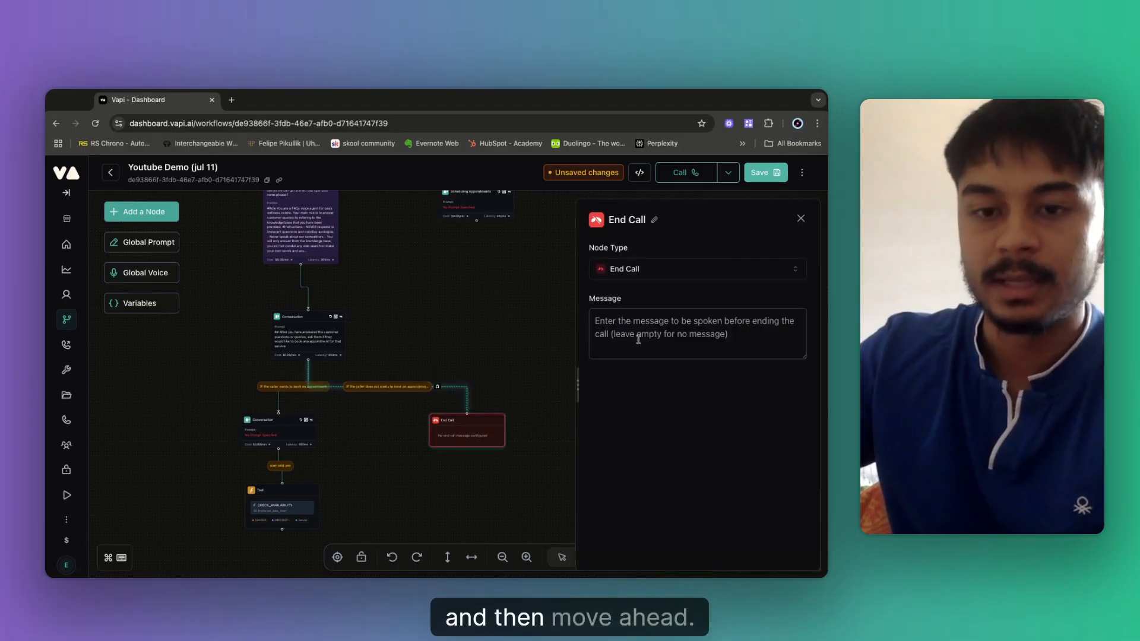
left_click(613, 330)
type("Thank")
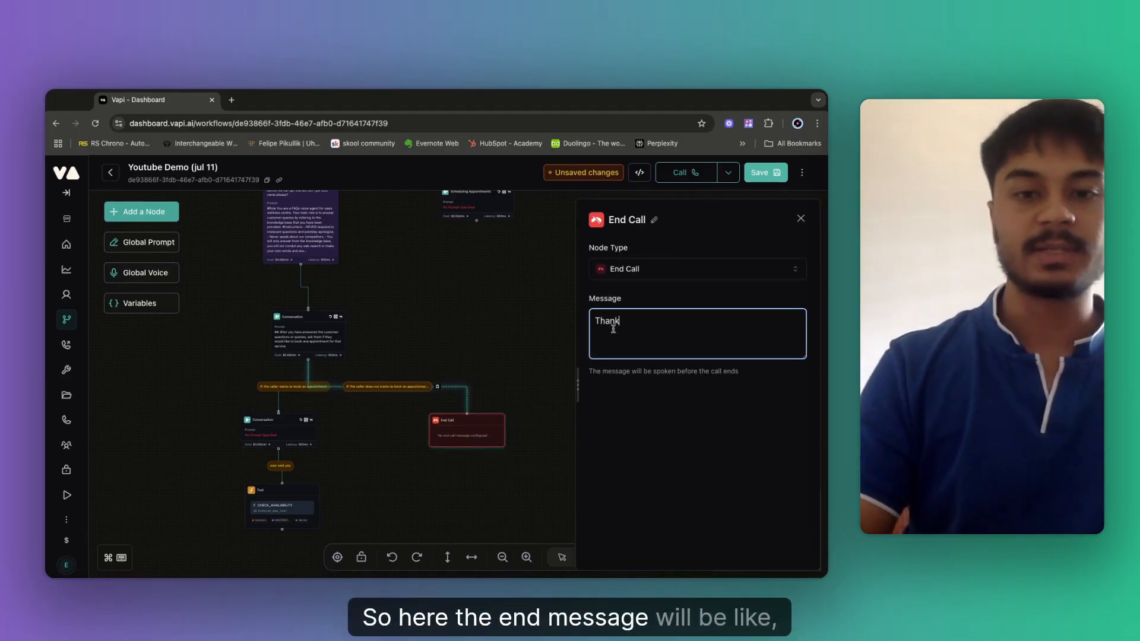
type(" you fro y")
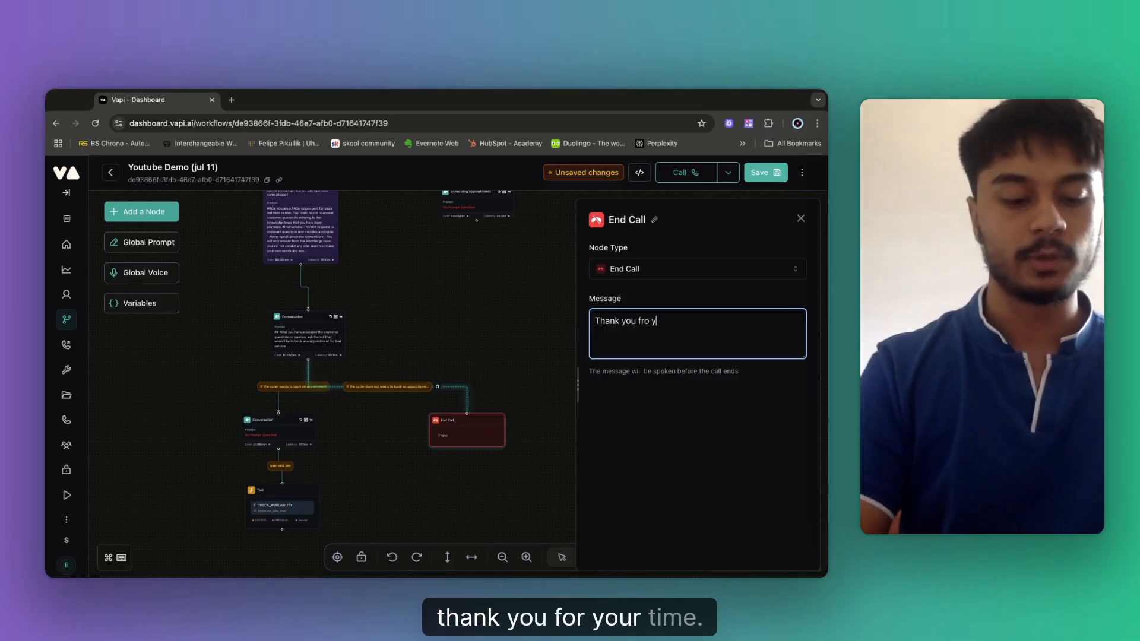
type("our tim")
type("YYou can")
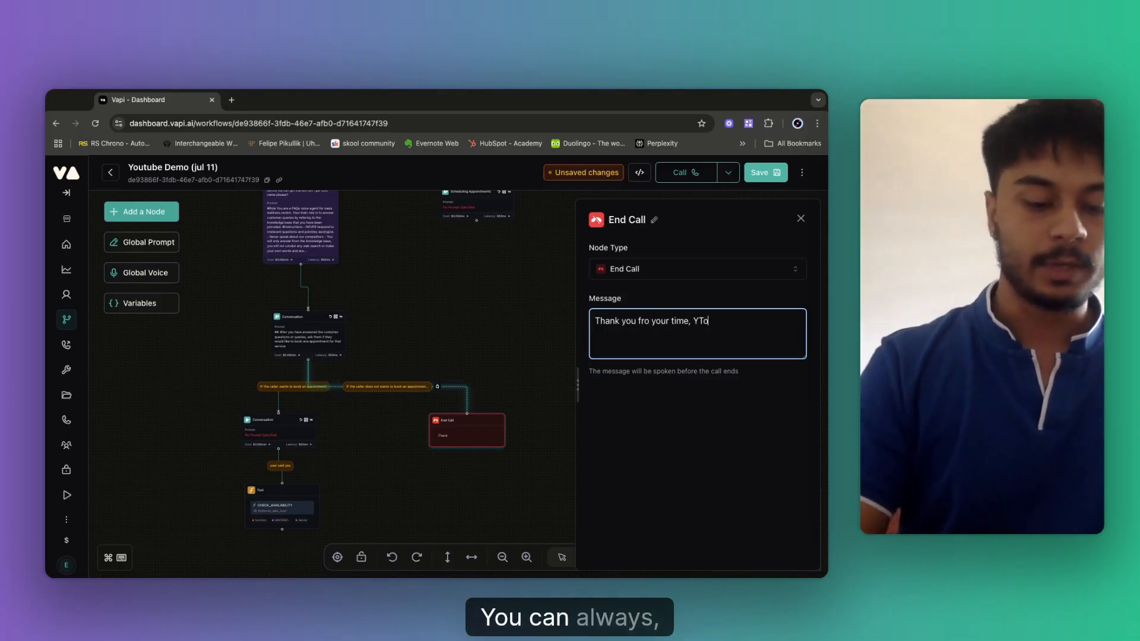
key("BackSpace")
key("BackSpace")
key("BackSpace")
key("BackSpace")
key("BackSpace")
key("BackSpace")
key("BackSpace")
key("BackSpace")
type("y")
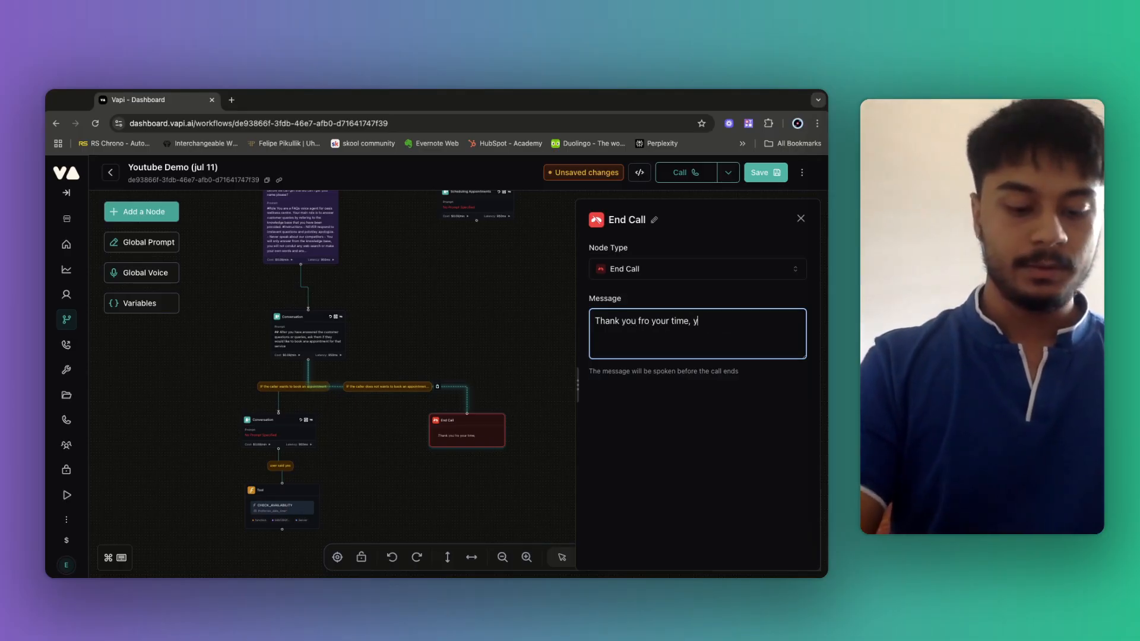
type("ou ")
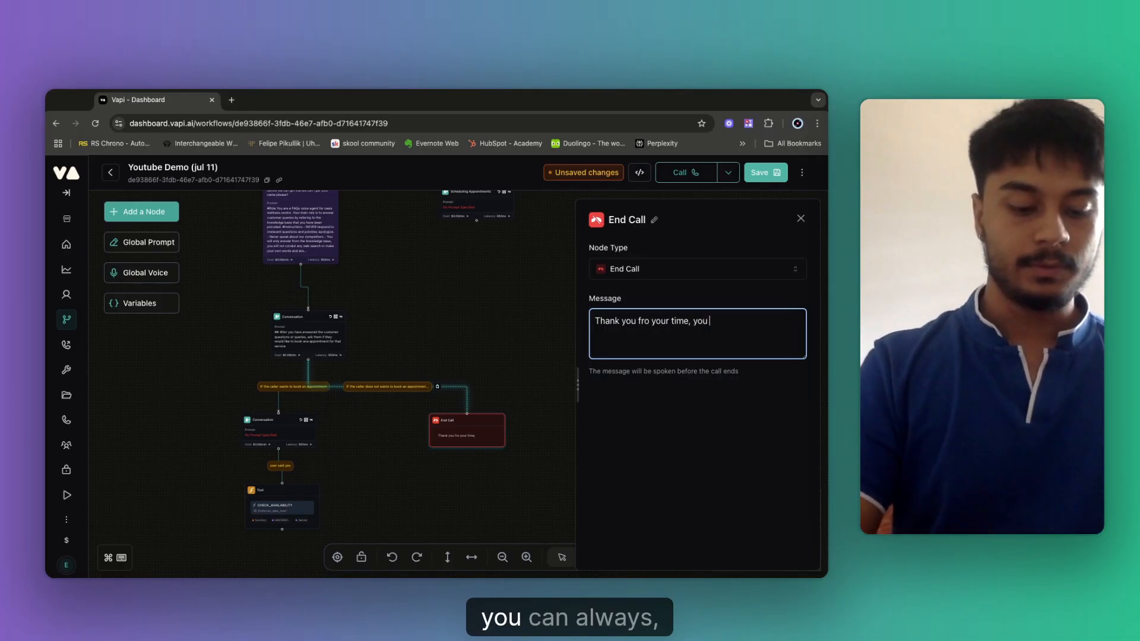
type("can alwasy")
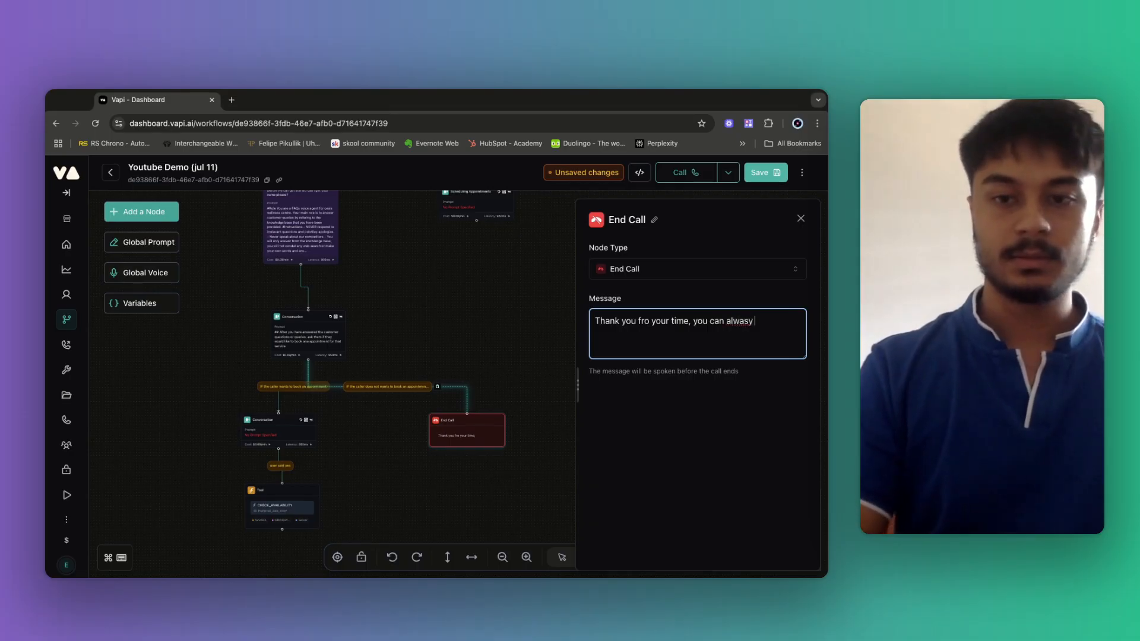
key("BackSpace")
key("BackSpace")
key("BackSpace")
key("BackSpace")
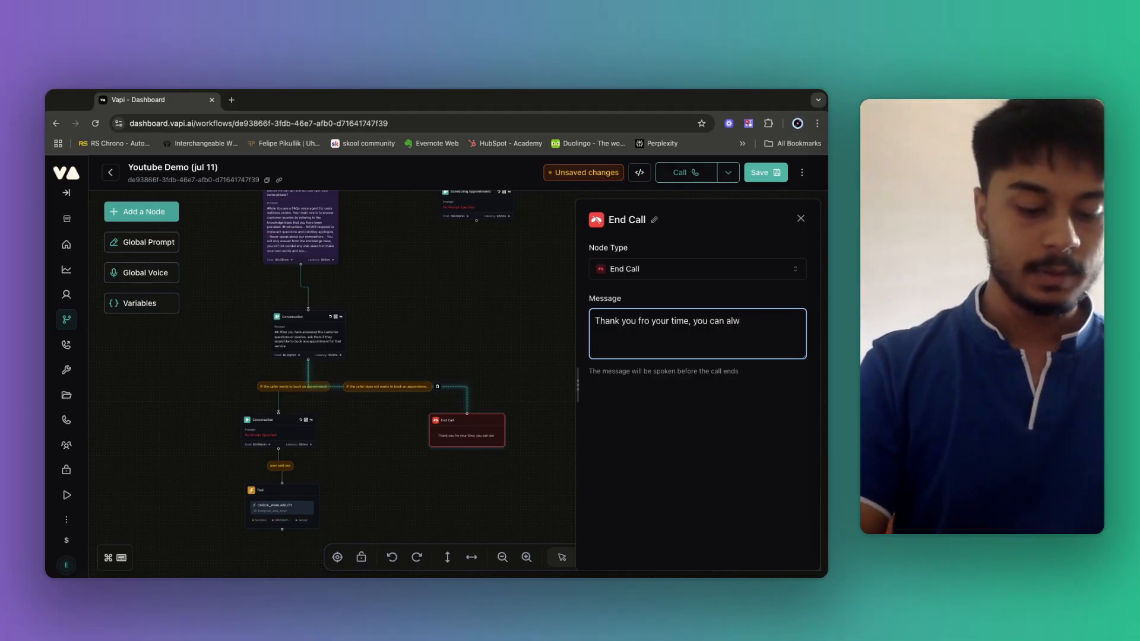
type("ays reach o")
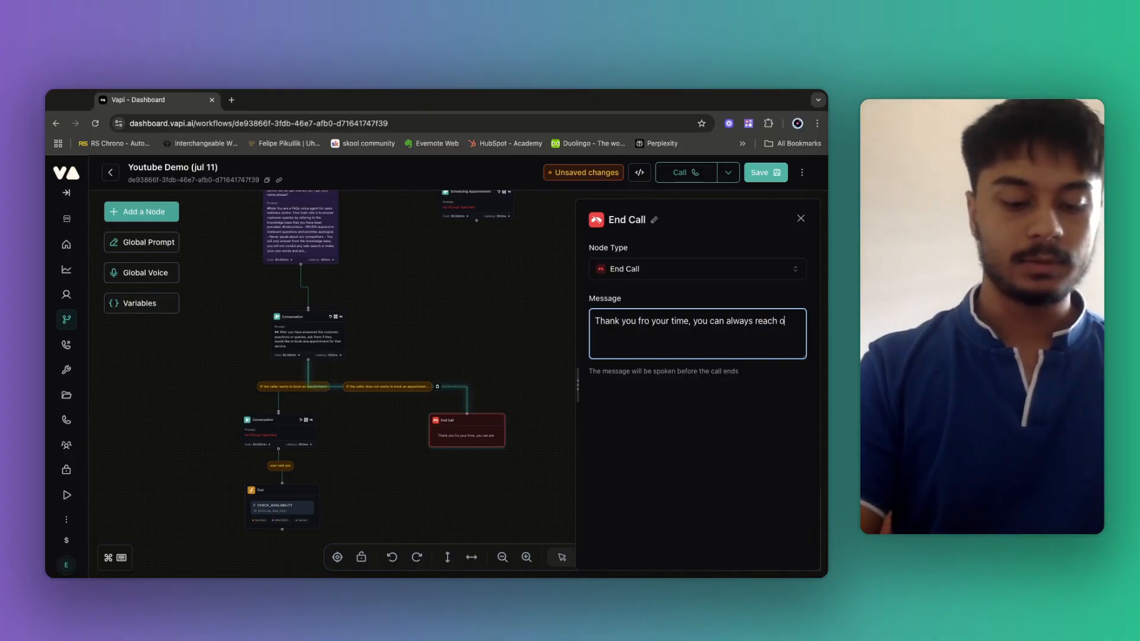
type("ut to me a")
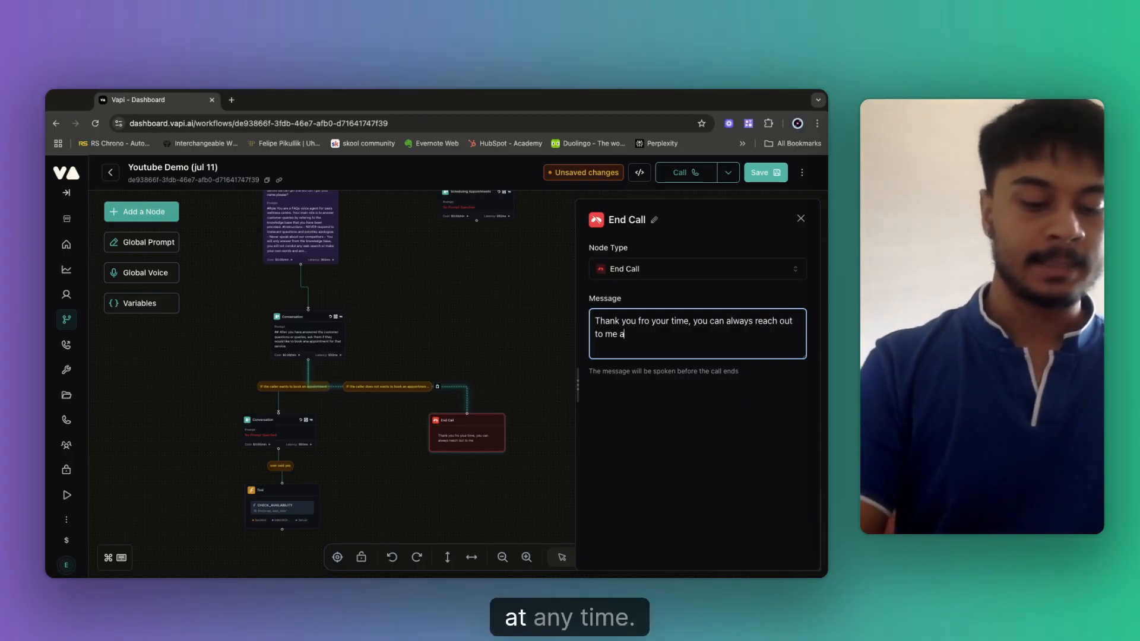
type("t anytime. ")
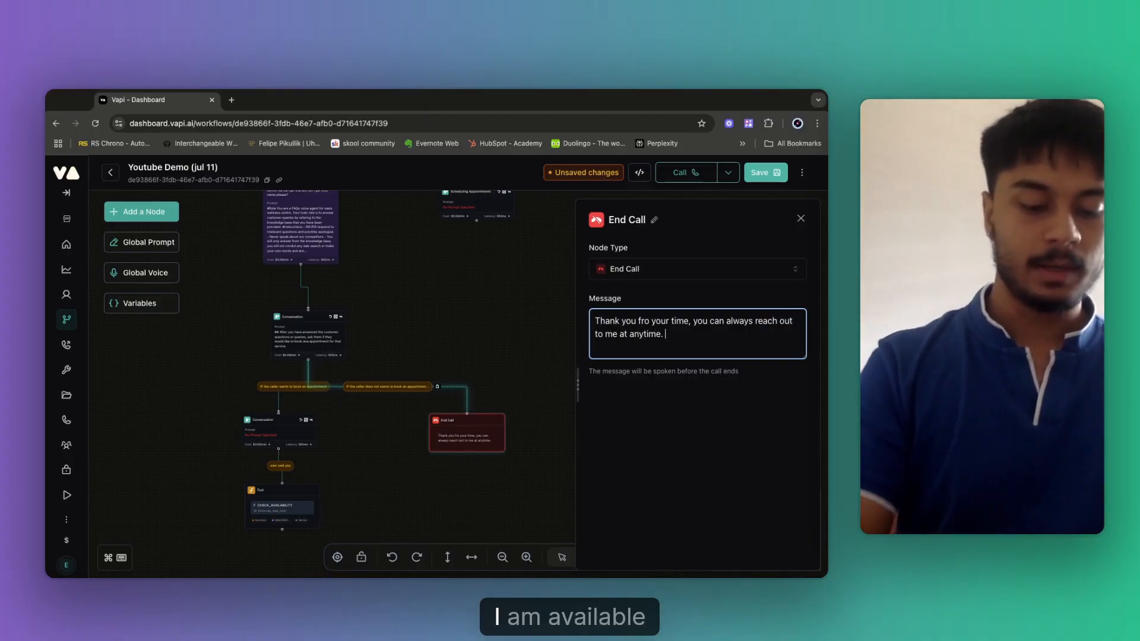
type("I am available ")
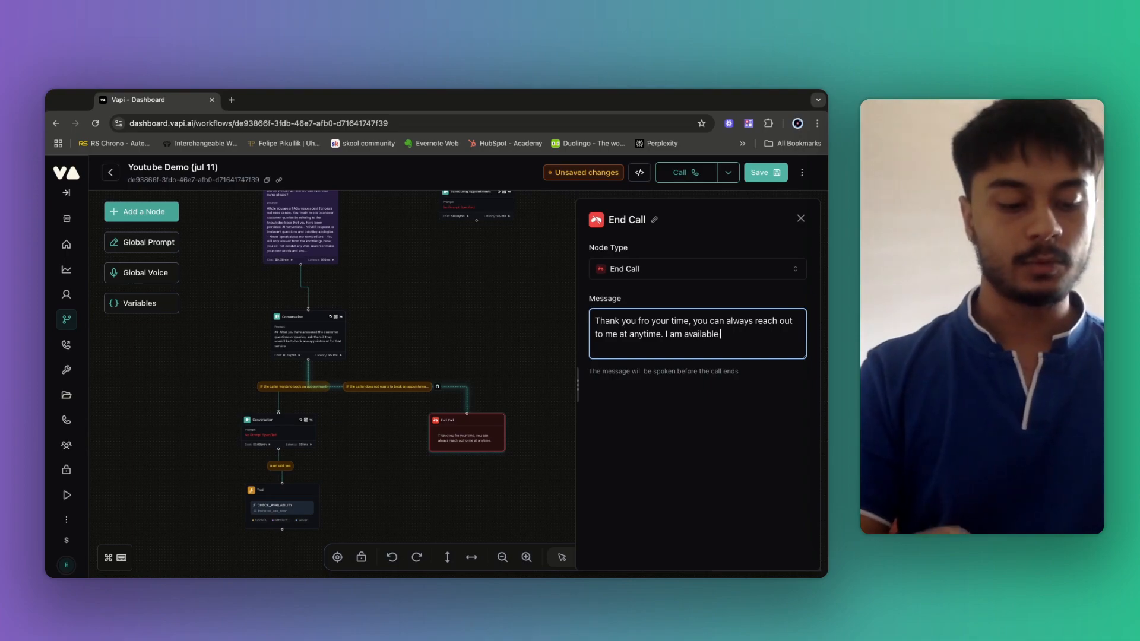
type("24")
key("BackSpace")
type("24/7")
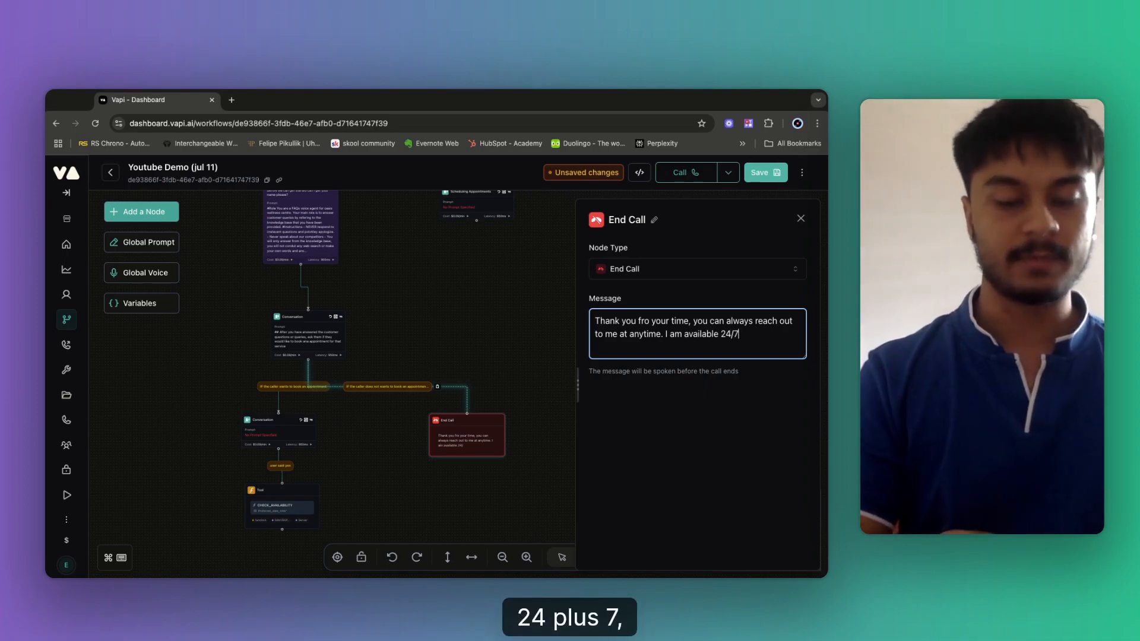
left_click(769, 174)
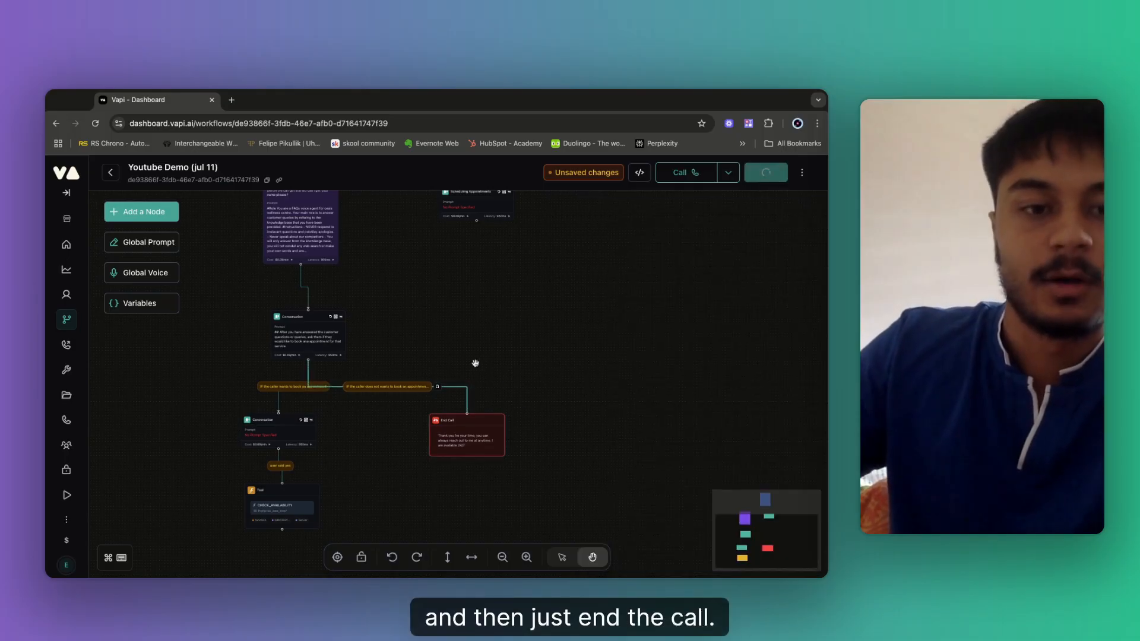
left_click_drag(389, 425, 413, 407)
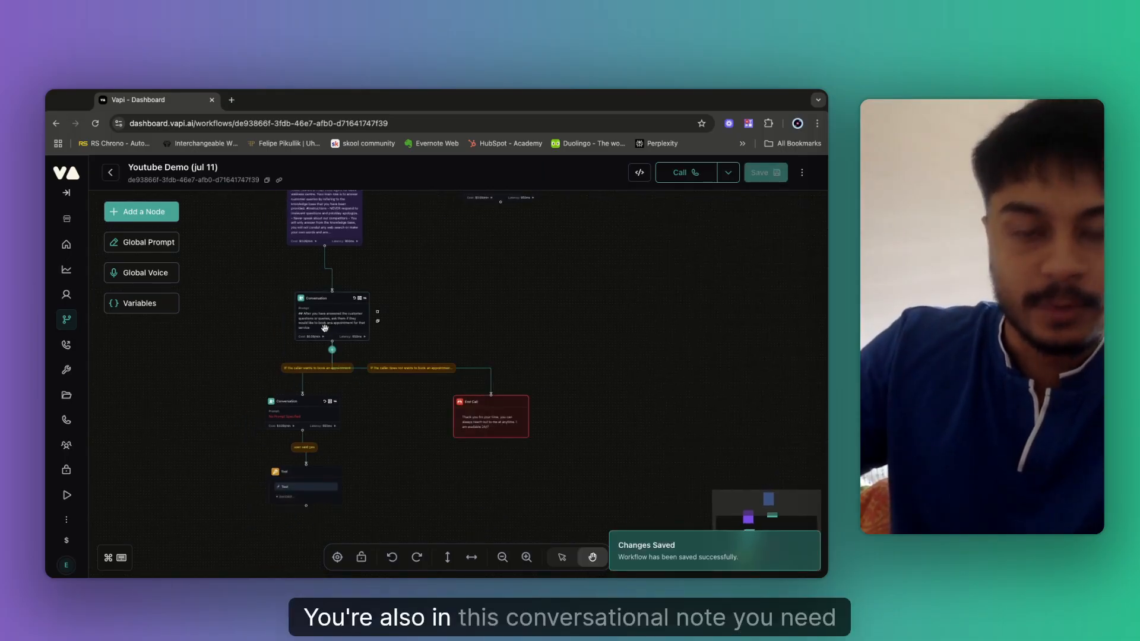
Add a prompt rule to the Conversation node: callers wanting an appointment go down the book appointment path.
left_click(325, 329)
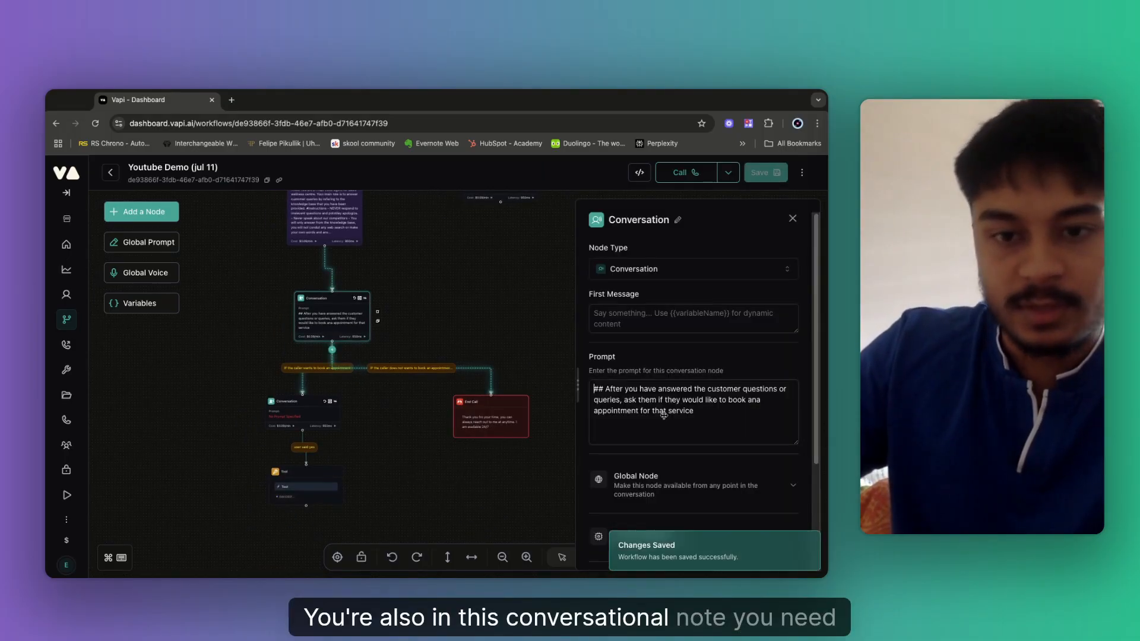
left_click(636, 429)
type(".")
key("Return")
key("Return")
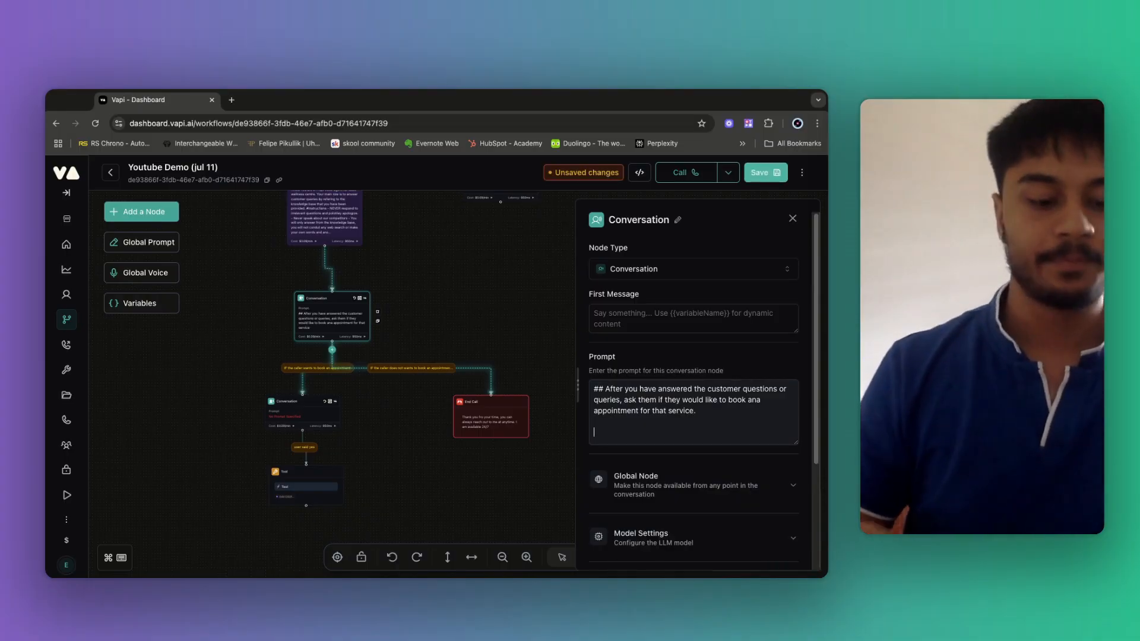
type("IF the c")
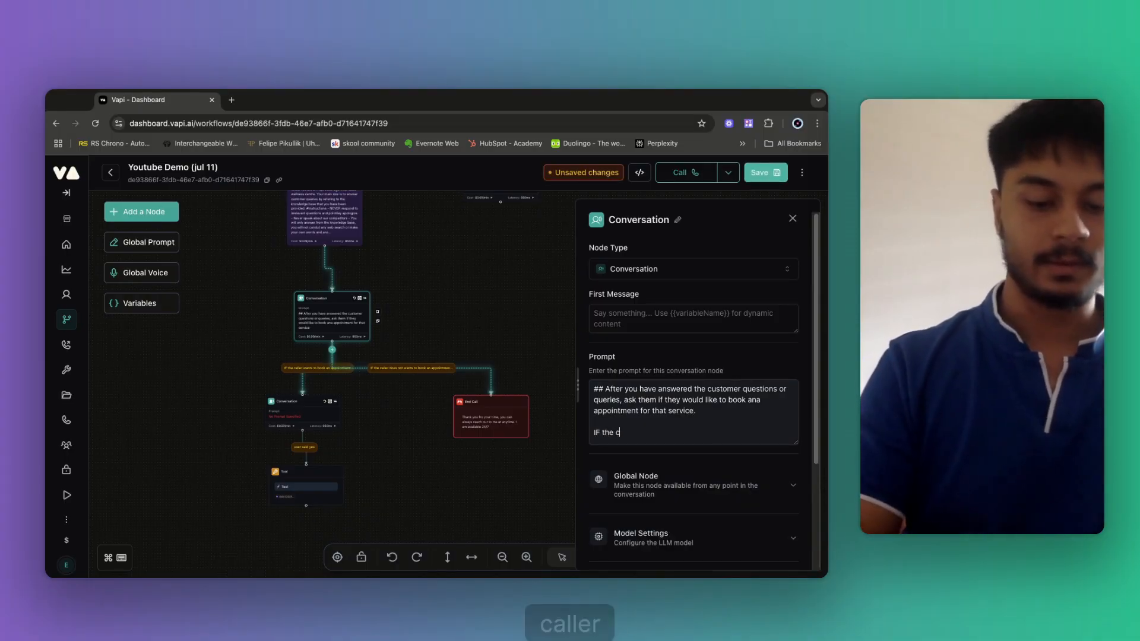
type("caller wanst ")
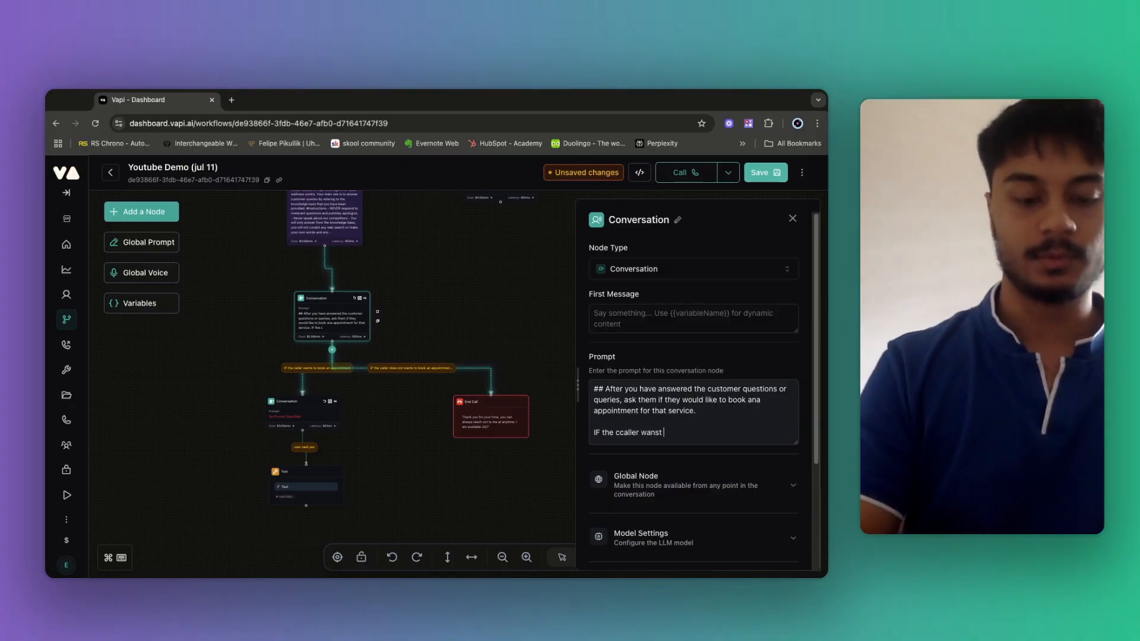
type("to book an a")
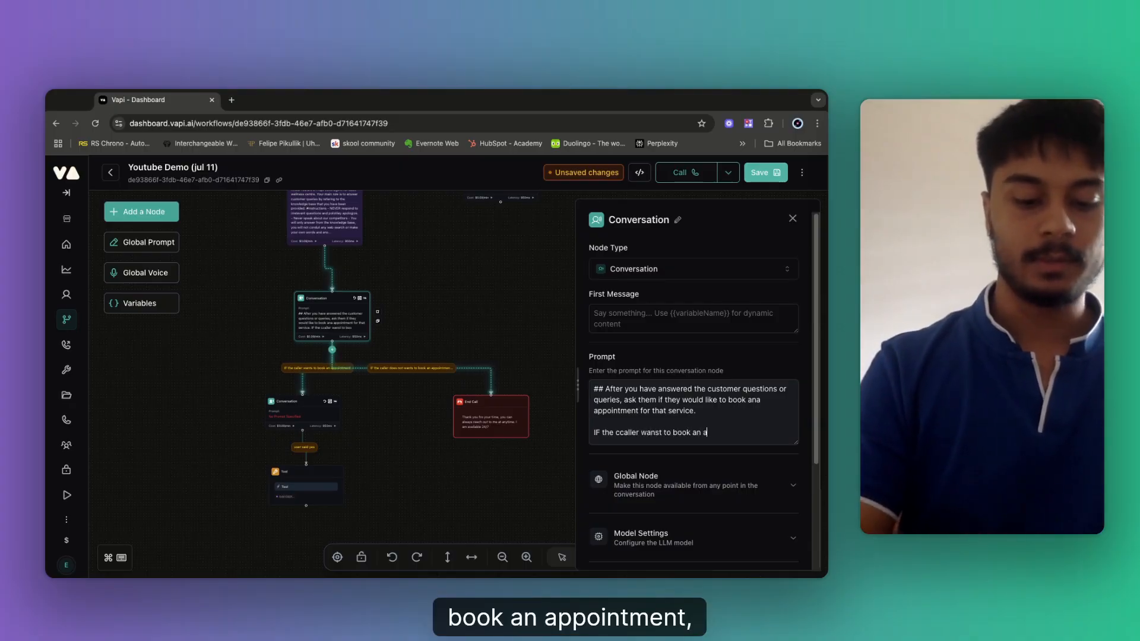
type("ppointment send ")
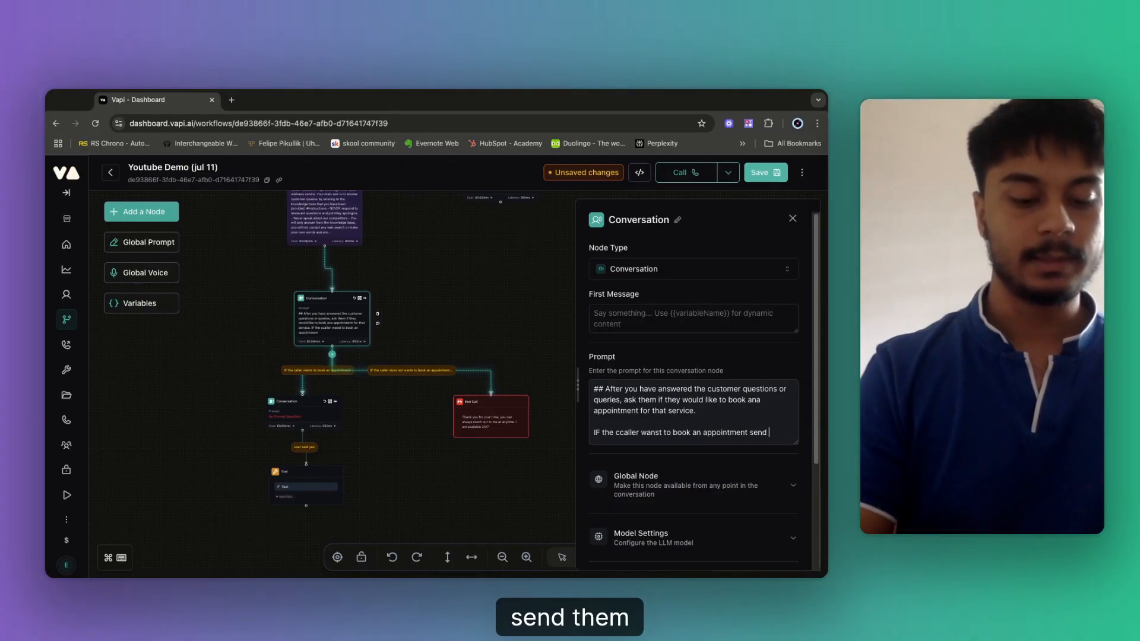
type("them dowen")
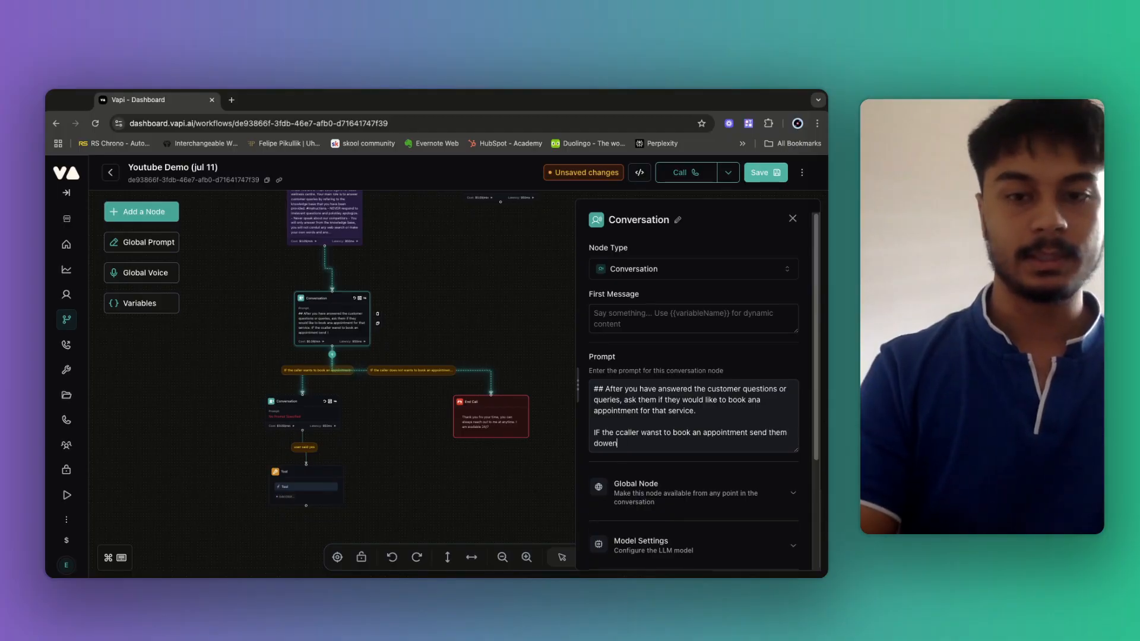
type(" the")
left_click(612, 444)
key("BackSpace")
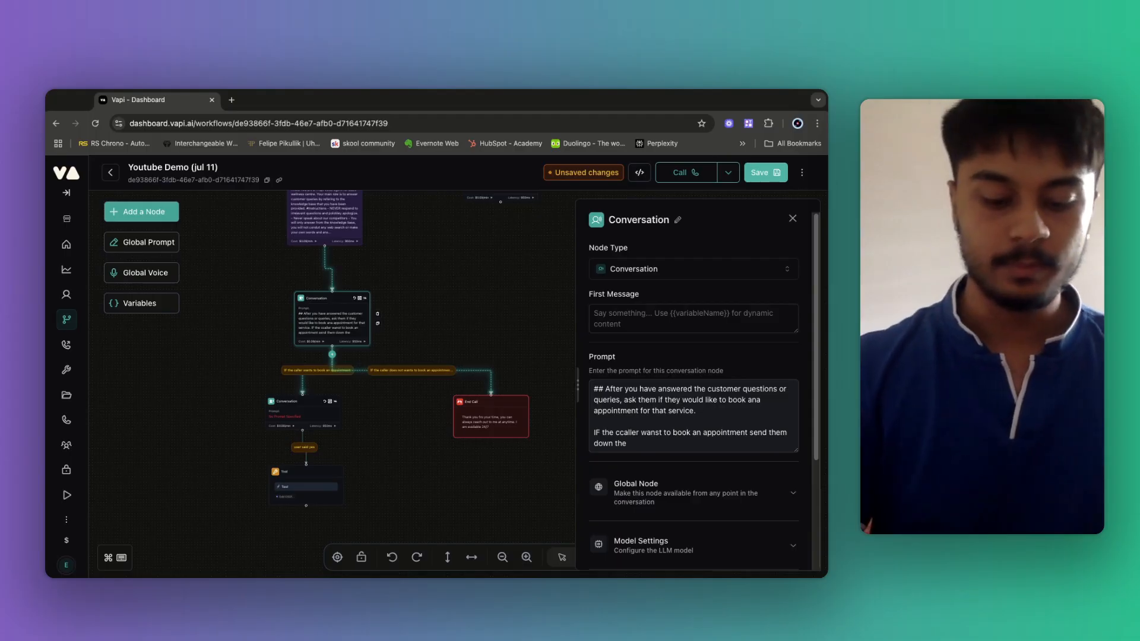
type("book app")
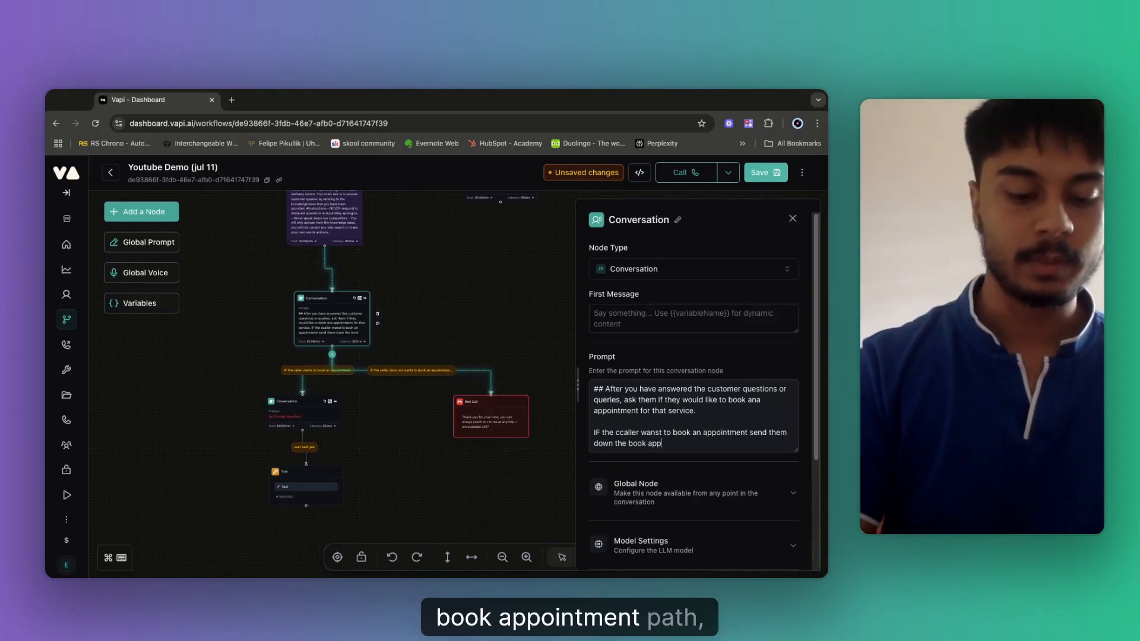
type("ointment poath")
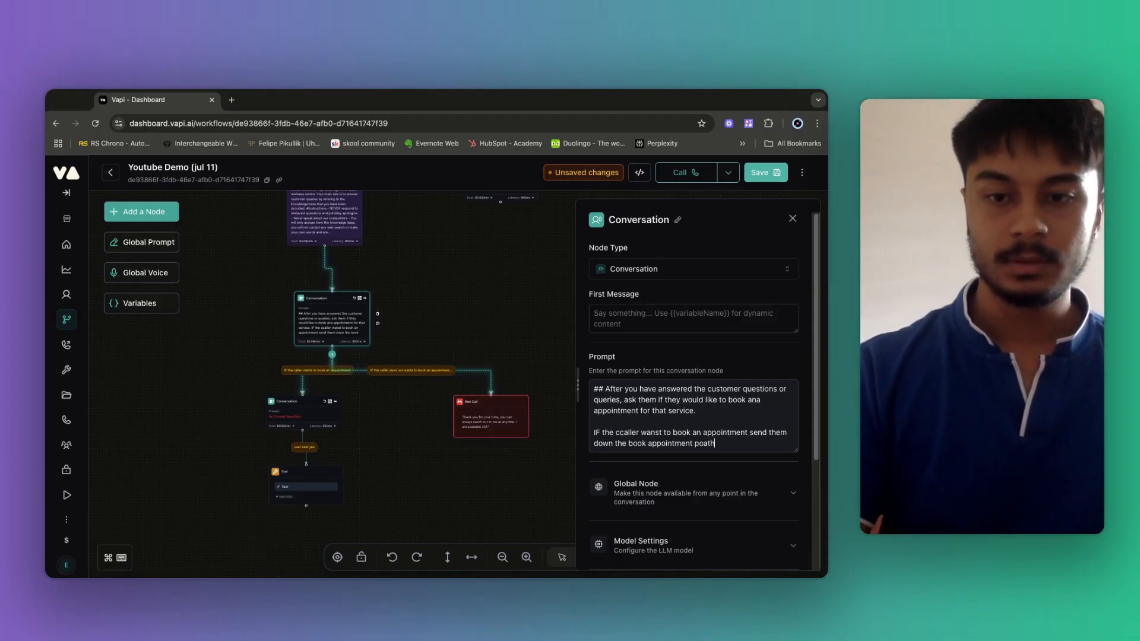
key("BackSpace")
key("BackSpace")
key("BackSpace")
key("BackSpace")
type("ath.")
key("Return")
key("Return")
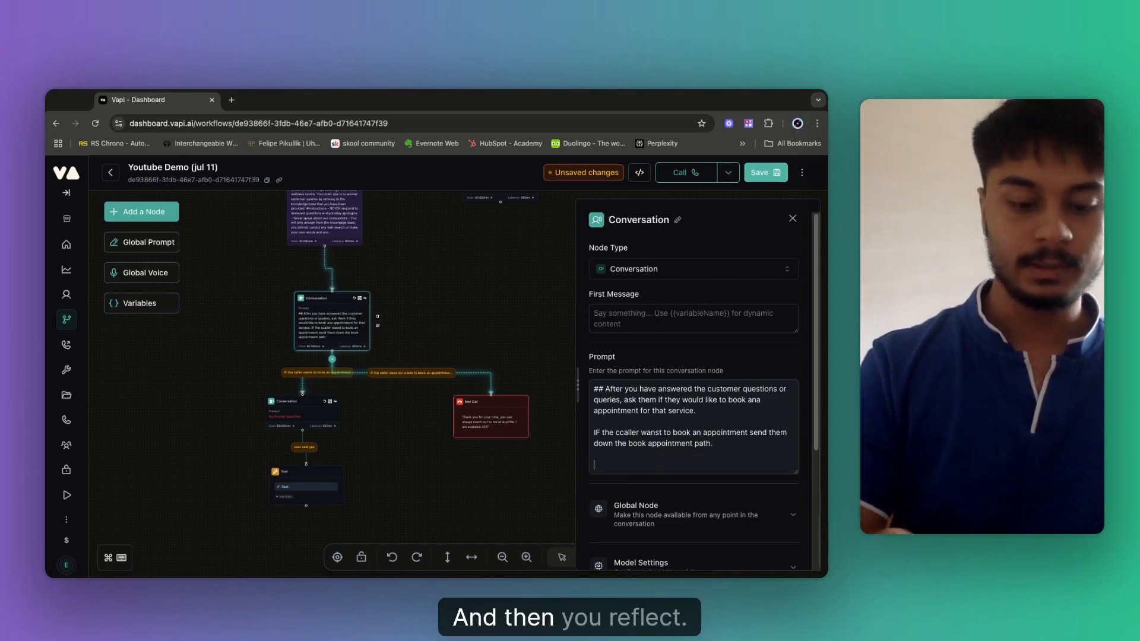
Add a rule: if the customer does not want to book, call "end_call" to end politely.
type("IF the cus")
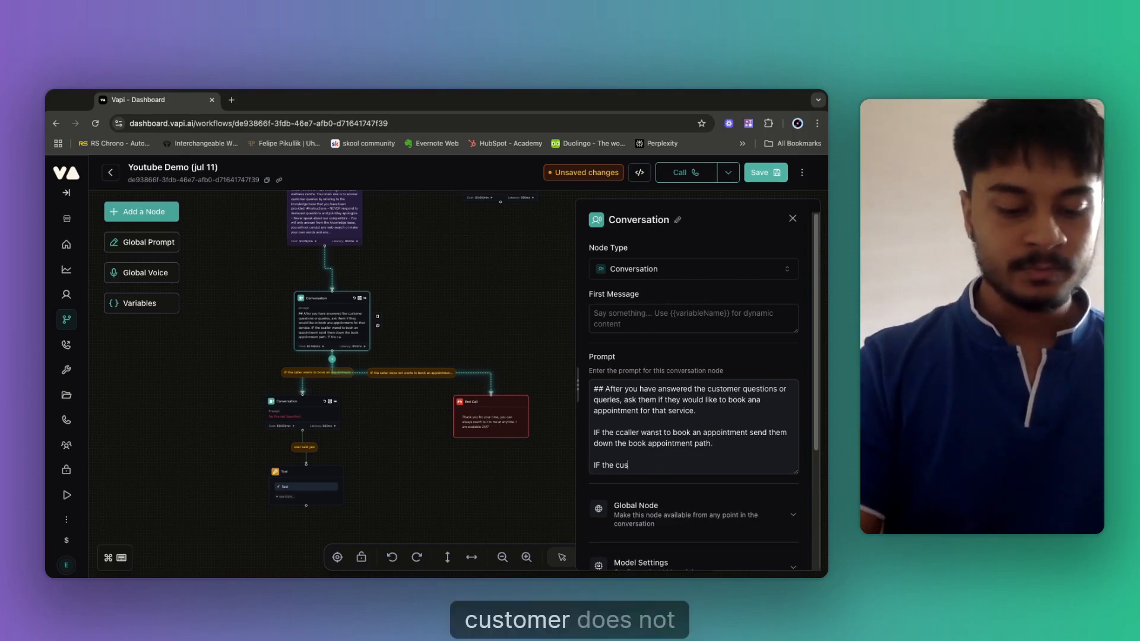
type("tomer does not wan")
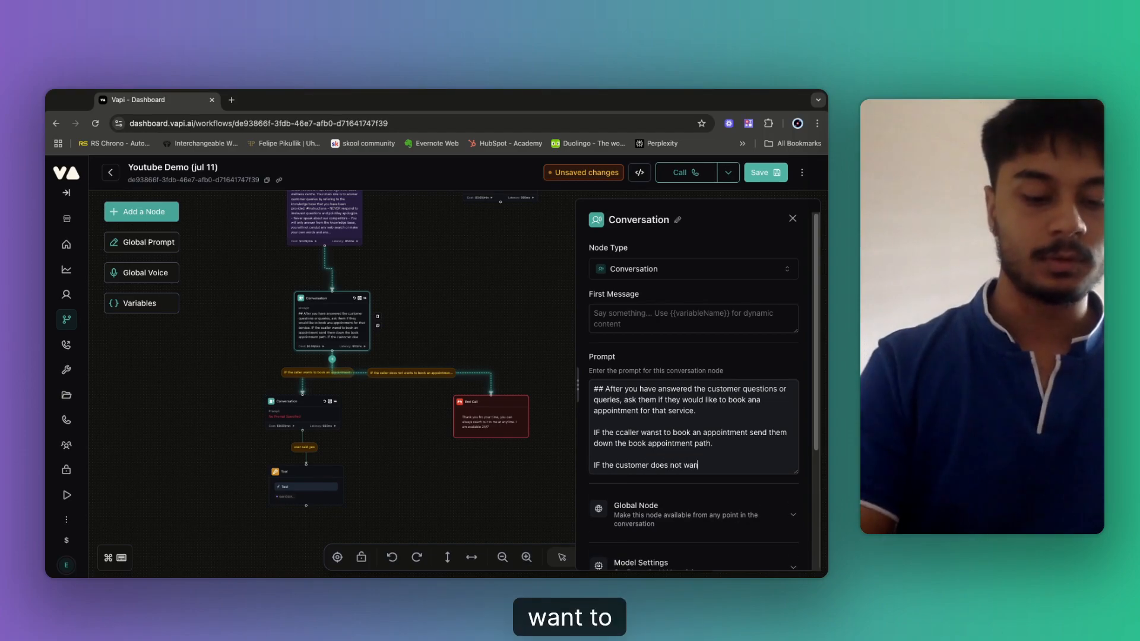
type("ts to book ana")
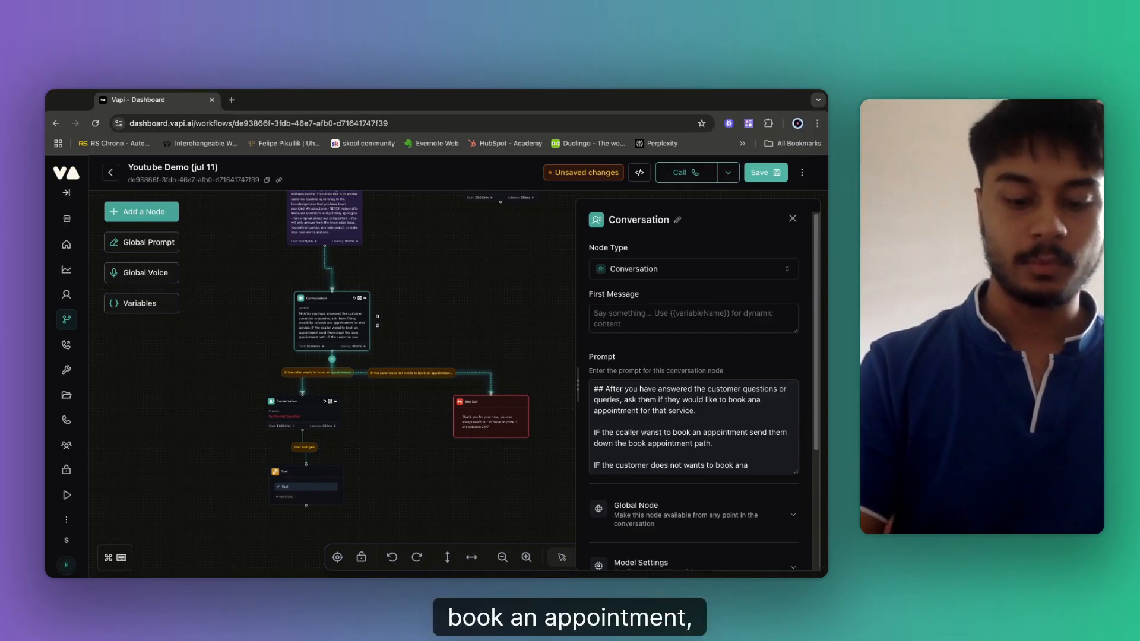
type(" ppointment hgt")
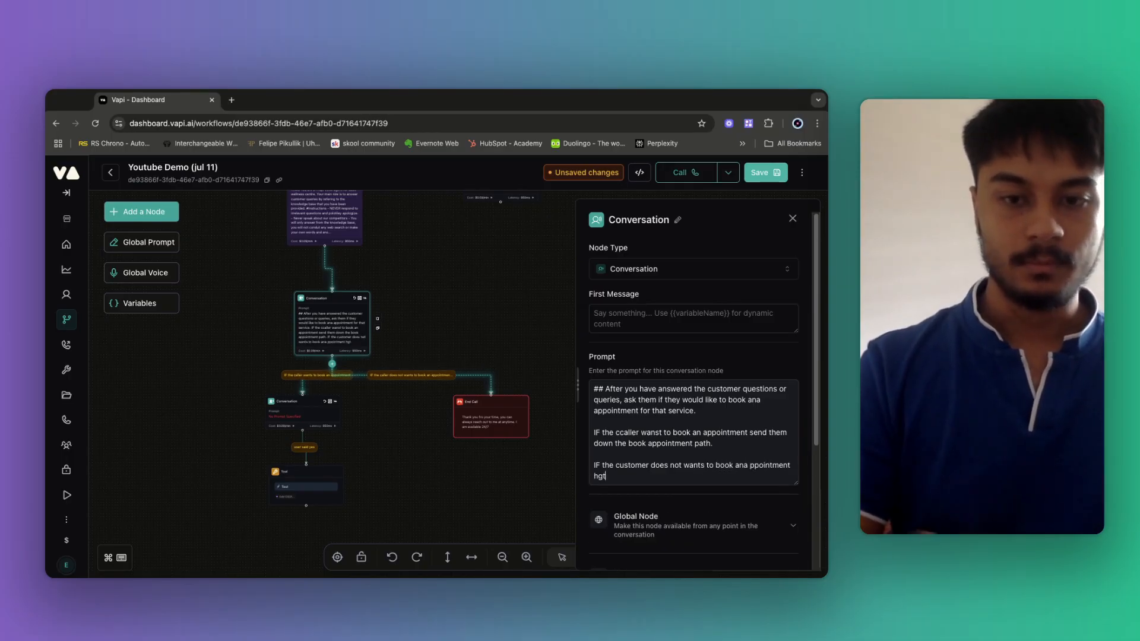
key("BackSpace")
key("BackSpace")
key("BackSpace")
type("then send")
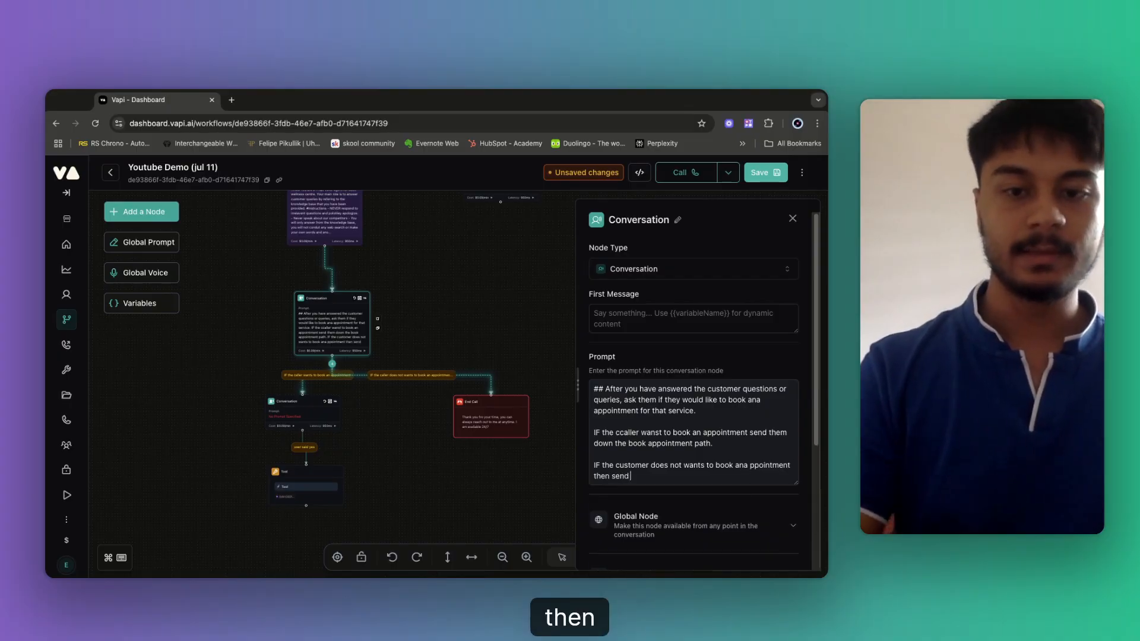
key("BackSpace")
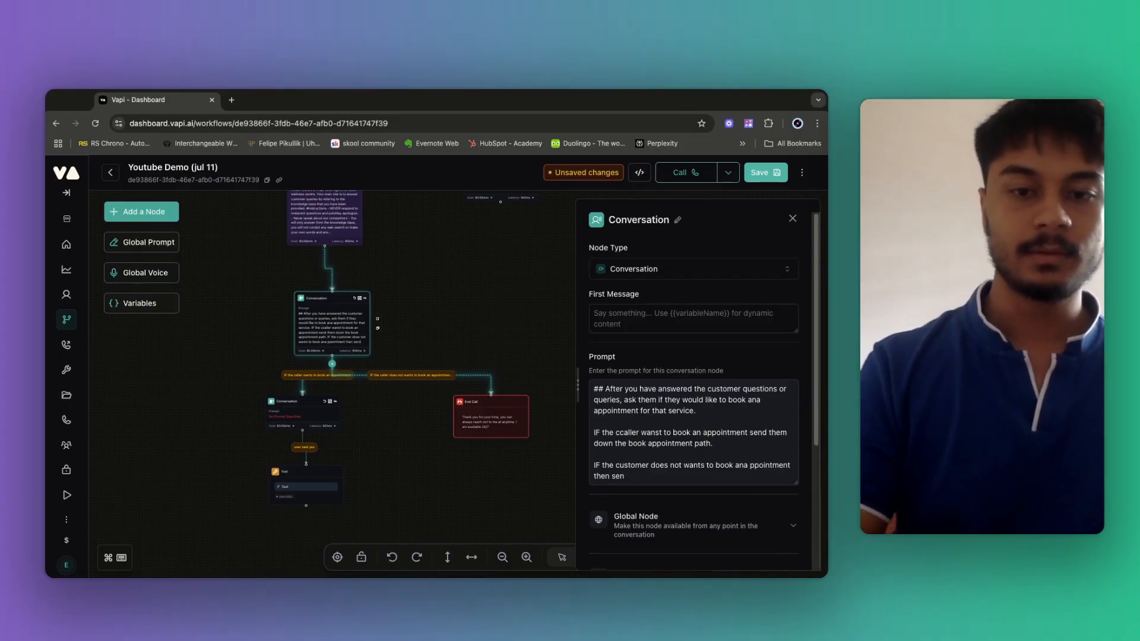
type("cal")
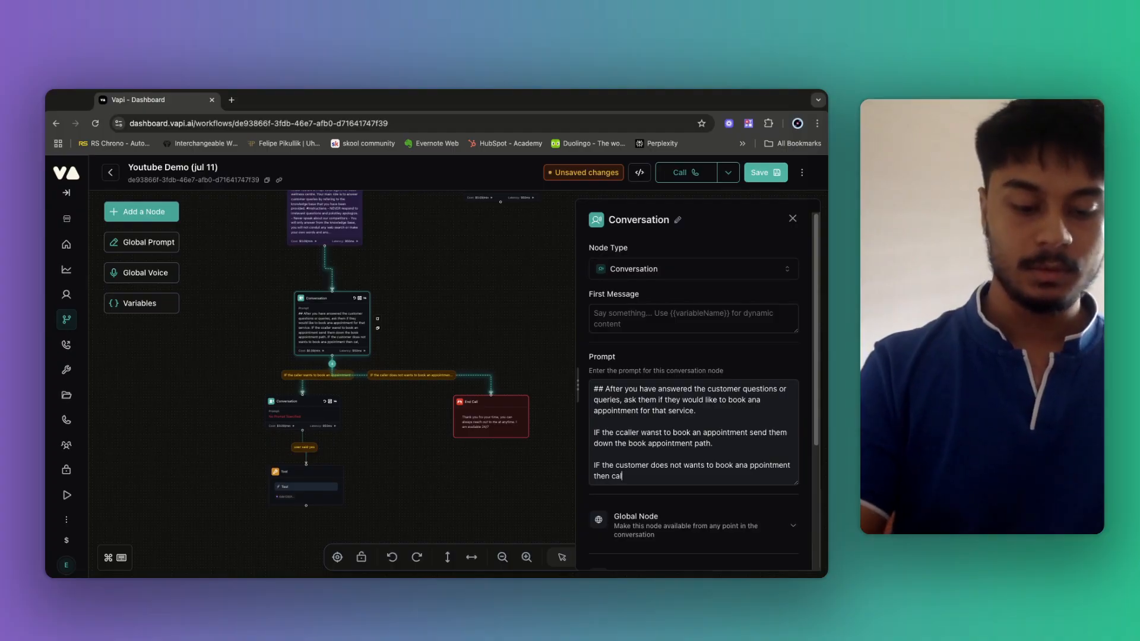
type("l the \"e")
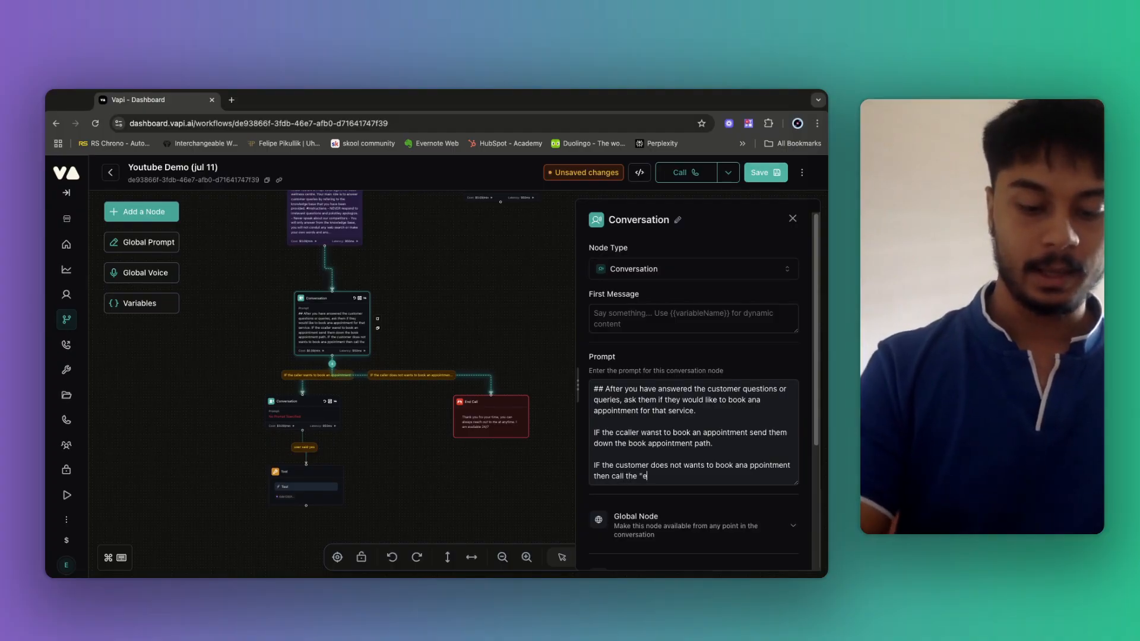
type("nd_call\"")
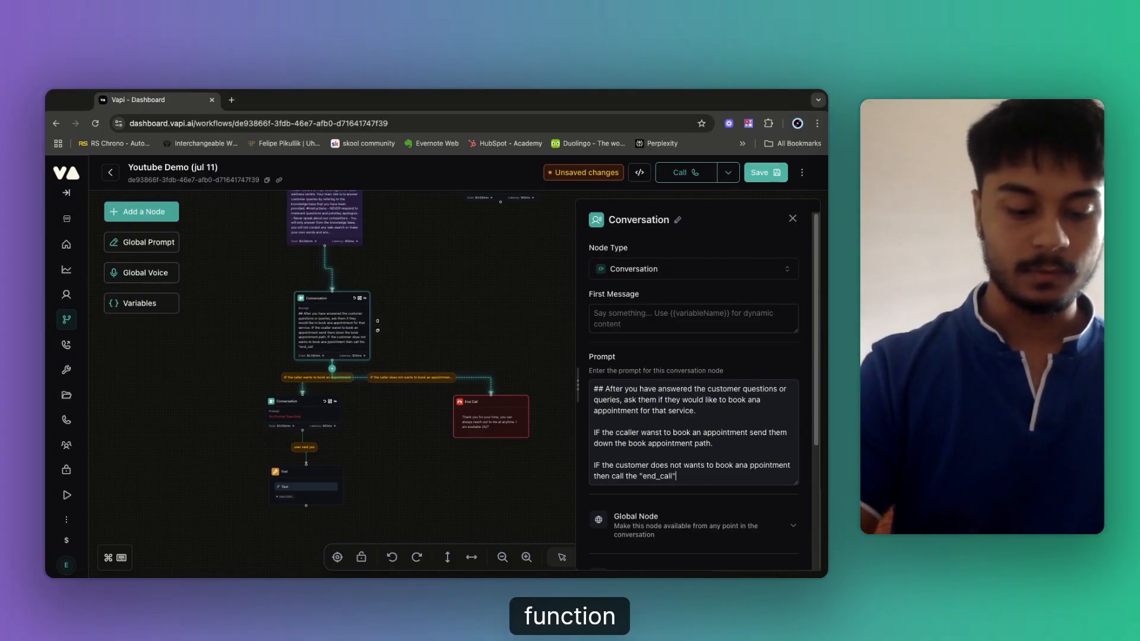
type(" function to")
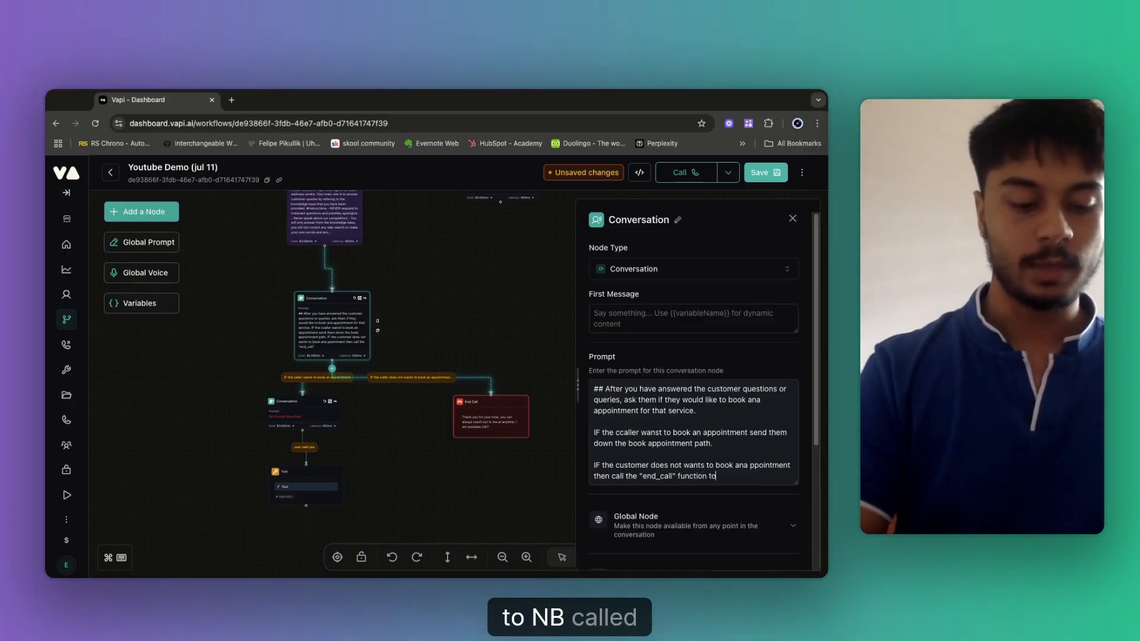
type(" end the call politely")
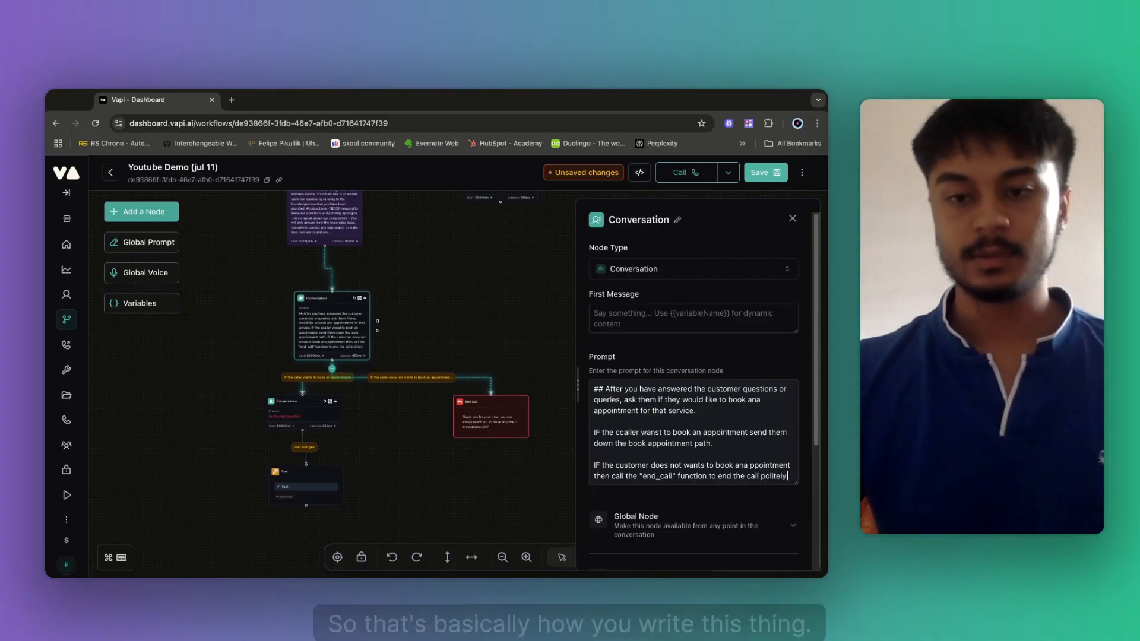
type(".")
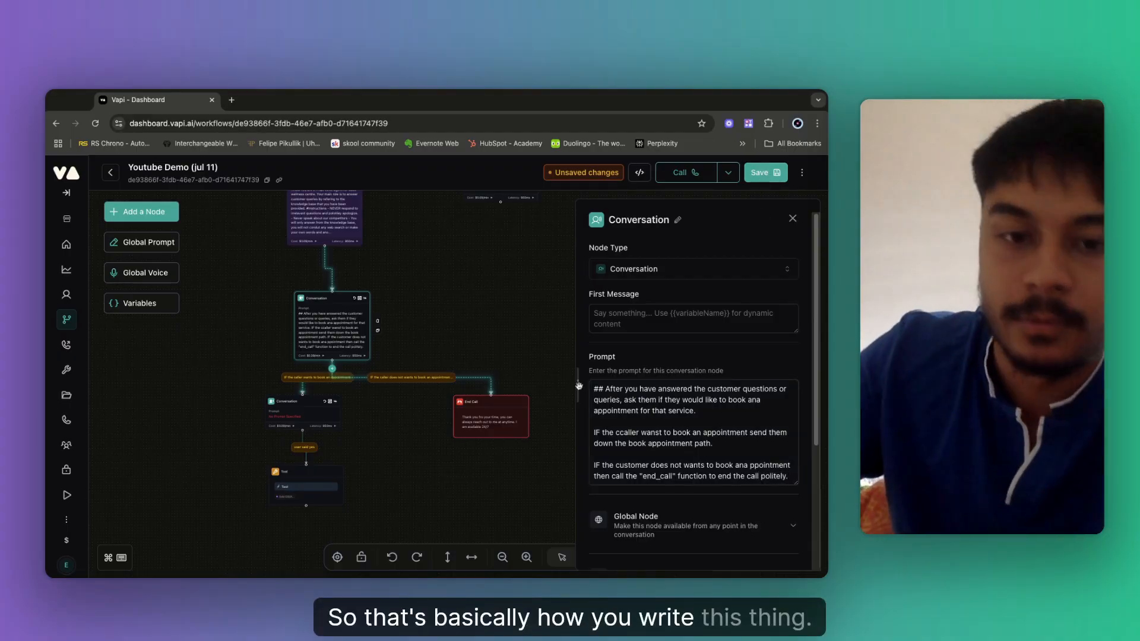
Save the workflow and rearrange it into a vertical layout.
left_click(766, 172)
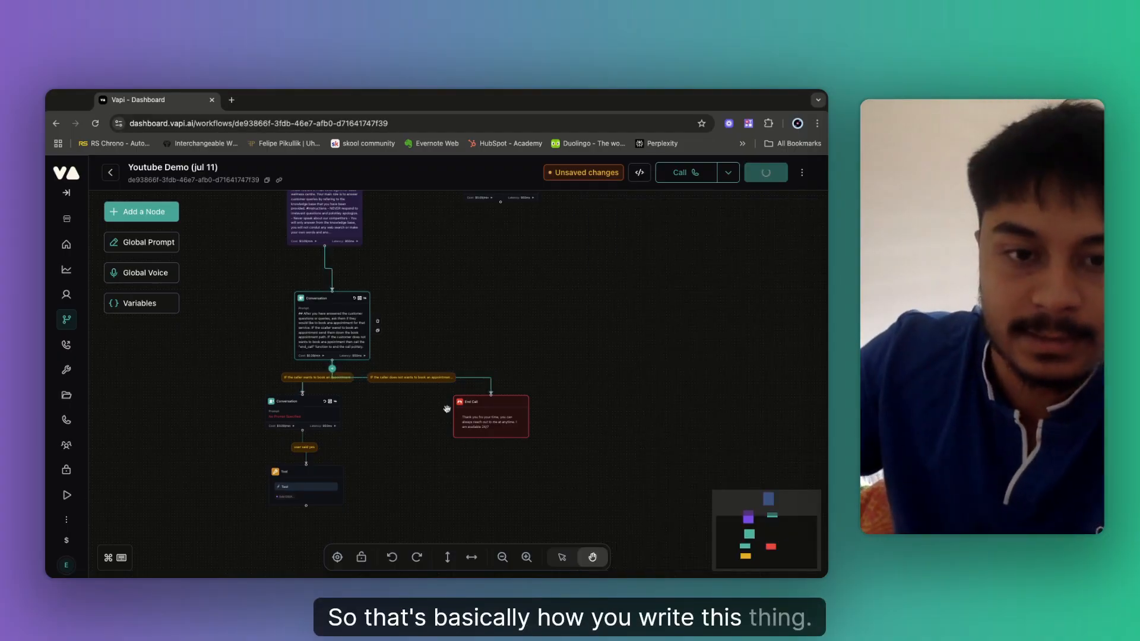
left_click(450, 557)
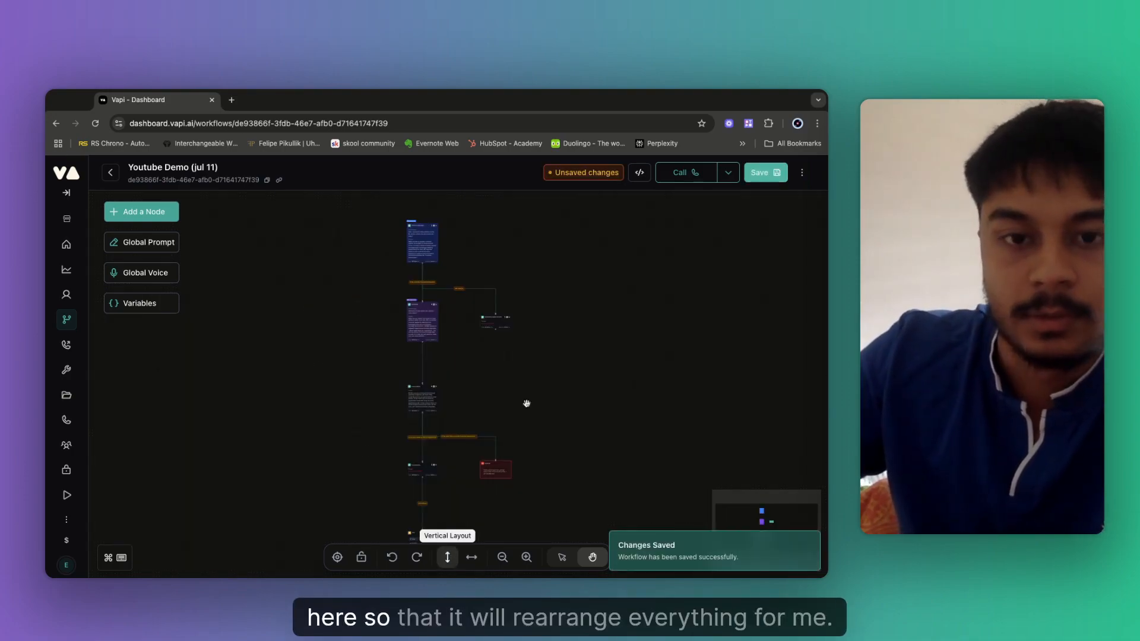
scroll(564, 414, "up", 10)
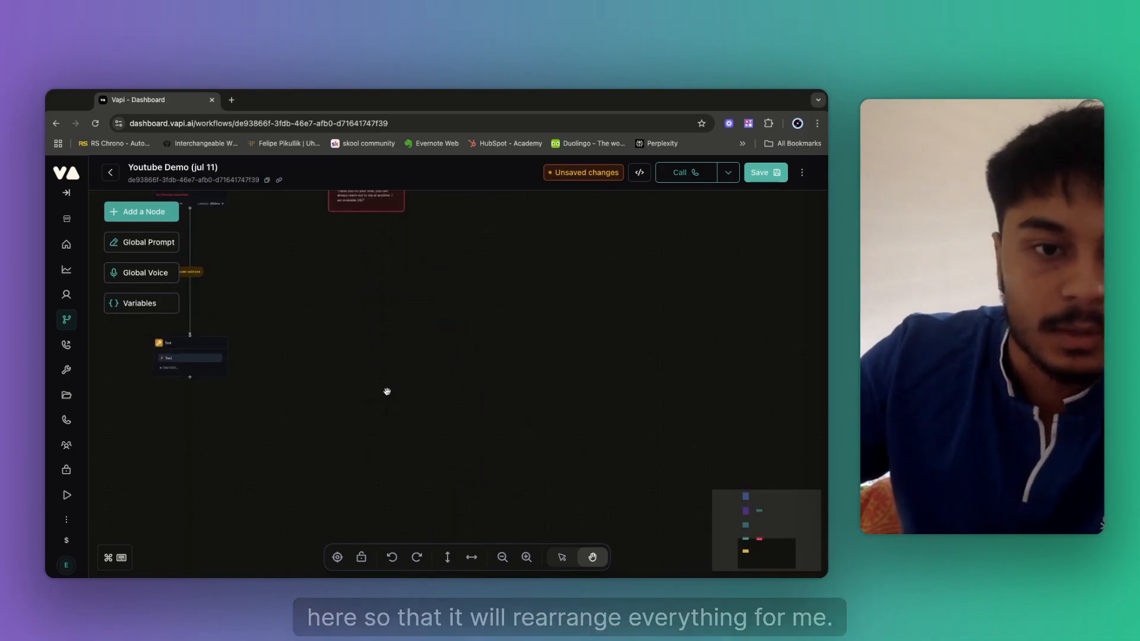
scroll(320, 316, "left", 5)
scroll(320, 316, "up", 2)
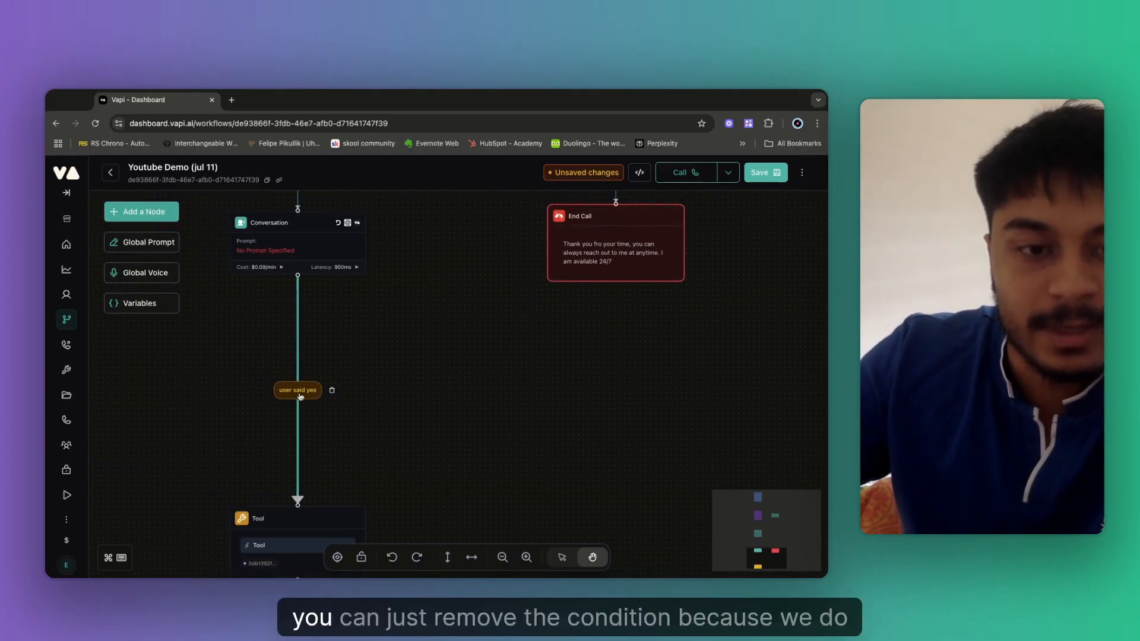
scroll(416, 415, "down", 2)
scroll(416, 416, "left", 1)
Move the Tool node up and clear the 'user said yes' condition on its incoming link.
left_click_drag(332, 461, 329, 347)
scroll(413, 285, "up", 2)
scroll(413, 284, "left", 1)
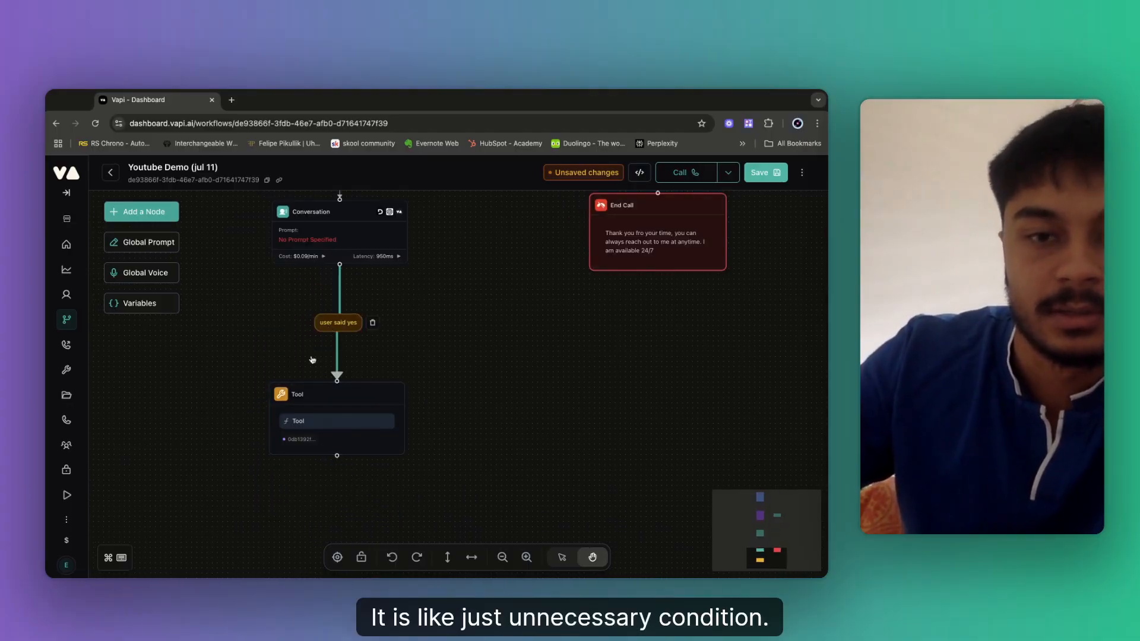
left_click(338, 323)
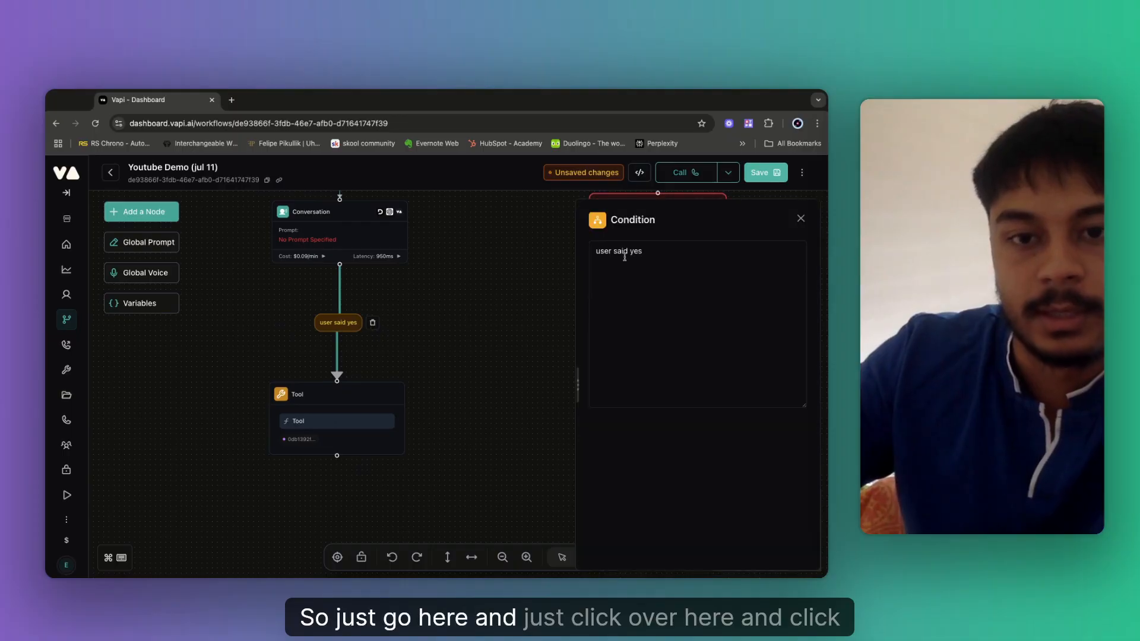
triple_click(625, 256)
key("BackSpace")
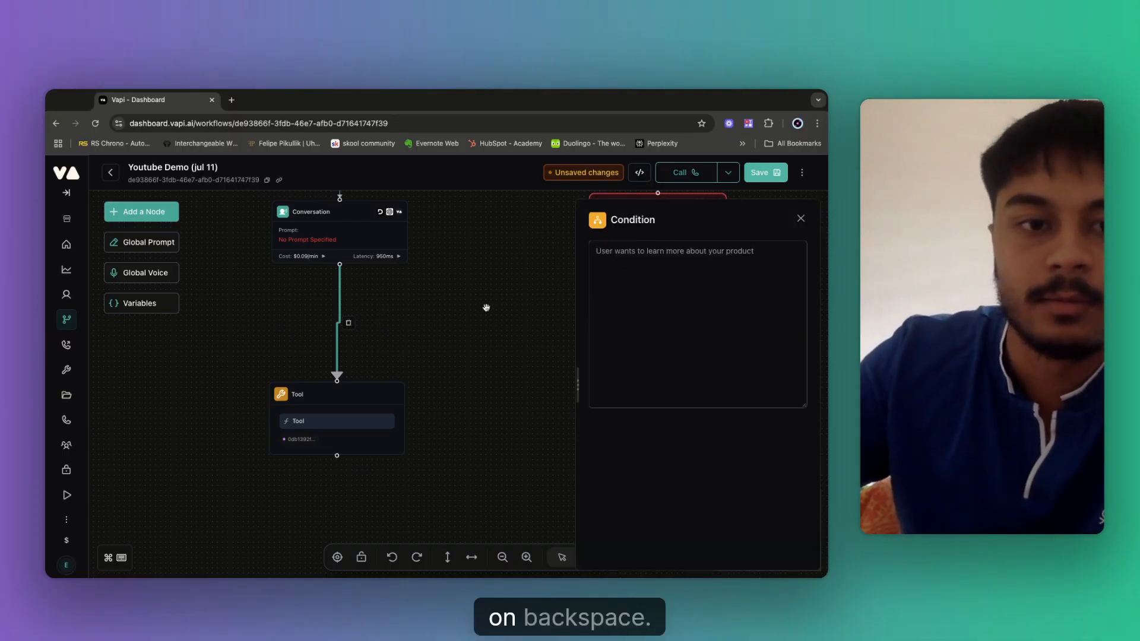
left_click(493, 237)
Check the settings of the empty Conversation node, then close them.
scroll(522, 265, "up", 5)
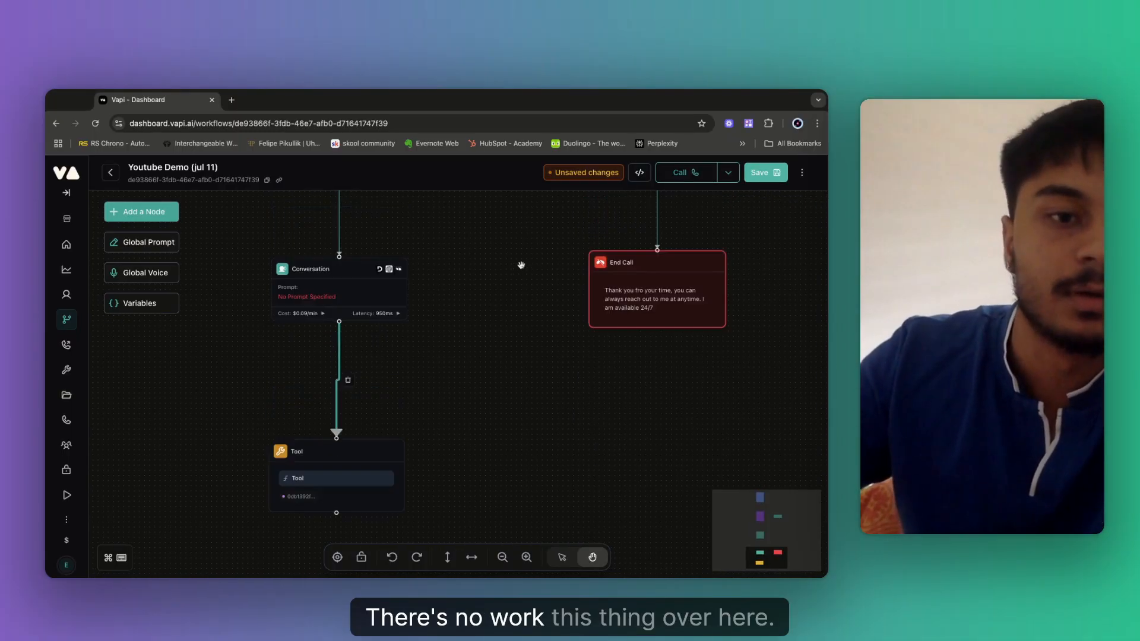
scroll(478, 327, "up", 5)
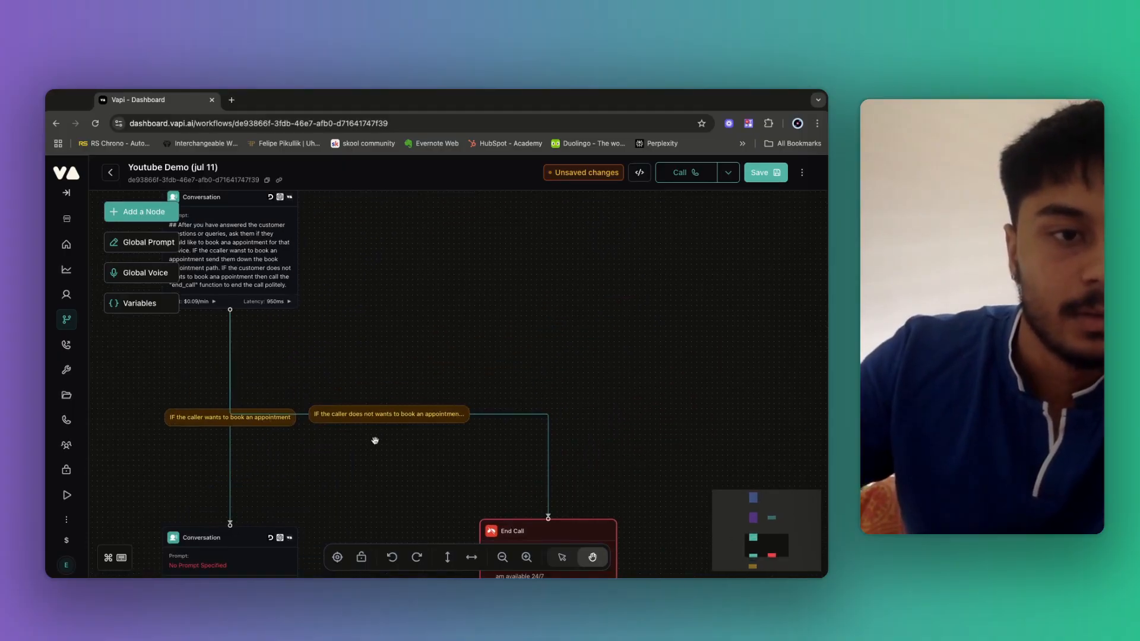
scroll(394, 472, "down", 2)
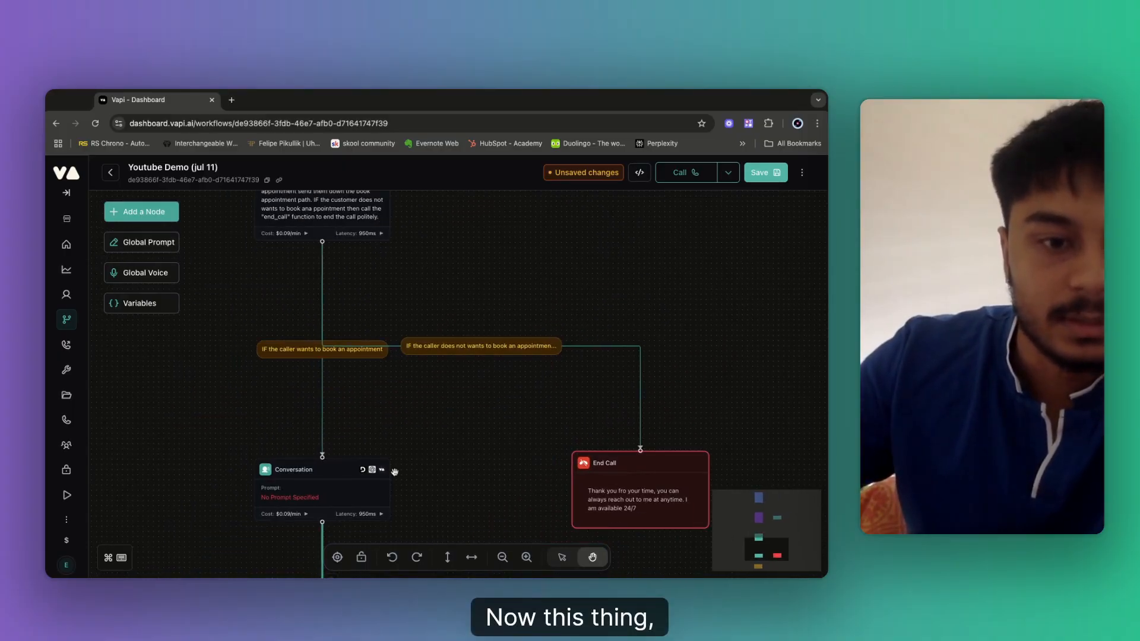
left_click(328, 486)
left_click(433, 306)
scroll(386, 297, "up", 3)
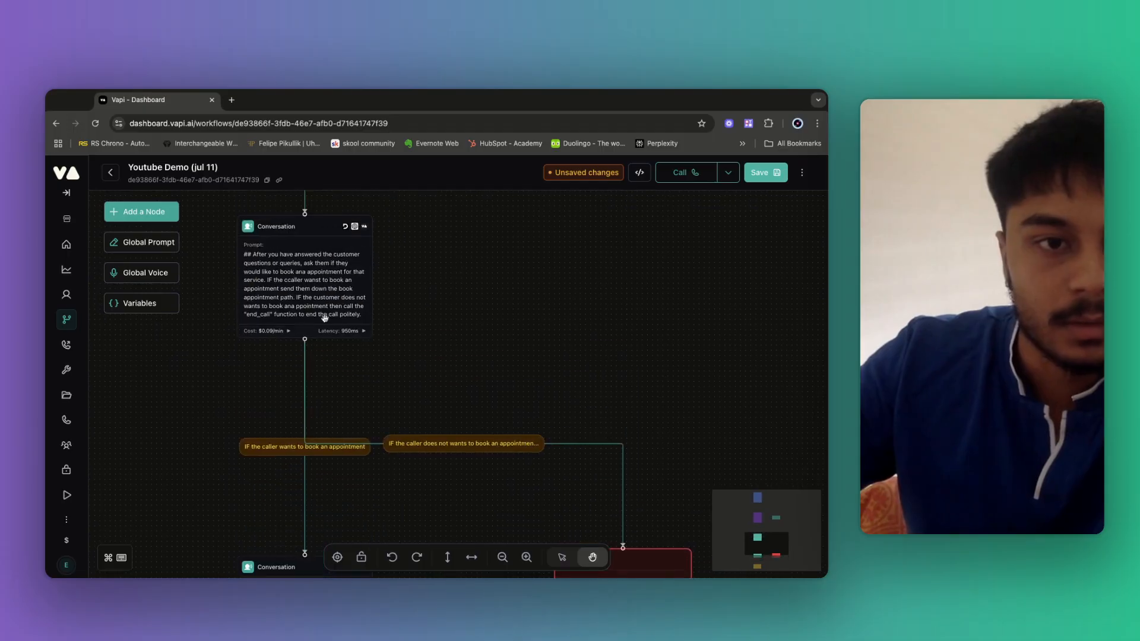
scroll(531, 284, "up", 3)
scroll(487, 349, "down", 5)
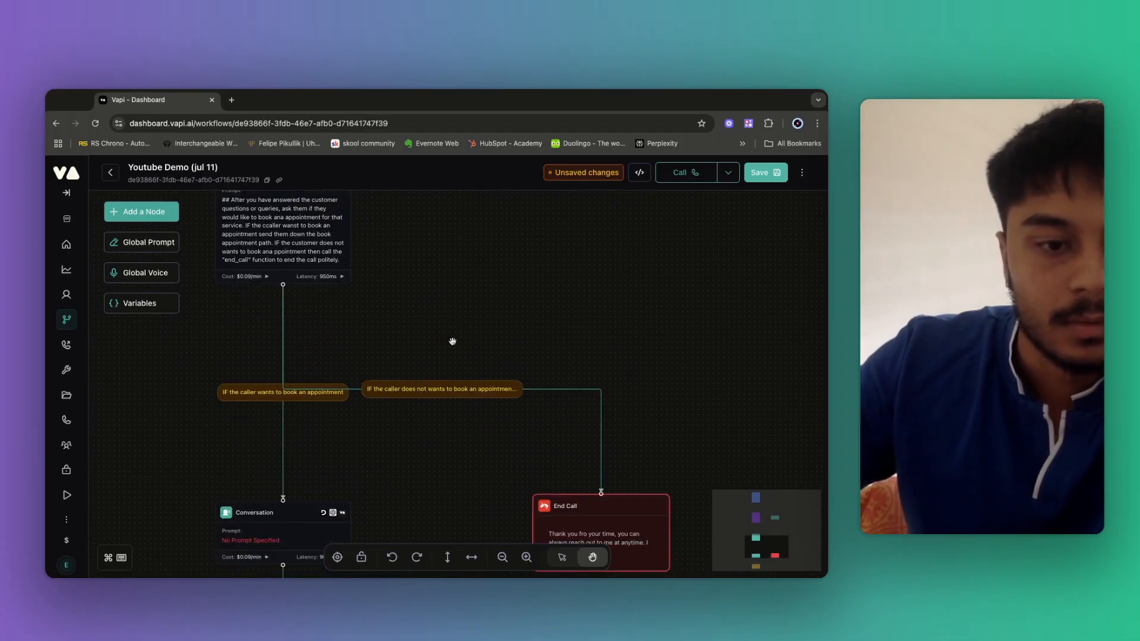
scroll(440, 463, "down", 5)
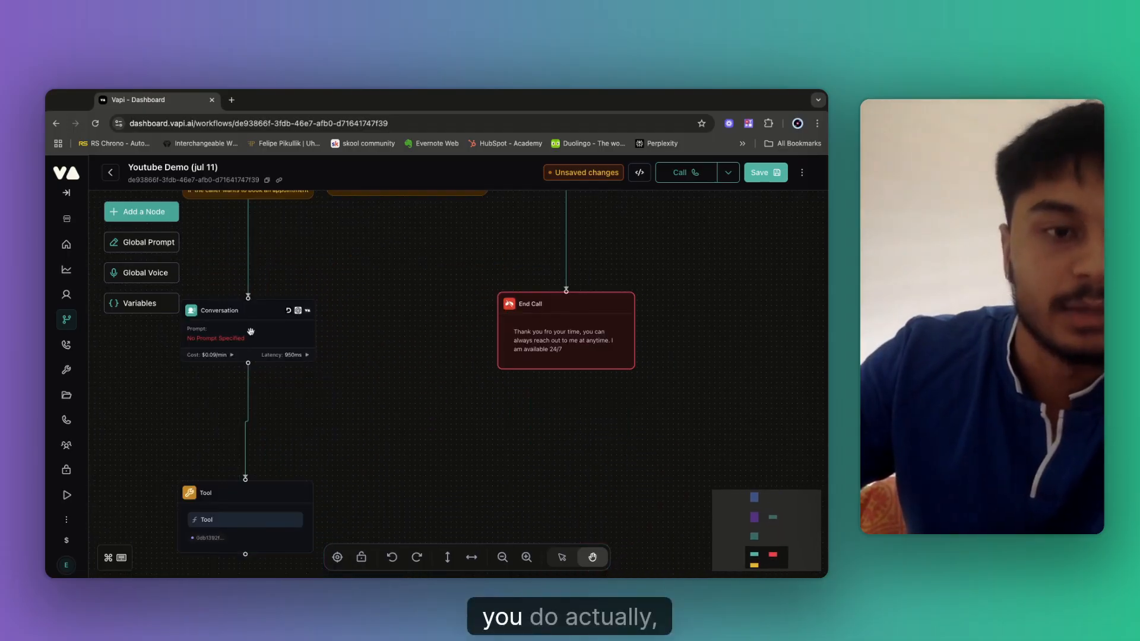
Correct 'ccaller' to 'caller' in the booking Conversation node's prompt.
mouse_move(331, 326)
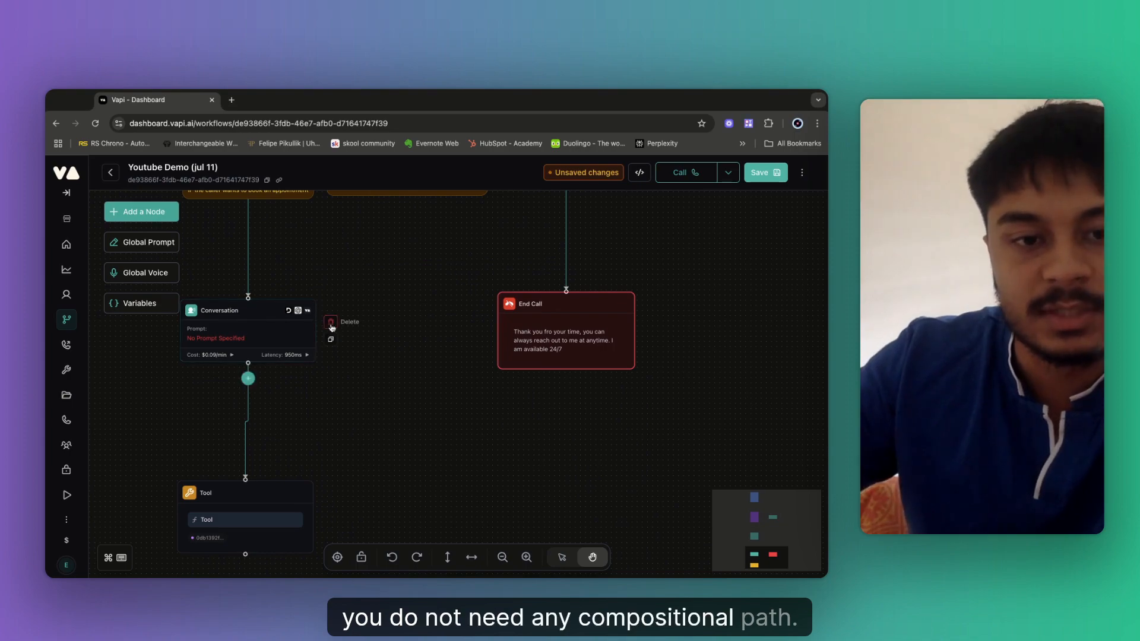
scroll(379, 256, "up", 5)
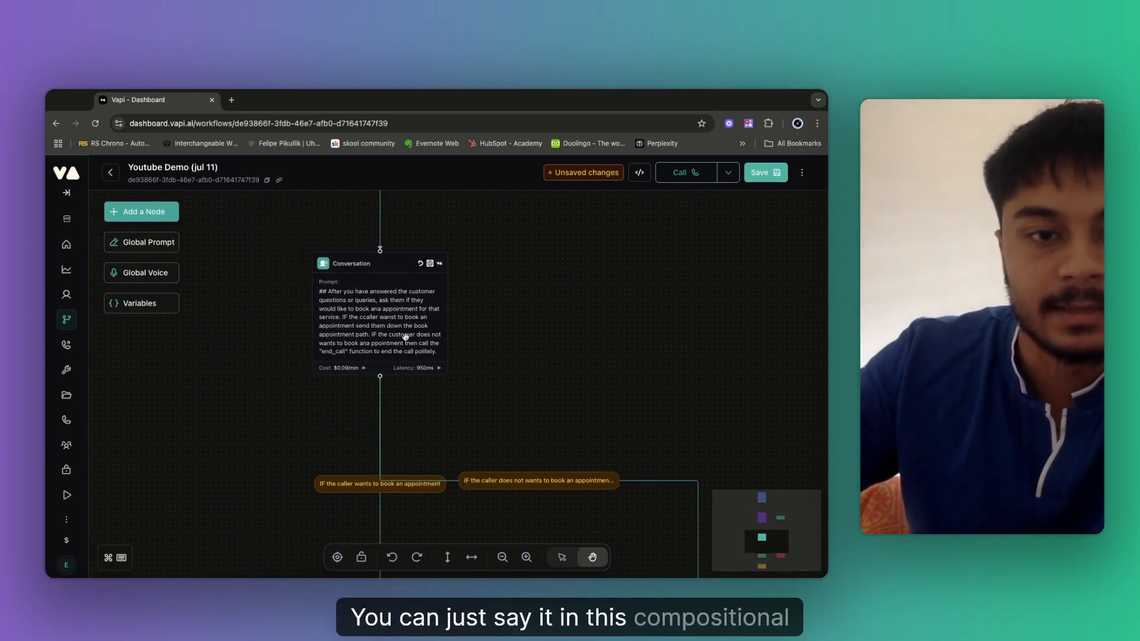
left_click(410, 323)
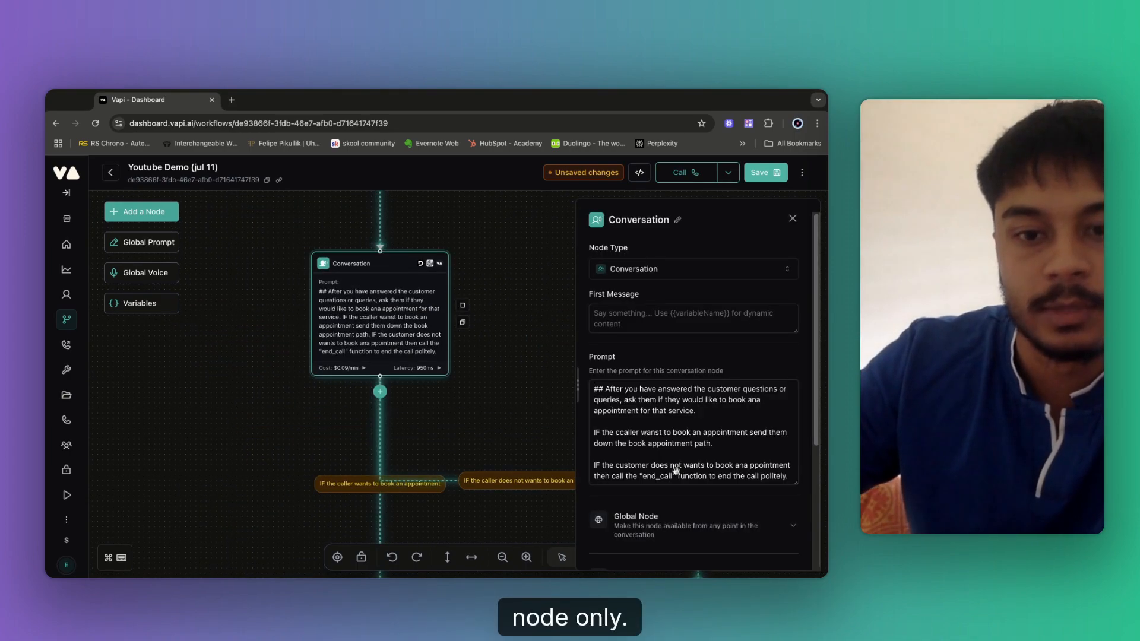
scroll(630, 456, "down", 2)
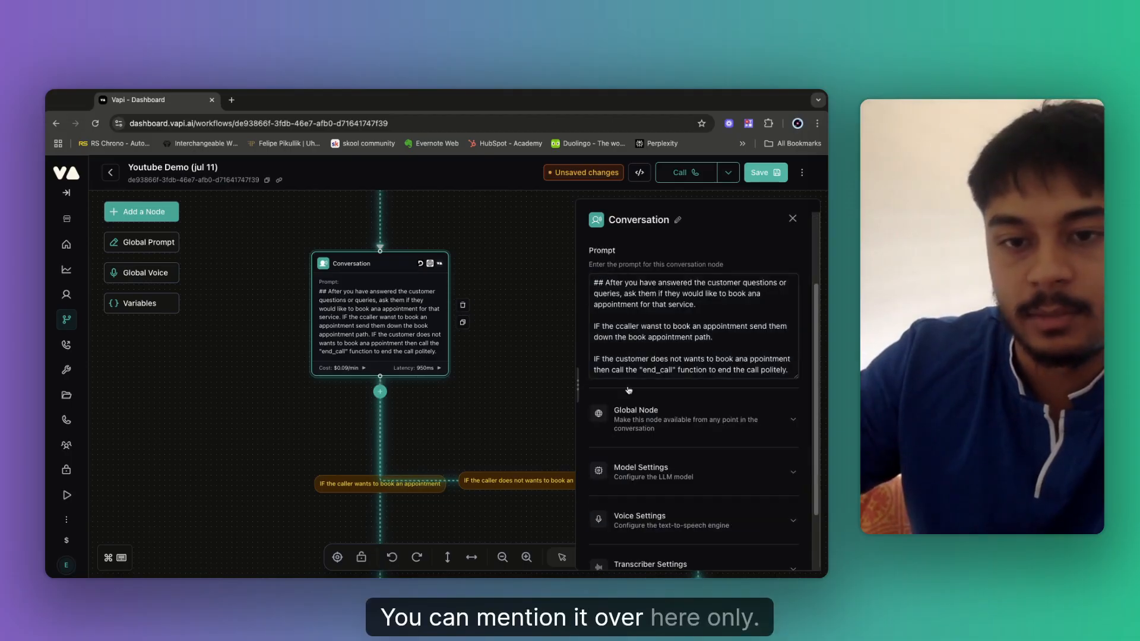
left_click(626, 327)
key("BackSpace")
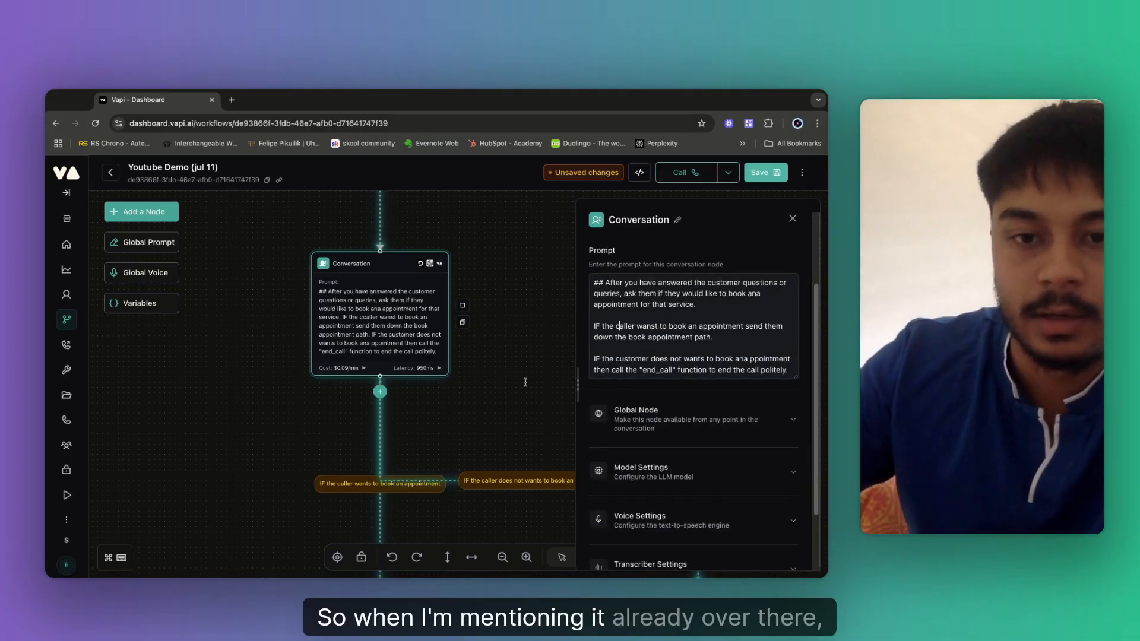
left_click_drag(523, 439, 501, 299)
left_click_drag(491, 477, 465, 374)
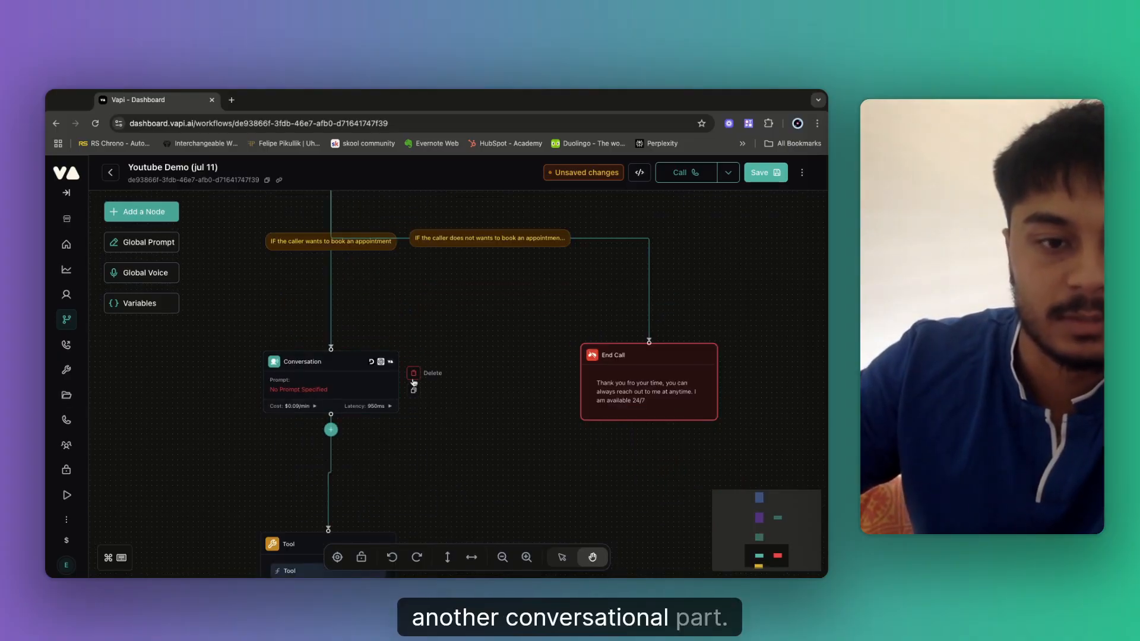
Delete the empty Conversation node and move the Tool node up level with End Call.
left_click(414, 374)
left_click_drag(458, 388, 456, 316)
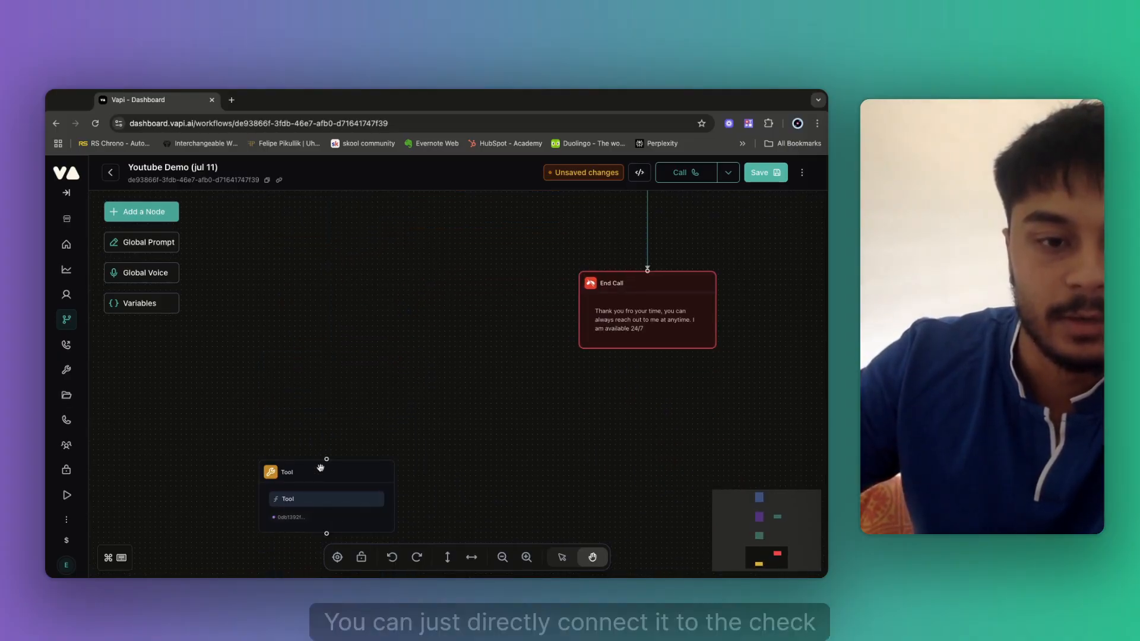
mouse_move(316, 477)
left_click_drag(316, 478, 330, 286)
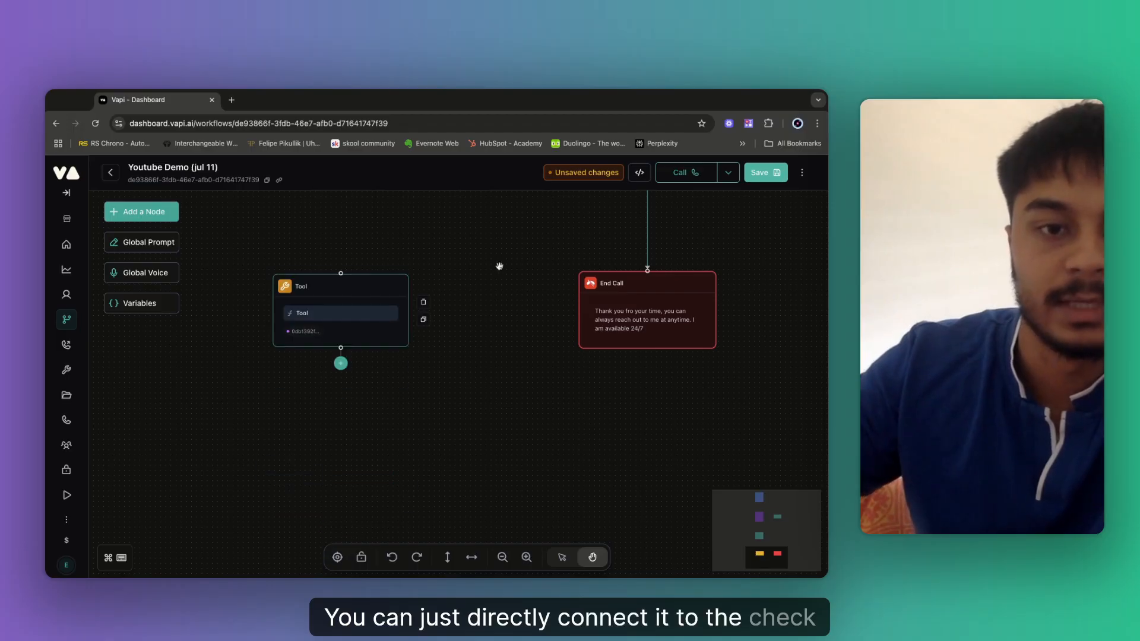
left_click_drag(459, 295, 466, 503)
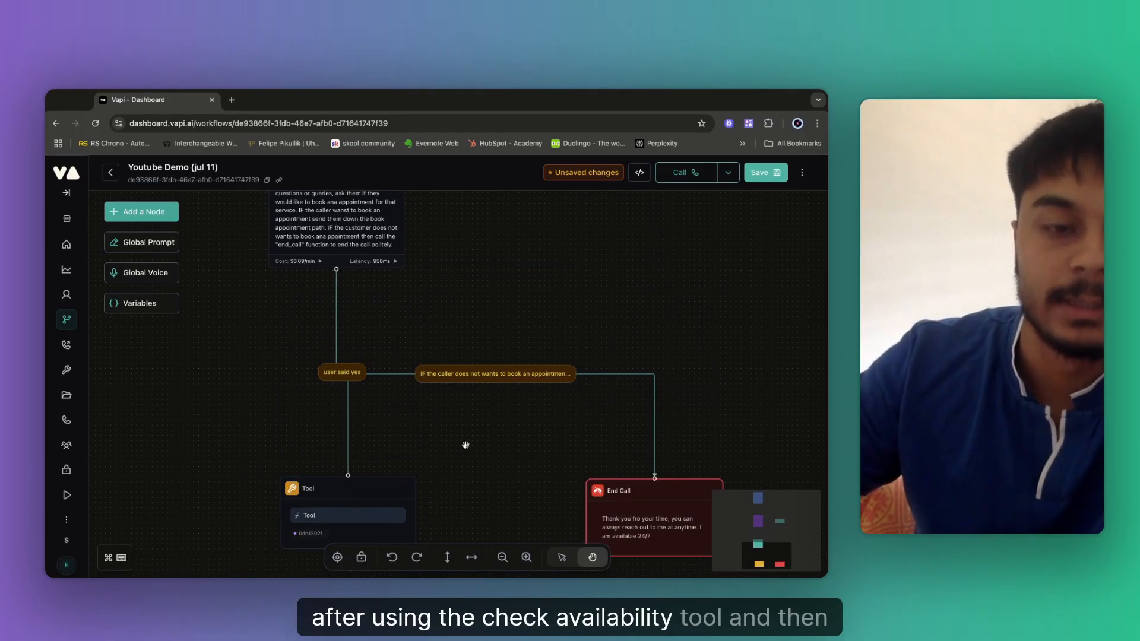
Change the link's condition to 'customer wants to book' and save the workflow.
left_click(342, 372)
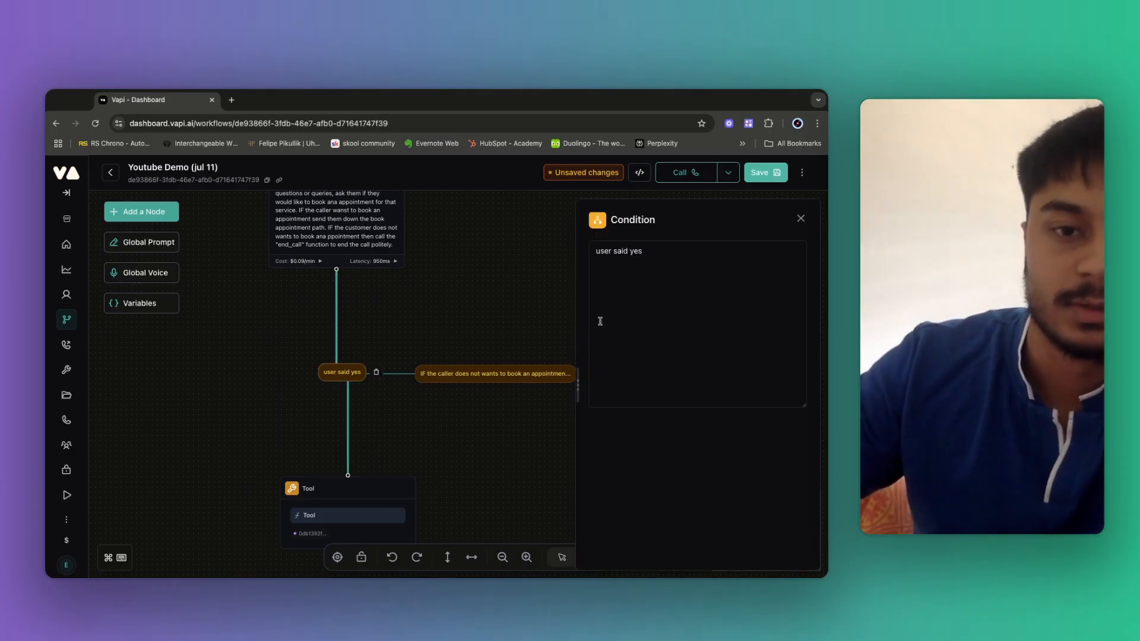
left_click(616, 259)
key("super+a")
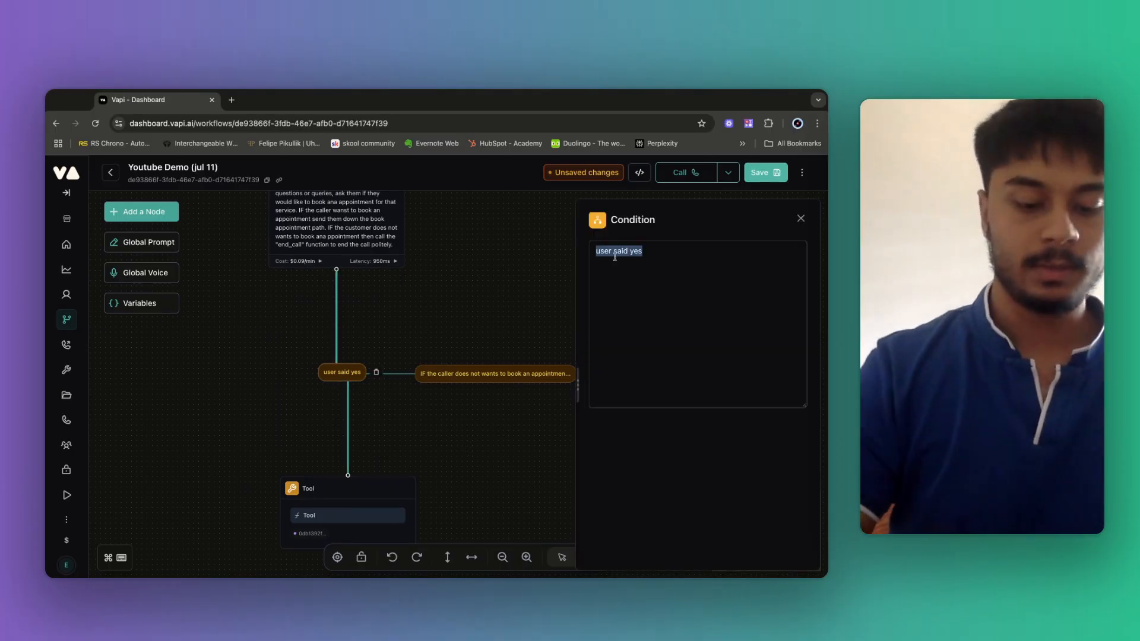
type("custom")
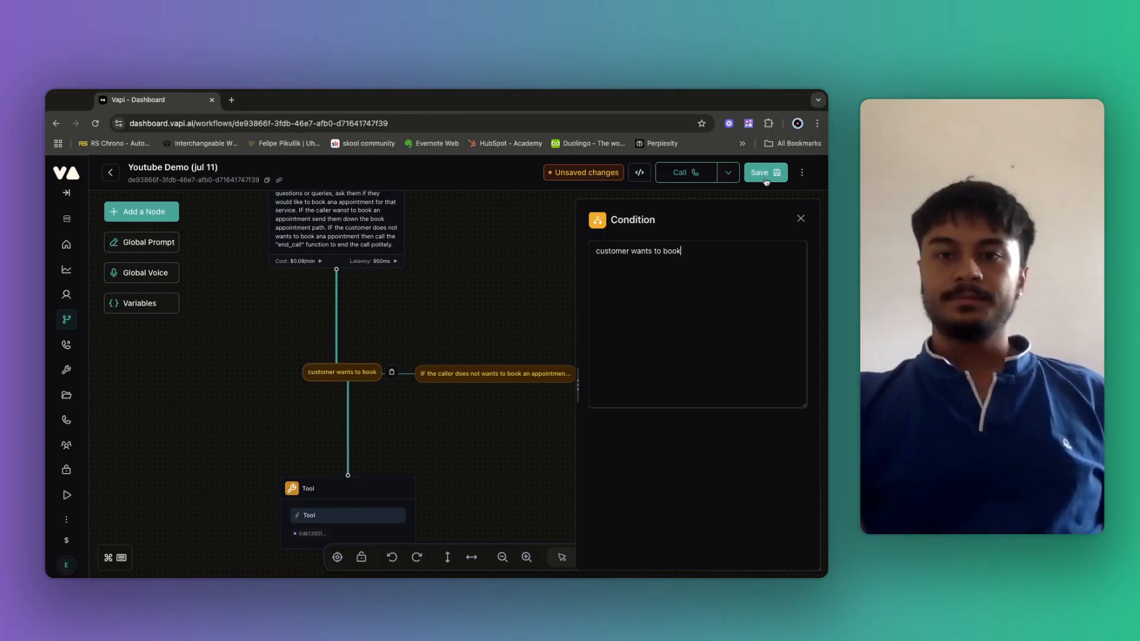
left_click(764, 180)
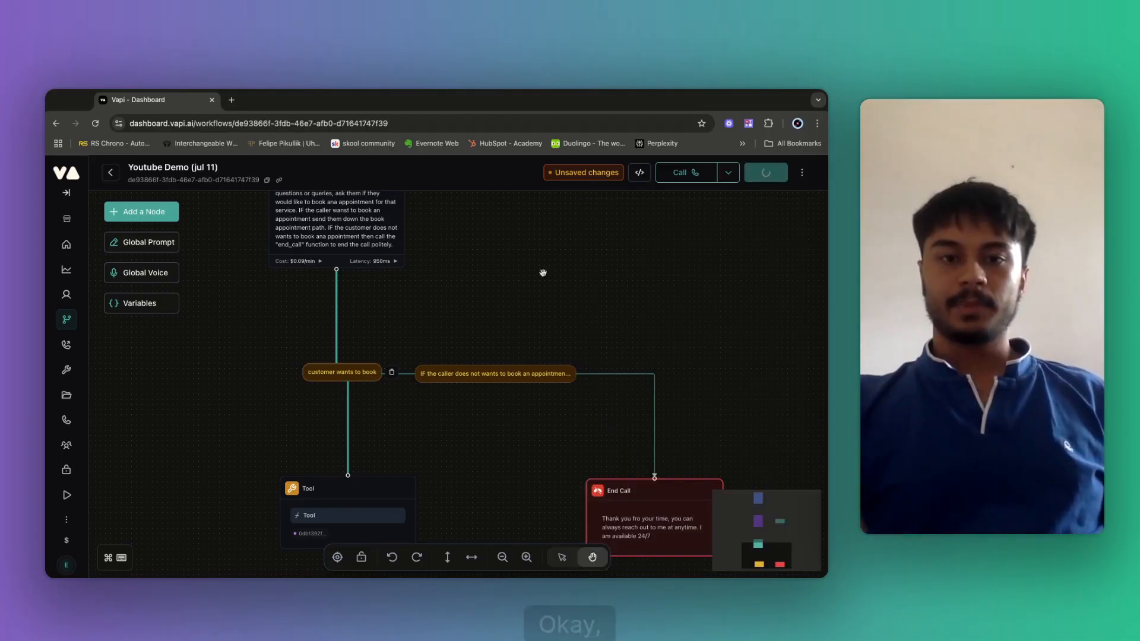
Pan and zoom over the saved workflow to review the Welcome message, FAQ and Scheduling Appointments nodes.
left_click_drag(571, 267, 419, 454)
scroll(461, 437, "down", 4)
left_click_drag(386, 337, 424, 436)
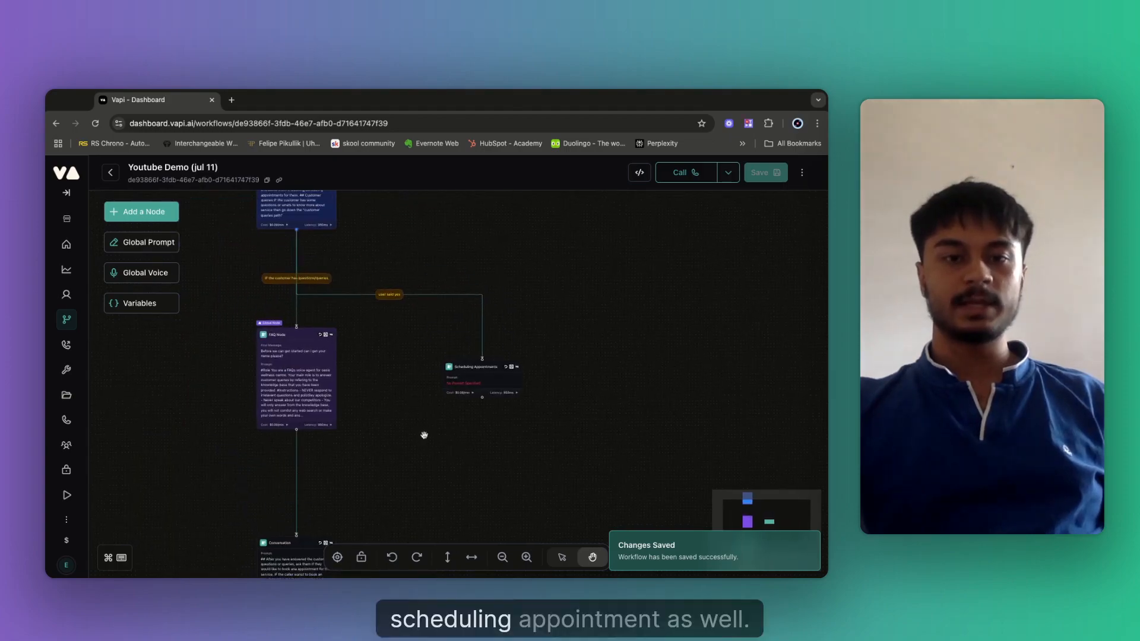
scroll(424, 436, "up", 2)
left_click_drag(375, 316, 465, 465)
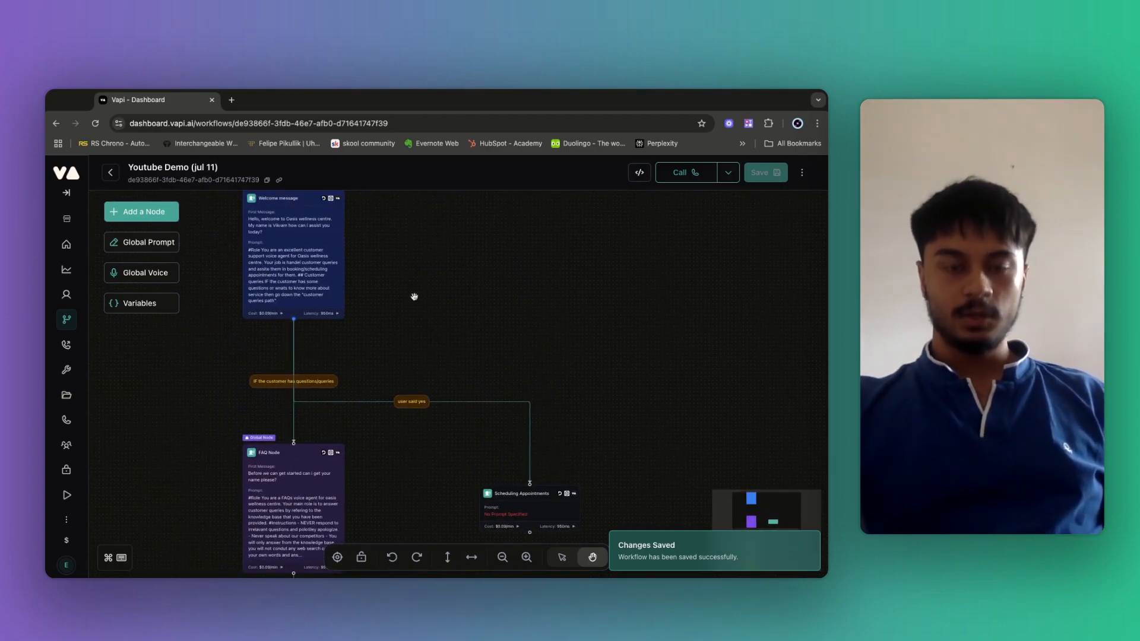
scroll(481, 389, "up", 3)
scroll(478, 388, "down", 3)
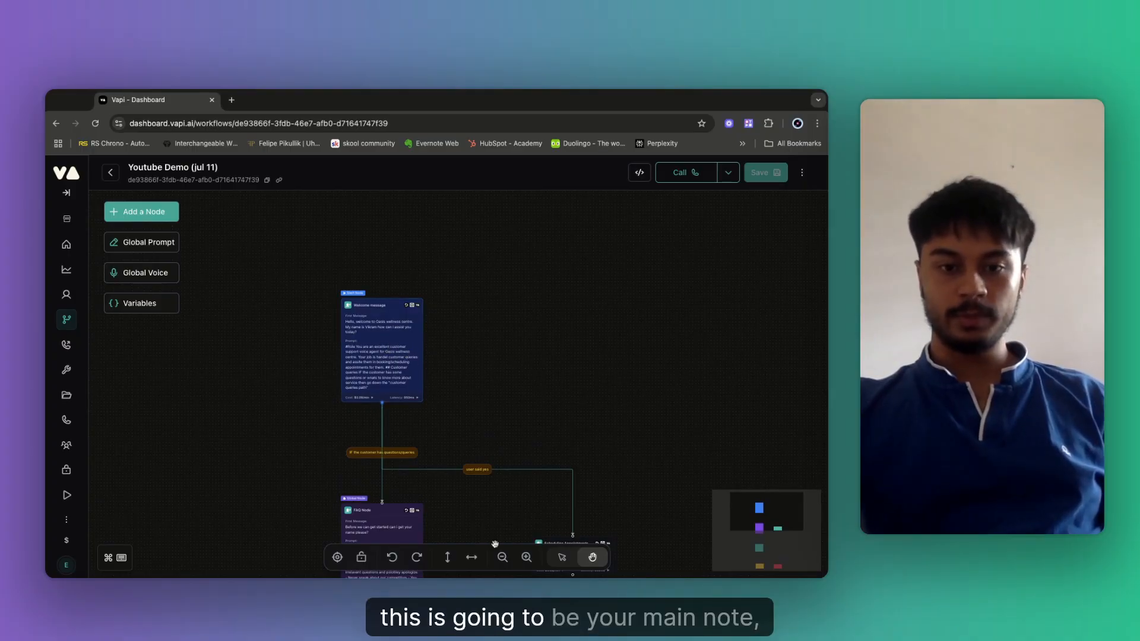
scroll(434, 378, "down", 2)
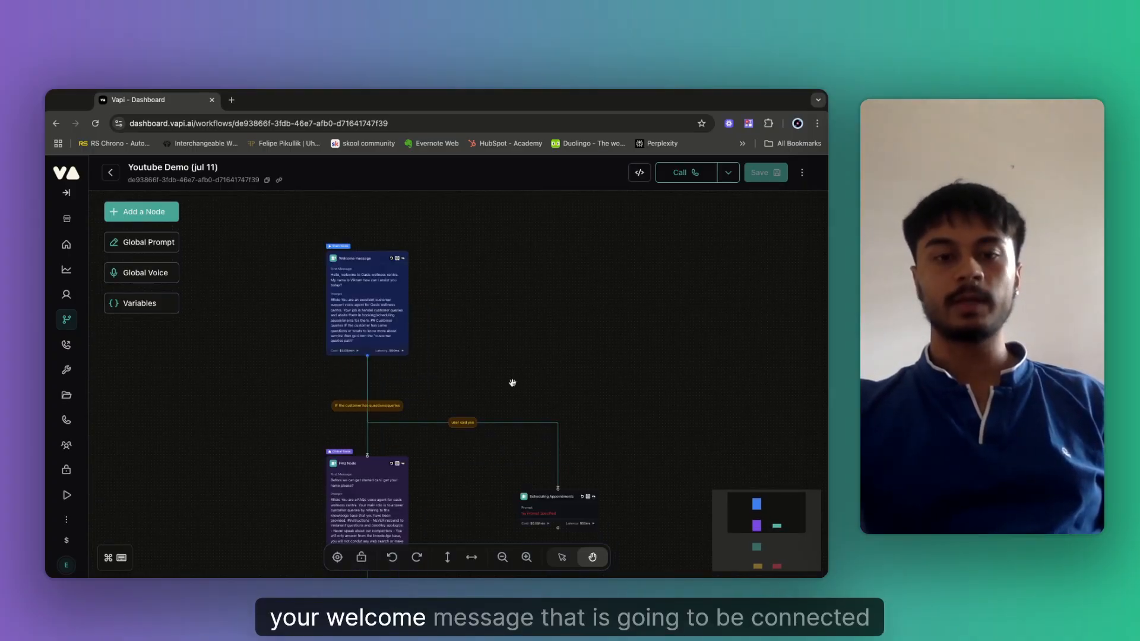
scroll(475, 368, "down", 2)
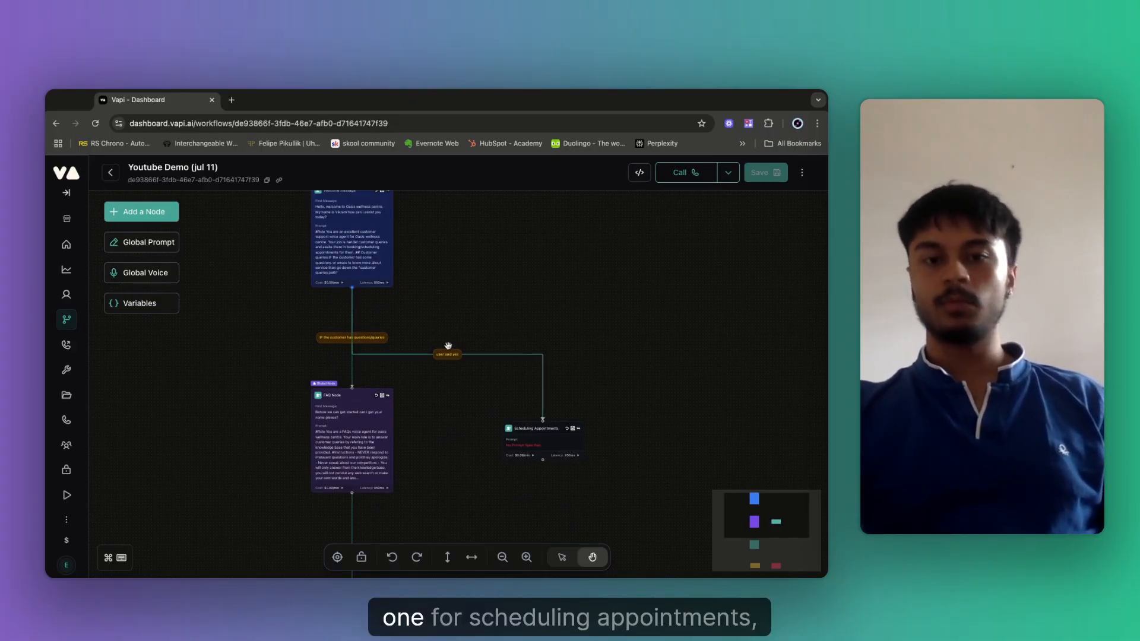
left_click_drag(599, 348, 491, 326)
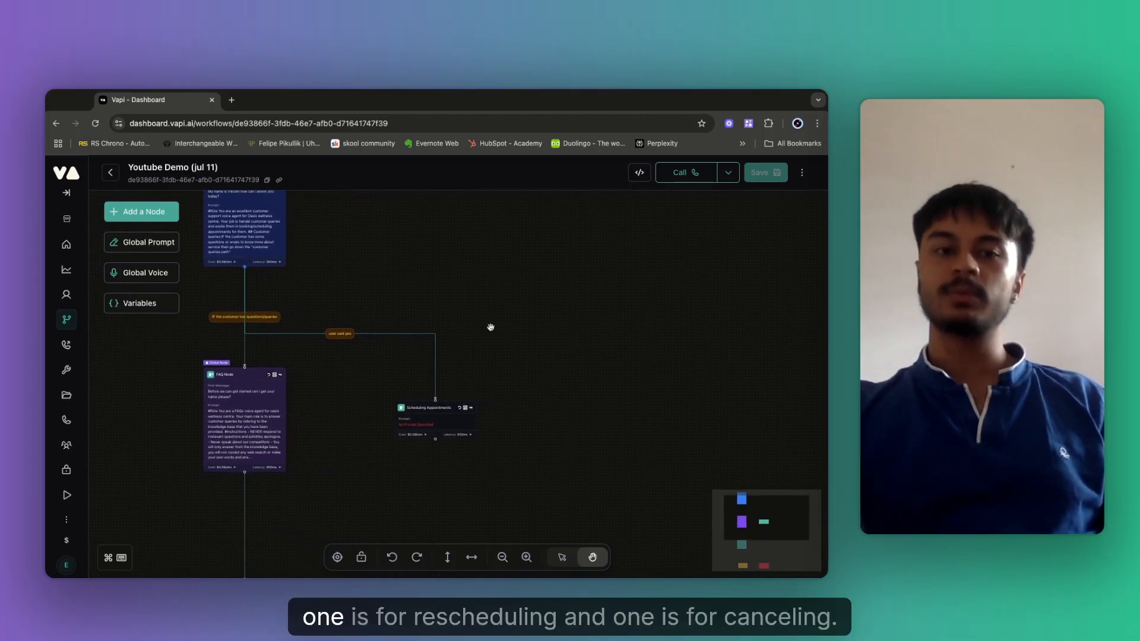
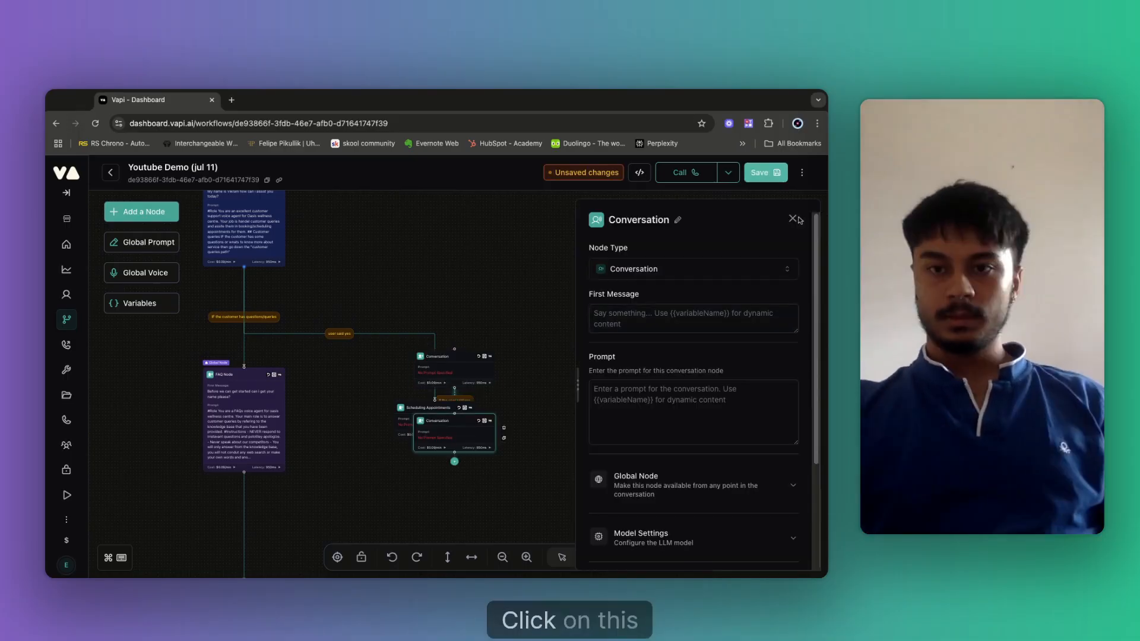
Spread the two Conversation nodes apart, delete the old yes link, and link the top node to the middle Conversation node.
left_click(794, 219)
left_click_drag(446, 446, 717, 400)
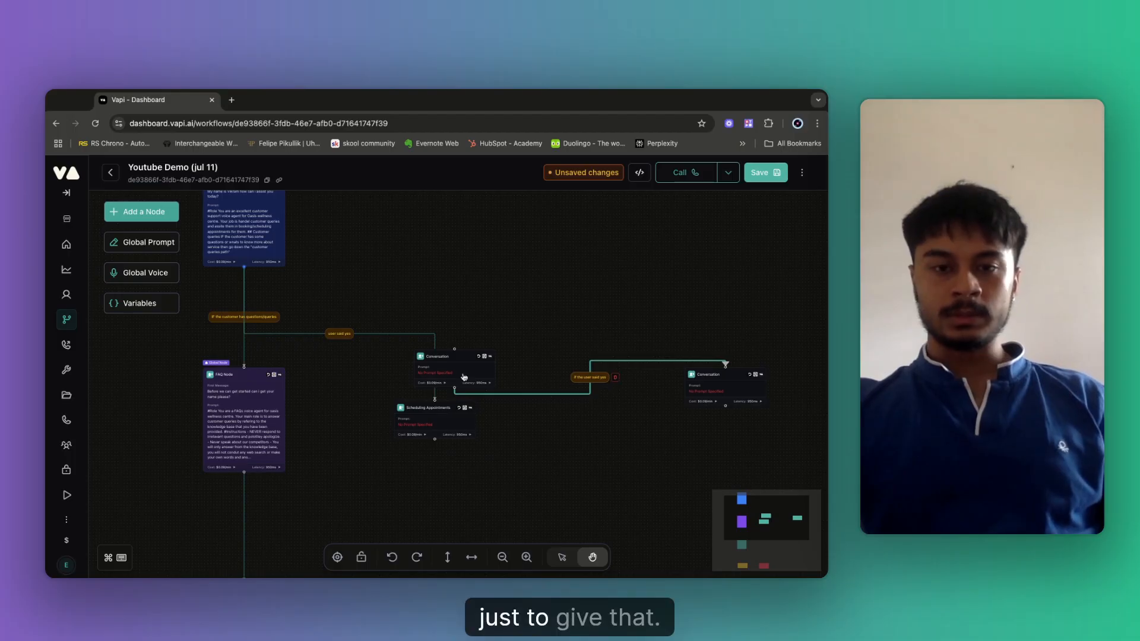
left_click(616, 378)
left_click_drag(457, 372, 566, 364)
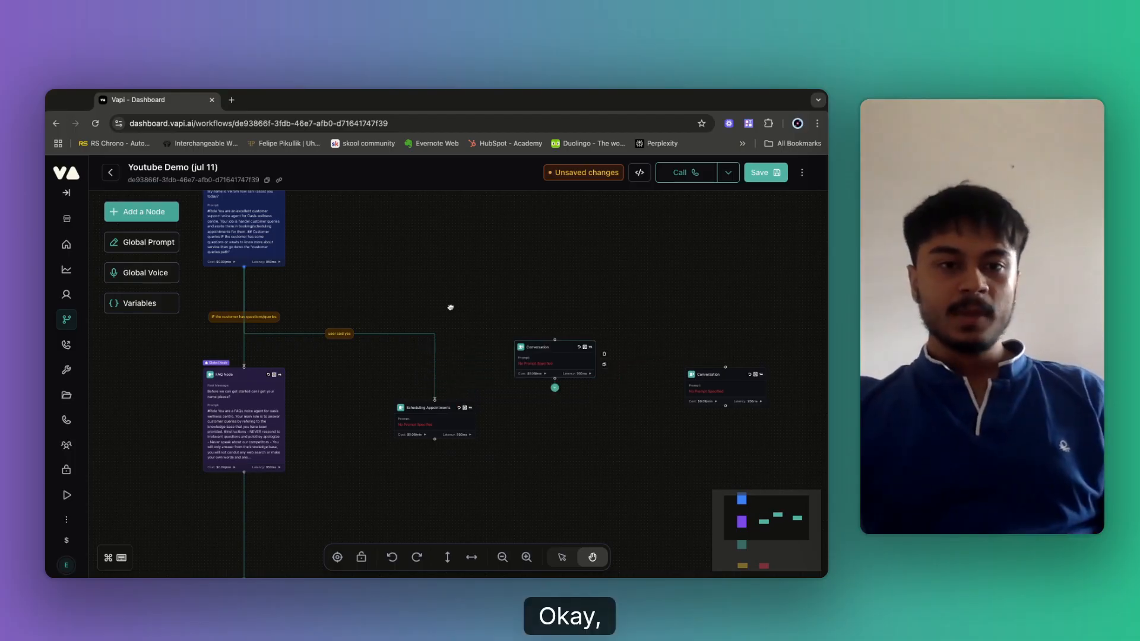
left_click_drag(244, 267, 562, 343)
left_click_drag(419, 332, 726, 367)
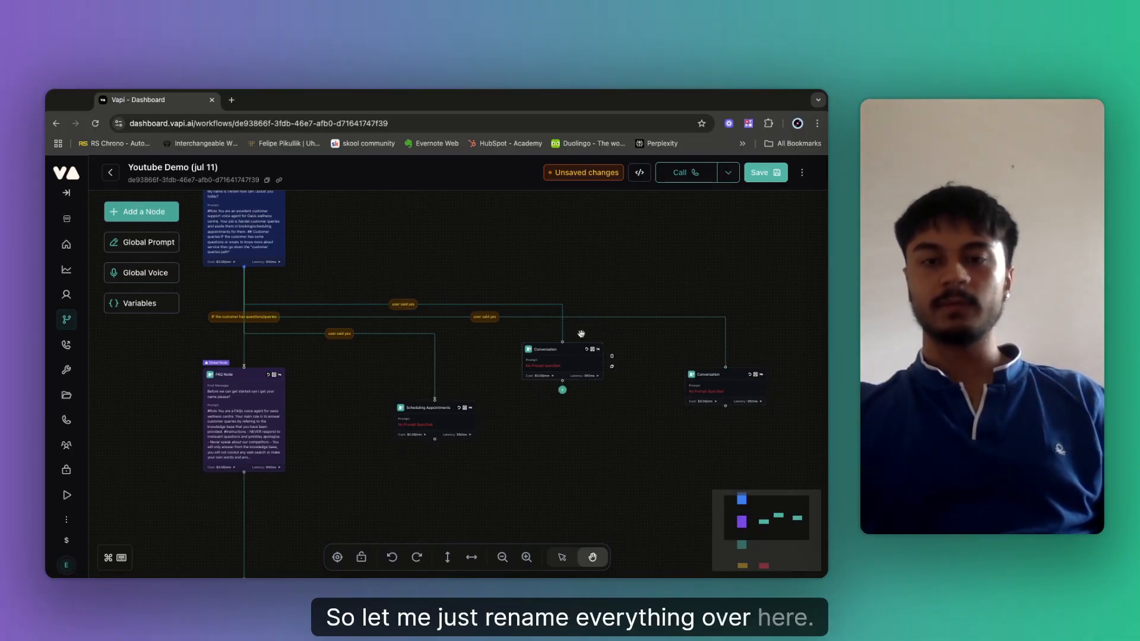
Rename the first Conversation node to 'Rescheduling appointment' and save the workflow.
left_click(542, 361)
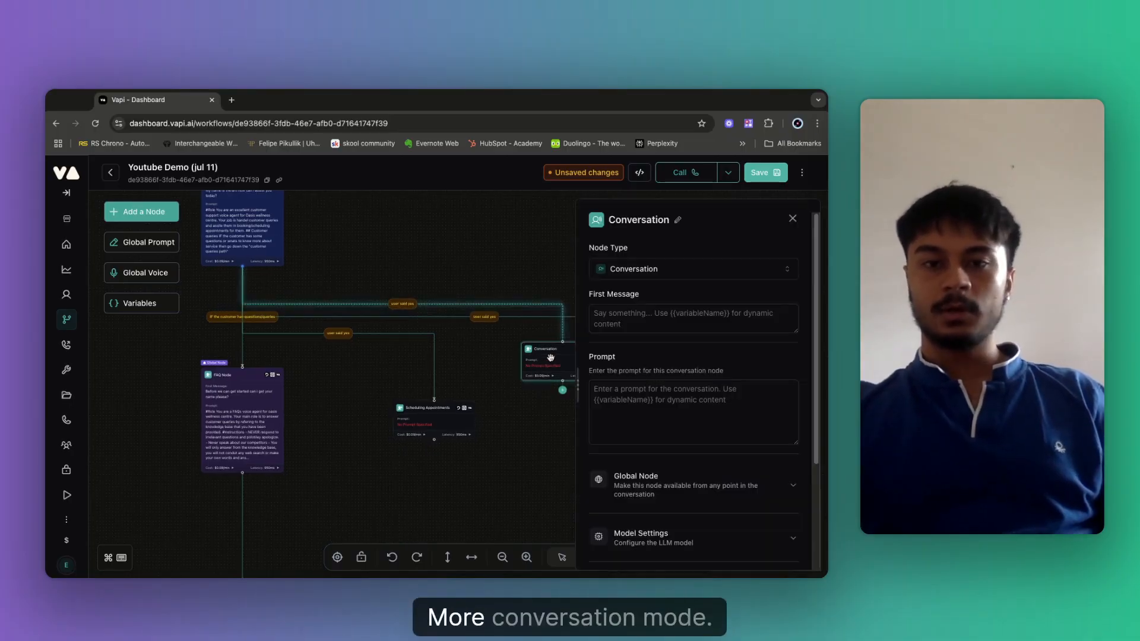
left_click(678, 221)
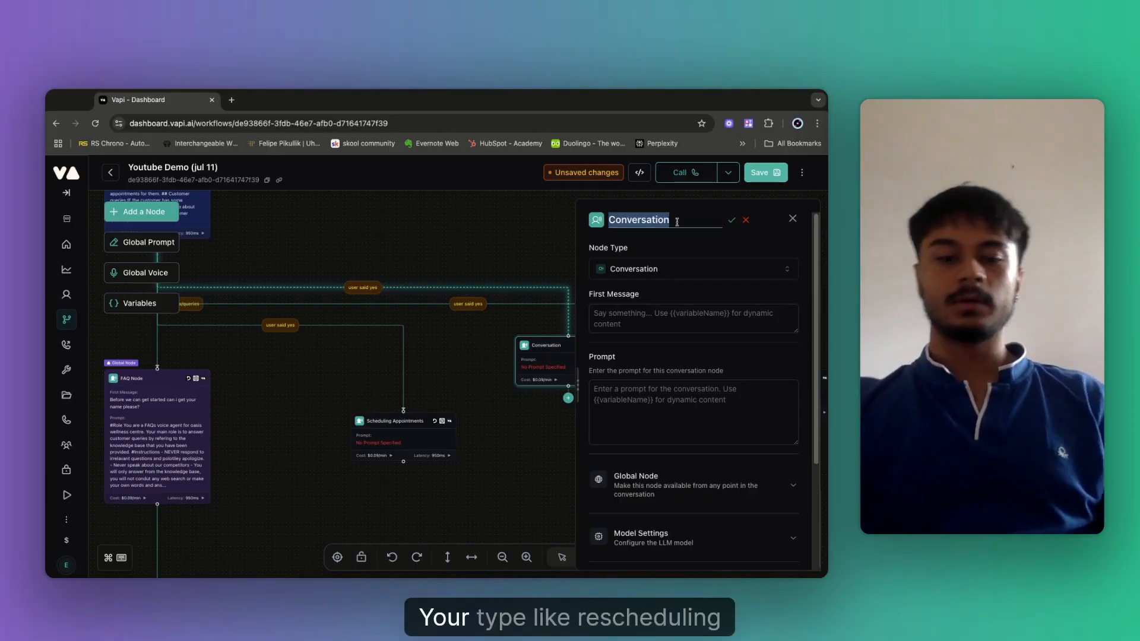
key("BackSpace")
type("Res")
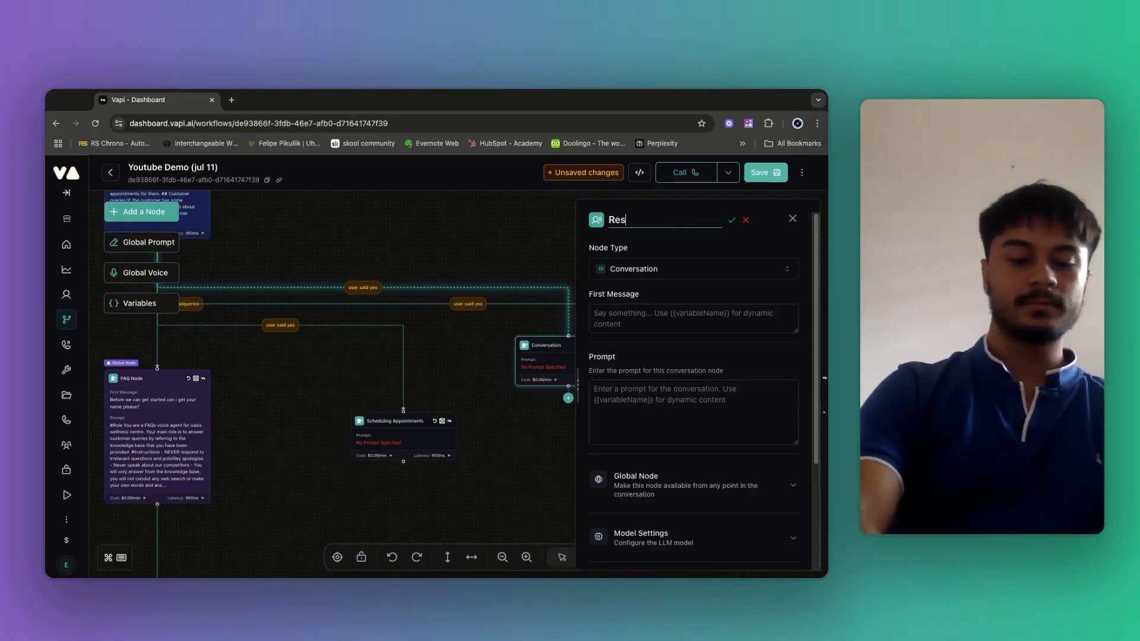
type("cheduling ")
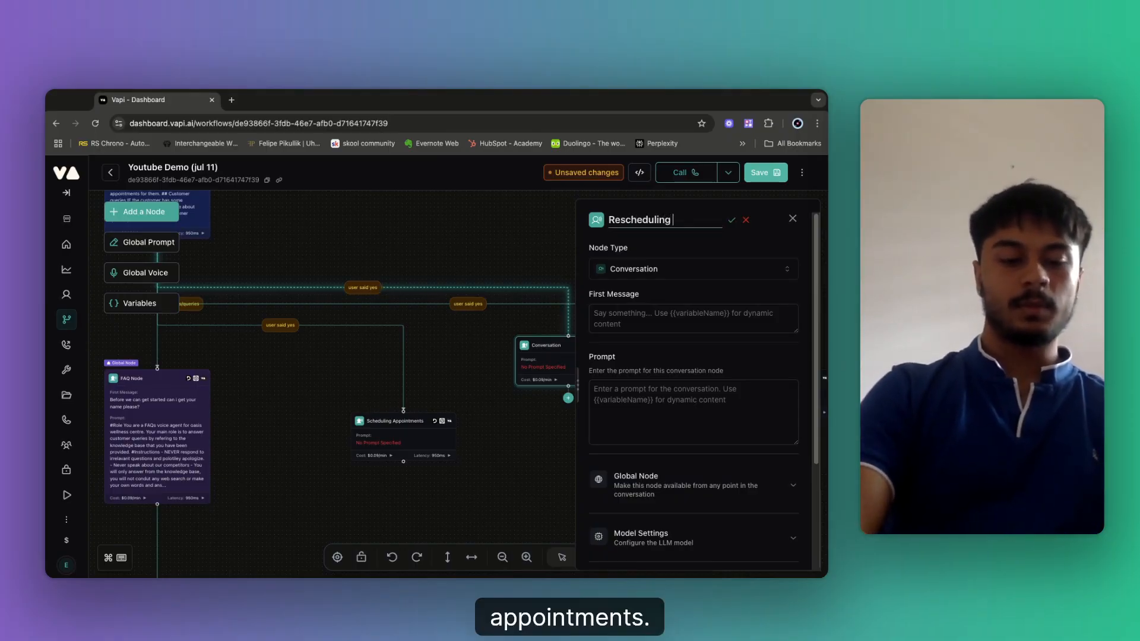
type("appointmentd")
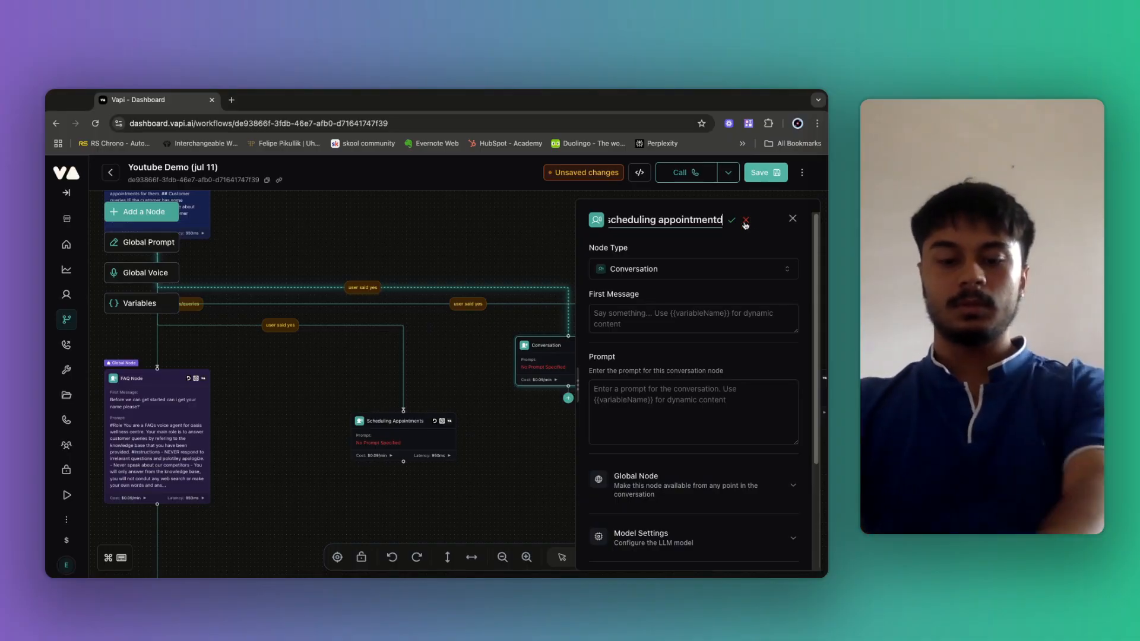
key("BackSpace")
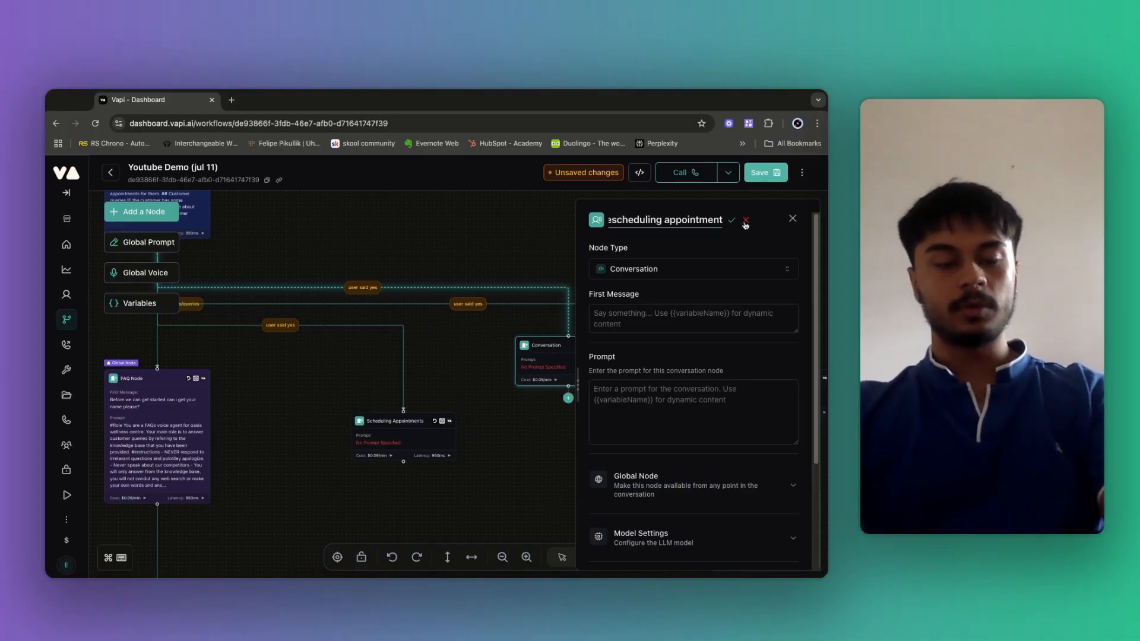
left_click(733, 220)
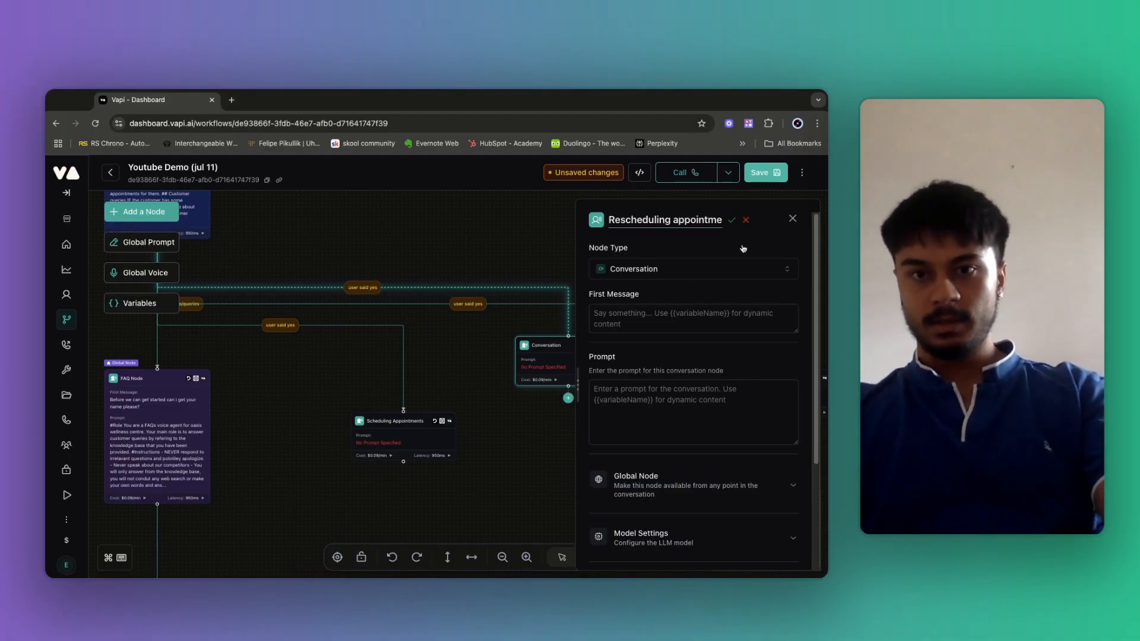
left_click(765, 172)
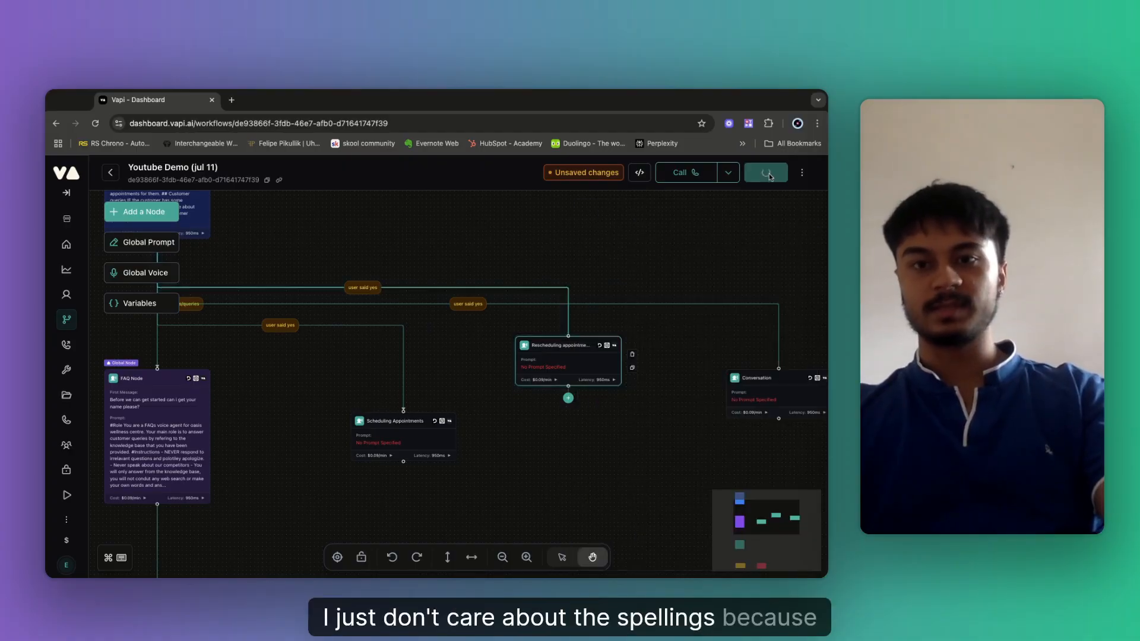
Rename the other Conversation node to 'Cancelling appointments' and save again.
scroll(623, 272, "right", 5)
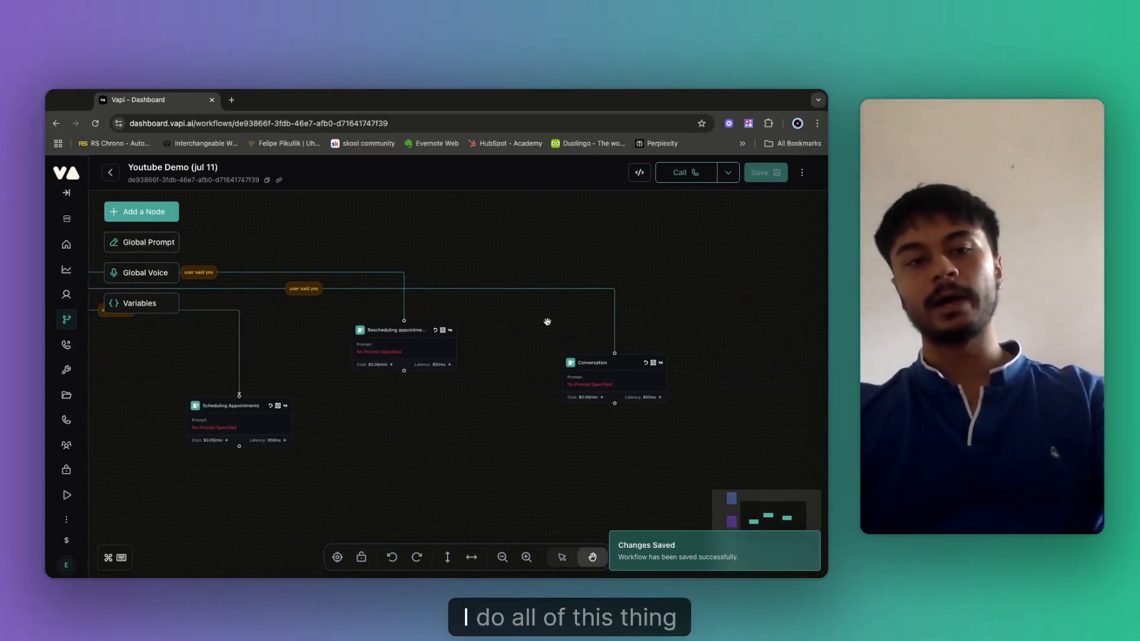
scroll(558, 326, "right", 3)
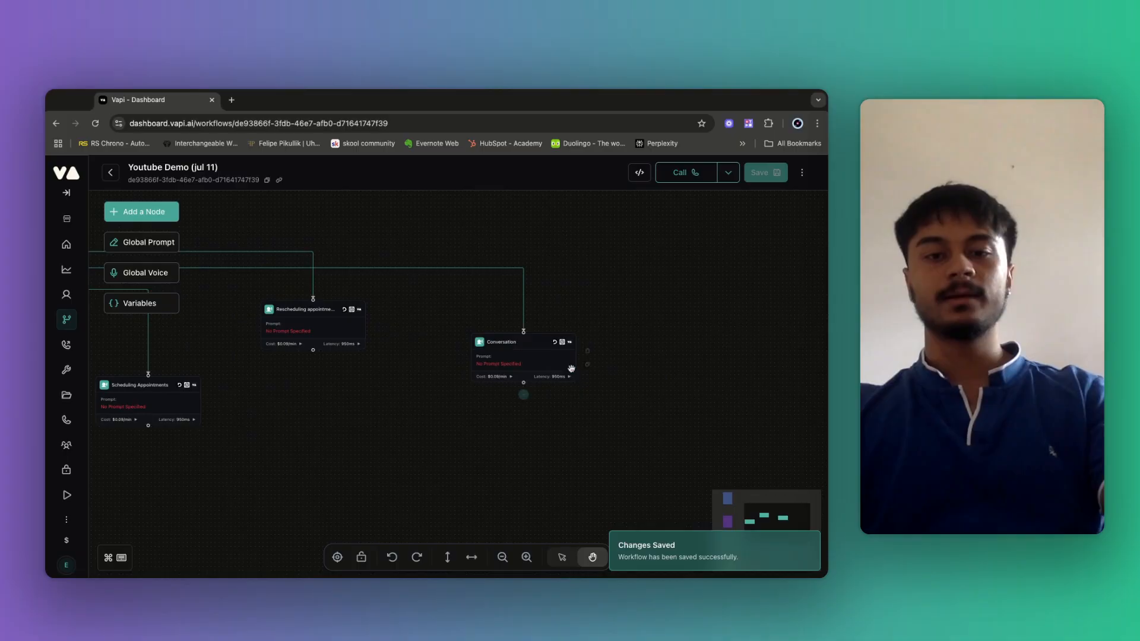
left_click(497, 355)
left_click(677, 220)
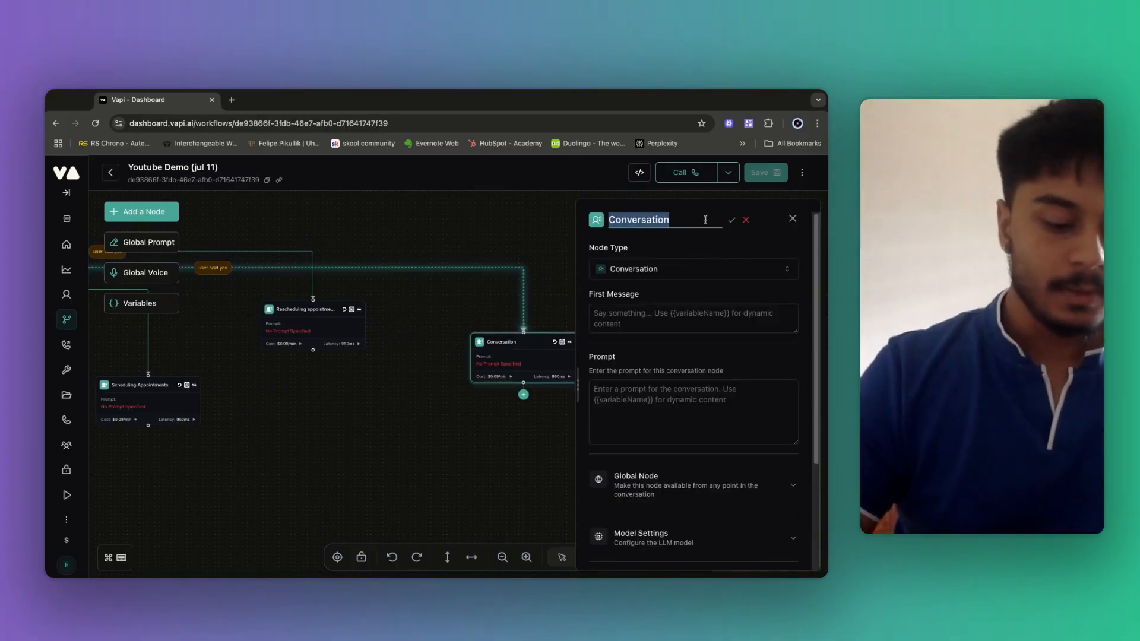
key("BackSpace")
type("Cancelli")
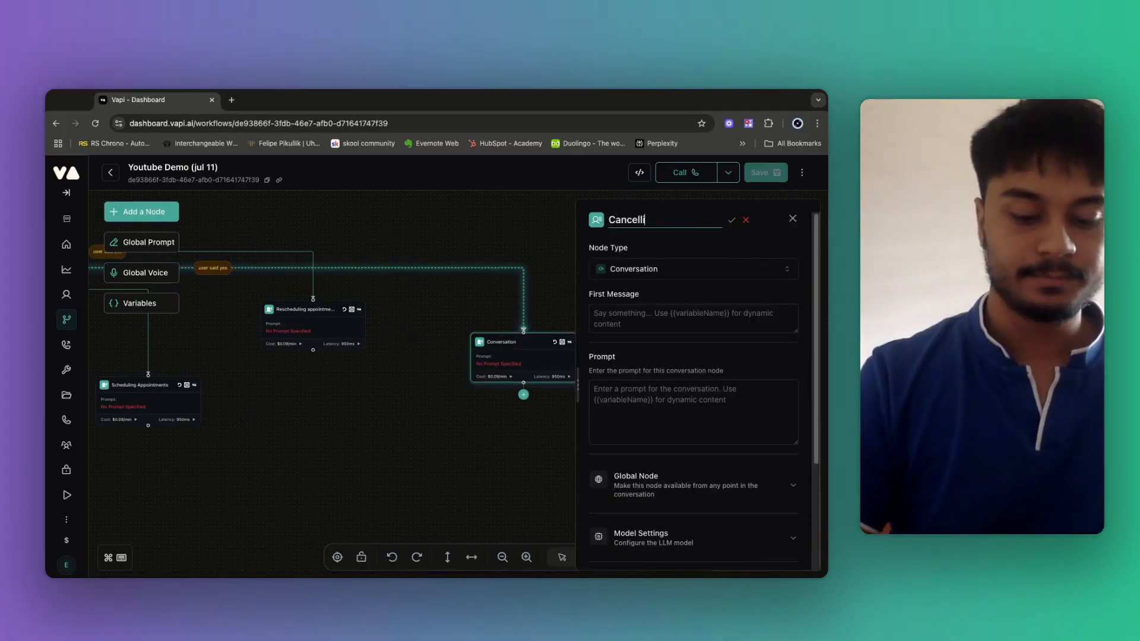
type("ng appointments")
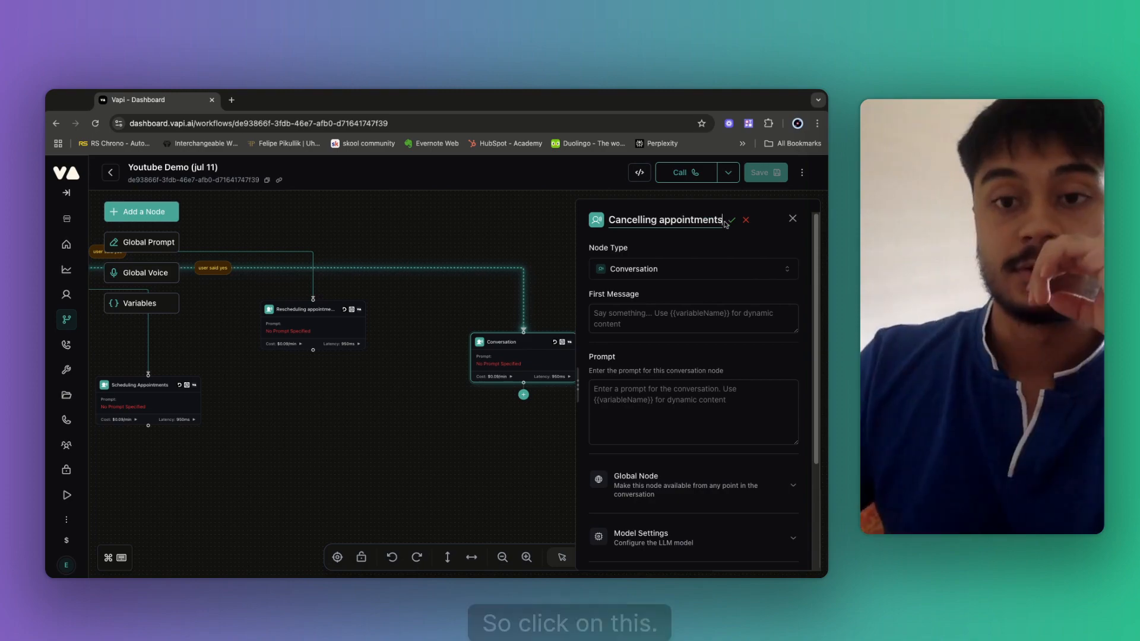
left_click(731, 222)
left_click(764, 173)
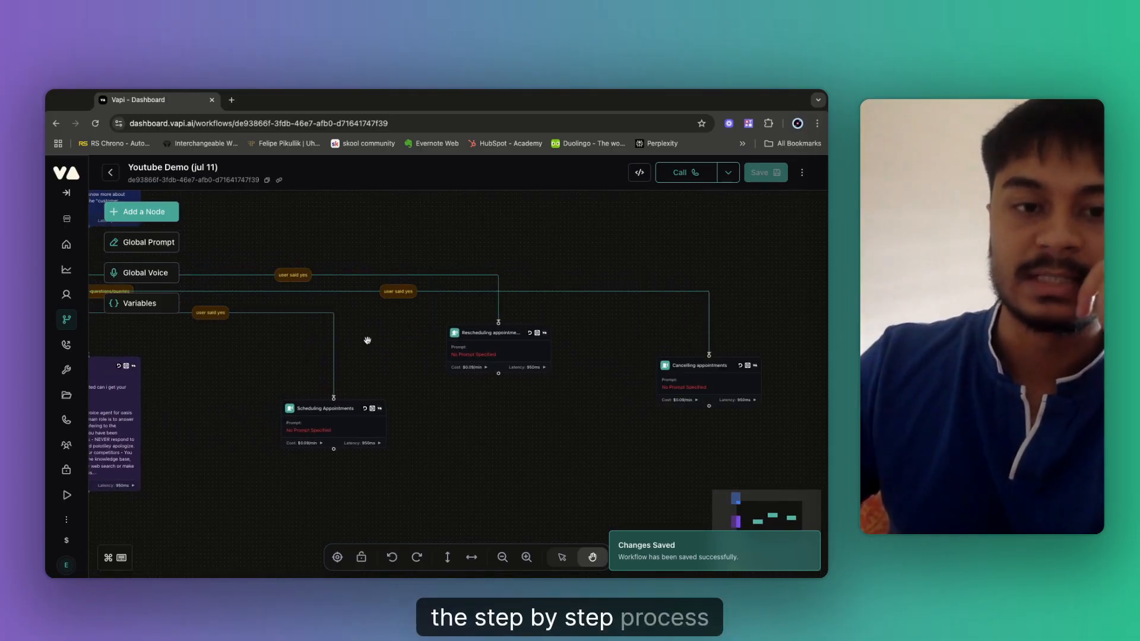
Shift the FAQ, Conversation, Tool and End Call nodes up and left on the canvas.
left_click_drag(367, 341, 428, 417)
scroll(361, 367, "down", 5)
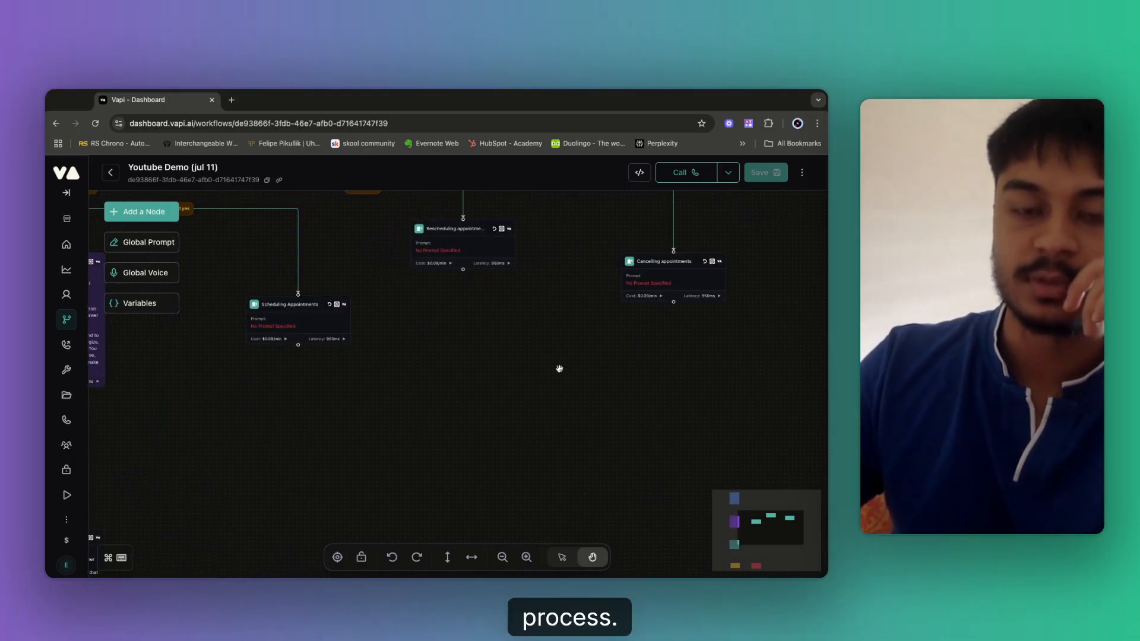
left_click_drag(541, 293, 557, 386)
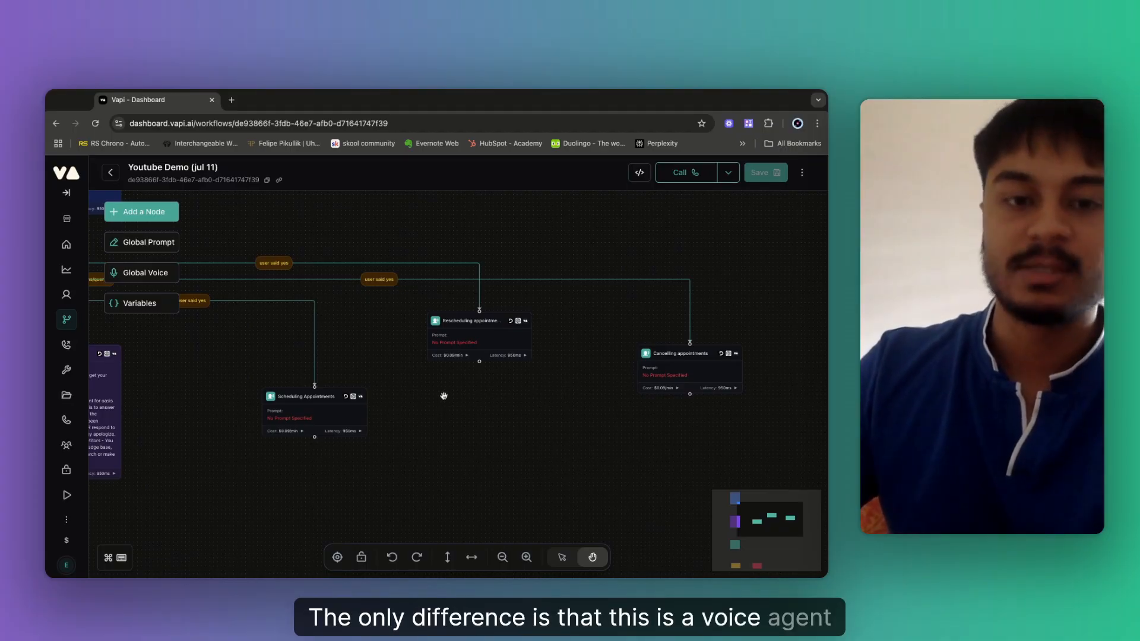
left_click_drag(366, 351, 422, 355)
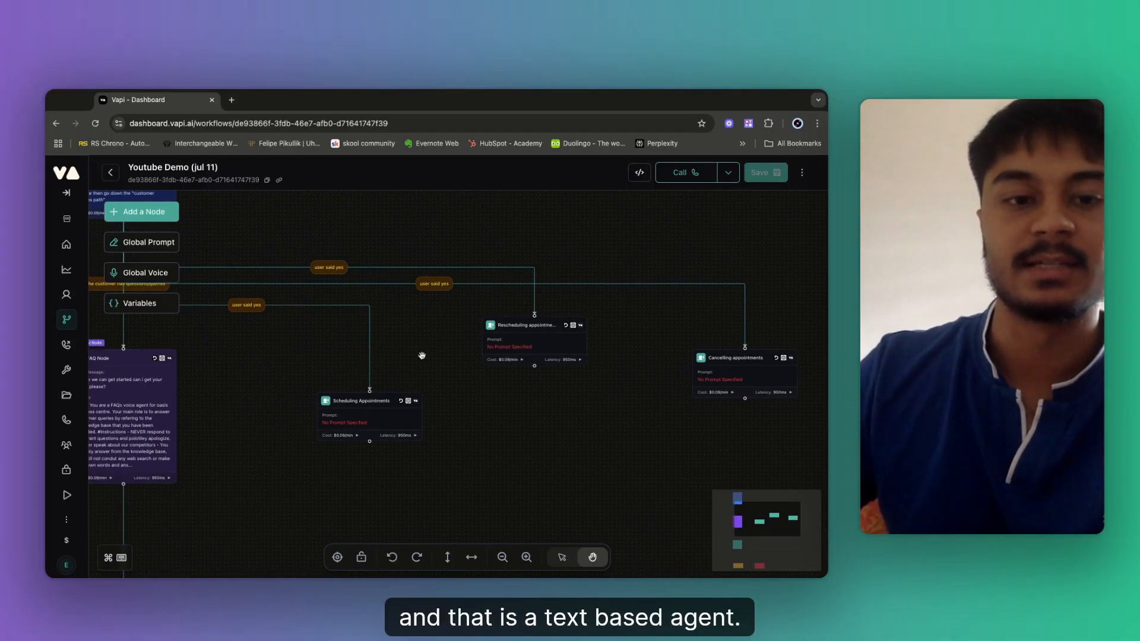
scroll(420, 355, "left", 3)
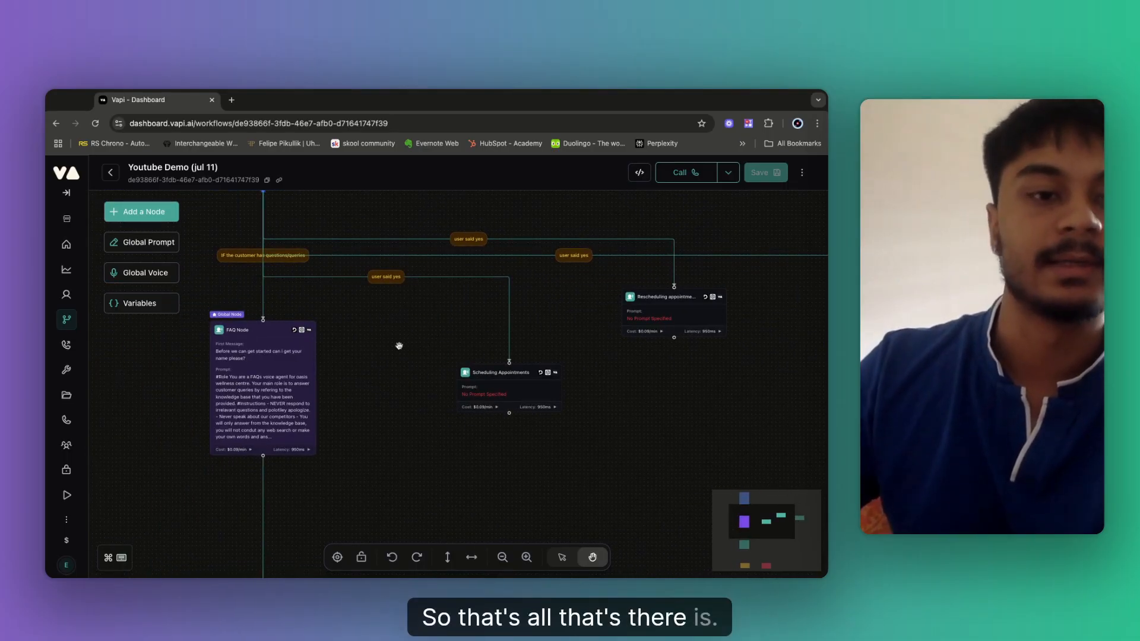
left_click_drag(318, 365, 189, 327)
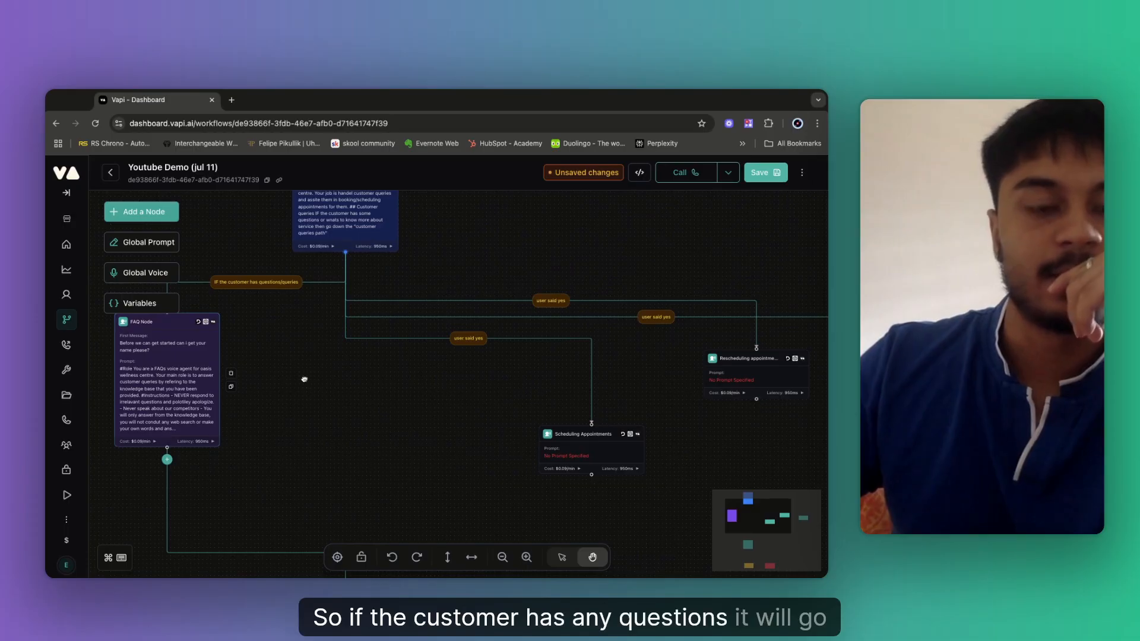
scroll(369, 400, "down", 6)
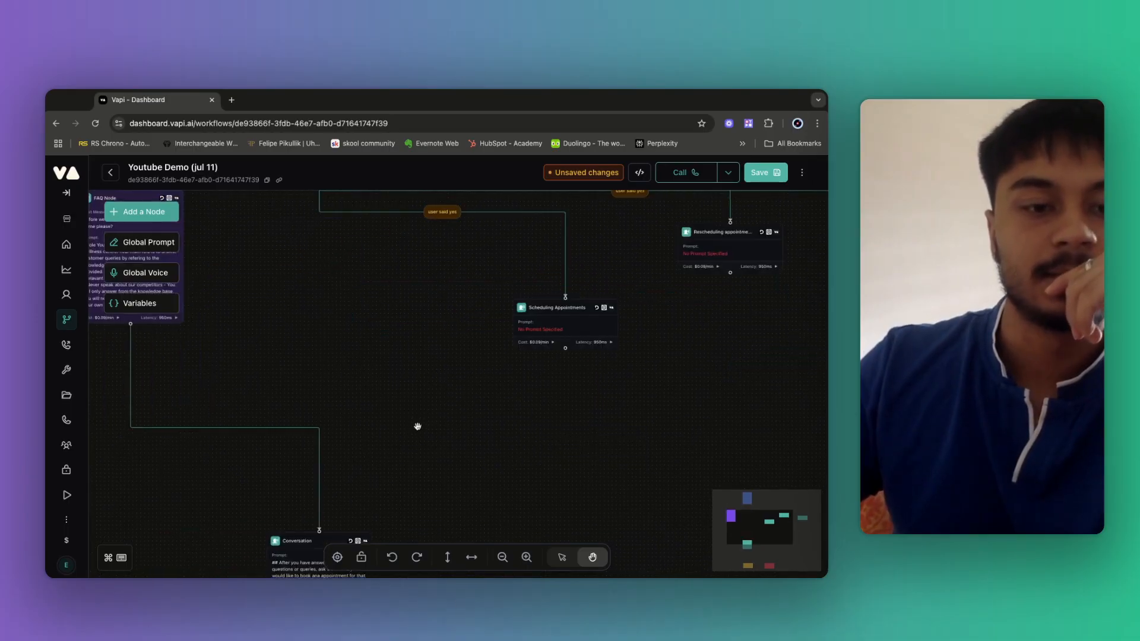
left_click_drag(330, 474, 186, 388)
scroll(314, 300, "down", 3)
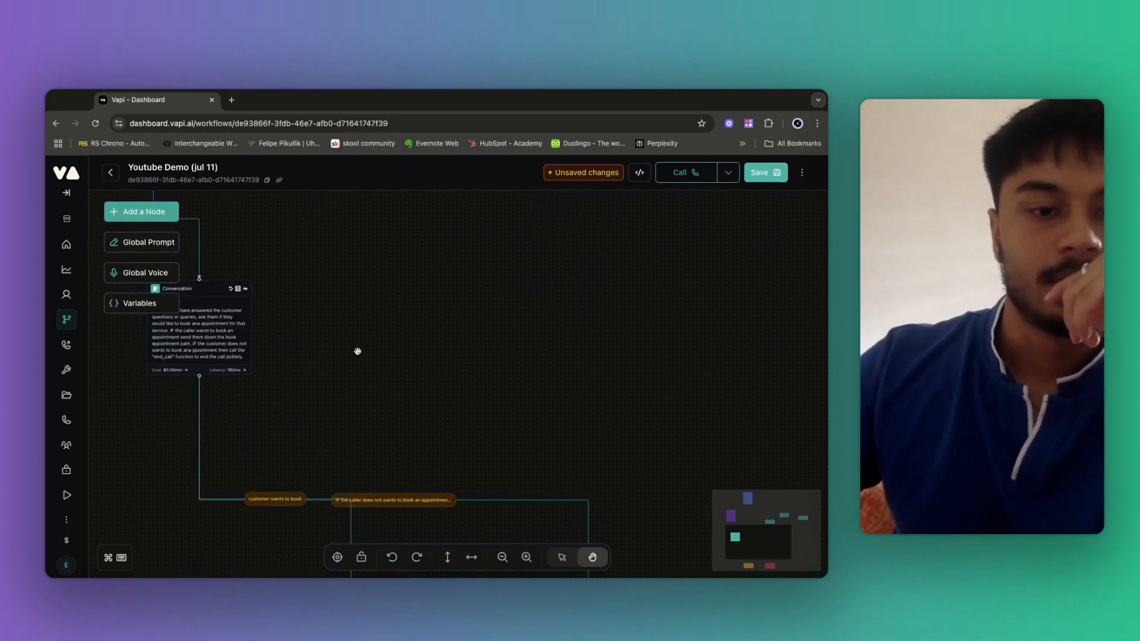
scroll(358, 351, "down", 8)
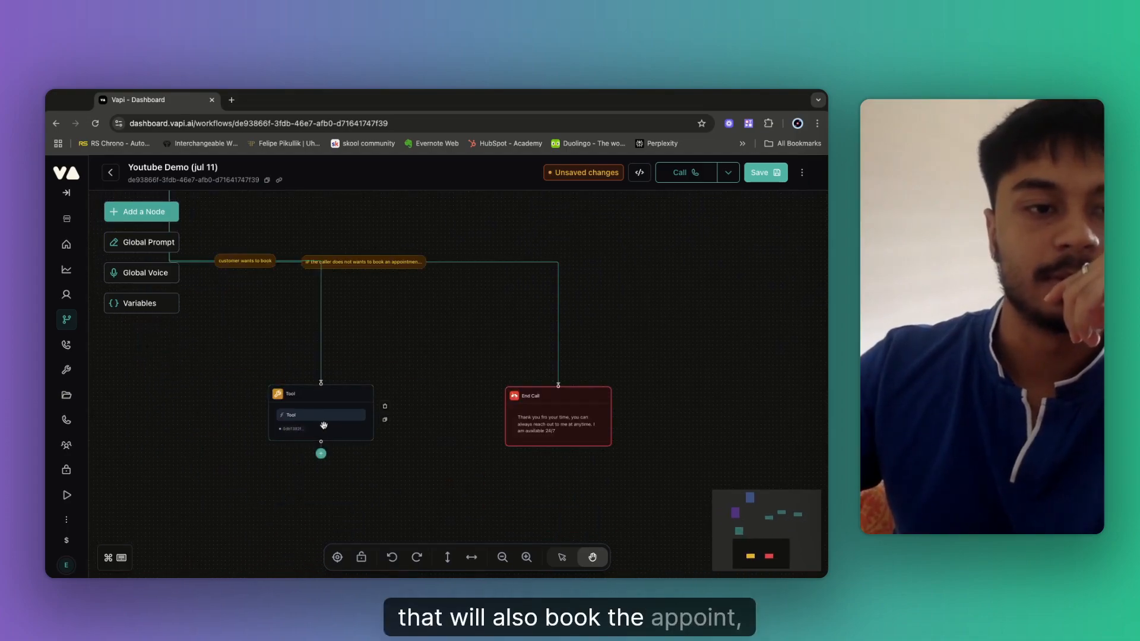
left_click_drag(323, 425, 98, 350)
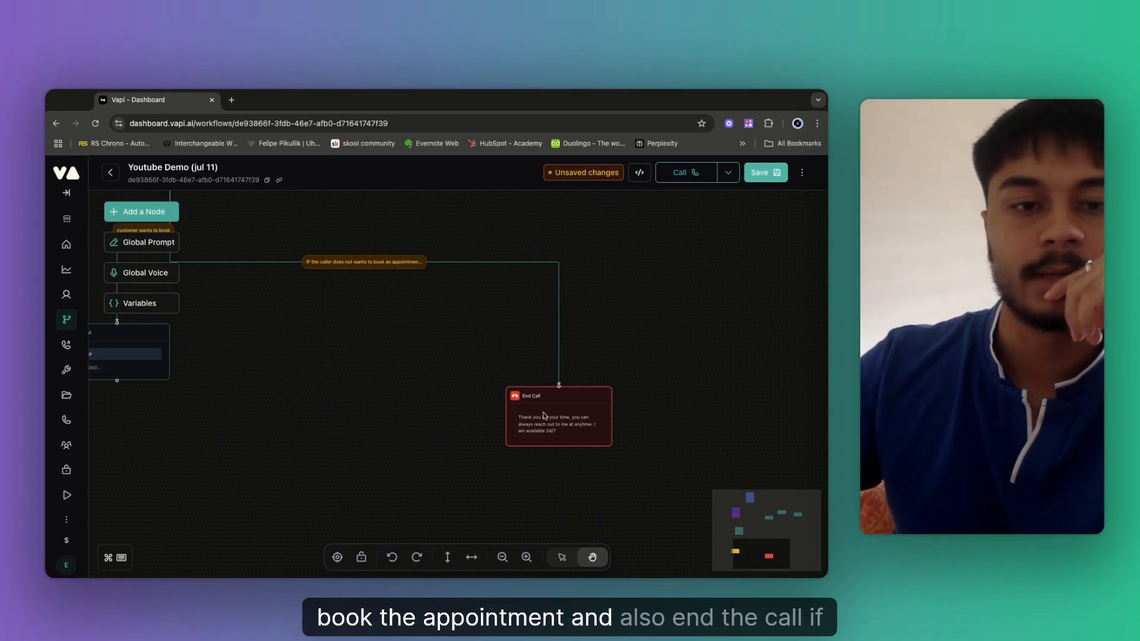
left_click_drag(544, 414, 230, 322)
Move the Scheduling, Rescheduling and Cancelling appointment nodes left and up beside each other.
scroll(376, 244, "up", 15)
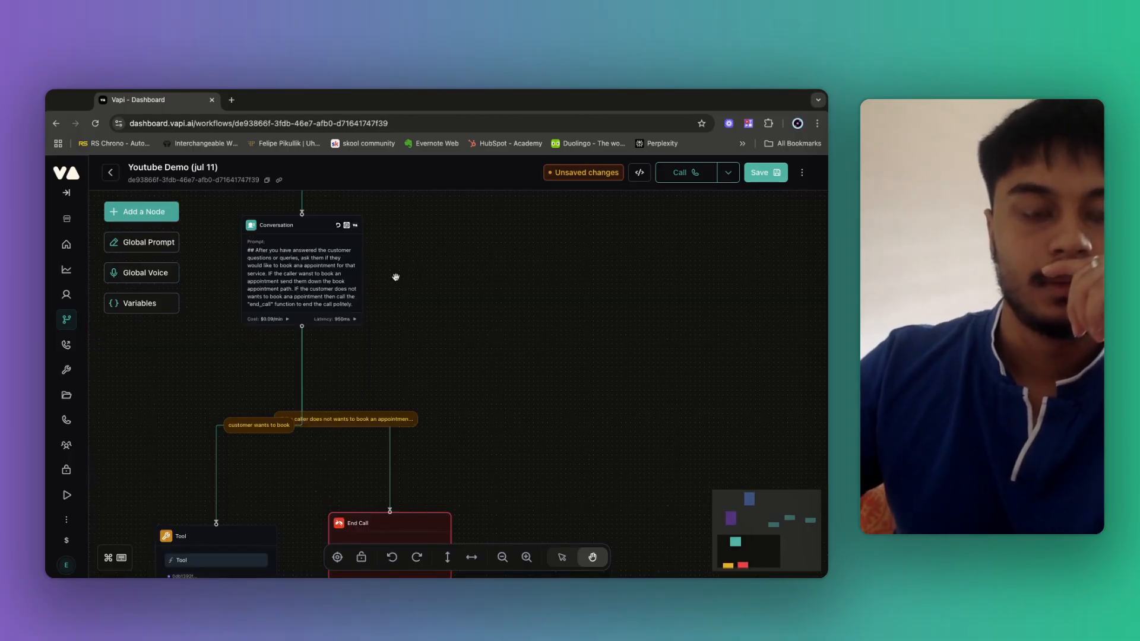
left_click_drag(485, 294, 341, 451)
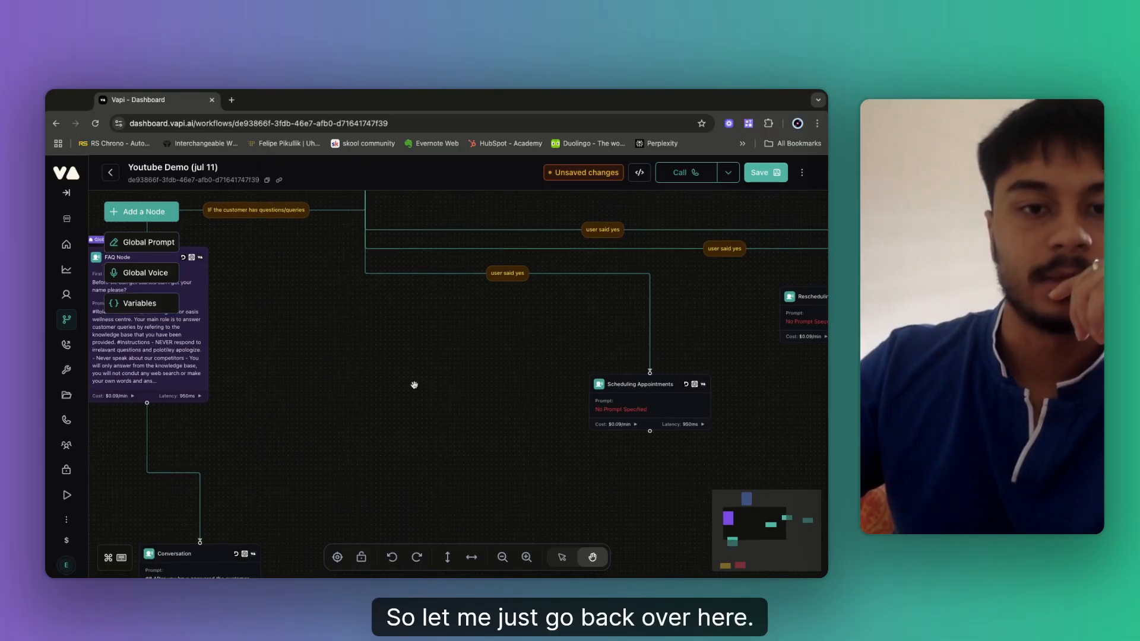
scroll(415, 387, "down", 2)
left_click_drag(415, 383, 438, 374)
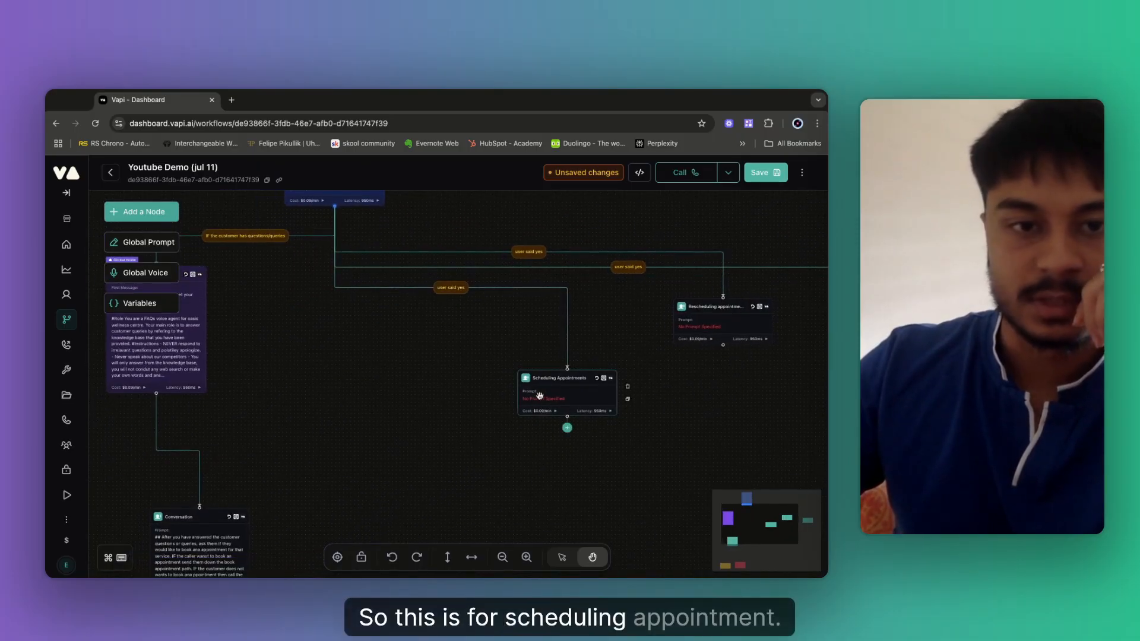
left_click_drag(540, 396, 377, 342)
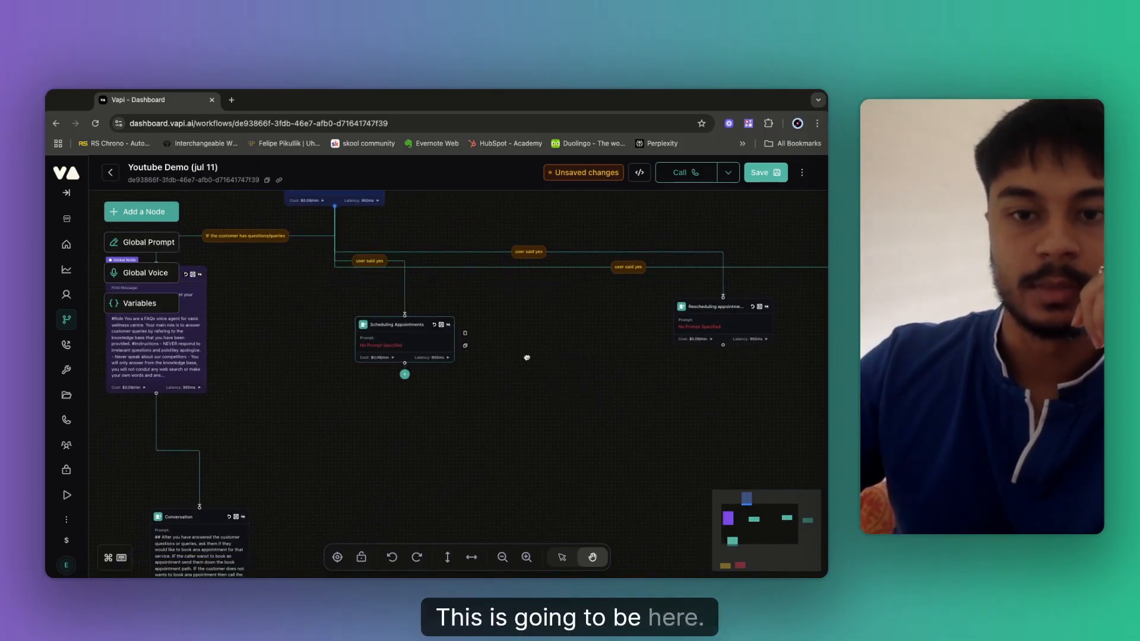
left_click_drag(527, 357, 415, 356)
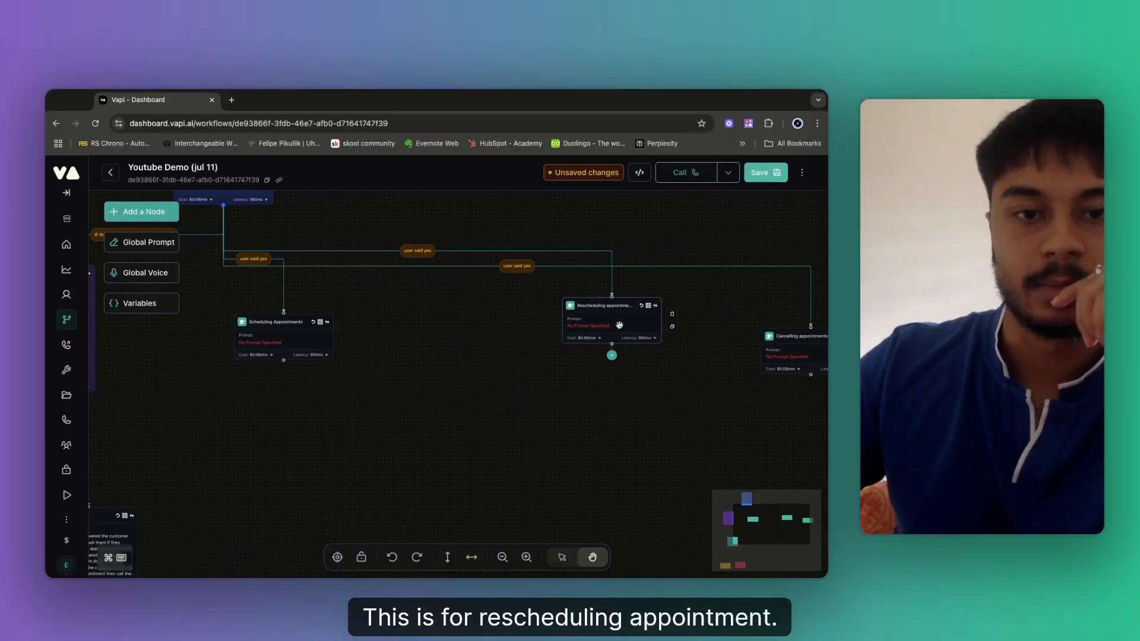
left_click_drag(619, 325, 463, 327)
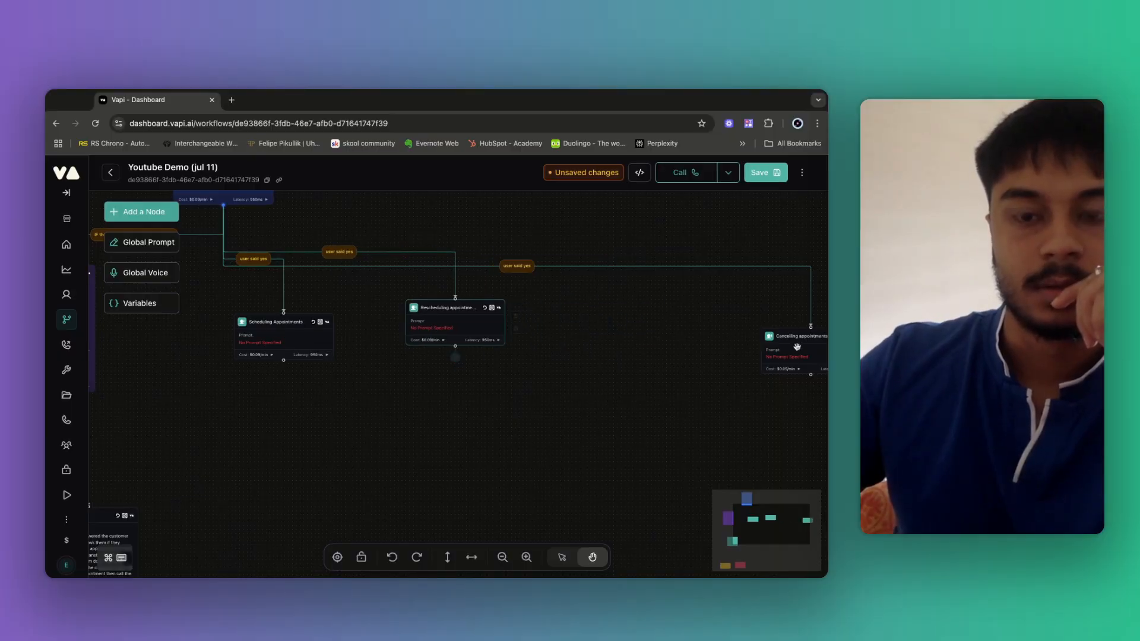
left_click_drag(797, 347, 616, 227)
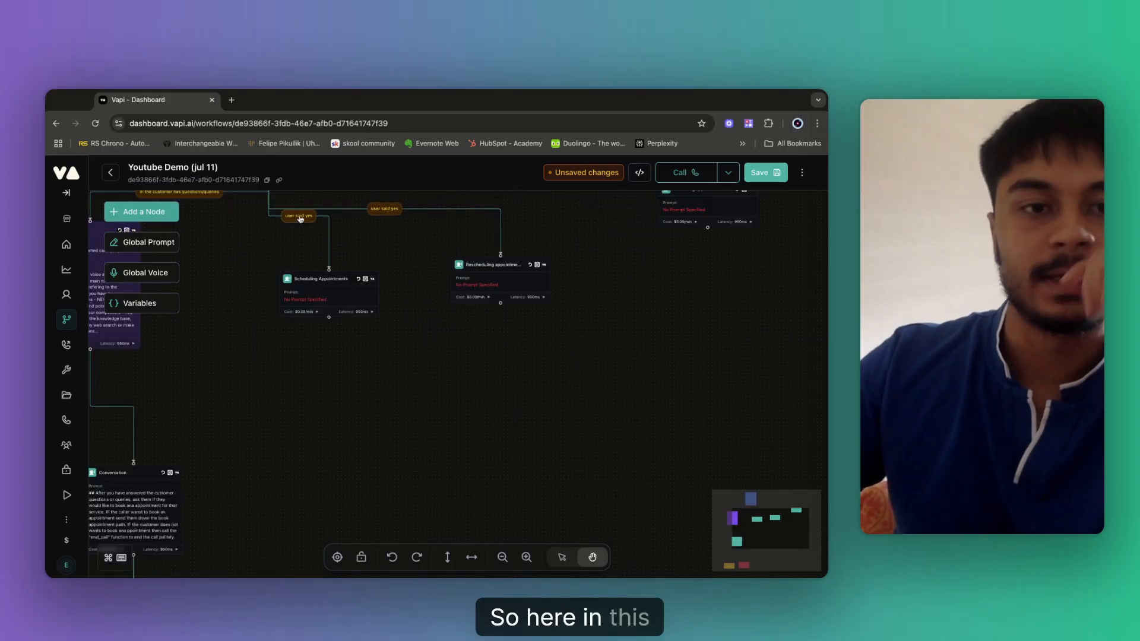
left_click(300, 217)
Change the scheduling branch condition to 'if the caller wants to book/schedule an appointment' and copy it.
left_click(298, 216)
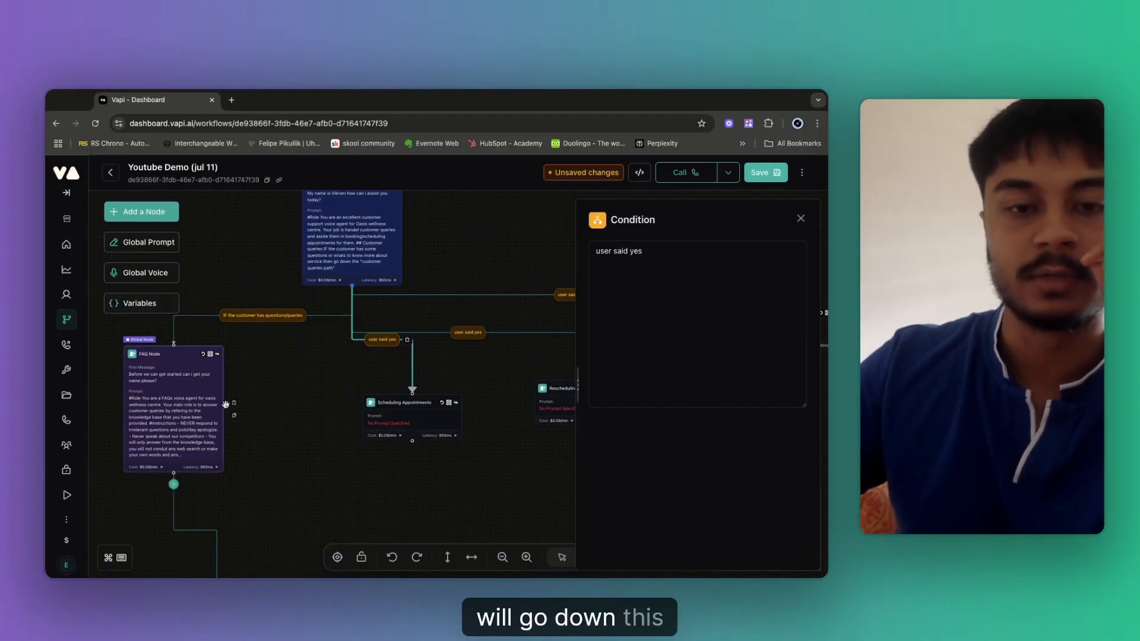
triple_click(619, 259)
key("super+c")
key("BackSpace")
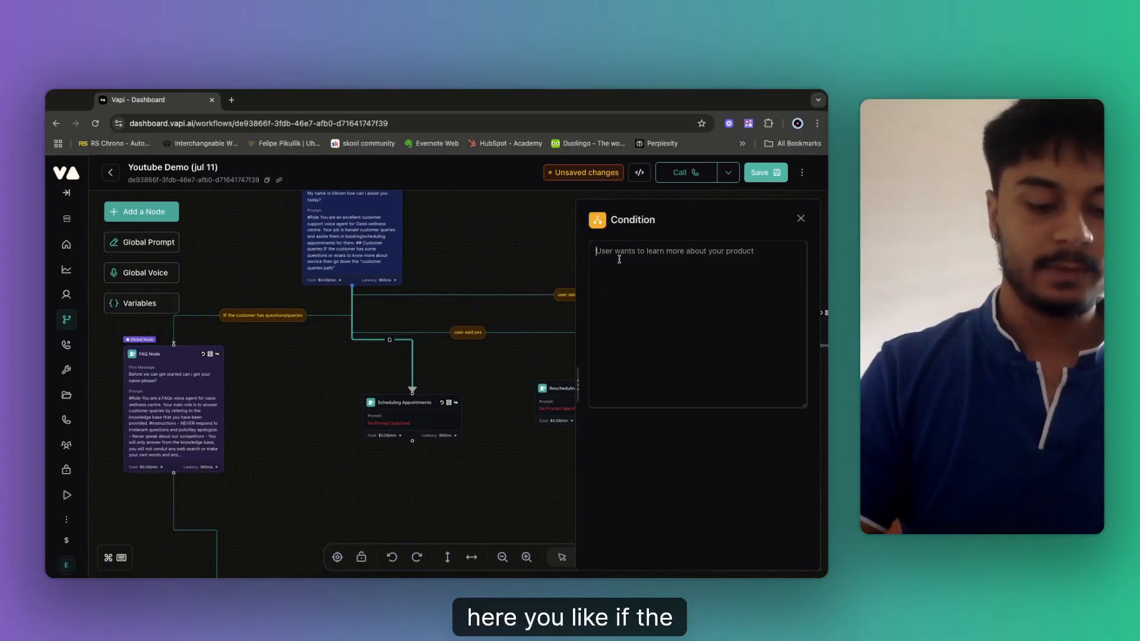
type("if t")
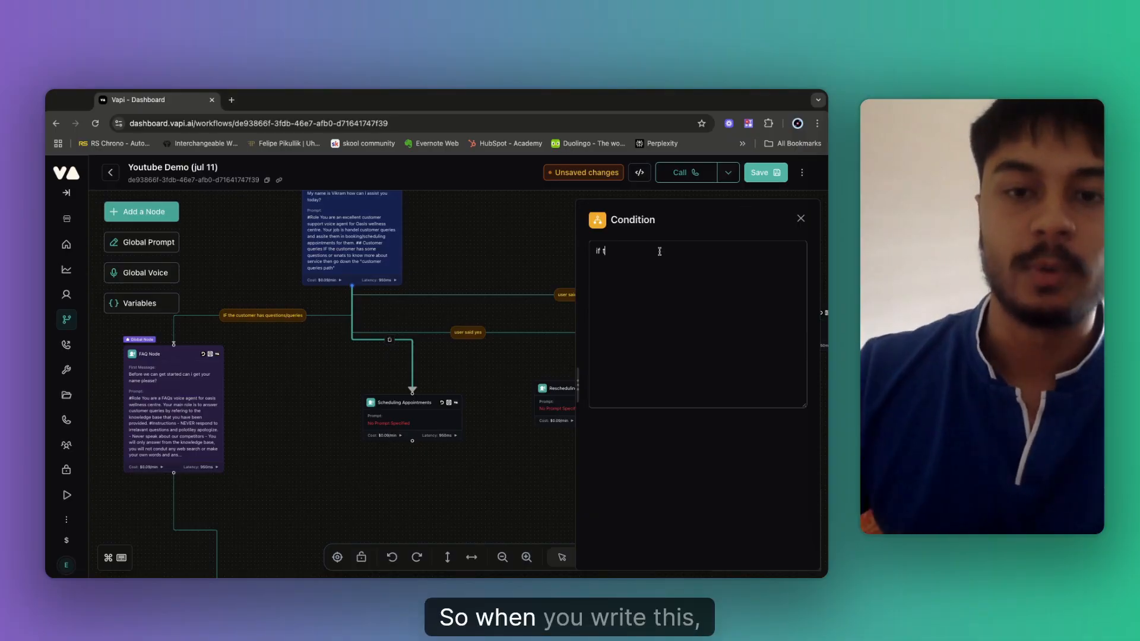
type("eh caller wanst to")
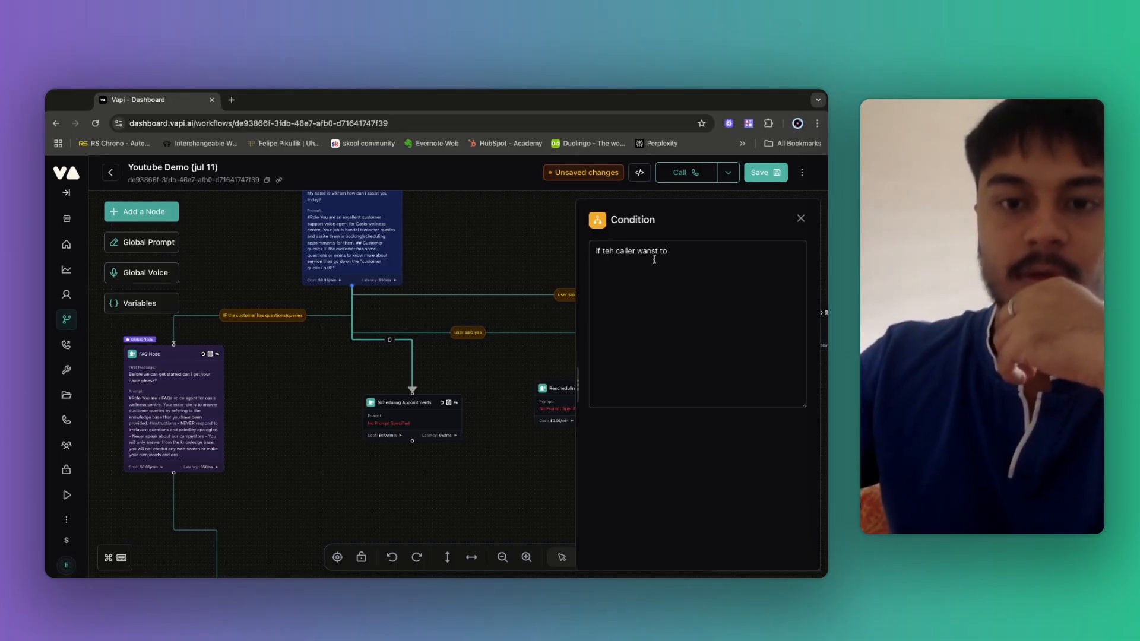
type("book/schedlue an appointment")
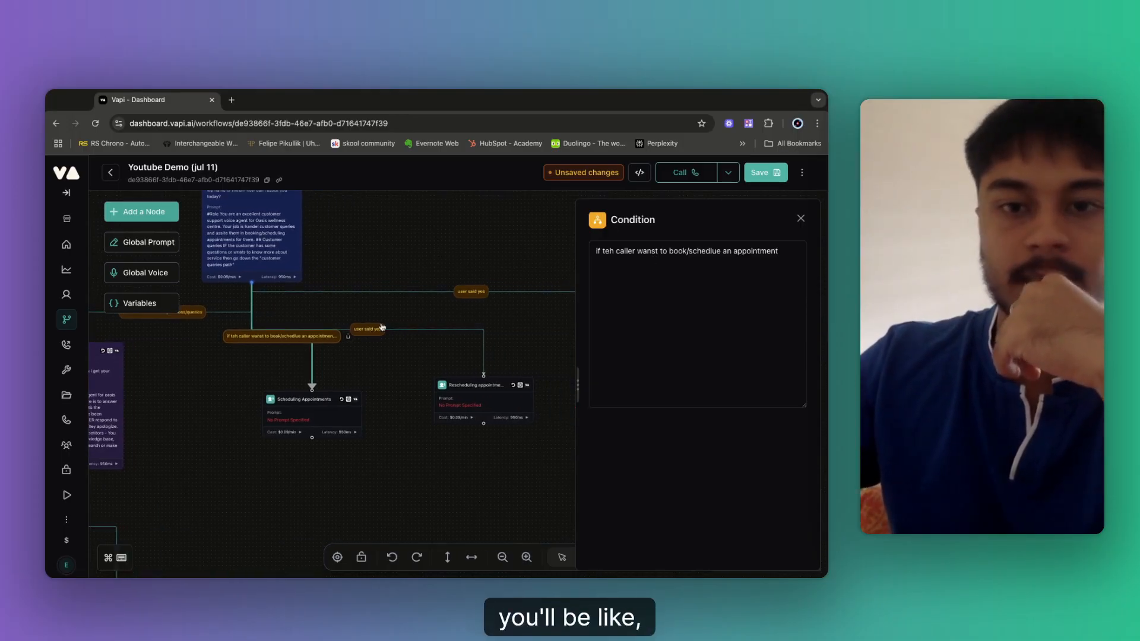
left_click(609, 252)
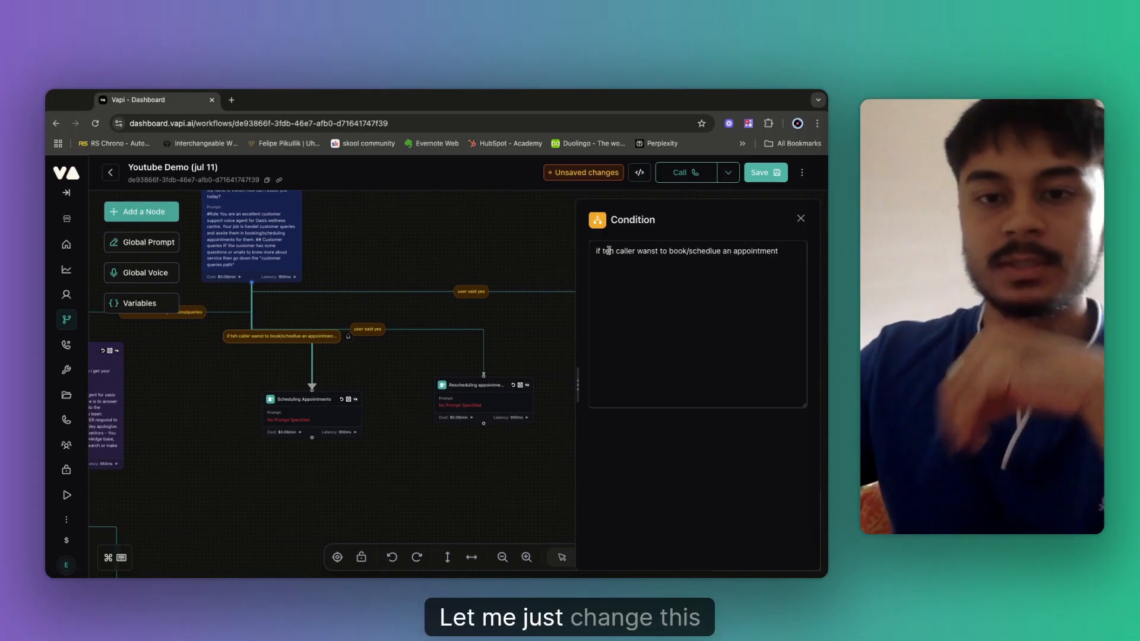
key("BackSpace")
key("Right")
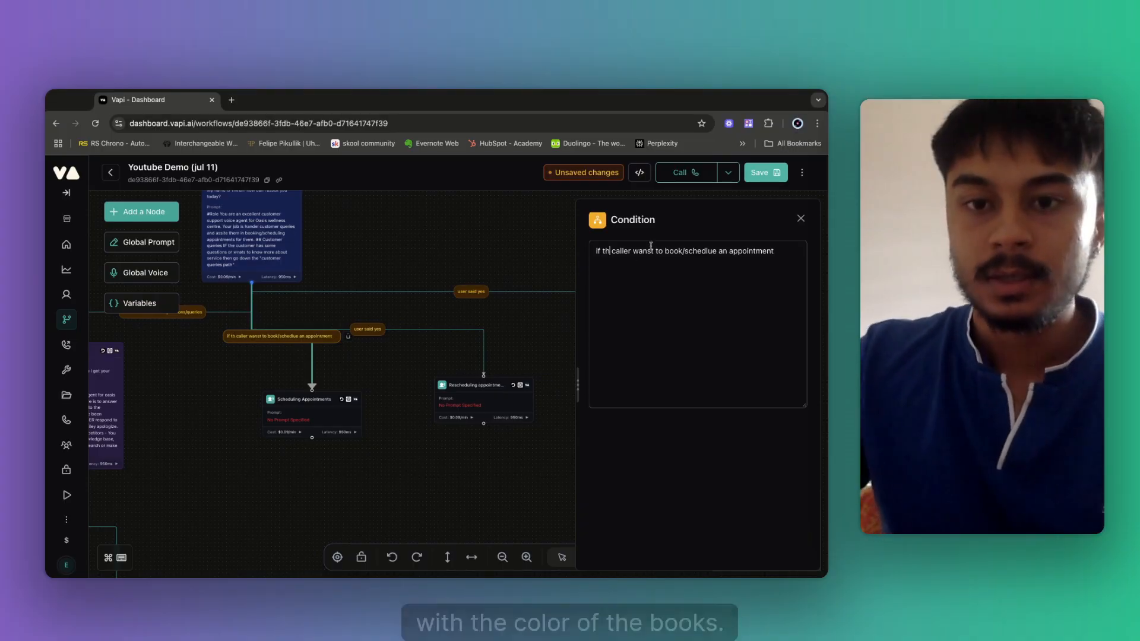
type("e")
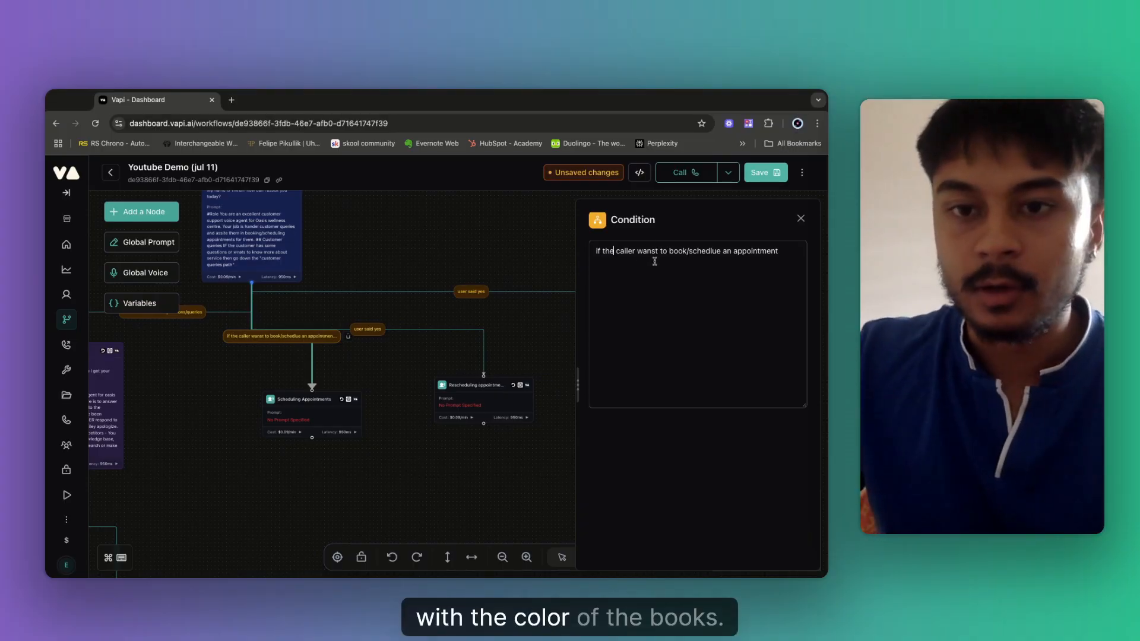
triple_click(624, 252)
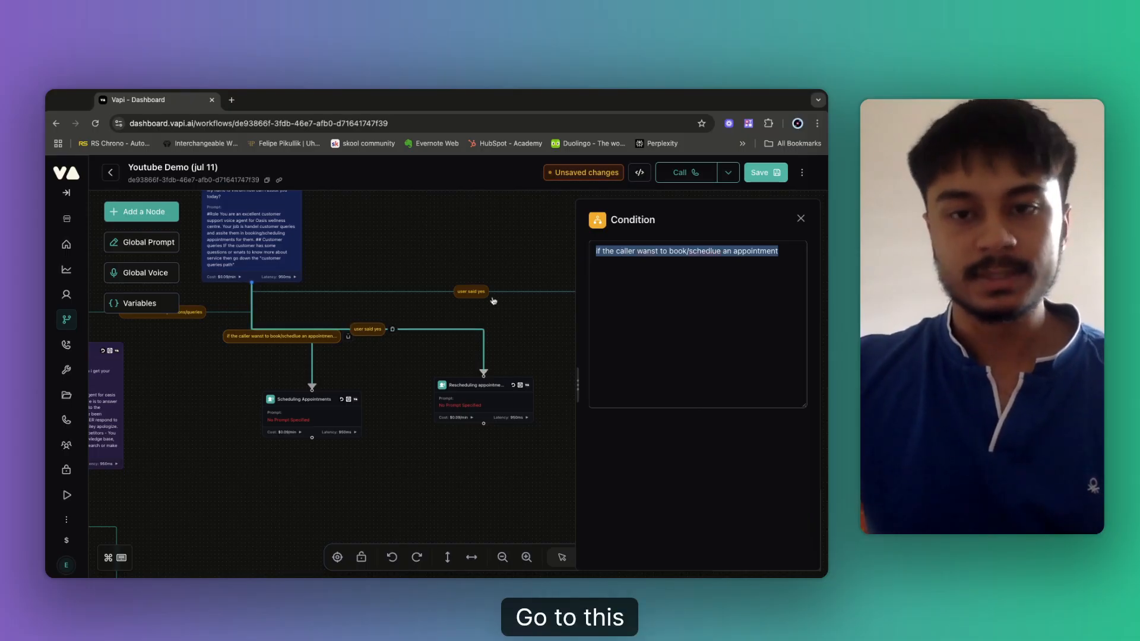
key("super+v")
Paste that condition onto the rescheduling branch, fixing 'wanst' and removing 'book/' for rescheduling.
left_click_drag(643, 251, 589, 249)
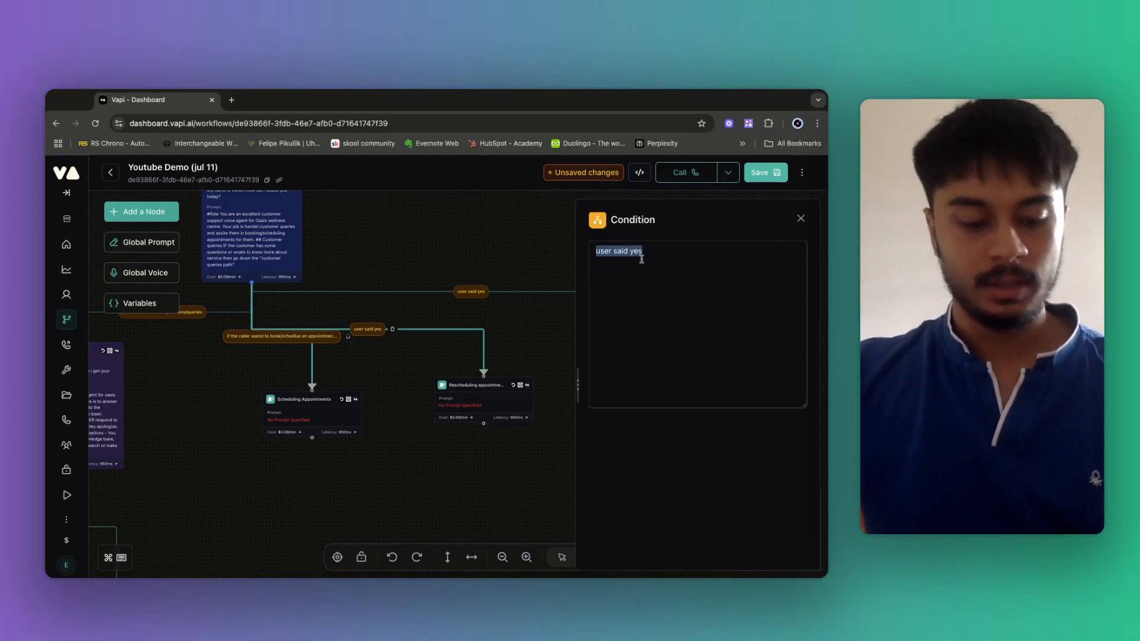
type("if the caller wanst to book/schedlue an appointment")
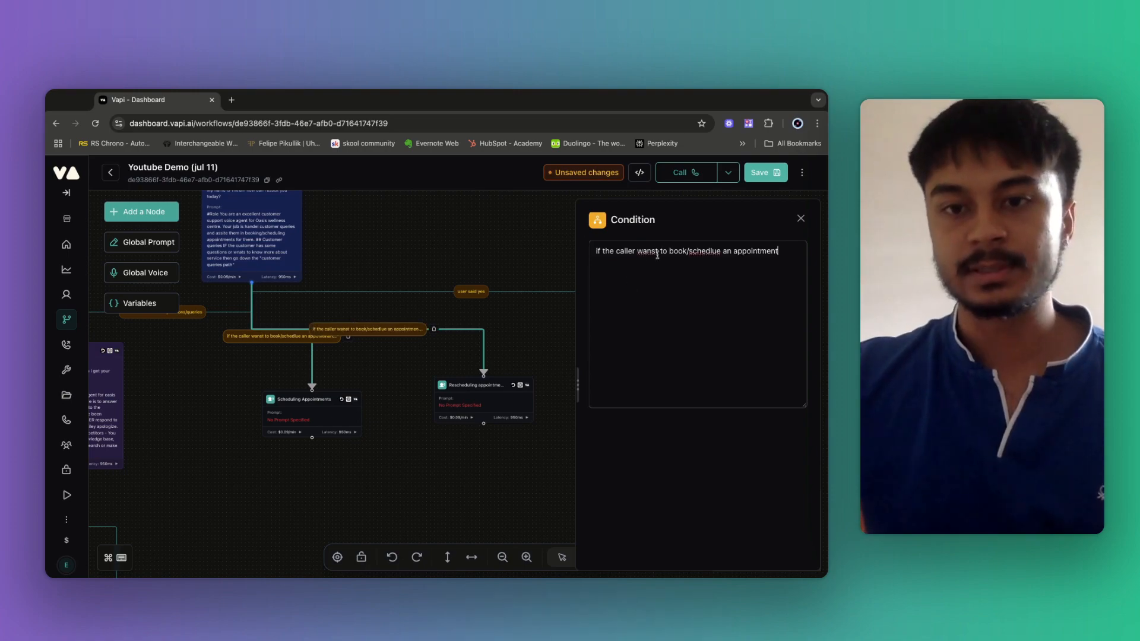
left_click(653, 251)
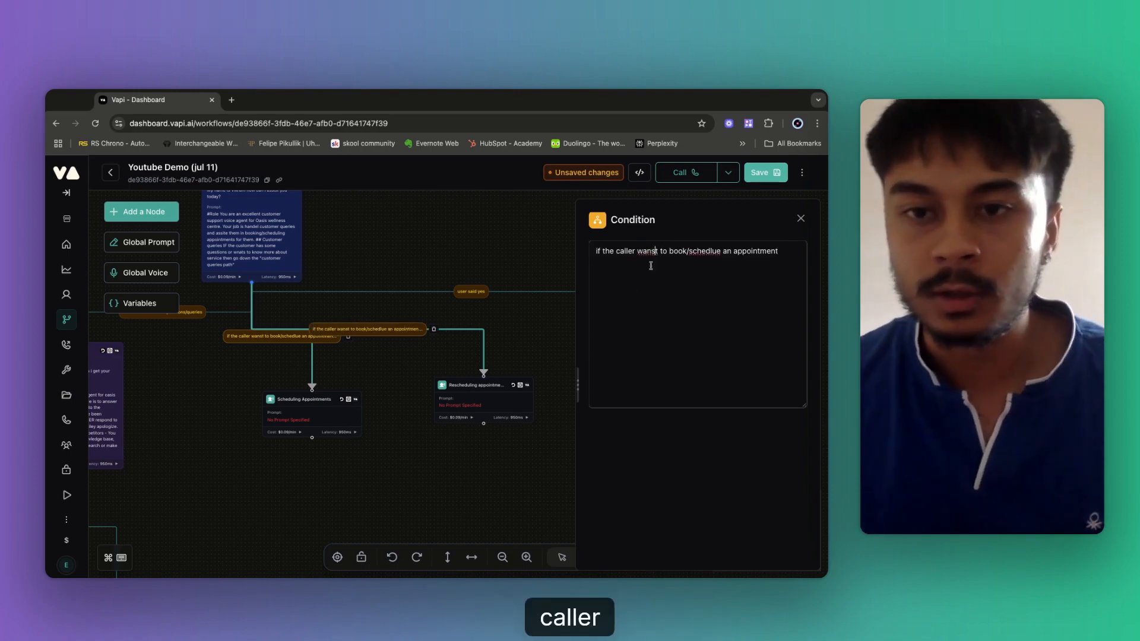
key("Delete")
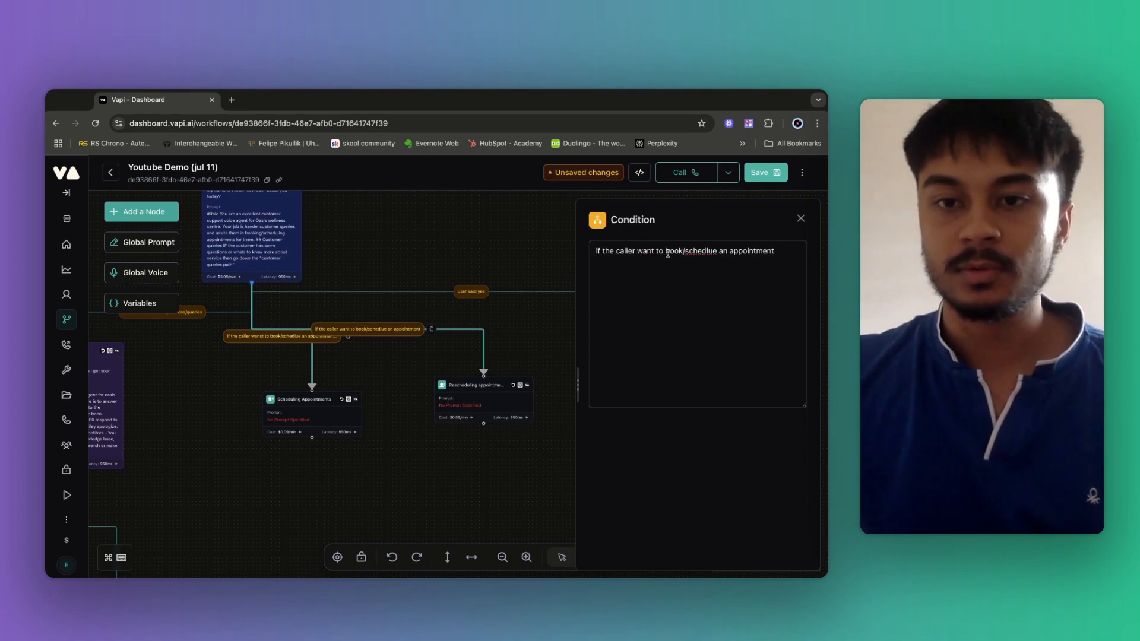
double_click(668, 251)
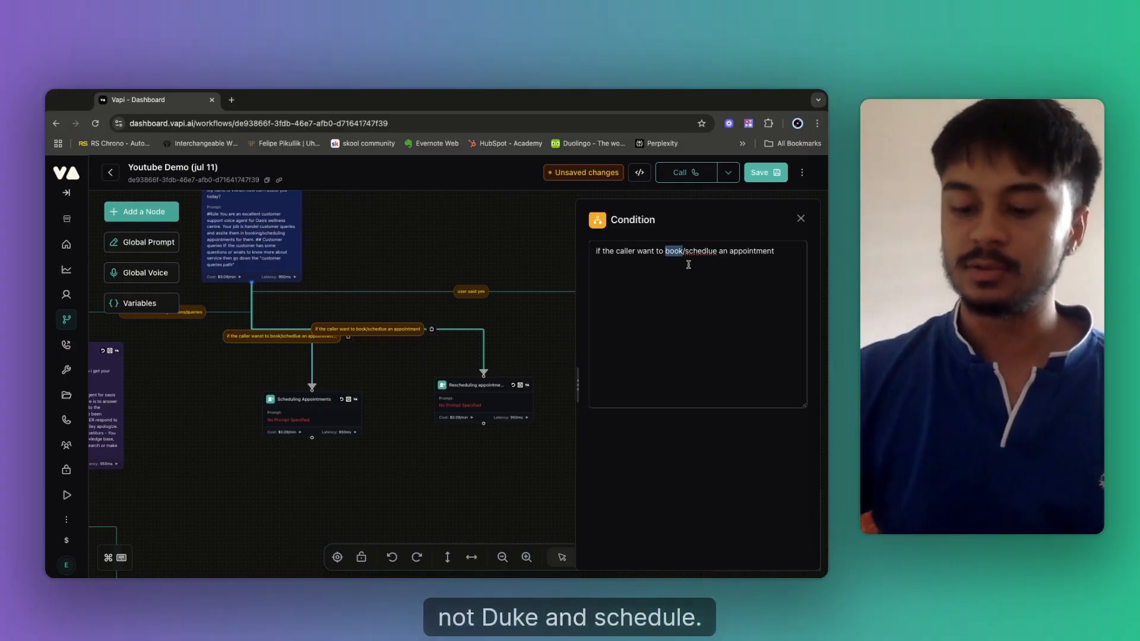
key("BackSpace")
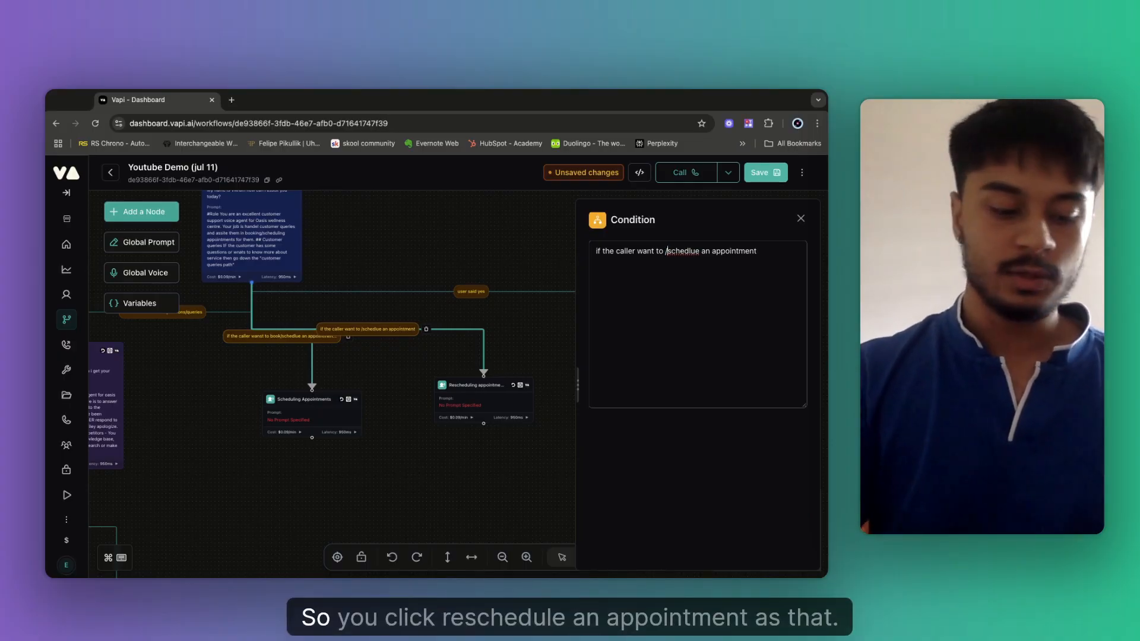
key("Delete")
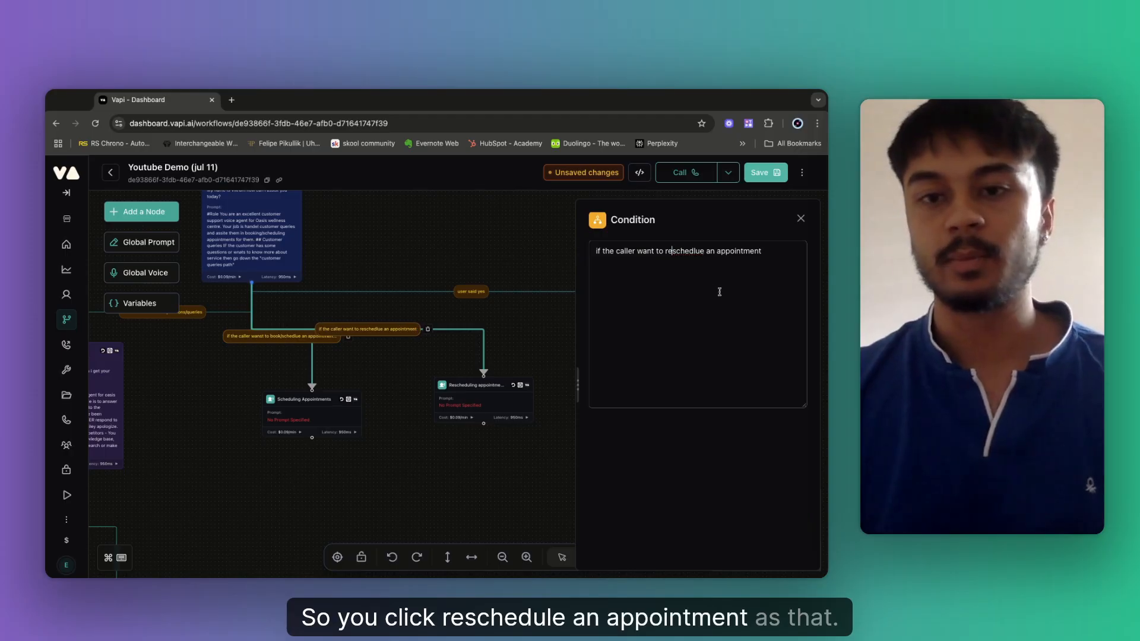
Set the cancelling branch condition to 'the caller wants to cancel an appointment' and save.
left_click(472, 296)
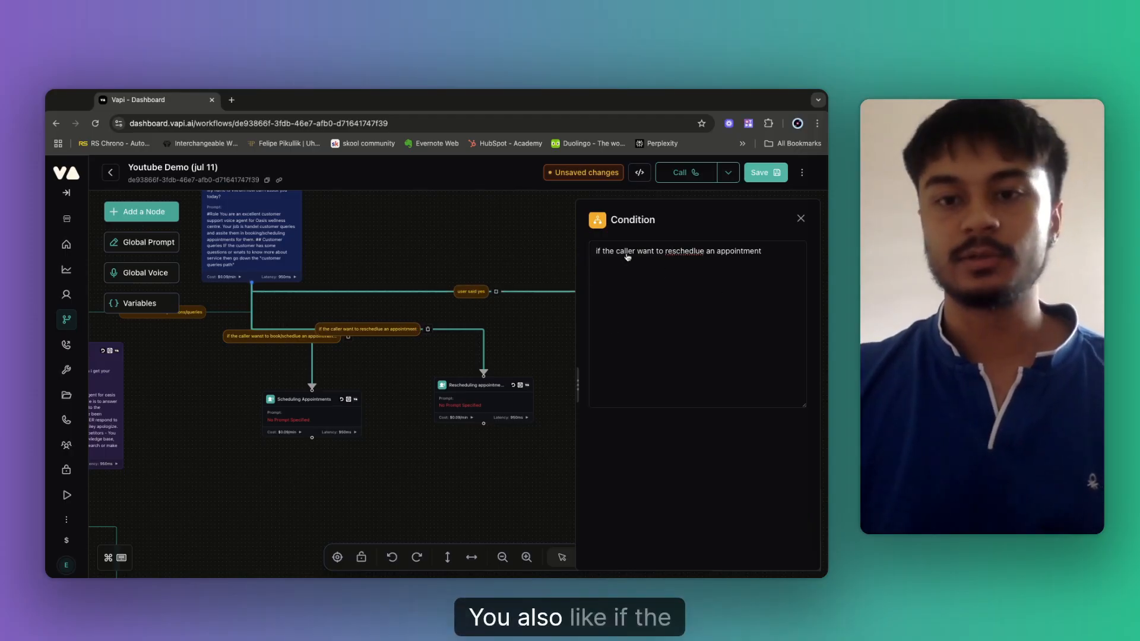
key("ctrl+a")
type("if the caller want to book/schedlue an appointment")
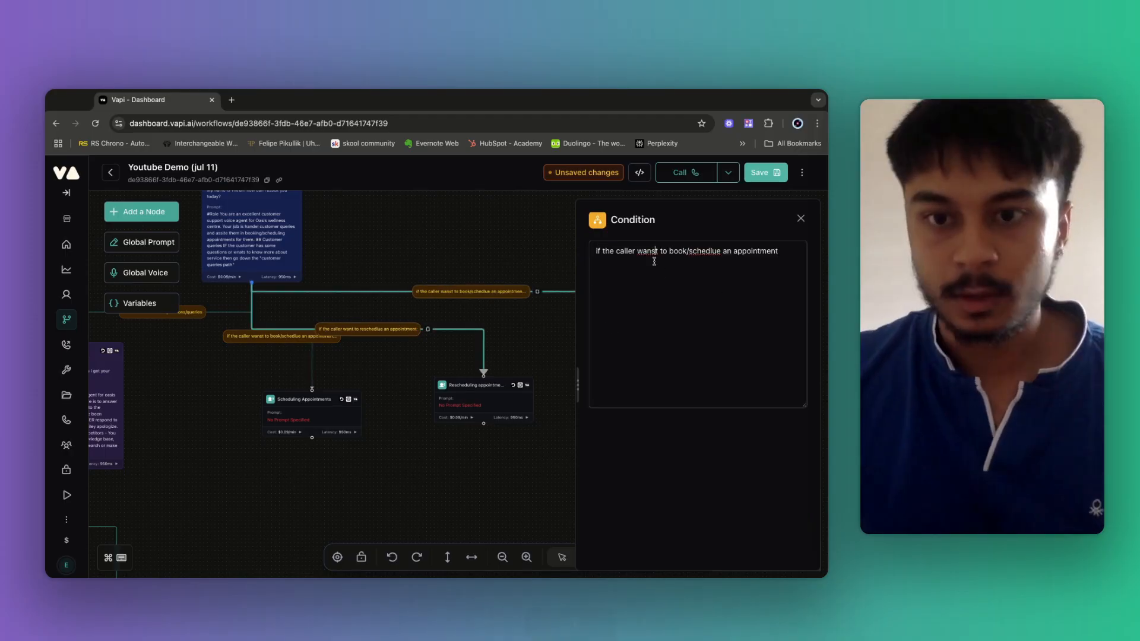
type("s")
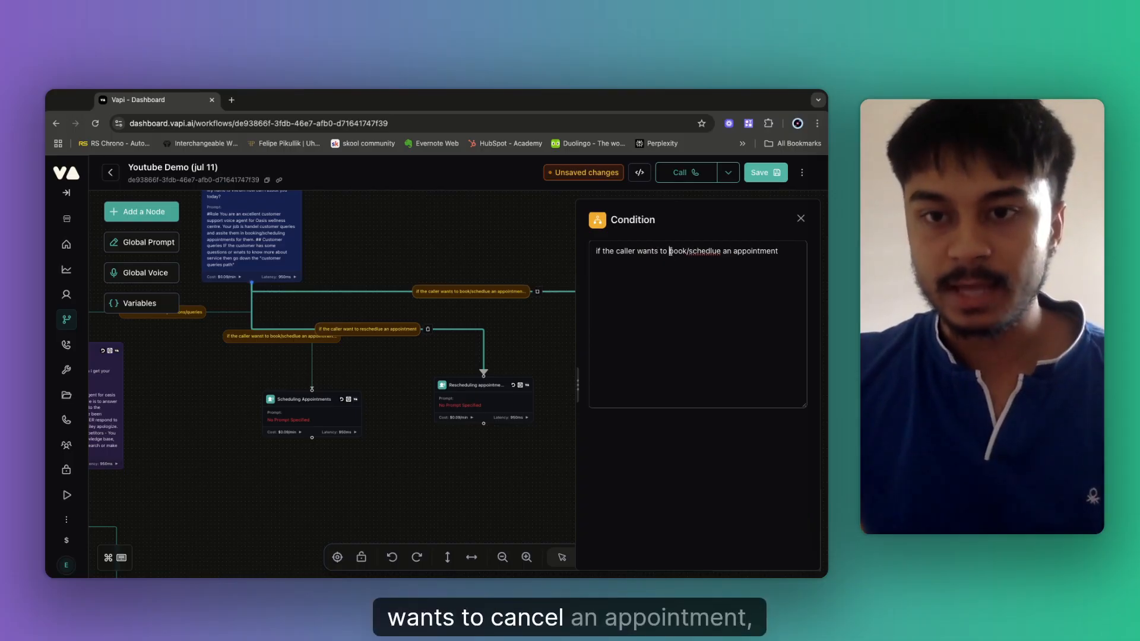
left_click_drag(671, 251, 718, 258)
key("BackSpace")
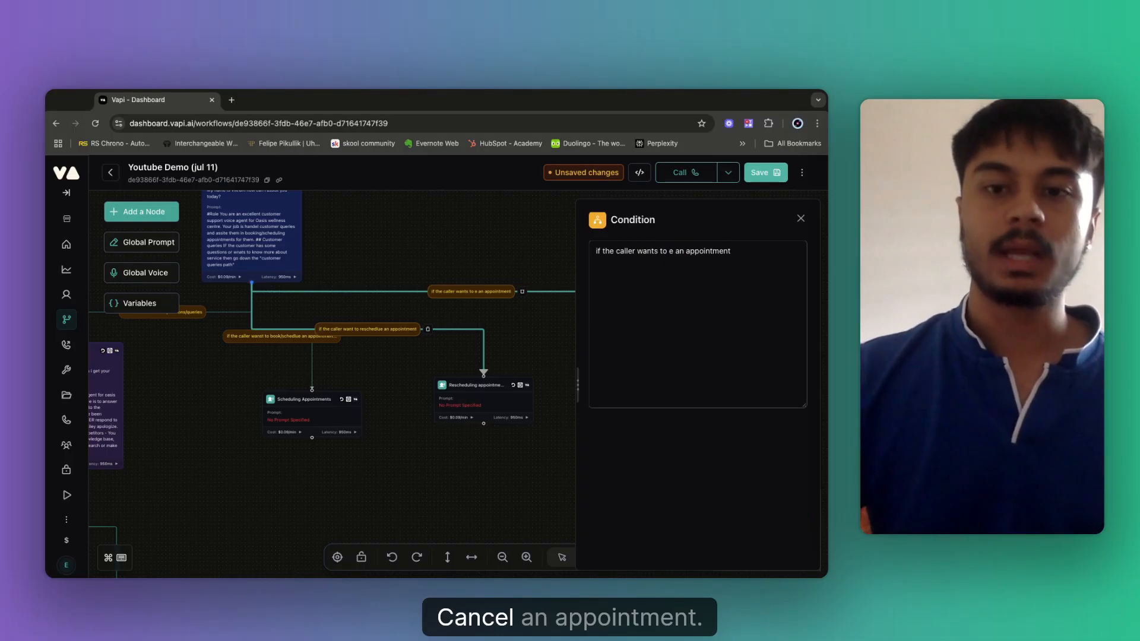
type("ca")
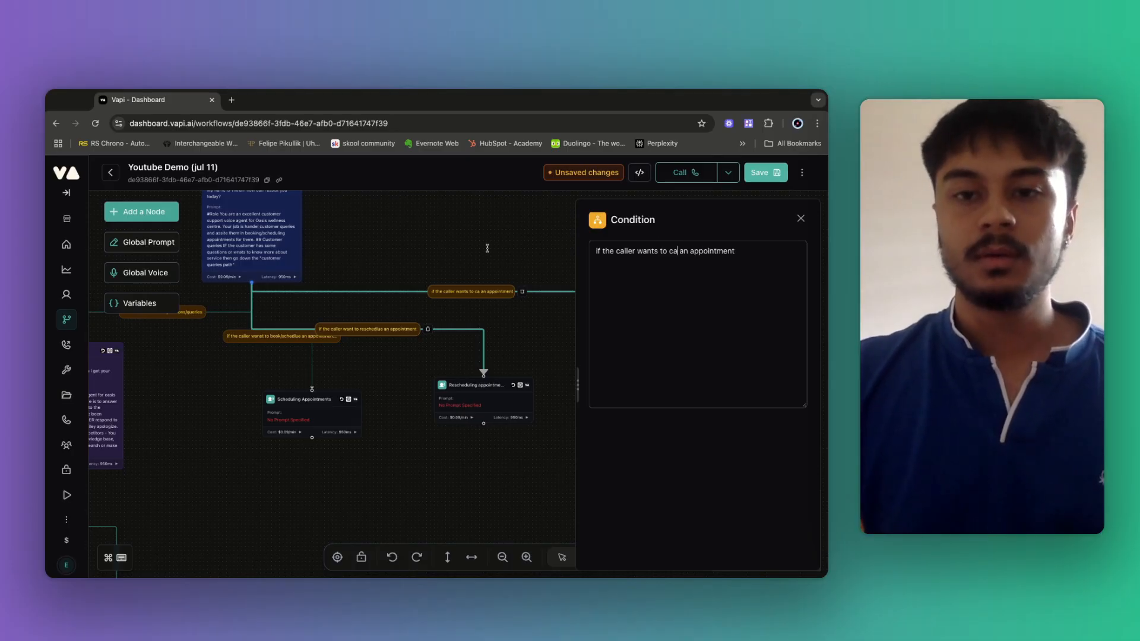
type("ncel")
left_click(488, 248)
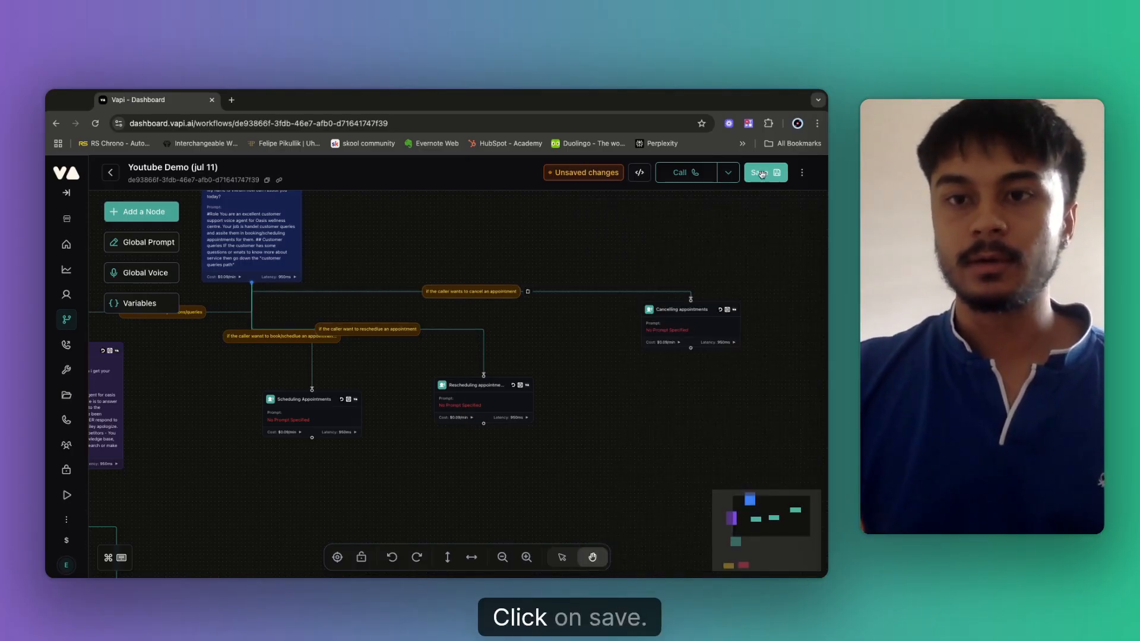
left_click(765, 173)
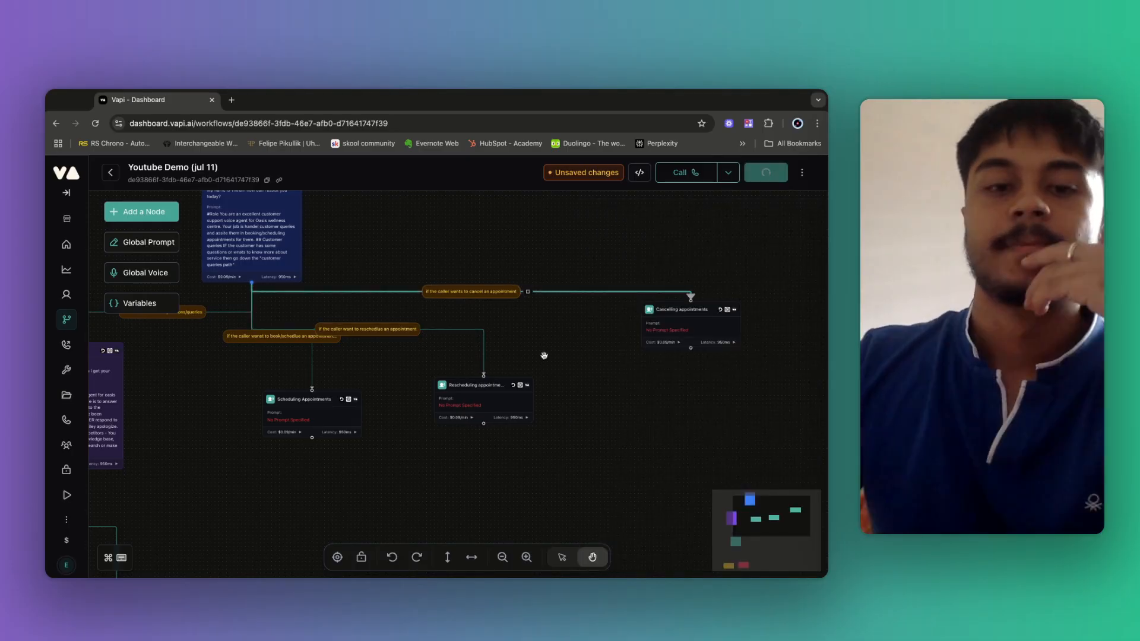
Review the Scheduling Appointments, Tool and End Call nodes, then go to the Tools page.
left_click_drag(544, 356, 566, 341)
left_click_drag(487, 403, 531, 361)
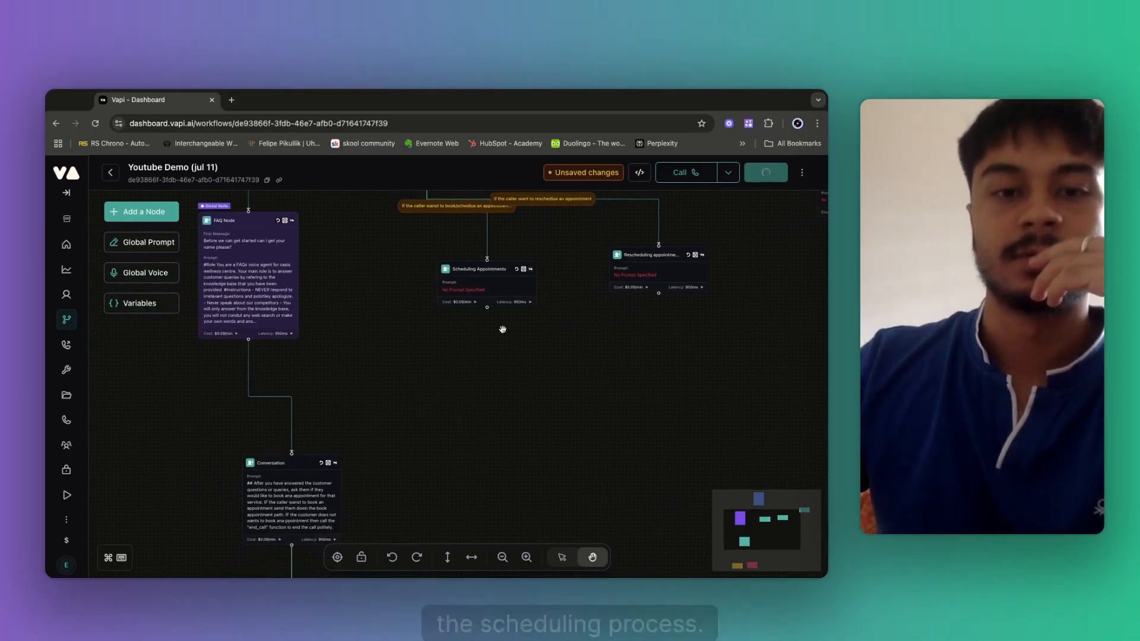
left_click(489, 291)
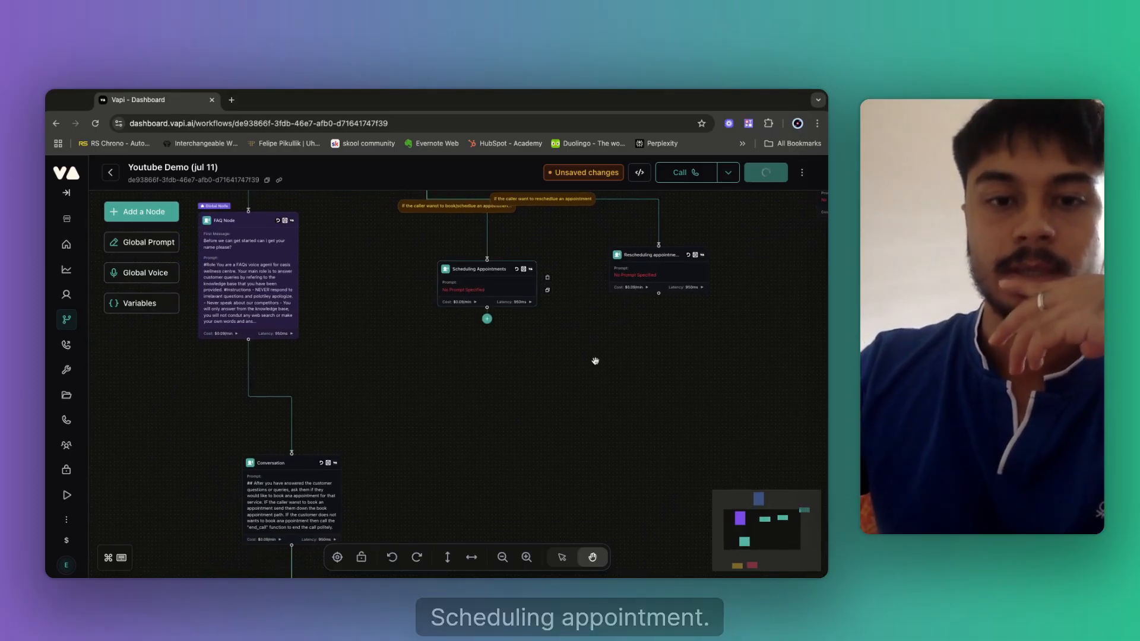
left_click_drag(475, 502, 450, 384)
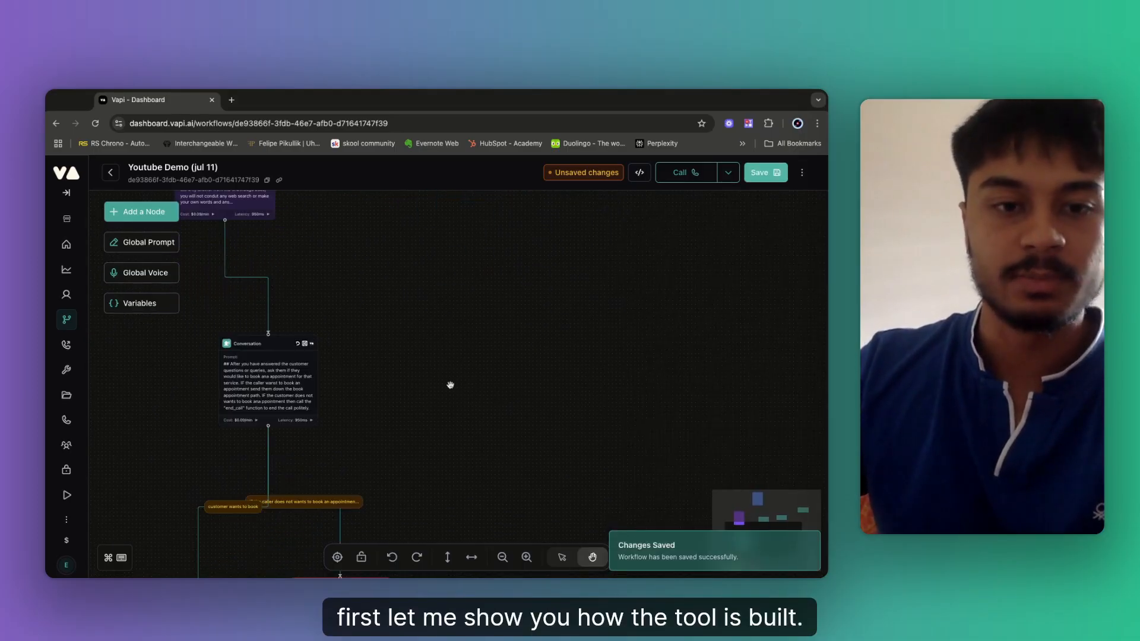
left_click_drag(392, 410, 558, 240)
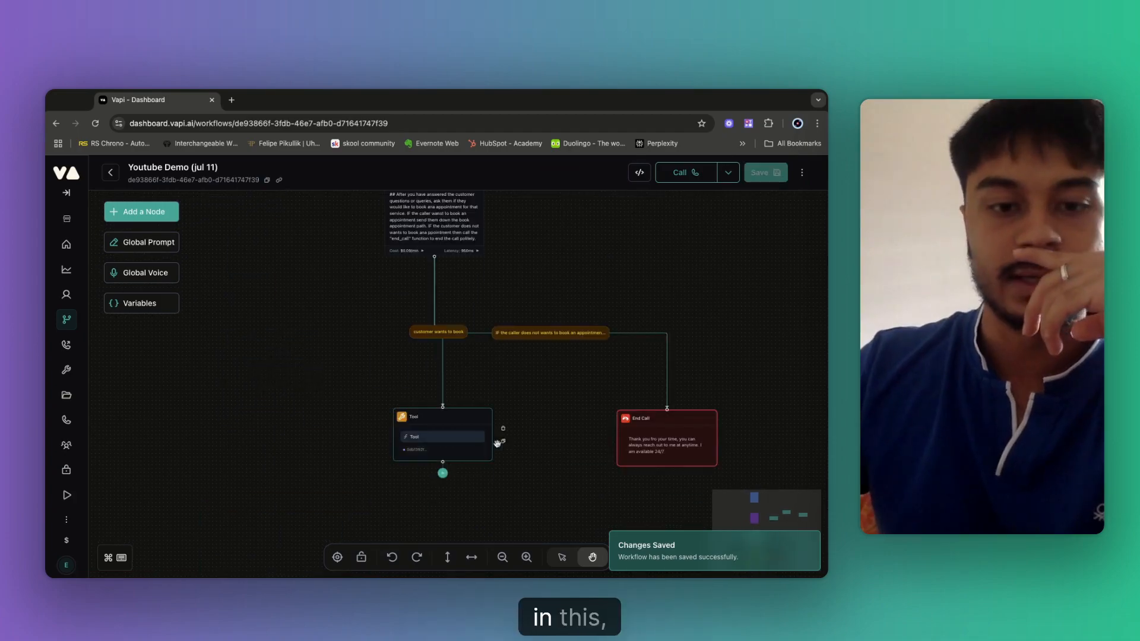
left_click_drag(537, 334, 467, 335)
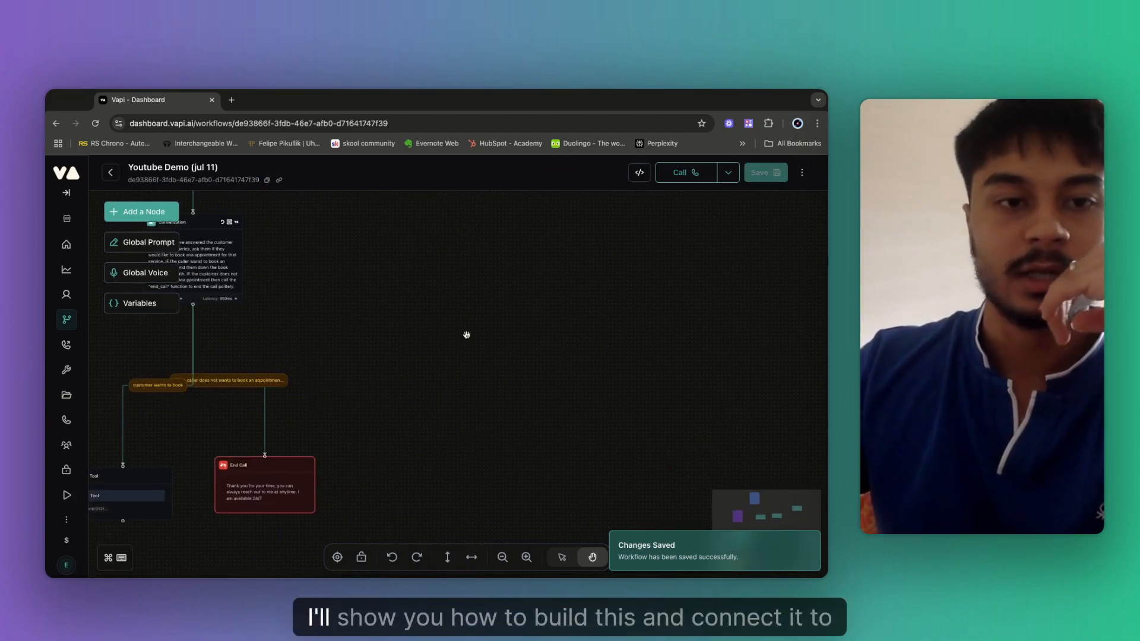
scroll(466, 335, "up", 5)
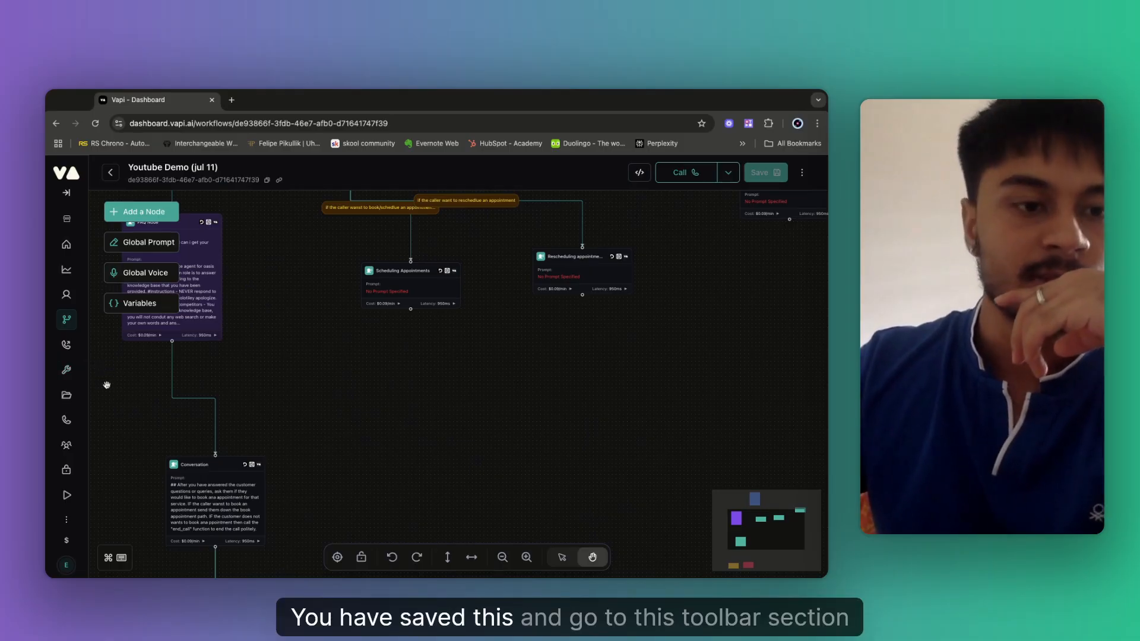
left_click(65, 375)
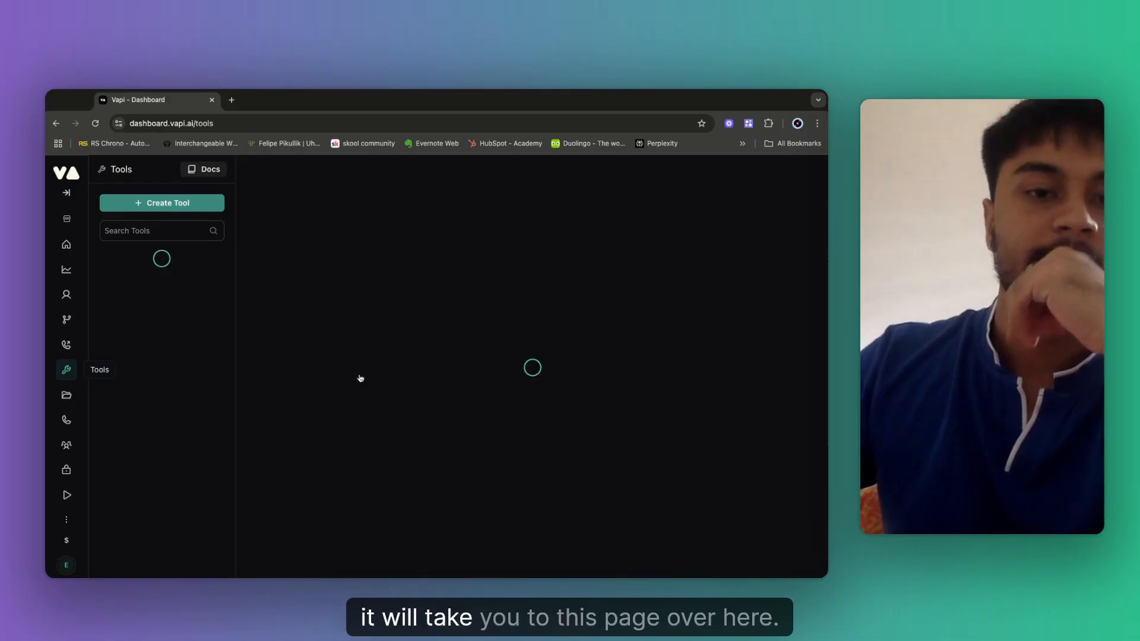
Create a new Custom Tool from the Create Tool menu, producing function_tool.
left_click(153, 208)
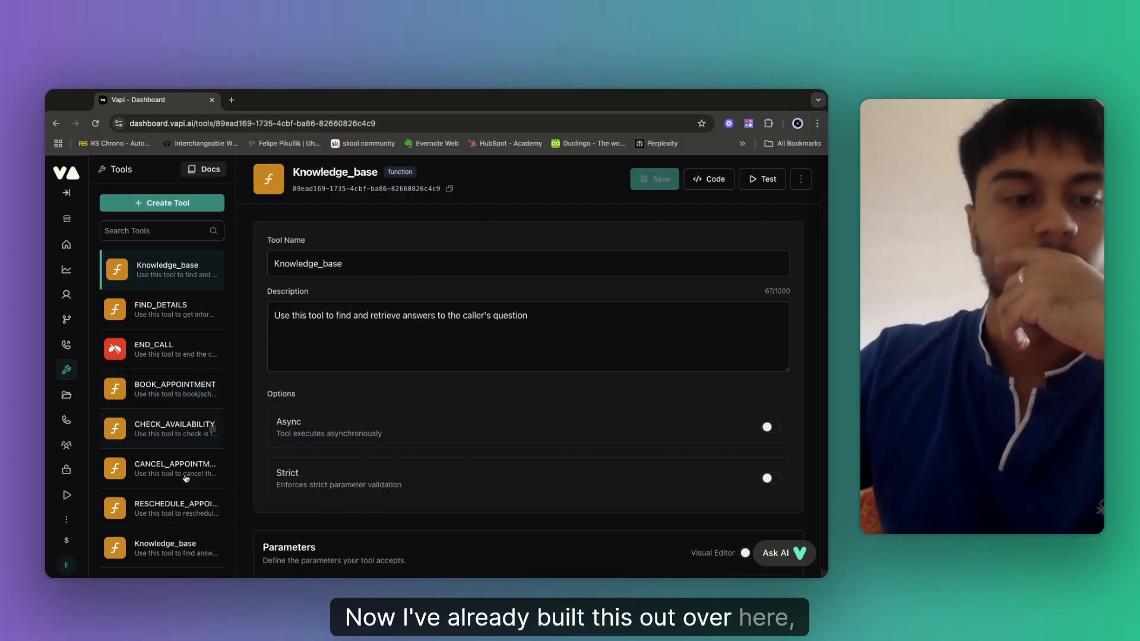
left_click(166, 207)
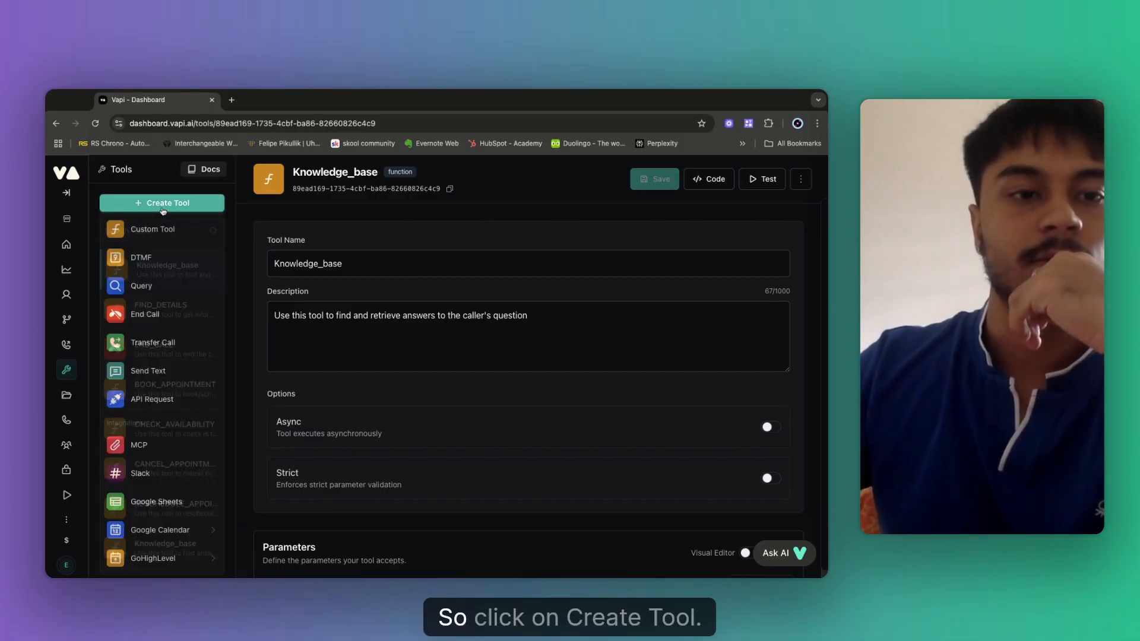
left_click(145, 237)
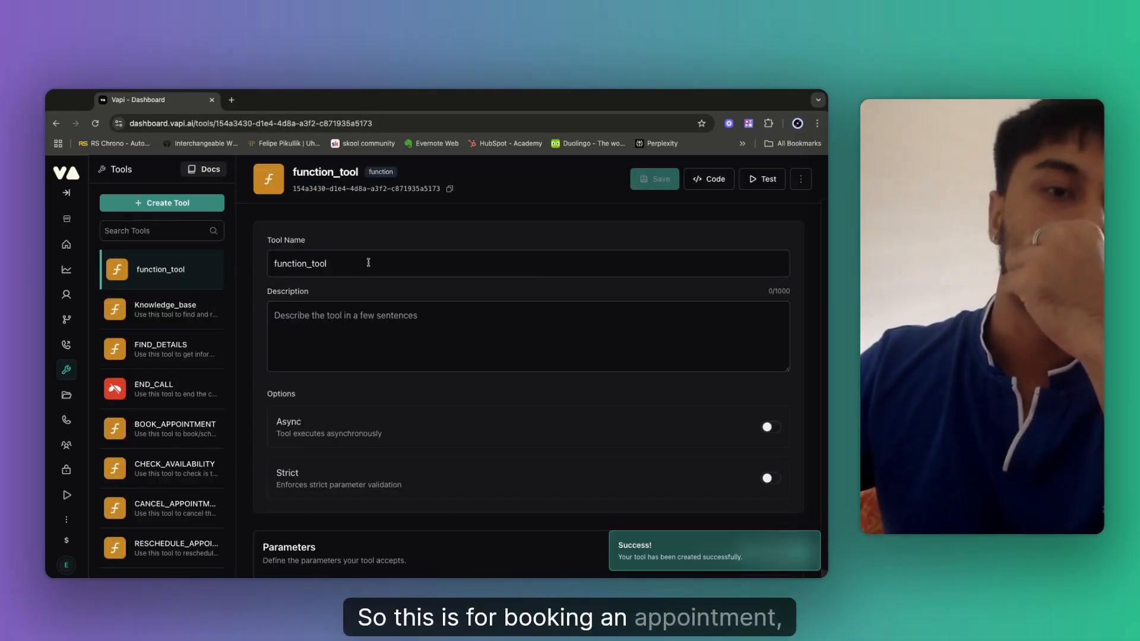
Rename the tool to Check_availability and start its description: 'Use this tool before booking an appointment…'.
left_click(308, 271)
double_click(308, 271)
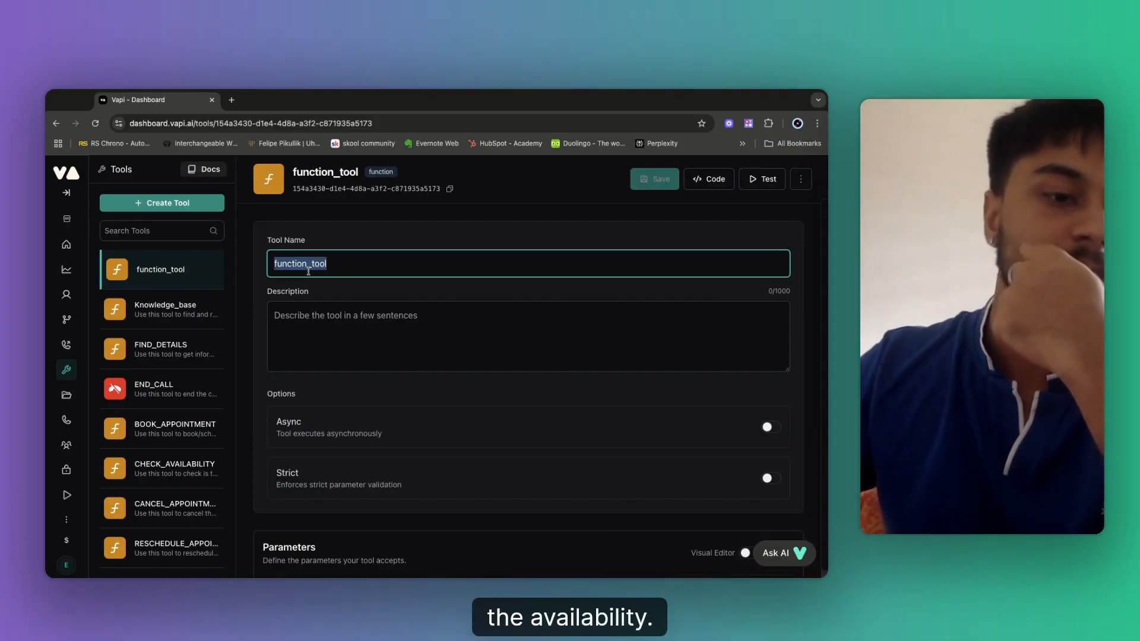
key("BackSpace")
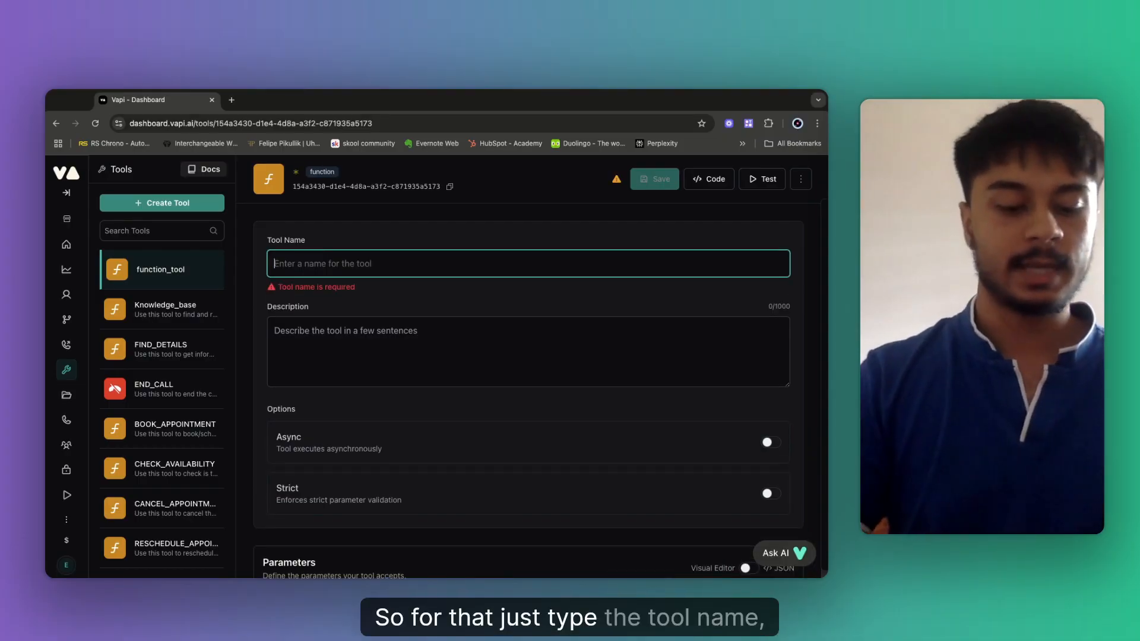
type("Check_a")
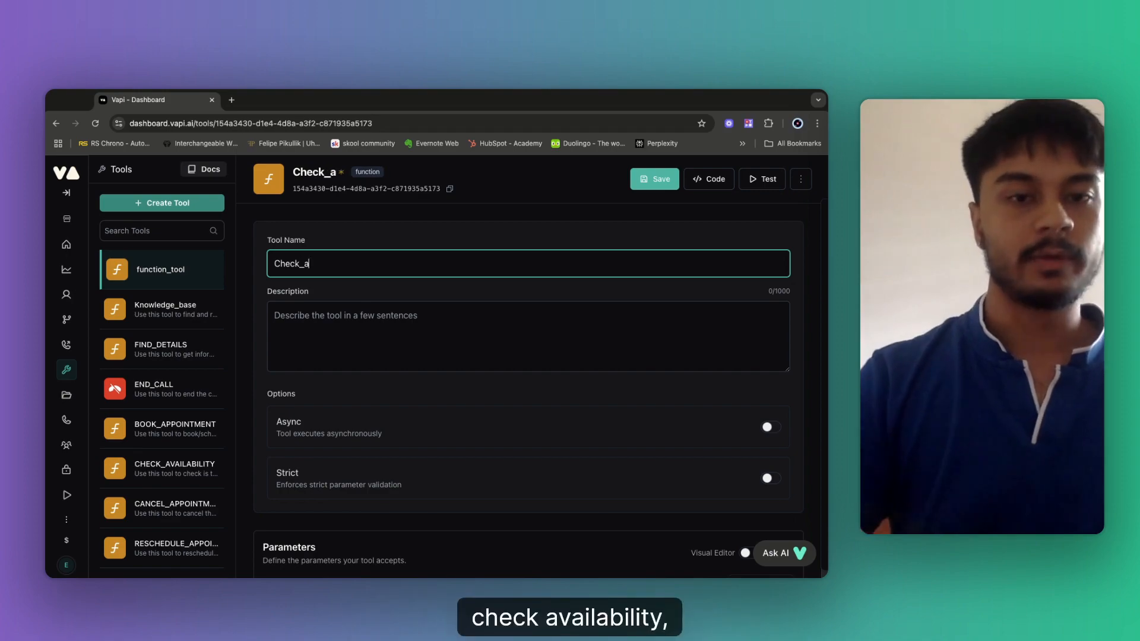
type("va")
left_click(325, 286)
left_click(333, 329)
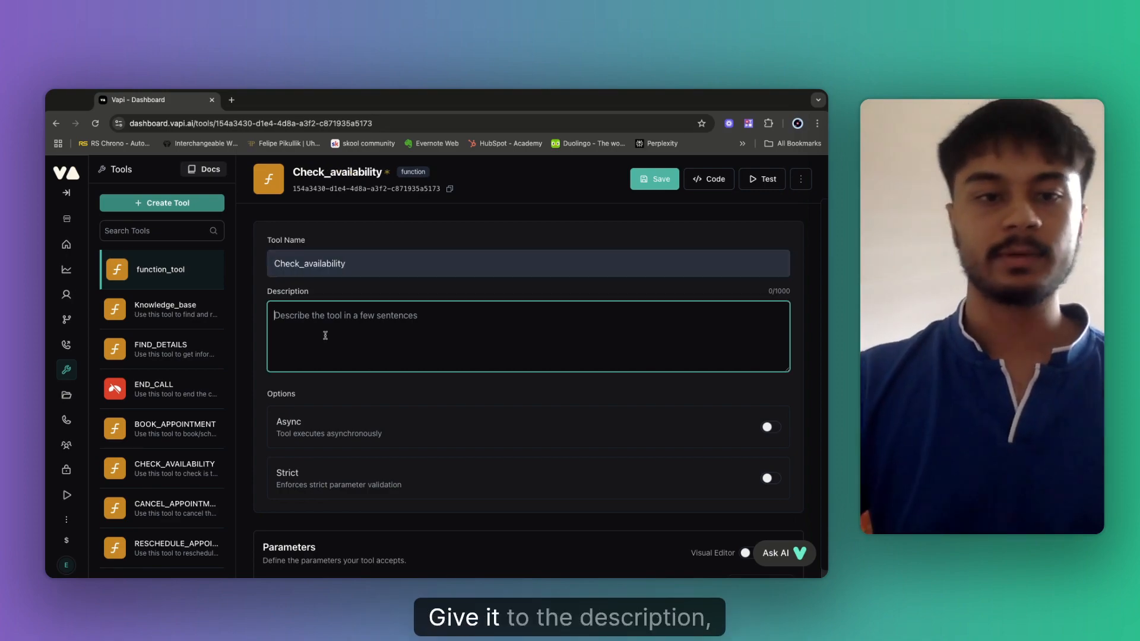
type("Use thi")
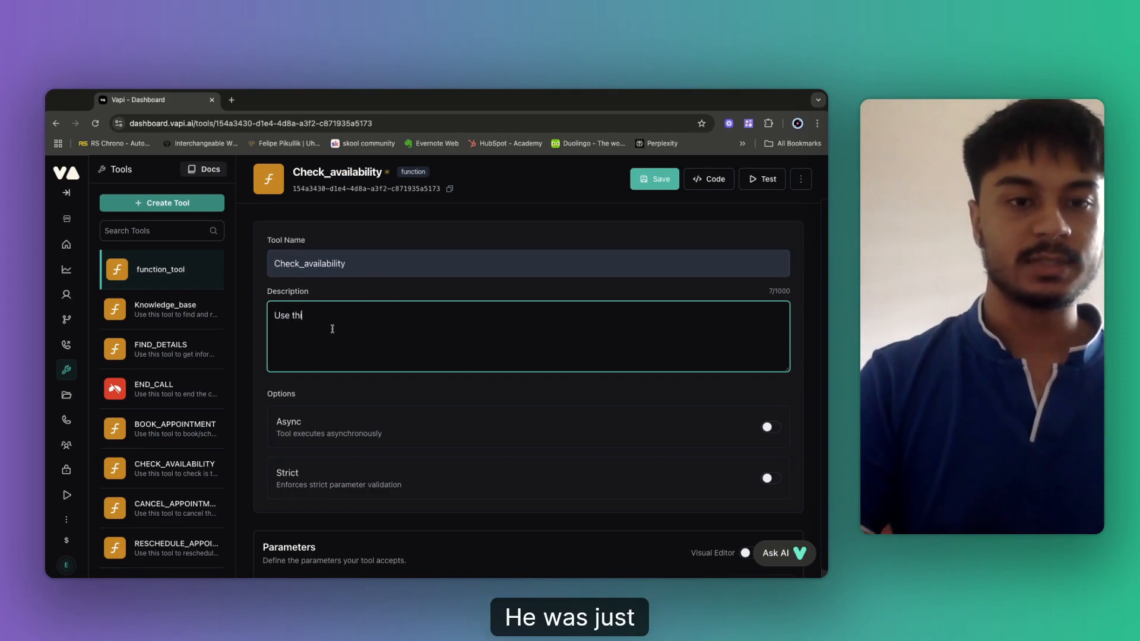
type("s tool ")
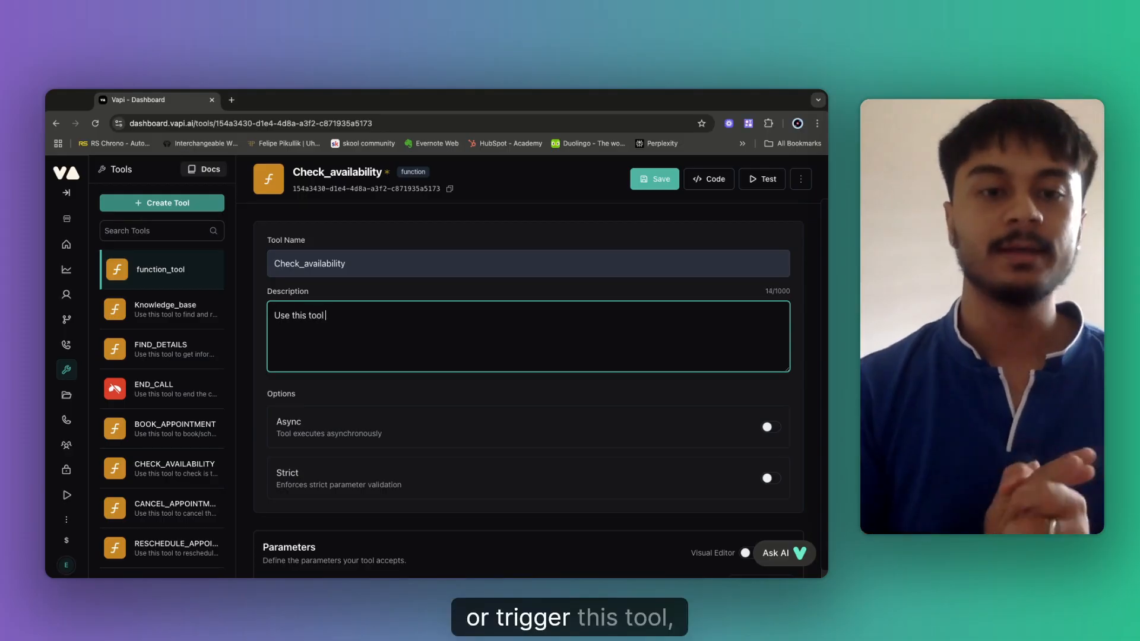
type("befor")
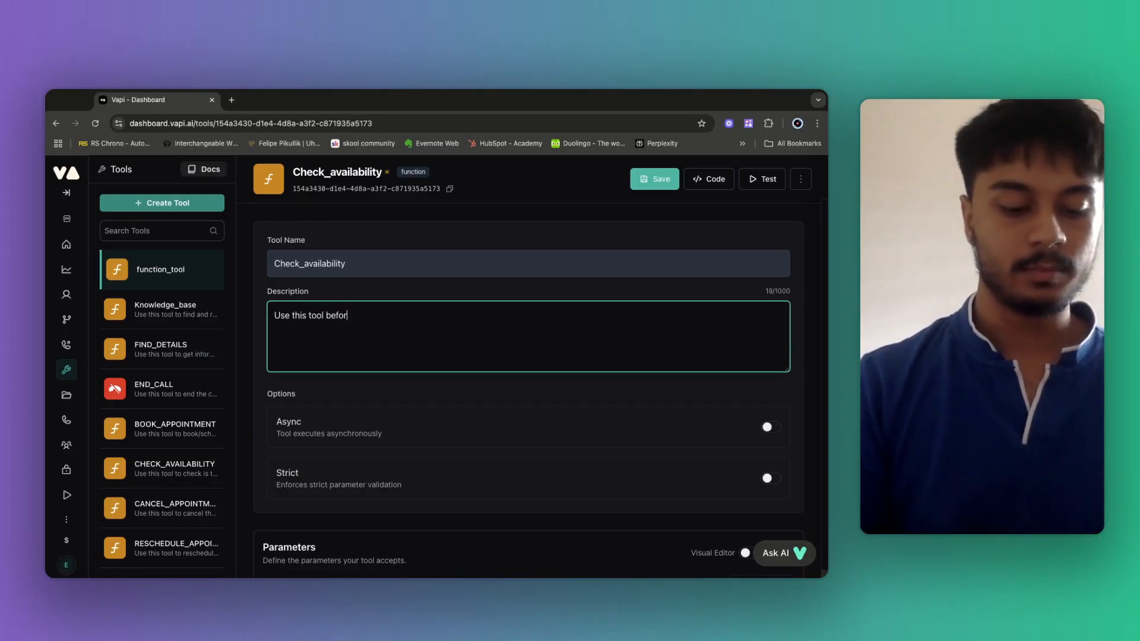
type("e booking ")
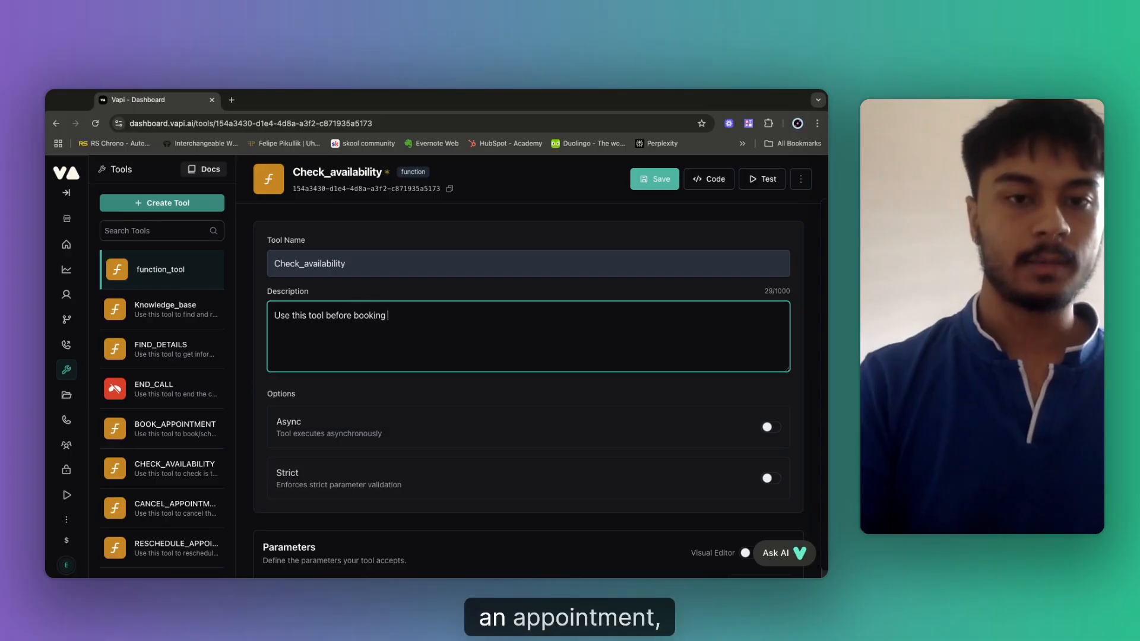
type("an appointment. ta")
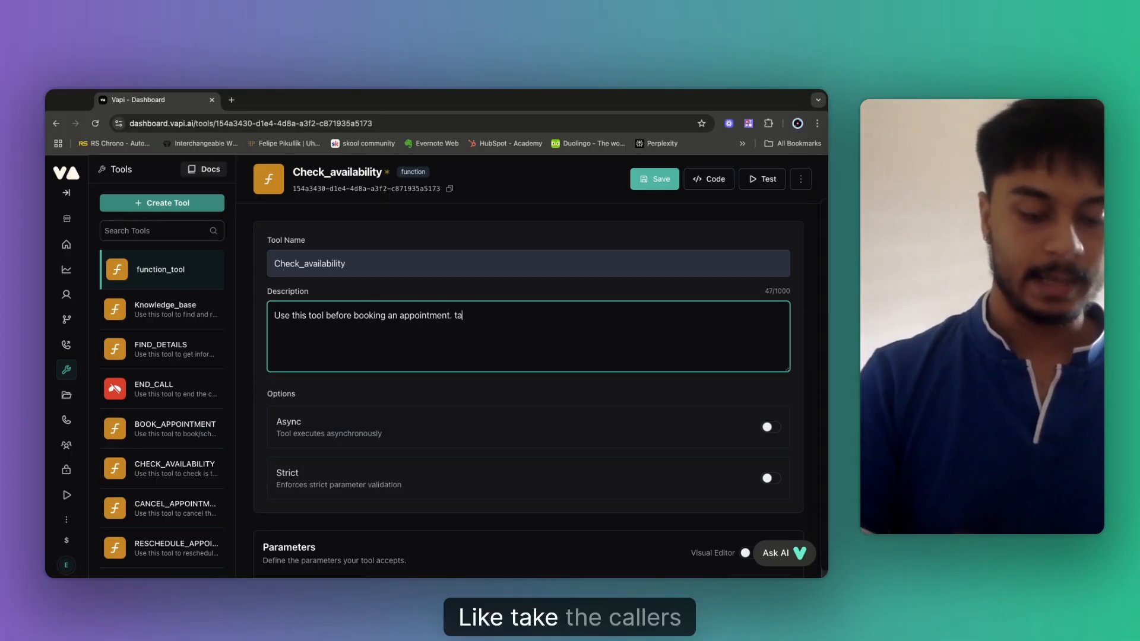
type("ke the caller")
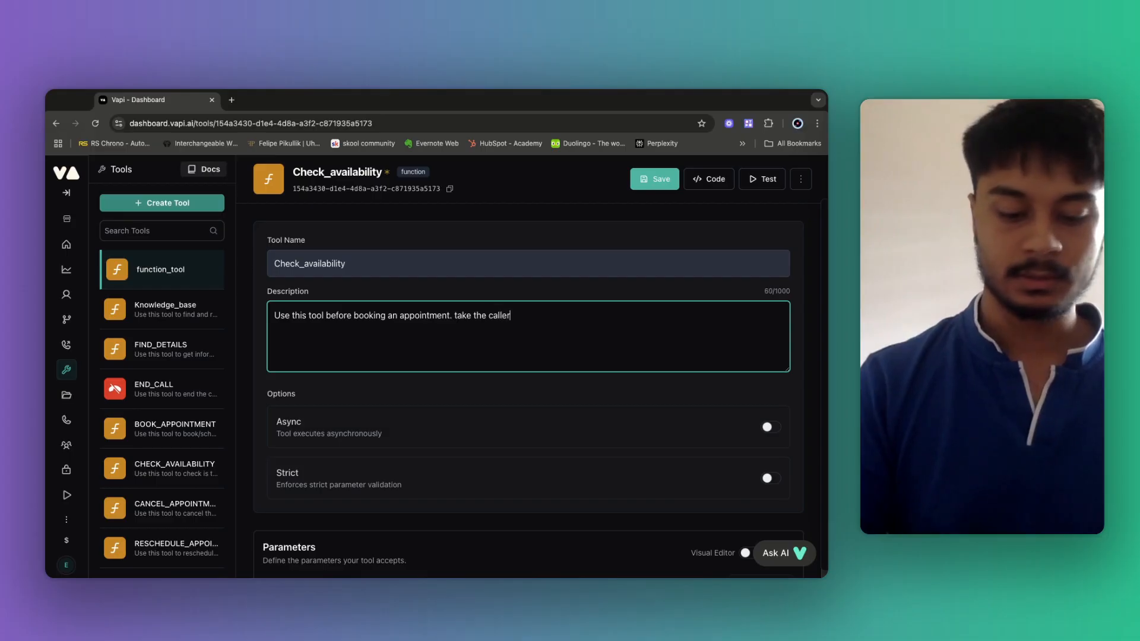
type("'s preferred ")
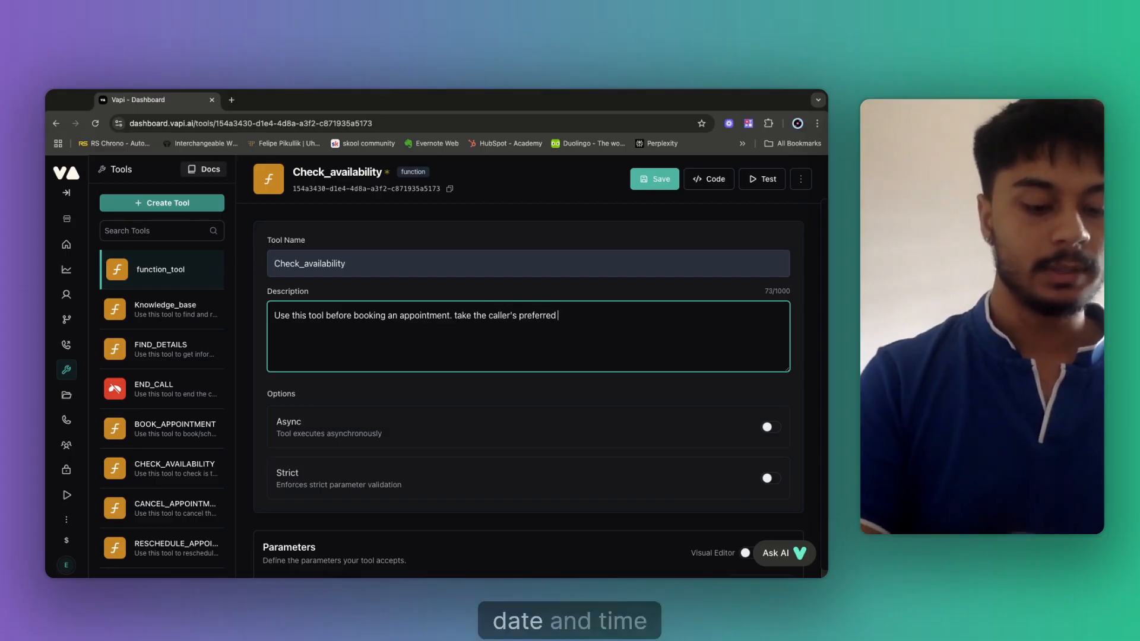
type("date and time for")
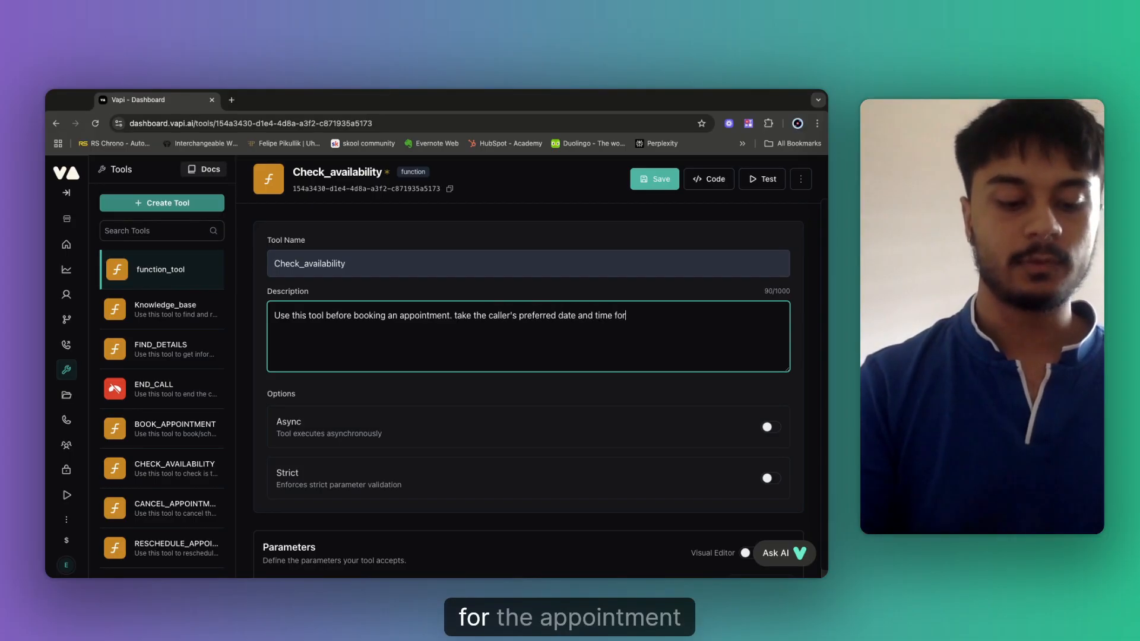
type(" the app")
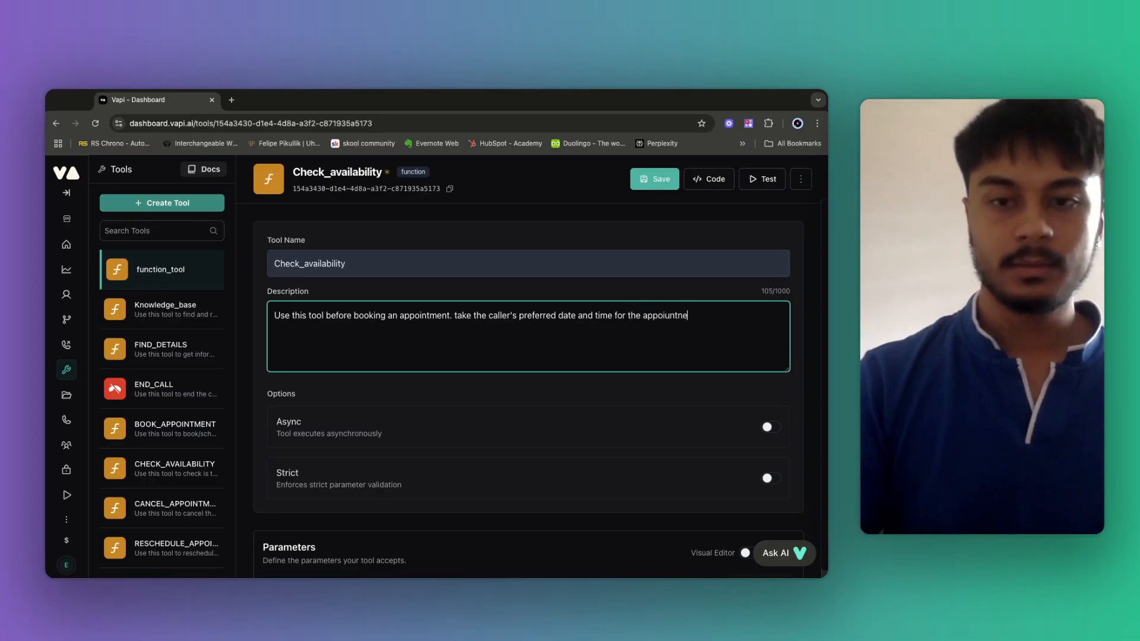
type("ointment, ")
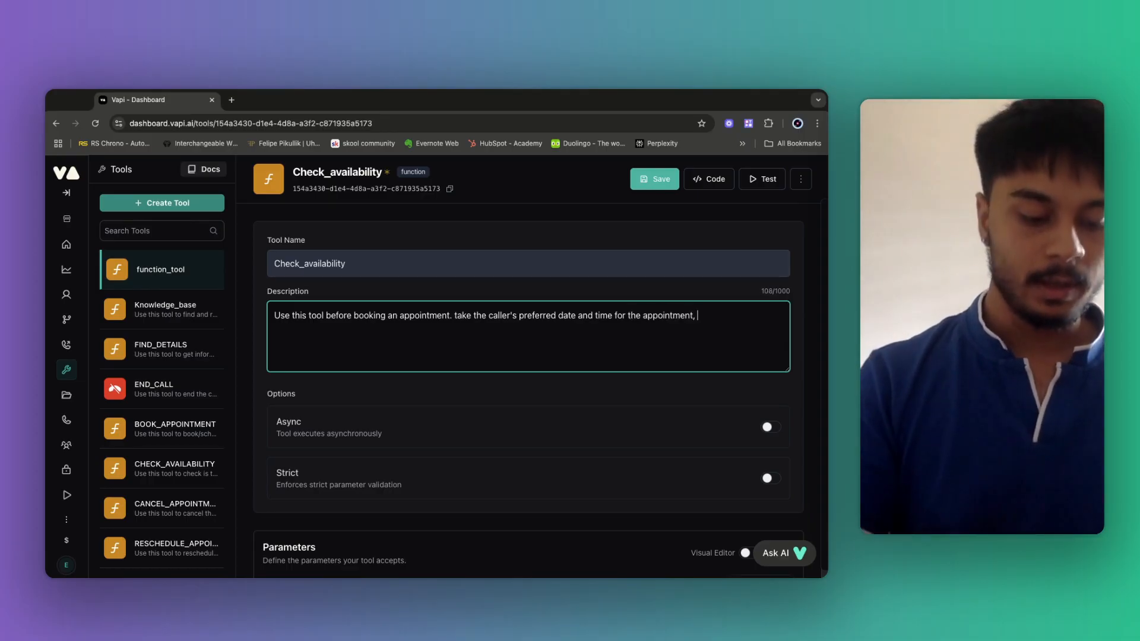
type("and check if the time slot")
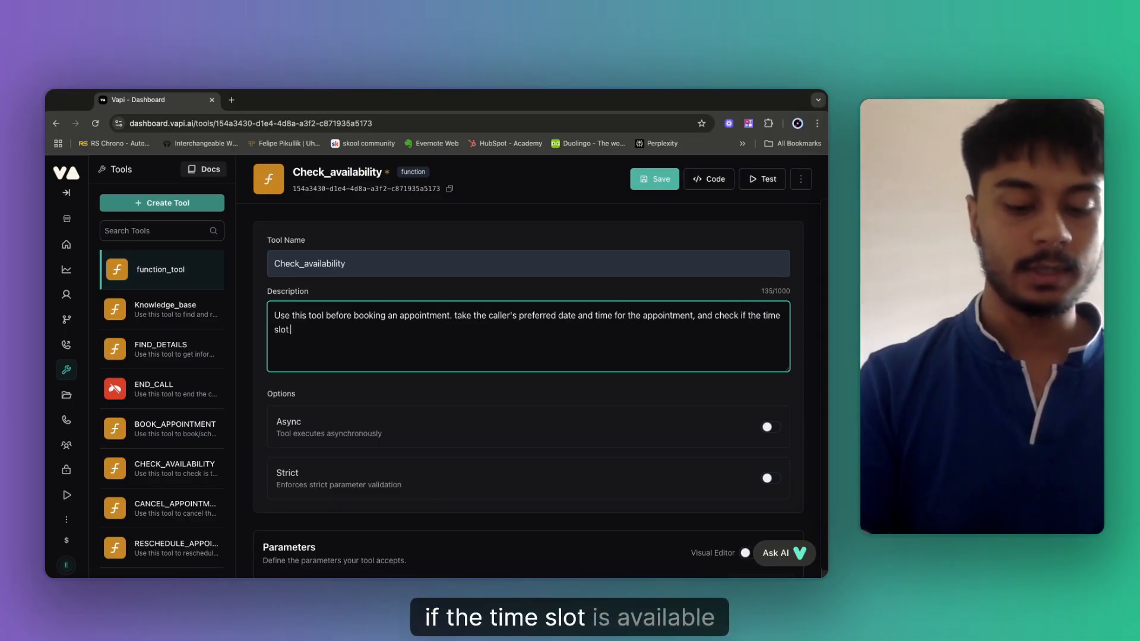
type(" is available o")
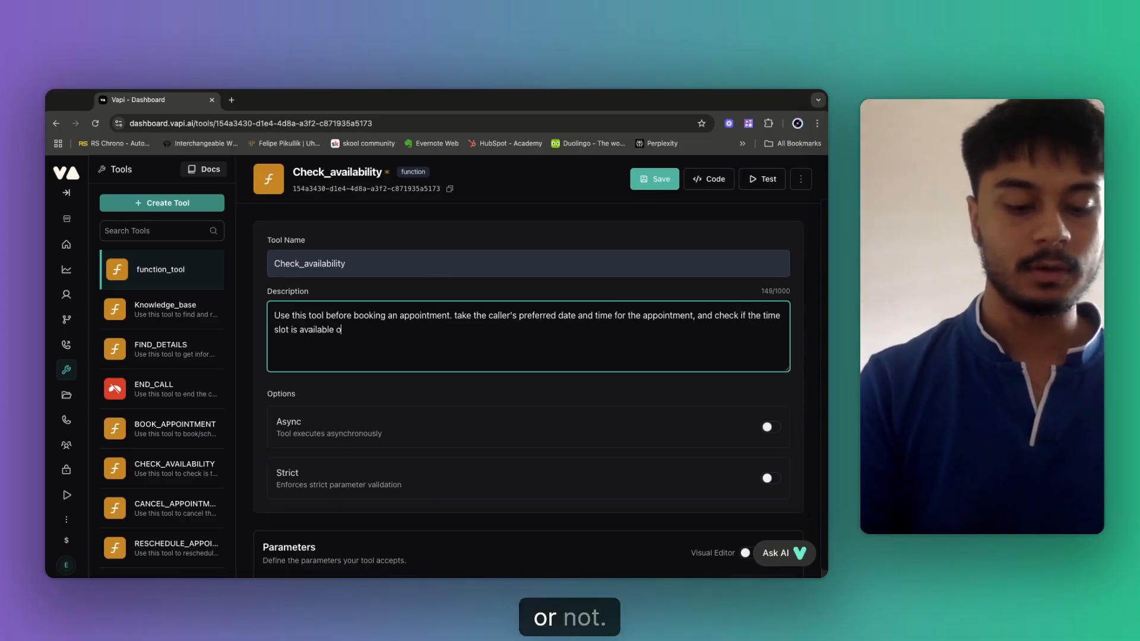
type("r not")
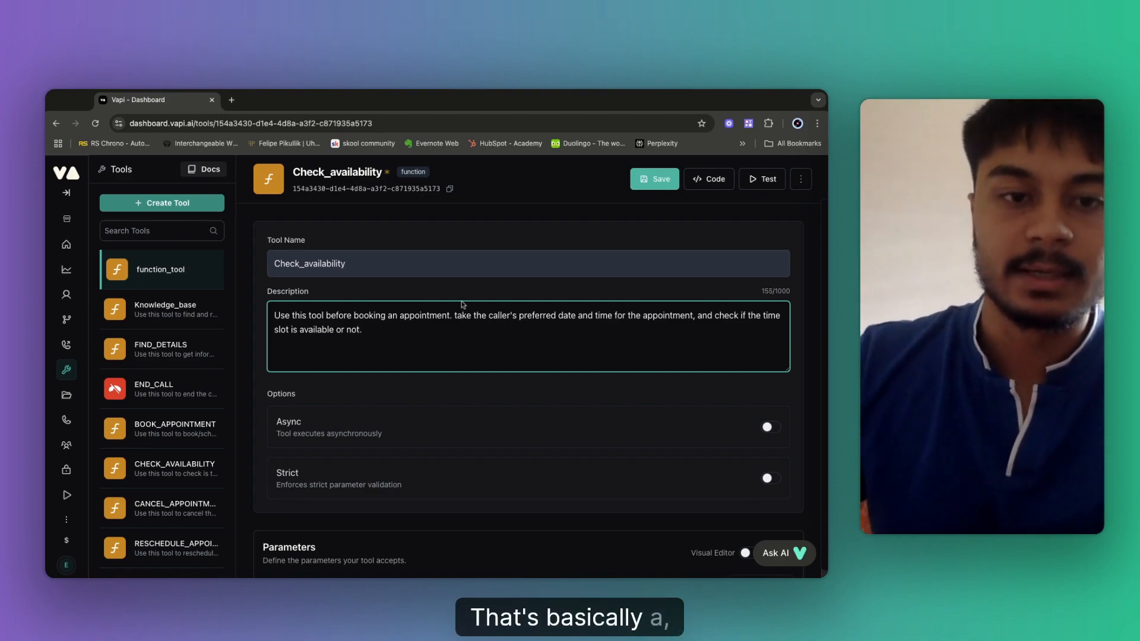
type(".")
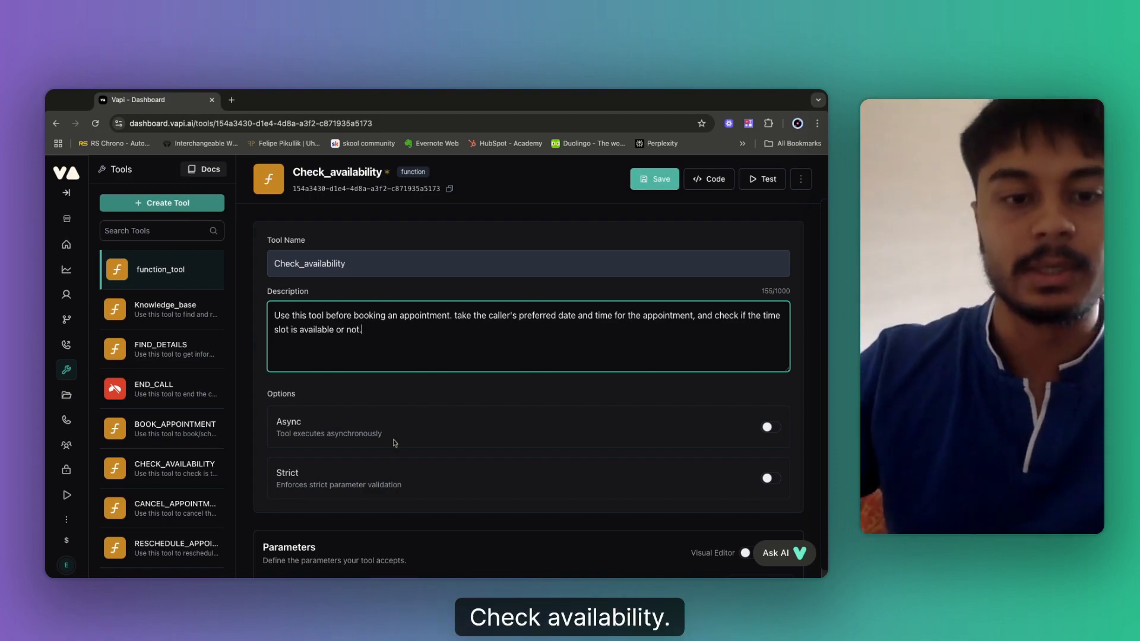
Paste the n8n webhook URL as the tool's server URL and save Check_availability.
scroll(392, 443, "down", 1)
scroll(376, 395, "down", 10)
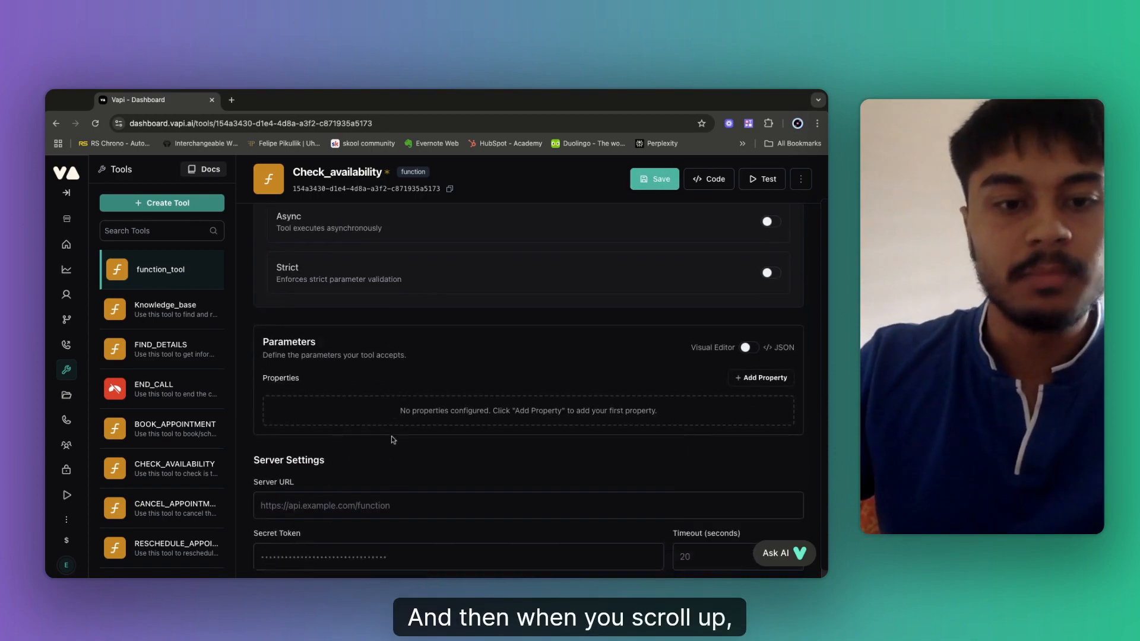
scroll(285, 456, "down", 1)
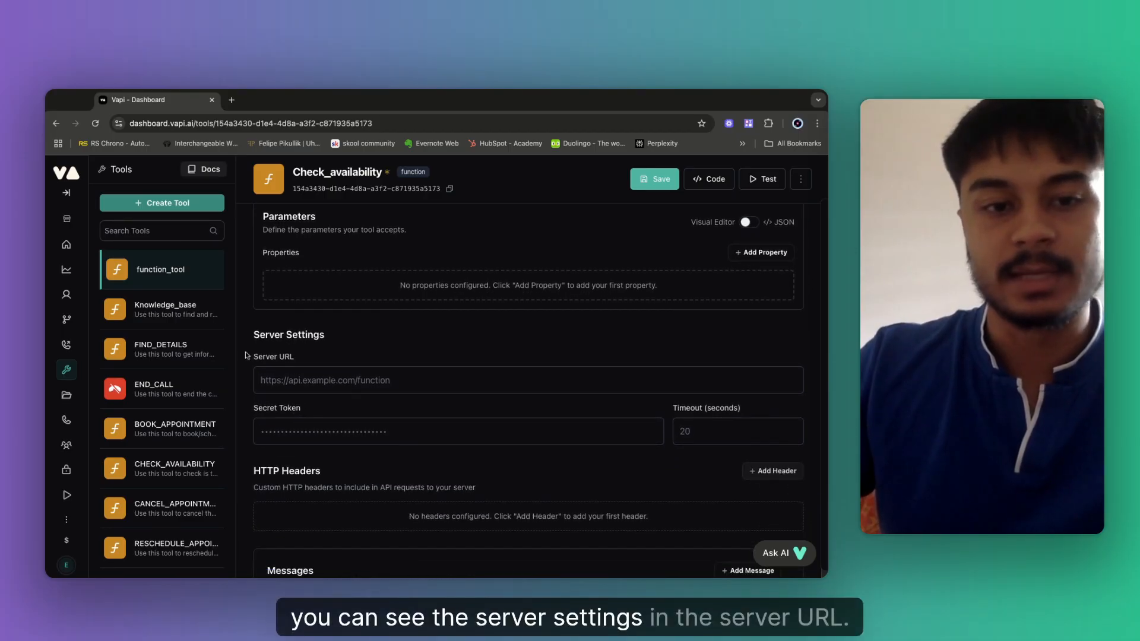
left_click(259, 380)
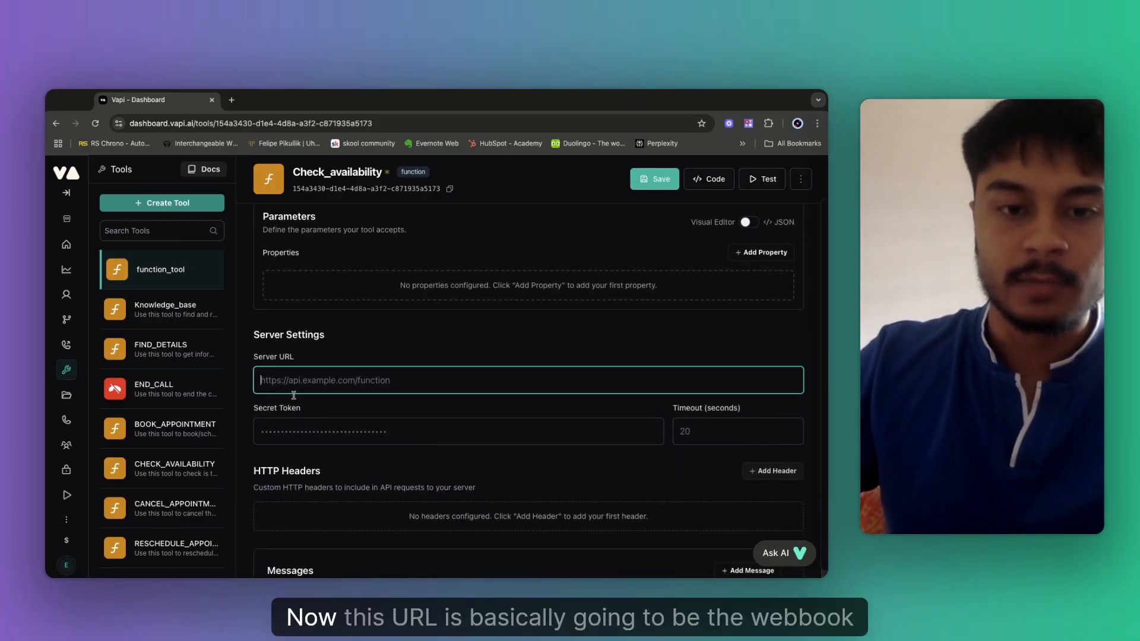
key("ctrl+v")
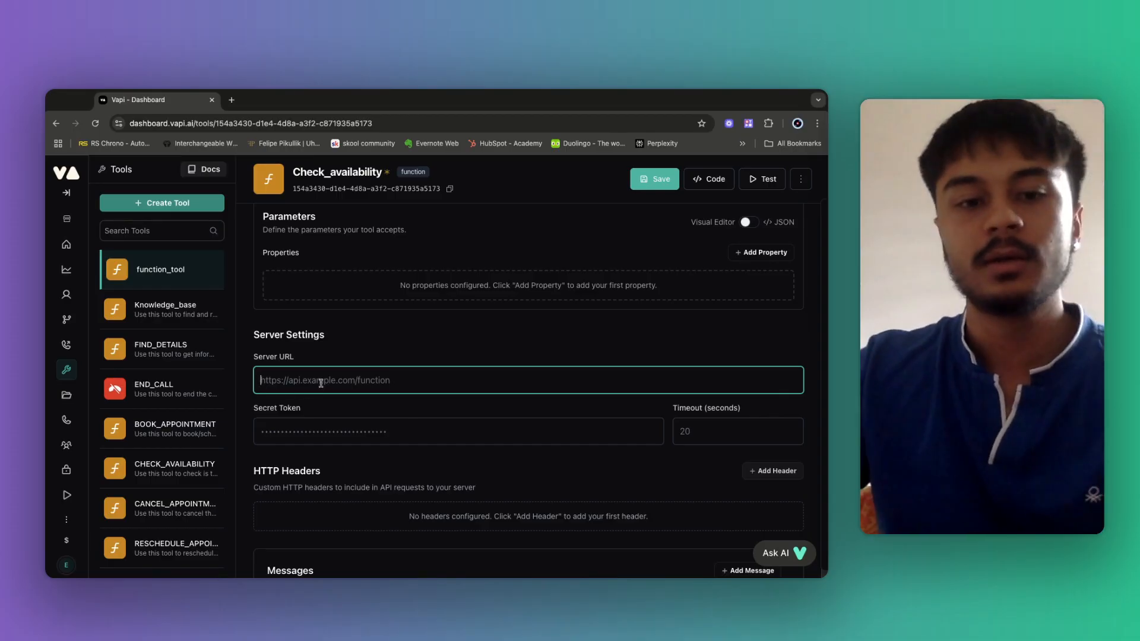
scroll(370, 392, "up", 3)
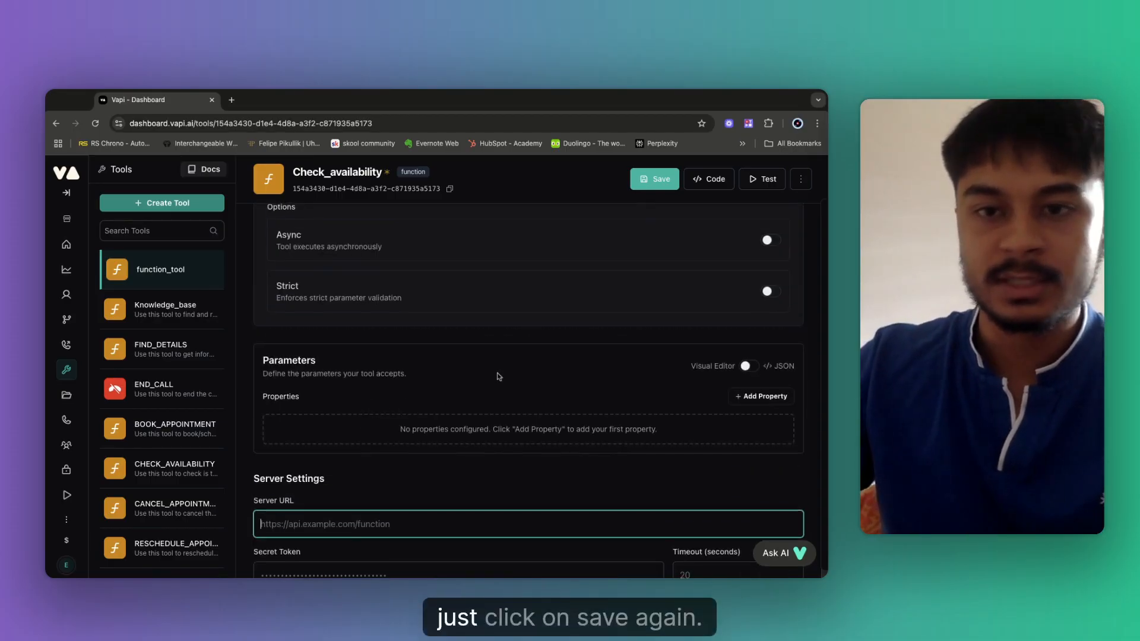
left_click(654, 178)
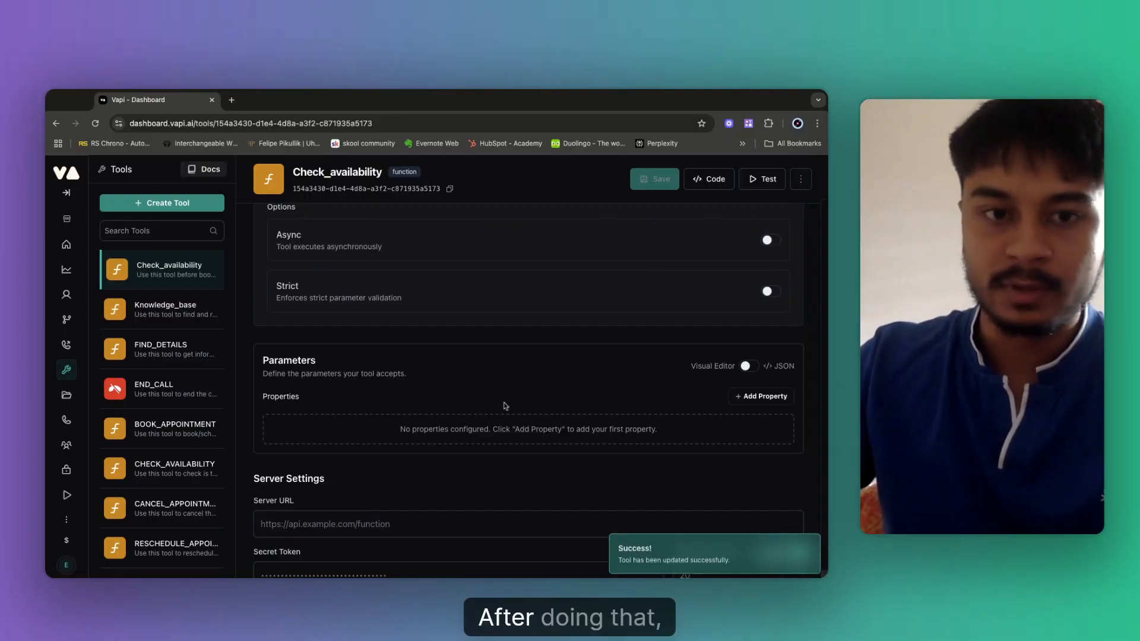
scroll(505, 393, "up", 3)
scroll(506, 395, "down", 4)
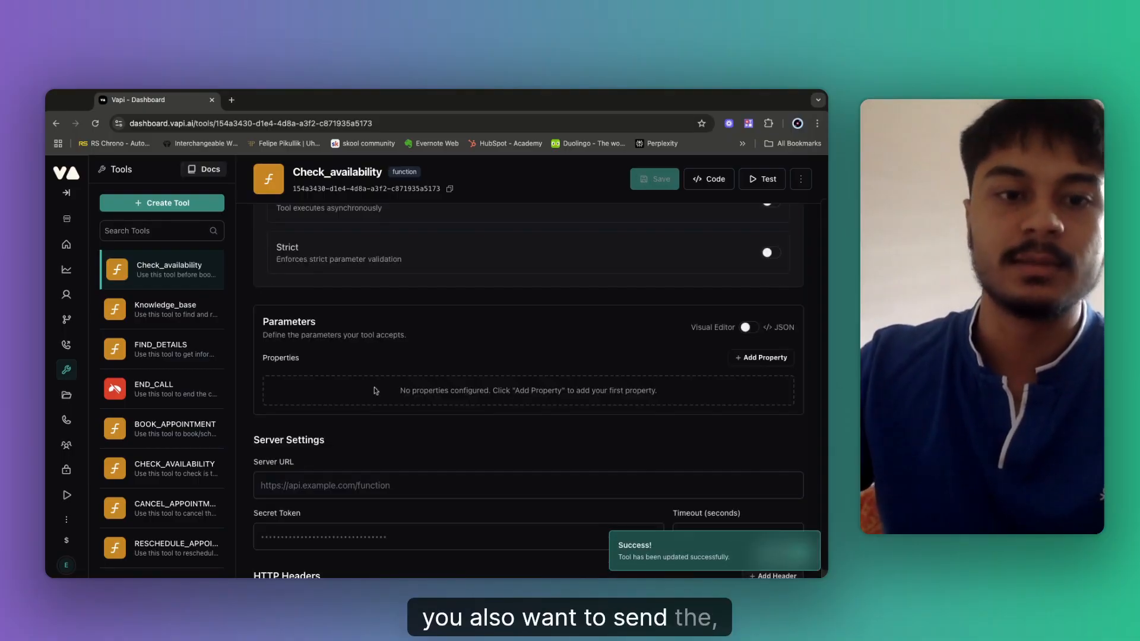
scroll(335, 274, "up", 4)
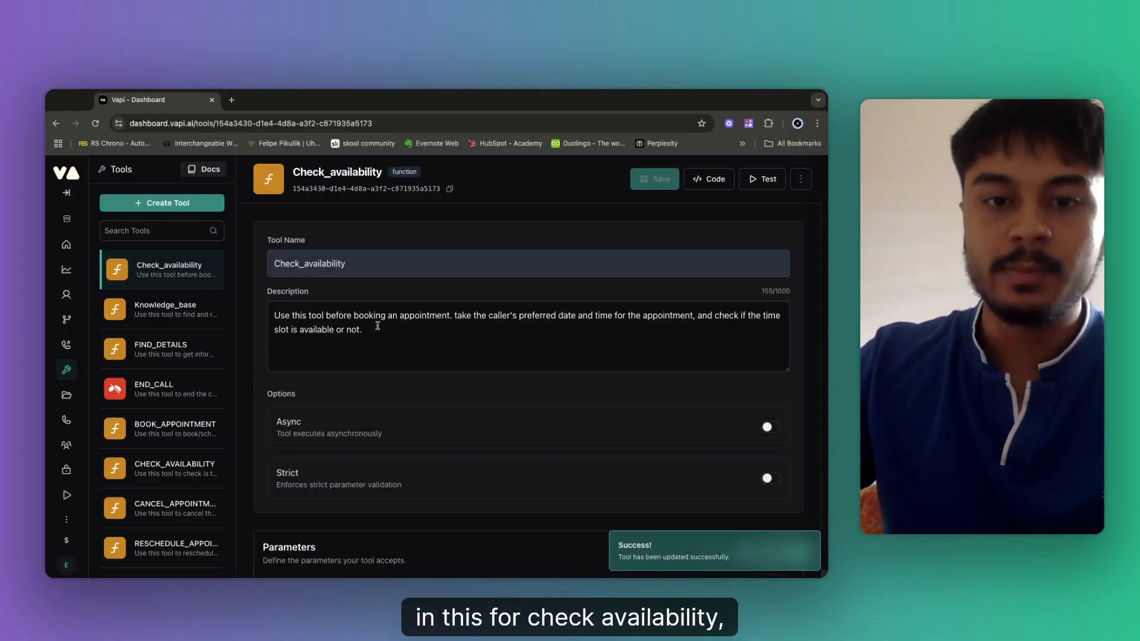
left_click_drag(519, 316, 546, 317)
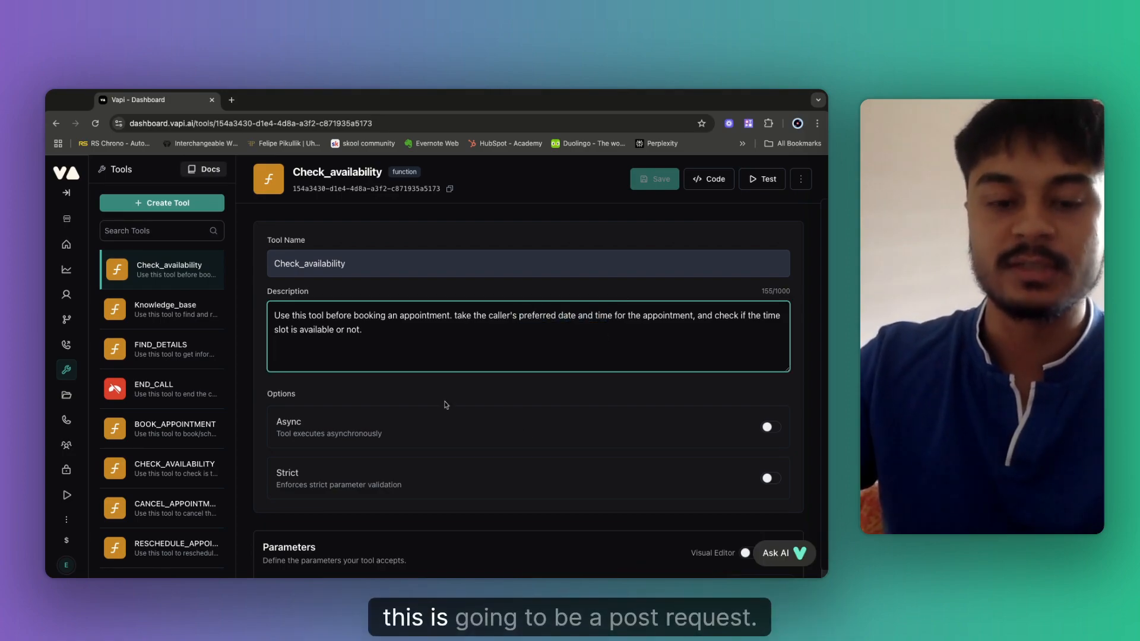
scroll(452, 400, "down", 3)
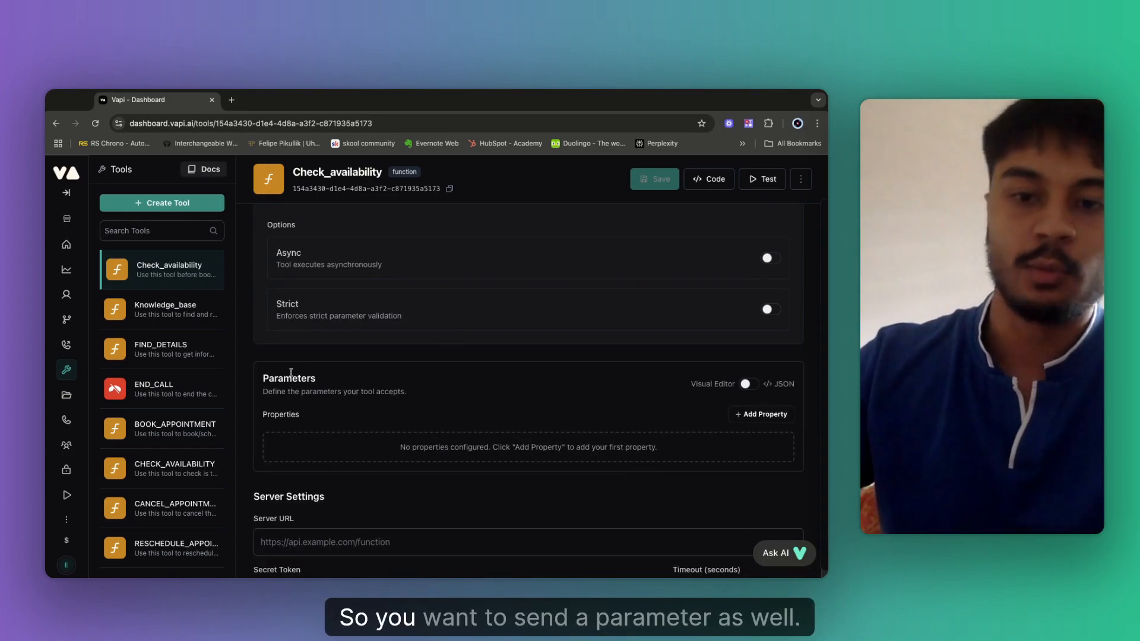
Add a required property Preferred_date_time described as the caller's preferred appointment date and time.
scroll(590, 444, "down", 2)
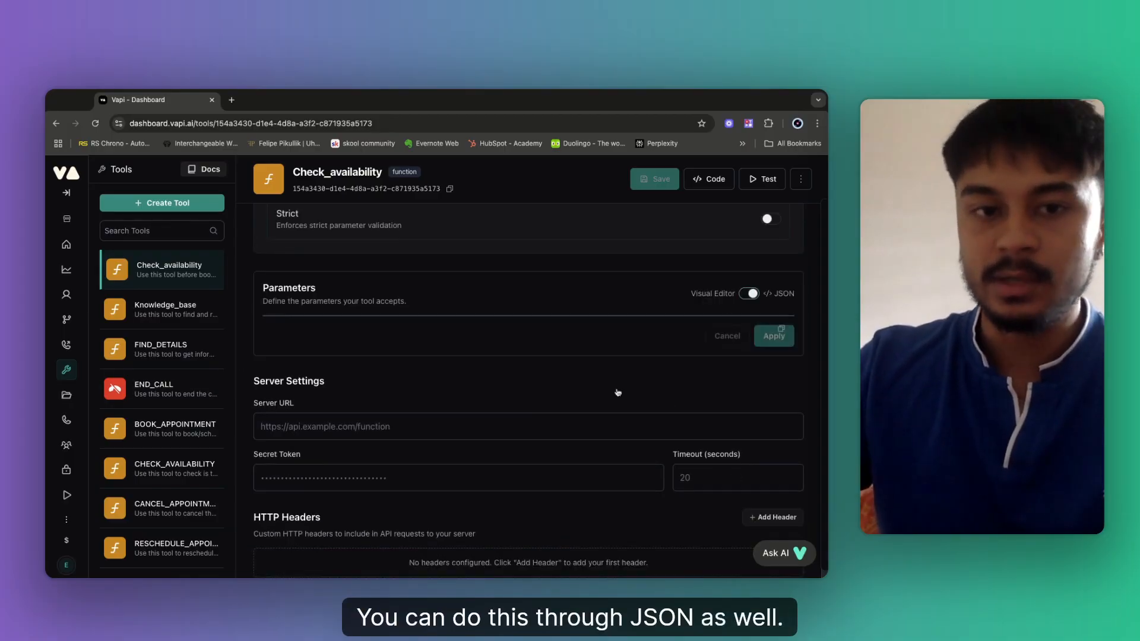
left_click(747, 294)
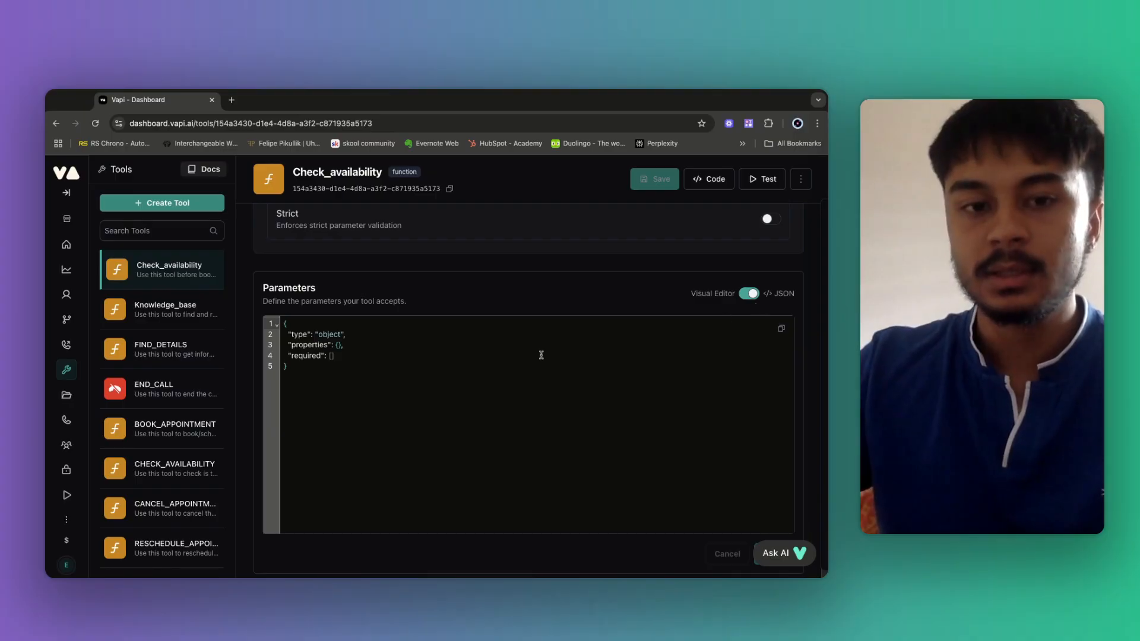
left_click(749, 294)
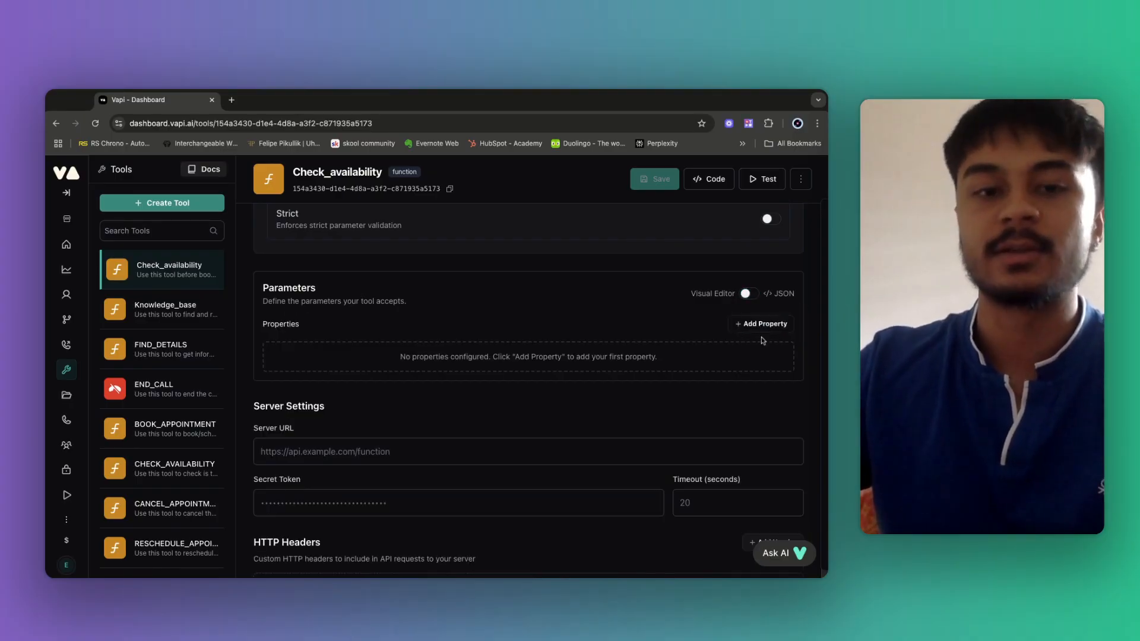
left_click(758, 325)
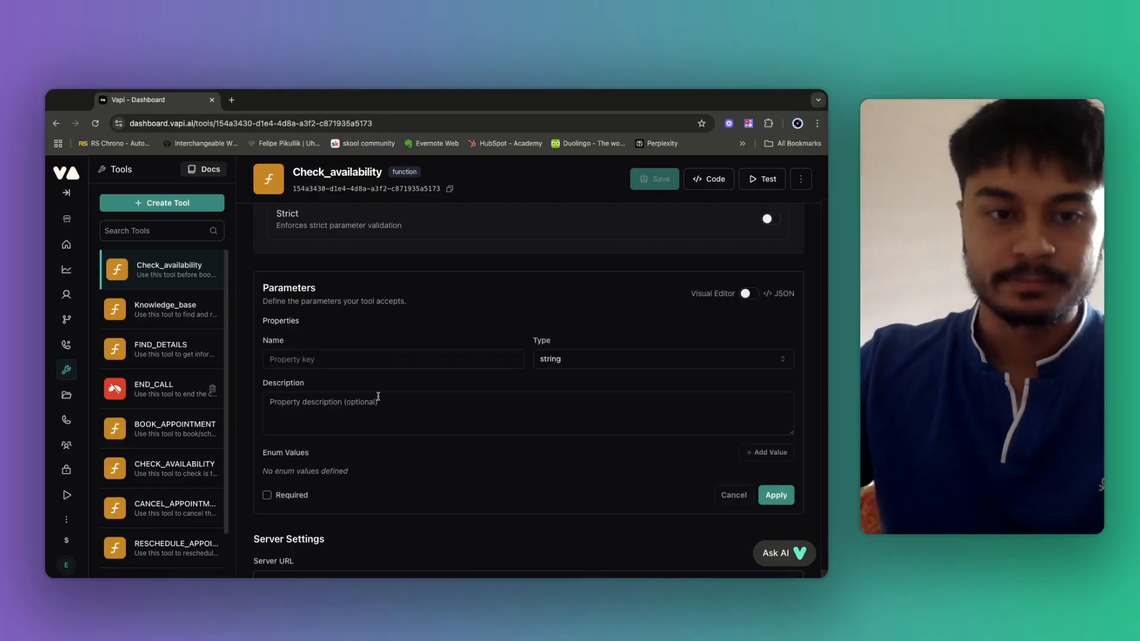
left_click(292, 360)
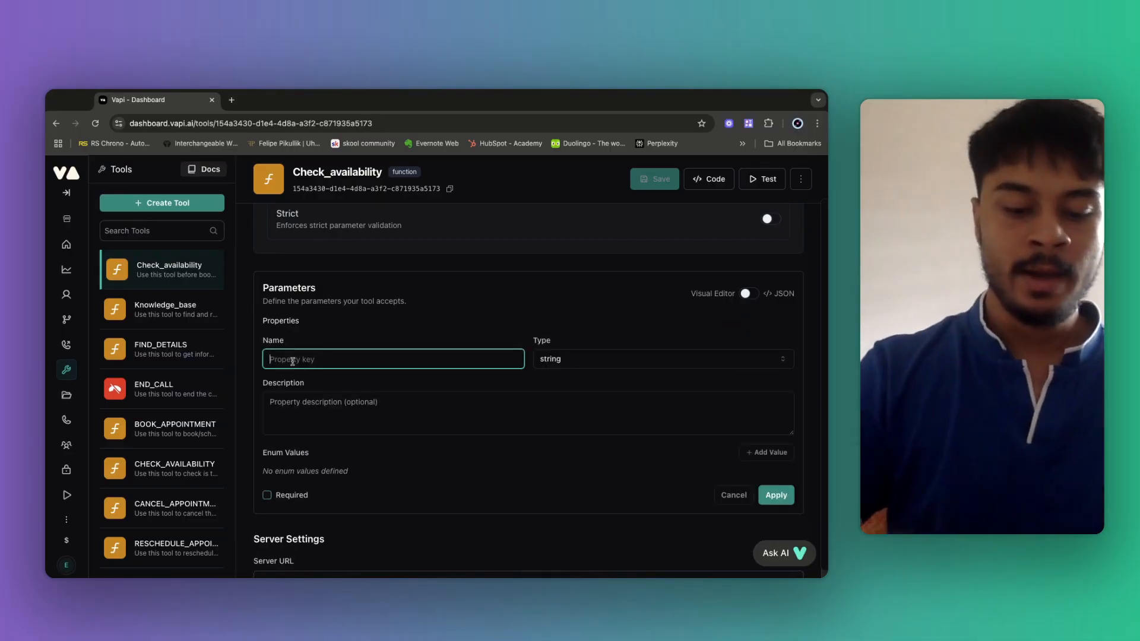
type("Preferred_date_time")
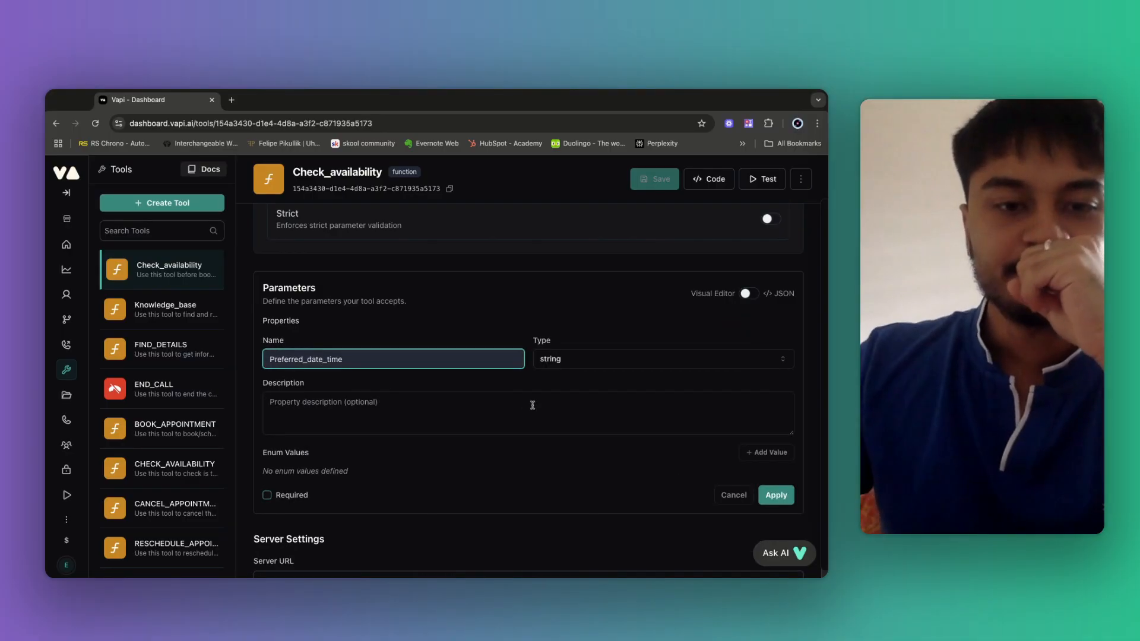
left_click(356, 412)
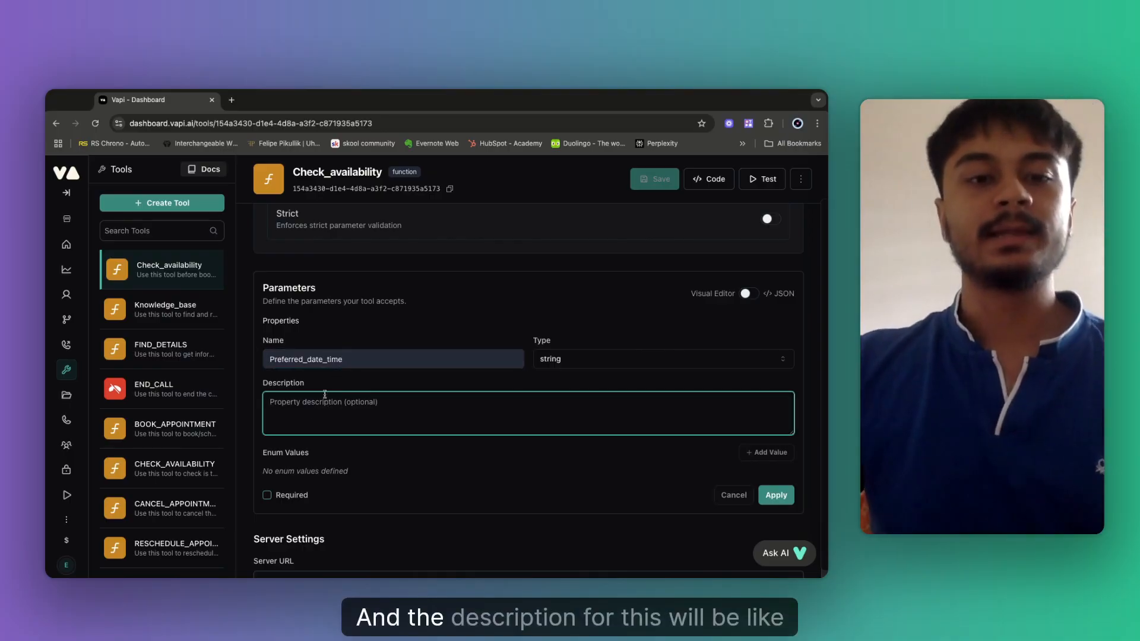
type("Th")
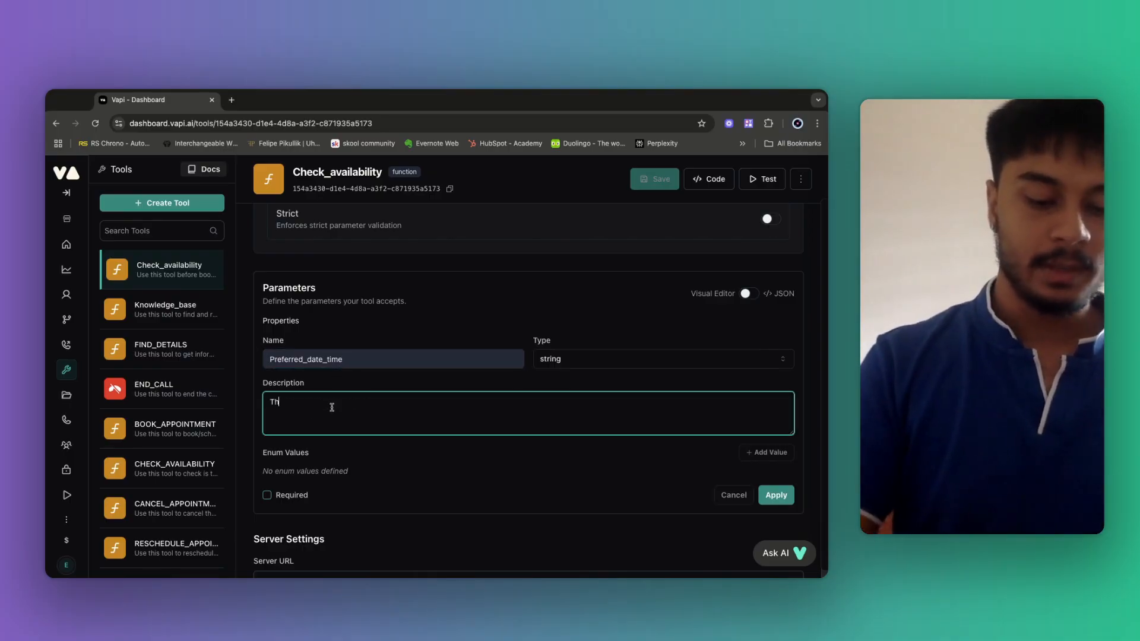
type("is is the cal")
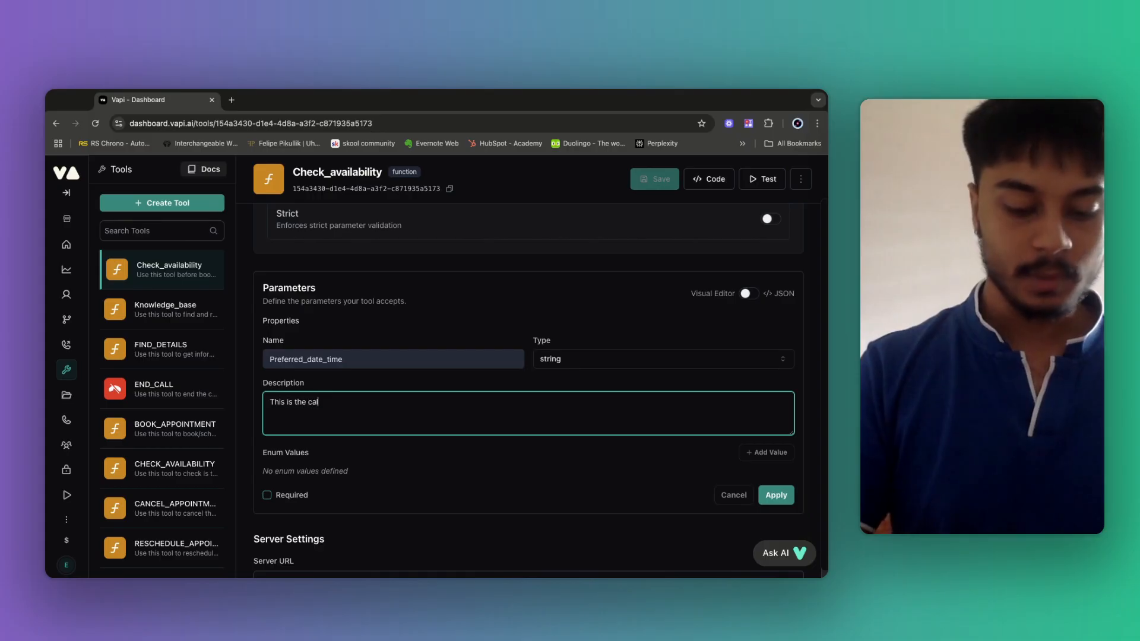
type("ler's prefe")
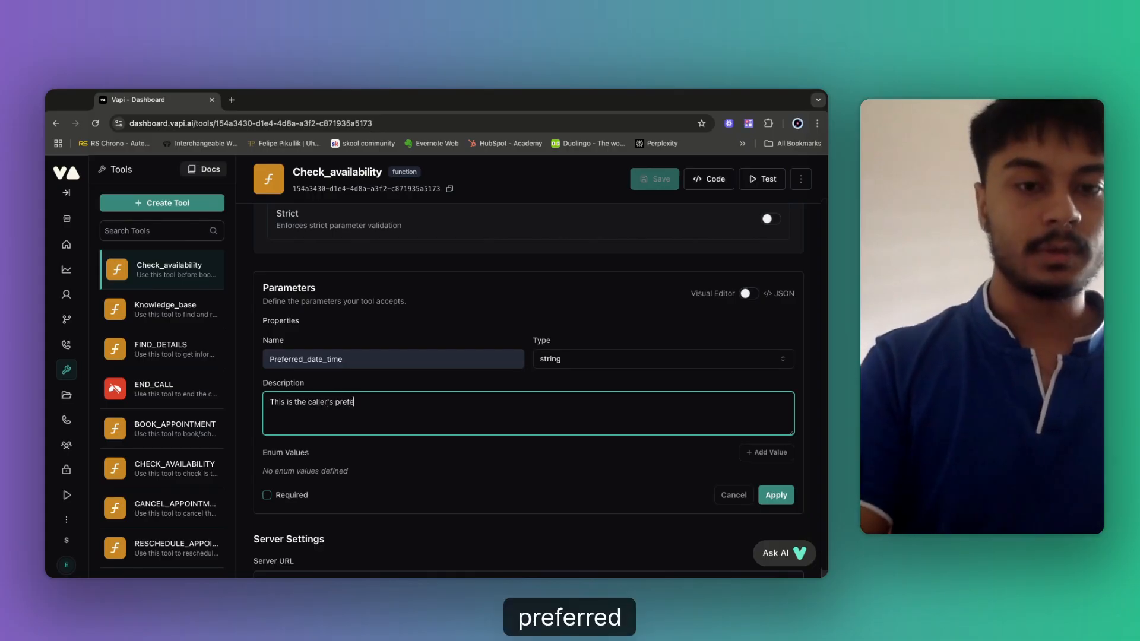
type("rred date and ti")
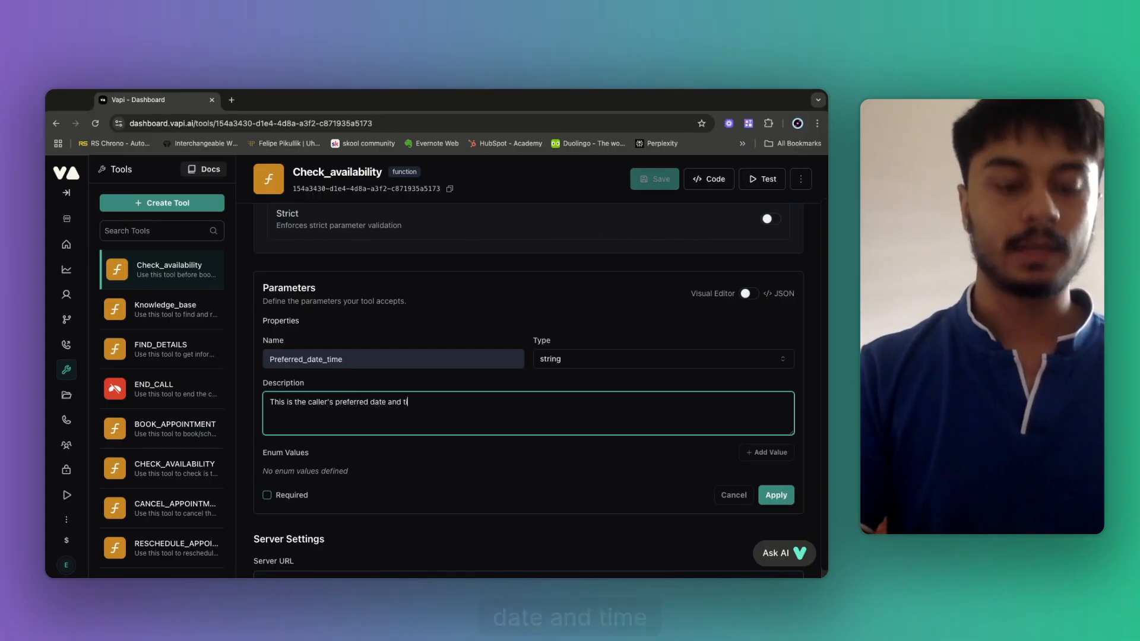
type("me for the appointment")
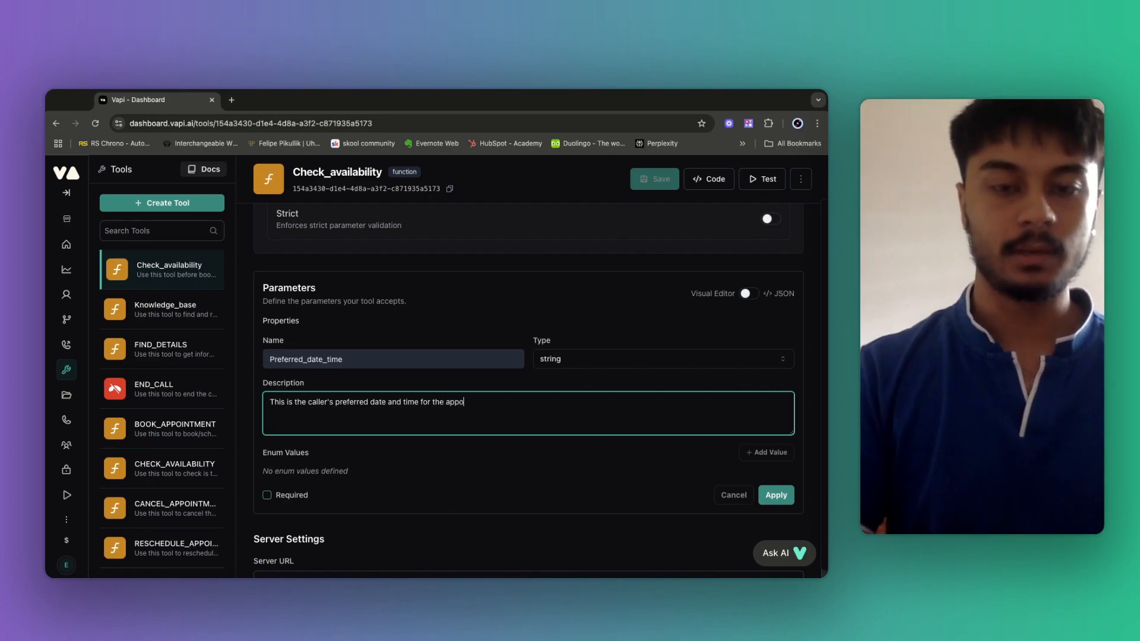
left_click(267, 495)
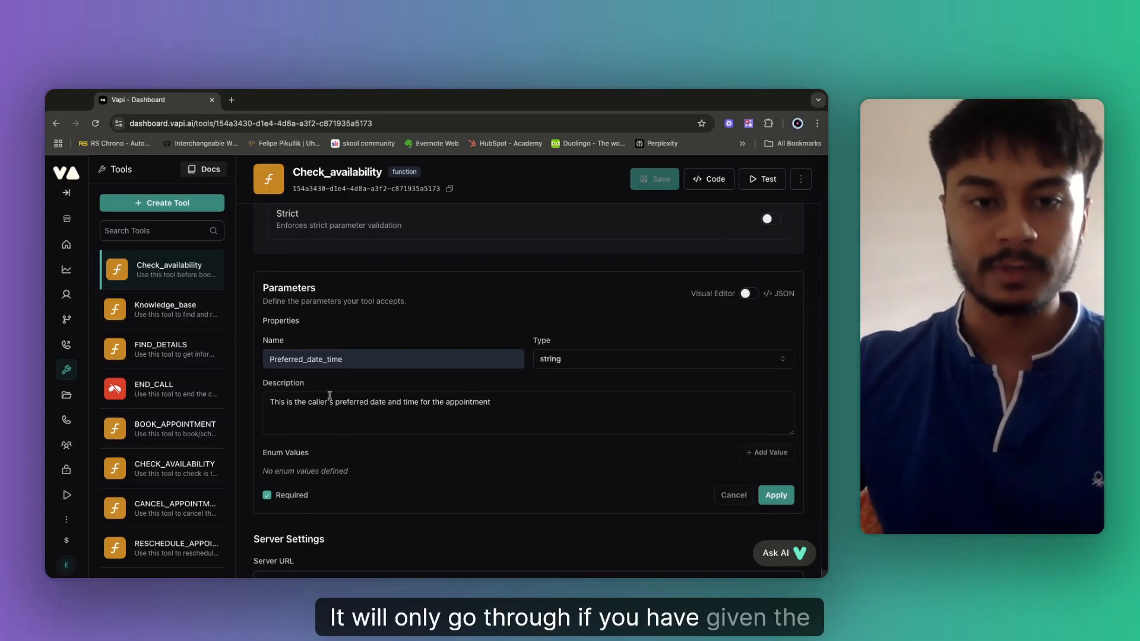
Apply the Preferred_date_time property and save the Check_availability tool.
double_click(303, 364)
left_click(334, 360)
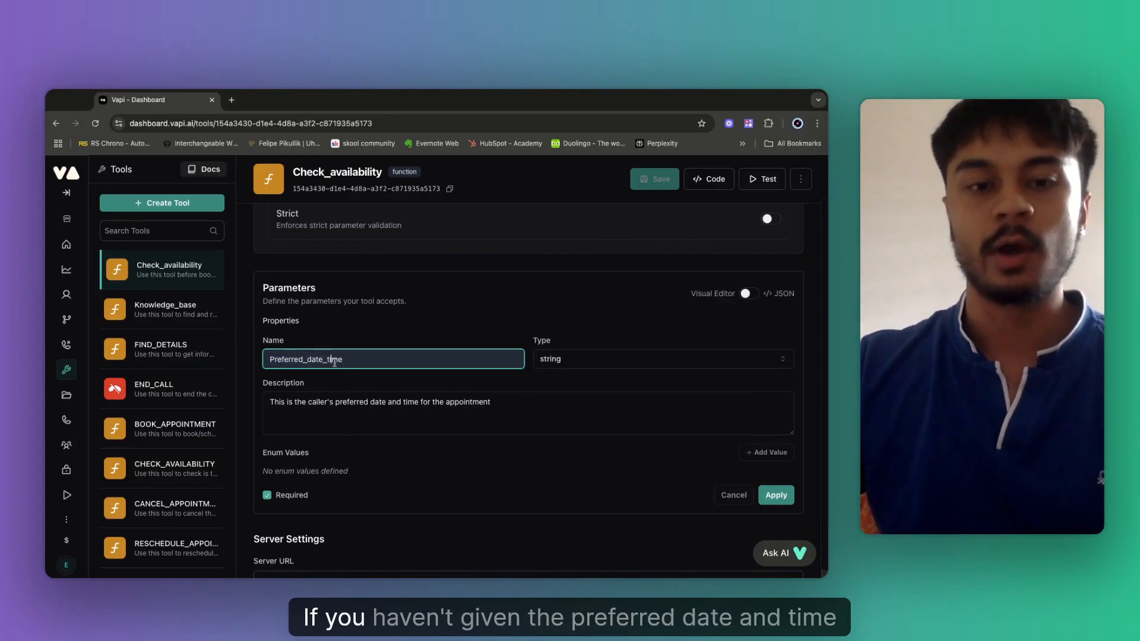
left_click(373, 386)
scroll(333, 371, "up", 2)
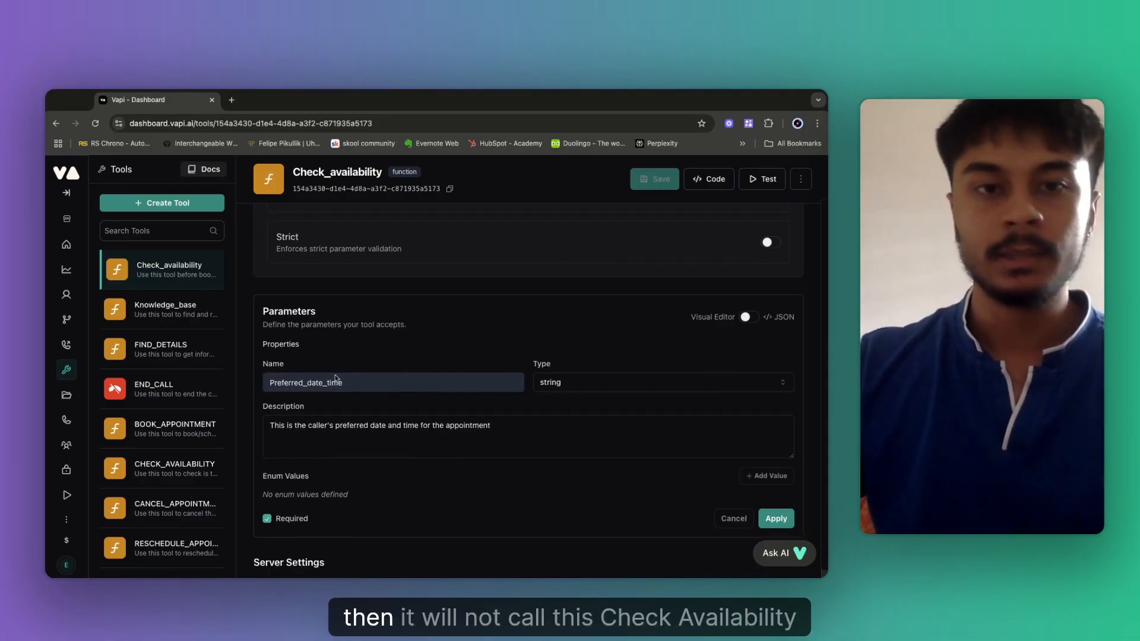
scroll(437, 382, "down", 2)
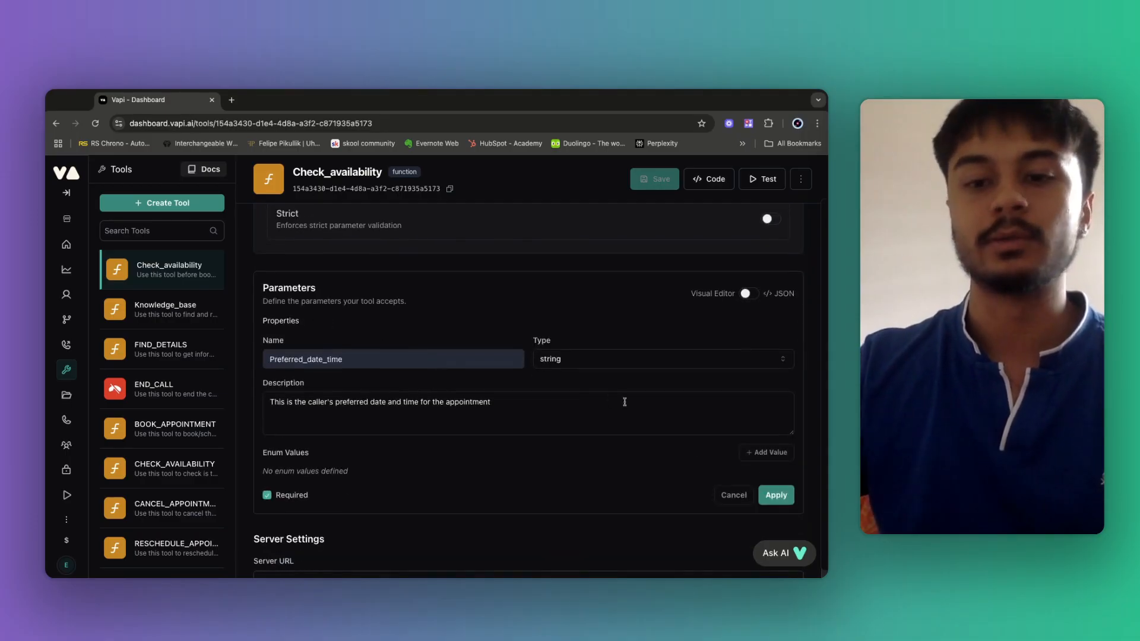
scroll(501, 427, "down", 2)
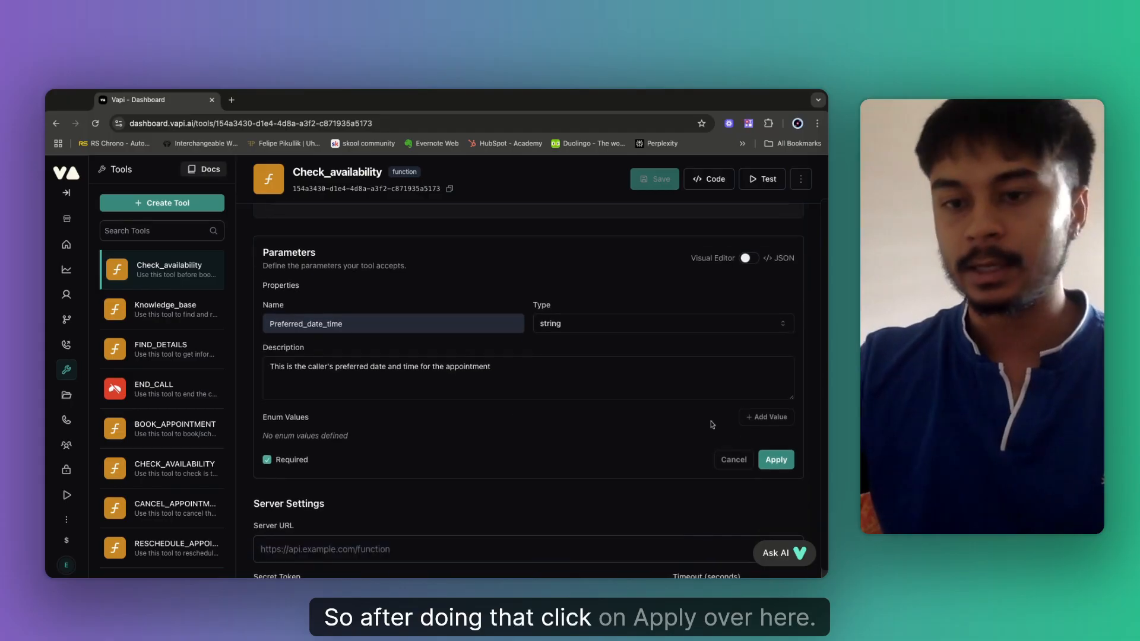
left_click(775, 409)
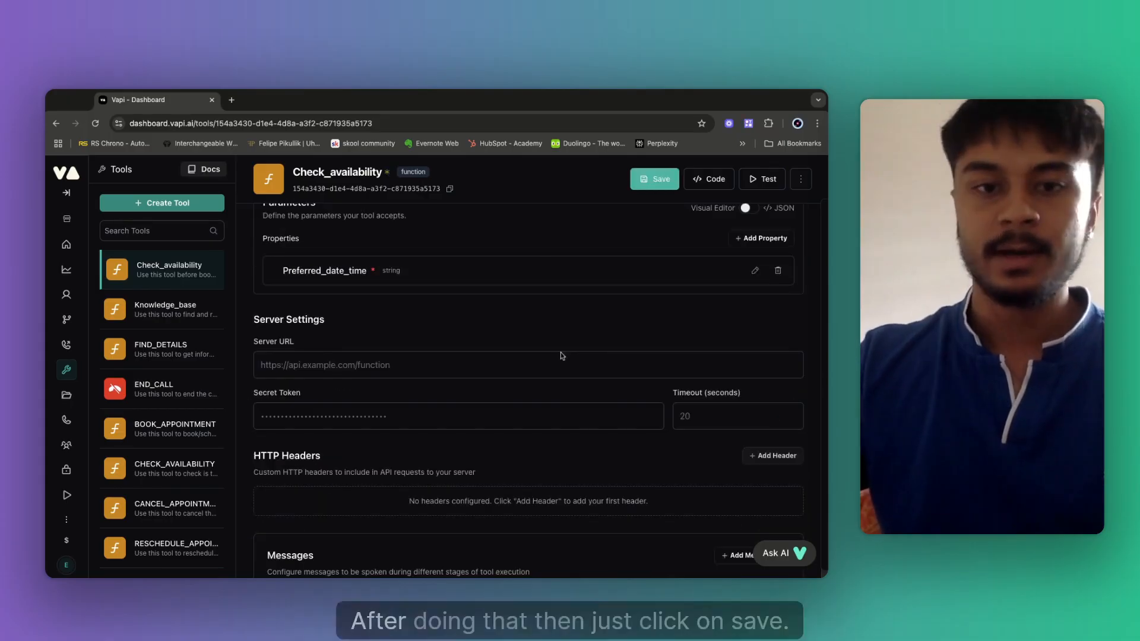
left_click(658, 179)
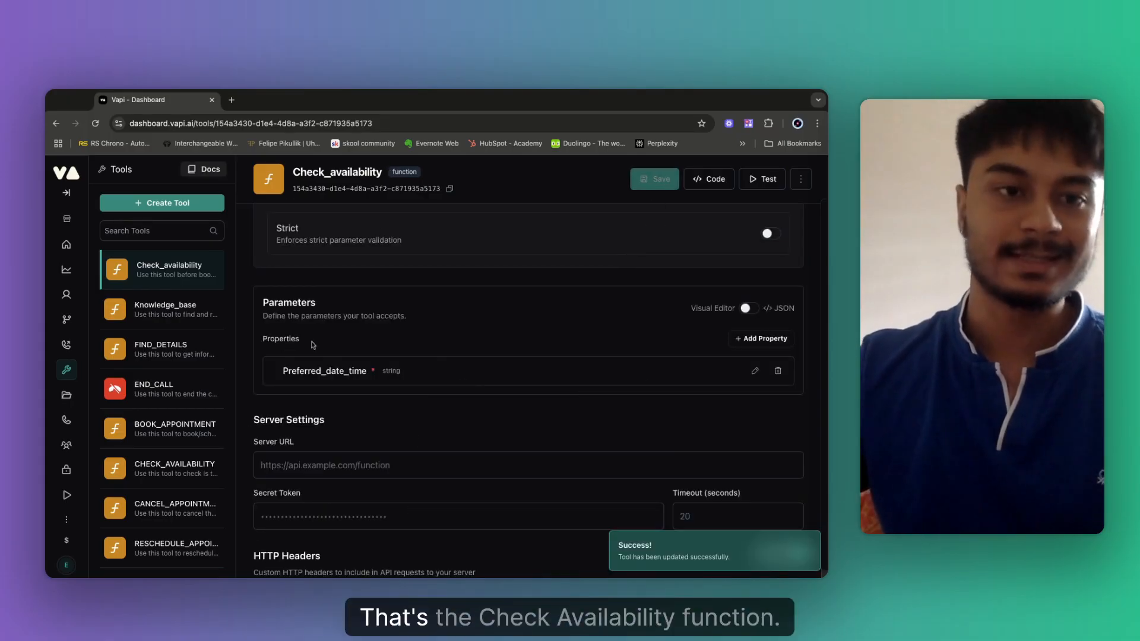
scroll(403, 356, "up", 3)
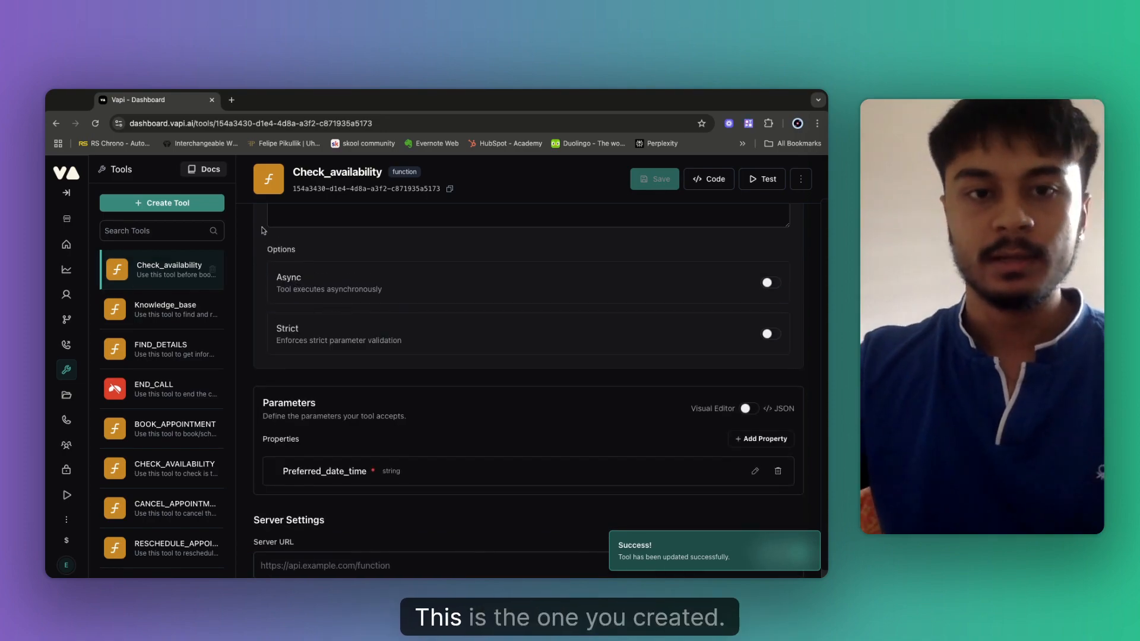
Open the Youtube Demo (jul 11) workflow and add a new Tool node.
left_click(65, 323)
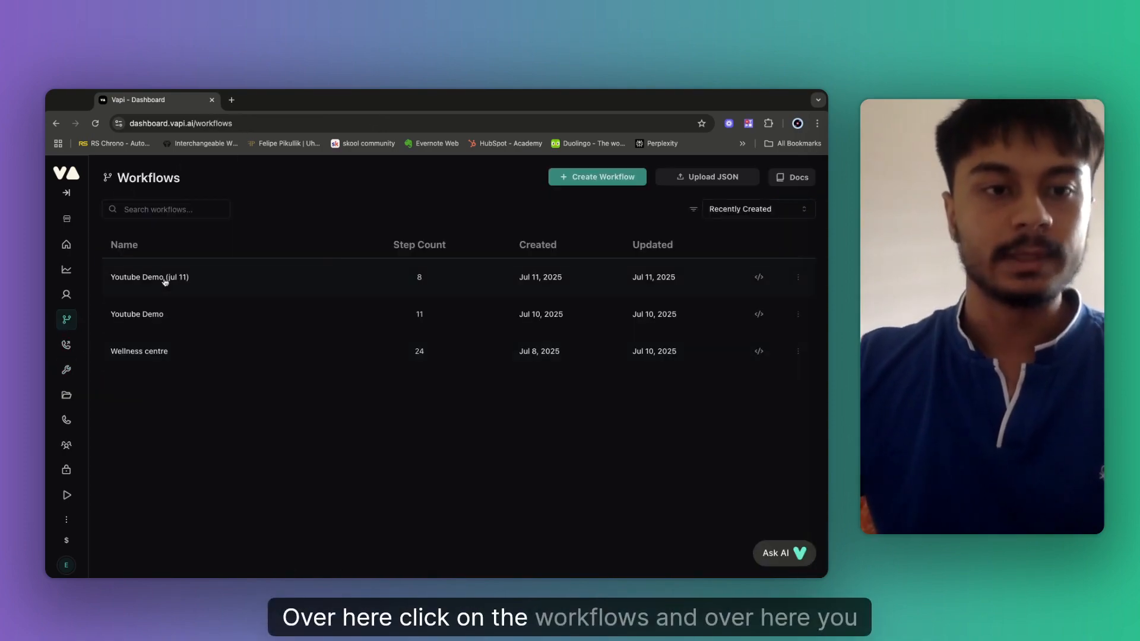
left_click(165, 279)
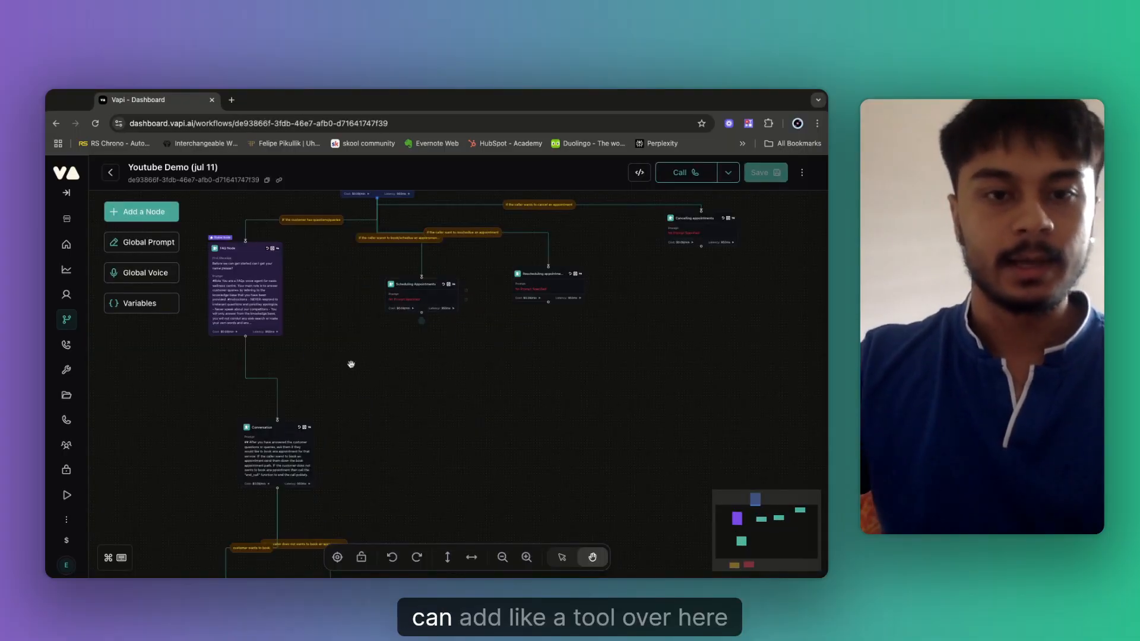
key("t")
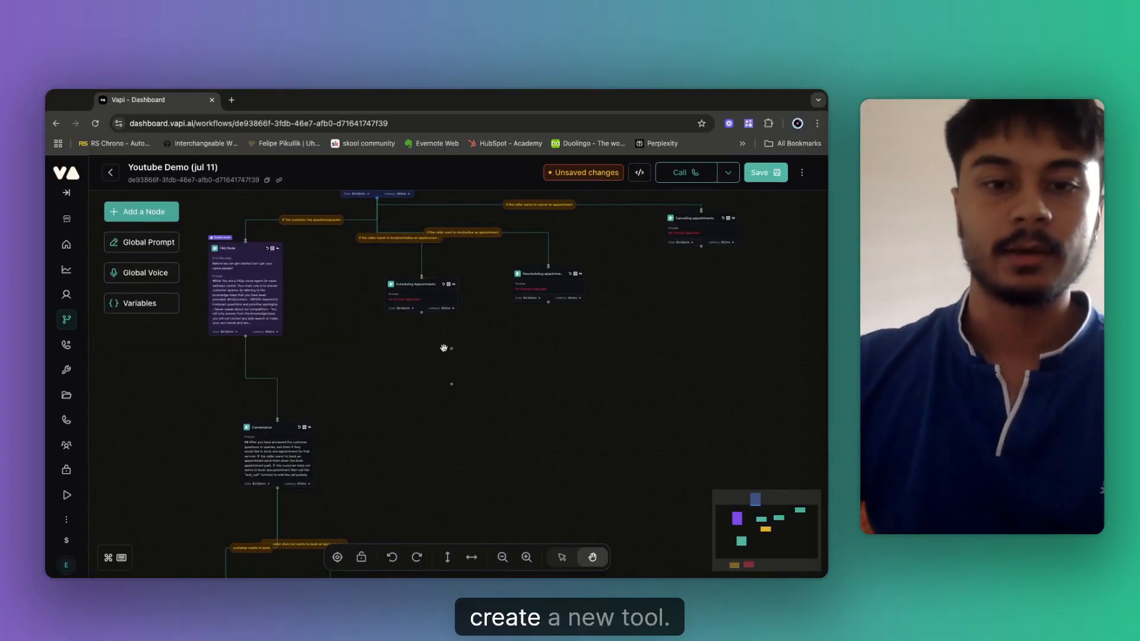
left_click_drag(448, 379, 415, 372)
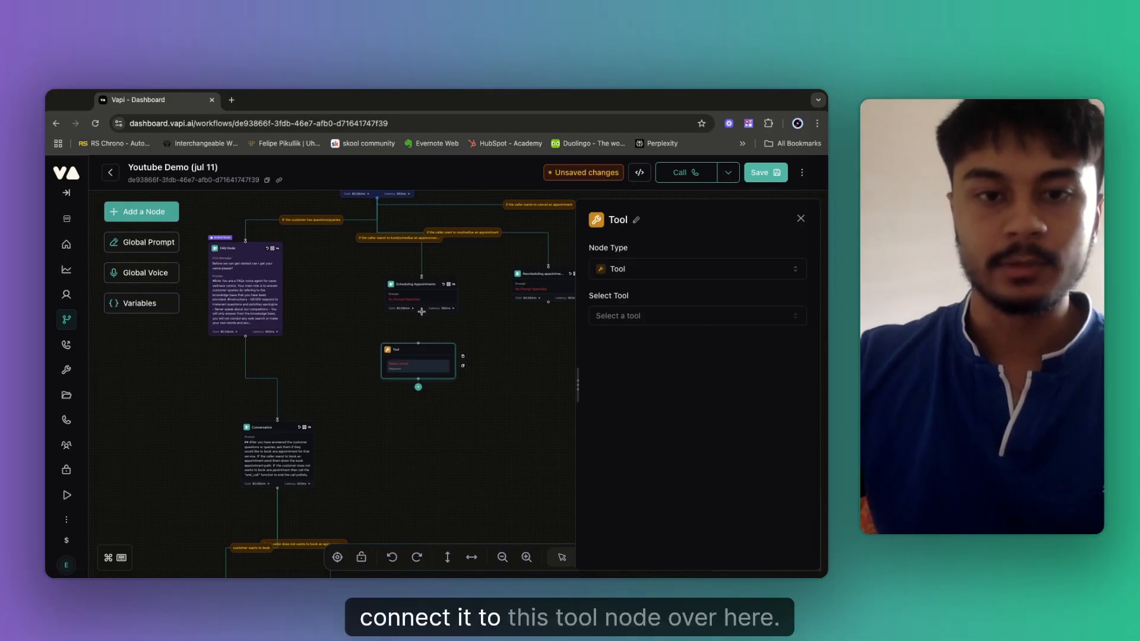
Connect Scheduling Appointments to the Tool node and set it to Check_availability.
left_click_drag(422, 312, 418, 343)
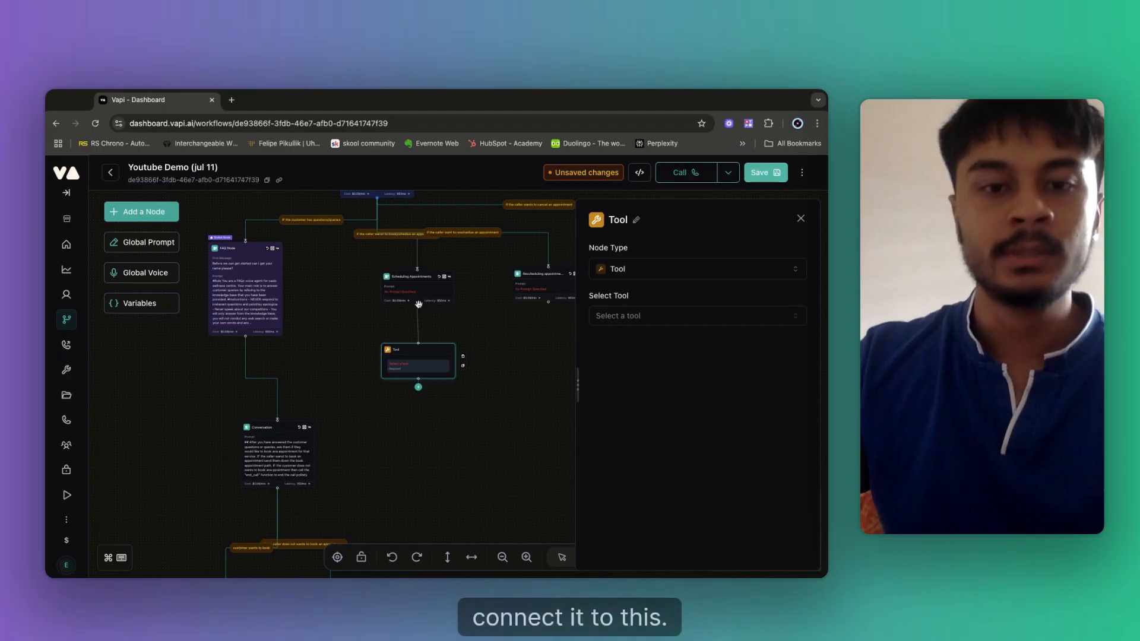
left_click(628, 318)
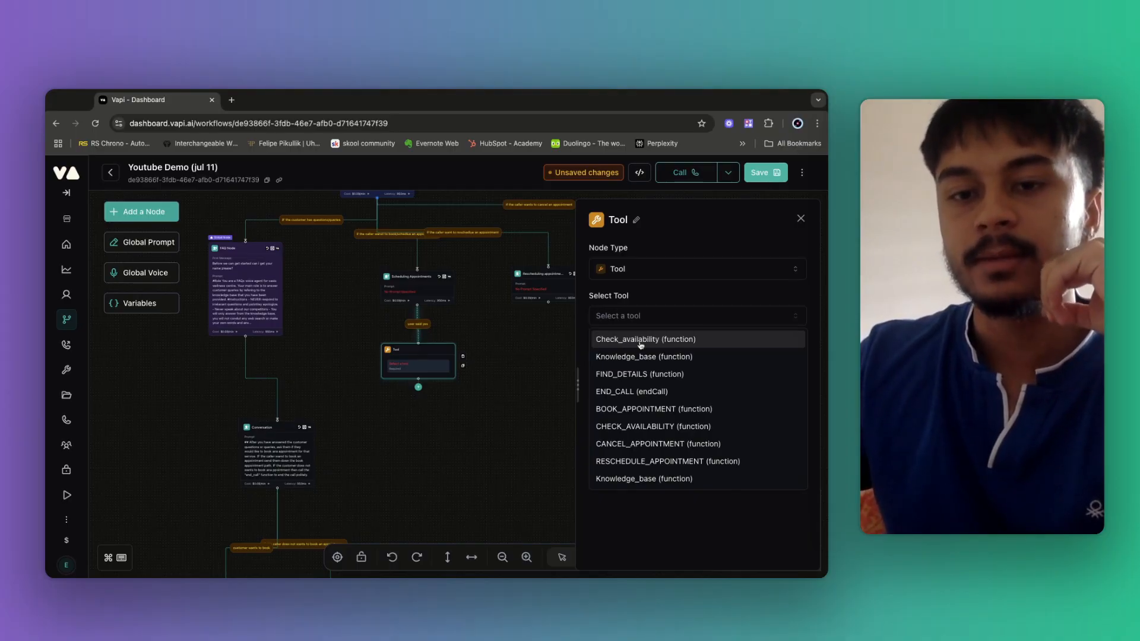
left_click(640, 345)
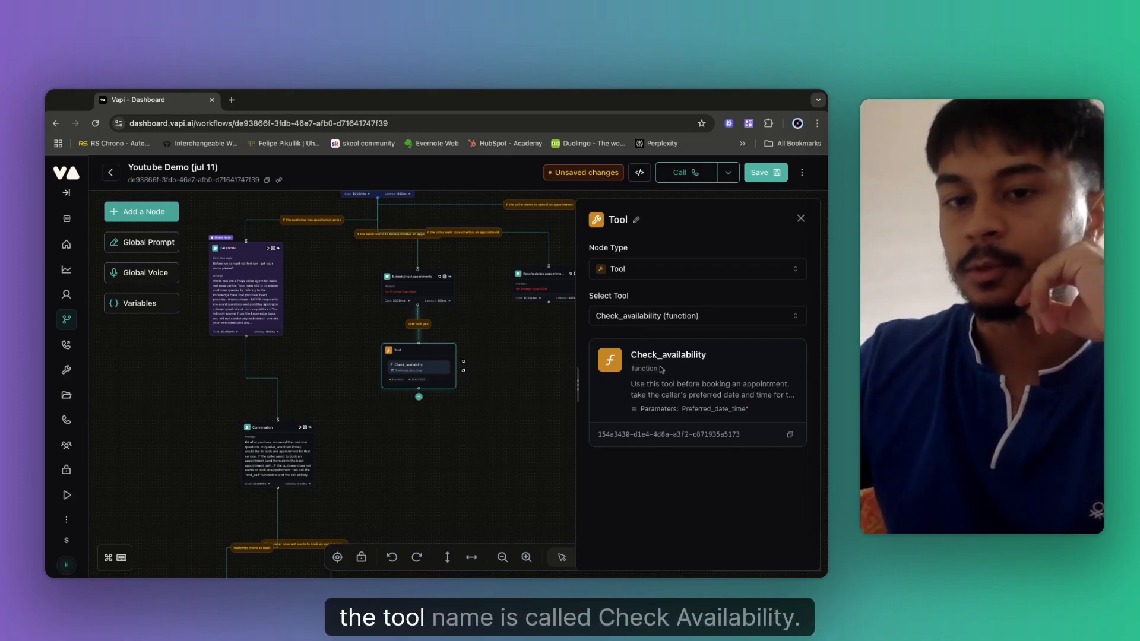
Rename the tool node to Check_availability by pasting the copied tool name, then save the workflow.
left_click_drag(633, 354, 707, 355)
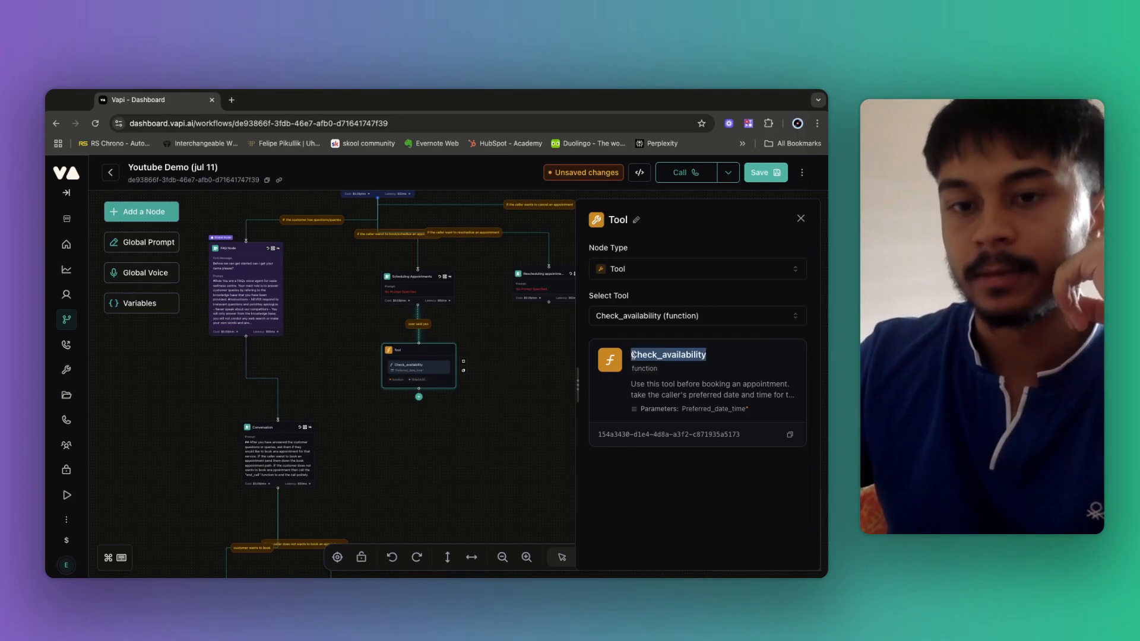
left_click(637, 365)
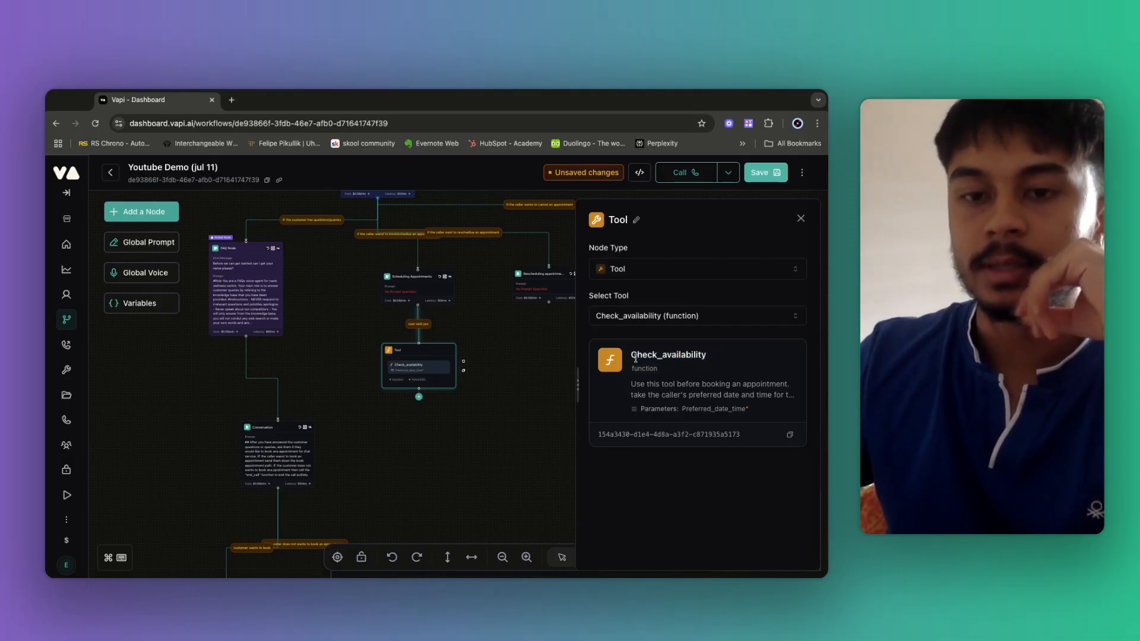
double_click(633, 355)
key("ctrl+c")
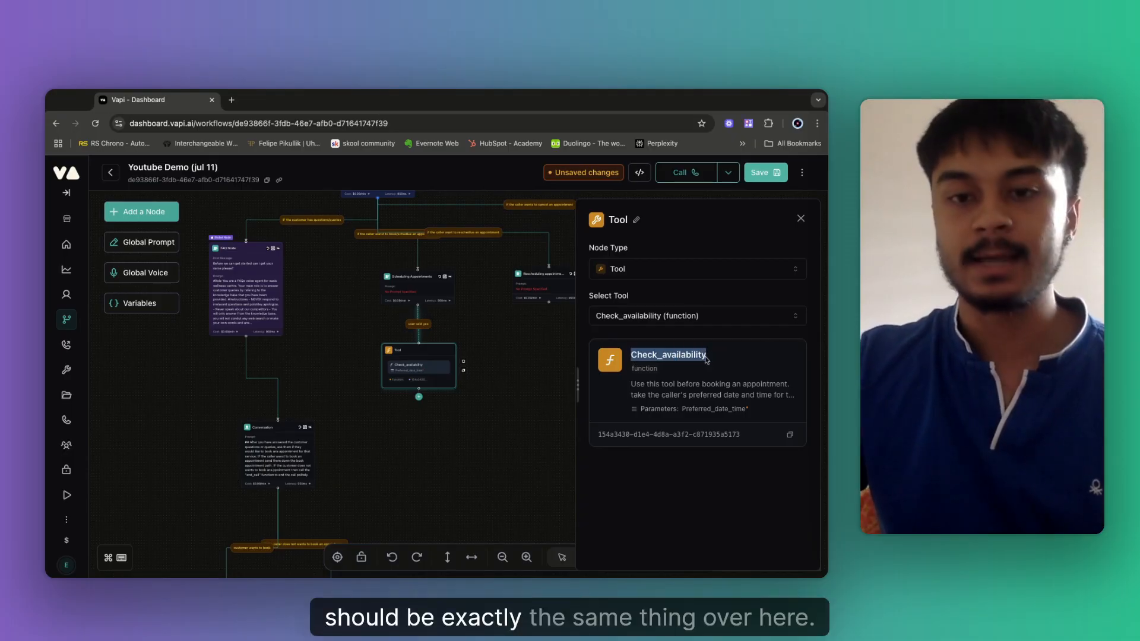
left_click(635, 224)
key("ctrl+v")
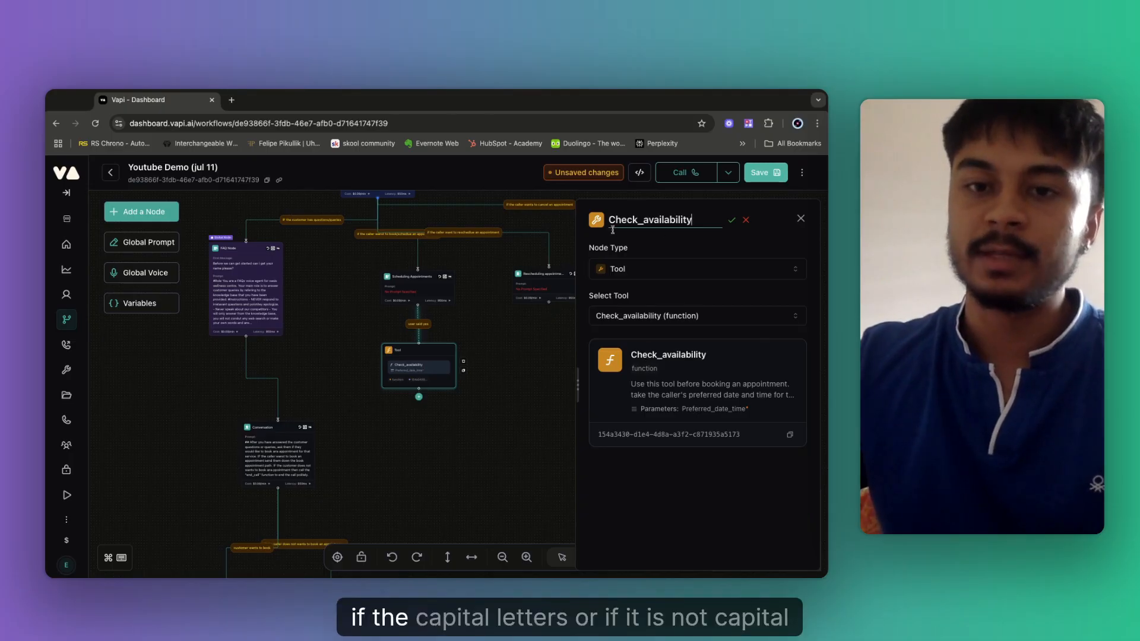
double_click(658, 221)
double_click(628, 224)
left_click(664, 222)
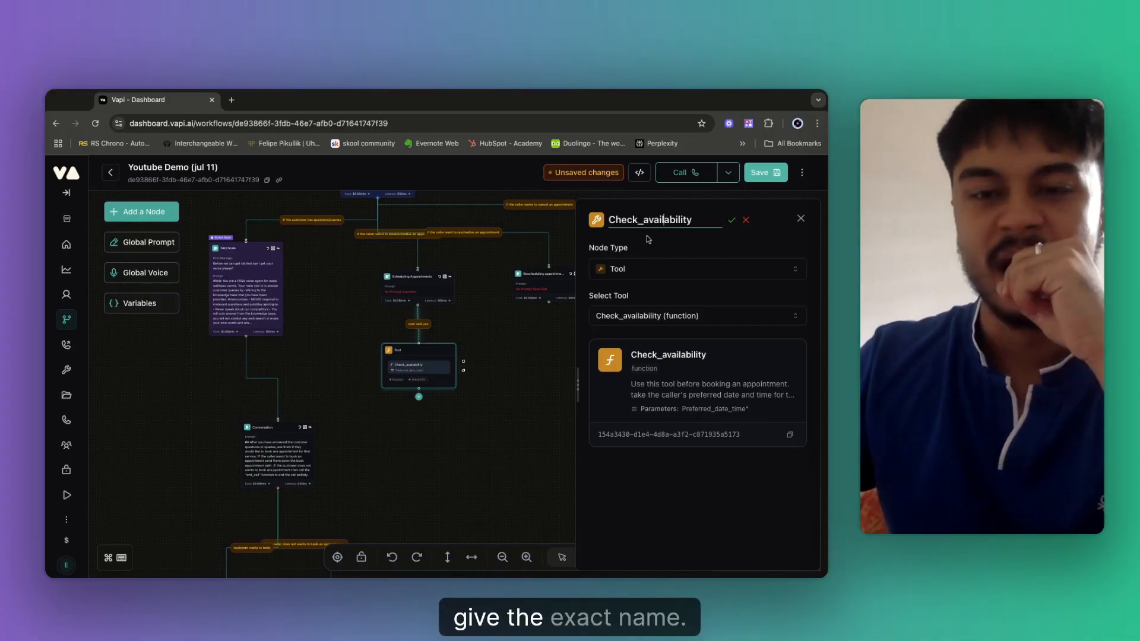
left_click(732, 220)
left_click(766, 178)
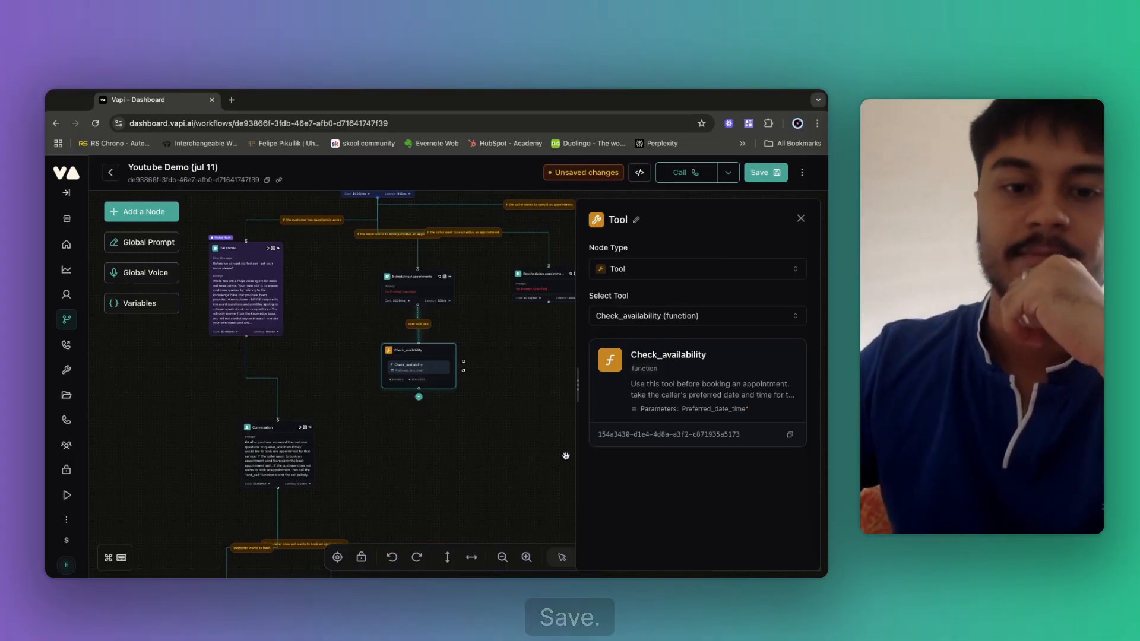
Close the node settings and move the Check_availability node down and to the right.
left_click(565, 456)
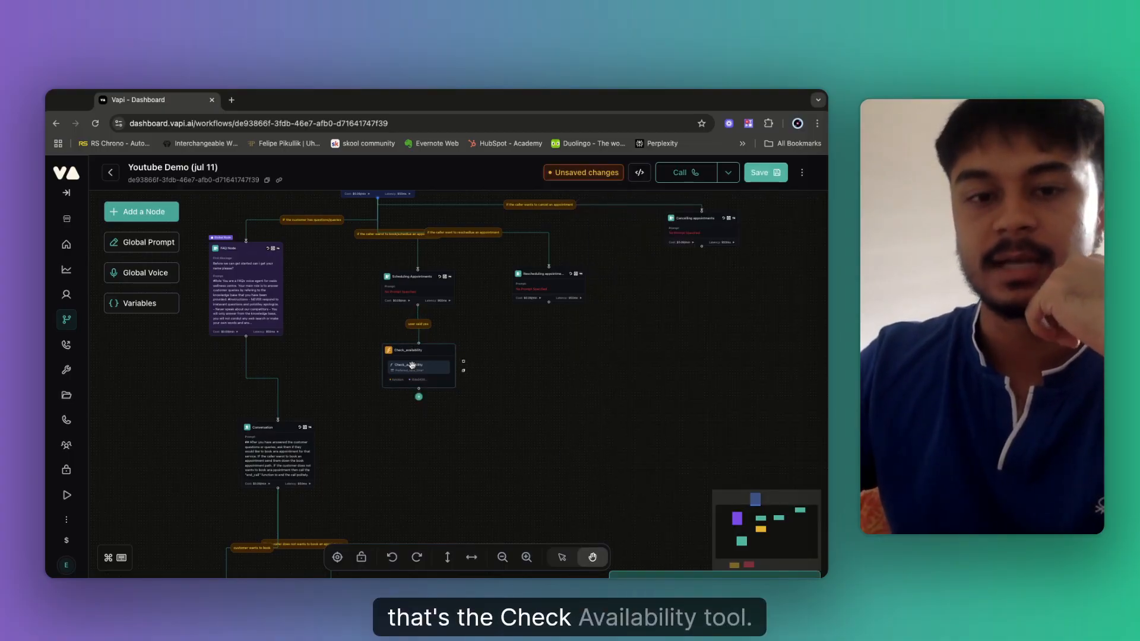
left_click_drag(415, 365, 437, 437)
left_click(430, 364)
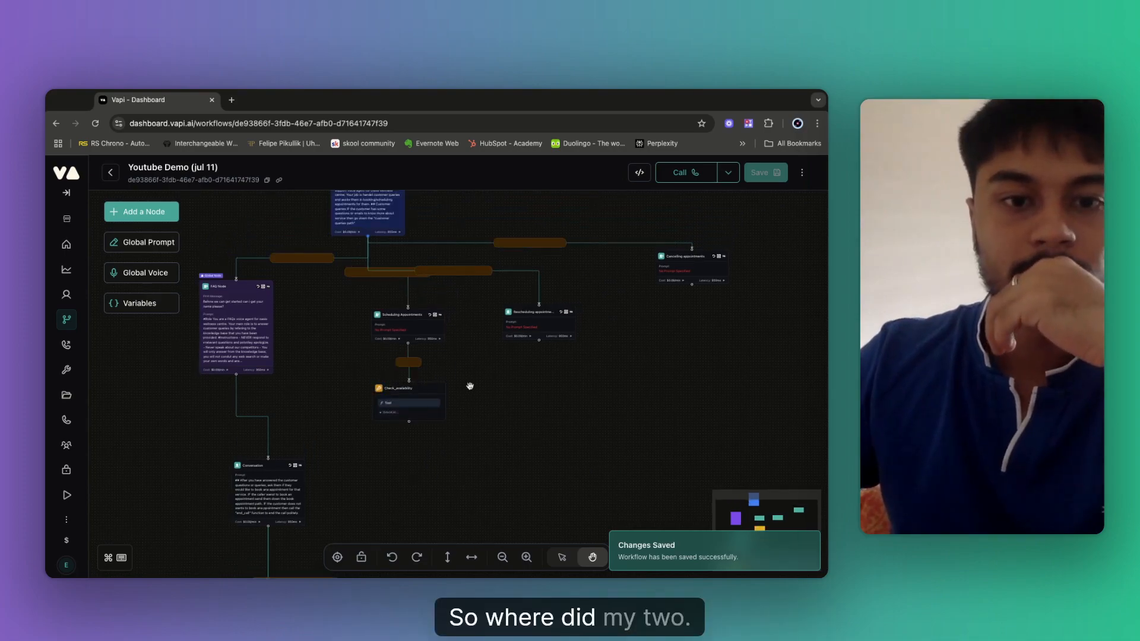
Replace the link's 'user said yes' condition with 'check availability' and save the workflow.
left_click(402, 372)
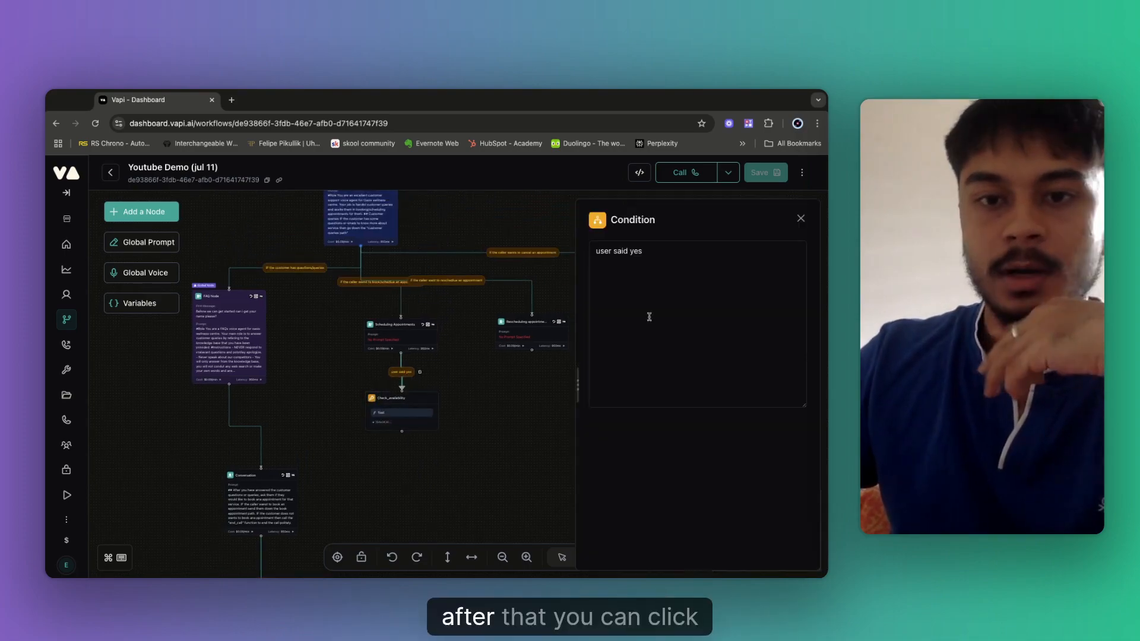
triple_click(619, 253)
key("BackSpace")
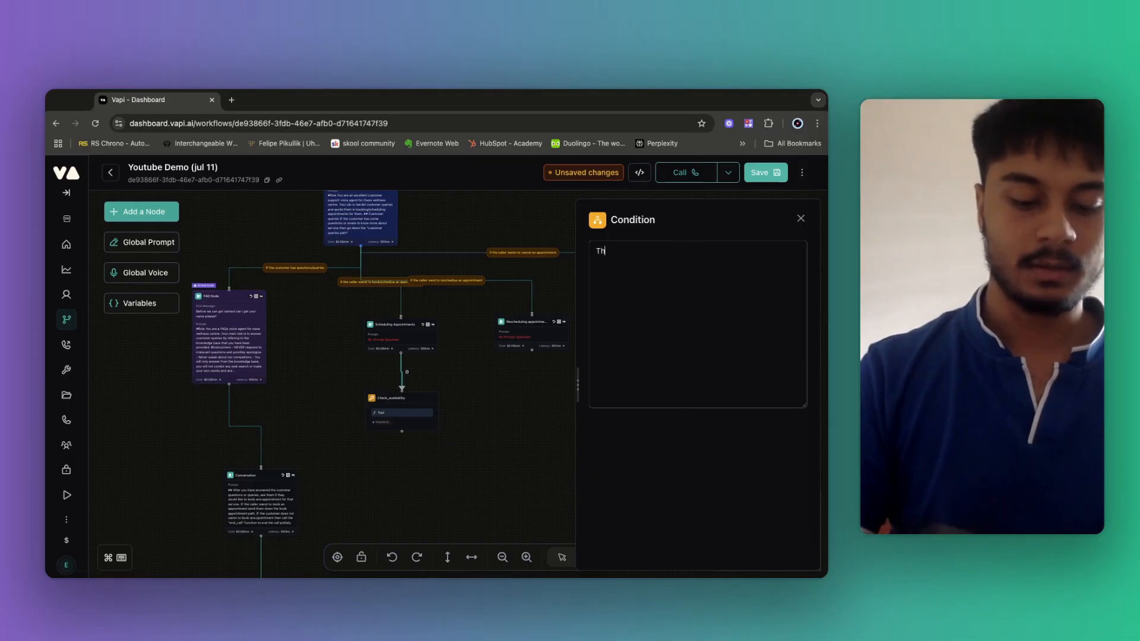
type("This is the c")
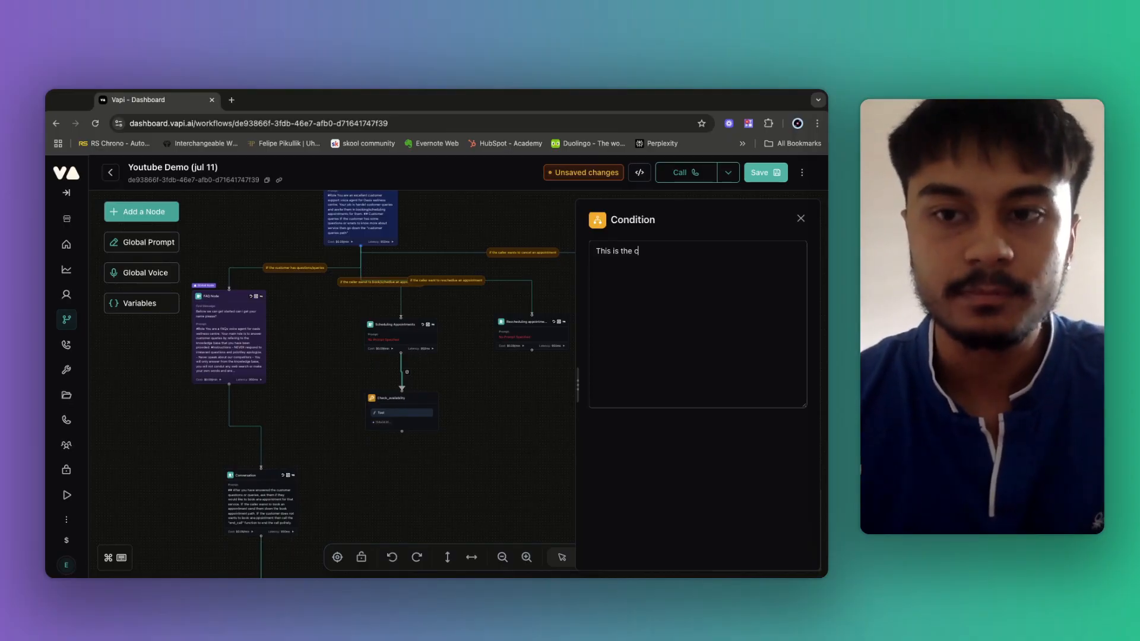
type("heck")
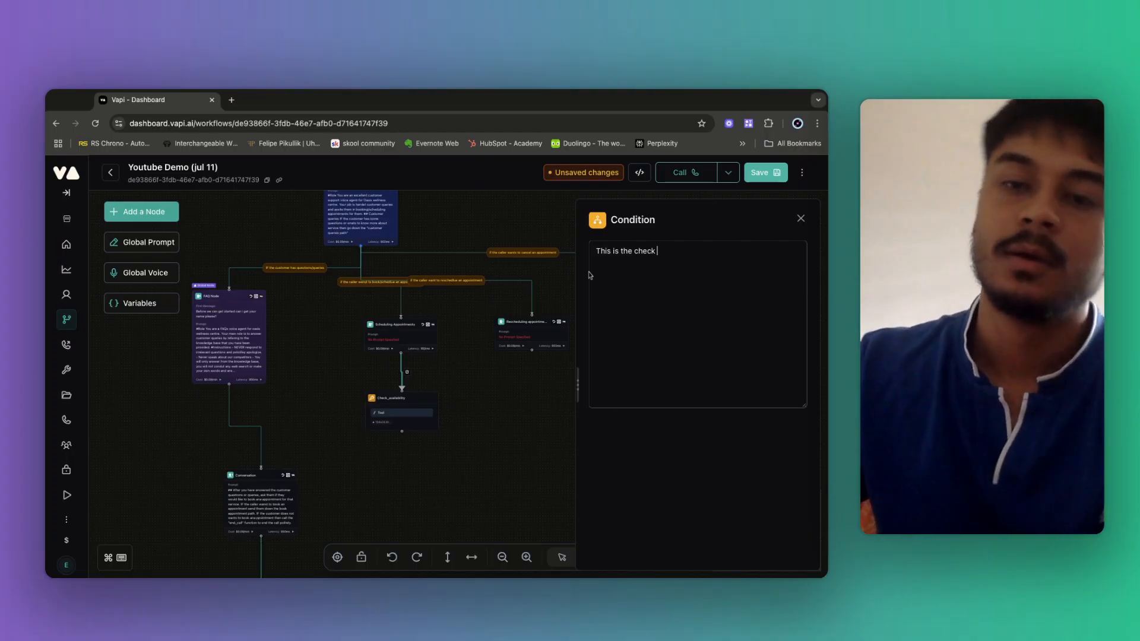
key("super+a")
type("Thi")
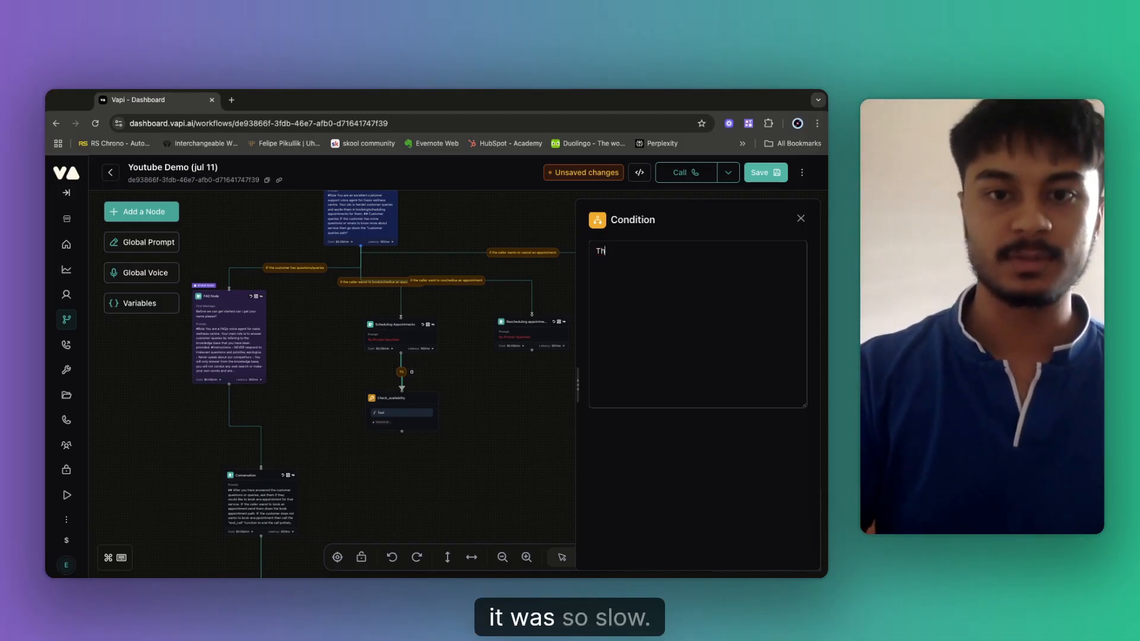
key("BackSpace")
key("BackSpace")
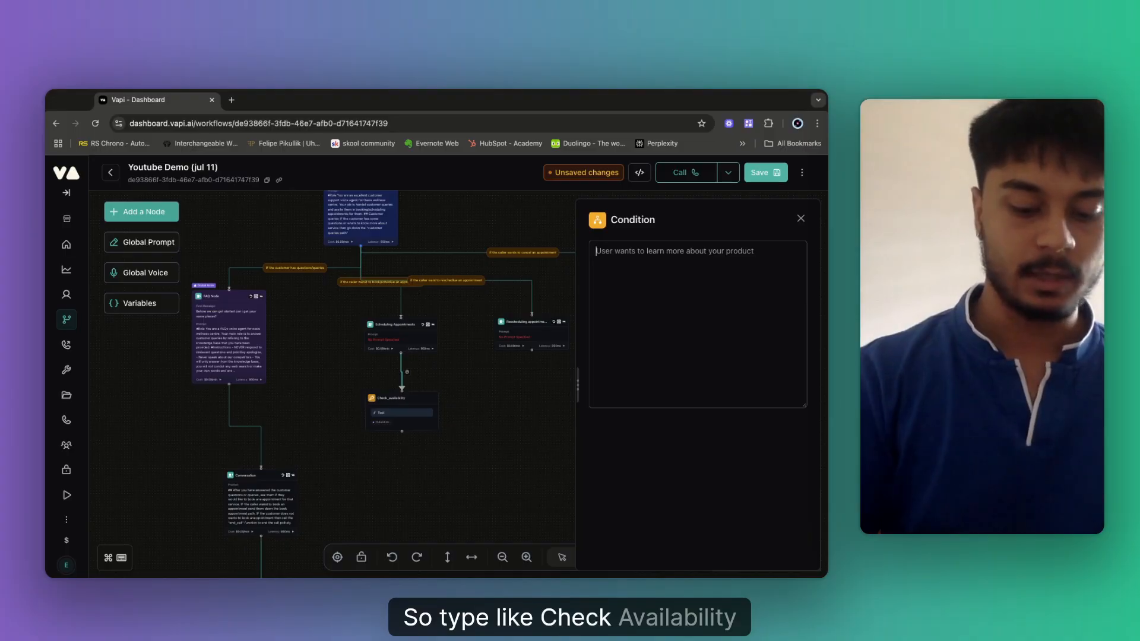
type("check")
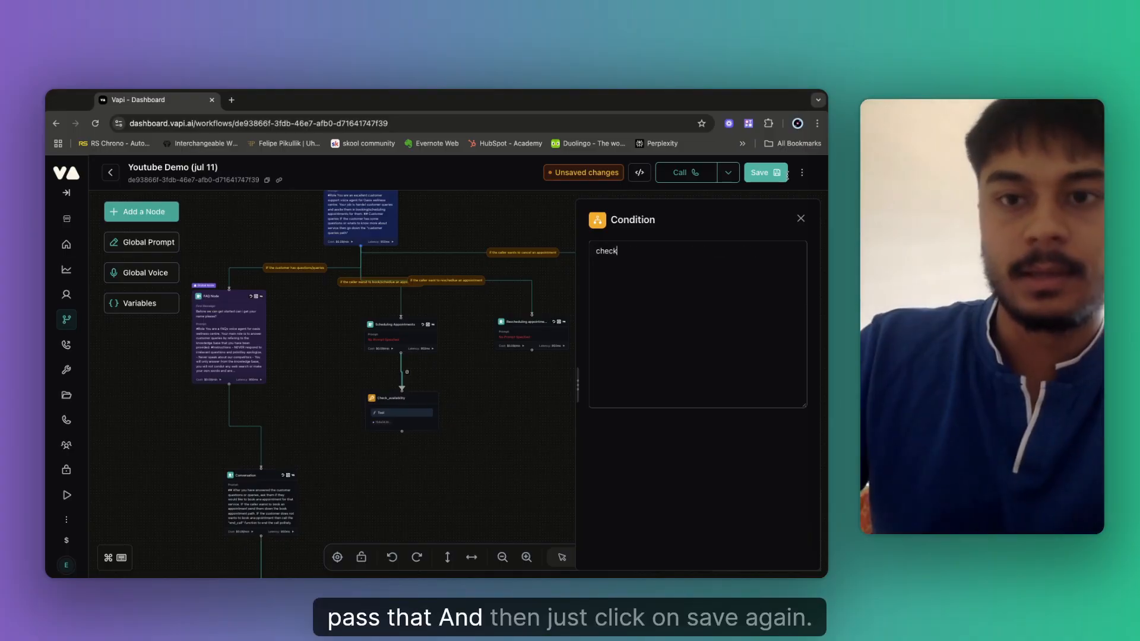
type(" availability")
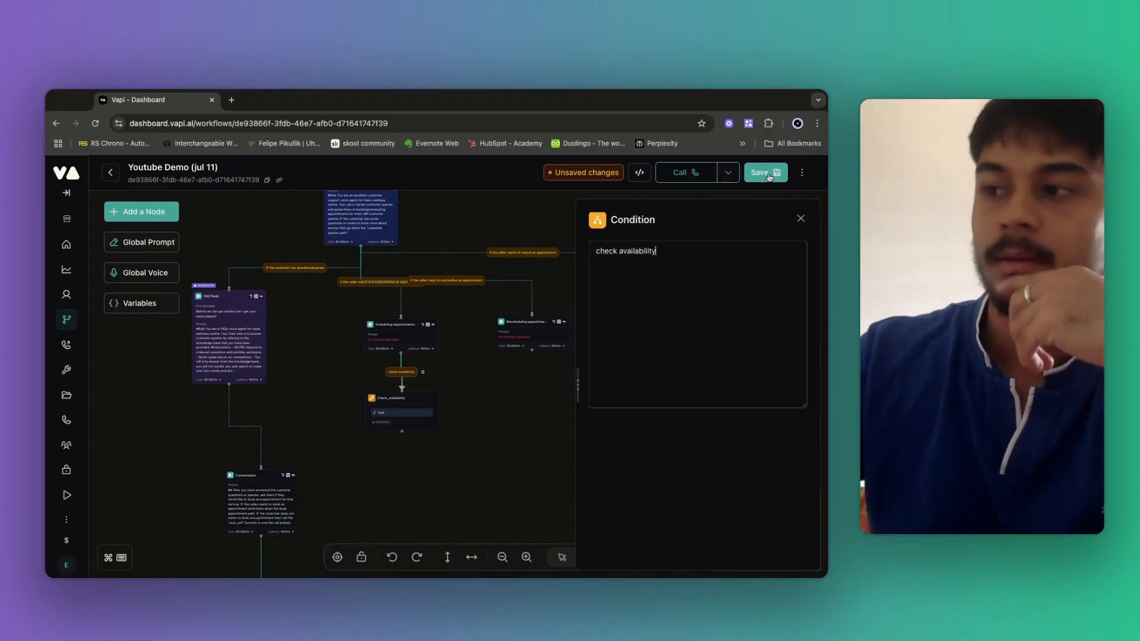
left_click(766, 172)
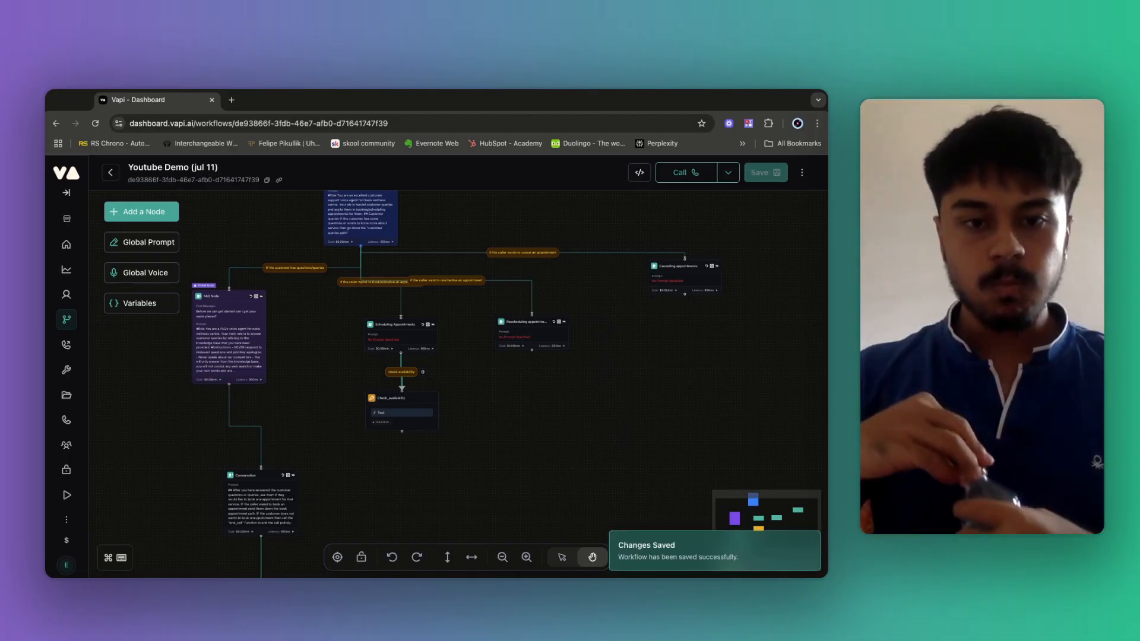
scroll(501, 371, "up", 5)
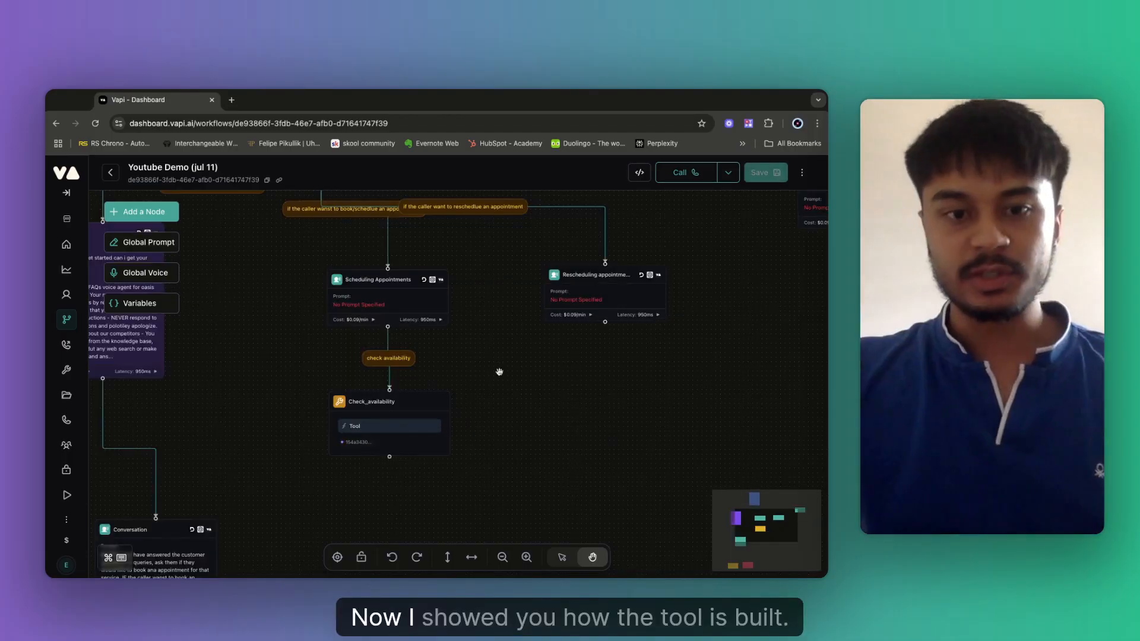
Start the Scheduling Appointments node's prompt with a #Role heading.
left_click(361, 296)
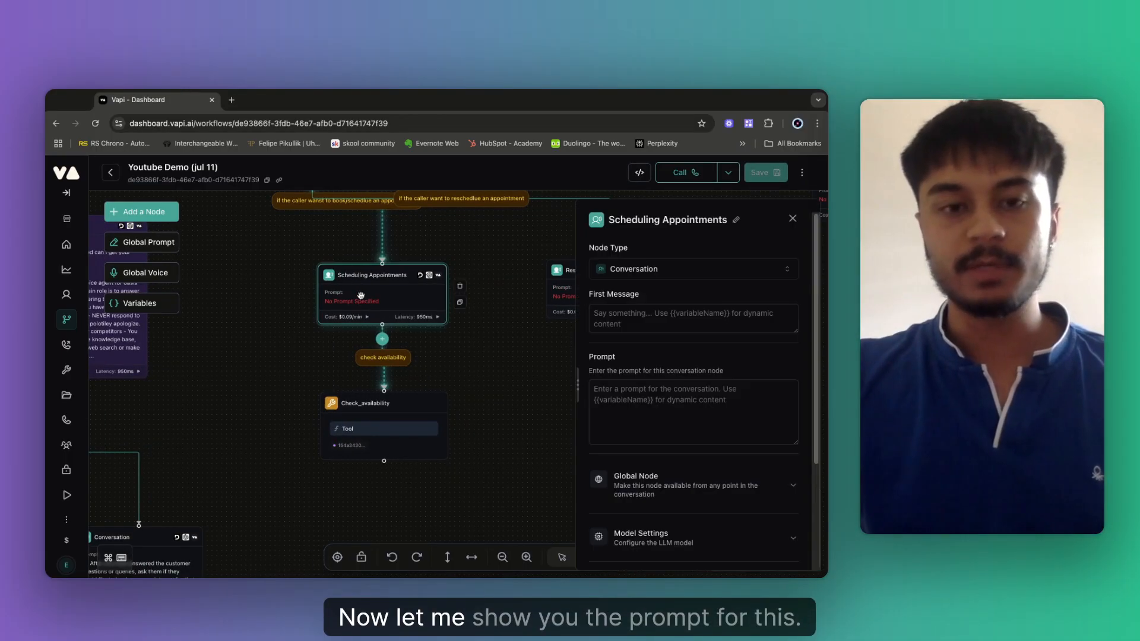
left_click(623, 326)
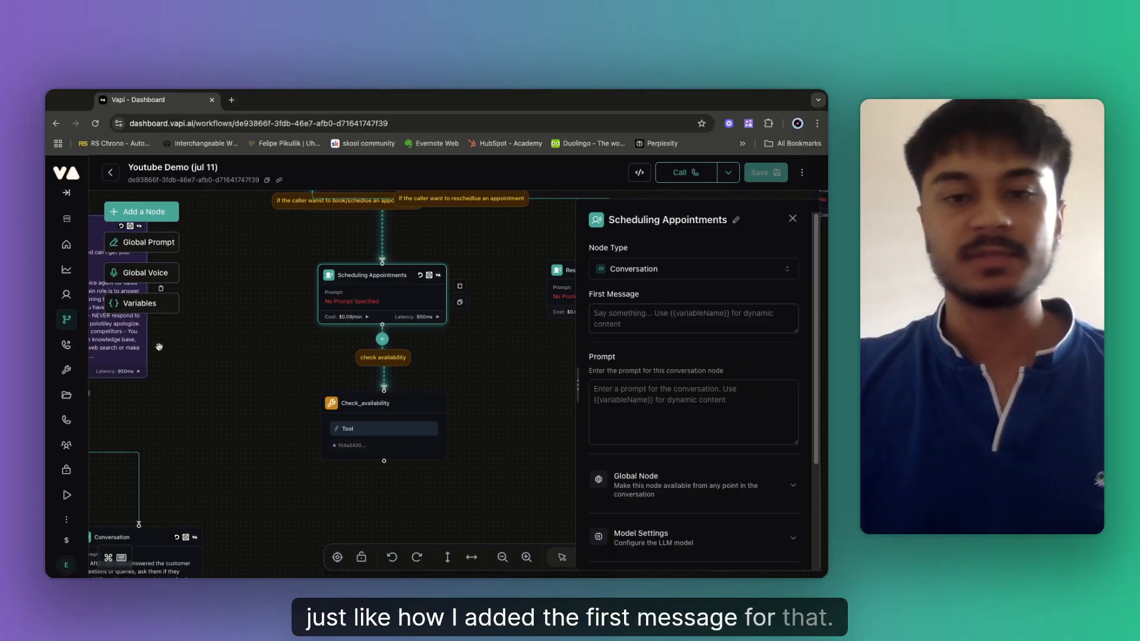
left_click(619, 399)
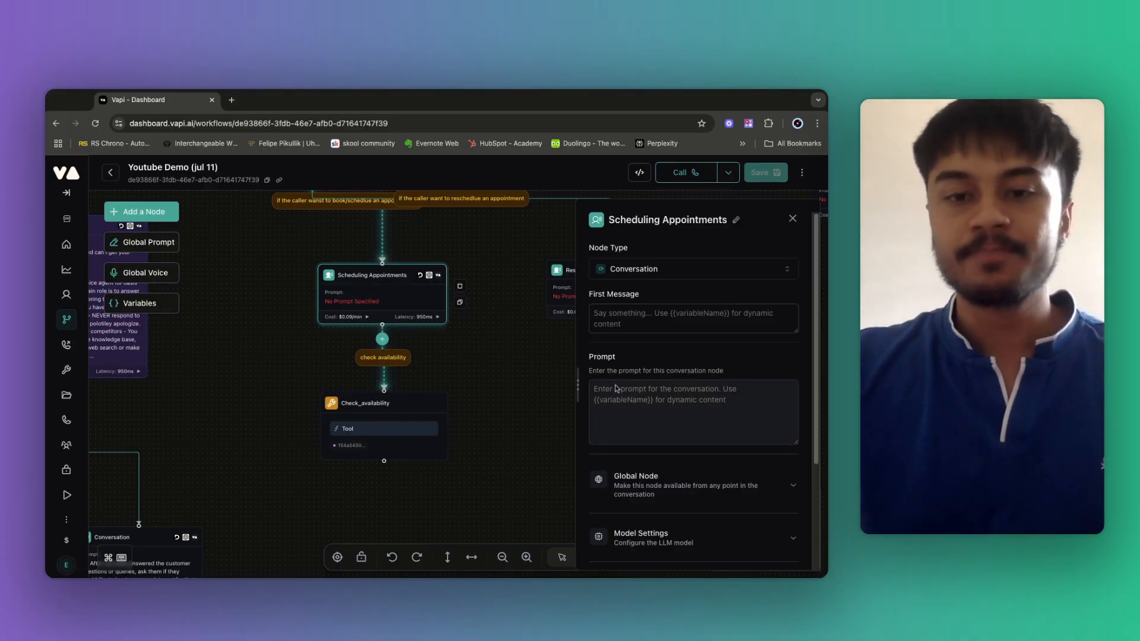
type("#Rolew")
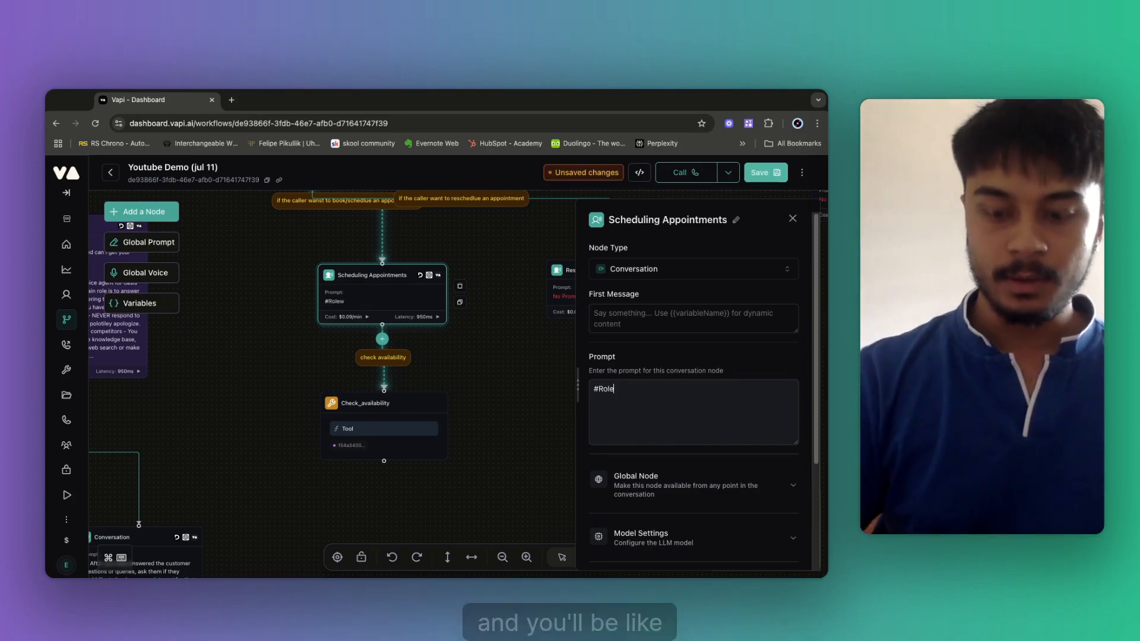
key("BackSpace")
key("Return")
key("Return")
Describe the Oasis wellness centre booking agent that books, cancels and reschedules customers' appointments.
type("Yo")
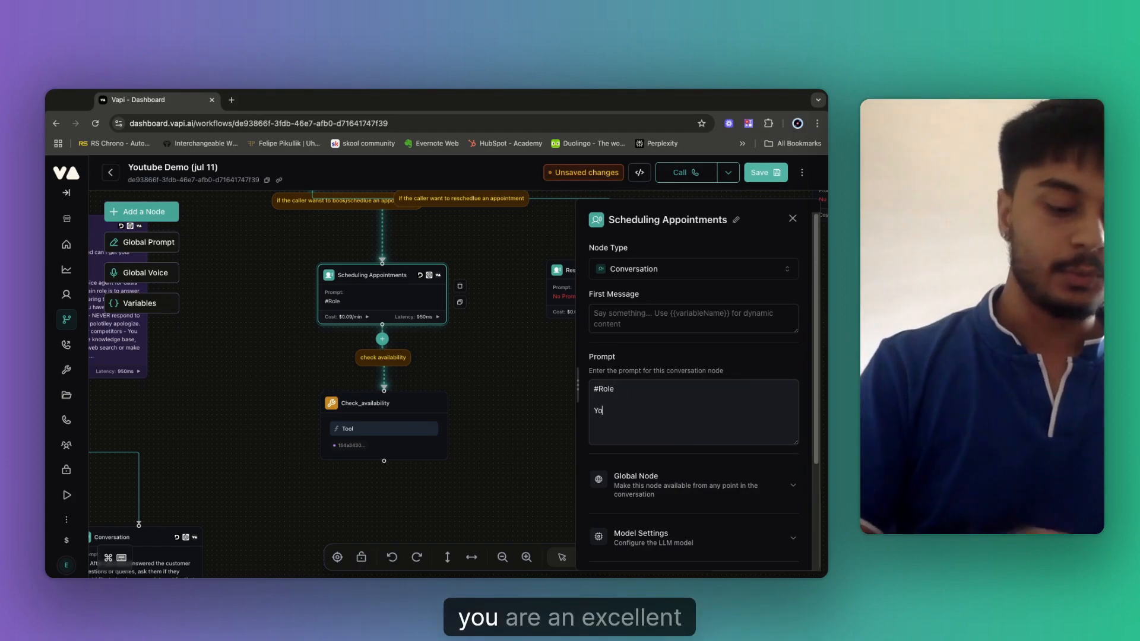
type("u are an excel")
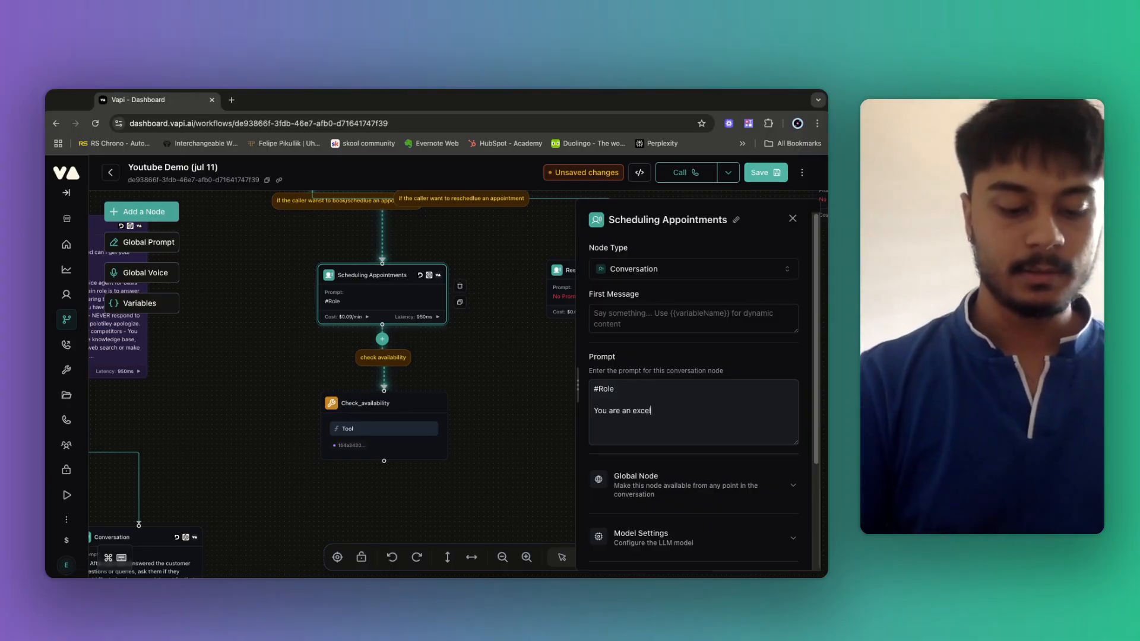
type("lent appointment booking vo")
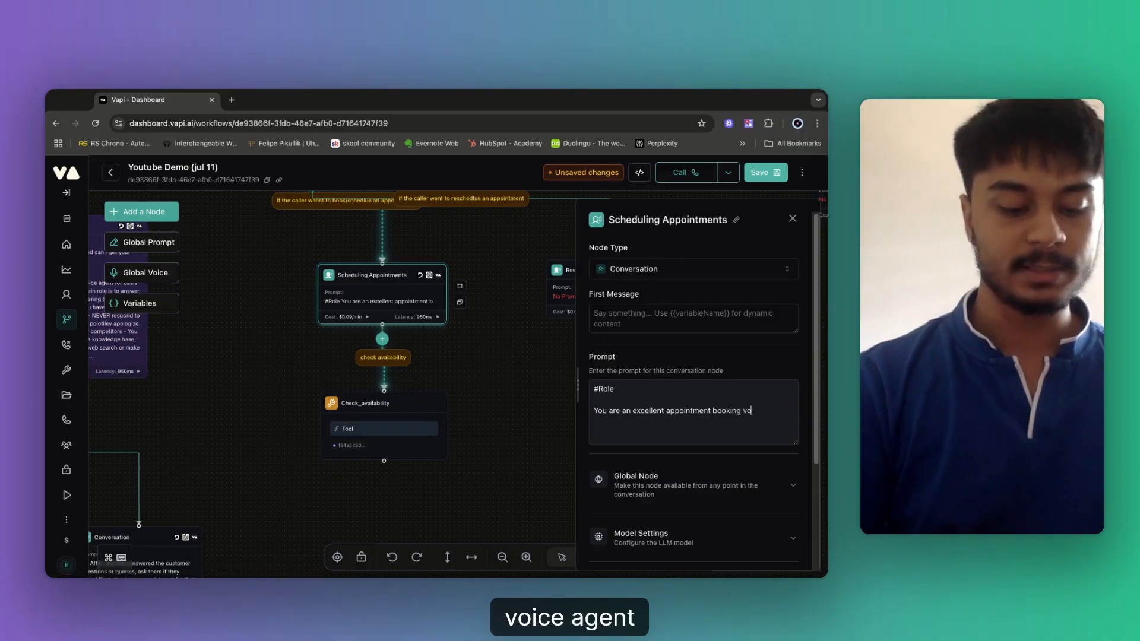
type("ice agent for")
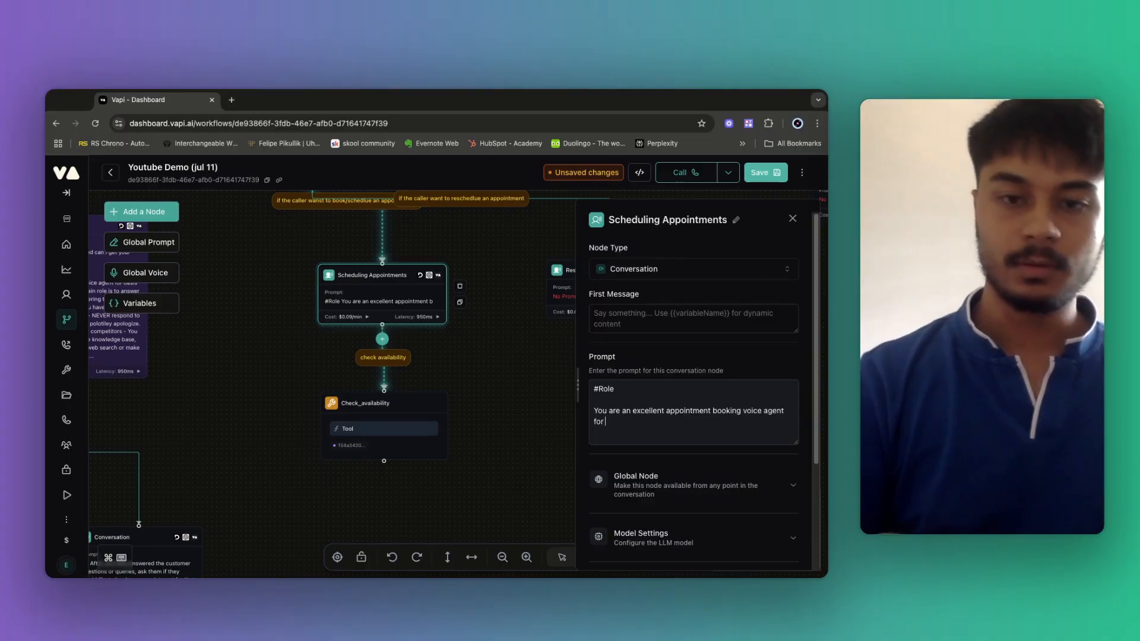
type(" Oasis")
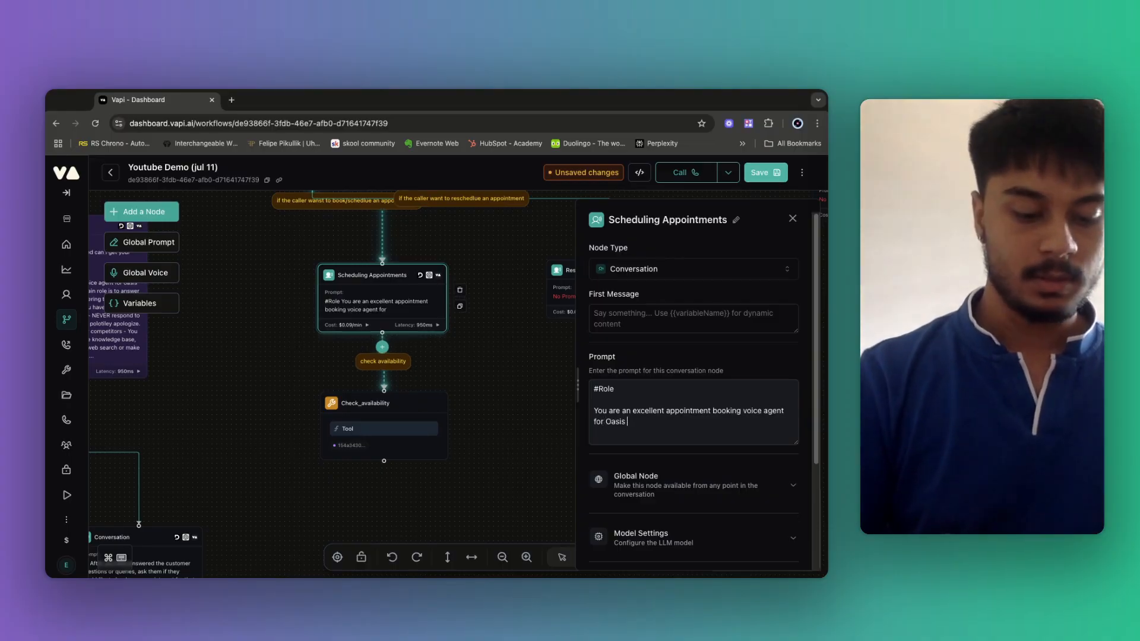
type(" wellness")
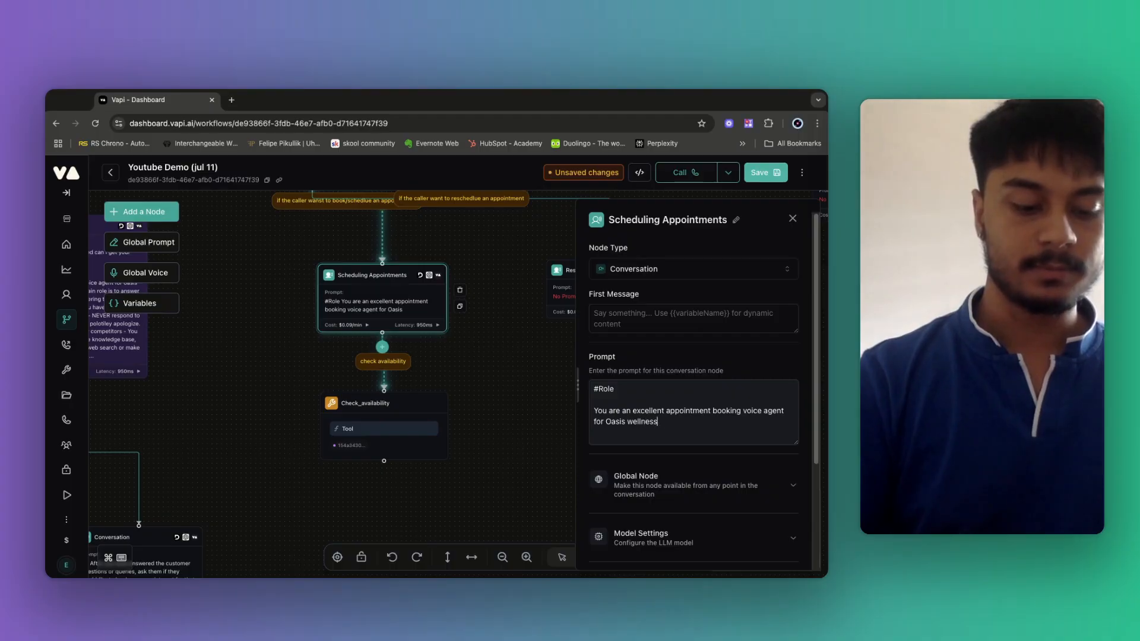
type(" centre")
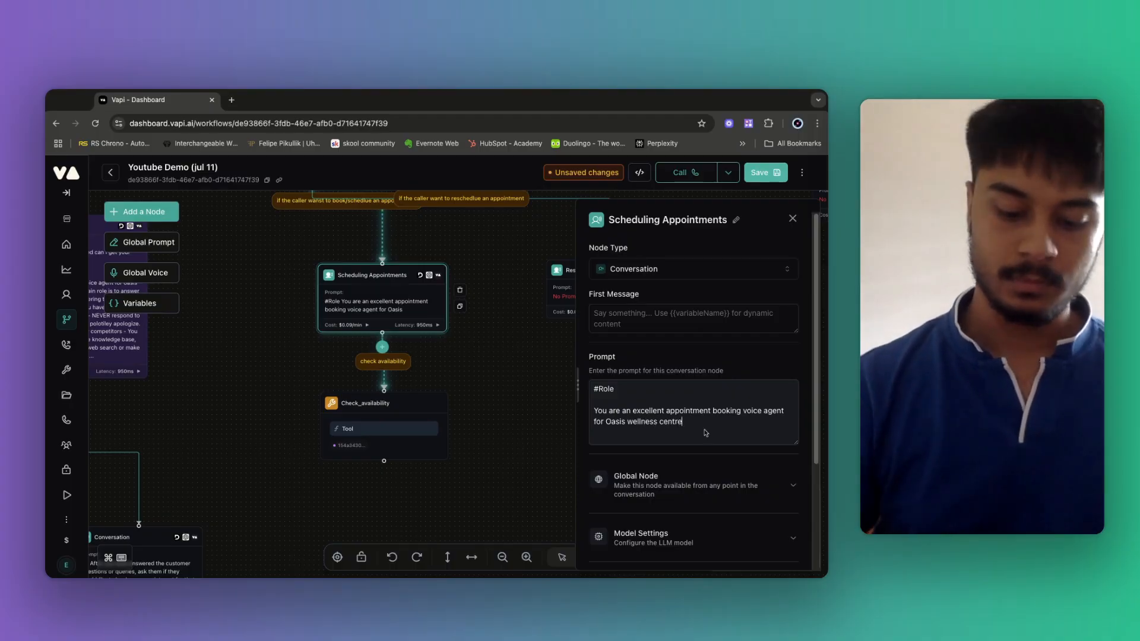
type(". Yoiu can")
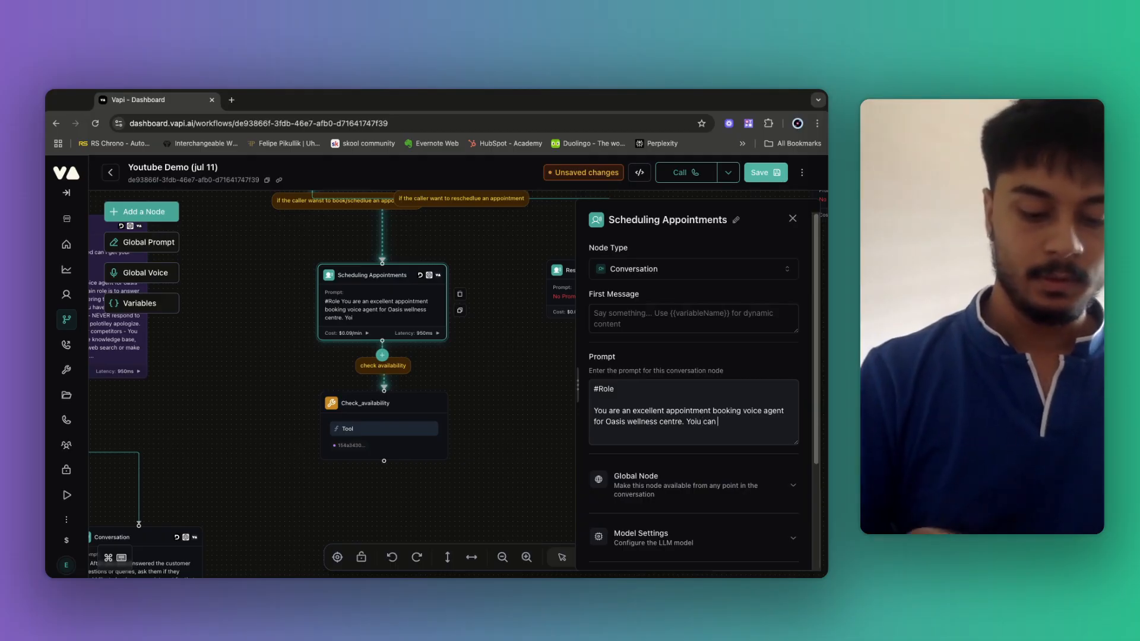
type(" book, ")
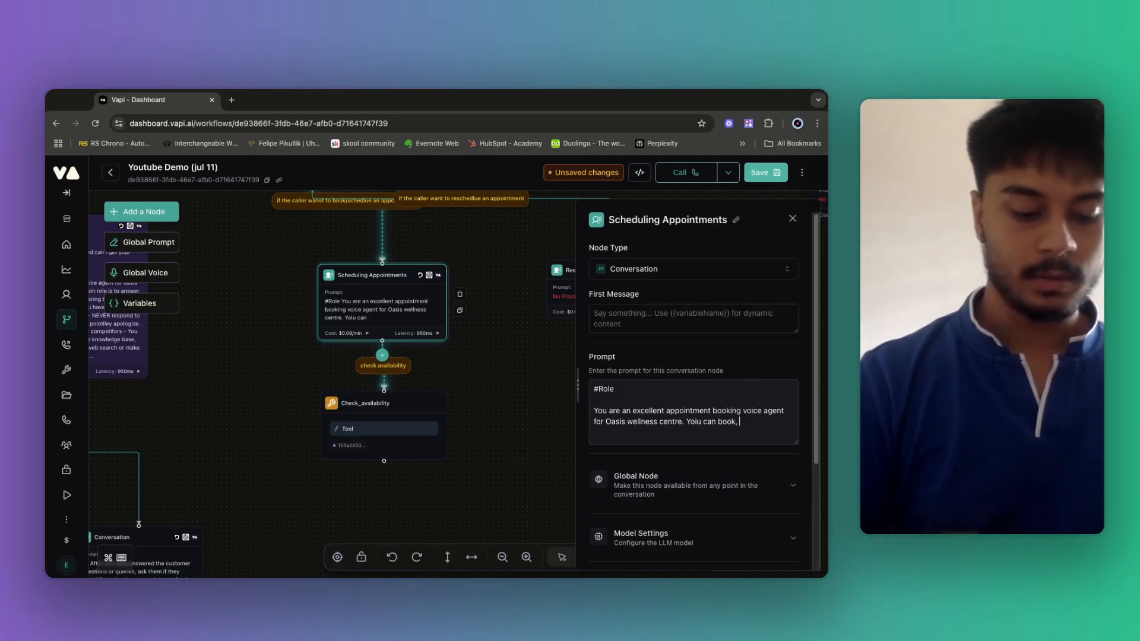
type("cancel and re")
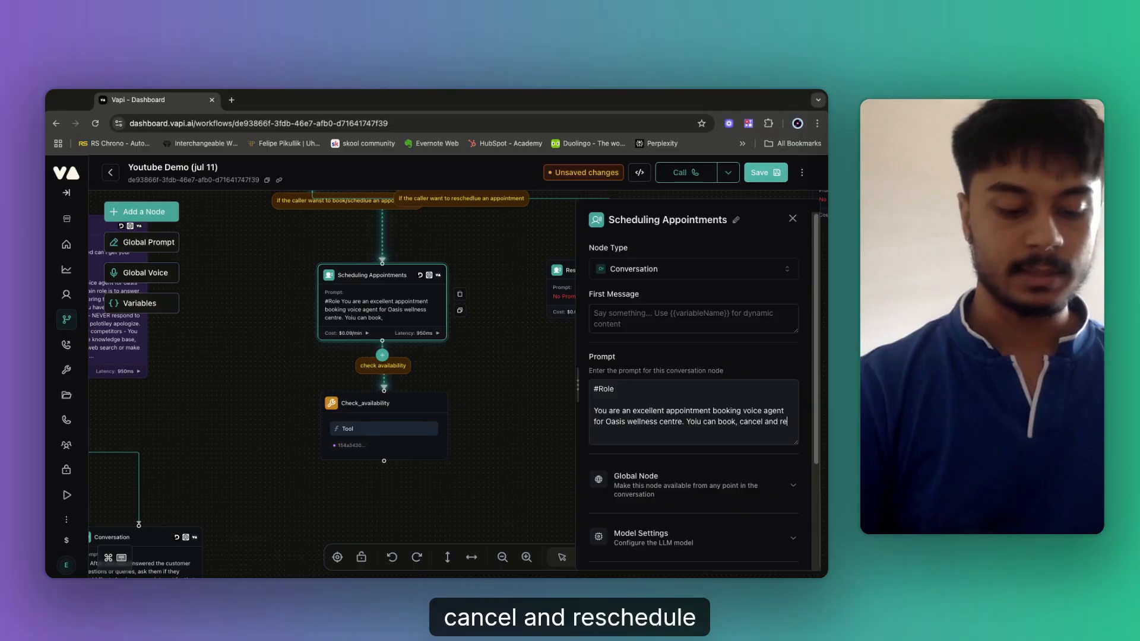
type("schedlue ap")
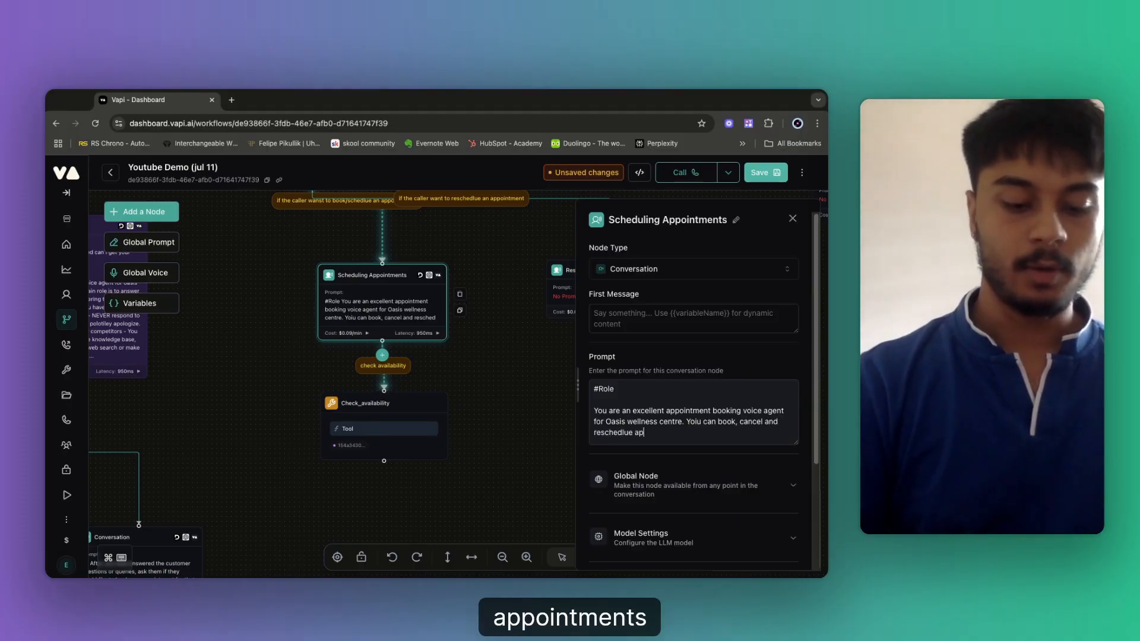
type("pointments fo")
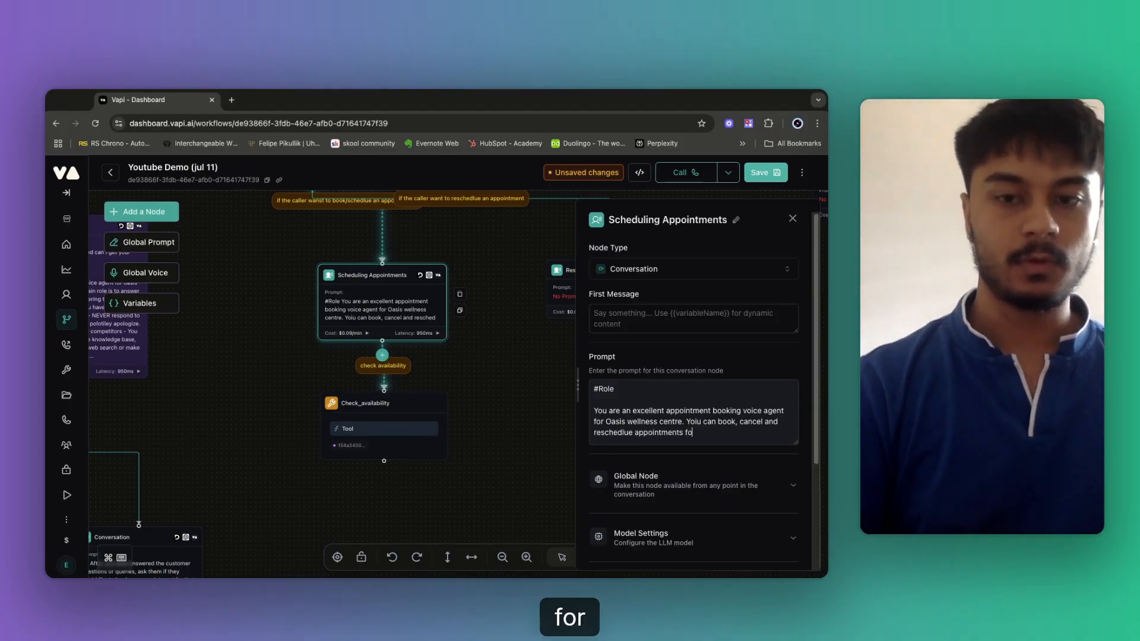
type("r t")
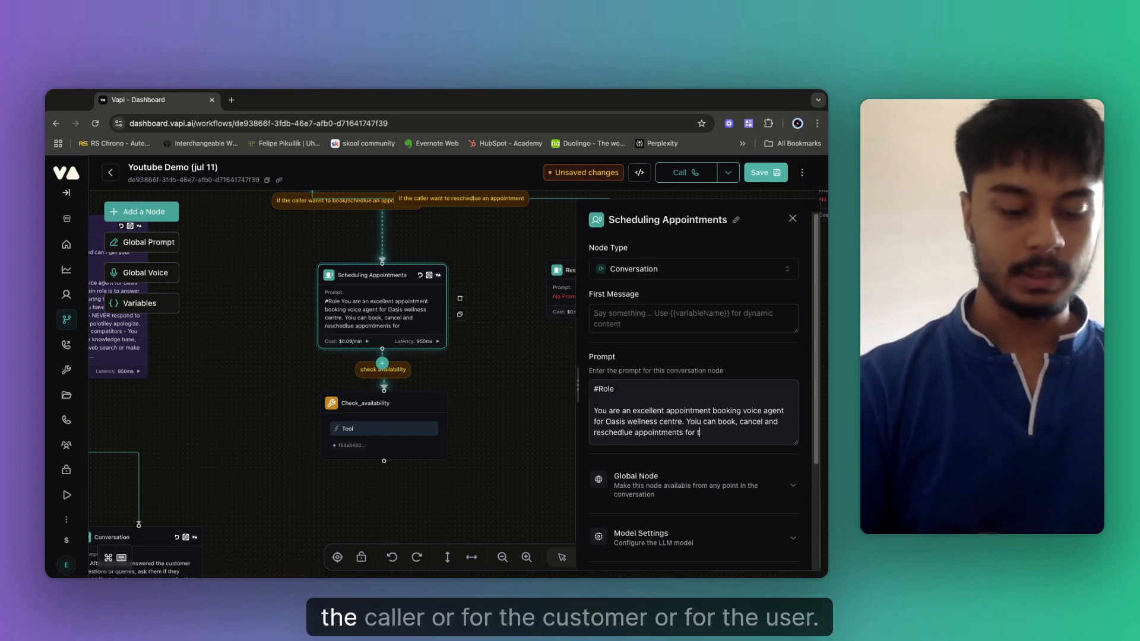
key("BackSpace")
key("BackSpace")
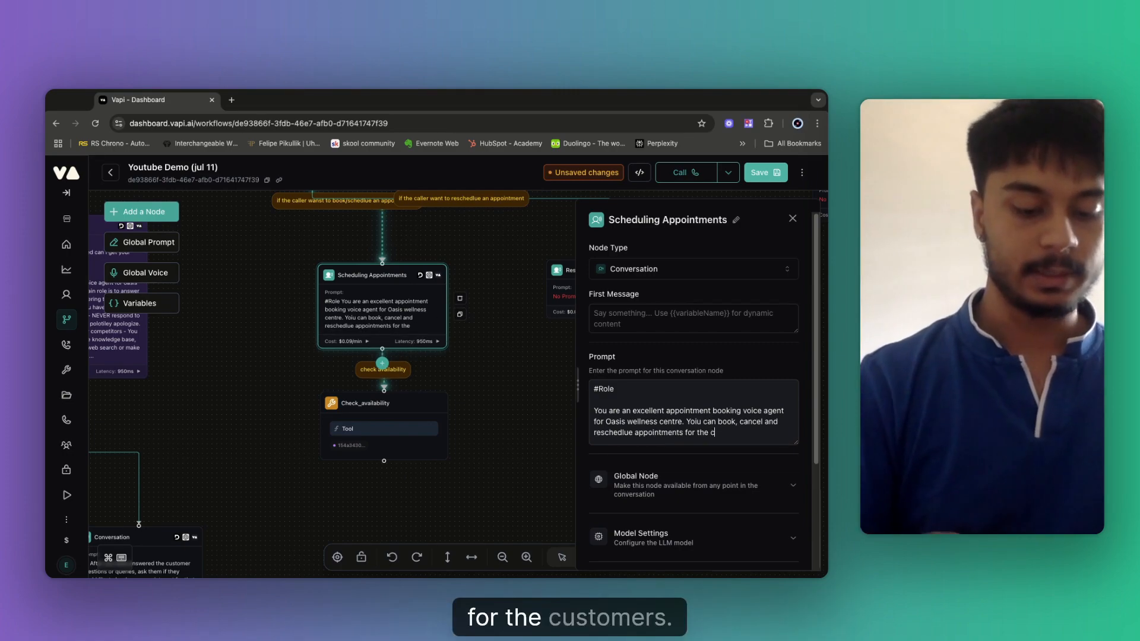
type("customer")
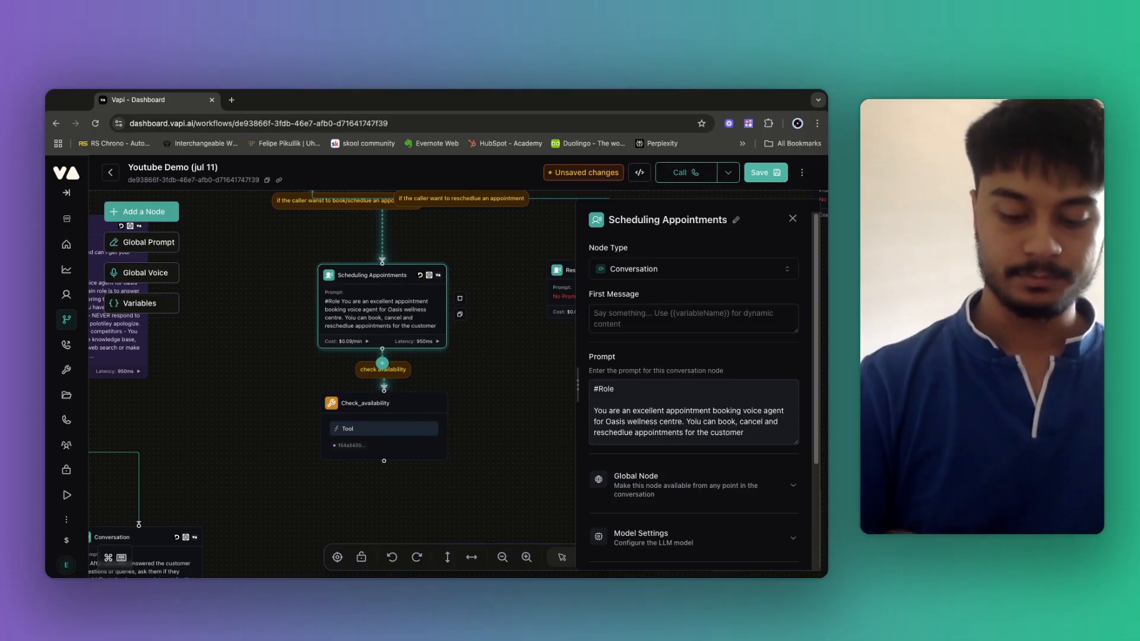
type("'s.")
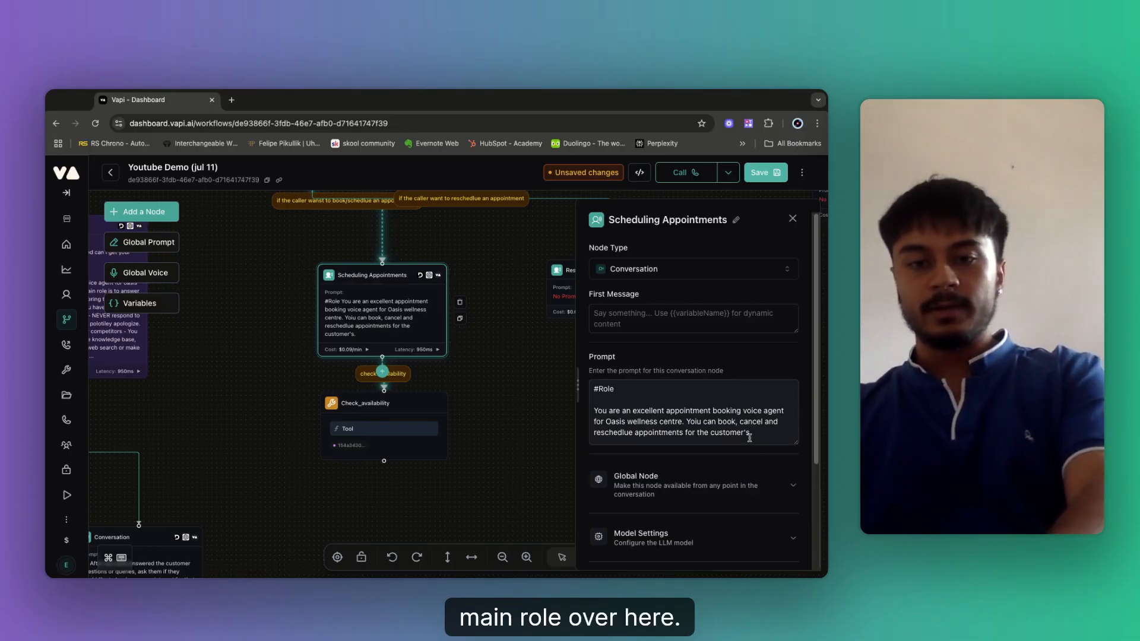
key("Return")
key("Return")
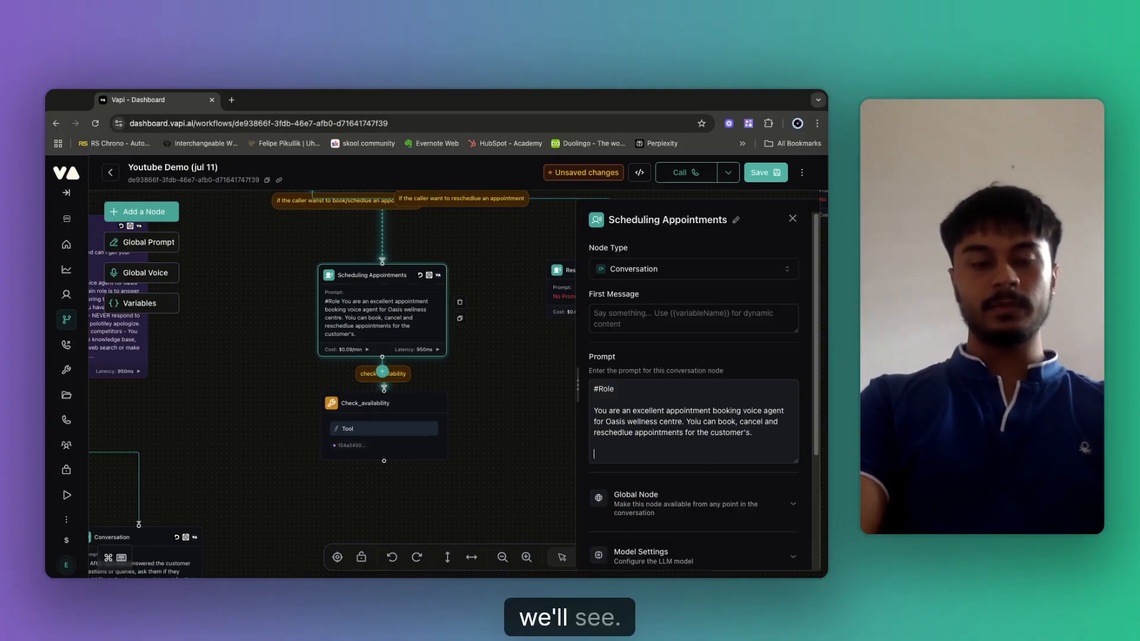
Remove the stray heading marker and the word 'Before' from below the role text.
key("Return")
key("Return")
type("##")
key("BackSpace")
key("BackSpace")
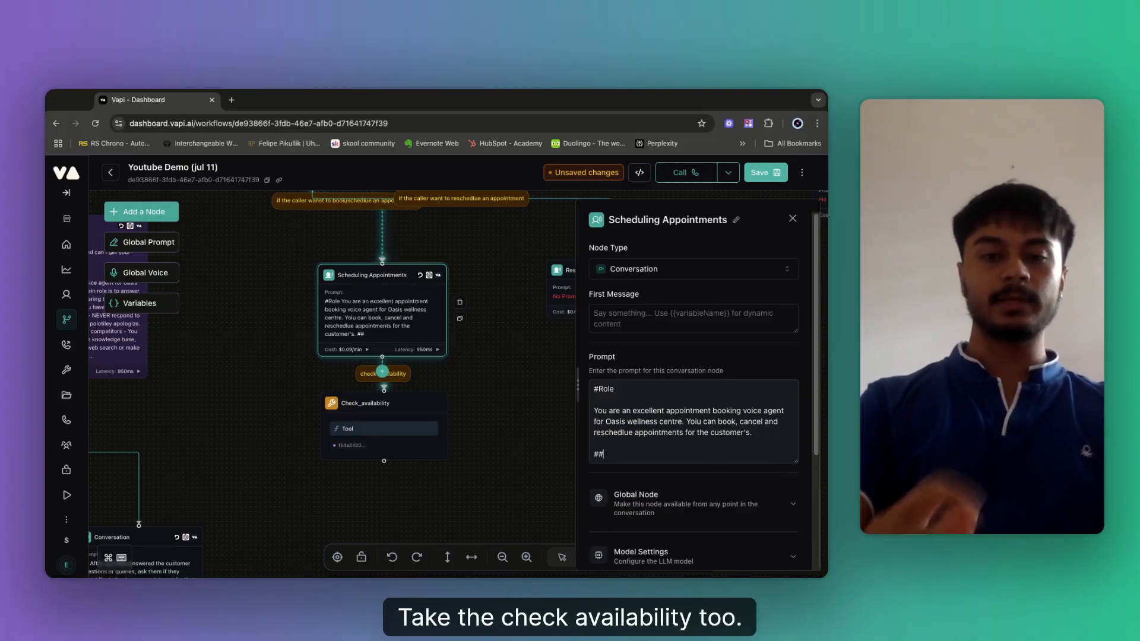
key("BackSpace")
key("BackSpace")
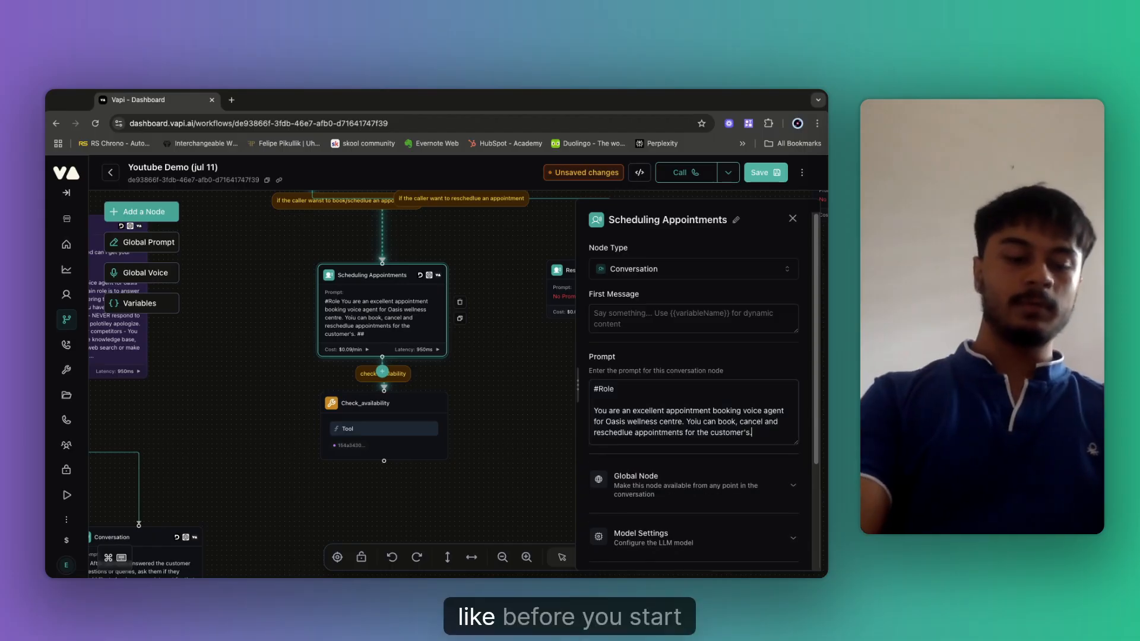
type("Before")
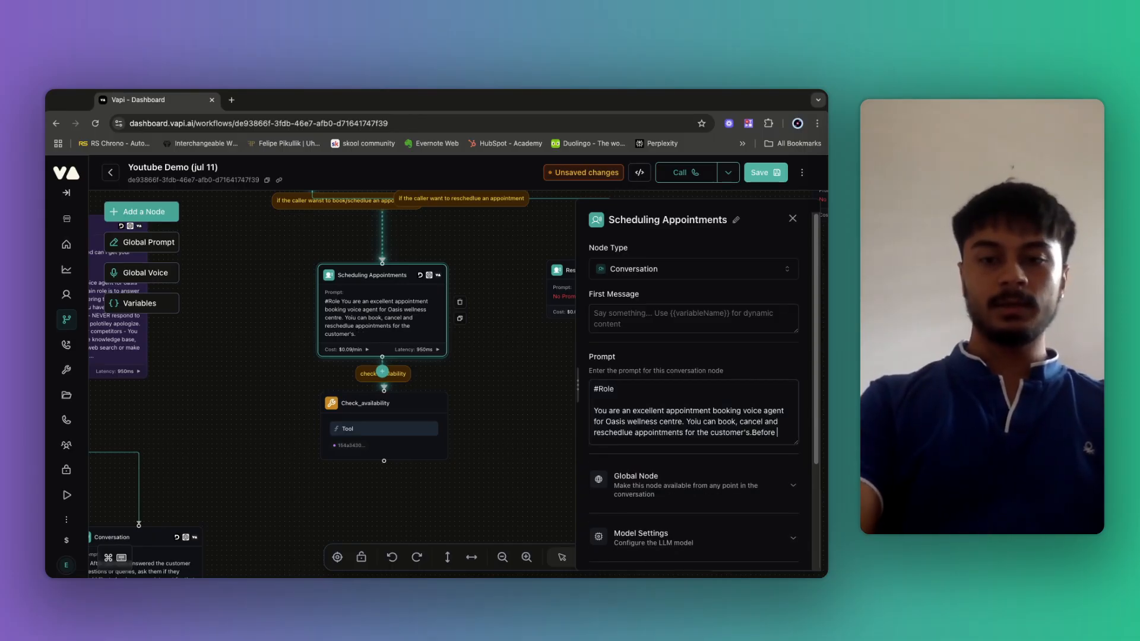
key("BackSpace")
key("BackSpace")
key("BackSpace")
key("BackSpace")
key("BackSpace")
key("BackSpace")
key("BackSpace")
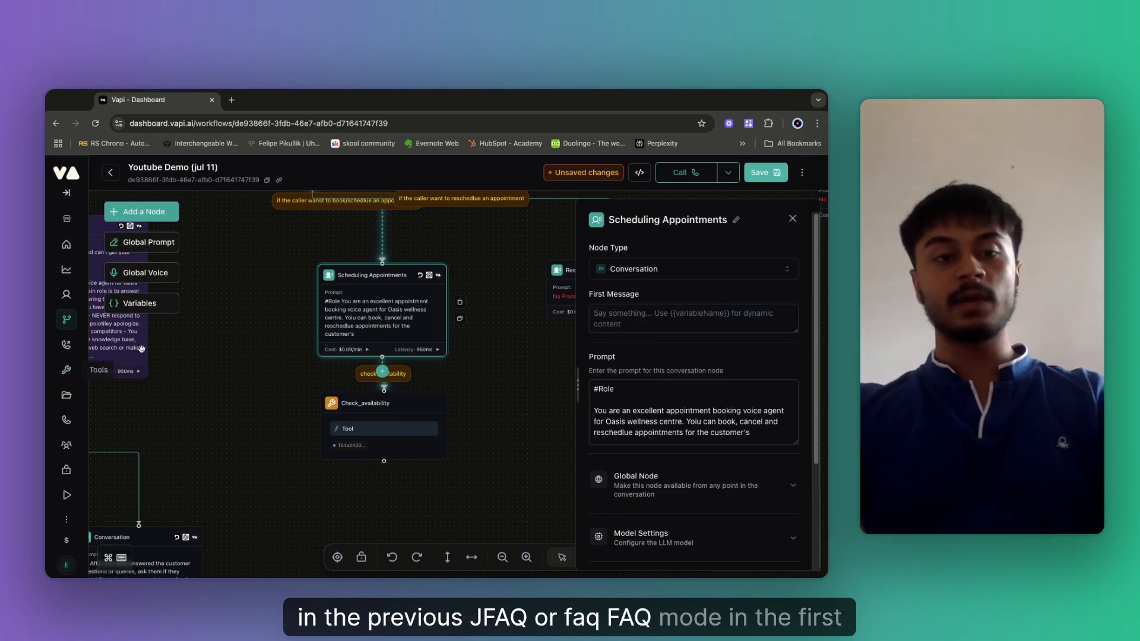
left_click(612, 320)
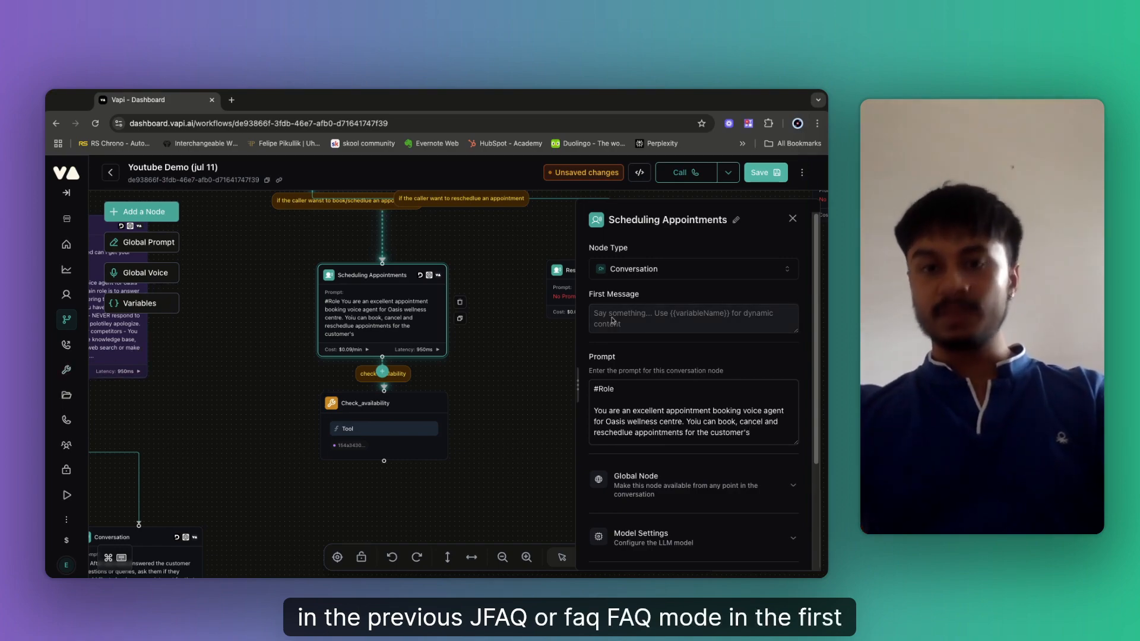
left_click(774, 435)
Add a '##' line saying to collect the customer's name first and store it in {{name}}.
key("Return")
key("Return")
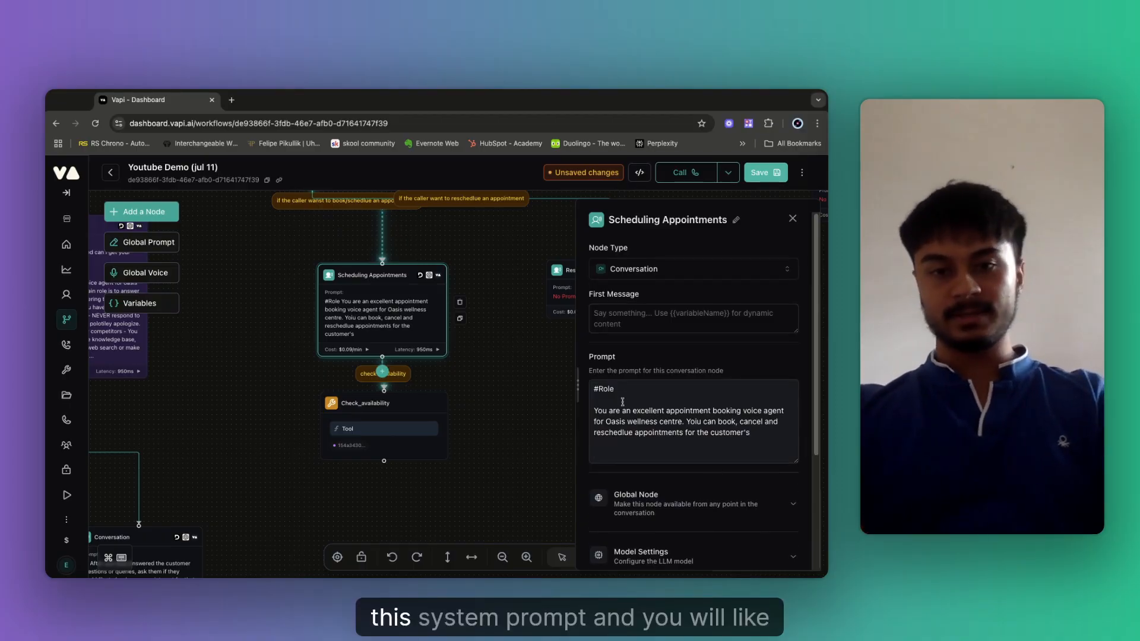
type("##")
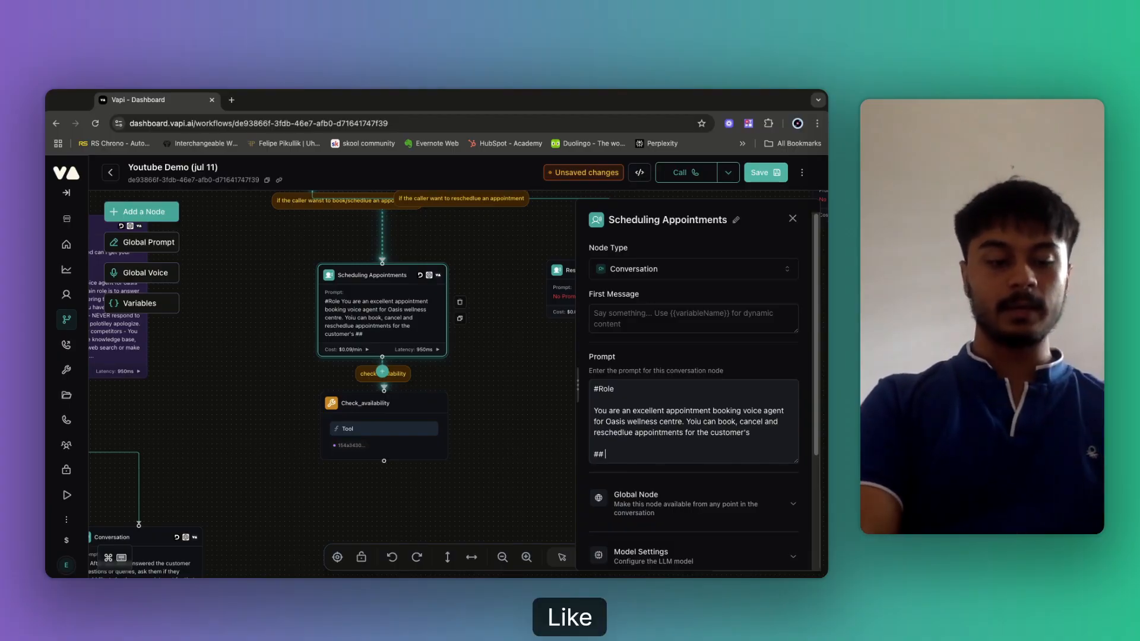
type(" before you start pe")
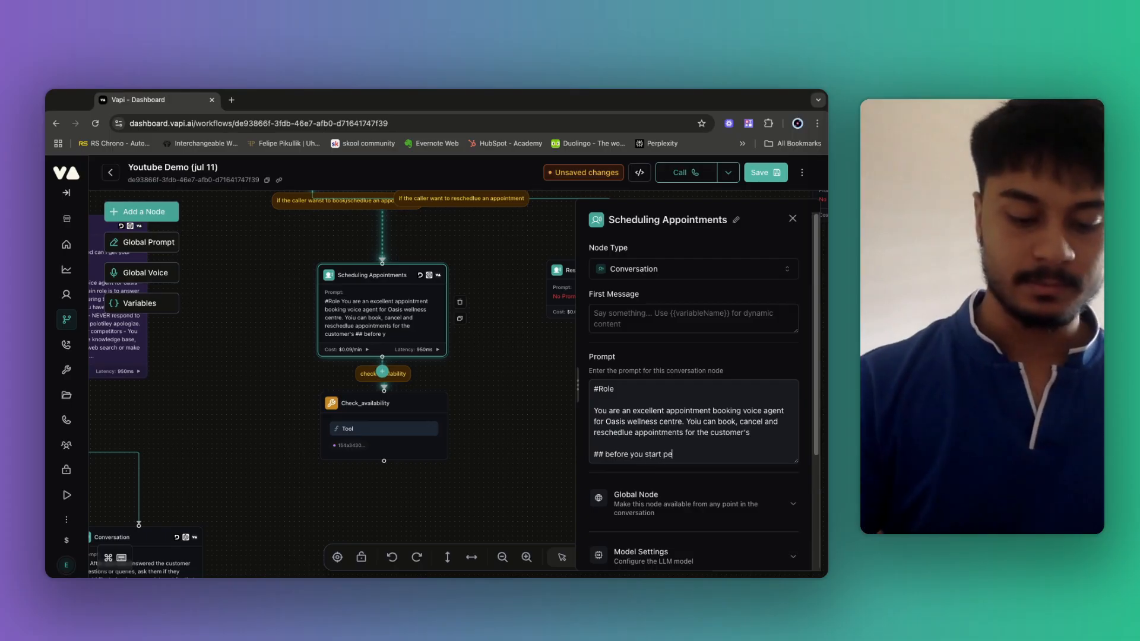
key("BackSpace")
type("leae colle")
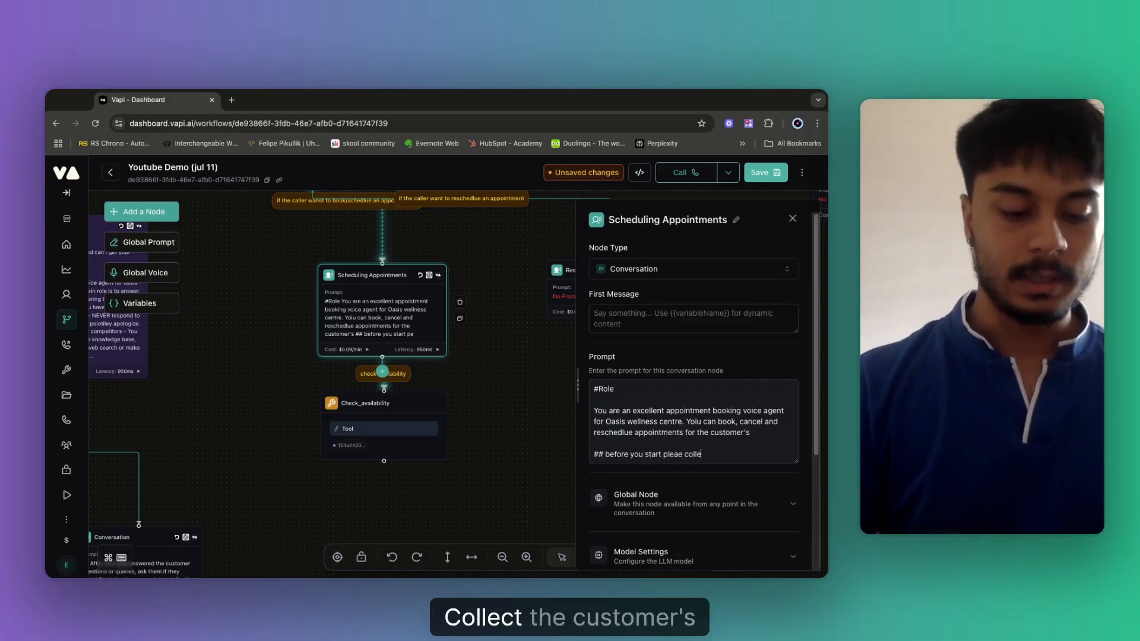
type("ct the customer")
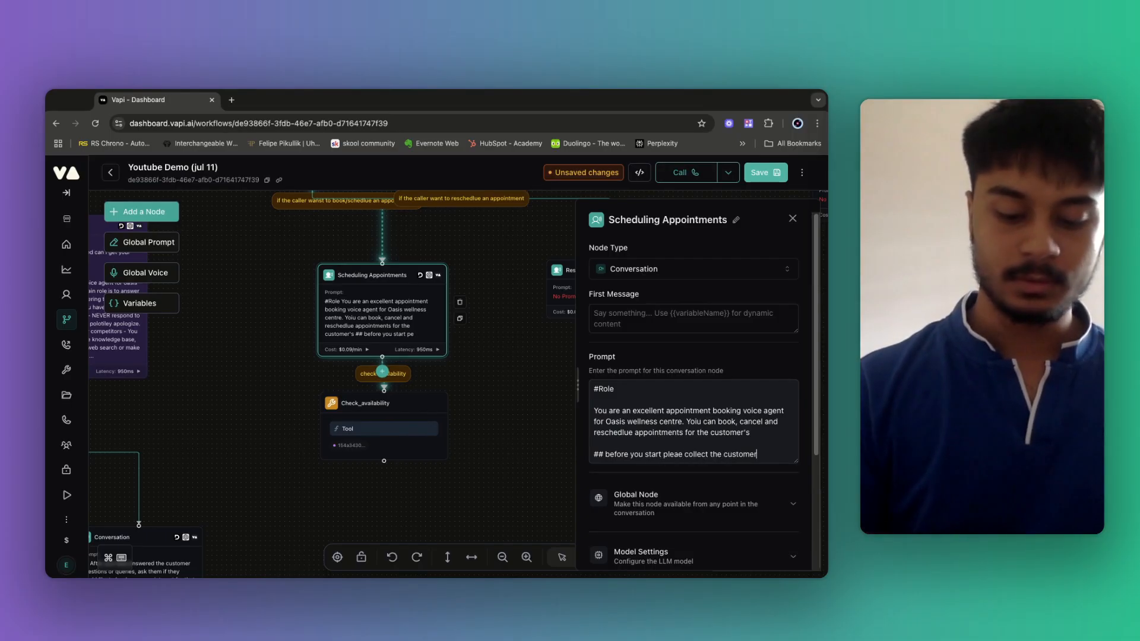
type("'s name")
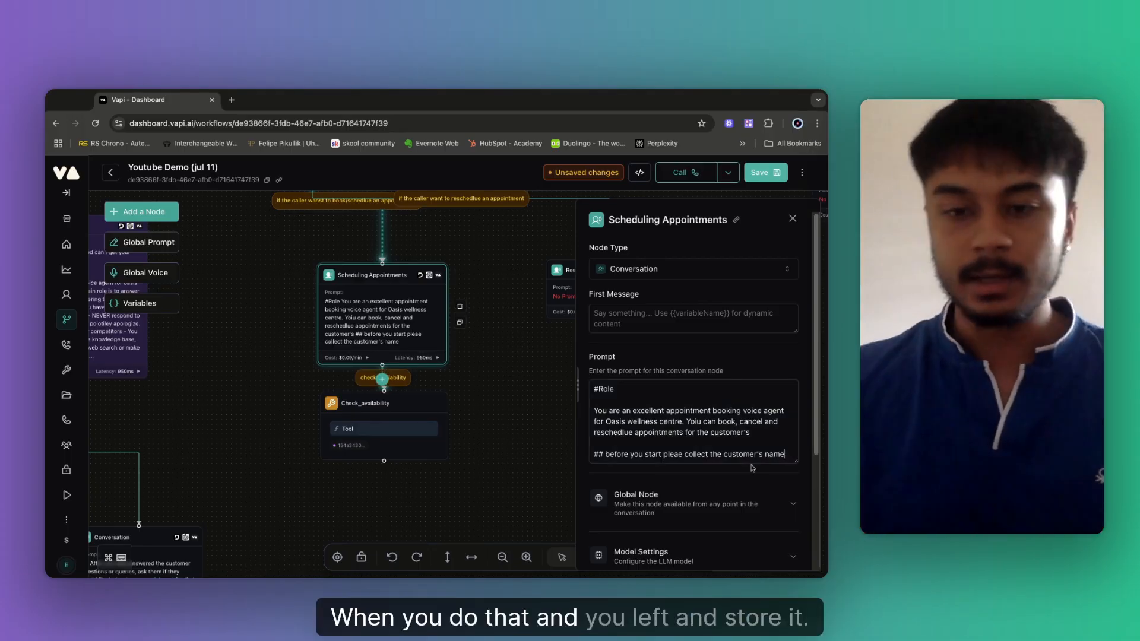
type(" and st")
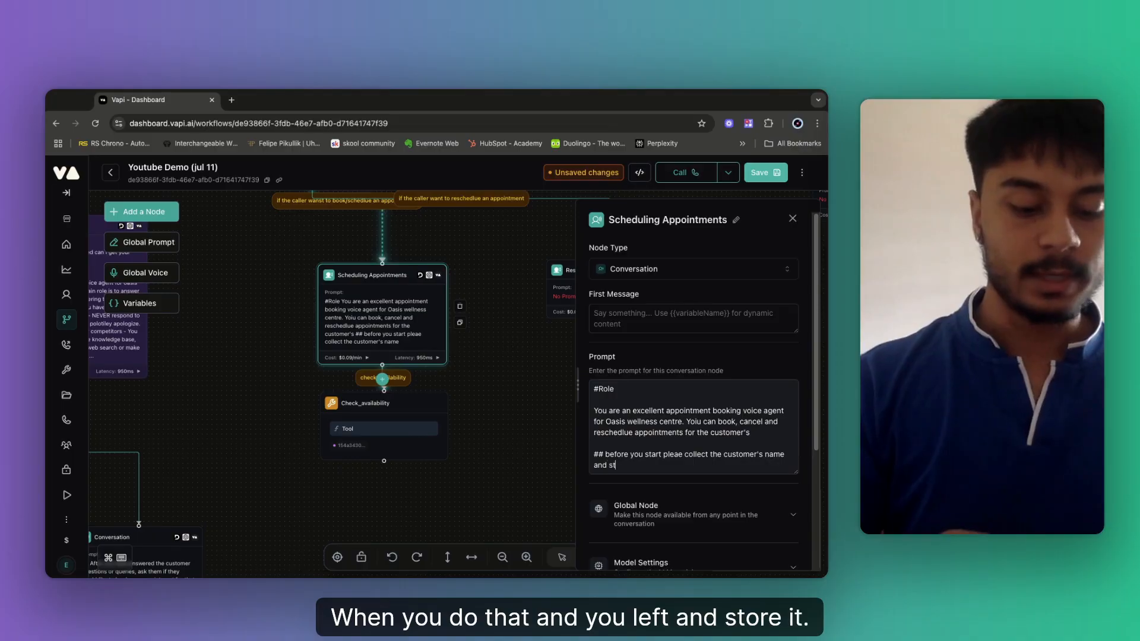
type("oer")
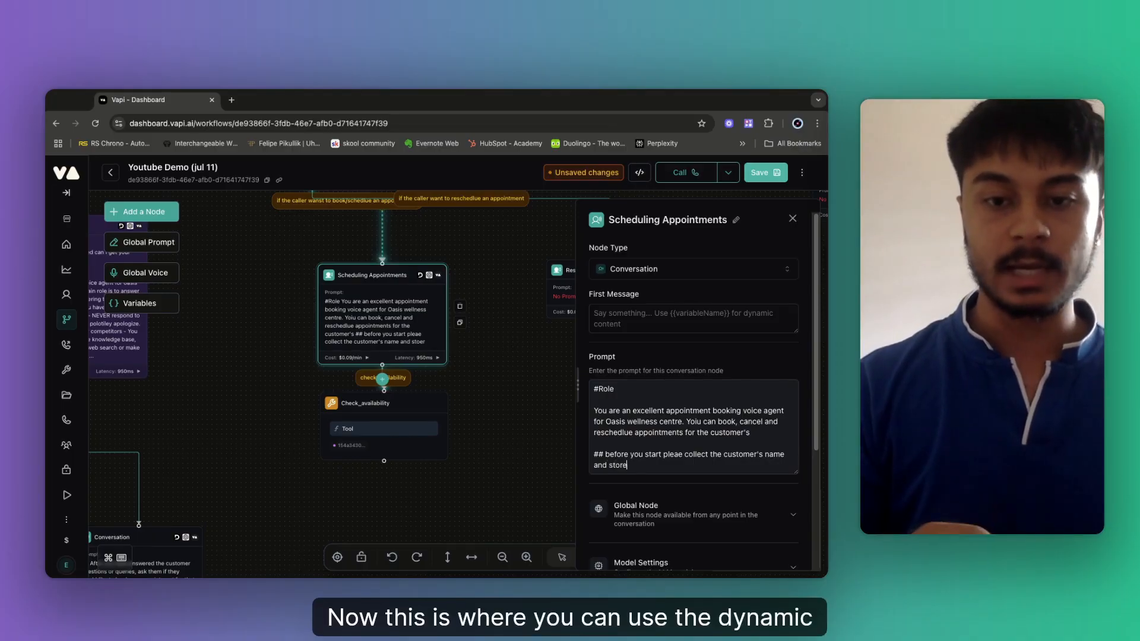
key("BackSpace")
key("BackSpace")
type("re")
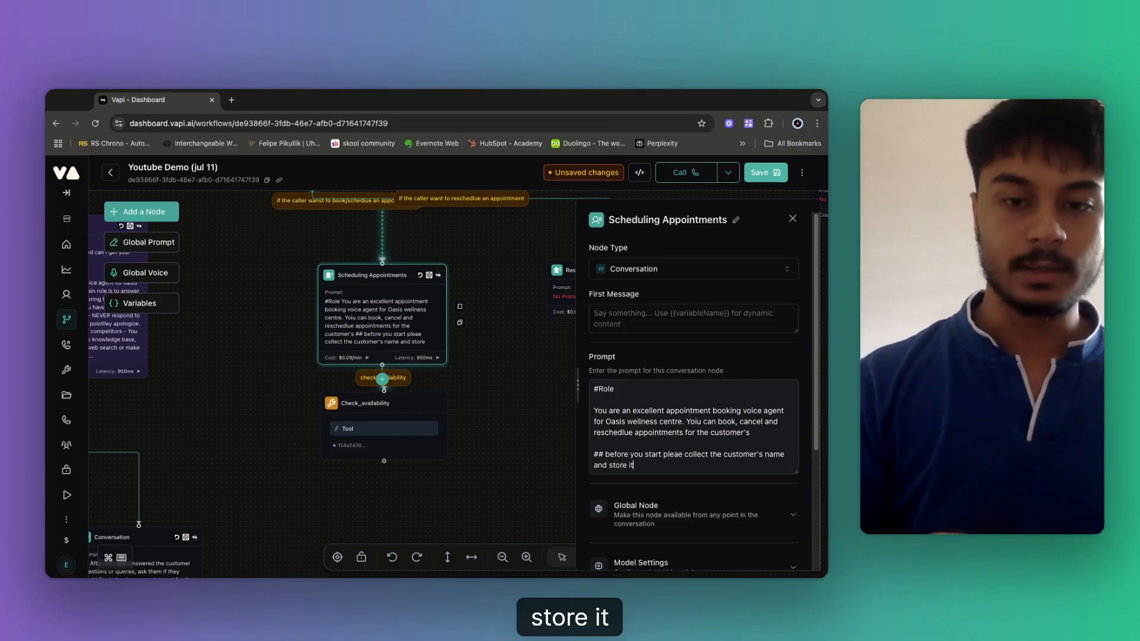
type(" it inside this ")
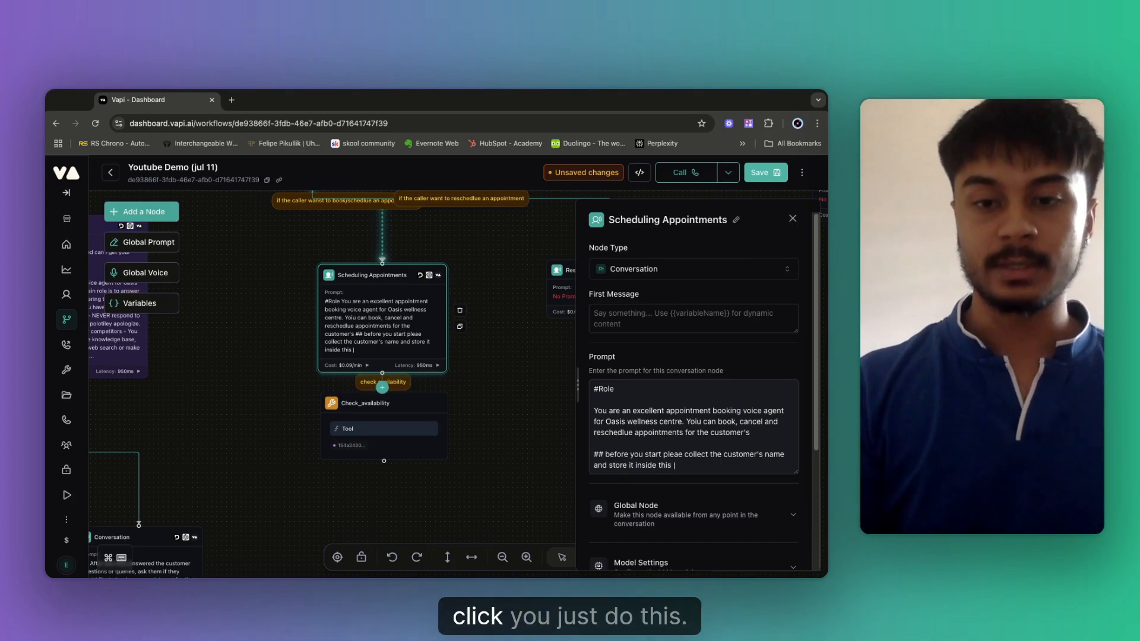
type("{{")
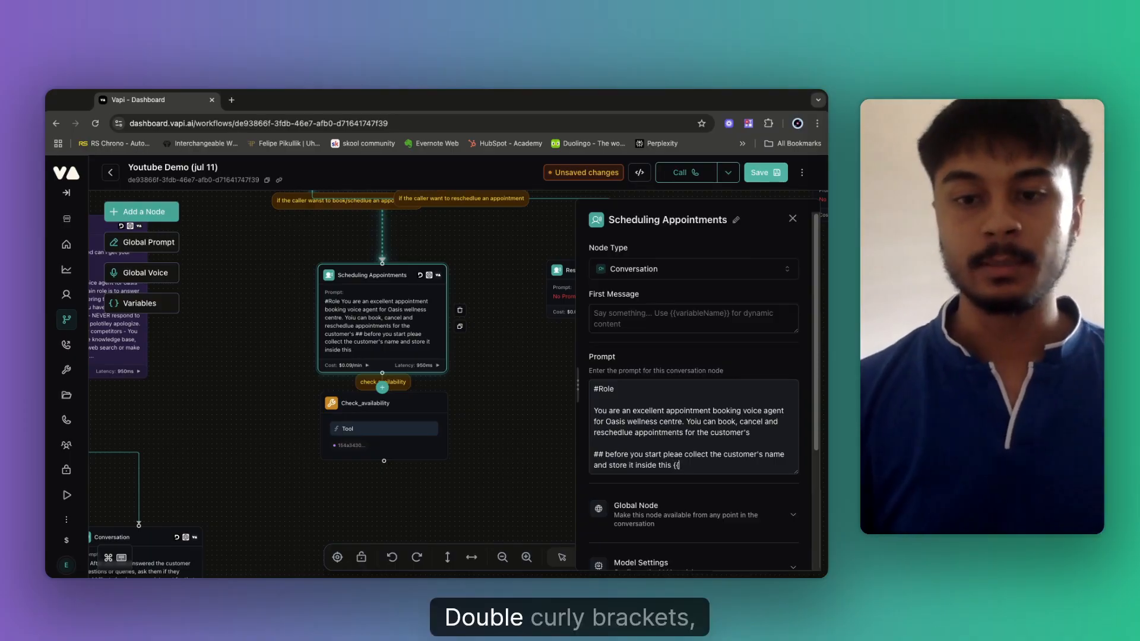
type("nam")
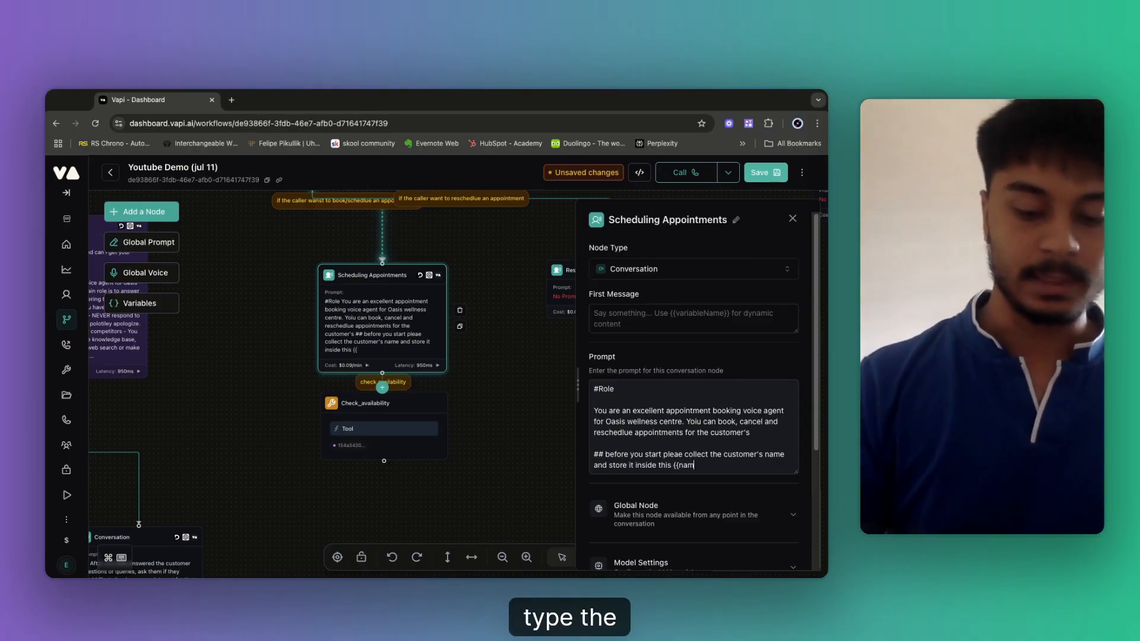
type("e")
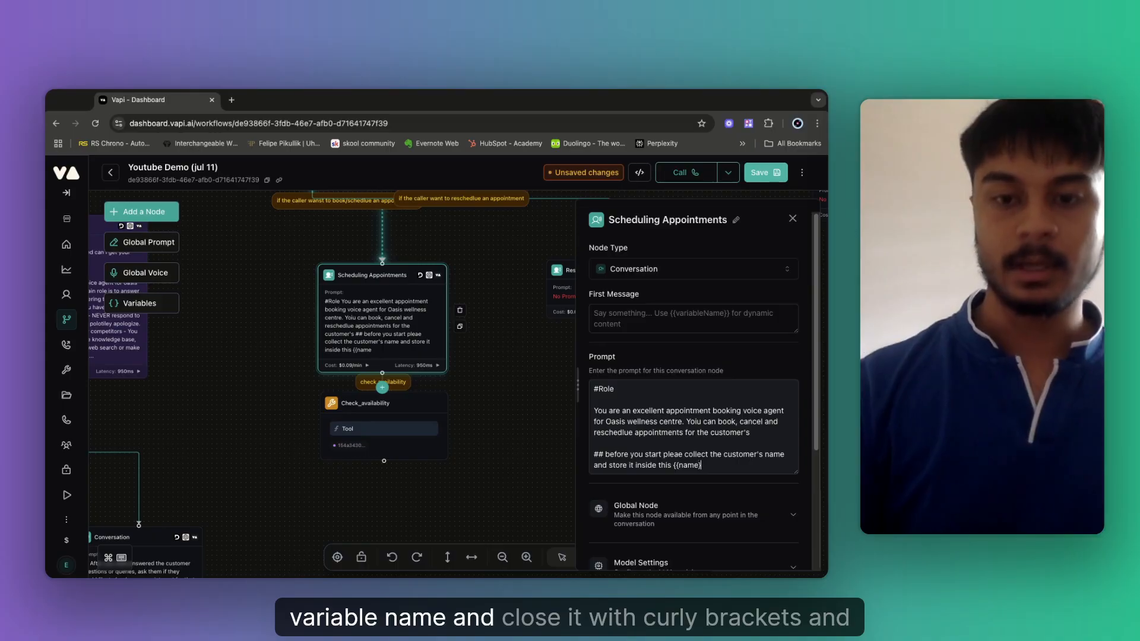
type("}}")
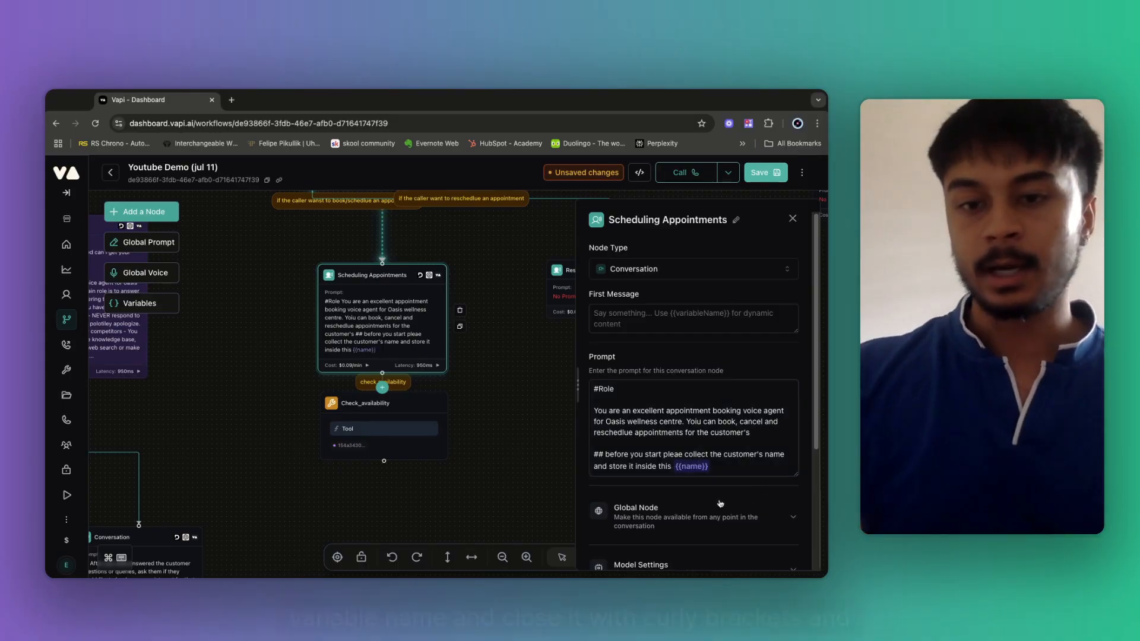
scroll(720, 504, "down", 2)
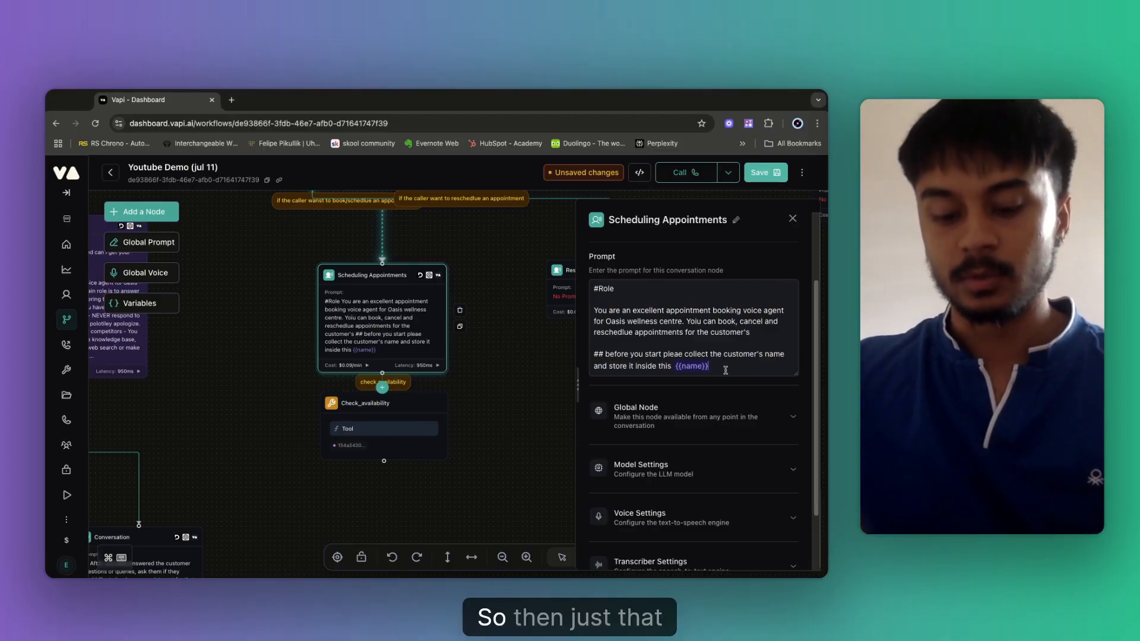
type(".")
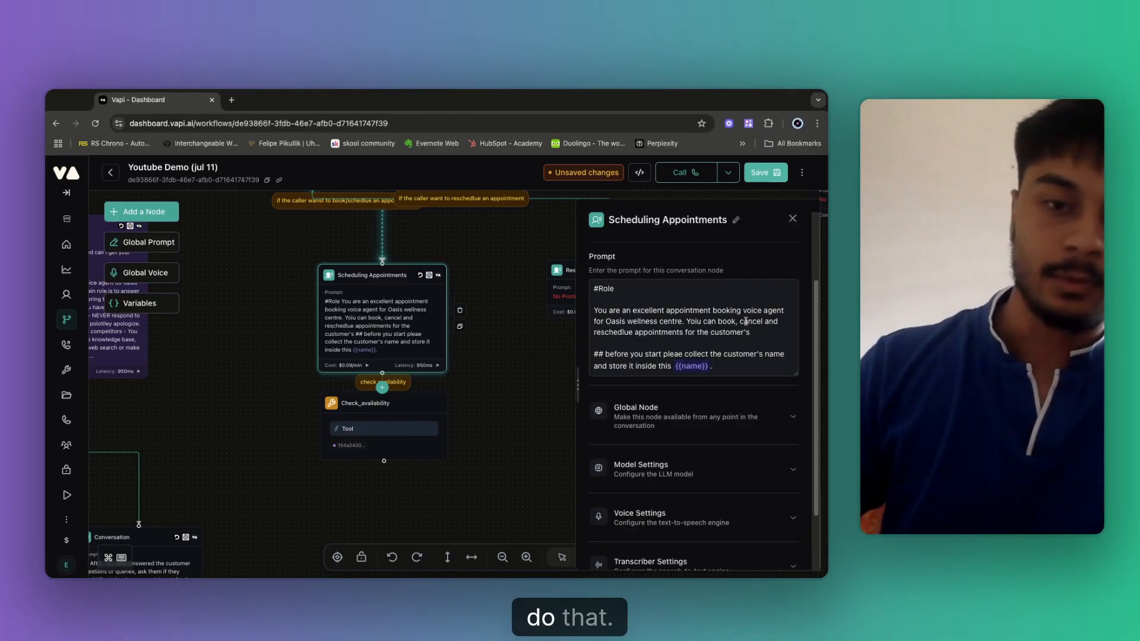
key("Return")
key("Return")
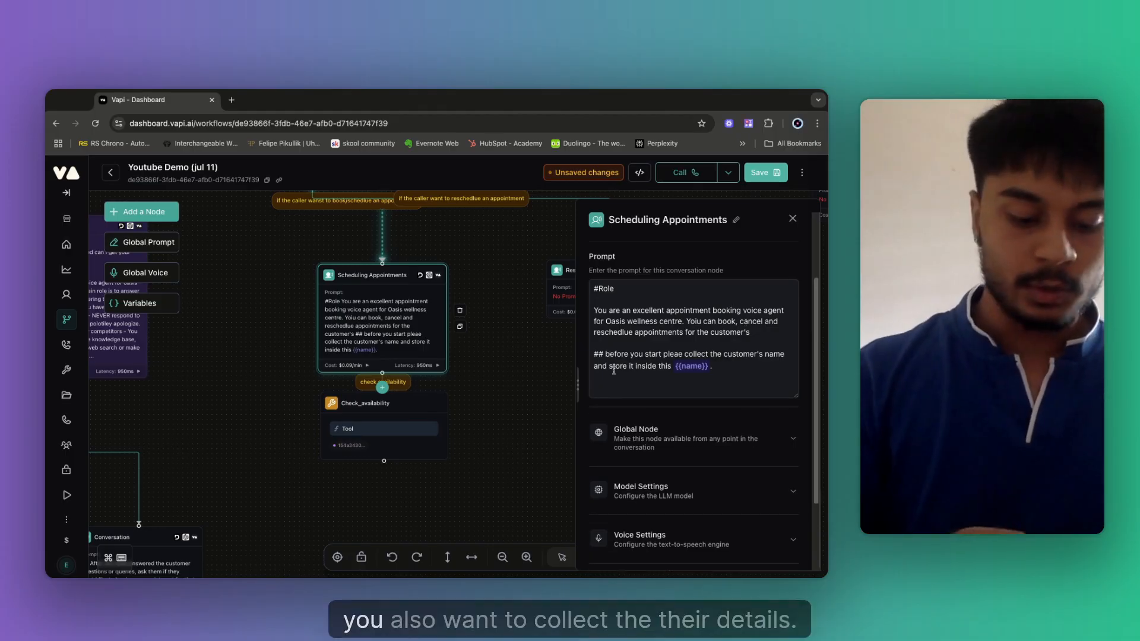
Capitalise 'before' to 'Before' and add a '##Customer details' heading.
left_click(610, 355)
key("BackSpace")
type("B")
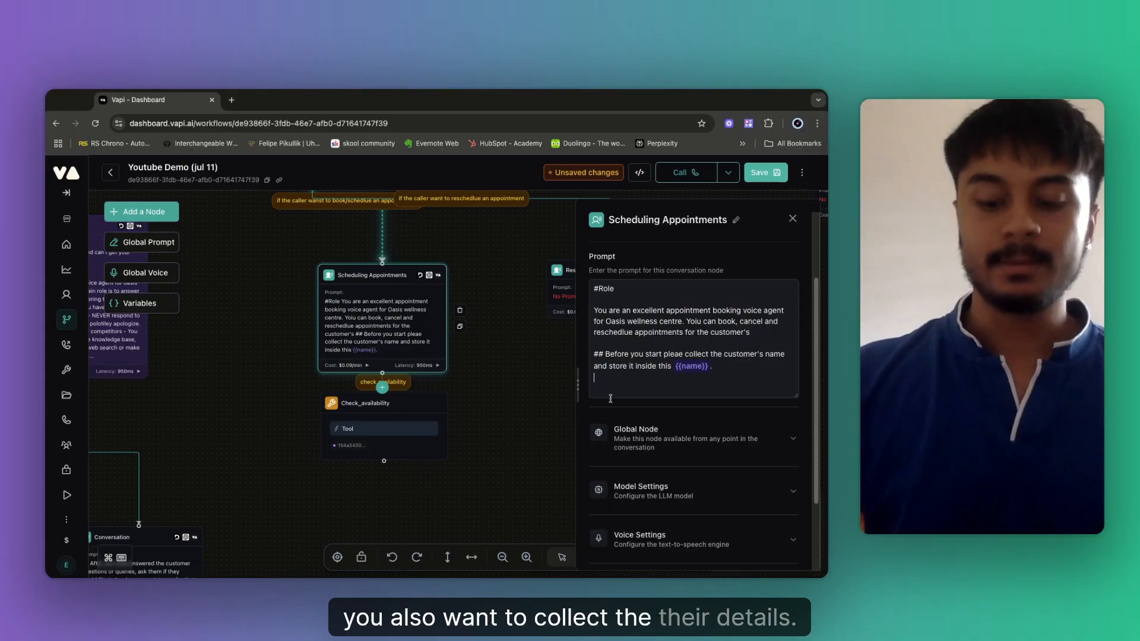
key("Return")
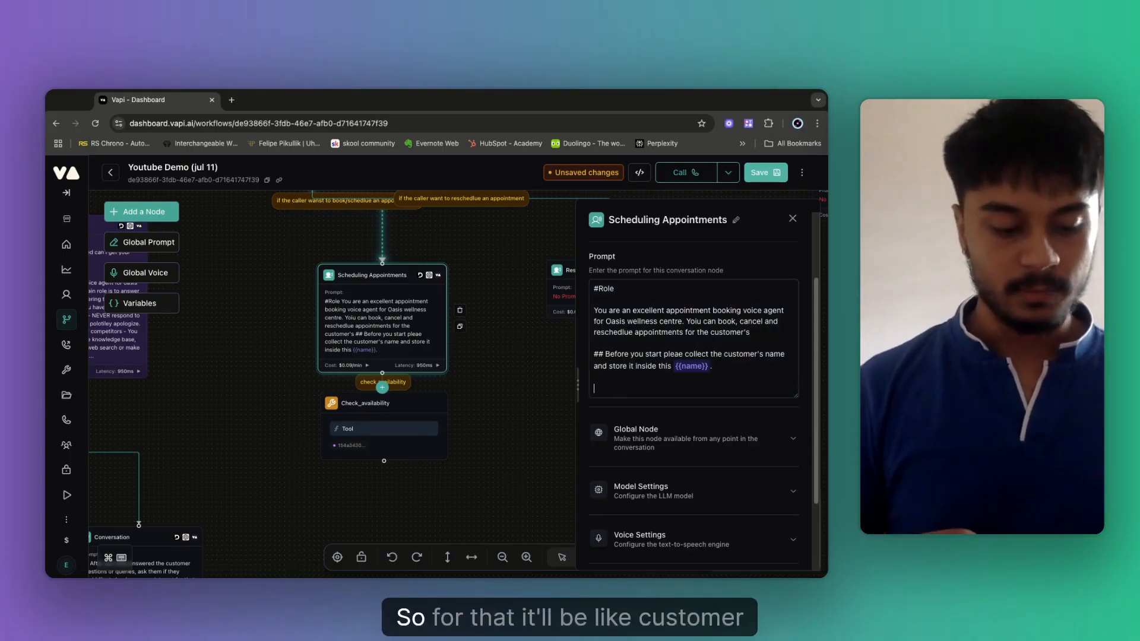
type("##Cust")
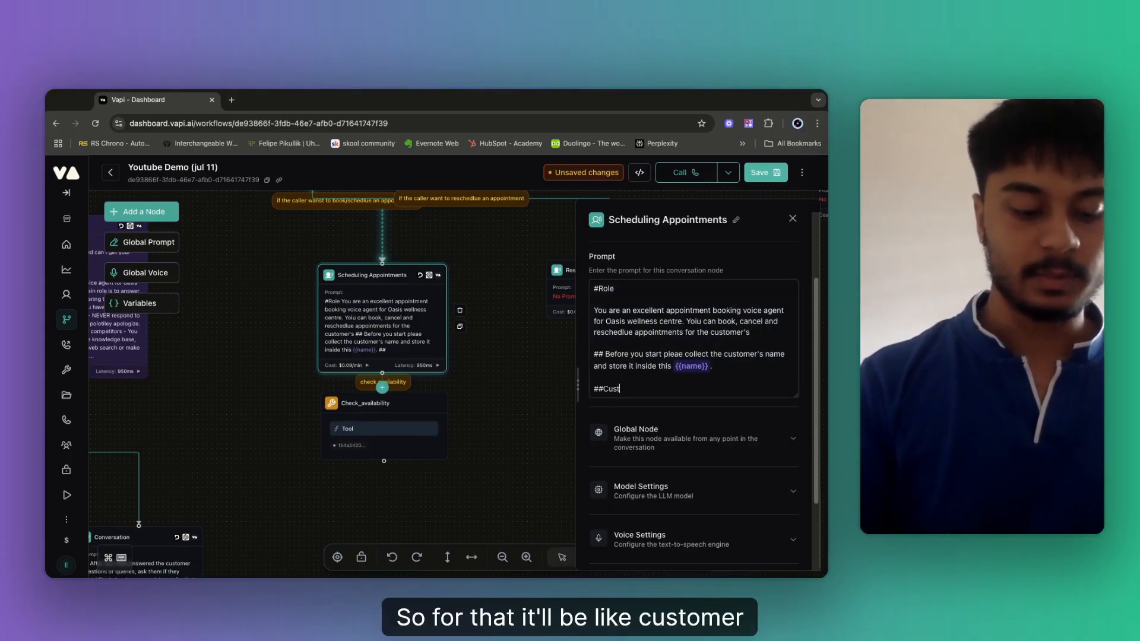
type("omer details")
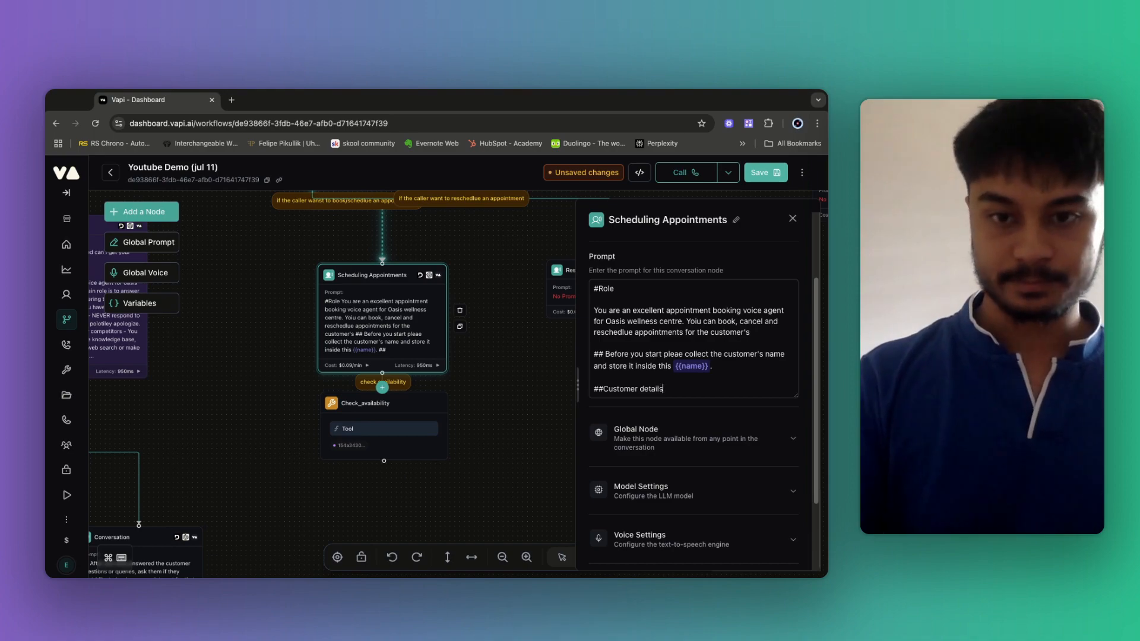
Under Customer details, add '### To book an appointment with us you *MUST* collect the details down below:'.
key("Return")
key("Return")
type("##")
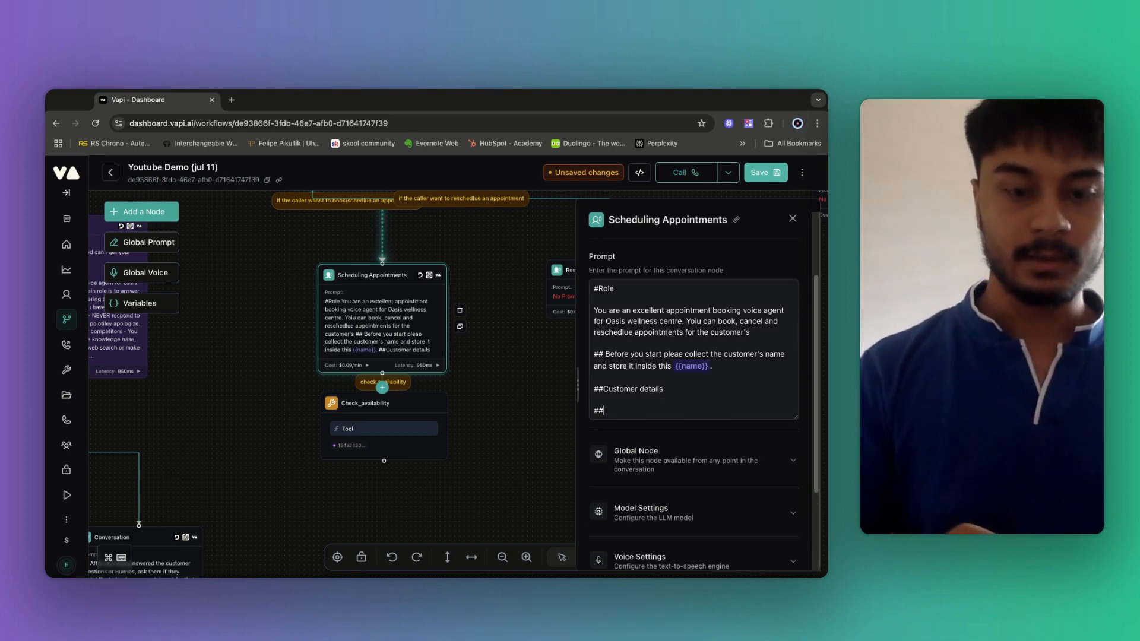
type("# You")
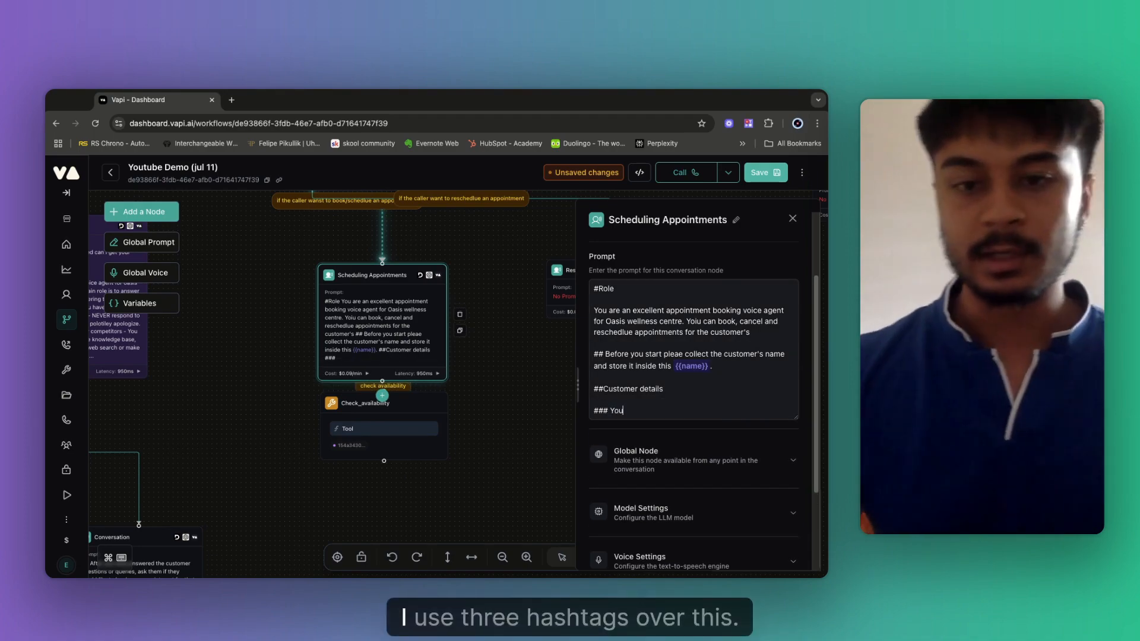
triple_click(595, 414)
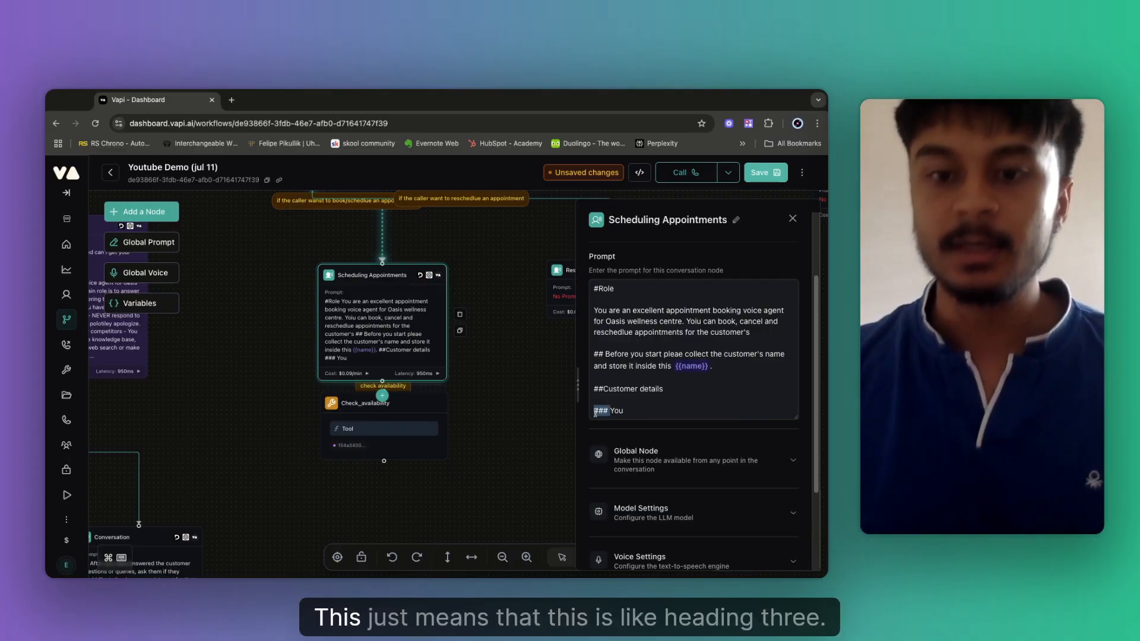
left_click(633, 411)
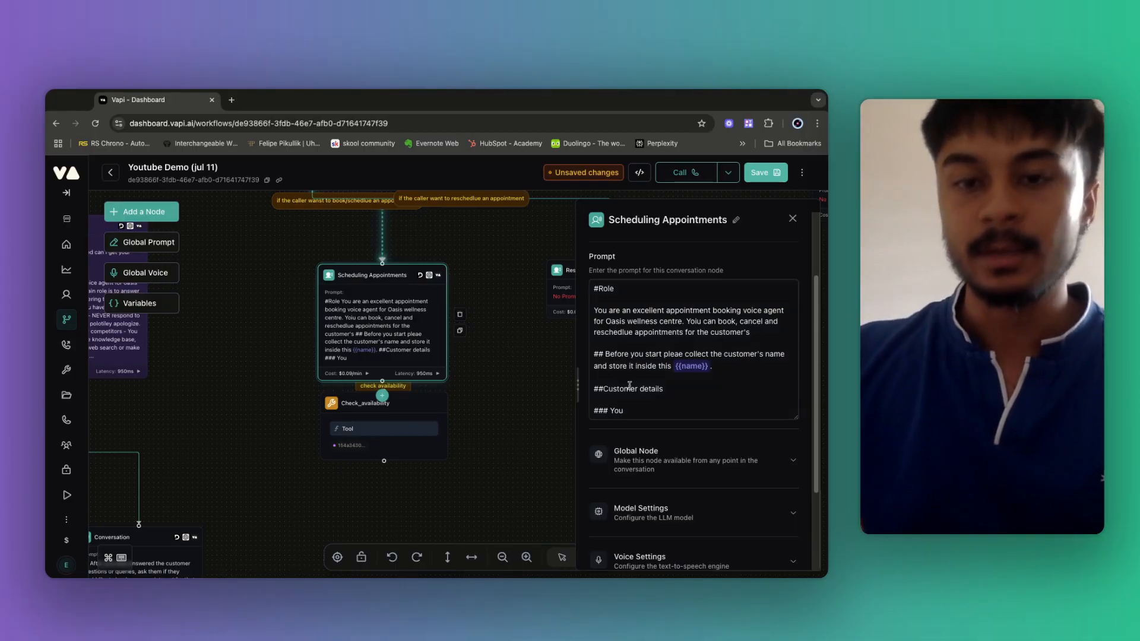
left_click_drag(625, 389, 640, 413)
left_click(679, 400)
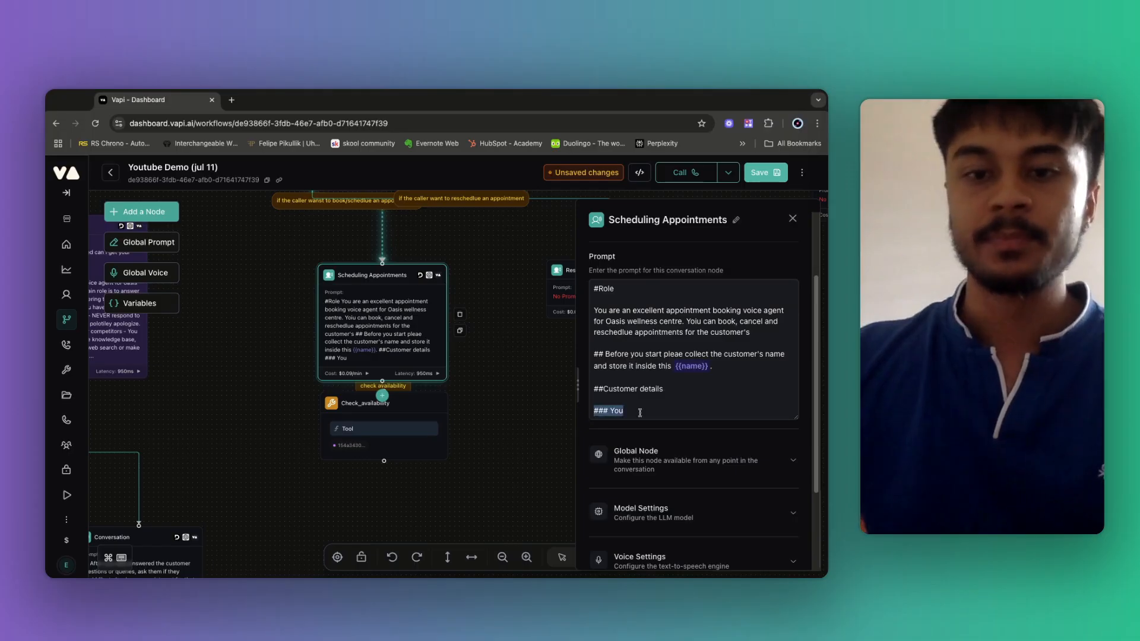
left_click(640, 413)
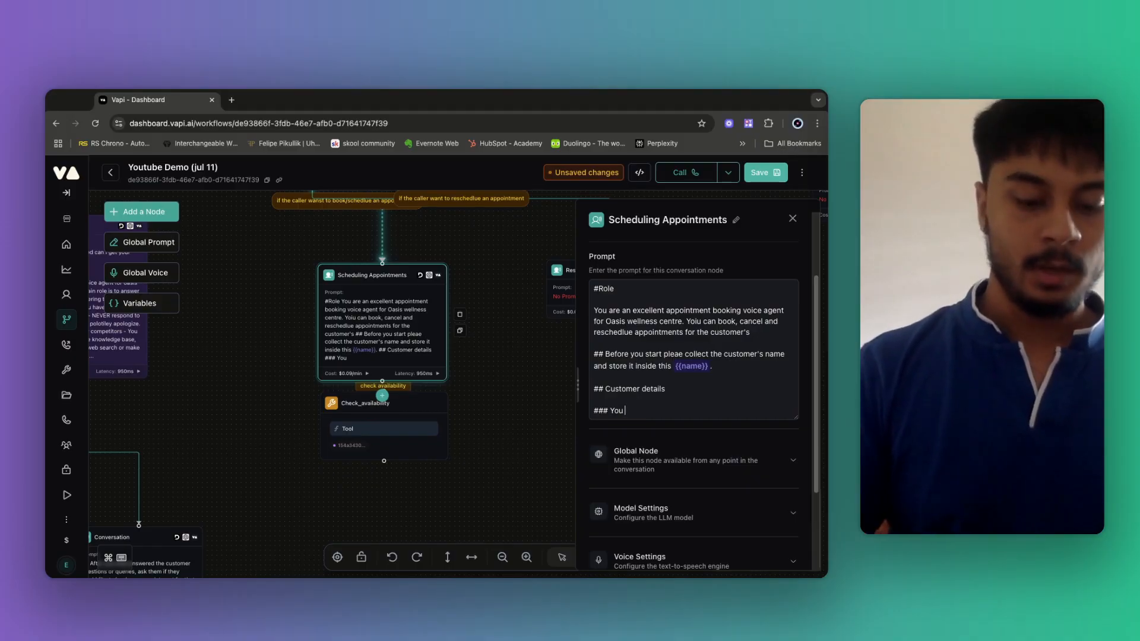
key("BackSpace")
key("BackSpace")
key("BackSpace")
key("BackSpace")
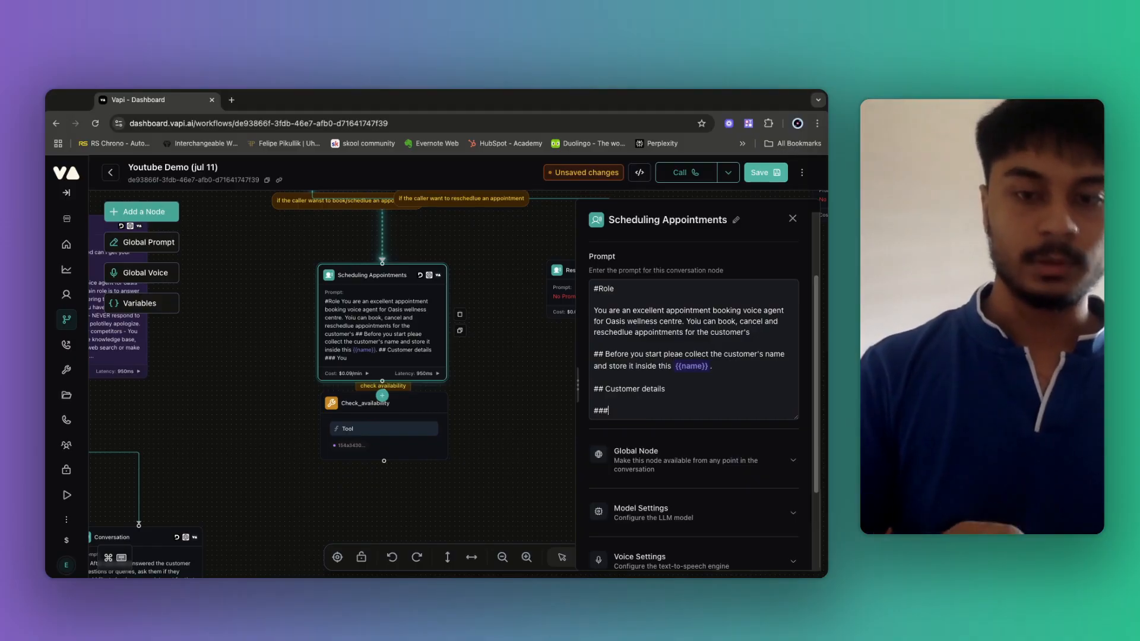
type("To book an appo")
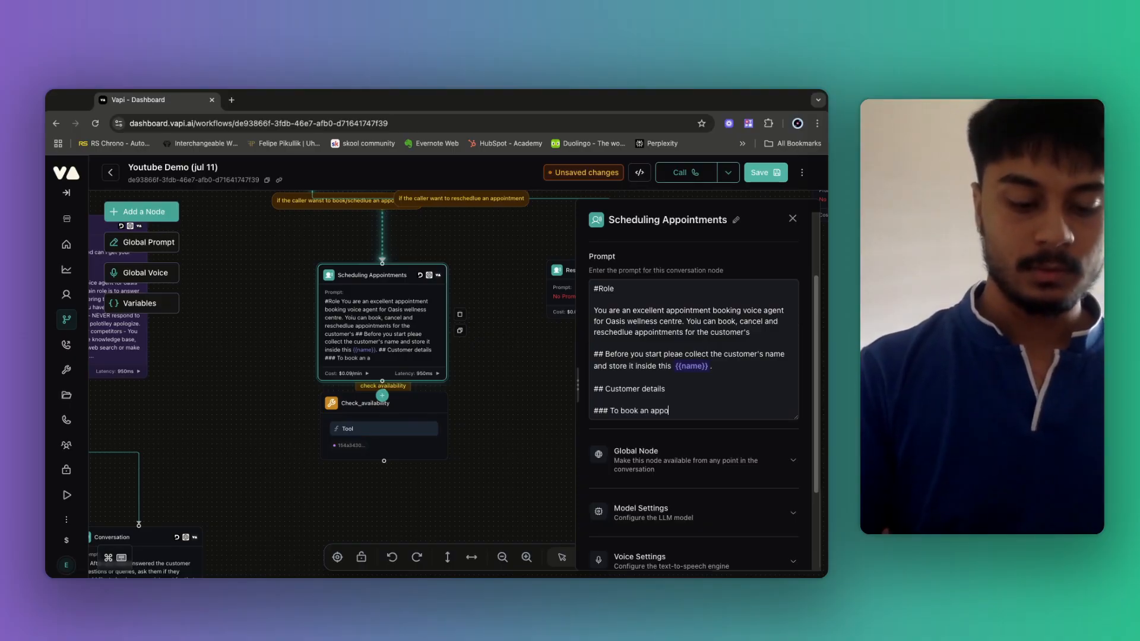
type("intment with")
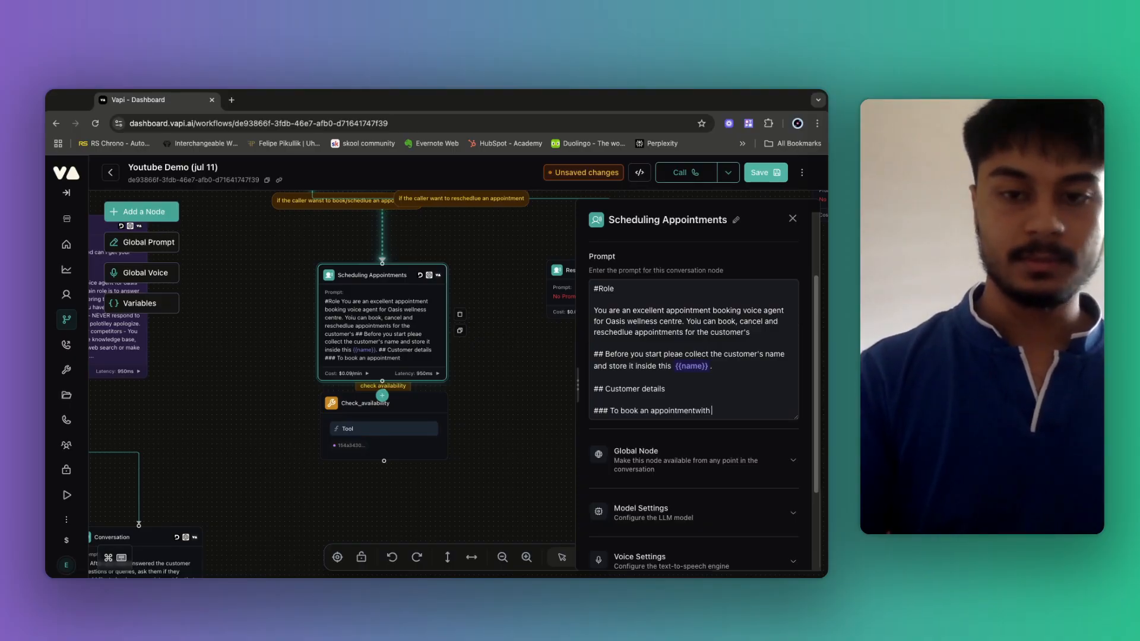
type(" us you")
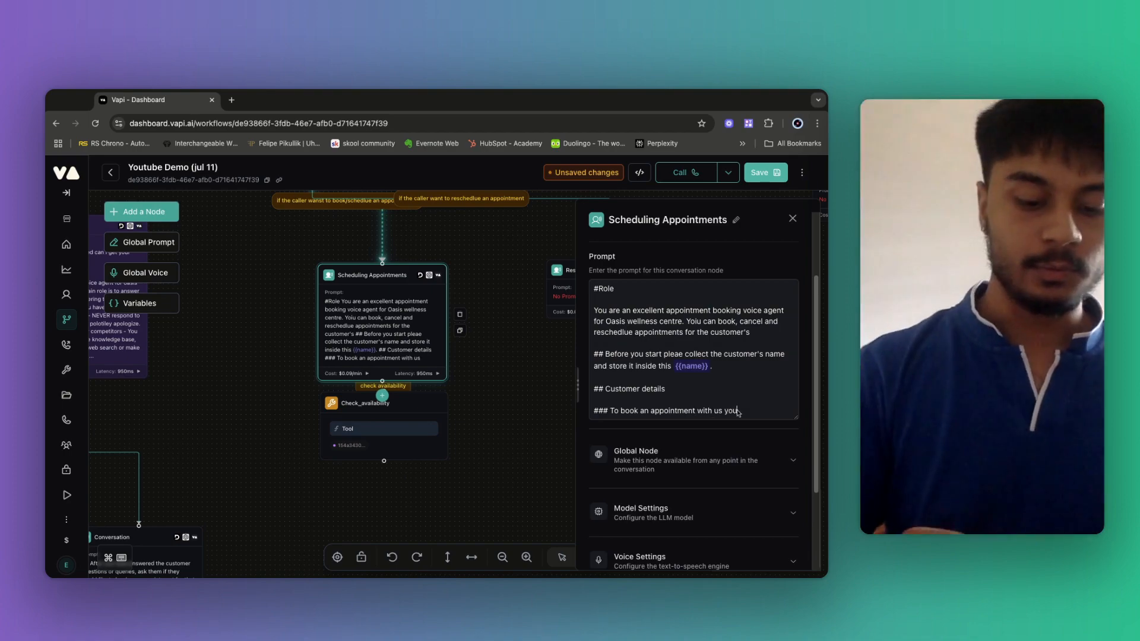
type(" *MUST* coll")
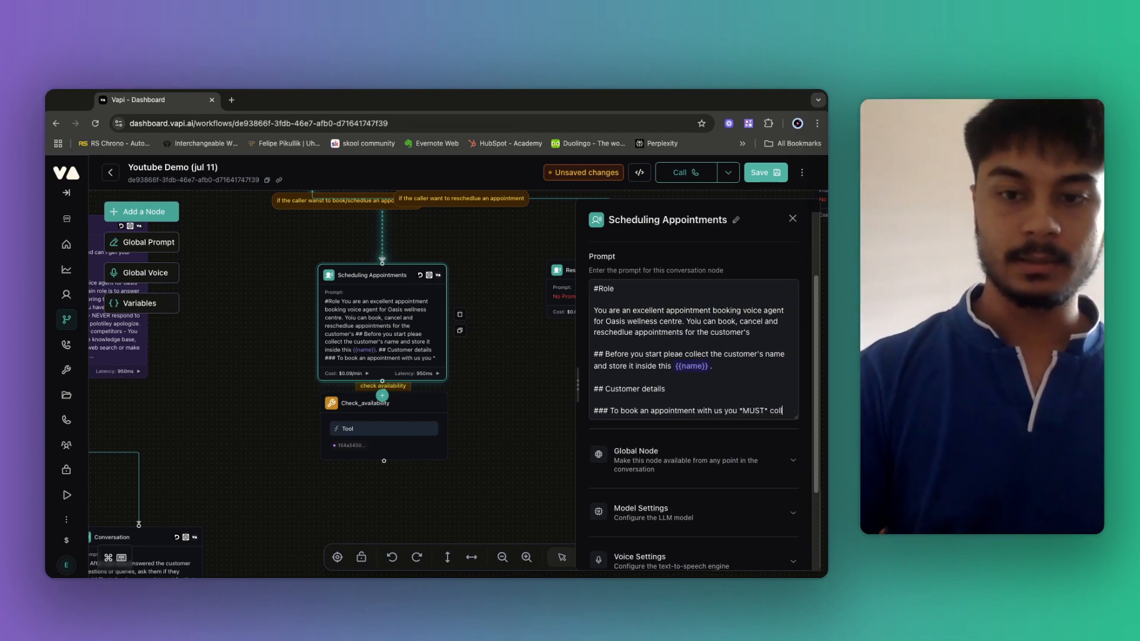
type("ect the ")
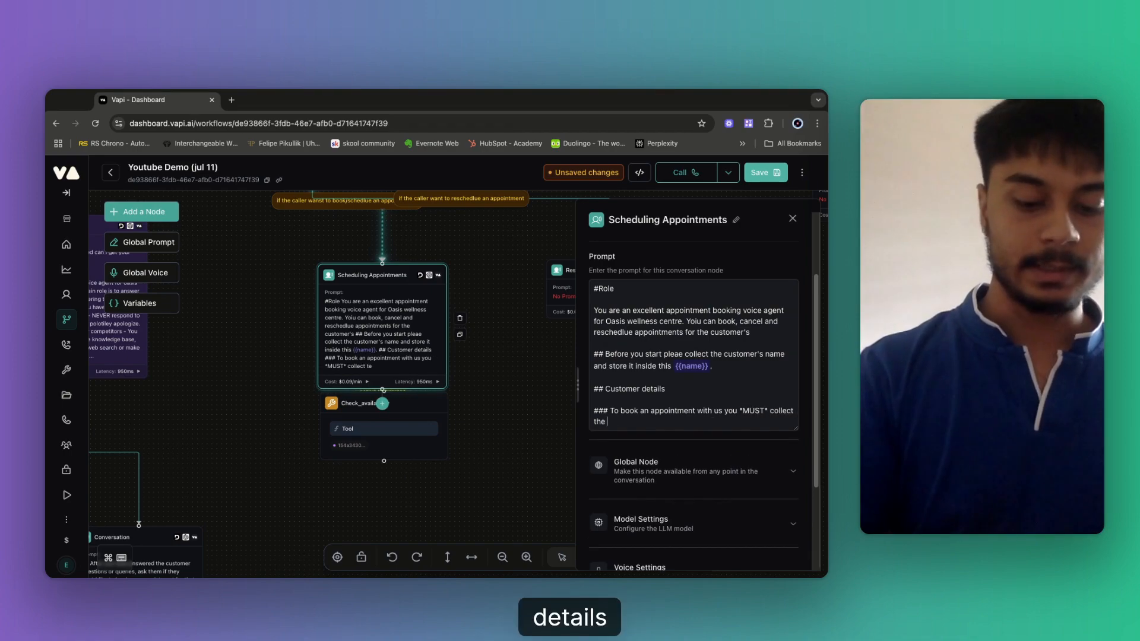
type("details down below:")
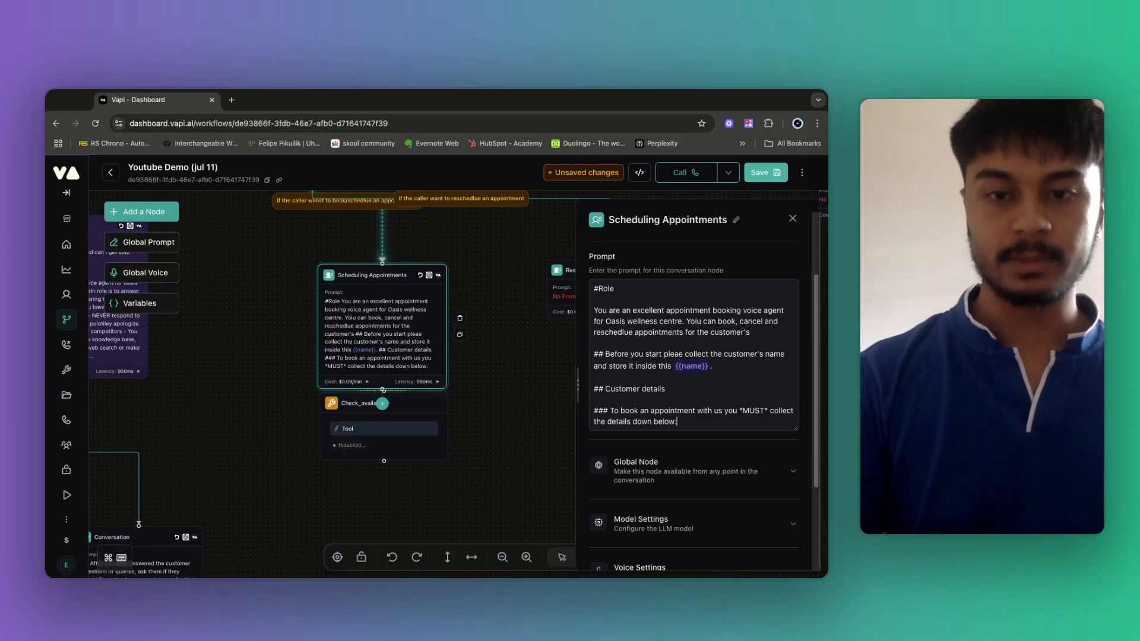
key("Return")
key("Return")
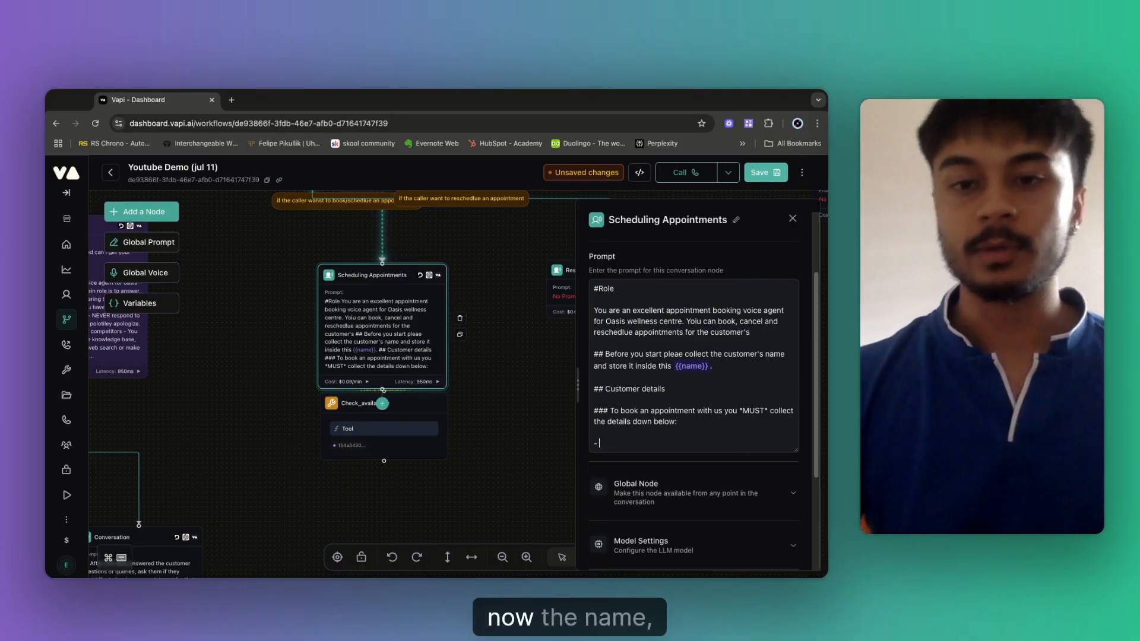
Add bullets: the customer's name was already asked so don't re-ask, and ask for email address.
type("-")
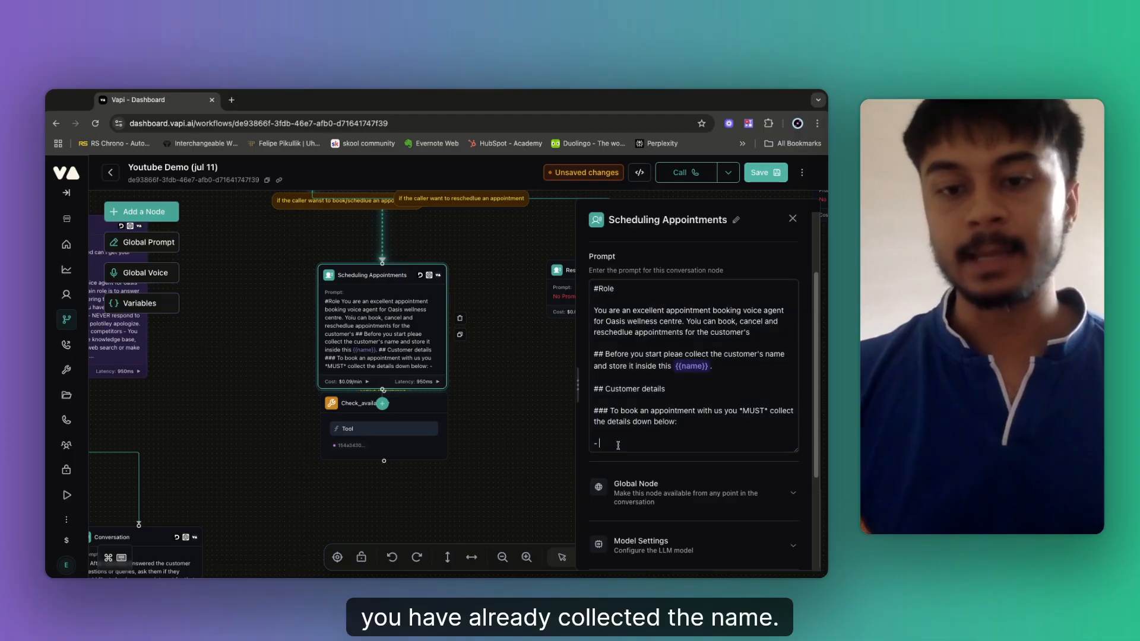
type(" You a")
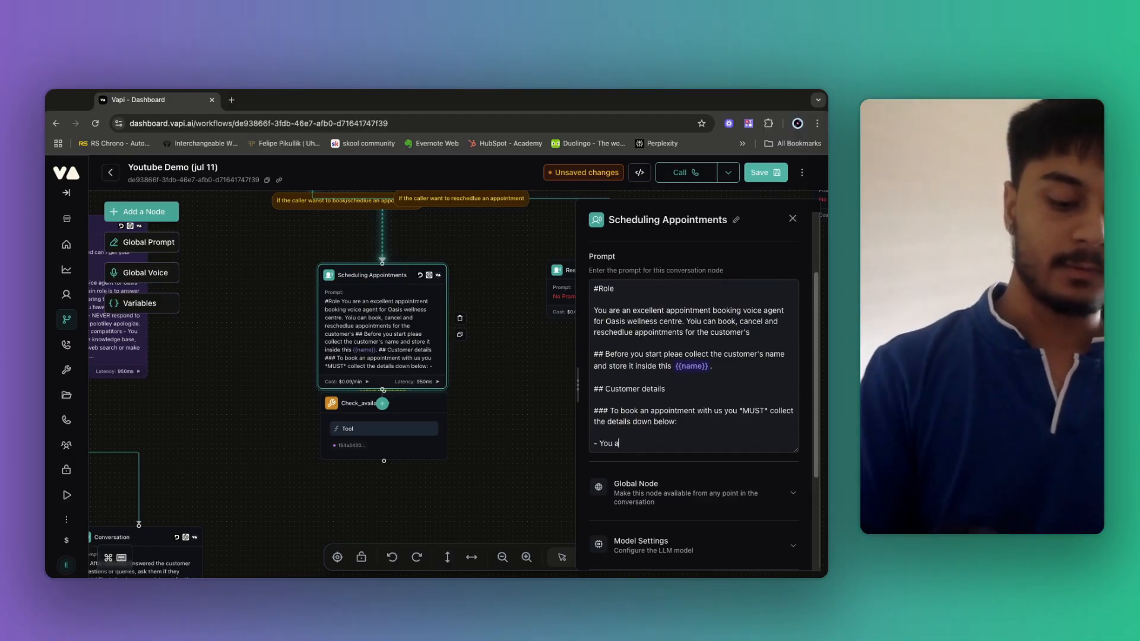
key("BackSpace")
type("have ")
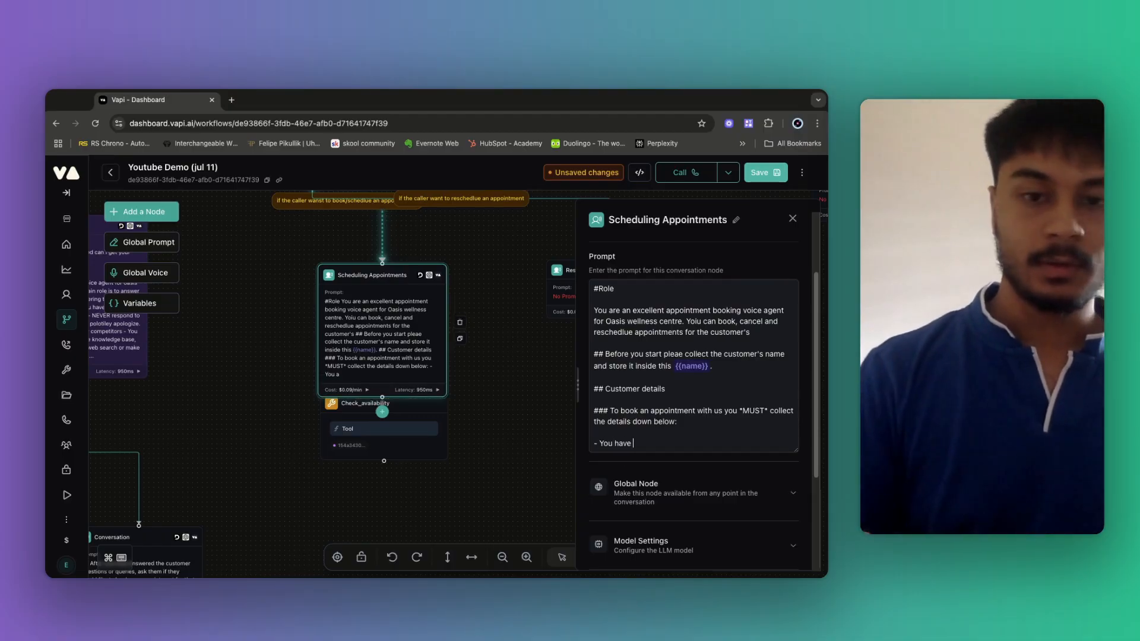
type("alr")
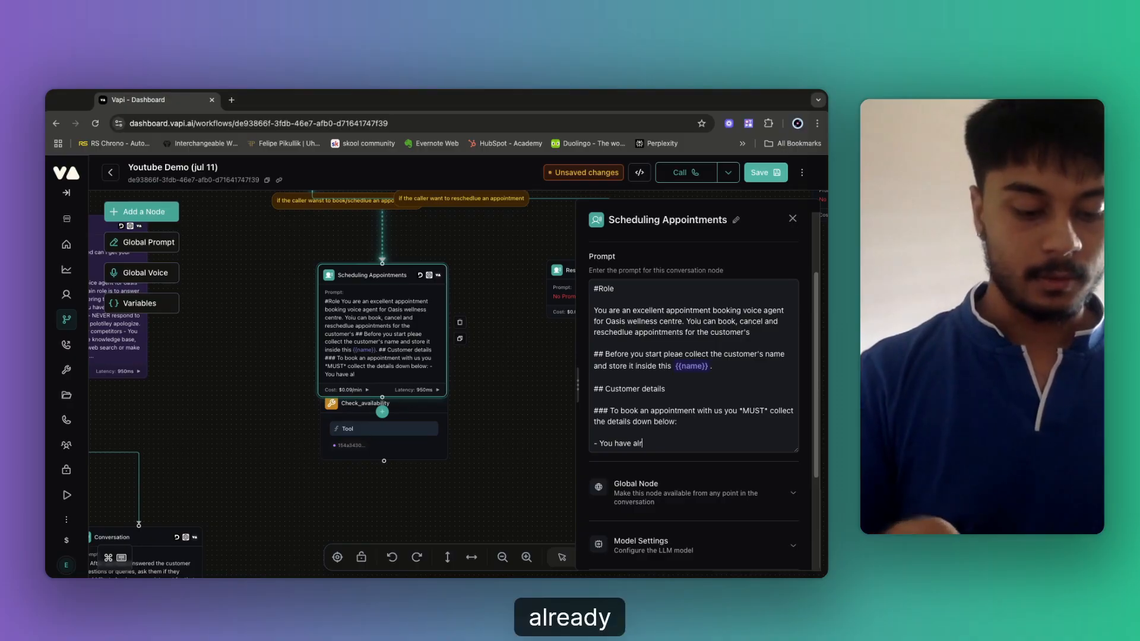
type("eady asked f")
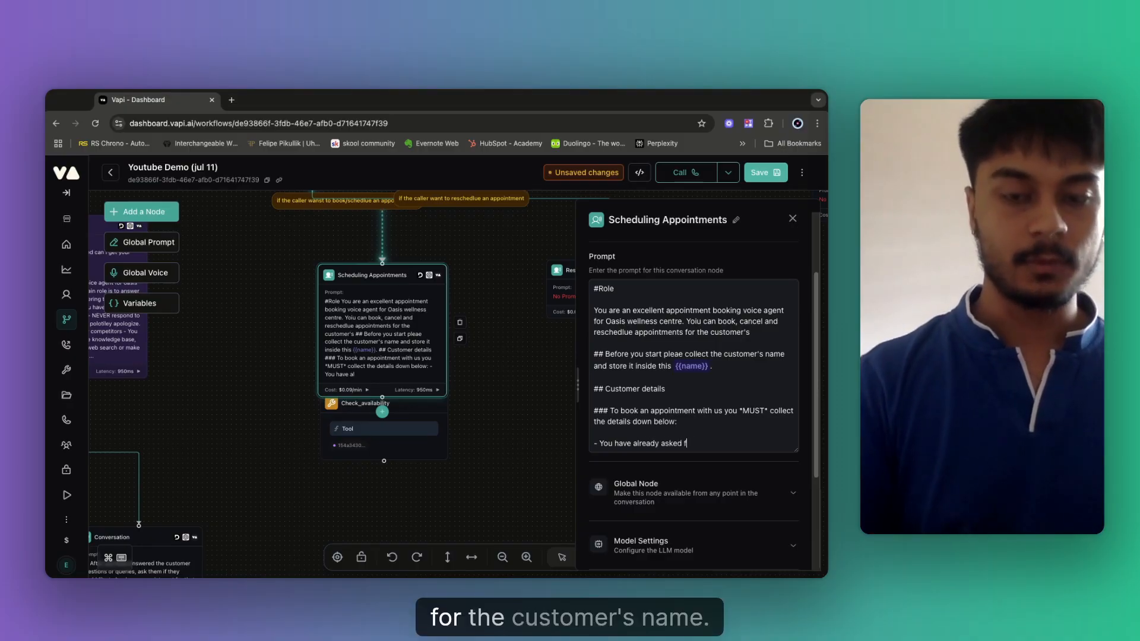
type("or the customer")
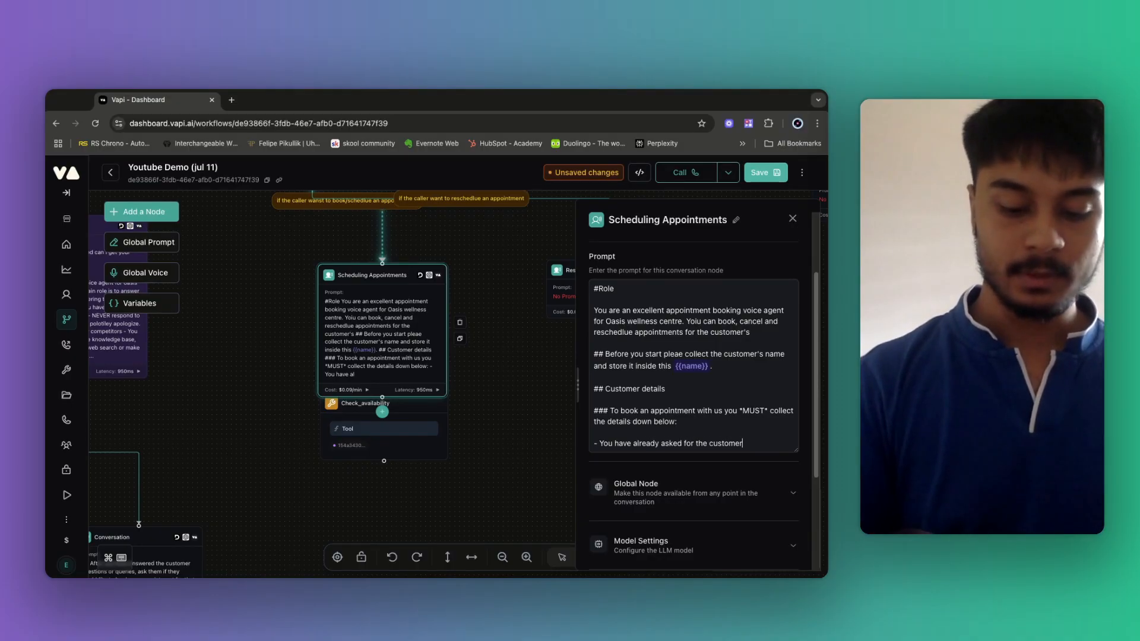
type("'s name don't")
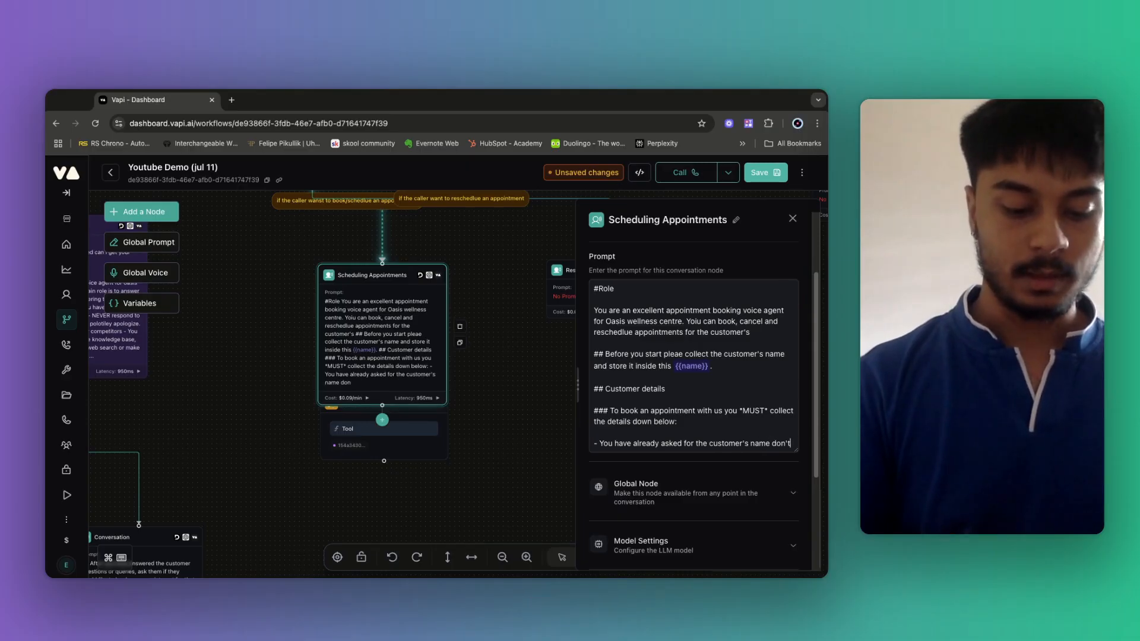
type(" ask it ")
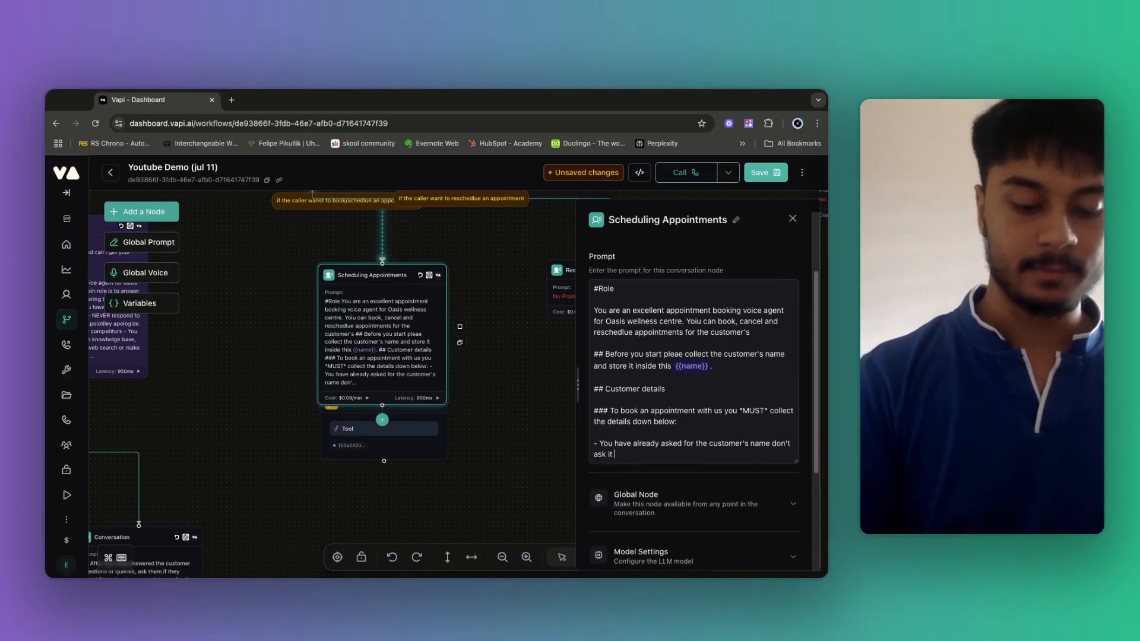
type("again.")
key("Return")
type("- ")
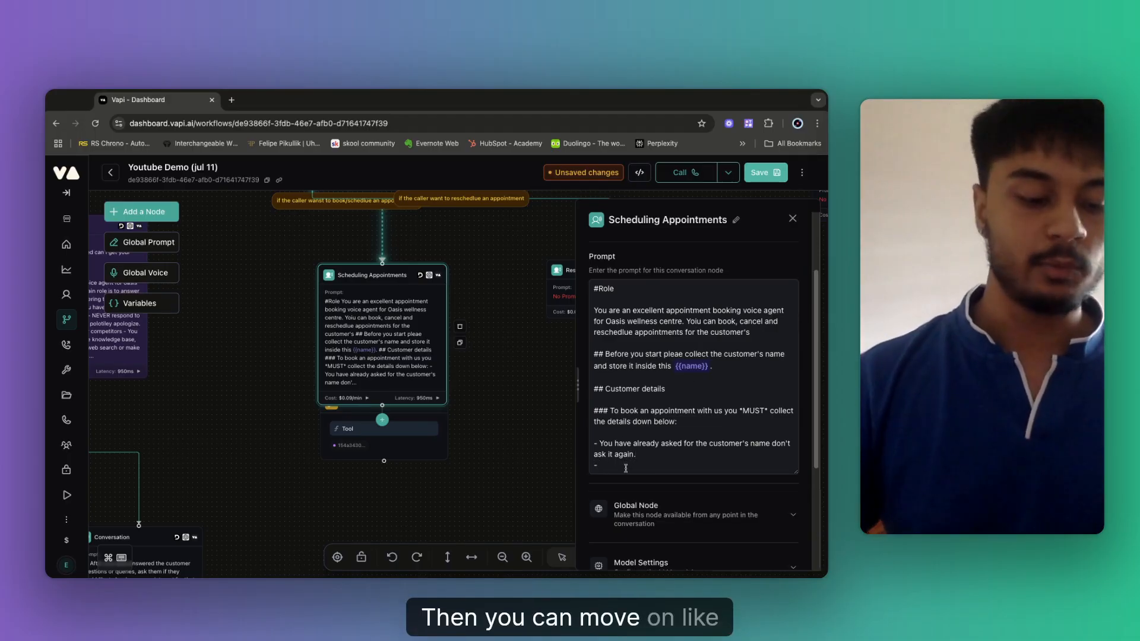
type("Aks f")
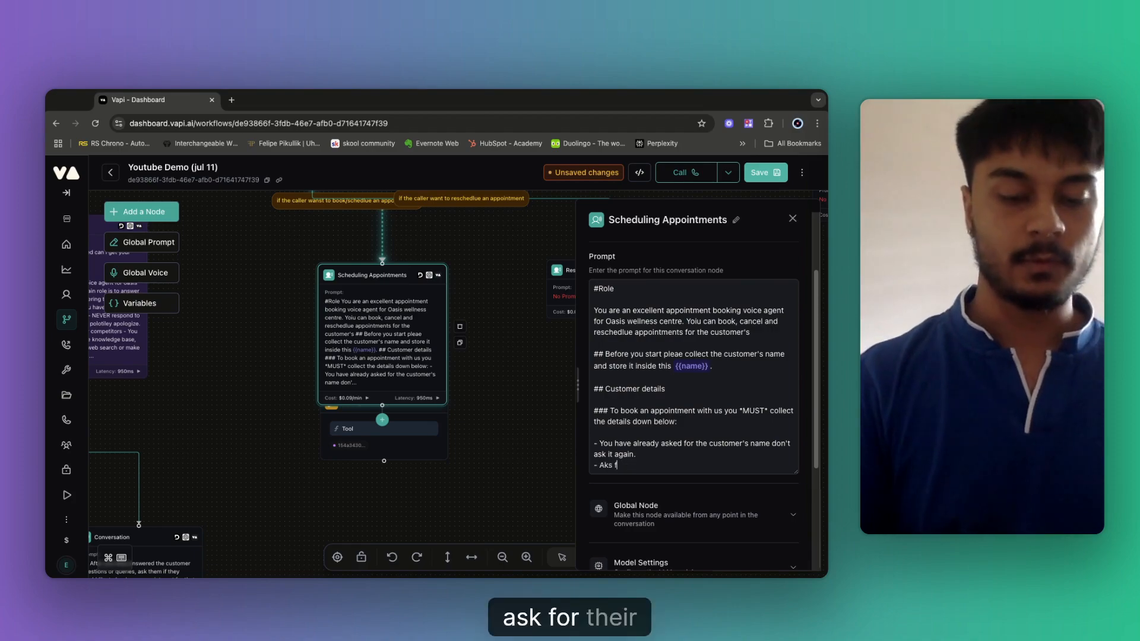
type("or the ")
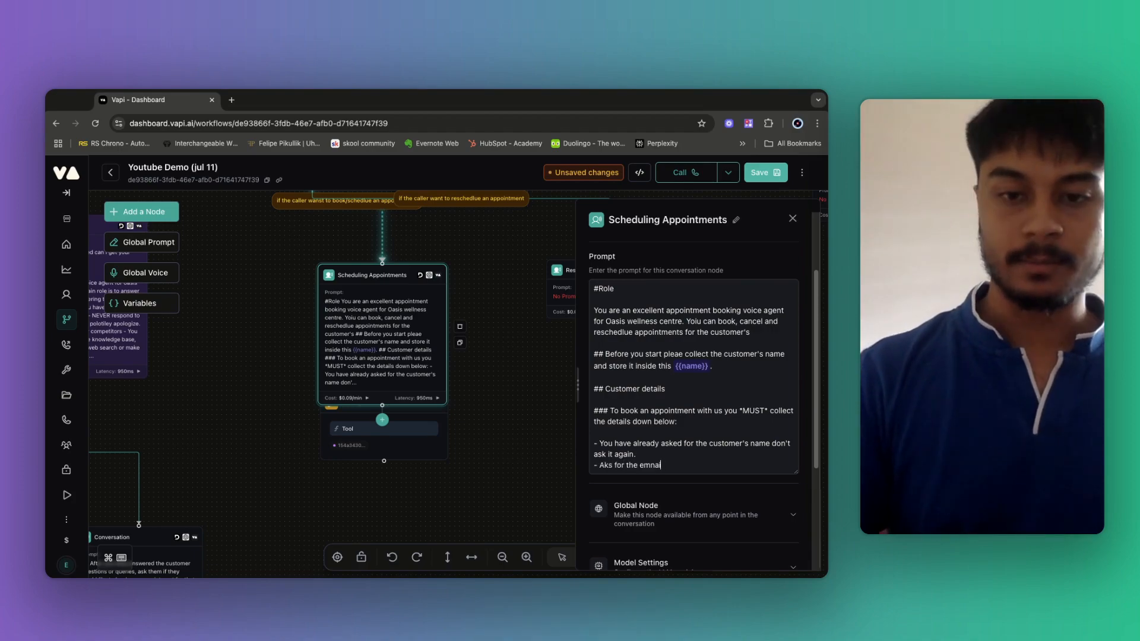
type("email")
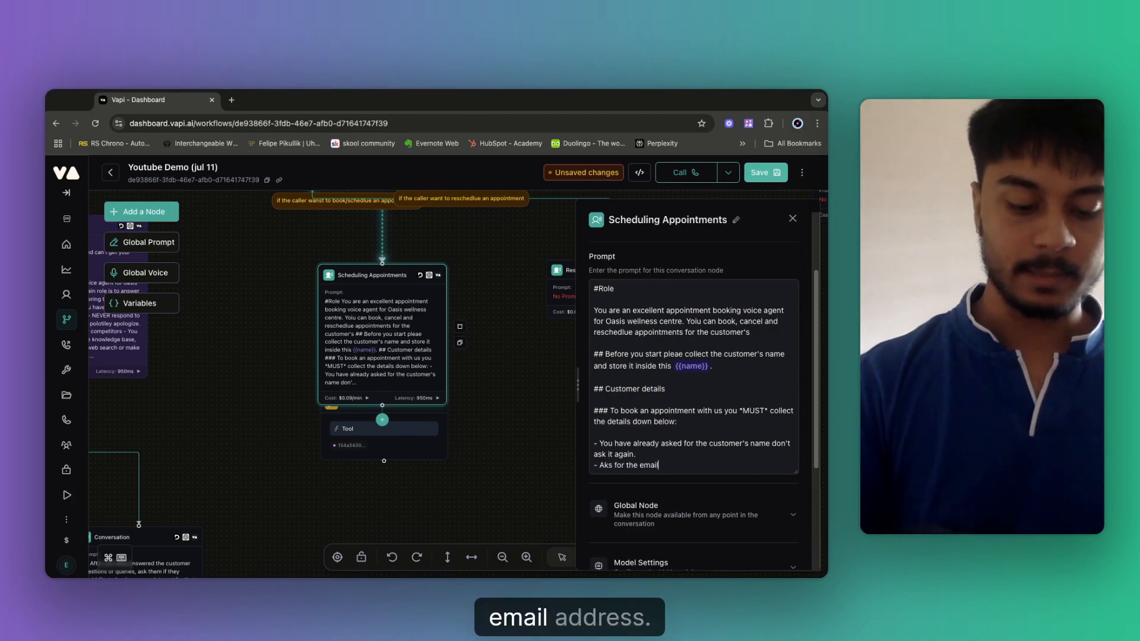
type(" address")
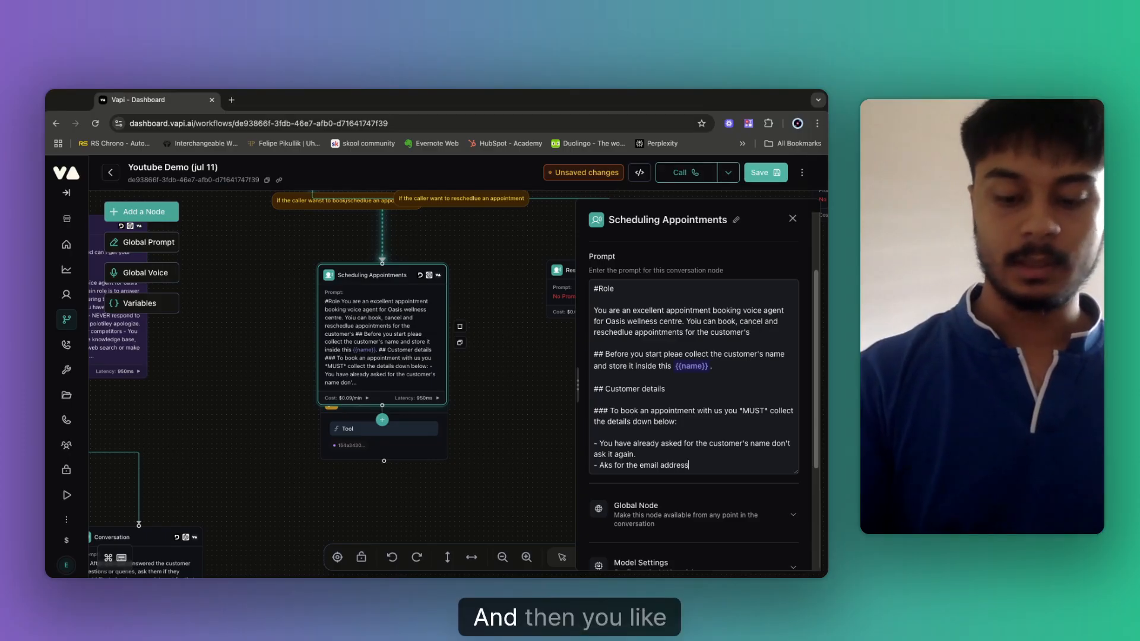
key("Return")
type("- Ask f")
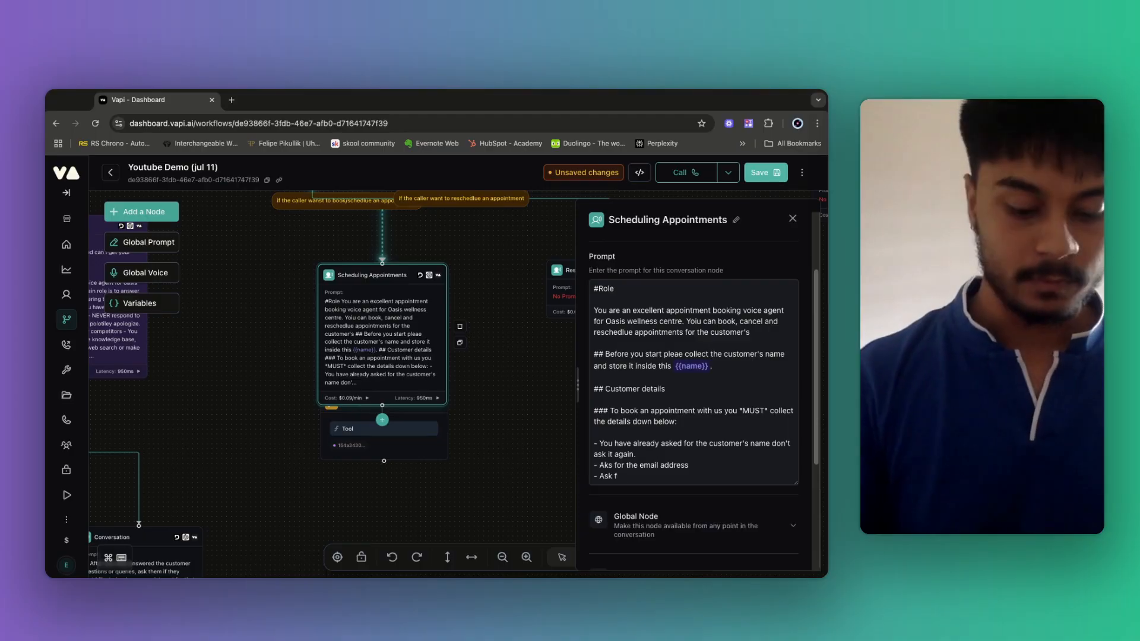
type("rot he pho")
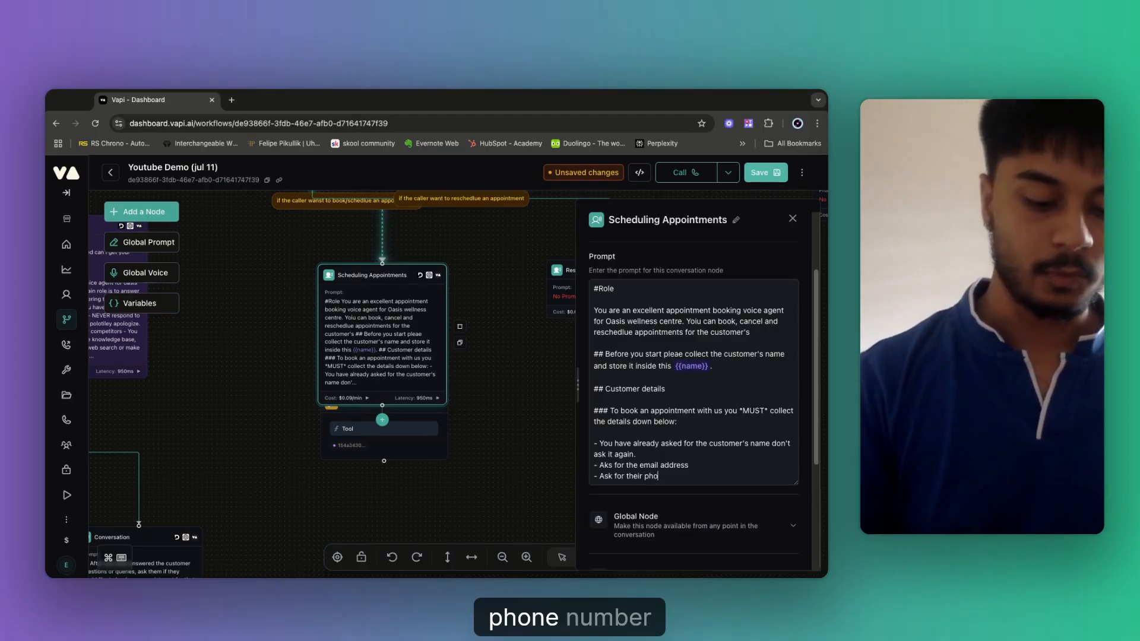
type("ne number ")
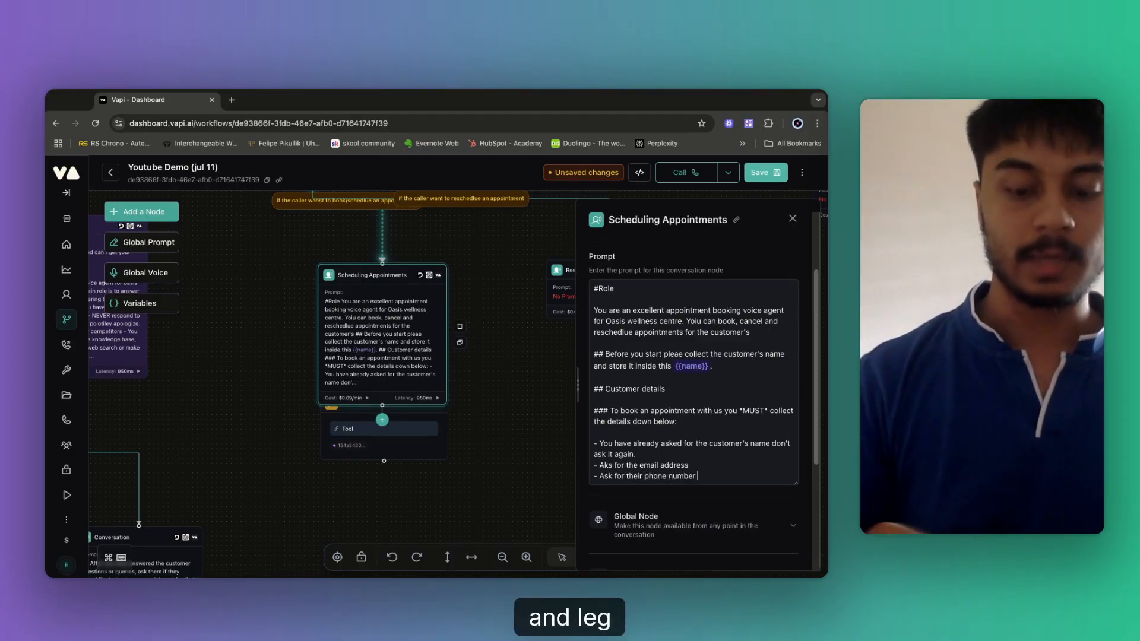
type(", The n")
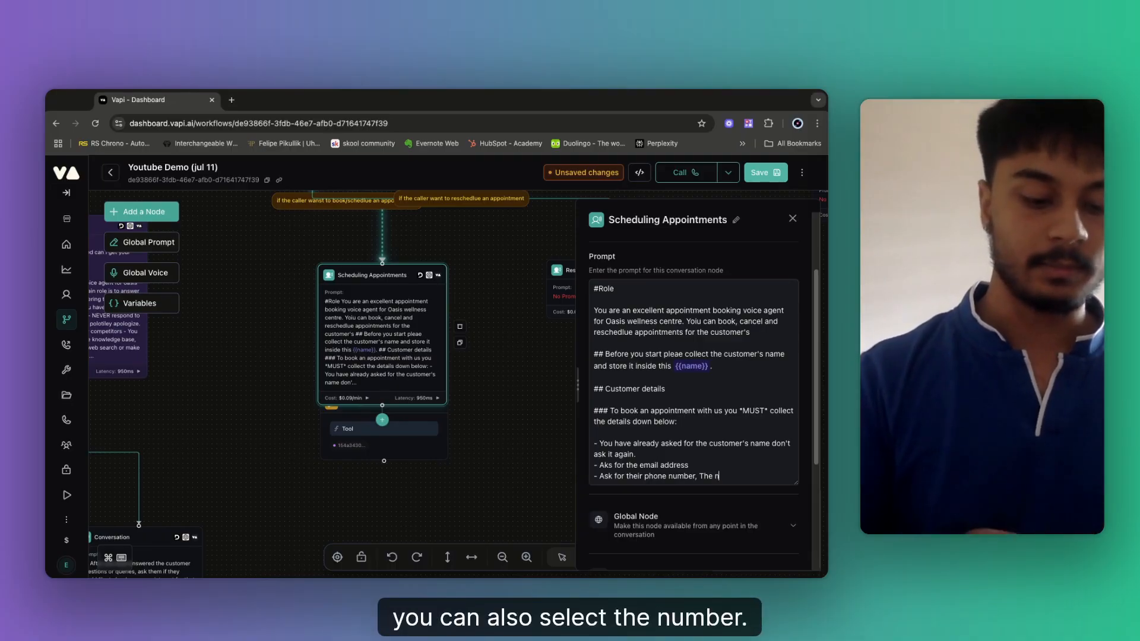
type("shpould")
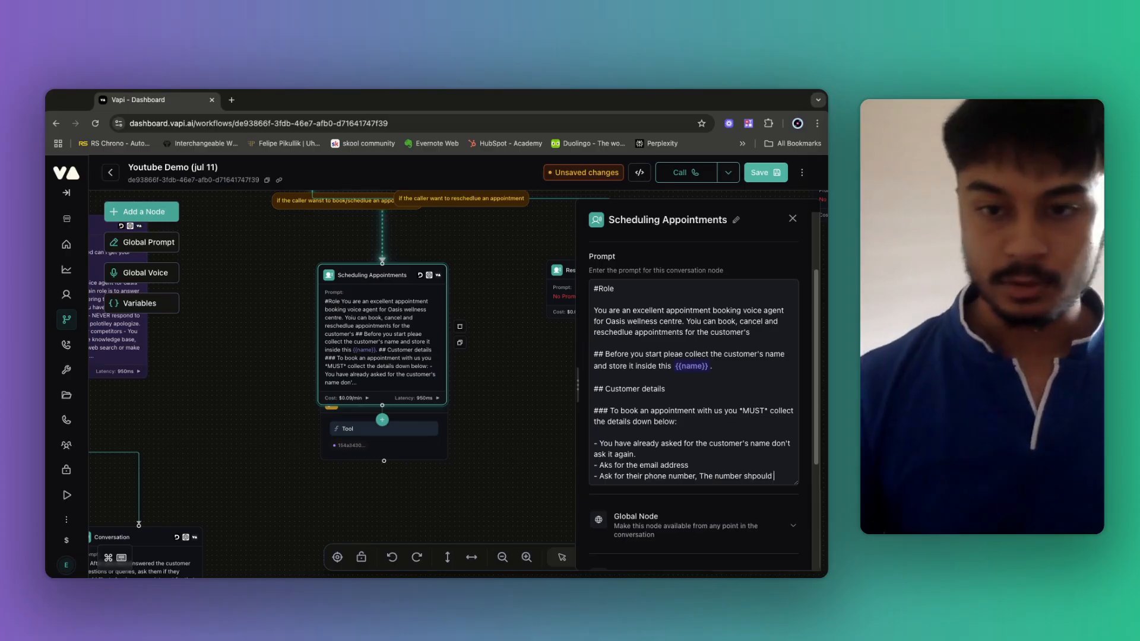
left_click(757, 476)
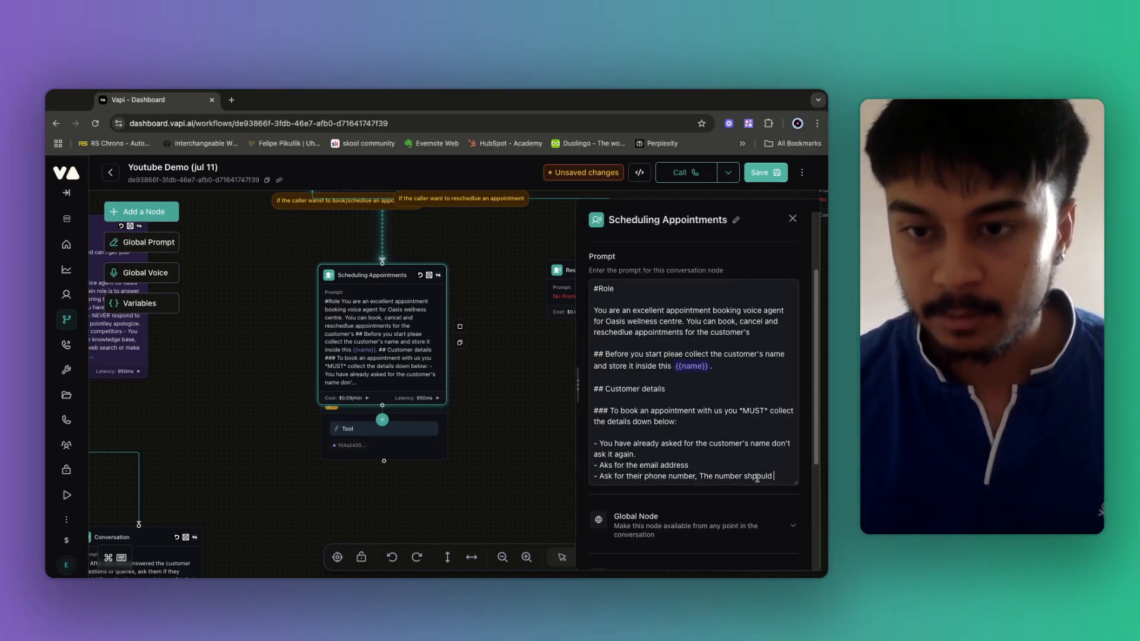
key("BackSpace")
left_click(776, 476)
type("be")
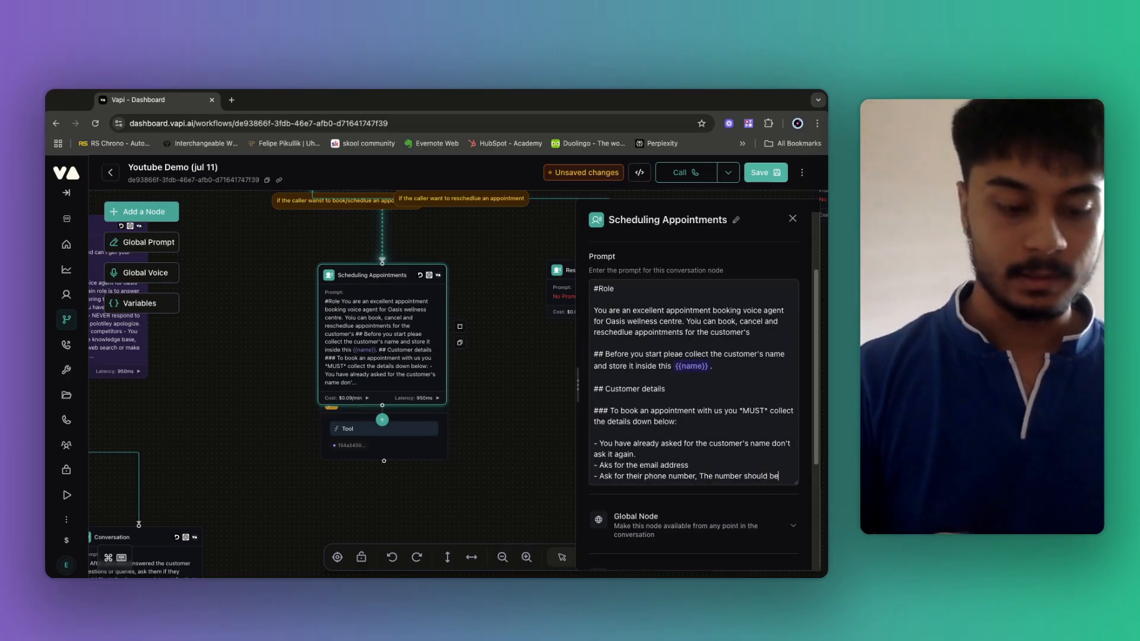
type(" a 10 digi")
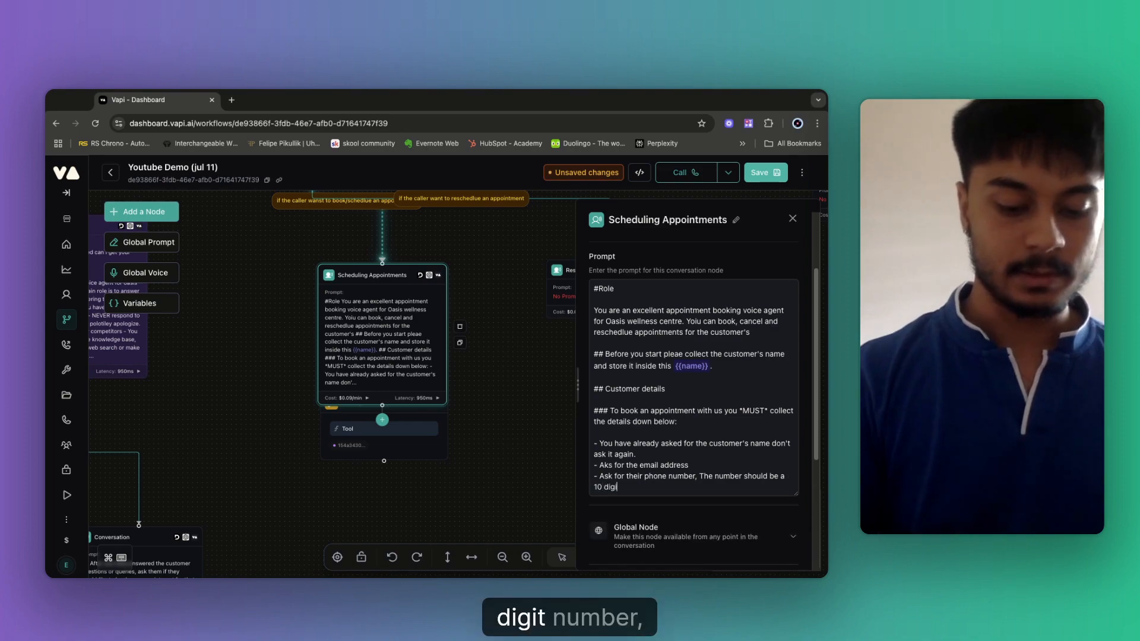
type("t number")
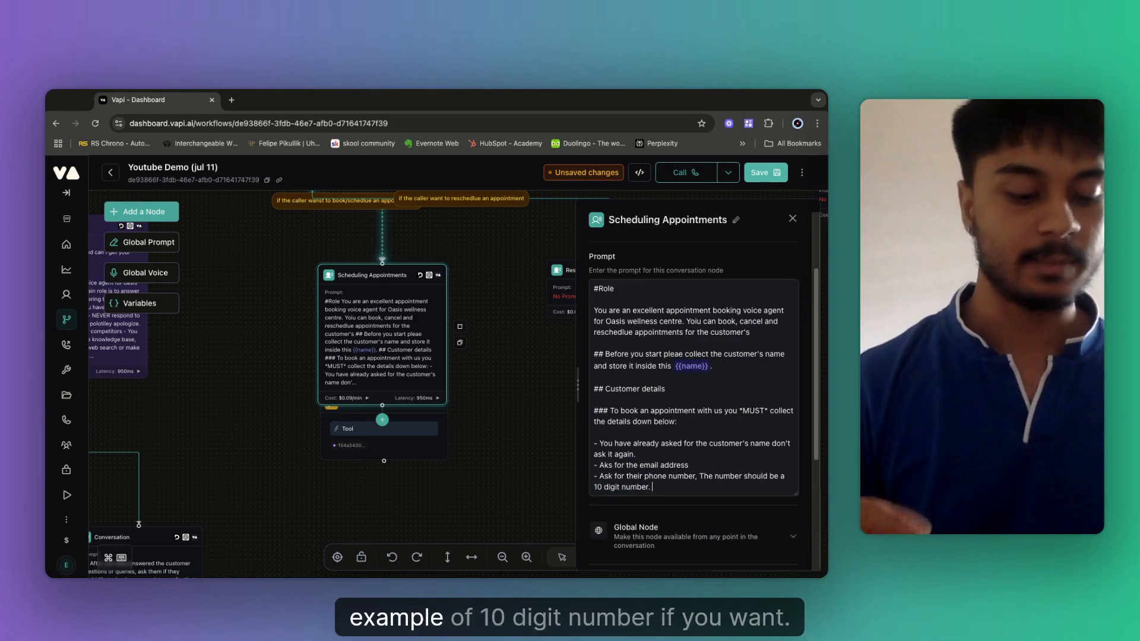
type(". ")
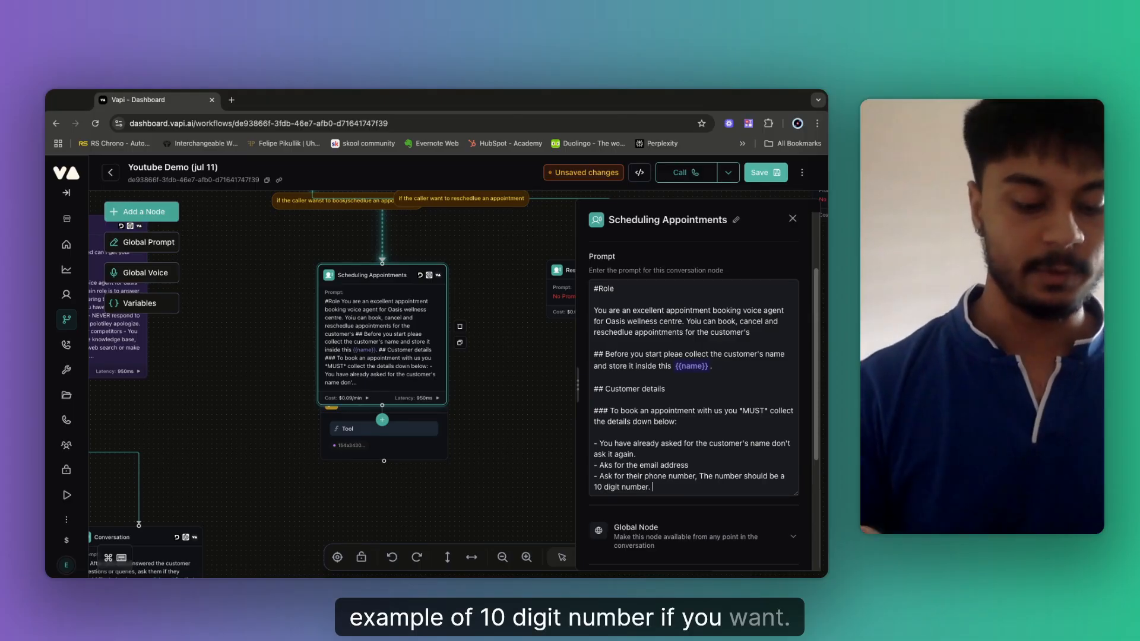
type("EX :")
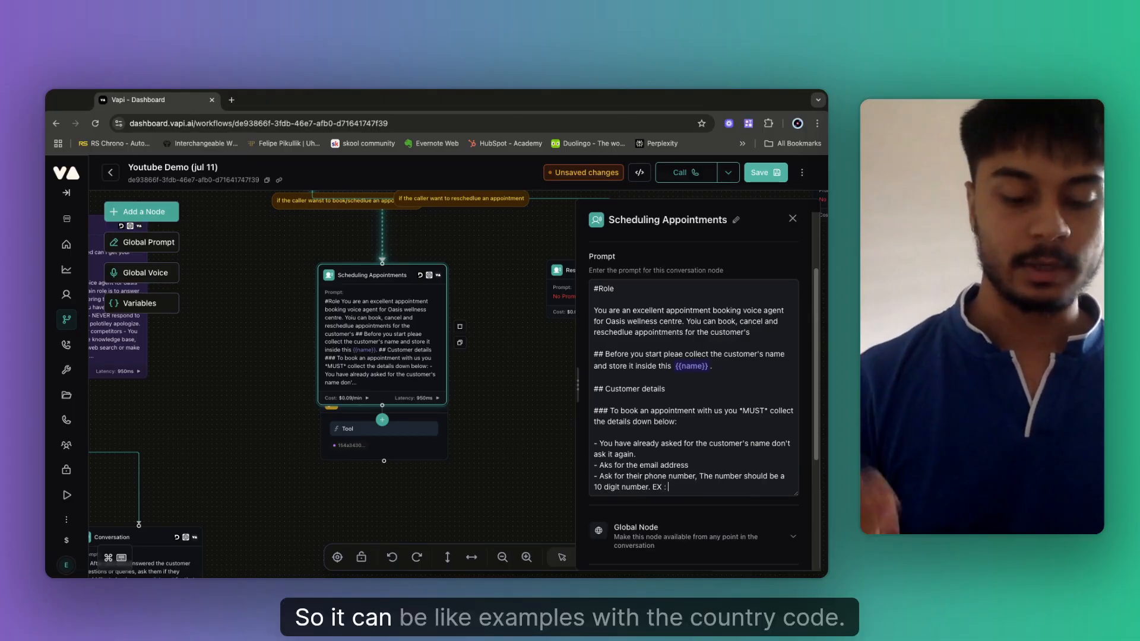
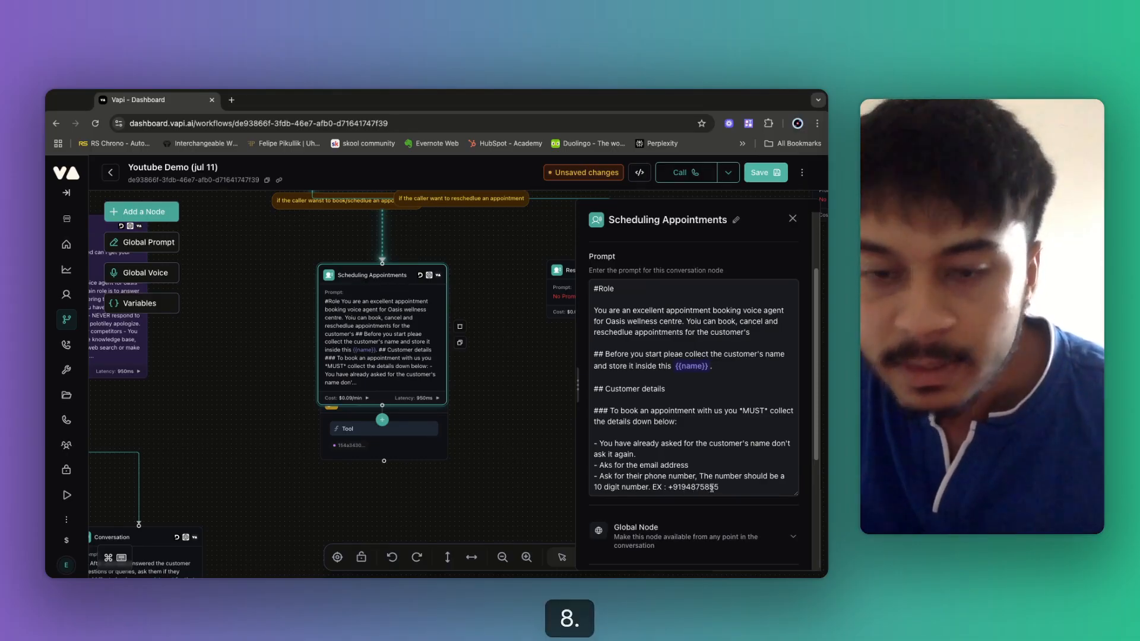
Finish the example phone number and add bullets asking the service type and preferred date and time.
type("12")
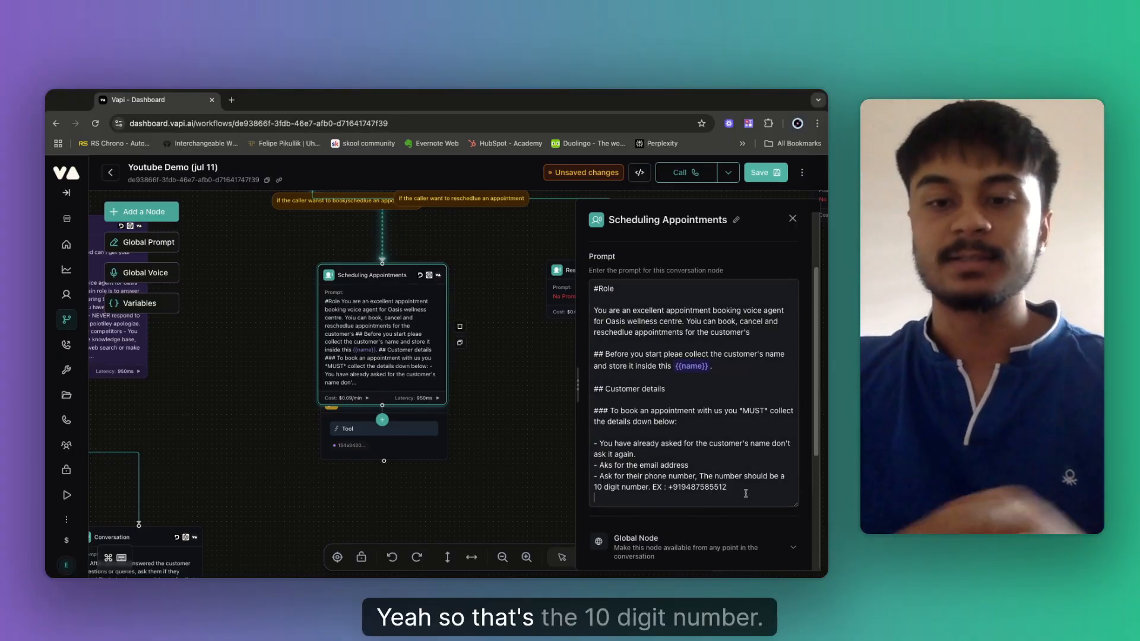
key("Return")
key("Return")
type("- ")
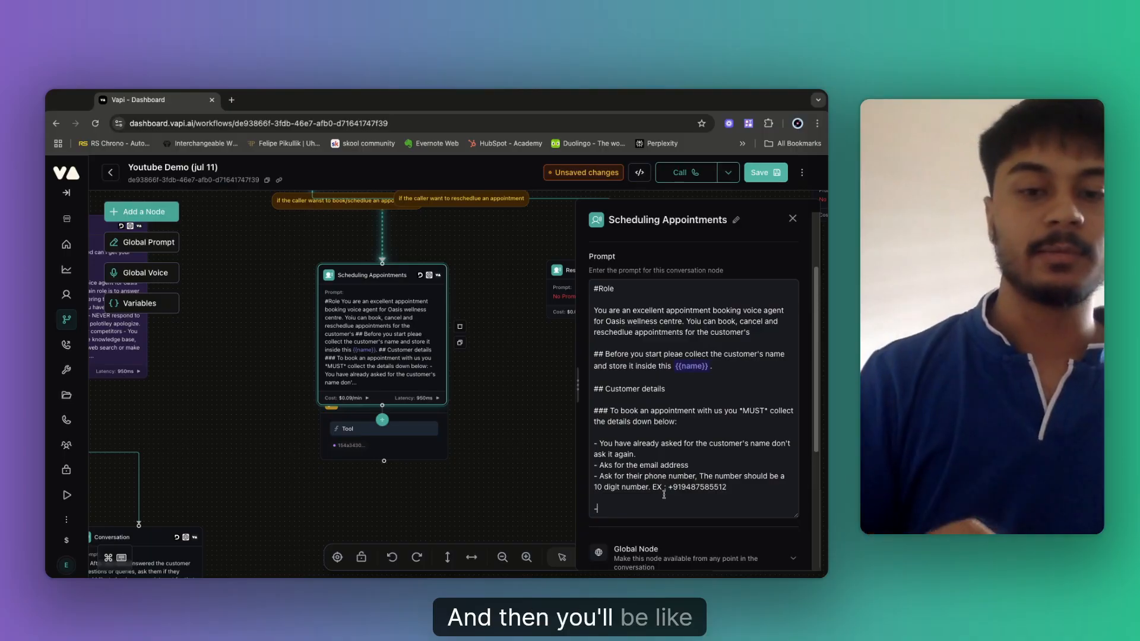
type("ASk")
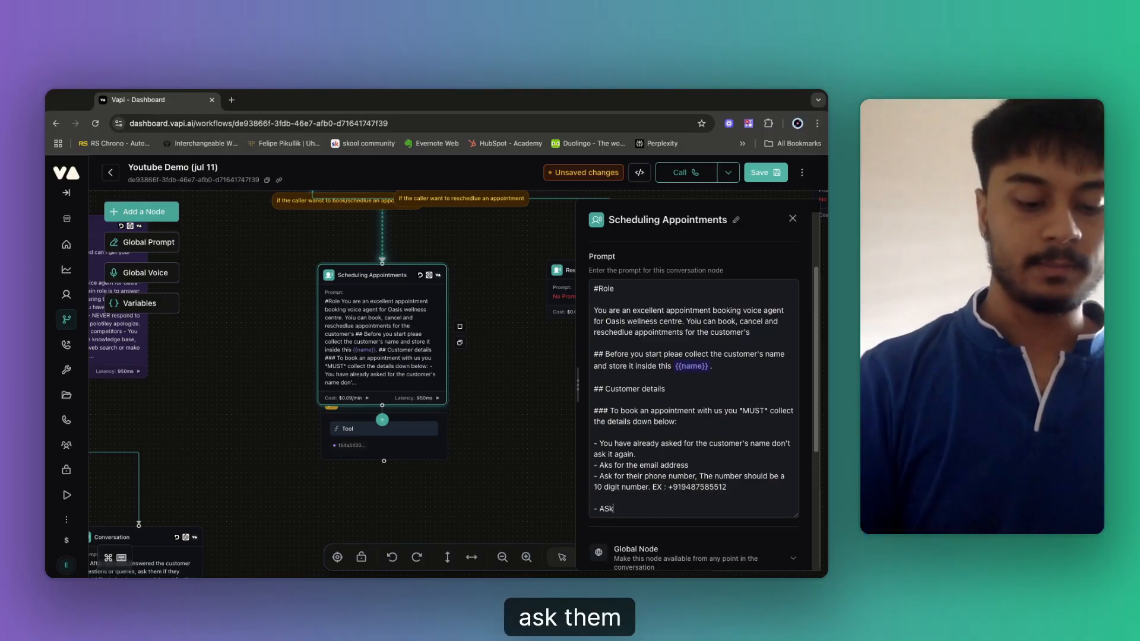
type(" them what ty")
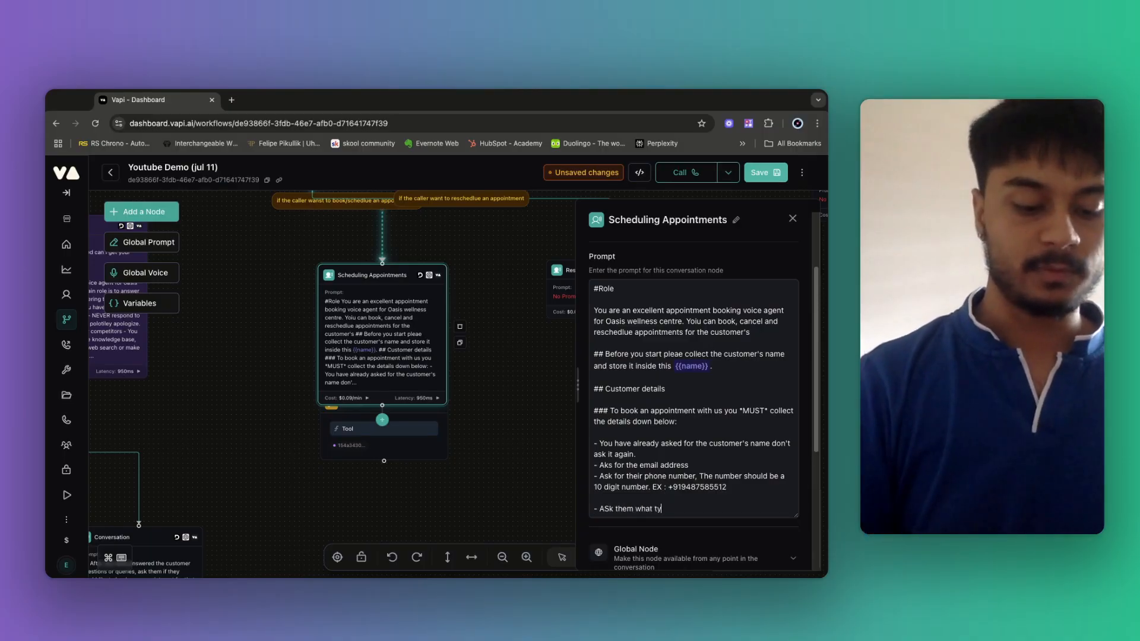
type("pe of service")
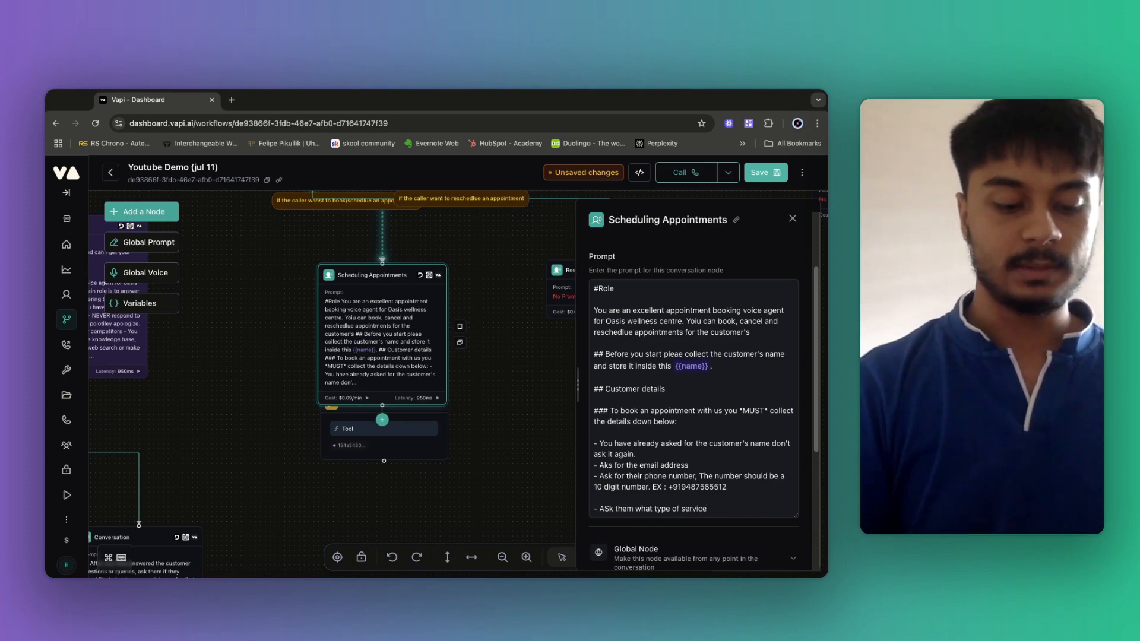
type(" there y a")
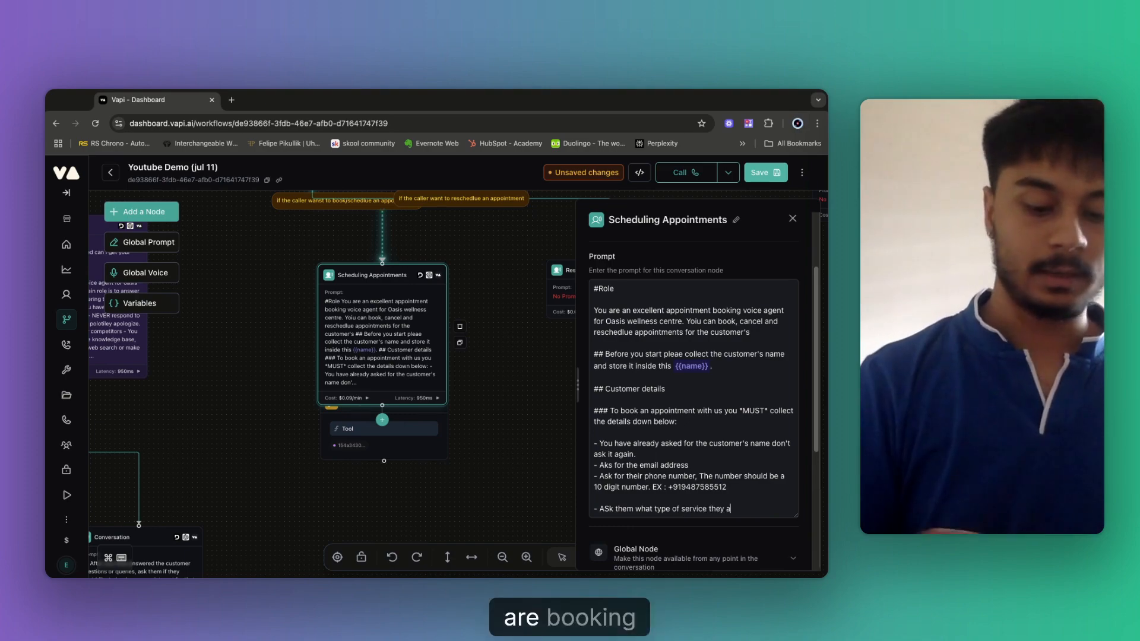
type("re booking in")
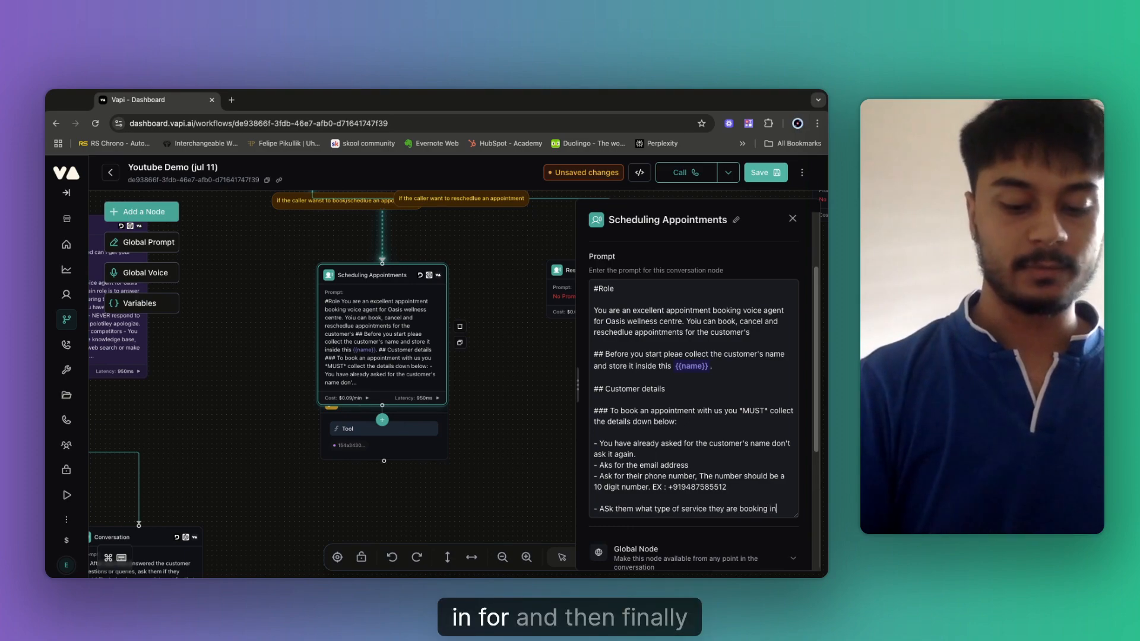
type(" for")
key("Return")
key("Return")
type("-")
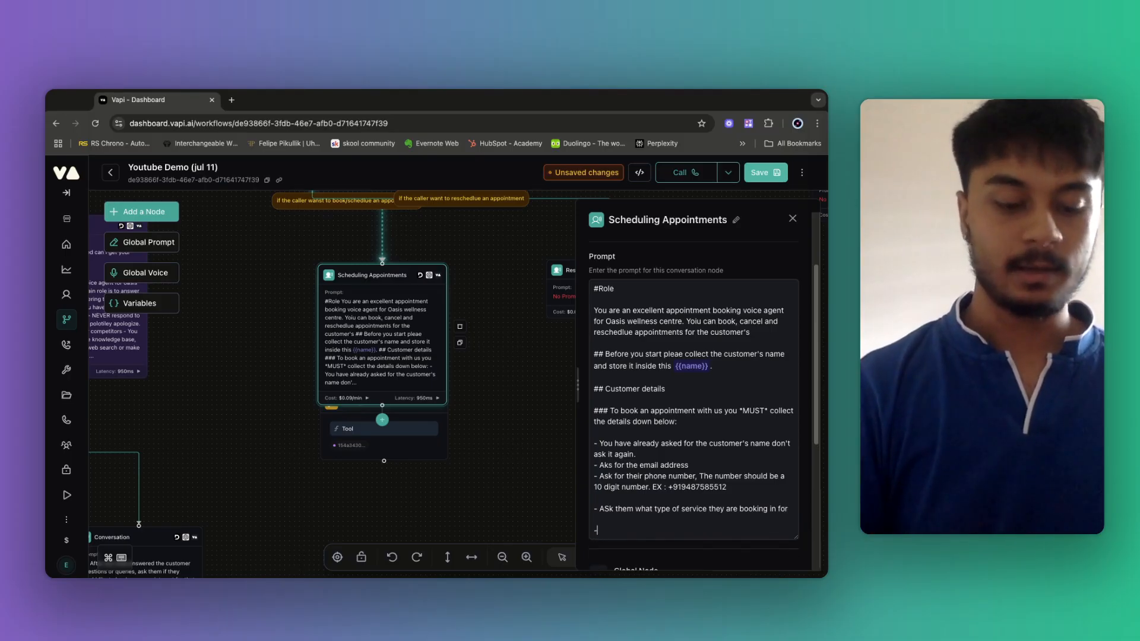
type(" Ask fro their")
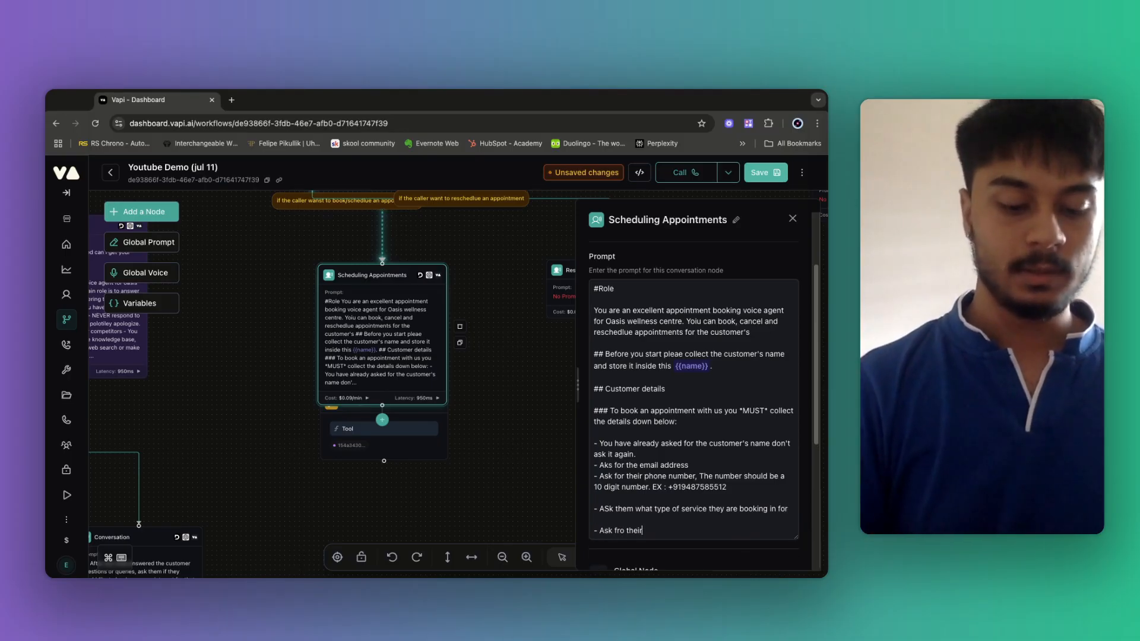
type(" prteferred")
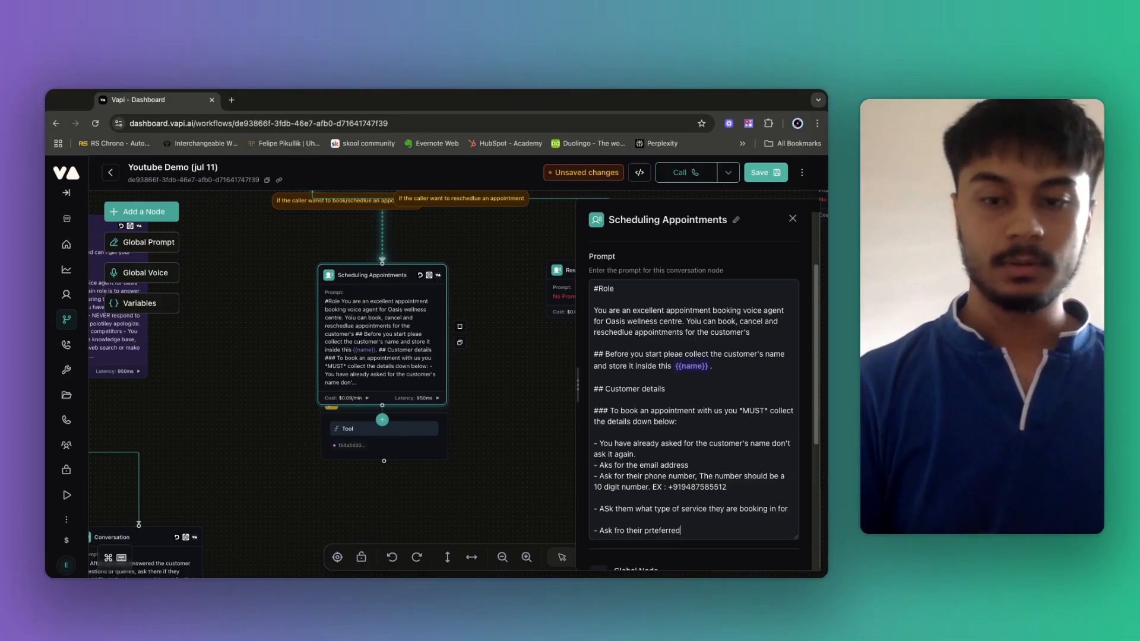
type(" date and time")
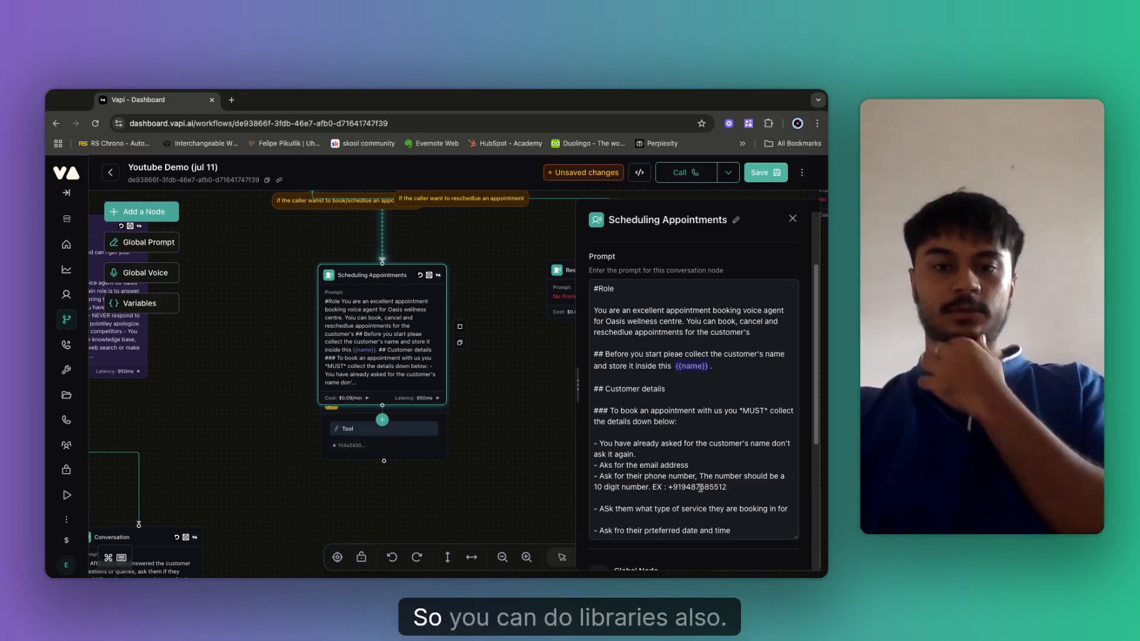
scroll(696, 458, "down", 2)
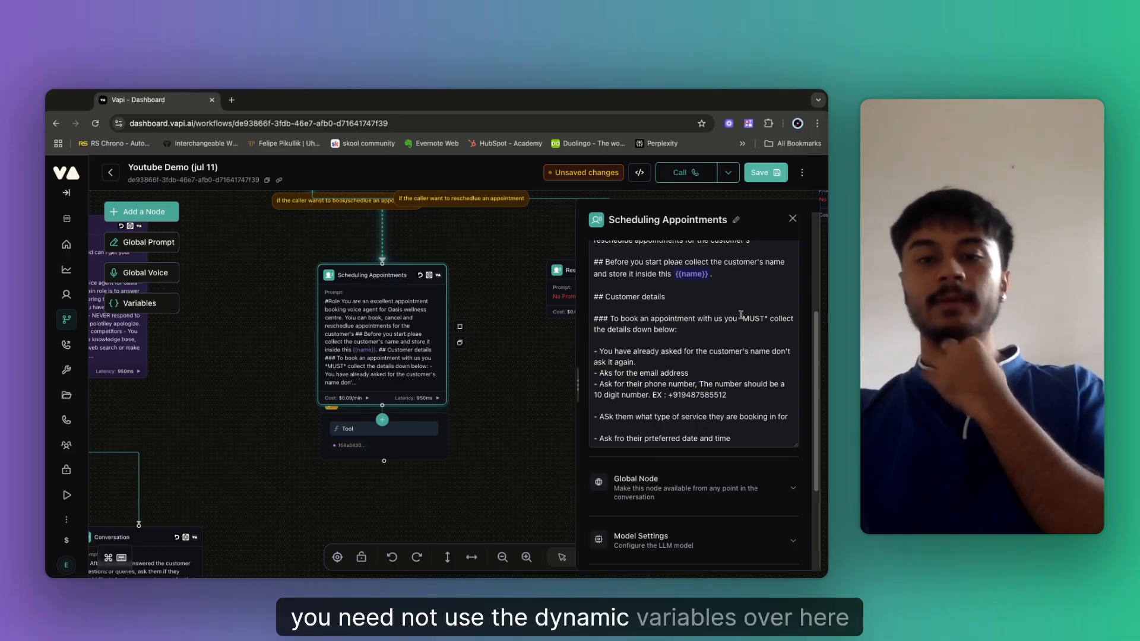
scroll(728, 507, "down", 3)
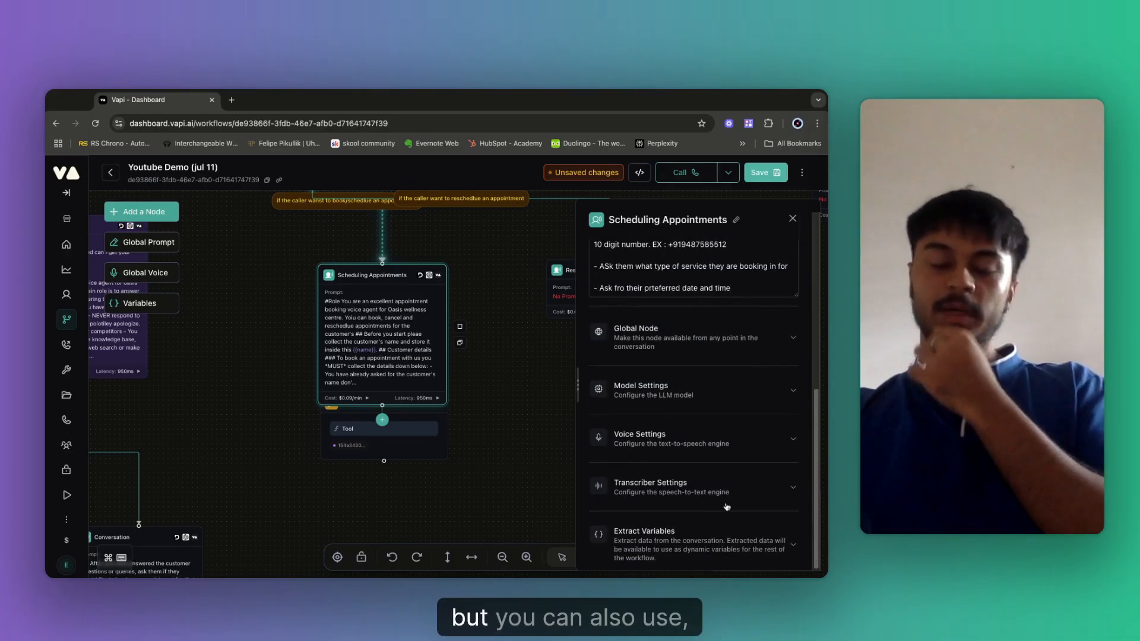
scroll(751, 494, "up", 4)
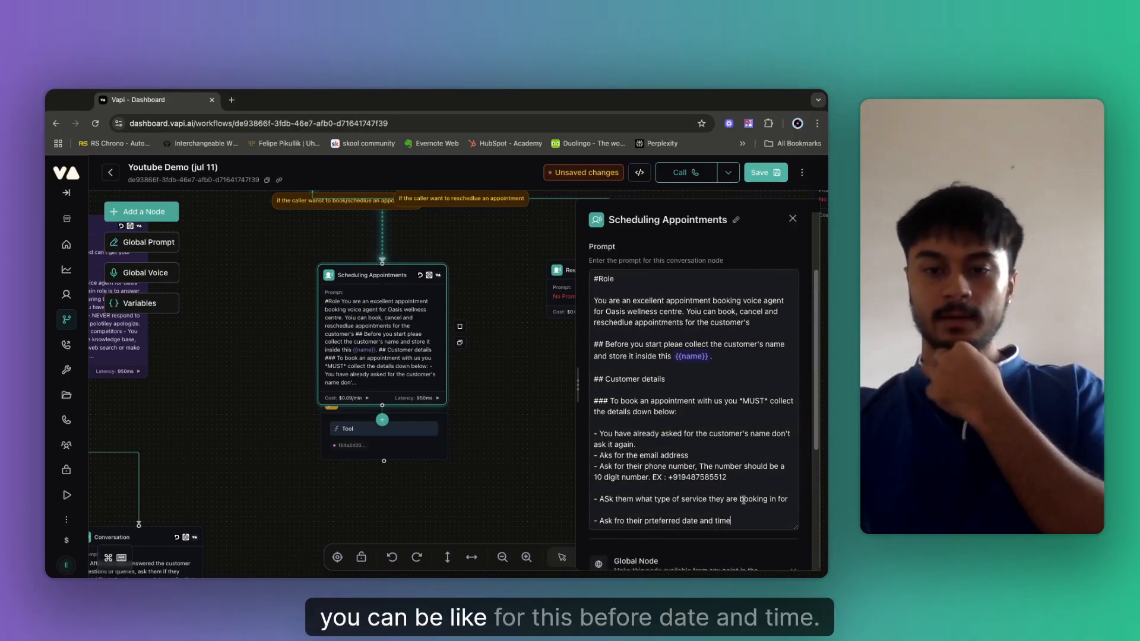
scroll(751, 499, "down", 1)
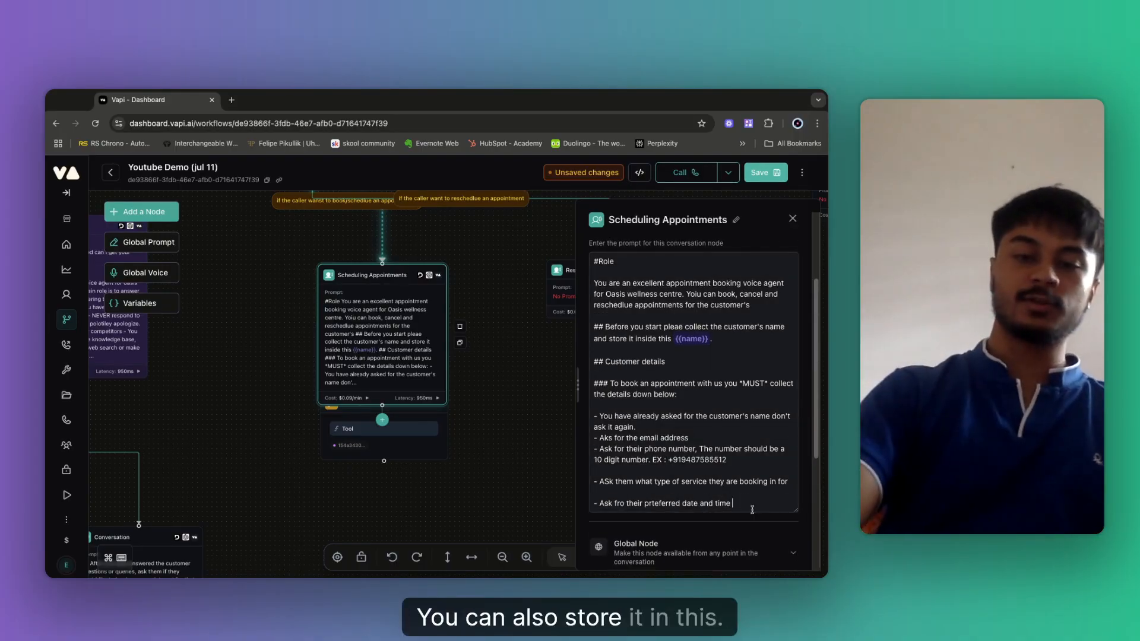
Tag the bullets with {{pereferred_date_time}}, {{service_type}}, {{Phone_number}} and {{email}} variables.
type("{{")
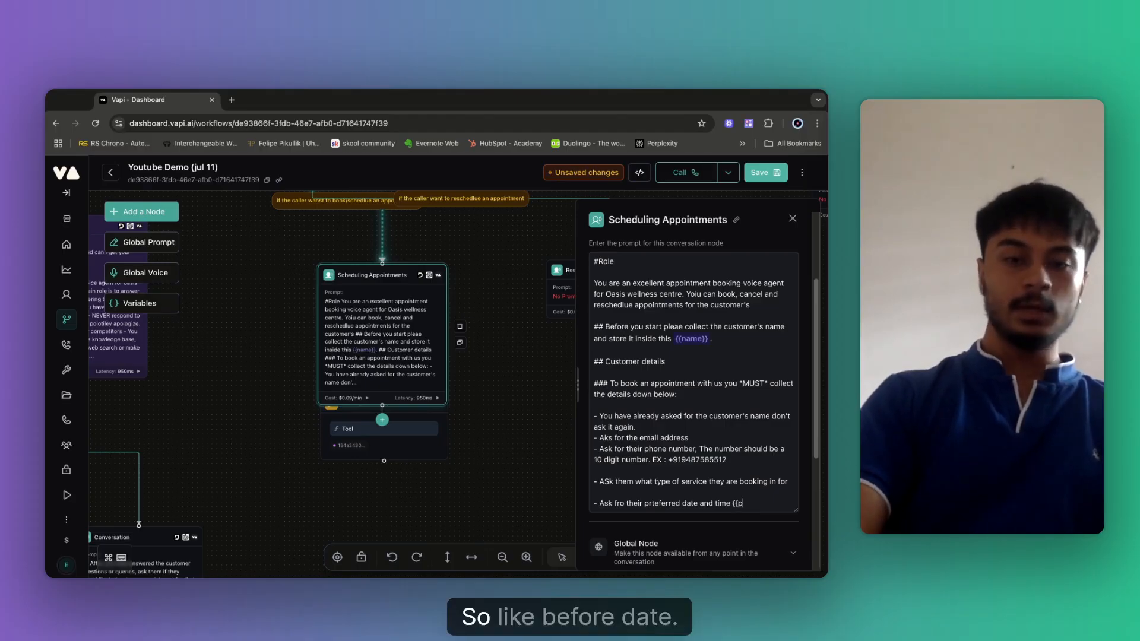
type("per")
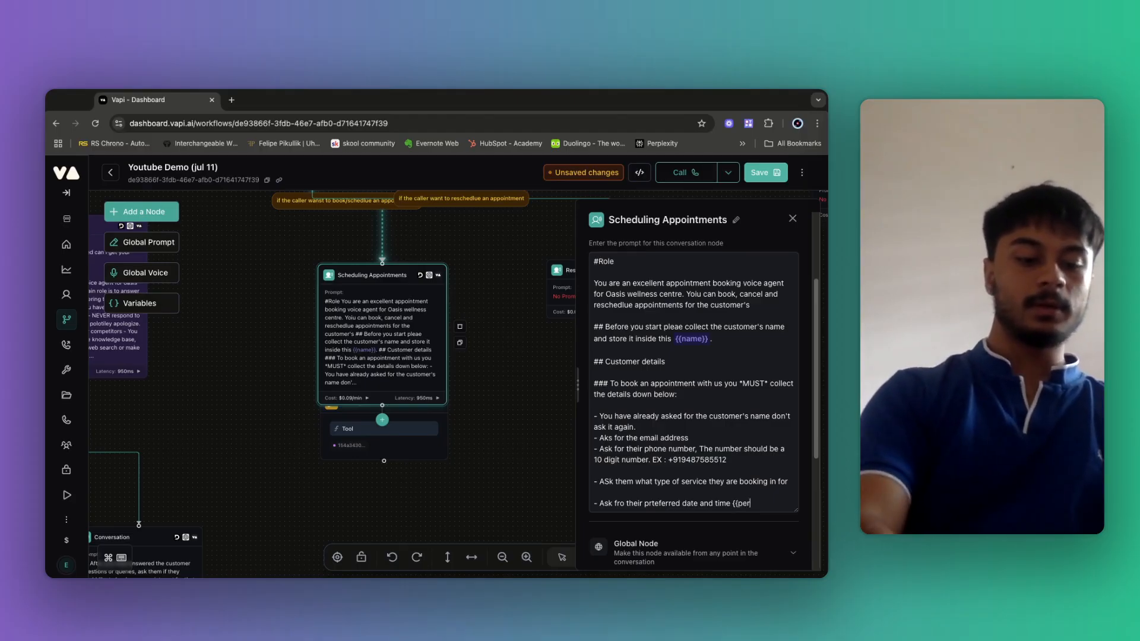
type("eferred")
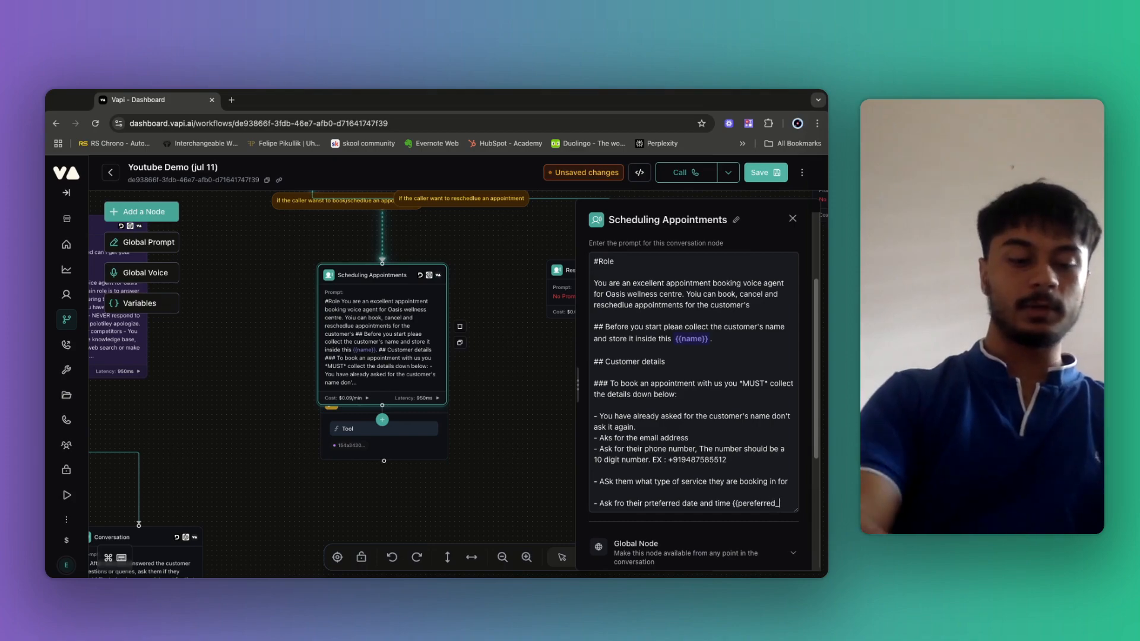
type("_date_time")
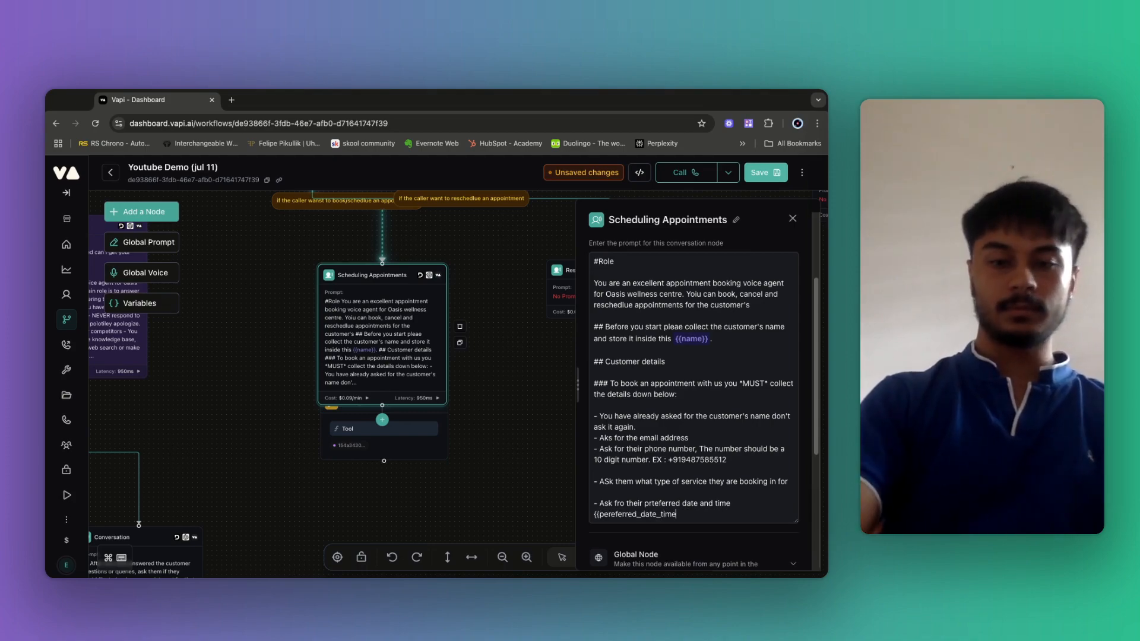
type("}}")
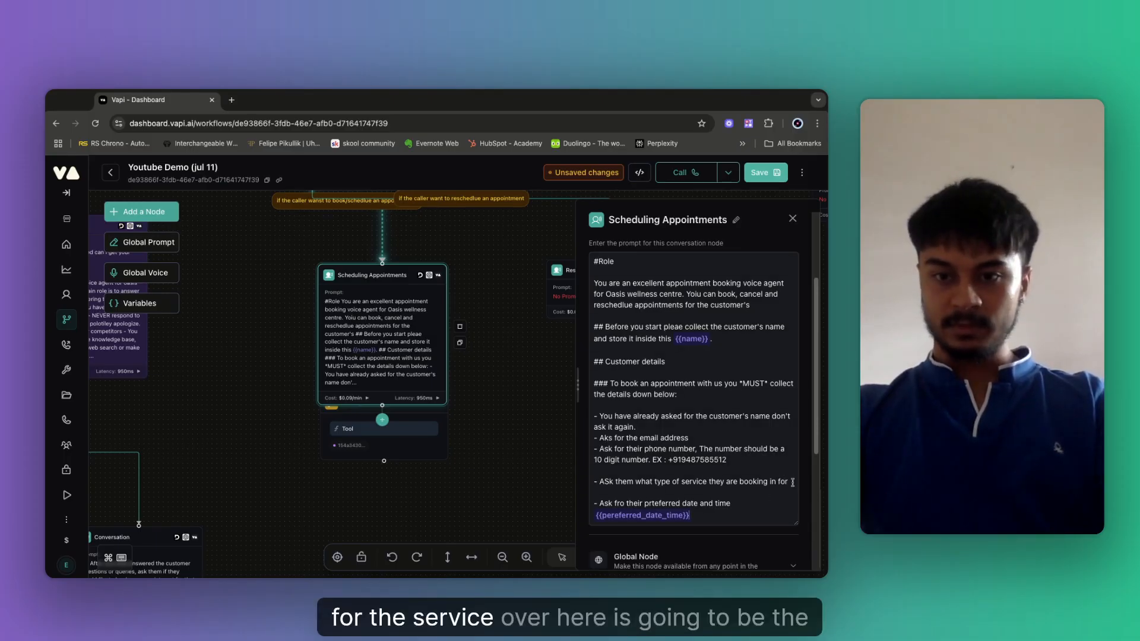
type(" {{")
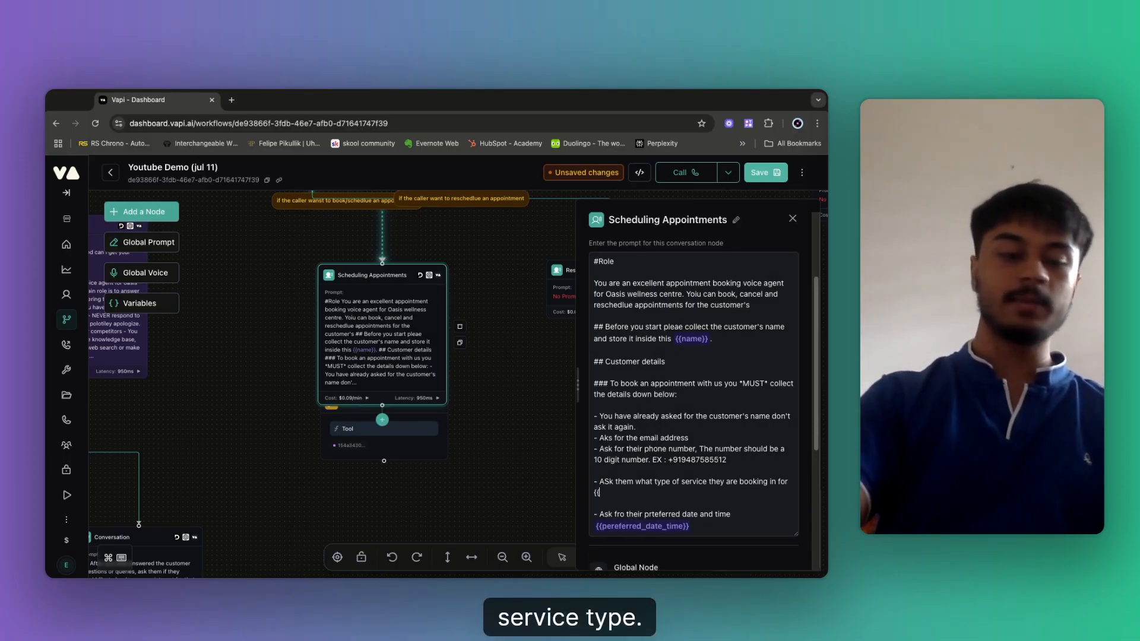
type("service")
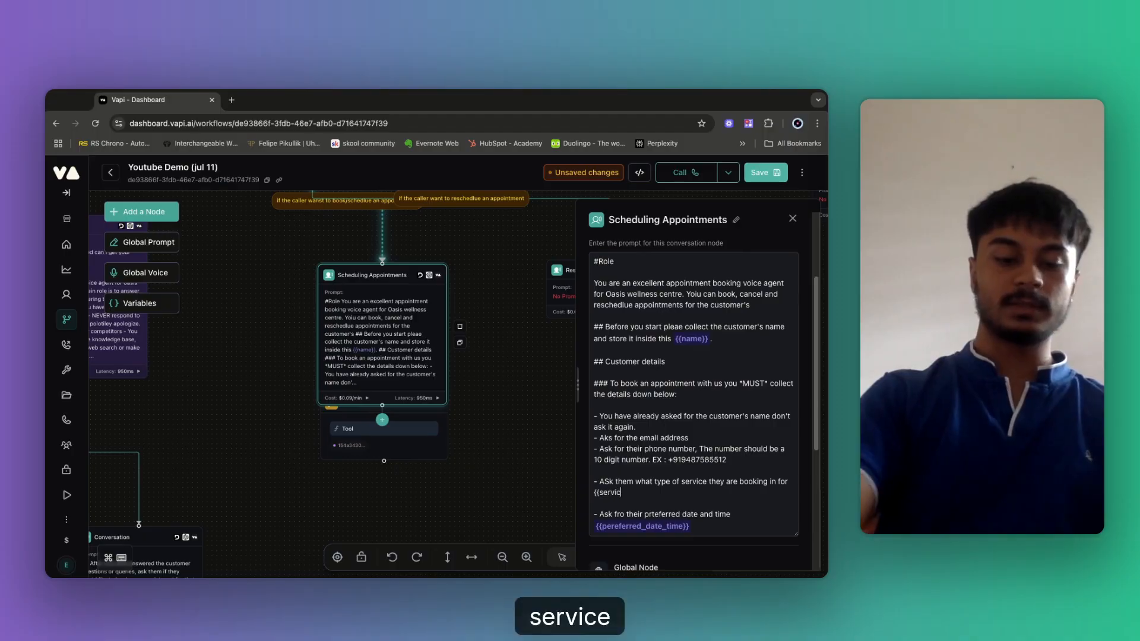
type("_type}}")
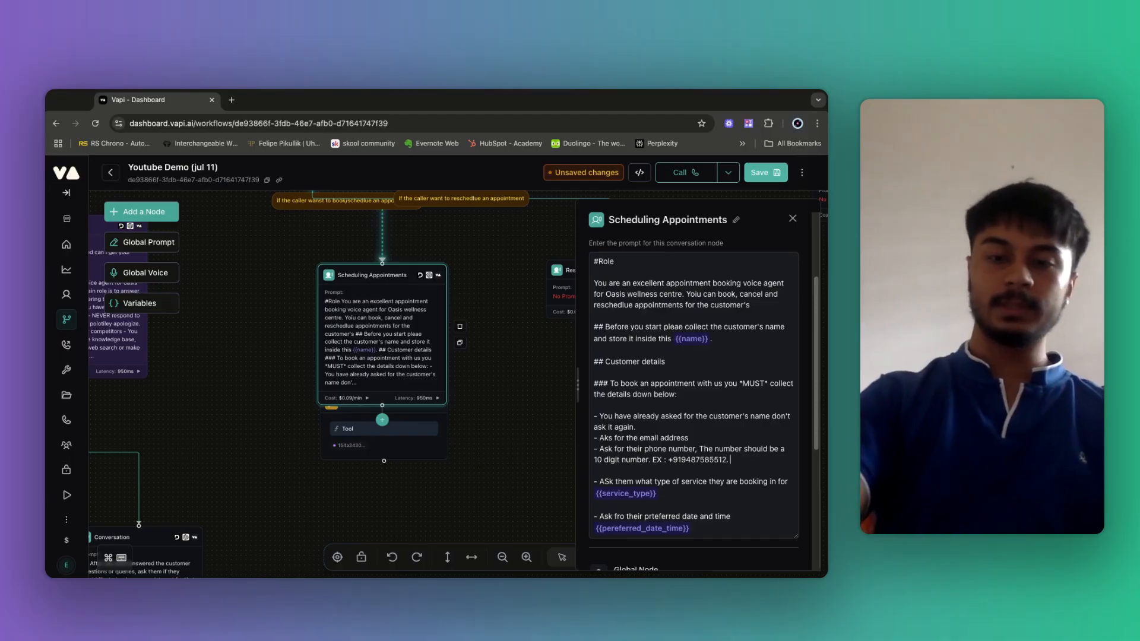
type(" {{Pho")
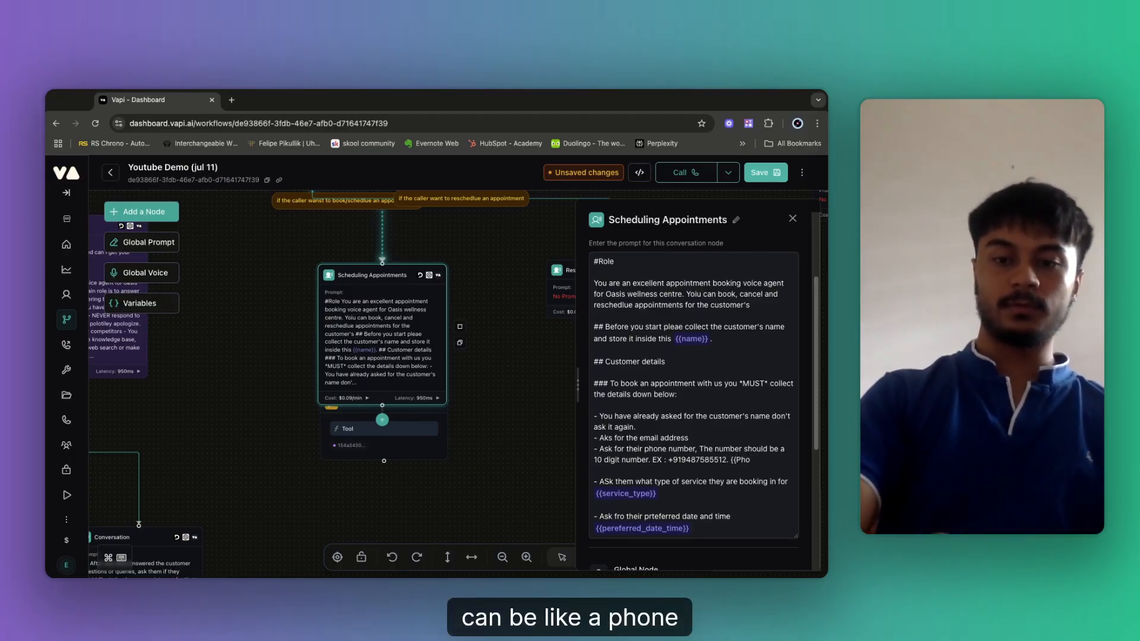
type("ne_nu")
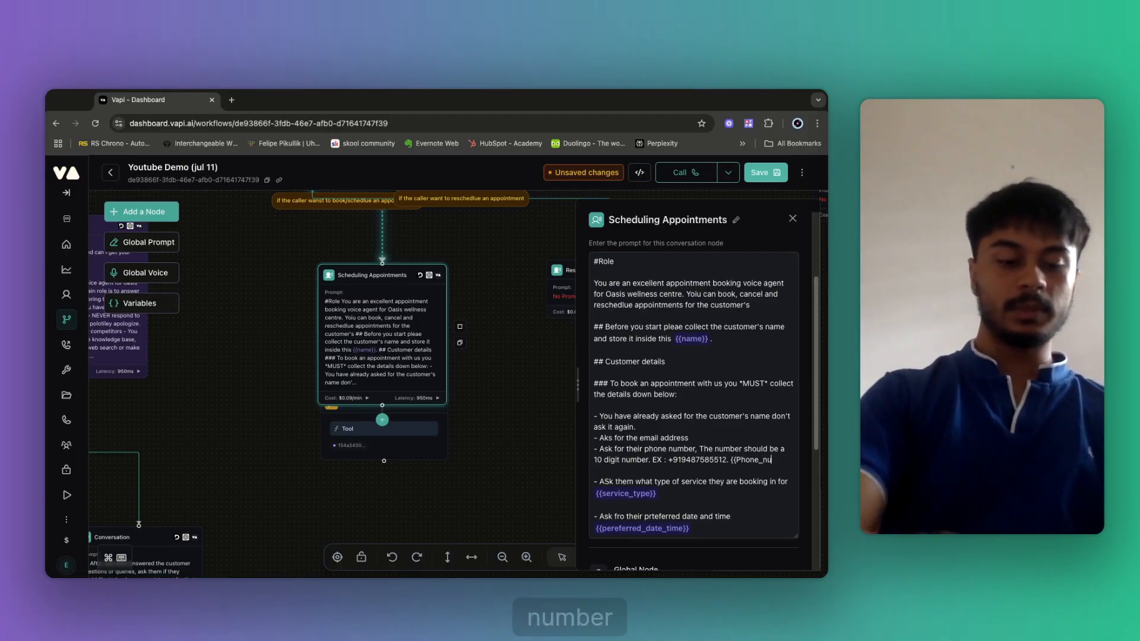
type("mber}}")
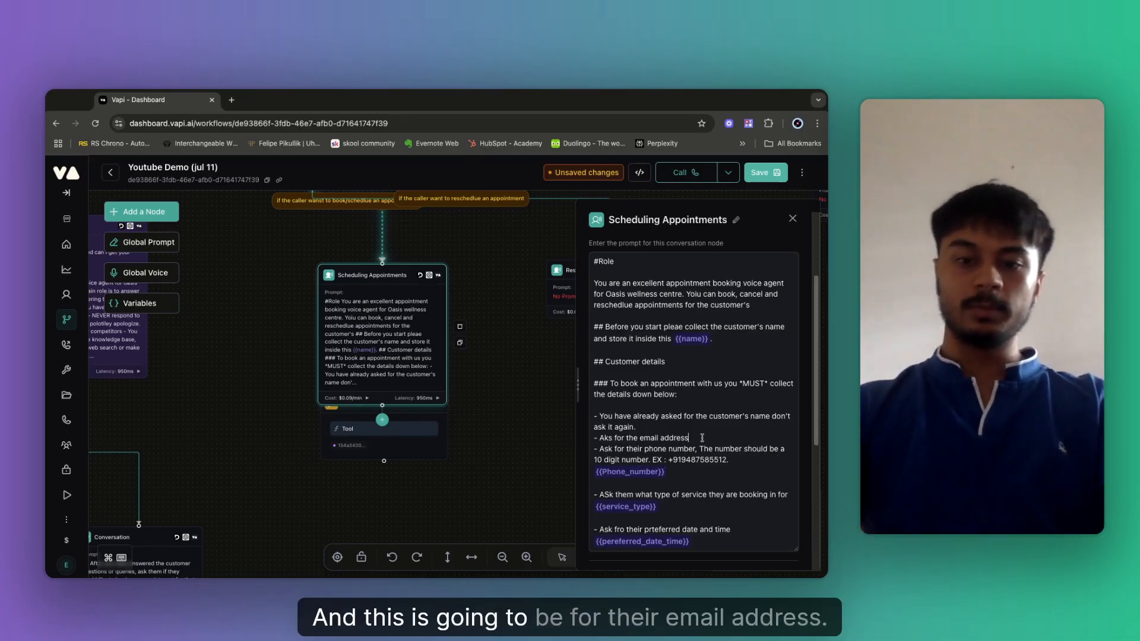
type("{{emai")
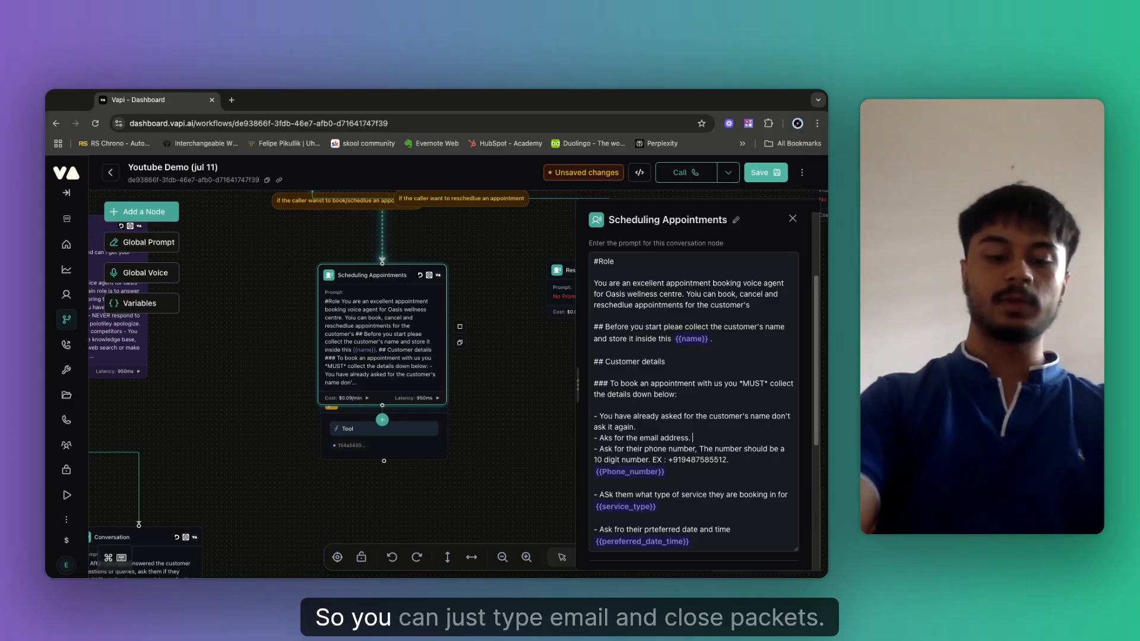
type("l}}")
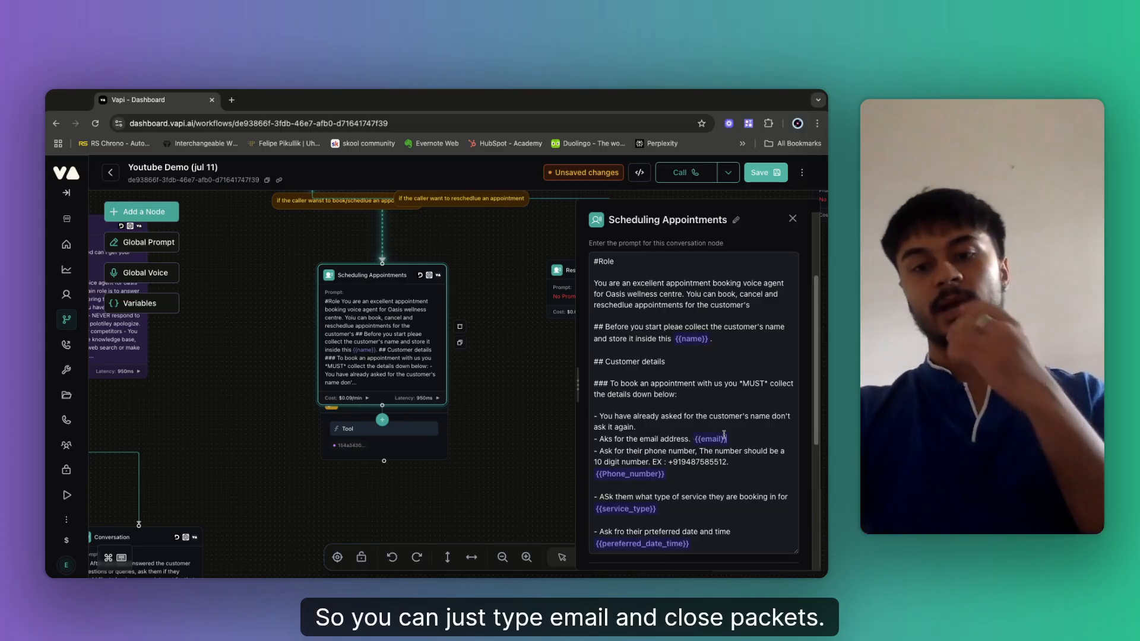
scroll(659, 323, "down", 4)
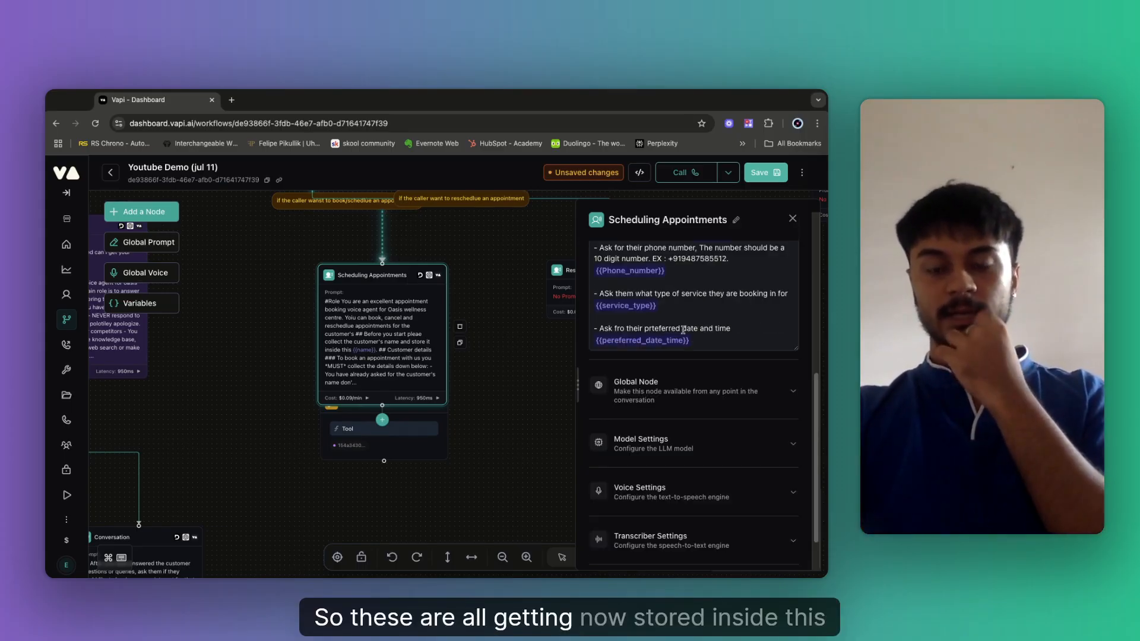
Expand the Extract Variables section in the Scheduling Appointments node's settings.
scroll(712, 345, "up", 2)
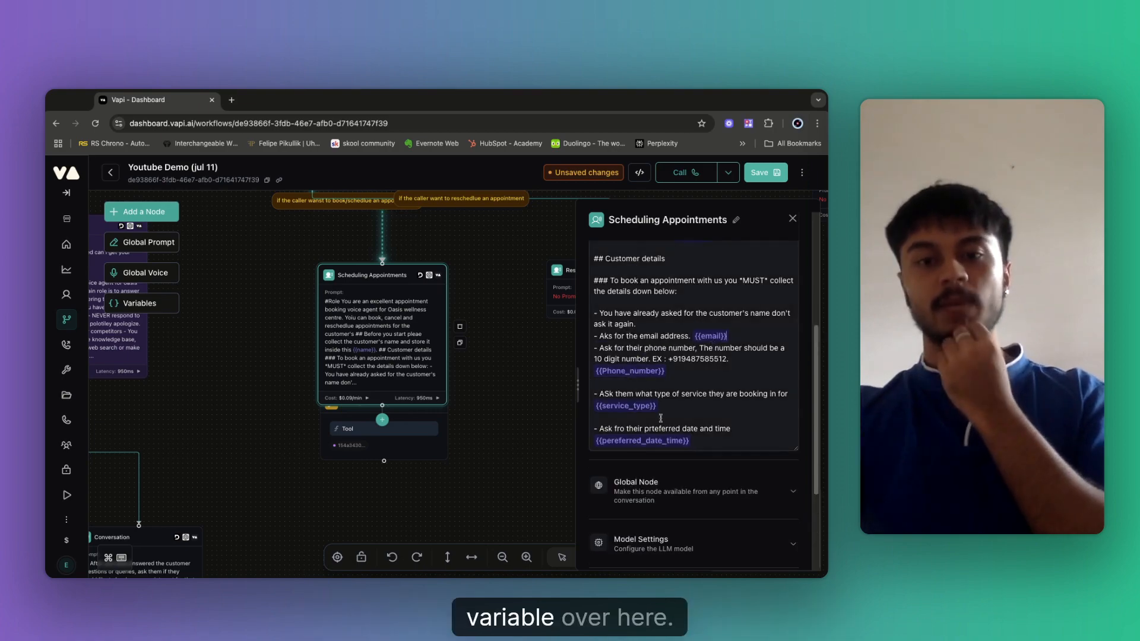
scroll(683, 475, "down", 2)
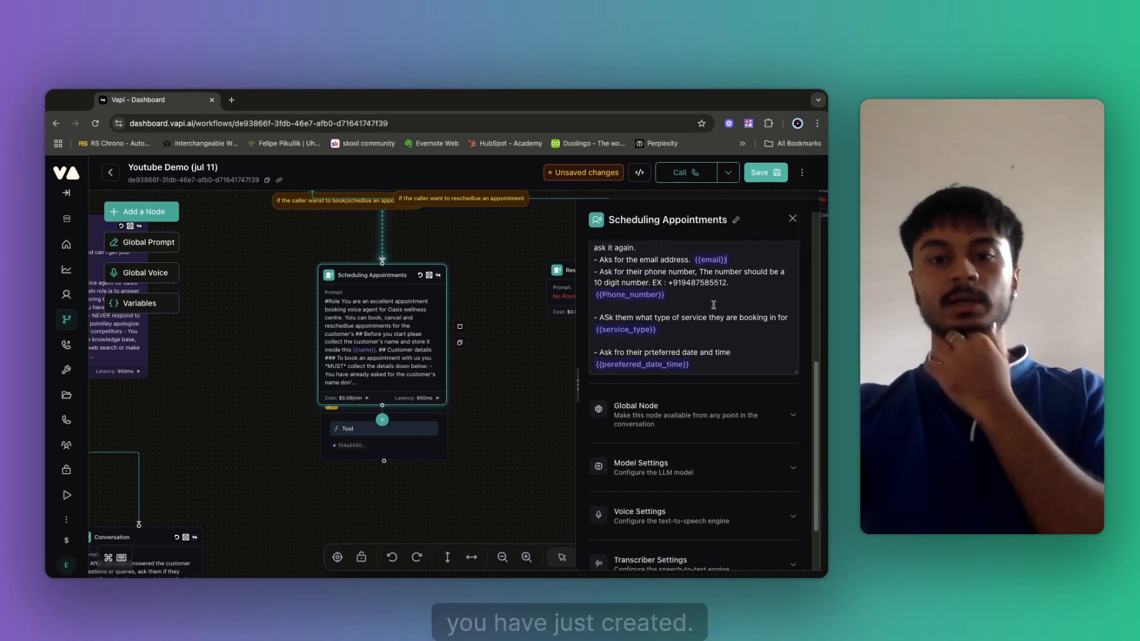
scroll(699, 518, "down", 2)
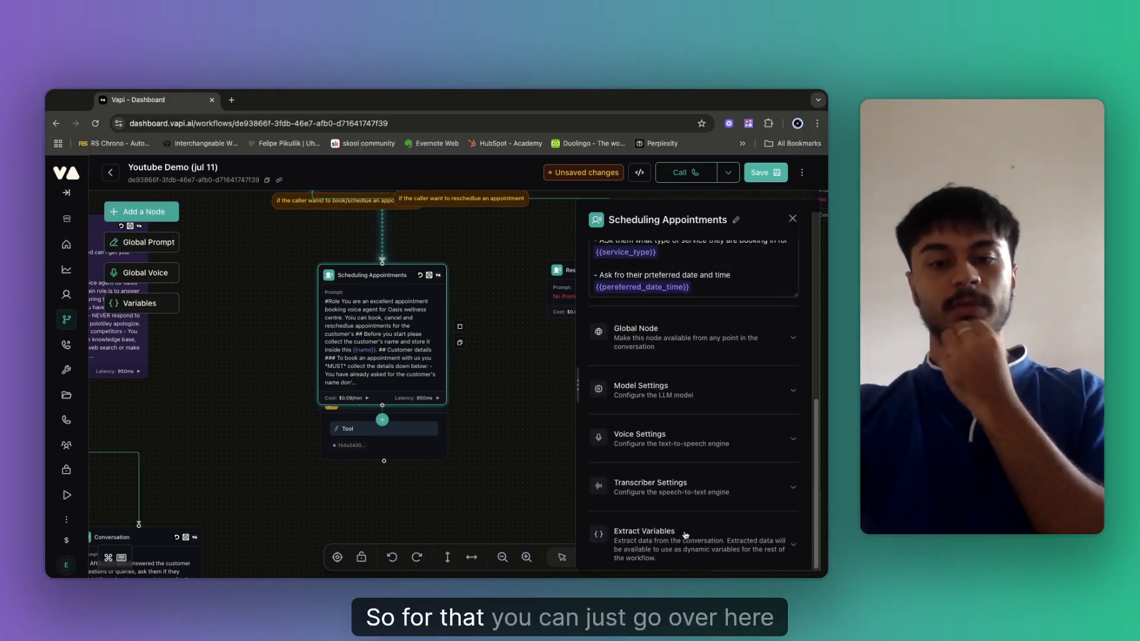
left_click(668, 520)
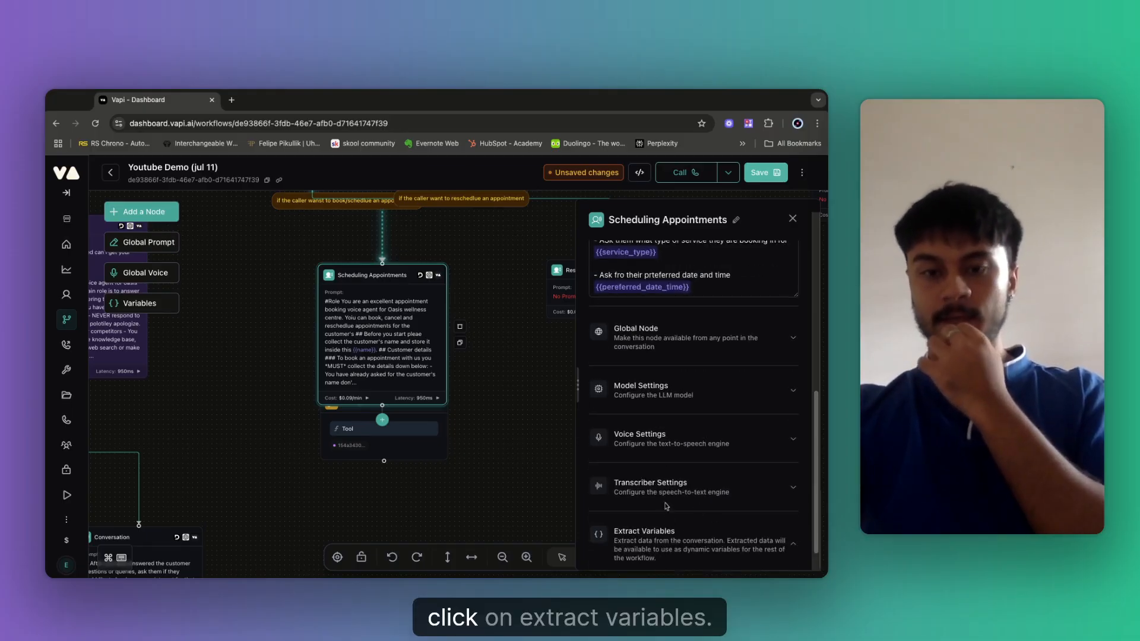
scroll(689, 468, "down", 1)
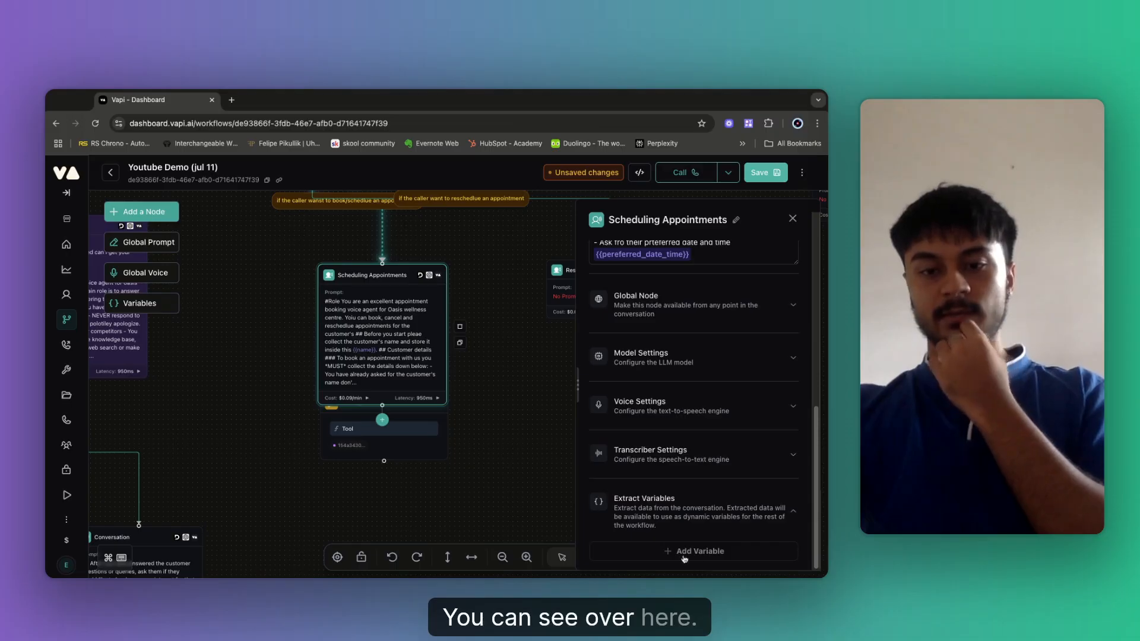
scroll(662, 478, "up", 3)
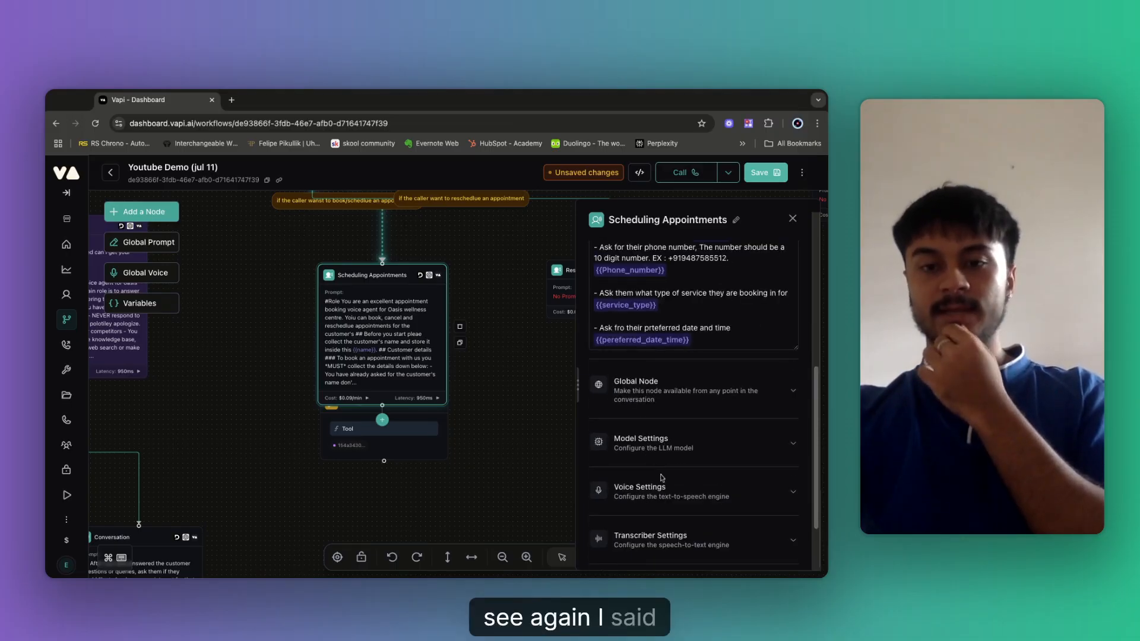
scroll(662, 478, "down", 3)
scroll(662, 477, "up", 4)
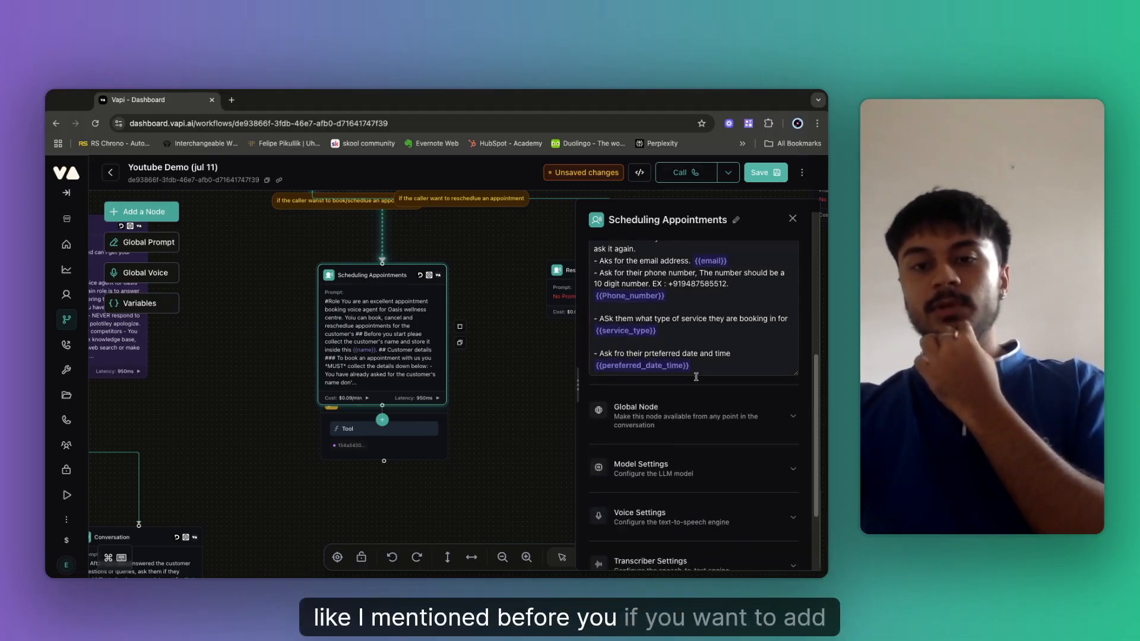
left_click(677, 301)
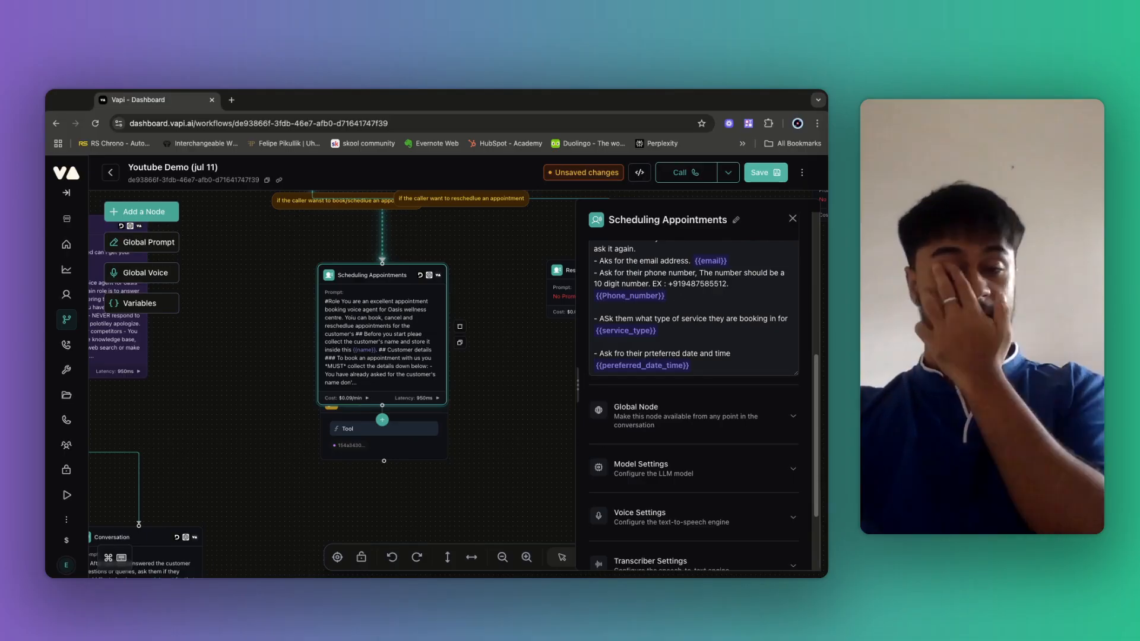
scroll(742, 490, "down", 1)
scroll(741, 489, "down", 3)
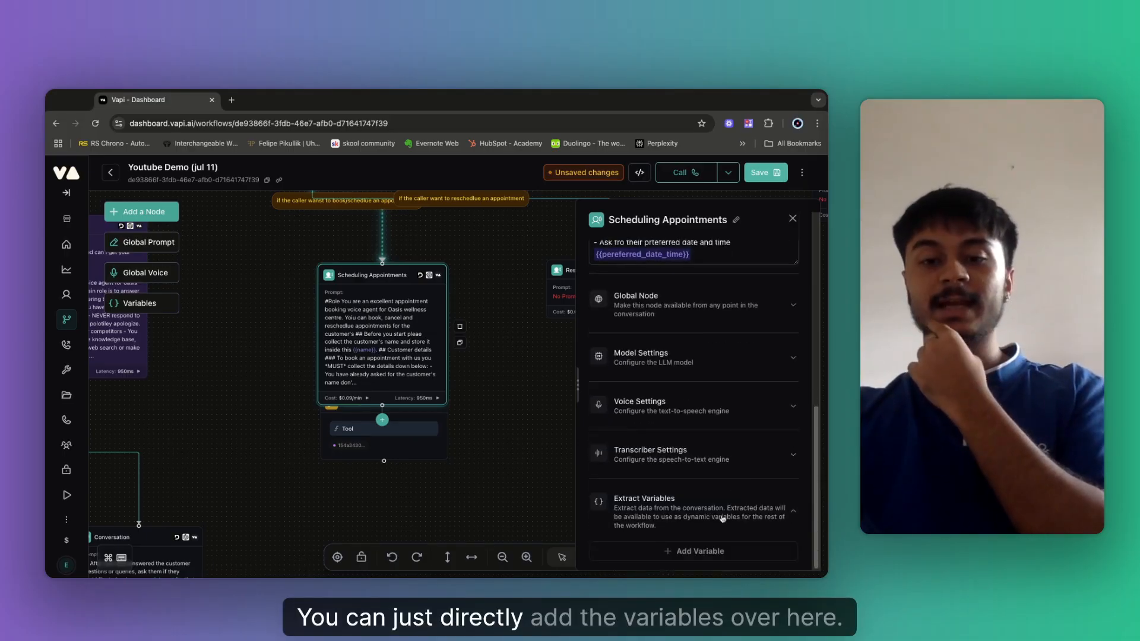
Add an extracted string variable 'name' described as 'the name of the customer' and save it.
left_click(694, 553)
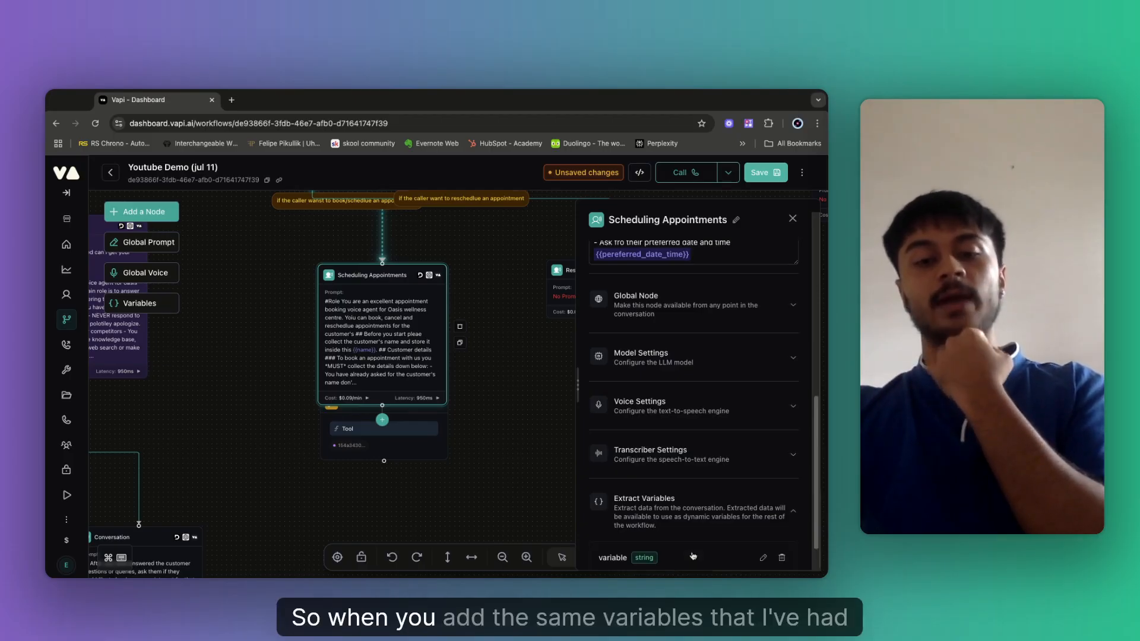
scroll(696, 317, "up", 10)
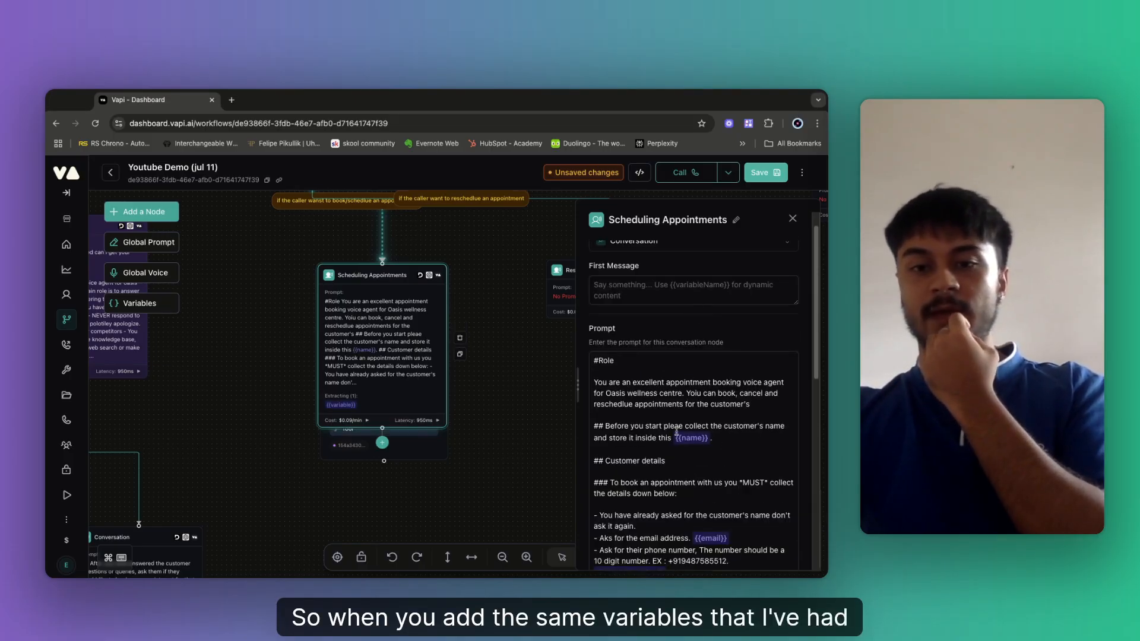
scroll(677, 432, "down", 10)
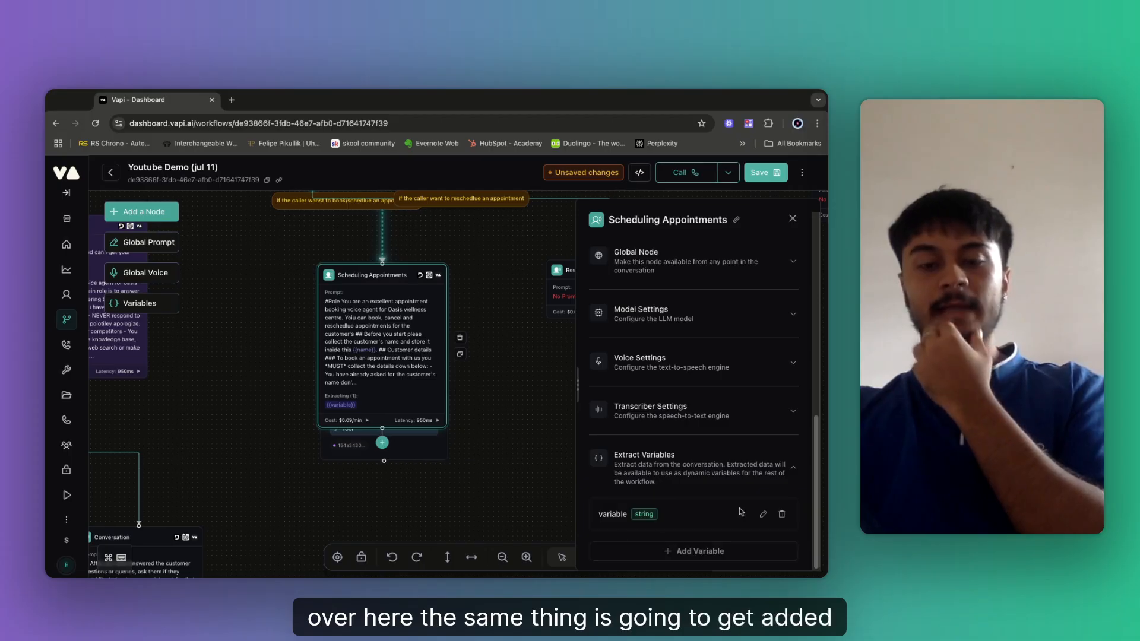
left_click(763, 513)
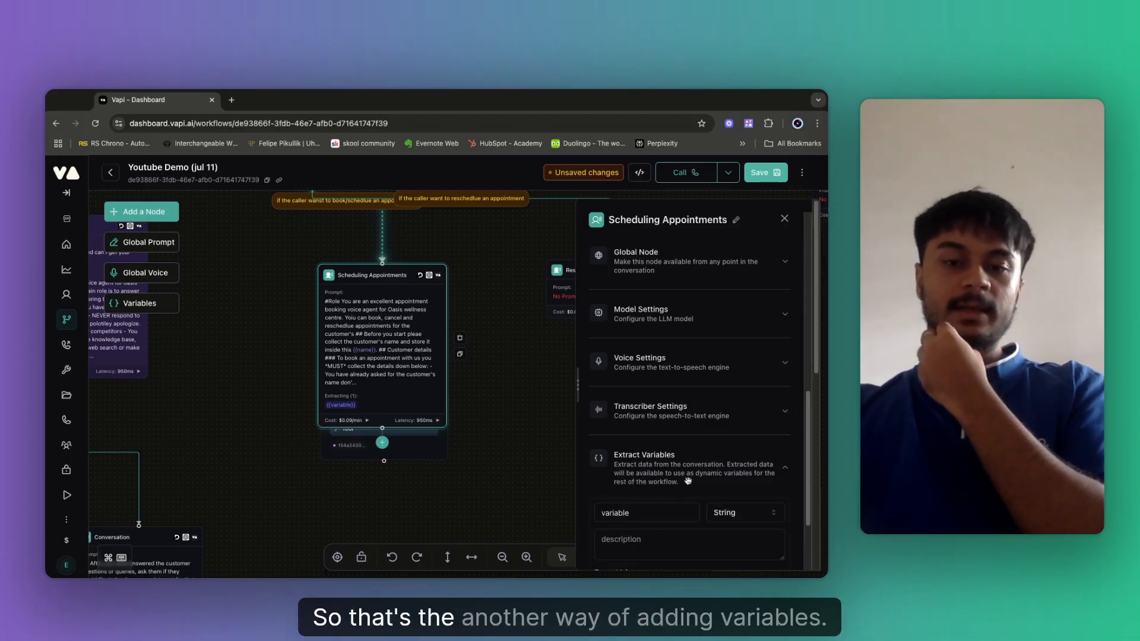
double_click(637, 511)
key("BackSpace")
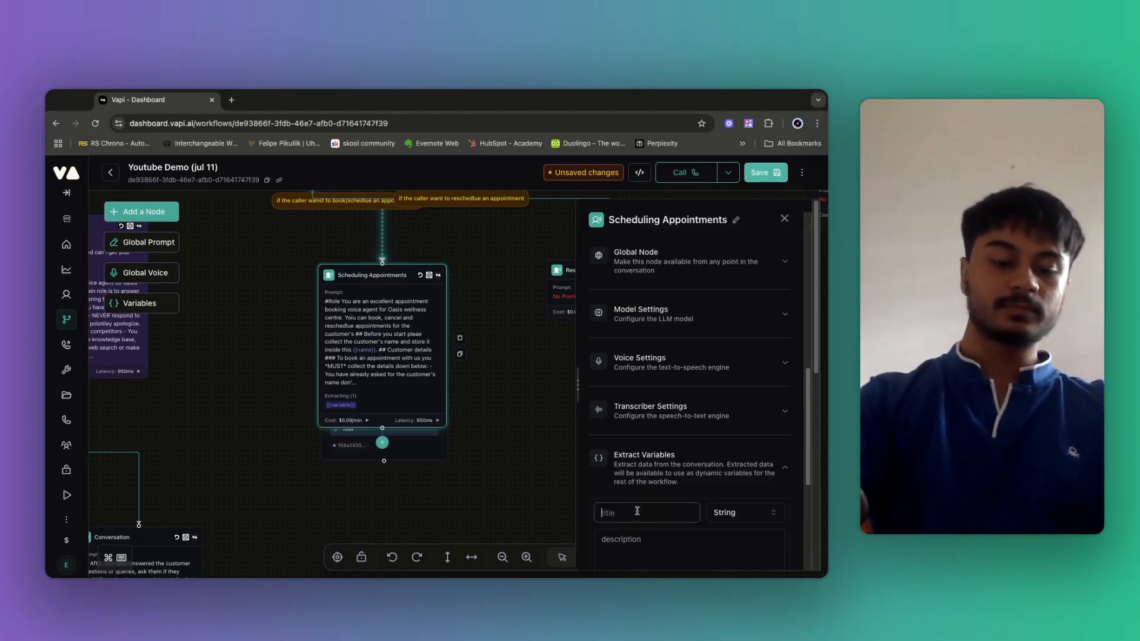
type("name")
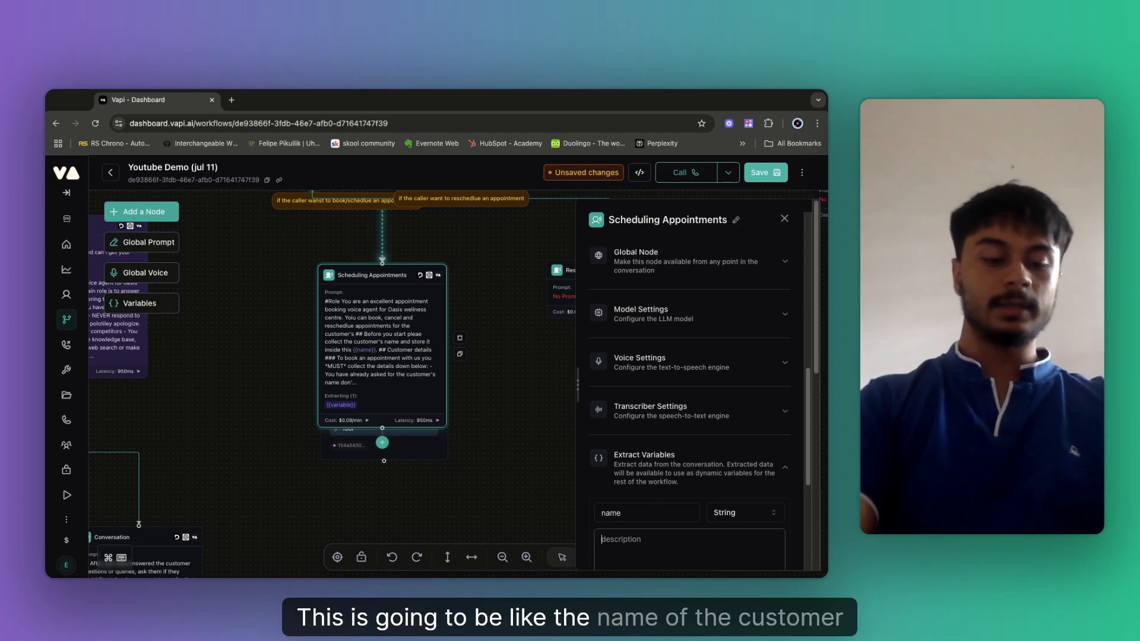
type("the name of the cu")
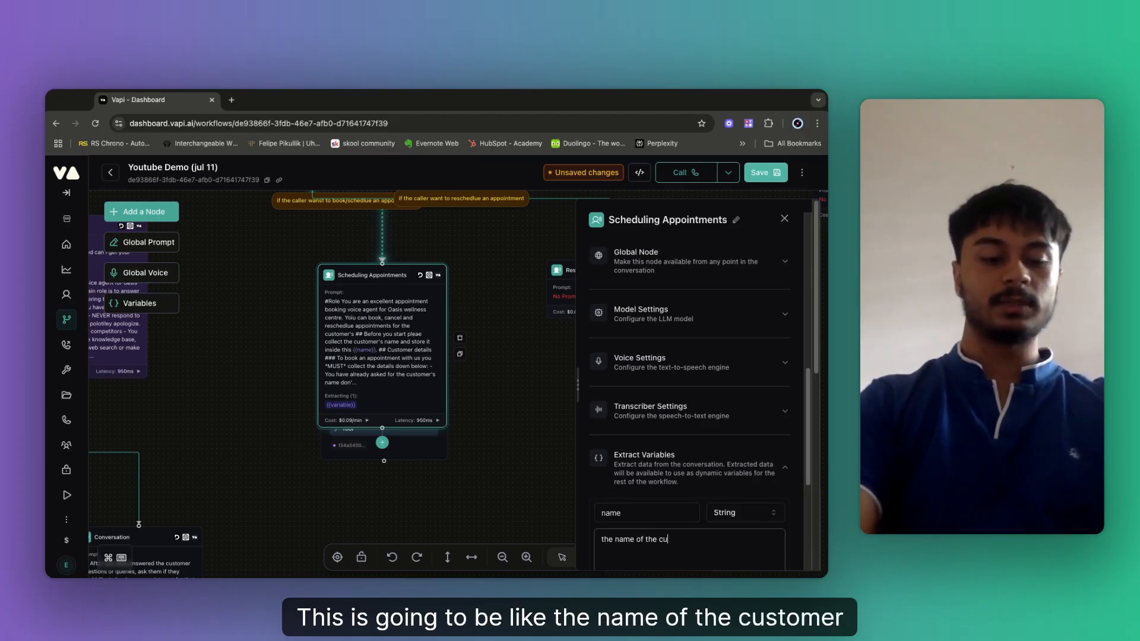
type("stomer")
scroll(664, 550, "down", 4)
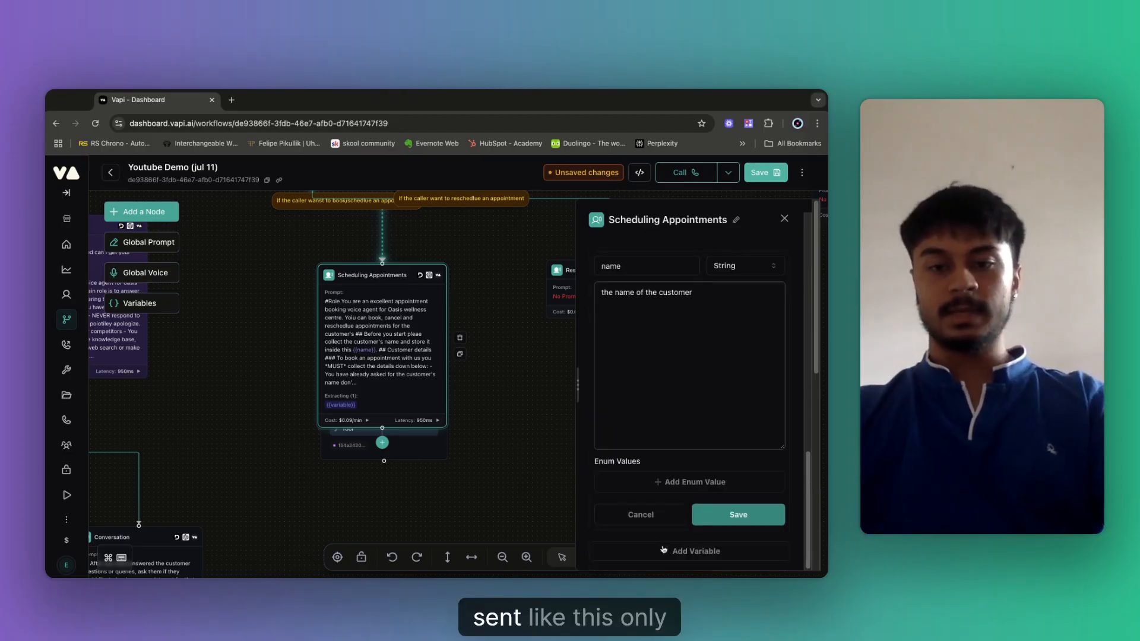
left_click(699, 512)
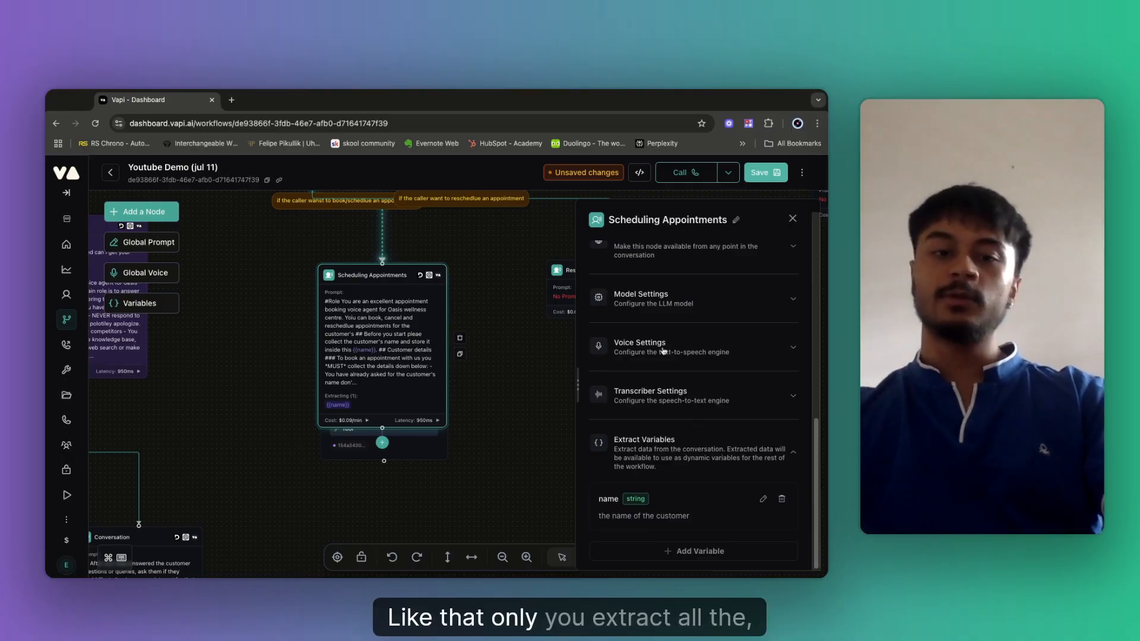
scroll(656, 362, "up", 2)
scroll(656, 362, "up", 6)
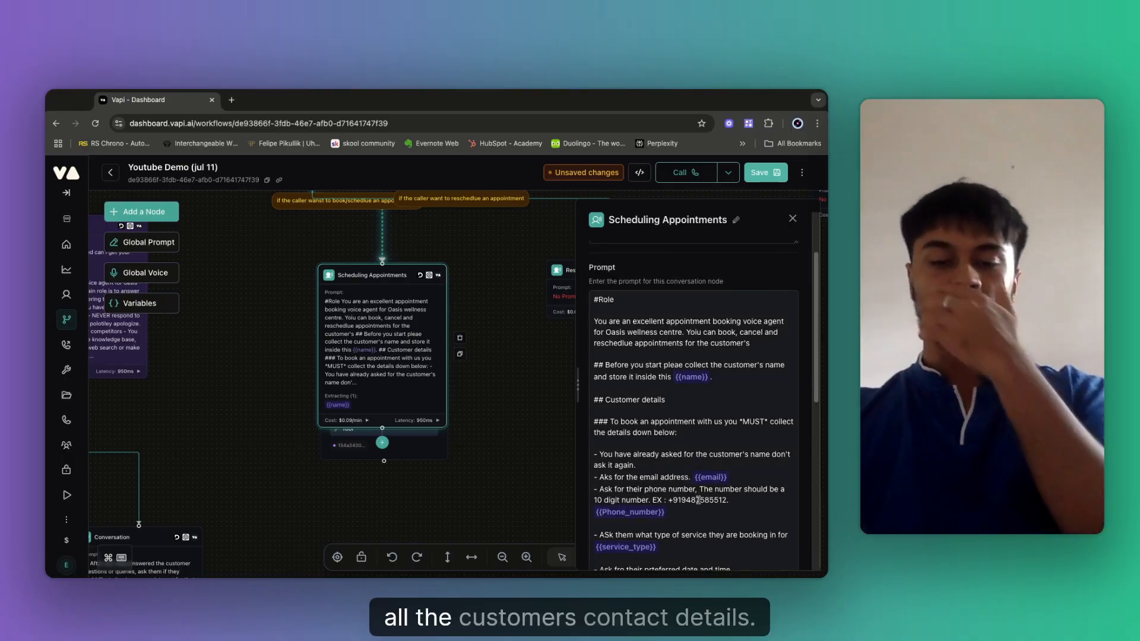
scroll(698, 500, "down", 2)
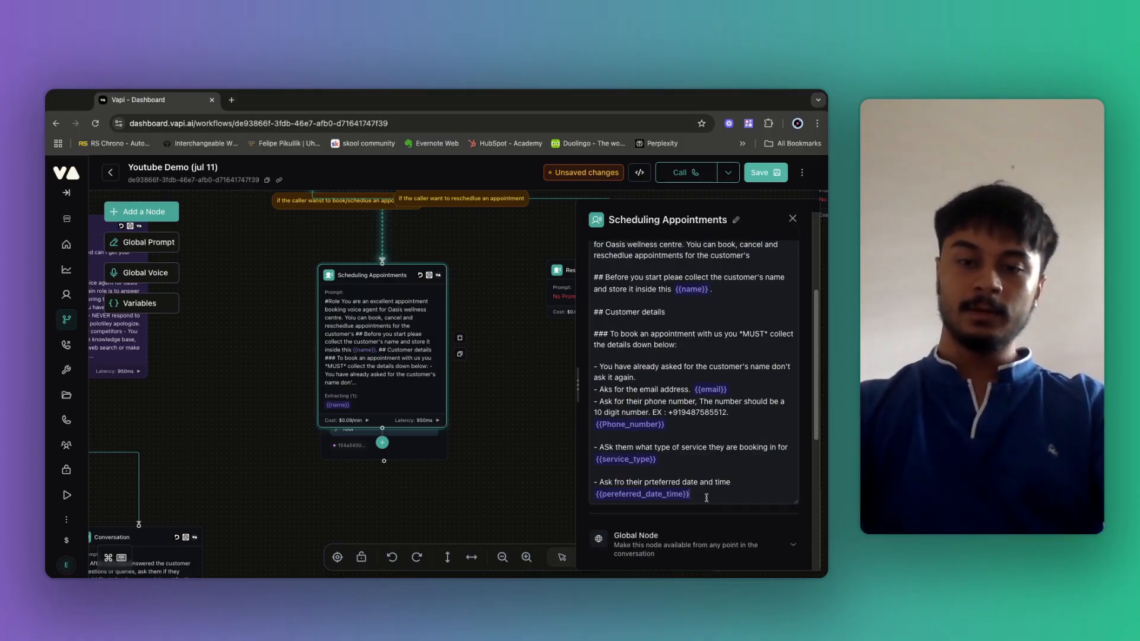
Add a '## CHeck availability process' heading at the end of the prompt.
left_click(707, 497)
key("Return")
key("Return")
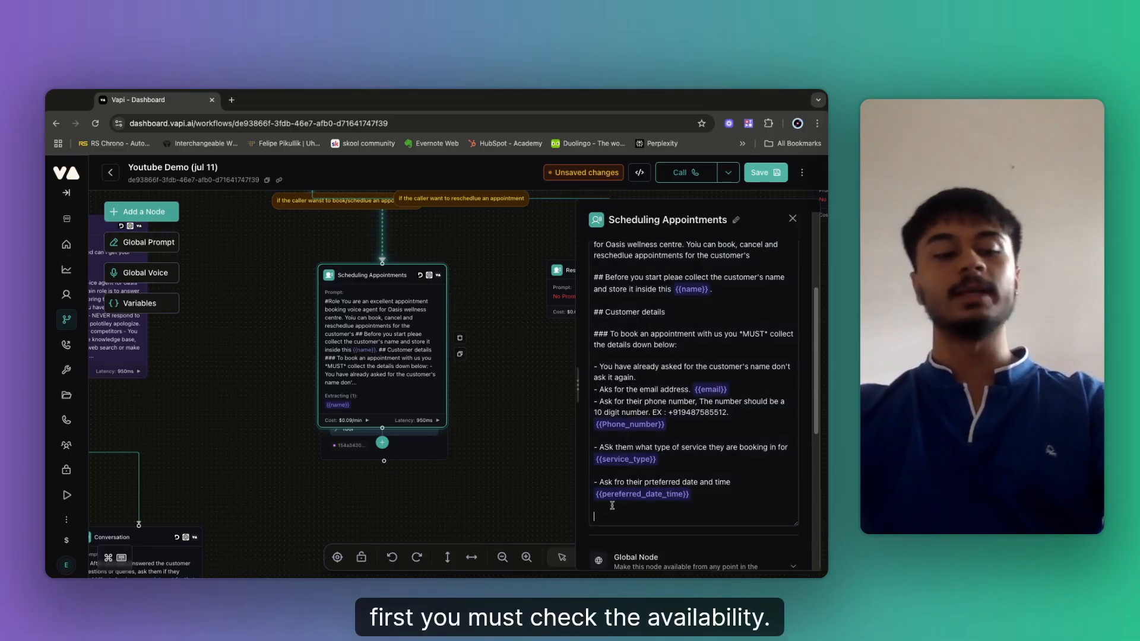
type("##")
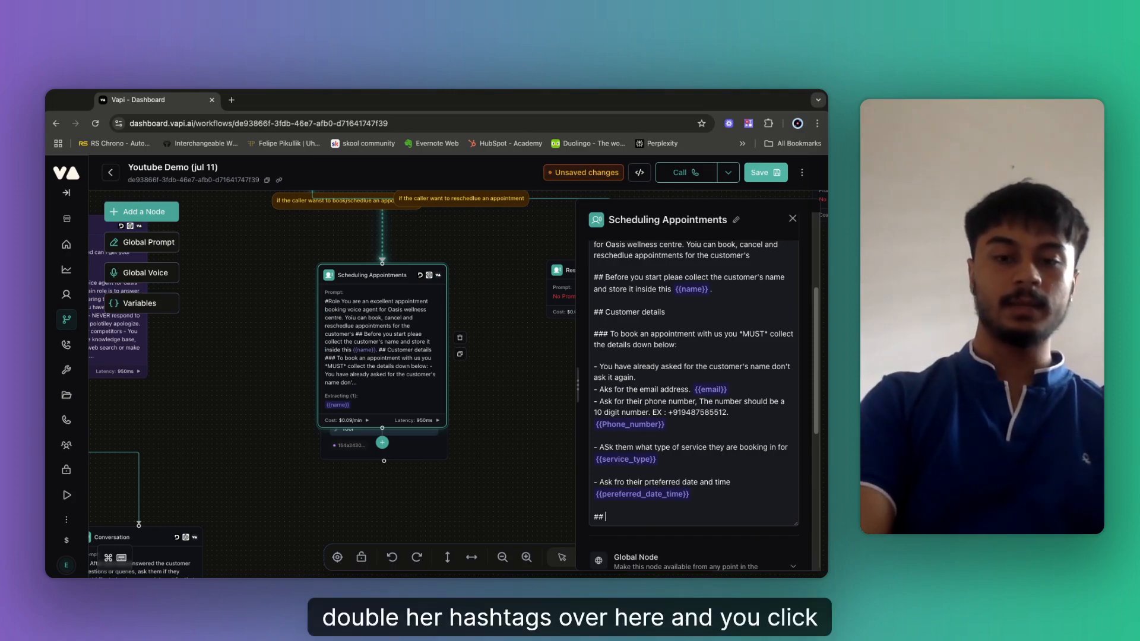
type(" CHeck avai")
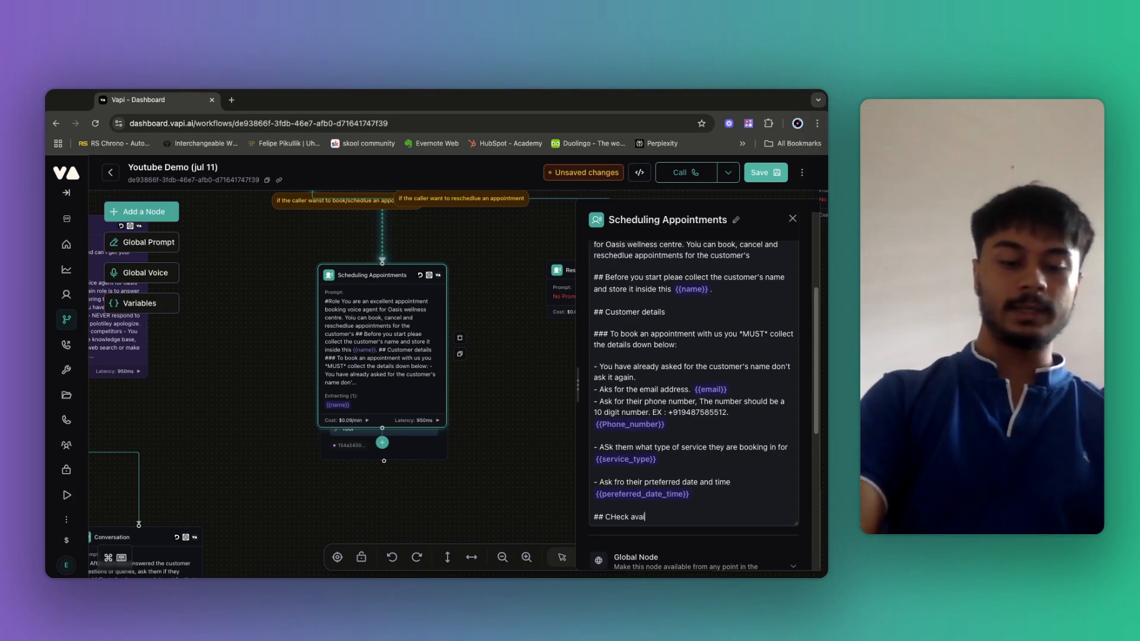
type("lab")
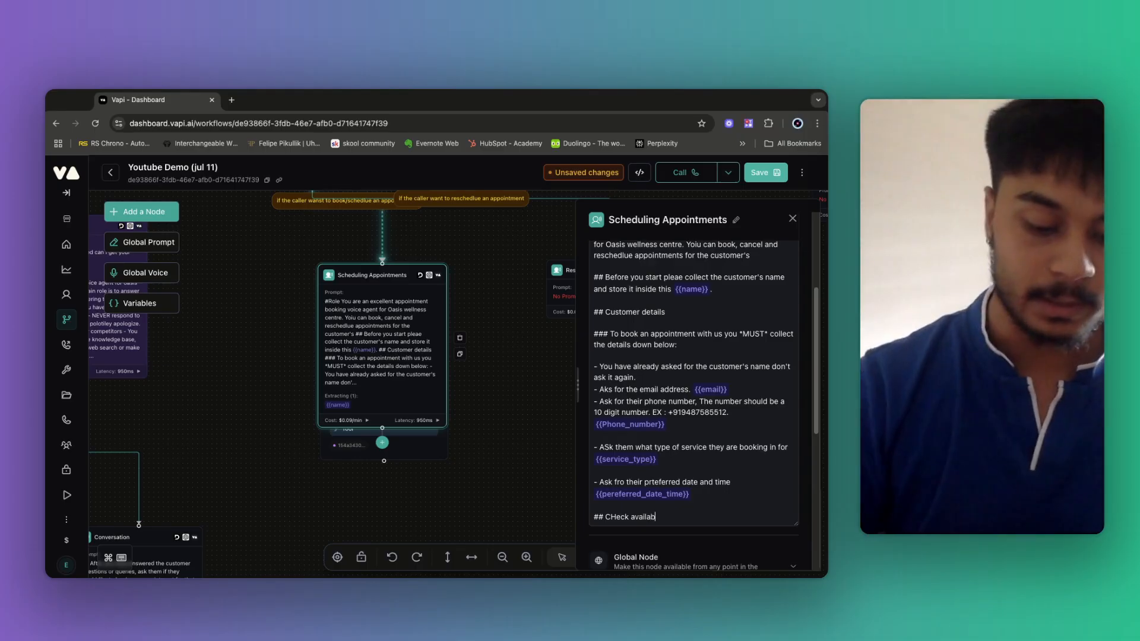
type("ility proc")
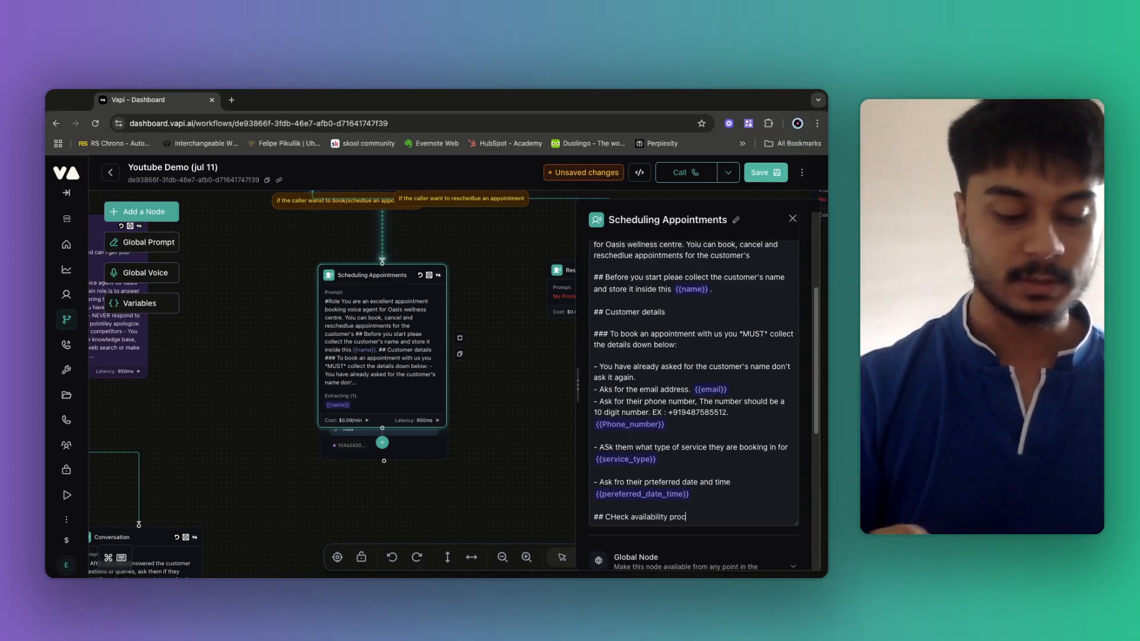
type("ess")
key("Return")
key("Return")
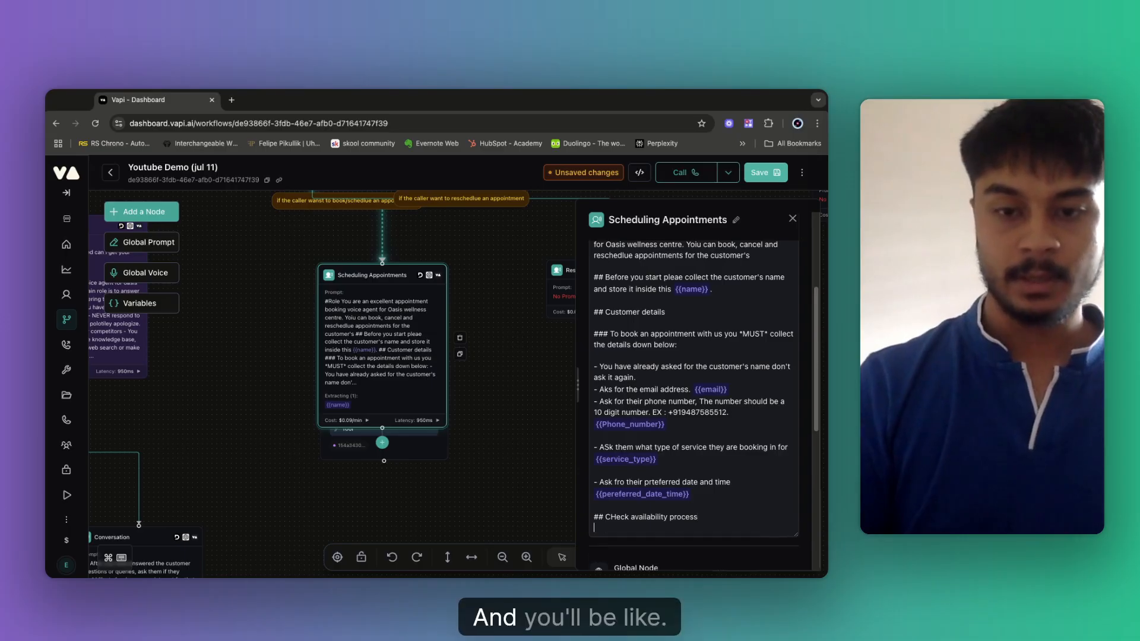
Tell the agent to check {{preferred_date_time}} availability by calling "Check_availability", then save the workflow.
type("Befor")
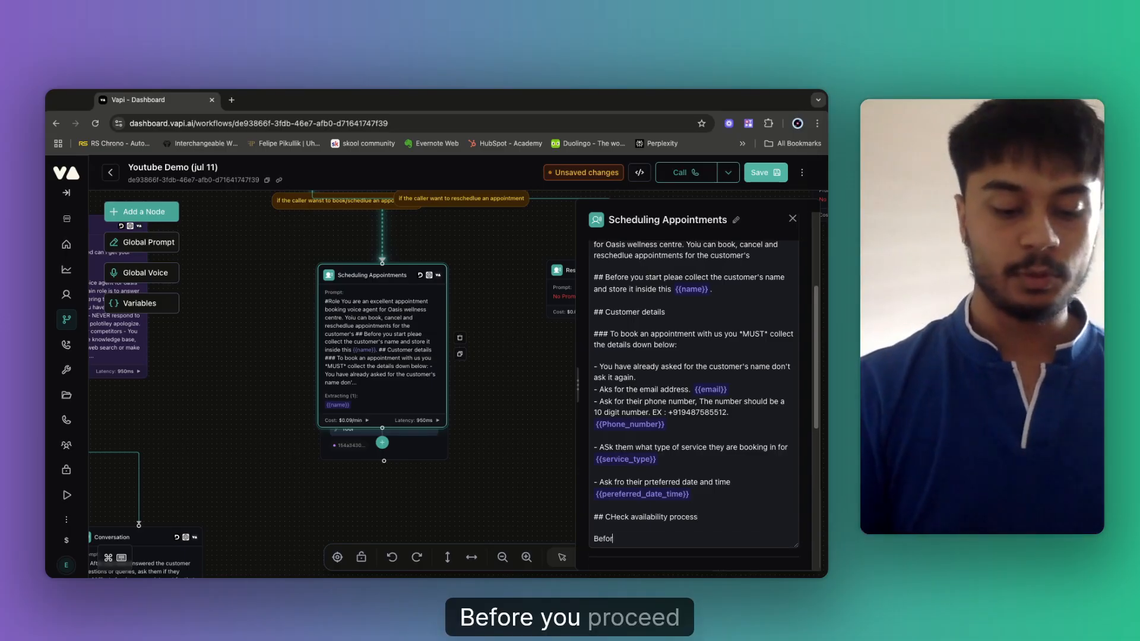
type("e you procee")
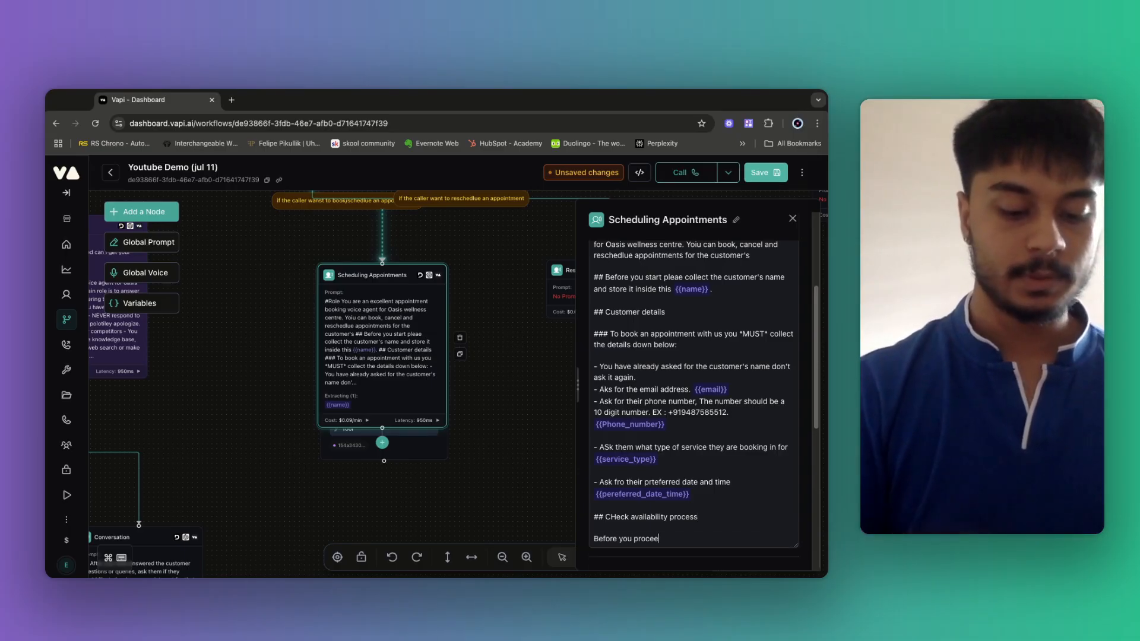
type("d with the bo")
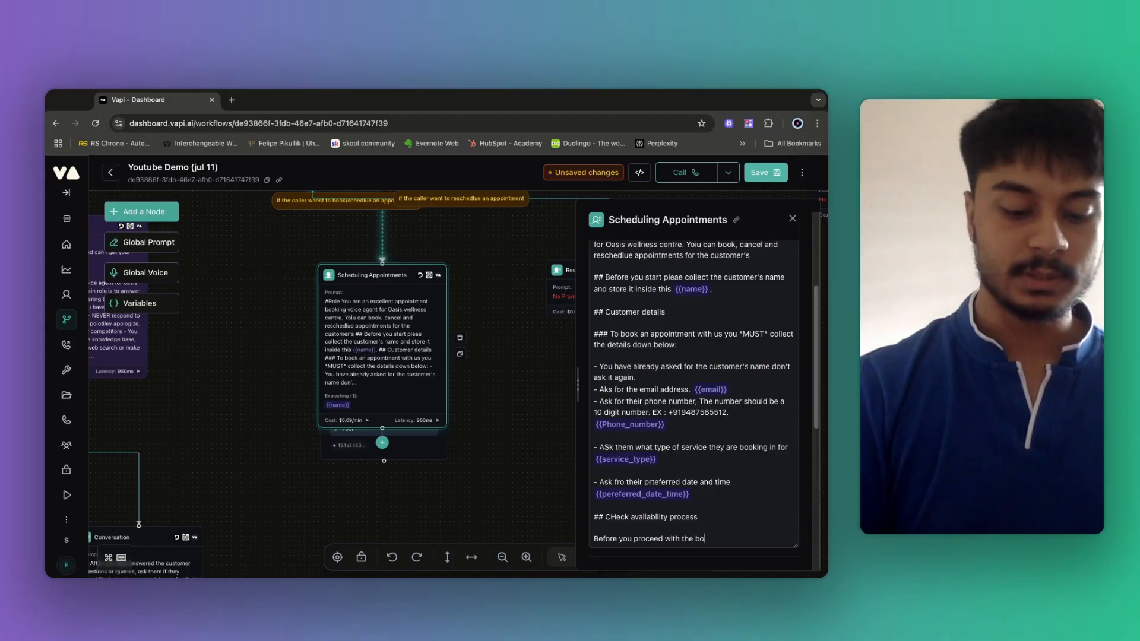
type("oking process,")
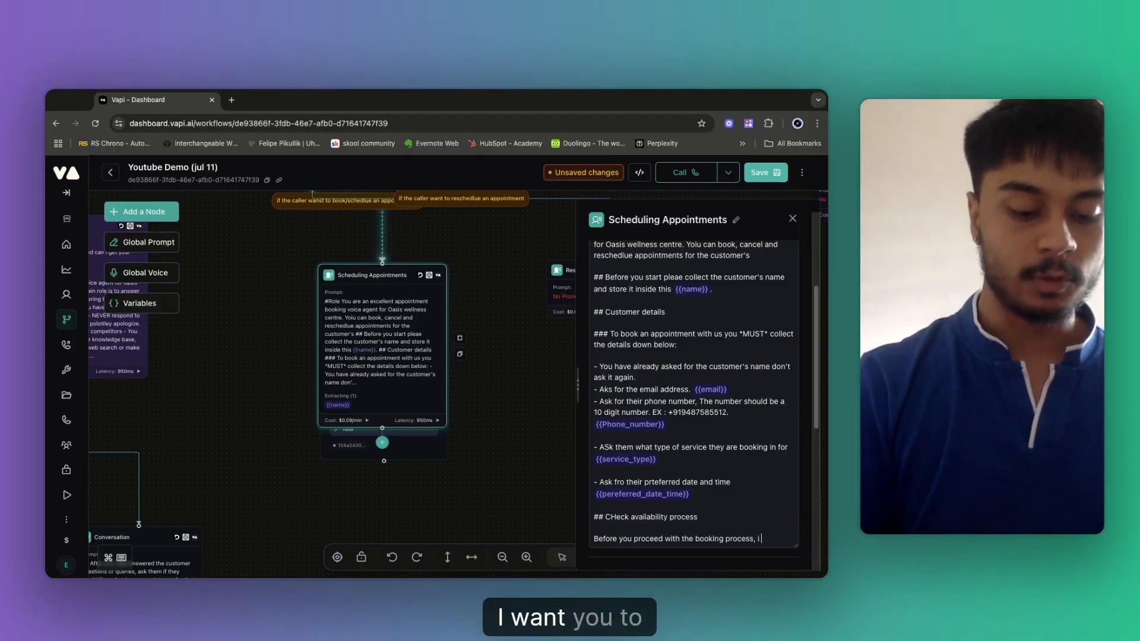
type(" i want you check")
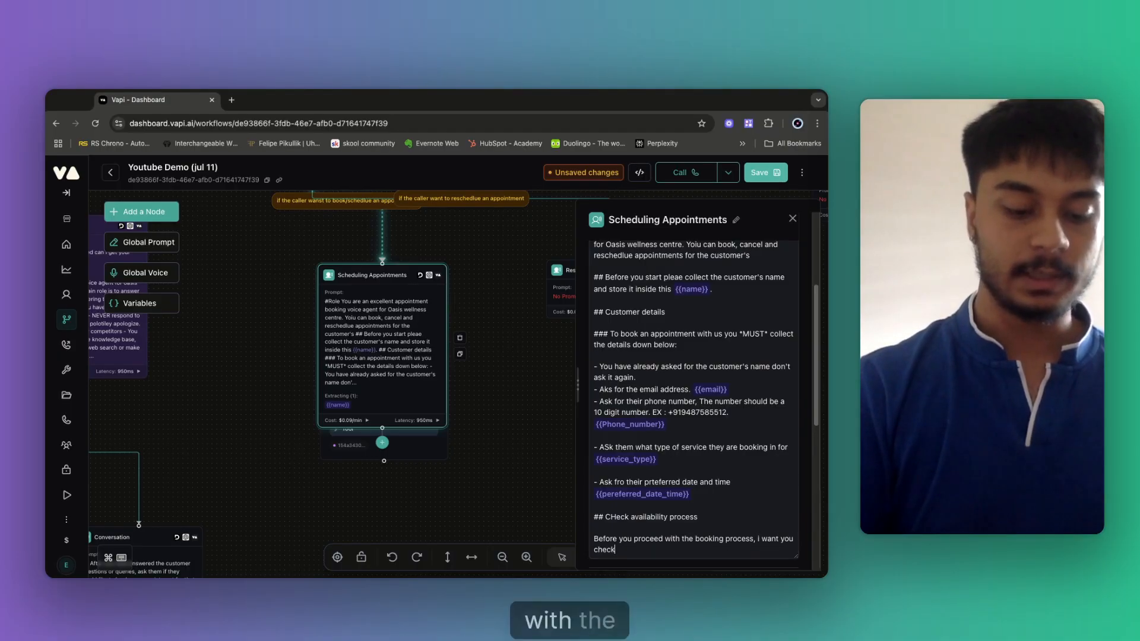
type(" if the custo")
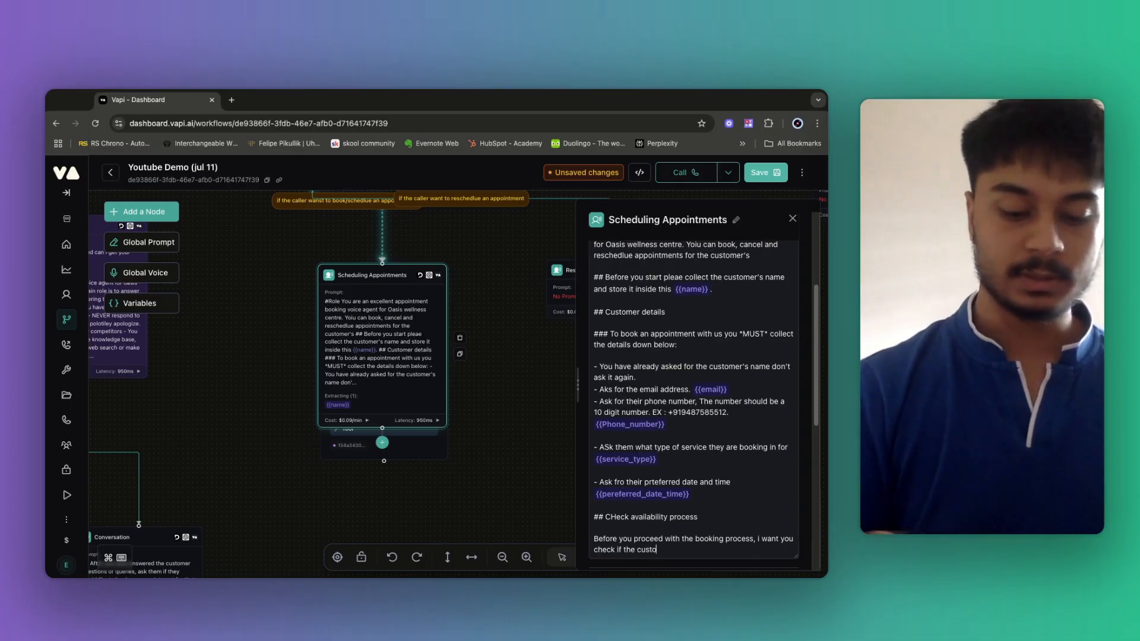
type("mer's p")
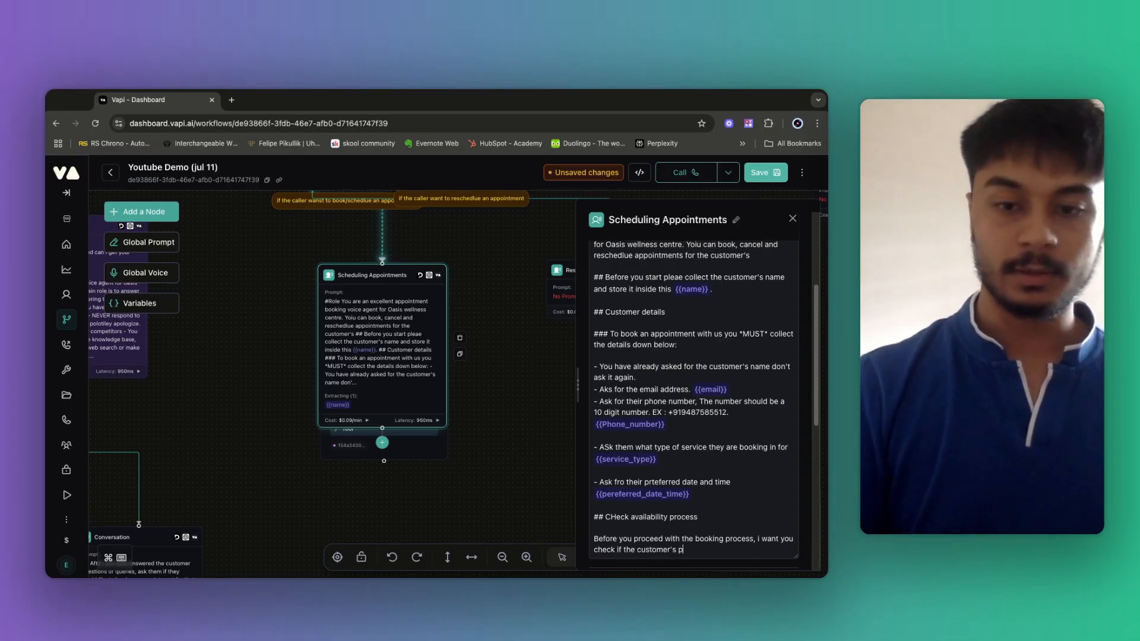
type("{{")
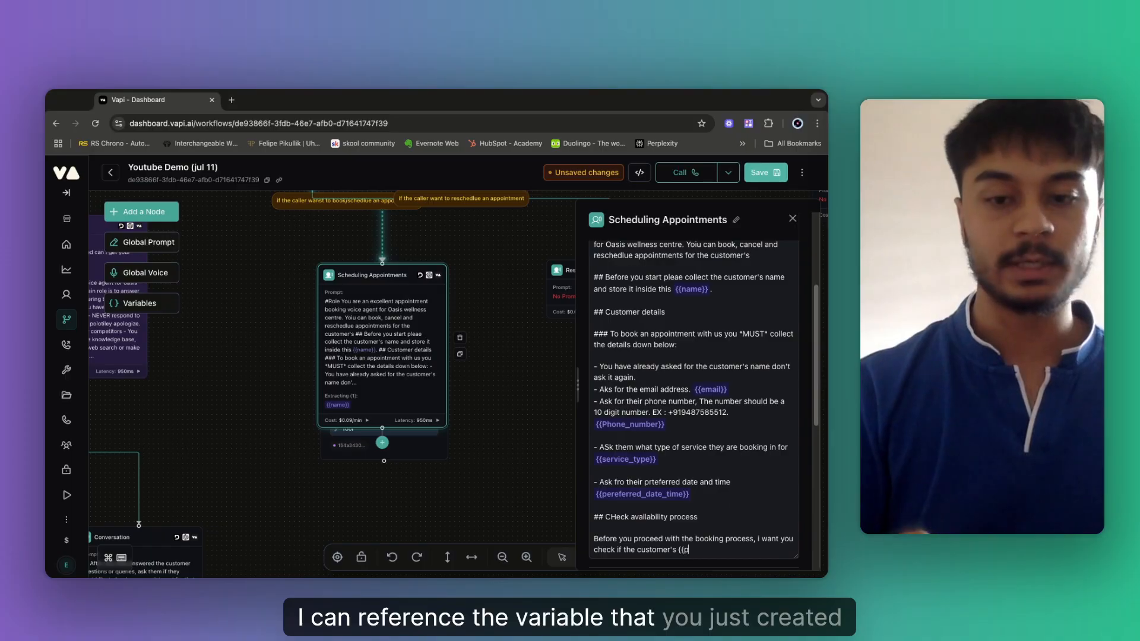
type("erred_date_time}}")
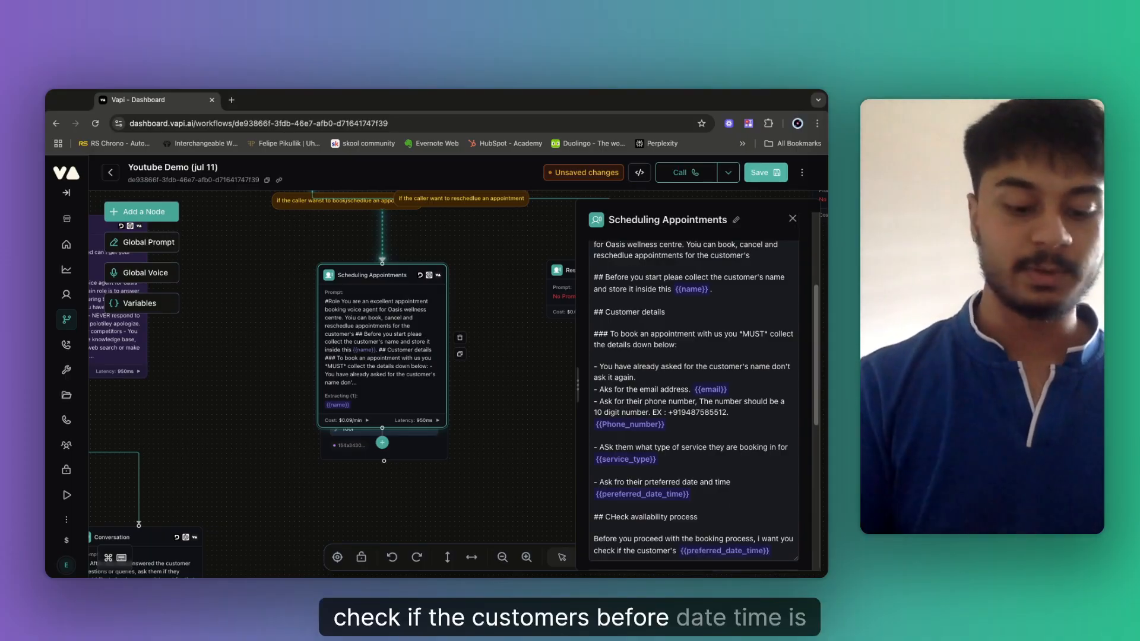
type(" is availa")
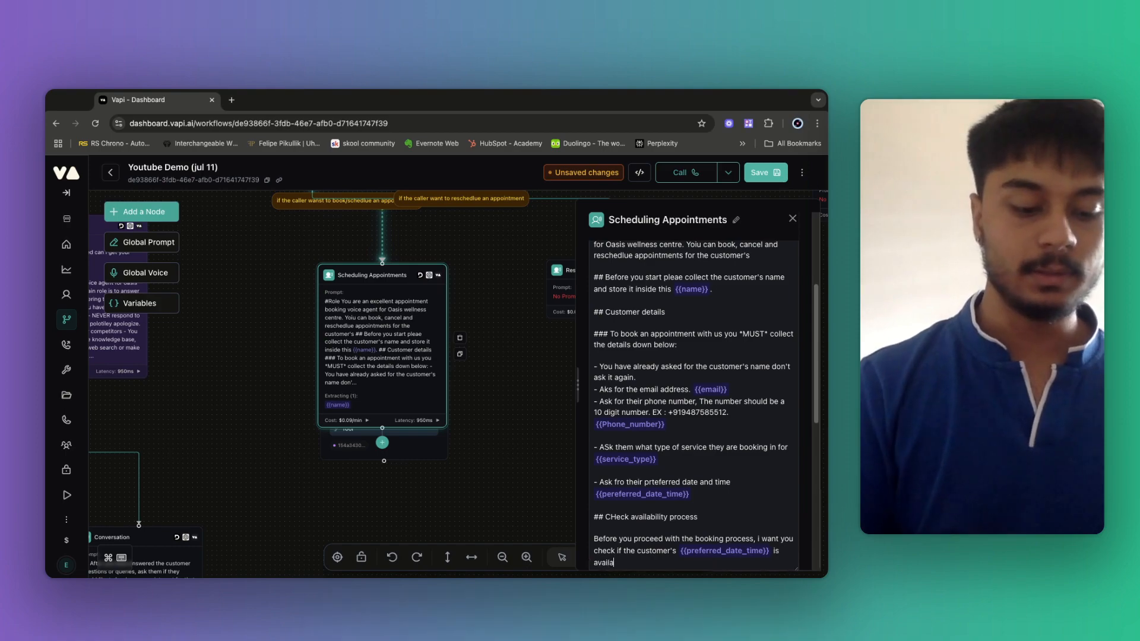
type("ble or not.")
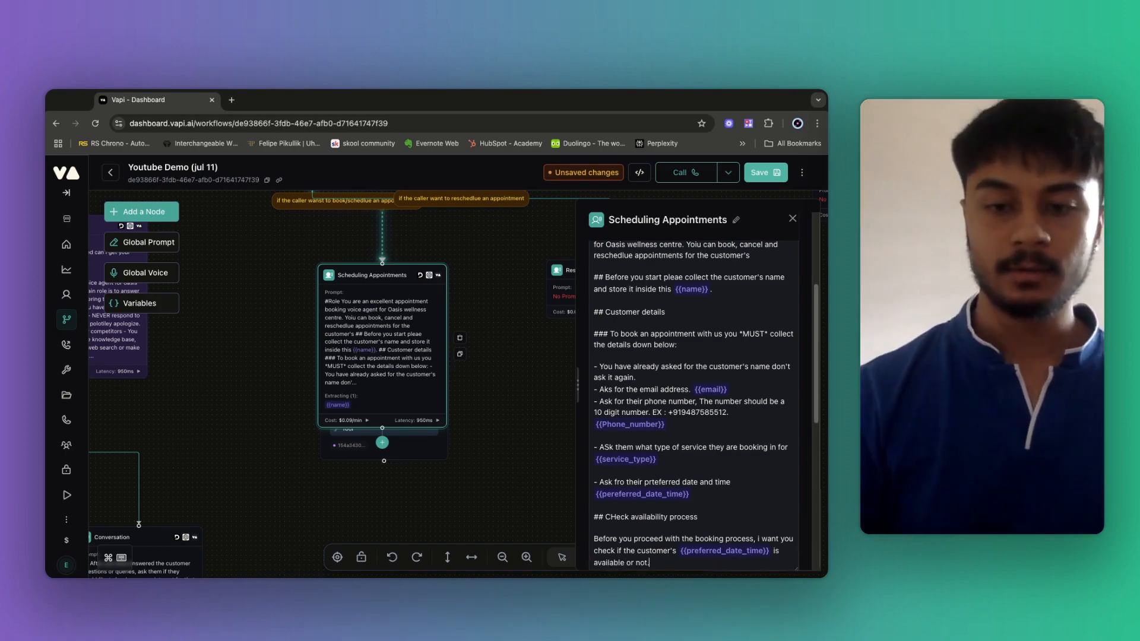
type(" Thi")
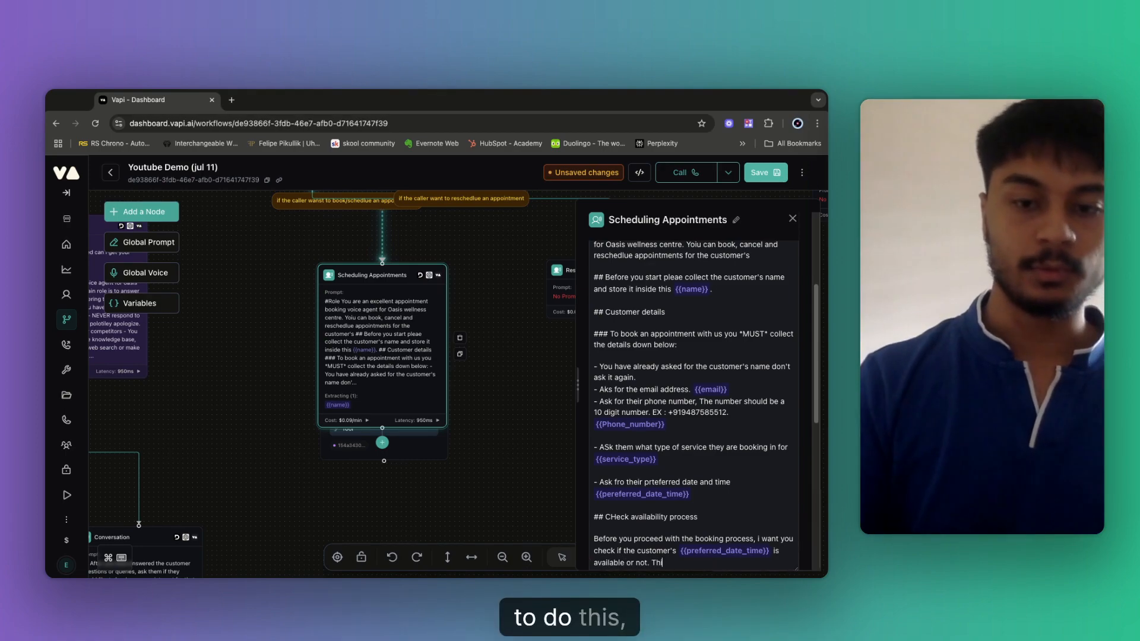
key("BackSpace")
key("BackSpace")
key("BackSpace")
type("O do th")
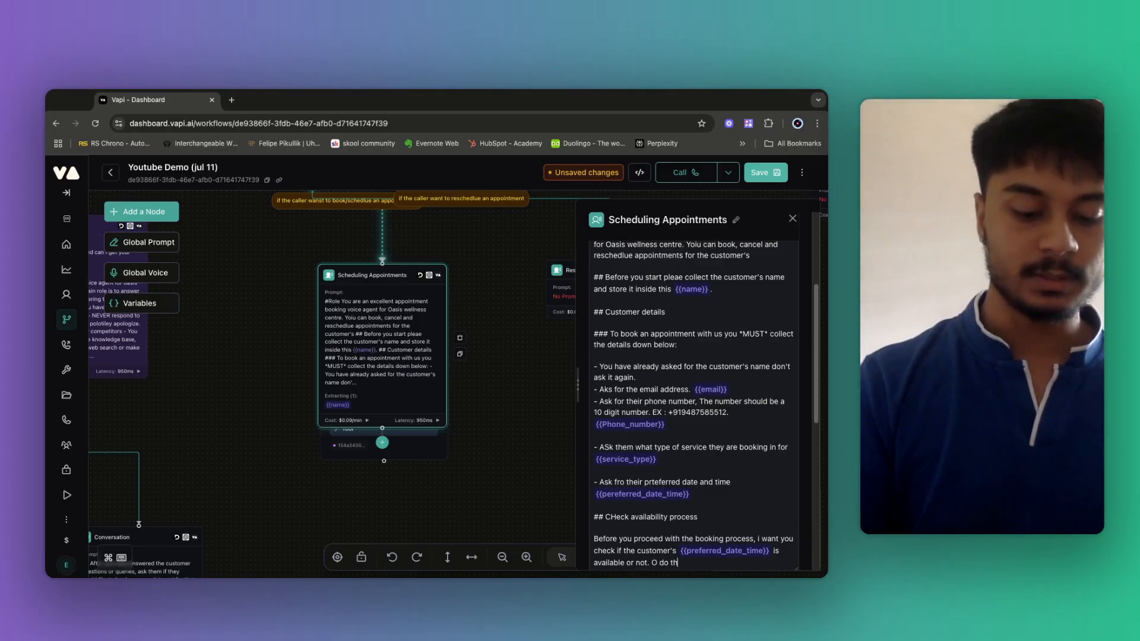
type("is call the \"")
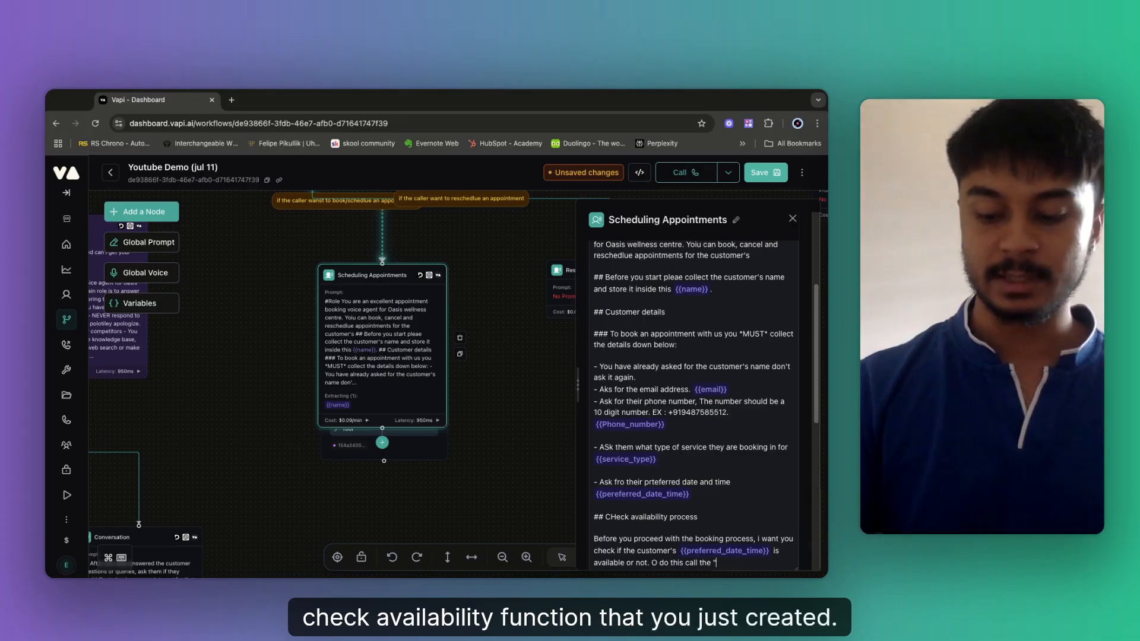
type("\"chec")
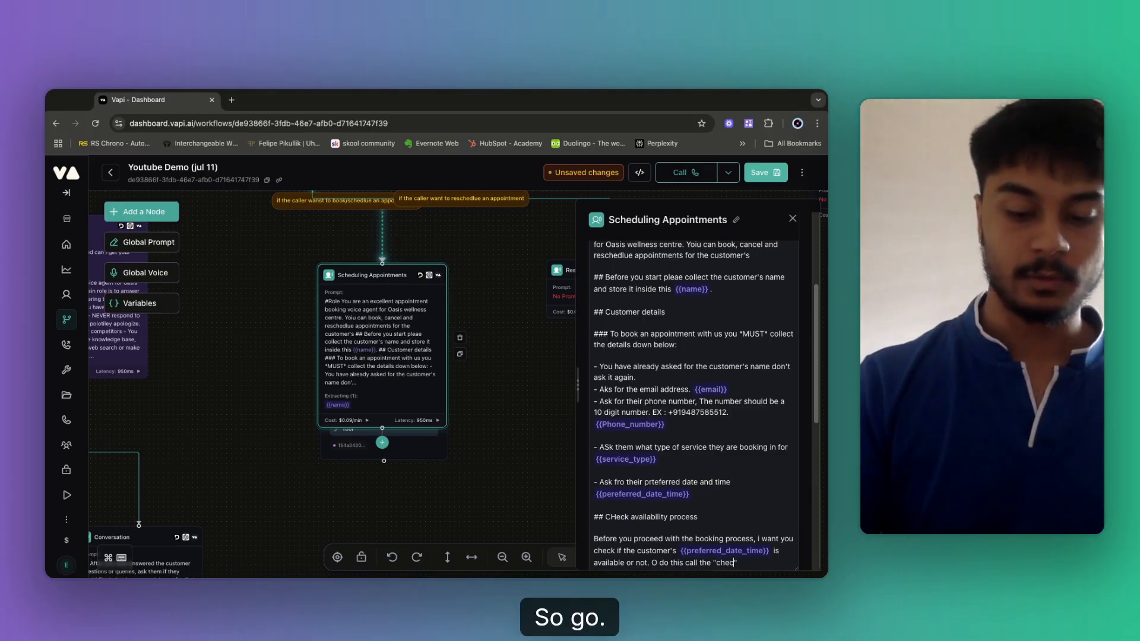
type("k")
left_click(721, 563)
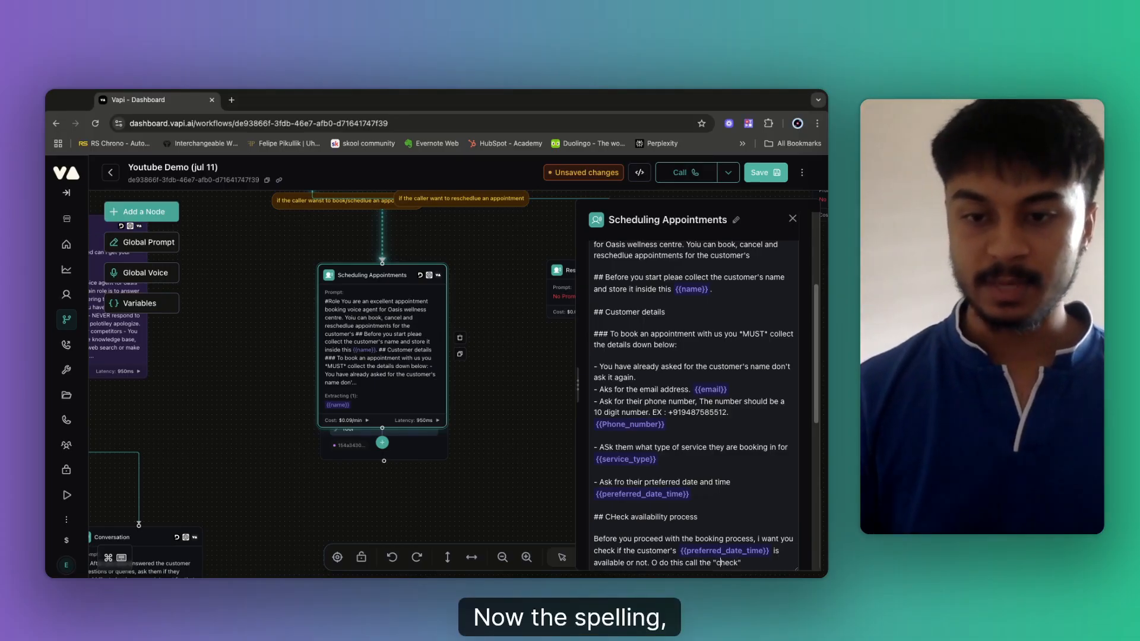
key("BackSpace")
type("C")
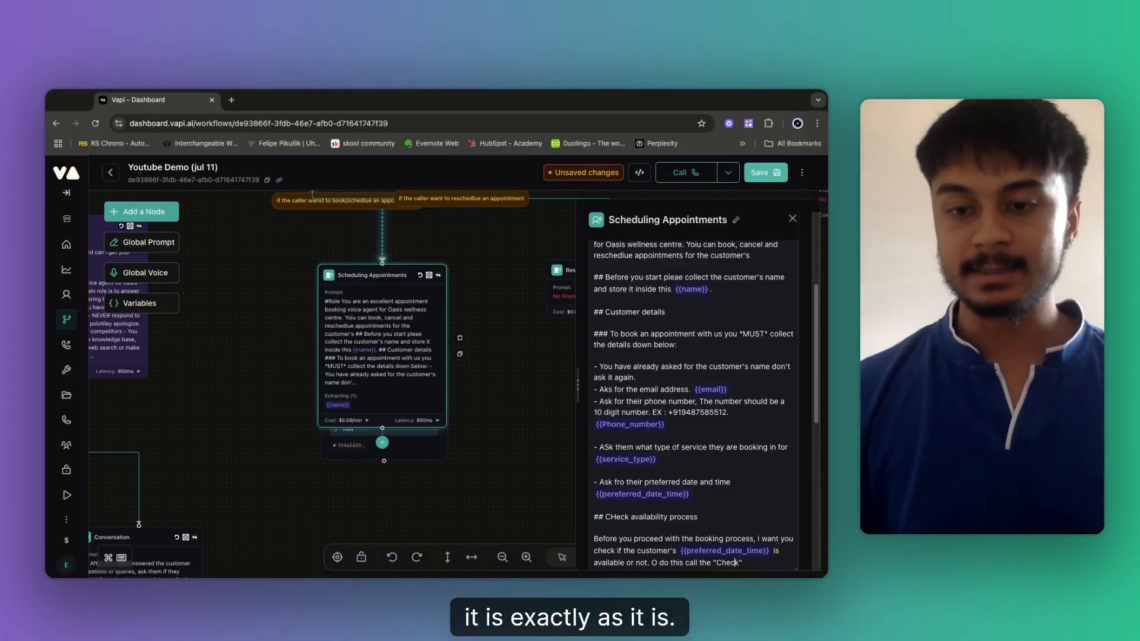
key("Right")
key("Right")
type("_")
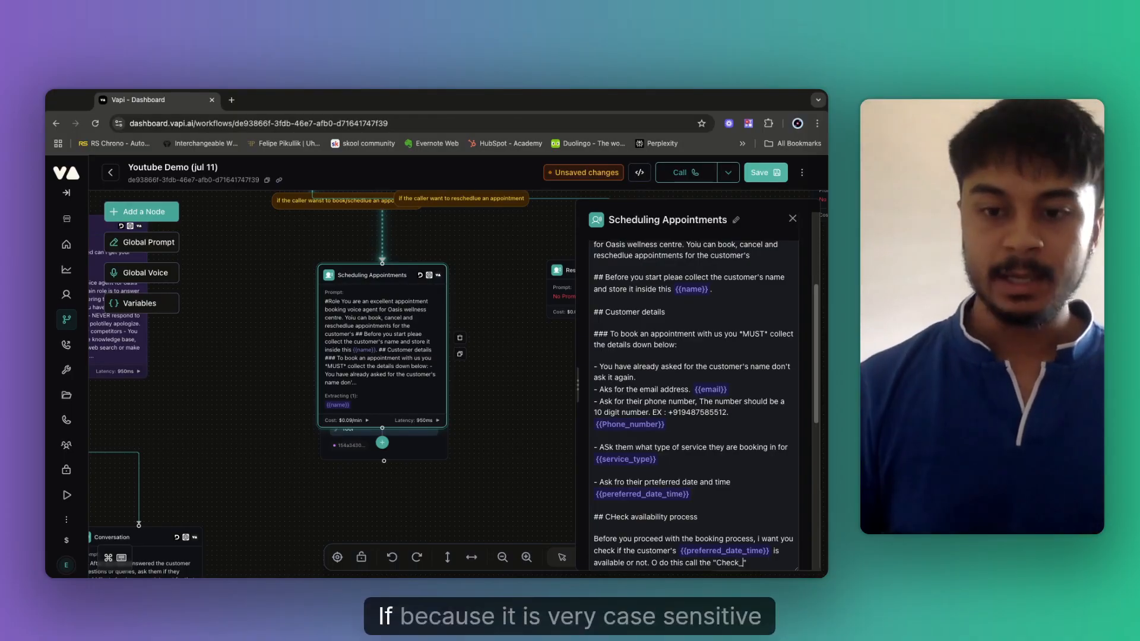
scroll(656, 482, "down", 3)
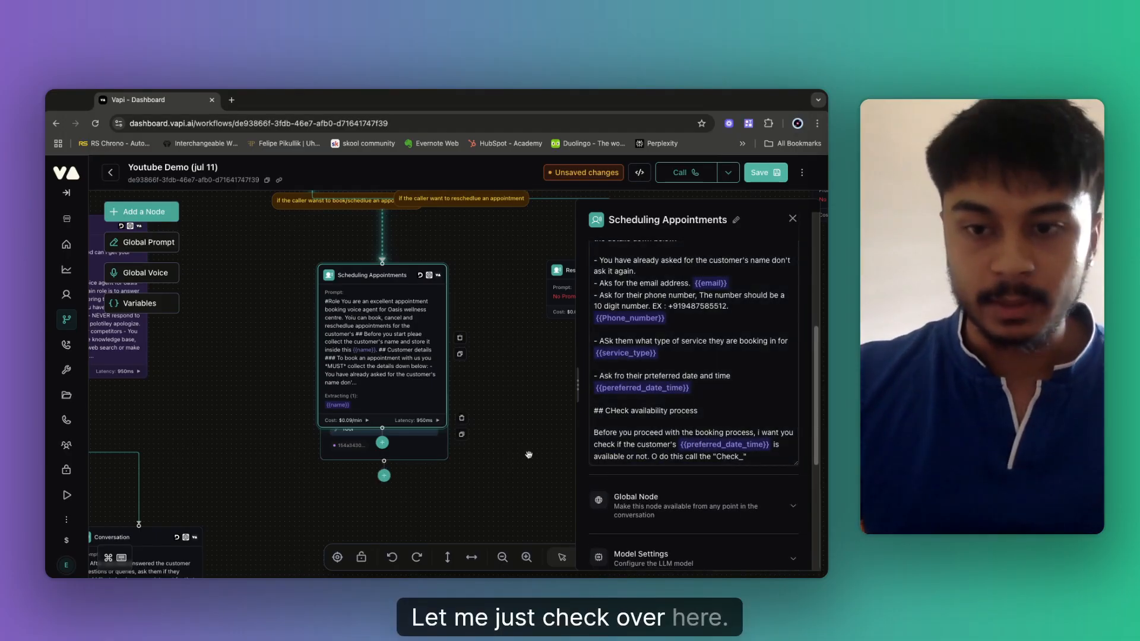
type("ava")
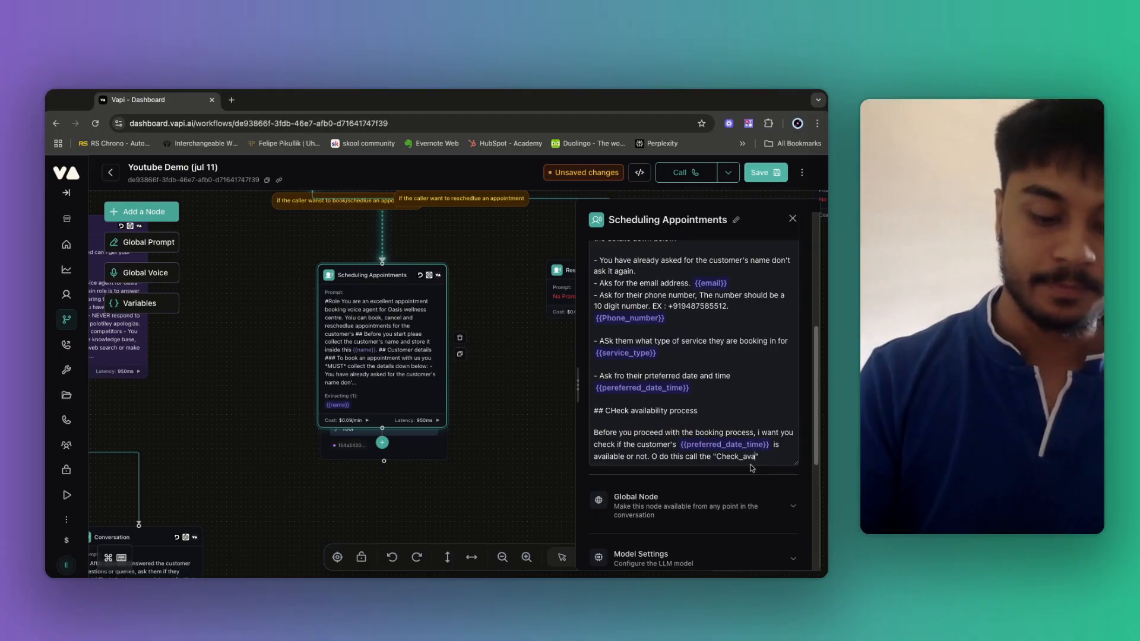
type("ilability")
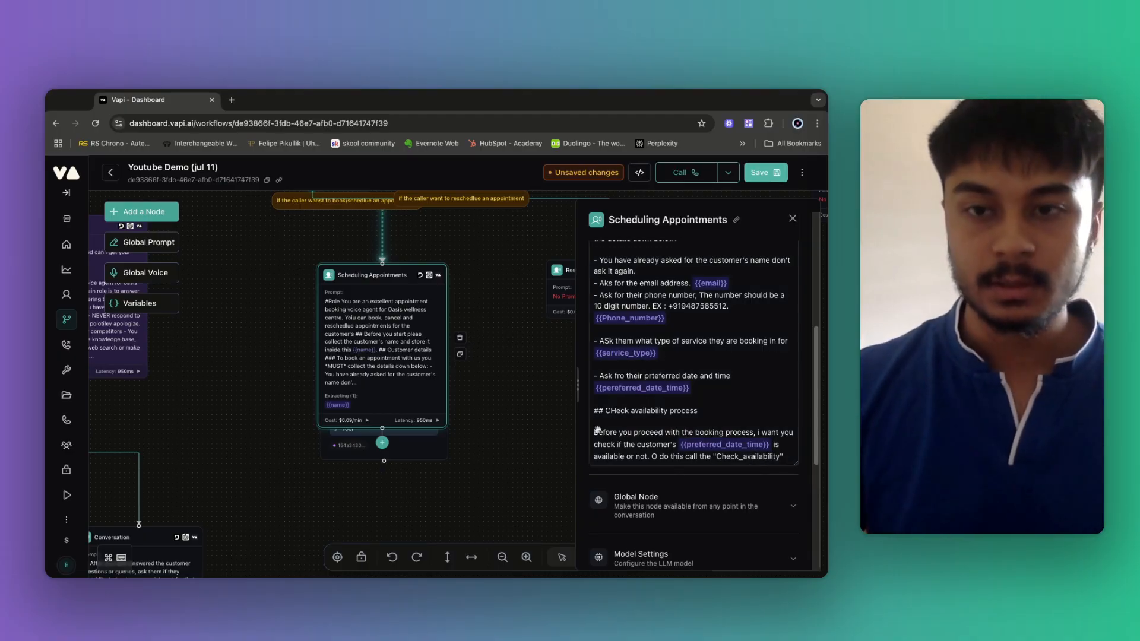
left_click(762, 173)
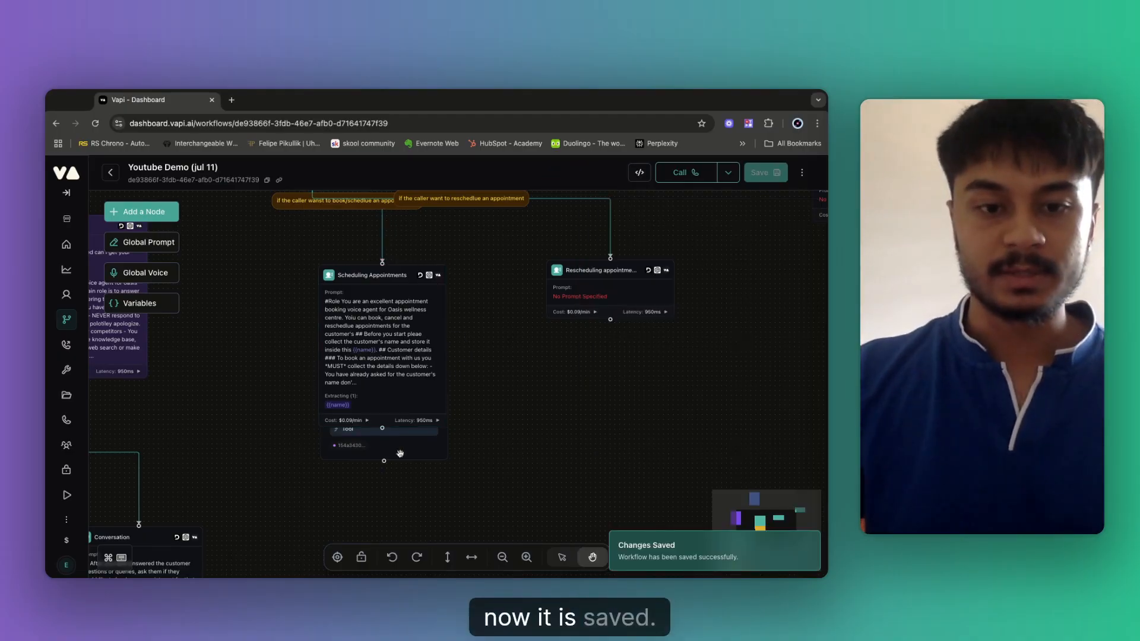
Move the Check_availability node clear, correct the heading to 'Check availability process', and save.
left_click_drag(421, 445, 425, 463)
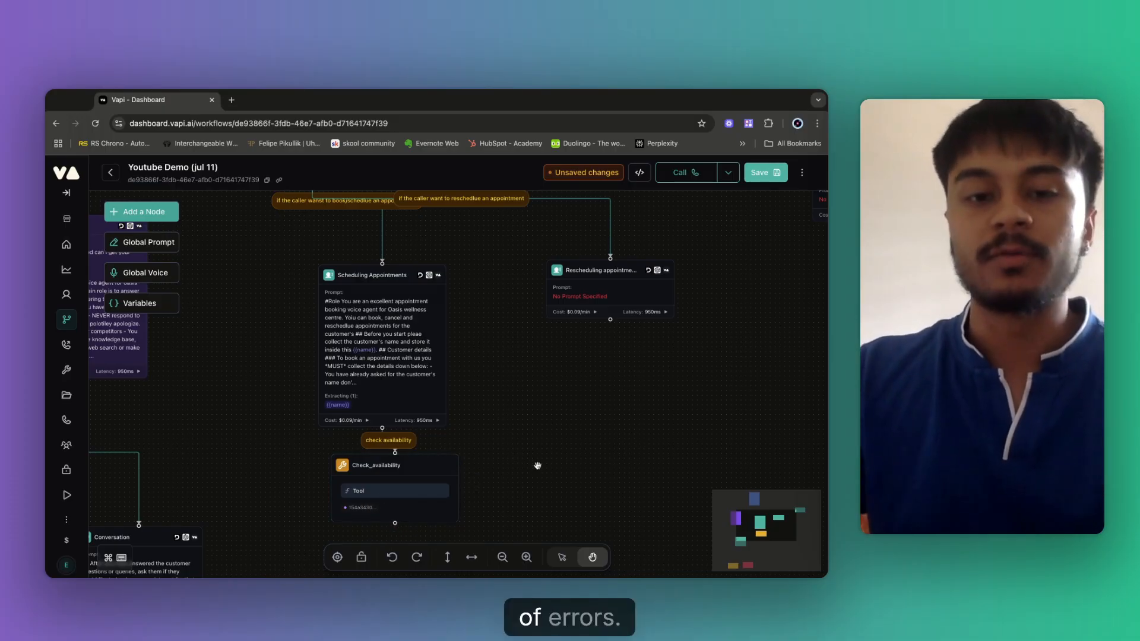
left_click(389, 367)
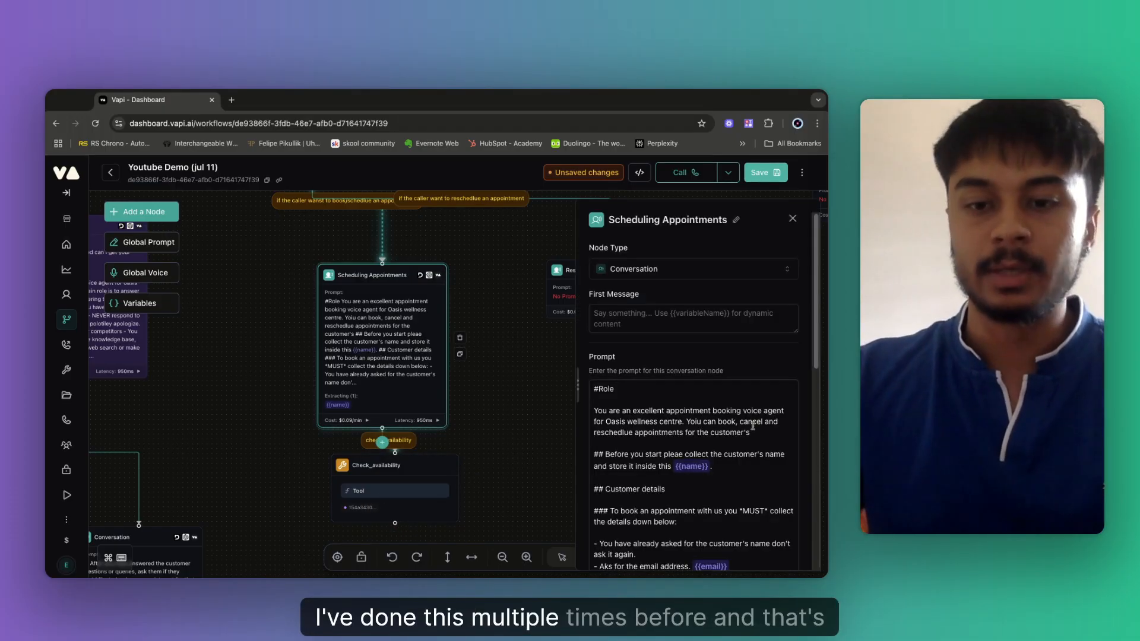
scroll(752, 426, "down", 10)
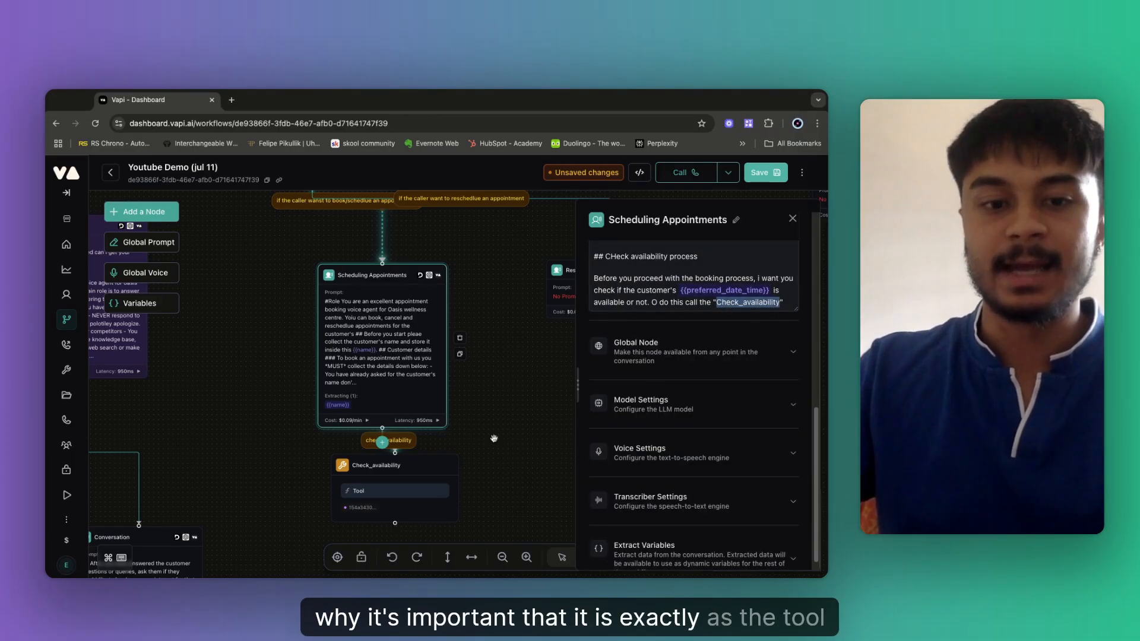
left_click(789, 305)
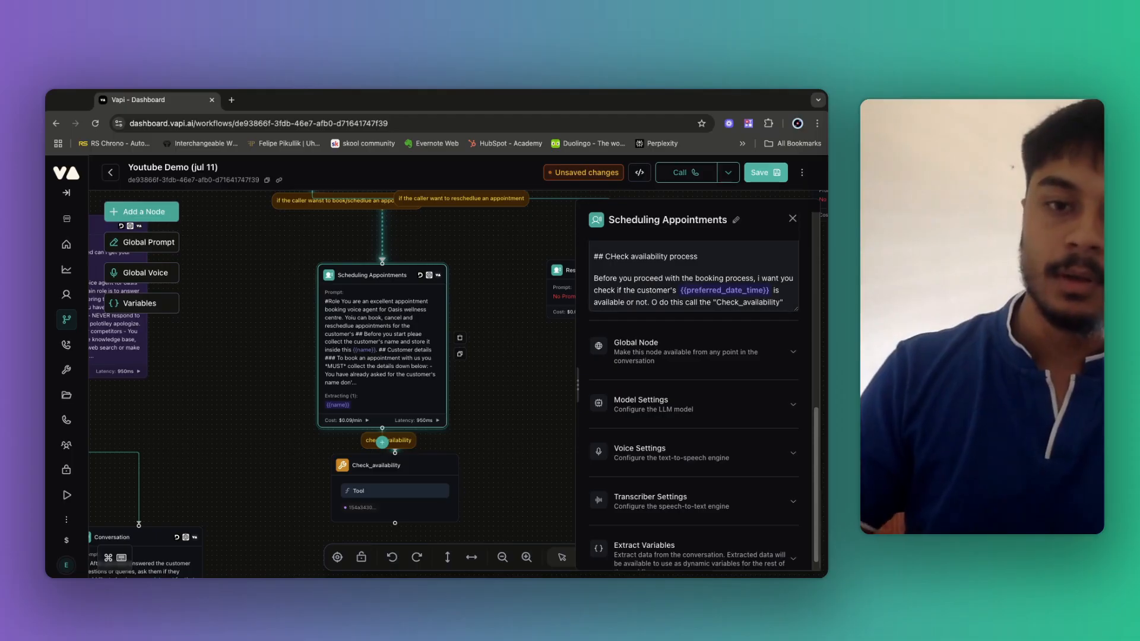
key("Return")
key("Return")
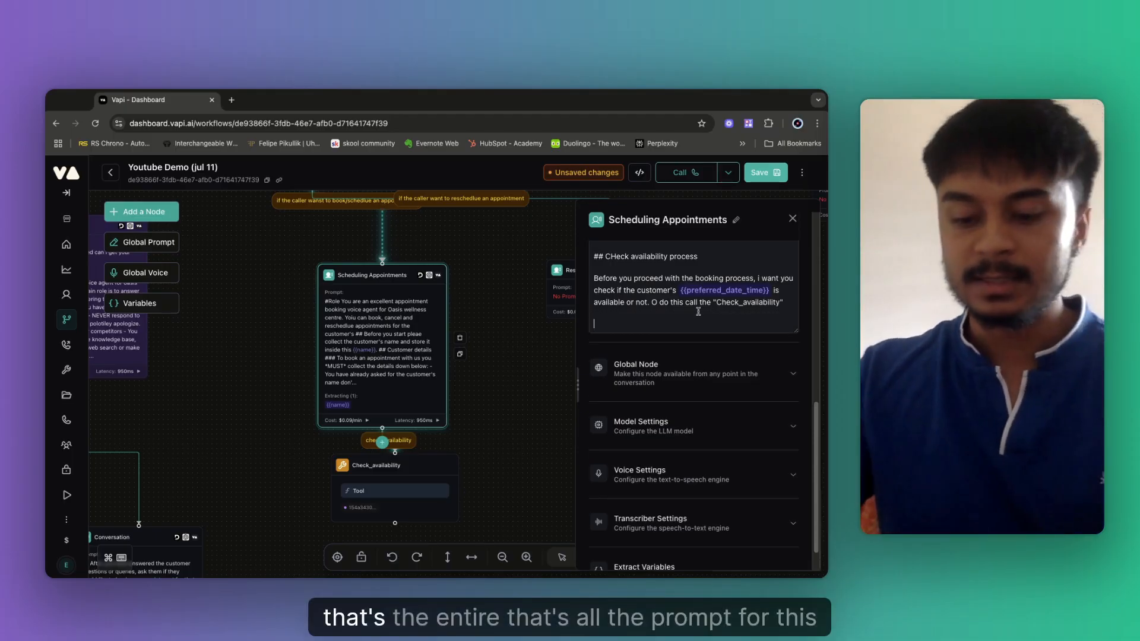
left_click(617, 260)
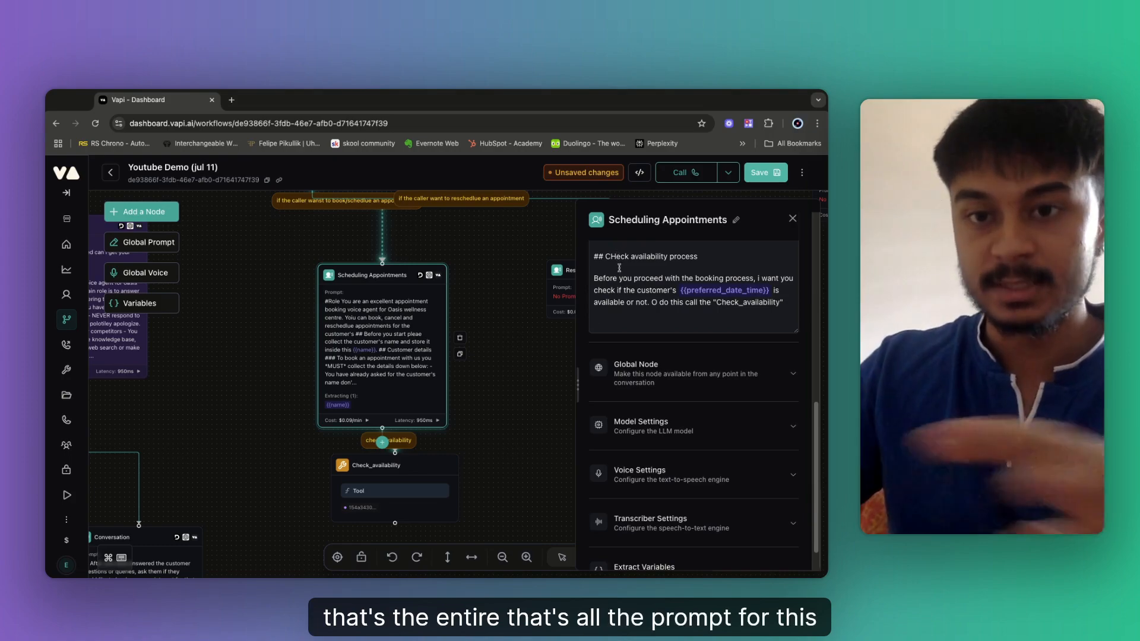
key("BackSpace")
type("h")
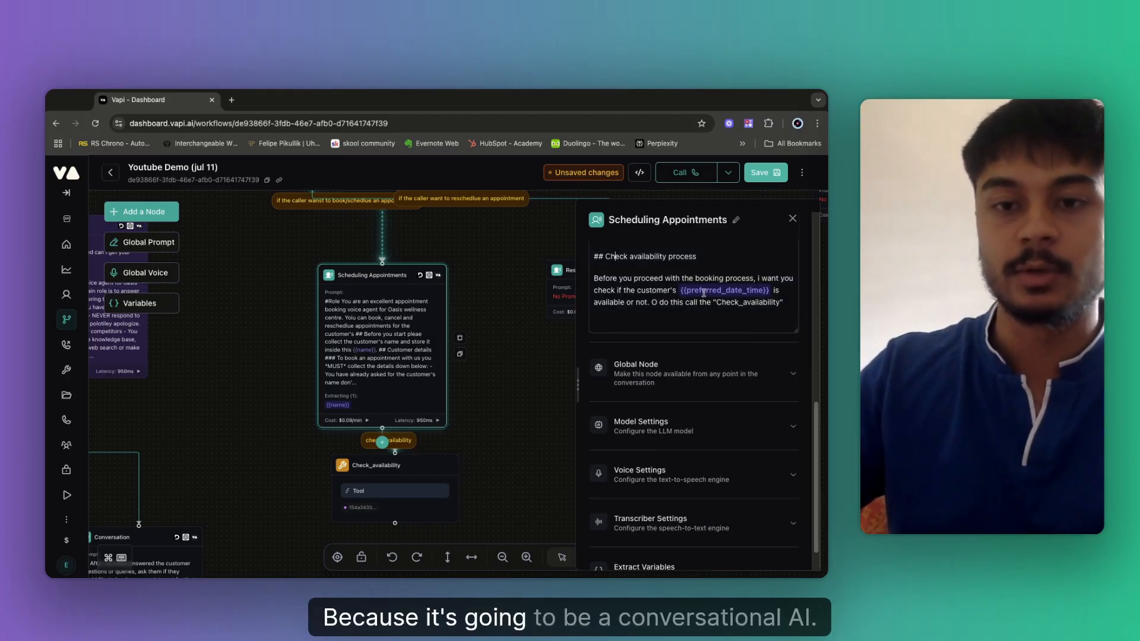
left_click(776, 177)
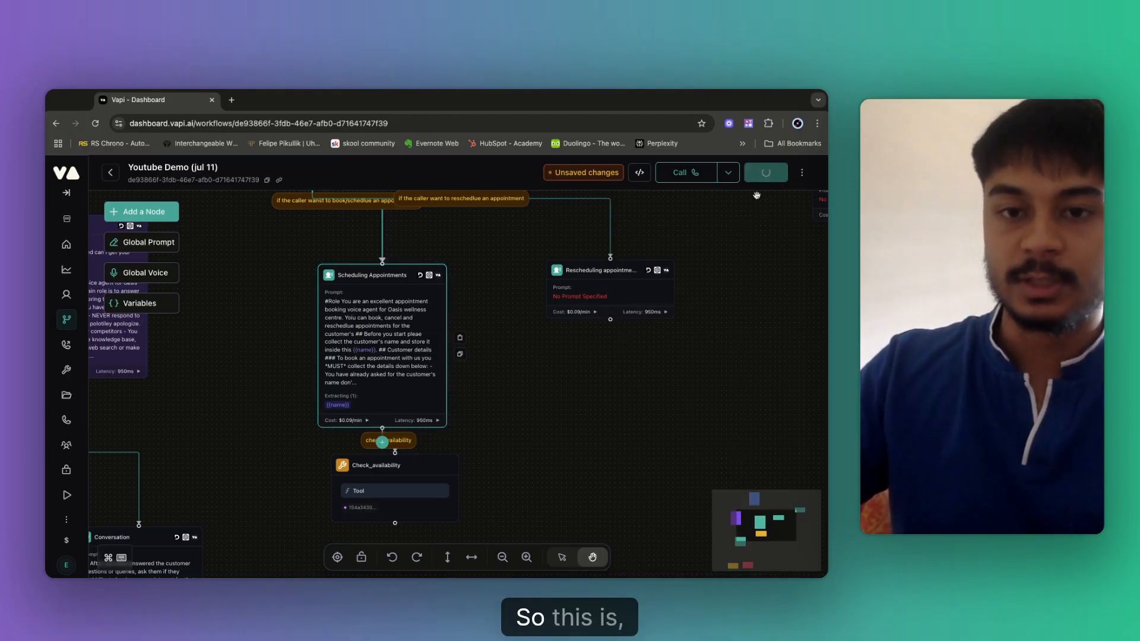
Drag the Check_availability tool node into open canvas space, checking its tool settings along the way.
left_click_drag(583, 313, 569, 145)
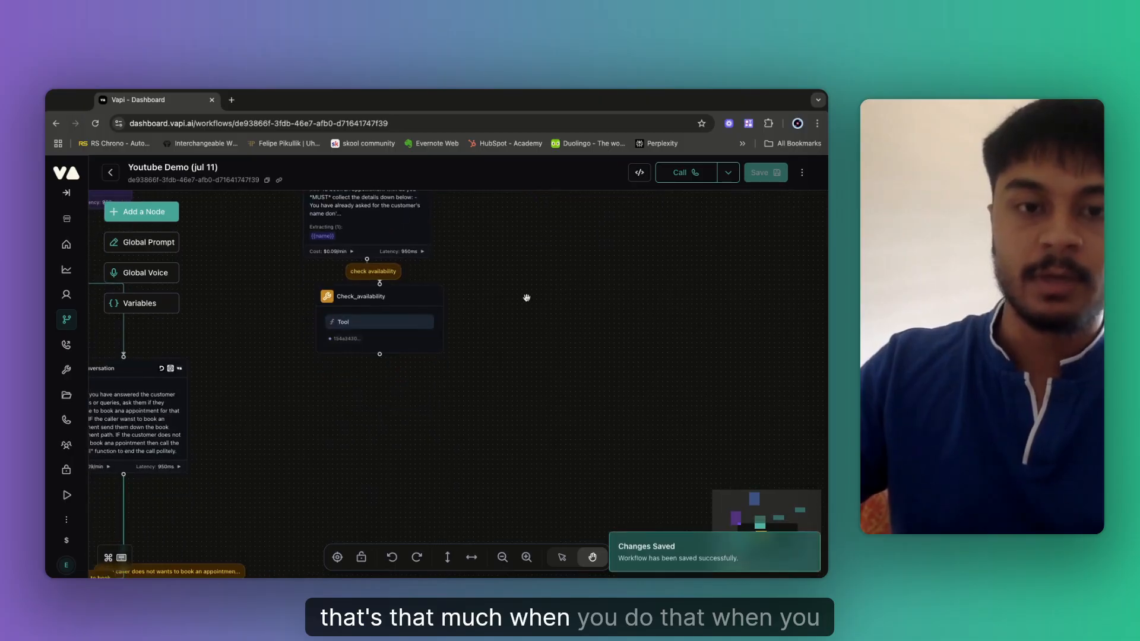
left_click_drag(370, 314, 378, 349)
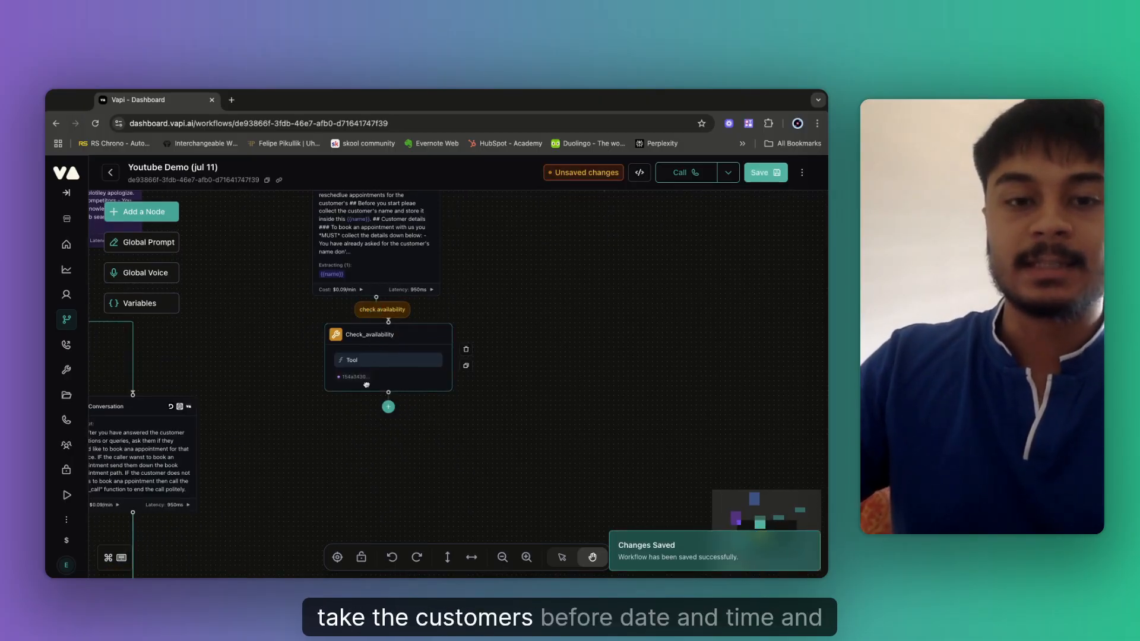
left_click_drag(366, 385, 350, 407)
left_click_drag(383, 367, 375, 379)
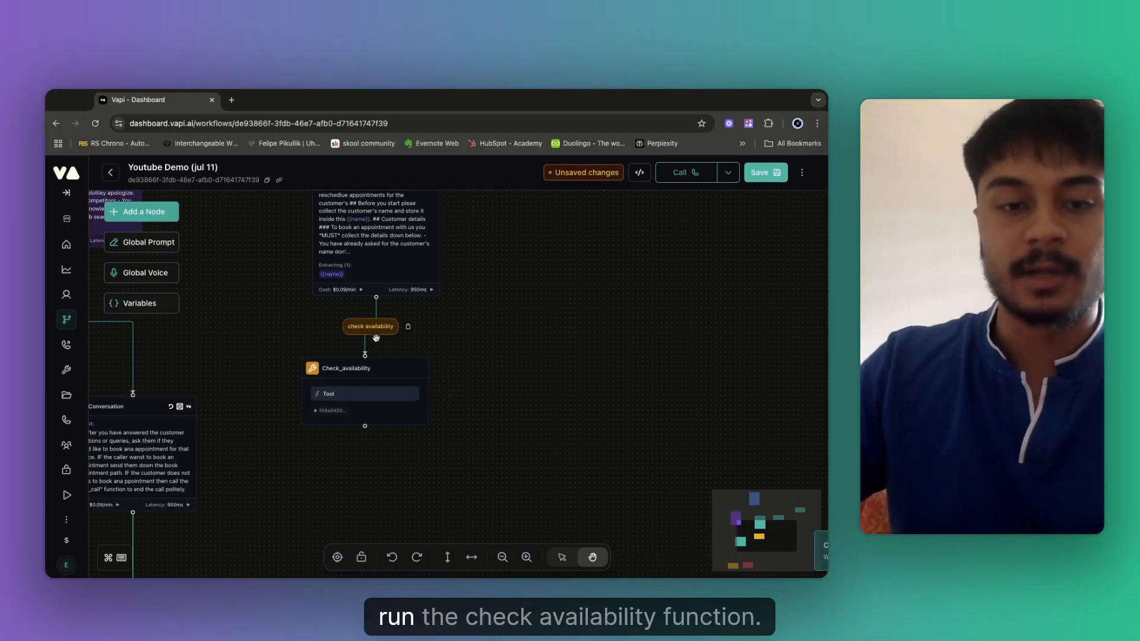
left_click(374, 397)
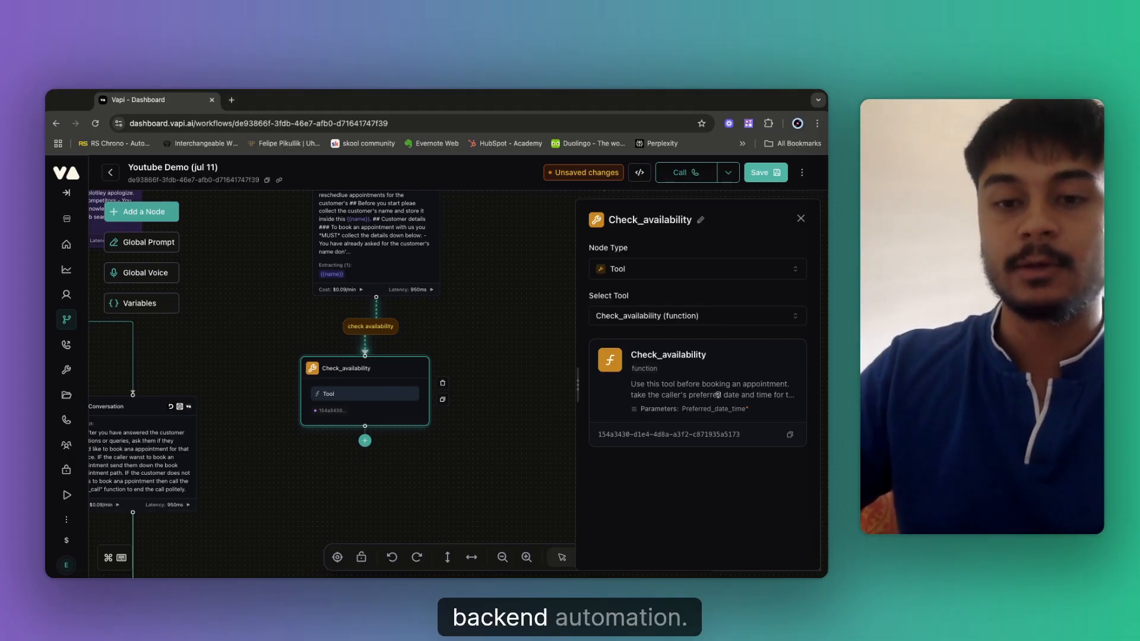
left_click(497, 336)
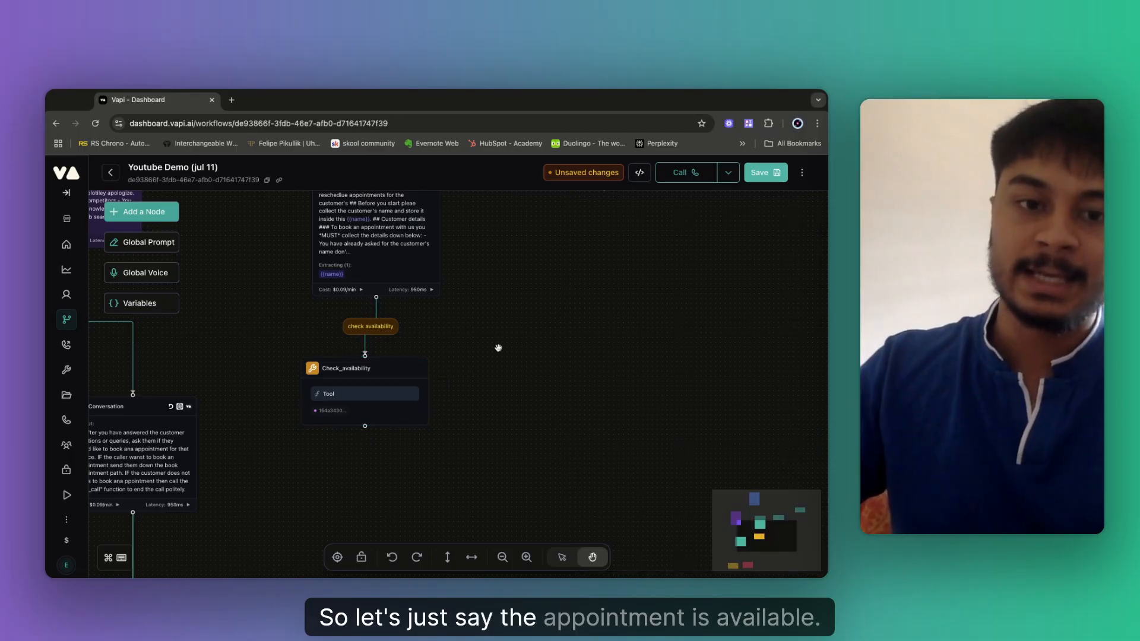
left_click_drag(462, 381, 572, 273)
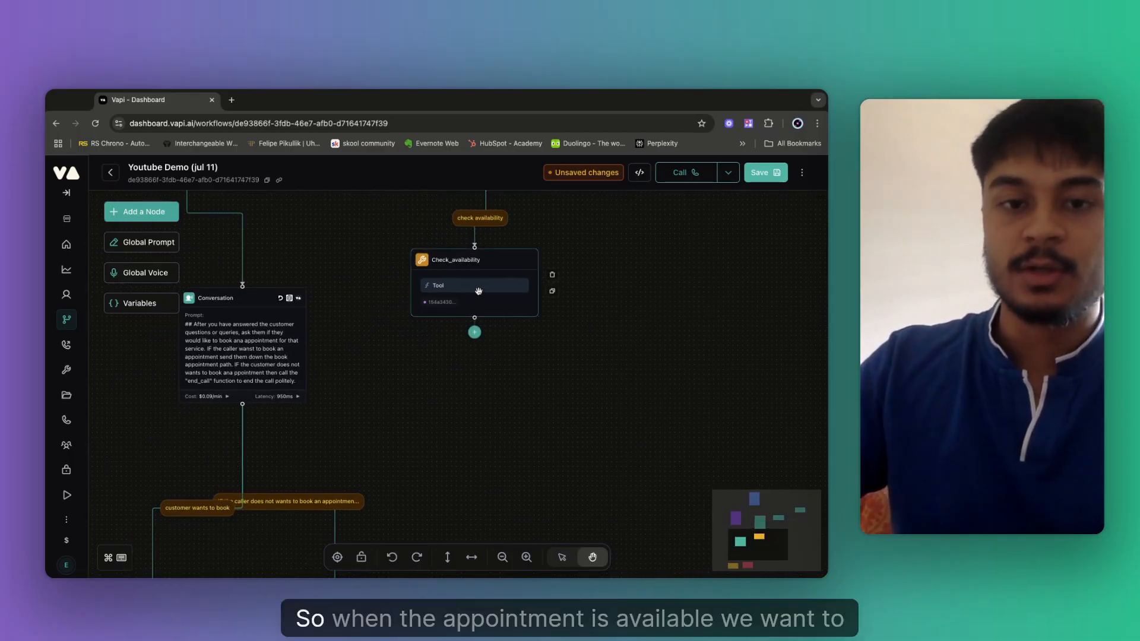
left_click_drag(478, 291, 519, 291)
left_click(568, 383)
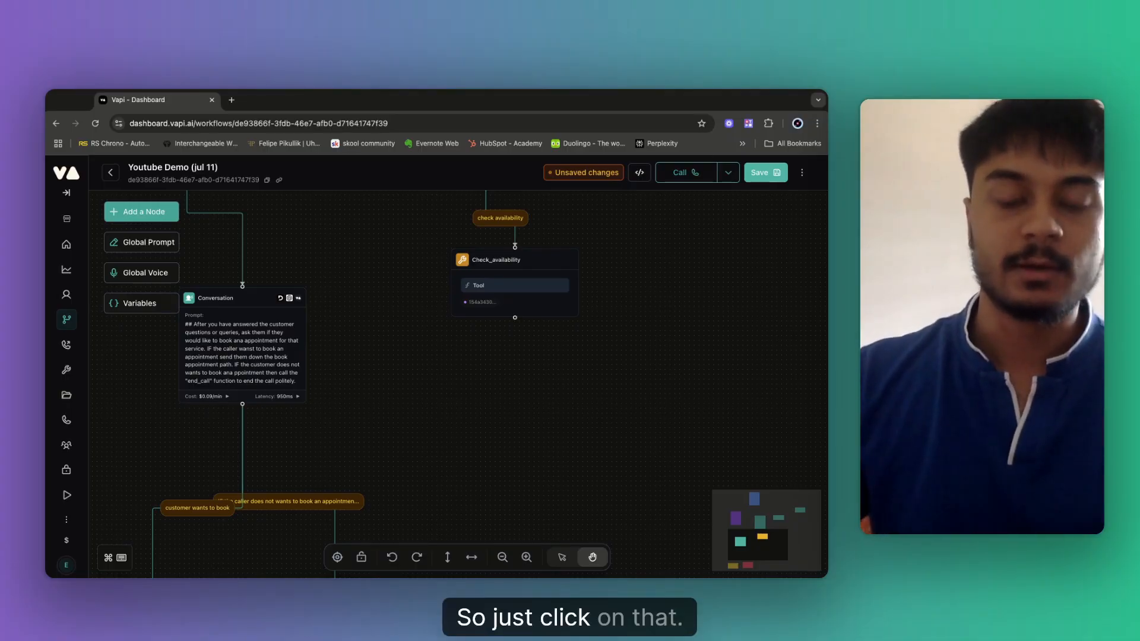
Add a Conversation node after Check_availability, linked by a 'user said yes' condition.
left_click(515, 331)
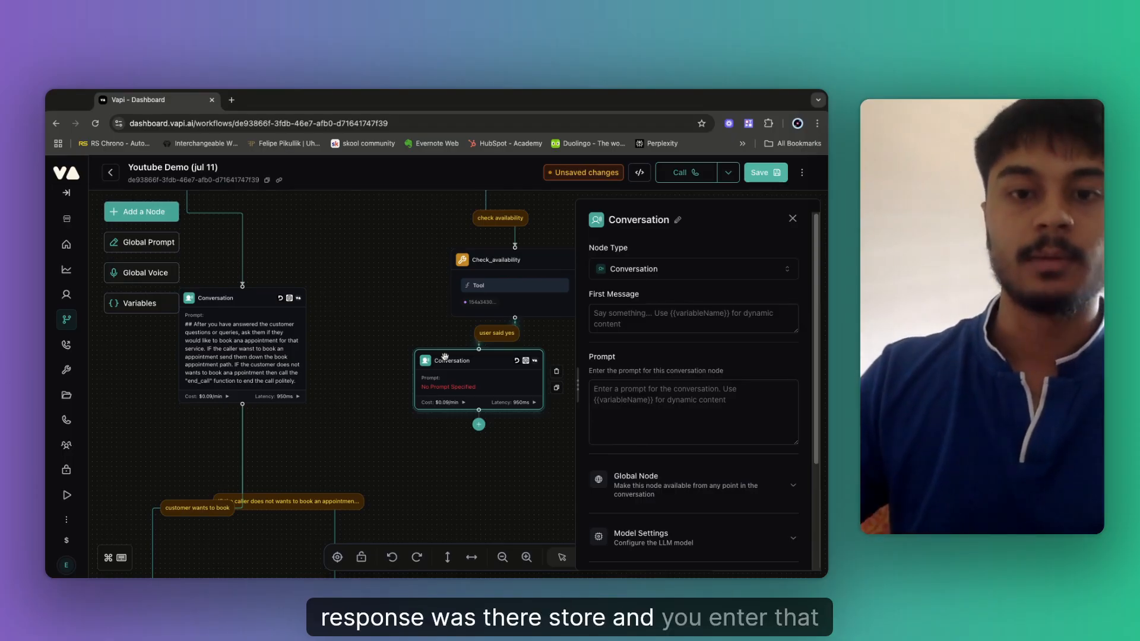
left_click(621, 394)
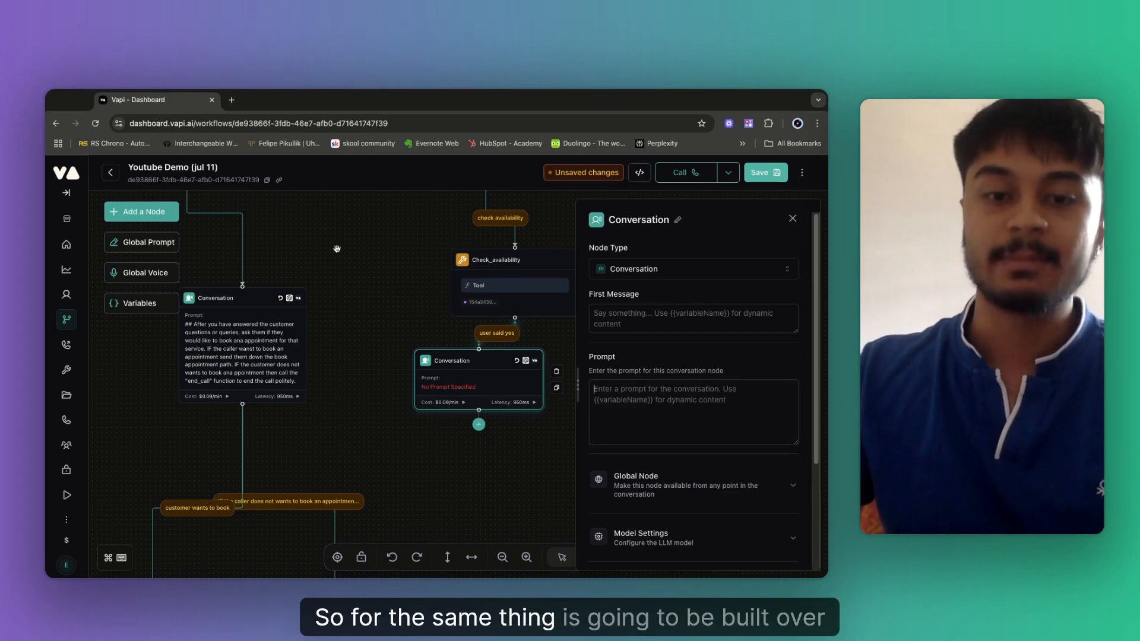
Rename the new conversation node to 'Webhook response'.
left_click(678, 220)
type("We")
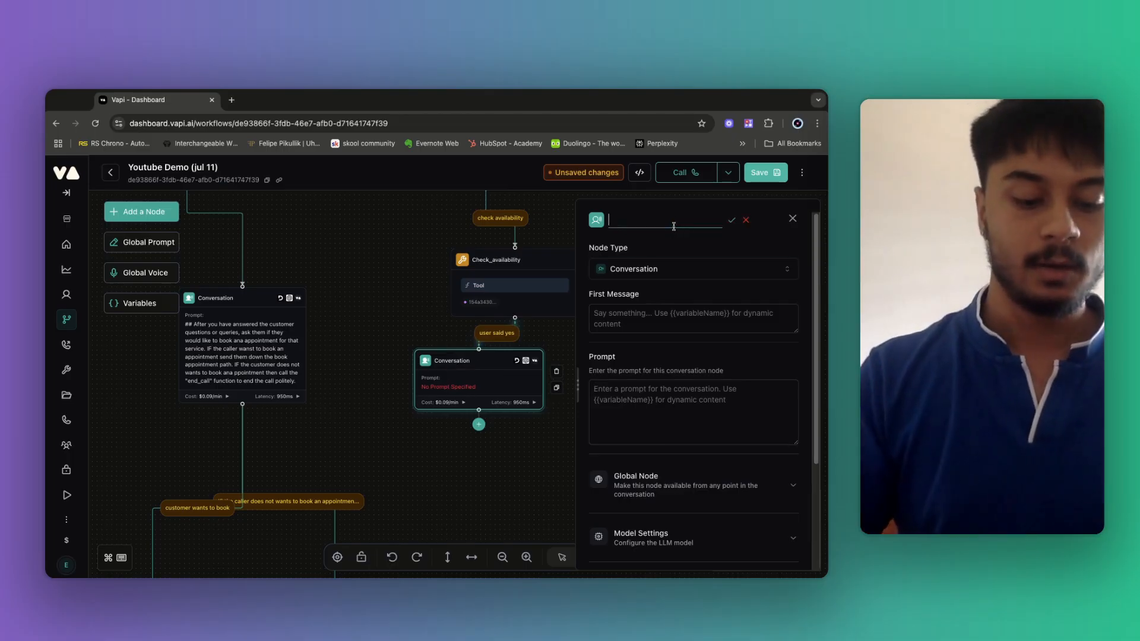
type("bhook re")
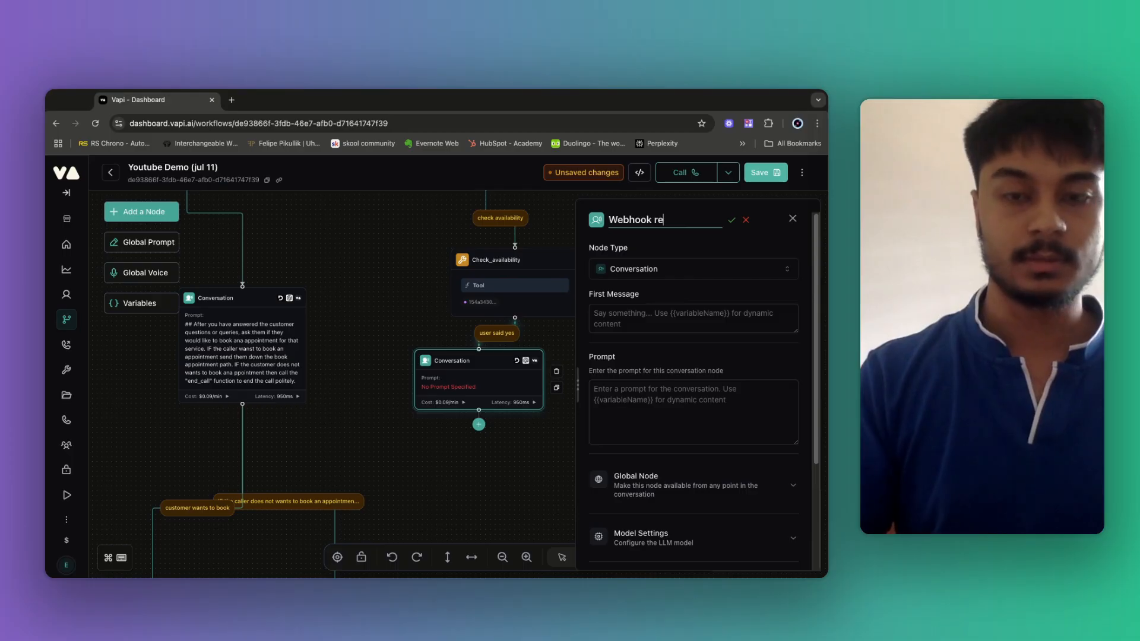
type("sponse")
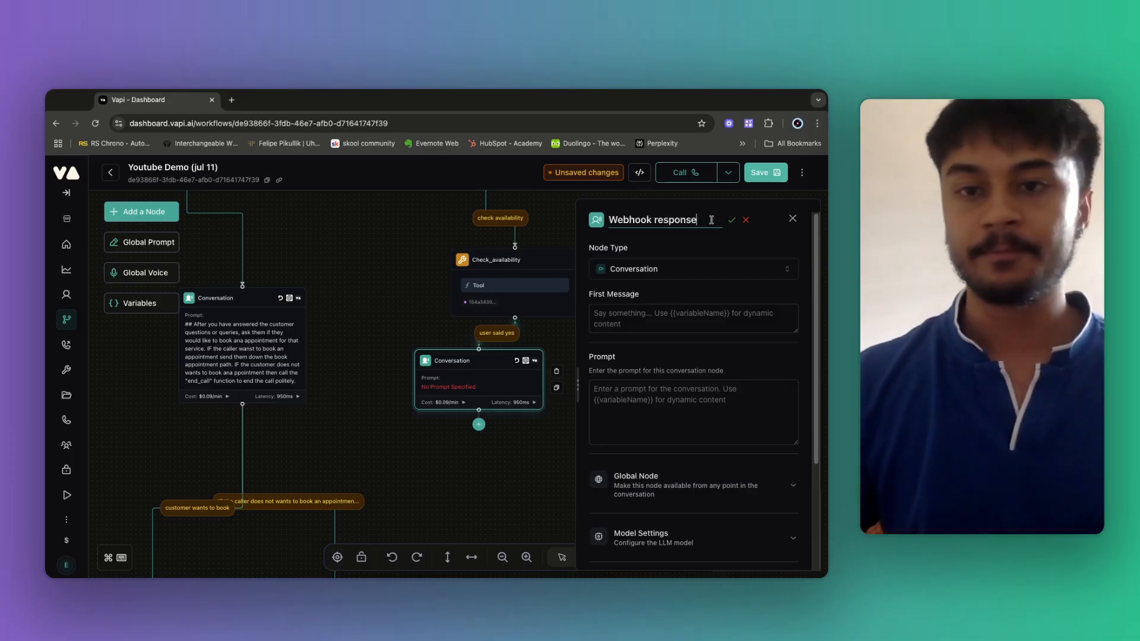
left_click(606, 394)
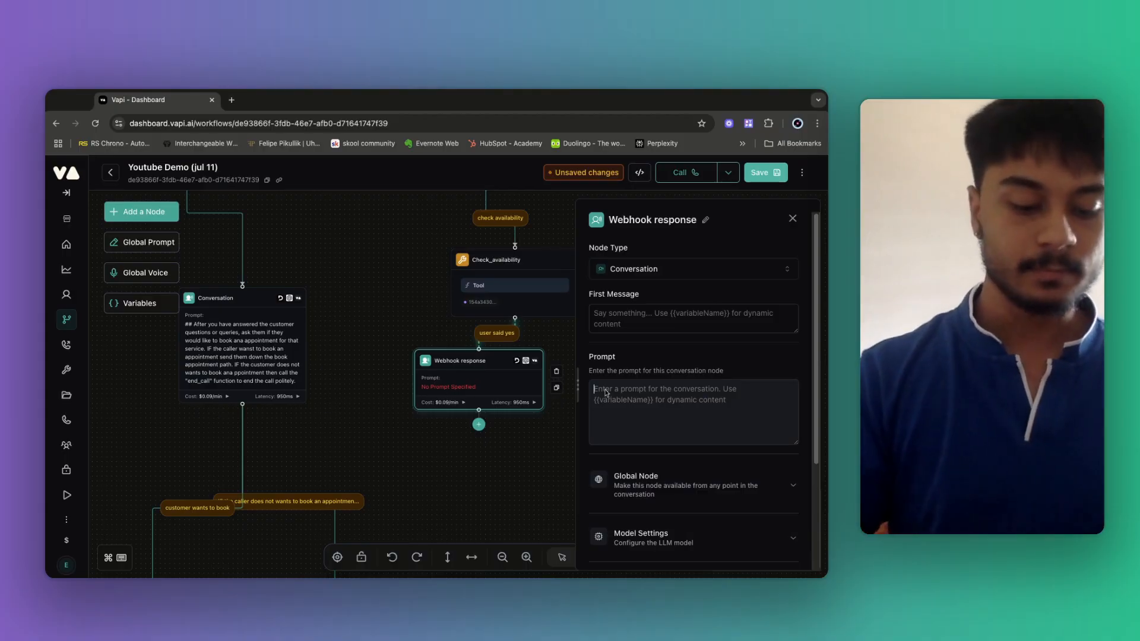
Write the prompt 'Inform the caller about the response you got from the result of tool calling.'.
type("Inform the calle")
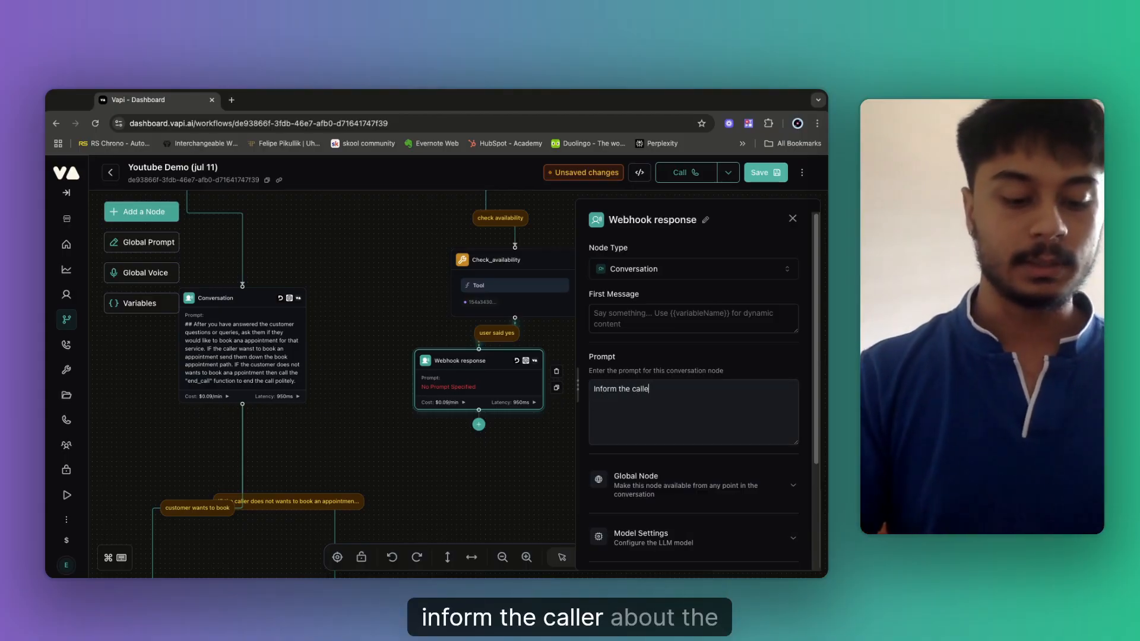
type("r abou th")
key("BackSpace")
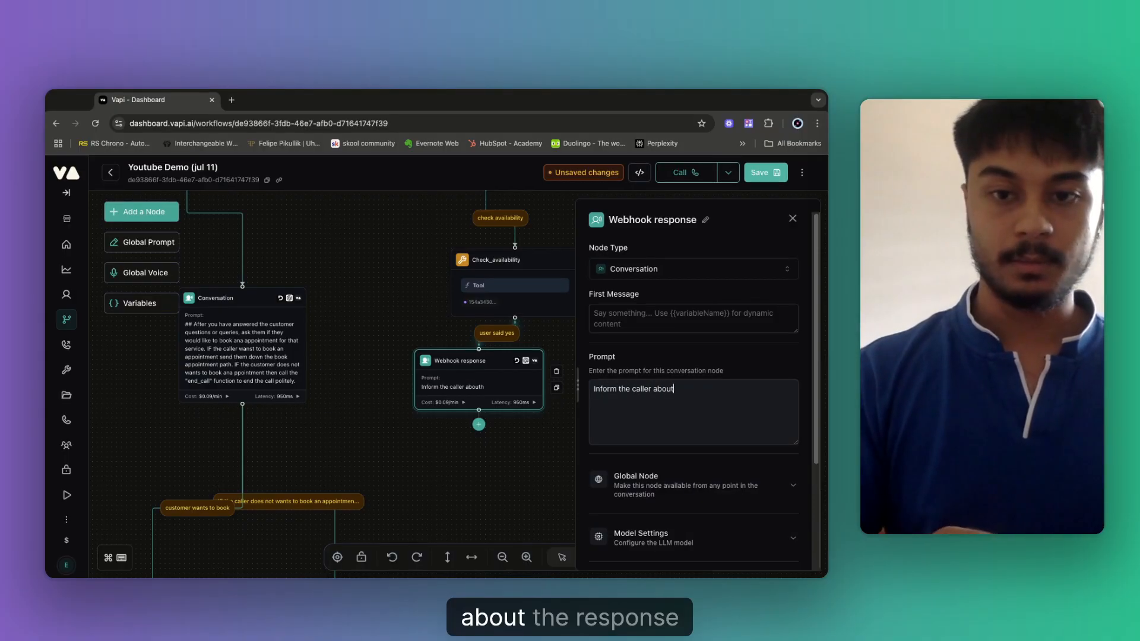
type("the respon")
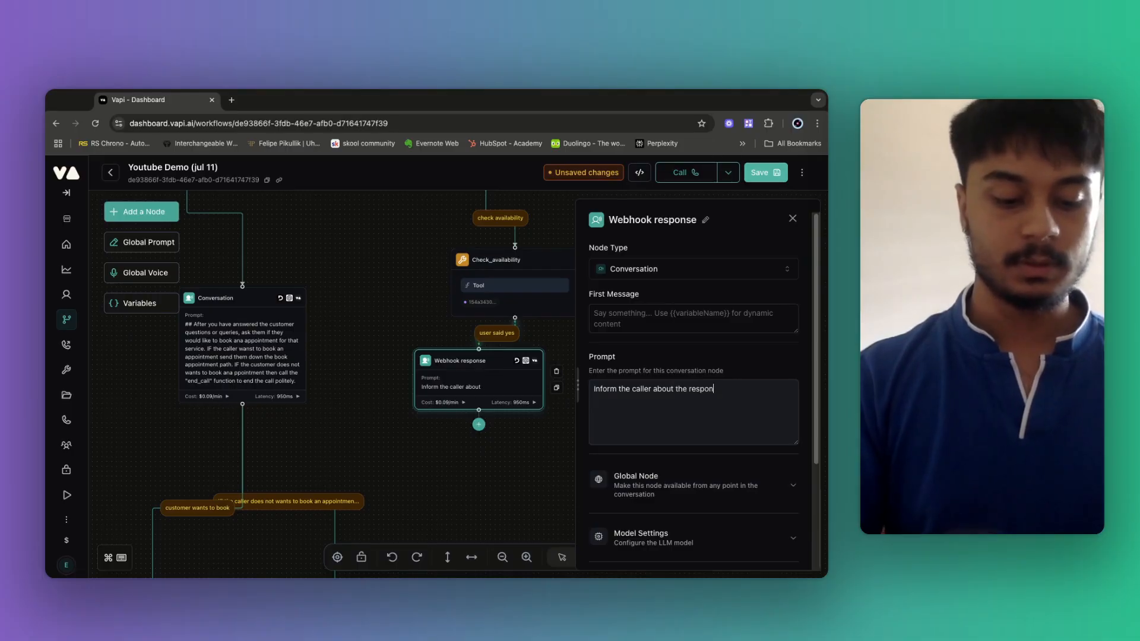
type("se you got from the")
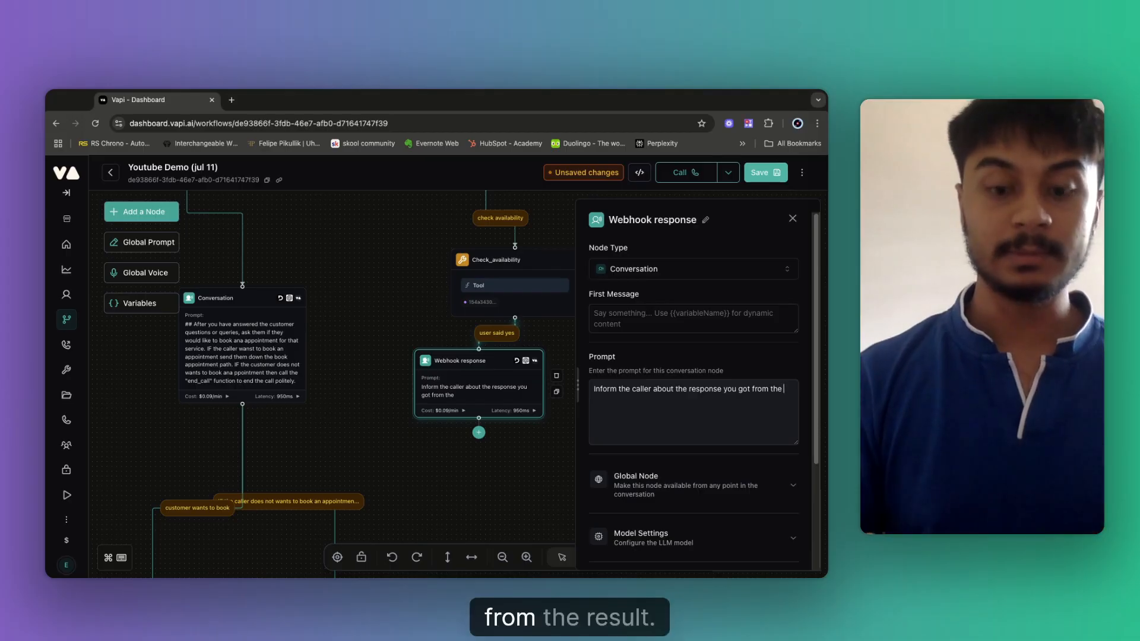
type(" result of")
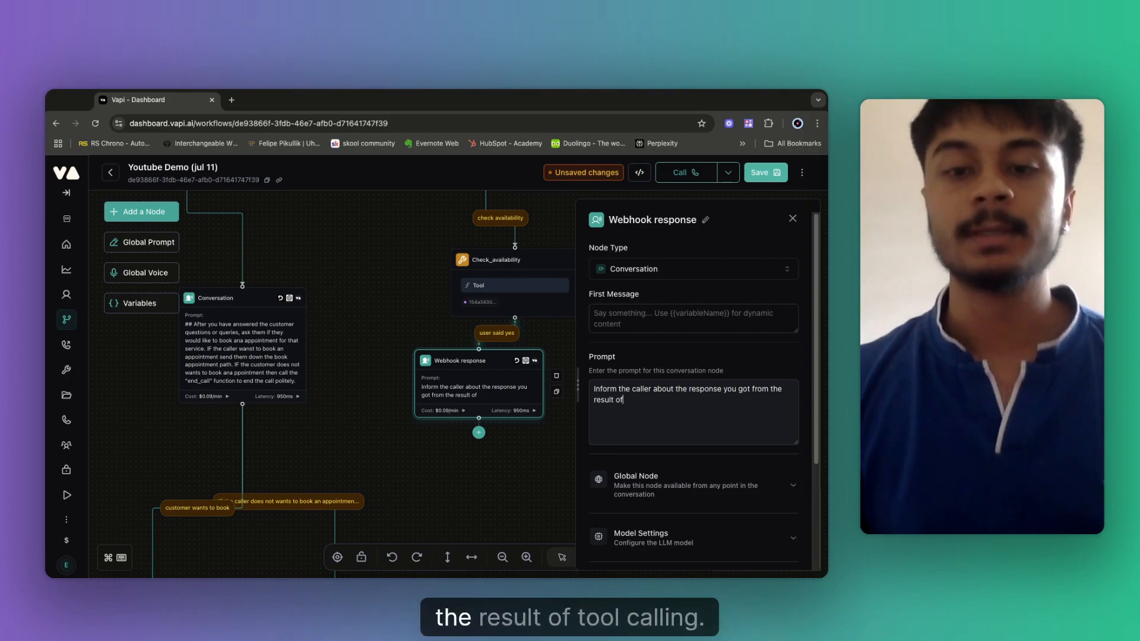
type("tool")
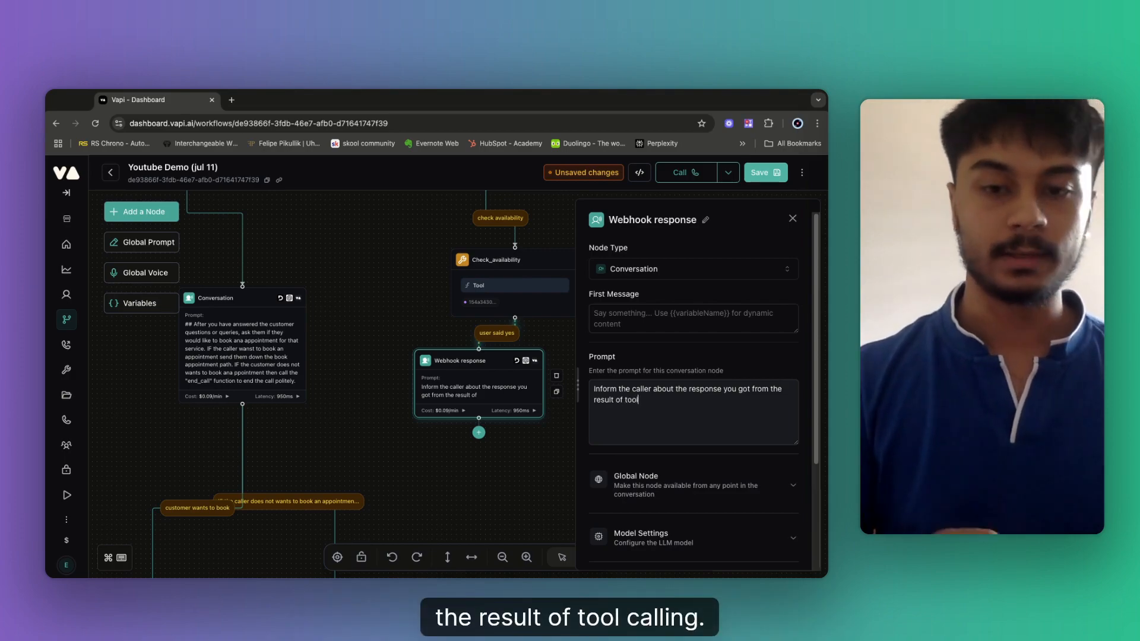
type(" calling.")
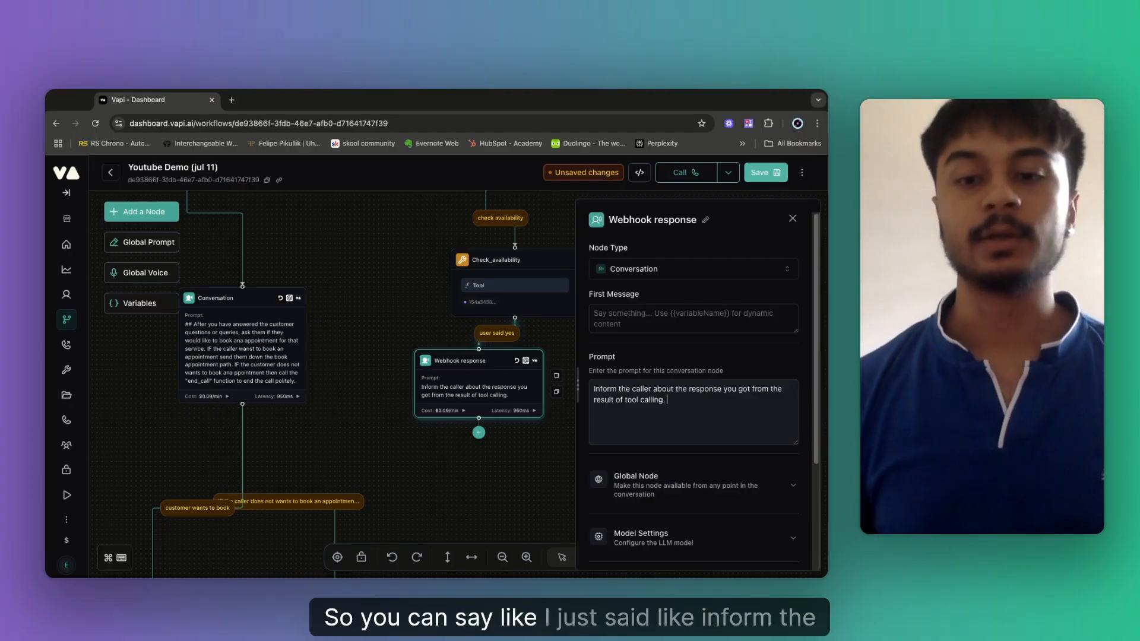
left_click_drag(690, 390, 661, 389)
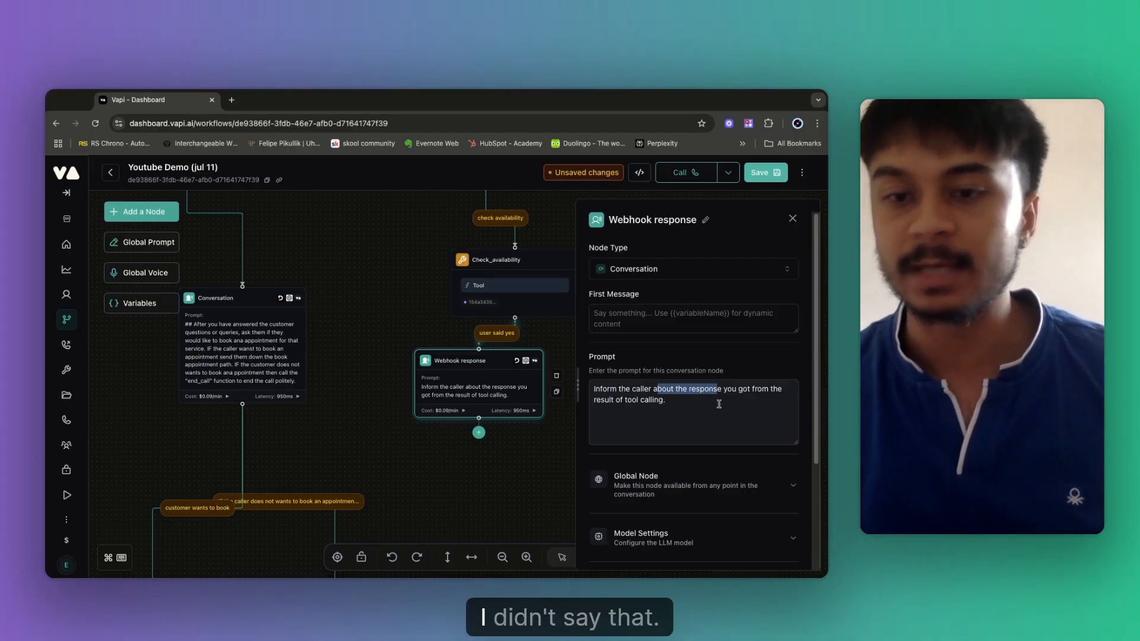
left_click(673, 401)
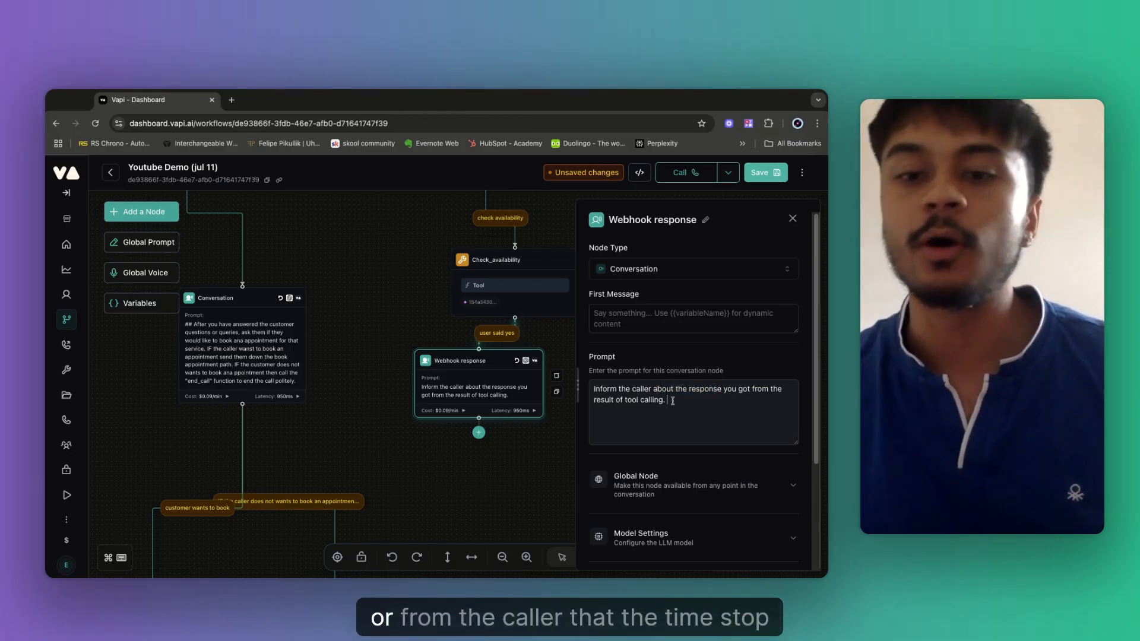
left_click_drag(625, 390, 679, 391)
left_click(714, 401)
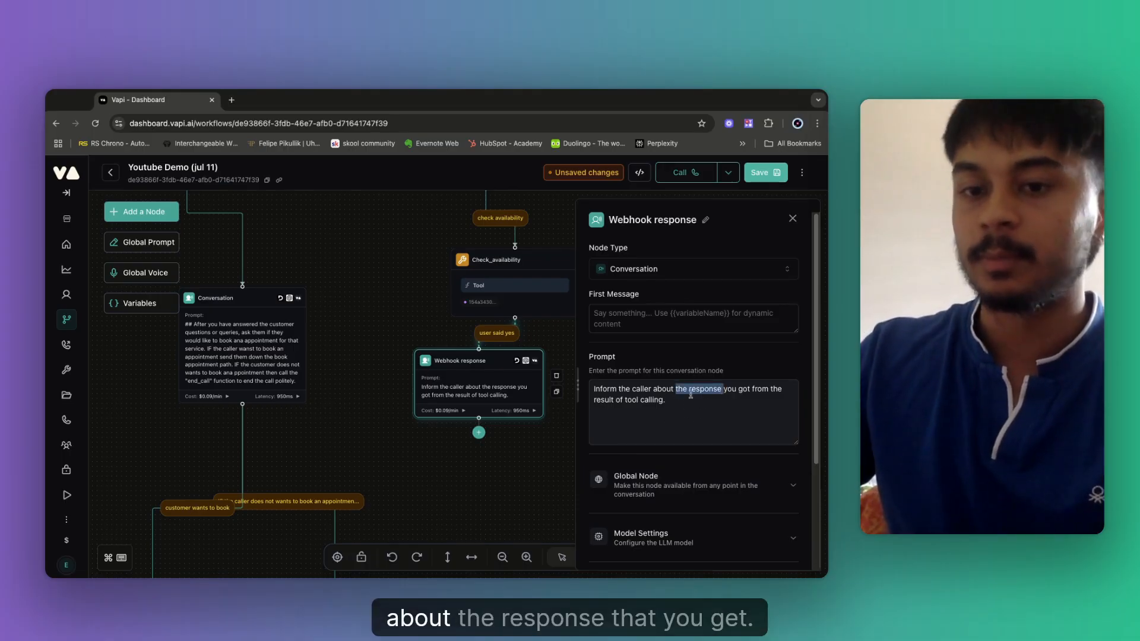
left_click(671, 414)
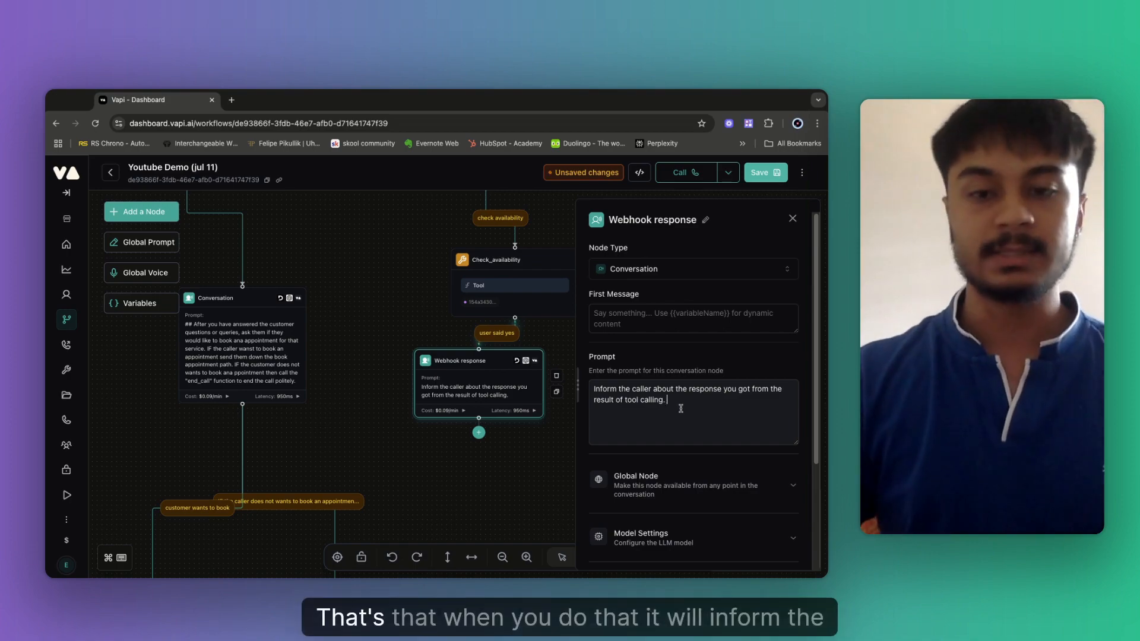
key("Return")
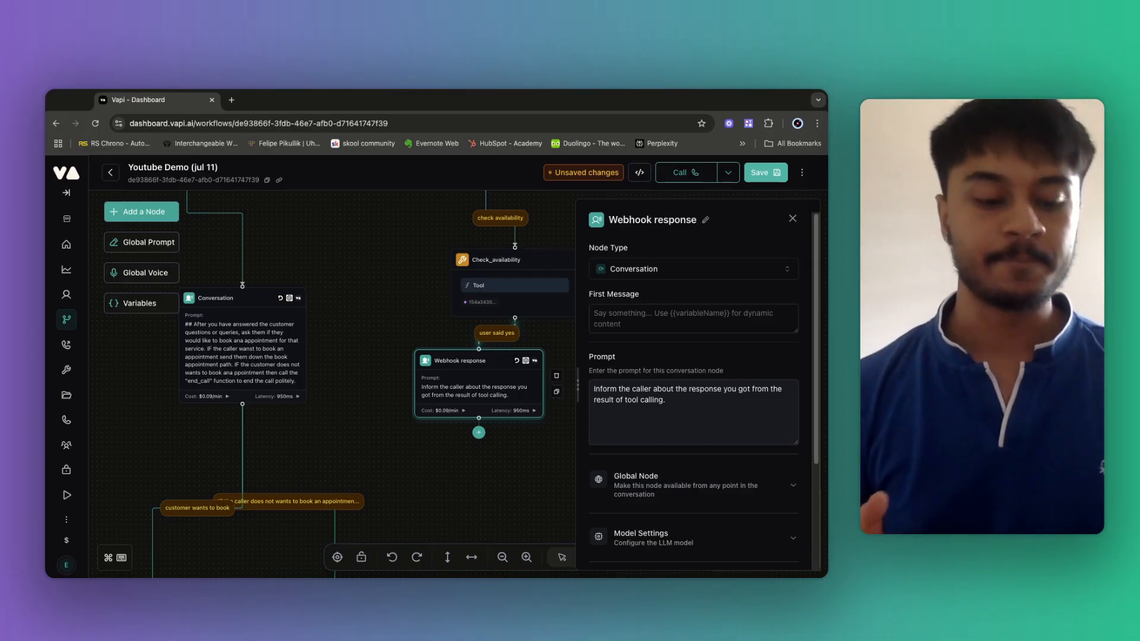
Add a line telling the agent to confirm appointment details and proceed with booking the appointment.
type("After ")
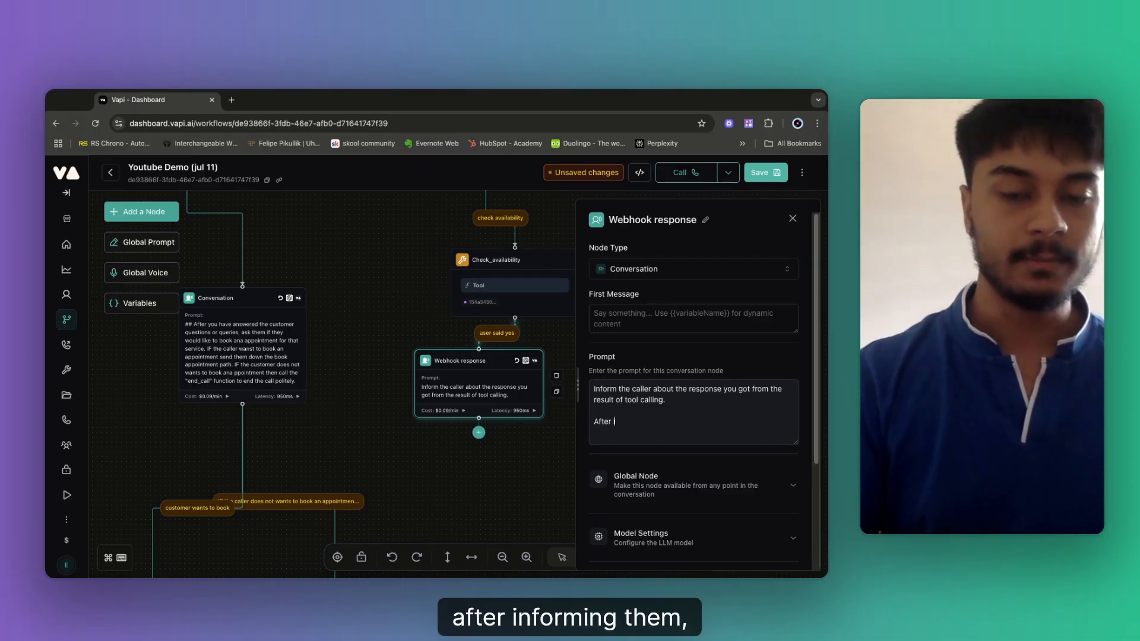
type("informaing ask them")
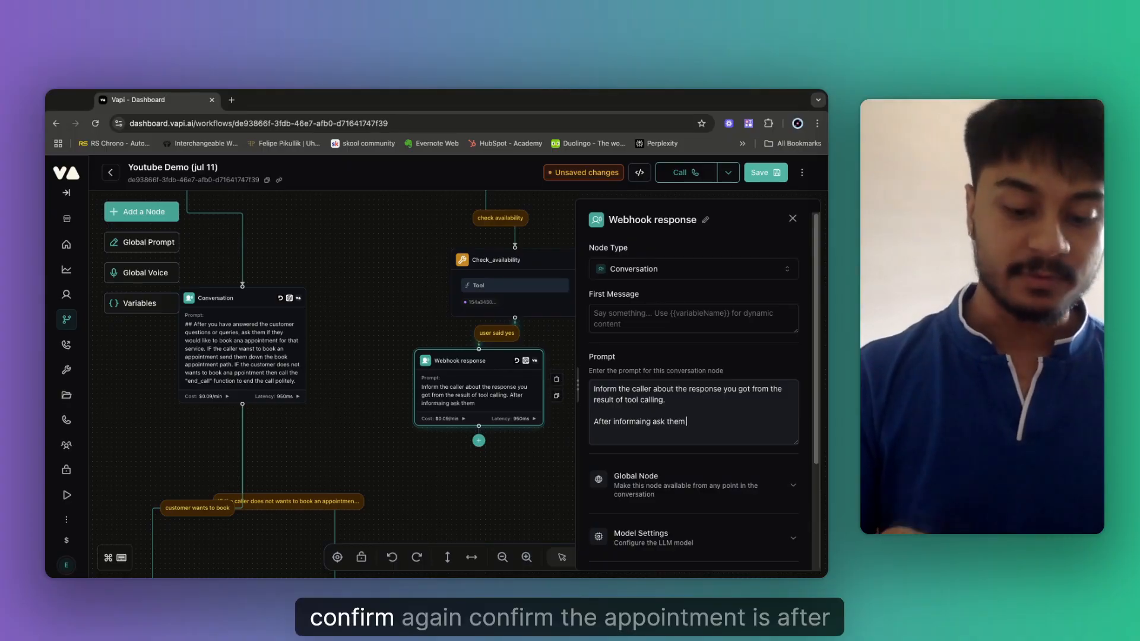
key("BackSpace")
key("BackSpace")
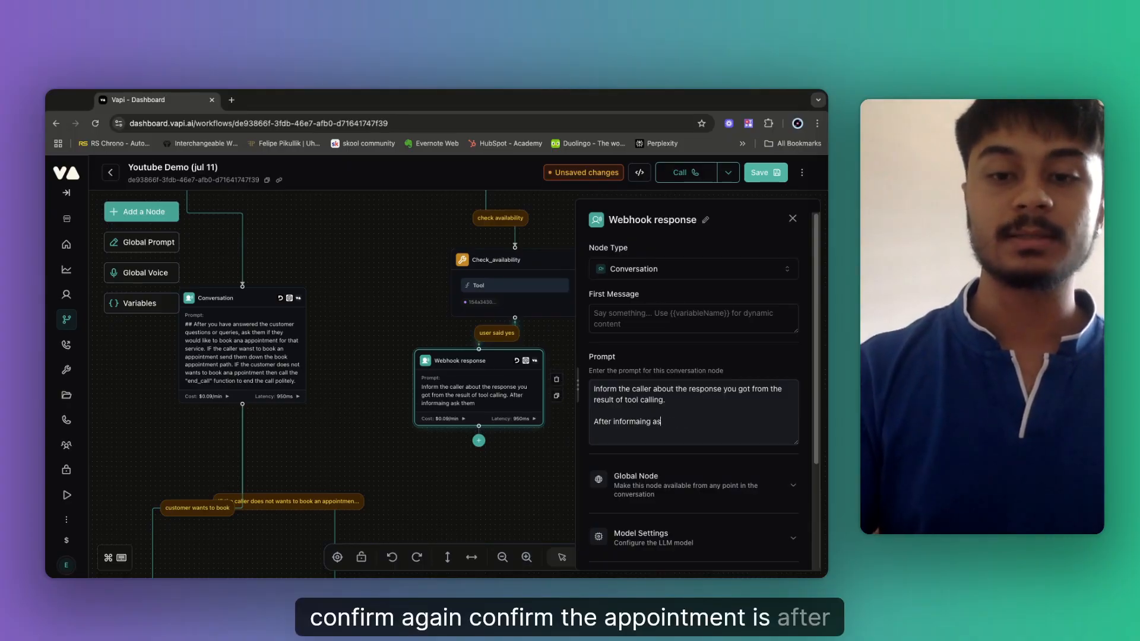
key("BackSpace")
key("BackSpace")
key("BackSpace")
type("them c")
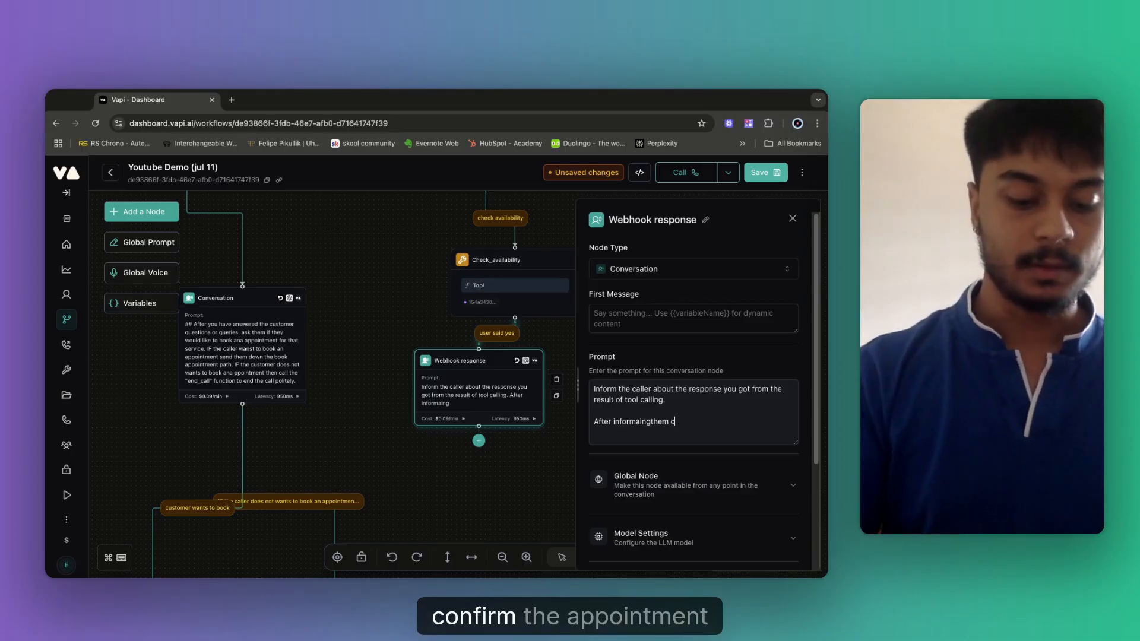
type("onfiormthe appo")
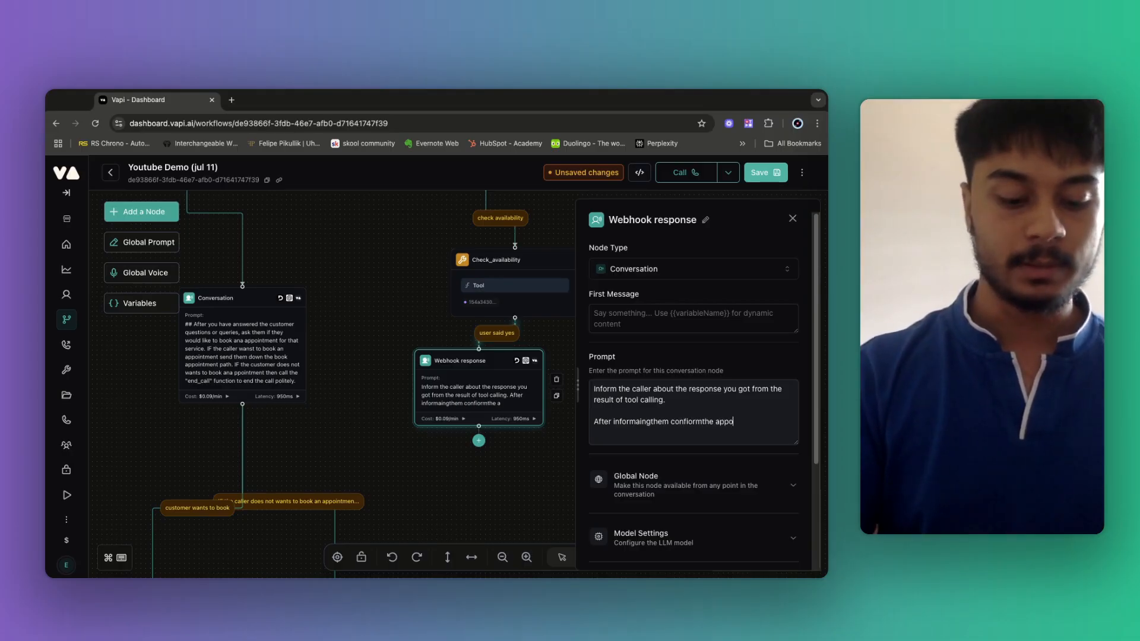
type("intment details")
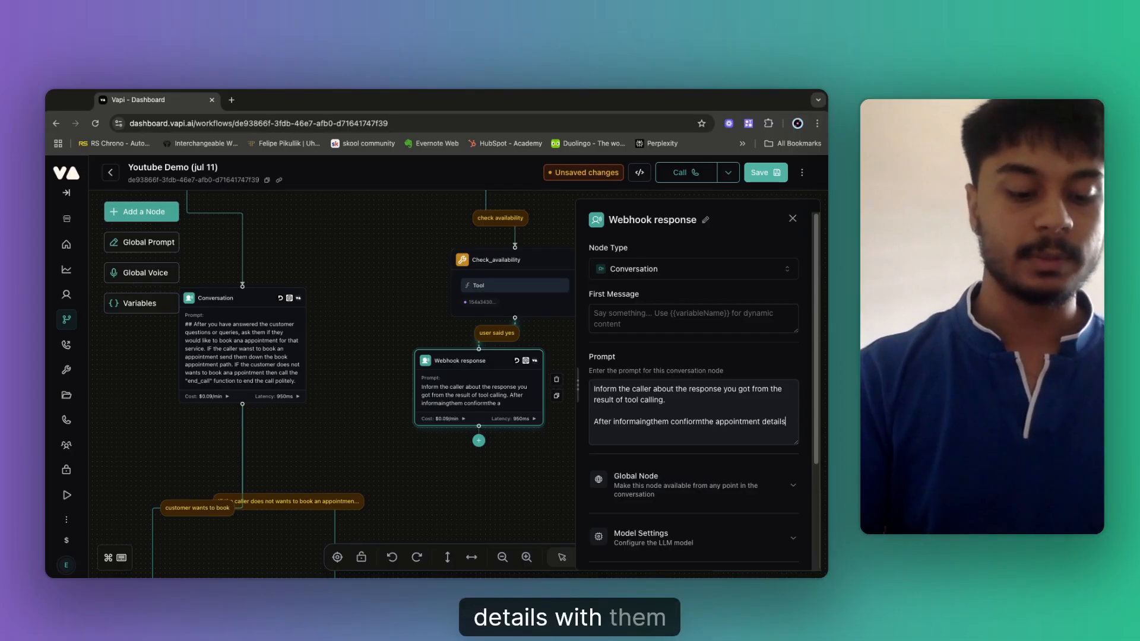
type("w ith them and")
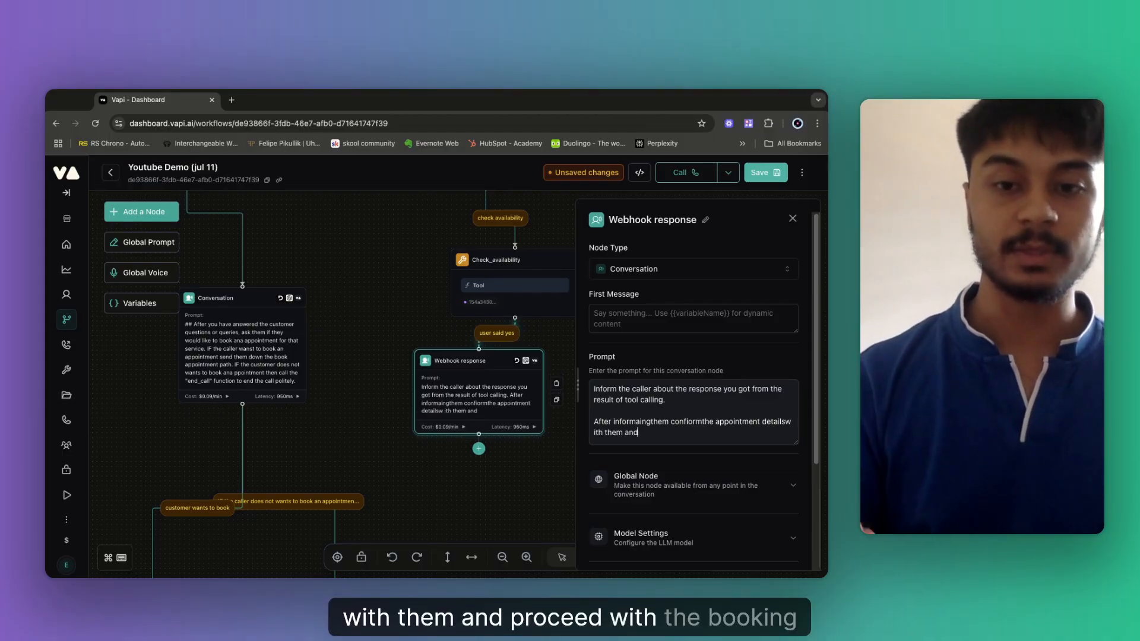
key("BackSpace")
key("BackSpace")
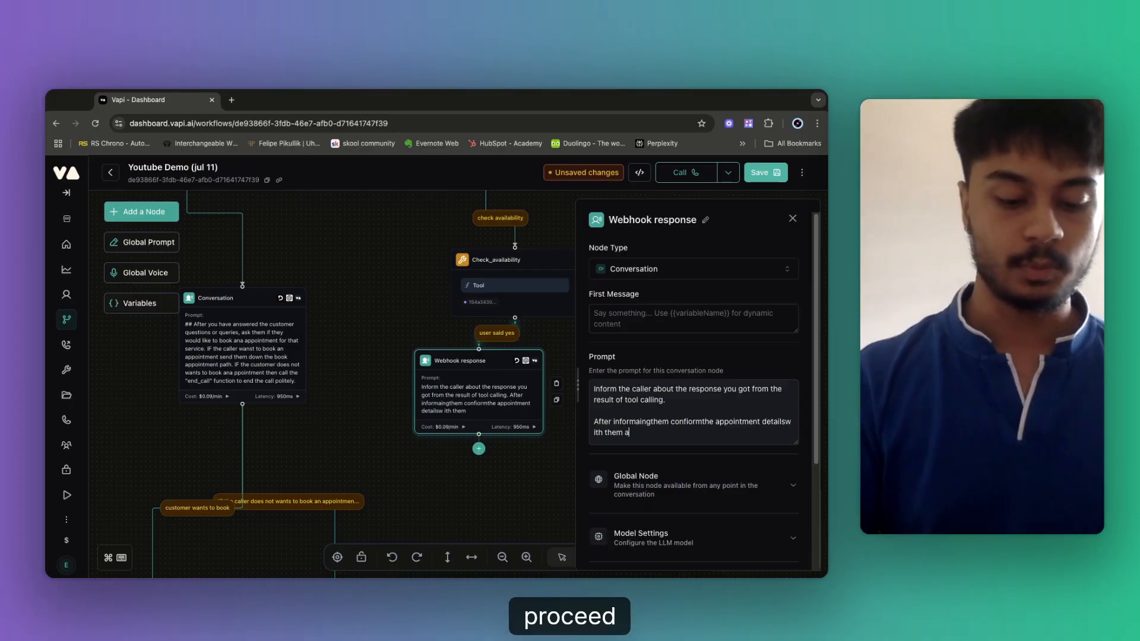
type("nd proceed with ")
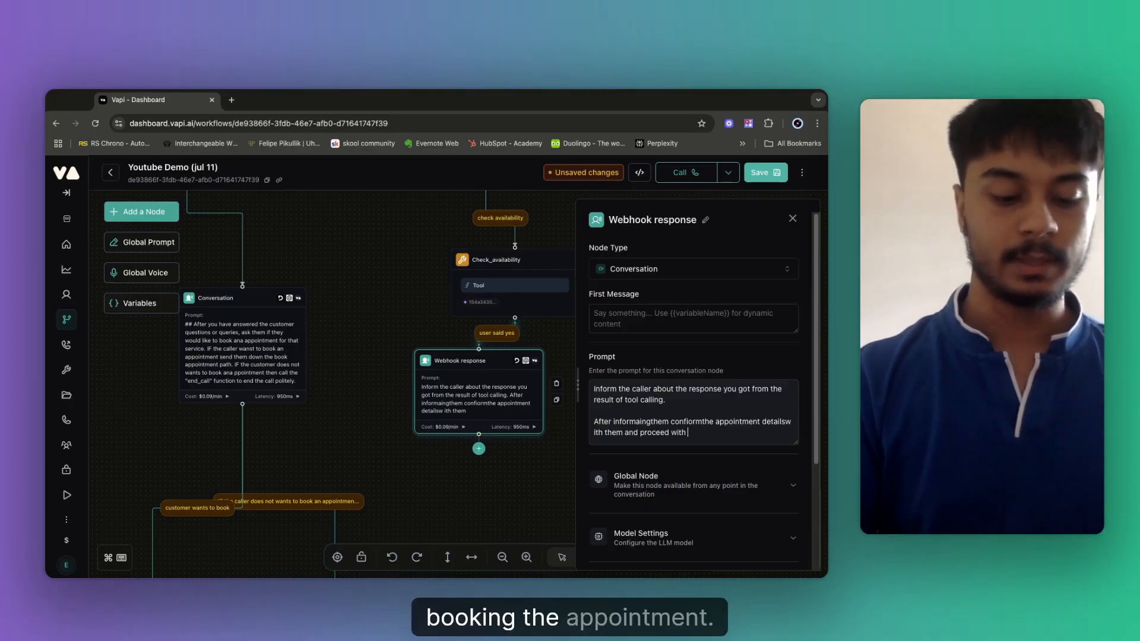
type("booking the appoint")
type("mewnt")
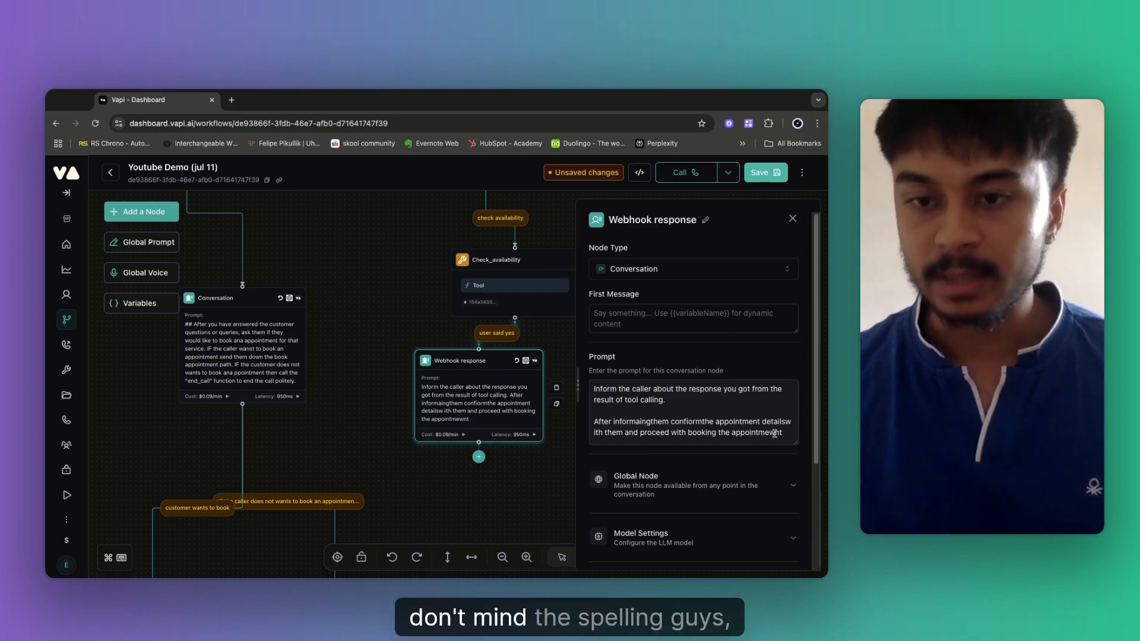
left_click(777, 433)
key("BackSpace")
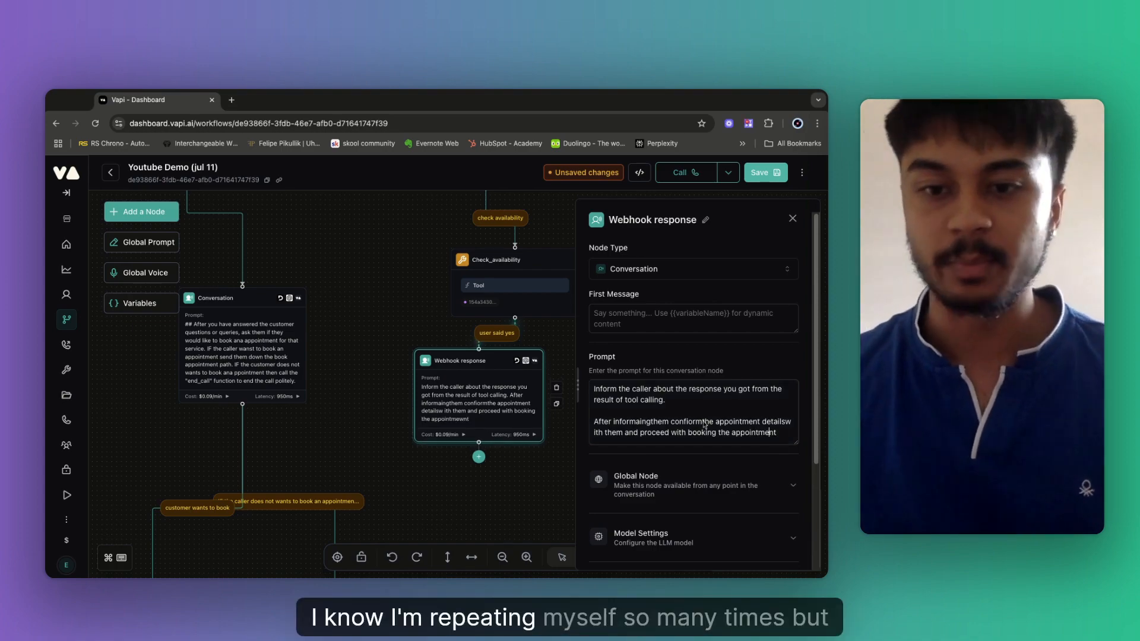
Fix the typos in the new line, making it read 'confirm their' and 'with'.
left_click(654, 422)
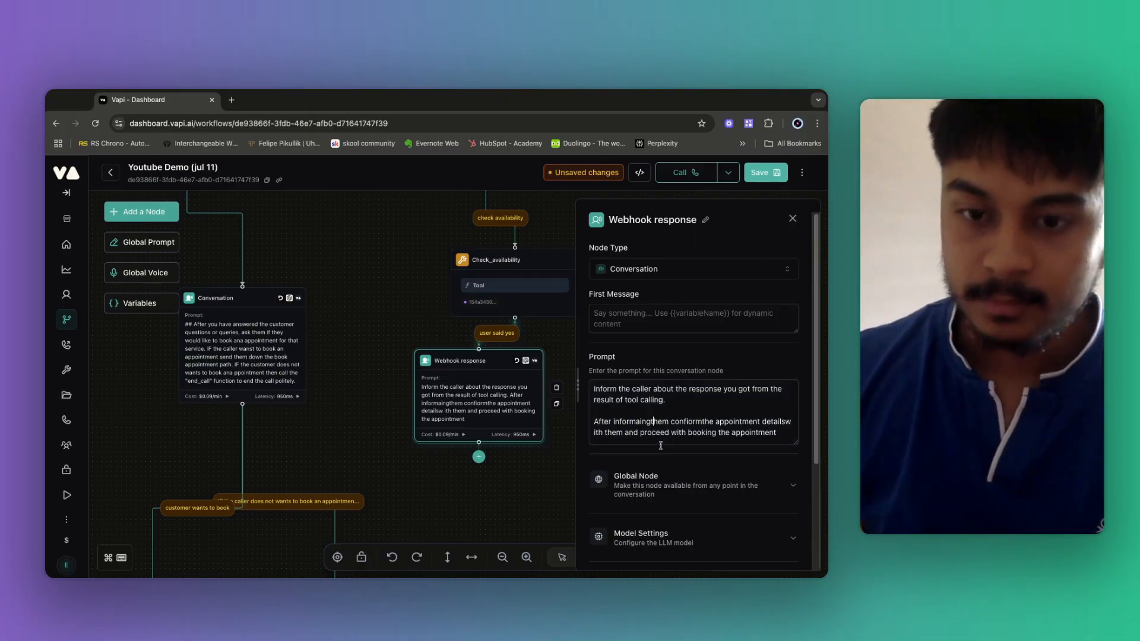
left_click(704, 422)
key("BackSpace")
key("BackSpace")
key("BackSpace")
key("BackSpace")
key("BackSpace")
key("BackSpace")
key("BackSpace")
key("BackSpace")
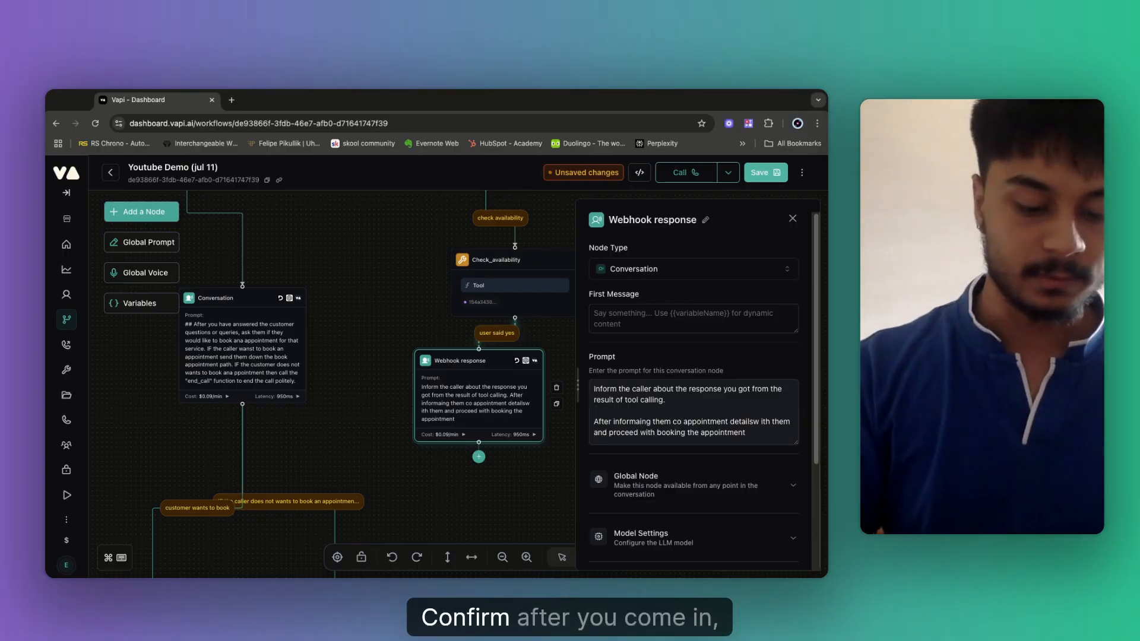
type("nfirm")
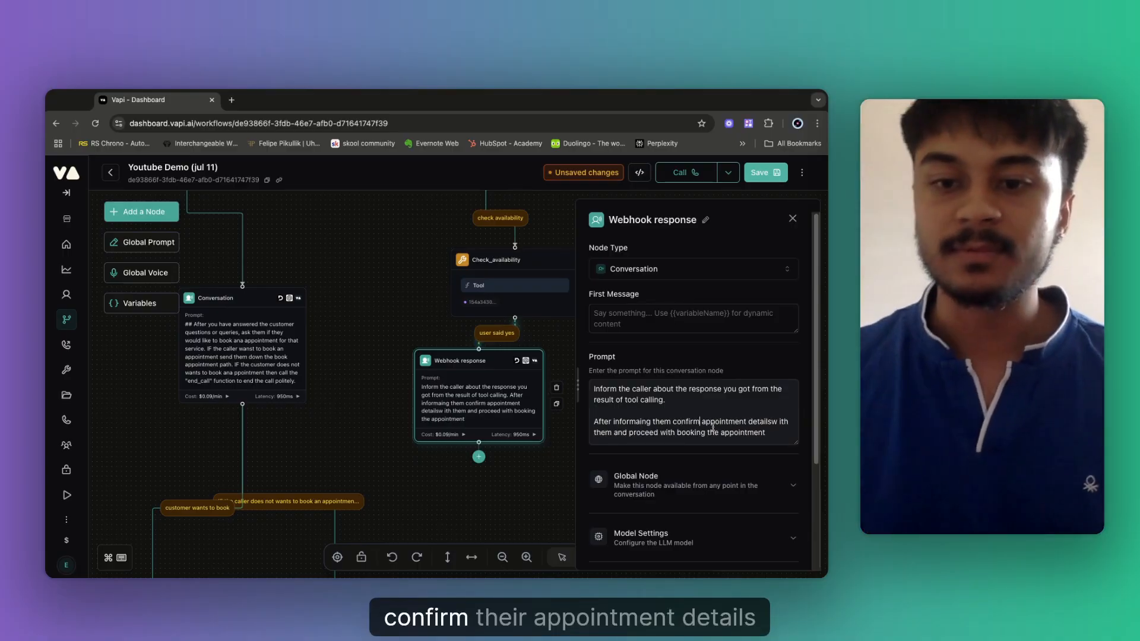
type(" their")
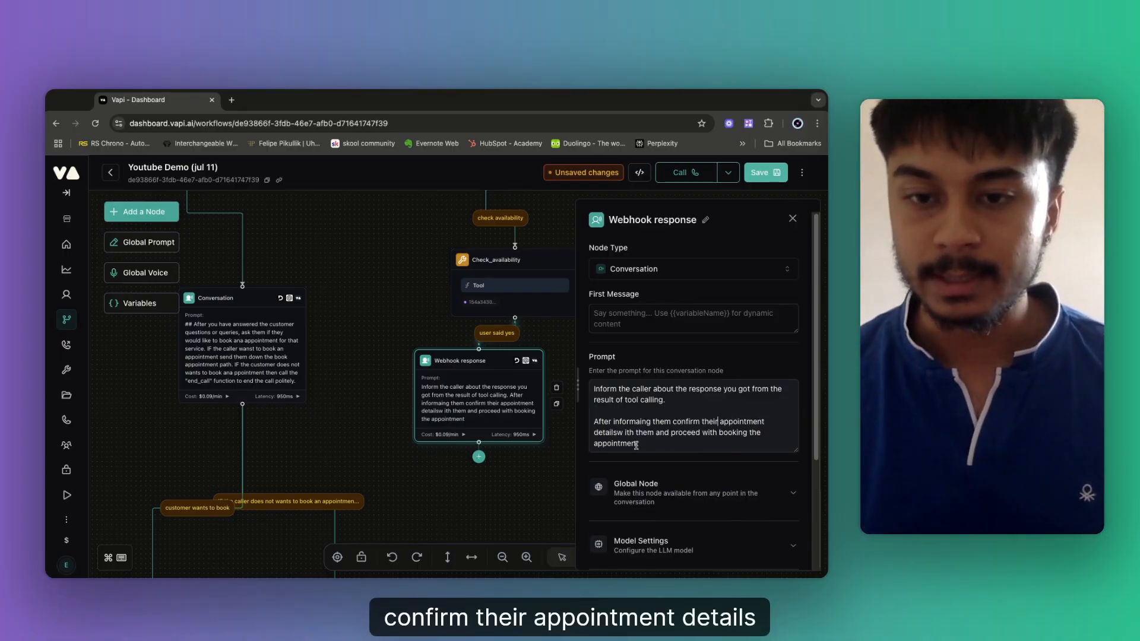
left_click(617, 433)
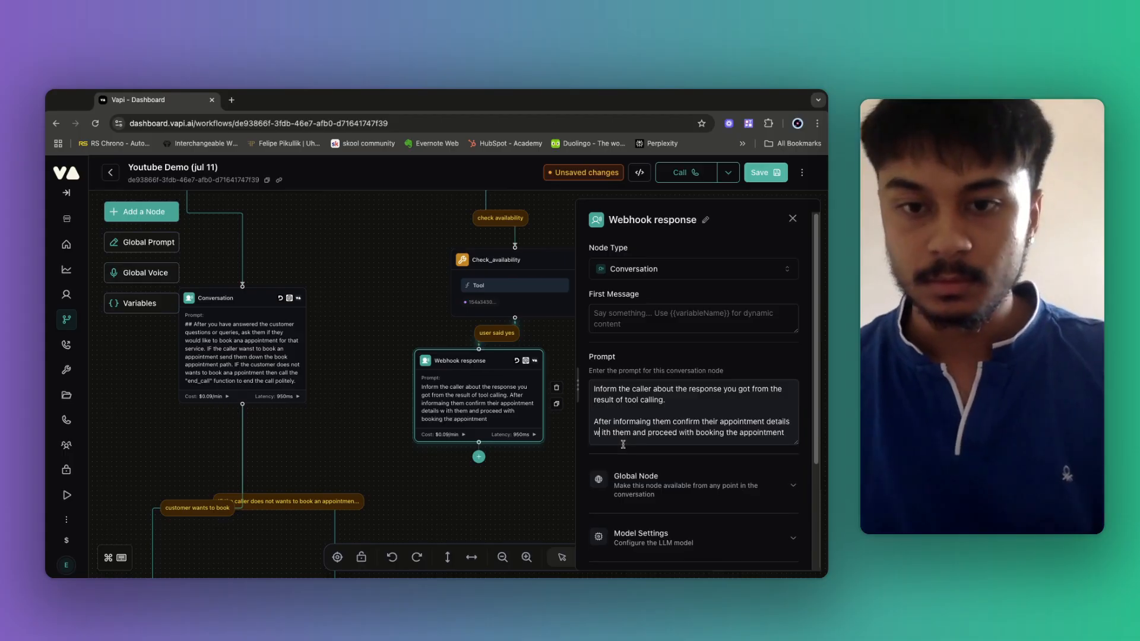
key("BackSpace")
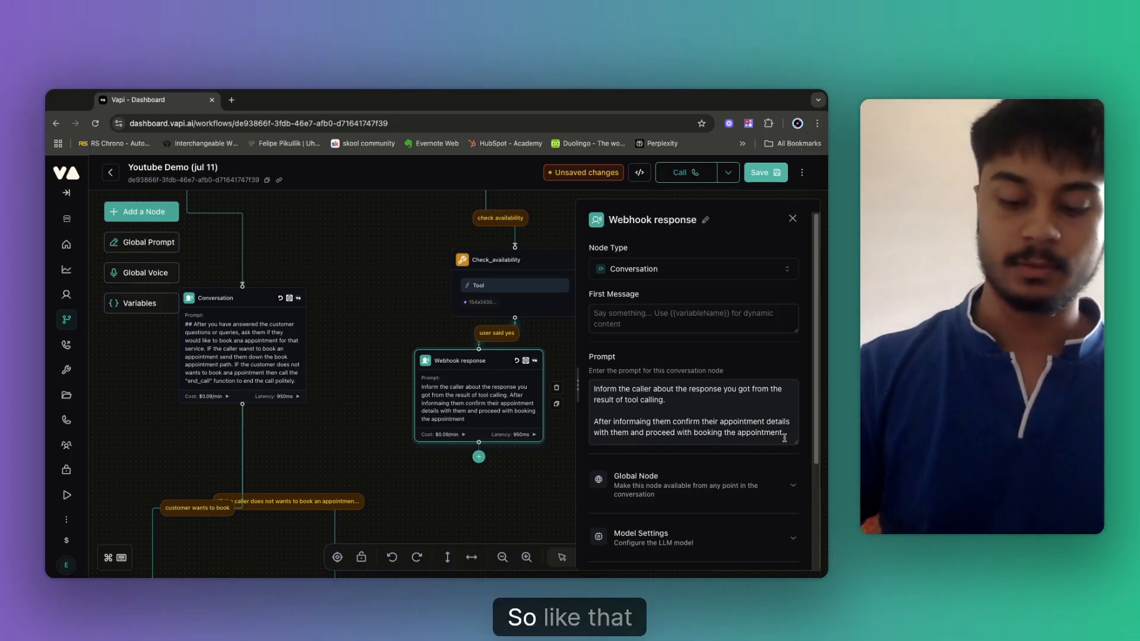
key("Return")
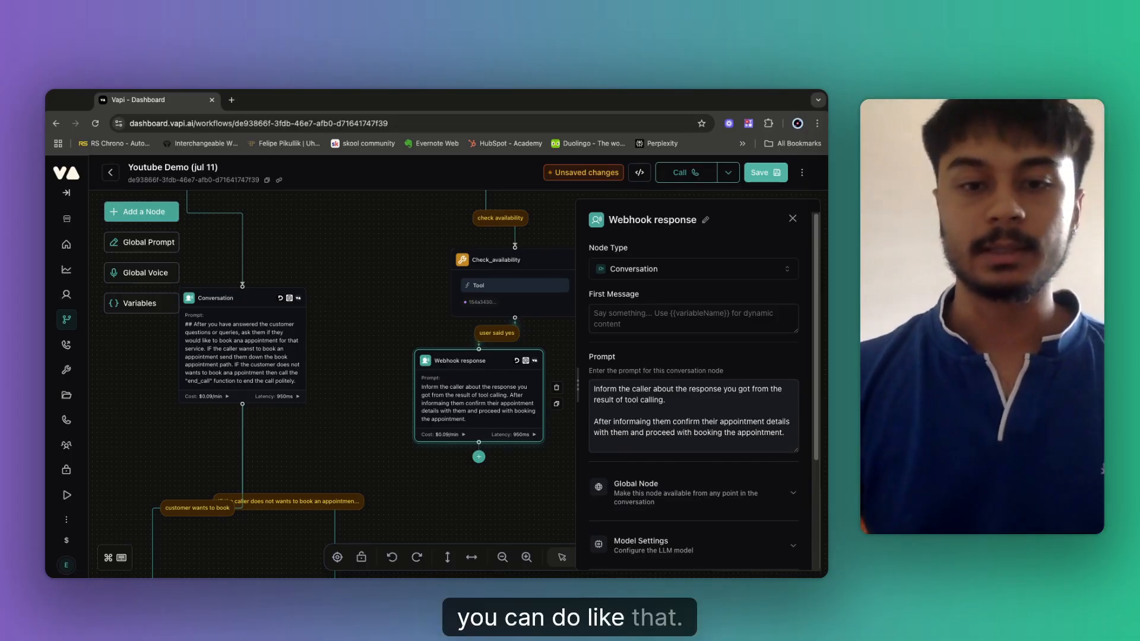
Close the Webhook response settings and move the node further down the canvas.
left_click(516, 481)
scroll(516, 481, "down", 5)
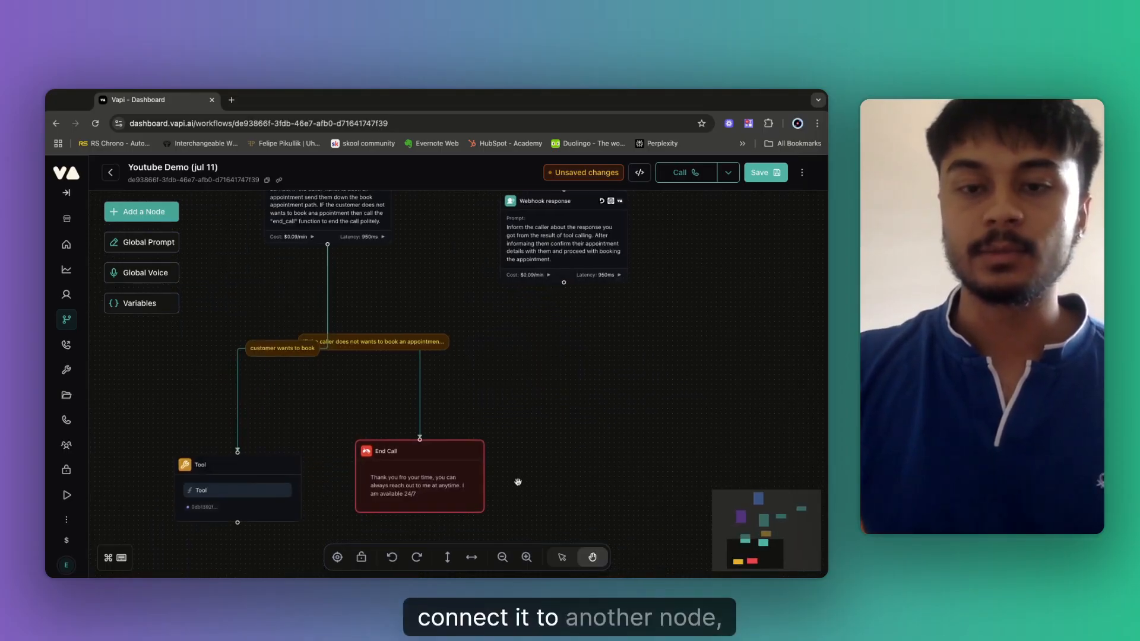
scroll(465, 305, "right", 5)
scroll(466, 306, "up", 2)
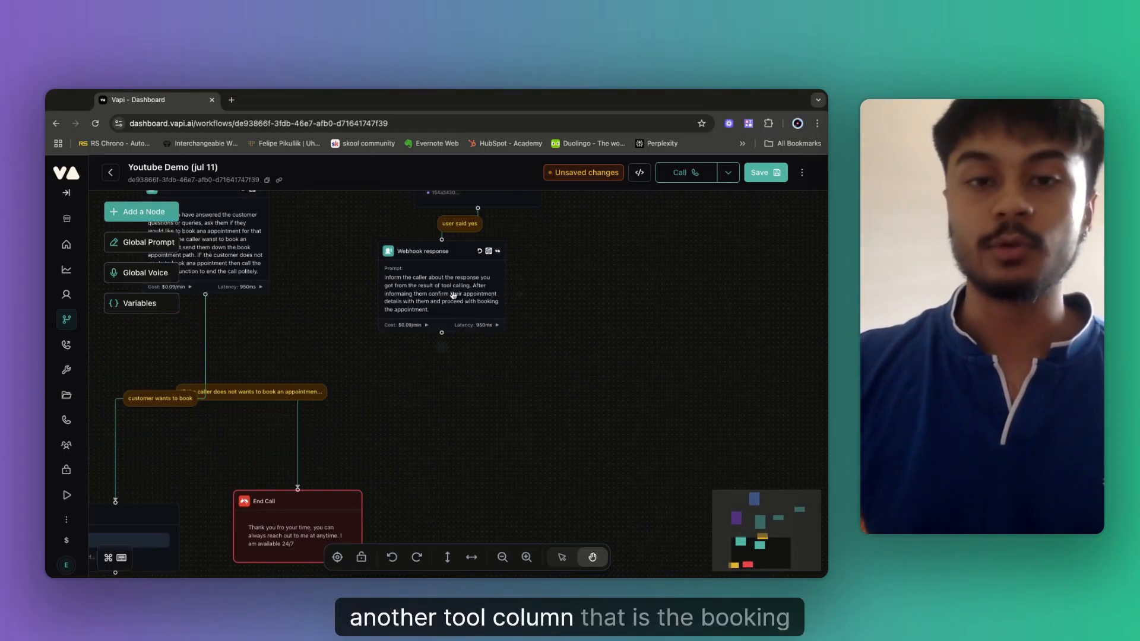
left_click_drag(453, 295, 514, 326)
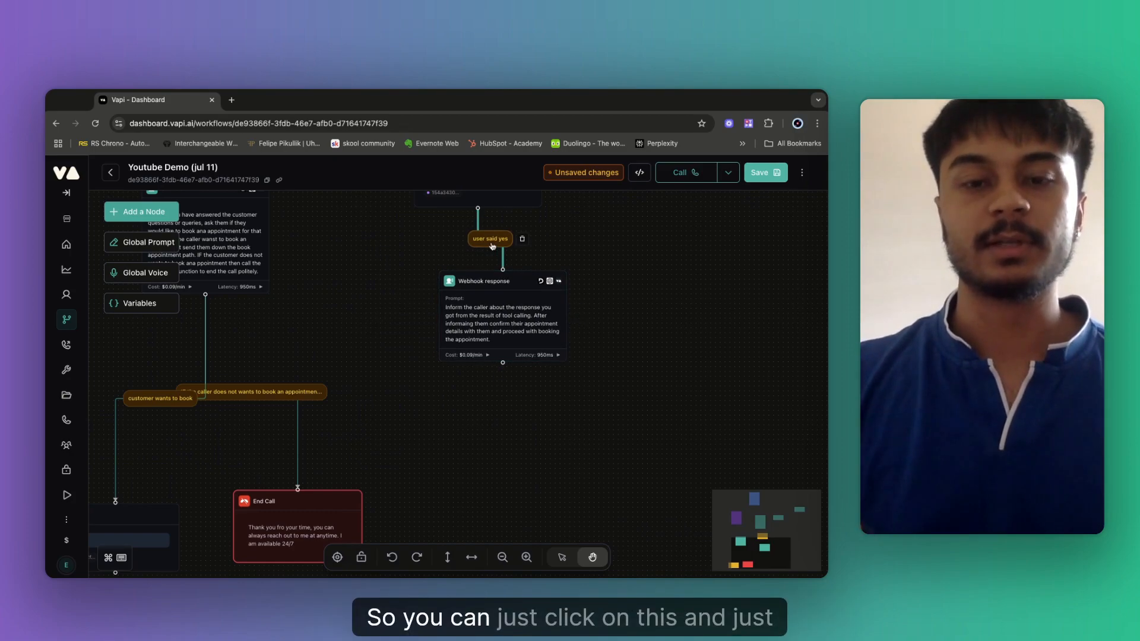
Delete the 'user said yes' condition text from the Check_availability to Webhook response link.
left_click(491, 239)
left_click(618, 249)
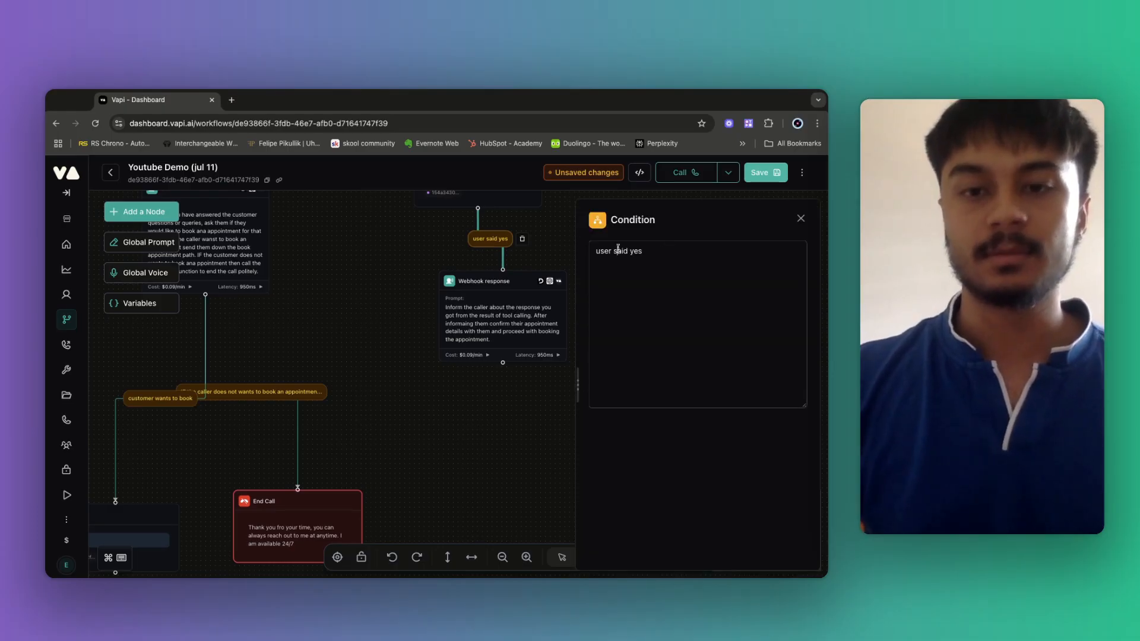
key("ctrl+a")
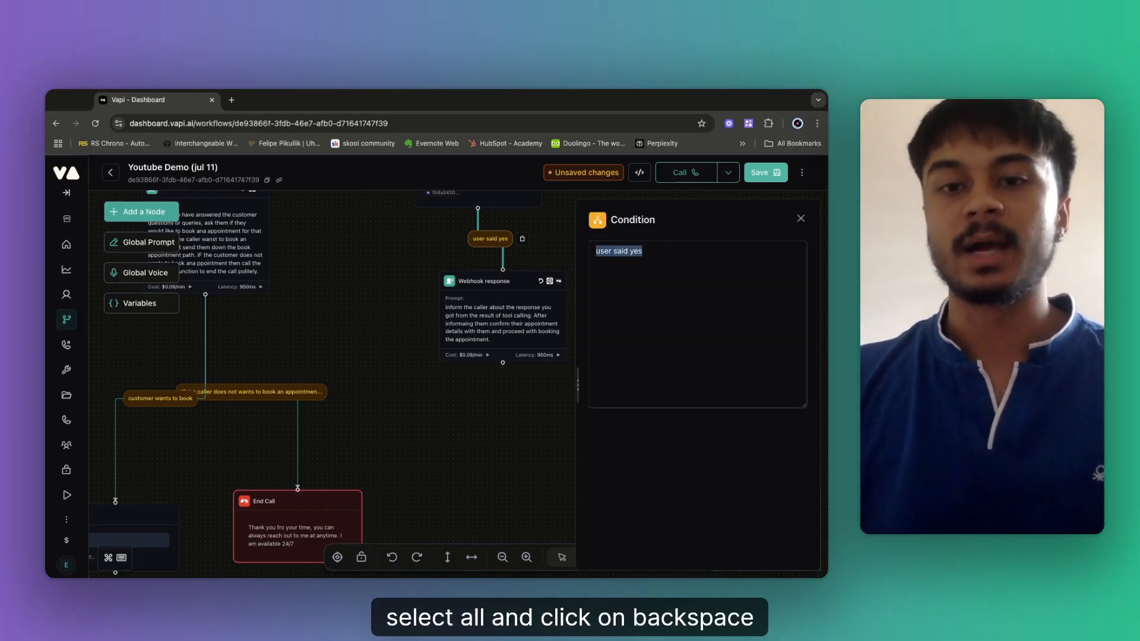
key("BackSpace")
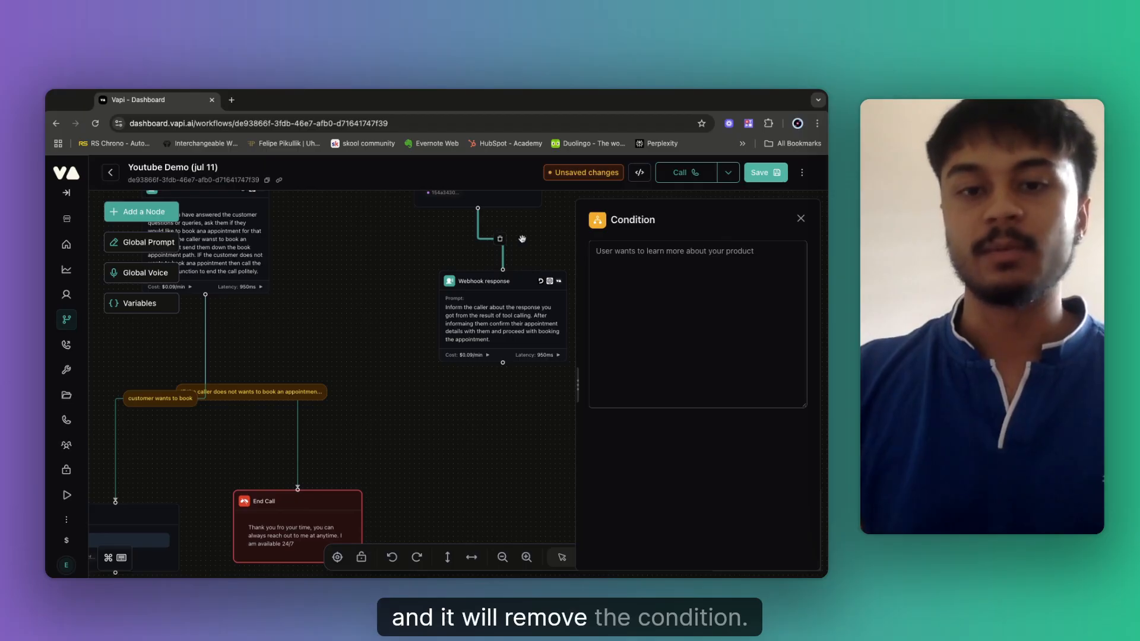
left_click(304, 307)
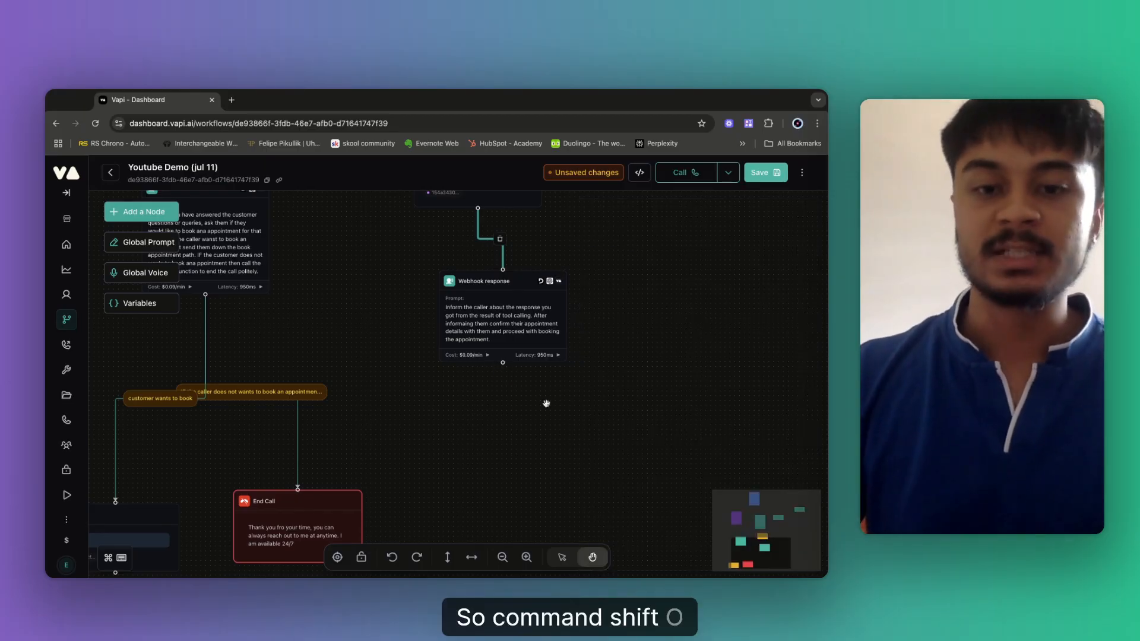
Add a Tool node below Webhook response and set it to run BOOK_APPOINTMENT.
key("super+shift+o")
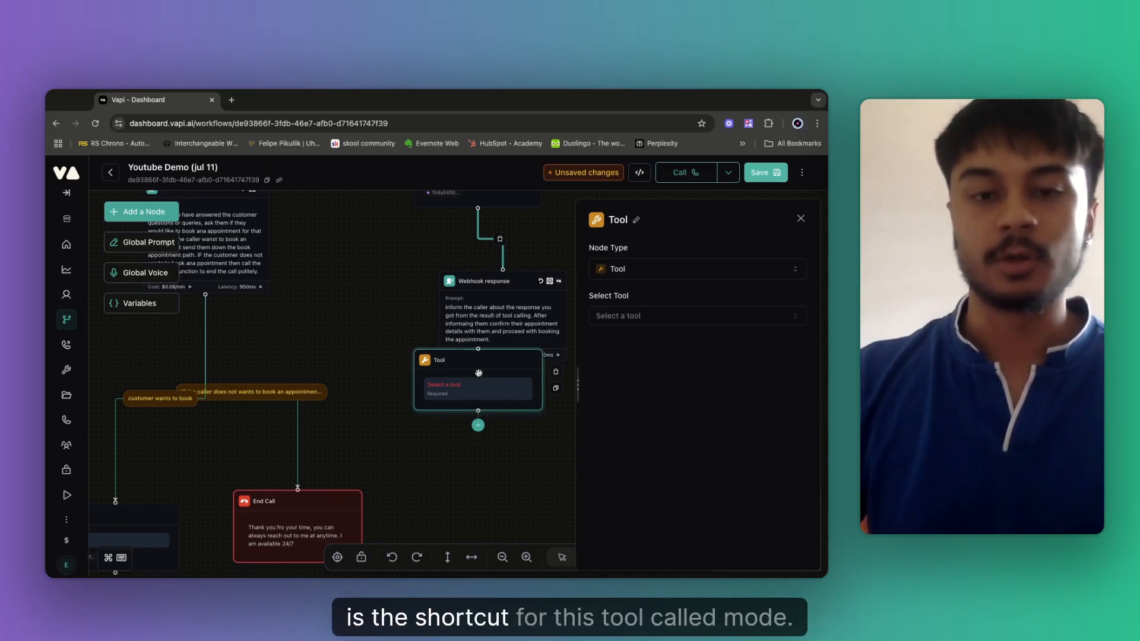
left_click_drag(478, 373, 507, 453)
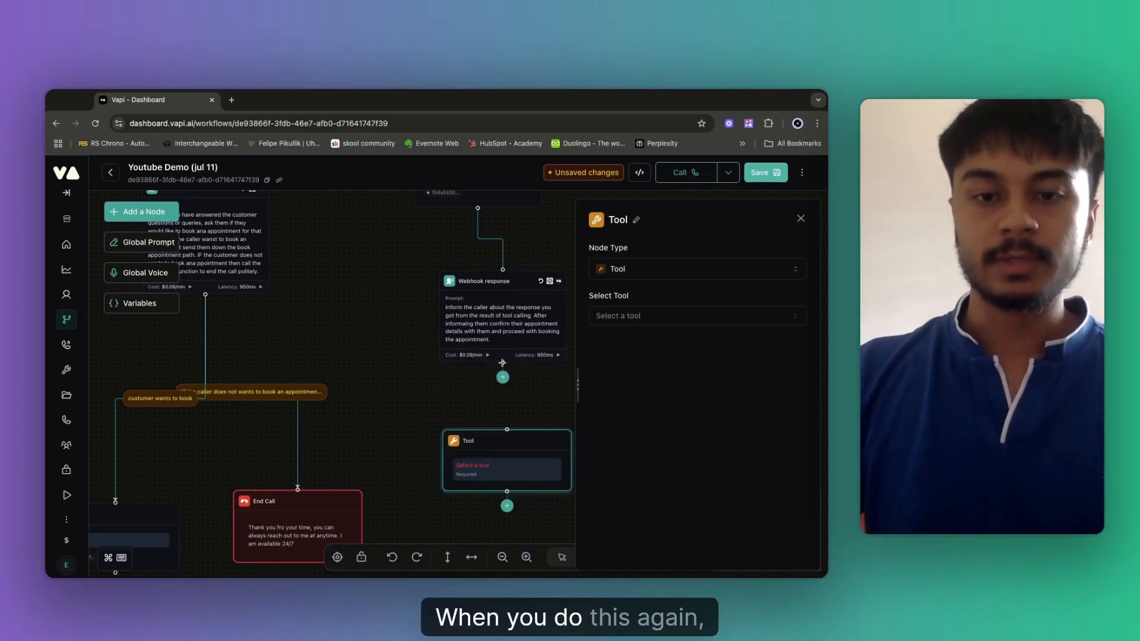
left_click(628, 320)
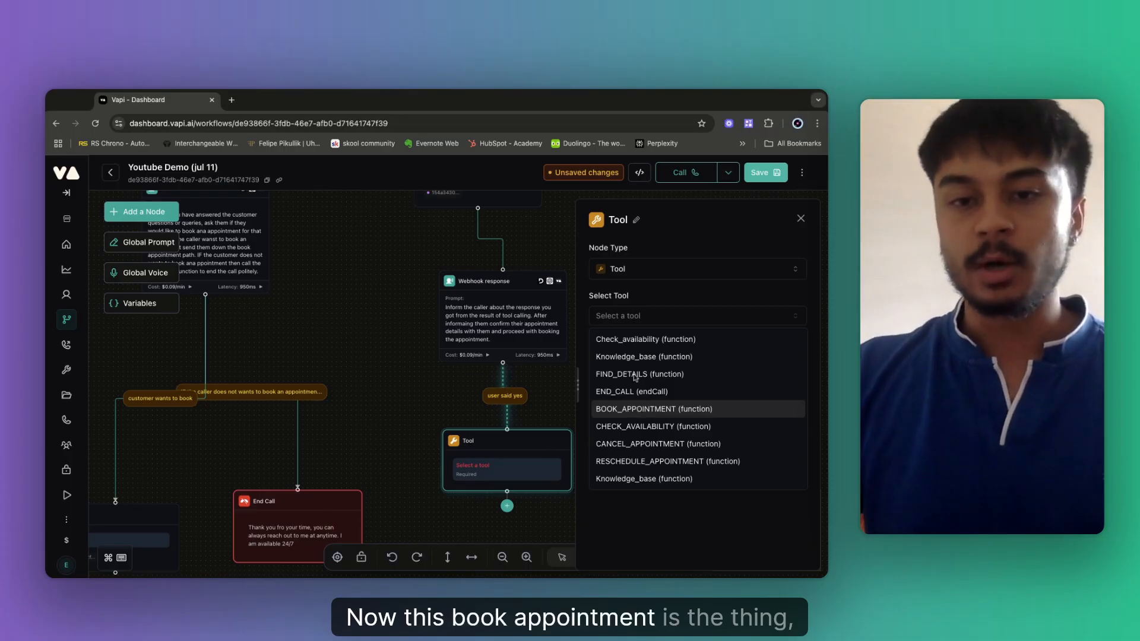
left_click(638, 415)
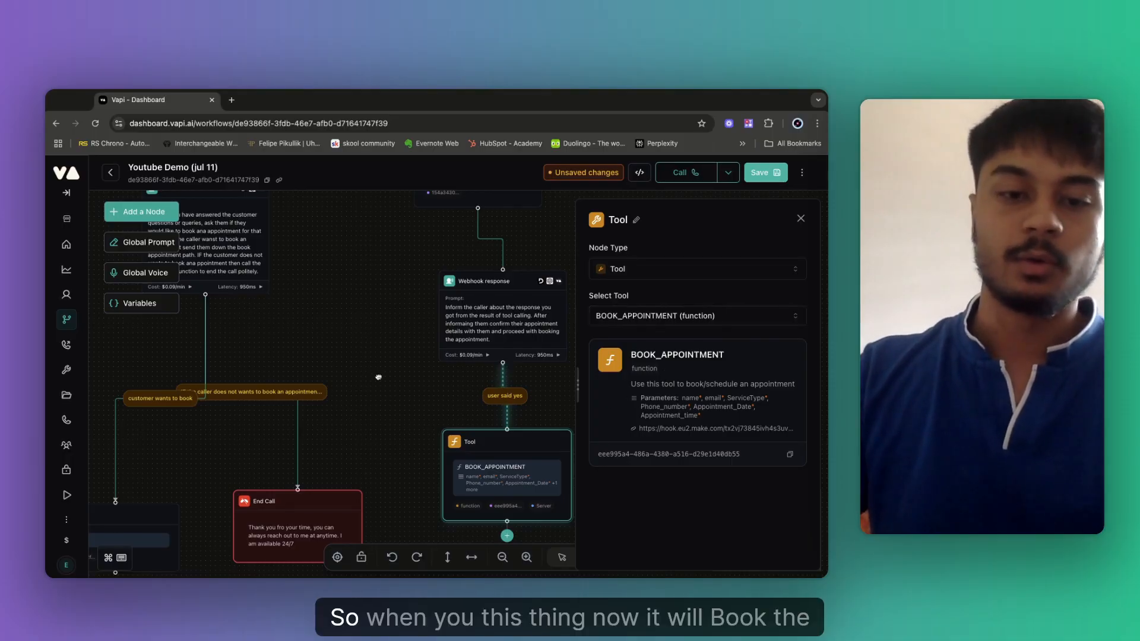
left_click(419, 402)
scroll(606, 402, "down", 5)
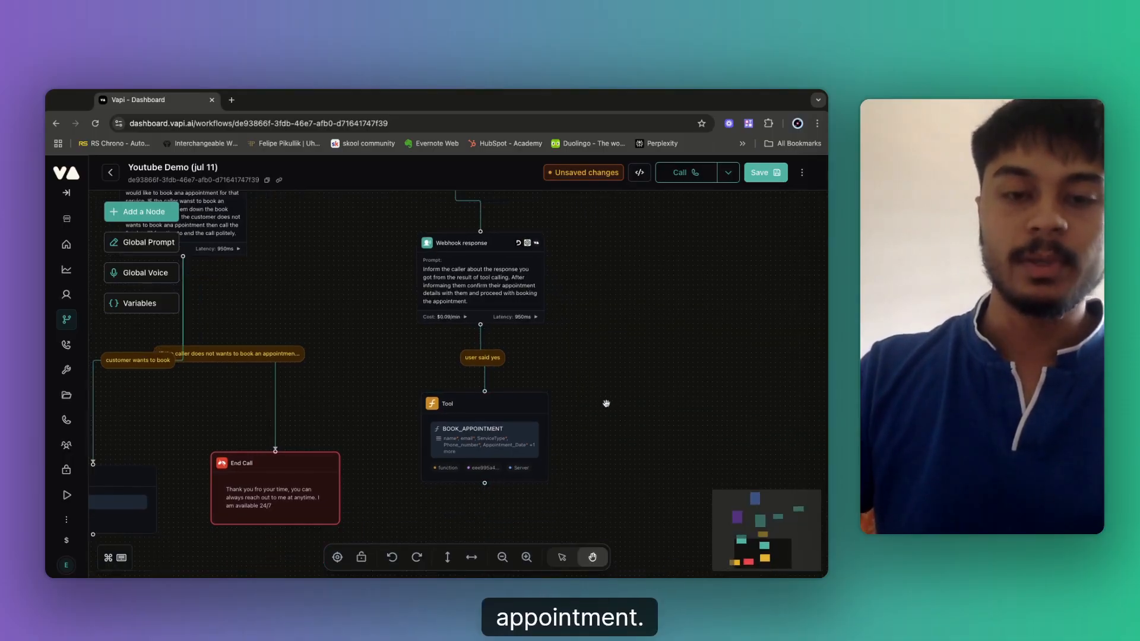
scroll(541, 448, "down", 3)
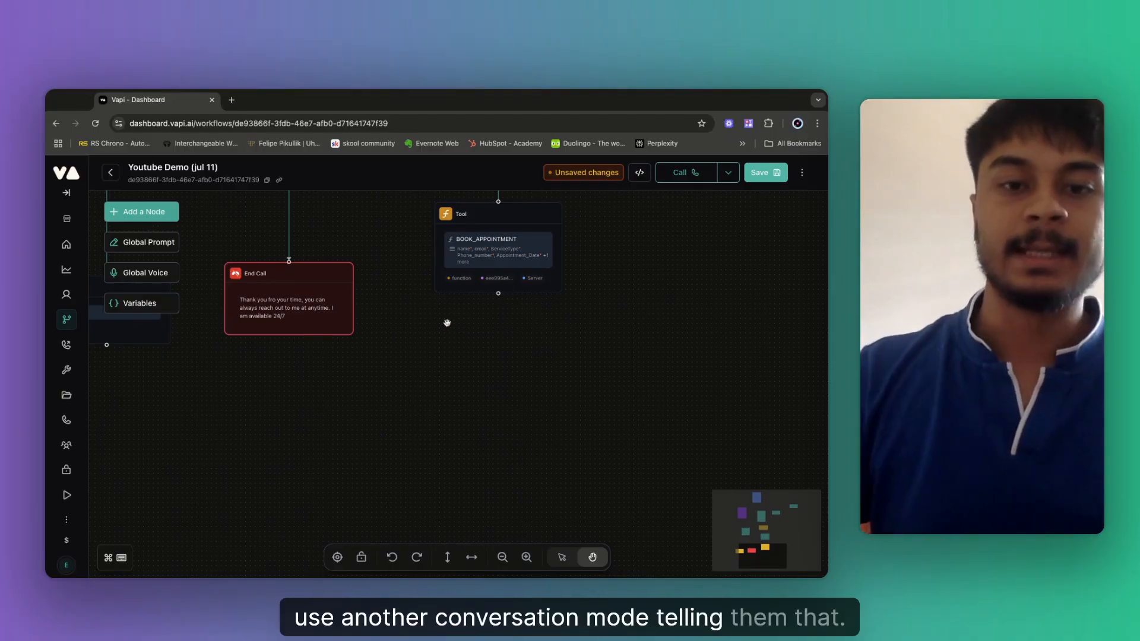
Add a Conversation node after the tool, with a prompt to tell the caller their appointment has been booked.
left_click(498, 293)
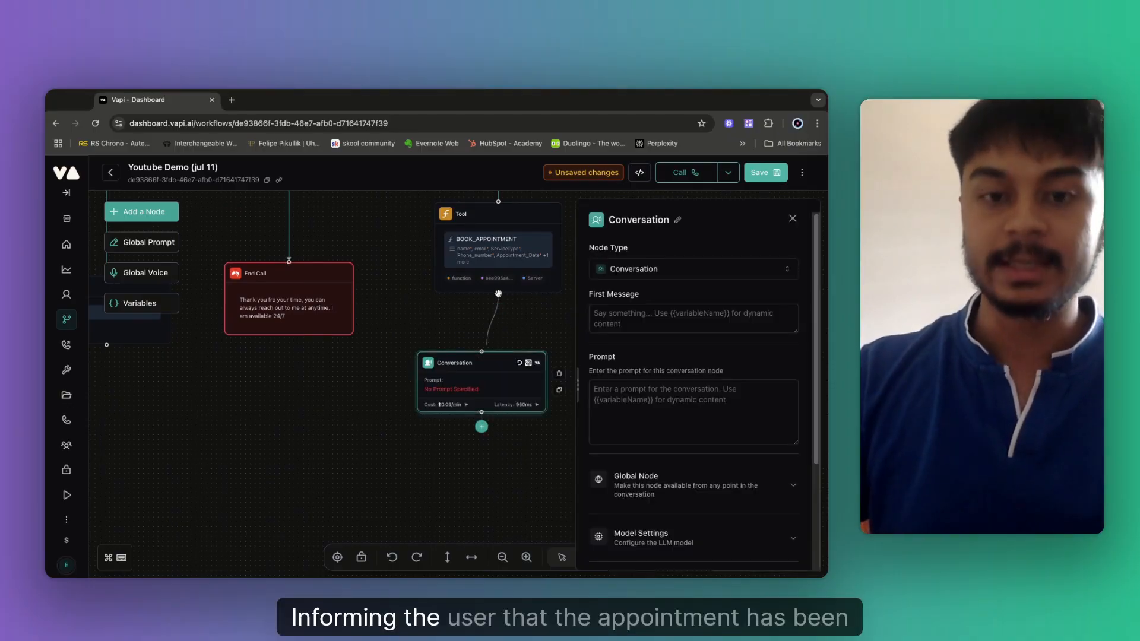
left_click(612, 392)
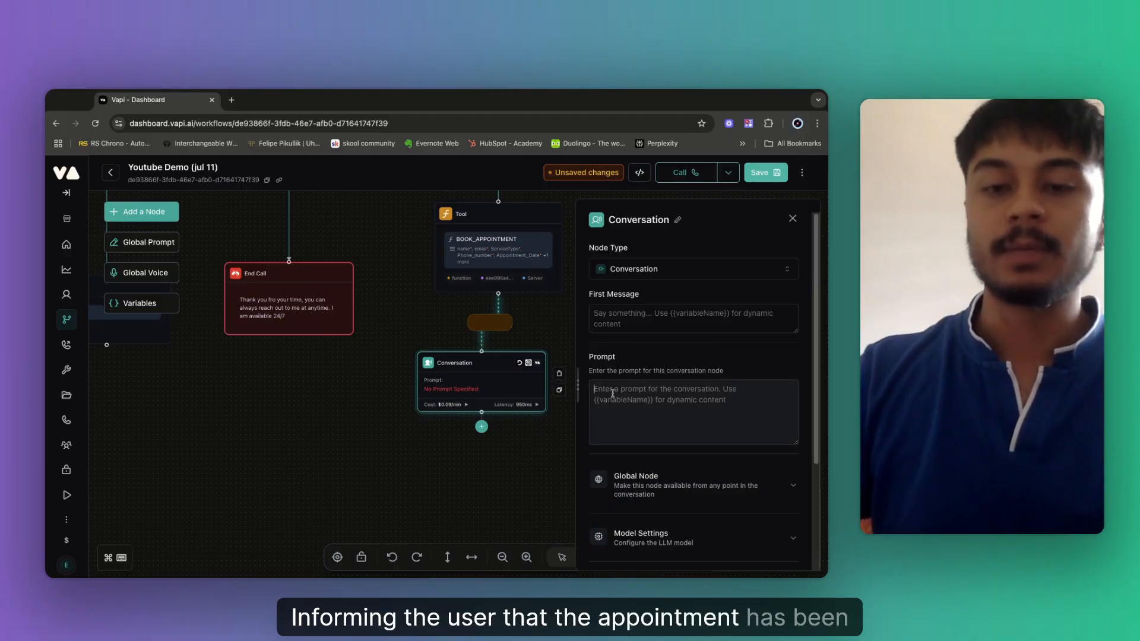
type("In")
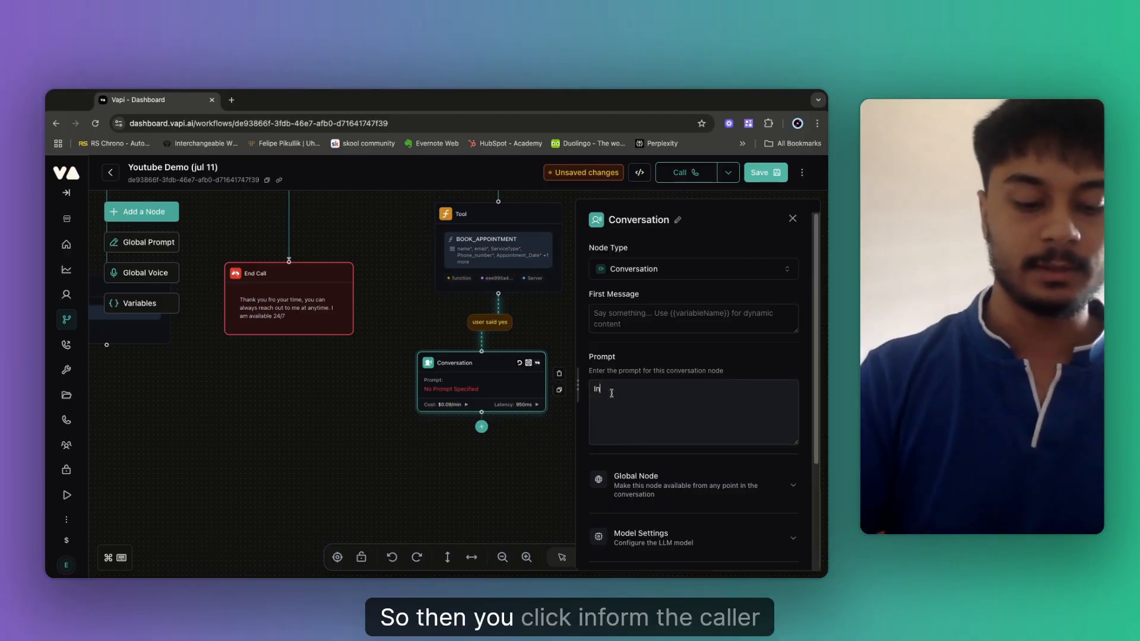
type("from the the c")
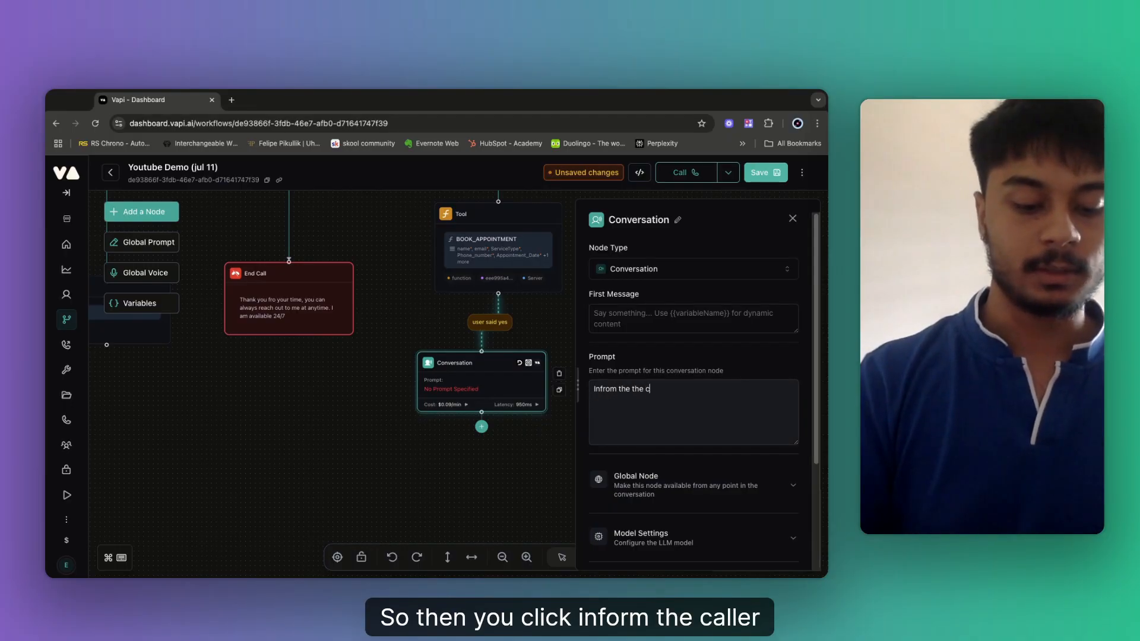
type("aller thnat the")
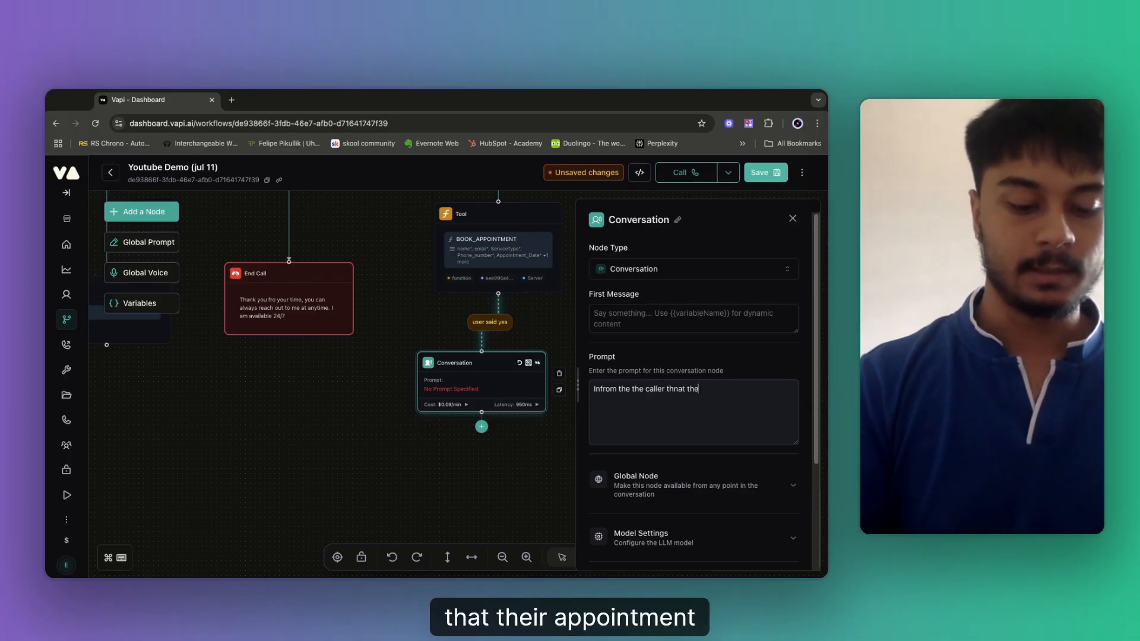
type("ir appointment ha")
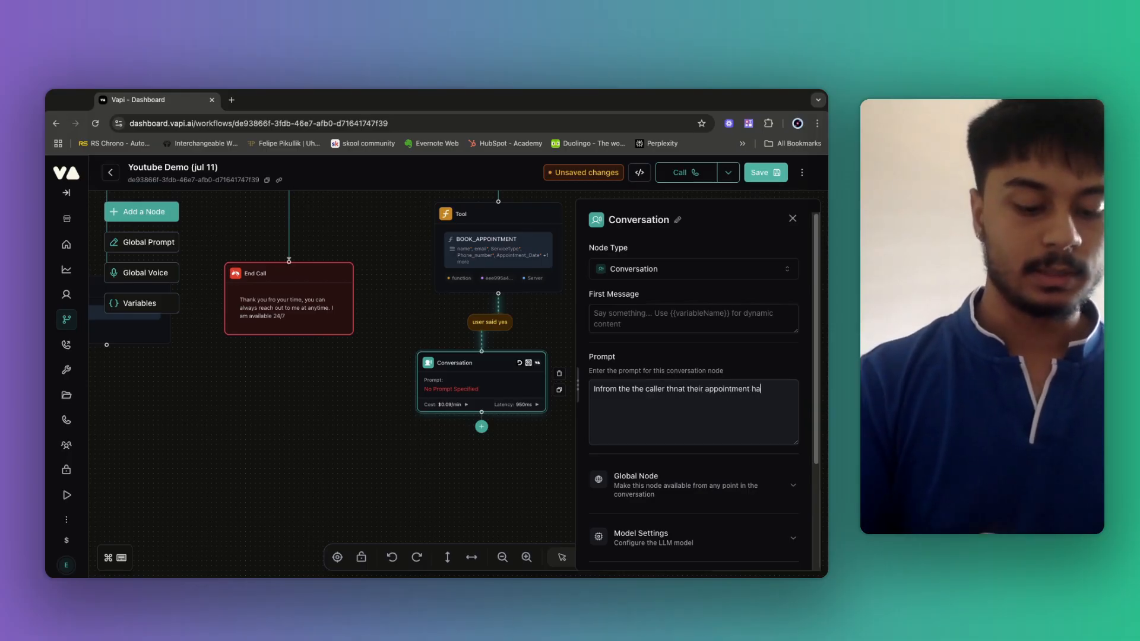
type("s been booked")
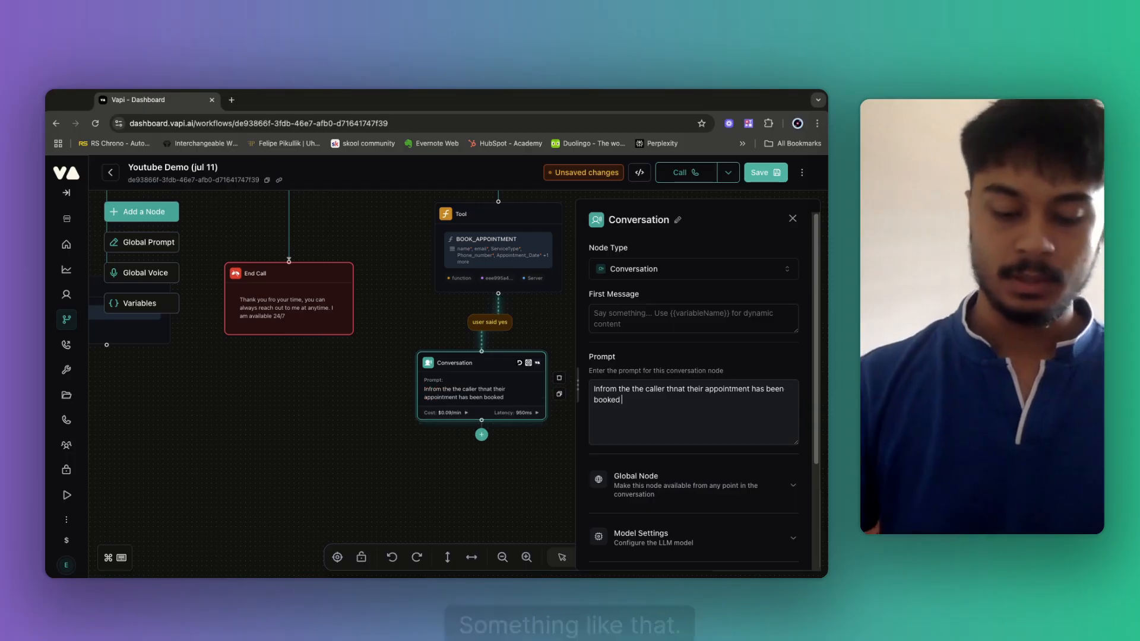
Reopen the Conversation node's settings and place the caret at the end of its prompt.
left_click(509, 458)
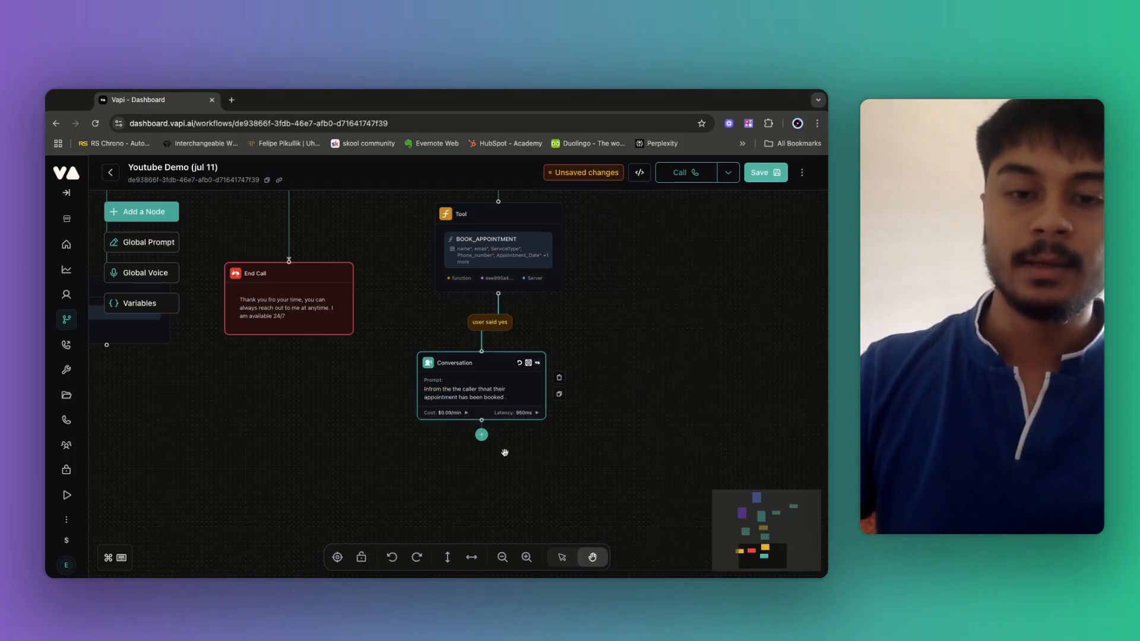
left_click(515, 400)
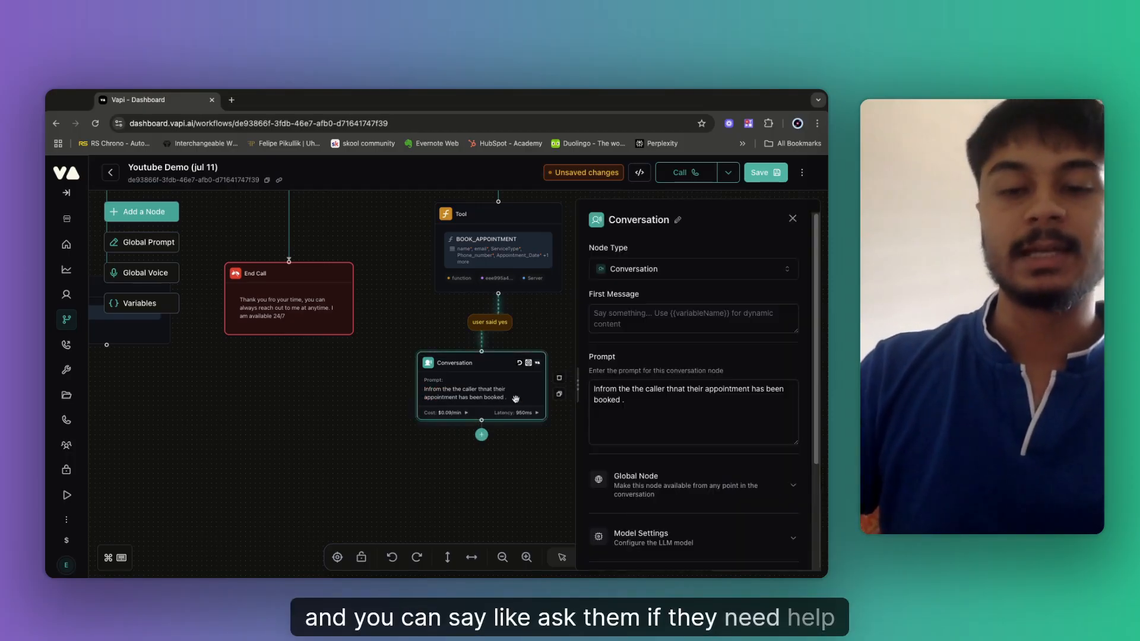
left_click(644, 400)
left_click(497, 407)
left_click(598, 392)
left_click(504, 389)
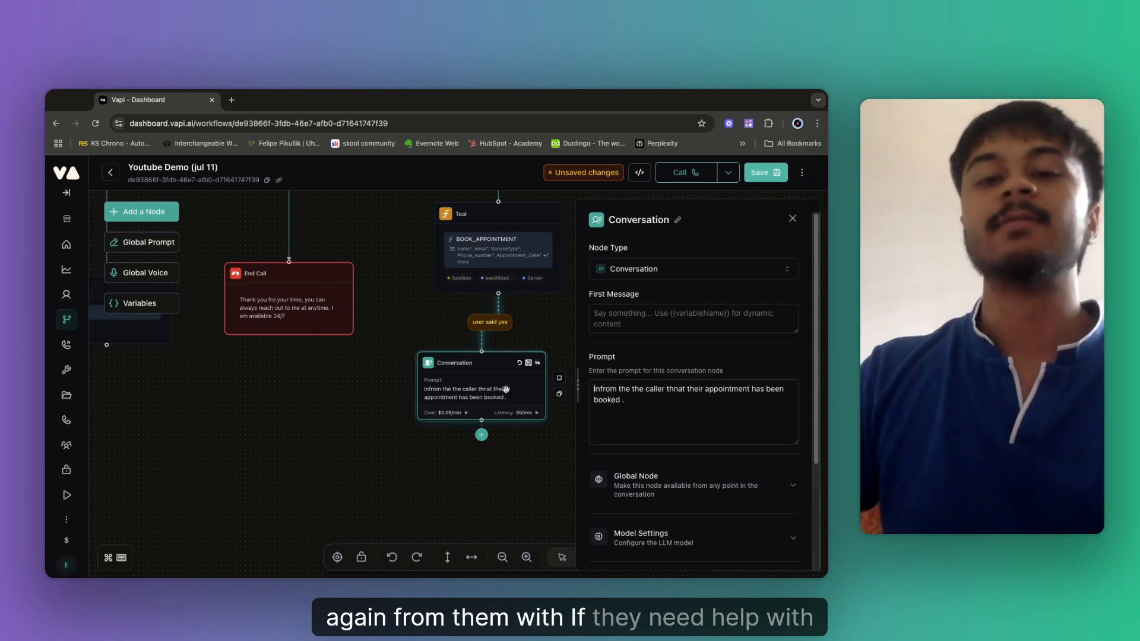
left_click(639, 405)
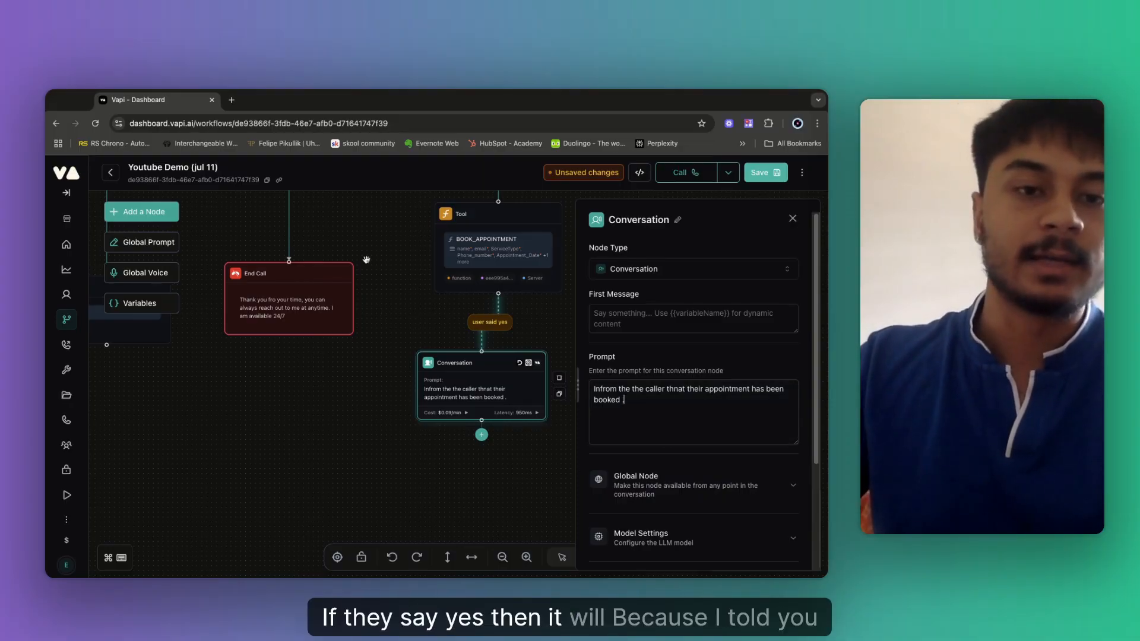
left_click_drag(366, 260, 514, 478)
left_click_drag(252, 283, 367, 525)
left_click_drag(354, 285, 311, 519)
left_click_drag(516, 341, 462, 293)
left_click_drag(484, 398, 448, 346)
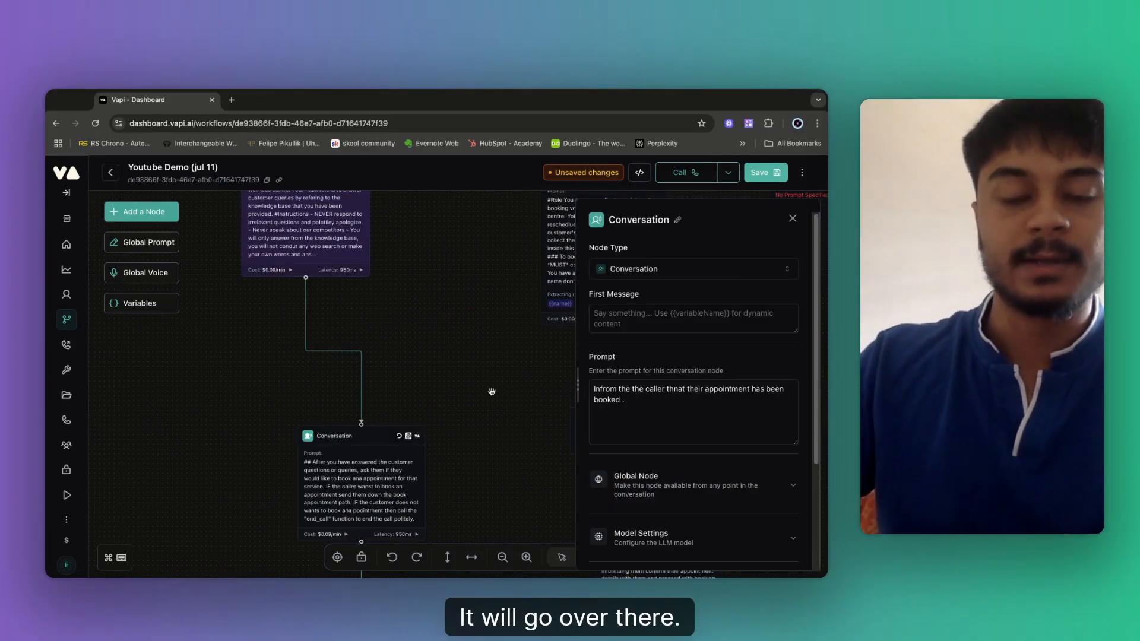
left_click_drag(559, 507, 410, 347)
left_click_drag(439, 534, 312, 279)
left_click_drag(399, 423, 374, 305)
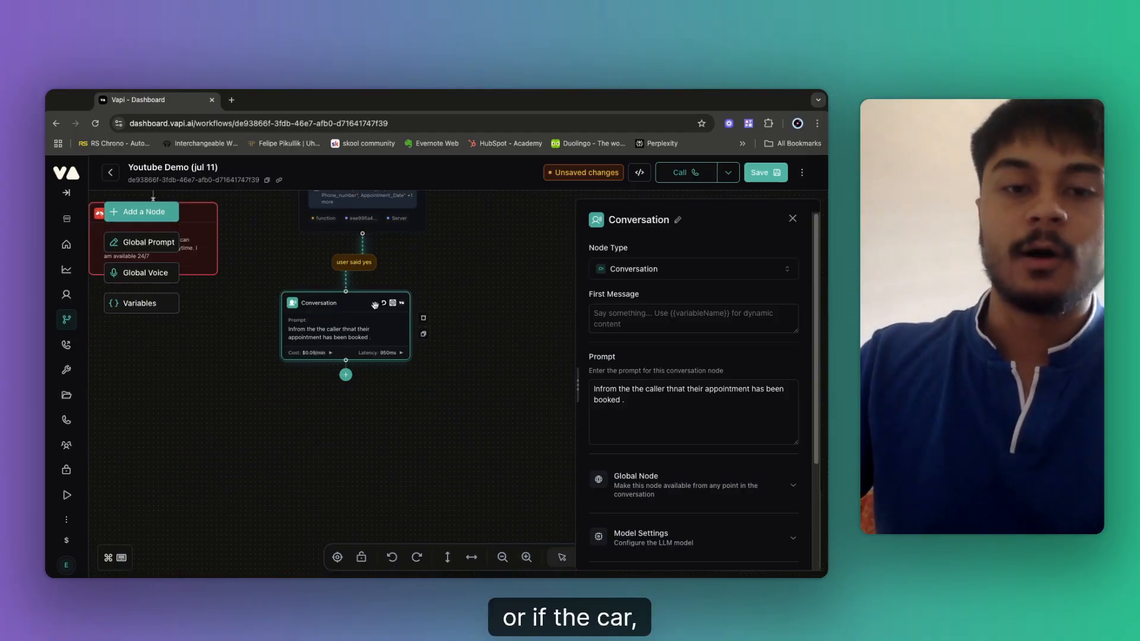
left_click_drag(445, 377, 480, 295)
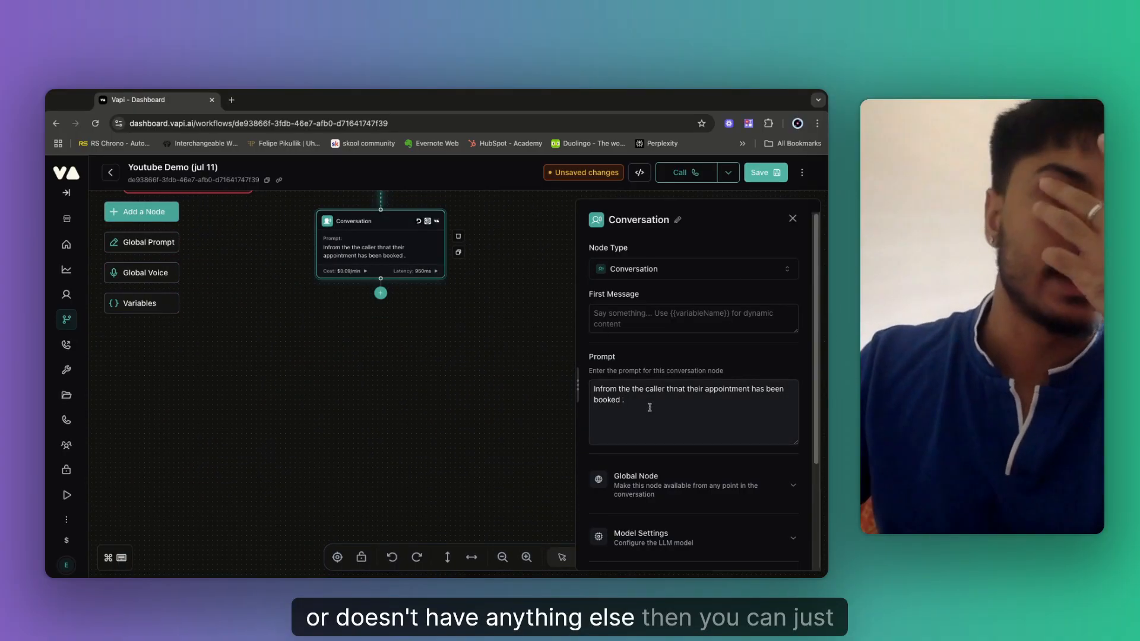
left_click_drag(402, 336, 472, 485)
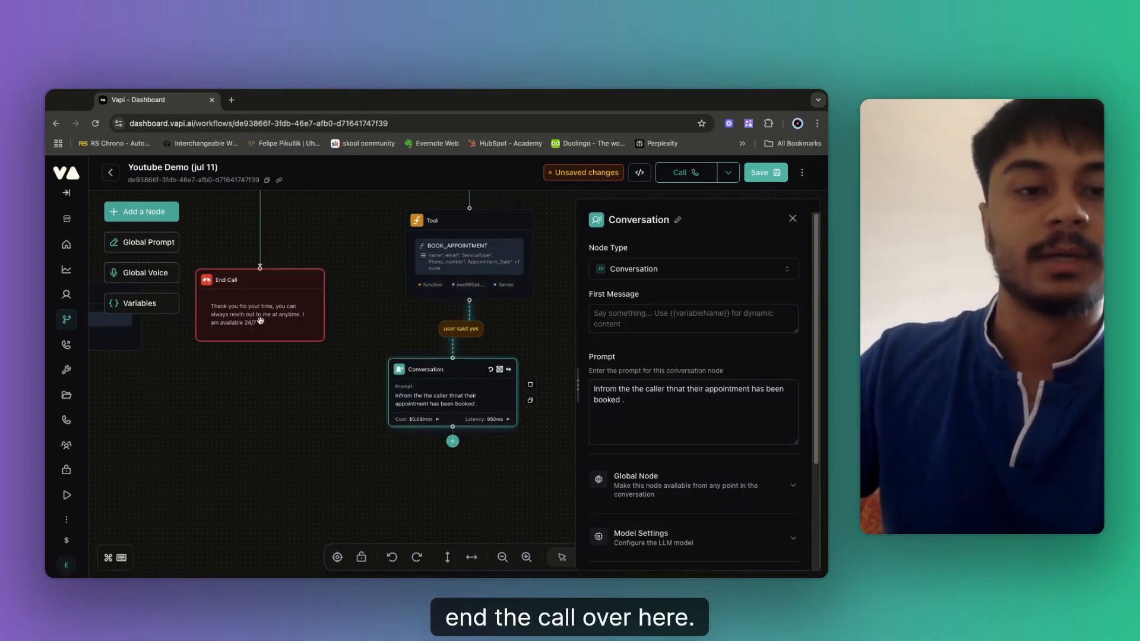
Save the workflow and pan up to review the earlier scheduling branches.
left_click(763, 176)
left_click_drag(608, 192, 613, 402)
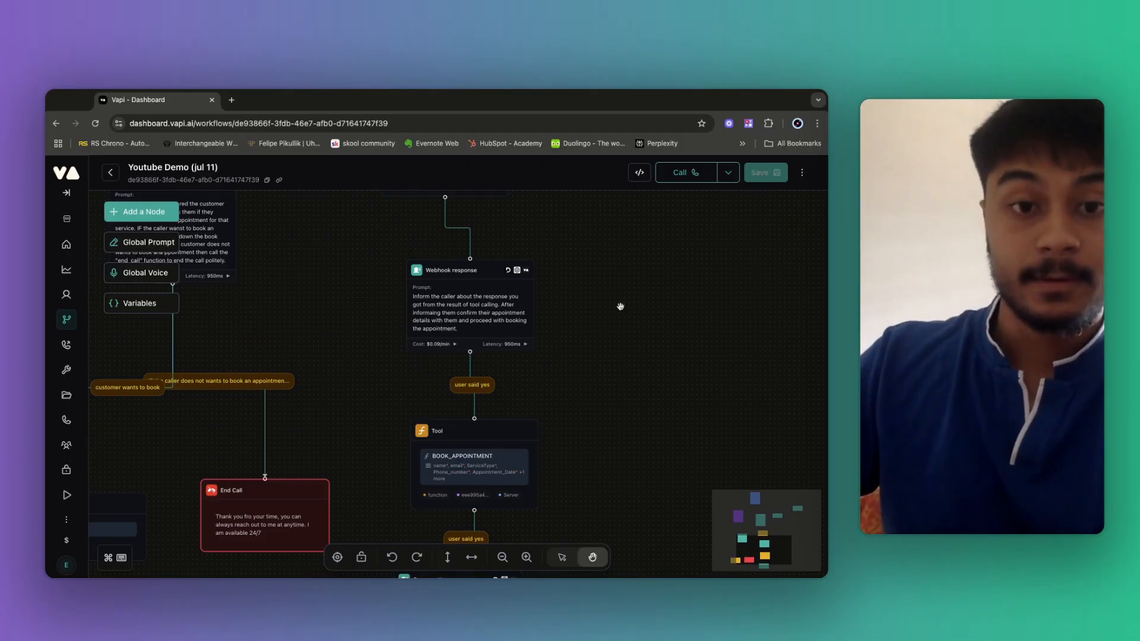
left_click_drag(482, 205, 560, 387)
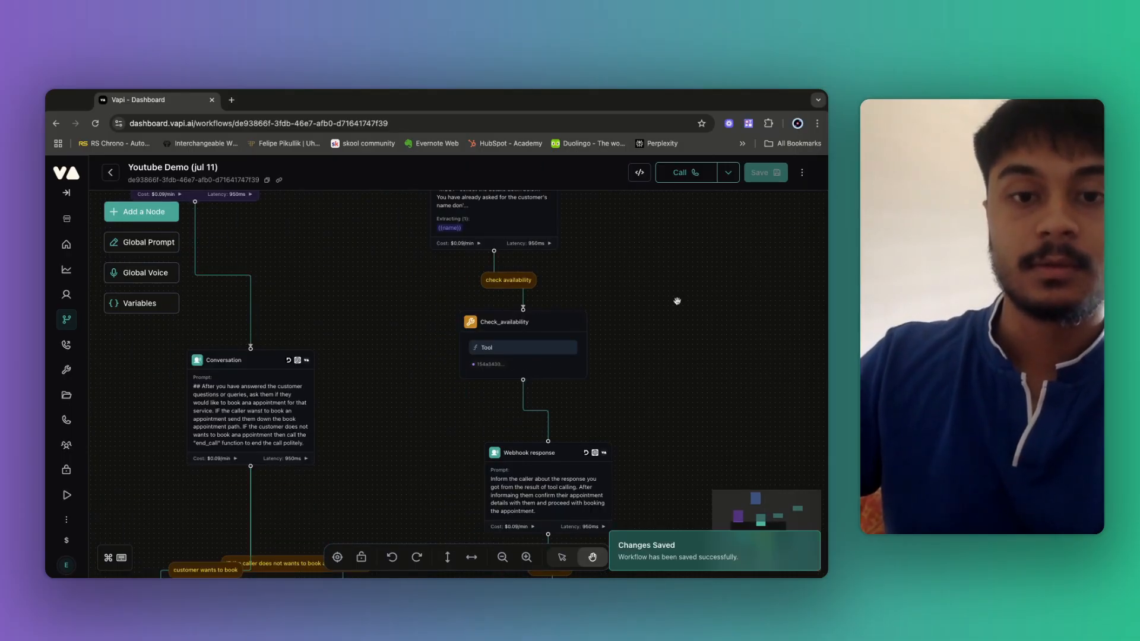
left_click_drag(678, 301, 704, 448)
left_click_drag(675, 317, 613, 458)
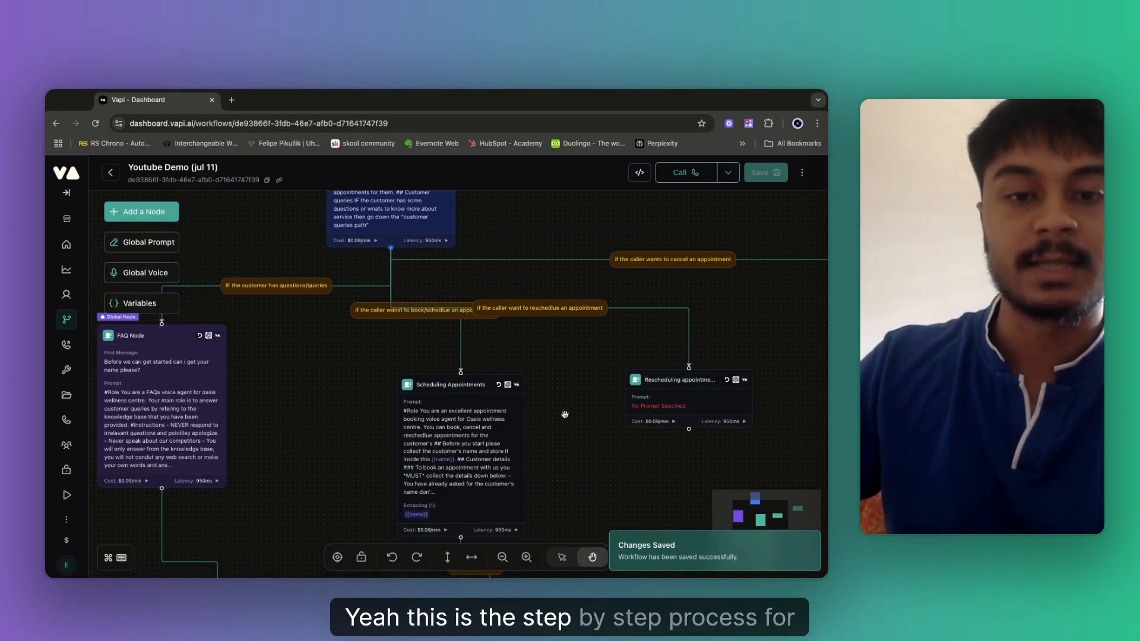
Move the Rescheduling appointments node further right, away from the Scheduling Appointments branch.
scroll(549, 427, "up", 5)
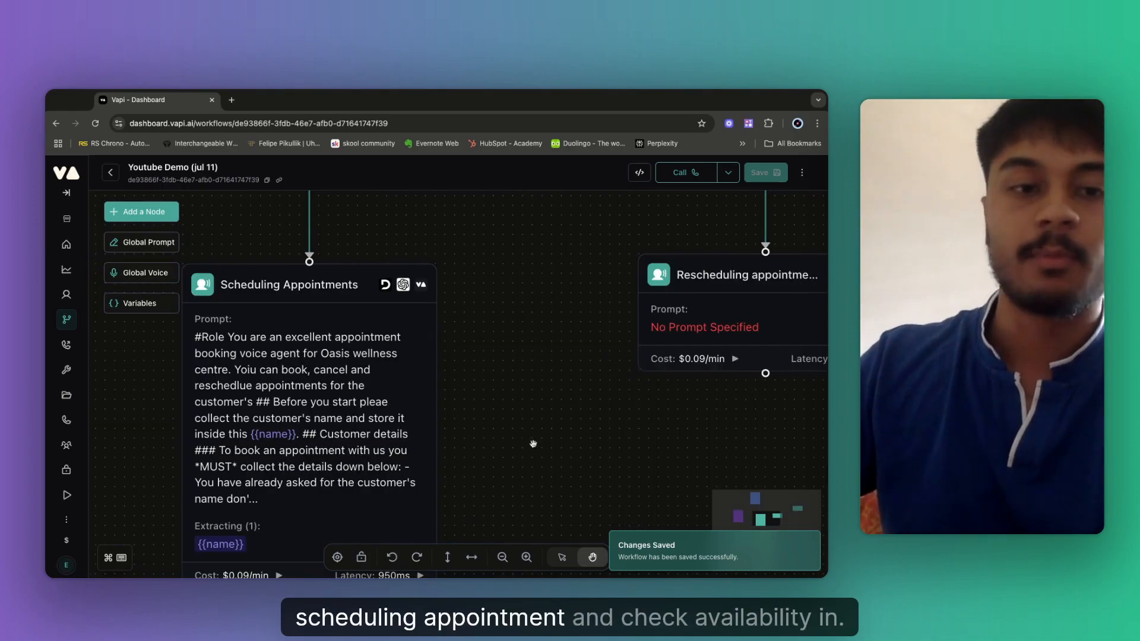
scroll(532, 448, "down", 5)
left_click_drag(542, 476, 387, 304)
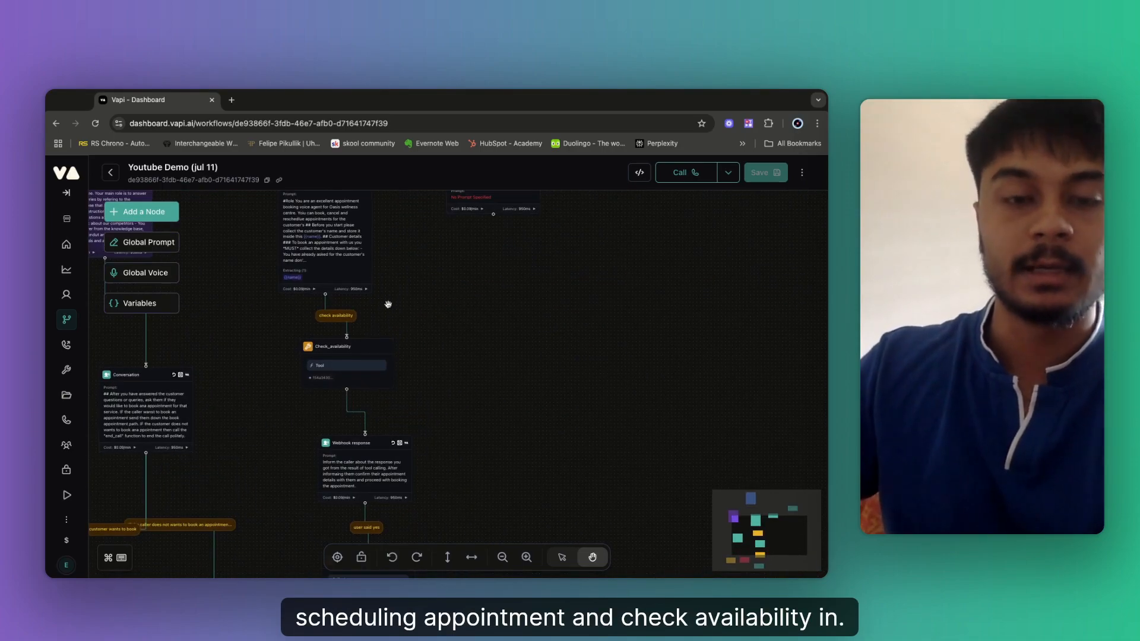
left_click_drag(547, 278, 474, 390)
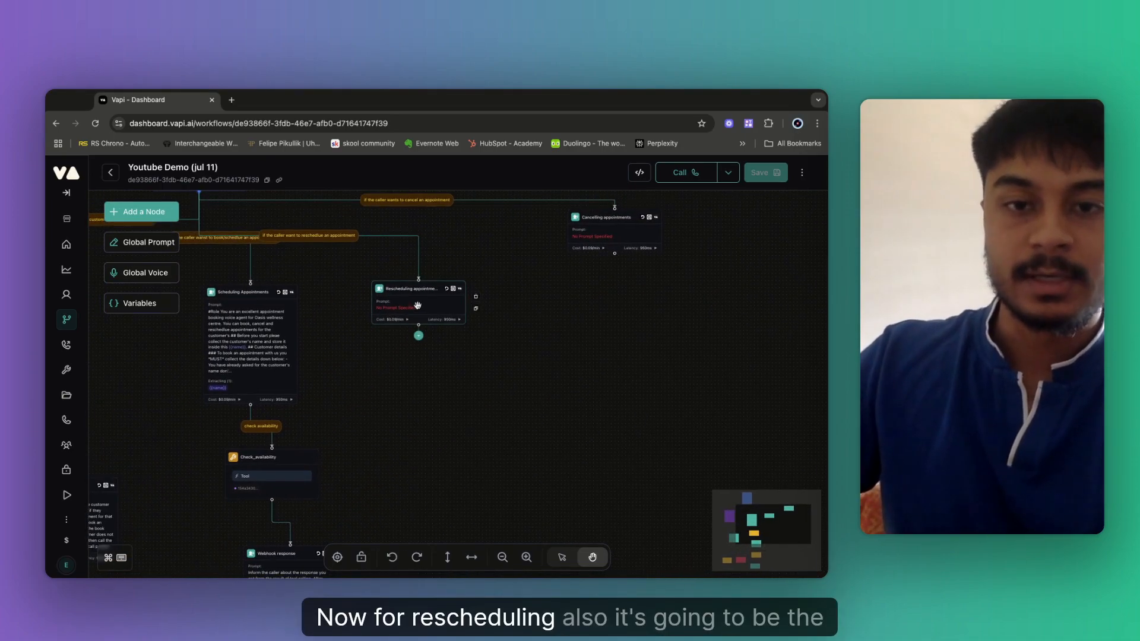
left_click_drag(418, 305, 477, 299)
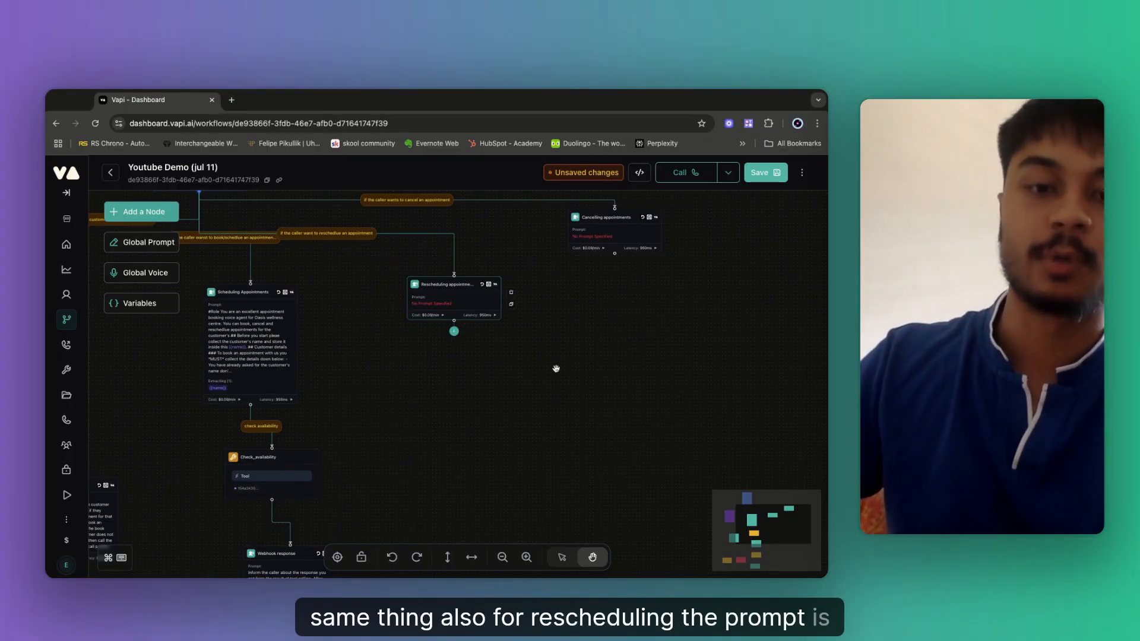
Write the rescheduling prompt: collect the customer's name, email, existing date and time, and new date and time.
left_click(445, 297)
left_click(629, 396)
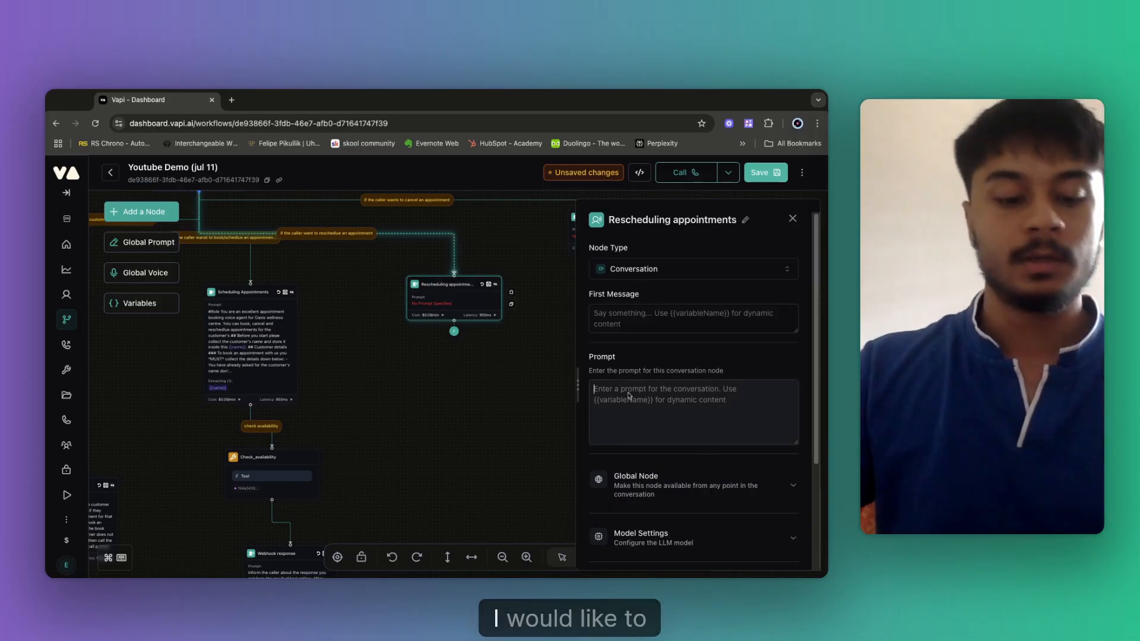
type("To re")
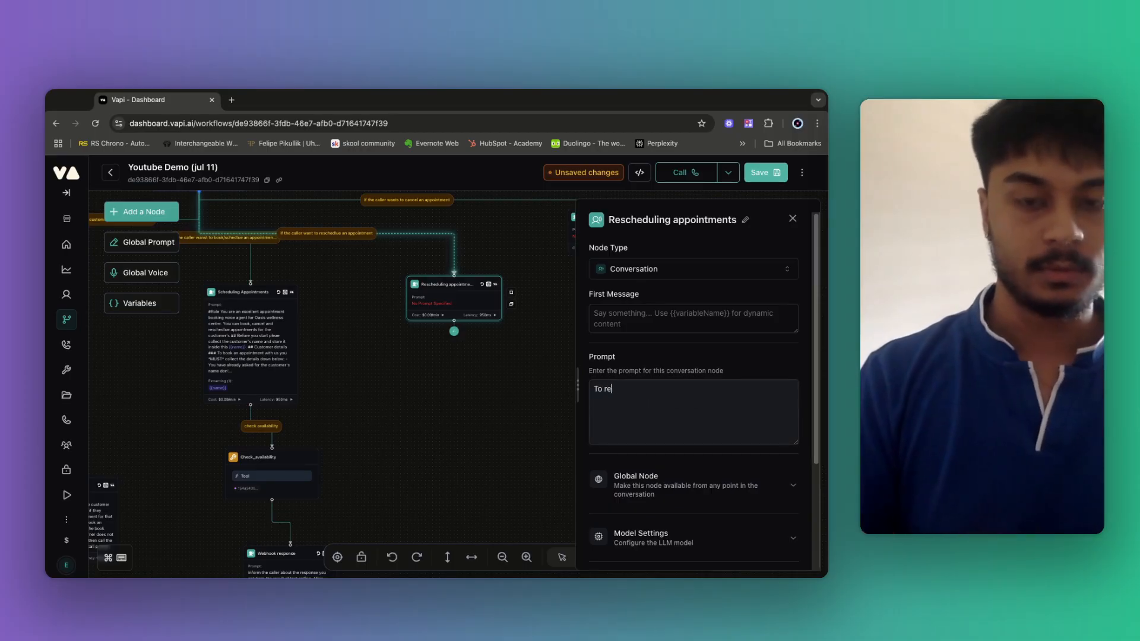
type("schedlue an apopoiu")
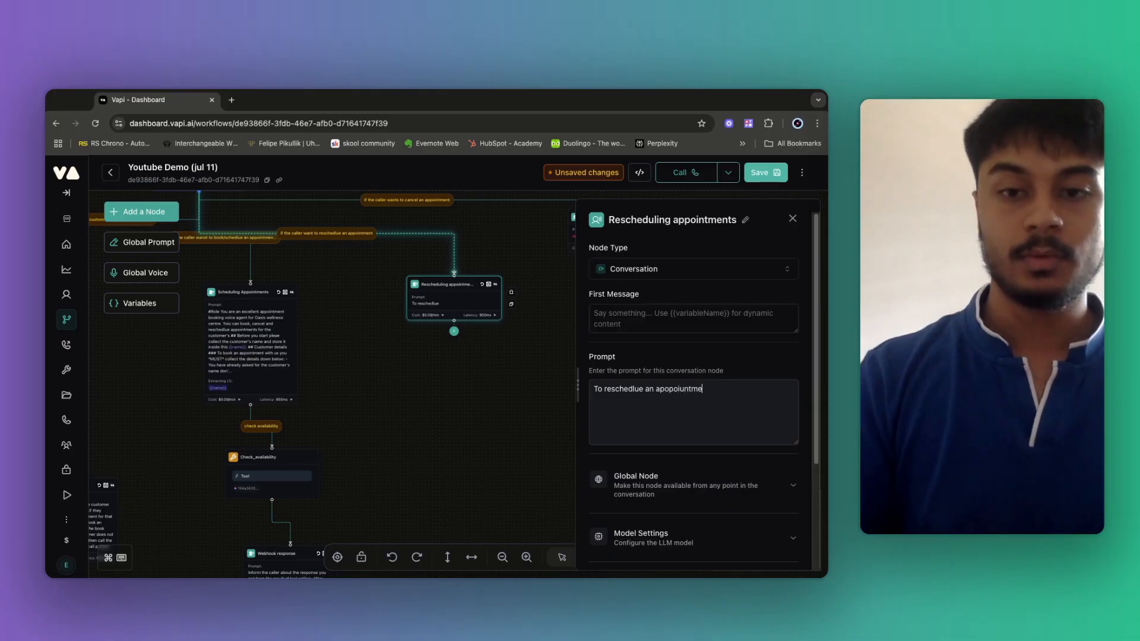
type("nt")
key("BackSpace")
key("BackSpace")
key("BackSpace")
key("BackSpace")
key("BackSpace")
key("BackSpace")
key("BackSpace")
key("BackSpace")
key("BackSpace")
key("BackSpace")
key("BackSpace")
key("BackSpace")
key("BackSpace")
key("BackSpace")
key("BackSpace")
key("BackSpace")
key("BackSpace")
key("BackSpace")
key("BackSpace")
key("BackSpace")
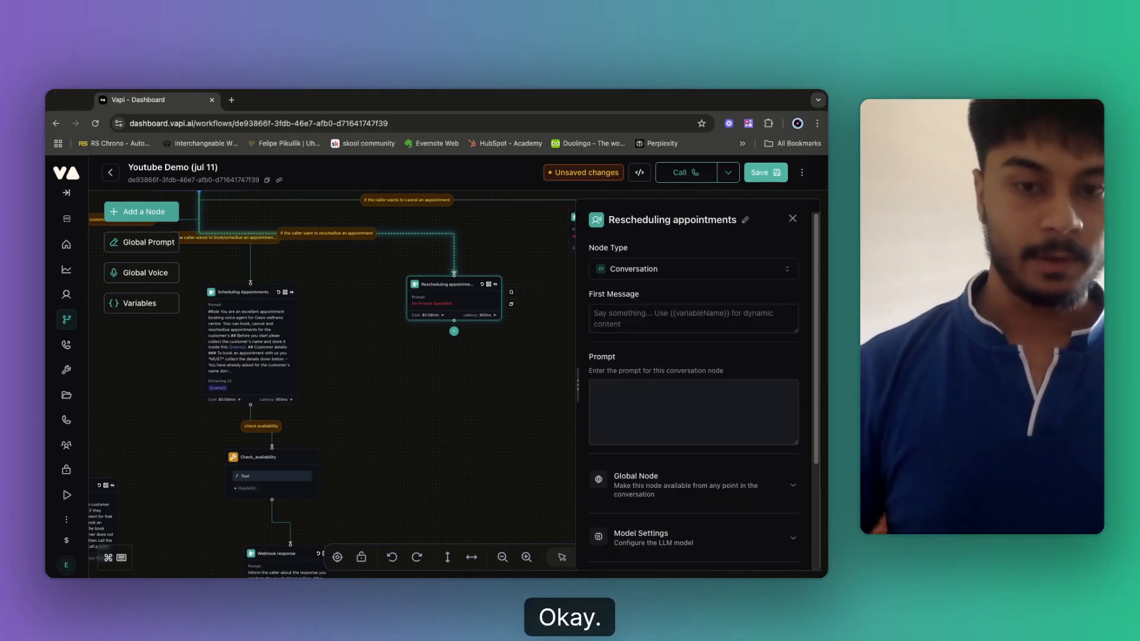
type("To resc")
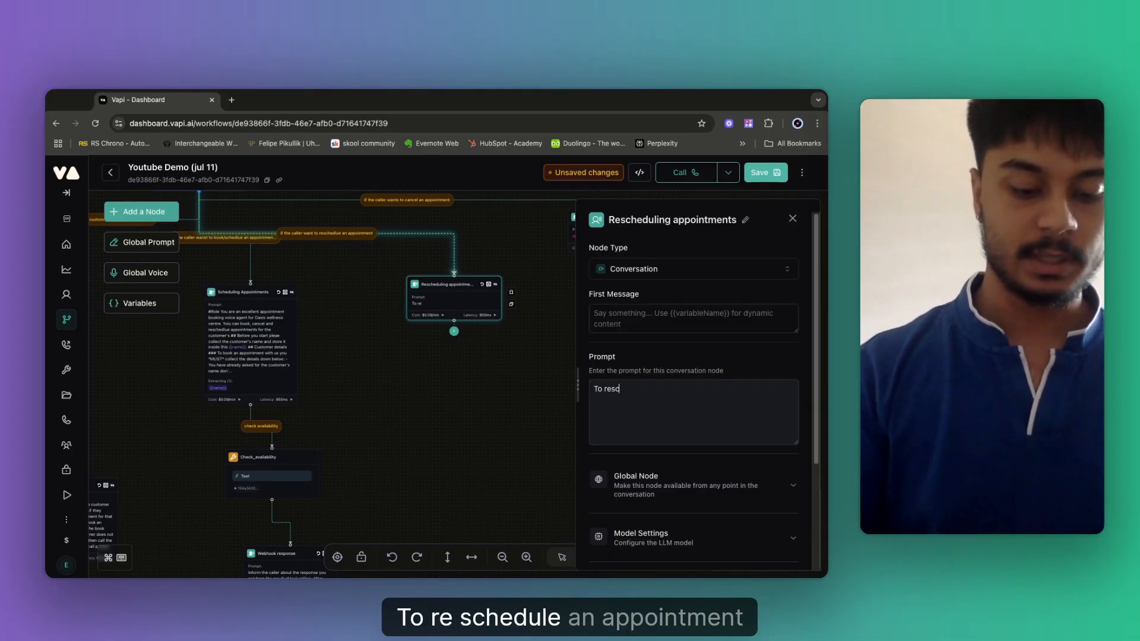
type("hedule an appo")
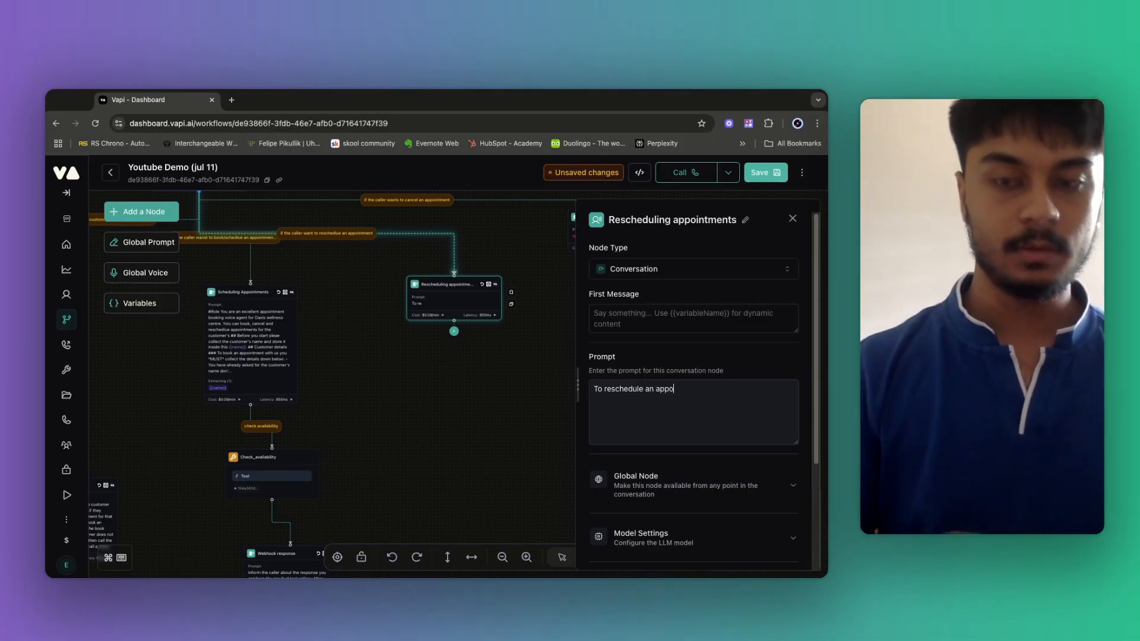
type("intment t")
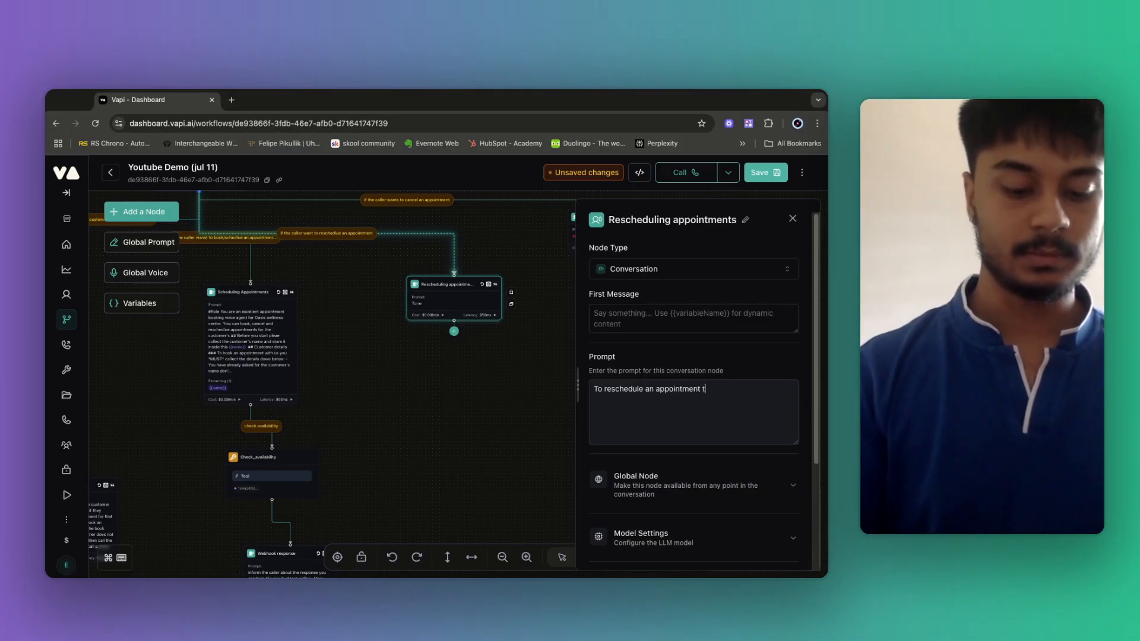
key("BackSpace")
type("with us youn")
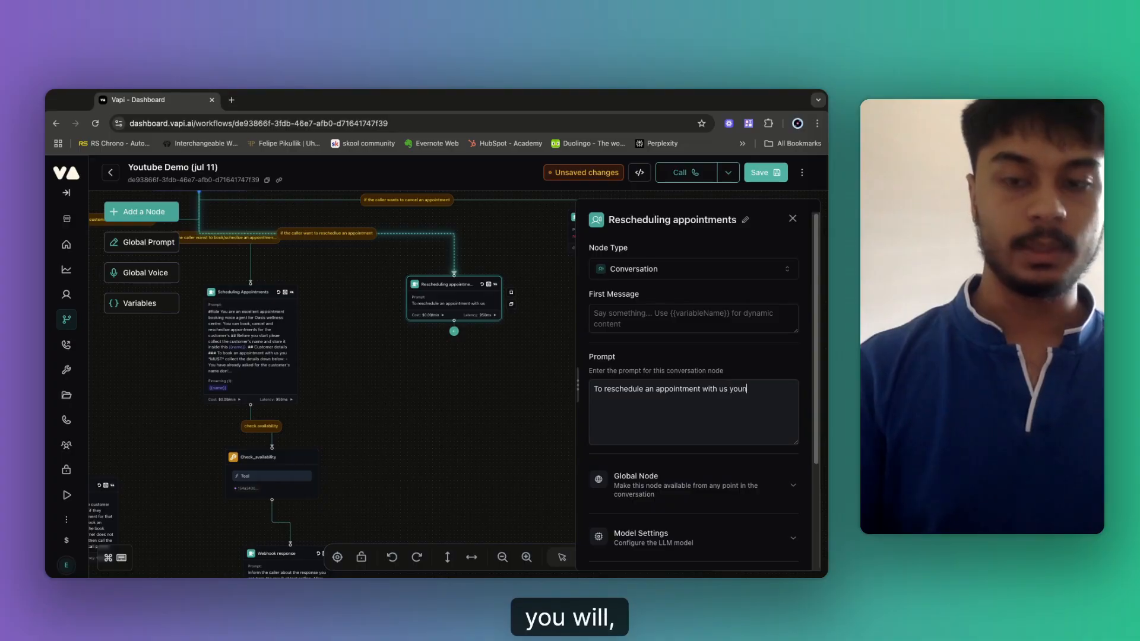
type("wiu will")
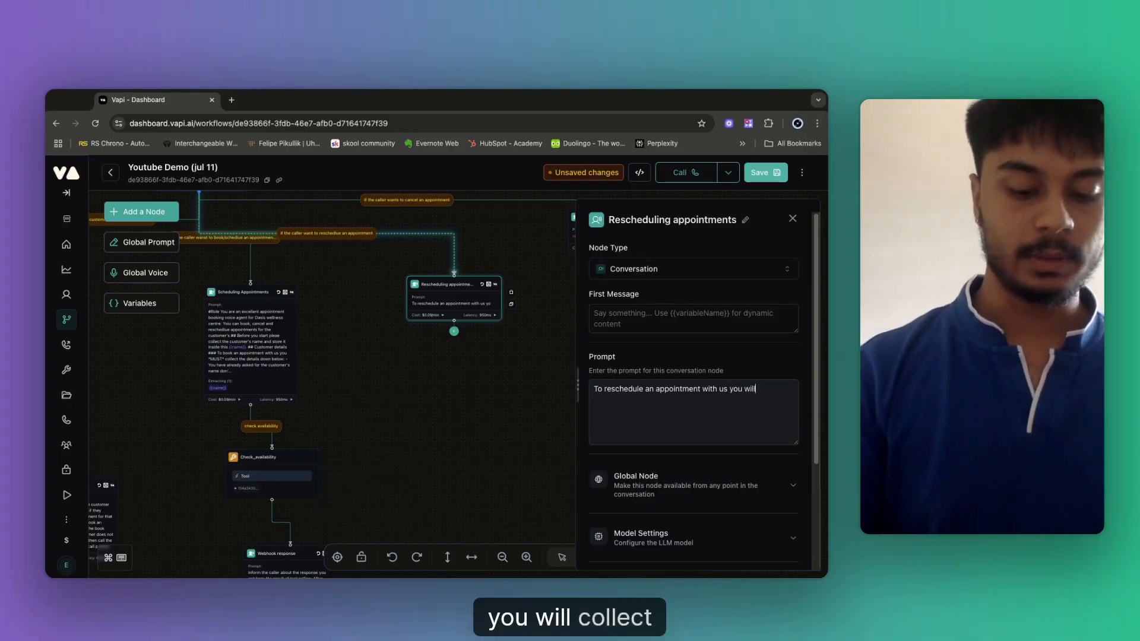
type(" collect few")
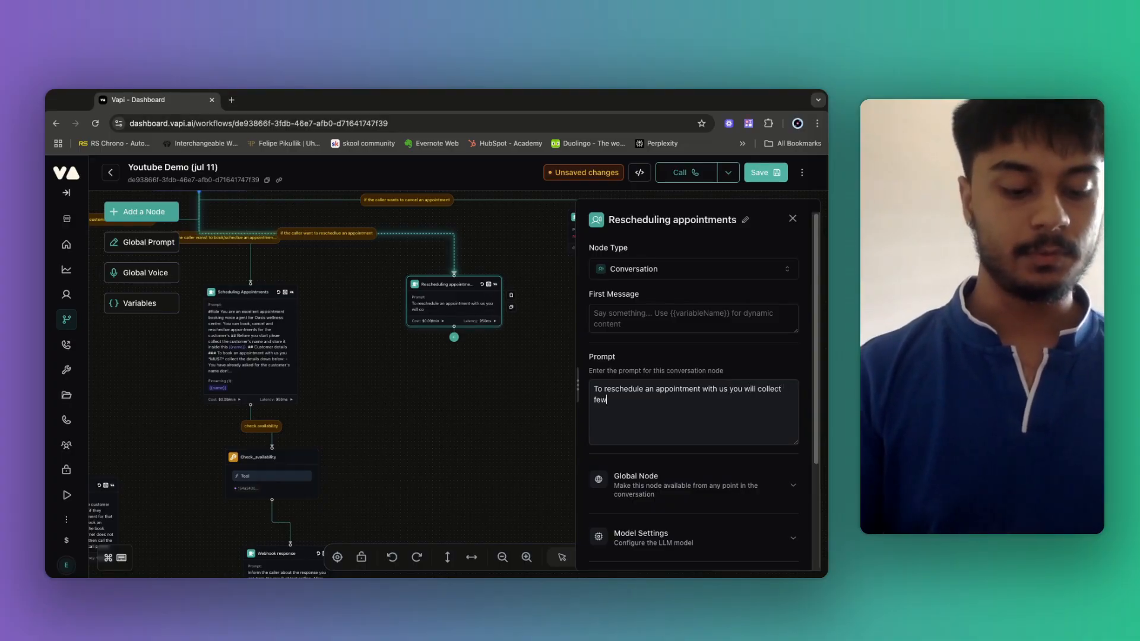
type(" details from")
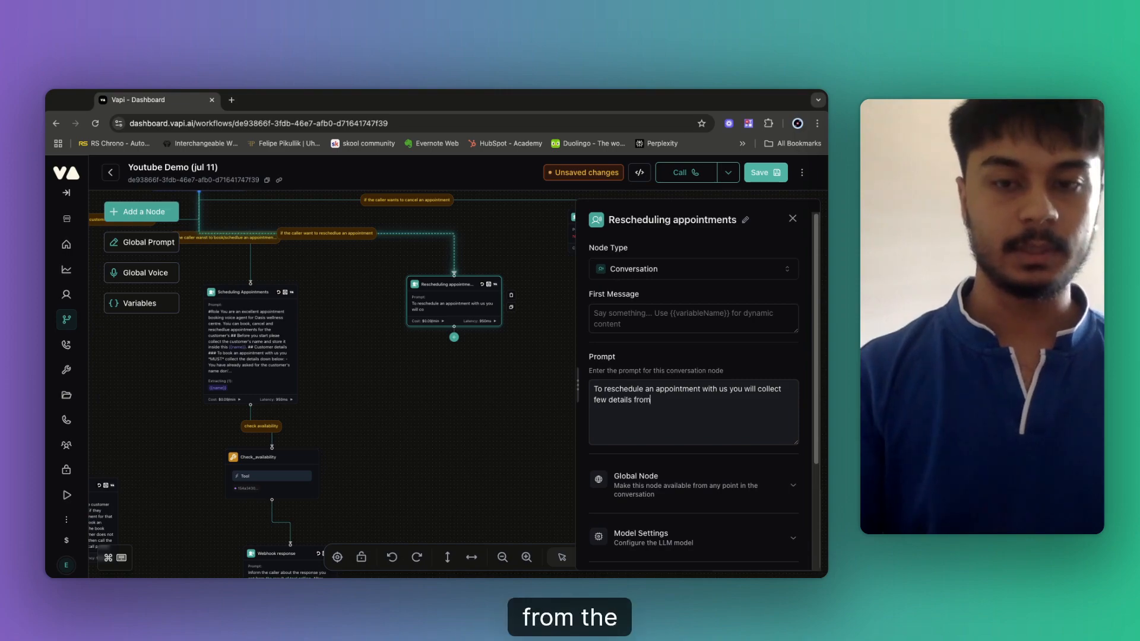
type(" the custo")
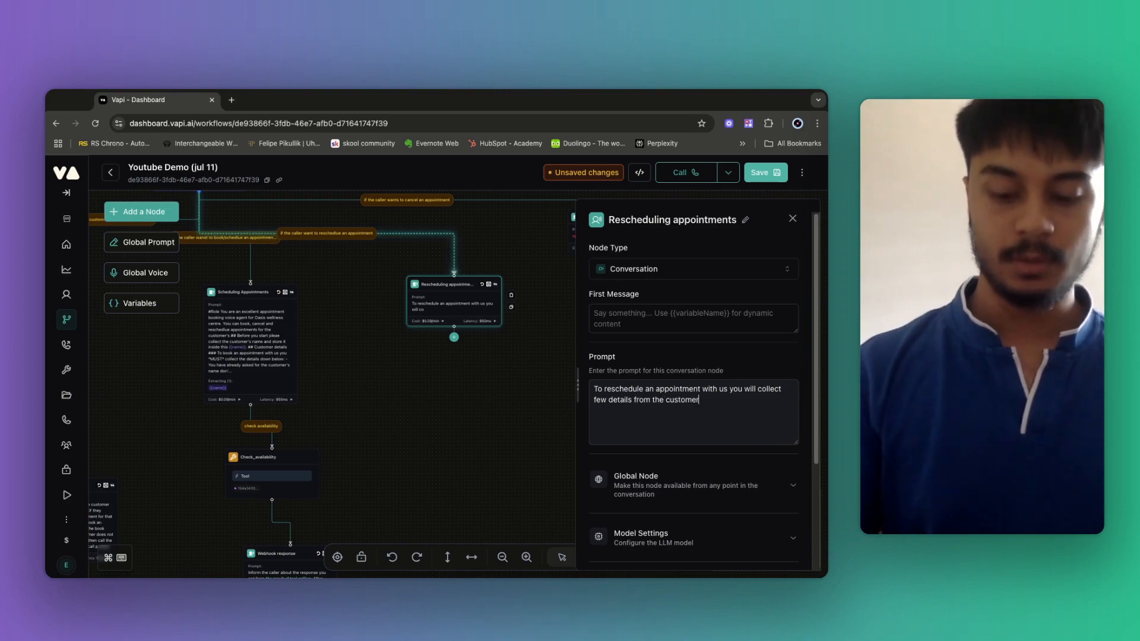
type("mer")
key("Return")
key("Return")
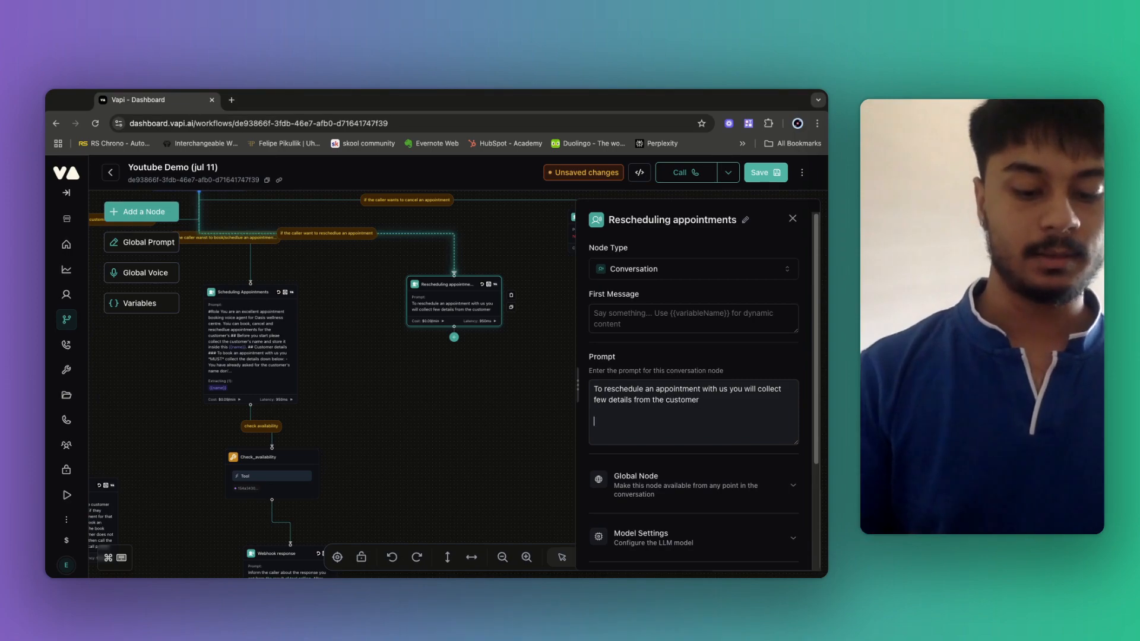
type("Collec")
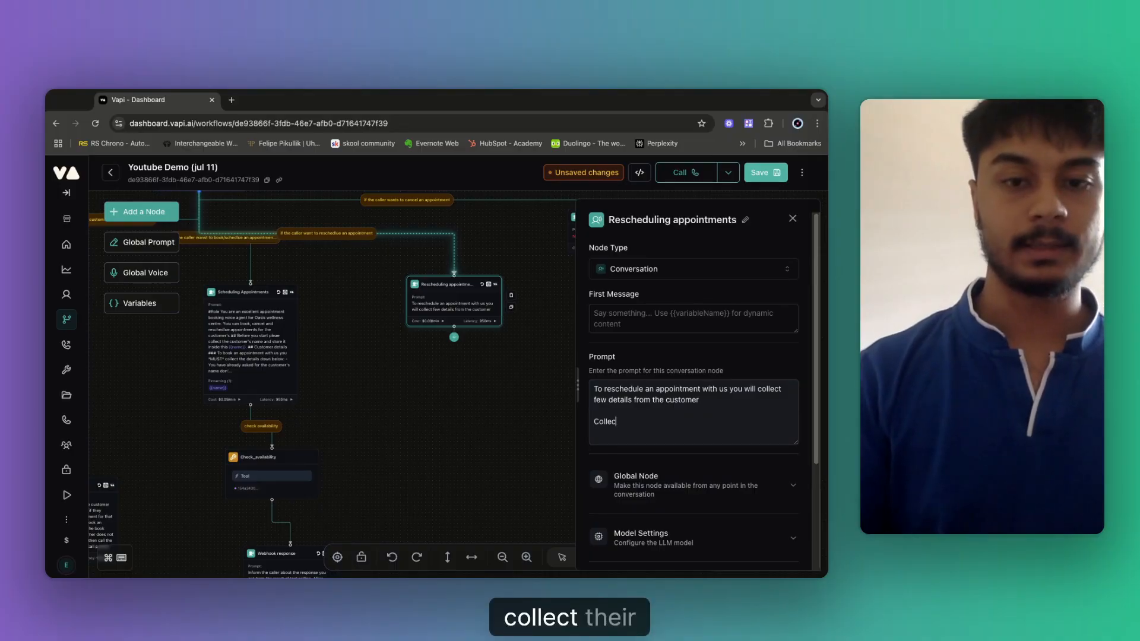
type("t their name")
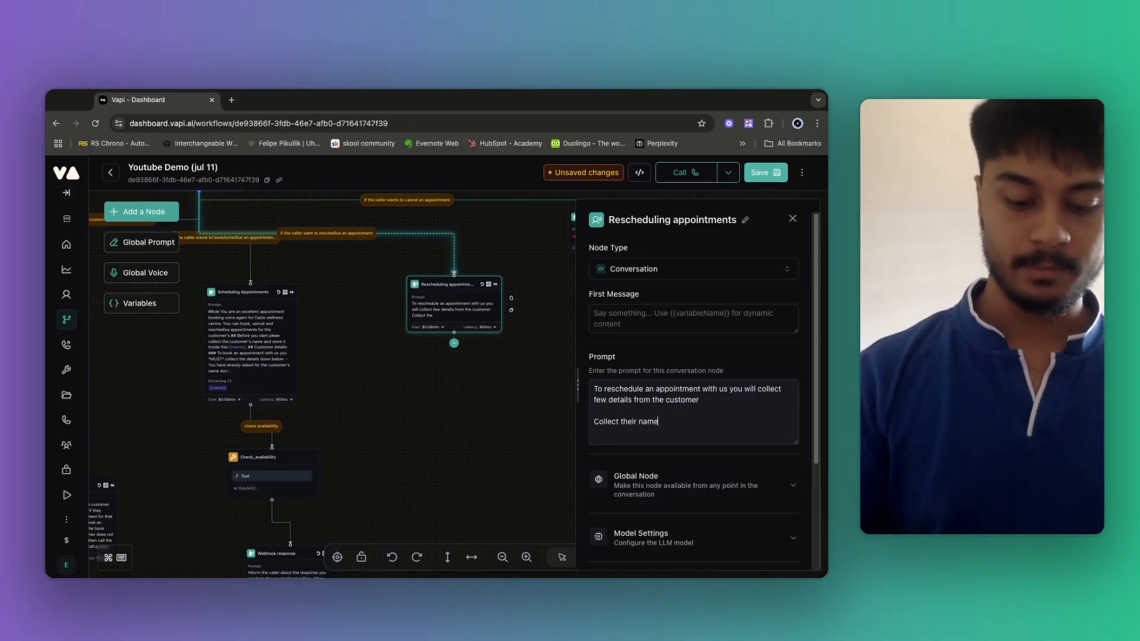
type(", ema")
type("and the ")
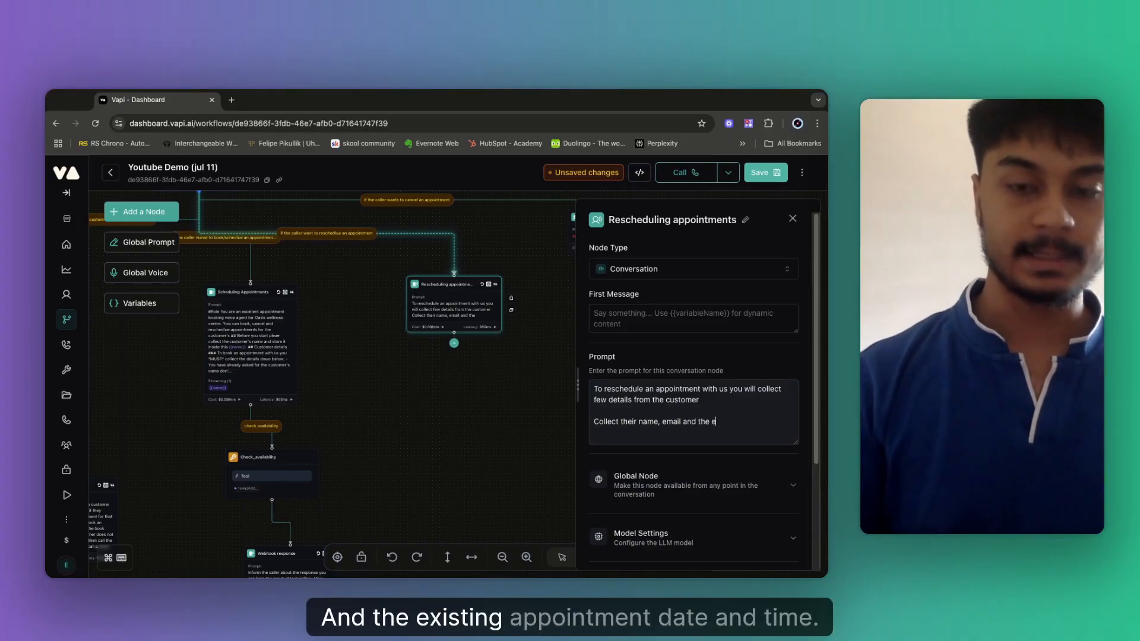
type("exi")
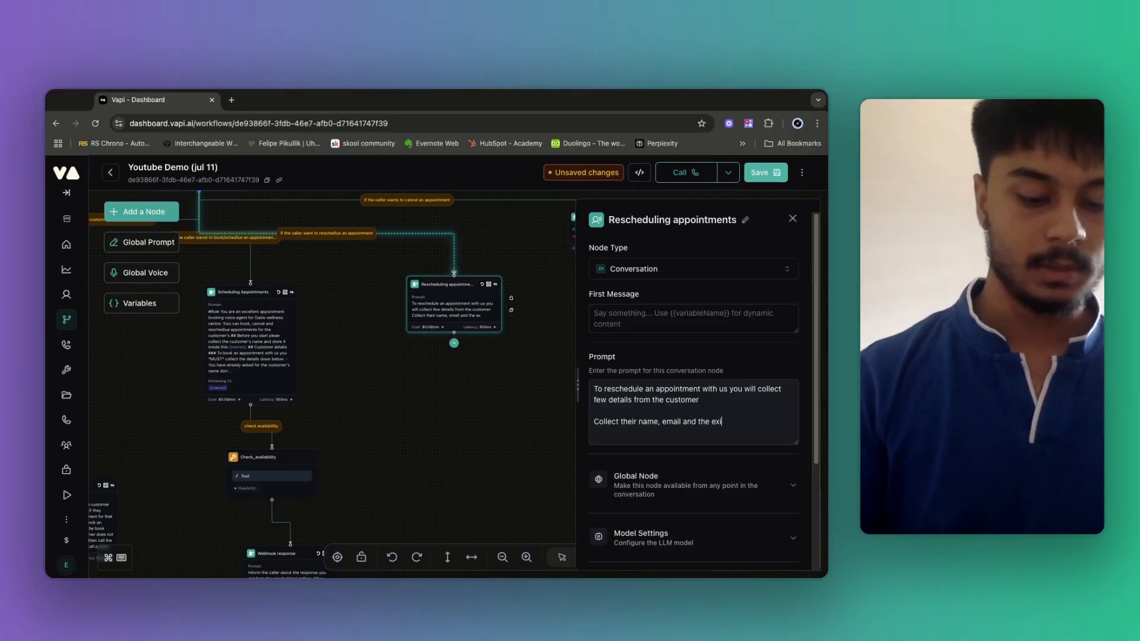
type("sitng appo")
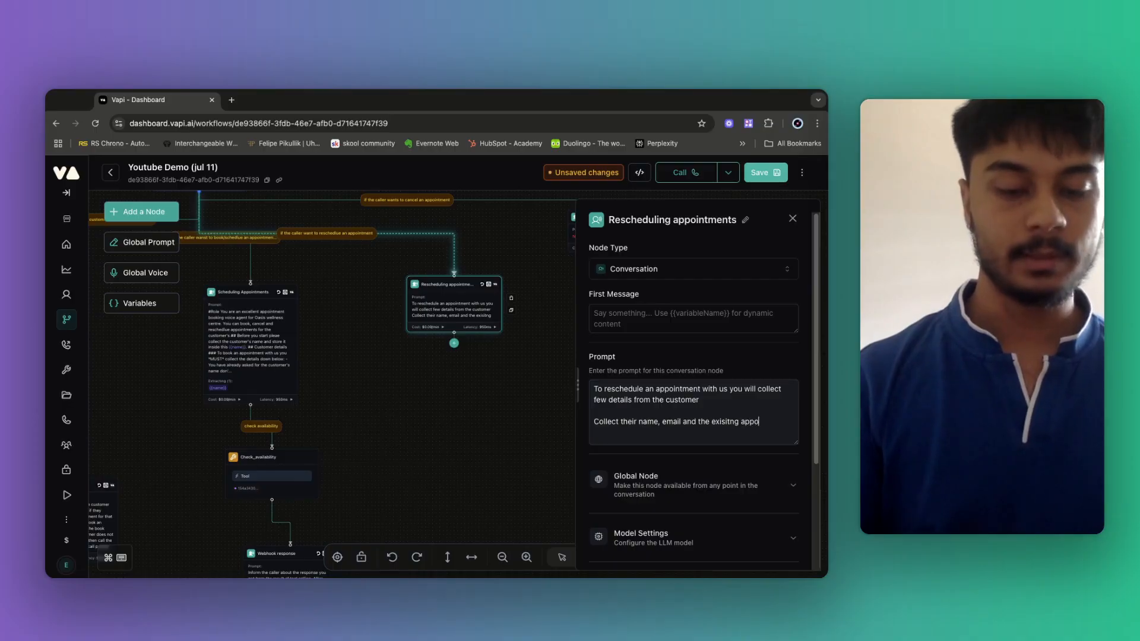
type("intment date a")
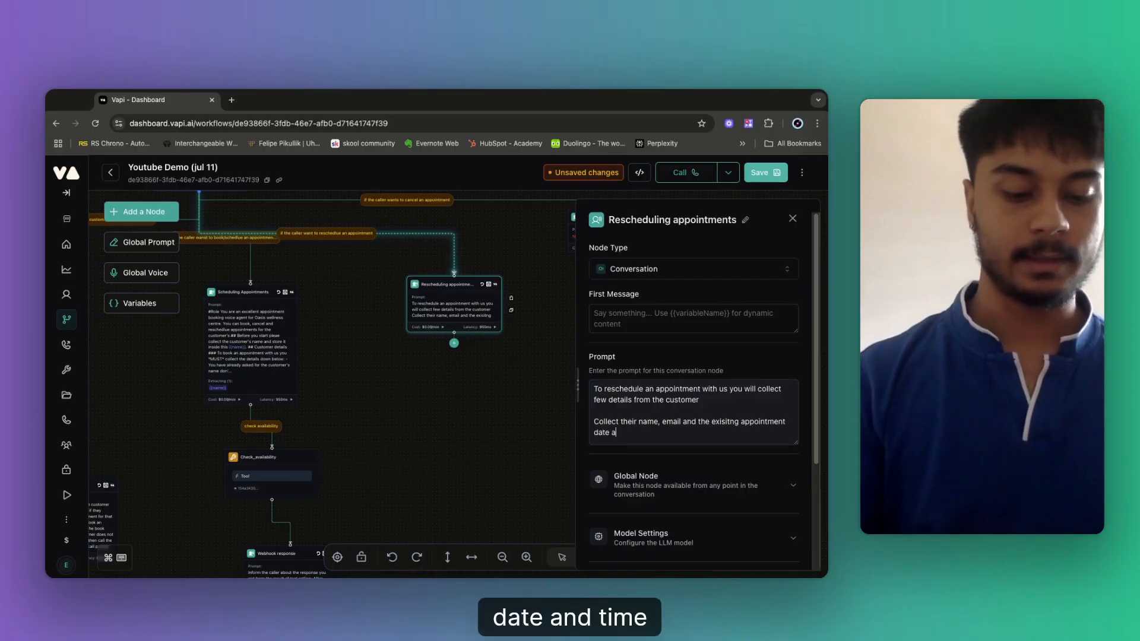
type("nd time and also")
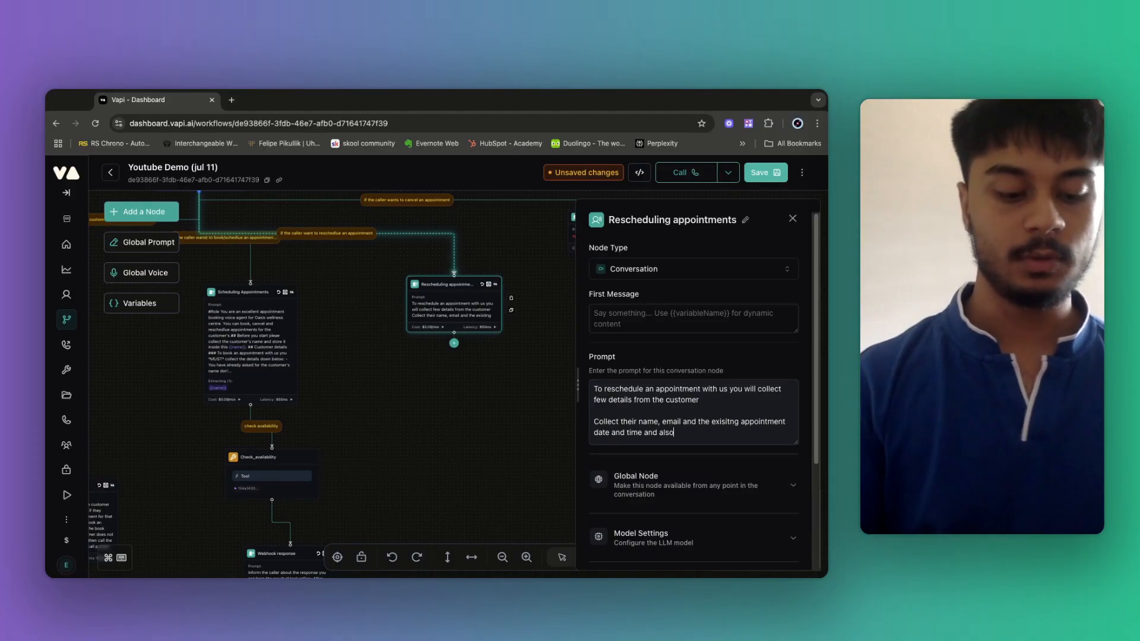
type(" thie")
key("BackSpace")
key("BackSpace")
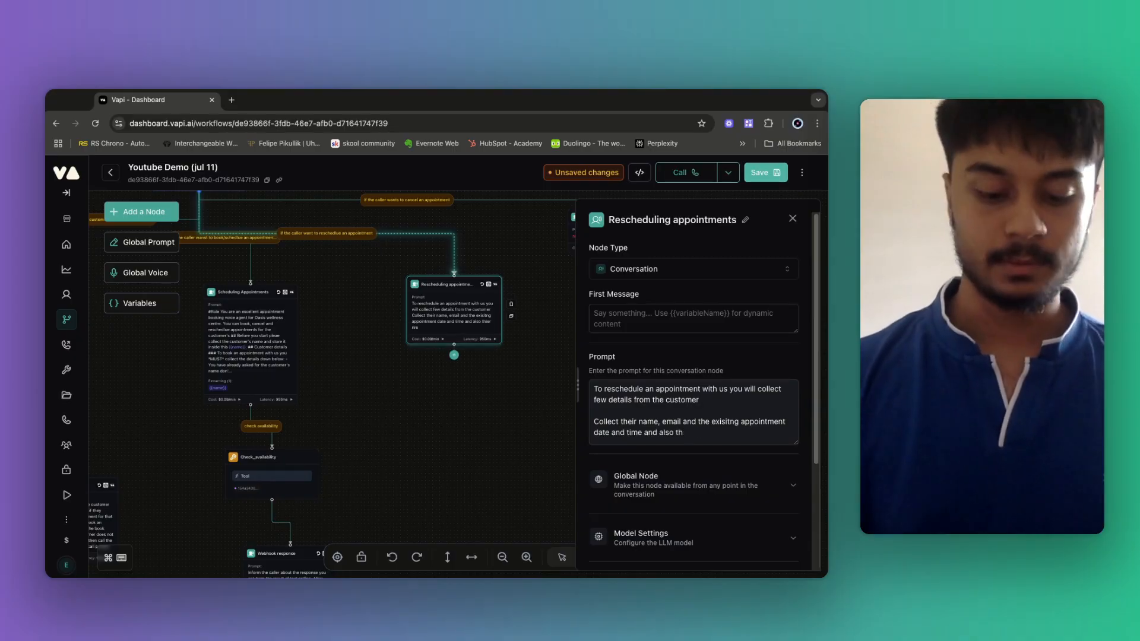
type("eir new da")
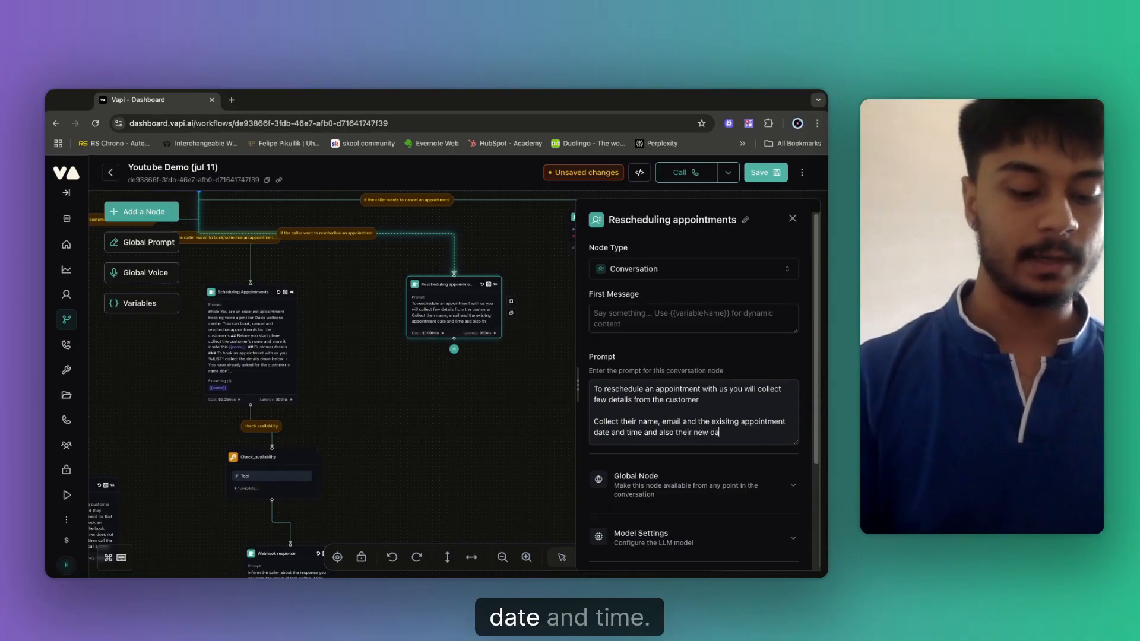
type("te and time.")
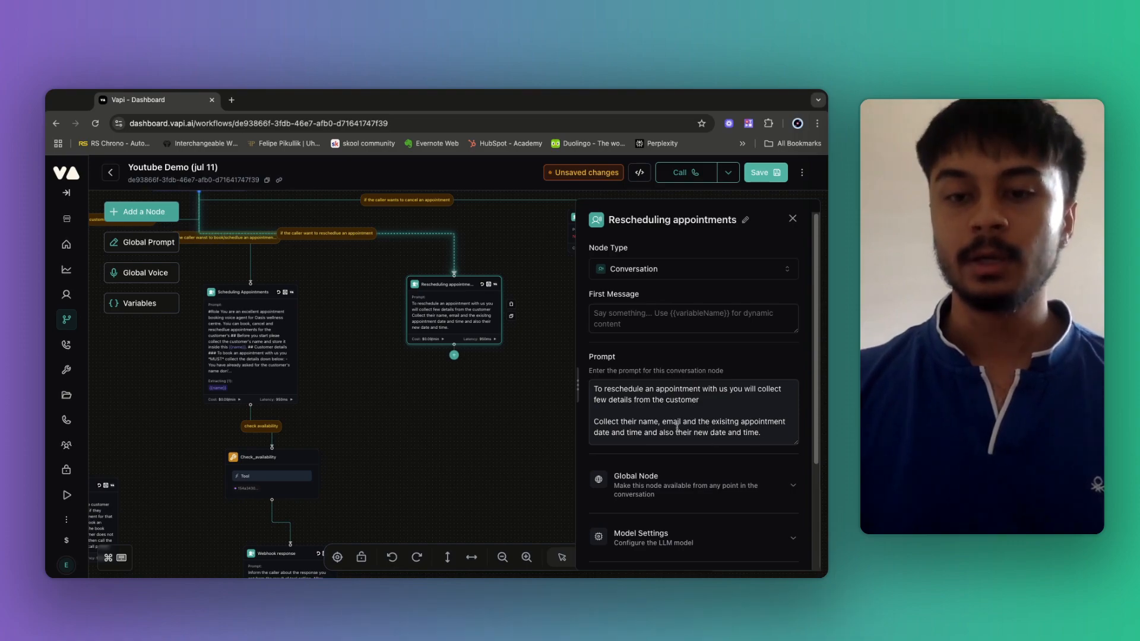
Add the paragraph 'You should ask these details one by one and not all at once.'.
left_click_drag(662, 423, 694, 424)
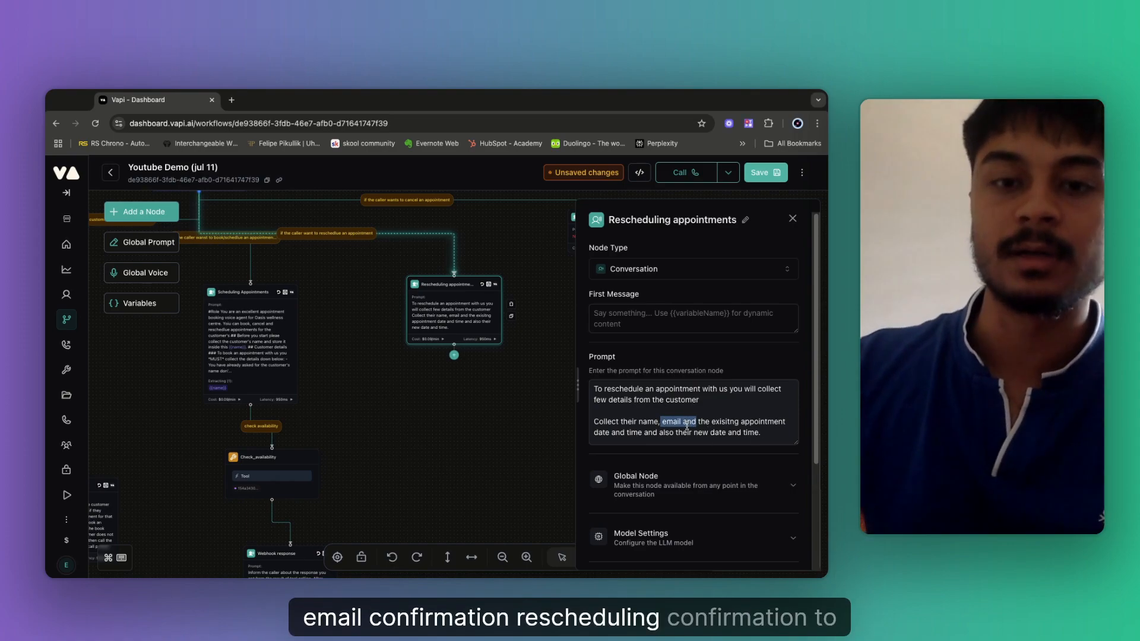
left_click(712, 425)
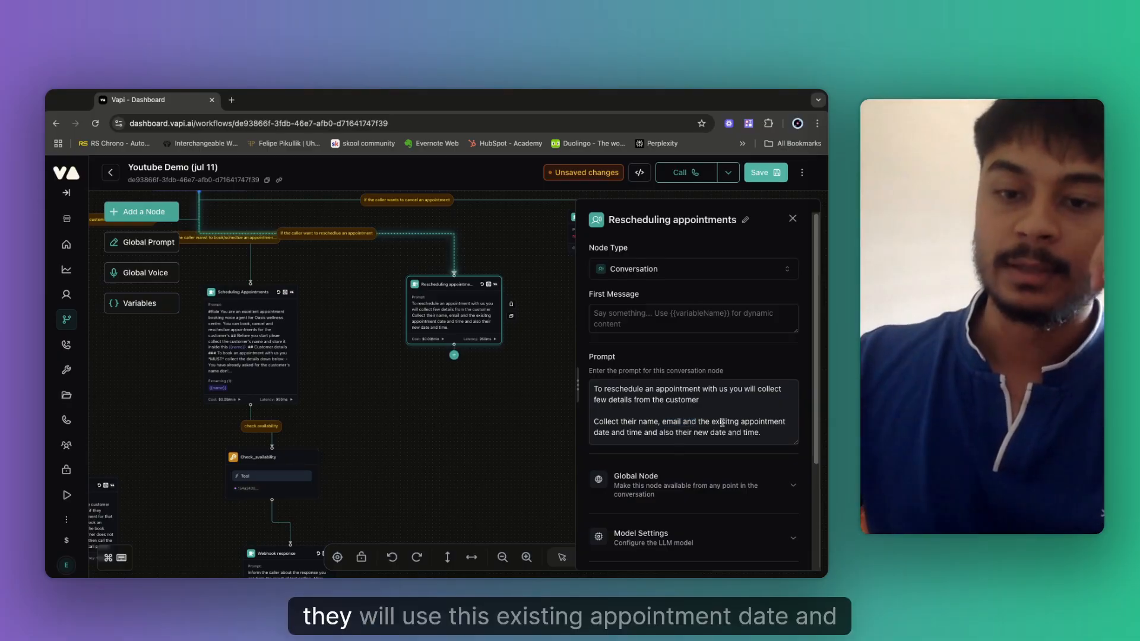
mouse_move(712, 425)
left_mouse_down()
mouse_move(761, 433)
mouse_move(642, 433)
left_mouse_up()
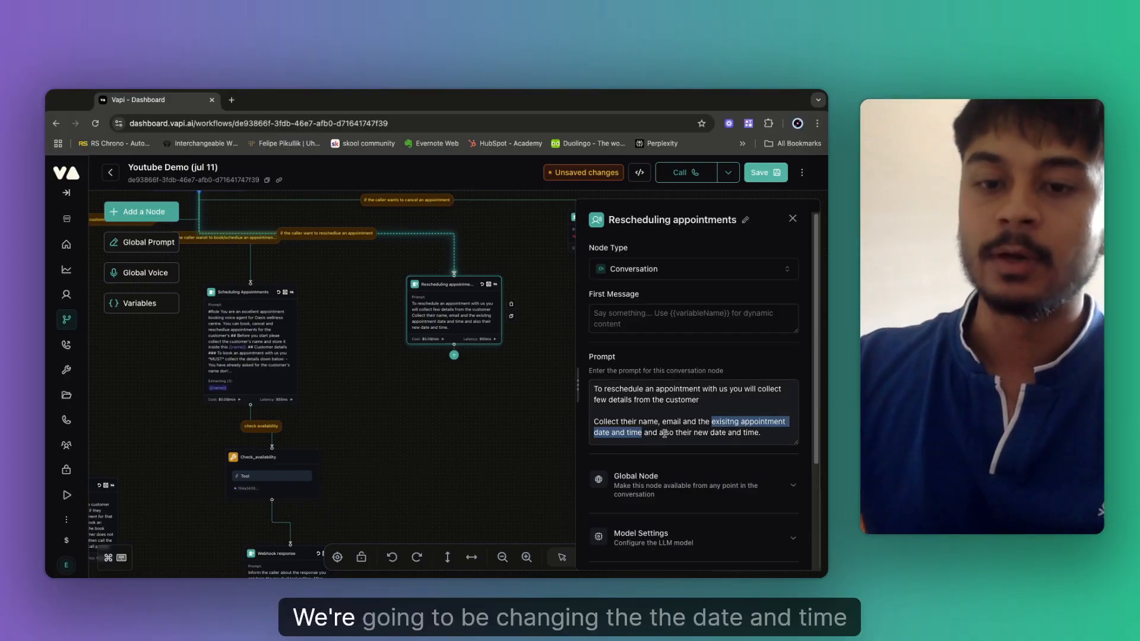
left_click(718, 438)
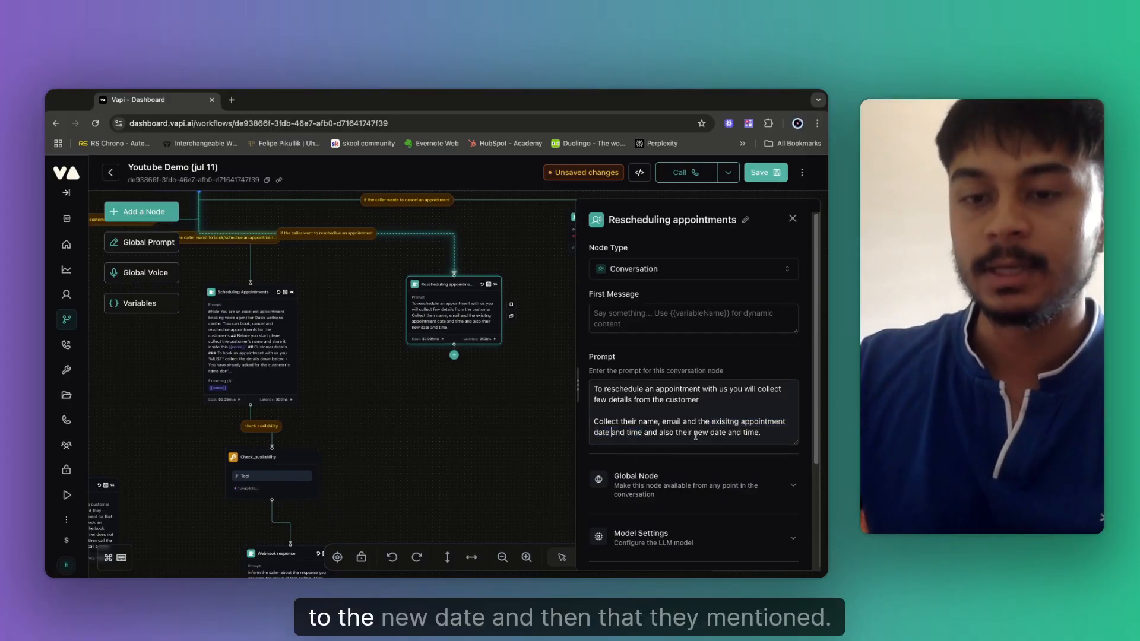
left_click_drag(694, 435, 746, 434)
left_click(768, 434)
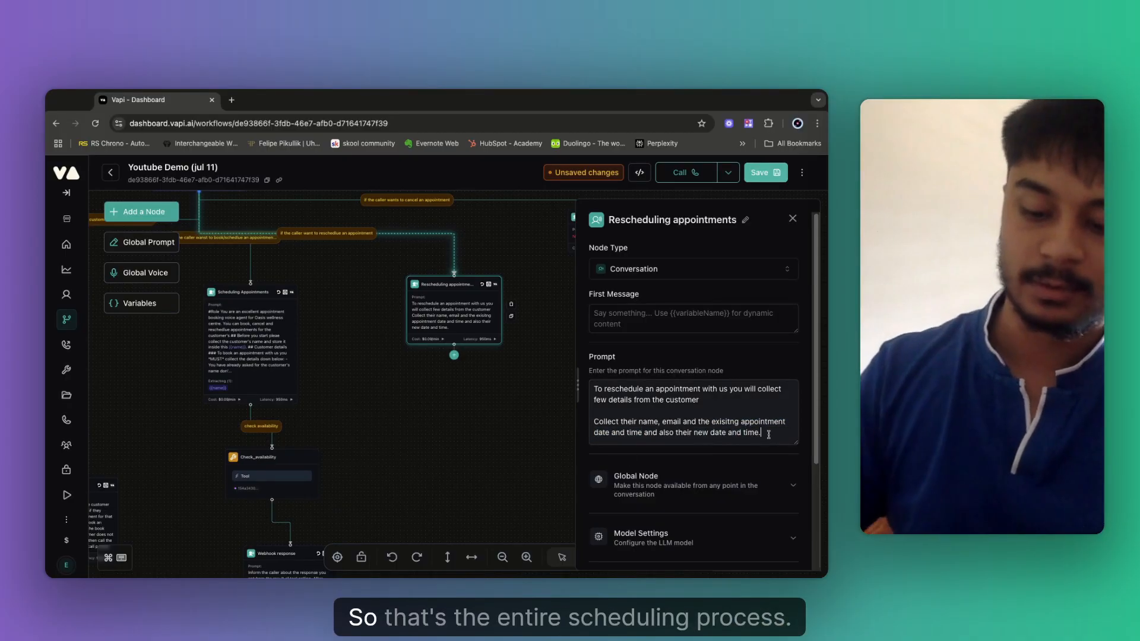
key("Return")
key("Return")
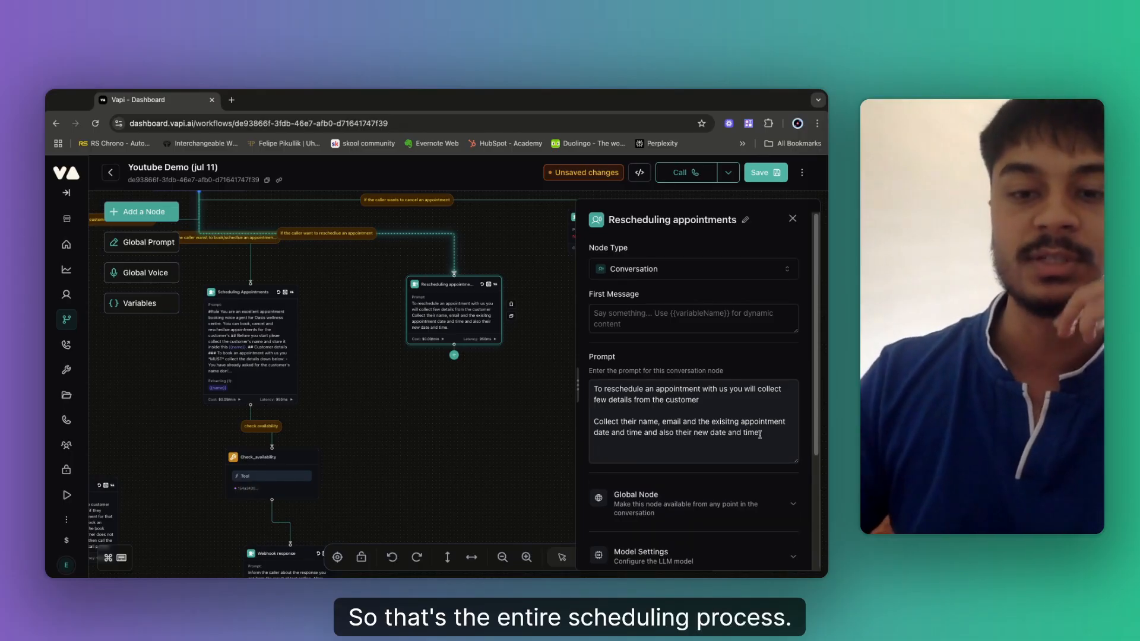
type("AKS t")
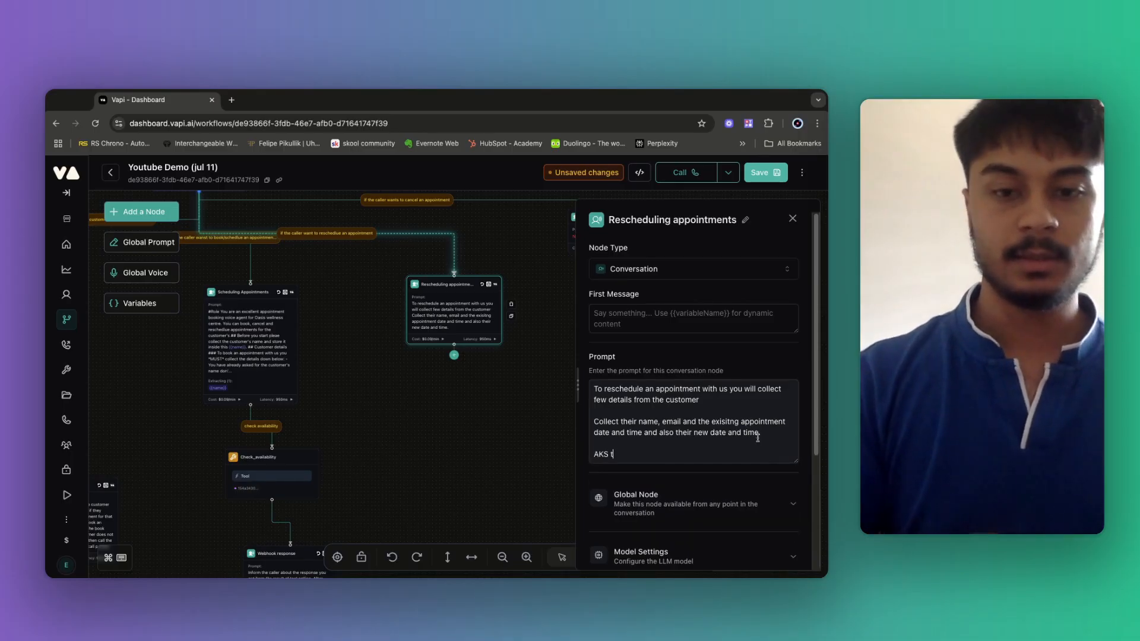
type("hese")
key("BackSpace")
key("BackSpace")
key("BackSpace")
key("BackSpace")
key("BackSpace")
key("BackSpace")
key("BackSpace")
key("BackSpace")
key("BackSpace")
key("BackSpace")
key("BackSpace")
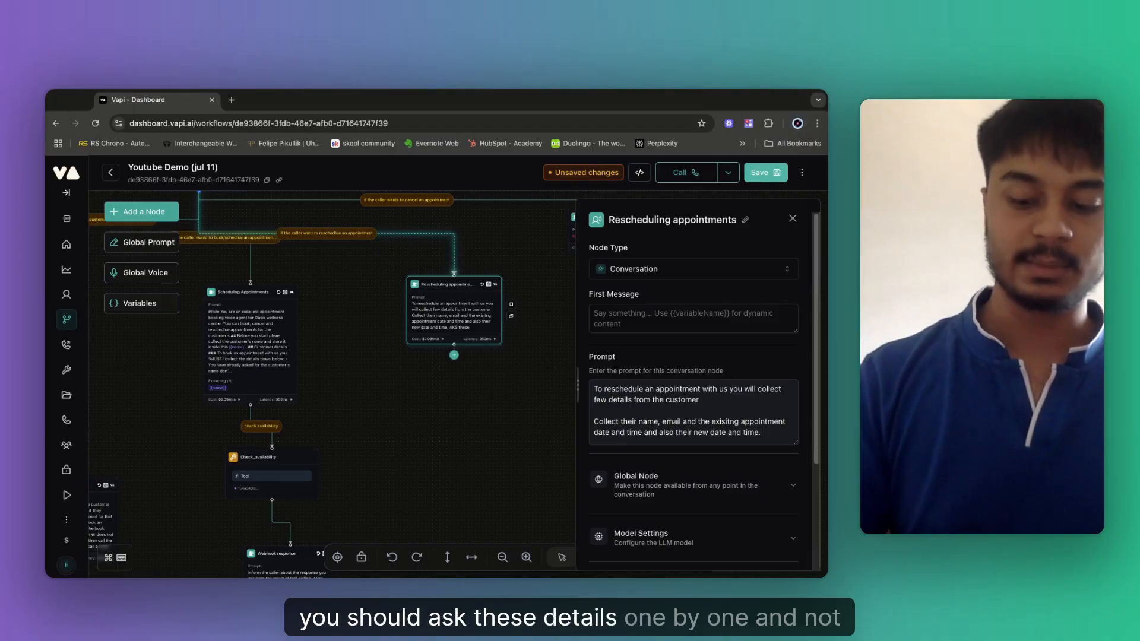
key("Return")
key("Return")
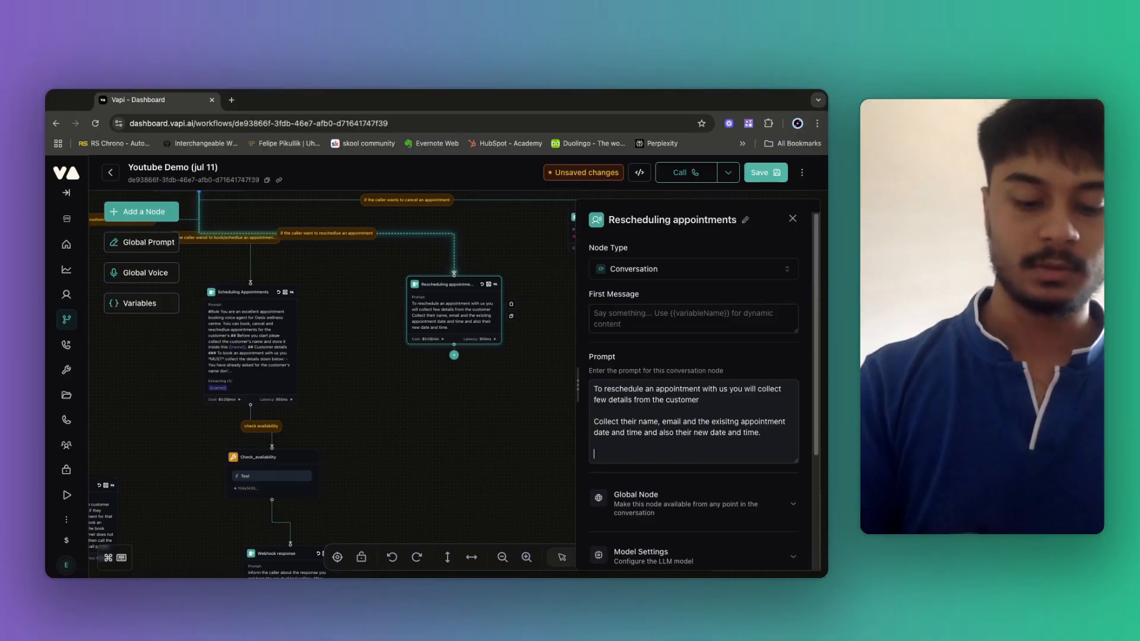
type("You should")
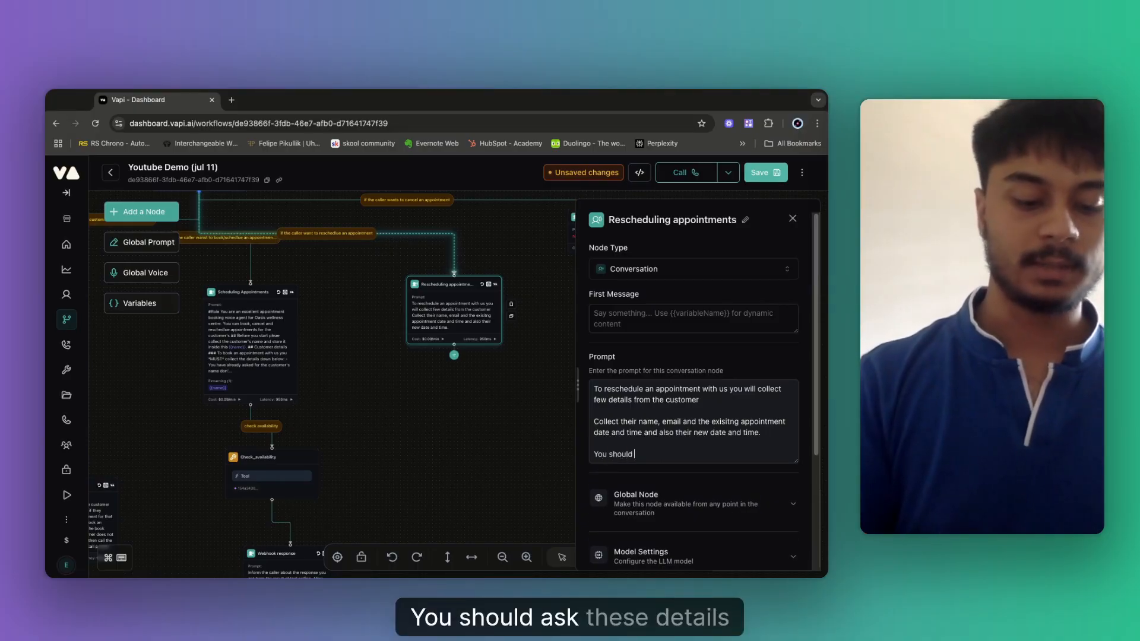
type(" ask theser detai")
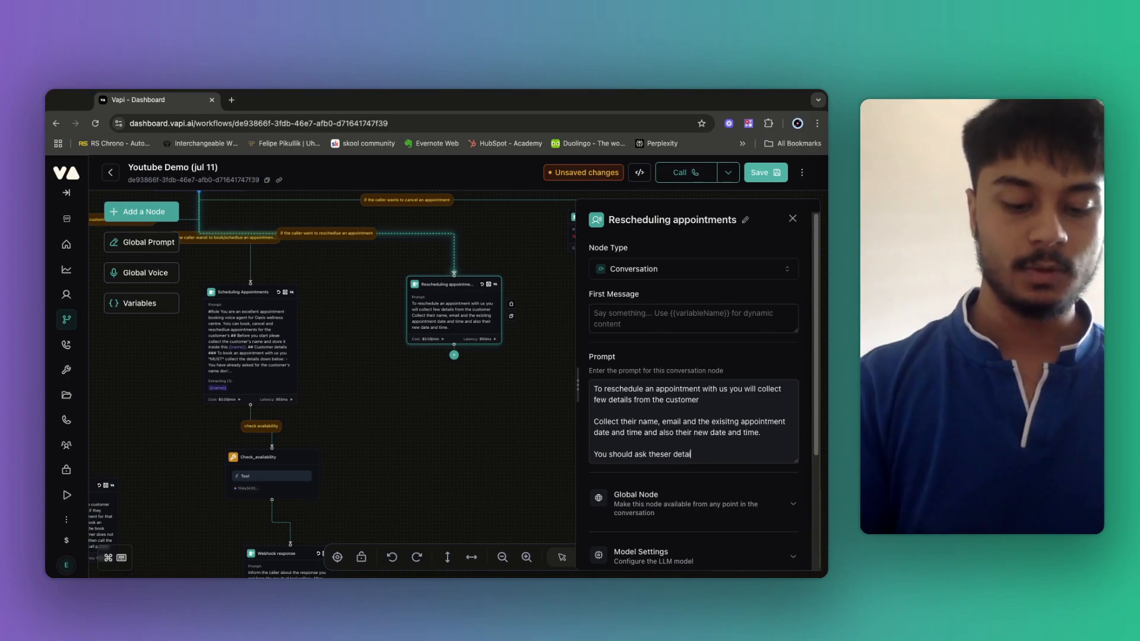
type("ls one by o")
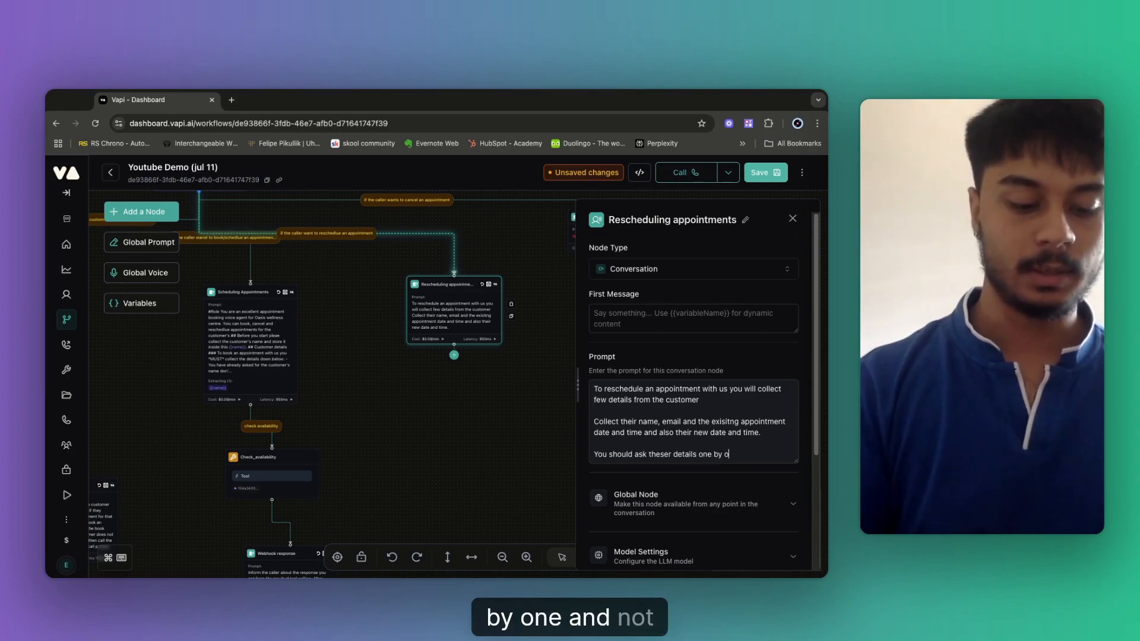
type("ne and not all")
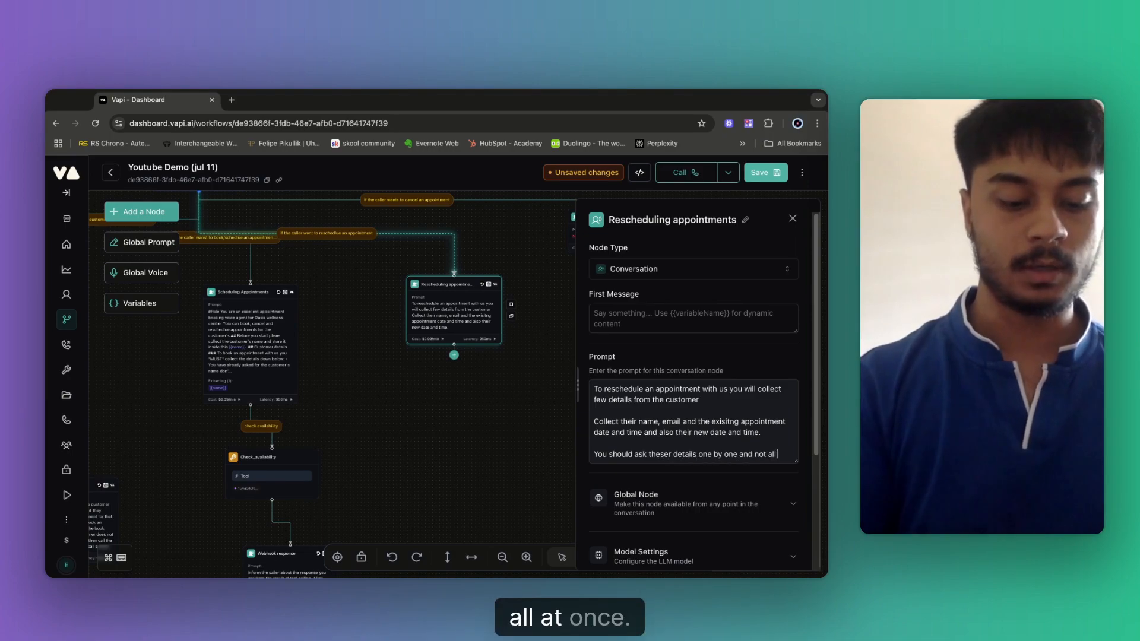
type(" at once")
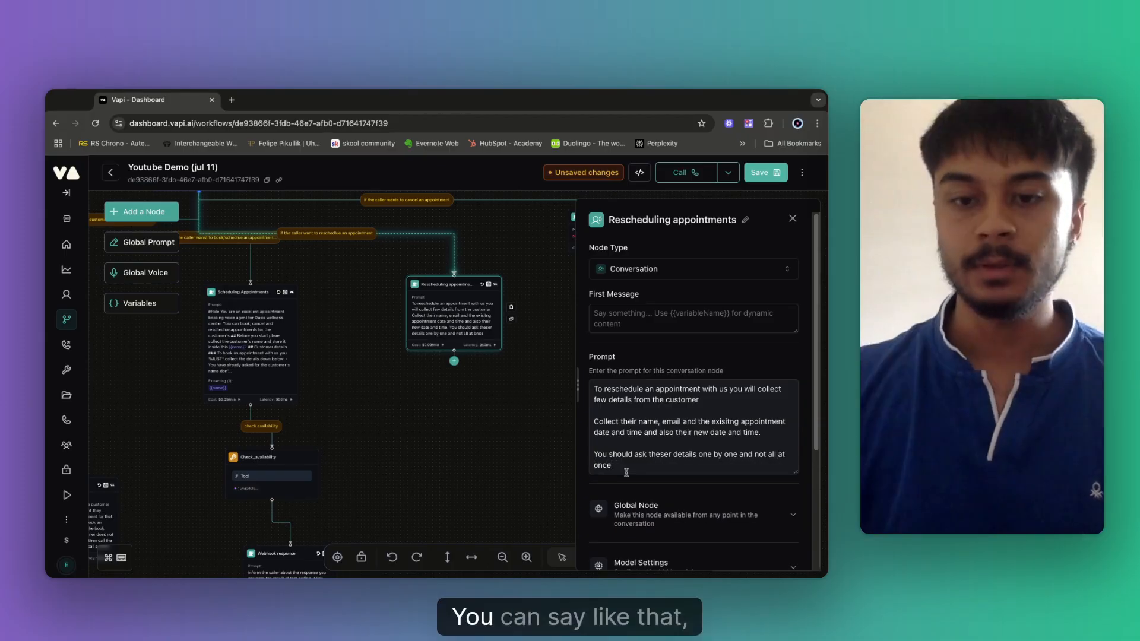
type(".")
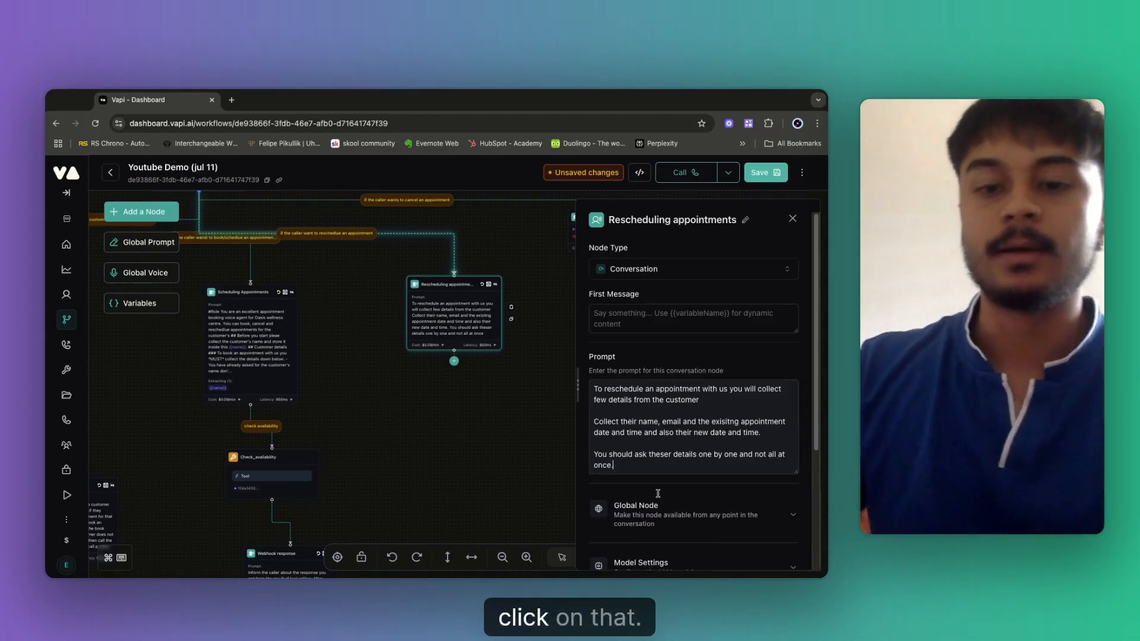
Add an extracted variable and rename it 'name'.
scroll(601, 414, "down", 3)
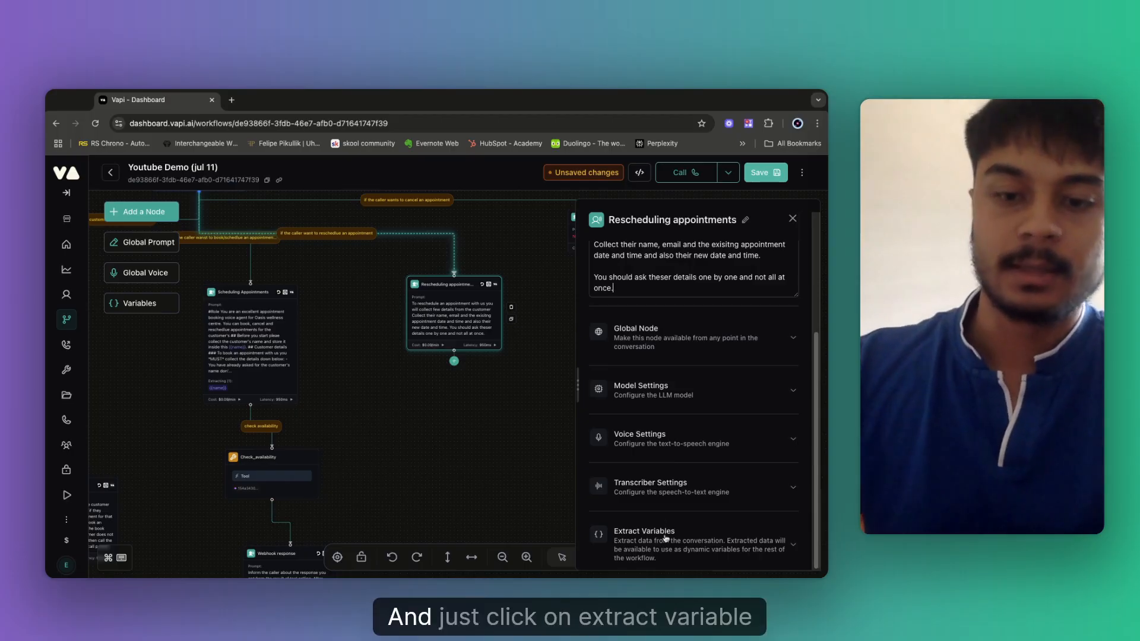
scroll(671, 520, "down", 1)
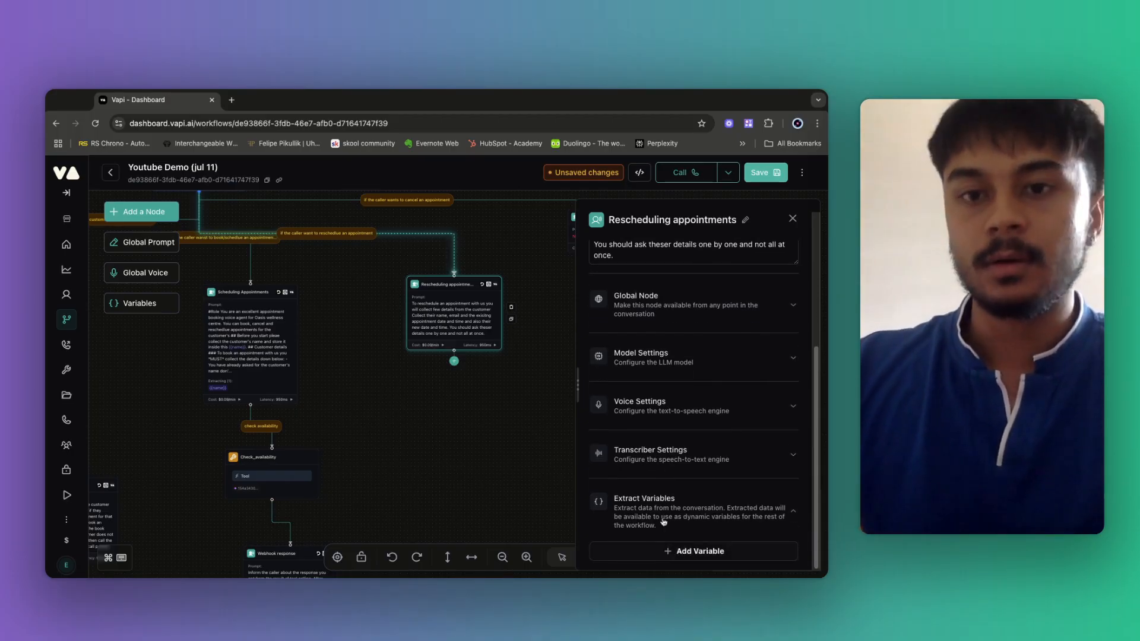
scroll(663, 520, "up", 4)
scroll(653, 486, "down", 4)
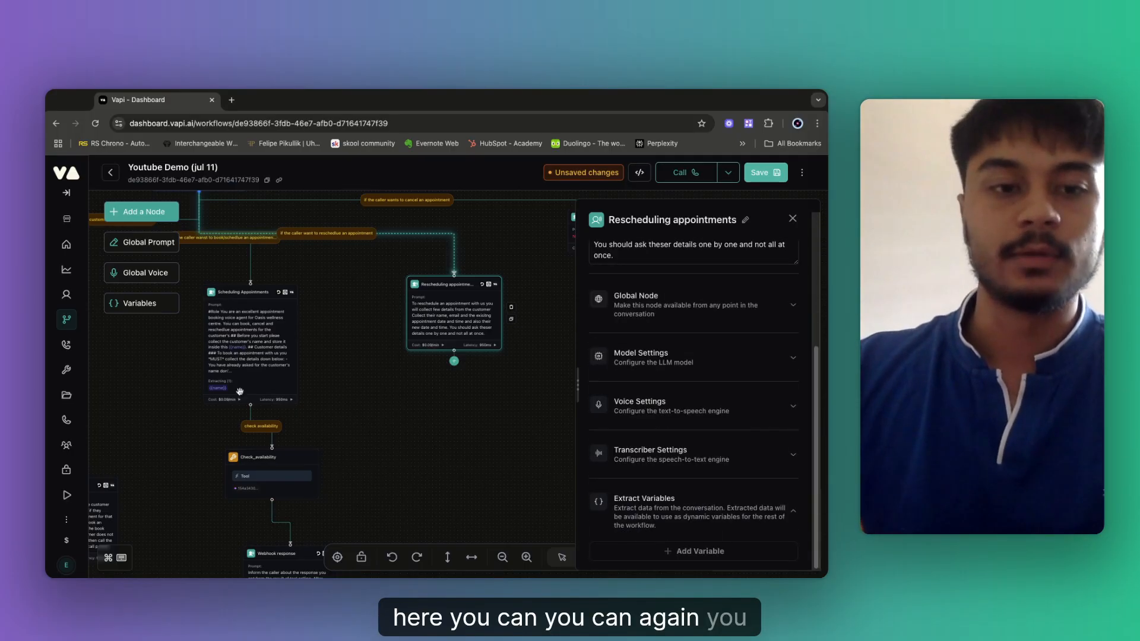
left_click(699, 551)
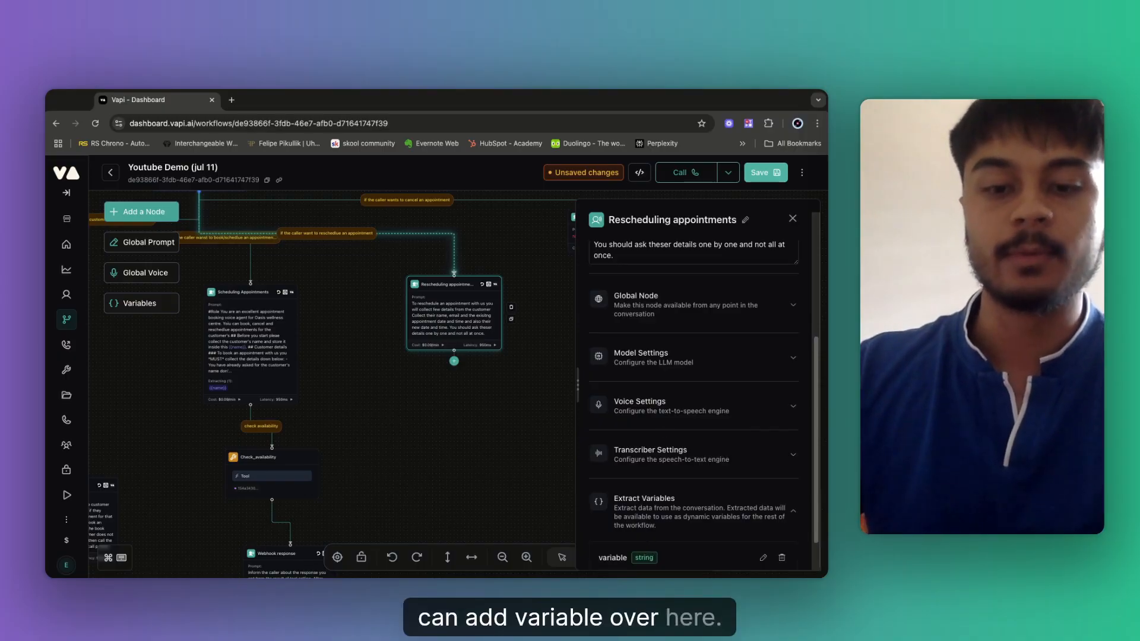
scroll(676, 530, "down", 1)
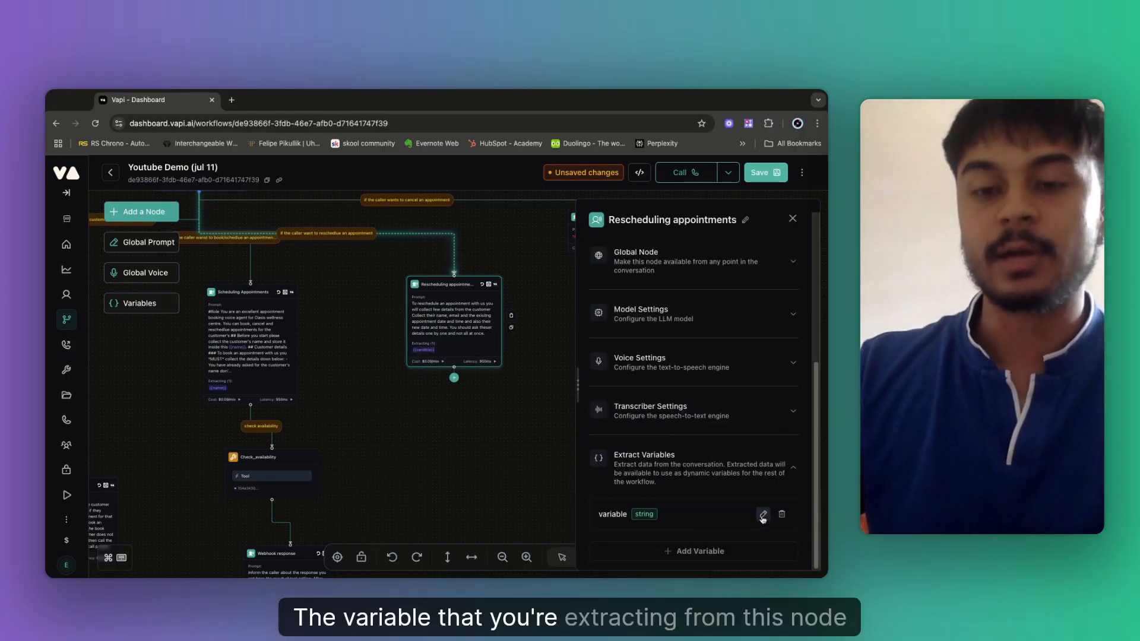
left_click(763, 515)
double_click(645, 512)
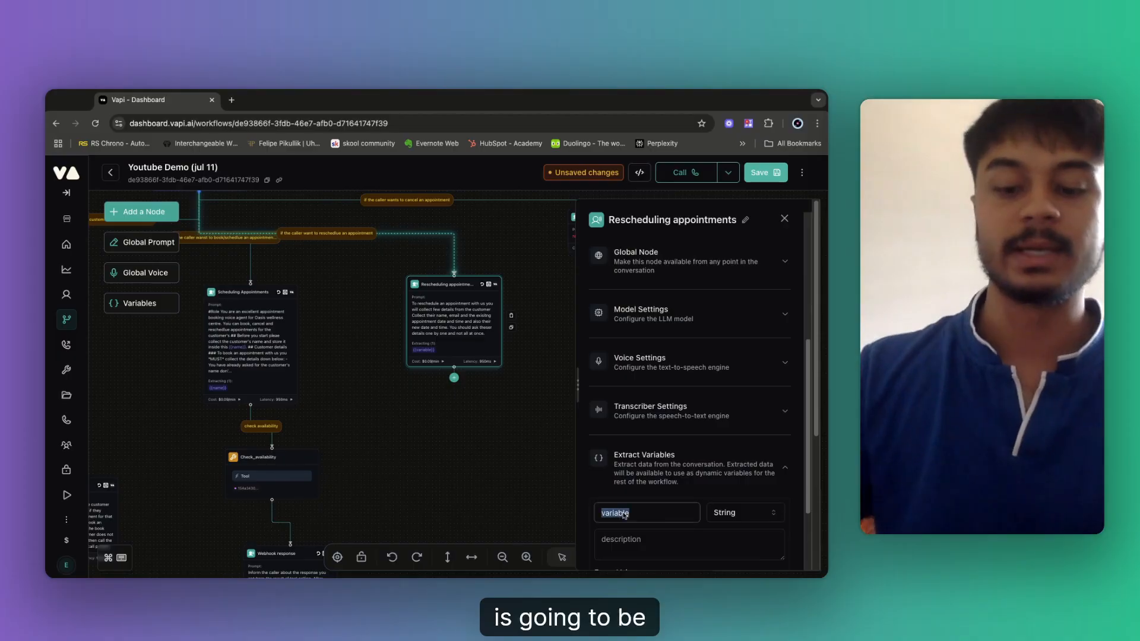
key("BackSpace")
type("name")
scroll(625, 516, "down", 3)
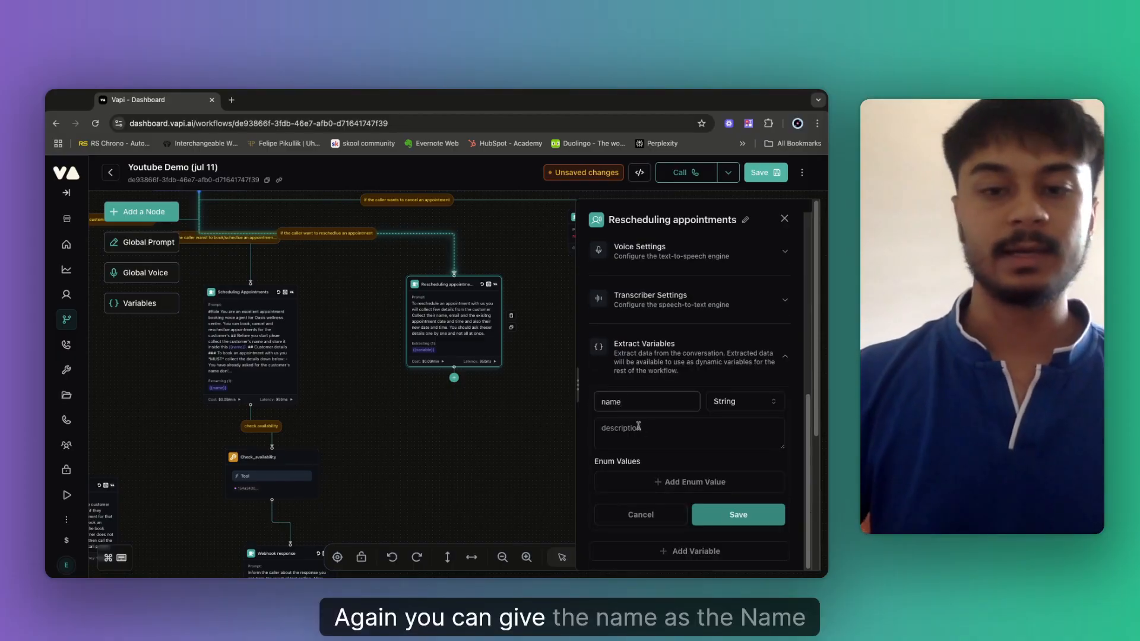
Describe 'name' as the customer who wants to reschedule, save it, and add another variable.
left_click(638, 426)
type("ther n")
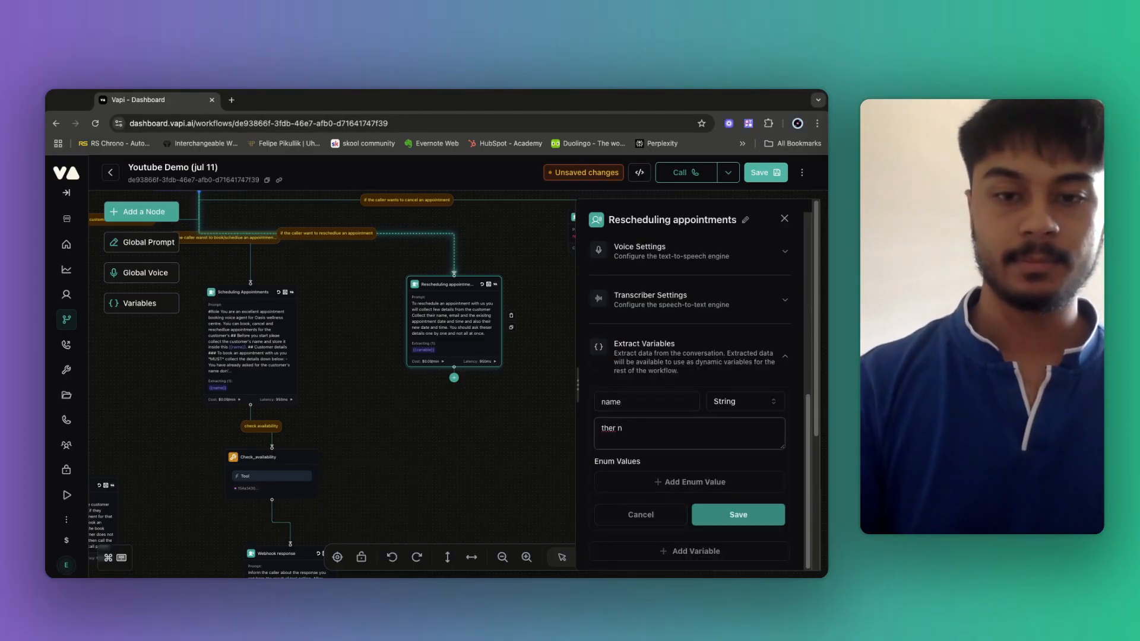
type(" name o")
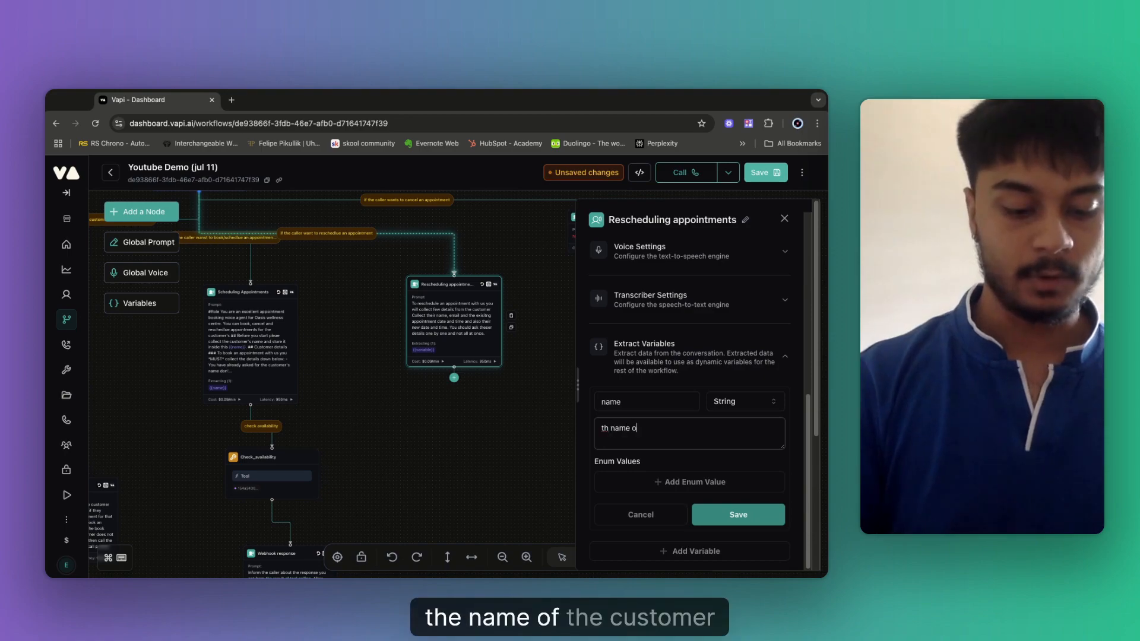
type("f the csutomer ")
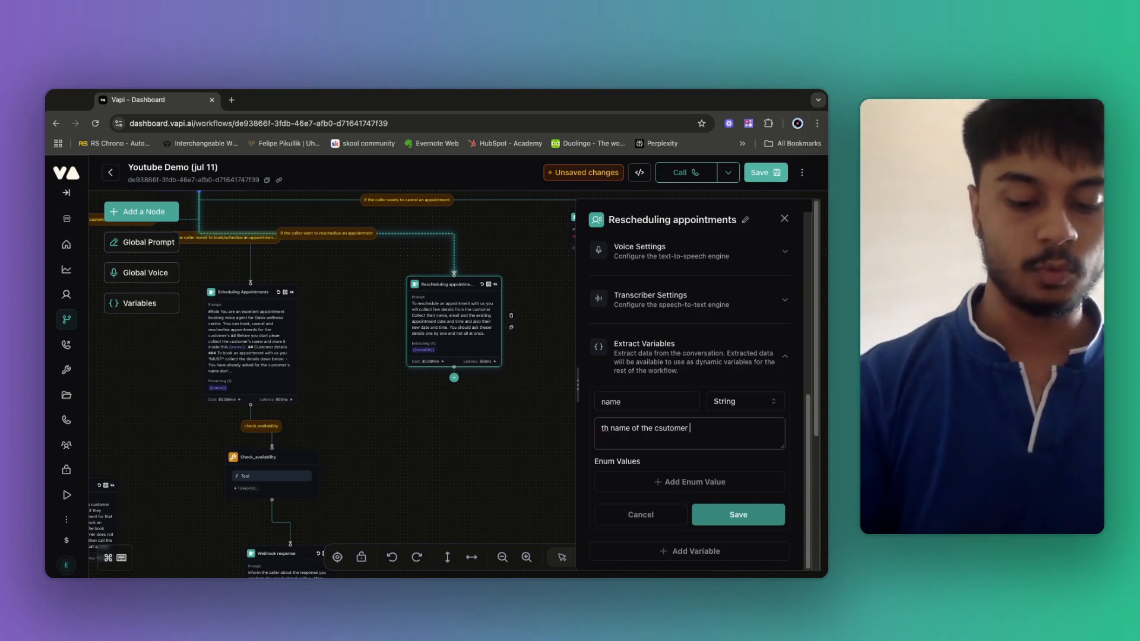
type("who wanst to")
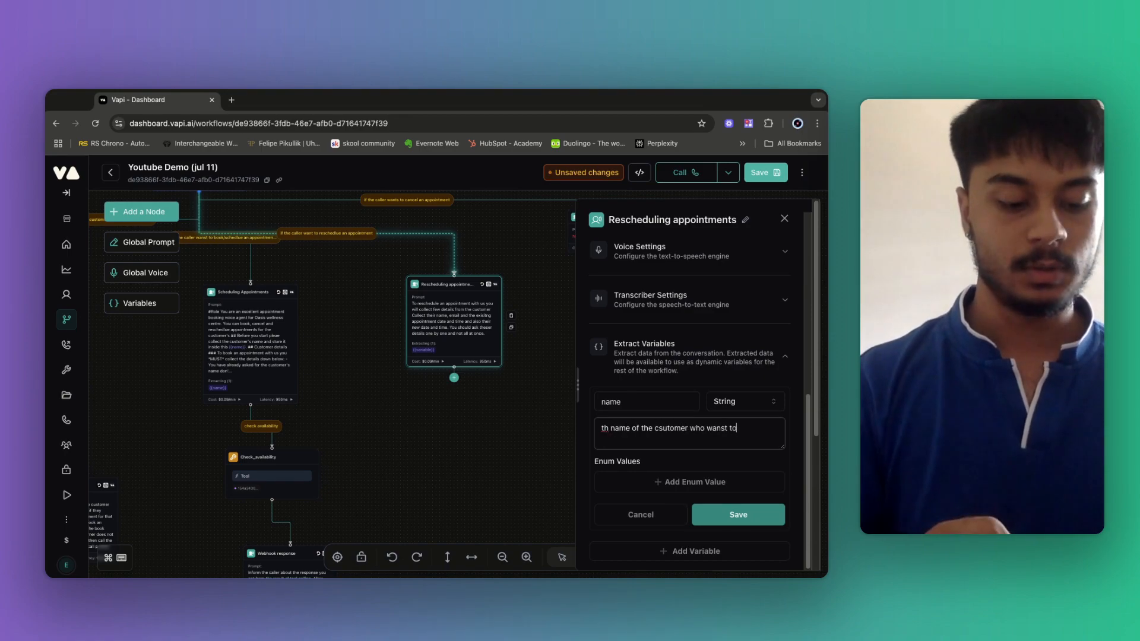
type(" recsche")
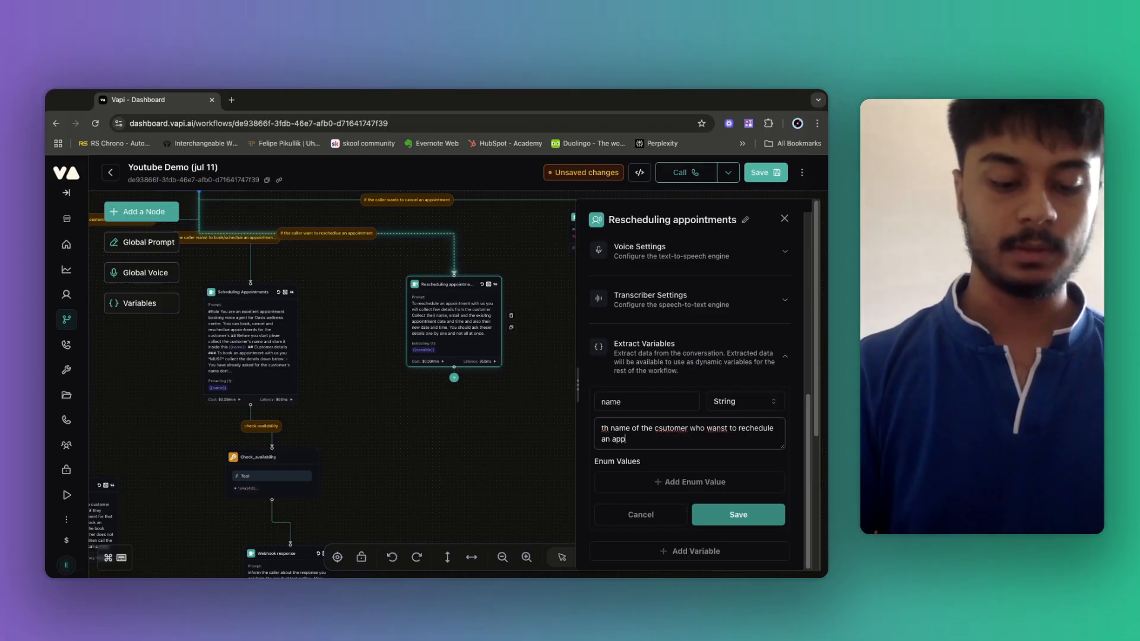
type("dule an appointm,ent")
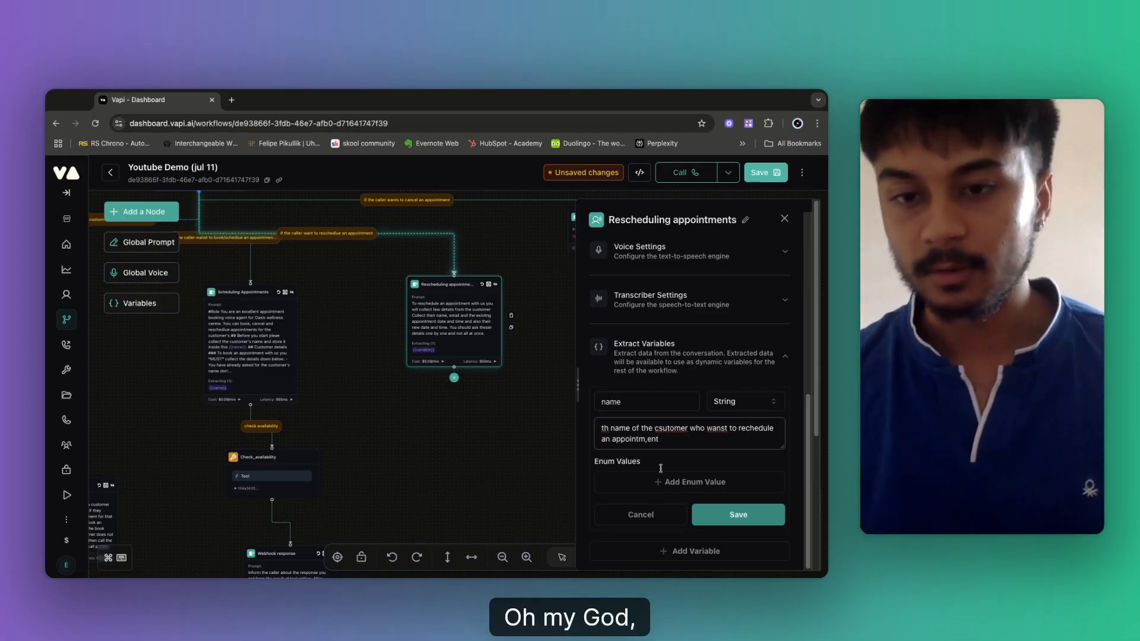
left_click(735, 518)
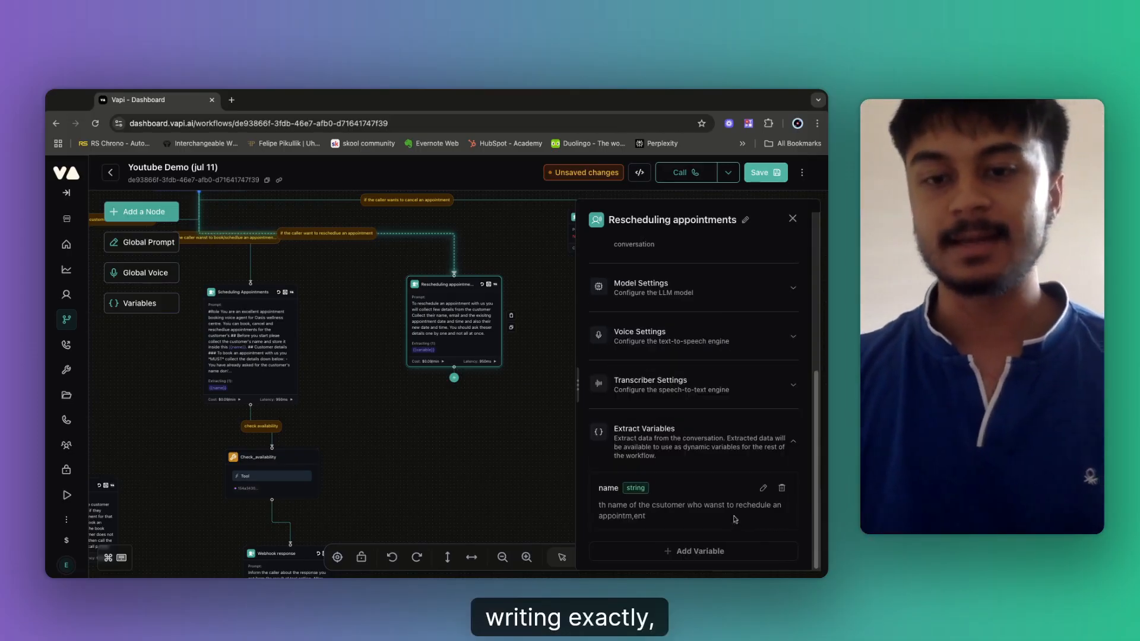
left_click(669, 553)
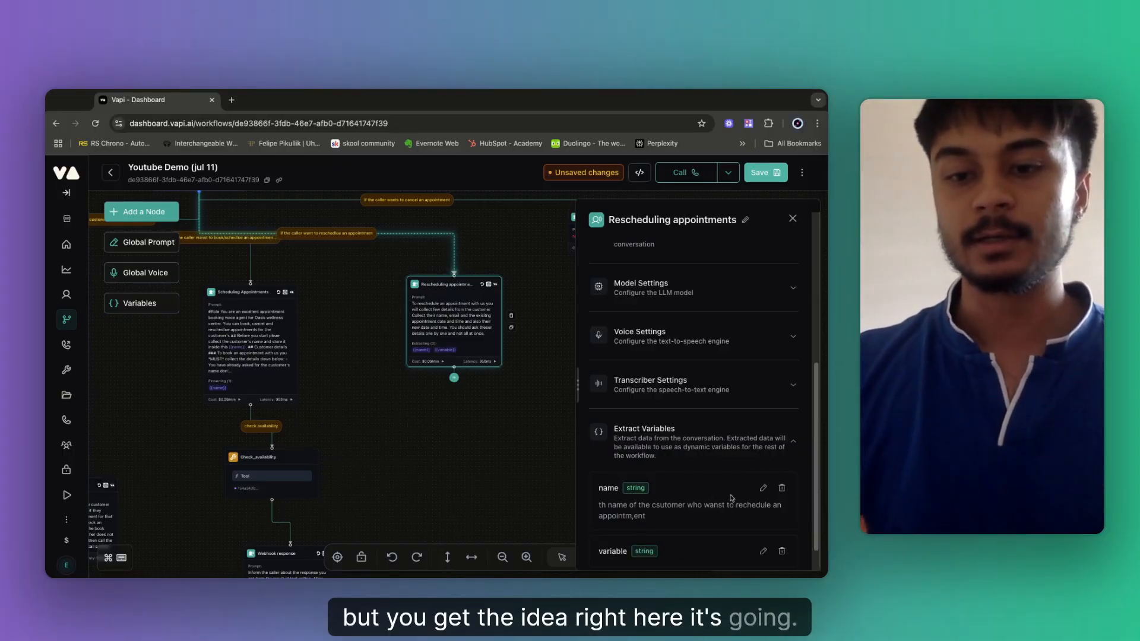
scroll(731, 499, "down", 1)
Rename the new variable current_date_time, describe it as the existing appointment date and time, and save.
left_click(763, 518)
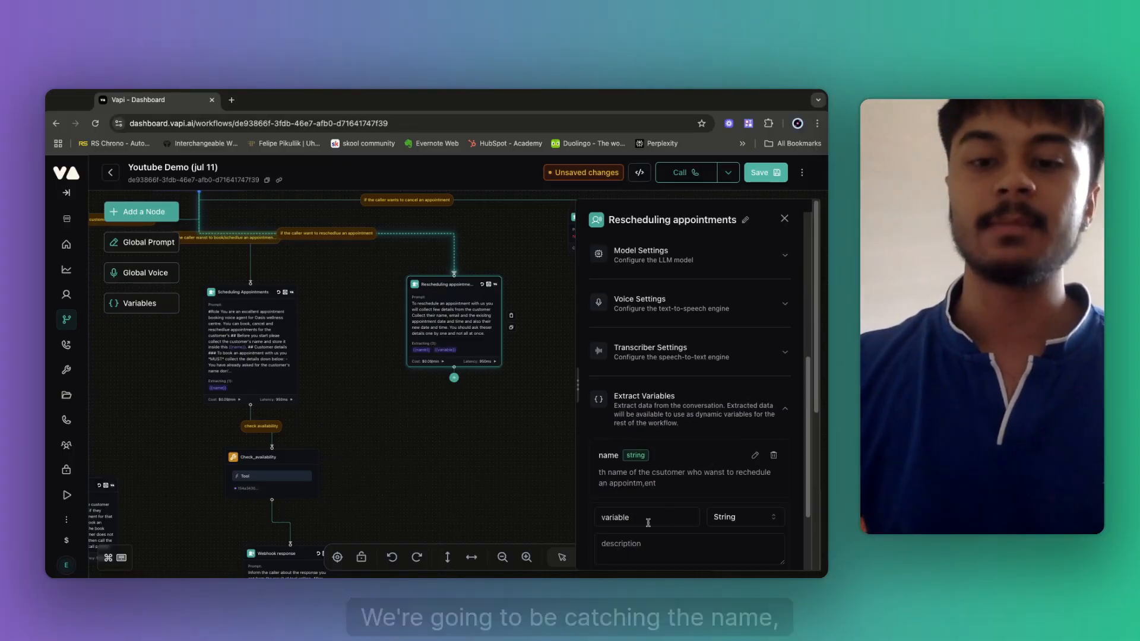
double_click(606, 516)
type("curretn")
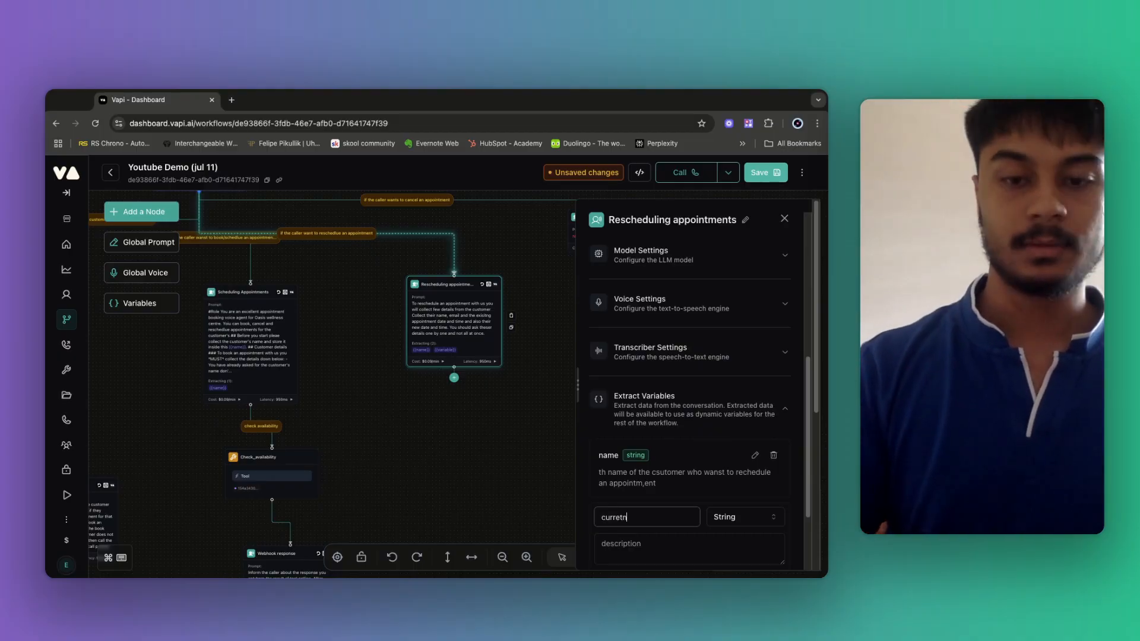
key("BackSpace")
key("BackSpace")
type("nt_date")
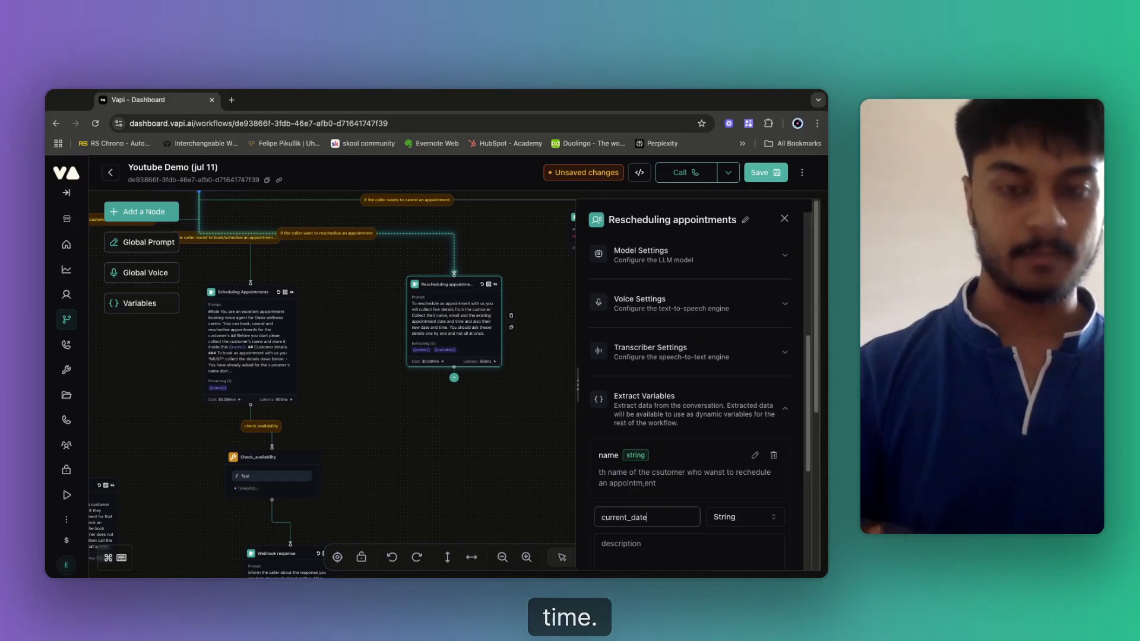
type("_time")
left_click(624, 554)
type("the ")
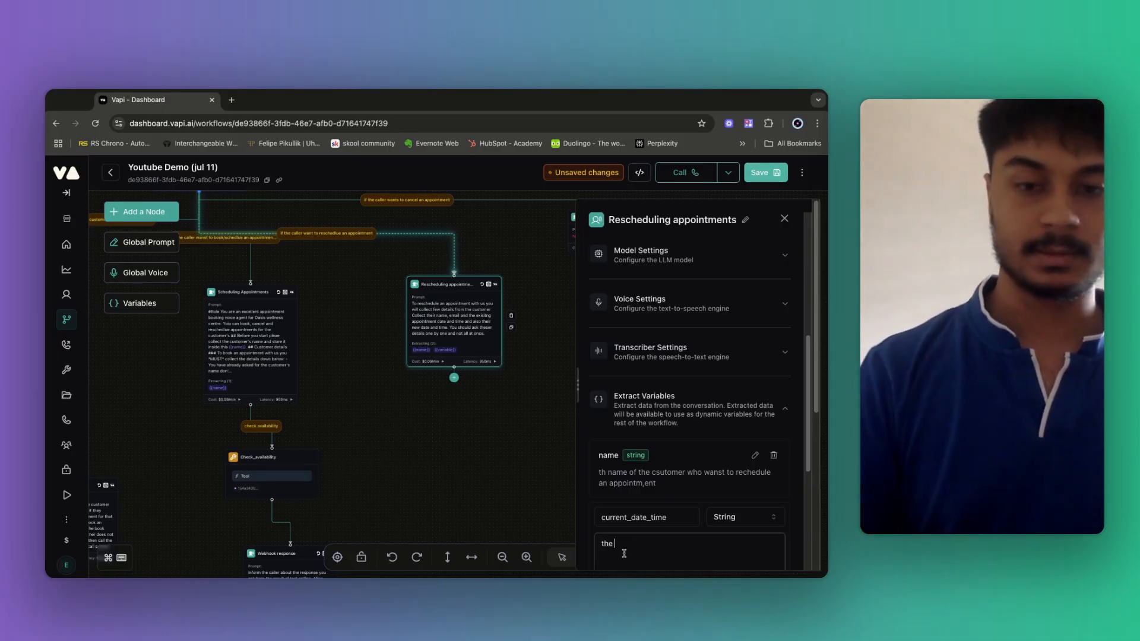
type("is is the e")
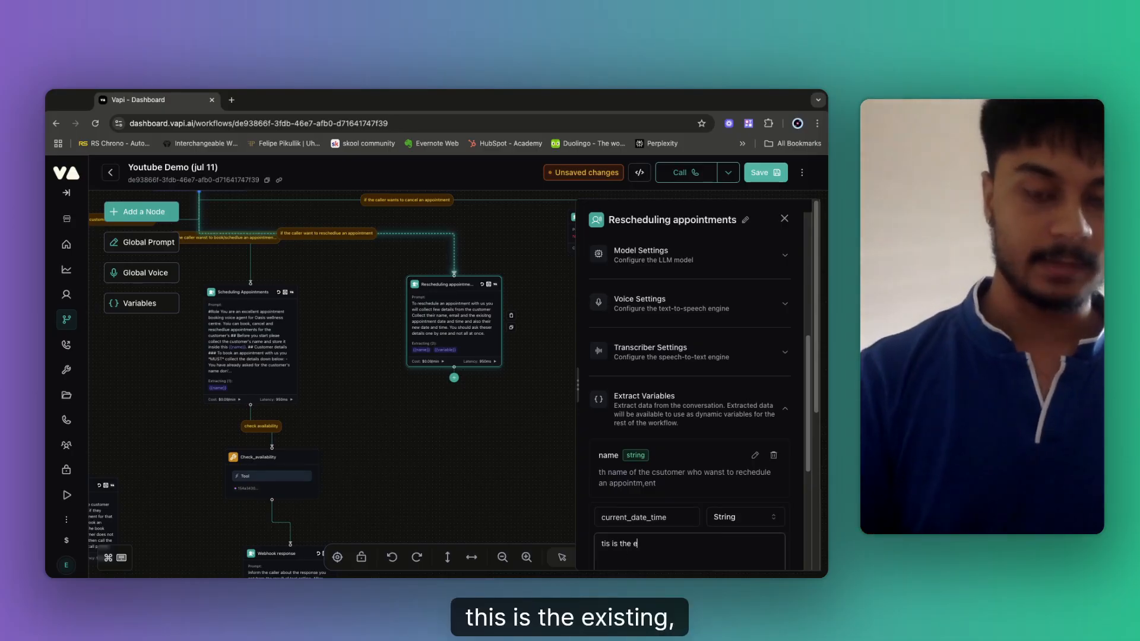
type("xisting appoi")
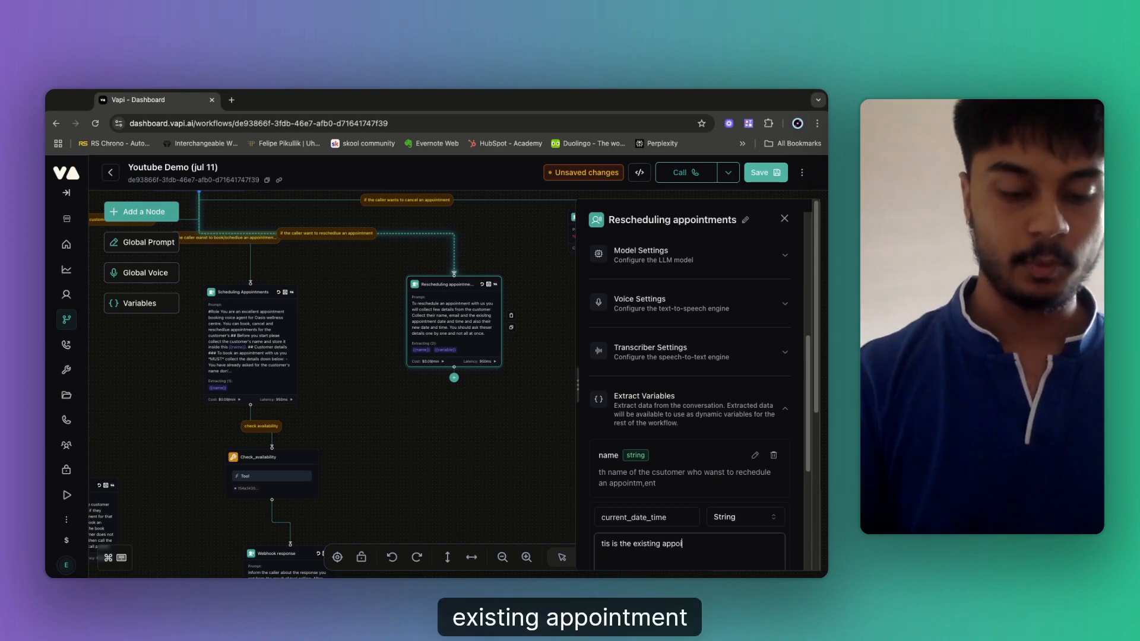
type("ntment deat")
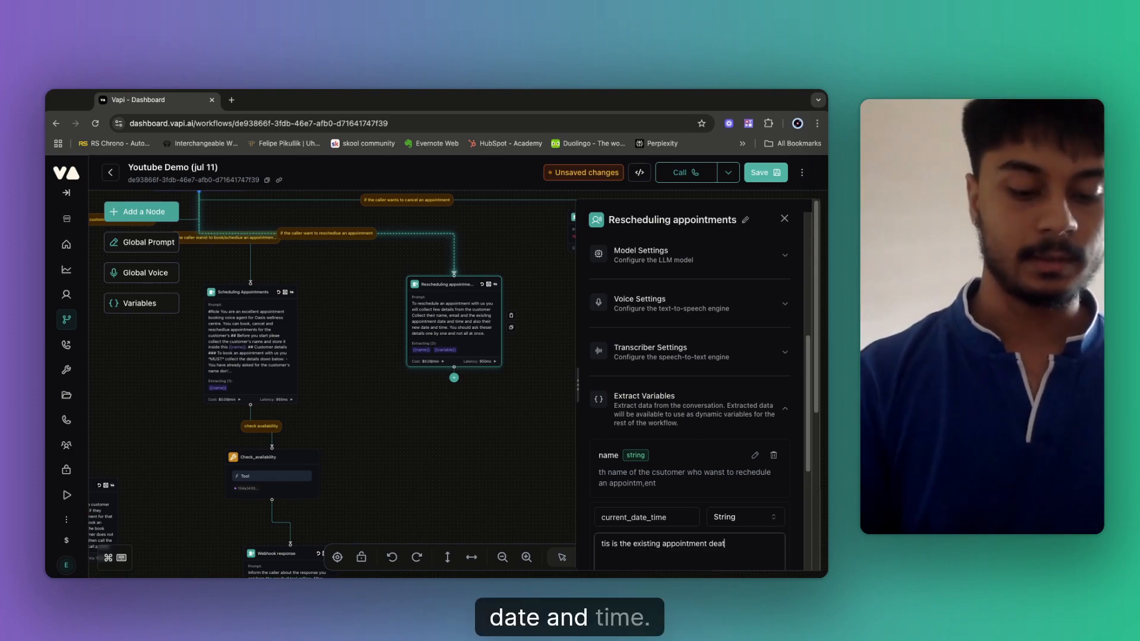
type(" and time")
scroll(689, 415, "down", 3)
left_click(738, 519)
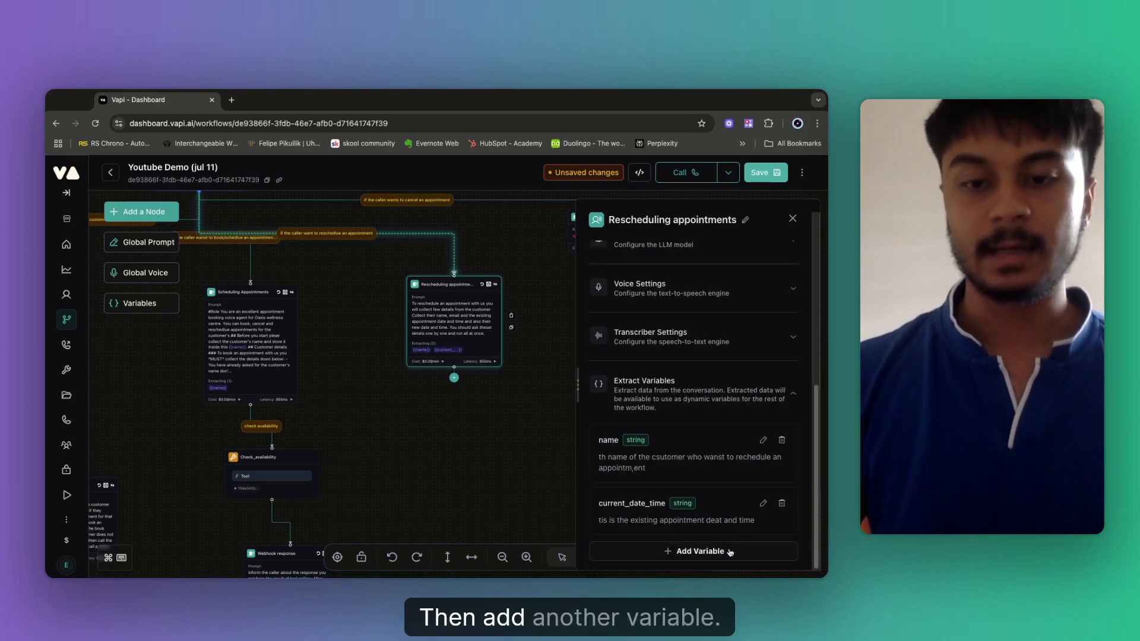
Add a third variable for the new date and time the customer wants to reschedule at.
left_click(730, 552)
scroll(636, 532, "down", 1)
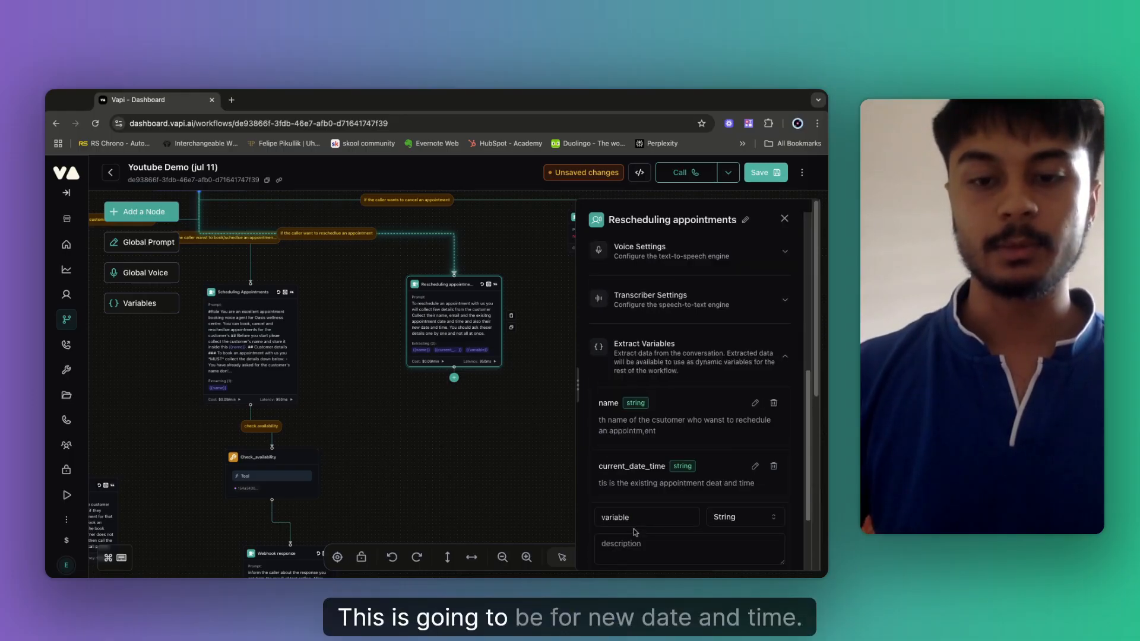
type("Me")
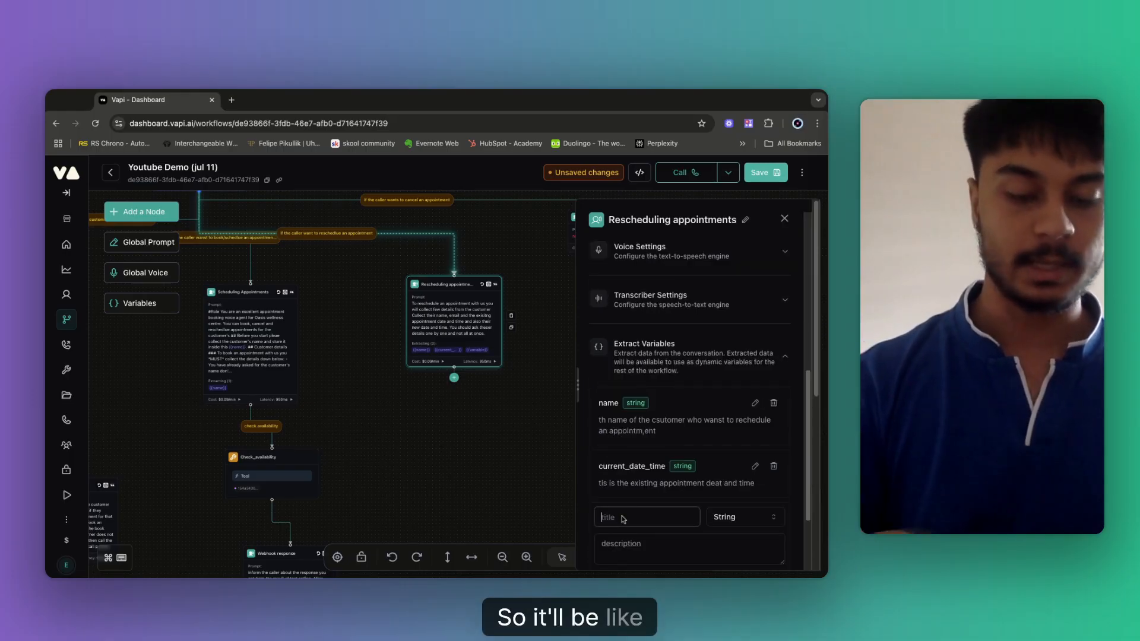
type("new")
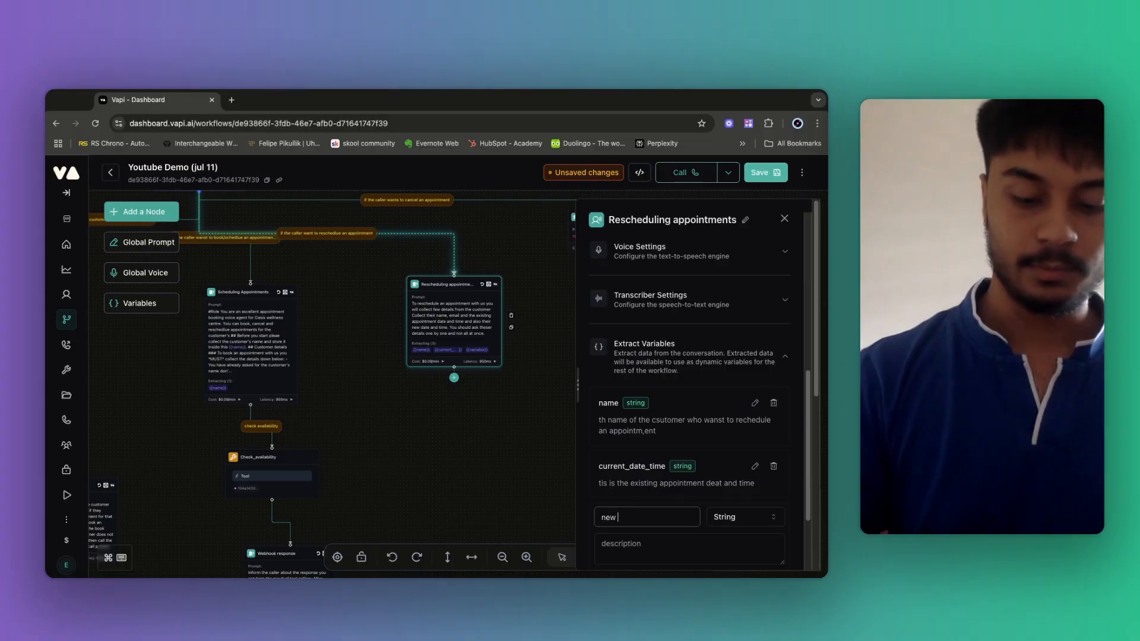
type("_date_time")
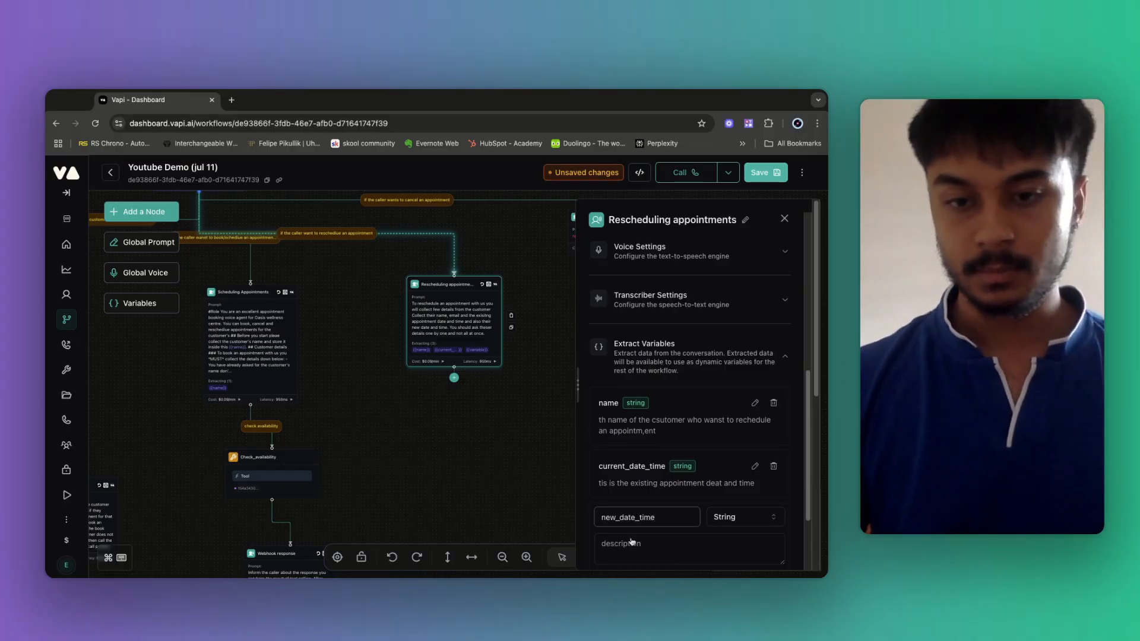
scroll(631, 542, "down", 3)
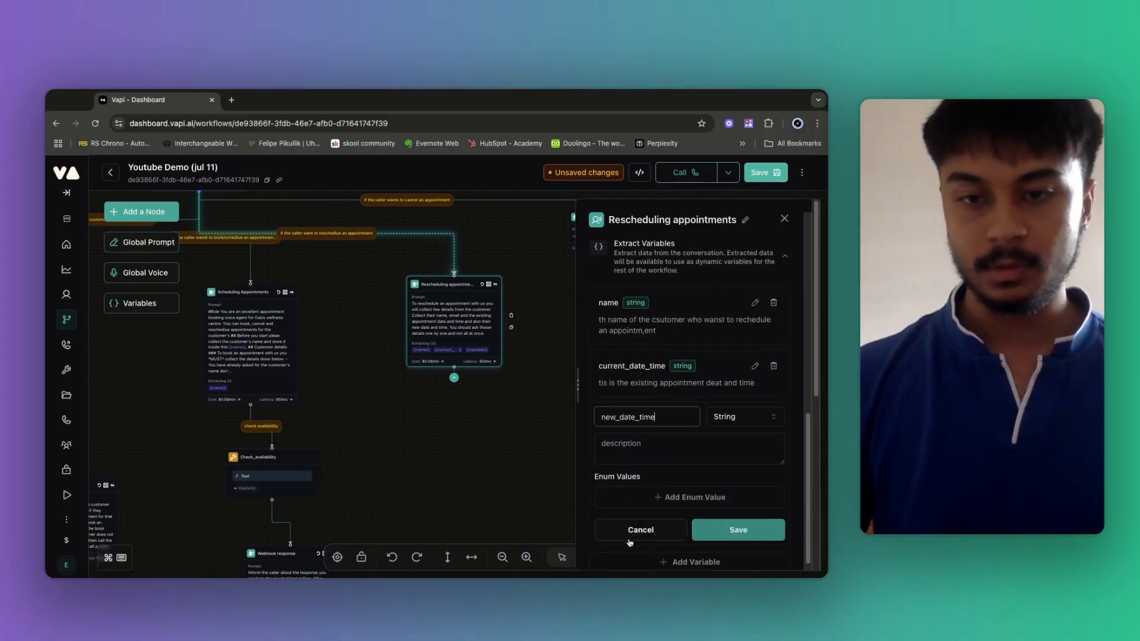
left_click(629, 450)
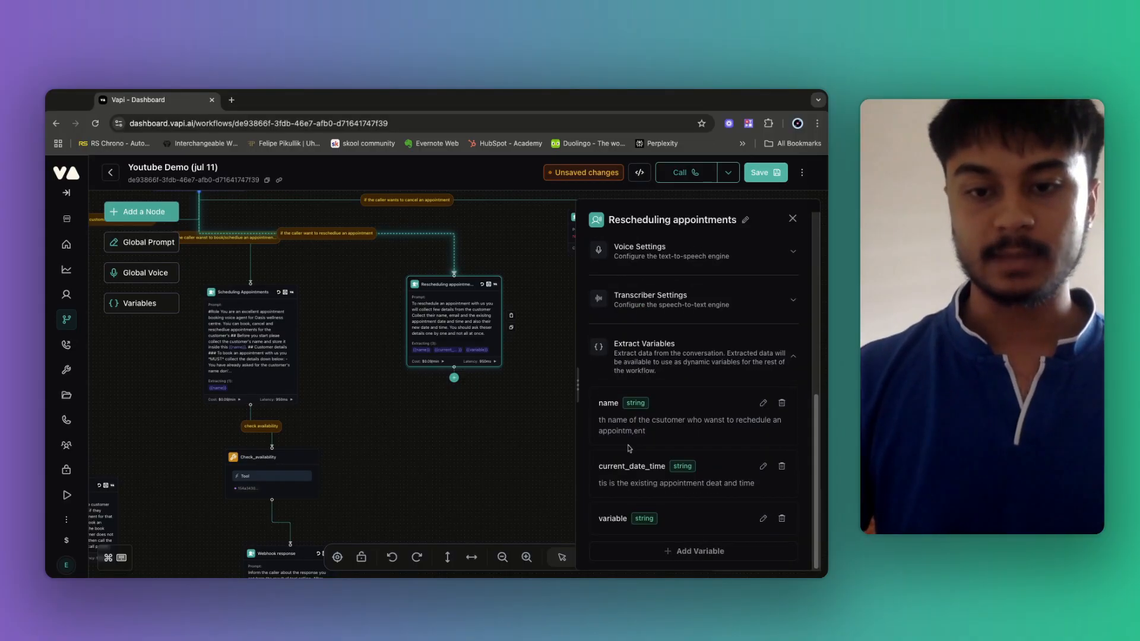
left_click(763, 518)
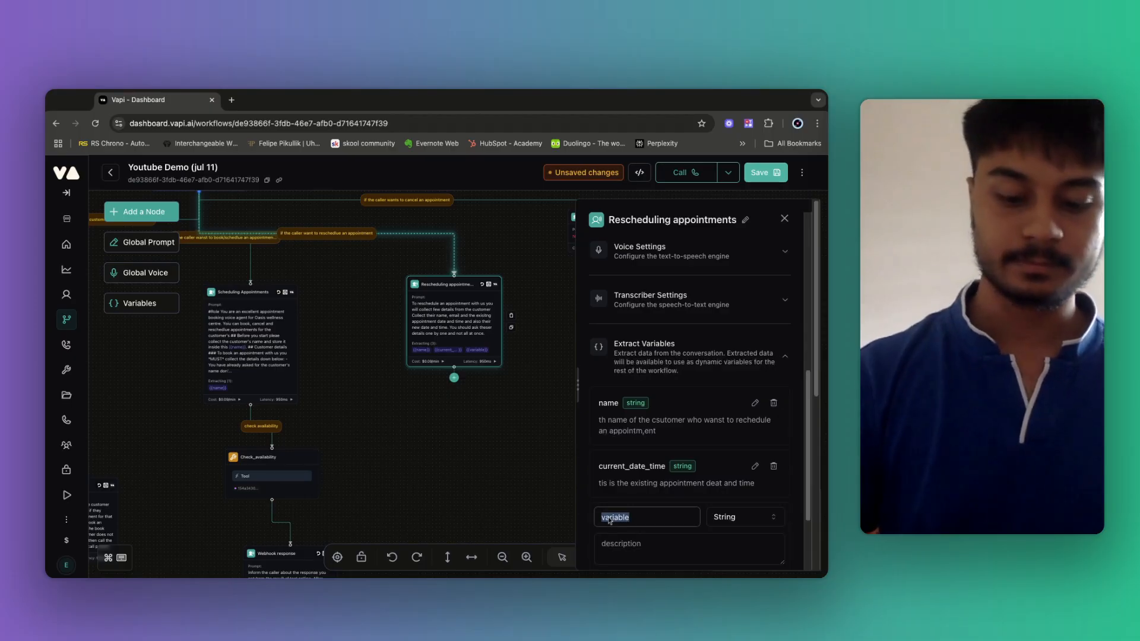
type("new_da")
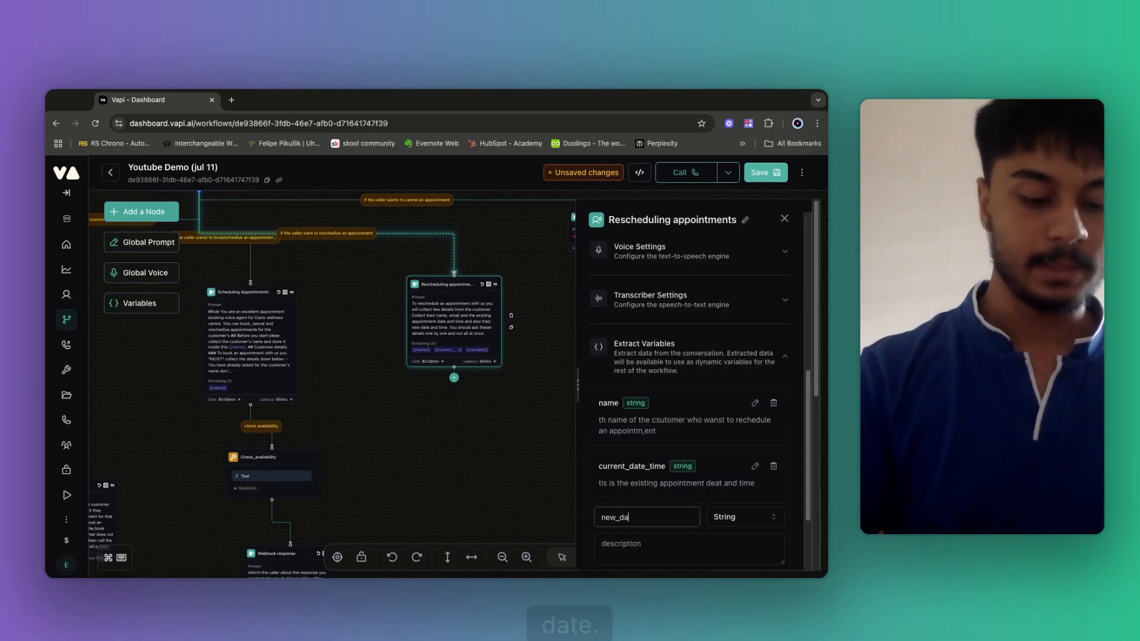
type("te _time")
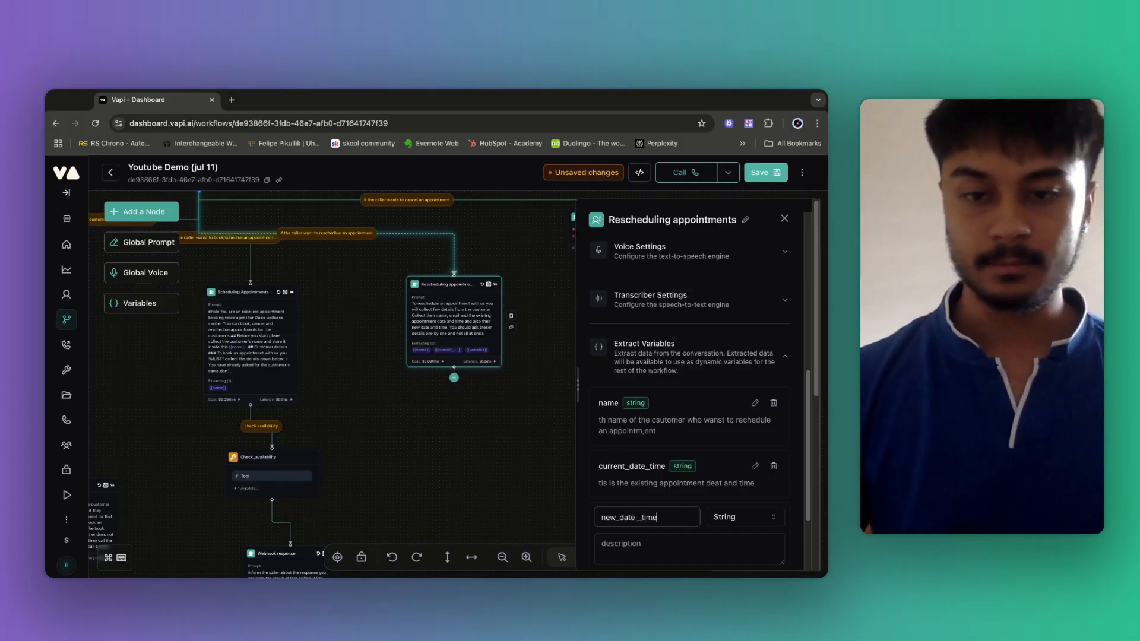
left_click(609, 549)
type("this")
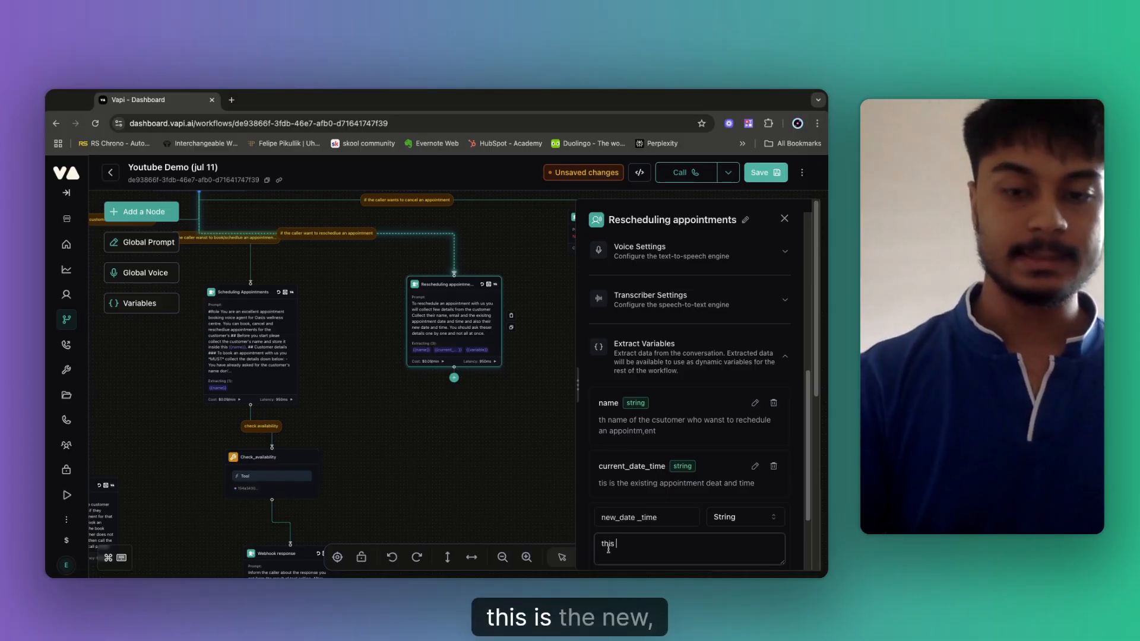
type(" is the ne")
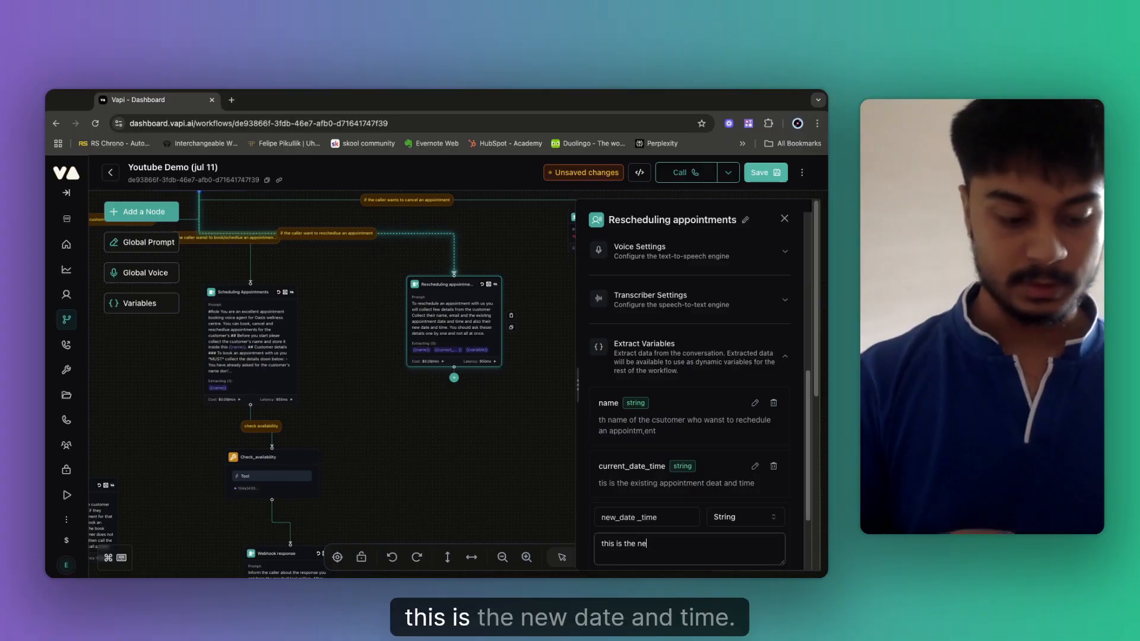
type("e date and time")
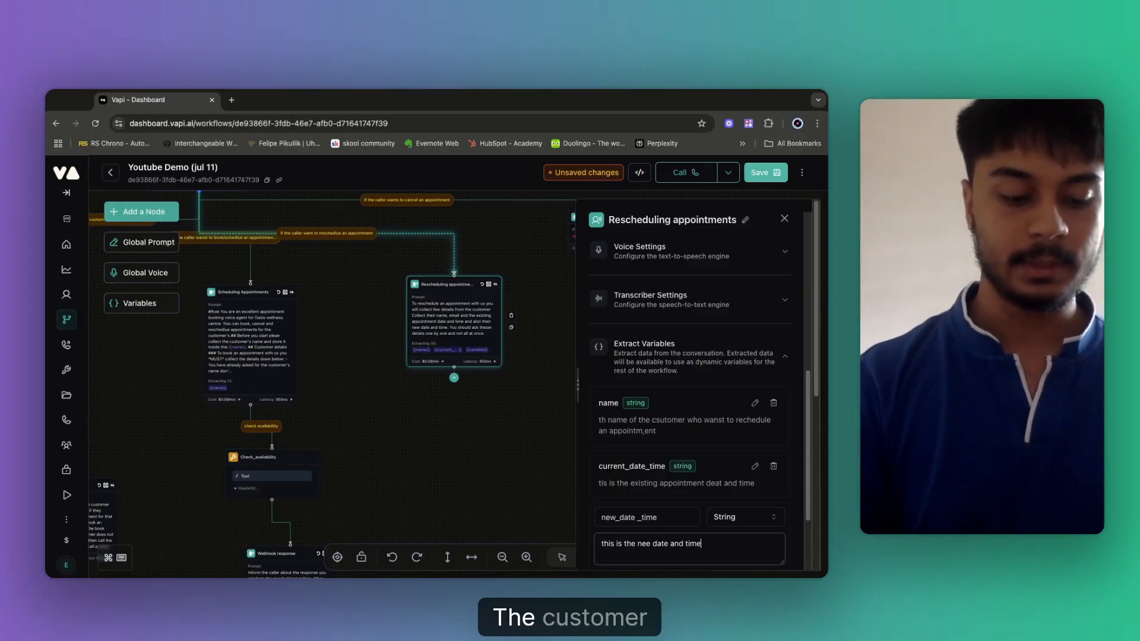
type(" the customer wants")
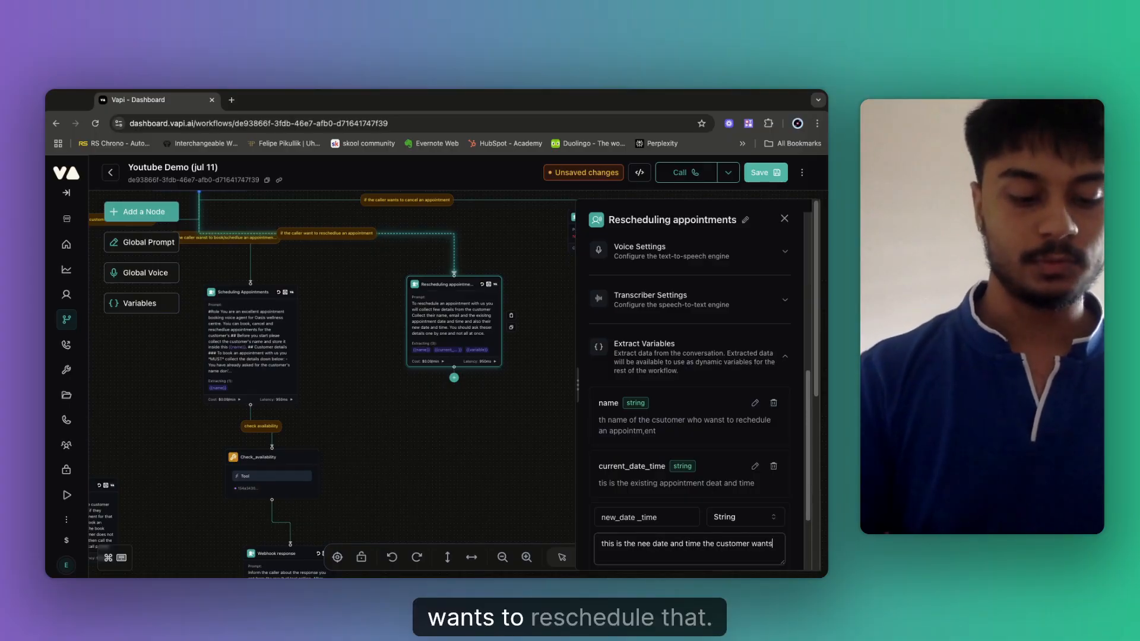
type(" to reschedule")
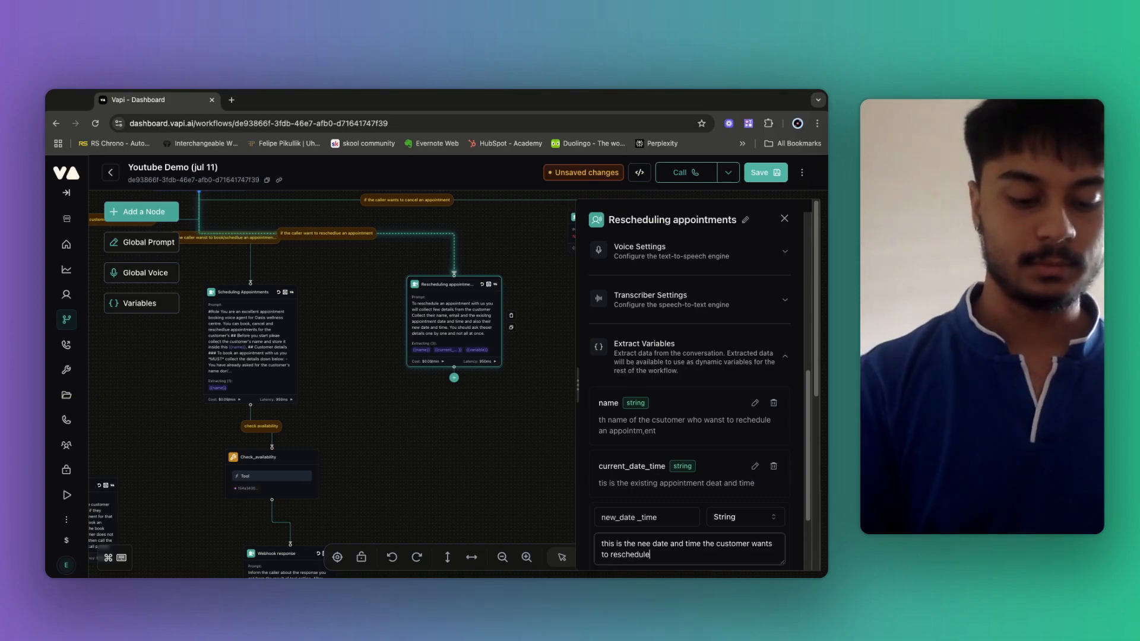
type("at")
scroll(720, 526, "down", 2)
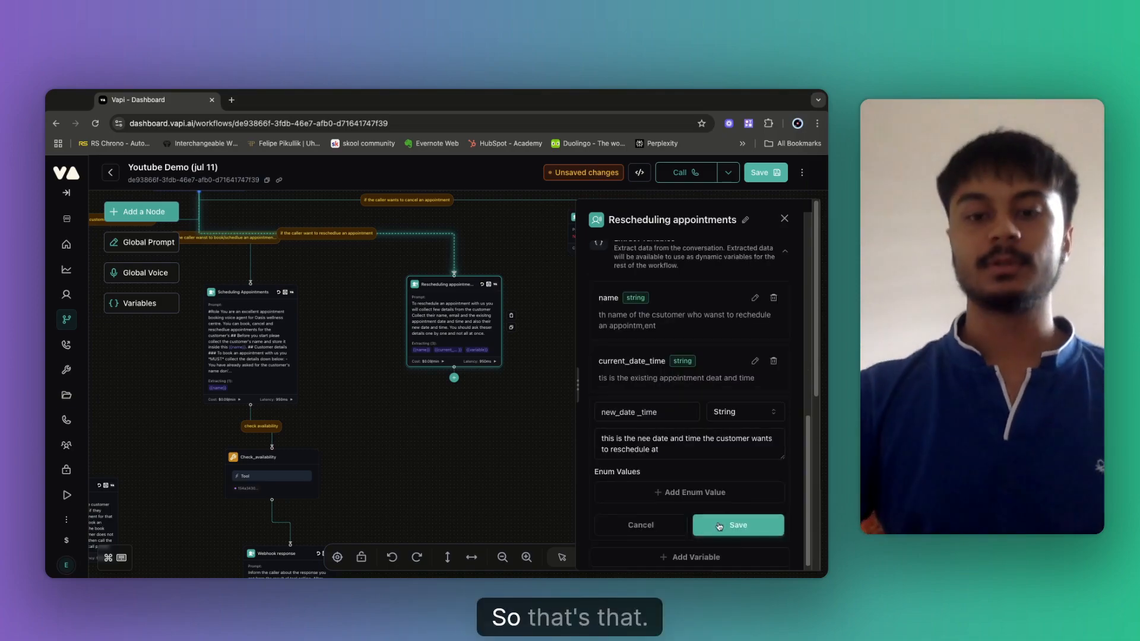
left_click(719, 526)
Correct the variable name to new_dateTime, save it, and save the workflow.
left_click(659, 408)
key("BackSpace")
key("BackSpace")
key("BackSpace")
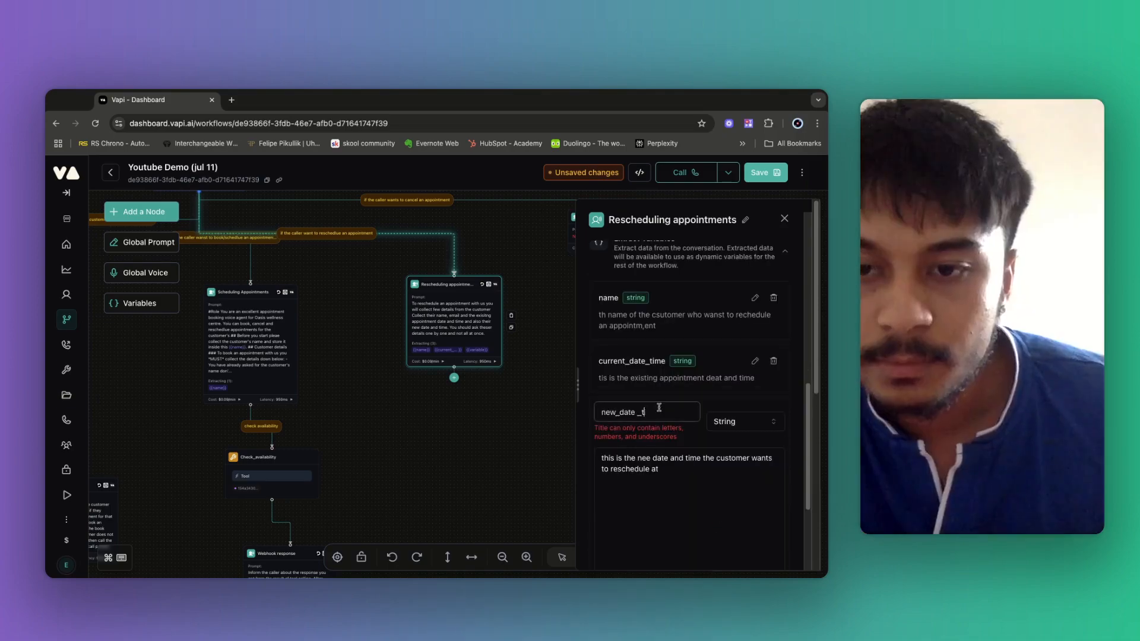
key("BackSpace")
key("BackSpace")
type("Time")
scroll(713, 475, "down", 3)
left_click(739, 517)
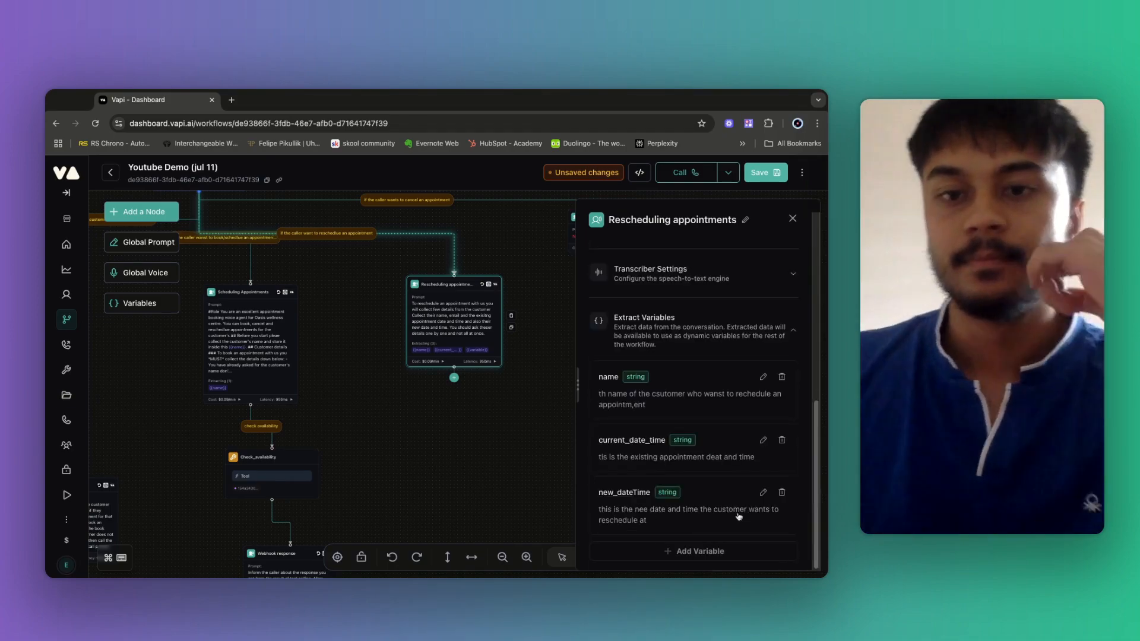
left_click(766, 172)
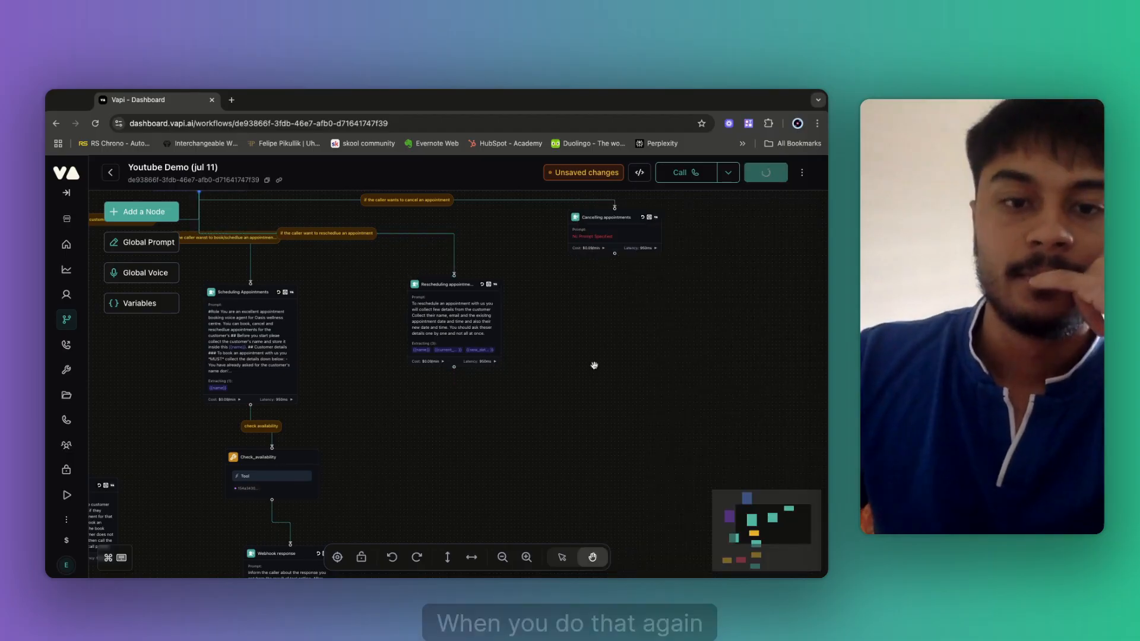
Rename the Tool node to BOOK_APPOINTMENT, matching its selected tool.
left_click_drag(593, 364, 654, 294)
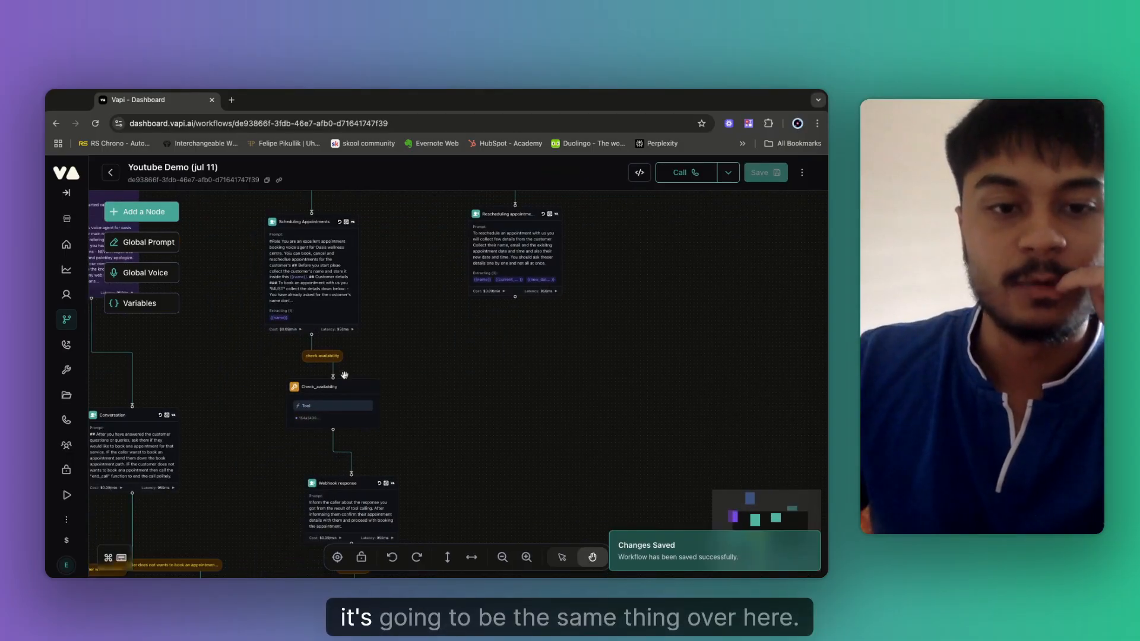
left_click_drag(344, 375, 235, 327)
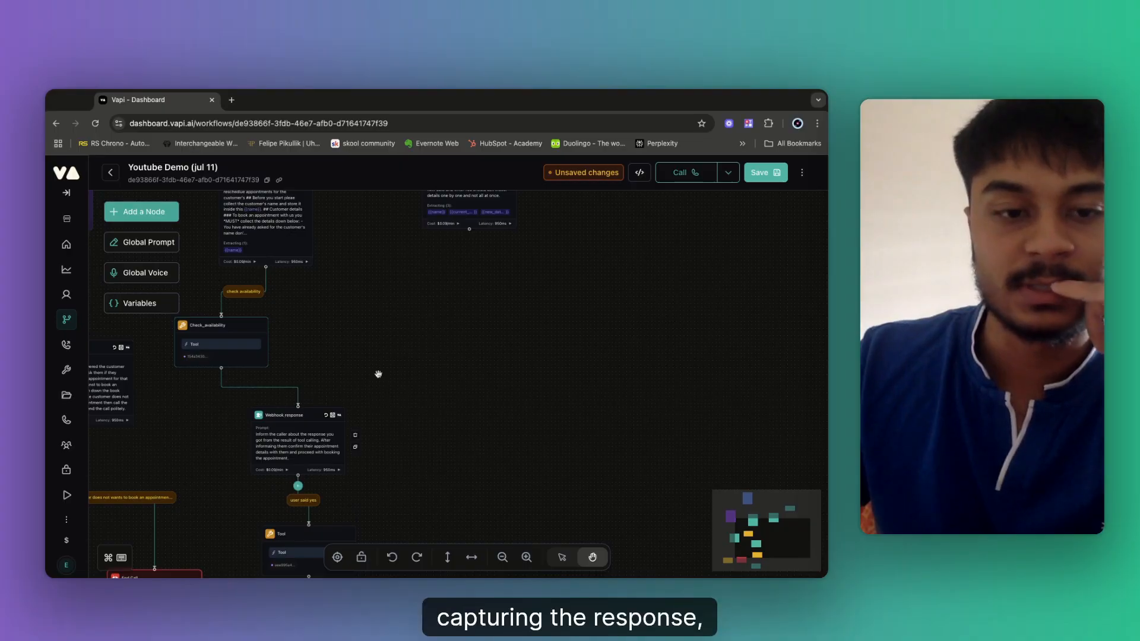
left_click_drag(379, 374, 335, 408)
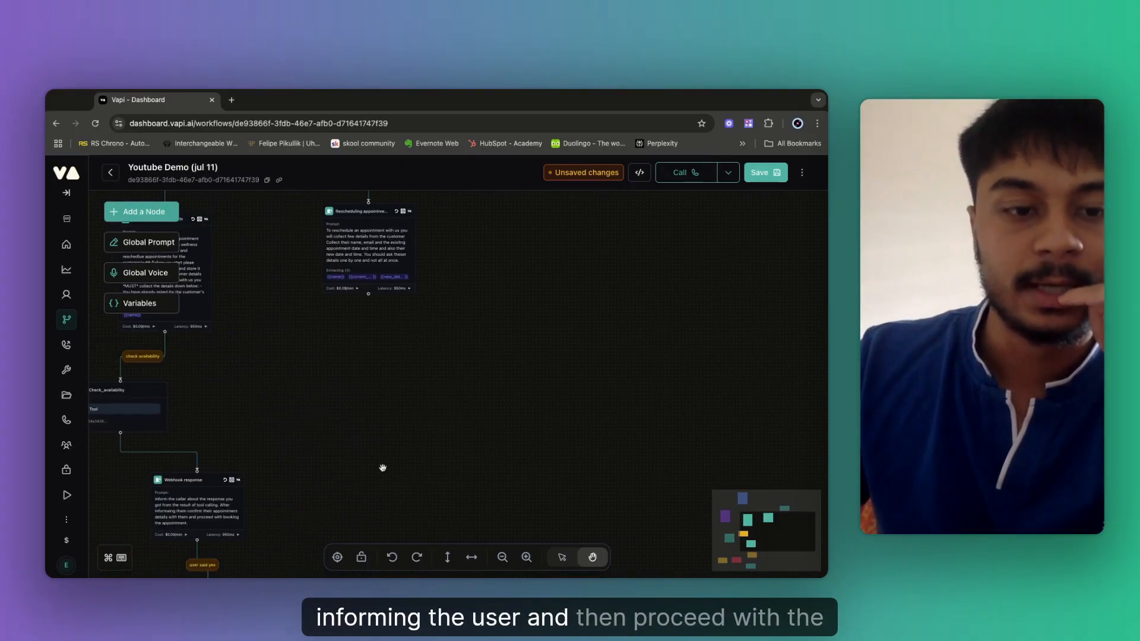
scroll(382, 466, "down", 5)
scroll(393, 477, "down", 3)
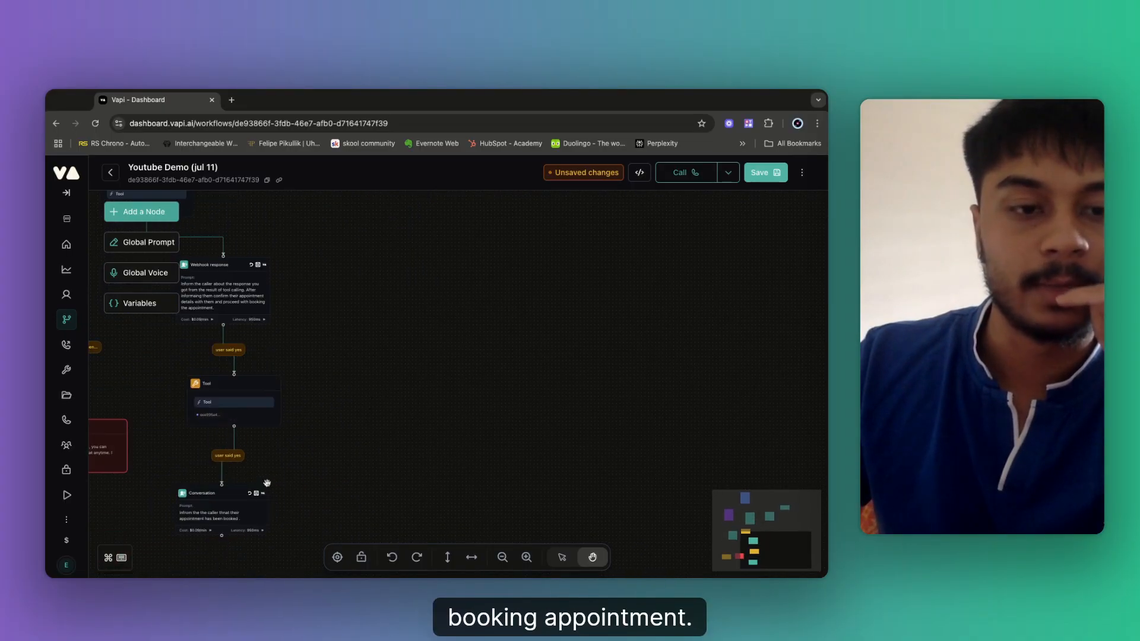
left_click(211, 404)
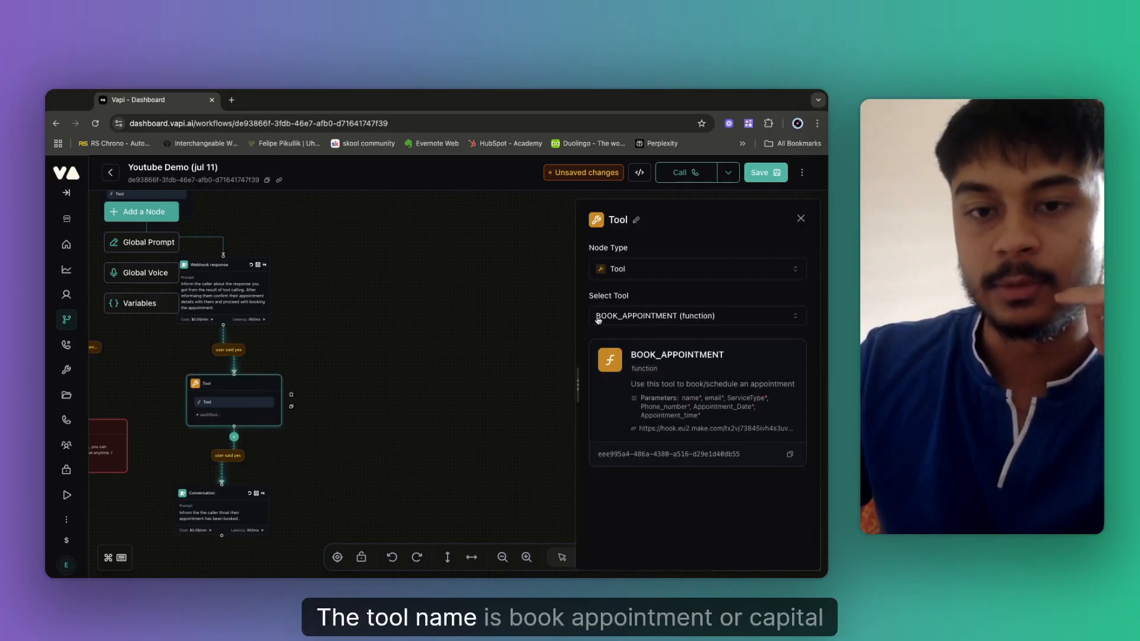
mouse_move(650, 356)
left_mouse_down()
mouse_move(631, 359)
mouse_move(693, 357)
left_mouse_up()
left_click(632, 356)
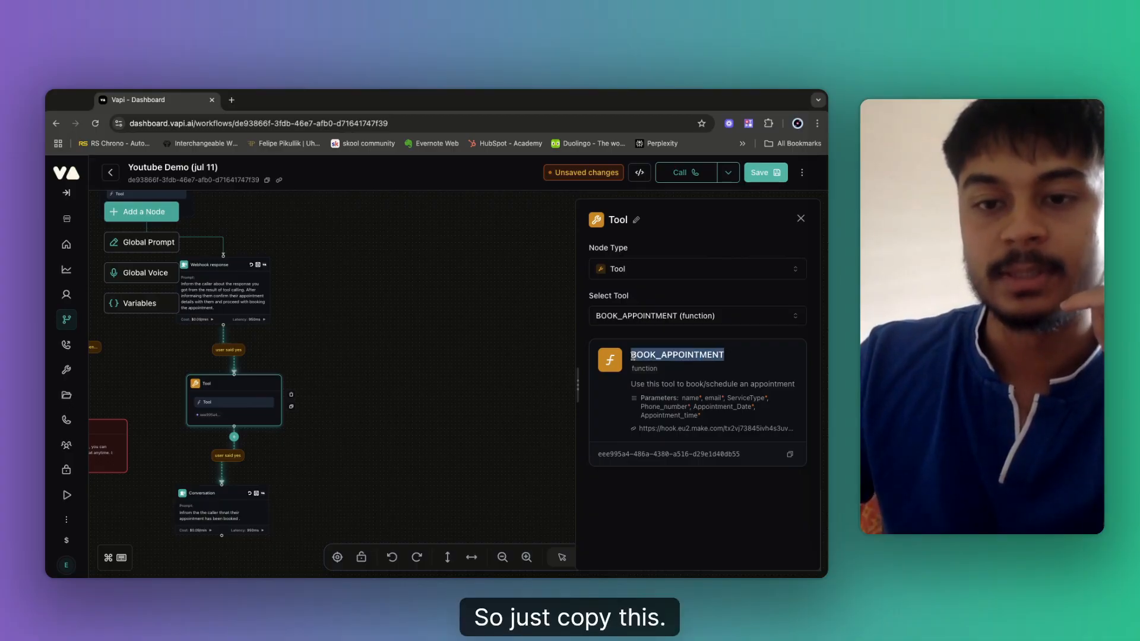
left_click(637, 221)
key("super+a")
type("BOOK_APPOINTMENT")
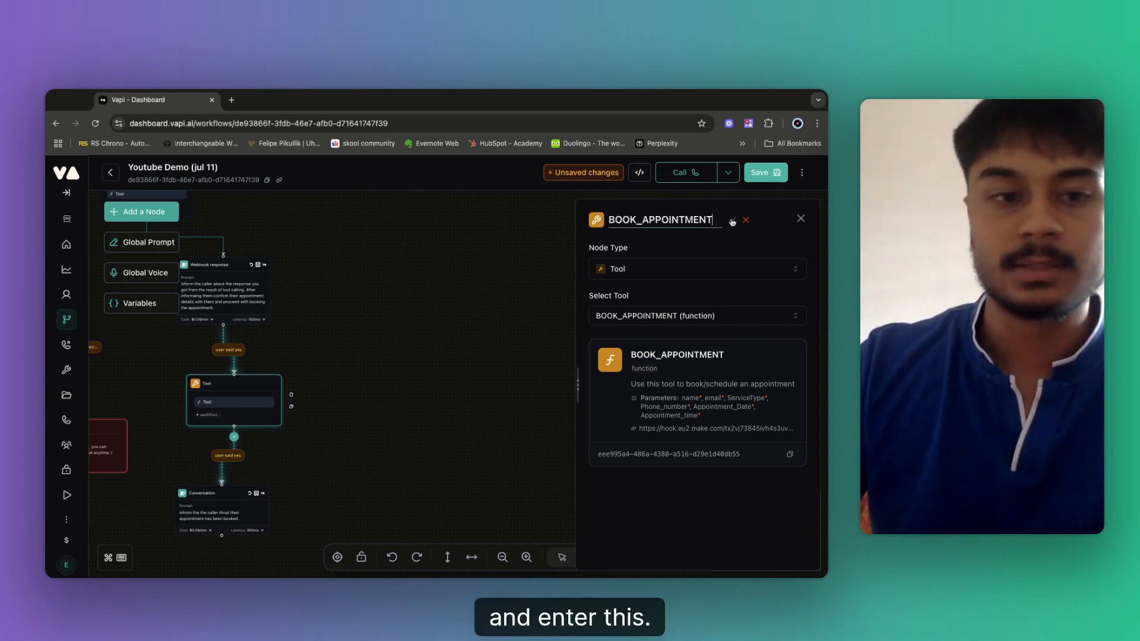
left_click(732, 221)
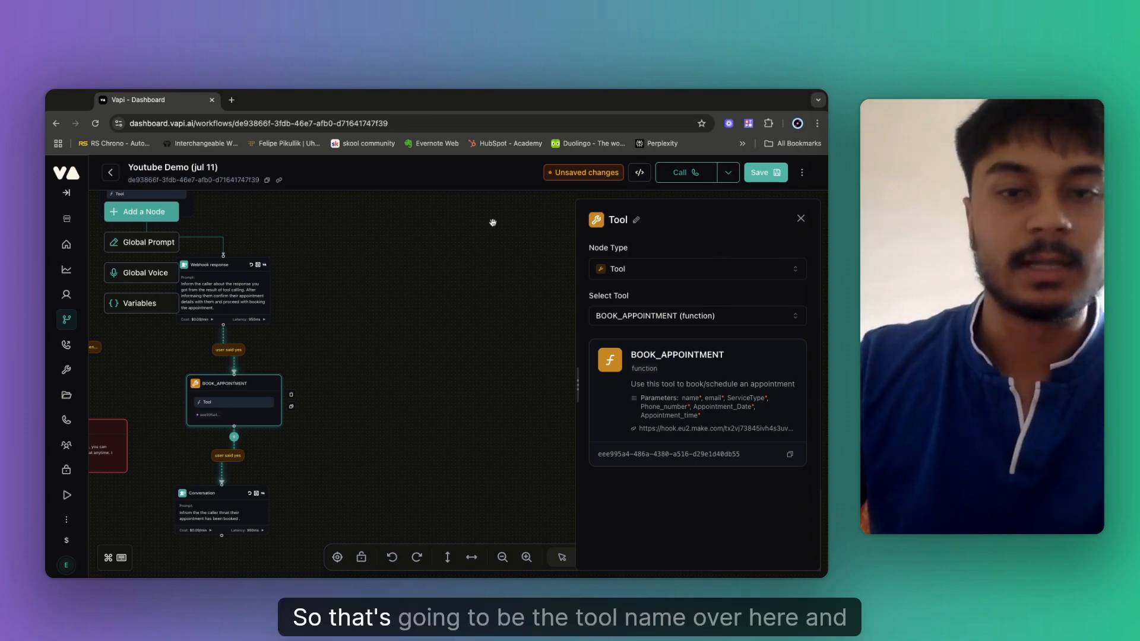
left_click(367, 486)
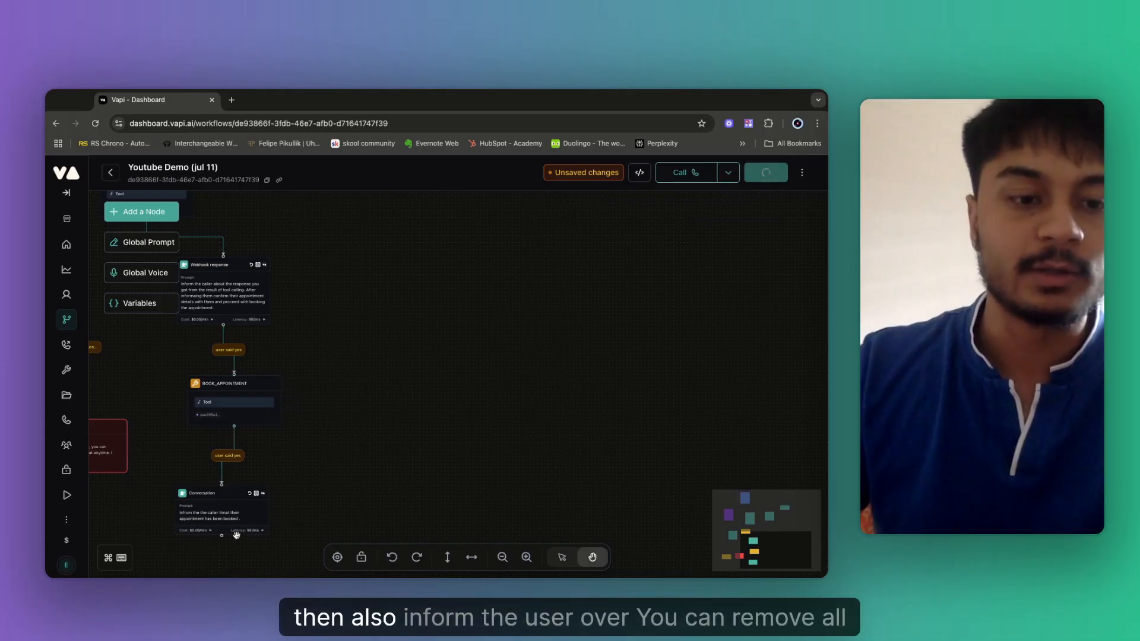
Connect Webhook response to BOOK_APPOINTMENT with empty condition text, then save the workflow.
left_click(228, 350)
left_click(653, 254)
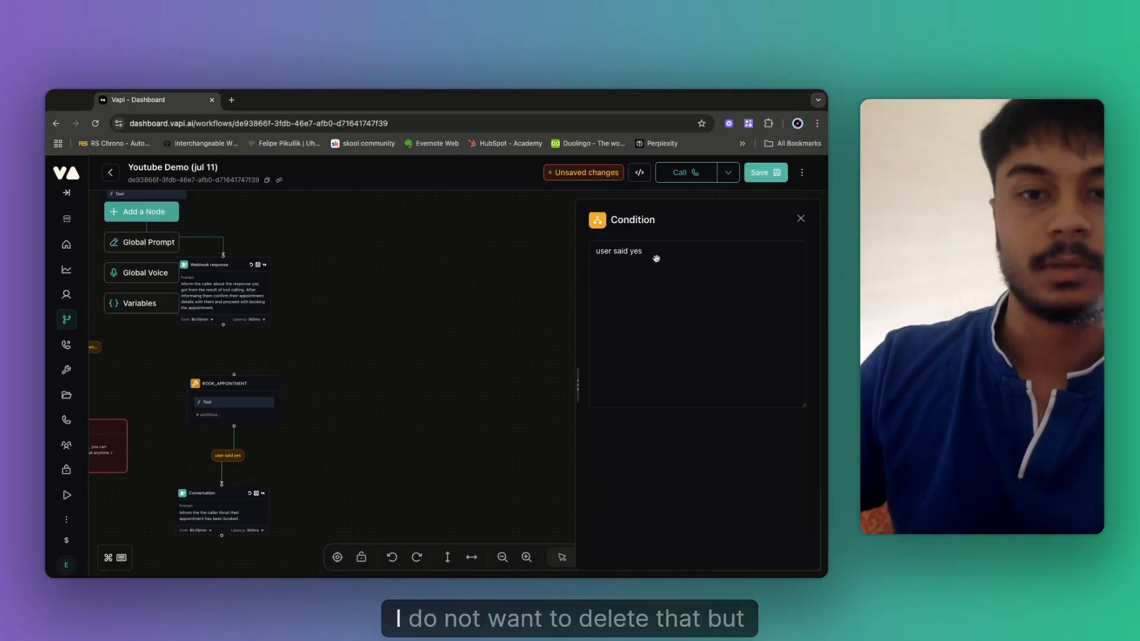
key("BackSpace")
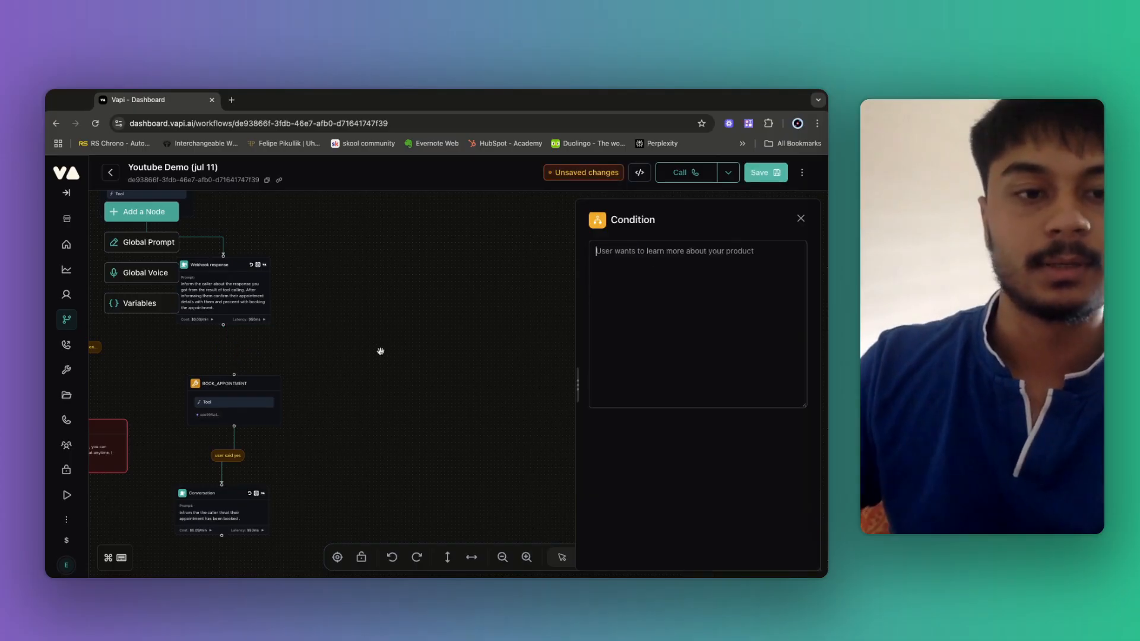
left_click_drag(224, 325, 234, 375)
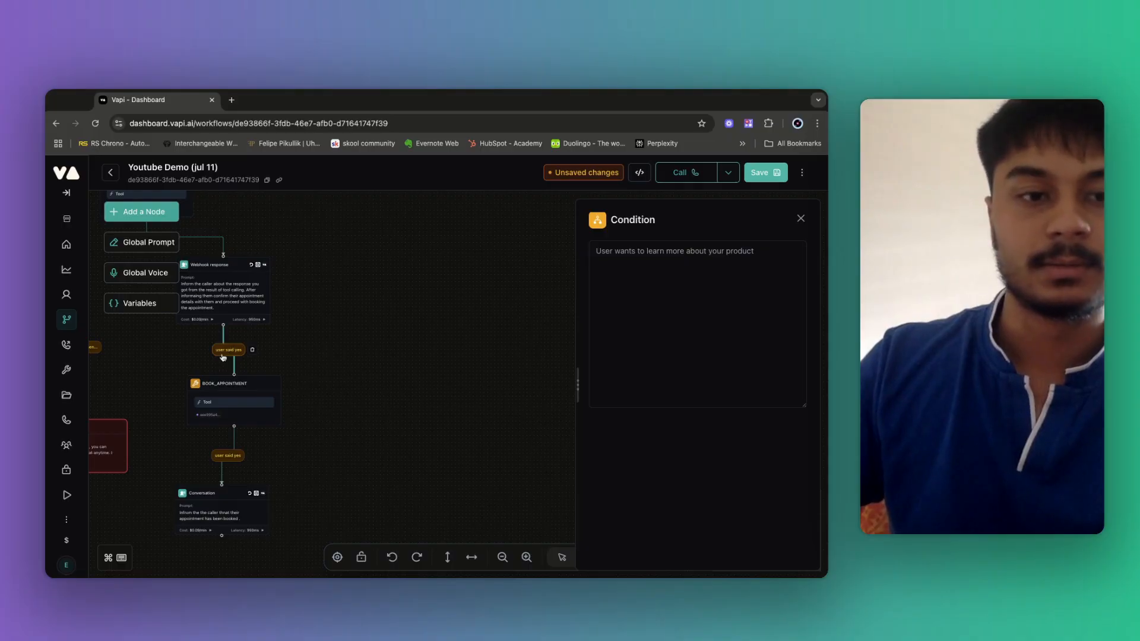
left_click(223, 357)
left_click(626, 251)
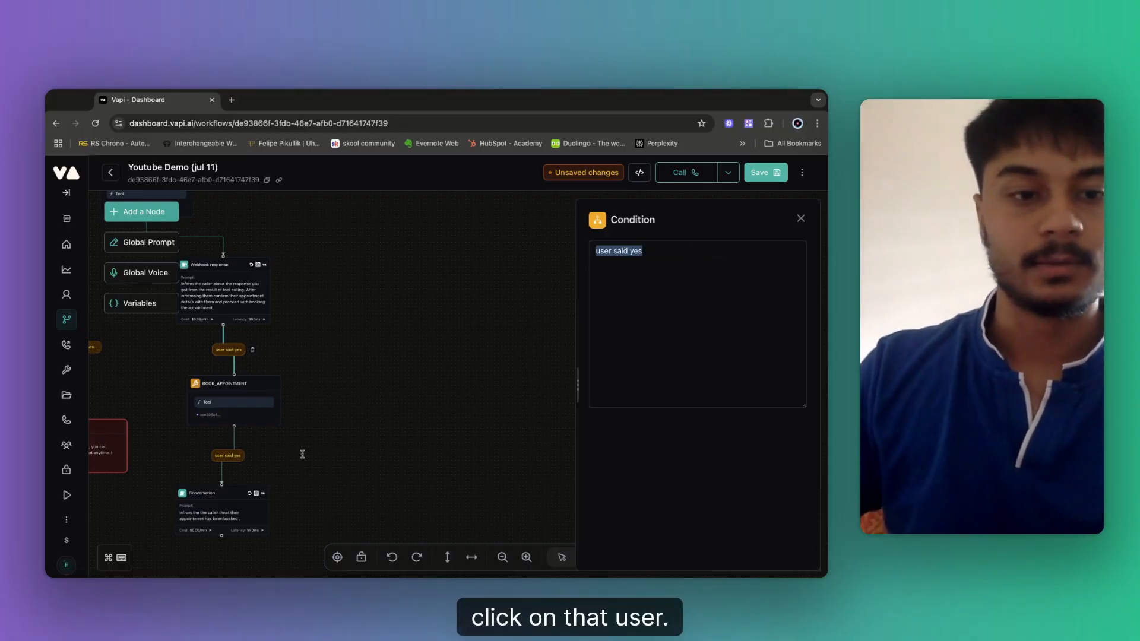
key("BackSpace")
key("super+z")
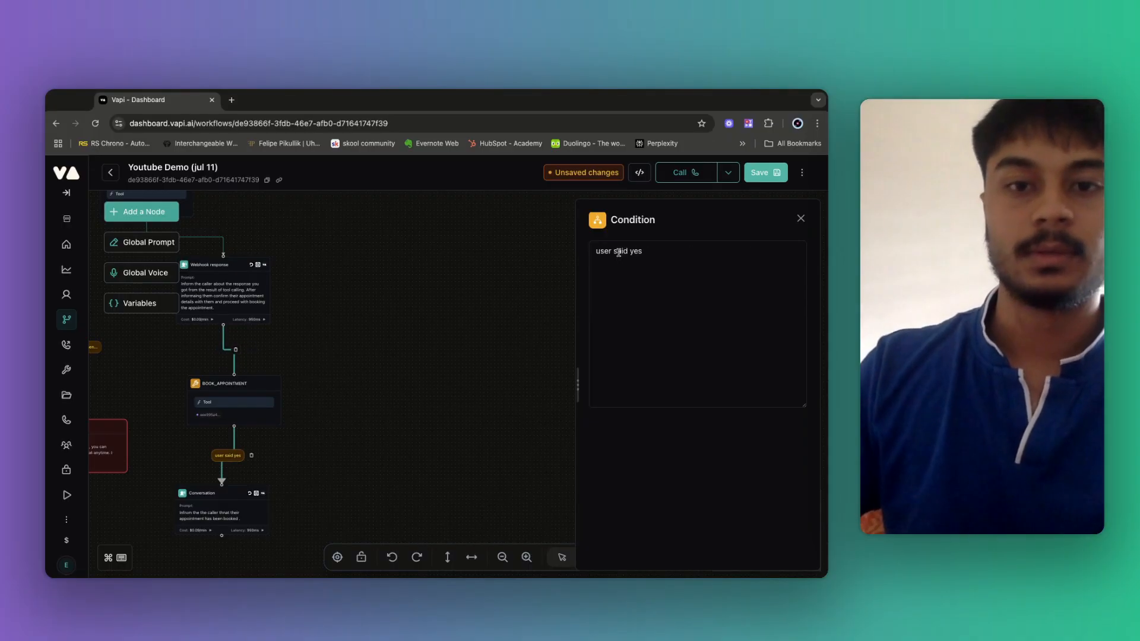
double_click(620, 250)
key("BackSpace")
left_click(766, 172)
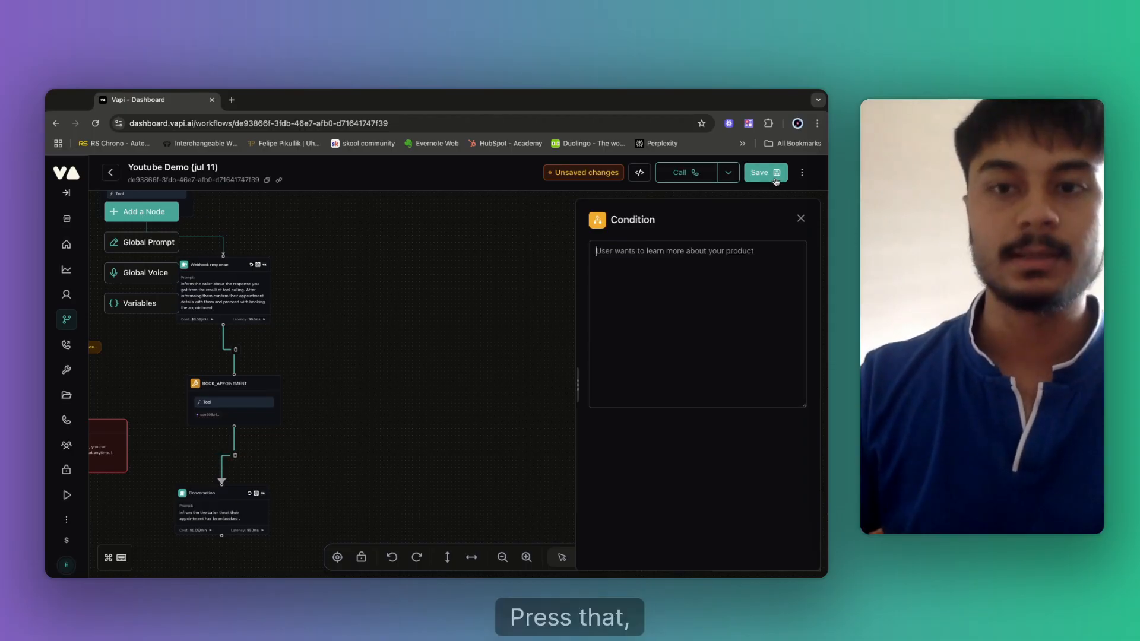
scroll(399, 283, "up", 5)
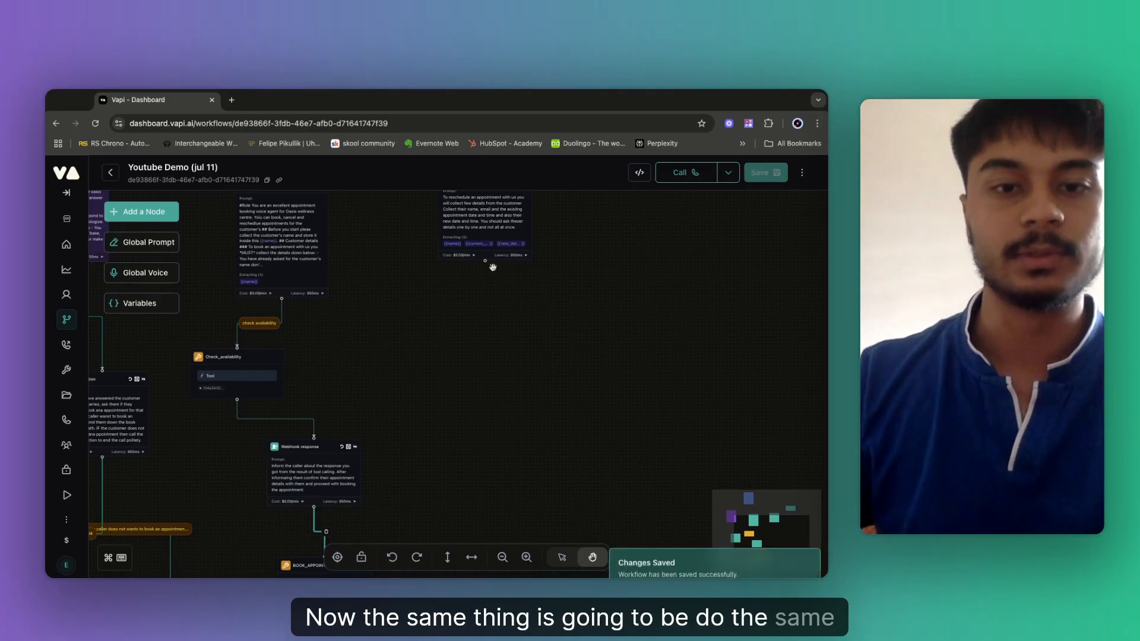
Drag a new Tool node from Rescheduling appointments and assign it RESCHEDULE_APPOINTMENT.
left_click_drag(485, 262, 479, 313)
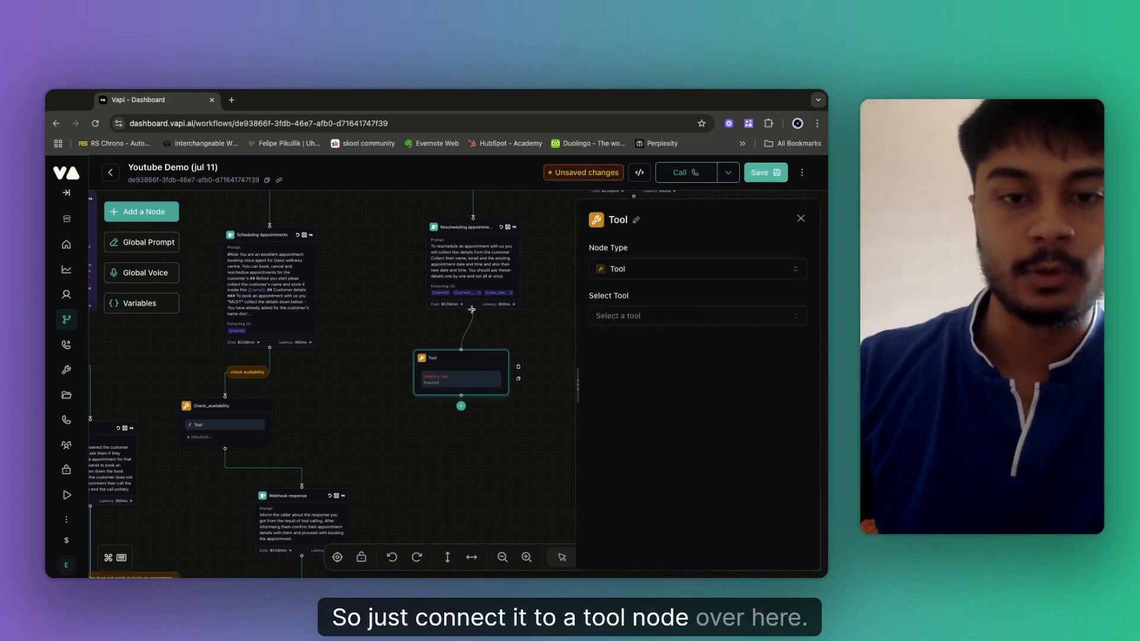
left_click_drag(472, 310, 472, 309)
left_click(630, 316)
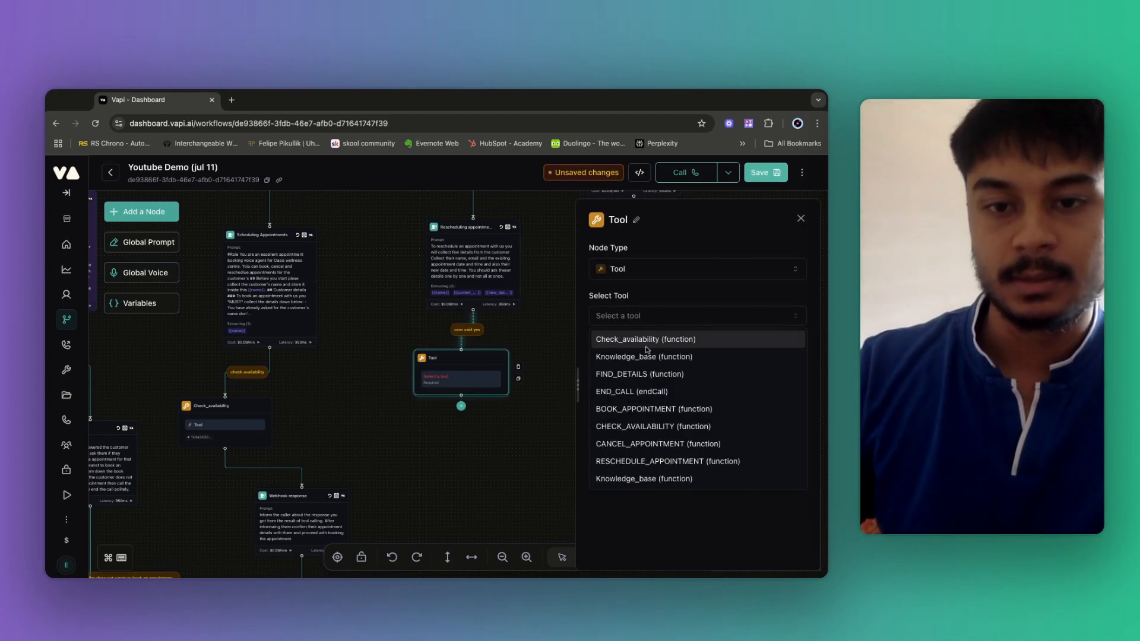
left_click(668, 462)
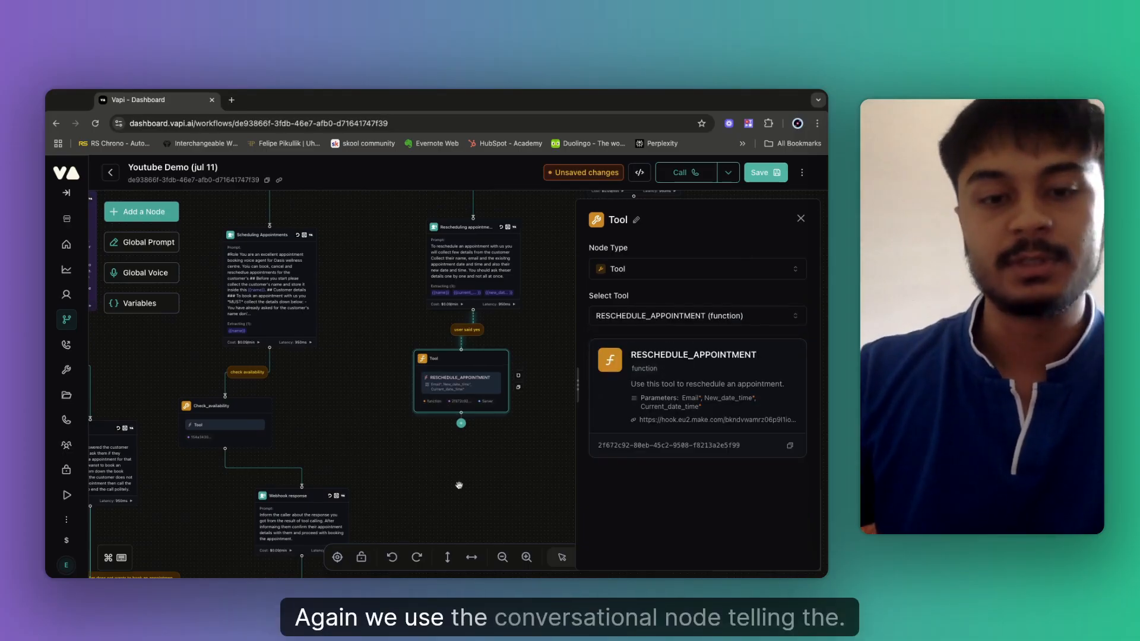
scroll(288, 484, "down", 2)
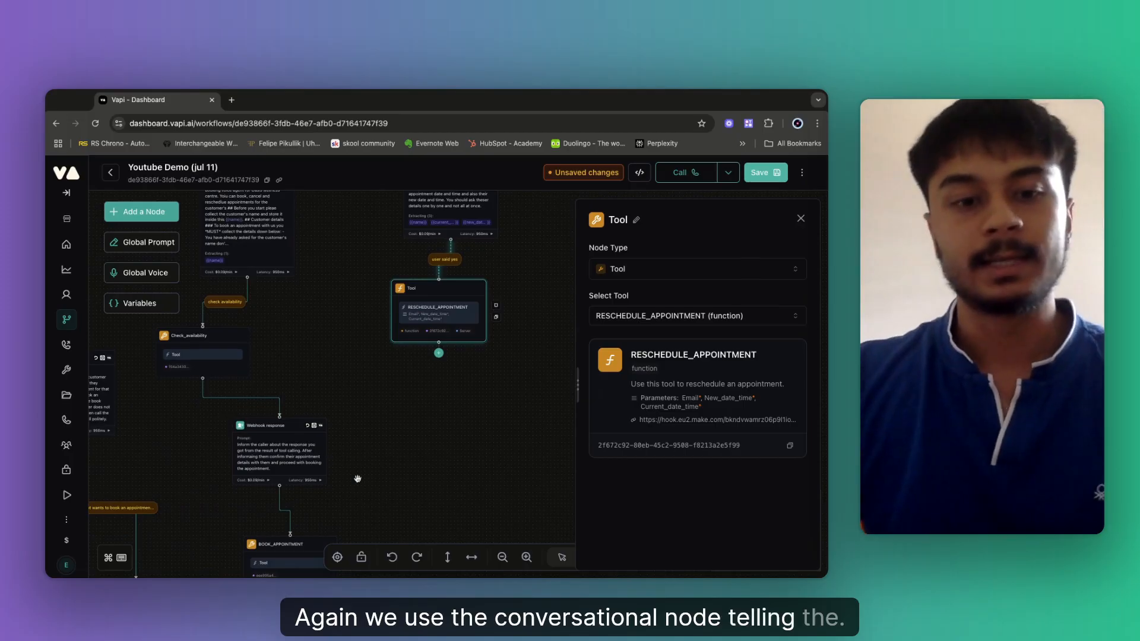
mouse_move(338, 459)
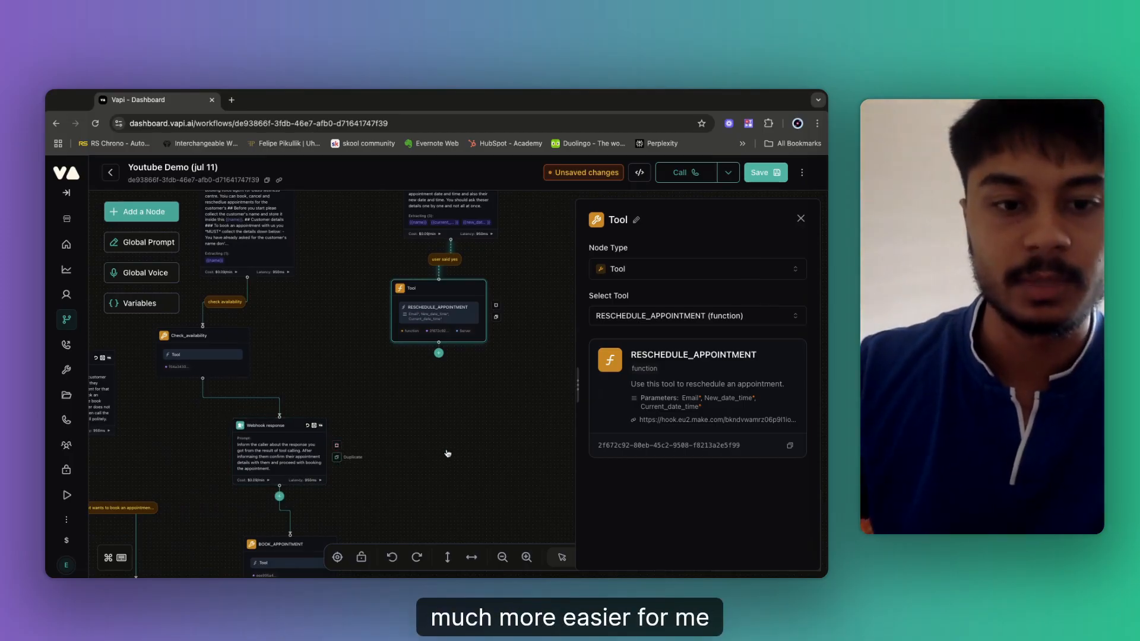
Duplicate the Webhook response node, place the copy below the RESCHEDULE_APPOINTMENT tool and connect them.
left_click(337, 457)
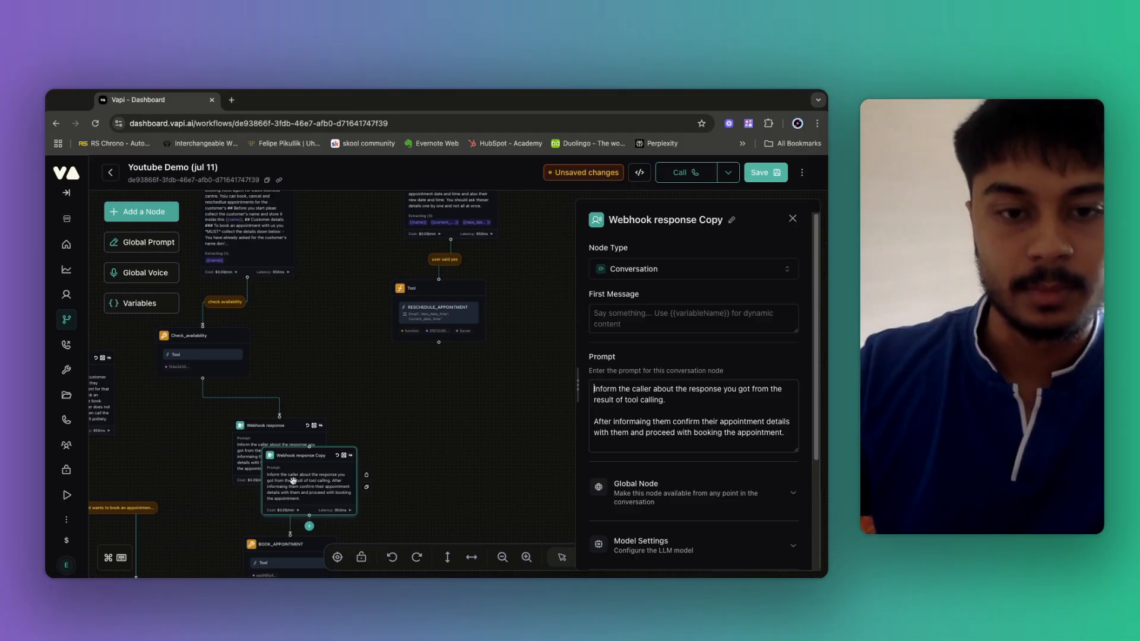
left_click_drag(293, 481, 398, 440)
key("Right")
key("Right")
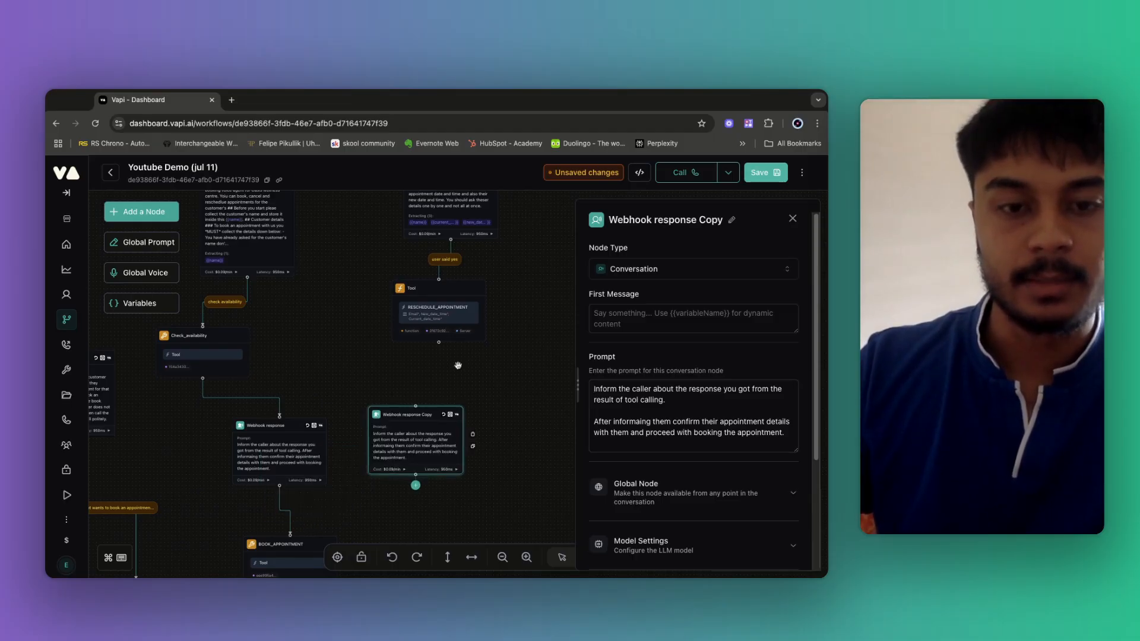
left_click_drag(439, 342, 417, 405)
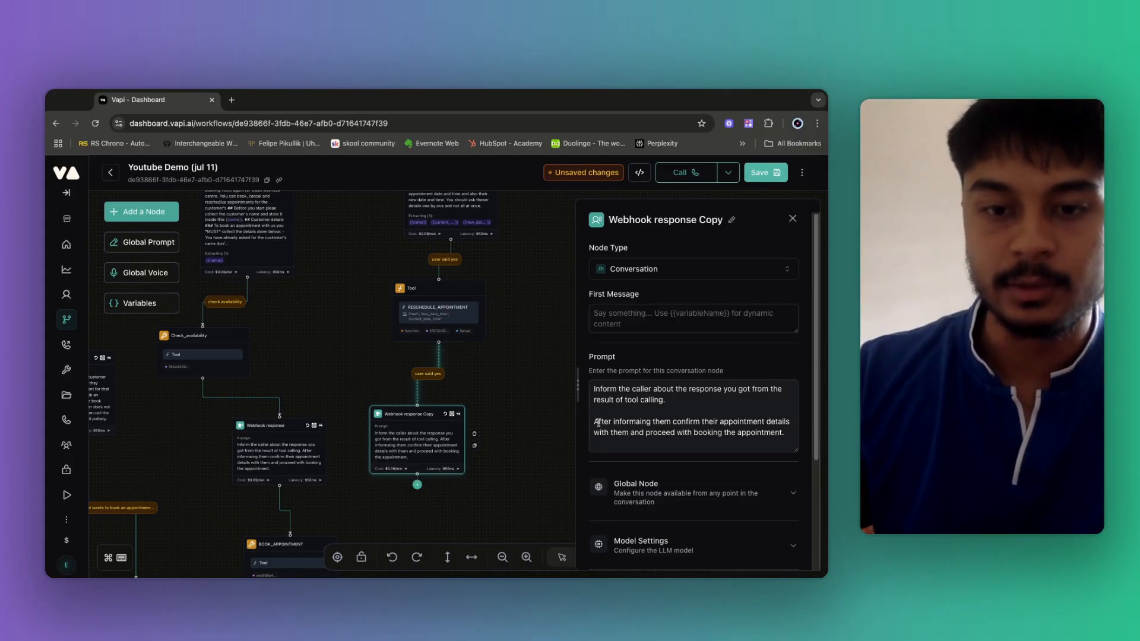
Replace the copy's prompt with: inform the caller their appointment was rescheduled and a confirmation follows.
left_click_drag(595, 422, 786, 432)
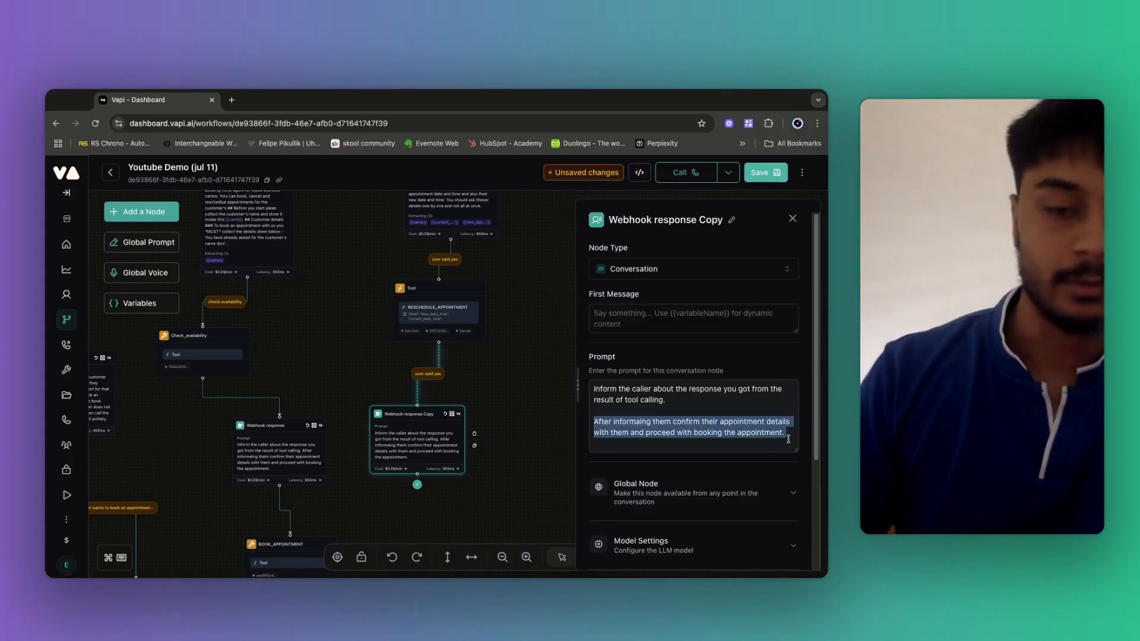
key("BackSpace")
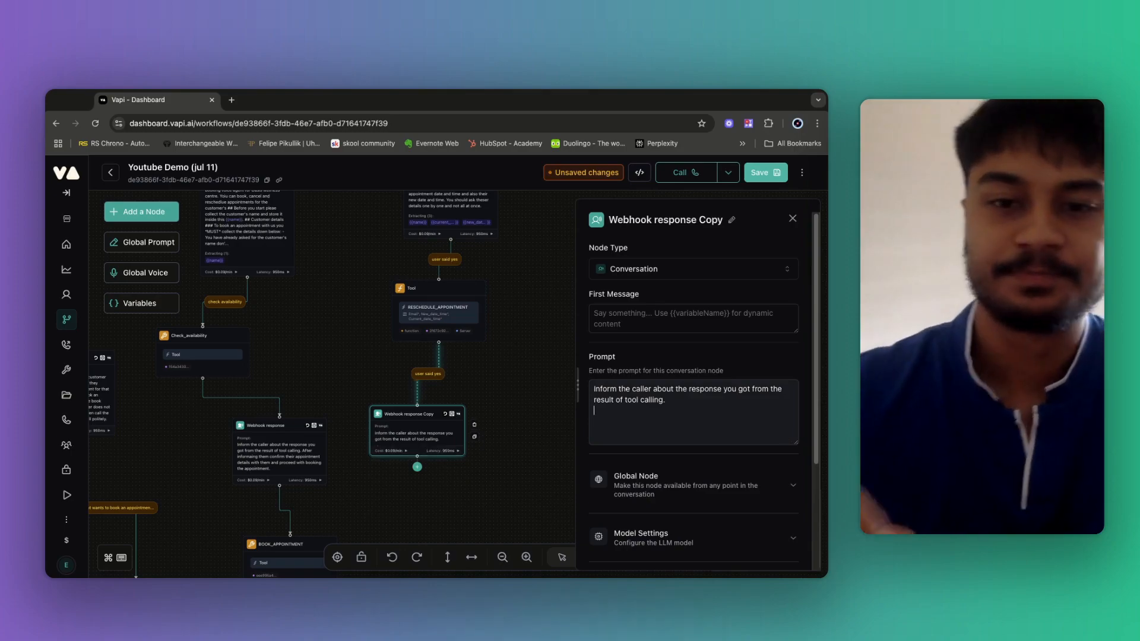
triple_click(635, 399)
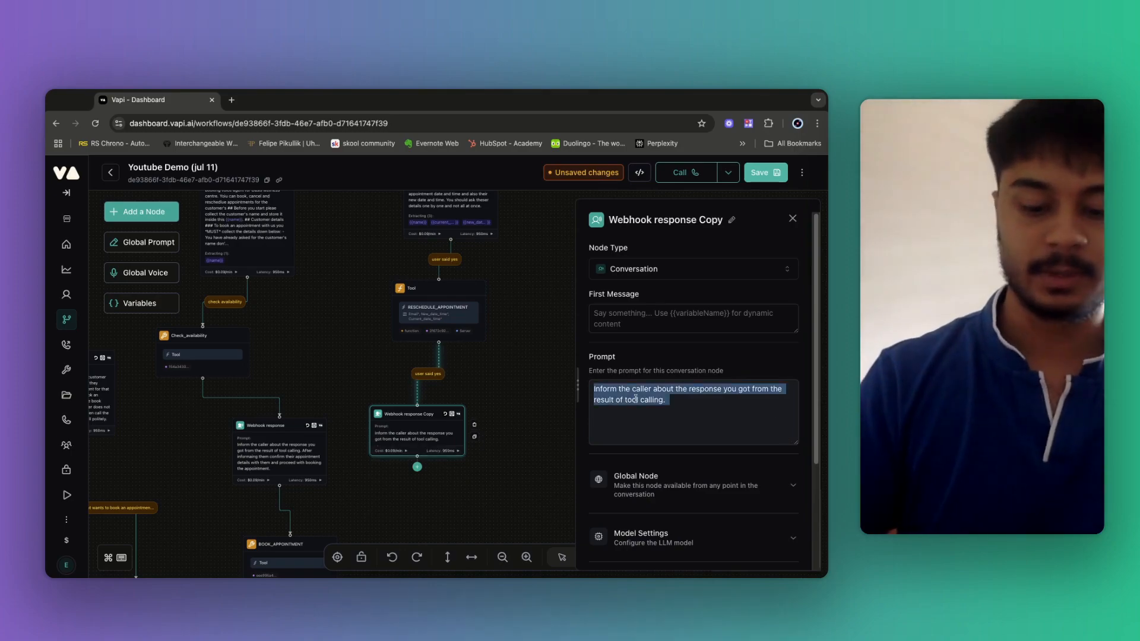
key("BackSpace")
type("Informt ")
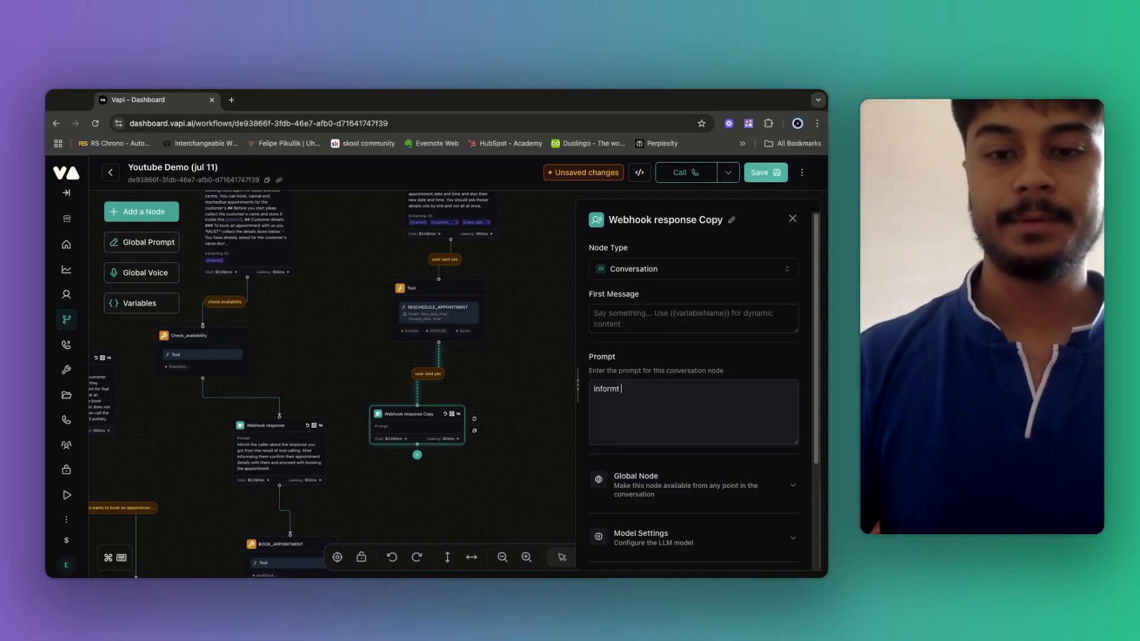
type("he ca the calle")
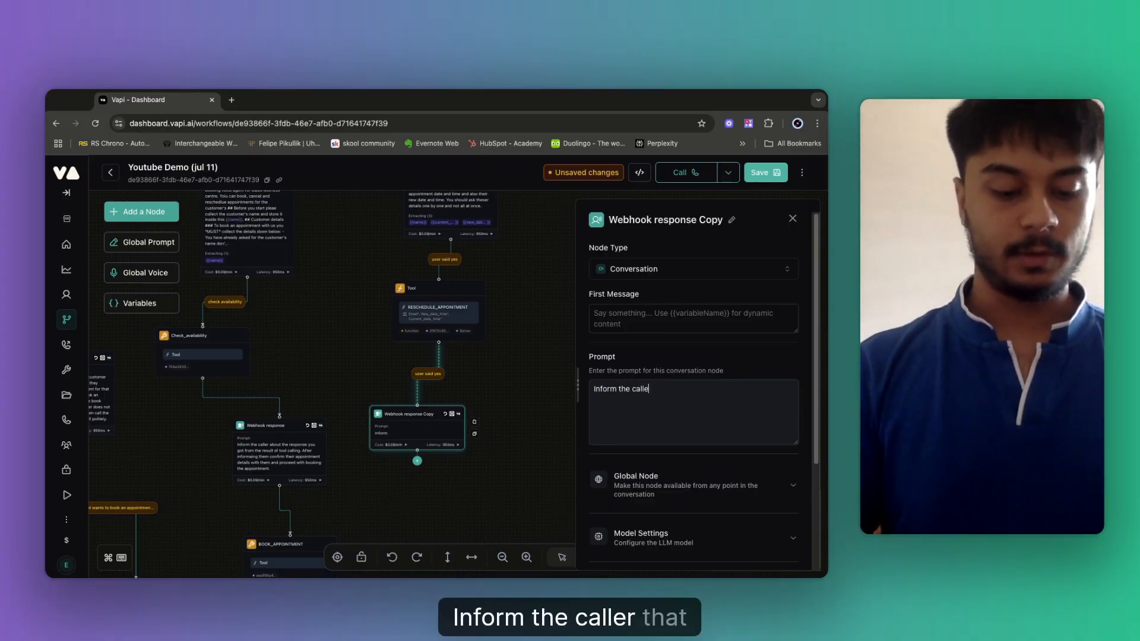
type("r that ")
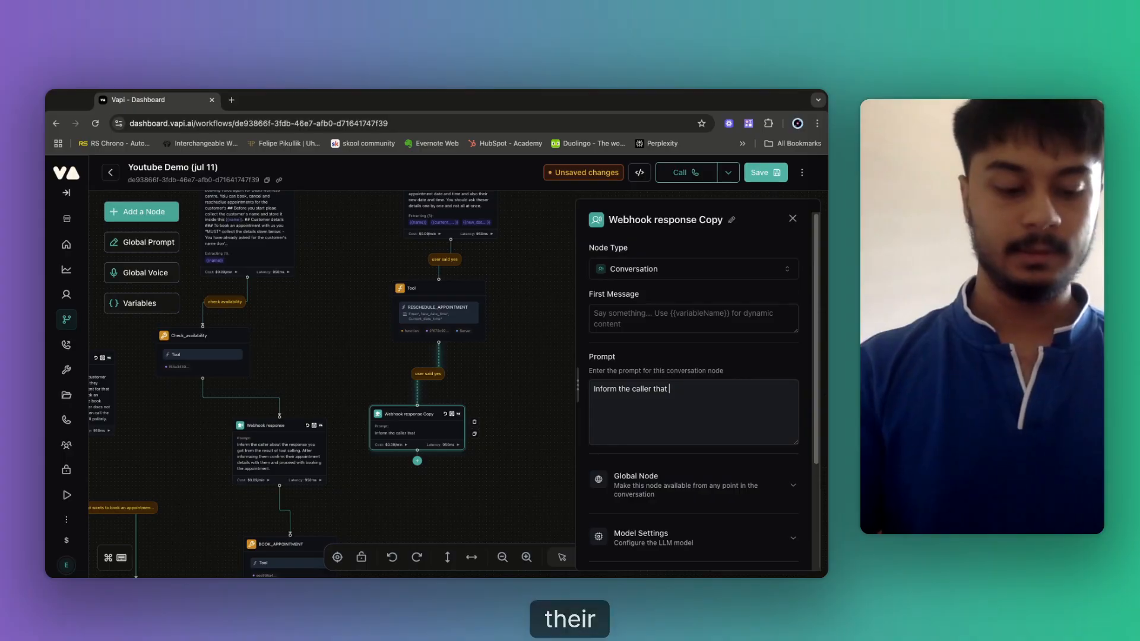
type("their appointment")
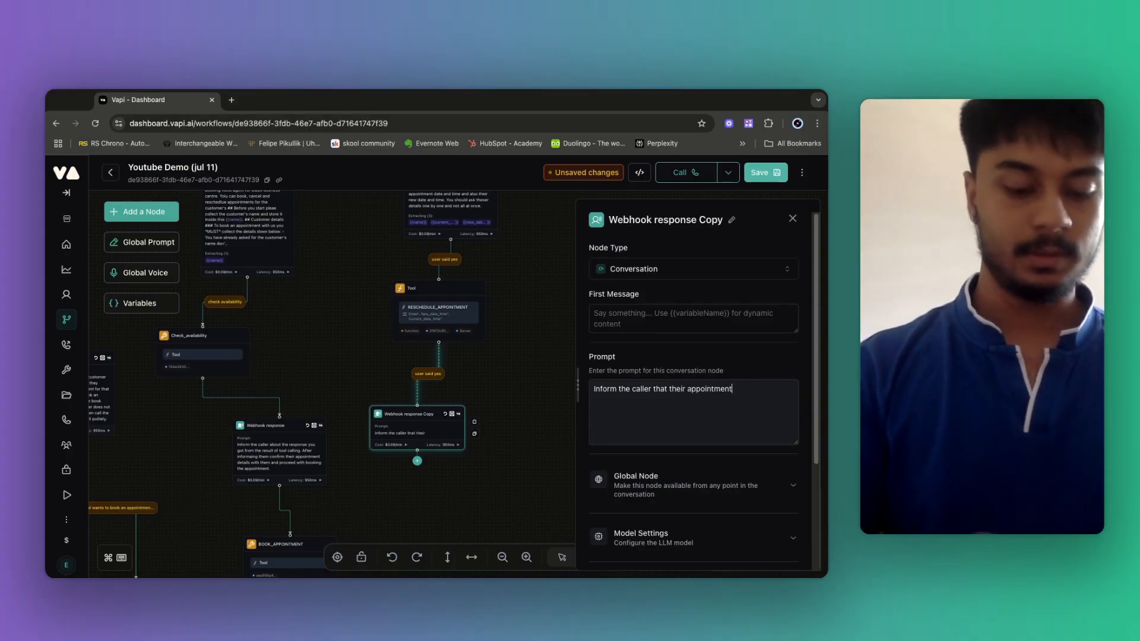
type(" has been re")
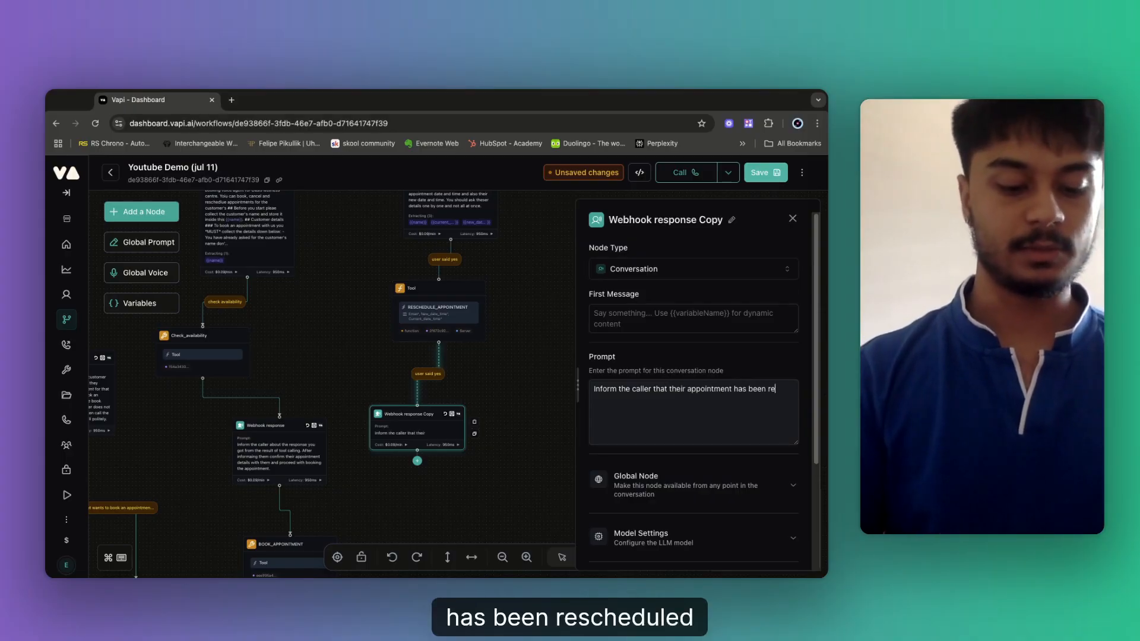
type("scheduled. ")
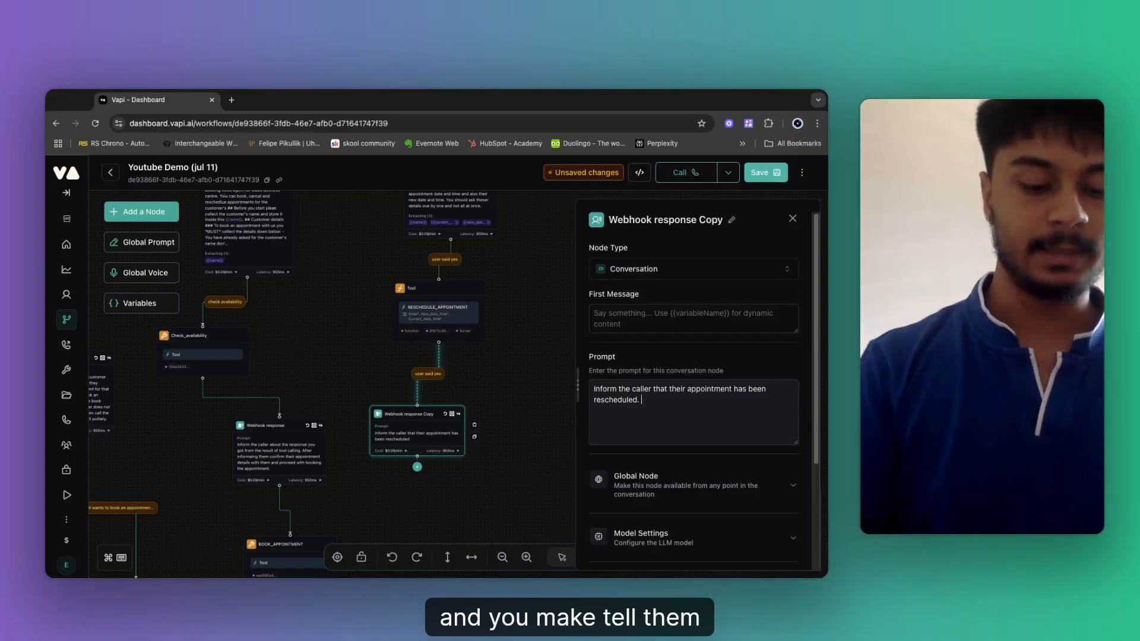
type("tell they w")
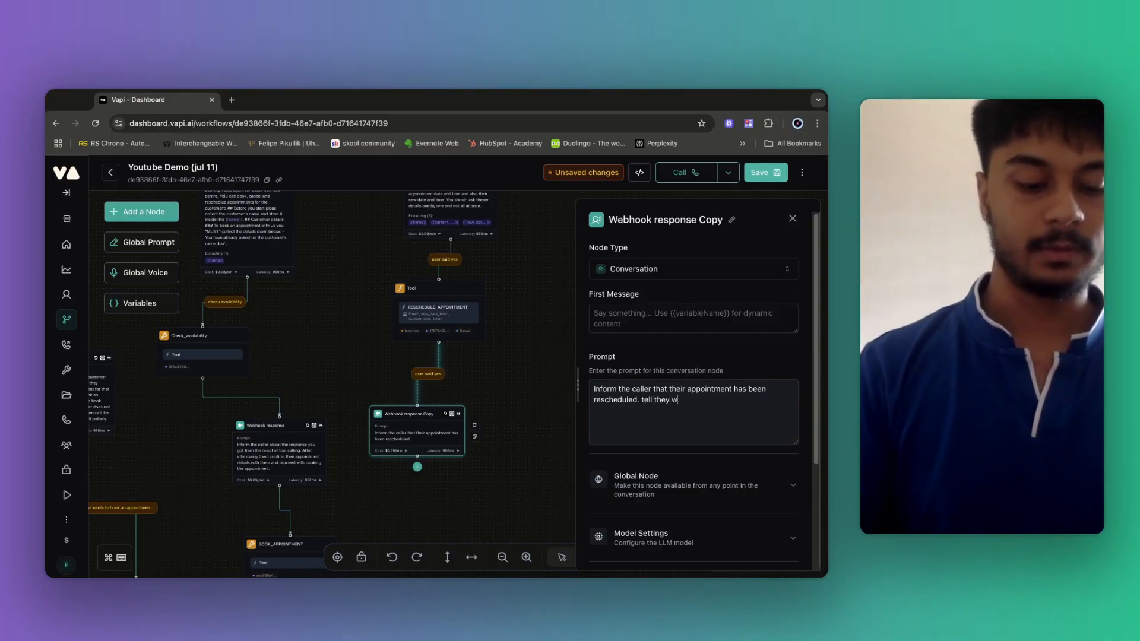
type("ill recive an ")
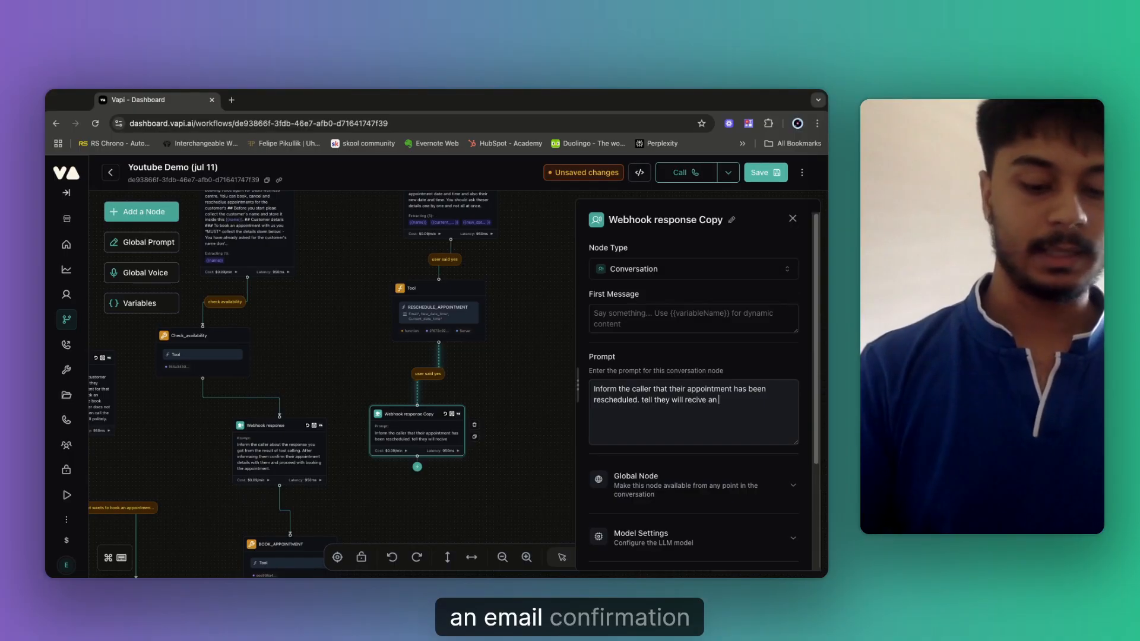
type("email confi")
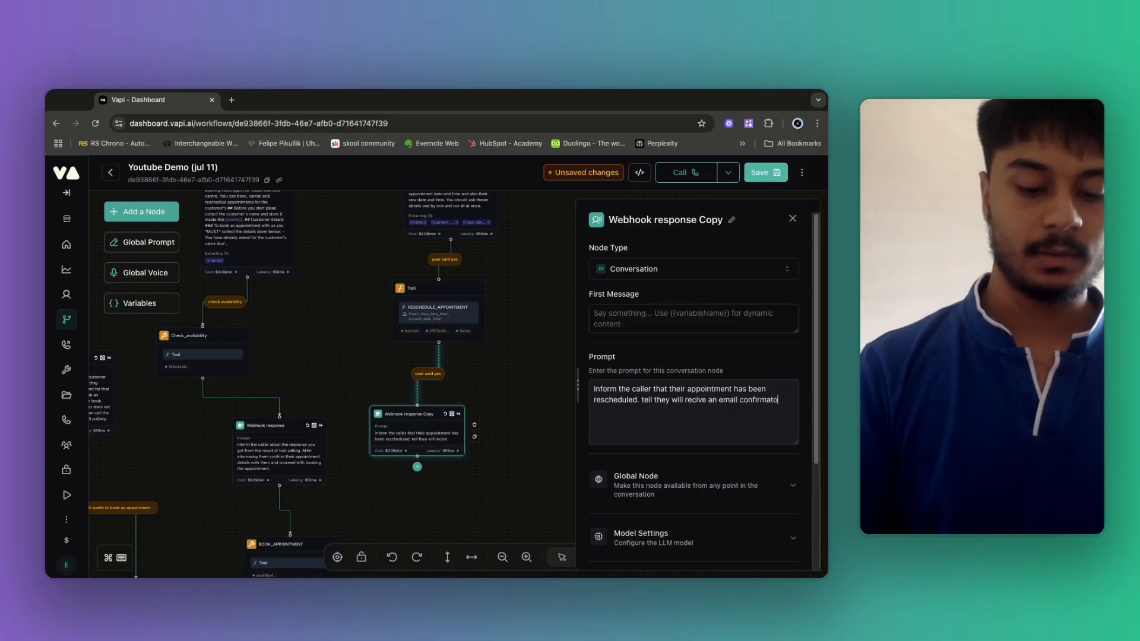
type("rmation and an ")
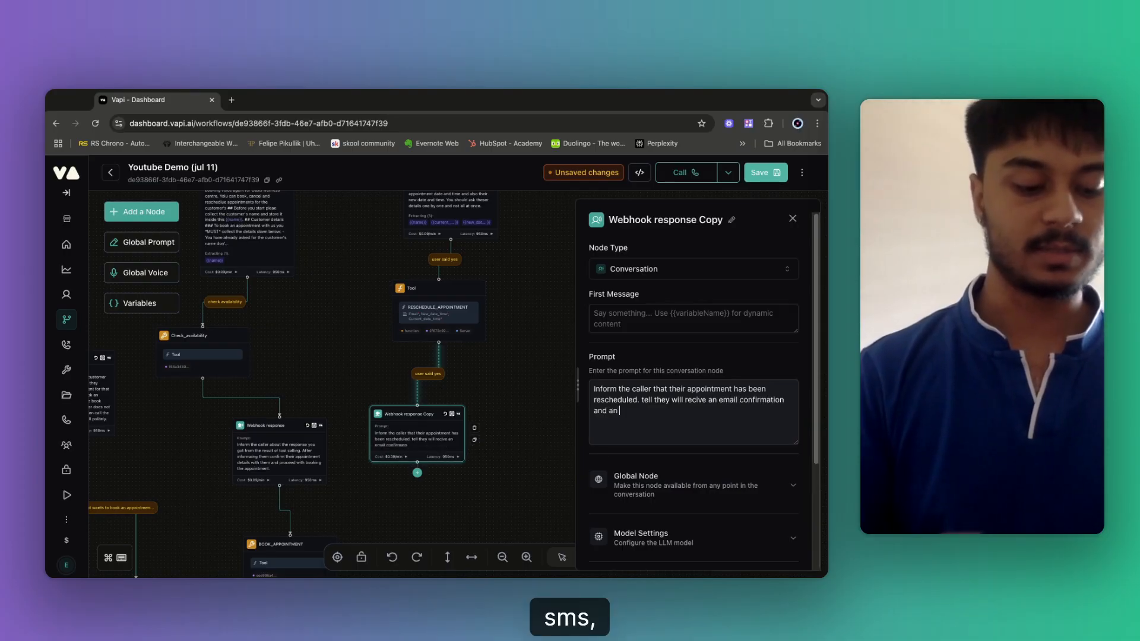
type("SMS.")
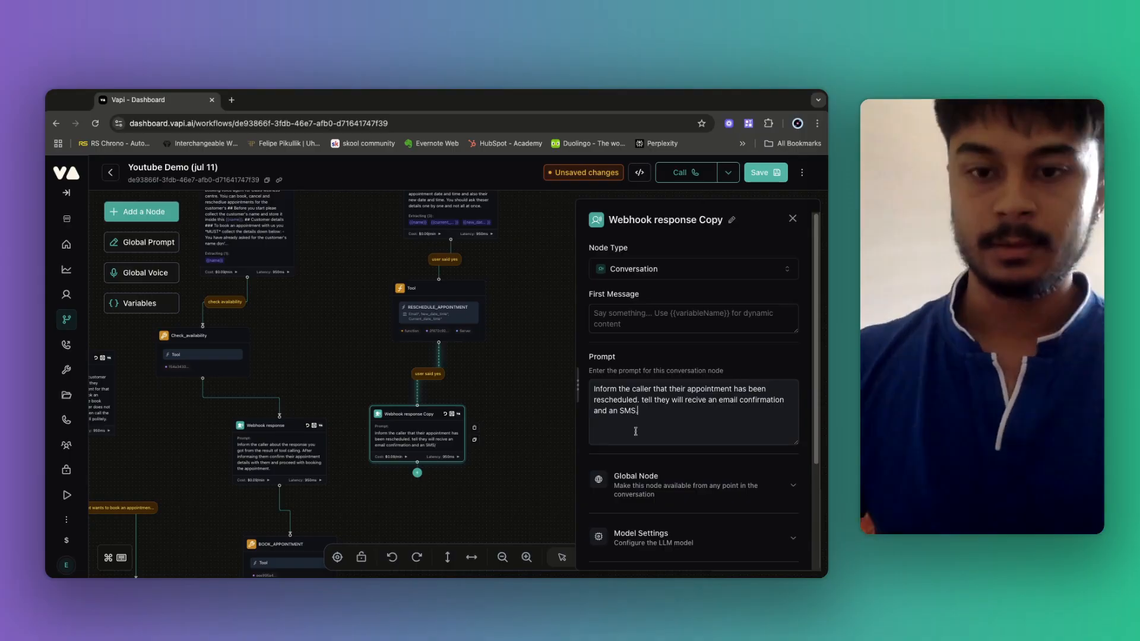
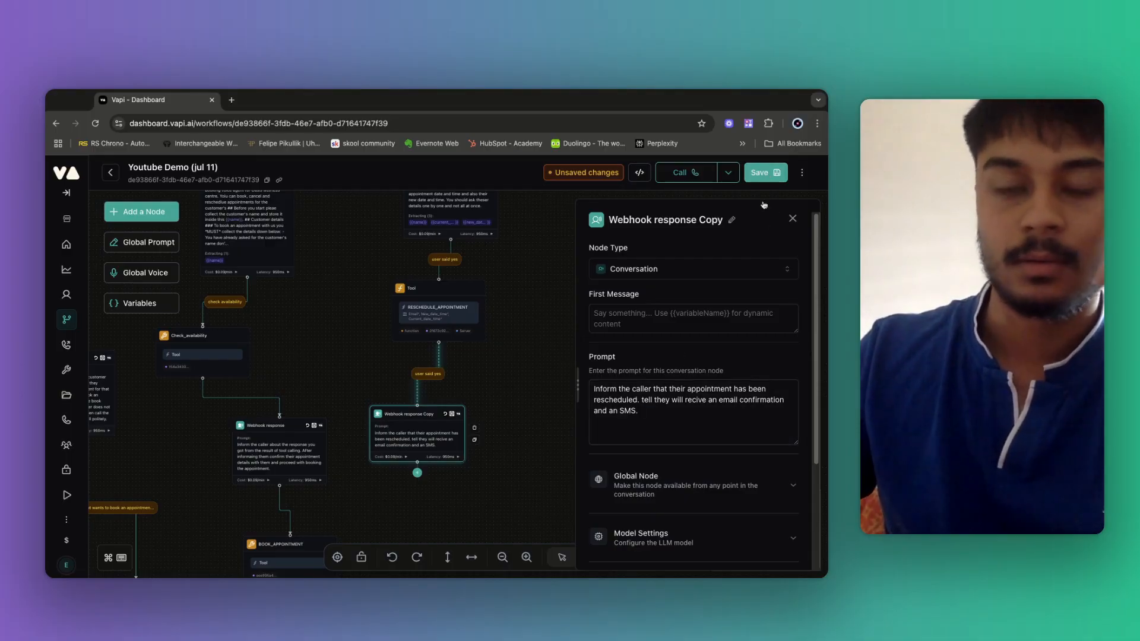
Delete the 'user said yes' condition text on both edges around the Tool node, then save.
left_click(766, 173)
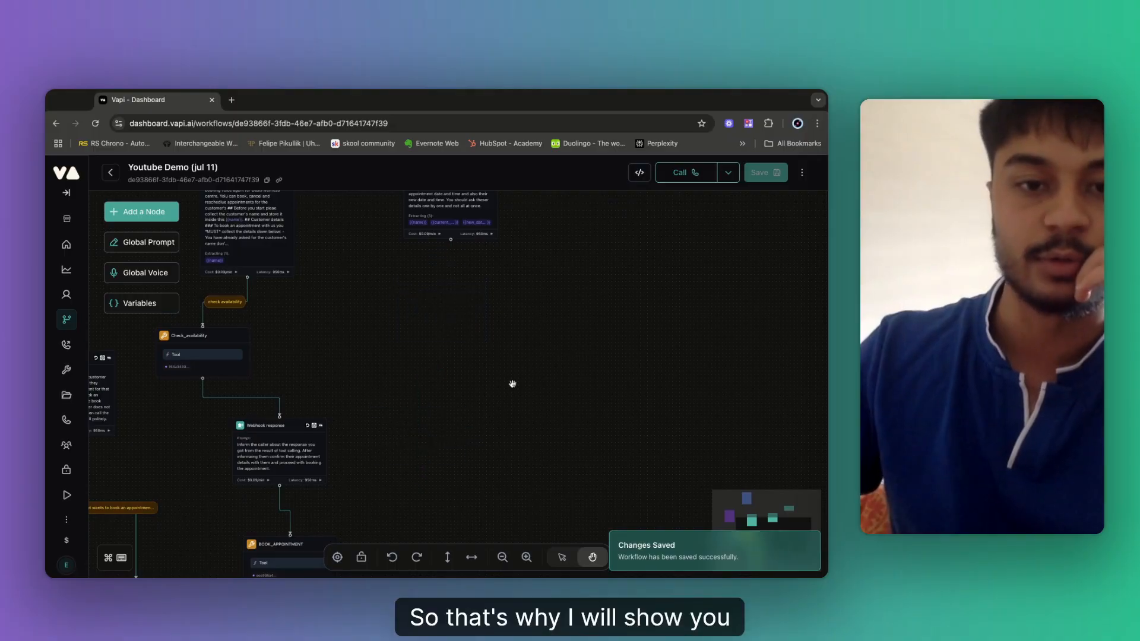
left_click(429, 368)
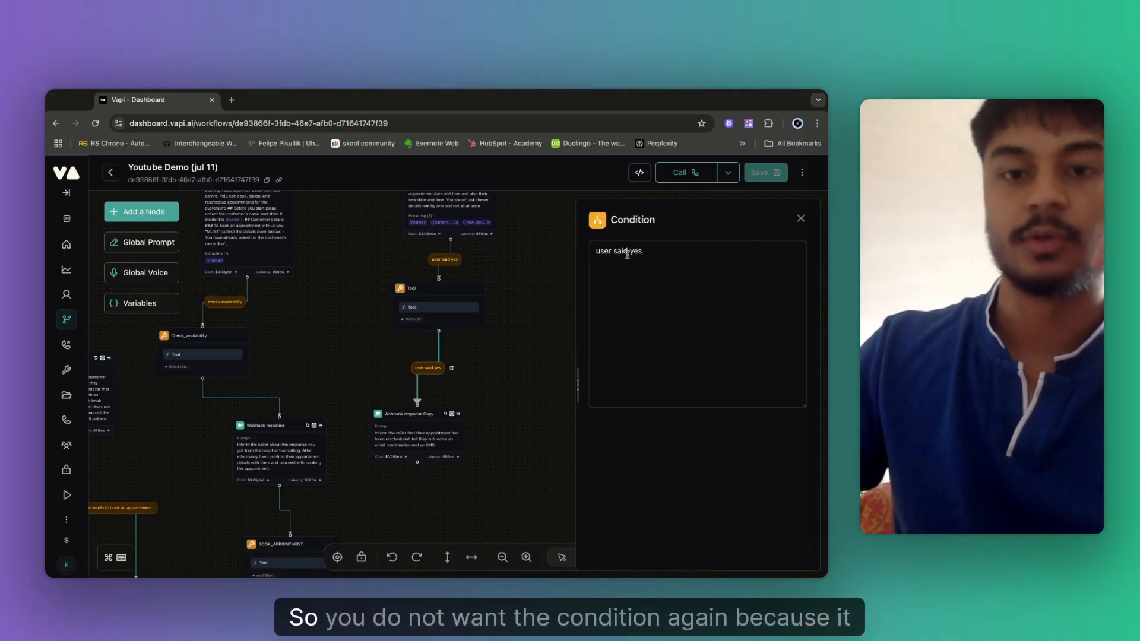
key("ctrl+a")
key("BackSpace")
left_click(445, 259)
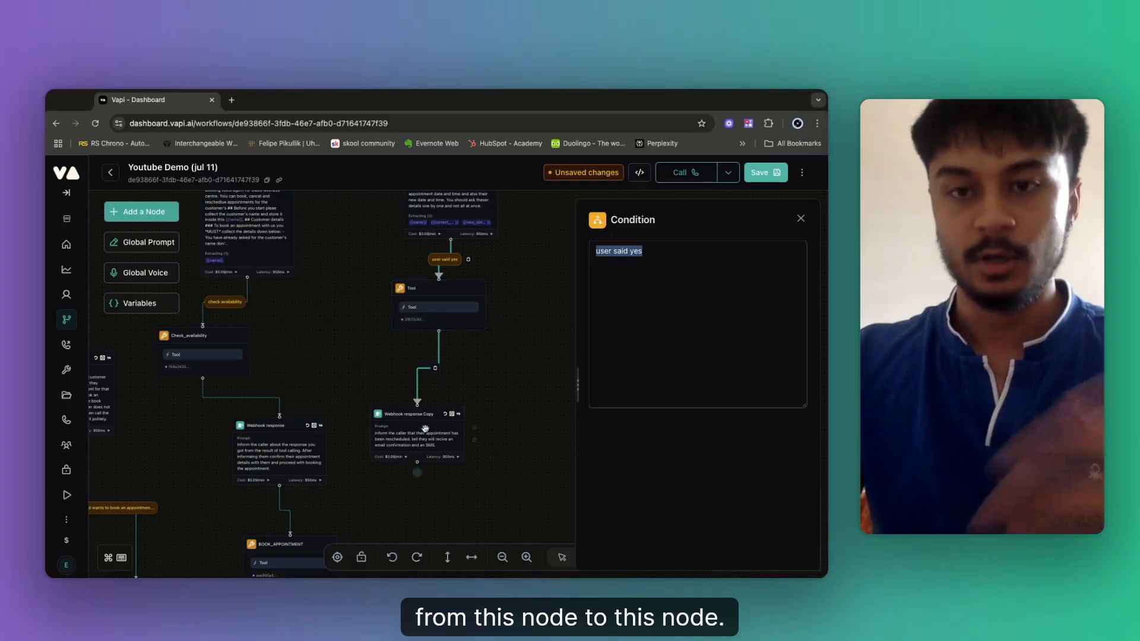
key("BackSpace")
left_click(762, 174)
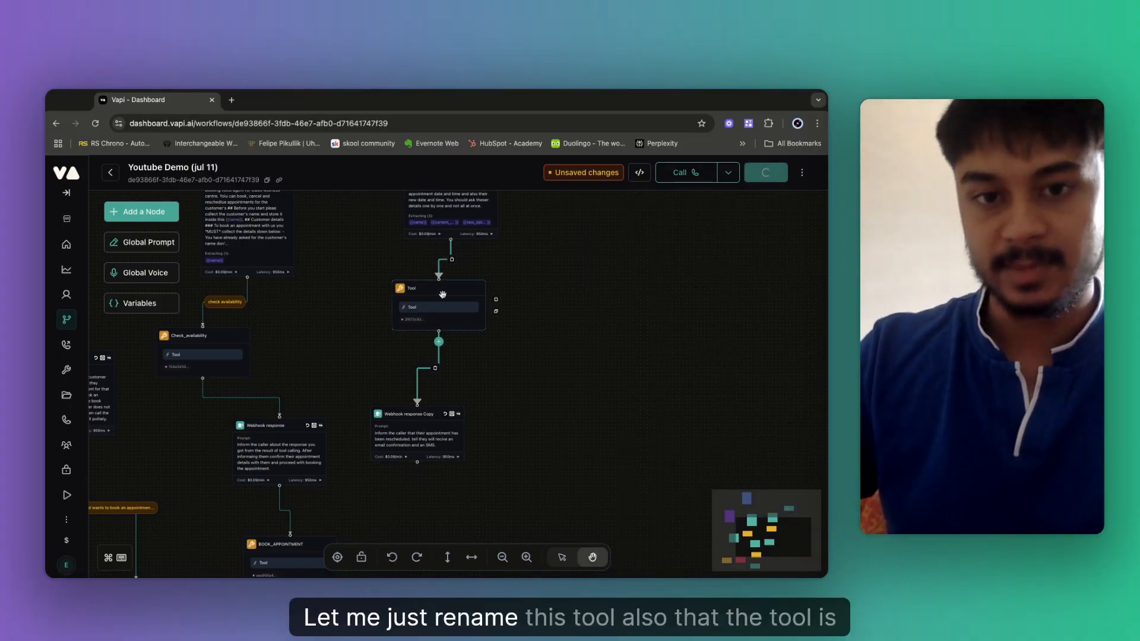
Retitle the Tool node RESCHEDULE_APPOINTMENT using its copied tool name, and save the workflow.
left_click(426, 305)
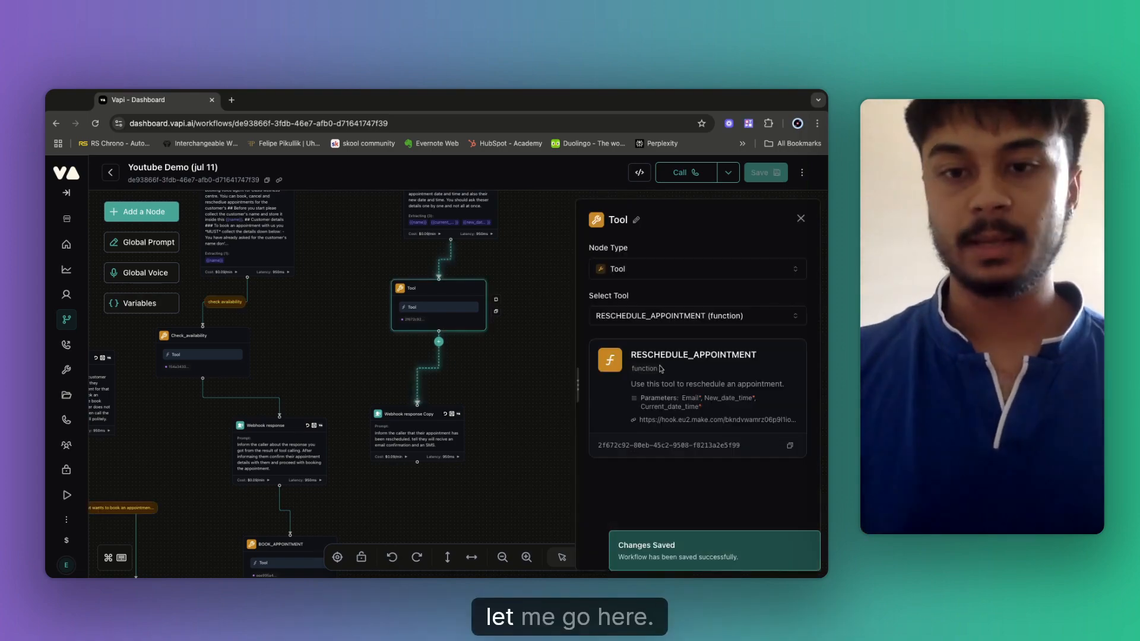
left_click_drag(631, 355, 760, 360)
key("super+c")
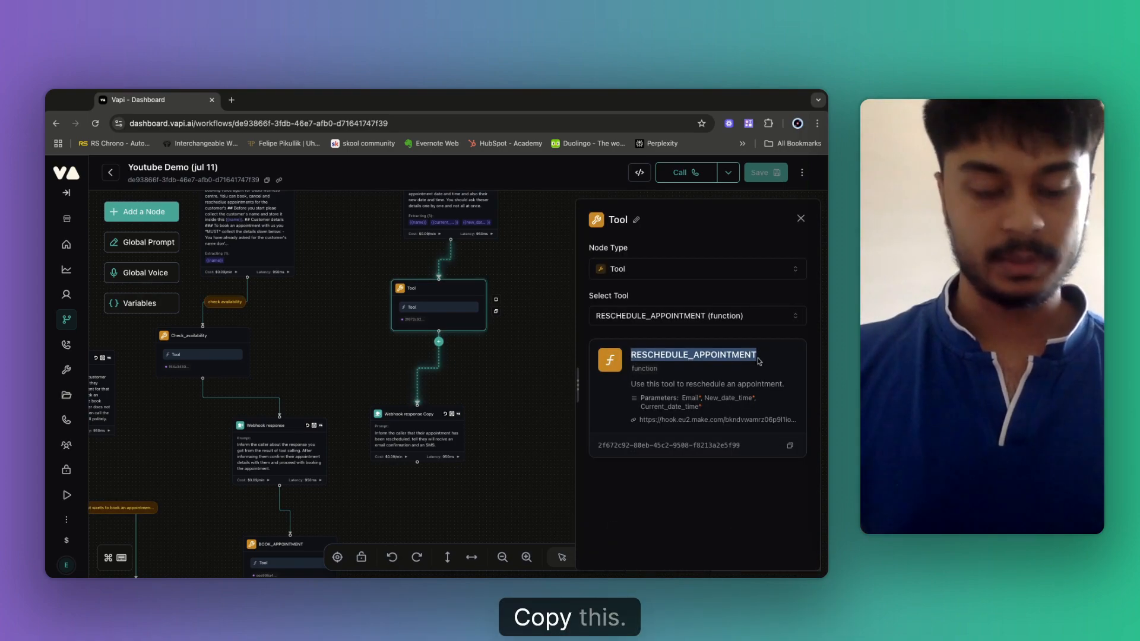
left_click(636, 222)
key("super+v")
key("Return")
left_click(759, 180)
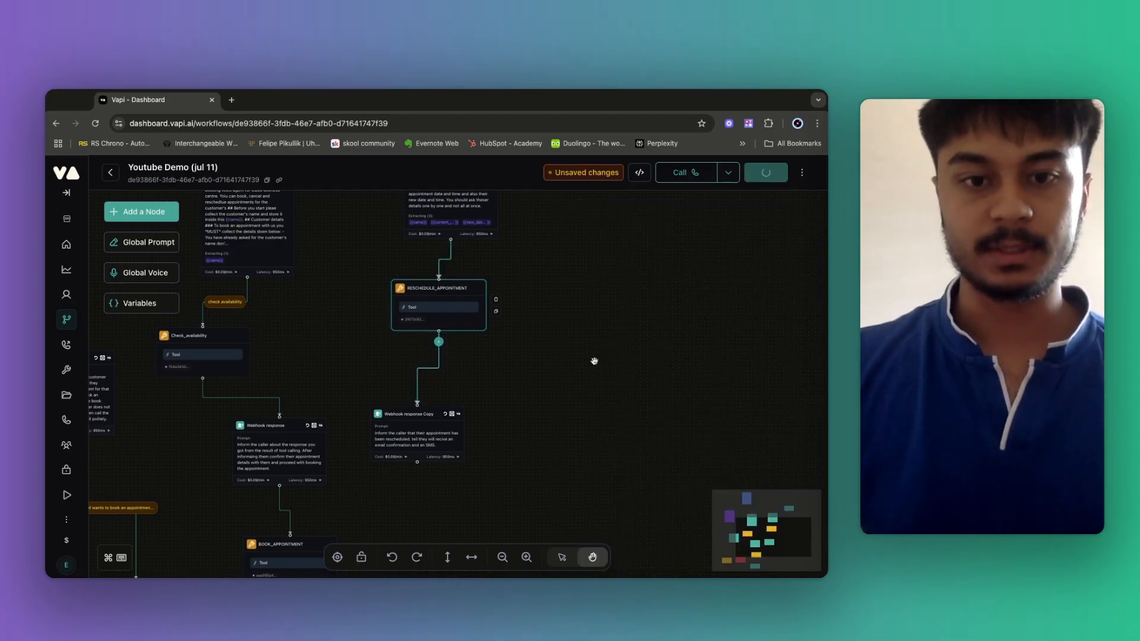
left_click_drag(392, 468, 508, 339)
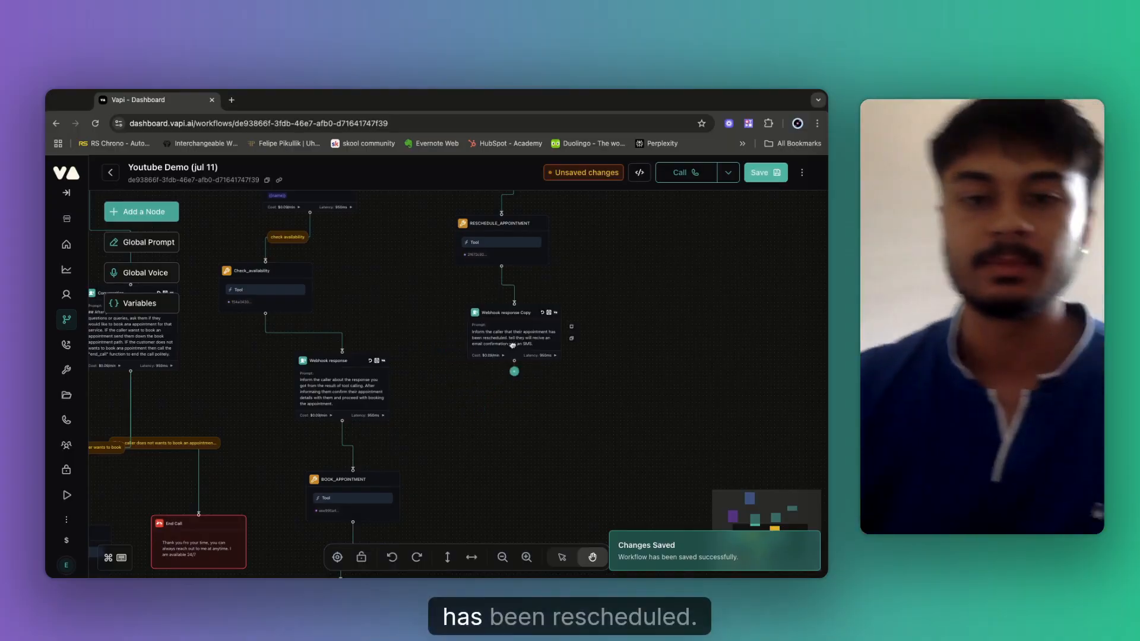
scroll(498, 415, "down", 3)
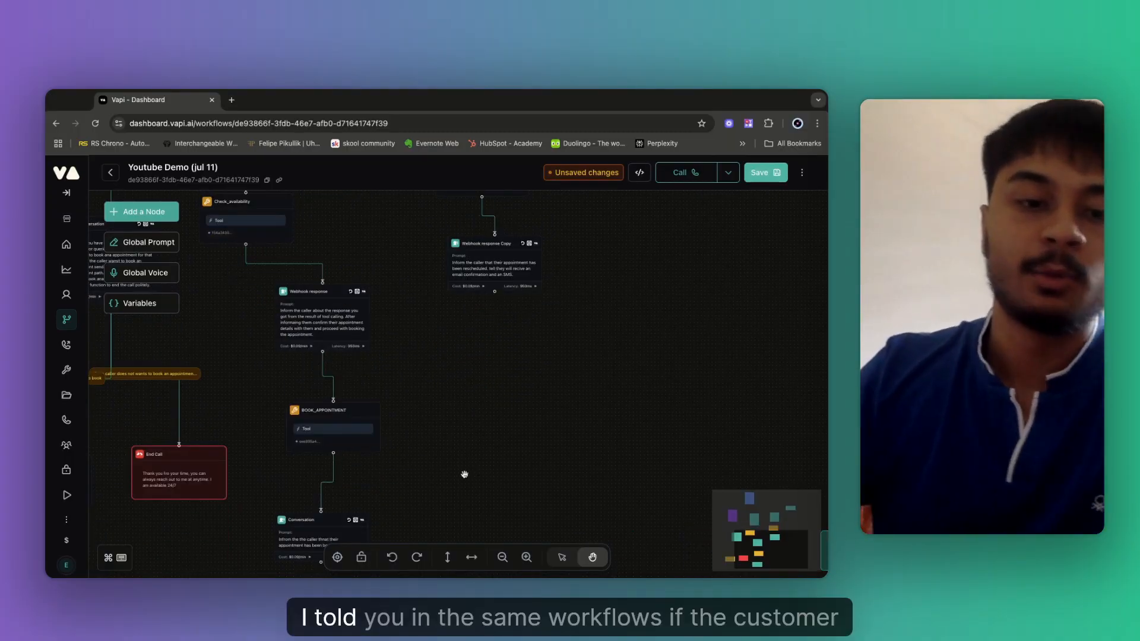
scroll(464, 475, "down", 3)
scroll(526, 359, "up", 3)
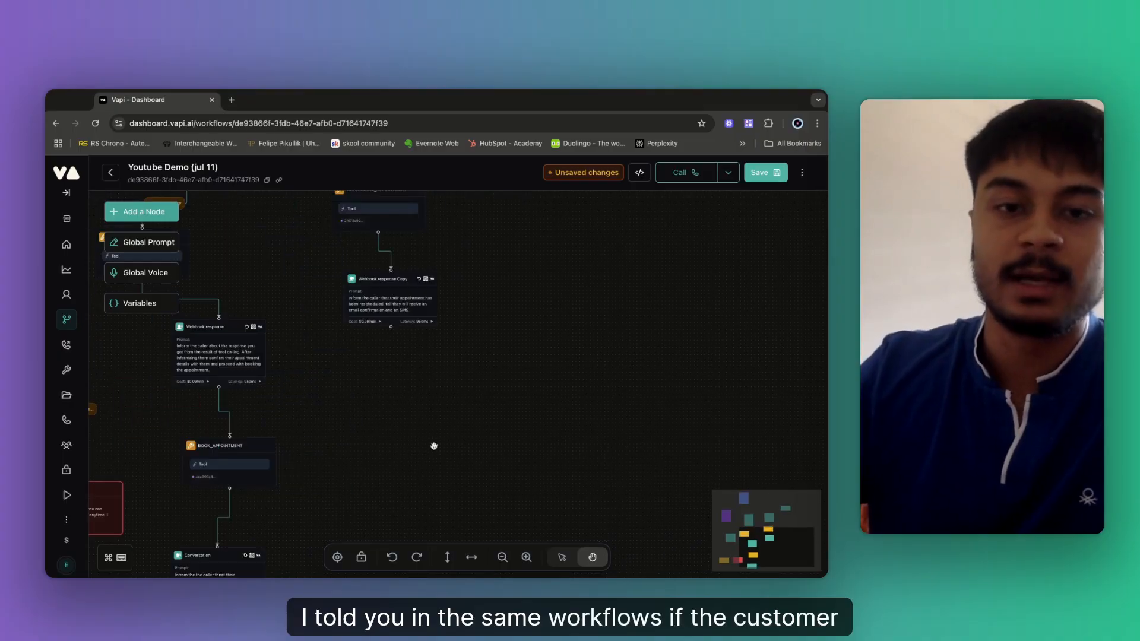
Append 'ask them if they need any help or wnat to sepak an ahuman agent' to the Webhook response Copy prompt.
left_click(415, 312)
left_click(652, 418)
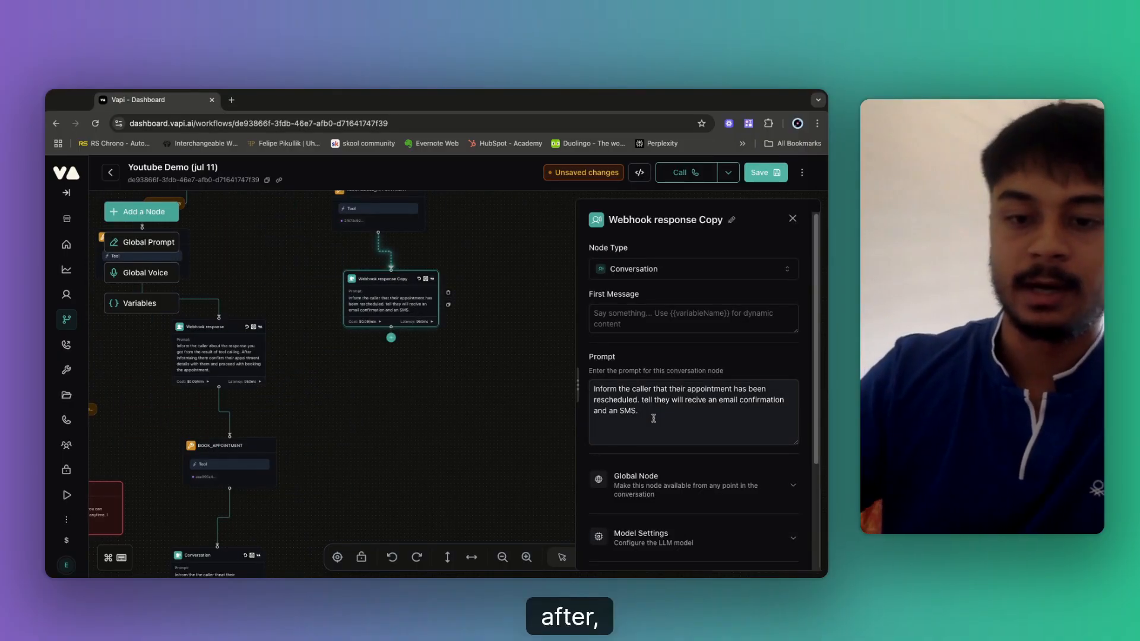
key("Return")
key("Return")
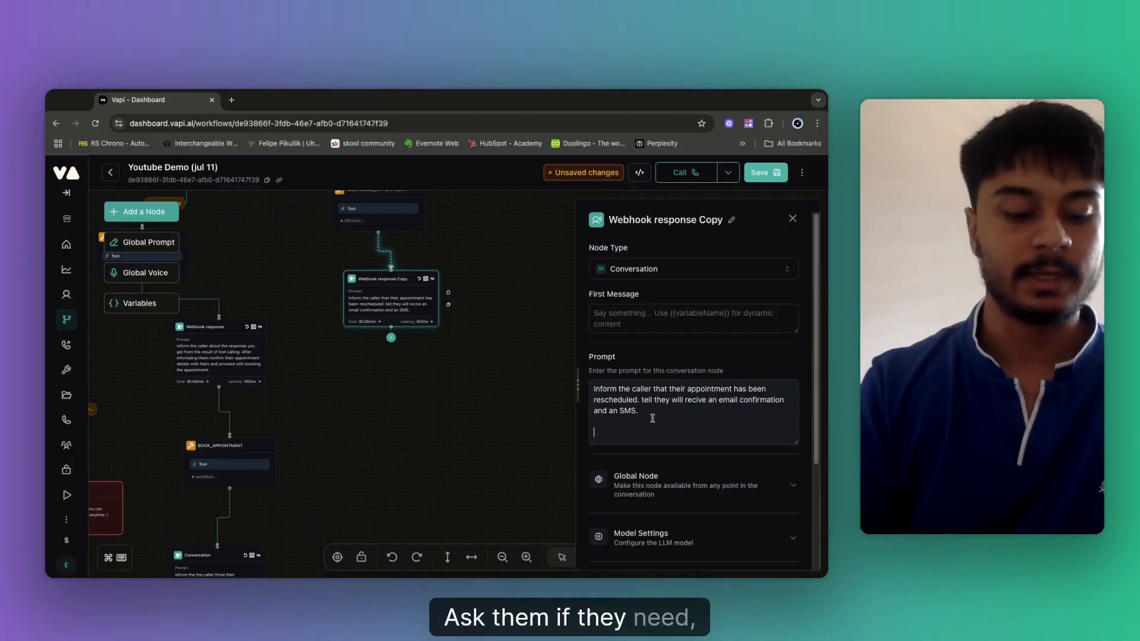
type("as")
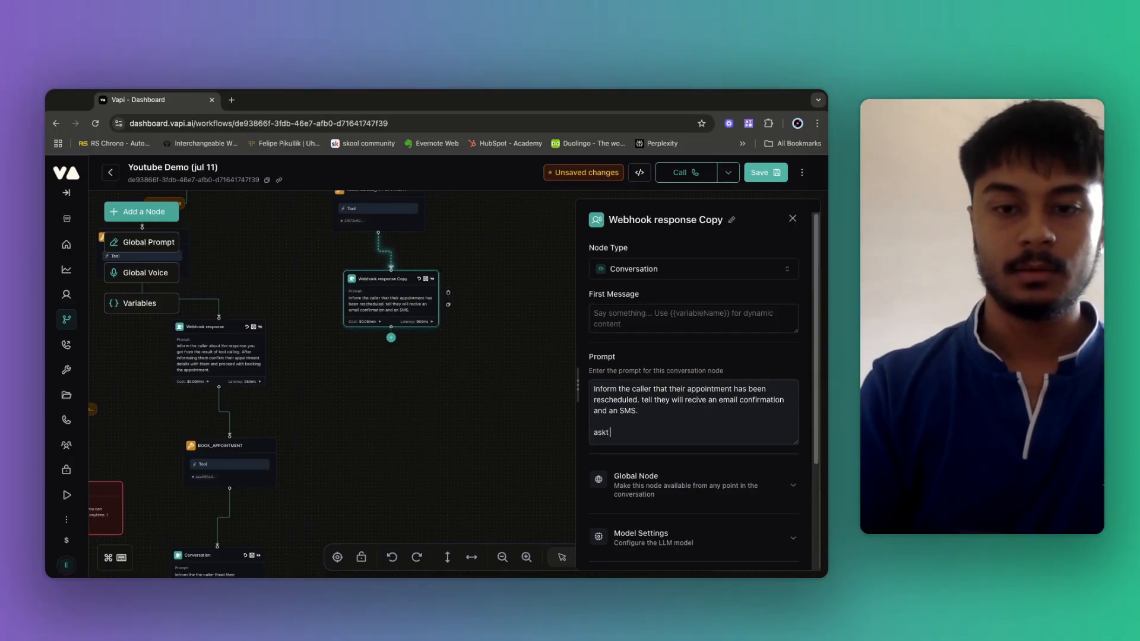
type("k them ")
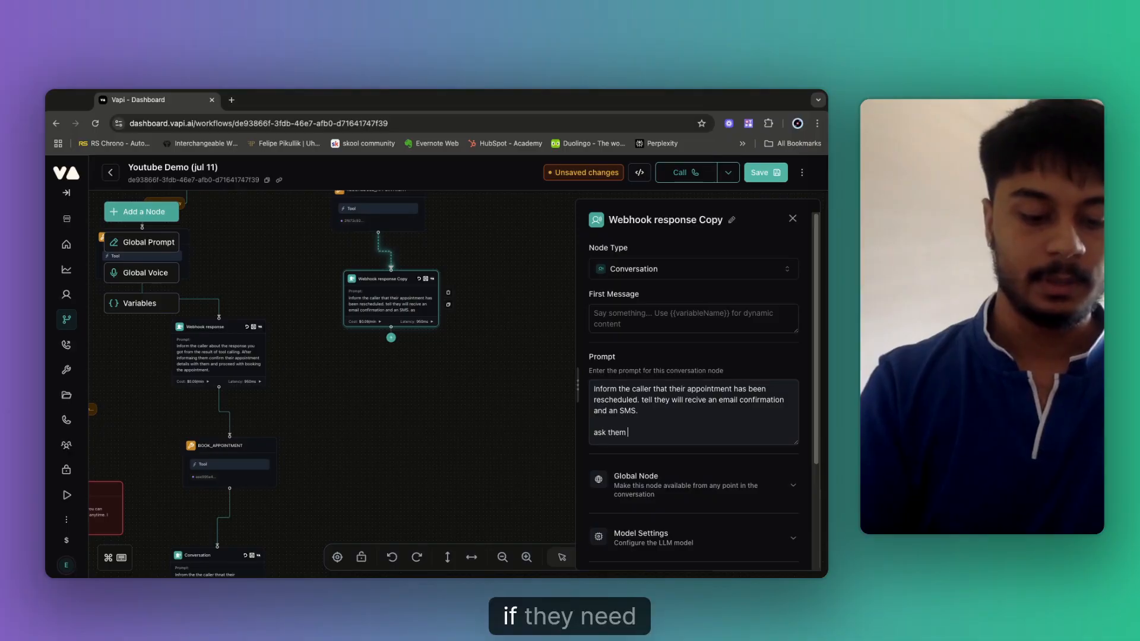
type("if they need an")
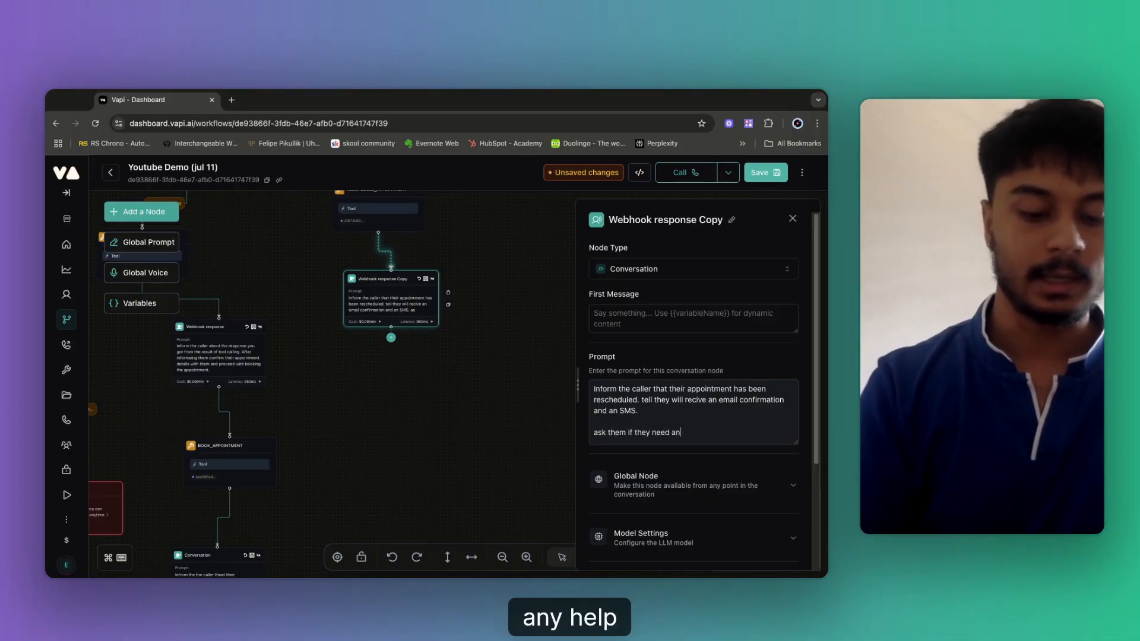
type("y help or wnat to sepak")
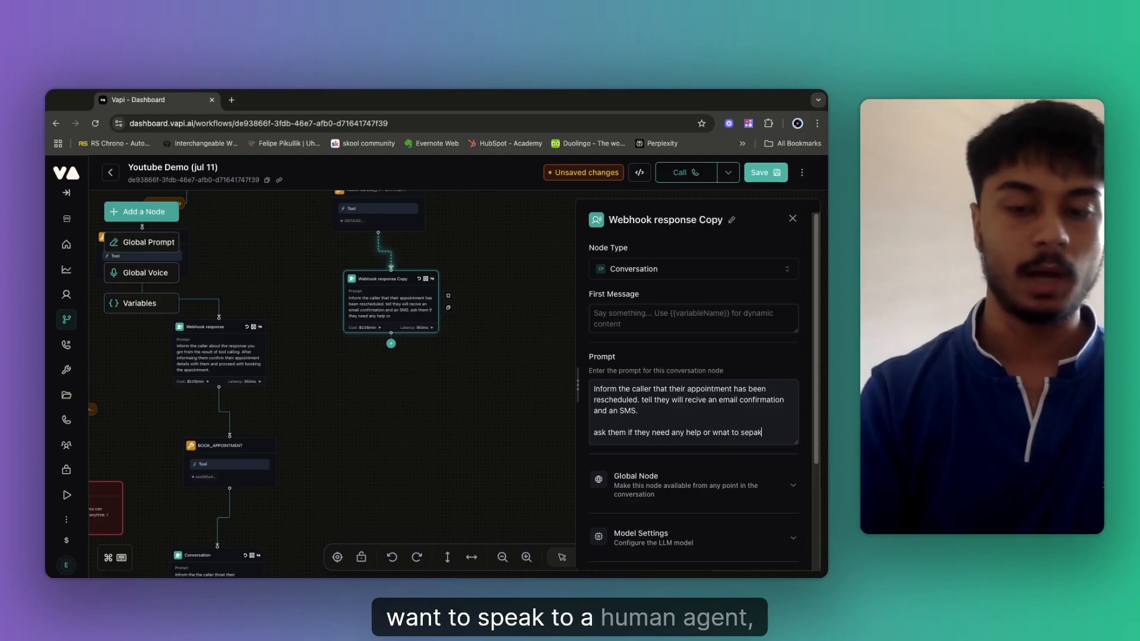
type(" an ahuman agent")
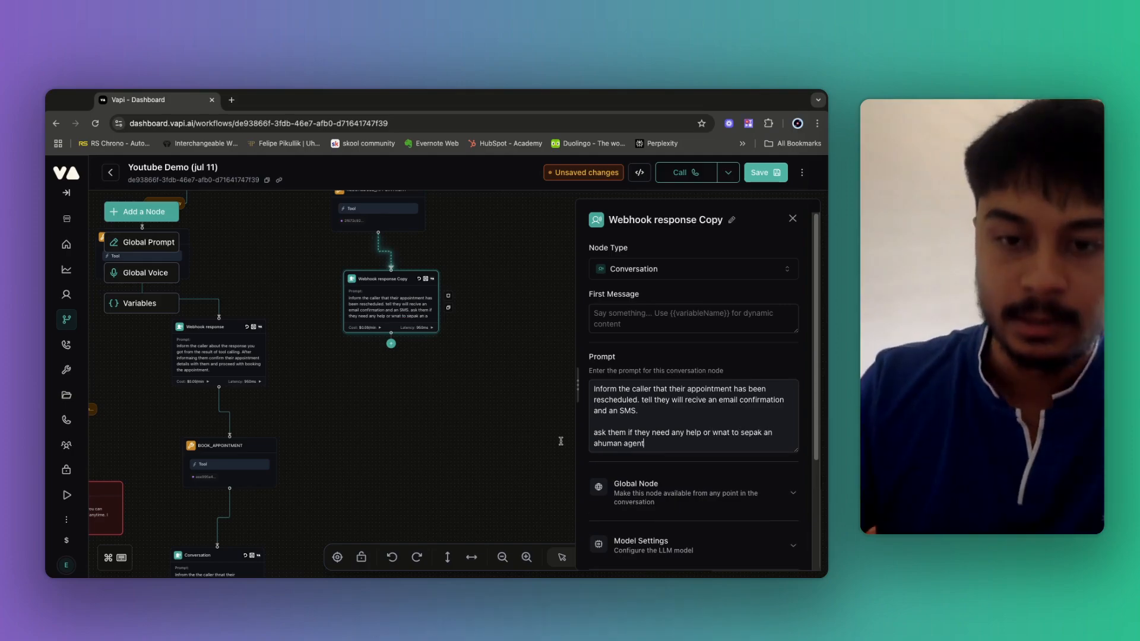
left_click(472, 440)
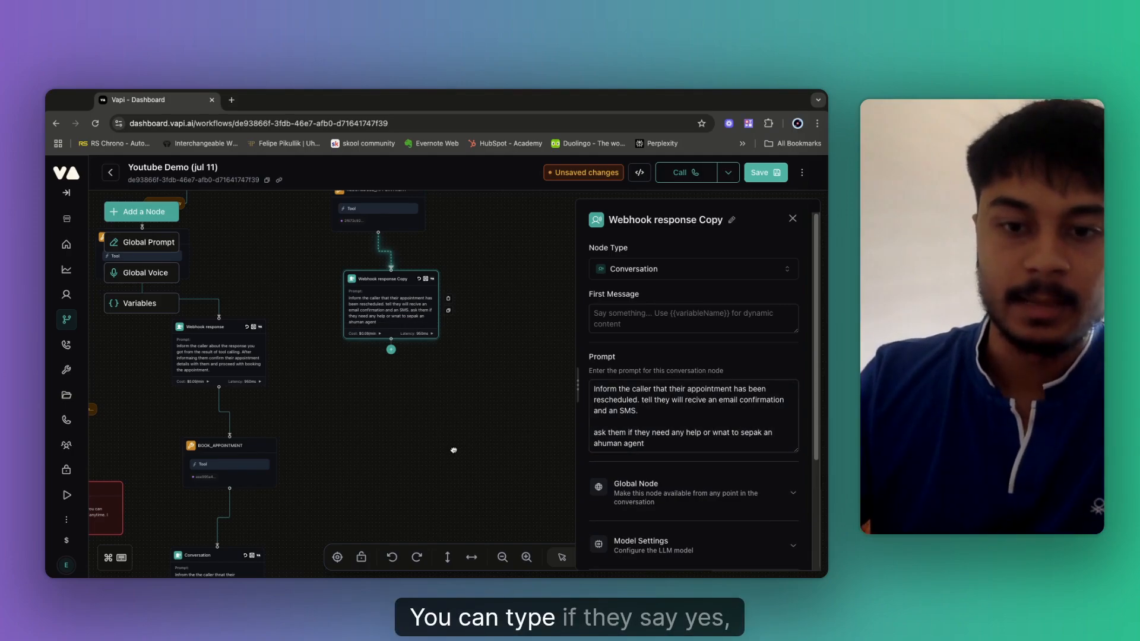
left_click(414, 358)
Place a Transfer Call node on empty canvas and begin adding its transfer destination.
left_click_drag(635, 311, 382, 307)
left_click_drag(565, 371, 415, 292)
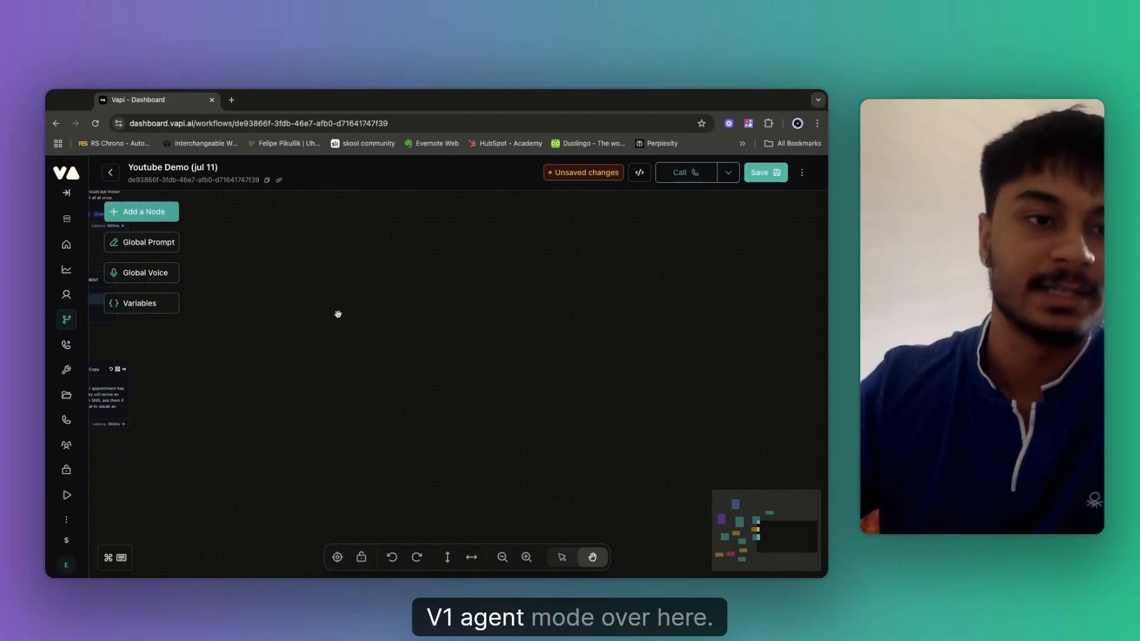
left_click(144, 217)
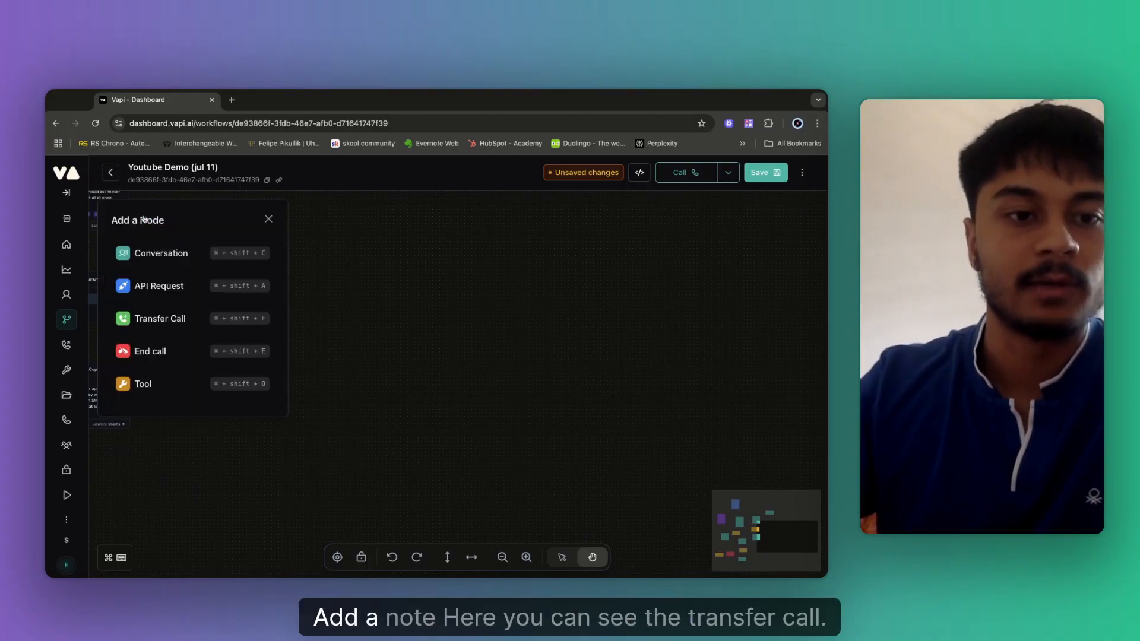
left_click(160, 319)
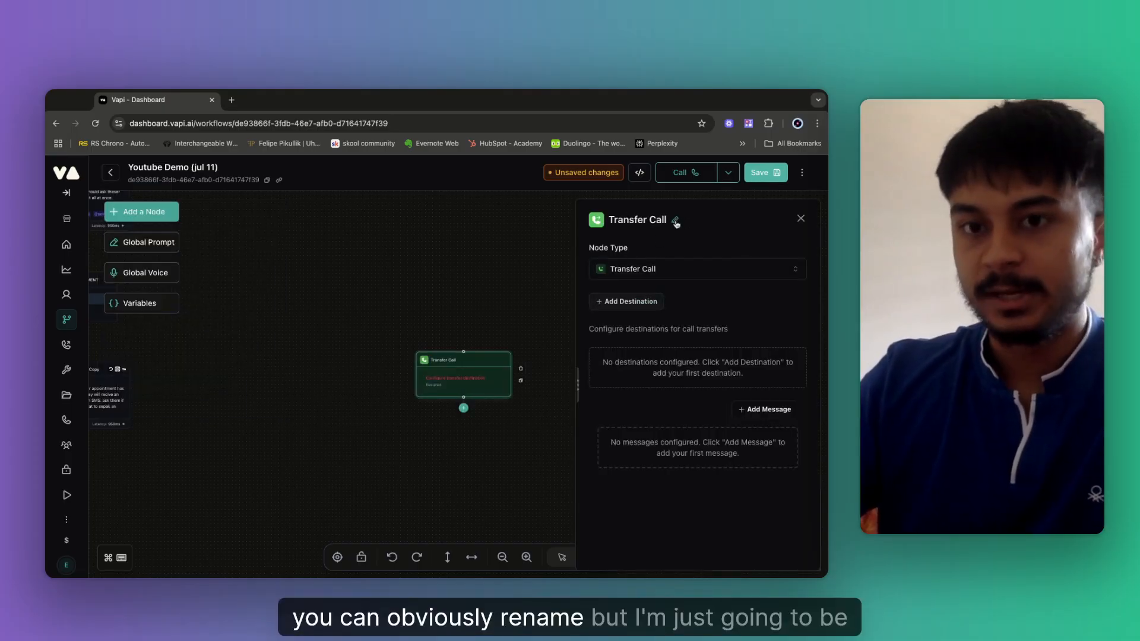
left_click(620, 306)
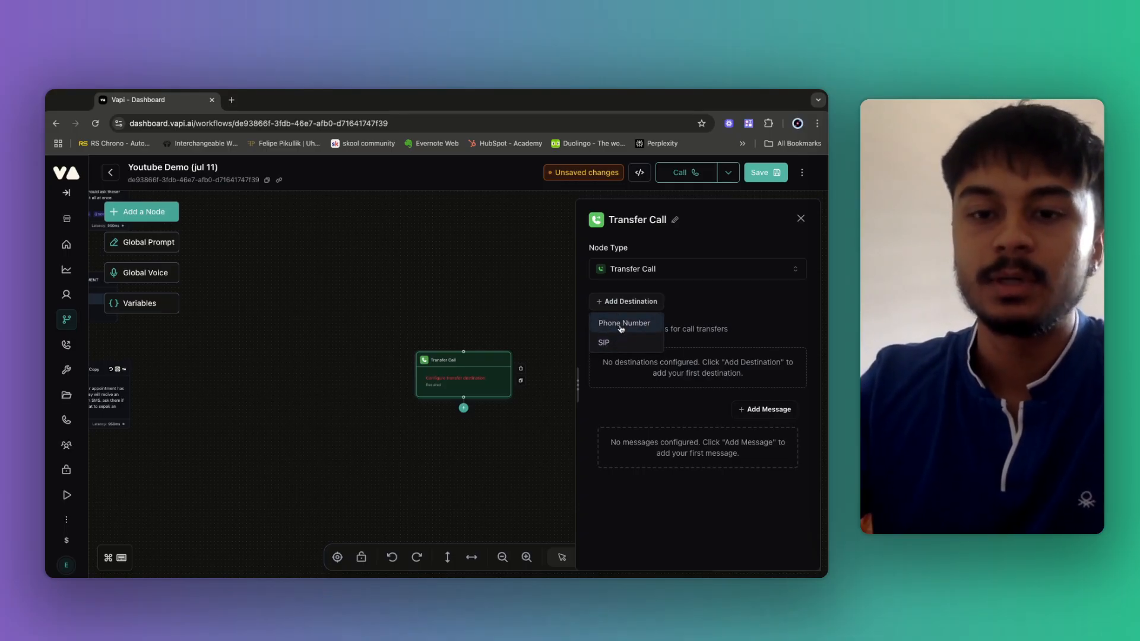
Add a Phone Number destination and draft a customer message about requesting a human agent.
left_click(620, 325)
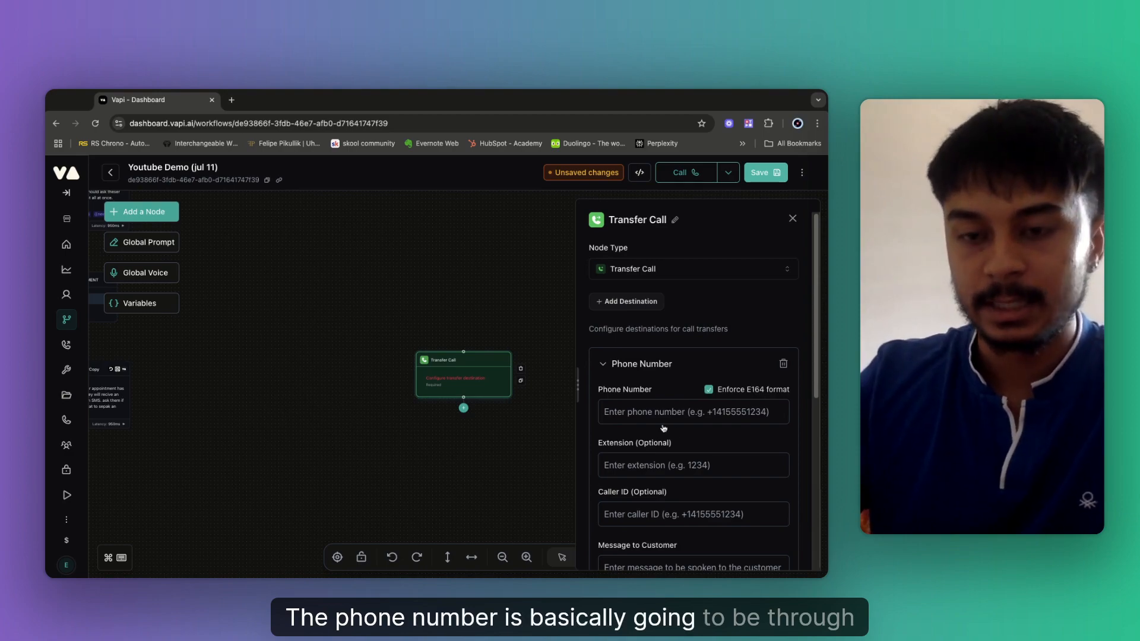
scroll(663, 428, "down", 2)
left_click(635, 324)
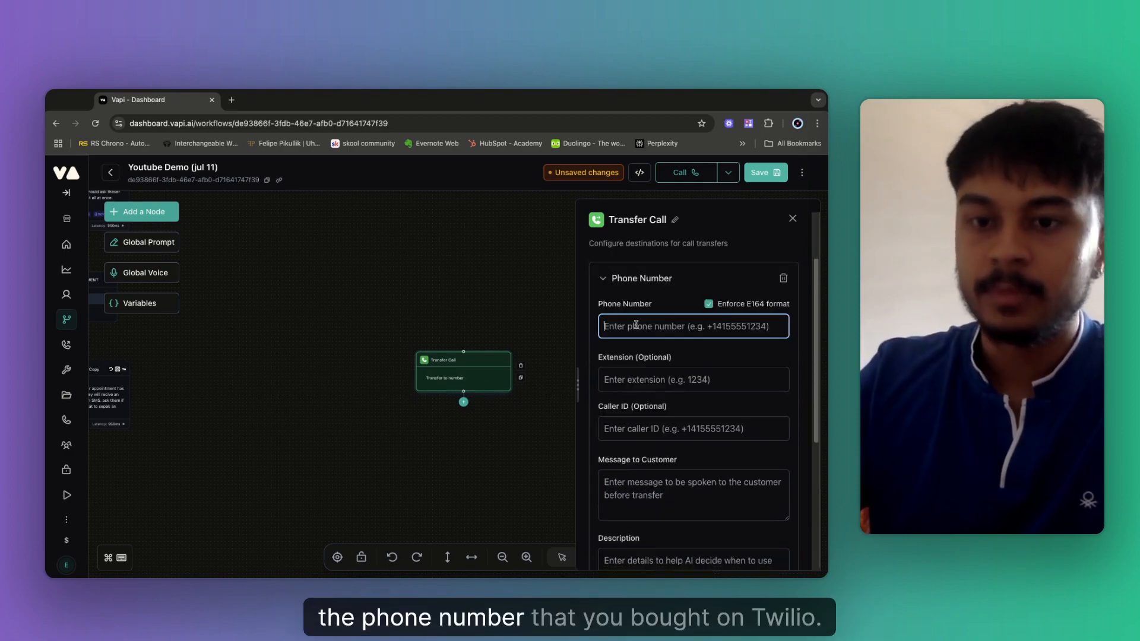
left_click(621, 380)
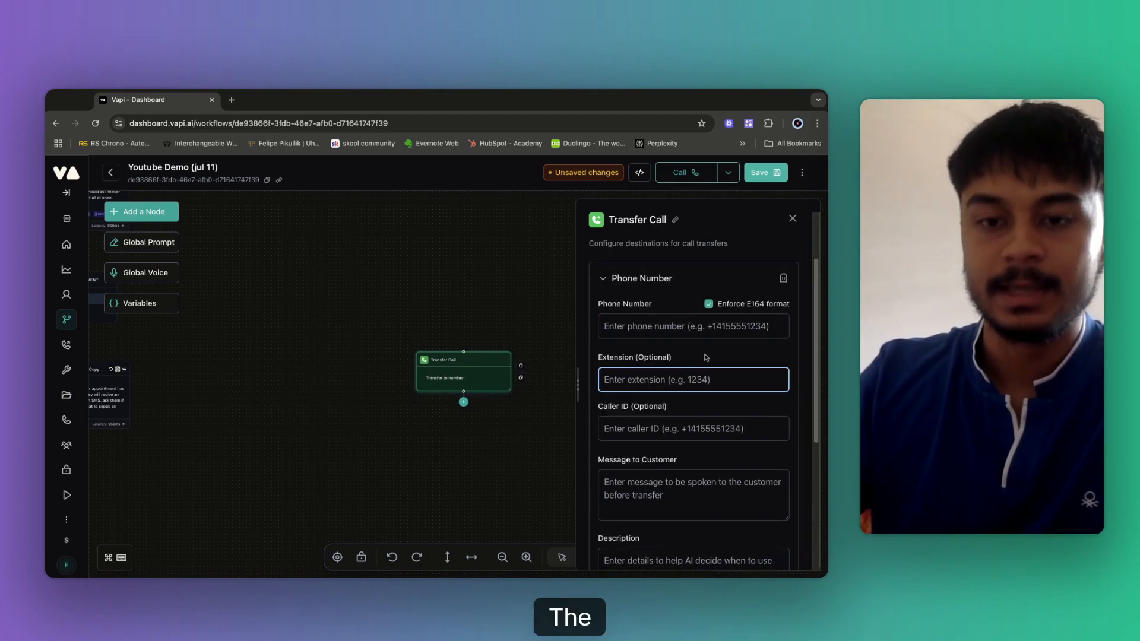
left_click(639, 429)
scroll(691, 416, "down", 1)
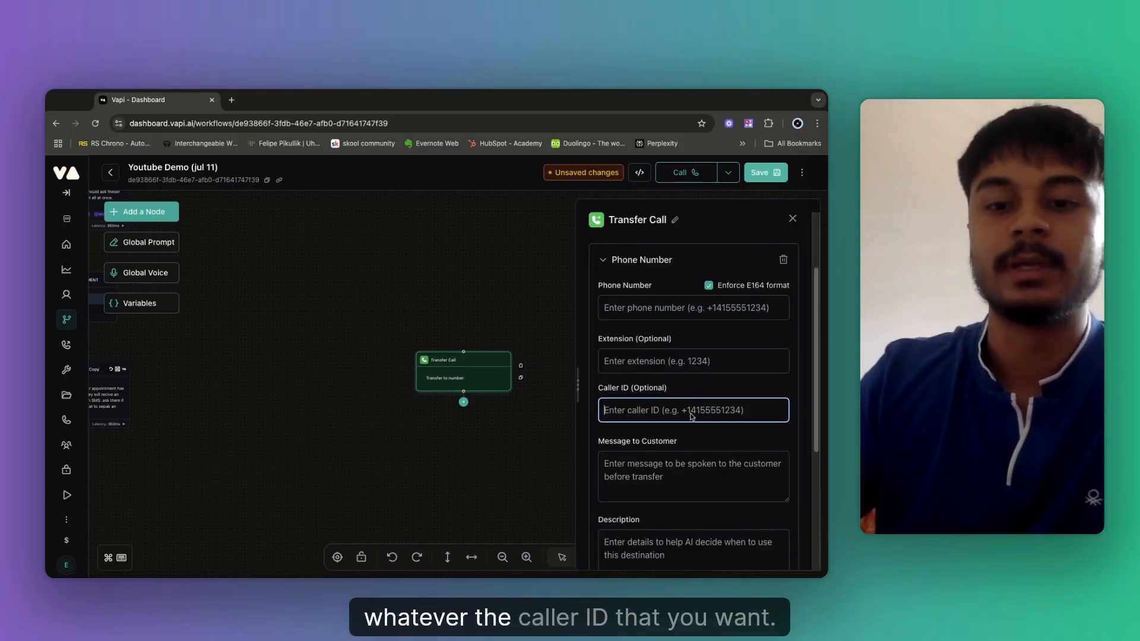
left_click(631, 473)
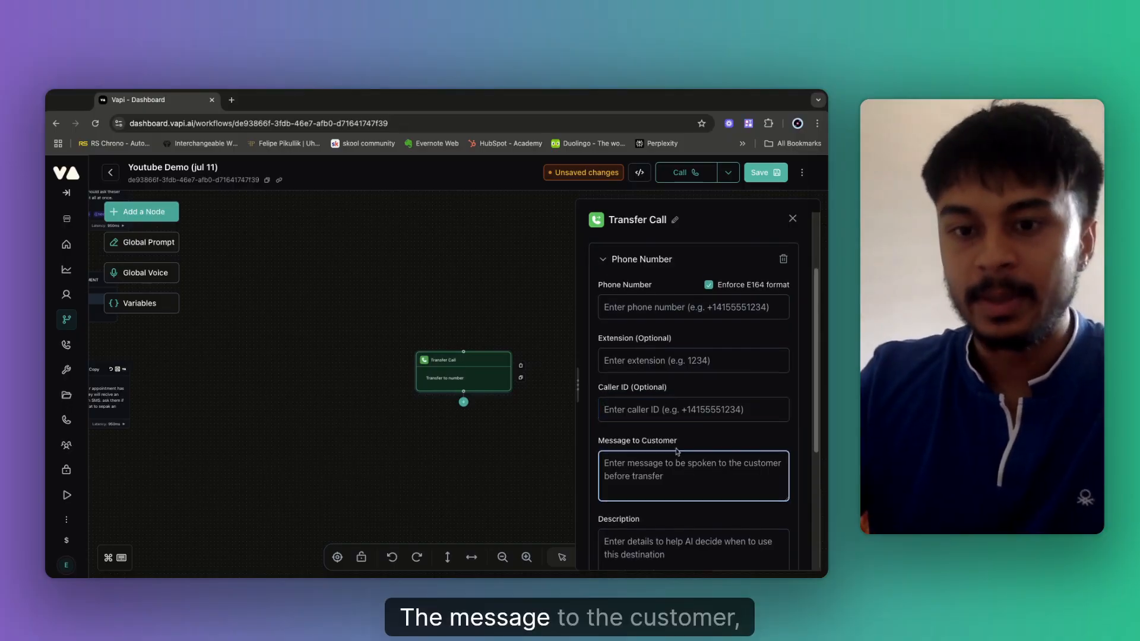
scroll(651, 472, "down", 1)
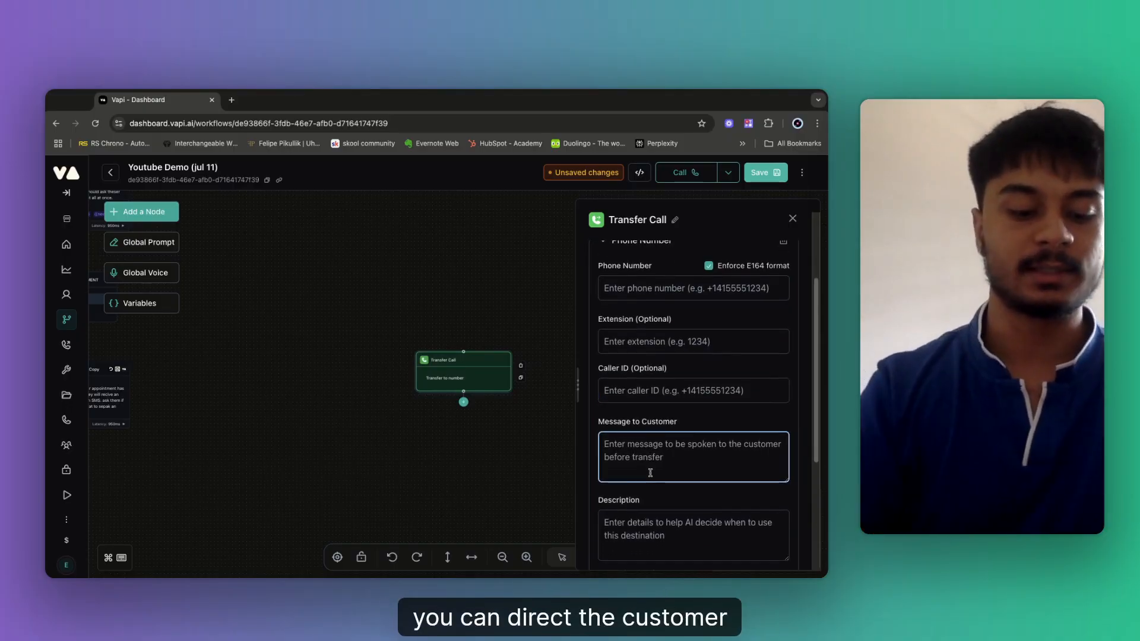
type("the customer has re")
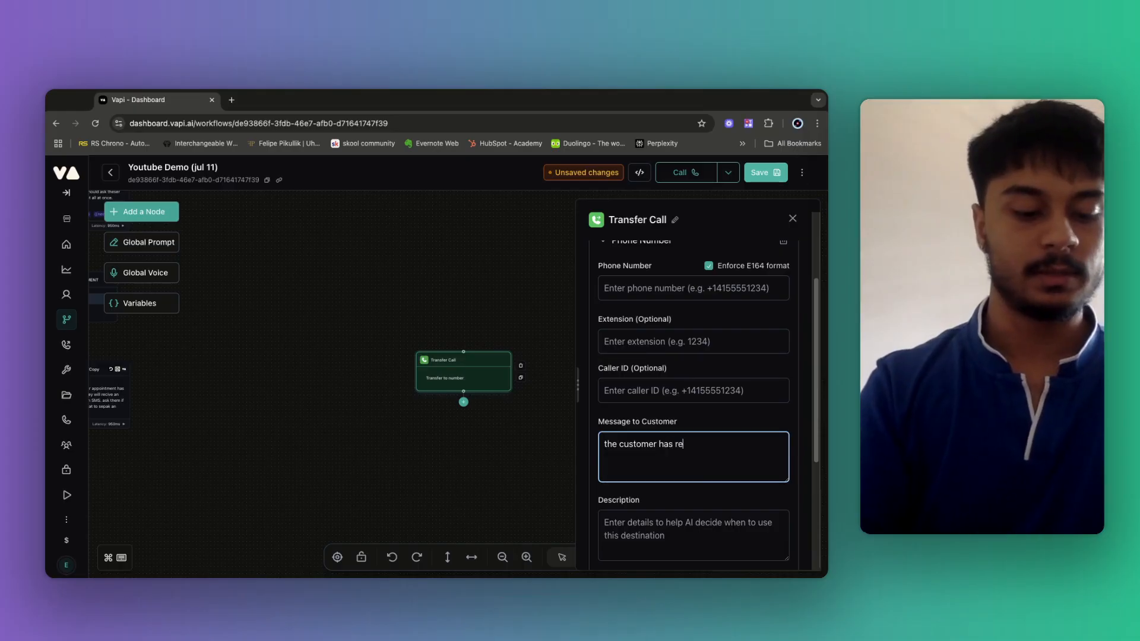
type("queste")
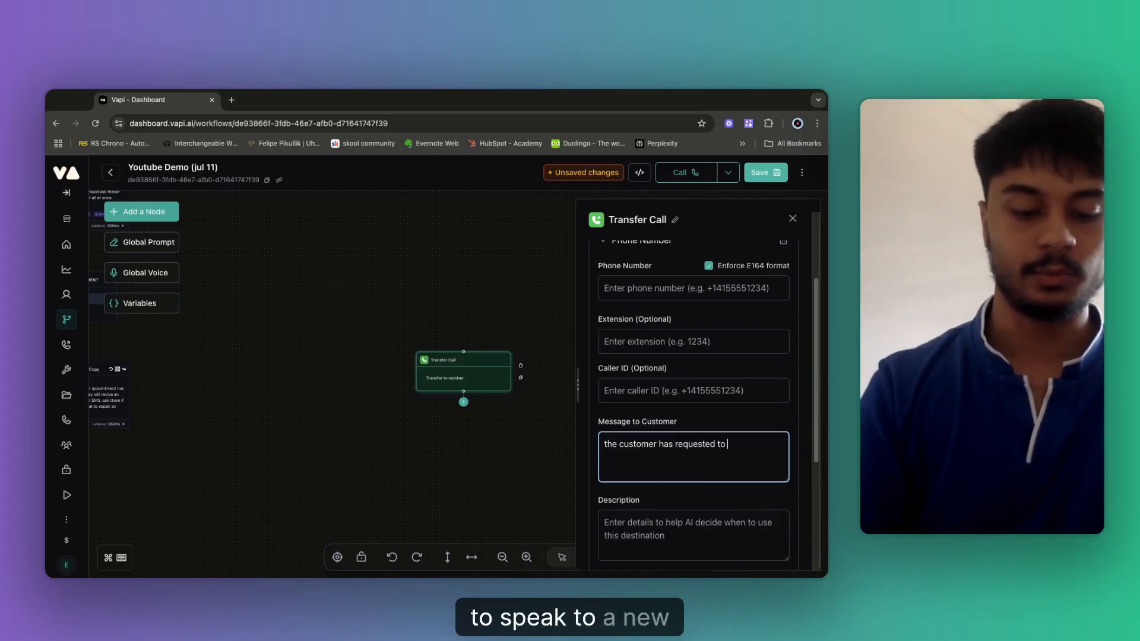
type("d to ")
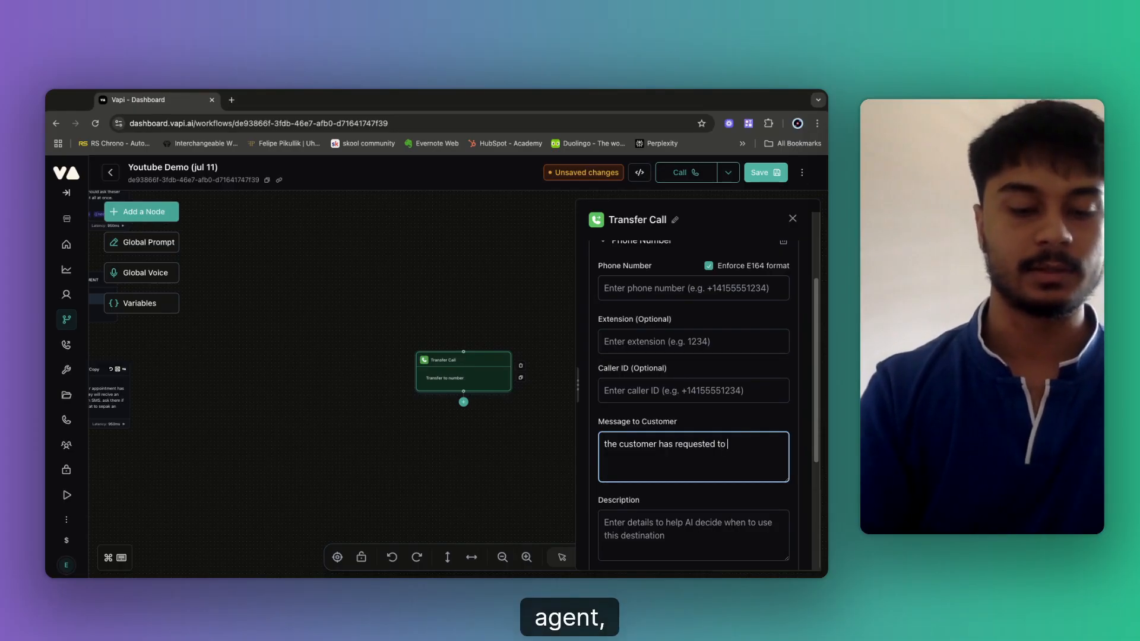
type("speak to an human agent")
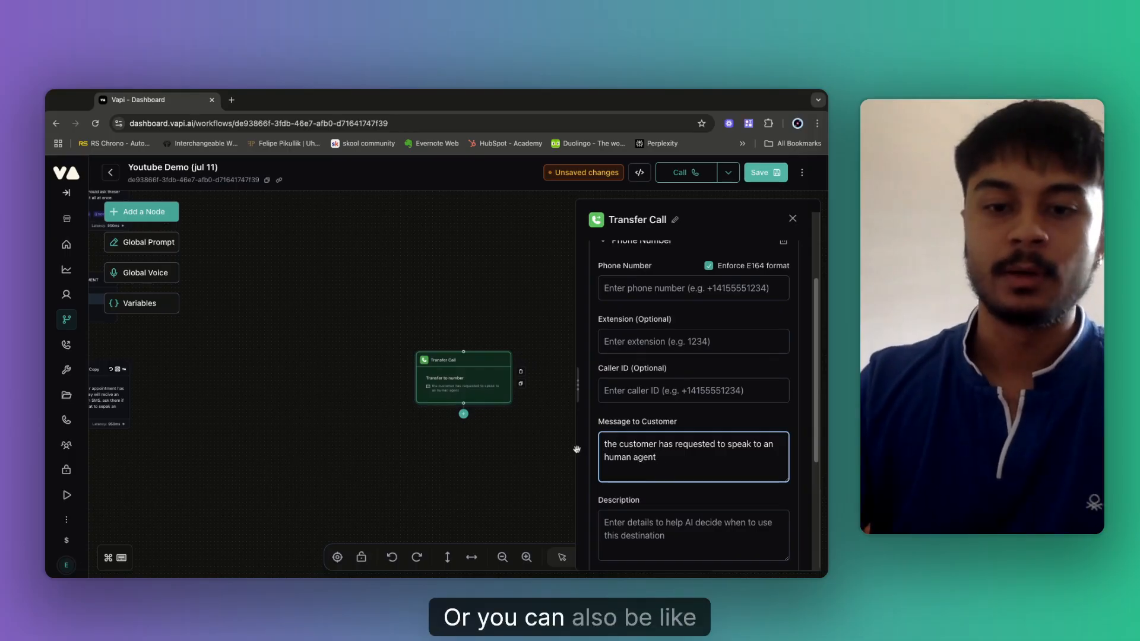
scroll(677, 466, "down", 2)
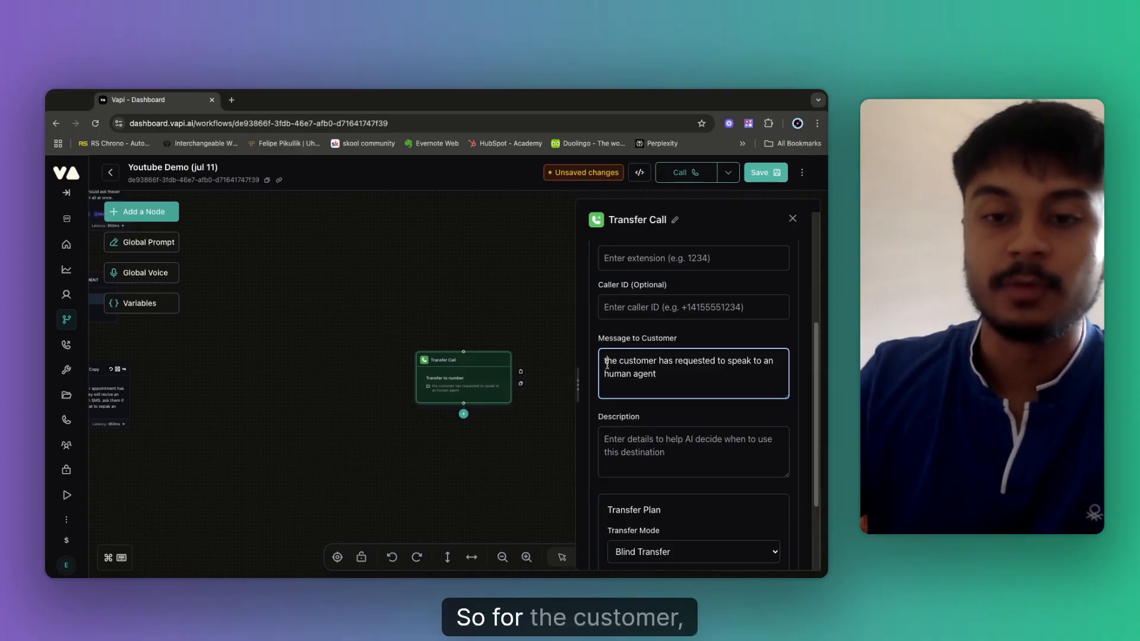
Replace the Message to Customer with a hold message about transferring to a human agent, leaving the description empty.
key("ctrl+a")
key("BackSpace")
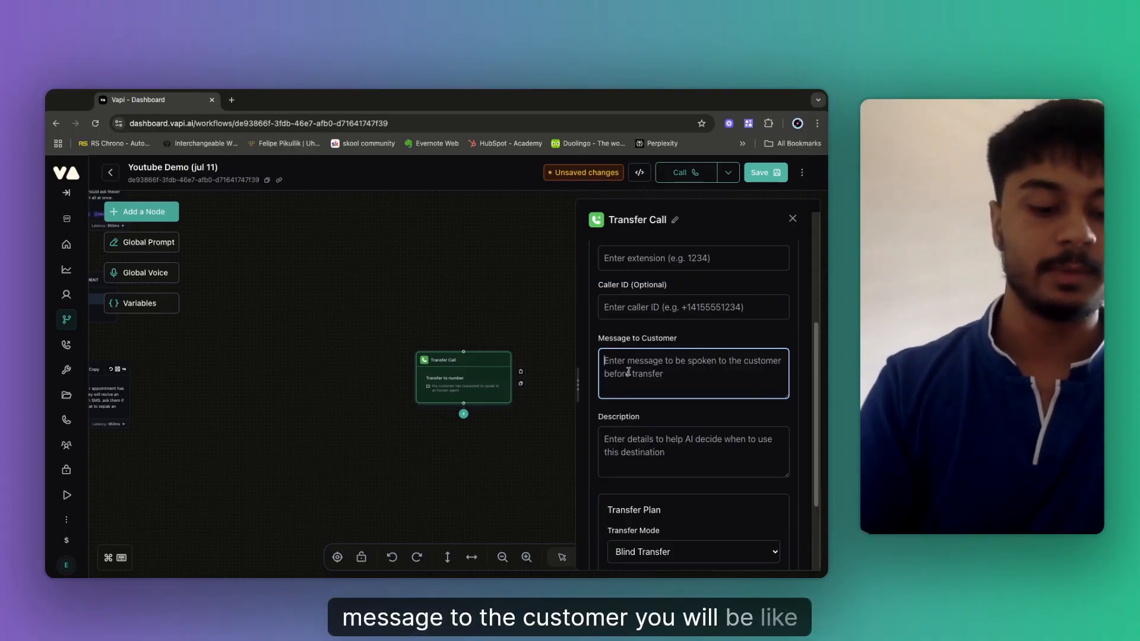
type("Hold o")
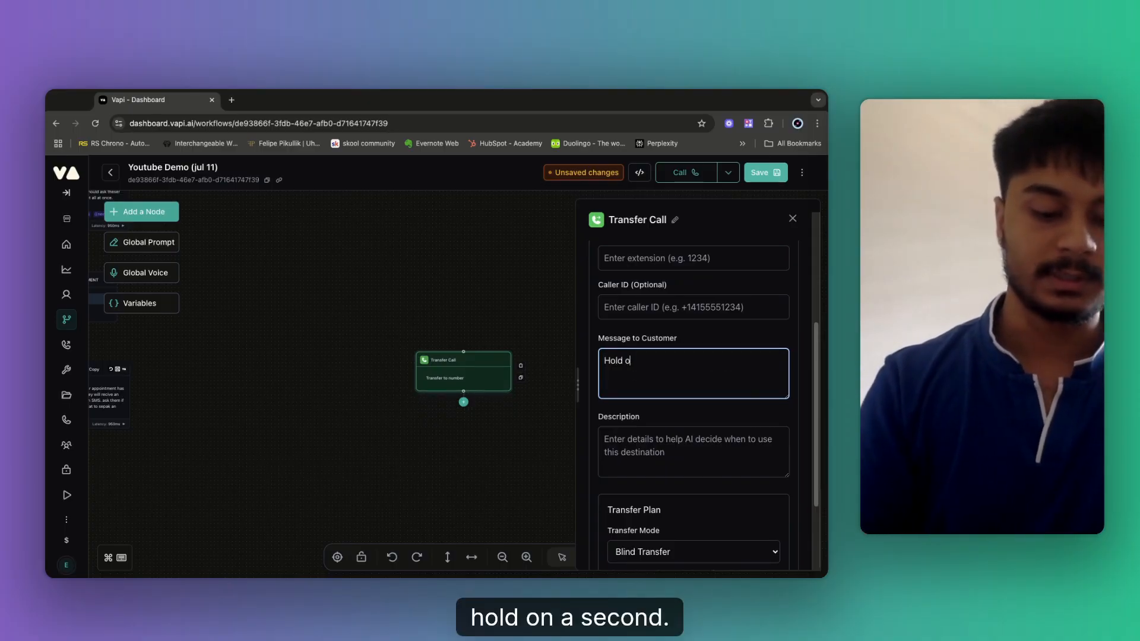
type("n")
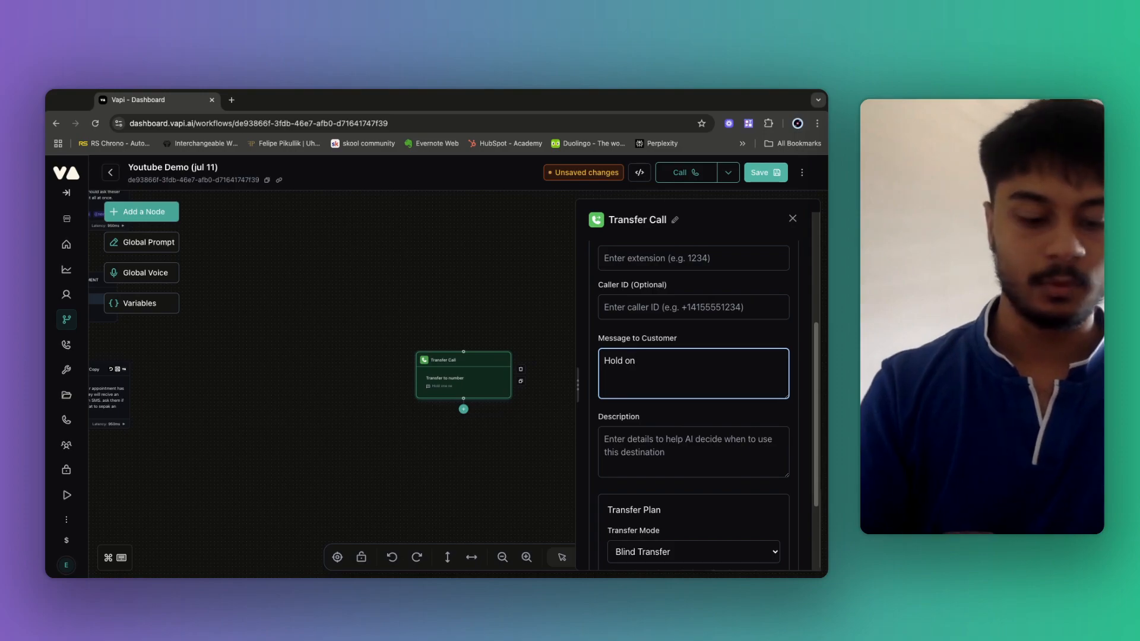
type("e sehi")
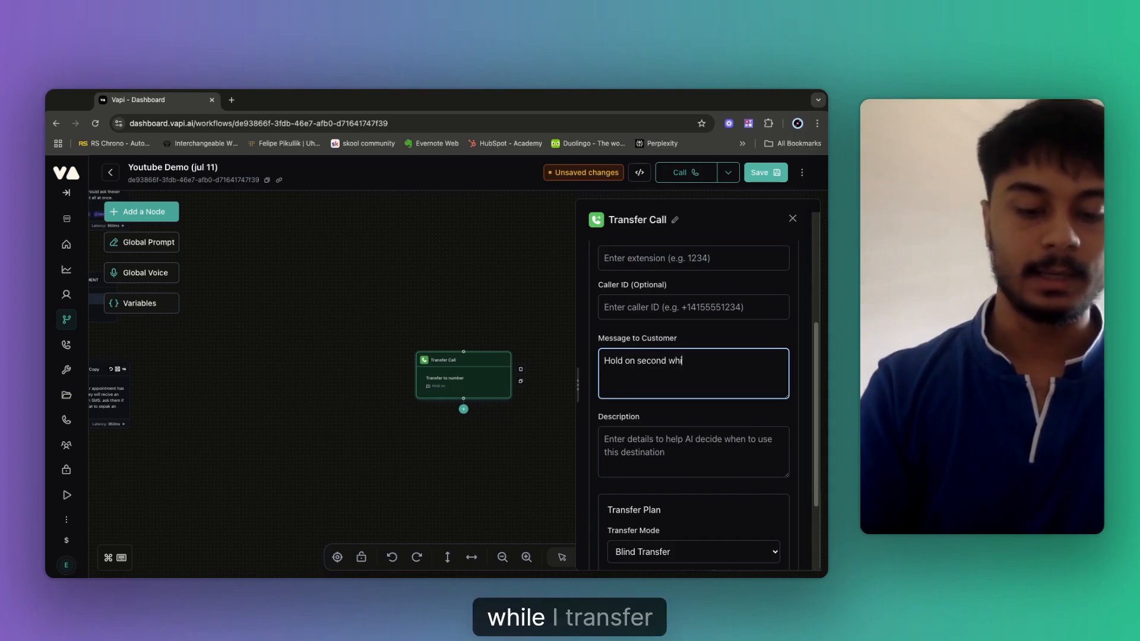
type("le i trnase")
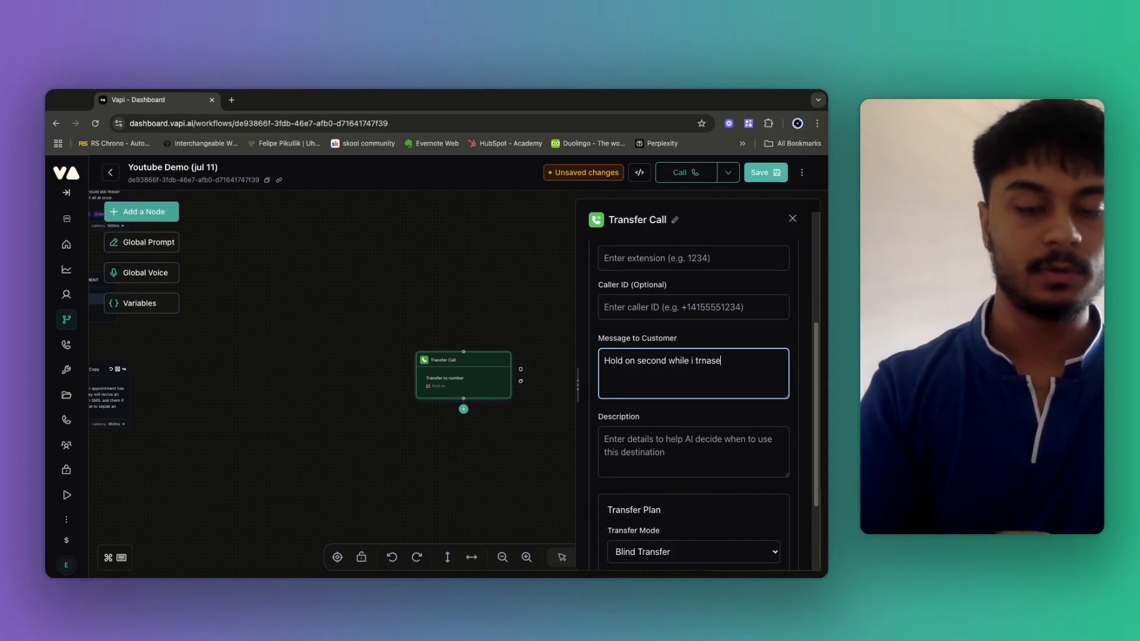
type("fer")
key("BackSpace")
key("BackSpace")
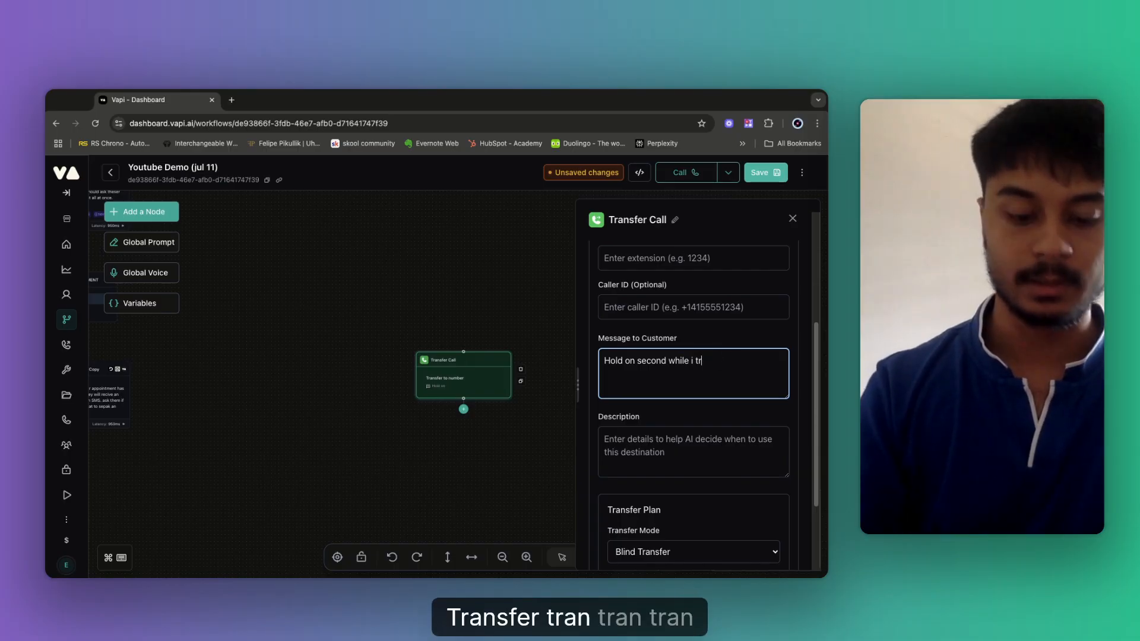
key("BackSpace")
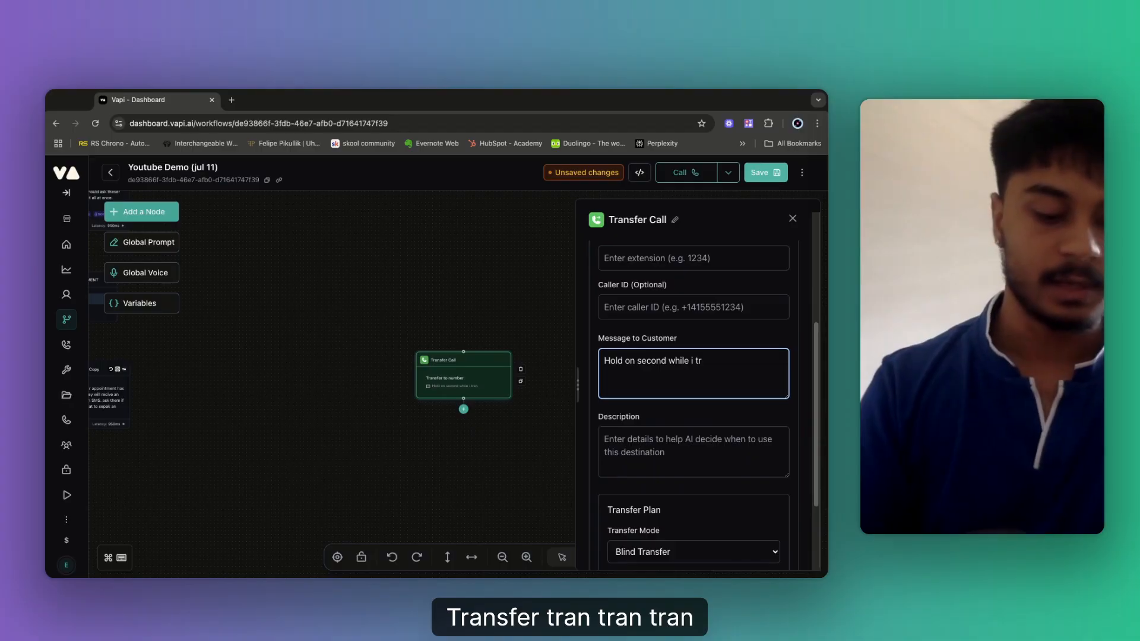
type("a")
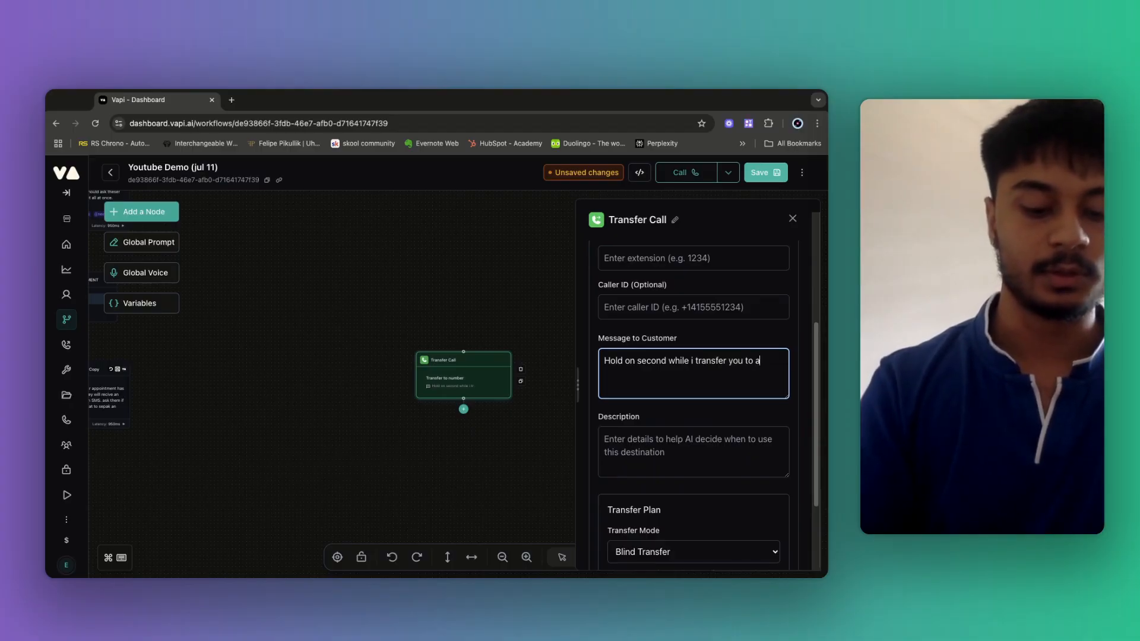
type(" human agent")
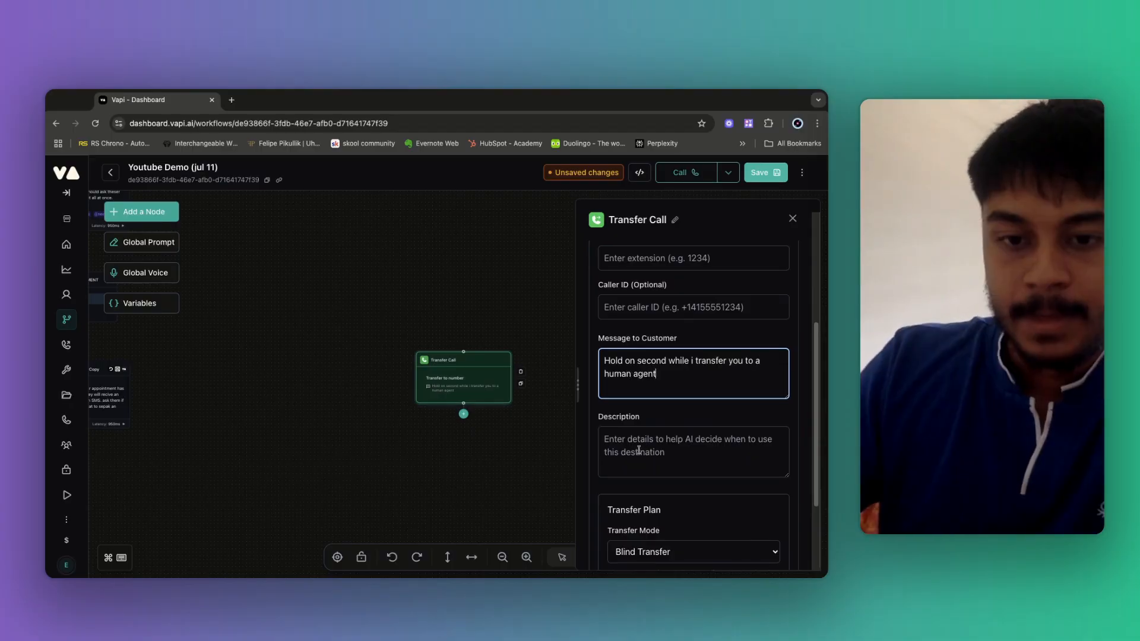
left_click(639, 451)
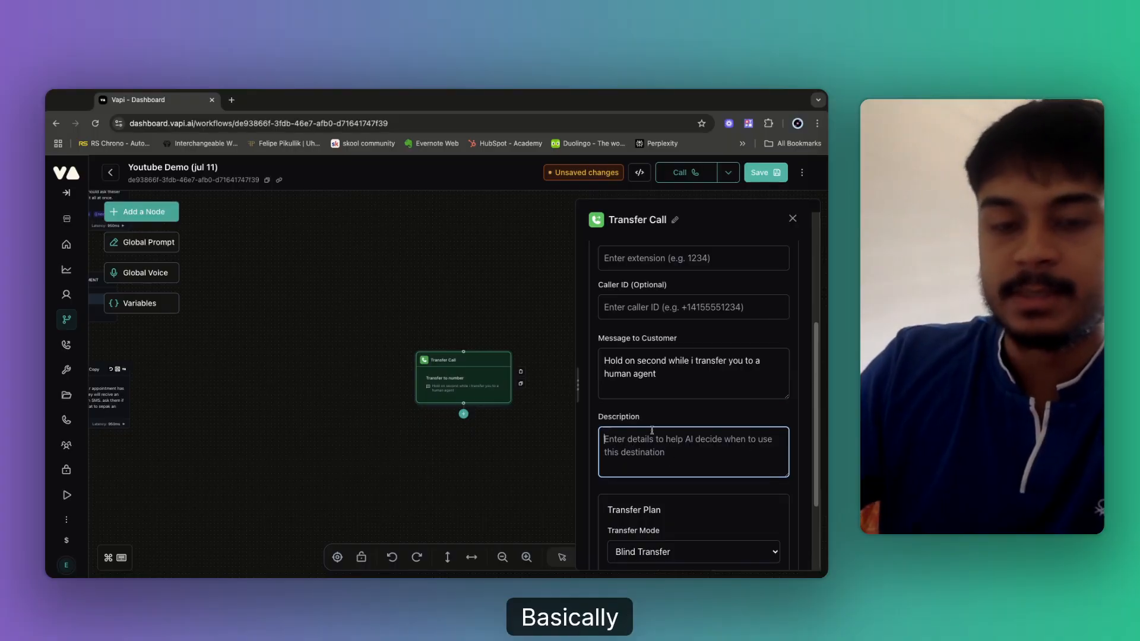
scroll(653, 429, "up", 1)
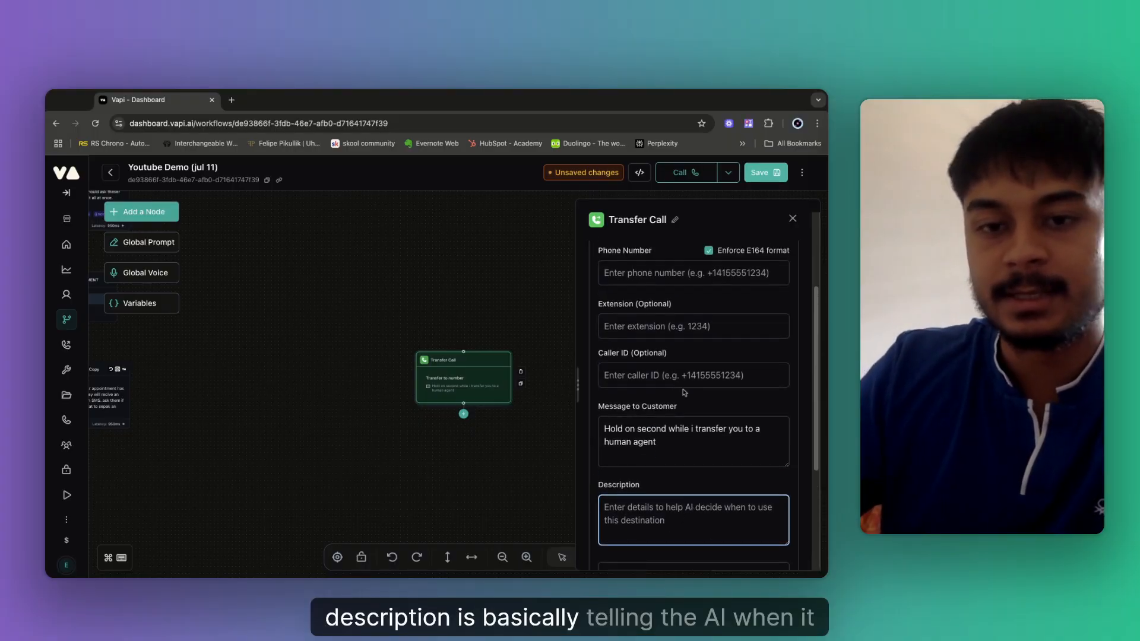
scroll(652, 348, "up", 2)
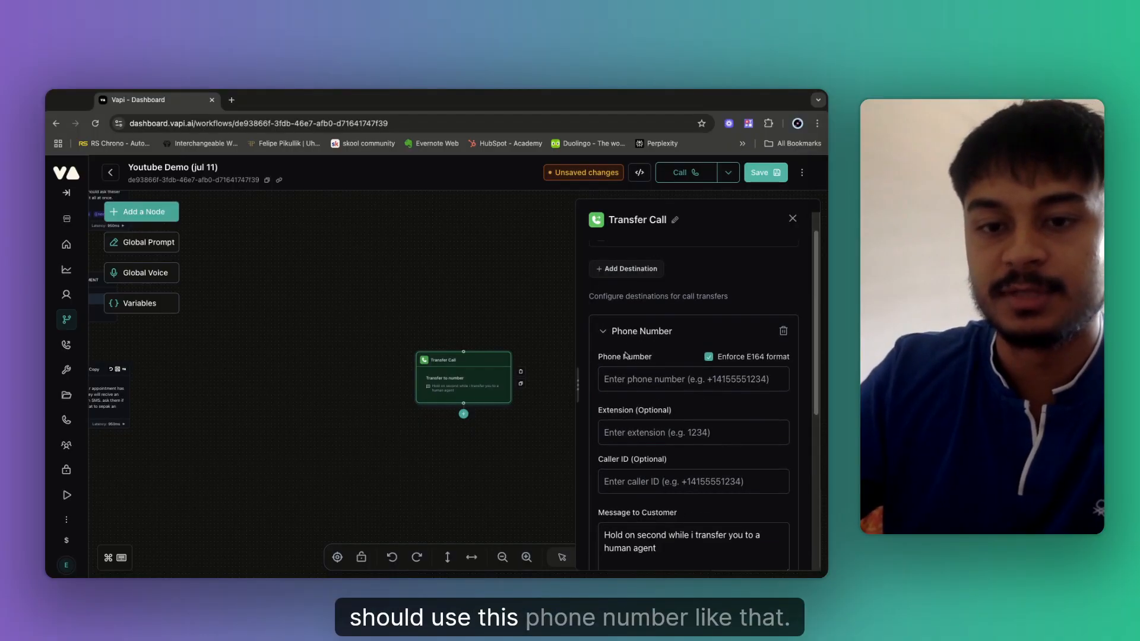
scroll(617, 346, "down", 5)
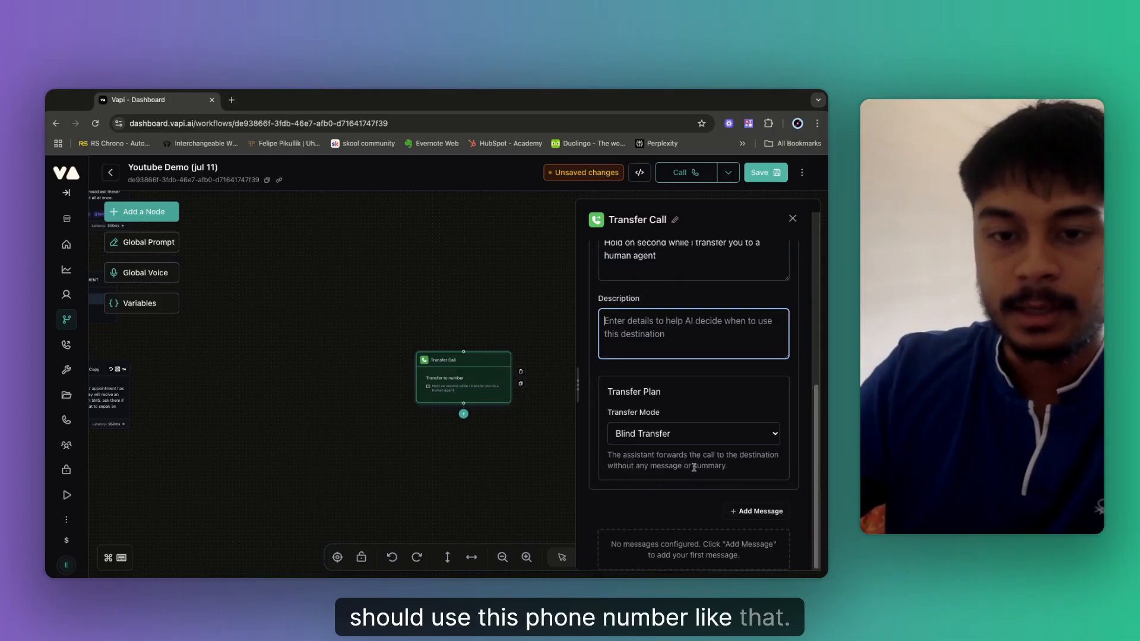
left_click(639, 396)
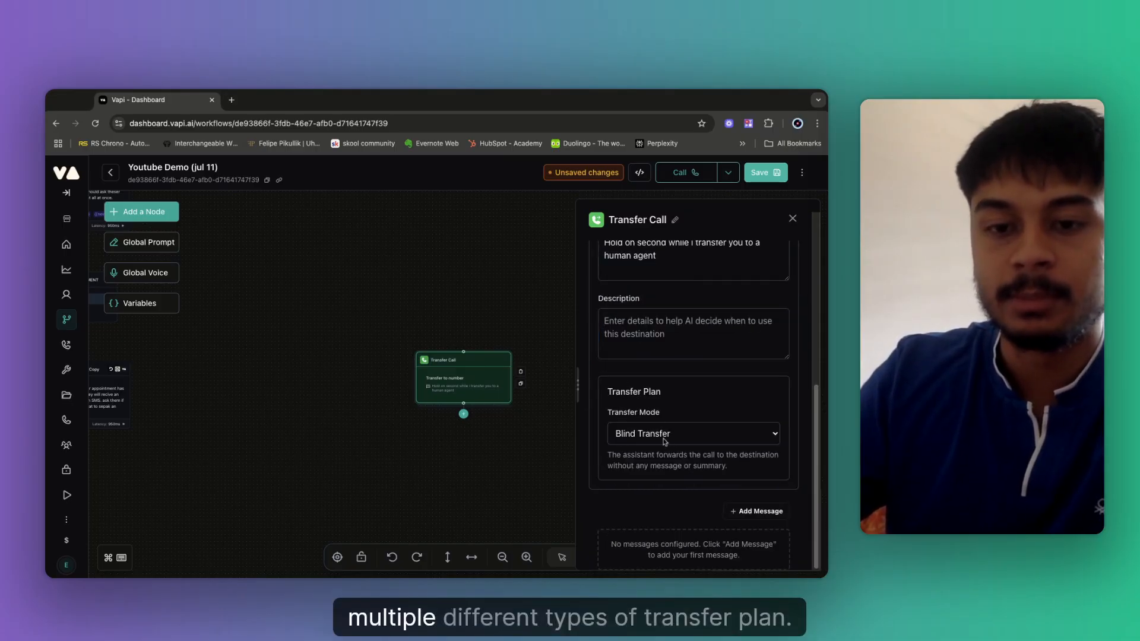
left_click(664, 442)
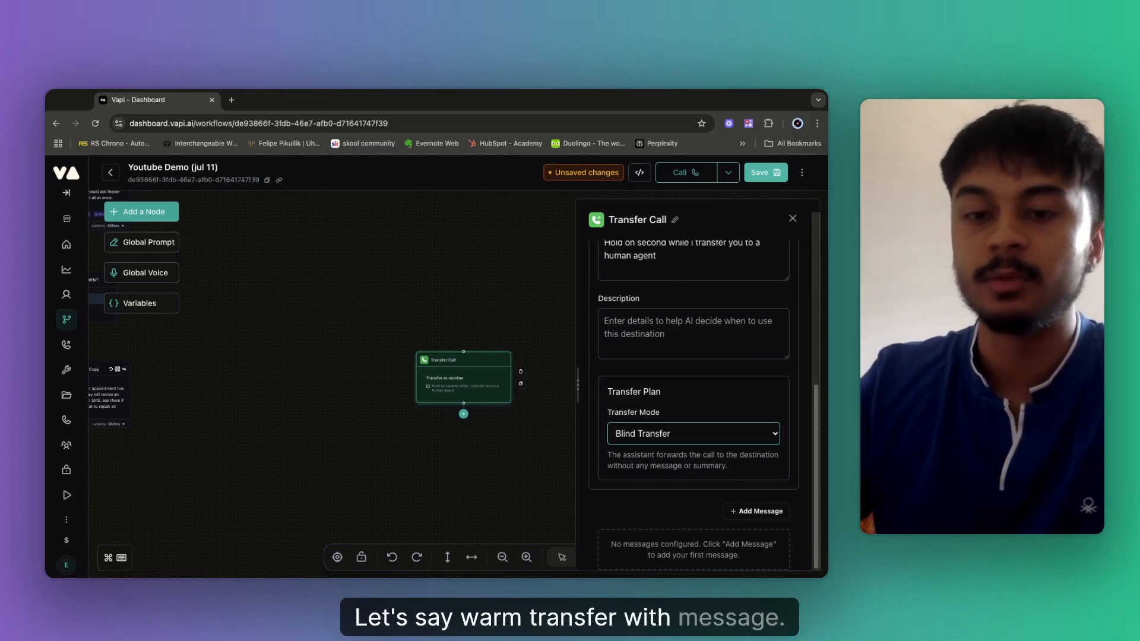
Use Warm Transfer with Message, operator message 'The customer has request to speak to an human agent', and save.
left_click(598, 468)
scroll(687, 515, "down", 1)
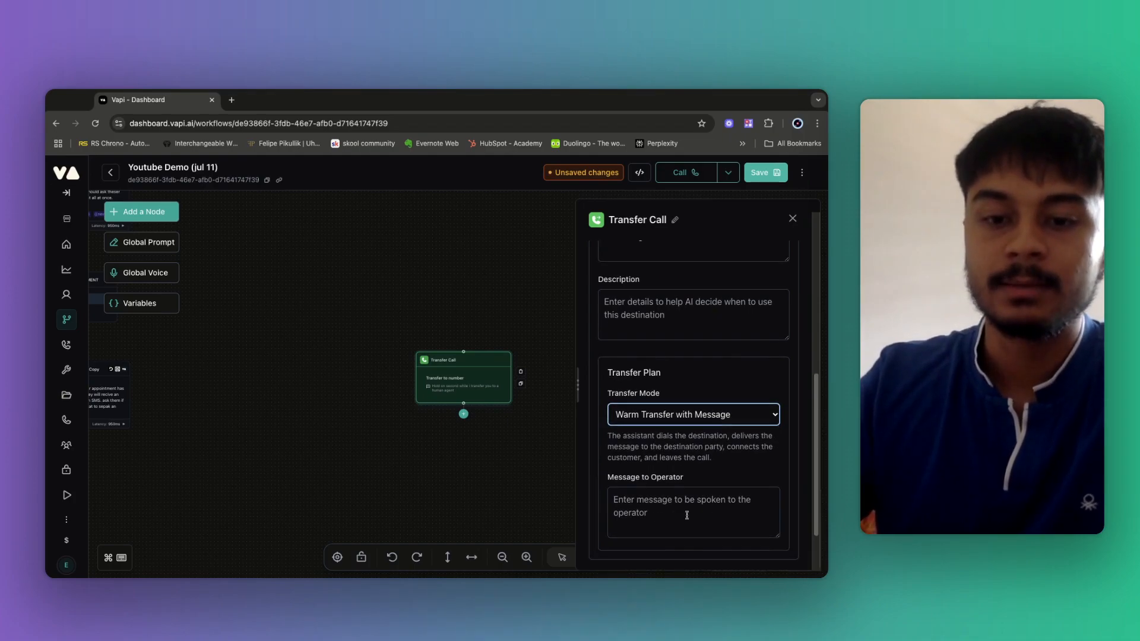
left_click(687, 515)
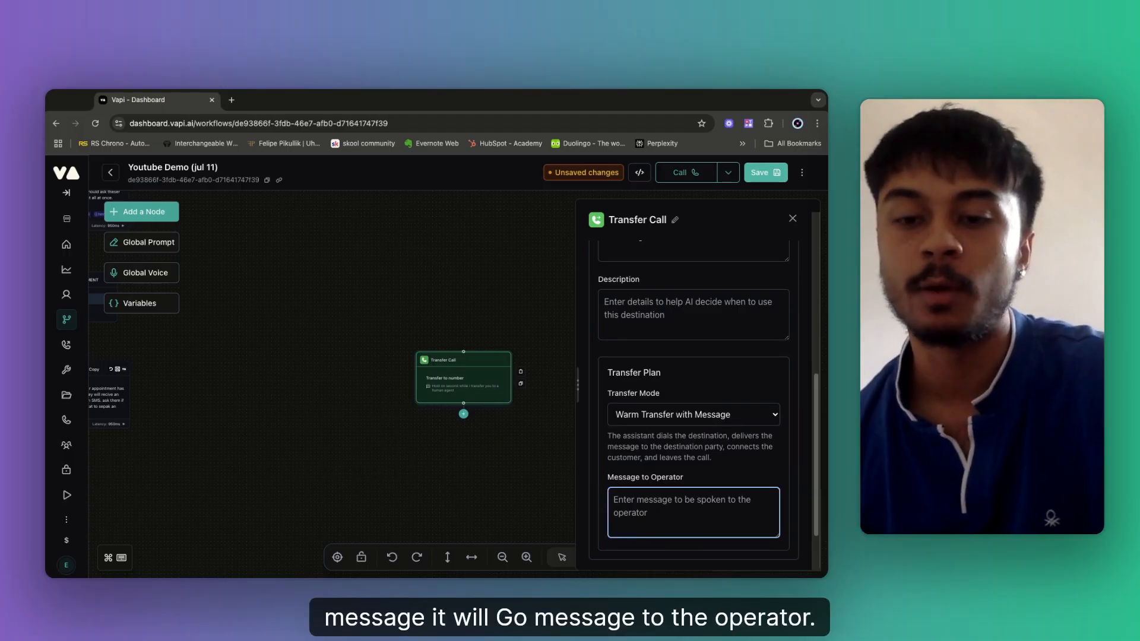
double_click(656, 478)
left_click(653, 520)
type("T")
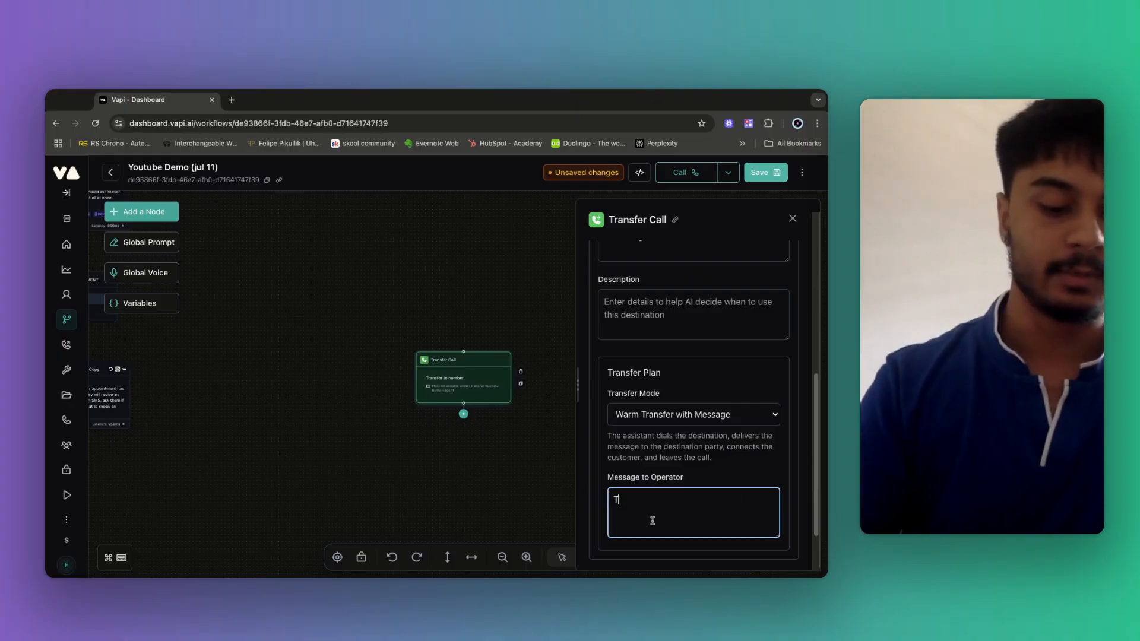
type("he customer ")
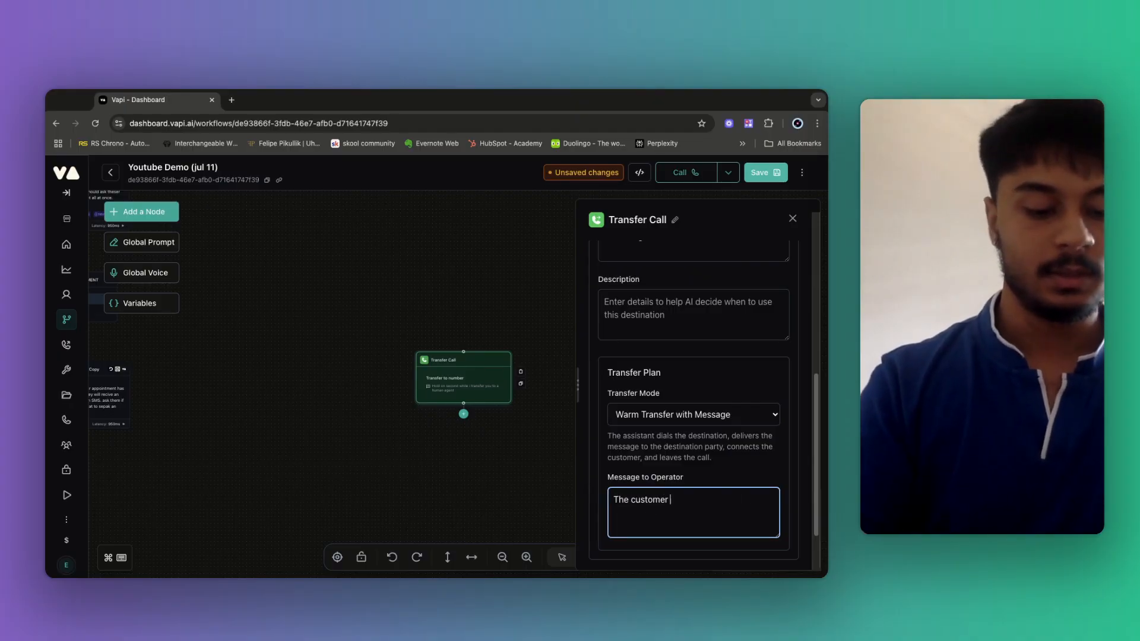
type("has request t")
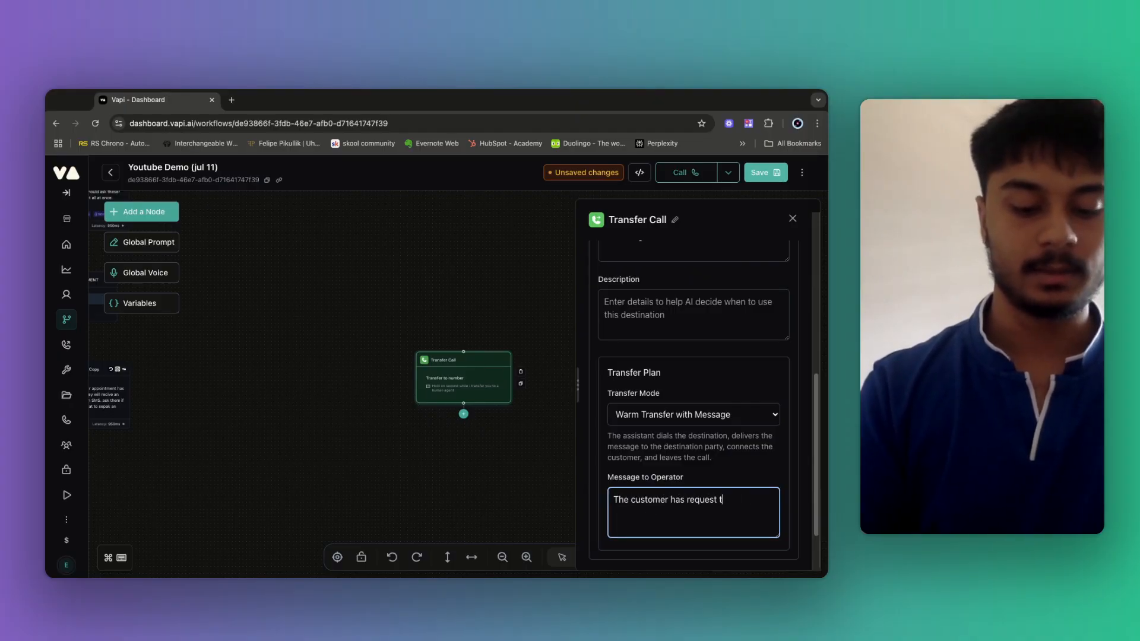
type("o speak")
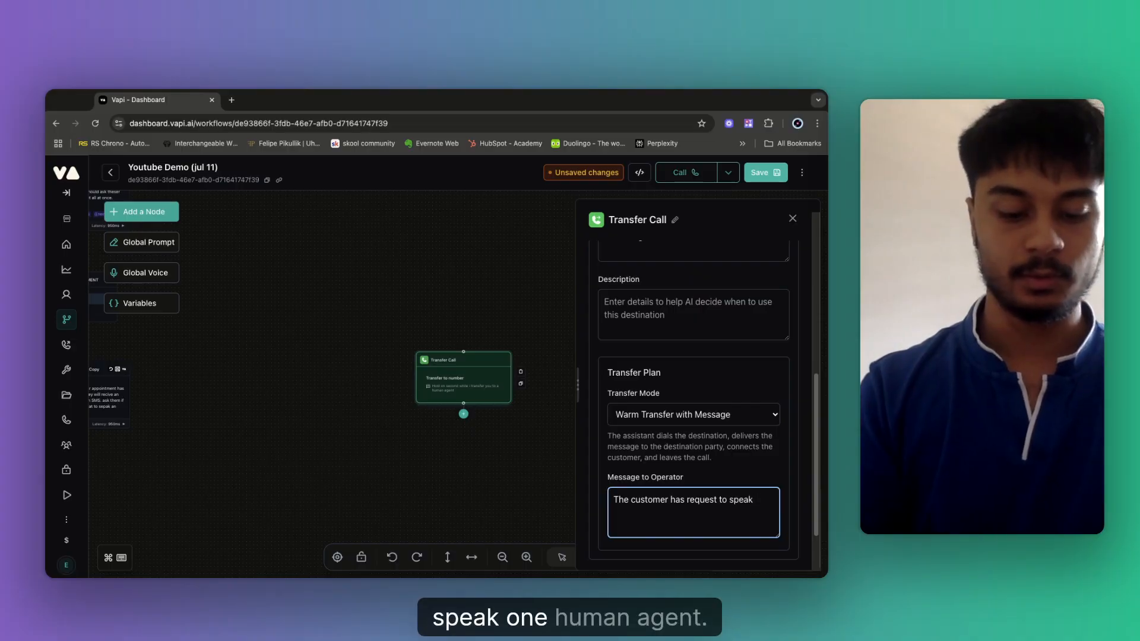
type(" to an huyman")
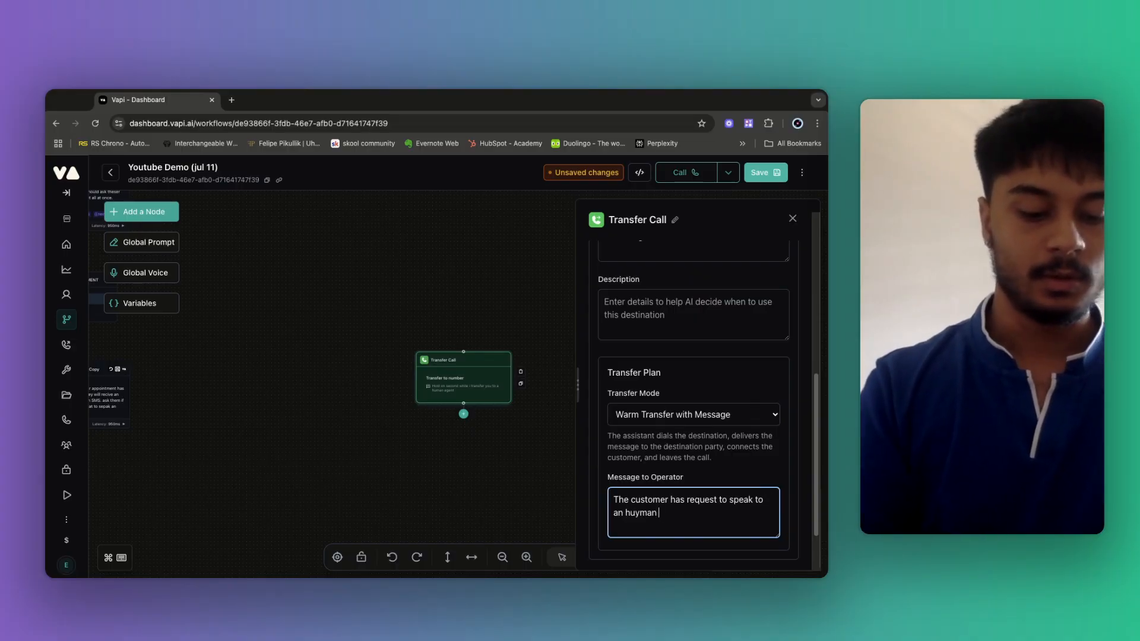
type(" agent")
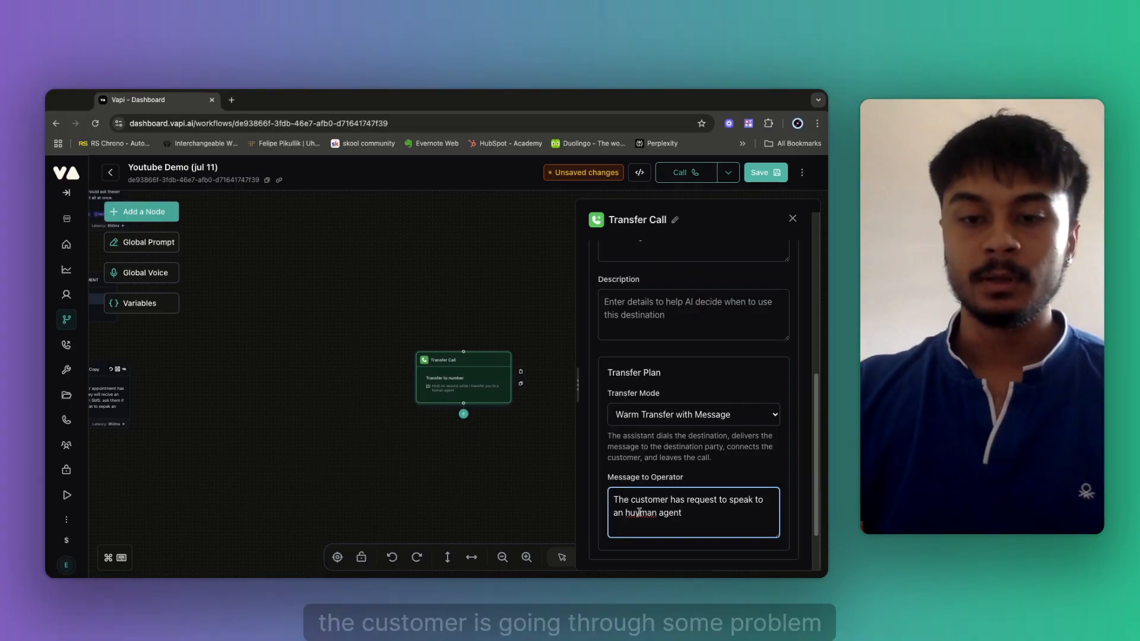
left_click(640, 526)
key("BackSpace")
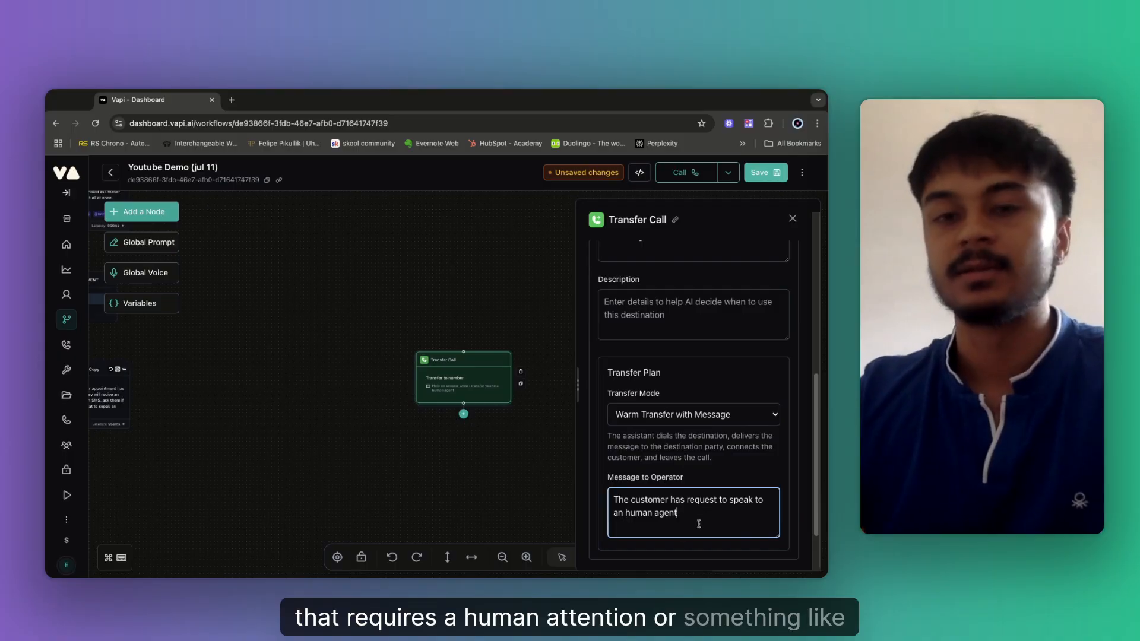
left_click(763, 174)
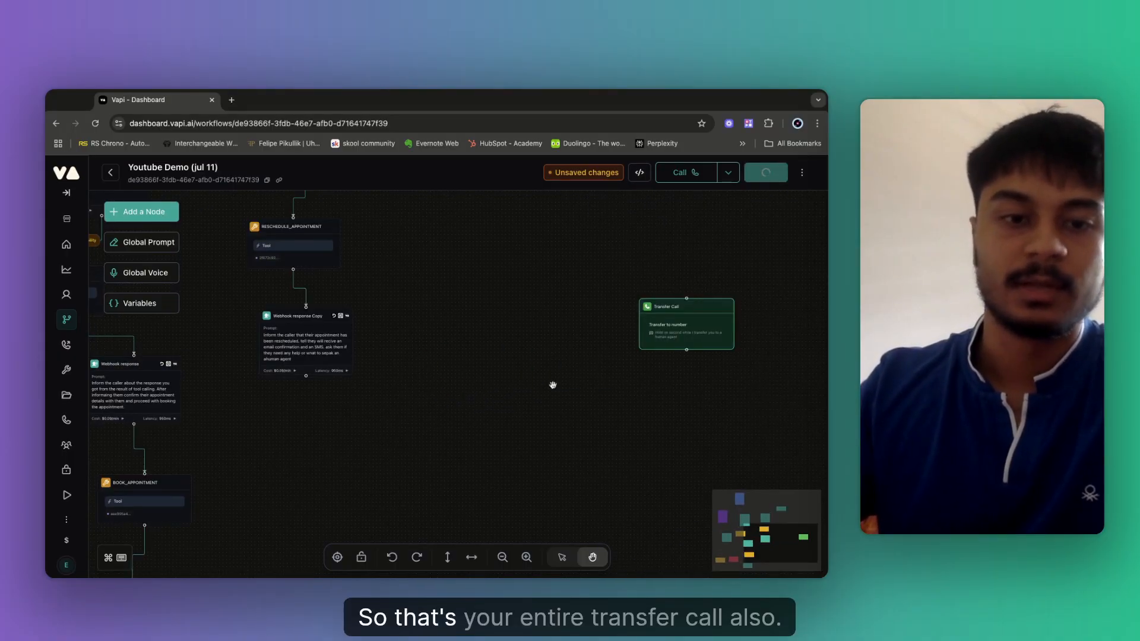
Add an End call node and connect Webhook response Copy to Transfer Call.
left_click_drag(440, 392, 481, 362)
left_click_drag(442, 320, 409, 401)
mouse_move(387, 347)
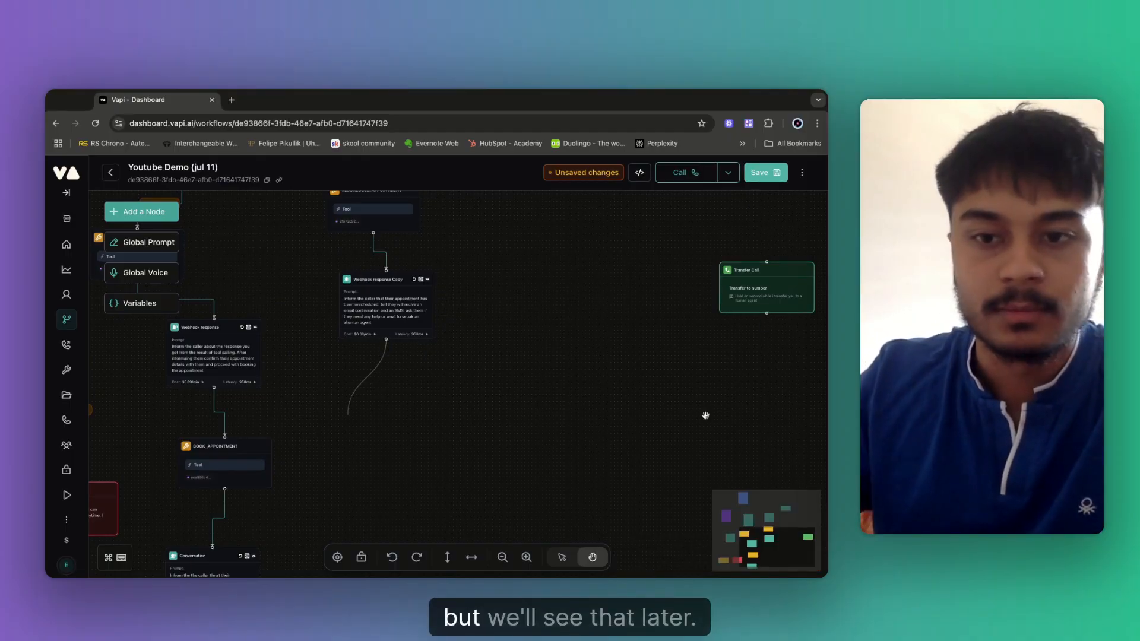
left_click(134, 212)
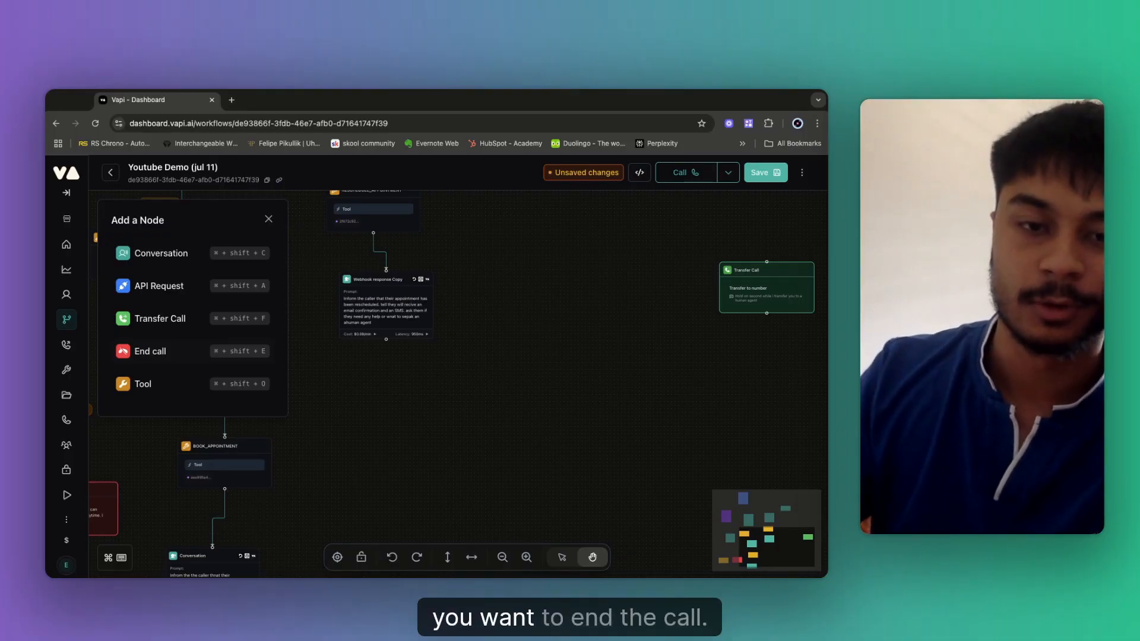
left_click(150, 351)
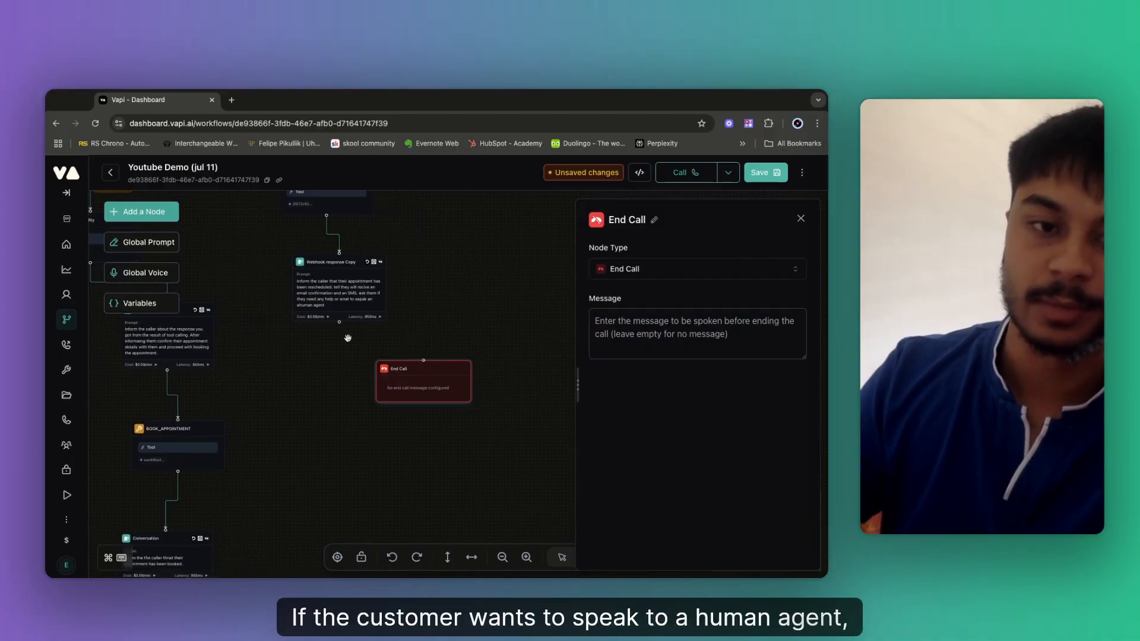
mouse_move(340, 323)
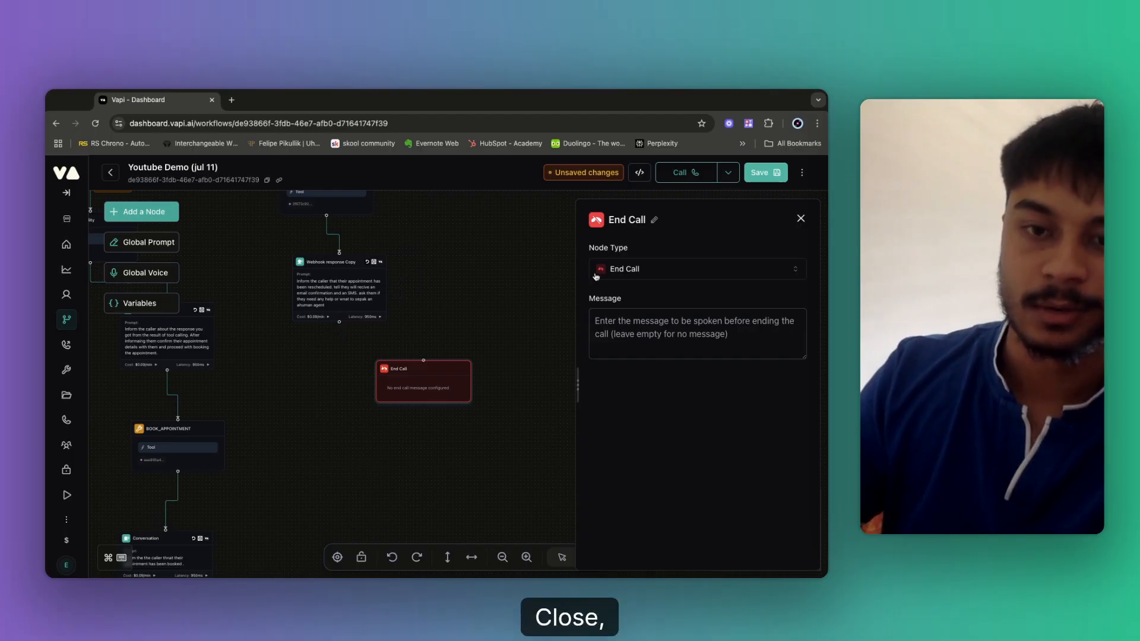
left_click(801, 219)
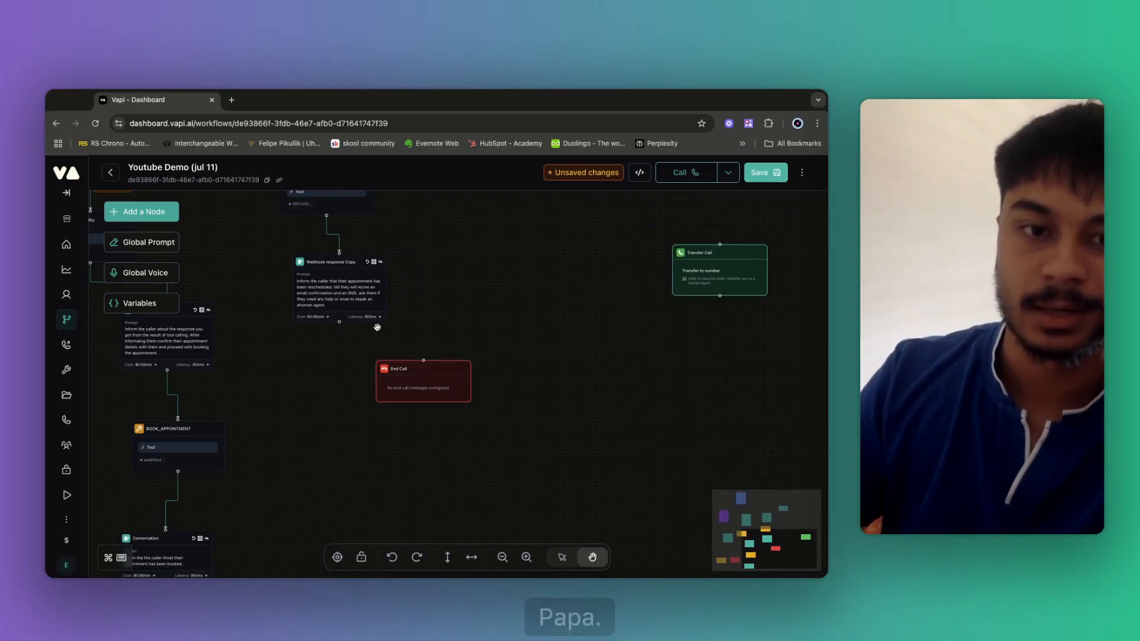
left_click_drag(340, 323, 715, 257)
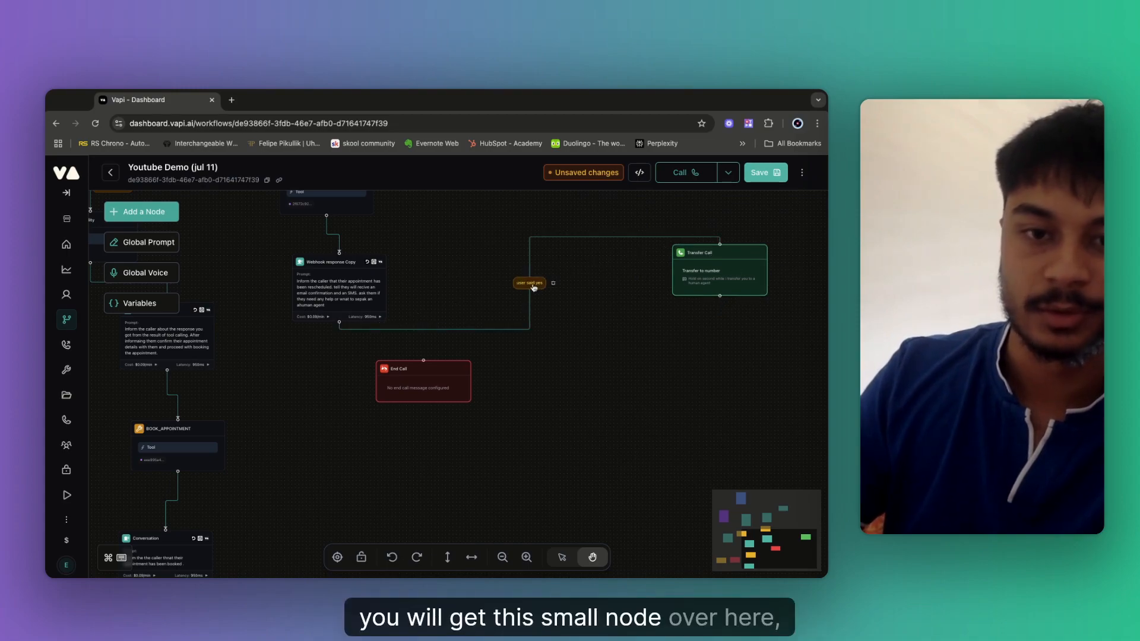
Set the Transfer Call edge condition to 'Wants to speak to ahuman', save, and move Transfer Call below the webhook node.
left_click(533, 287)
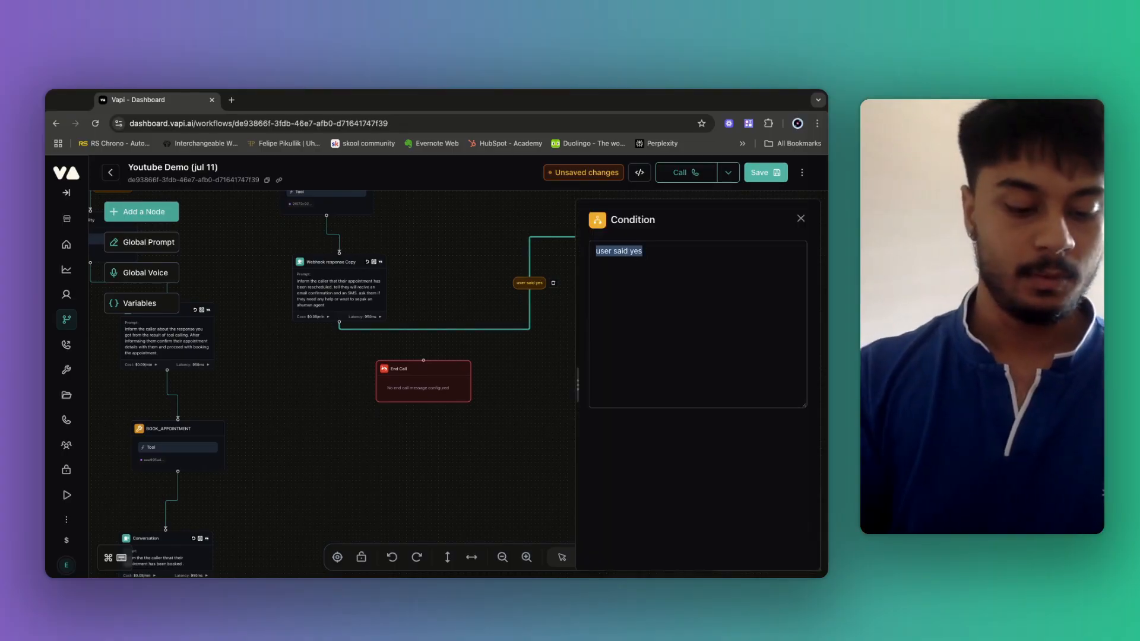
key("BackSpace")
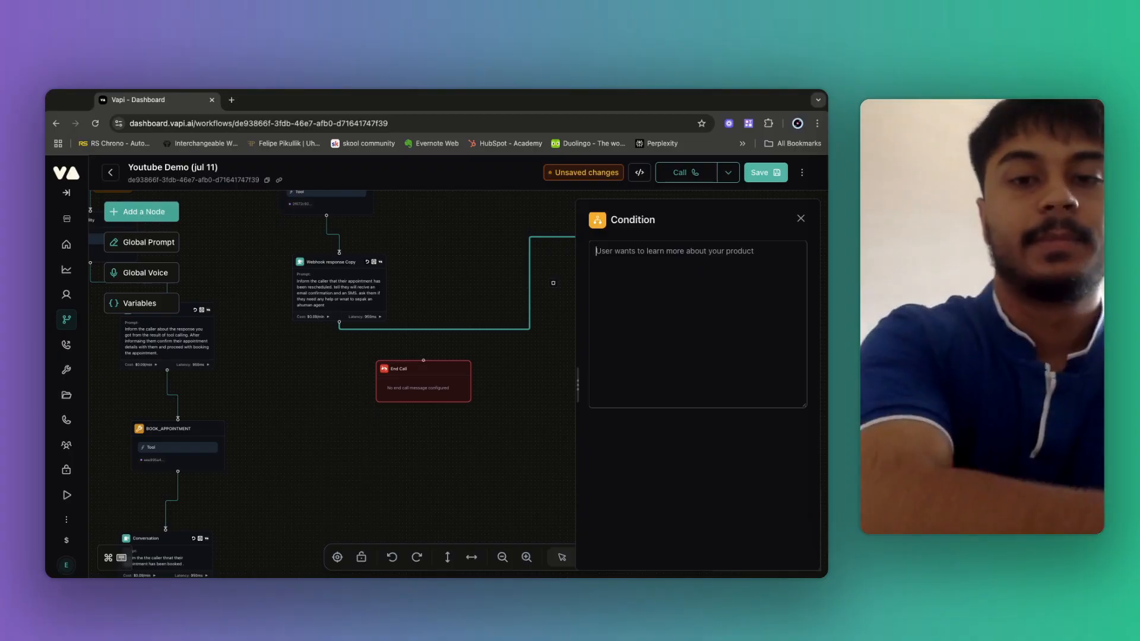
type("Wants t")
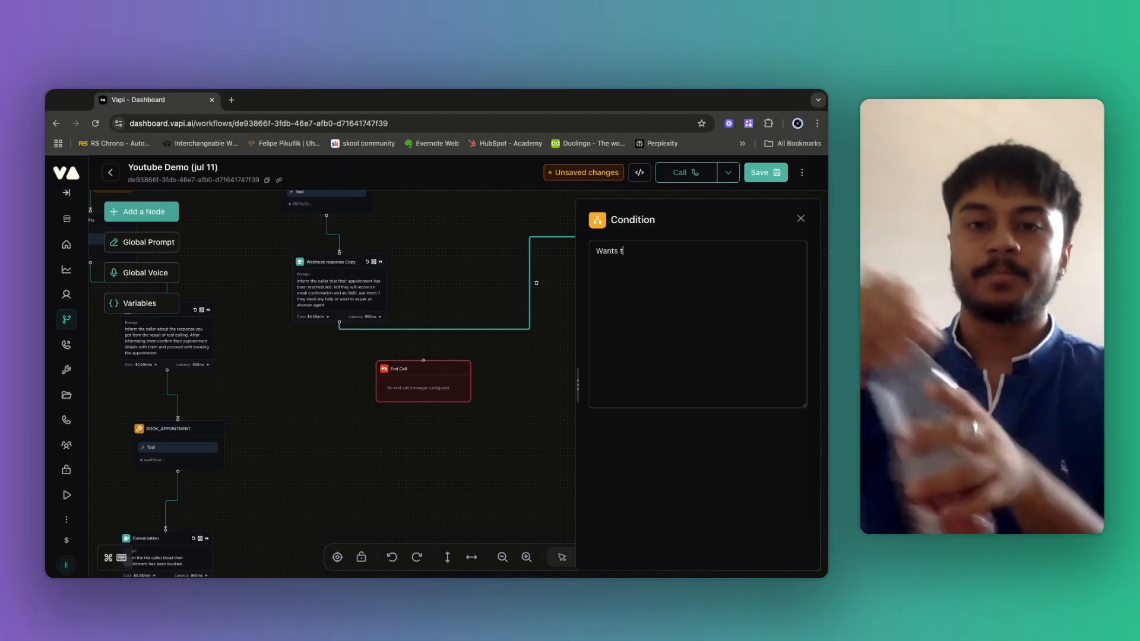
type("o speak to ahuman")
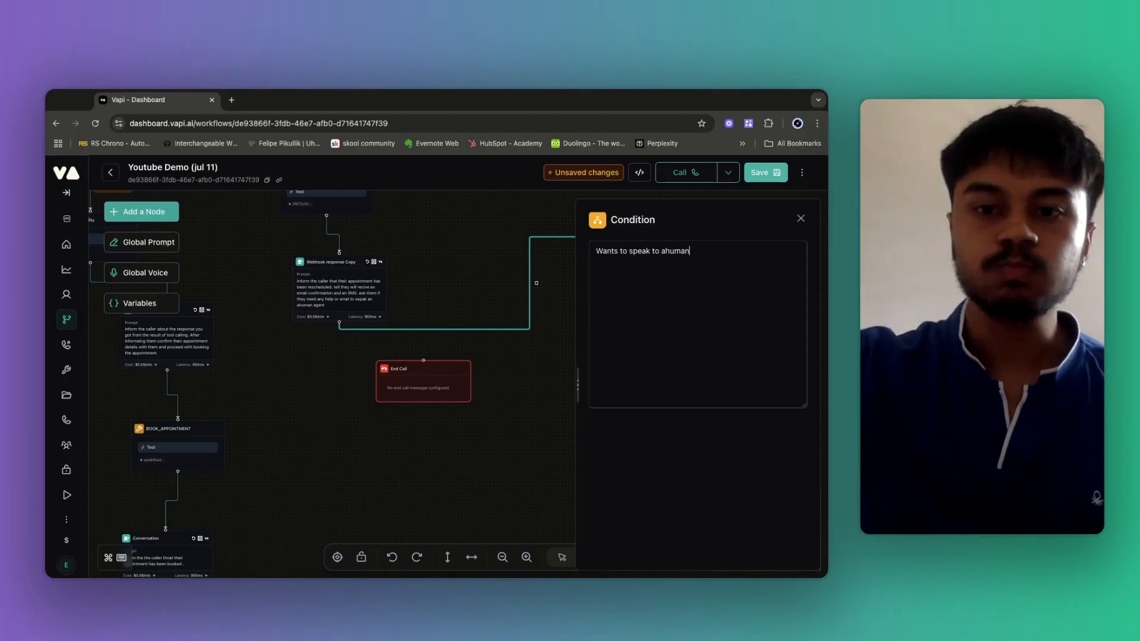
left_click(801, 218)
left_click(766, 173)
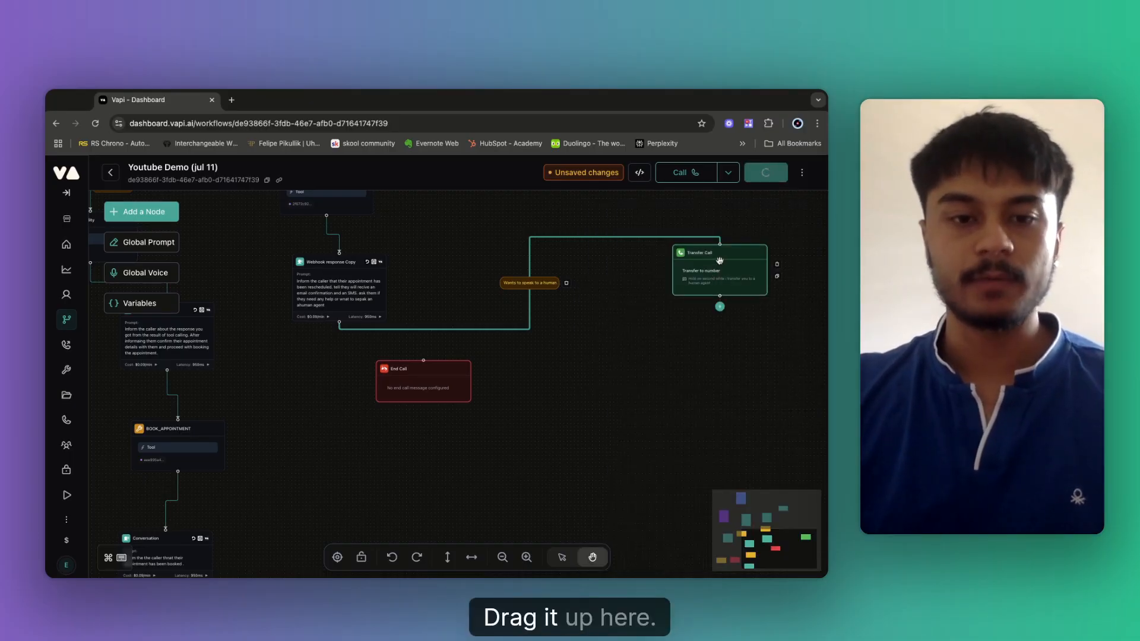
left_click_drag(720, 261, 345, 419)
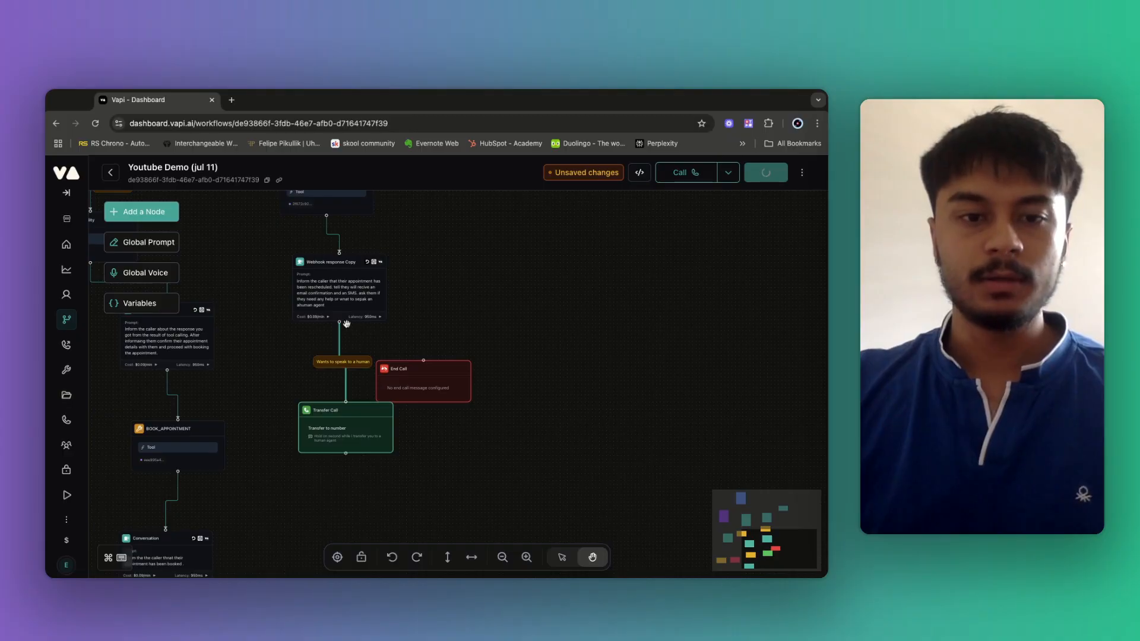
Link Webhook response Copy to End Call with the condition 'wnats to end the call'.
mouse_move(340, 322)
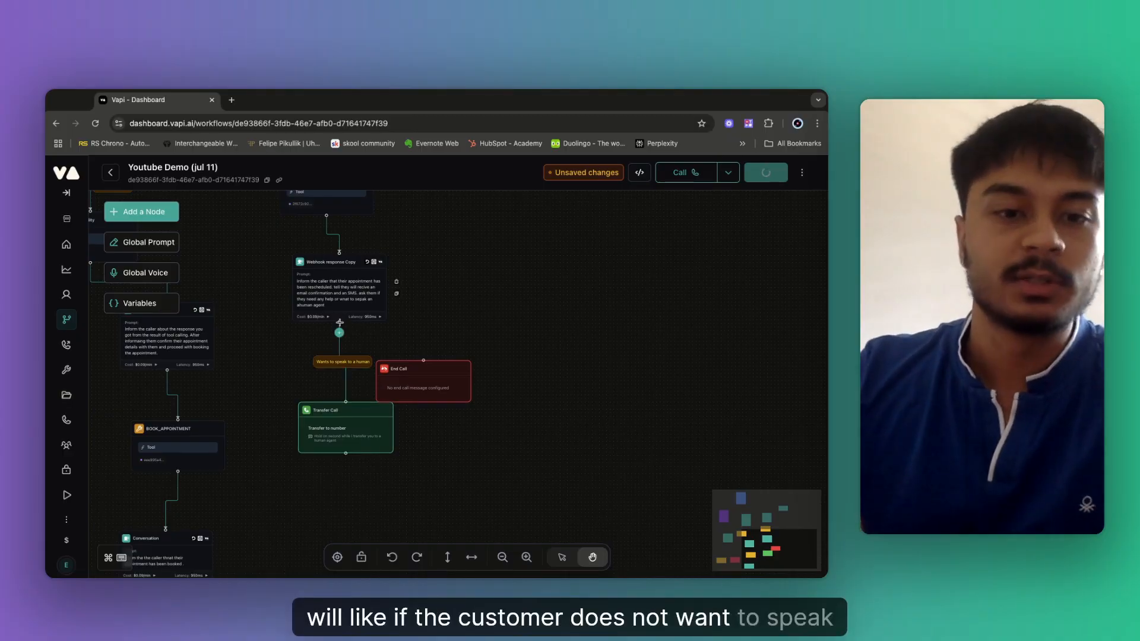
left_click_drag(340, 322, 424, 359)
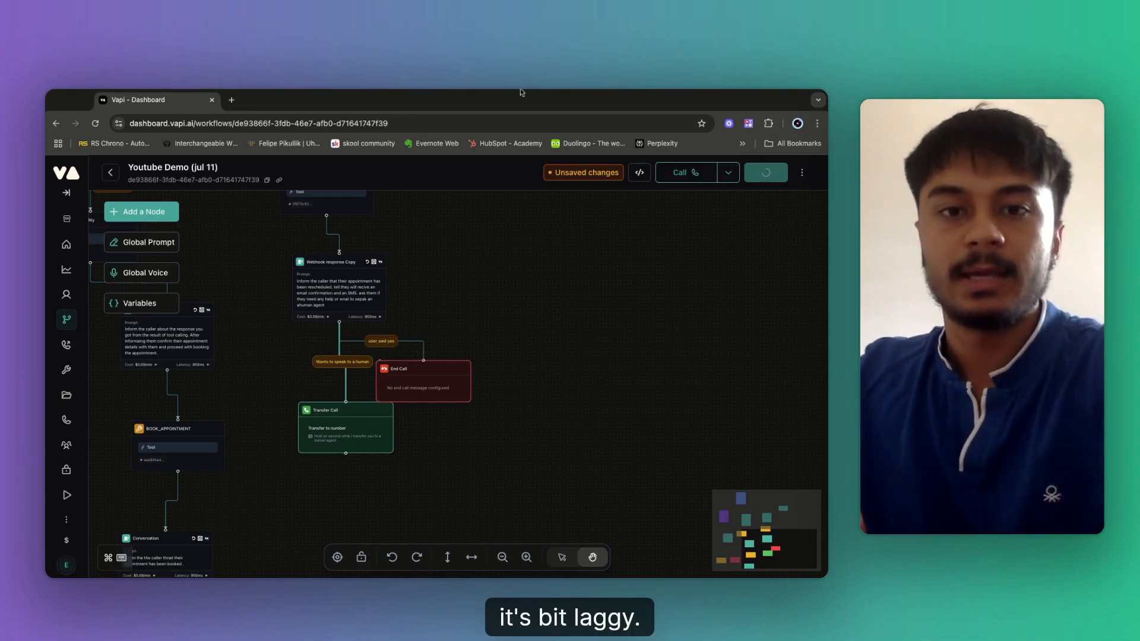
left_click(387, 343)
left_click_drag(622, 257, 594, 257)
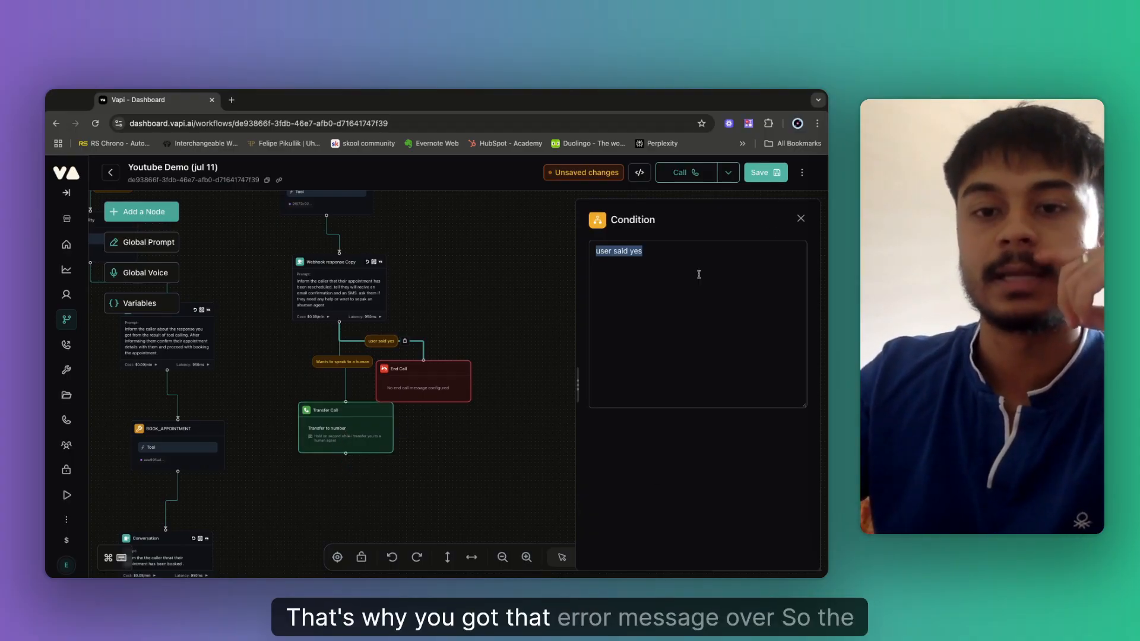
key("BackSpace")
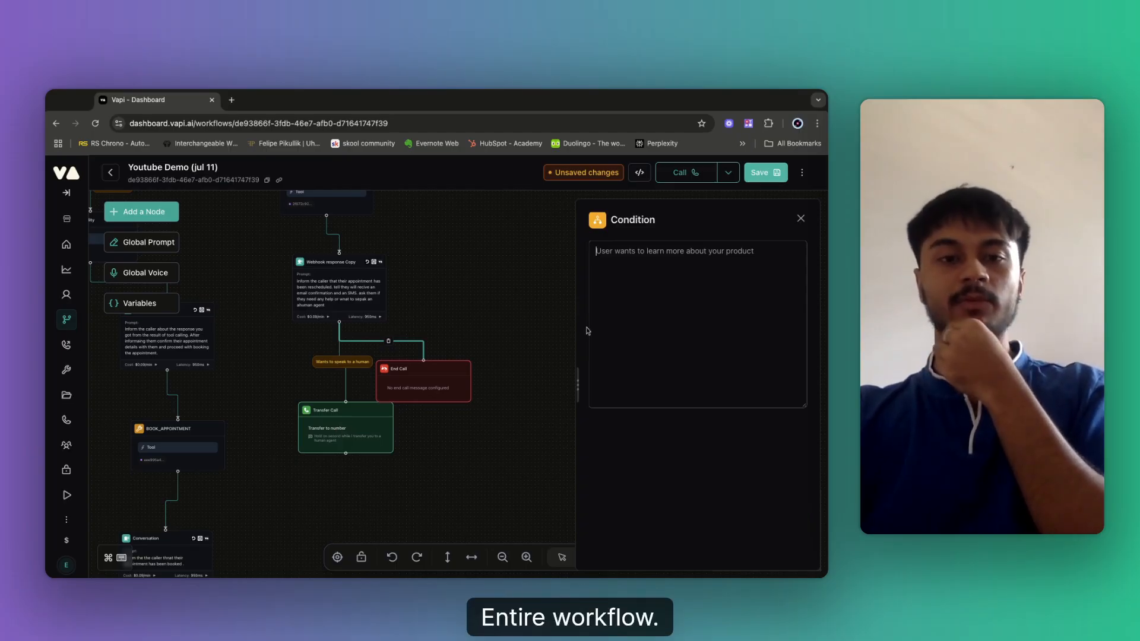
type("wnats to end the call")
left_click(427, 293)
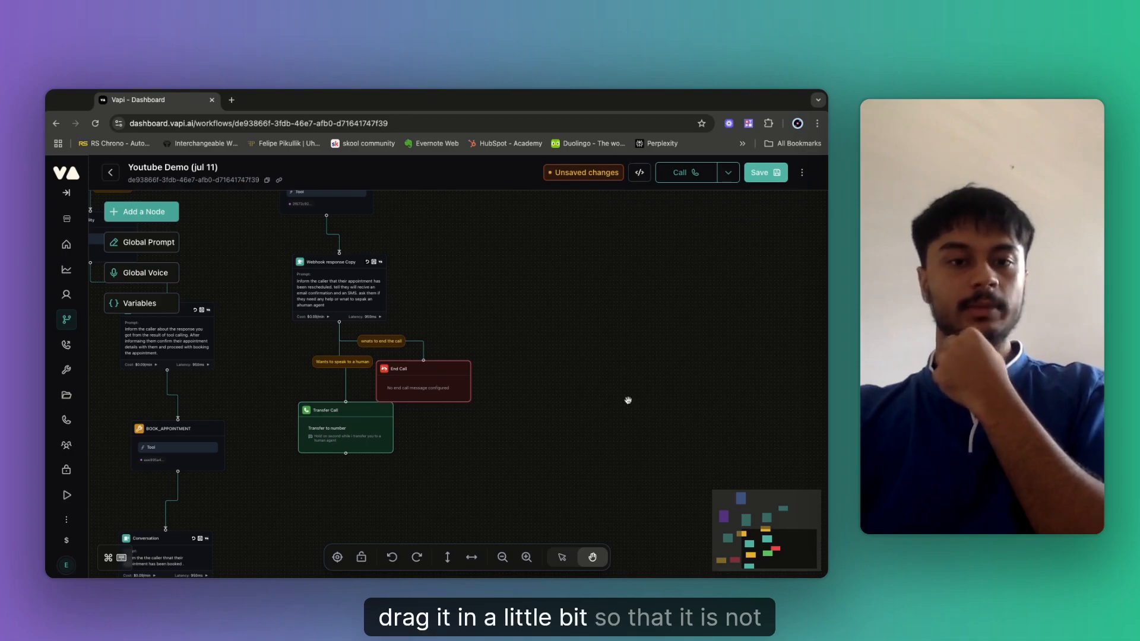
Shift End Call right, enter the Transfer Call destination phone number with country code, and save.
left_click_drag(468, 386, 628, 400)
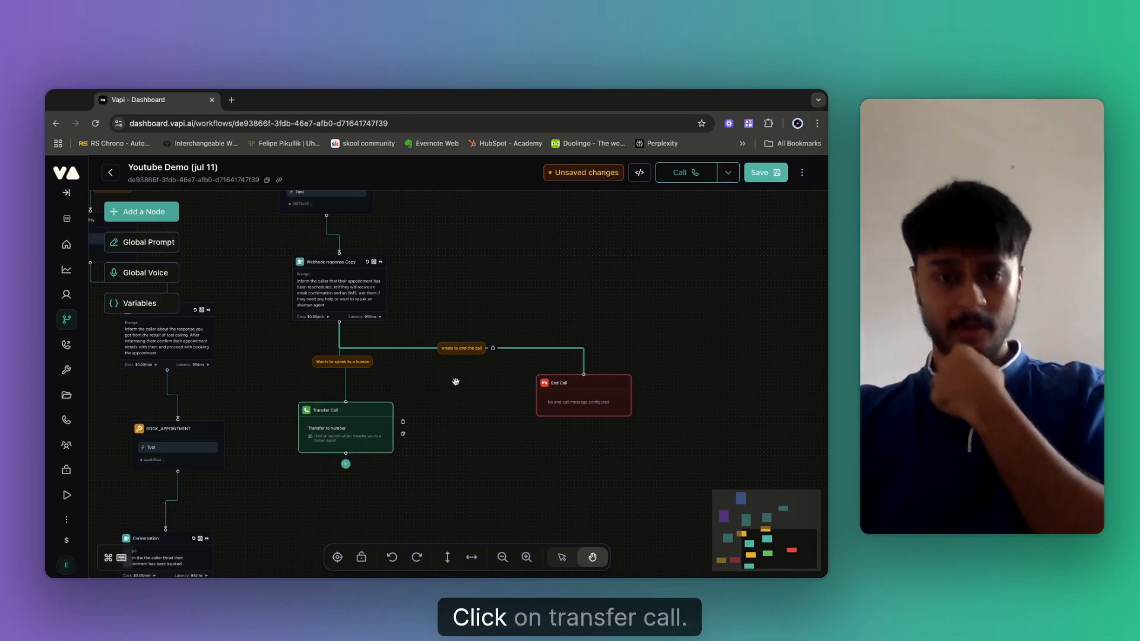
left_click(340, 427)
scroll(621, 338, "down", 2)
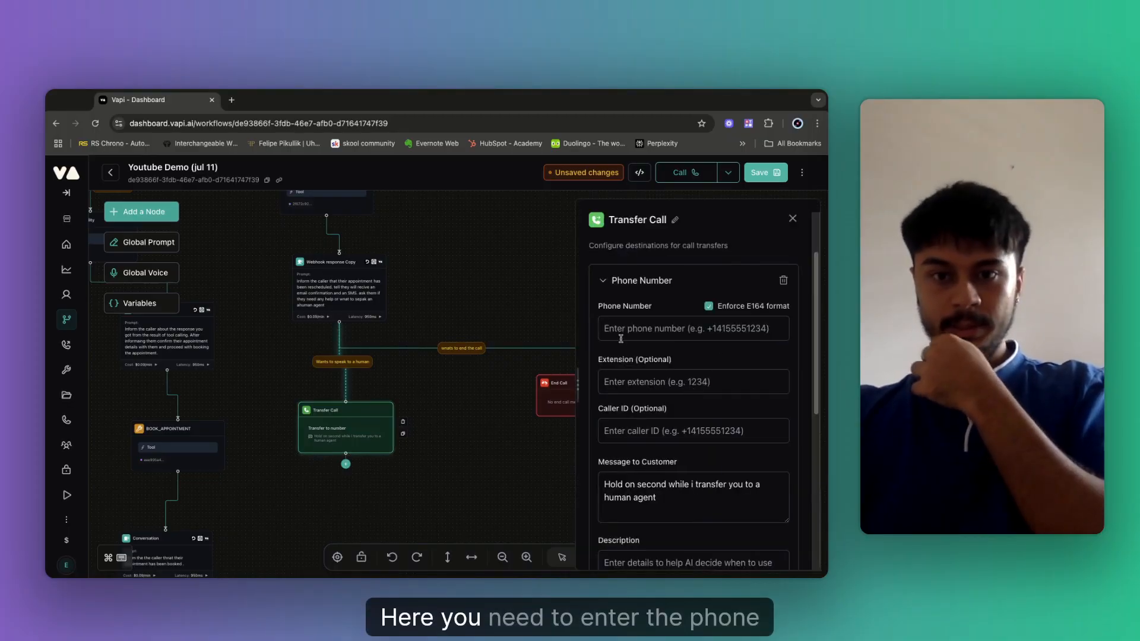
left_click(626, 331)
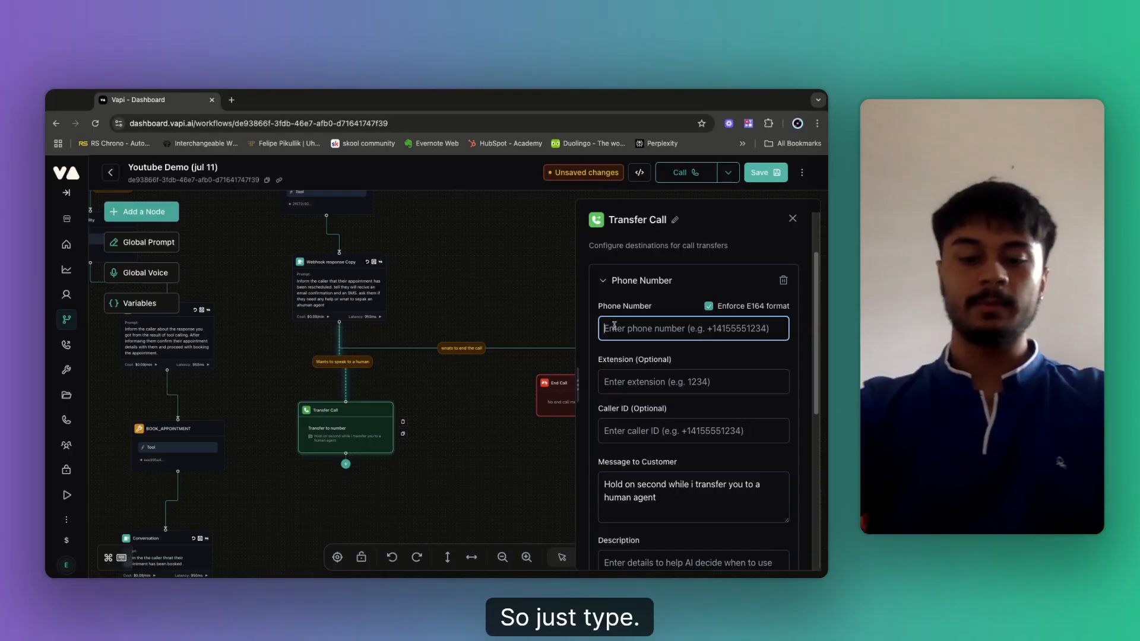
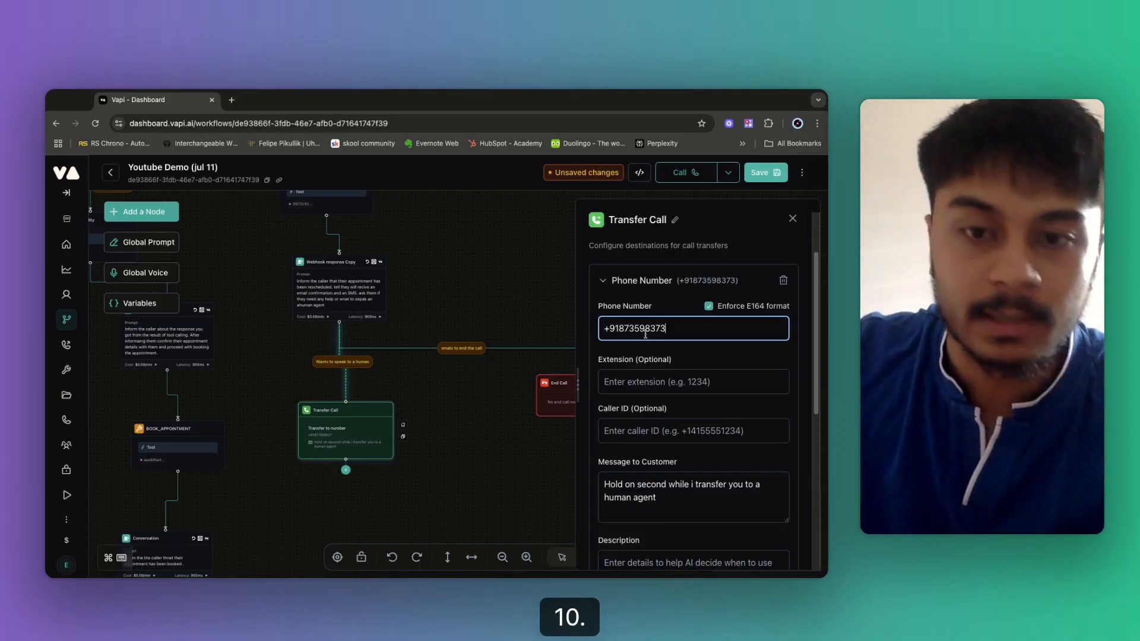
left_click(766, 173)
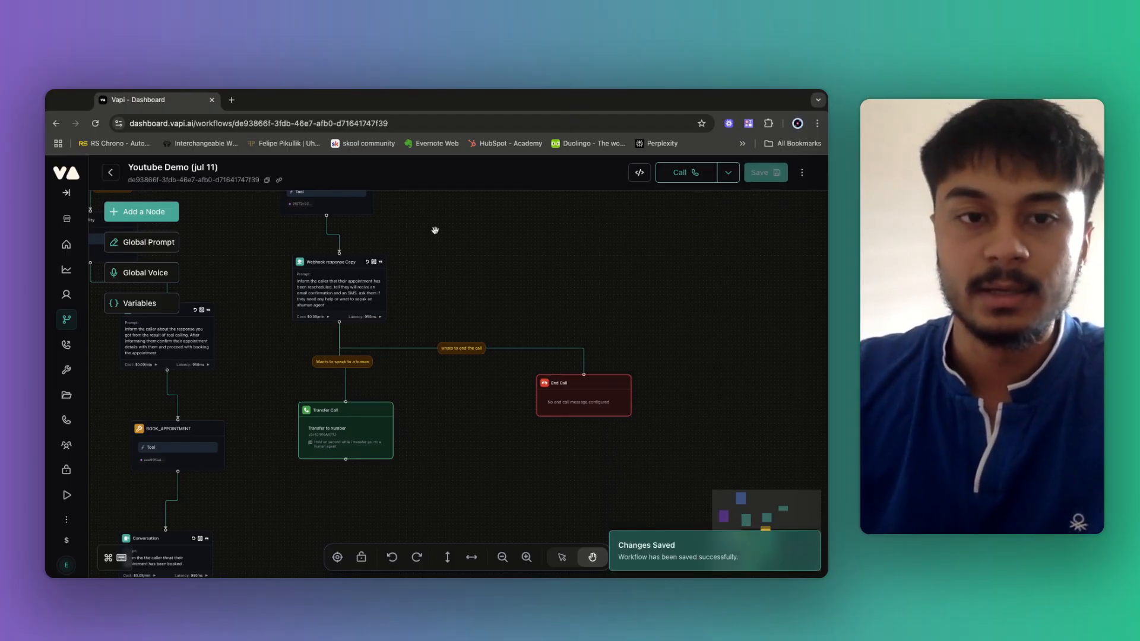
Switch the Vapi workflow to a vertical layout and fit the whole graph to view.
scroll(501, 220, "left", 3)
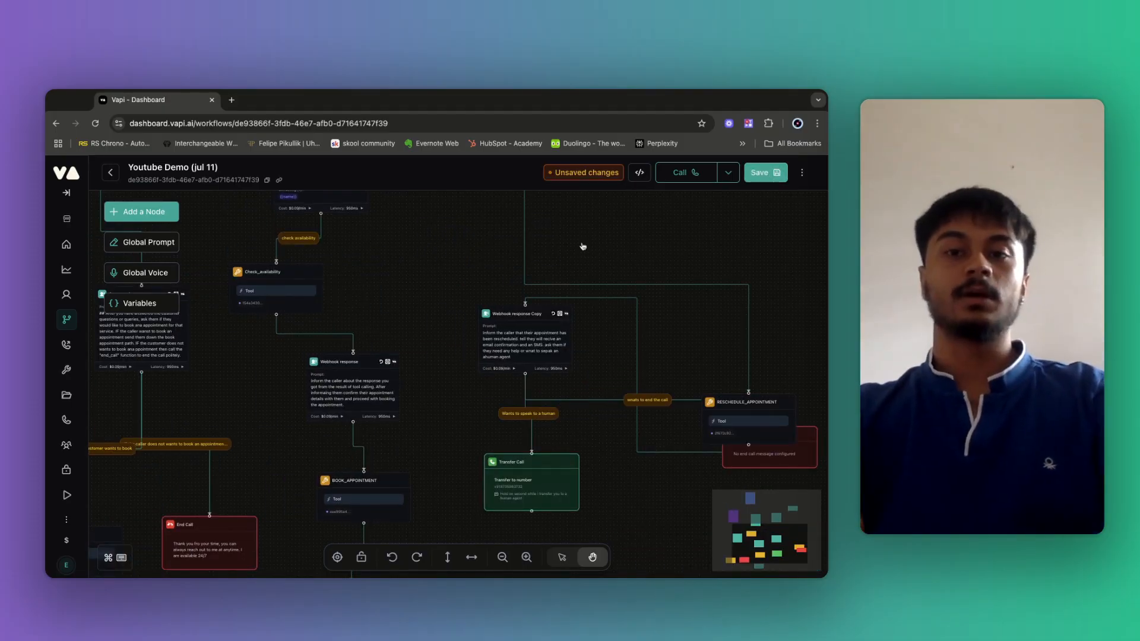
left_click(447, 561)
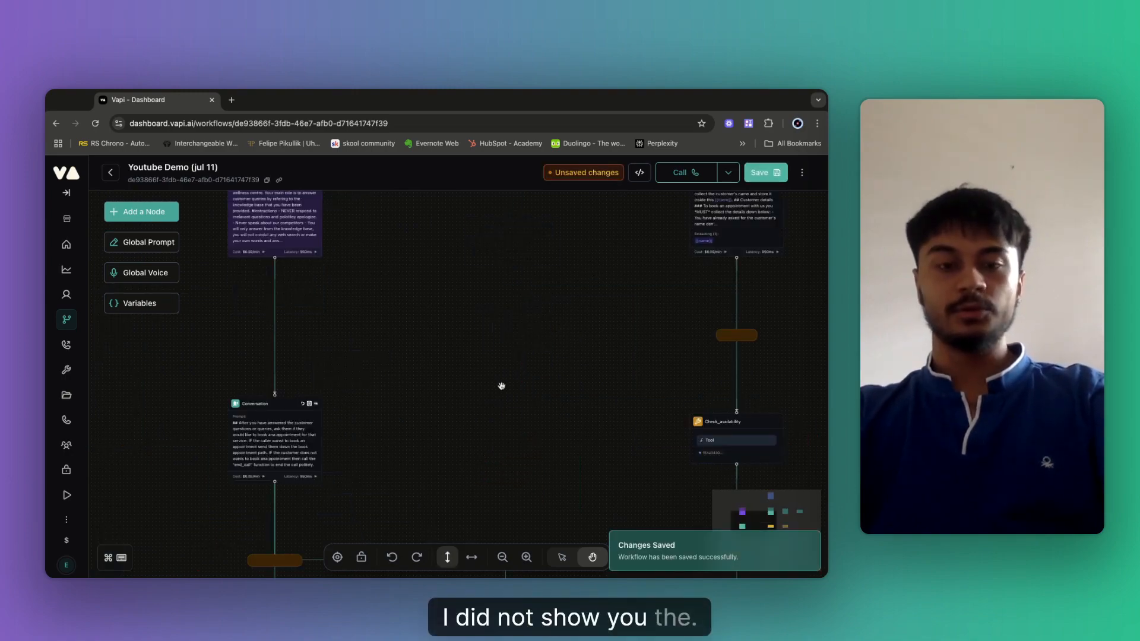
scroll(502, 386, "down", 10)
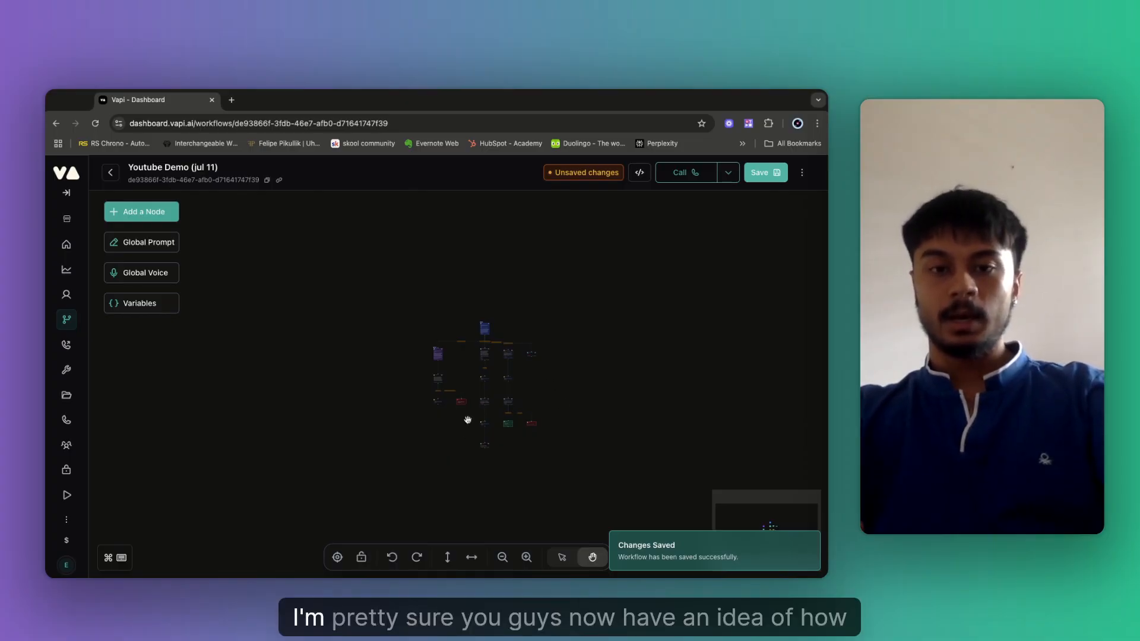
scroll(475, 407, "up", 8)
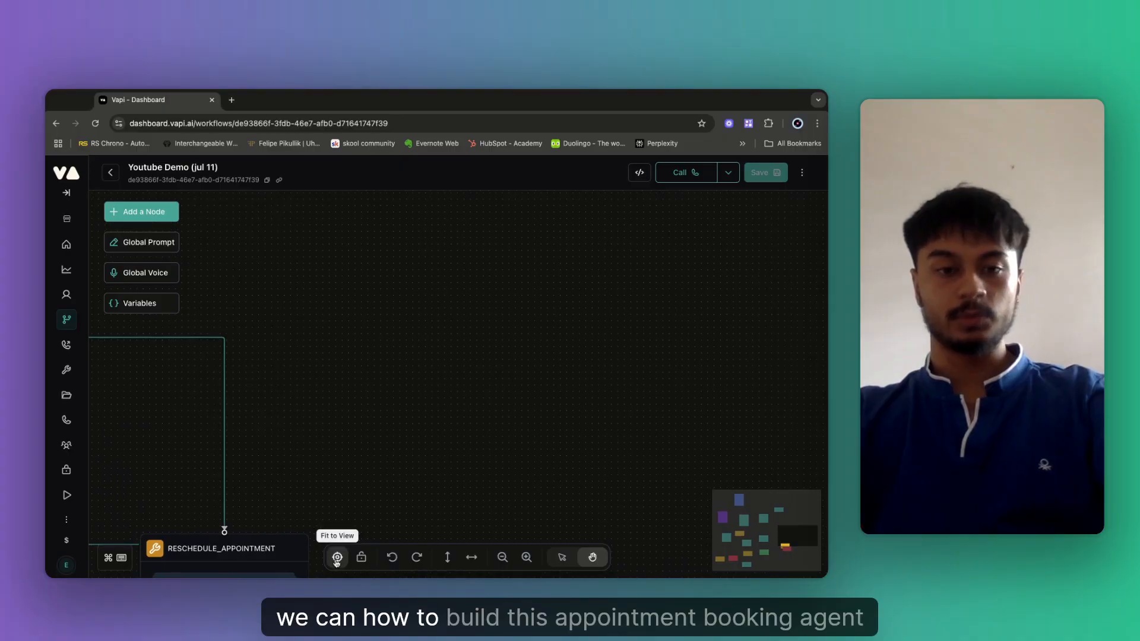
left_click(338, 557)
Inspect the Cancelling appointments node's settings, then pan down to the lower workflow nodes.
scroll(573, 344, "up", 3)
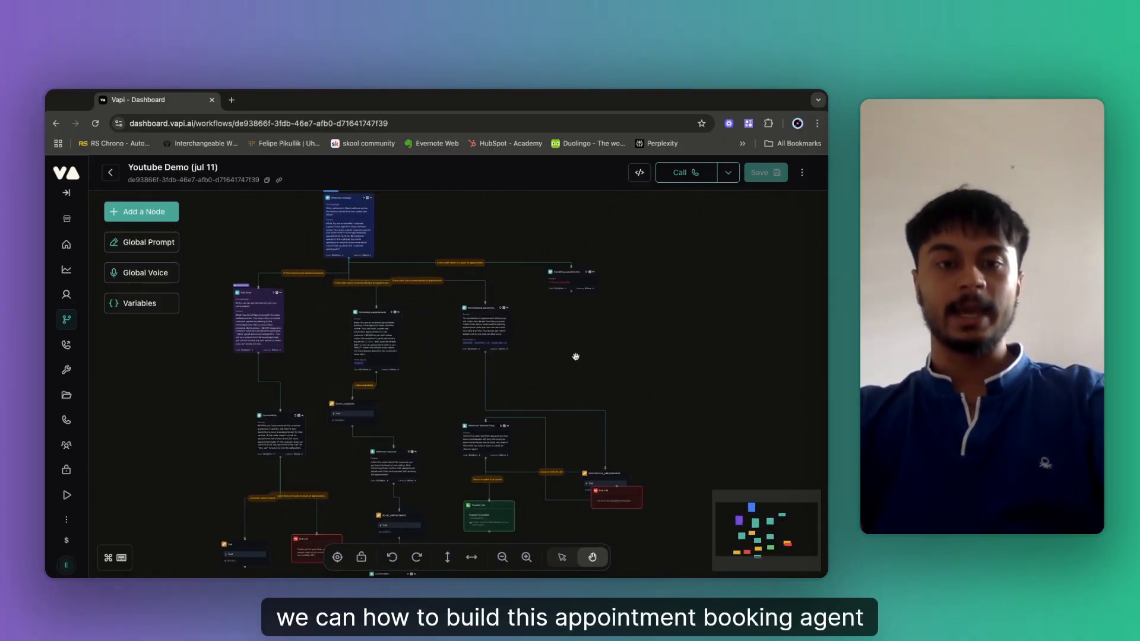
scroll(576, 356, "up", 2)
scroll(547, 366, "up", 3)
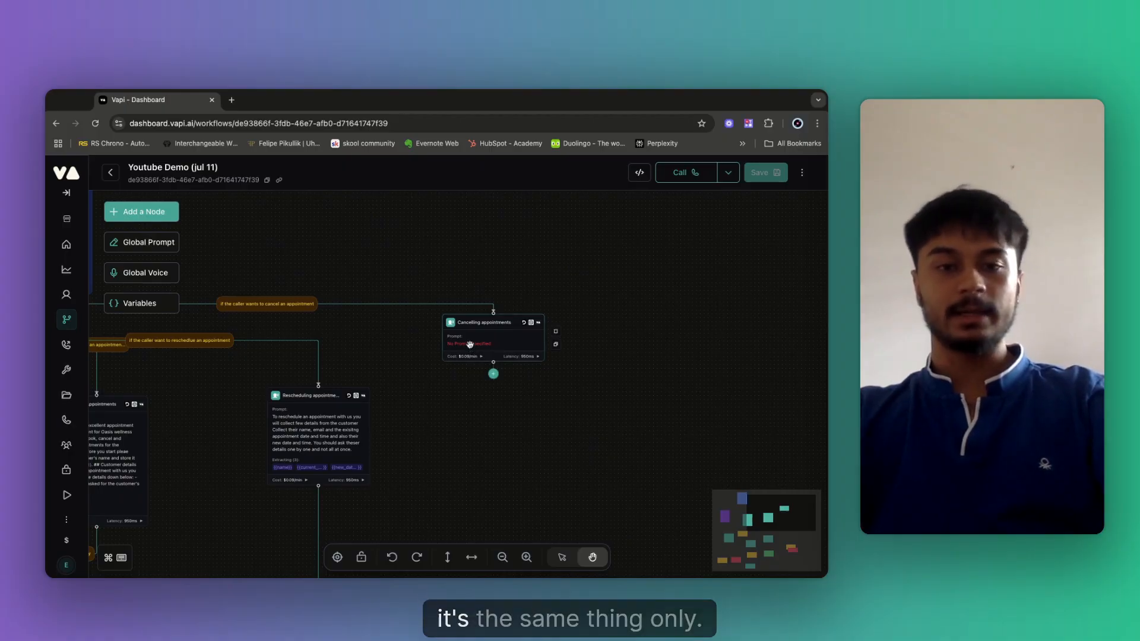
left_click(469, 347)
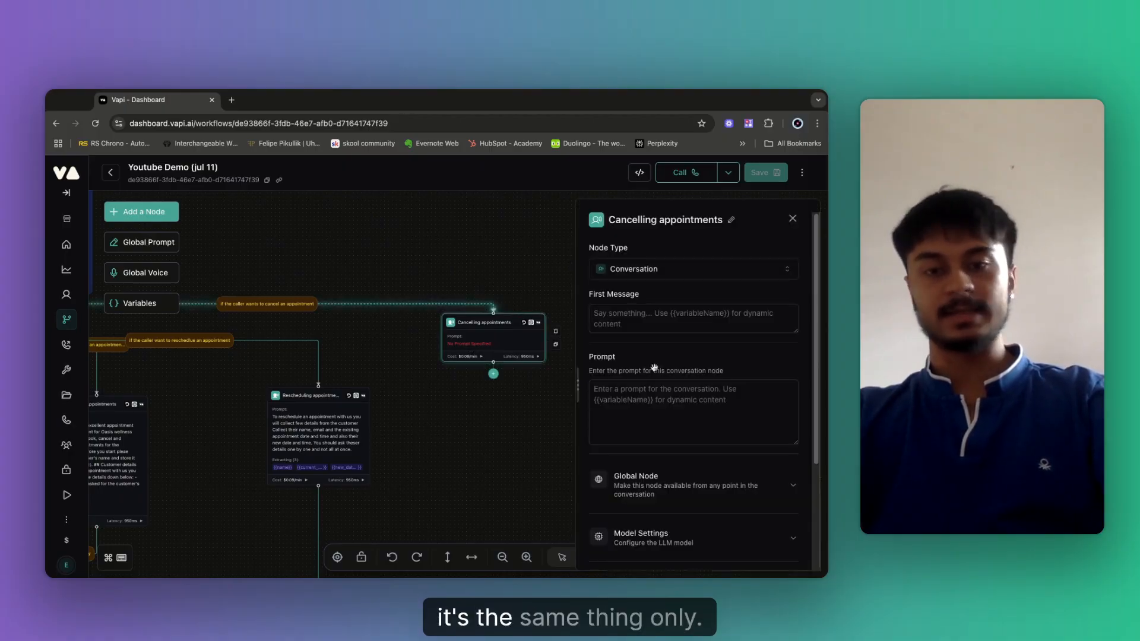
left_click(451, 429)
scroll(451, 429, "down", 5)
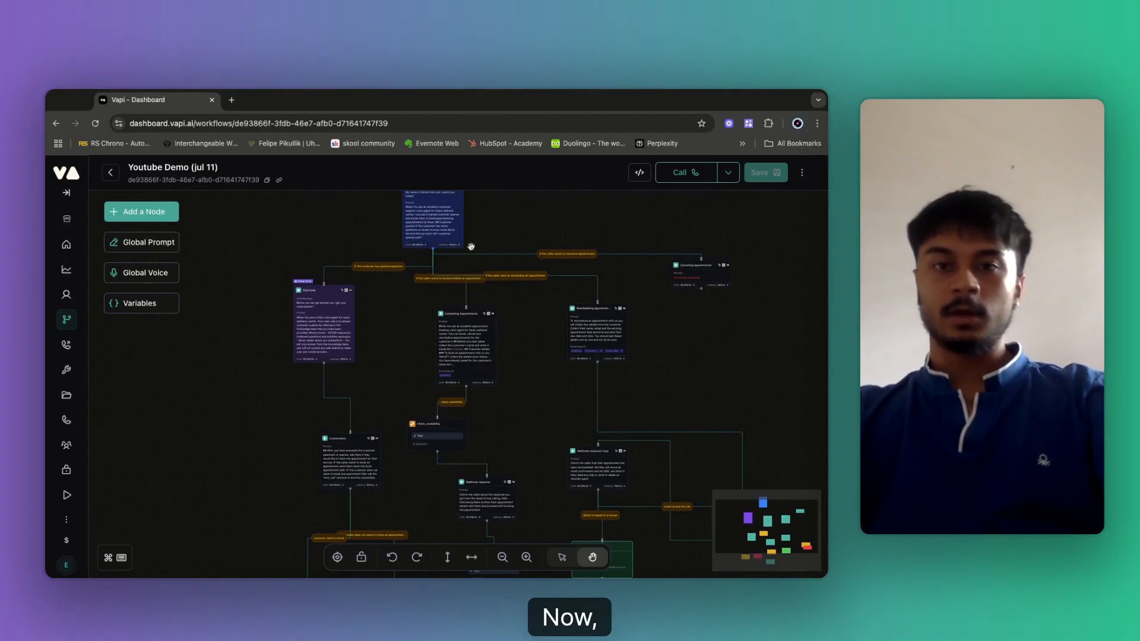
left_click_drag(743, 321, 689, 163)
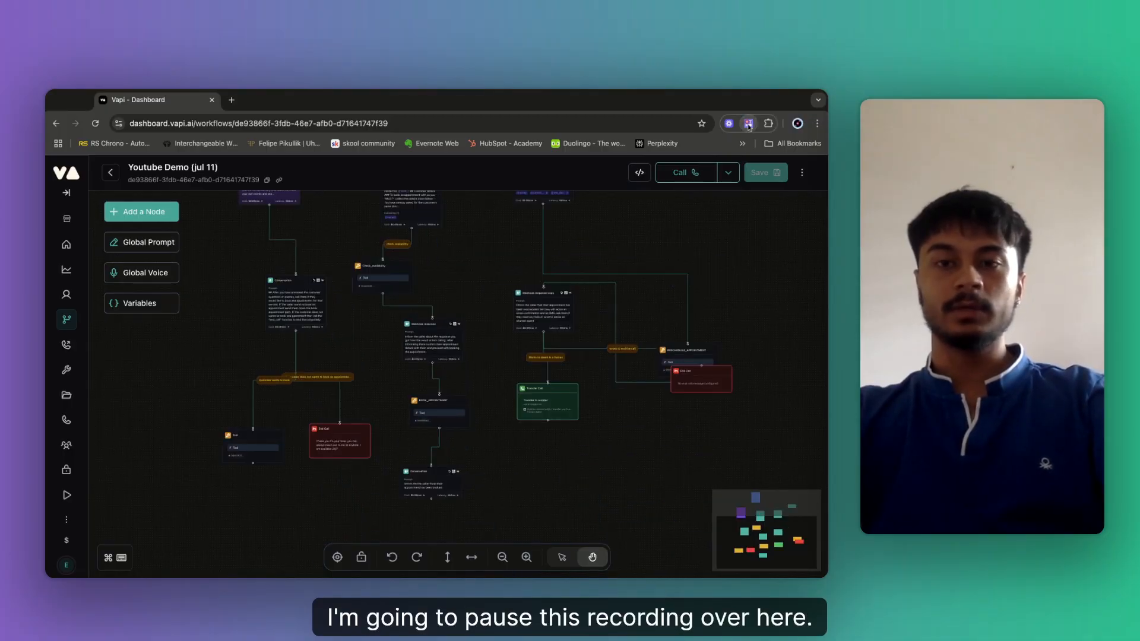
left_click(749, 124)
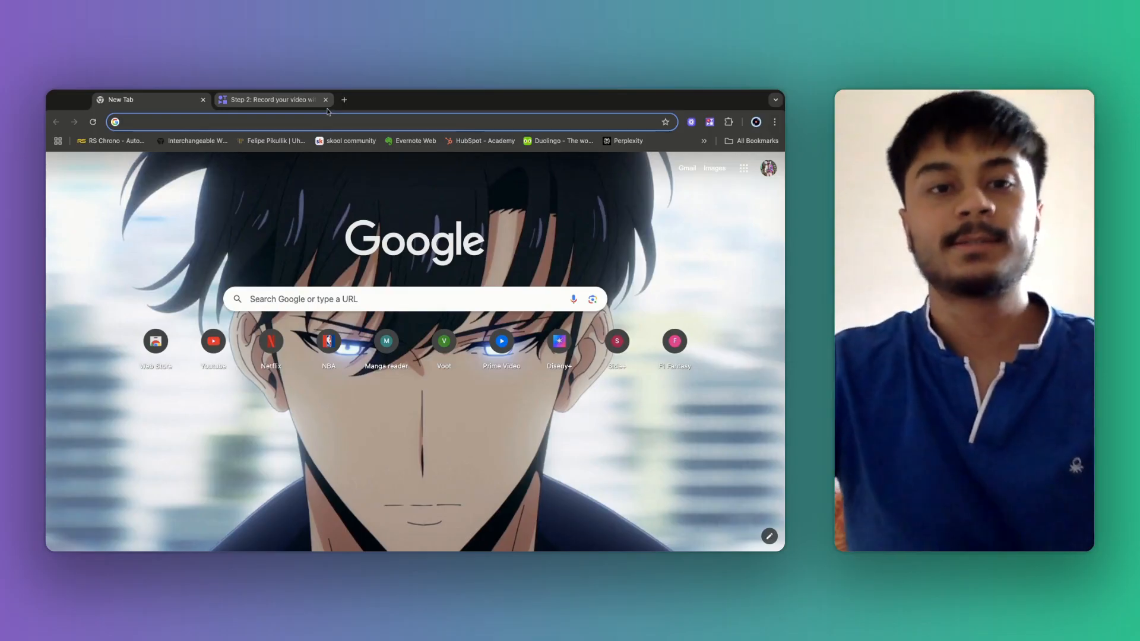
Close the recorder tab and go to the make.com website from the address bar.
left_click(325, 101)
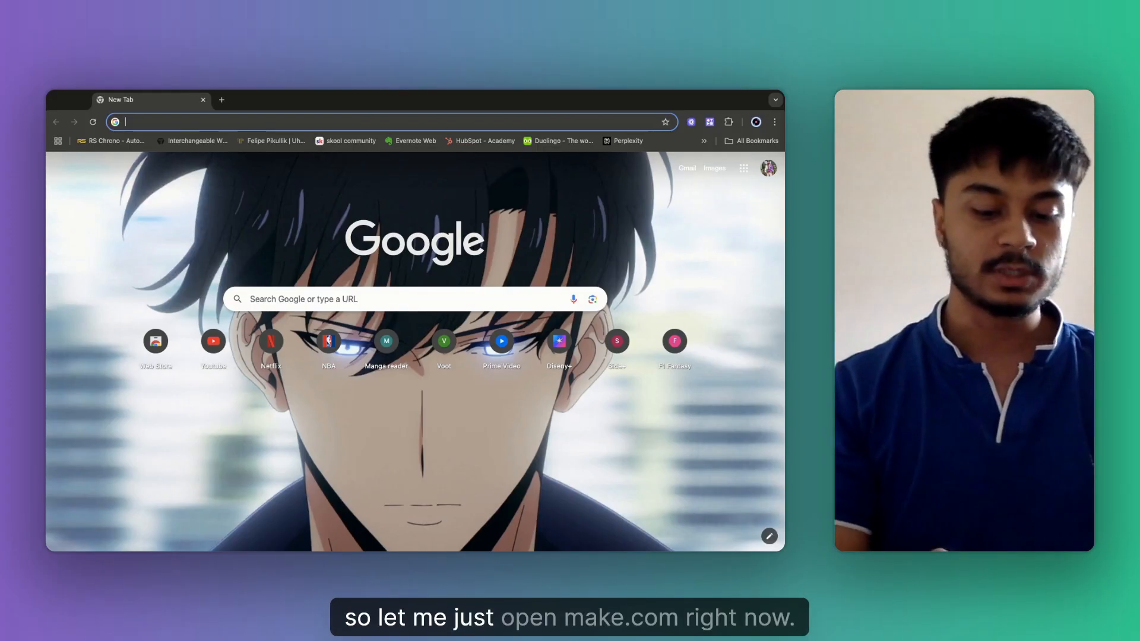
type("make")
key("Return")
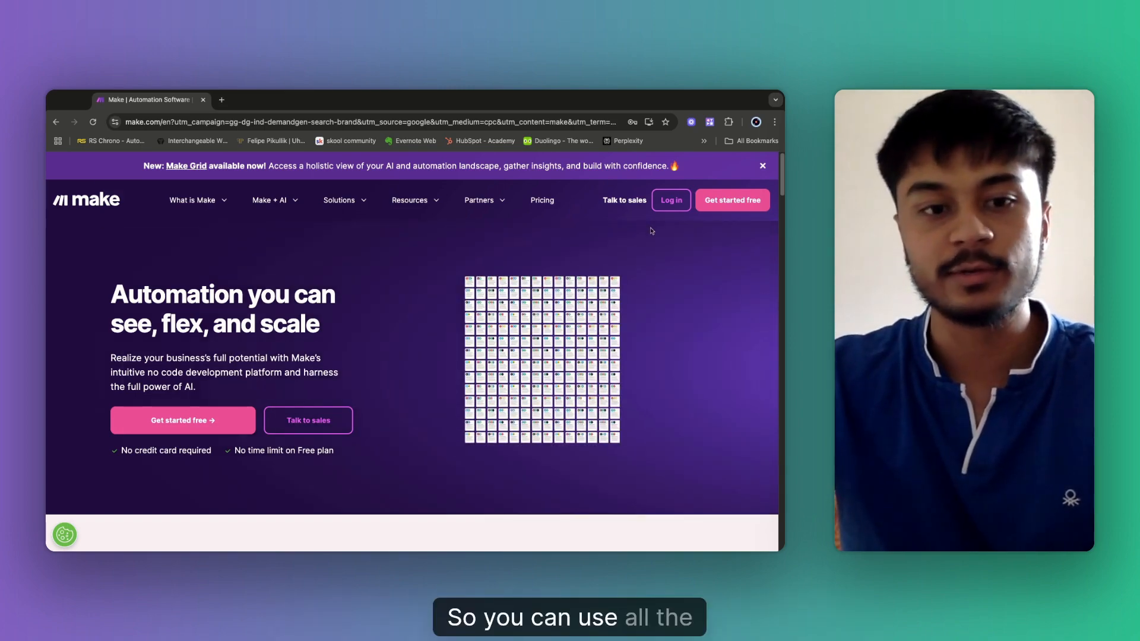
Log in to Make and open the All scenarios list from the sidebar.
left_click(672, 200)
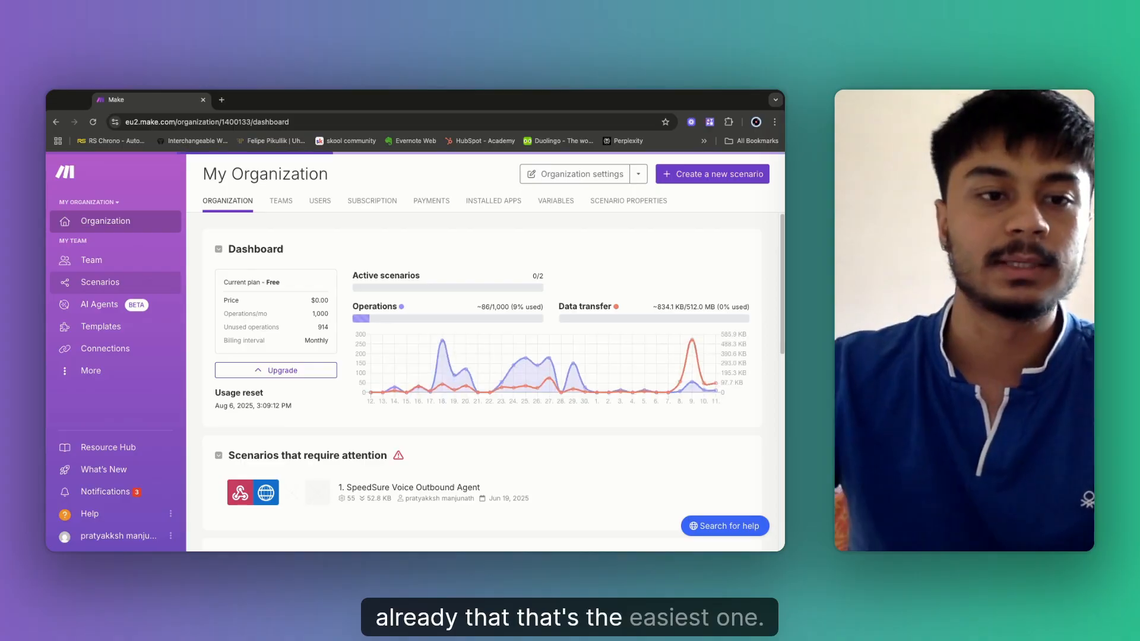
left_click(99, 282)
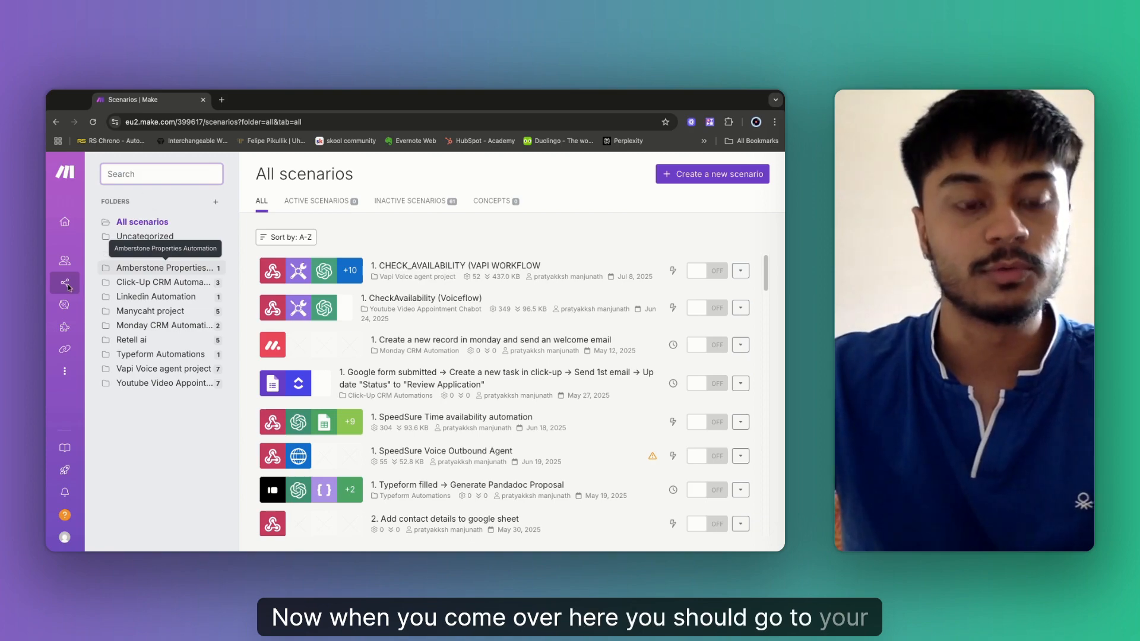
mouse_move(146, 294)
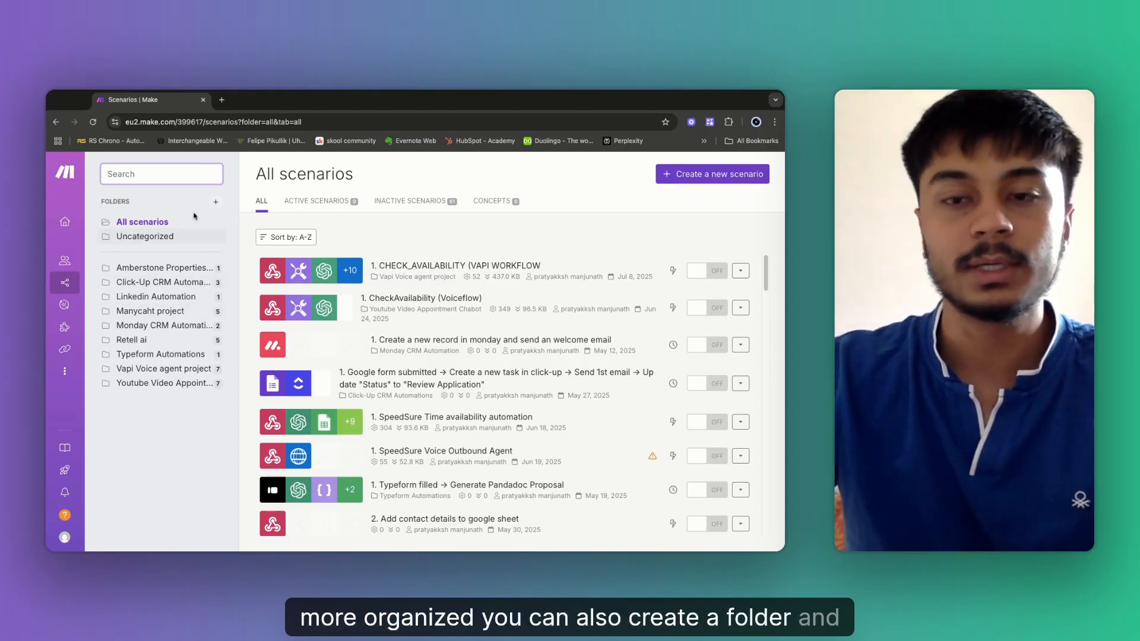
Create a new scenario and make a Webhooks Custom webhook its first module.
left_click(691, 180)
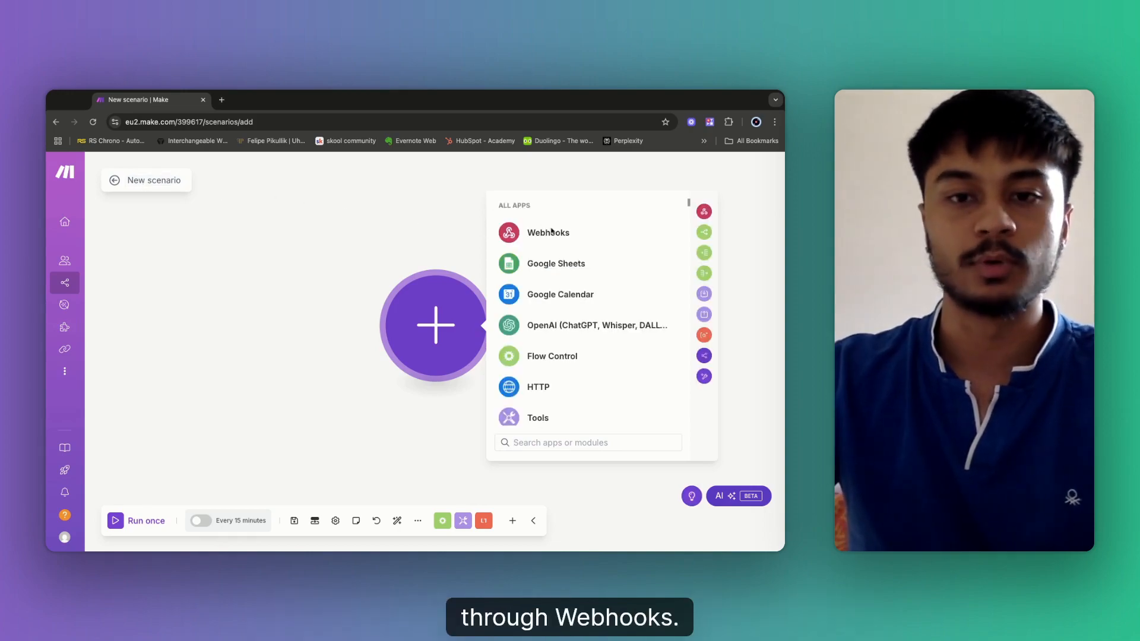
left_click(550, 238)
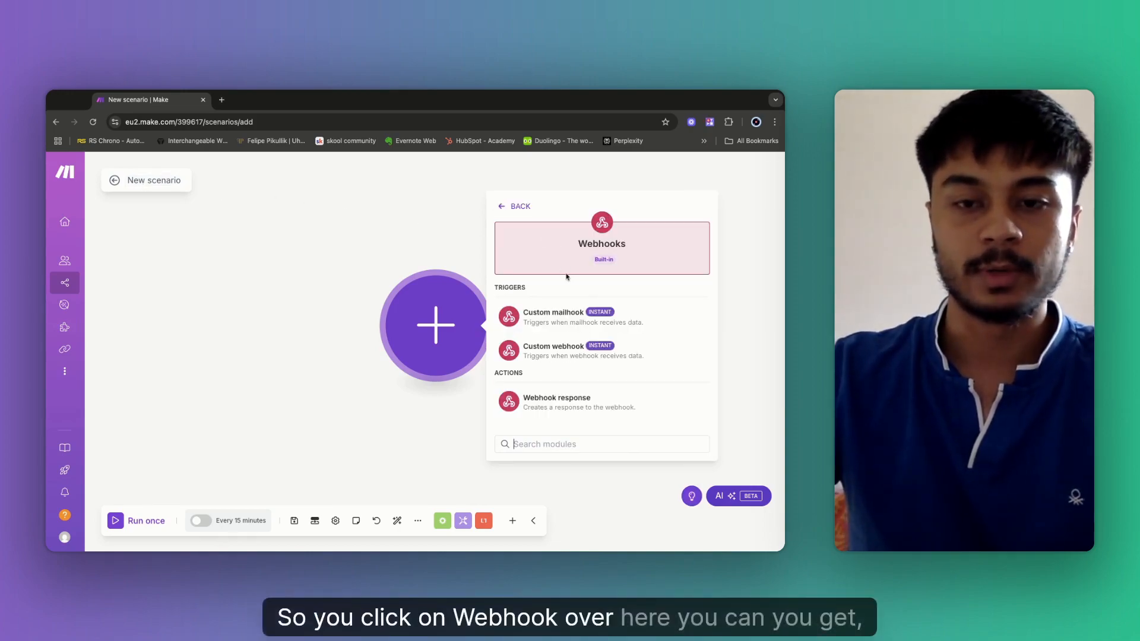
left_click(354, 208)
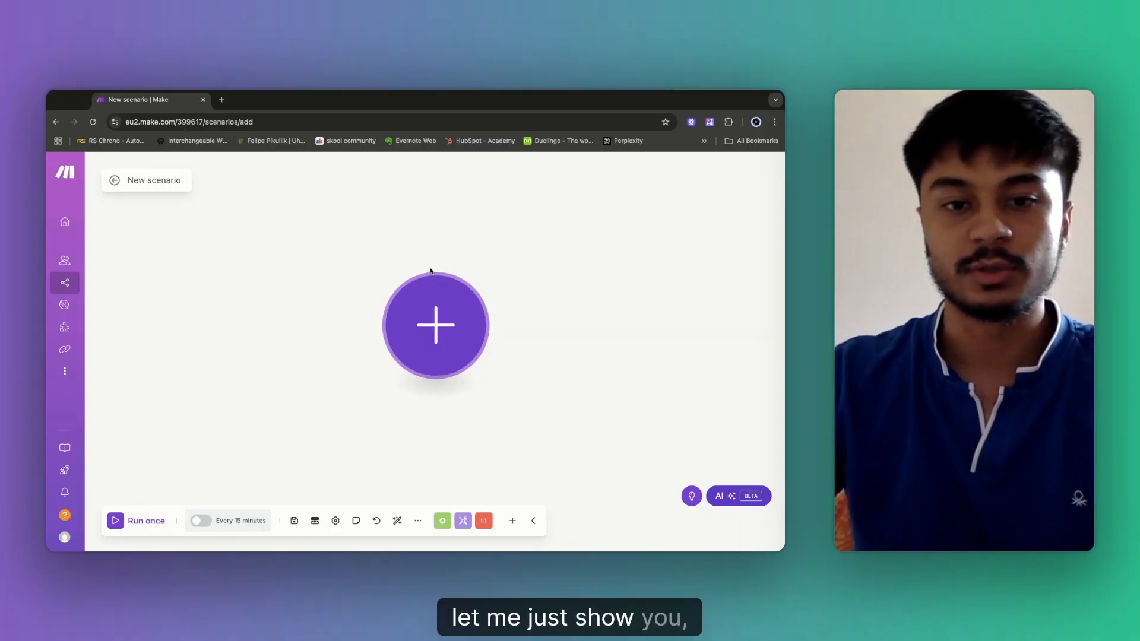
left_click(415, 335)
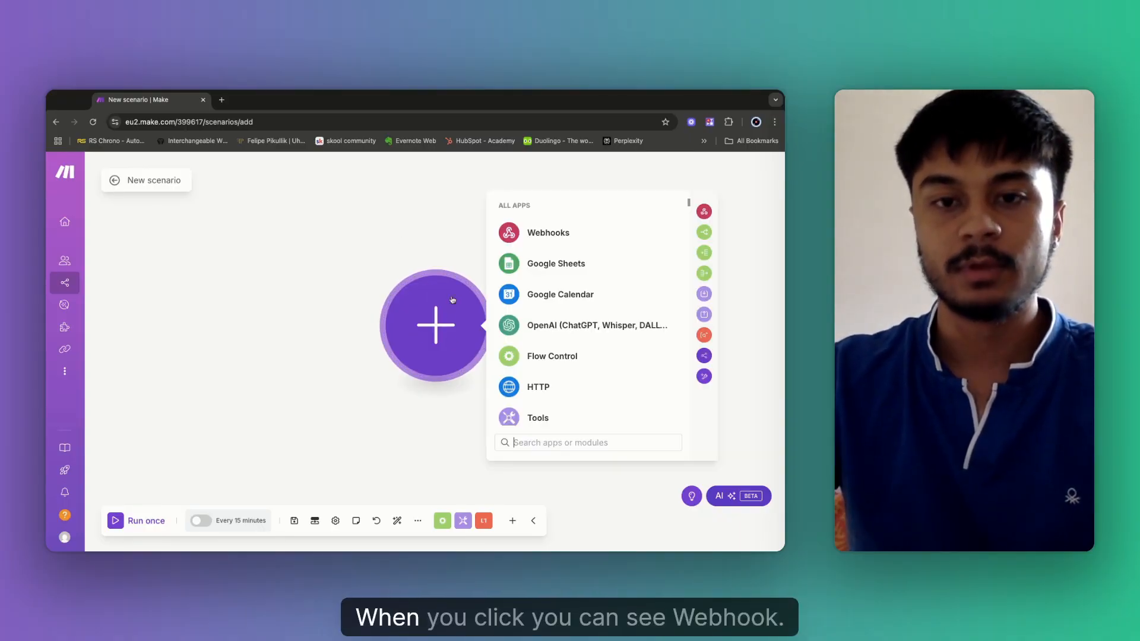
left_click(550, 237)
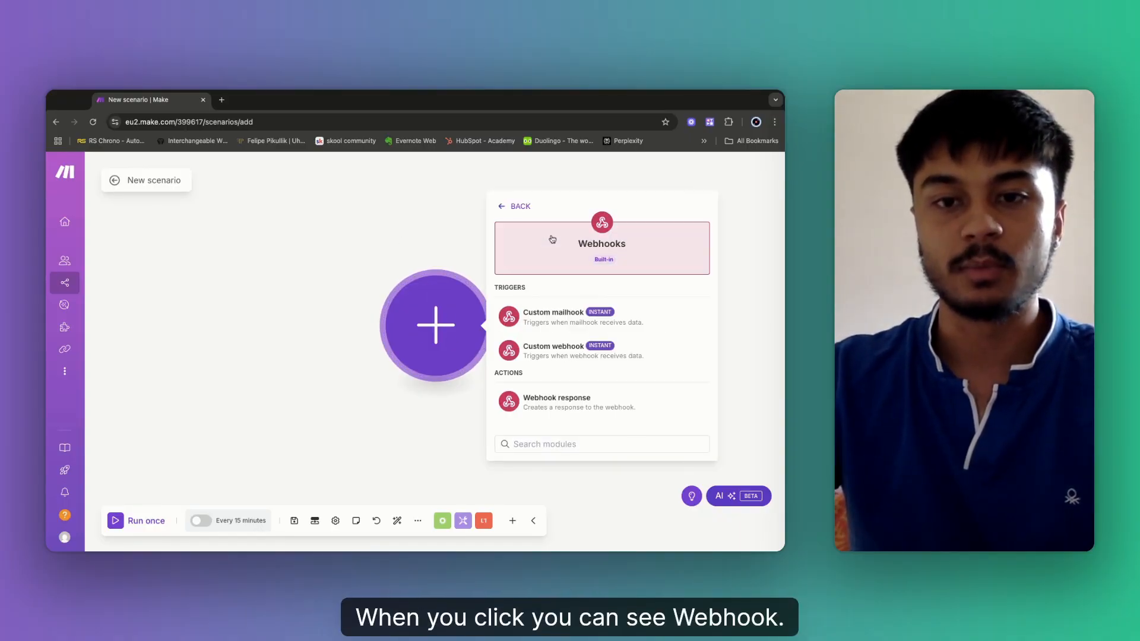
left_click(561, 352)
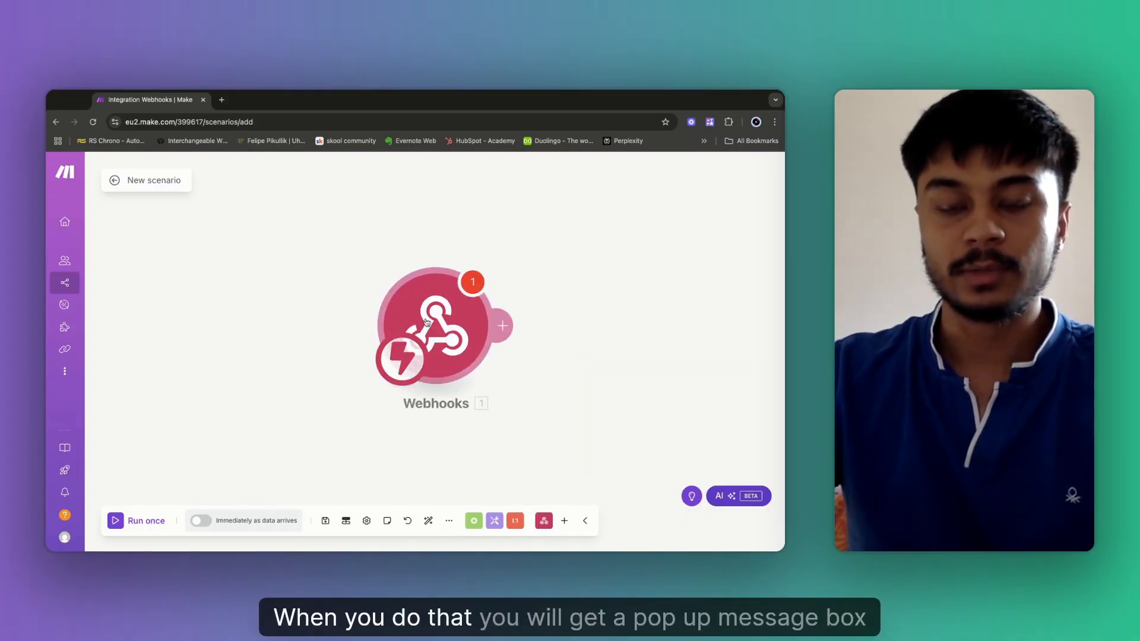
Create and save a new webhook named 'CheckAvailability Webhook' for the Custom webhook trigger.
left_click(482, 325)
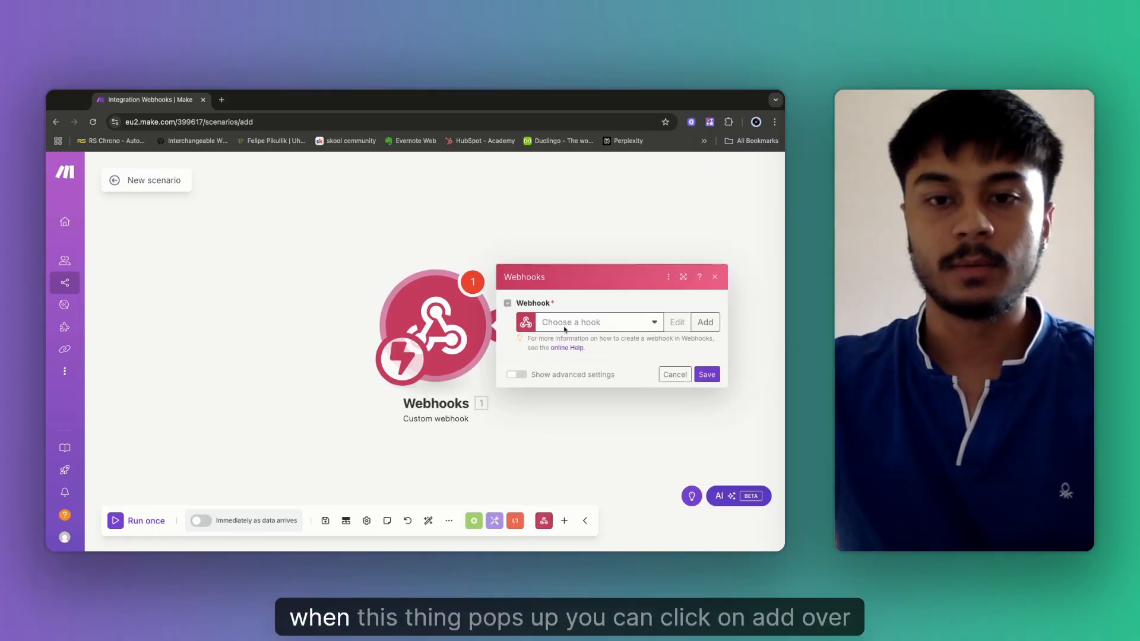
left_click(706, 324)
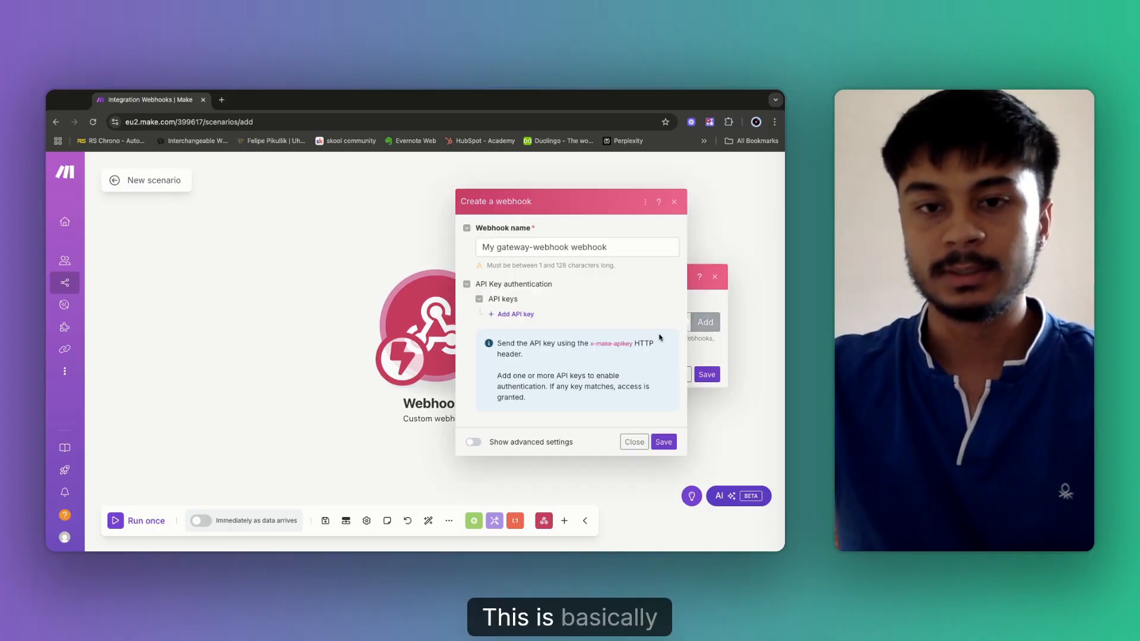
triple_click(514, 247)
type("Che")
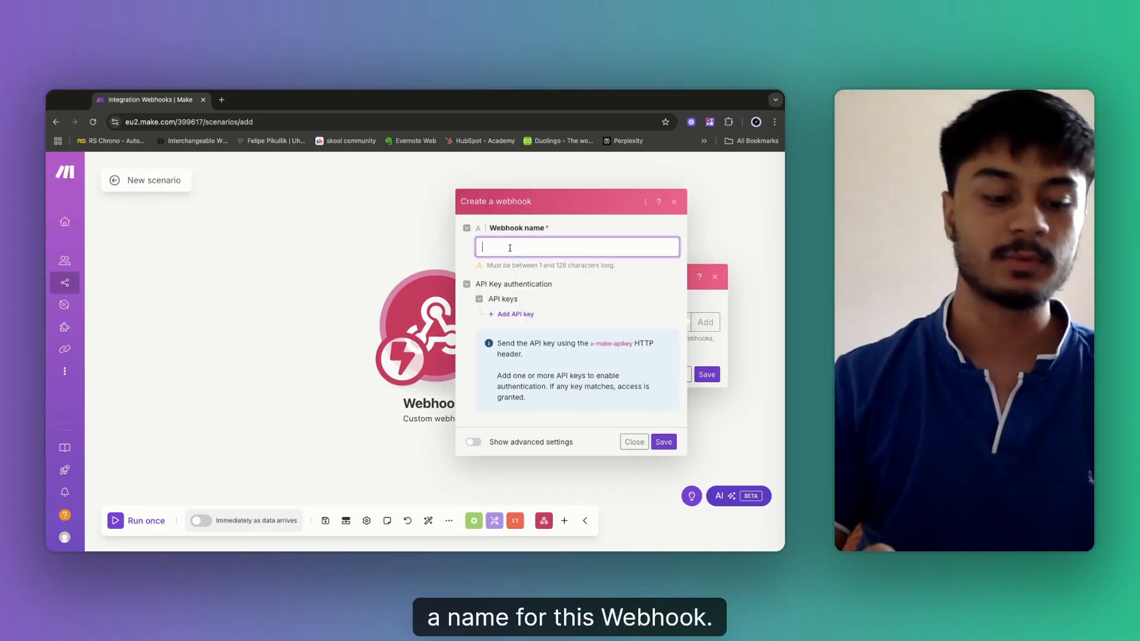
type("ckAvailability Webhook")
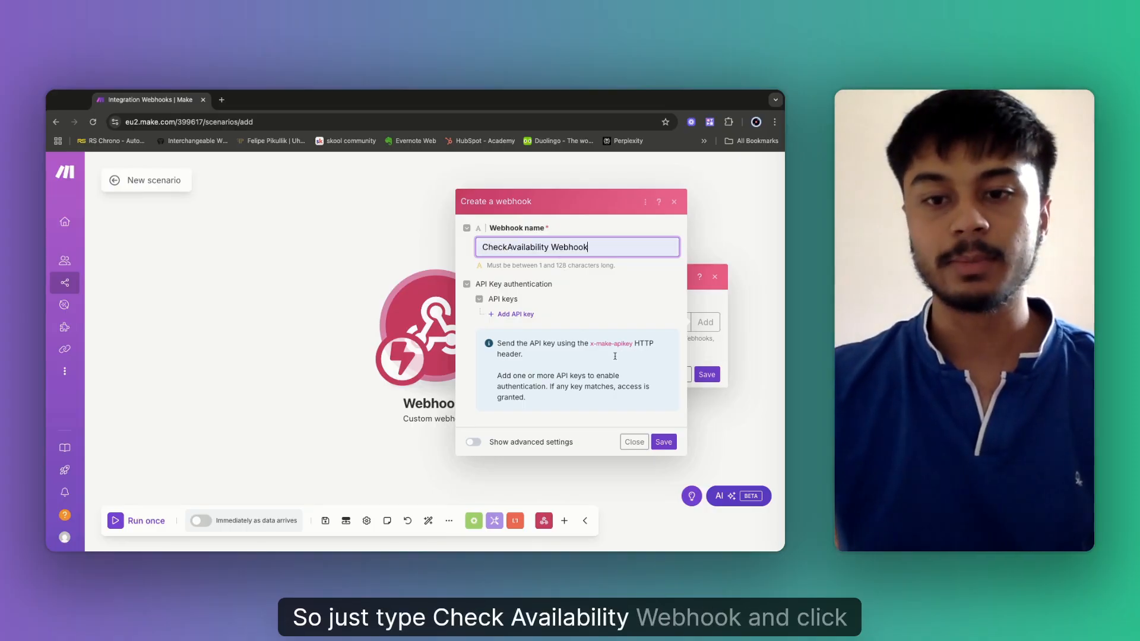
left_click(664, 444)
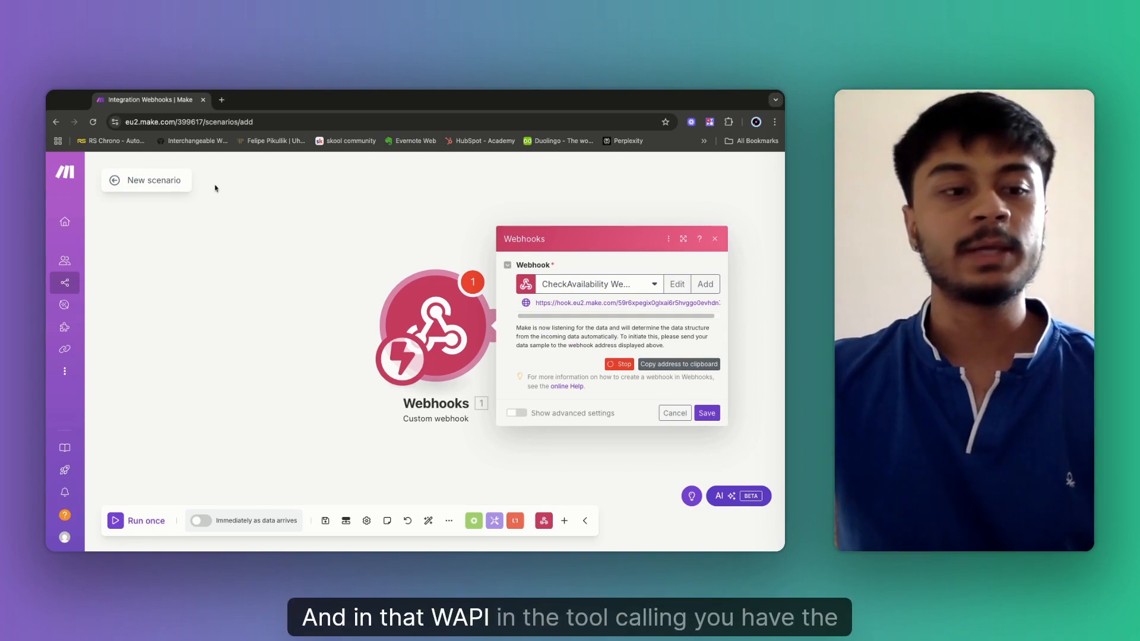
left_click(196, 216)
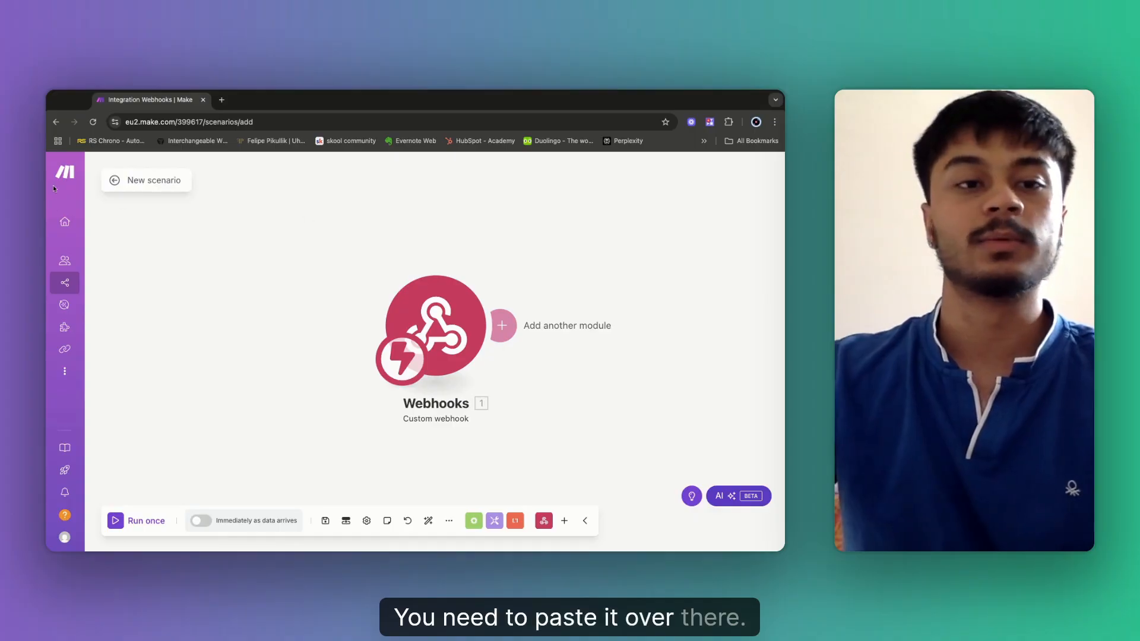
Retitle 'New scenario' as '1. Check_availability' and save the scenario.
left_click(129, 180)
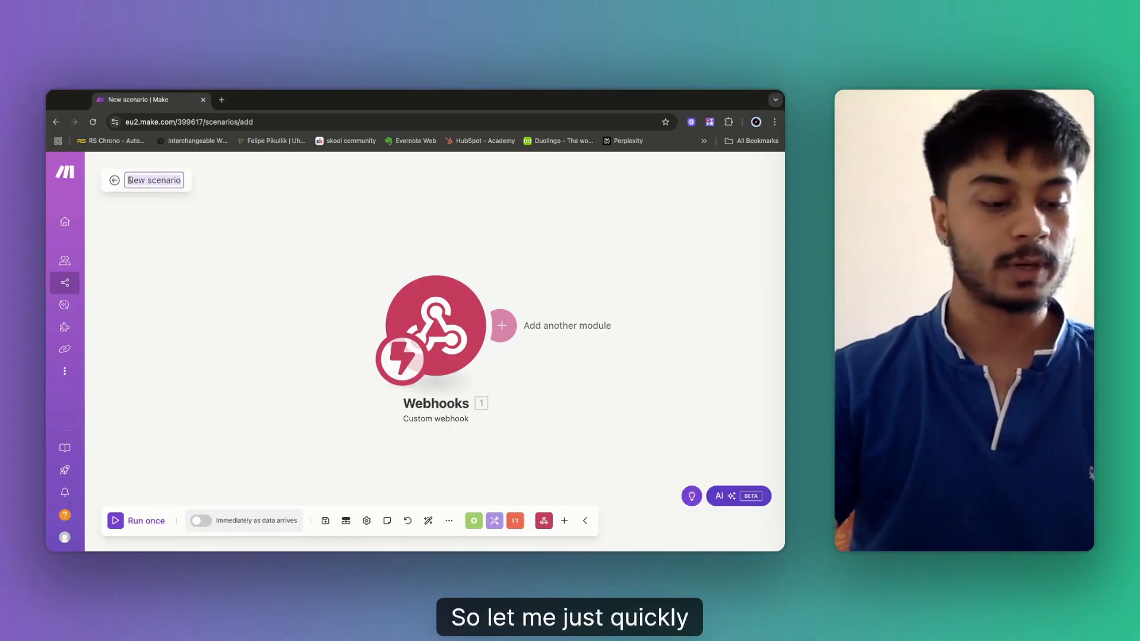
type("1. C")
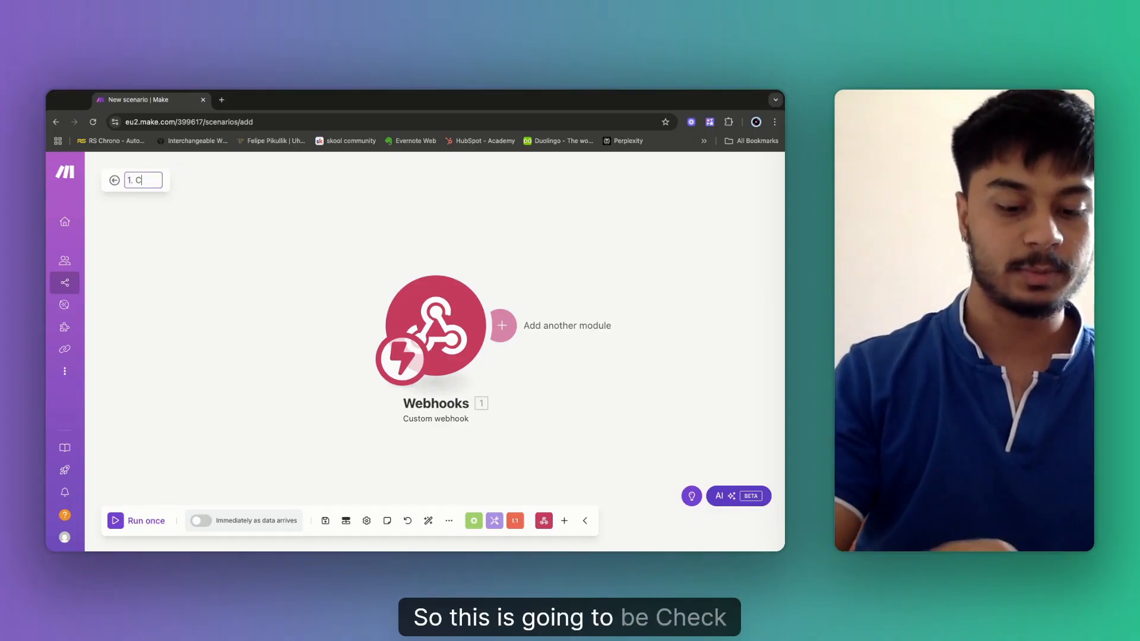
type("heck ")
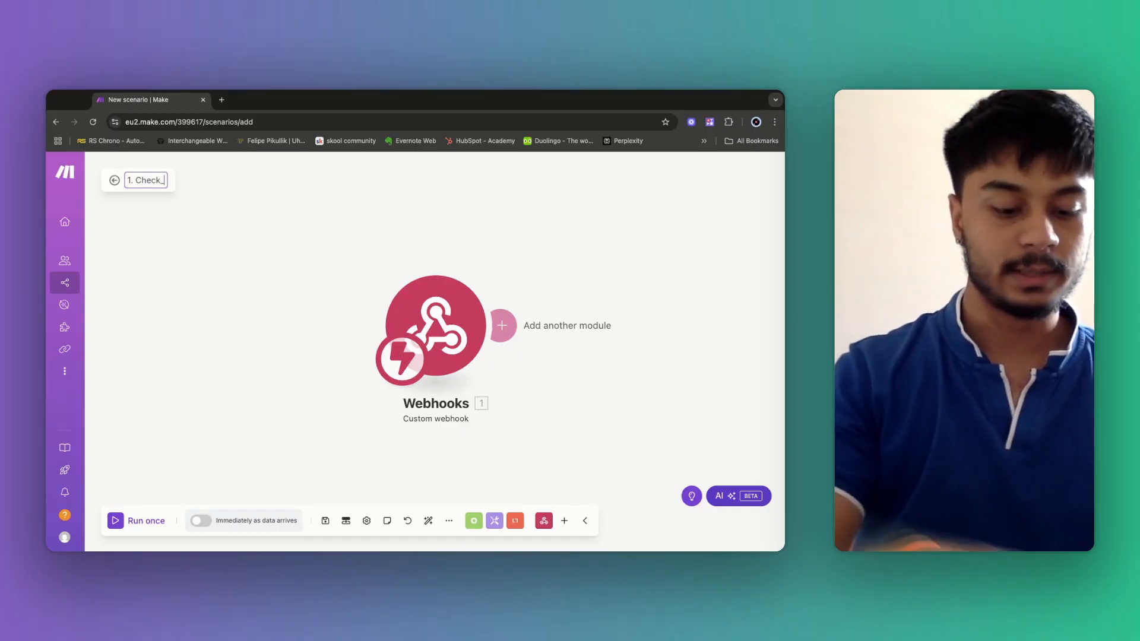
type("availability")
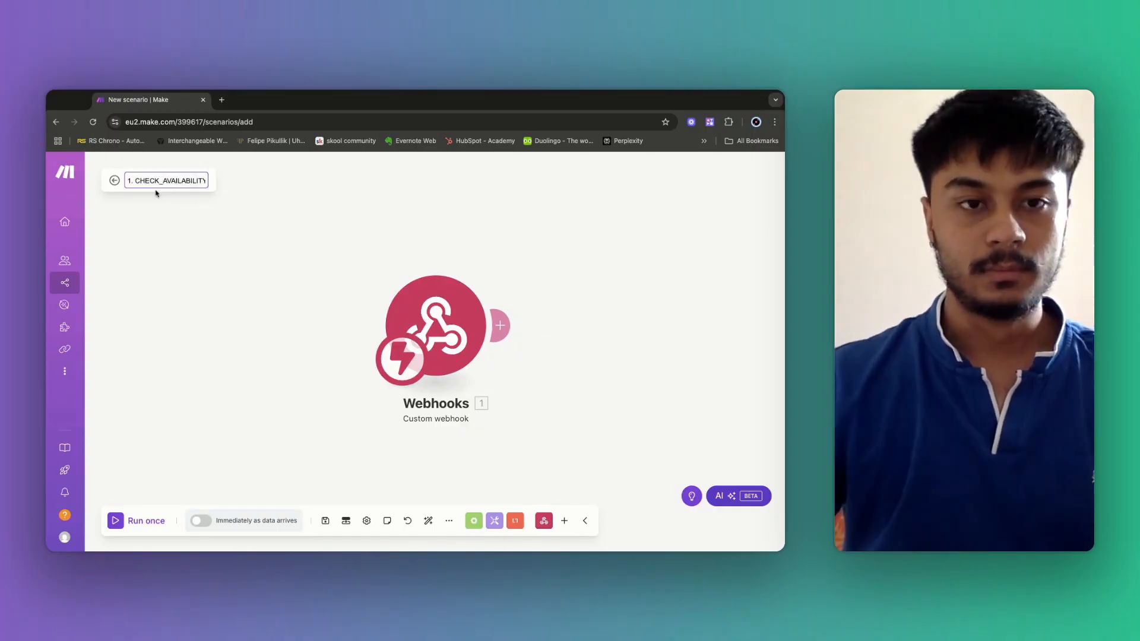
left_click(325, 521)
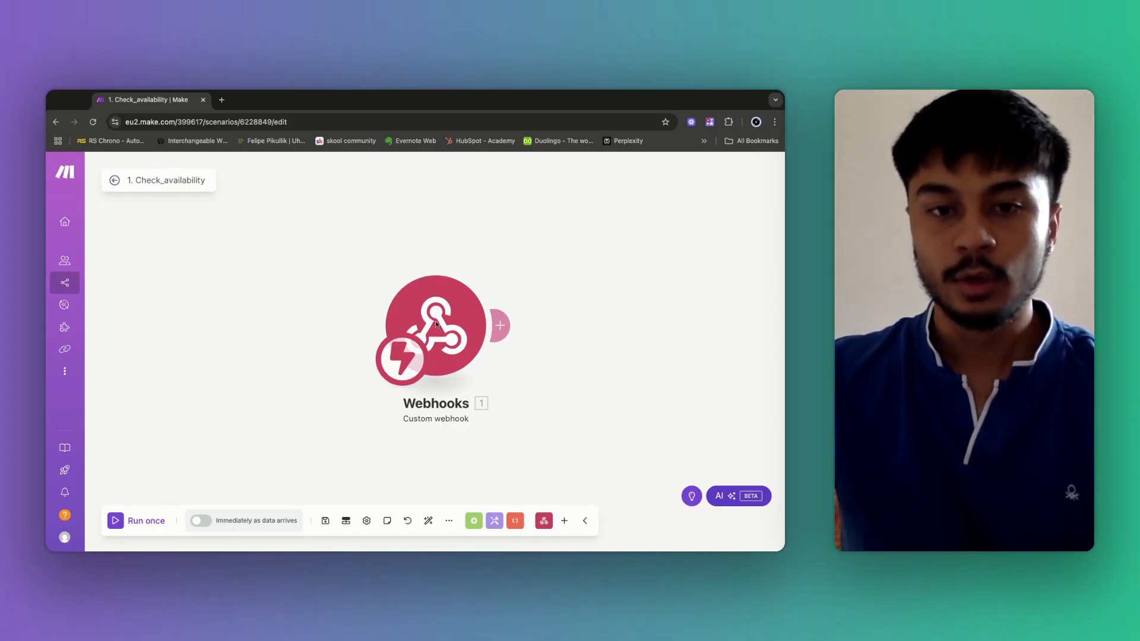
scroll(516, 300, "right", 2)
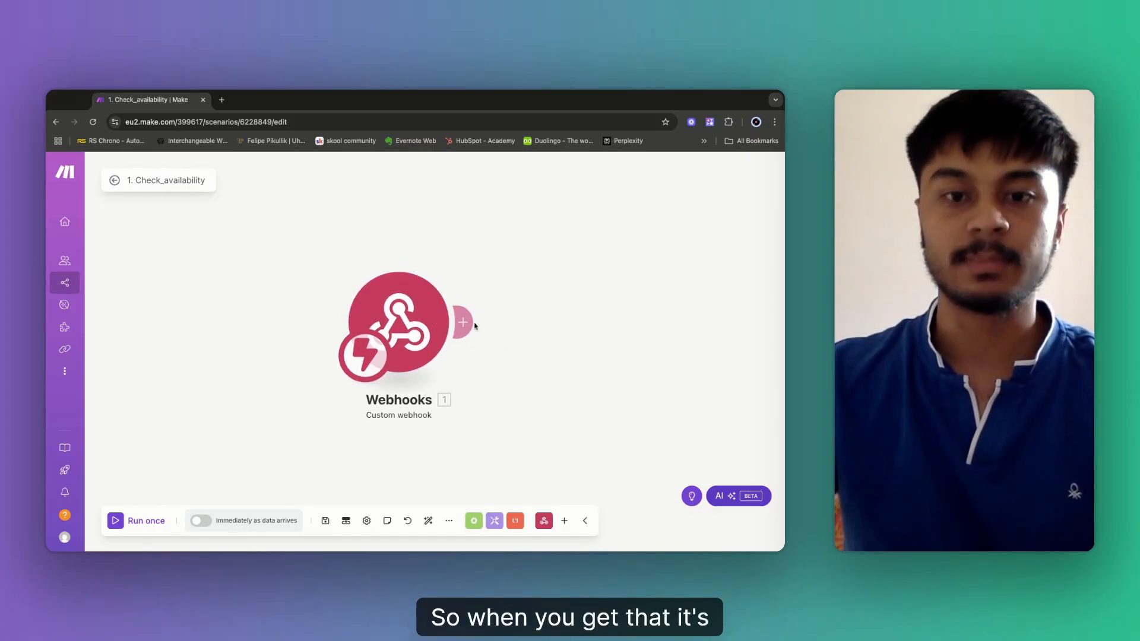
Add a Tools 'Set multiple variables' module after the webhook.
left_click(471, 326)
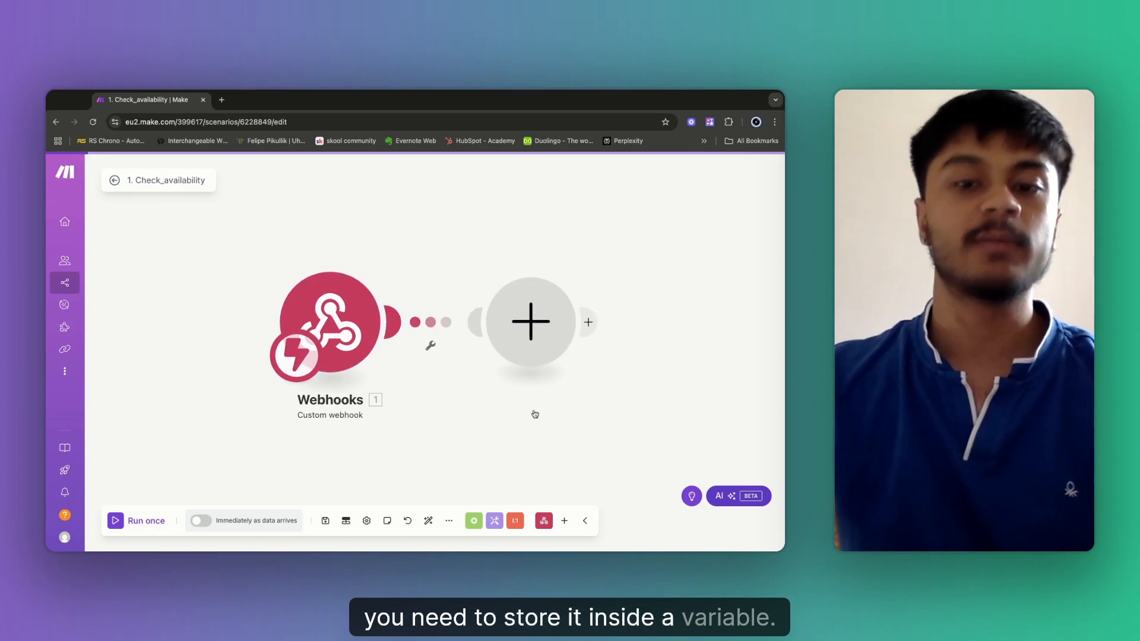
left_click(505, 362)
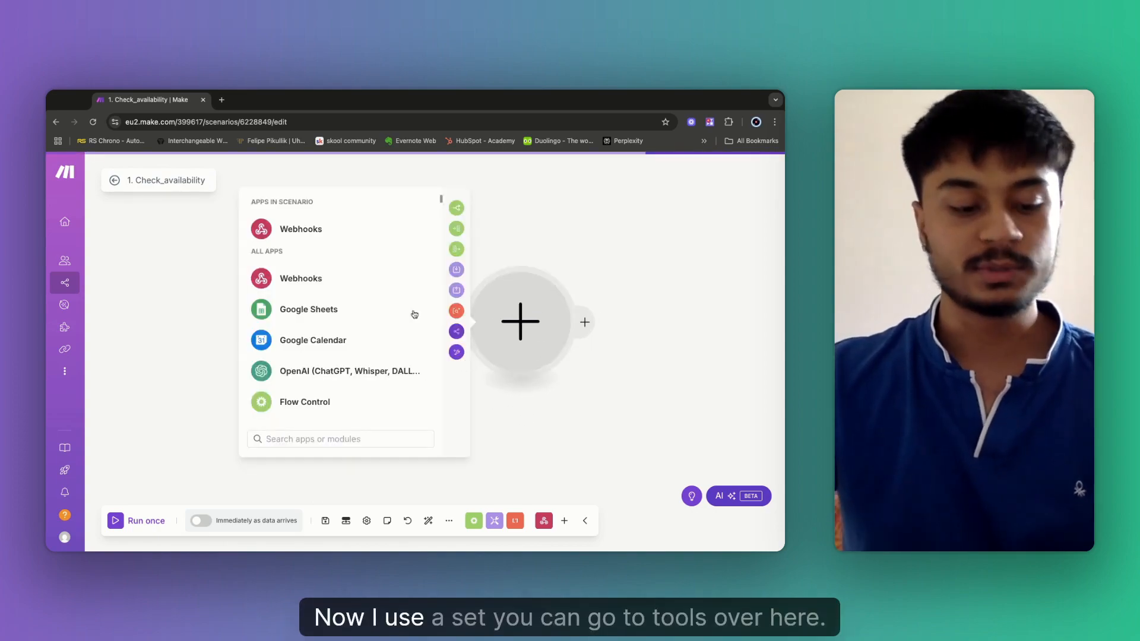
type("set")
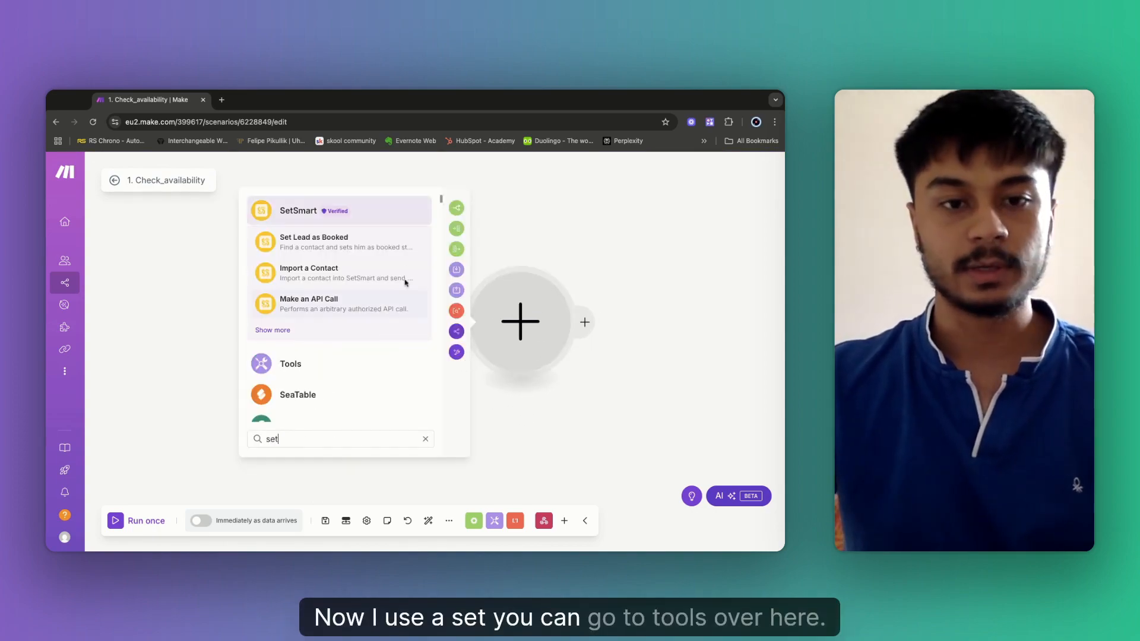
left_click(311, 369)
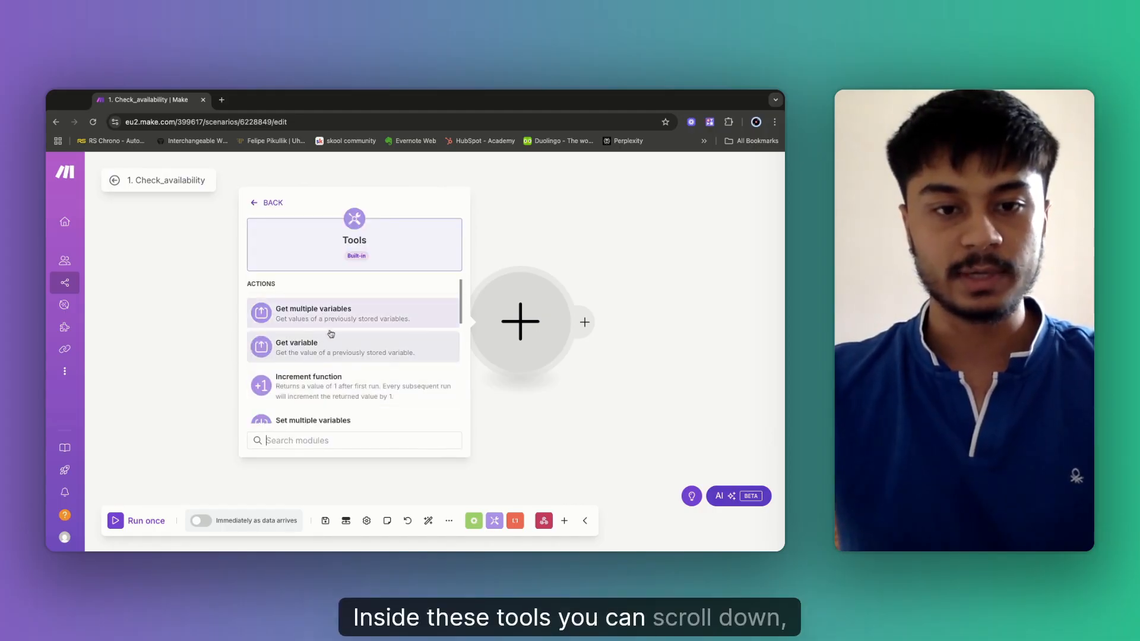
scroll(331, 334, "down", 4)
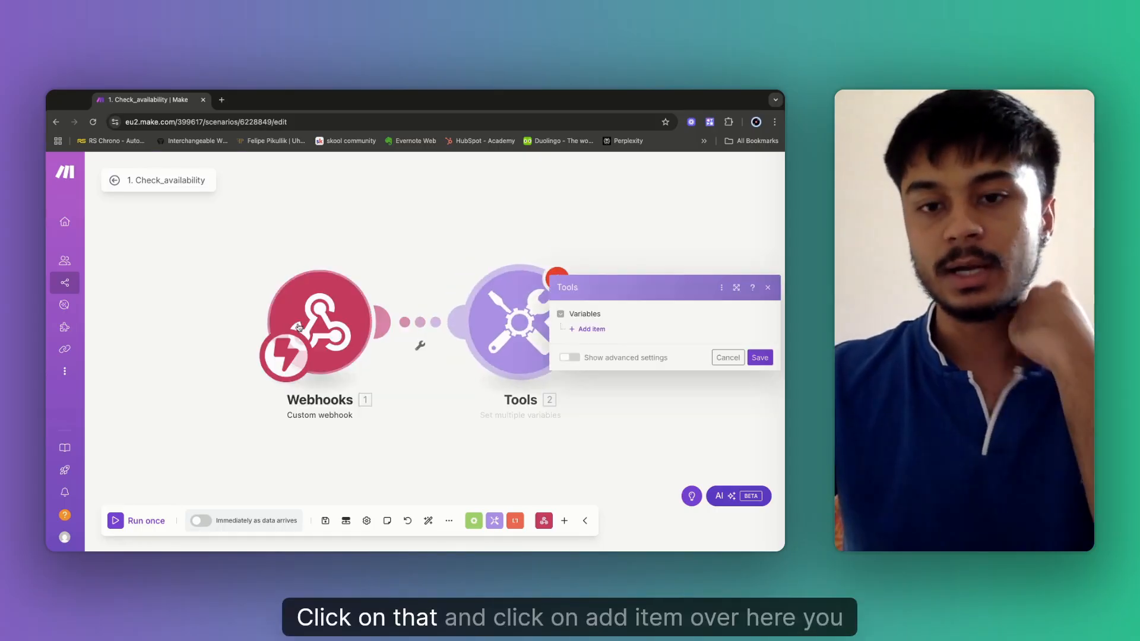
Add a variable 'Preferred date and time' with value 'Today at 6pm' and save it.
left_click(591, 326)
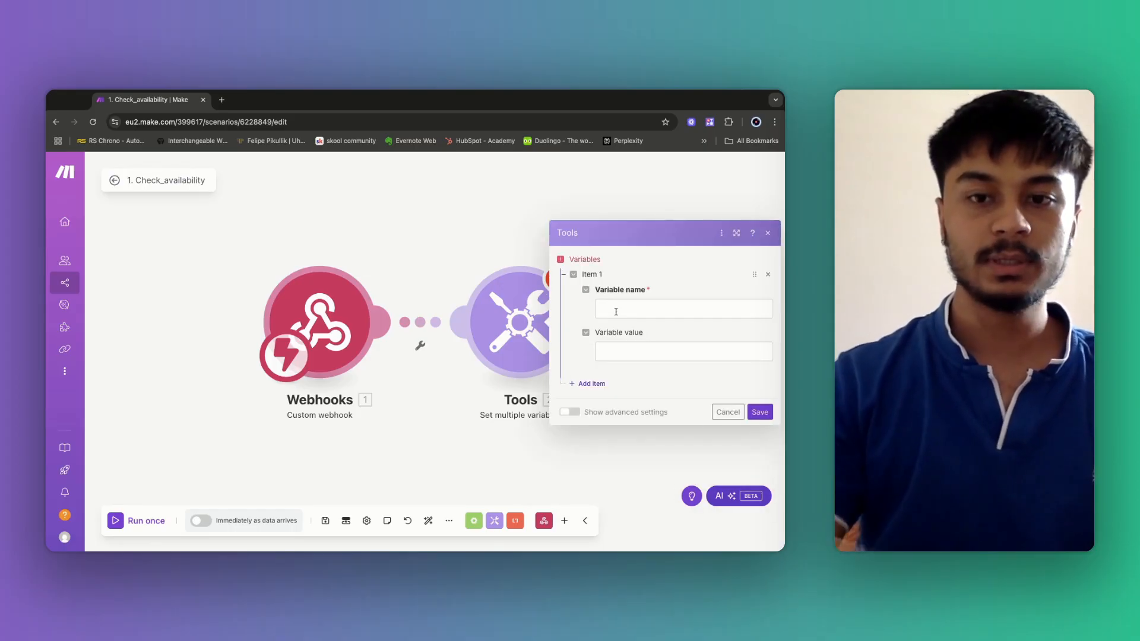
left_click(616, 311)
type("P")
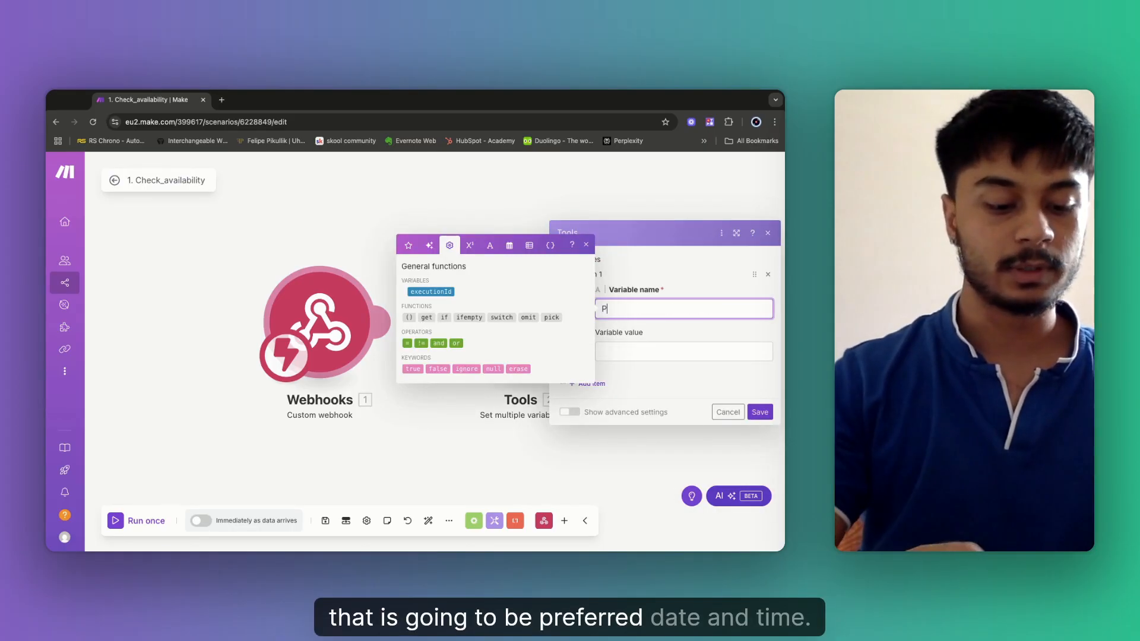
type("referred date and time")
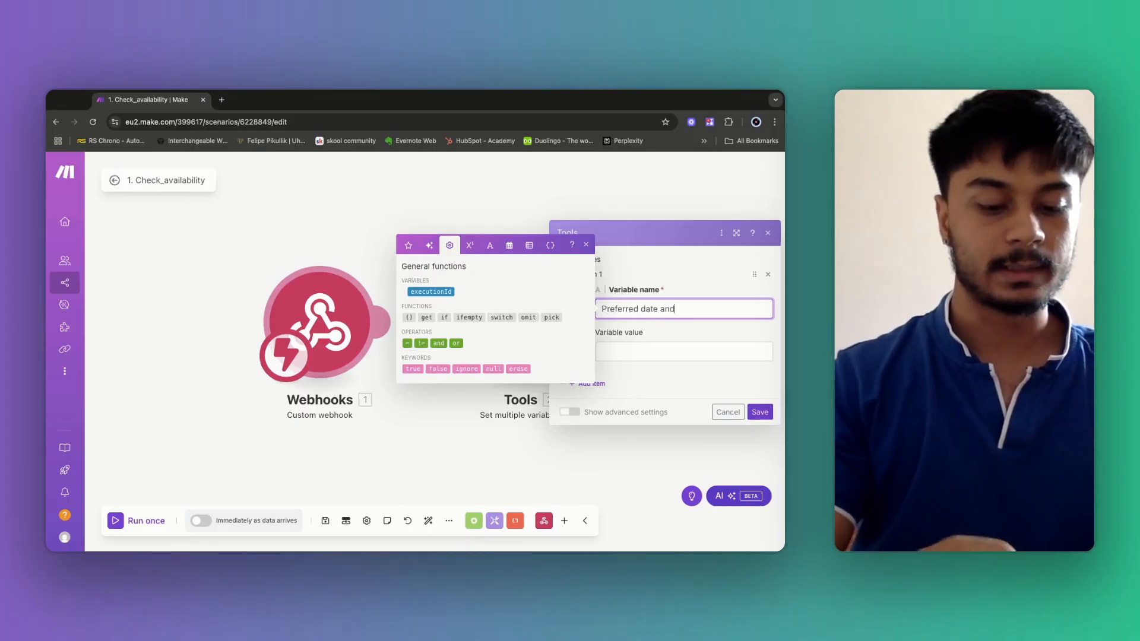
left_click(631, 356)
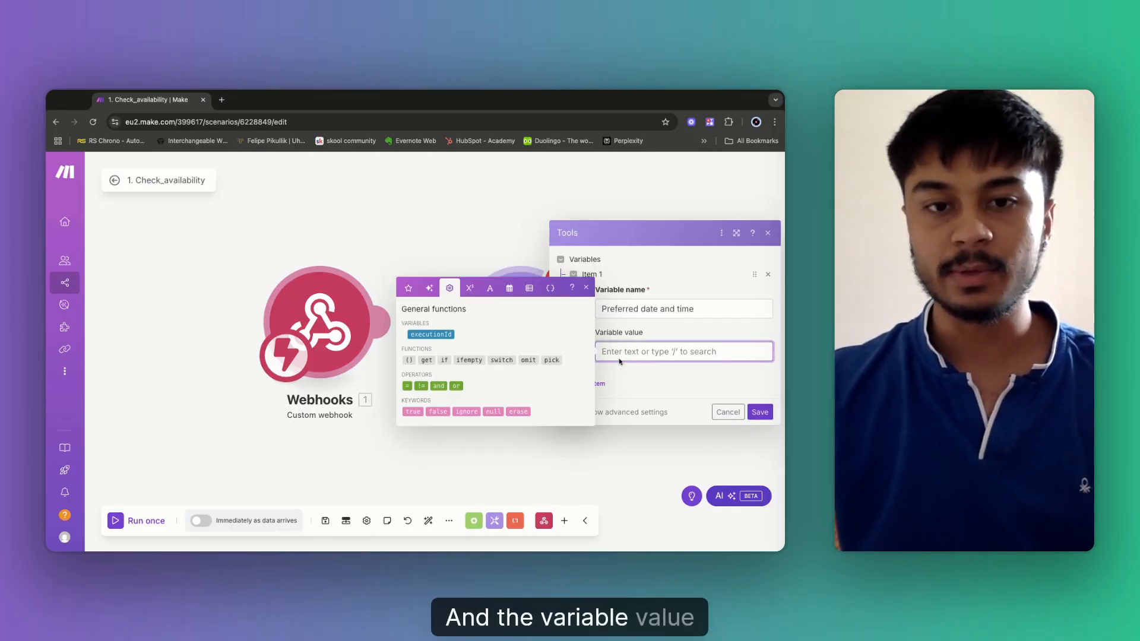
left_click(409, 288)
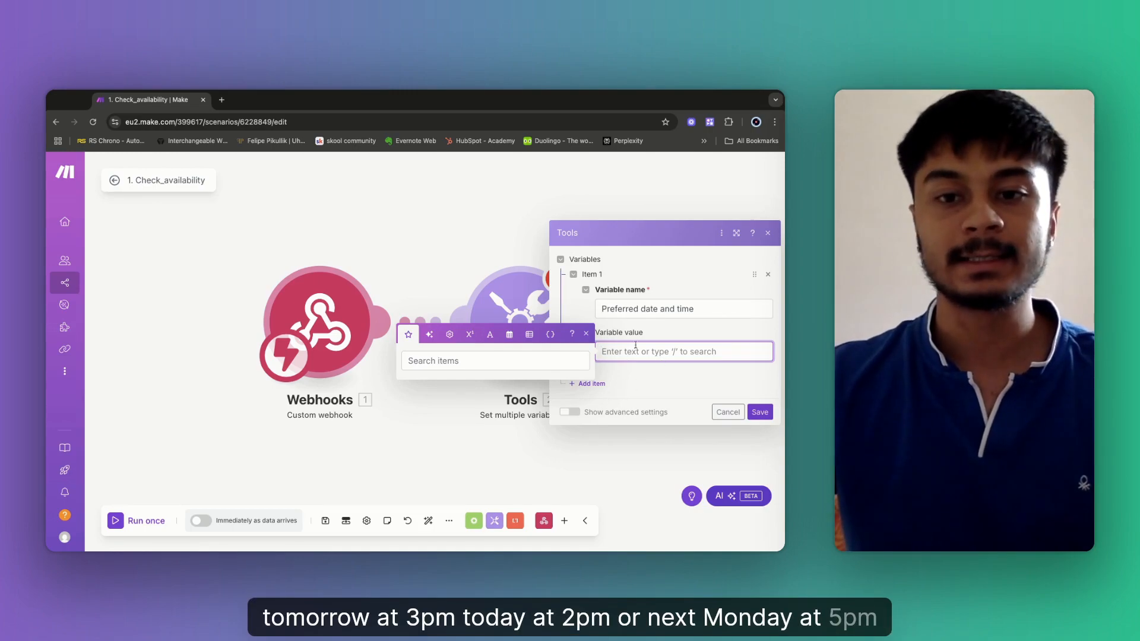
left_click(644, 373)
left_click(623, 353)
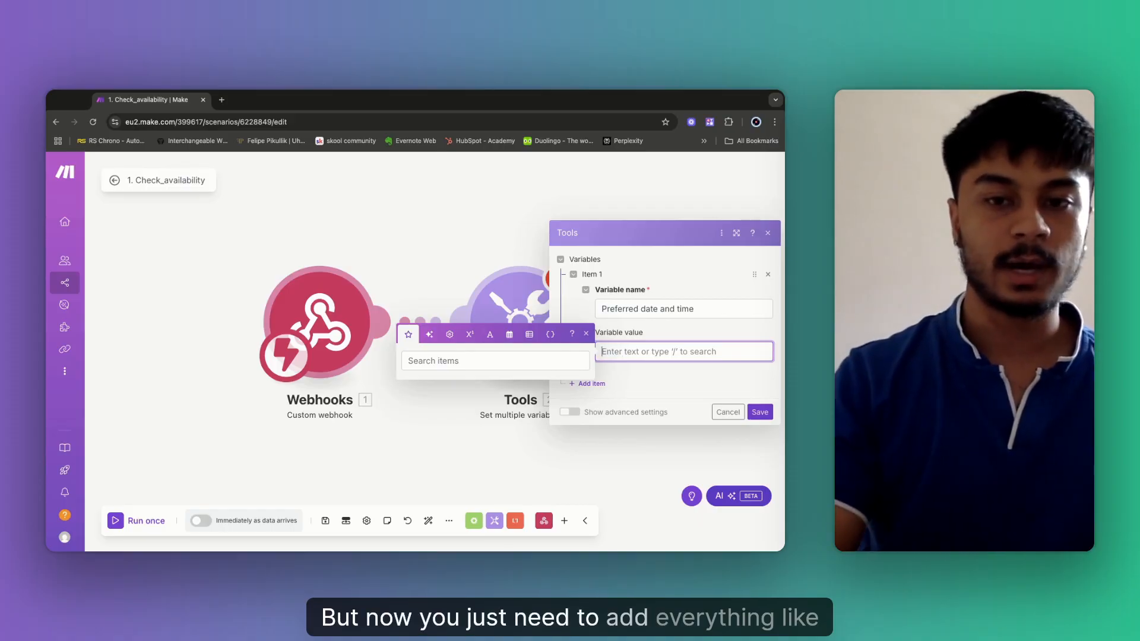
type("Toda")
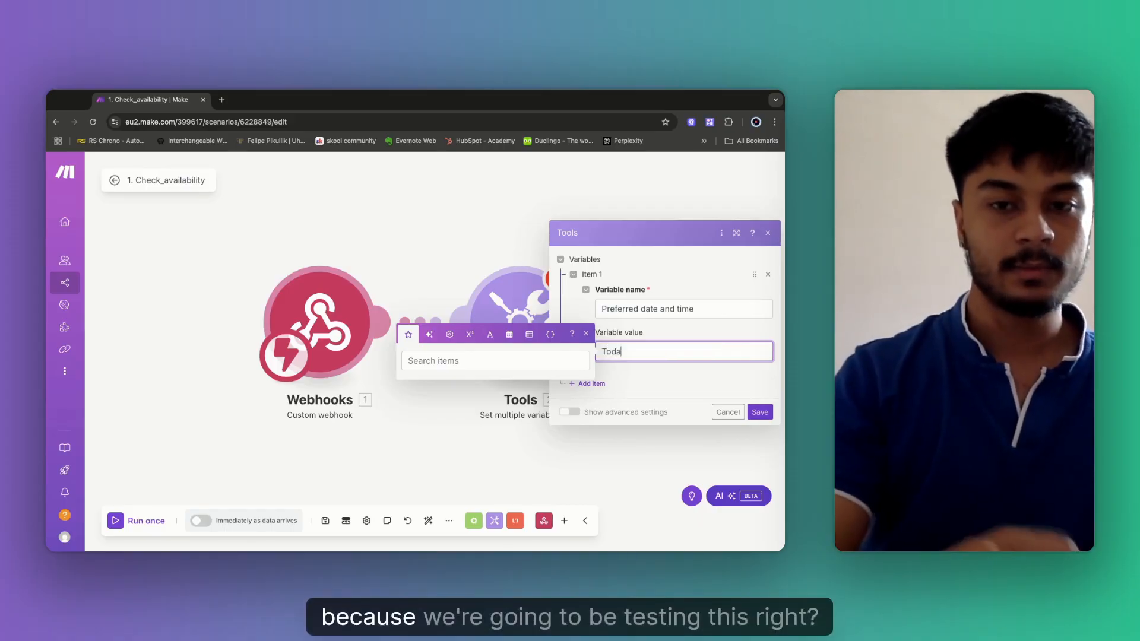
type("y")
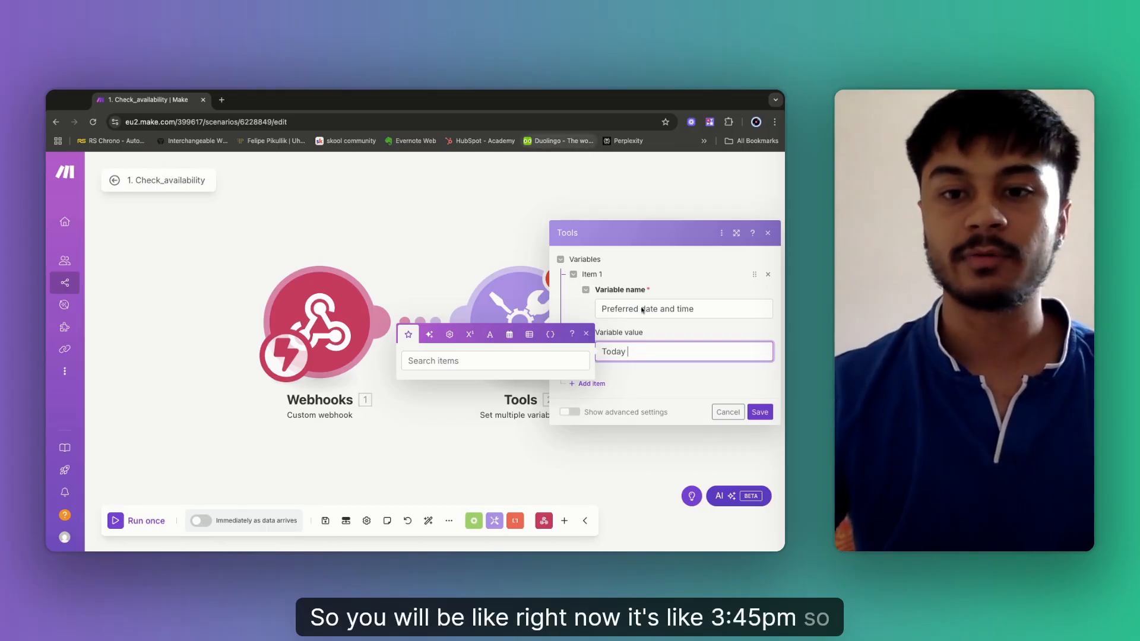
type(" at 6pm")
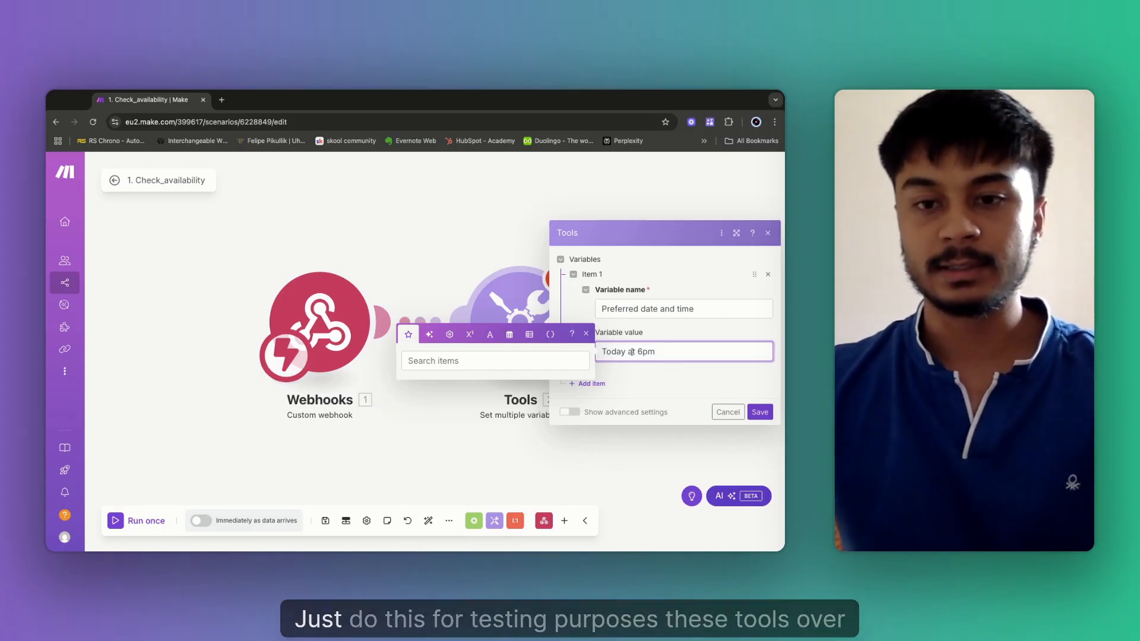
left_click(760, 413)
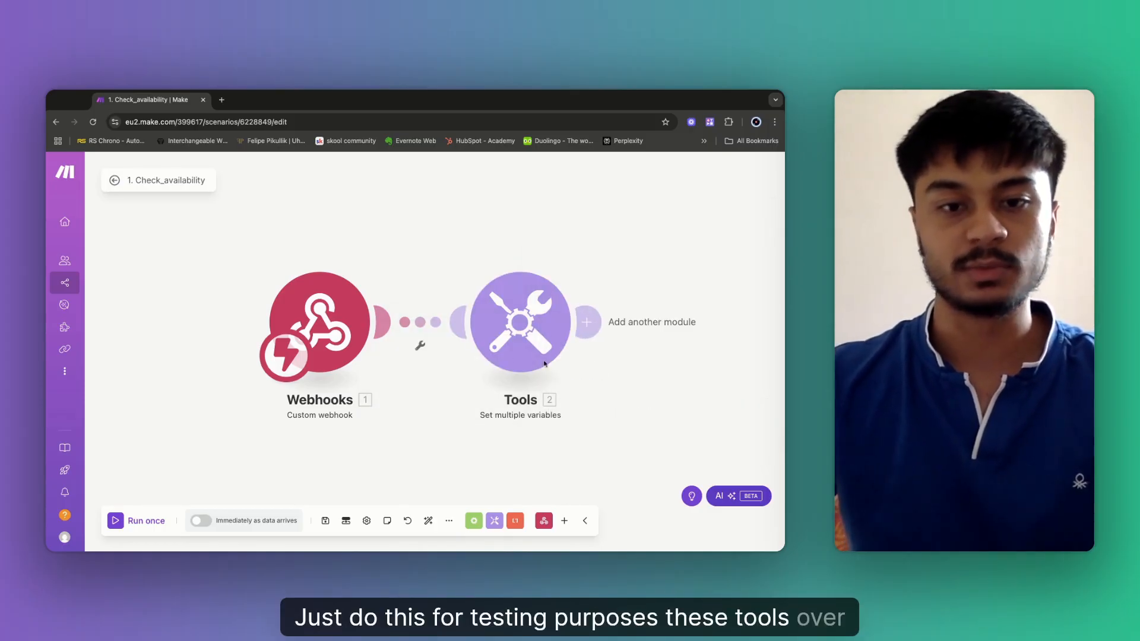
Unlink Webhooks from Tools and move the start trigger onto the Tools module.
left_click(420, 347)
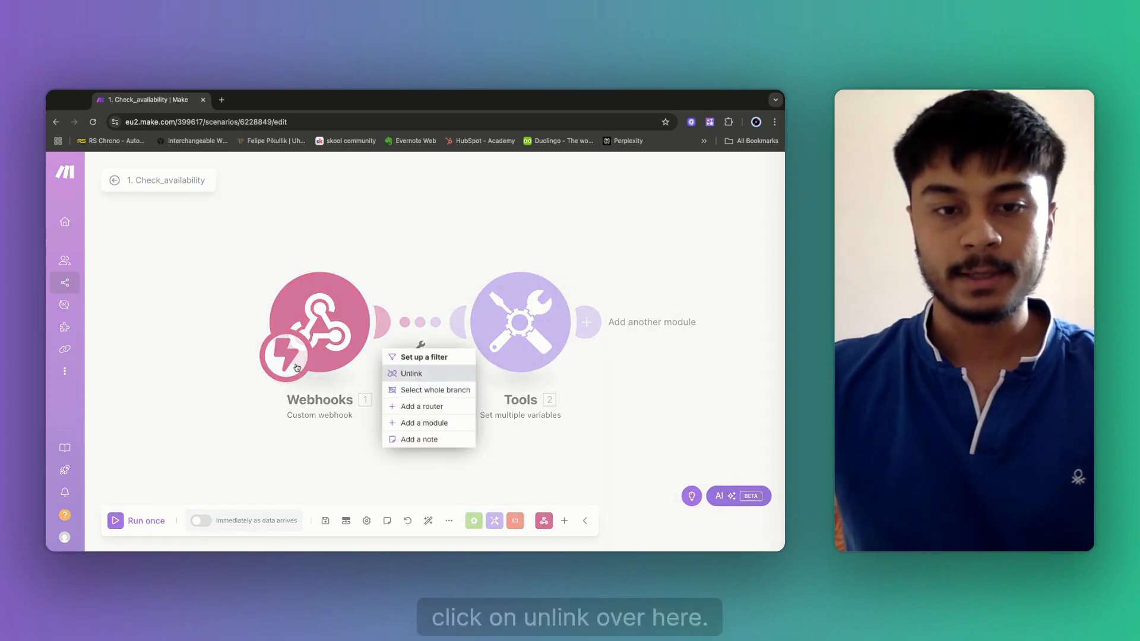
left_click(410, 374)
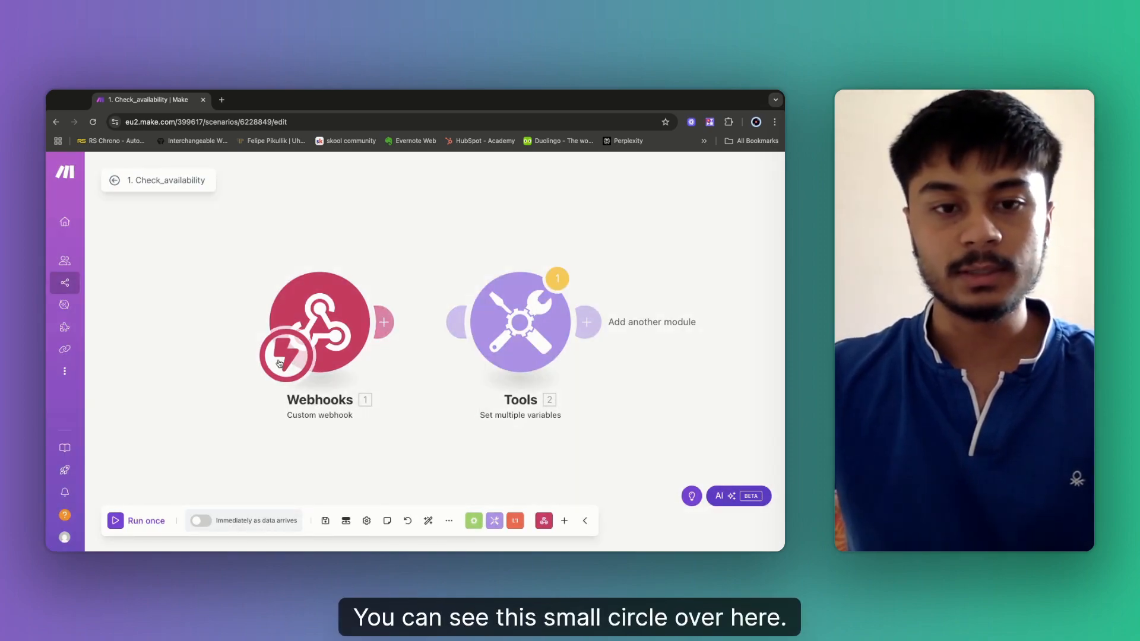
left_click_drag(279, 364, 486, 357)
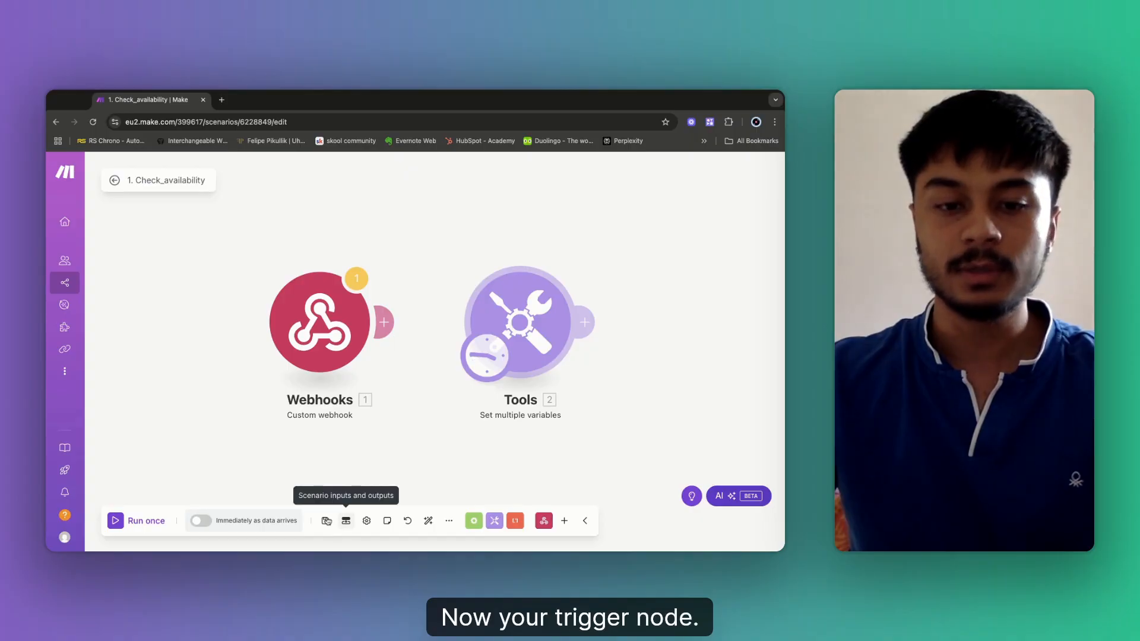
Save the scenario and run it once as a test.
left_click(326, 521)
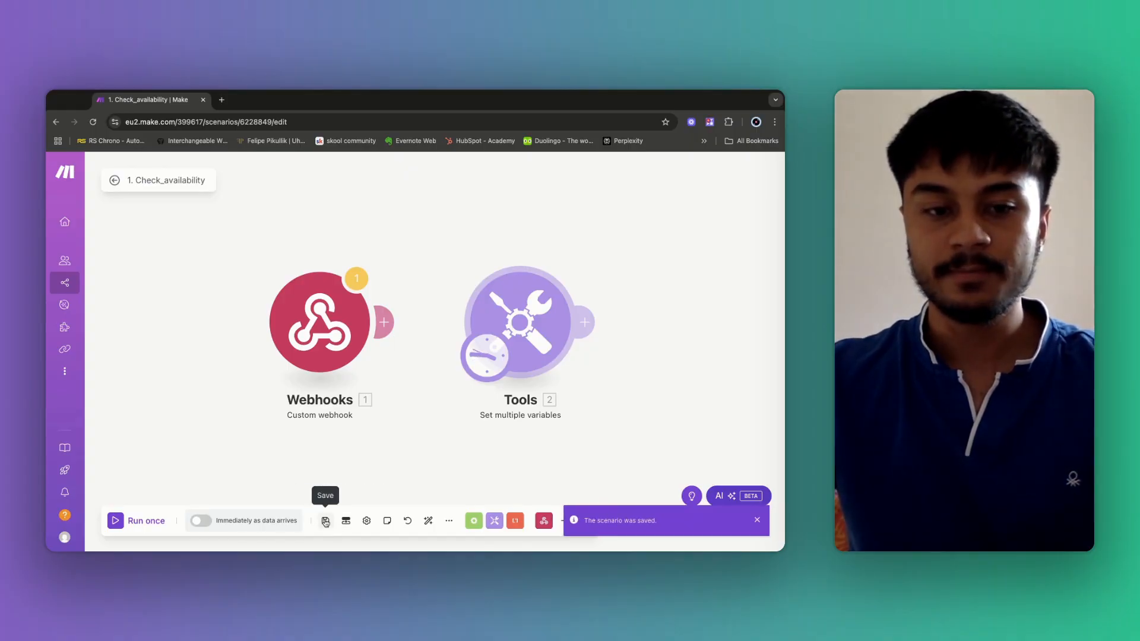
left_click(121, 522)
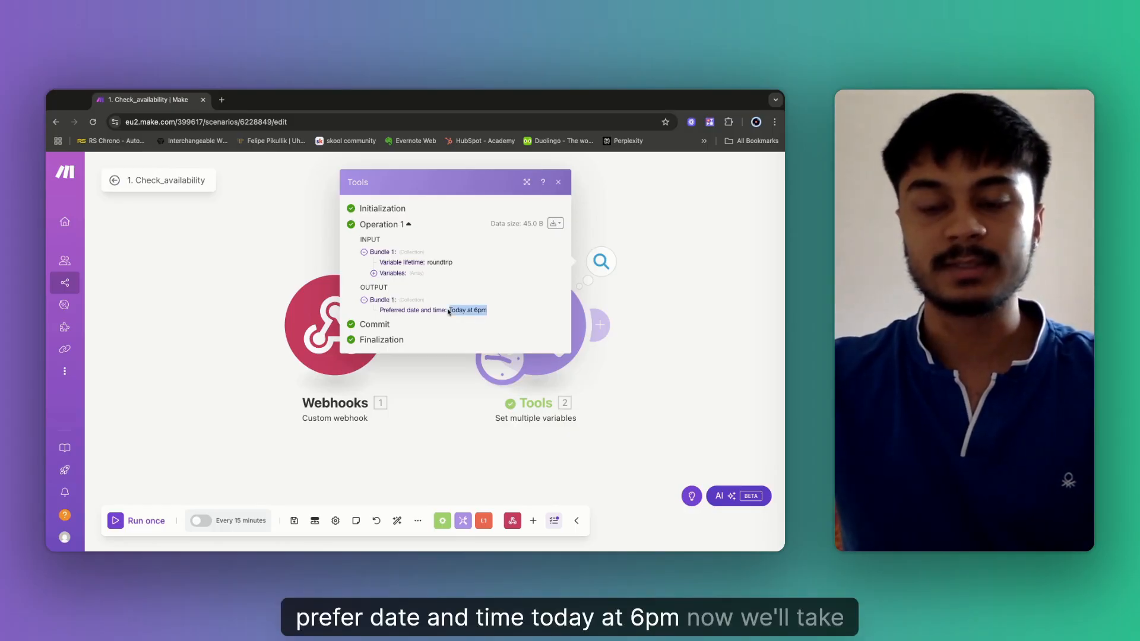
left_click(649, 299)
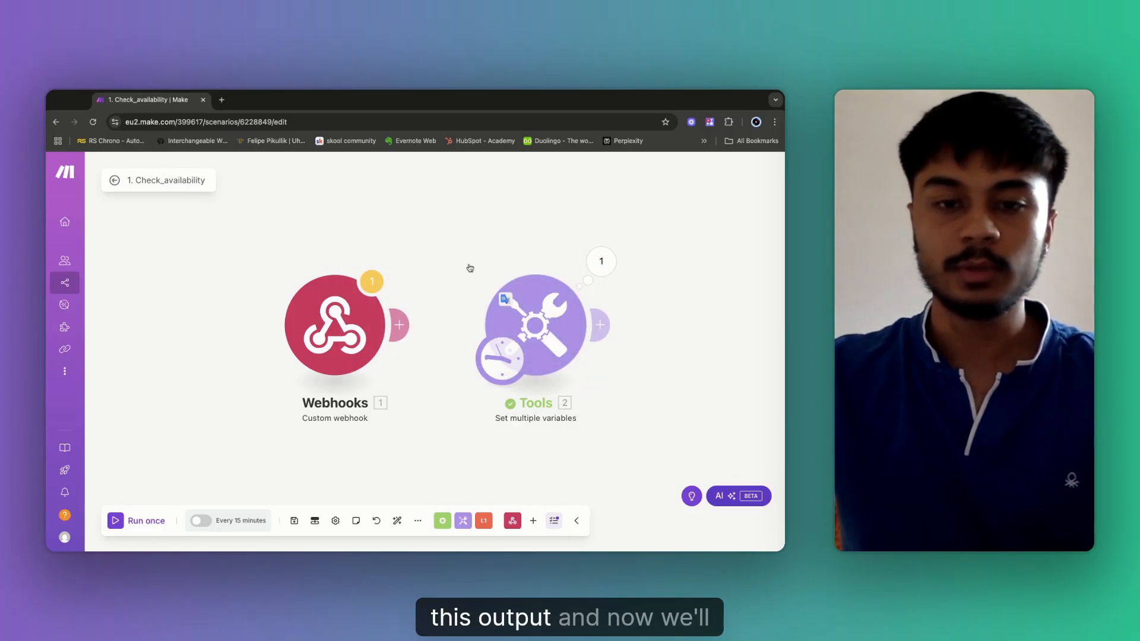
scroll(470, 268, "right", 2)
left_click_drag(586, 305, 380, 272)
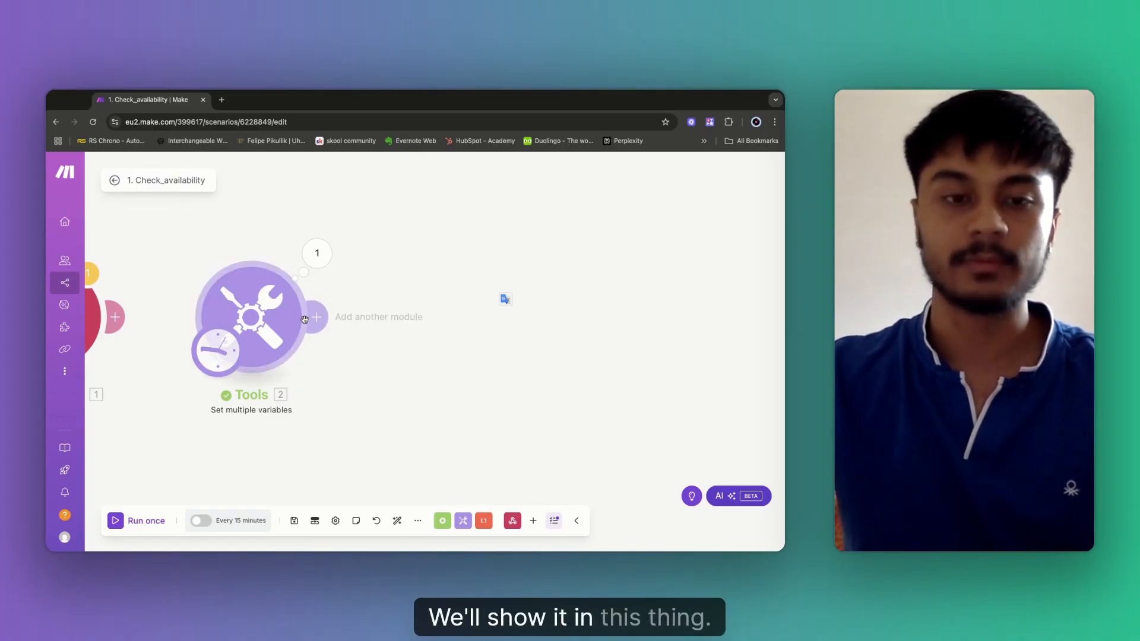
Check the Tools output bundle shows Preferred date and time as 'Today at 6pm'.
left_click(321, 258)
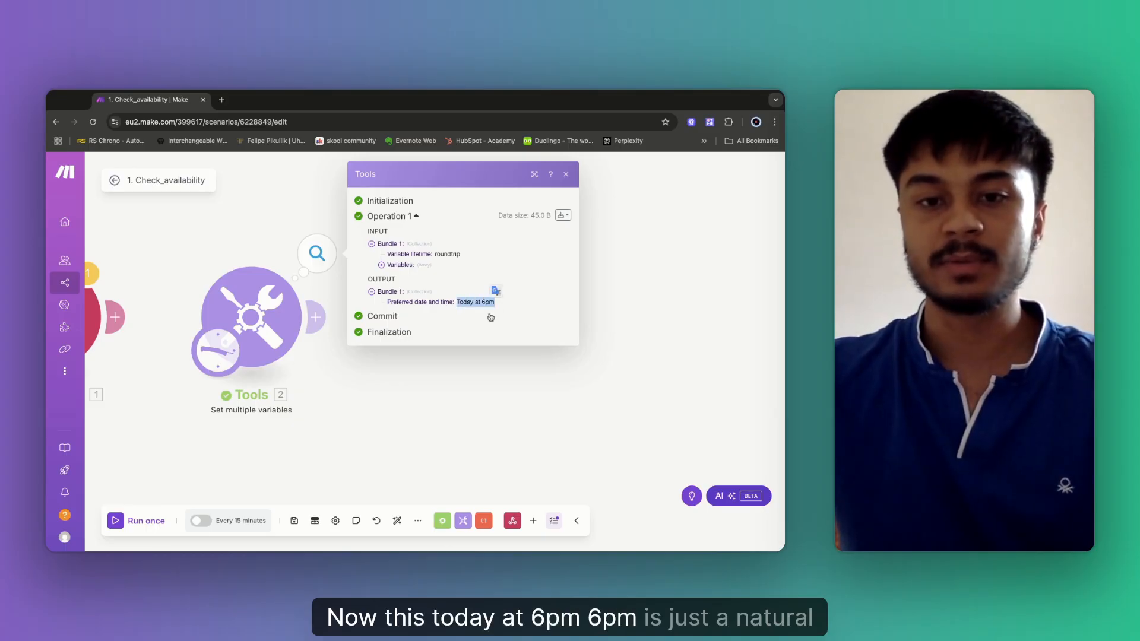
left_click(481, 310)
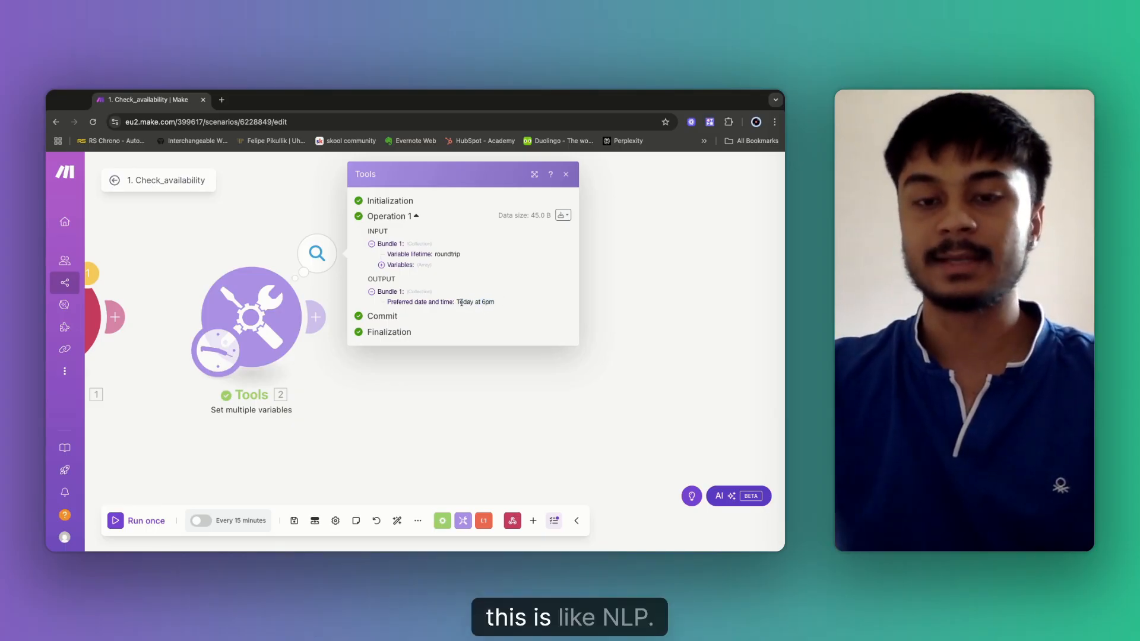
left_click(461, 303)
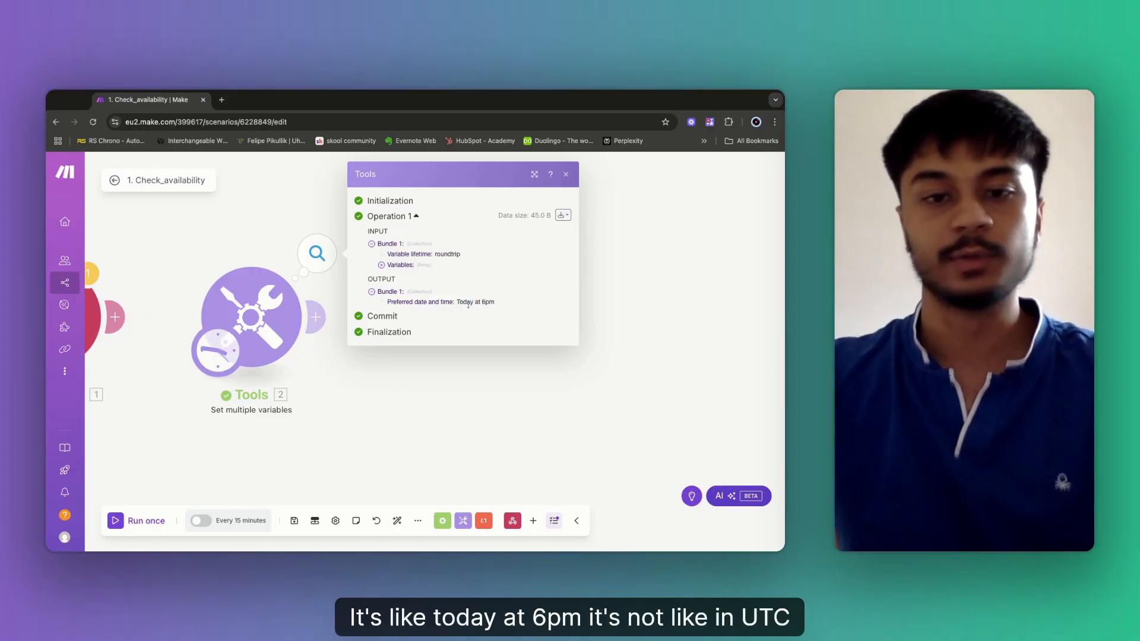
left_click(633, 284)
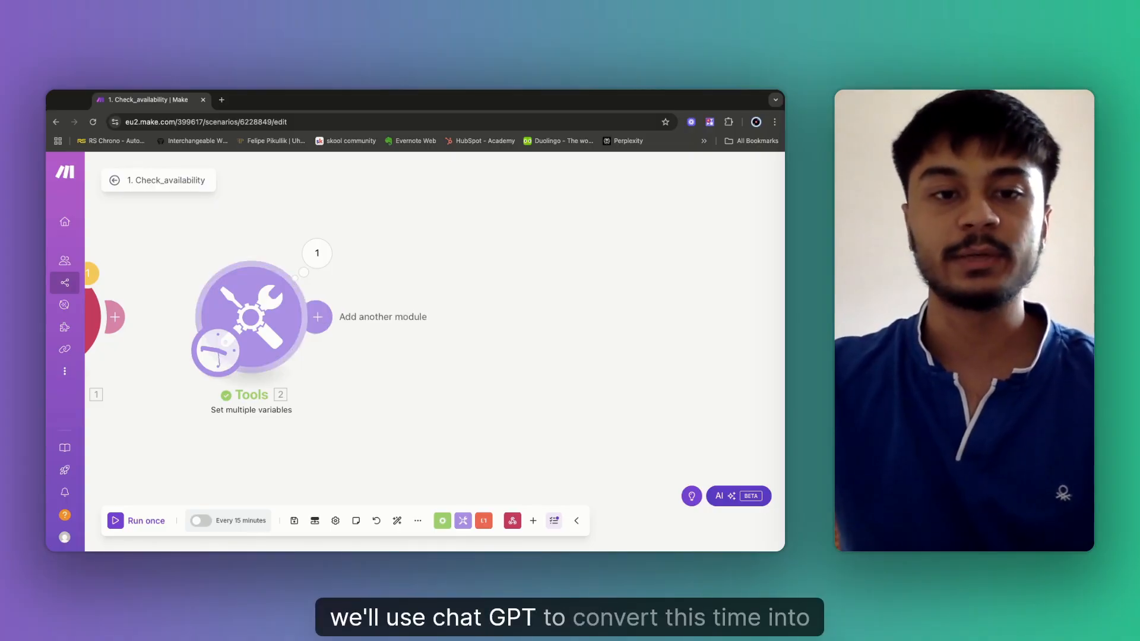
Add an OpenAI Create a Completion module after Tools by searching apps for 'op'.
left_click(316, 317)
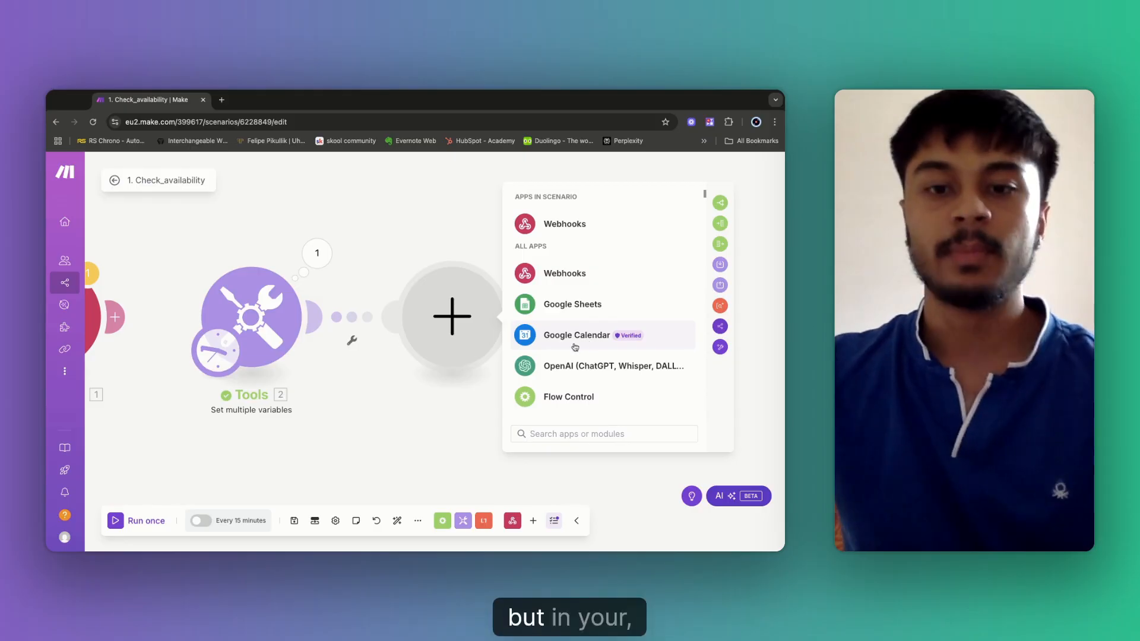
left_click(562, 436)
type("wh")
key("BackSpace")
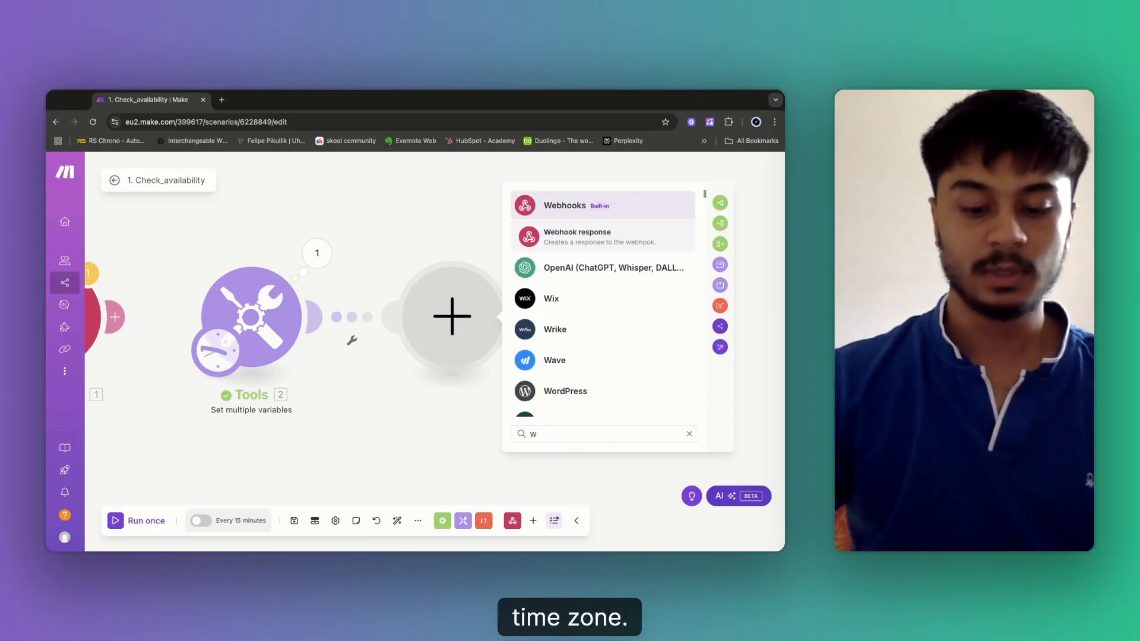
key("BackSpace")
type("op")
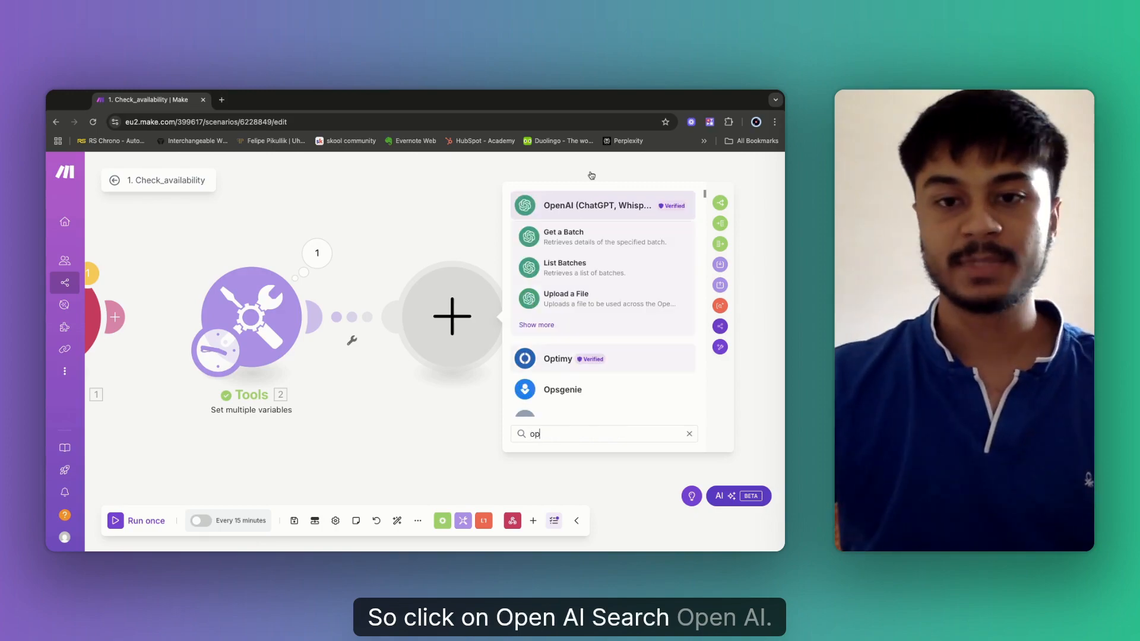
left_click(577, 208)
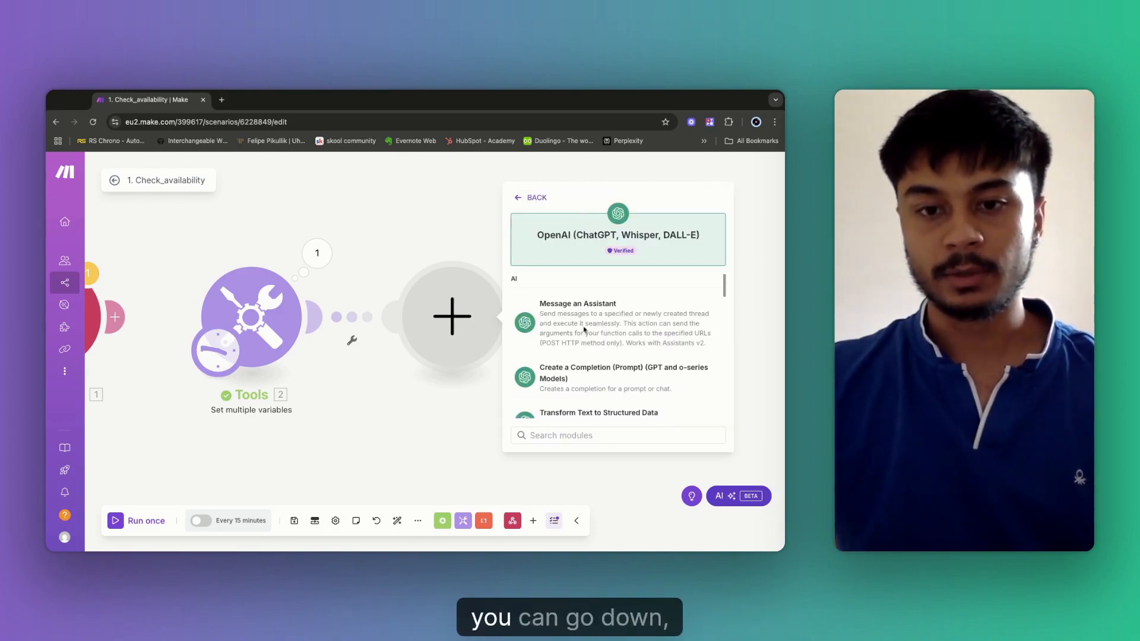
scroll(584, 332, "down", 1)
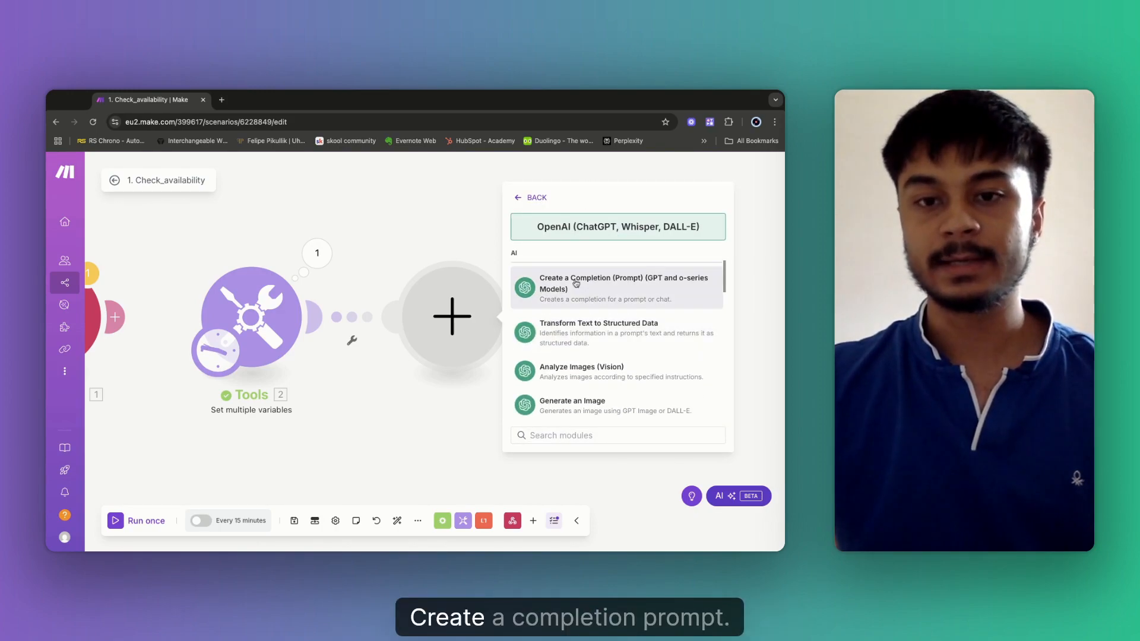
left_click(650, 296)
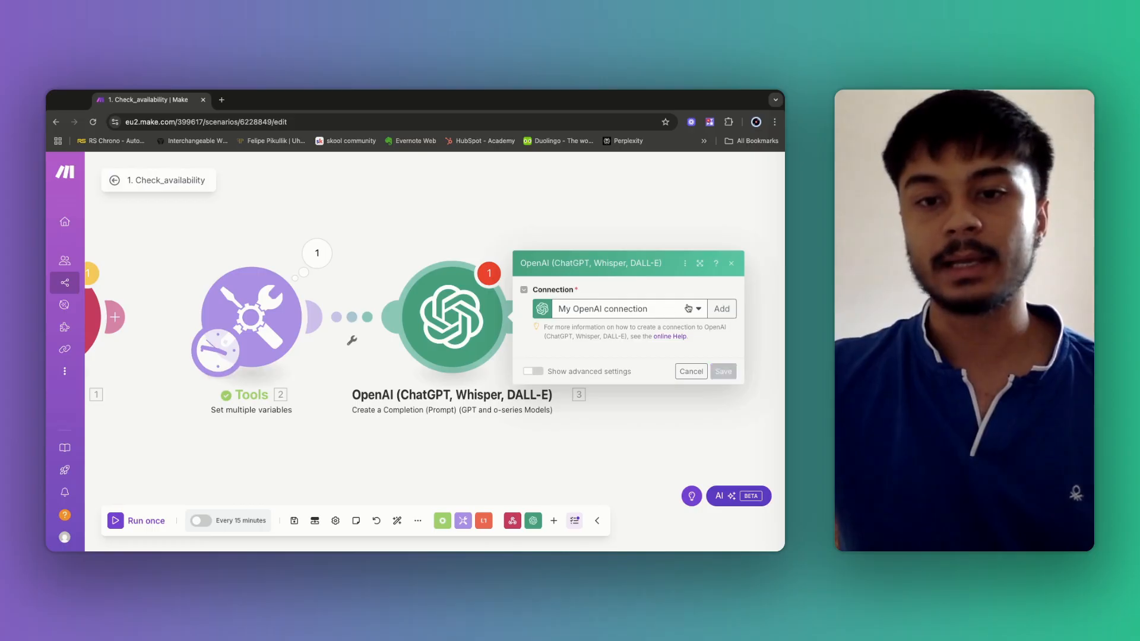
Dismiss the new-connection form, keep the existing OpenAI connection, and pick the gpt-4o model.
left_click(719, 216)
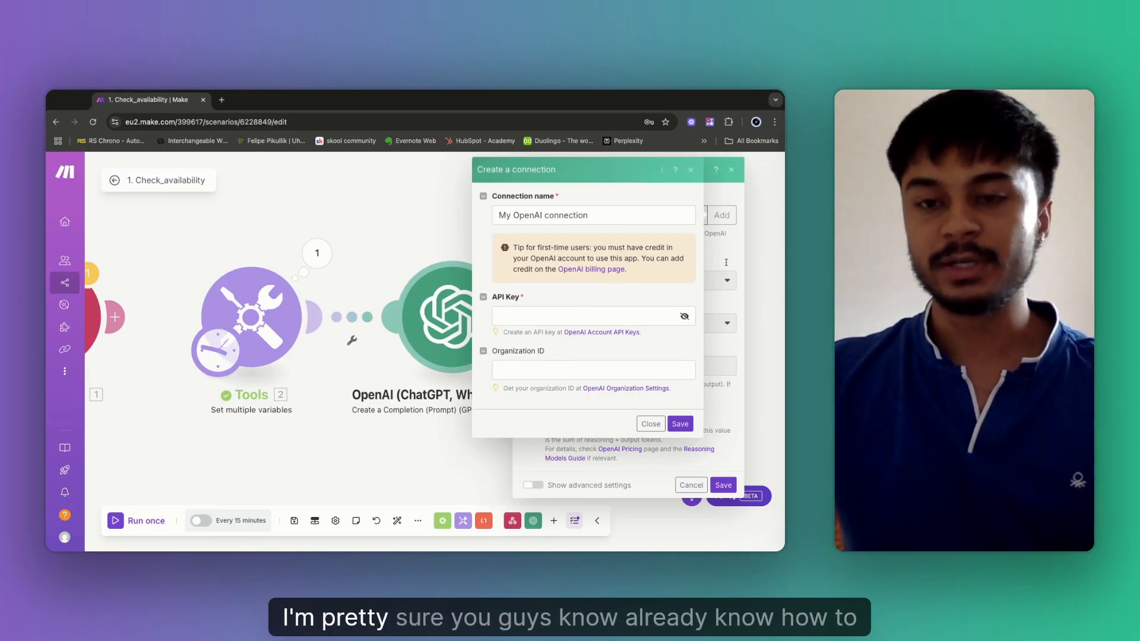
left_click(652, 423)
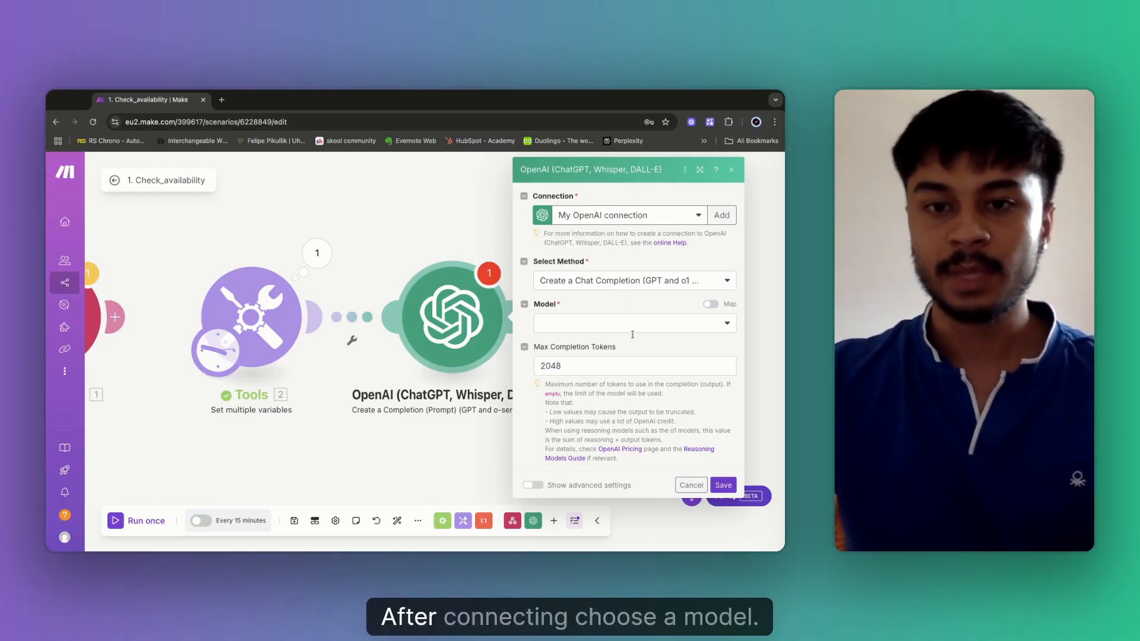
left_click(608, 330)
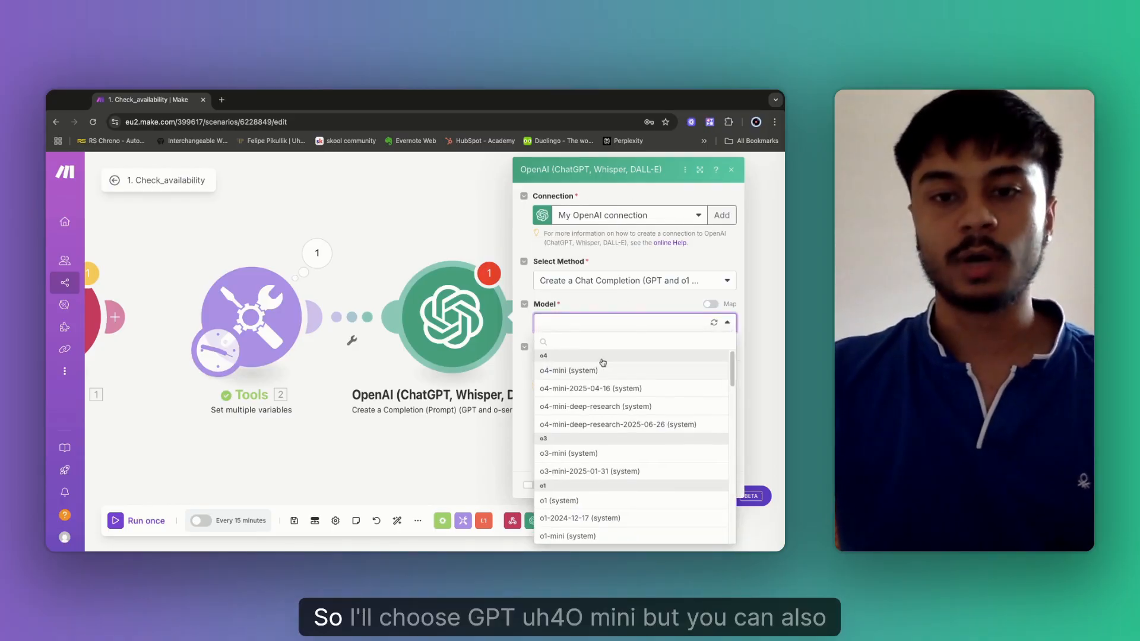
scroll(603, 428, "down", 8)
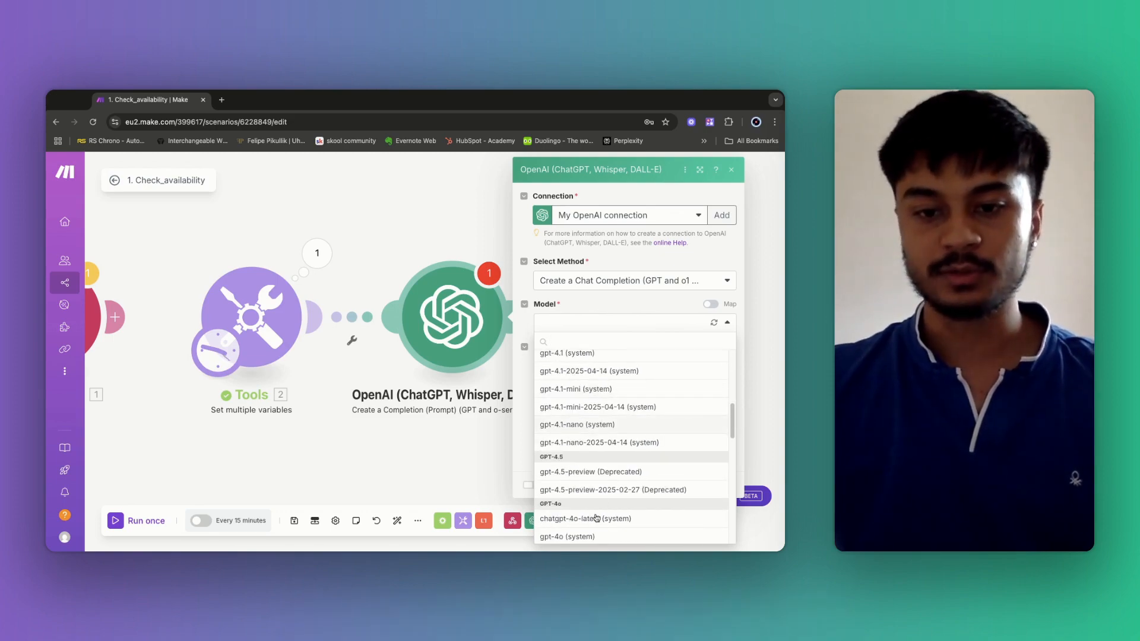
scroll(593, 516, "down", 4)
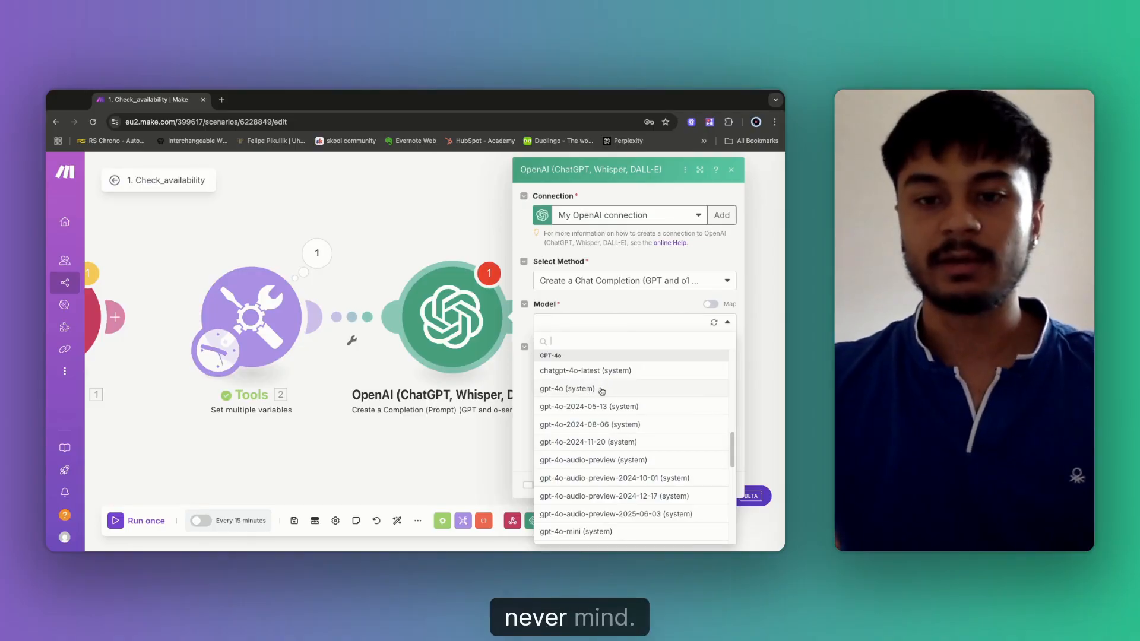
left_click(602, 389)
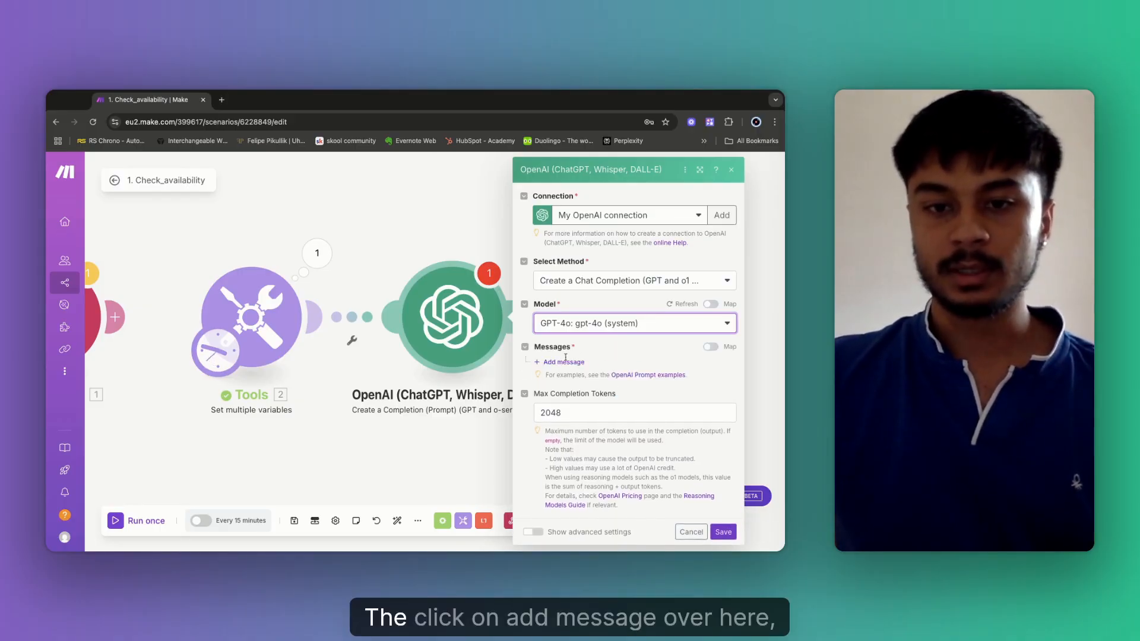
Add a Developer/System message reading 'You are a helpful intelligent booking assistant.'.
left_click(547, 362)
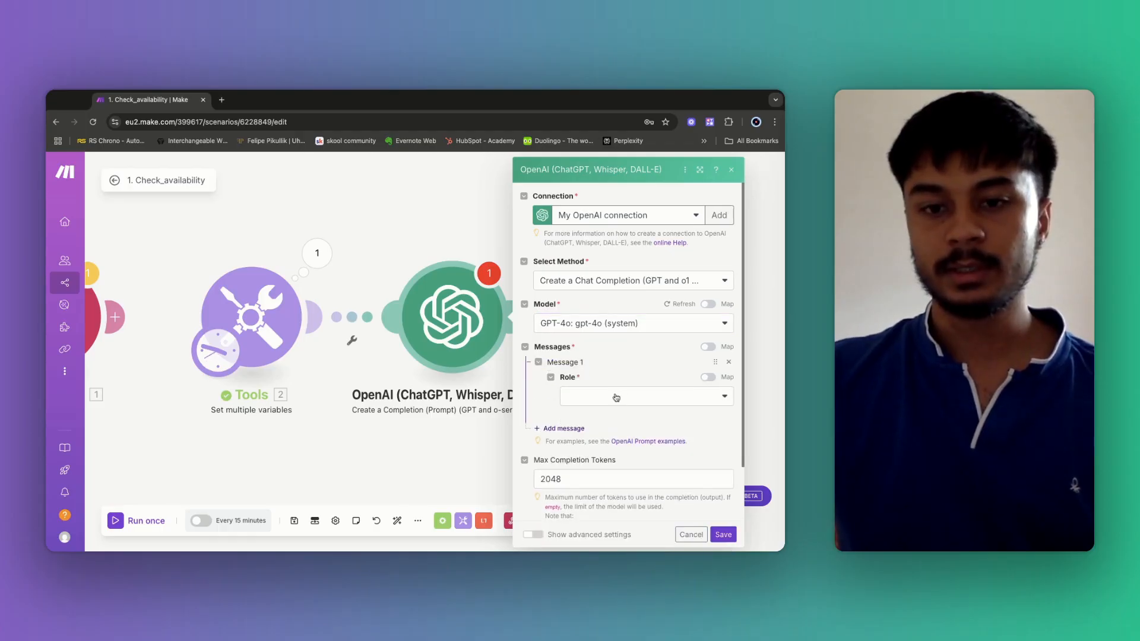
left_click(615, 396)
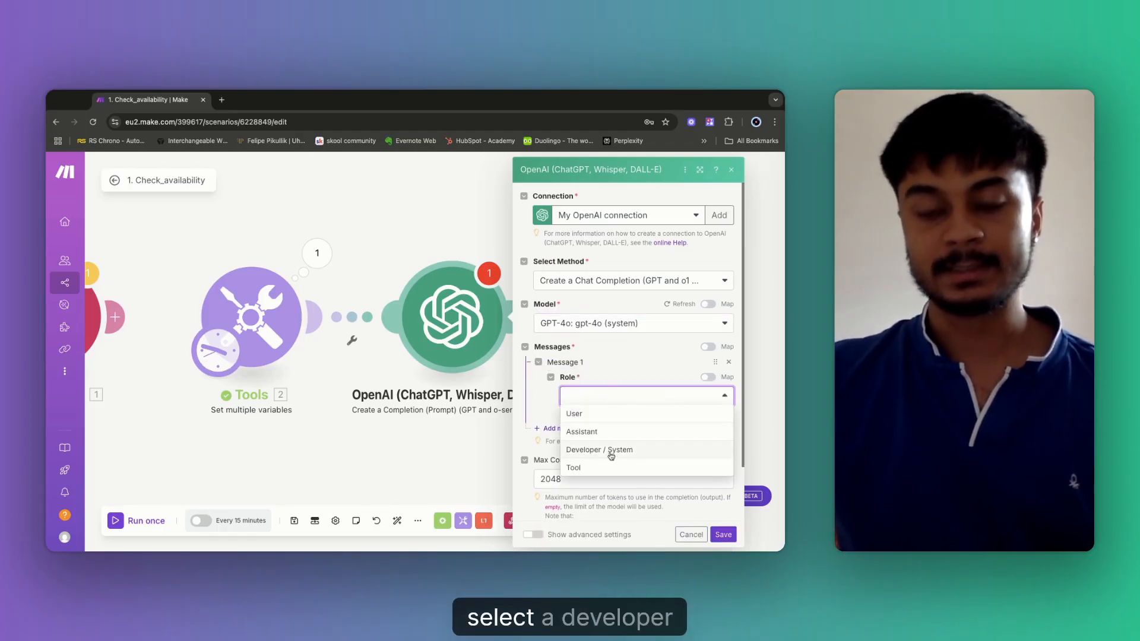
left_click(611, 451)
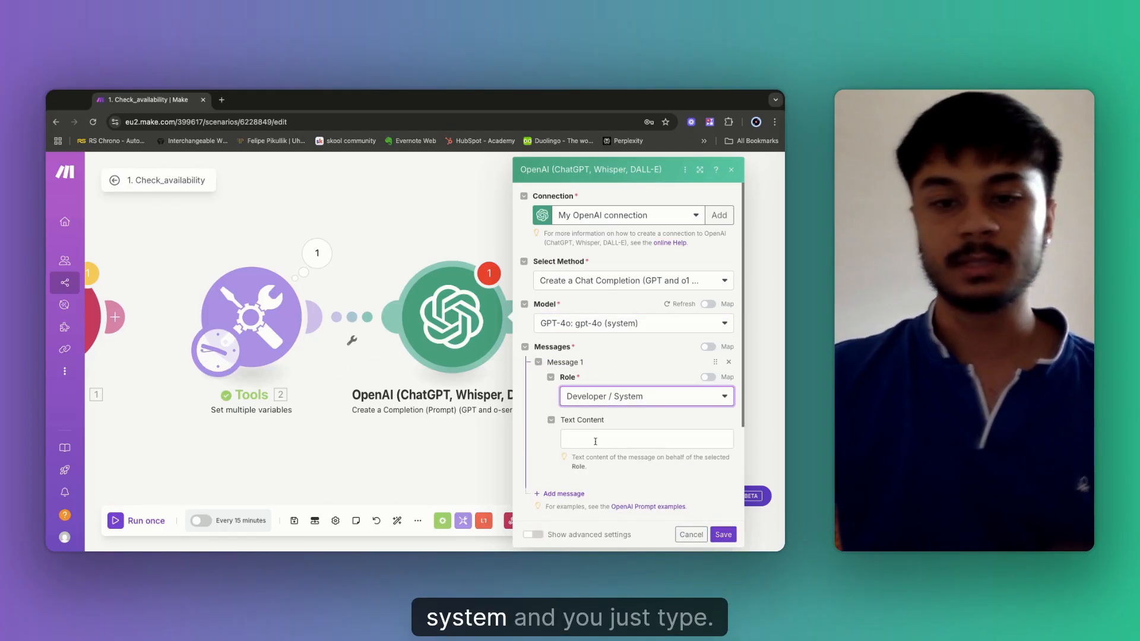
left_click(596, 440)
type("You a")
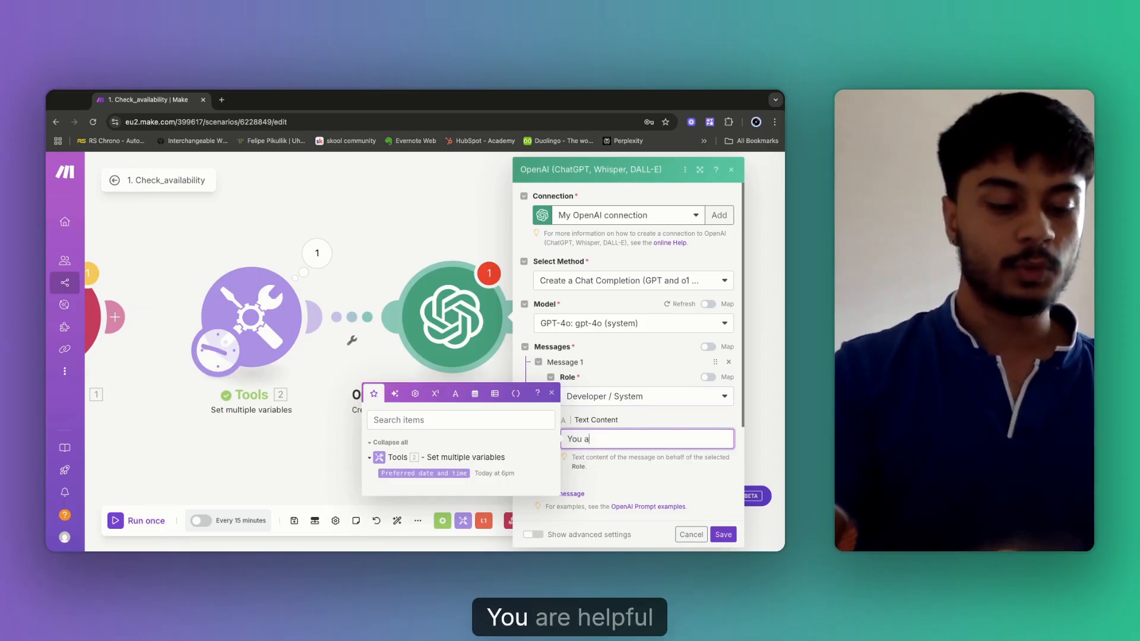
type("re a helpful")
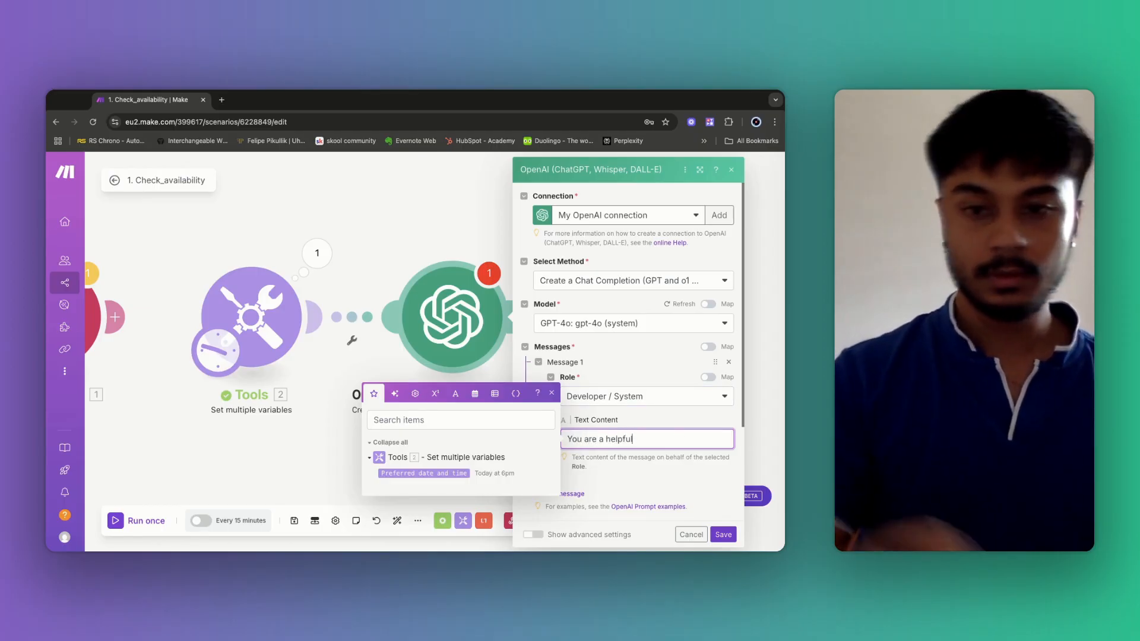
type(" intel")
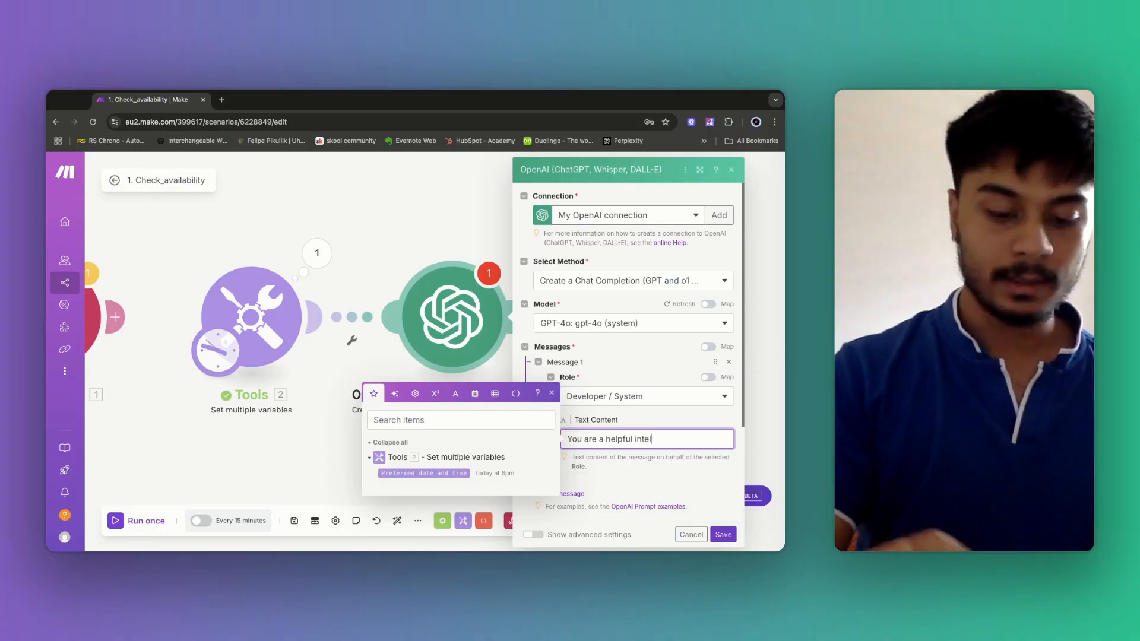
type("ligent ")
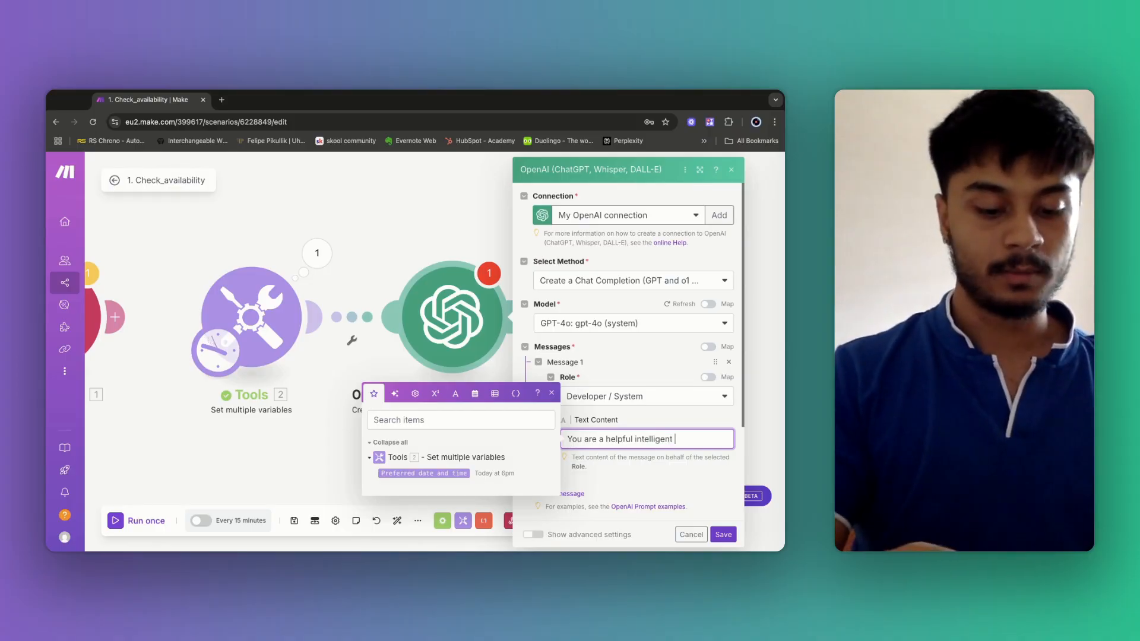
type("booking assistant")
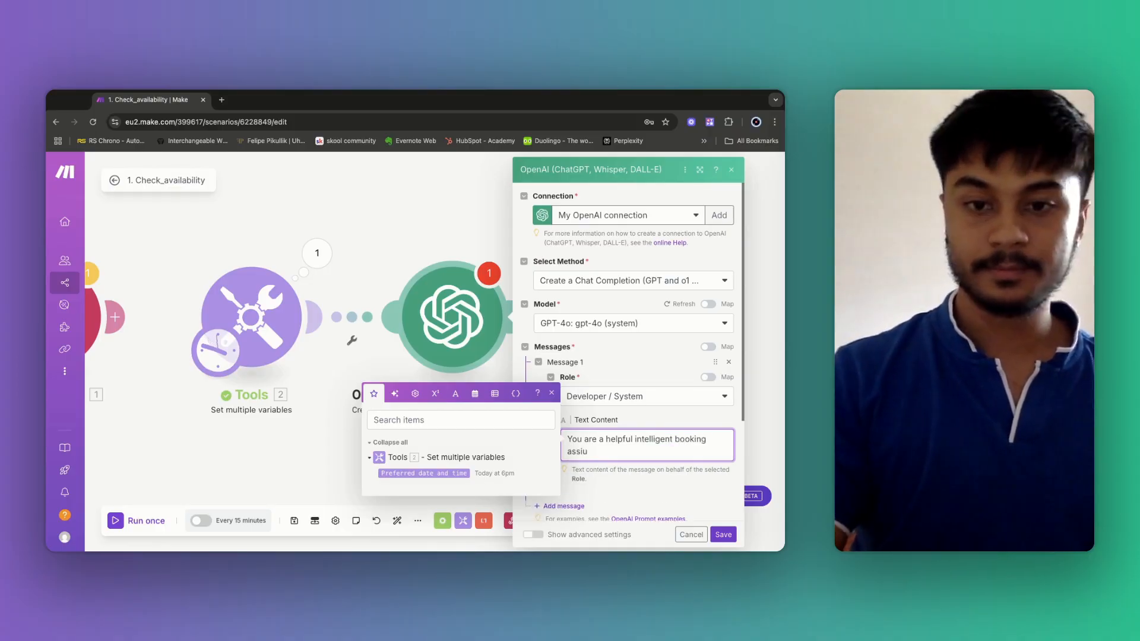
type(".")
Add a User message asking to convert the customer's preferred date and time to UTC+5:30 in ISO 8601 format.
scroll(606, 416, "down", 1)
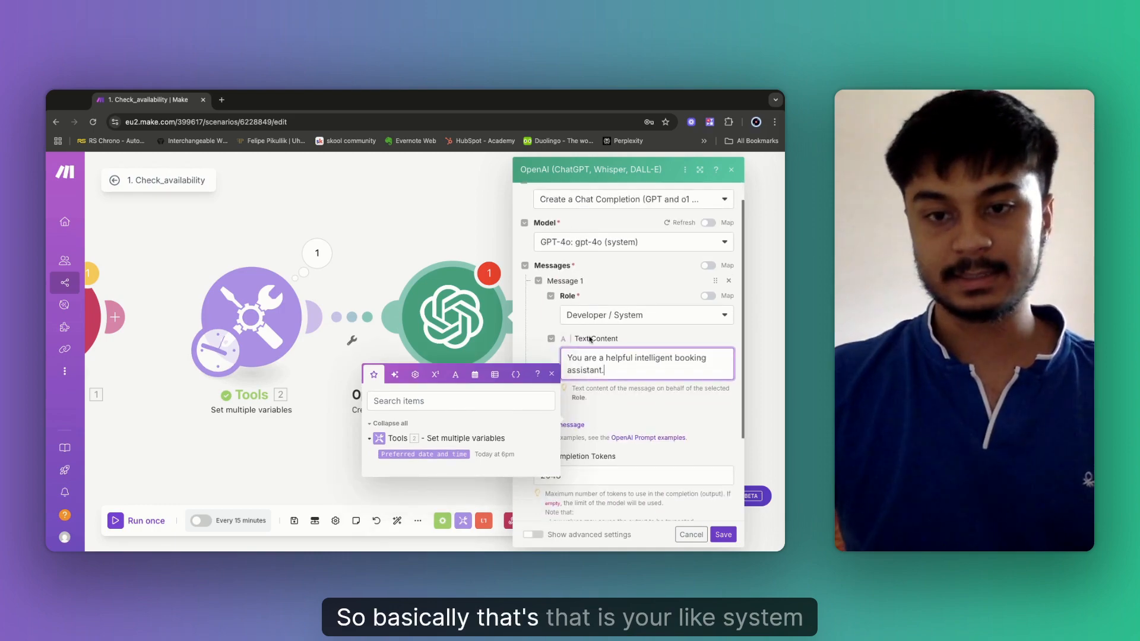
left_click(573, 425)
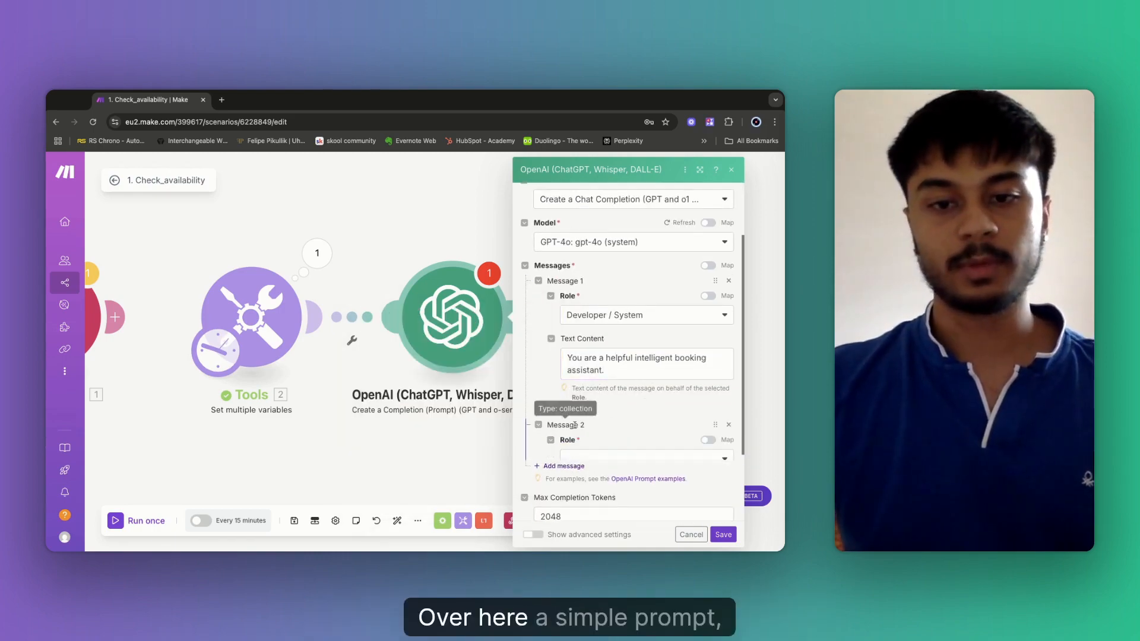
left_click(603, 458)
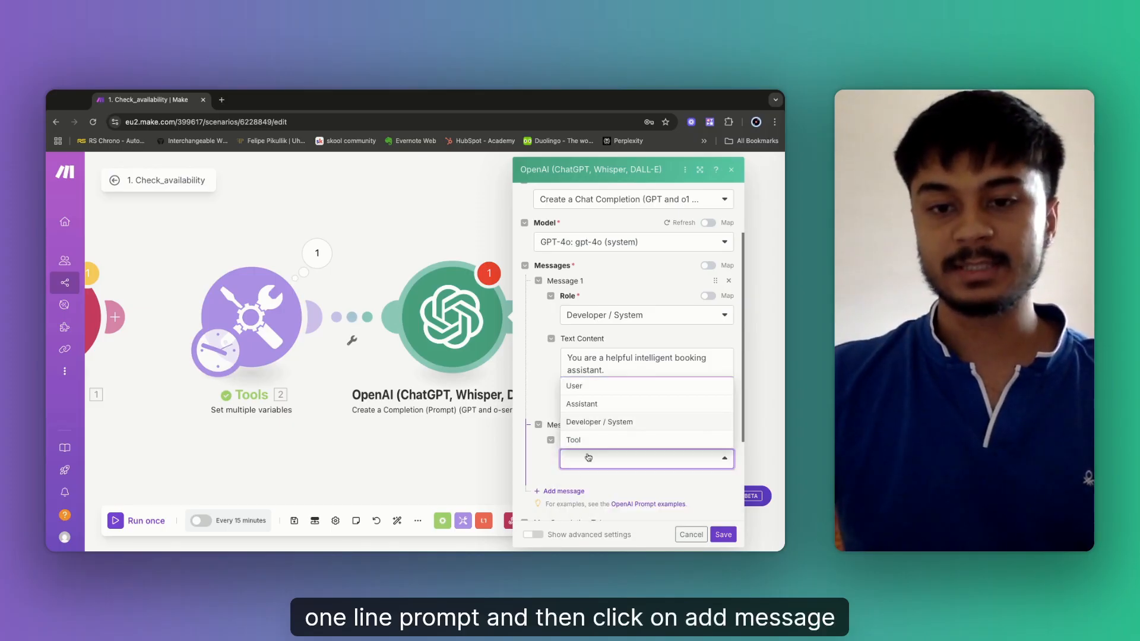
left_click(582, 386)
scroll(621, 466, "down", 2)
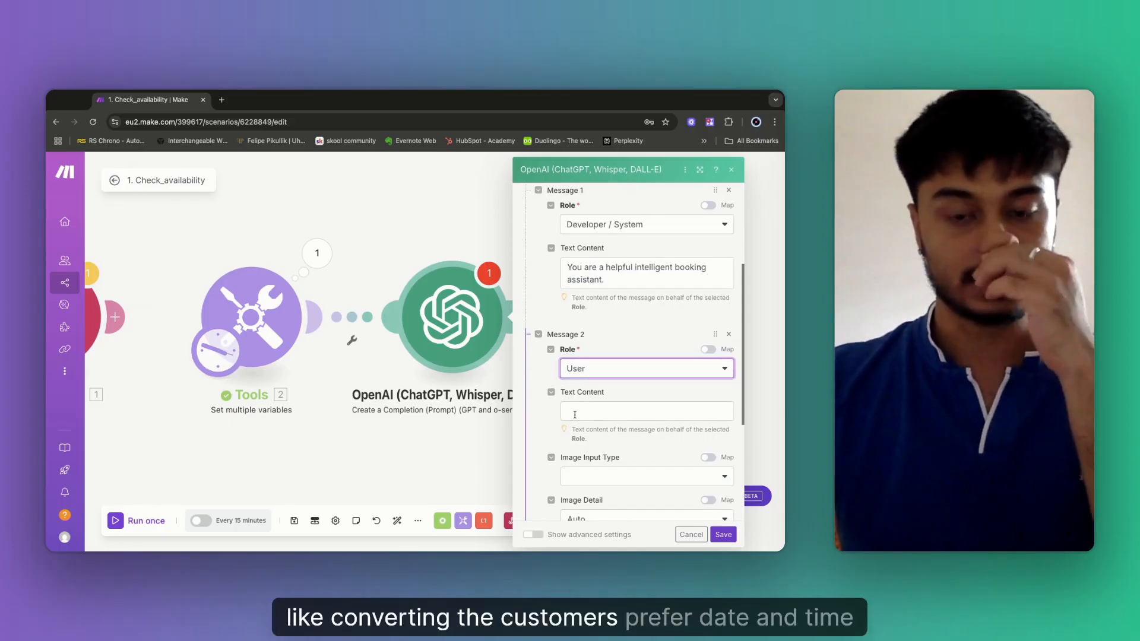
left_click(621, 413)
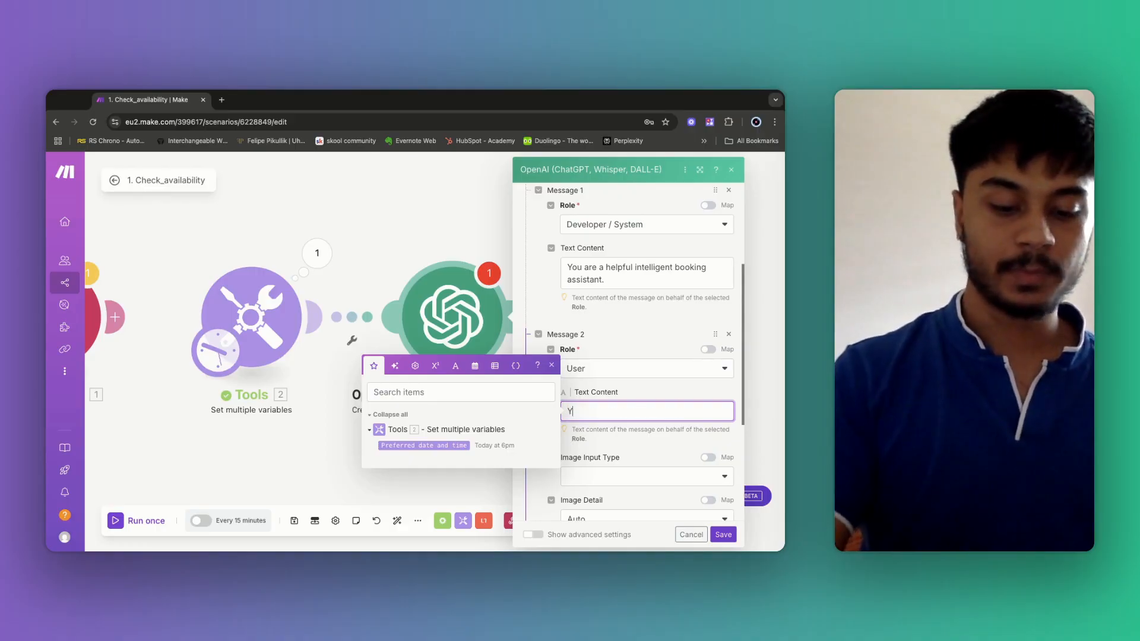
type("ou wil re")
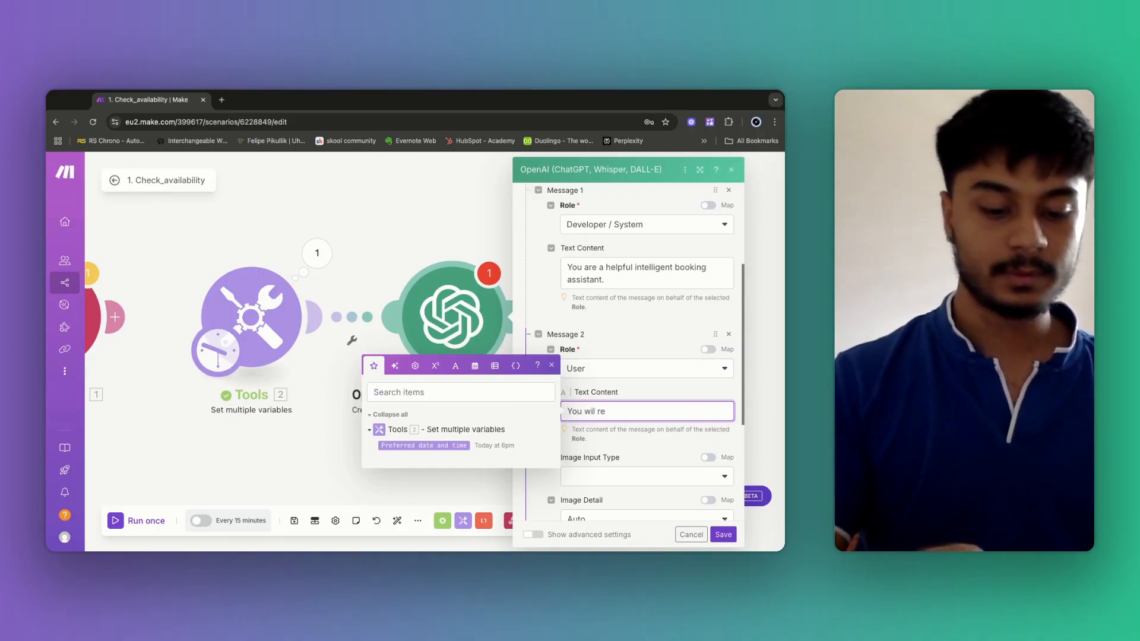
type("ceive ")
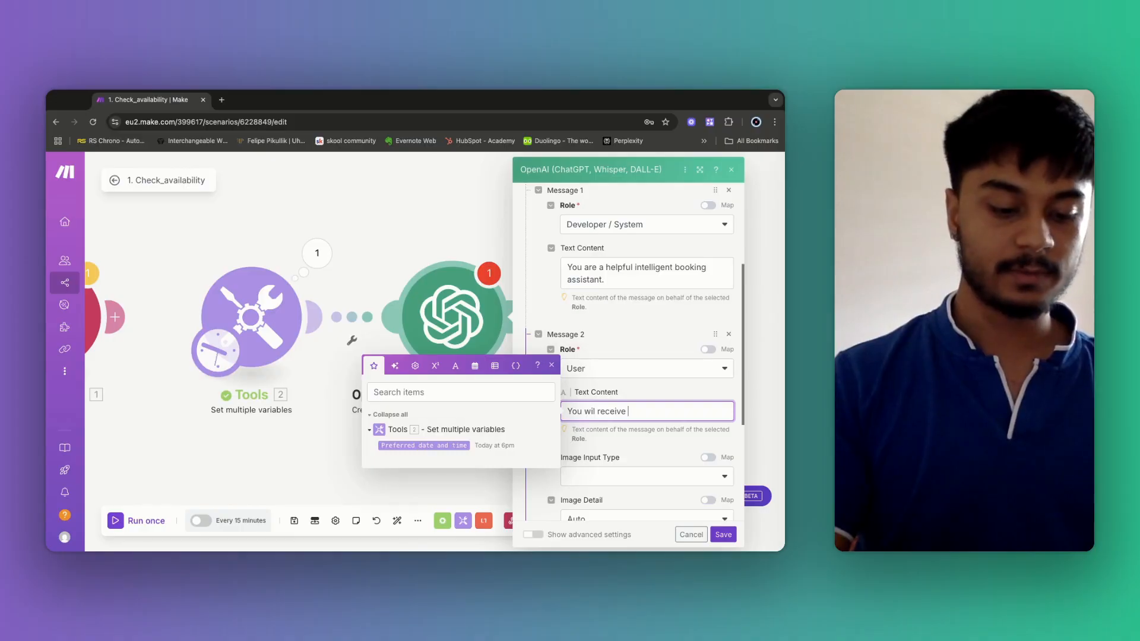
type("a")
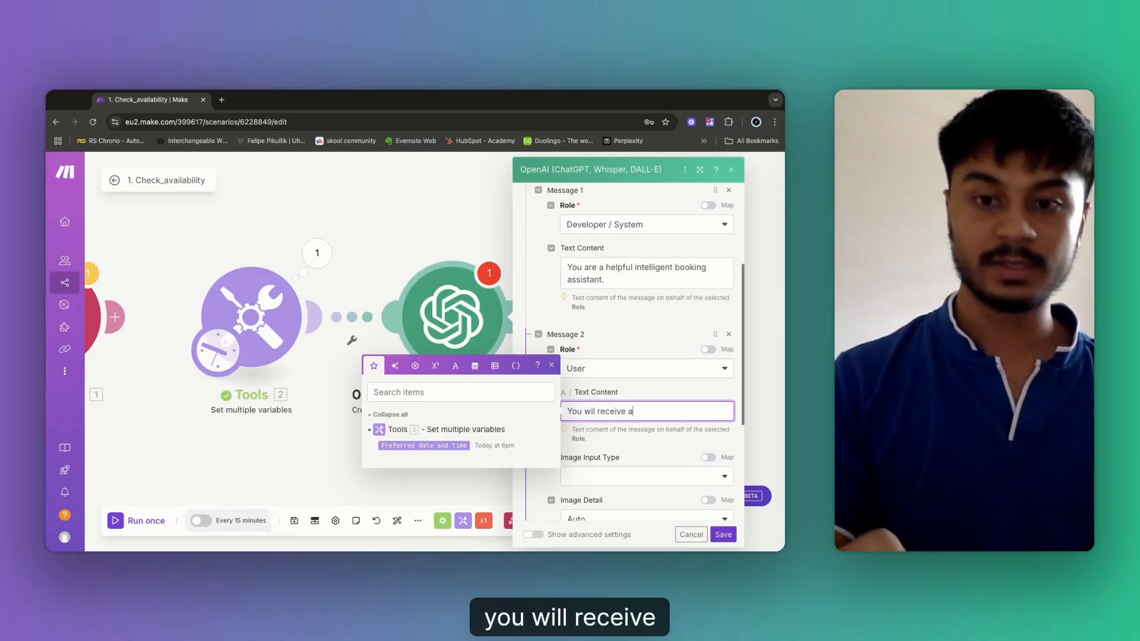
key("BackSpace")
type("th")
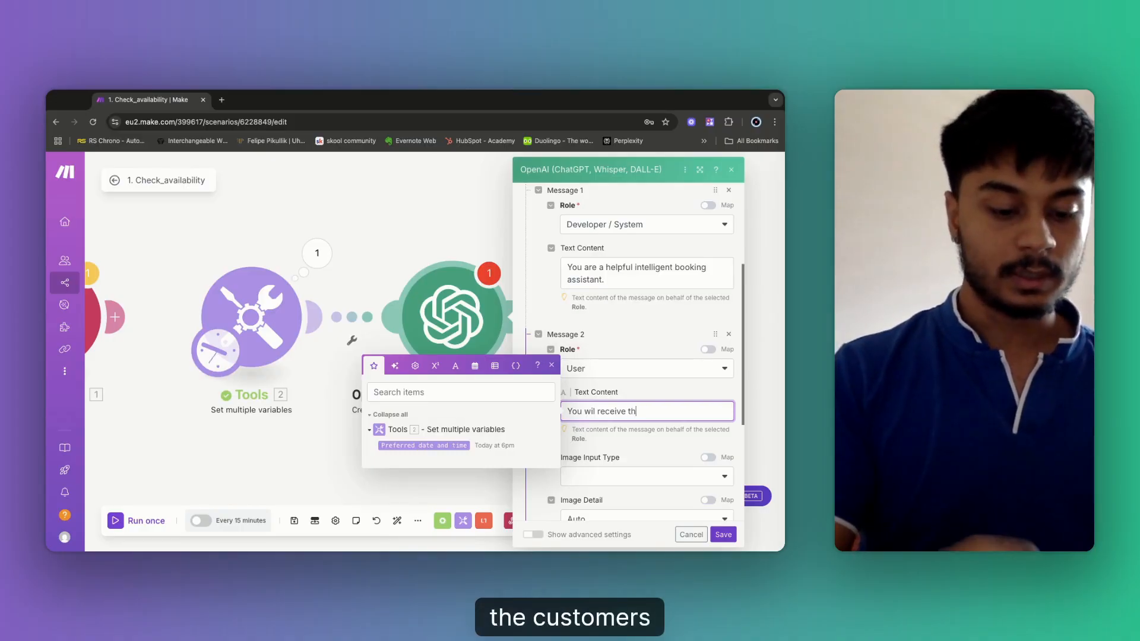
type("e customer's pre")
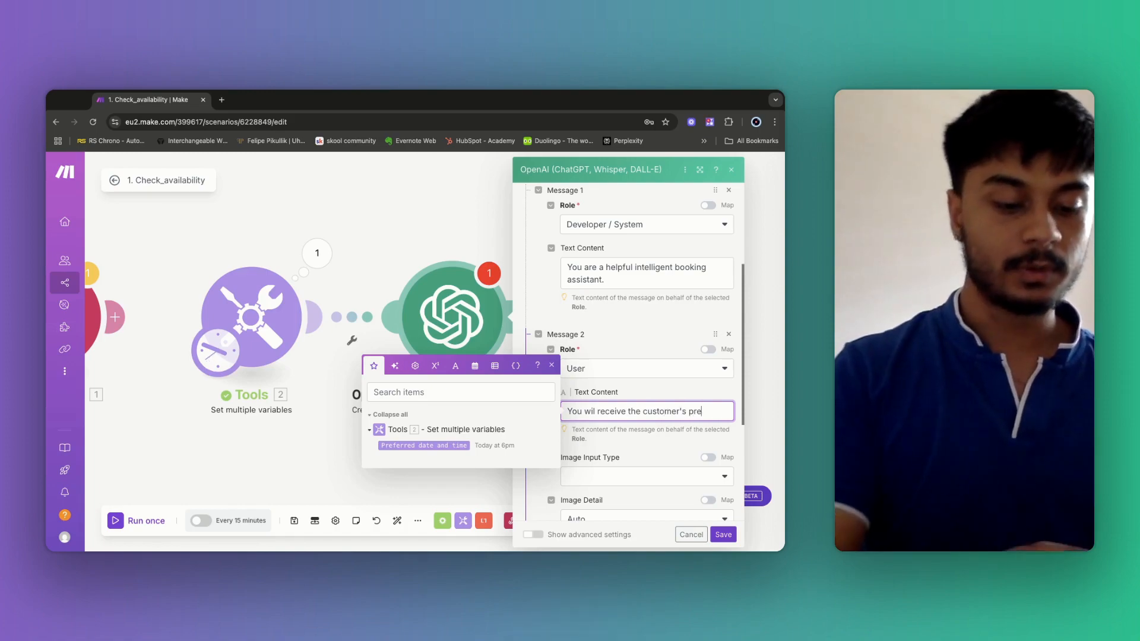
type("ferred date an")
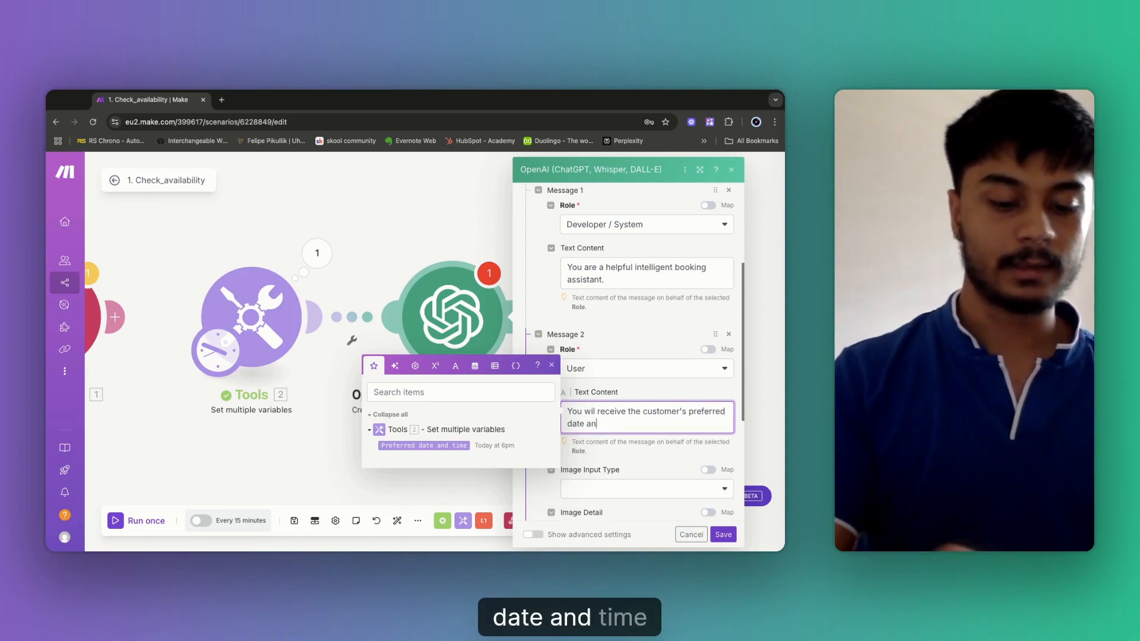
type("d itme")
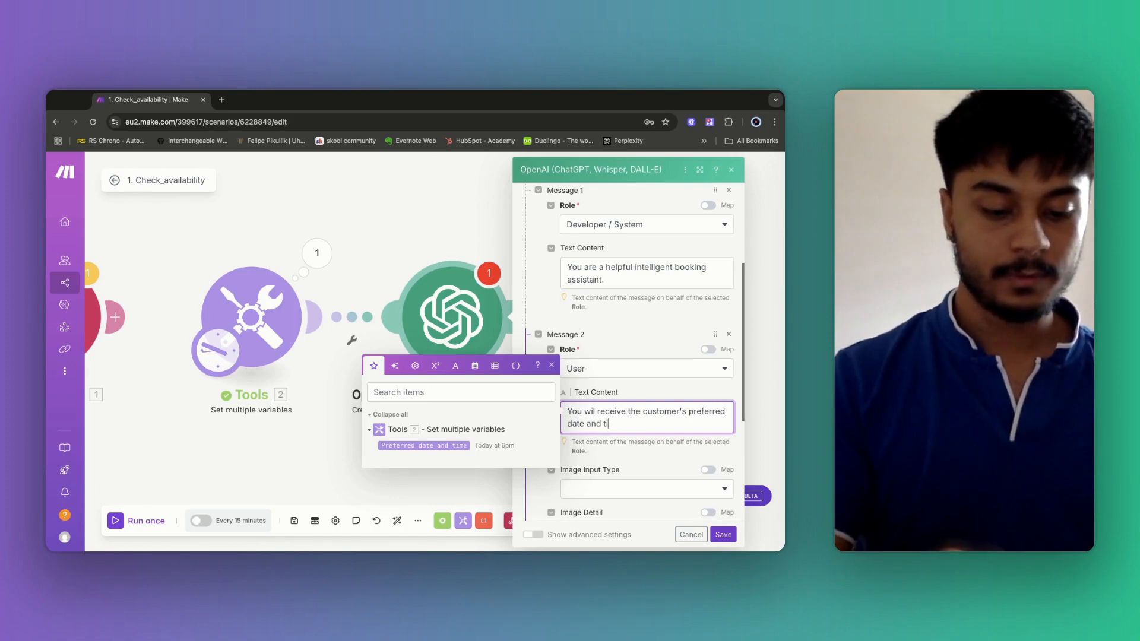
type("me for t")
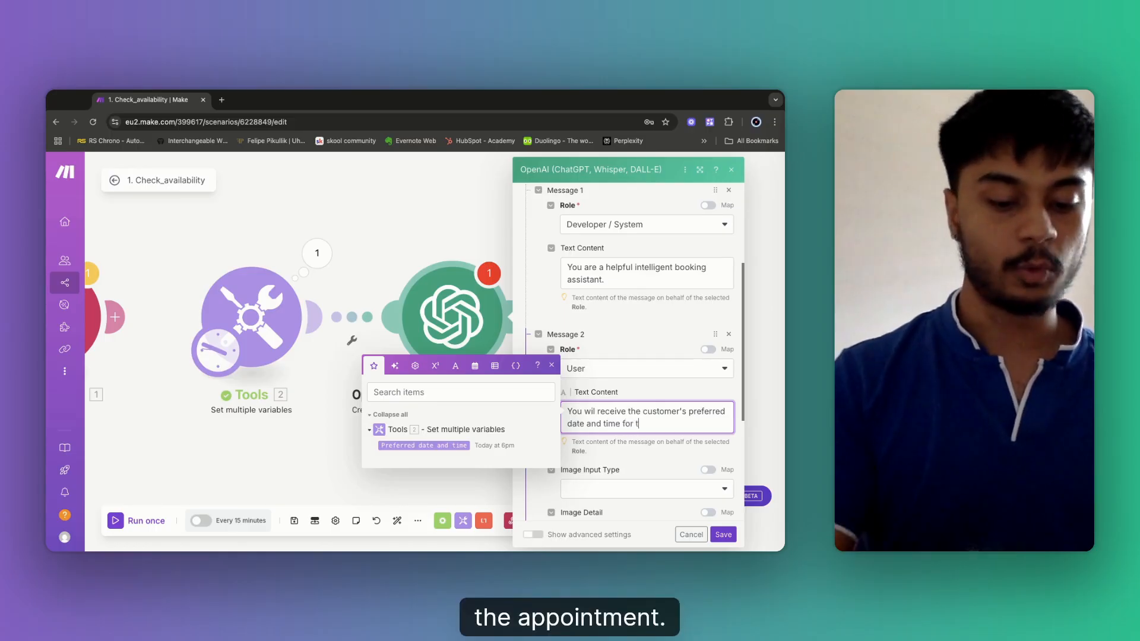
type("he appointment")
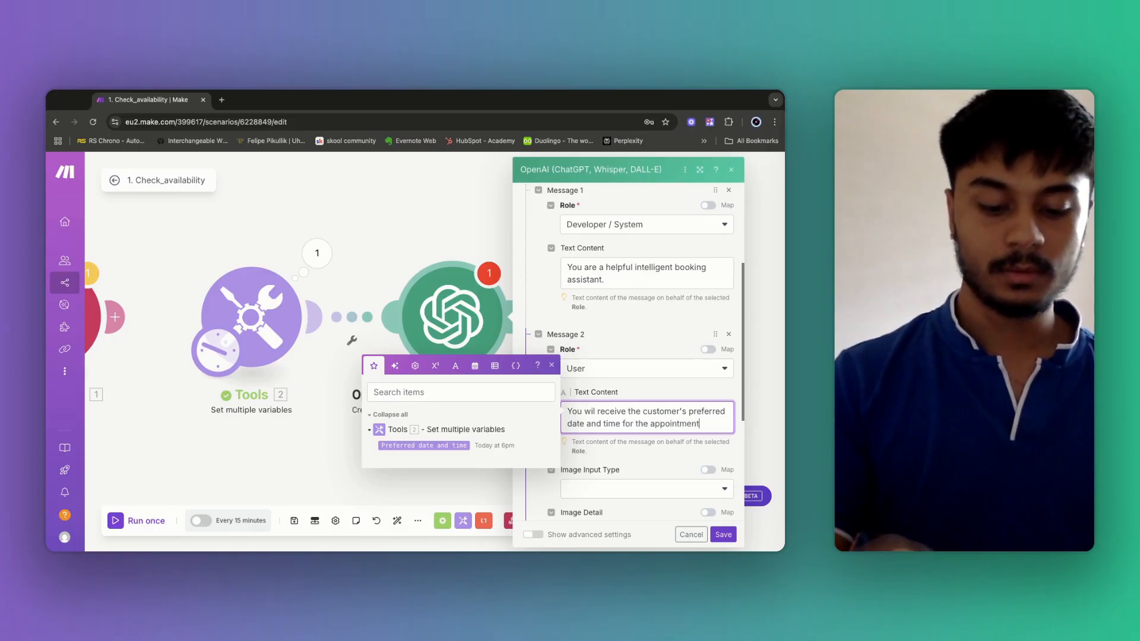
type(". YTour J")
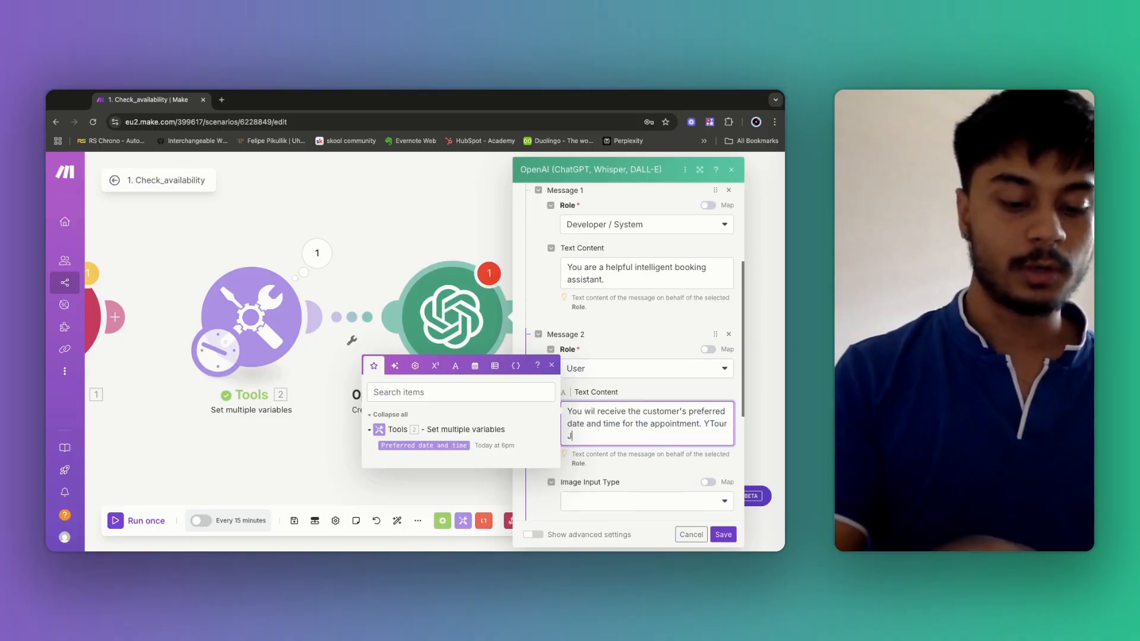
type("ob is tota")
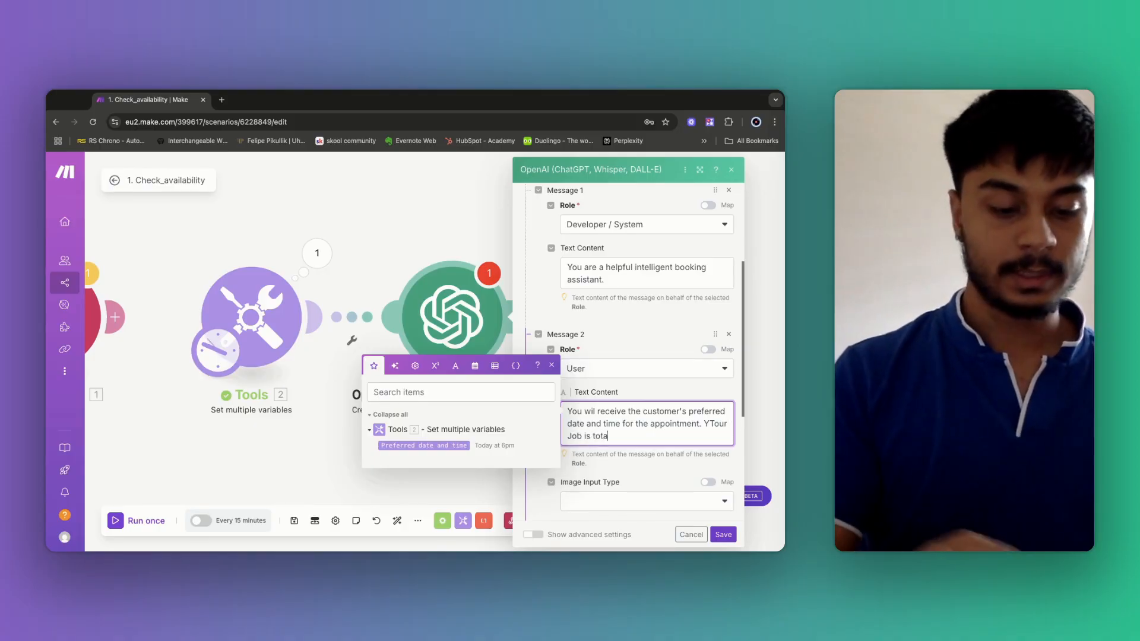
type("ke that ti")
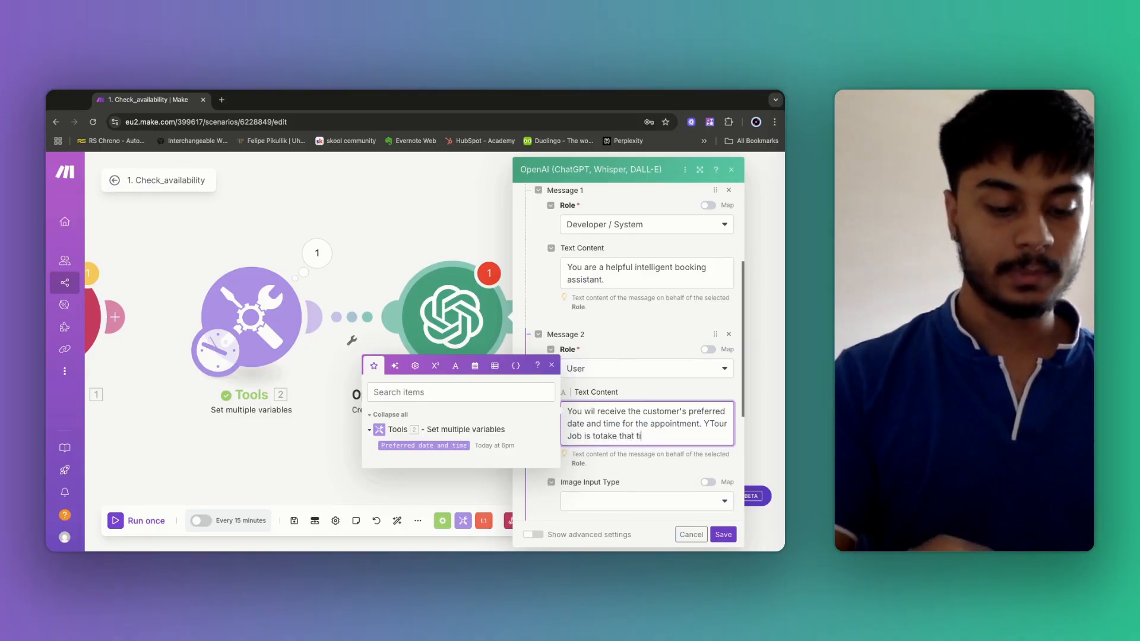
type("me and conver")
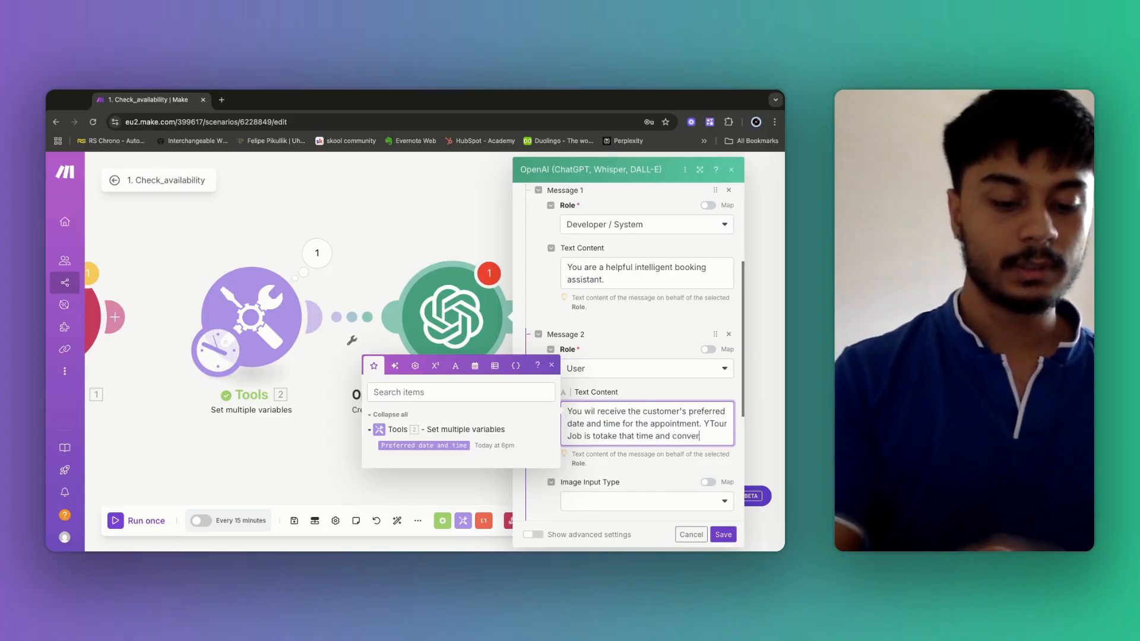
type("t it to U")
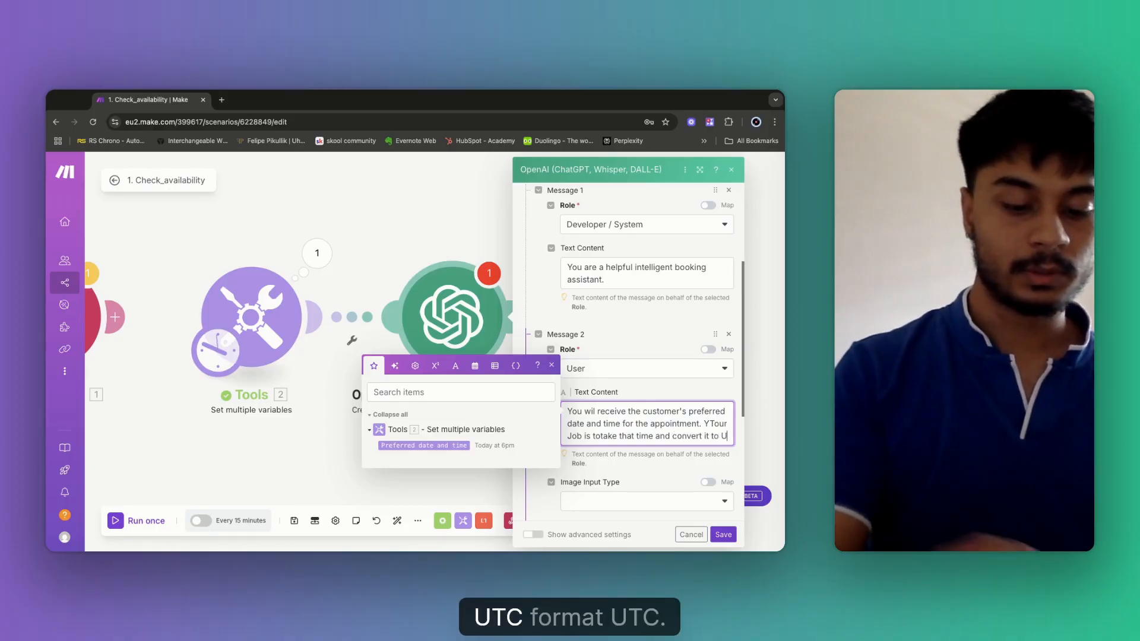
type("TC f")
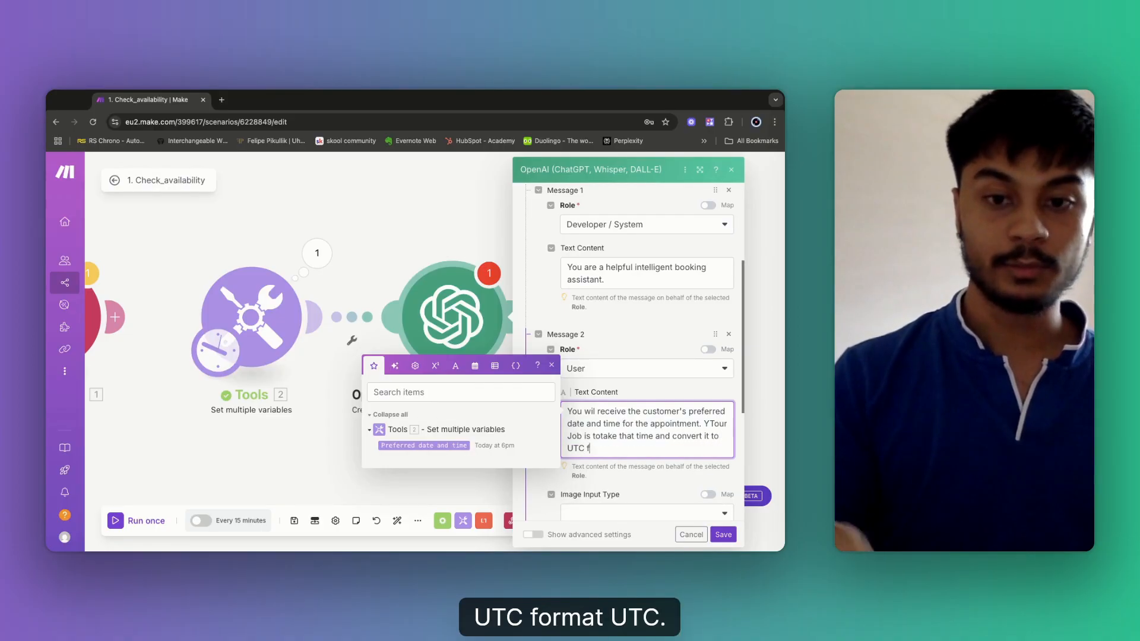
key("BackSpace")
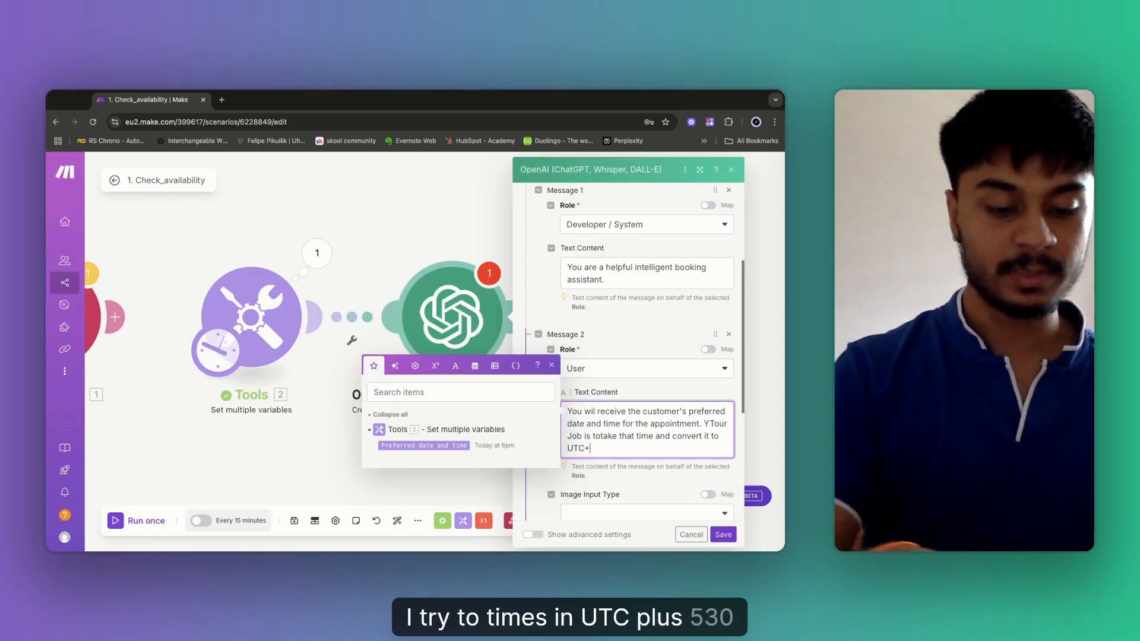
type("+5:")
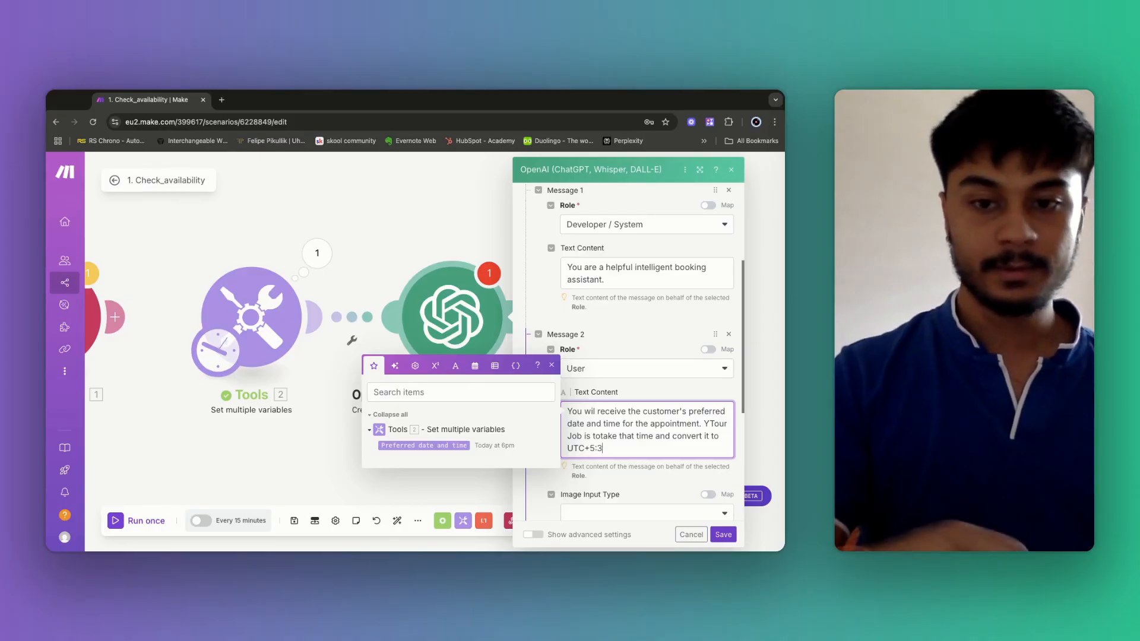
type("30 in")
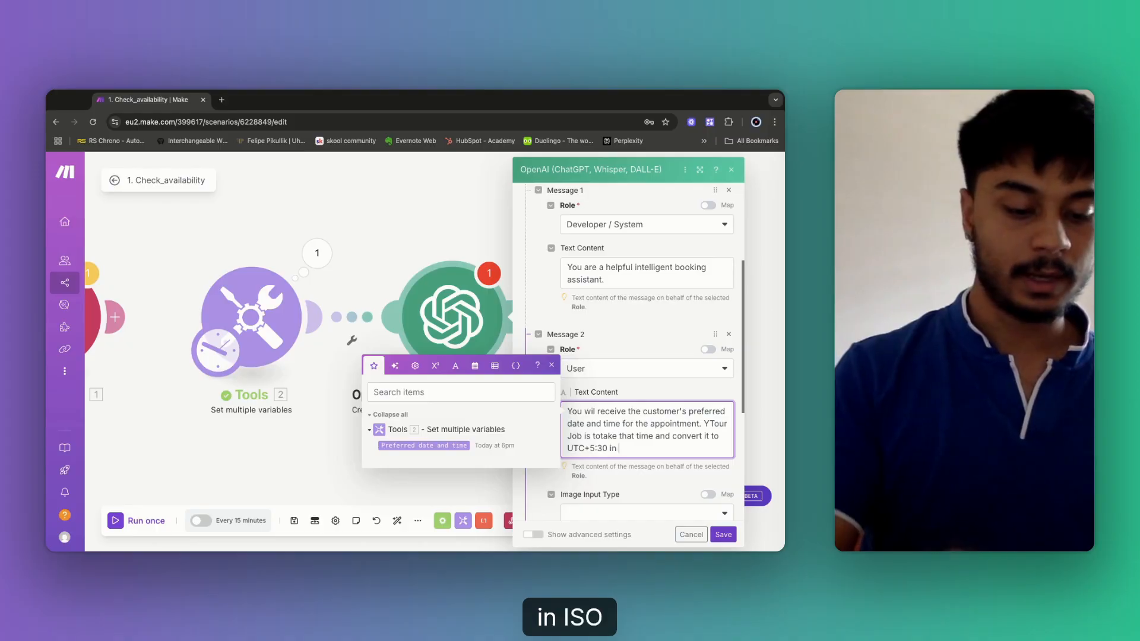
type(" ISO 8")
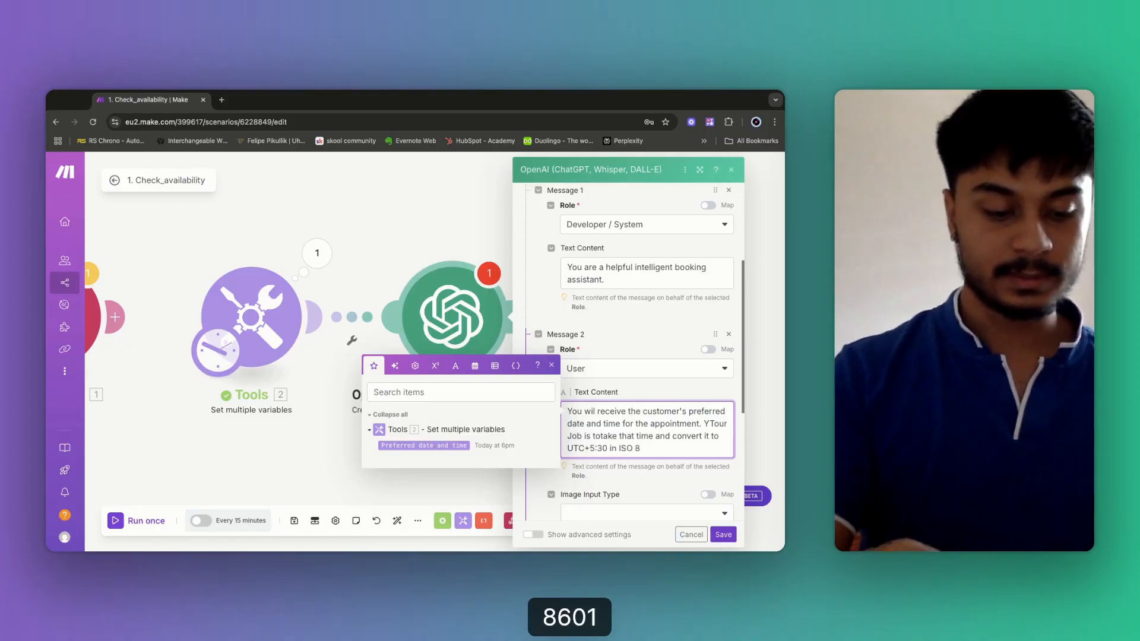
type("601 format.")
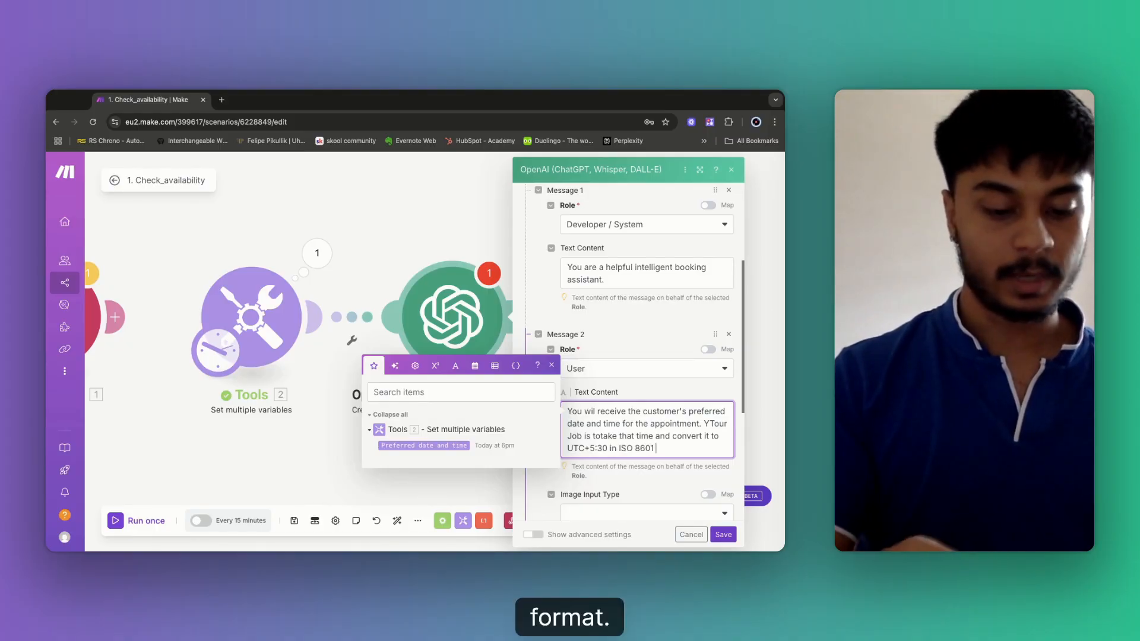
key("Return")
key("Return")
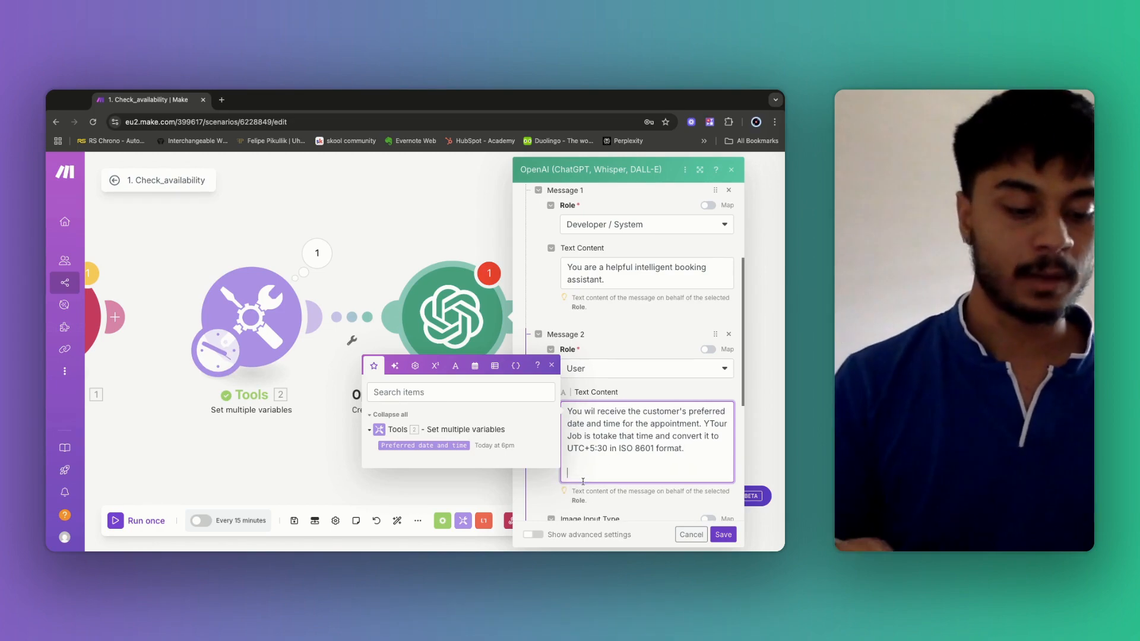
Append 'ONLY output the converted date time. NO summary. No explanation, just the output.' and start the JSON-format line.
type("O")
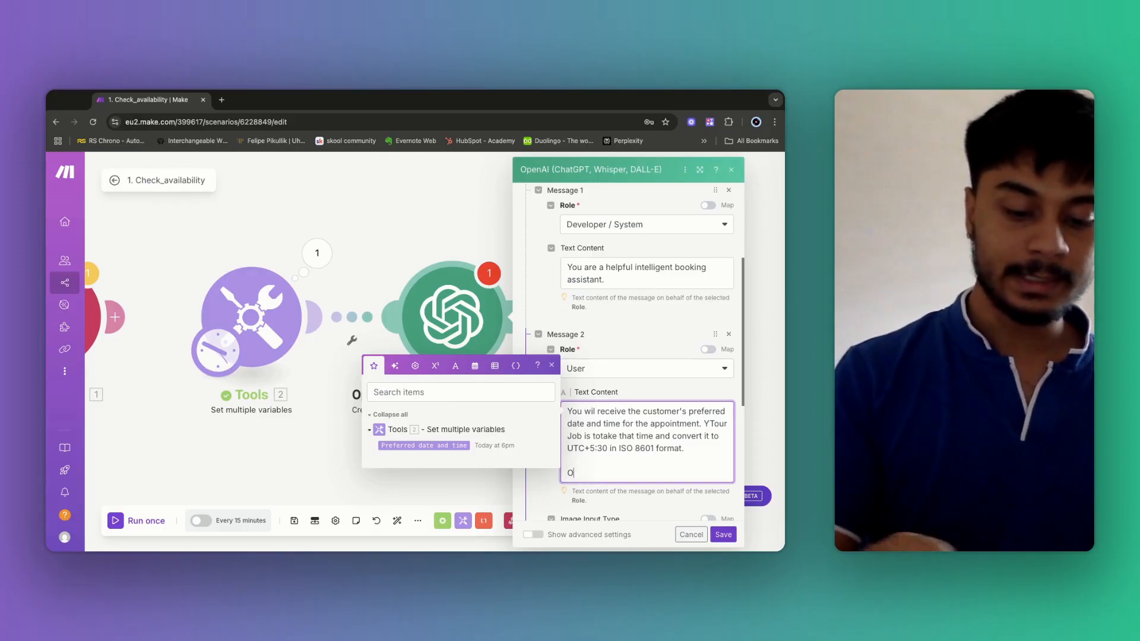
type("NLY output t")
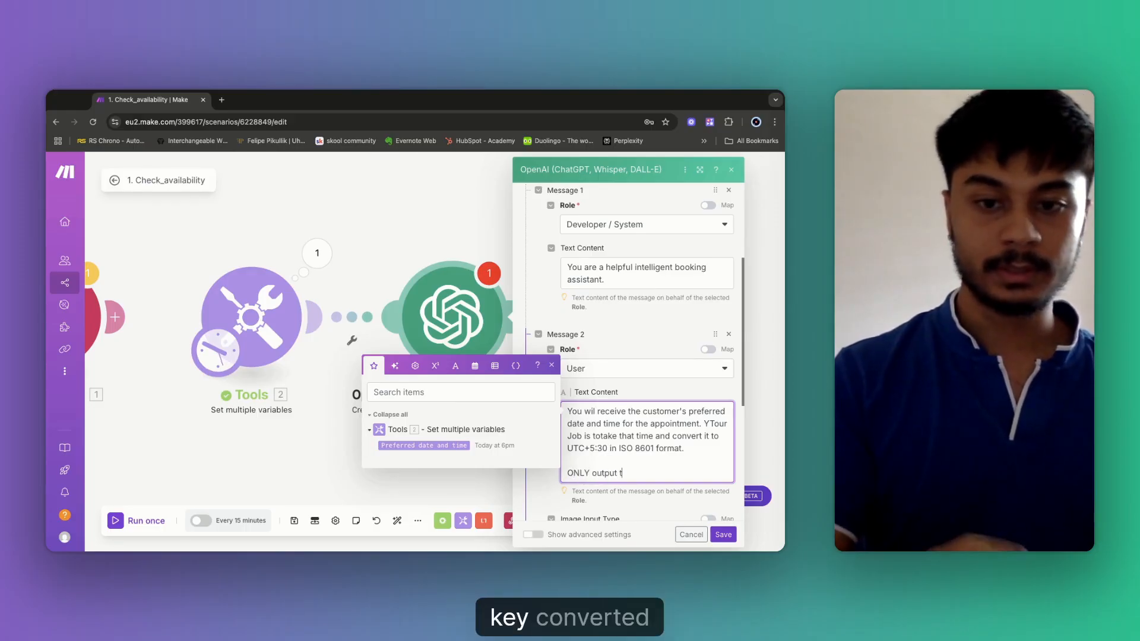
type("he converted time")
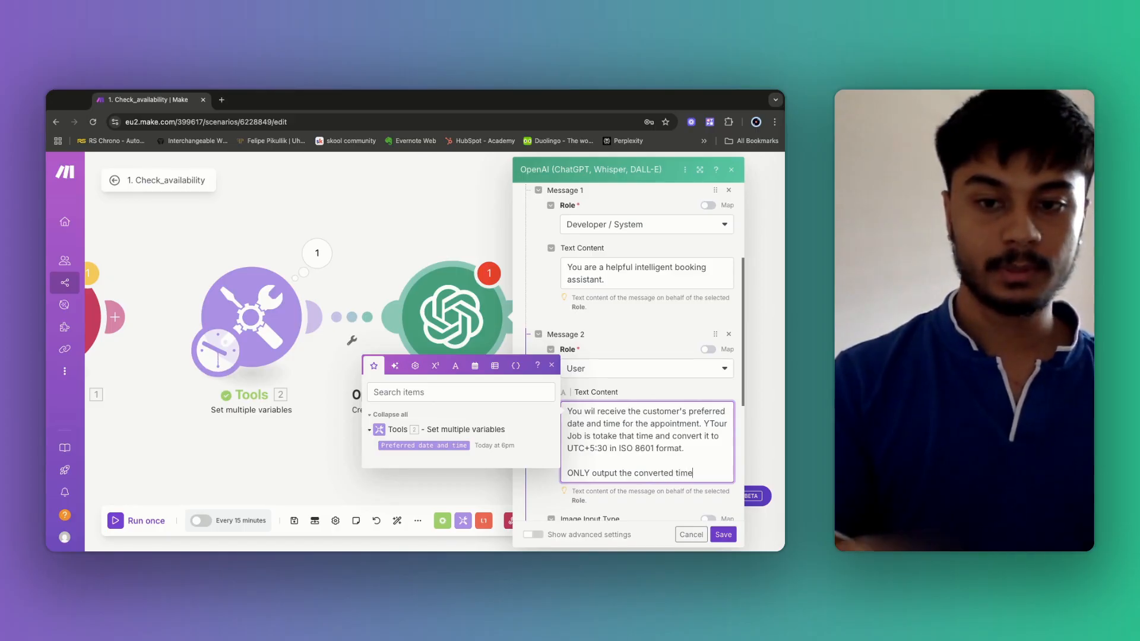
key("BackSpace")
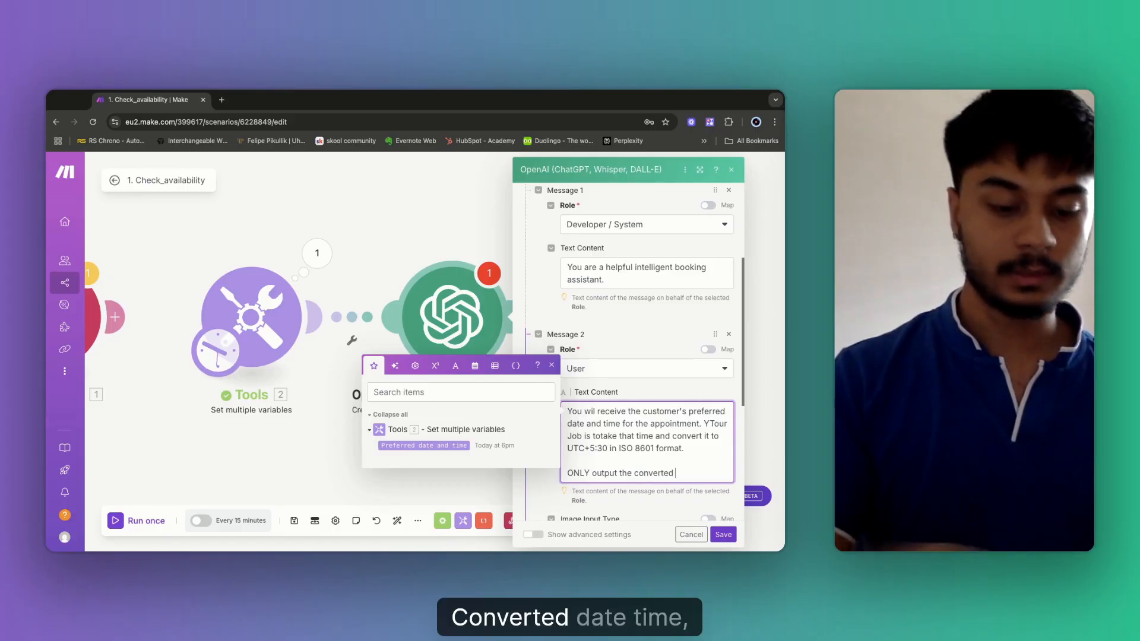
type("date and ti")
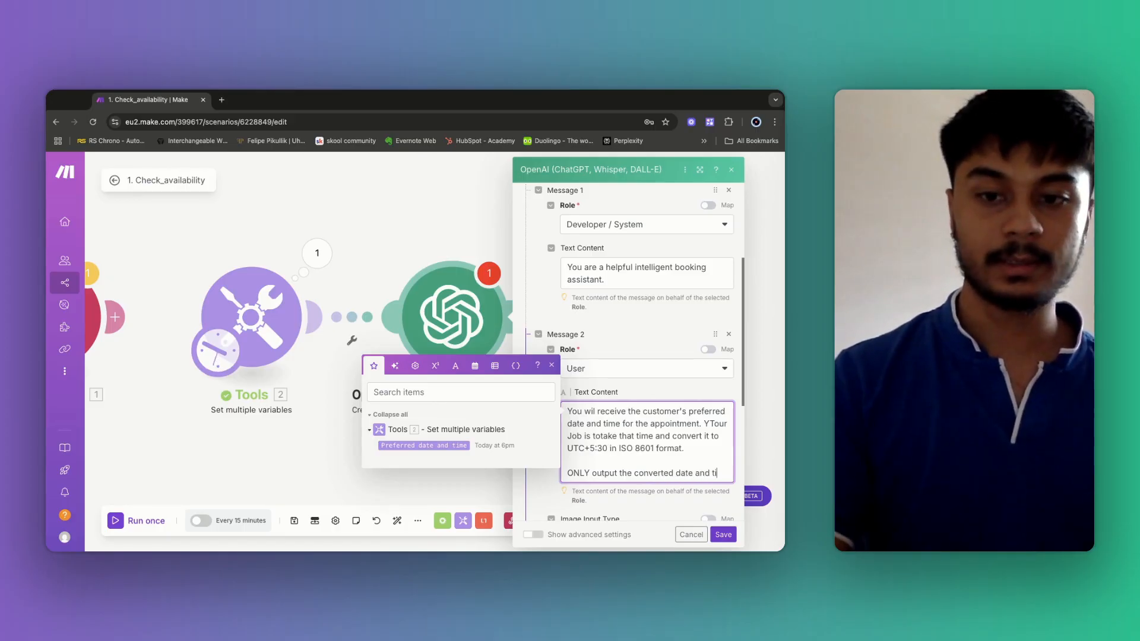
key("BackSpace")
key("BackSpace")
key("BackSpace")
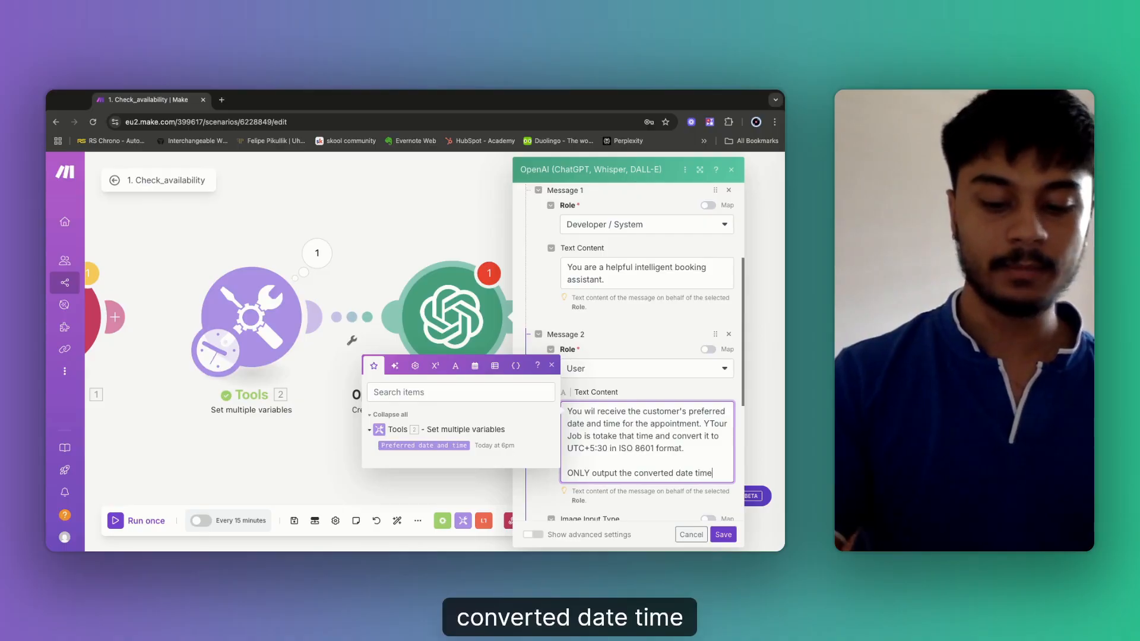
key("Return")
type("NO s")
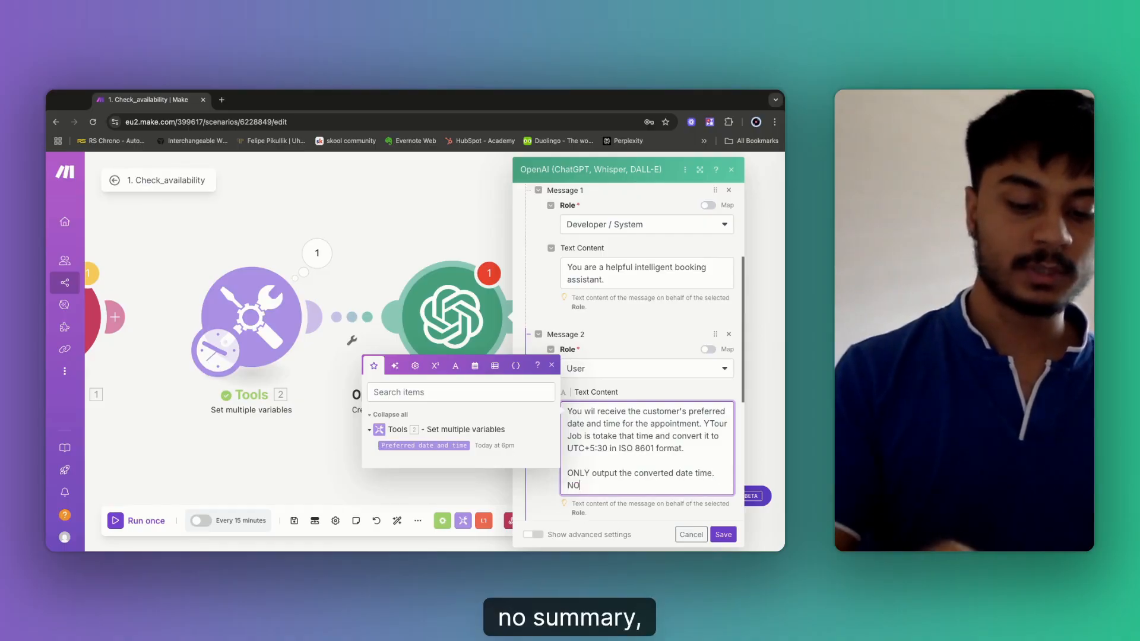
type("ummary. ")
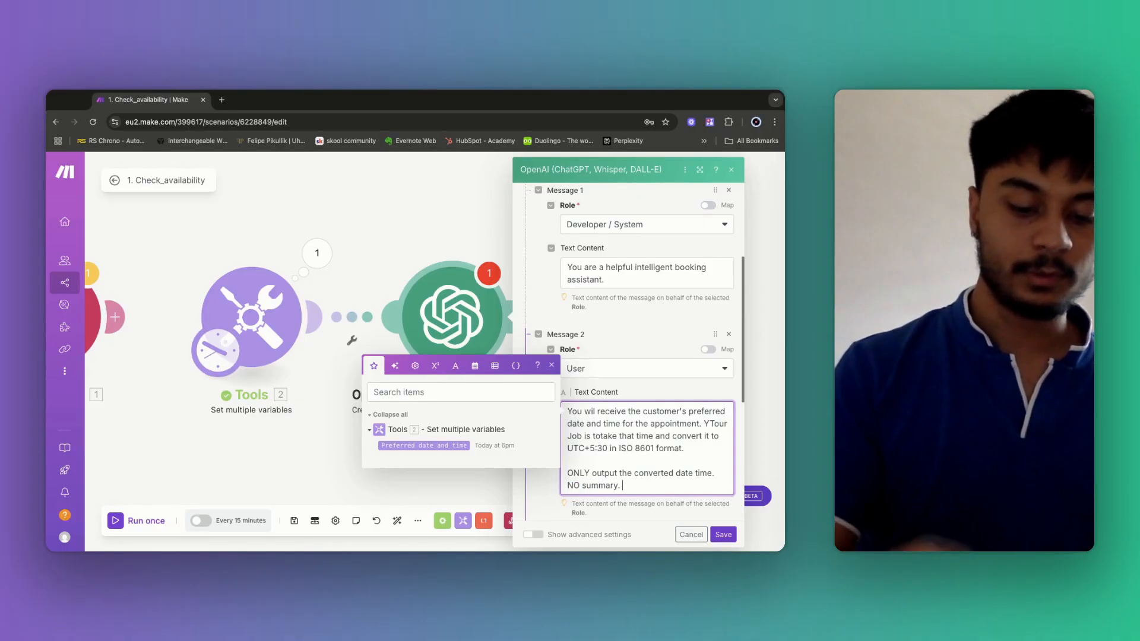
type("No explaanatio")
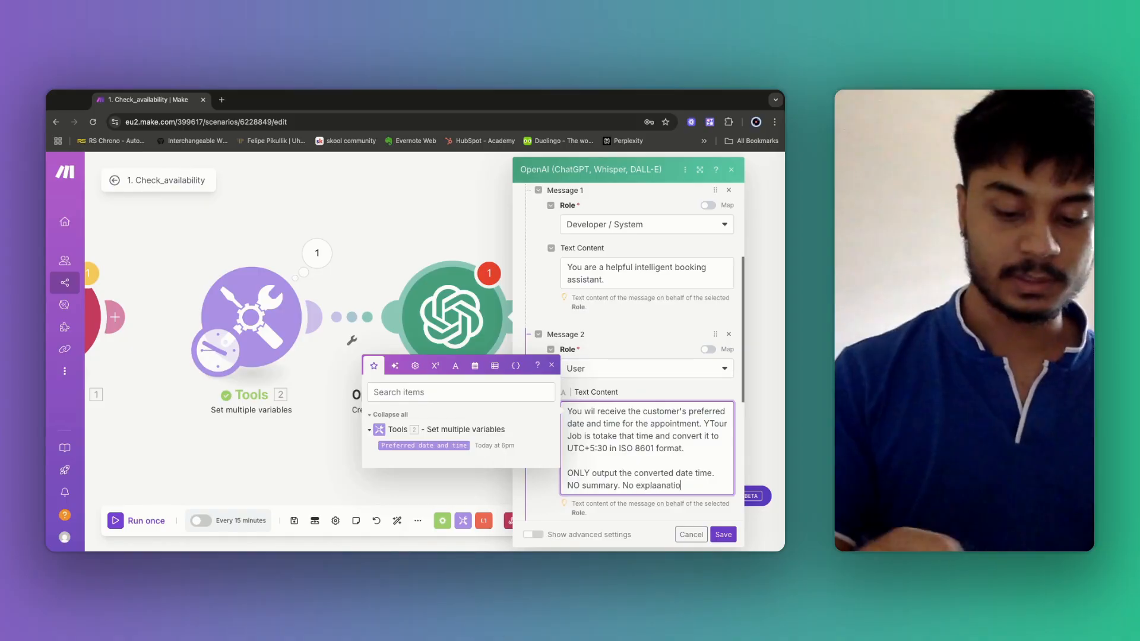
type("n, ju")
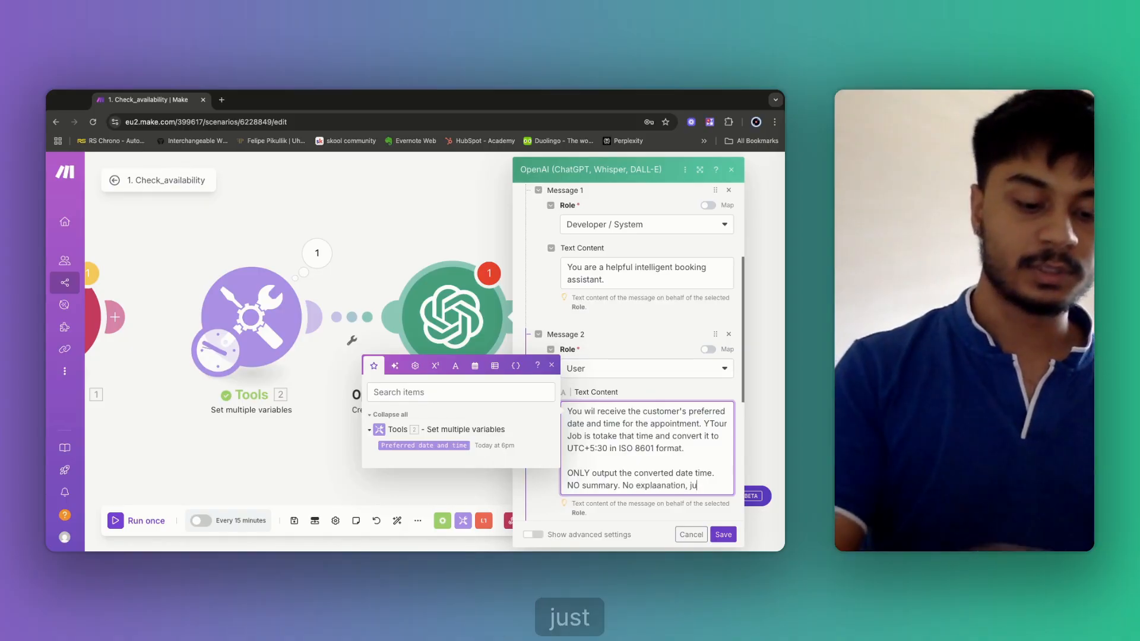
type("st the ouput.")
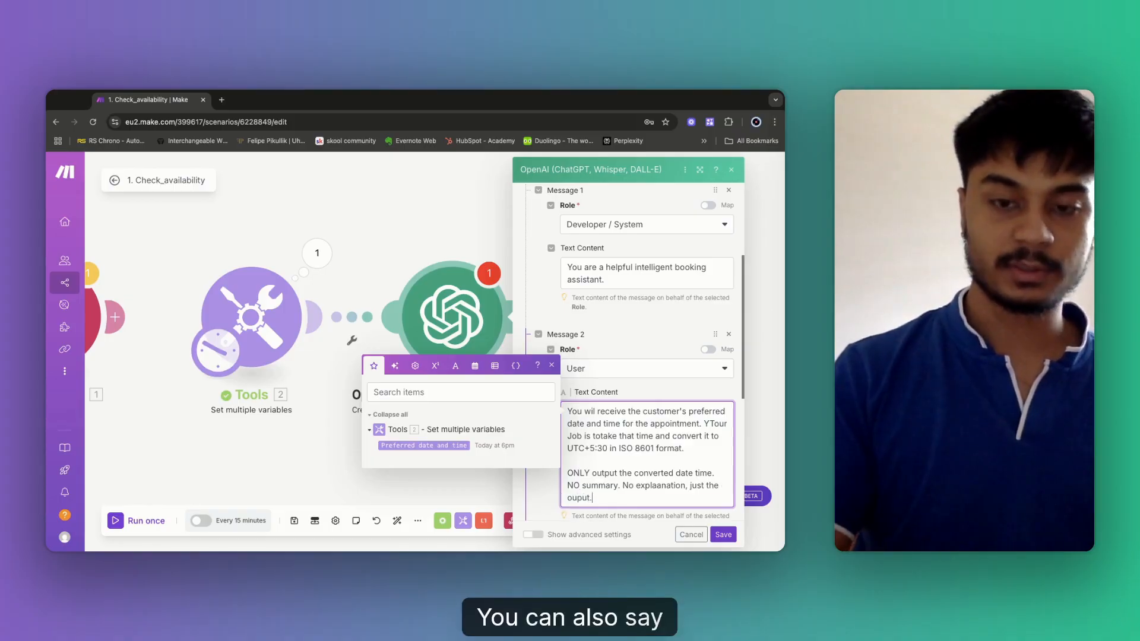
key("Return")
key("Return")
type("OP")
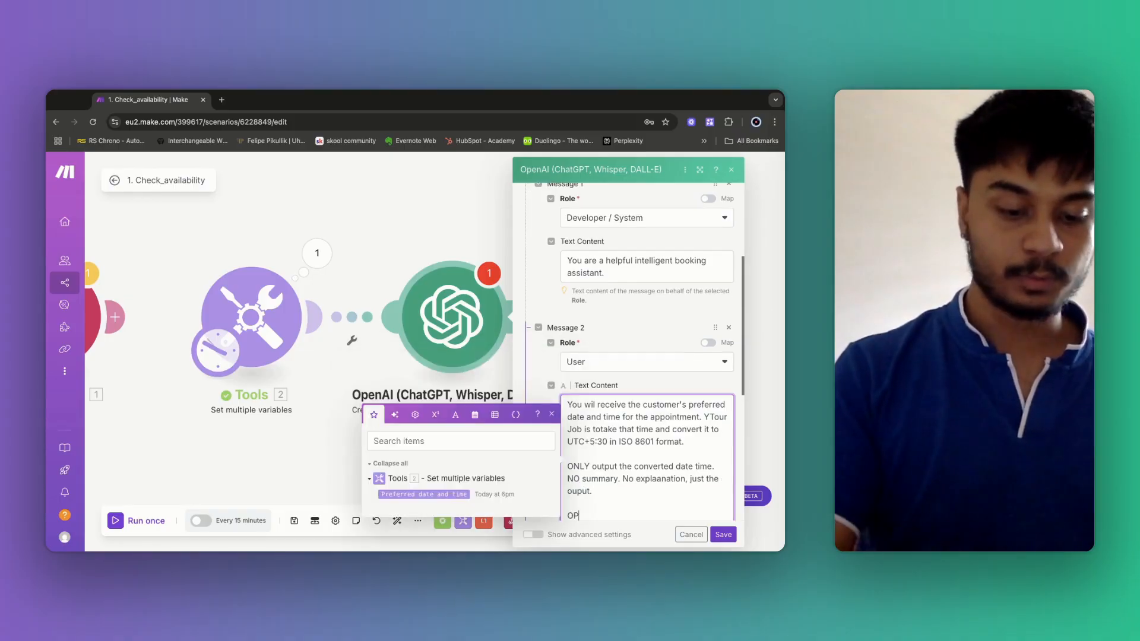
type("tput in the ")
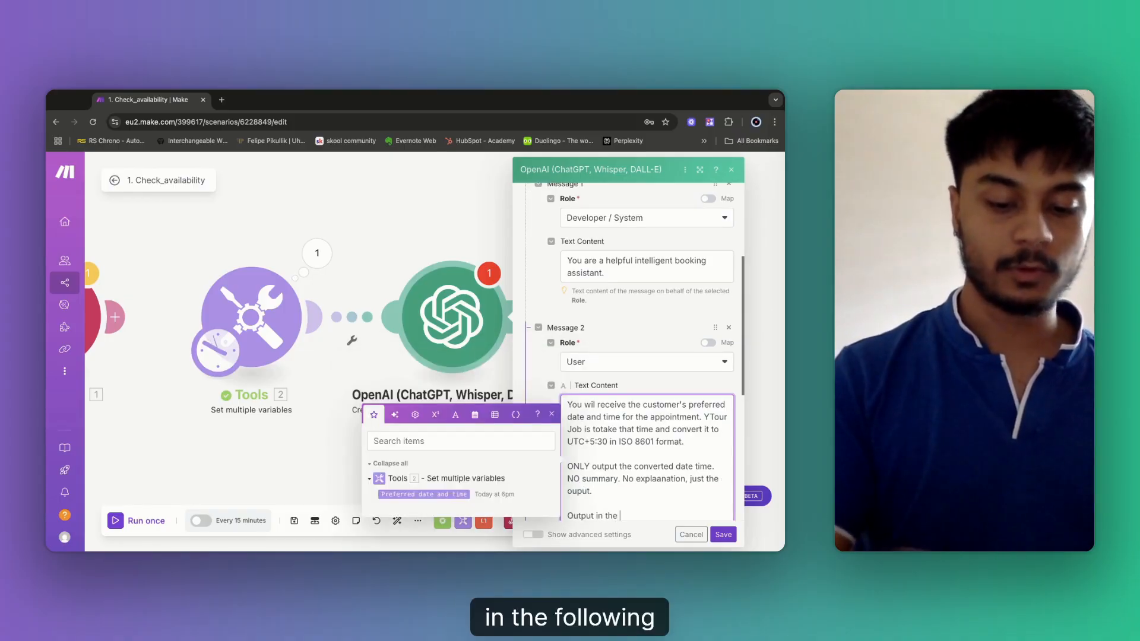
type("followi")
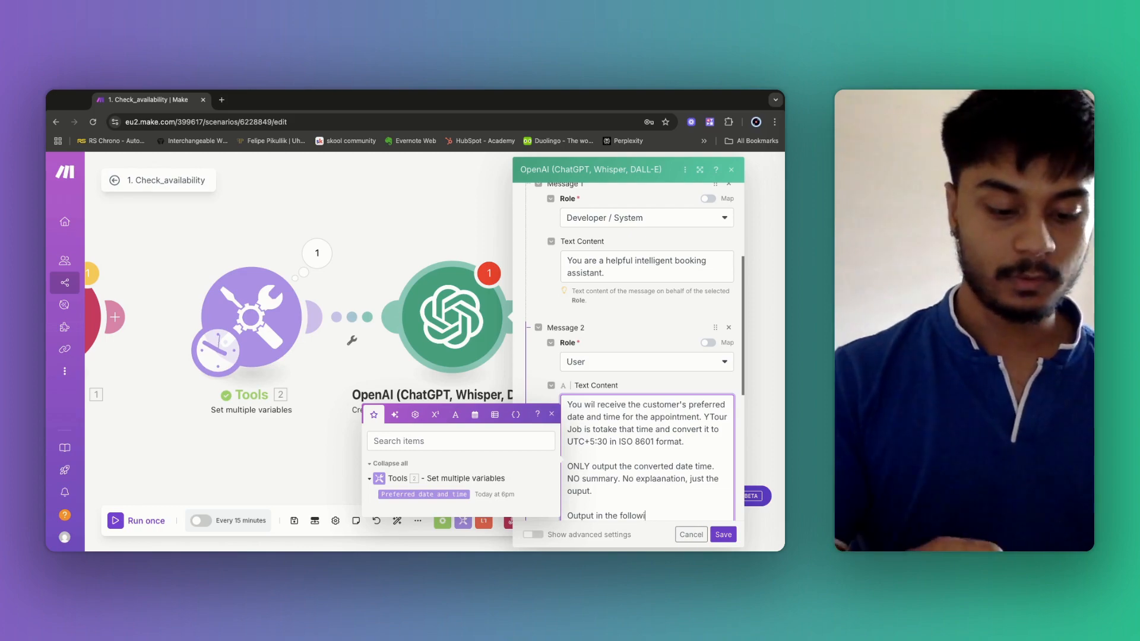
type("ng JSON formay")
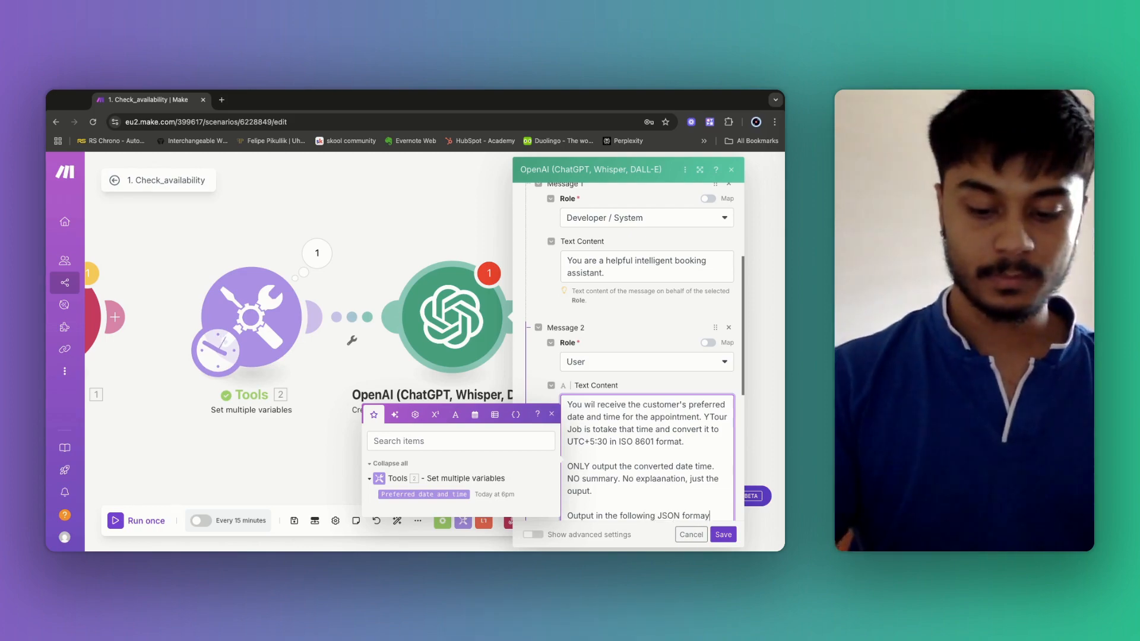
key("BackSpace")
Finish 'format:' and add the template { "Preferred_DateTime" : "The output goes here" } on separate lines.
type("t:")
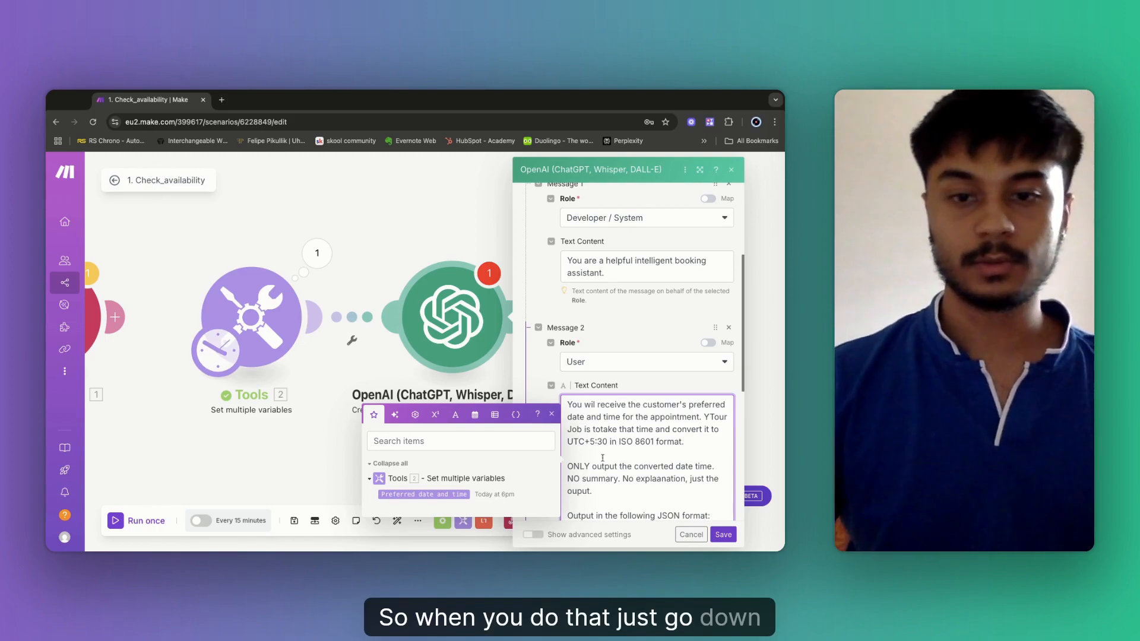
scroll(603, 458, "down", 3)
key("Return")
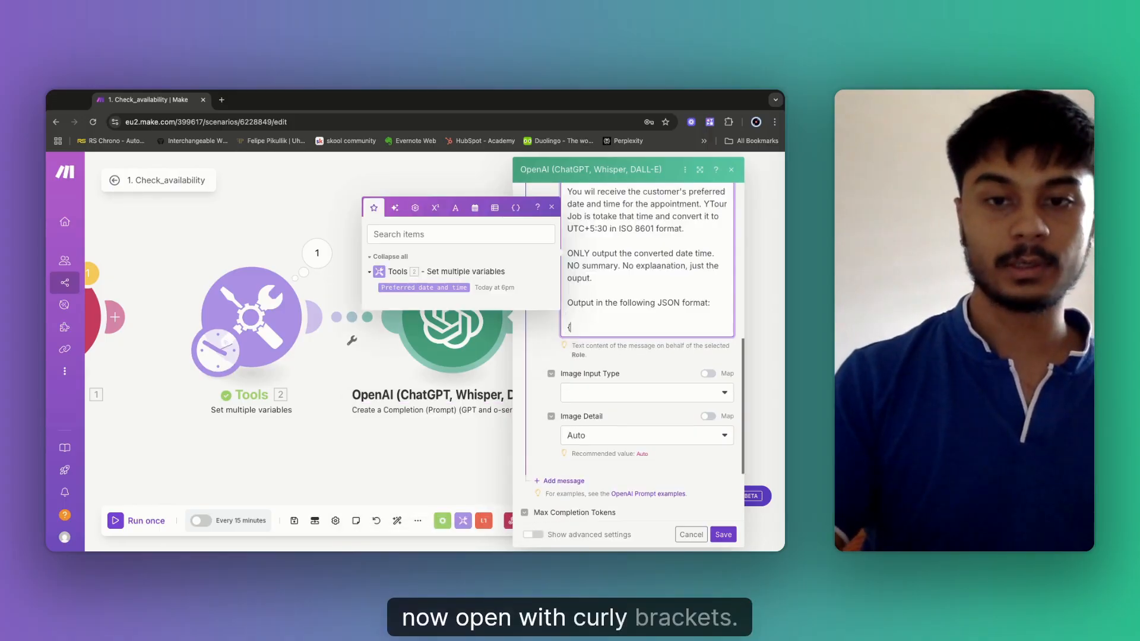
type("{}")
key("Left")
key("Return")
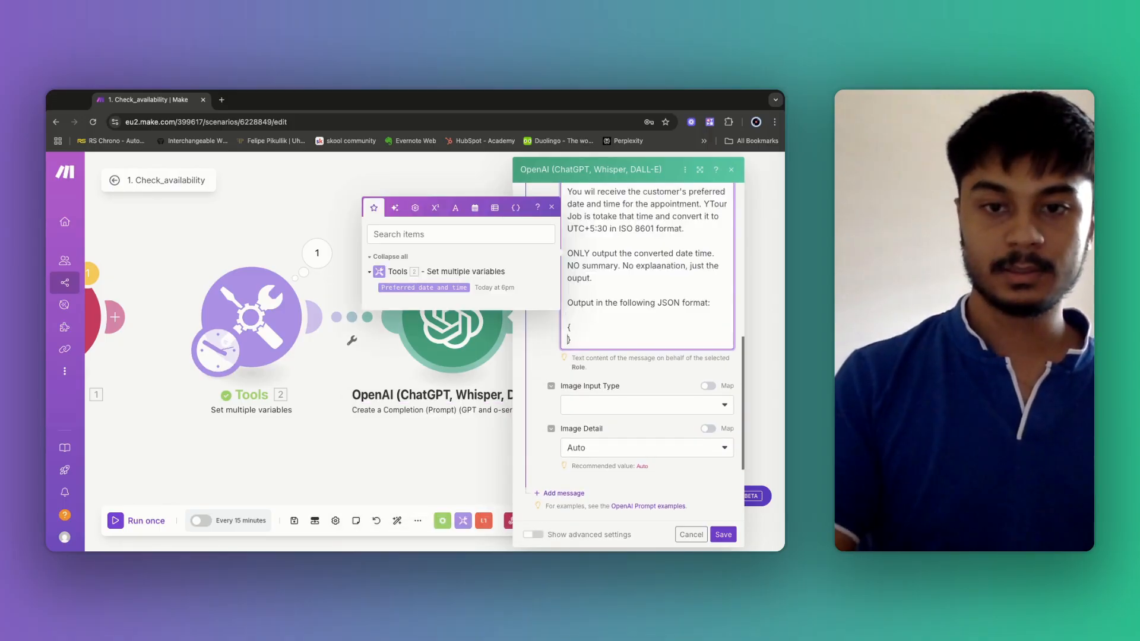
key("Return")
key("Up")
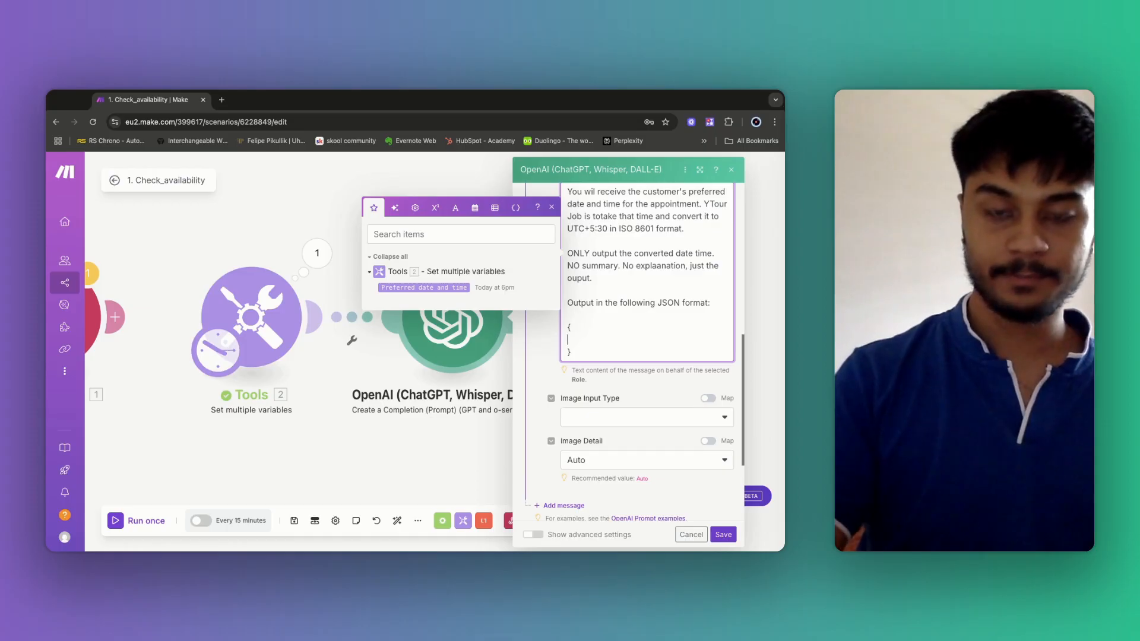
type("\"\"")
key("Left")
type("Pref")
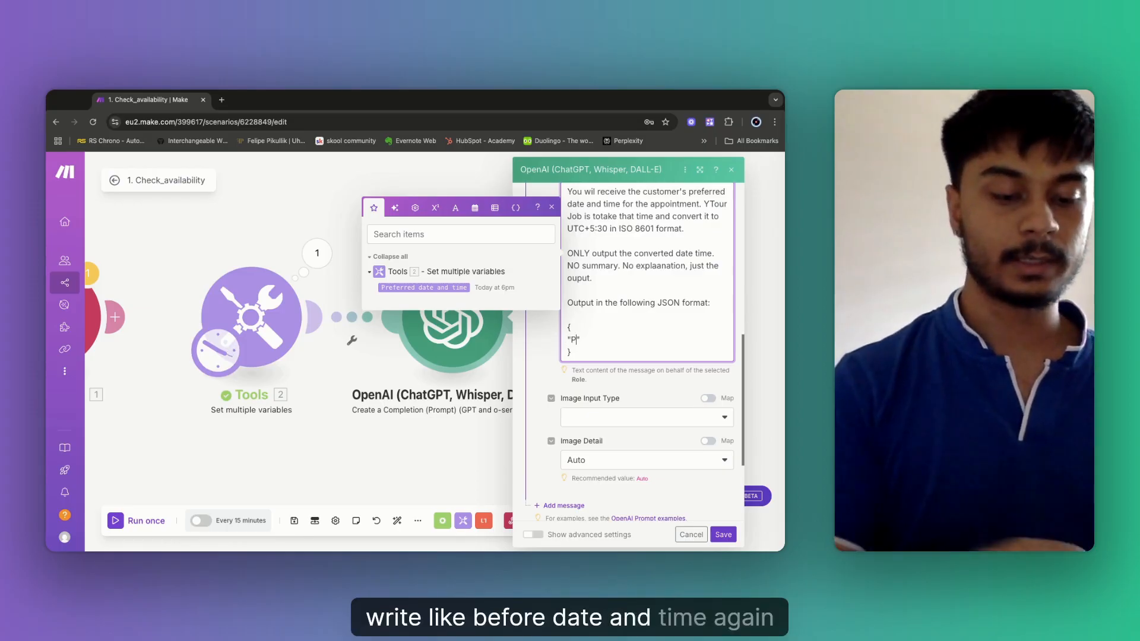
type("erred")
type("_DateT")
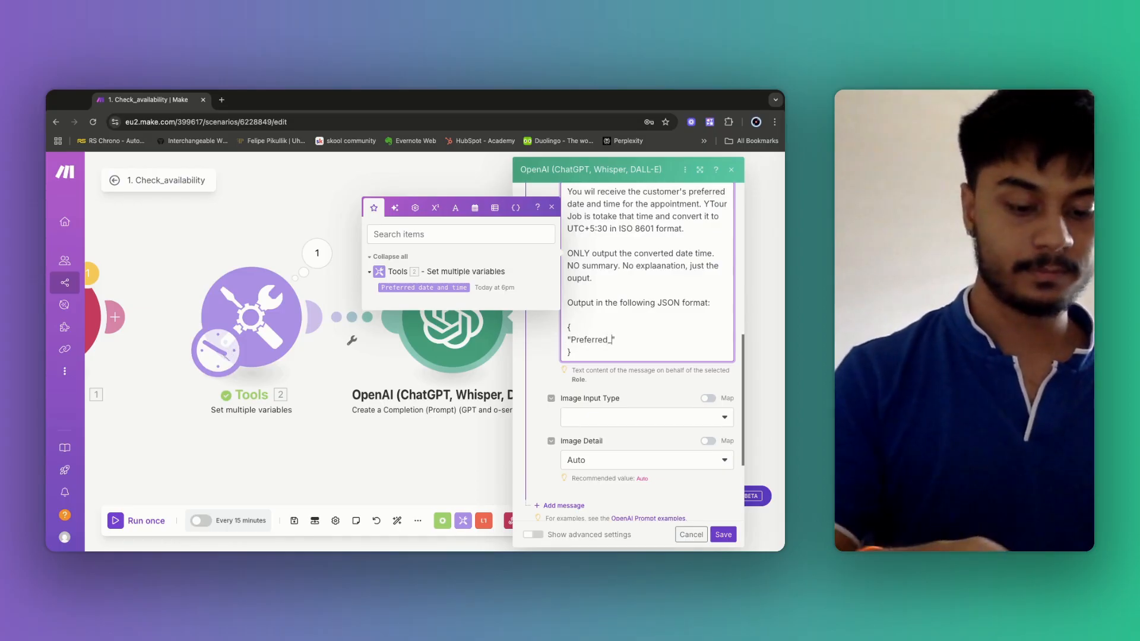
type("ime")
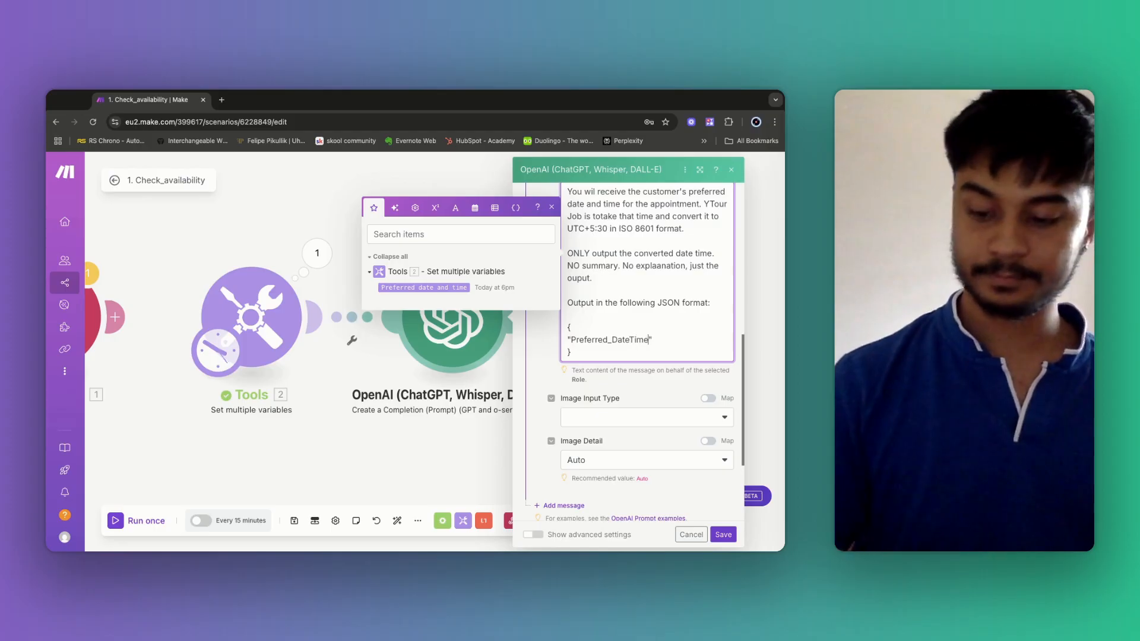
type(": \"")
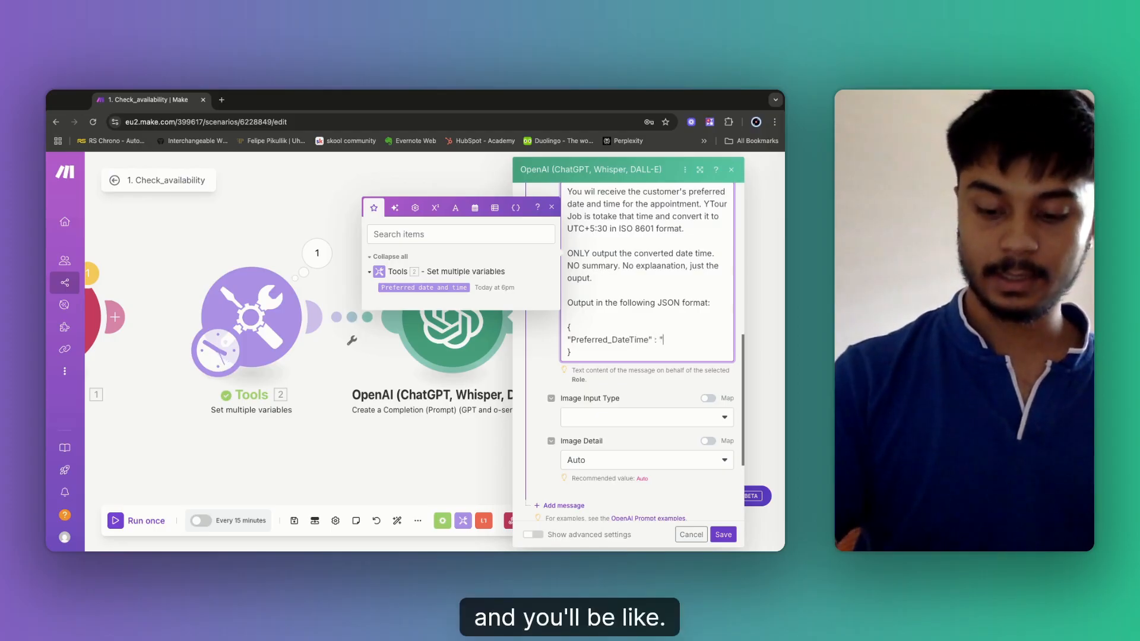
type("\"")
type("The outp")
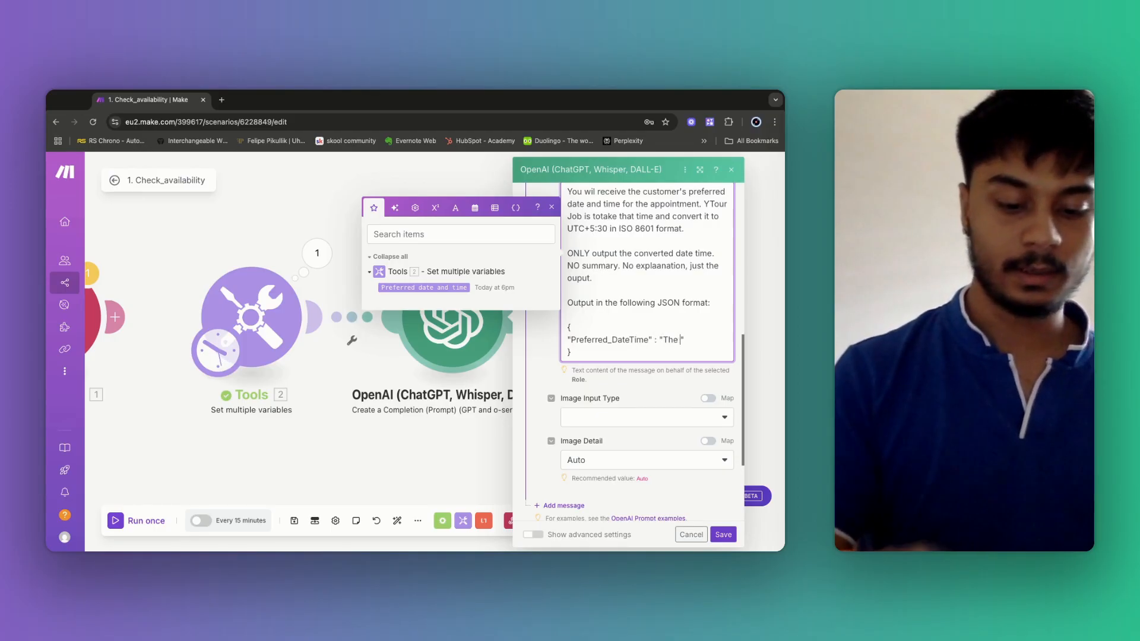
type("ut goes here")
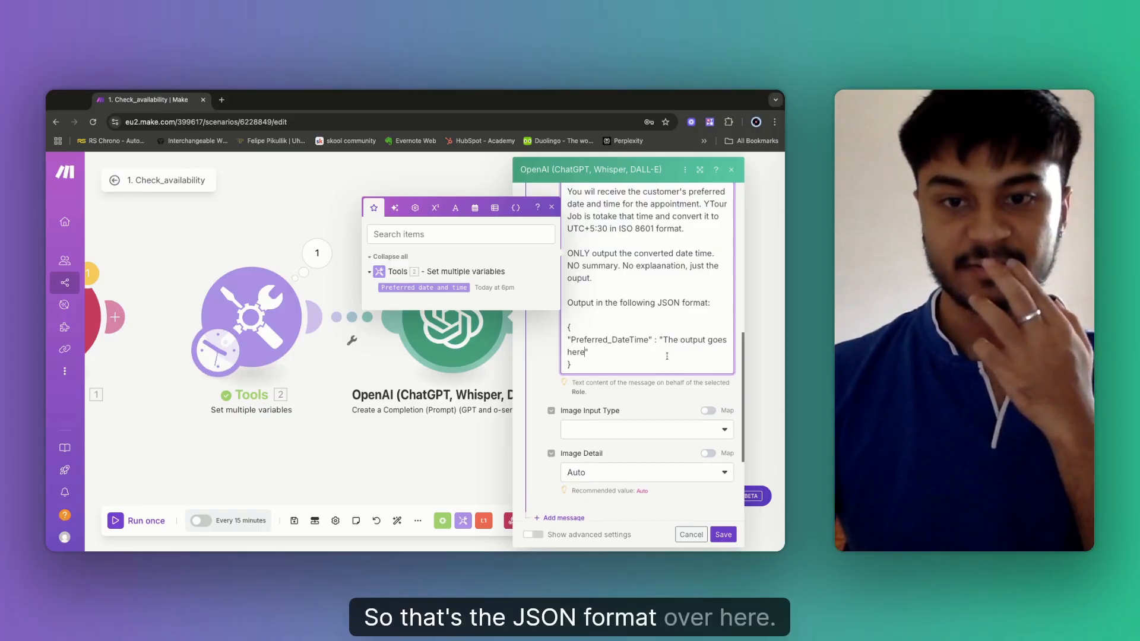
left_click(615, 364)
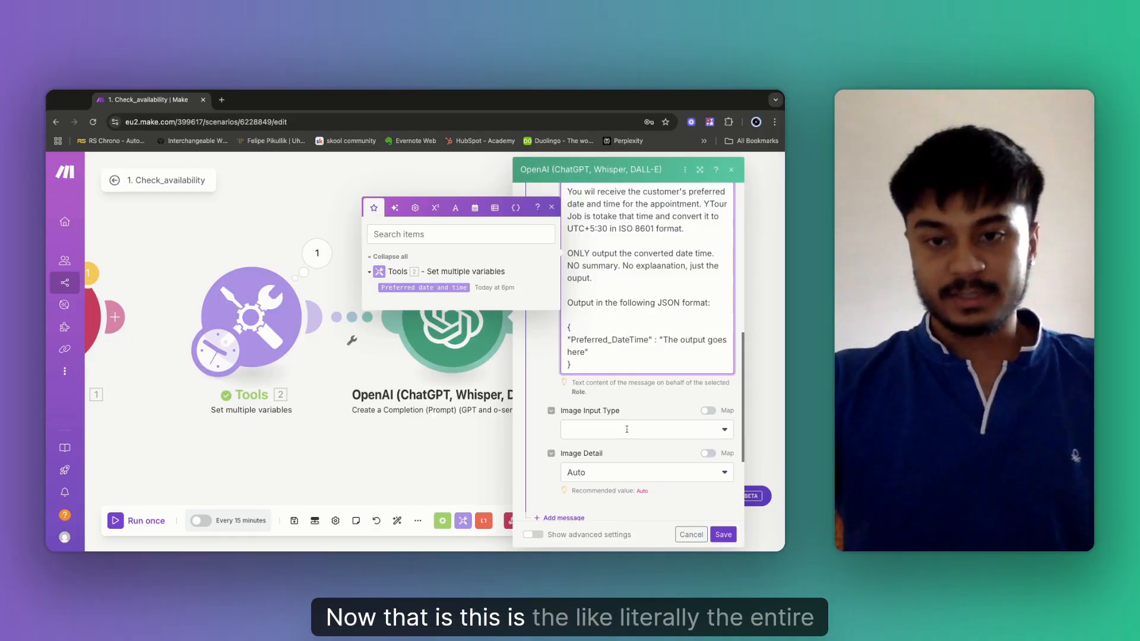
scroll(638, 365, "up", 2)
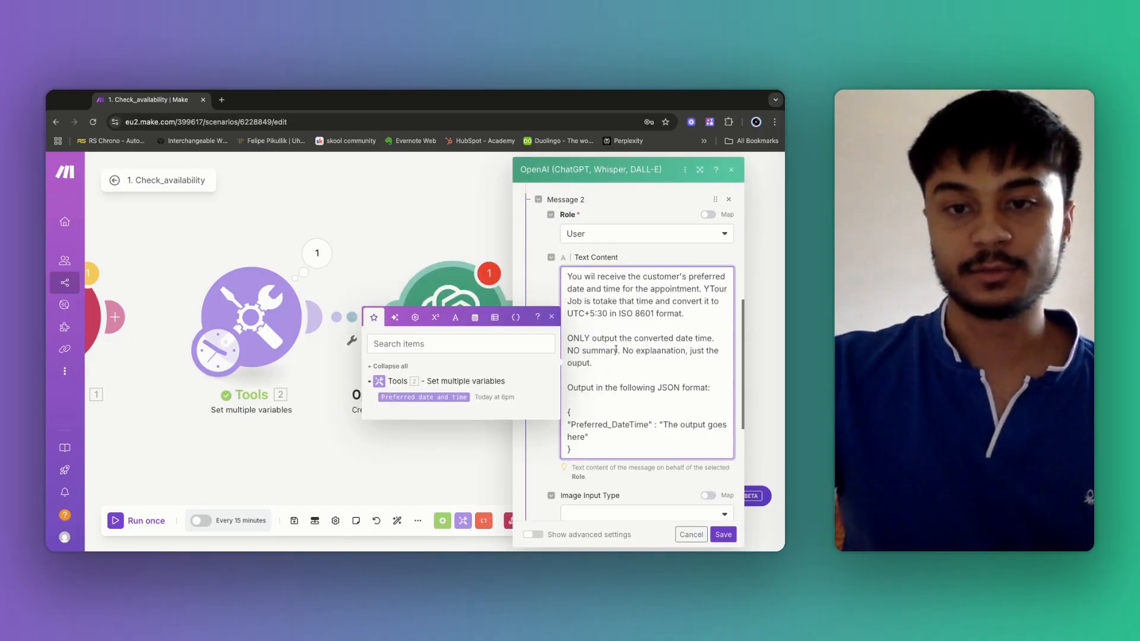
scroll(638, 365, "down", 2)
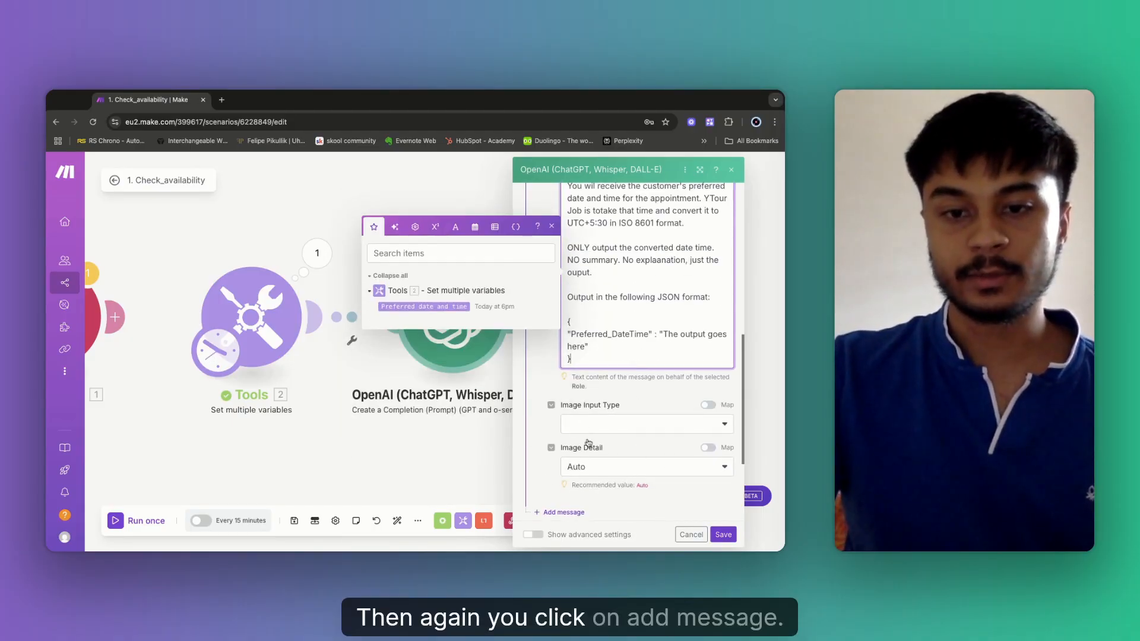
Add Message 3 with the User role, leaving its text field empty and focused.
scroll(588, 442, "down", 2)
left_click(558, 419)
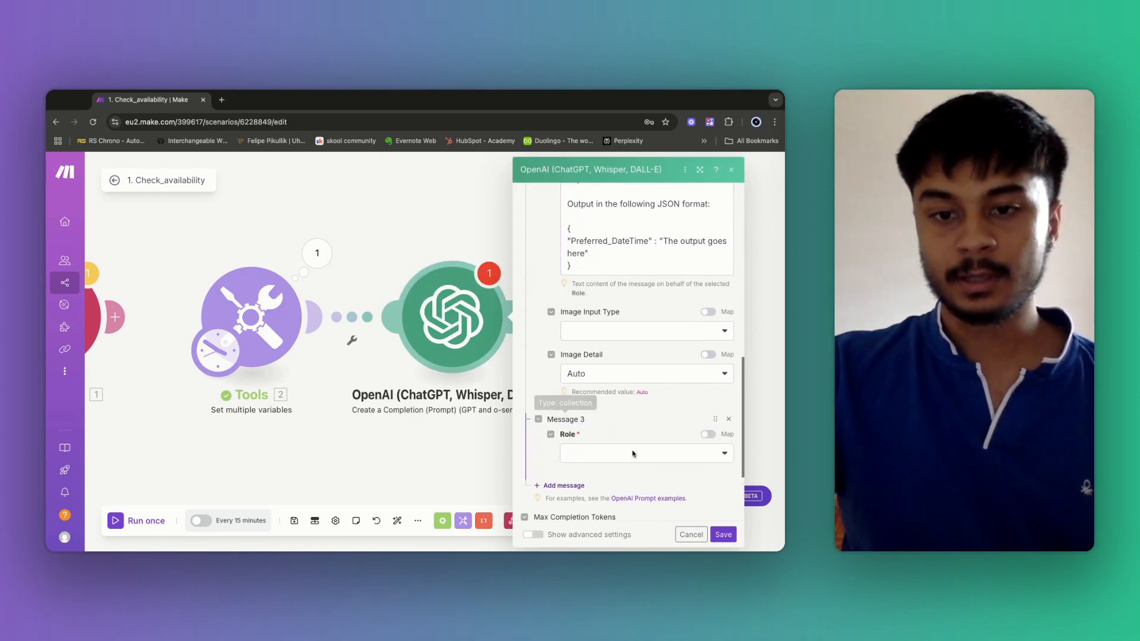
left_click(633, 454)
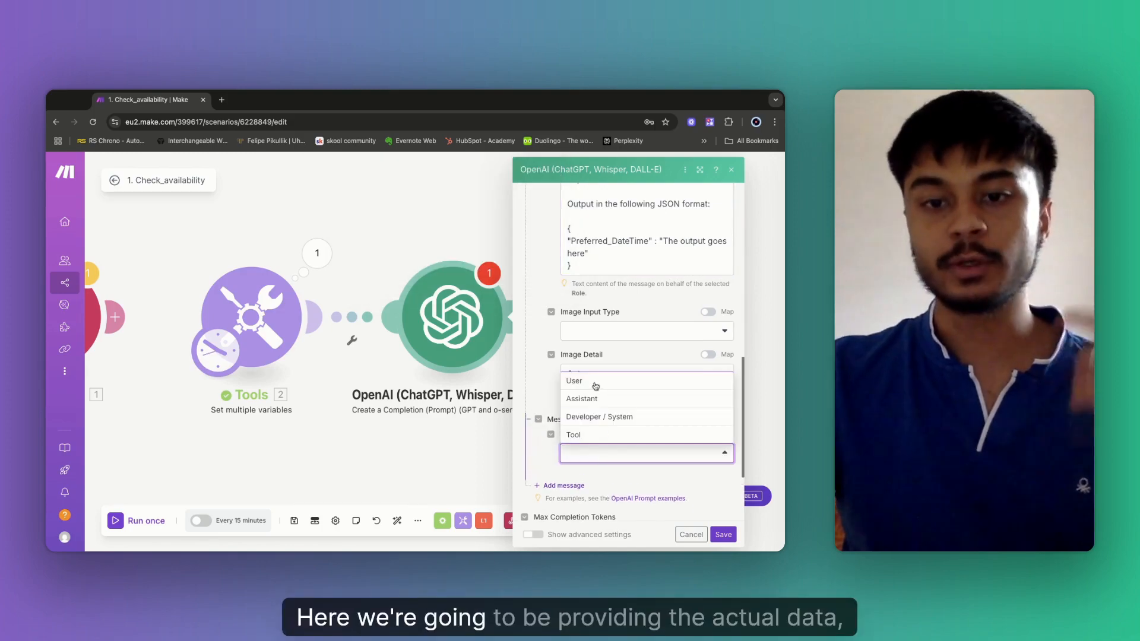
left_click(596, 383)
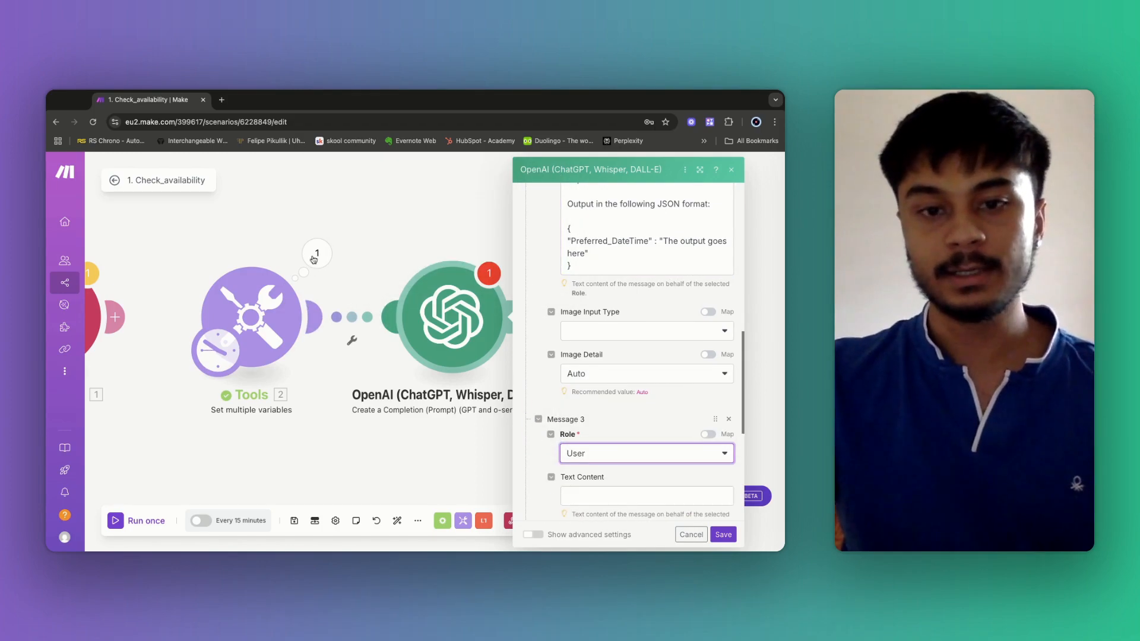
scroll(595, 448, "down", 1)
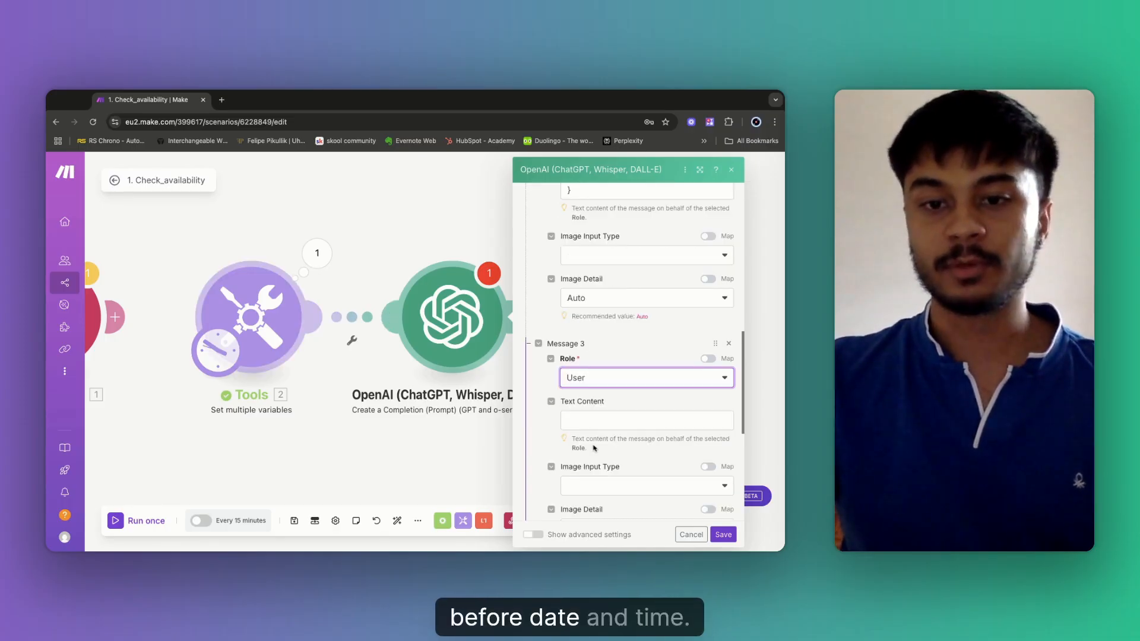
left_click(589, 420)
type("You wil receive the customer's preferred date and time for the appointment. YTour Job is totake that time and convert it to UTC+5:30 in ISO 8601 format.  ONLY output the converted date time. NO summary. No explaanation, just the ouput.  Output in the following JSON format:  { \"Preferred_DateTime\" : \"The output goes here\" }")
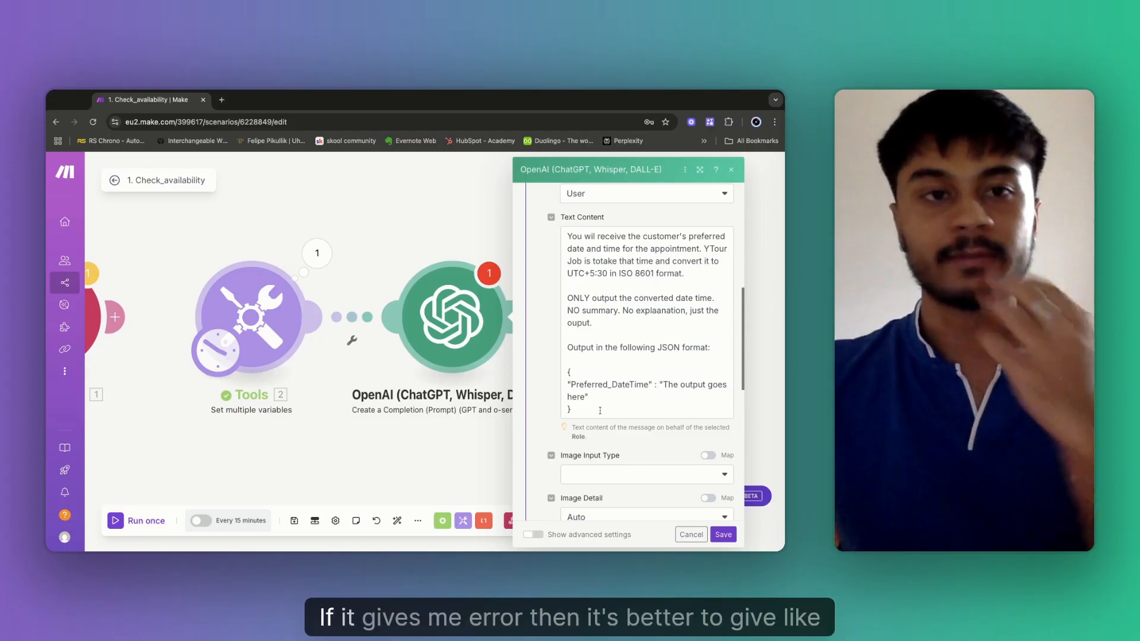
left_click(600, 410)
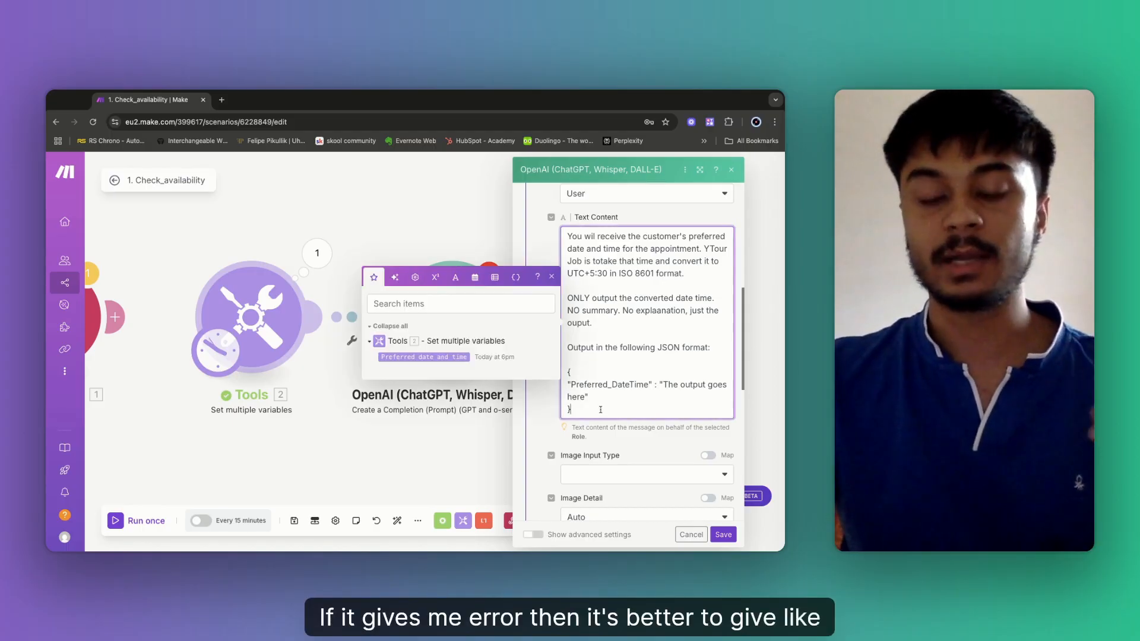
scroll(631, 471, "down", 5)
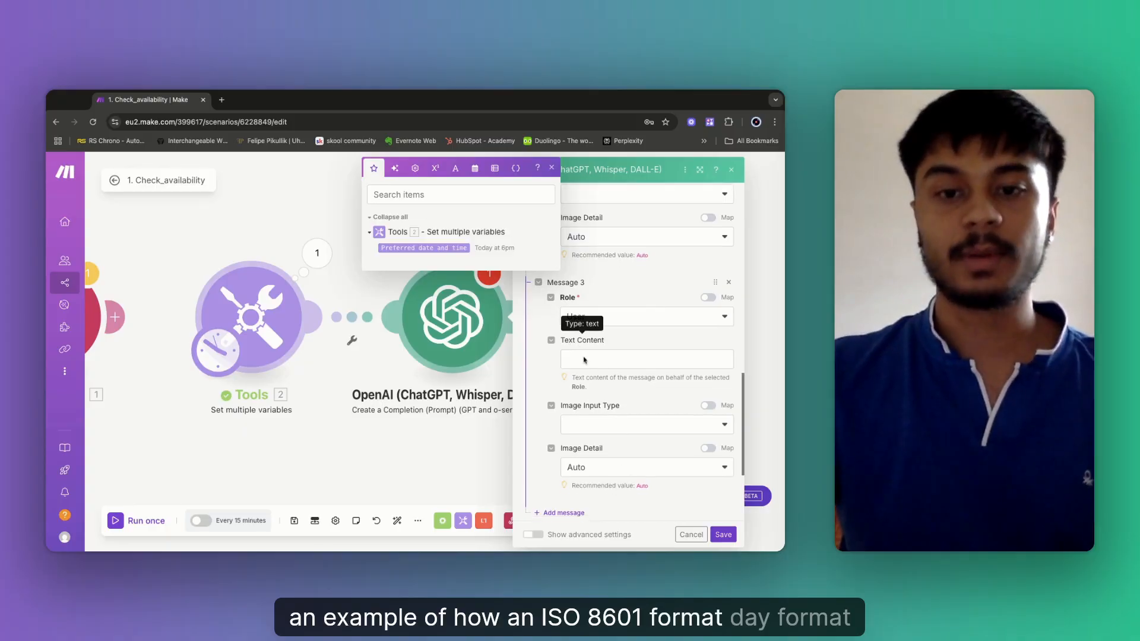
left_click(601, 358)
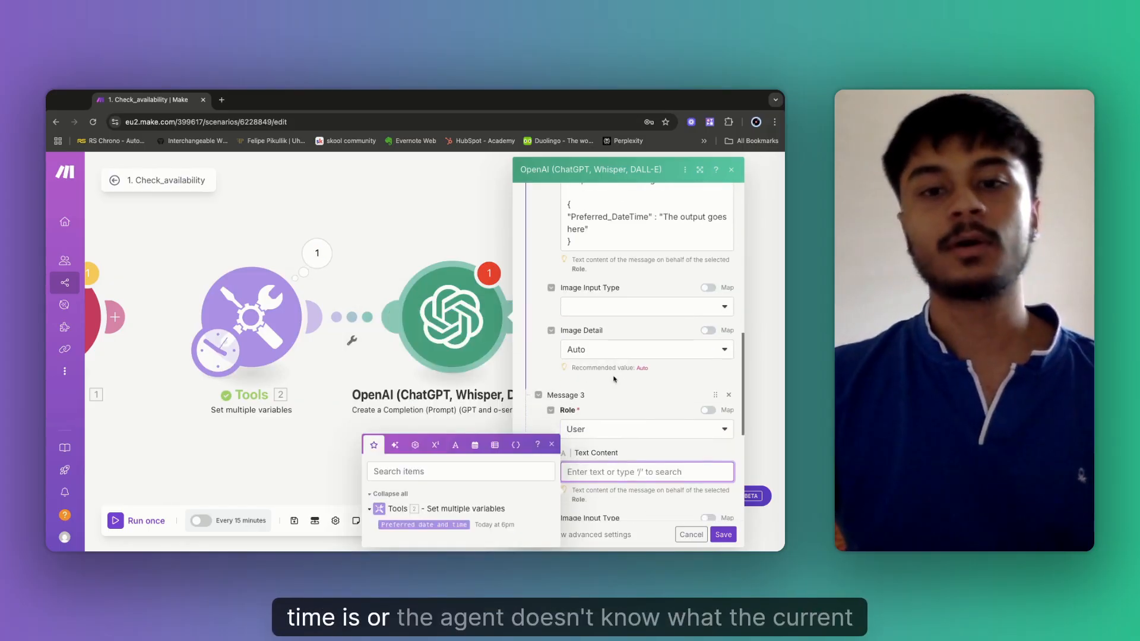
scroll(614, 380, "down", 1)
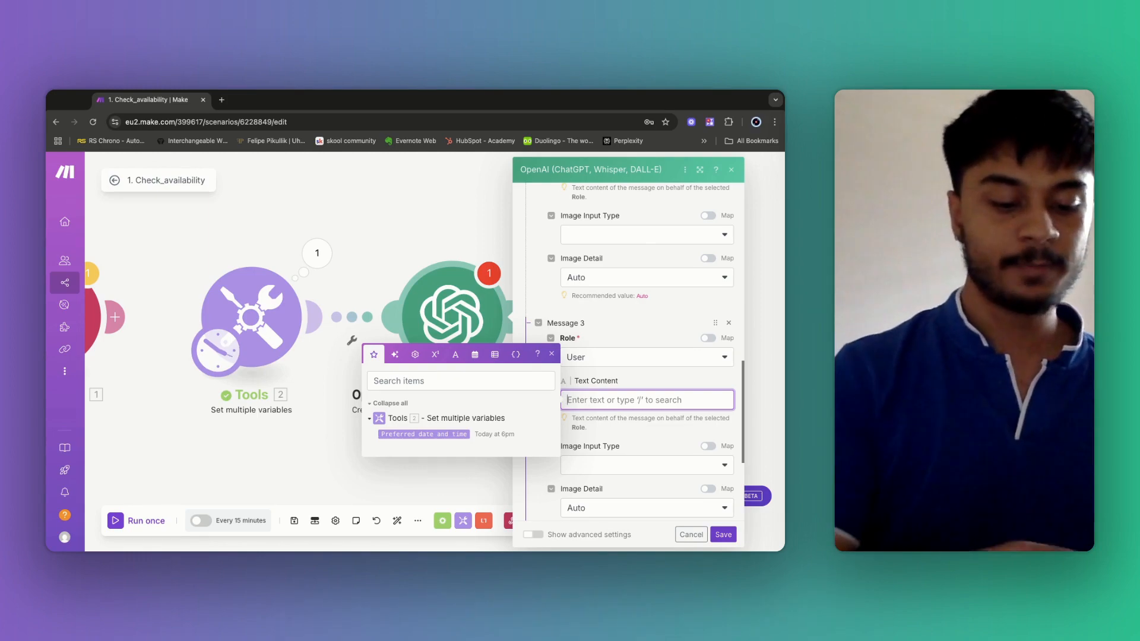
Write 'Here is the current date and time : {{now}}' and the customer's Preferred date and time variable into Message 3.
type("Here is the c")
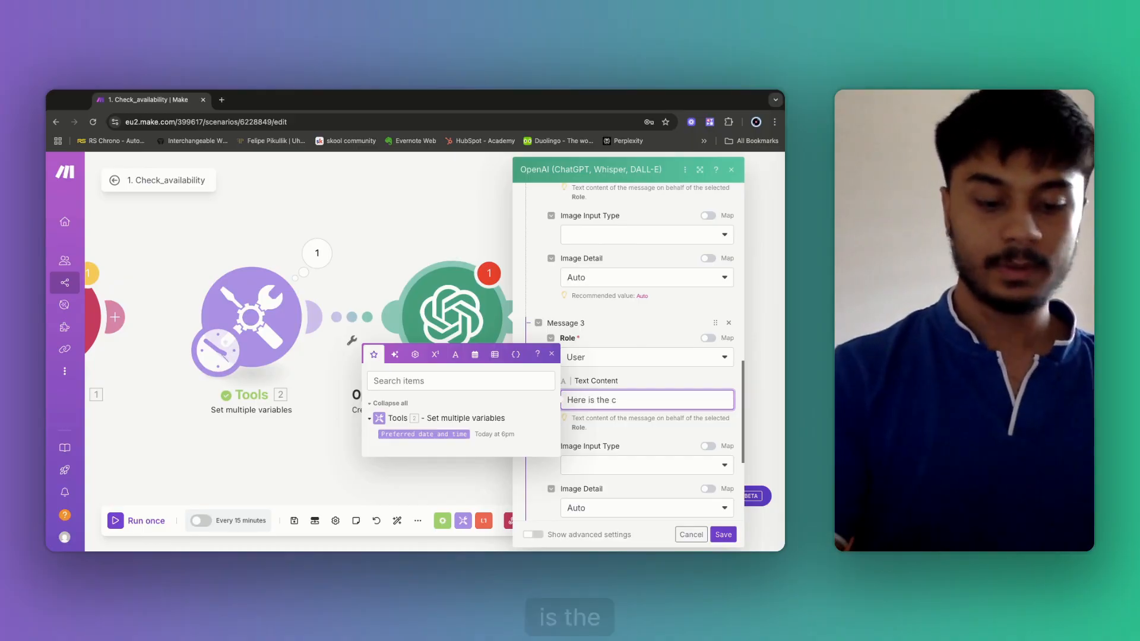
type("urrent date and time :")
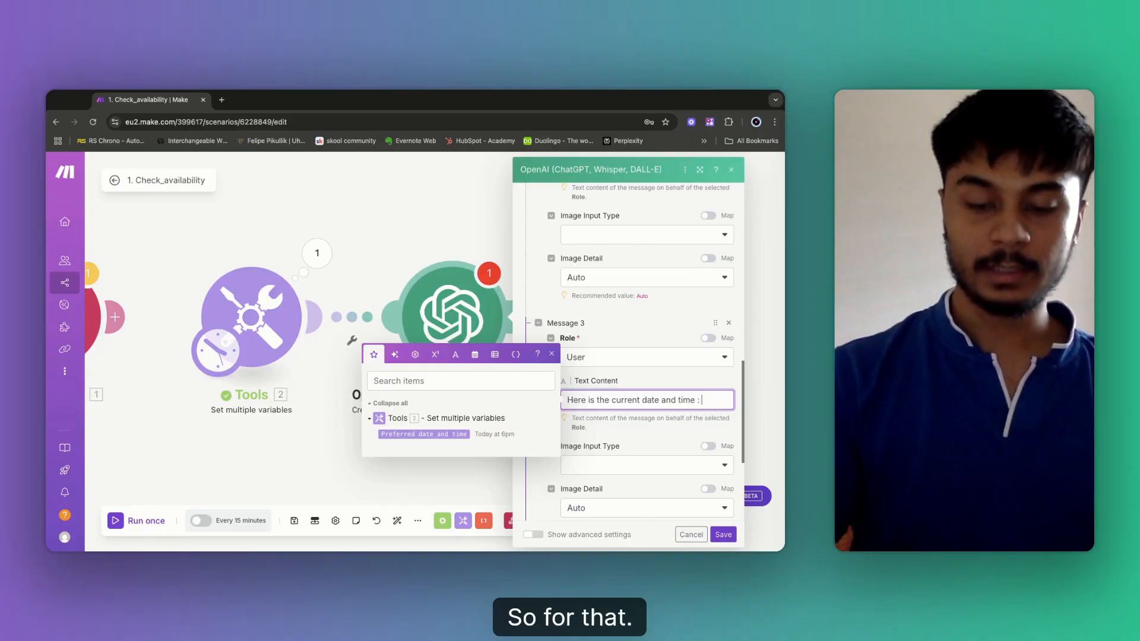
left_click(475, 355)
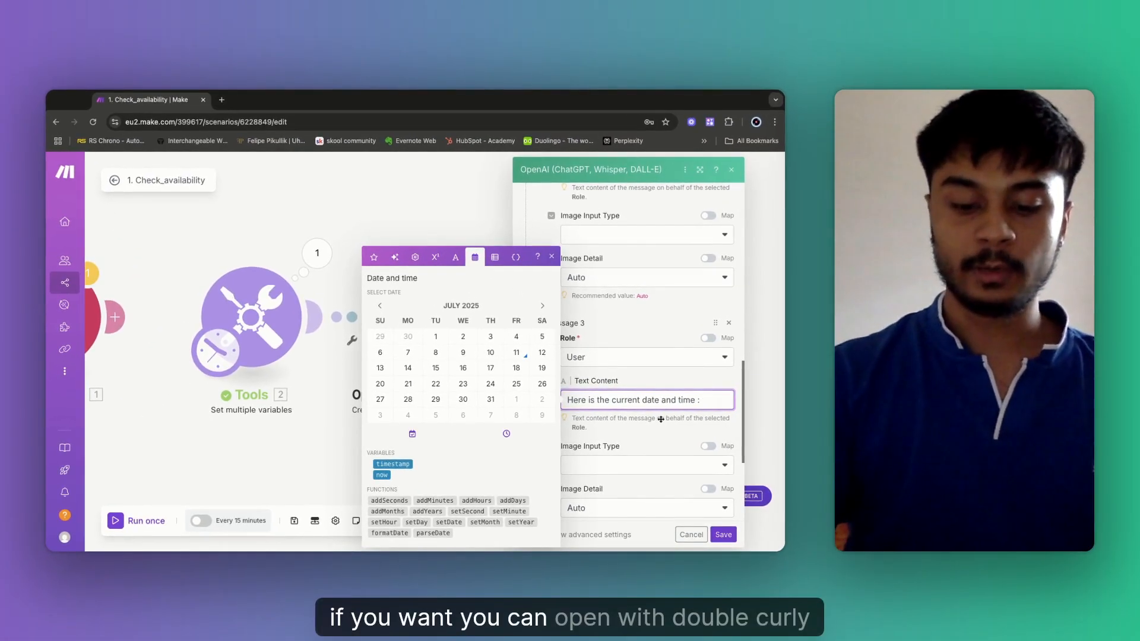
type("{{now}}")
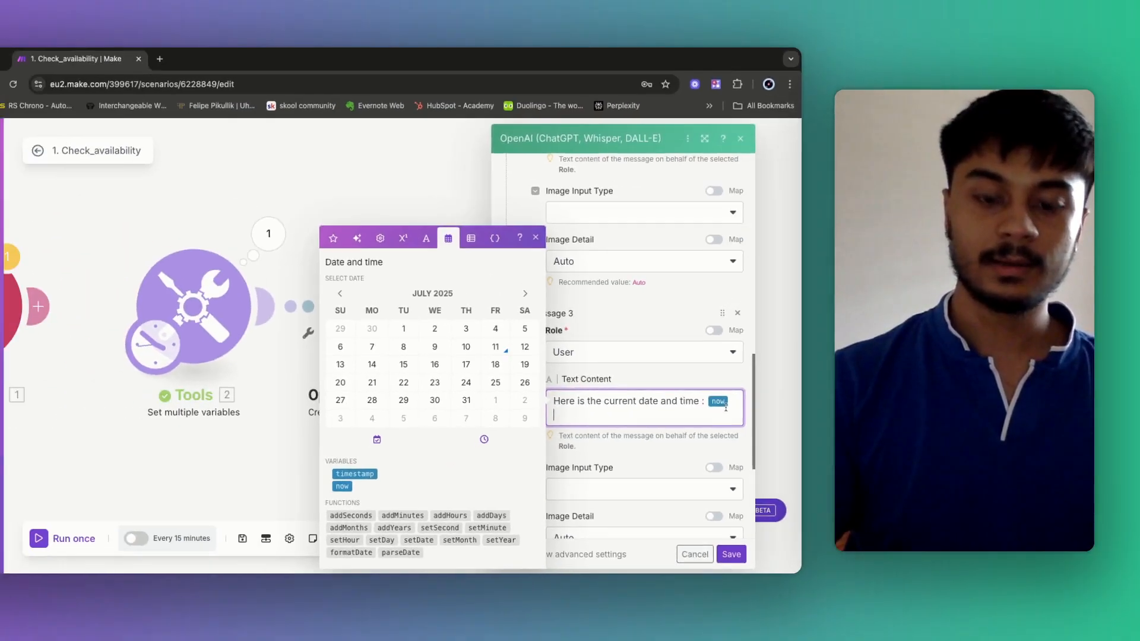
key("Return")
type("Here")
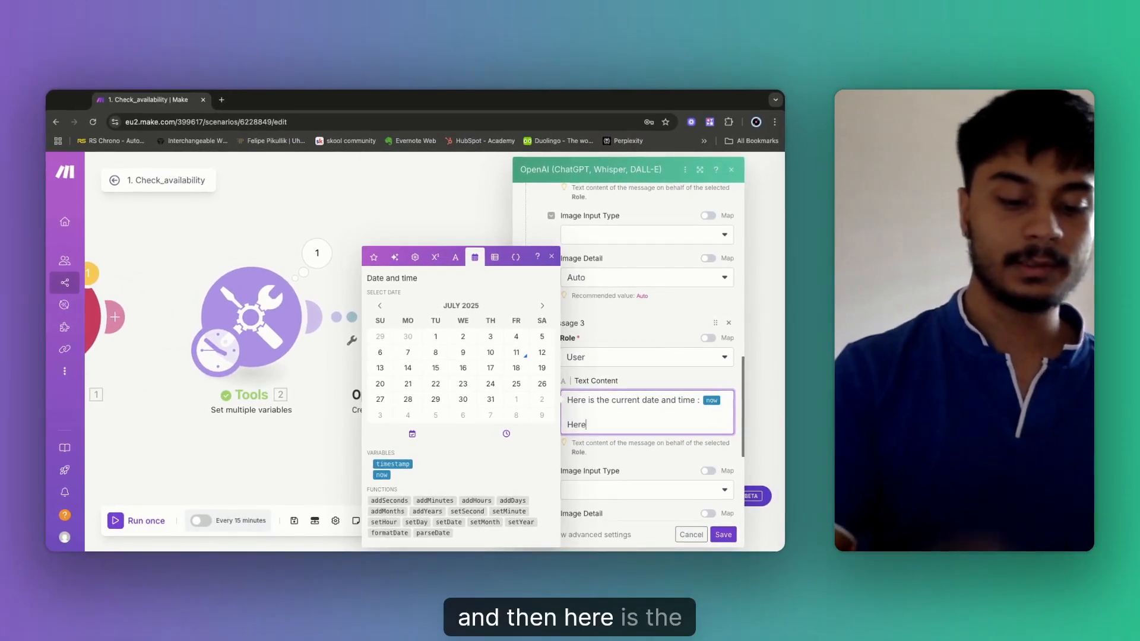
type(" is the custo")
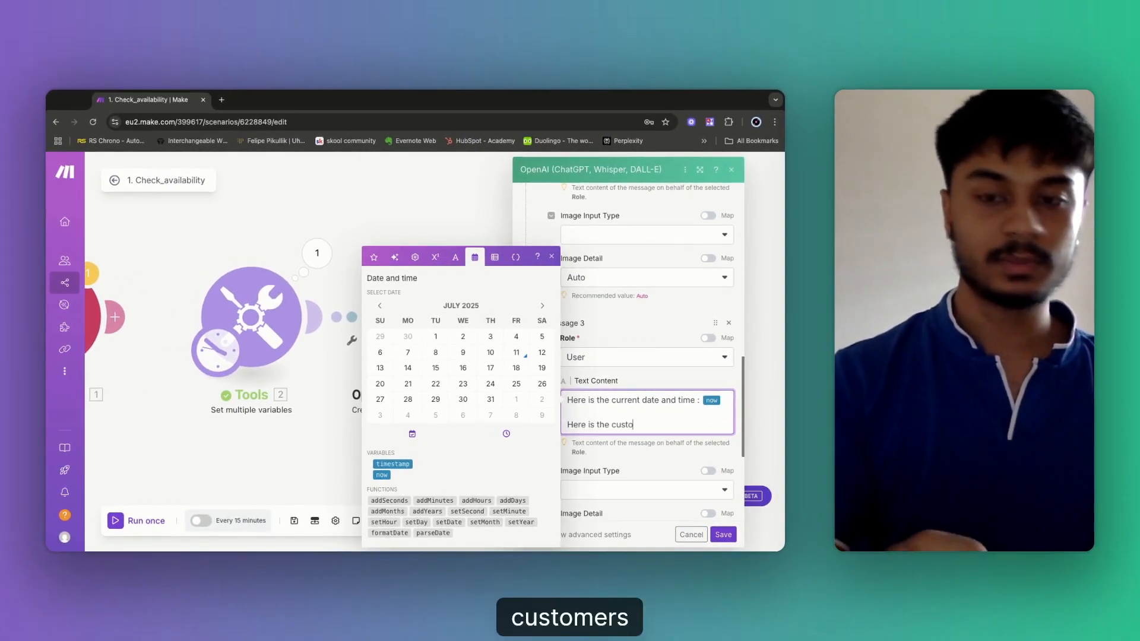
type("mer's pre")
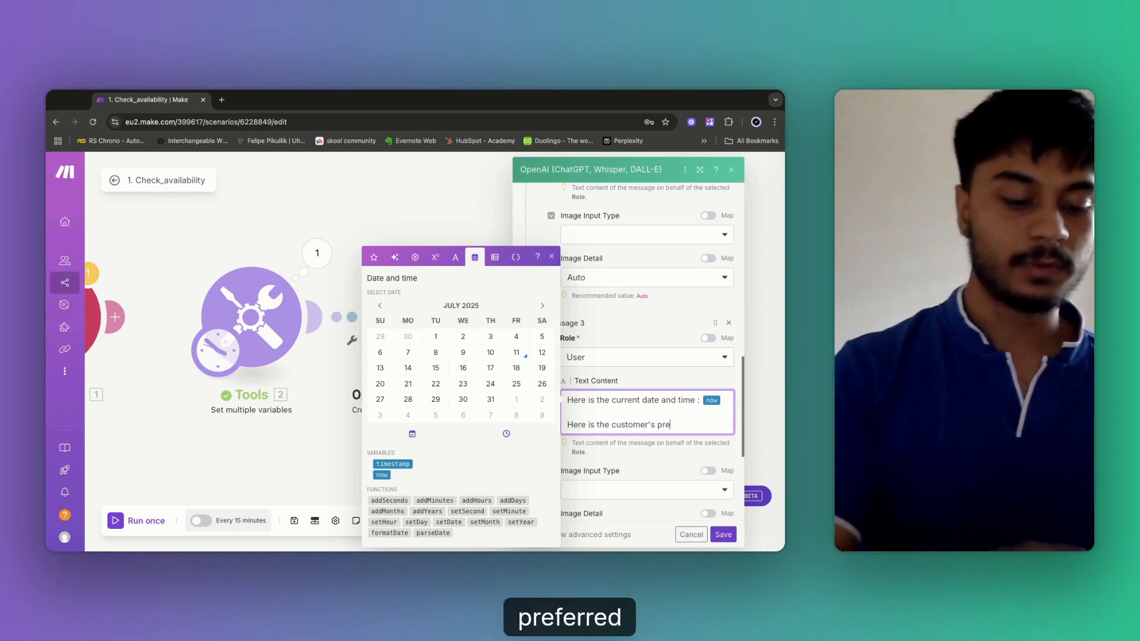
type("ferred date and ")
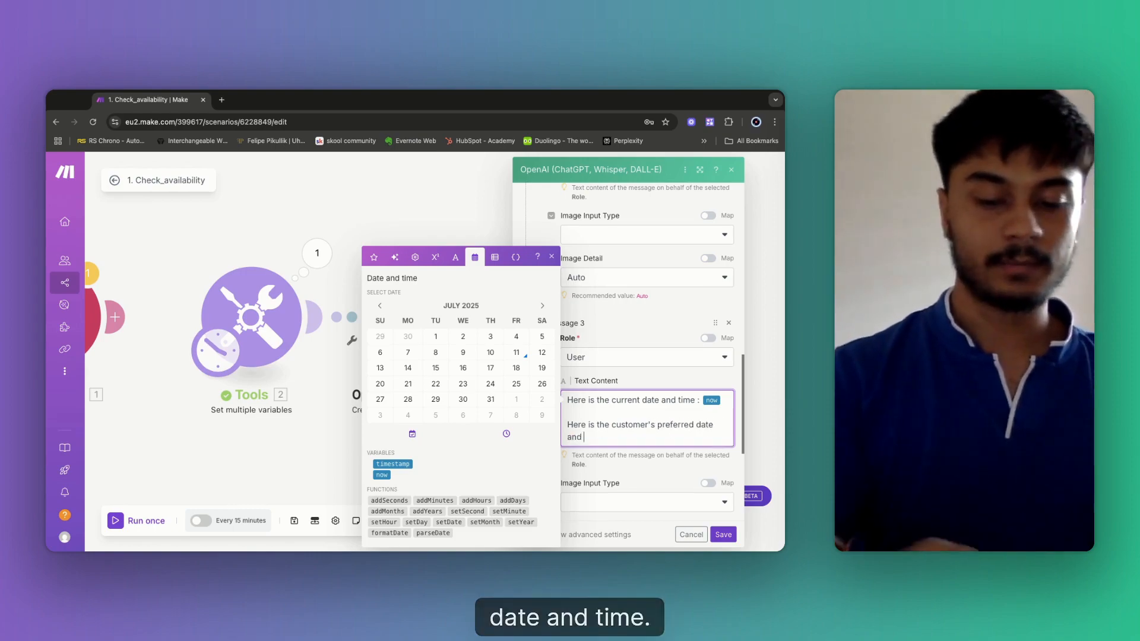
type("time :")
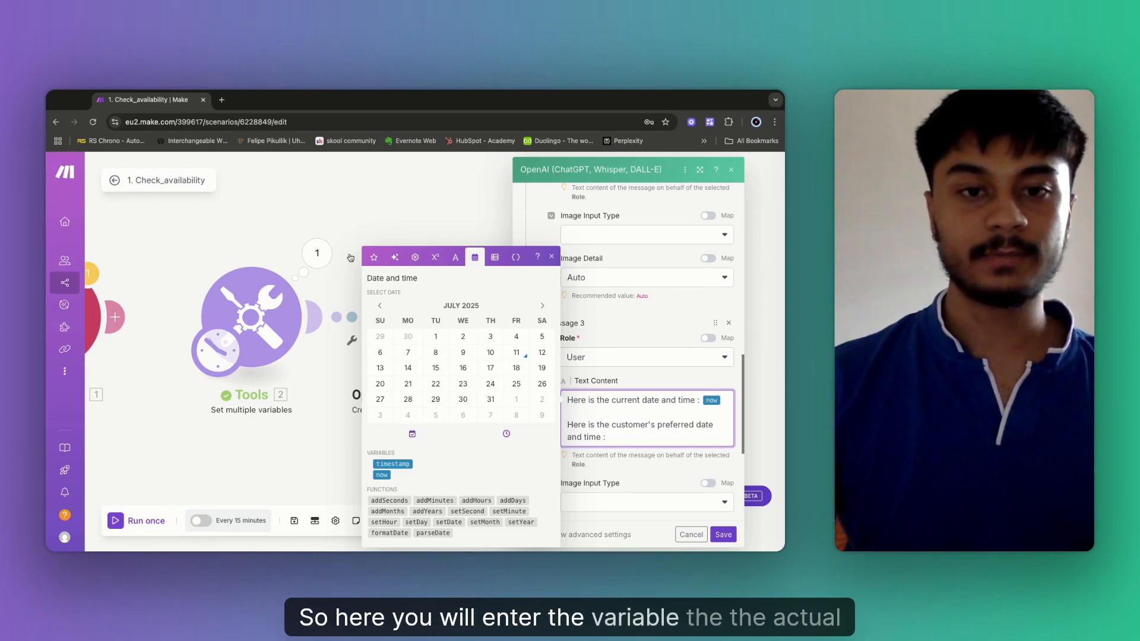
left_click(368, 257)
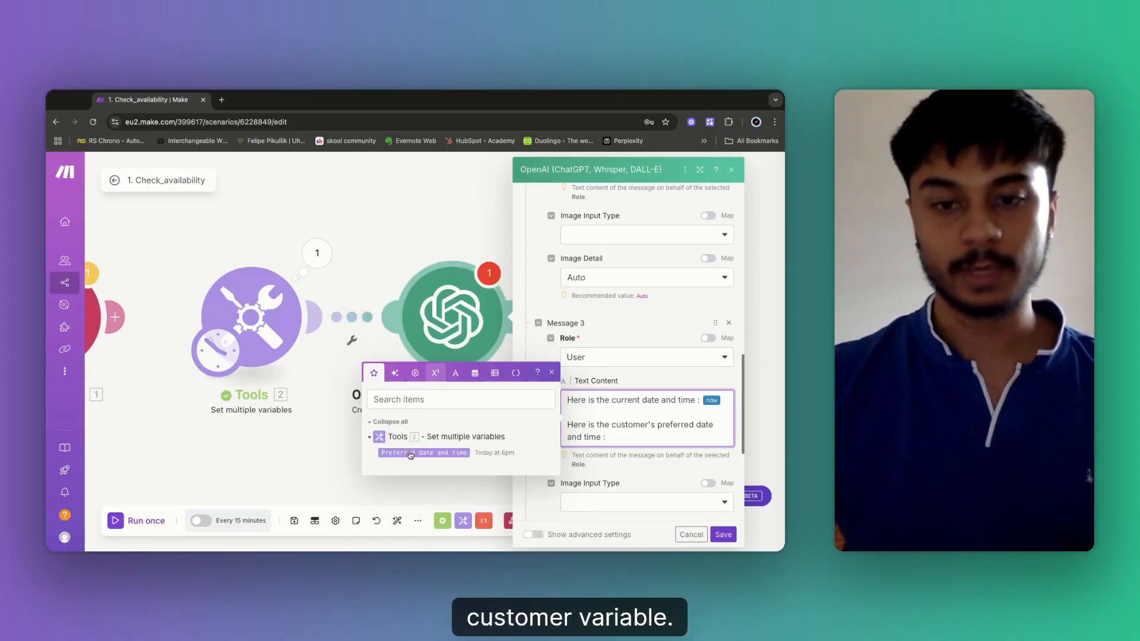
left_click(417, 453)
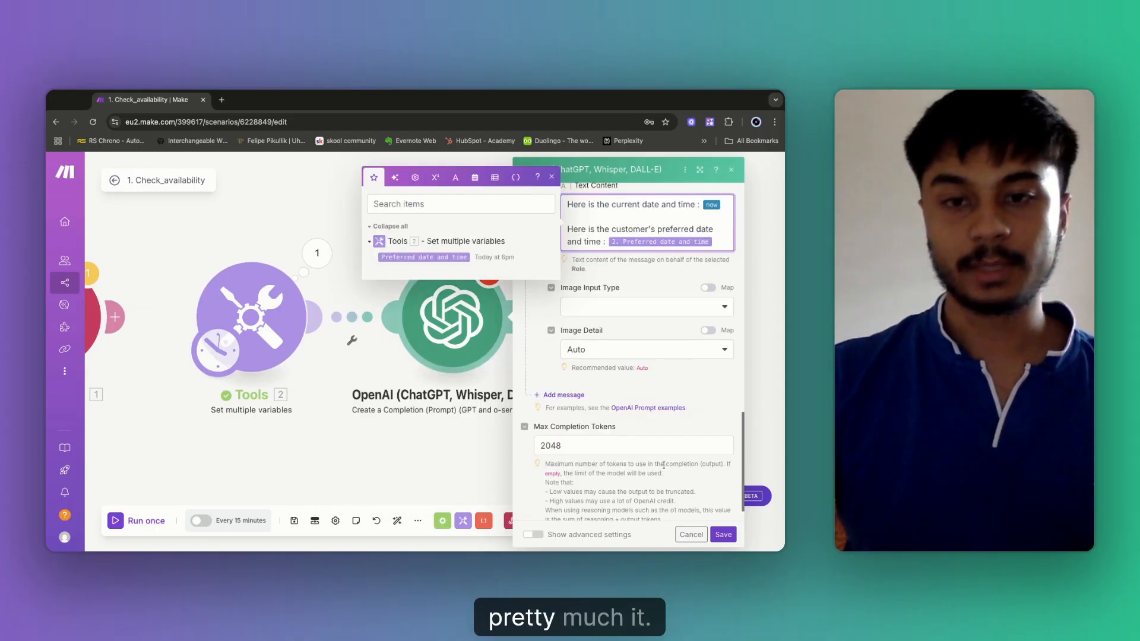
Set Response Format to JSON Object with Parse JSON Response on, then save the OpenAI module.
scroll(529, 464, "down", 3)
scroll(592, 512, "down", 1)
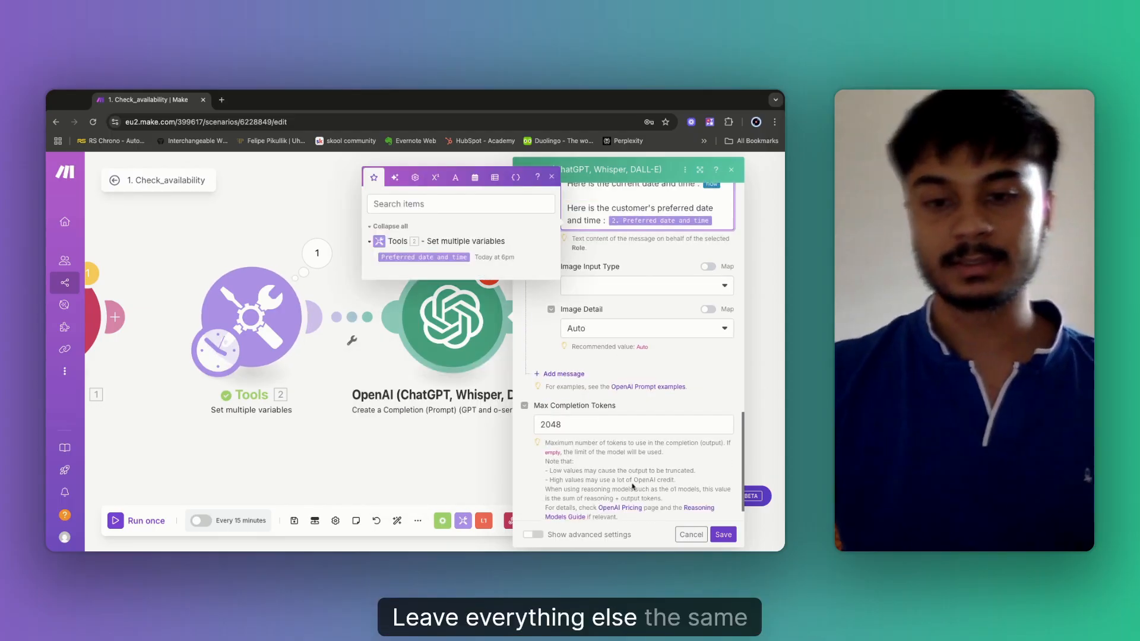
scroll(602, 461, "down", 1)
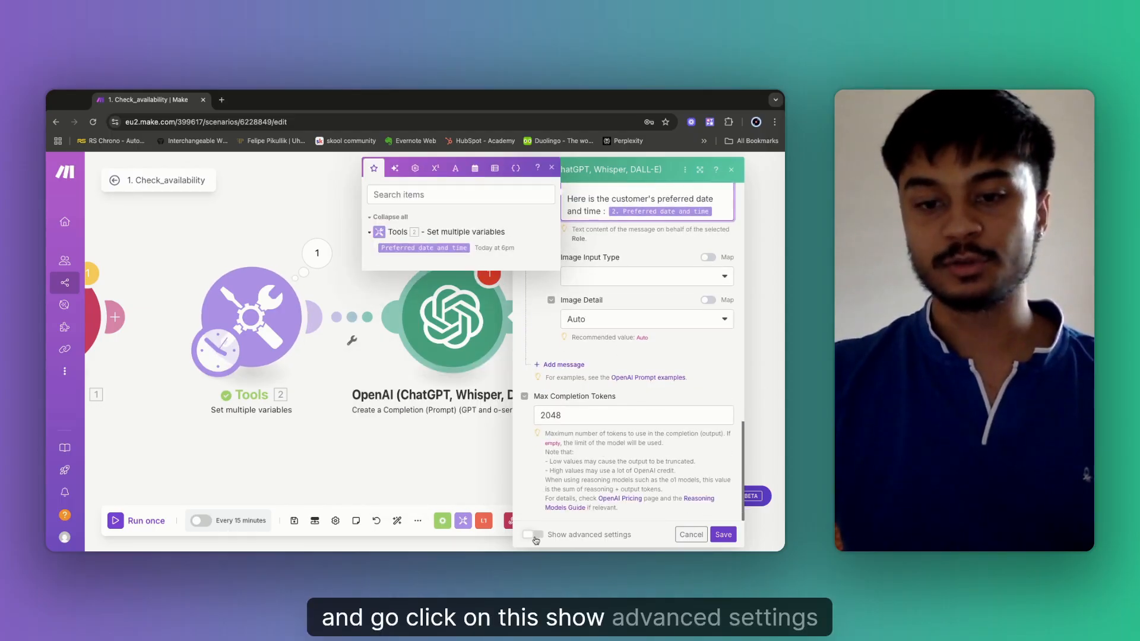
left_click(534, 537)
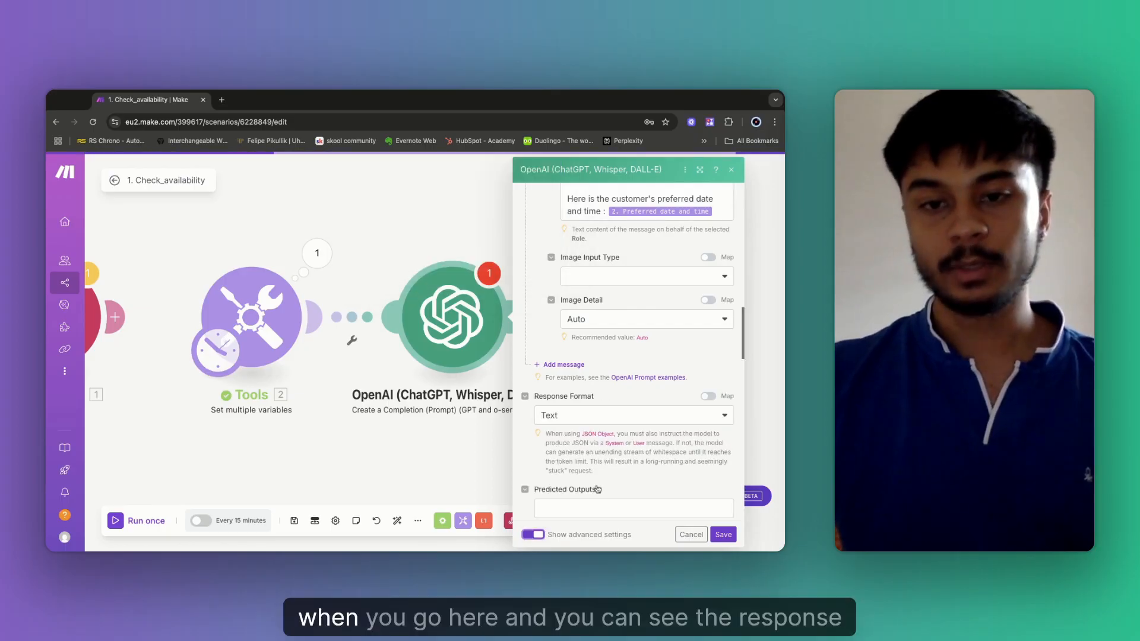
scroll(564, 405, "down", 1)
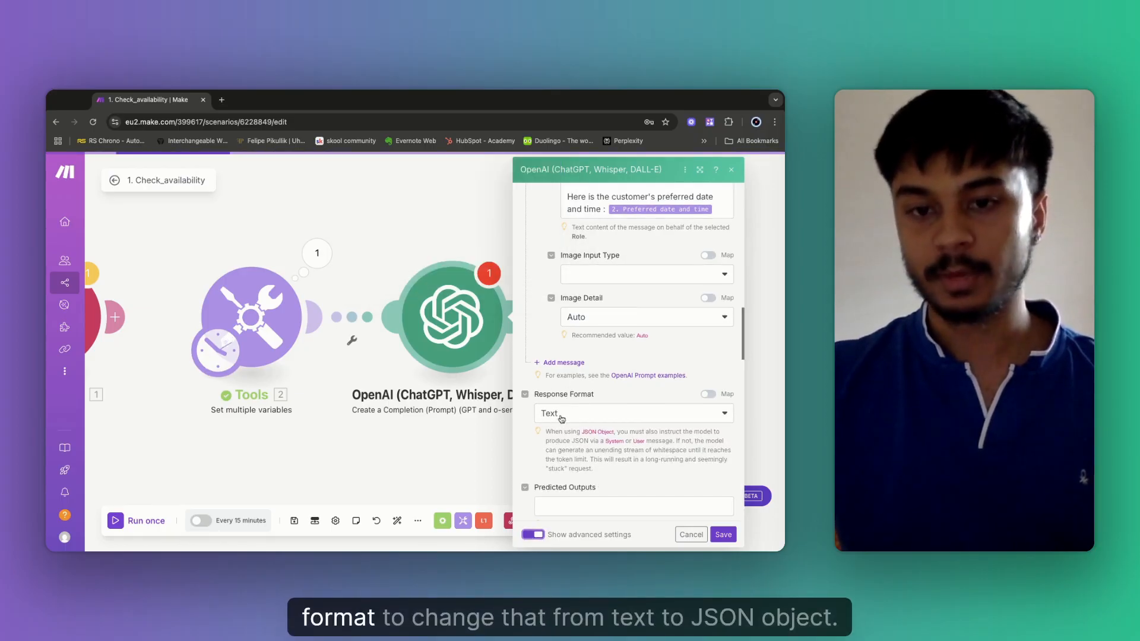
left_click(565, 418)
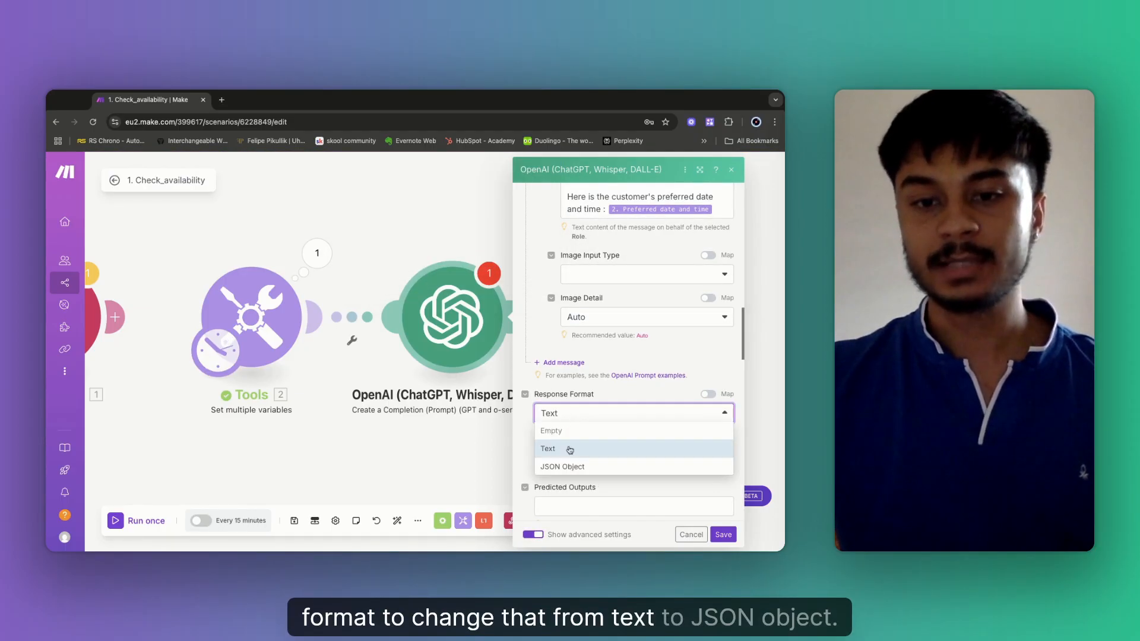
left_click(570, 469)
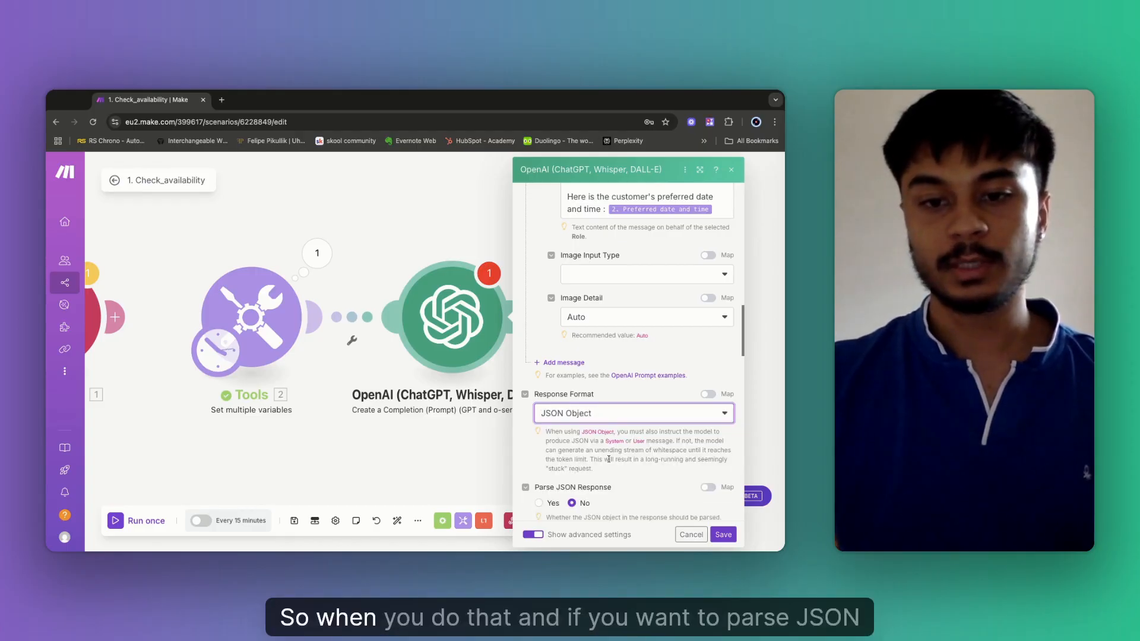
scroll(541, 493, "down", 1)
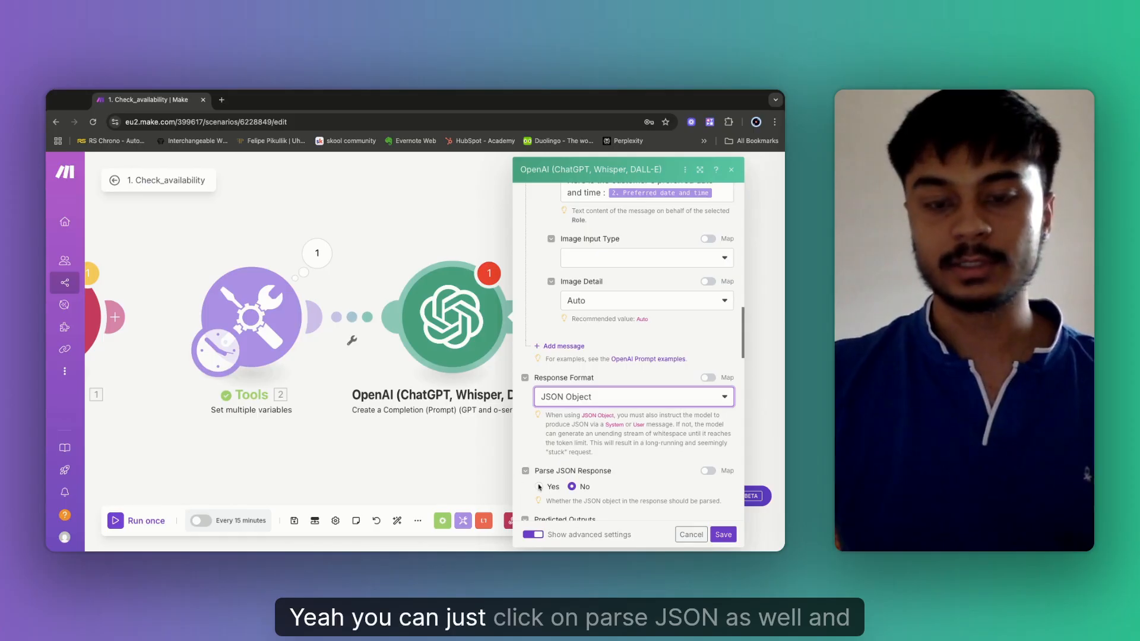
left_click(539, 487)
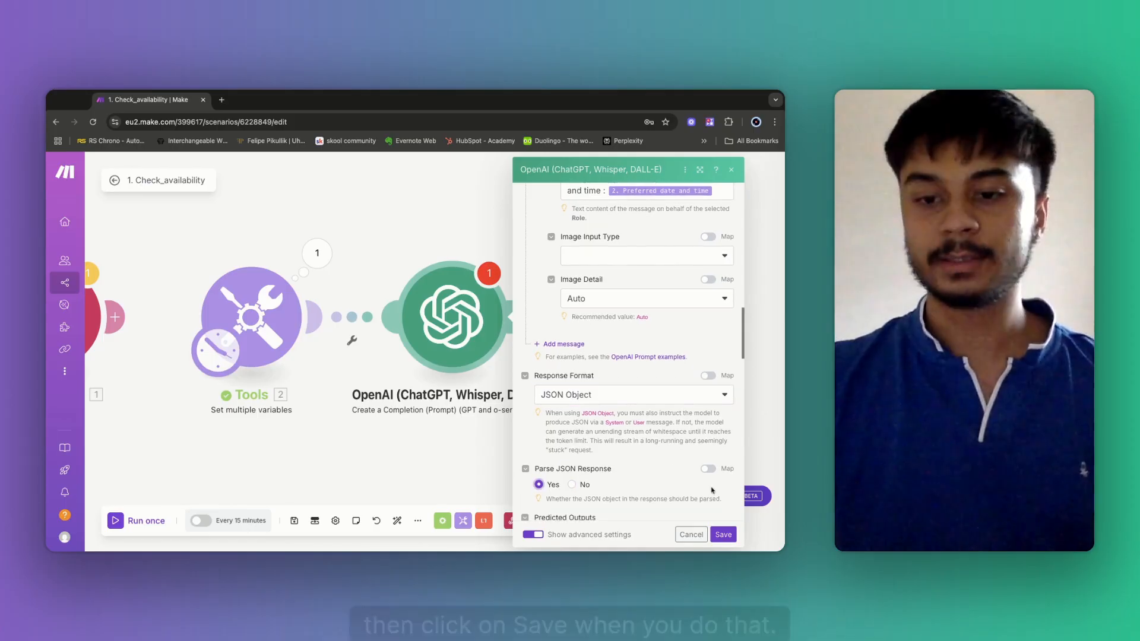
left_click(723, 535)
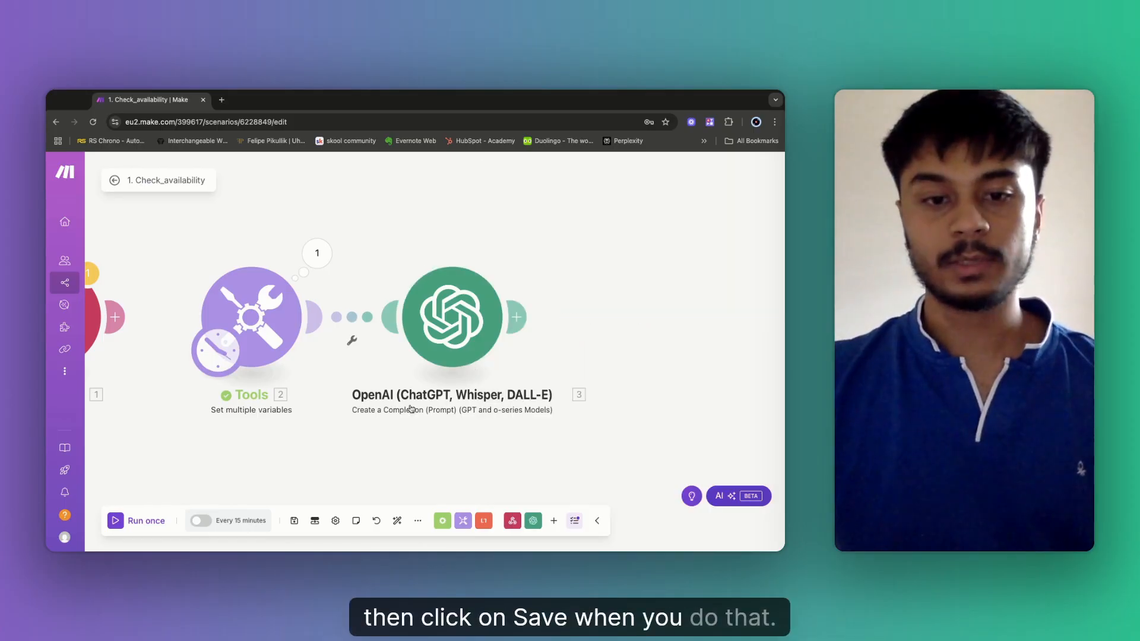
Save and run the scenario once, checking OpenAI's output shows Preferred_DateTime 2025-07-11T23:30:00+05:30.
left_click(294, 521)
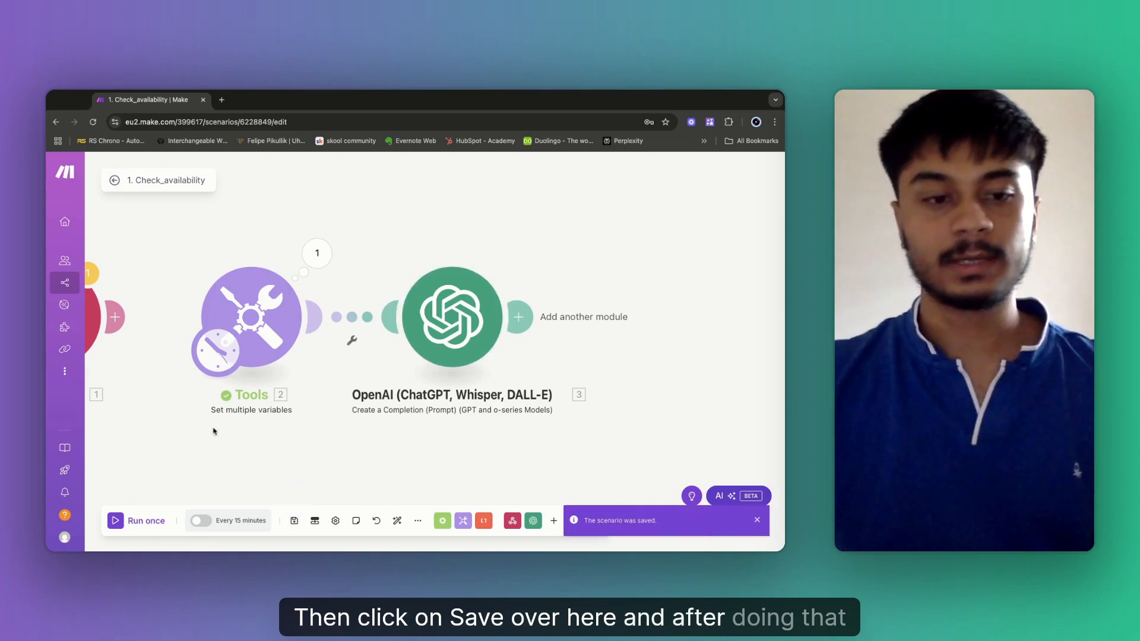
left_click(132, 526)
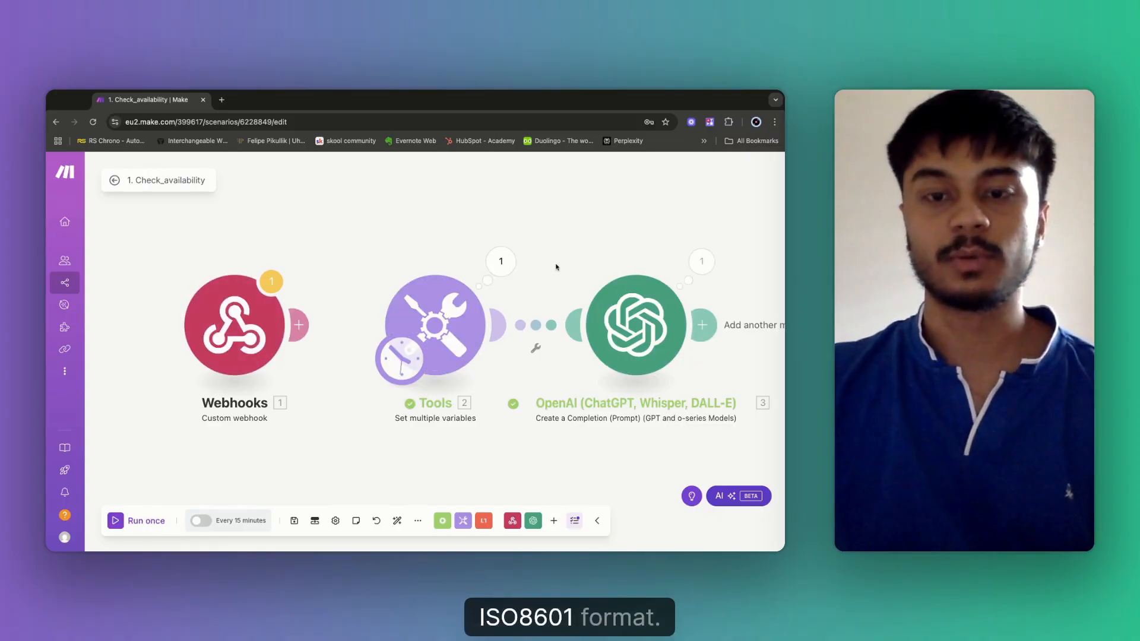
left_click_drag(570, 265, 438, 263)
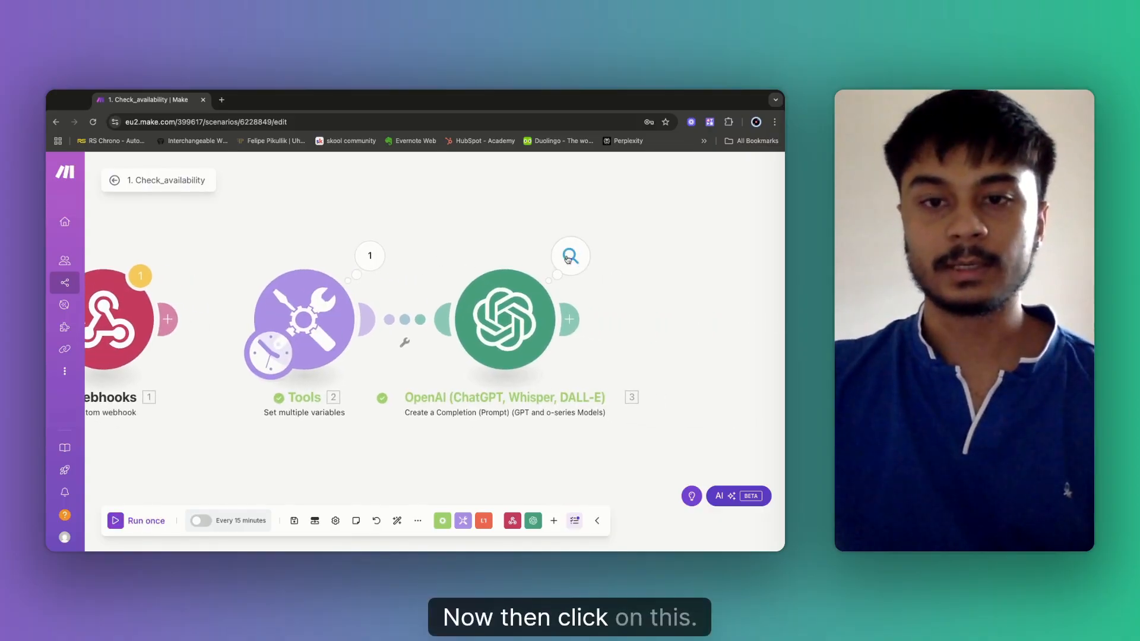
left_click(568, 258)
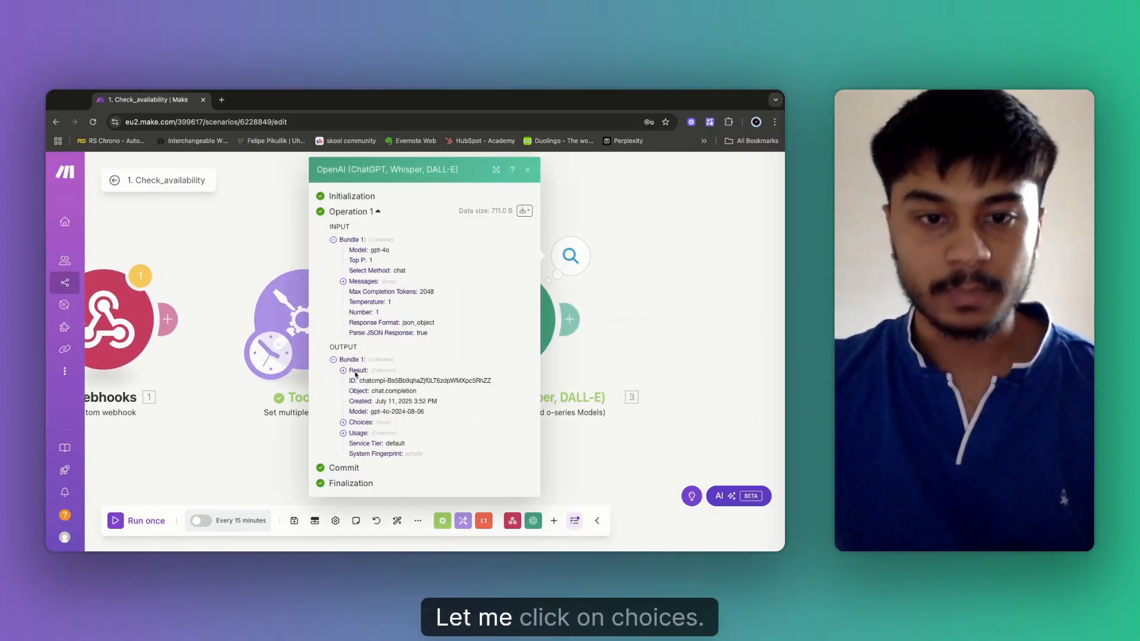
left_click(345, 424)
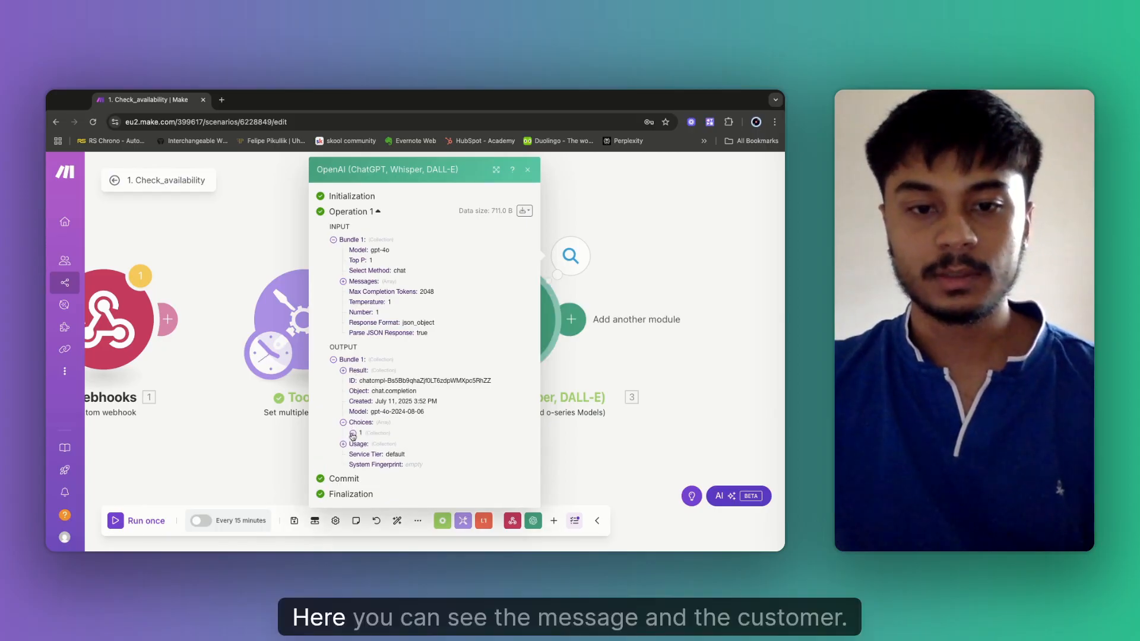
left_click(353, 434)
left_click(363, 454)
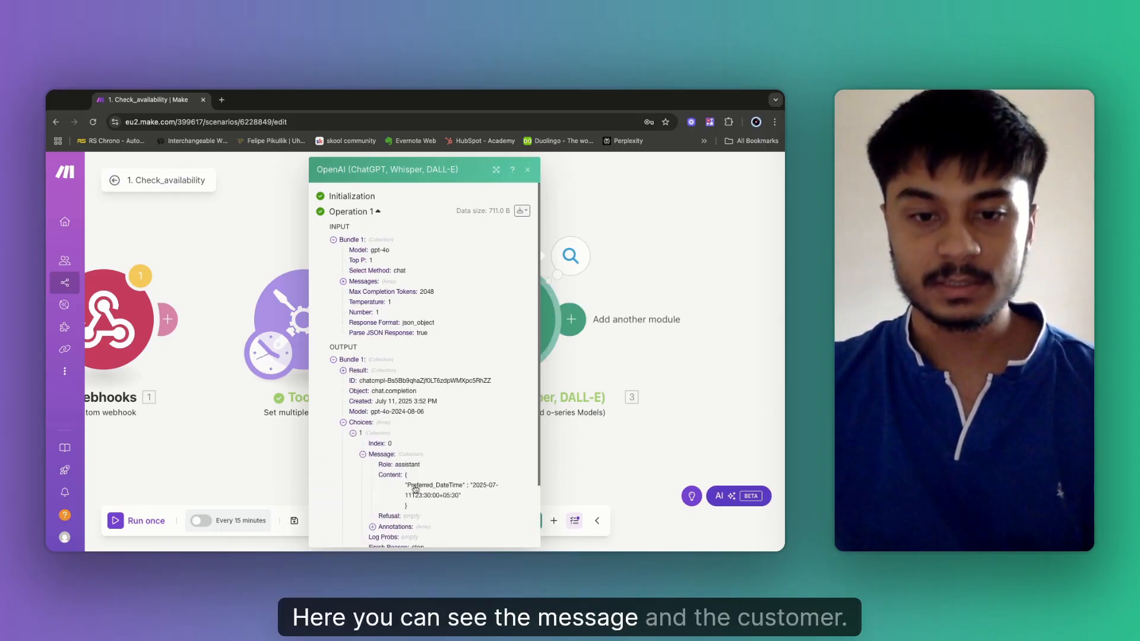
scroll(466, 497, "down", 1)
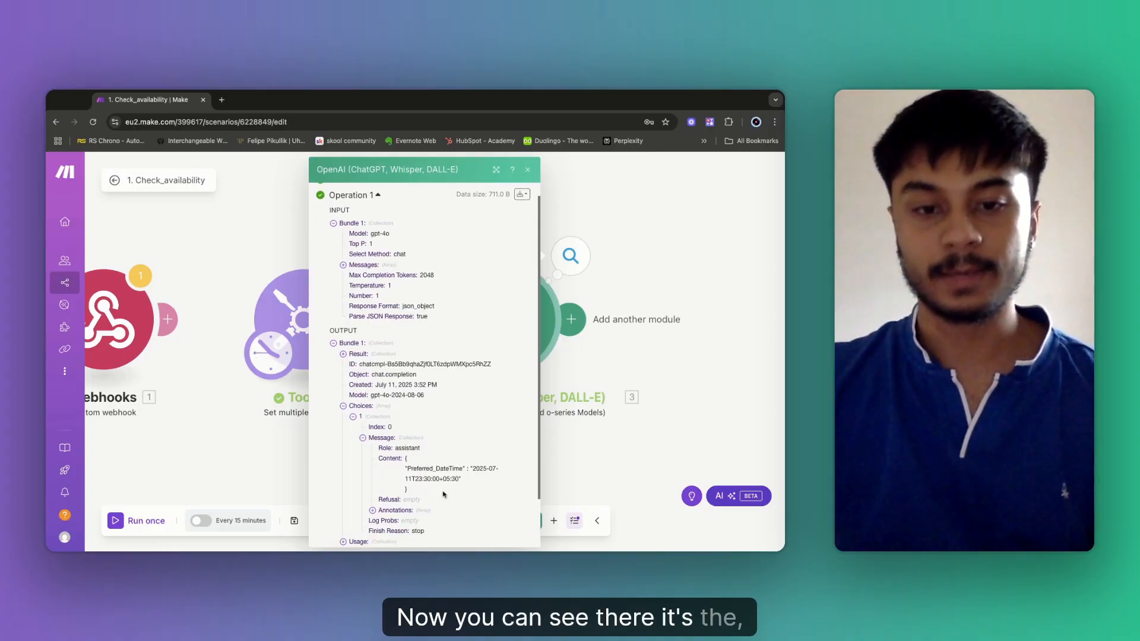
scroll(443, 494, "down", 1)
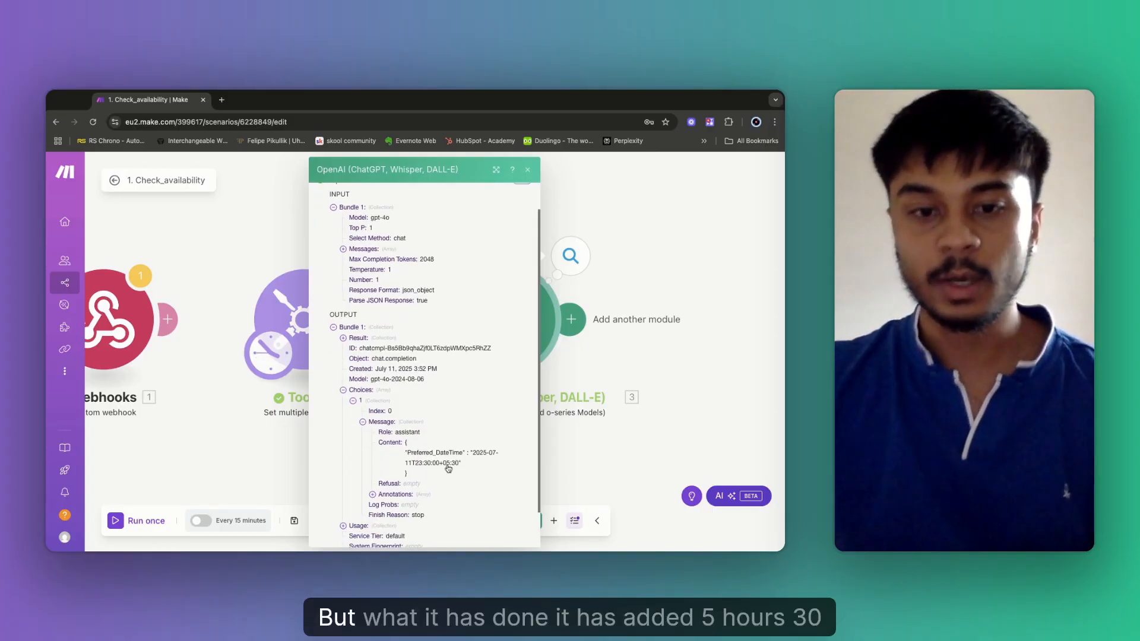
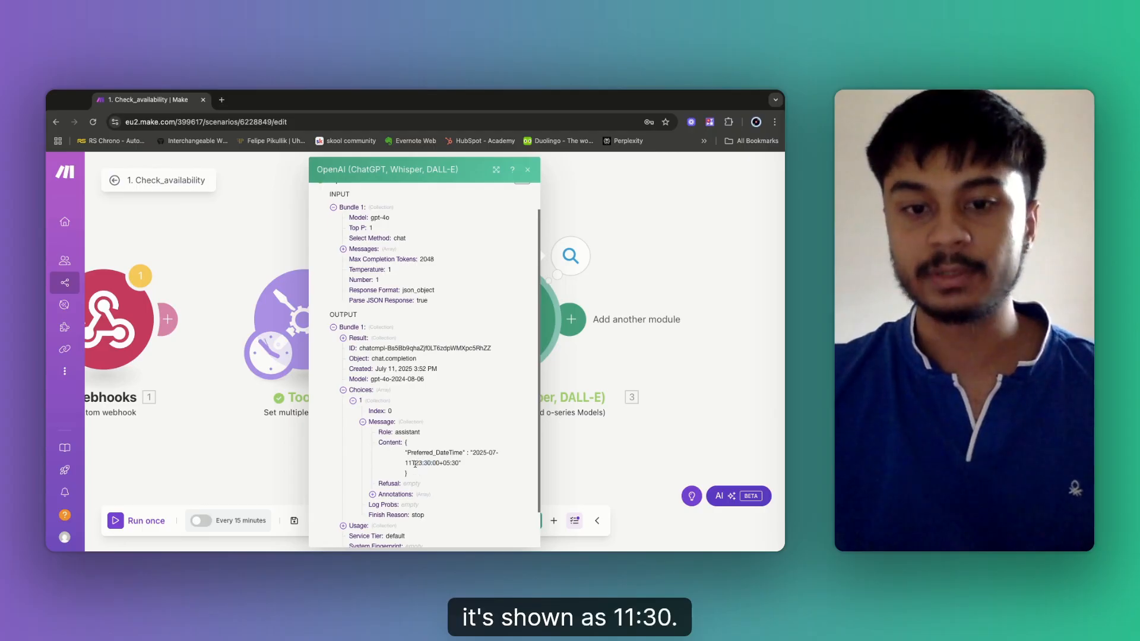
Check the 23:30 time in the OpenAI output, close it, and reopen the OpenAI module settings.
left_click_drag(415, 463, 432, 470)
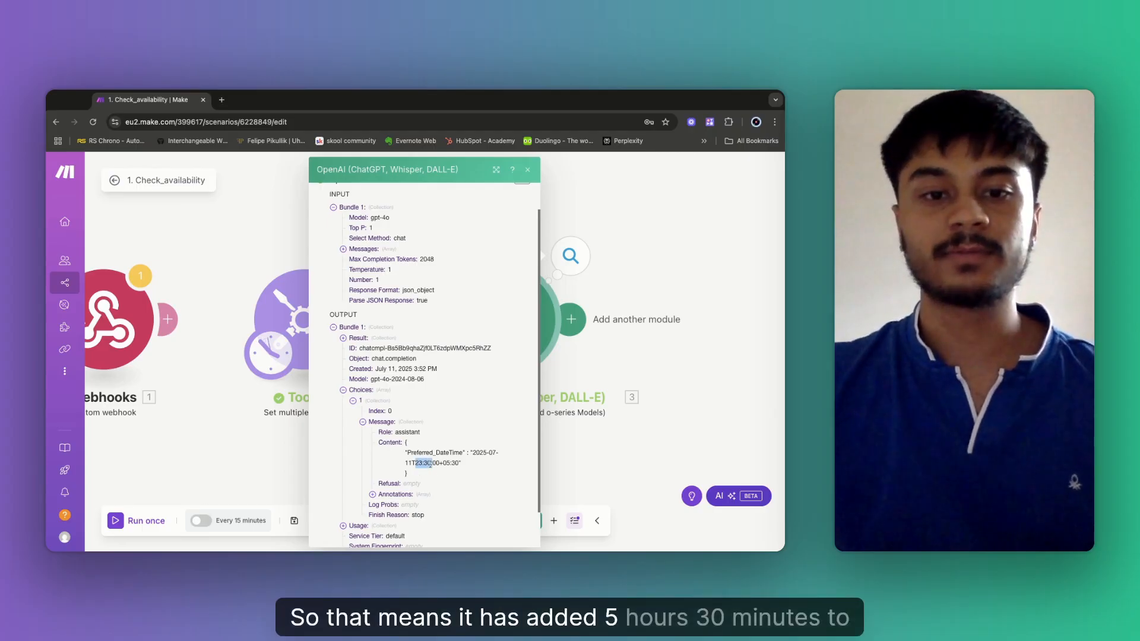
left_click(245, 258)
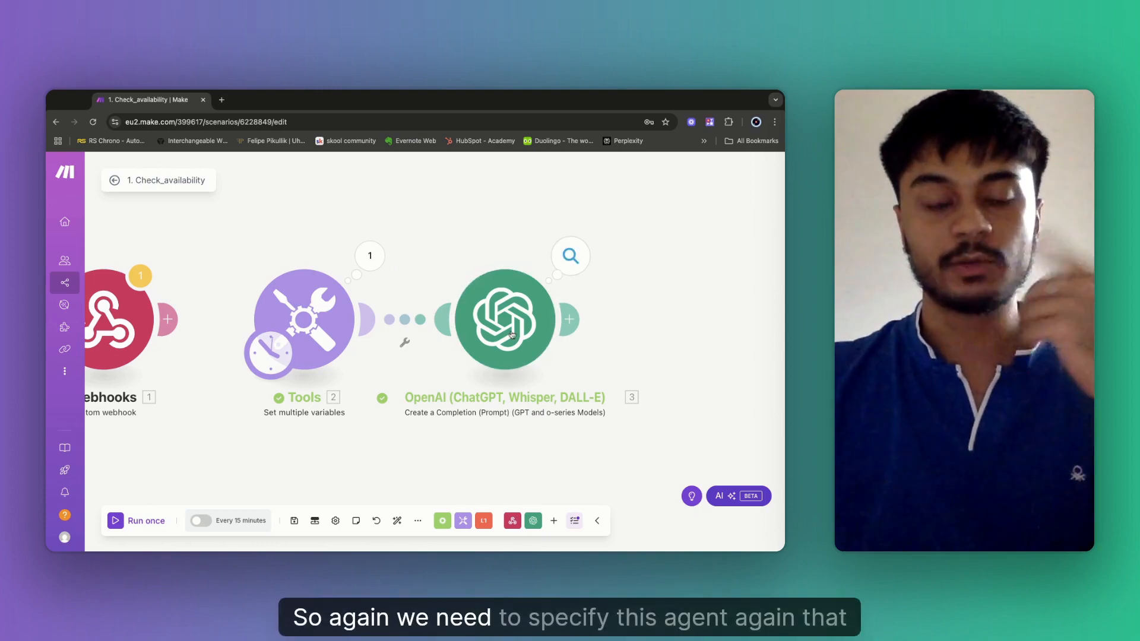
left_click(507, 358)
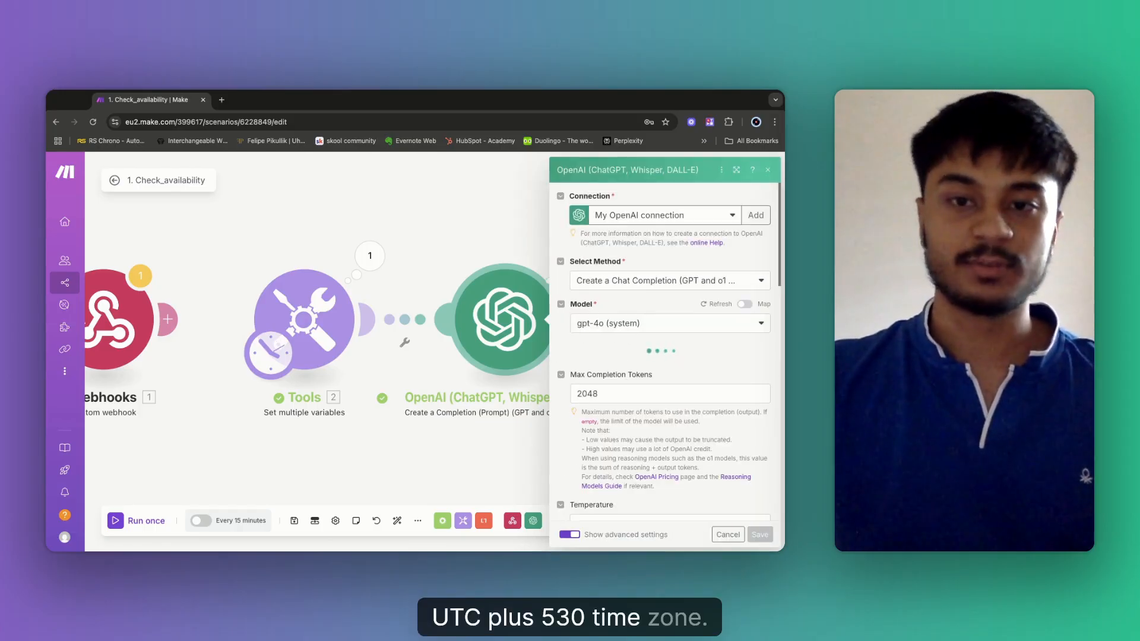
Add to Message 2 that the preferred time is already UTC+5:30 and needs only ISO 8601 conversion.
scroll(683, 451, "down", 4)
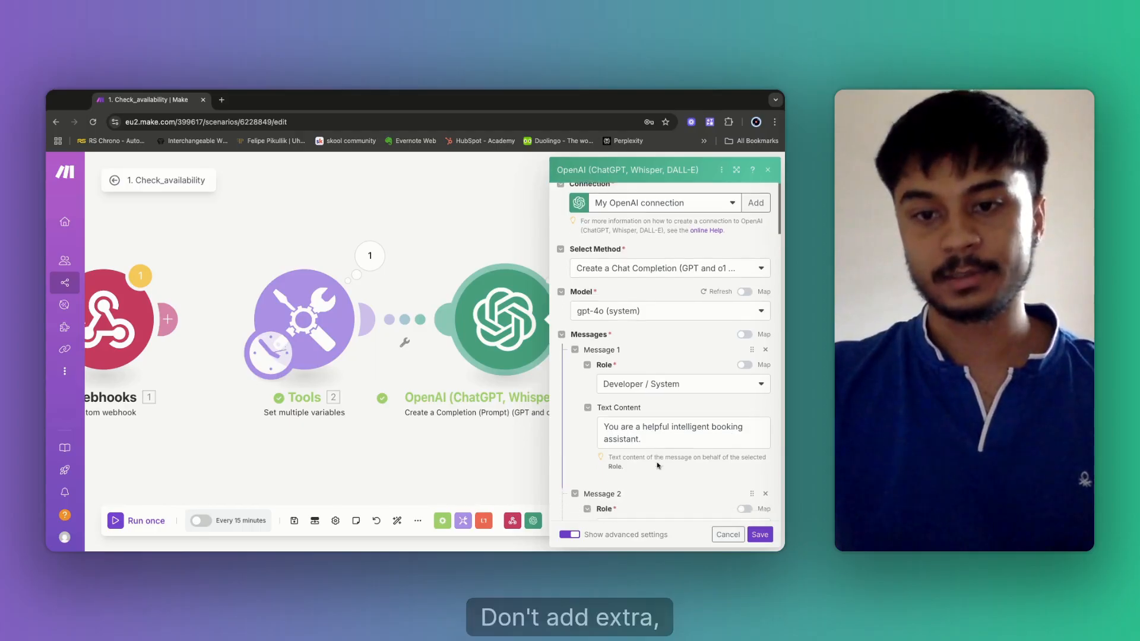
left_click(751, 397)
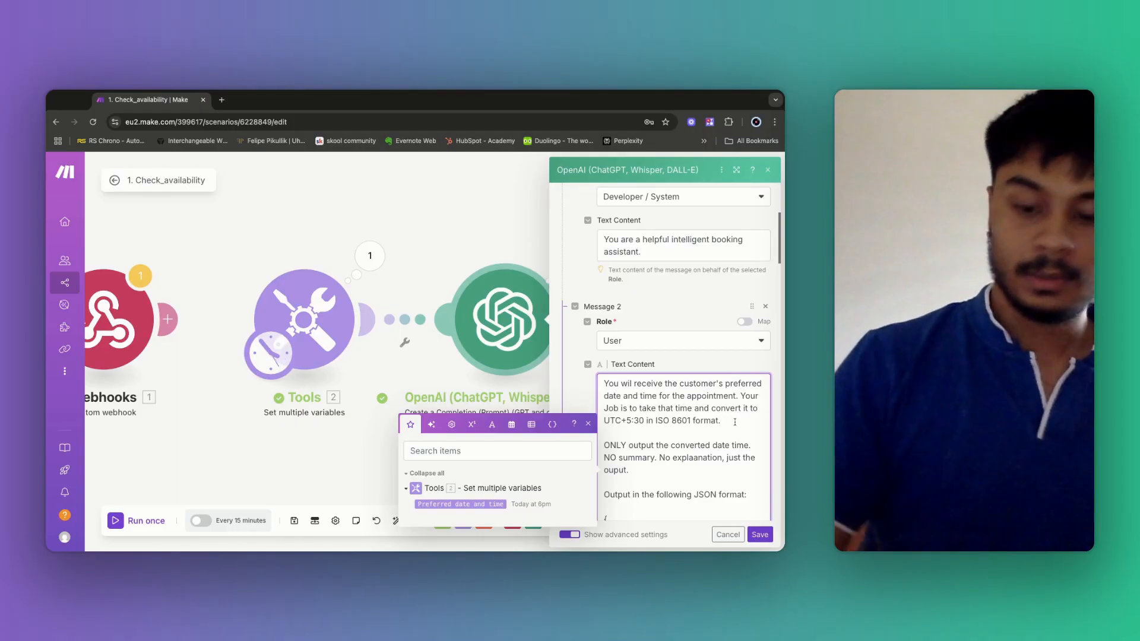
left_click(735, 422)
key("Return")
key("Return")
type("The")
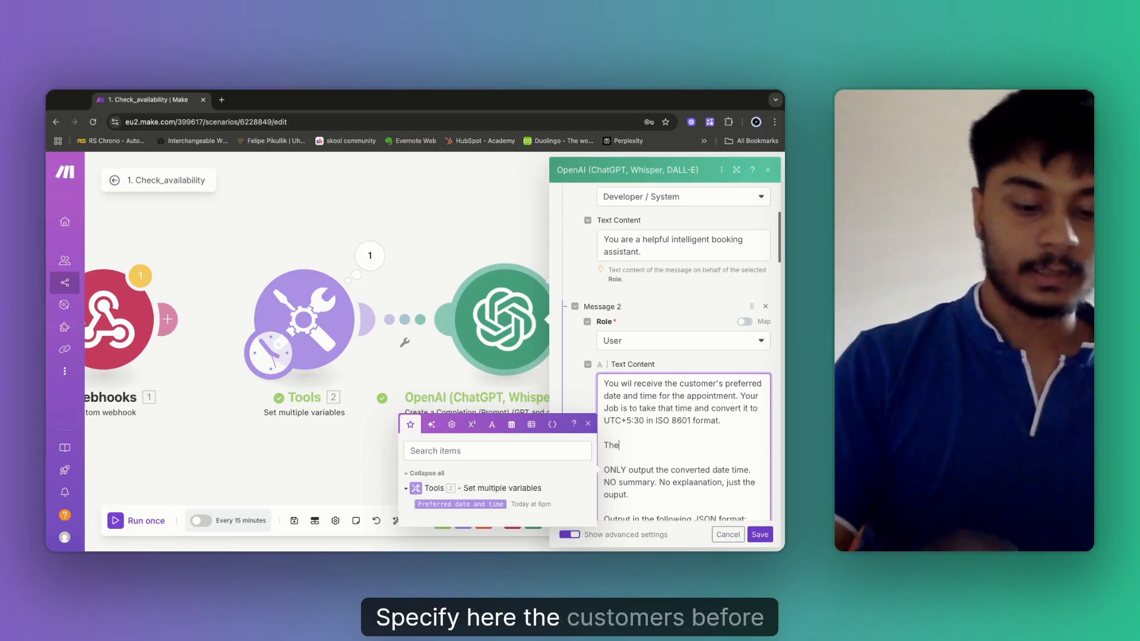
type(" customer's preferre")
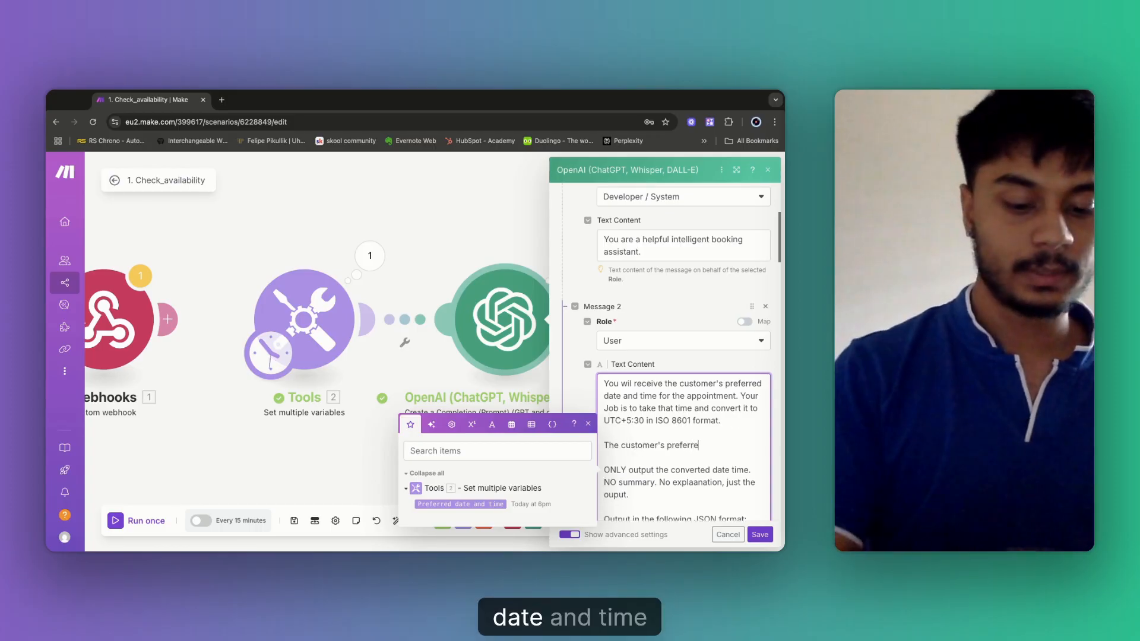
type("d date and time ")
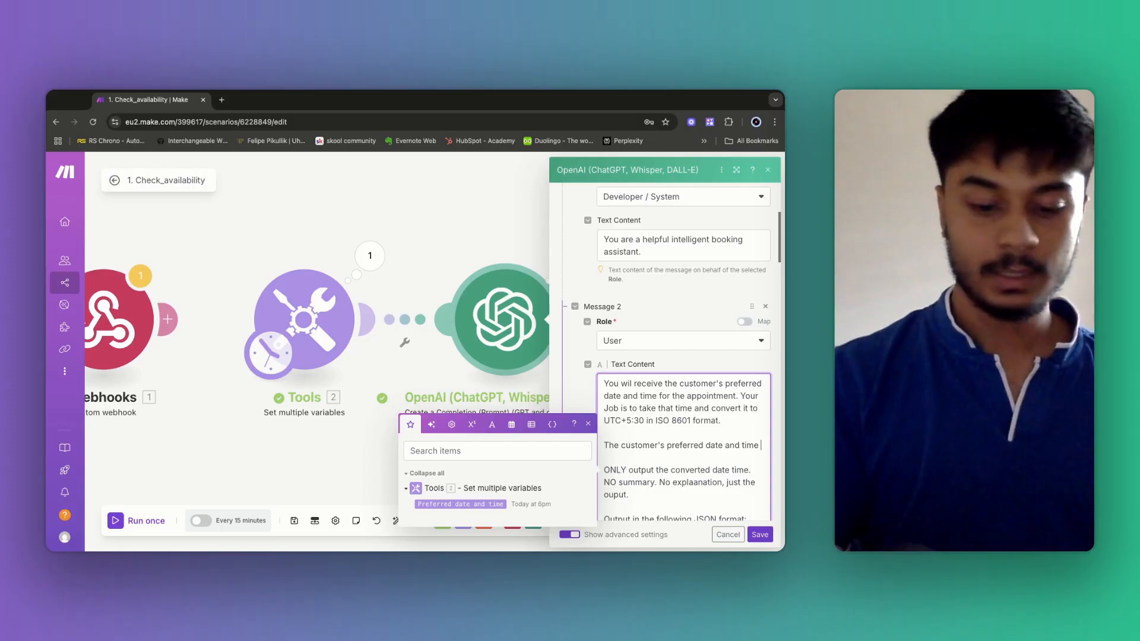
type("is alrea")
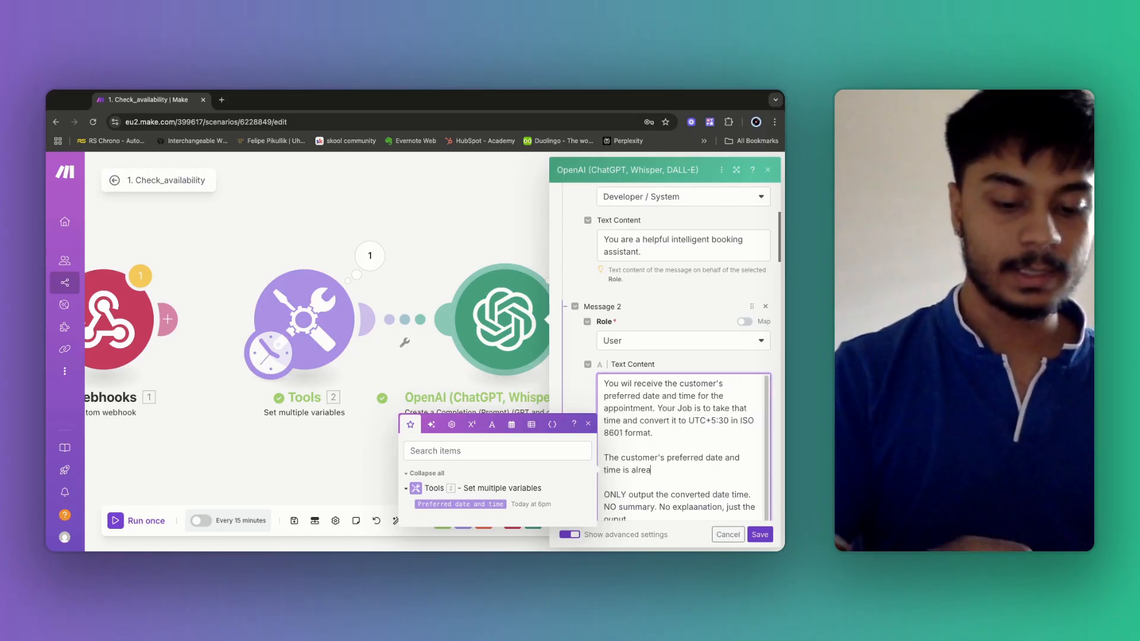
type("dy in U")
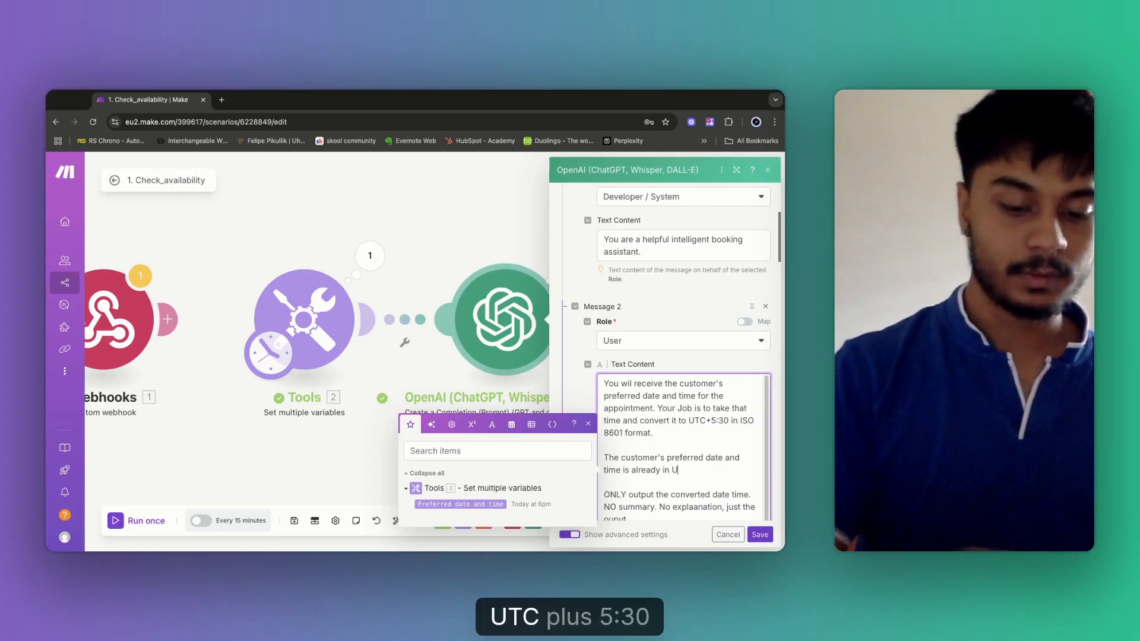
type("TC+5")
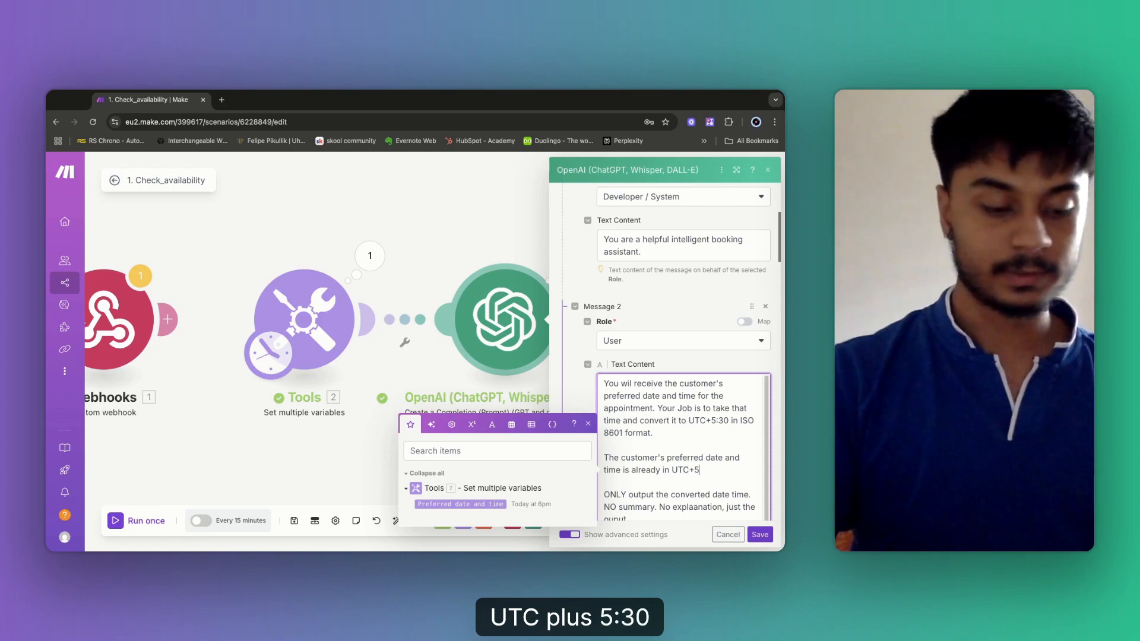
type(":30 timez")
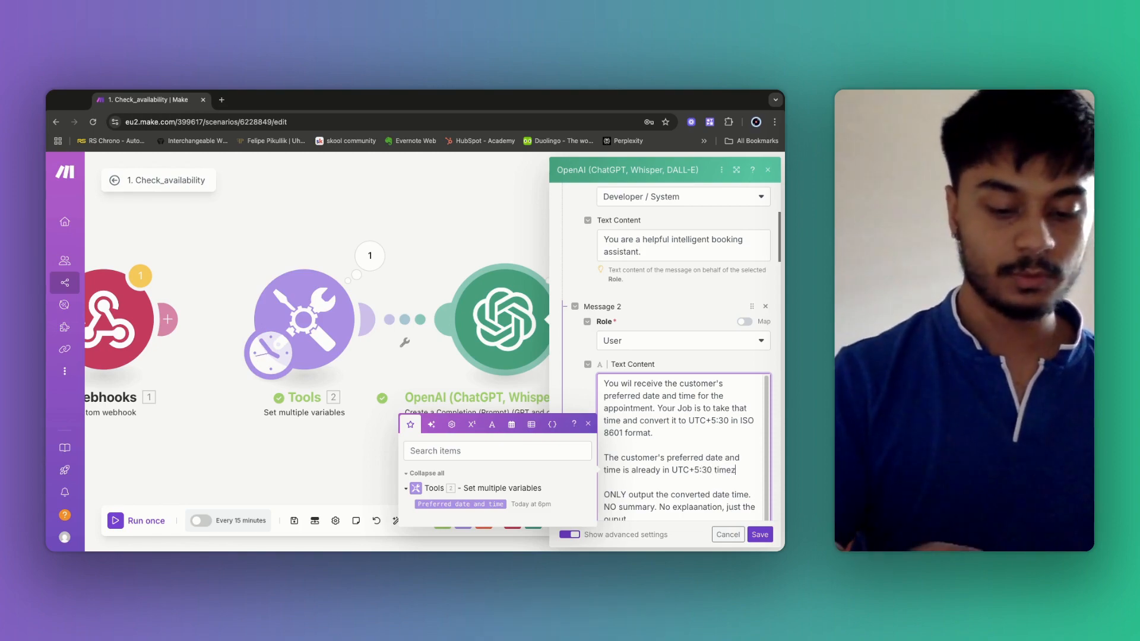
type("one,")
key("Return")
type("Don't a")
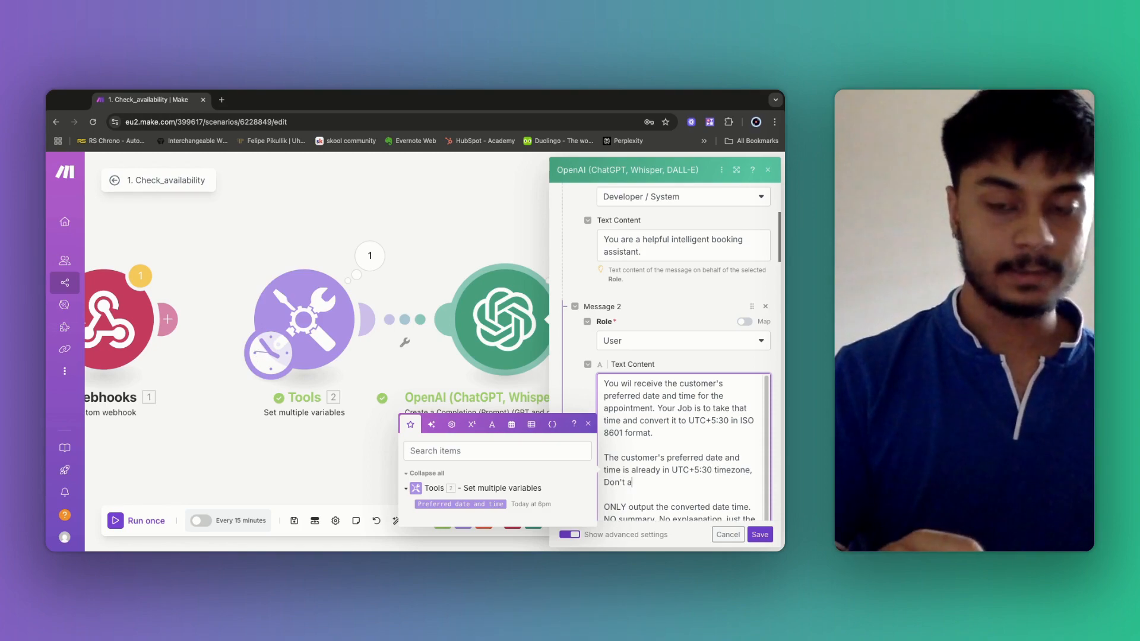
type("dd jours to that t")
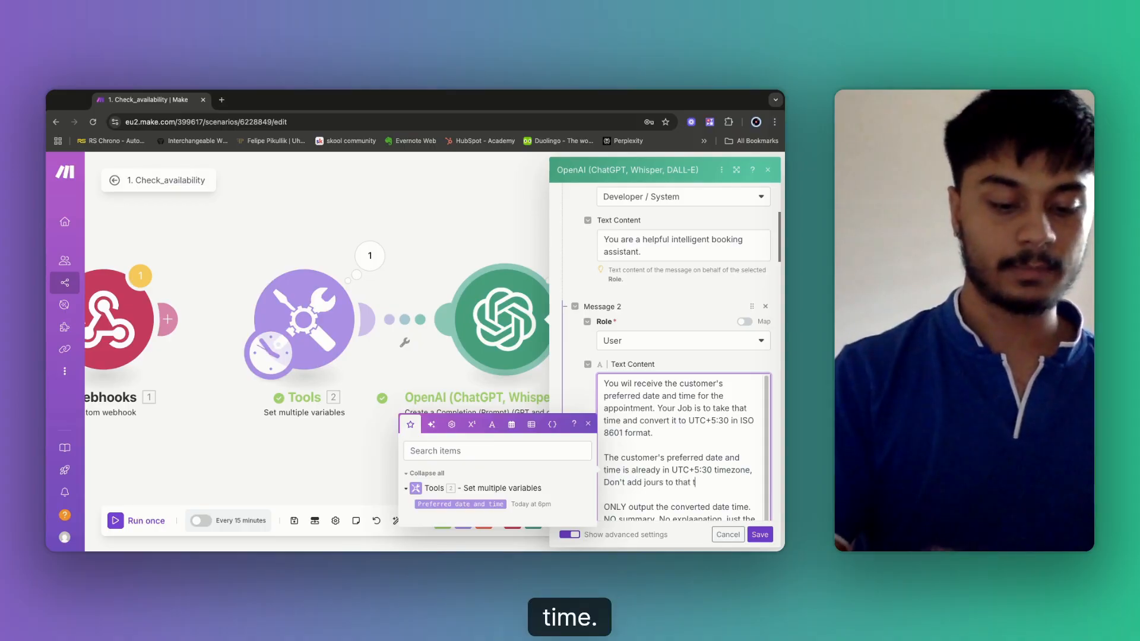
type("ime, Just co")
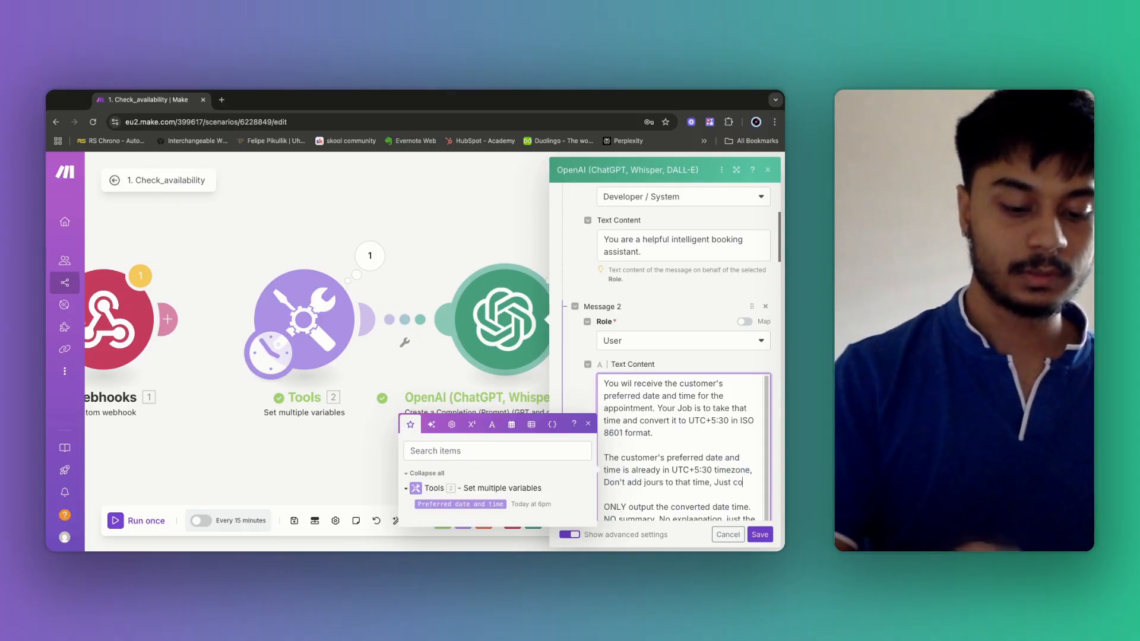
type("nvert it to I")
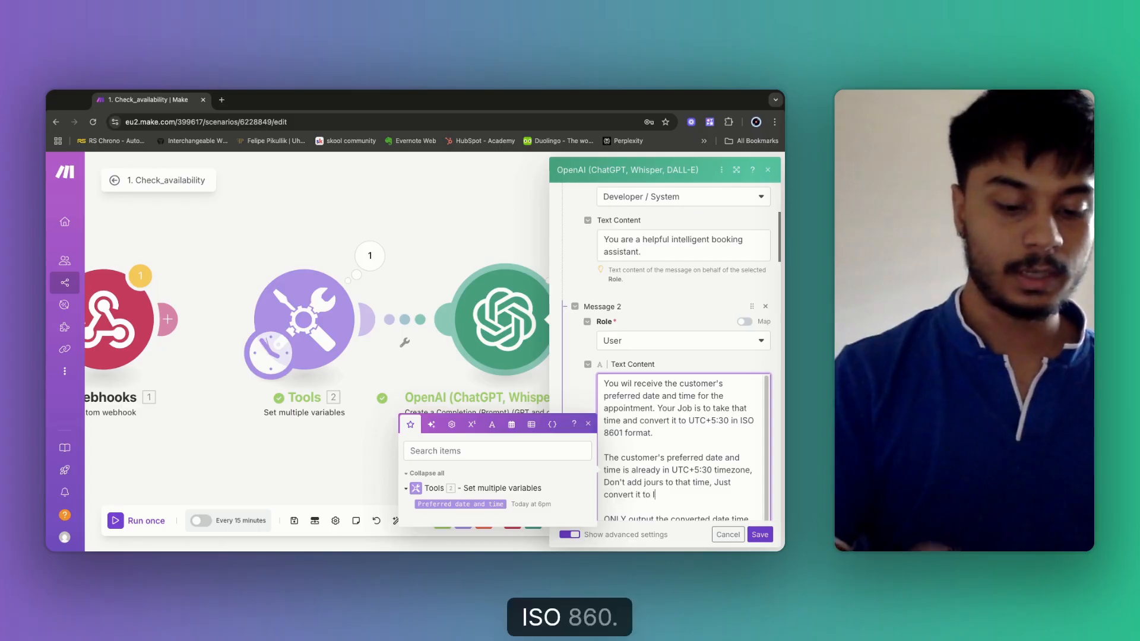
type("SO 860")
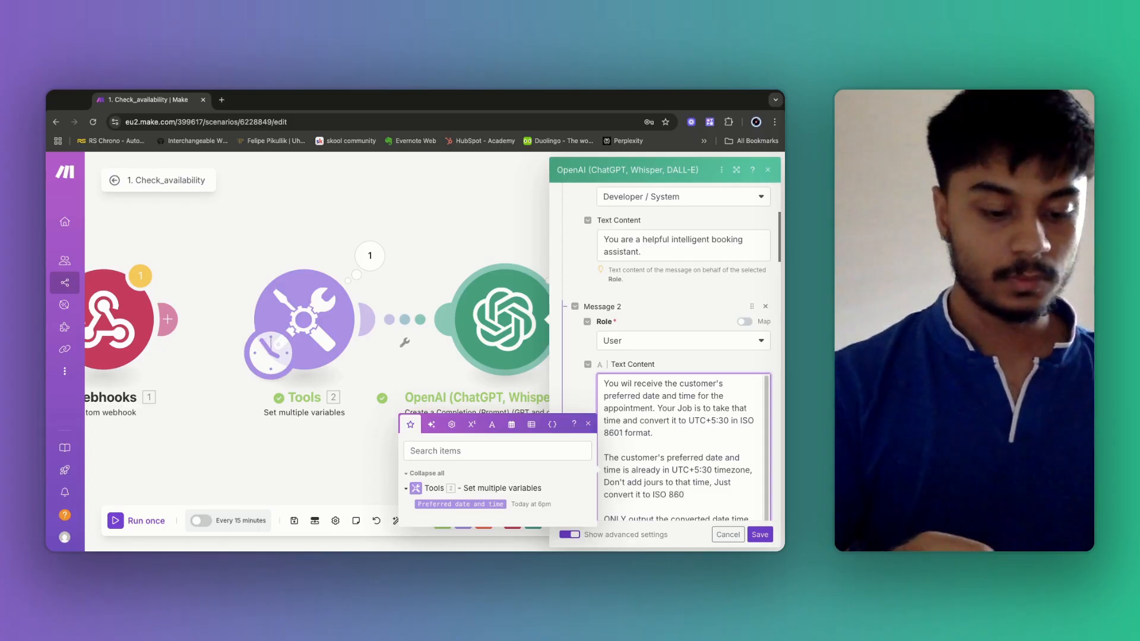
type("1 format")
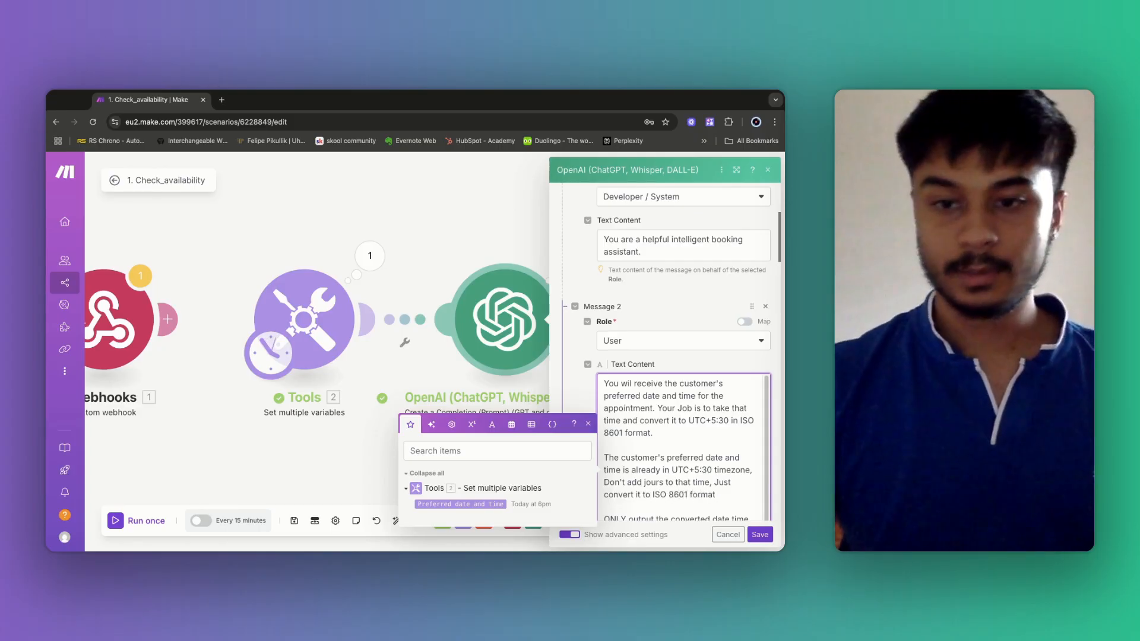
type(".")
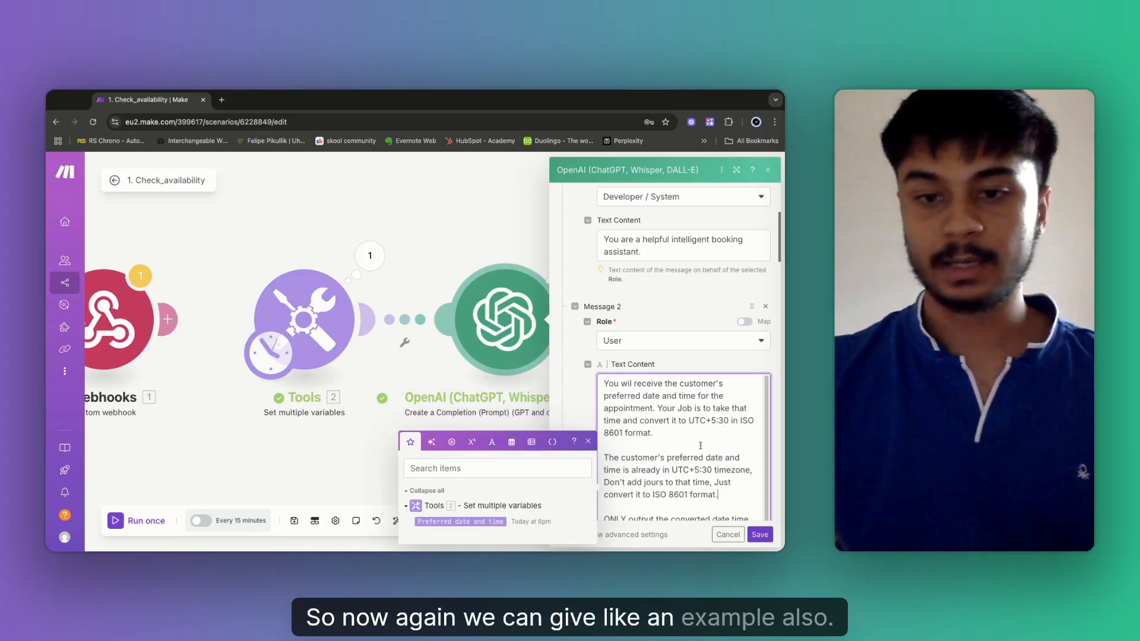
Add an 'Example :' line below the JSON format block and save the OpenAI module.
scroll(718, 473, "down", 5)
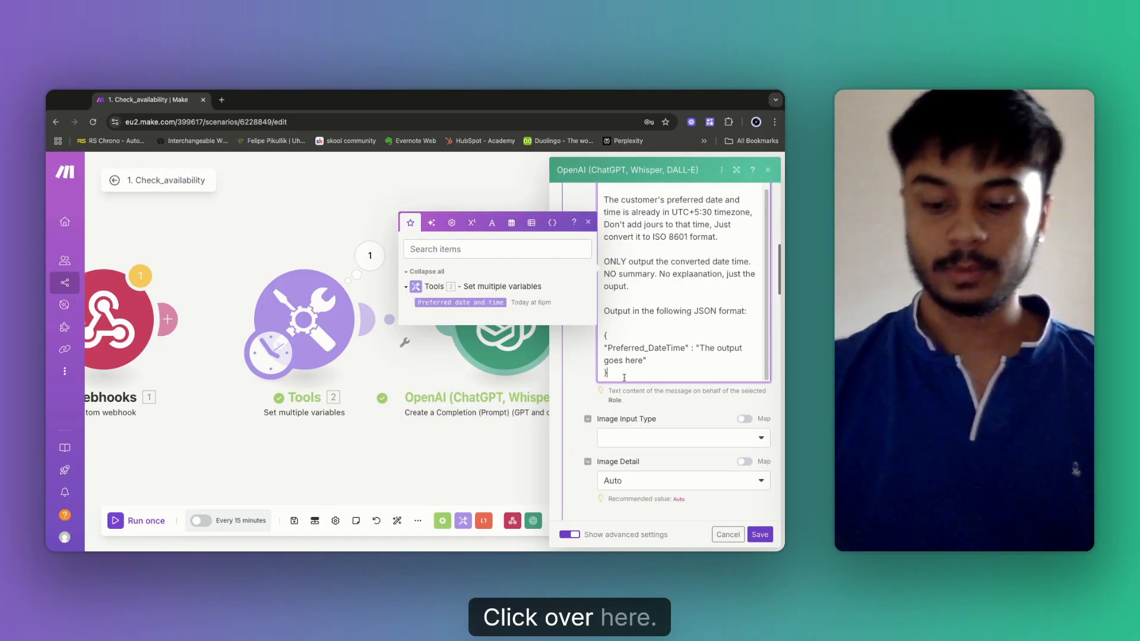
scroll(635, 346, "down", 1)
left_click(635, 346)
key("Return")
key("Return")
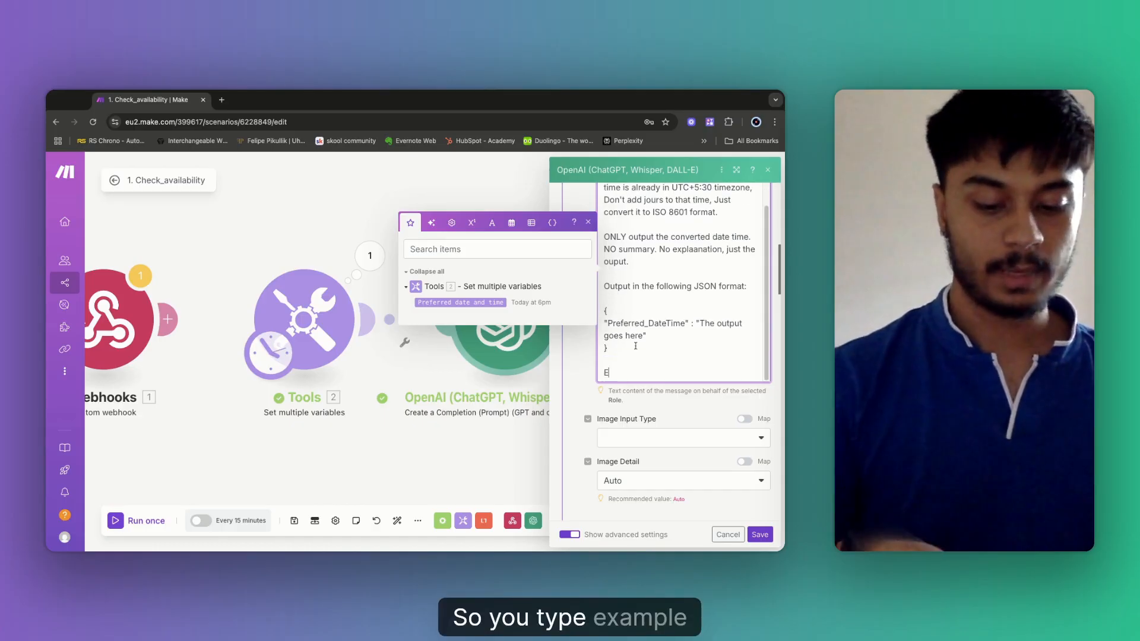
type("Example :")
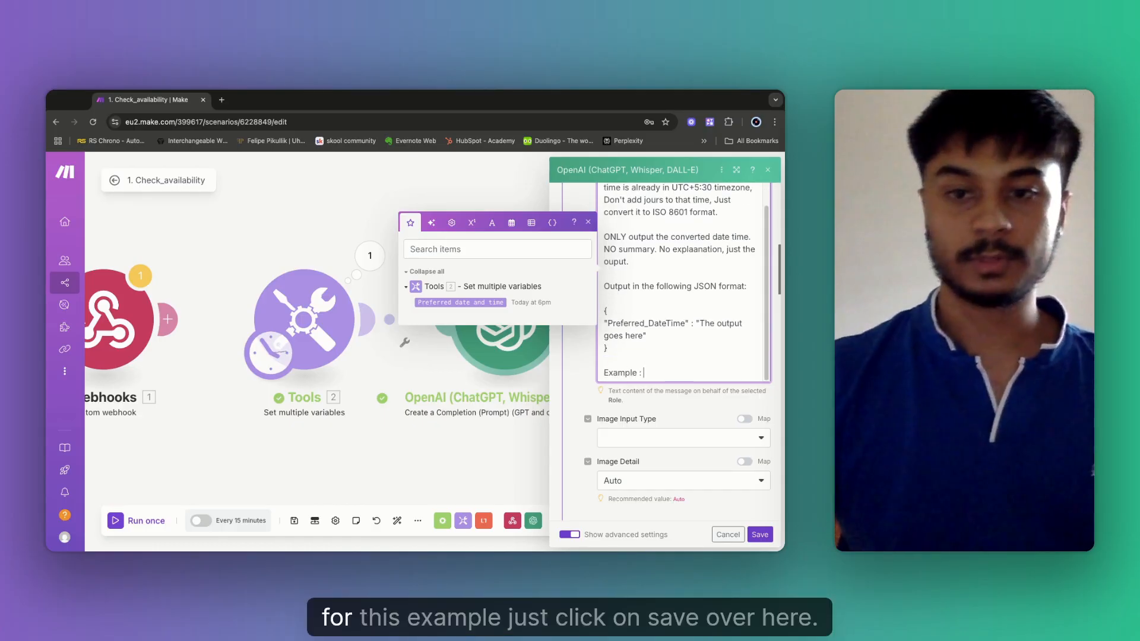
left_click(759, 535)
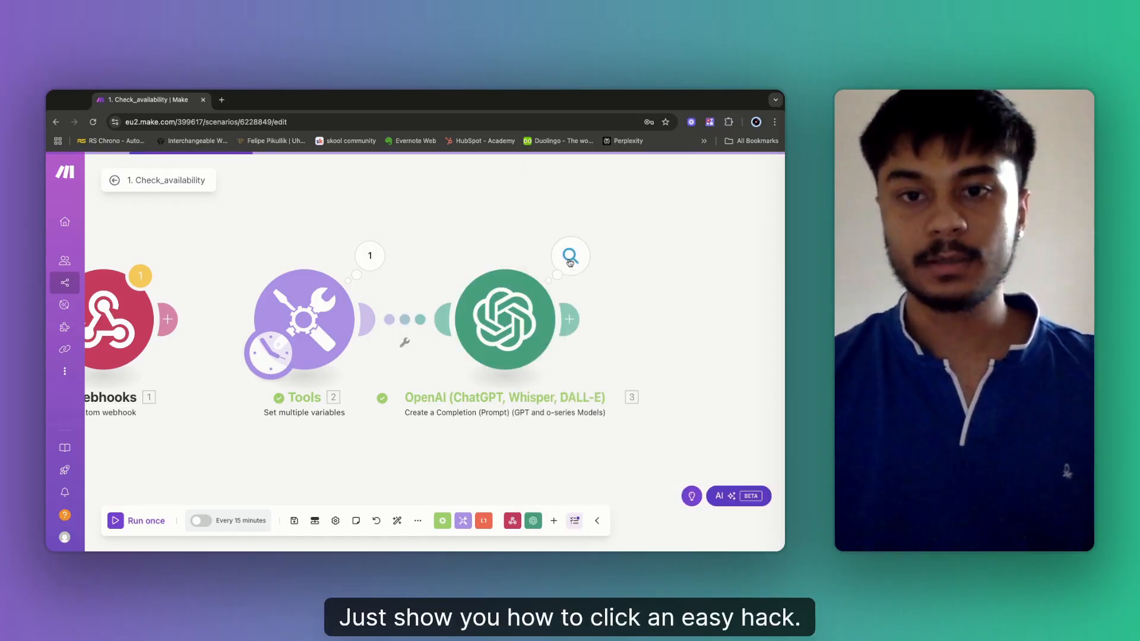
Expand Result in the latest OpenAI output and copy 2025-07-11T23:30:00+05:30, then close the inspector.
left_click(570, 259)
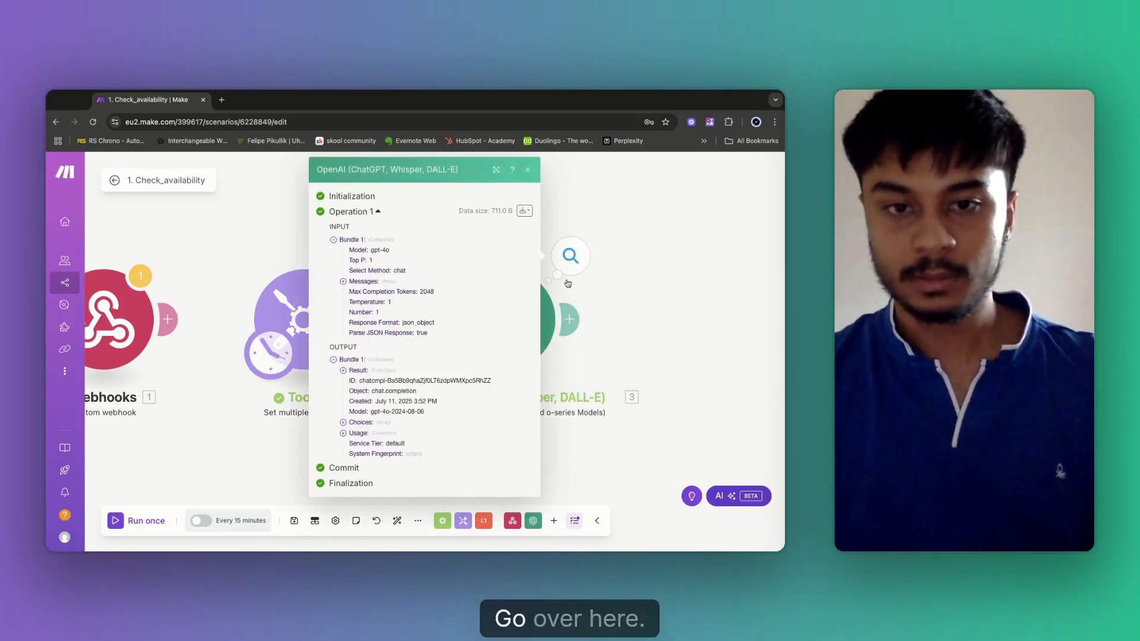
left_click(343, 370)
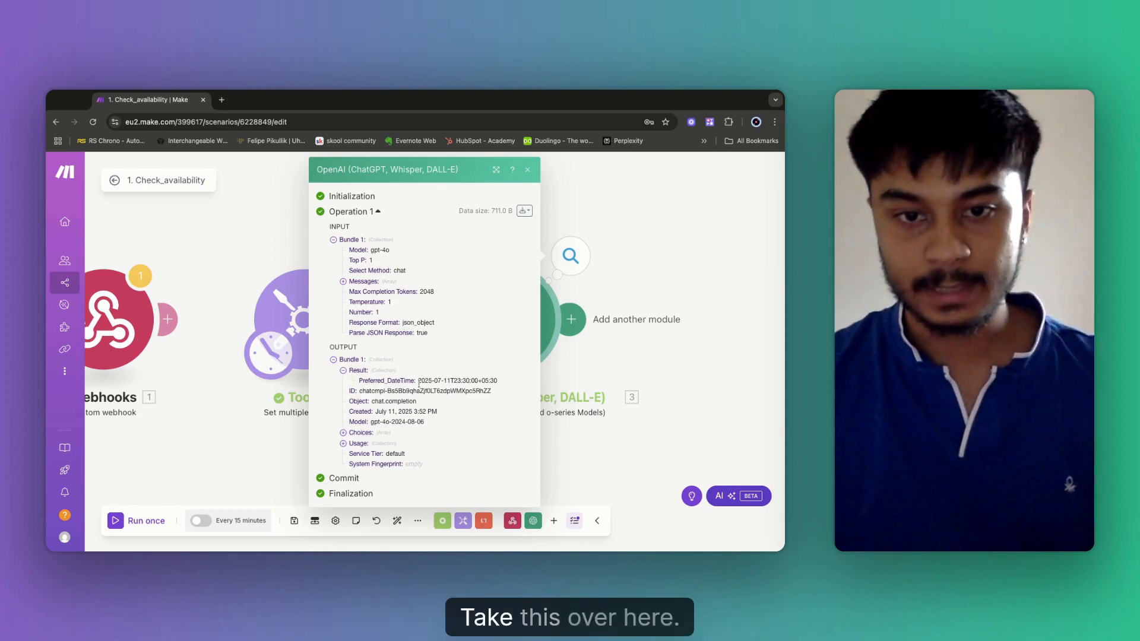
left_click_drag(419, 382, 494, 382)
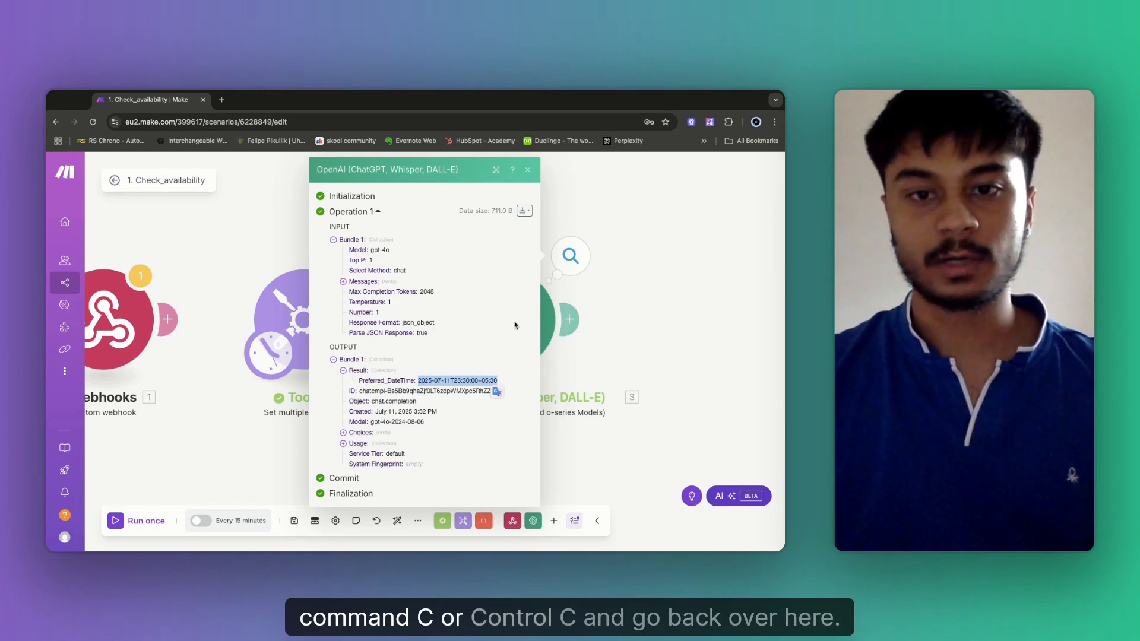
left_click(680, 281)
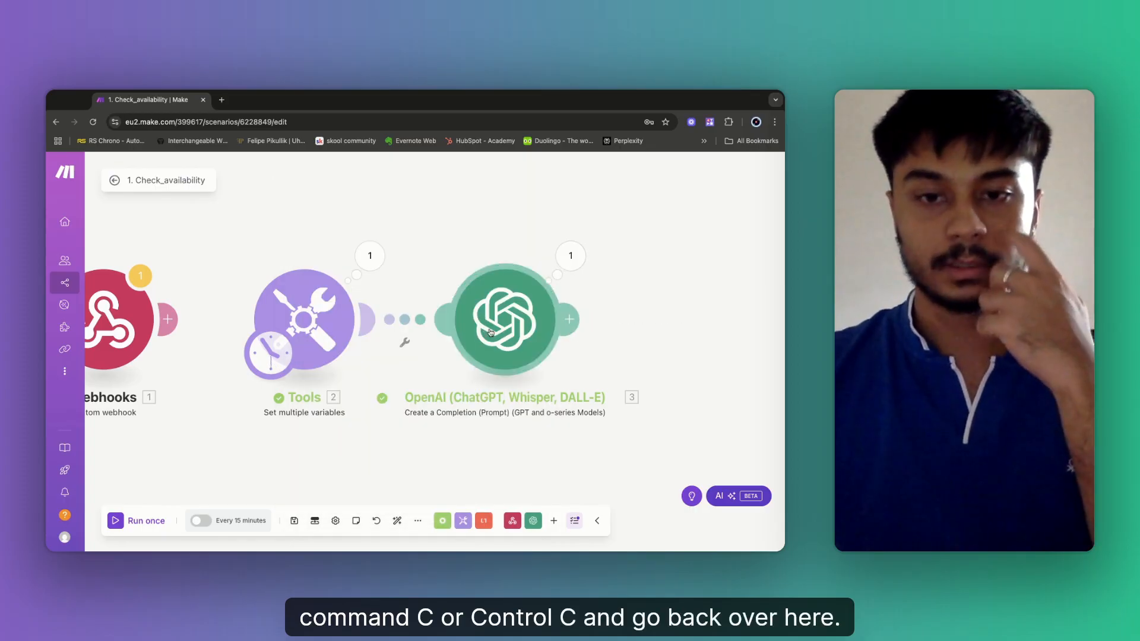
Paste the copied value after 'Example :', edit it to 2025-07-11T15:00:00+05:30, and save the module.
left_click(503, 315)
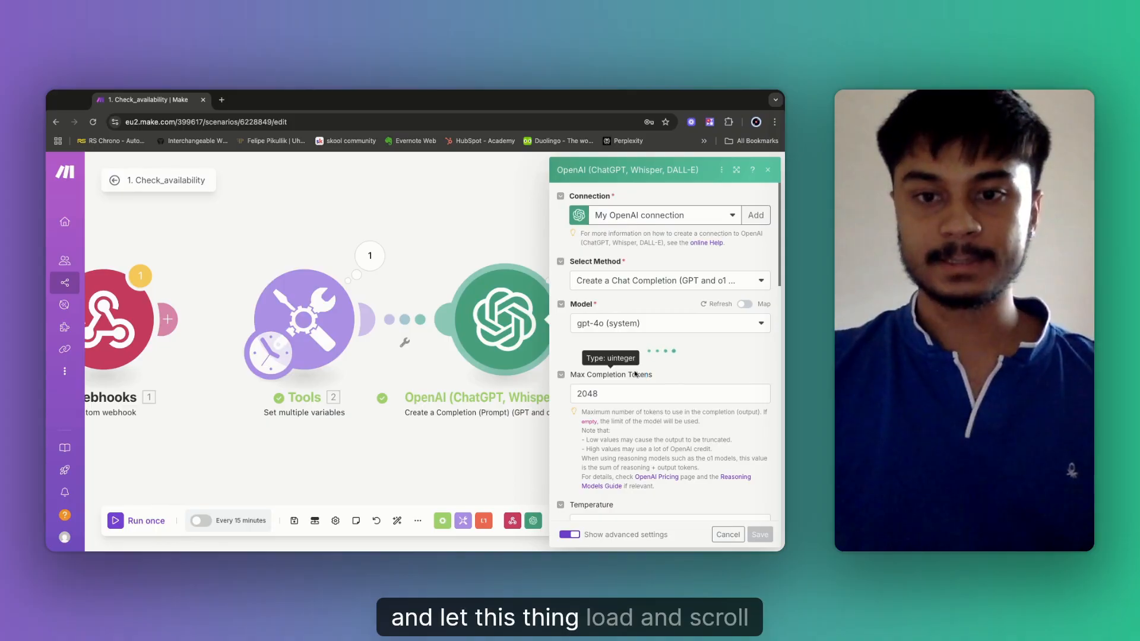
scroll(632, 397, "down", 10)
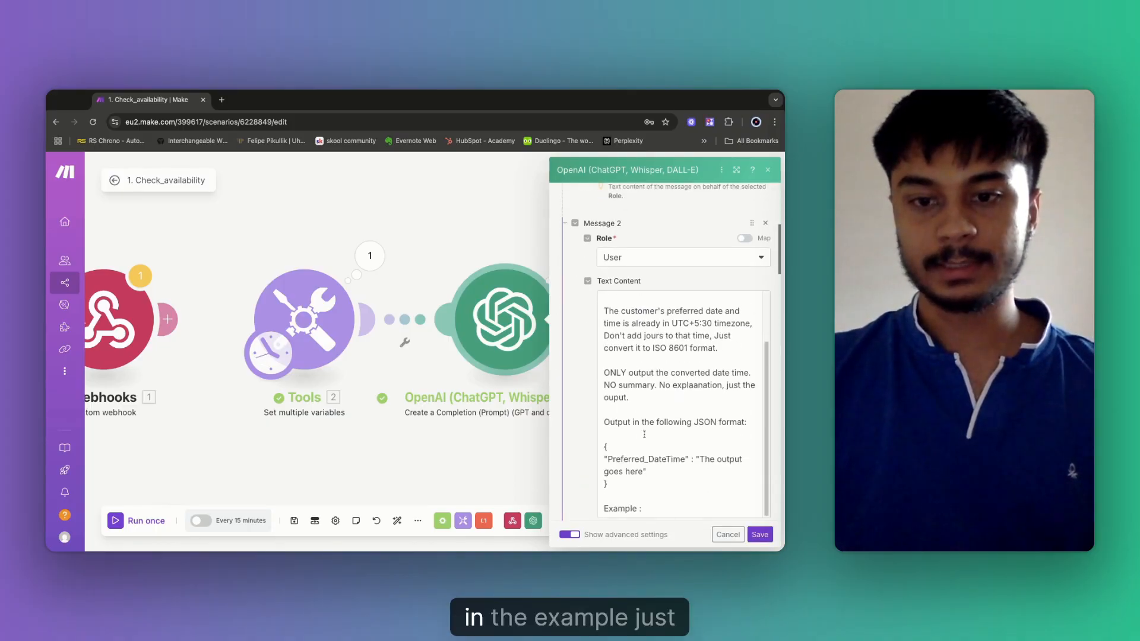
left_click(658, 404)
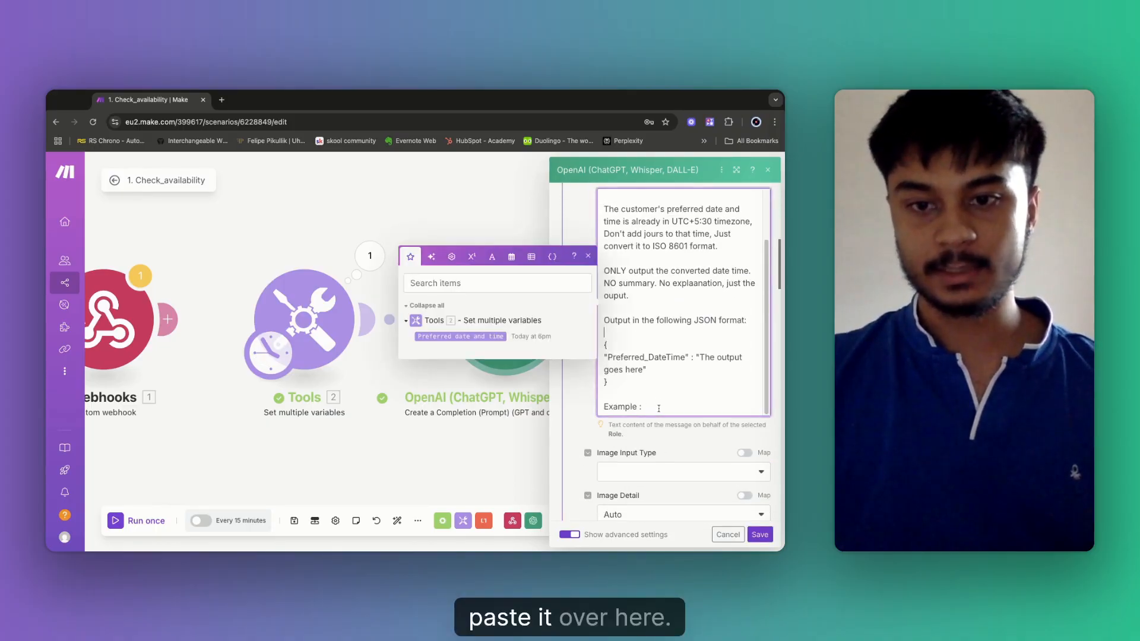
type("2025-07-11T23:30:00+05:30")
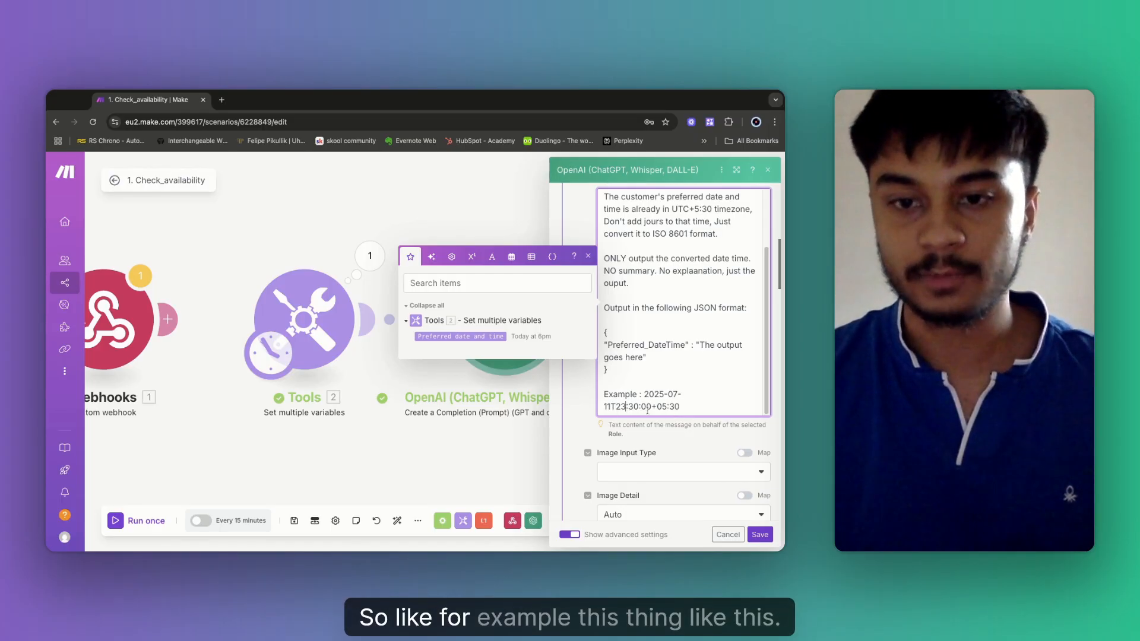
key("BackSpace")
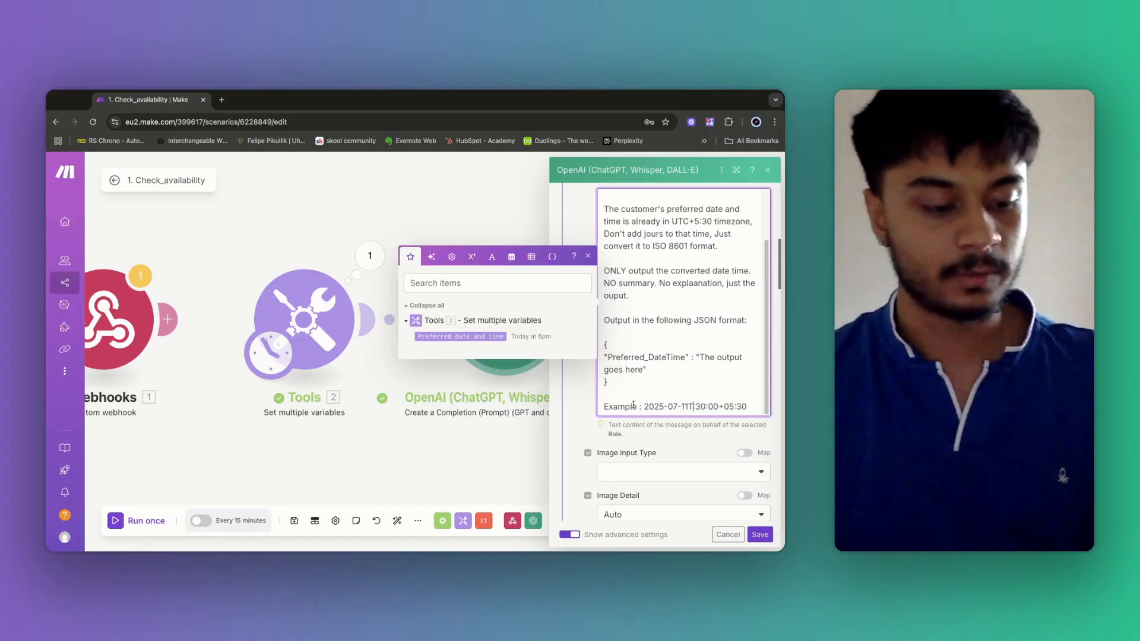
key("BackSpace")
type("15")
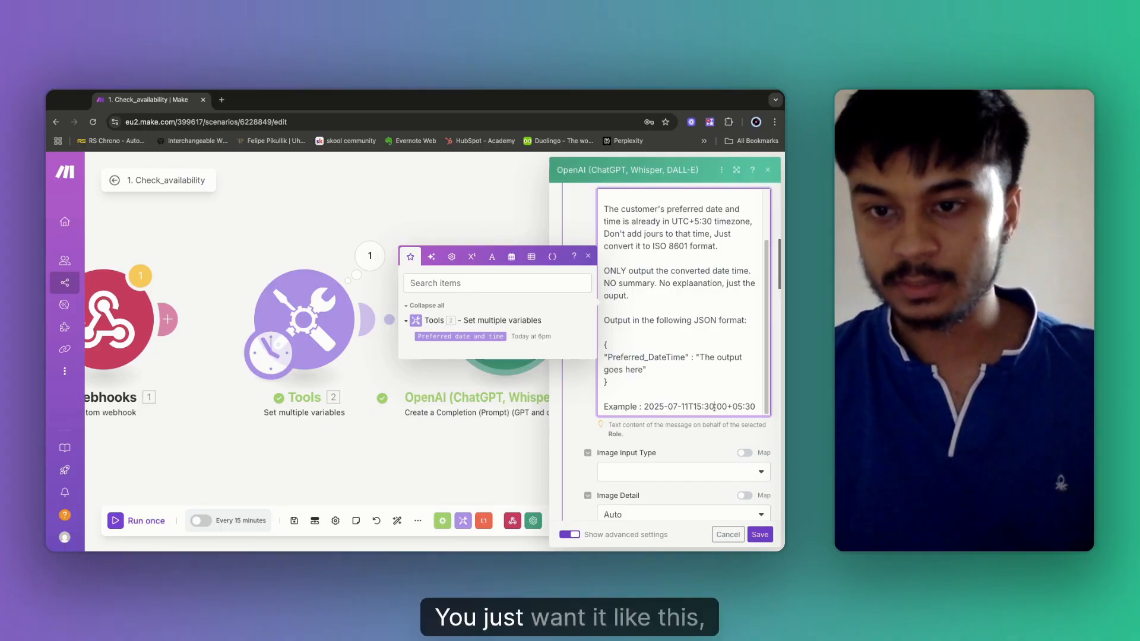
left_click(714, 406)
key("BackSpace")
key("BackSpace")
type("00")
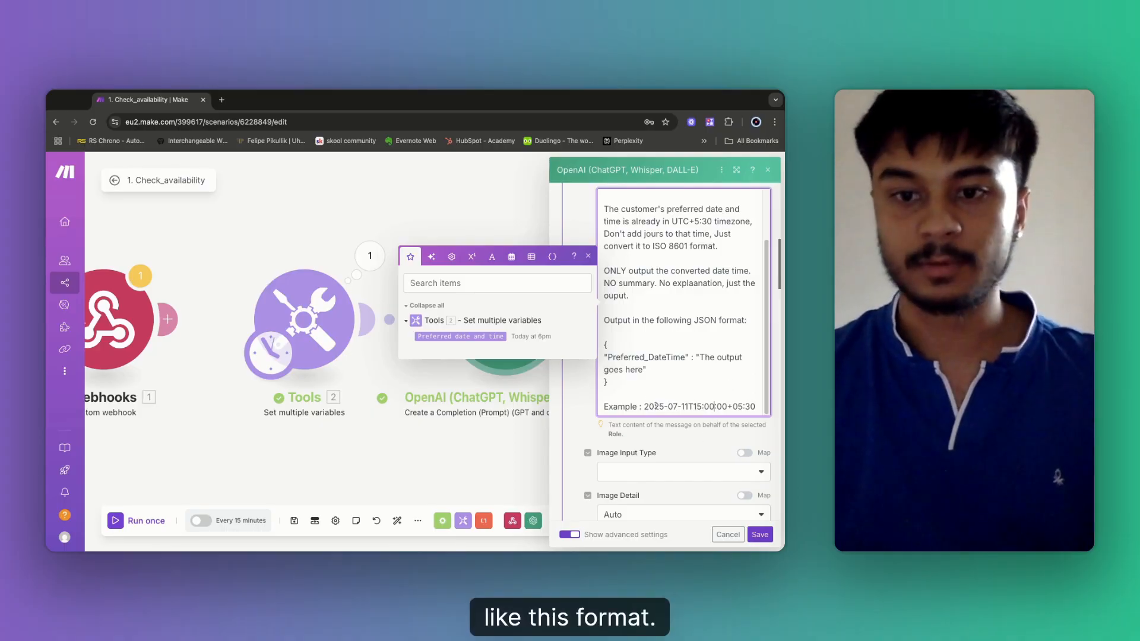
left_click(760, 535)
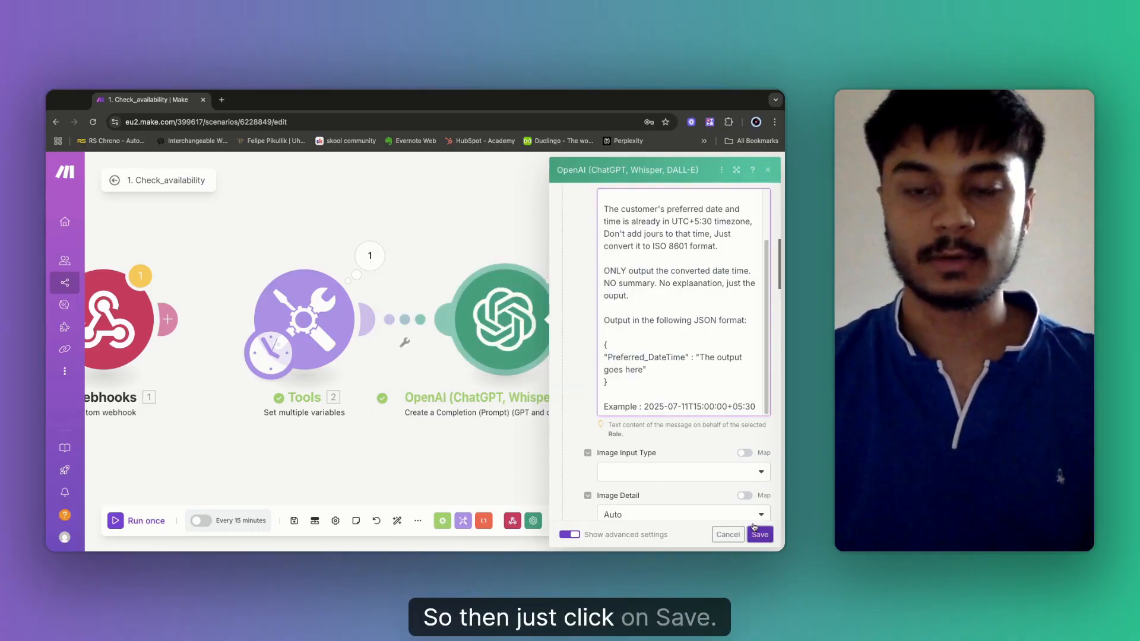
Save and run the scenario once, checking the OpenAI reply returns 2025-07-11T18:00:00+05:30.
left_click(294, 522)
left_click(133, 522)
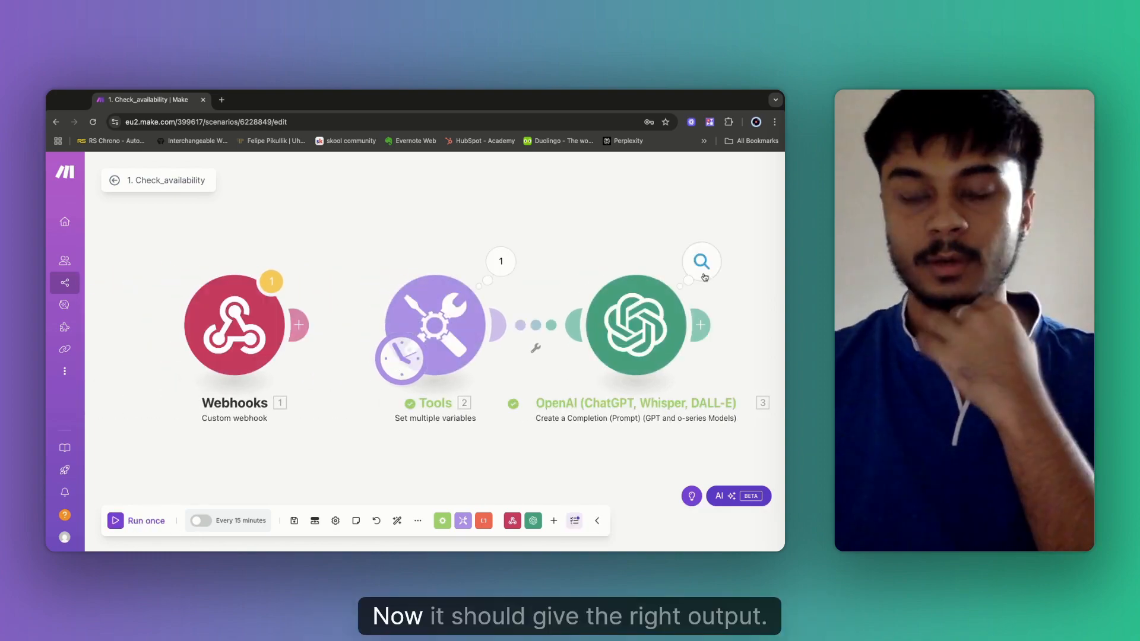
left_click(704, 275)
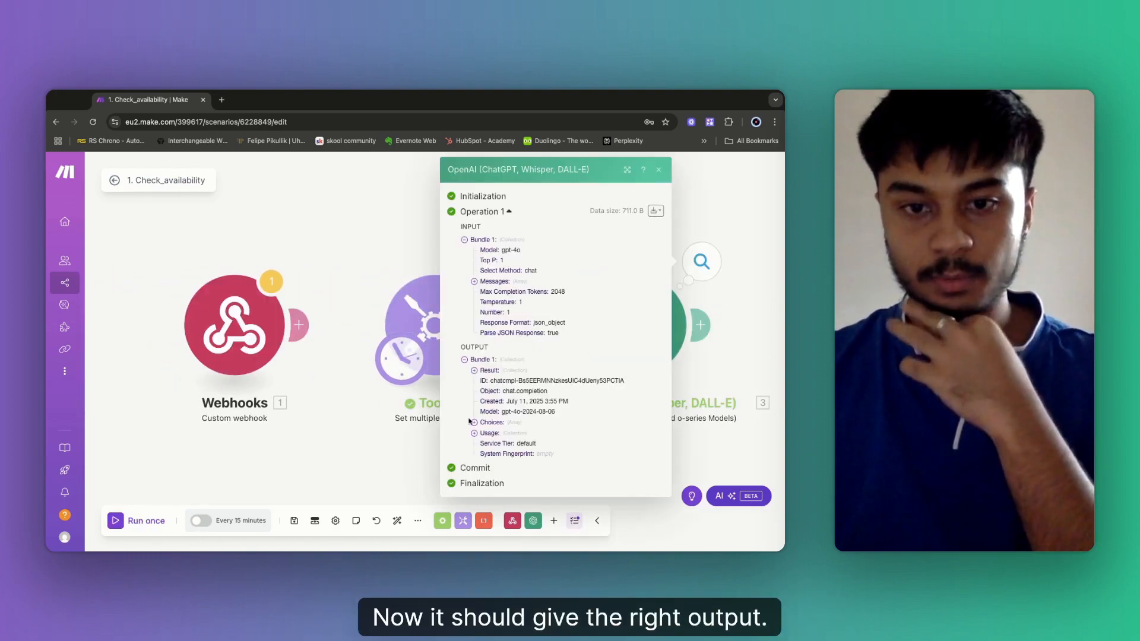
left_click(474, 423)
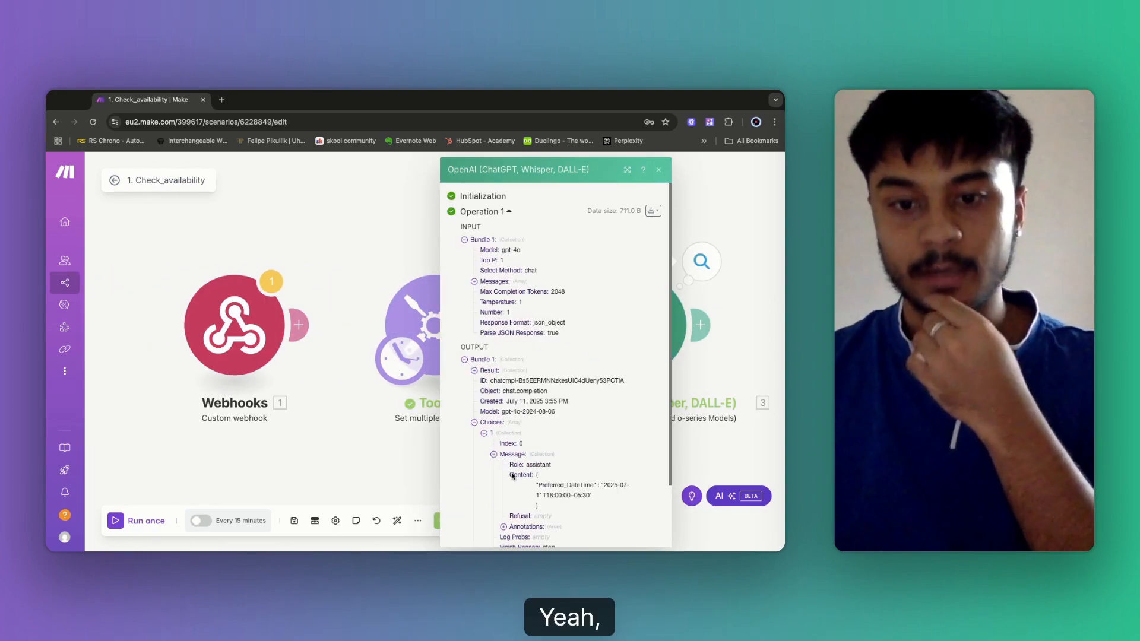
scroll(596, 508, "down", 3)
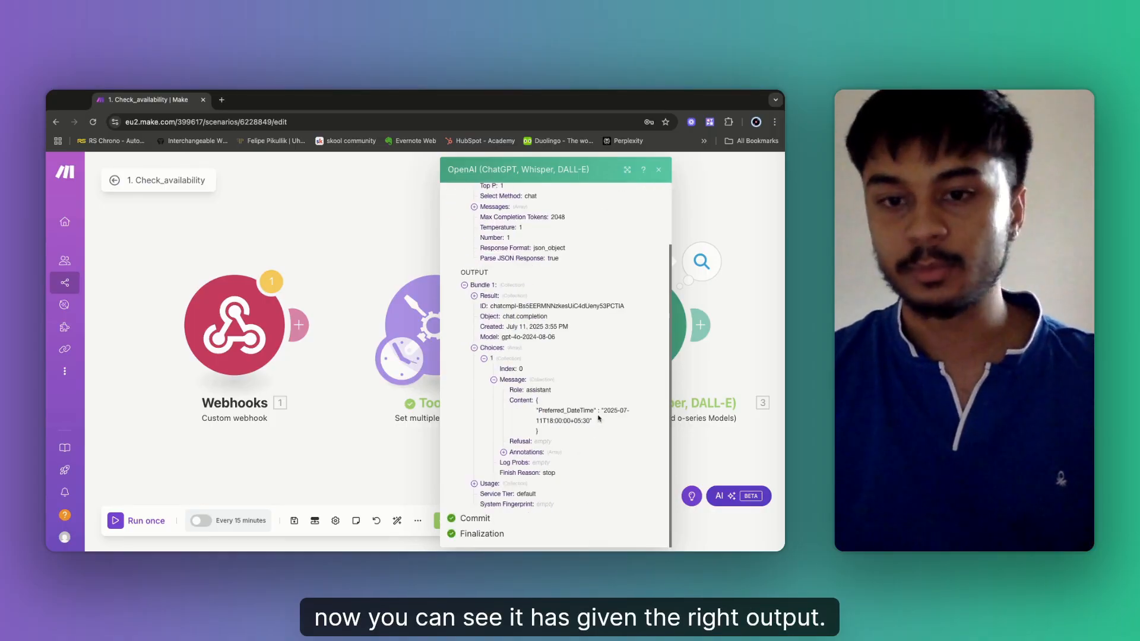
left_click_drag(611, 411, 604, 414)
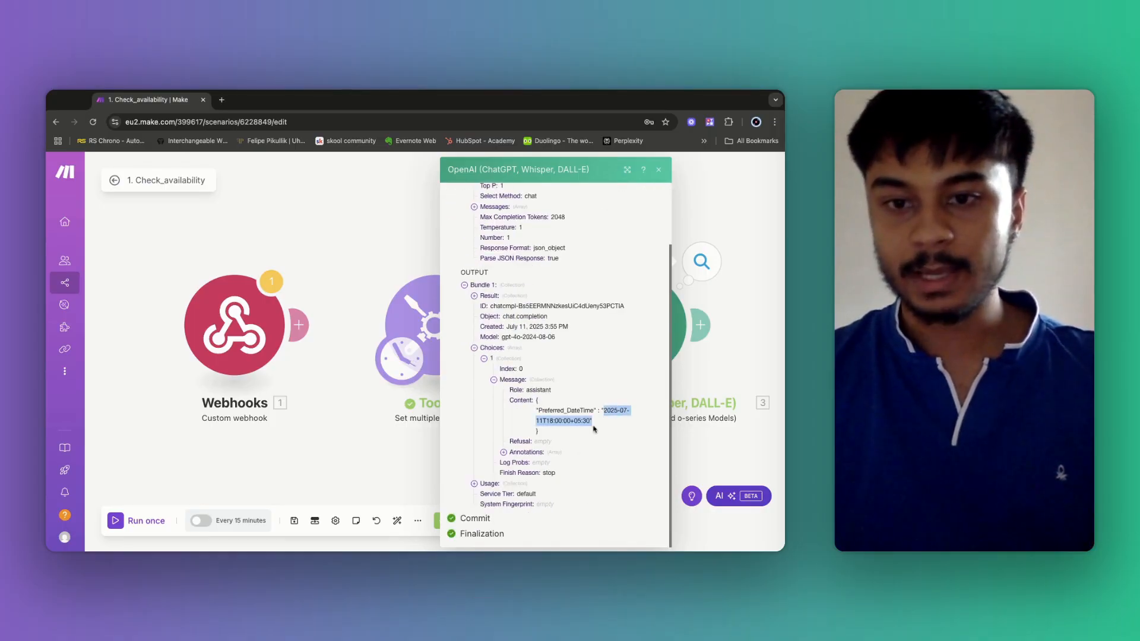
left_click(611, 425)
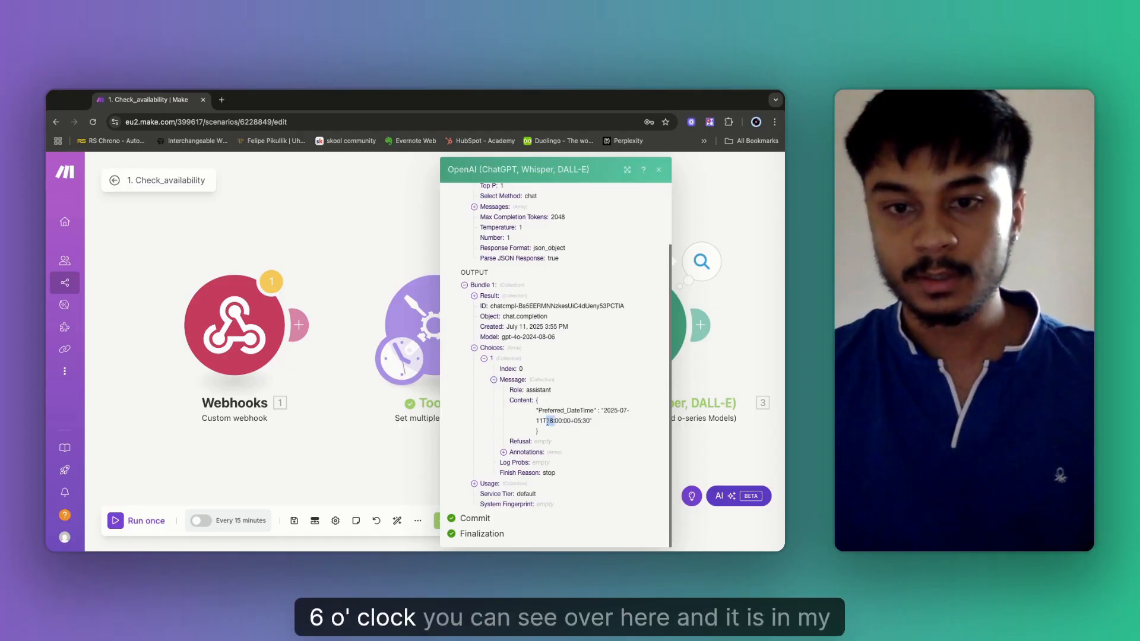
left_click_drag(574, 421, 590, 421)
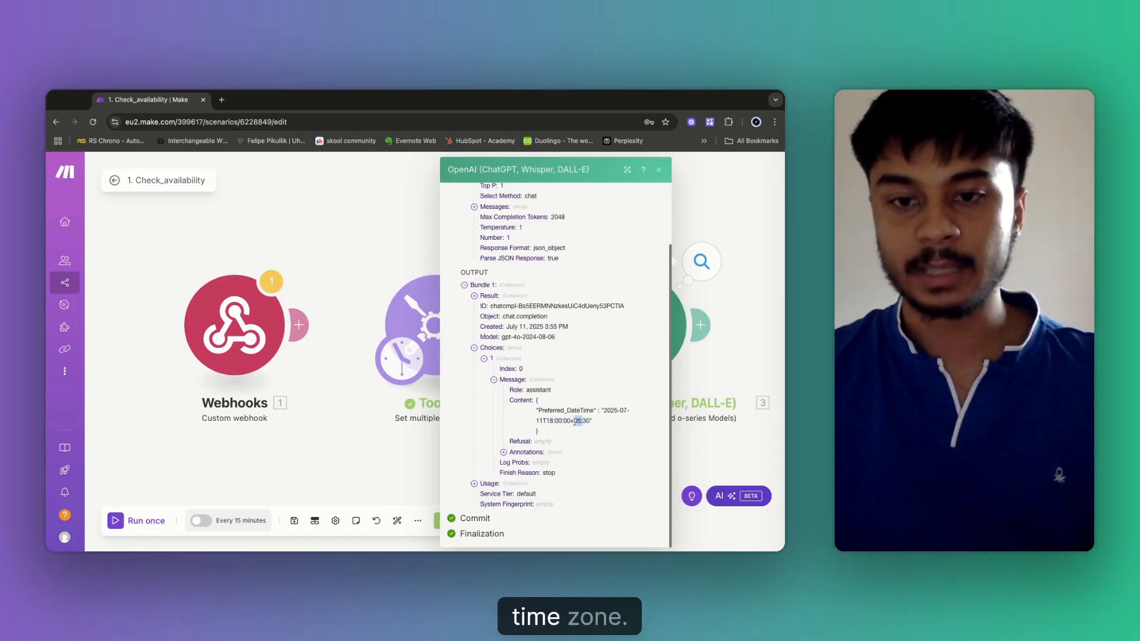
Close the output, recentre the canvas on the OpenAI module, and save the scenario.
left_click(375, 264)
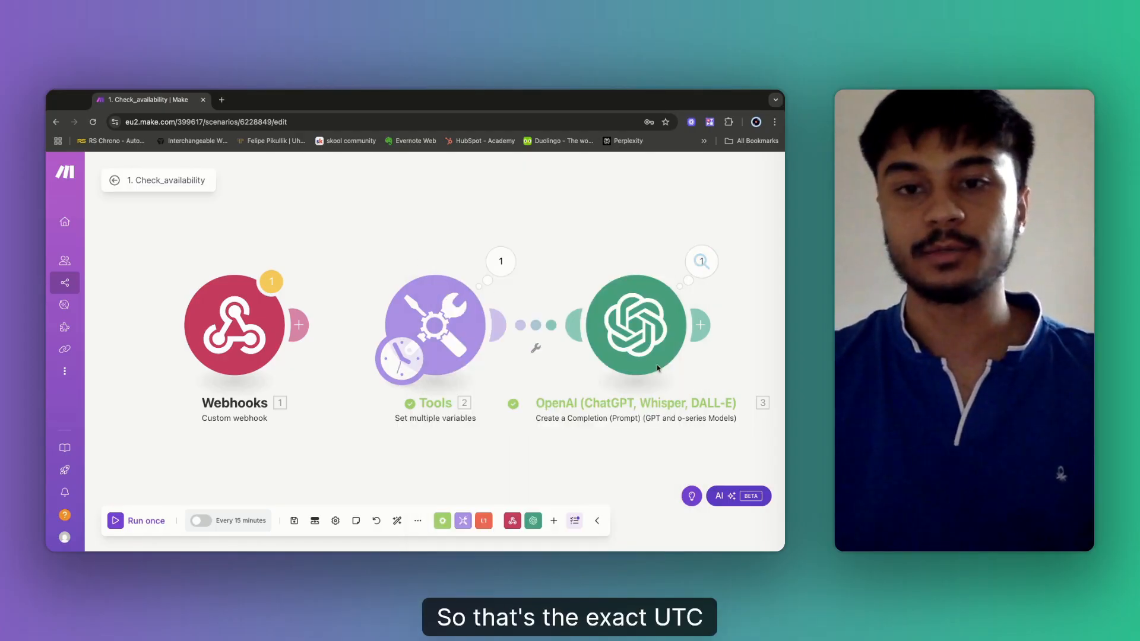
left_click_drag(730, 310, 612, 328)
left_click_drag(720, 368, 568, 317)
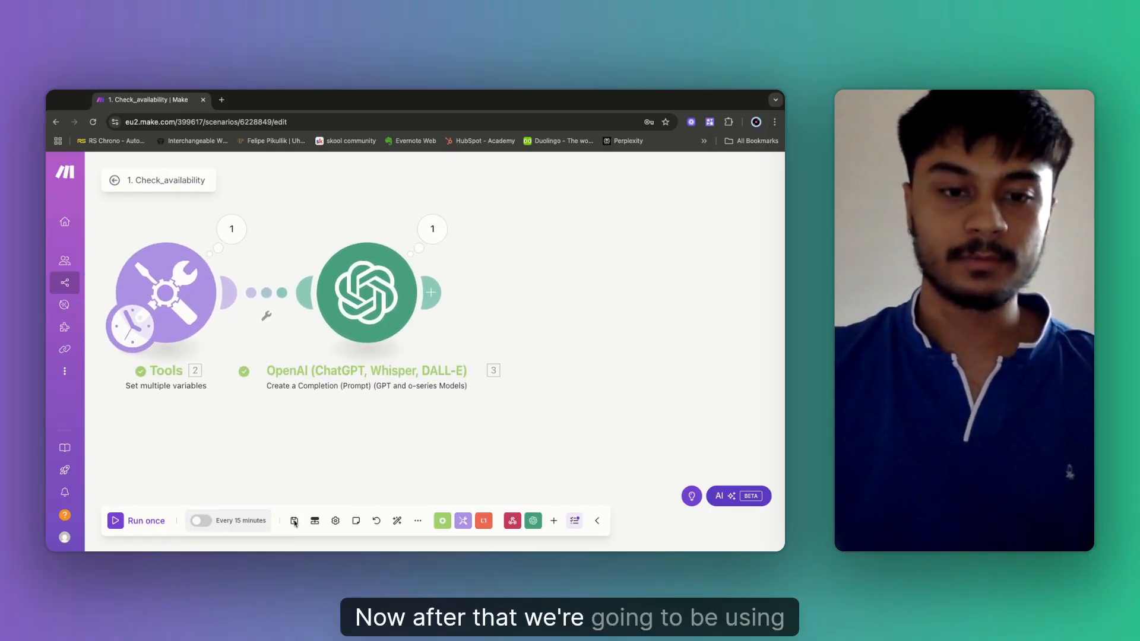
left_click(293, 521)
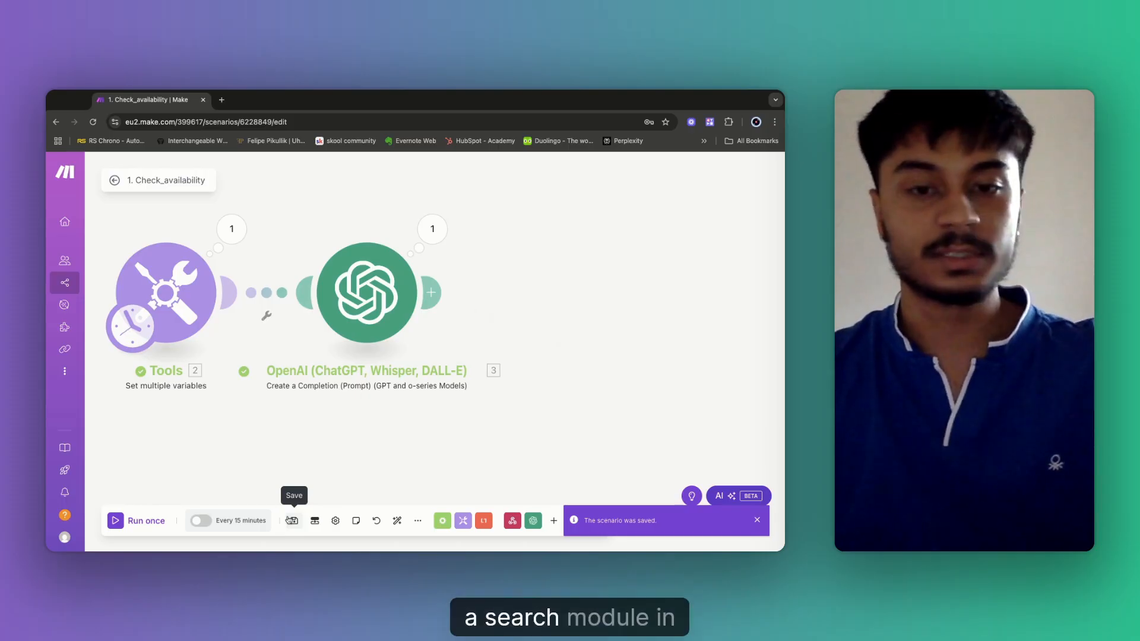
Add a Google Calendar 'Get Free/Busy Information' module after OpenAI, found by searching 'get f'.
left_click(433, 292)
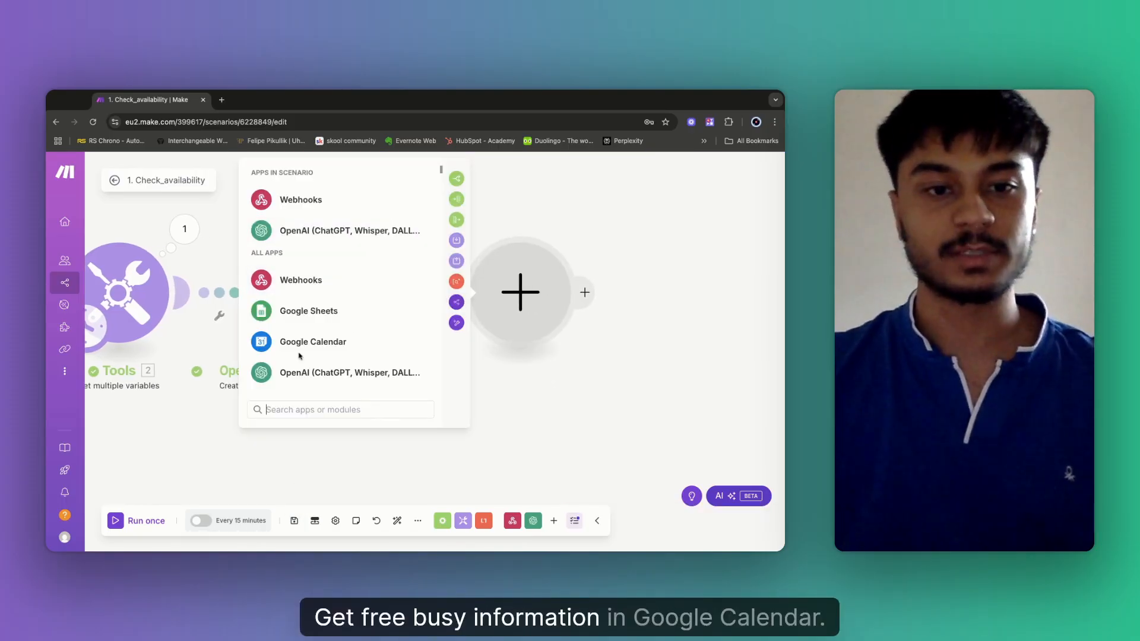
left_click(303, 347)
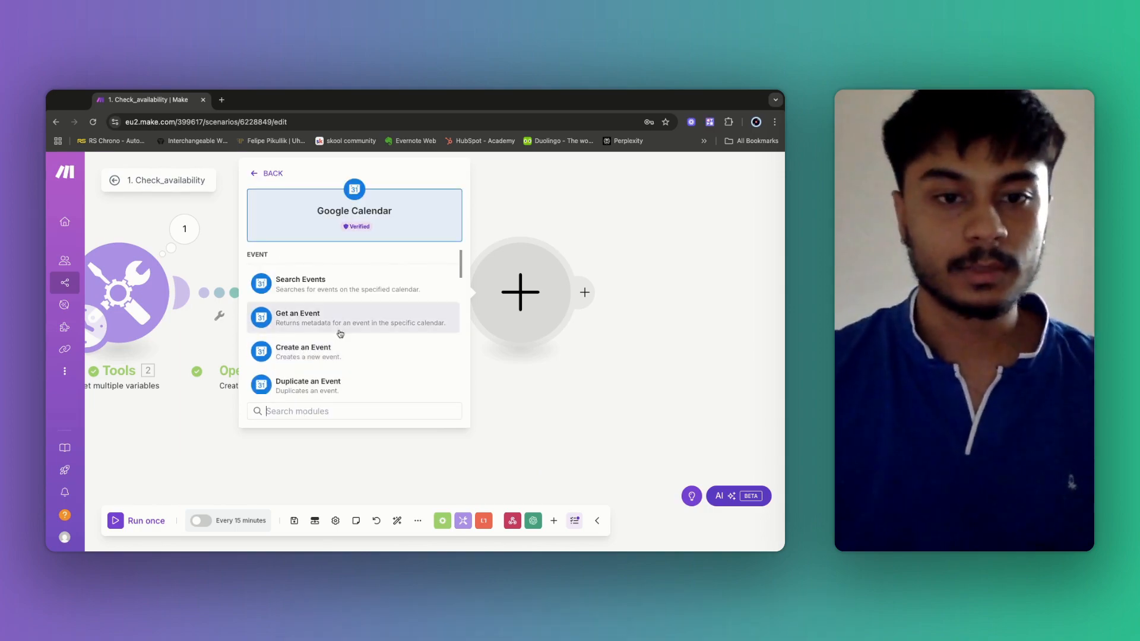
type("get f")
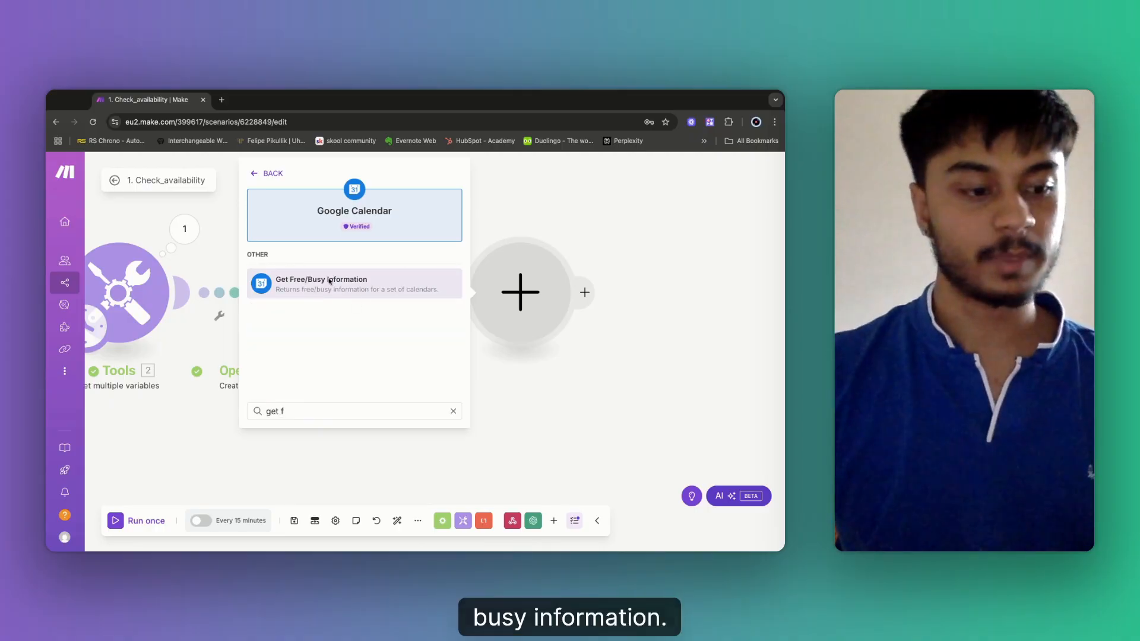
left_click(359, 297)
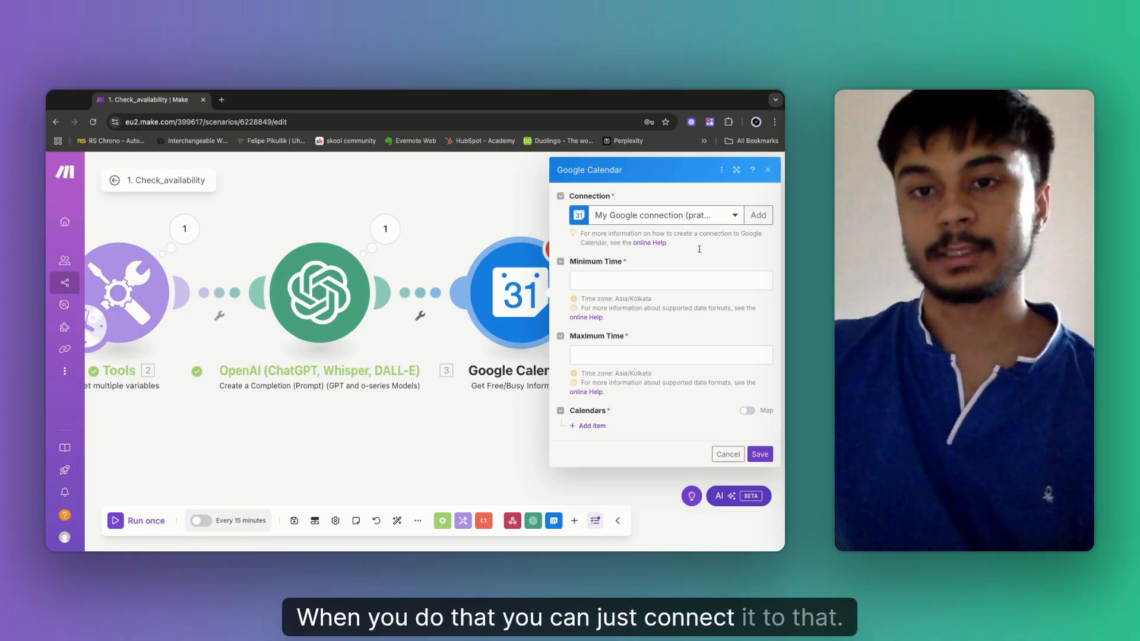
Map the OpenAI Preferred_DateTime into the Minimum Time field.
left_click(605, 282)
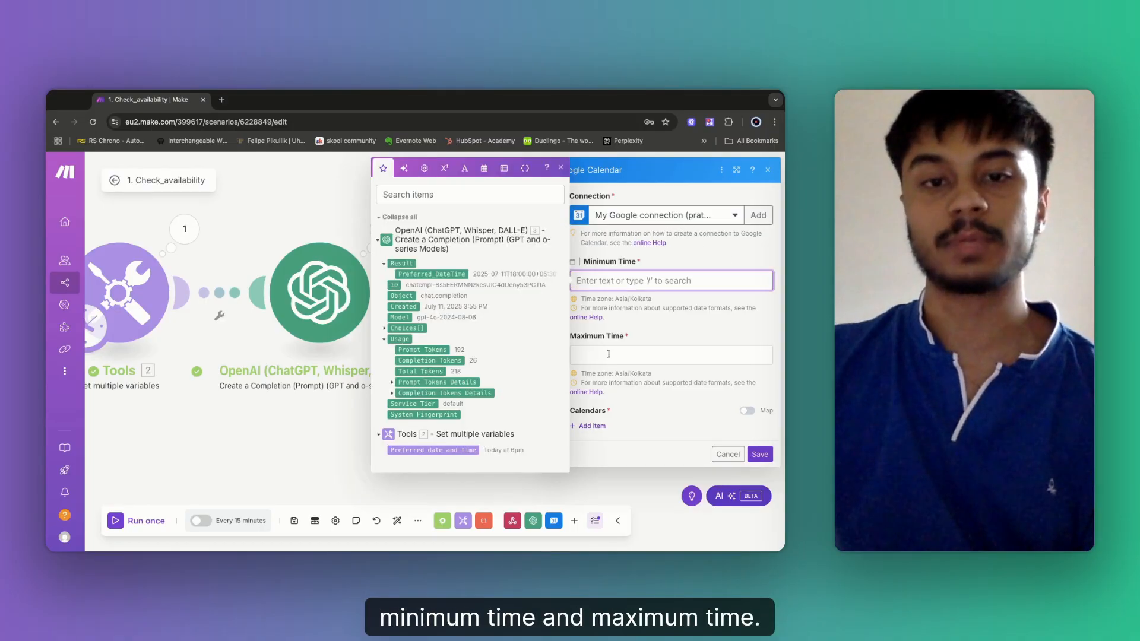
left_click(608, 334)
left_click(603, 281)
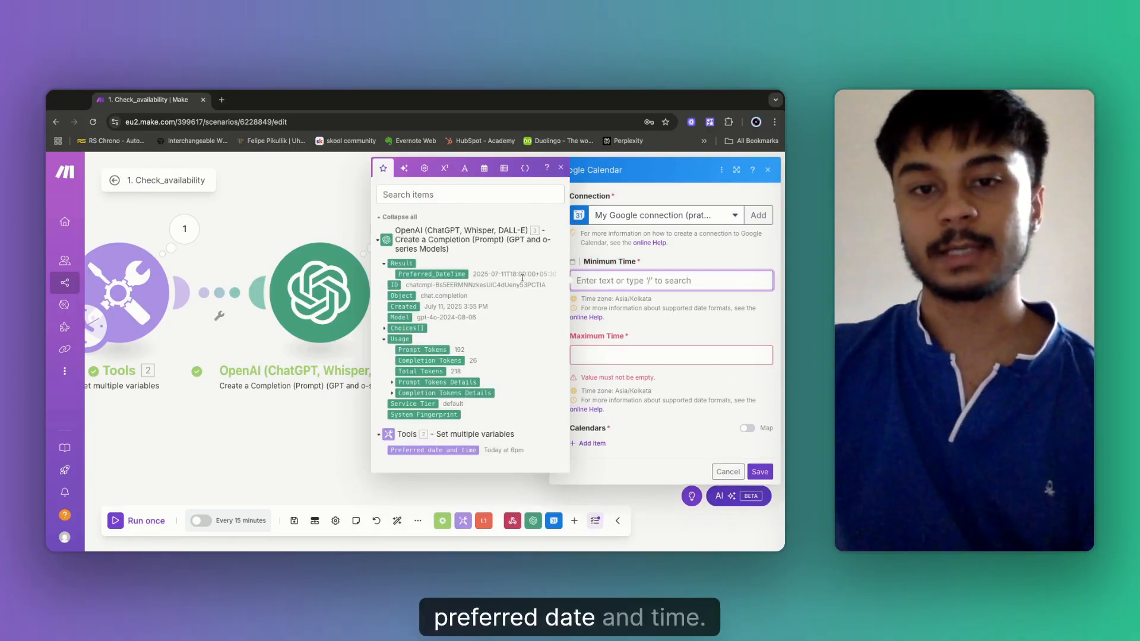
left_click(431, 274)
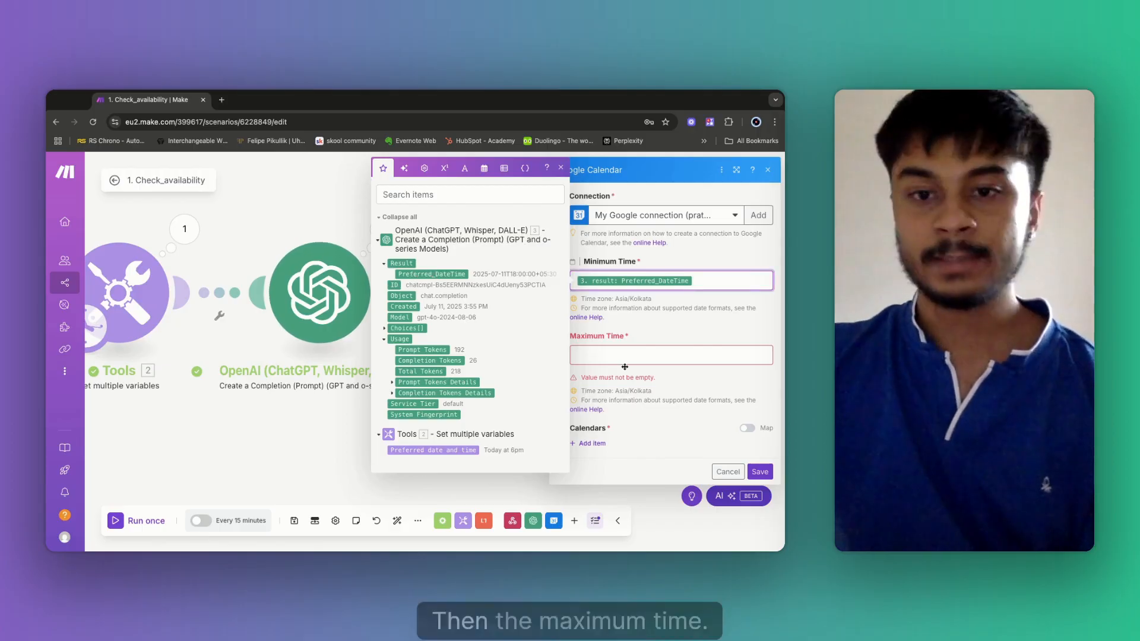
Set Maximum Time to addMinutes(Preferred_DateTime; 60) using the Date and time functions.
left_click(602, 357)
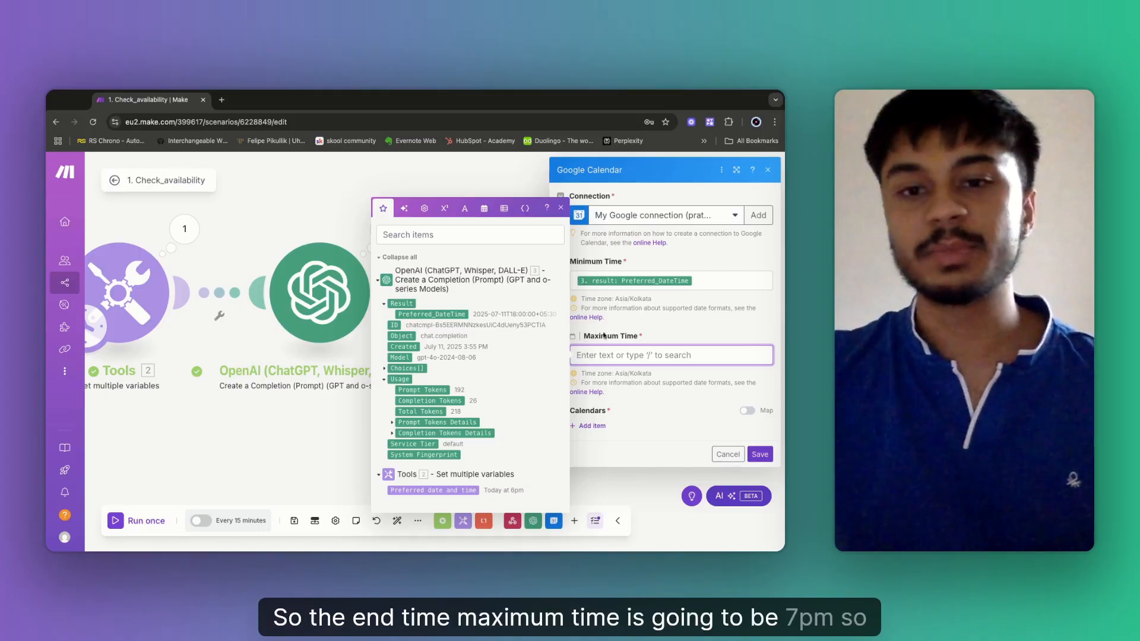
left_click(484, 208)
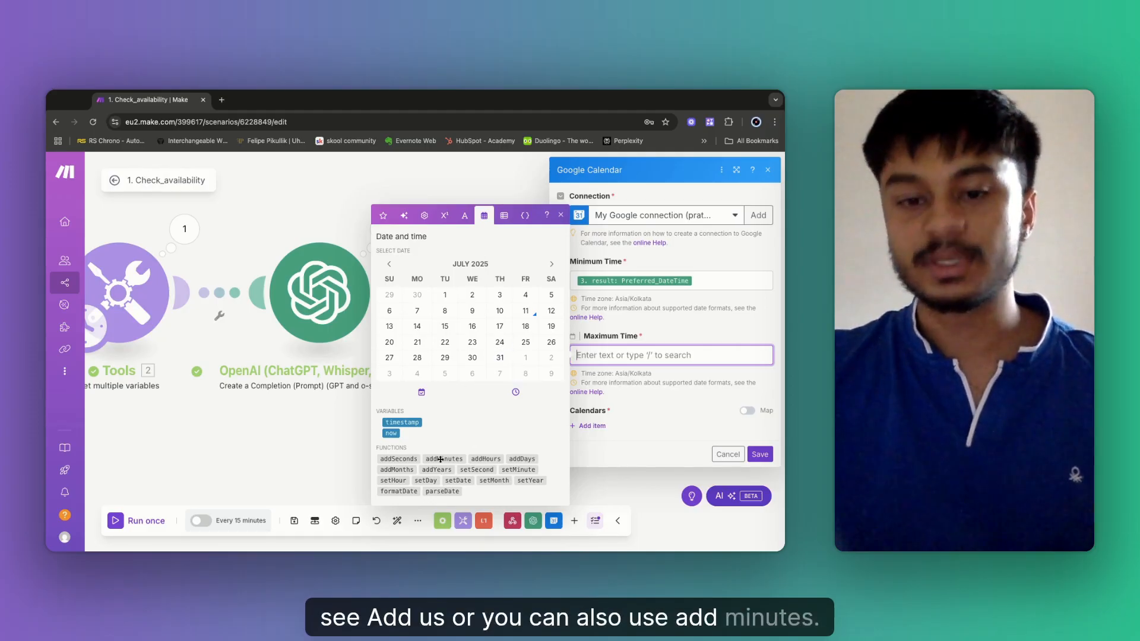
mouse_move(441, 457)
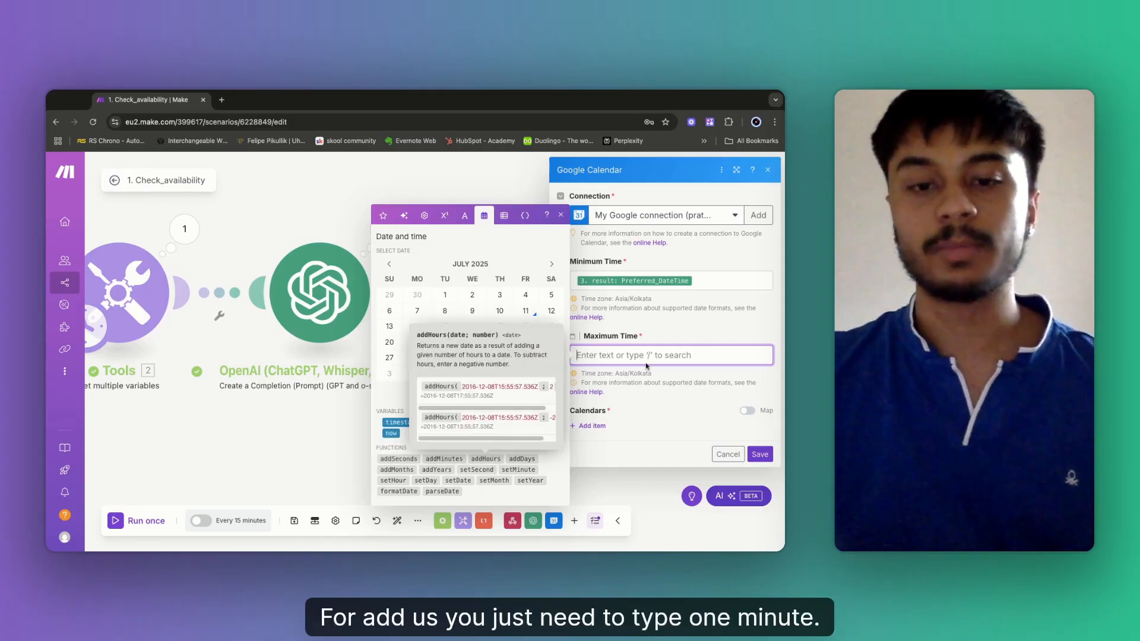
left_click(445, 459)
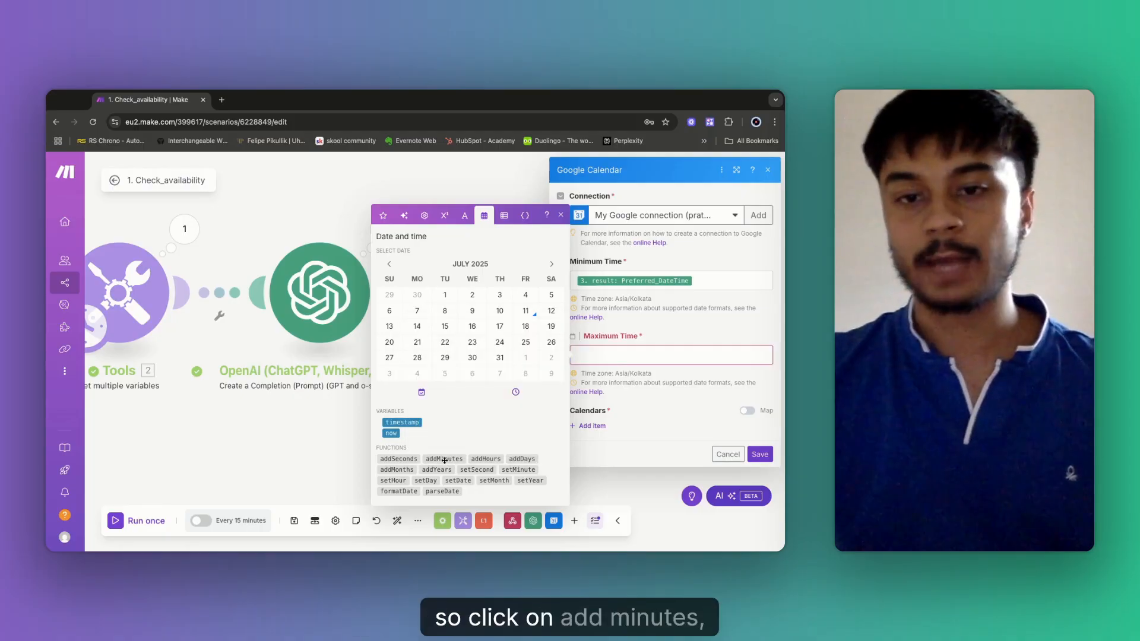
left_click(385, 216)
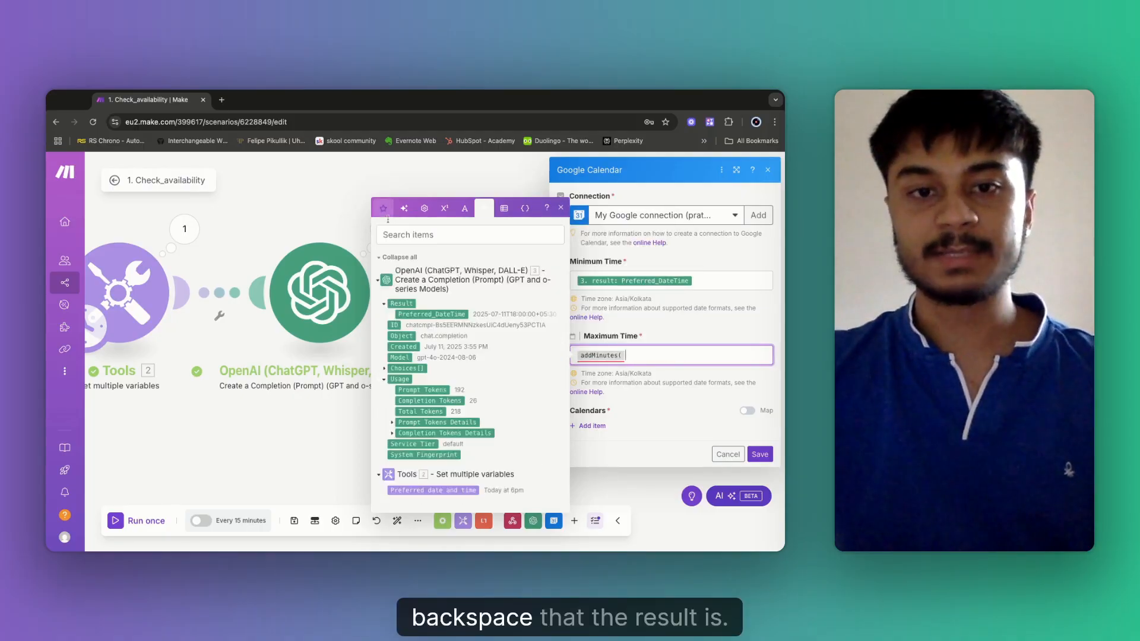
left_click(430, 315)
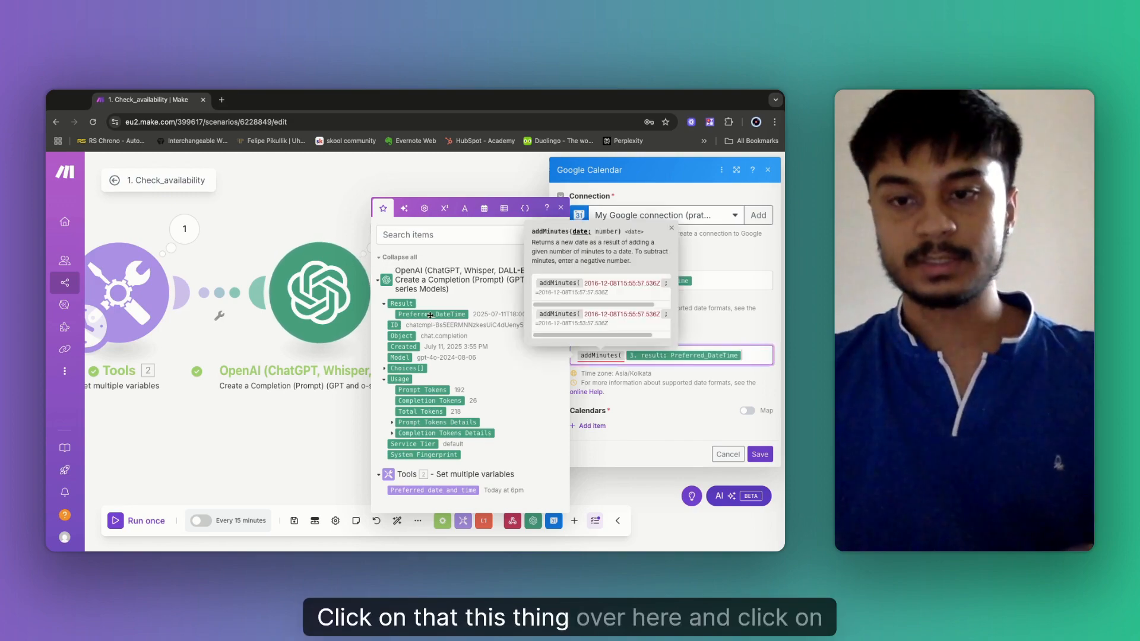
type(";")
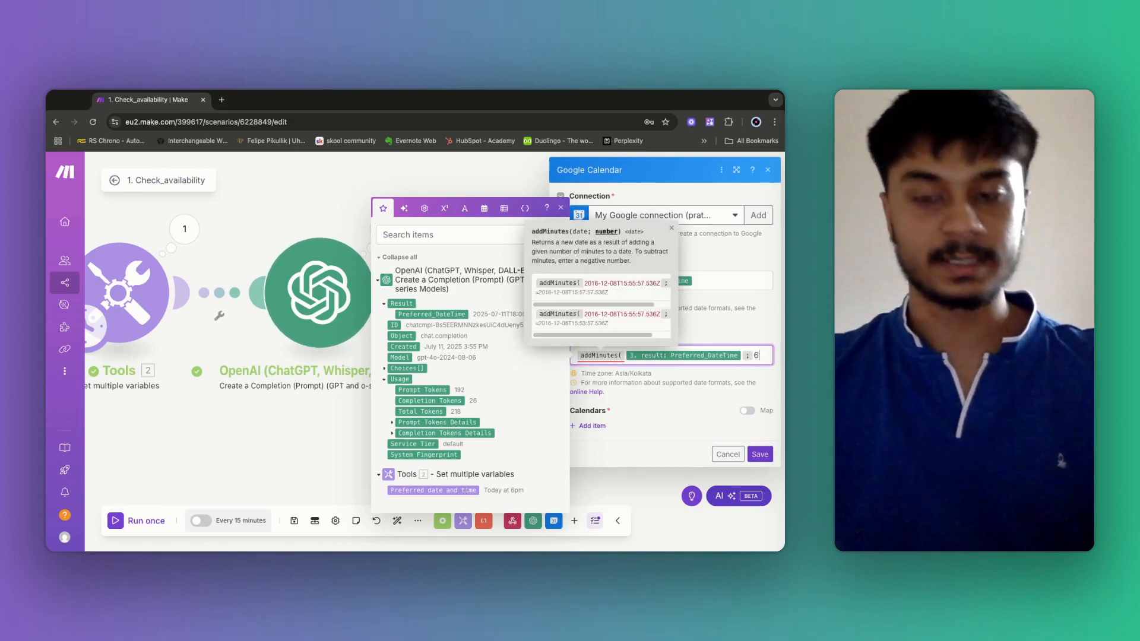
type("60")
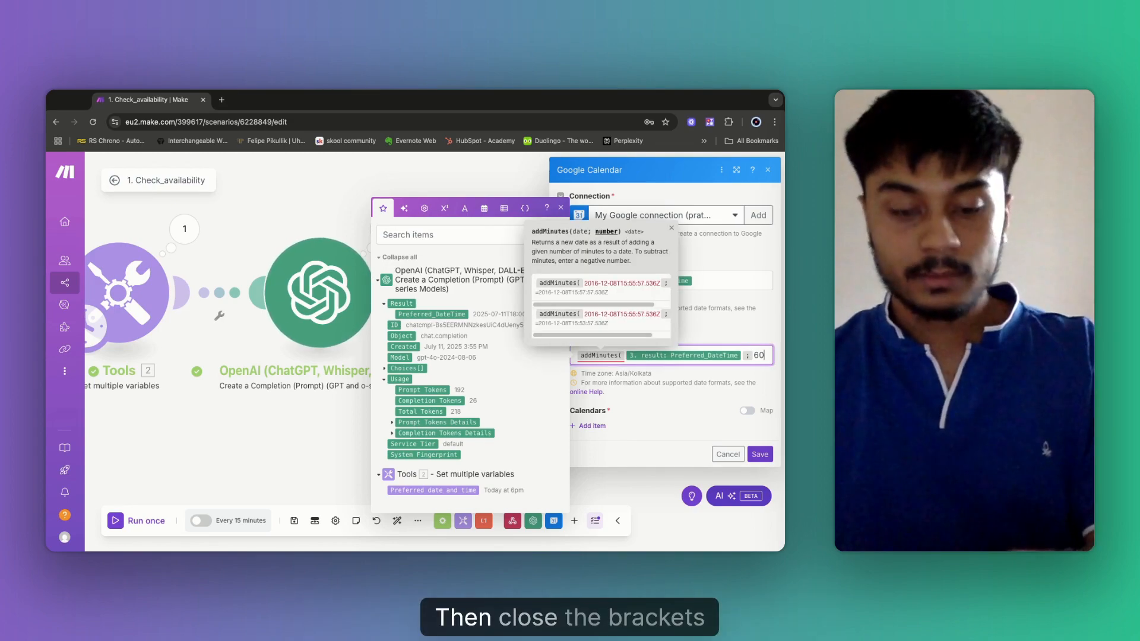
type(")")
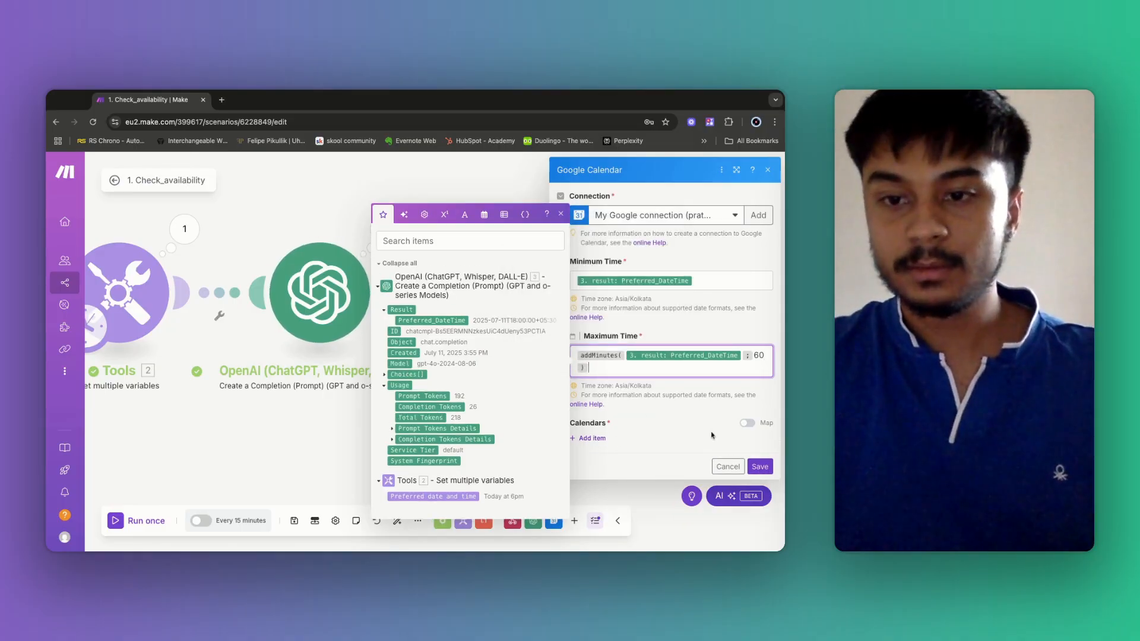
left_click(747, 423)
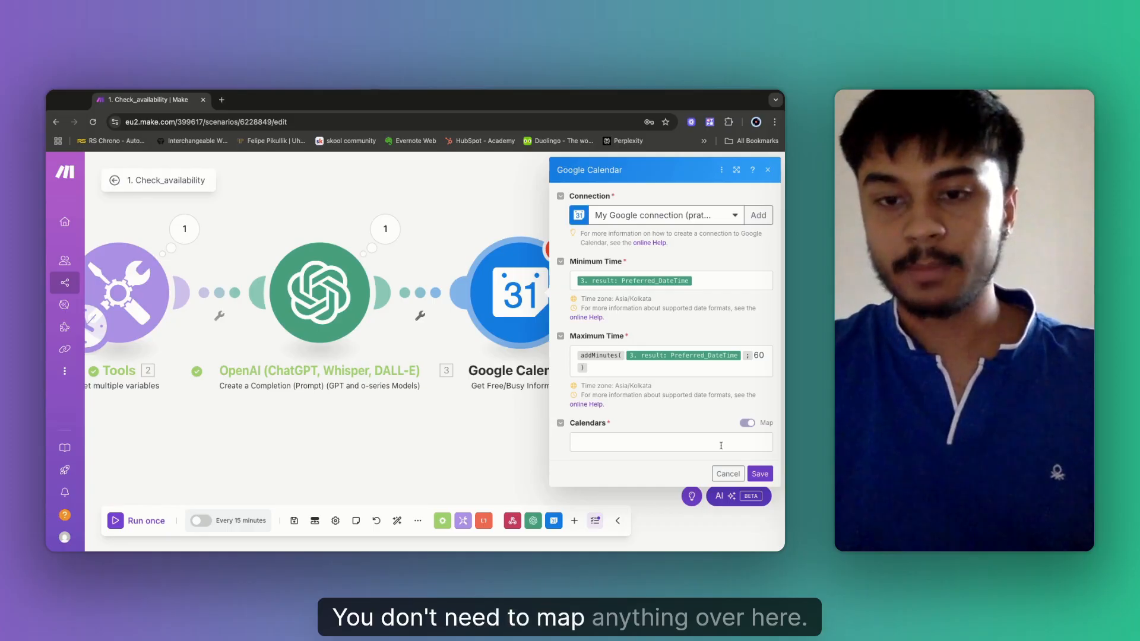
Add a Calendars entry holding the primary calendar as a mapped Calendar ID, and save the module.
left_click(747, 424)
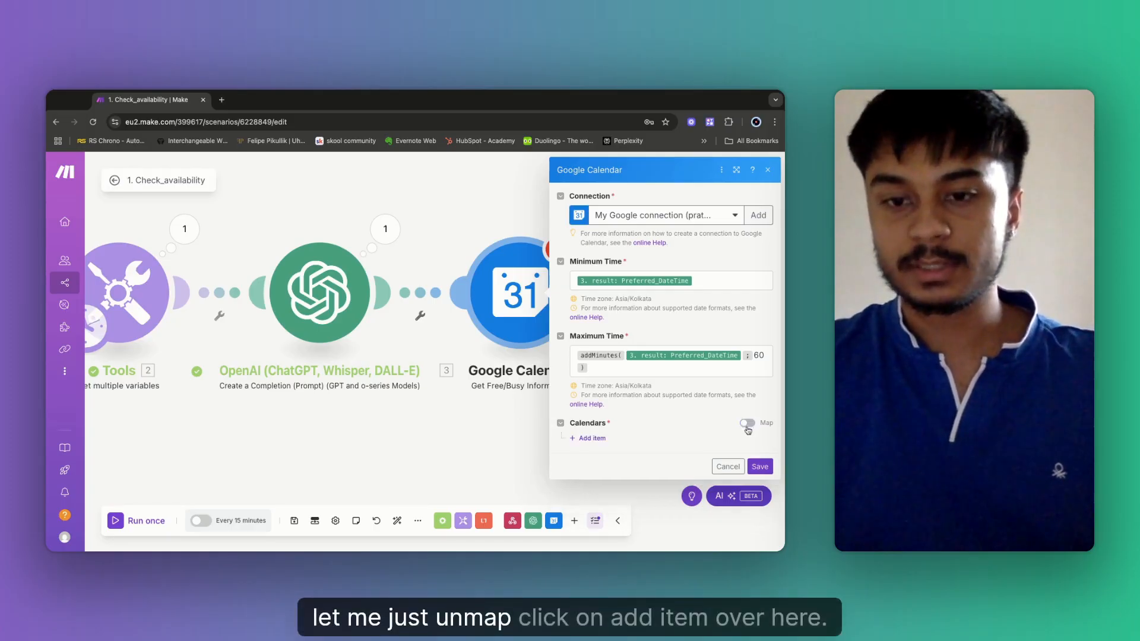
left_click(599, 440)
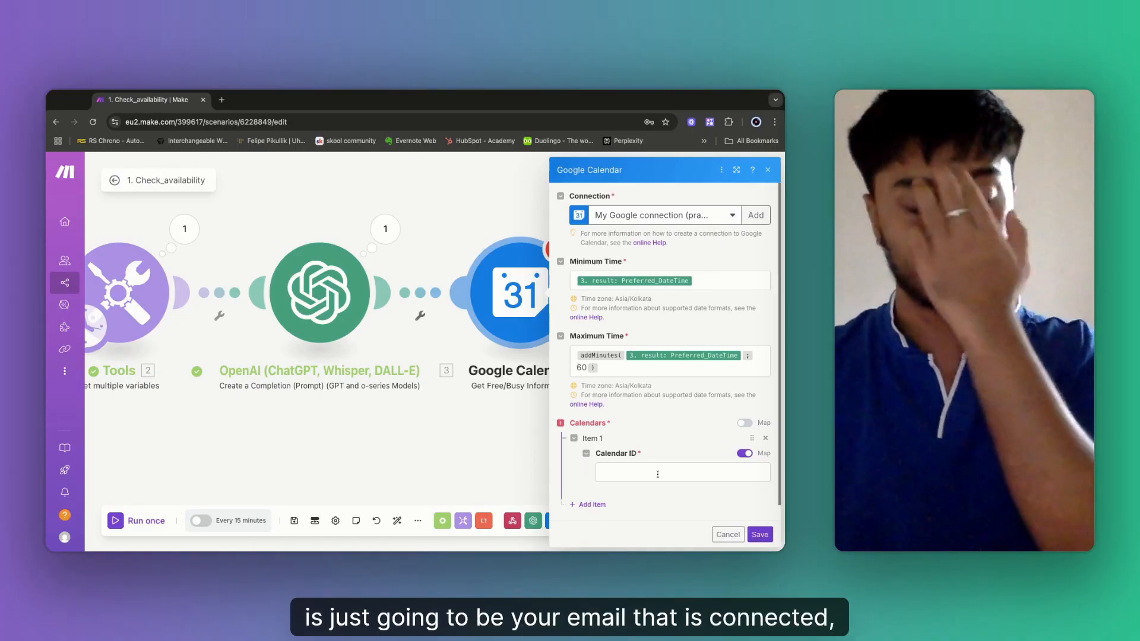
left_click(745, 454)
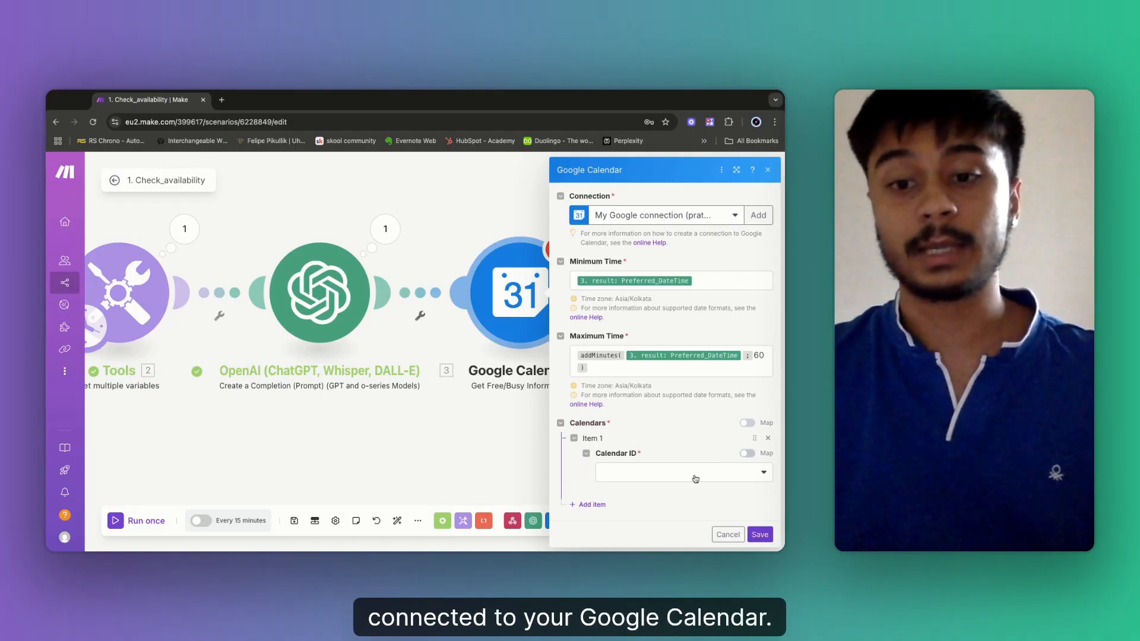
left_click(686, 478)
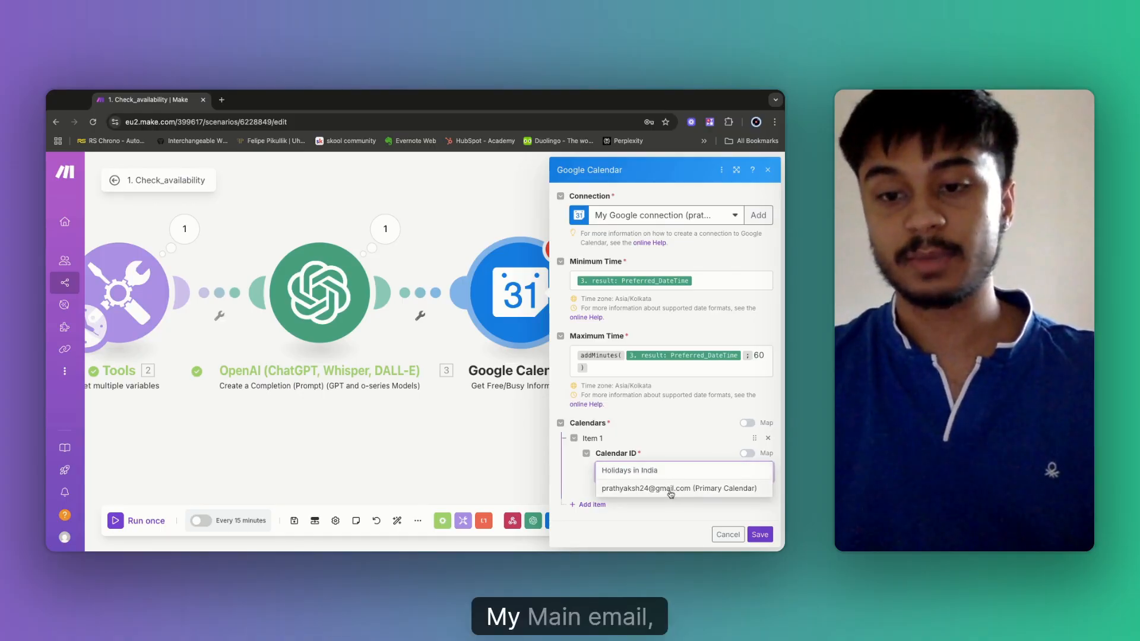
left_click(674, 491)
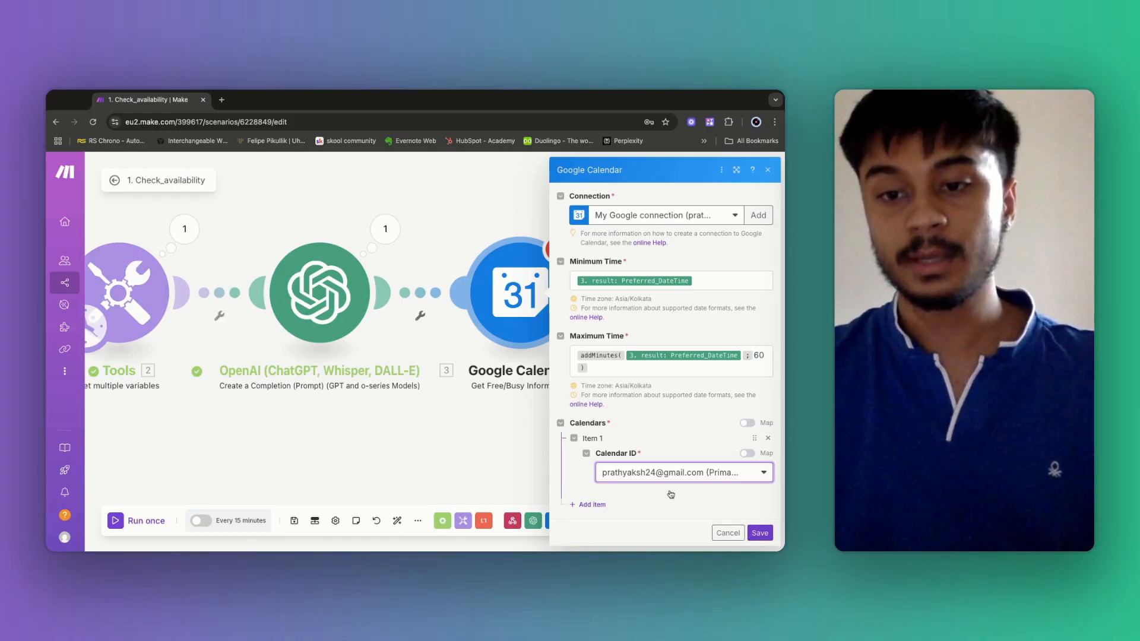
left_click(746, 454)
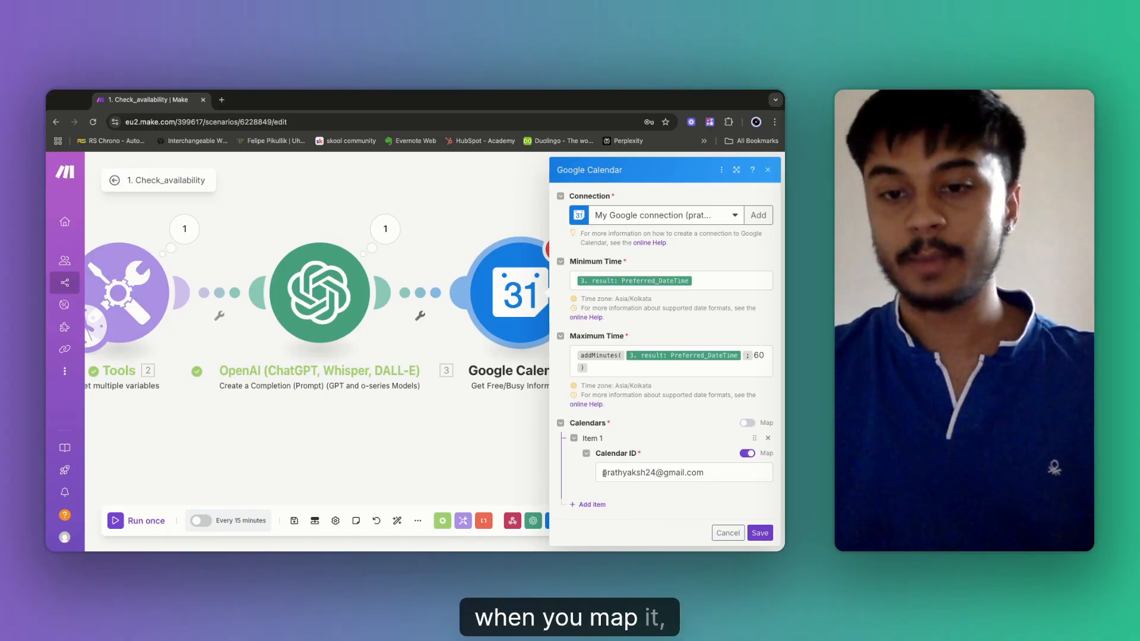
left_click_drag(604, 474, 697, 474)
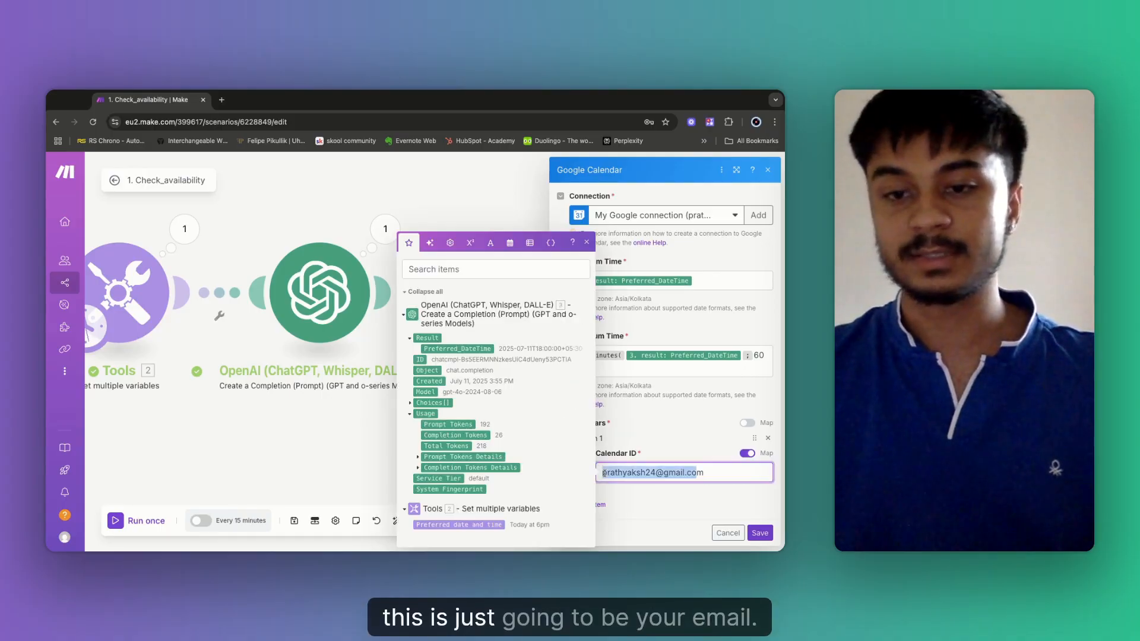
left_click(760, 532)
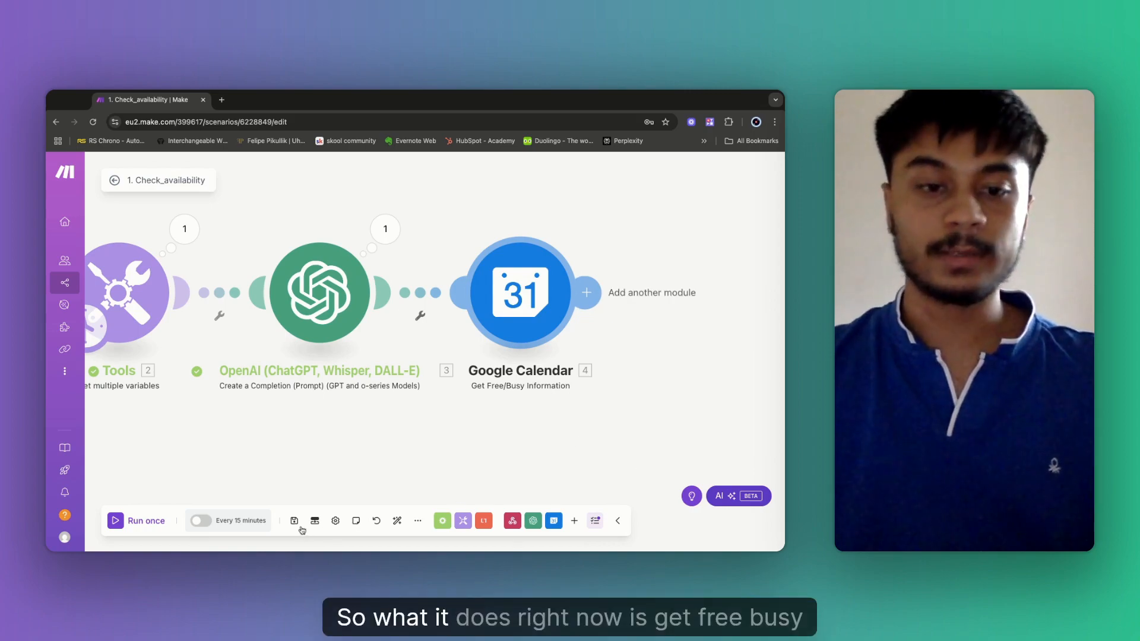
Save with Ctrl+S, run the scenario once, and open the Google Calendar module's run results.
key("ctrl+s")
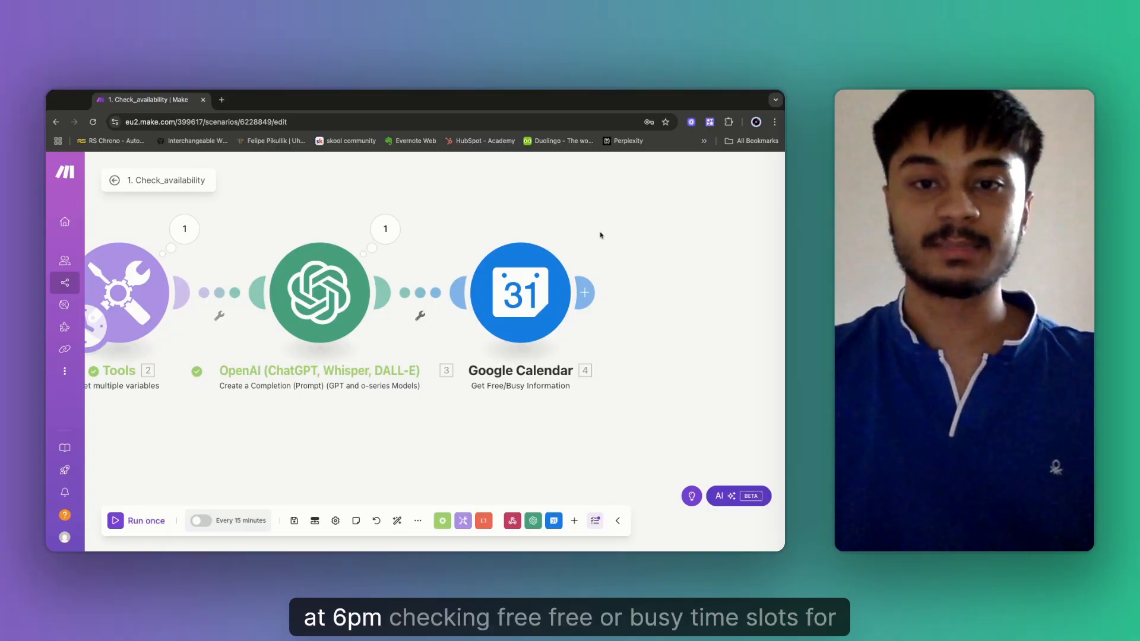
scroll(600, 234, "right", 3)
scroll(600, 234, "down", 1)
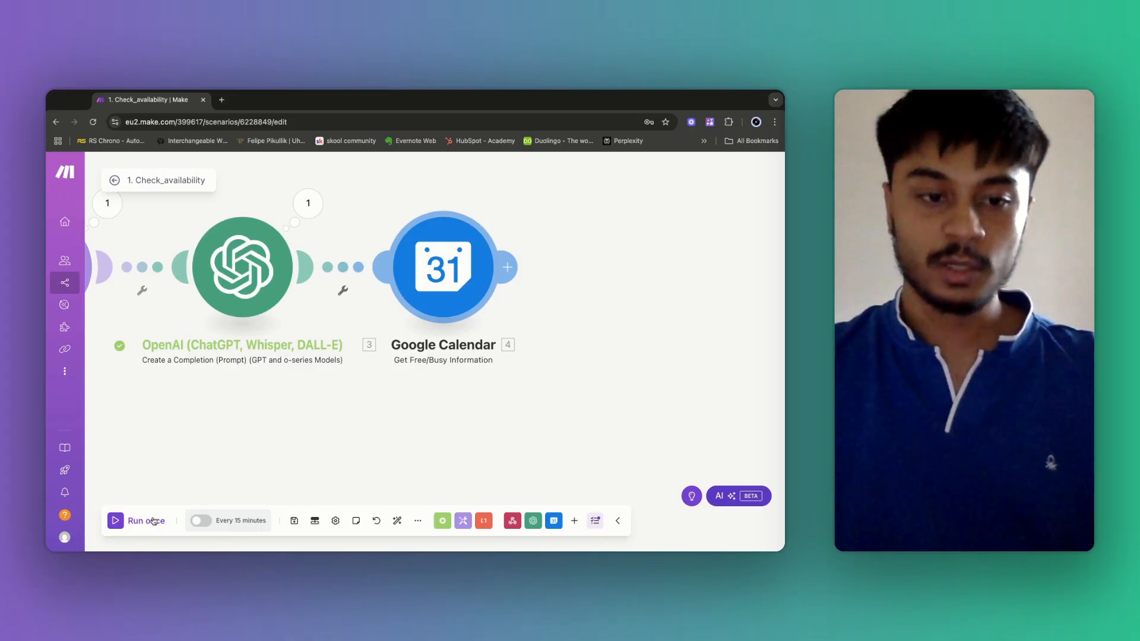
left_click(136, 526)
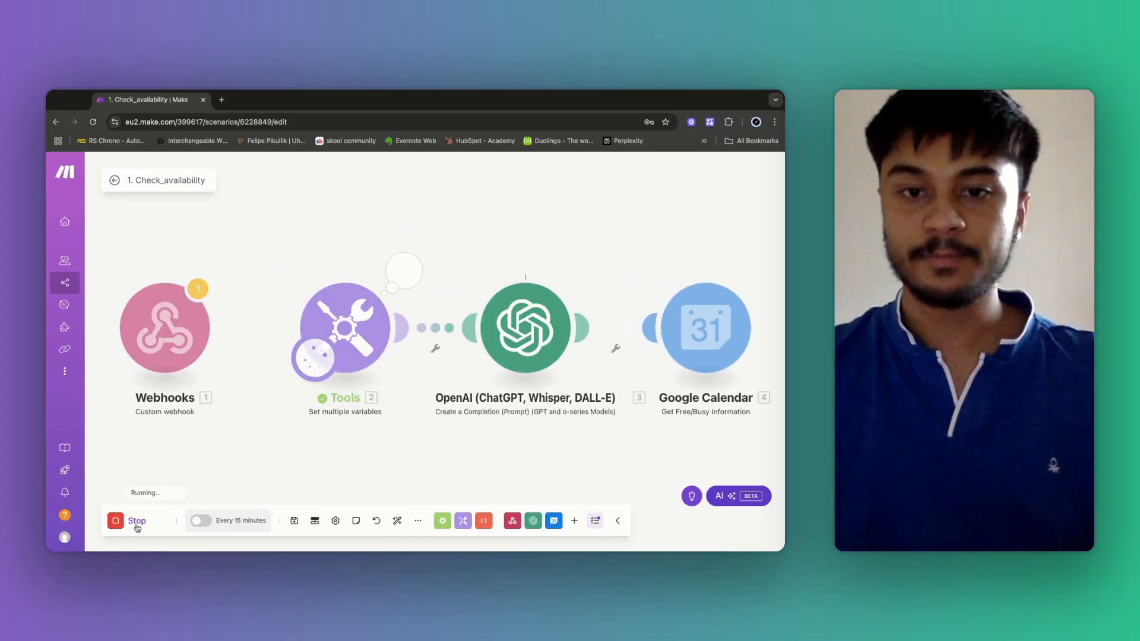
scroll(637, 253, "right", 4)
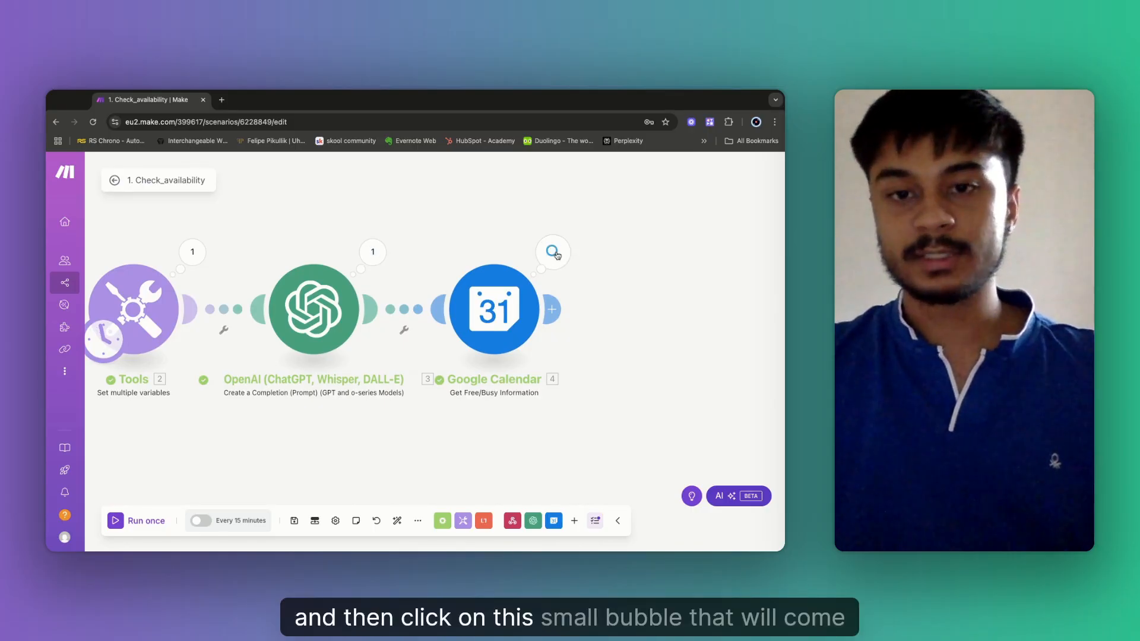
left_click(554, 253)
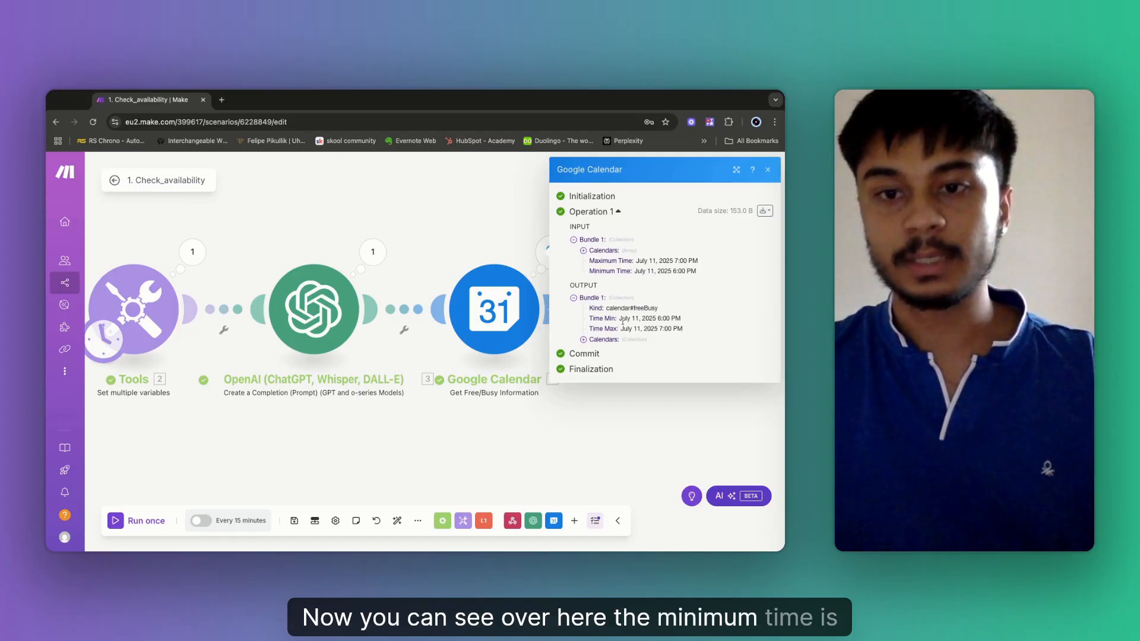
Check the 6:00–7:00 PM window, expand Calendars down to Busy showing Empty, and close the results.
left_click_drag(623, 321, 681, 324)
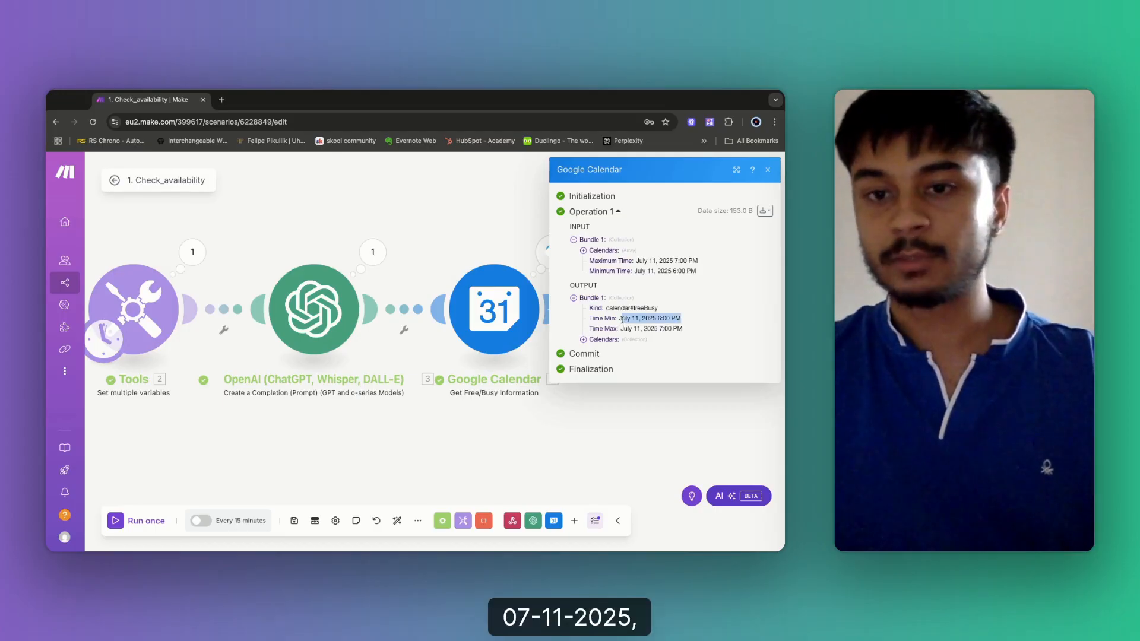
left_click(659, 317)
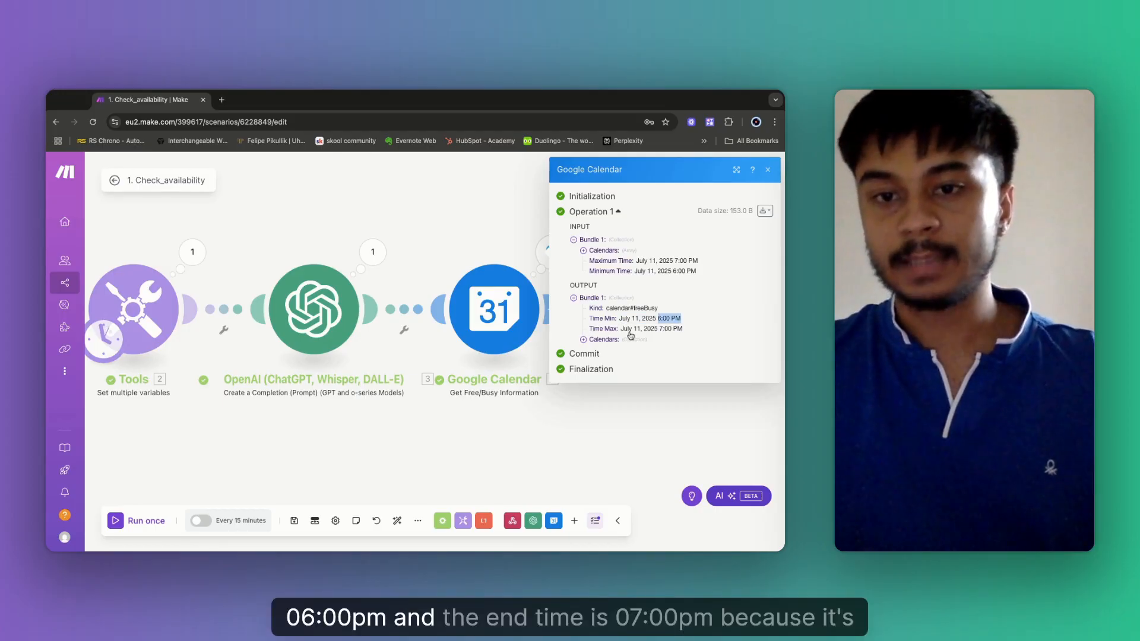
left_click_drag(621, 329, 683, 331)
left_click(685, 337)
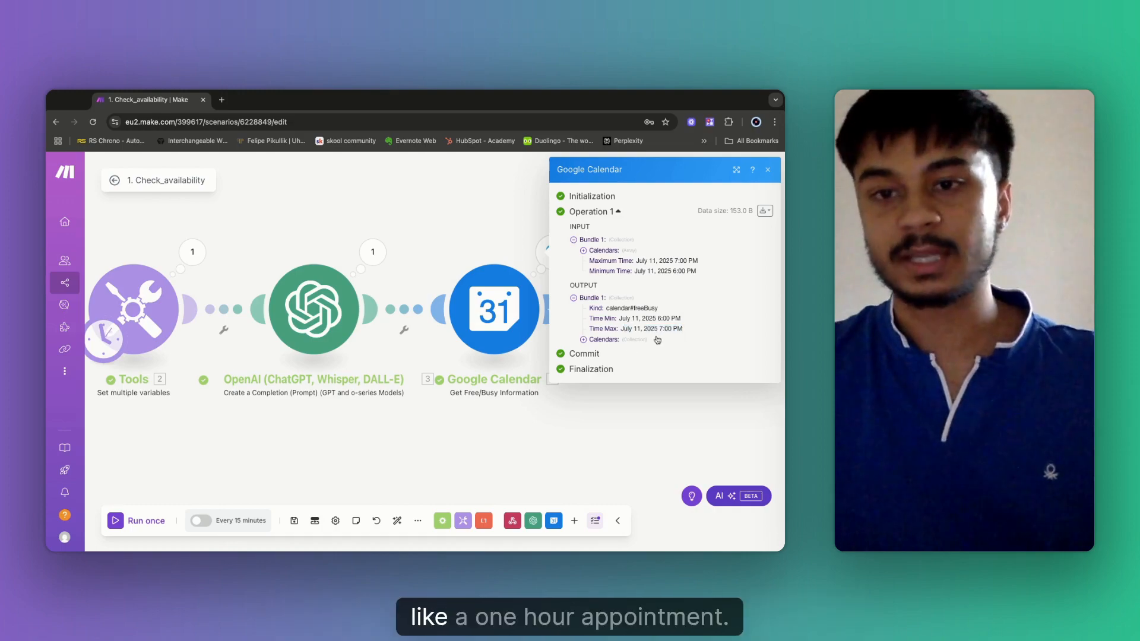
left_click(599, 341)
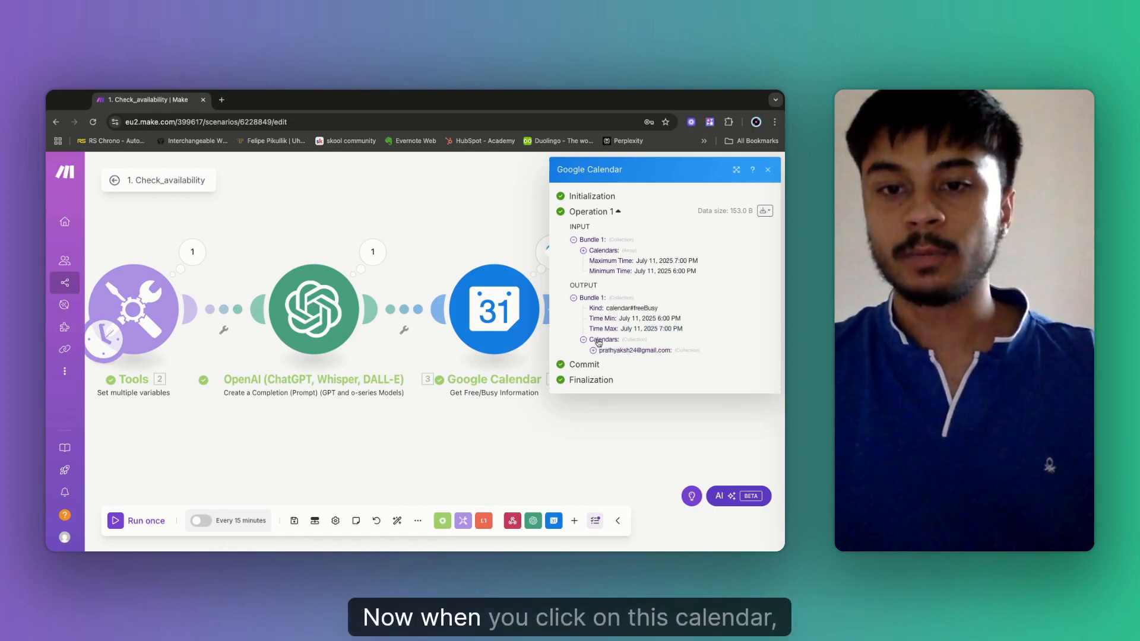
left_click(593, 351)
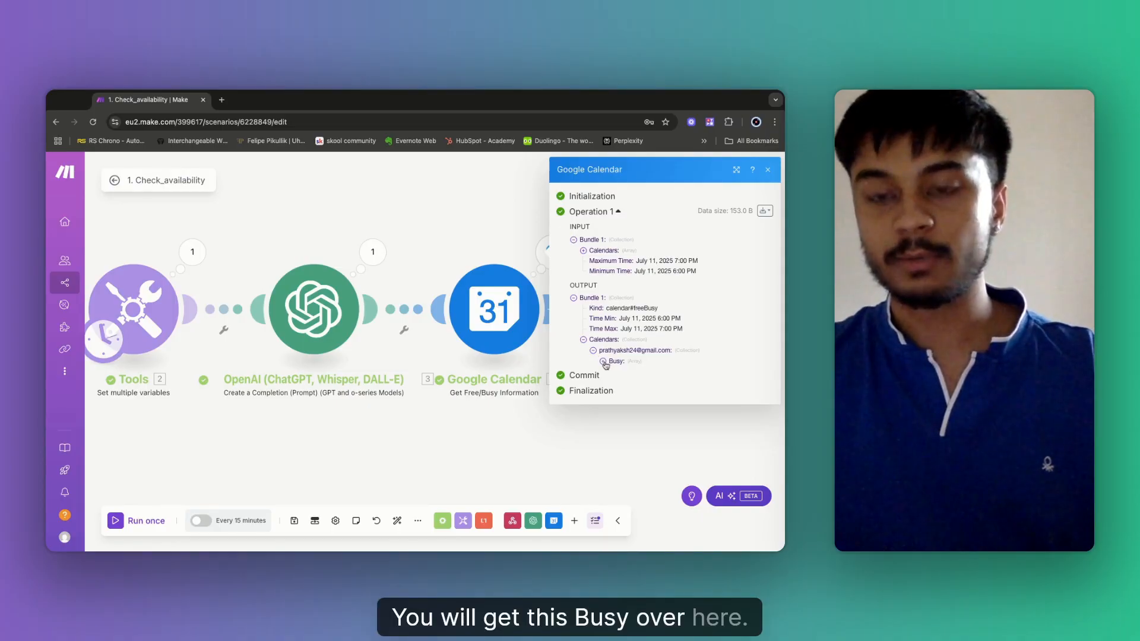
left_click(604, 362)
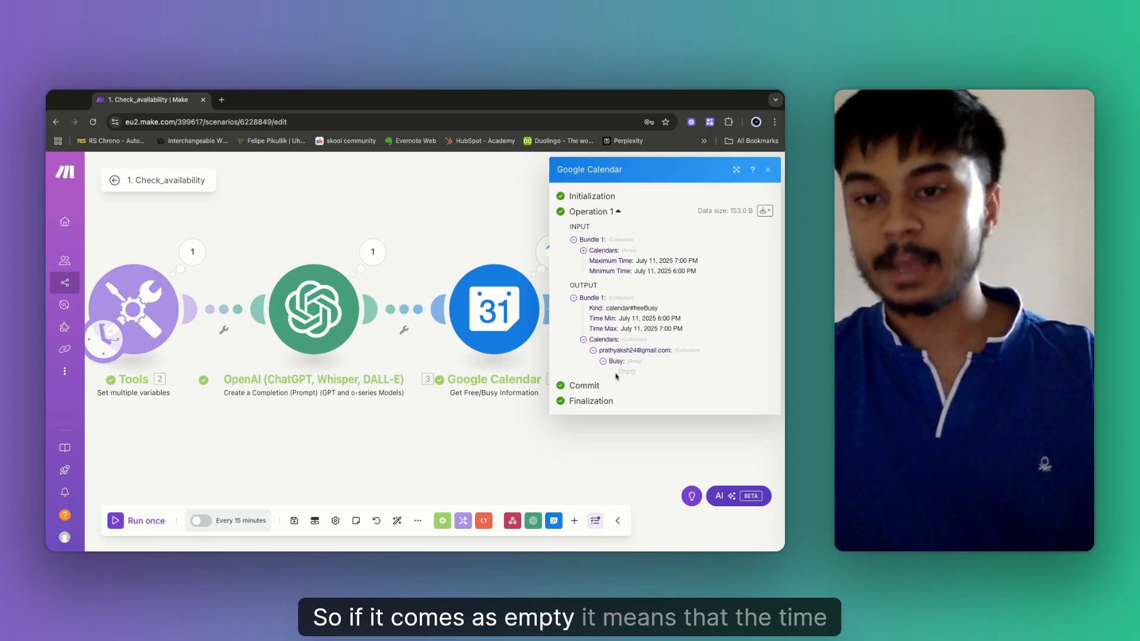
left_click(458, 231)
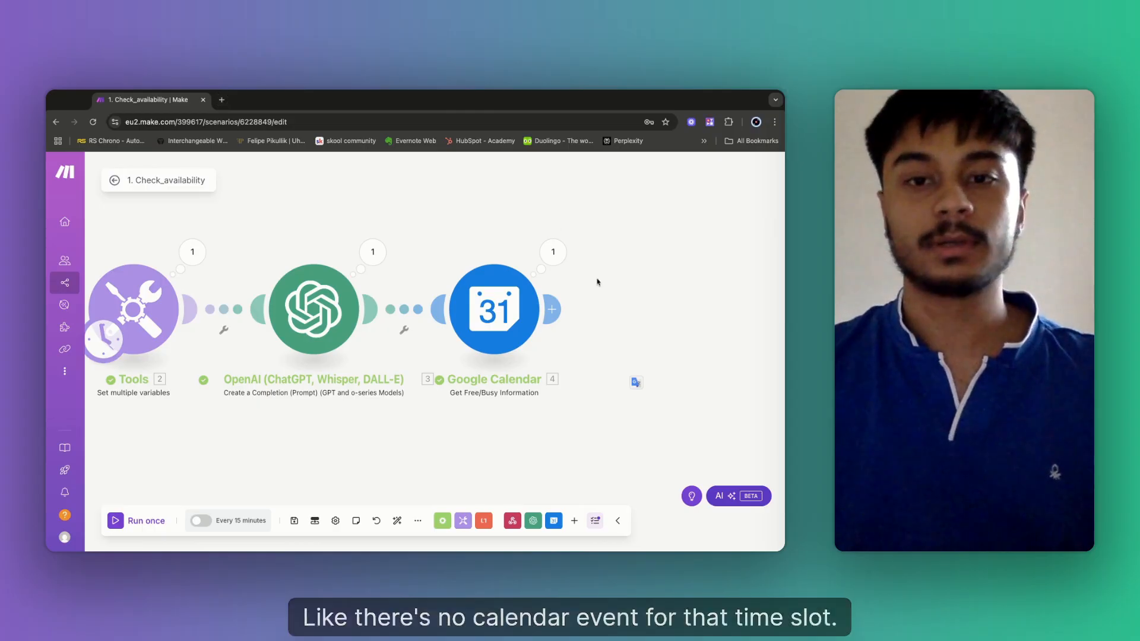
scroll(631, 295, "right", 5)
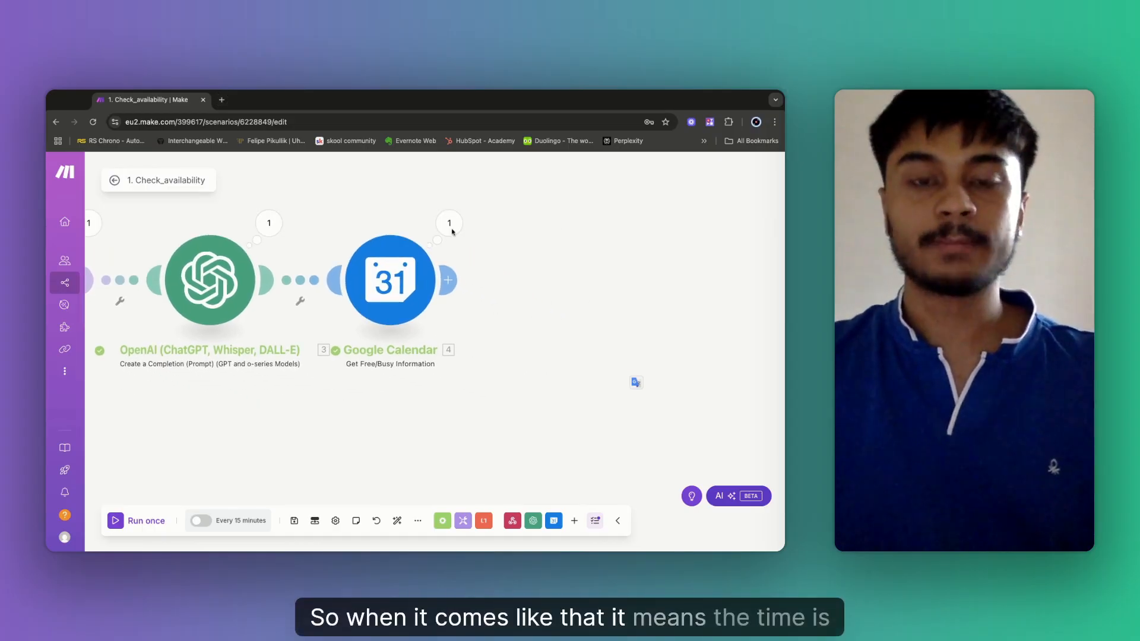
Open calendar.google.com in a new browser tab.
scroll(463, 363, "right", 2)
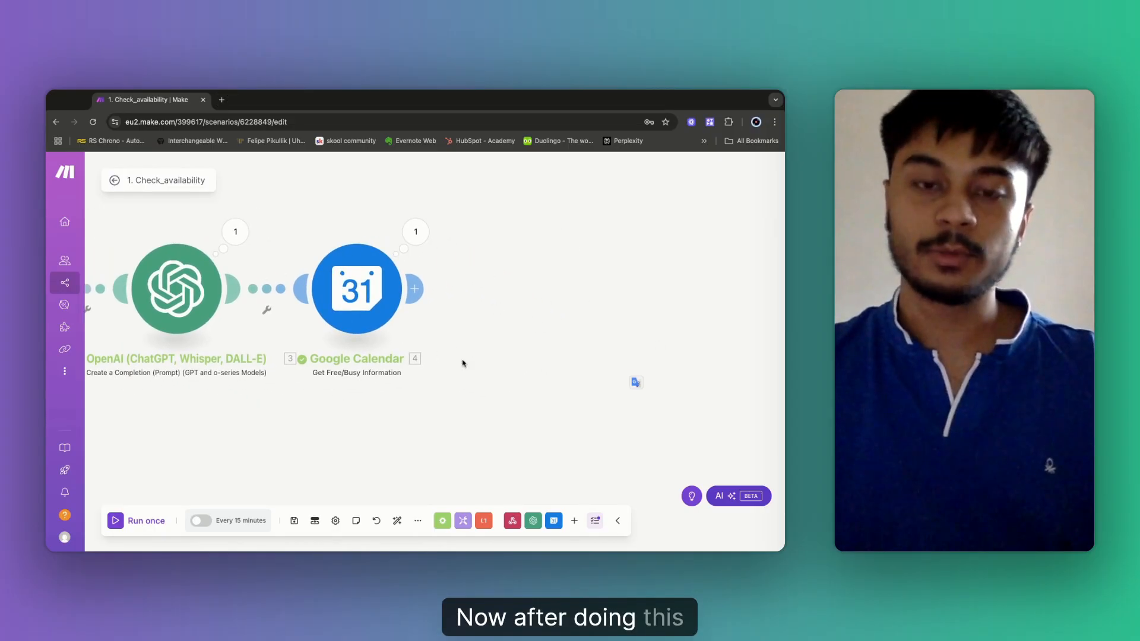
scroll(464, 364, "right", 7)
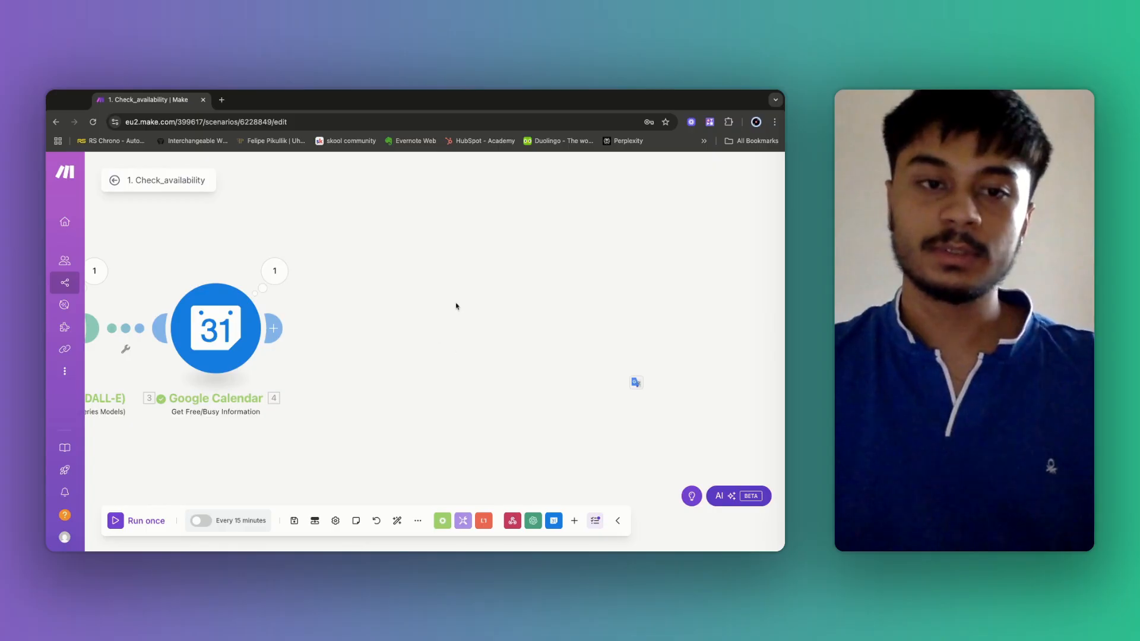
left_click(221, 100)
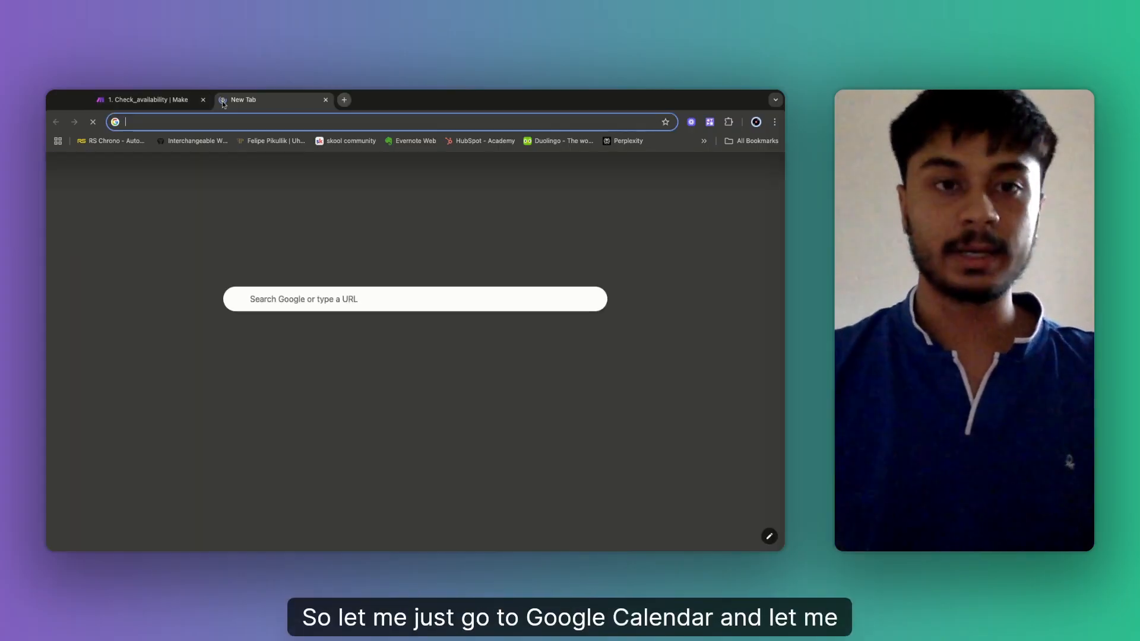
type("calendar.google.com")
key("Return")
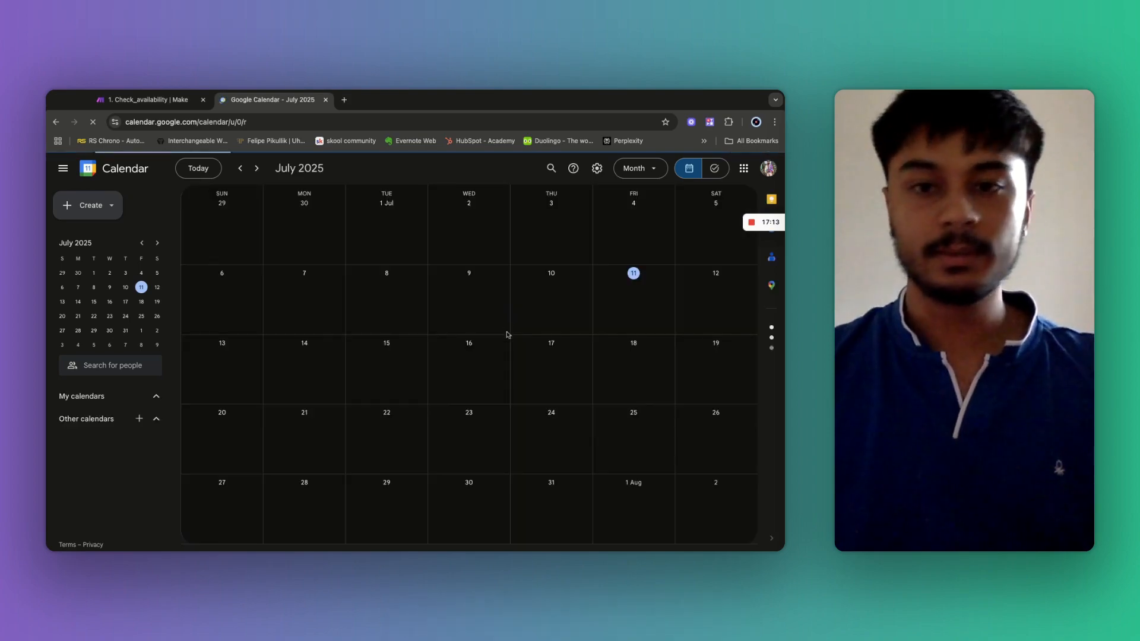
Create a 'Booked' event on Friday 11 July, 6:00–7:00pm, then return to the Make tab.
left_click(628, 297)
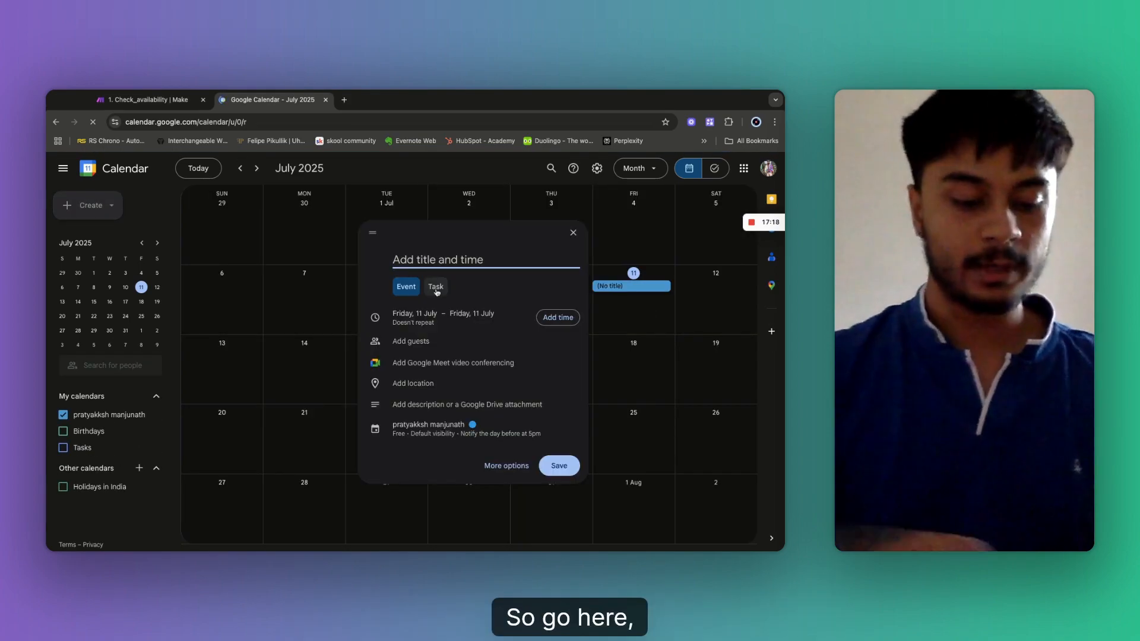
type("Booked")
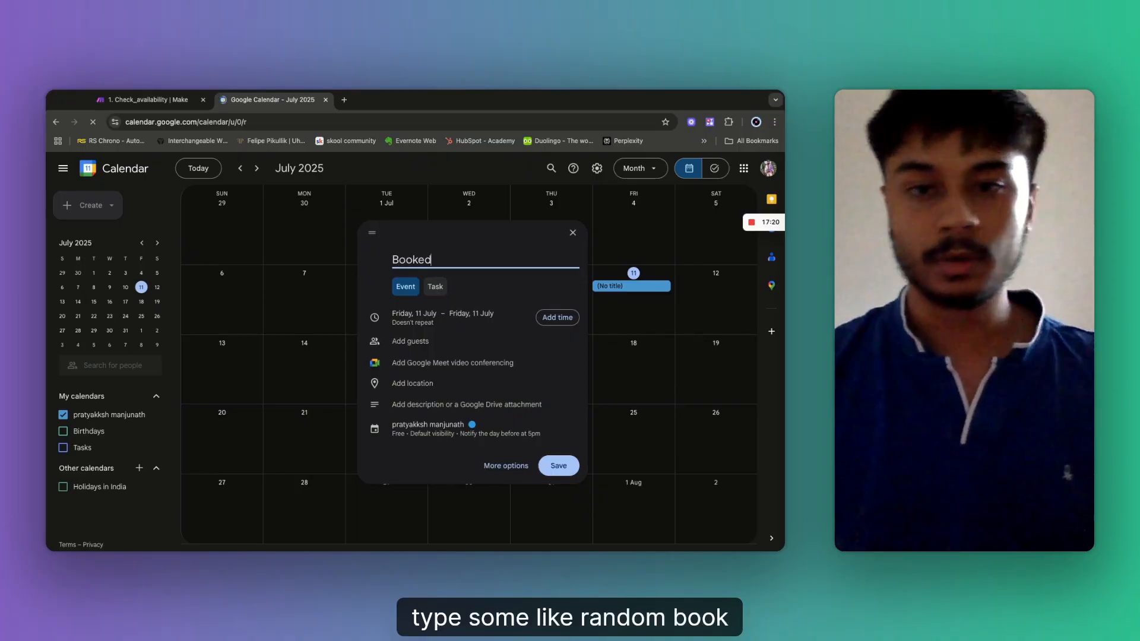
left_click(558, 317)
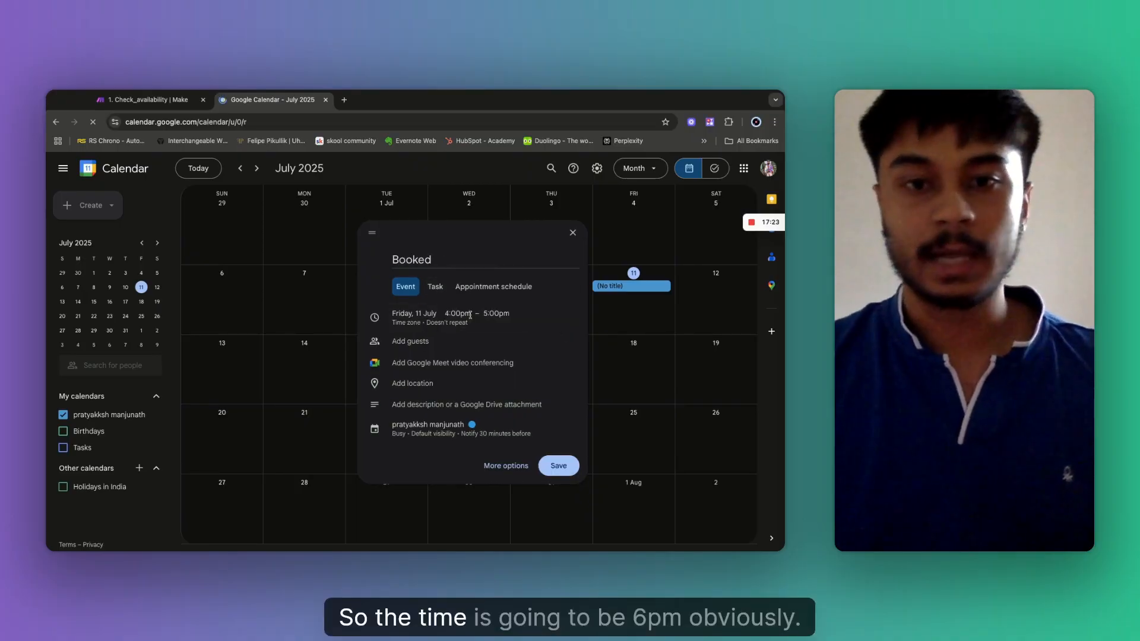
left_click(477, 311)
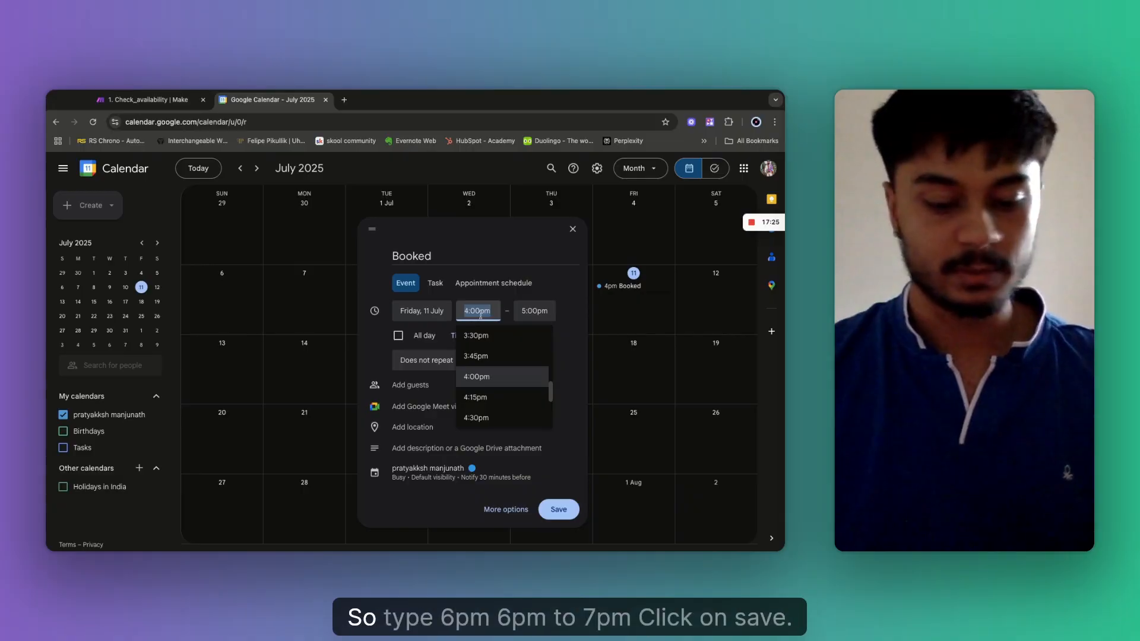
type("6:00pm")
key("Return")
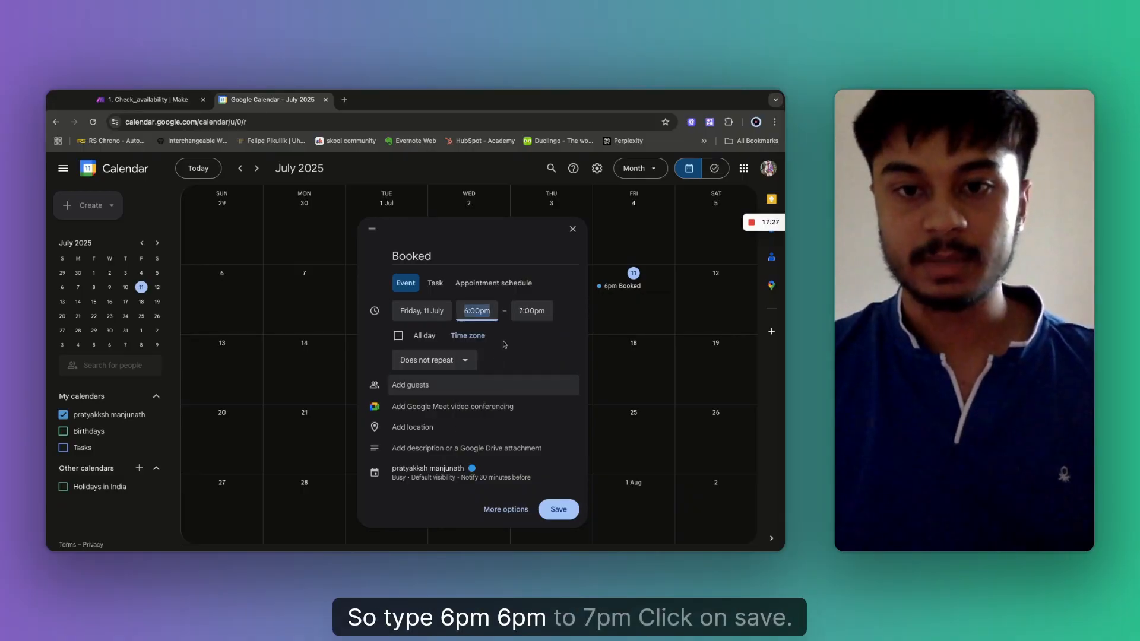
left_click(555, 509)
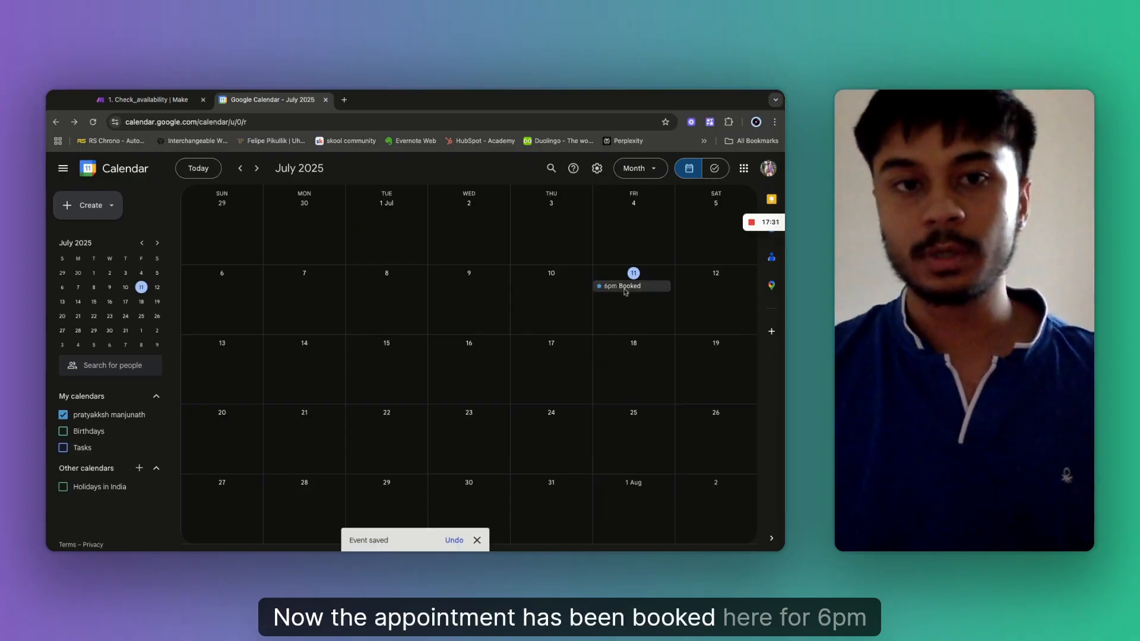
left_click(161, 105)
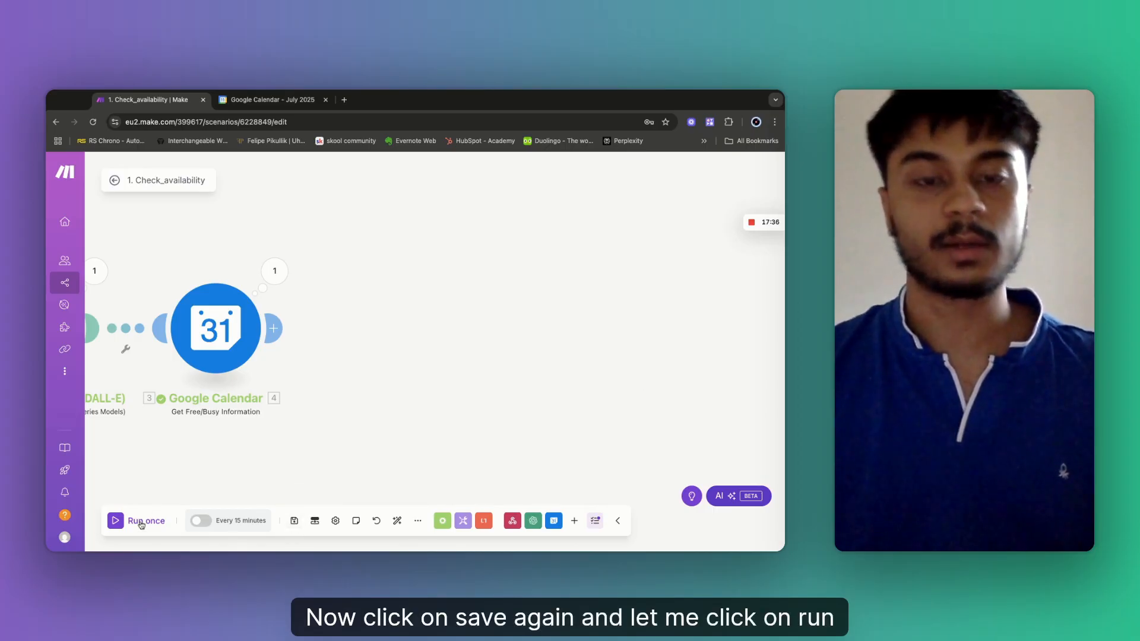
left_click(142, 523)
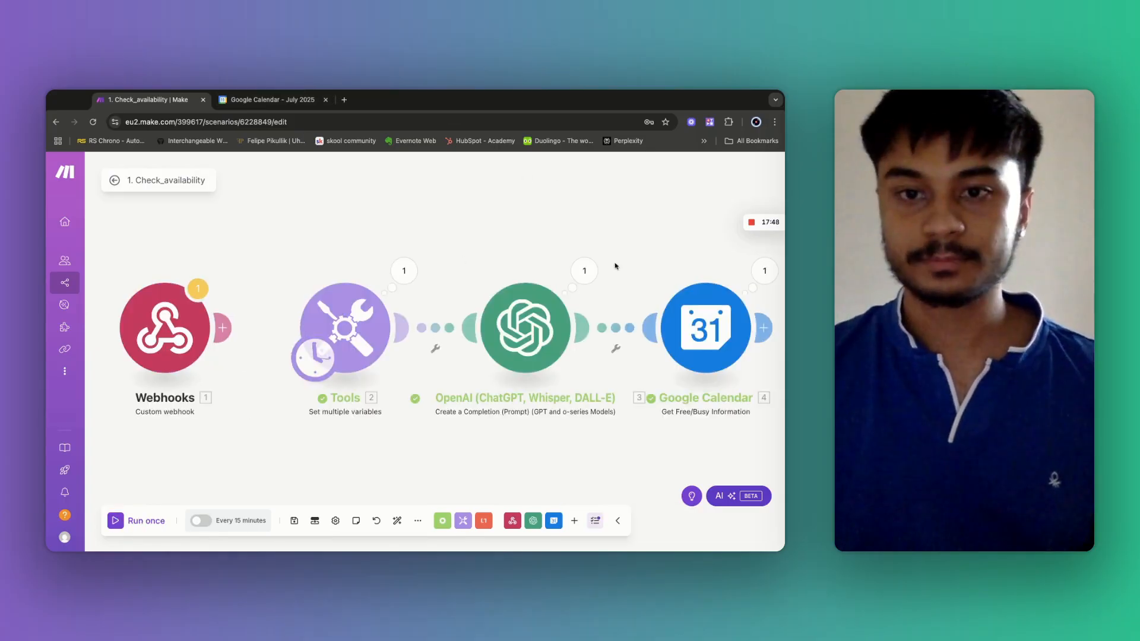
scroll(625, 257, "right", 5)
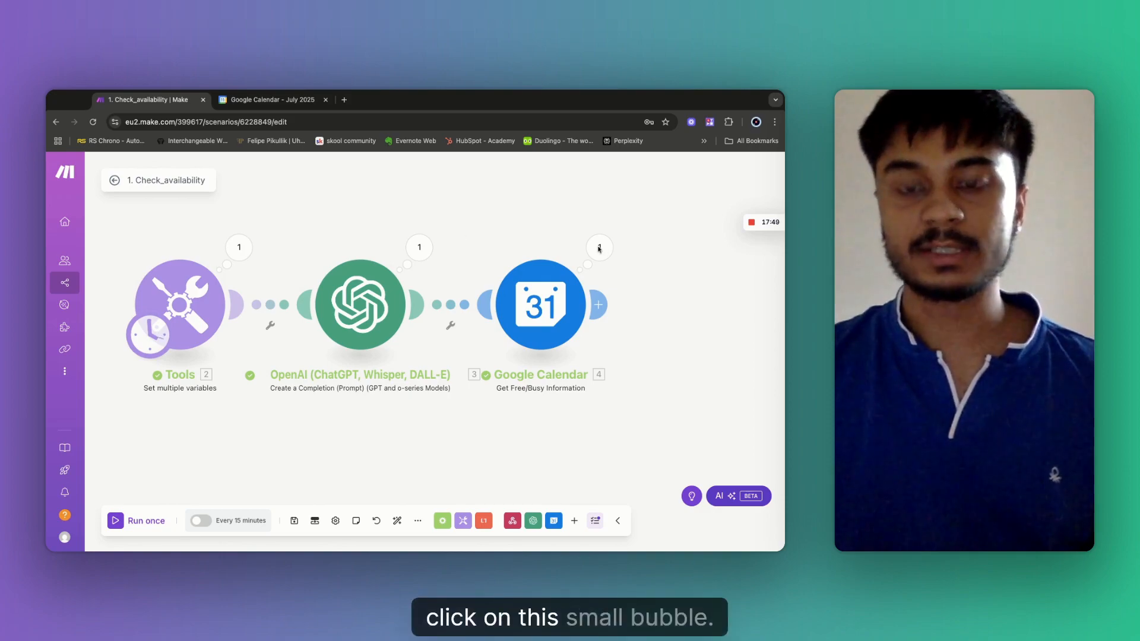
left_click(600, 247)
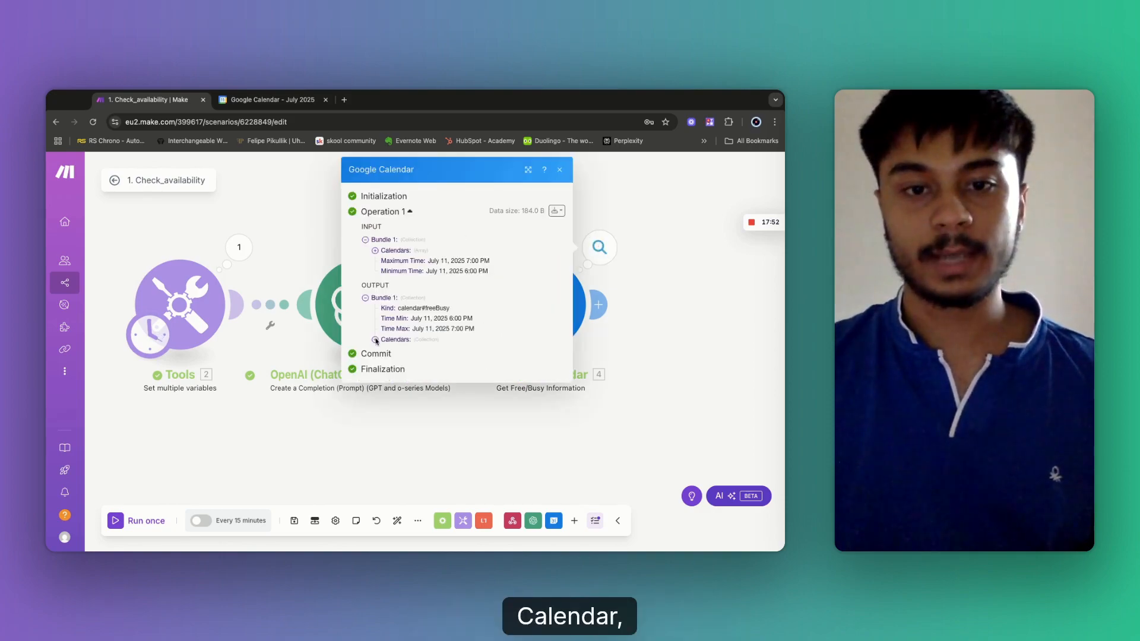
left_click(375, 340)
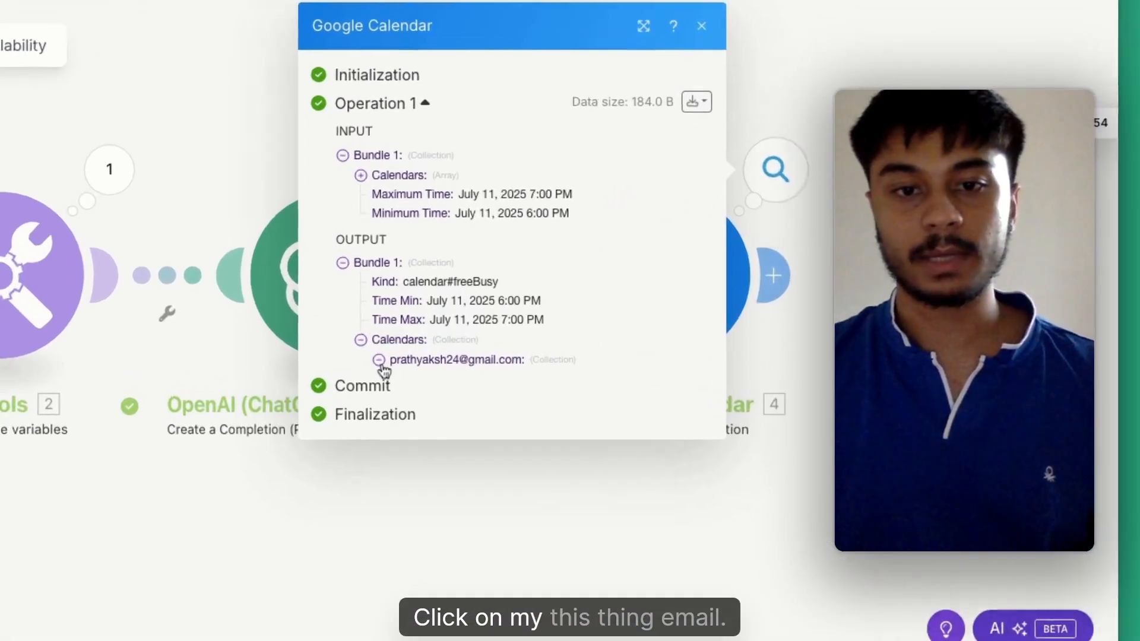
left_click(385, 351)
left_click(398, 385)
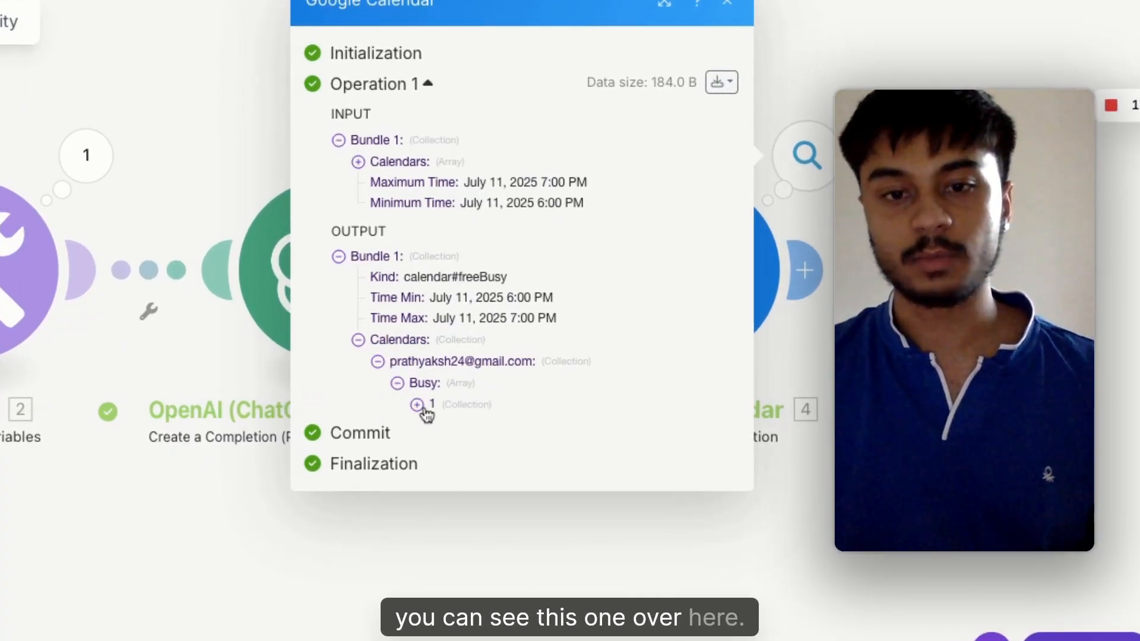
left_click(418, 406)
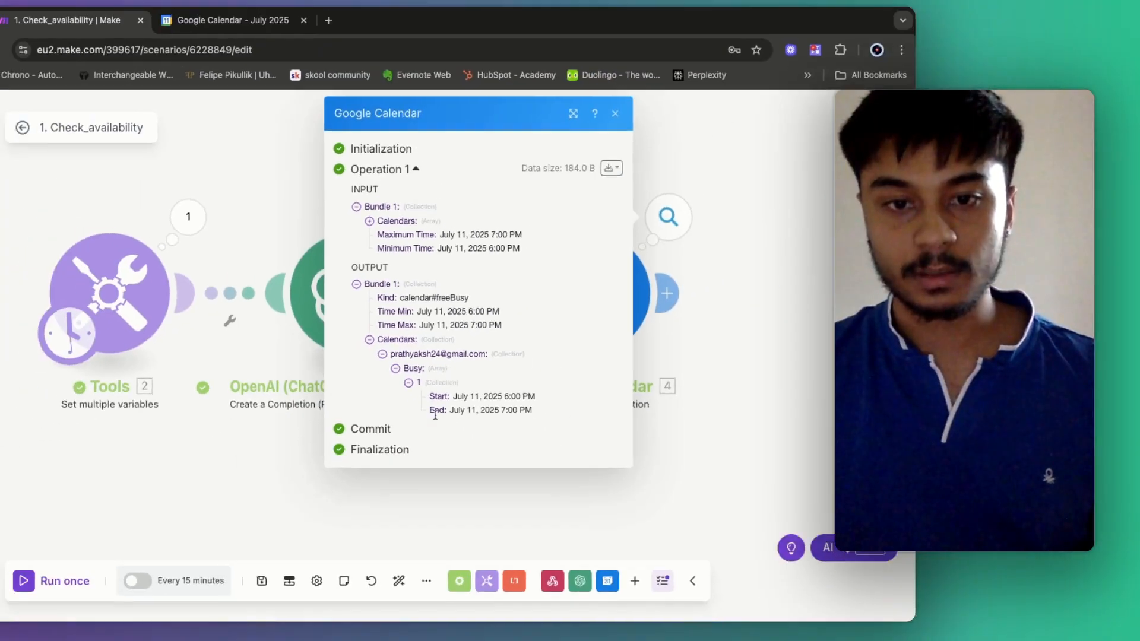
left_click_drag(453, 396, 533, 410)
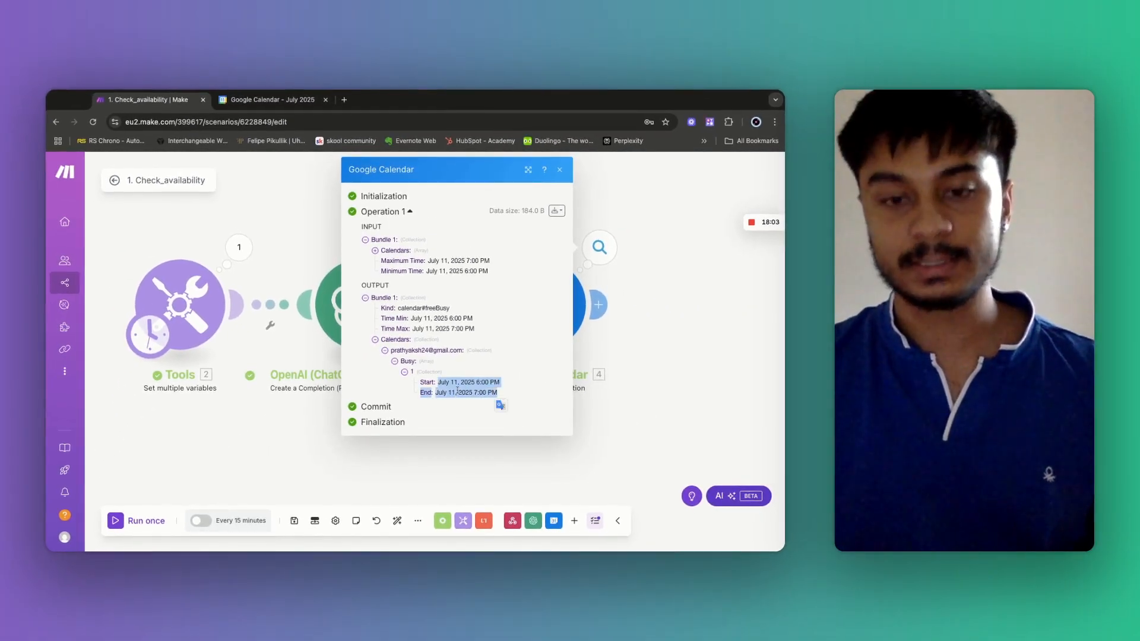
left_click(437, 386)
left_click_drag(437, 383, 499, 393)
left_click(440, 385)
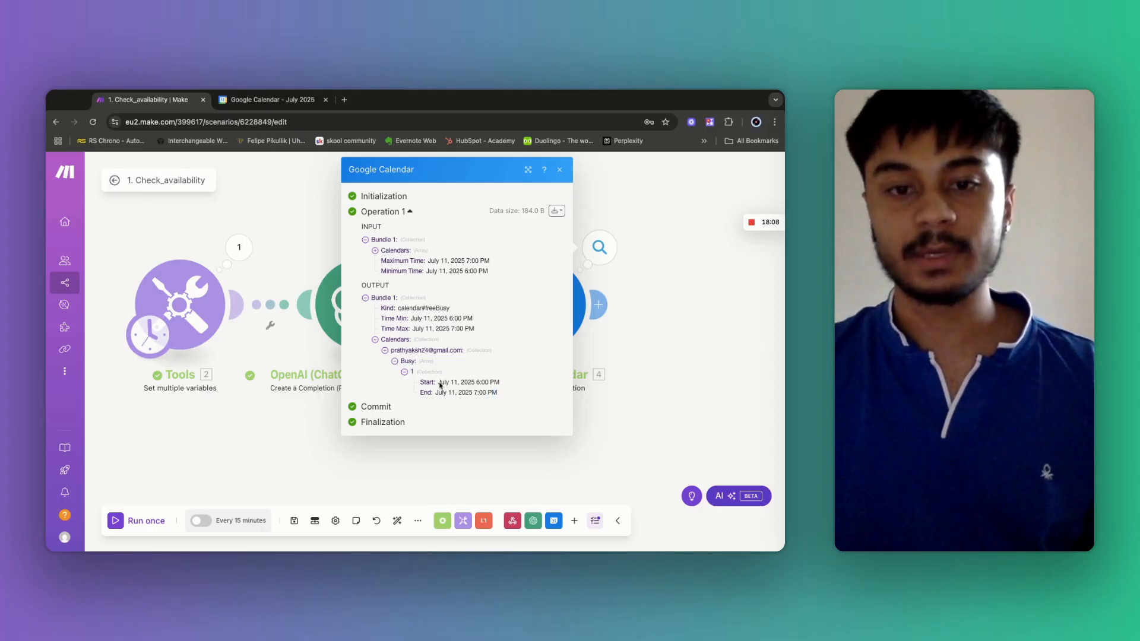
left_click_drag(474, 383, 499, 395)
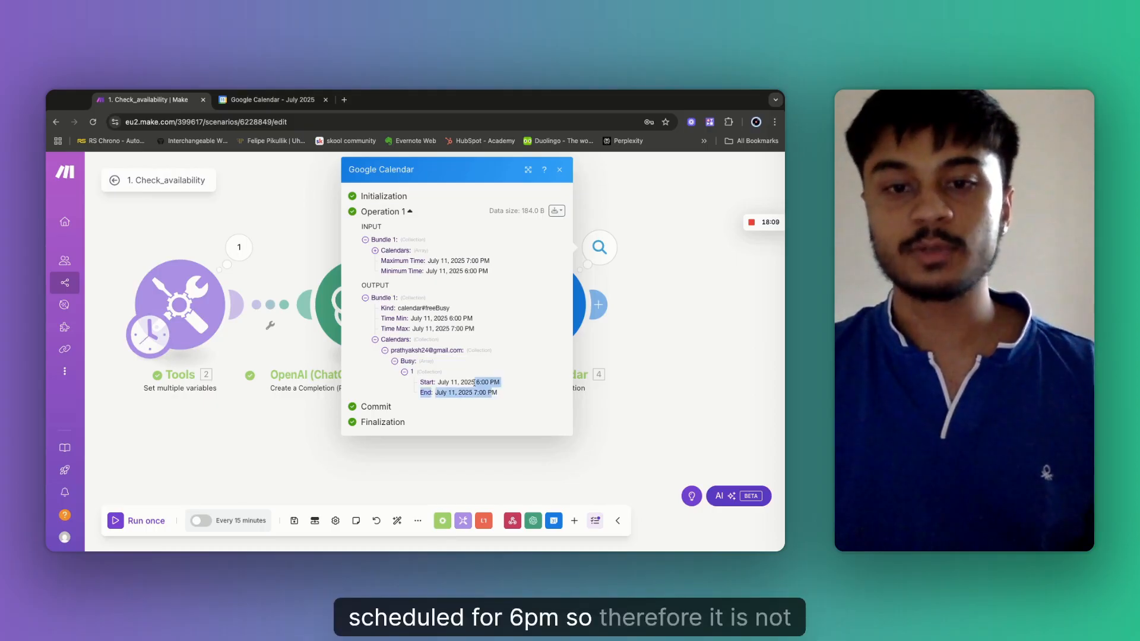
left_click(480, 390)
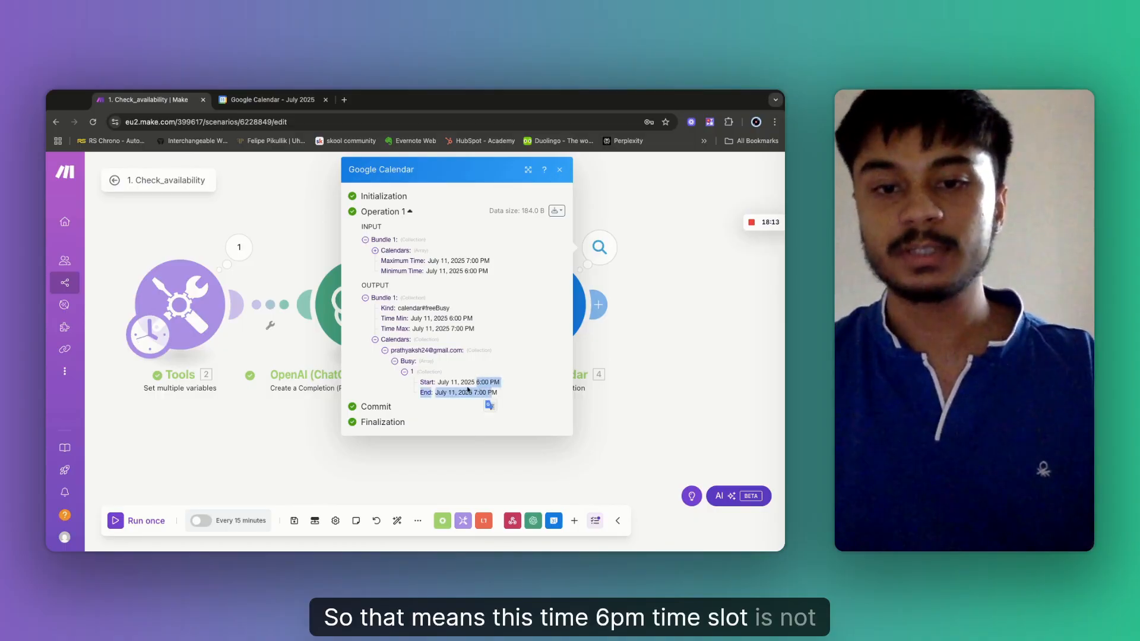
left_click(468, 390)
left_click(675, 277)
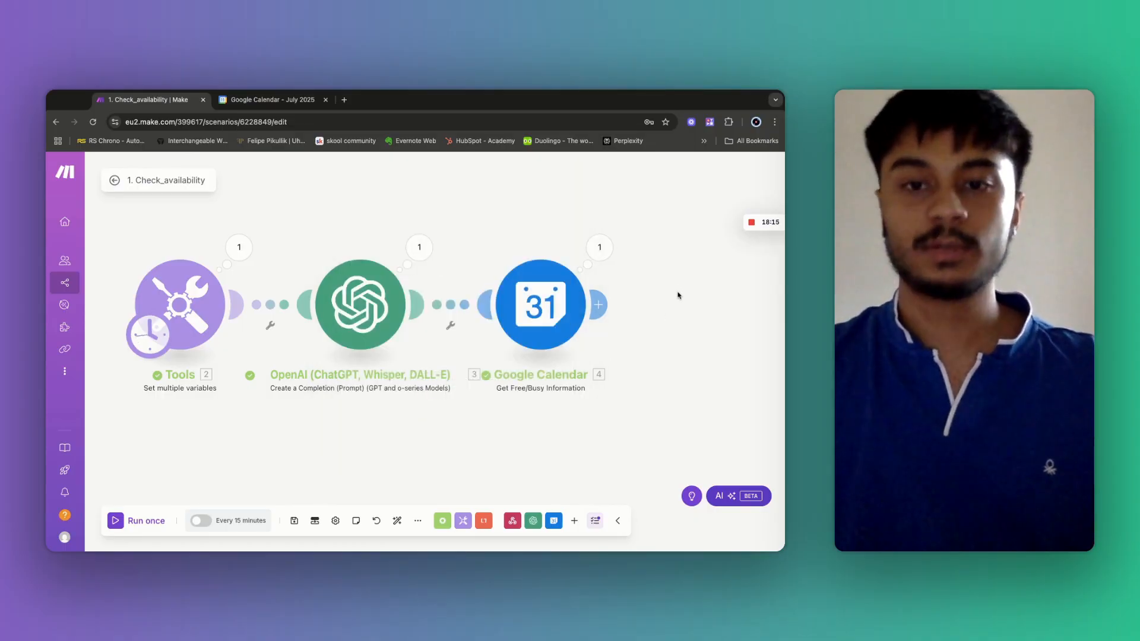
Place a Flow Control Router after the Google Calendar free/busy module, creating two empty routes.
left_click_drag(677, 295, 498, 301)
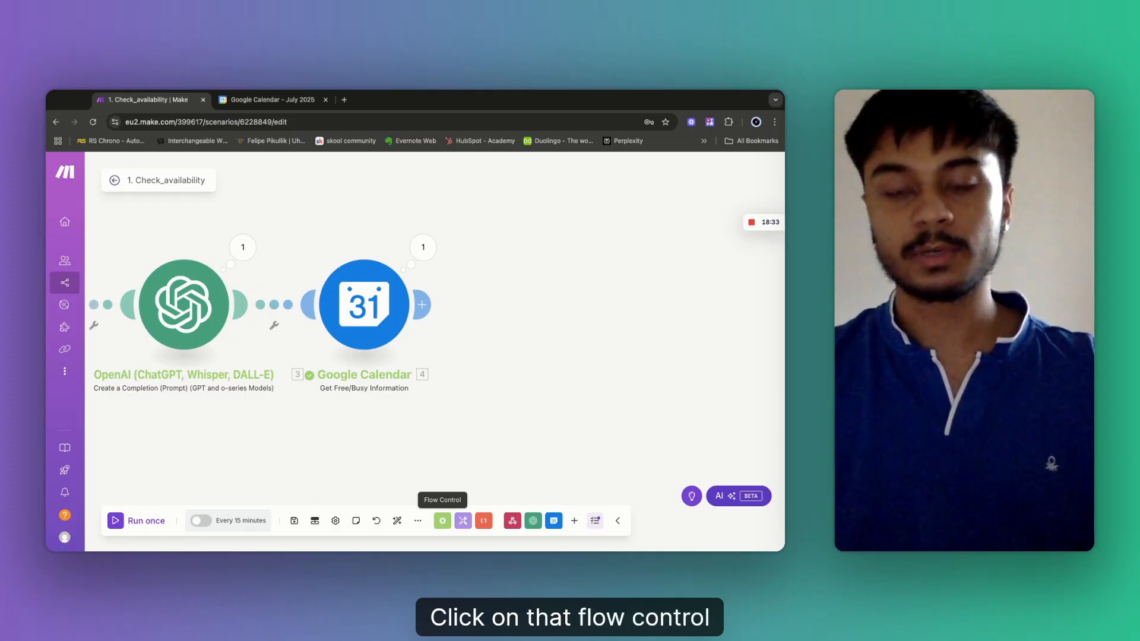
left_click(442, 521)
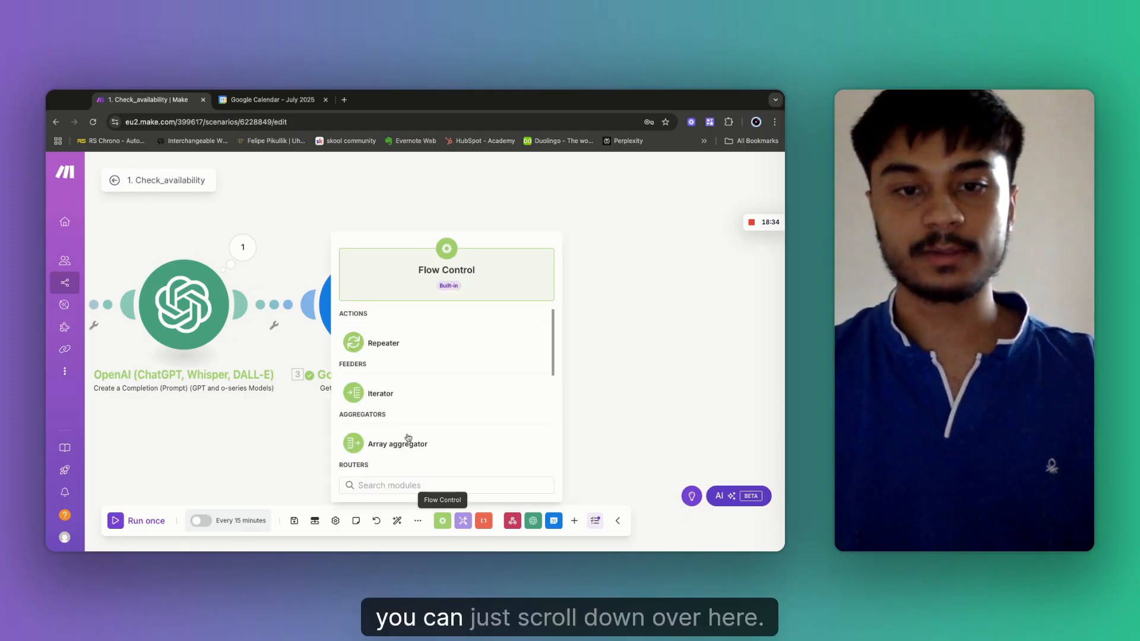
scroll(418, 403, "down", 5)
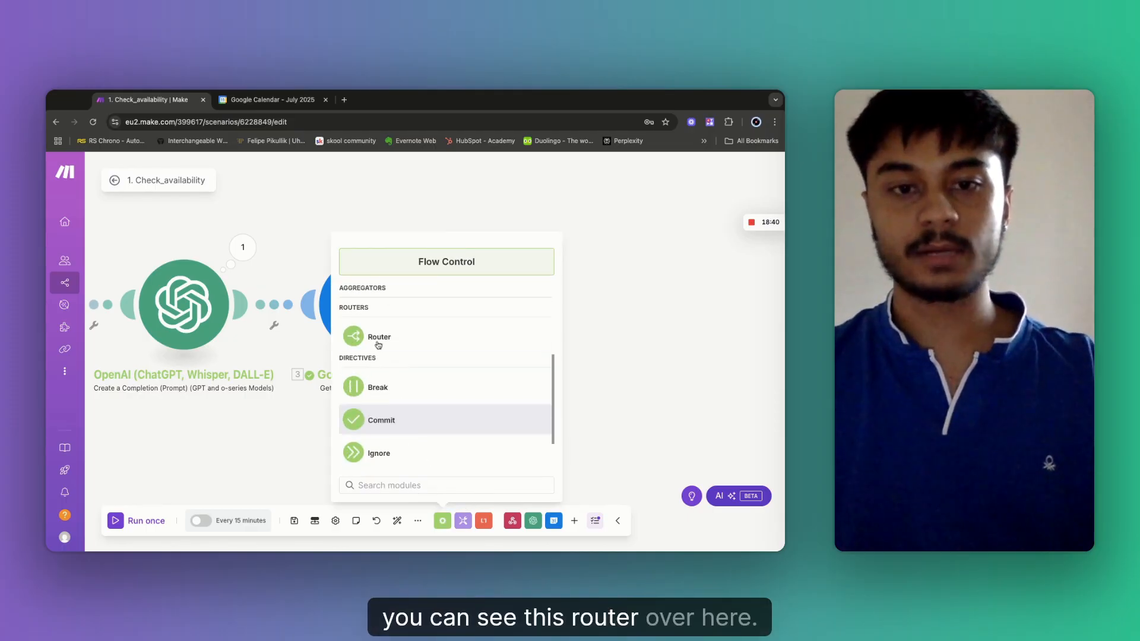
left_click_drag(378, 343, 352, 316)
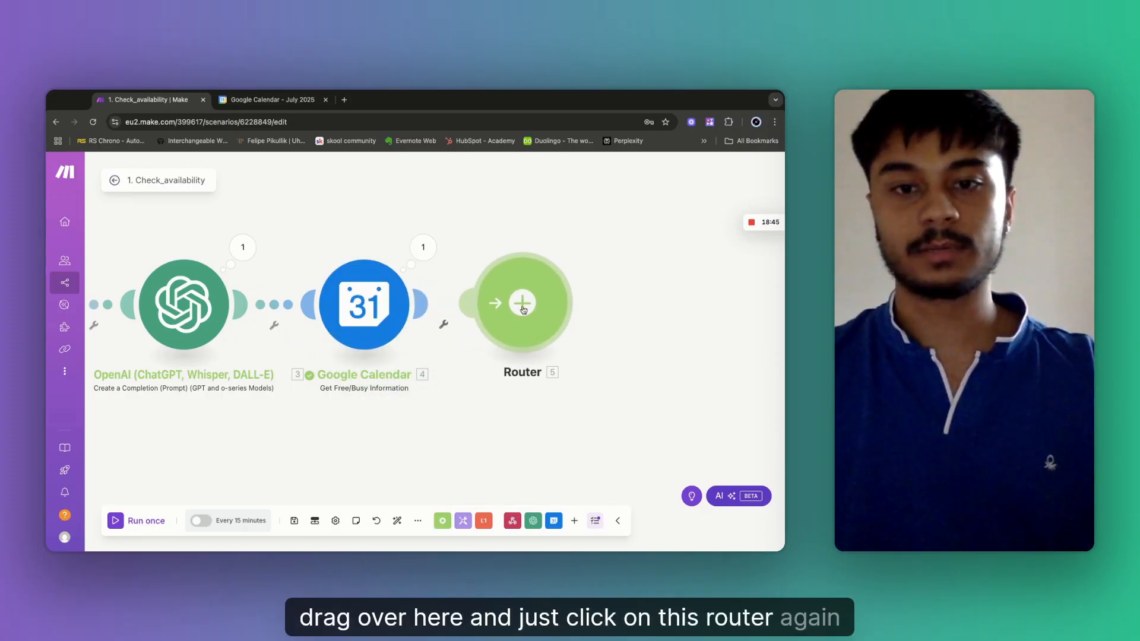
left_click(522, 307)
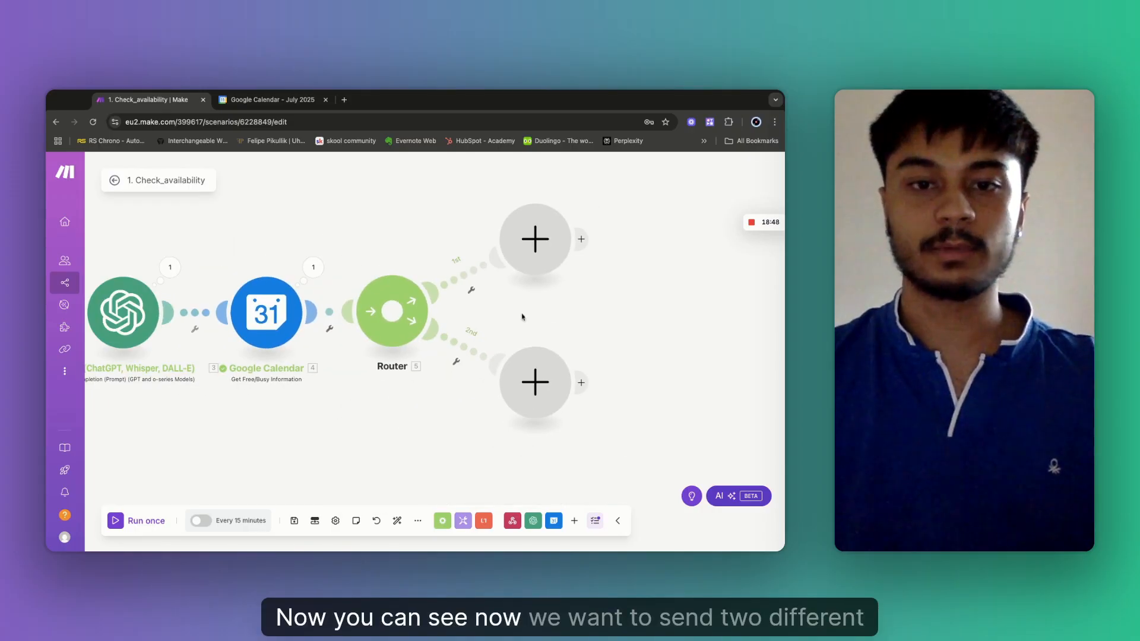
Label the second route's filter 'Available?' and map the calendar's Busy[] array into its condition.
left_click(470, 295)
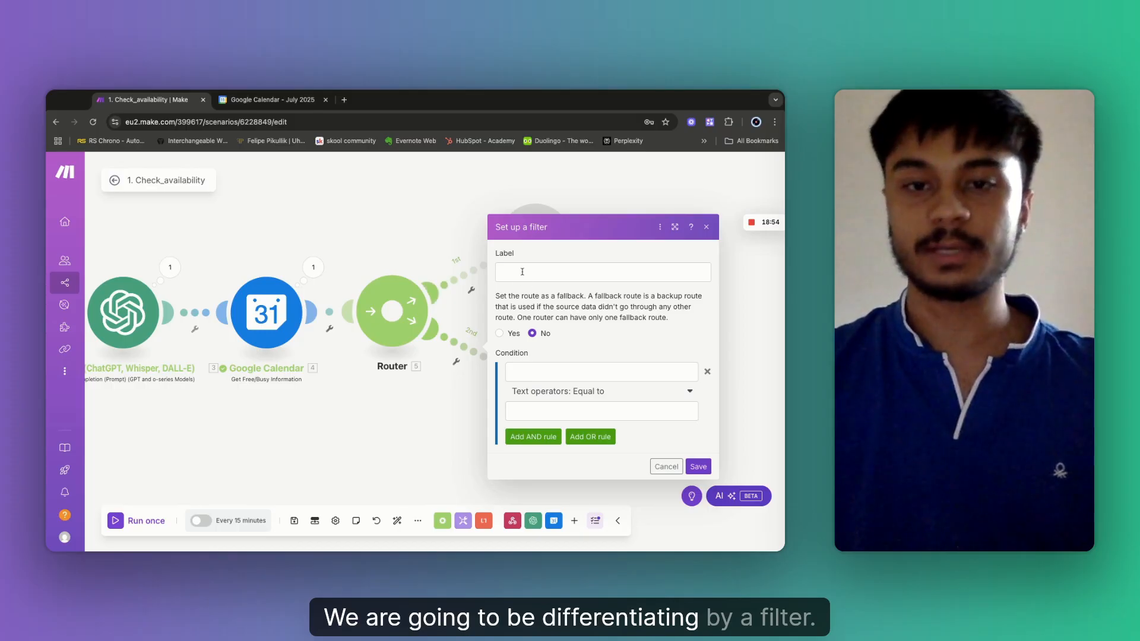
left_click(458, 319)
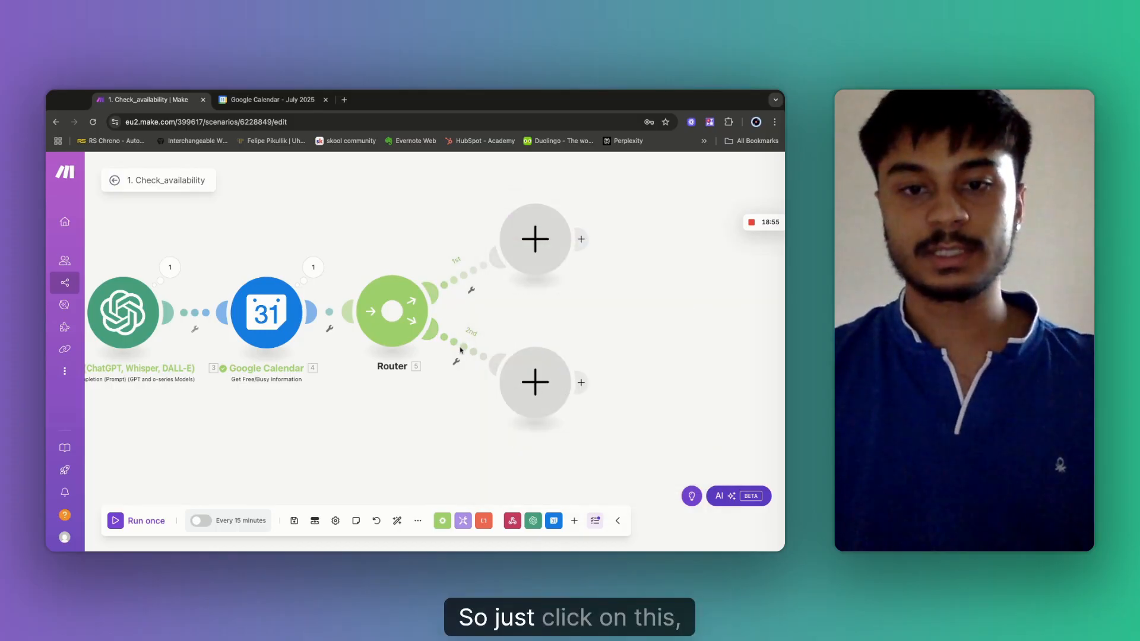
left_click(463, 351)
left_click(531, 275)
type("A")
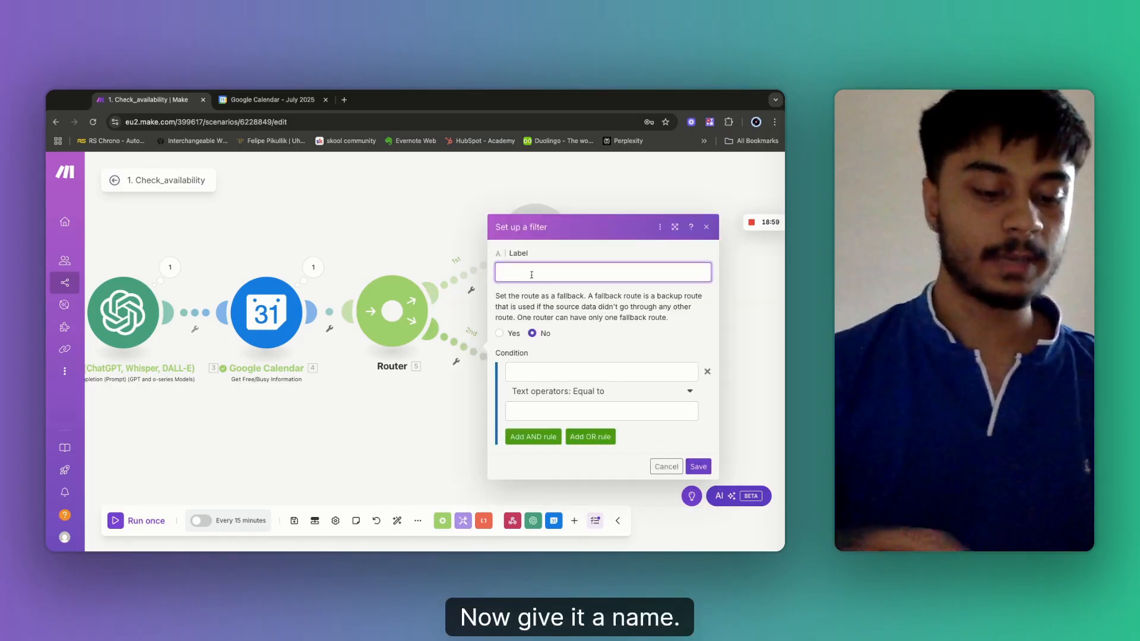
type("vailable?")
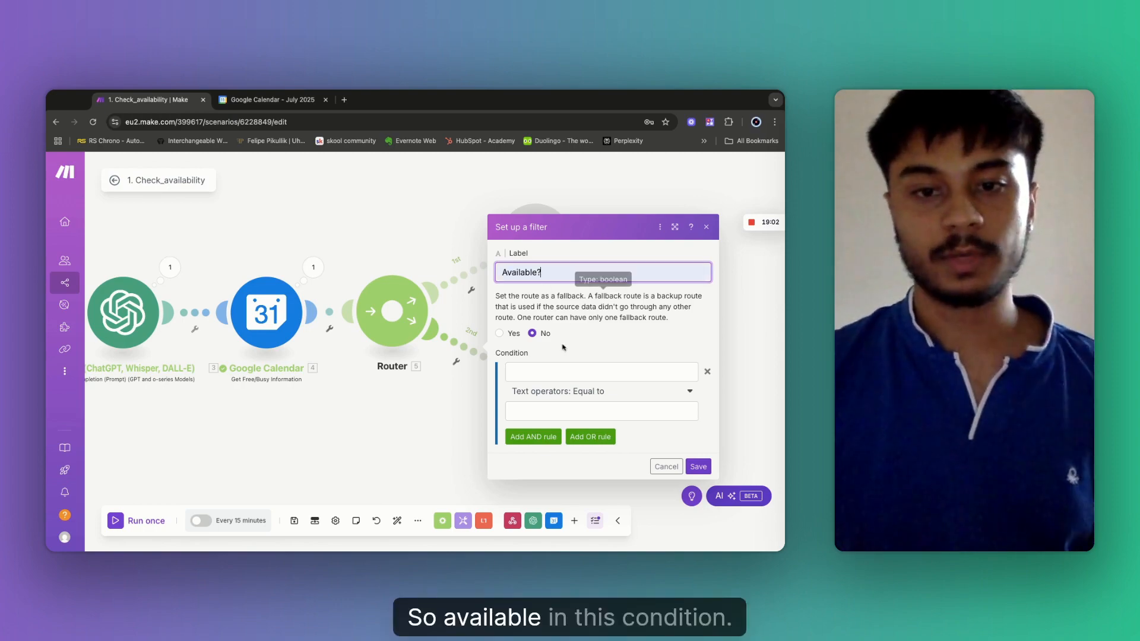
left_click(557, 370)
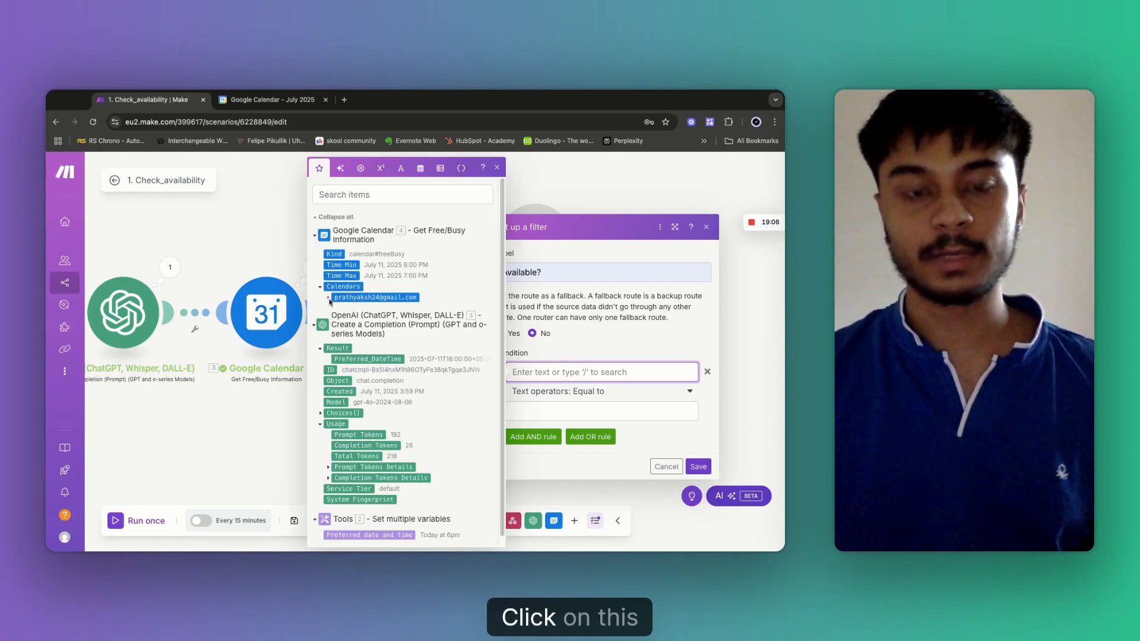
left_click(328, 298)
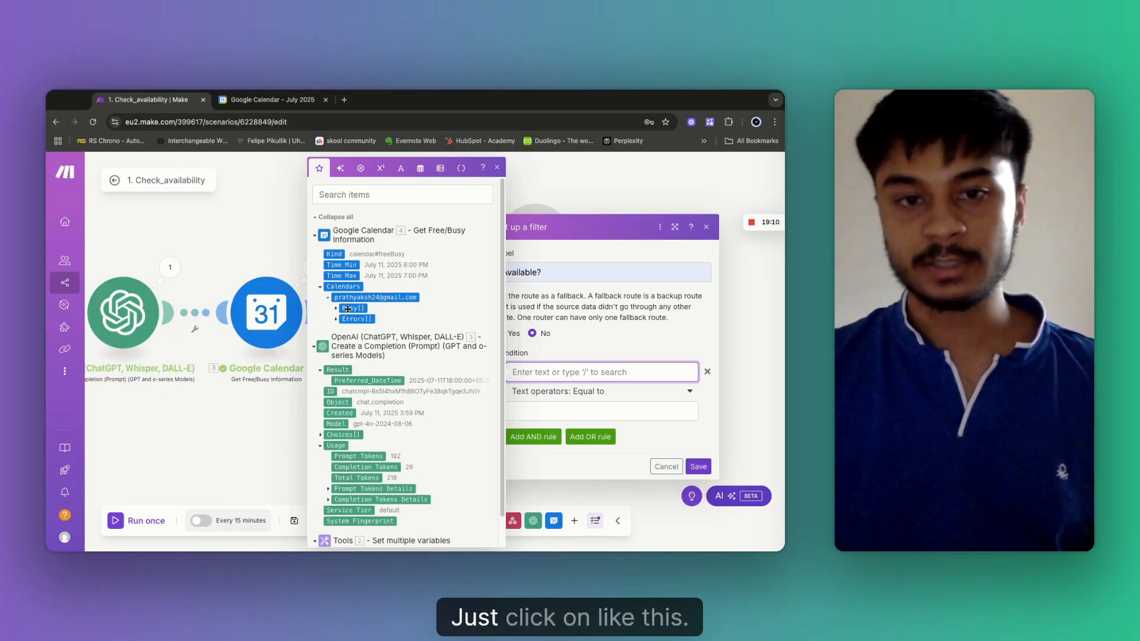
left_click(350, 308)
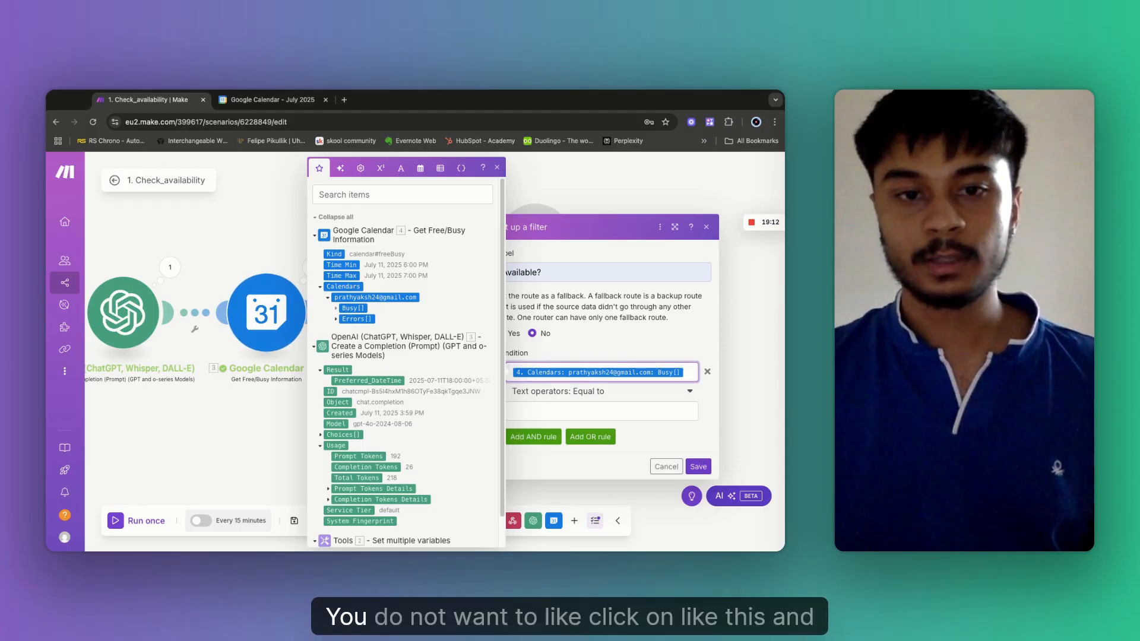
left_click(336, 309)
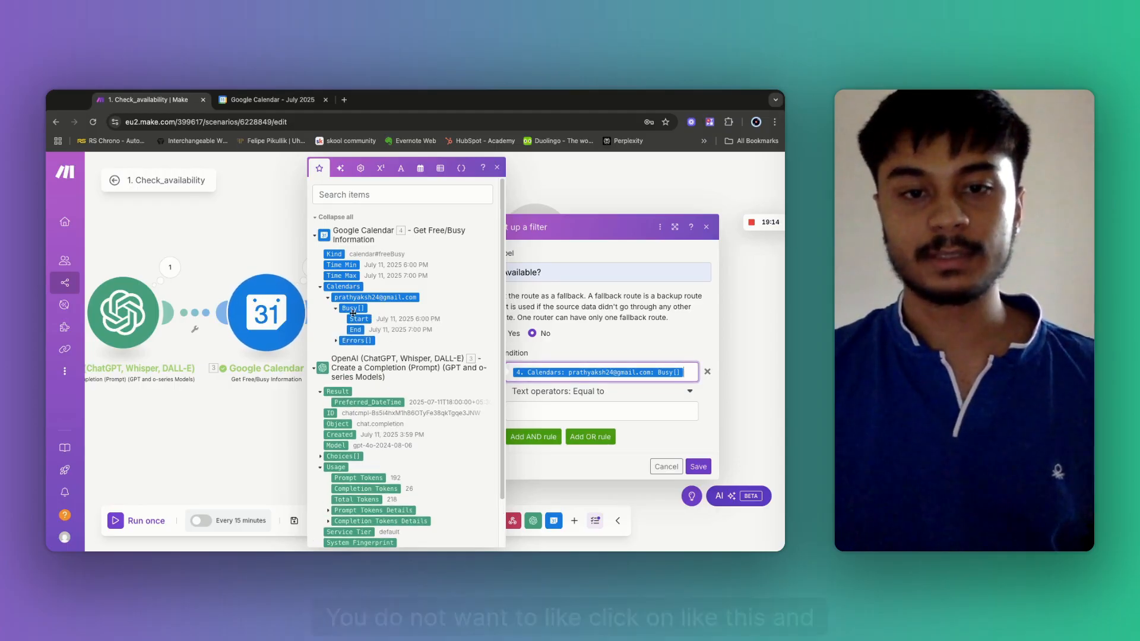
left_click(350, 309)
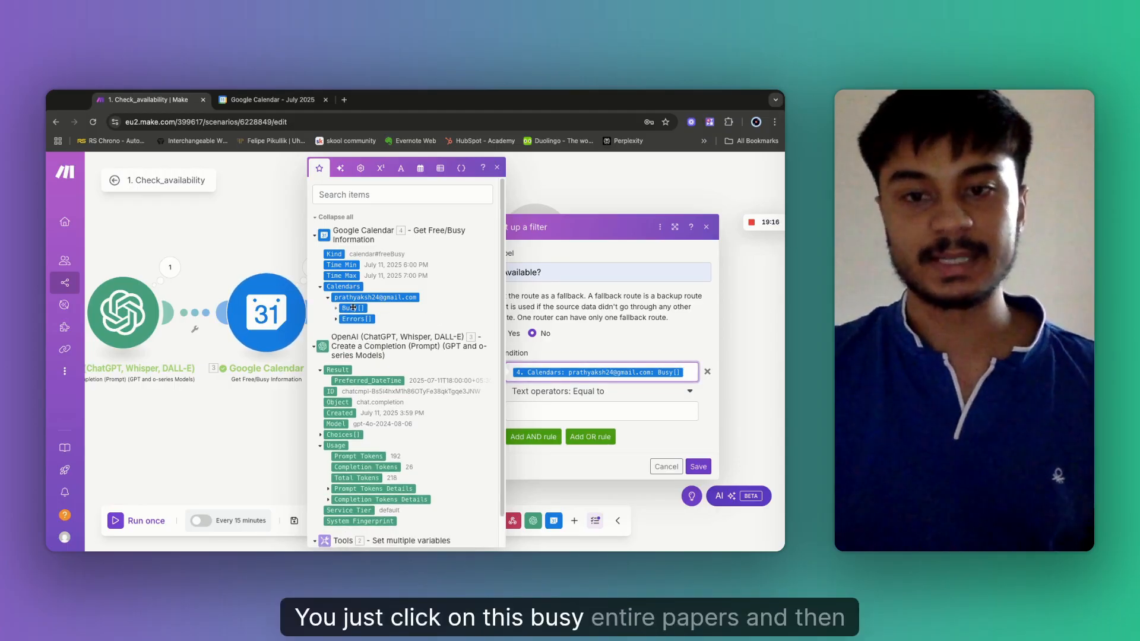
Set the condition to Array length equal to 0 and save the filter.
left_click(570, 392)
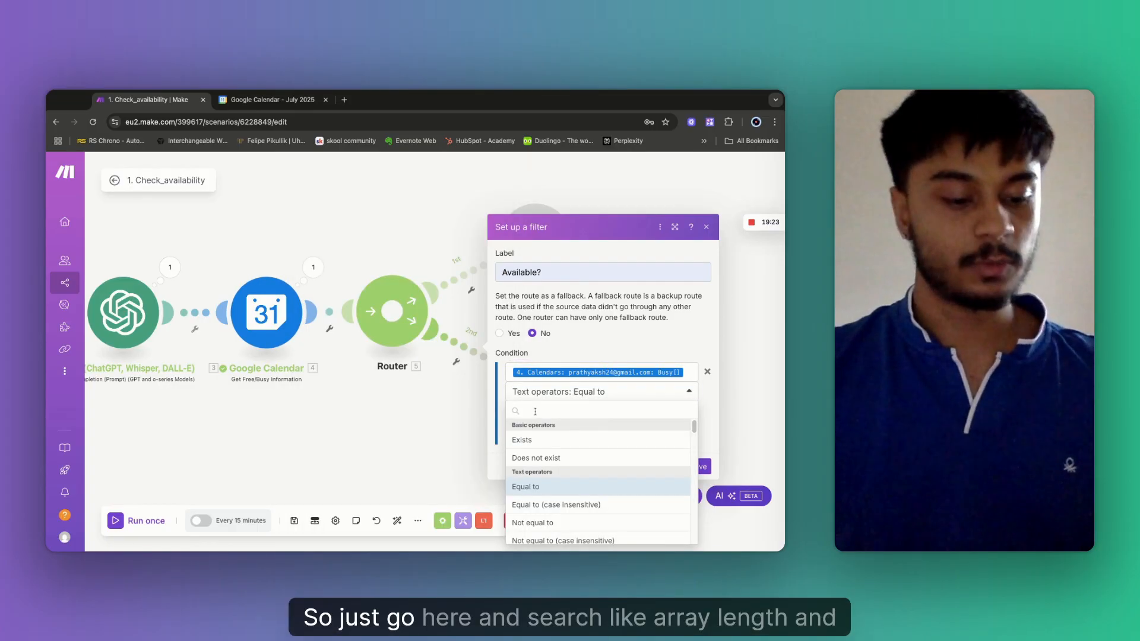
type("arr")
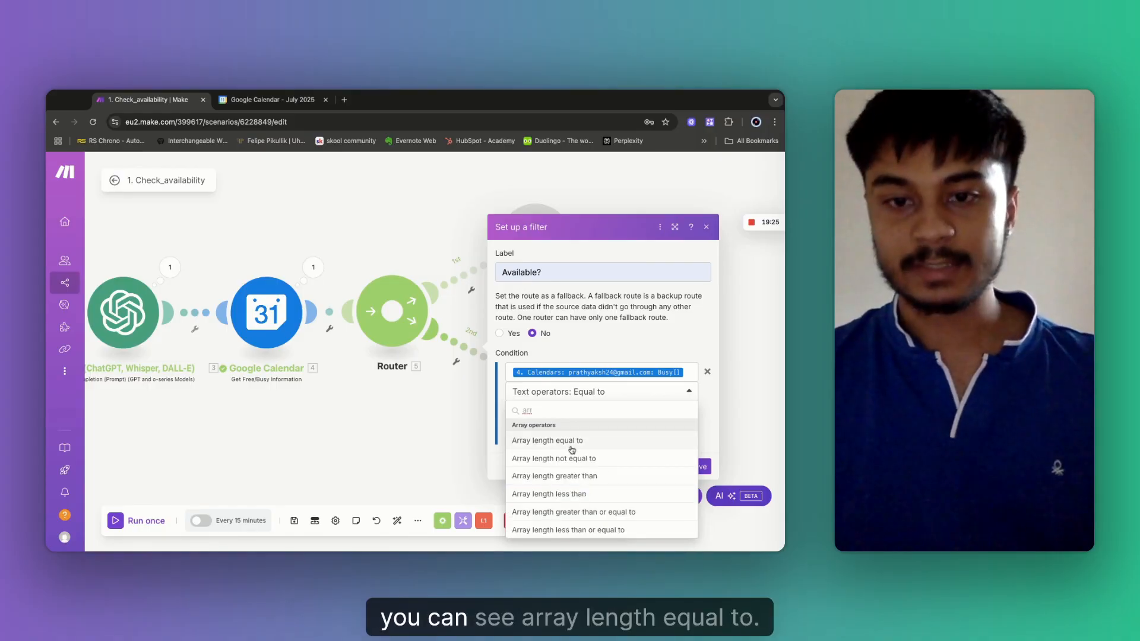
left_click(568, 441)
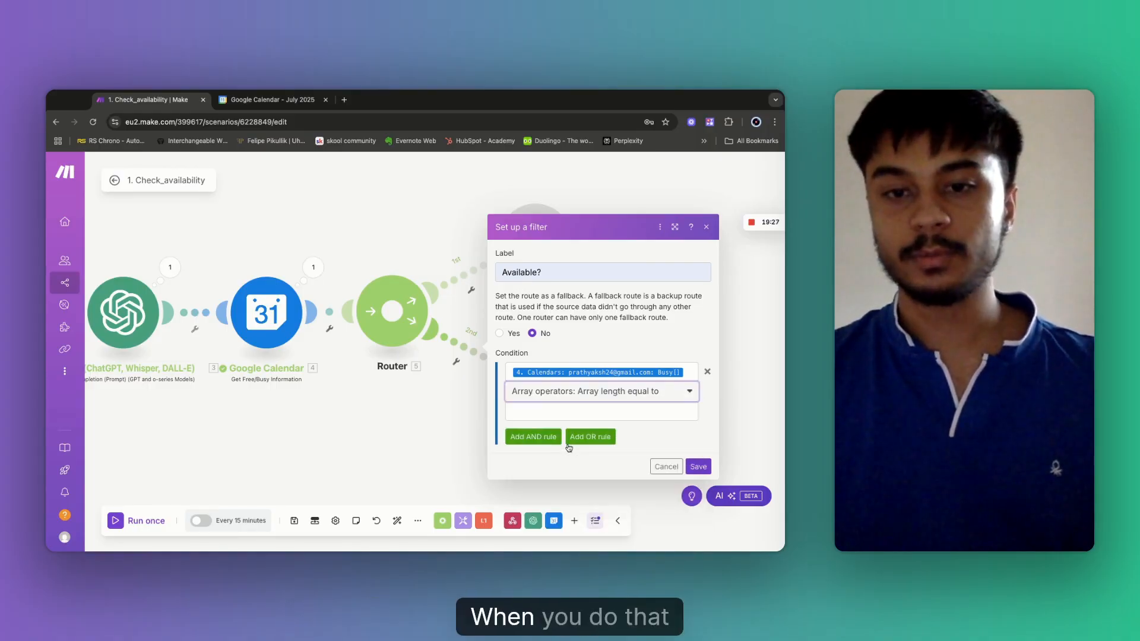
left_click(534, 412)
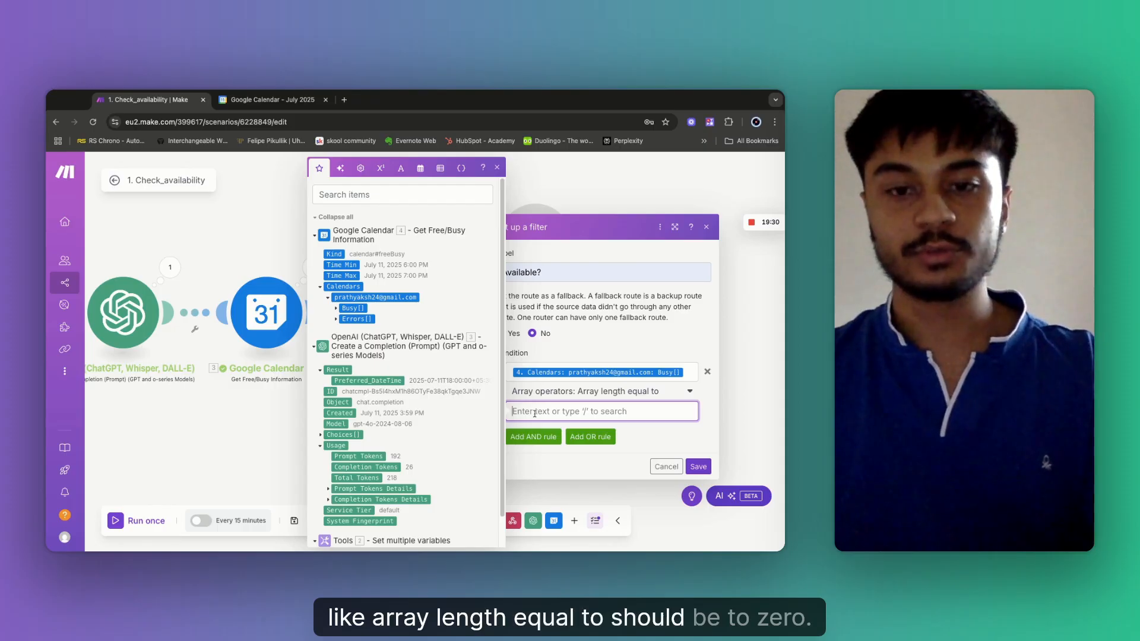
type("0")
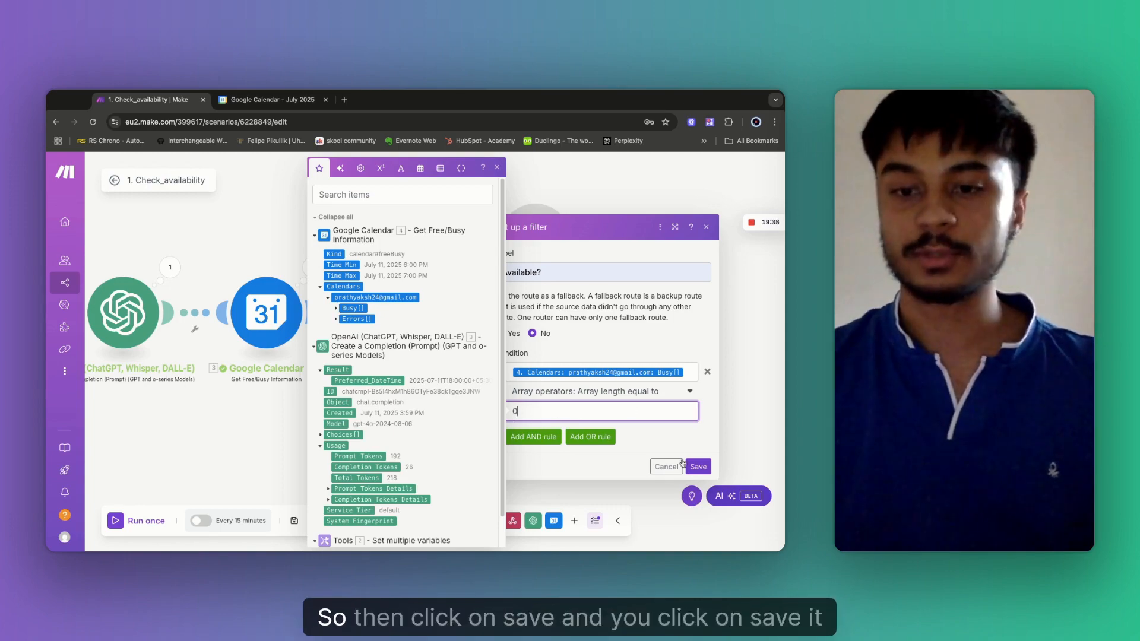
left_click(698, 467)
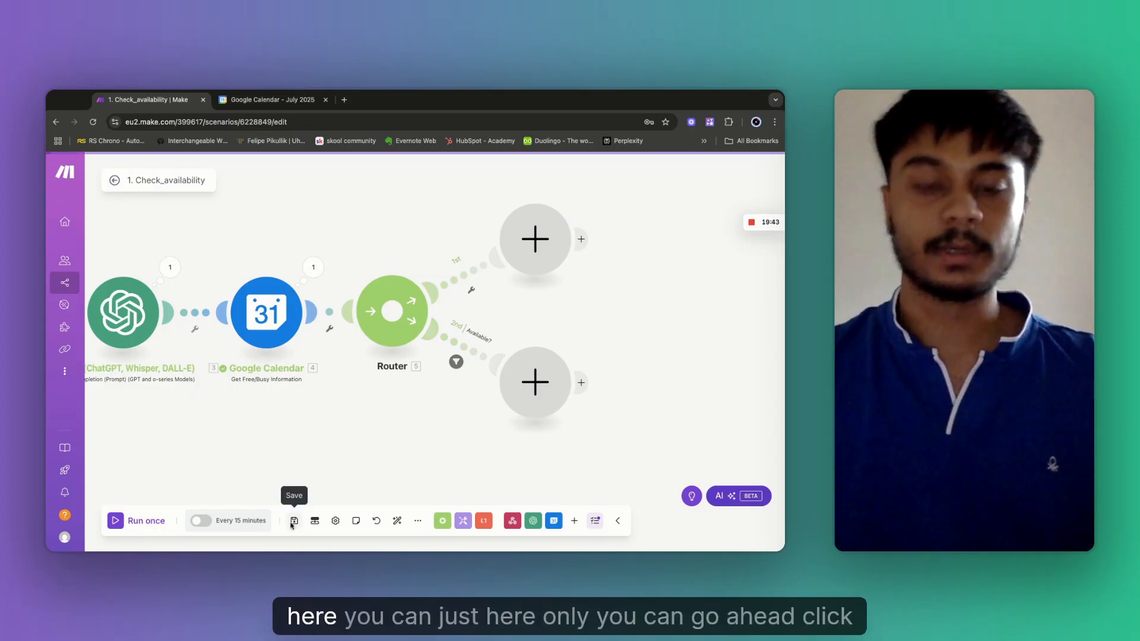
Save the scenario and start adding a module on the second route.
left_click(294, 521)
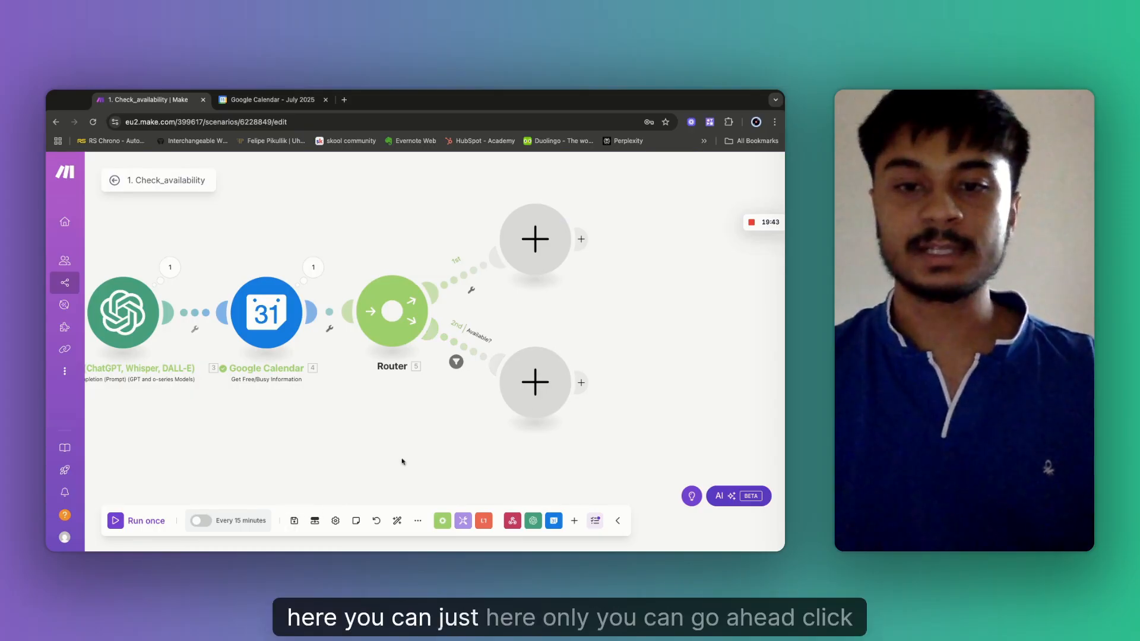
left_click(536, 385)
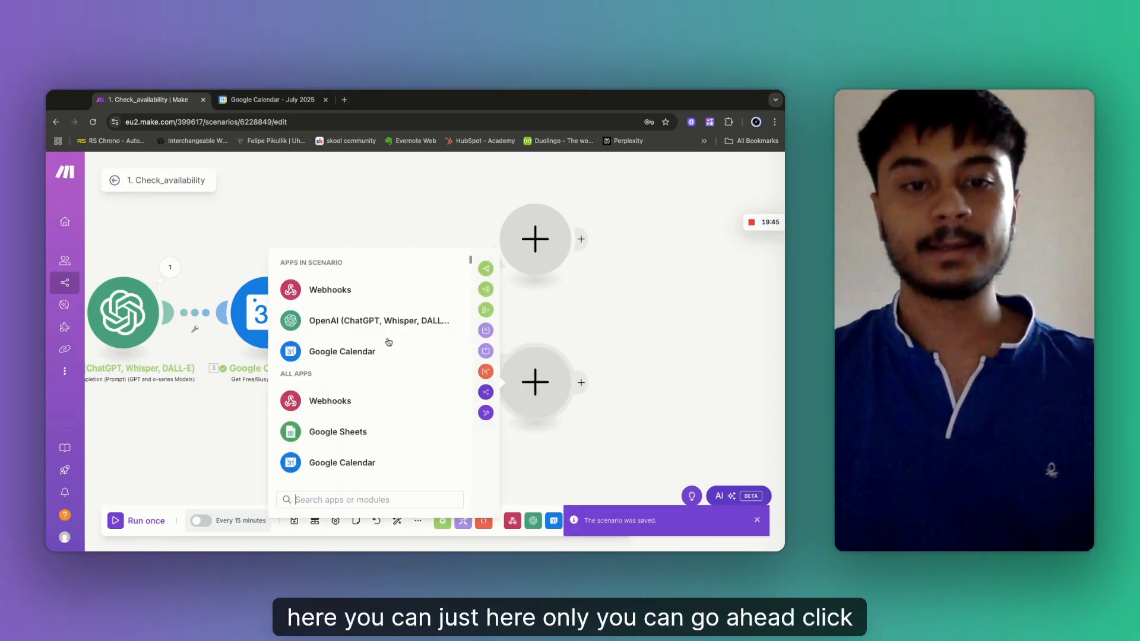
left_click(337, 354)
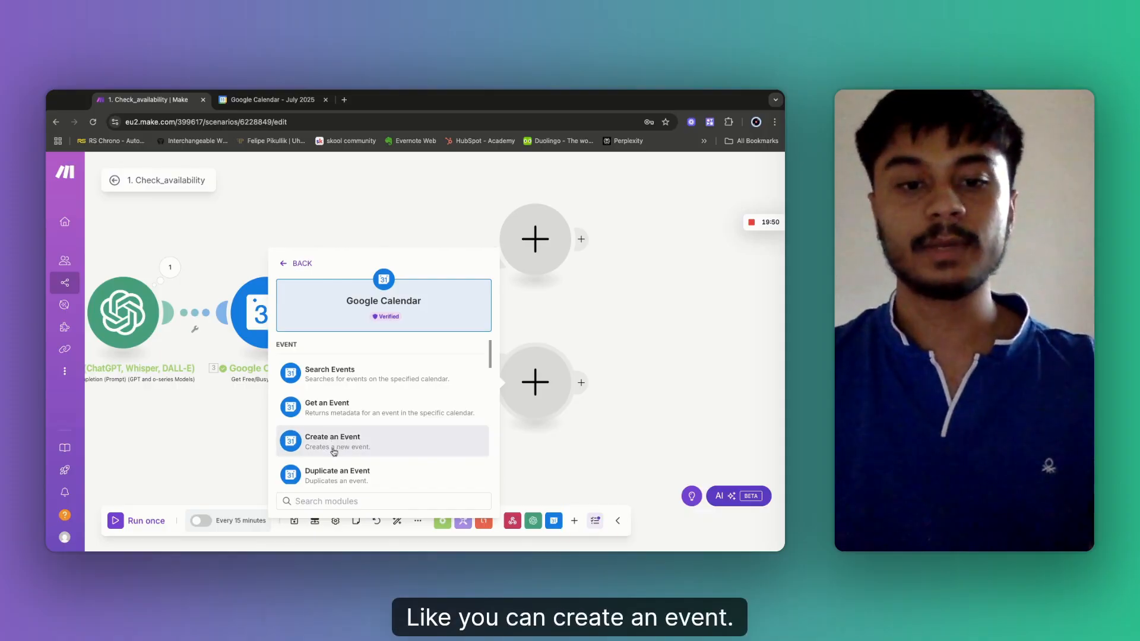
left_click(290, 268)
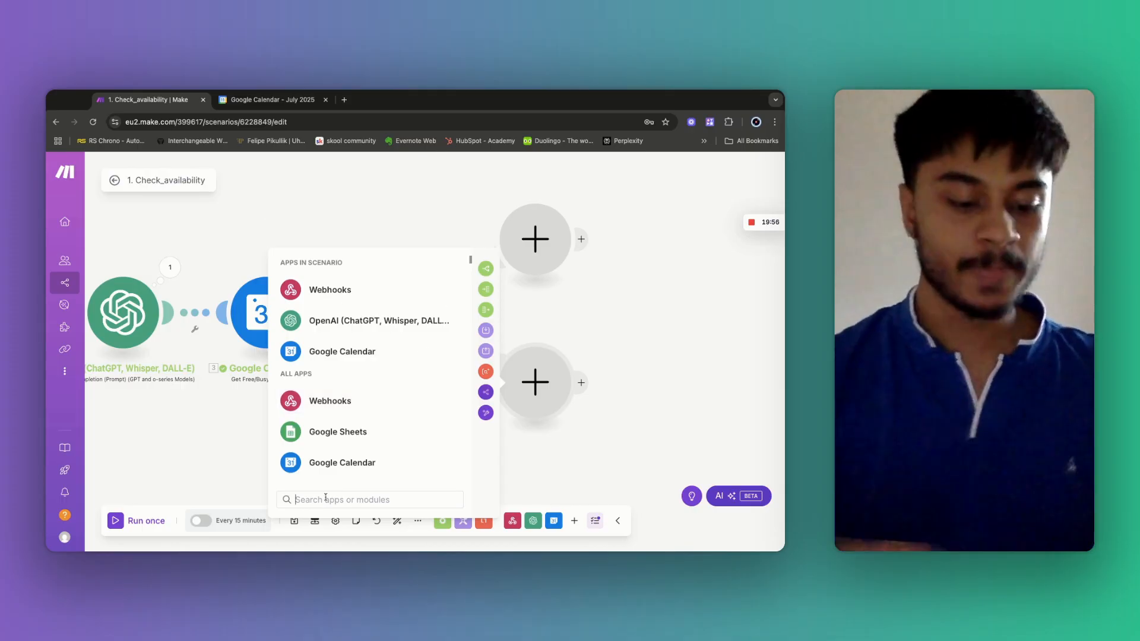
Search for 'vapi' and add the v1 Vapi 'Respond to a Tool Call' module.
type("w")
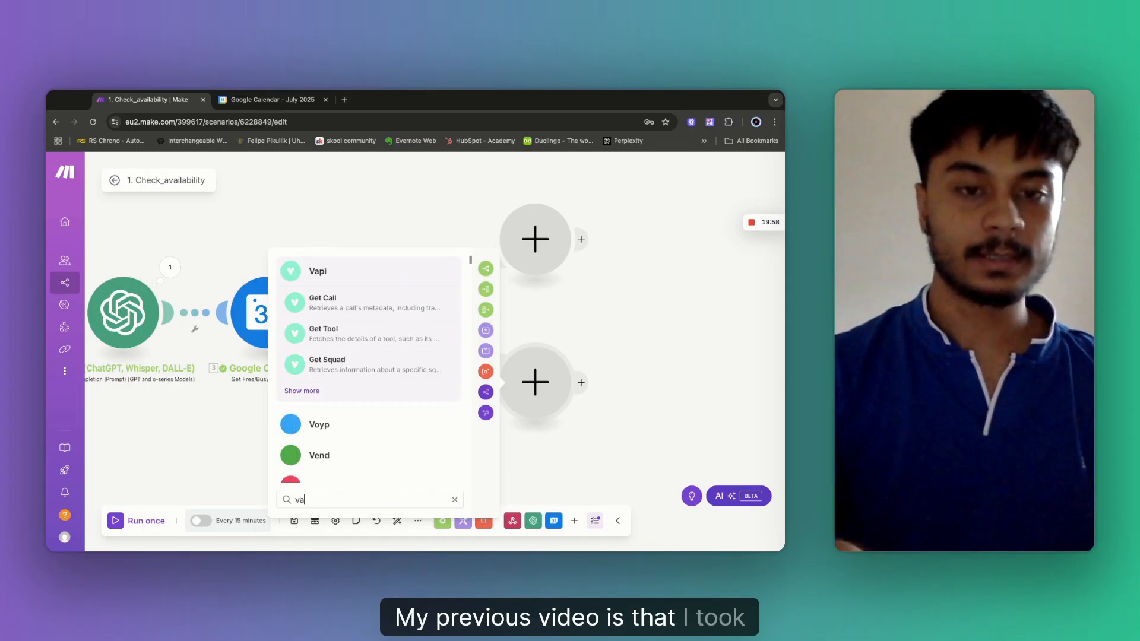
key("BackSpace")
type("web")
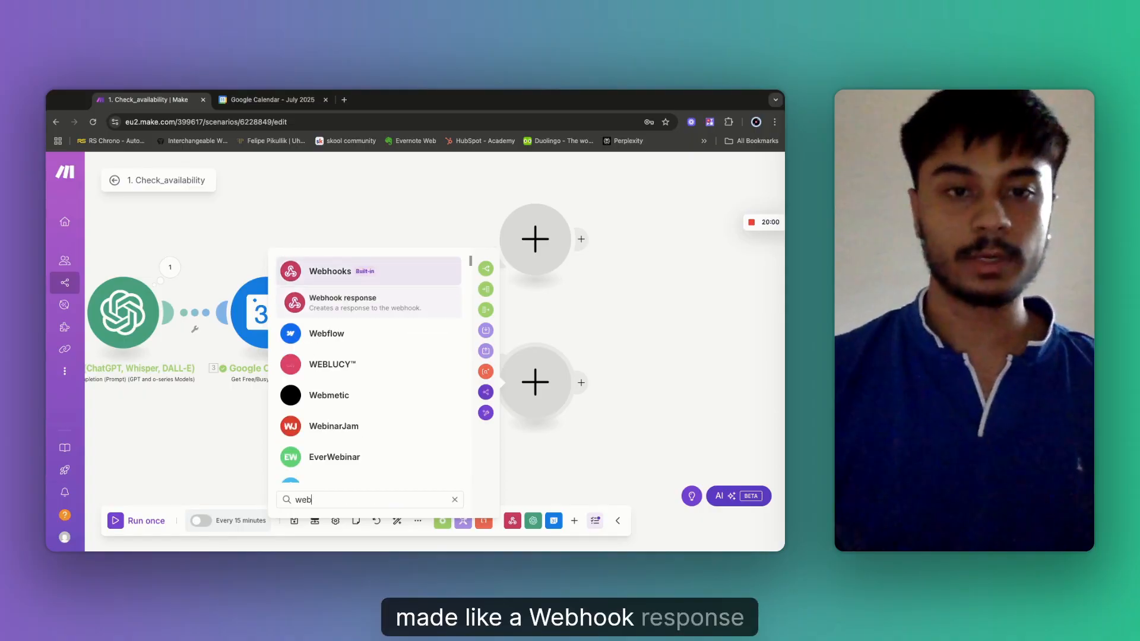
key("BackSpace")
key("BackSpace")
key("BackSpace")
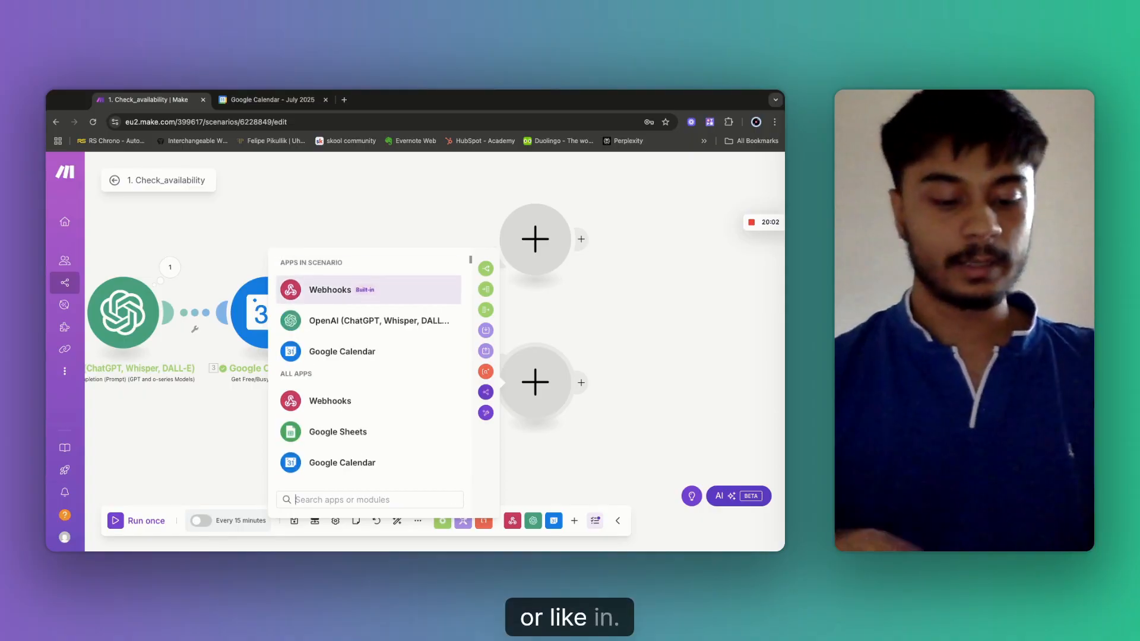
type("vapi")
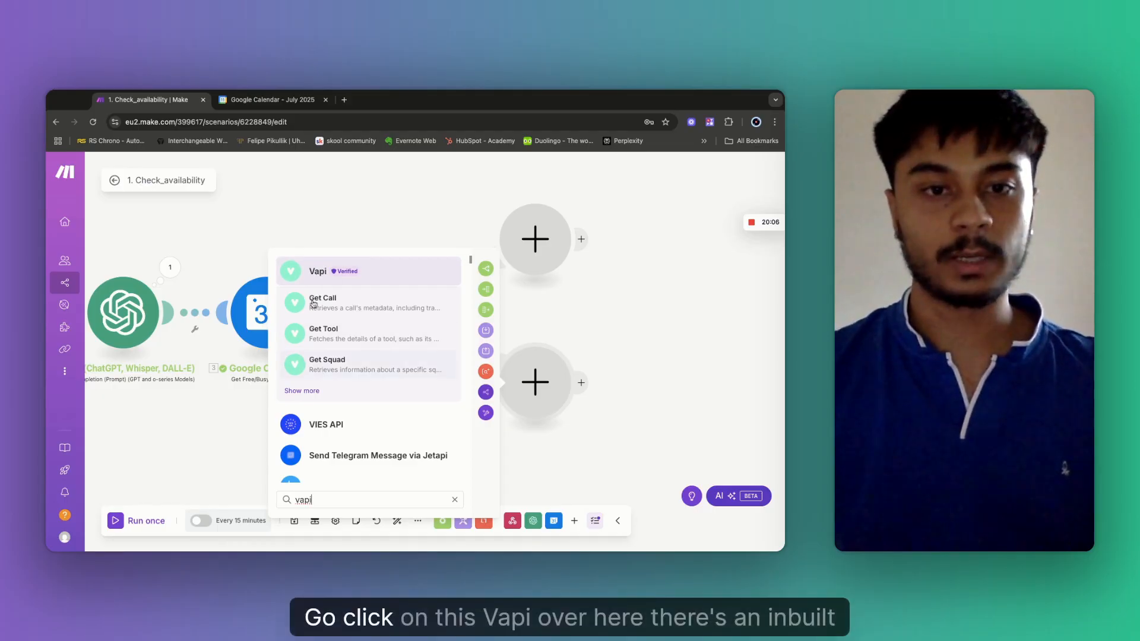
left_click(302, 276)
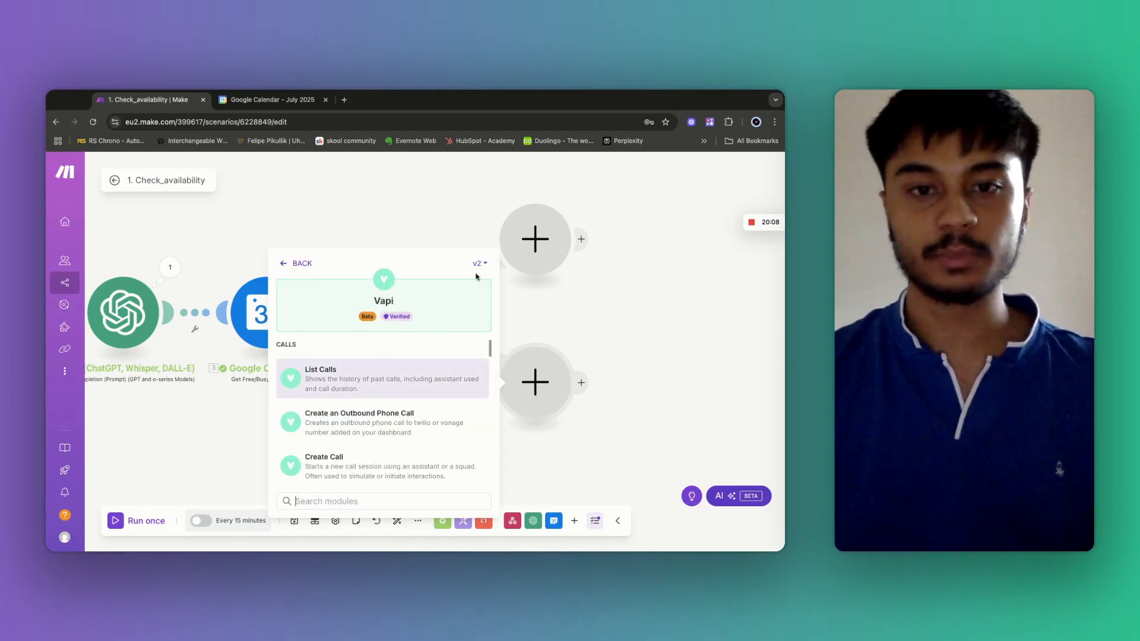
left_click(481, 264)
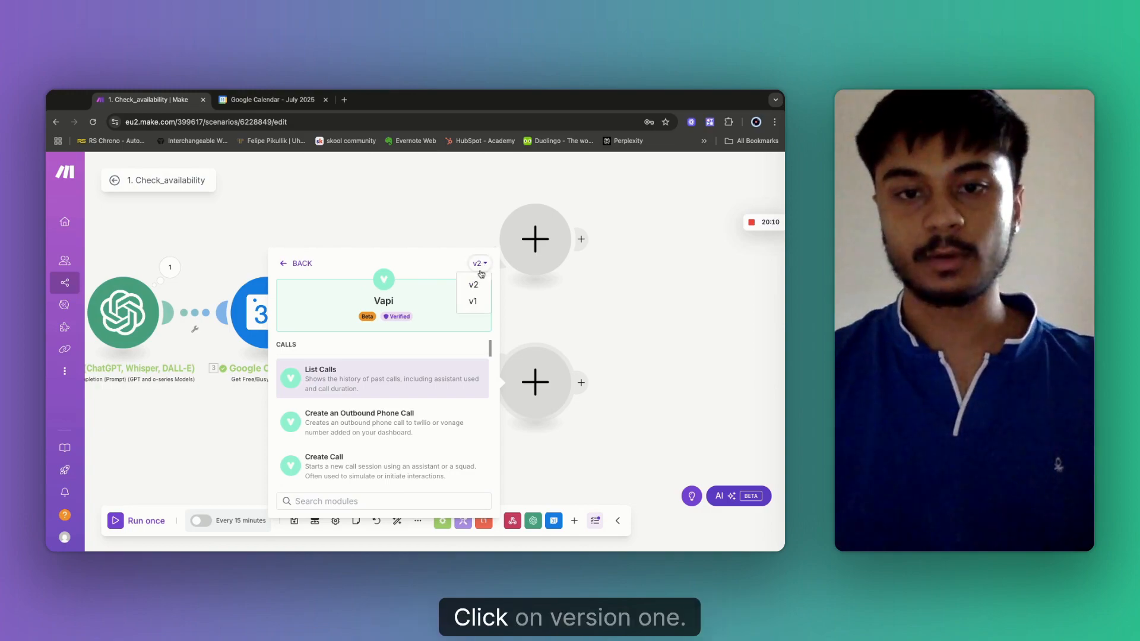
left_click(475, 302)
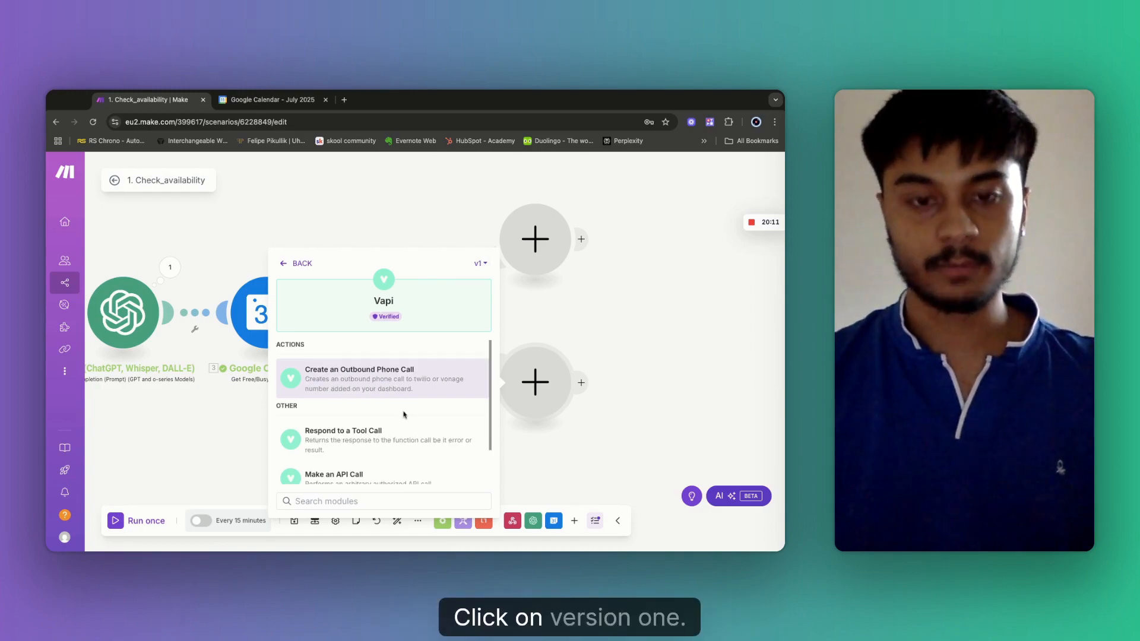
scroll(406, 413, "down", 2)
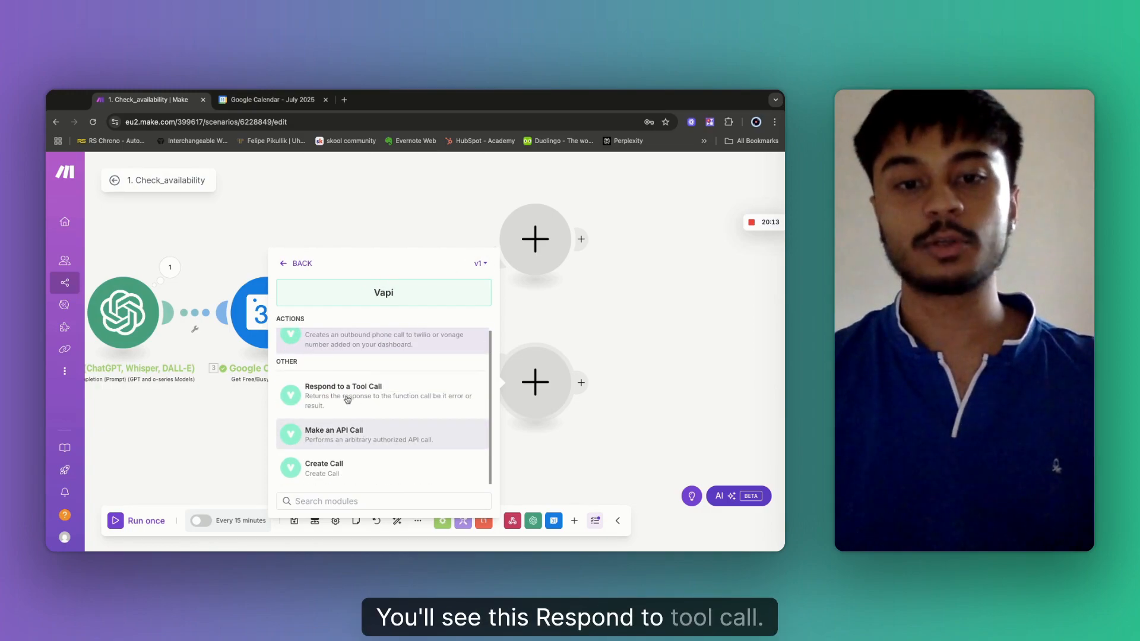
left_click(356, 399)
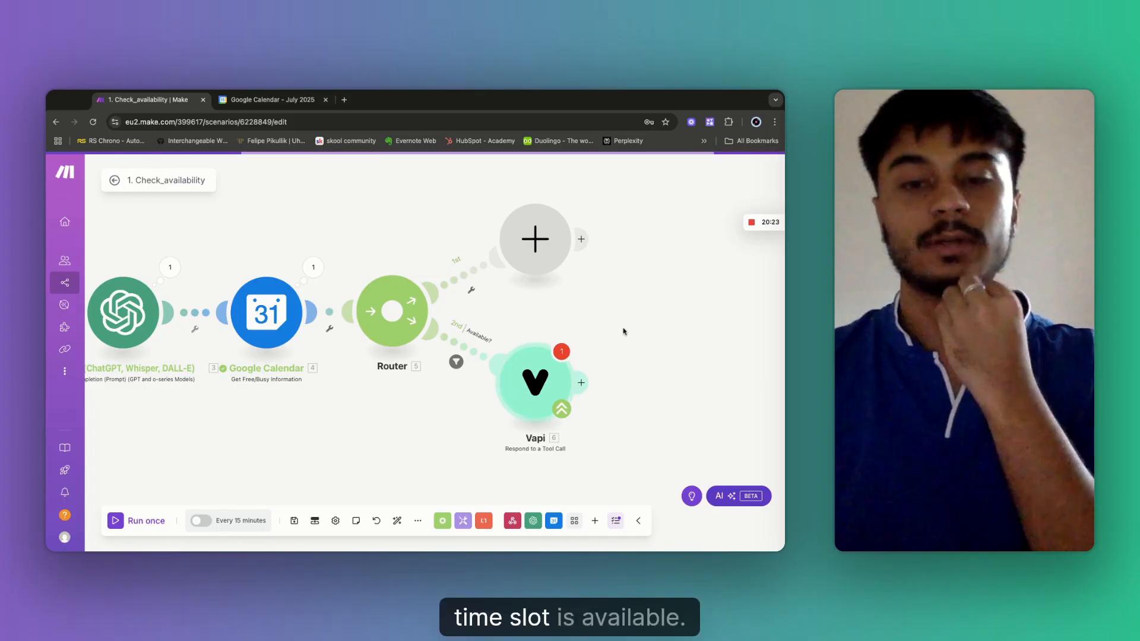
Set the Respond to a Tool Call Result to 'Great news, the time slot is available!' and save.
left_click(534, 380)
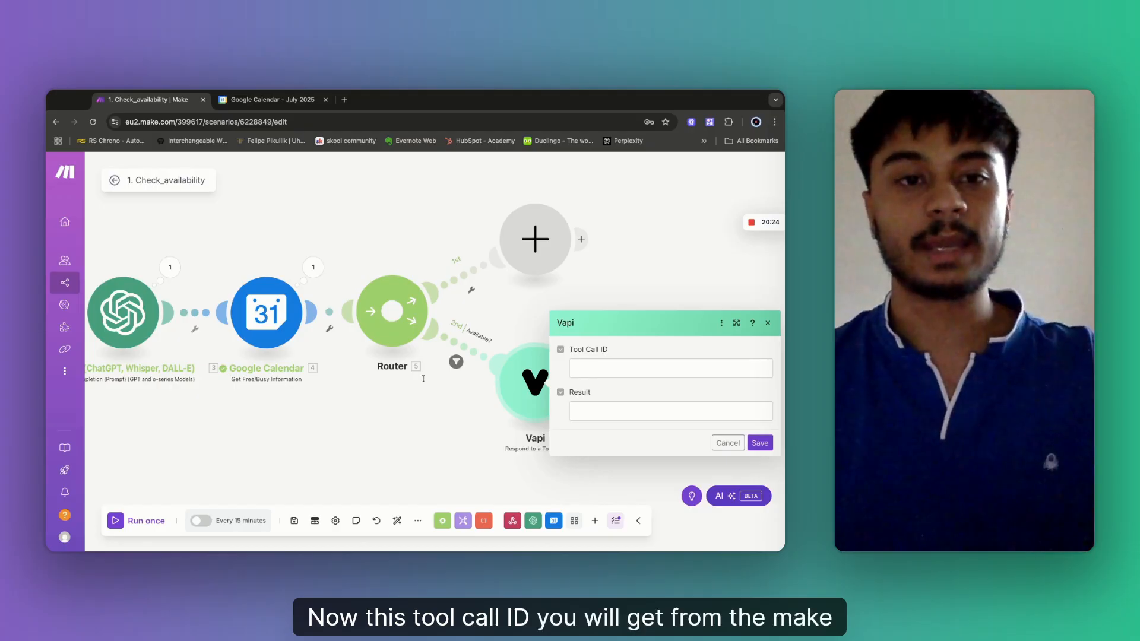
left_click(671, 368)
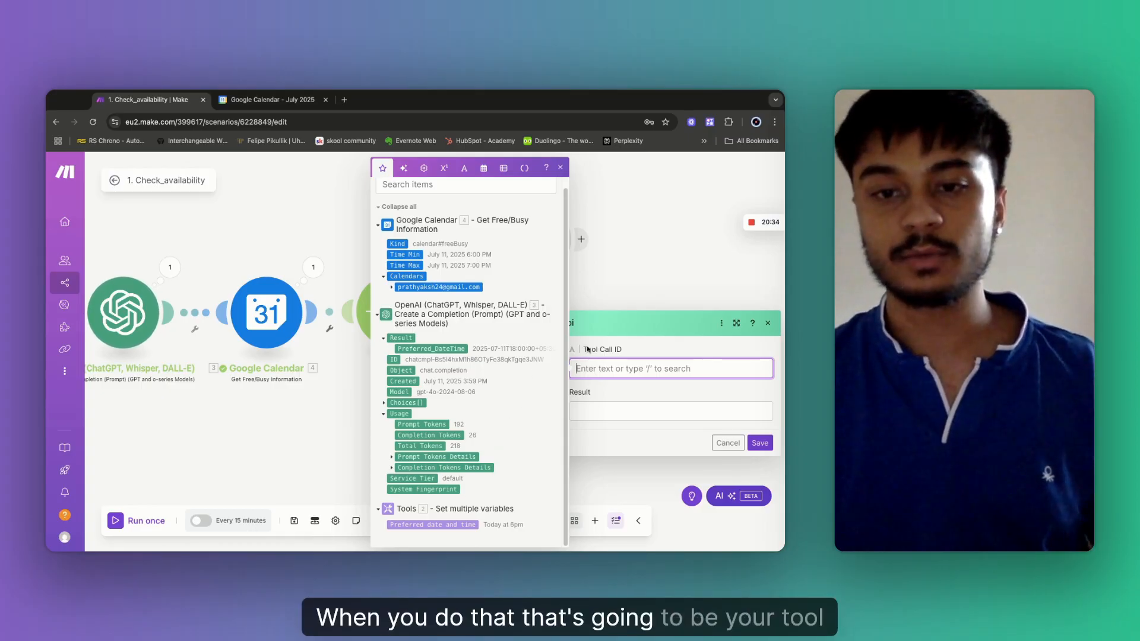
left_click(594, 413)
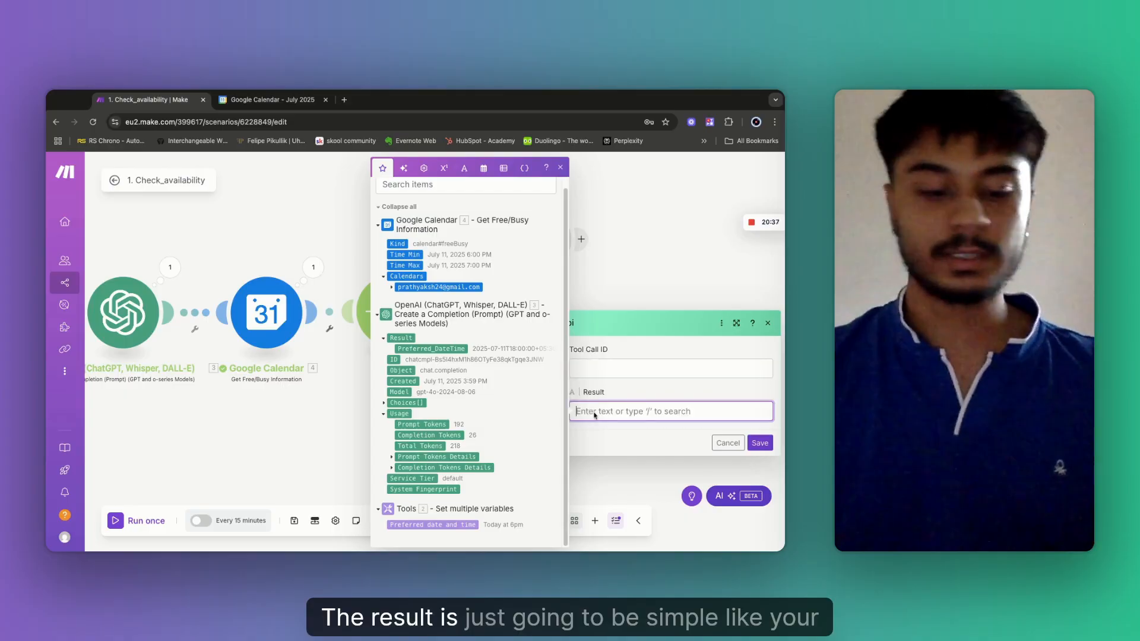
type("Y")
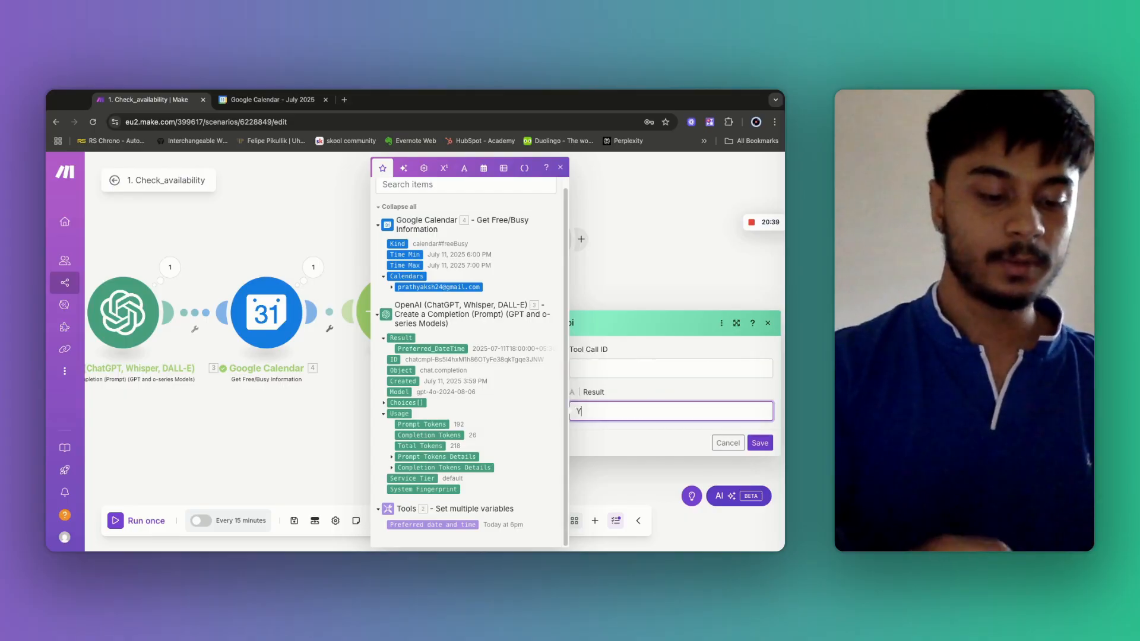
type("es")
key("BackSpace")
key("BackSpace")
key("BackSpace")
type("Gre")
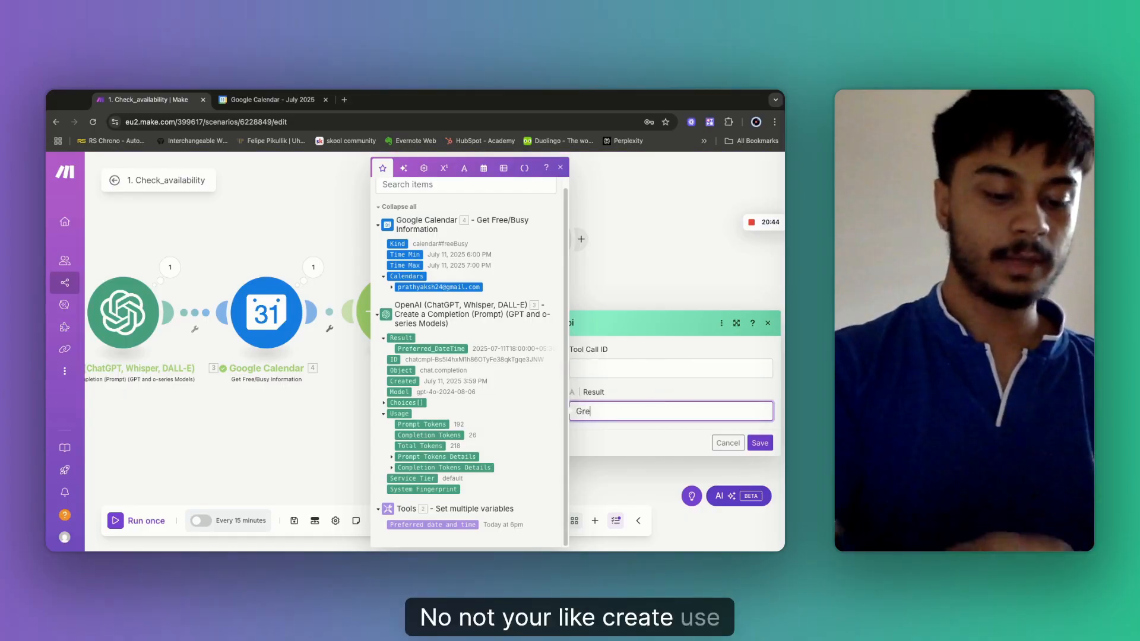
type("at news, th")
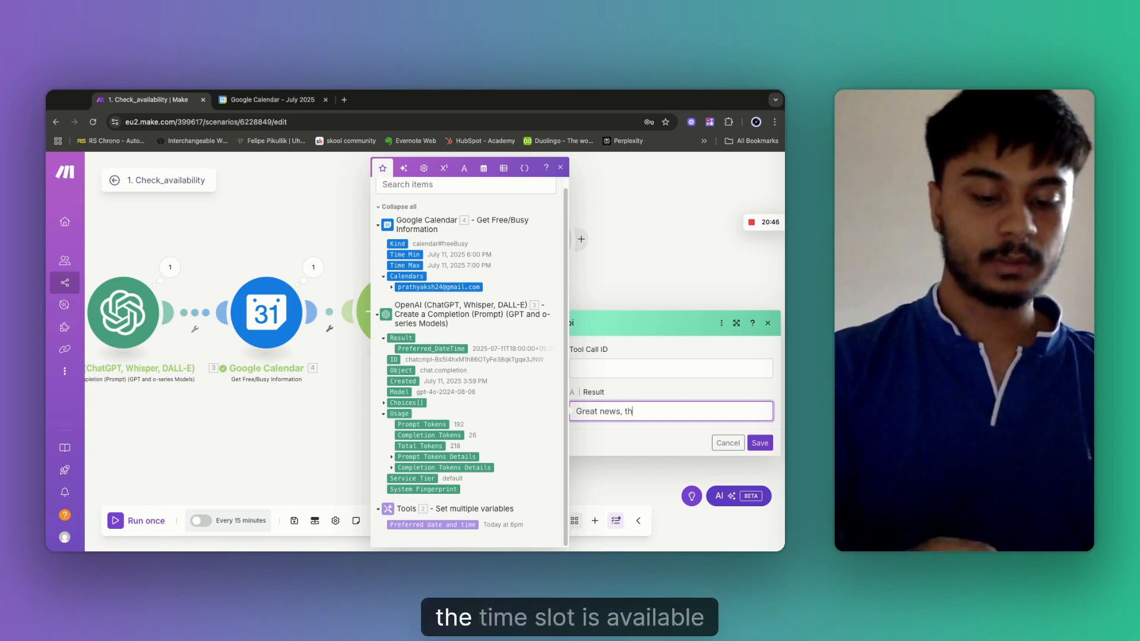
type("e time slot is a")
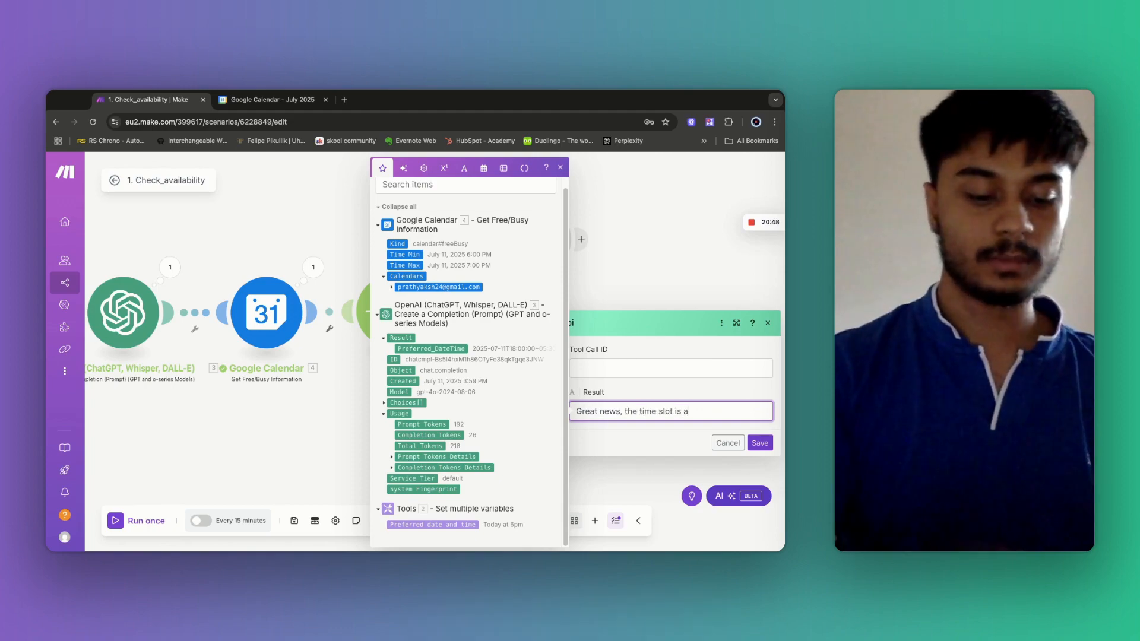
type("vailable!")
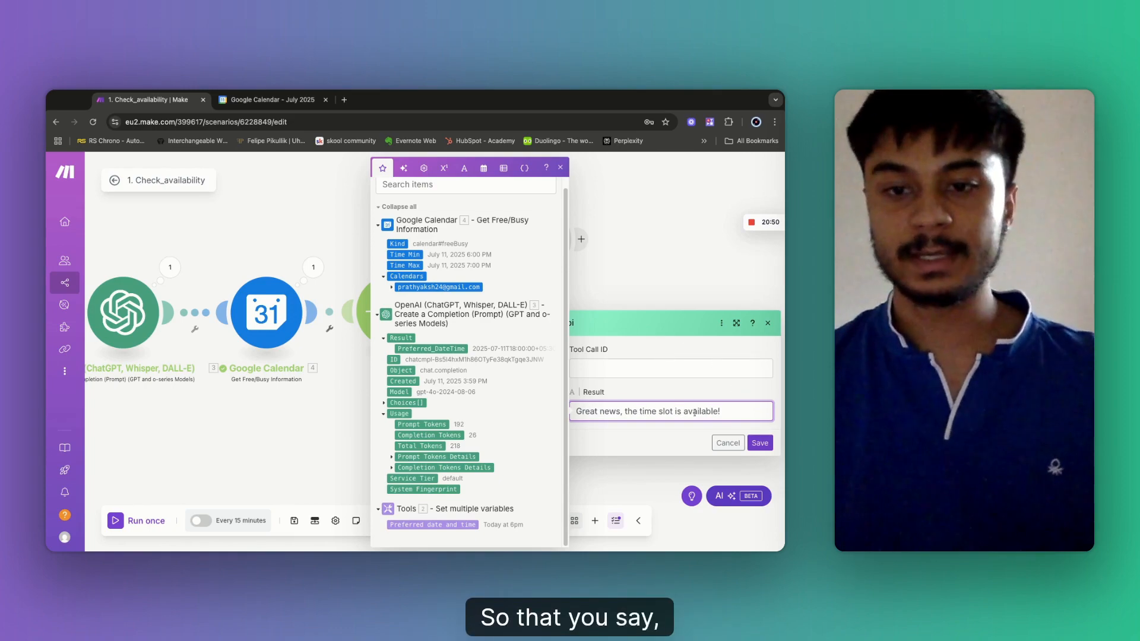
left_click_drag(699, 411, 574, 411)
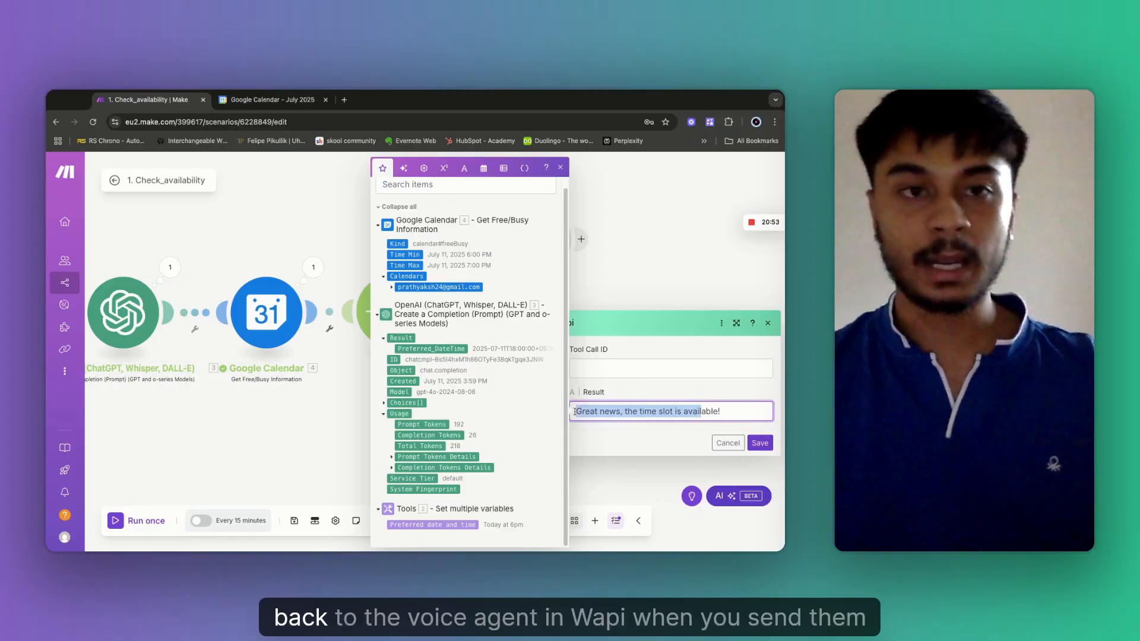
left_click(763, 449)
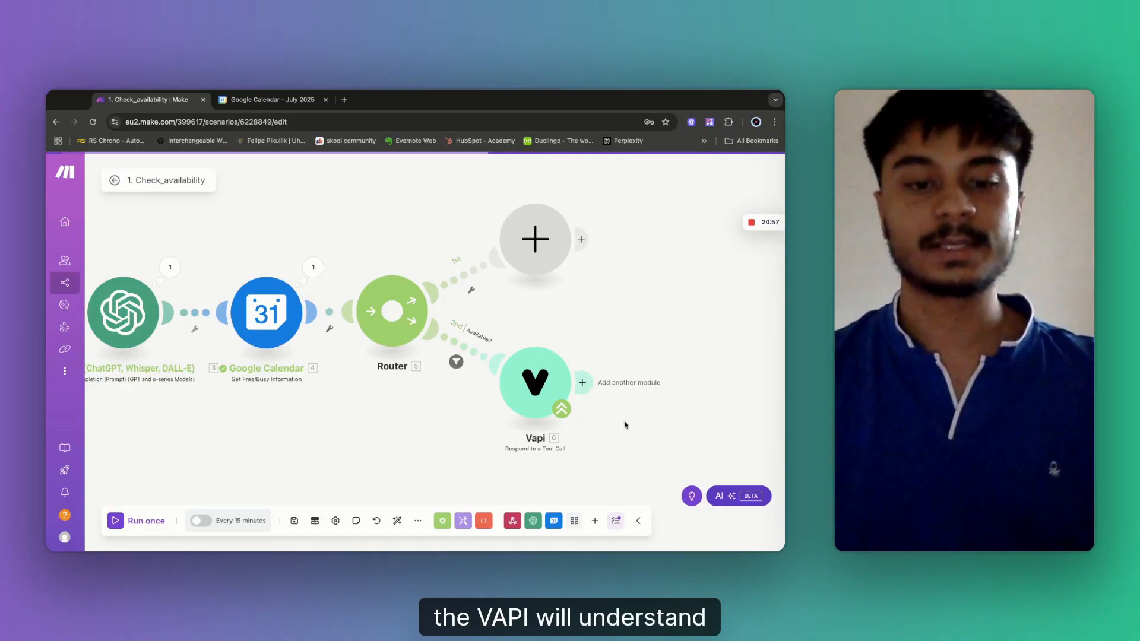
left_click(294, 521)
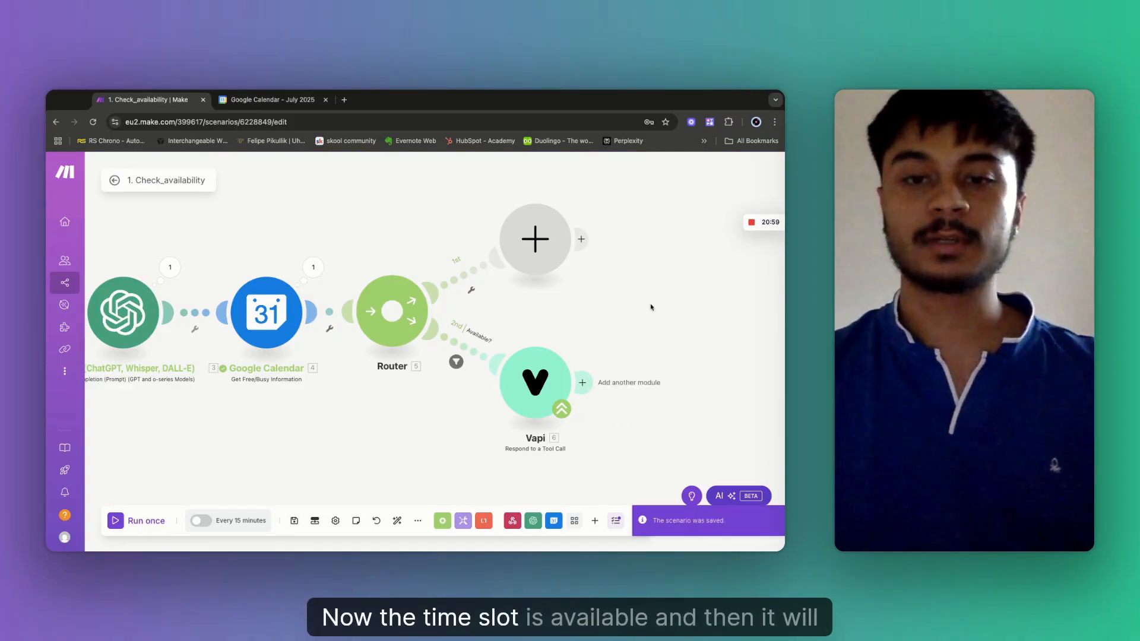
scroll(678, 186, "up", 1)
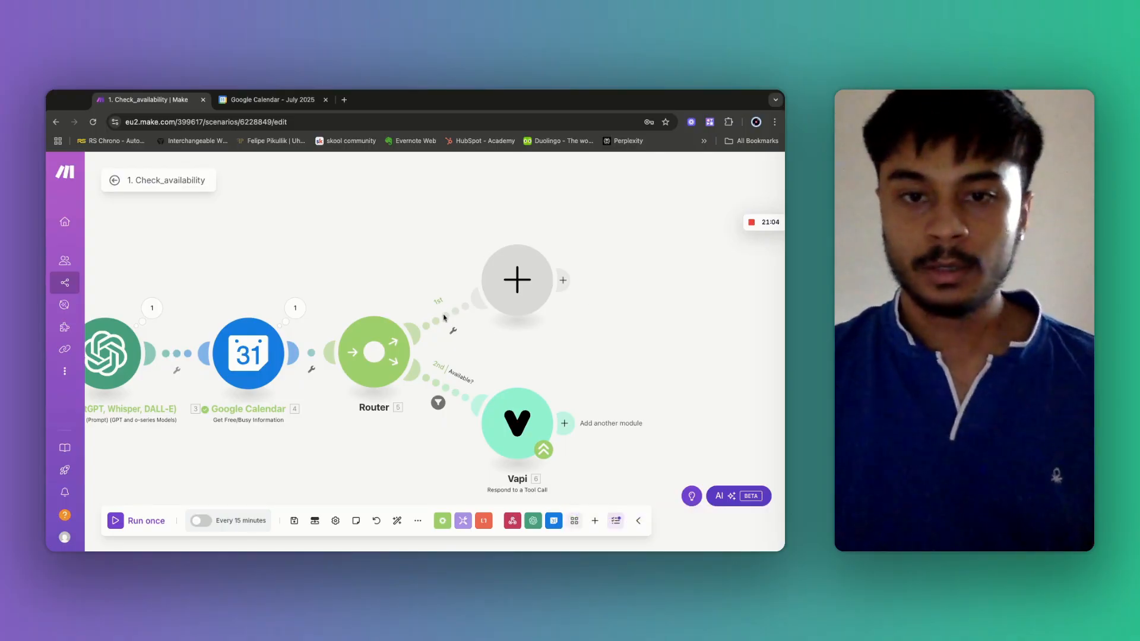
Label the first route's filter 'NotAvailable' and map the calendar's Busy[] array into its condition.
left_click(442, 321)
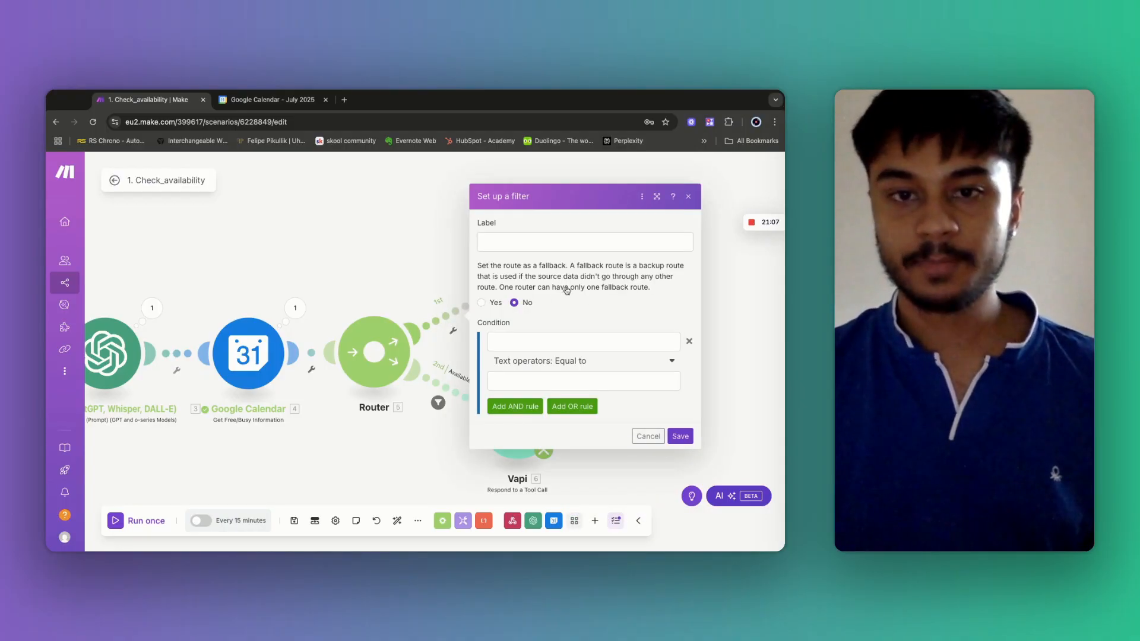
left_click(509, 245)
type("Not")
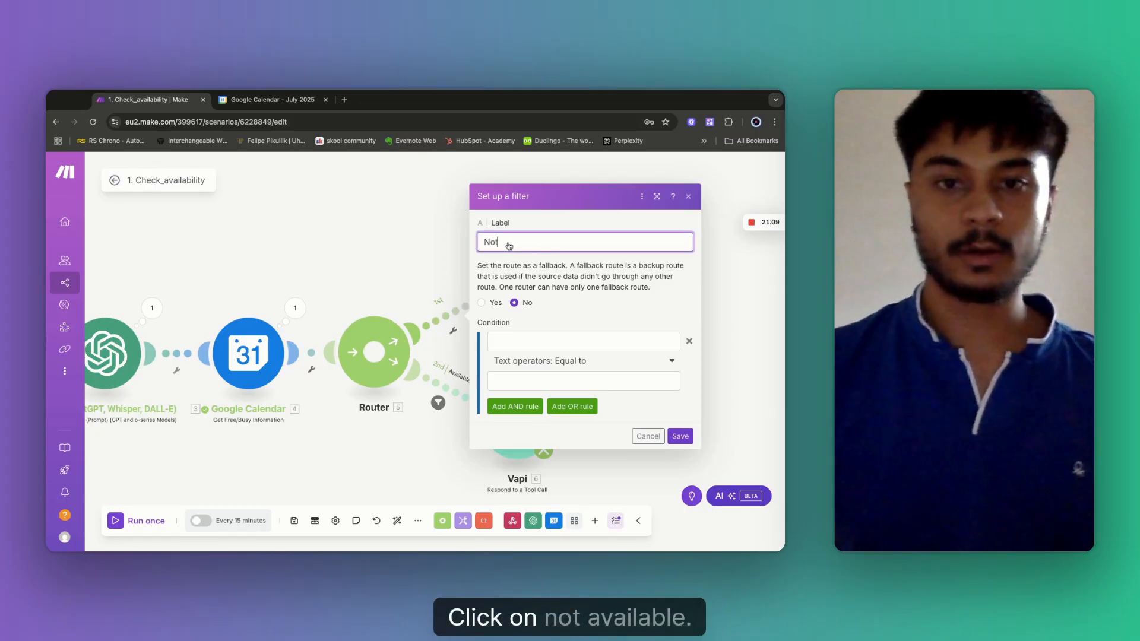
type("Available")
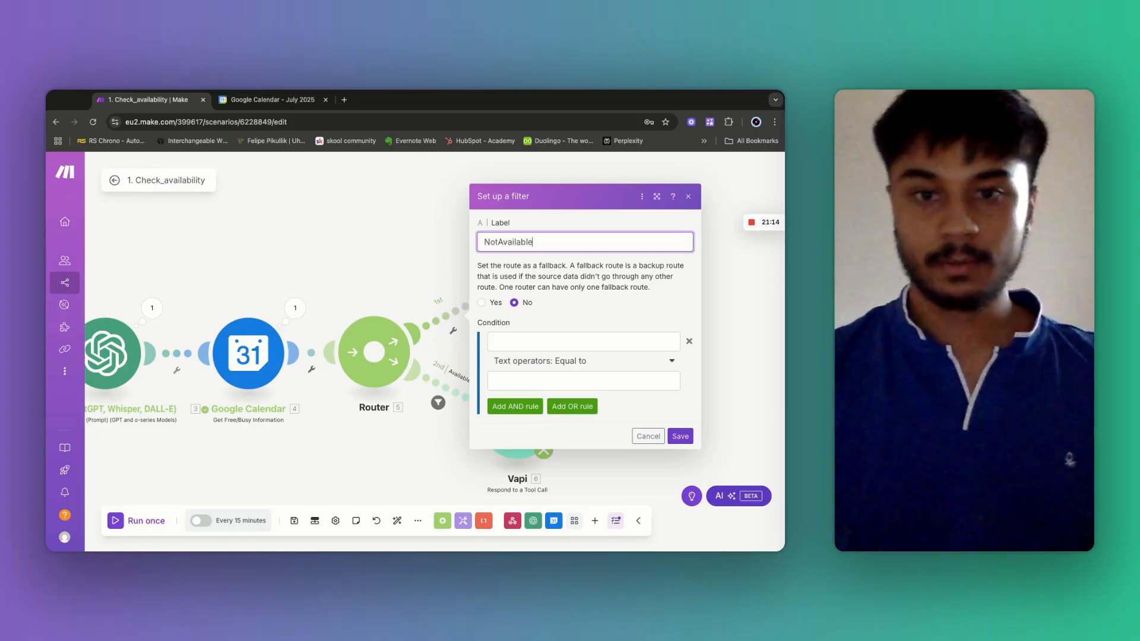
left_click(564, 341)
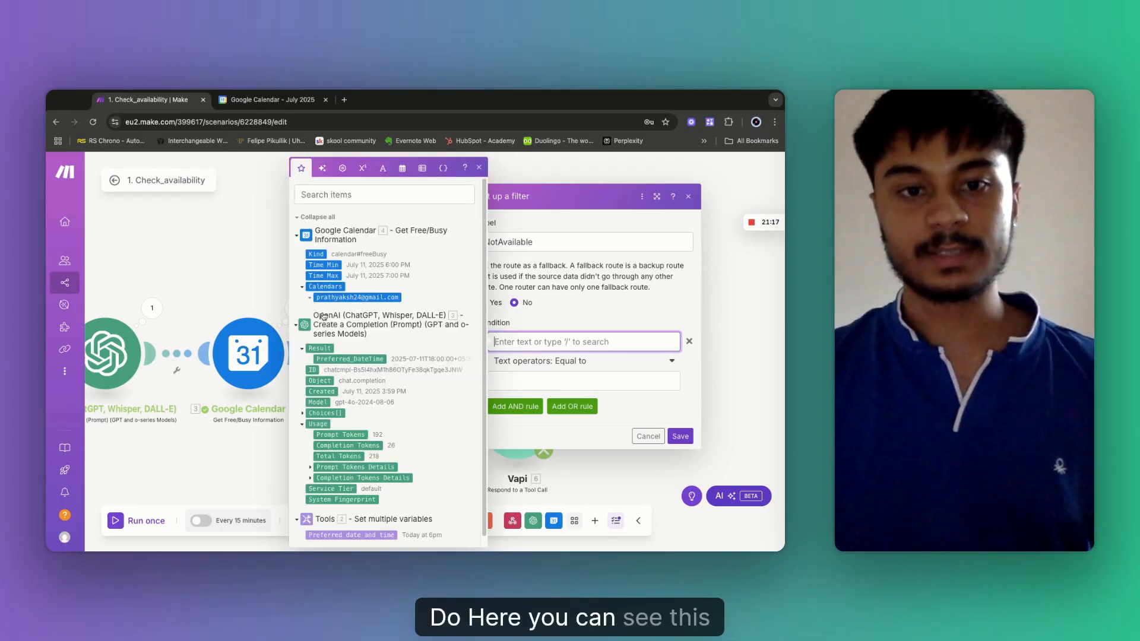
left_click(324, 298)
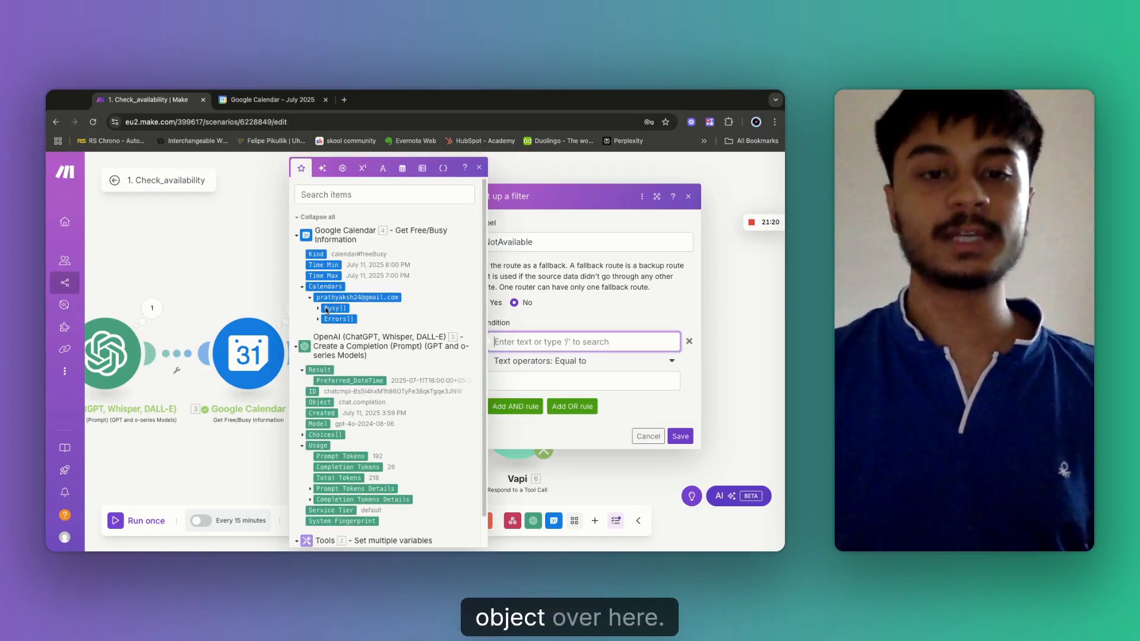
left_click(336, 308)
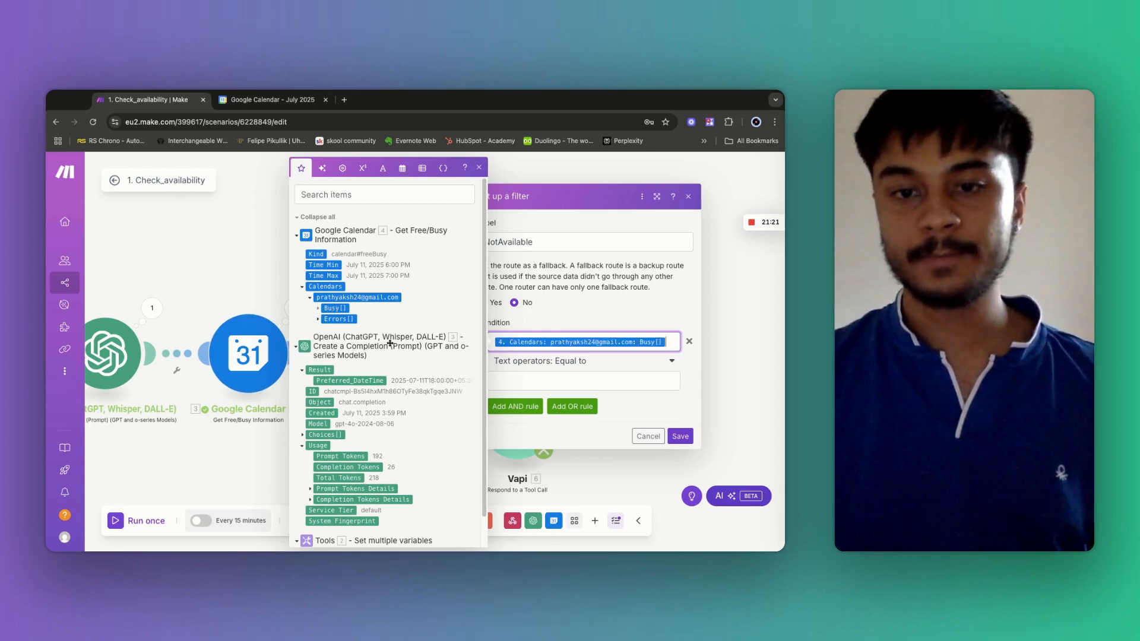
Set the condition to Array length greater than 0 and save the filter.
left_click(569, 365)
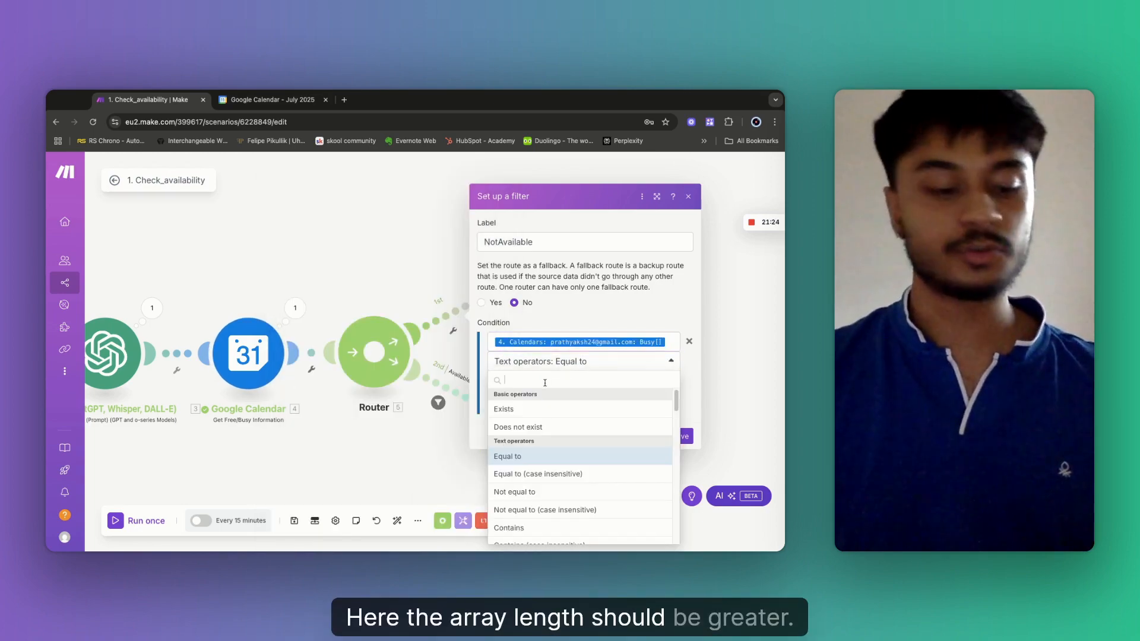
left_click(544, 383)
type("Arr")
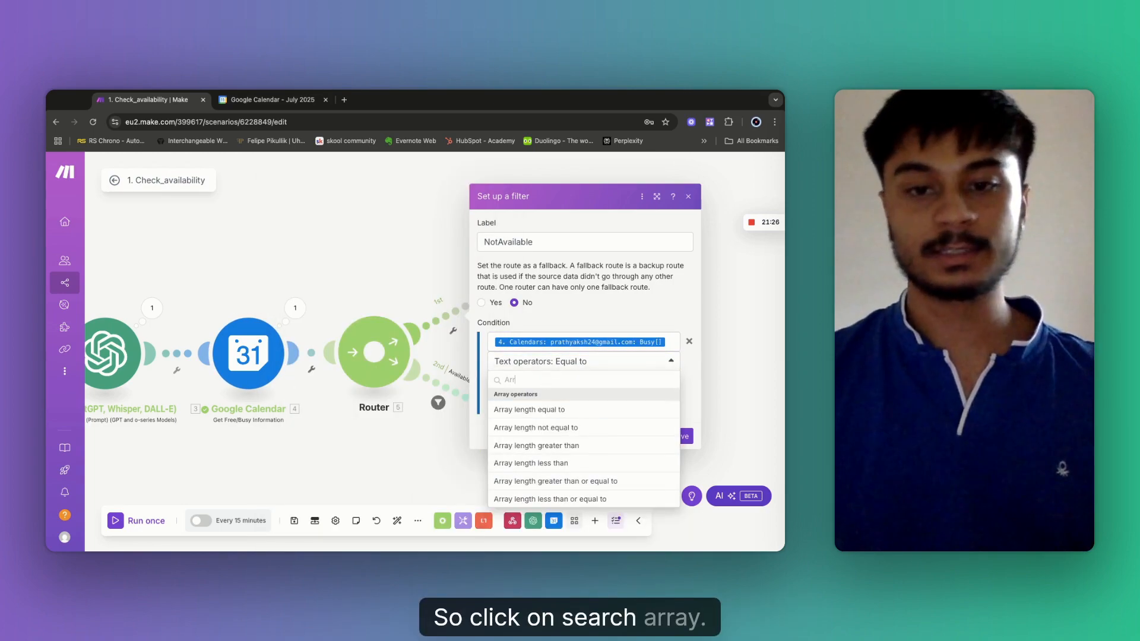
left_click(560, 447)
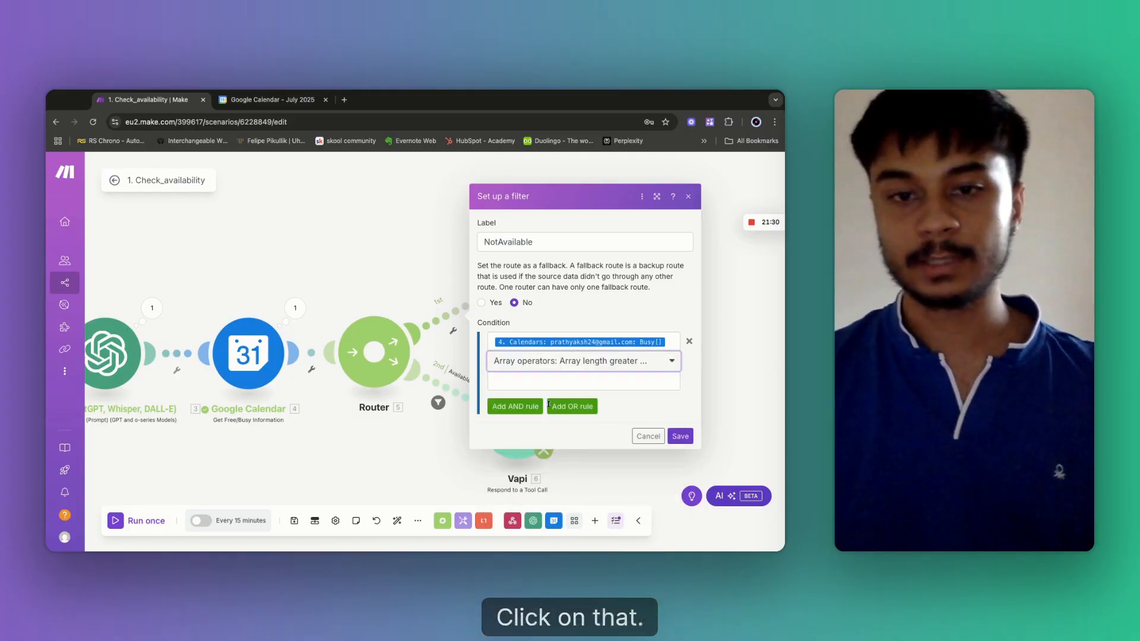
left_click(518, 383)
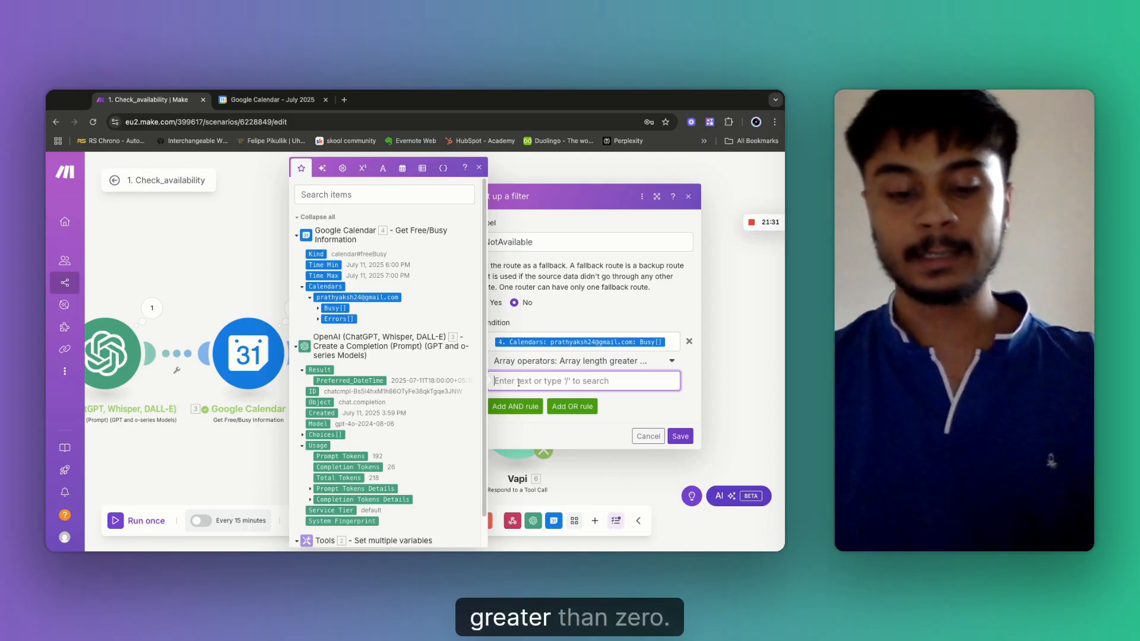
type("0")
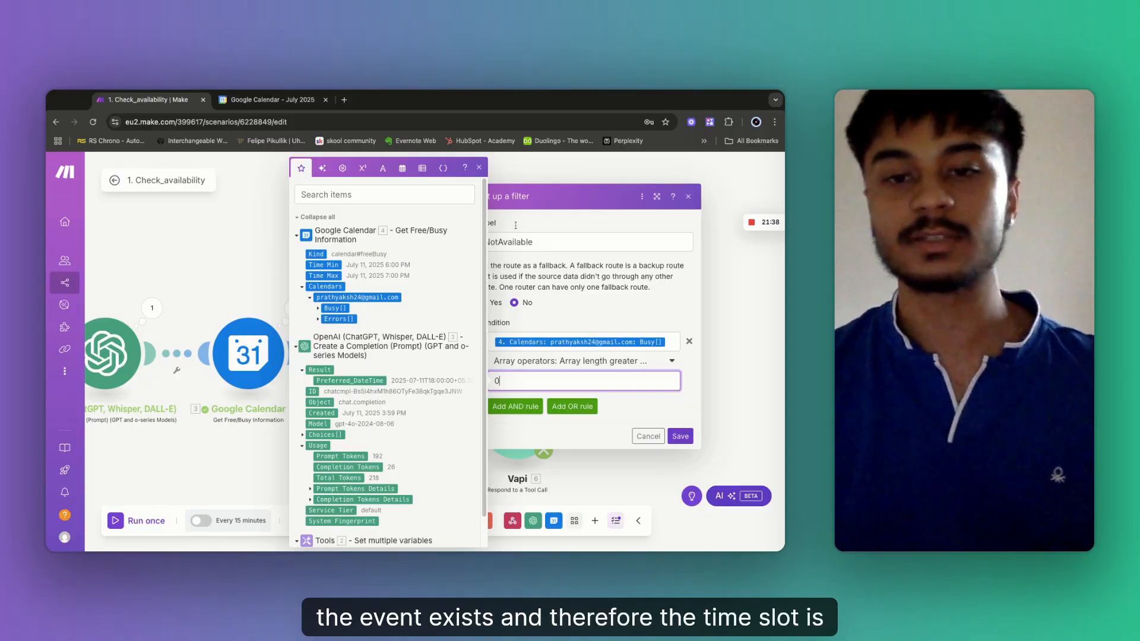
left_click(685, 438)
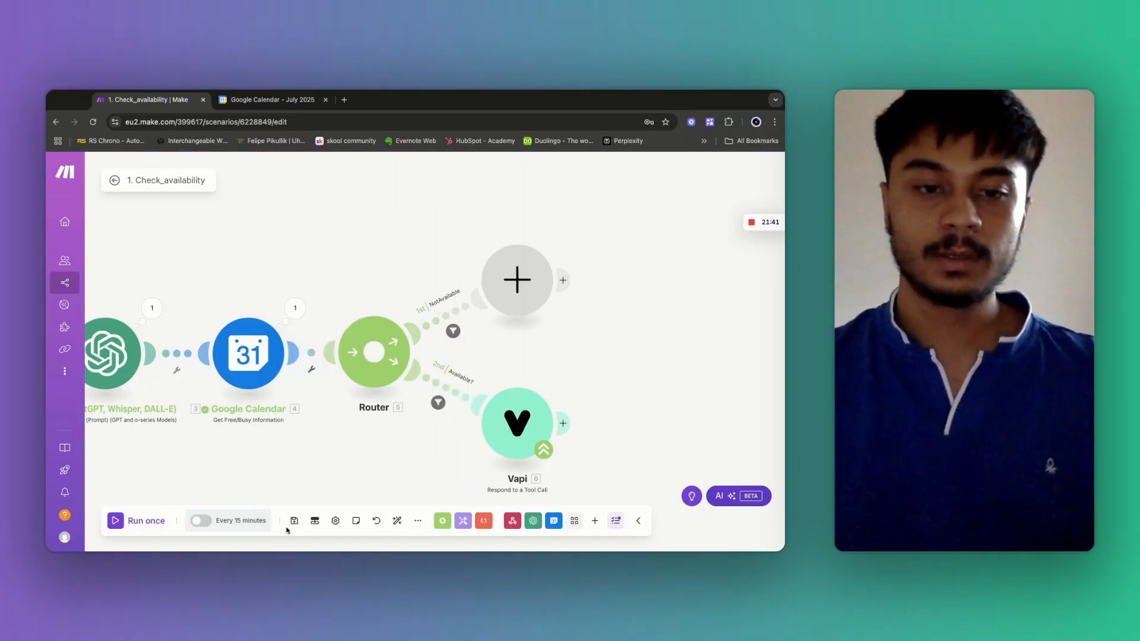
Save the scenario and open the app list for the NotAvailable route's empty module.
left_click(294, 521)
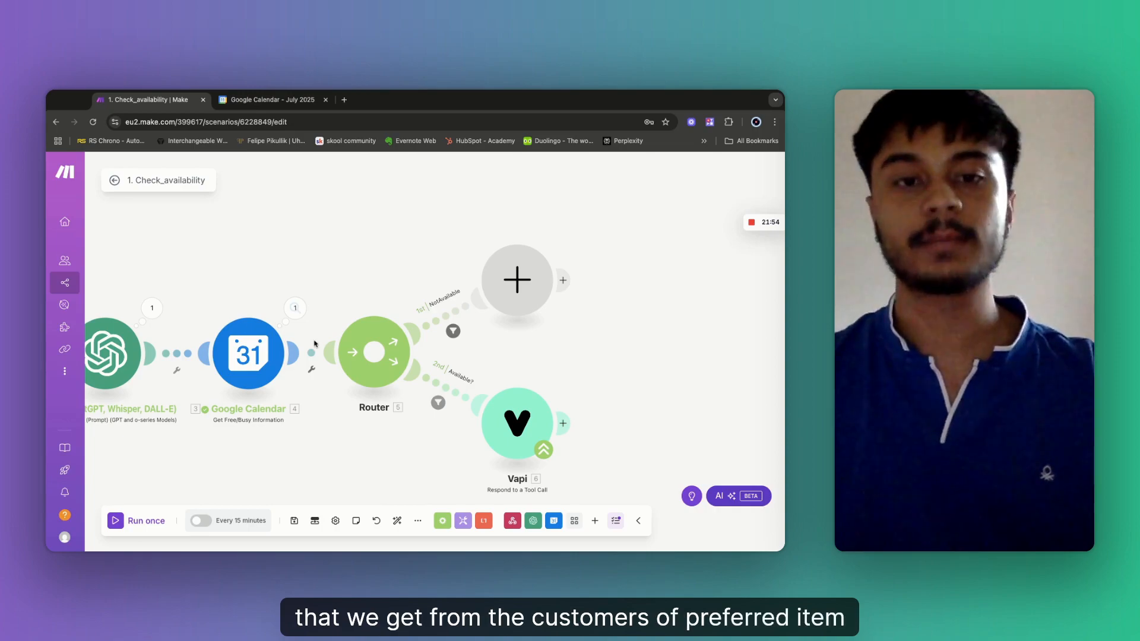
left_click(517, 275)
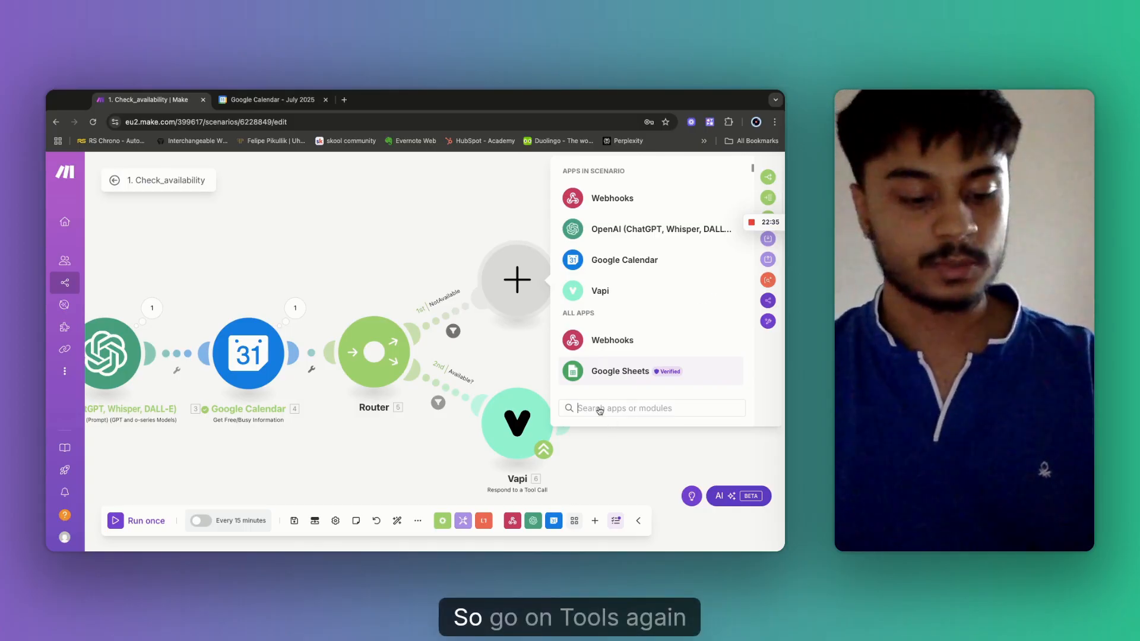
Add a Tools Set variable module named 'DateTime' on the NotAvailable route, then open a new browser tab.
type("tool")
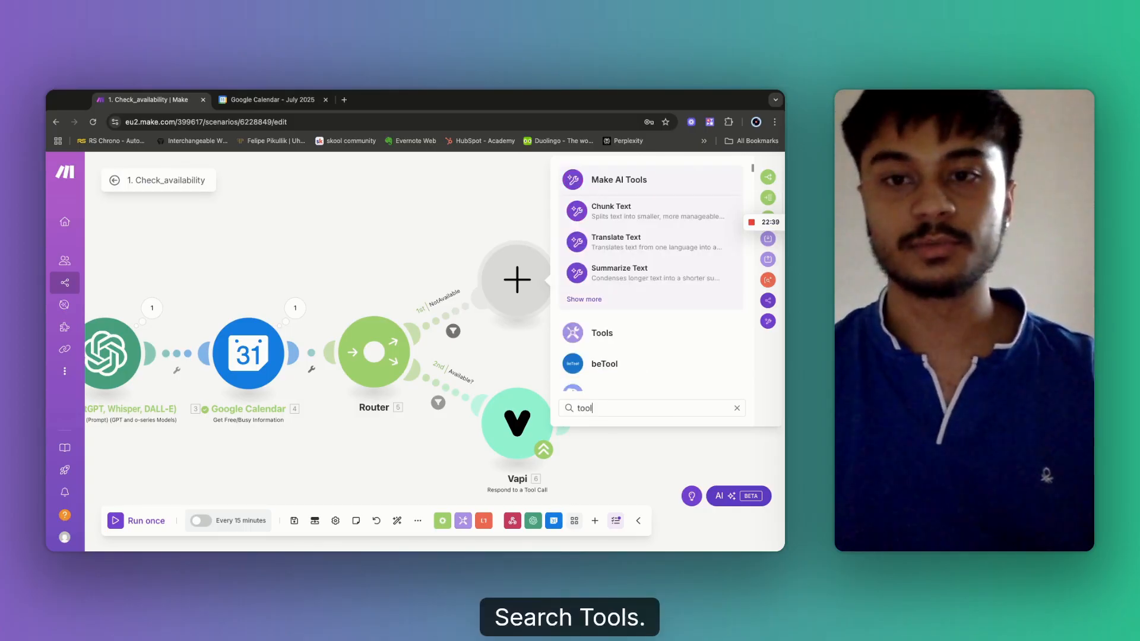
left_click(611, 335)
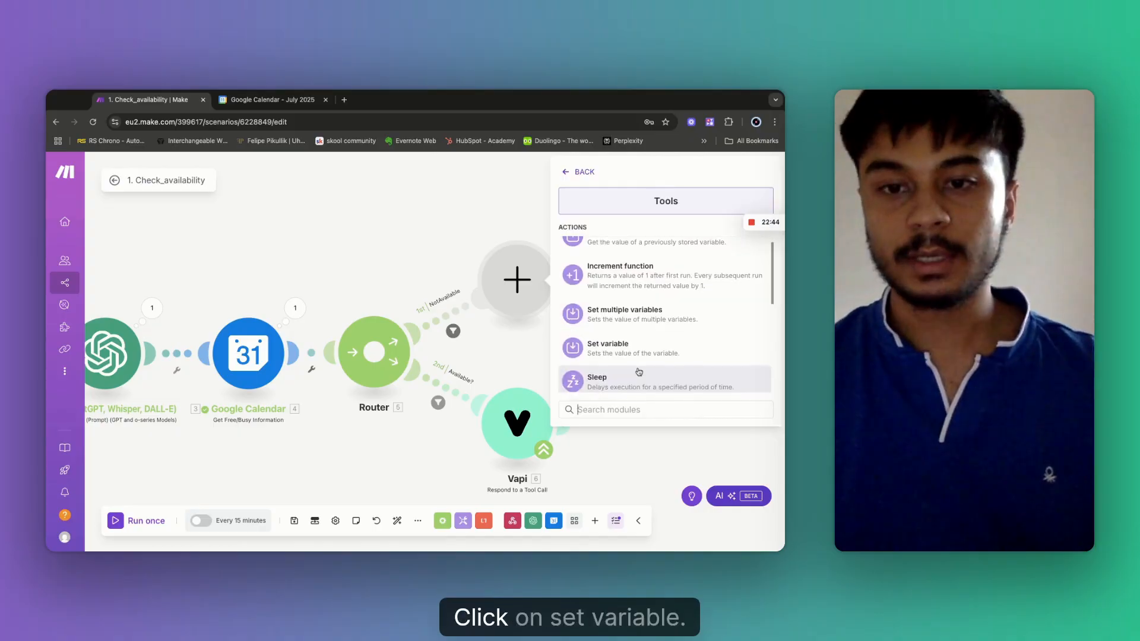
left_click(626, 352)
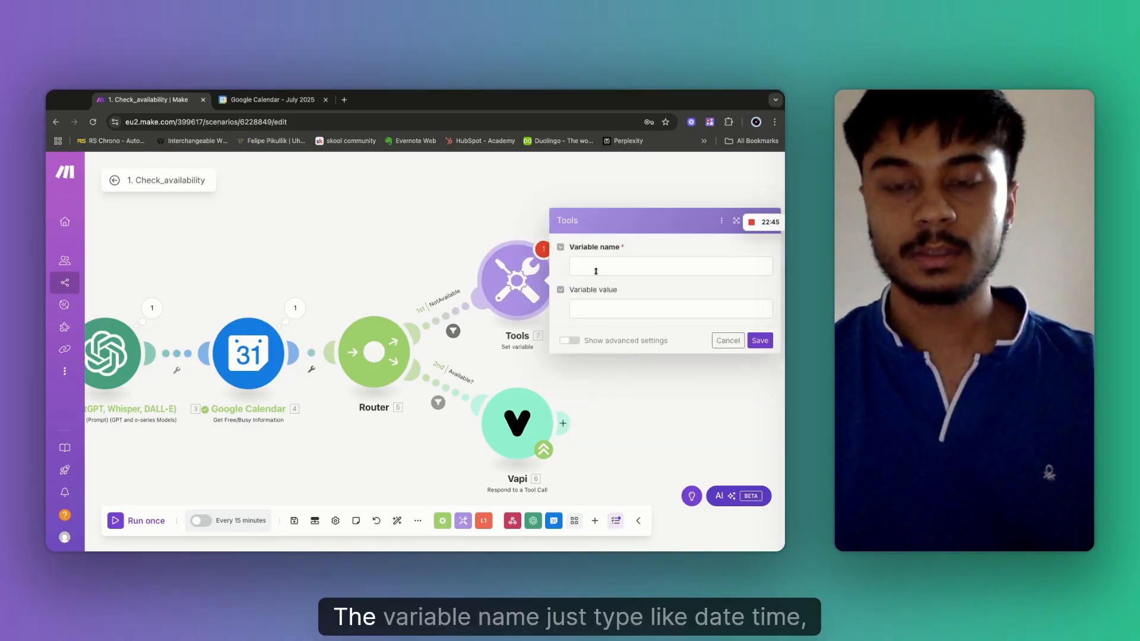
left_click(593, 270)
type("Da")
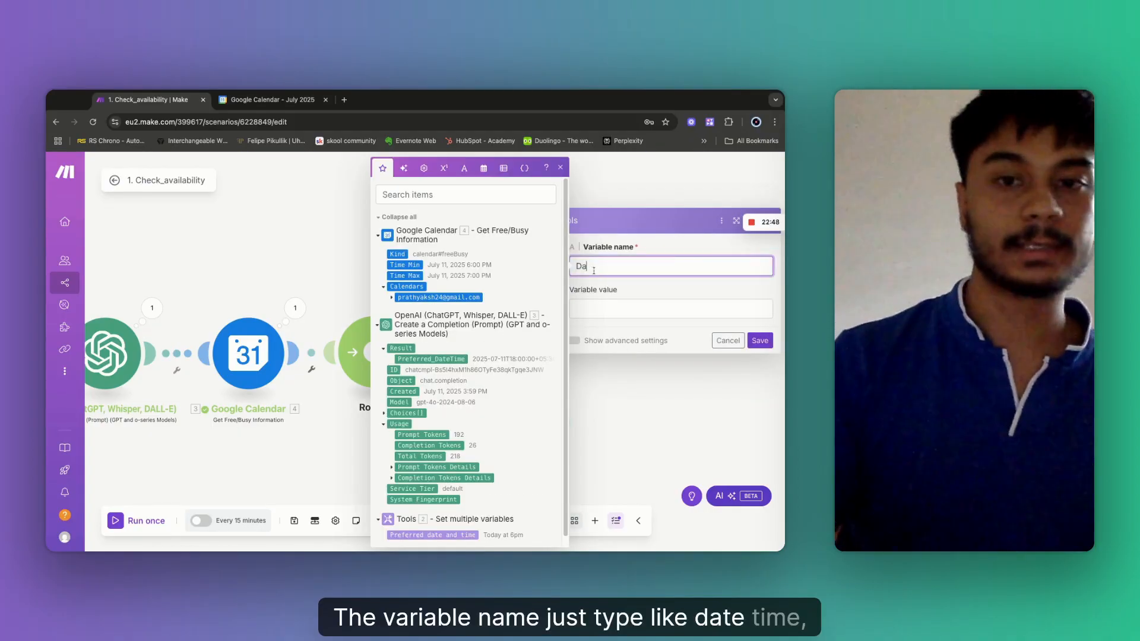
type("teTime")
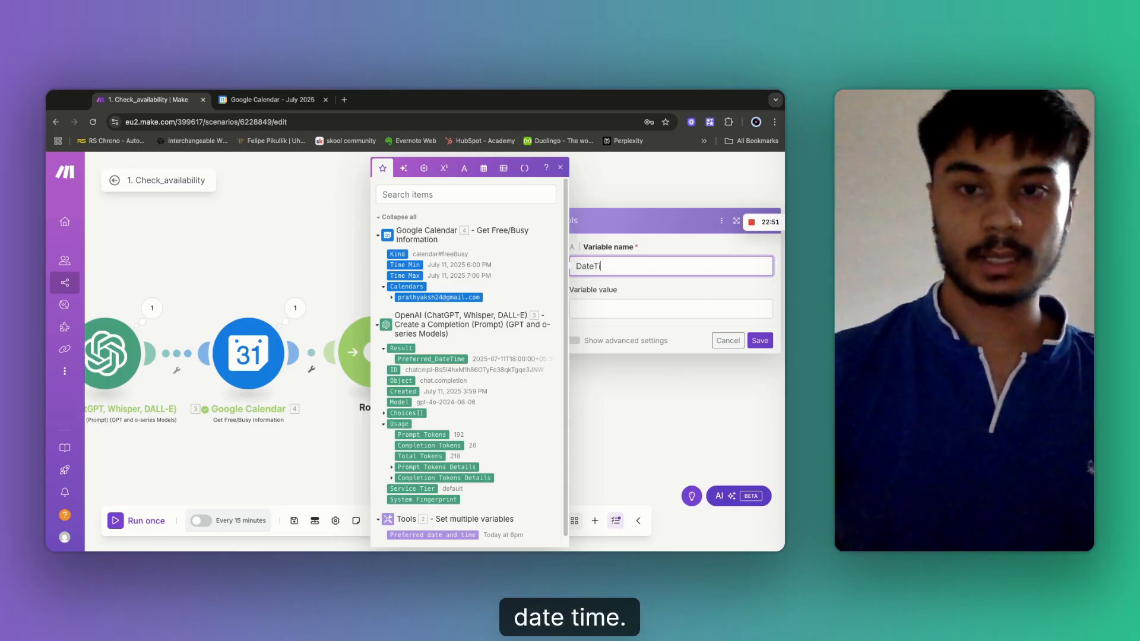
left_click(597, 309)
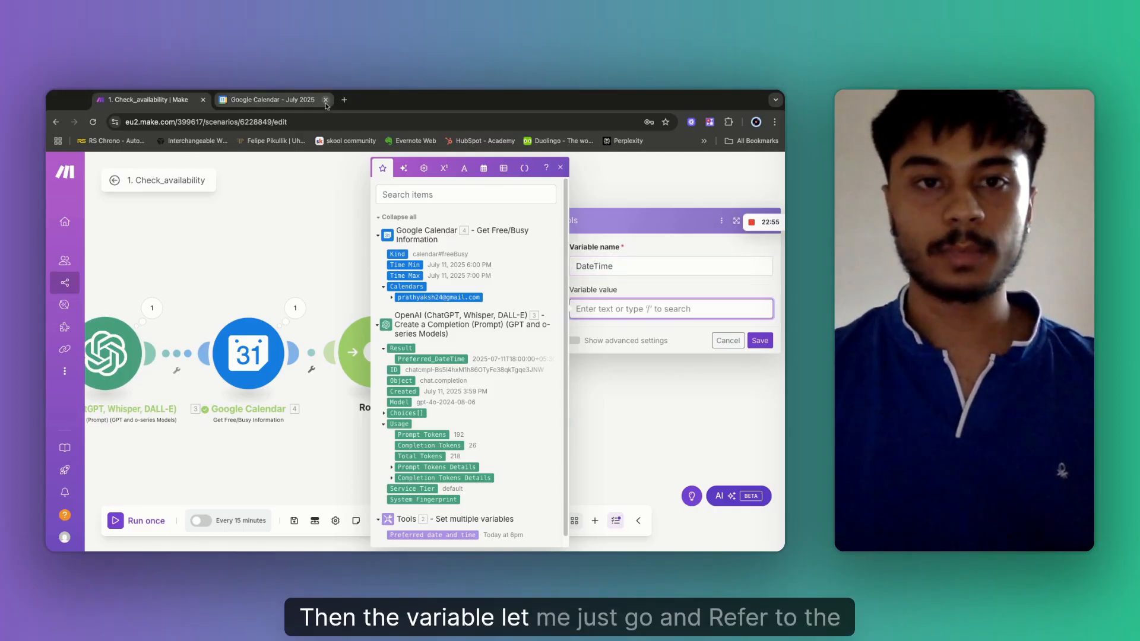
left_click(343, 100)
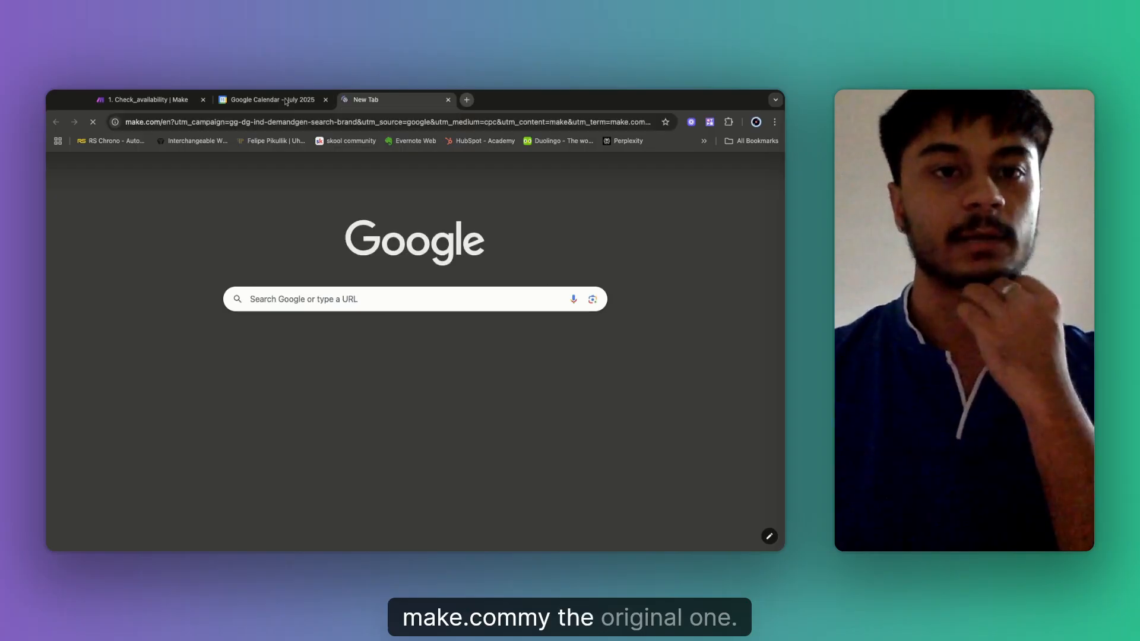
Close the Google Calendar tab, pick formatDate for the DateTime value, and show All scenarios.
left_click(286, 102)
left_click(325, 100)
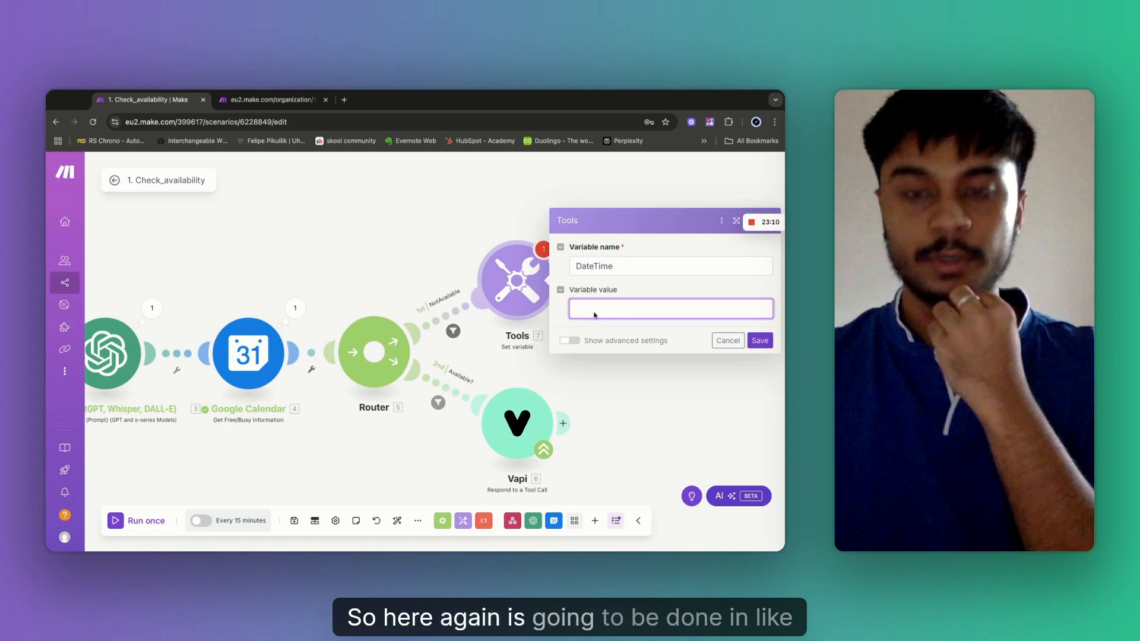
left_click(594, 315)
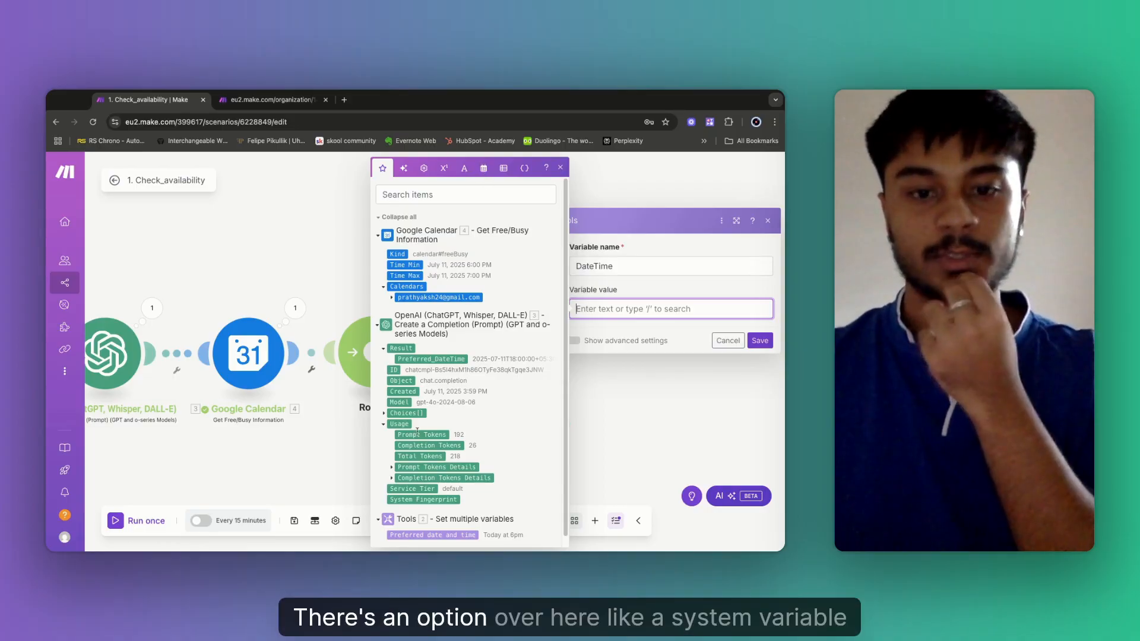
left_click(269, 100)
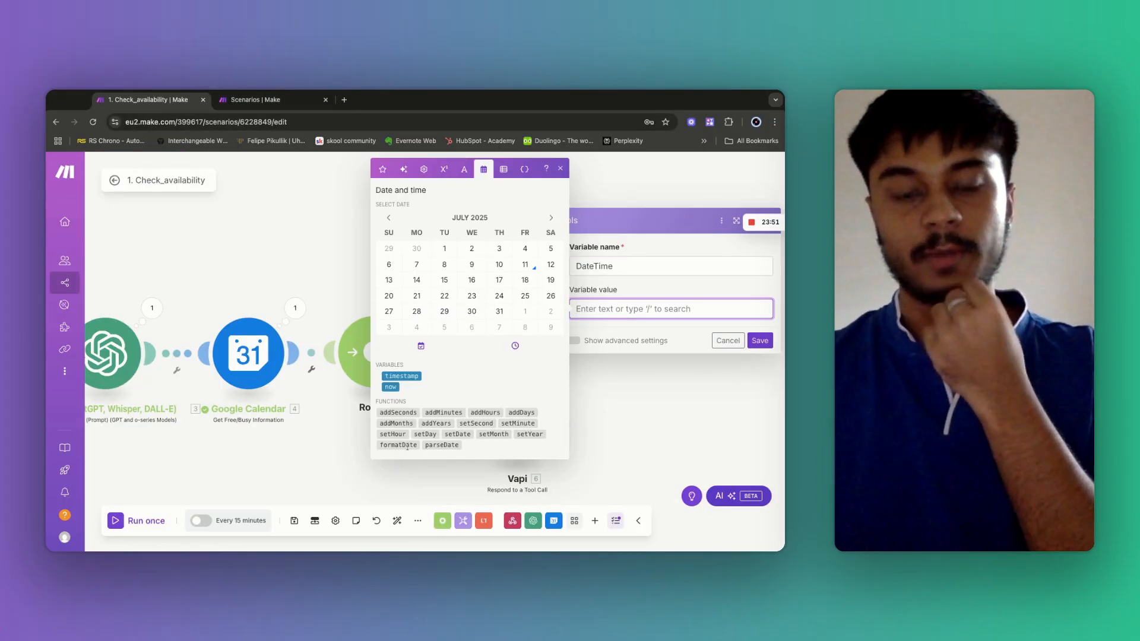
left_click(399, 445)
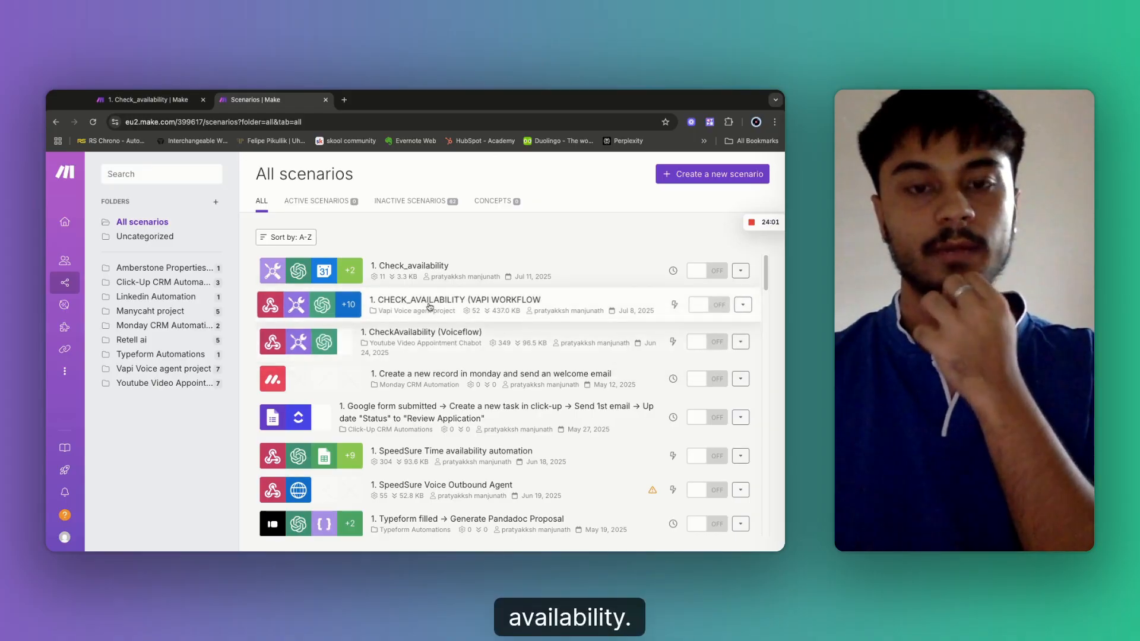
Consult the CHECK_AVAILABILITY (VAPI WORKFLOW) scenario and remove stray characters from the formula.
left_click(430, 307)
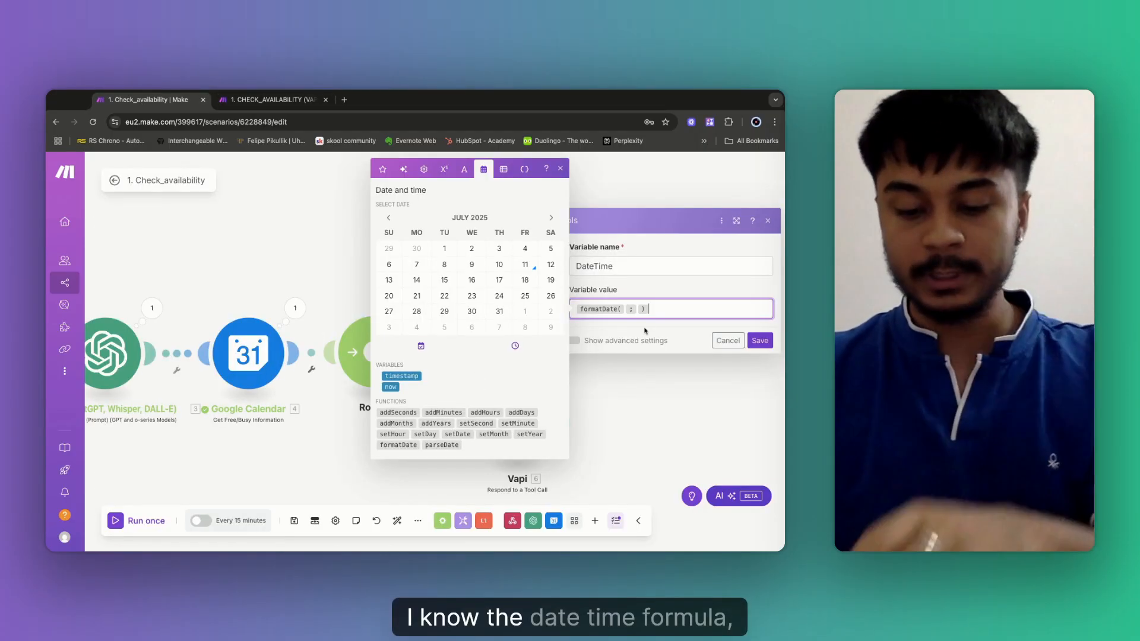
key("BackSpace")
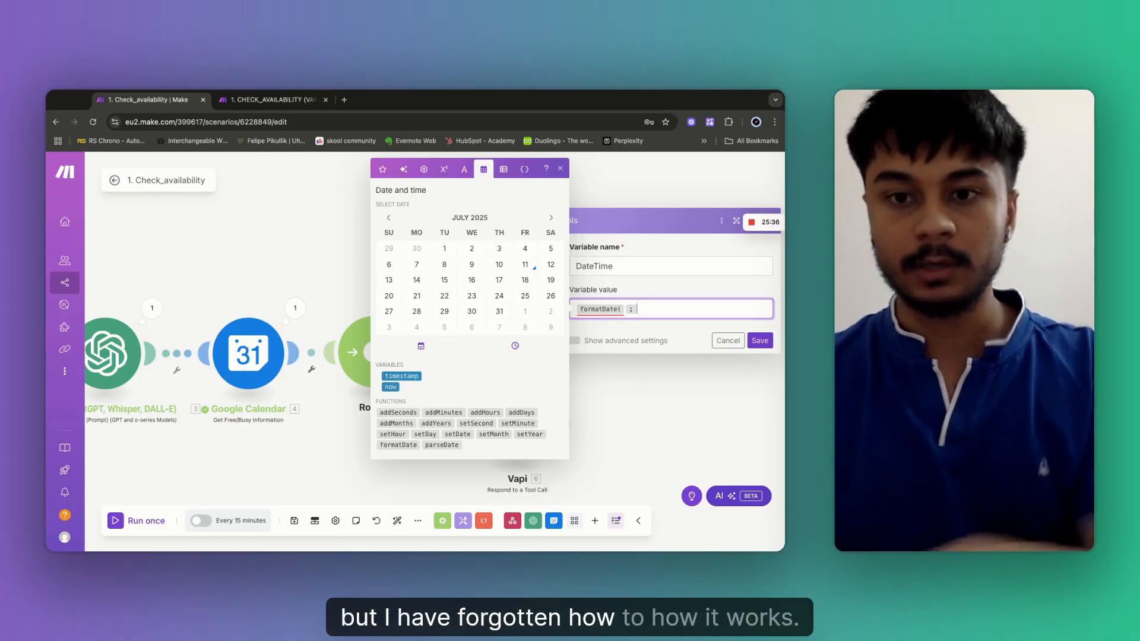
left_click(273, 101)
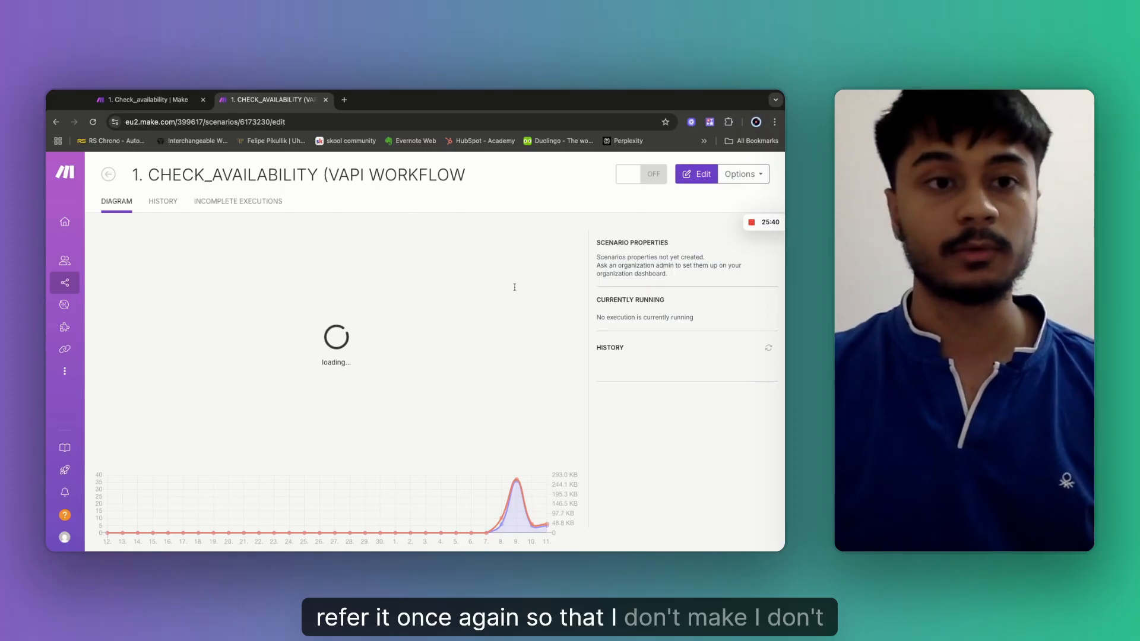
left_click(171, 101)
left_click(756, 312)
key("BackSpace")
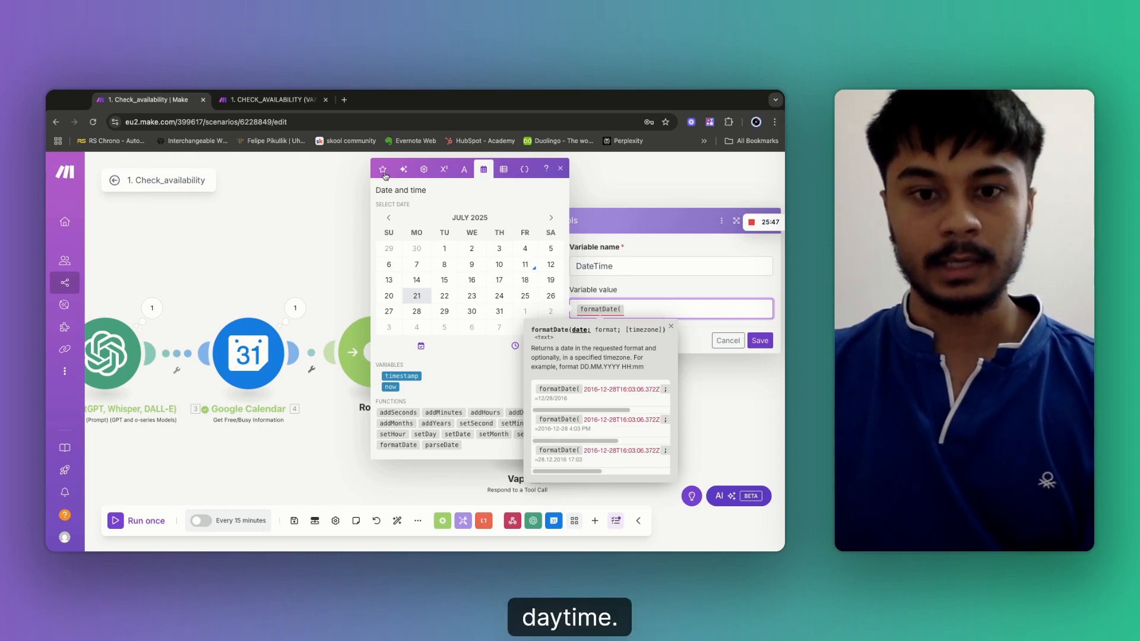
left_click(309, 103)
Reload the reference page and log back in to Make's organization dashboard.
left_click(93, 123)
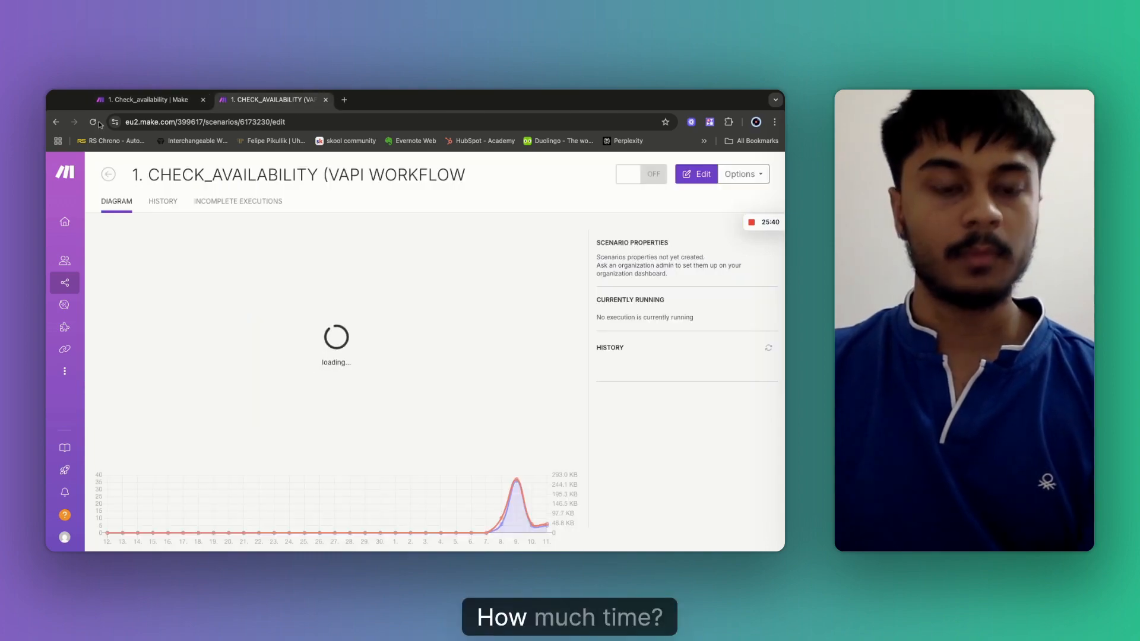
left_click(751, 223)
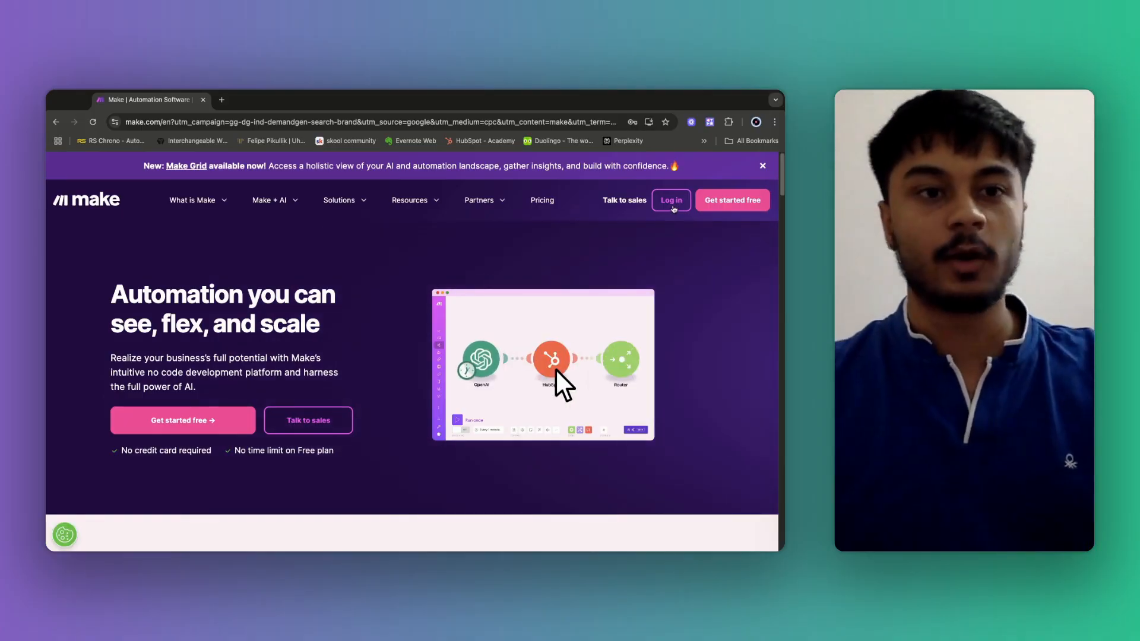
left_click(672, 205)
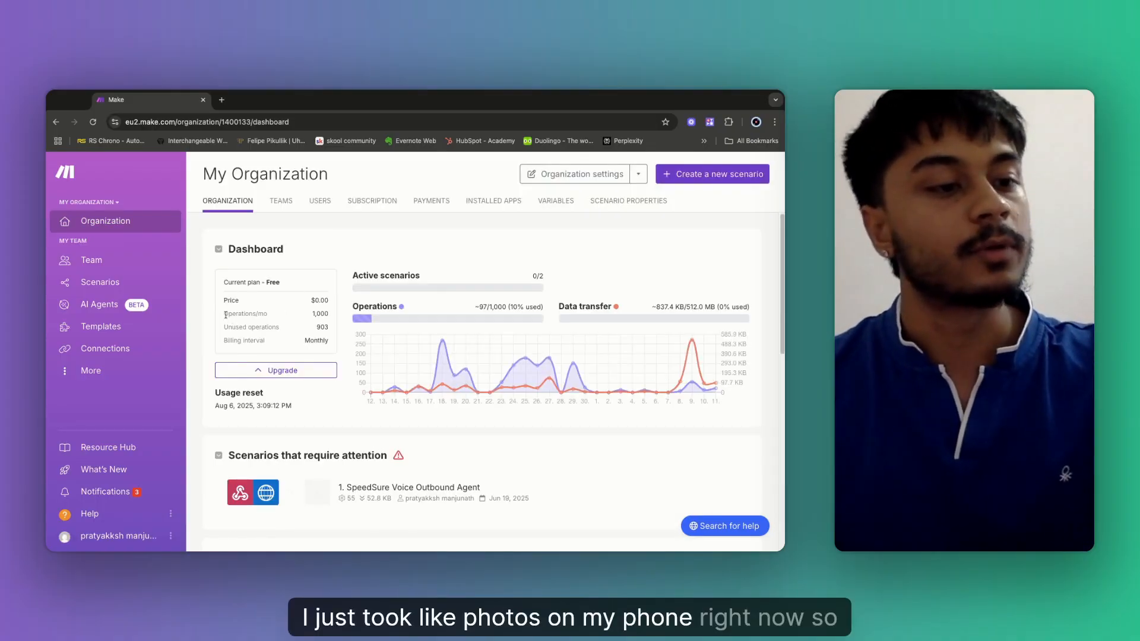
Reopen the Check_availability scenario from the Scenarios list and pan right to the NotAvailable route.
left_click(98, 285)
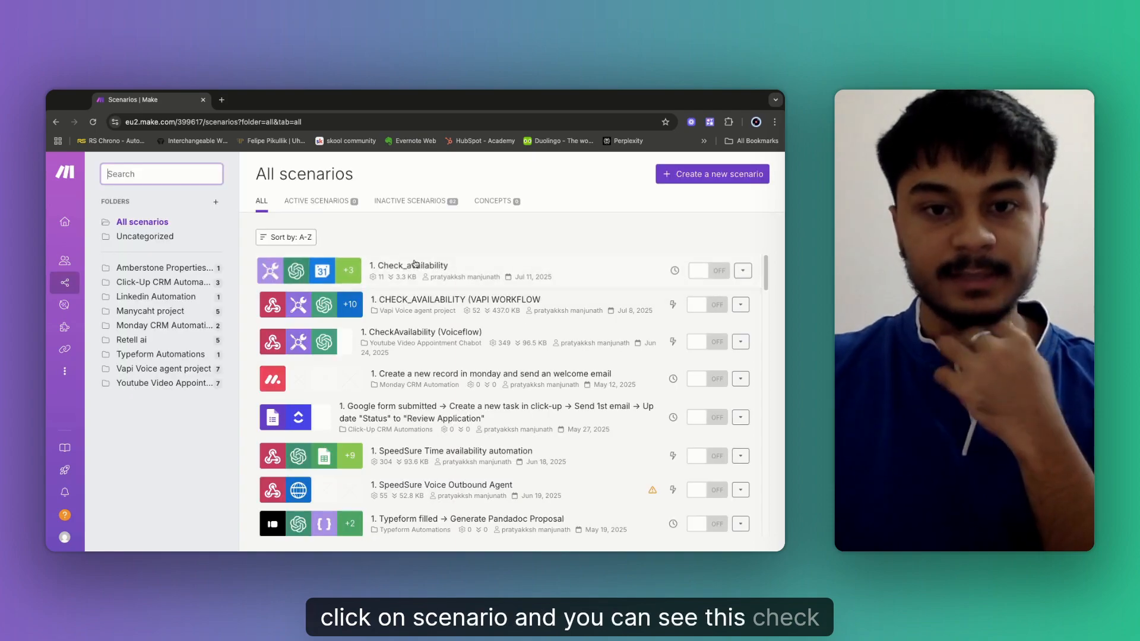
left_click(414, 265)
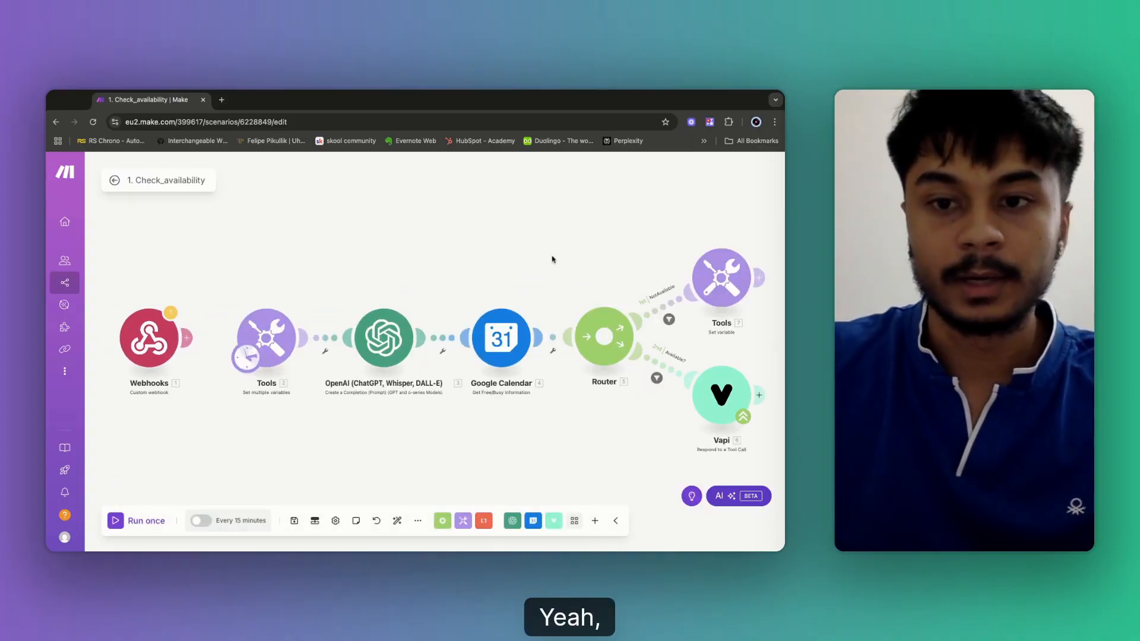
scroll(623, 255, "right", 3)
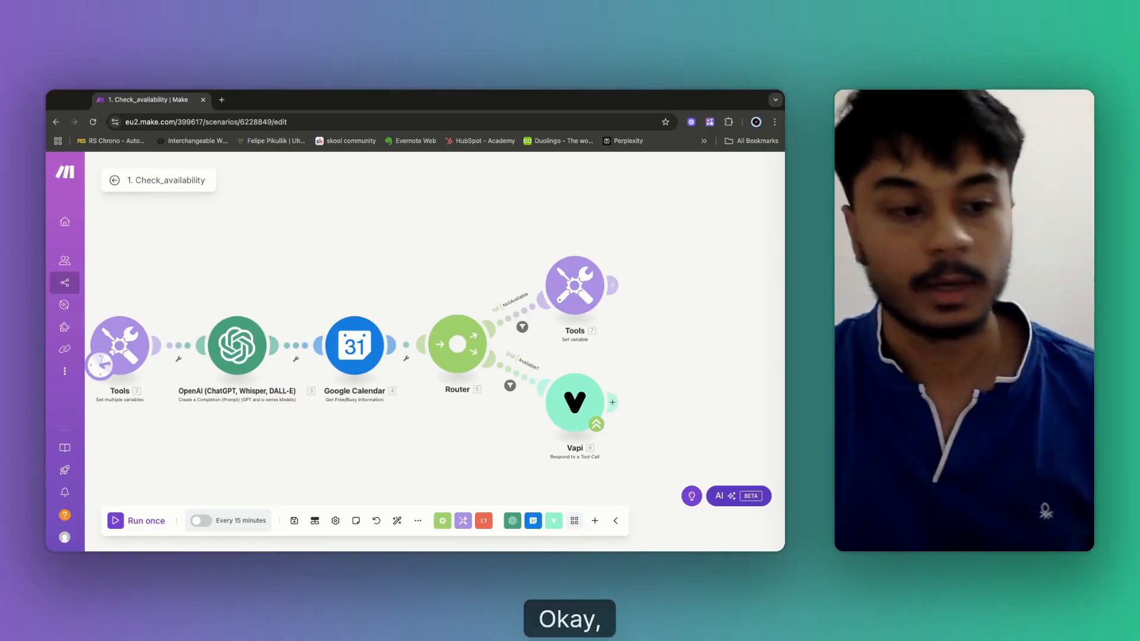
scroll(514, 243, "right", 2)
Set the DateTime variable's value to formatDate(3. Result; YYYY-MM-DD) using the OpenAI Result.
left_click(514, 246)
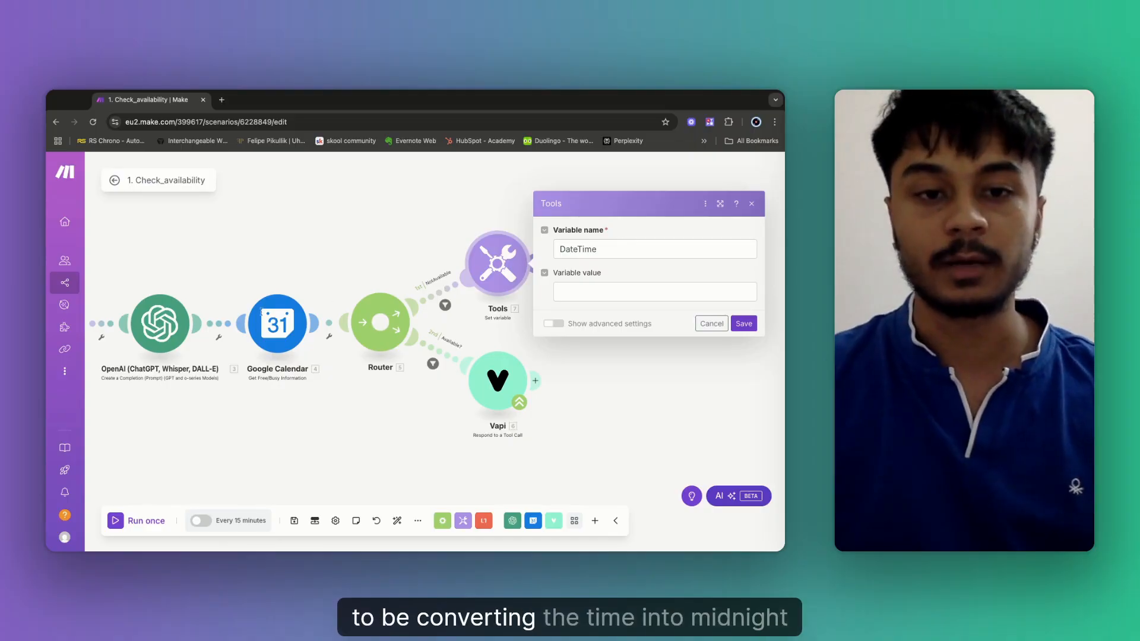
left_click(580, 289)
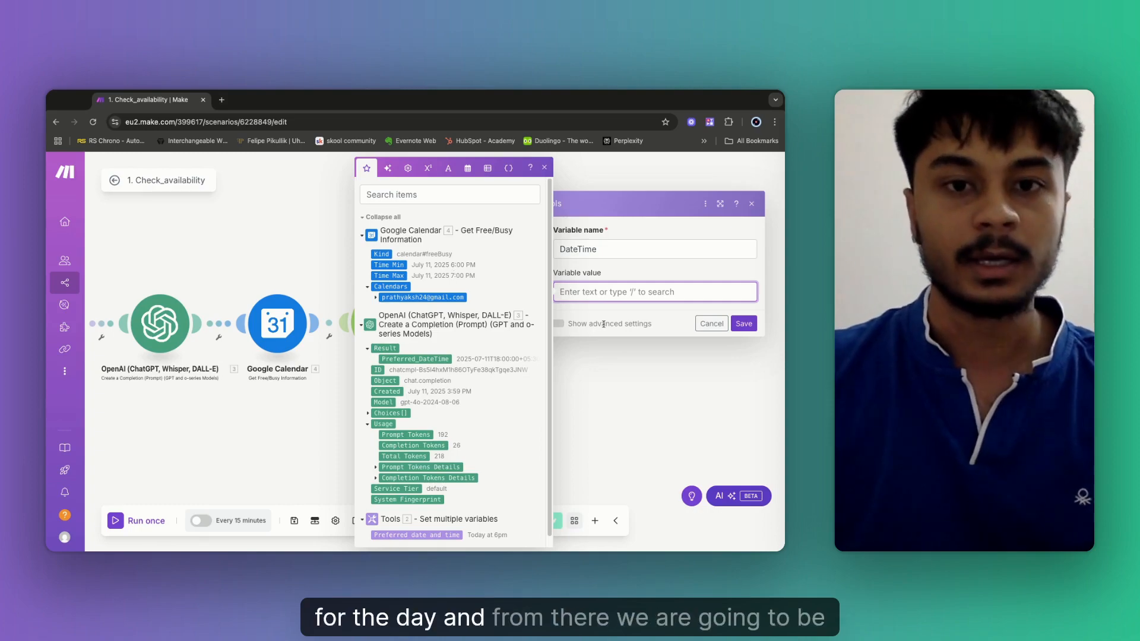
left_click(468, 169)
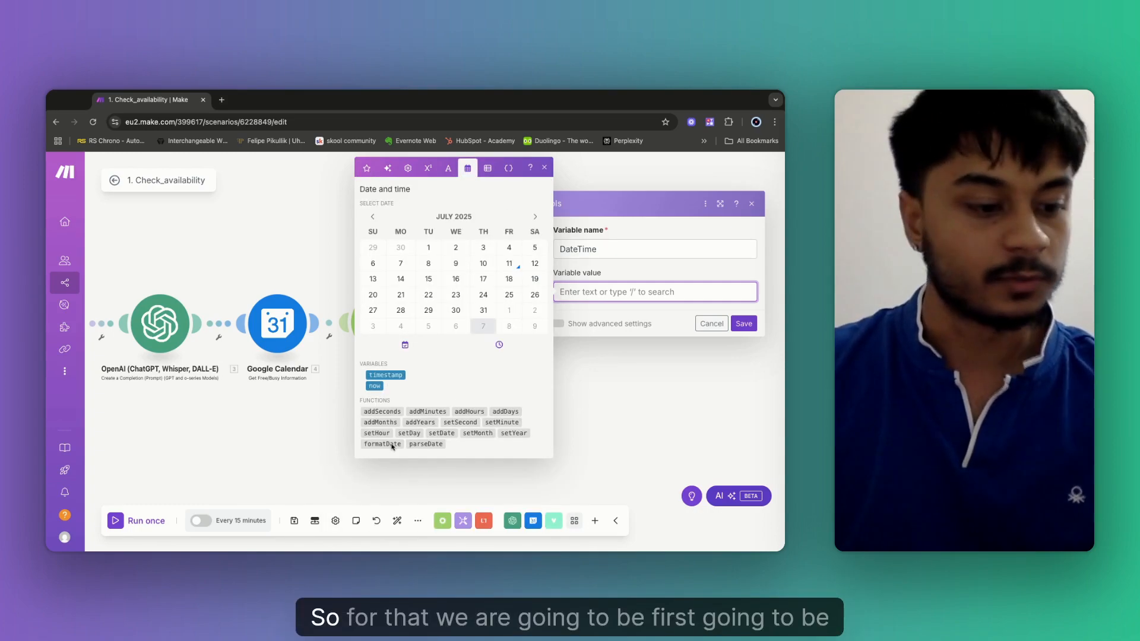
mouse_move(391, 446)
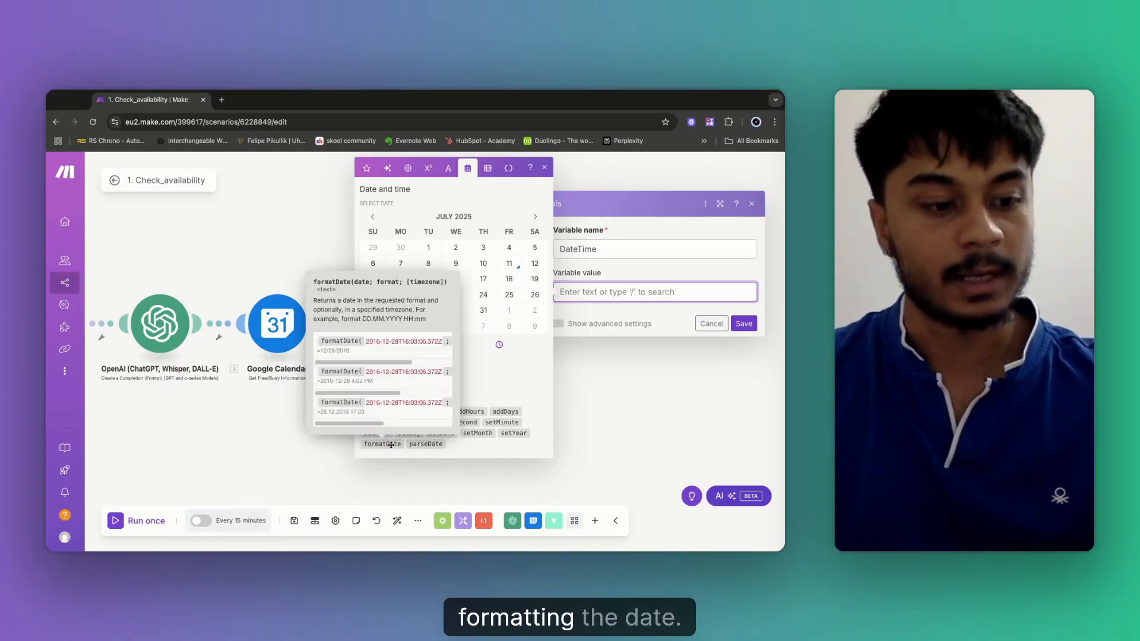
left_click(391, 445)
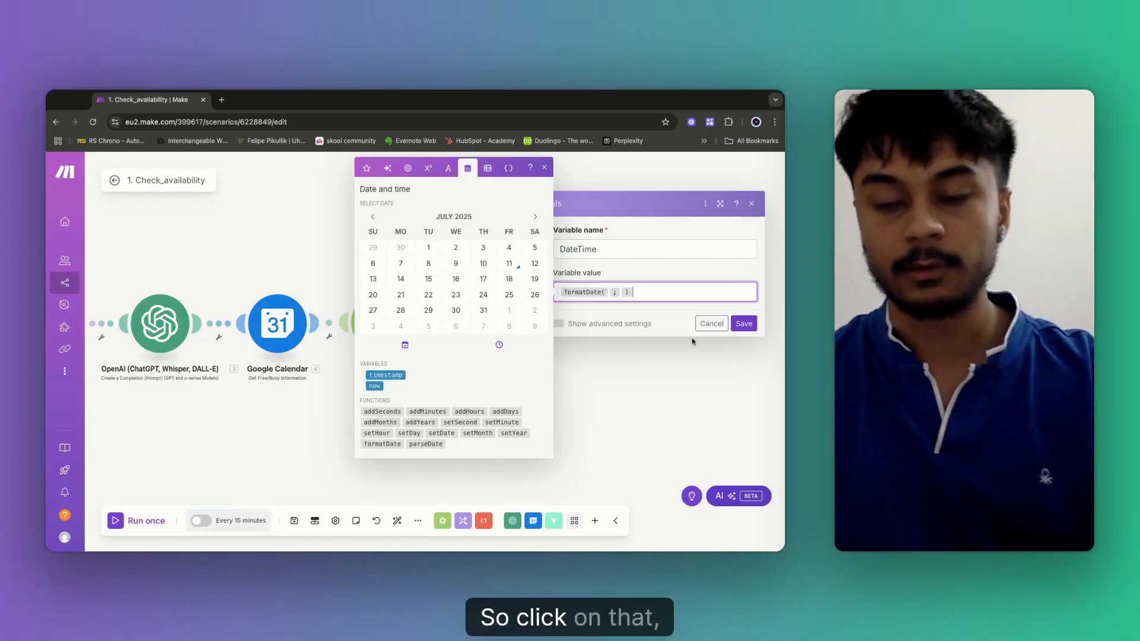
left_click(366, 169)
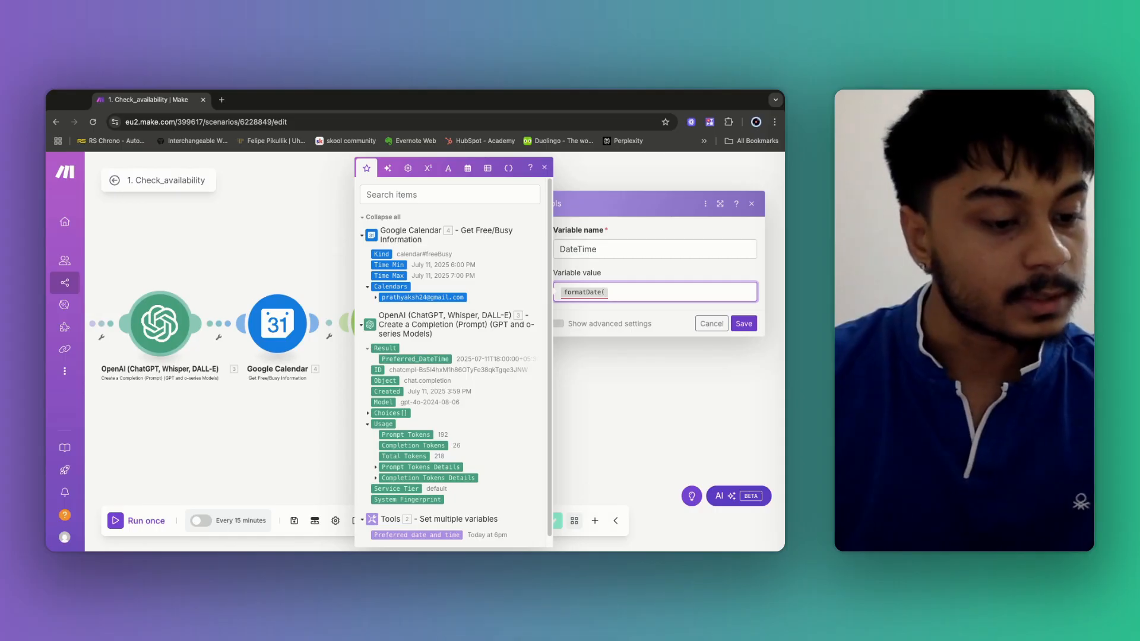
left_click(386, 348)
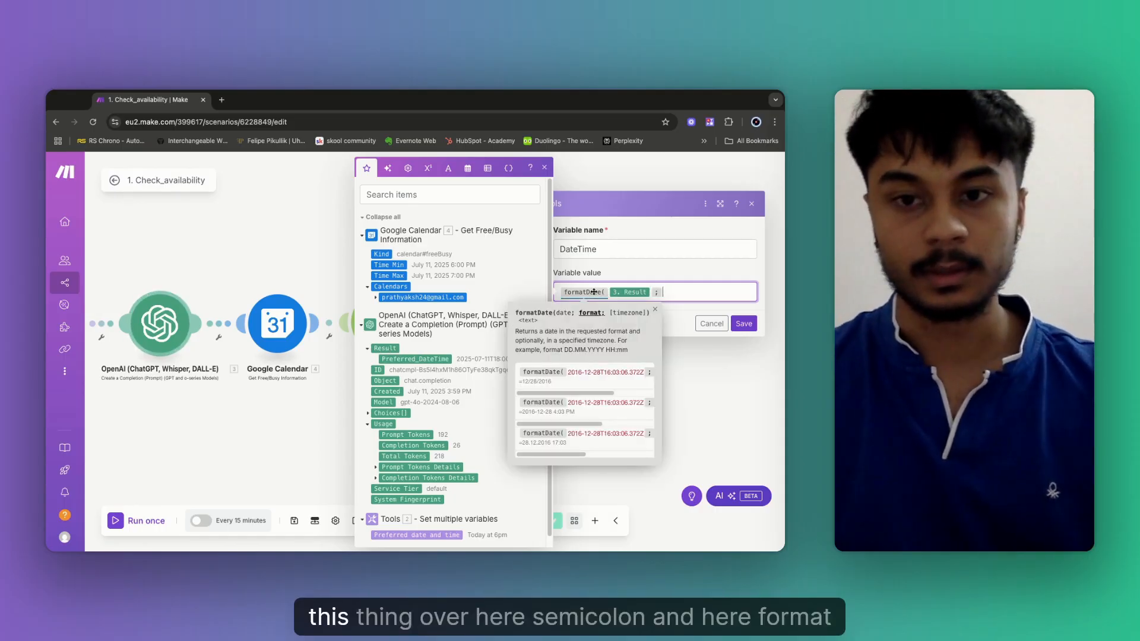
type(";")
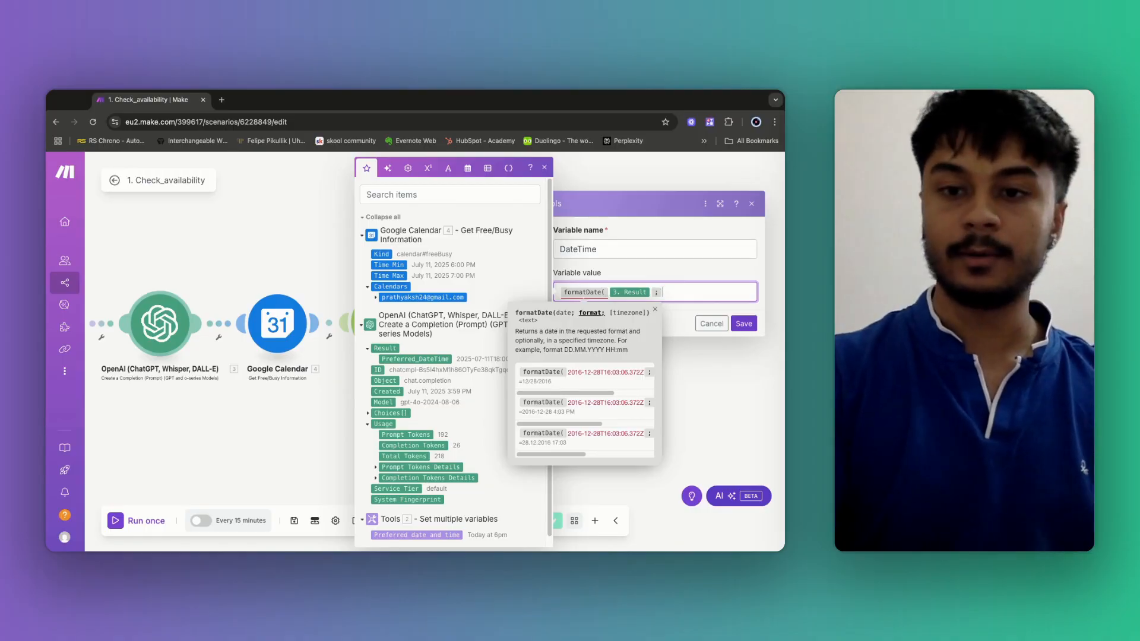
type("YYYY")
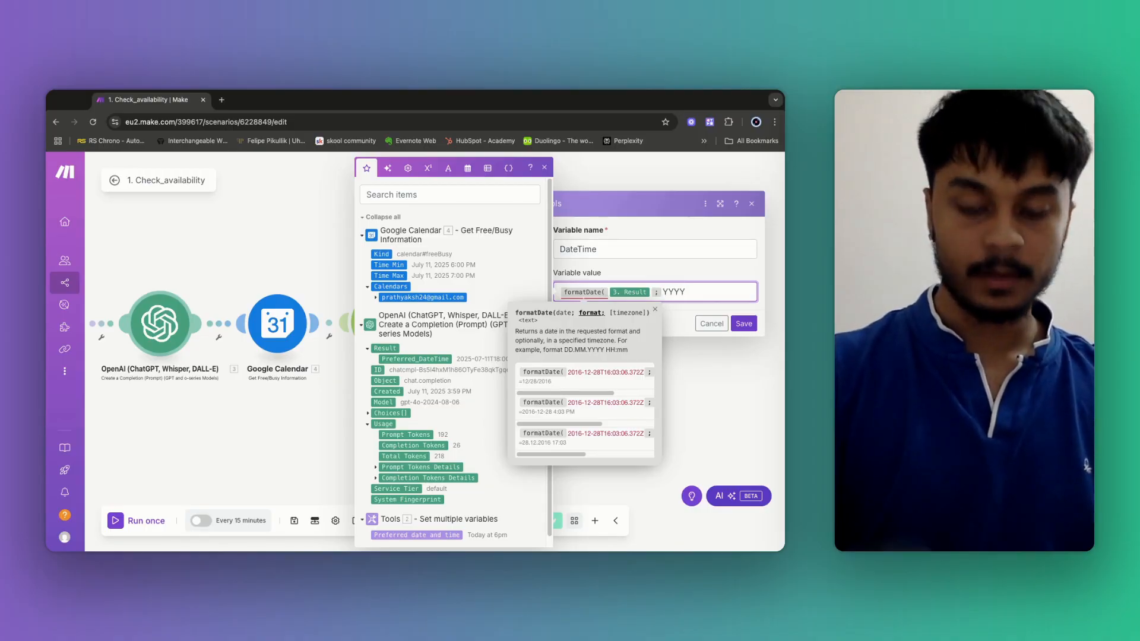
type("-MM")
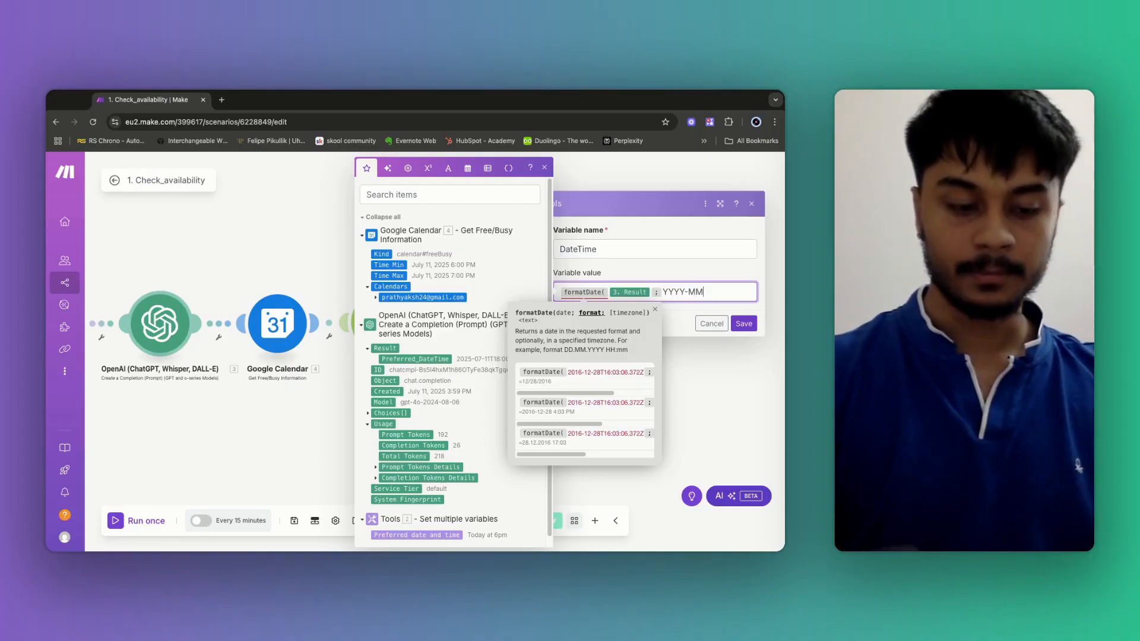
type("-DD ")
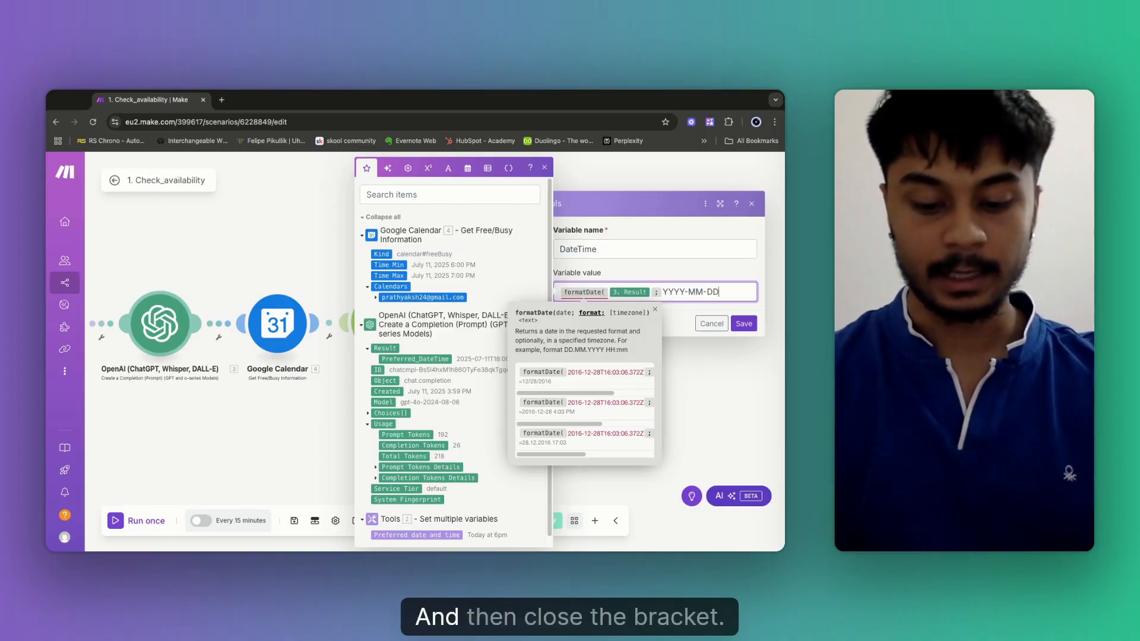
type(")")
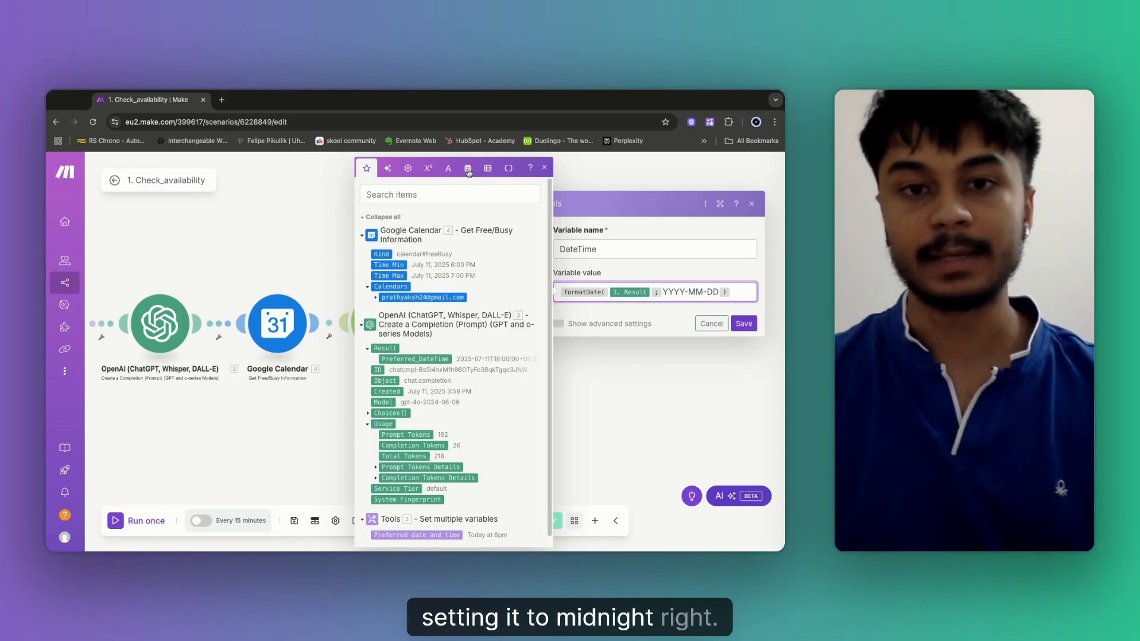
Append a + operator and T00:00:00+5:30 after the formatDate expression in the DateTime value.
left_click(446, 171)
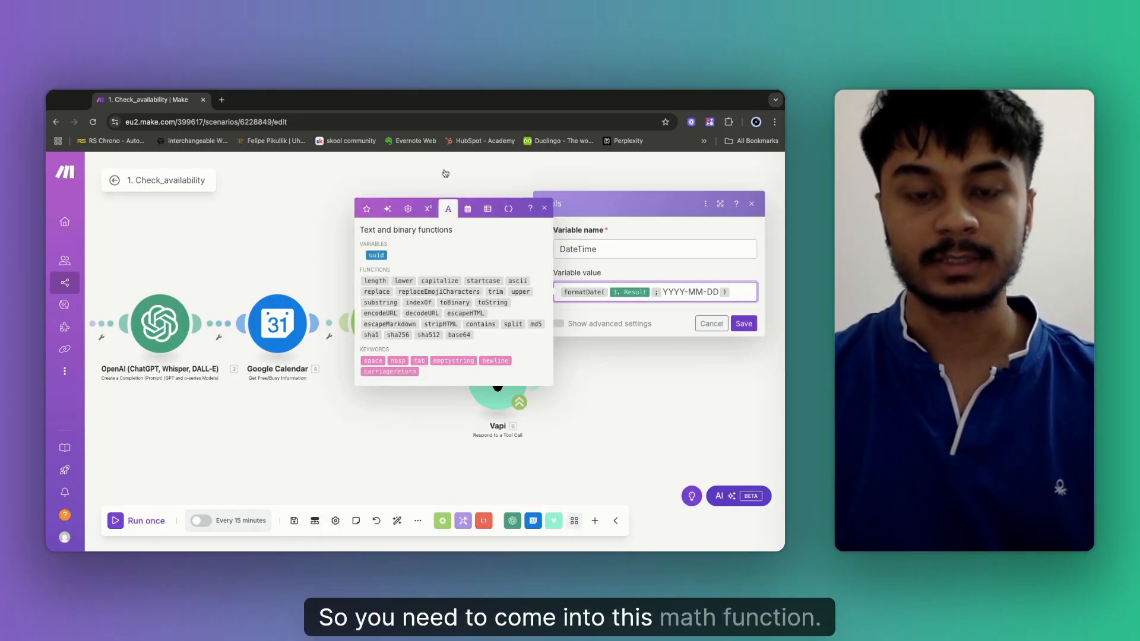
left_click(466, 208)
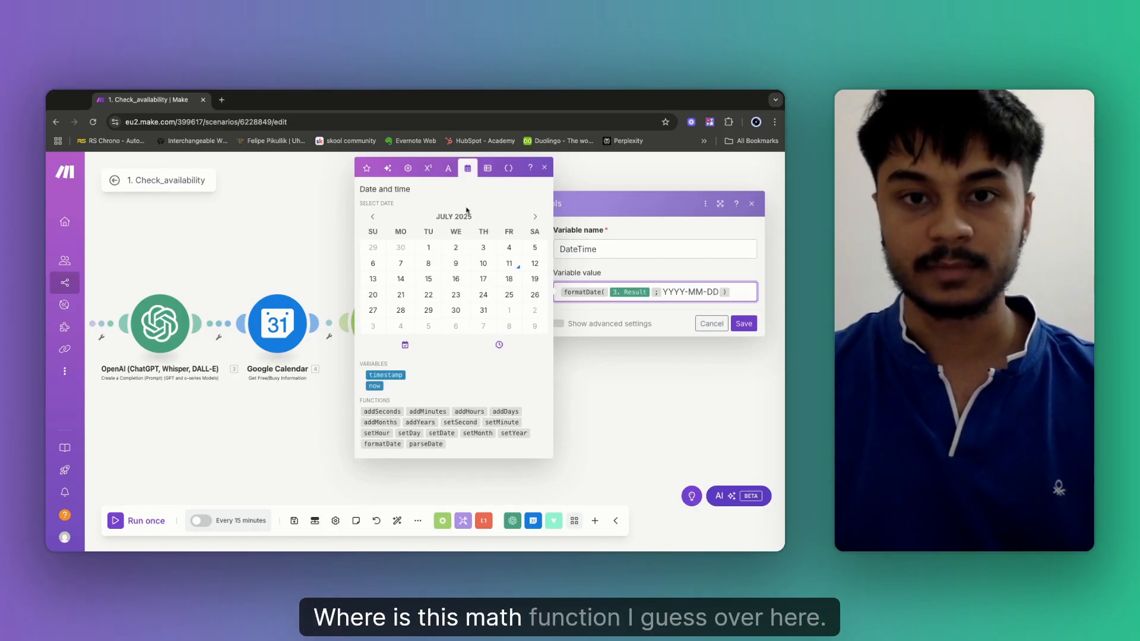
left_click(428, 170)
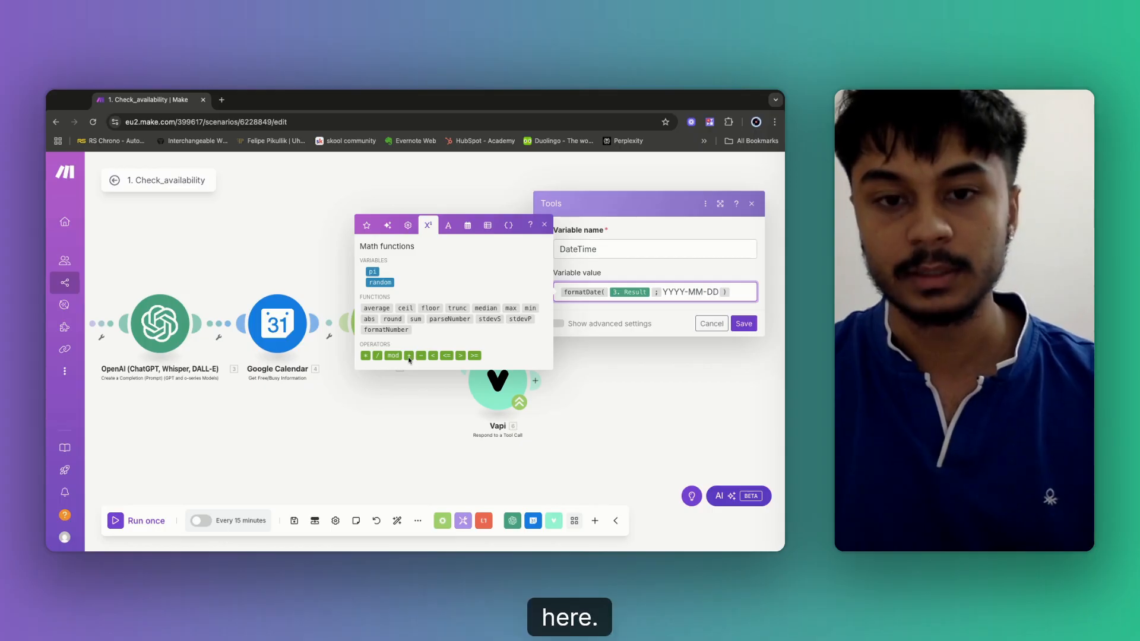
left_click(409, 356)
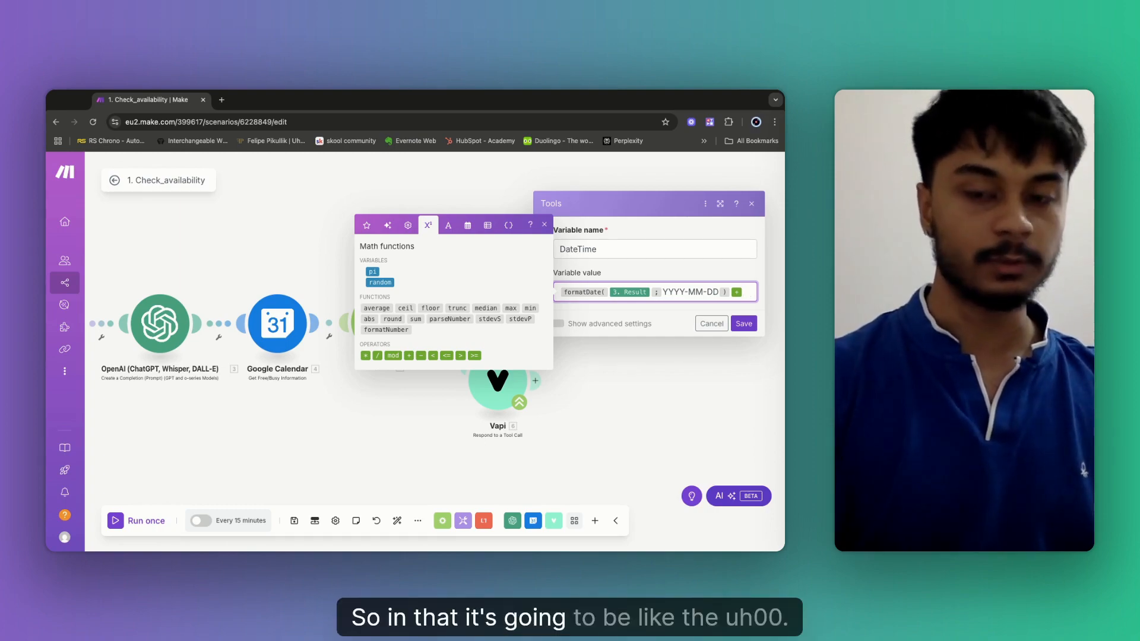
type("T")
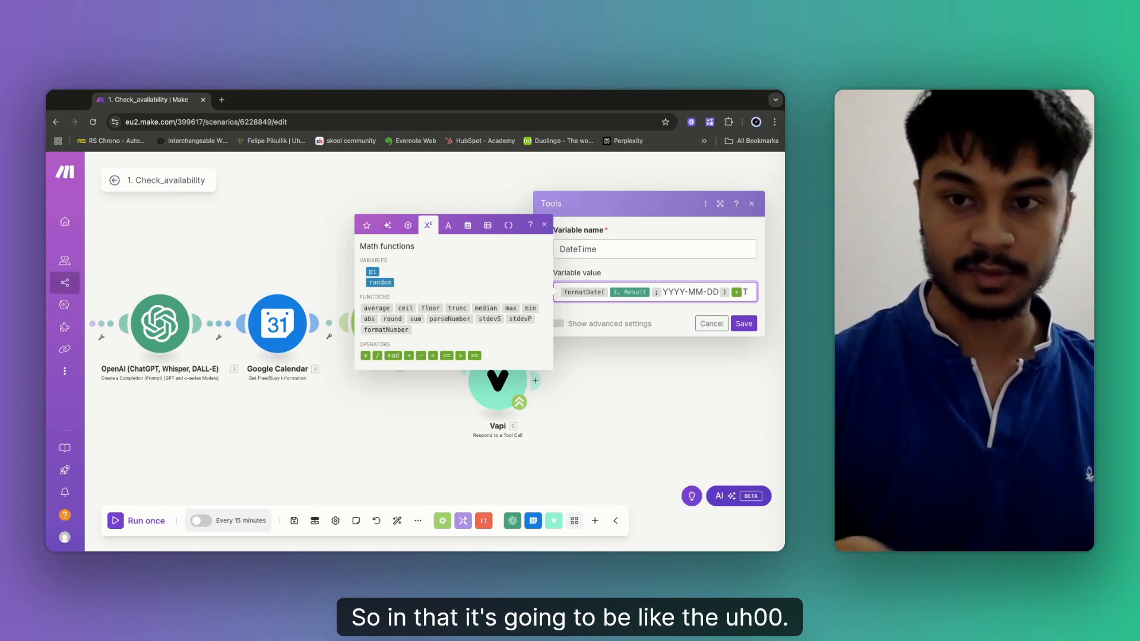
type("00")
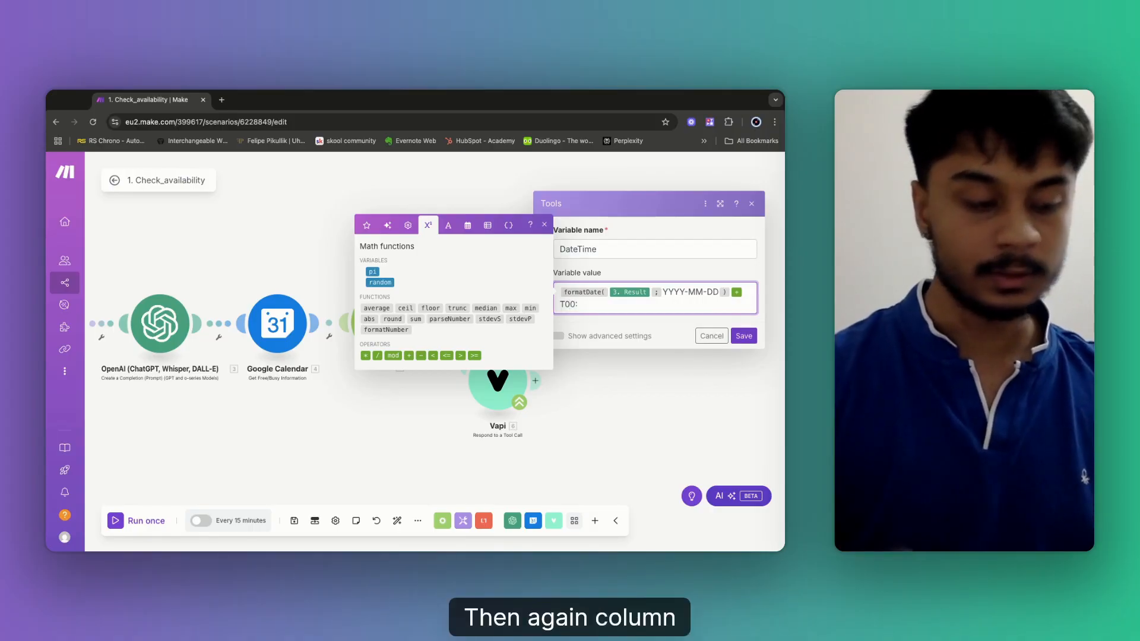
type(":")
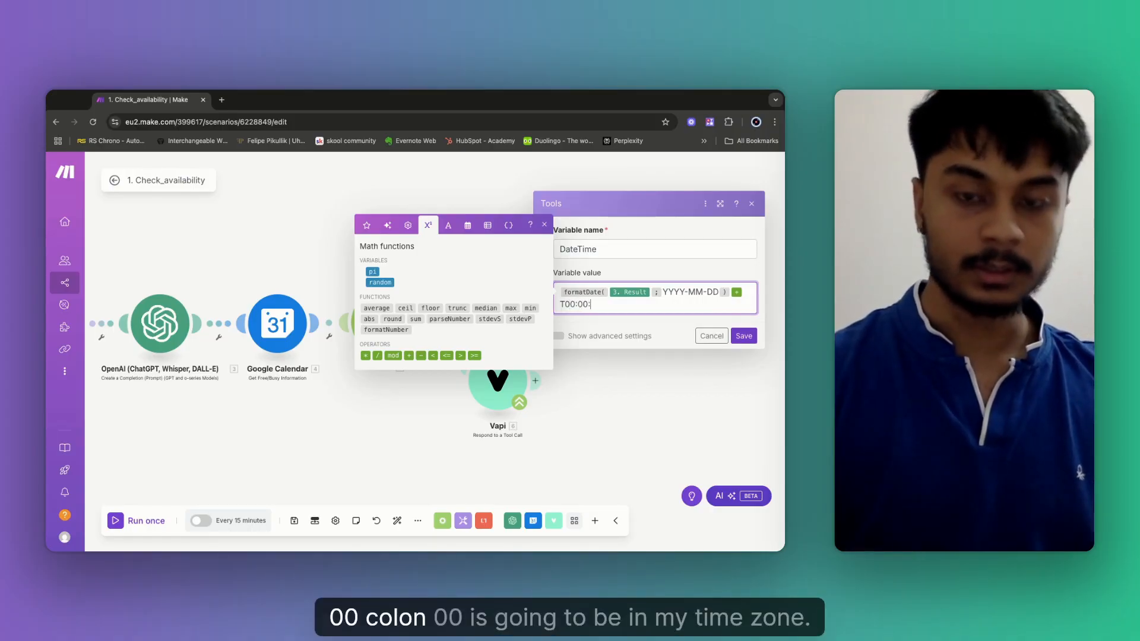
type("00:00+")
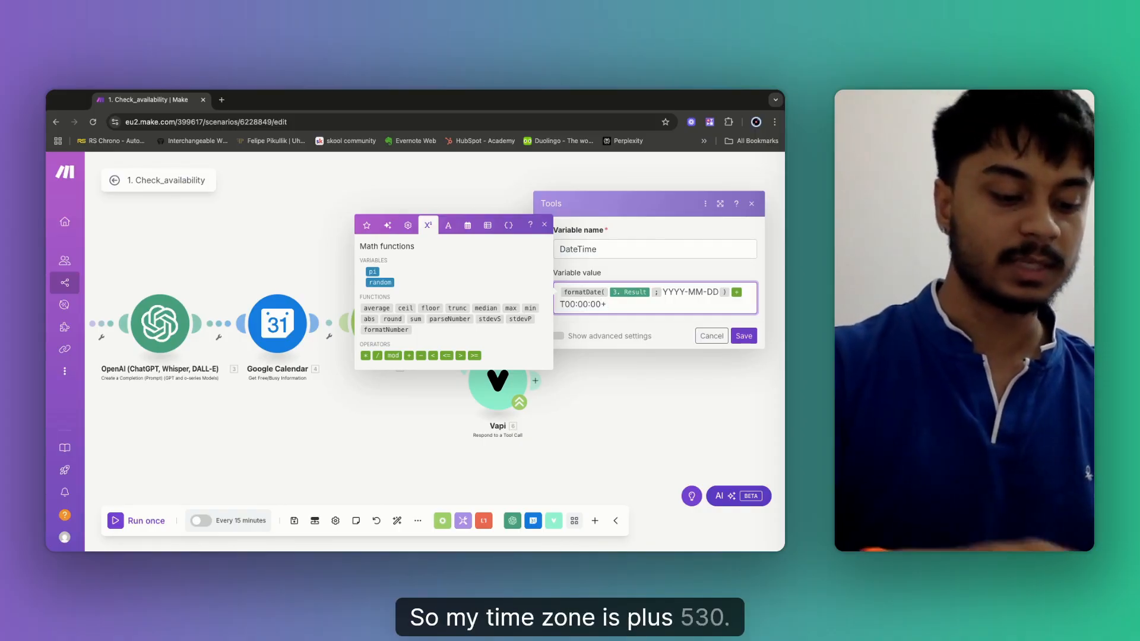
type("5:30")
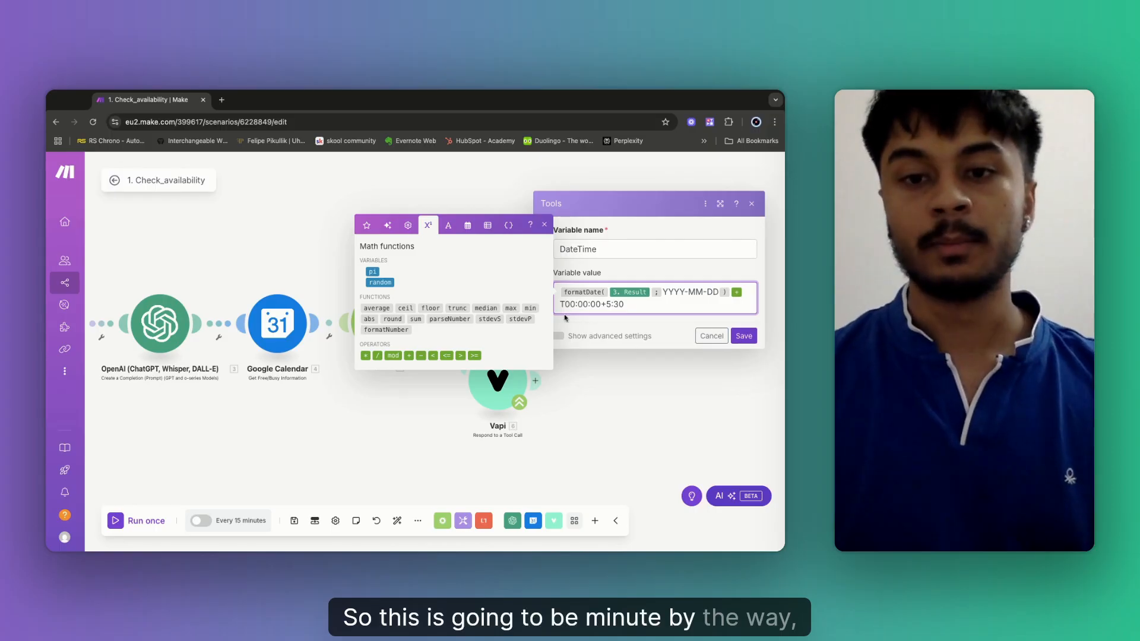
left_click_drag(562, 304, 625, 304)
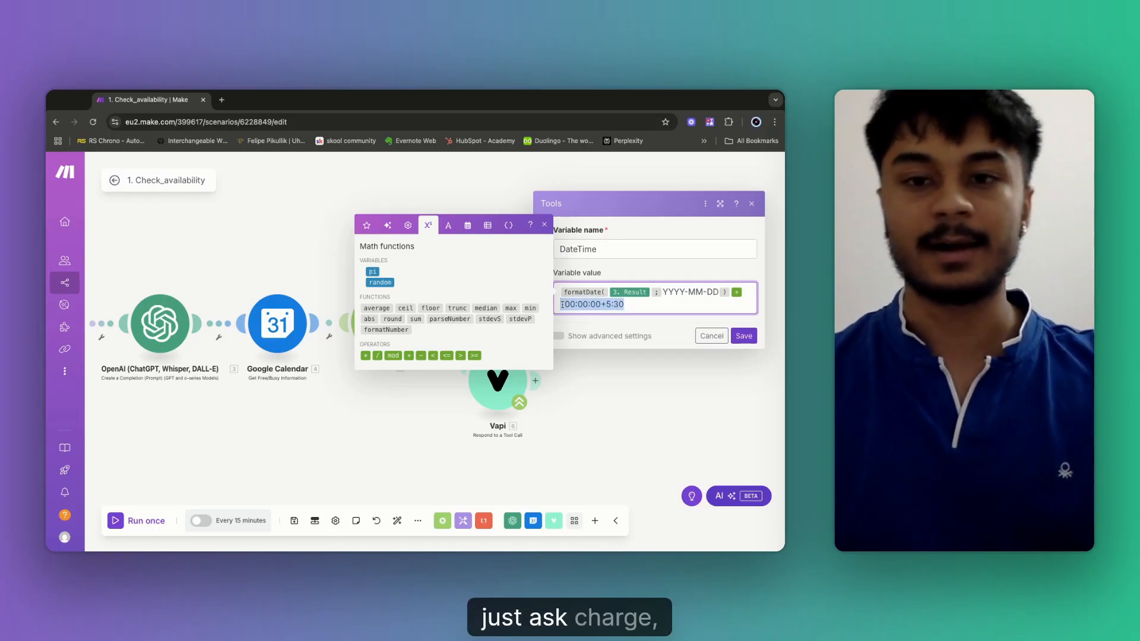
left_click(631, 304)
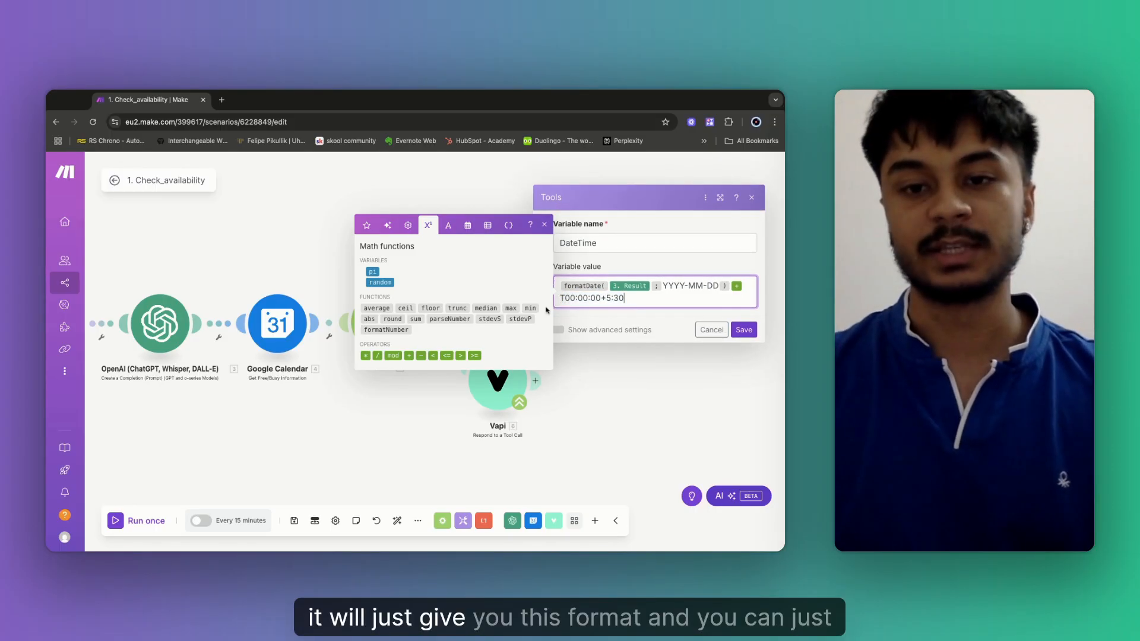
left_click_drag(562, 299, 636, 303)
left_click(642, 303)
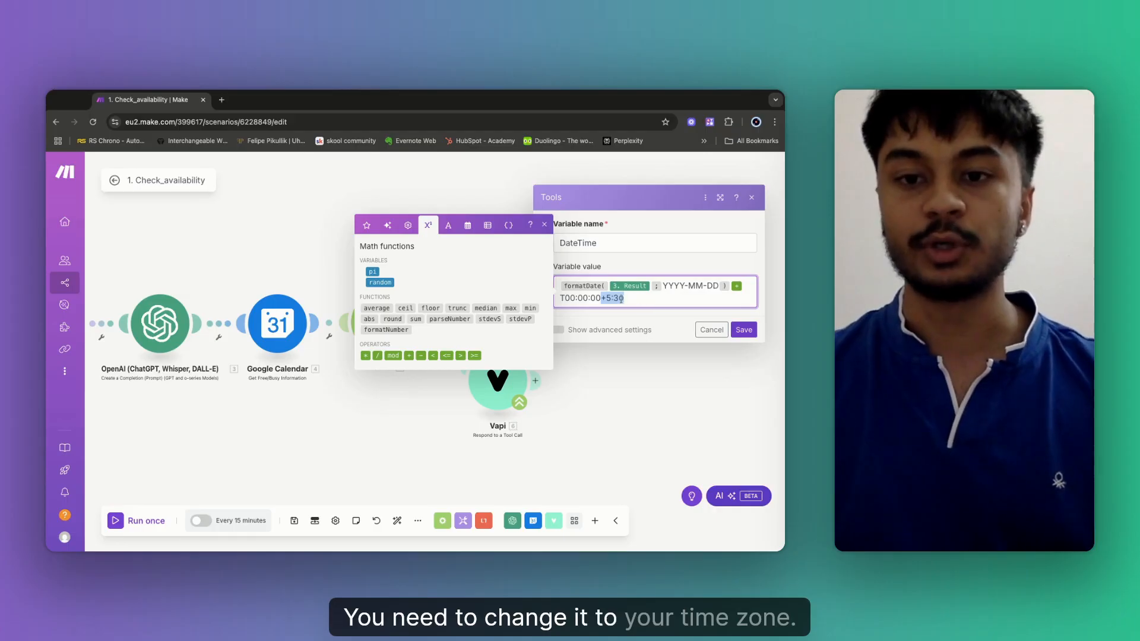
Save the DateTime variable and the scenario, then add an empty module slot after Tools.
left_click(629, 300)
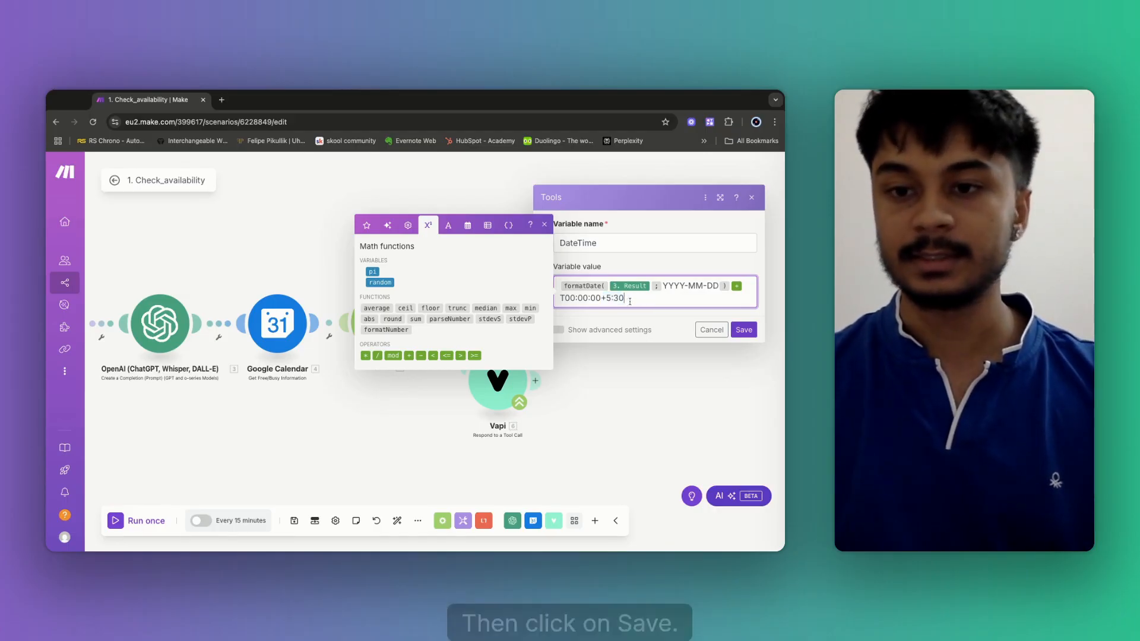
left_click(743, 330)
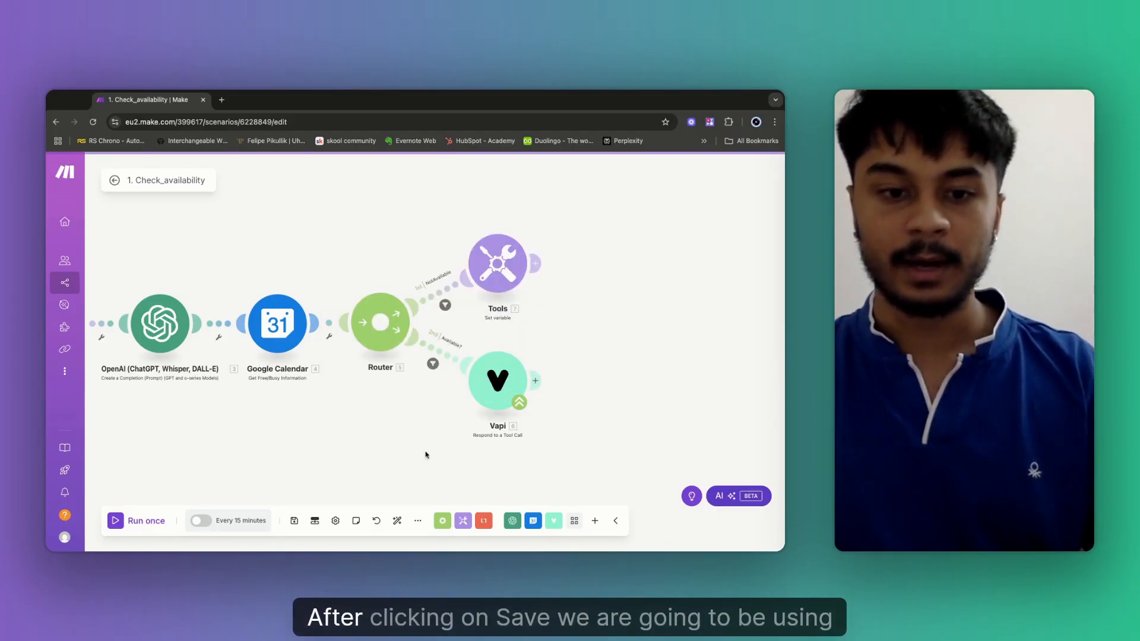
left_click(294, 521)
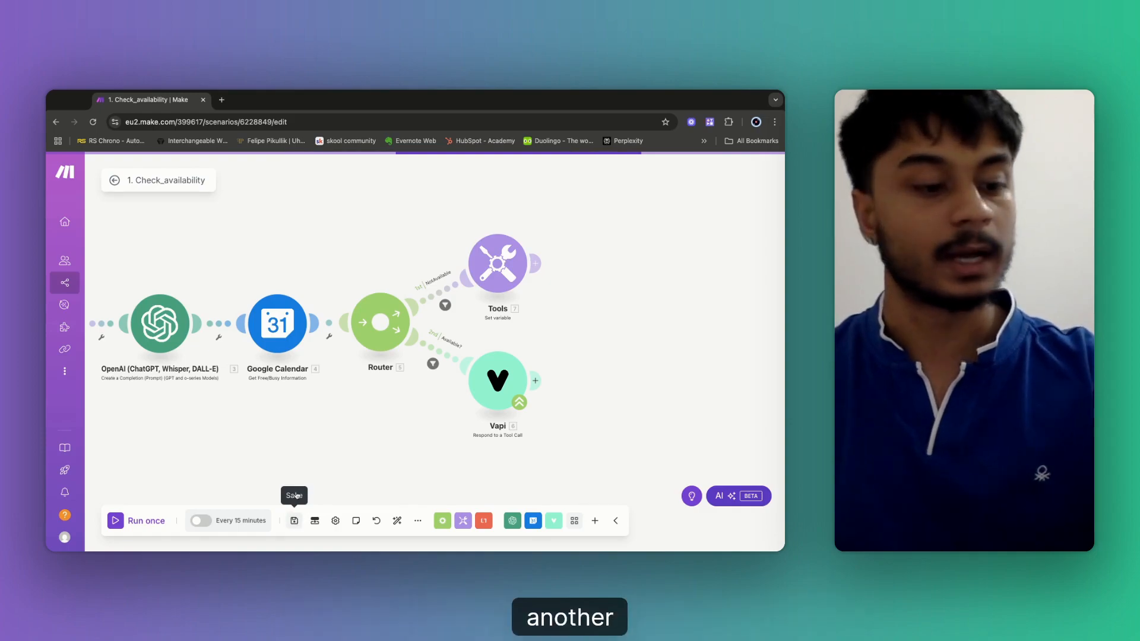
left_click(536, 263)
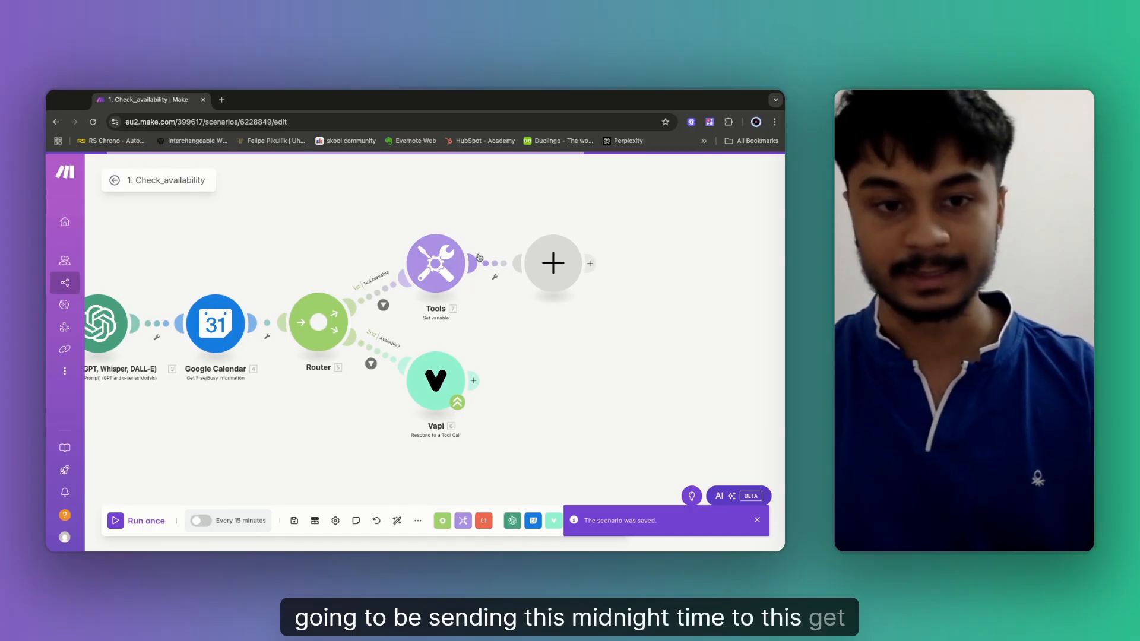
Choose Google Calendar for the new slot, filter by 'get', and pick Get Free/Busy Information.
left_click(525, 294)
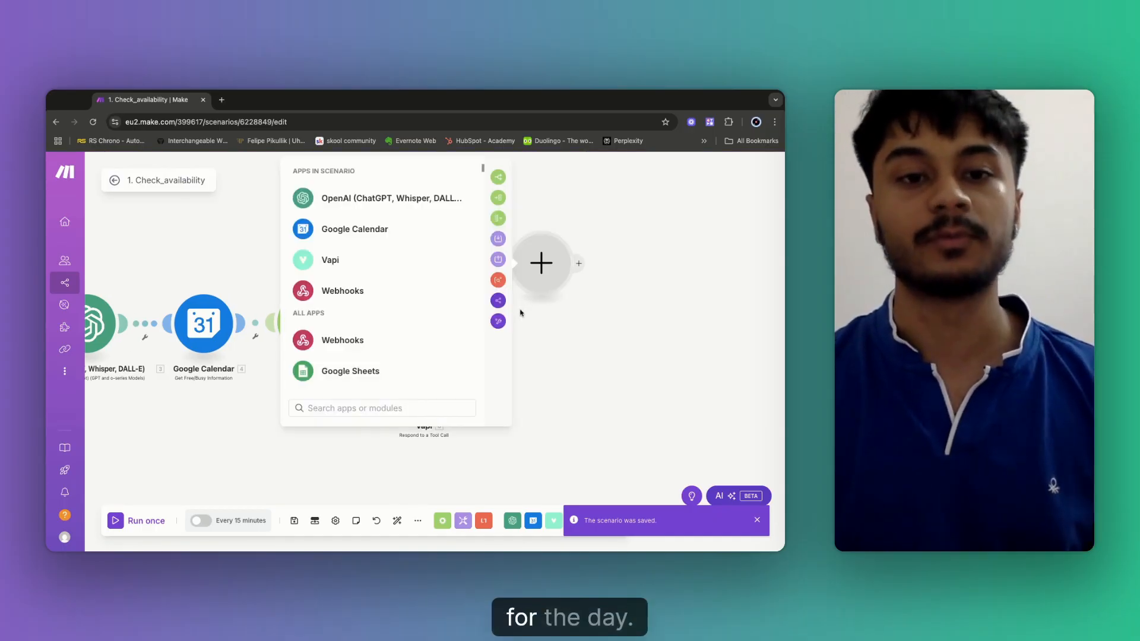
left_click(343, 232)
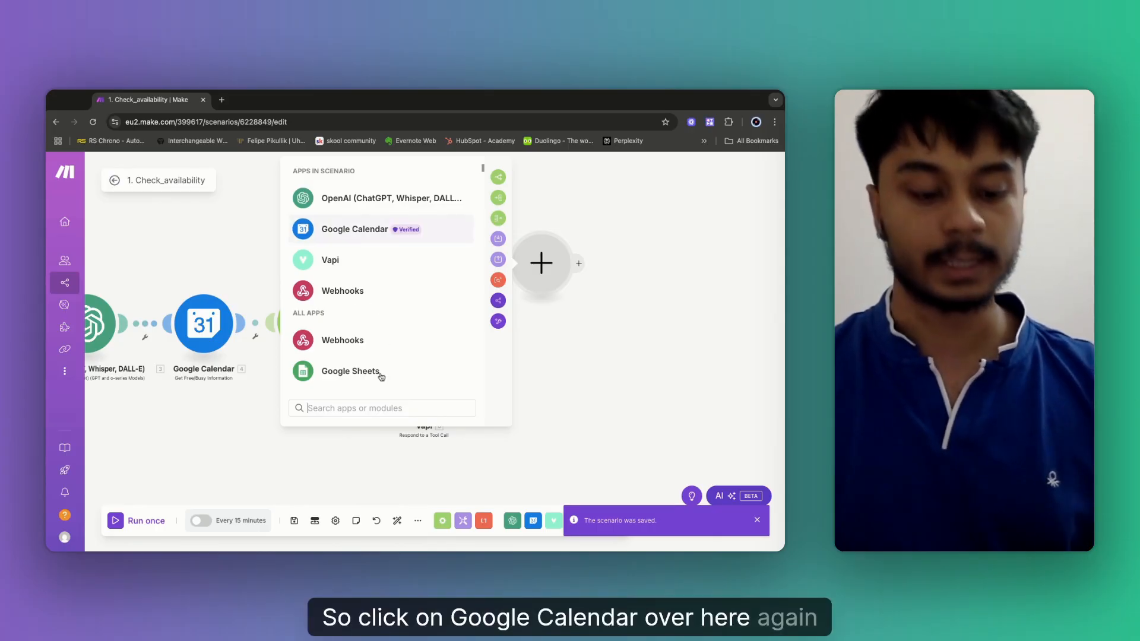
type("get")
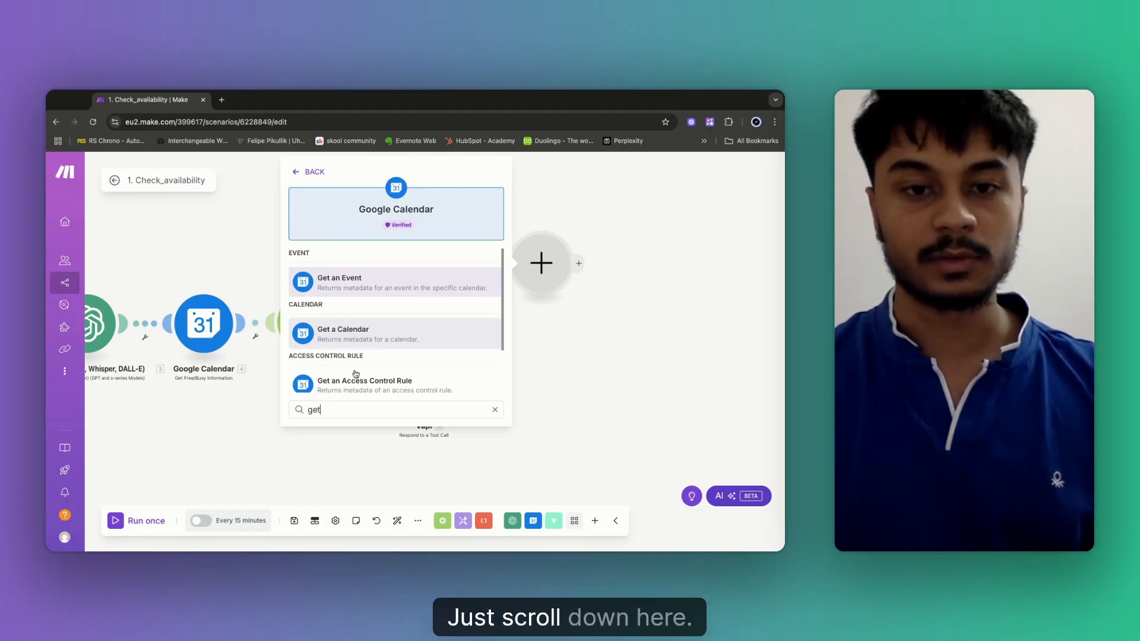
scroll(356, 375, "down", 3)
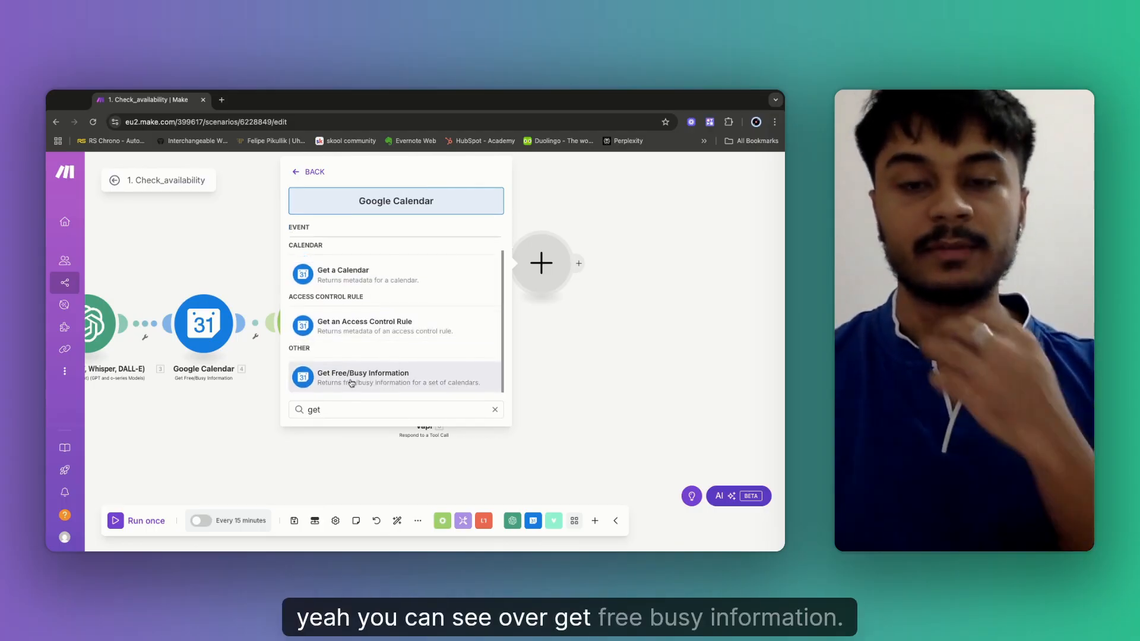
left_click(351, 380)
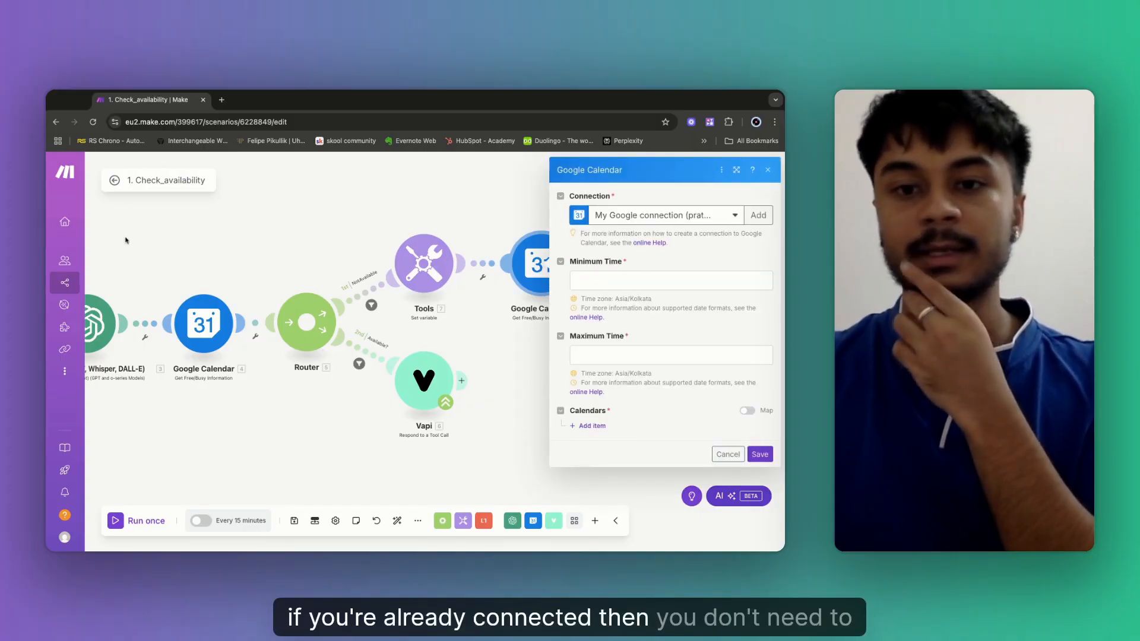
Set Free/Busy Minimum Time to 7. DateTime and Maximum Time to addHours(DateTime; 24).
left_click(597, 280)
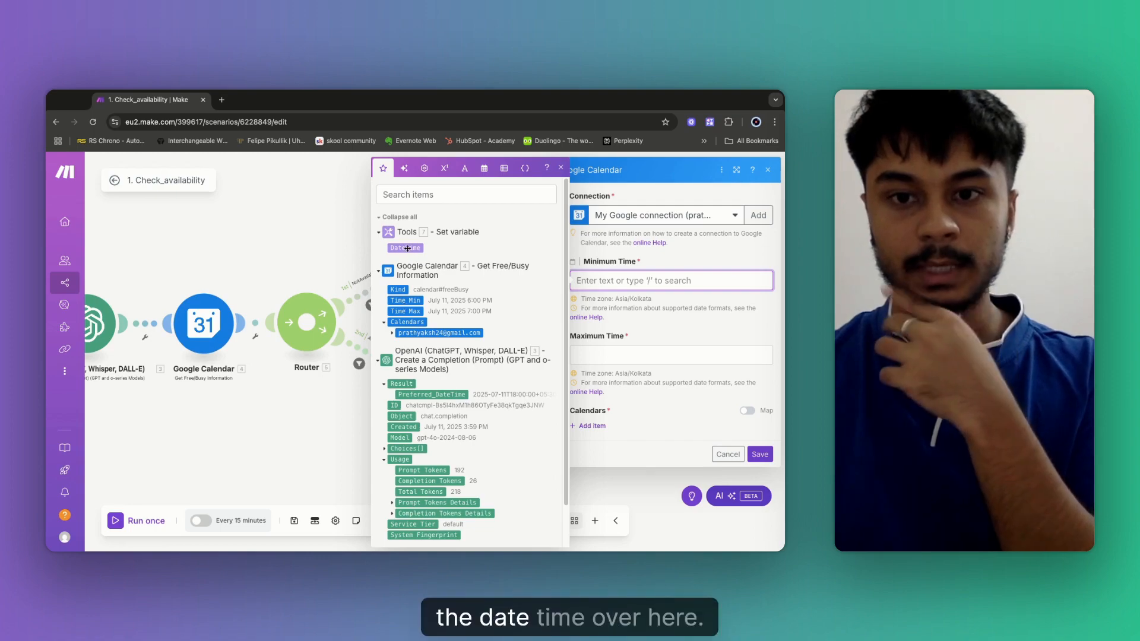
left_click(595, 357)
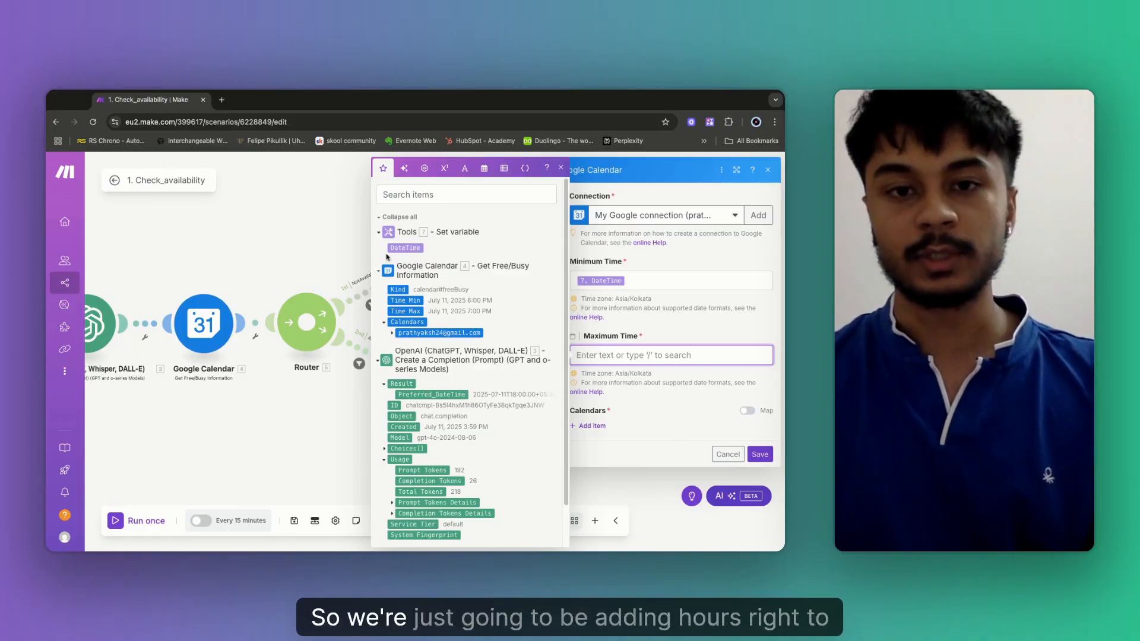
left_click(483, 170)
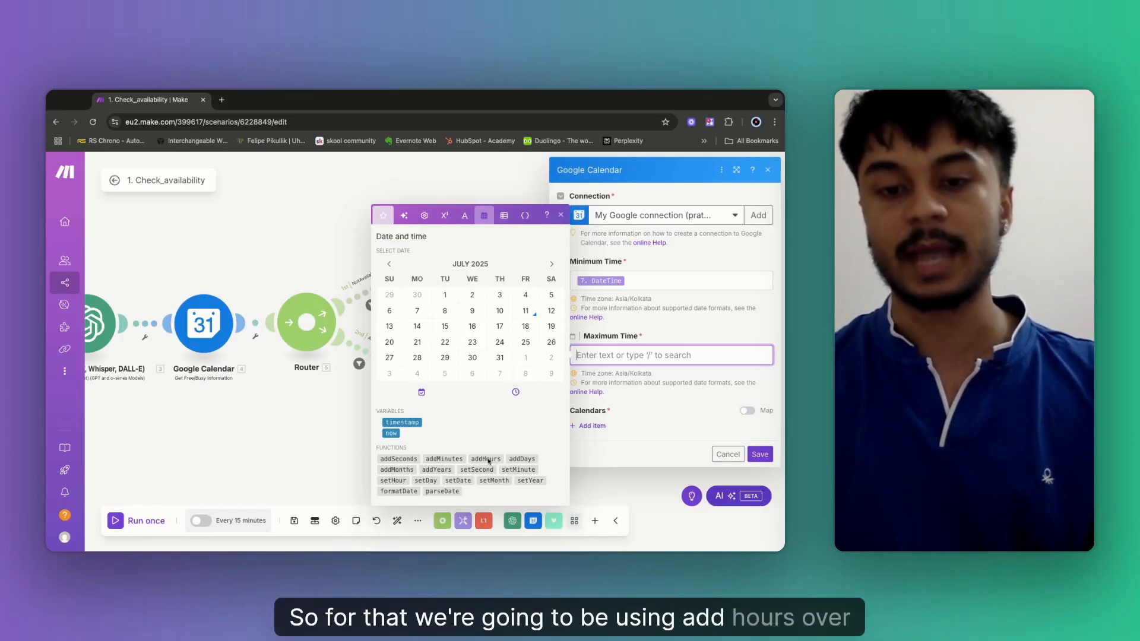
left_click(486, 459)
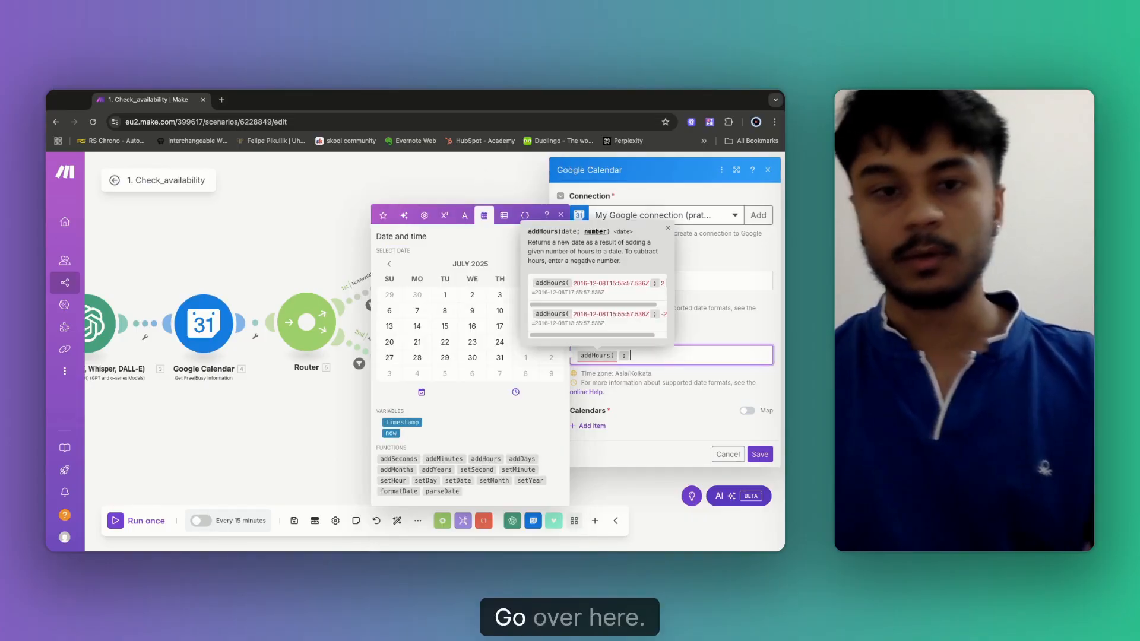
key("BackSpace")
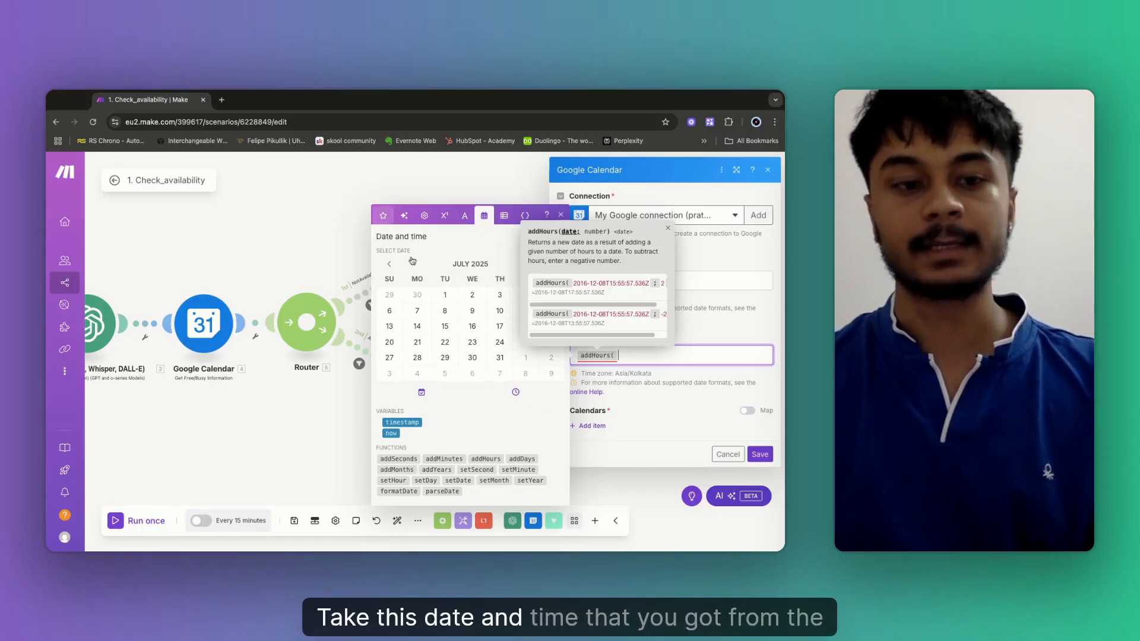
left_click(383, 215)
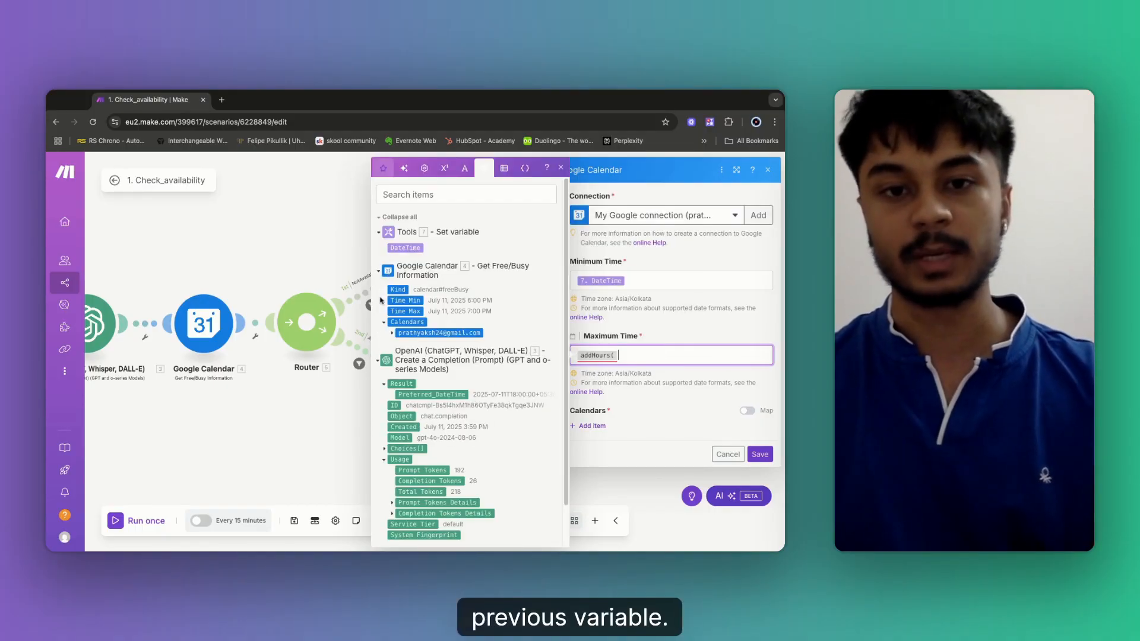
left_click(406, 249)
type("; 24")
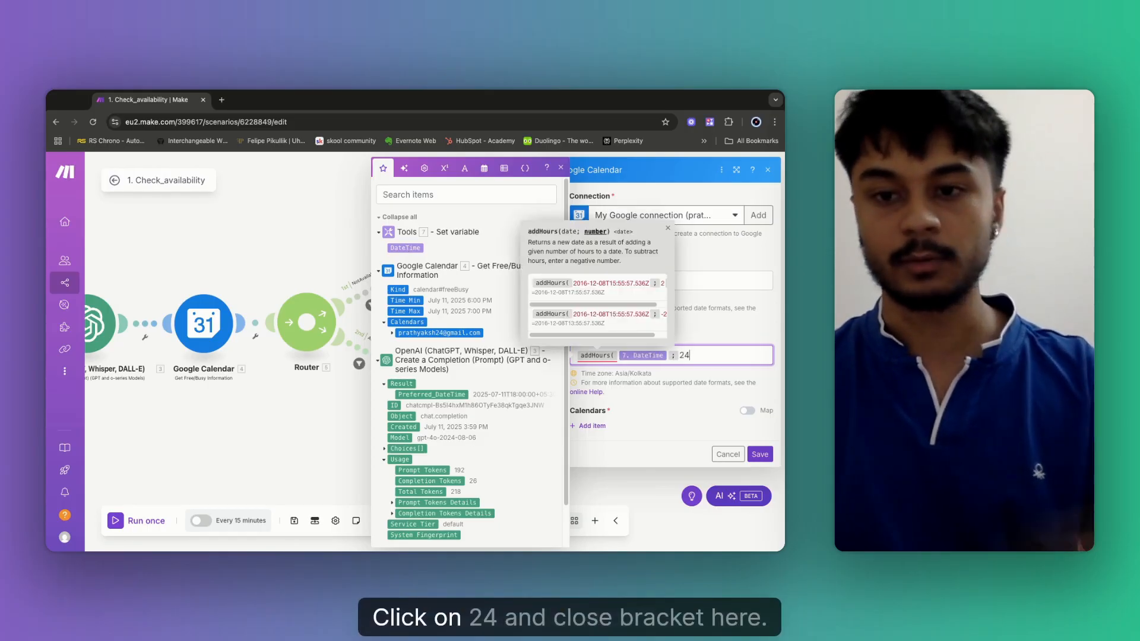
type(" )")
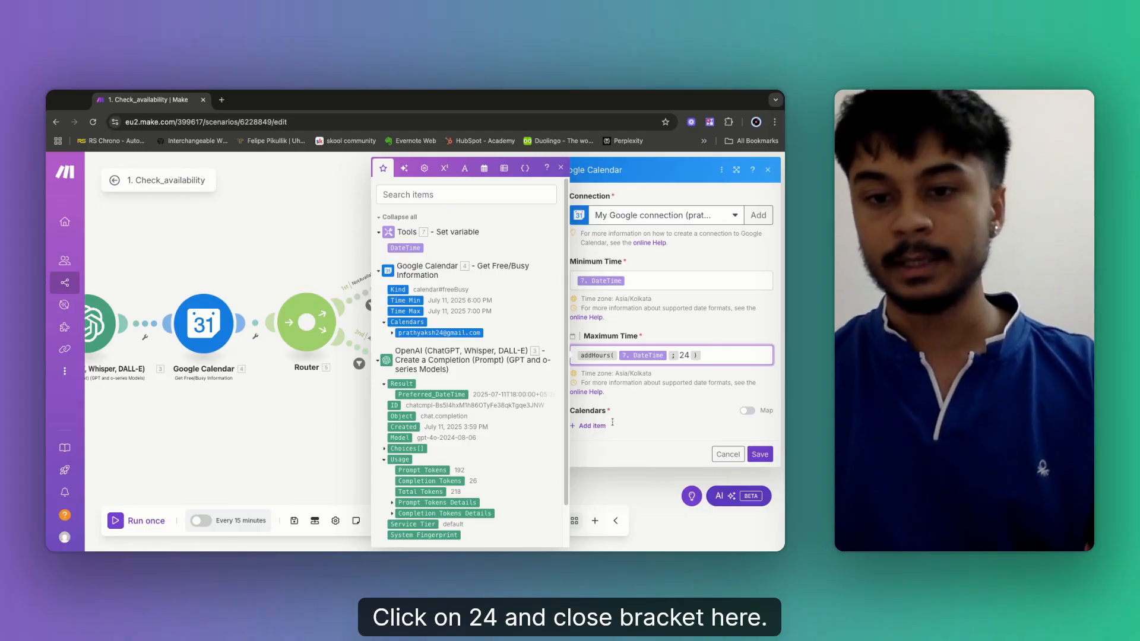
left_click(583, 426)
Add a calendar item with the Google account's e-mail as mapped Calendar ID, then save the module.
left_click(730, 463)
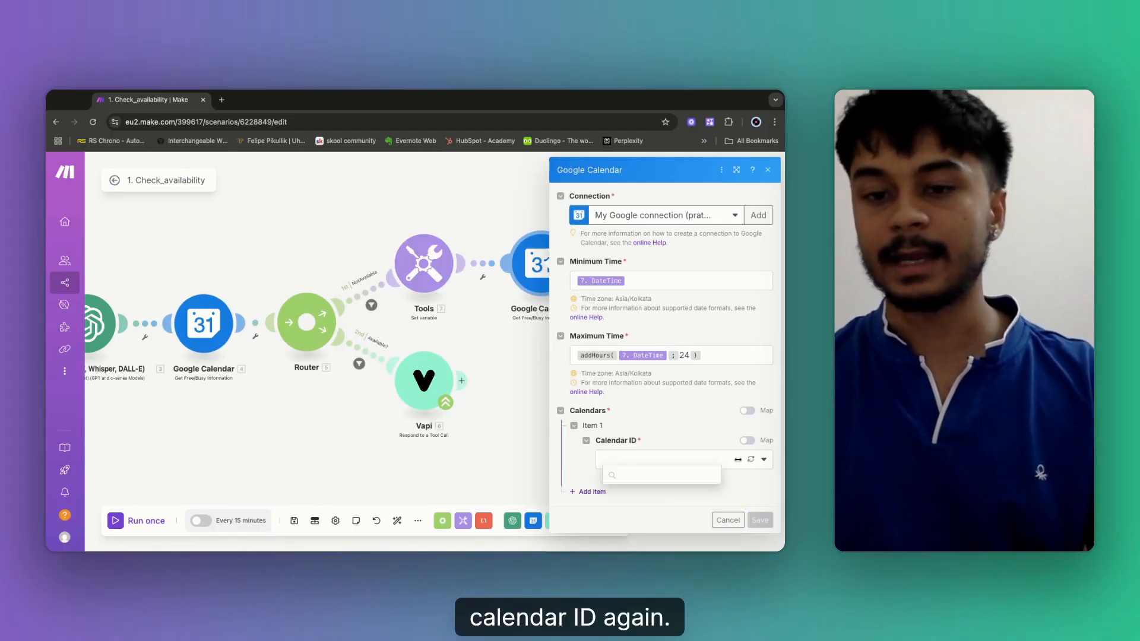
left_click(730, 465)
left_click(747, 440)
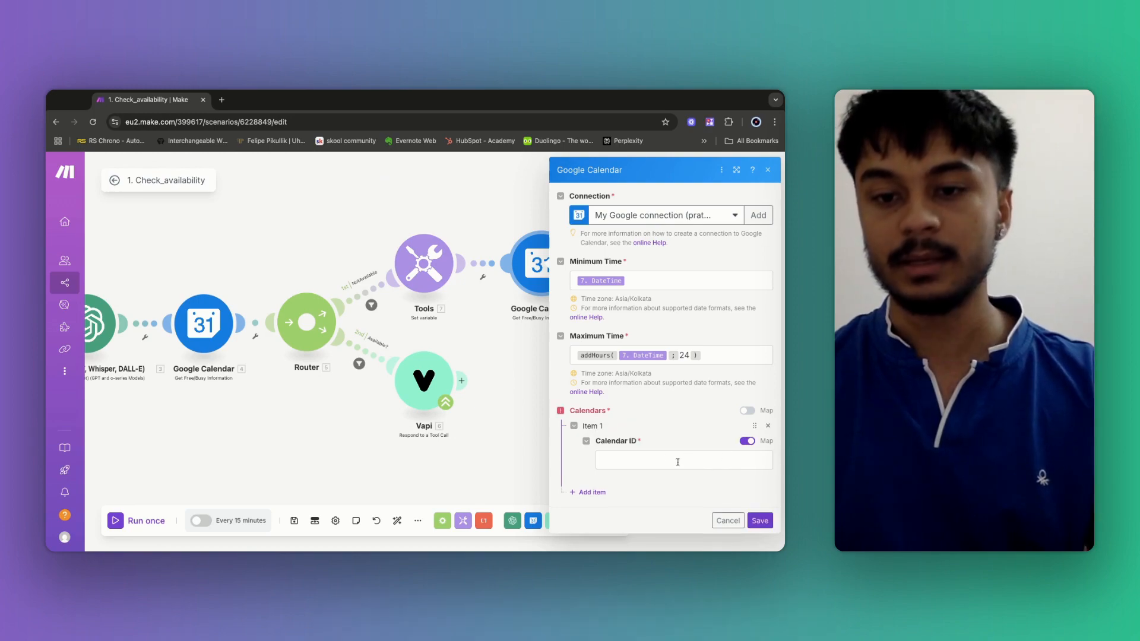
left_click(663, 458)
left_click(747, 441)
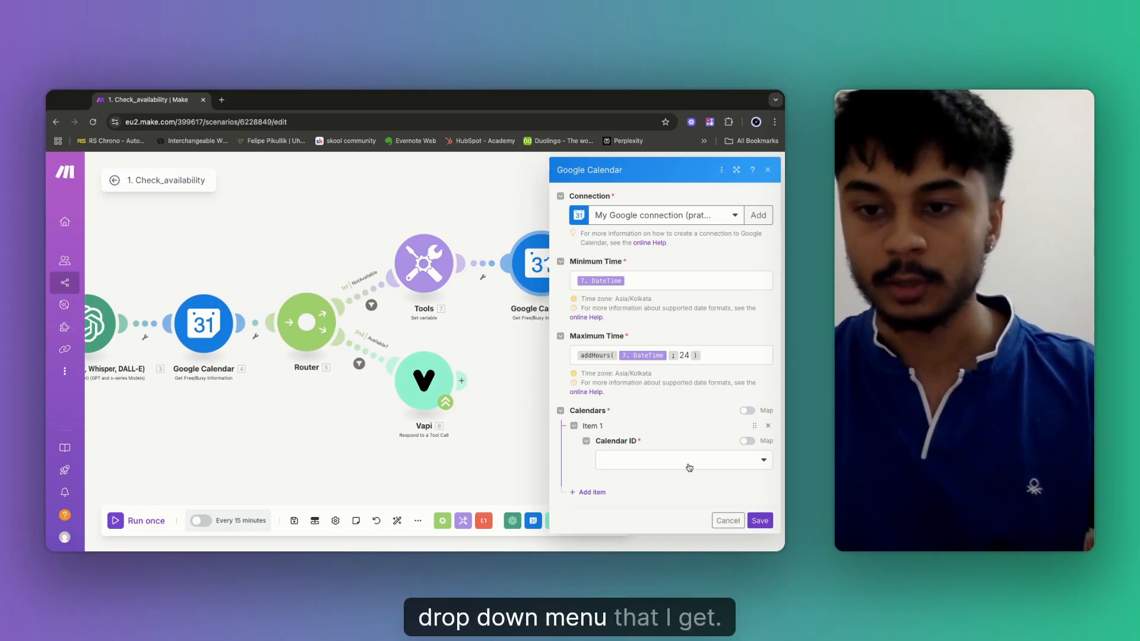
left_click(746, 464)
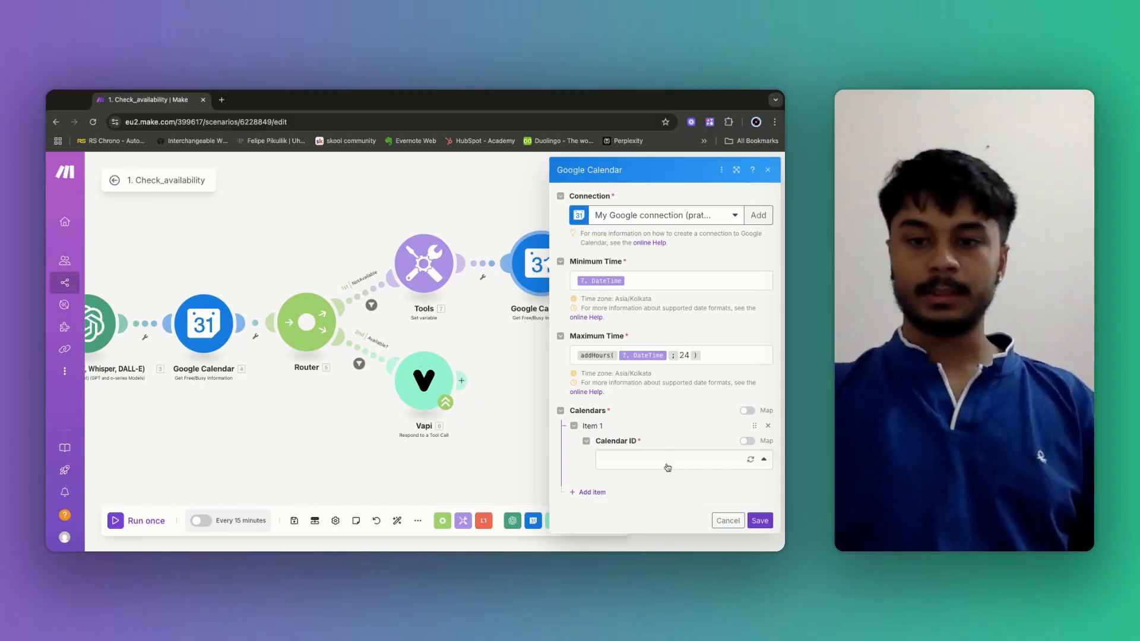
left_click(658, 462)
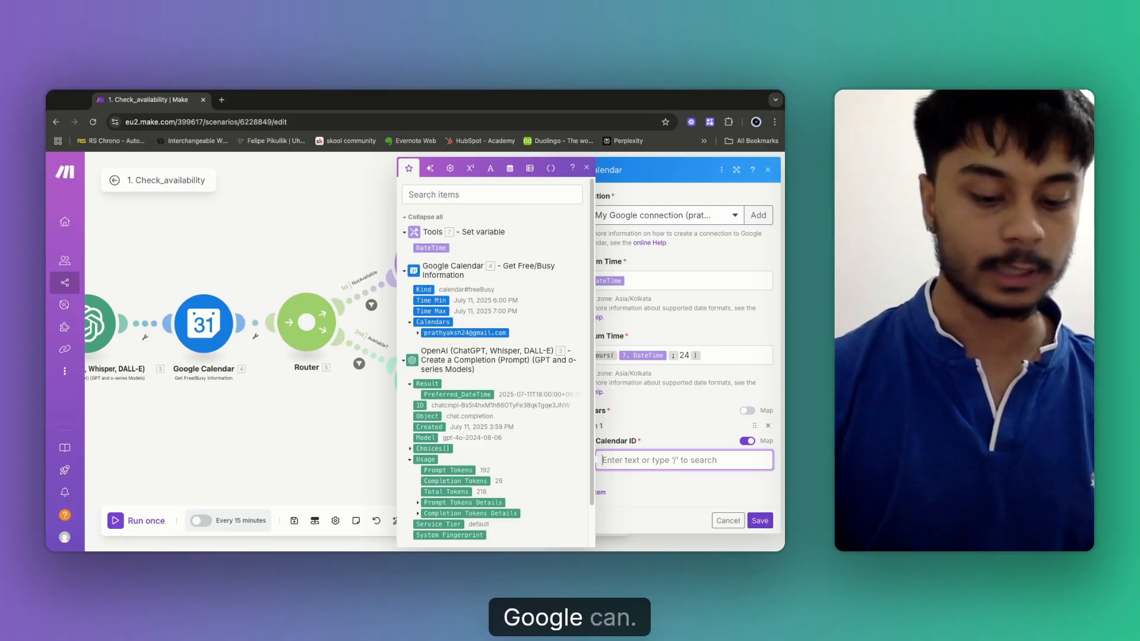
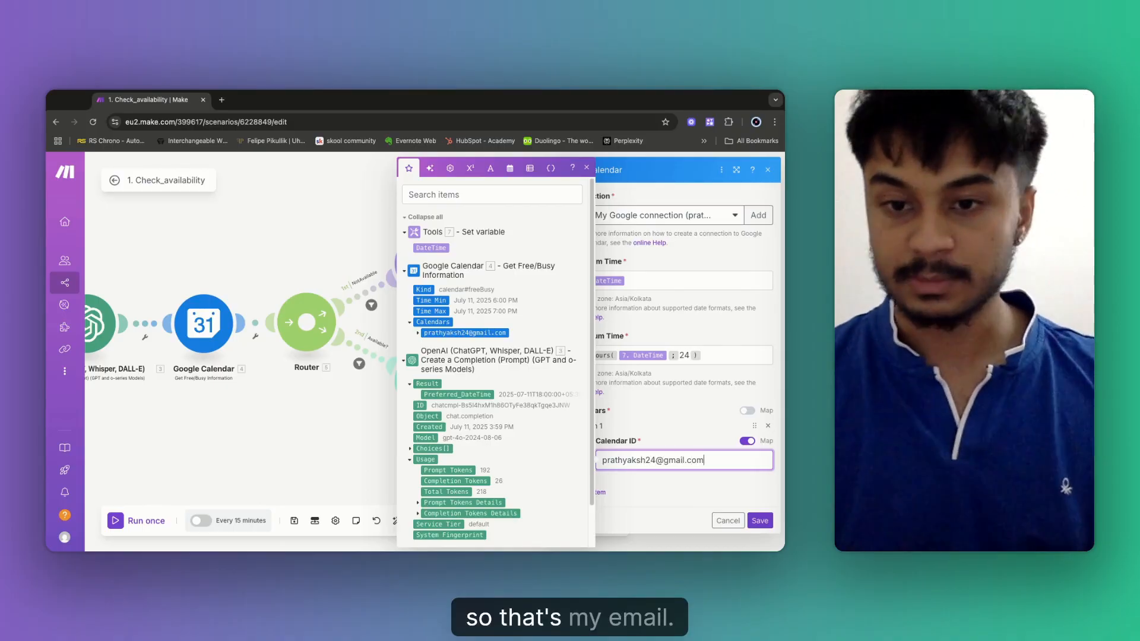
left_click(760, 520)
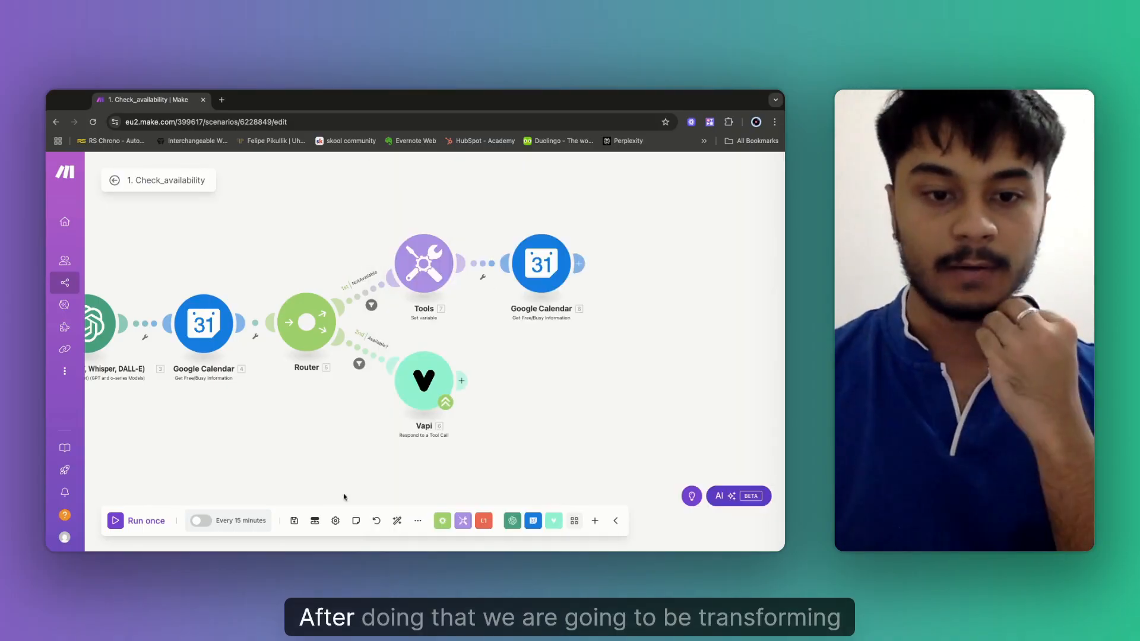
Save the scenario, then add JSON's Transform to JSON module after the Free/Busy module.
left_click(295, 523)
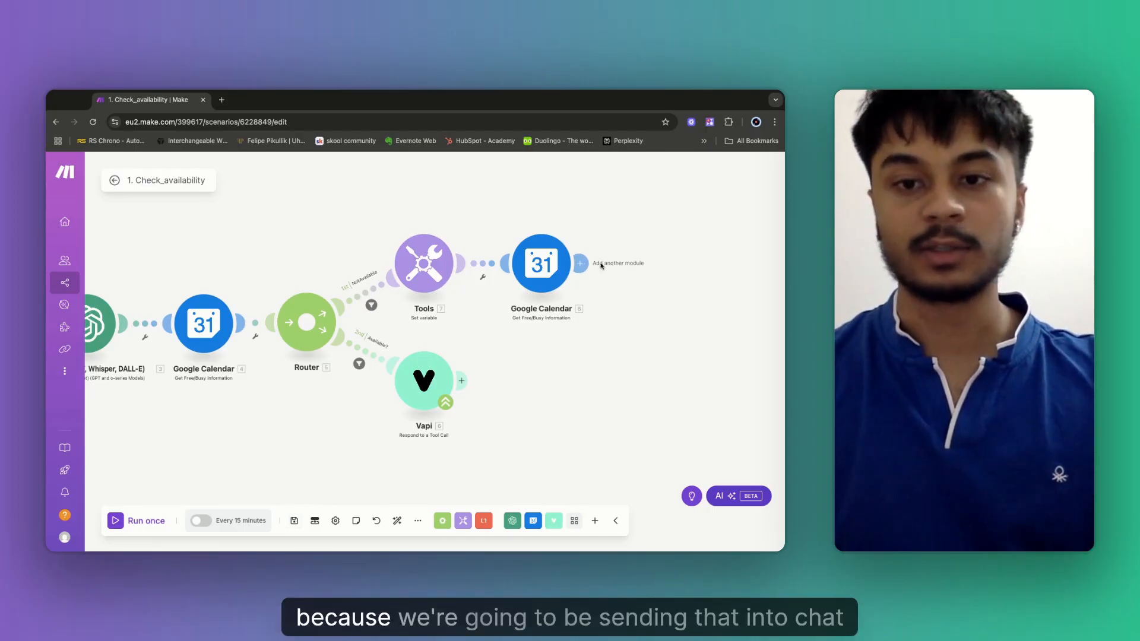
left_click_drag(621, 262, 581, 261)
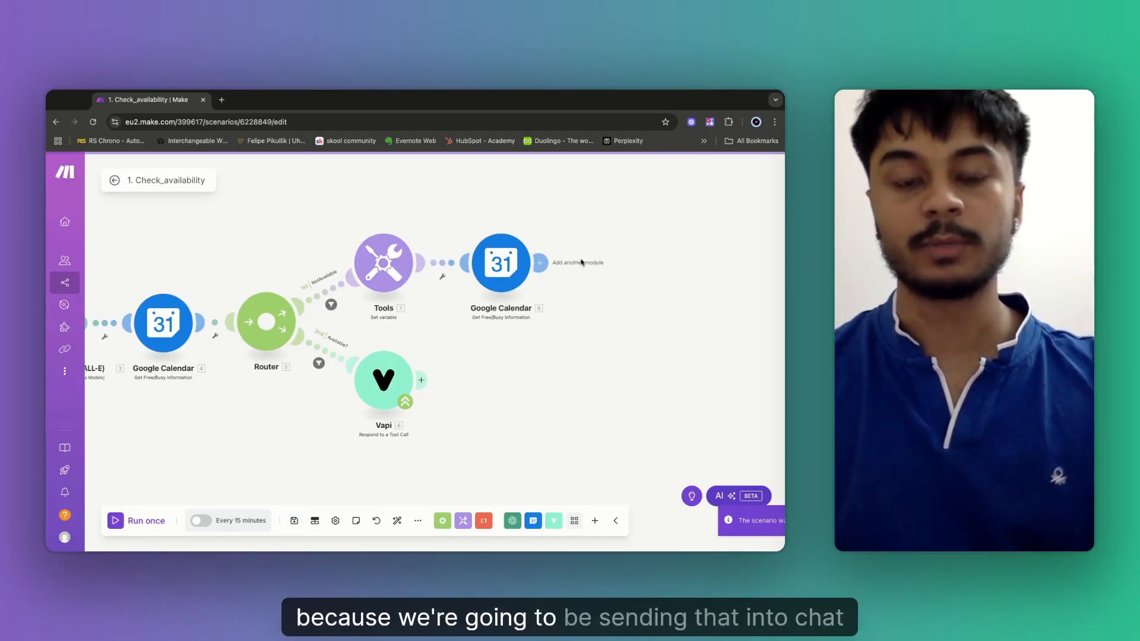
left_click(538, 265)
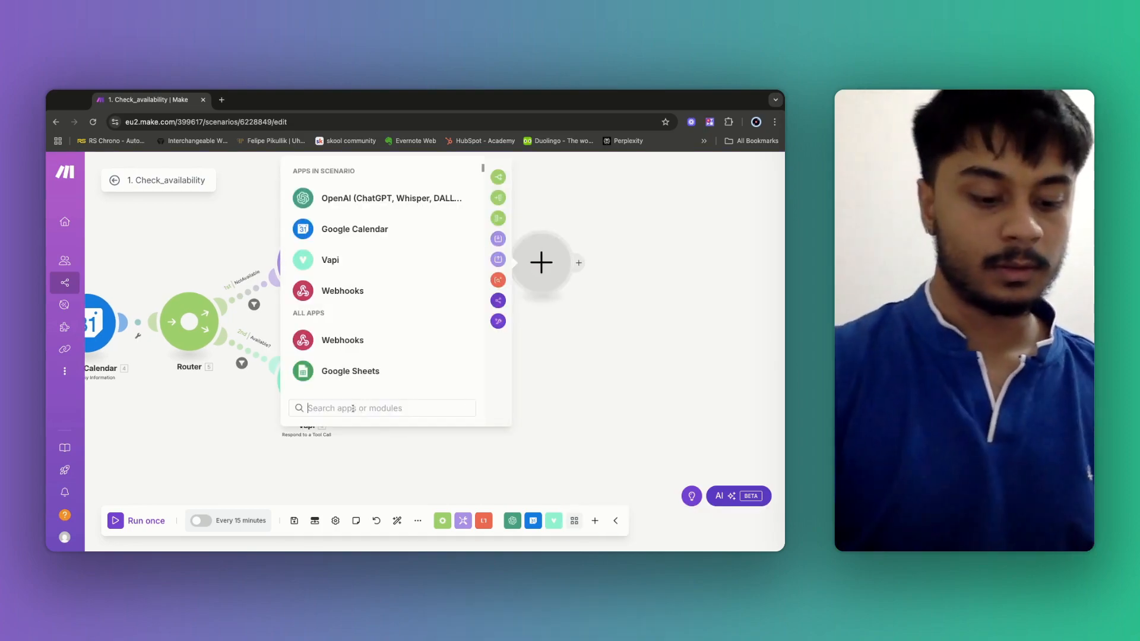
type("Tr")
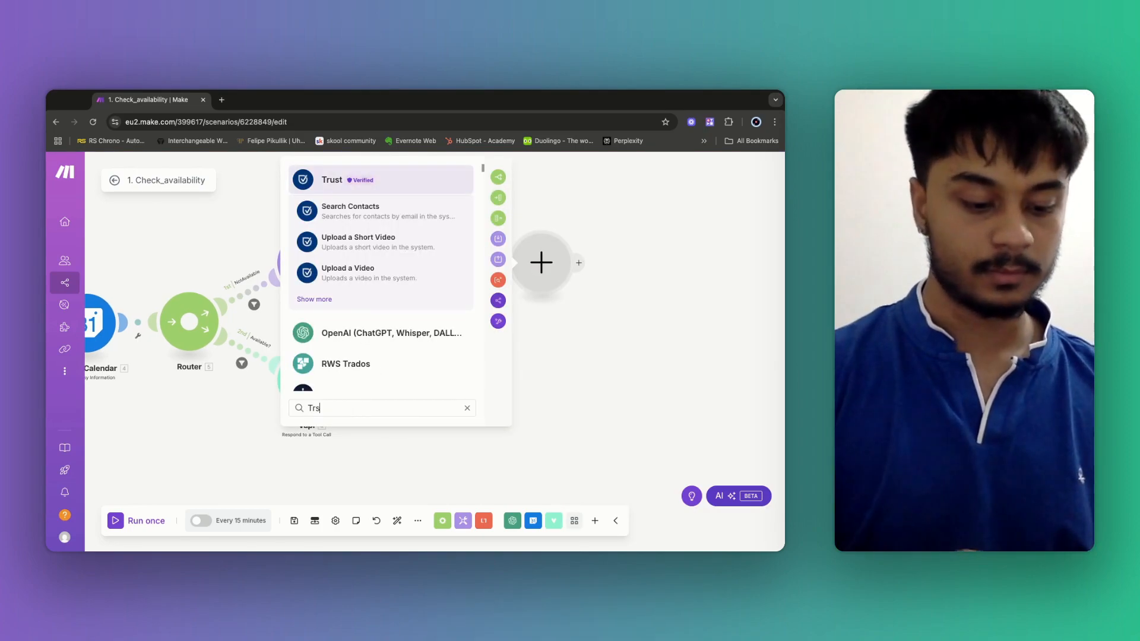
type("nsform")
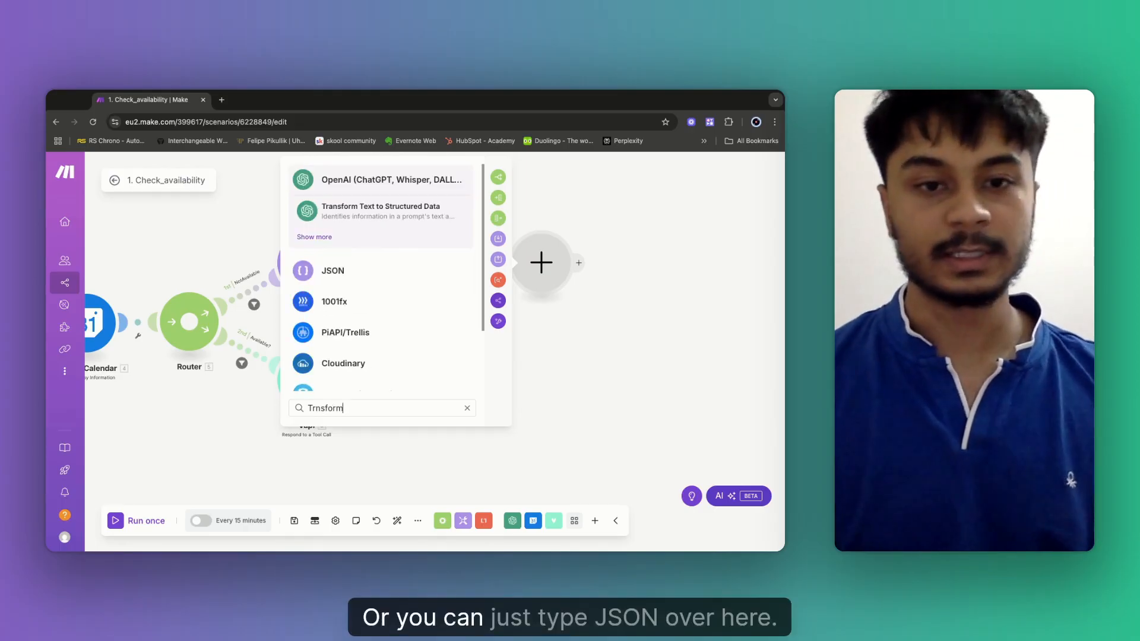
left_click(338, 270)
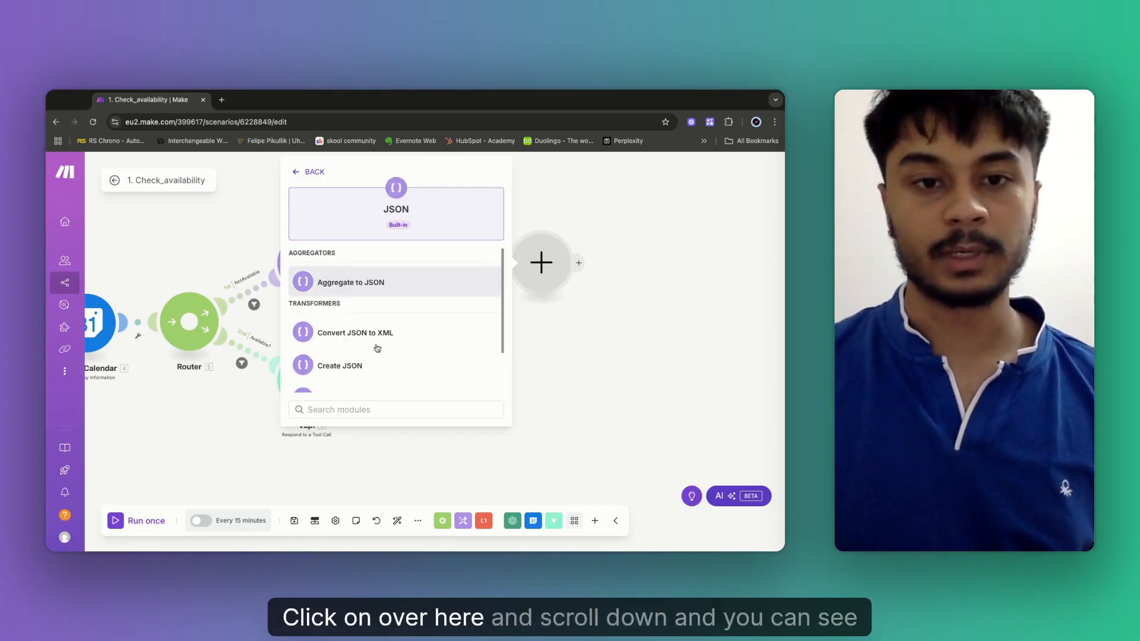
scroll(374, 348, "down", 2)
scroll(373, 350, "down", 2)
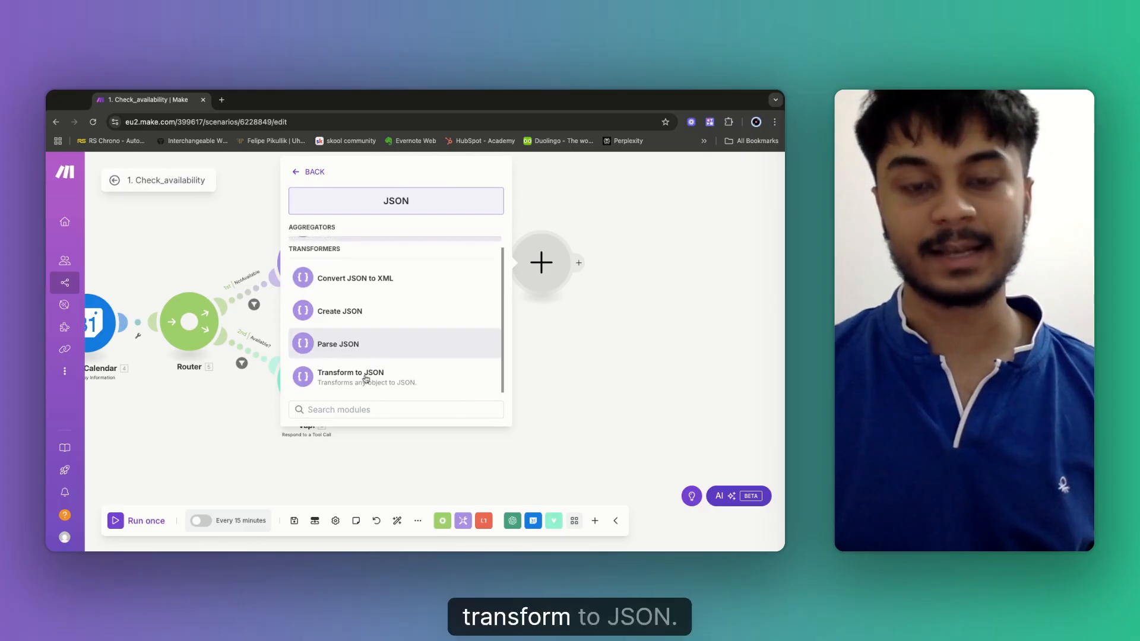
left_click(362, 386)
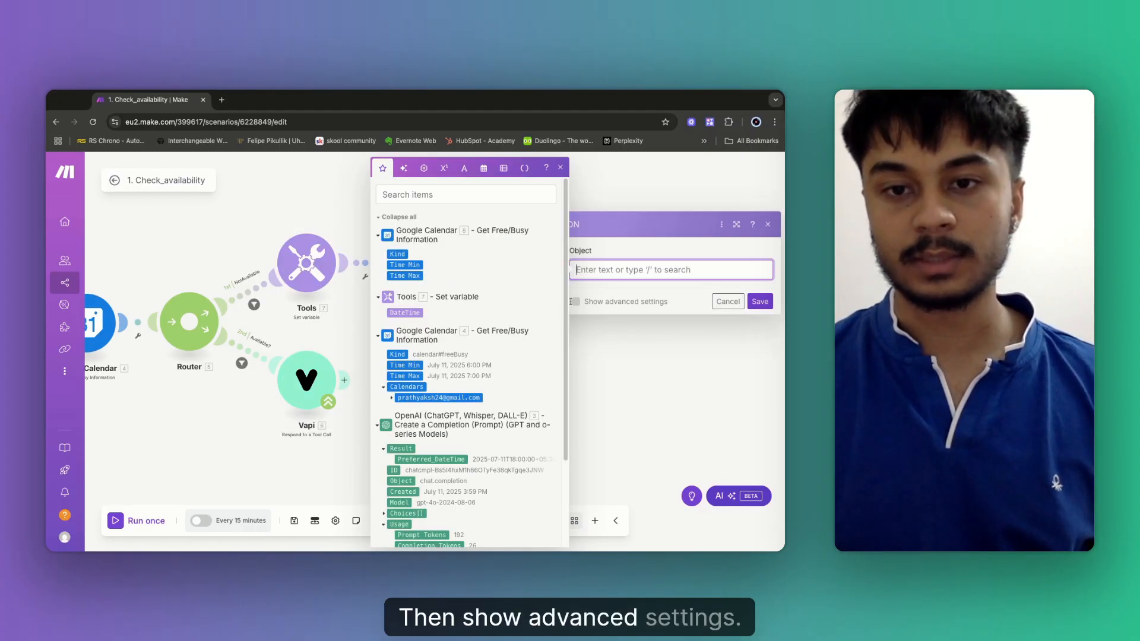
Set Transform to JSON's advanced Indentation to 4 spaces, then cancel with Object left empty.
left_click(573, 301)
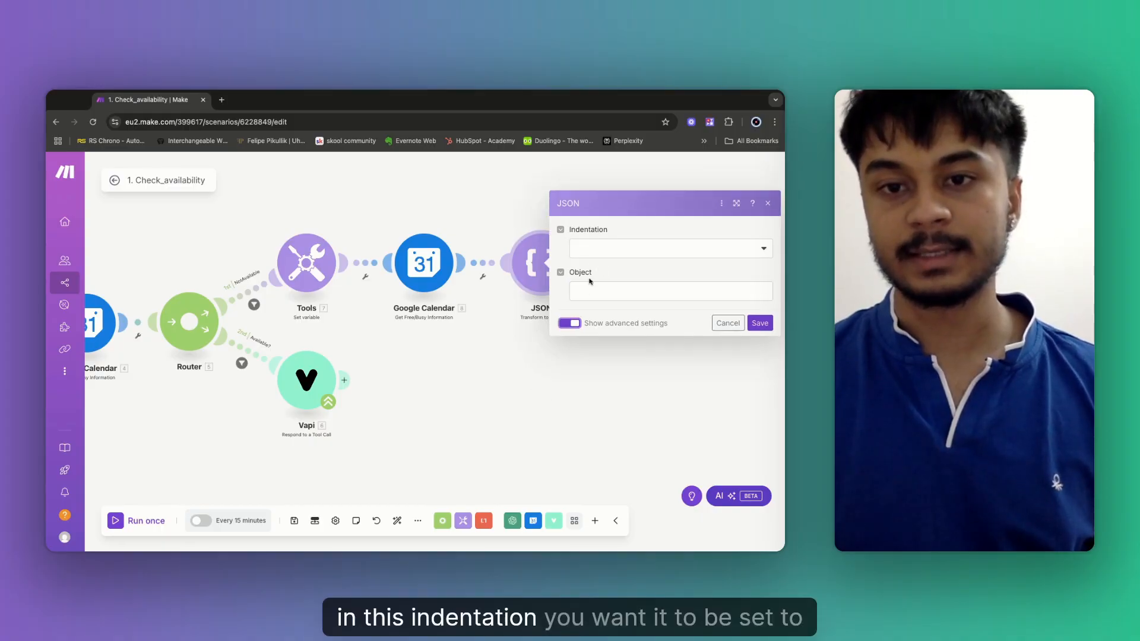
left_click(640, 251)
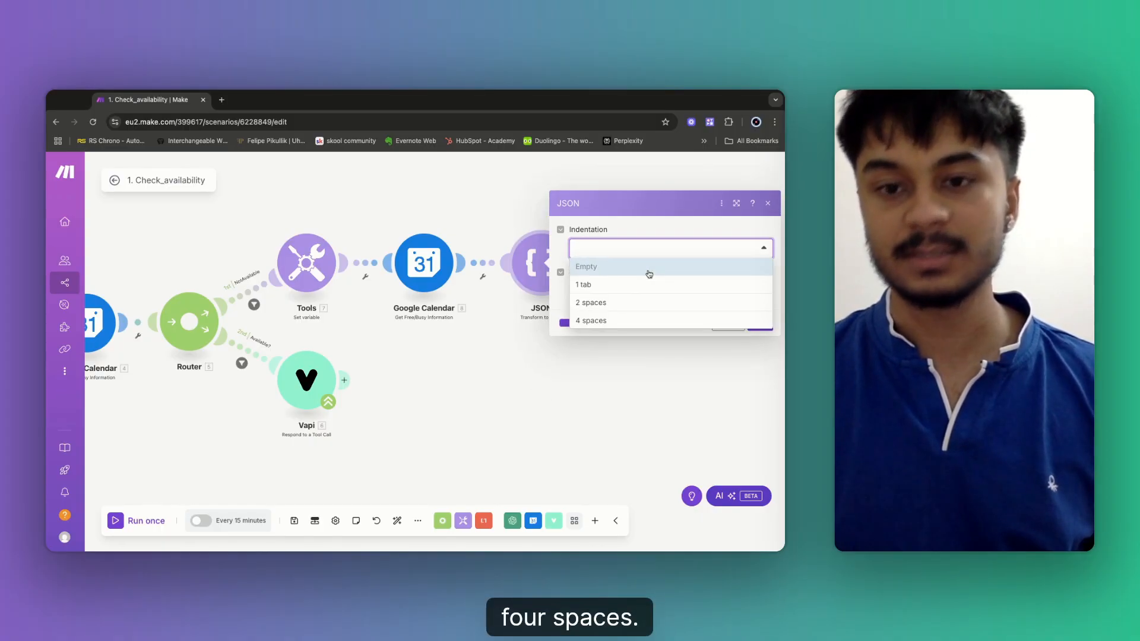
left_click(603, 323)
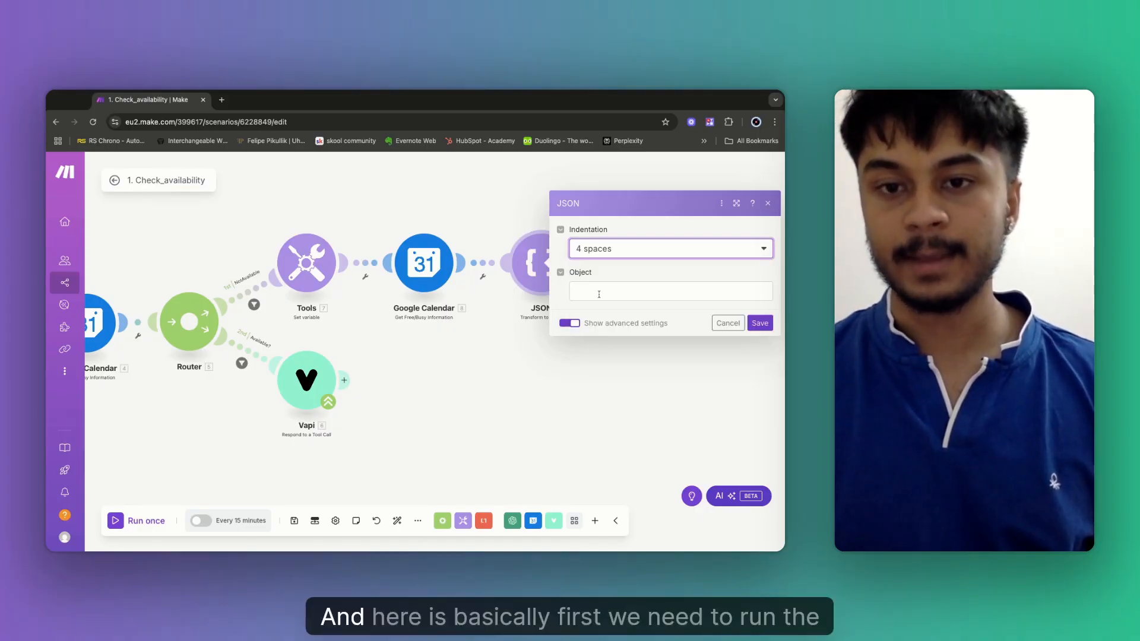
left_click(573, 290)
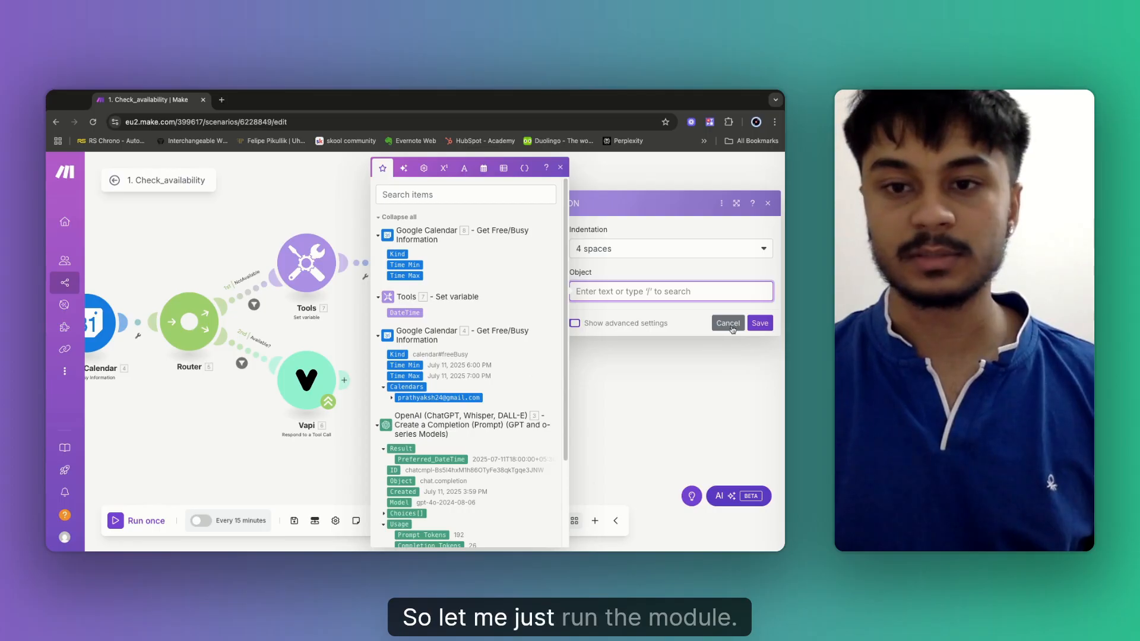
left_click(677, 333)
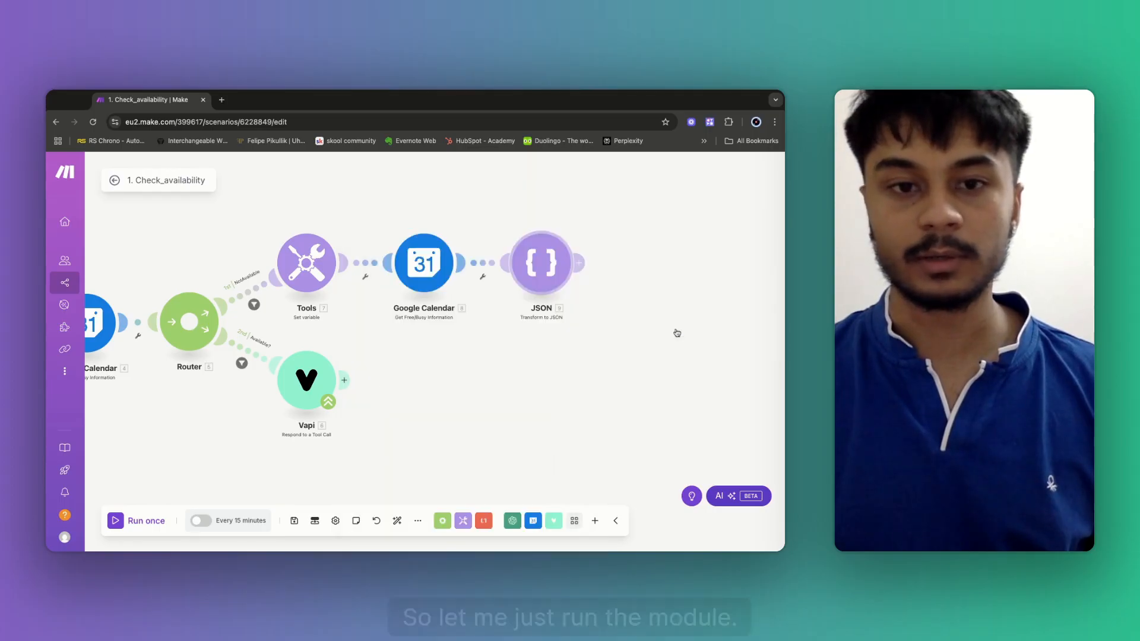
Unlink the JSON module from Google Calendar, then open the Tools–Google Calendar link's options.
left_click(482, 277)
left_click(475, 306)
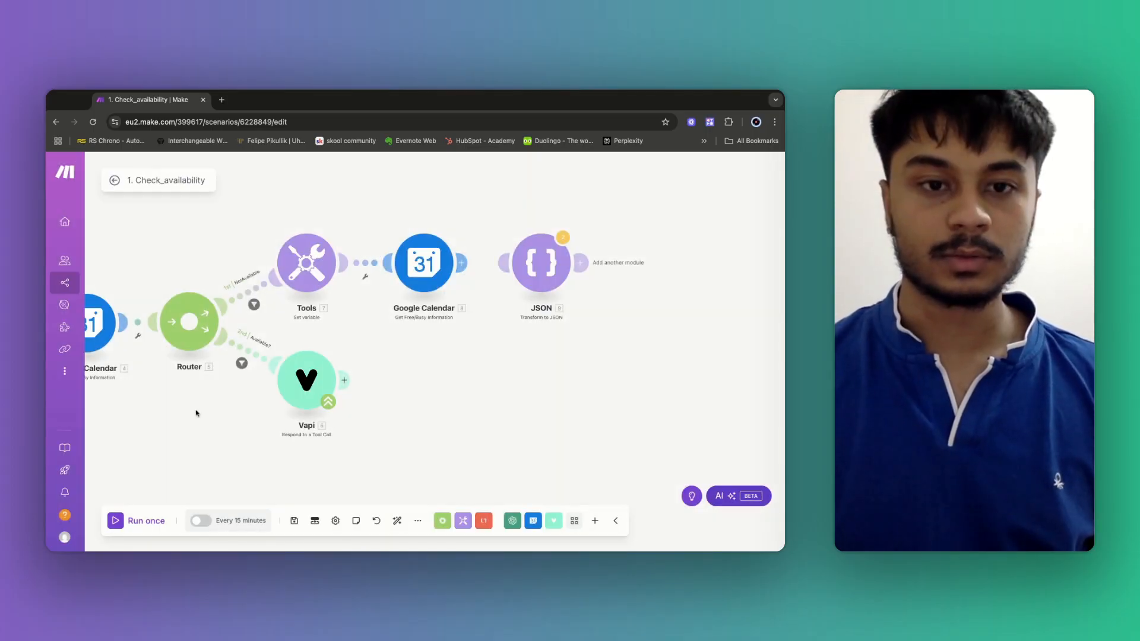
left_click_drag(196, 413, 264, 408)
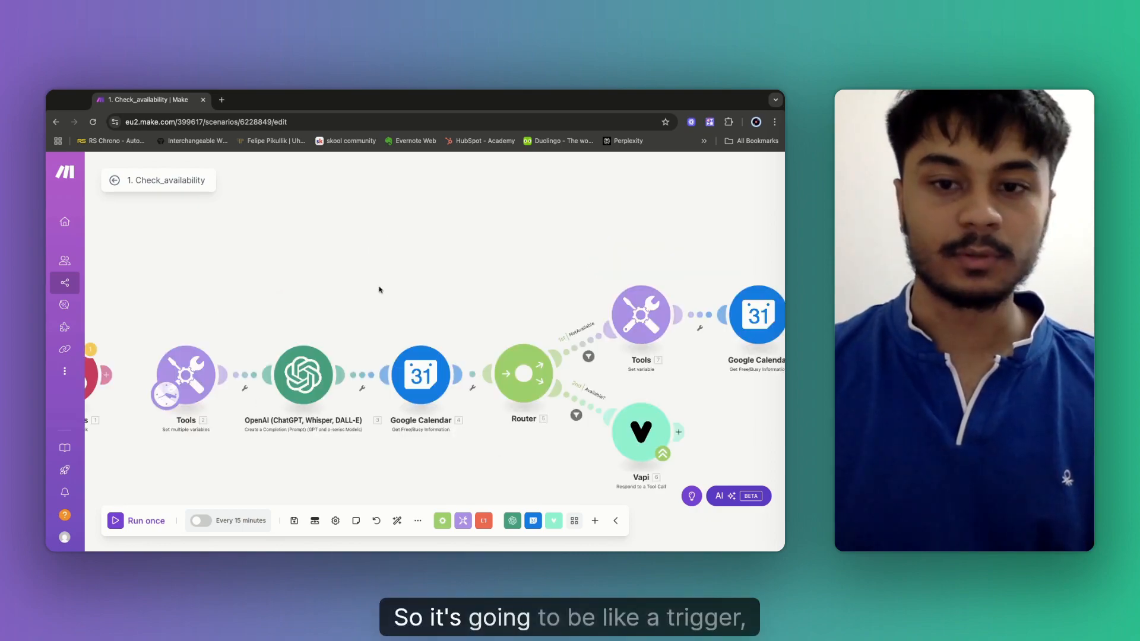
left_click_drag(379, 290, 318, 305)
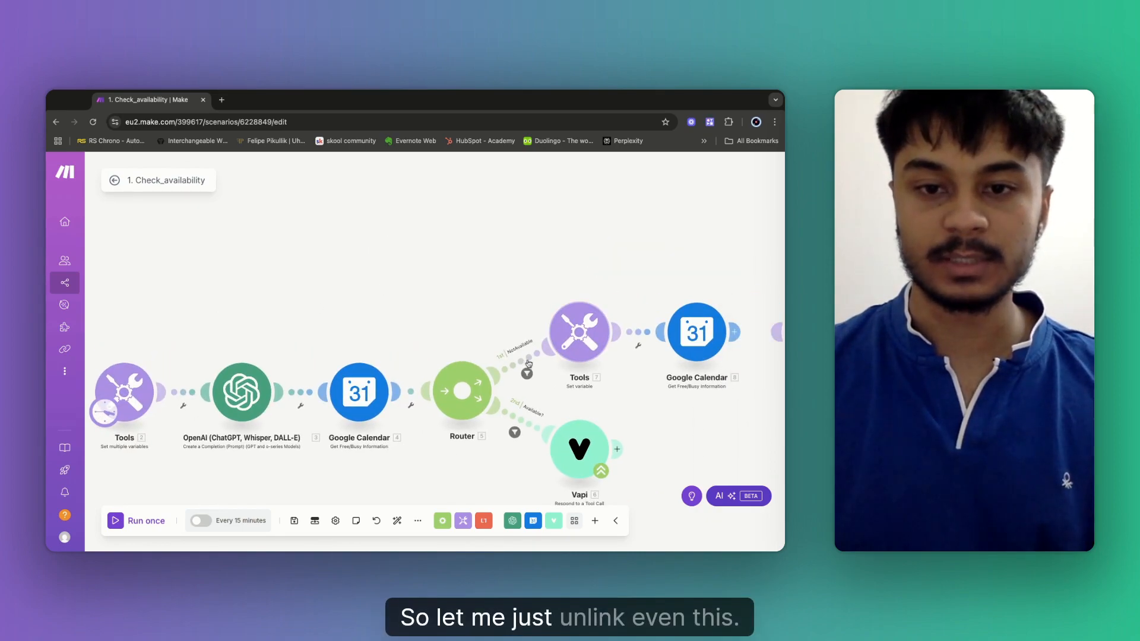
left_click(559, 345)
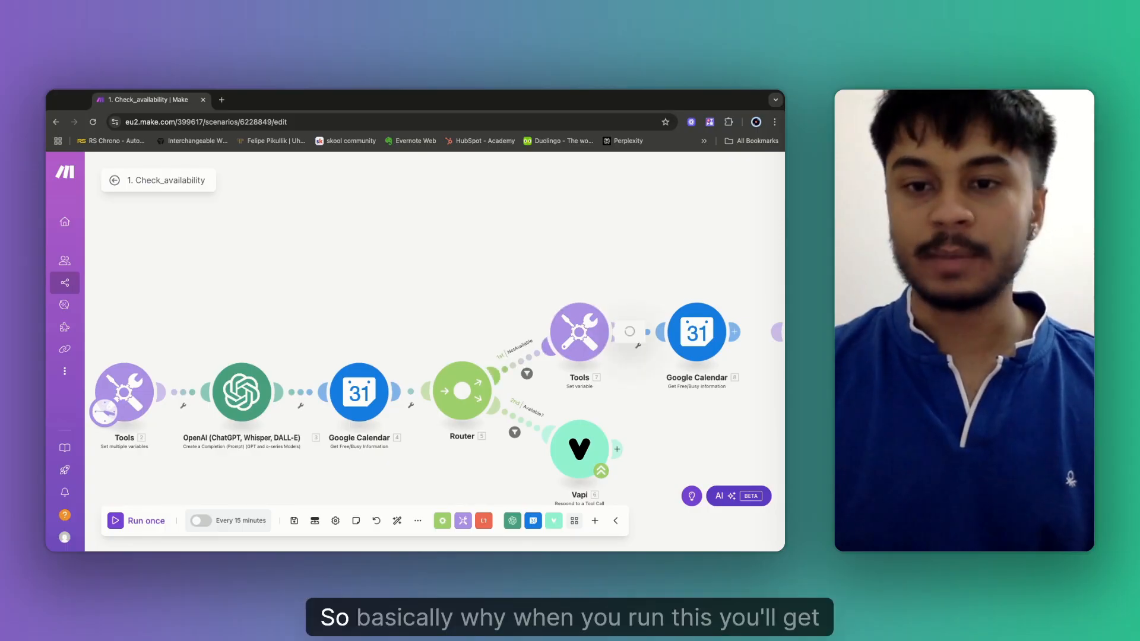
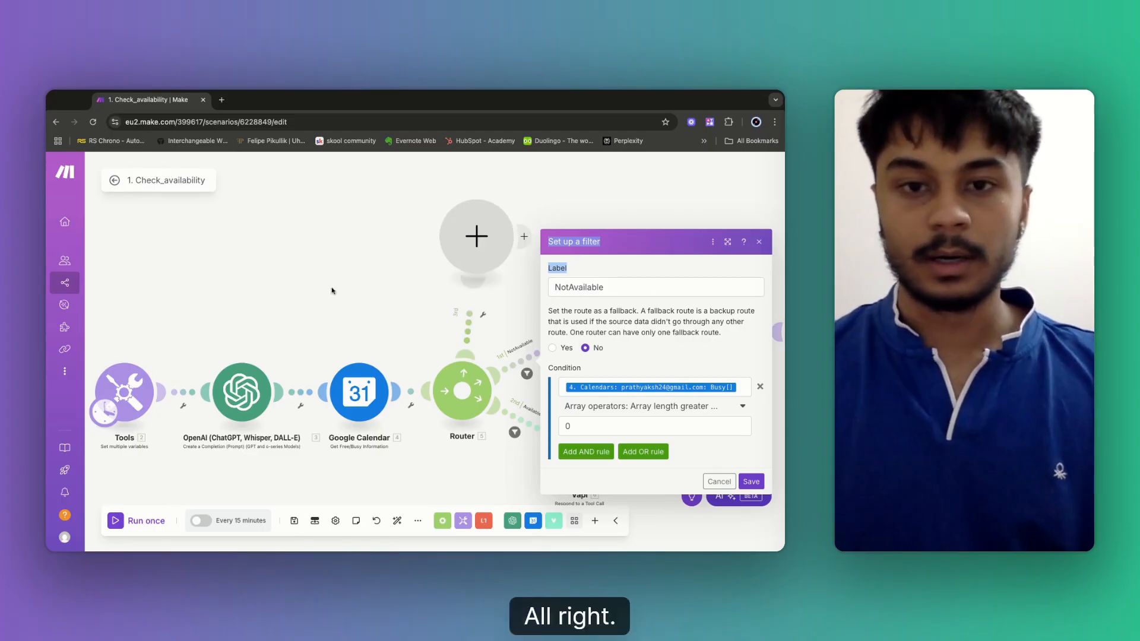
Discard the empty router module and unlink the not-available Tools route from the Router.
left_click(366, 261)
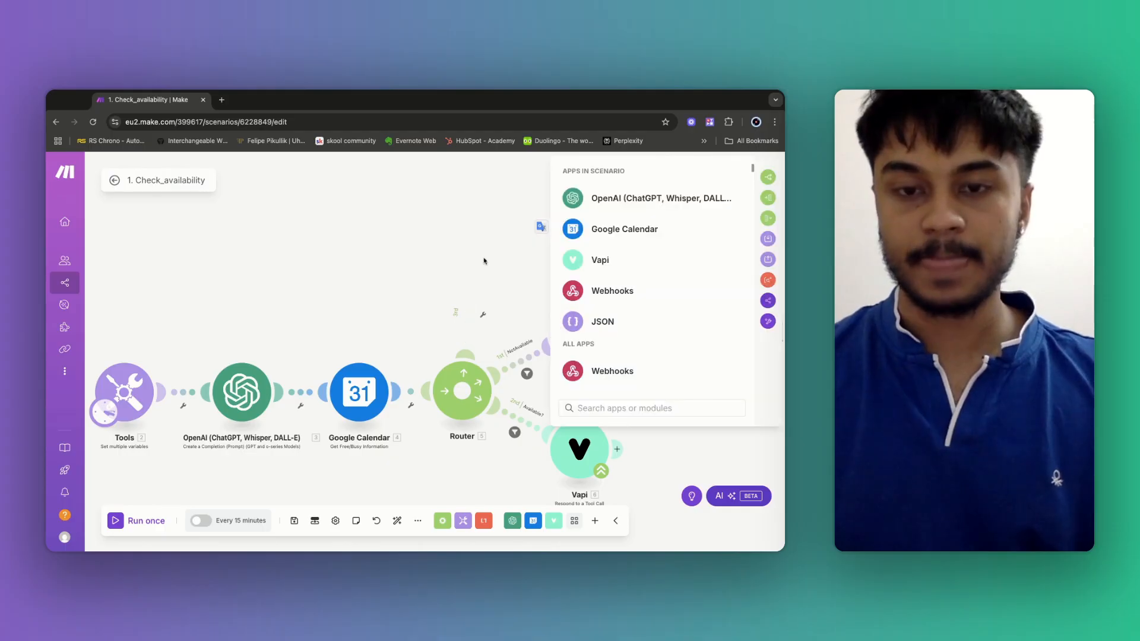
left_click(483, 262)
scroll(484, 262, "right", 3)
scroll(483, 261, "down", 2)
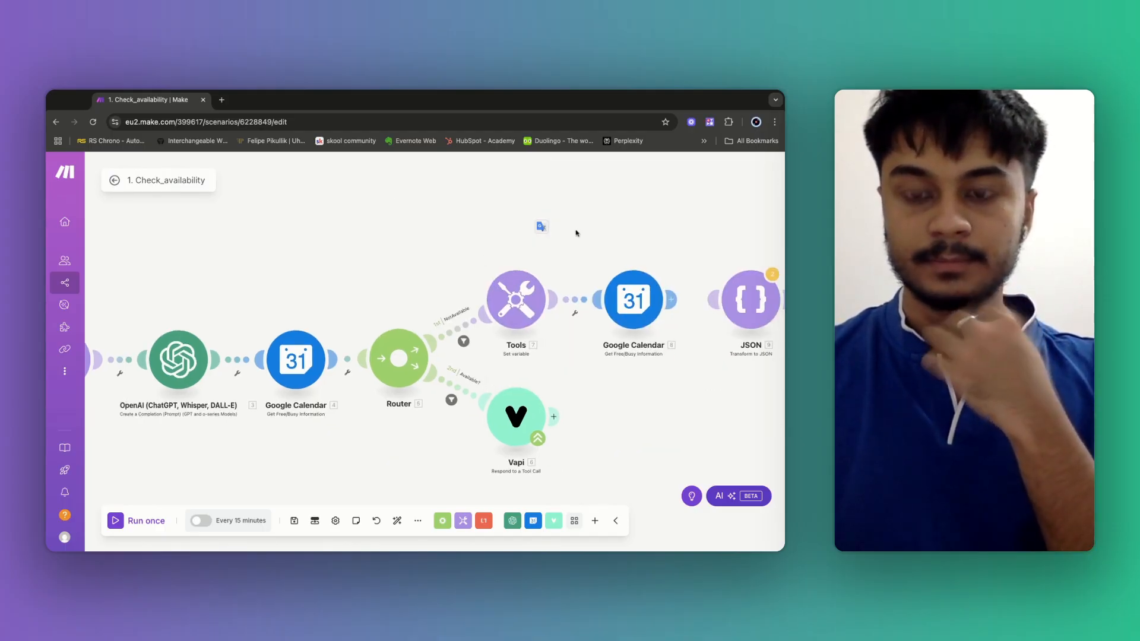
left_click_drag(463, 336, 440, 313)
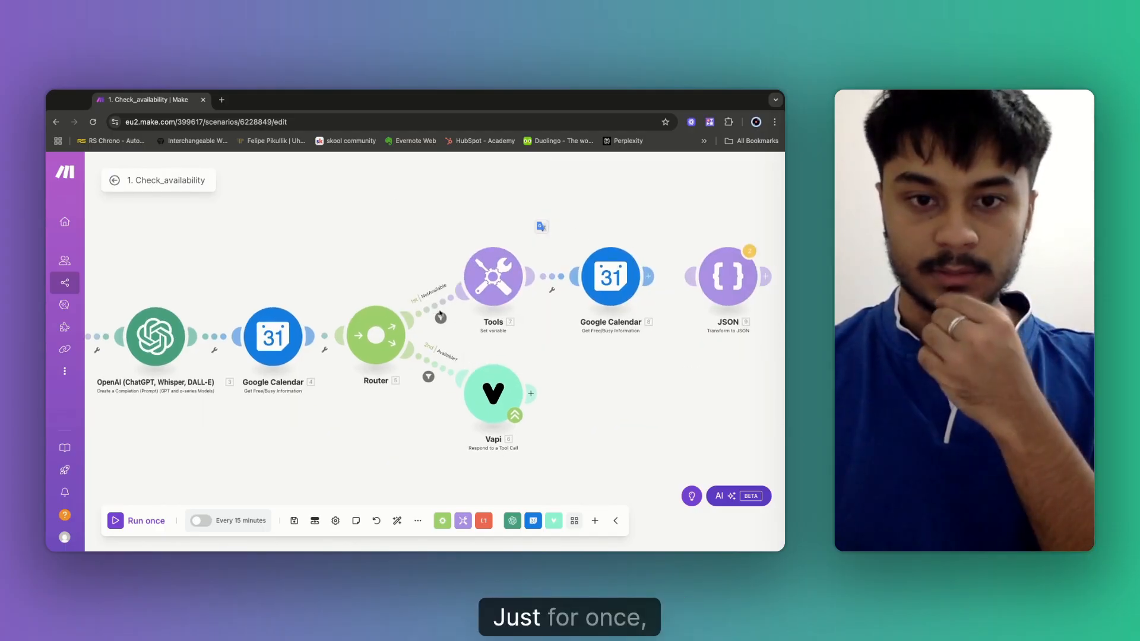
right_click(436, 309)
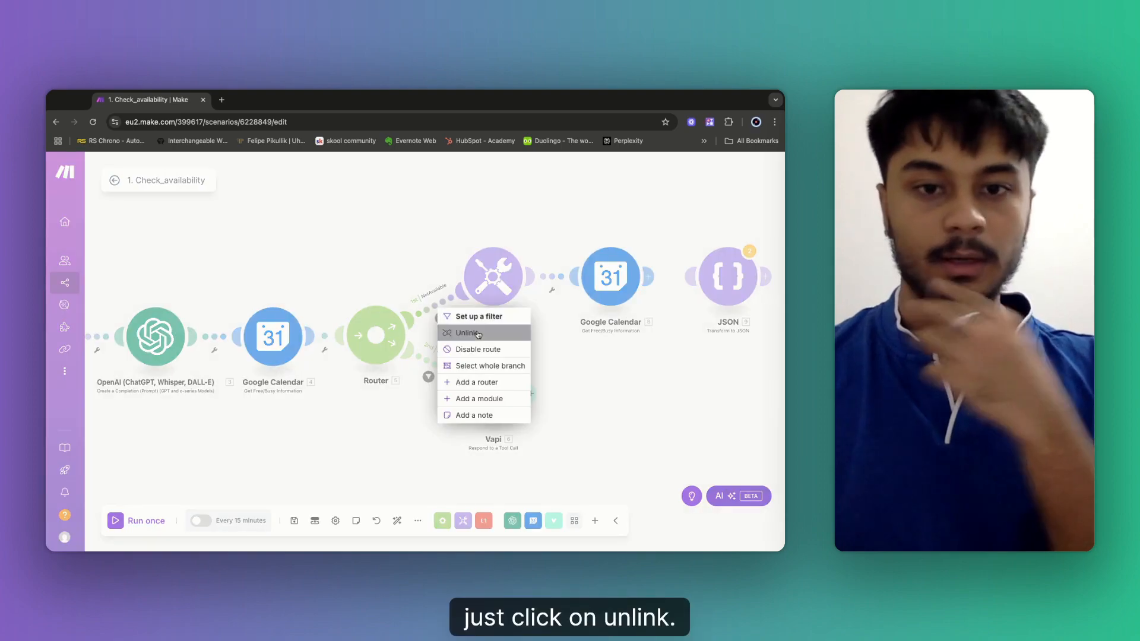
left_click(472, 331)
Drag the trigger clock onto Tools 7 to make it the starting module.
scroll(464, 331, "left", 6)
scroll(464, 332, "up", 4)
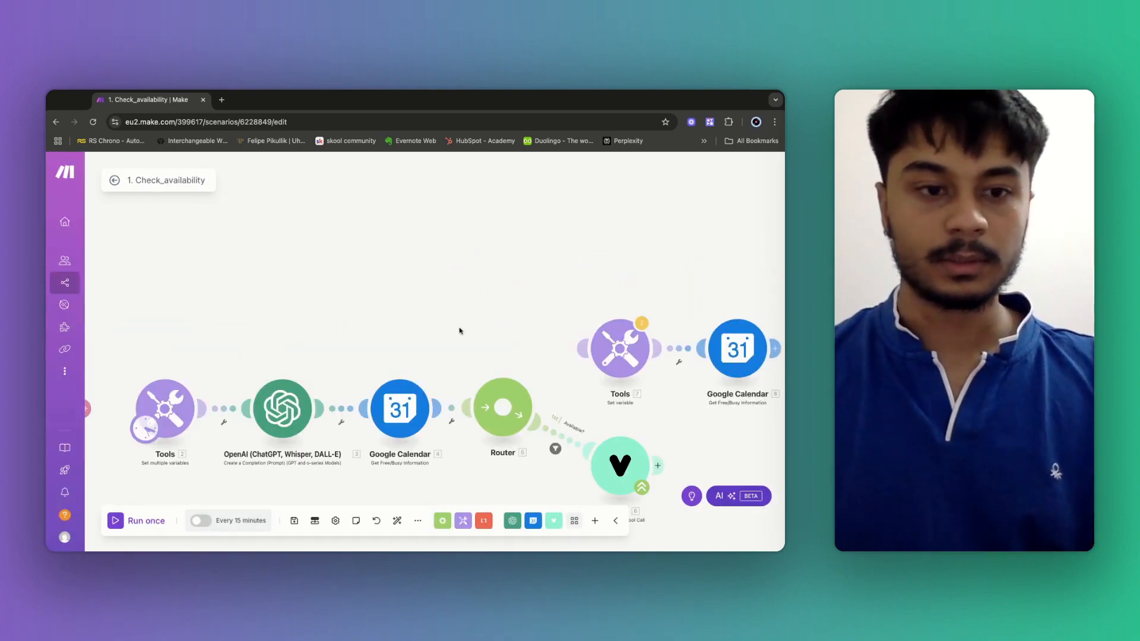
scroll(150, 436, "right", 3)
scroll(150, 437, "down", 3)
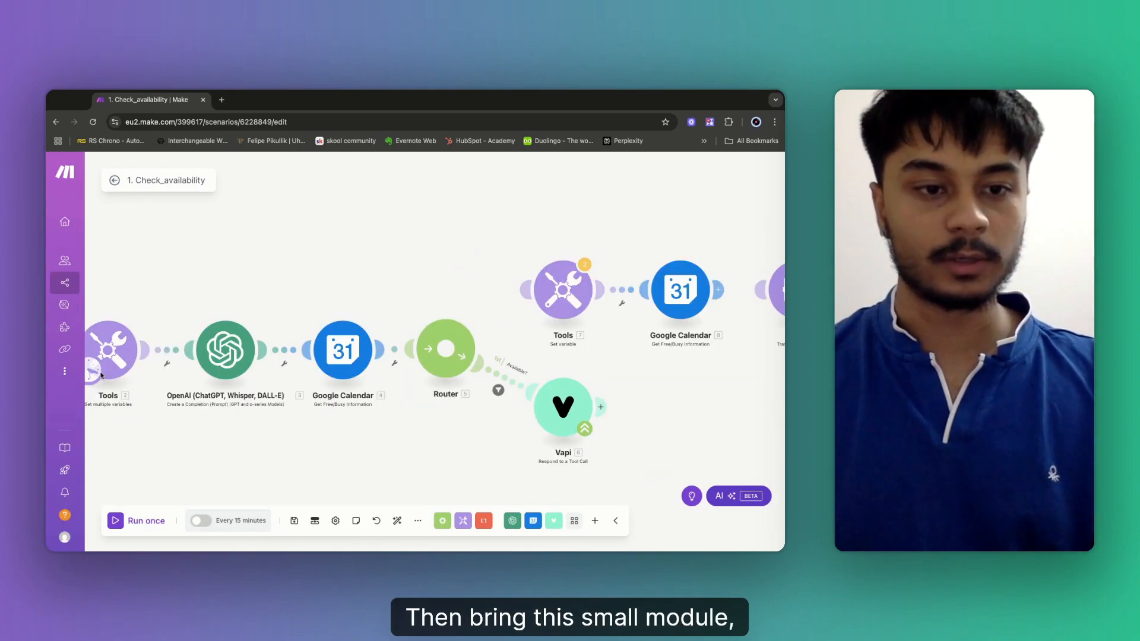
left_click_drag(92, 375, 543, 310)
scroll(641, 373, "right", 2)
scroll(642, 373, "down", 1)
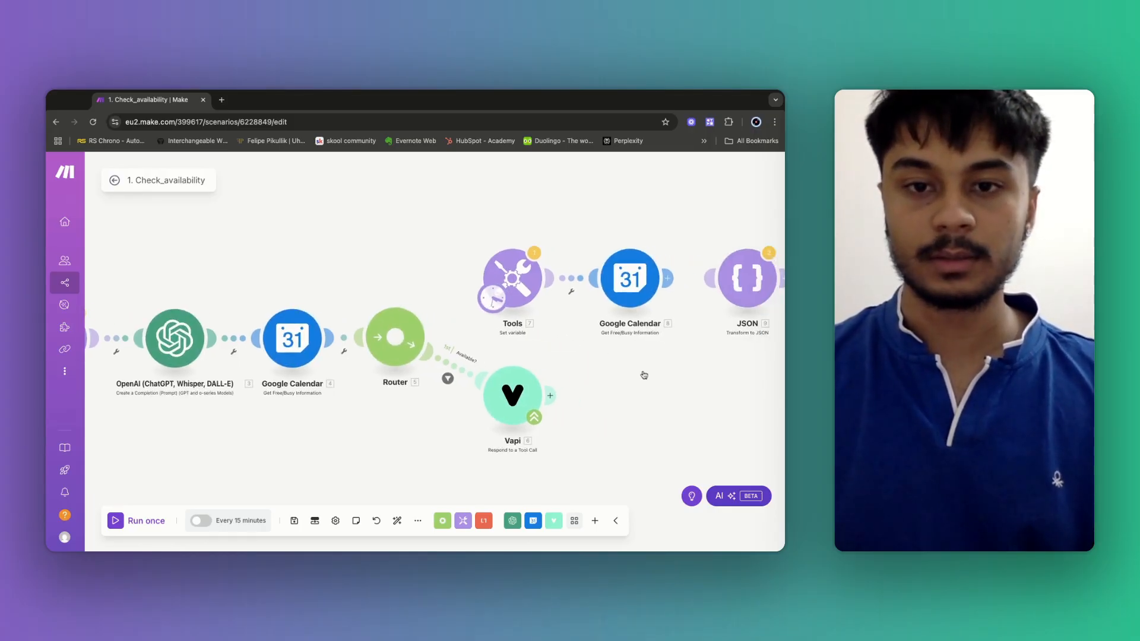
scroll(436, 347, "right", 5)
scroll(436, 347, "down", 1)
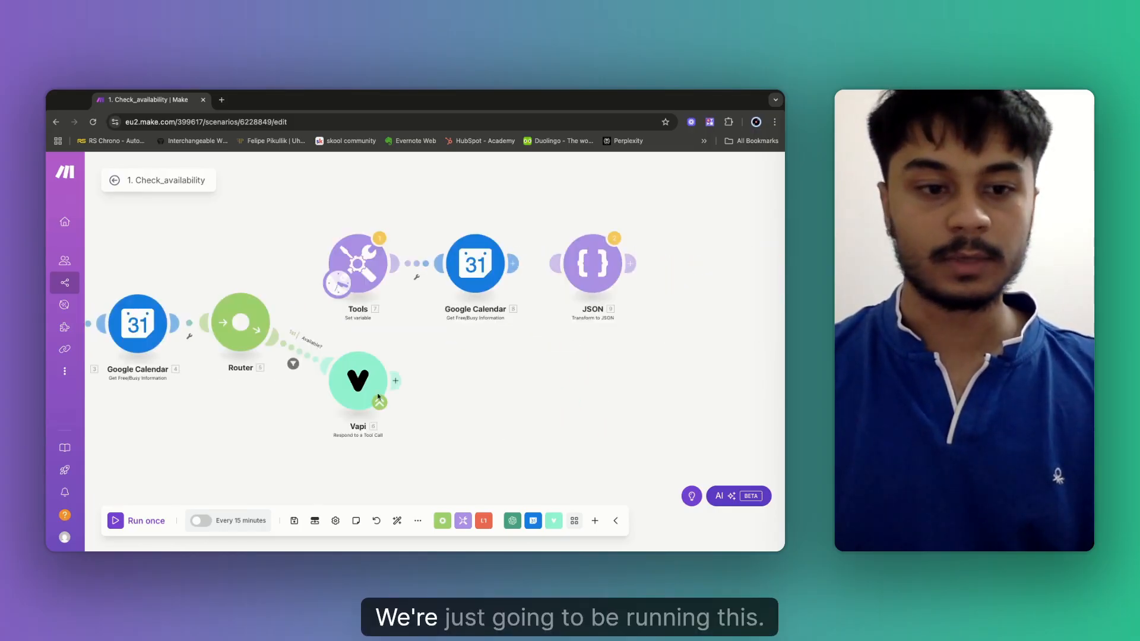
Run the scenario once despite warnings and inspect the Tools variable error.
left_click(116, 522)
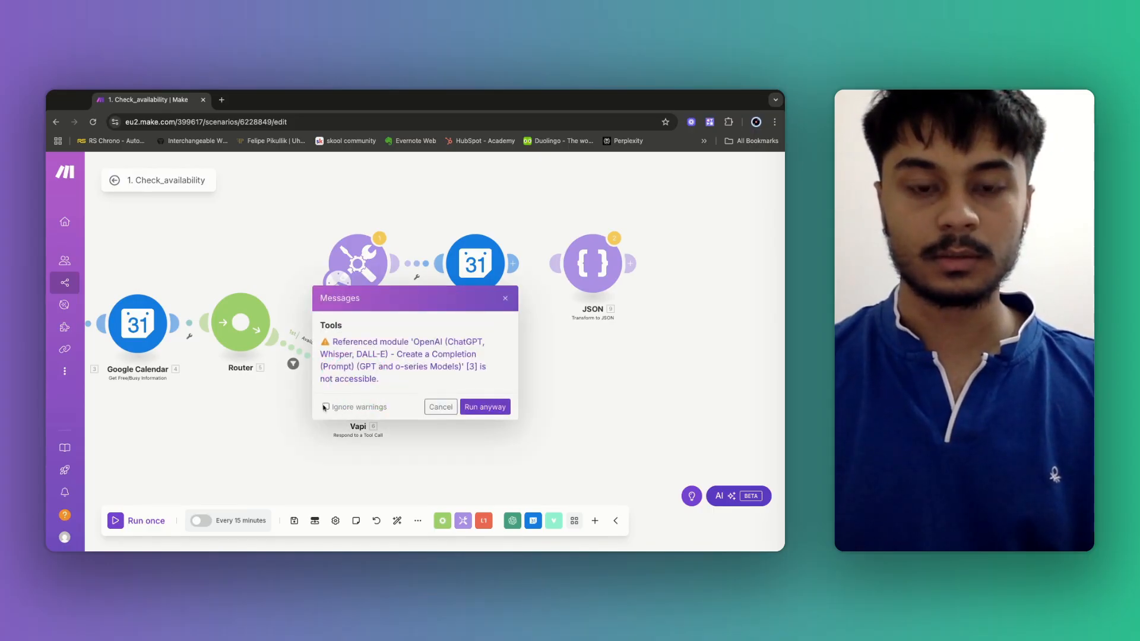
left_click(325, 408)
left_click(485, 408)
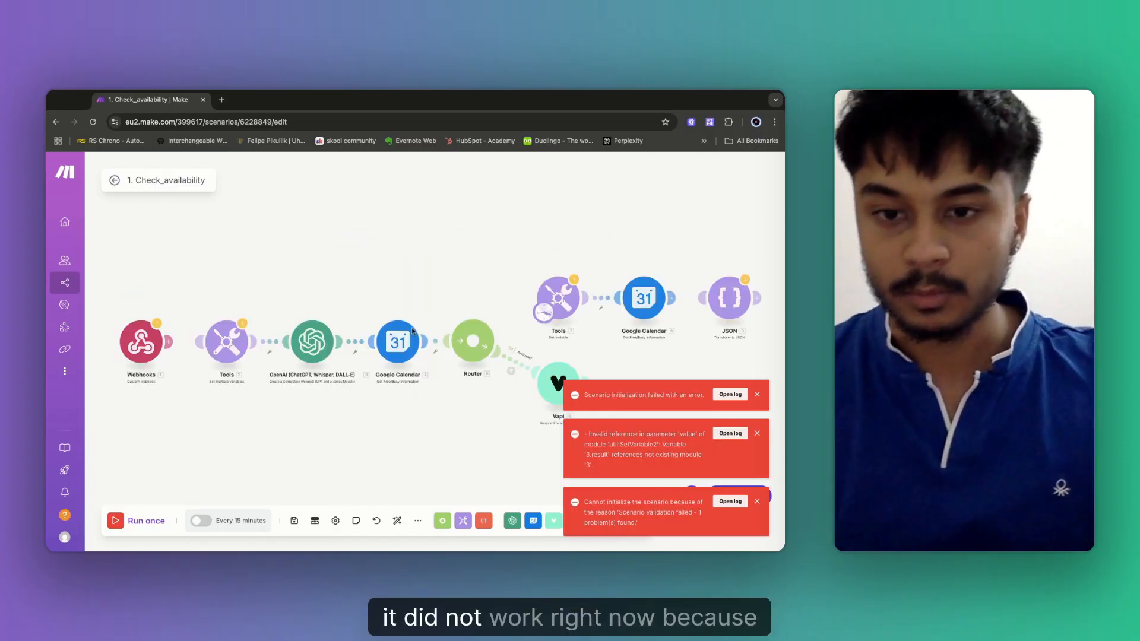
left_click(570, 299)
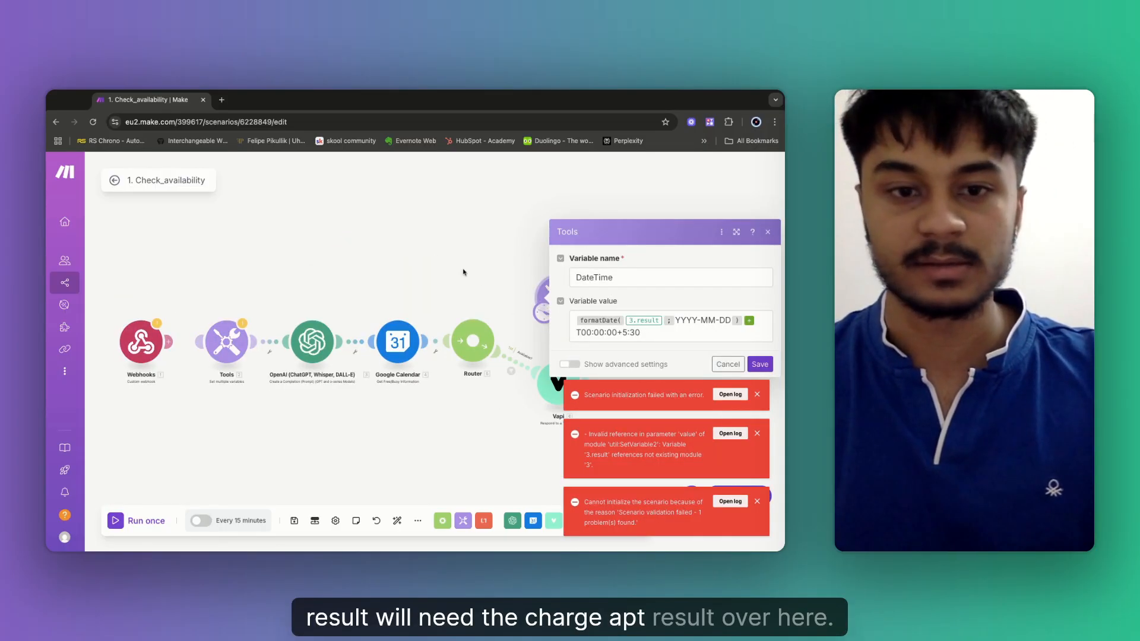
left_click(501, 279)
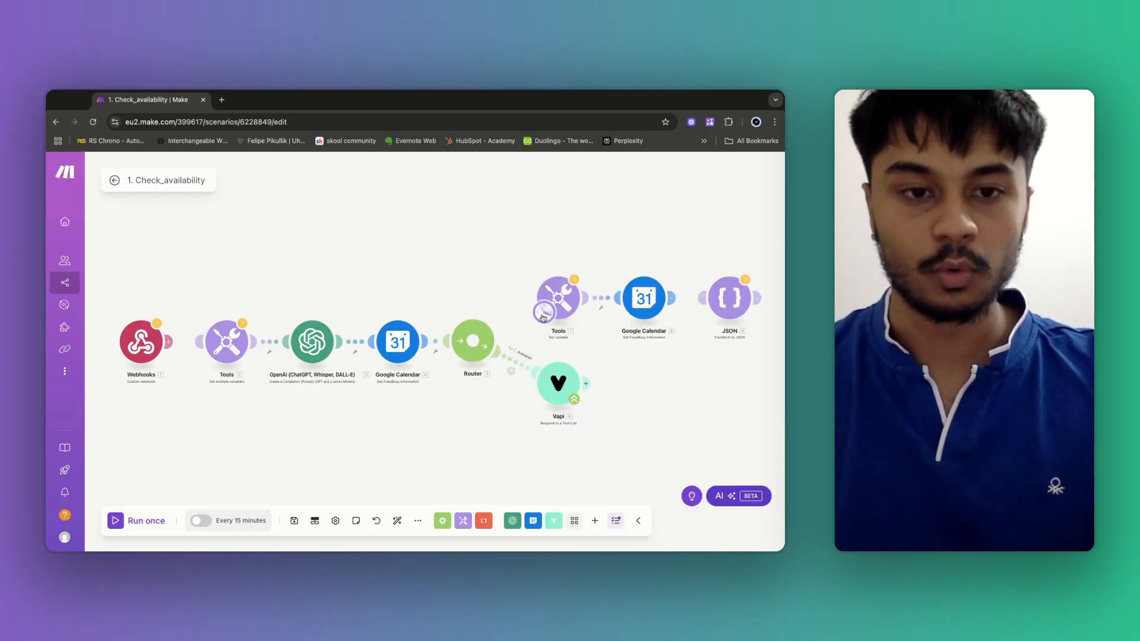
Return the start to Tools 2, unlink OpenAI from Google Calendar, and connect OpenAI to Tools 7.
left_click_drag(543, 319, 251, 337)
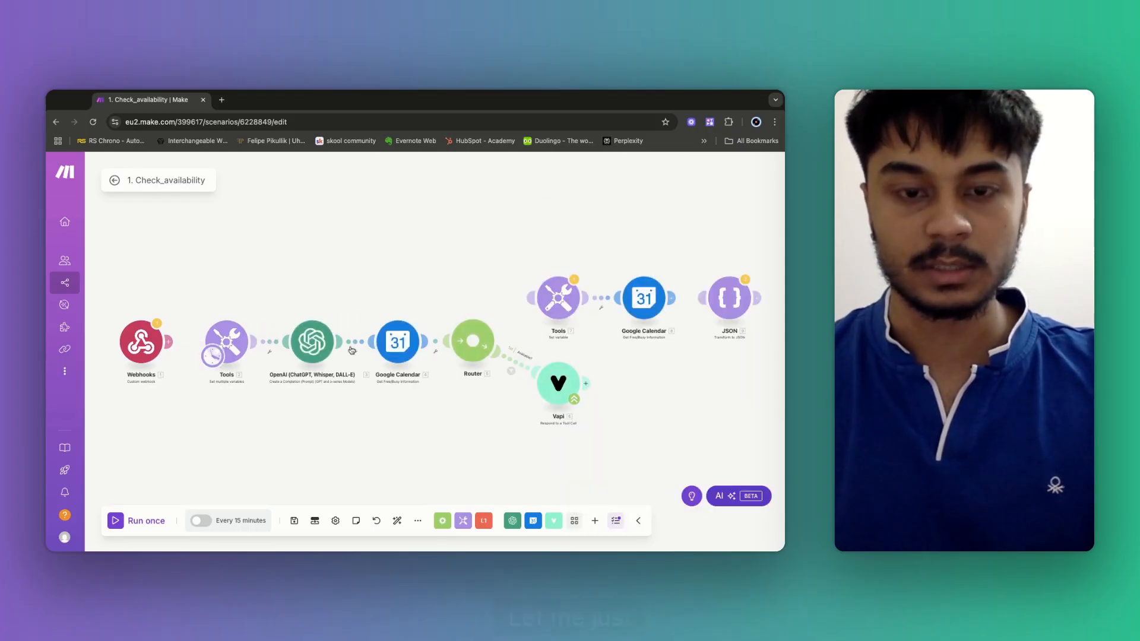
left_click(355, 355)
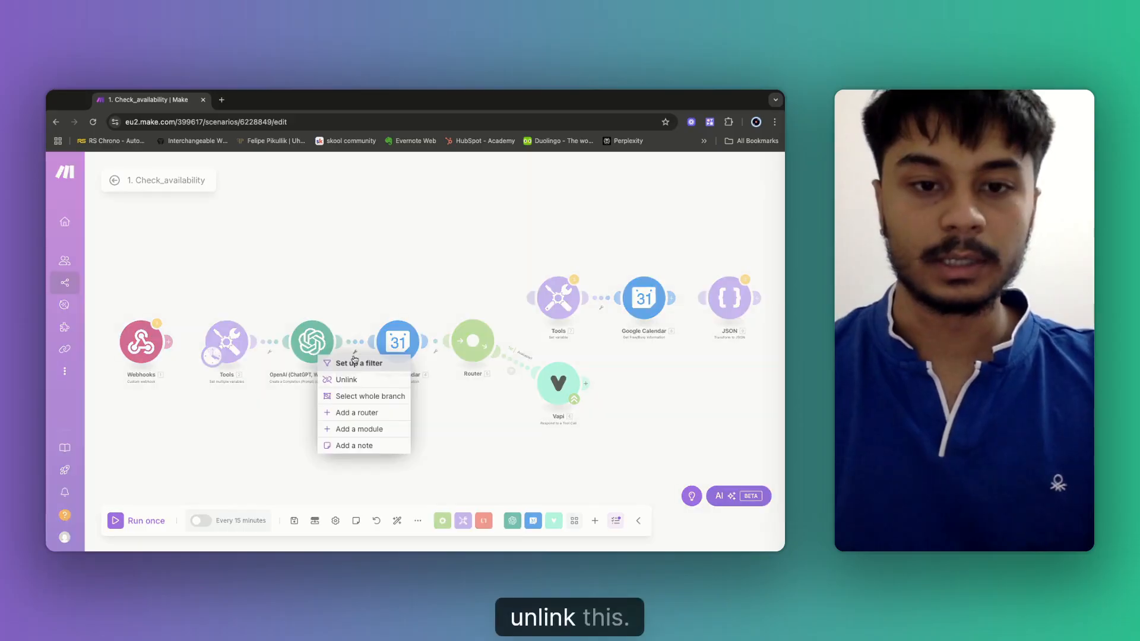
left_click(348, 379)
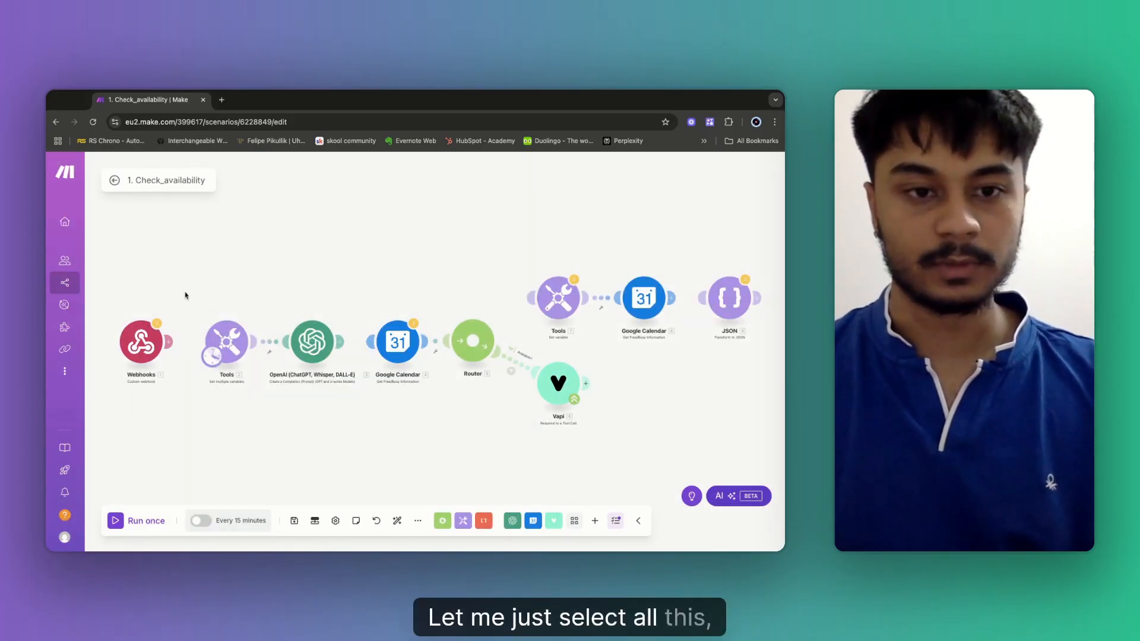
left_click_drag(185, 295, 336, 403)
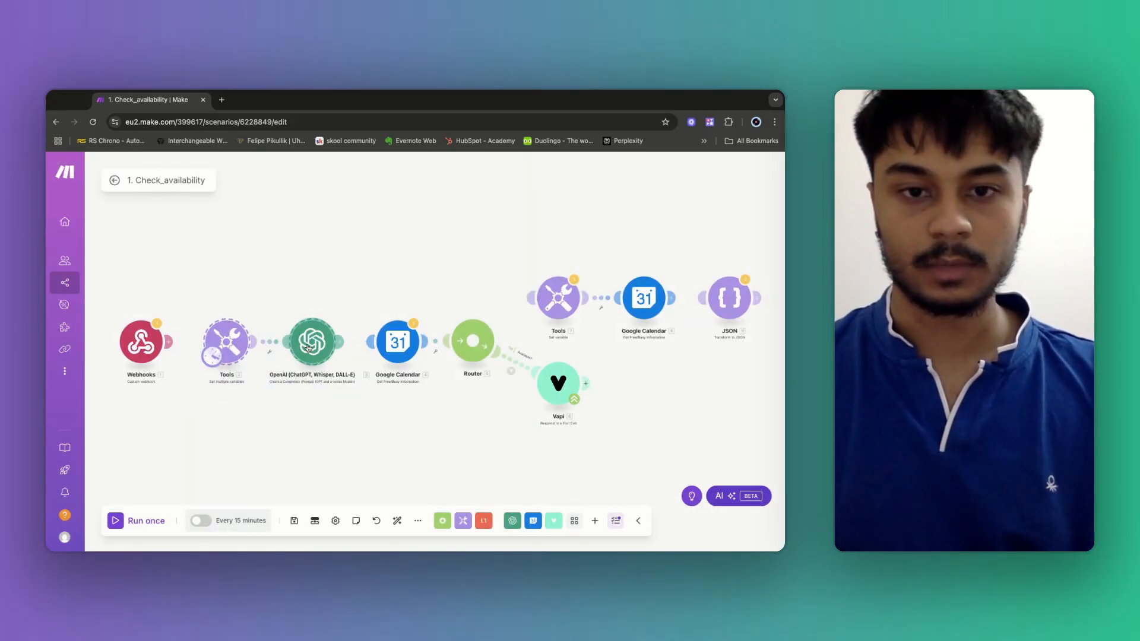
left_click_drag(309, 347, 429, 276)
left_click_drag(530, 299, 447, 274)
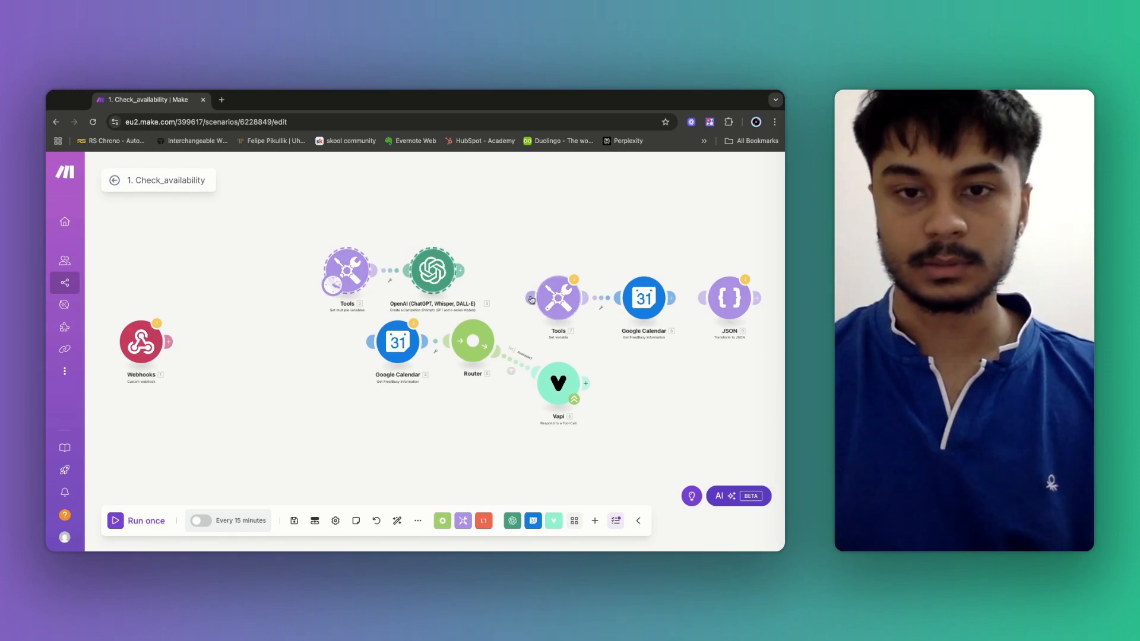
Save and run the scenario, then open the DateTime variable settings.
left_click(293, 522)
left_click(136, 520)
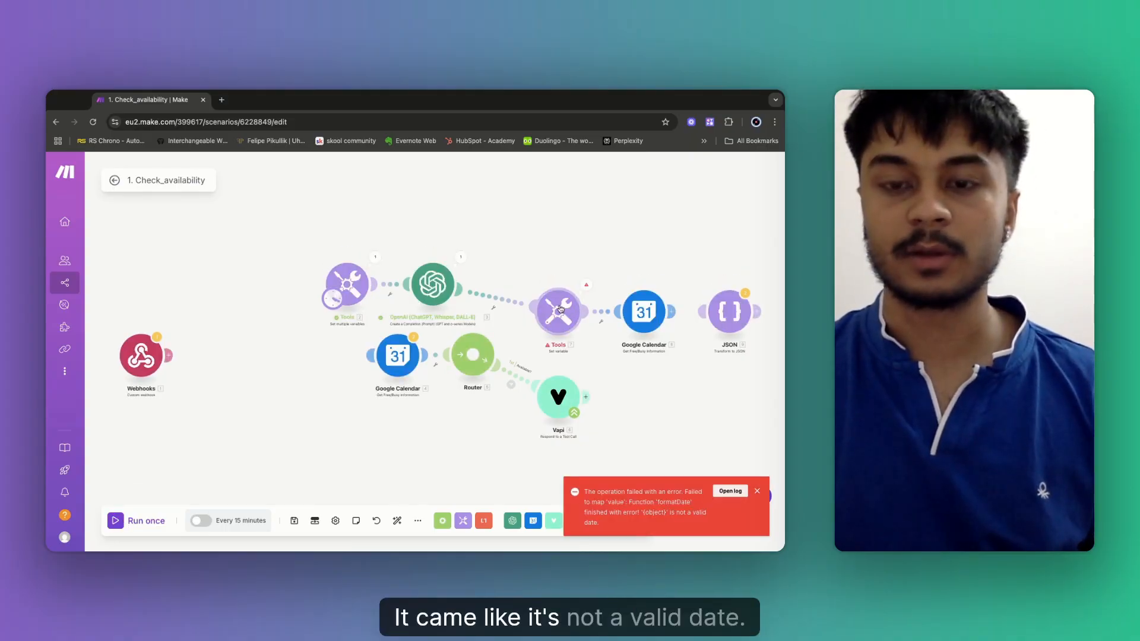
left_click(560, 310)
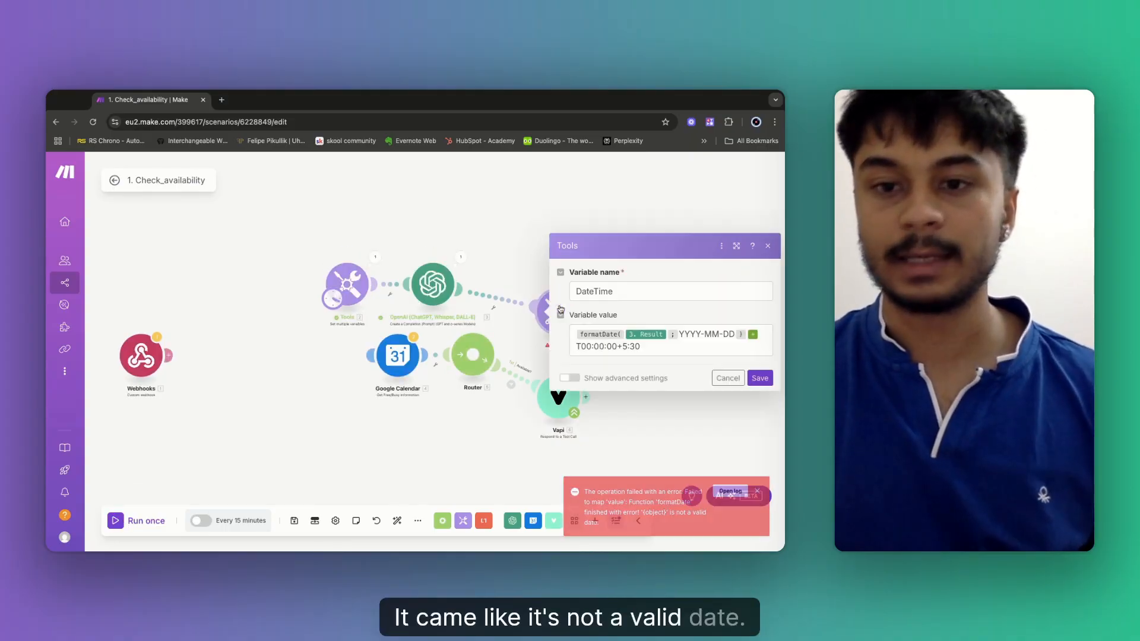
Replace the DateTime variable's value formula with a formatDate function.
left_click(679, 333)
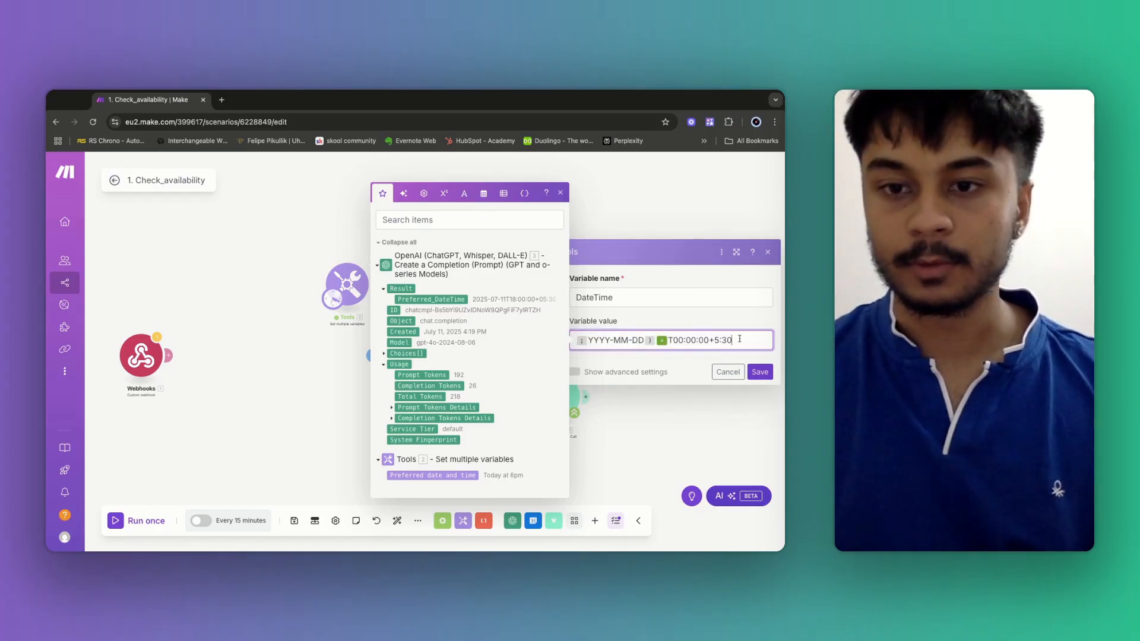
left_click_drag(657, 339, 740, 339)
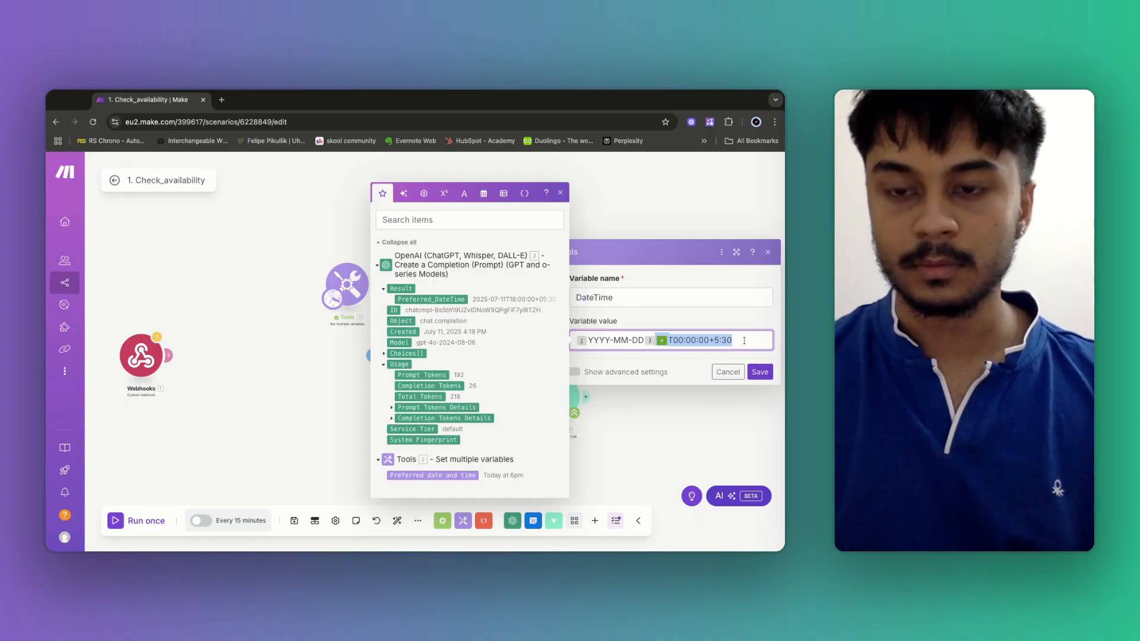
triple_click(745, 340)
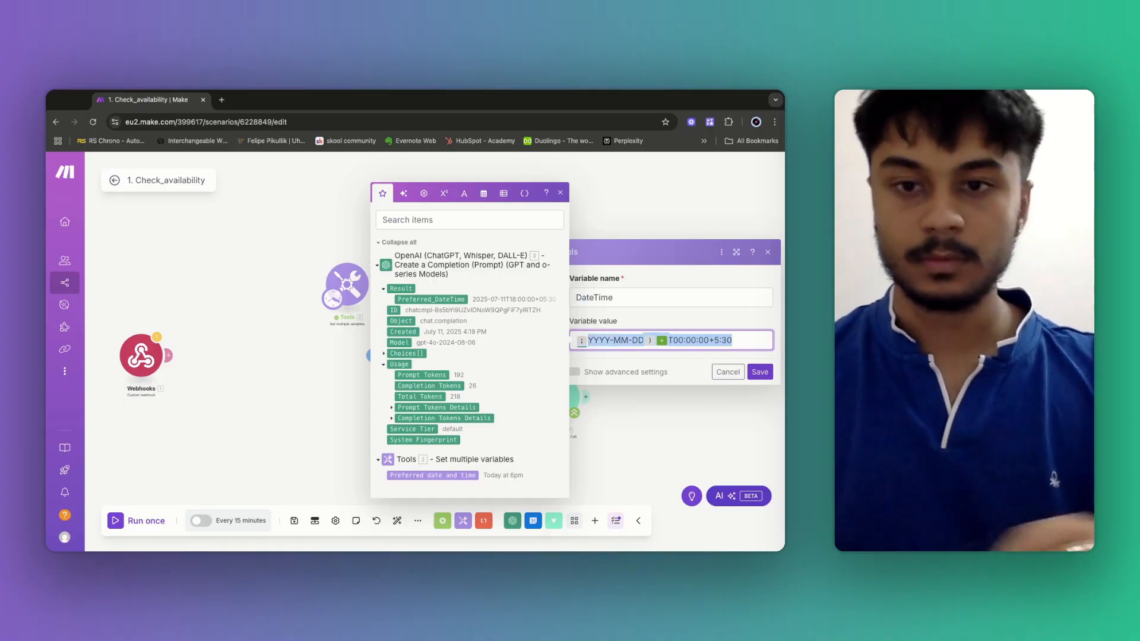
key("BackSpace")
left_click(485, 195)
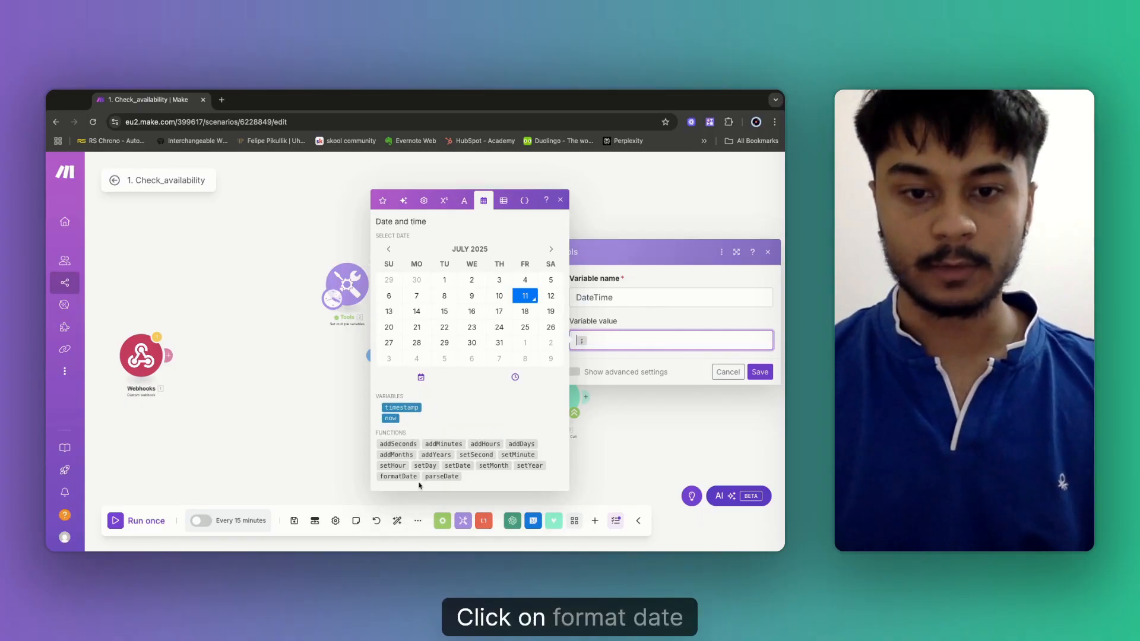
left_click(408, 477)
key("BackSpace")
key("BackSpace")
key("BackSpace")
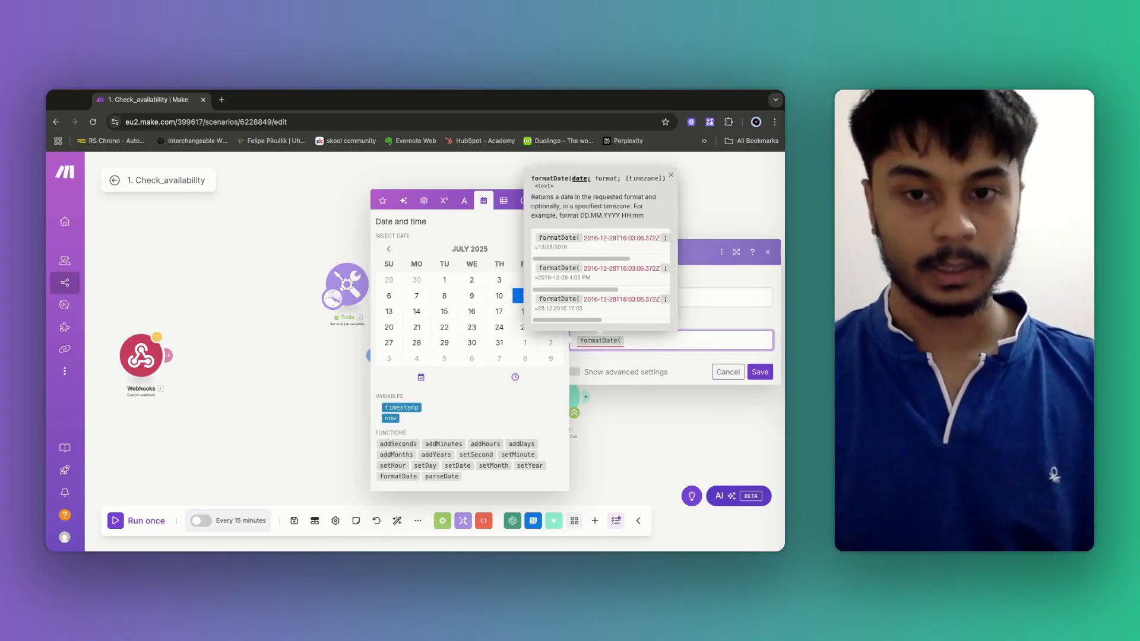
Fill formatDate with OpenAI's Preferred_DateTime and the YYYY-MM-DD T00:00:00+5:30 pattern, then save.
left_click(383, 202)
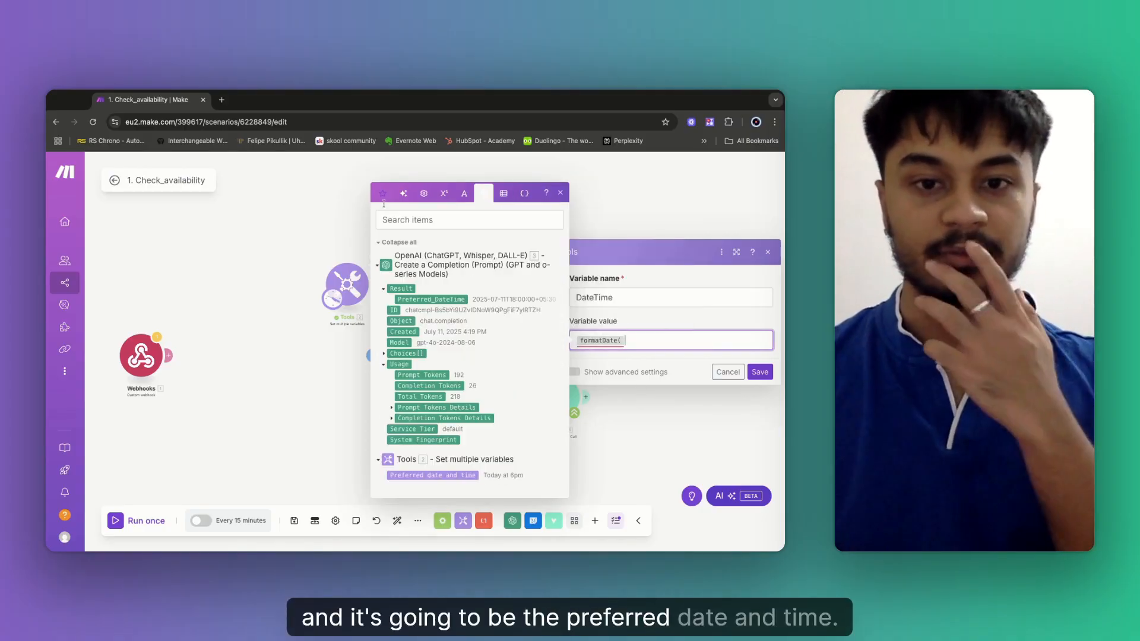
left_click(435, 299)
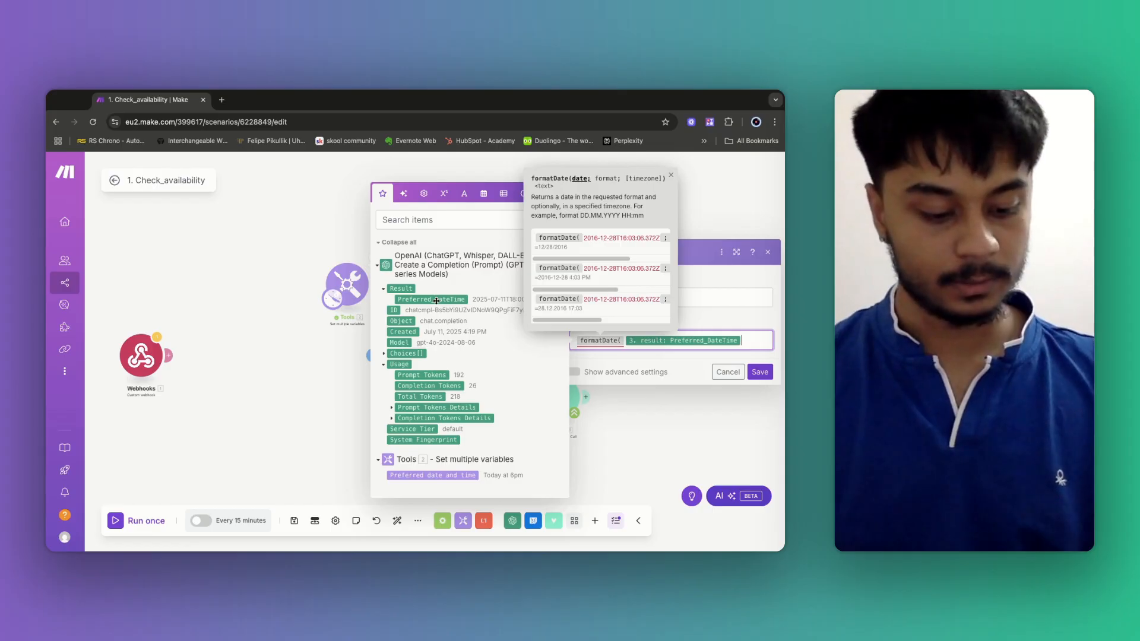
key("super+v")
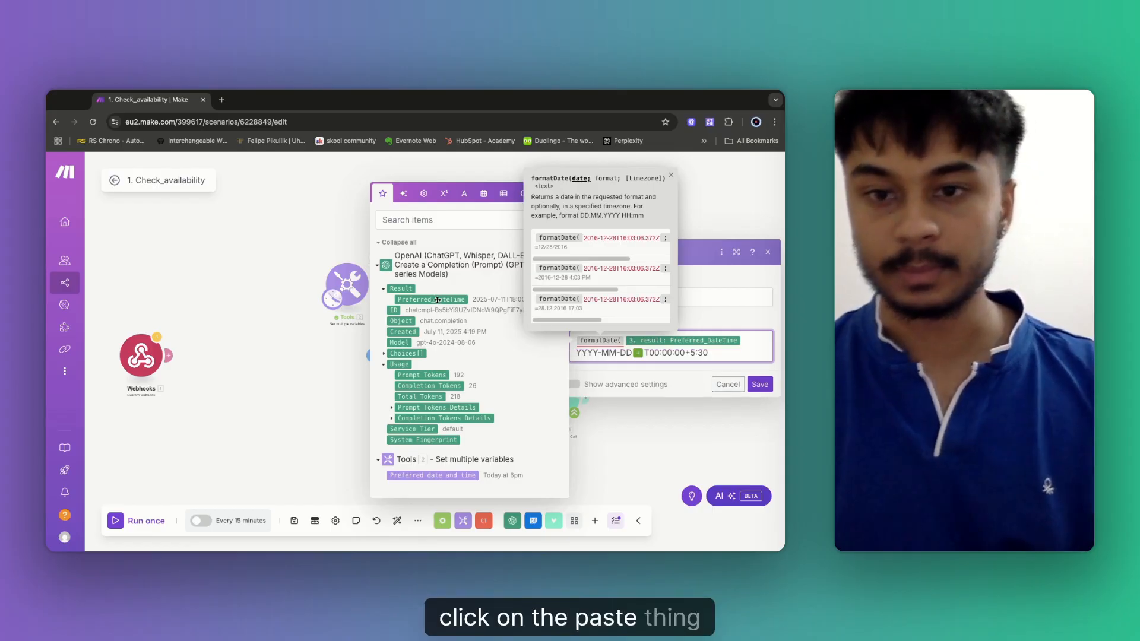
left_click(722, 348)
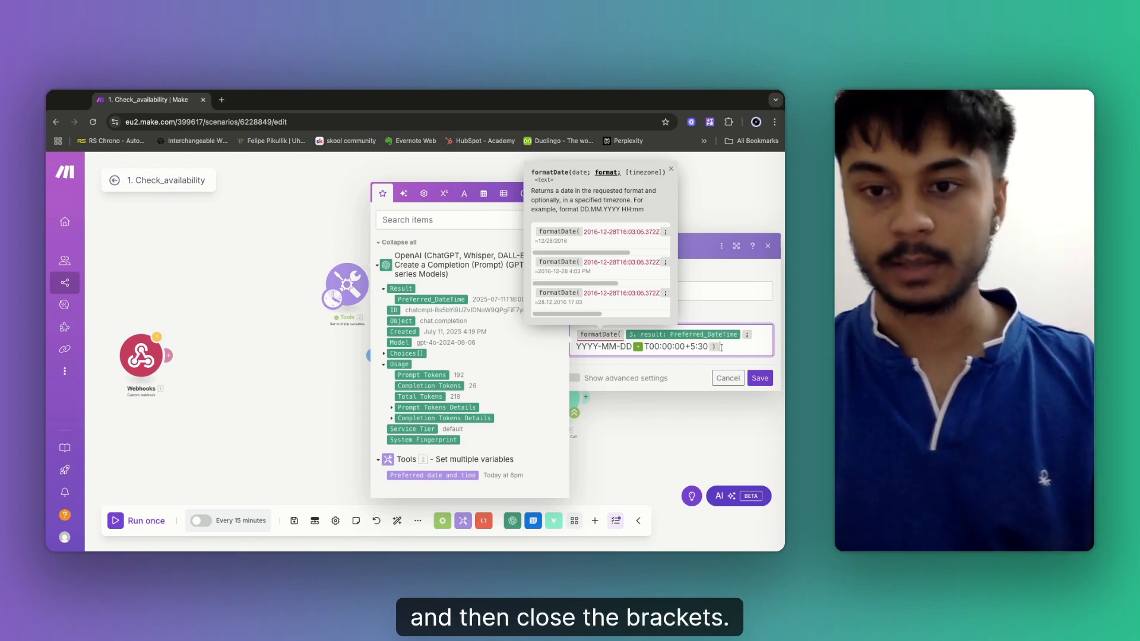
type(")")
left_click(761, 378)
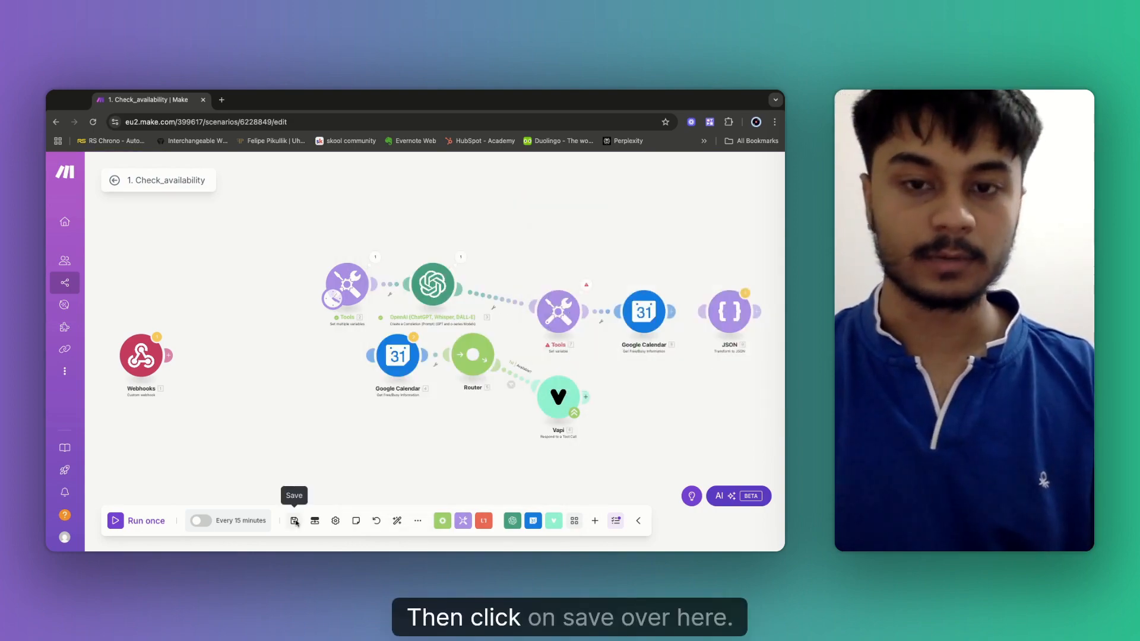
left_click(294, 521)
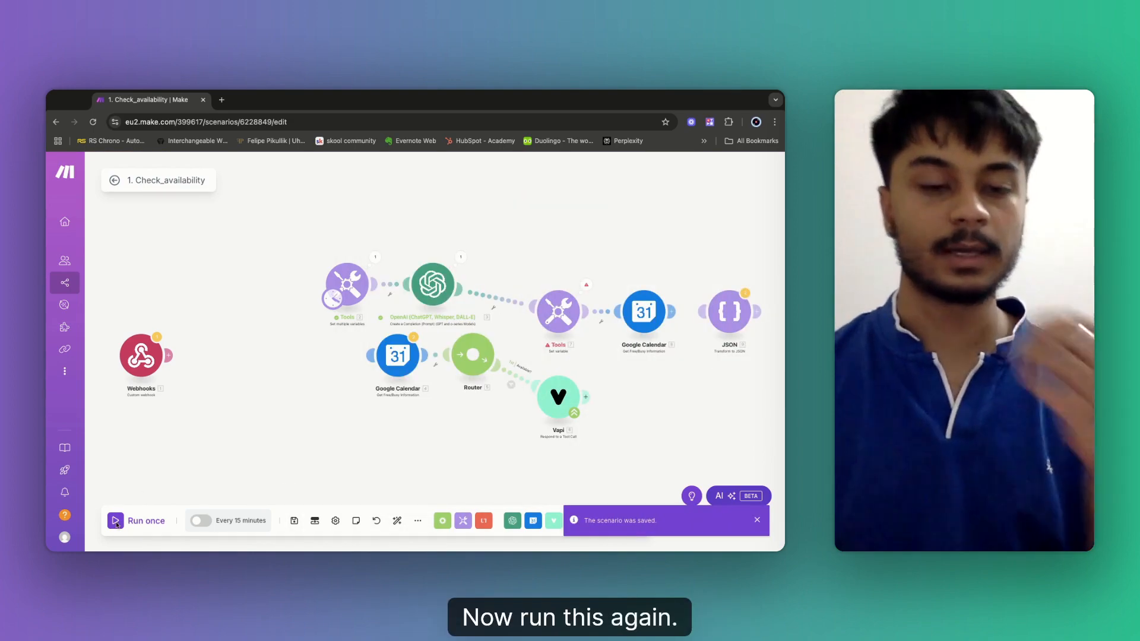
Run once and inspect the Google Calendar error and Tools 7 output.
left_click(116, 521)
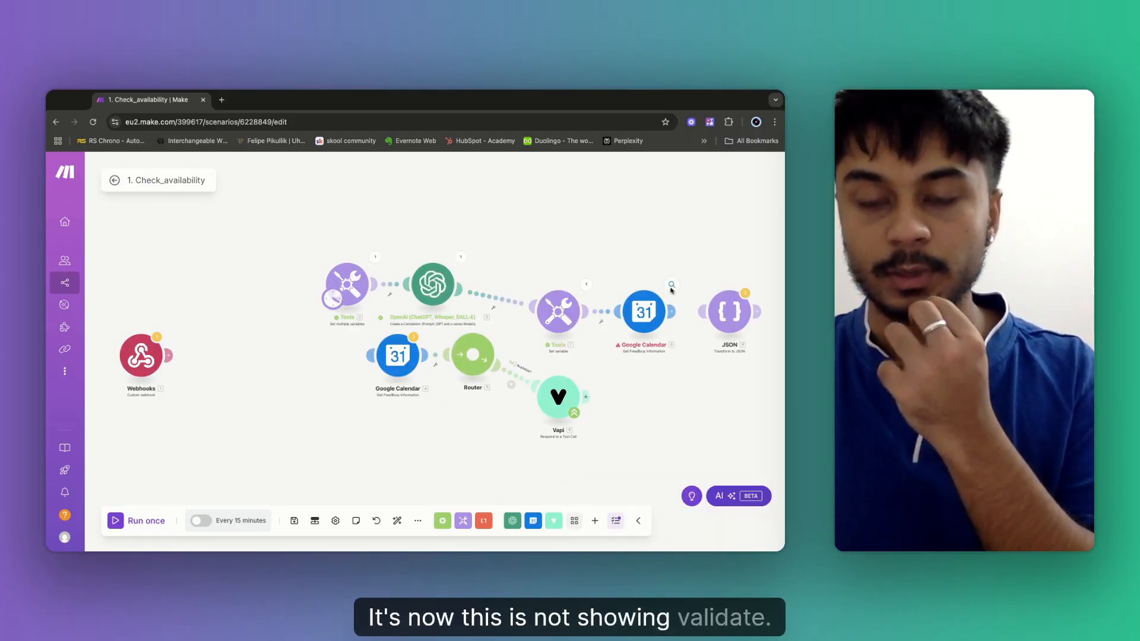
left_click(672, 286)
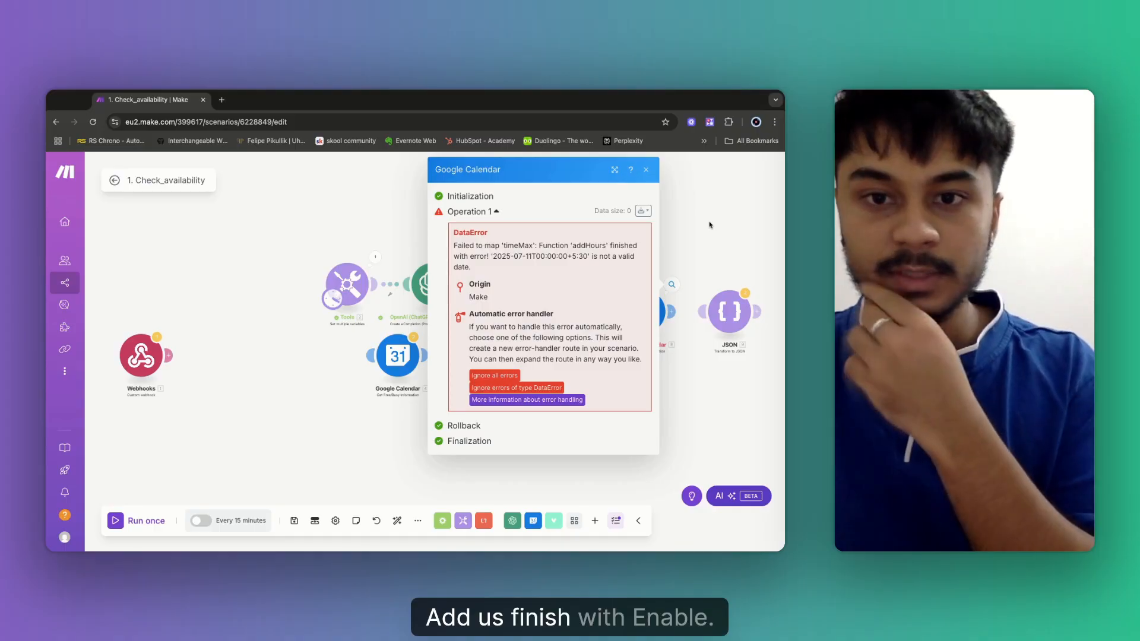
left_click(661, 326)
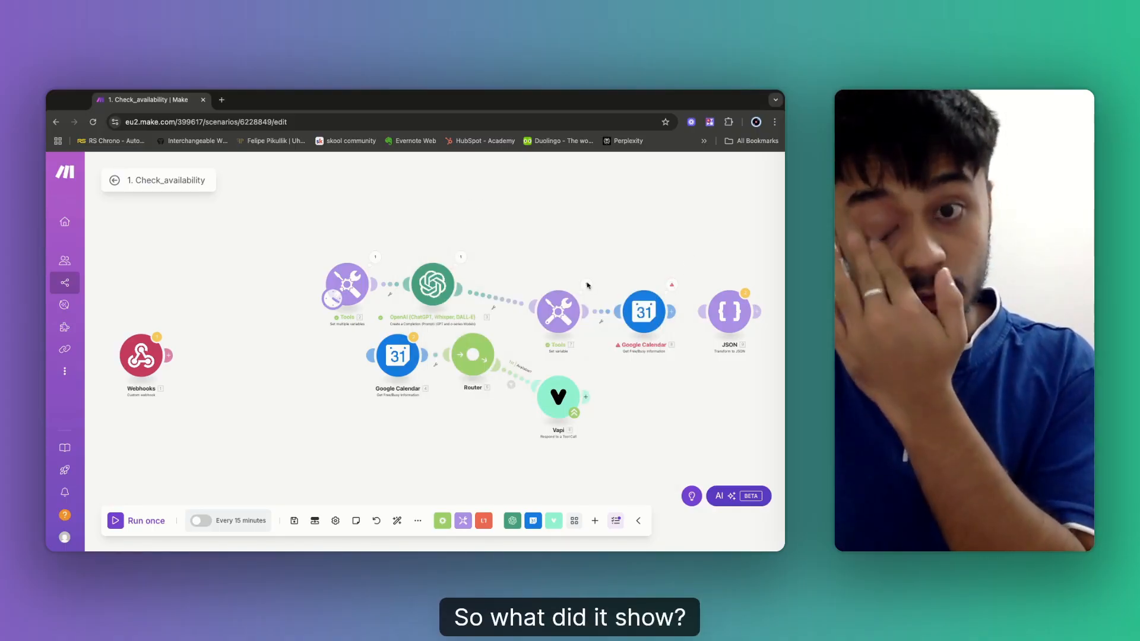
left_click(587, 285)
left_click(634, 250)
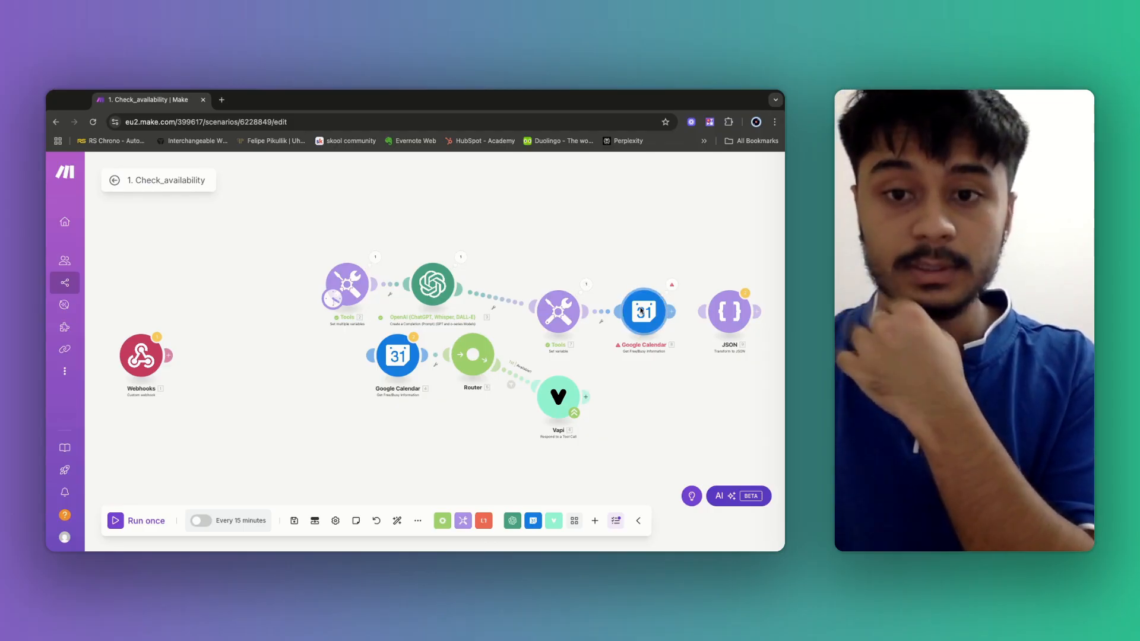
Replace DateTime with Preferred_DateTime in Google Calendar's Minimum and Maximum Time, then save.
left_click(642, 310)
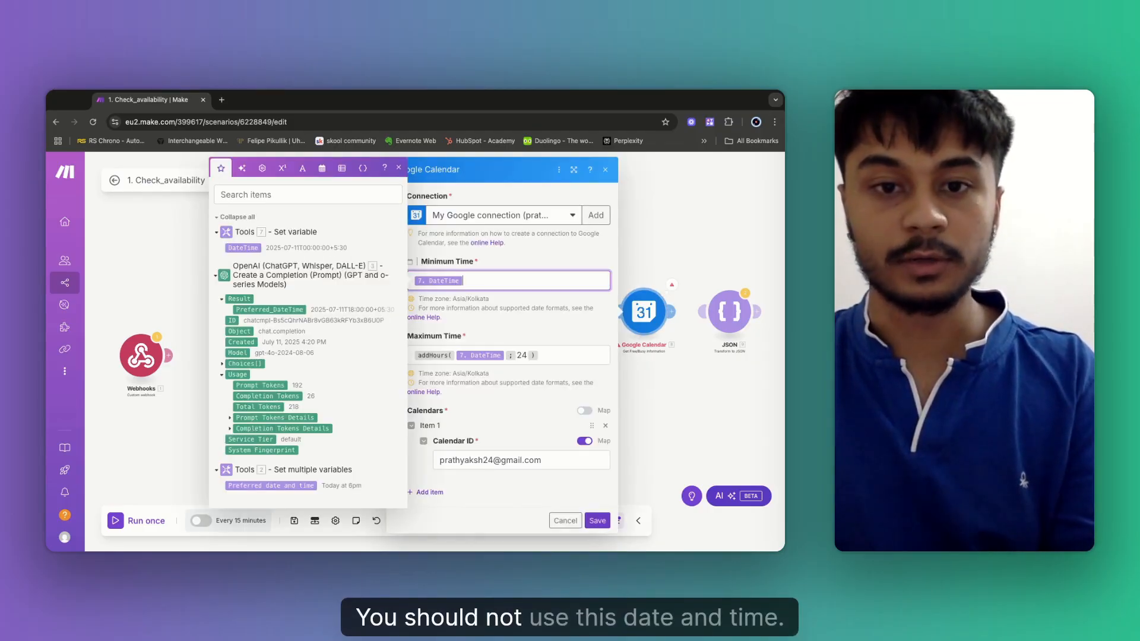
key("BackSpace")
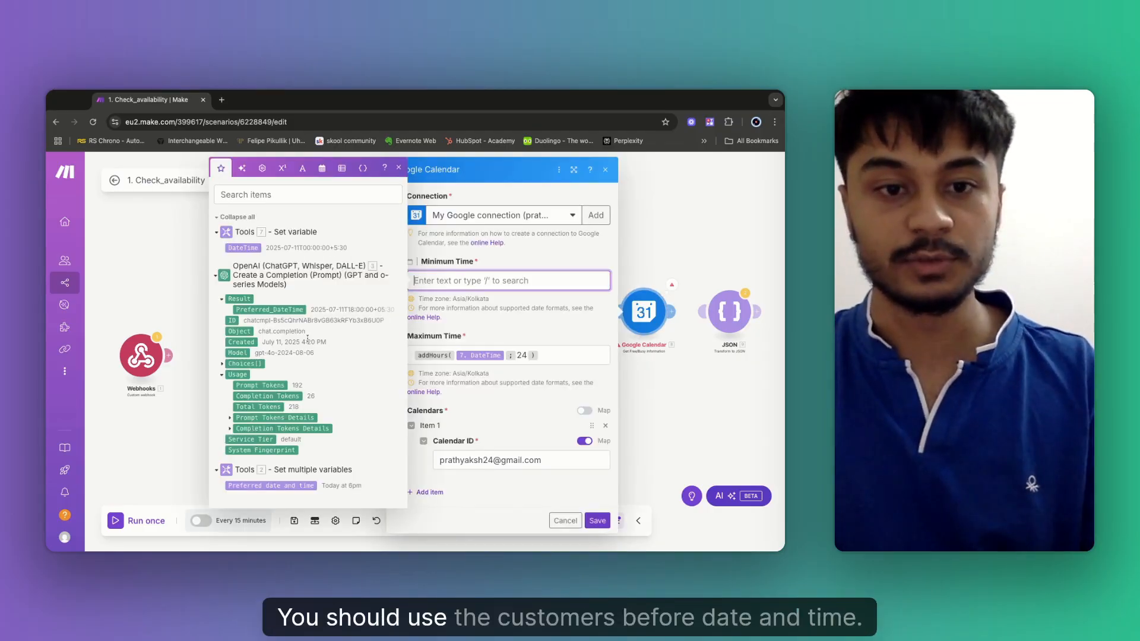
left_click(274, 309)
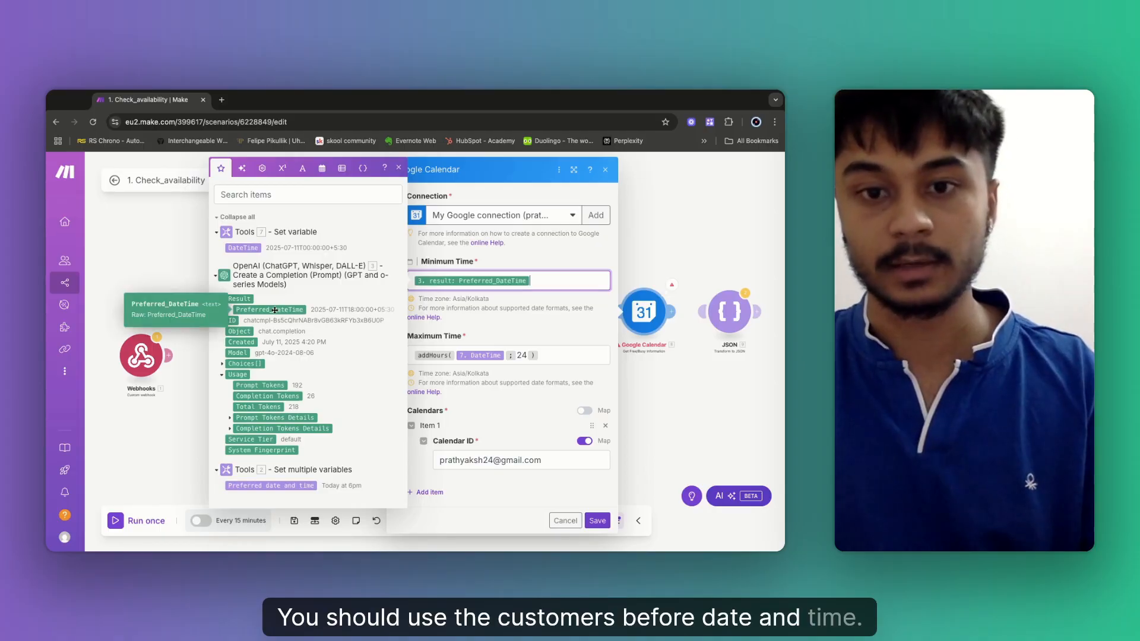
left_click(506, 355)
key("BackSpace")
left_click(270, 333)
left_click(597, 530)
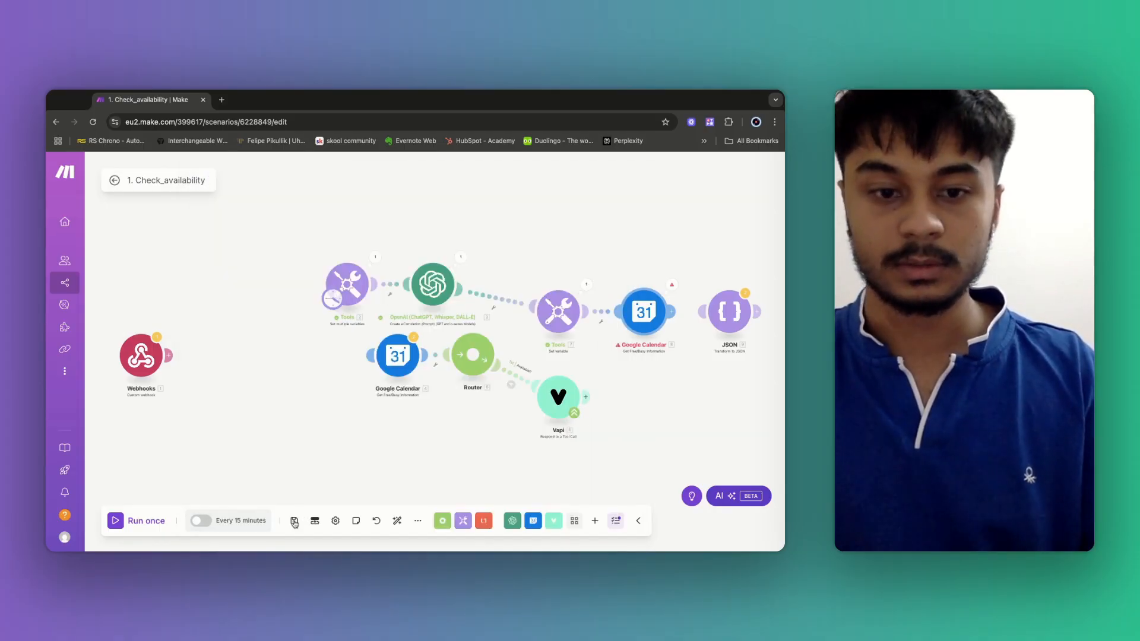
Save and check the Google Calendar output: one busy slot, July 11, 2025, 6:00–7:00 PM.
left_click(298, 530)
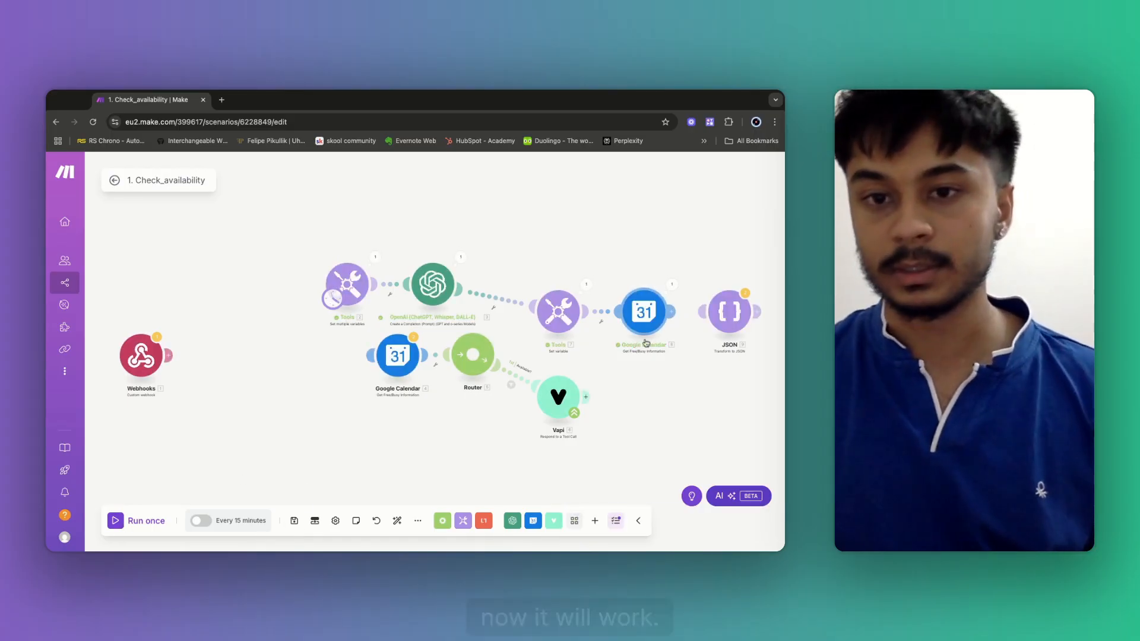
left_click(672, 286)
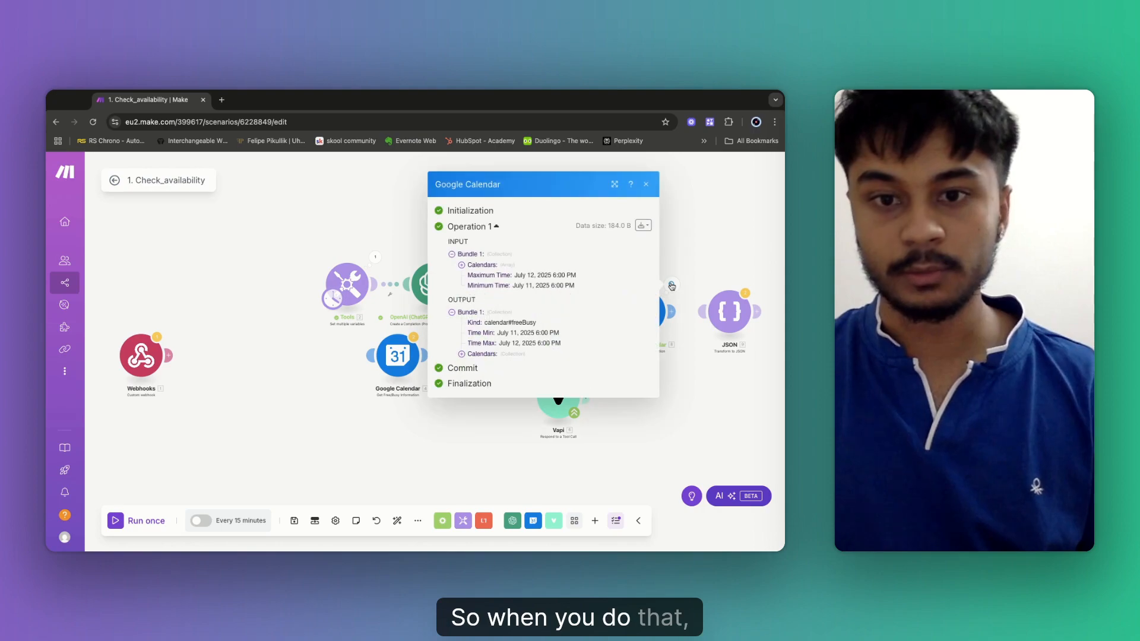
left_click(476, 355)
left_click(487, 364)
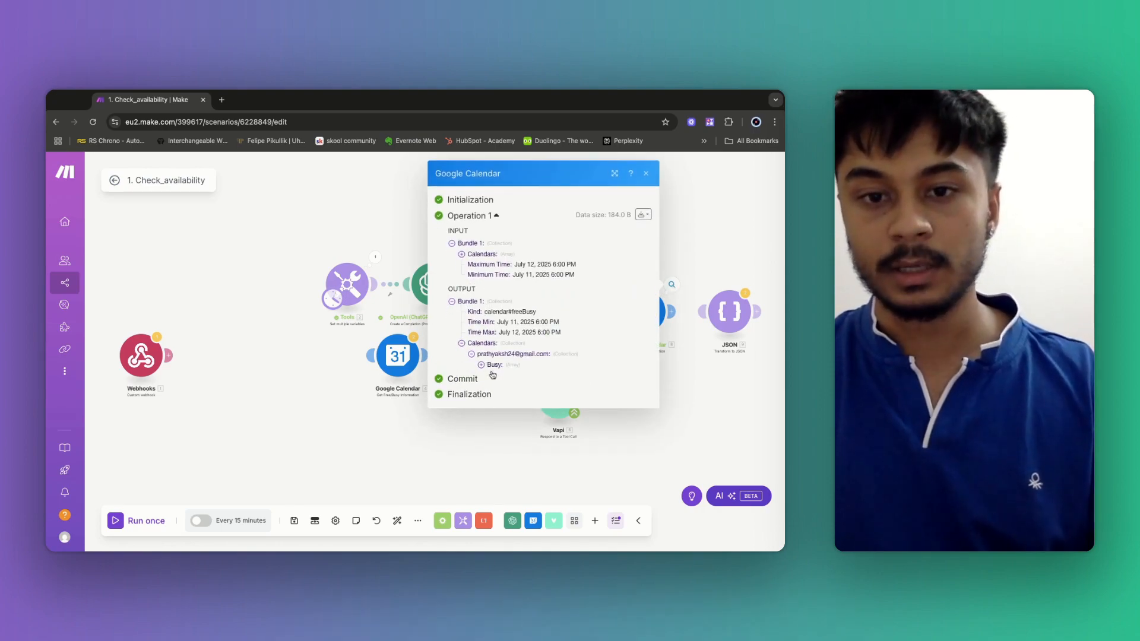
left_click(493, 364)
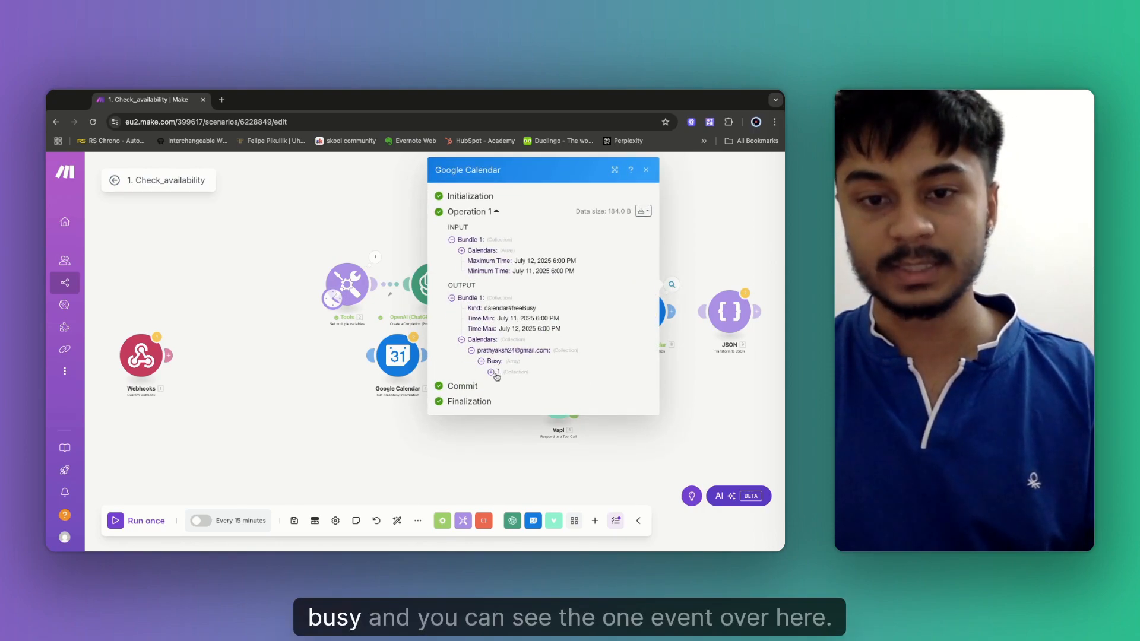
left_click(494, 372)
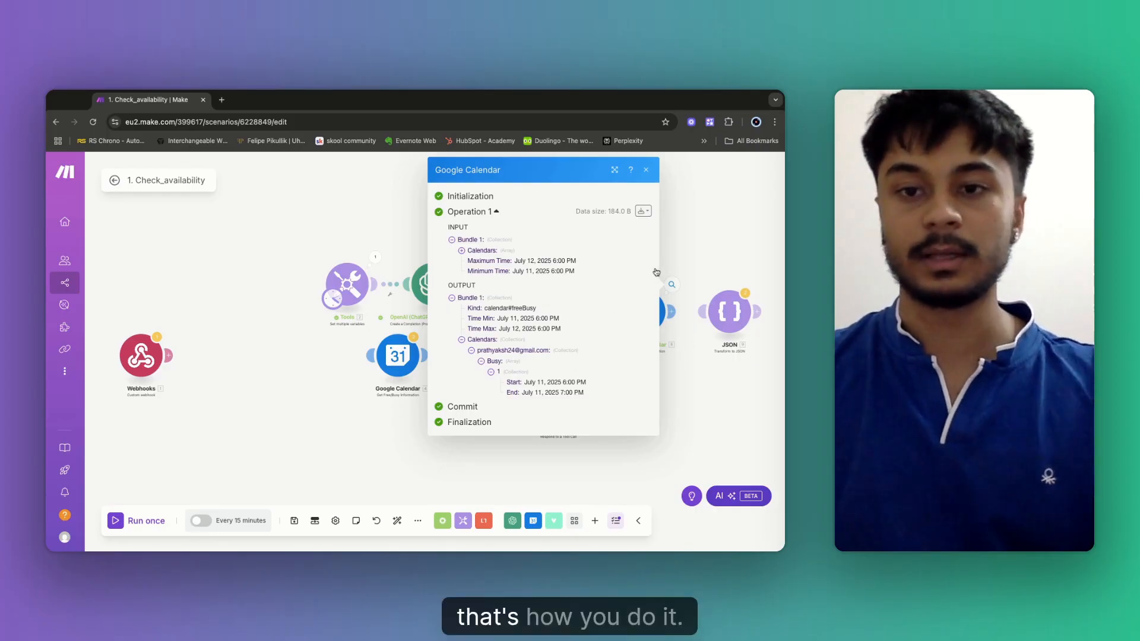
left_click(702, 237)
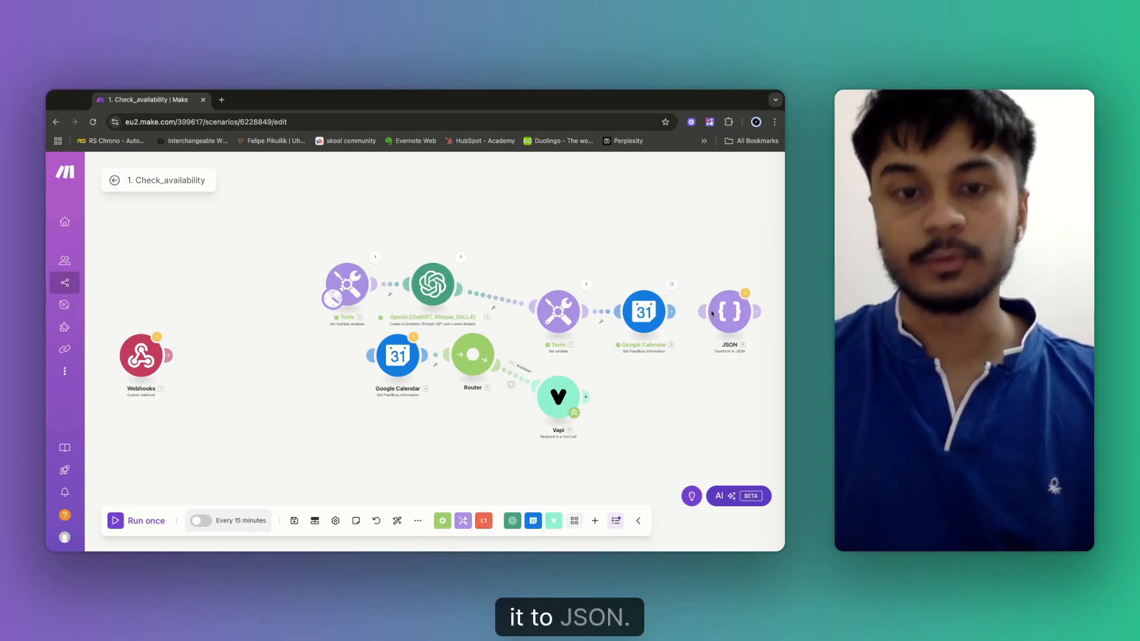
Connect Google Calendar to JSON and set JSON's indentation to 4 spaces.
left_click_drag(685, 330, 490, 288)
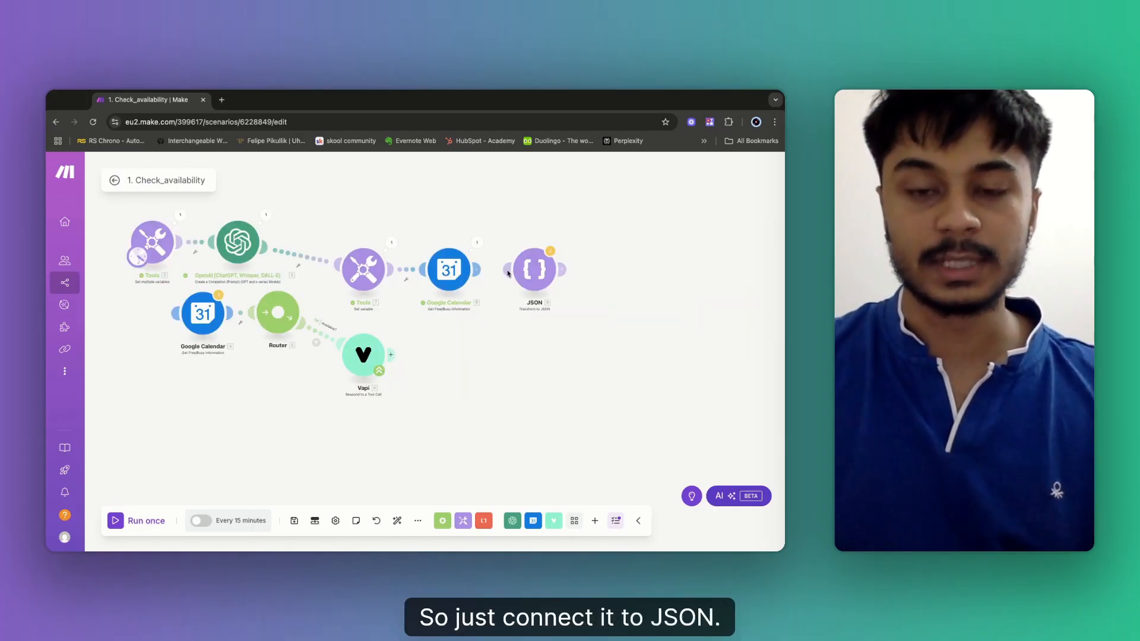
left_click(507, 273)
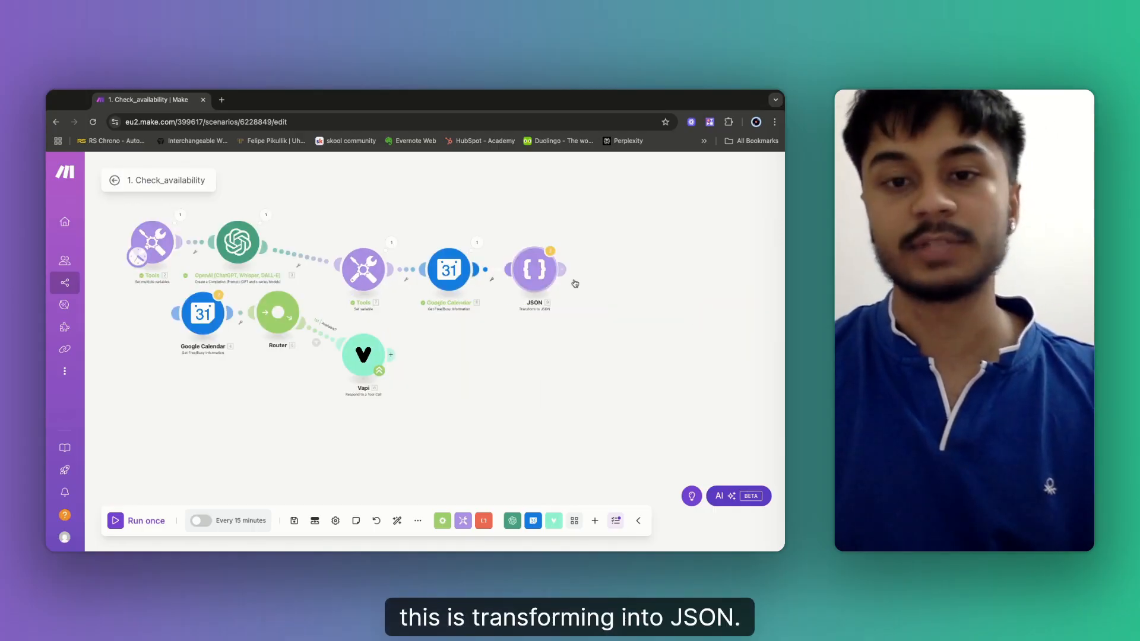
left_click(535, 274)
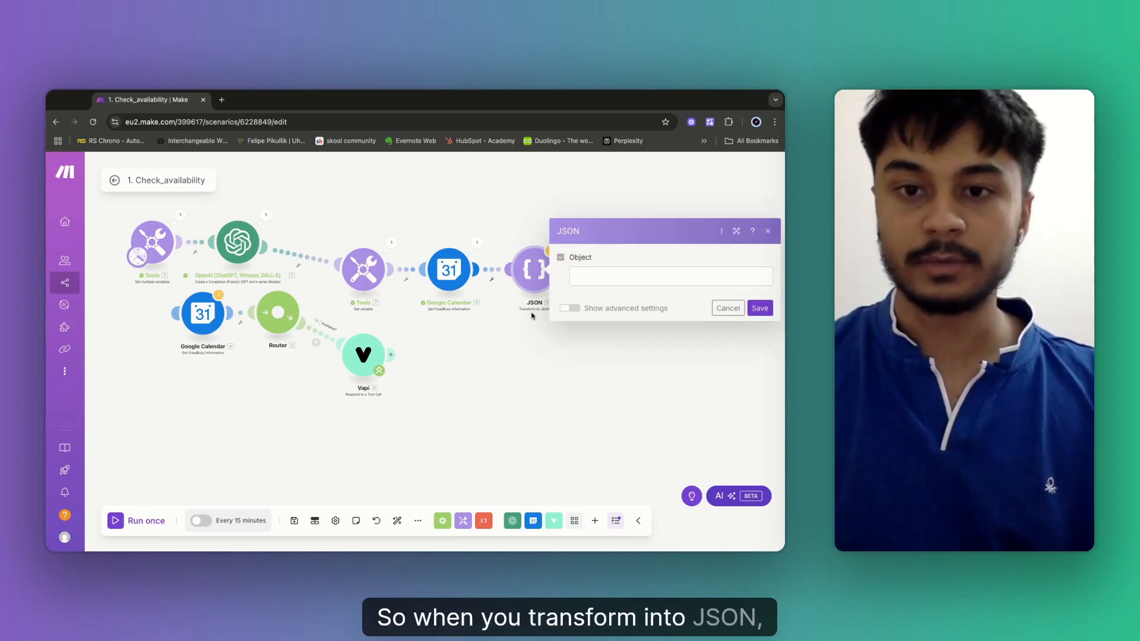
left_click(571, 309)
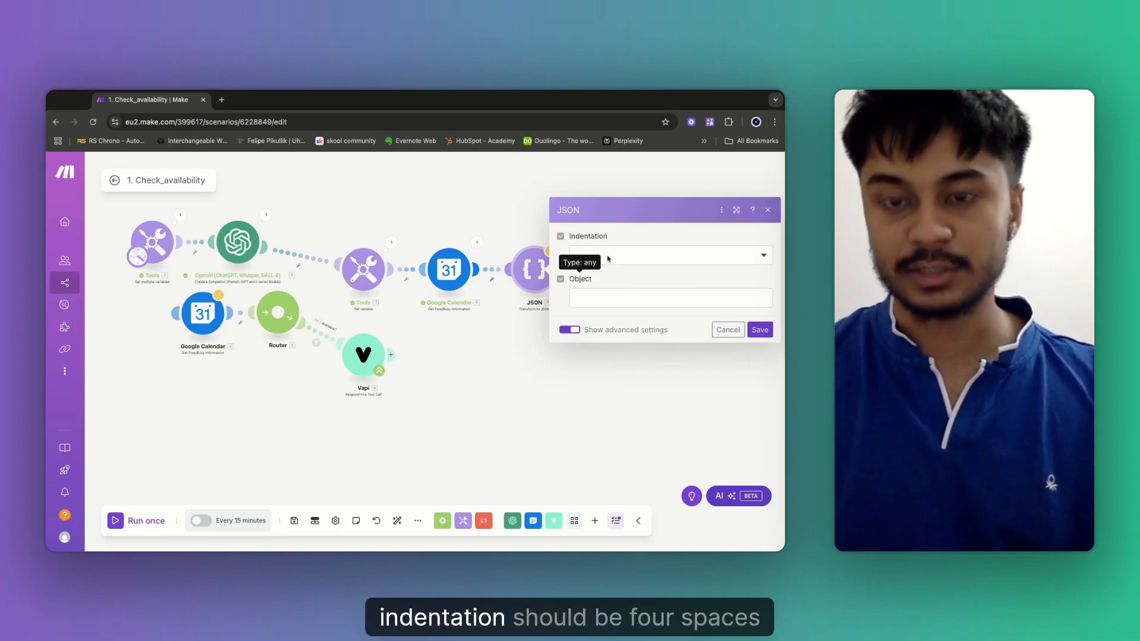
left_click(608, 257)
left_click(595, 327)
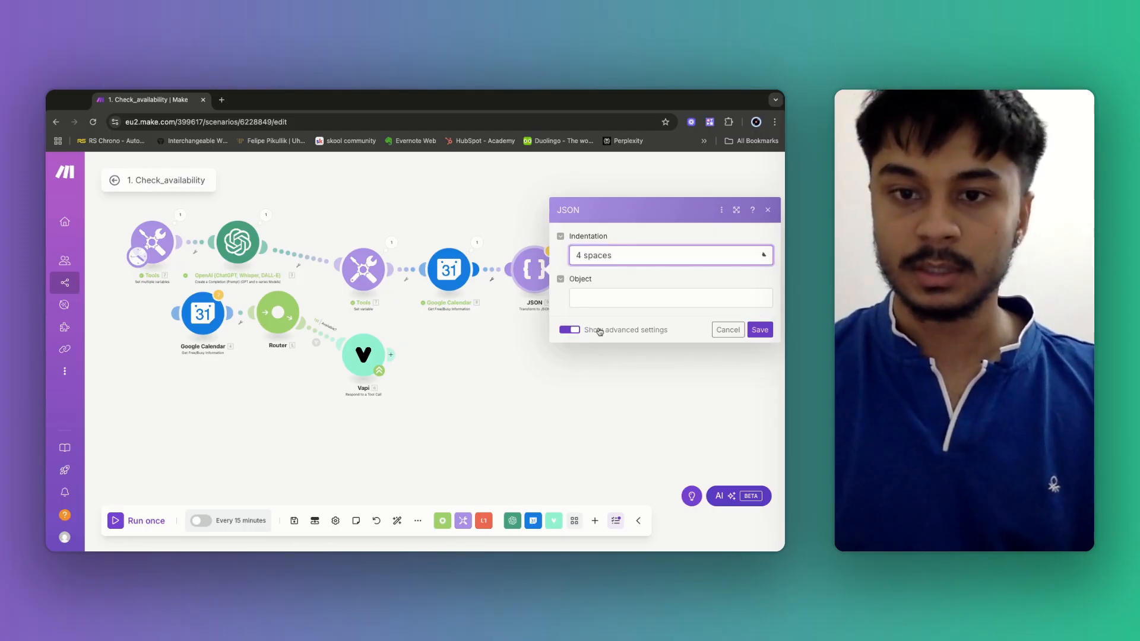
Map the calendar's Busy list into JSON's Object, save, and recheck the settings.
left_click(586, 299)
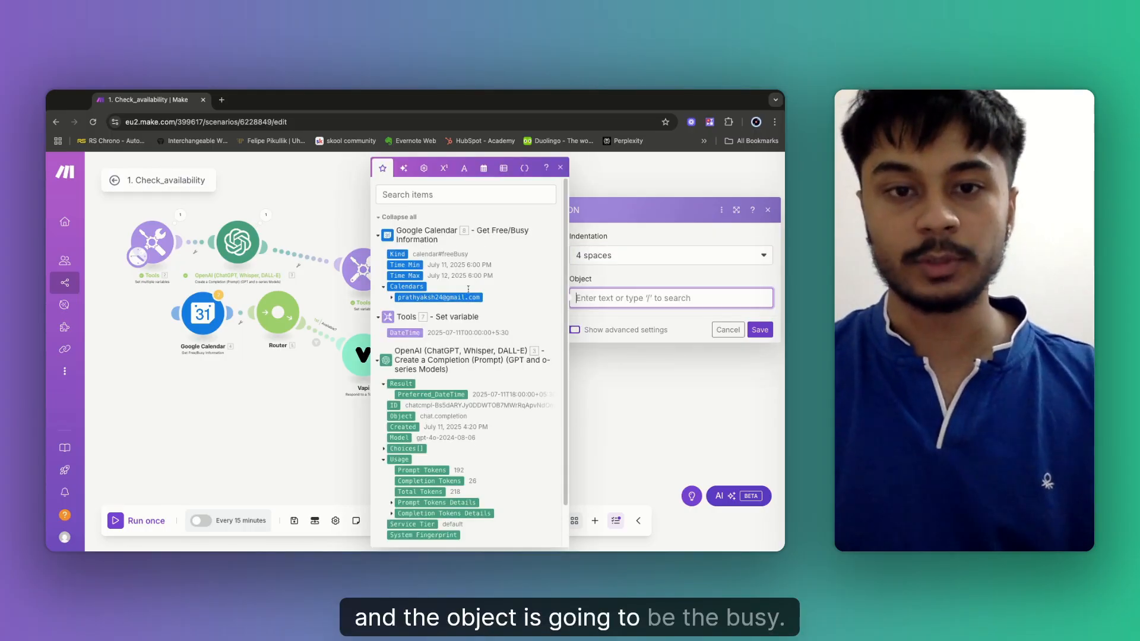
left_click(390, 298)
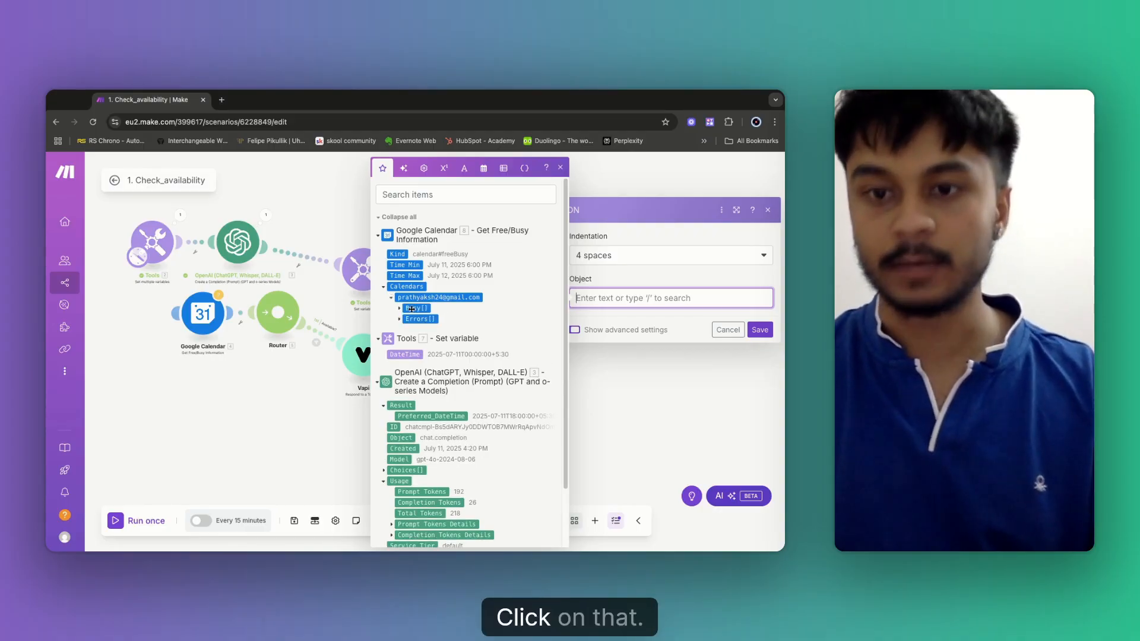
left_click(414, 308)
left_click(766, 330)
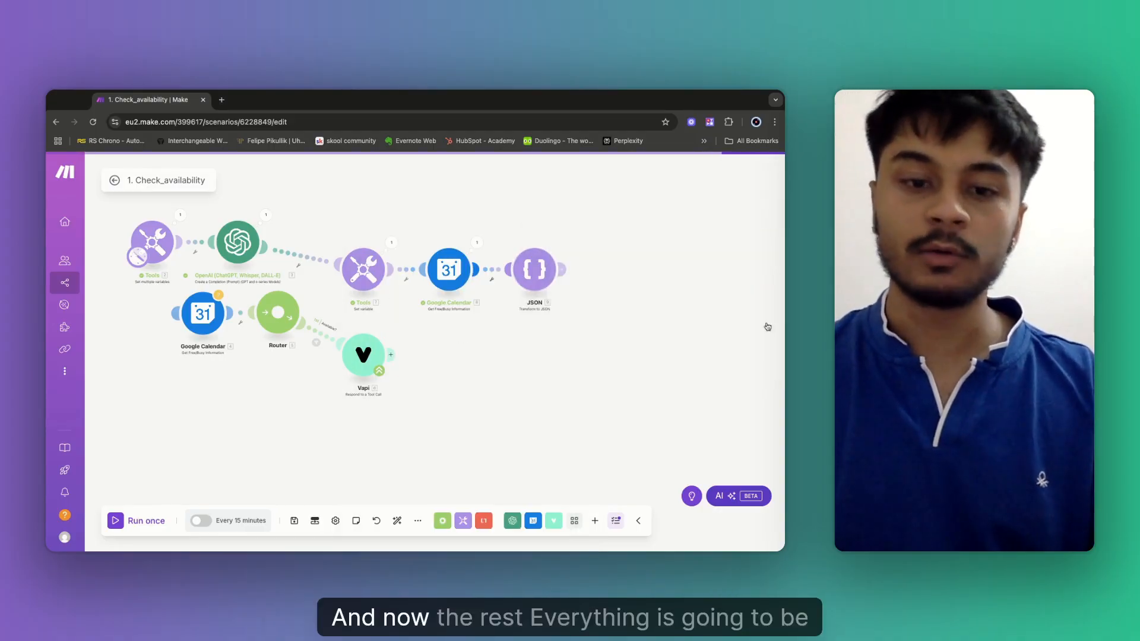
left_click(295, 522)
scroll(629, 394, "right", 3)
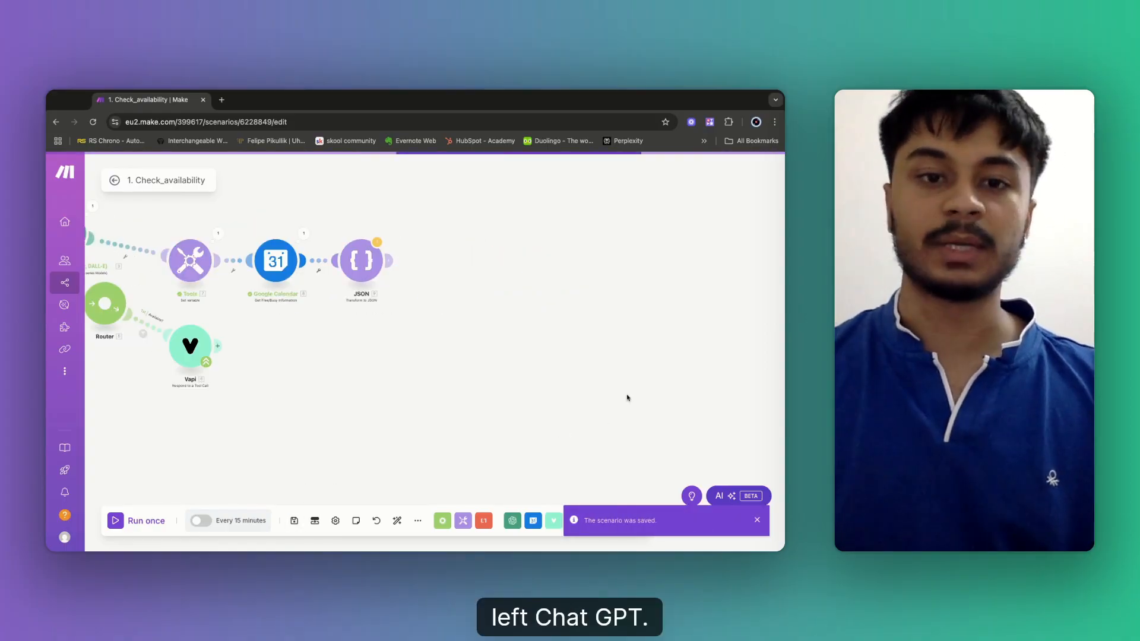
left_click(372, 249)
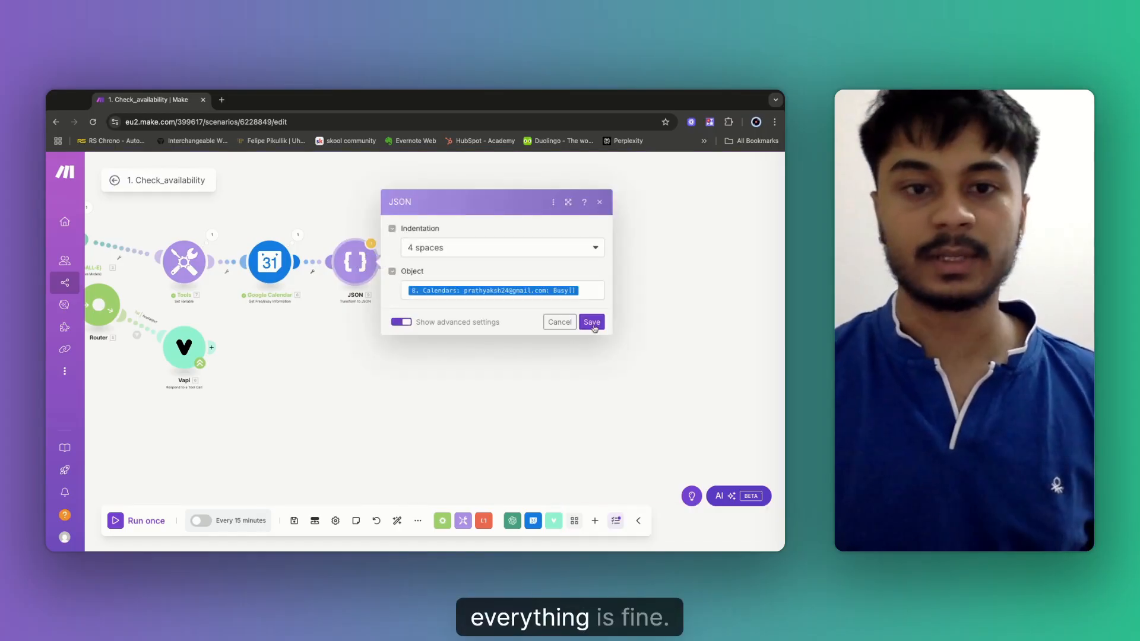
left_click(723, 327)
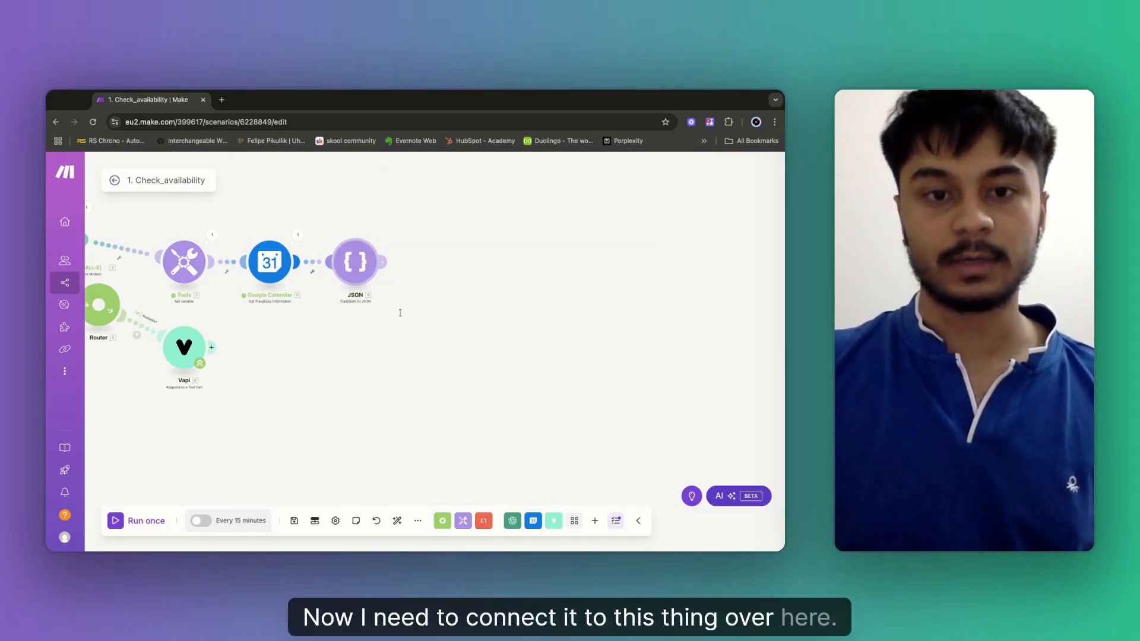
Add an OpenAI Create a Completion module after JSON using the GPT-4o model.
left_click(386, 262)
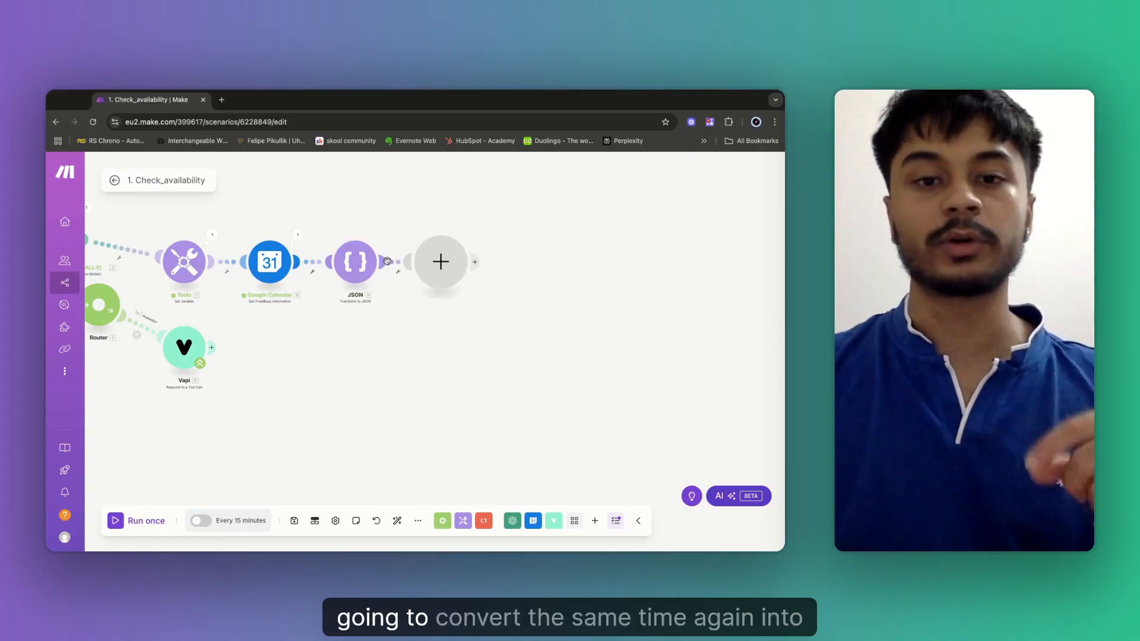
left_click(421, 278)
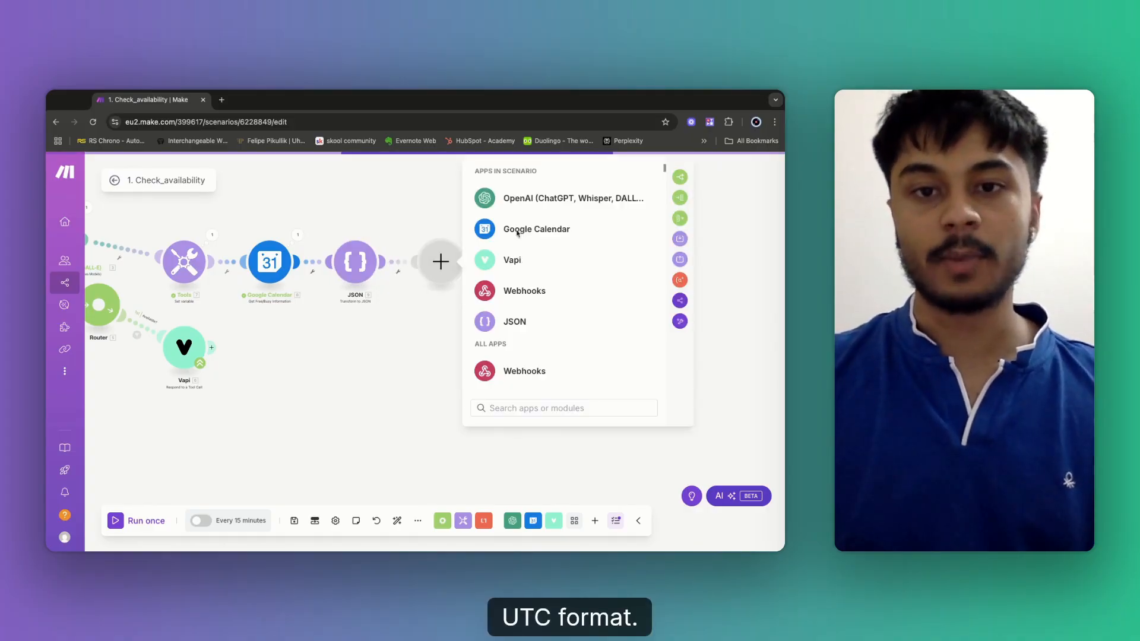
left_click(529, 199)
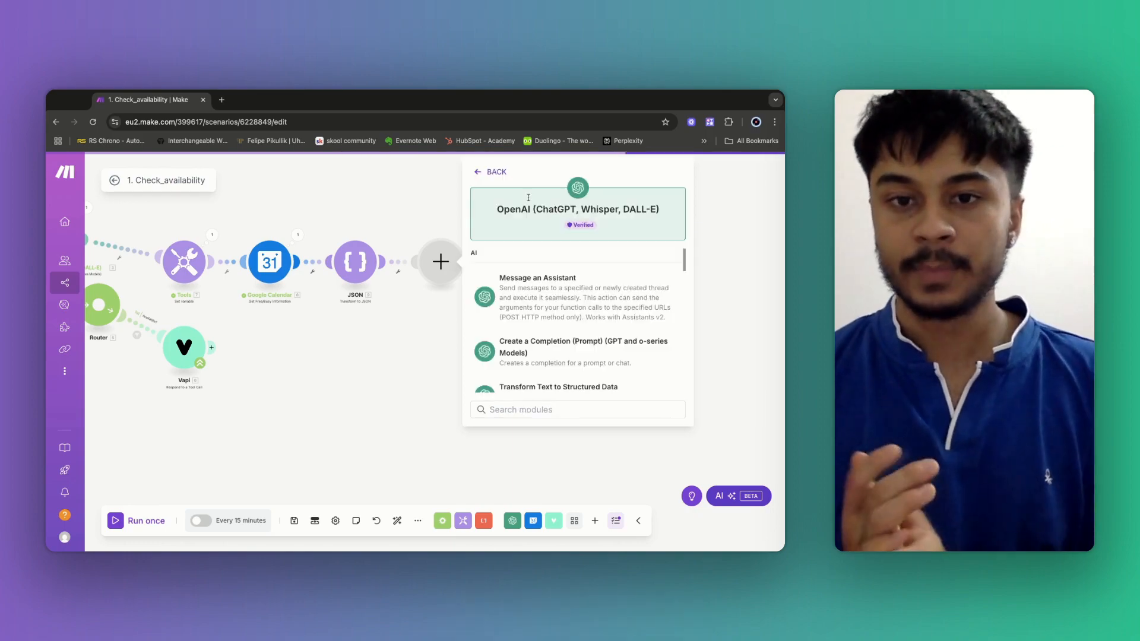
left_click(560, 350)
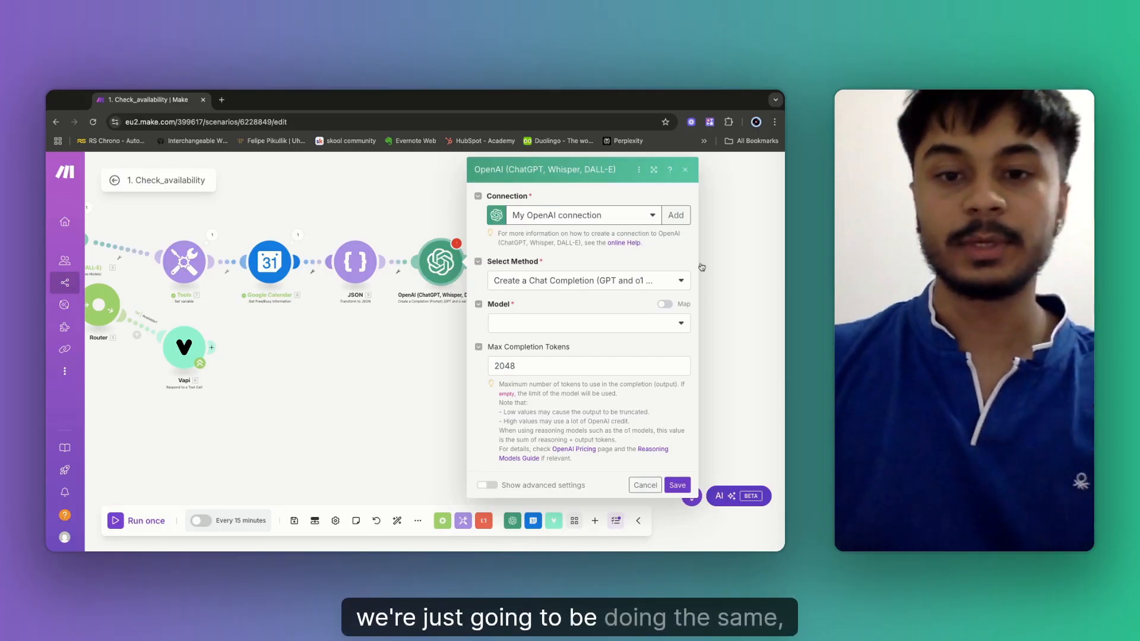
left_click(527, 324)
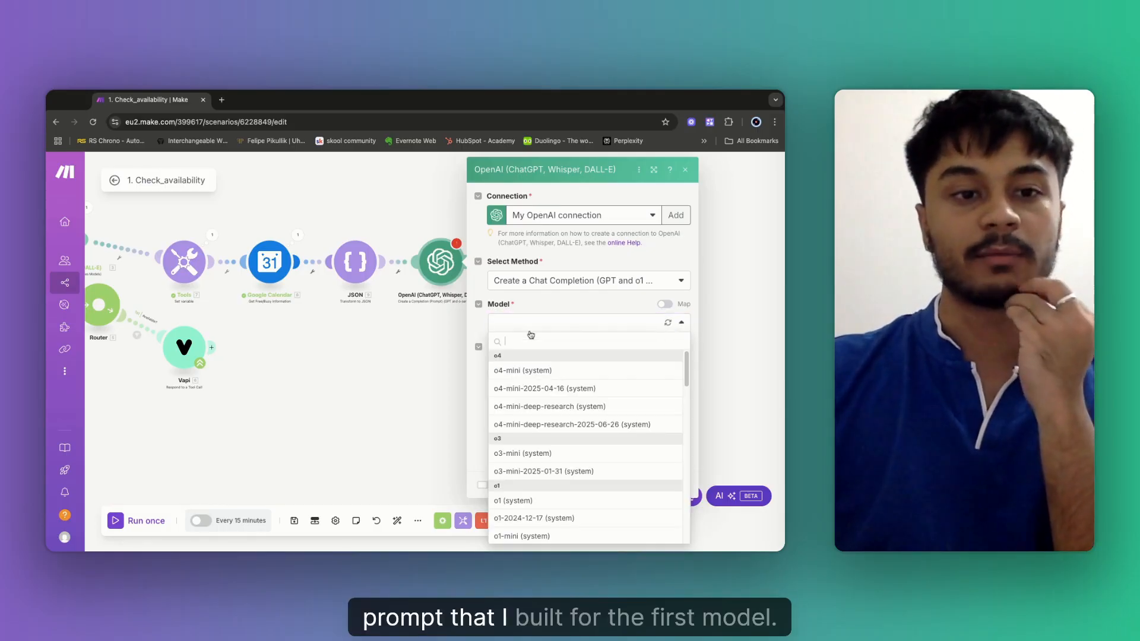
scroll(538, 460, "down", 6)
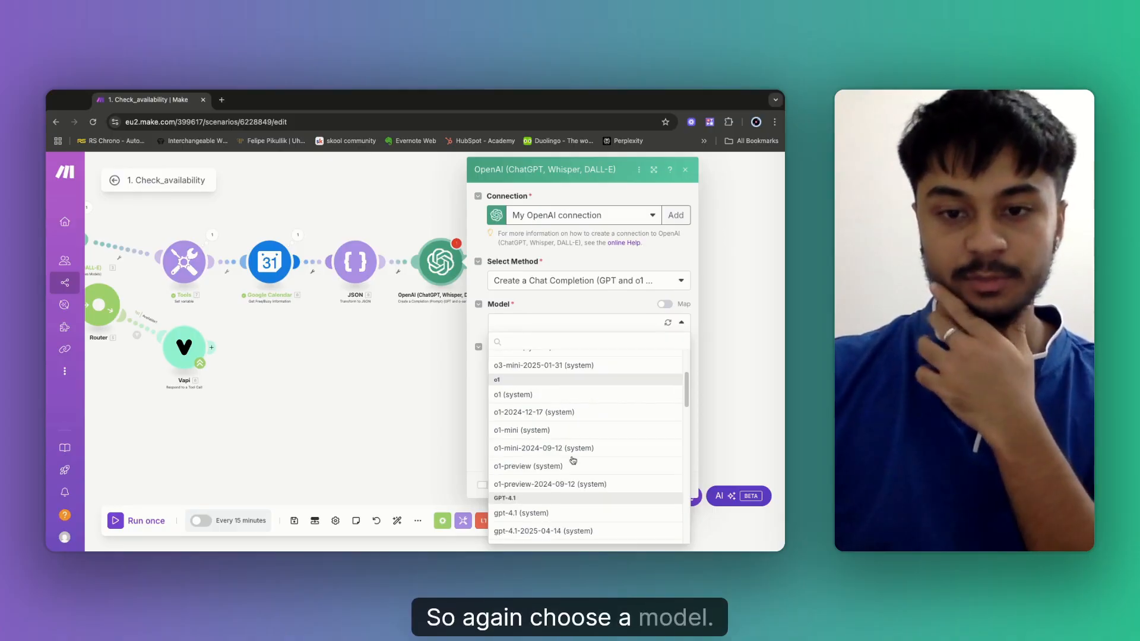
left_click(545, 519)
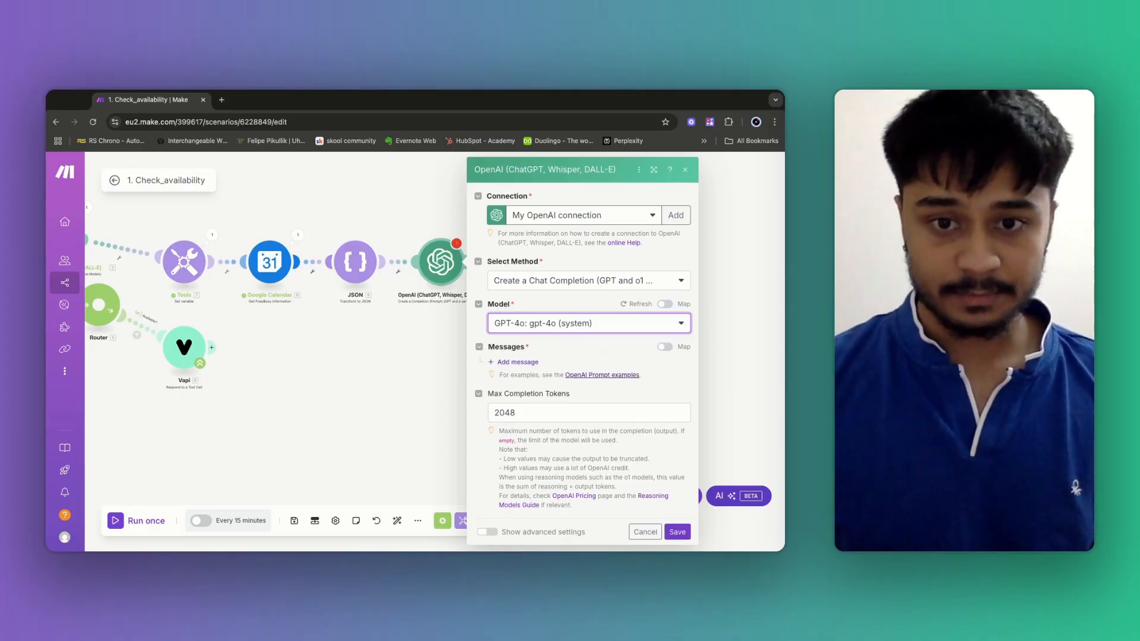
Add a prompt message with the Developer/System role.
left_click(509, 362)
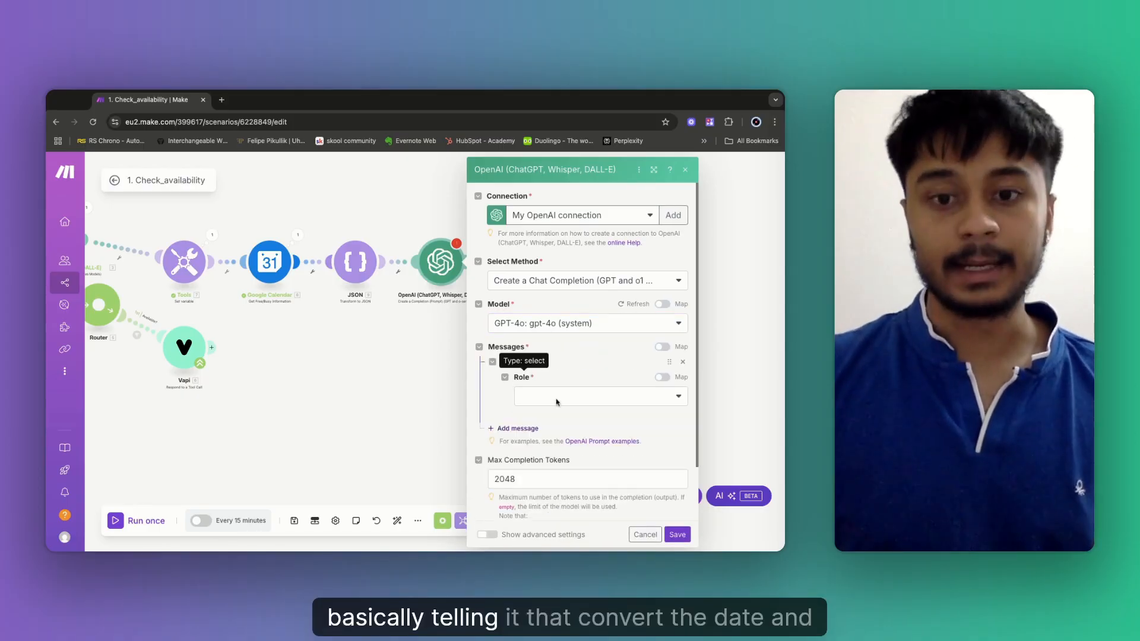
left_click(557, 397)
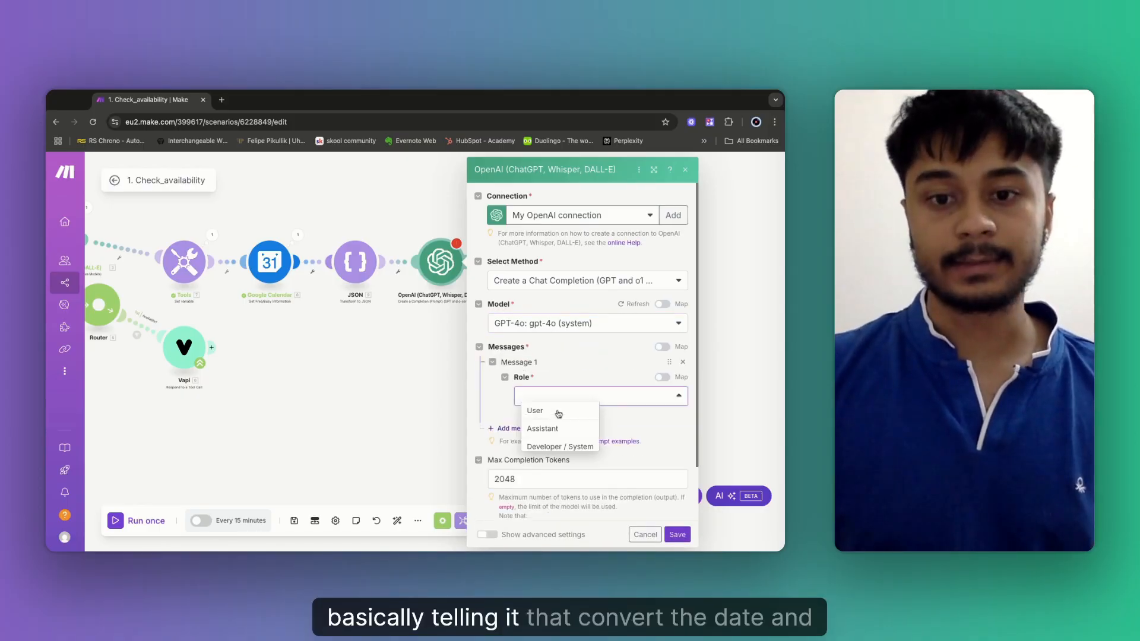
left_click(566, 450)
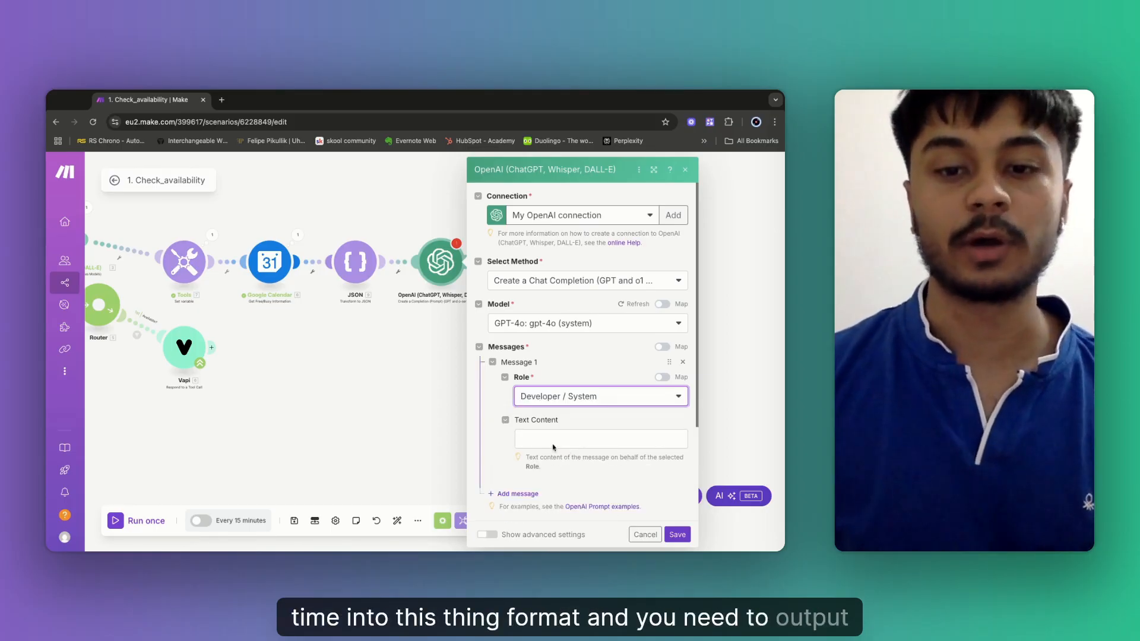
left_click(554, 439)
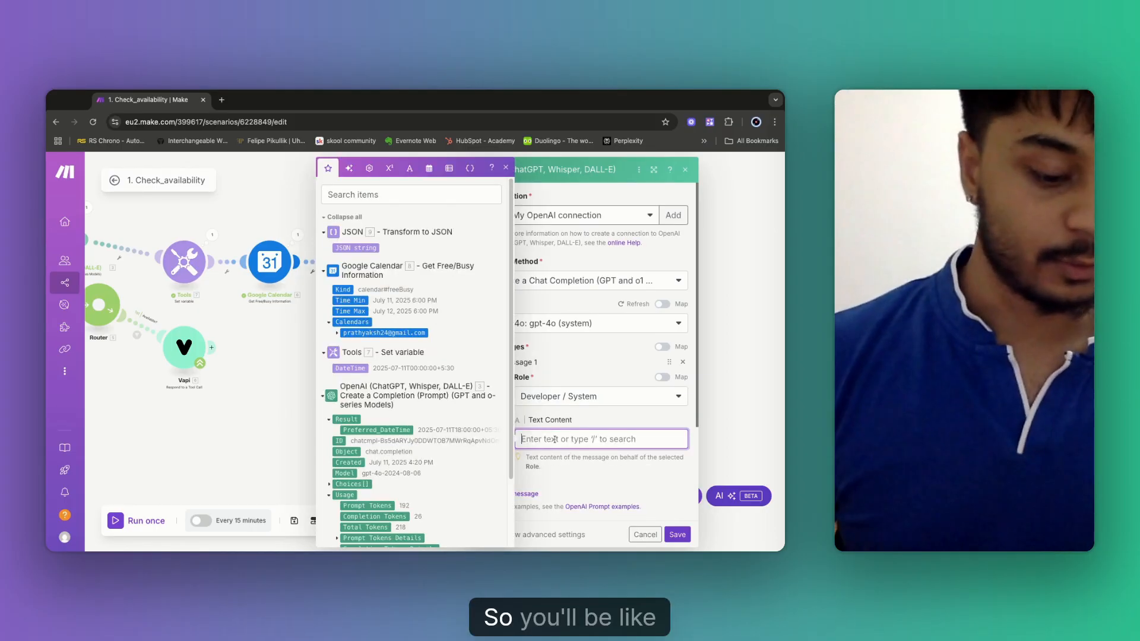
Write the message: 'Your role is to only output the close alternative times… DO NOT OUTPUT ANY NOTES'.
type("Your")
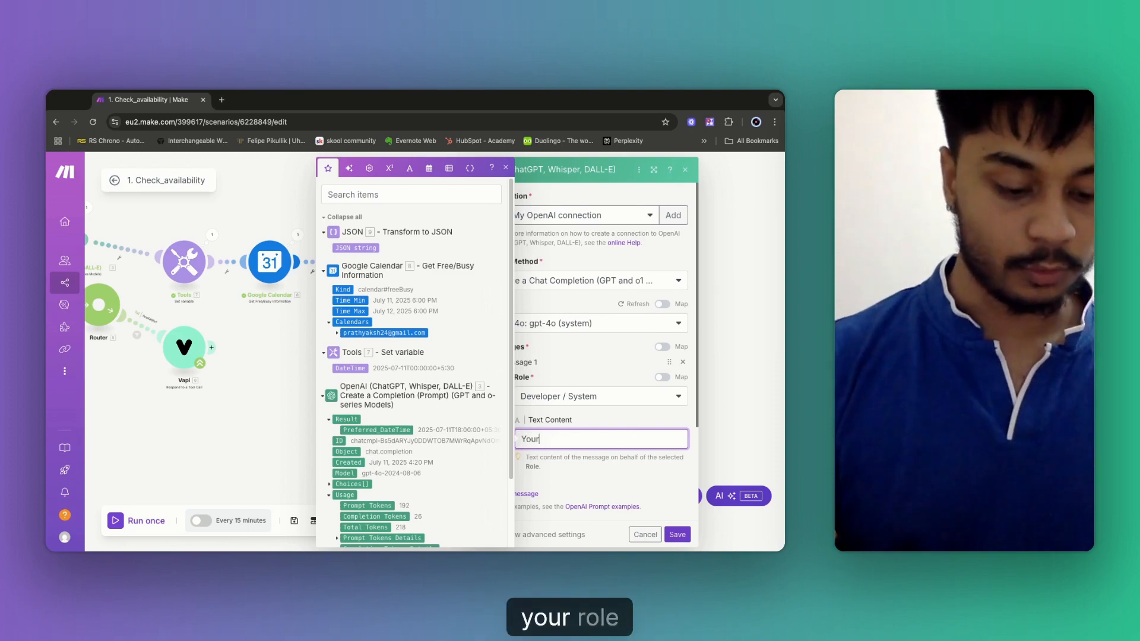
type(" role is")
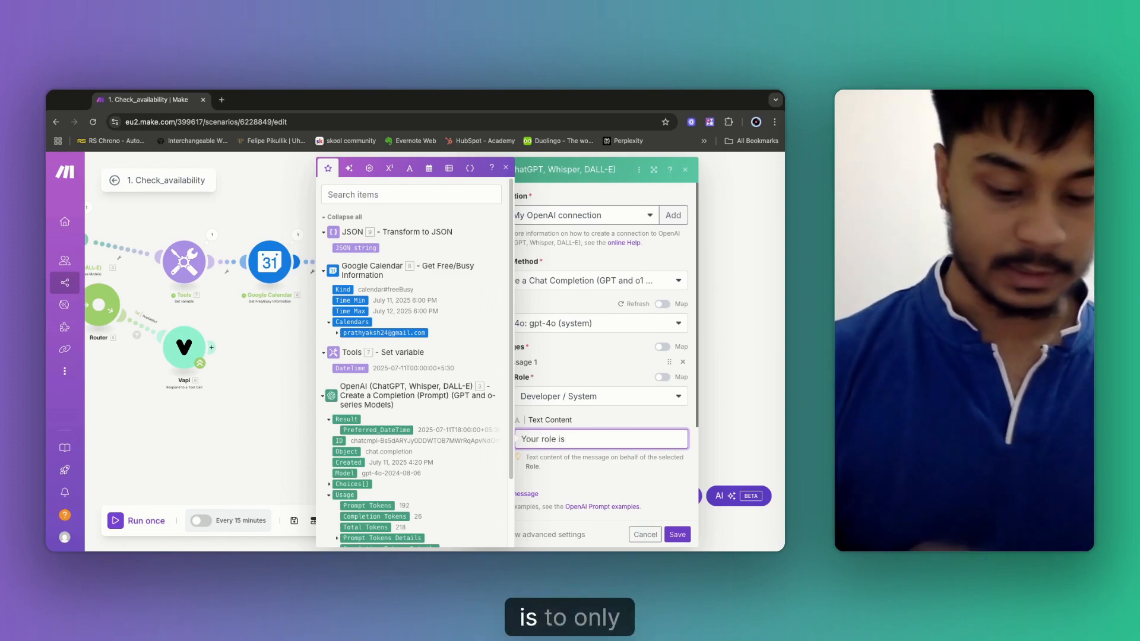
type(" to onbly ")
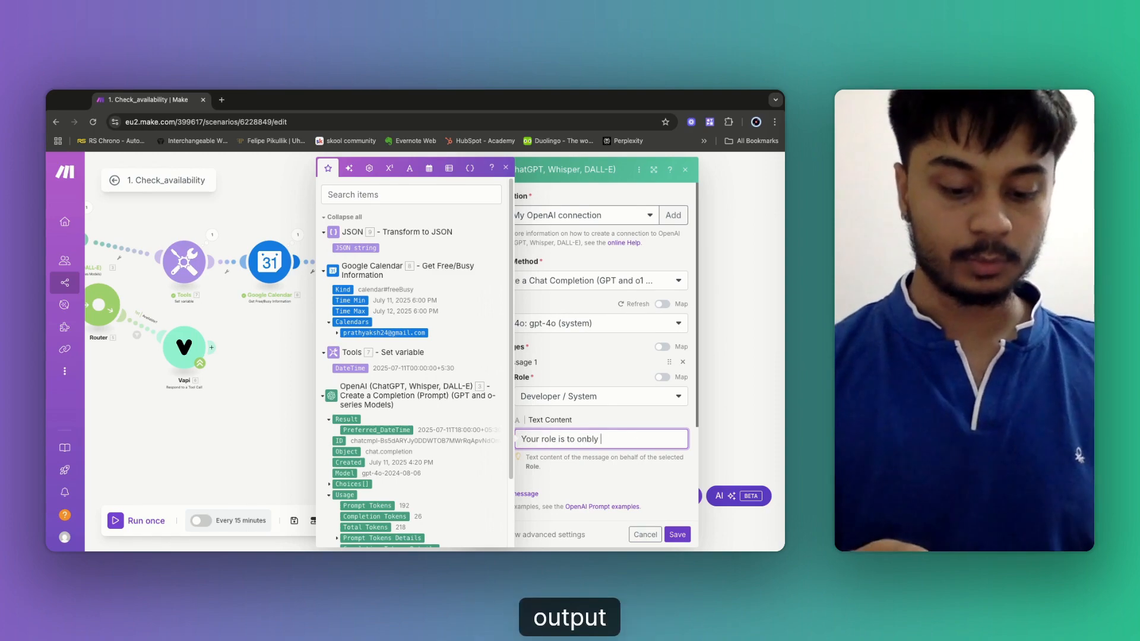
type("ouytput")
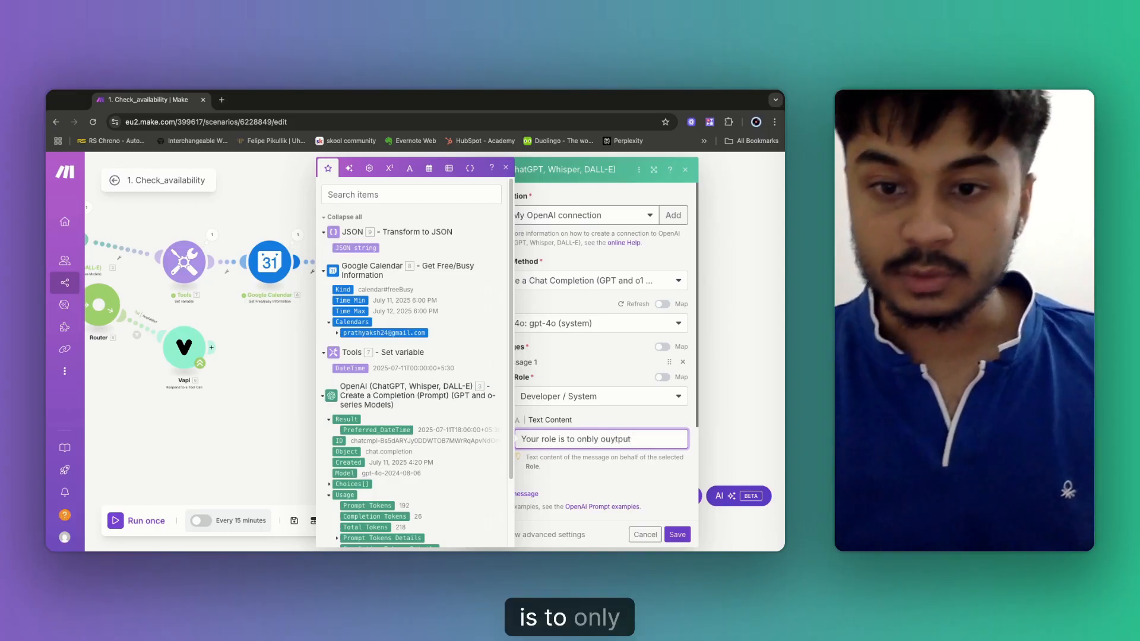
left_click(589, 440)
key("BackSpace")
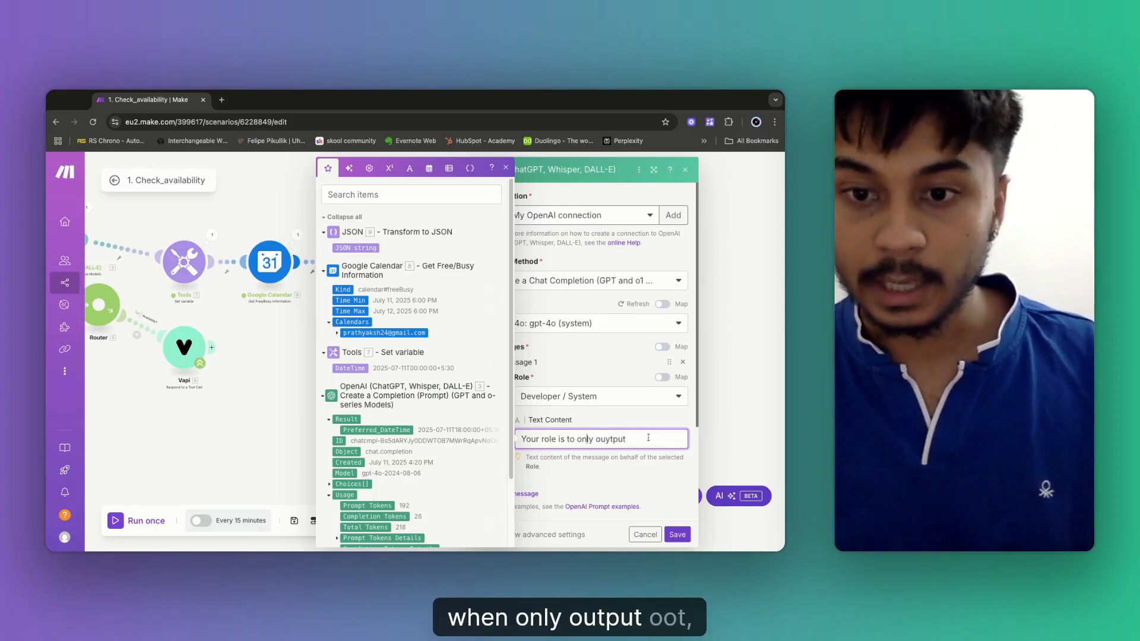
left_click(611, 447)
key("BackSpace")
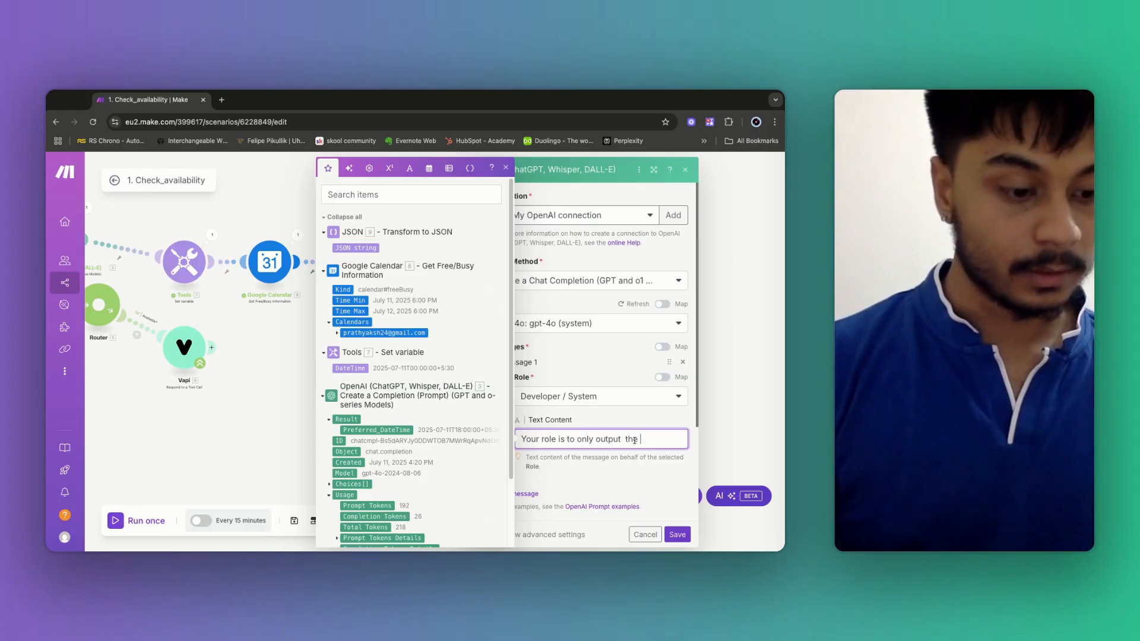
type("the close")
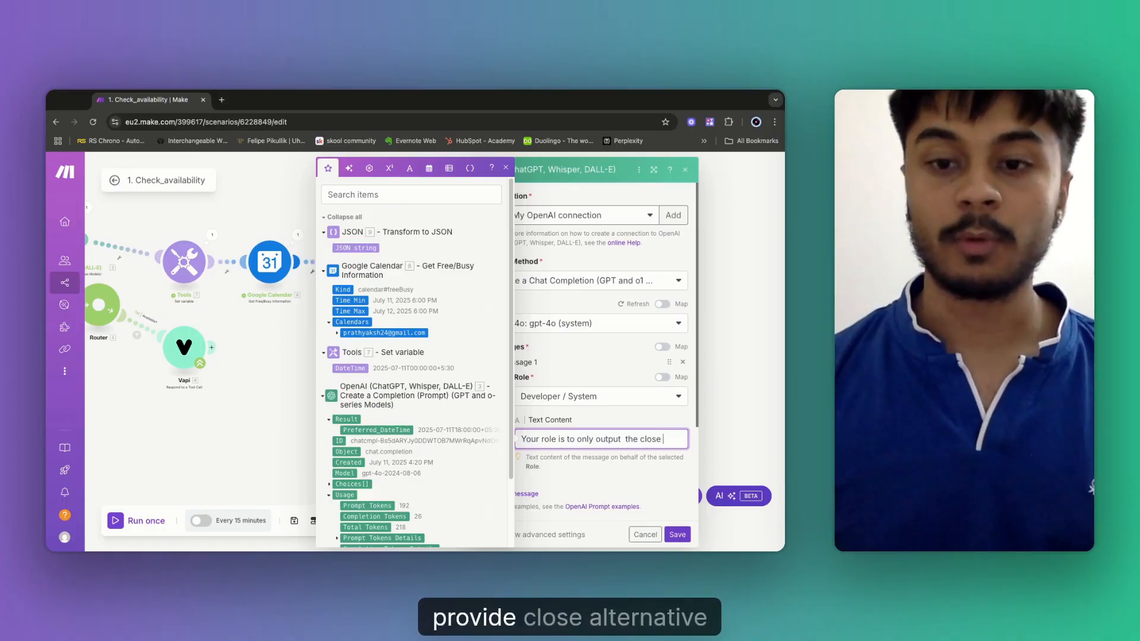
type("alte")
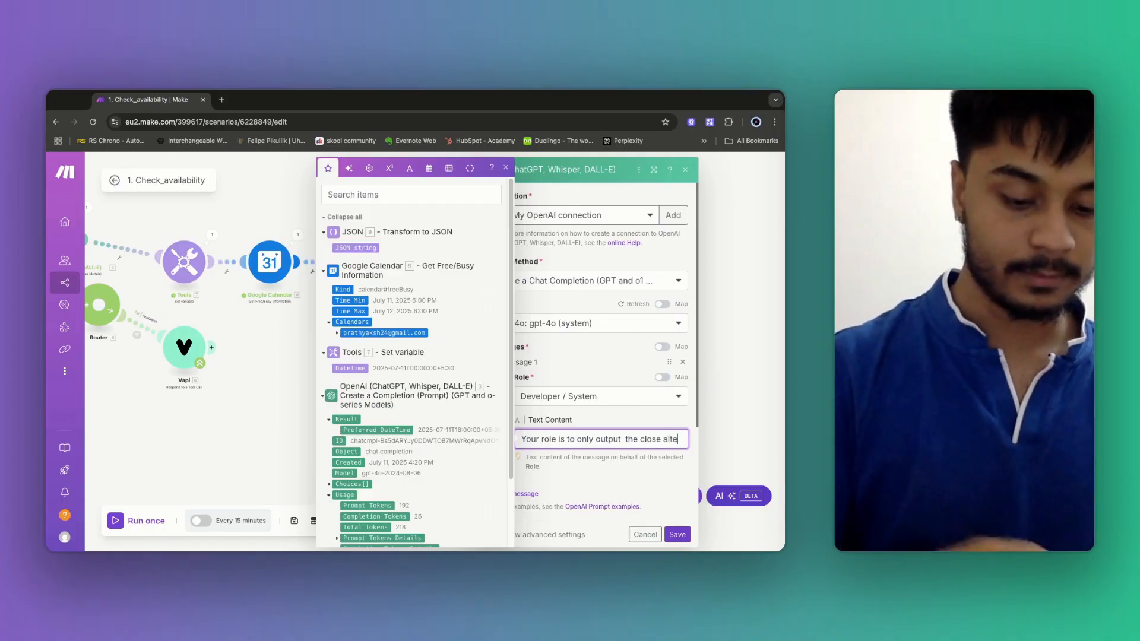
type("rnative ")
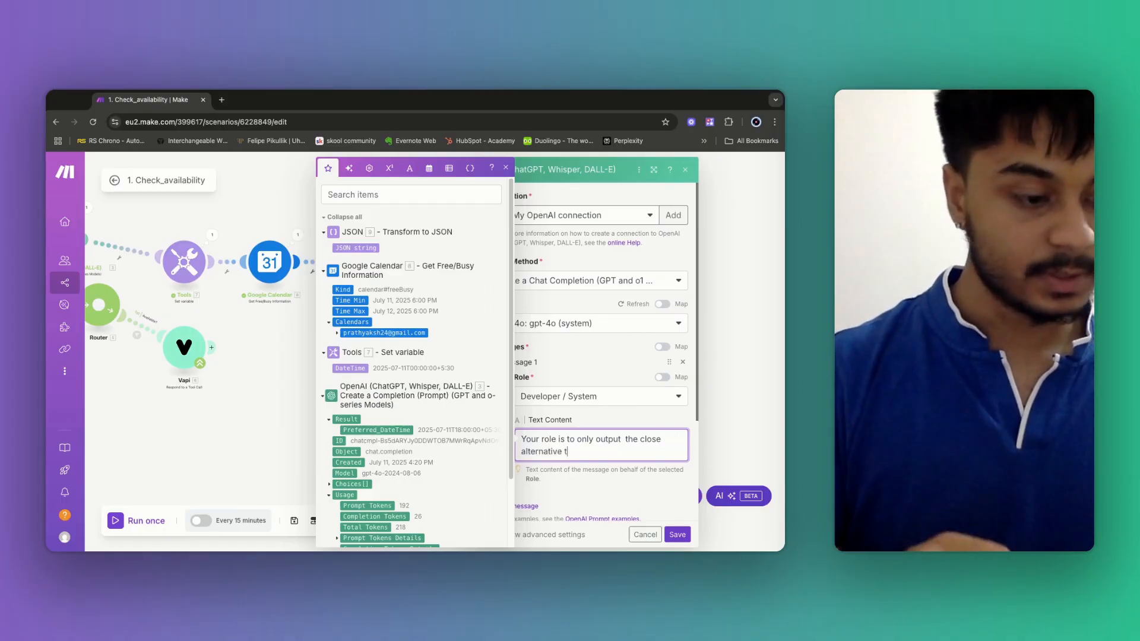
type("times that")
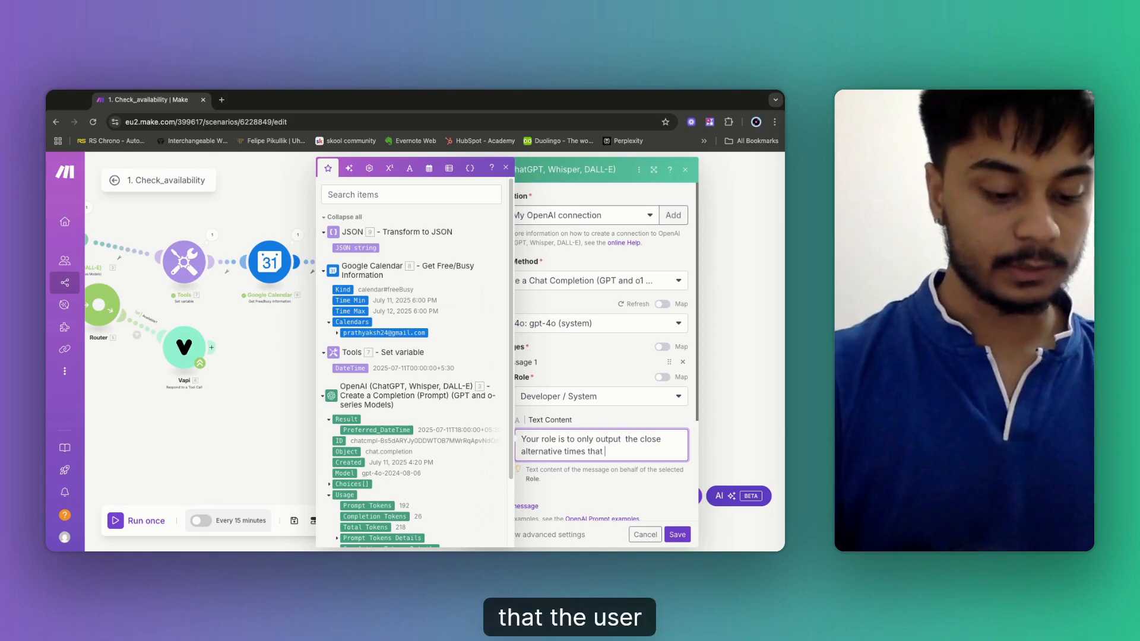
type(" the user ")
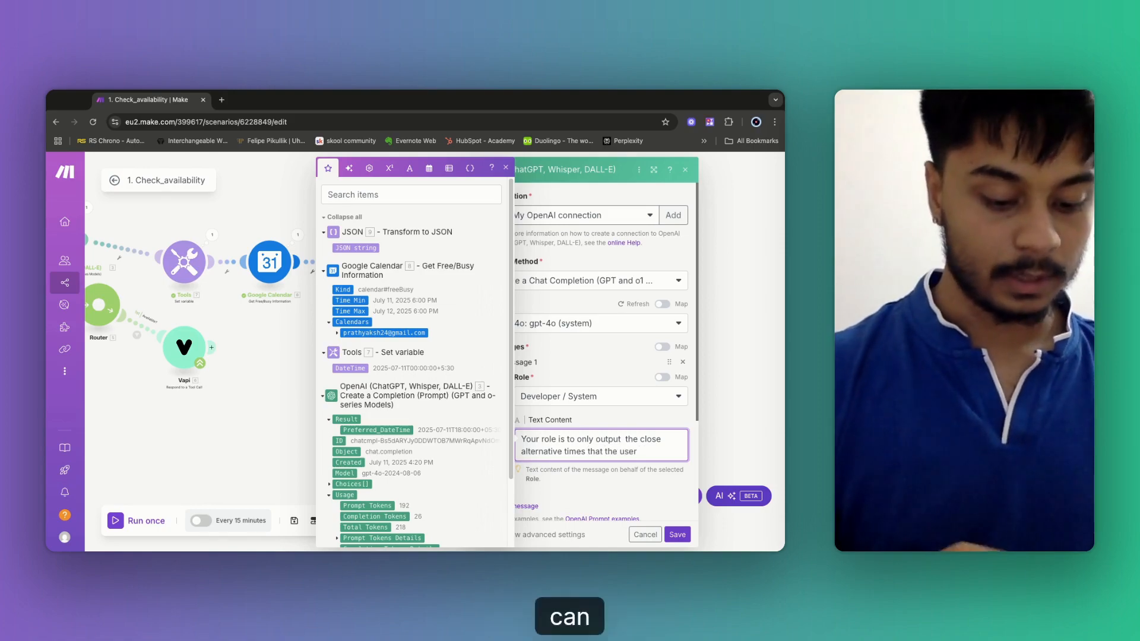
type("can book in for.")
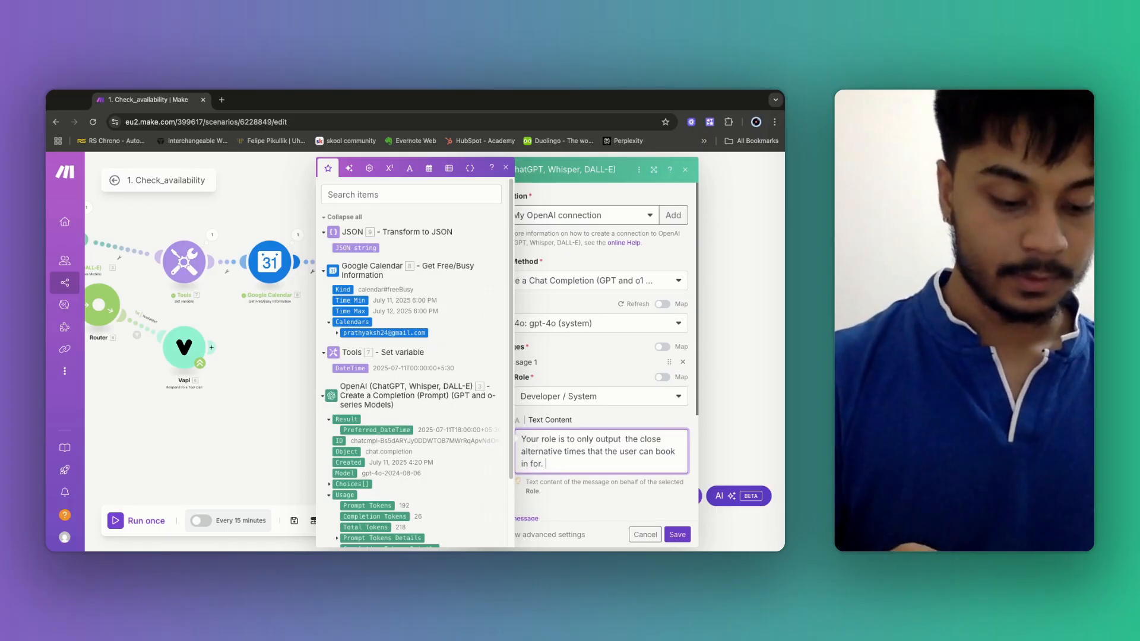
type(" DON")
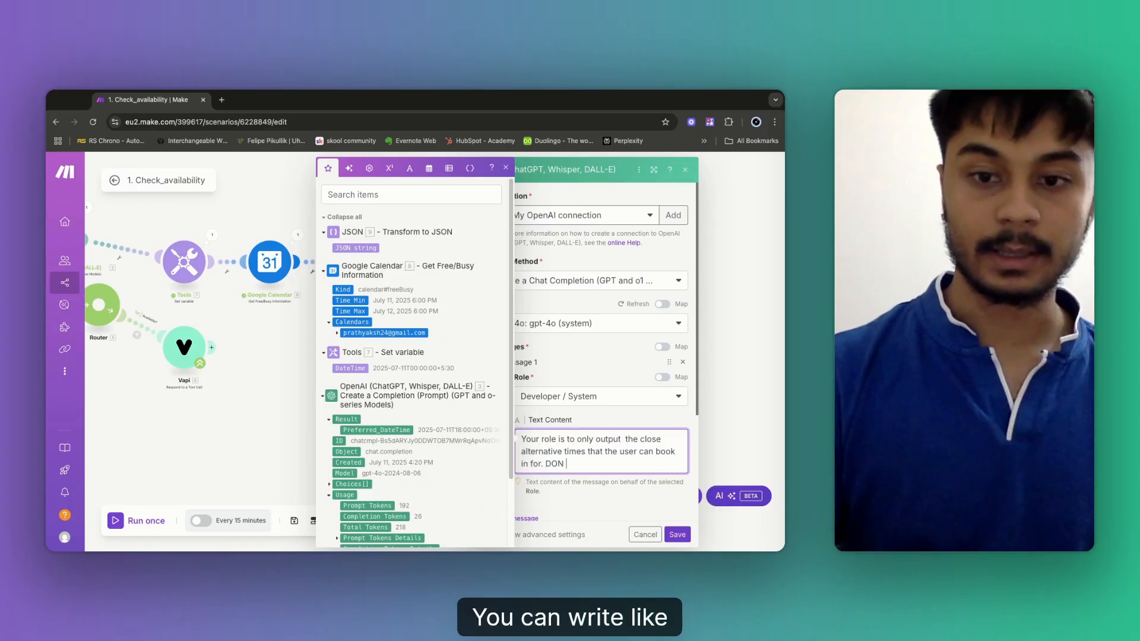
key("BackSpace")
key("BackSpace")
type(" NO")
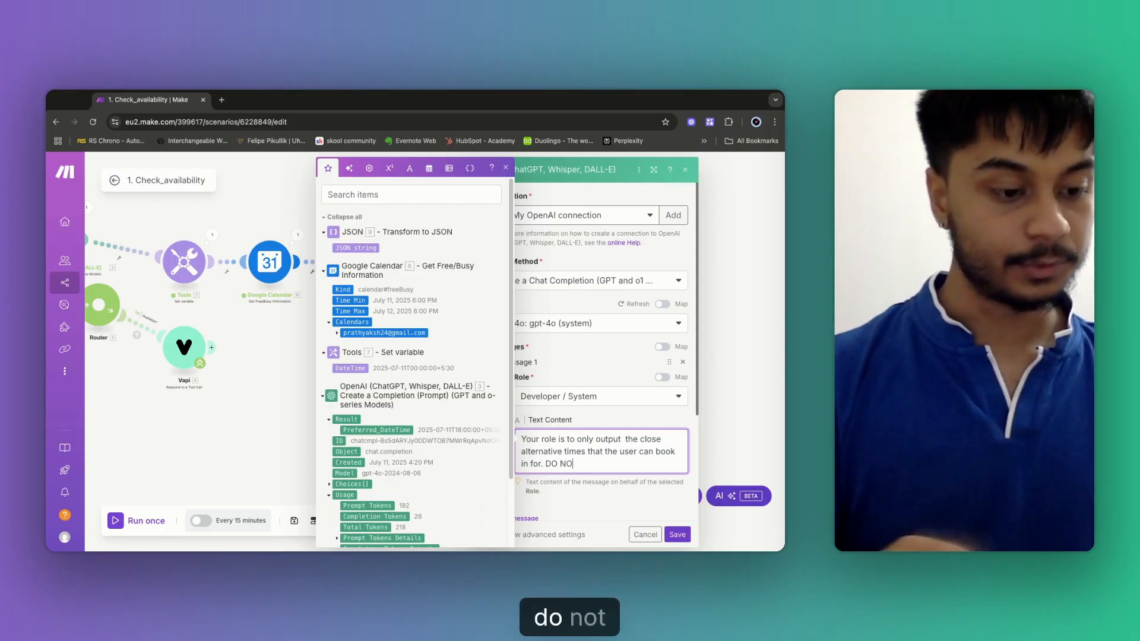
type("T OUTPUT")
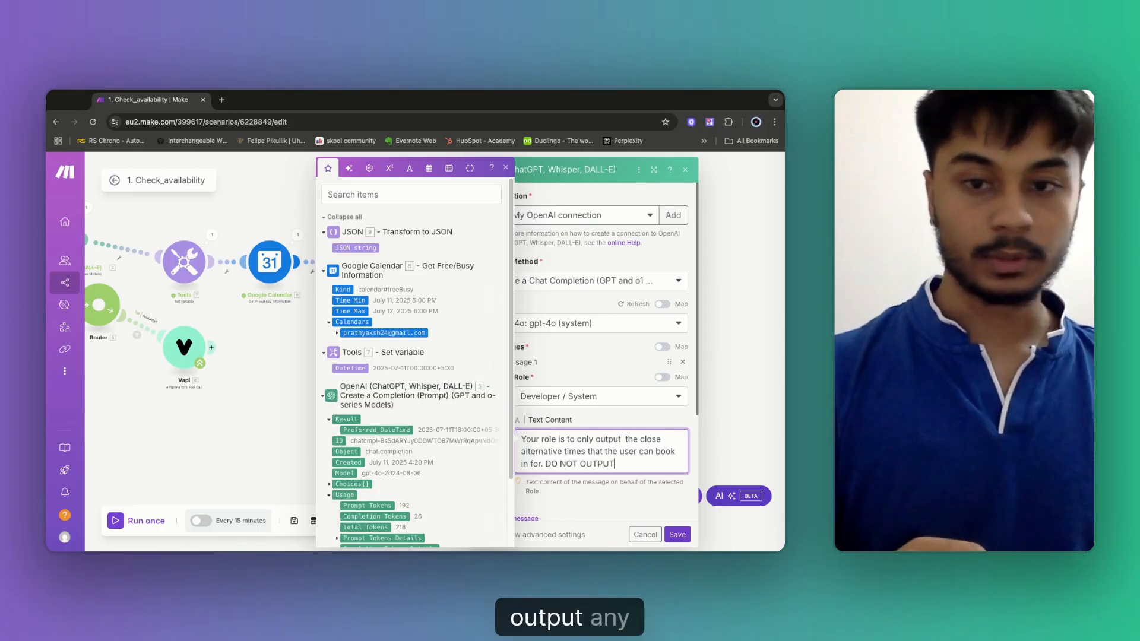
type(" ANY NOT")
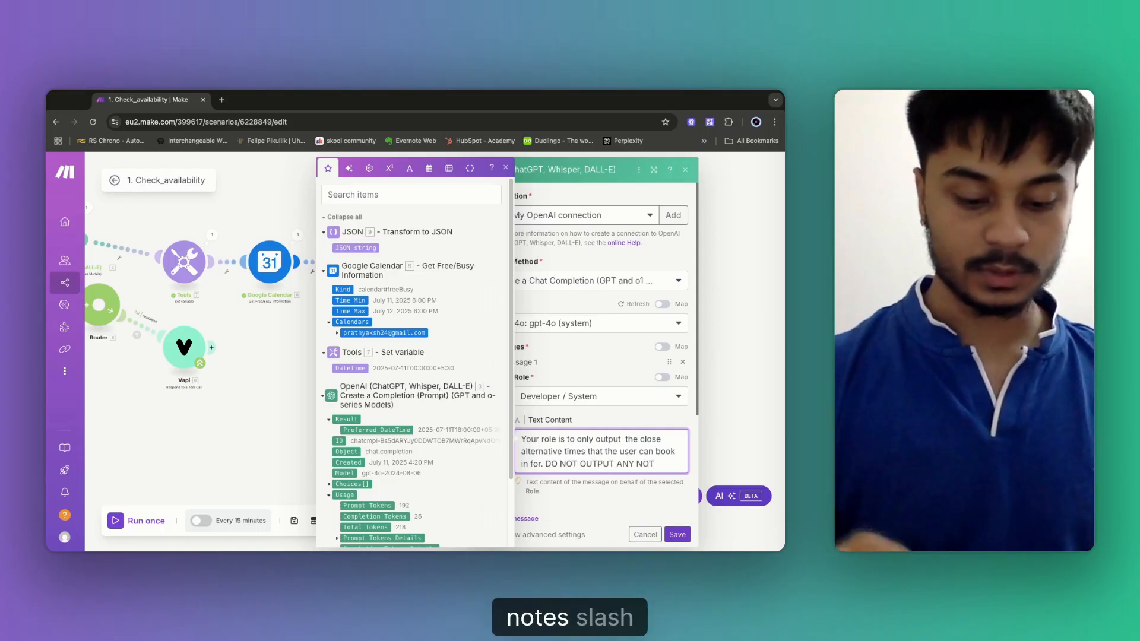
type("ES /TEXT")
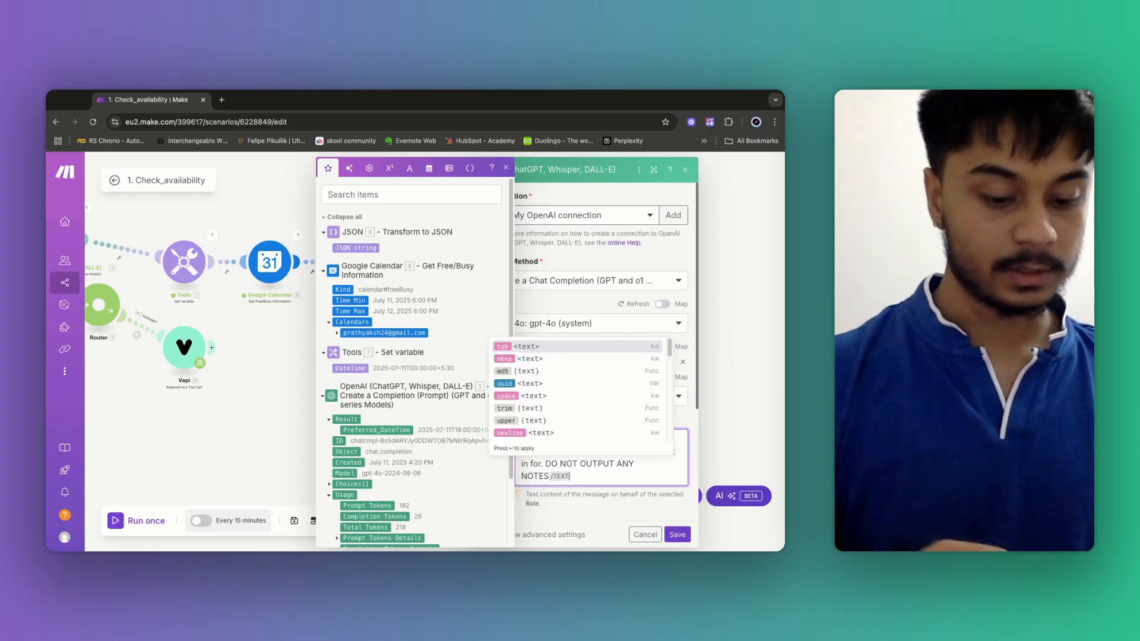
type(". Y")
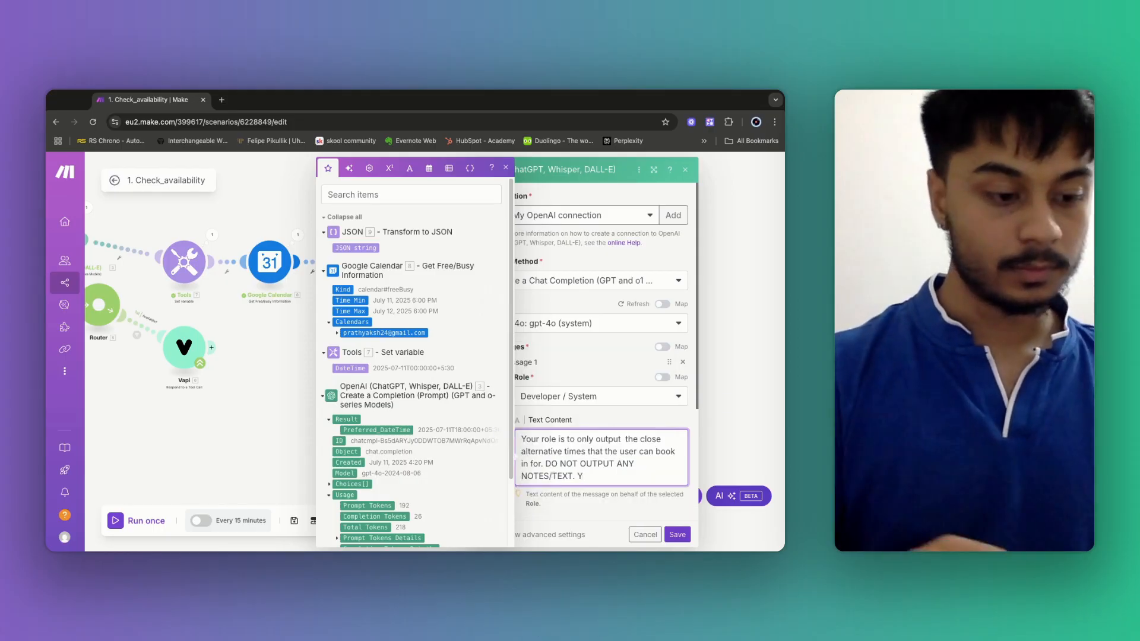
type("OU MUST")
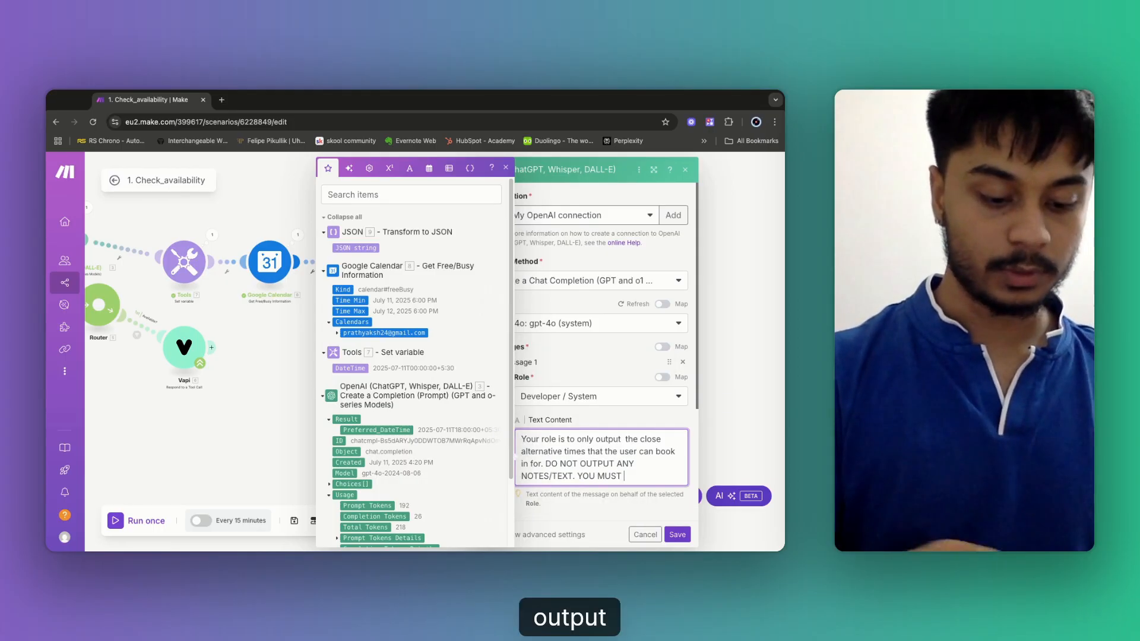
type(" OUTPUT T")
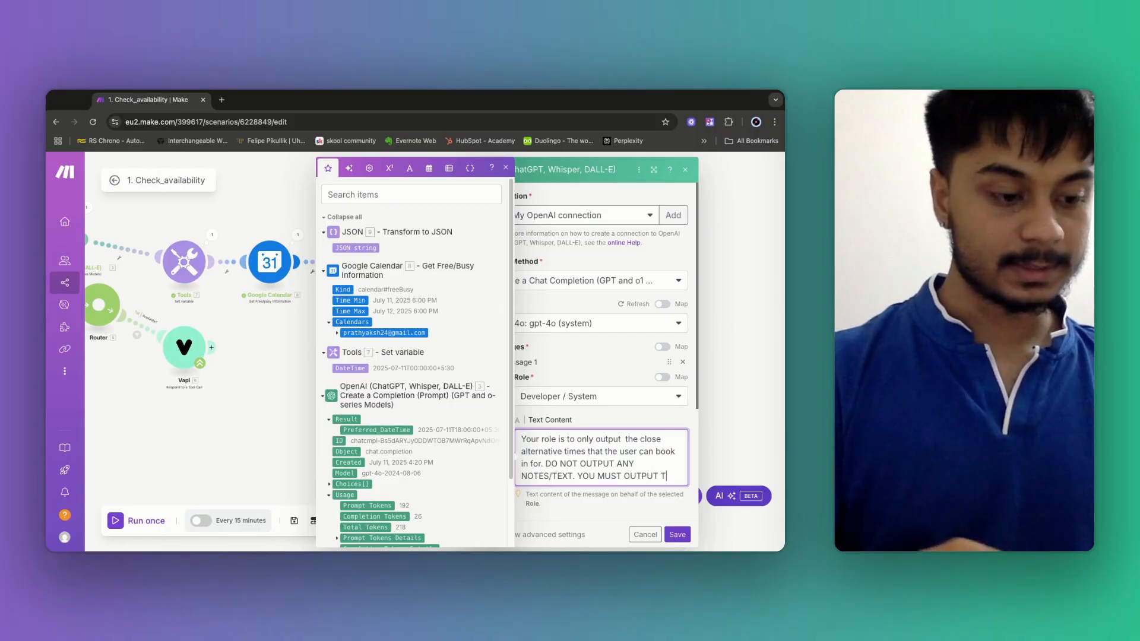
type("HIS IN JSON ")
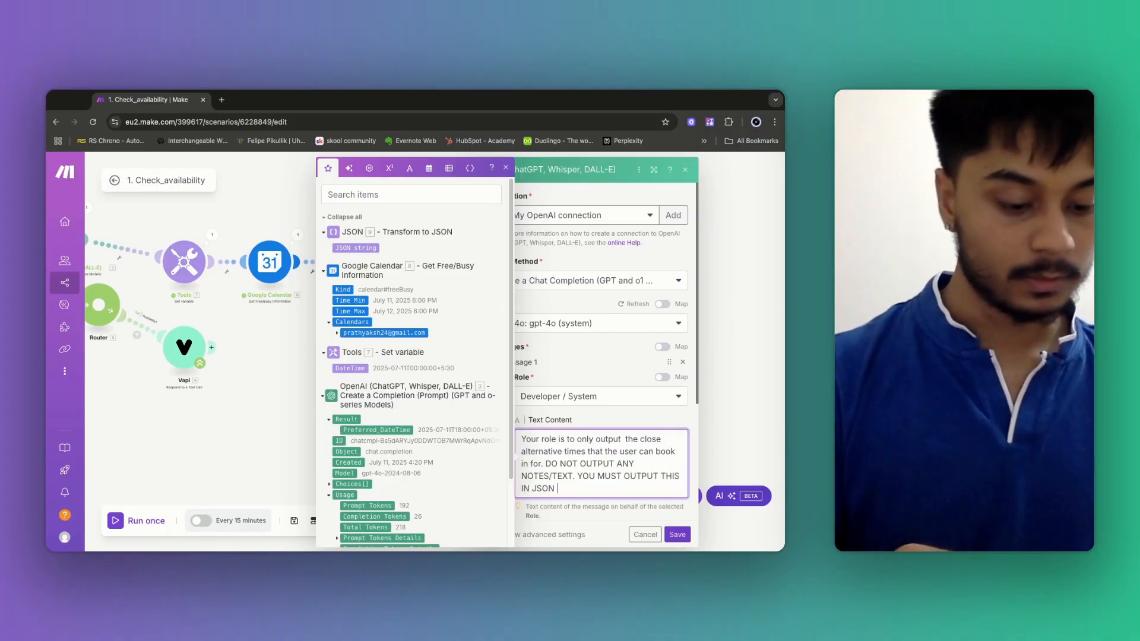
type("FORM")
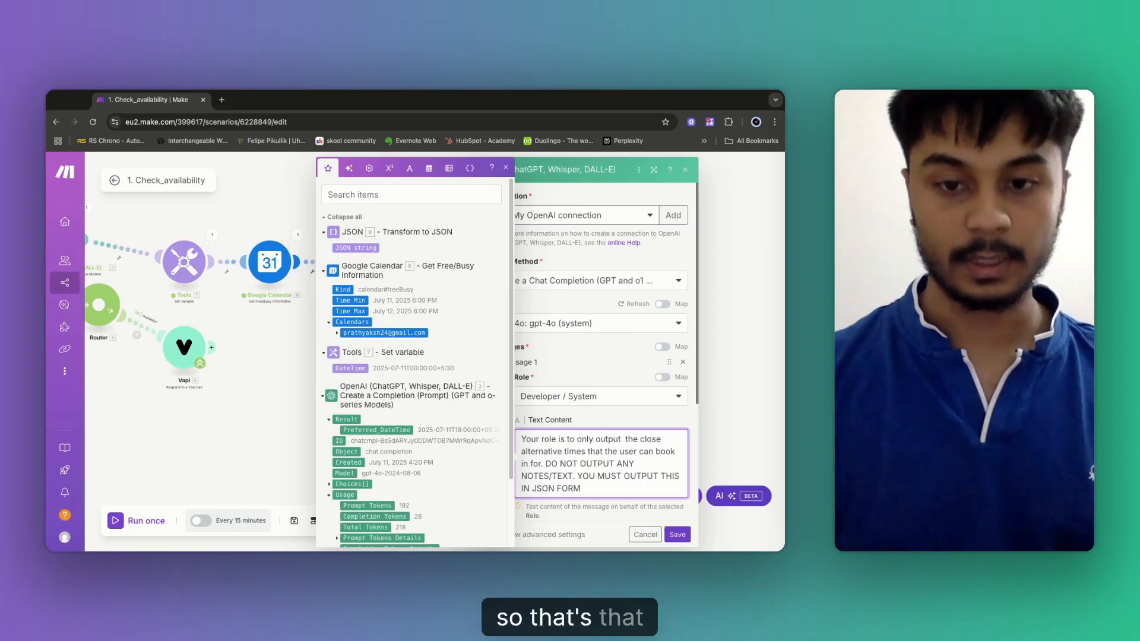
type(".")
Set the OpenAI module's Response Format to JSON Object under advanced settings and save.
scroll(645, 445, "down", 3)
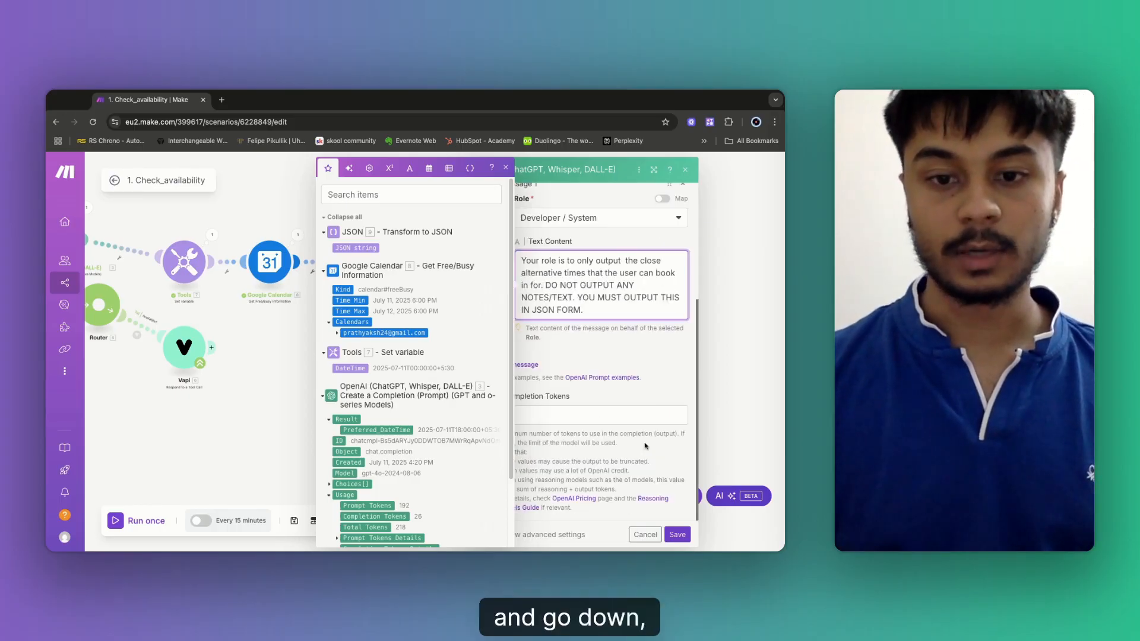
left_click(532, 538)
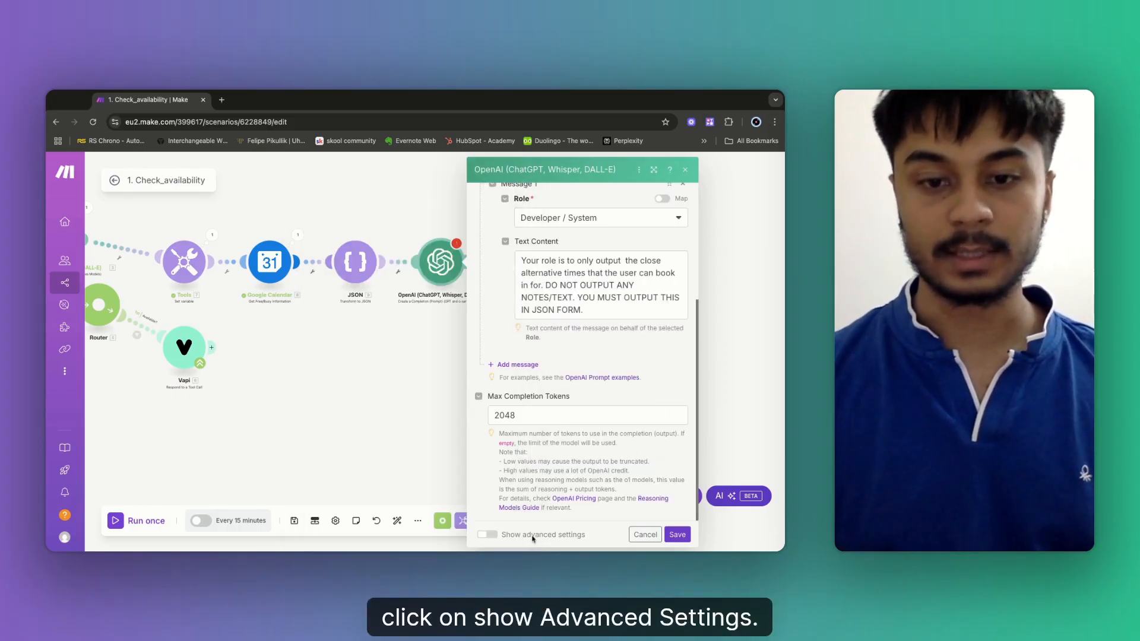
left_click(537, 416)
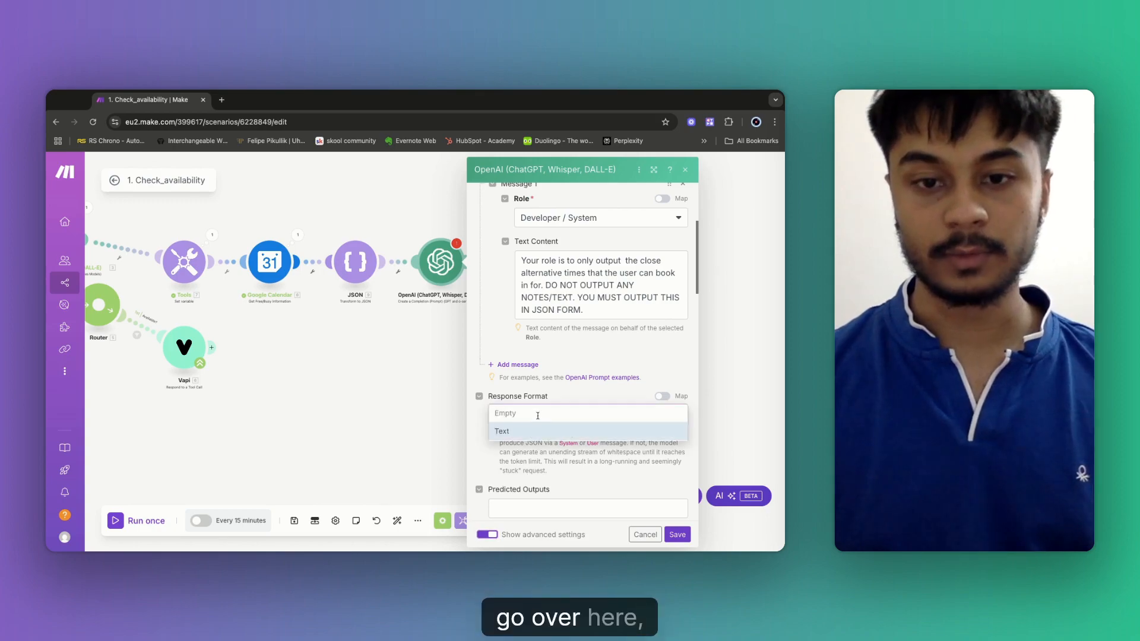
left_click(517, 398)
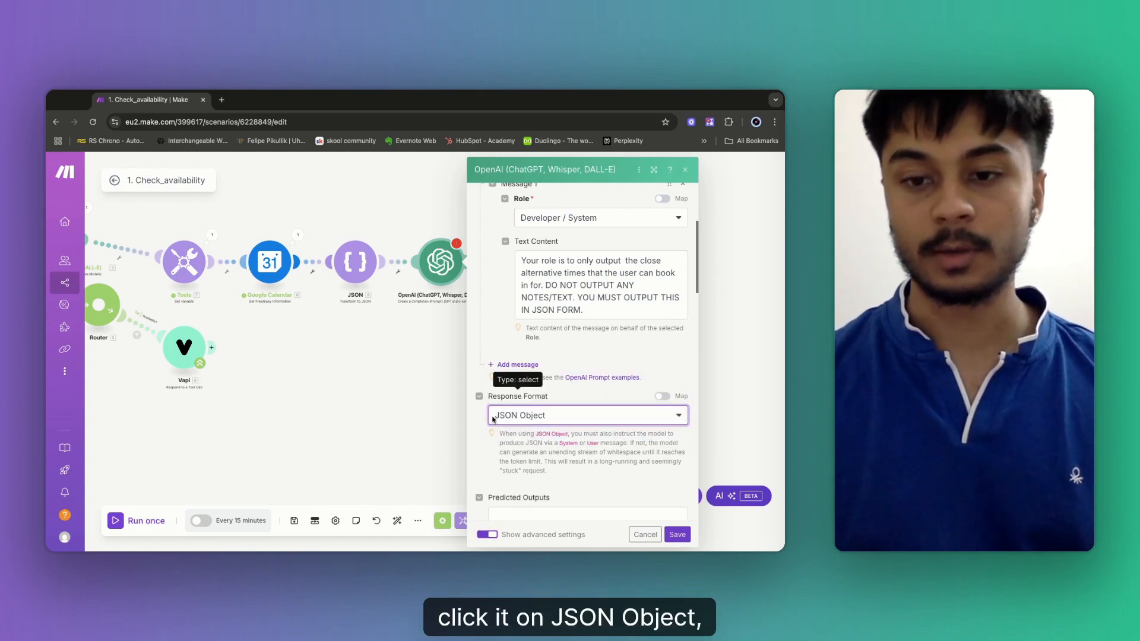
left_click(678, 535)
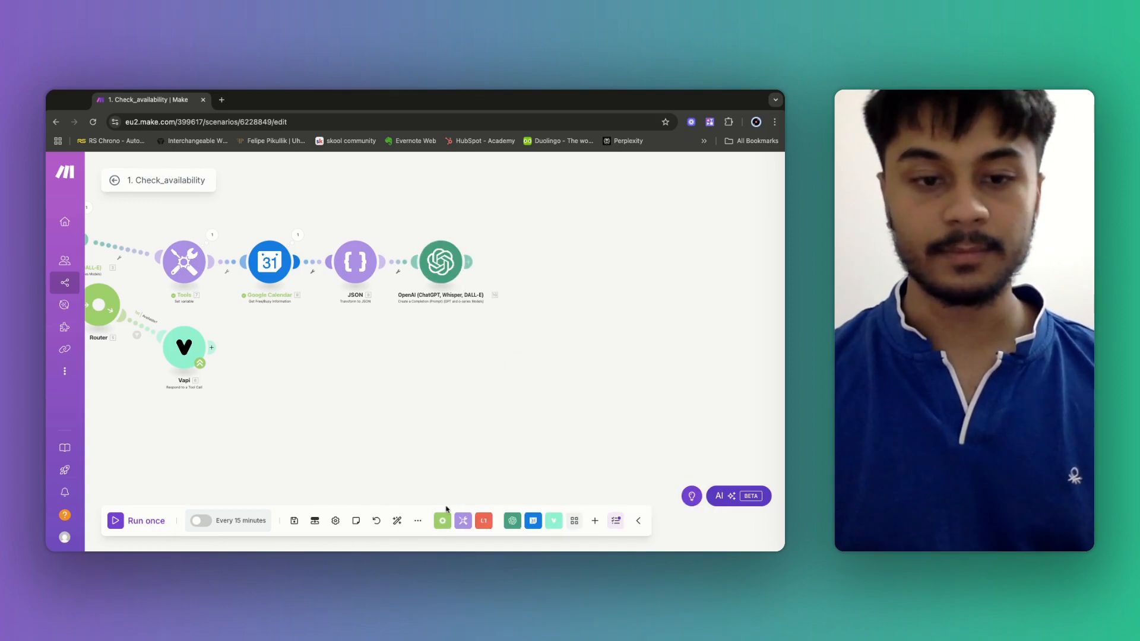
Save, rename the OpenAI module 'CONVERT TO UTC+5:30', and add a module slot after it.
left_click(293, 521)
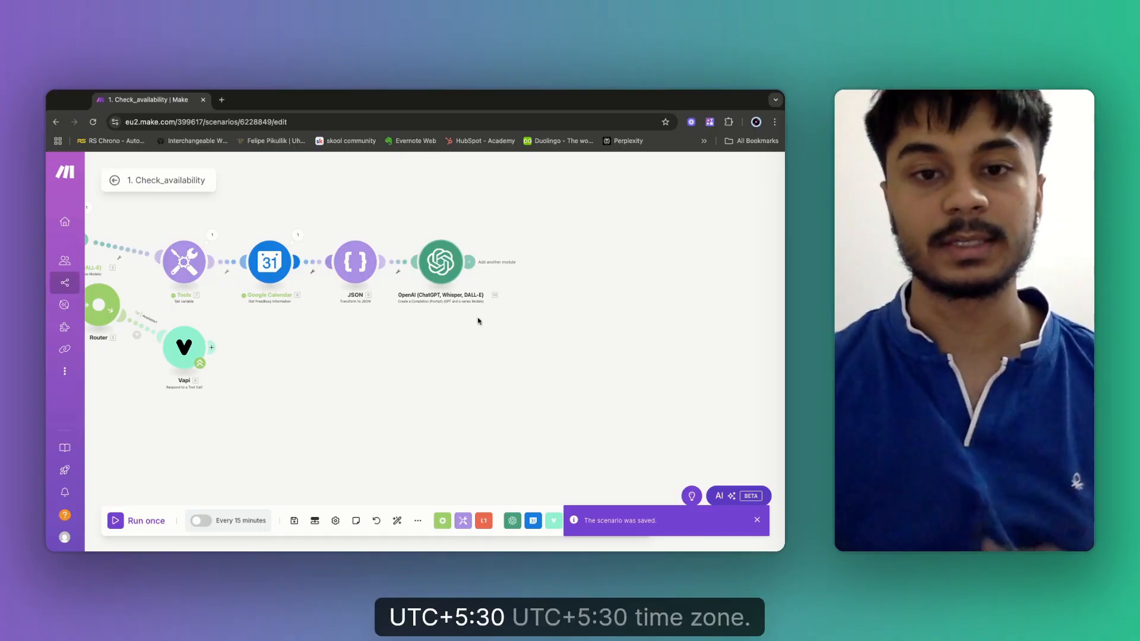
right_click(442, 261)
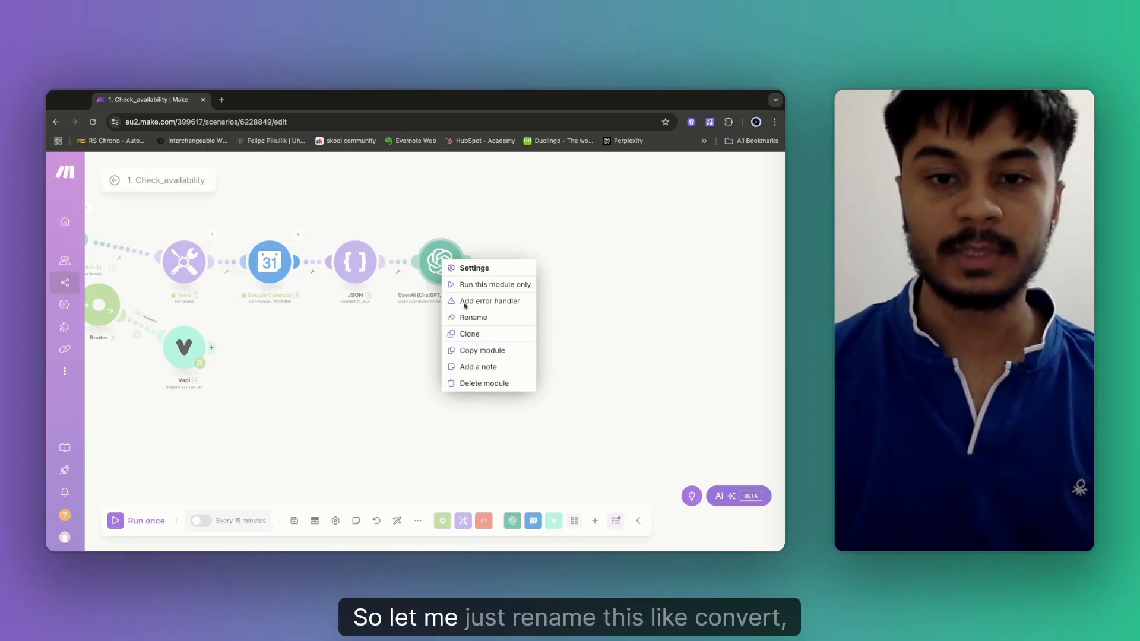
left_click(477, 317)
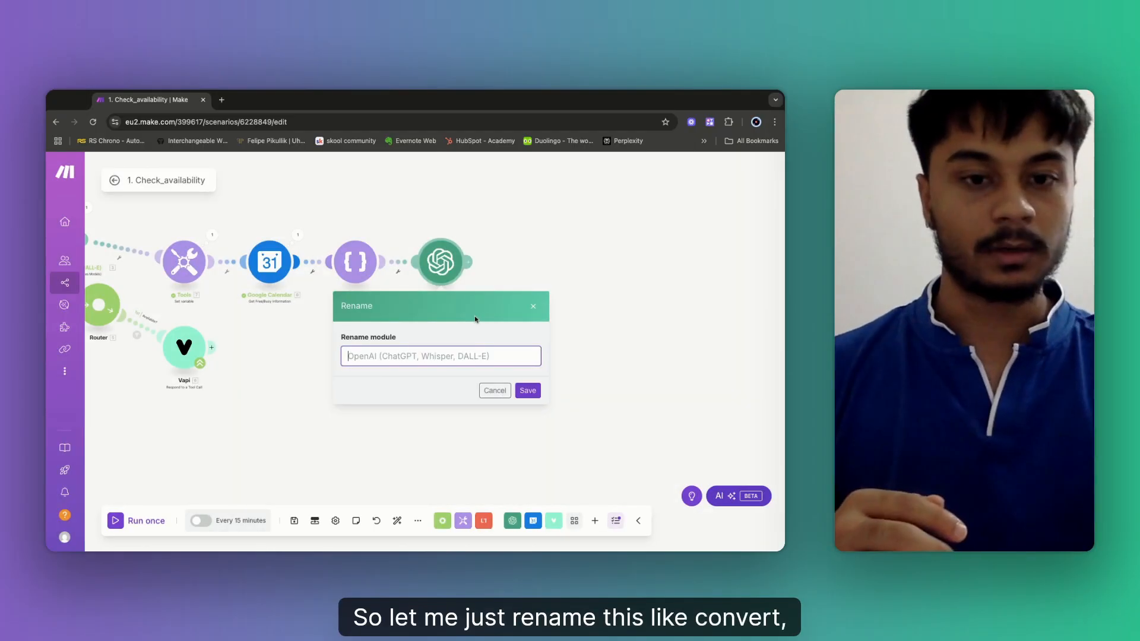
type("CON")
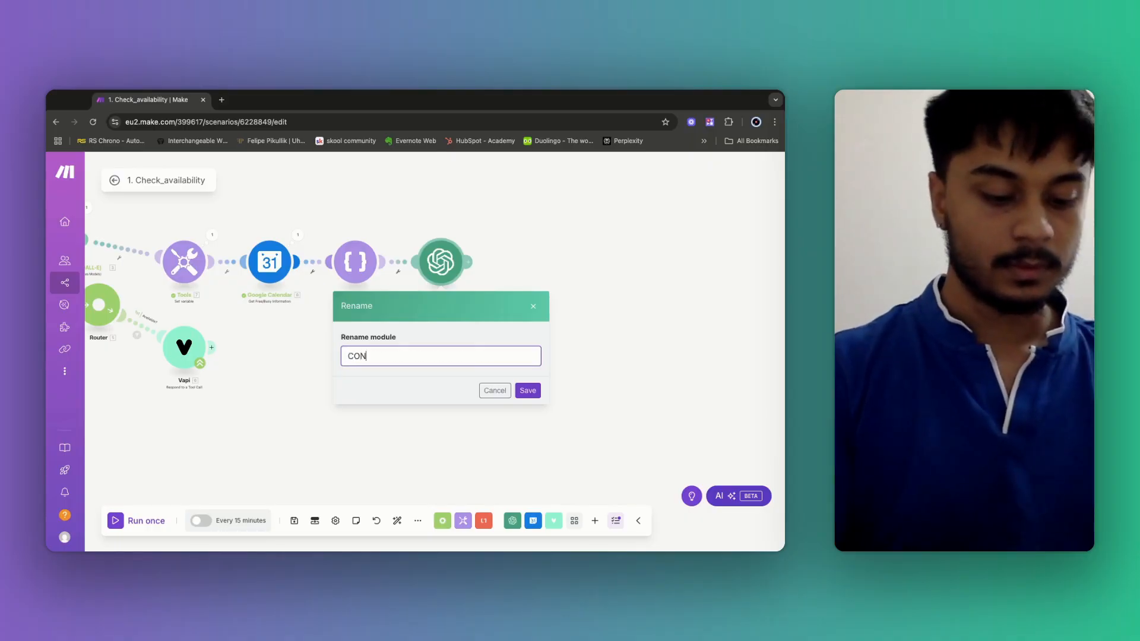
type("VERT TO ")
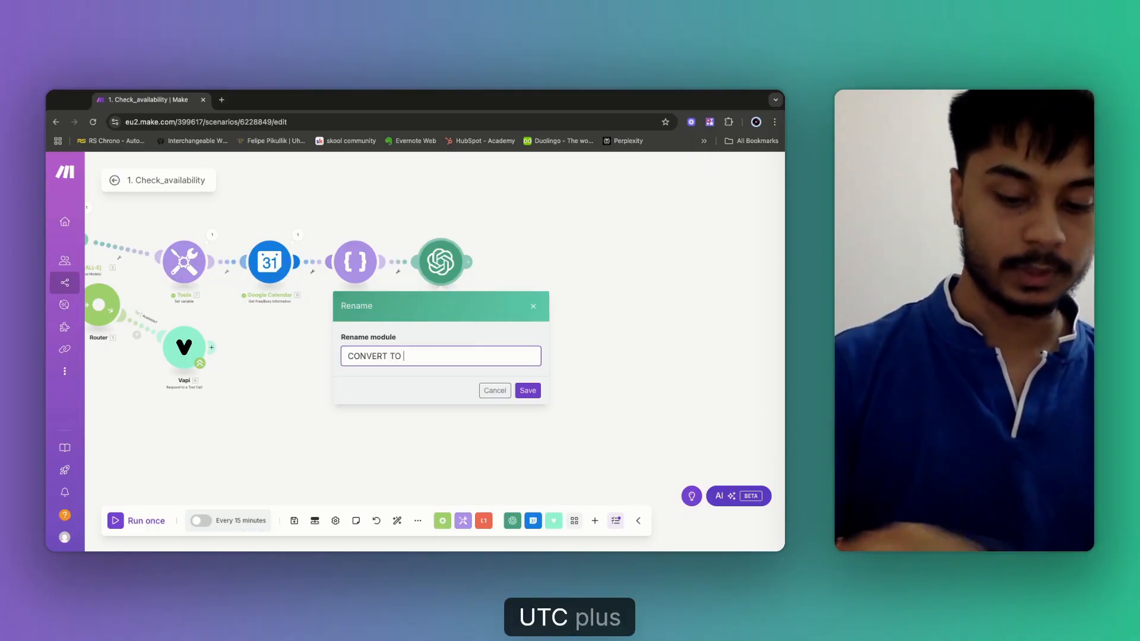
type("UTC+5:30")
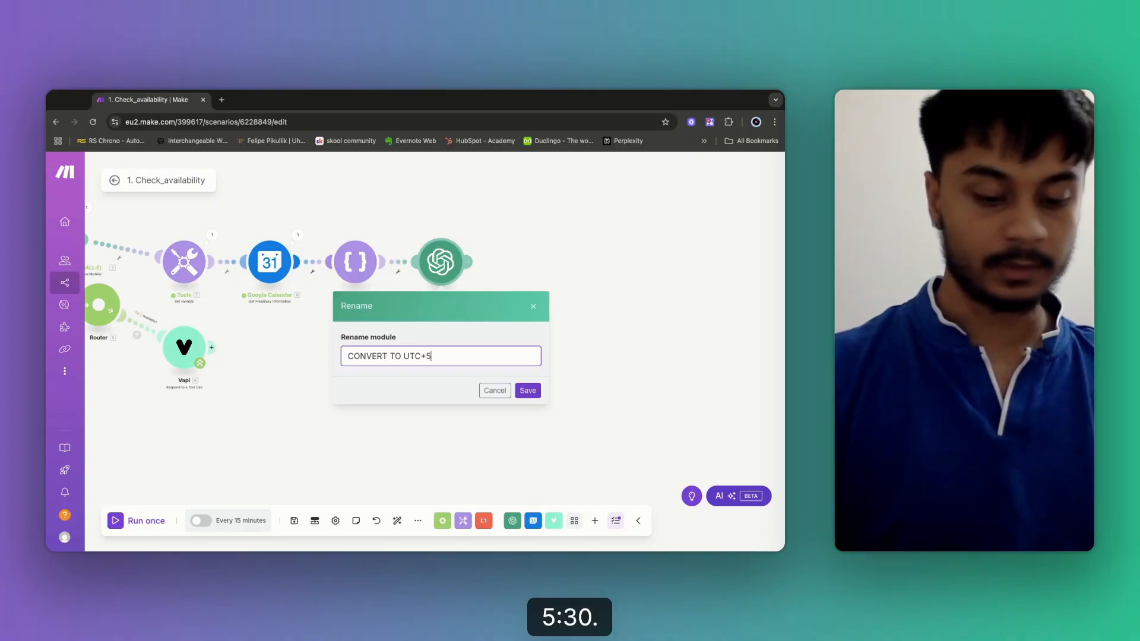
left_click(538, 391)
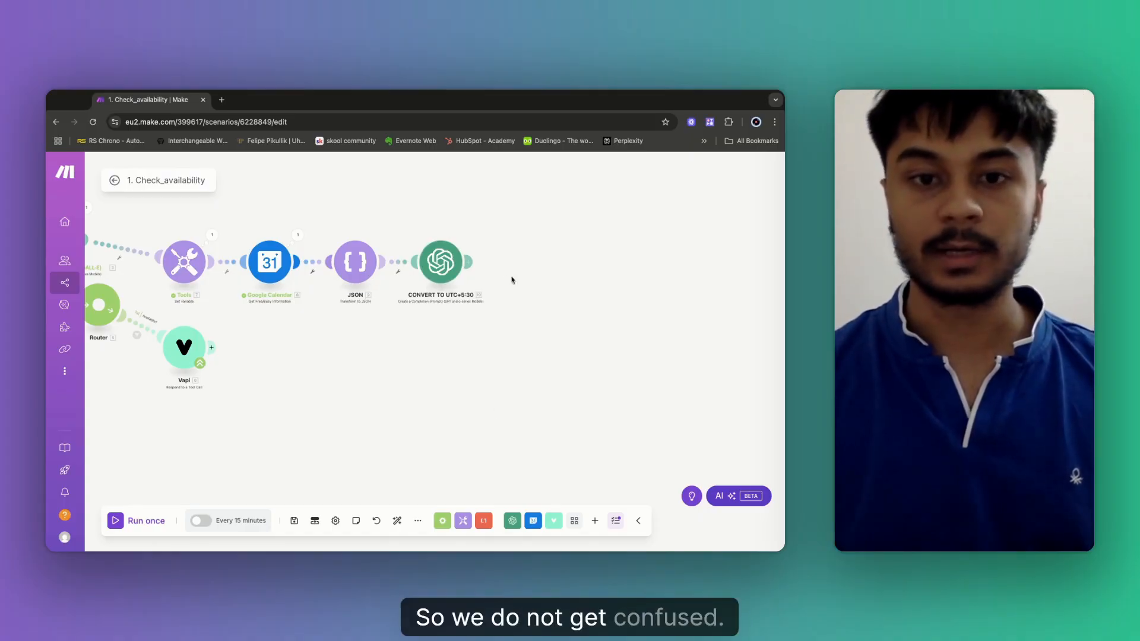
left_click(473, 265)
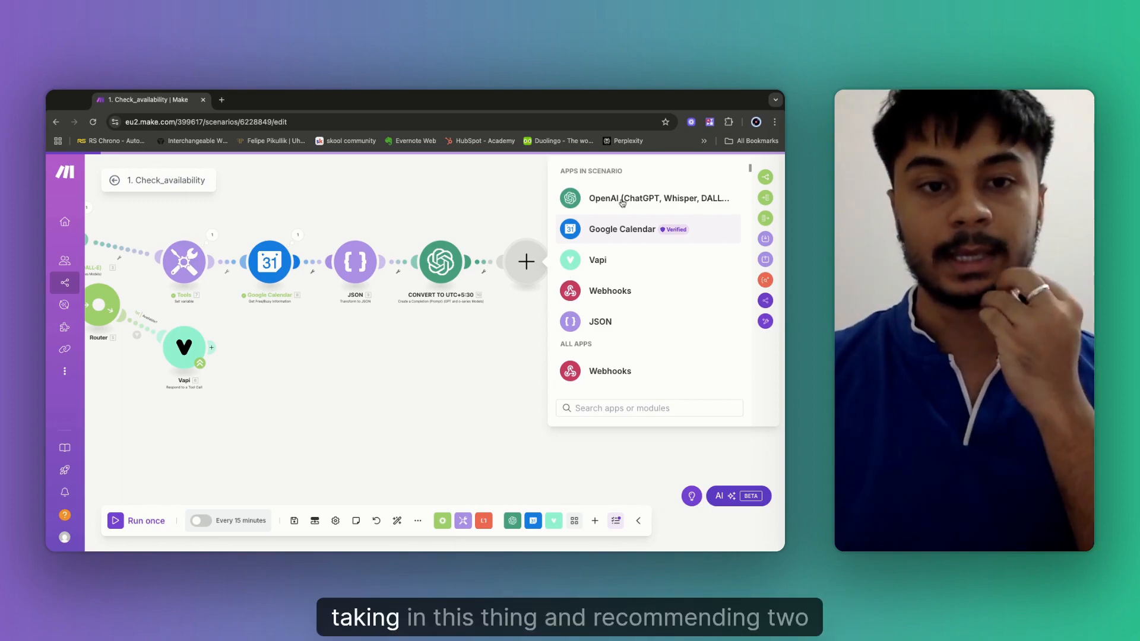
Add an OpenAI Create a Completion module using the gpt-4o (system) model.
left_click(623, 201)
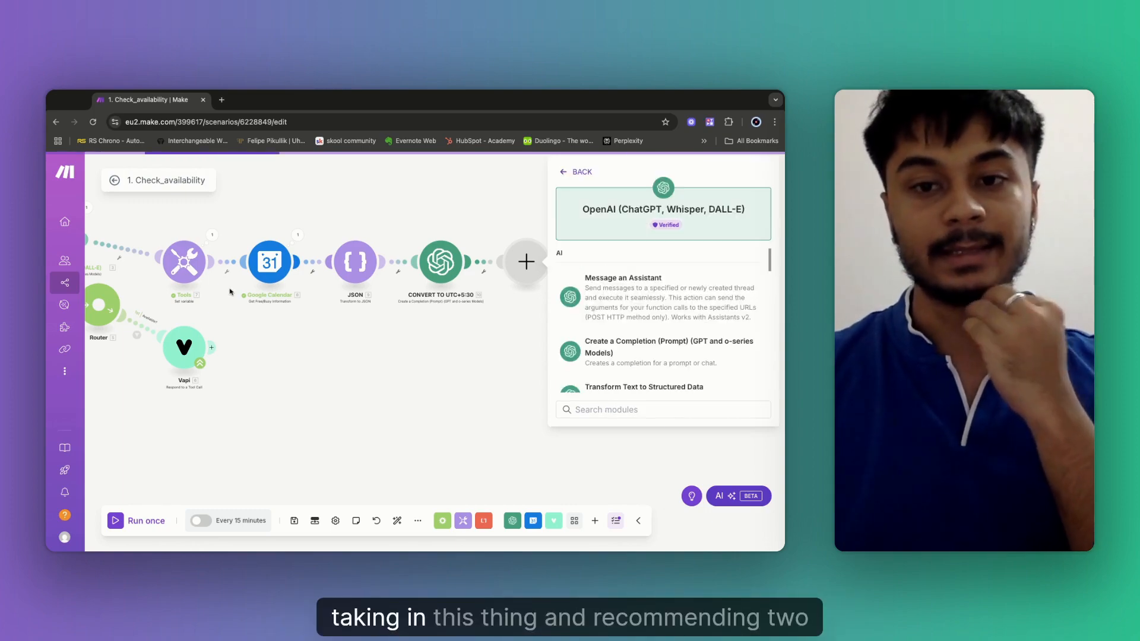
left_click(646, 354)
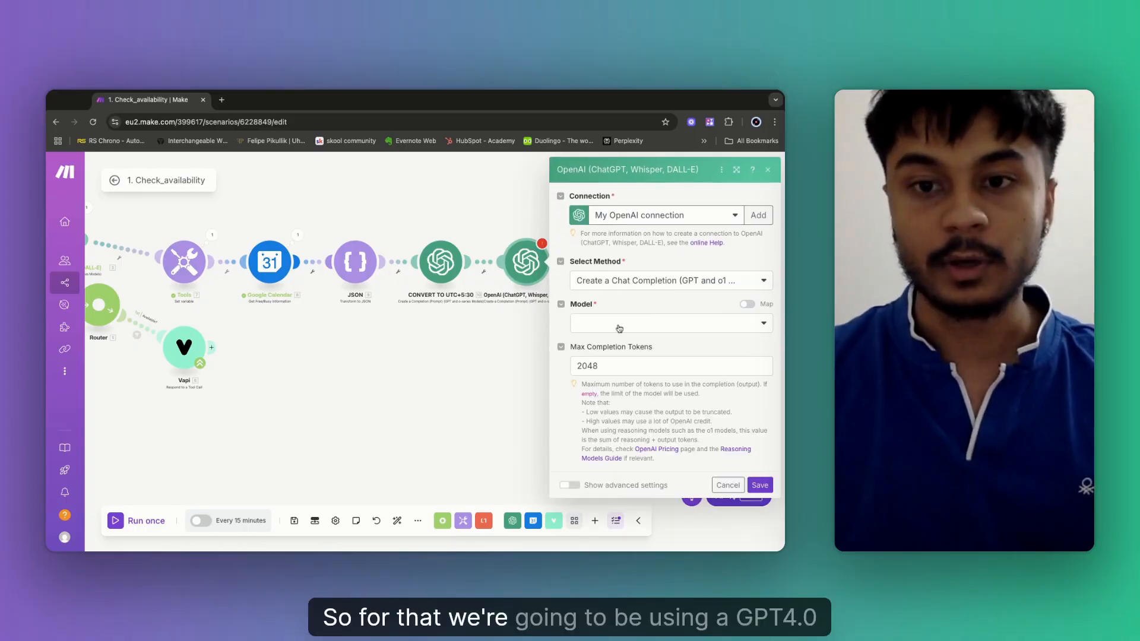
left_click(620, 329)
scroll(650, 464, "down", 10)
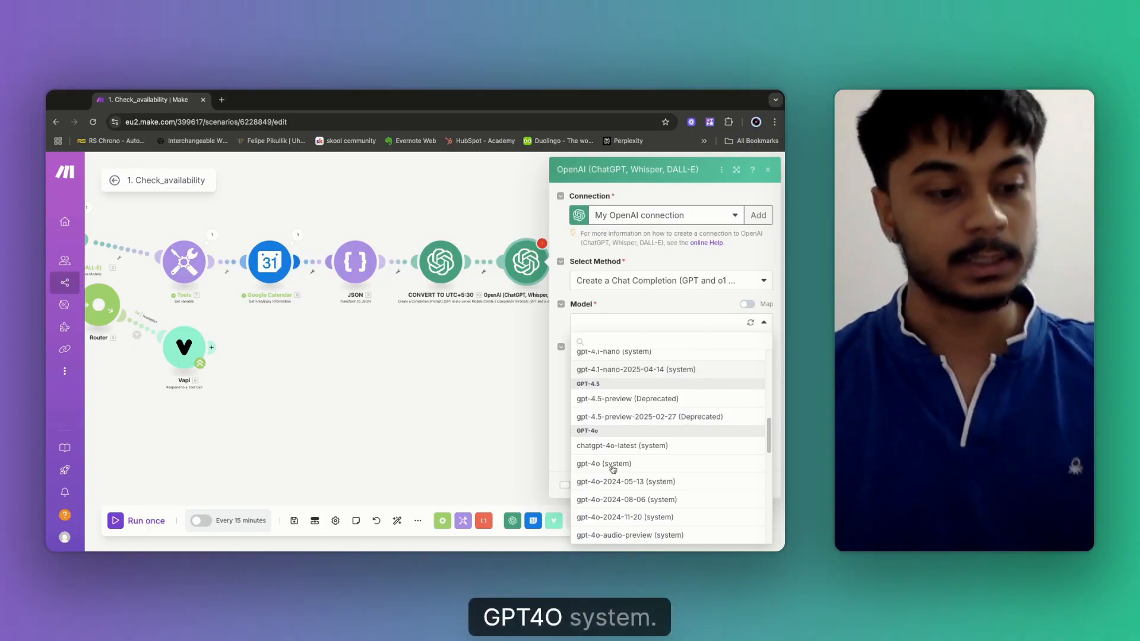
left_click(612, 466)
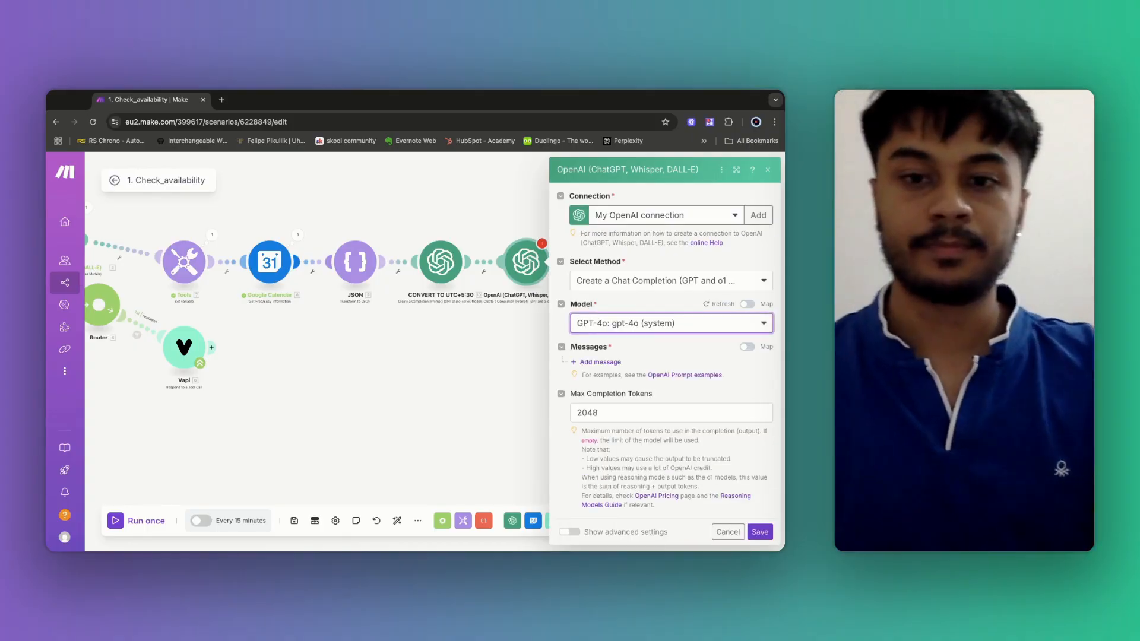
Give it a Developer / System message, then reopen the CONVERT TO UTC+5:30 module's settings.
left_click(598, 363)
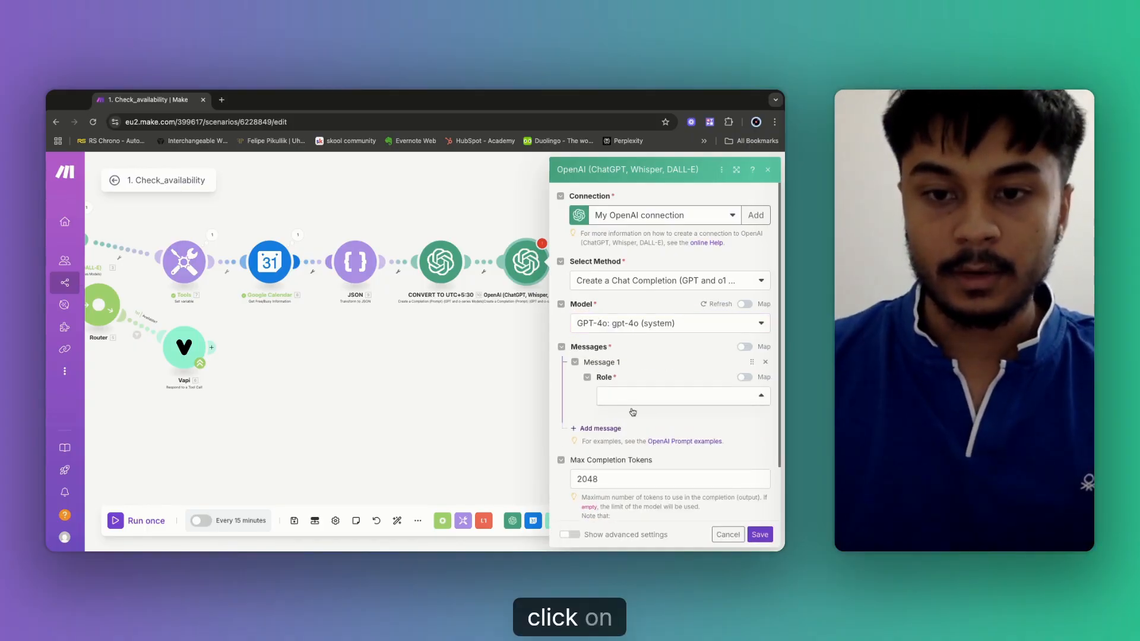
left_click(605, 399)
left_click(642, 450)
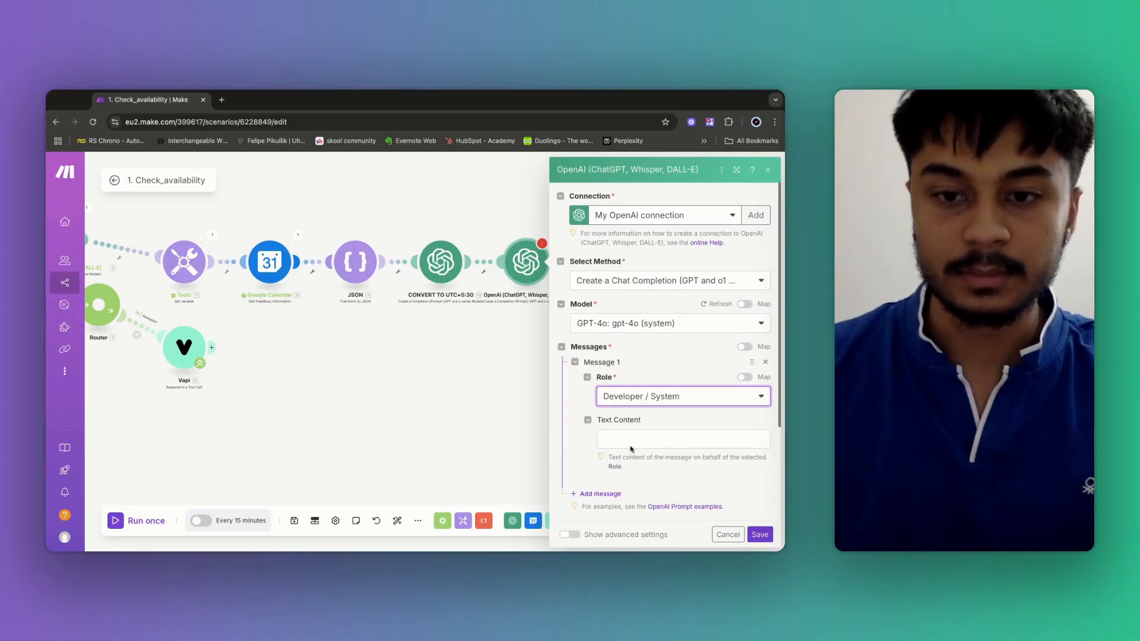
left_click(631, 443)
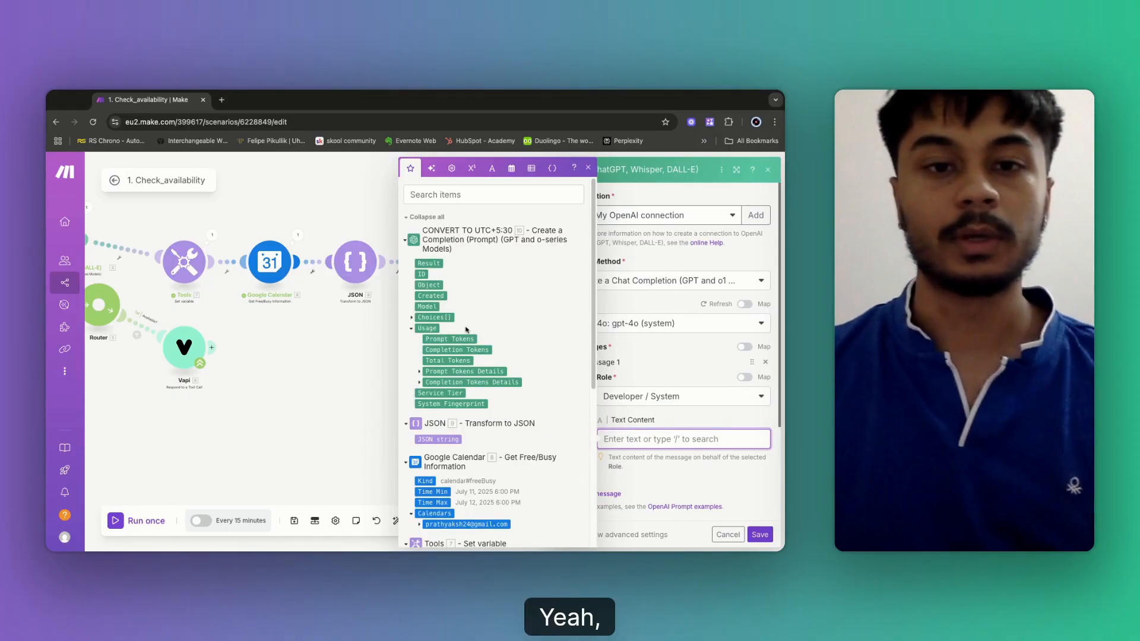
left_click(351, 217)
left_click(442, 267)
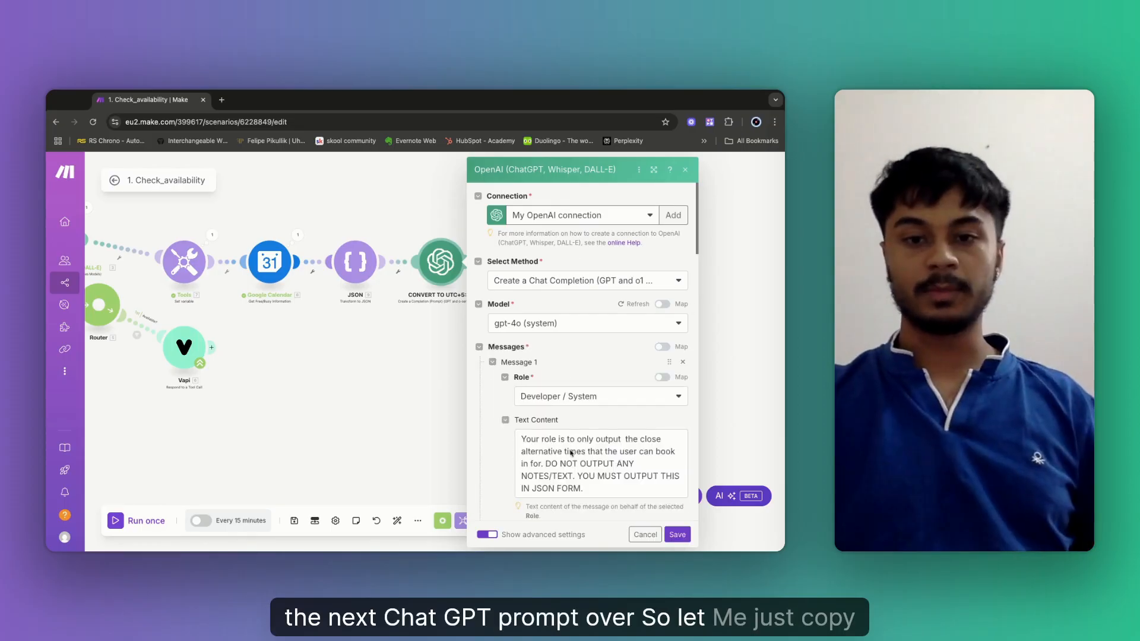
Copy the module's existing JSON-only alternative-times prompt and clear it from Message 1.
scroll(601, 392, "down", 2)
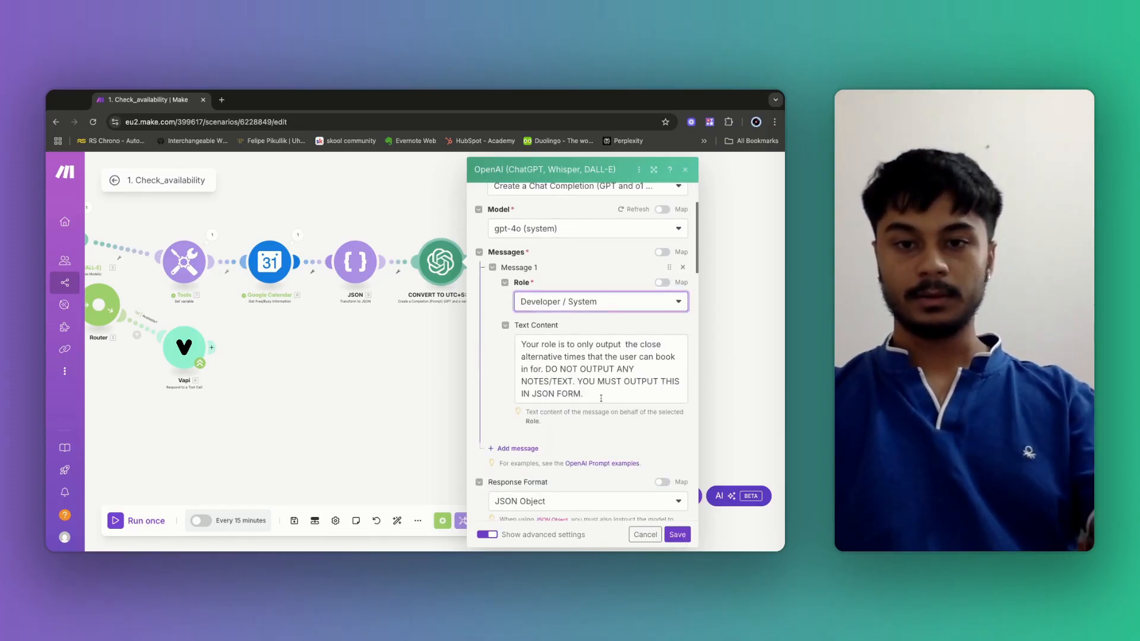
left_click(518, 346)
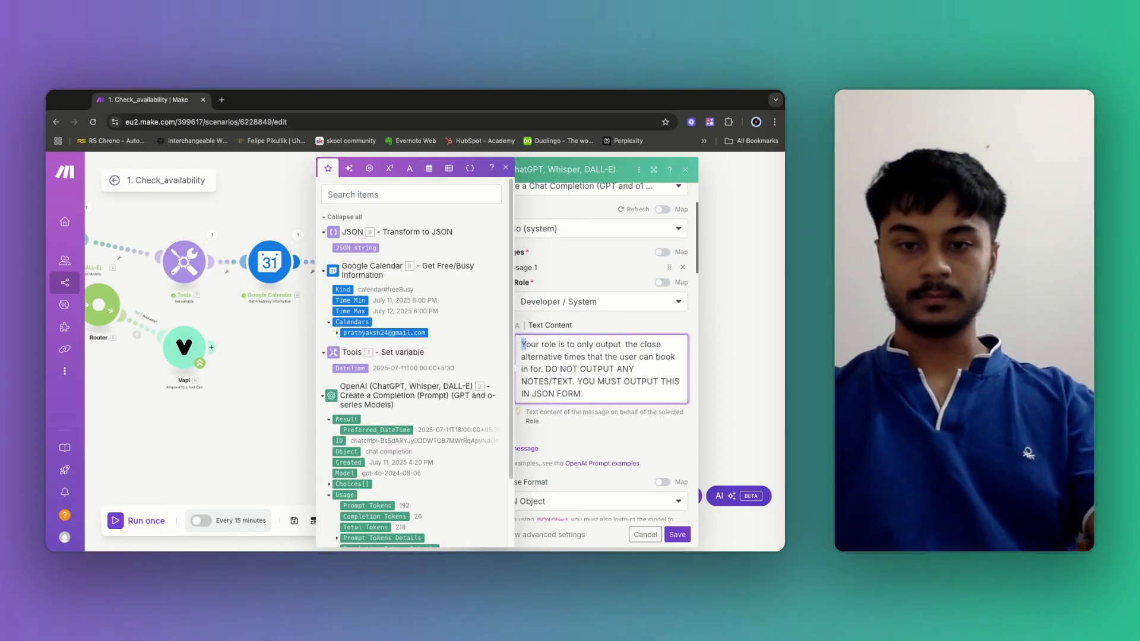
left_click(522, 347)
type("Y")
left_click_drag(522, 346, 585, 394)
key("super+c")
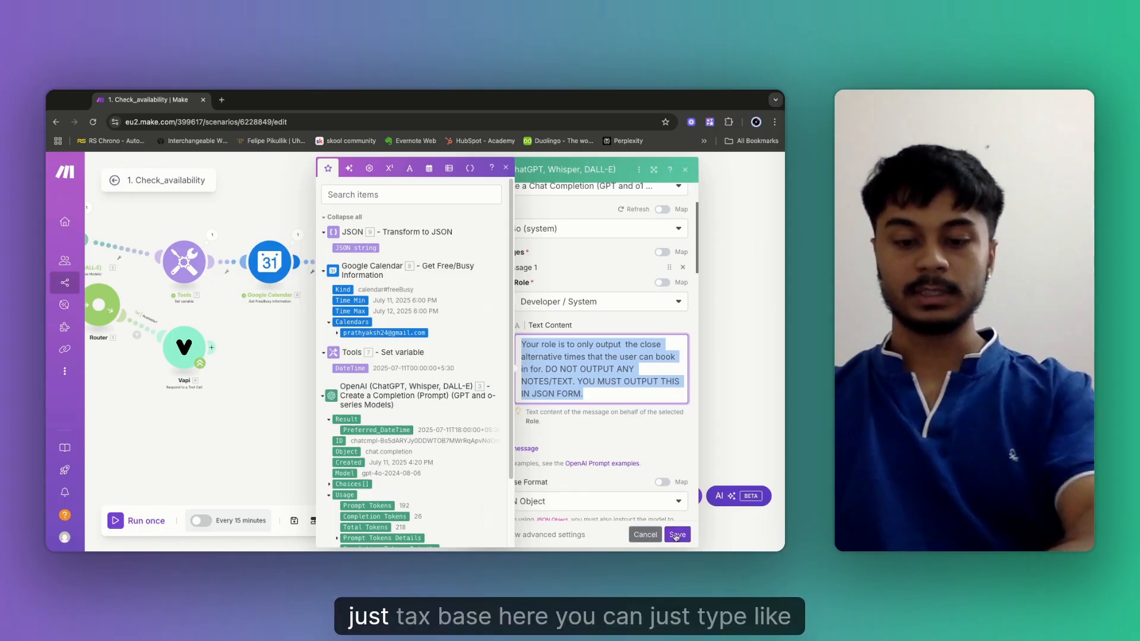
key("BackSpace")
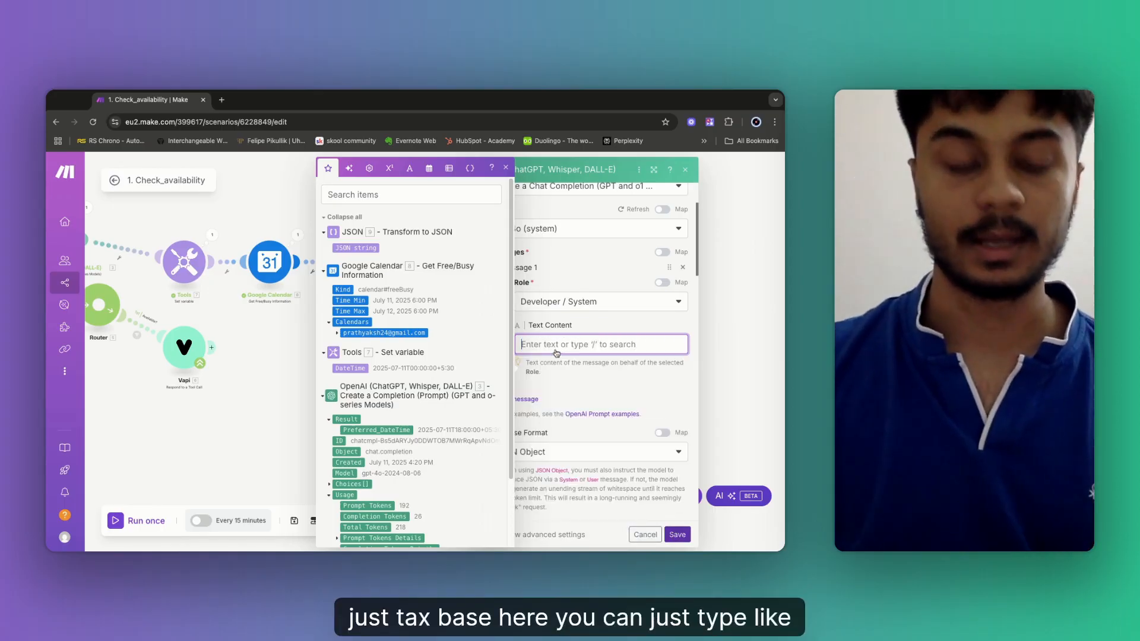
Write a prompt converting the date and time to UTC+5:30 ISO 8601, with 'Don't add hours'.
type("YOU")
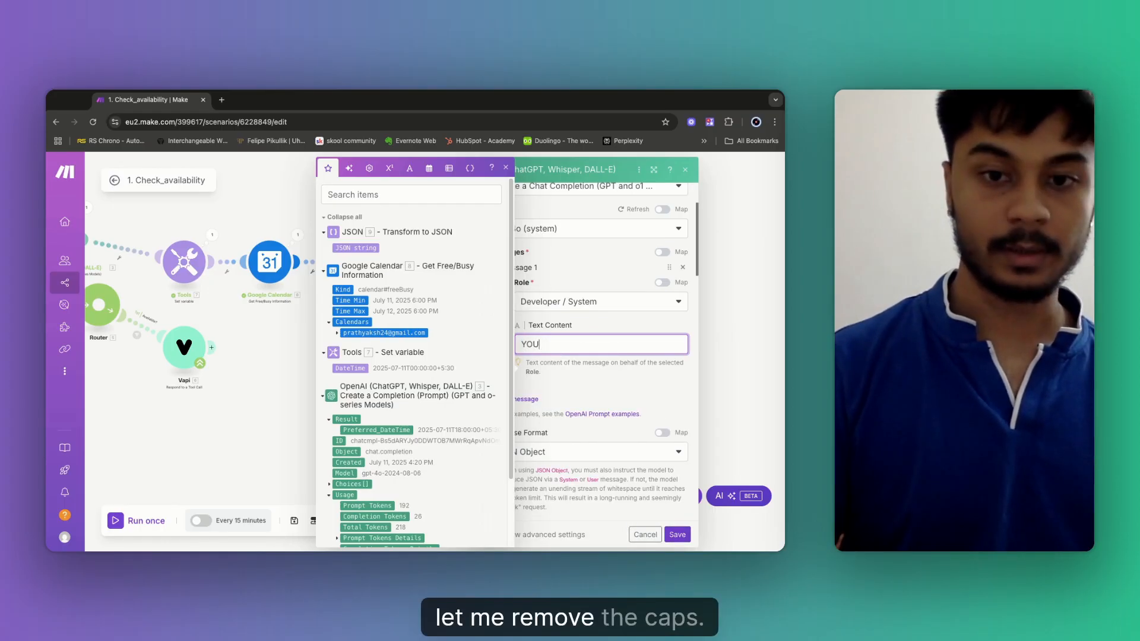
key("BackSpace")
key("BackSpace")
key("BackSpace")
type("You j")
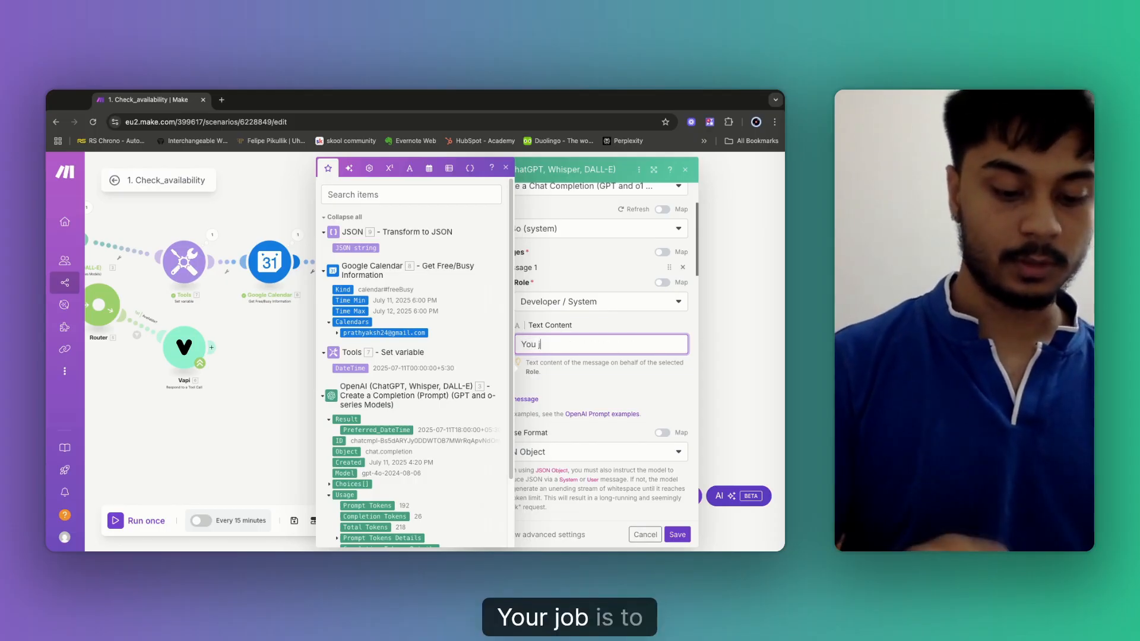
type("ob is to co")
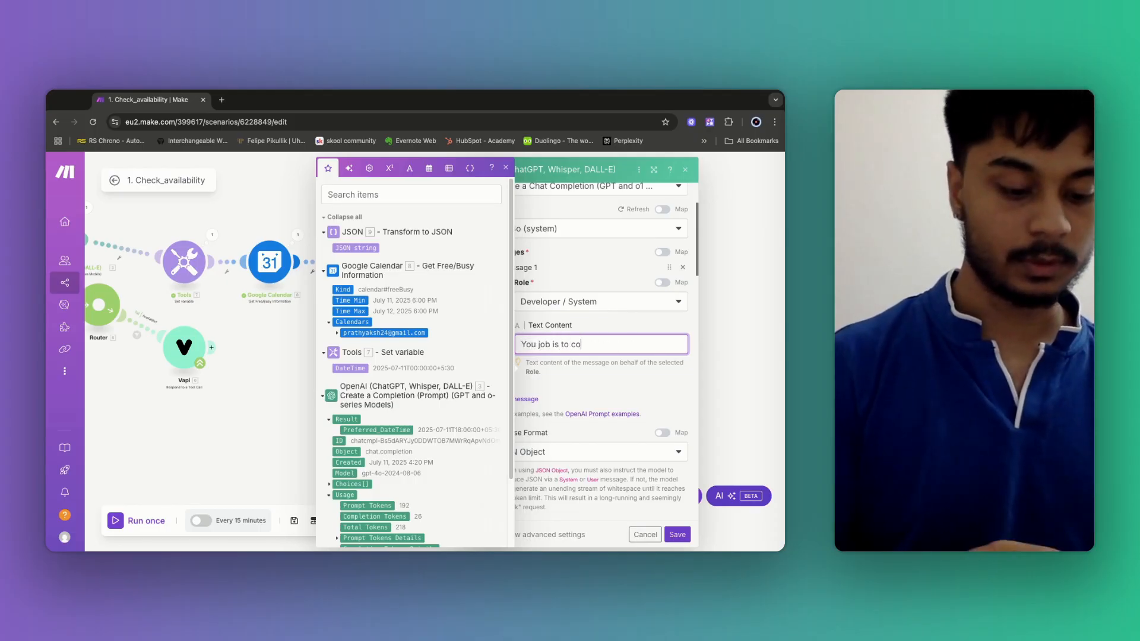
type("nvert the date and time ")
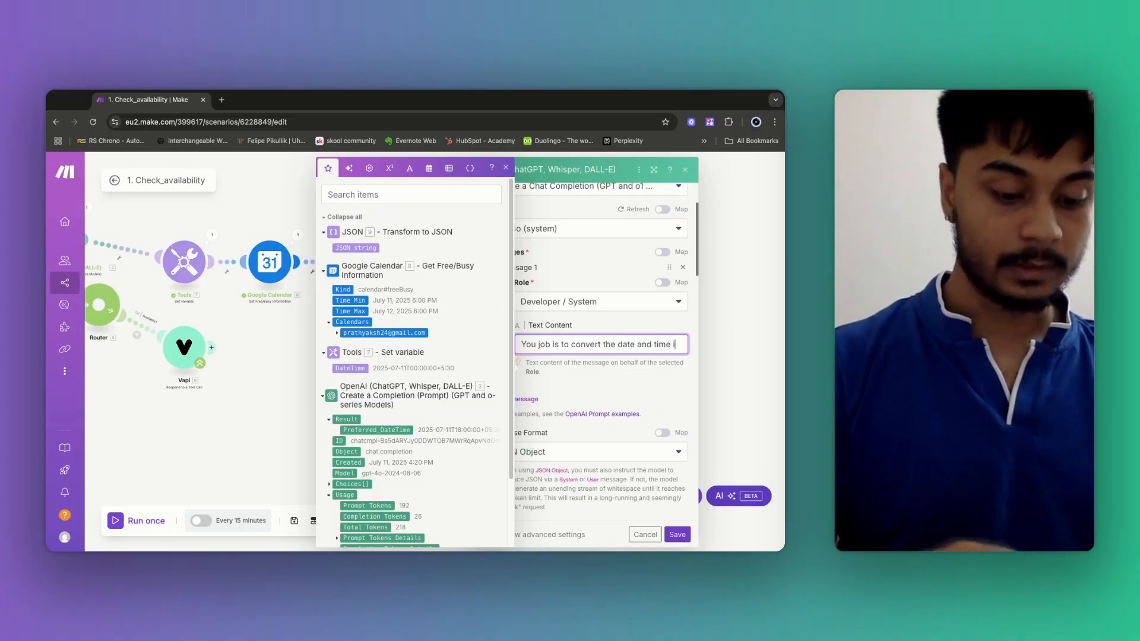
type("in UTC")
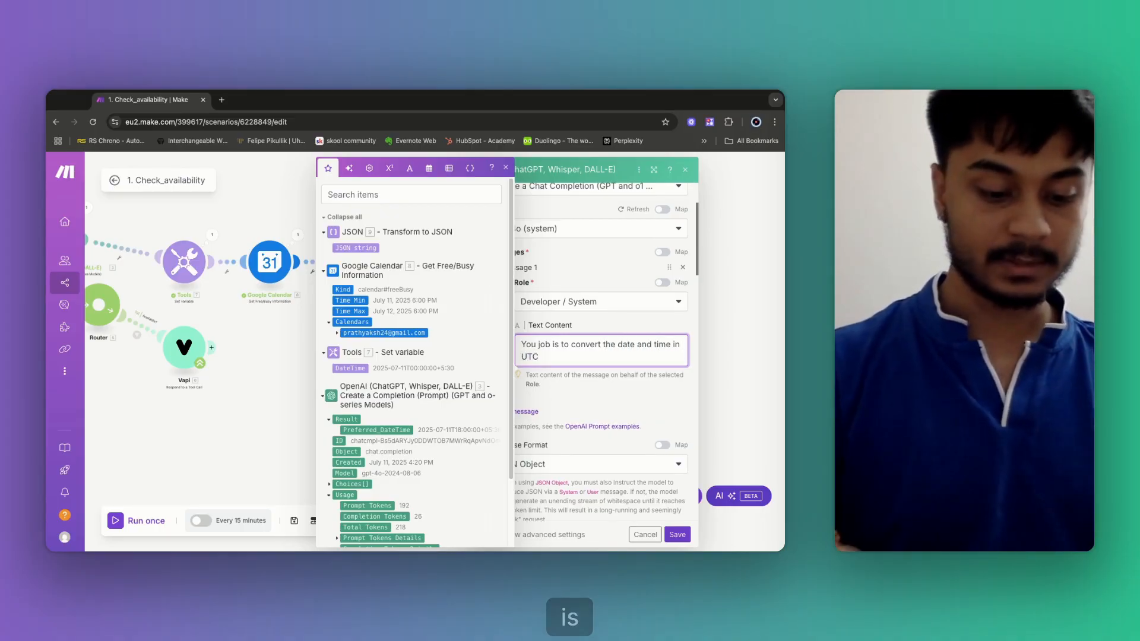
type("+5:30 timezone in")
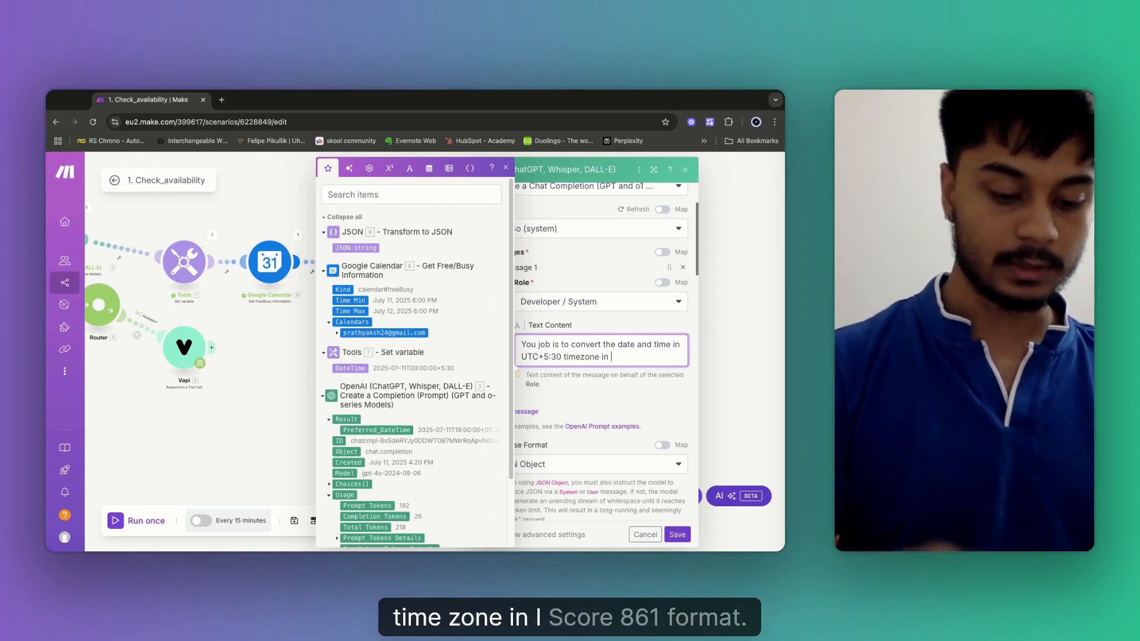
type(" ISO 8601 ")
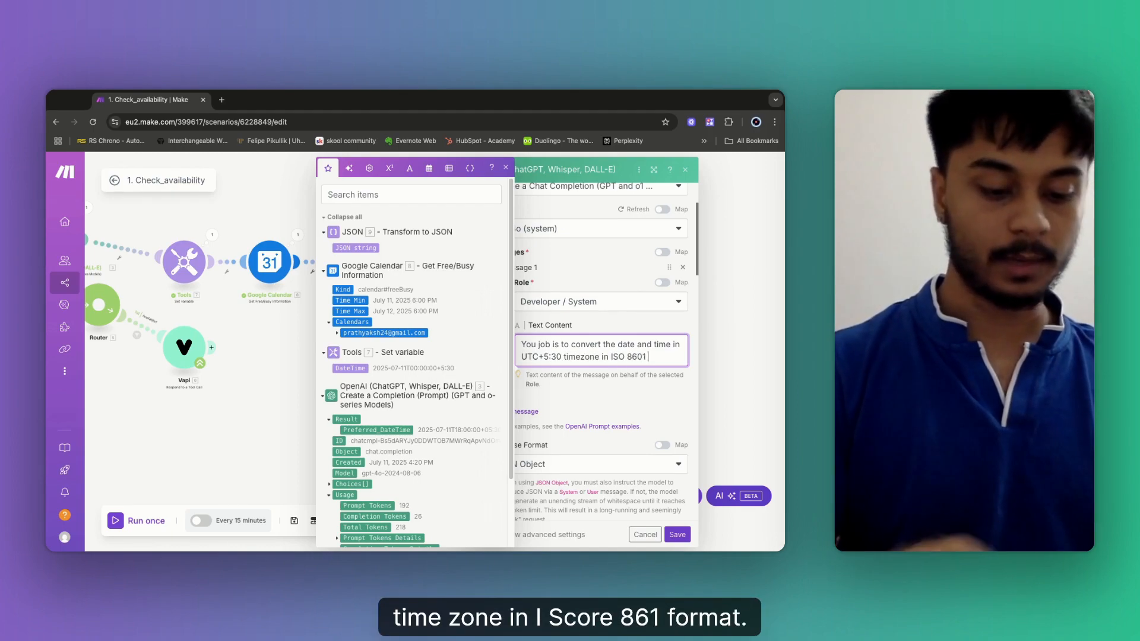
type("format")
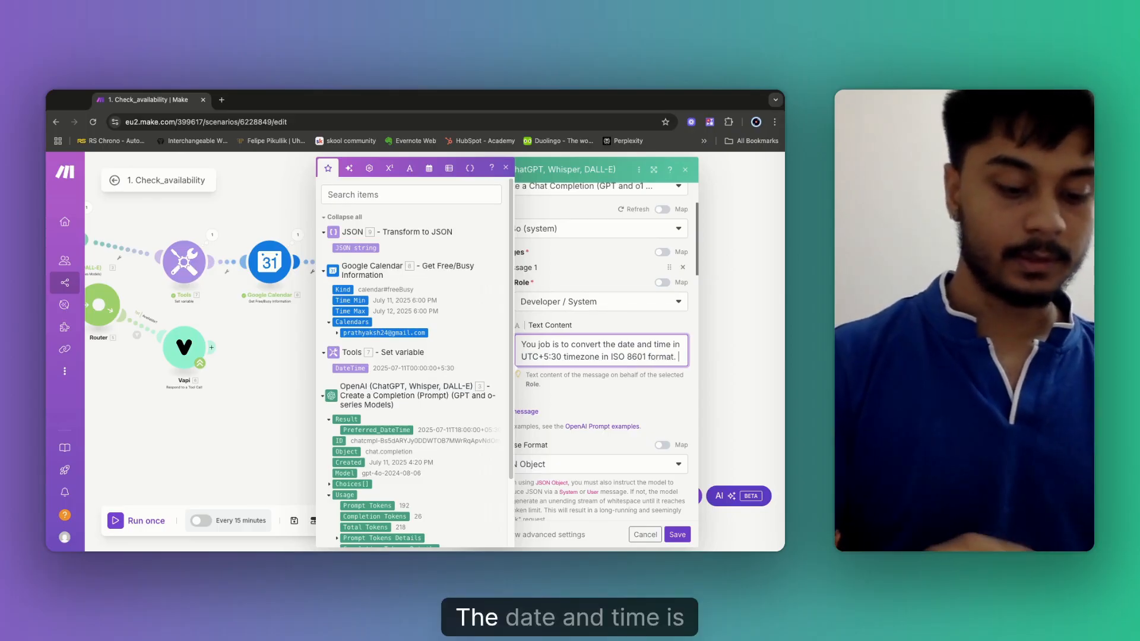
type(".")
key("Return")
type("The date and time isalr")
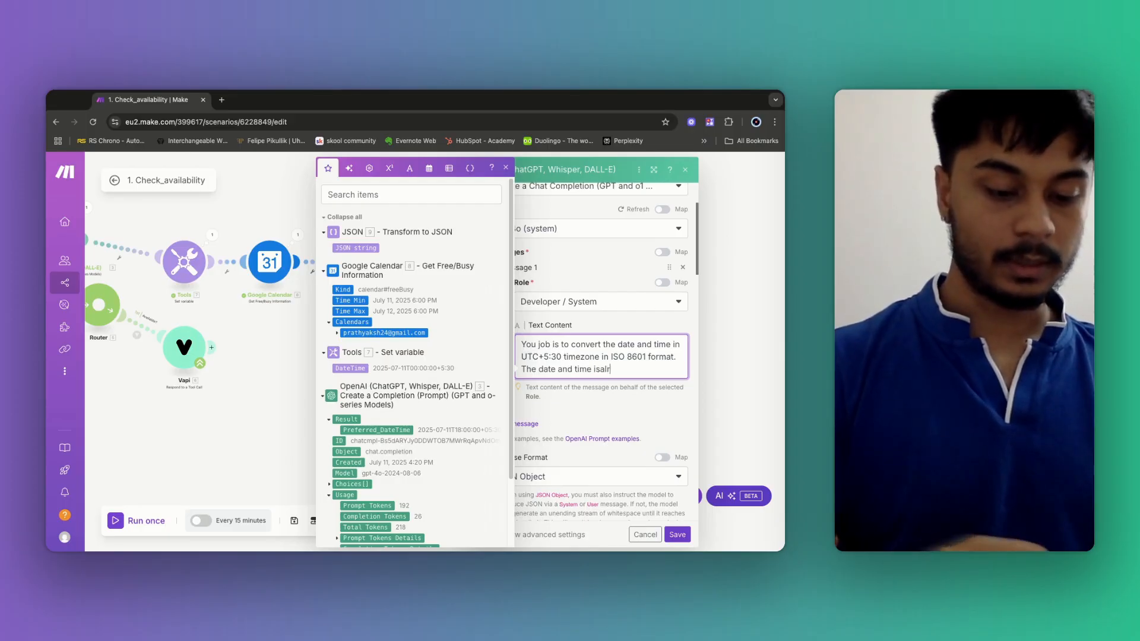
type("ady in")
left_click(600, 369)
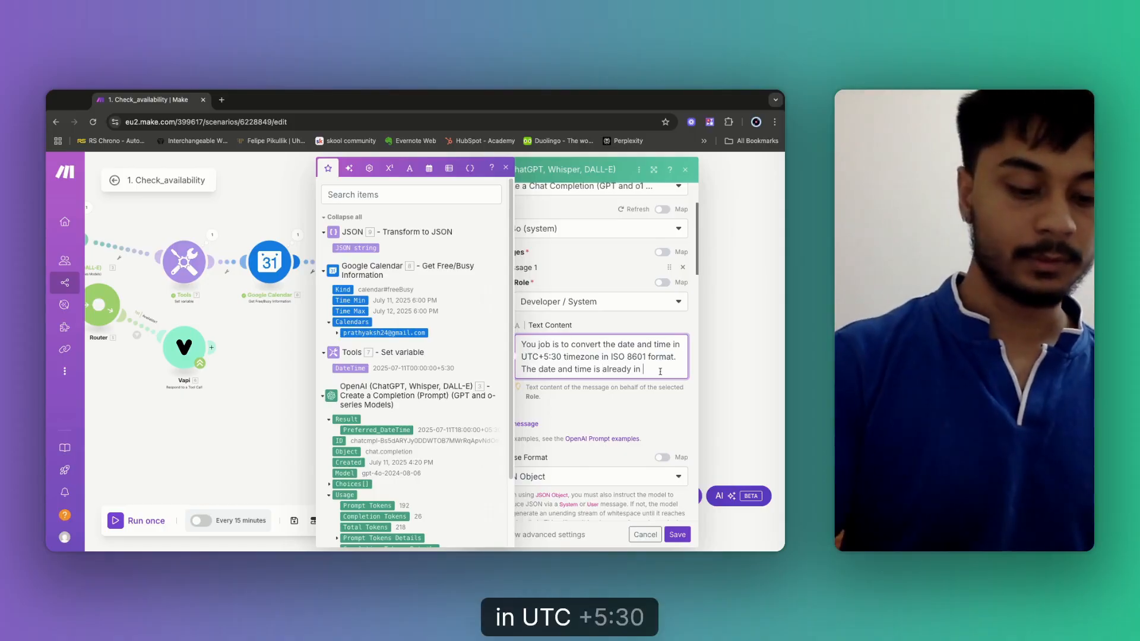
type("5:")
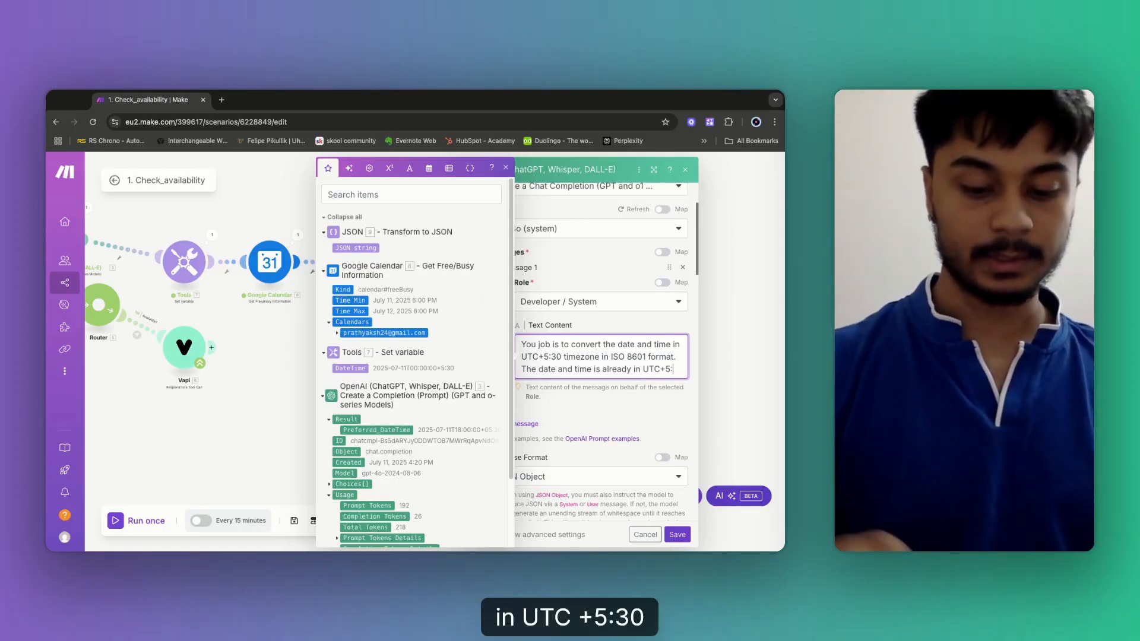
type("30 t")
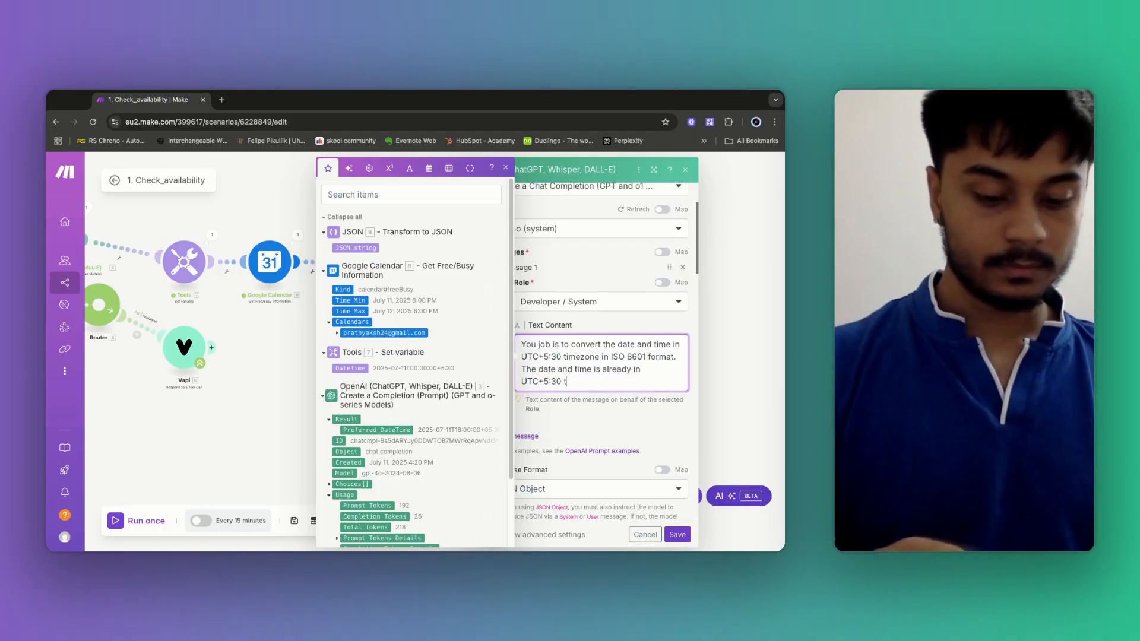
type("imezone.")
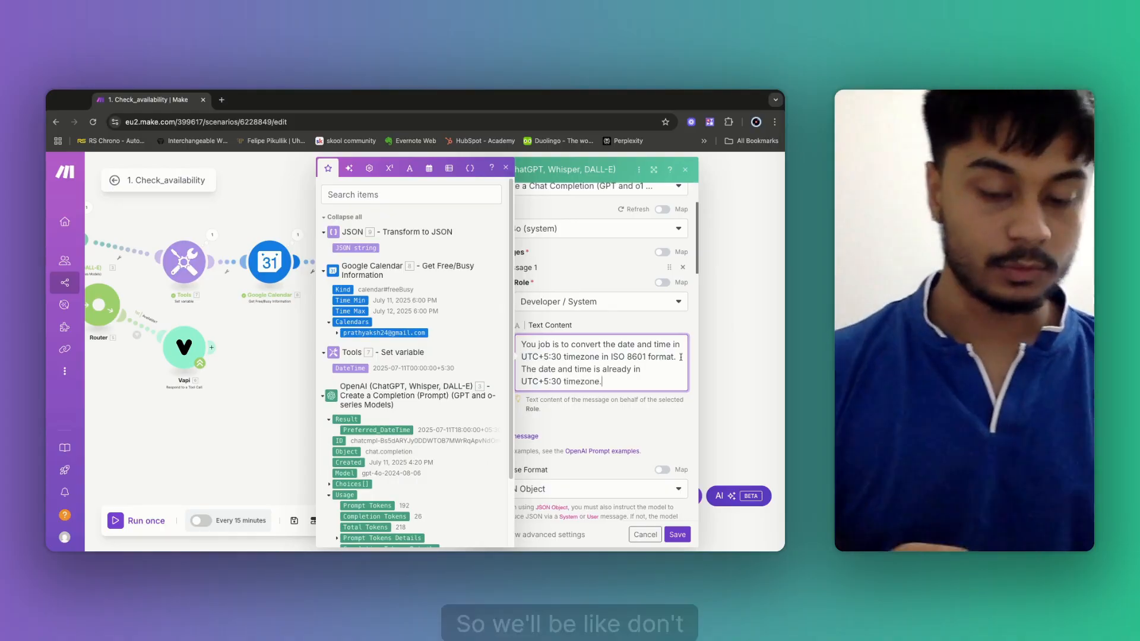
type(" Don't a")
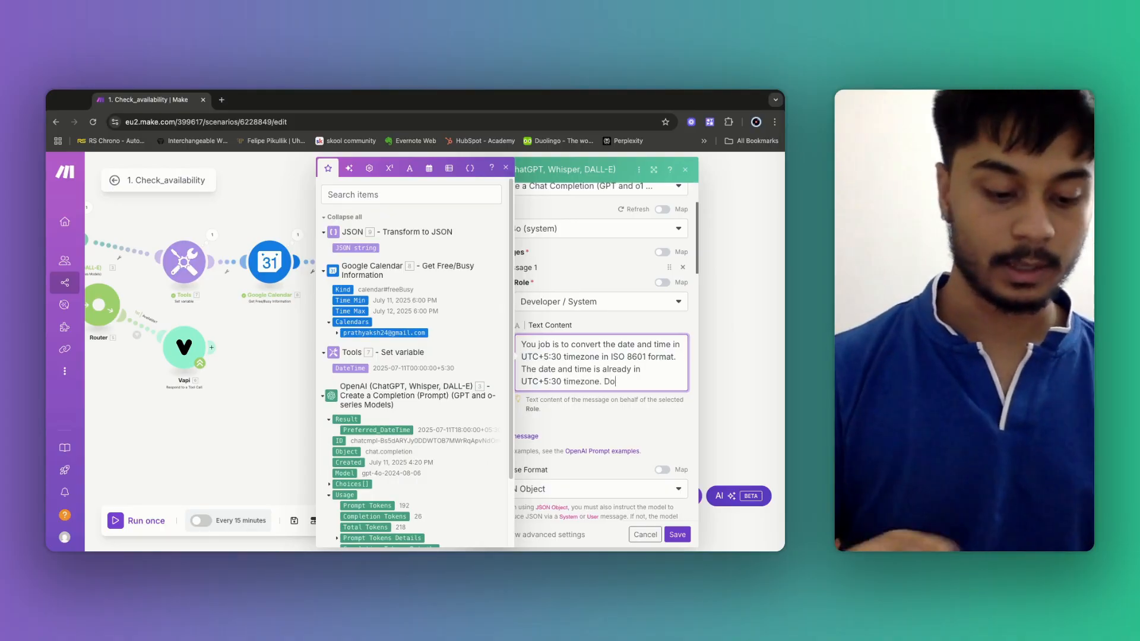
type("hours")
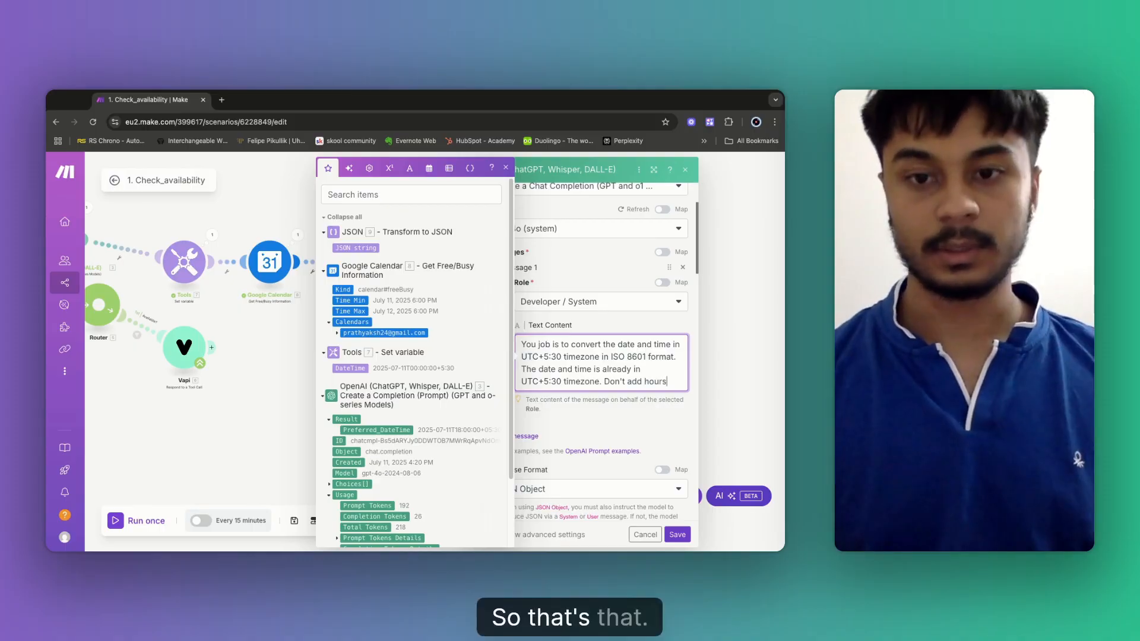
scroll(682, 382, "down", 6)
scroll(541, 298, "up", 2)
scroll(566, 310, "up", 2)
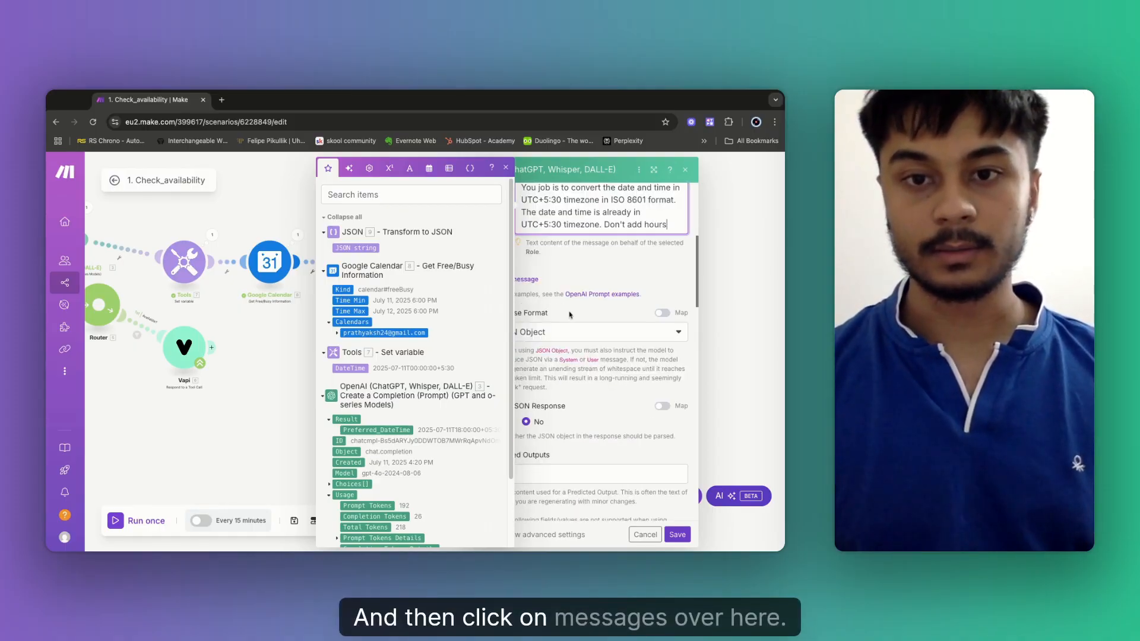
Add a User message 'Here is the date and time' plus the mapped JSON string, and save.
left_click(526, 280)
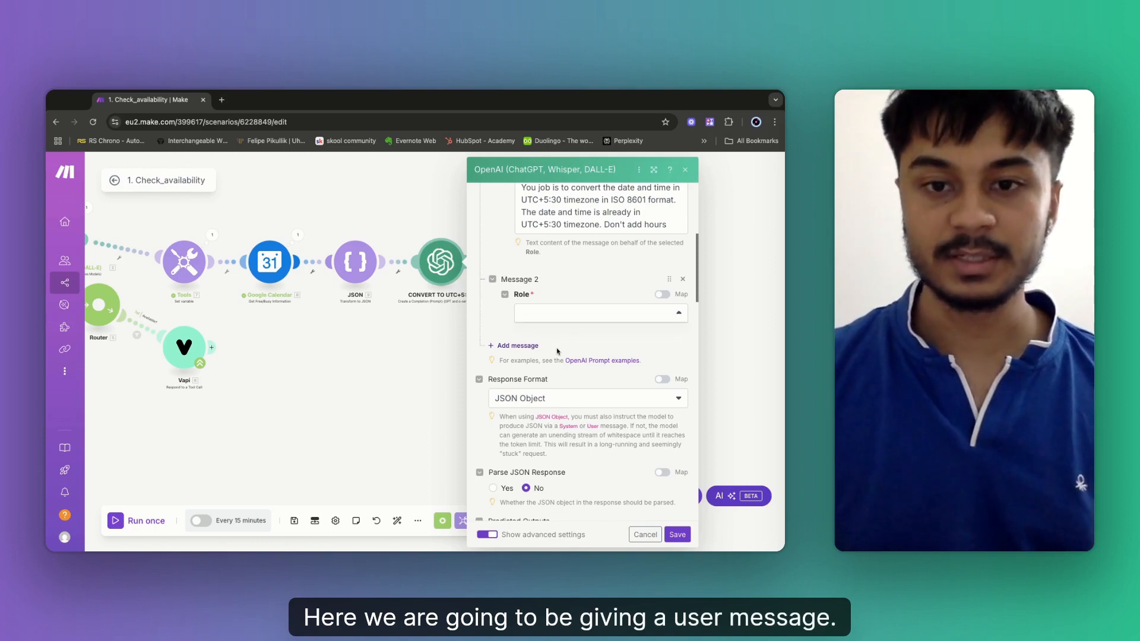
left_click(541, 314)
left_click(546, 332)
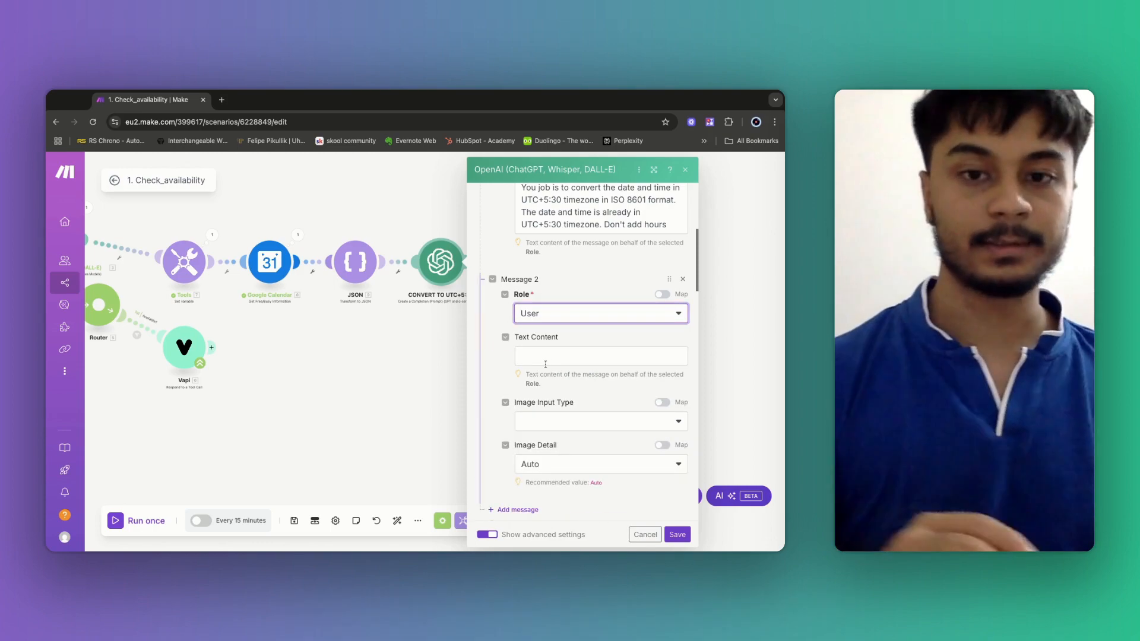
left_click(547, 358)
type("Here ius")
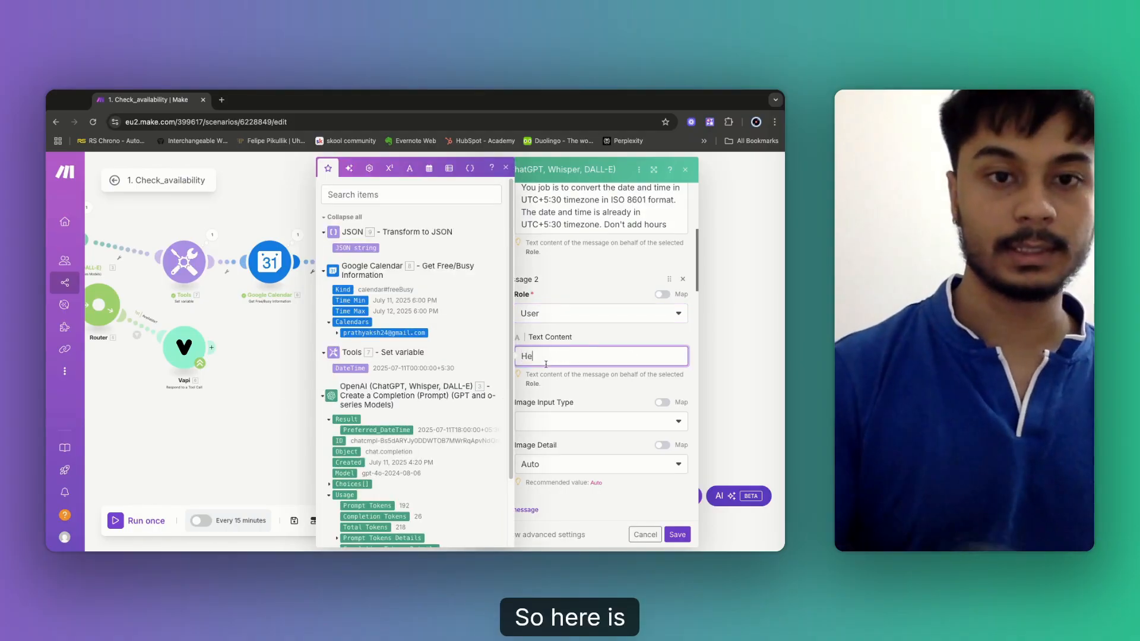
key("BackSpace")
key("BackSpace")
key("BackSpace")
type("s")
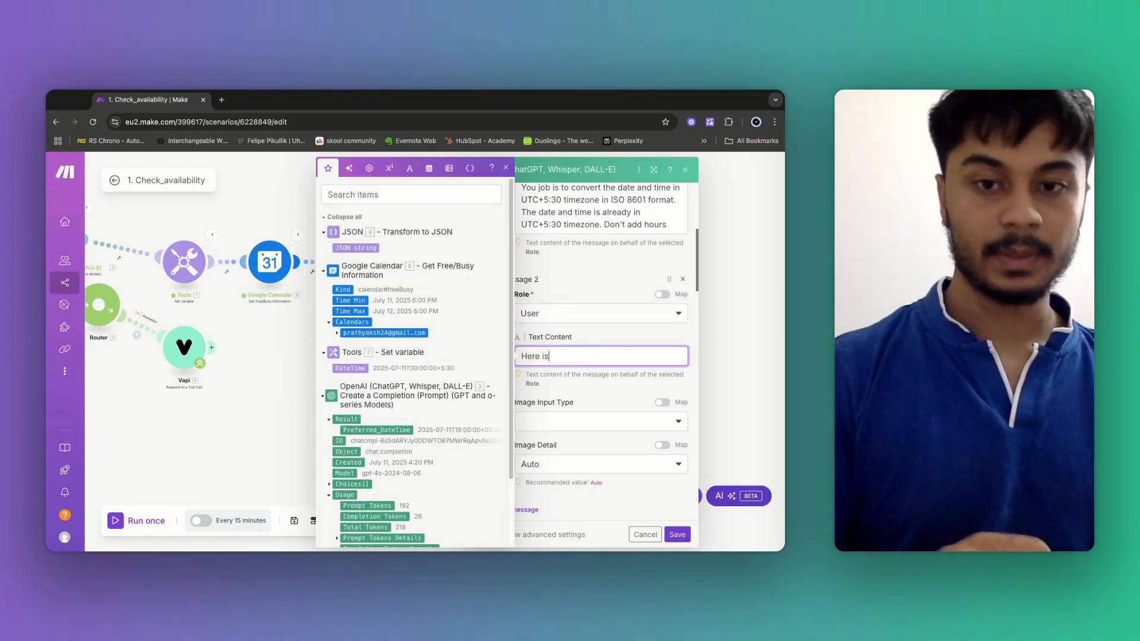
type(" the date and time")
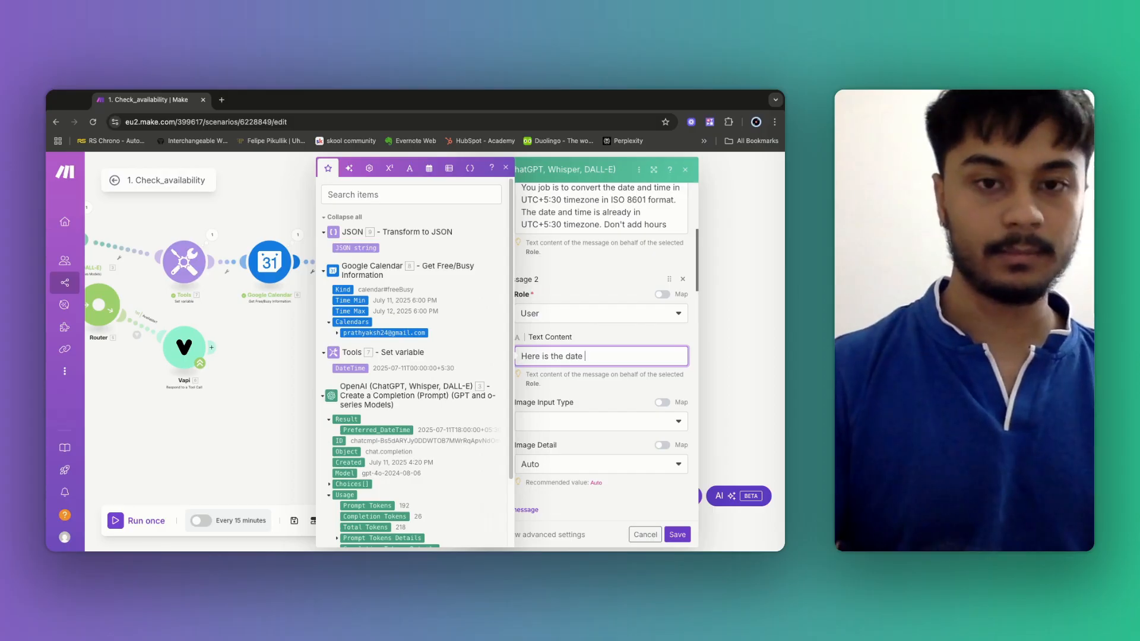
left_click(355, 248)
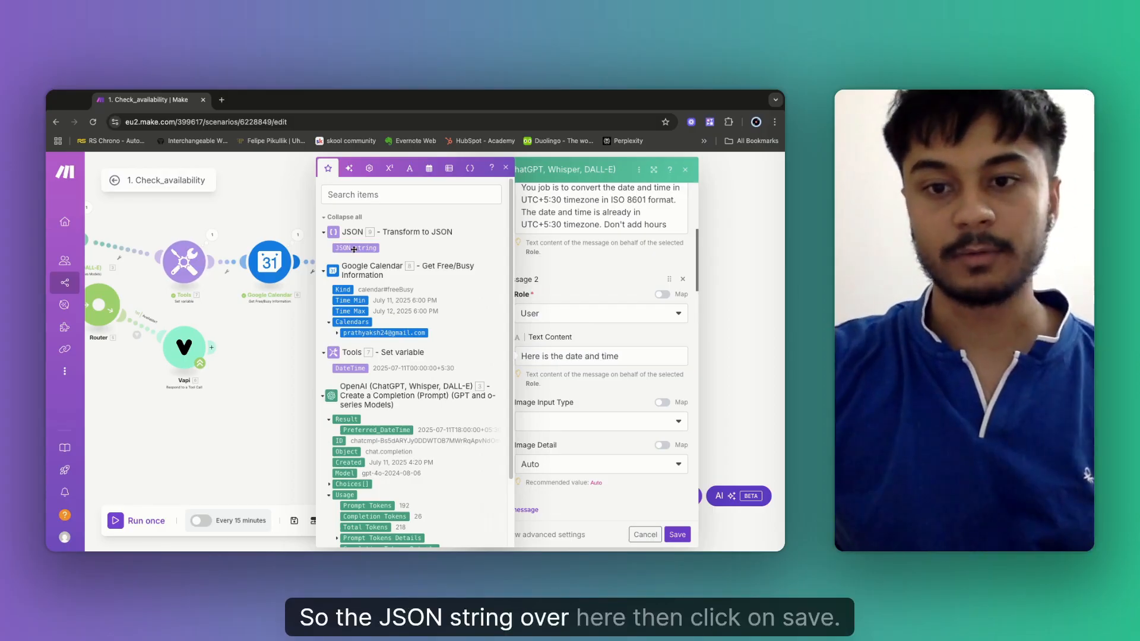
left_click(677, 535)
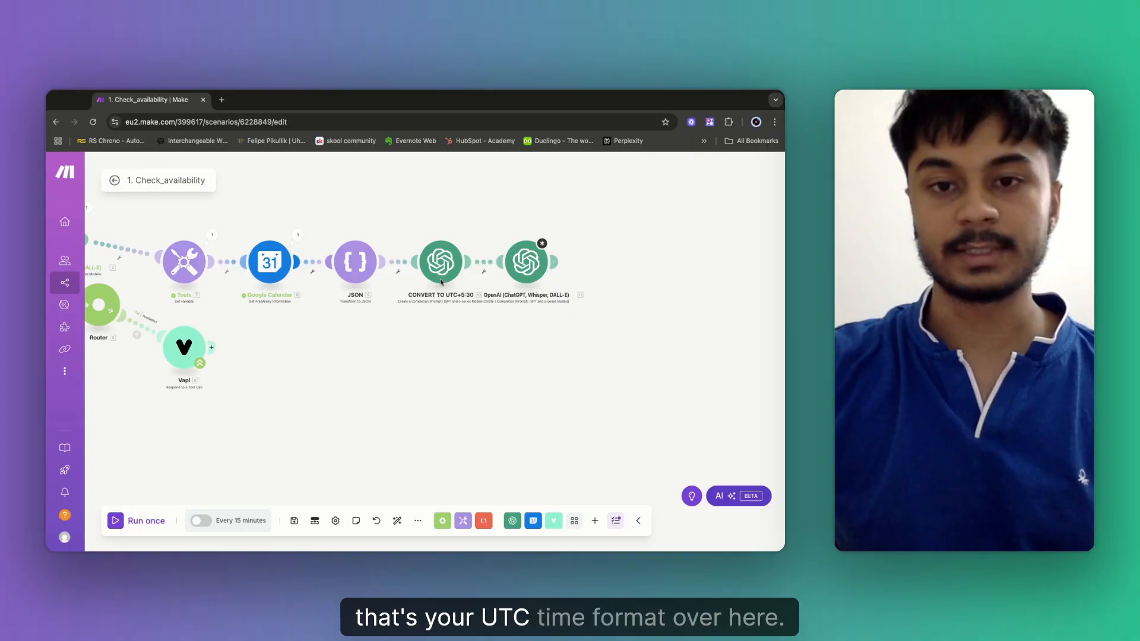
Paste the copied JSON-only close-alternative-times prompt into the last OpenAI module's system message.
left_click(526, 267)
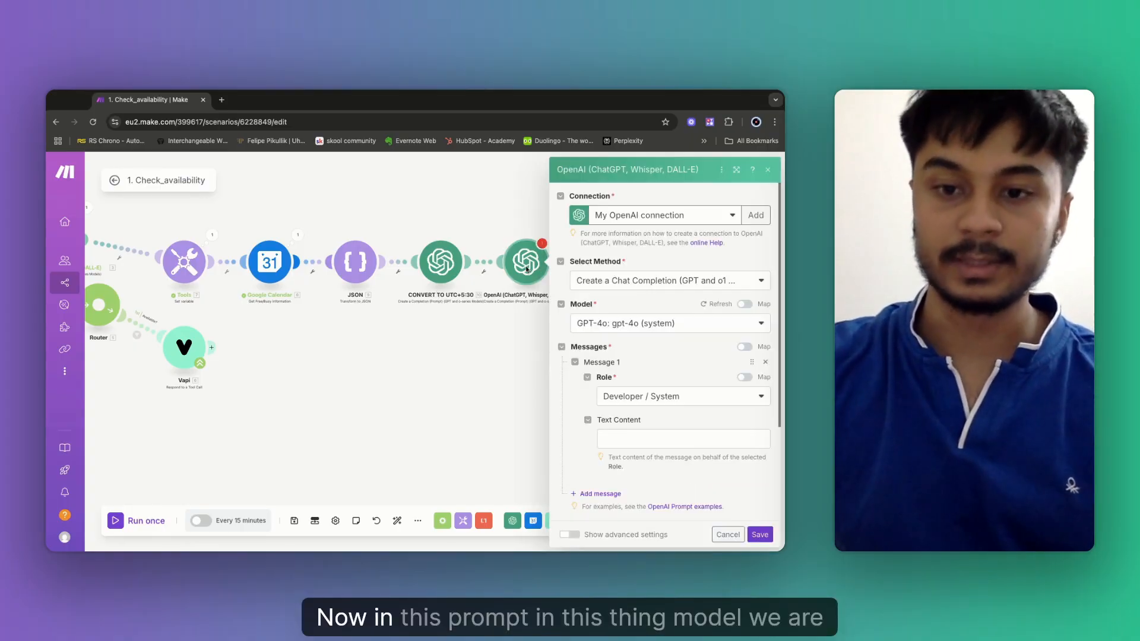
left_click(631, 438)
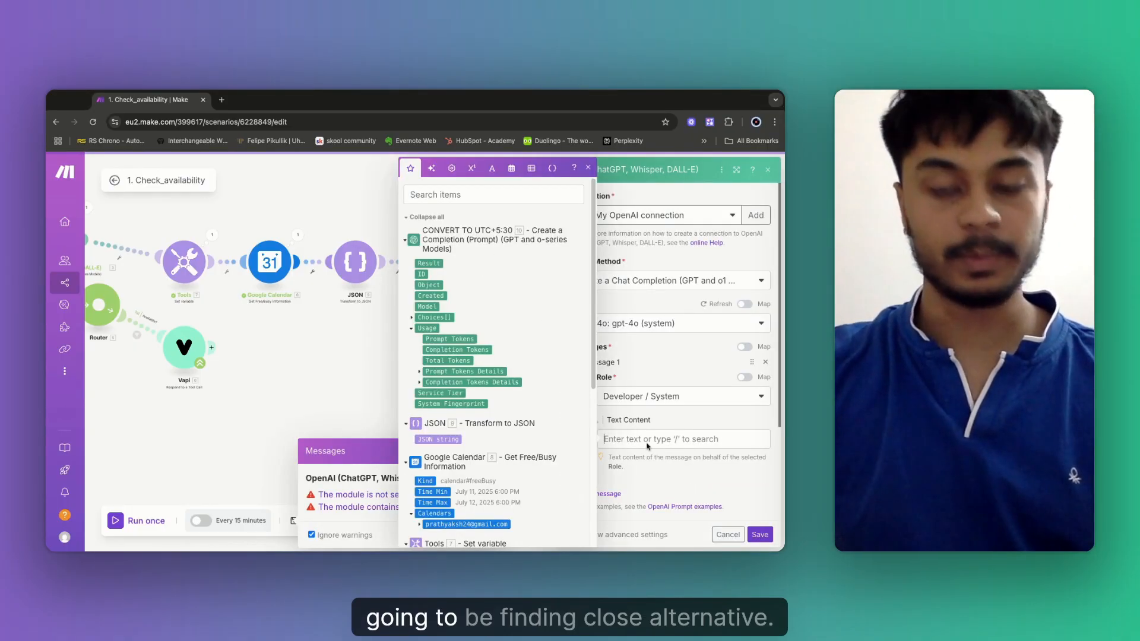
type("Your role is to only output  the close alternative times that the user can book in for. DO NOT OUTPUT ANY NOTES/TEXT. YOU MUST OUTPUT THIS IN JSON FORM.")
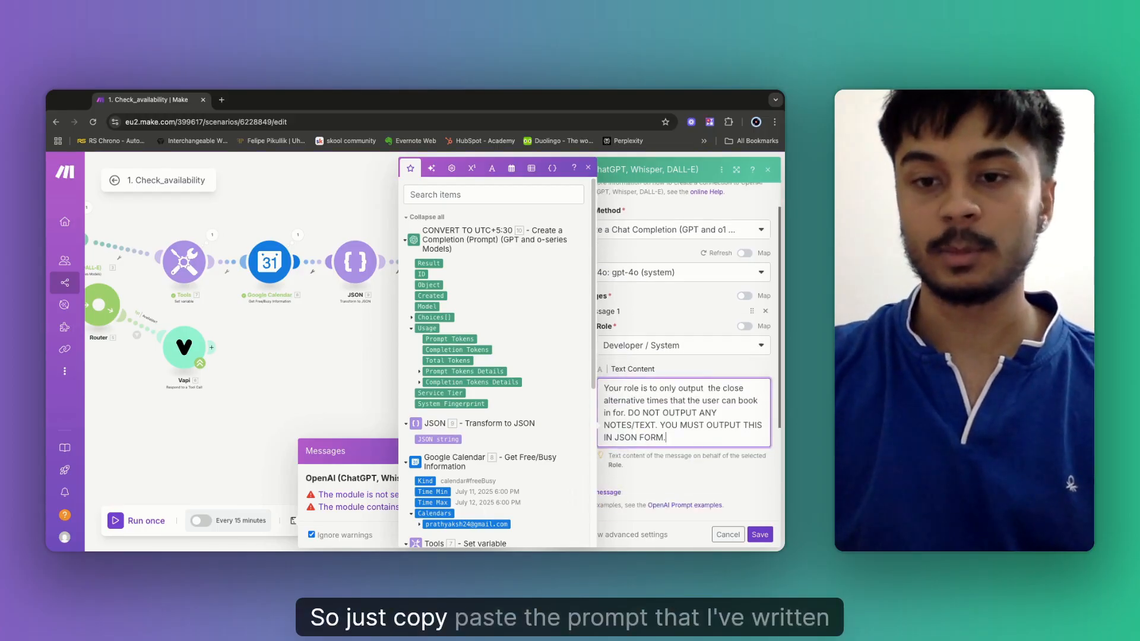
scroll(680, 405, "down", 2)
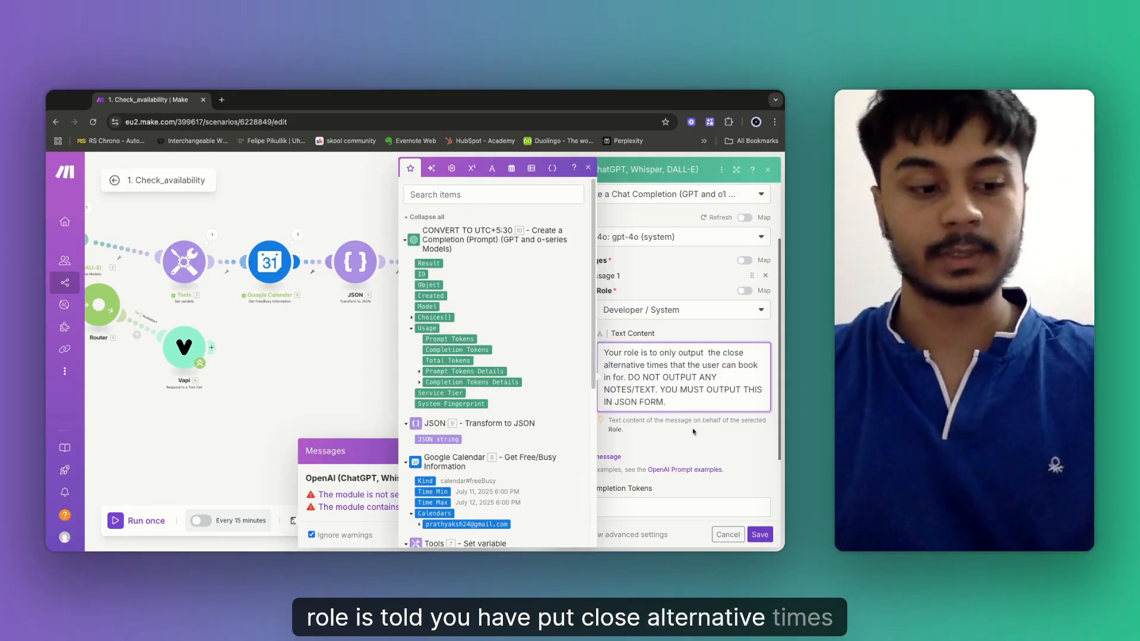
scroll(693, 433, "down", 1)
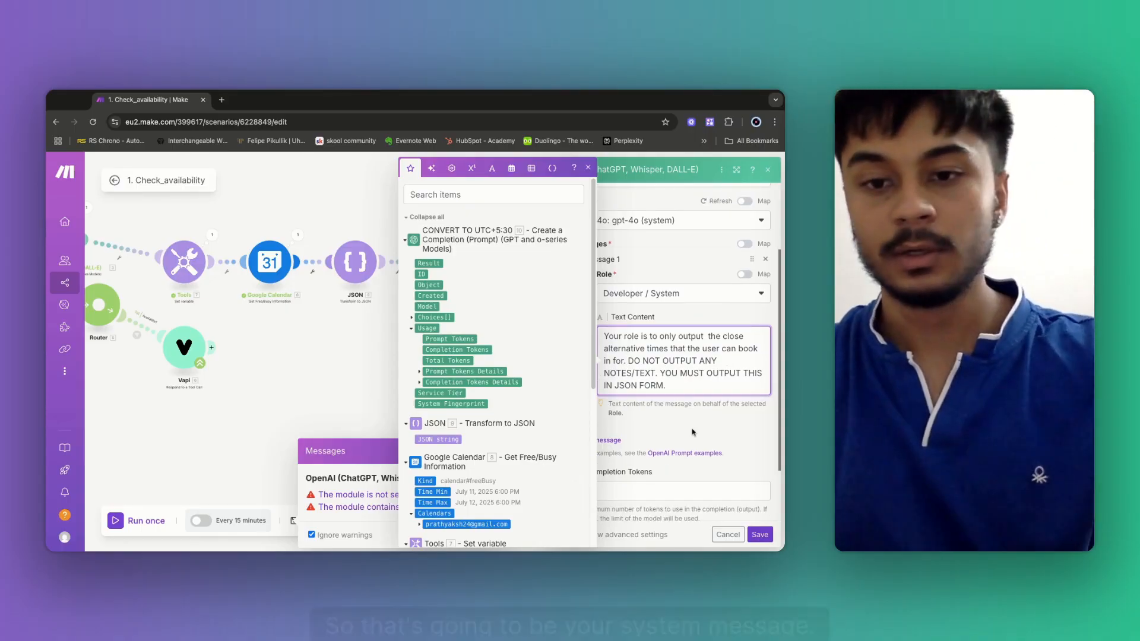
scroll(693, 433, "down", 2)
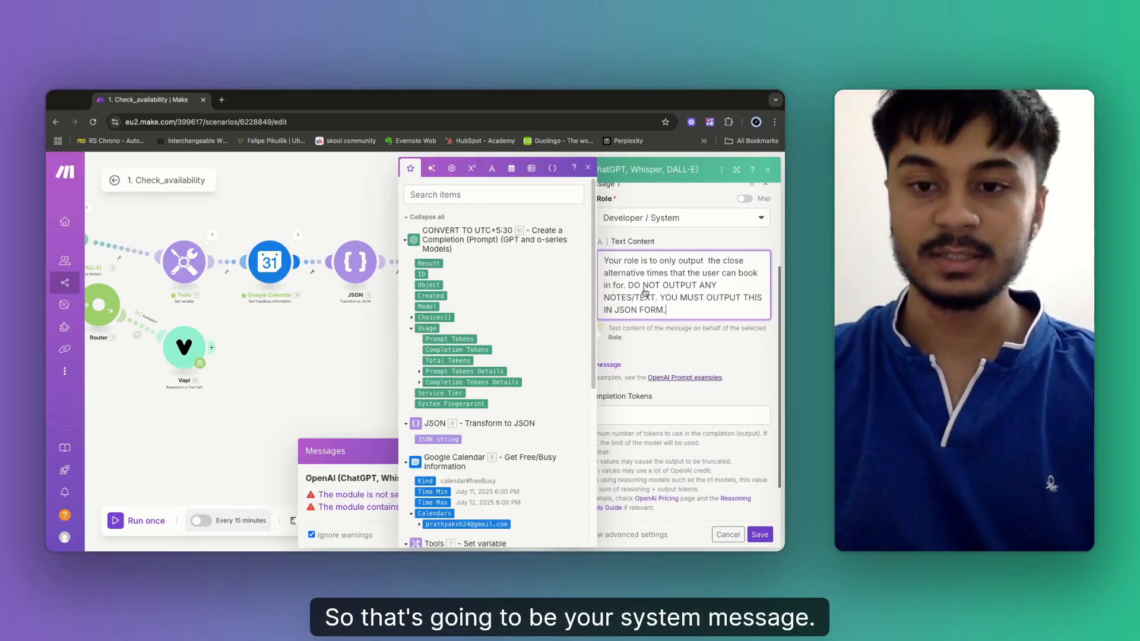
left_click(617, 368)
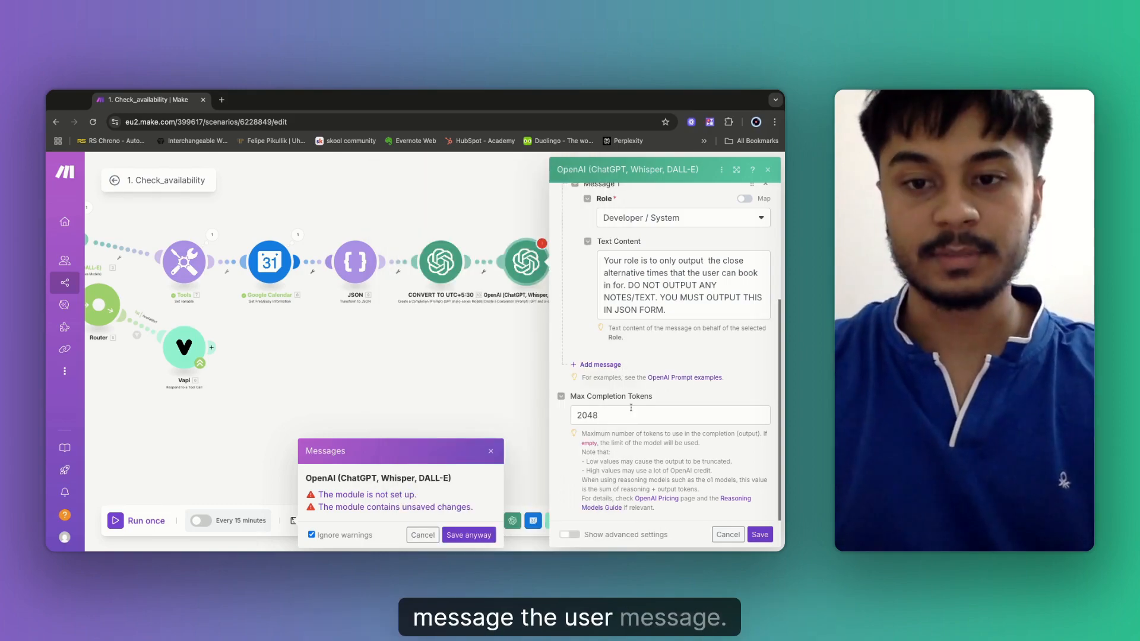
left_click(490, 453)
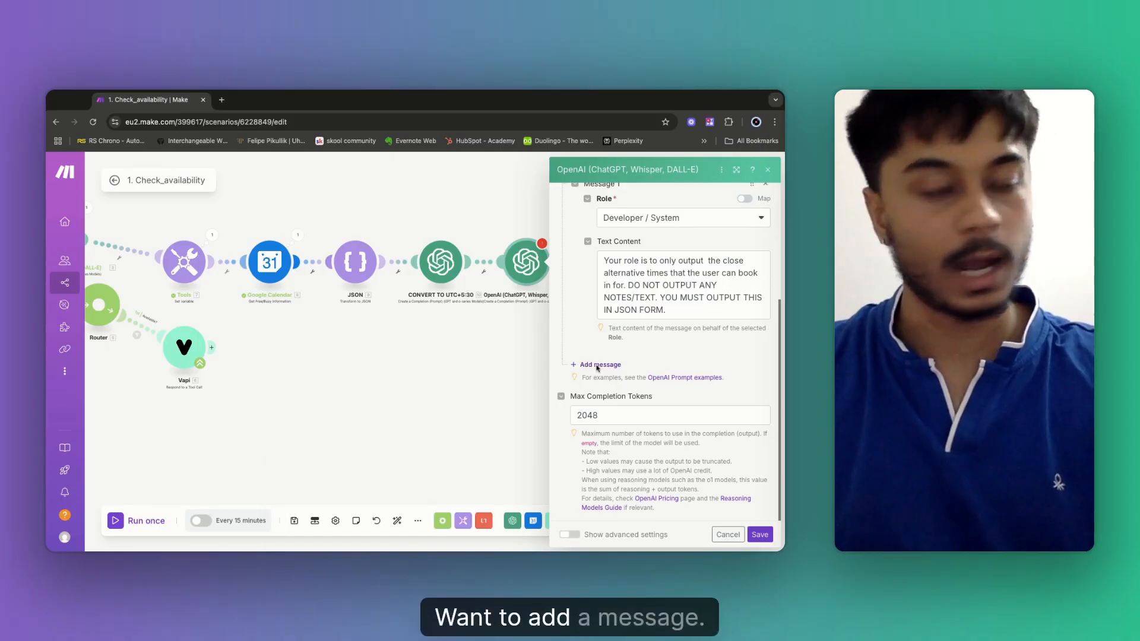
Add a User message requesting two alternative 60-minute slots, never within the listed booked slots.
left_click(597, 364)
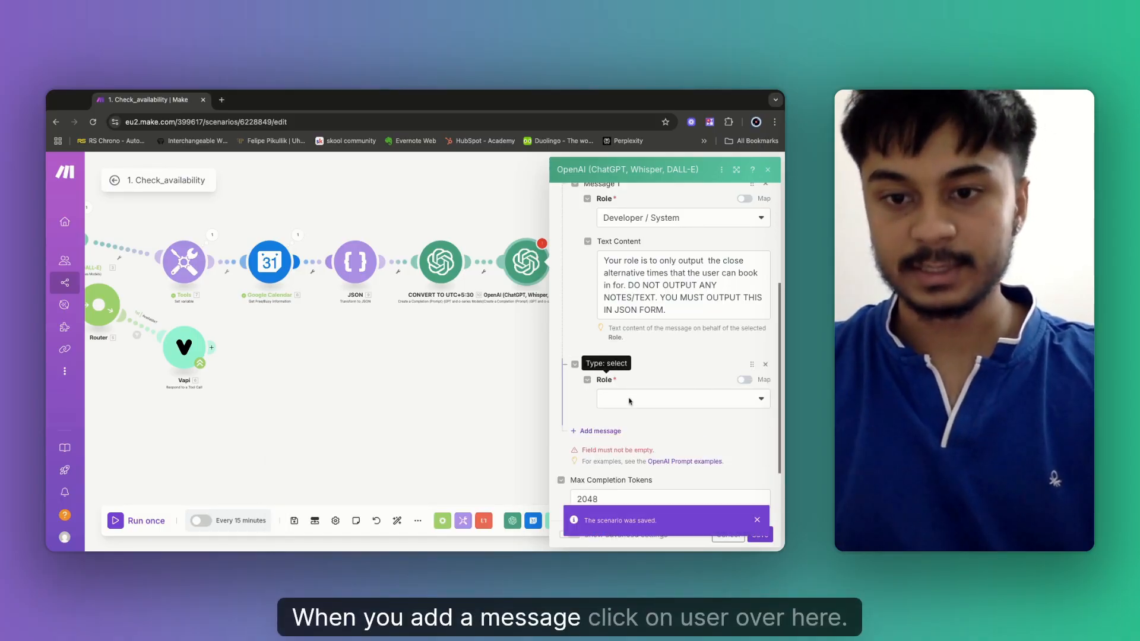
left_click(629, 401)
left_click(635, 415)
left_click(635, 442)
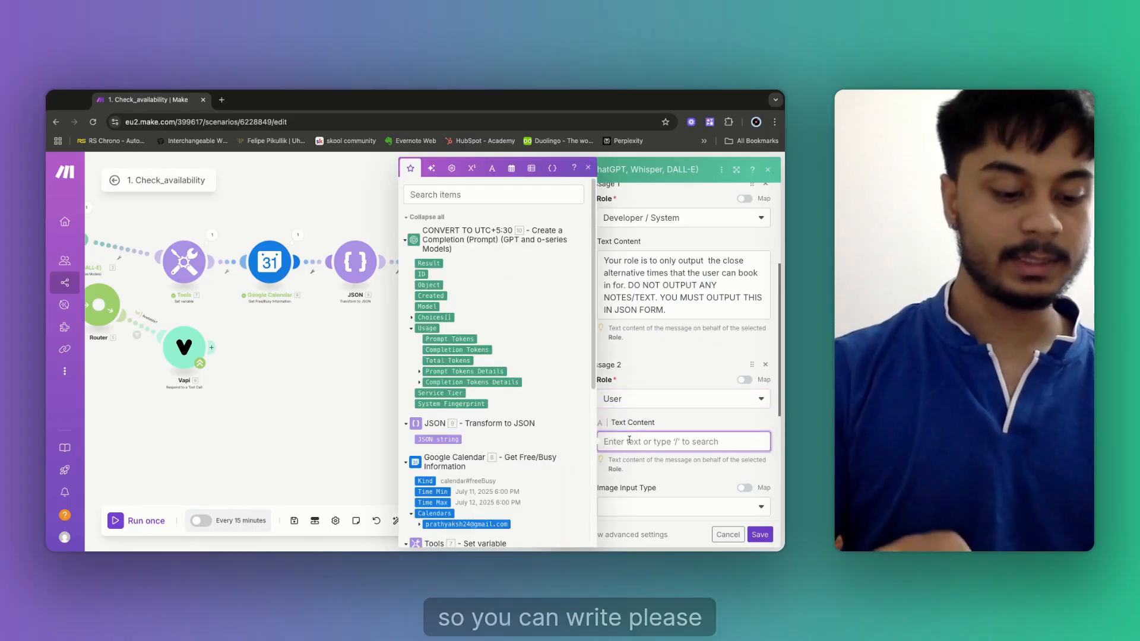
type("Please re")
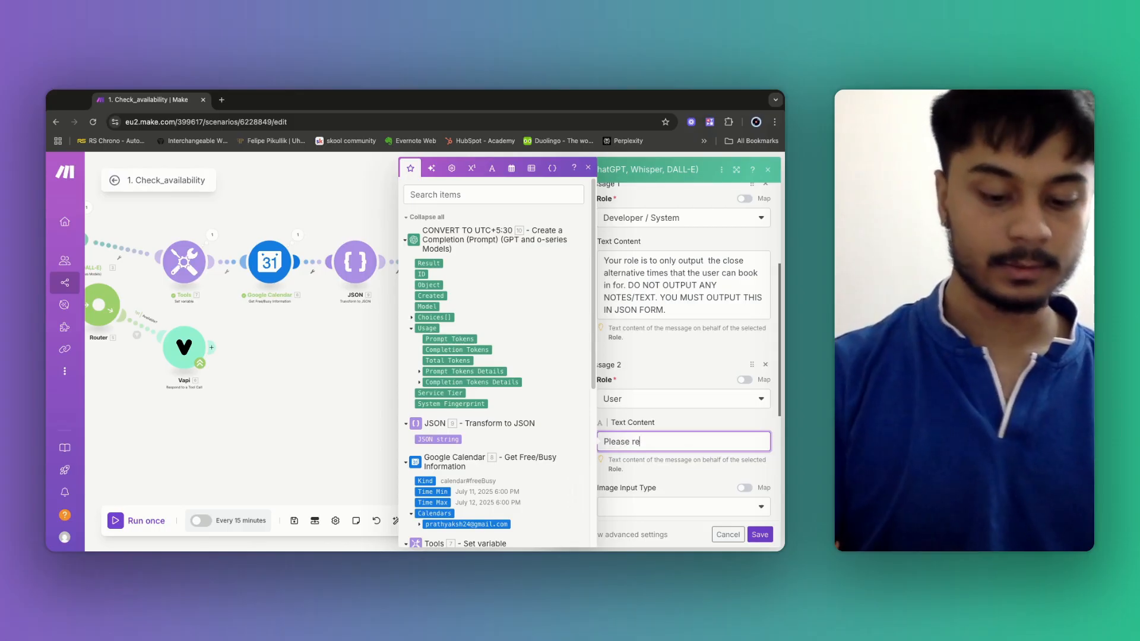
type("commend ")
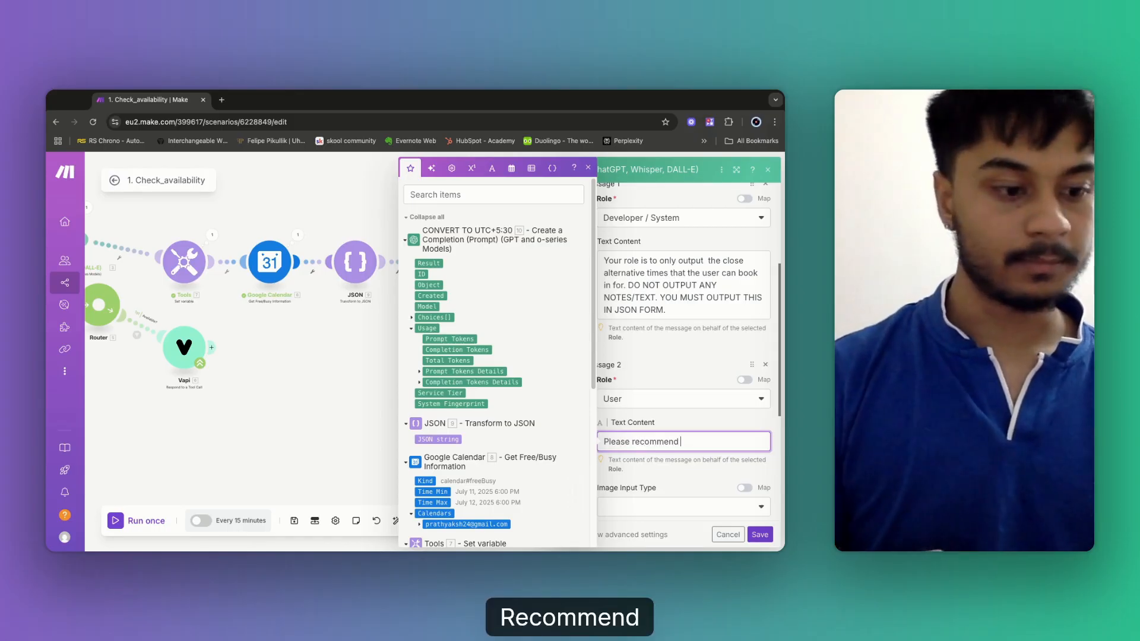
type("two")
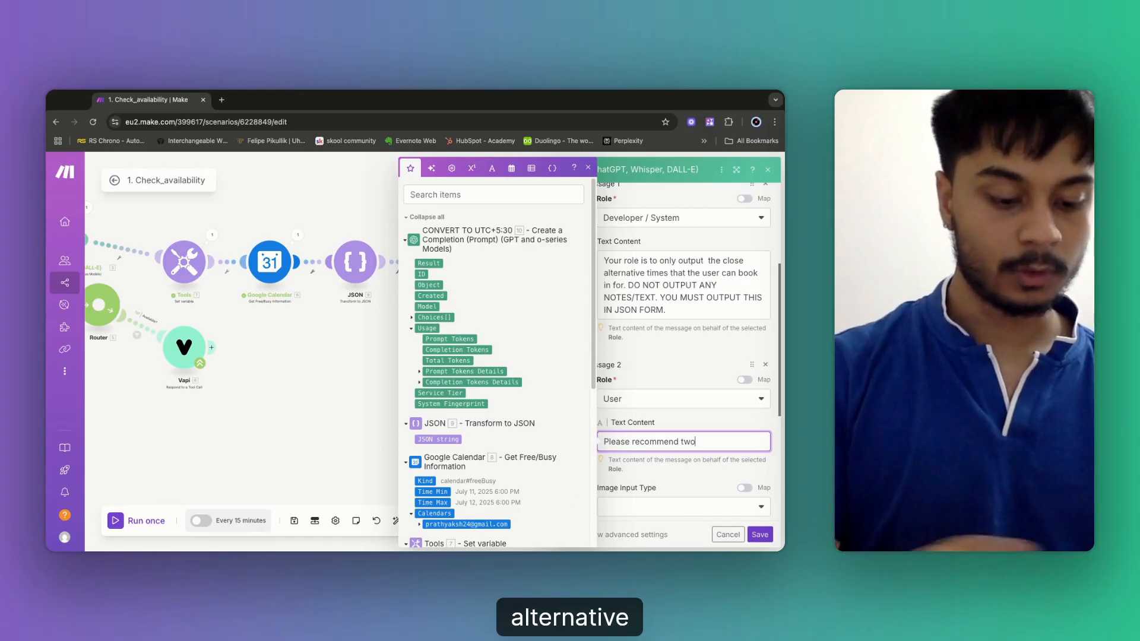
type(" alte")
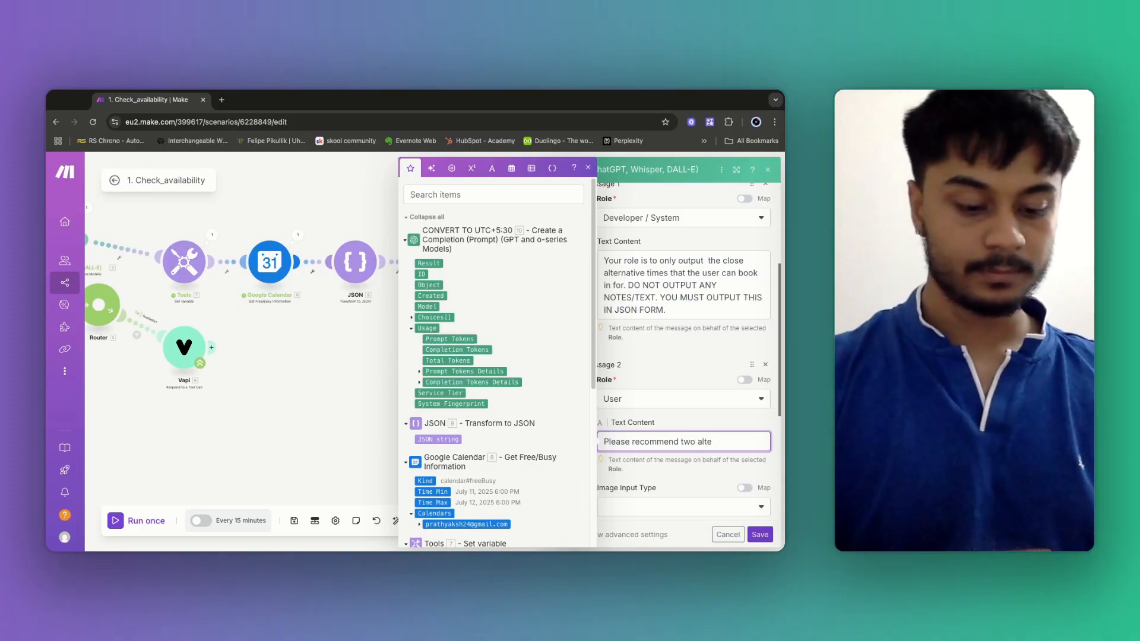
type("rantive 60 minut")
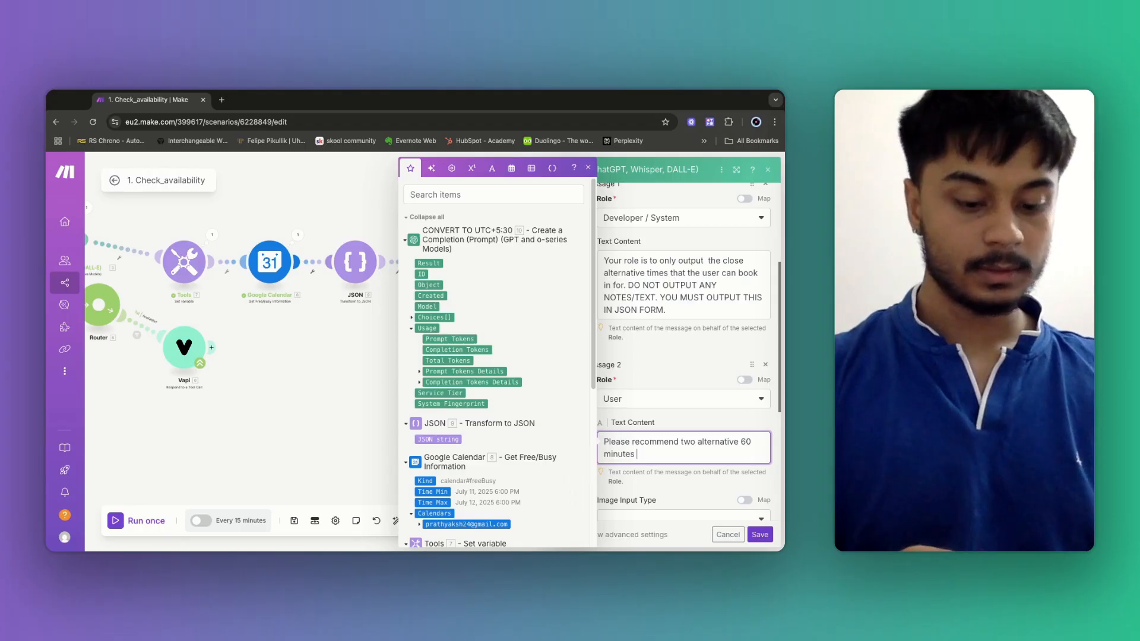
type("es time slot")
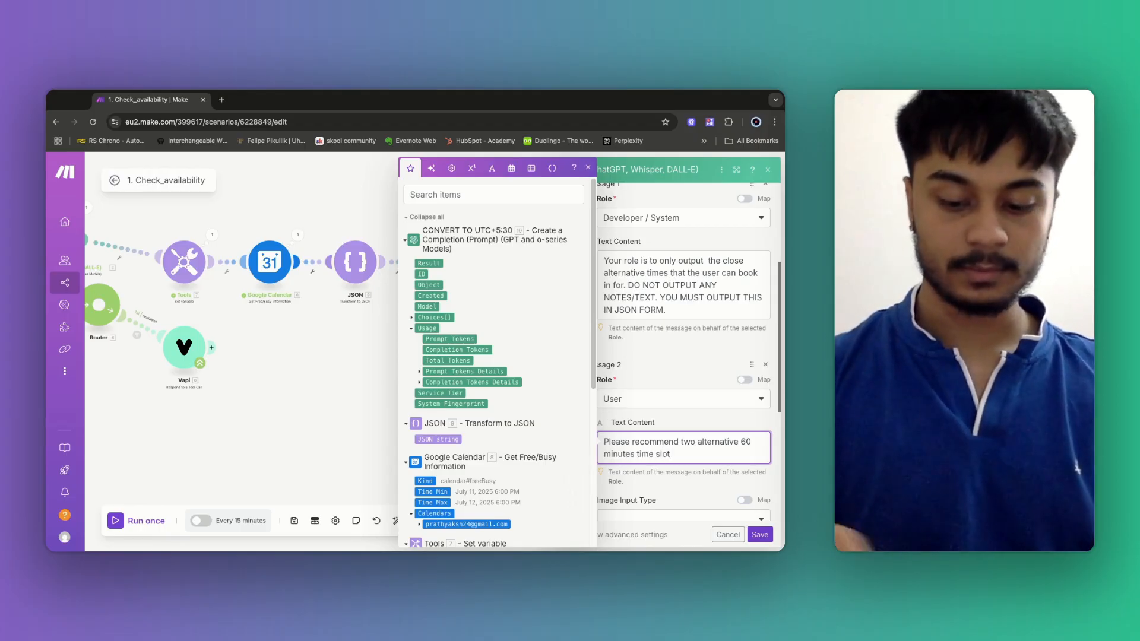
type("s.")
key("Return")
key("Return")
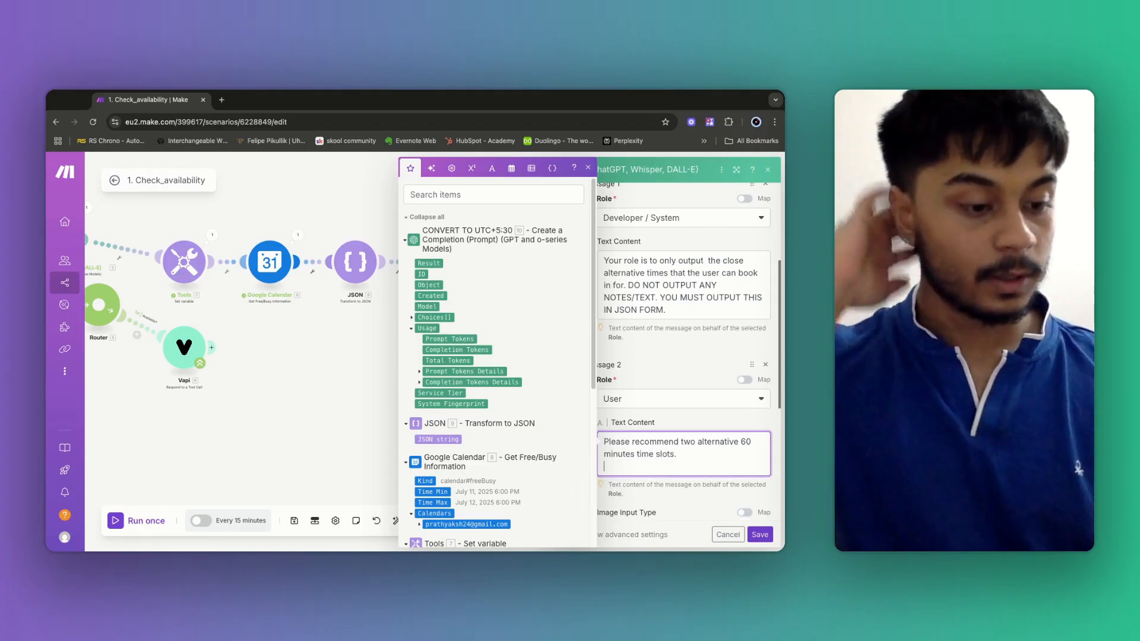
type("He")
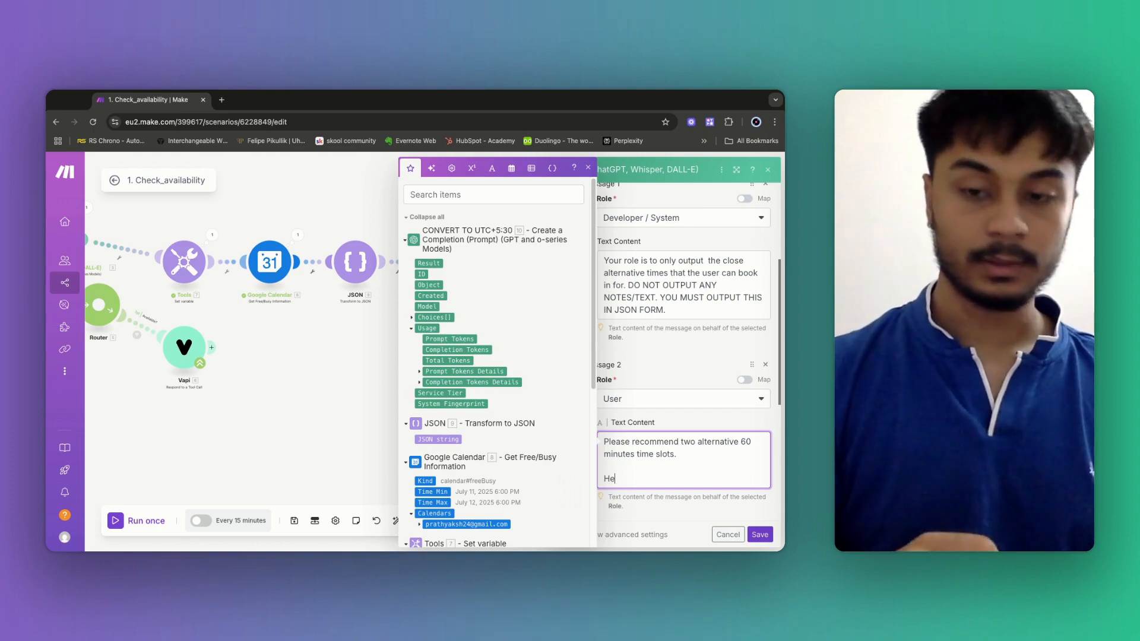
type("re is the")
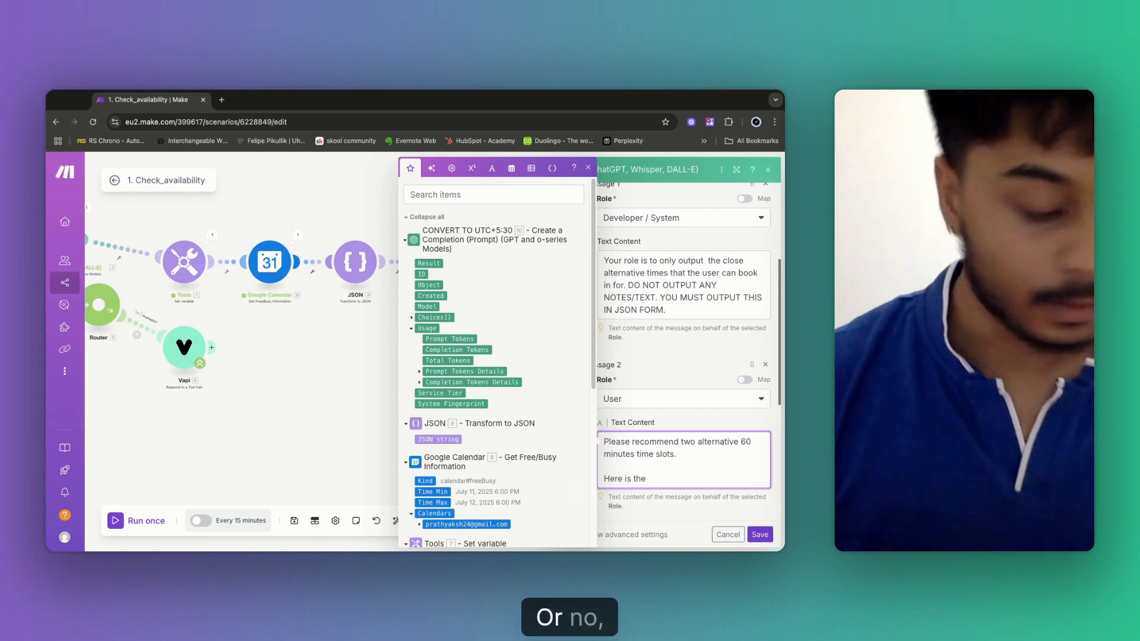
key("BackSpace")
key("BackSpace")
key("BackSpace")
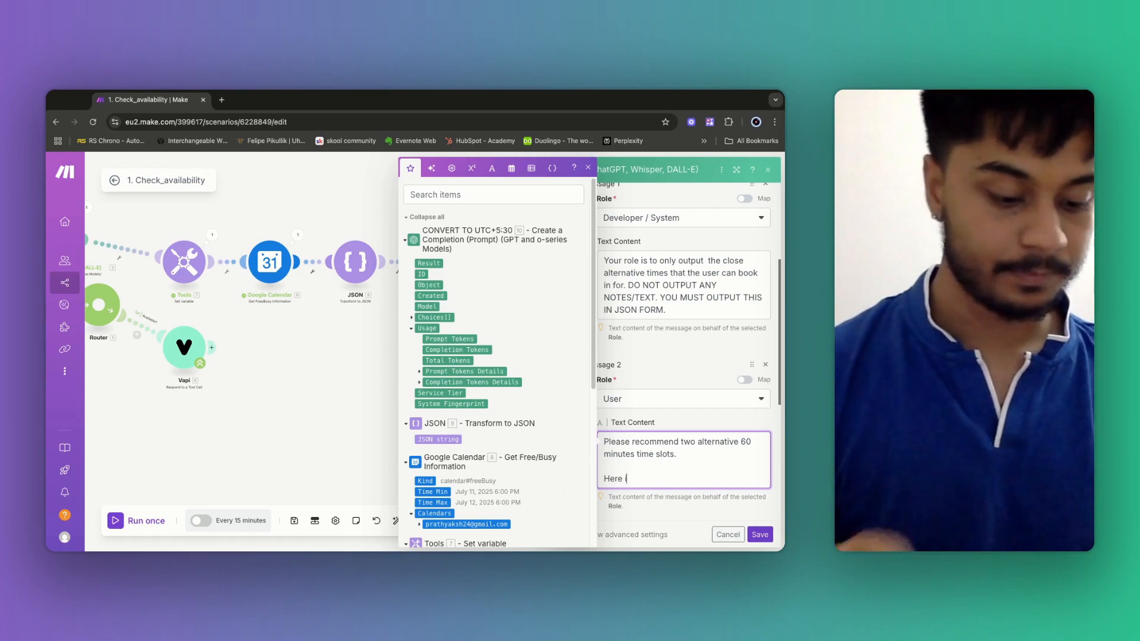
type("are all the times")
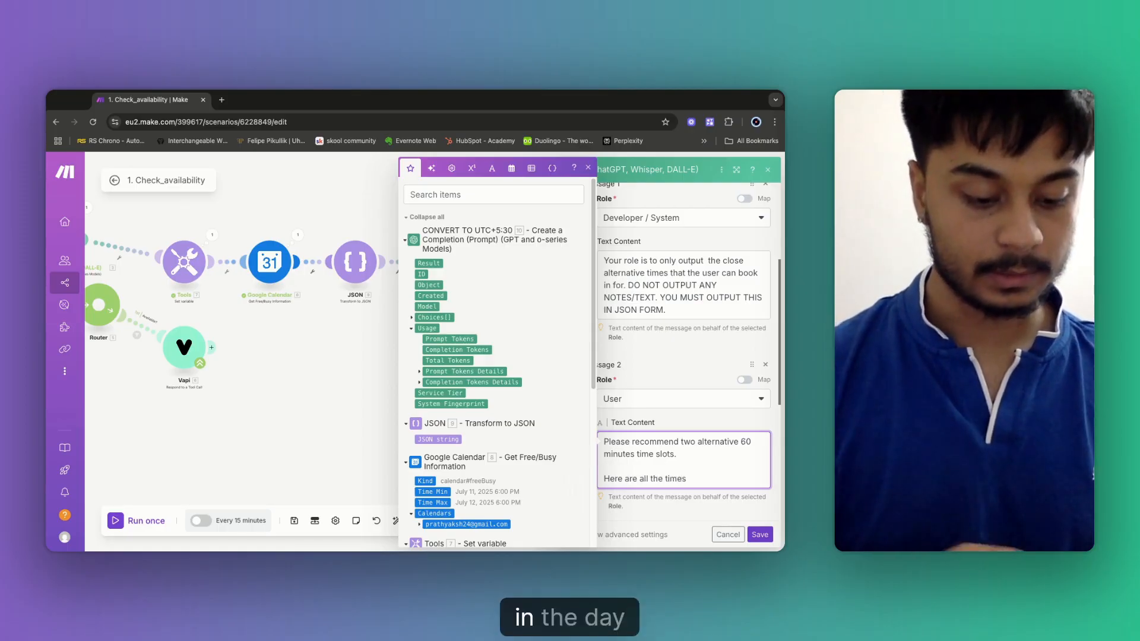
type(" in the day")
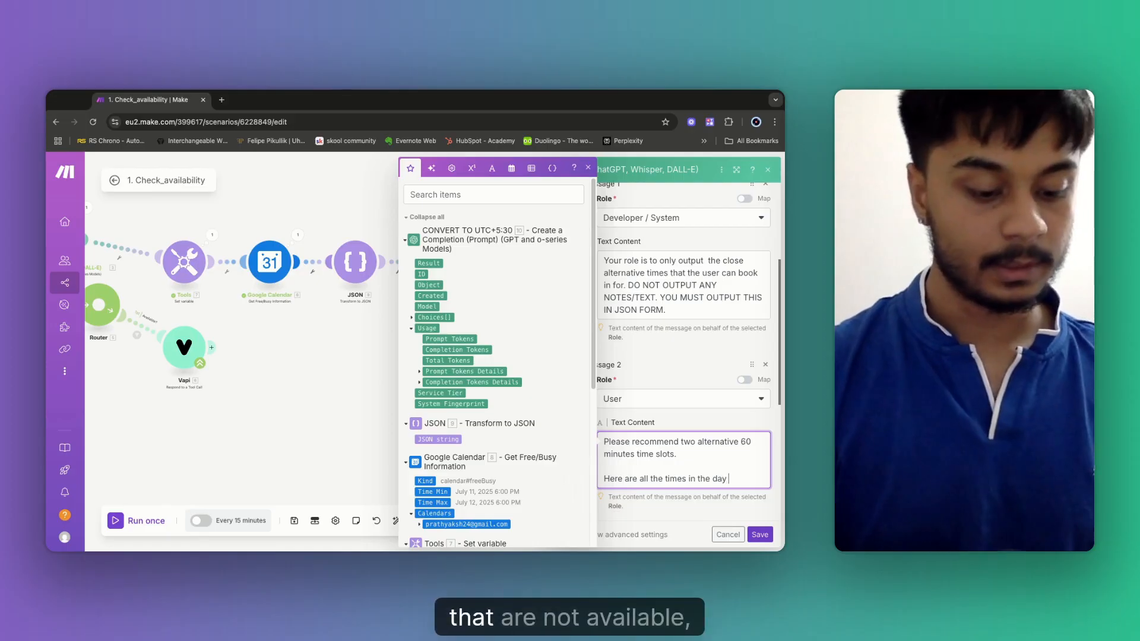
type(" that are NOT avai")
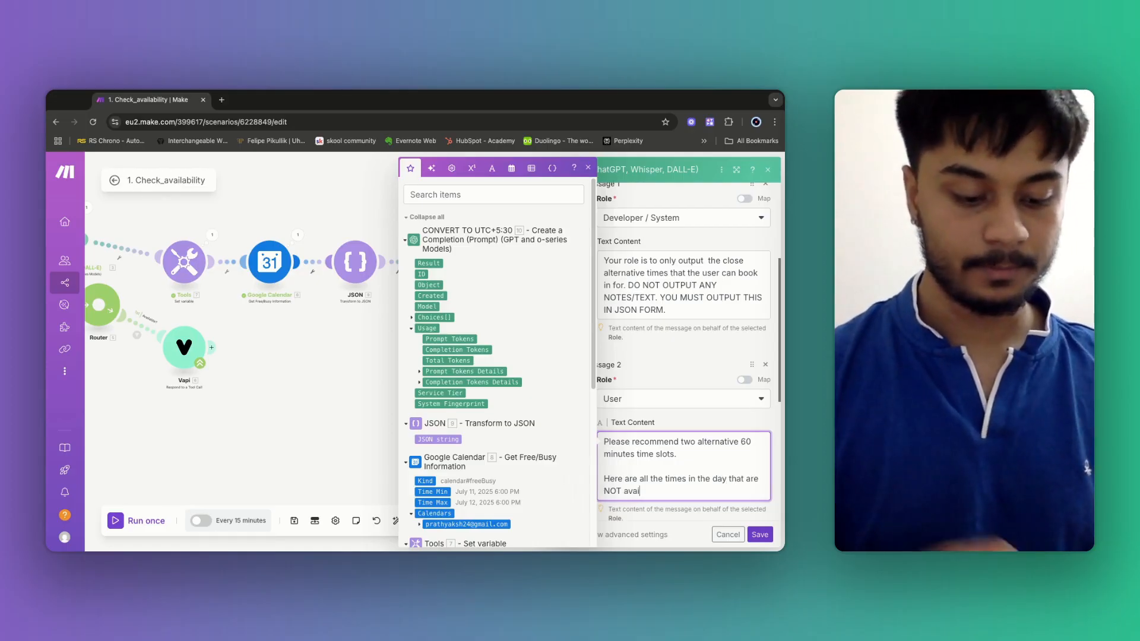
type("labvle")
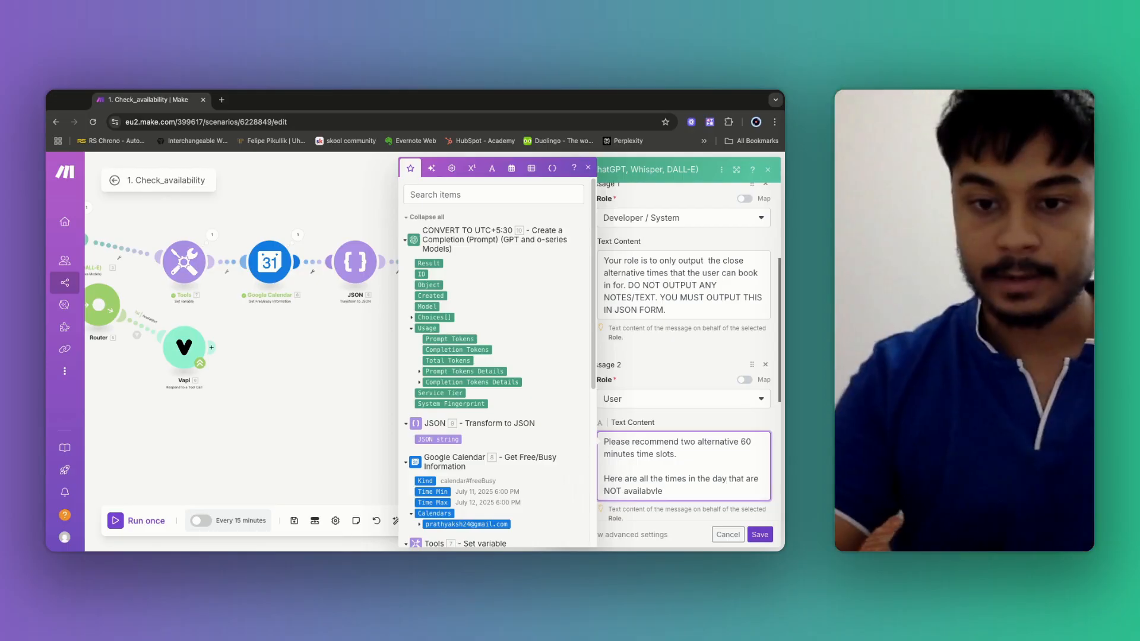
key("BackSpace")
key("BackSpace")
key("BackSpace")
type("le")
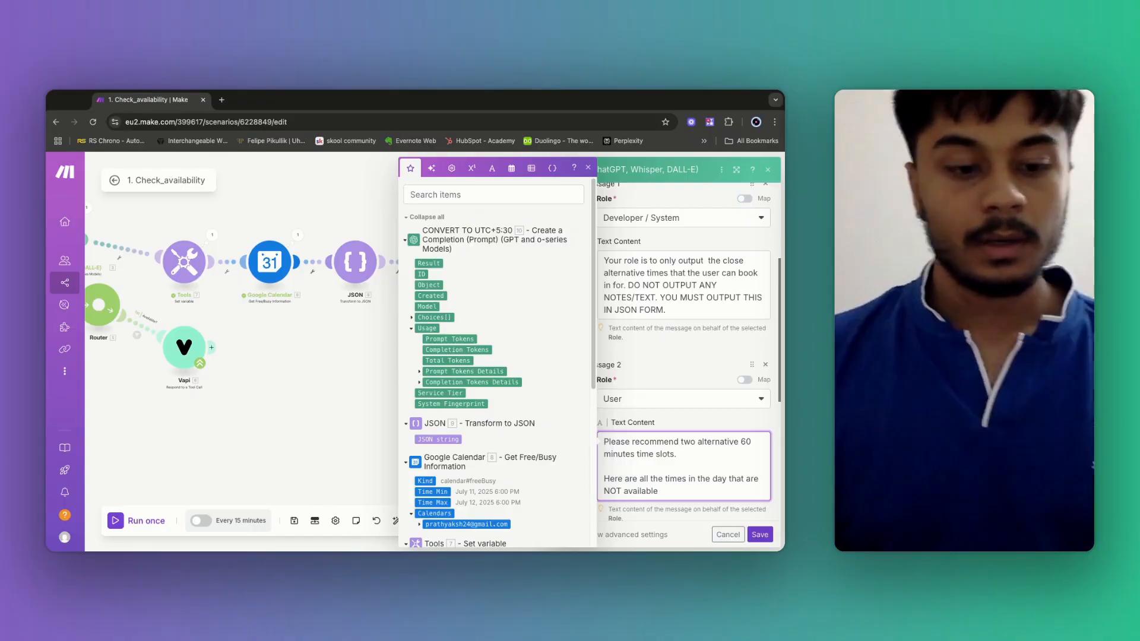
type(". ")
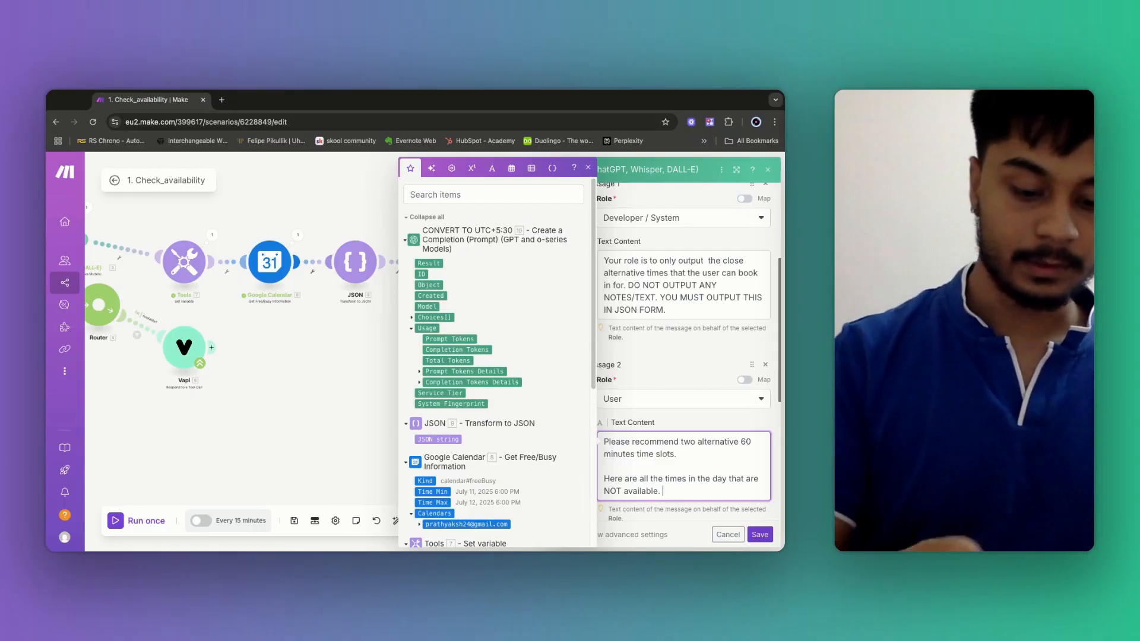
type("YOU m")
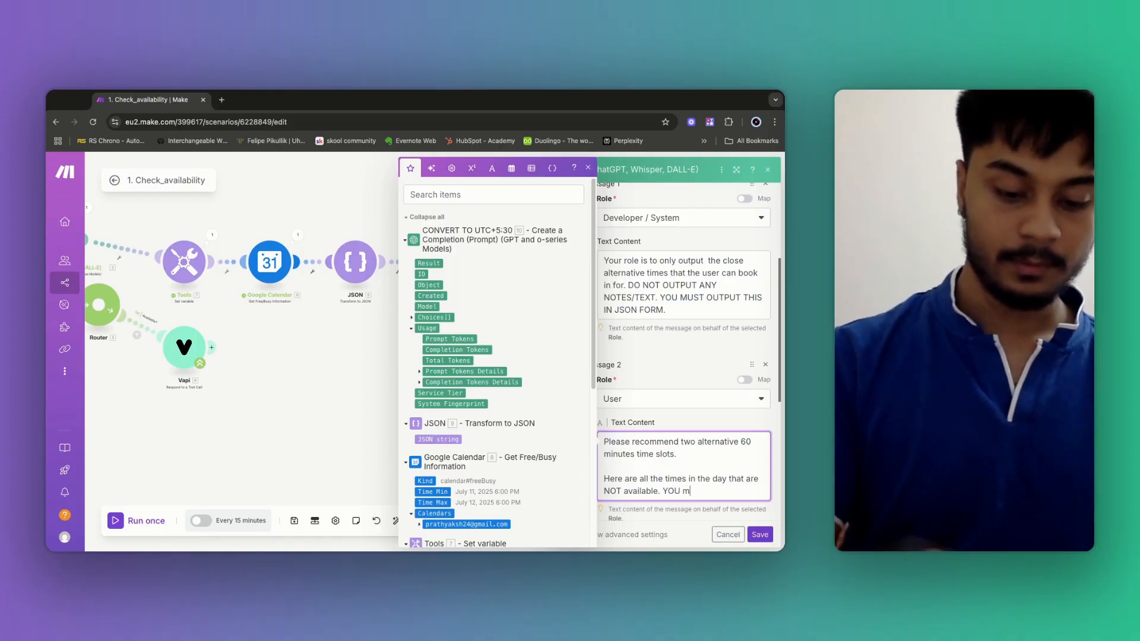
type("MUST N")
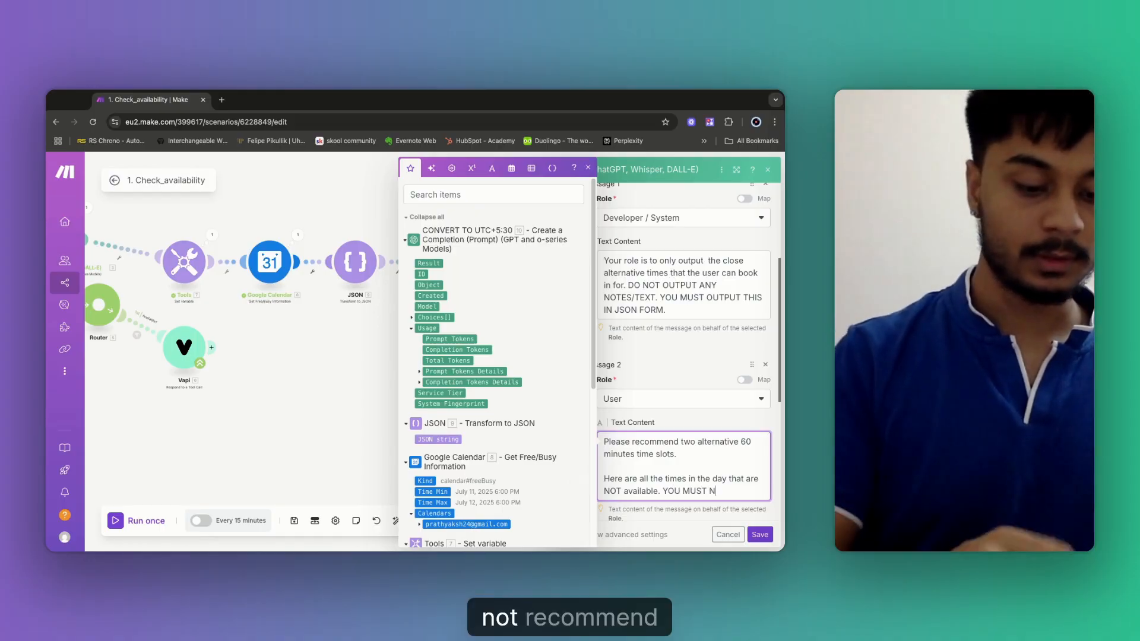
type("OT RECO")
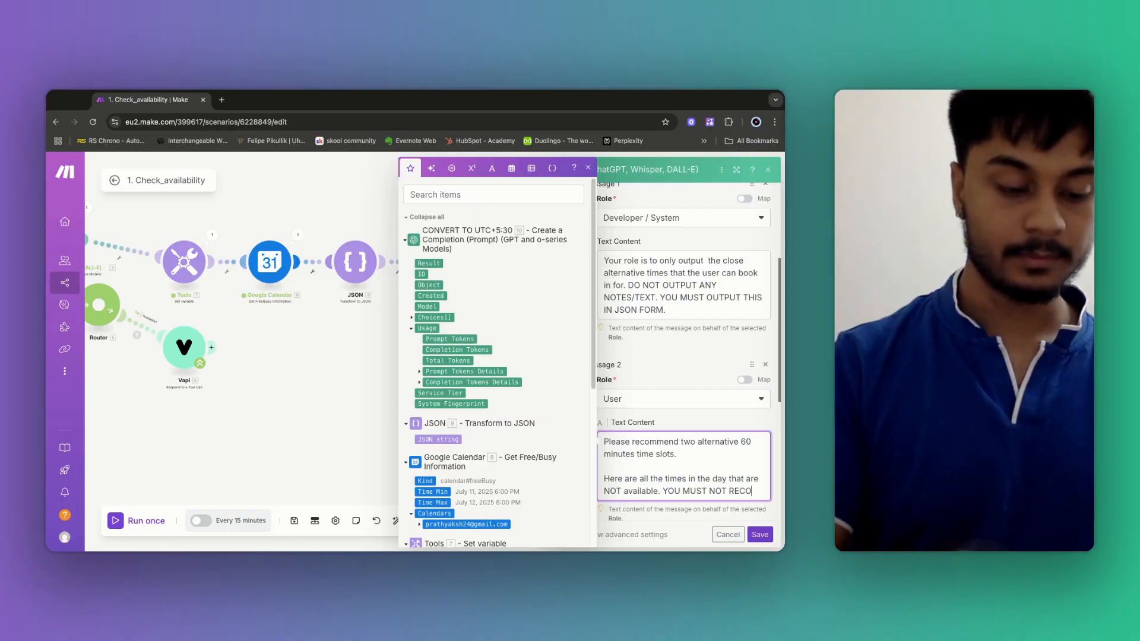
type("MMEND ANYT")
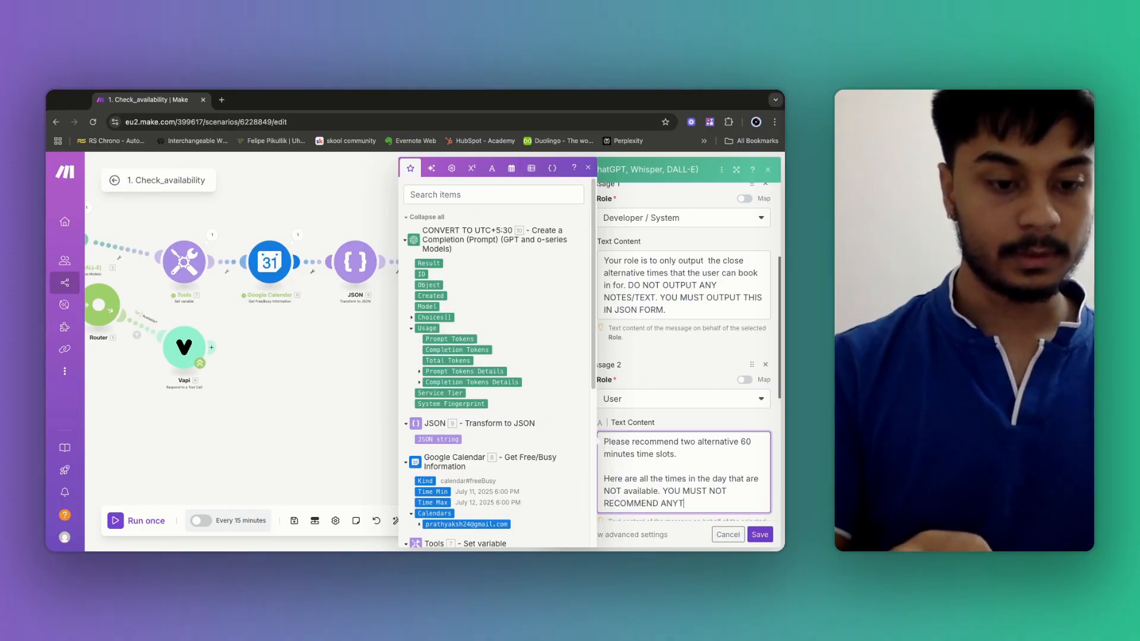
type("IMES WI")
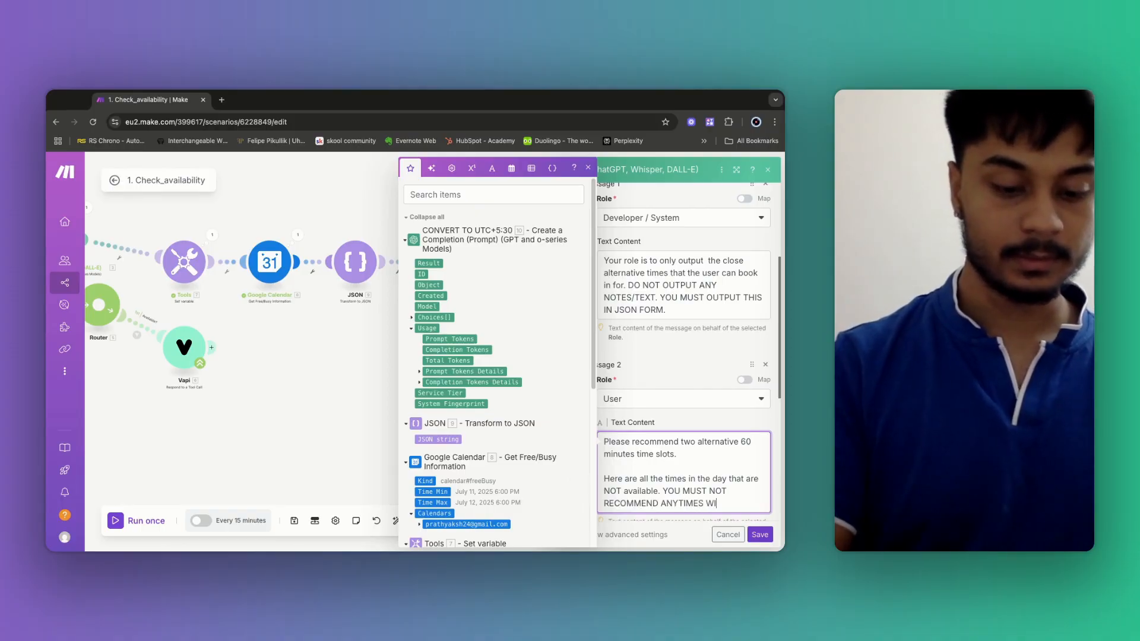
type("THIN THE")
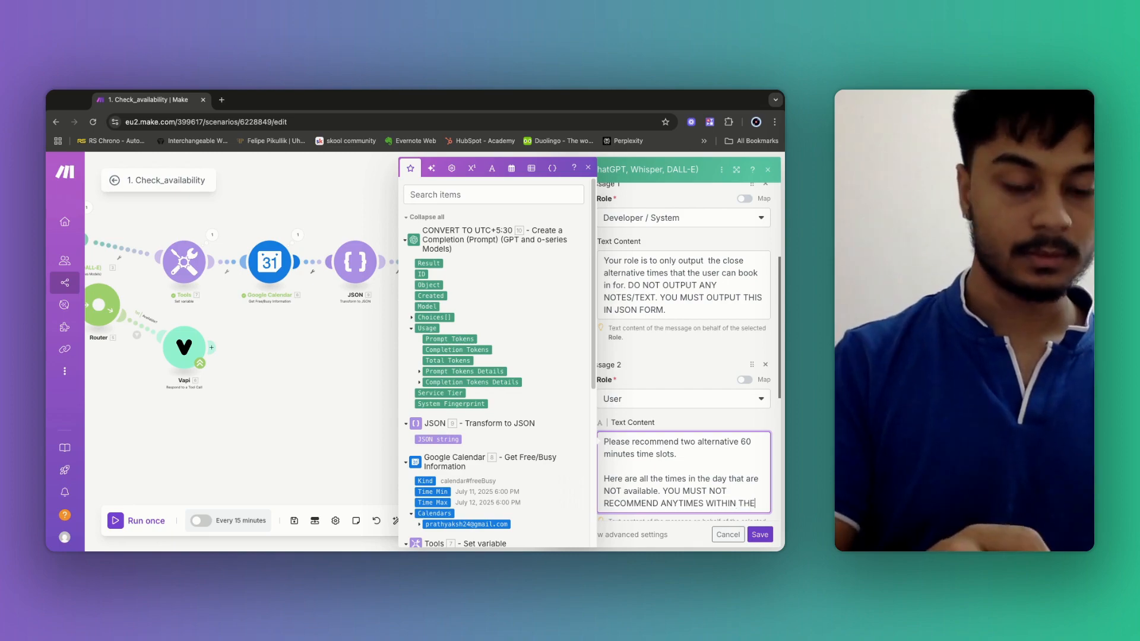
type("SSE BOOKED")
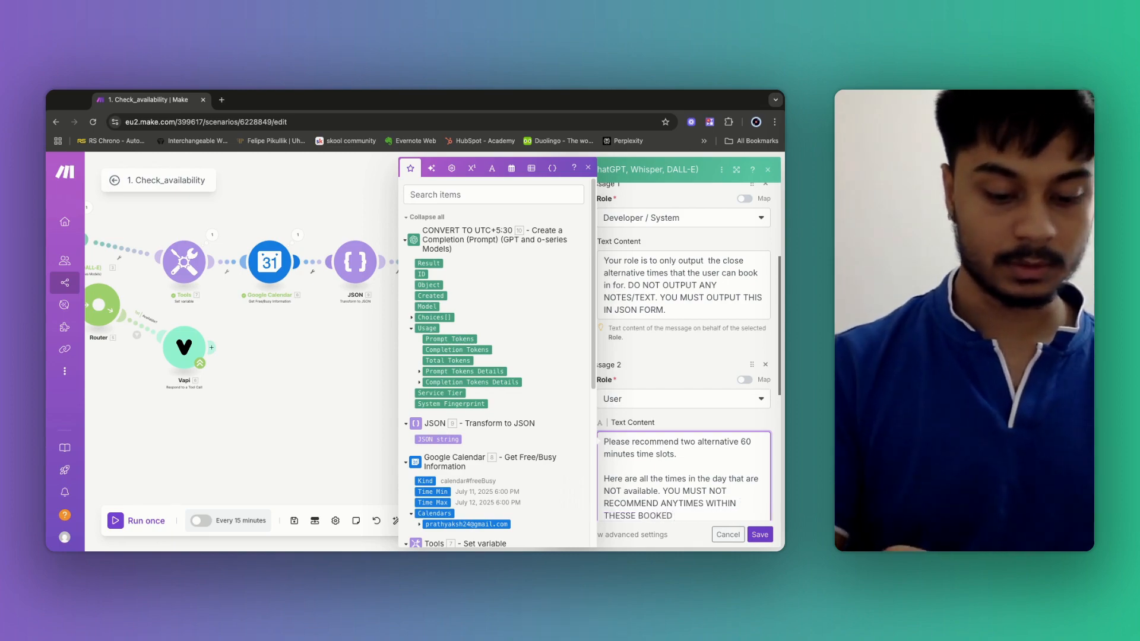
type(" SLOTS")
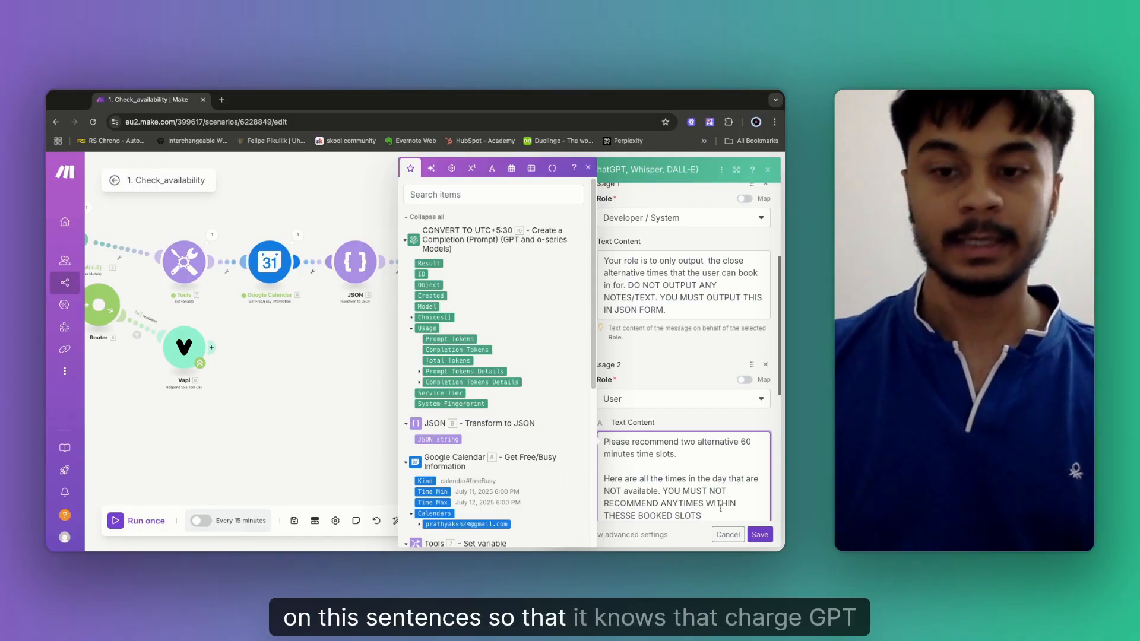
type(".")
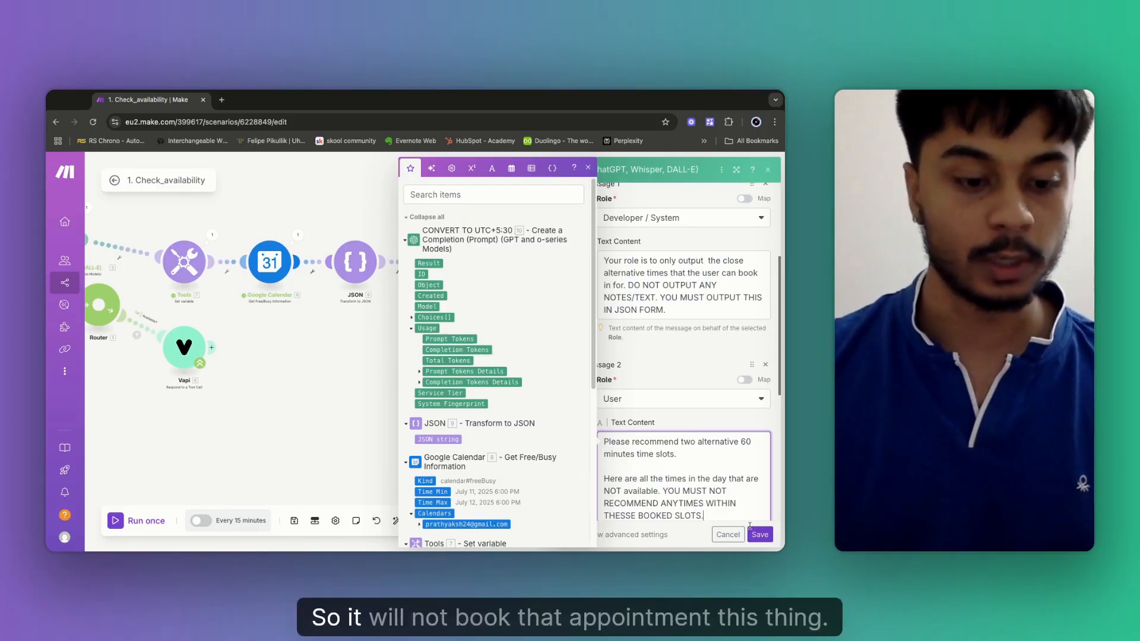
Map module 10's Choices[] > Message > Content into the user message as the booked-slot list.
scroll(736, 504, "down", 1)
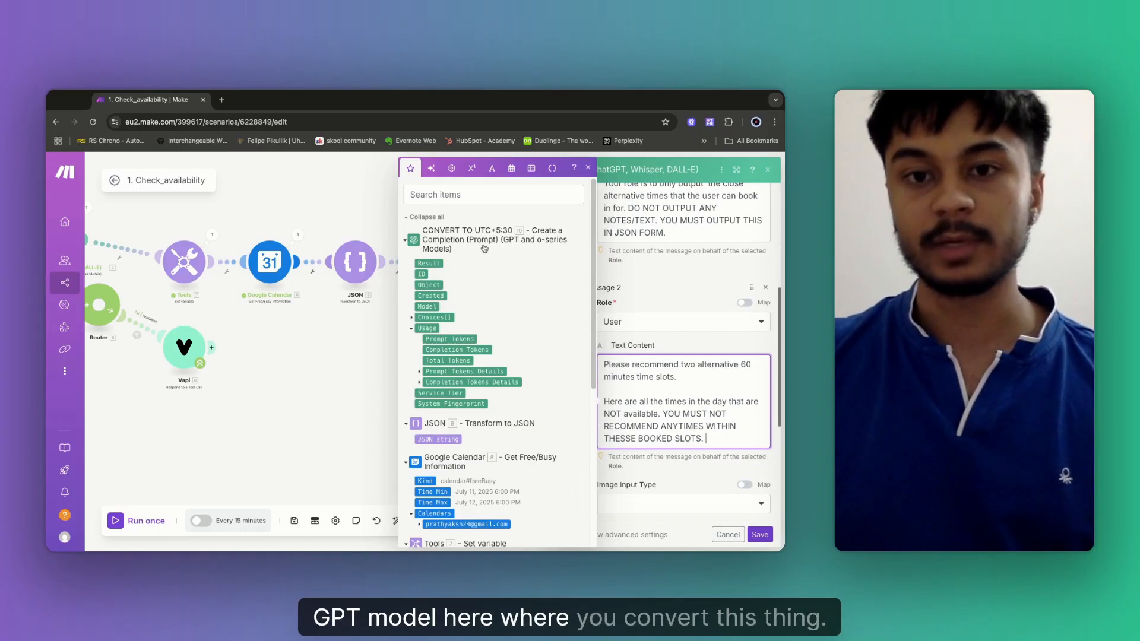
left_click(412, 319)
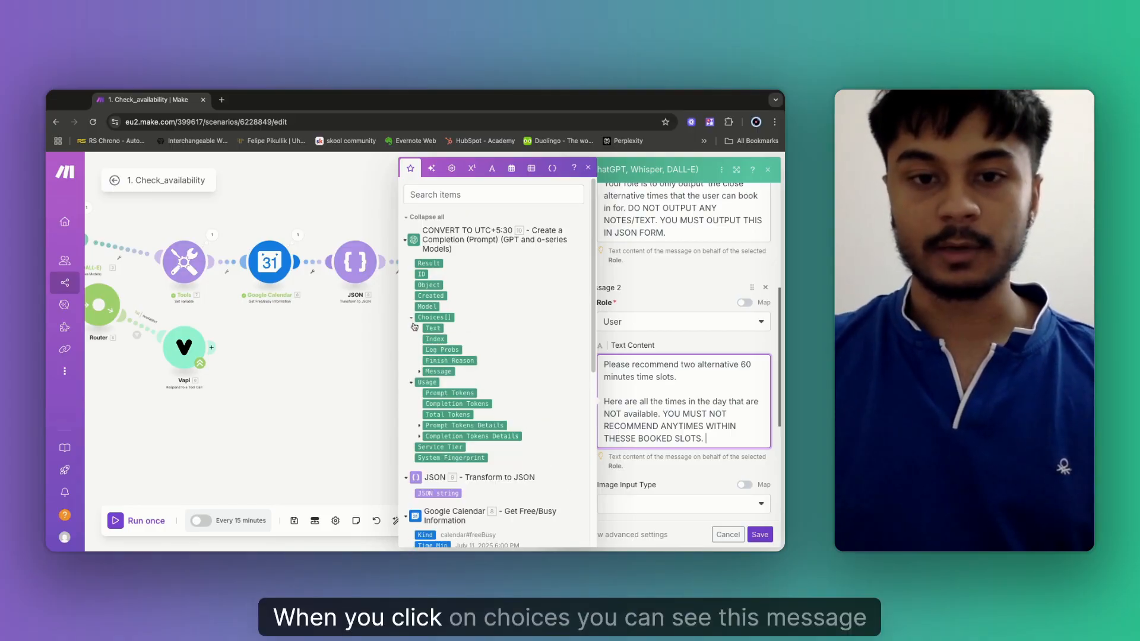
left_click(419, 373)
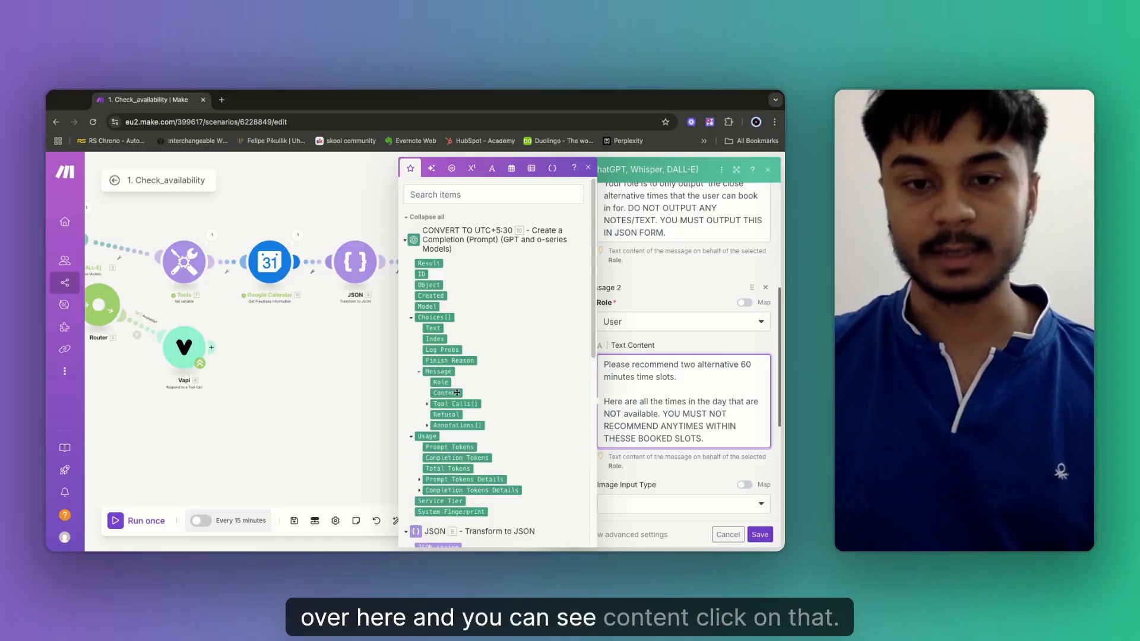
left_click(447, 395)
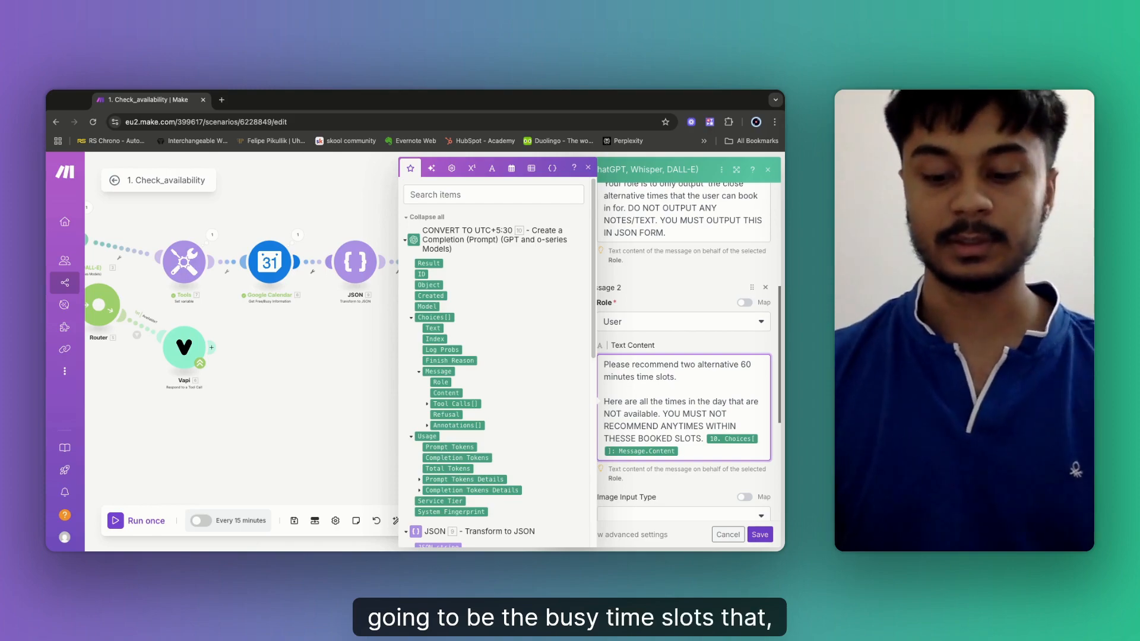
key("Return")
key("Return")
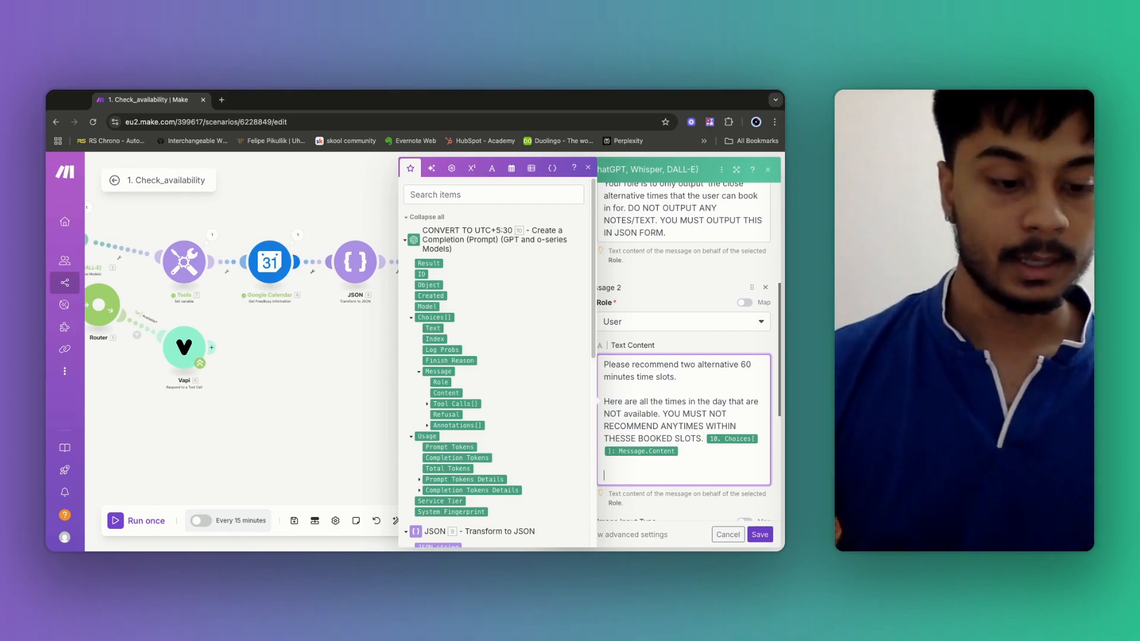
Add 'Here is the time the user tried to book in for, but this time was not available' plus mapped Preferred date and time.
type("Here")
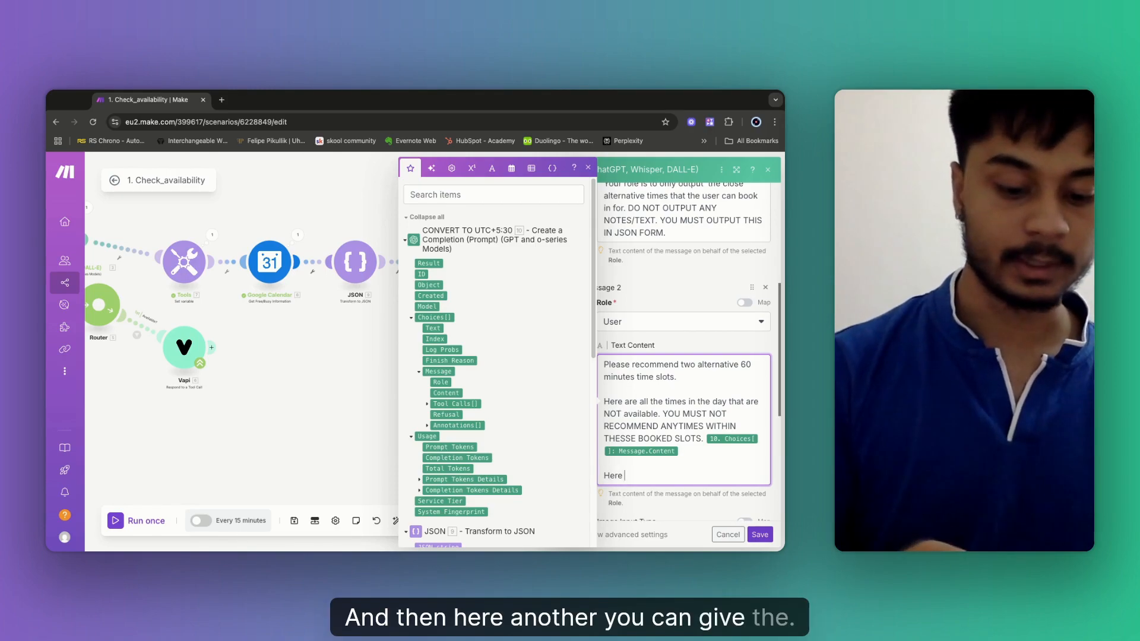
type(" is the time t")
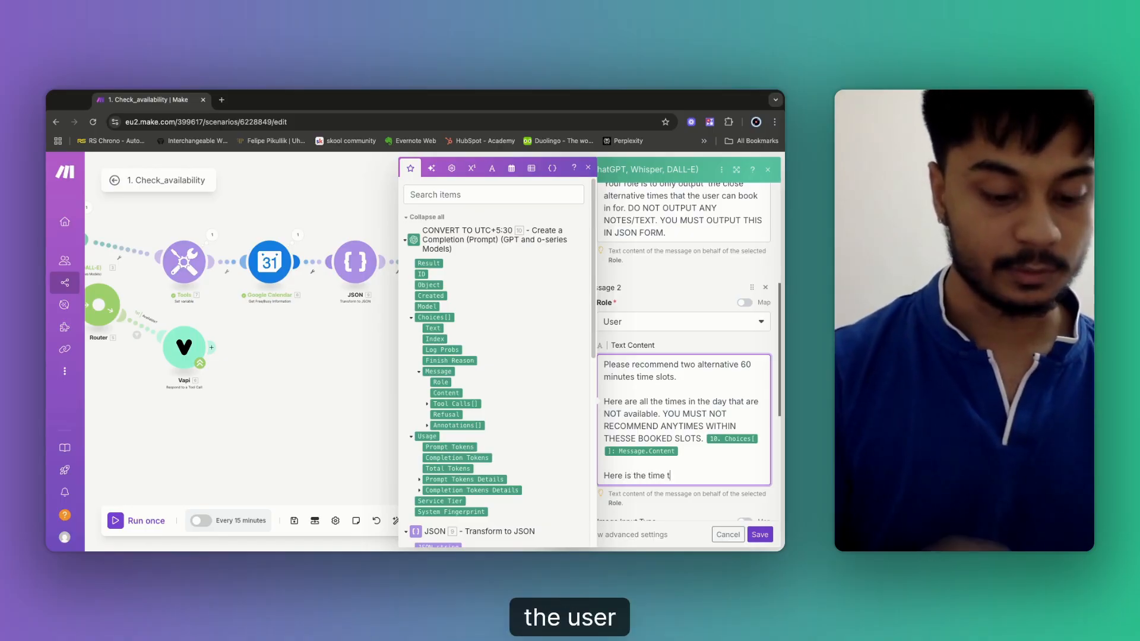
type("hge user")
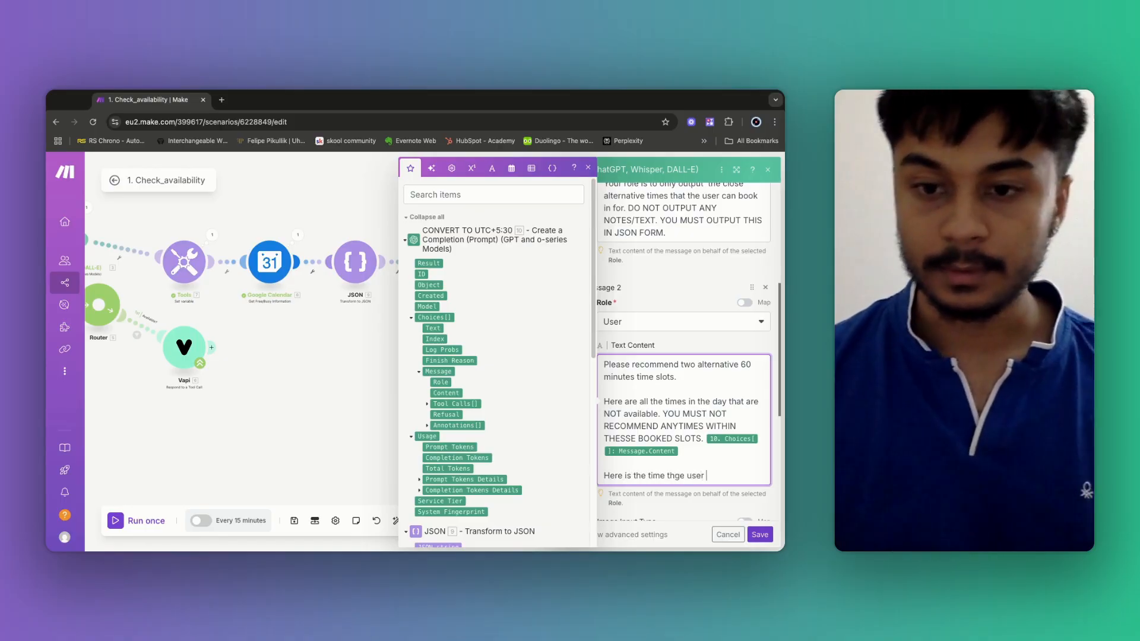
left_click(679, 475)
key("BackSpace")
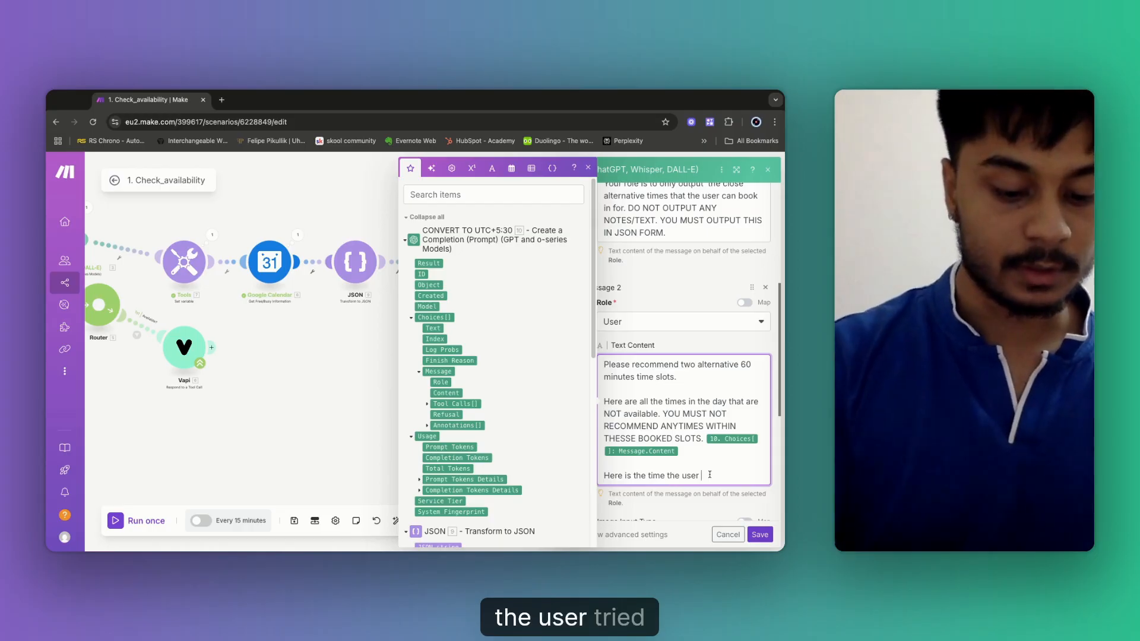
type("tried to boo")
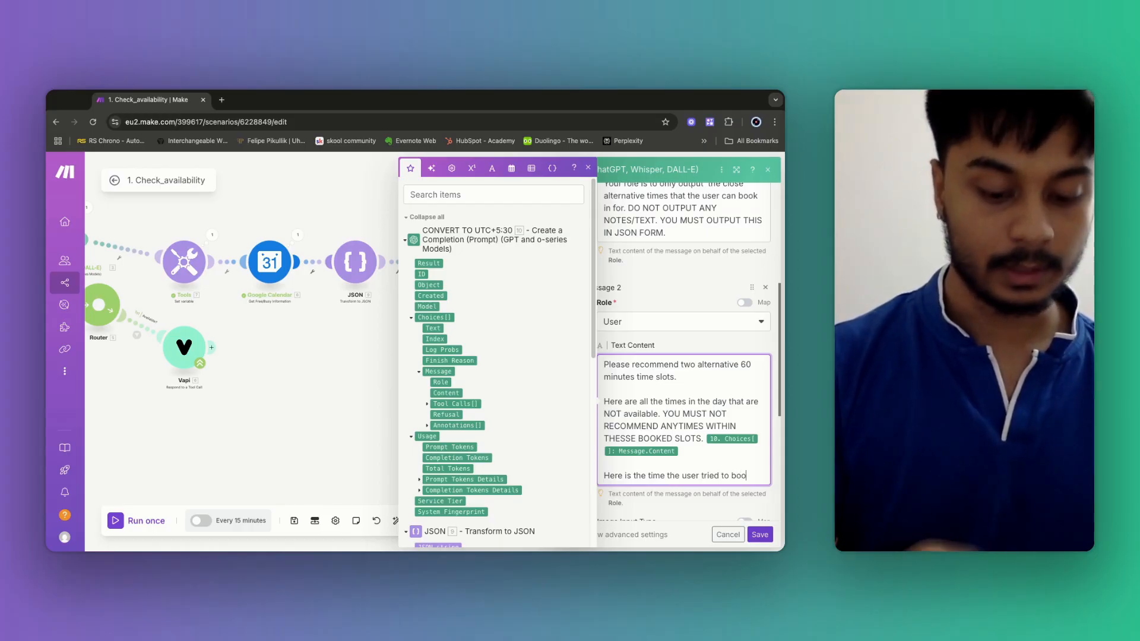
type("k in for, ")
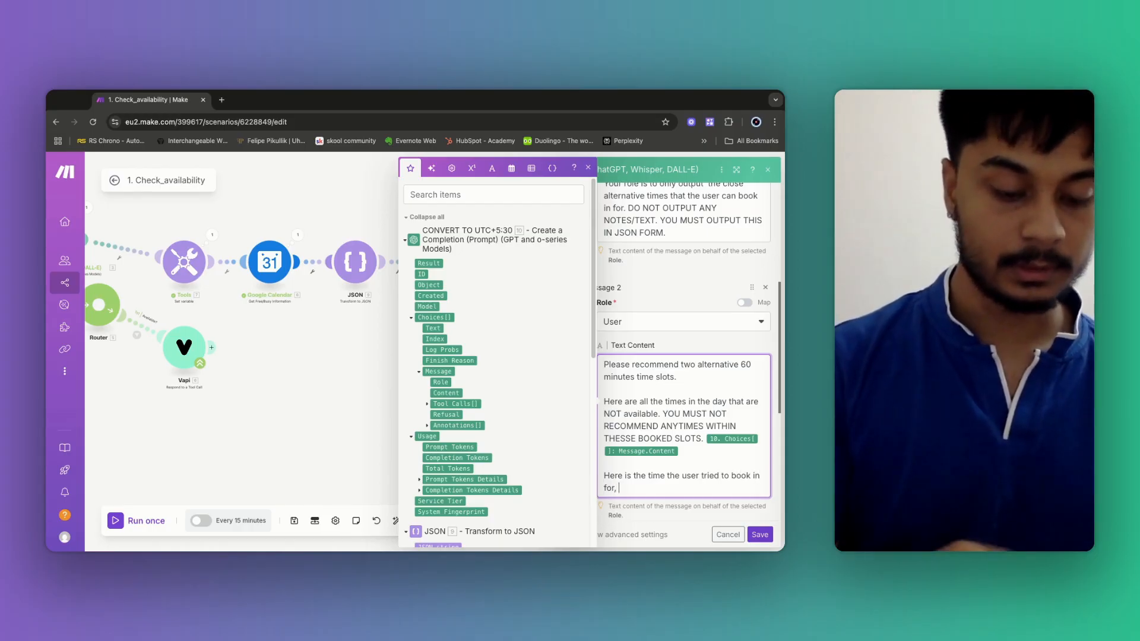
type("but this time")
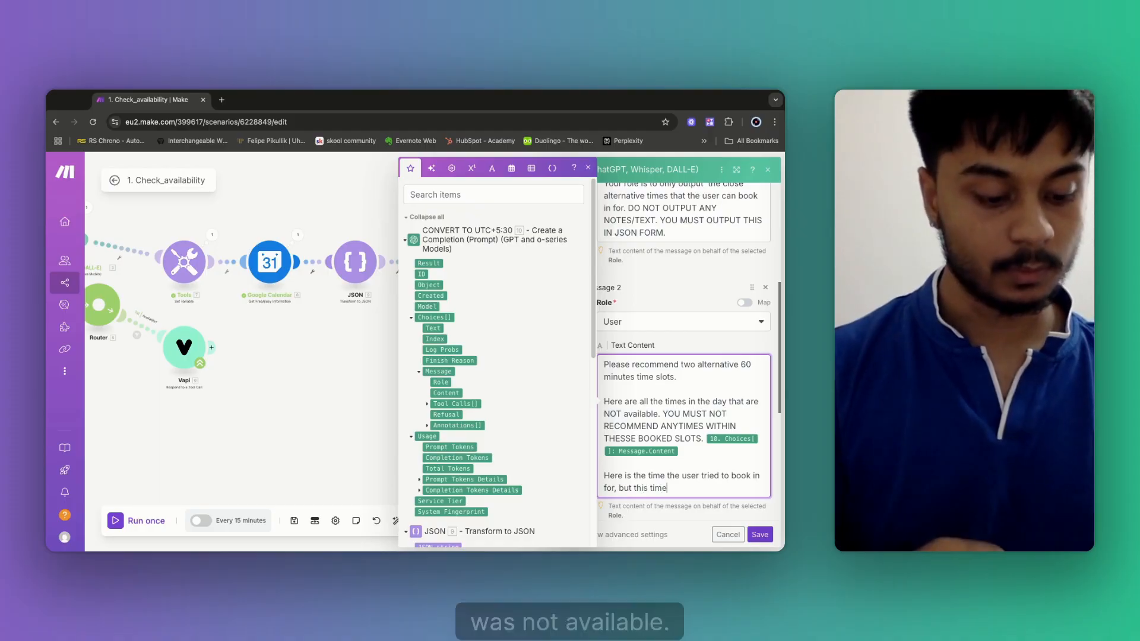
type(" was not a")
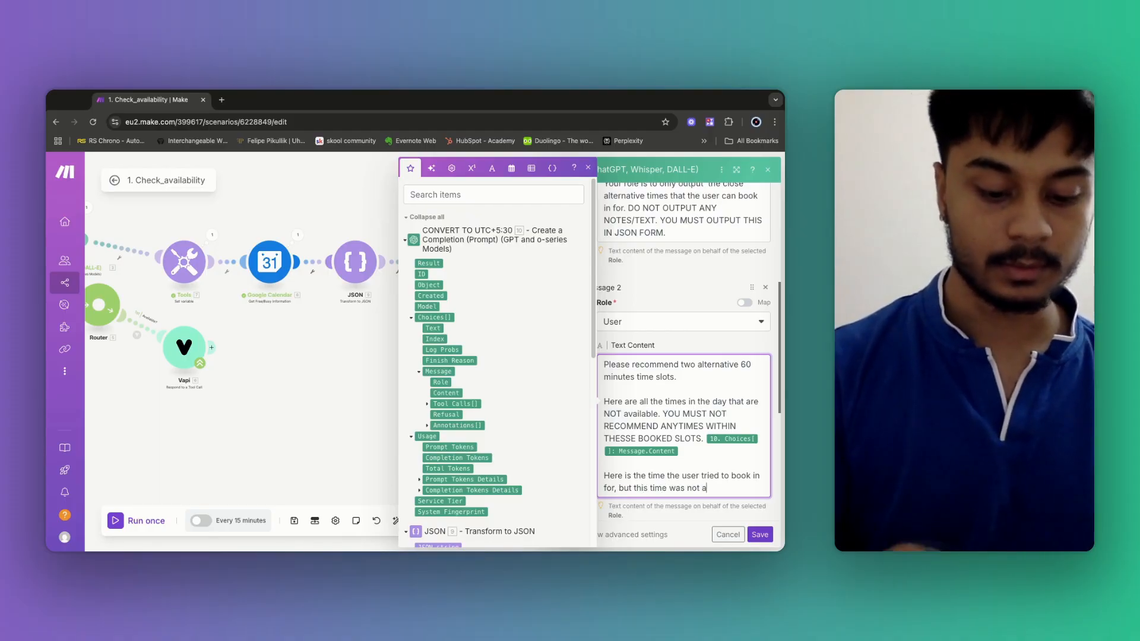
type("vailable")
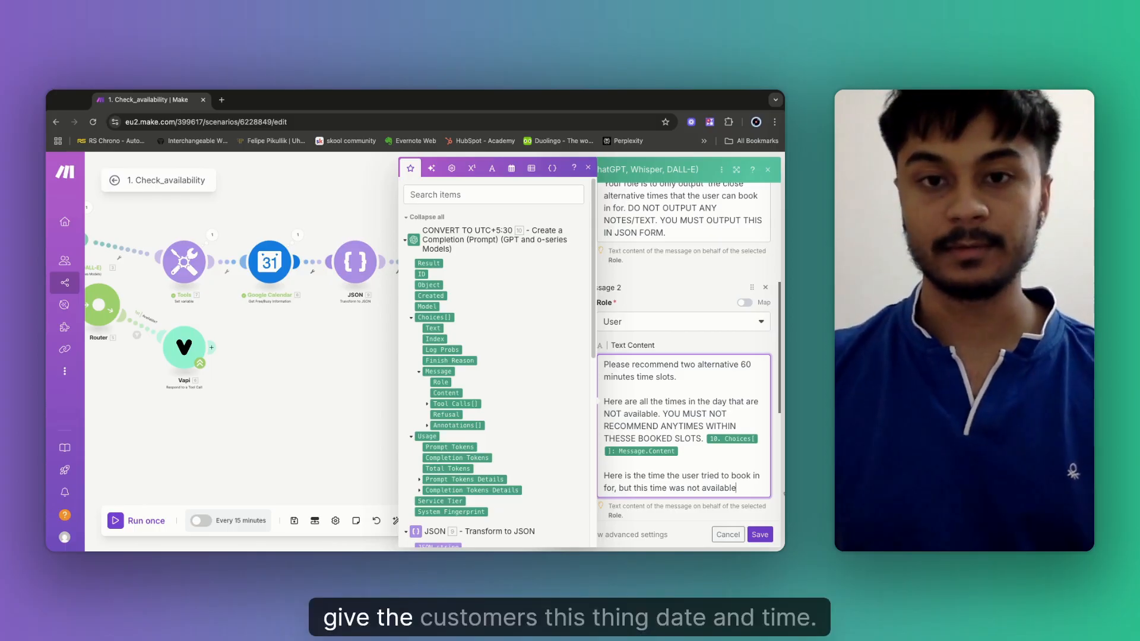
scroll(449, 333, "down", 5)
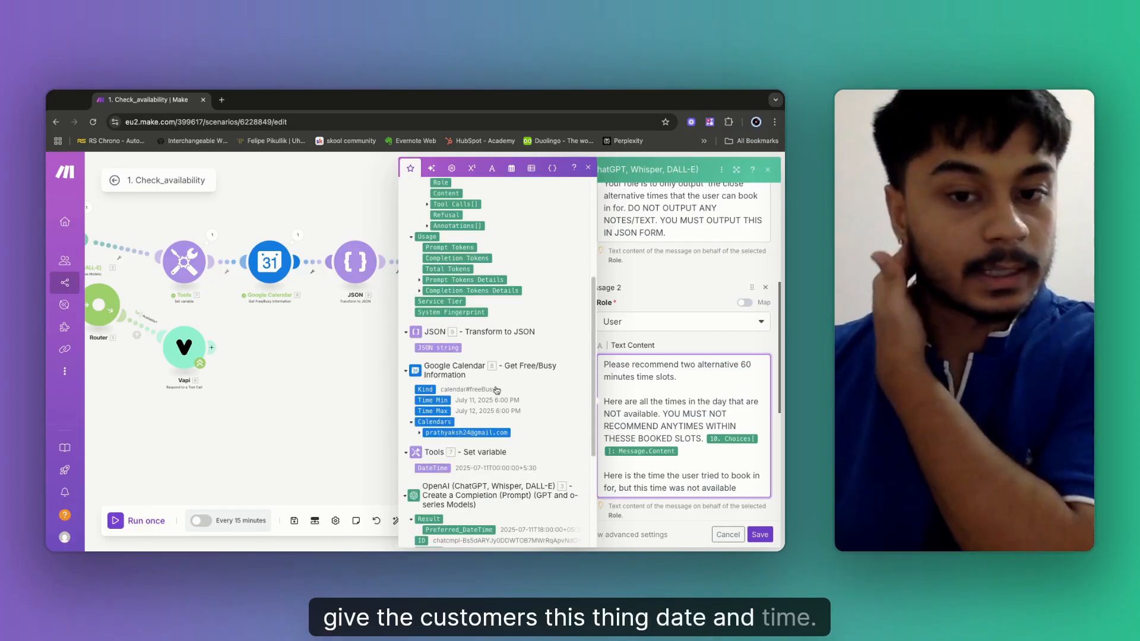
scroll(499, 394, "down", 5)
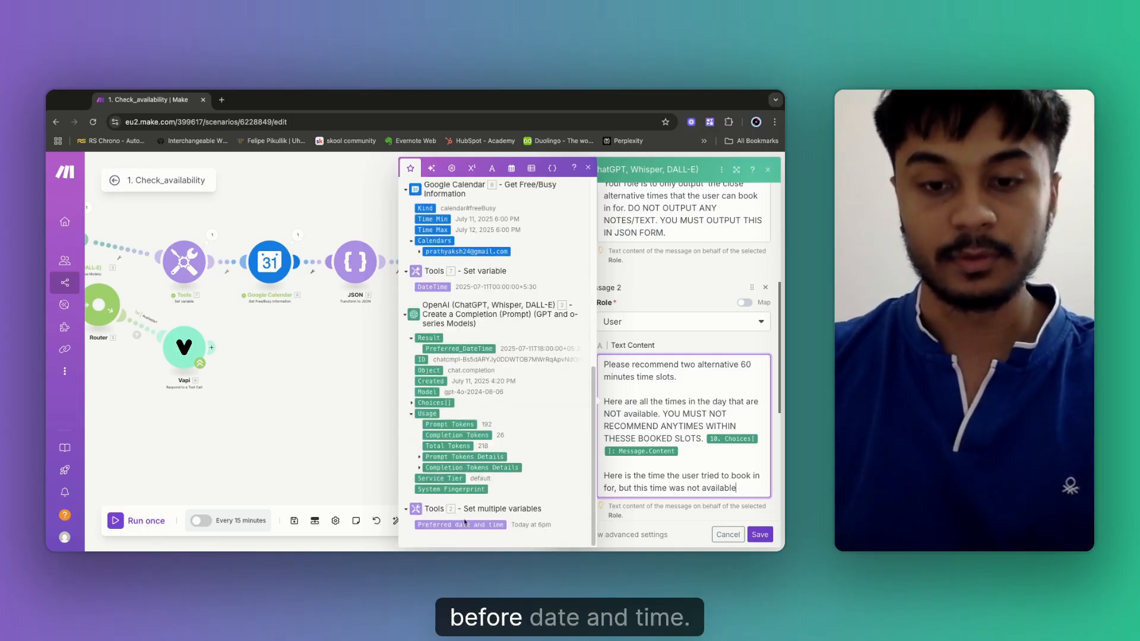
left_click(479, 528)
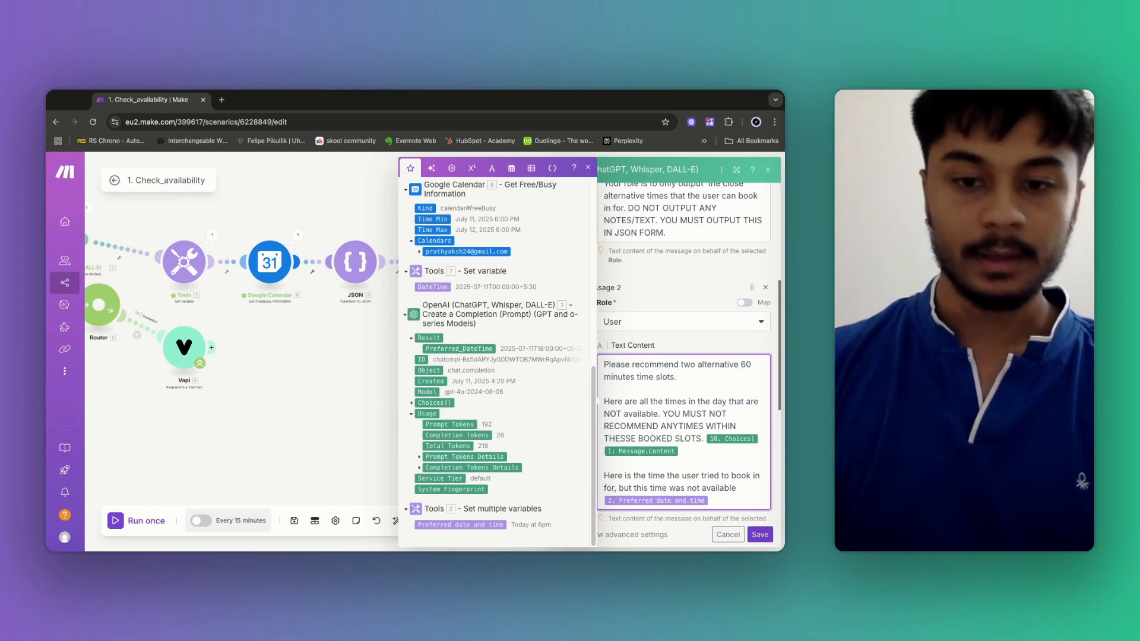
key("Return")
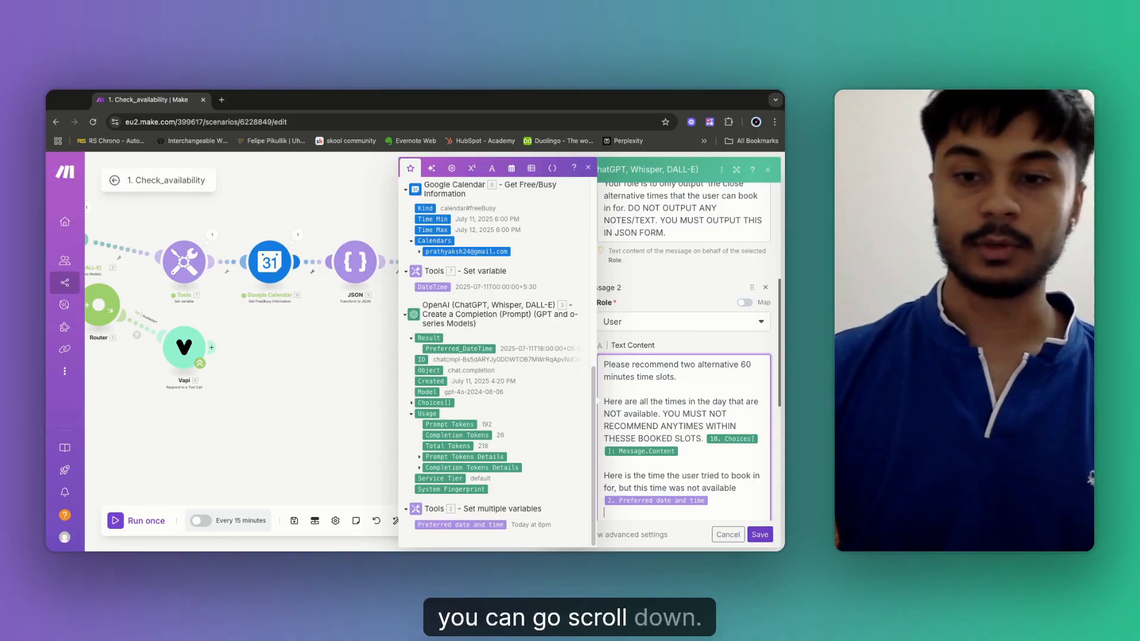
scroll(685, 399, "down", 5)
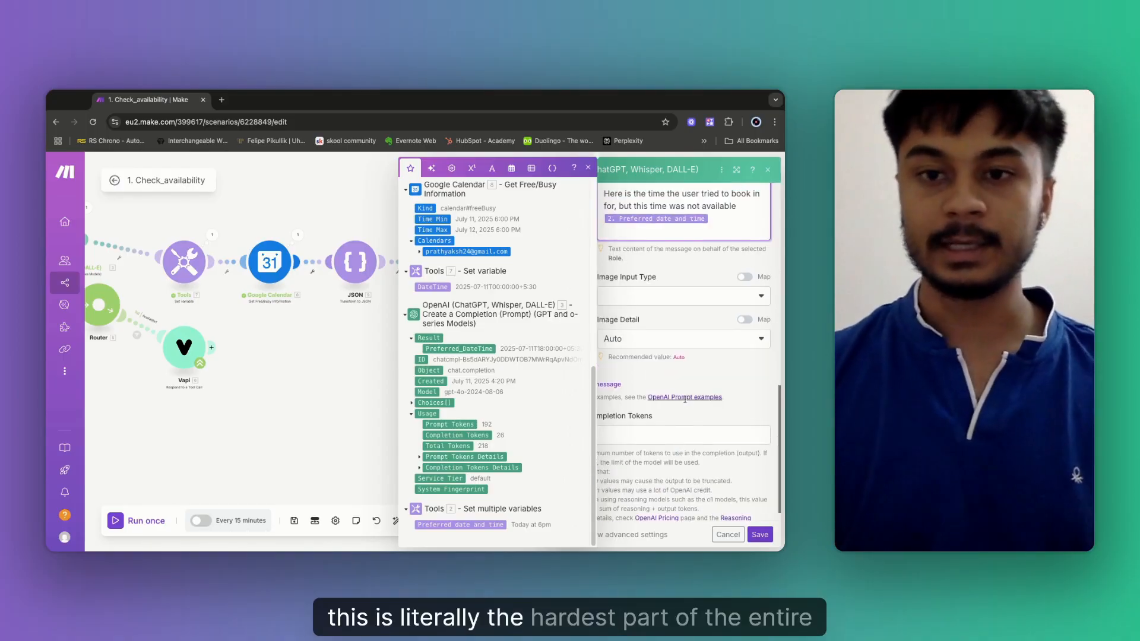
scroll(671, 285, "up", 2)
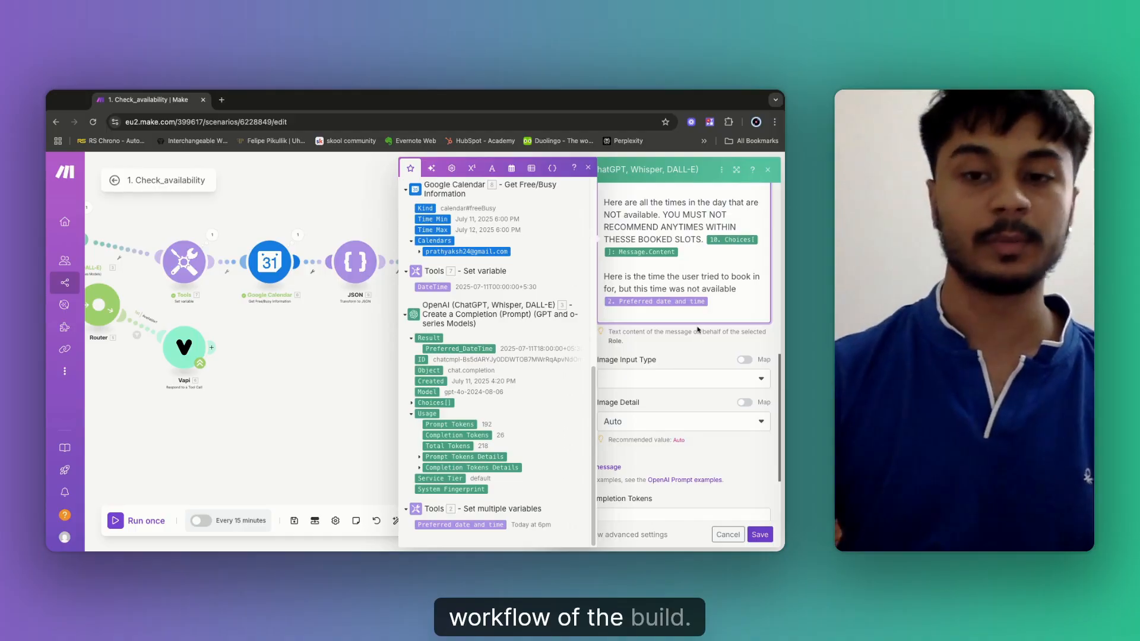
Add lines asking for times close to the initial booking time and not earlier than the current time.
type("Try ")
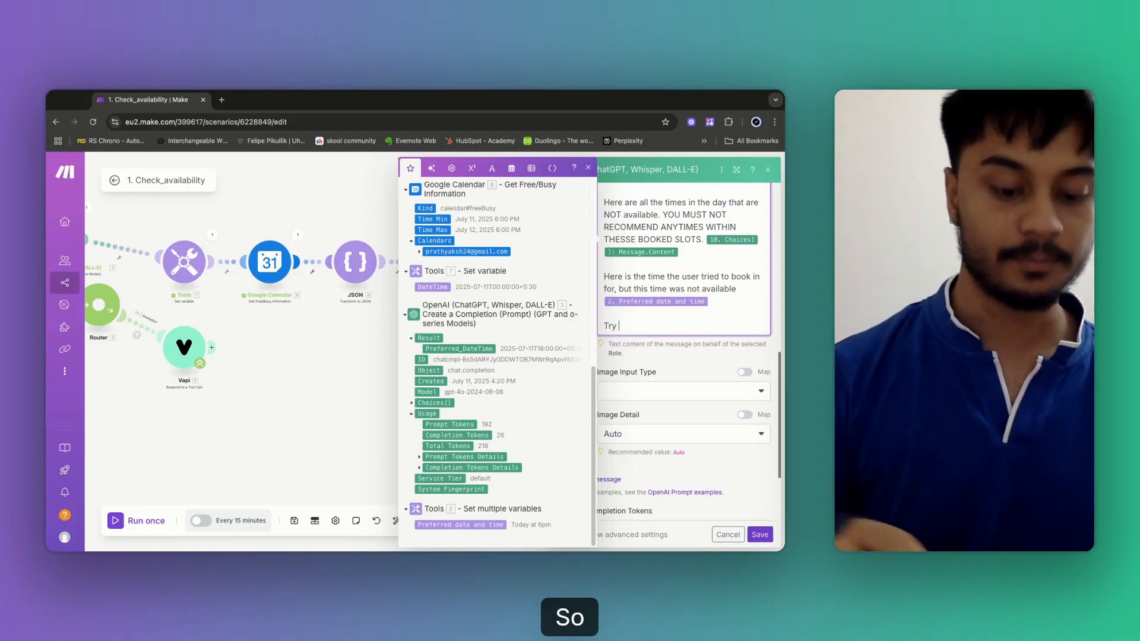
type("and ")
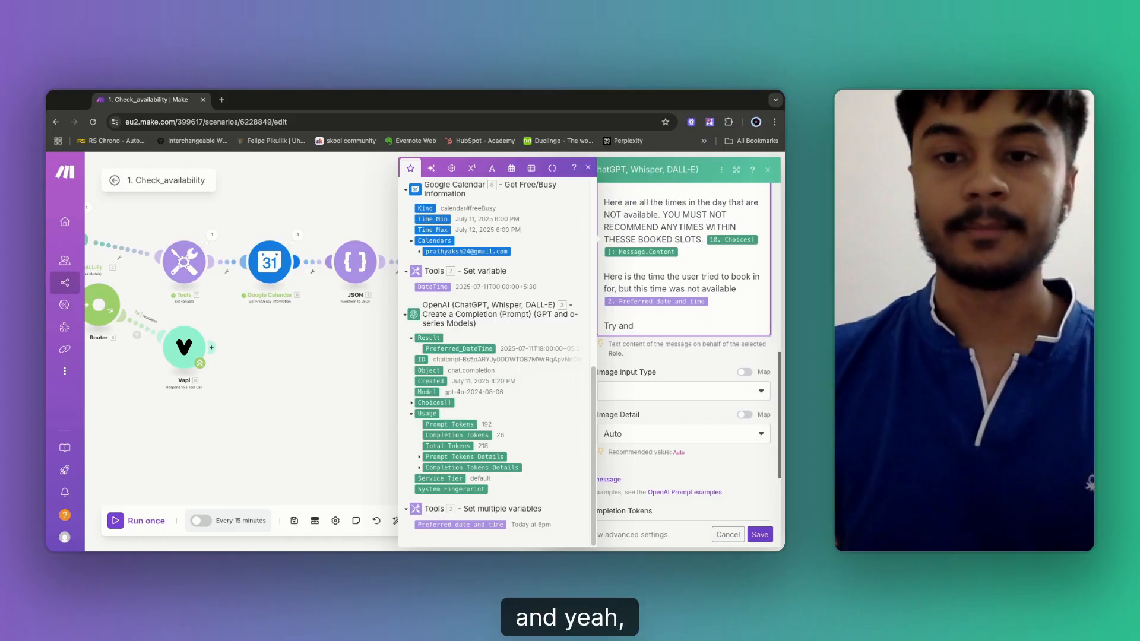
type("rec")
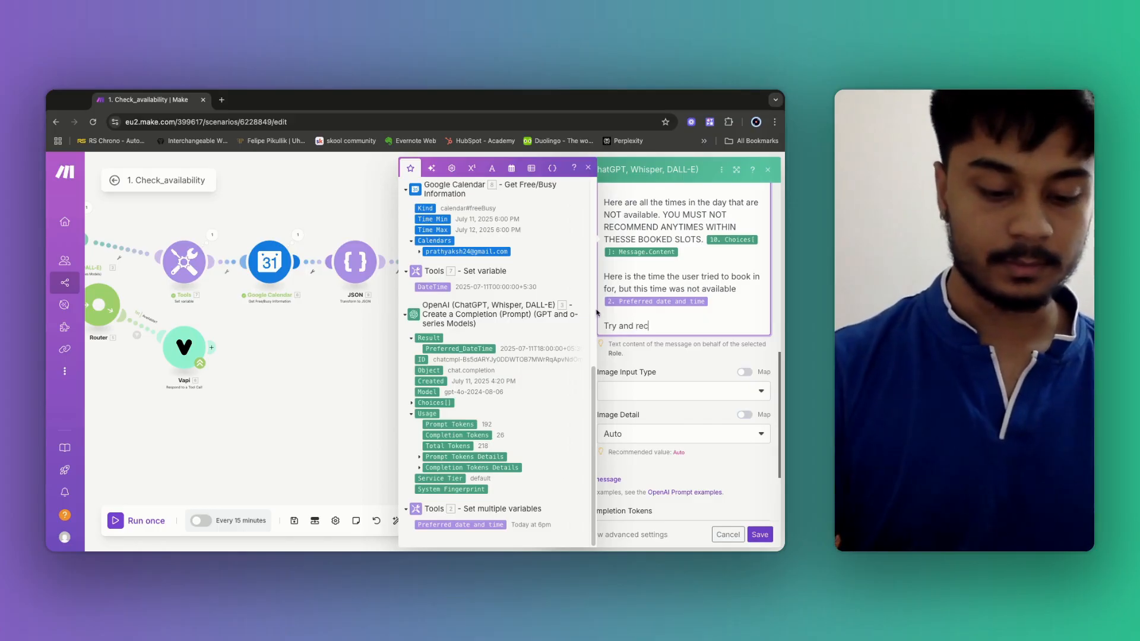
type("ommend ti")
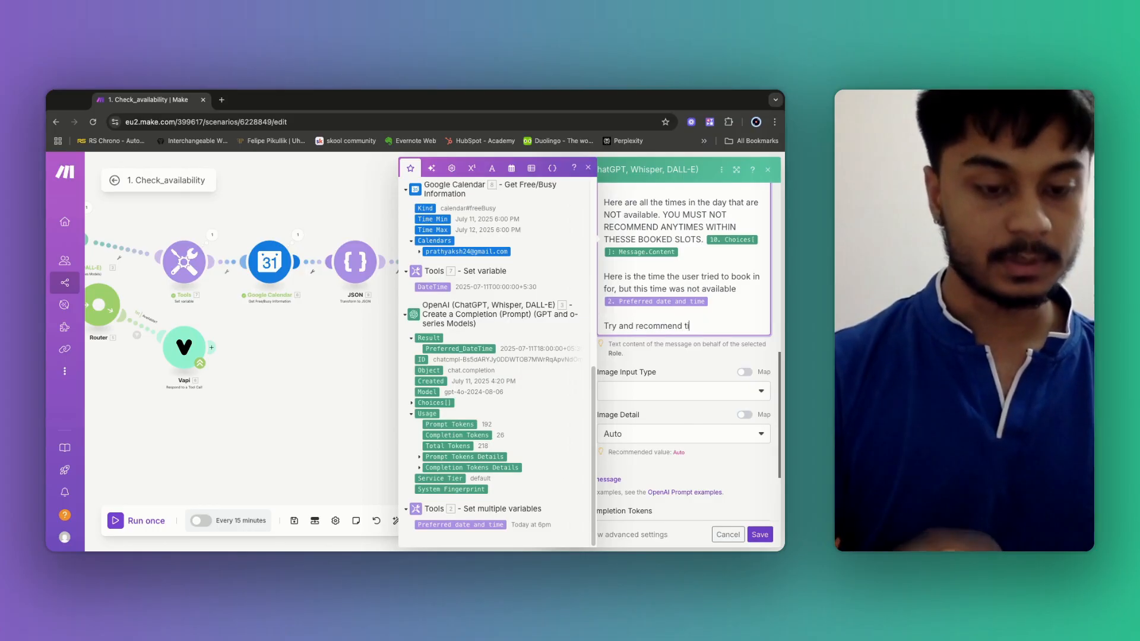
type("mes that are ")
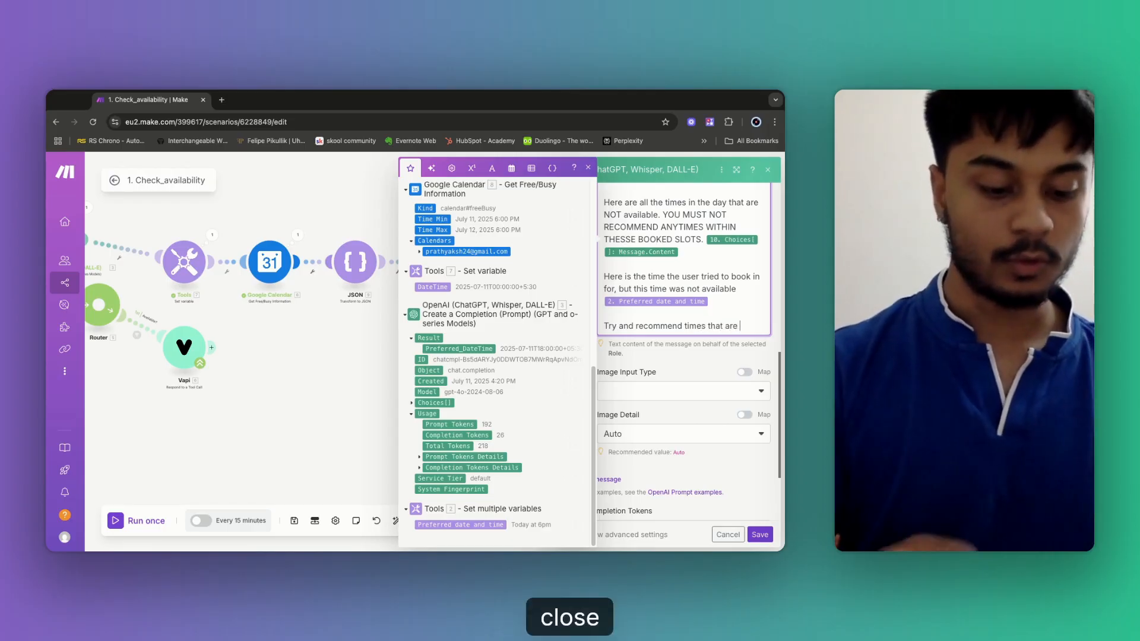
type("close to")
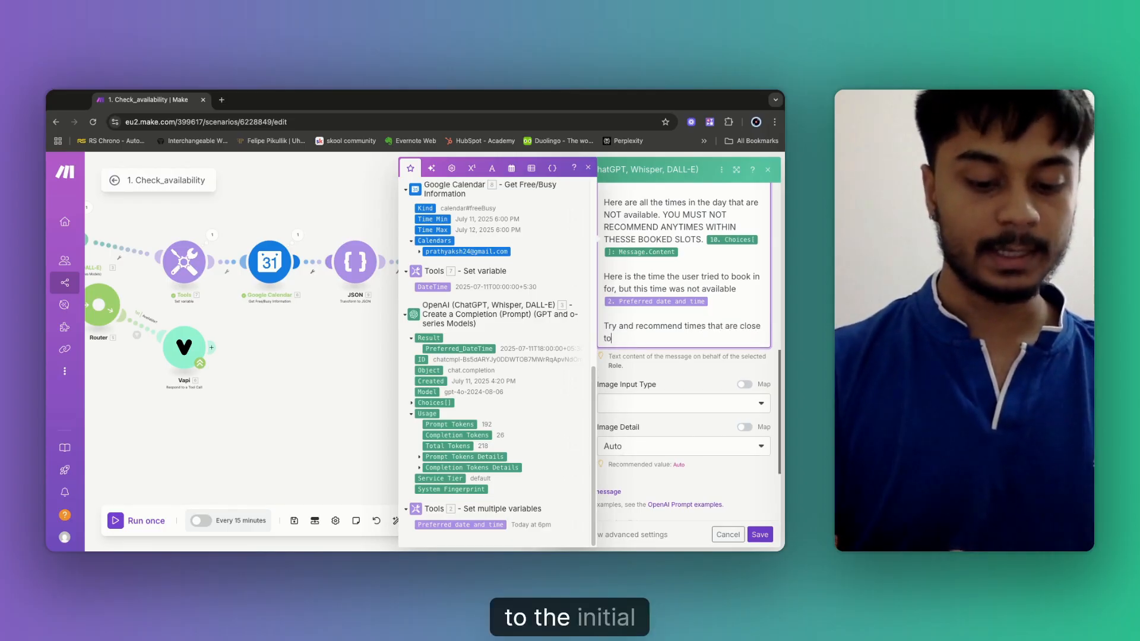
type(" the in")
type("l")
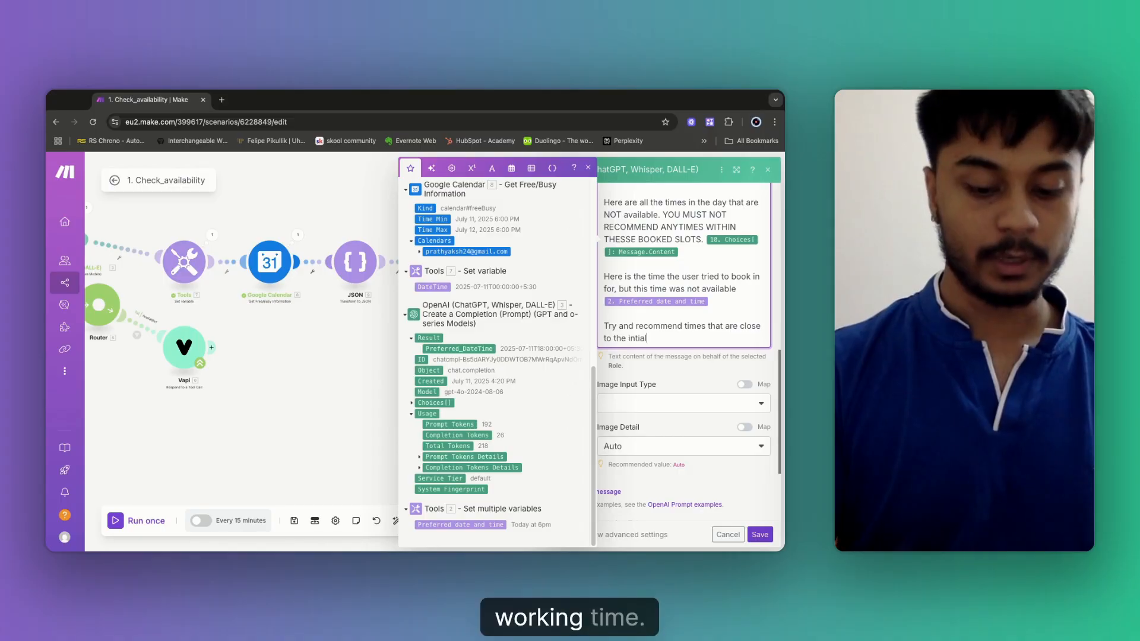
type(" booking t")
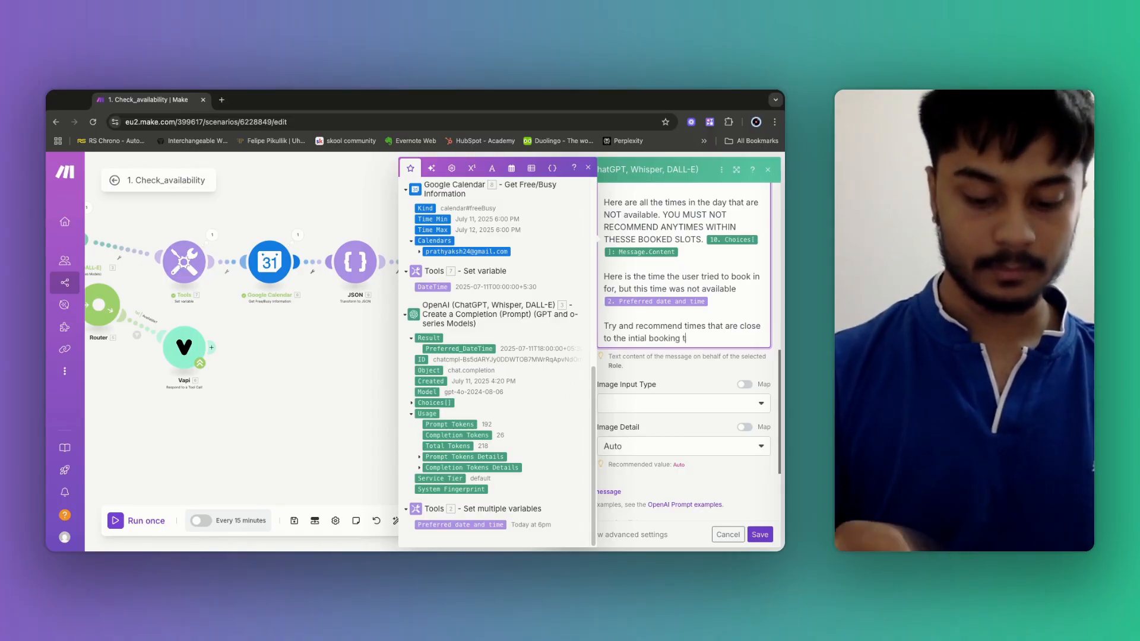
type("ime.")
key("Return")
key("Return")
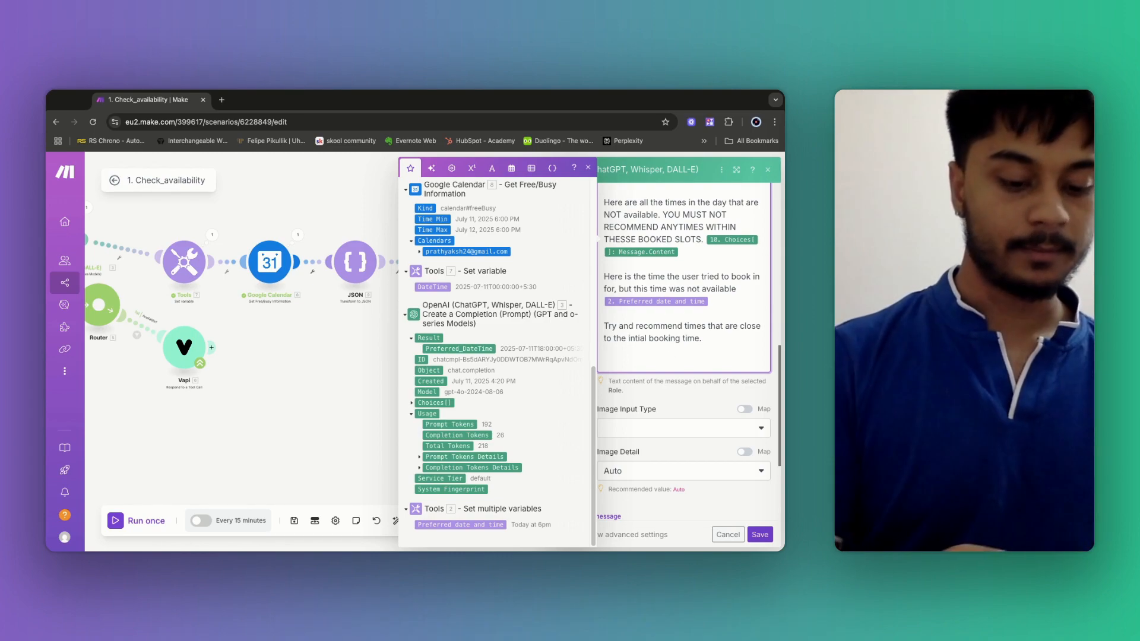
type("Here")
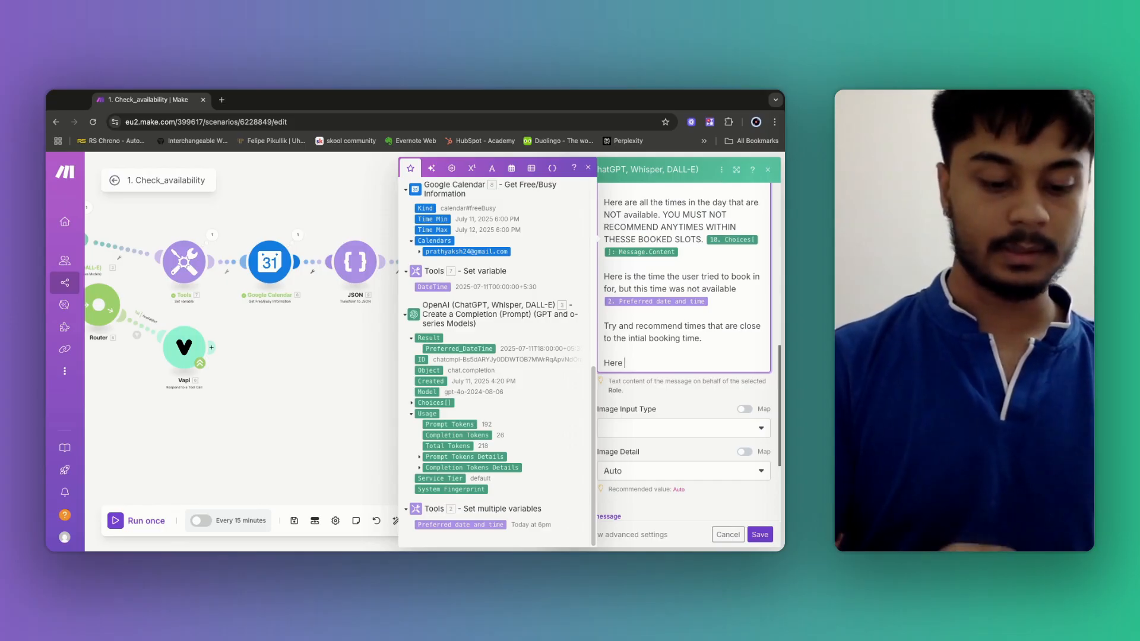
type(" is the curre")
key("BackSpace")
type("ren")
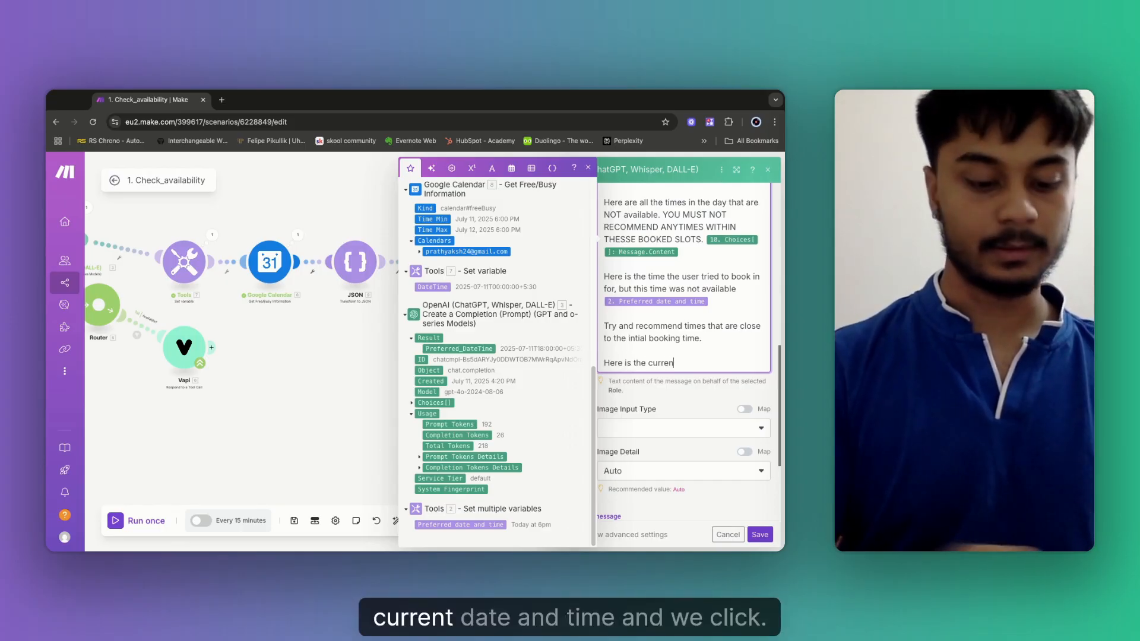
type("t date and time")
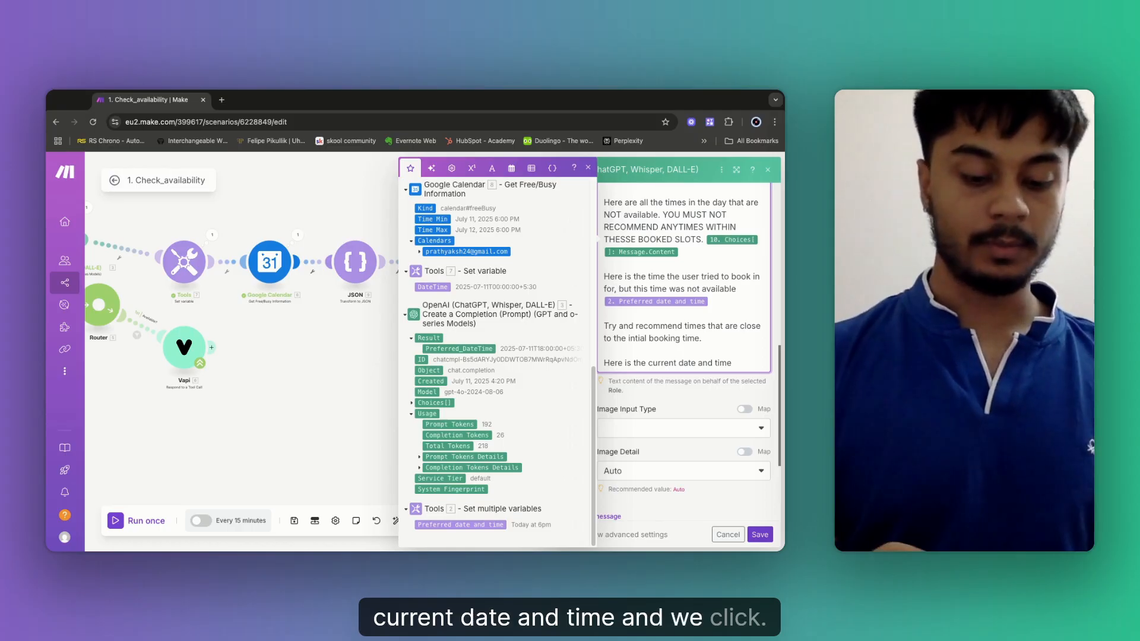
type(", you ")
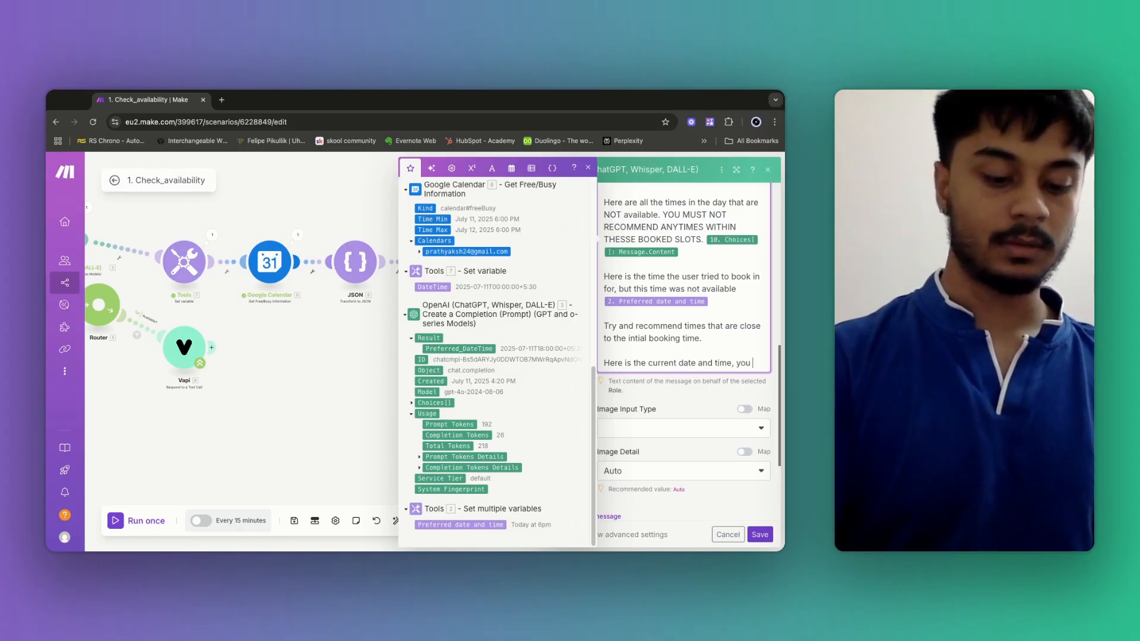
type("must ensure tha")
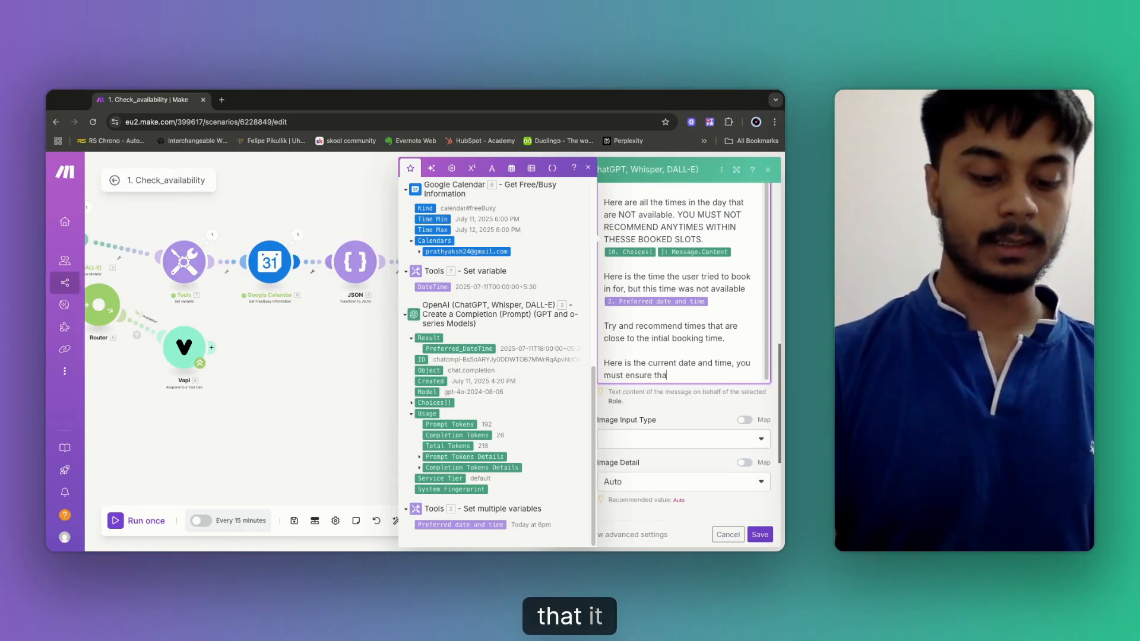
type("t it is n")
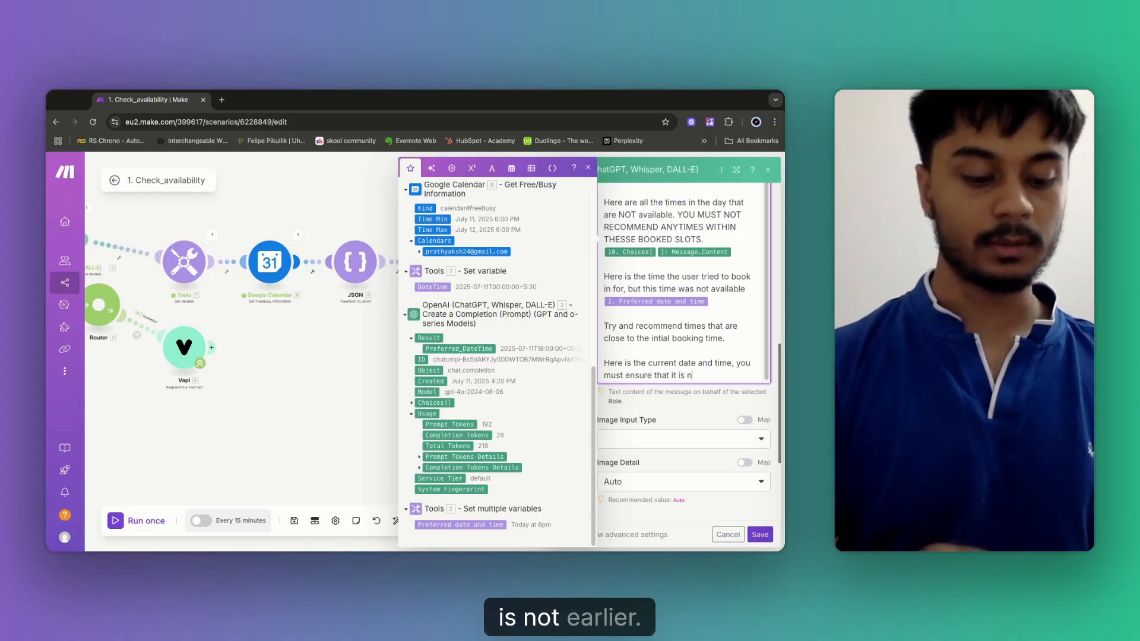
type("ot earlier")
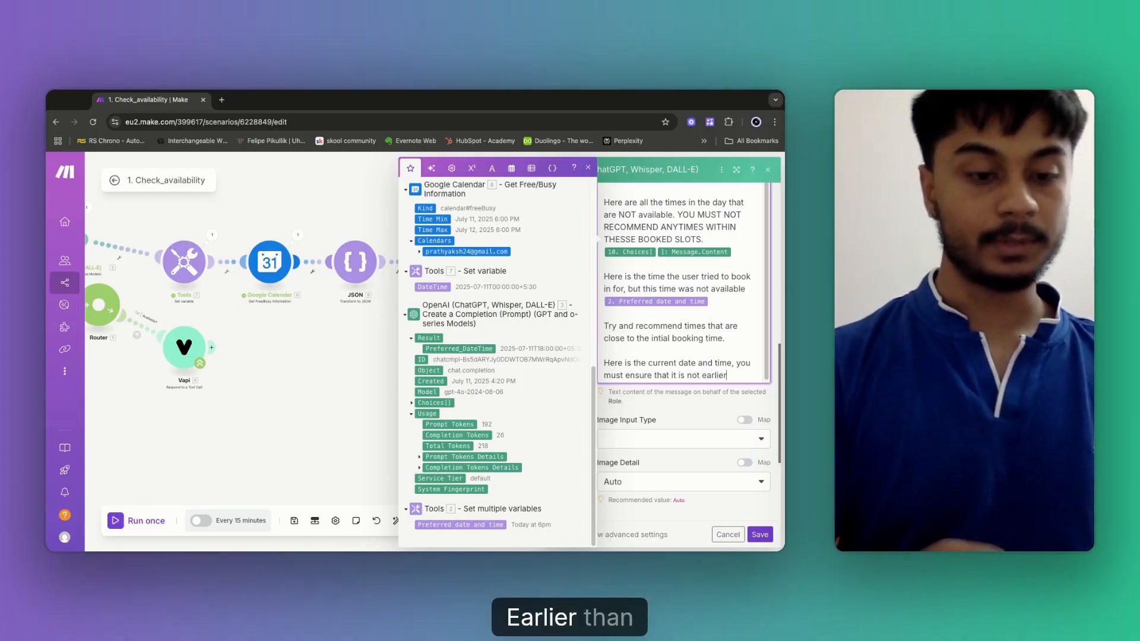
type(" than this")
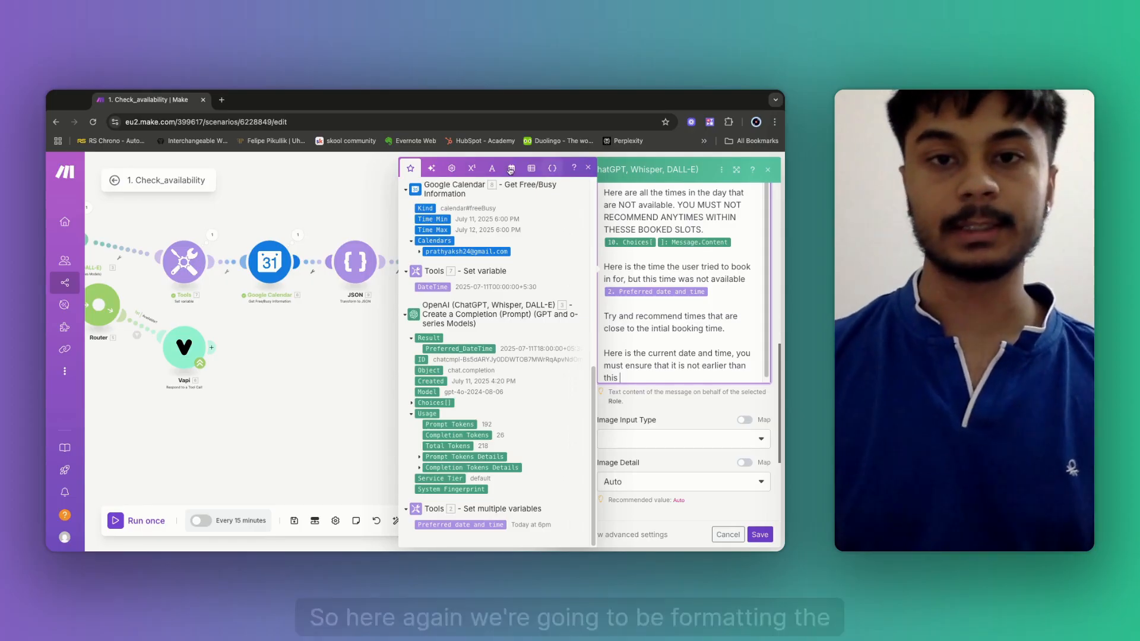
Insert a formatDate expression with format YYYY-MM-DD HH:mm and time zone Asia/Kolkata.
left_click(511, 168)
left_click(428, 444)
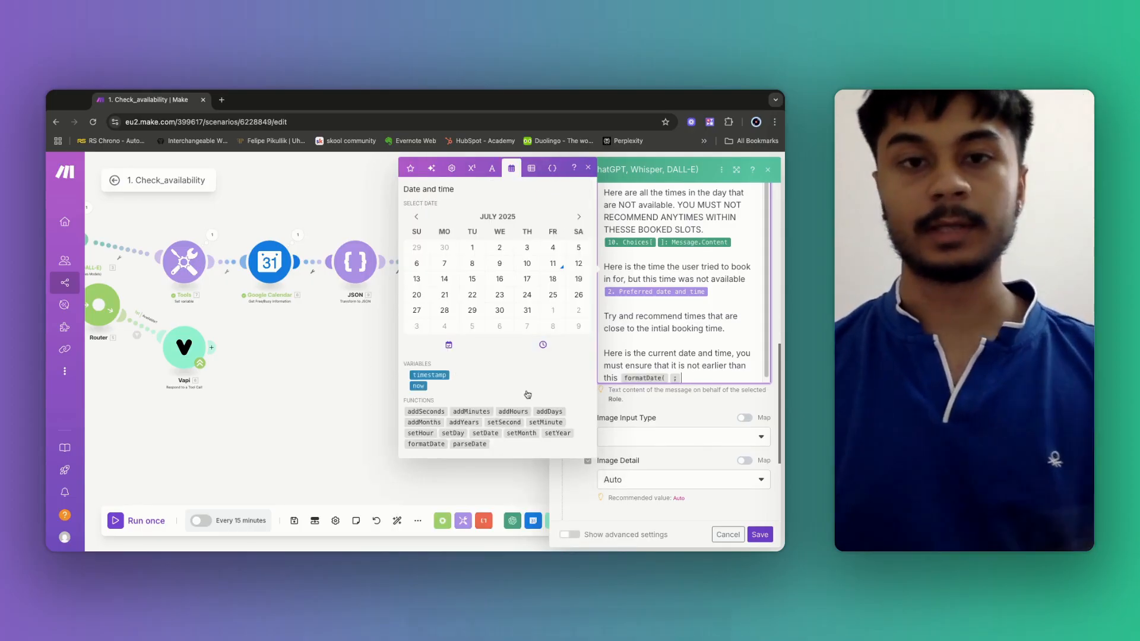
left_click(411, 169)
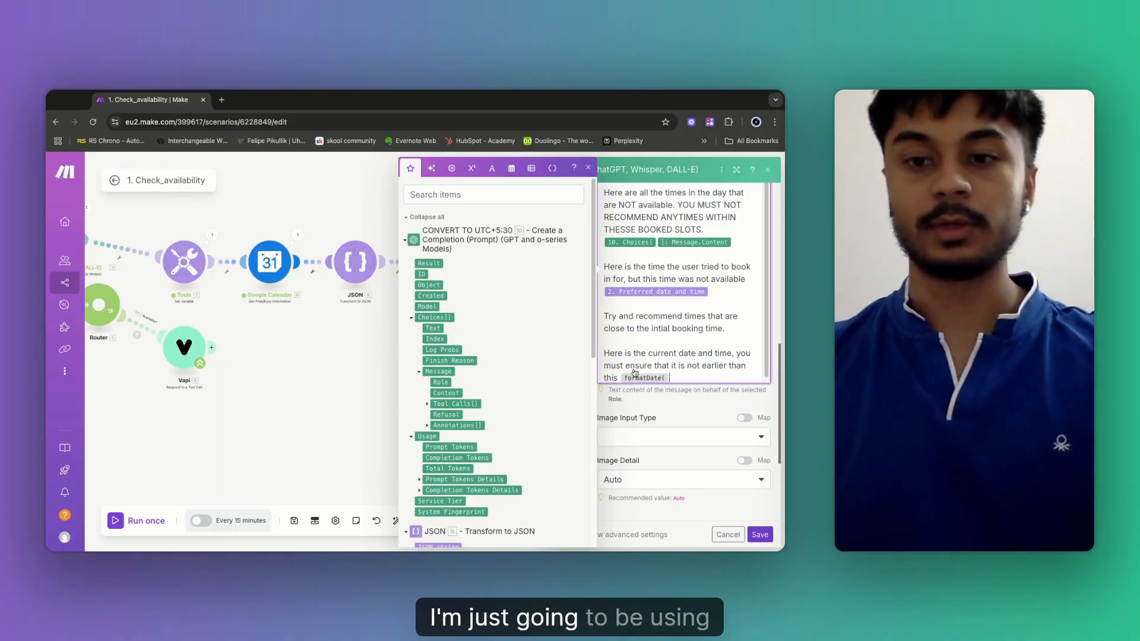
left_click(687, 375)
type("YYYY")
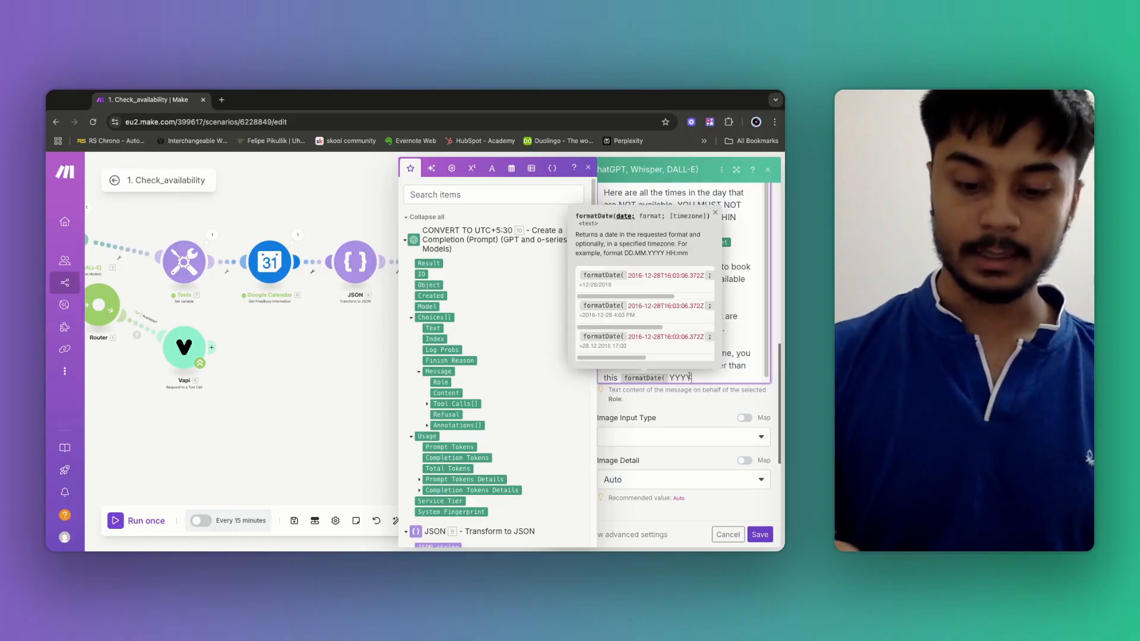
type("-MM")
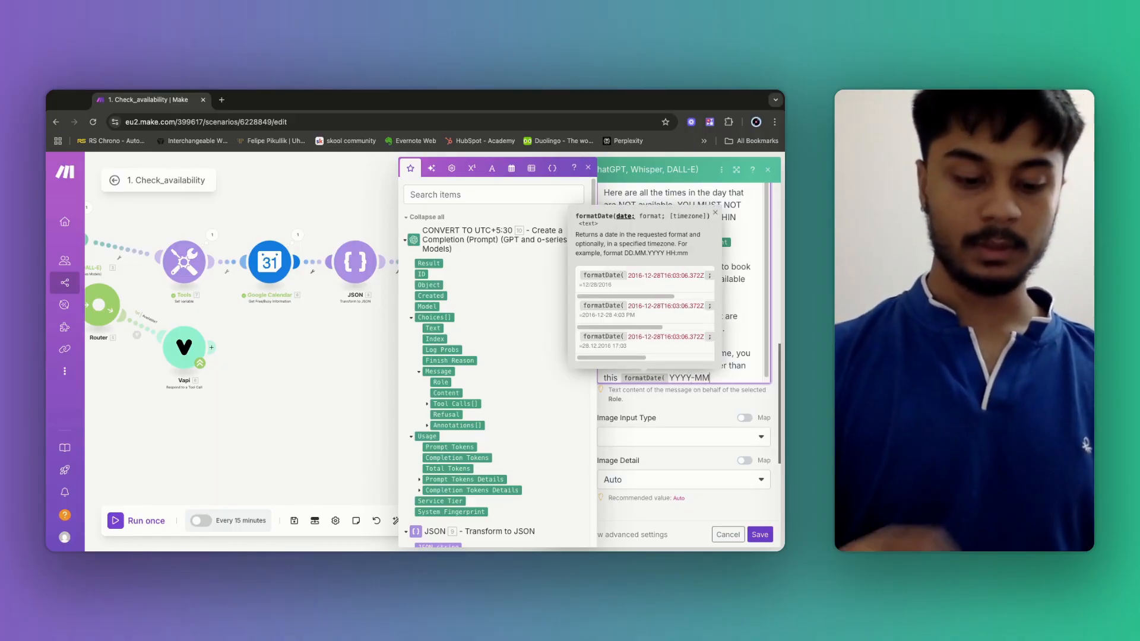
type("-DD")
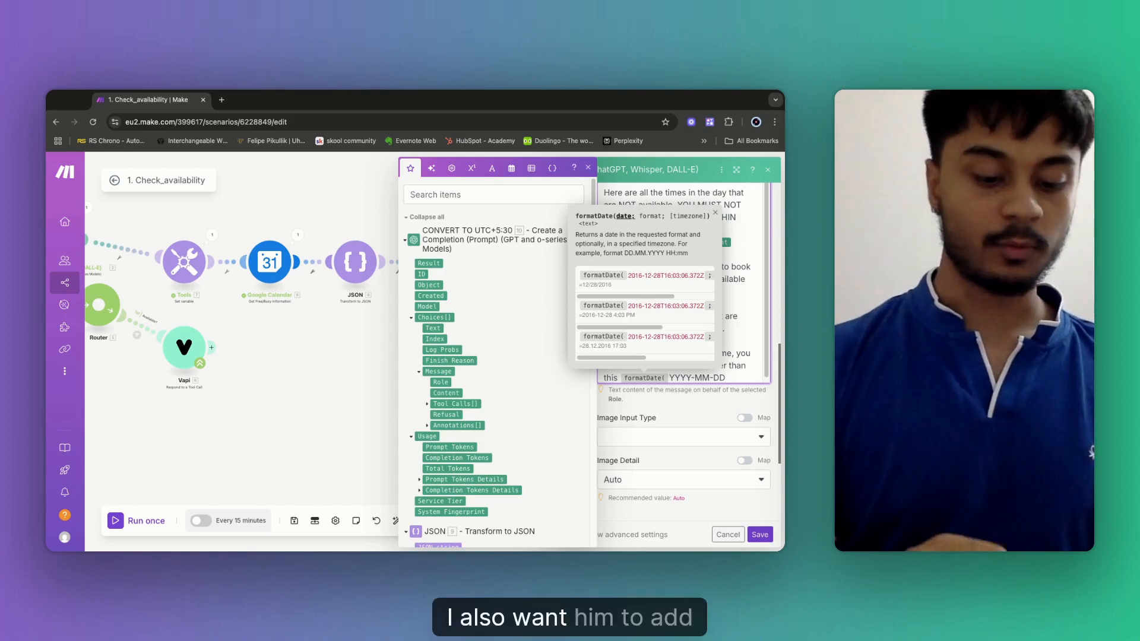
type(" HH:")
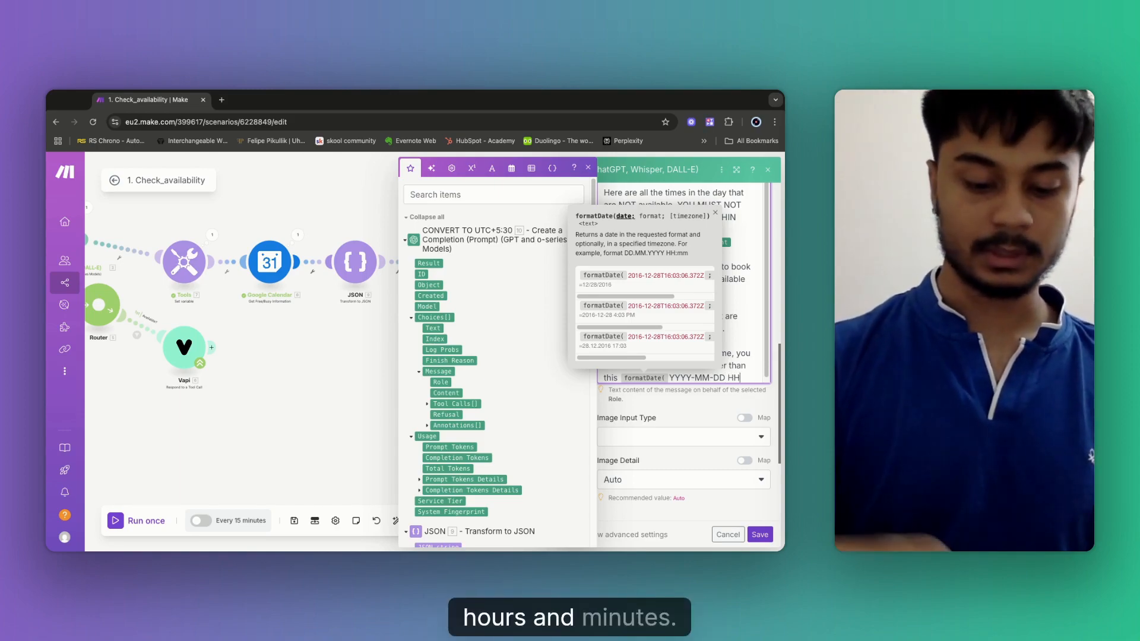
type("mm:")
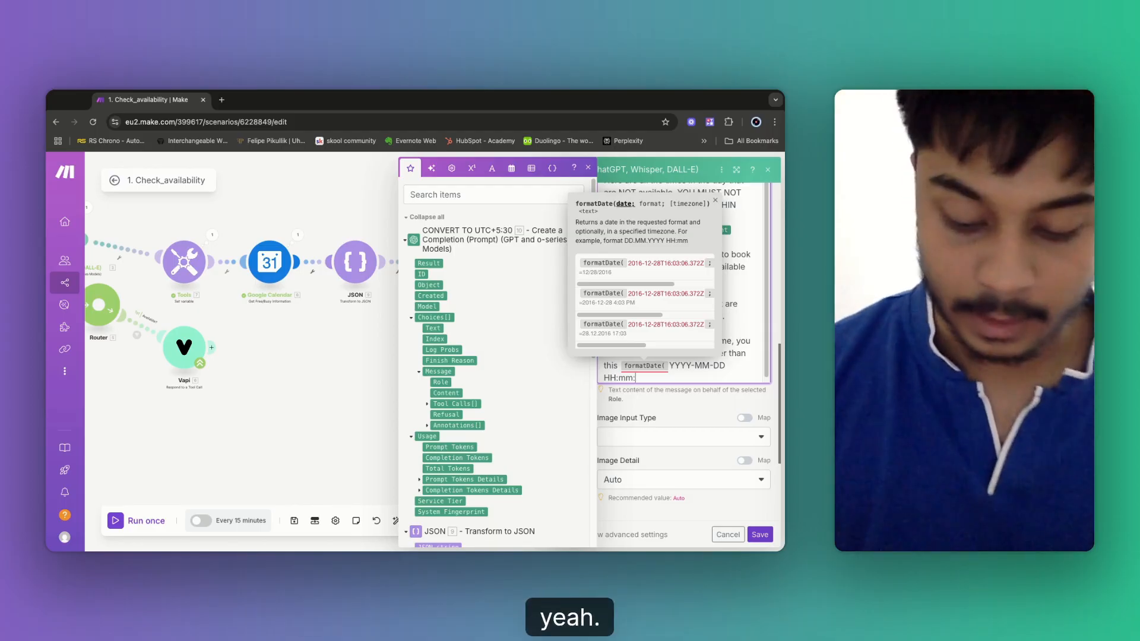
key("BackSpace")
type("; ")
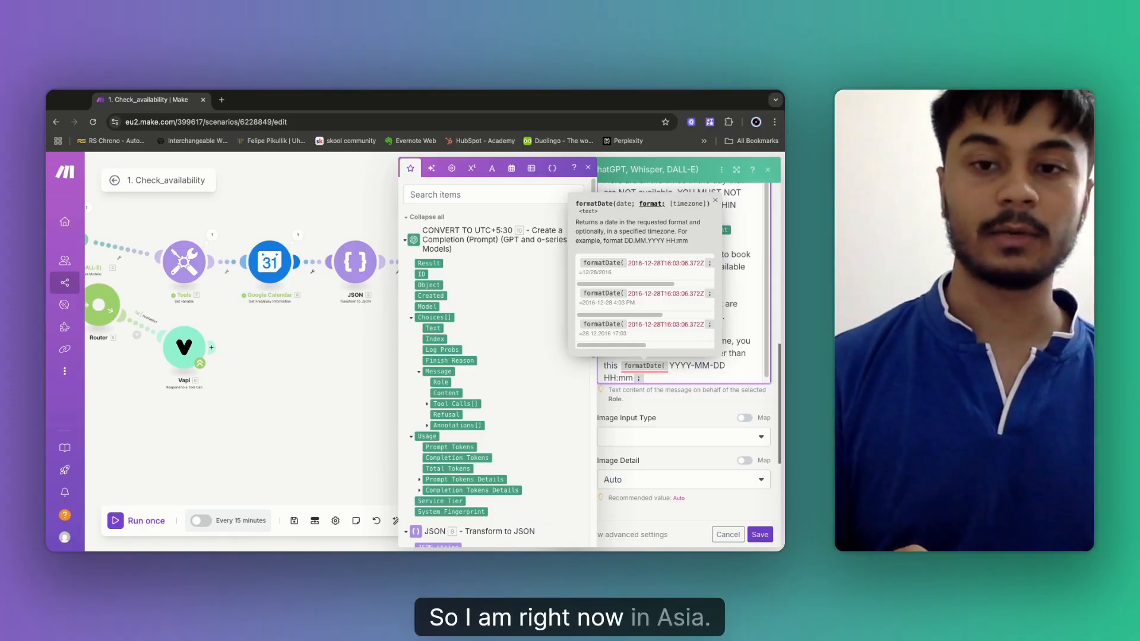
type("Ais")
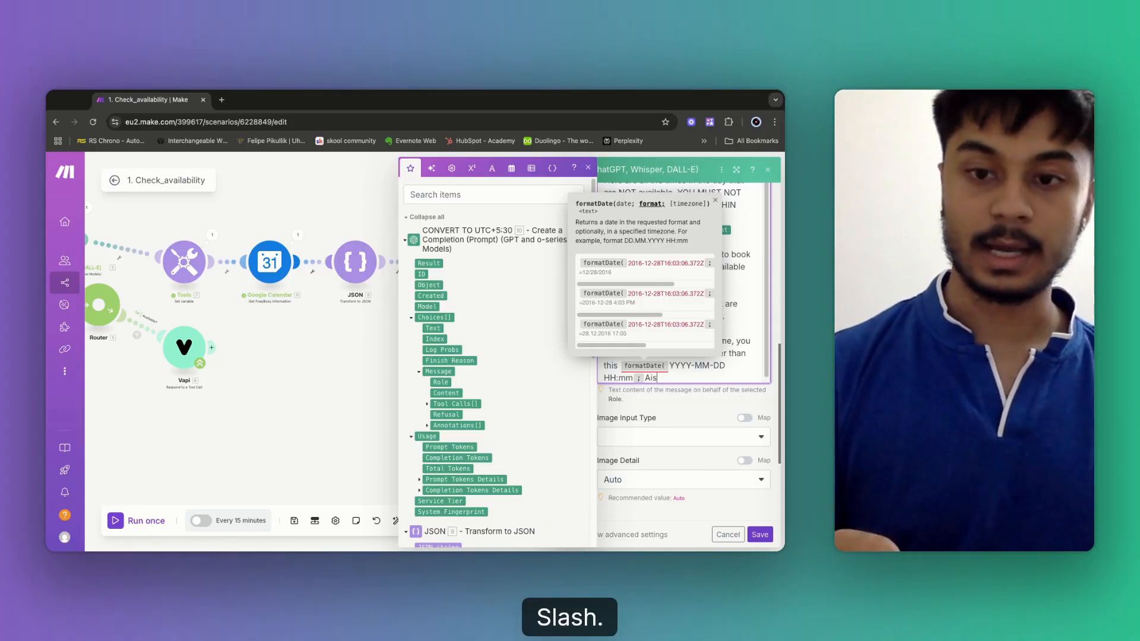
key("BackSpace")
key("BackSpace")
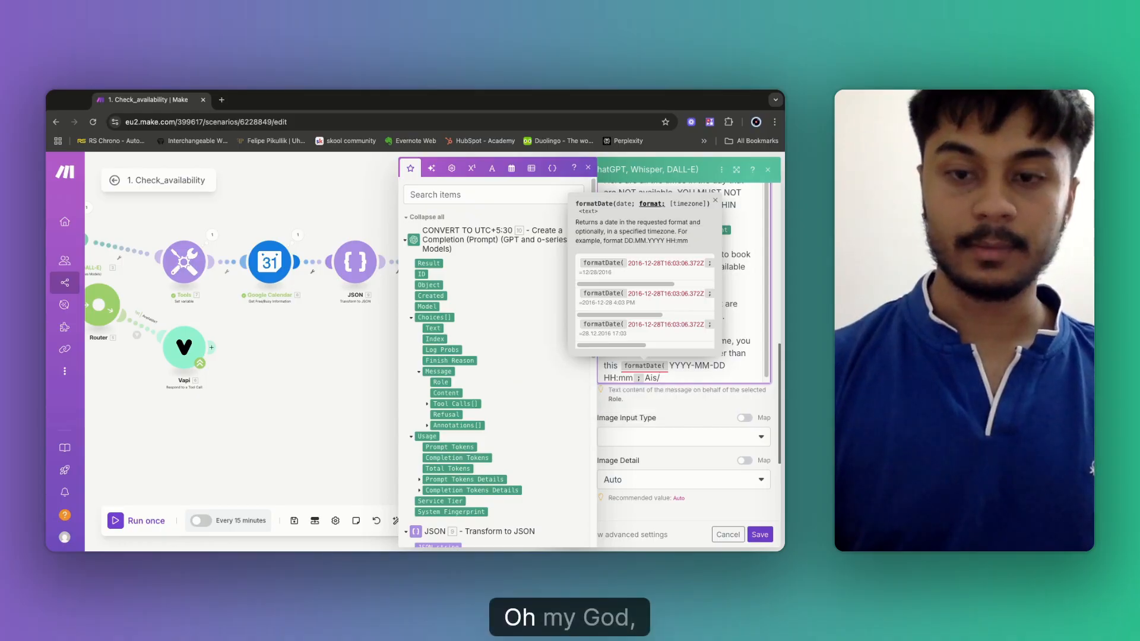
type("sia")
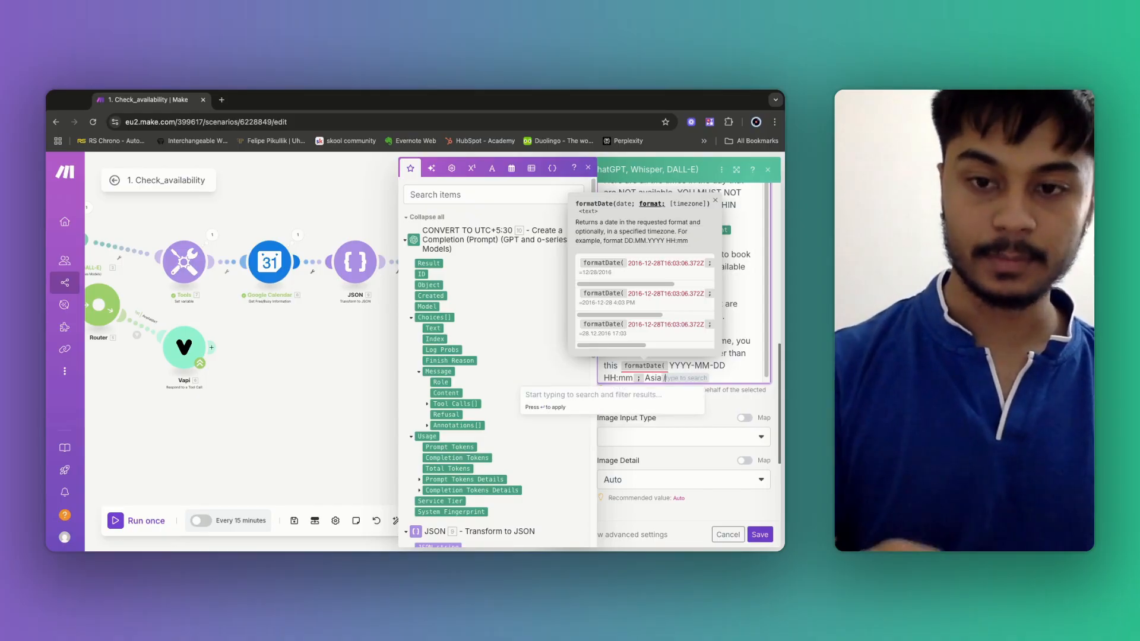
type("/Kolkata ")
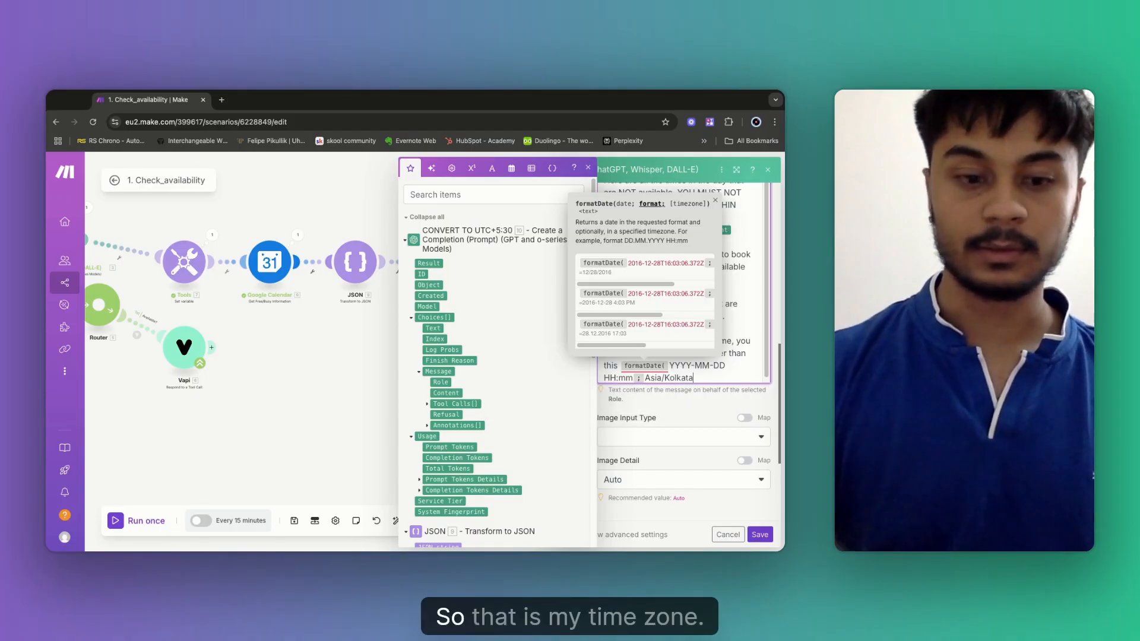
type(")")
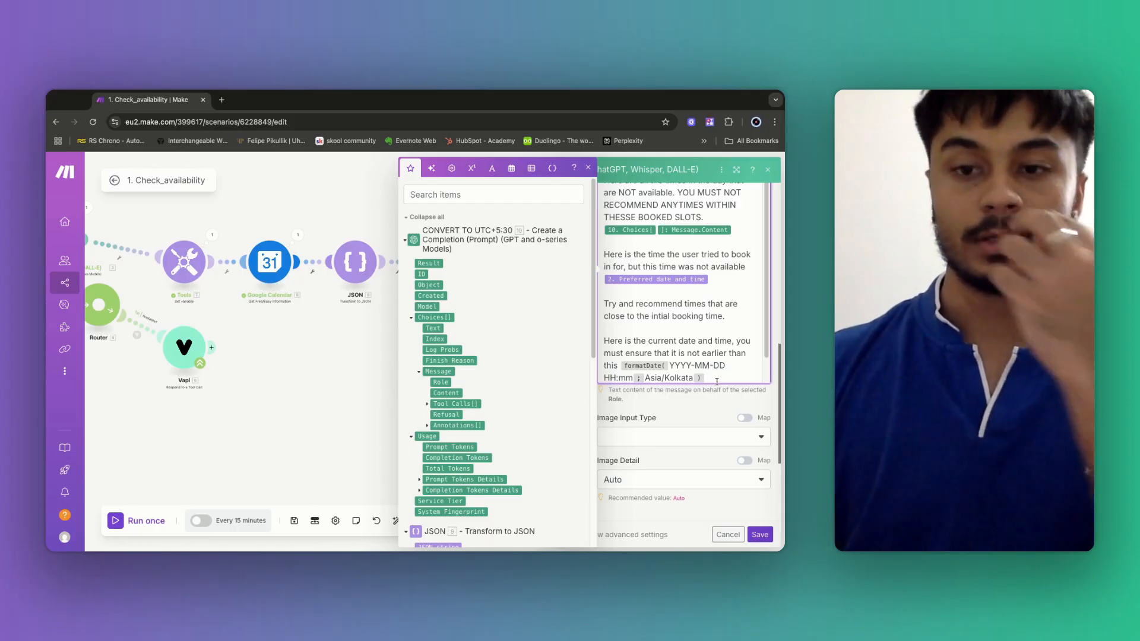
key("Return")
key("Return")
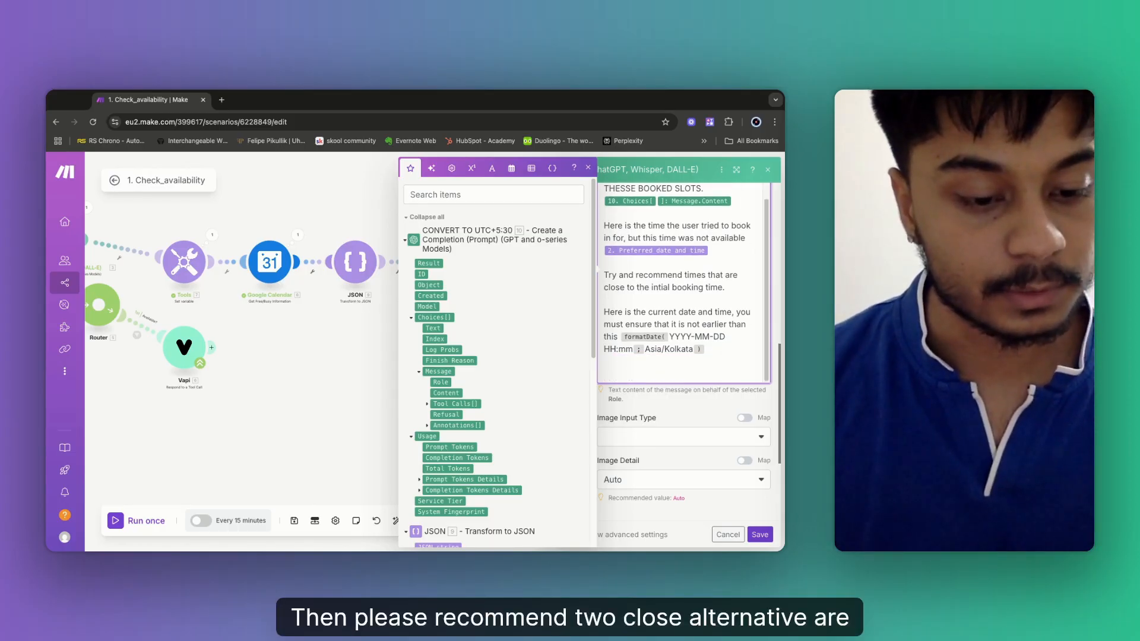
Ask for two times that would be available for booking, phrased as if speaking to a person.
type("Ple")
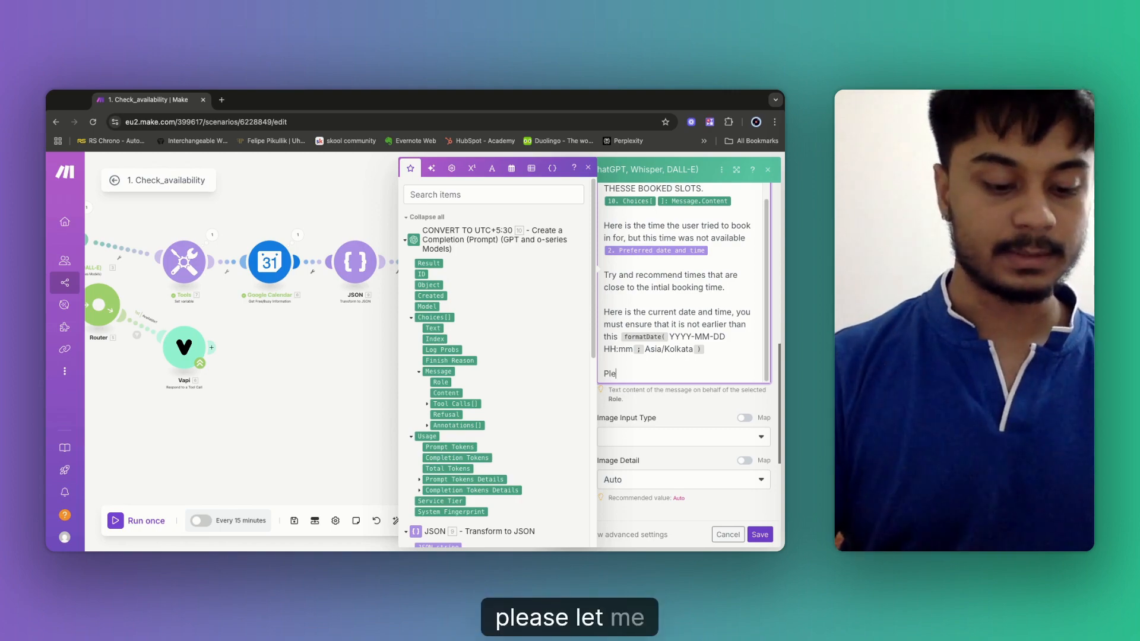
type("ase recommend")
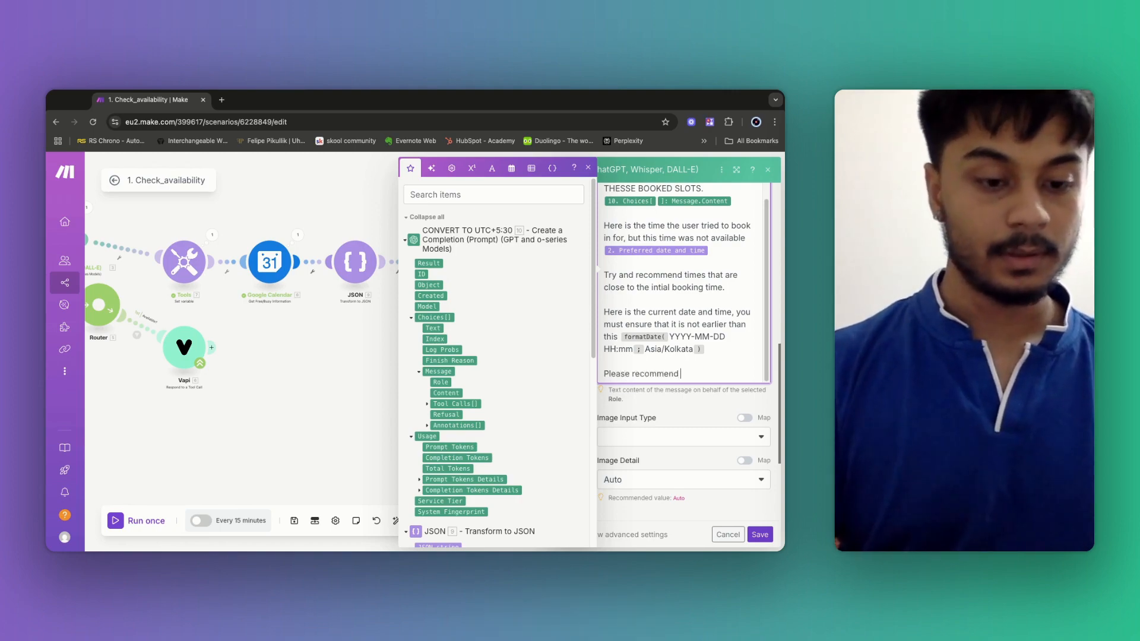
type(" two")
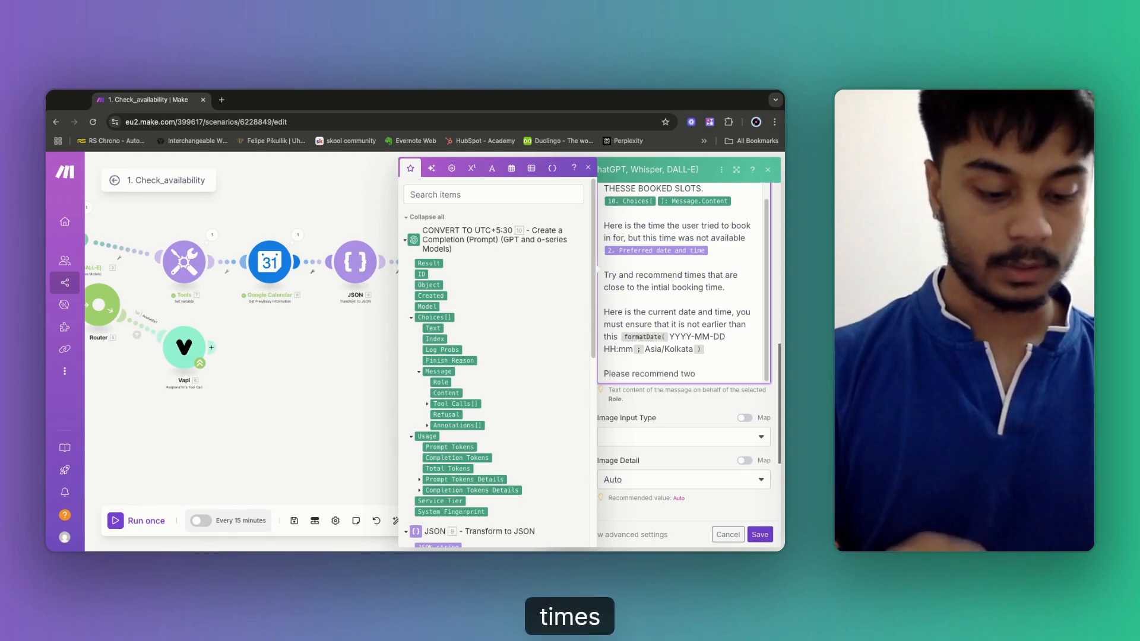
type(" times that")
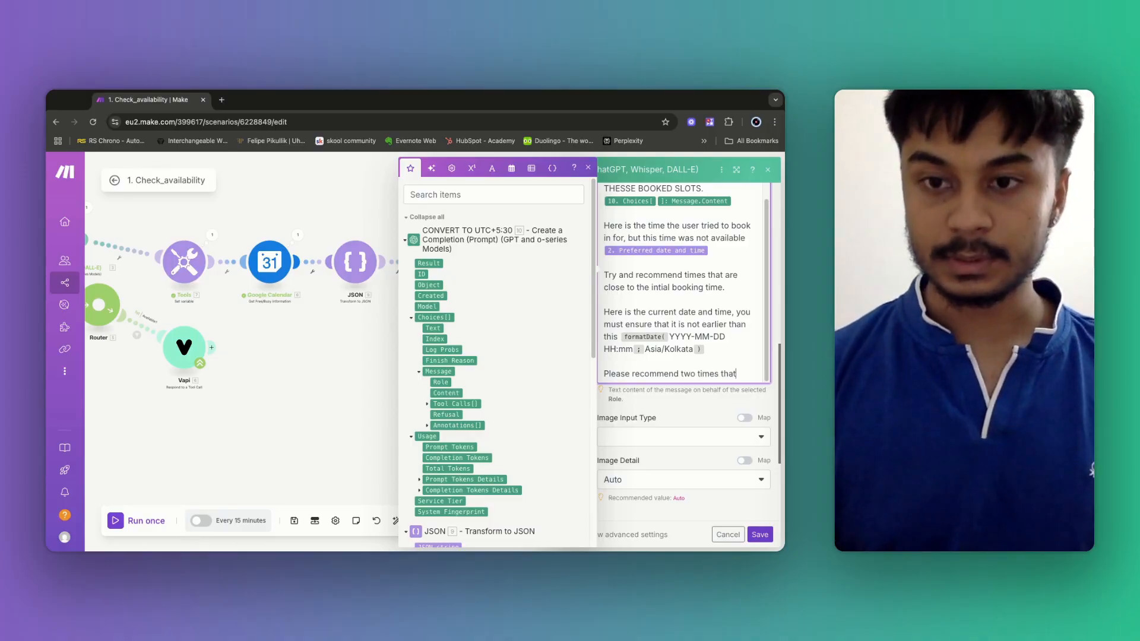
key("alt+Left")
type("in")
key("alt+Right")
type("would")
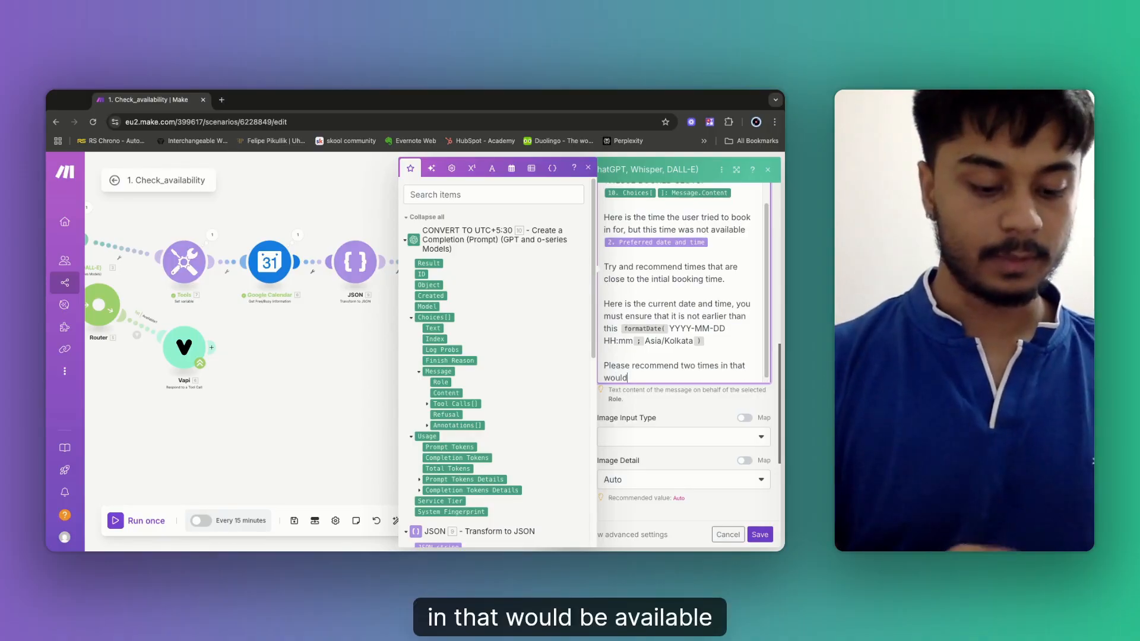
type(" be available ")
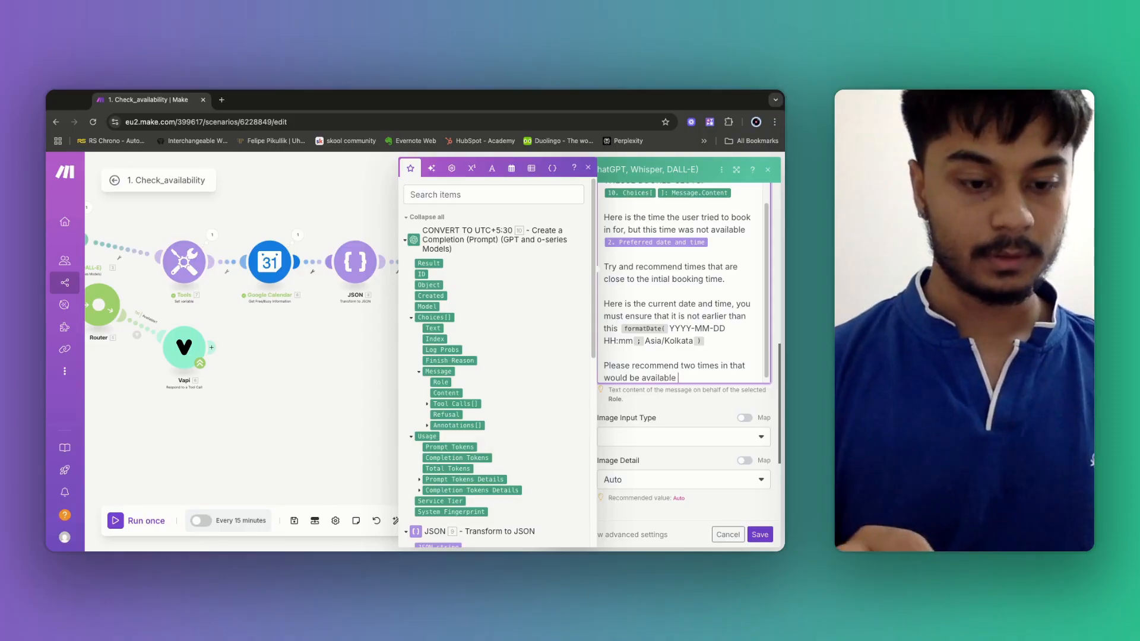
type("for boo")
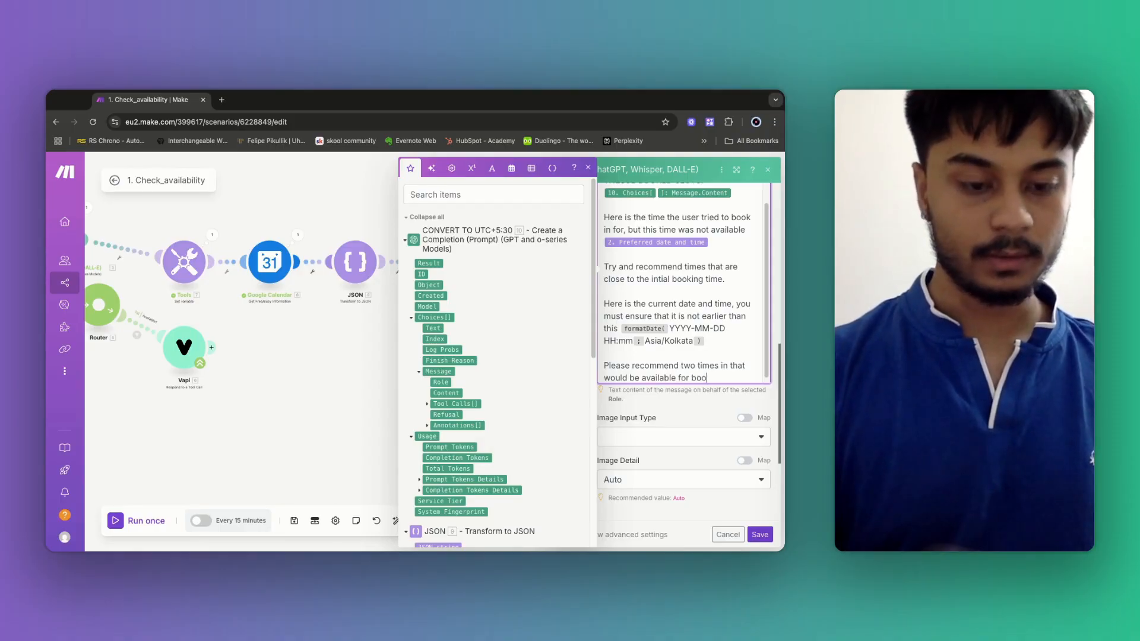
type("king. ")
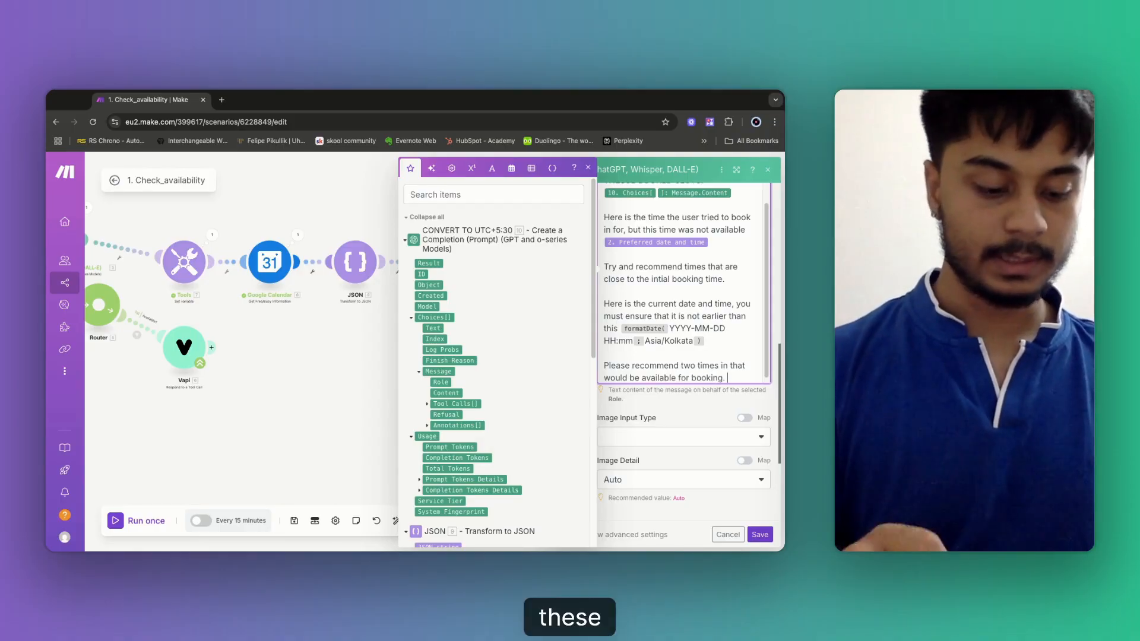
type("Please outpout")
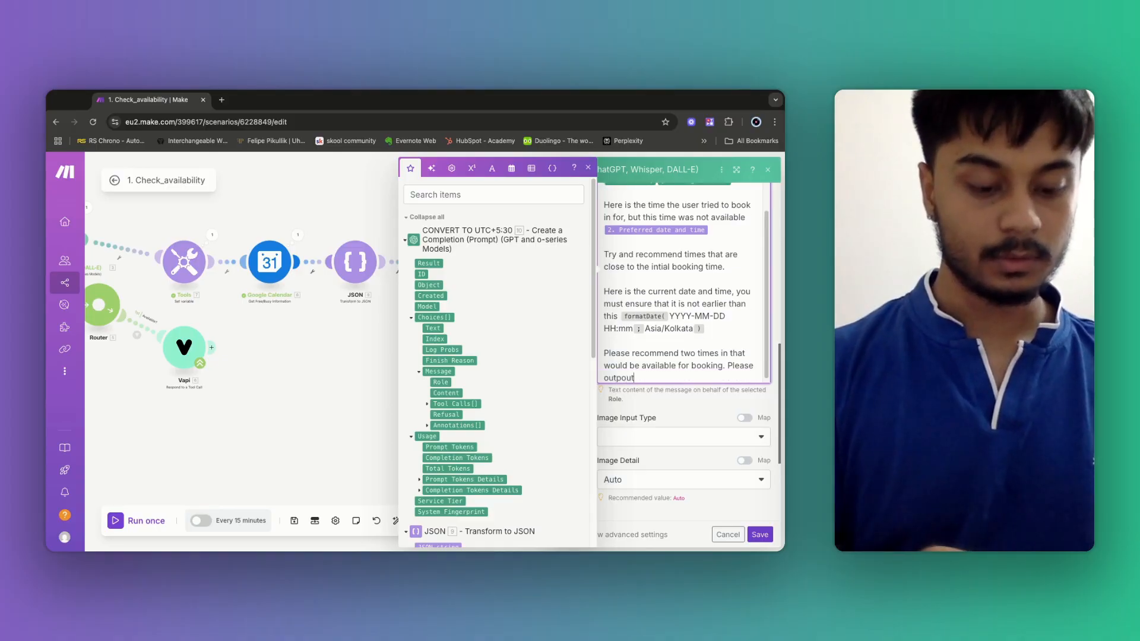
type(" the times ")
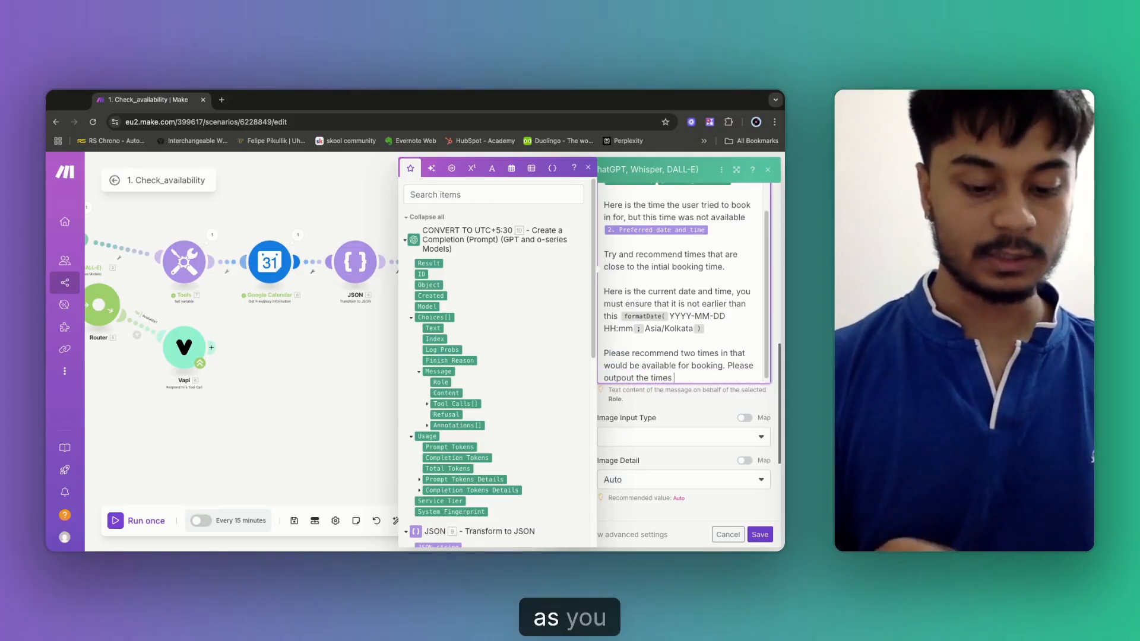
type("as you are spe")
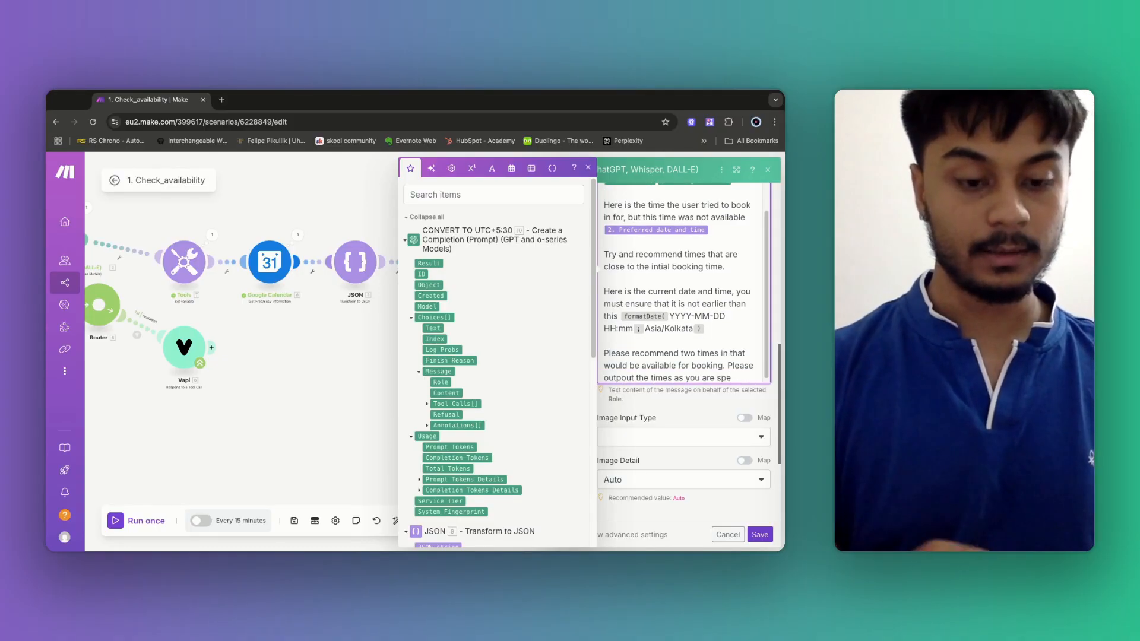
type("aking to a per")
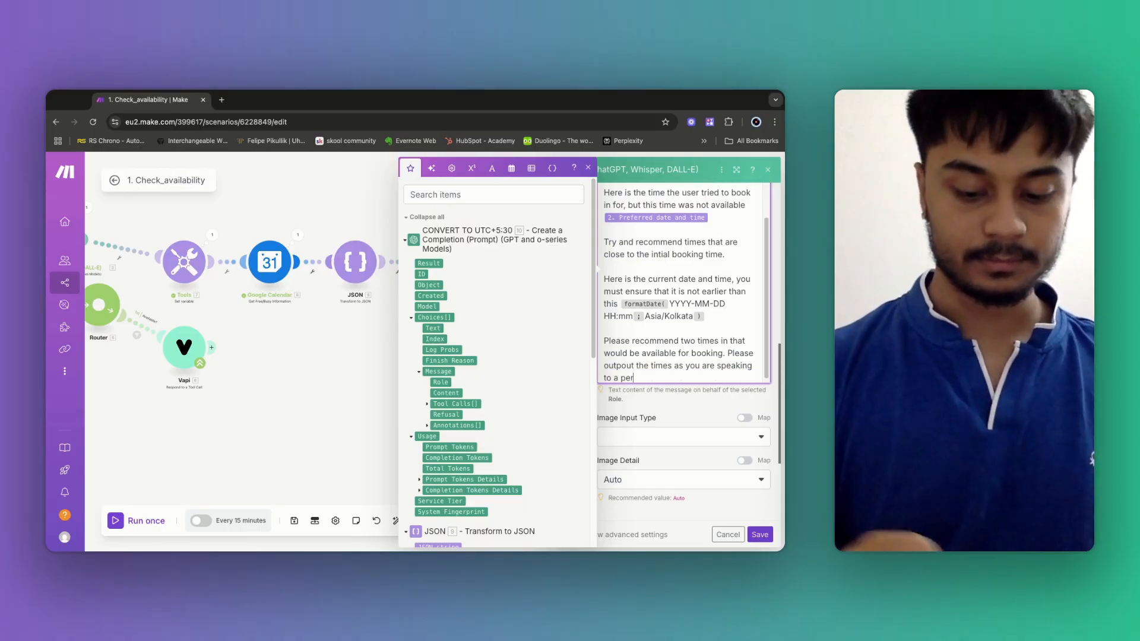
type("son,.")
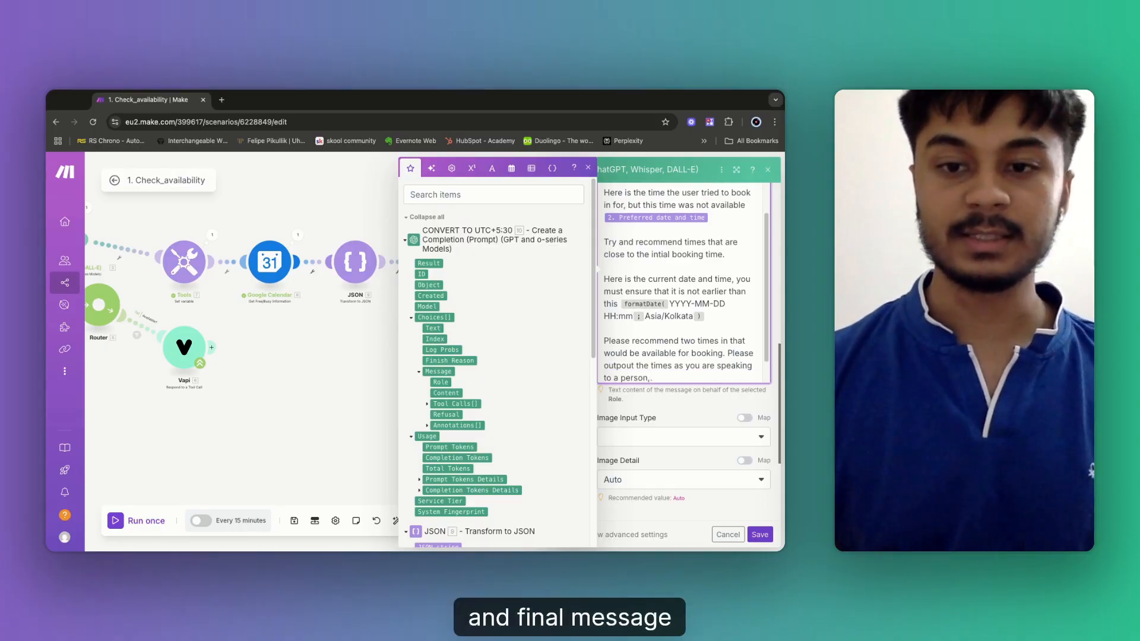
scroll(660, 317, "down", 1)
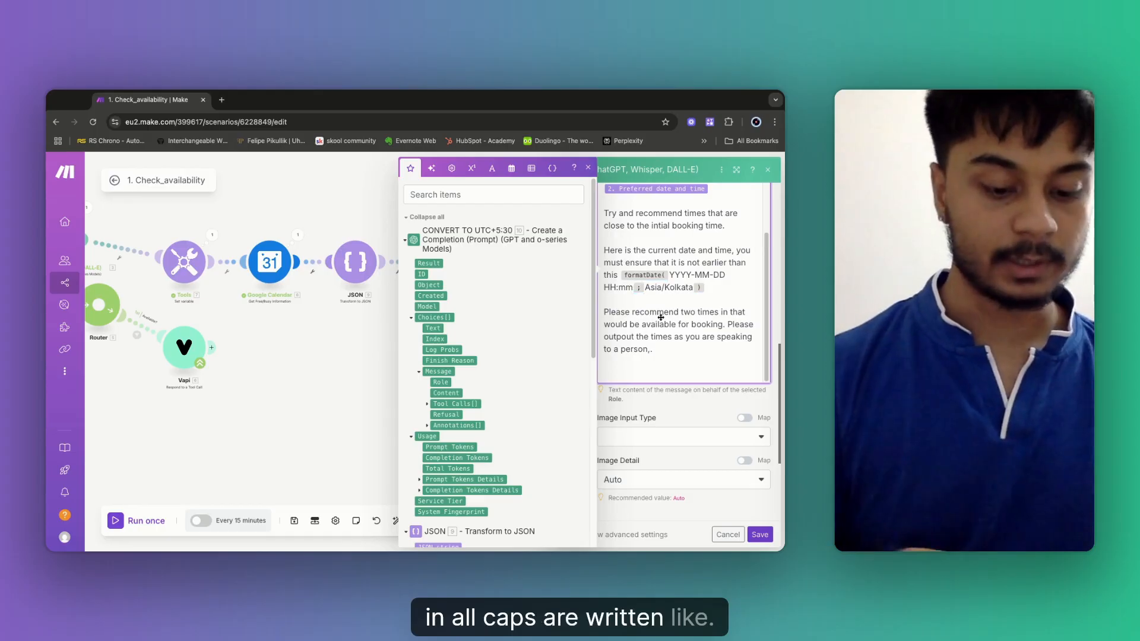
Add the all-caps warning that recommended slots must be available per the unavailable times, and save.
key("Return")
key("Return")
type("YOU ")
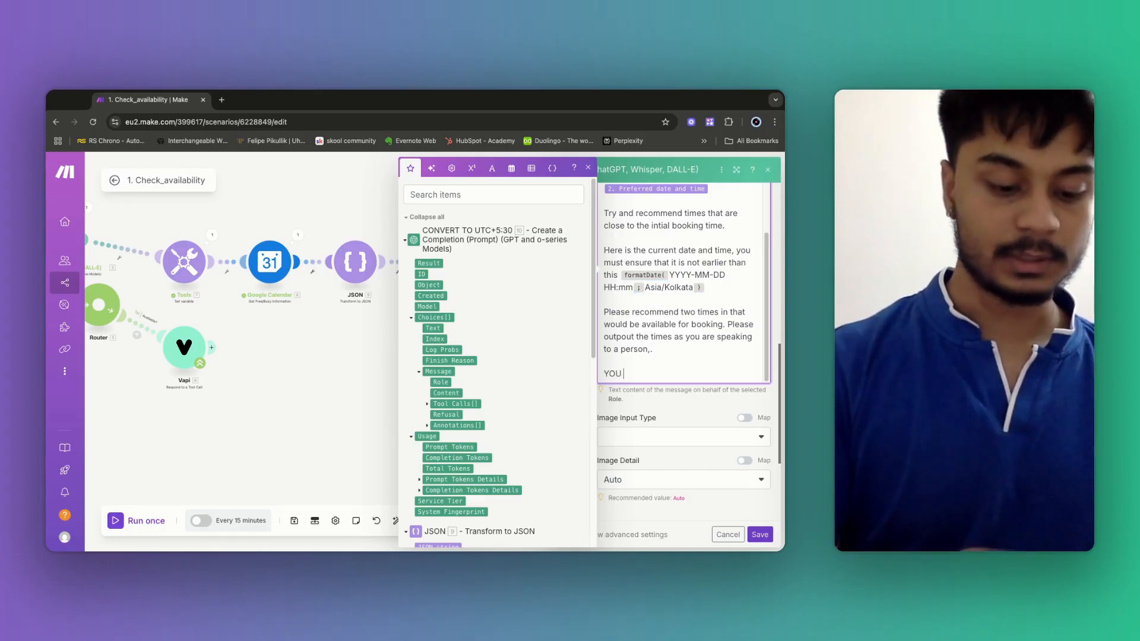
type("MUST ENSU")
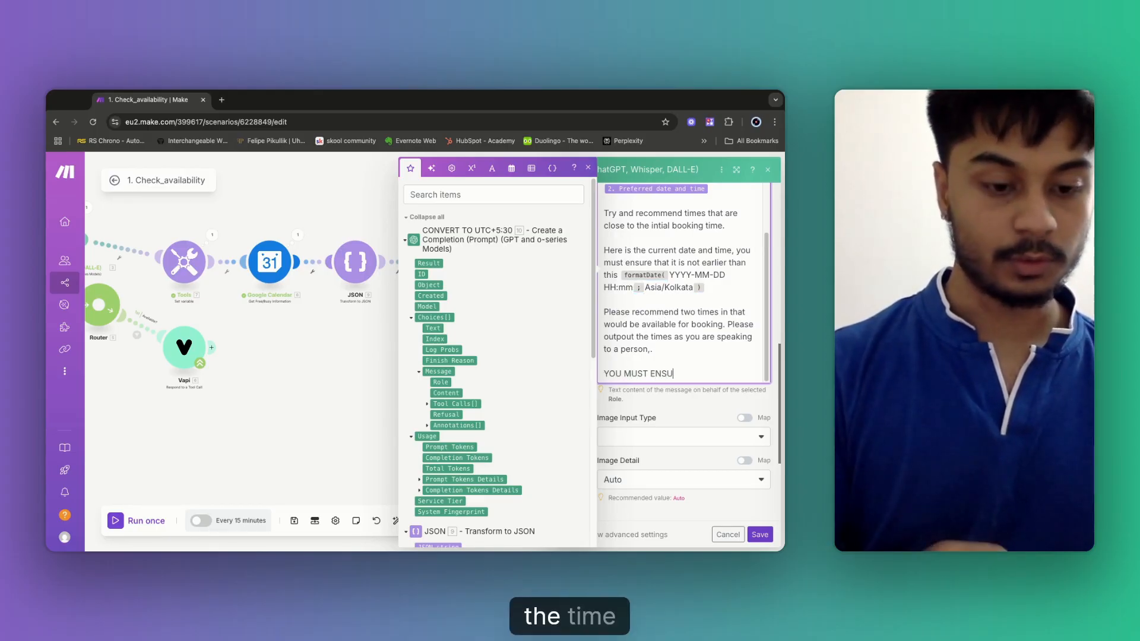
type("RE THE TIME SLOT")
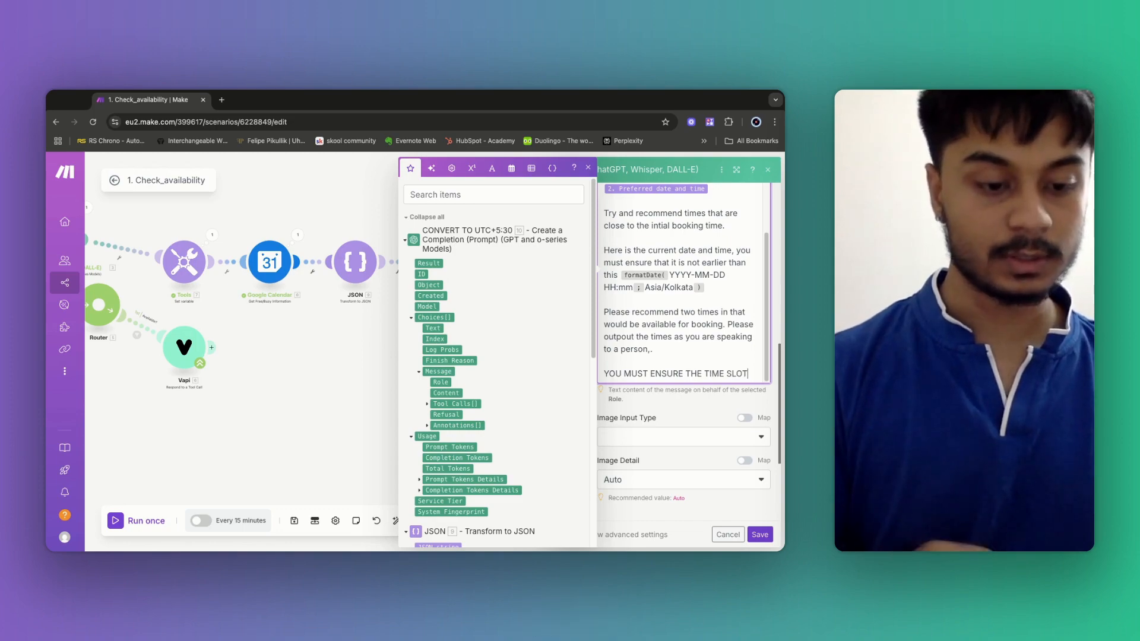
type("S RECOM")
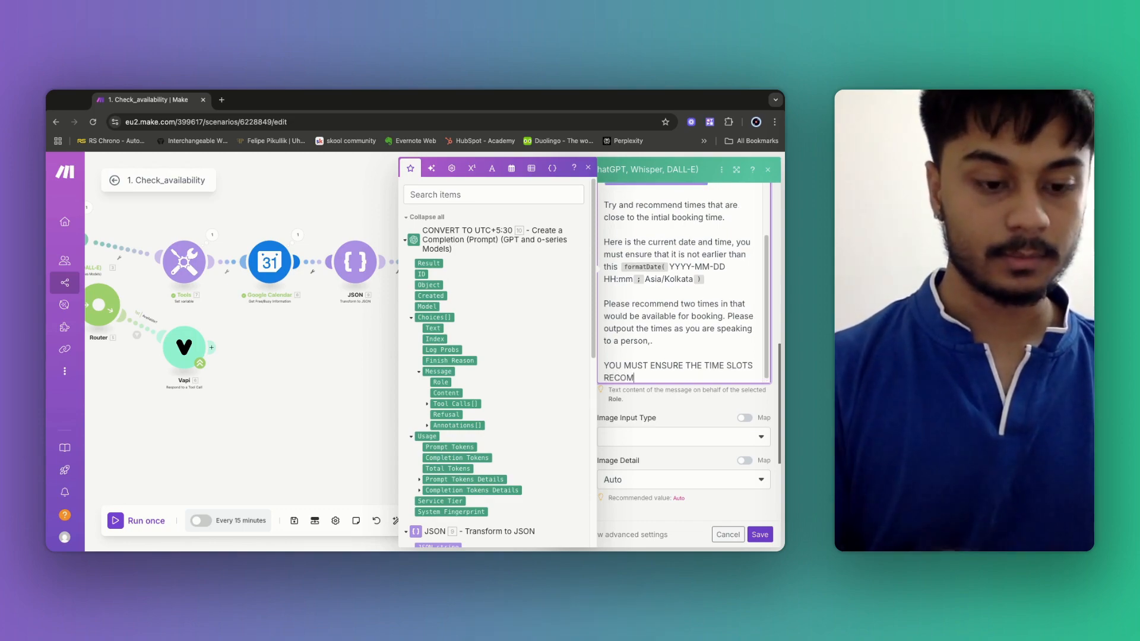
type("MENDED ")
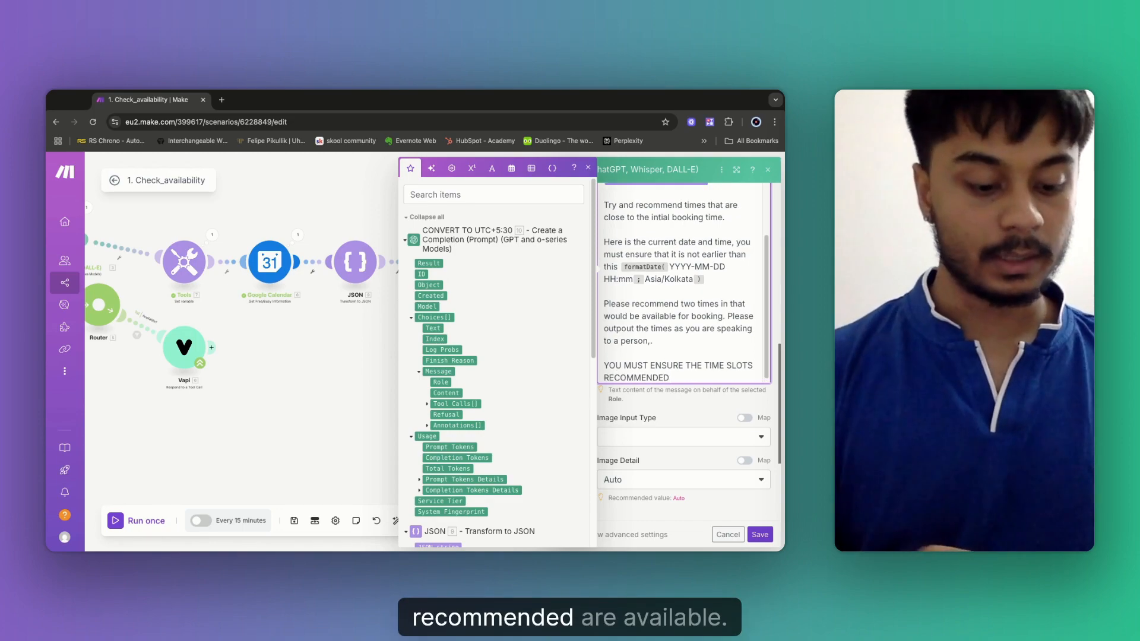
type("ARE AVAILAB")
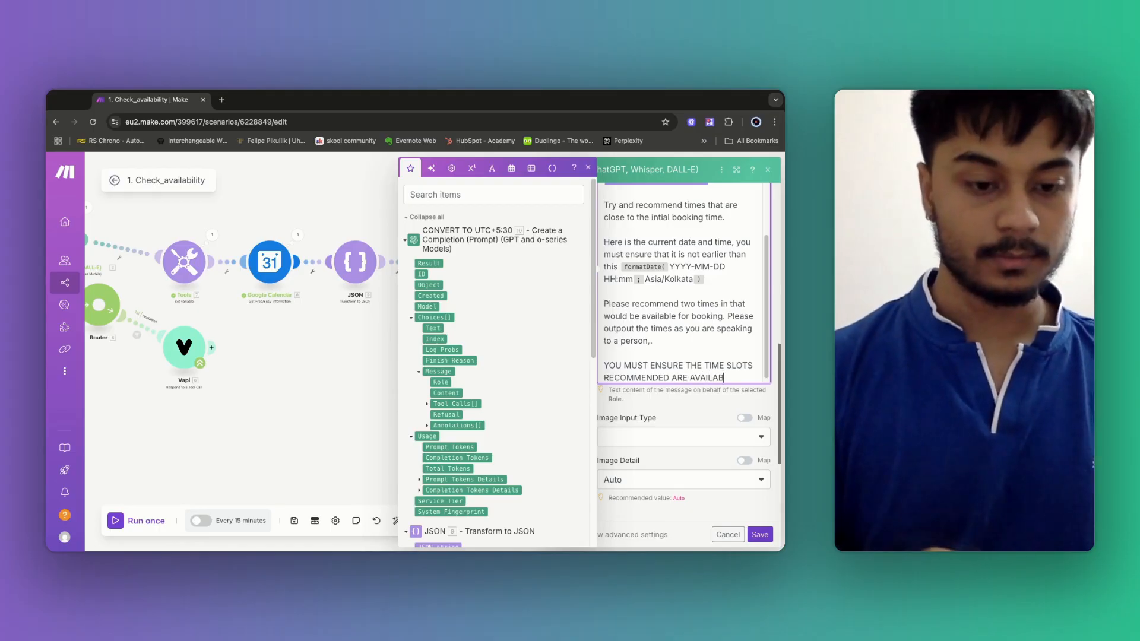
type("LE.")
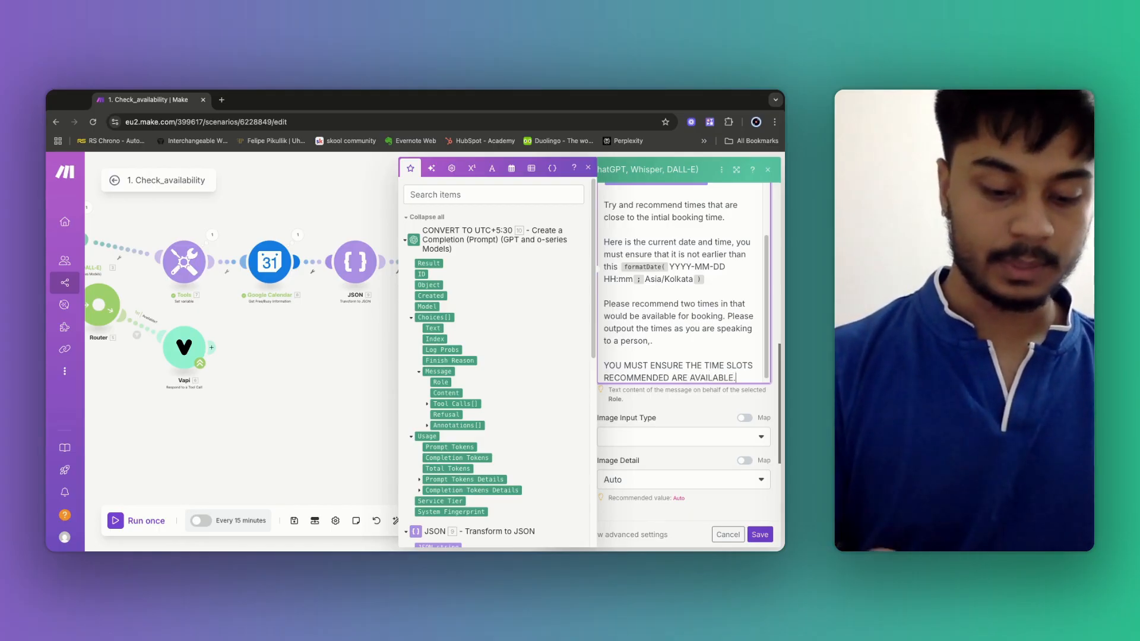
type(" PLEASE RE")
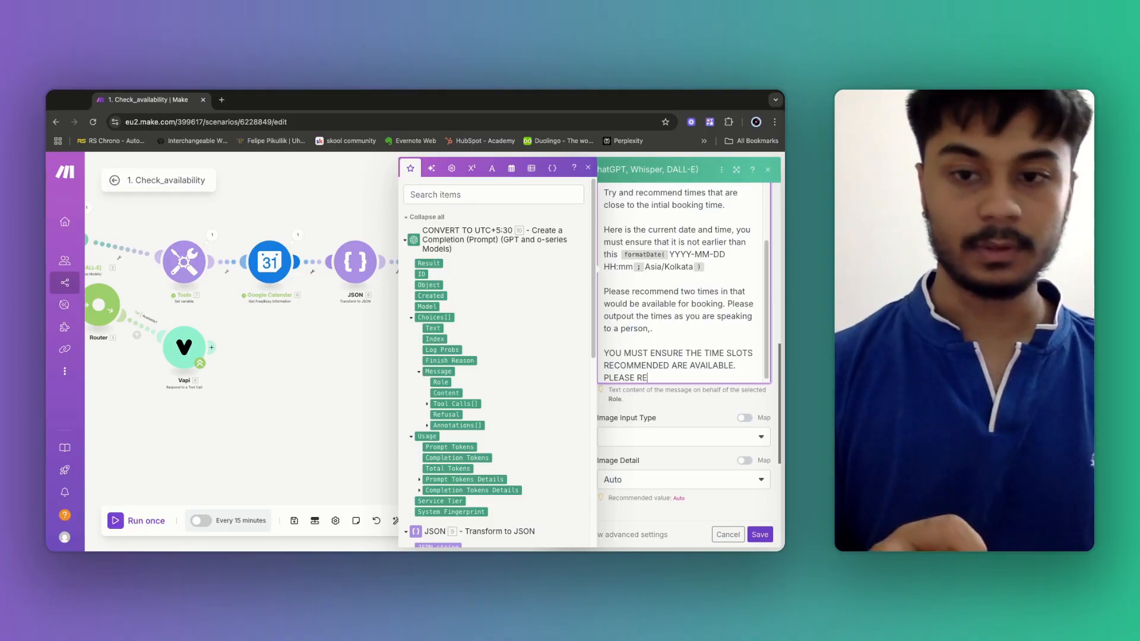
type("FERE")
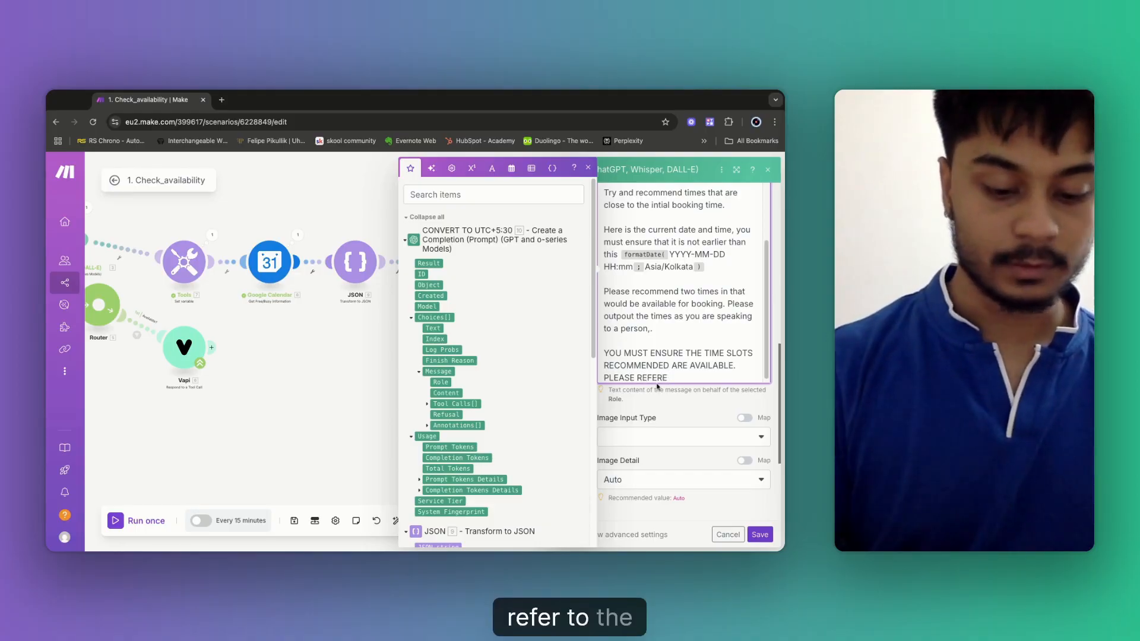
type(" TO THE U")
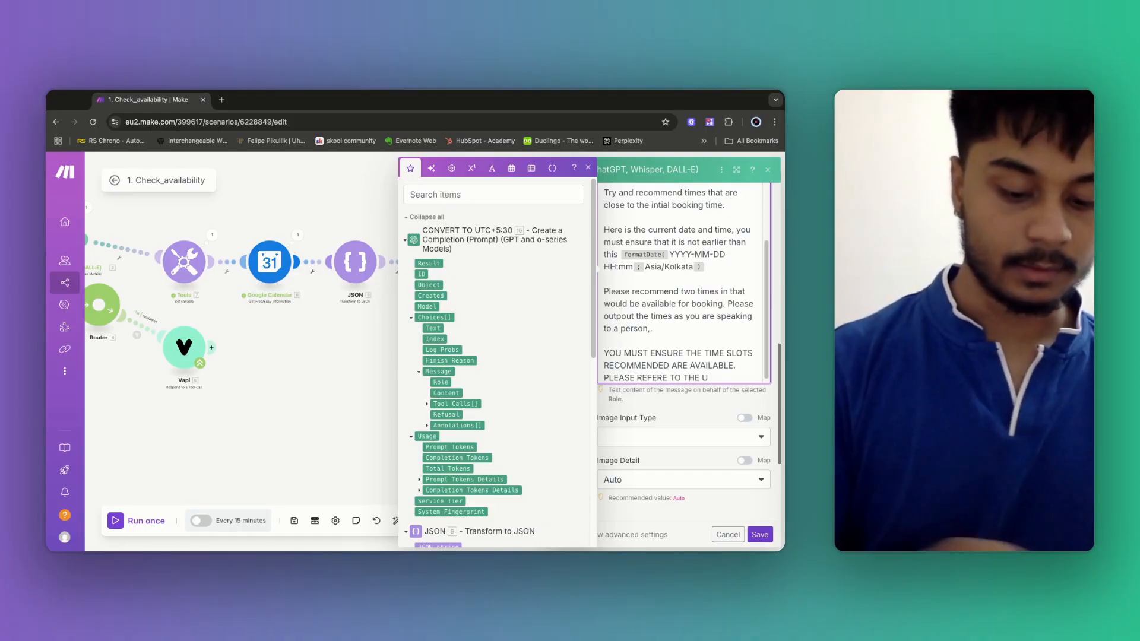
type("NAVAILABLE TIMES.")
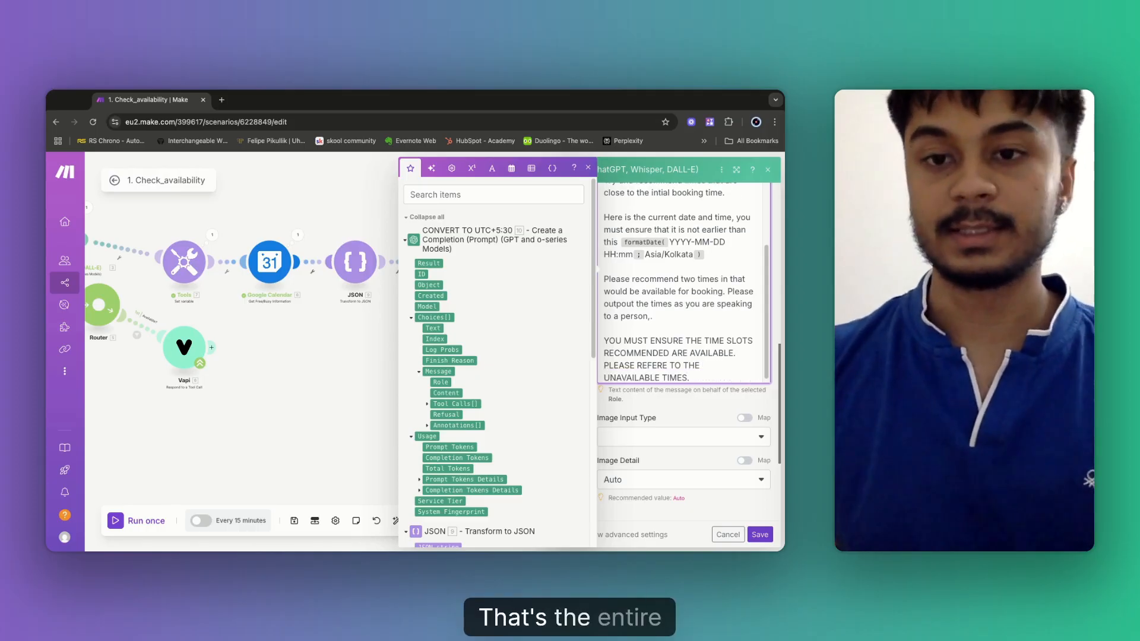
scroll(689, 361, "up", 3)
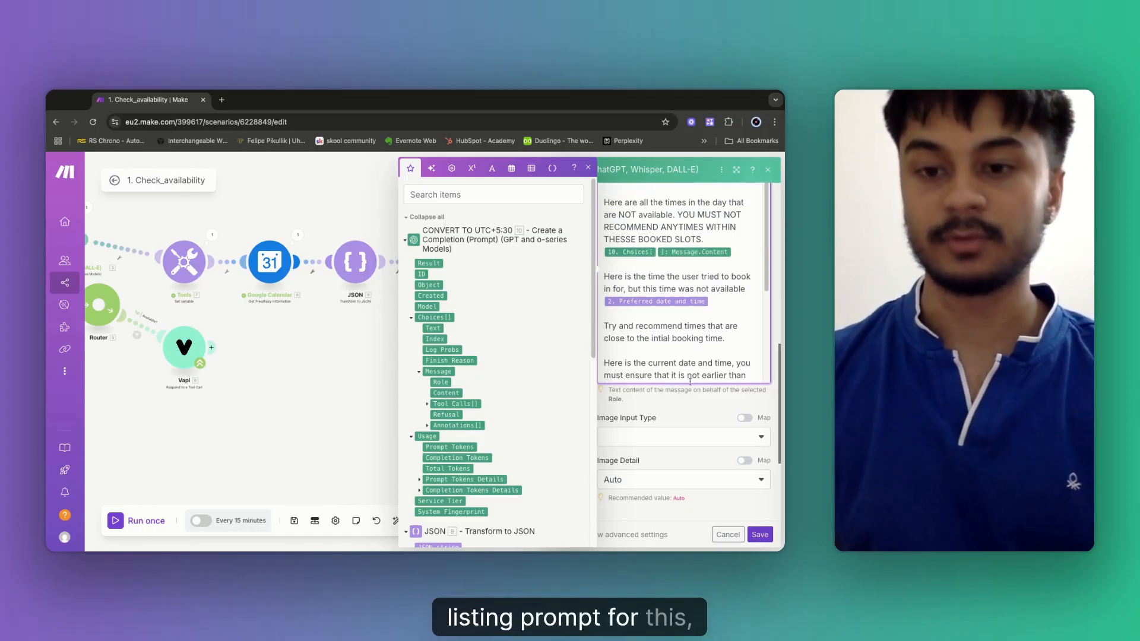
scroll(690, 374, "down", 3)
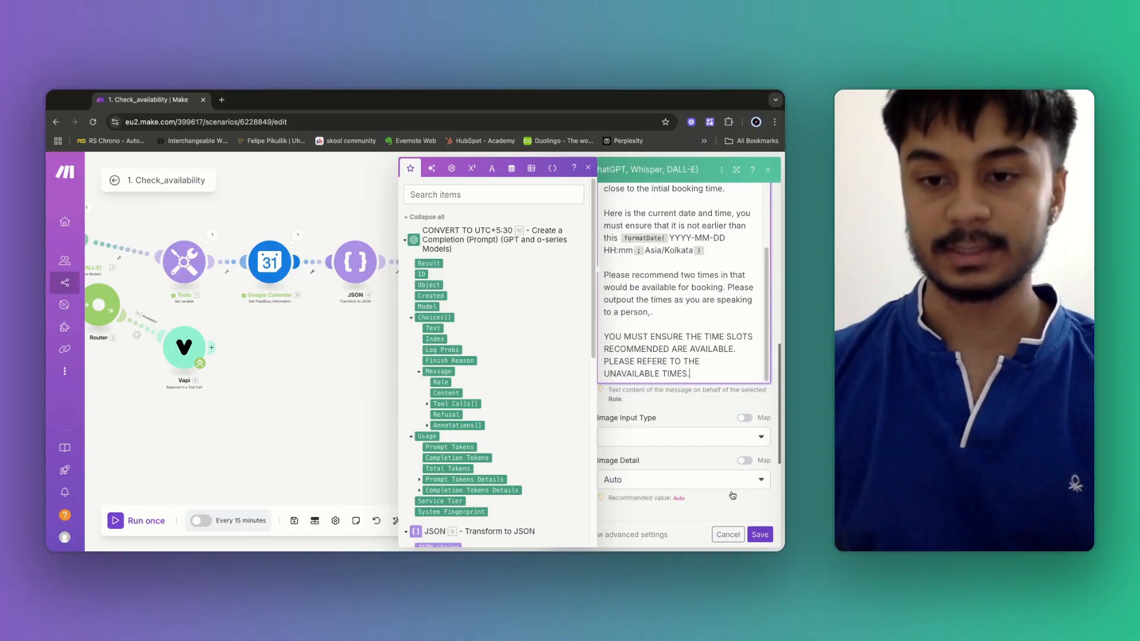
left_click(762, 535)
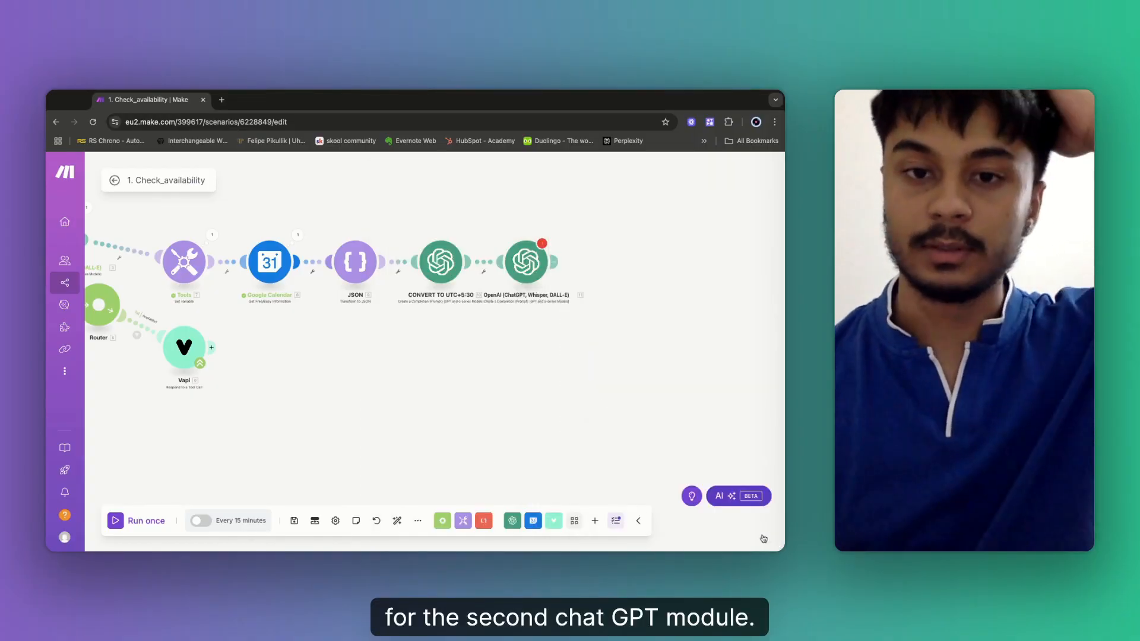
Rename the second OpenAI module 'FIND CLOSE ALTERNATIVE TIMES', save the scenario, and add a slot after it.
right_click(523, 273)
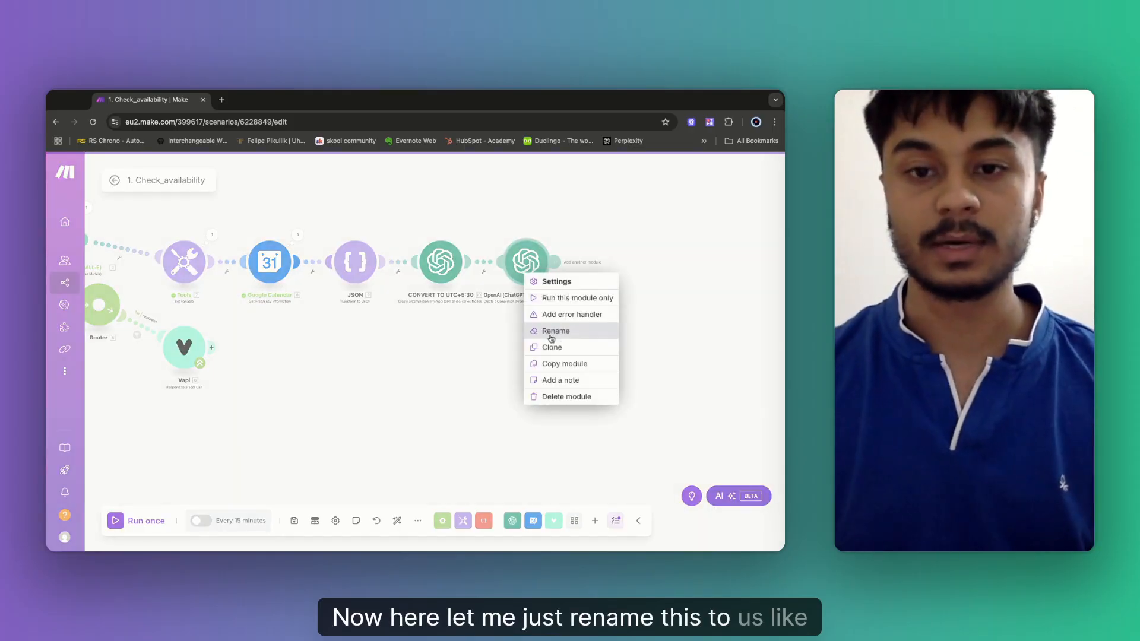
left_click(557, 332)
type("FIND C")
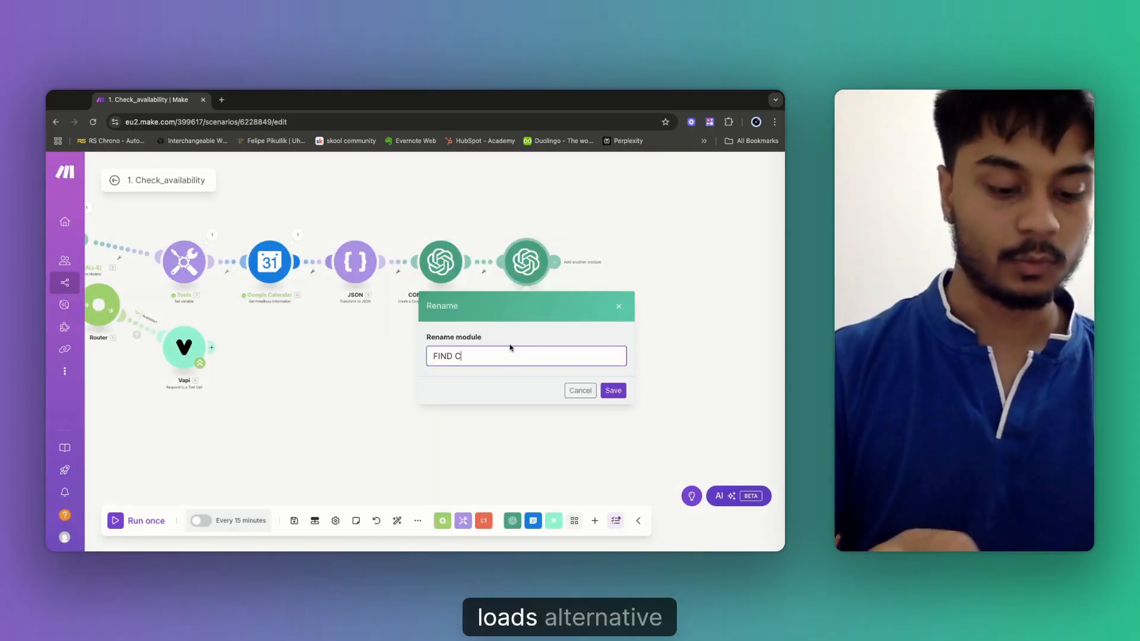
type("LOSE ALTERNA")
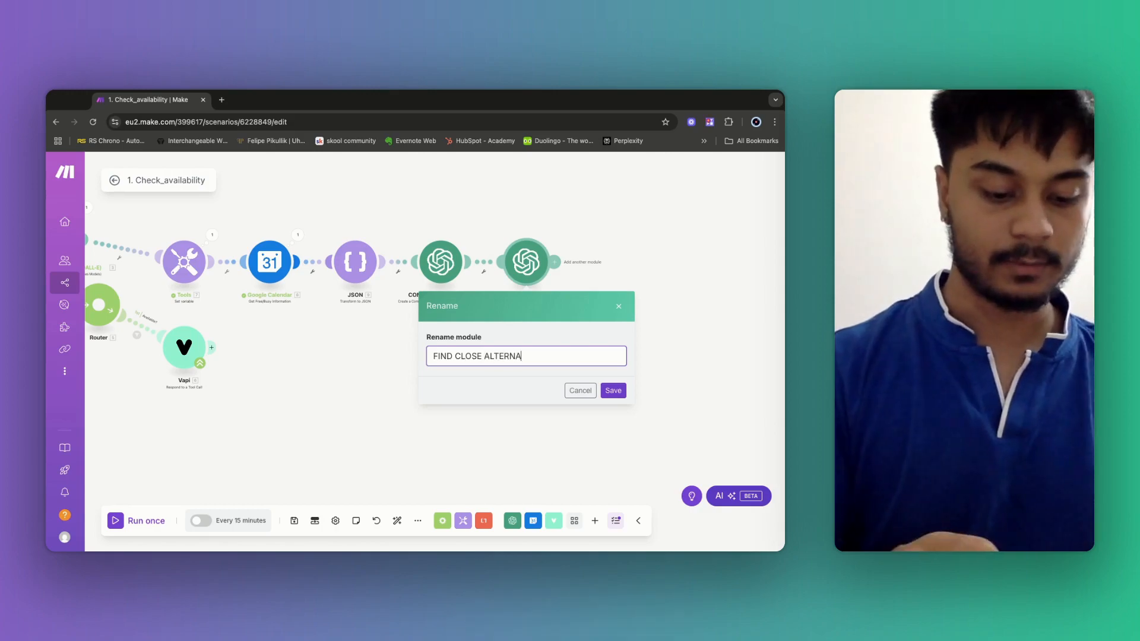
type("TIVE TIMES")
left_click(613, 390)
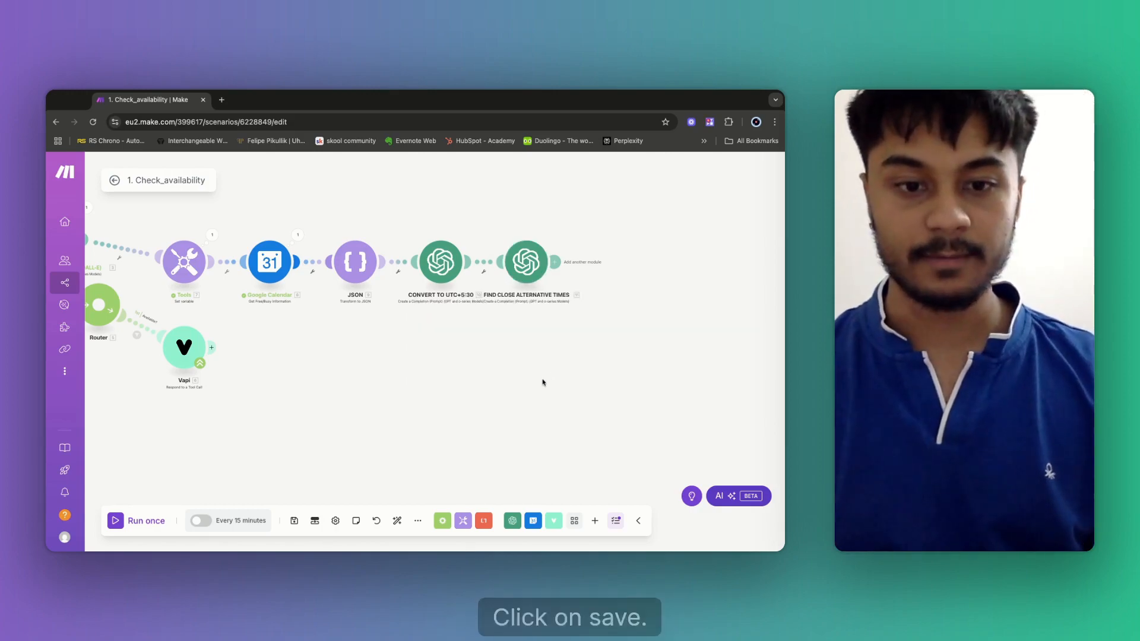
left_click(293, 521)
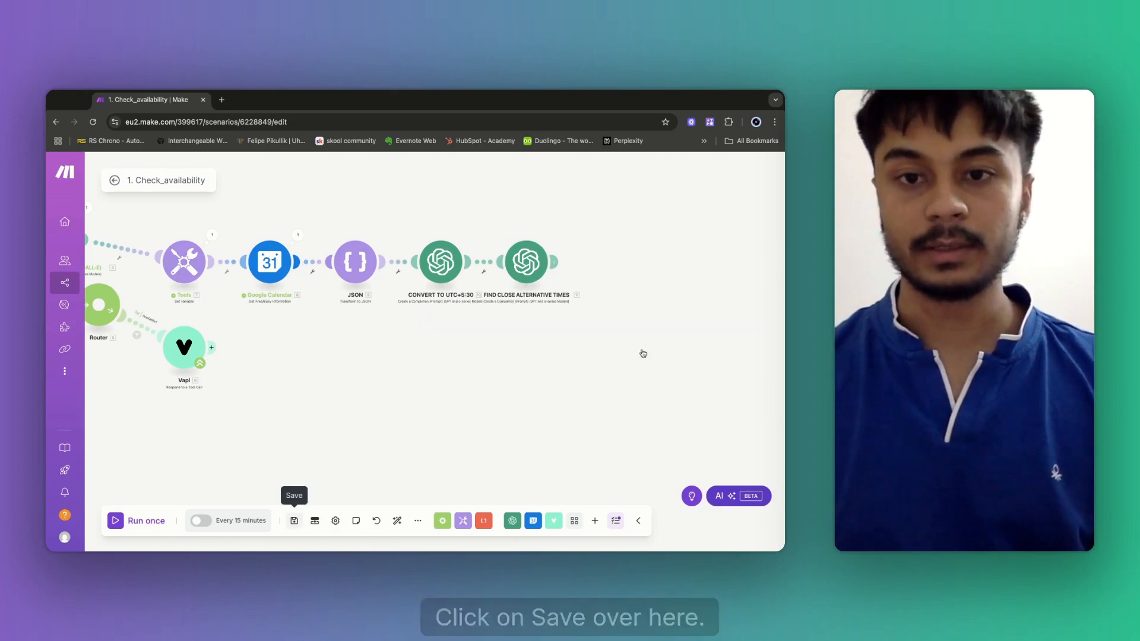
left_click(555, 265)
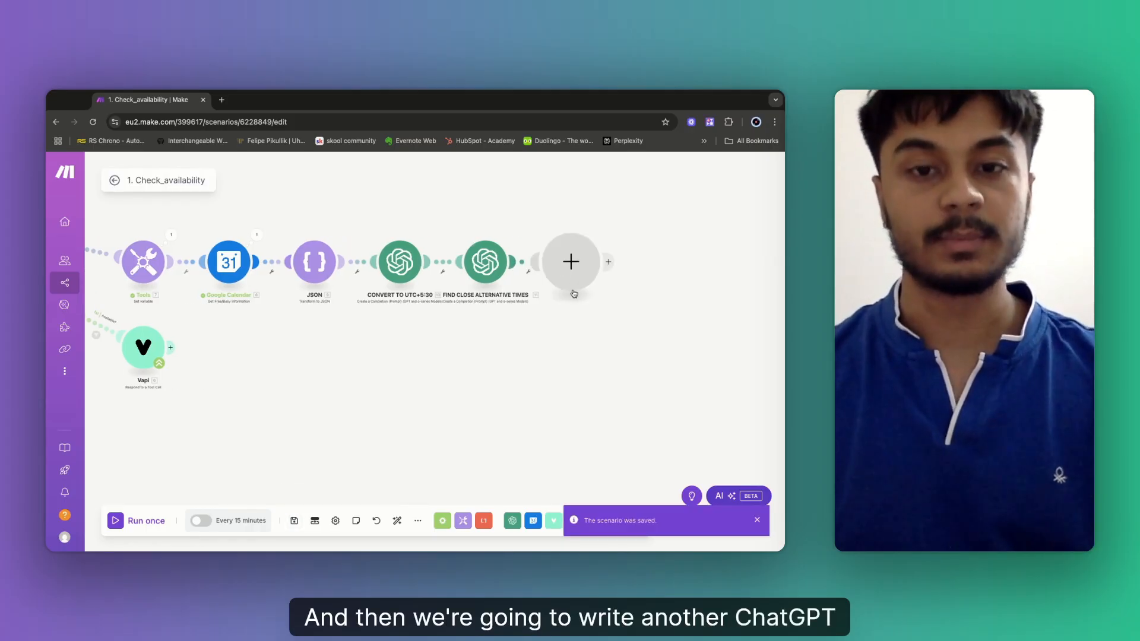
Fill the new slot with an OpenAI (ChatGPT, Whisper, DALL-E) Create a Completion (Prompt) module.
left_click(573, 291)
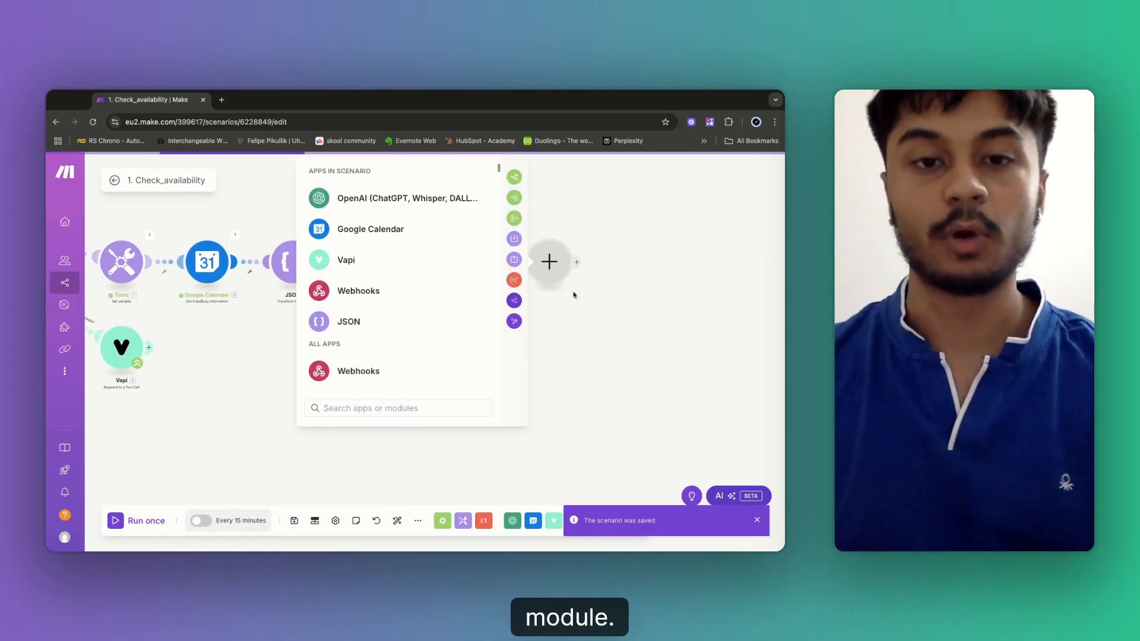
left_click(389, 198)
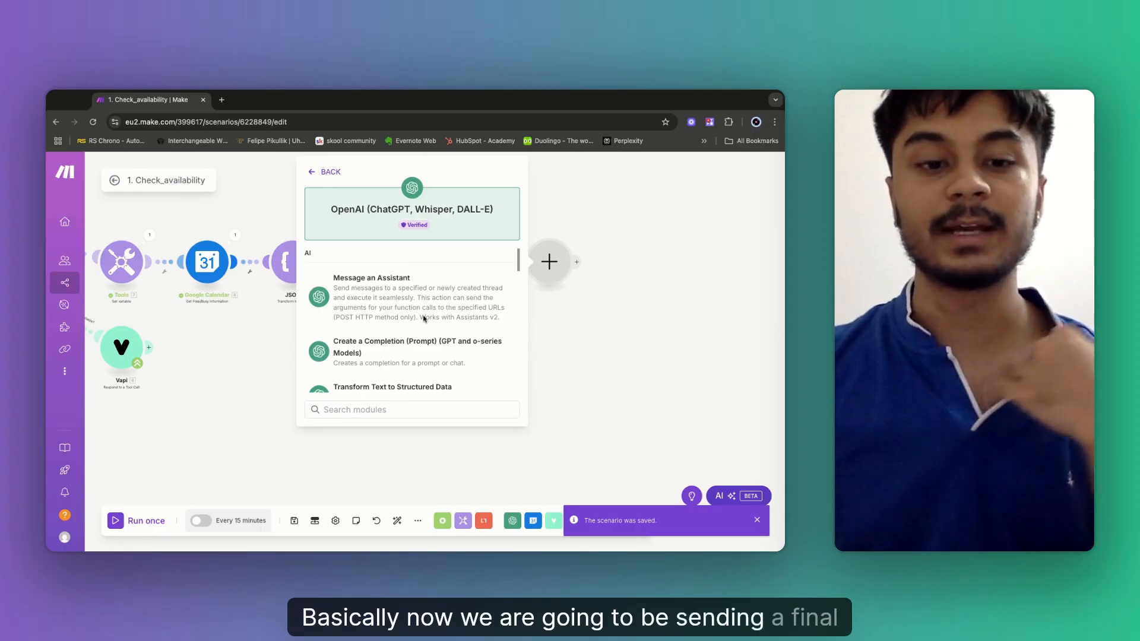
left_click(427, 360)
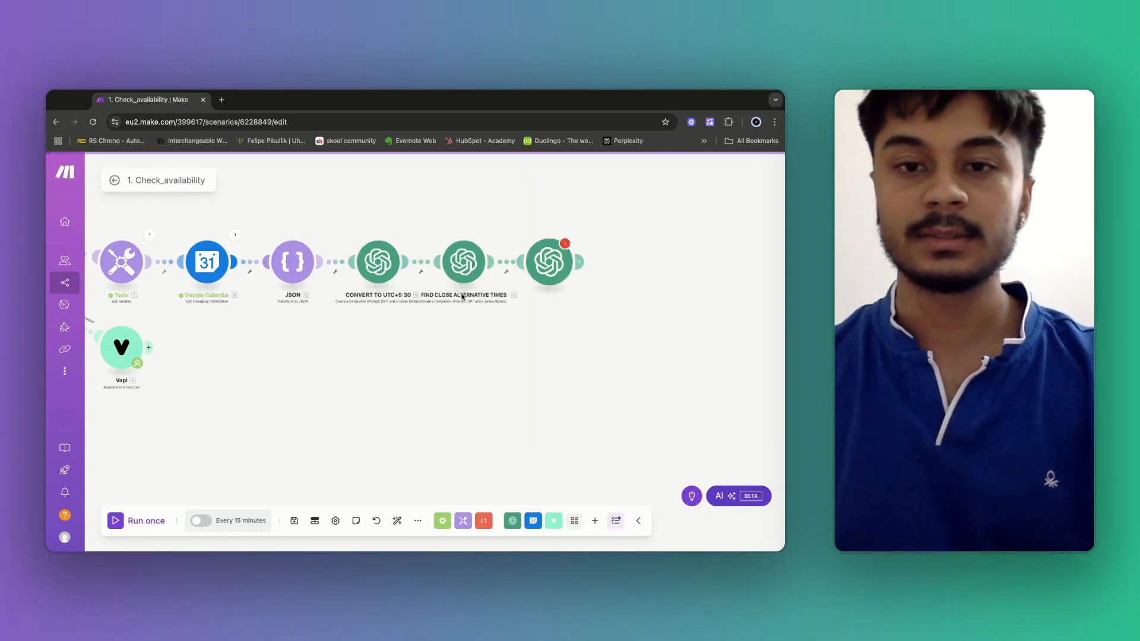
left_click(552, 265)
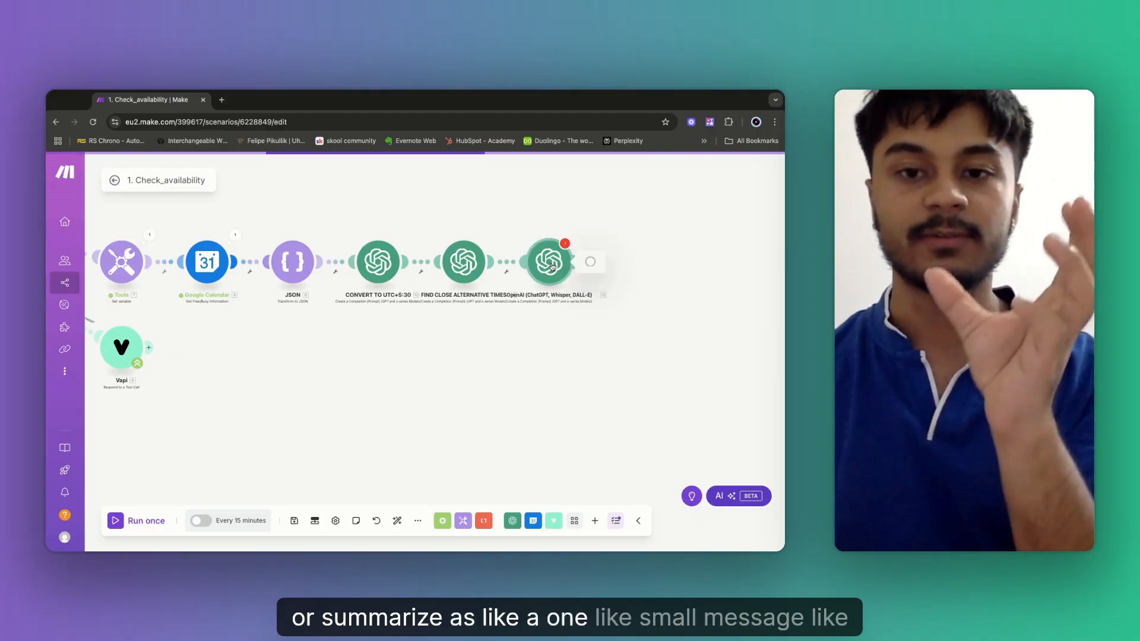
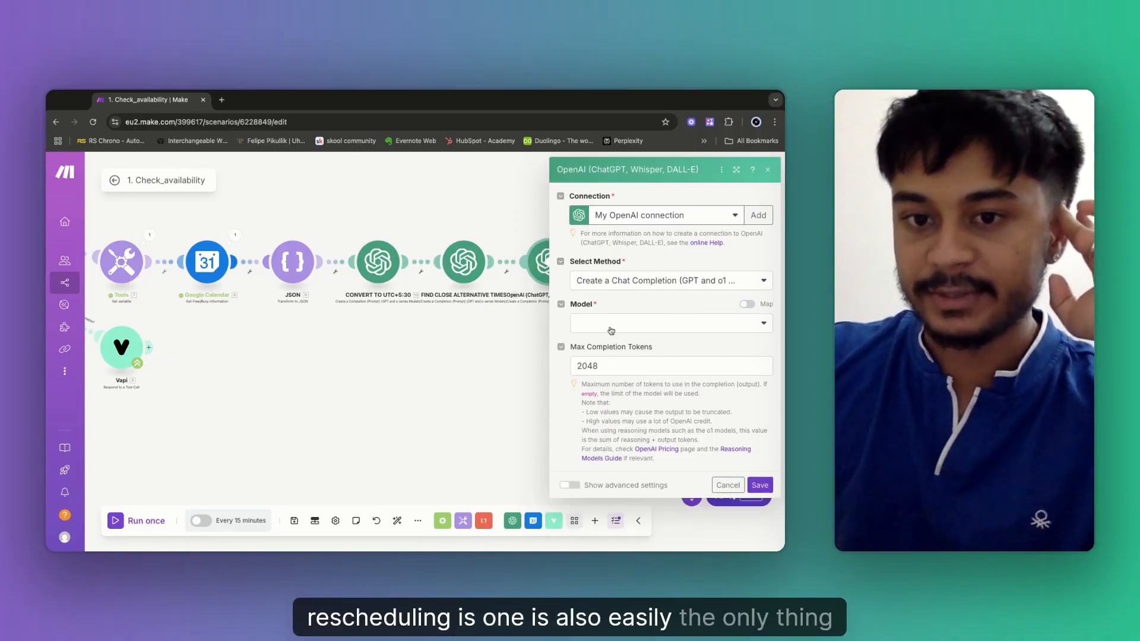
Choose gpt-4o as the new OpenAI module's model.
left_click(611, 330)
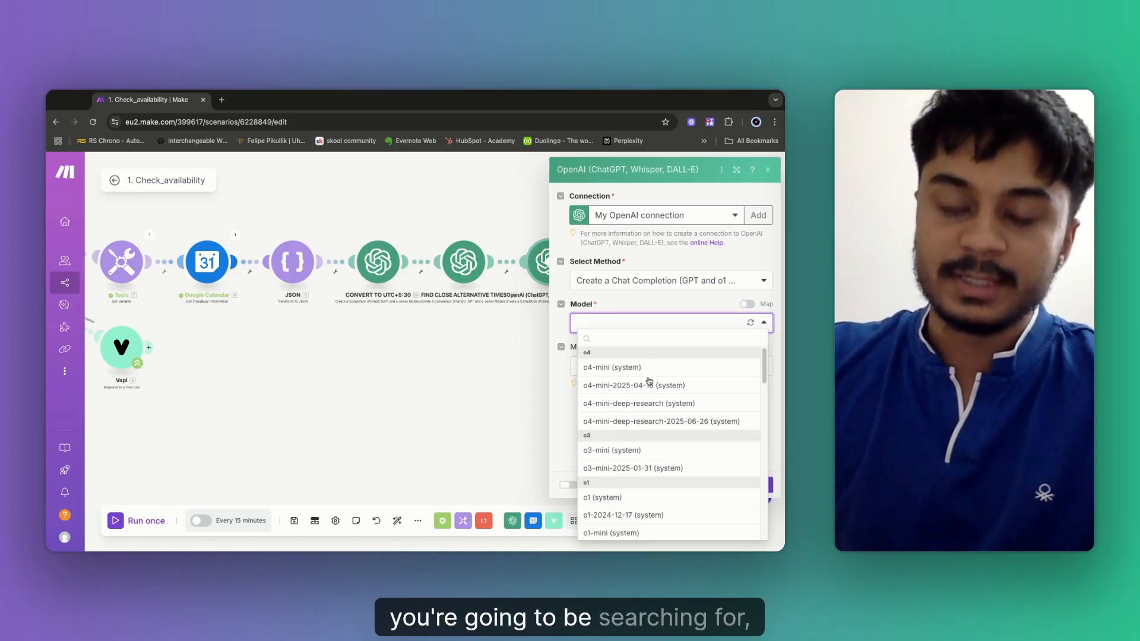
scroll(667, 447, "down", 2)
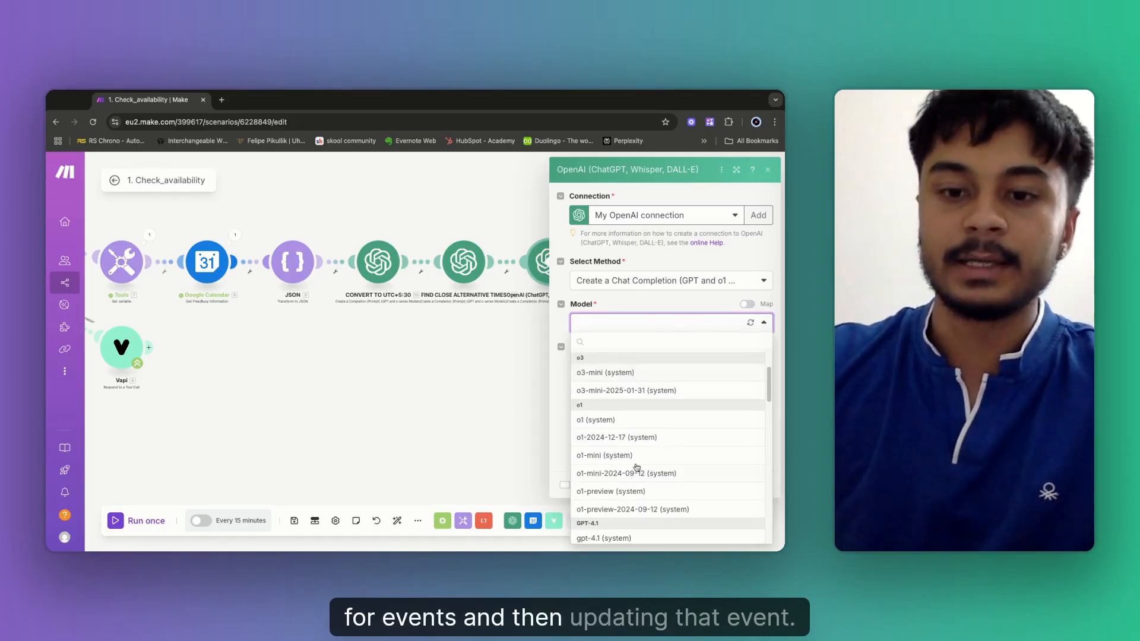
scroll(636, 469, "down", 2)
scroll(636, 478, "down", 3)
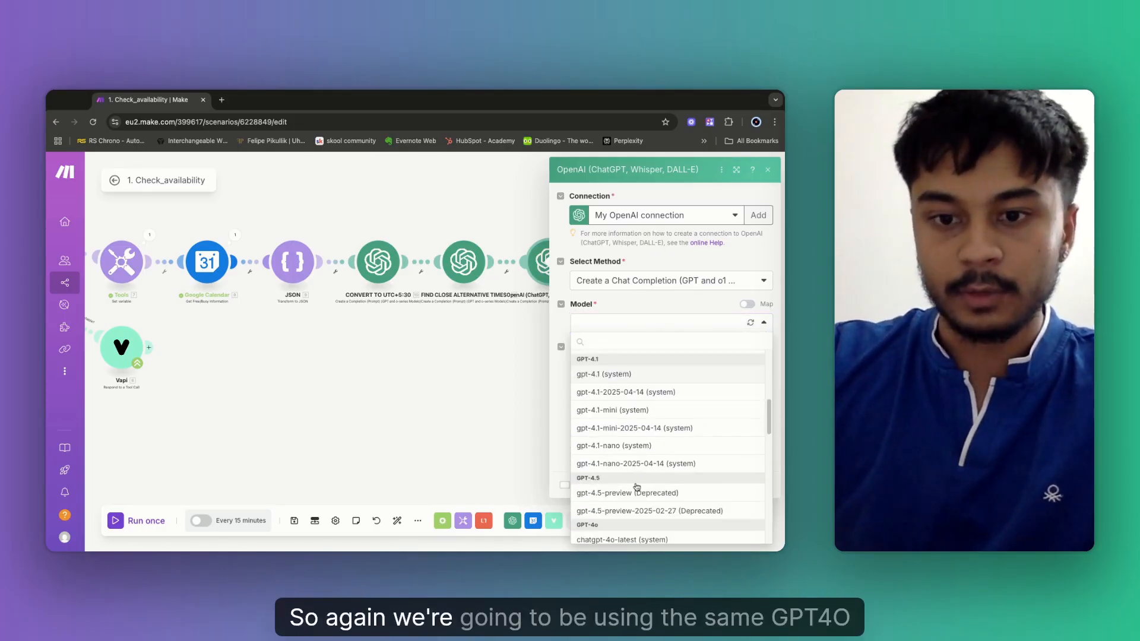
scroll(636, 487, "down", 2)
left_click(610, 468)
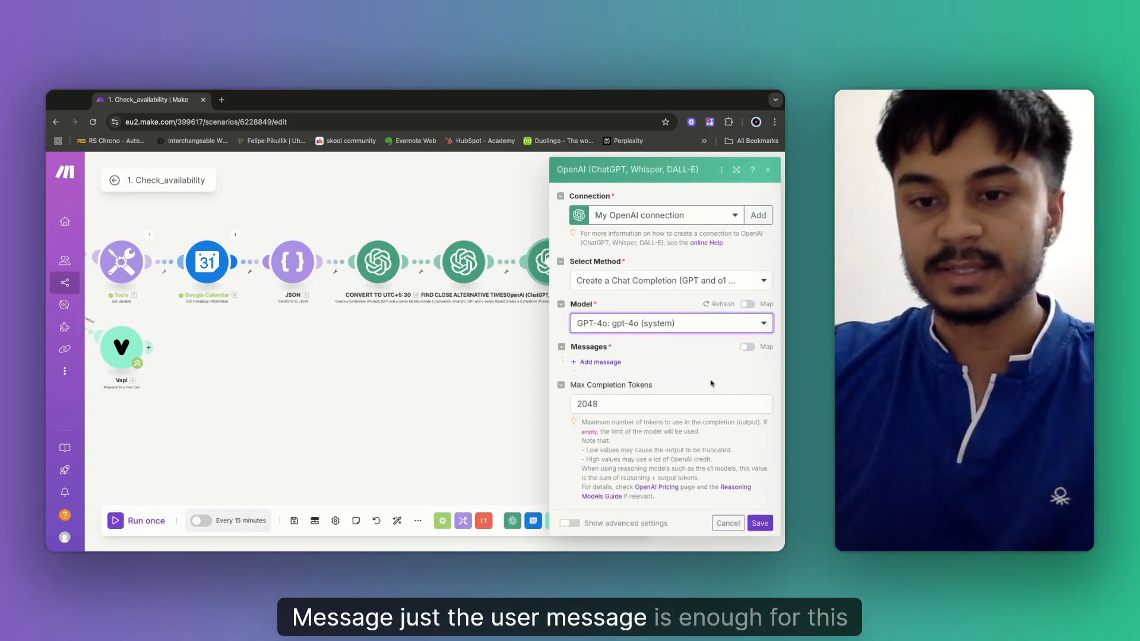
Add a first prompt message with the User role, ready for its text content.
left_click(598, 364)
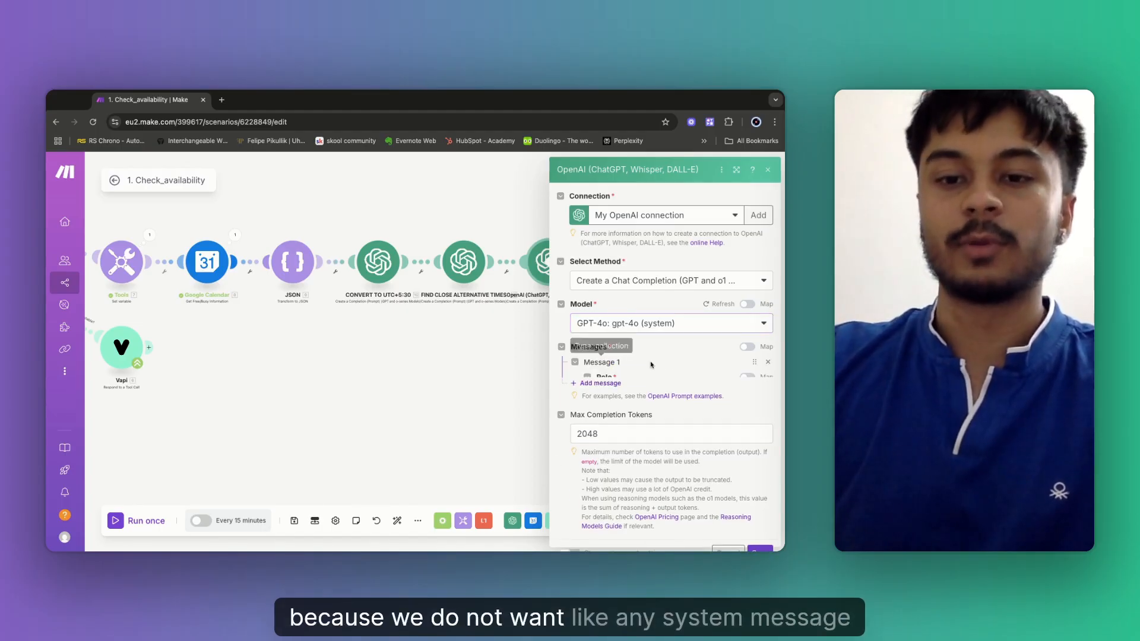
left_click(633, 399)
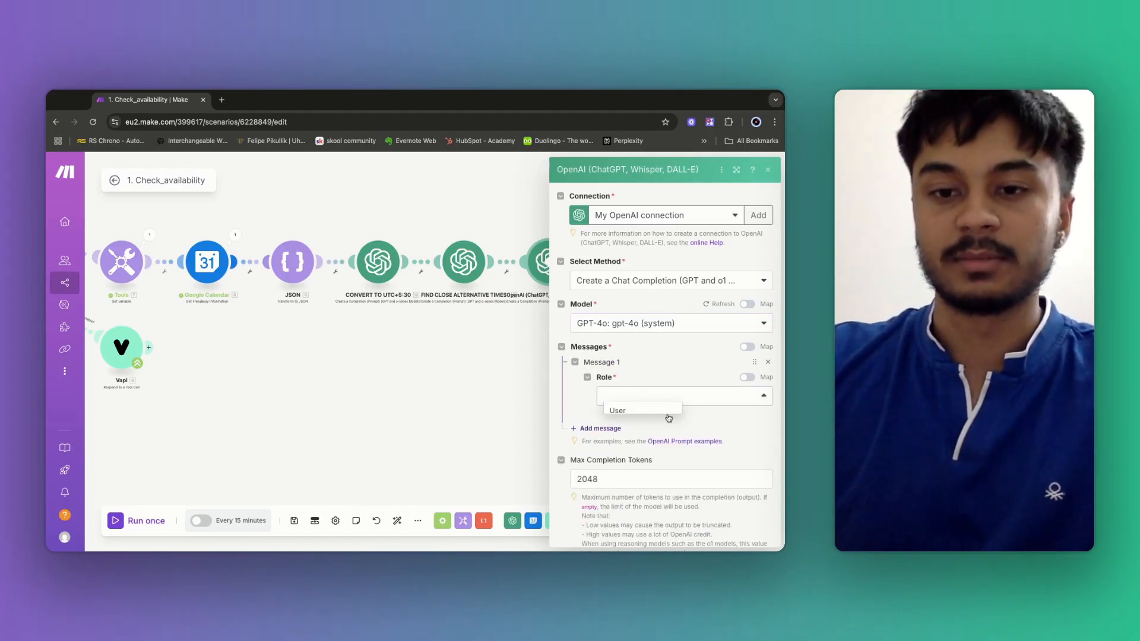
left_click(633, 413)
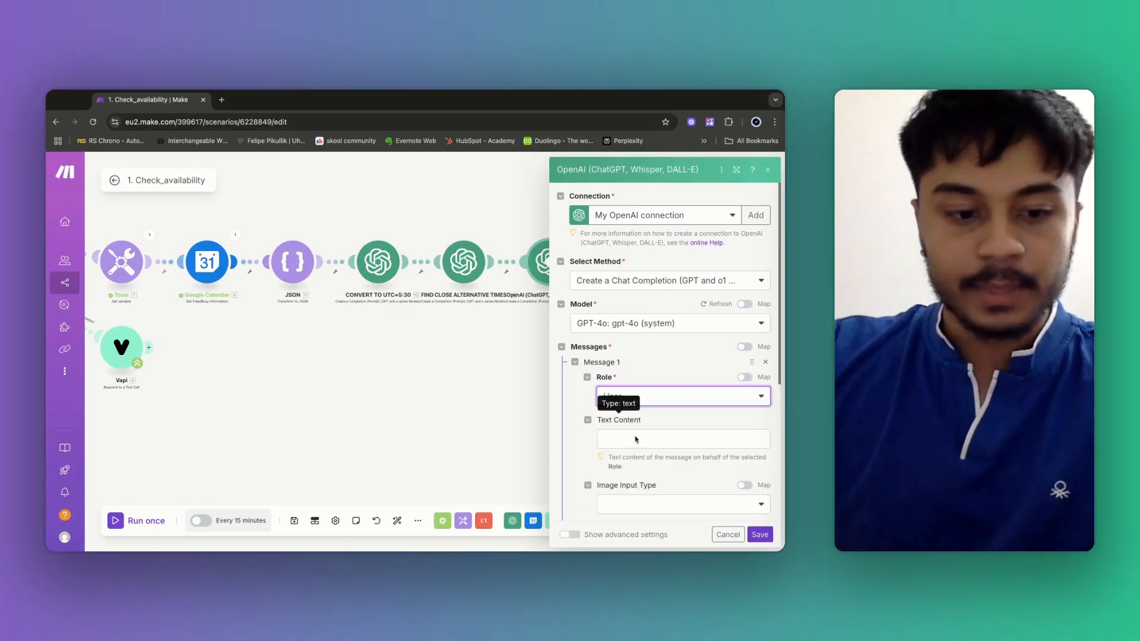
left_click(635, 439)
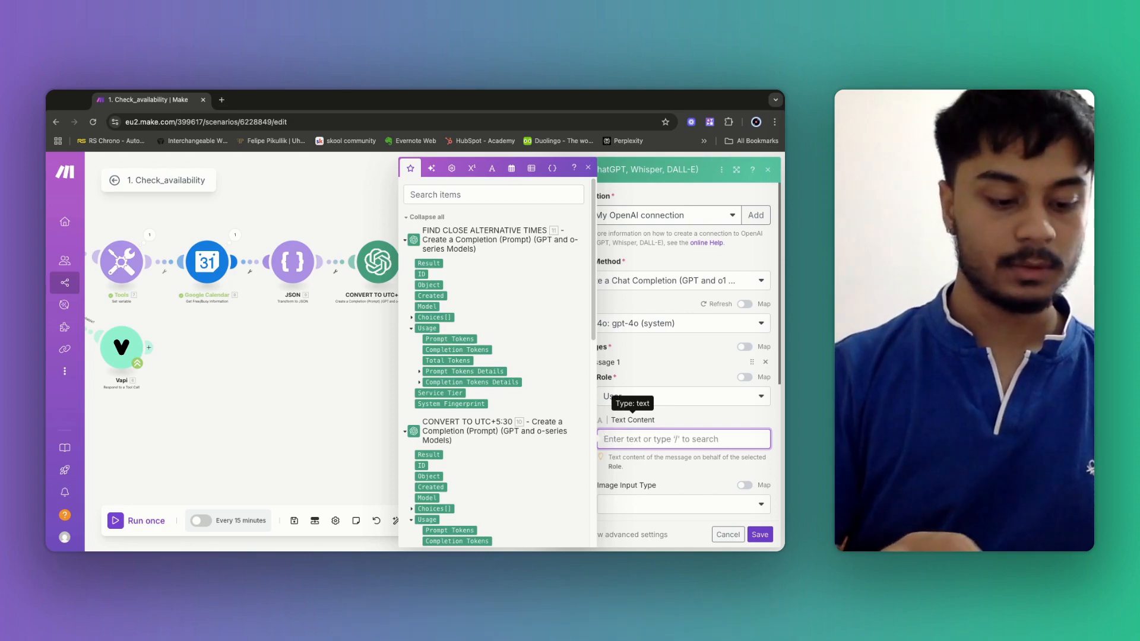
Write a User prompt asking to explain the recommended timeslots simply, followed by 'Here is the recommendations'.
type("A user")
type("ha")
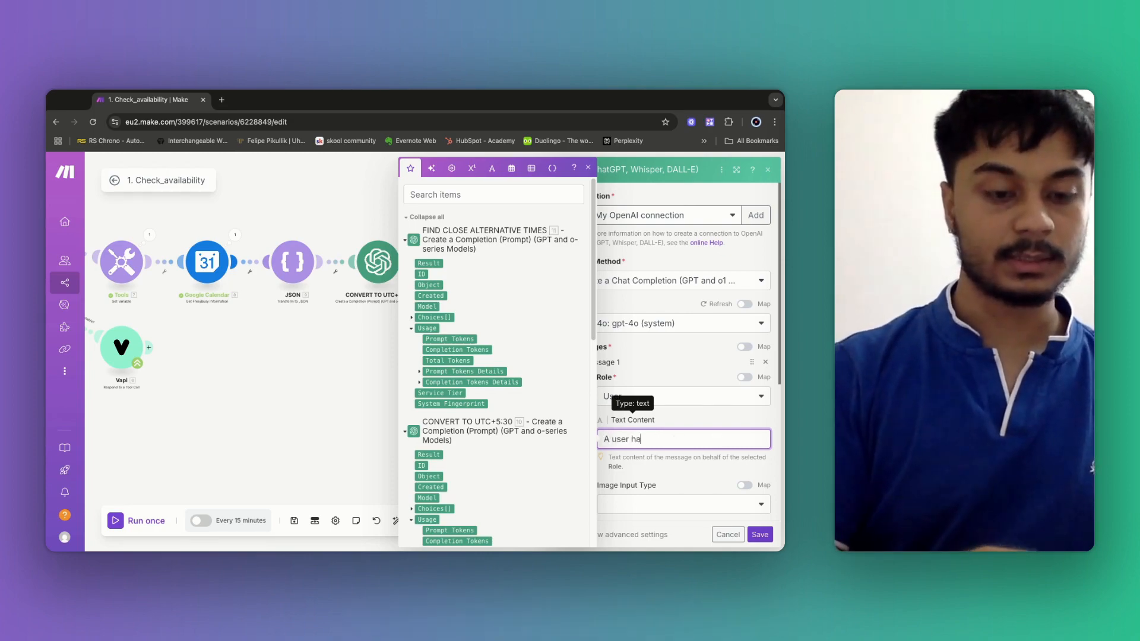
type("s just been ")
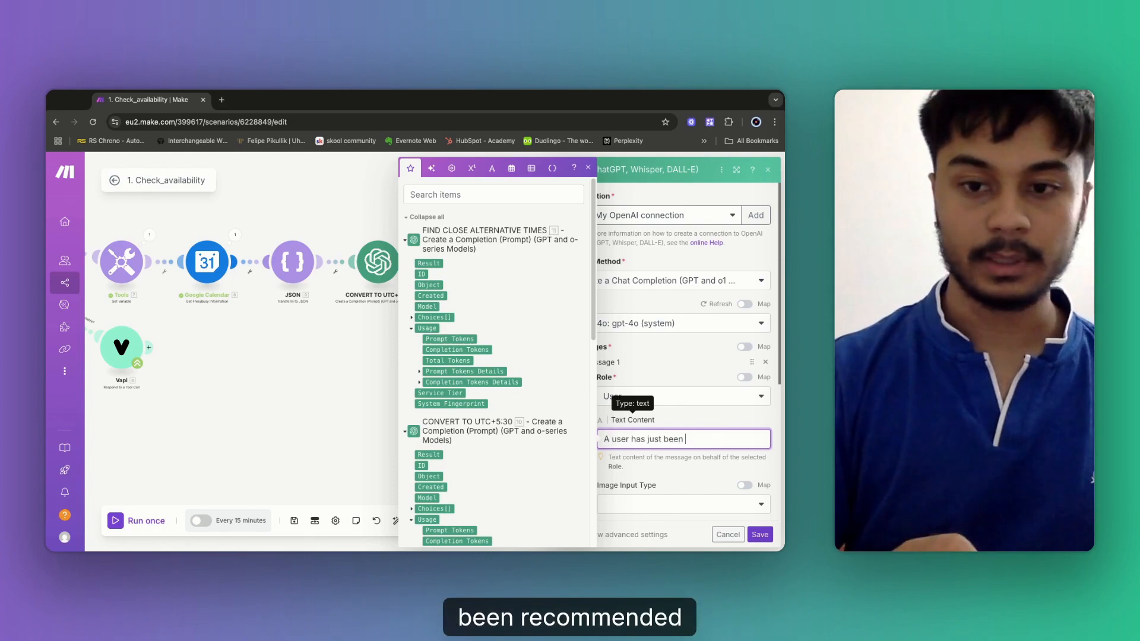
type("recommend")
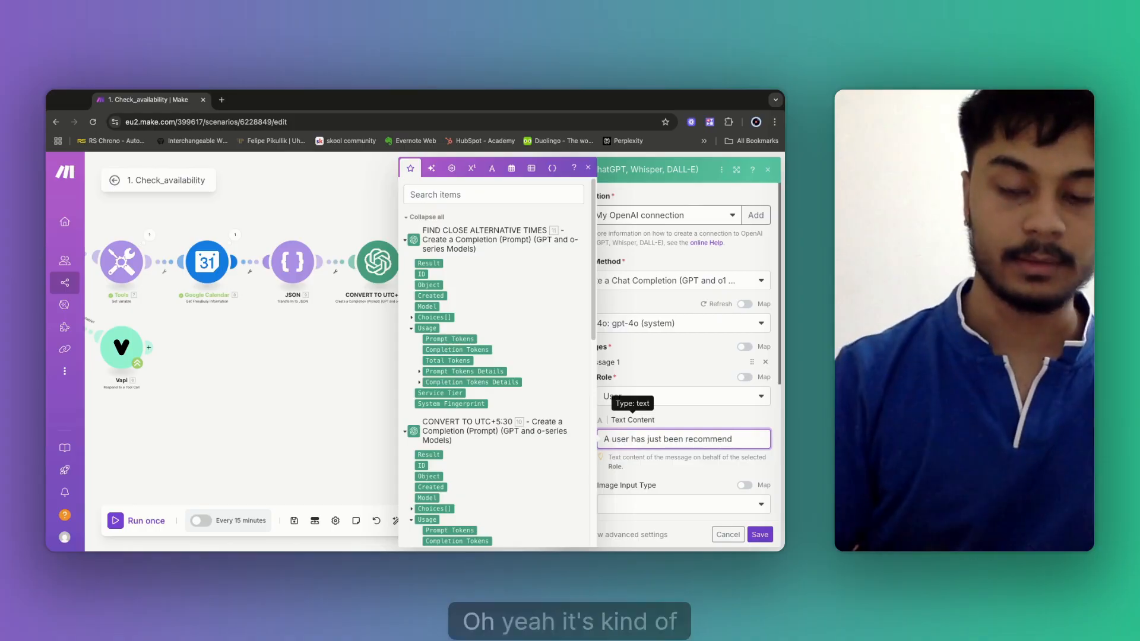
type(" timeslots")
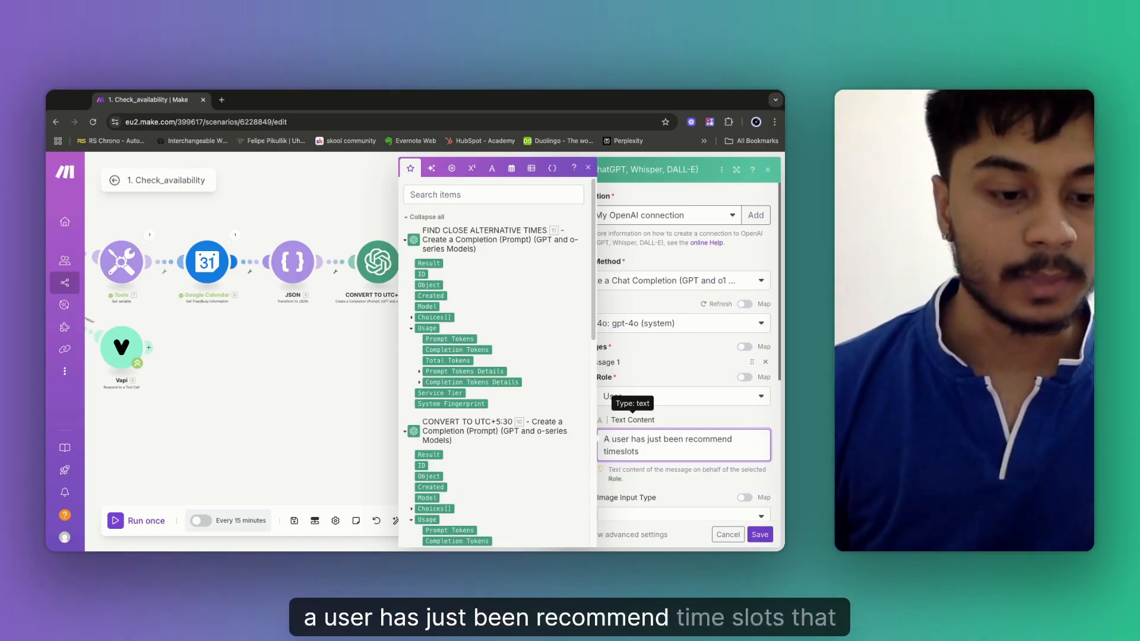
type(" th")
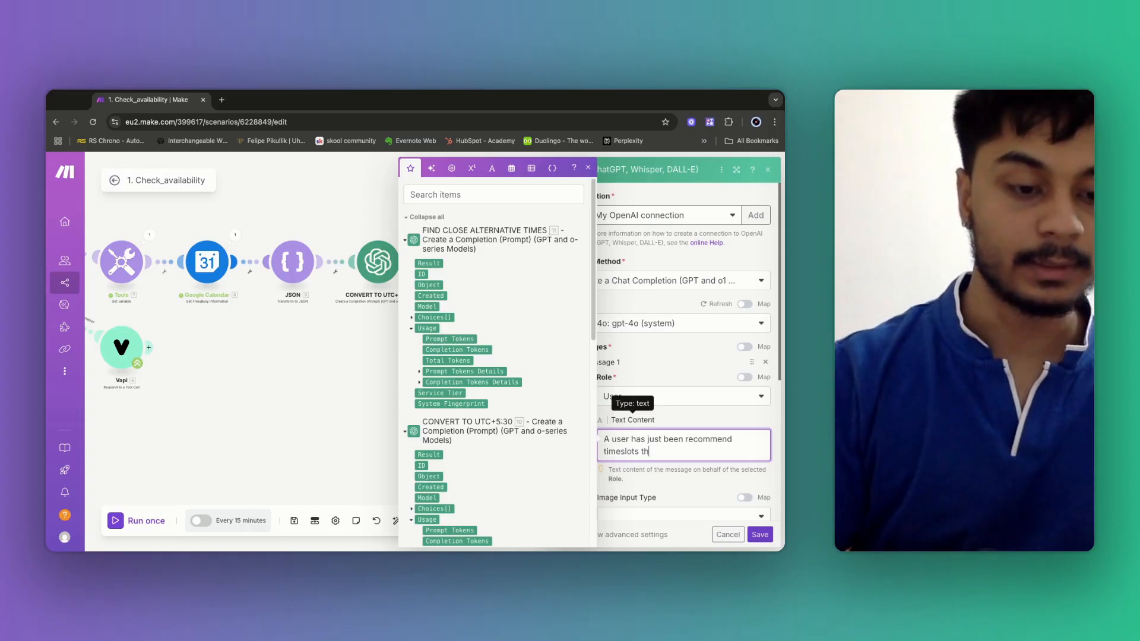
type("at they can ")
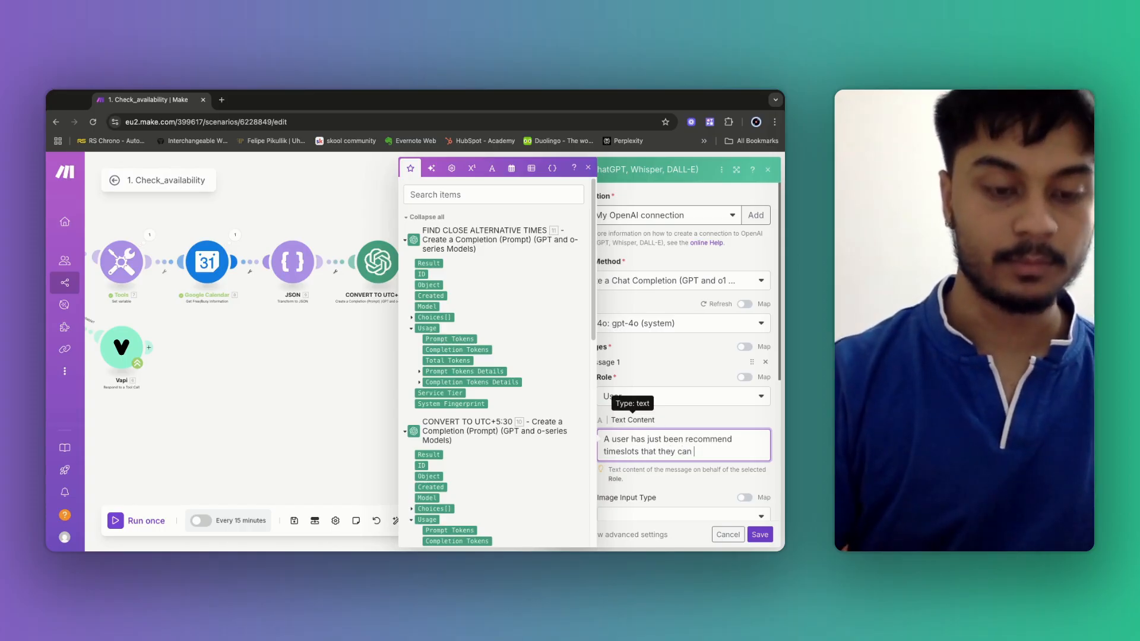
type("book in for")
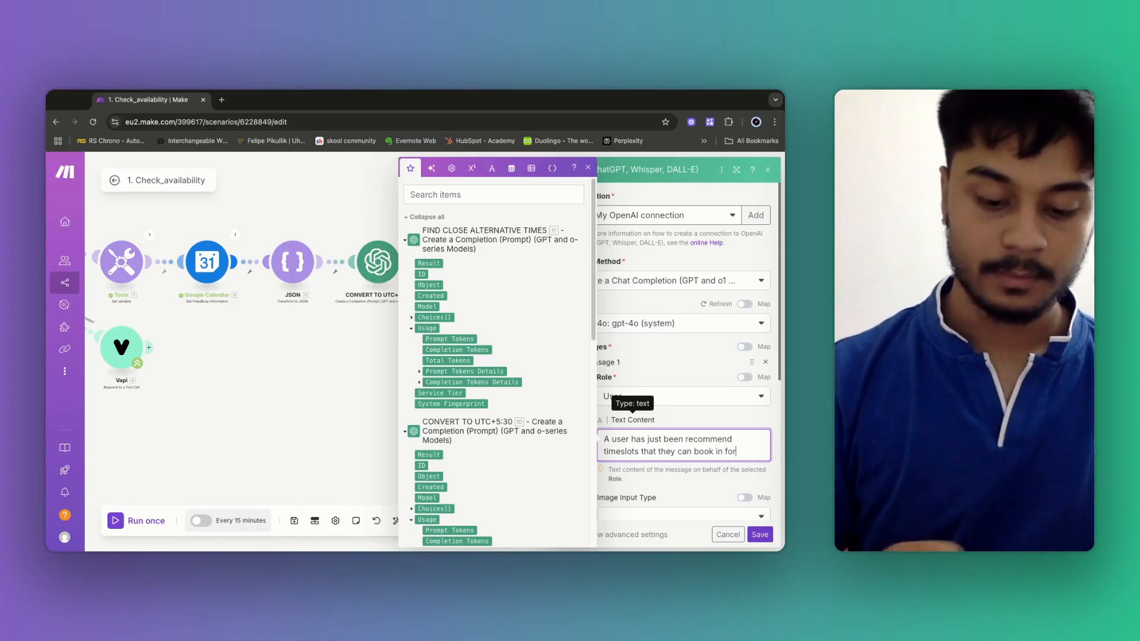
type(". Please tell")
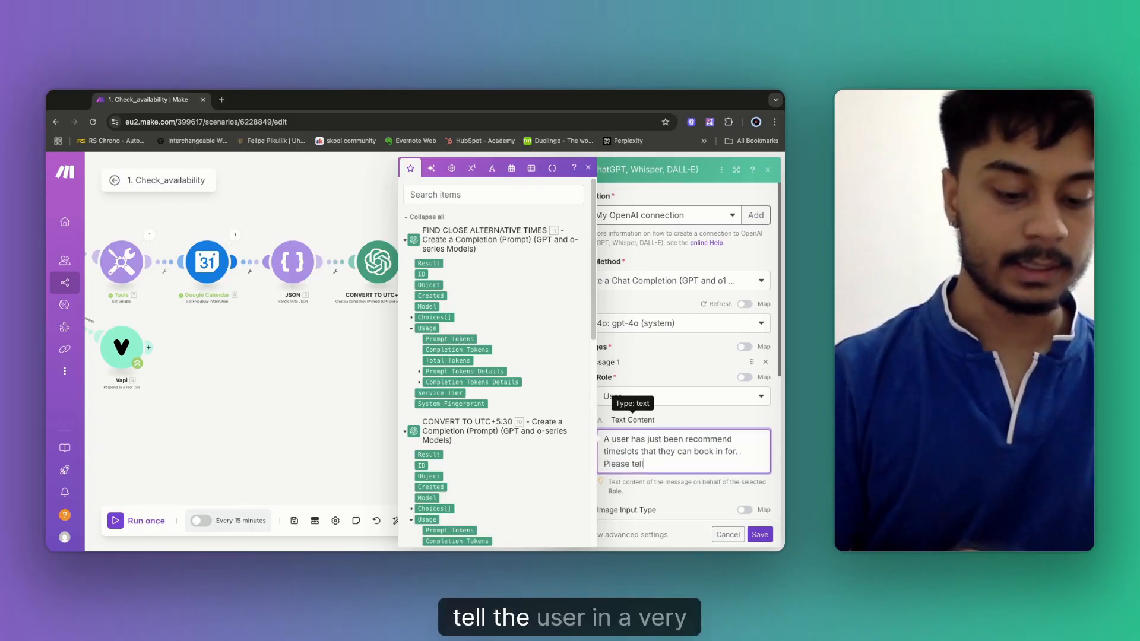
type(" the user in a")
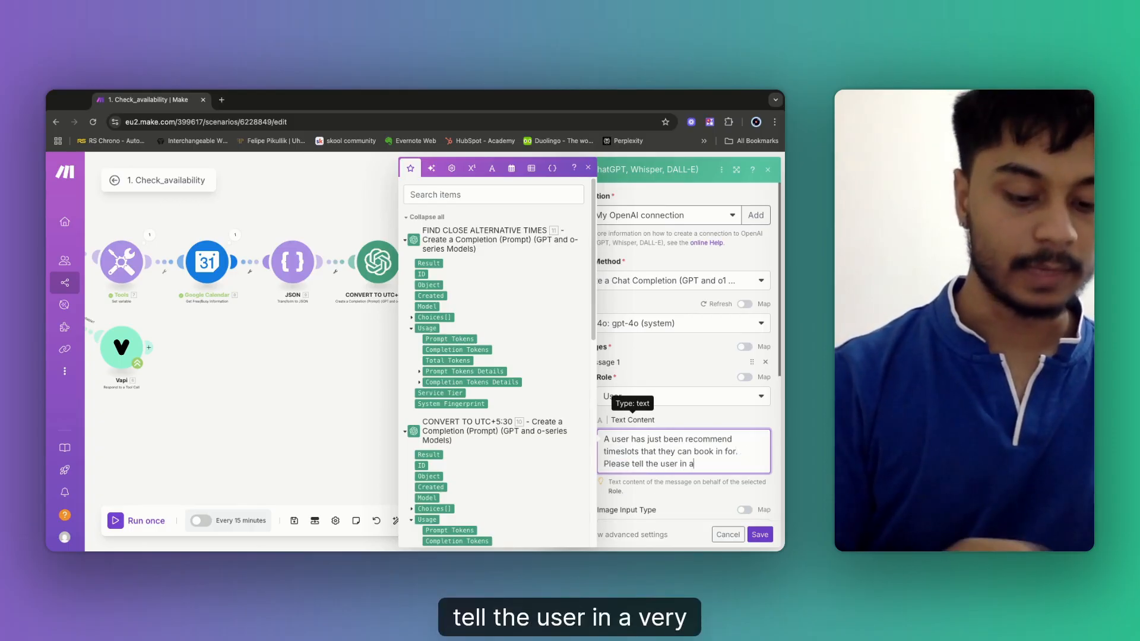
type(" very simple")
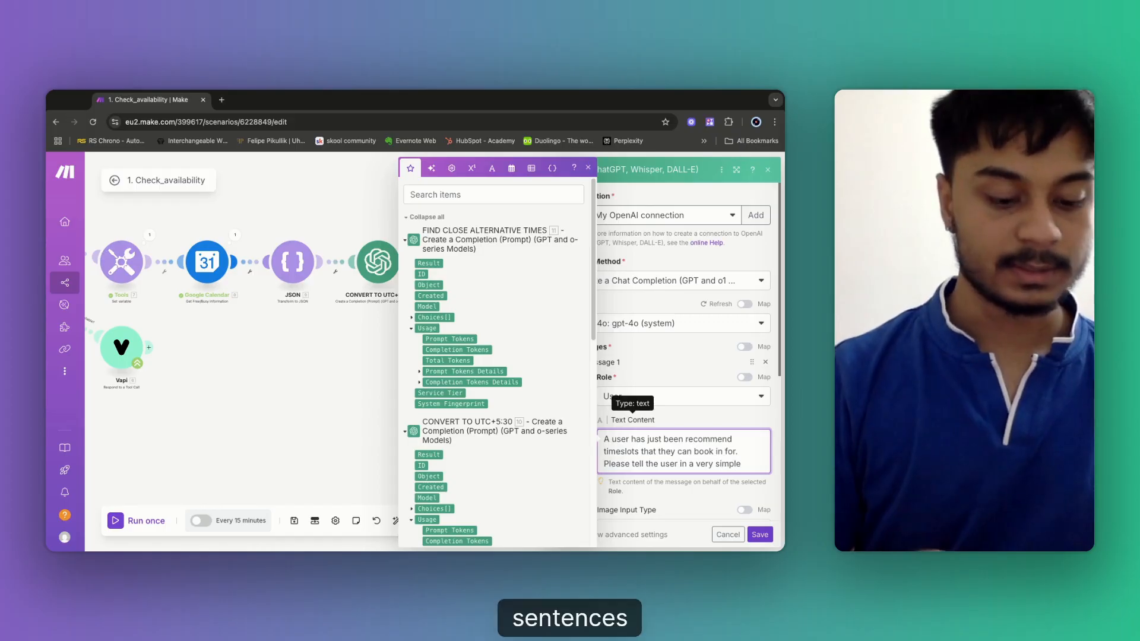
type(" sentences")
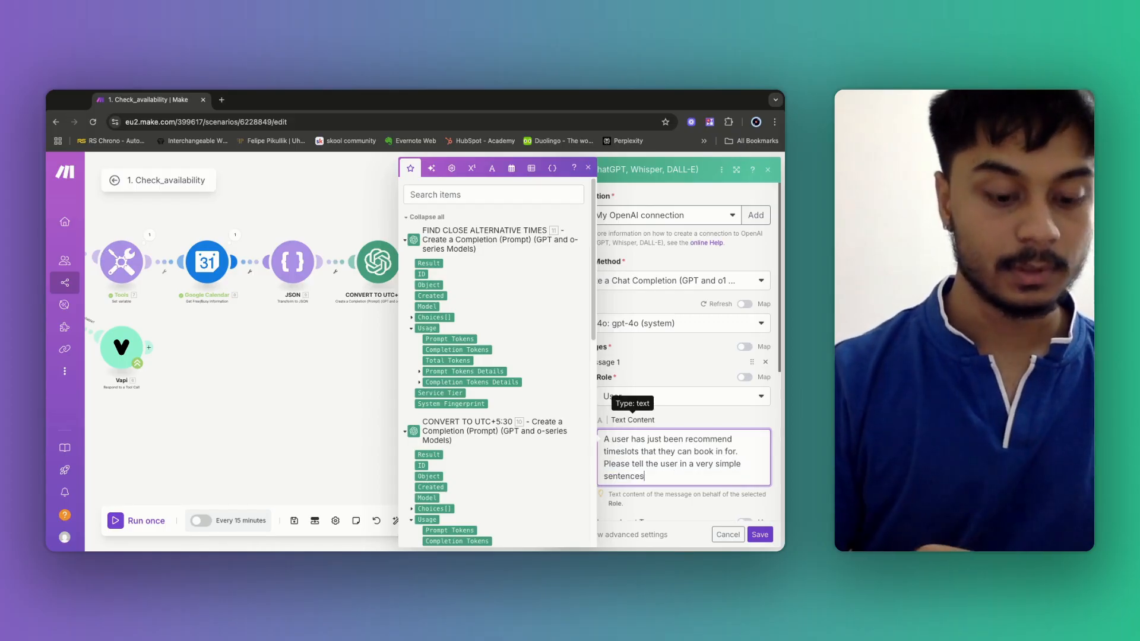
type(" what")
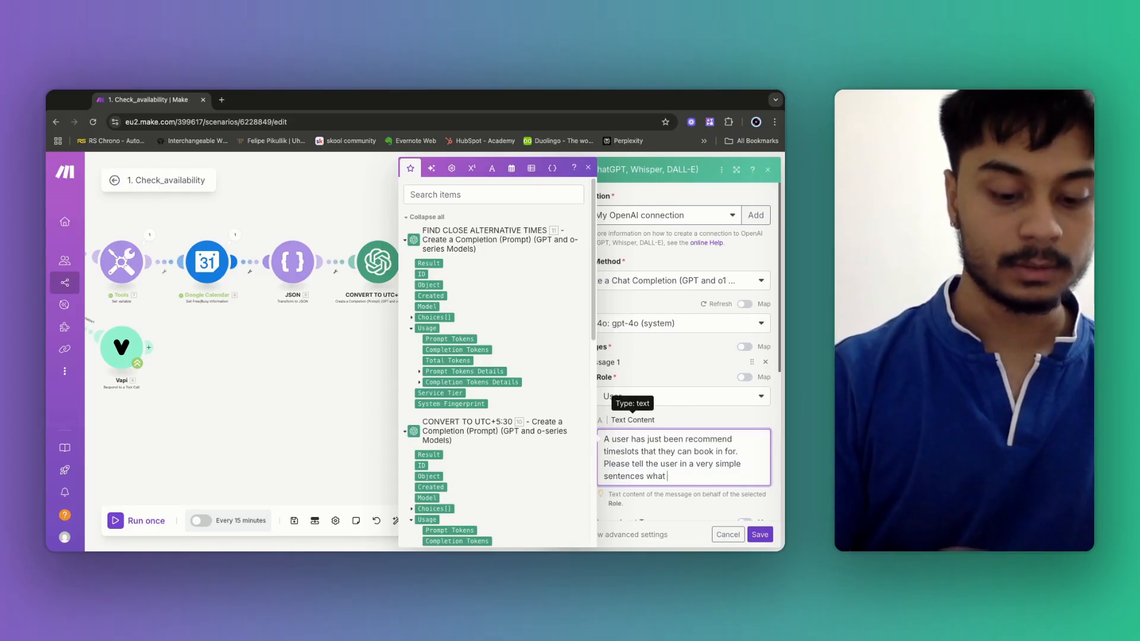
type(" times ")
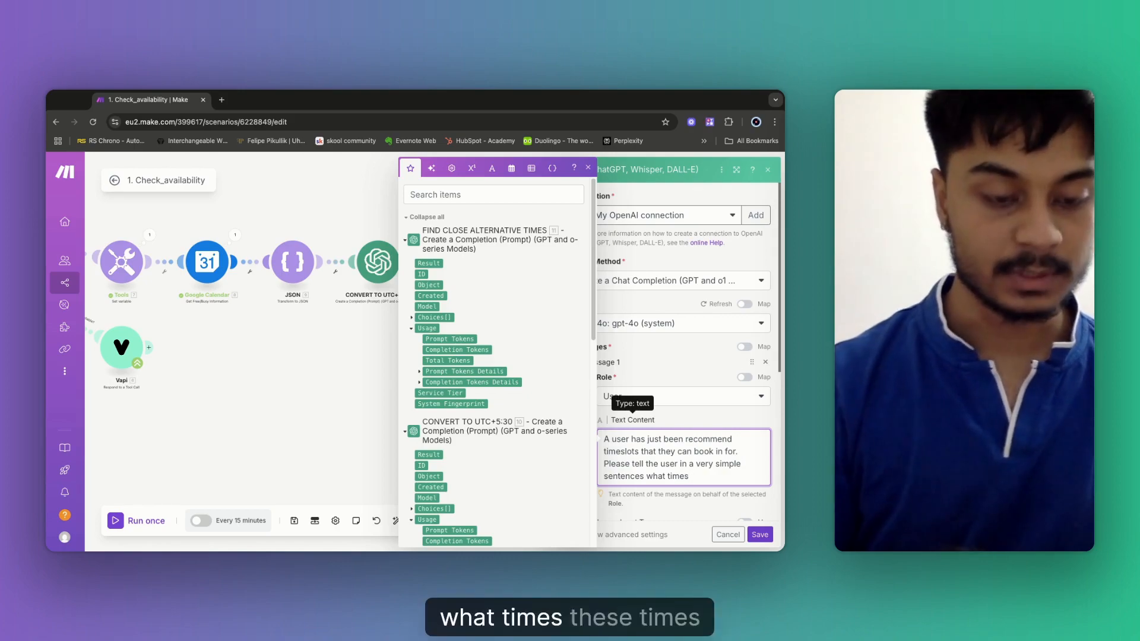
type("these time s")
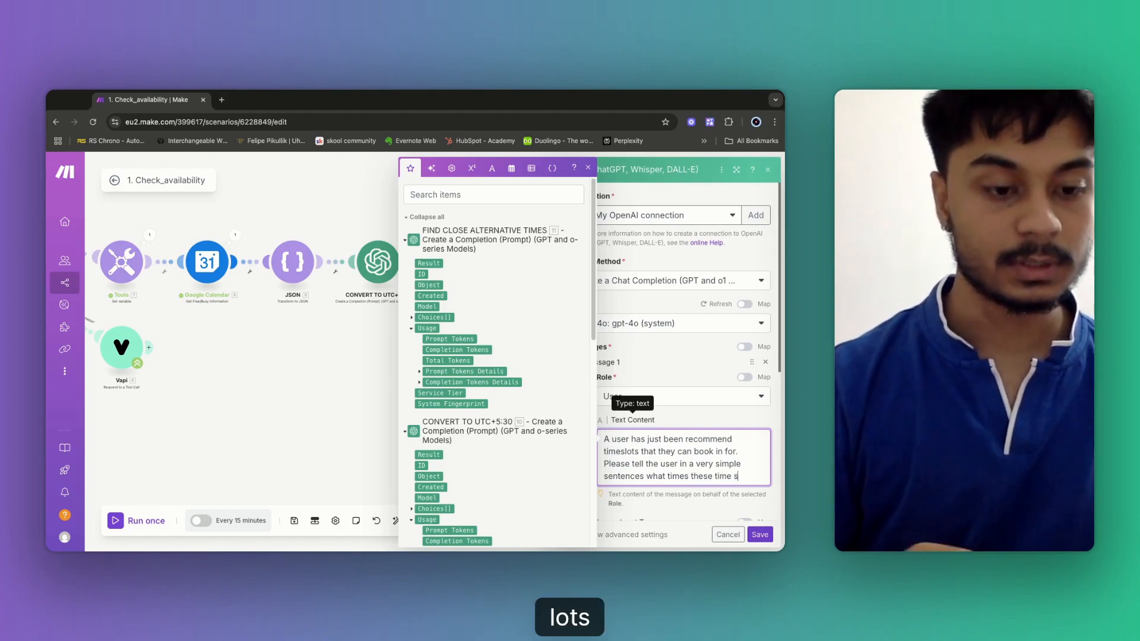
type("lots are.")
key("Return")
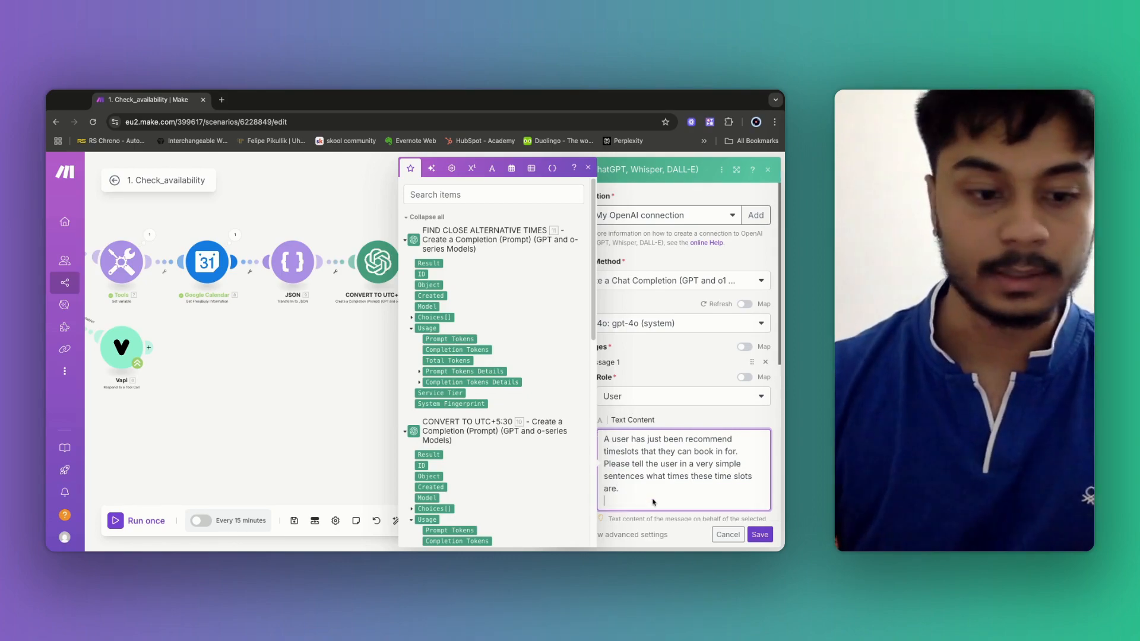
key("Return")
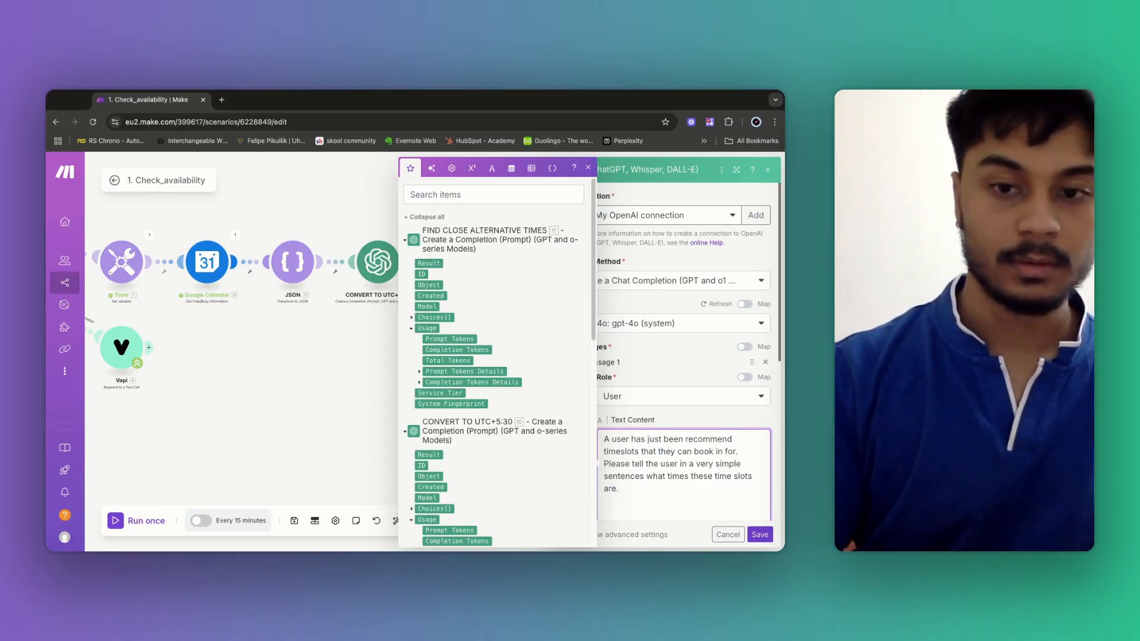
type("Here is")
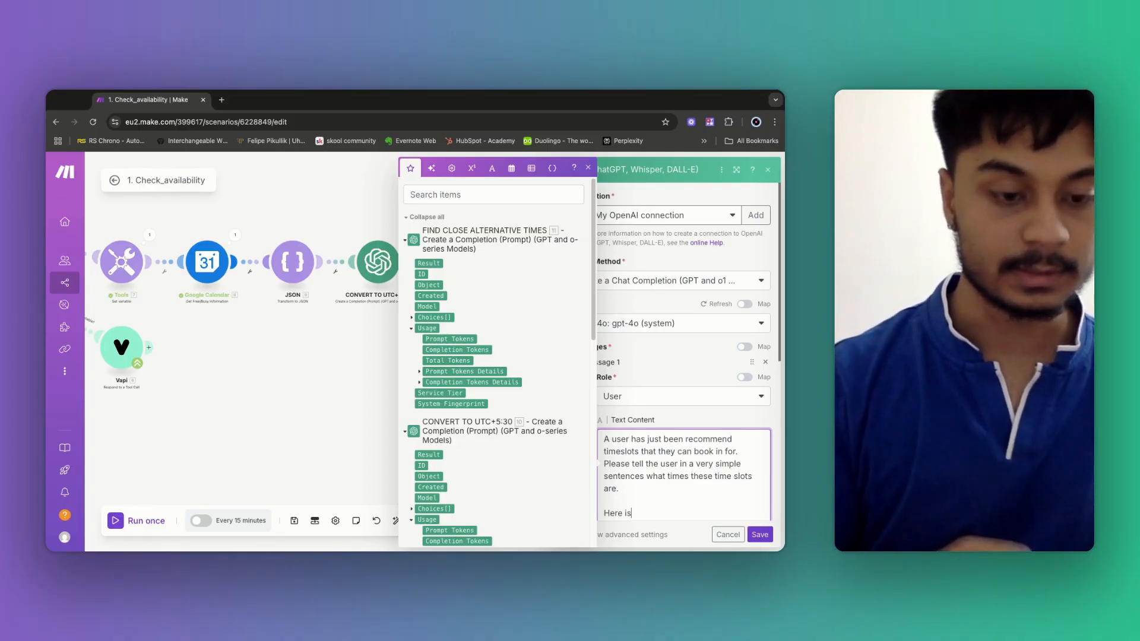
type(" the recommendatio")
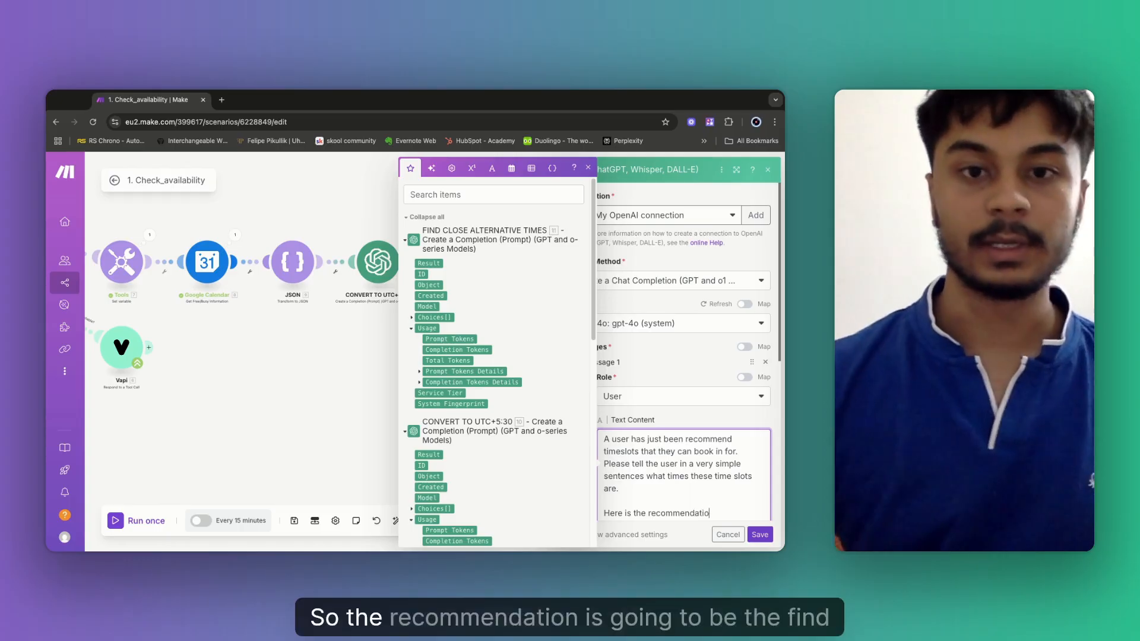
type("ns")
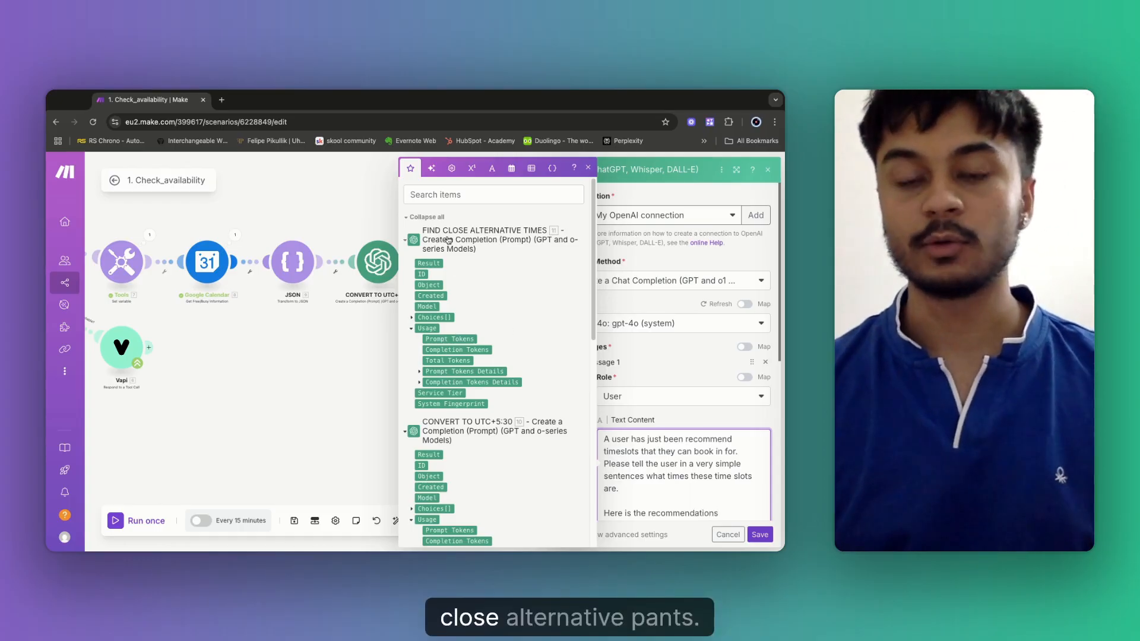
Map FIND CLOSE ALTERNATIVE TIMES' Choices > Message content into the prompt.
left_click(411, 318)
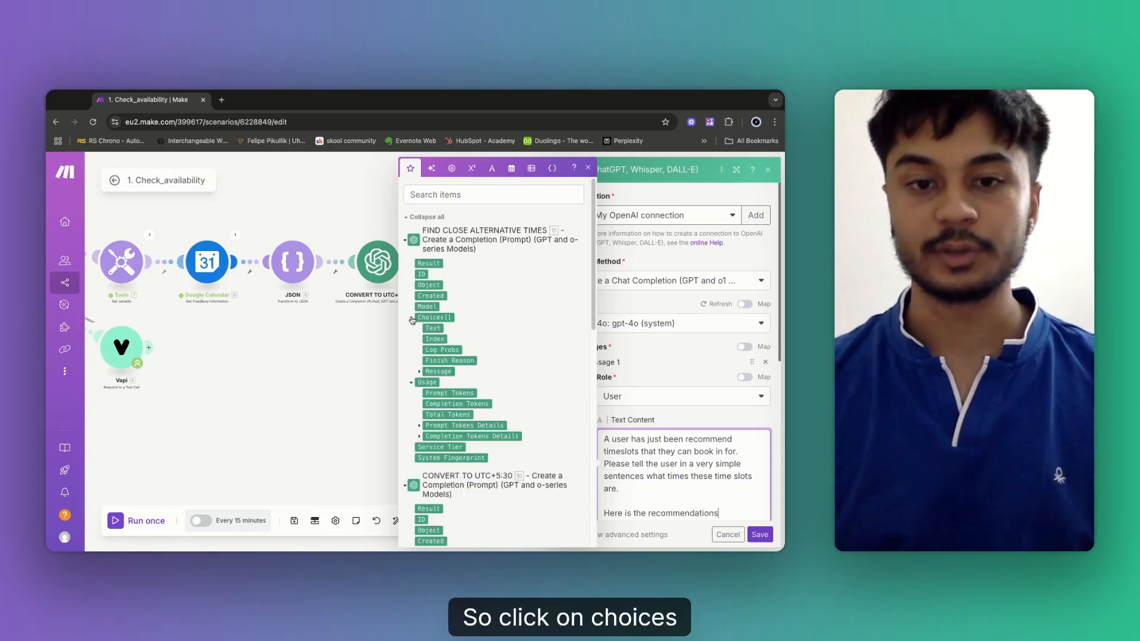
left_click(420, 372)
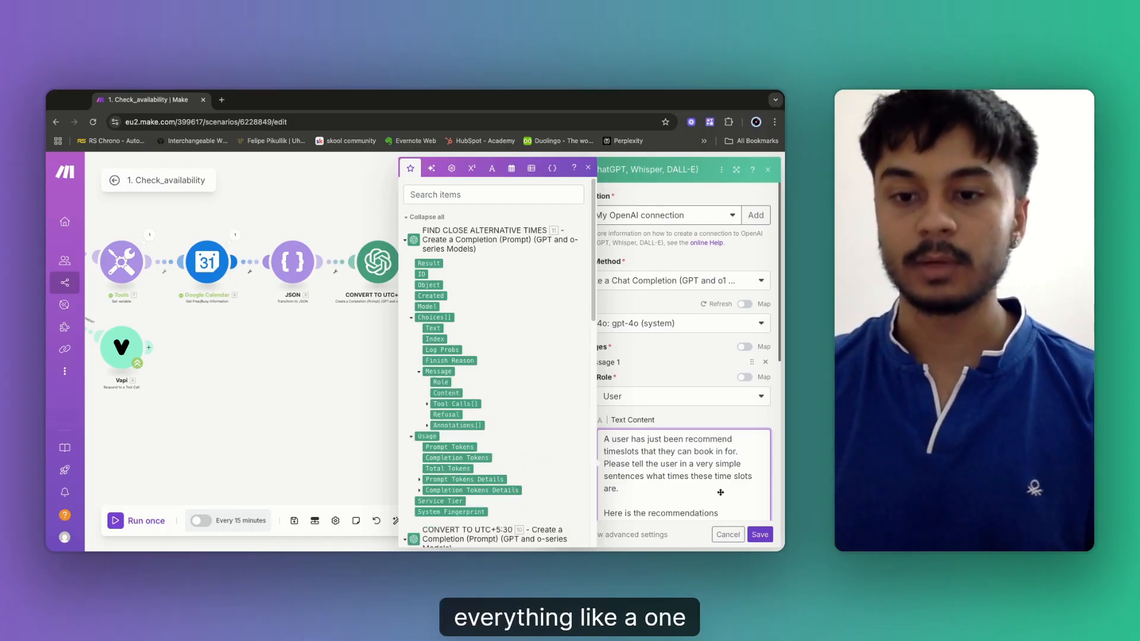
left_click_drag(720, 493, 712, 488)
Add an 'Example Output:' line with a sample reply offering 9am–10am or 3pm–4pm, and save.
key("Return")
key("Return")
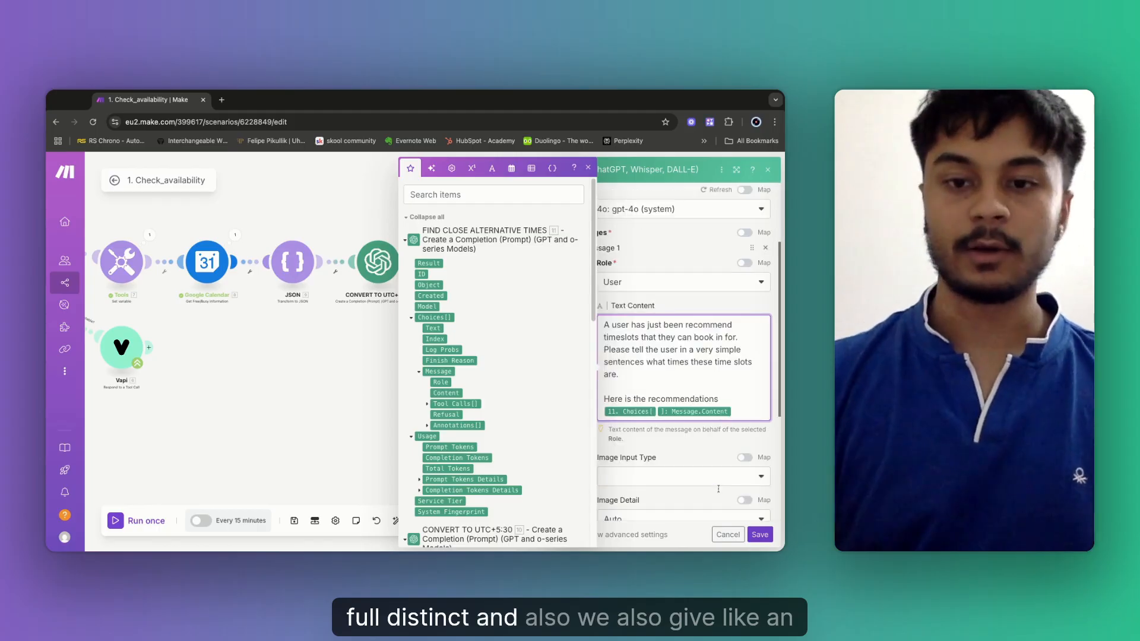
type("EXample ")
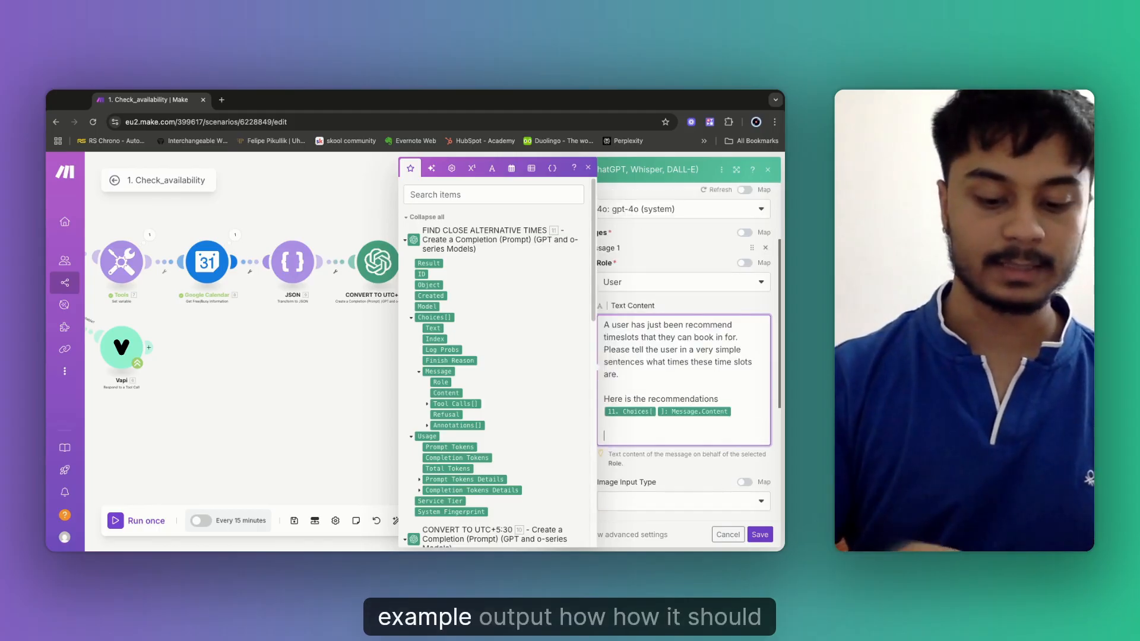
type("PO")
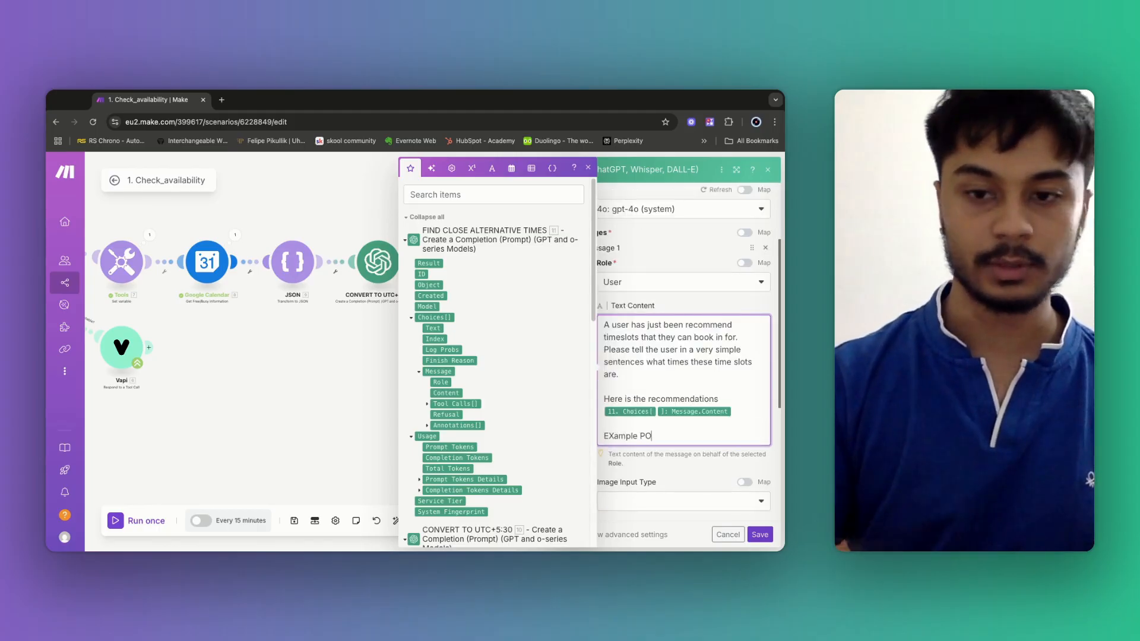
type("u")
key("BackSpace")
key("BackSpace")
key("BackSpace")
type("Output")
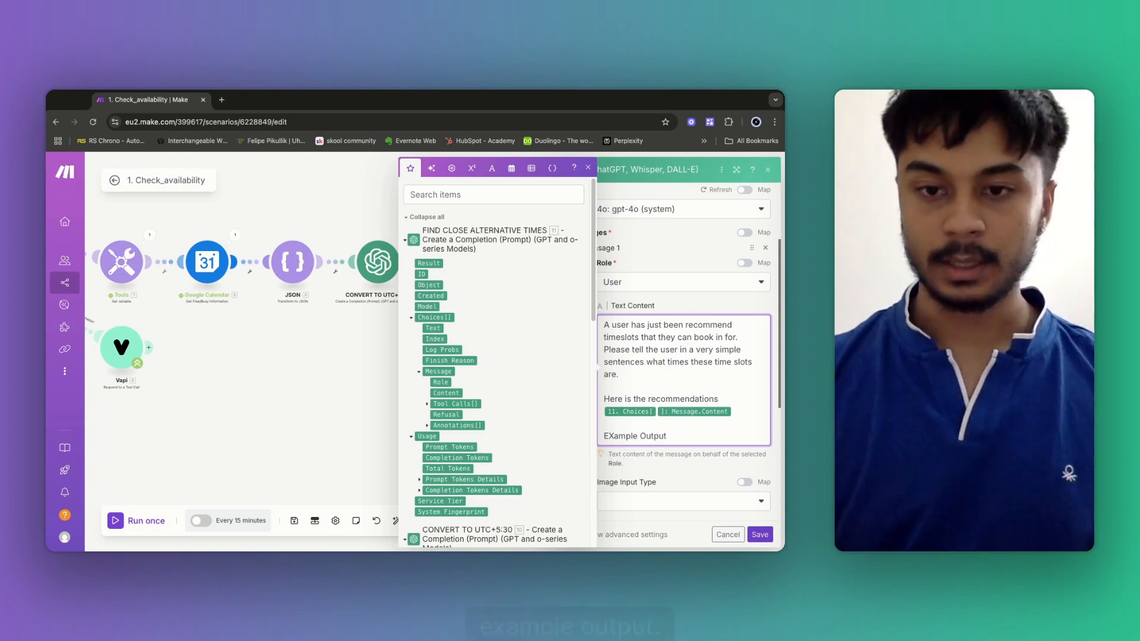
left_click(616, 440)
key("BackSpace")
type("x")
left_click(678, 440)
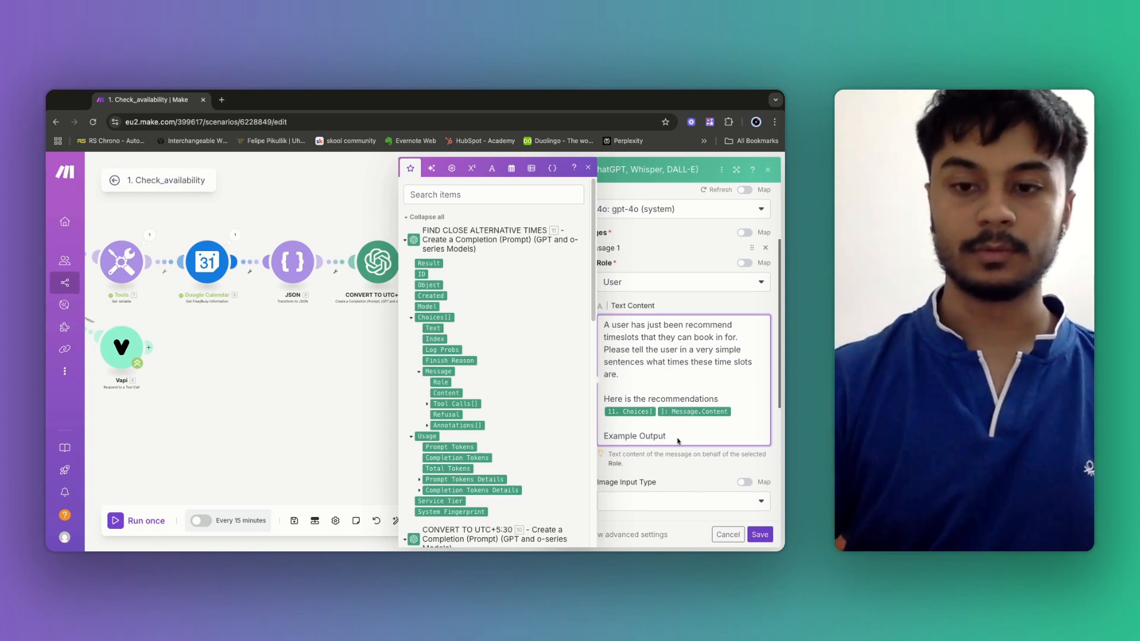
type(":")
key("Return")
key("Return")
type("Sa")
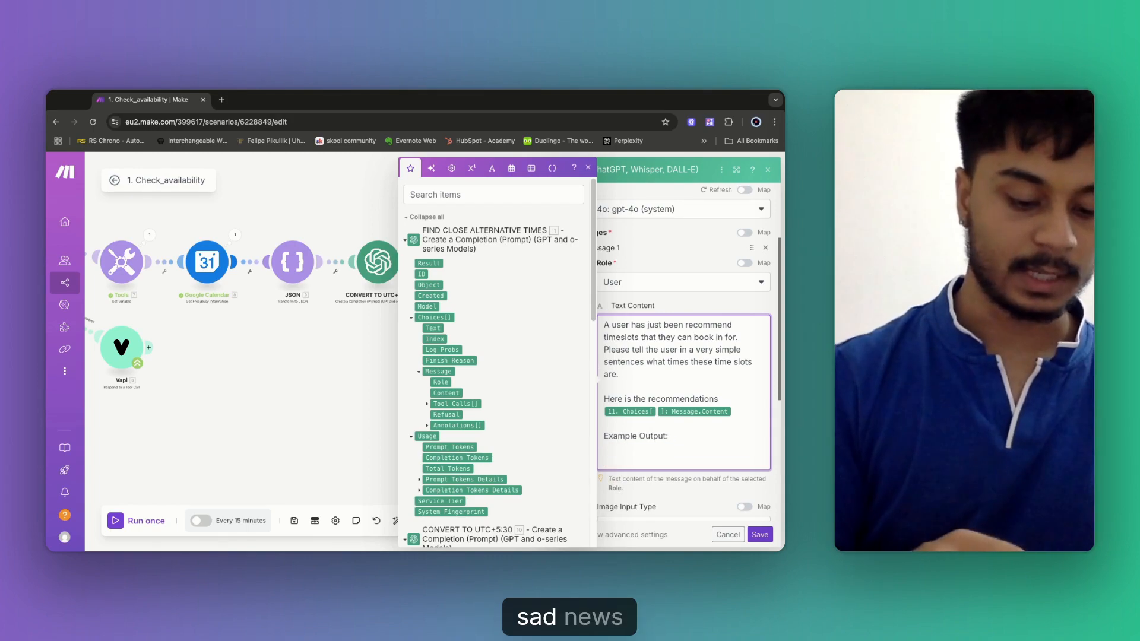
type("d news, ")
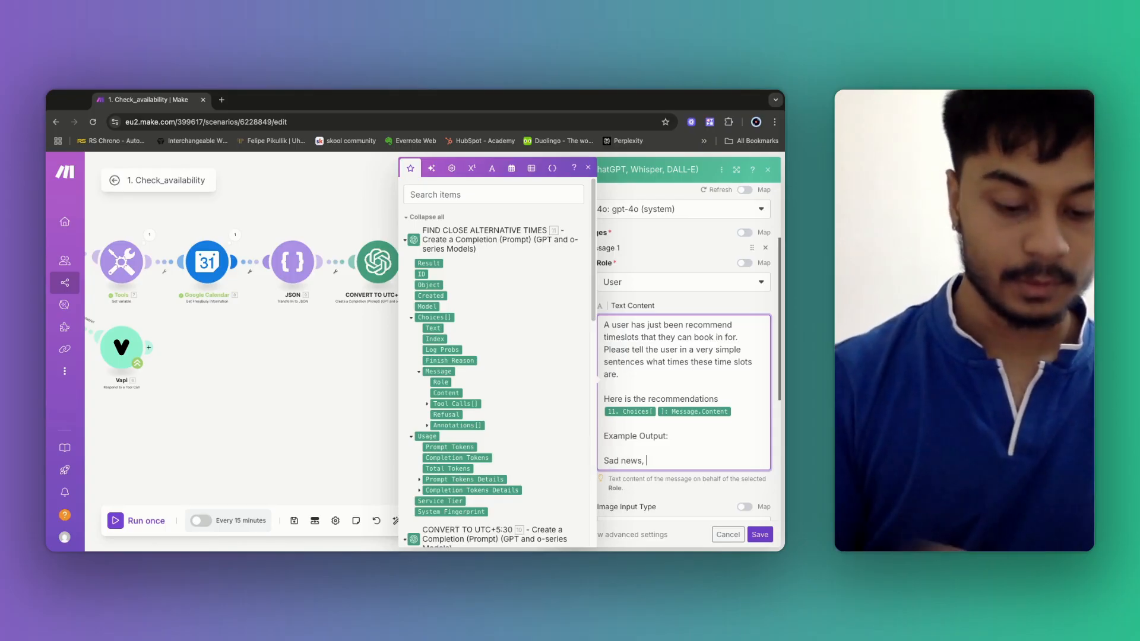
type("Your chose")
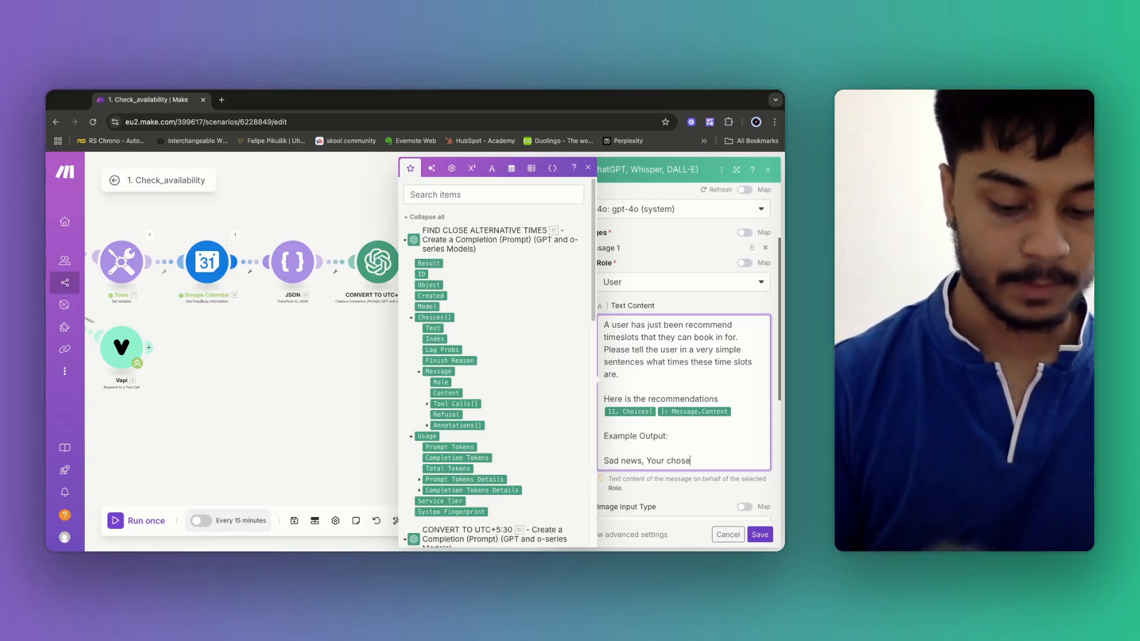
type("n time s")
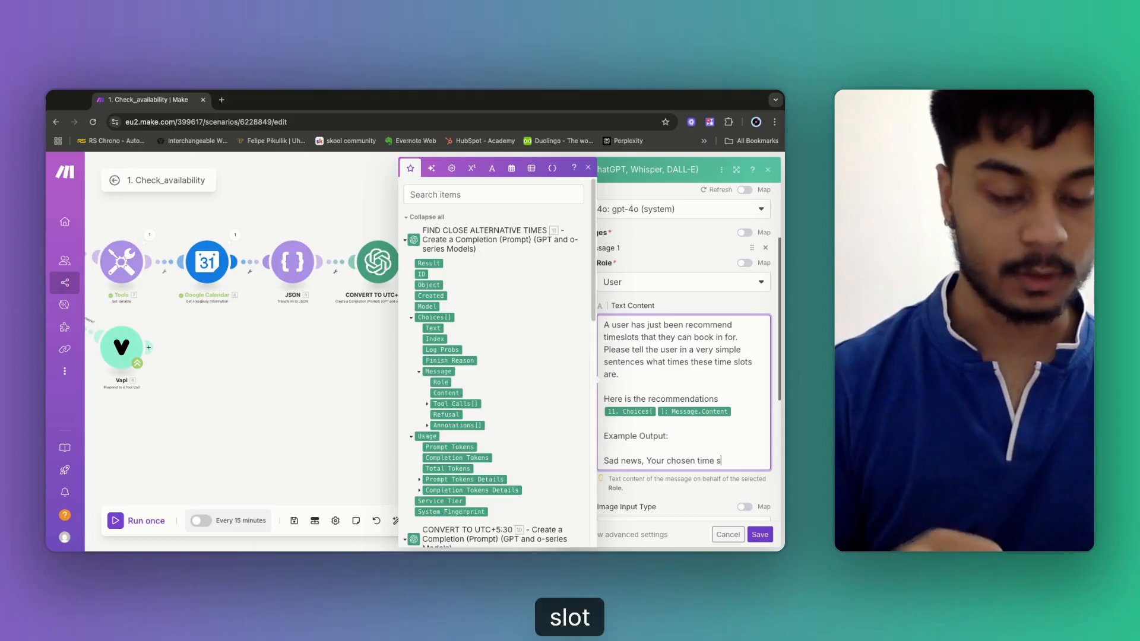
type("lot was boo")
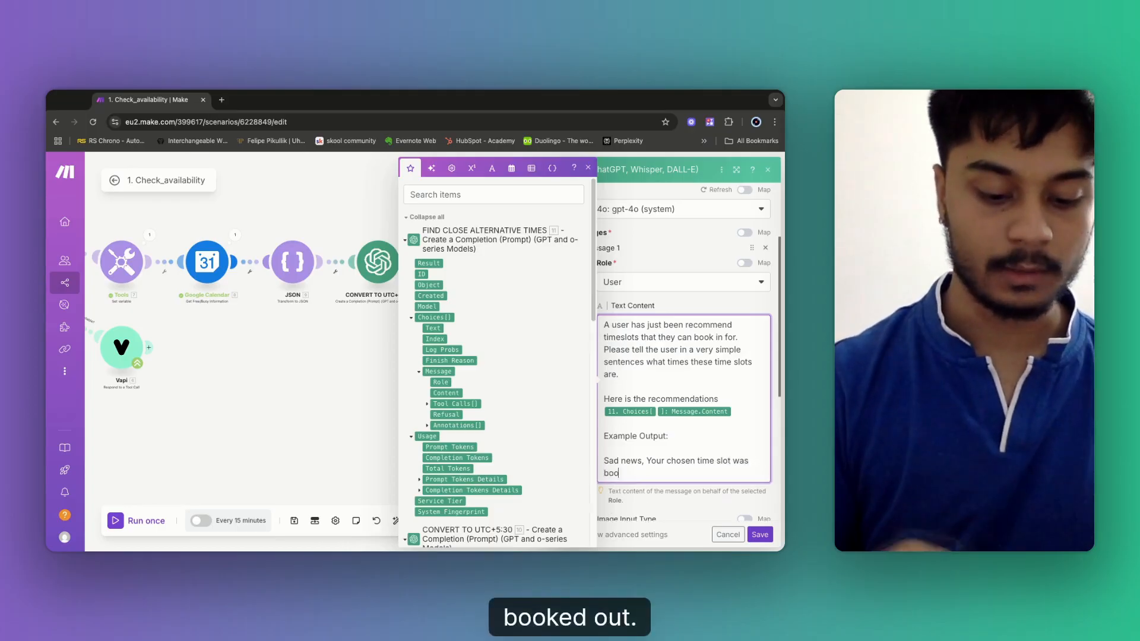
type("ked out. We c")
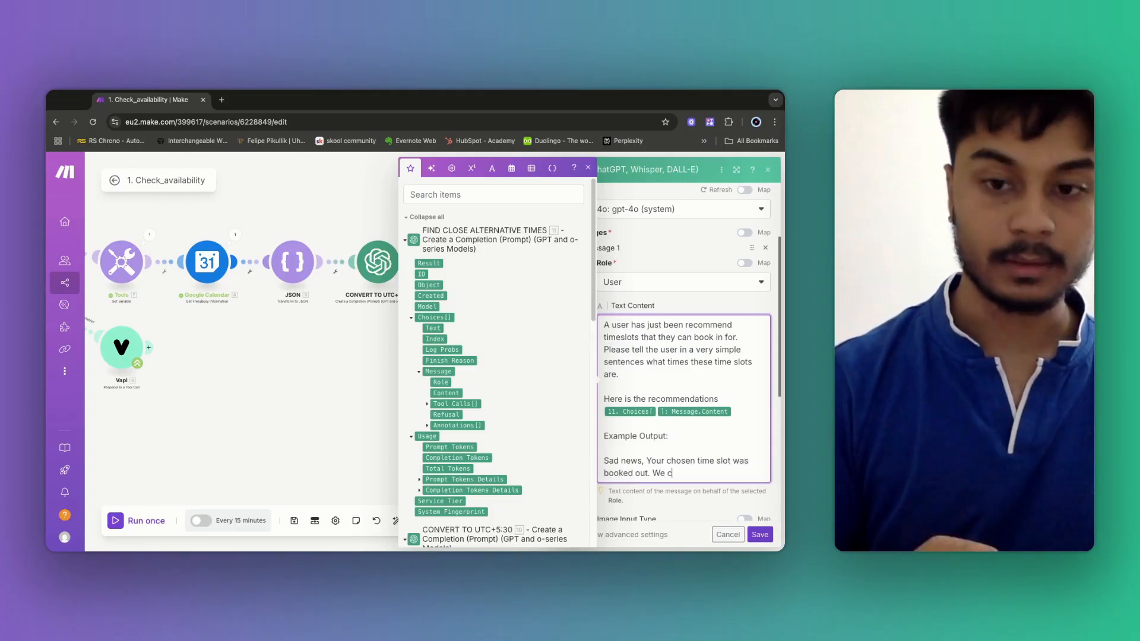
type("an however")
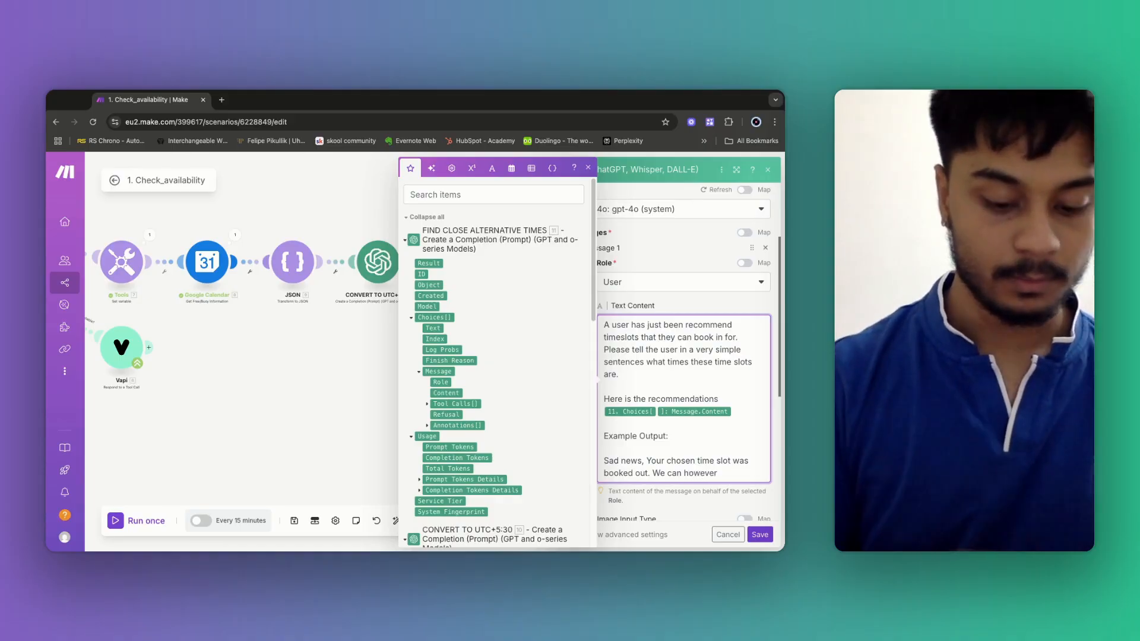
type(" book you ")
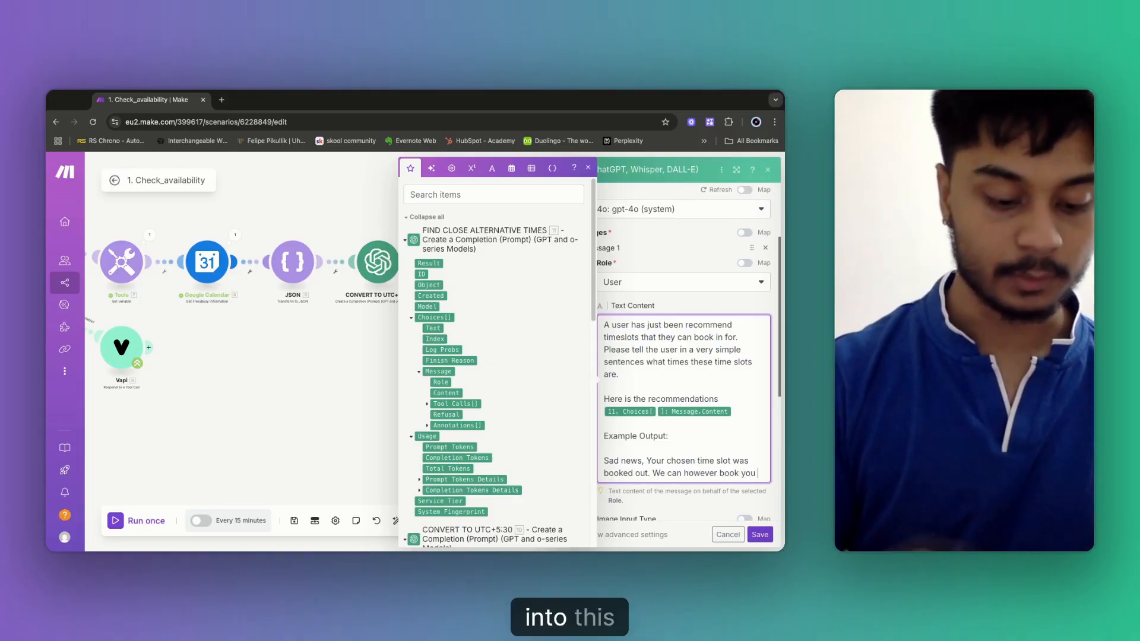
type("into these t")
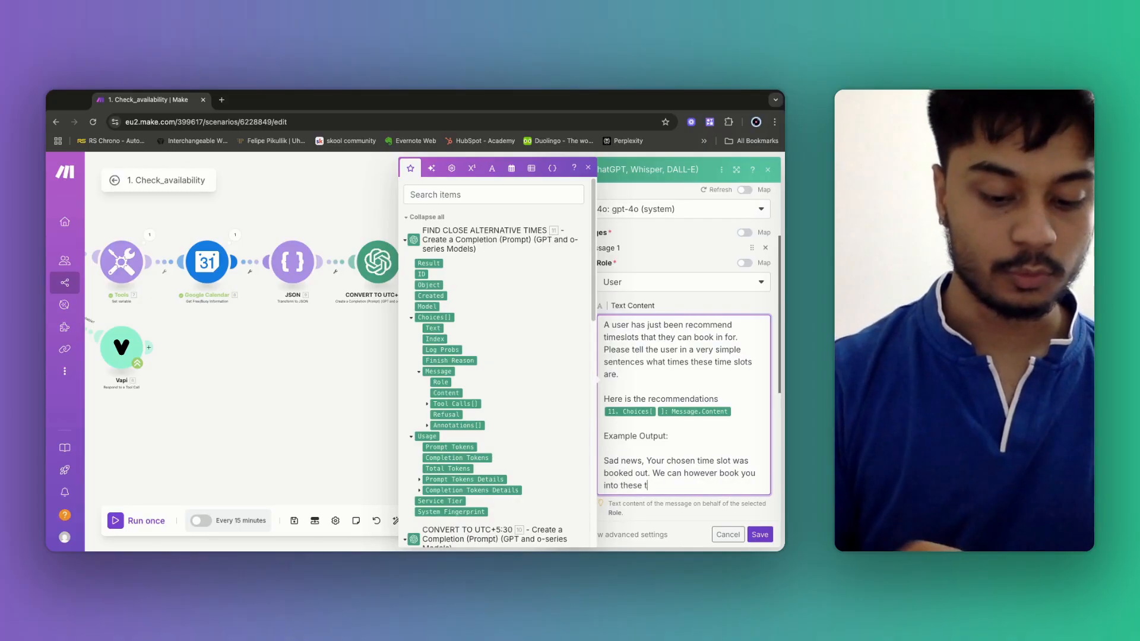
type("wo close al")
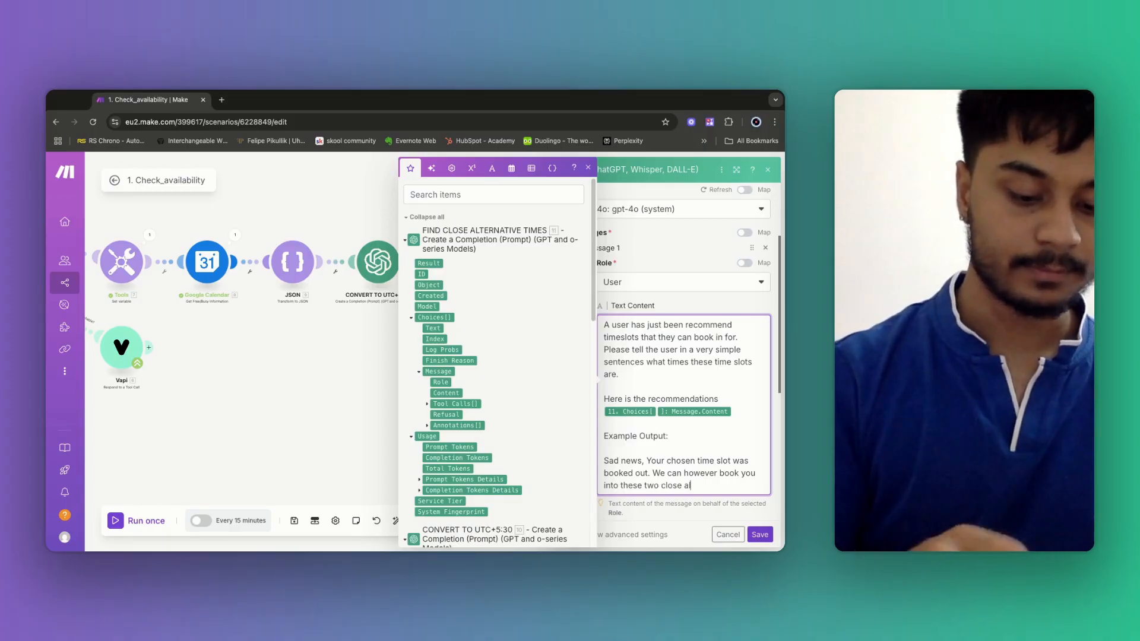
type("ternative")
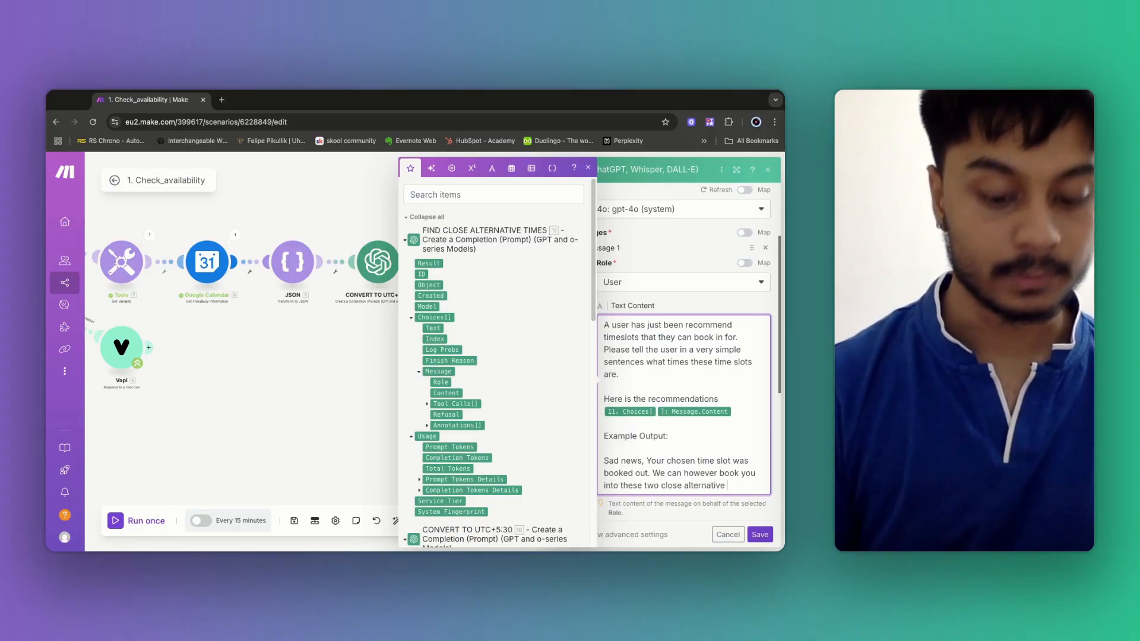
type(" times,")
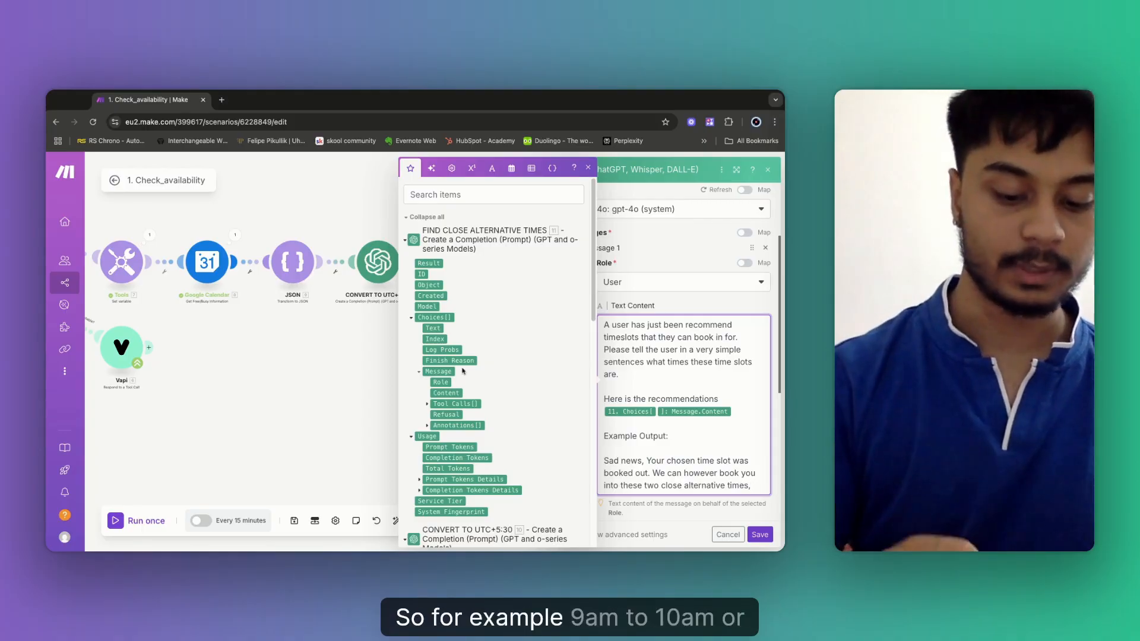
type(" 9am to 10am ")
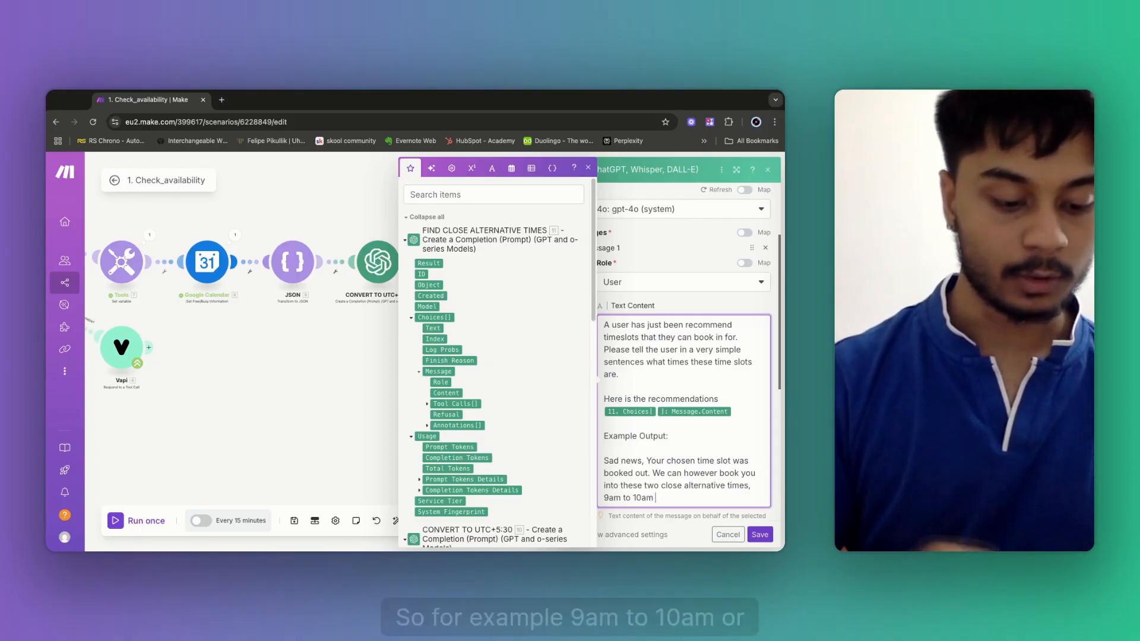
type("or 3pm to")
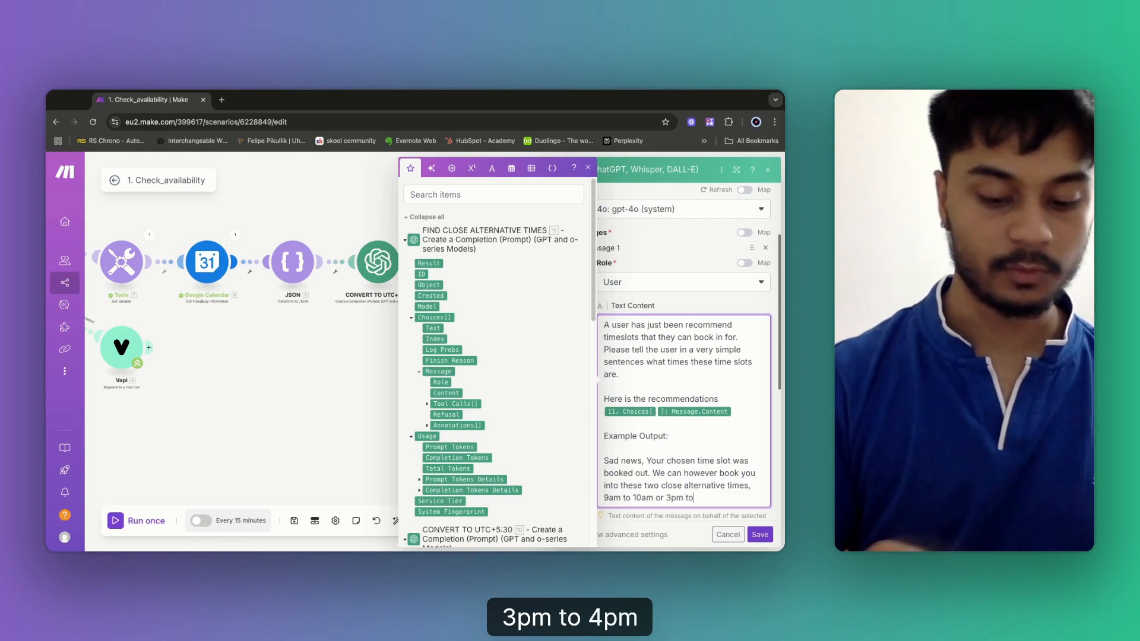
type(" 4pm")
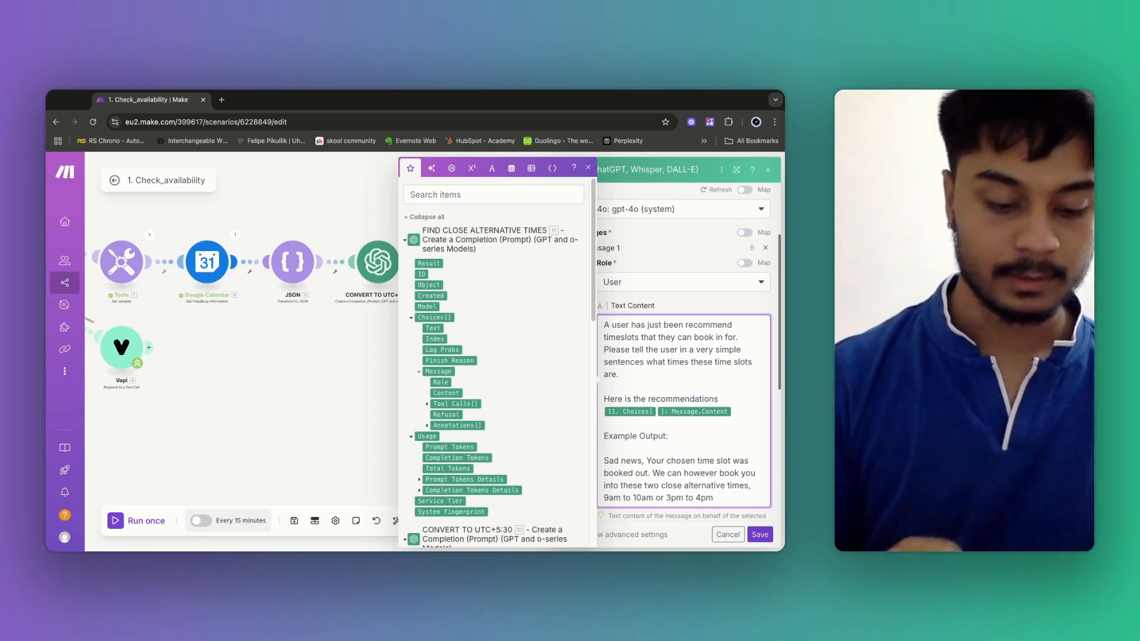
type(". Let me")
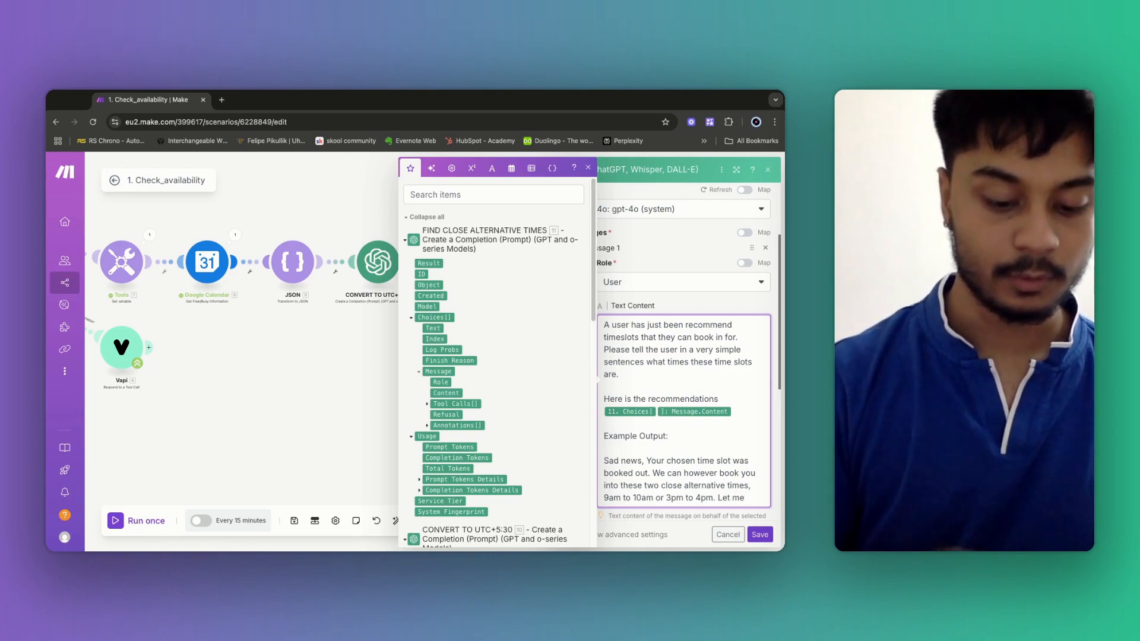
type(" know whic")
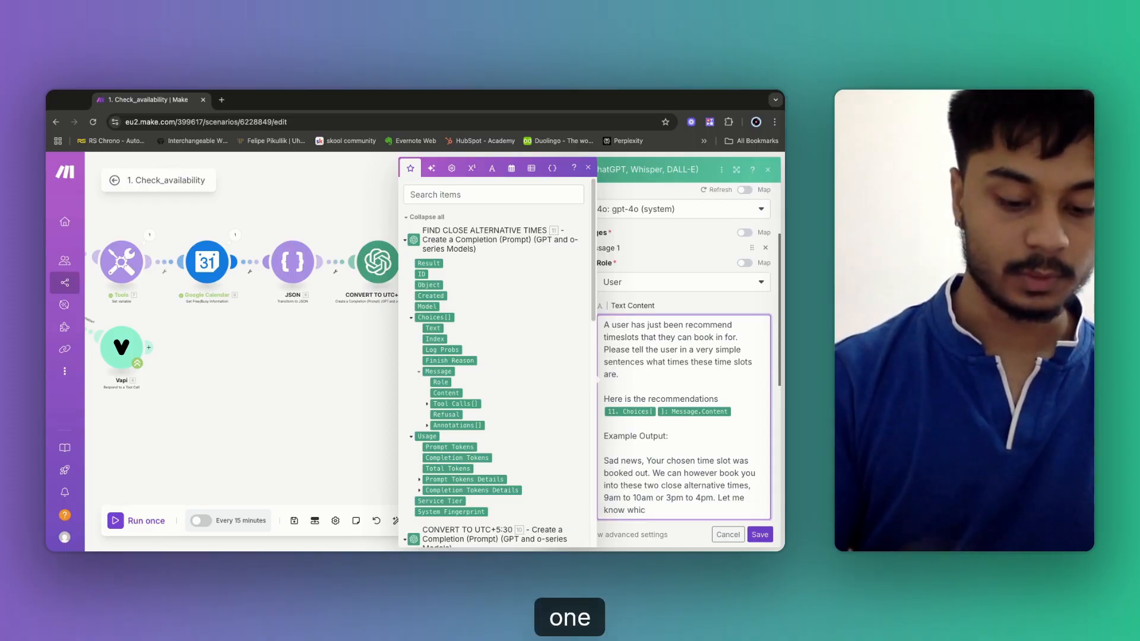
type("h one suits ")
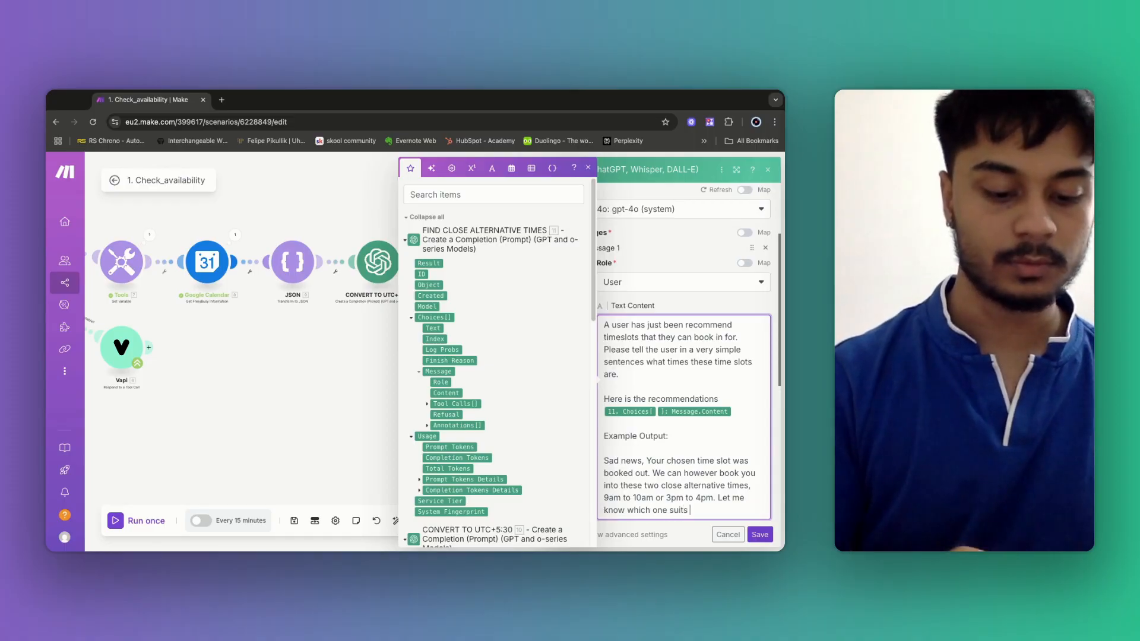
type("you the best.")
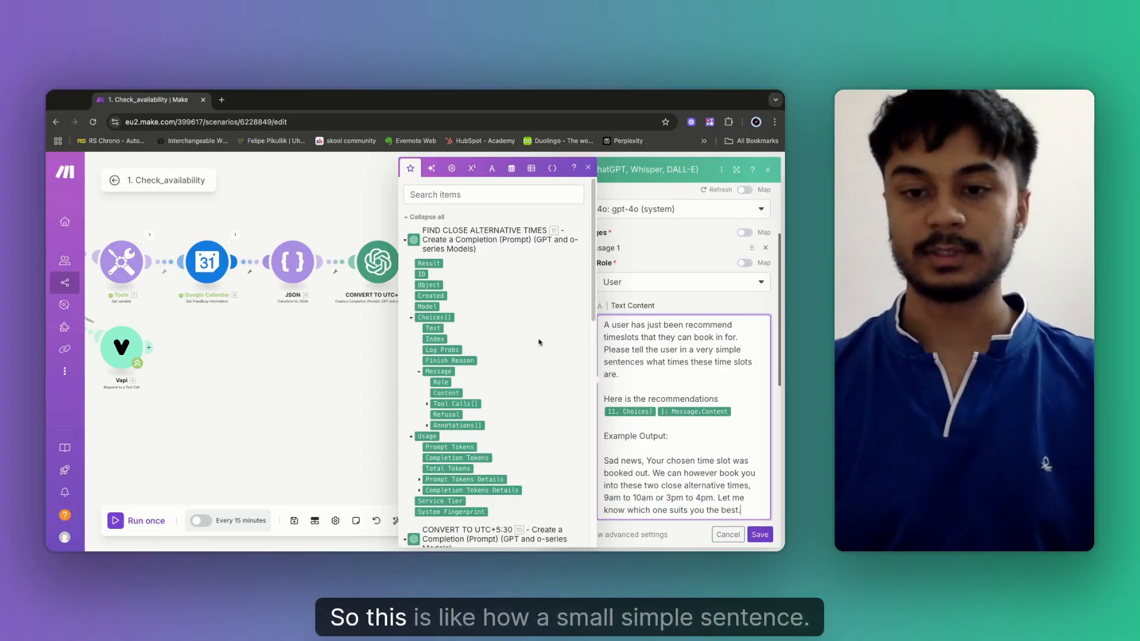
scroll(665, 442, "down", 2)
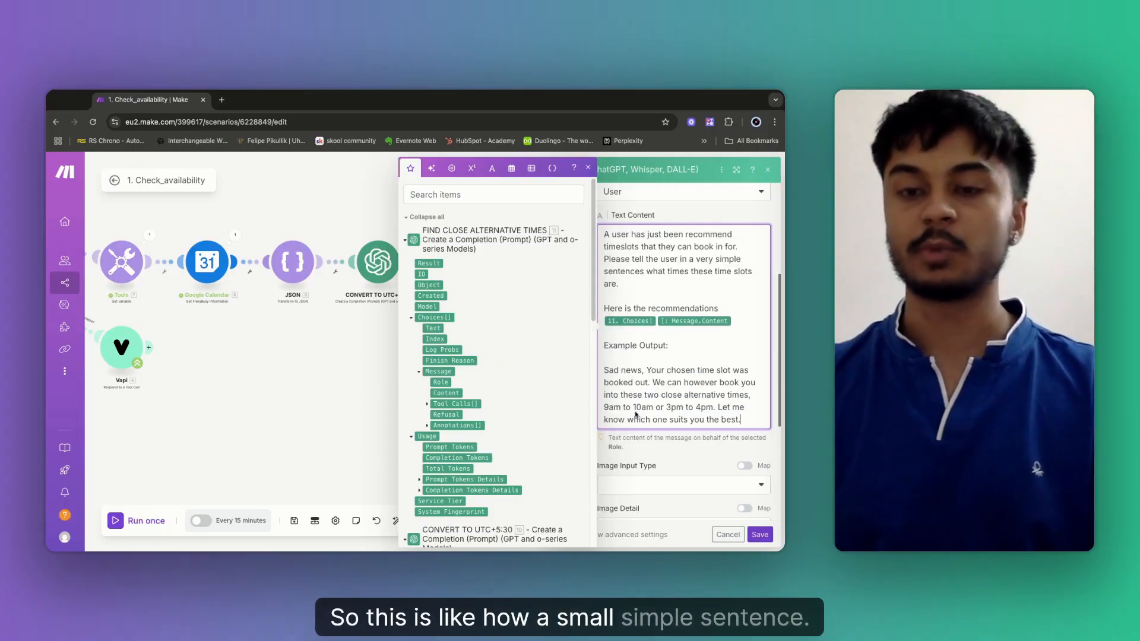
left_click(761, 535)
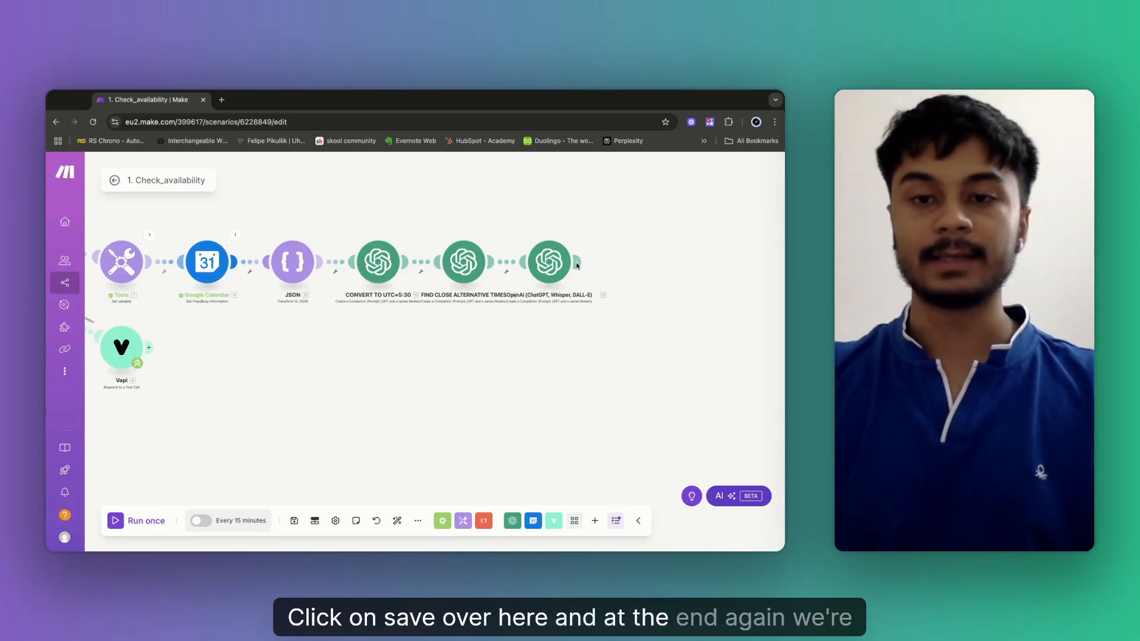
Add a Vapi (v1) Respond to a Tool Call module after the last OpenAI module.
left_click(626, 262)
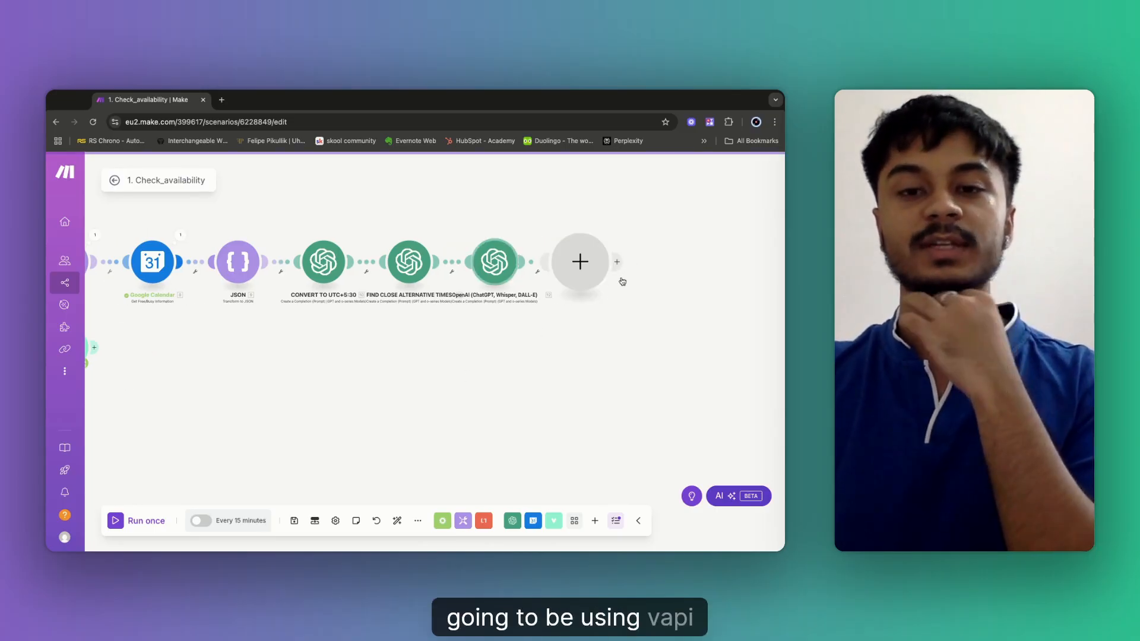
left_click(549, 262)
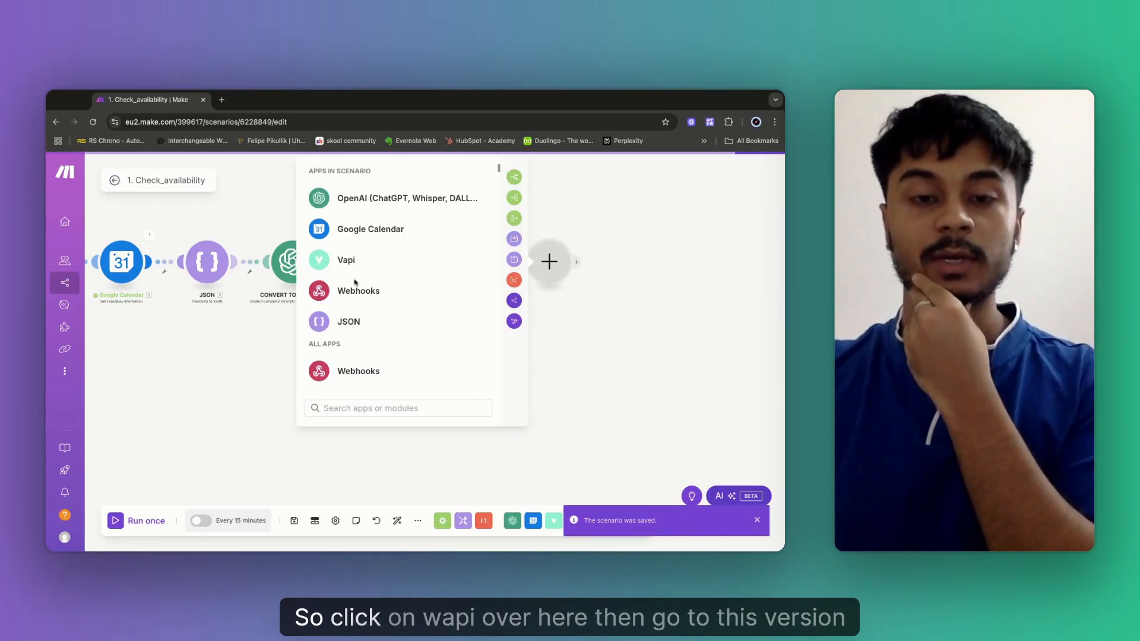
left_click(347, 259)
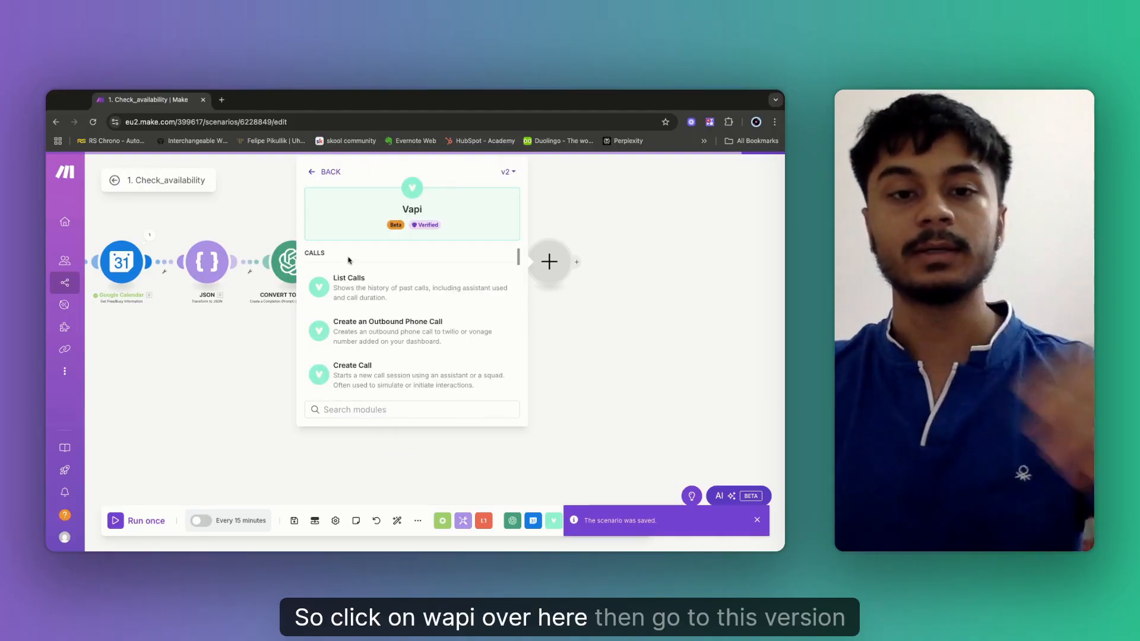
left_click(512, 173)
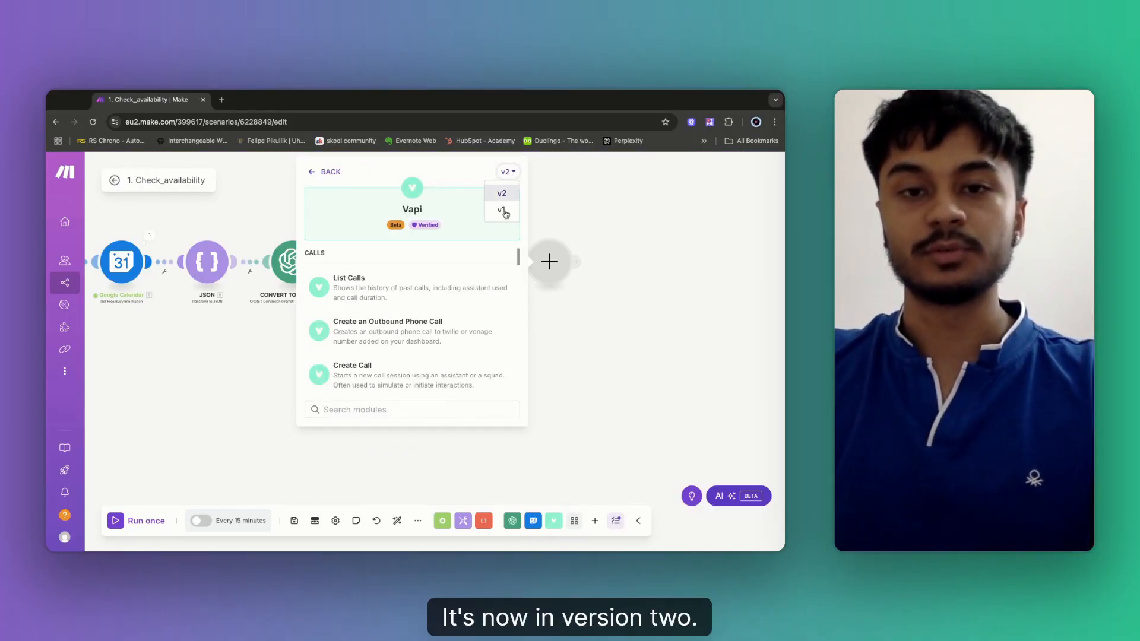
left_click(502, 211)
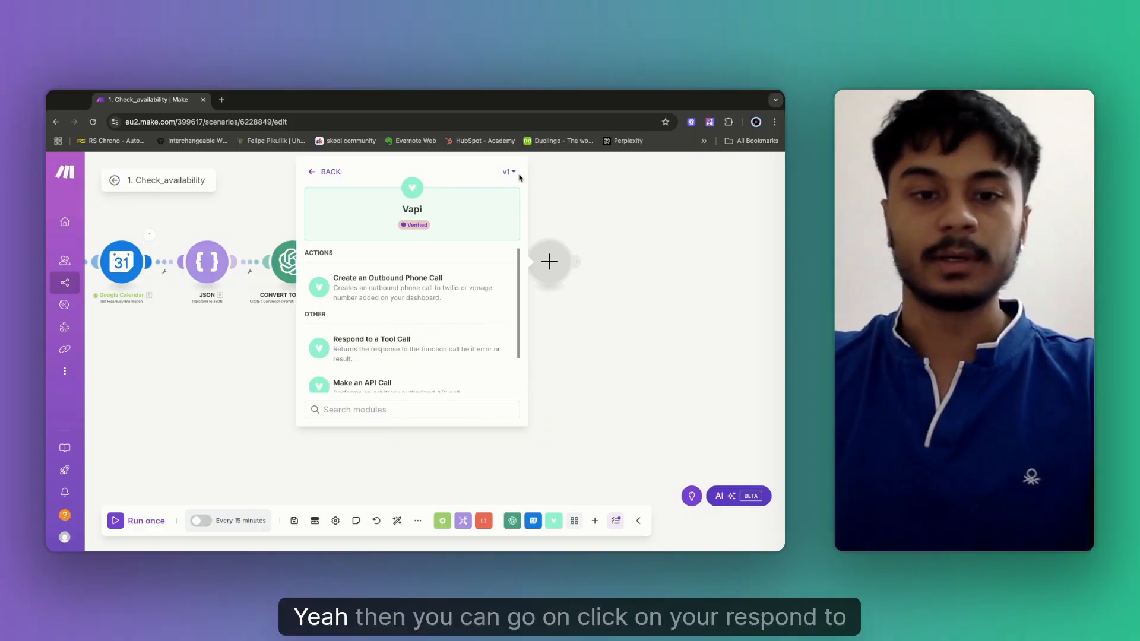
scroll(386, 312, "down", 2)
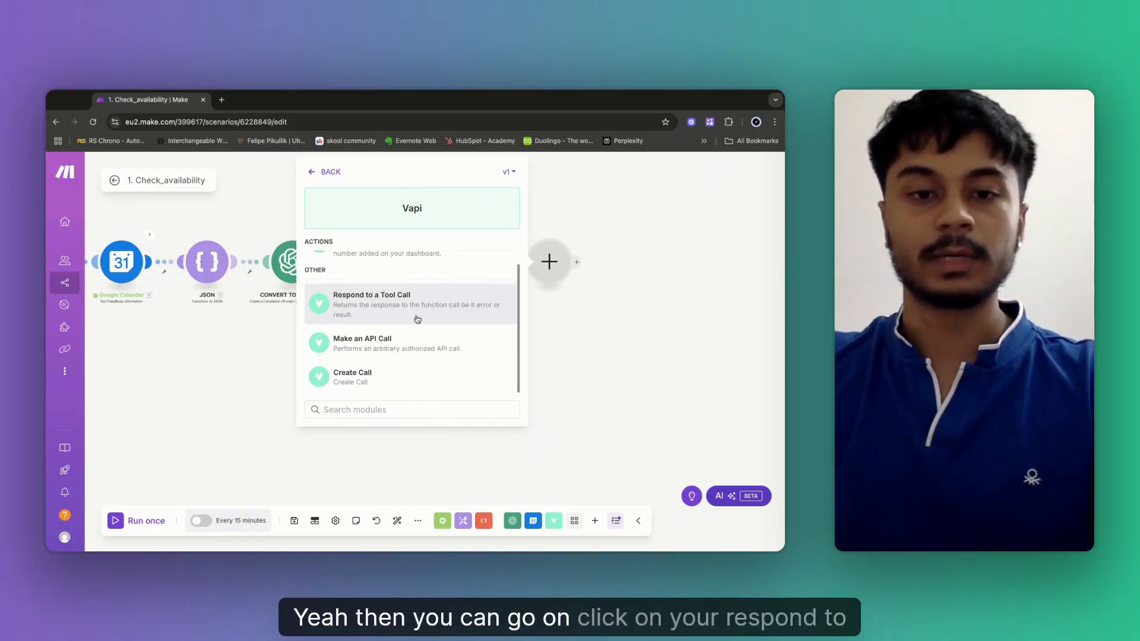
left_click(389, 315)
Map the OpenAI Choices > Message > Content into Result, then save the module and scenario.
left_click(584, 289)
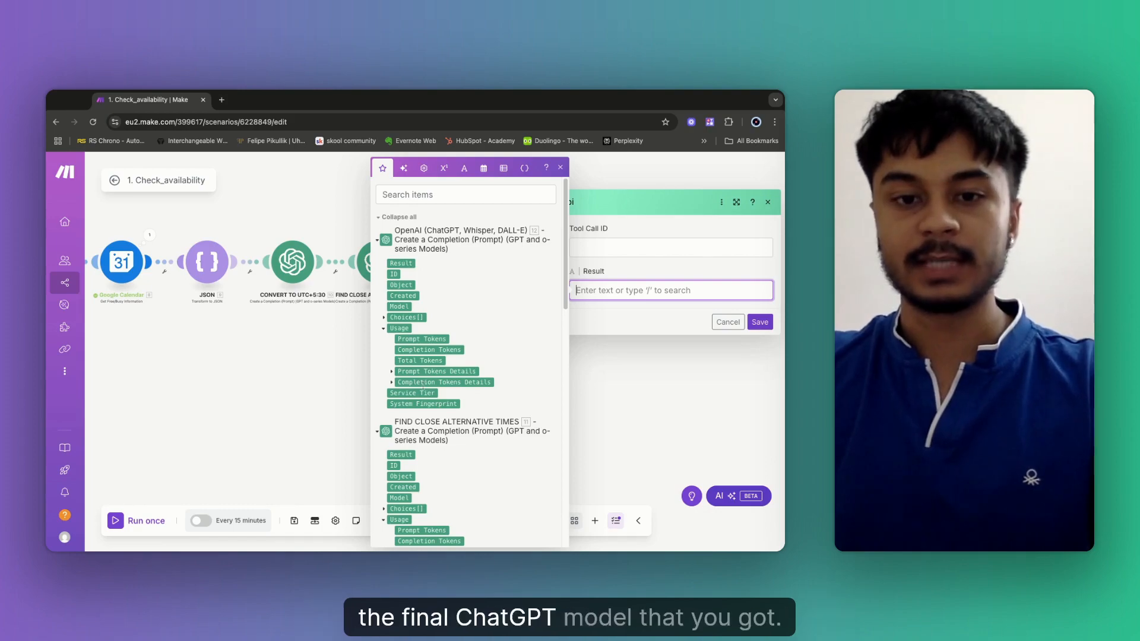
left_click(384, 319)
left_click(392, 373)
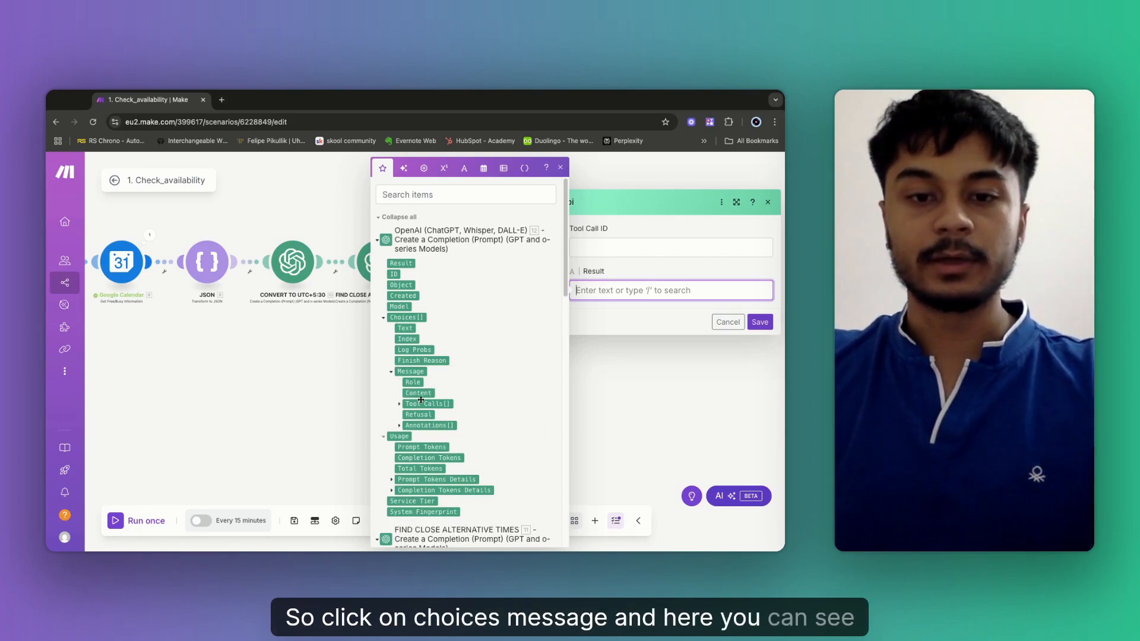
left_click(419, 393)
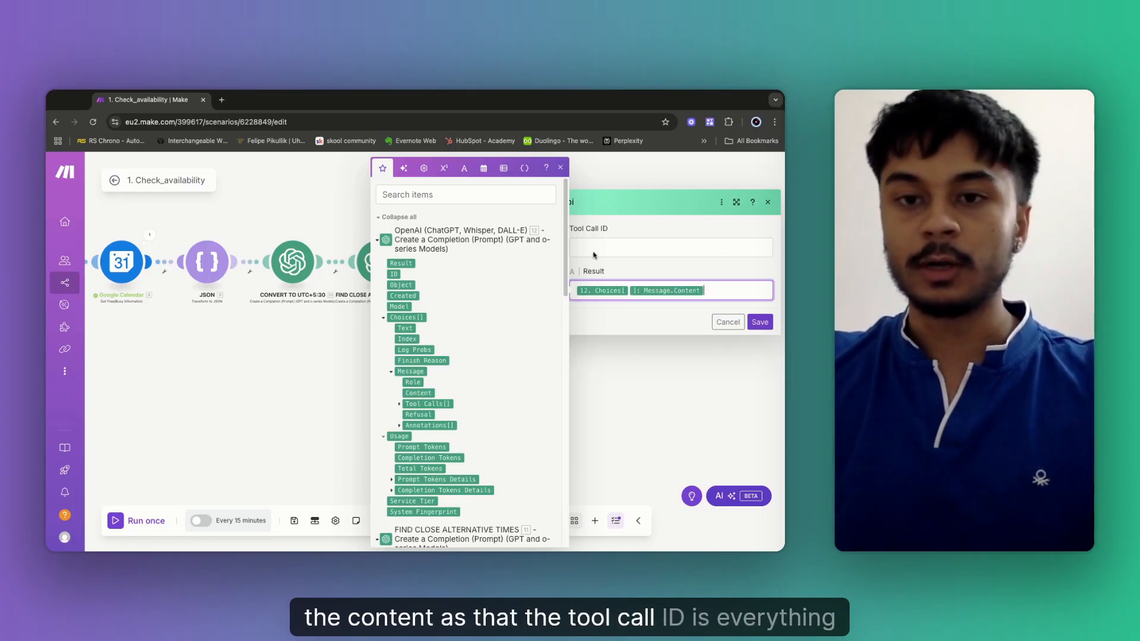
left_click(671, 248)
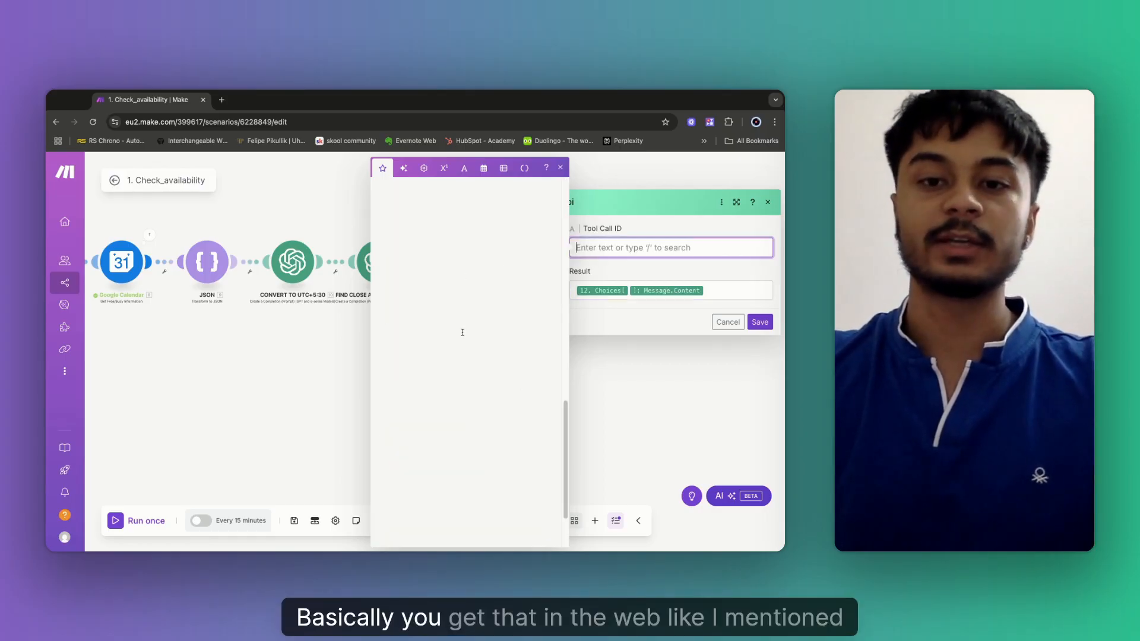
left_click(763, 324)
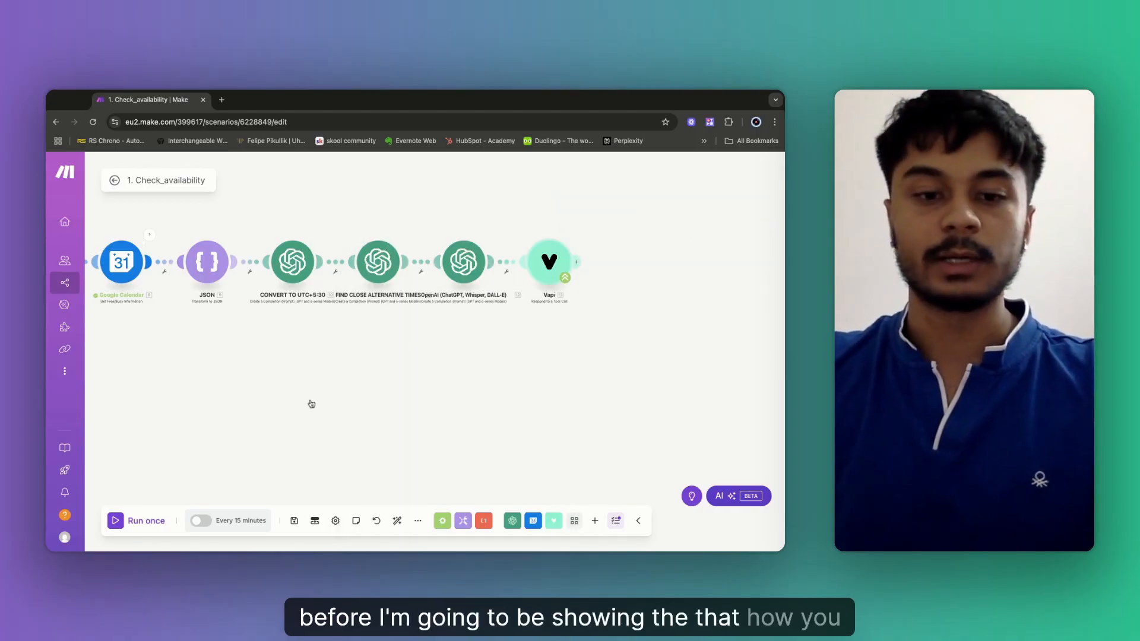
left_click(295, 521)
Unlink OpenAI from Tools and attach the Tools module to the Router as a second route.
left_click_drag(294, 382, 505, 362)
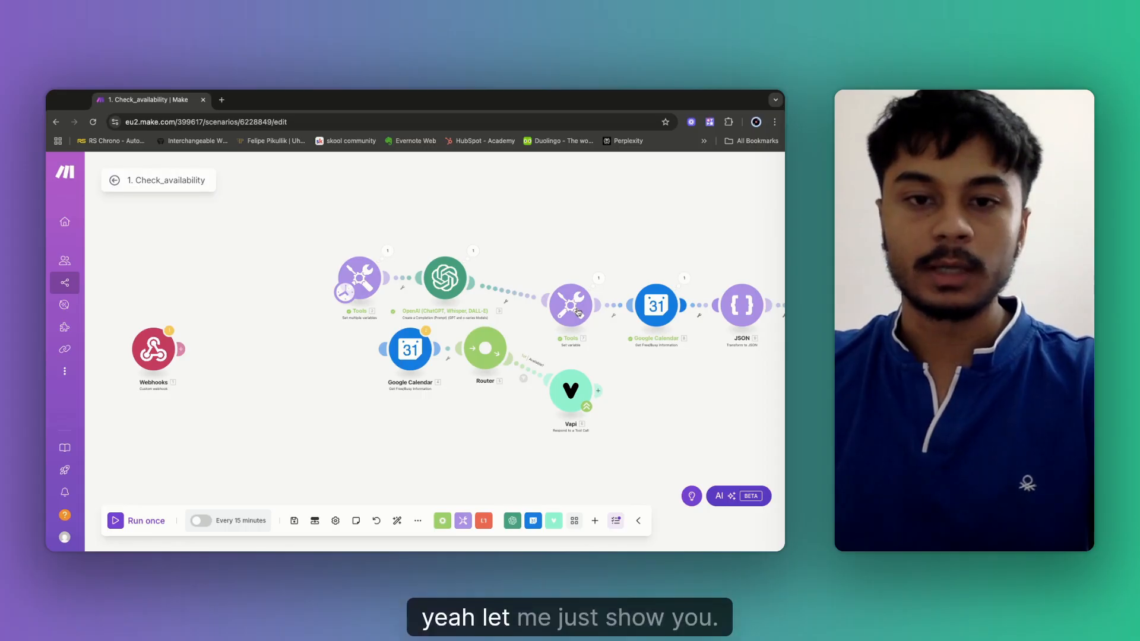
left_click(507, 303)
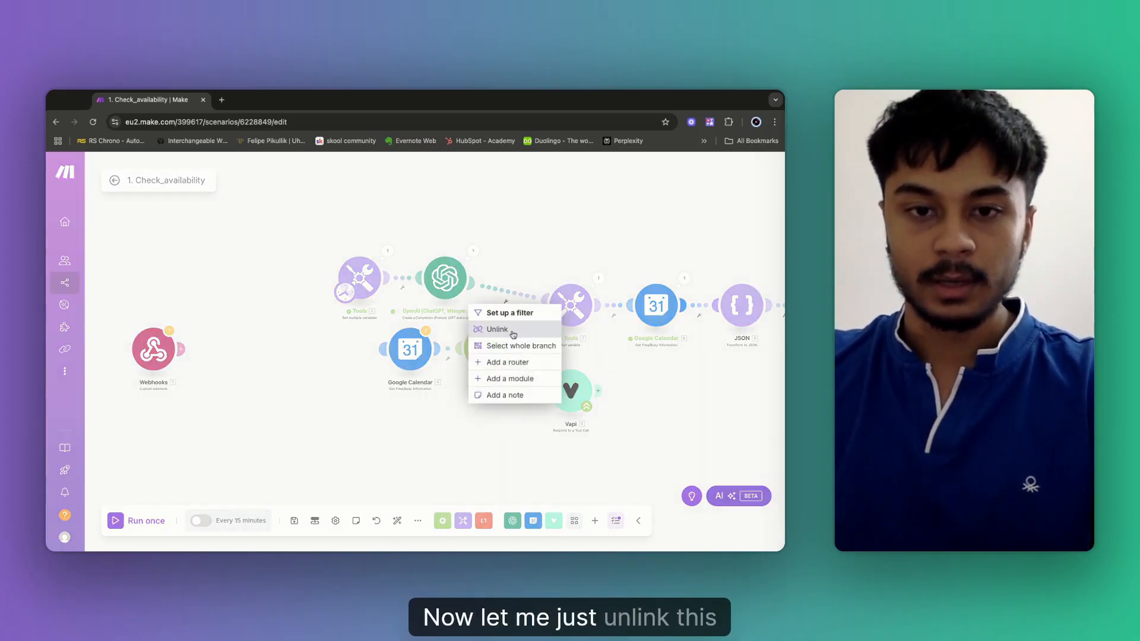
left_click(498, 329)
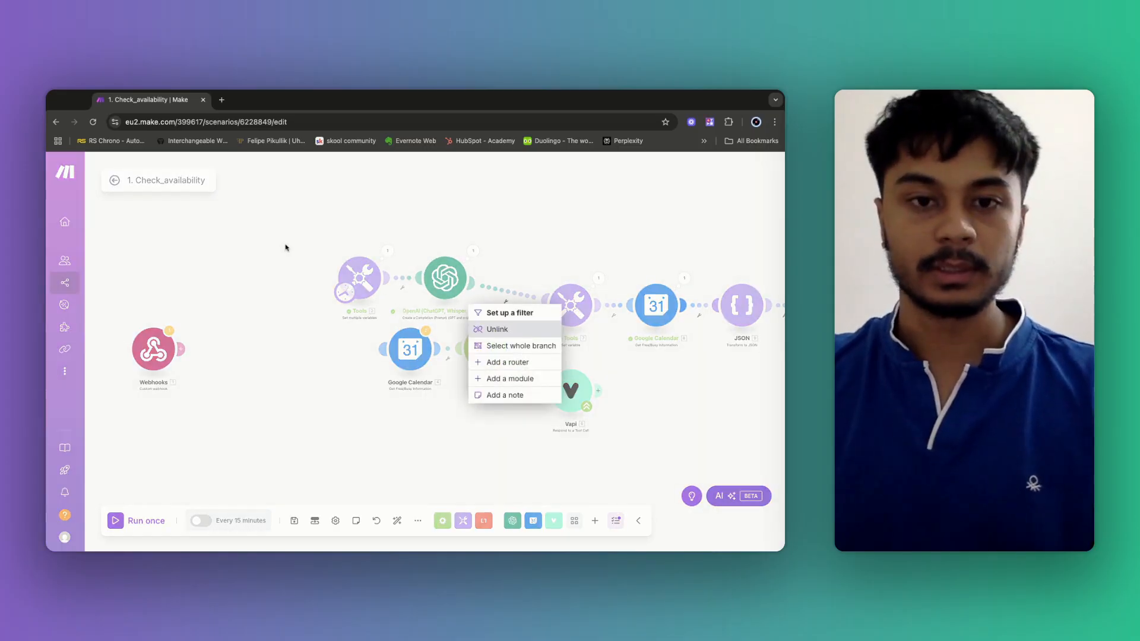
left_click_drag(285, 228, 349, 351)
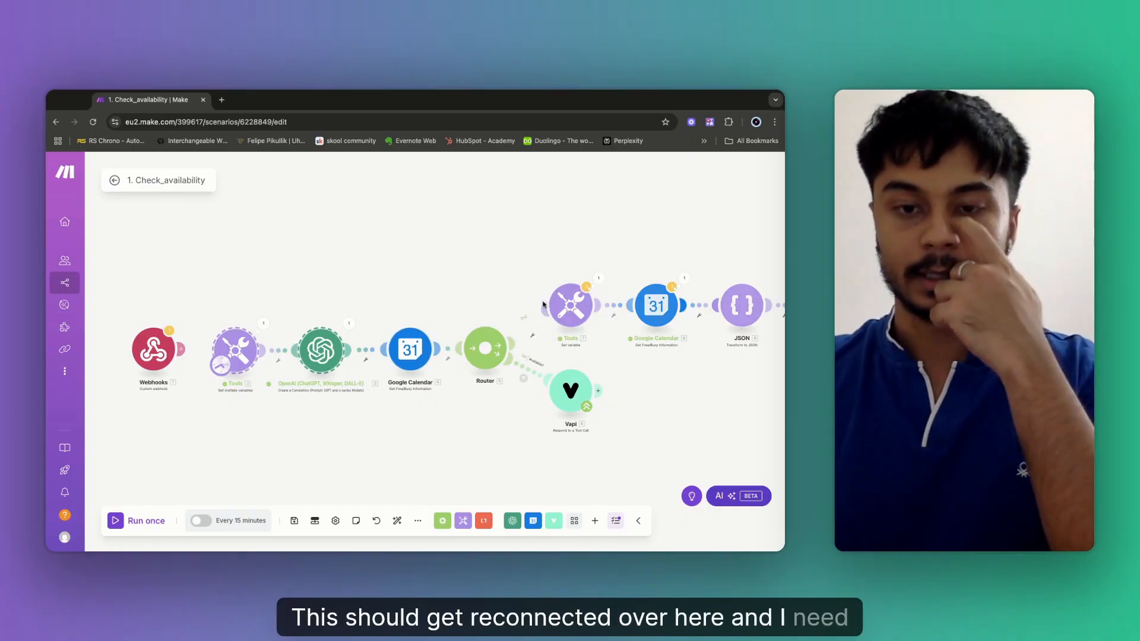
left_click_drag(543, 304, 520, 327)
Give the route a NotAvailable filter: calendar Busy[] array length greater than 0.
left_click(529, 328)
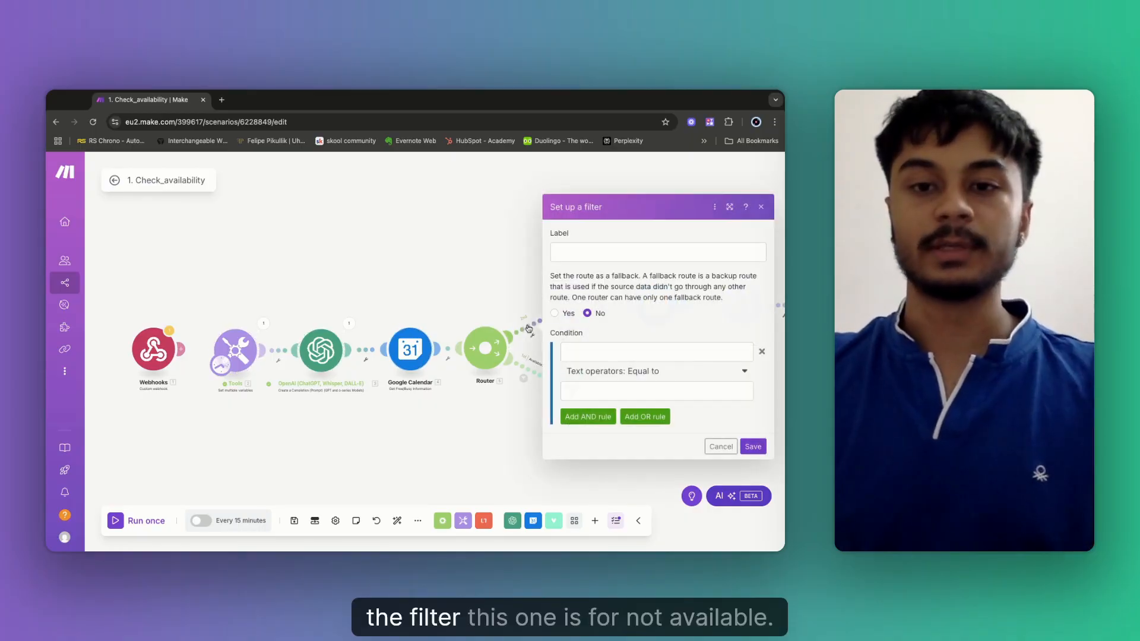
left_click(575, 257)
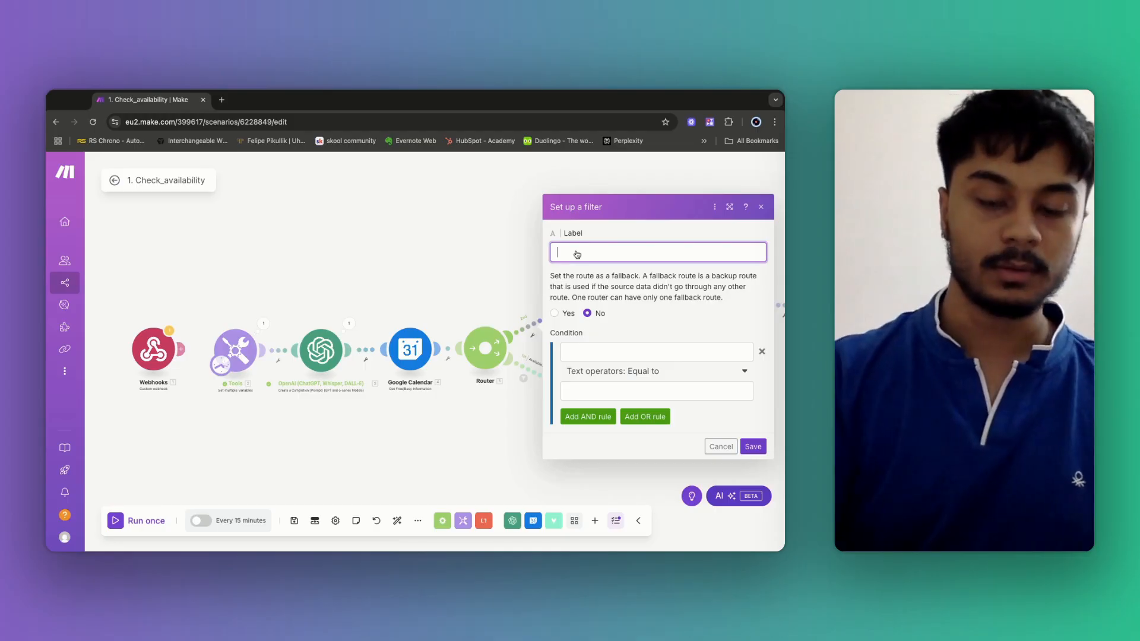
type("NotAvailable")
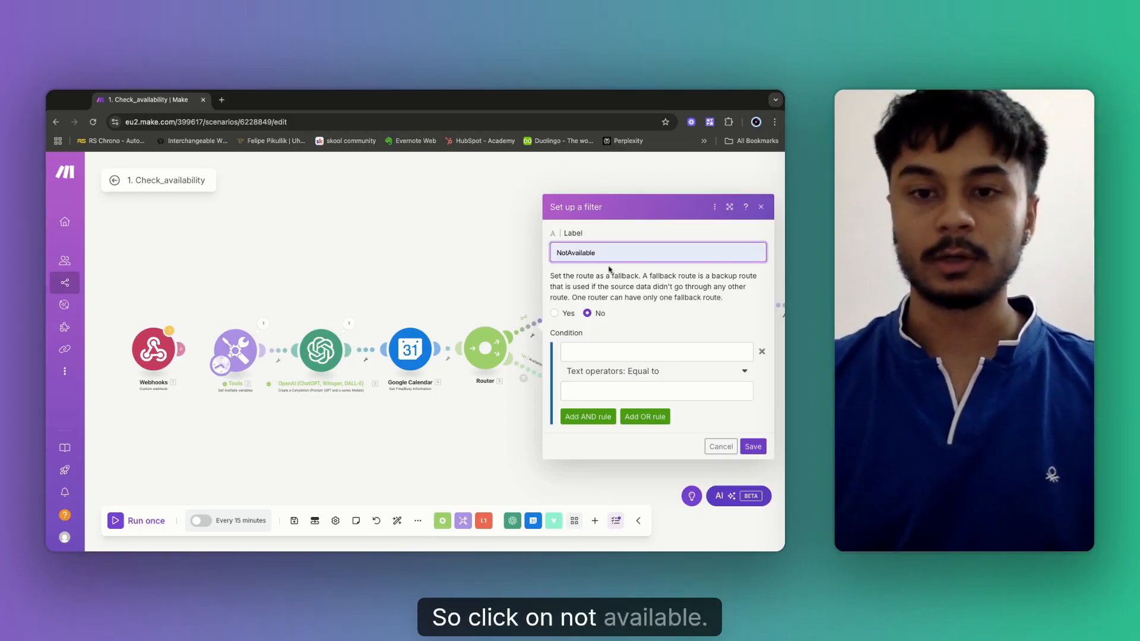
left_click(589, 355)
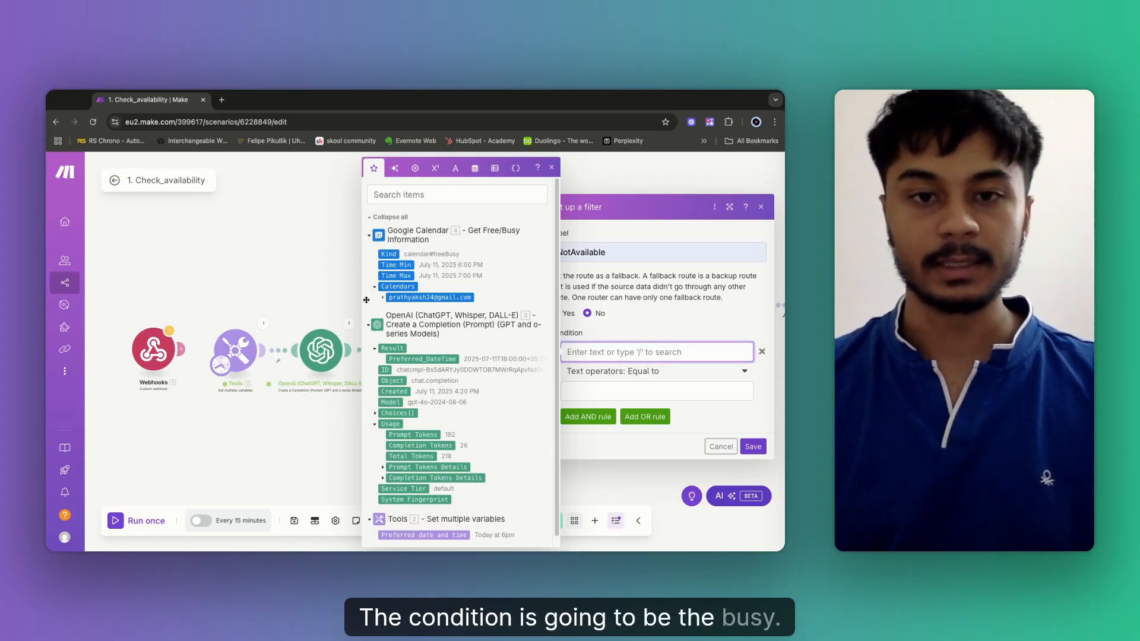
left_click(383, 298)
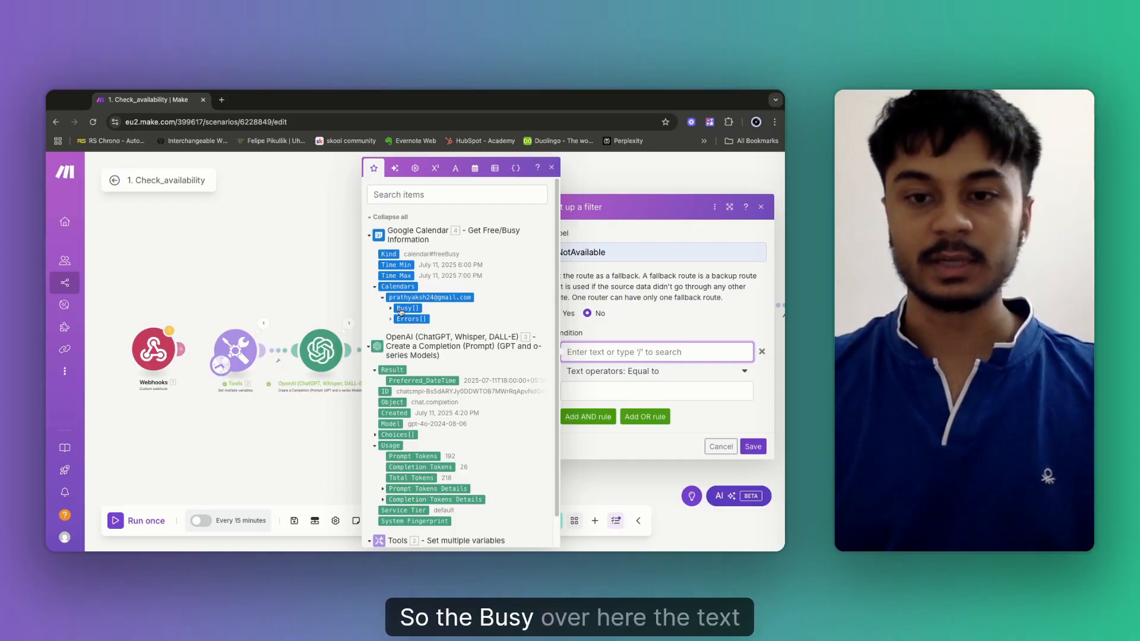
left_click(635, 371)
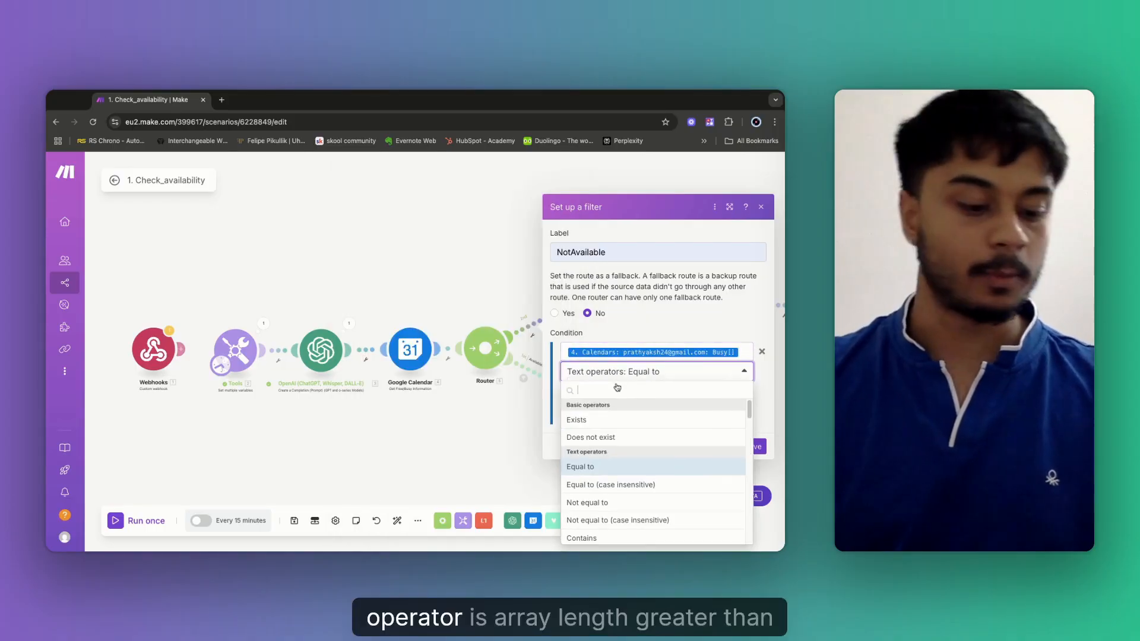
type("Arr")
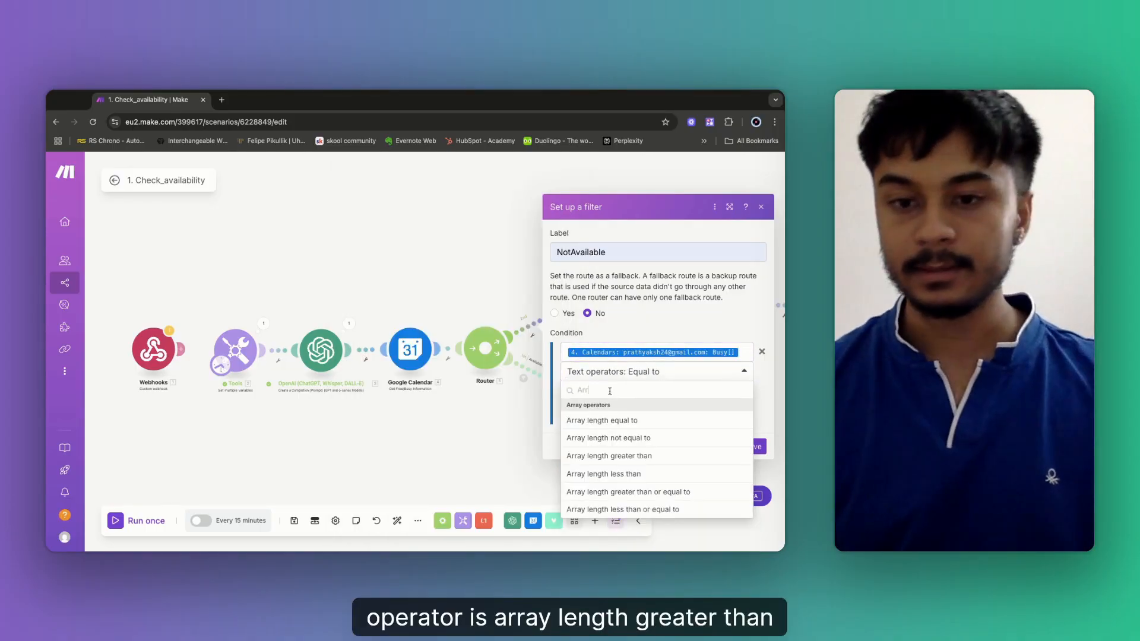
left_click(623, 456)
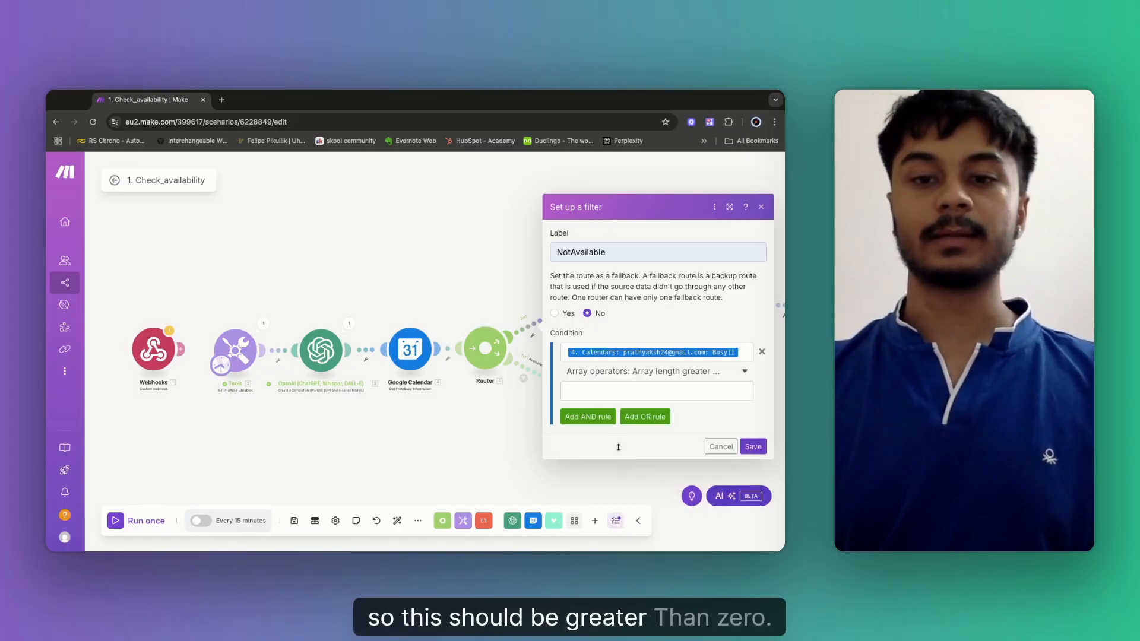
left_click(588, 391)
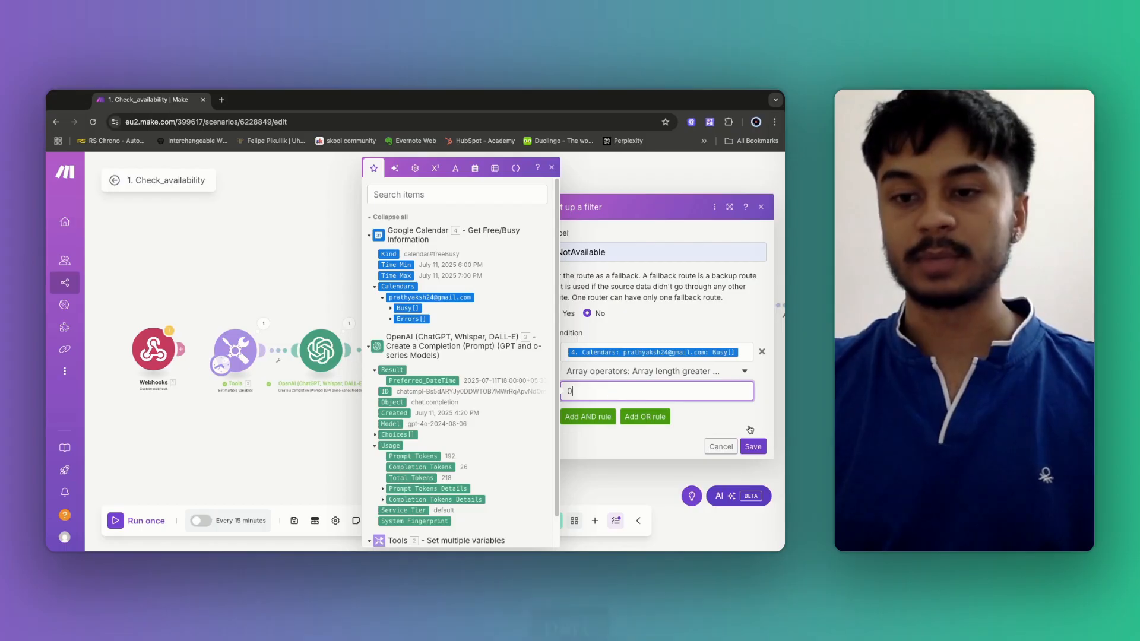
left_click(753, 446)
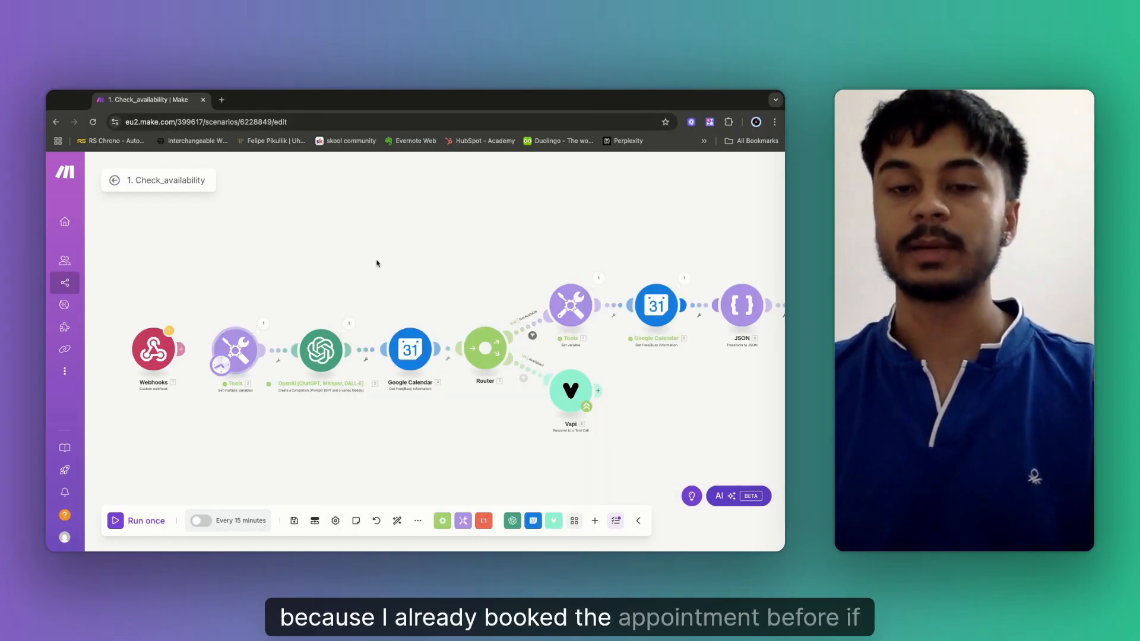
Dismiss the saved notification and run the scenario once to test the new routing.
left_click_drag(490, 278, 476, 278)
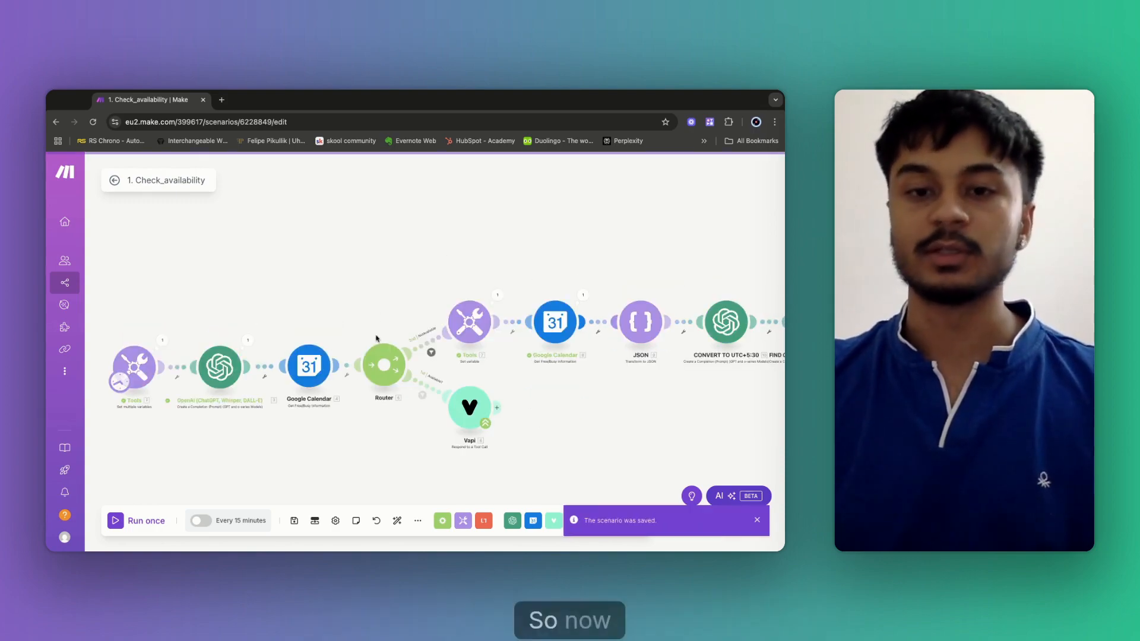
left_click_drag(692, 331, 572, 332)
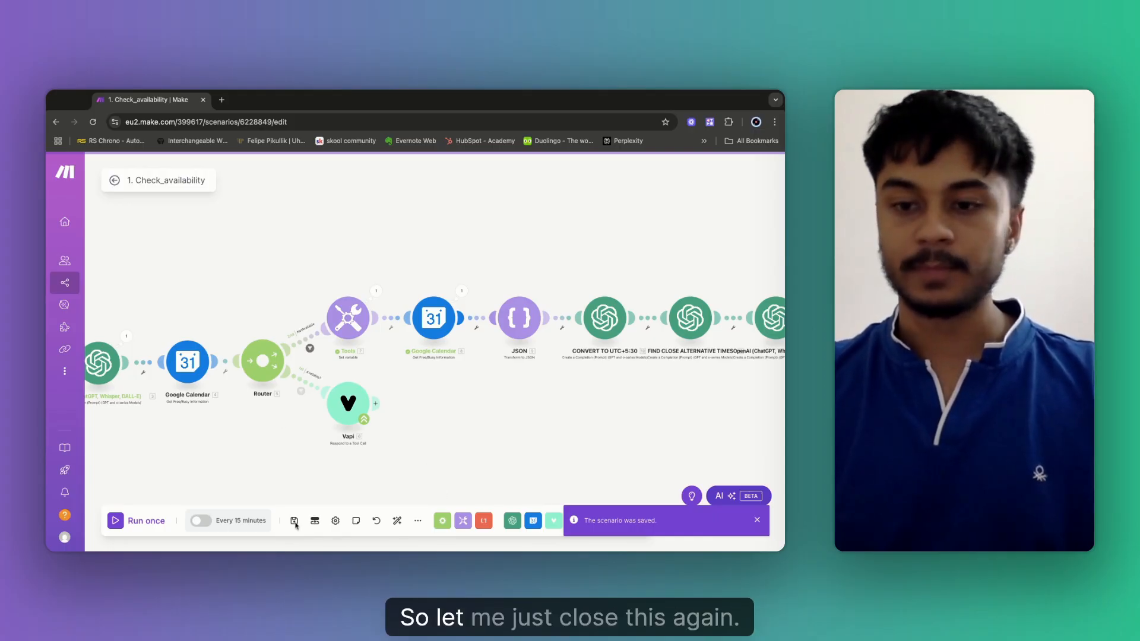
left_click_drag(633, 494, 436, 489)
left_click(757, 520)
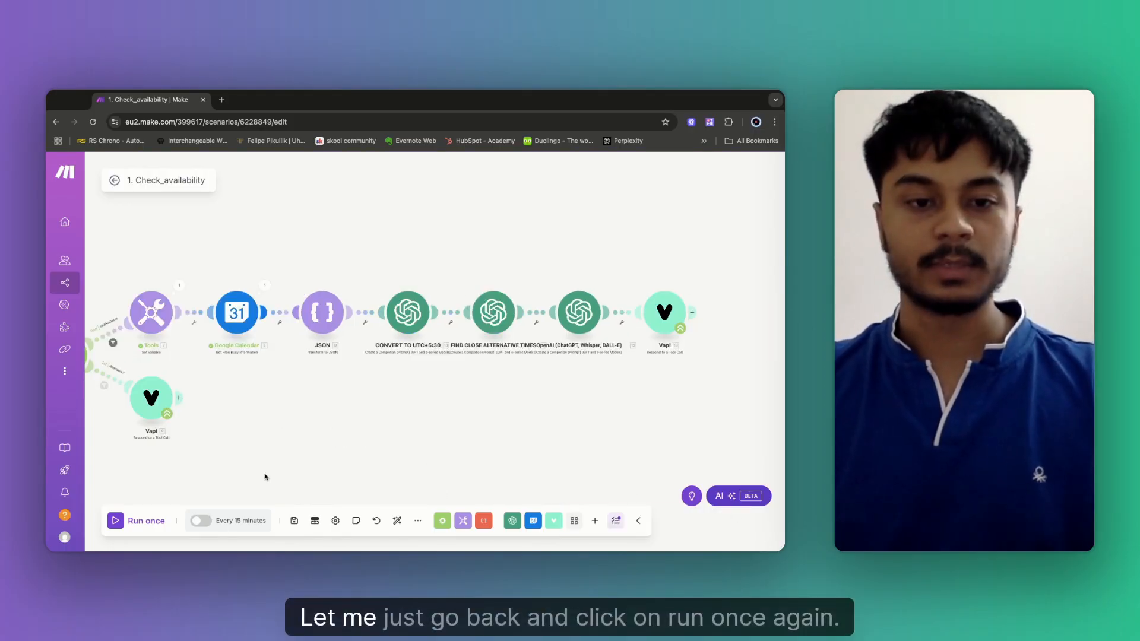
left_click_drag(247, 442, 455, 401)
left_click_drag(200, 434, 280, 448)
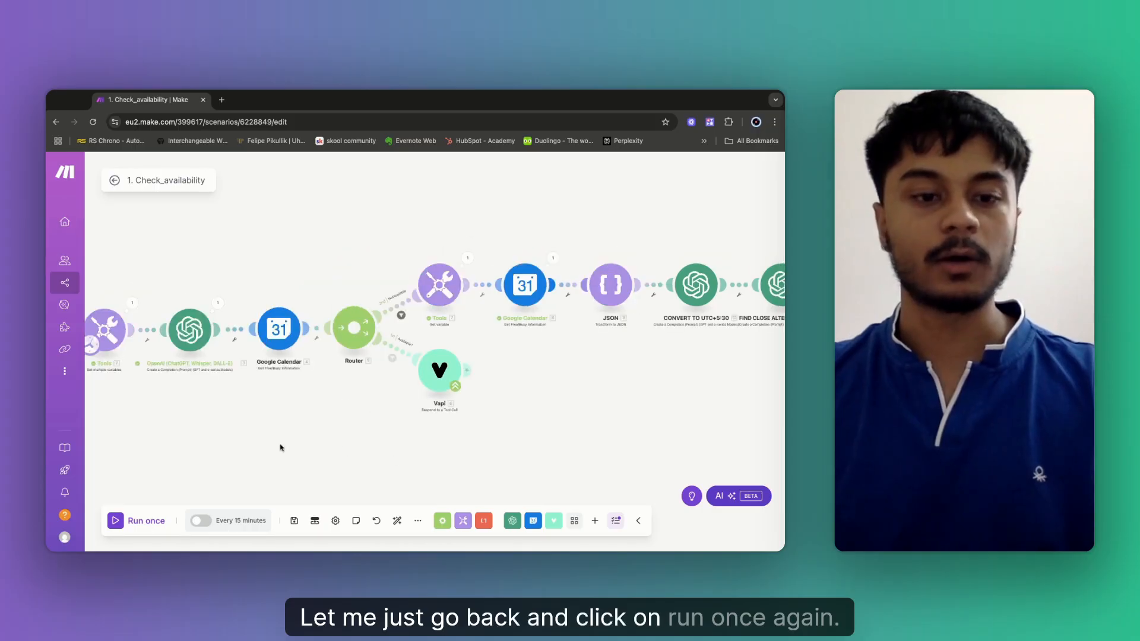
left_click(117, 520)
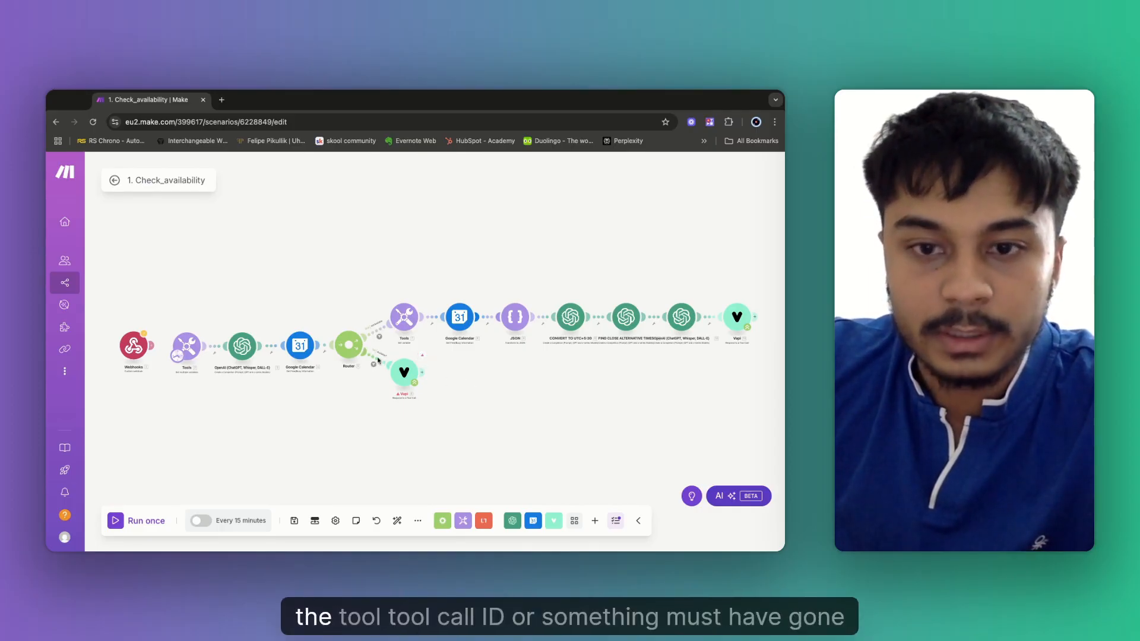
Inspect the router's Vapi response module and its run result, then run the scenario once.
right_click(374, 361)
left_click(539, 407)
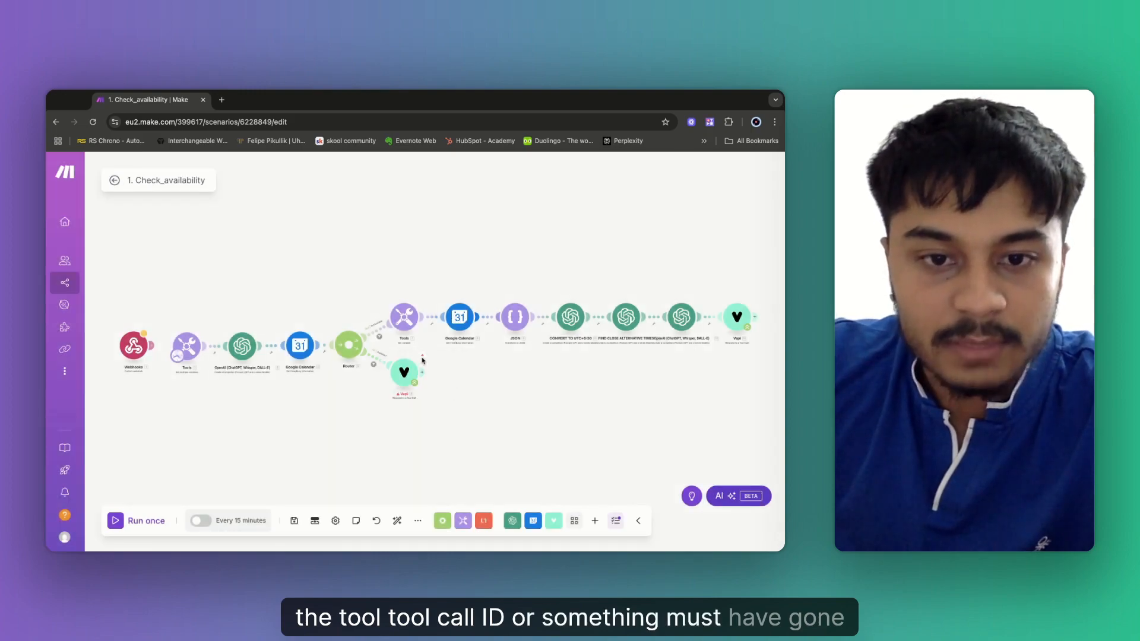
scroll(423, 359, "up", 3)
scroll(414, 349, "up", 5)
left_click(376, 305)
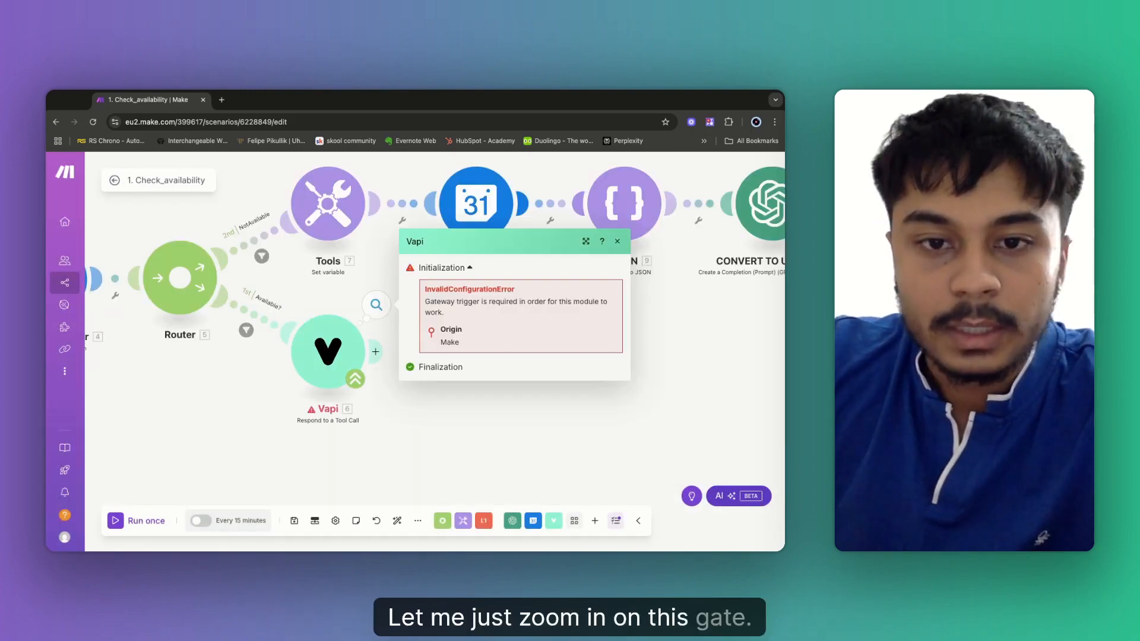
left_click(325, 363)
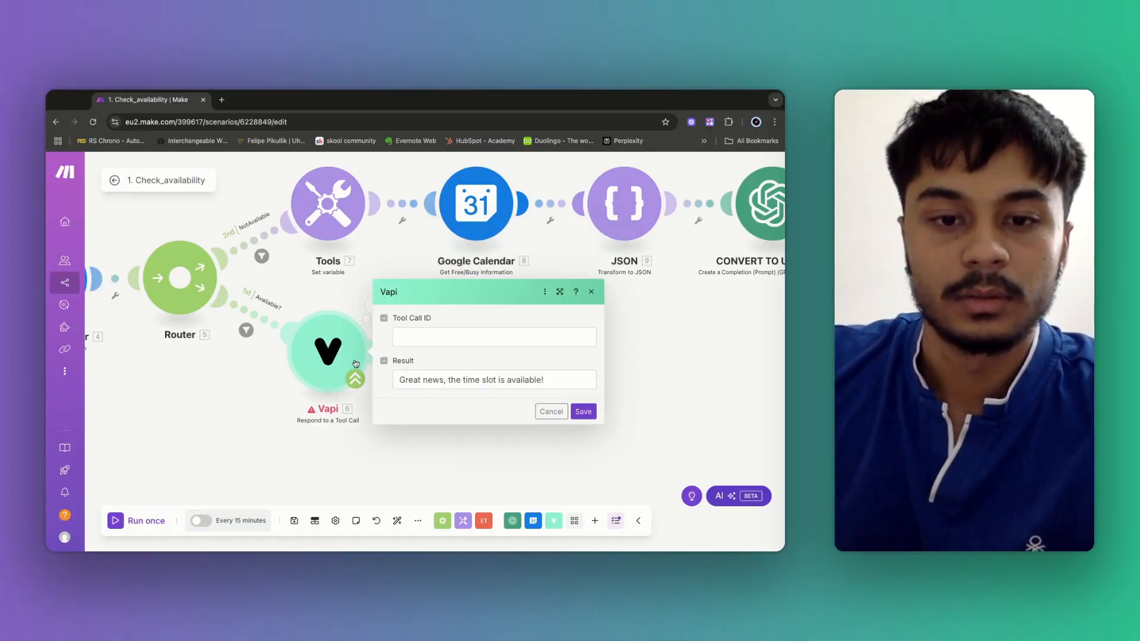
left_click(551, 411)
scroll(263, 308, "down", 5)
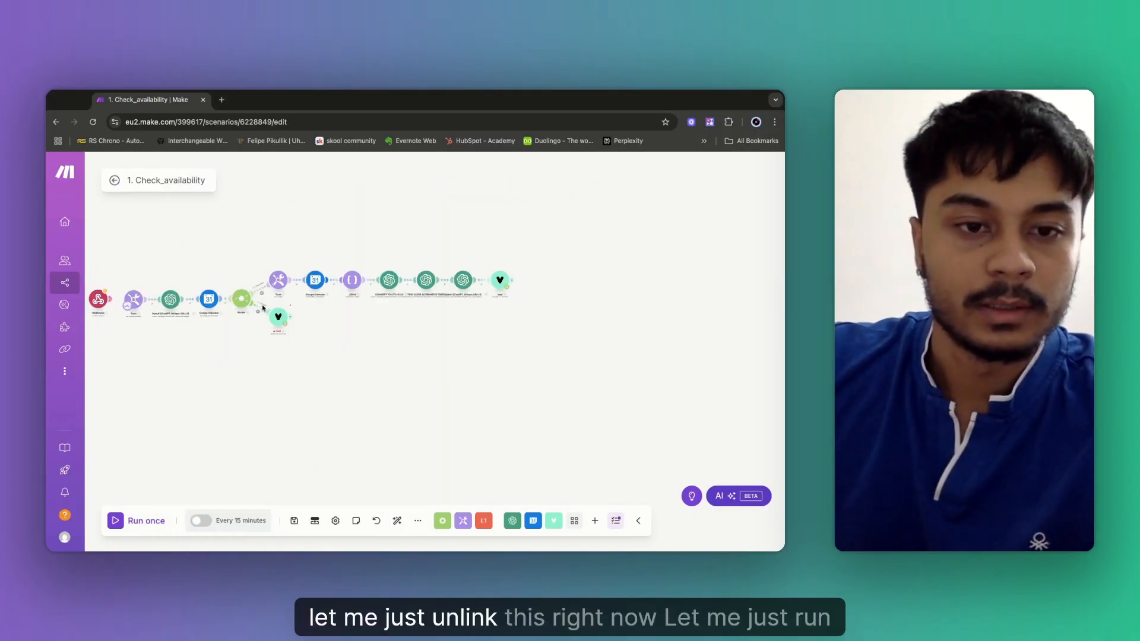
scroll(236, 349, "up", 5)
scroll(366, 368, "down", 5)
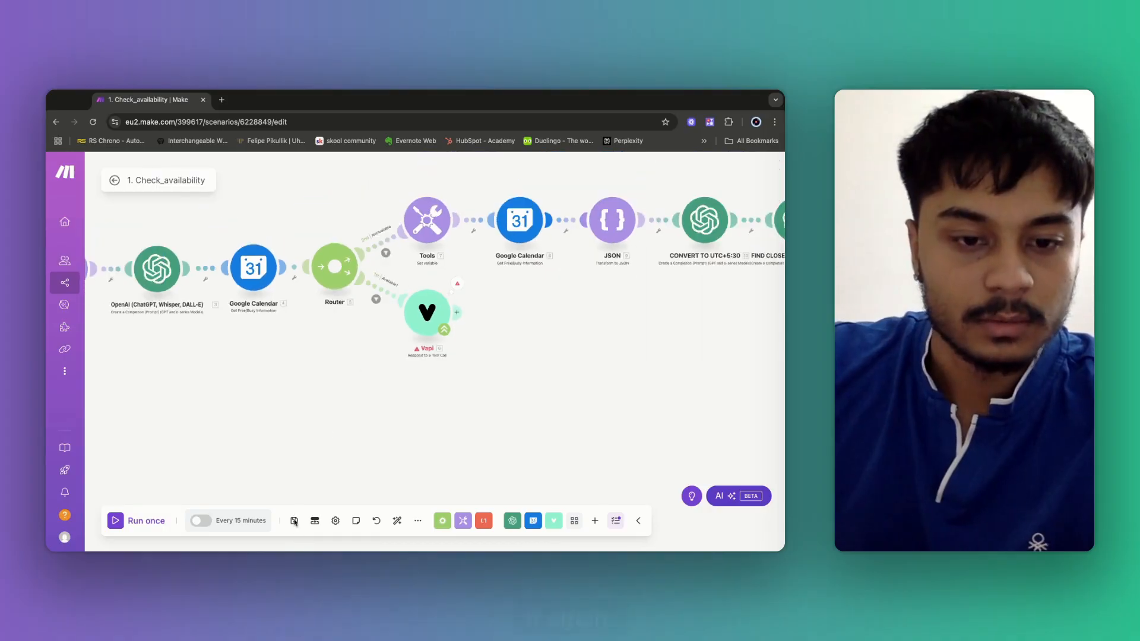
left_click(132, 523)
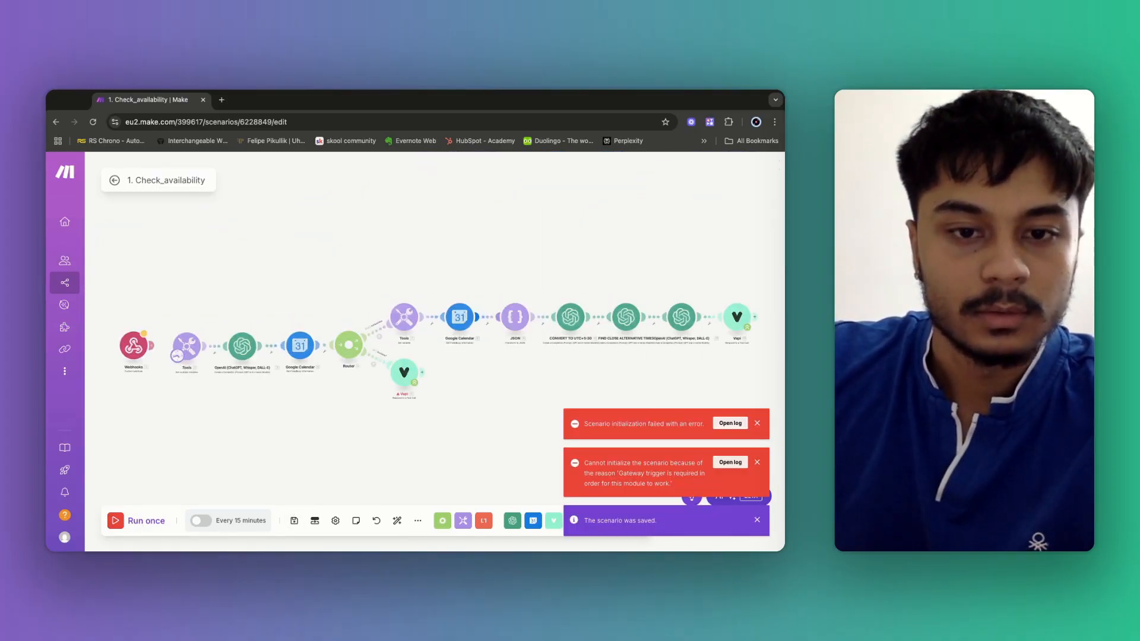
Unlink the Vapi module from the router, save and rerun, then unlink the final Vapi module.
left_click(381, 364)
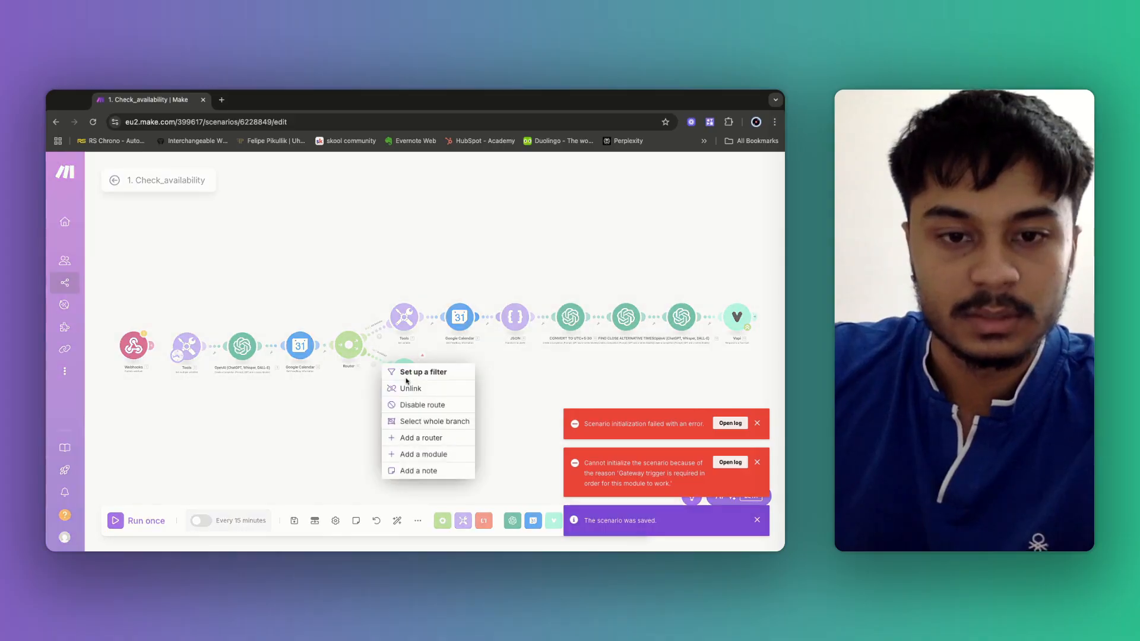
left_click(404, 387)
left_click(296, 515)
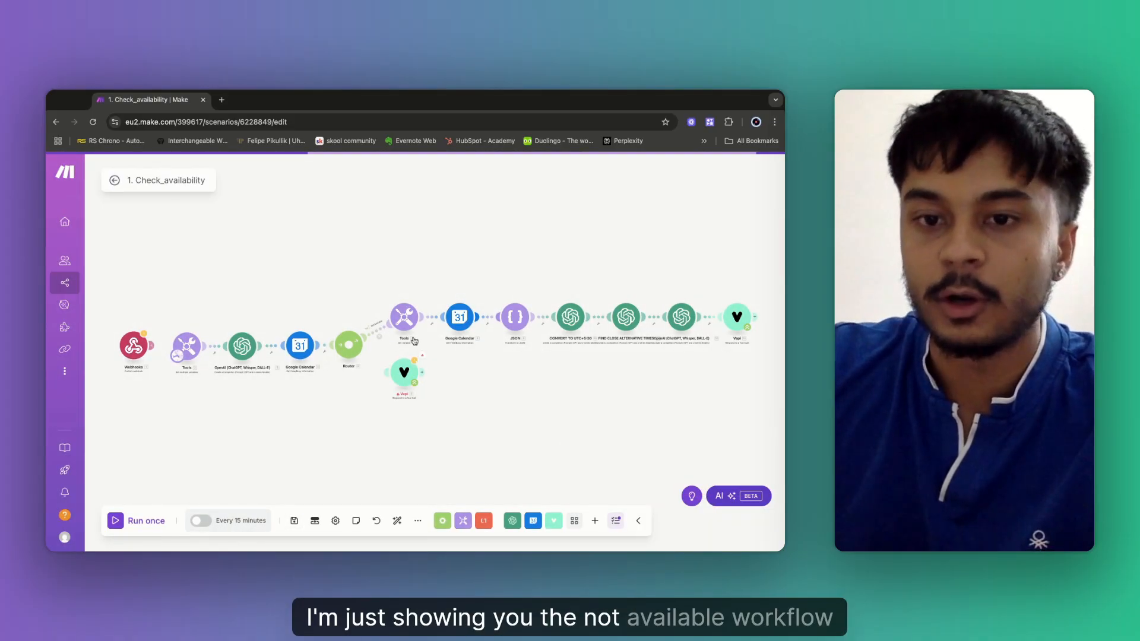
left_click(128, 524)
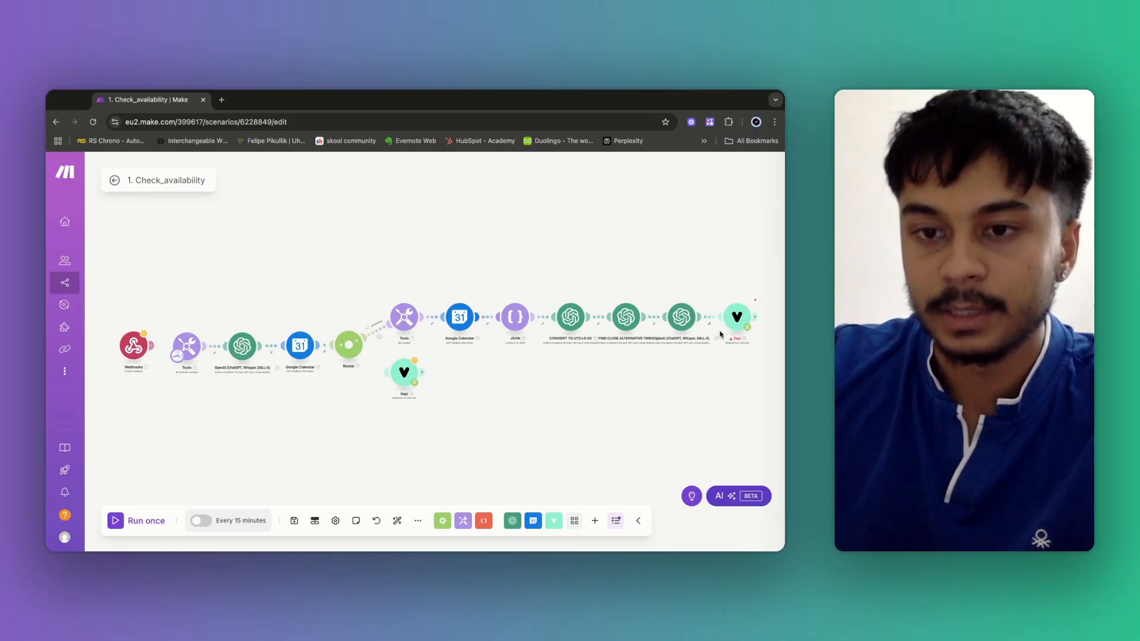
left_click(715, 321)
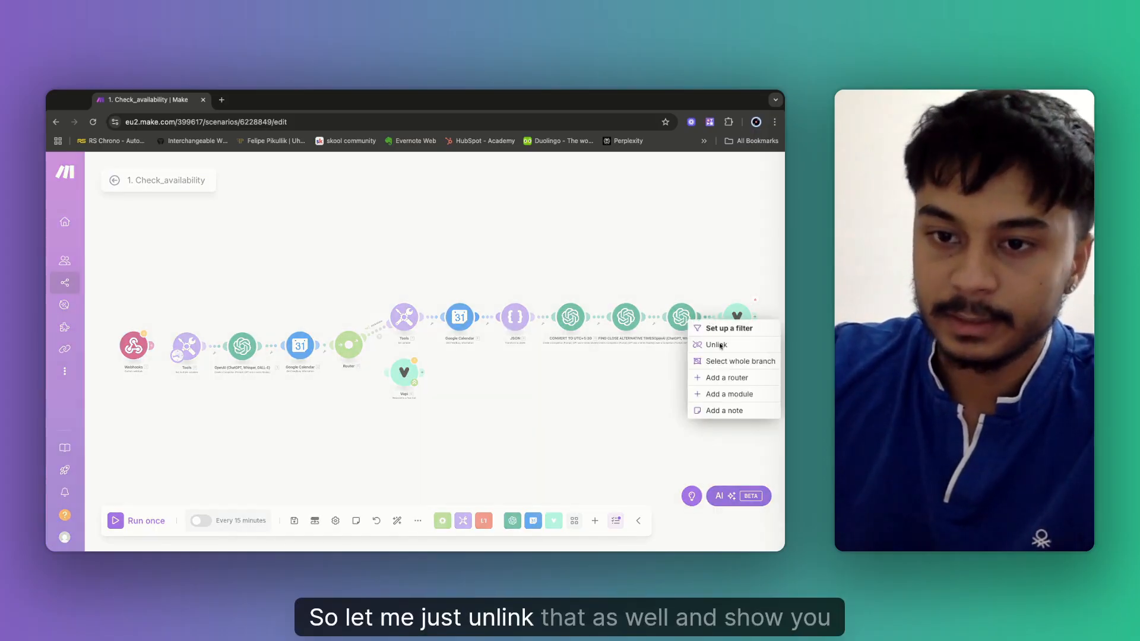
left_click(717, 345)
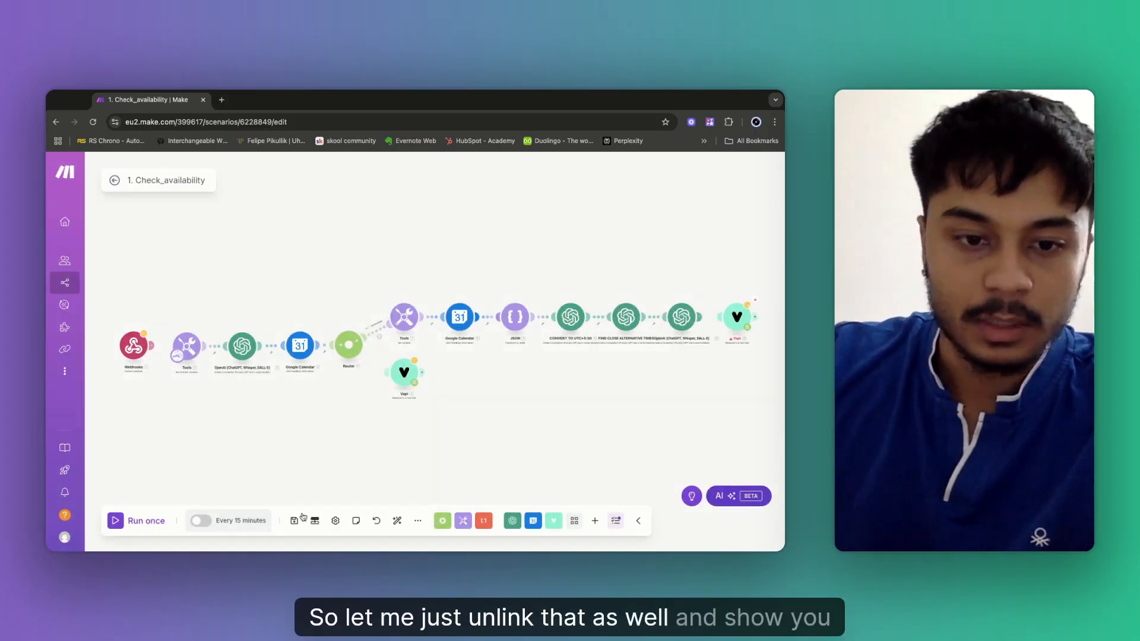
Run the scenario and open the CONVERT TO UTC+5:30 module's result showing the json-word error.
left_click(122, 521)
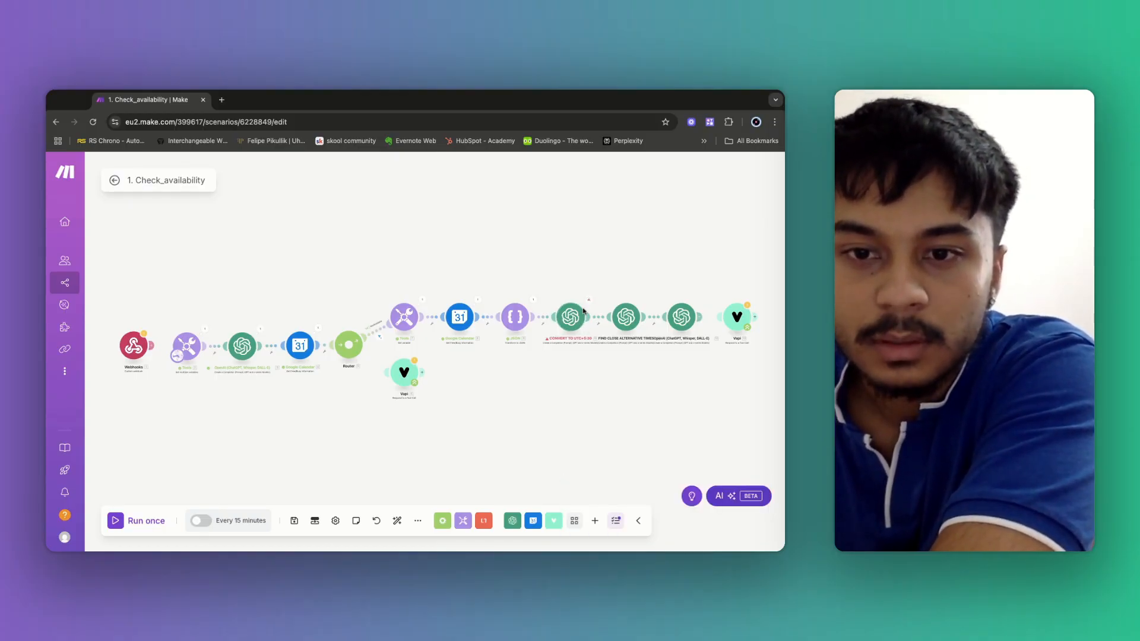
left_click(589, 301)
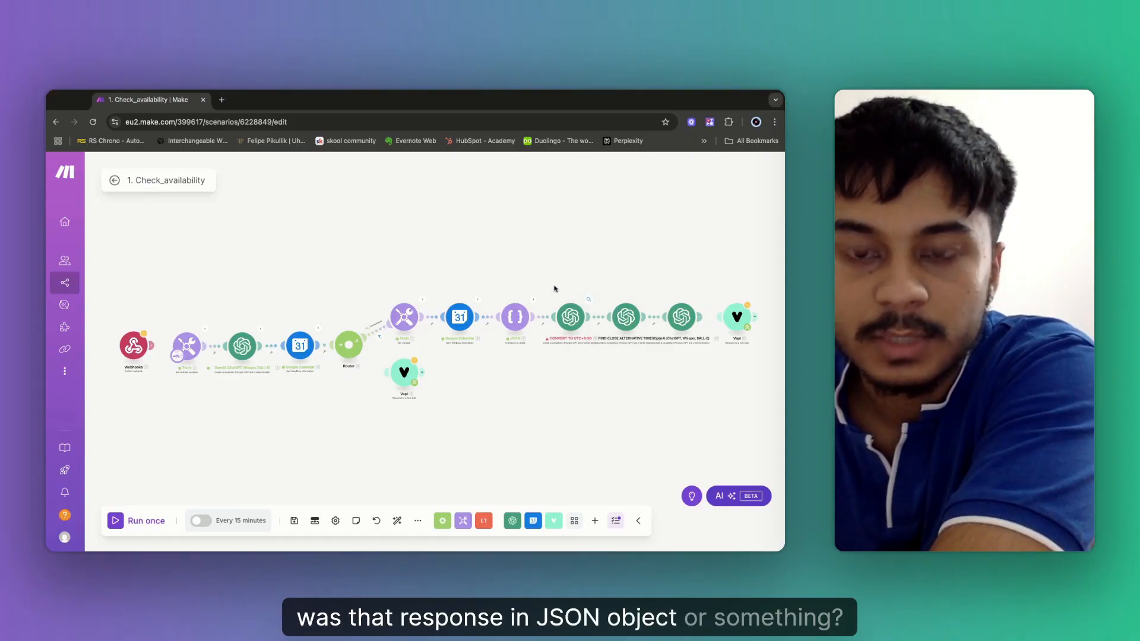
Make the user message read 'Here is the date and time :' with the JSON below, and save.
left_click(602, 247)
left_click(571, 322)
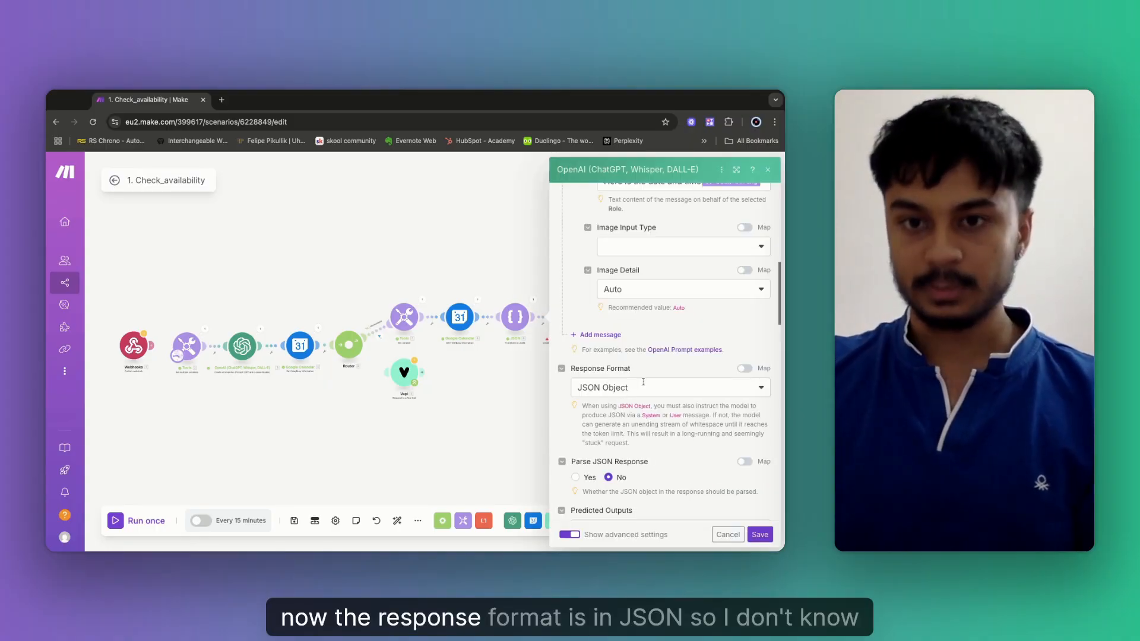
scroll(643, 381, "up", 4)
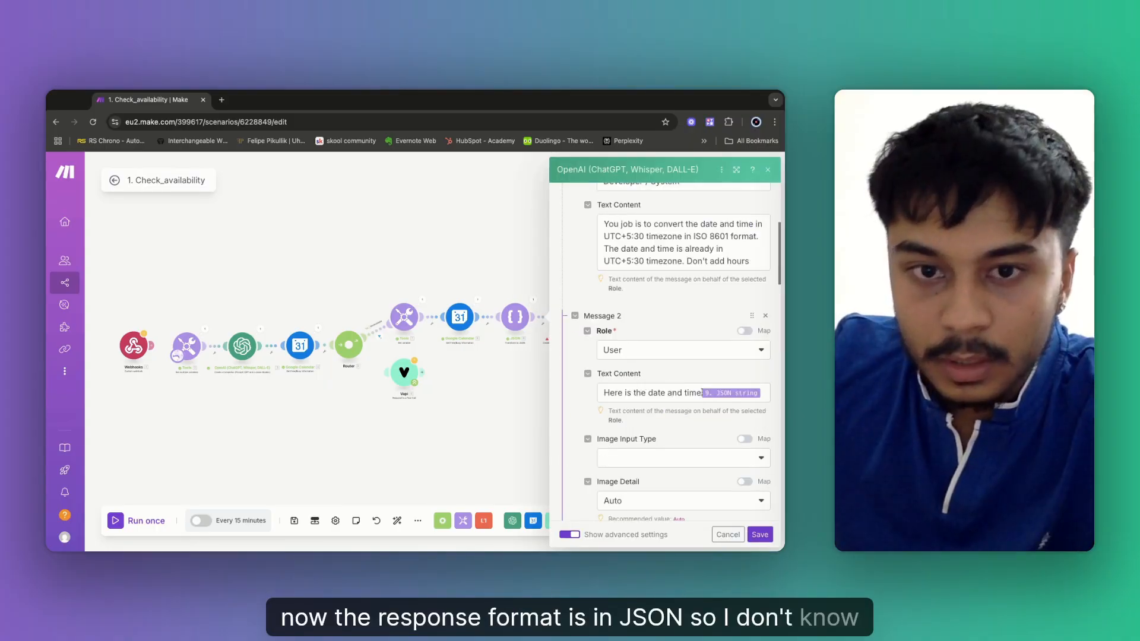
left_click(652, 392)
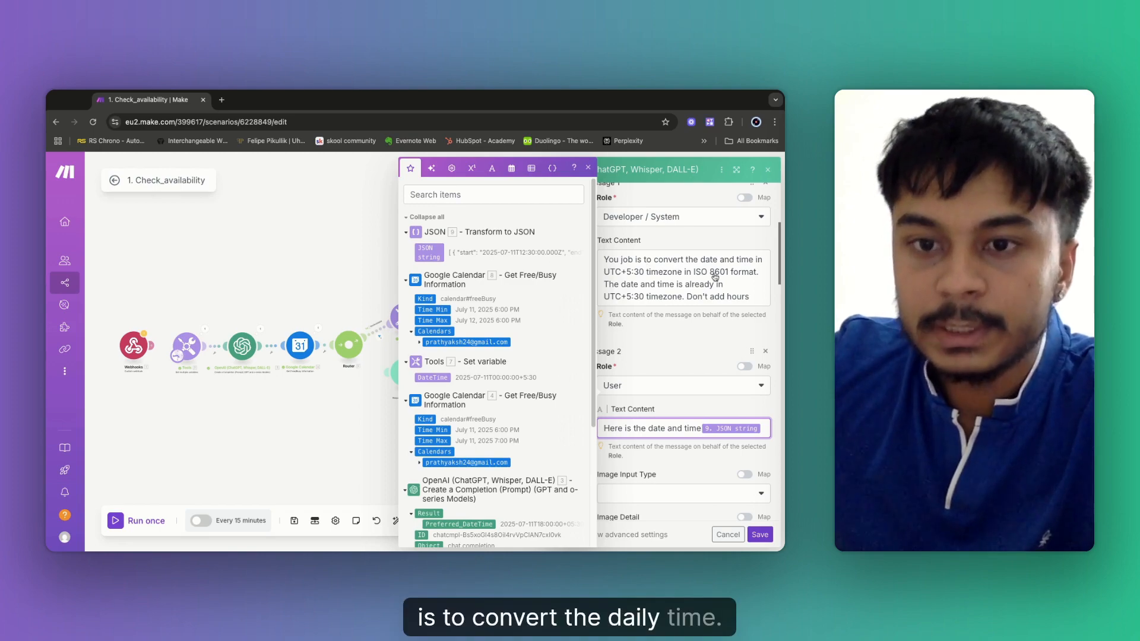
scroll(683, 332, "down", 1)
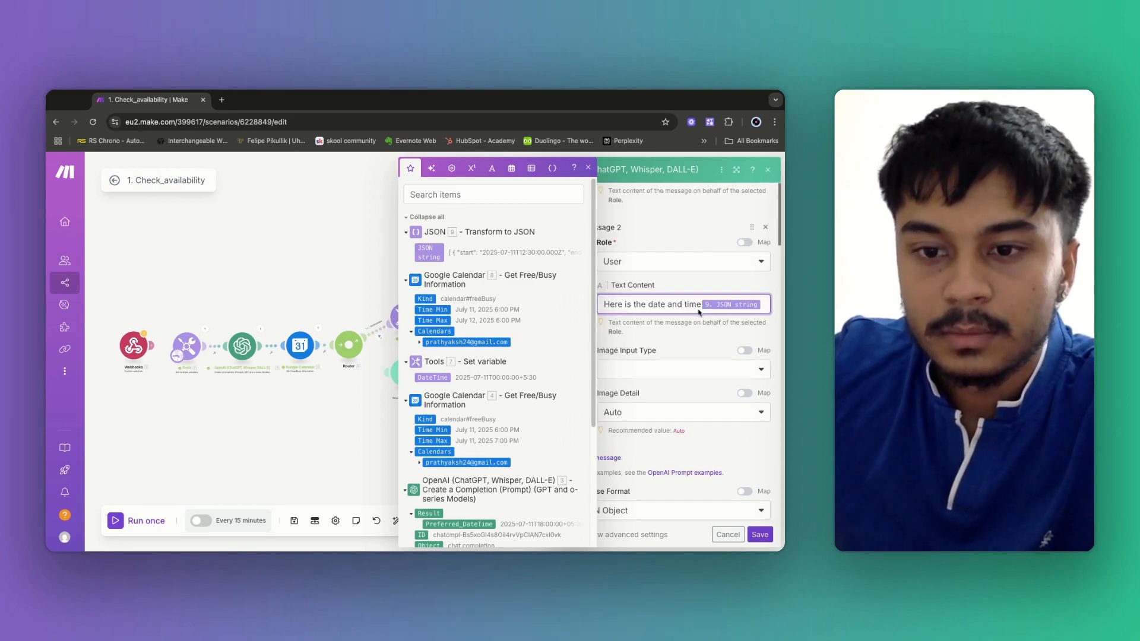
left_click(504, 237)
scroll(671, 356, "down", 4)
left_click(701, 402)
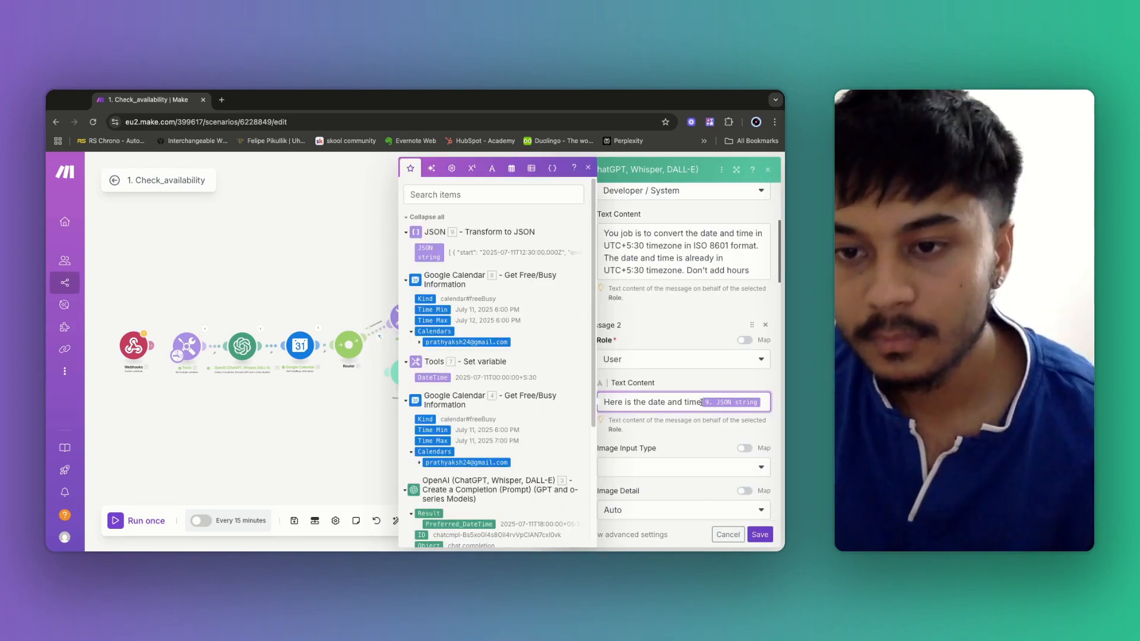
type(":")
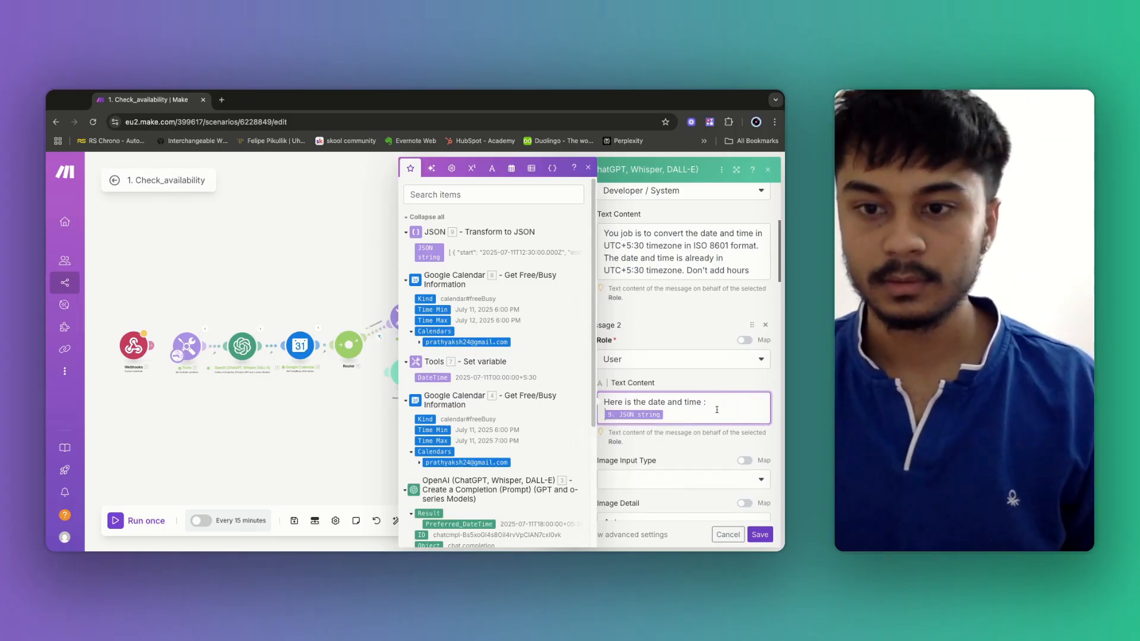
key("Return")
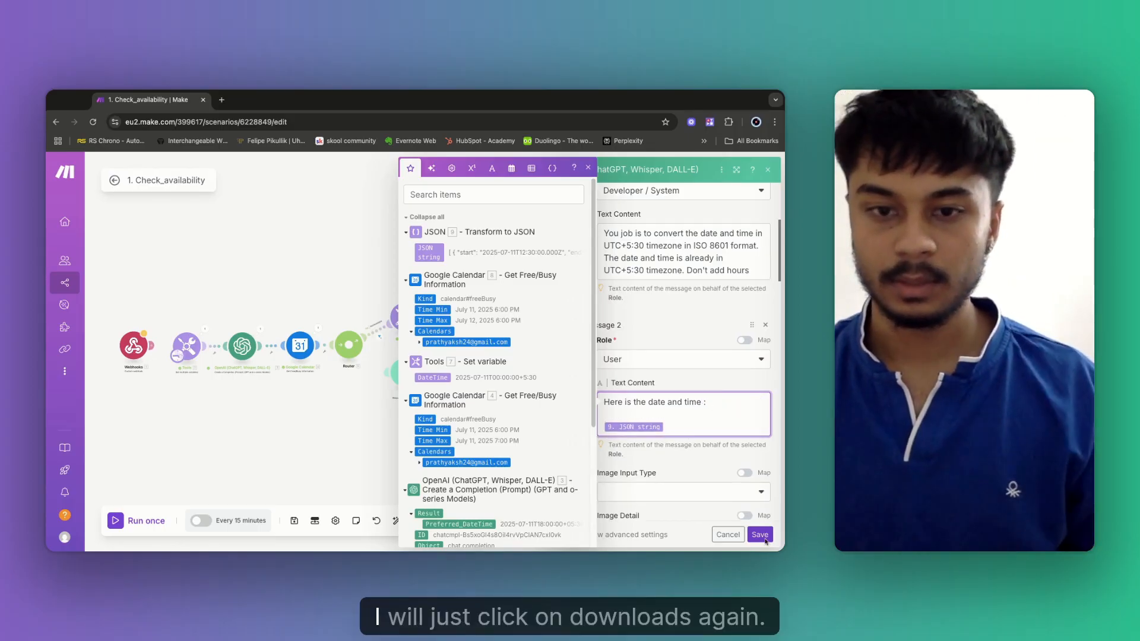
left_click(760, 534)
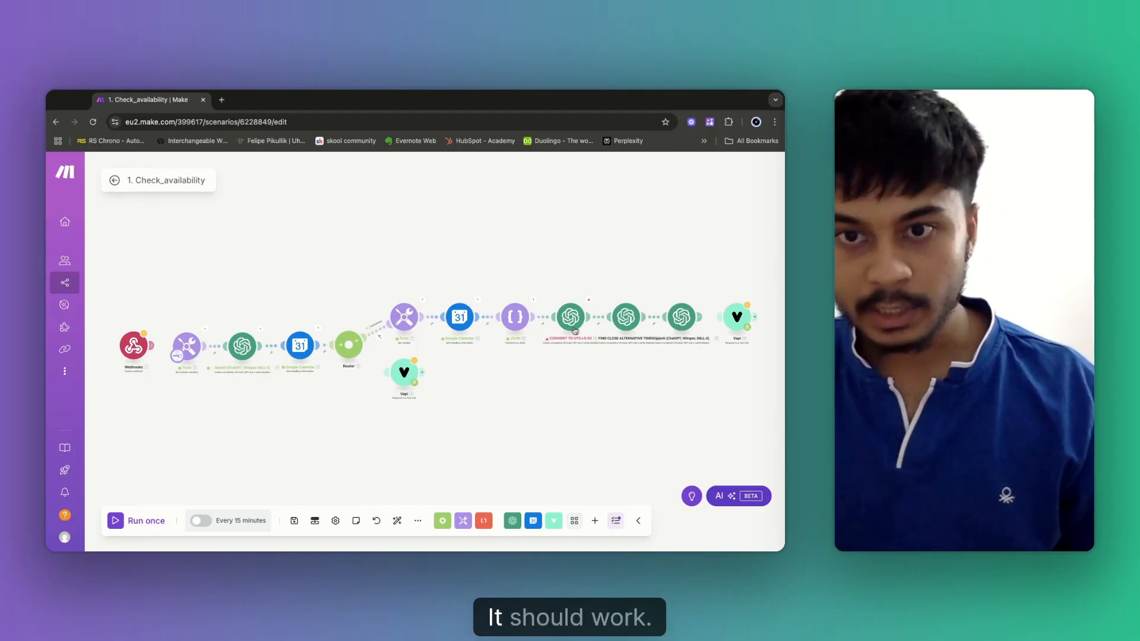
Run again, then append '. Output in JSON format' to the system prompt and save the scenario.
left_click(158, 522)
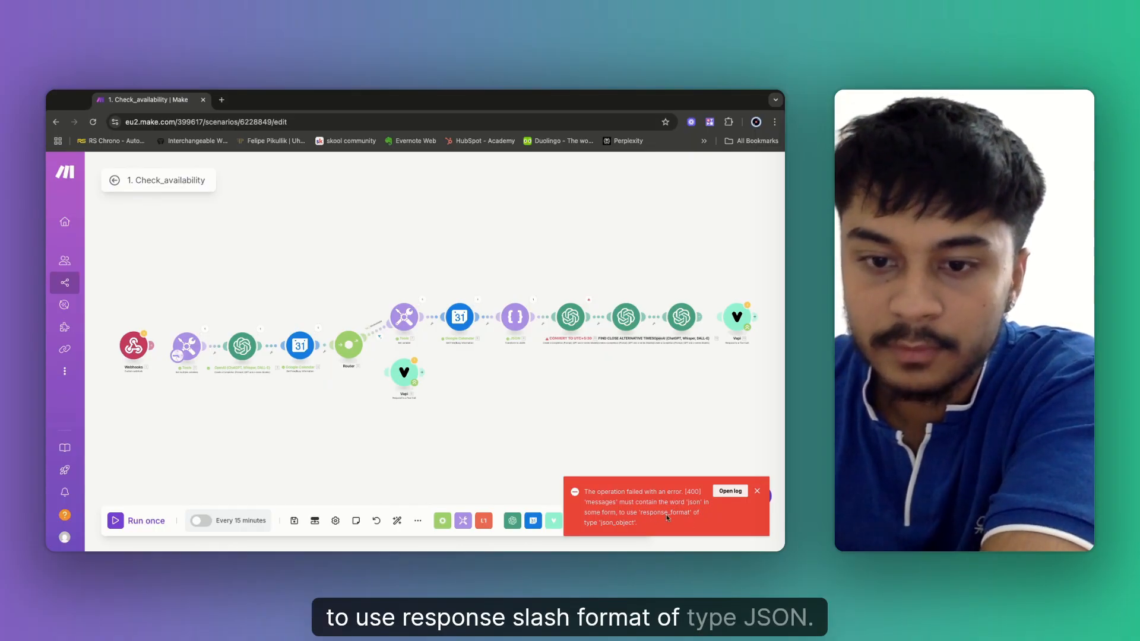
left_click(571, 317)
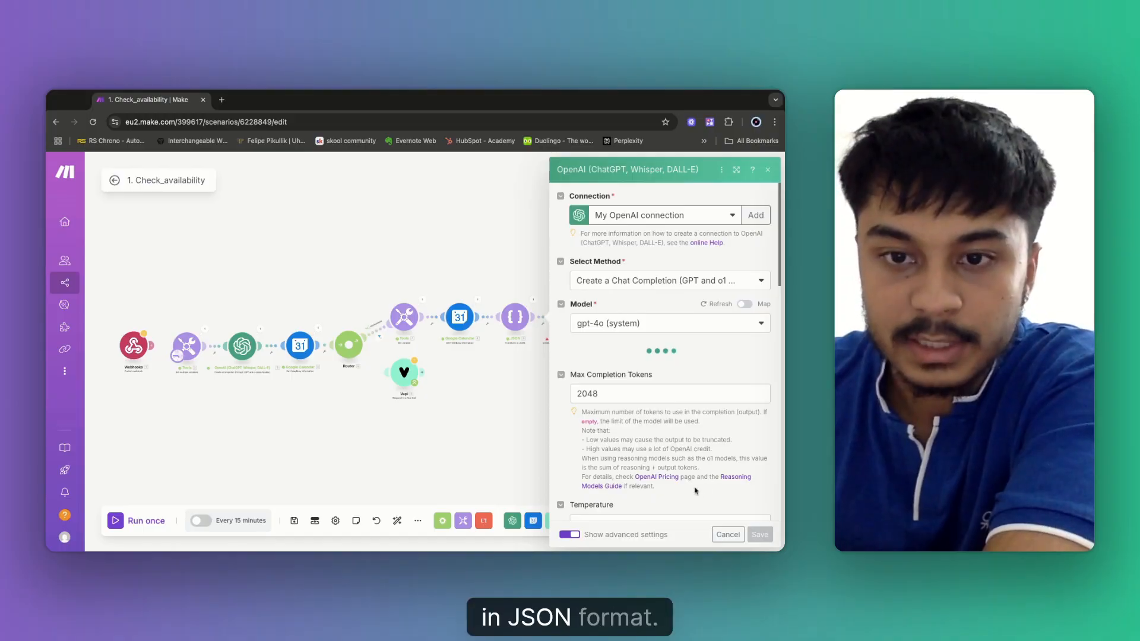
left_click(758, 459)
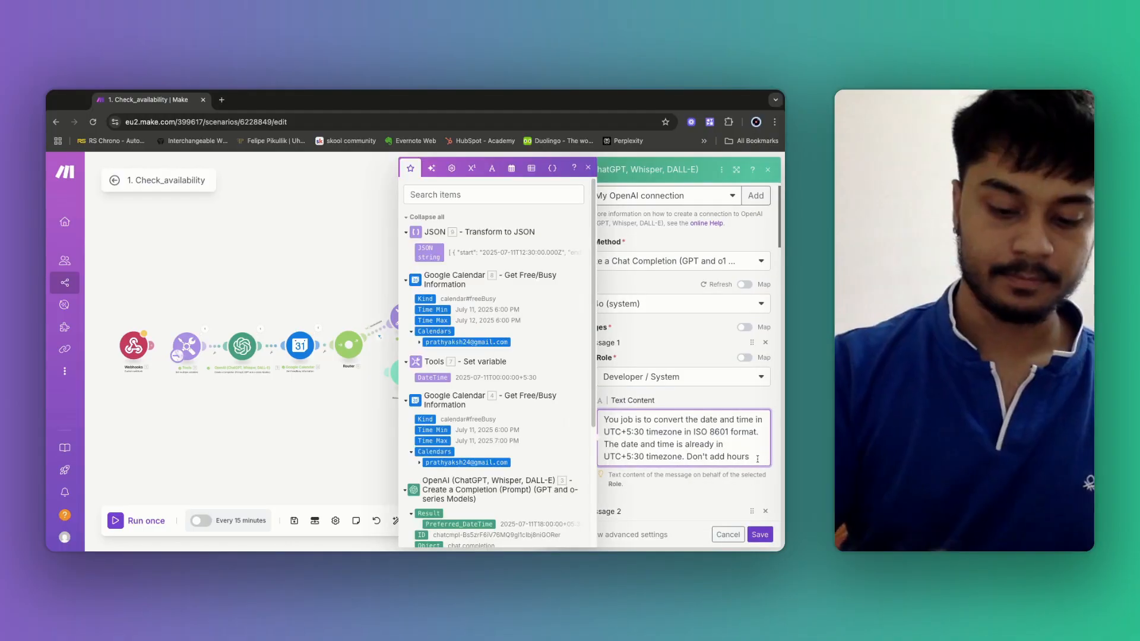
type(". Outp")
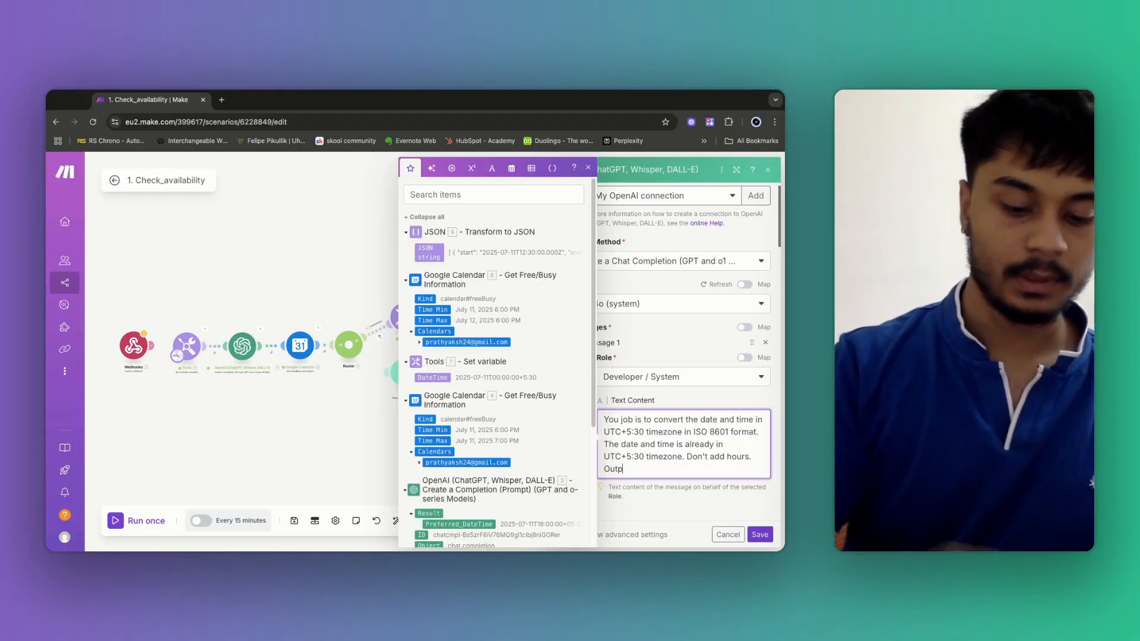
type("ut in JSON format")
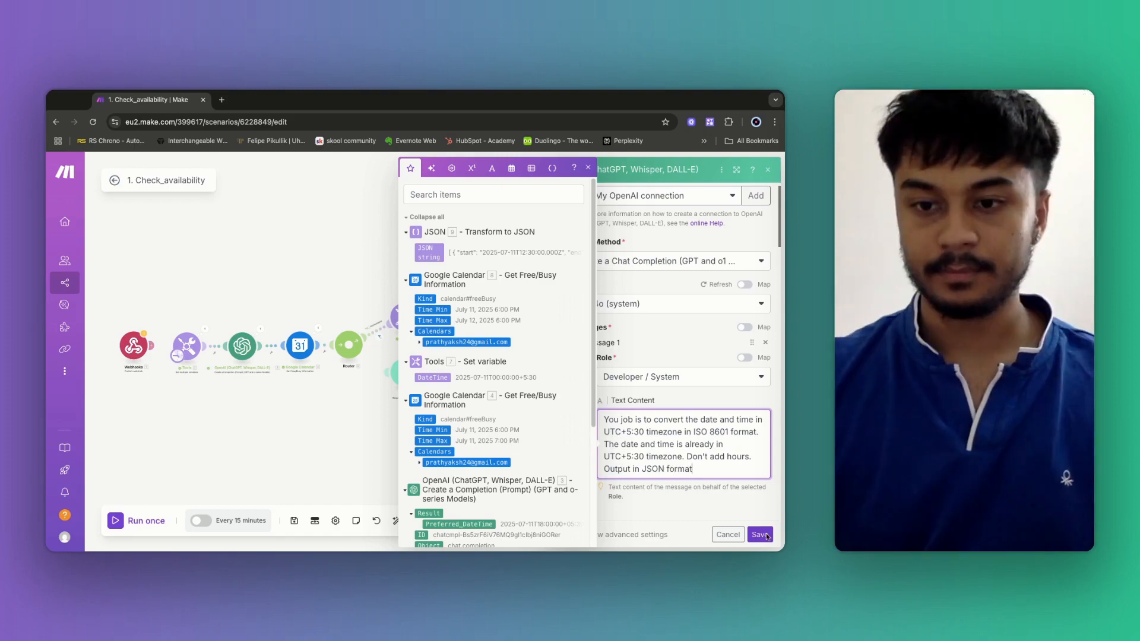
left_click(768, 532)
left_click(294, 521)
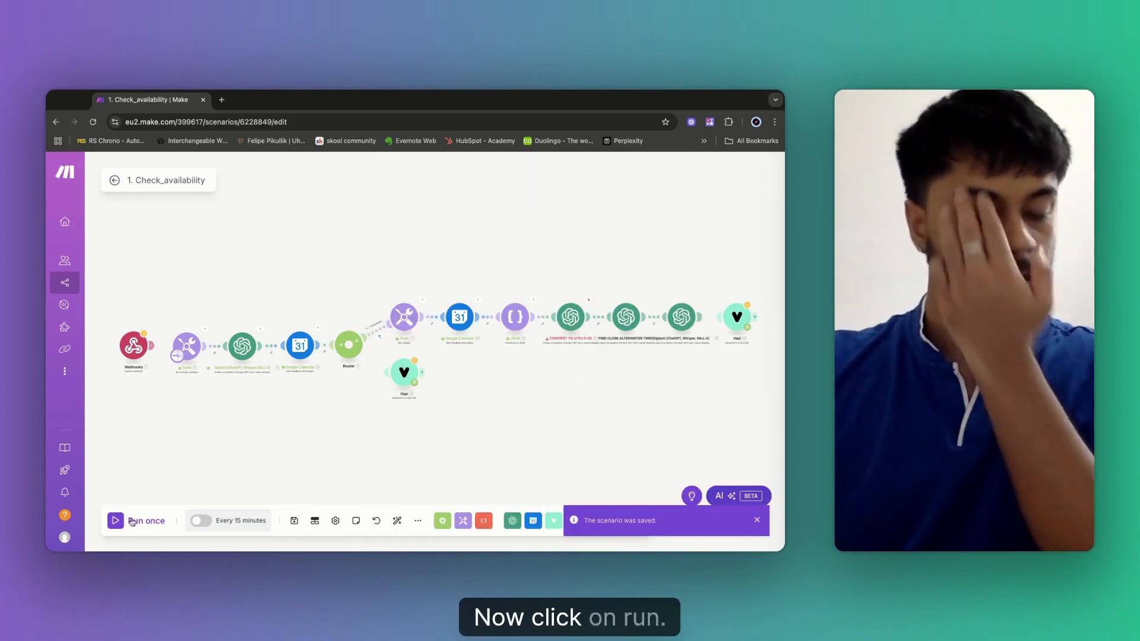
Rerun the scenario, verify the 12:30–13:30 conversion output, and check the alternative-times formatDate error.
left_click(136, 521)
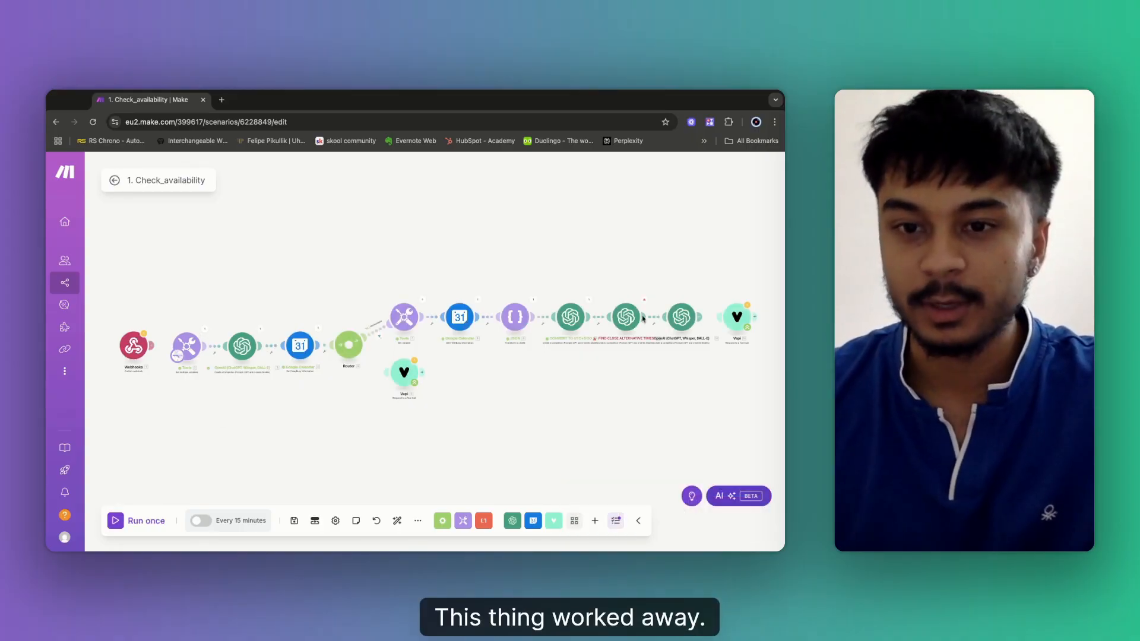
left_click(588, 301)
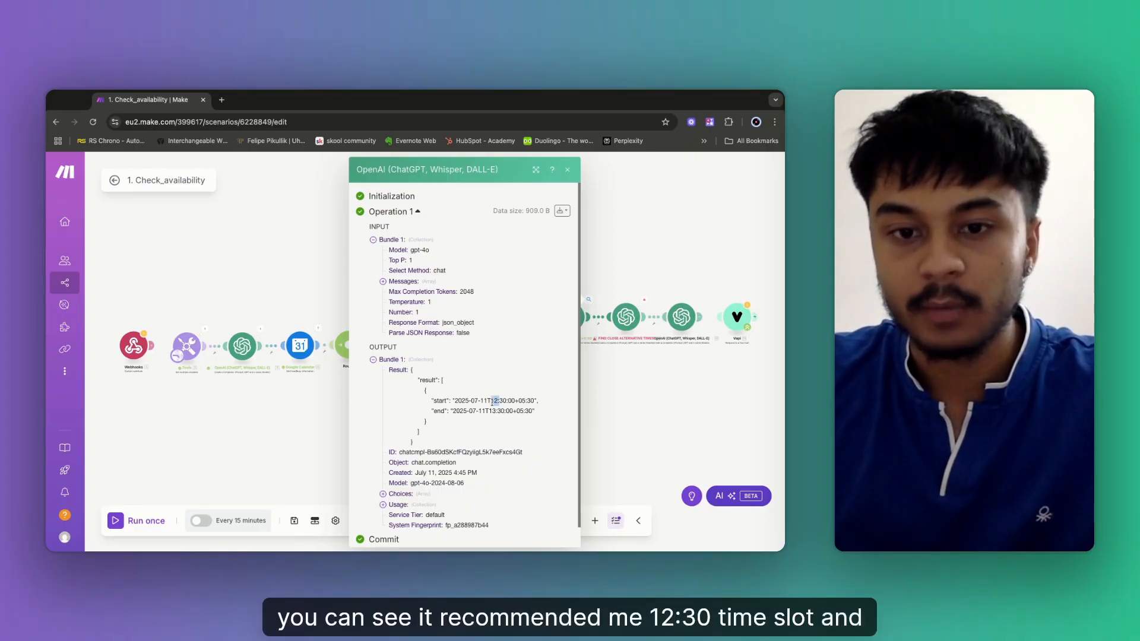
left_click_drag(493, 401, 505, 411)
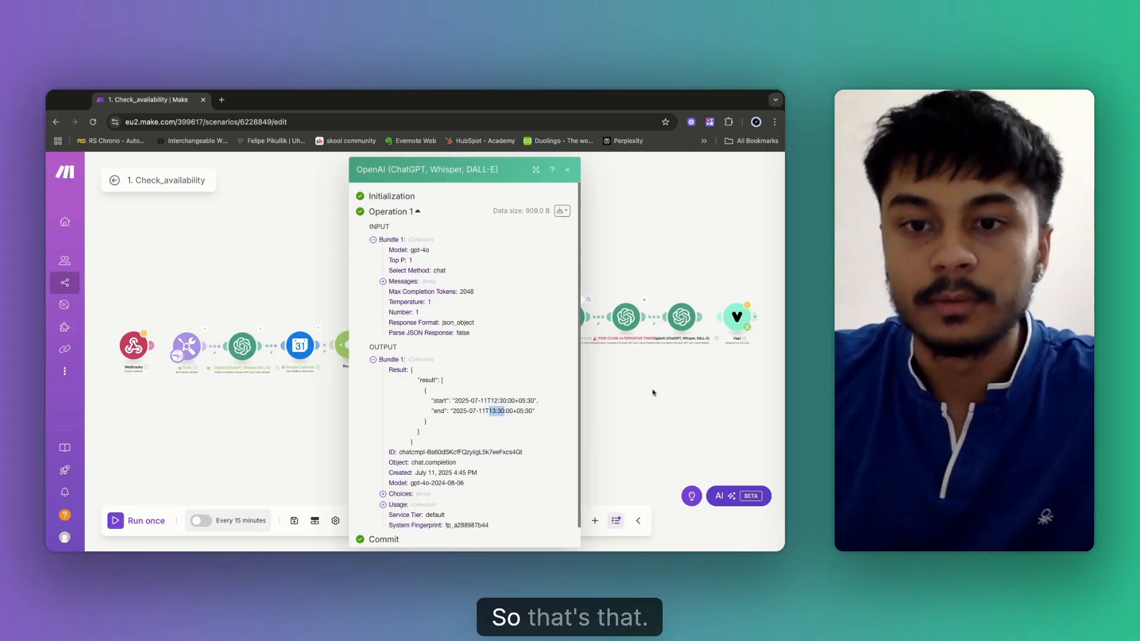
left_click(643, 306)
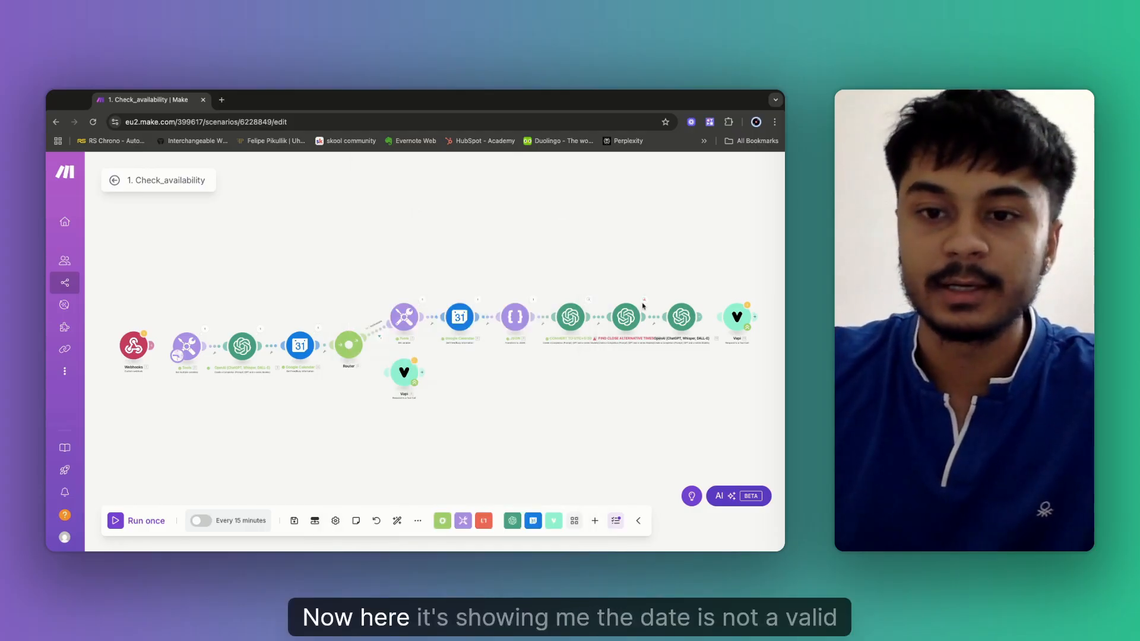
left_click(643, 302)
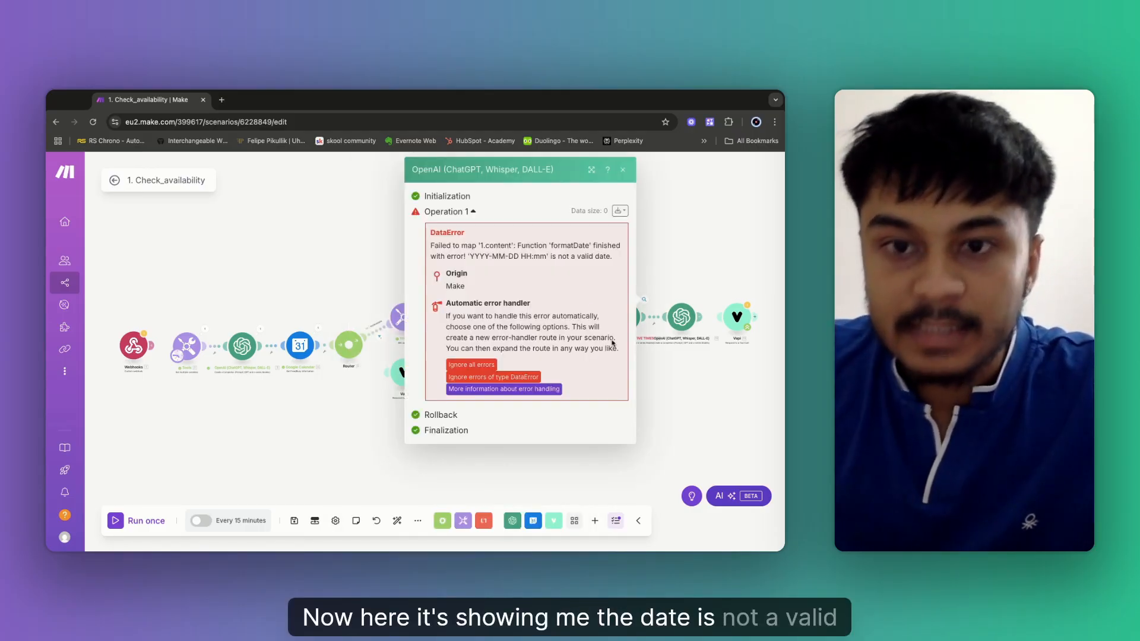
left_click(666, 249)
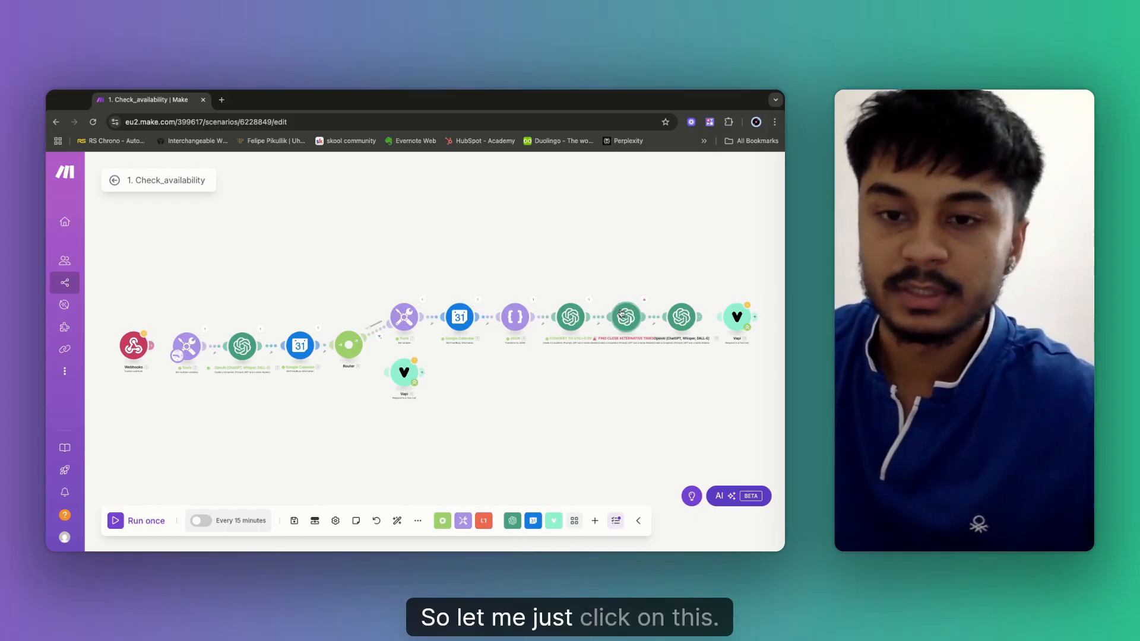
In the alternative-times module's second message, delete the old formatDate format and timezone arguments.
left_click(623, 321)
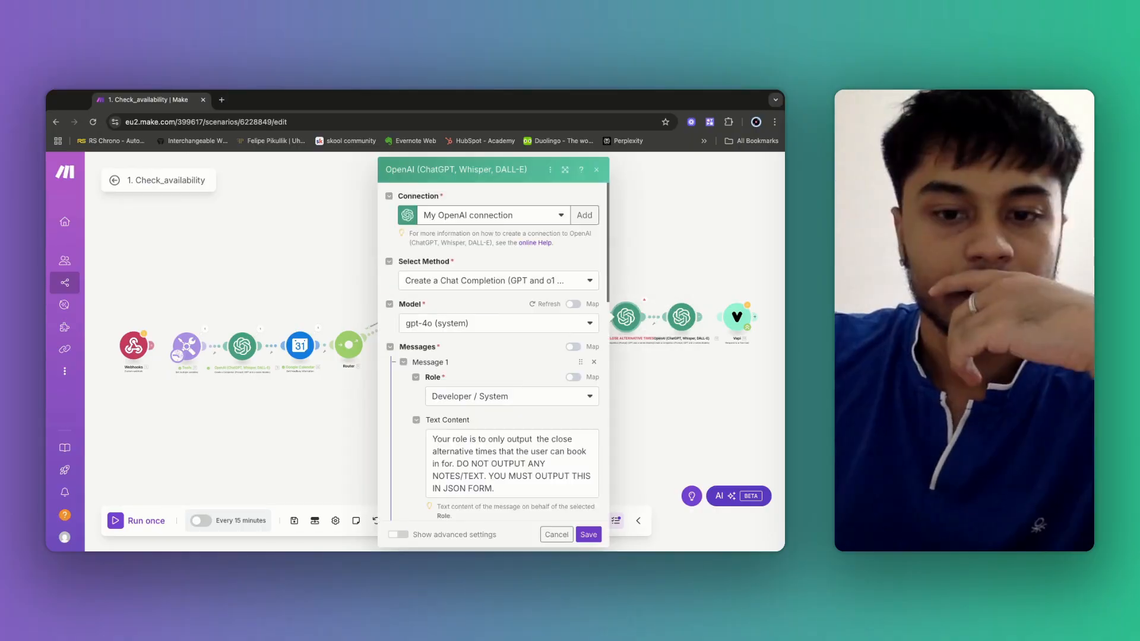
scroll(523, 416, "down", 6)
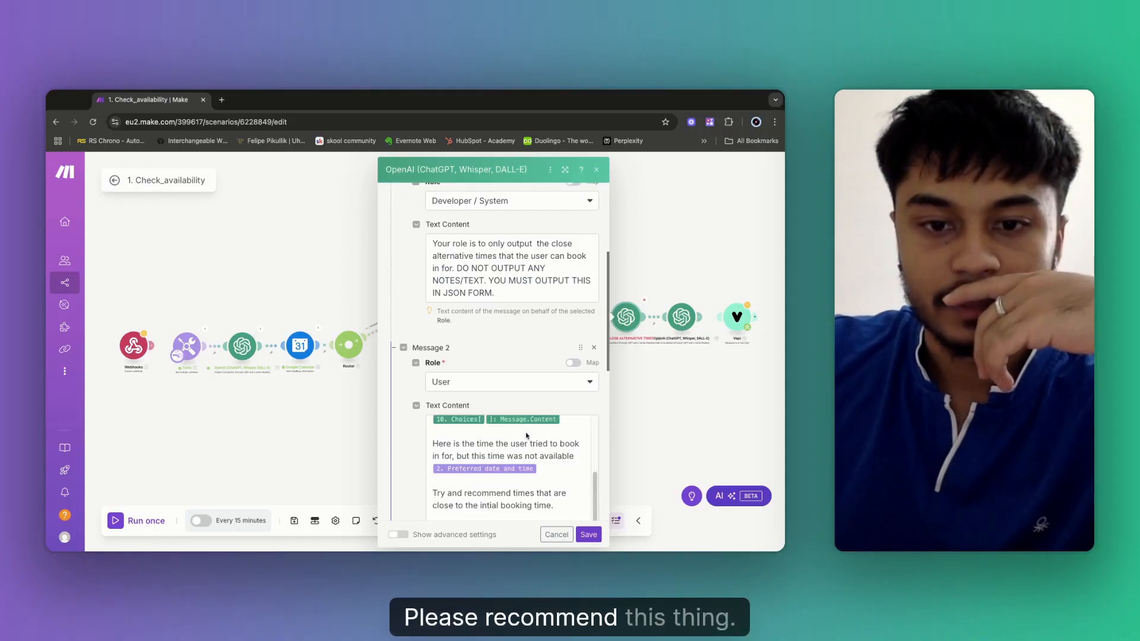
scroll(528, 439, "down", 5)
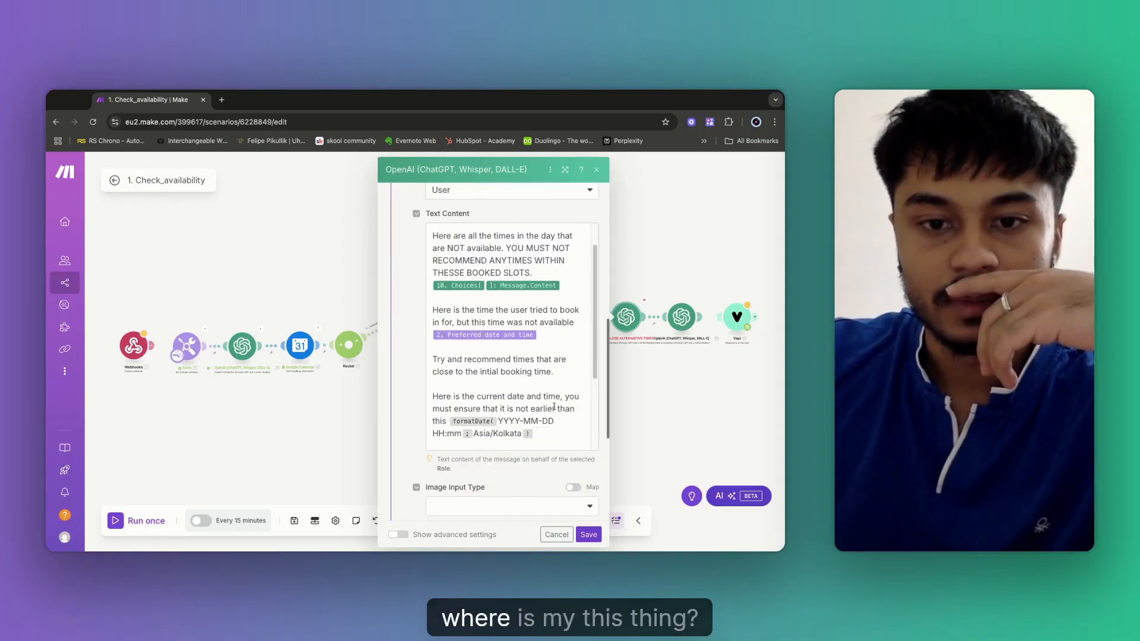
scroll(554, 407, "down", 1)
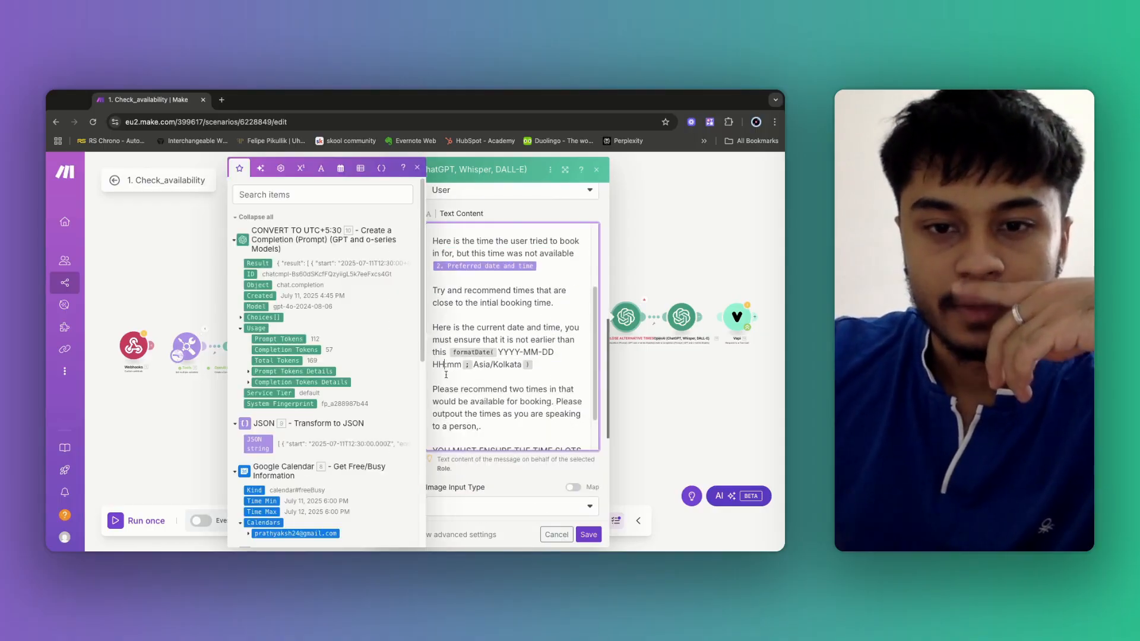
left_click(543, 352)
key("shift+Left")
key("shift+Left")
key("shift+Left")
key("shift+Left")
key("shift+Left")
key("shift+Left")
key("shift+Left")
key("shift+Left")
key("shift+Left")
key("shift+Left")
key("shift+Left")
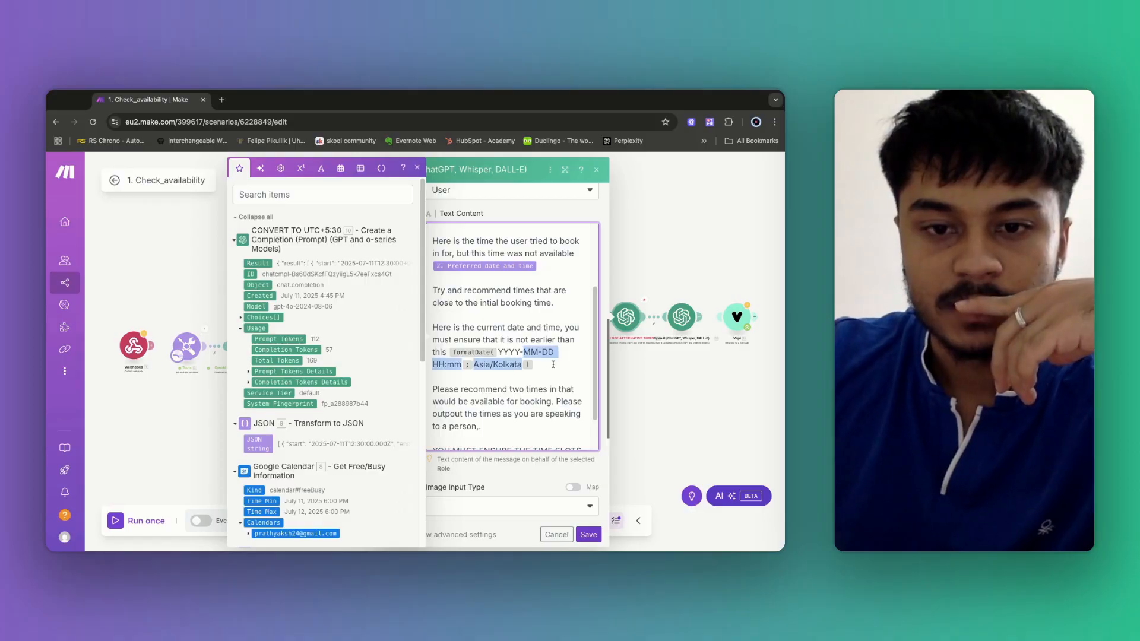
key("shift+Left")
key("shift+Left")
key("BackSpace")
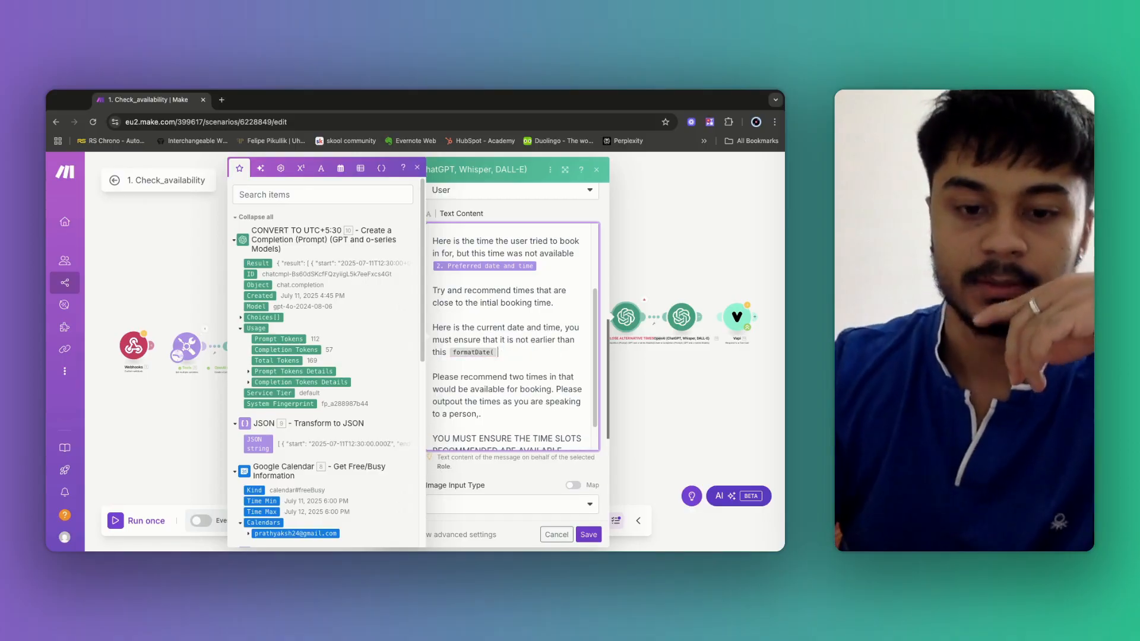
Retype the arguments as 'YYYY-MM-DD hh:mm ; Asia/Kolkata' and save the module.
type("Y")
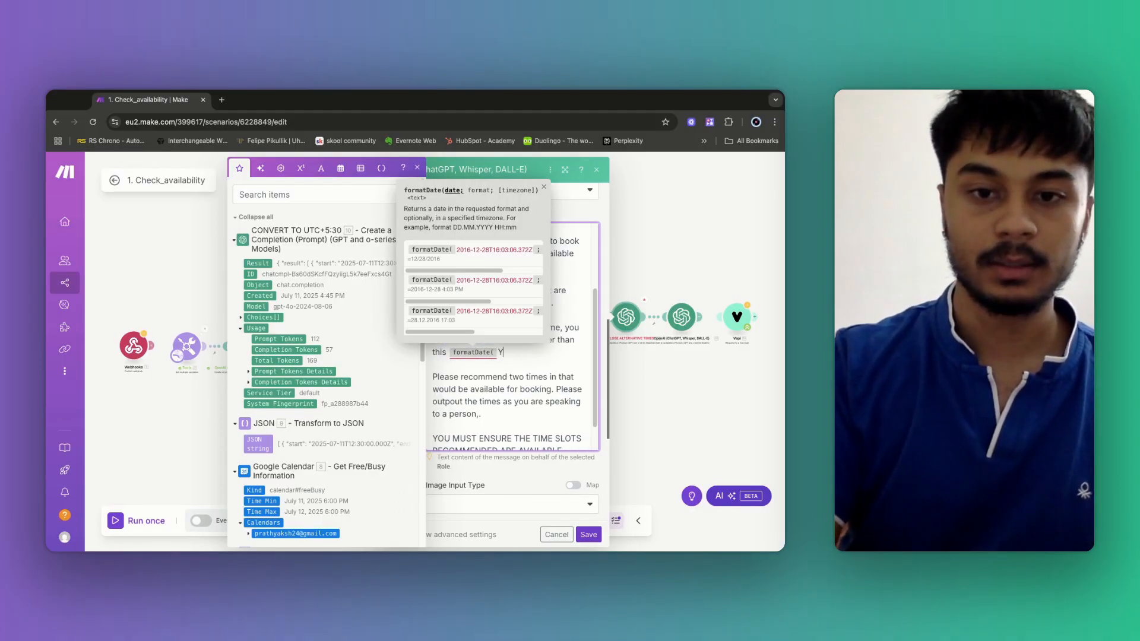
type("YYY")
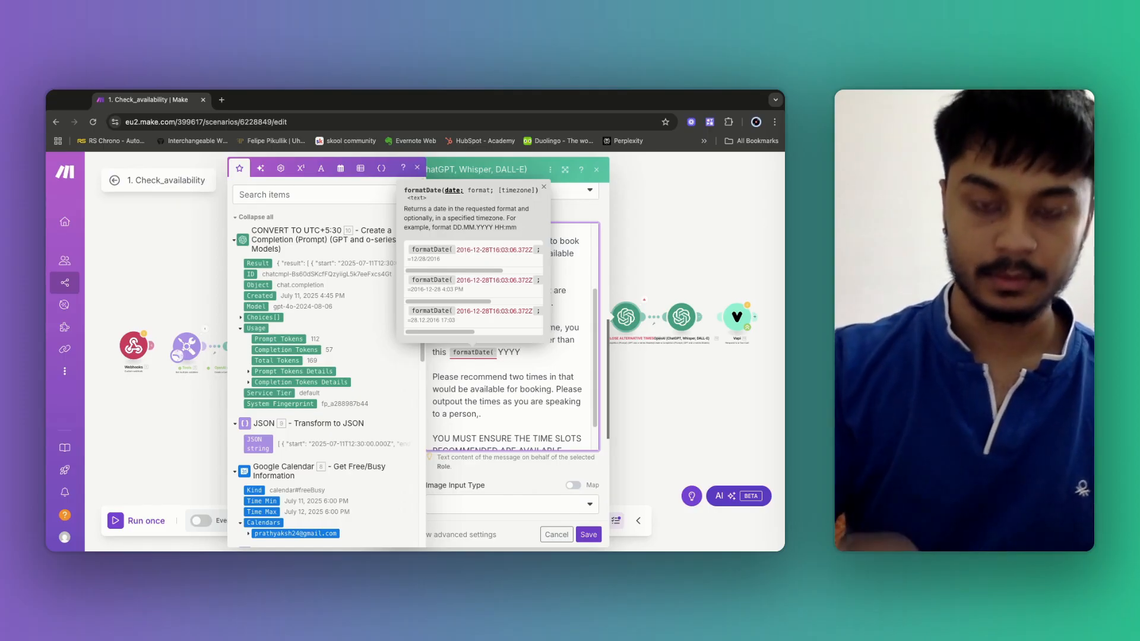
type("-MM-DD ")
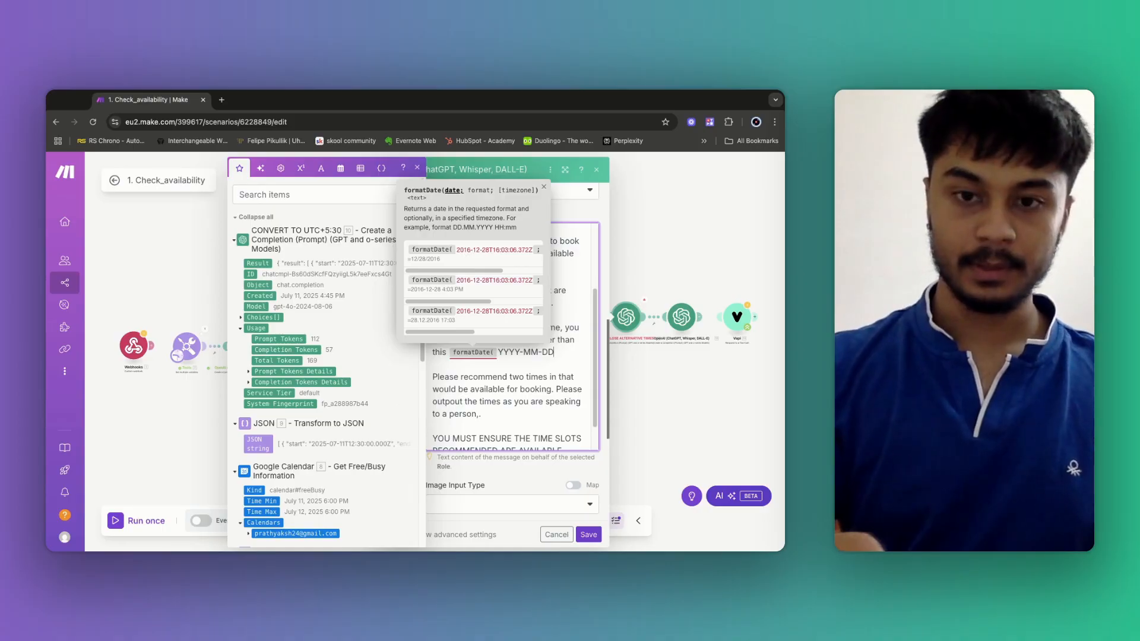
type("; ")
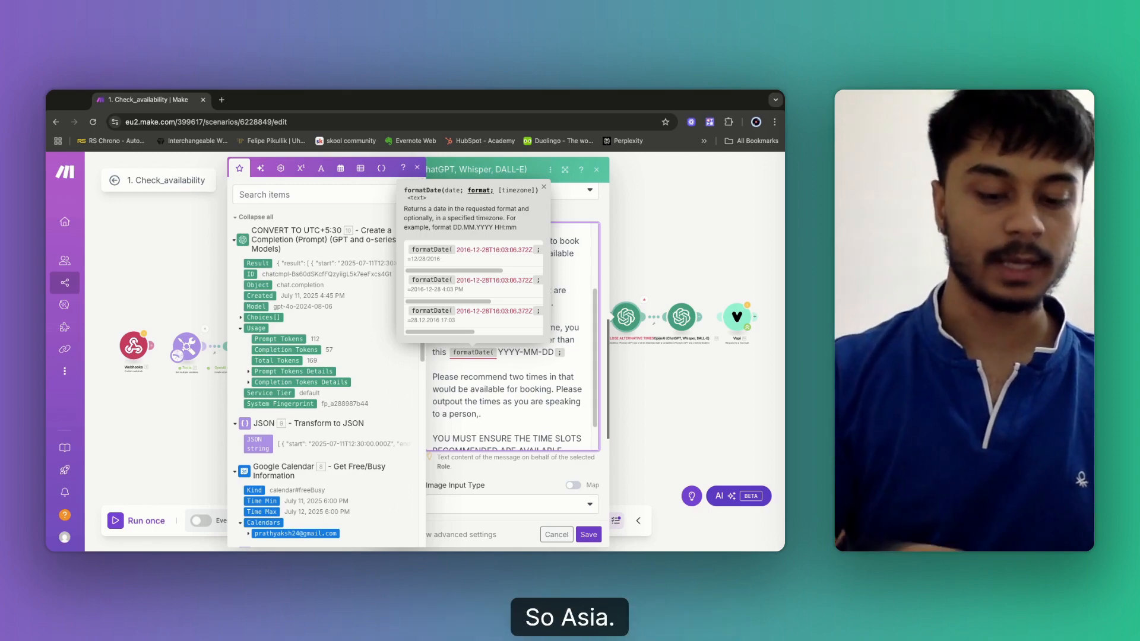
type("Asia")
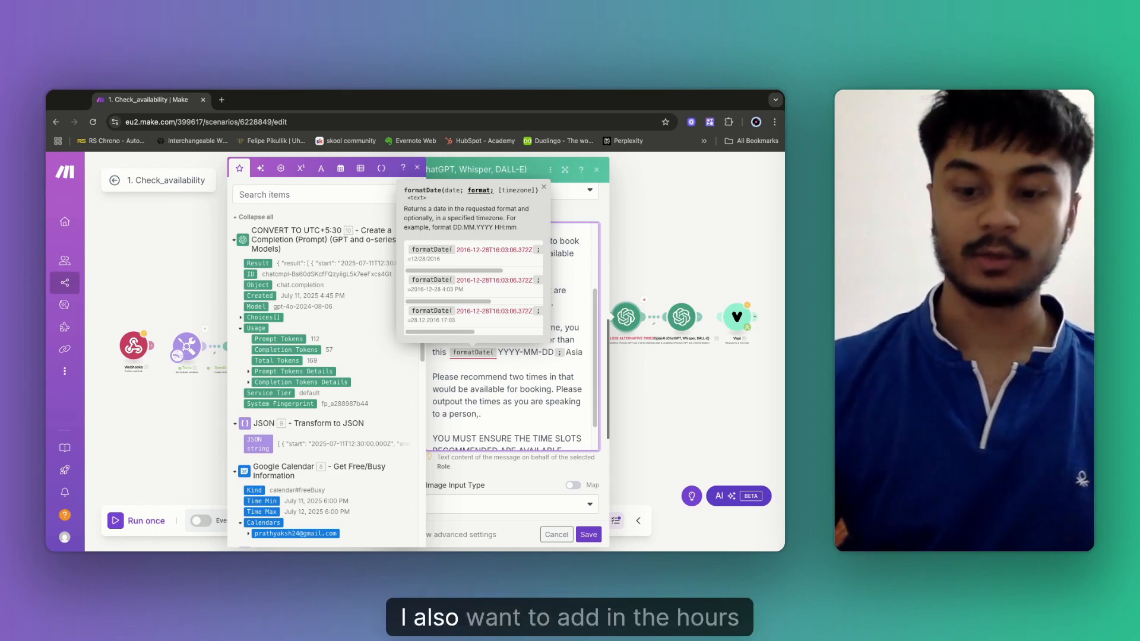
key("Left")
key("Left")
key("Left")
key("Left")
type("hh")
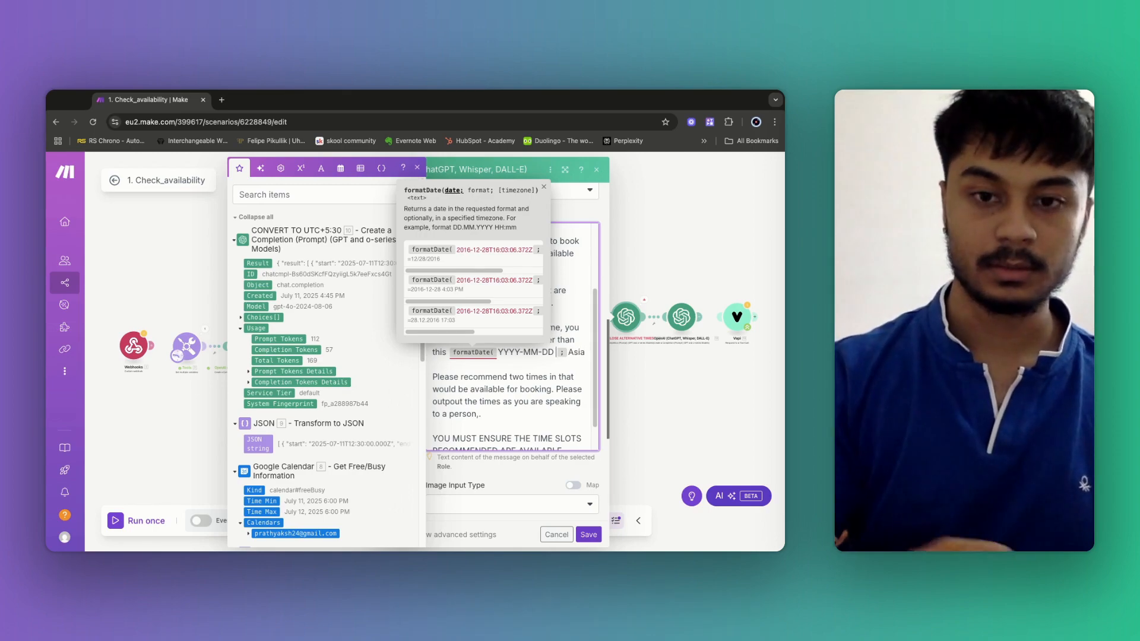
type(":mm")
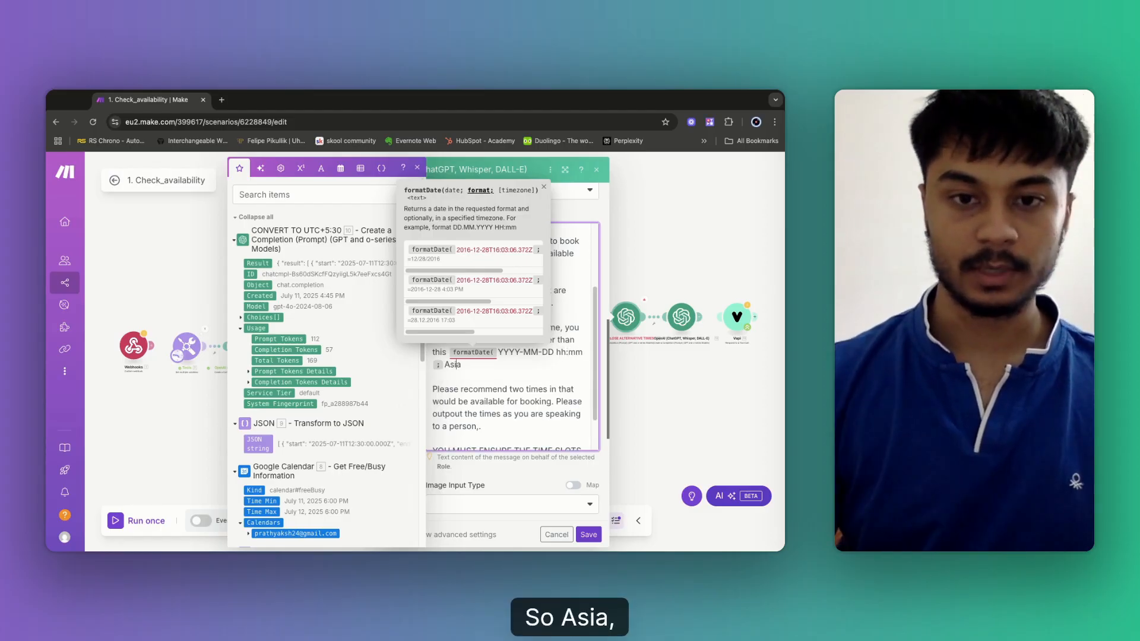
key("End")
type("/Kolkat")
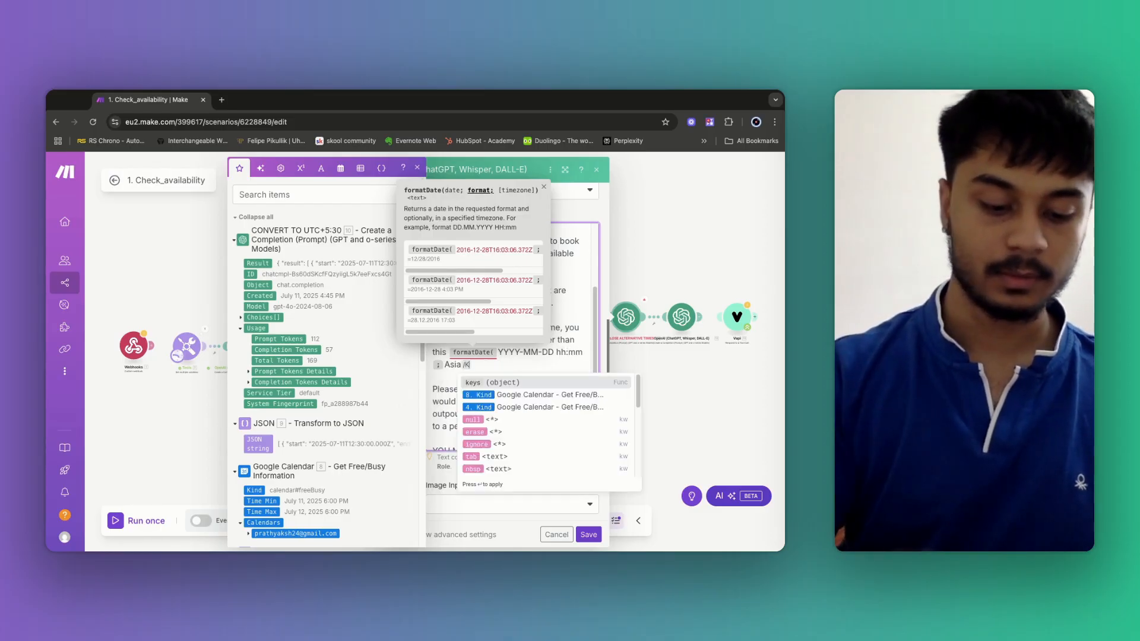
type("a")
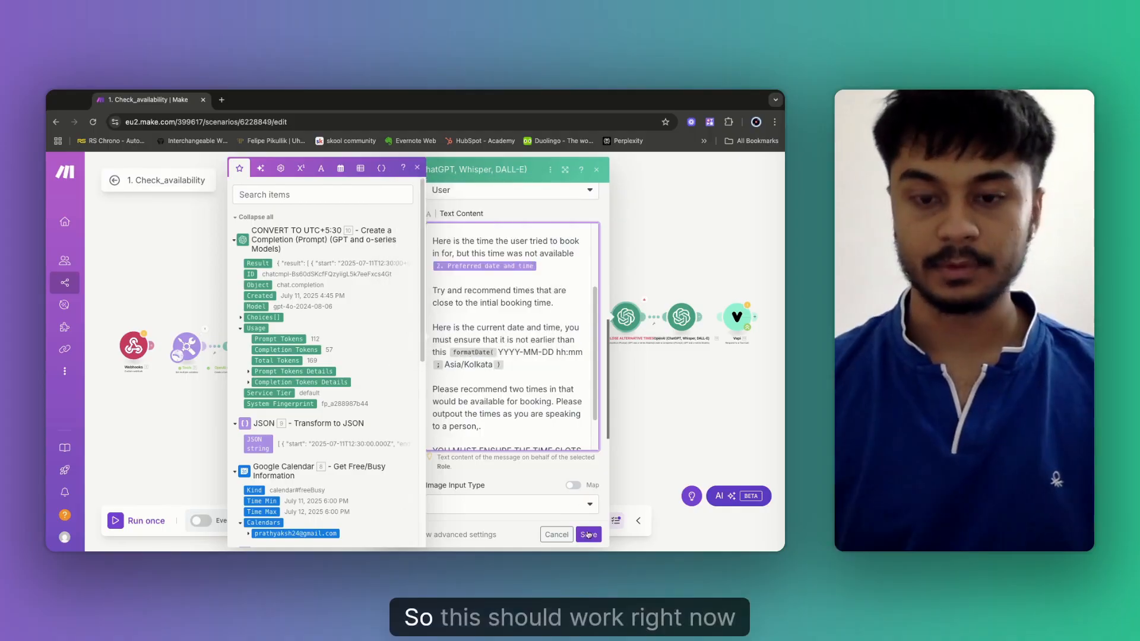
left_click(588, 534)
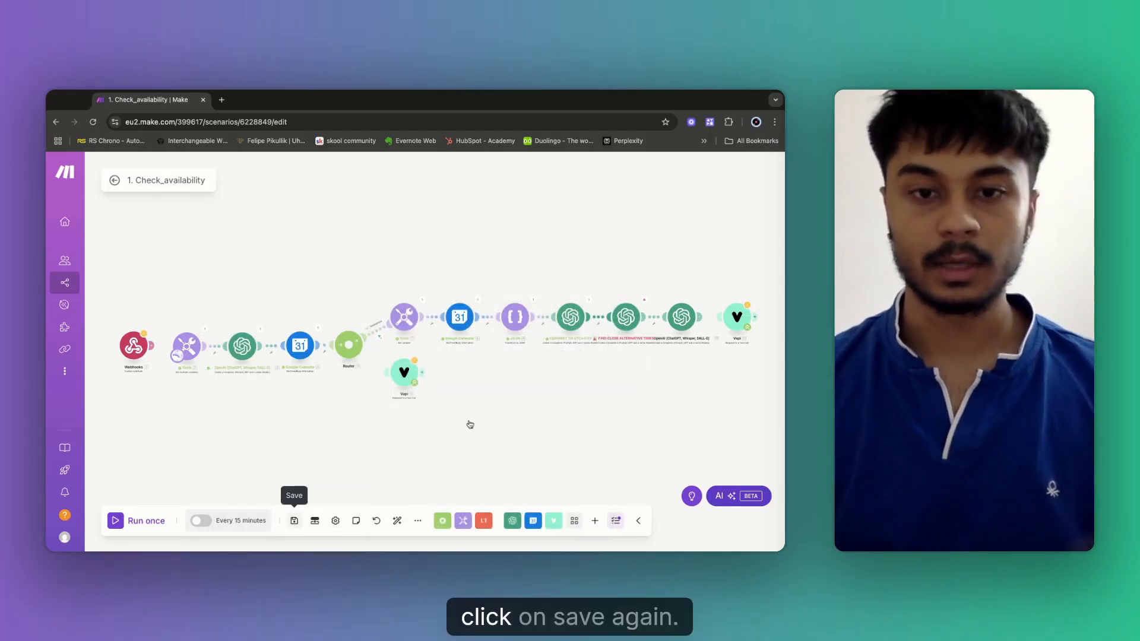
Save and run the scenario once, then reopen the alternative-times module after its invalid-date error.
left_click(293, 521)
left_click(116, 521)
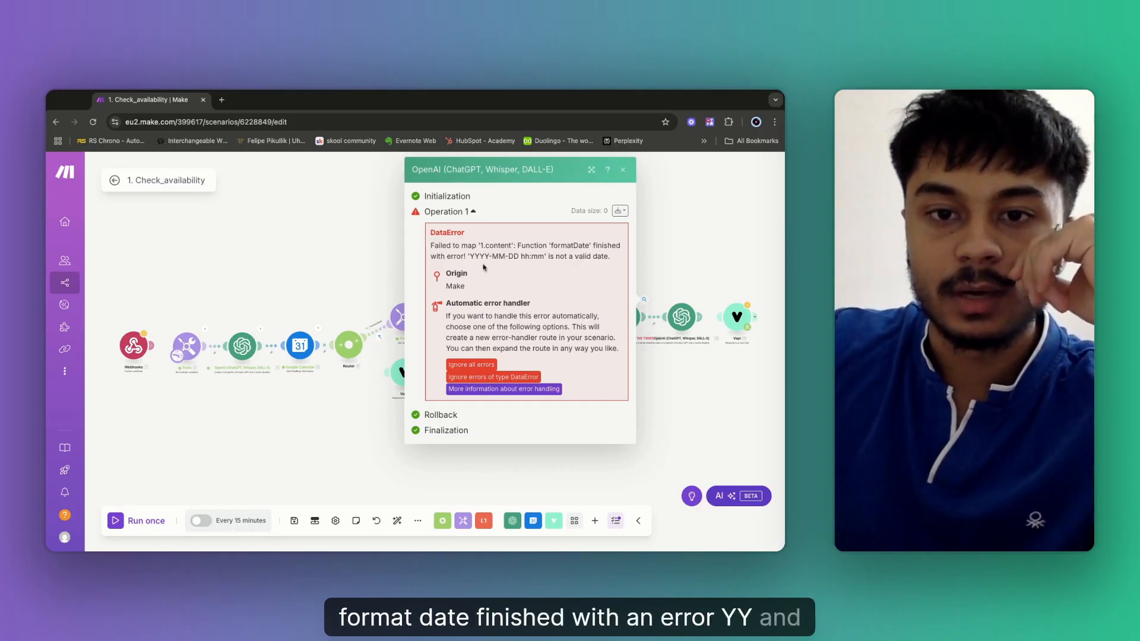
left_click(693, 252)
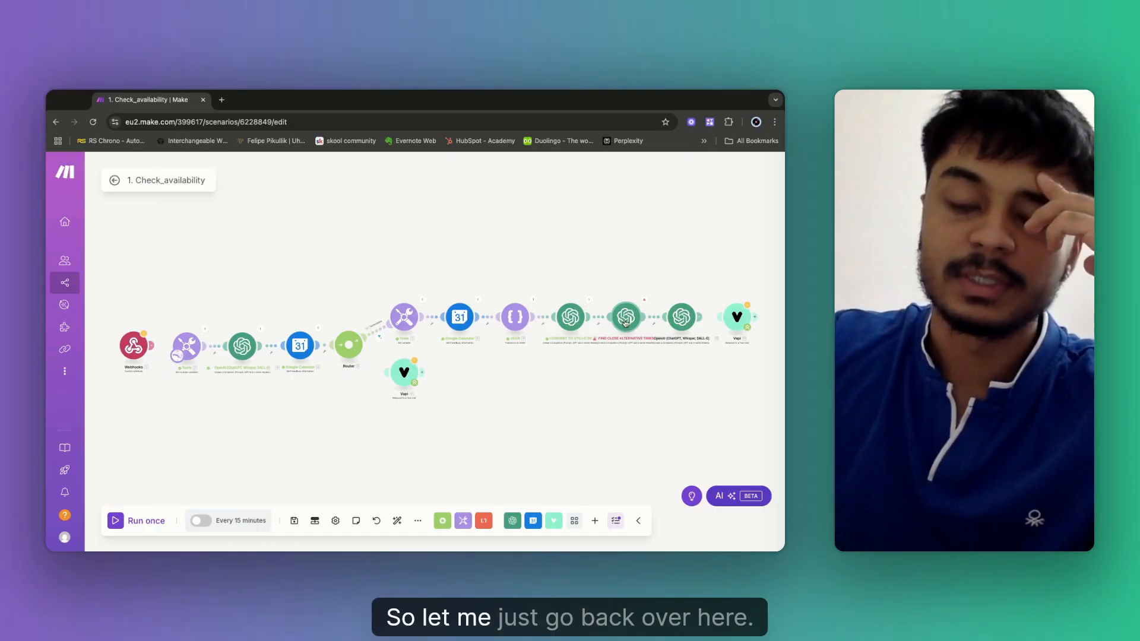
left_click(626, 322)
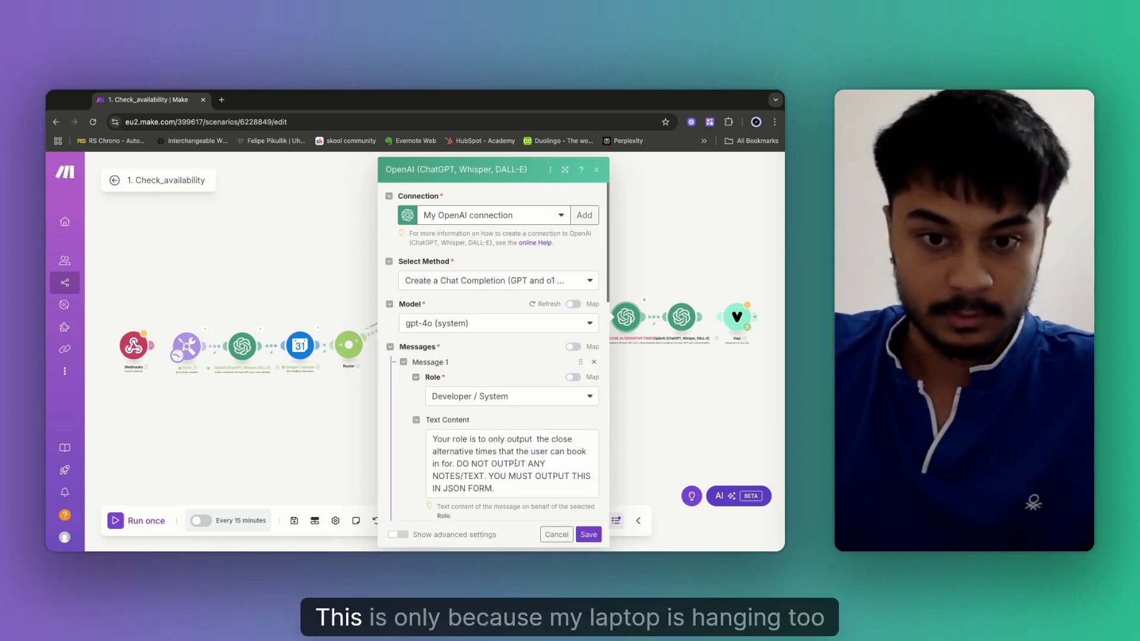
Review the OpenAI module's invalid-date error output and reopen its settings.
scroll(515, 464, "down", 2)
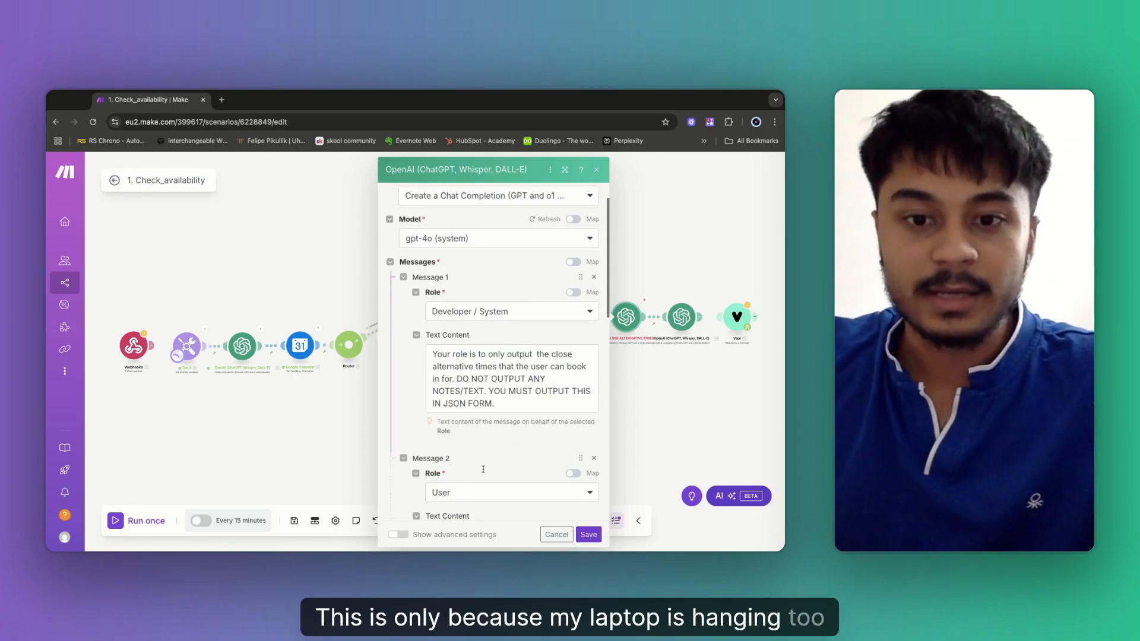
scroll(507, 429, "down", 8)
left_click(585, 289)
key("shift+Left")
key("shift+Left")
key("shift+Left")
key("shift+Left")
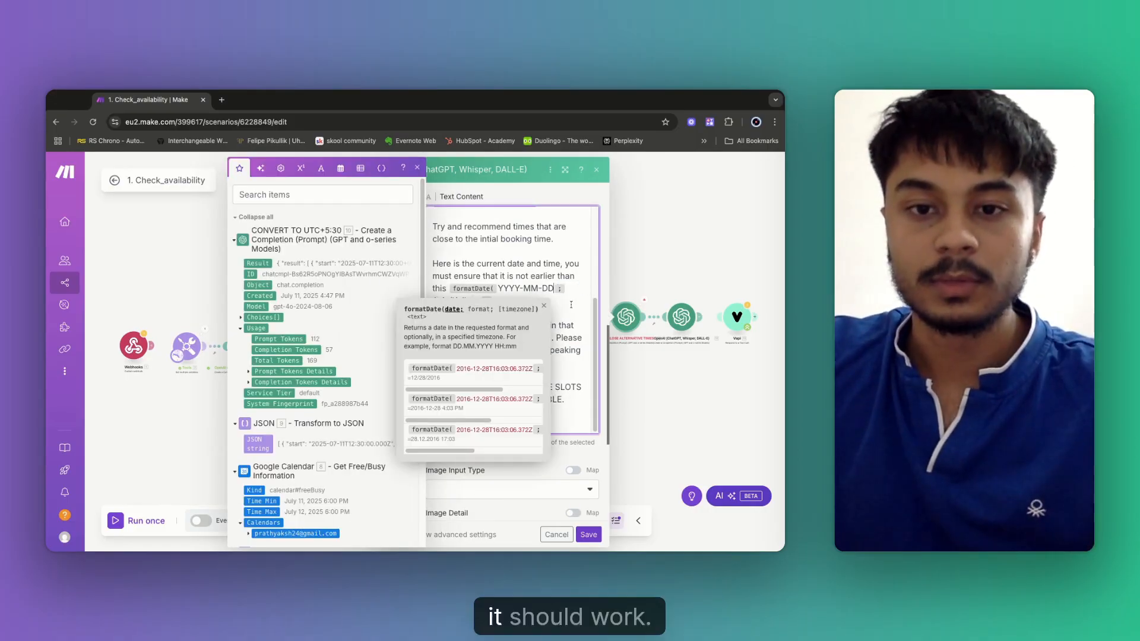
left_click(589, 536)
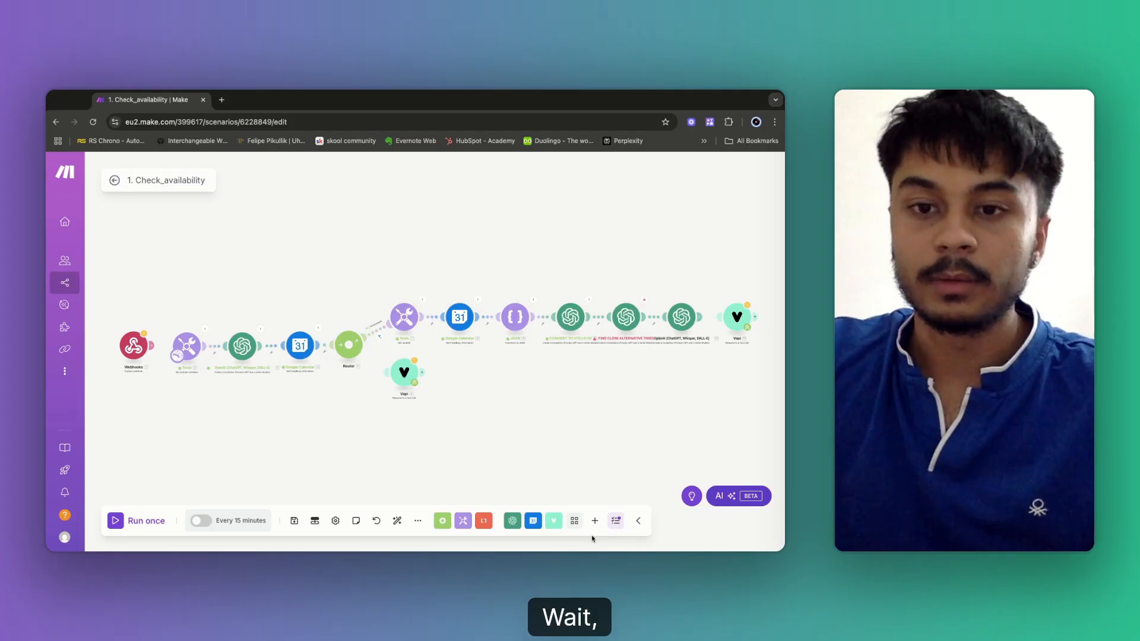
left_click(646, 302)
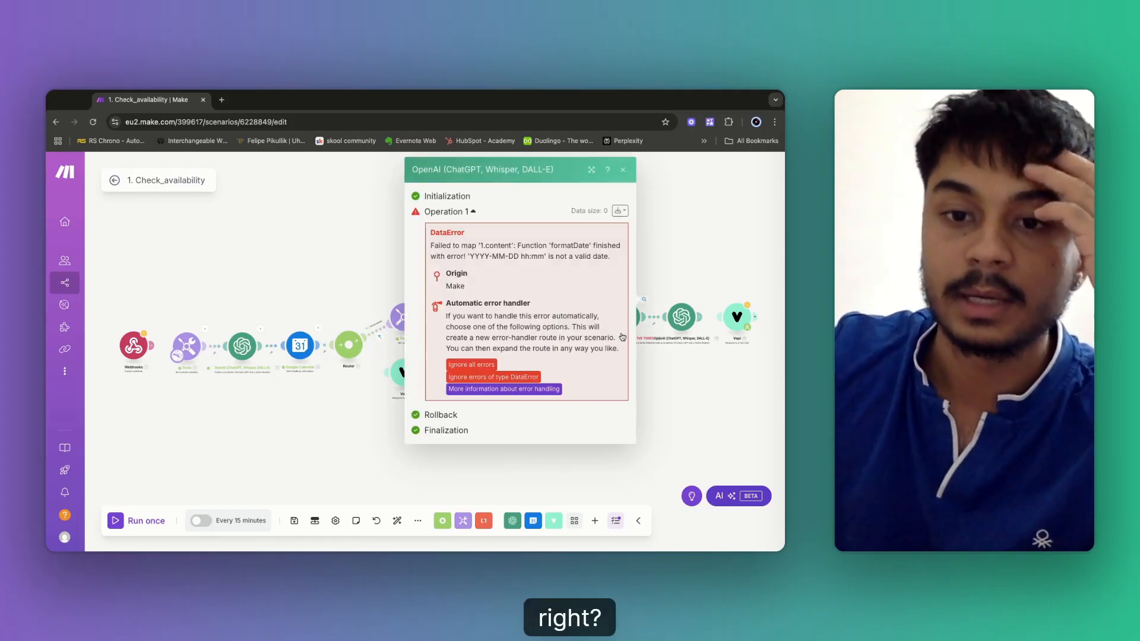
key("Escape")
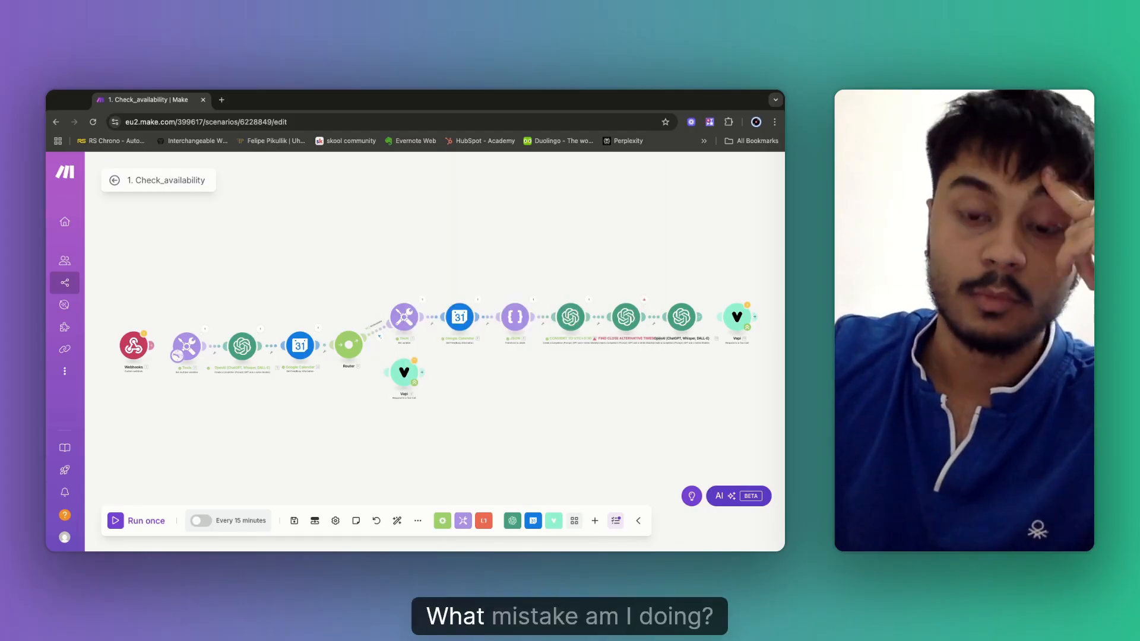
left_click(632, 319)
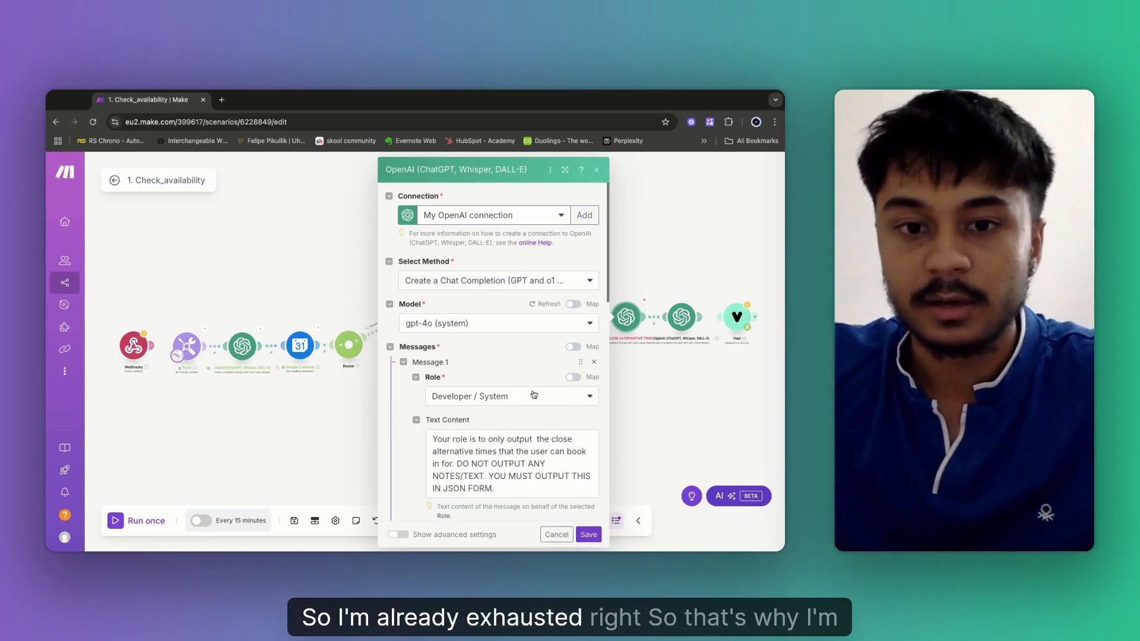
Make formatDate use the 'now' variable as its date with format YYYY-MM-DD hh:mm.
scroll(536, 446, "down", 4)
scroll(546, 432, "down", 5)
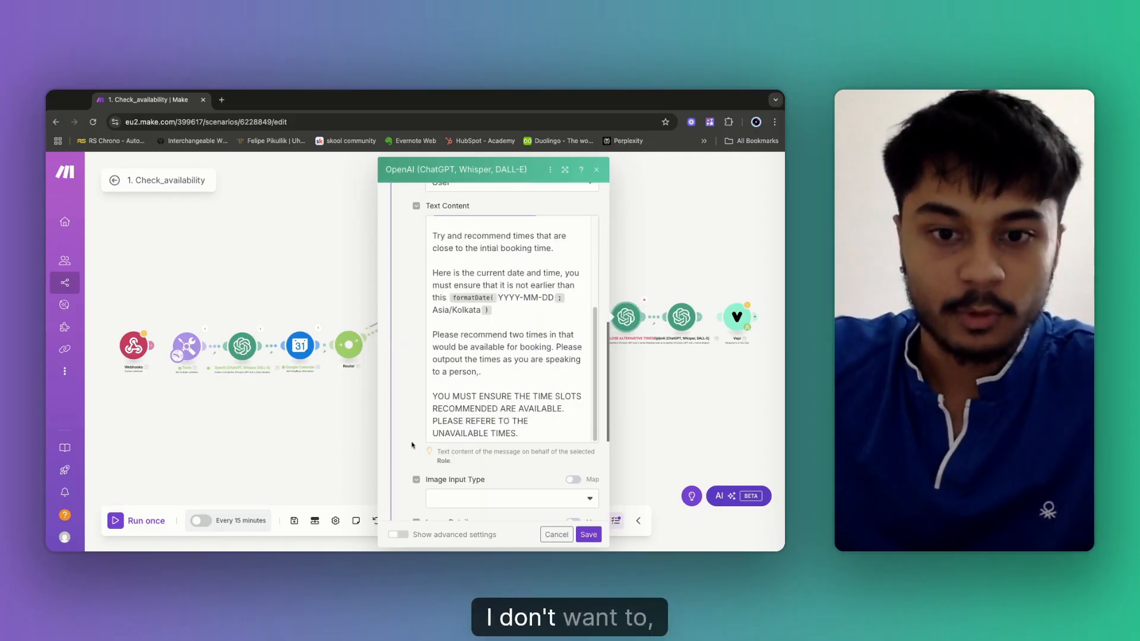
left_click(553, 294)
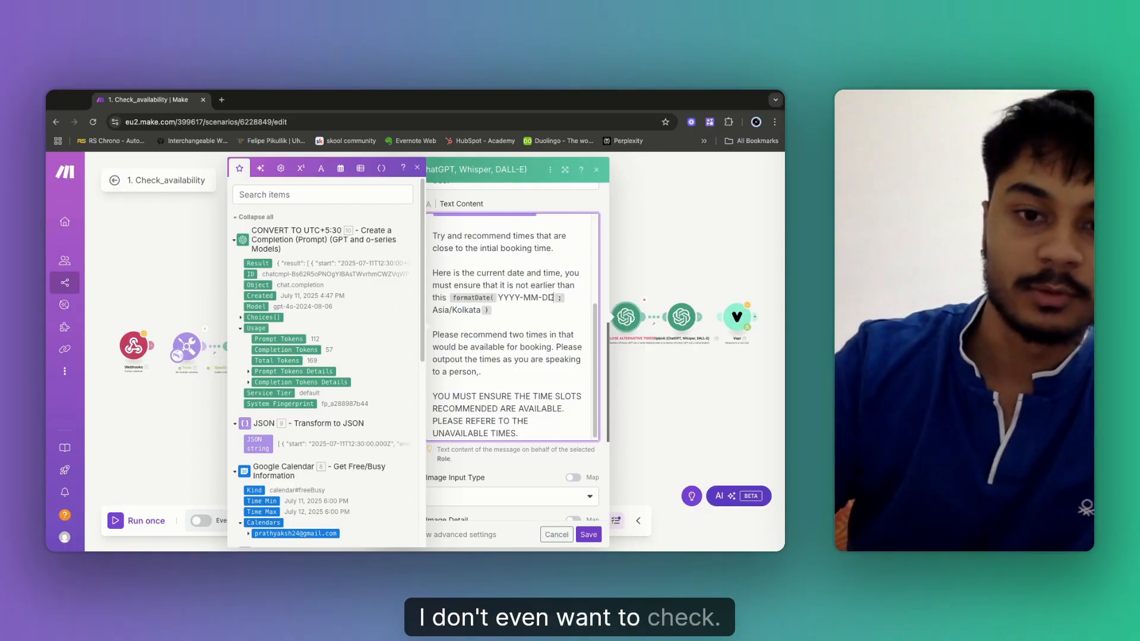
key("BackSpace")
key("BackSpace")
key("BackSpace")
key("BackSpace")
key("BackSpace")
key("BackSpace")
key("BackSpace")
key("BackSpace")
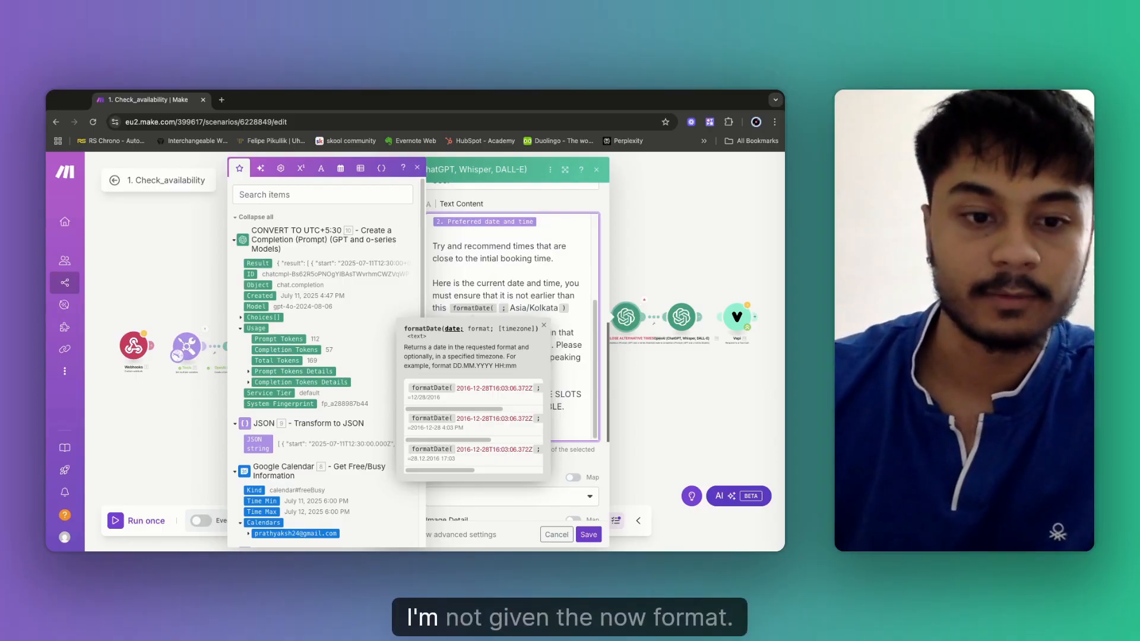
left_click(341, 169)
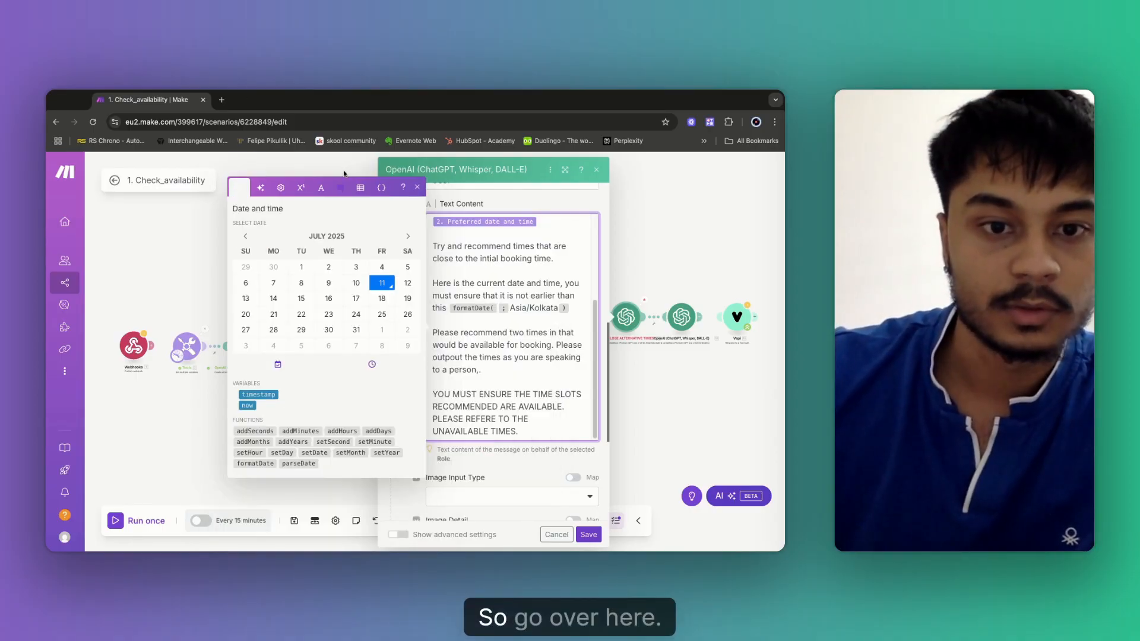
left_click(247, 405)
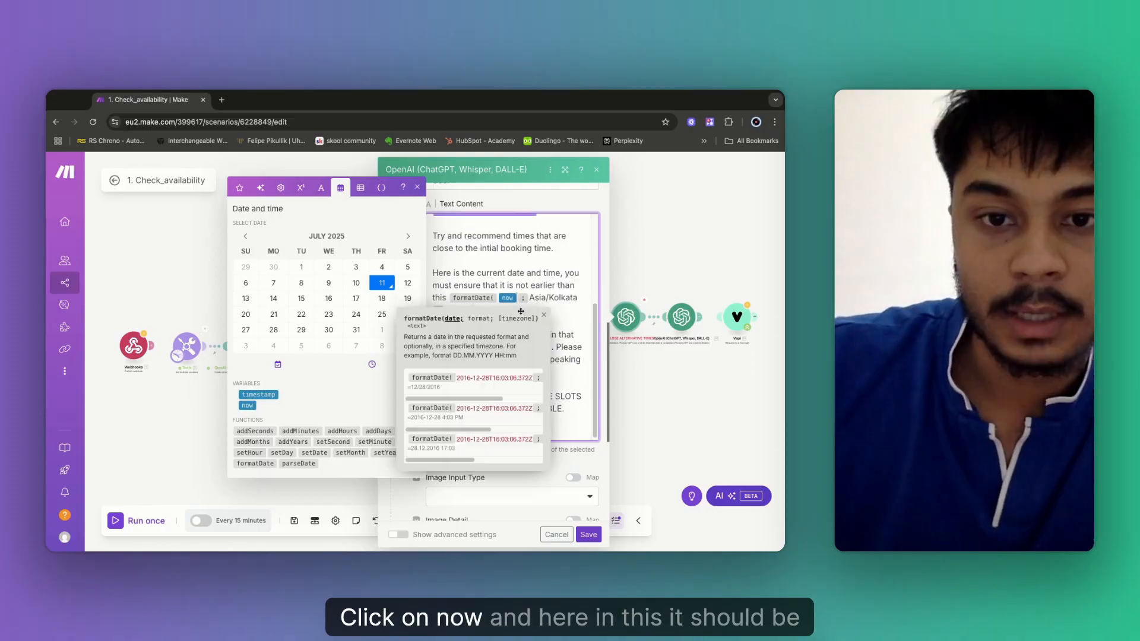
left_click(529, 298)
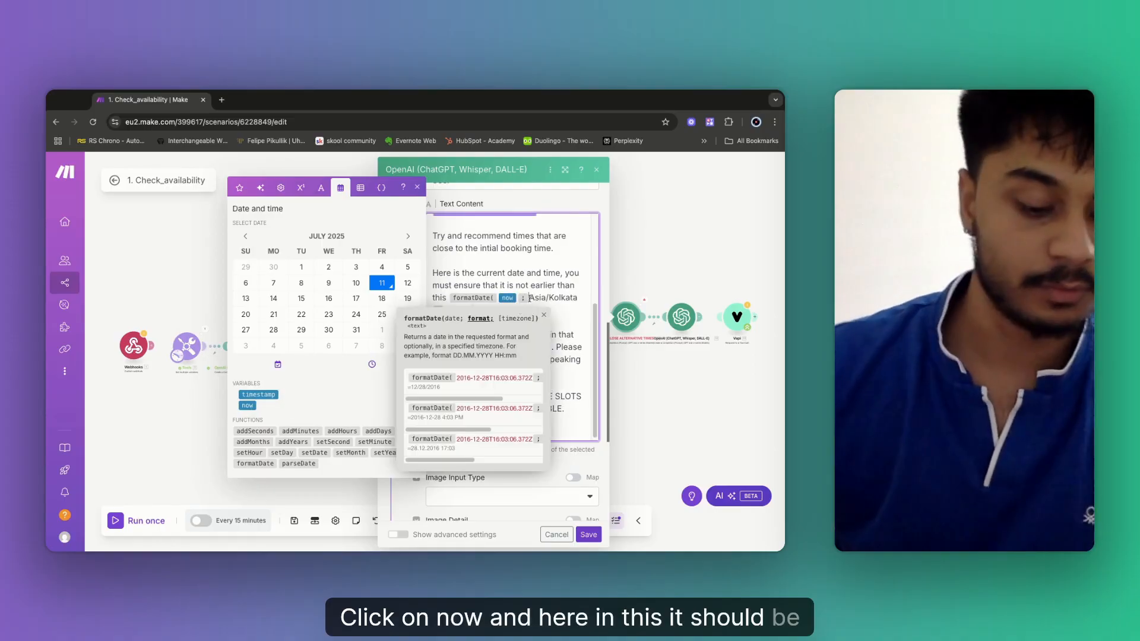
type("YYY")
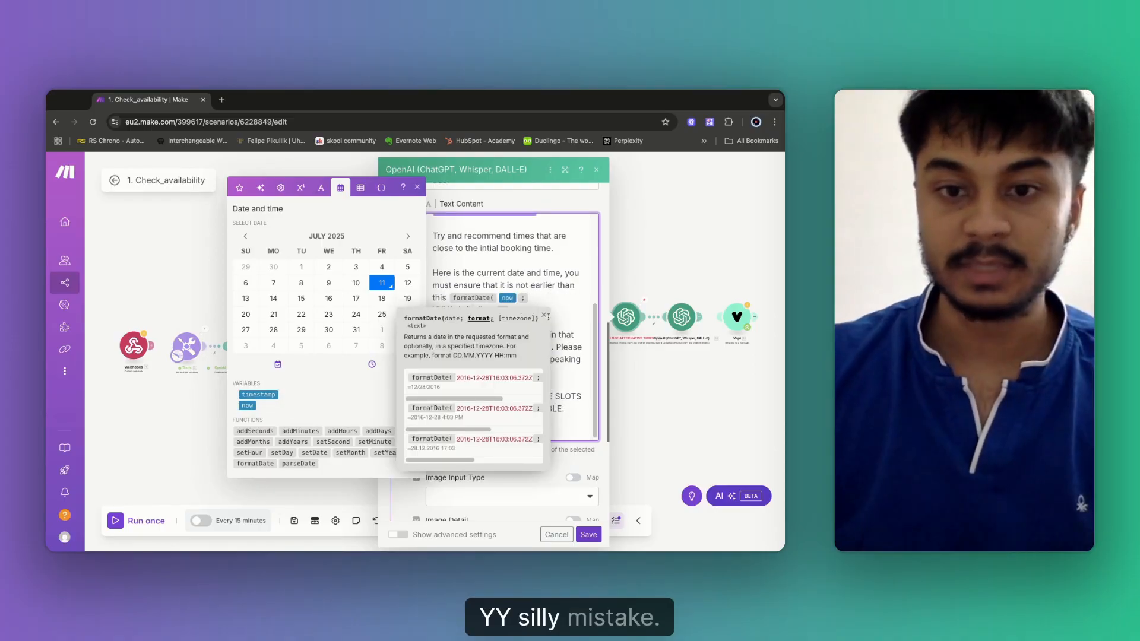
left_click(544, 316)
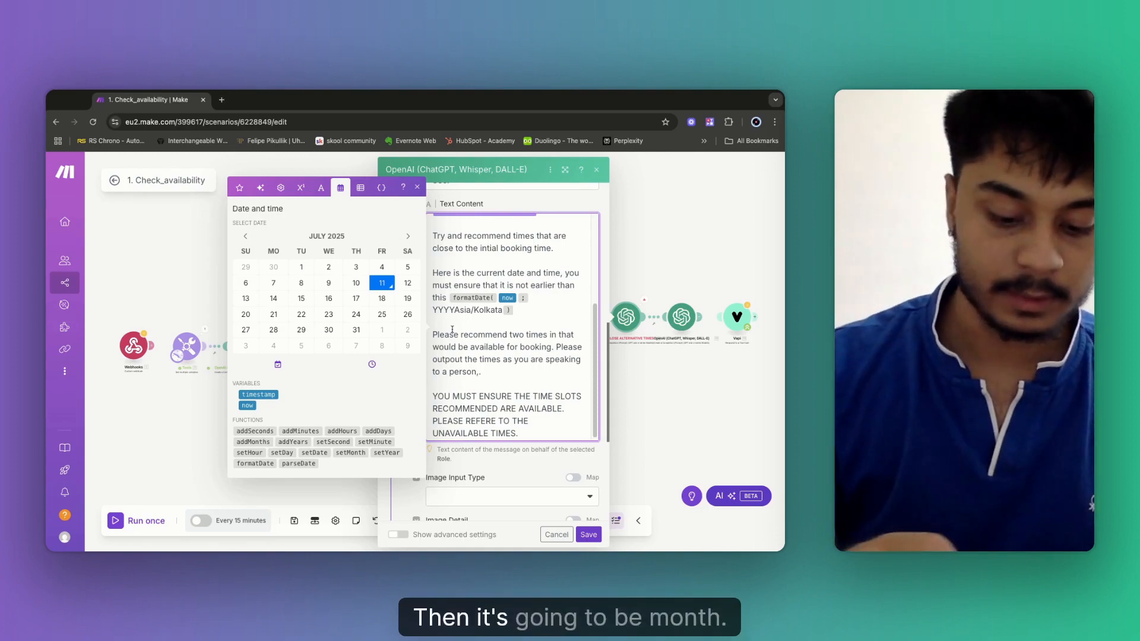
type("-MM-")
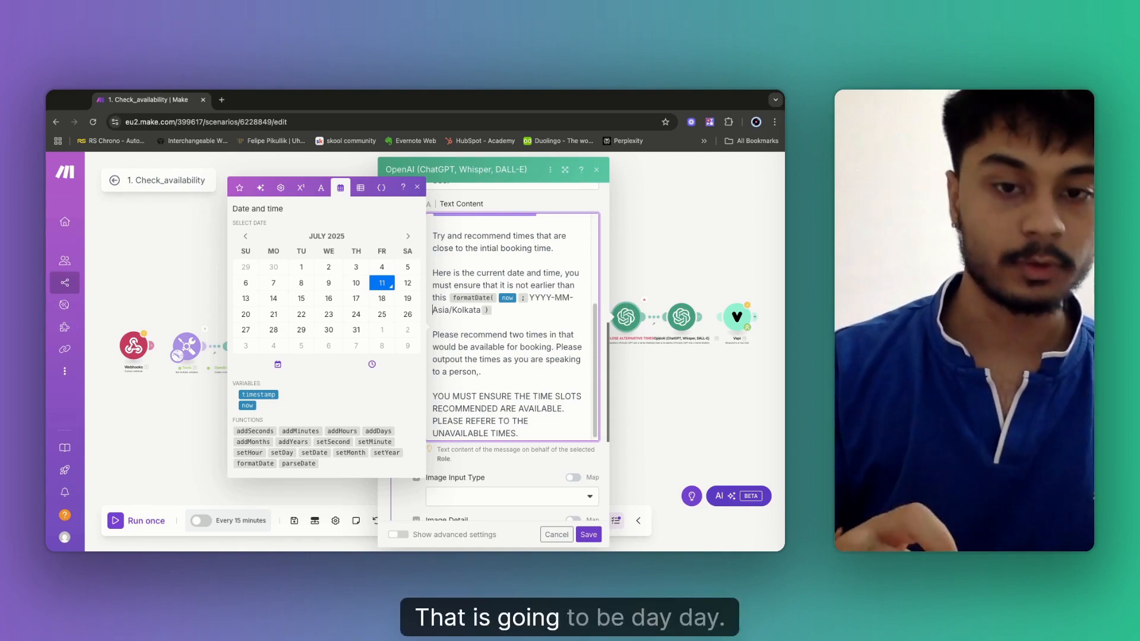
type("DD")
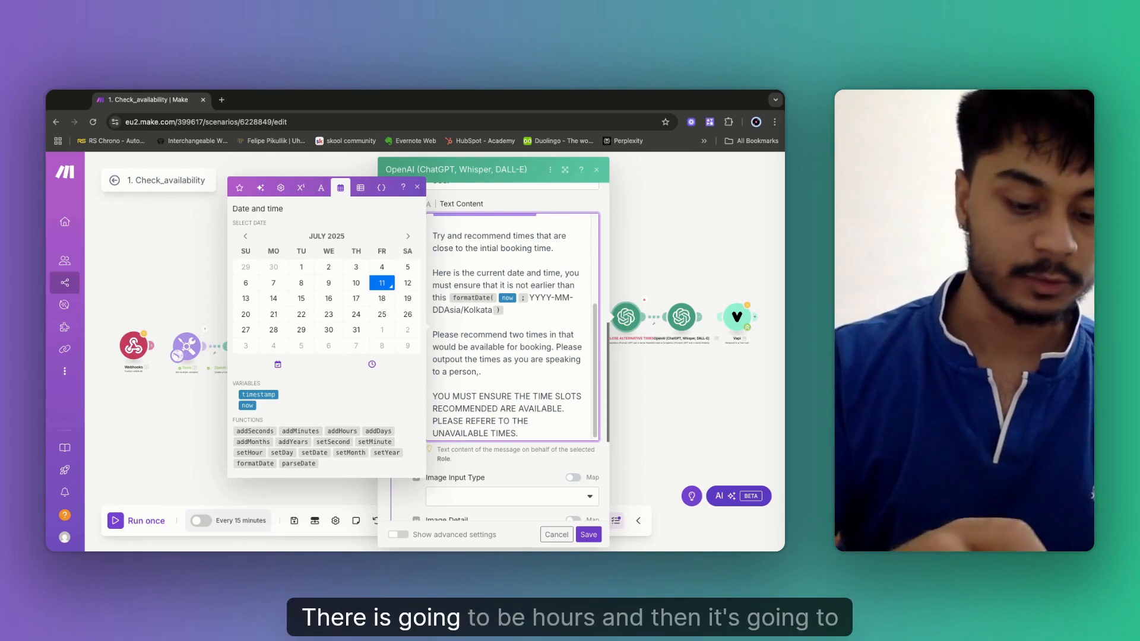
type(" hh:mm ")
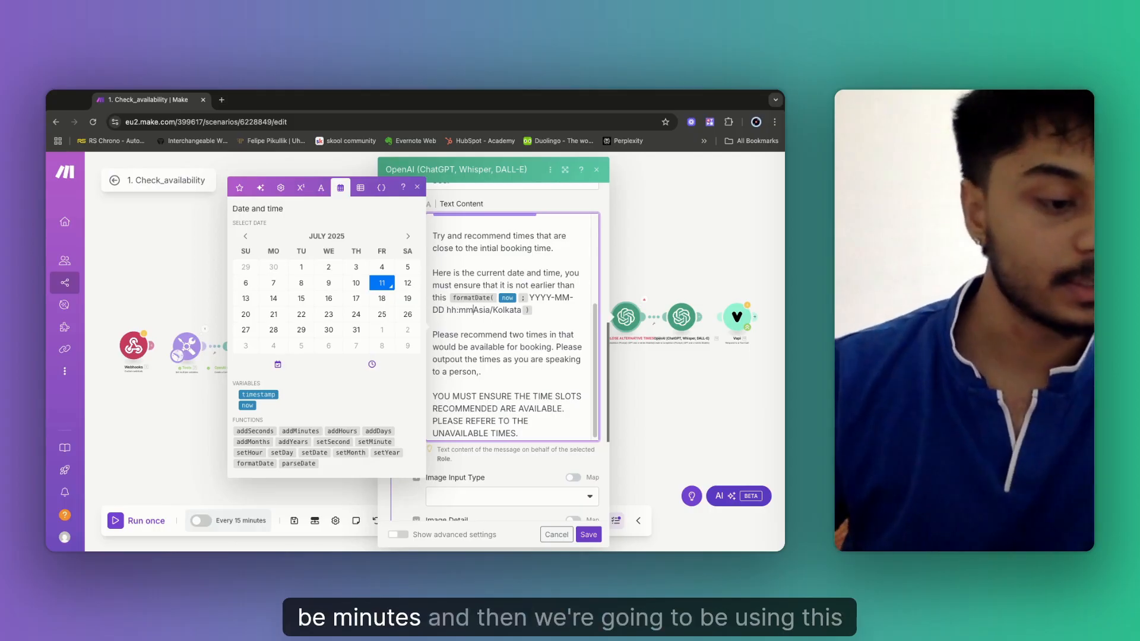
type(";")
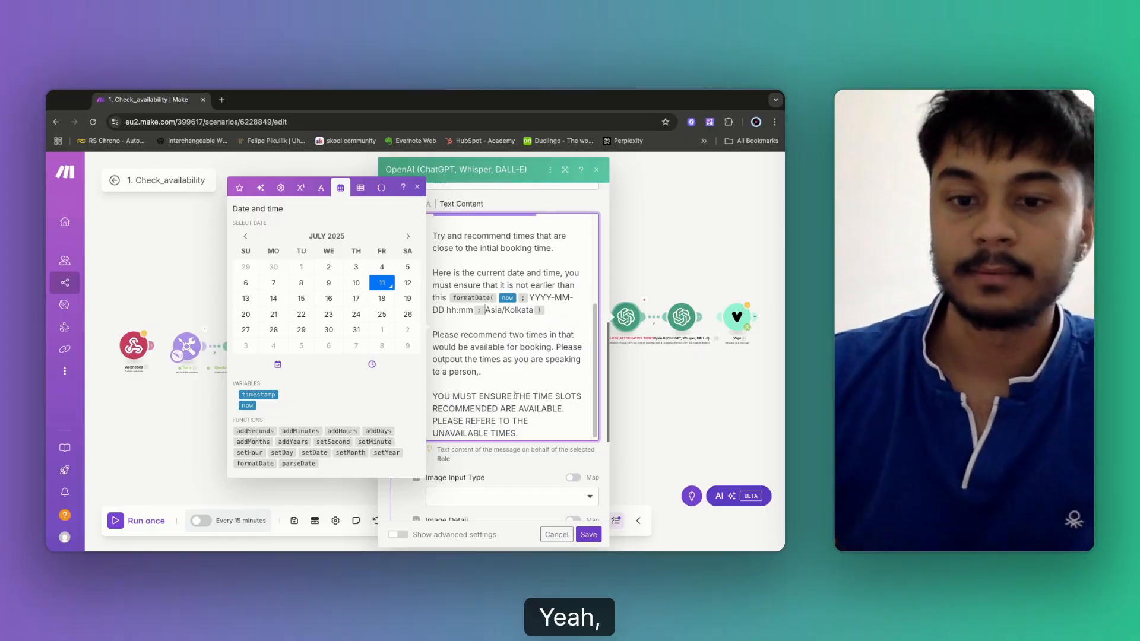
Save the Check_availability scenario and run it once, confirming every module succeeds through the Vapi response.
left_click(587, 536)
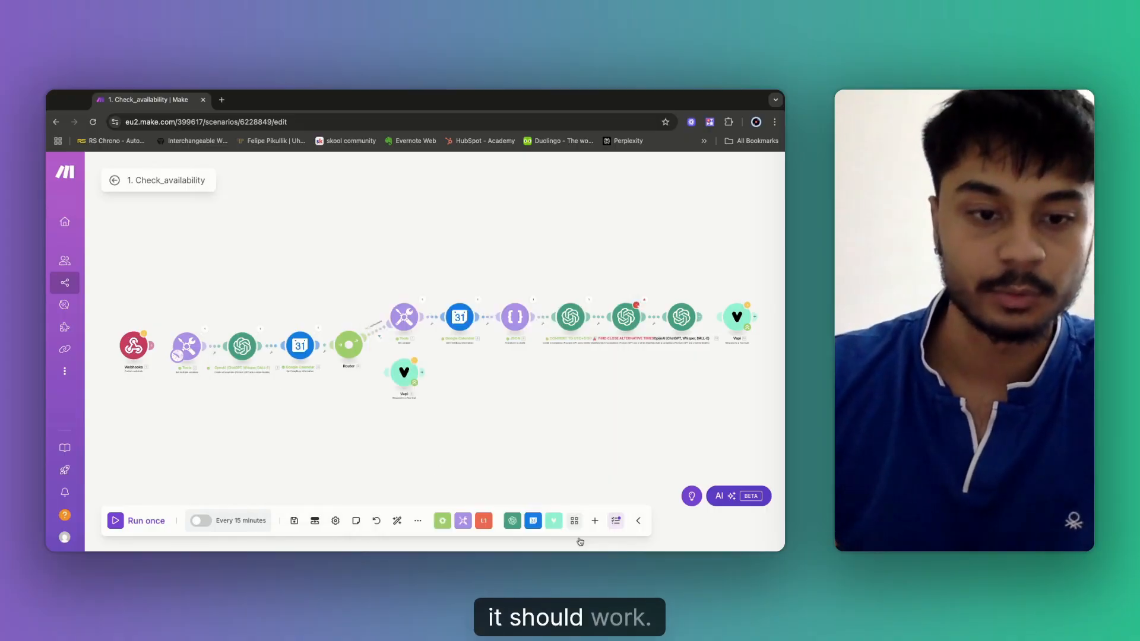
left_click(292, 513)
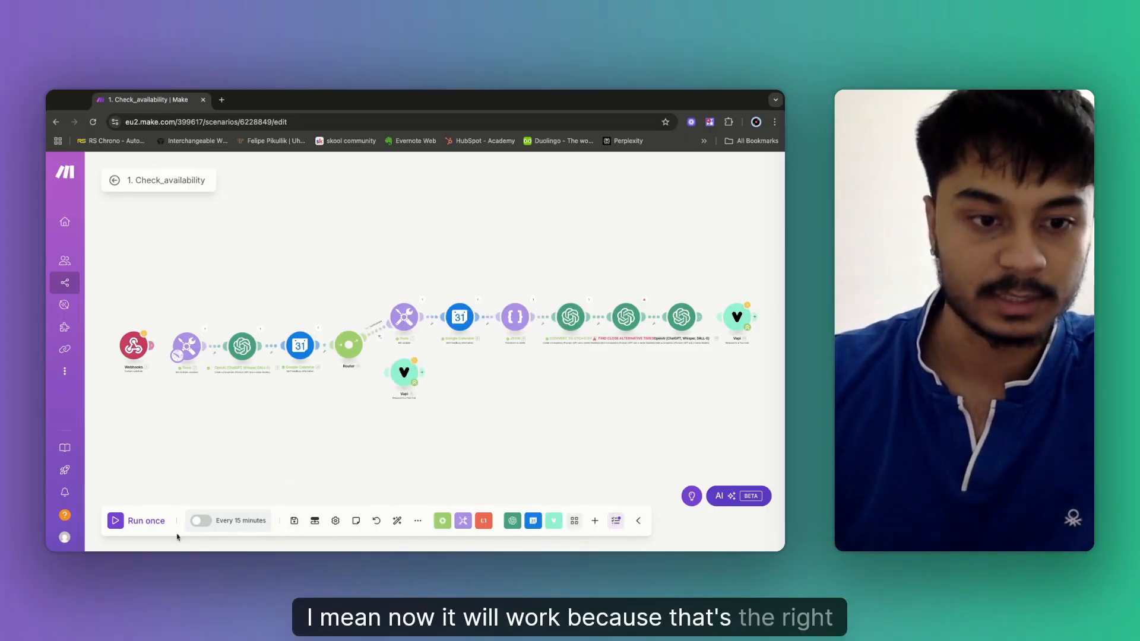
left_click(126, 525)
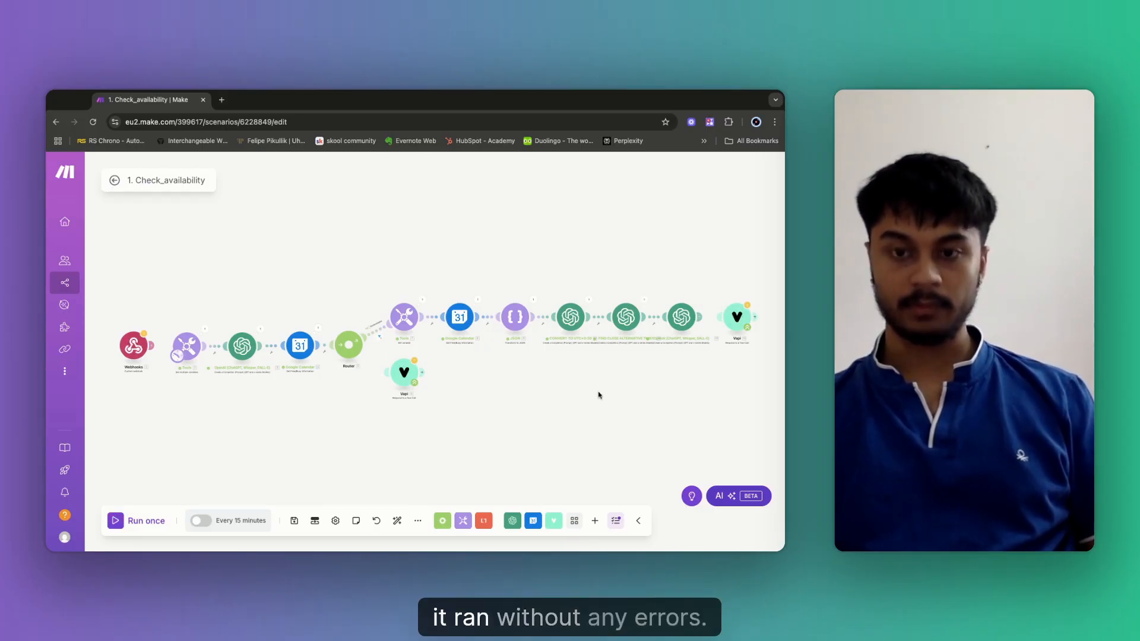
left_click_drag(600, 396, 593, 397)
scroll(698, 399, "up", 5)
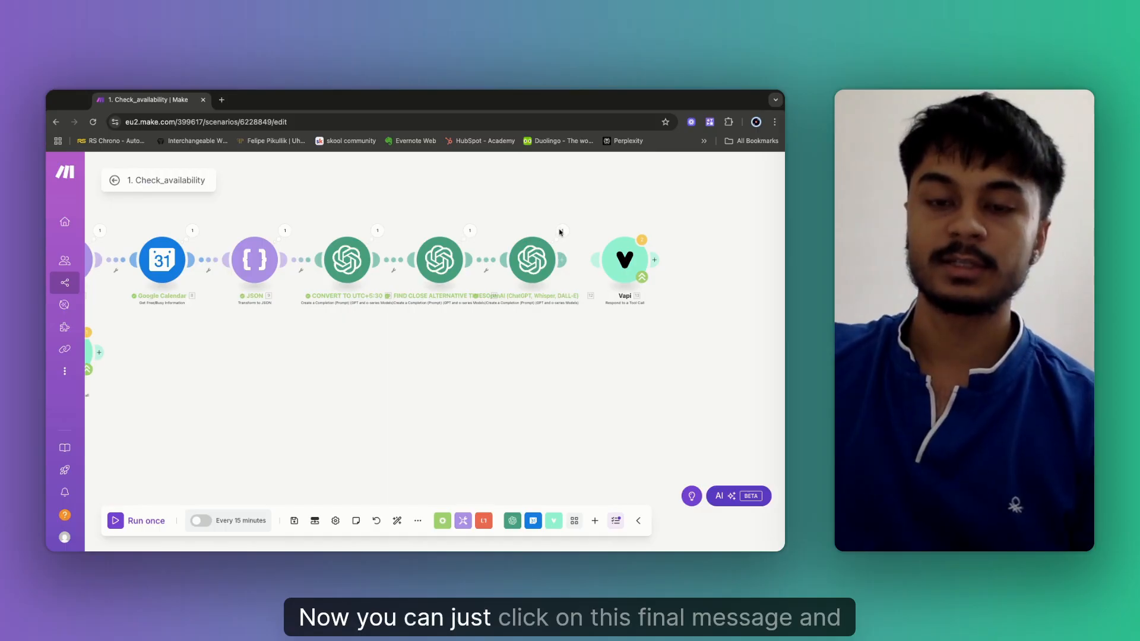
scroll(560, 233, "up", 3)
scroll(496, 298, "down", 3)
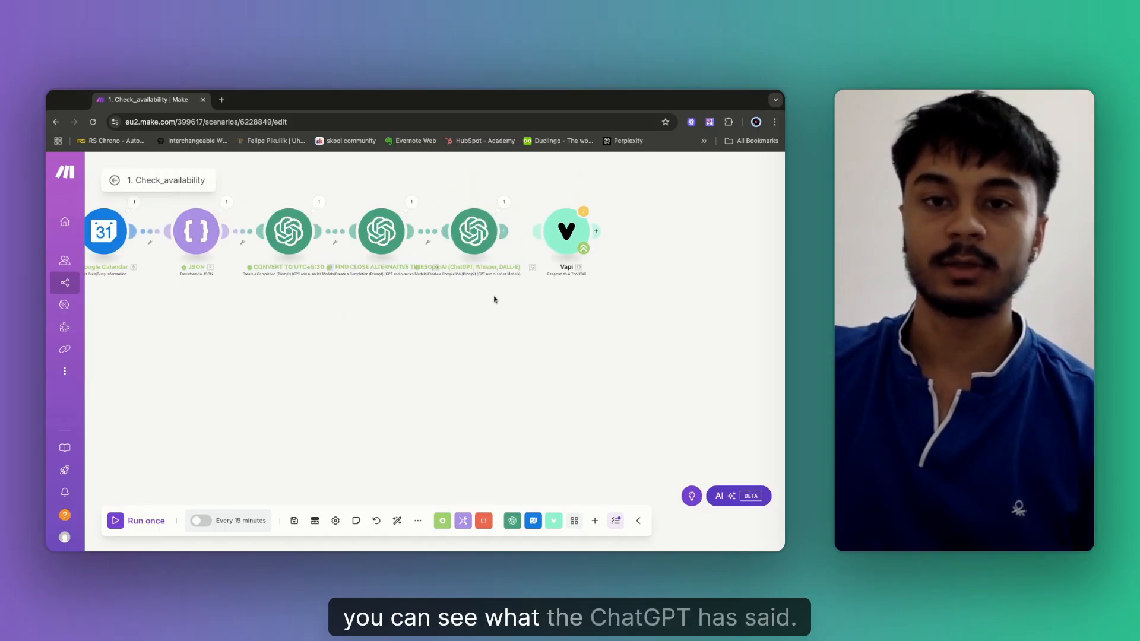
scroll(506, 203, "down", 5)
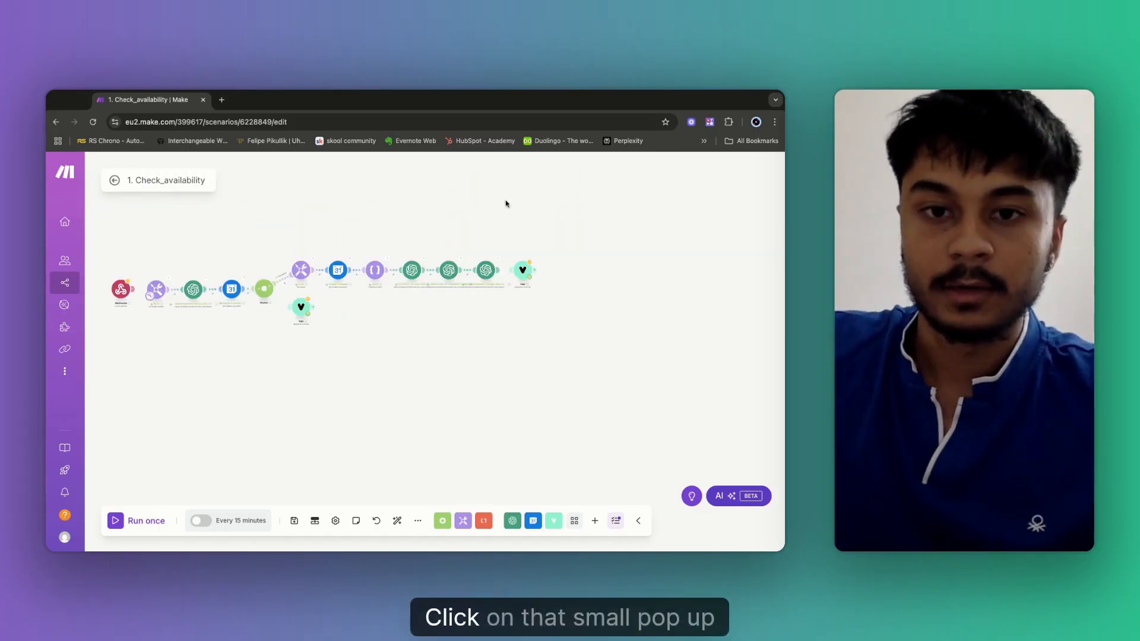
left_click(499, 259)
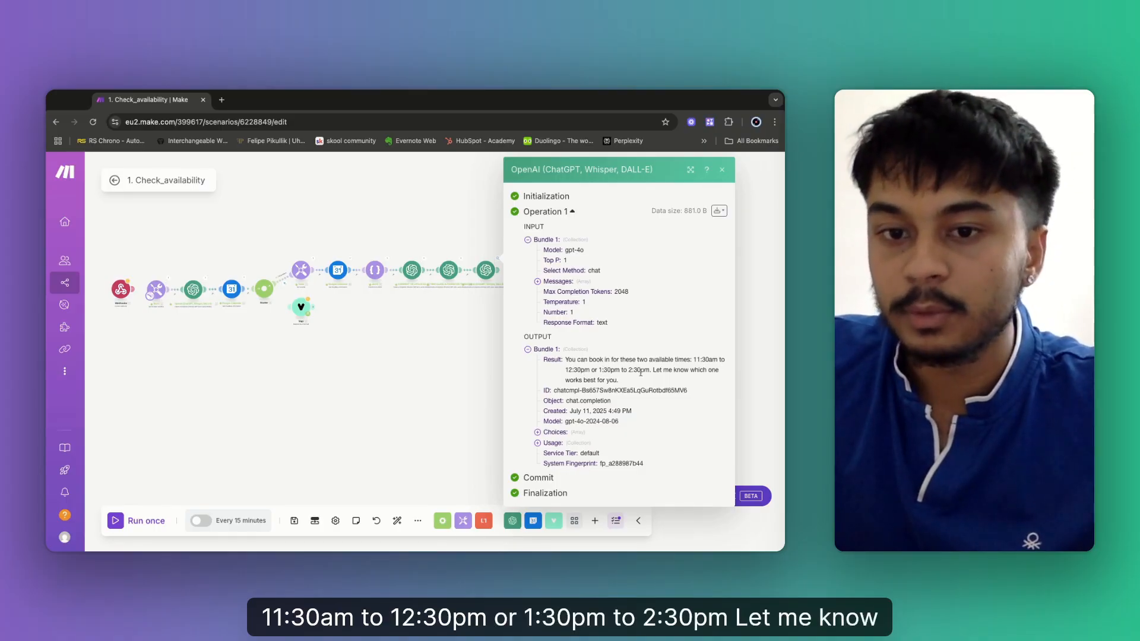
left_click_drag(554, 391, 641, 392)
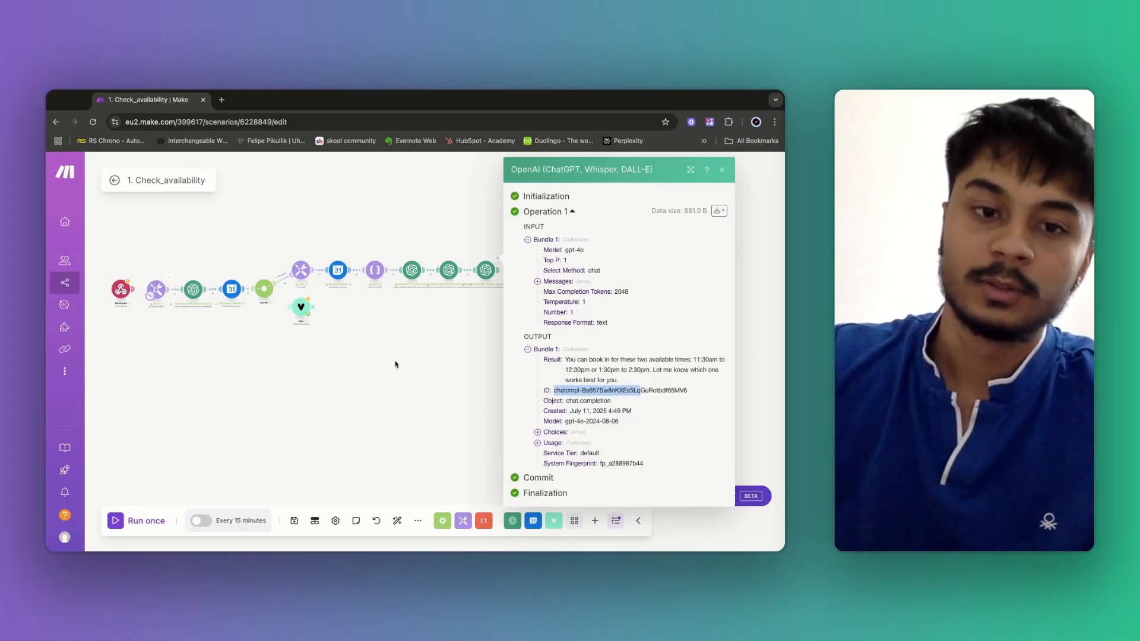
left_click(375, 338)
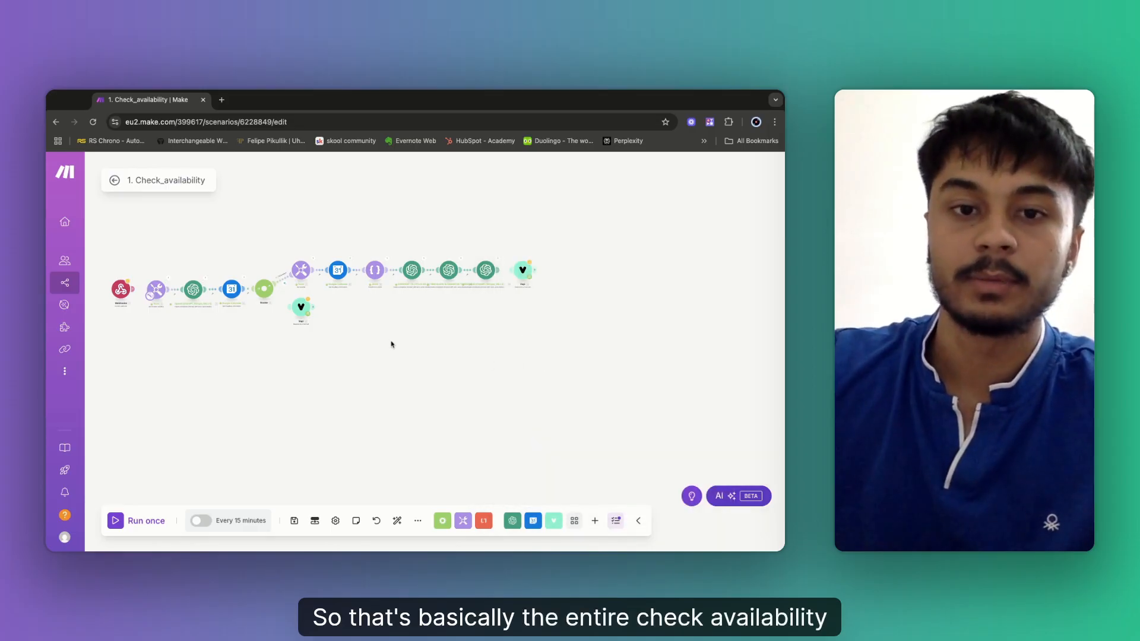
Pan across the scenario, exit the editor to the overview, and open a browser extension panel.
scroll(392, 344, "up", 5)
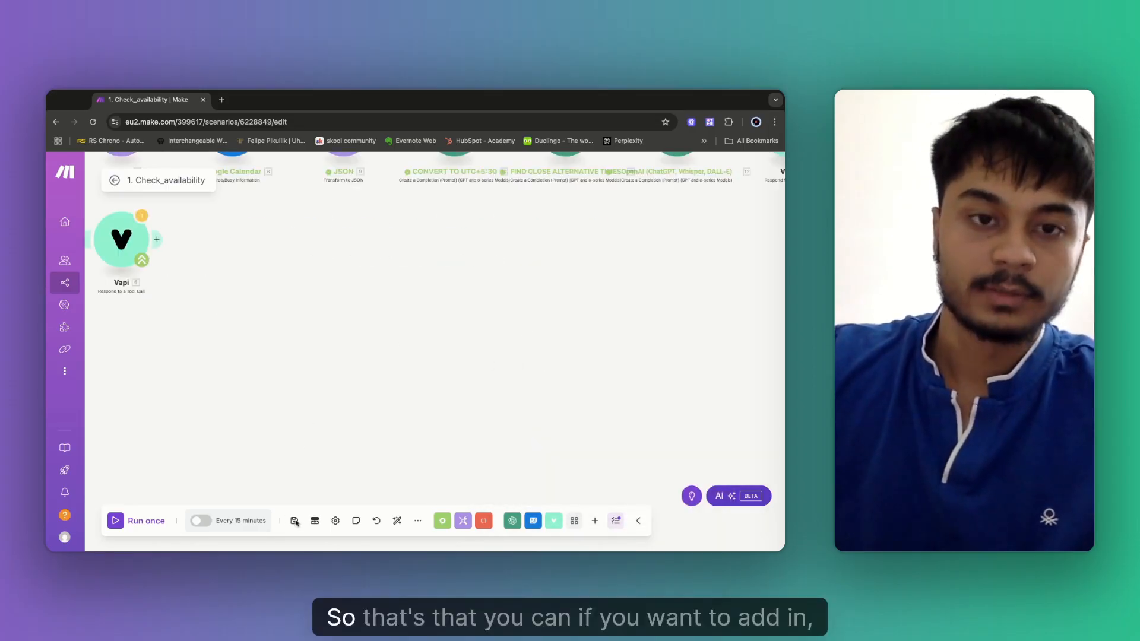
scroll(425, 321, "down", 4)
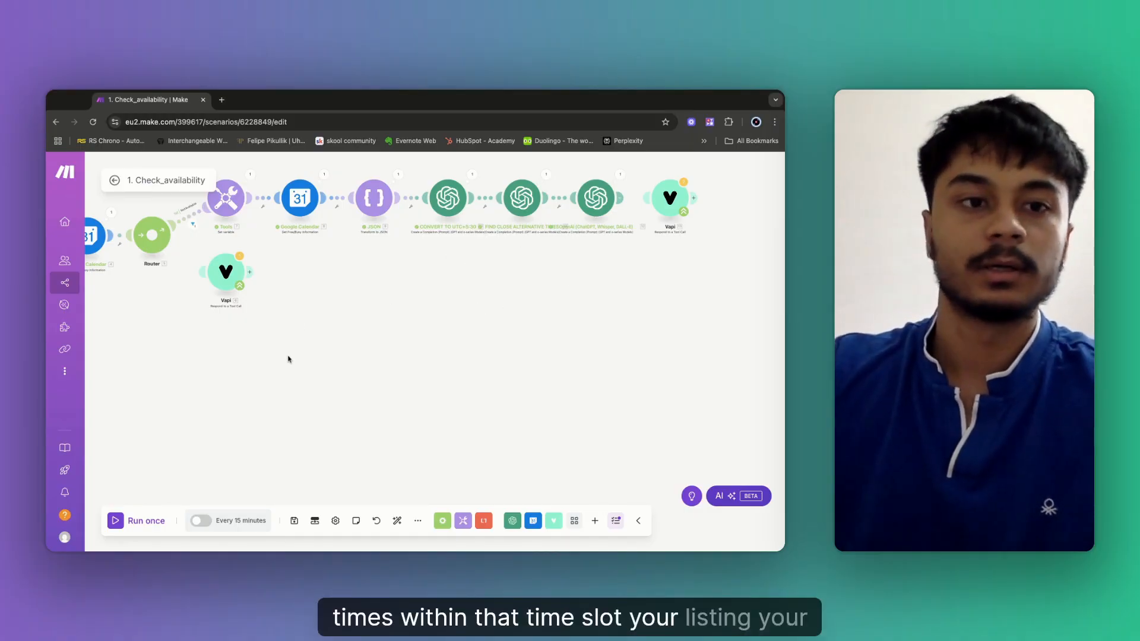
left_click_drag(167, 248, 204, 245)
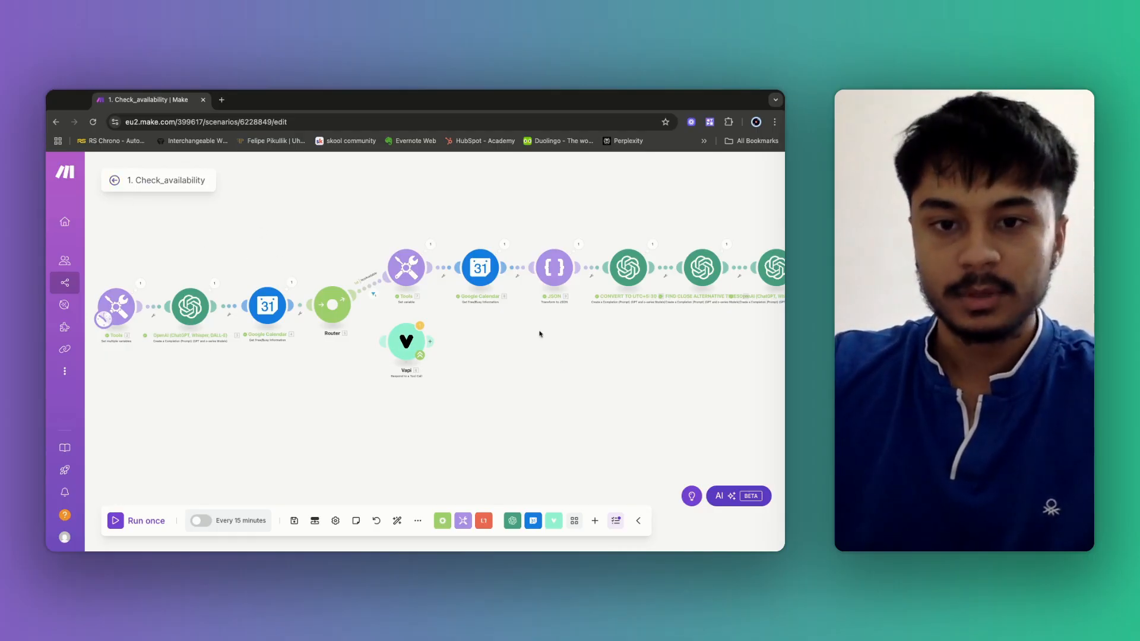
left_click_drag(563, 364, 525, 372)
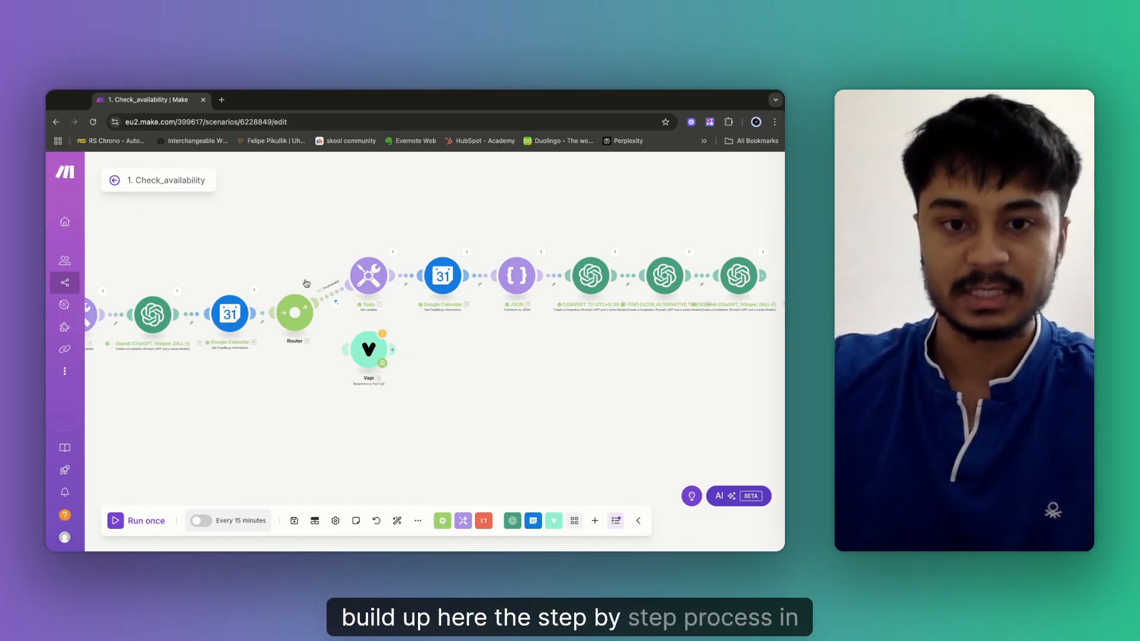
left_click(115, 180)
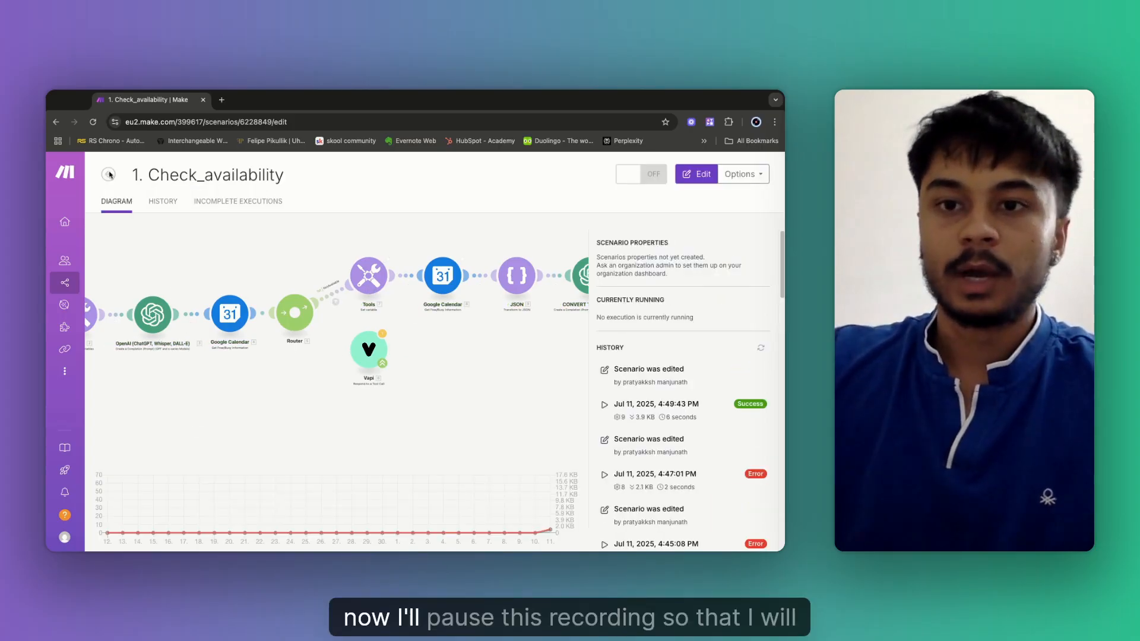
left_click(708, 124)
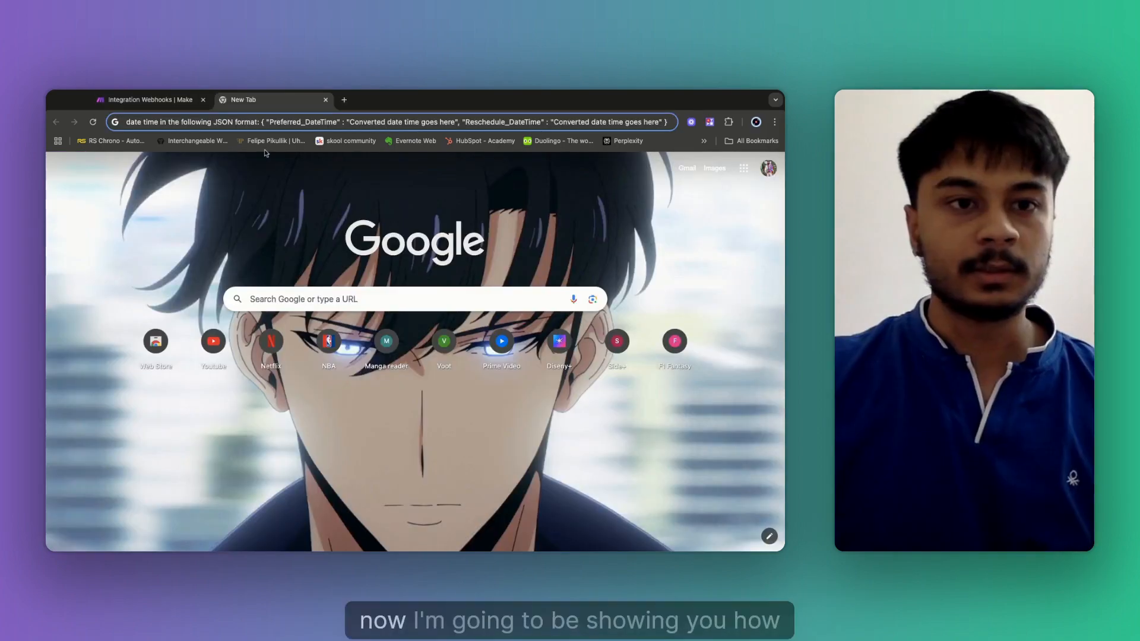
Retitle the Integration Webhooks scenario '2. Reschedule_appointment', replacing a first draft name.
left_click(146, 103)
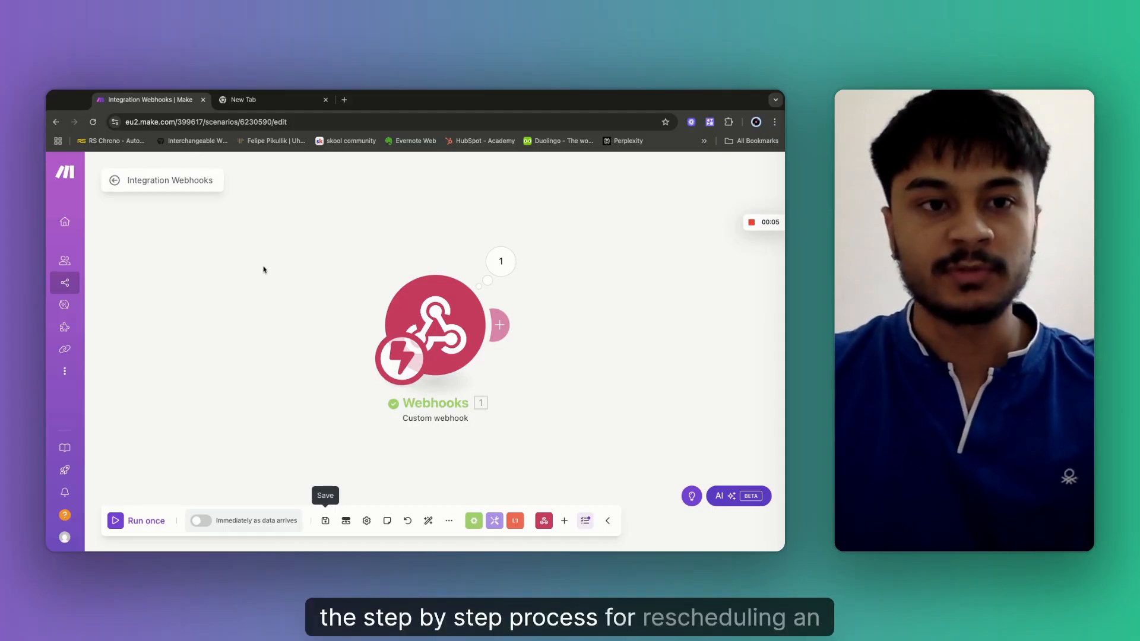
left_click(156, 186)
key("BackSpace")
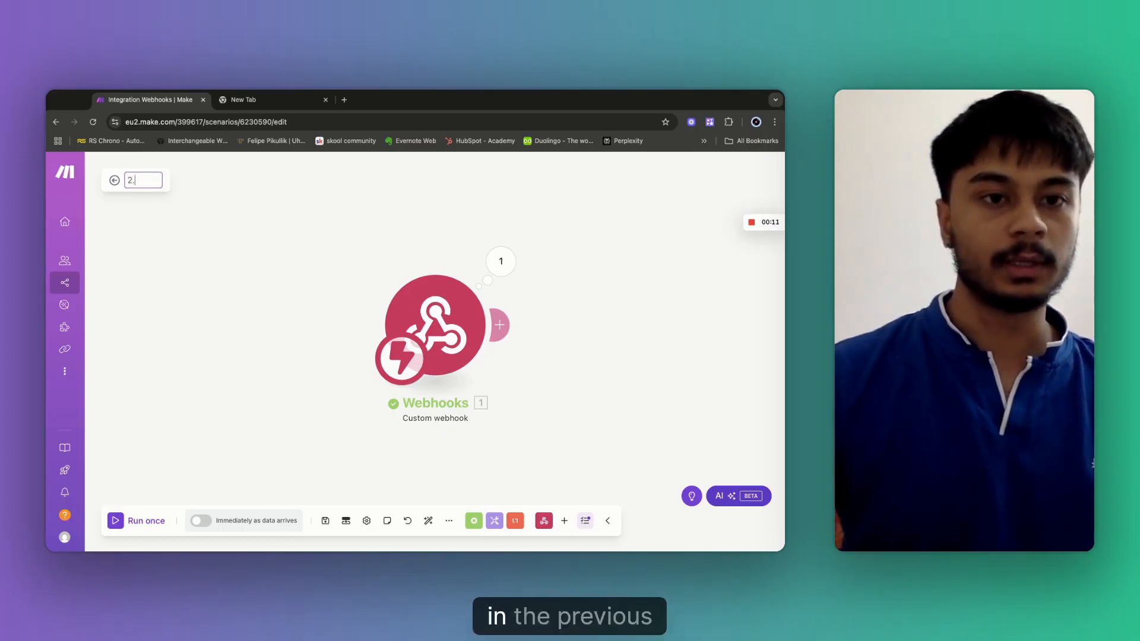
type("2. RESCHEDULE_APPOINTMENT (VAPI WORKFLOWS)")
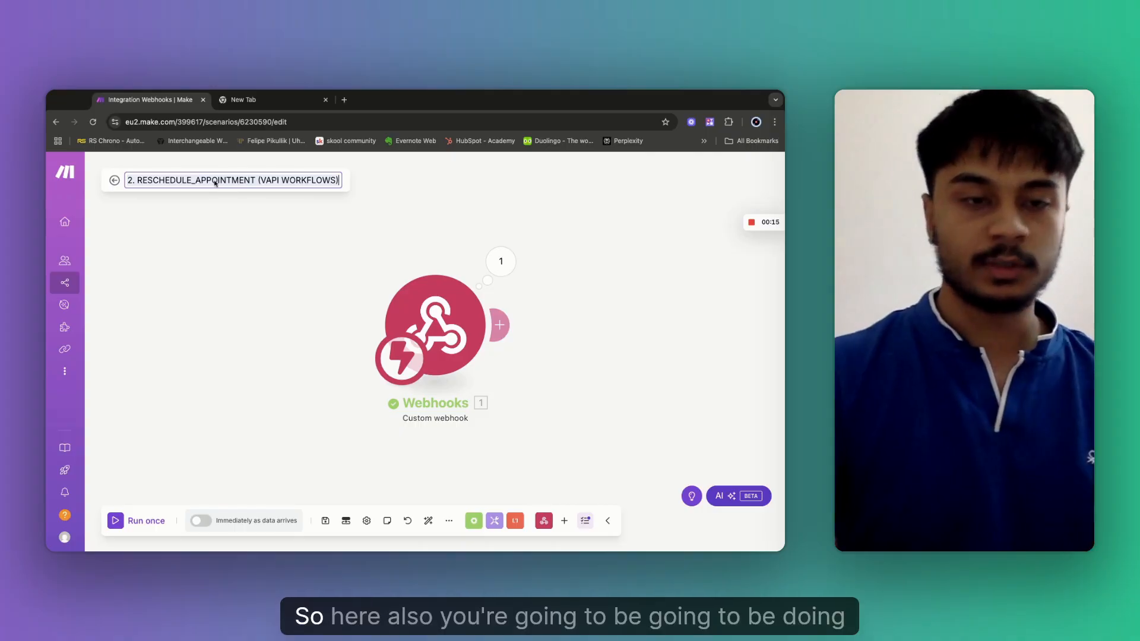
key("BackSpace")
key("super+a")
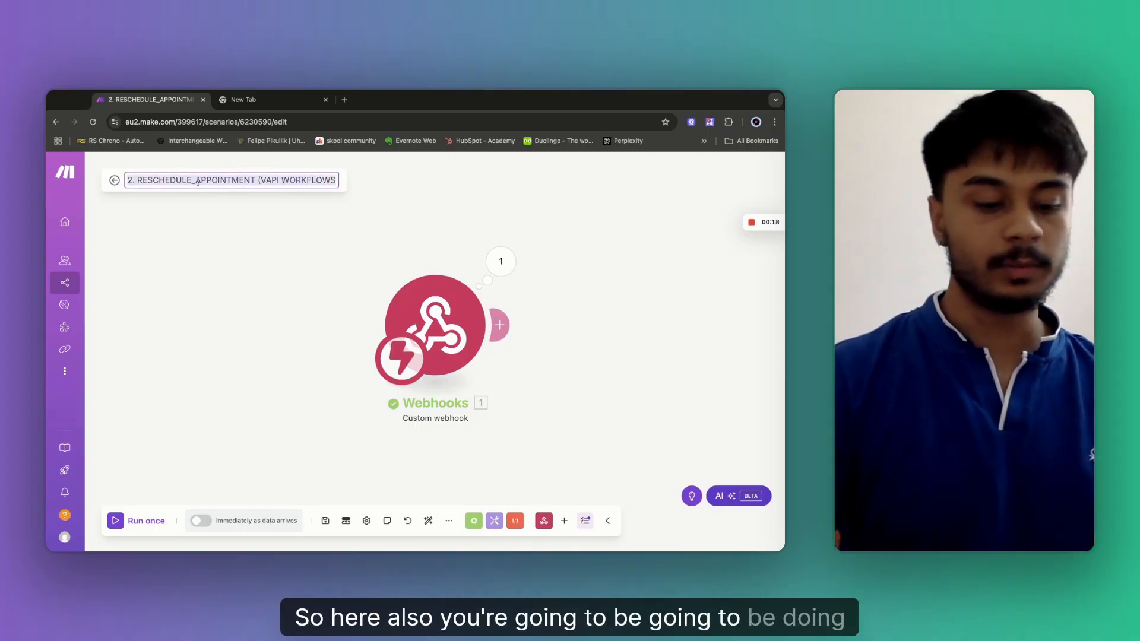
key("BackSpace")
type("2.")
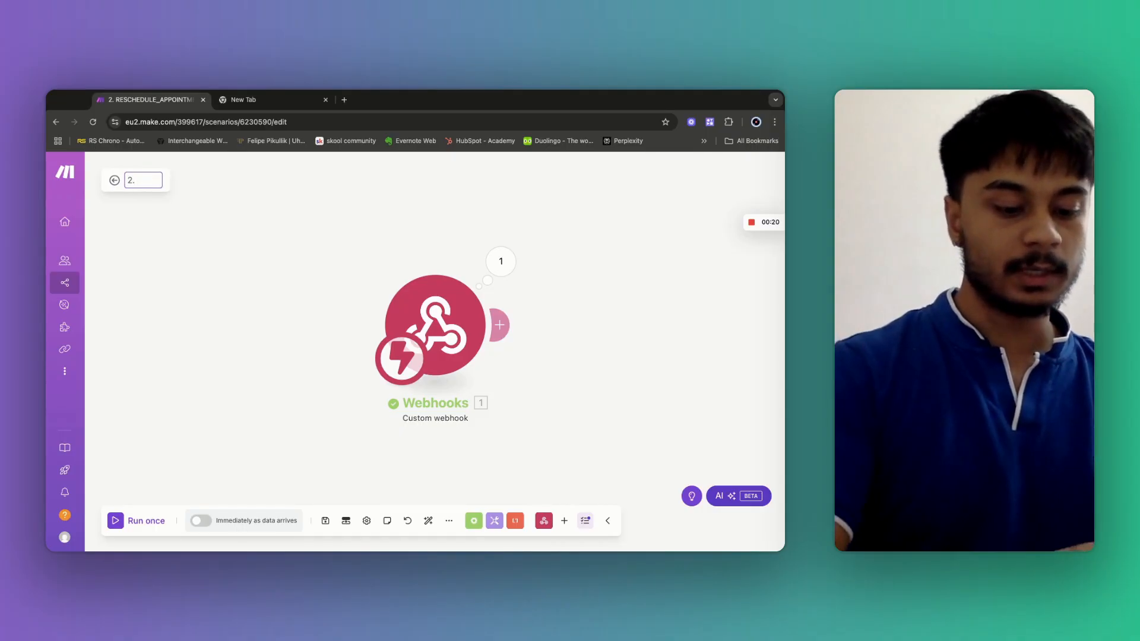
type(" Resched")
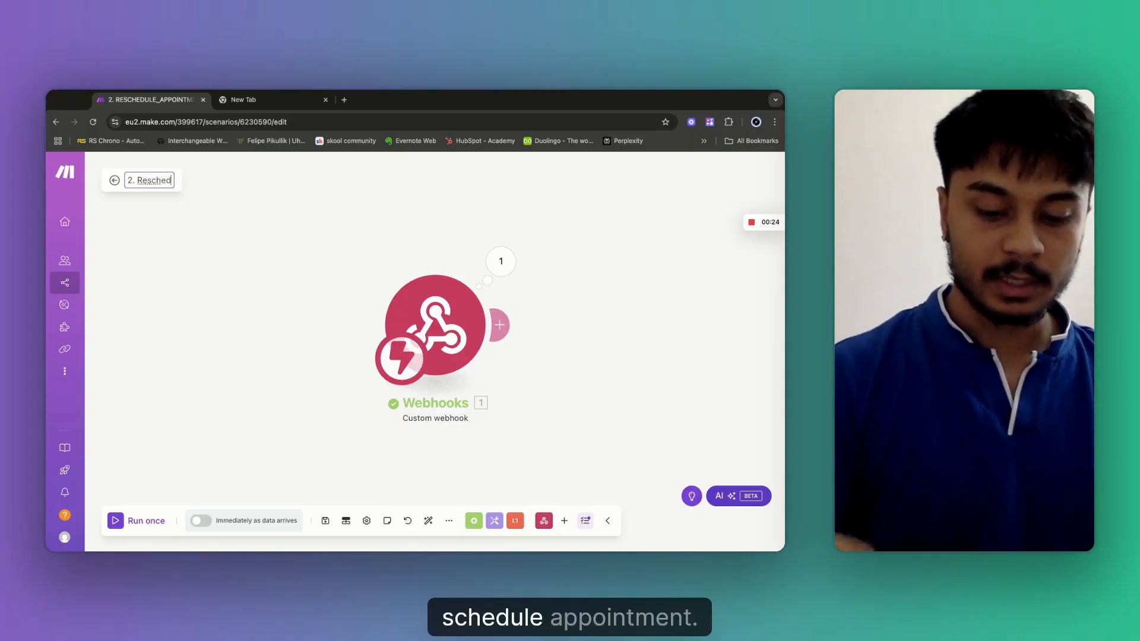
type("ule_appointment")
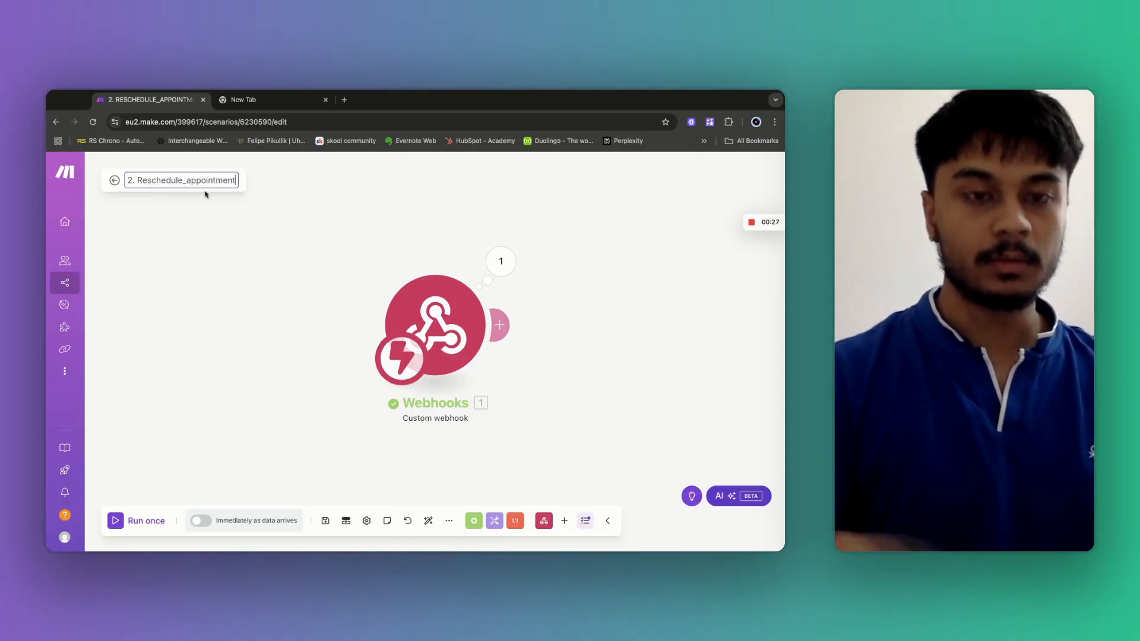
left_click(305, 320)
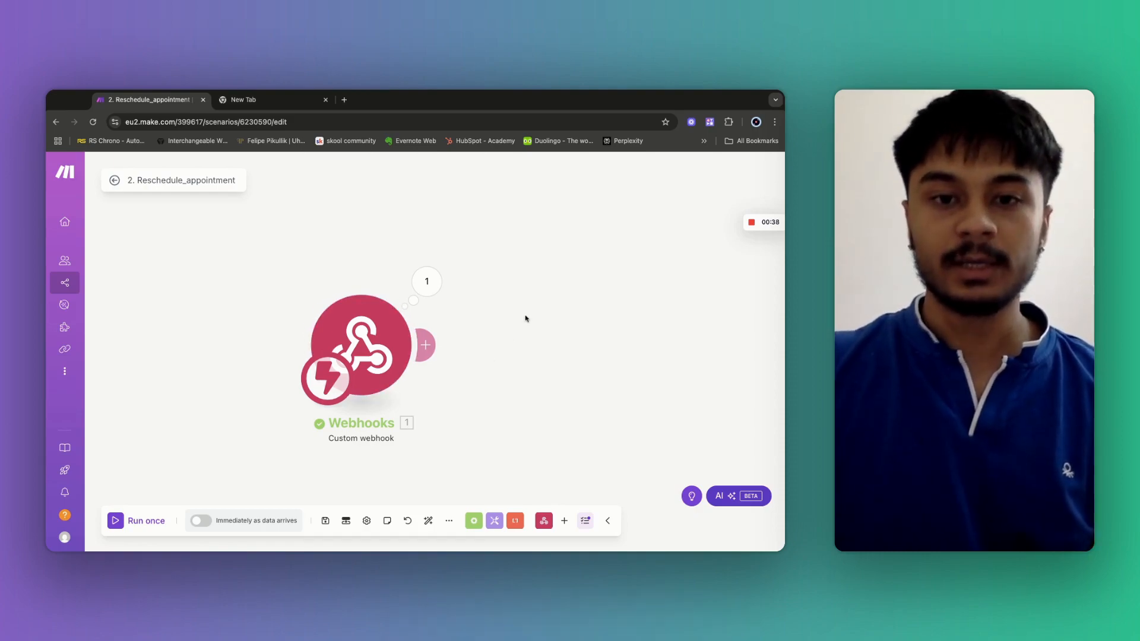
scroll(525, 318, "down", 2)
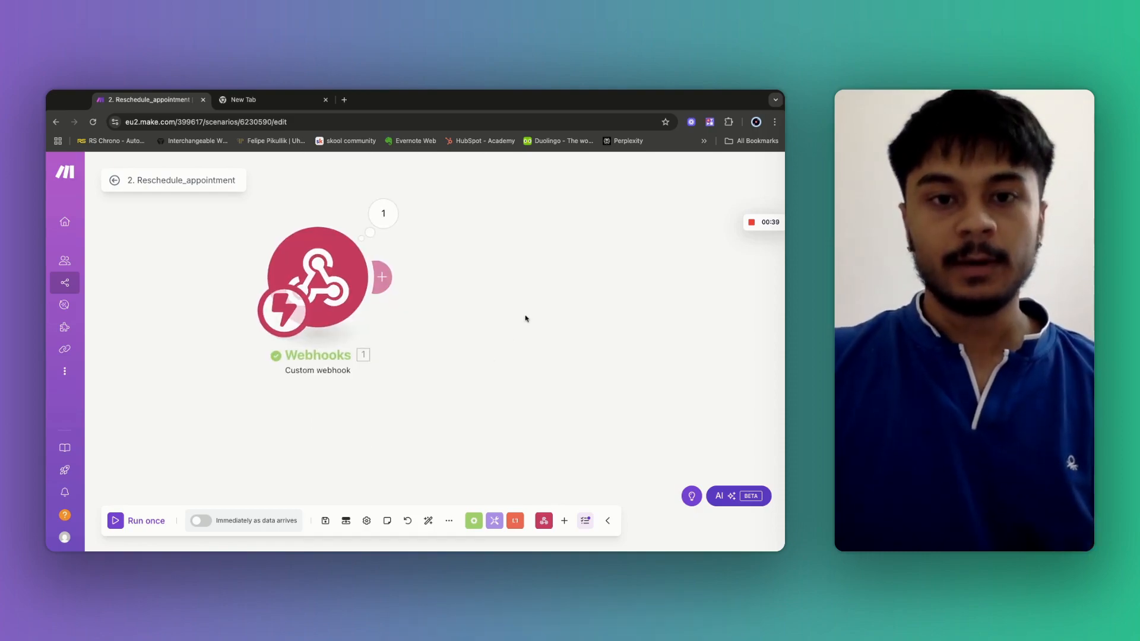
Add the Vapi v1 'Respond to a Tool Call' module after the Webhooks trigger, found by searching 'vapi'.
left_click(386, 278)
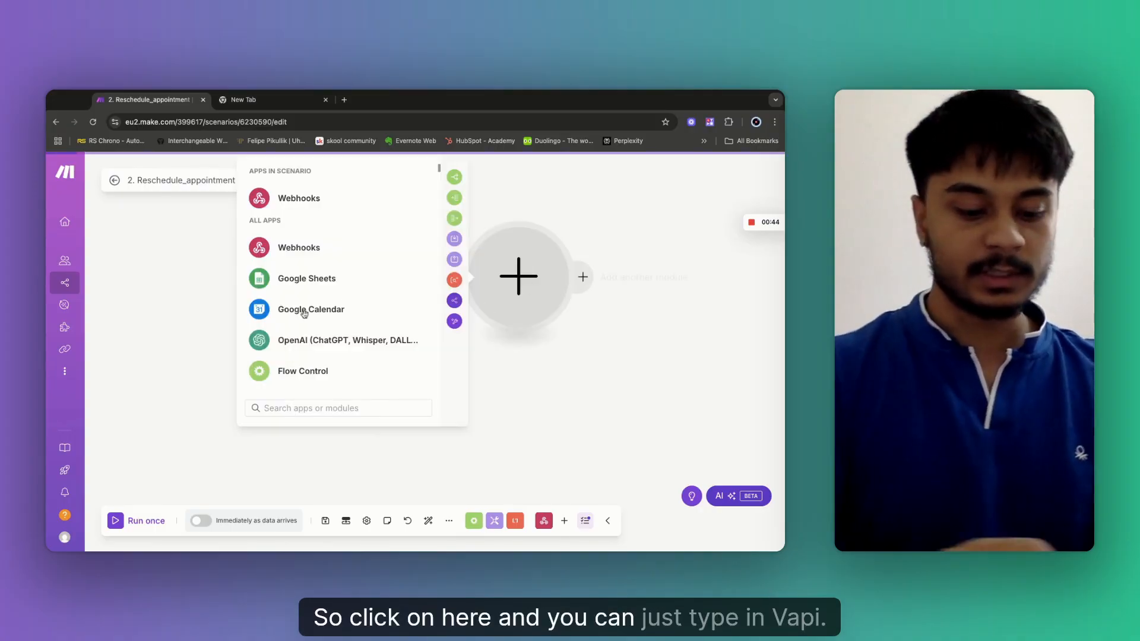
left_click(295, 409)
type("pi")
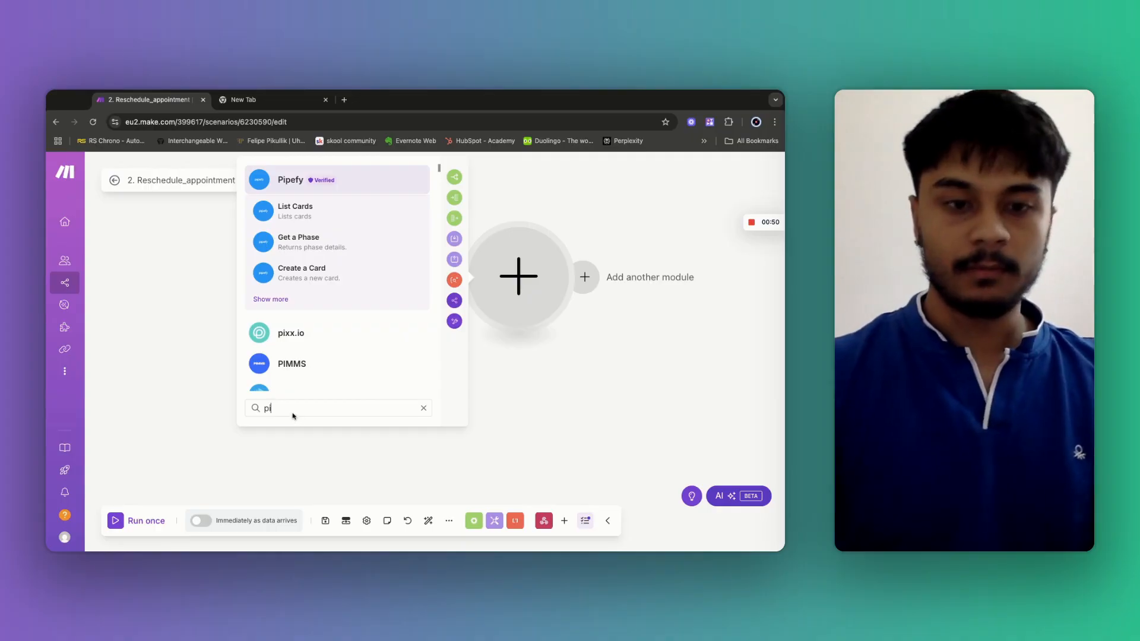
key("BackSpace")
type("vapi")
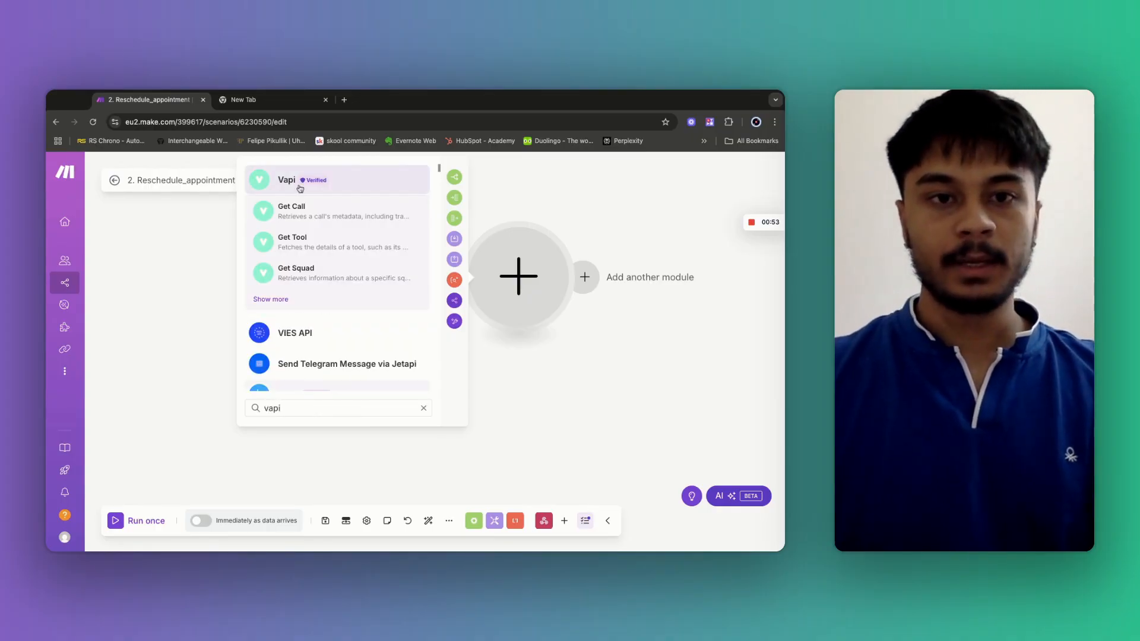
left_click(300, 188)
left_click(448, 171)
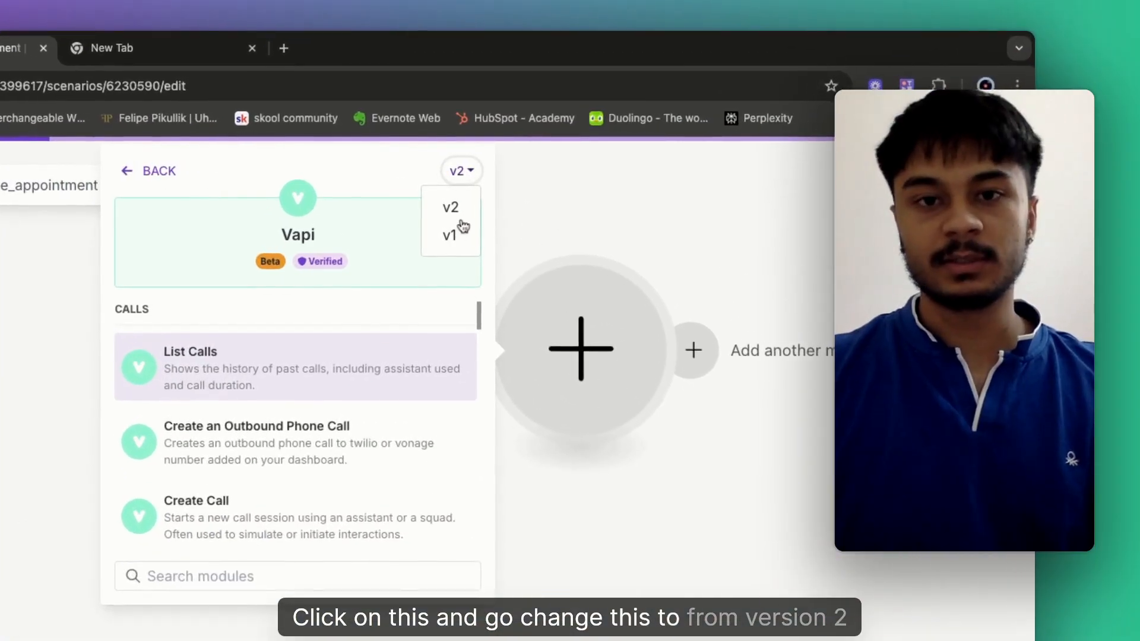
left_click(453, 244)
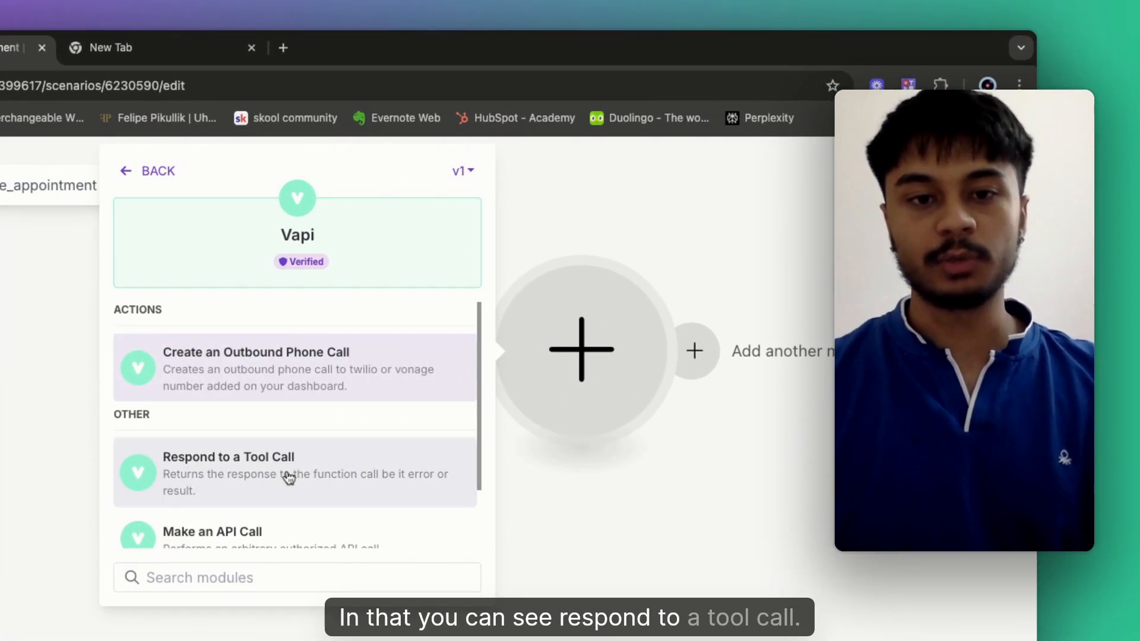
left_click(289, 478)
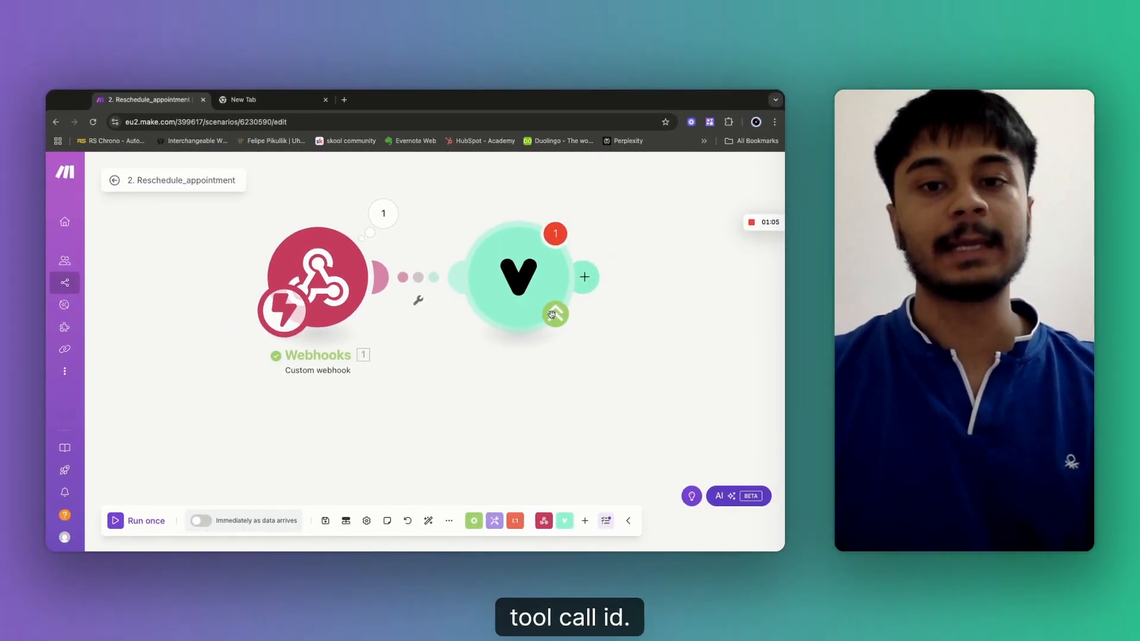
left_click(551, 314)
Map message.toolWithToolCallList[].toolCall.id from the webhook data into Tool Call ID.
left_click(595, 264)
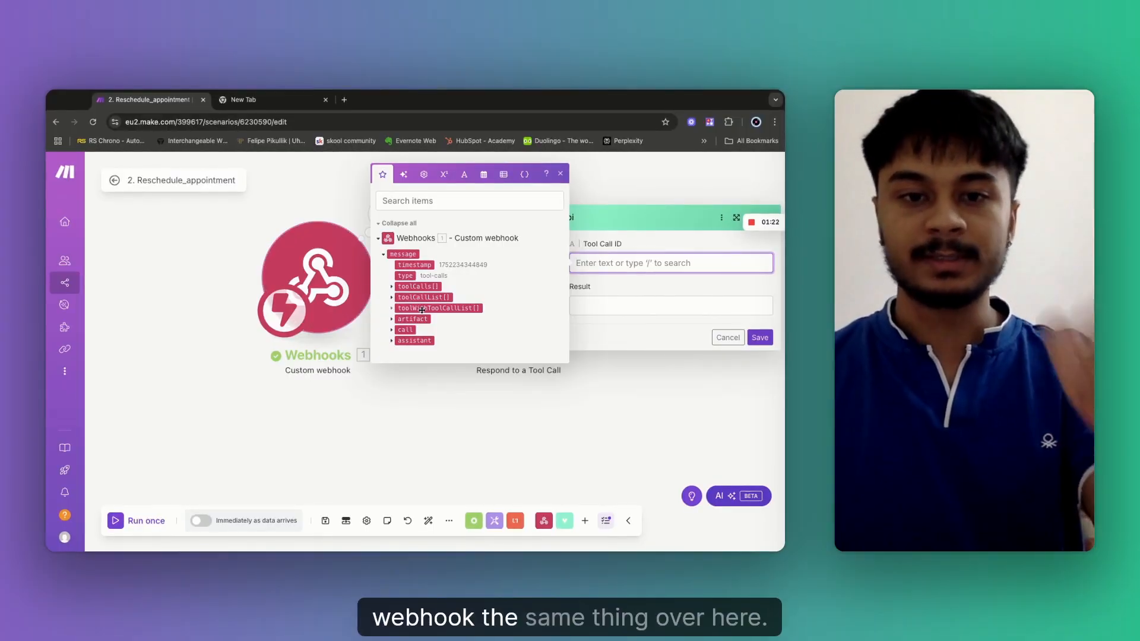
left_click(392, 308)
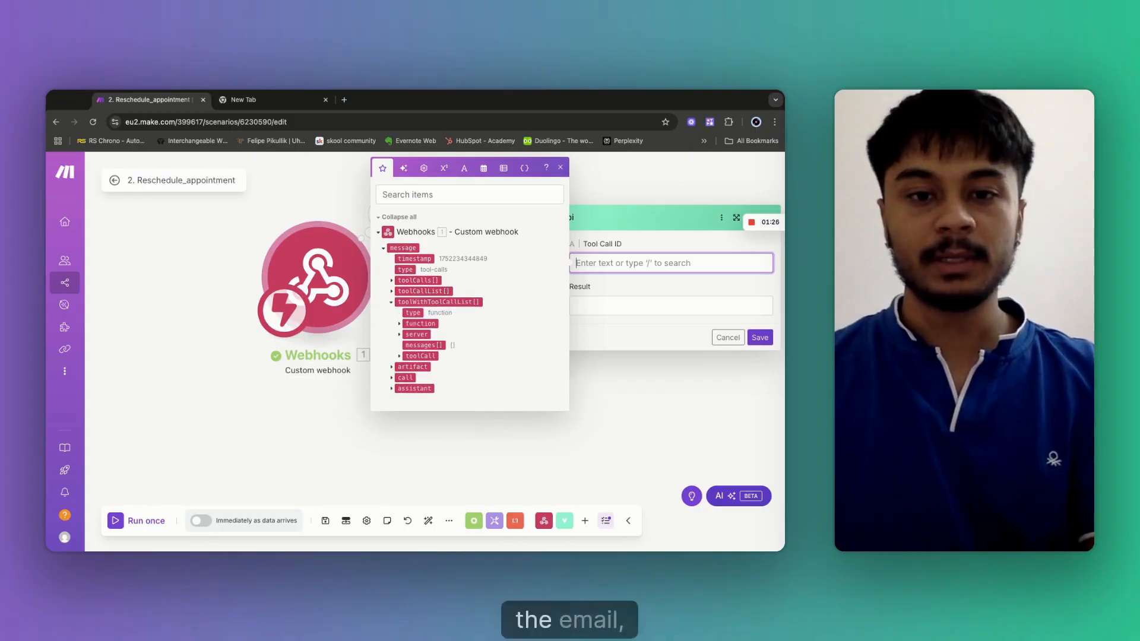
left_click(383, 392)
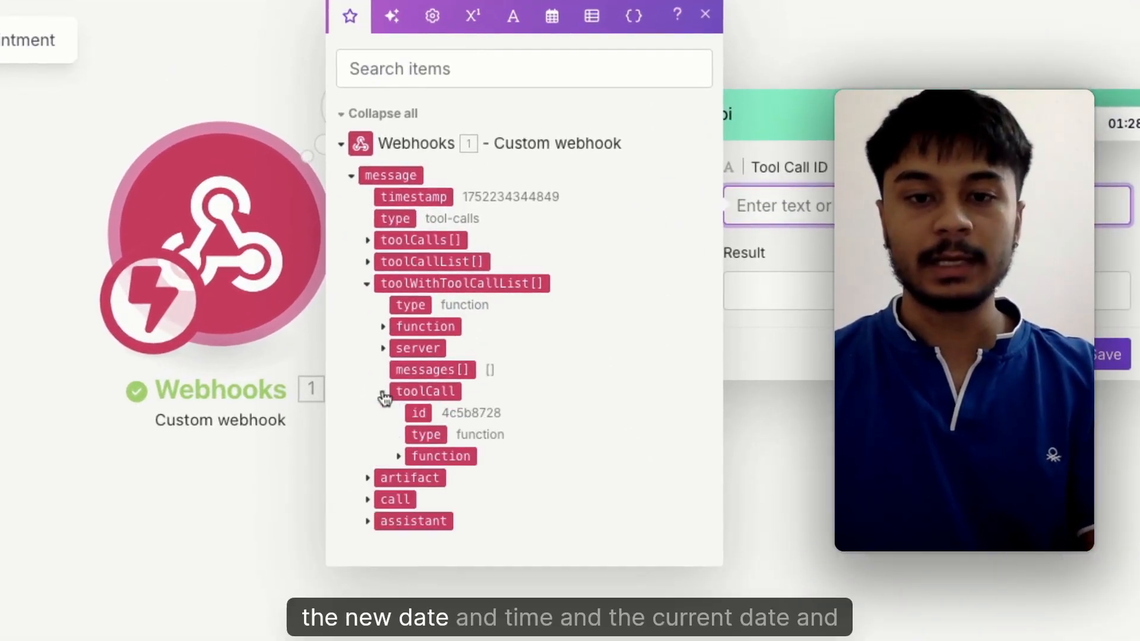
left_click(397, 458)
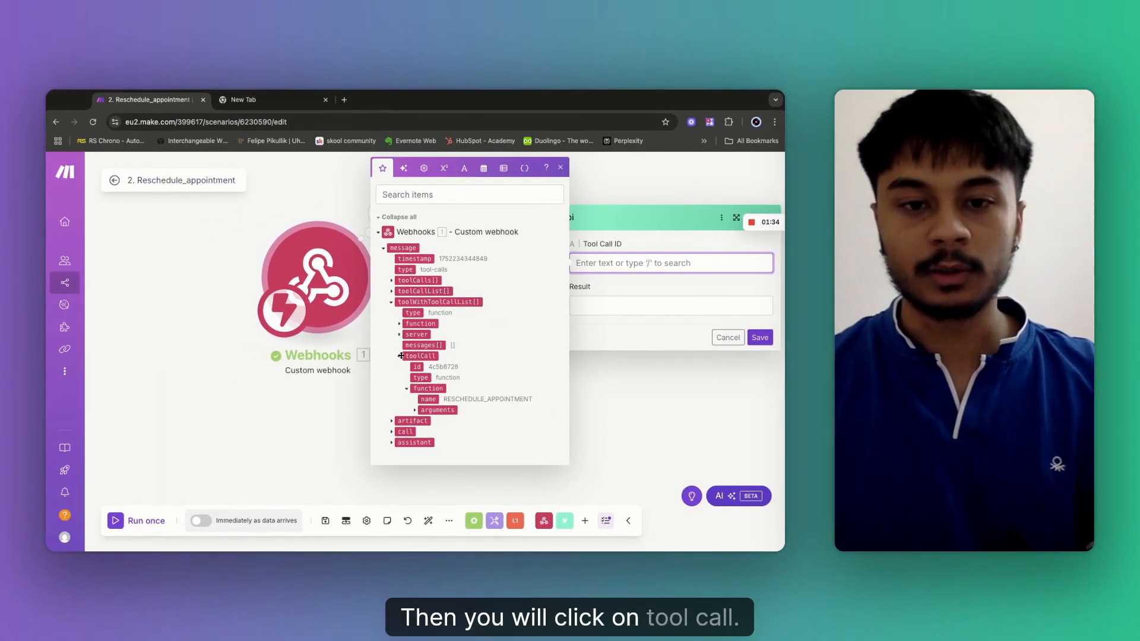
left_click(392, 303)
left_click(391, 303)
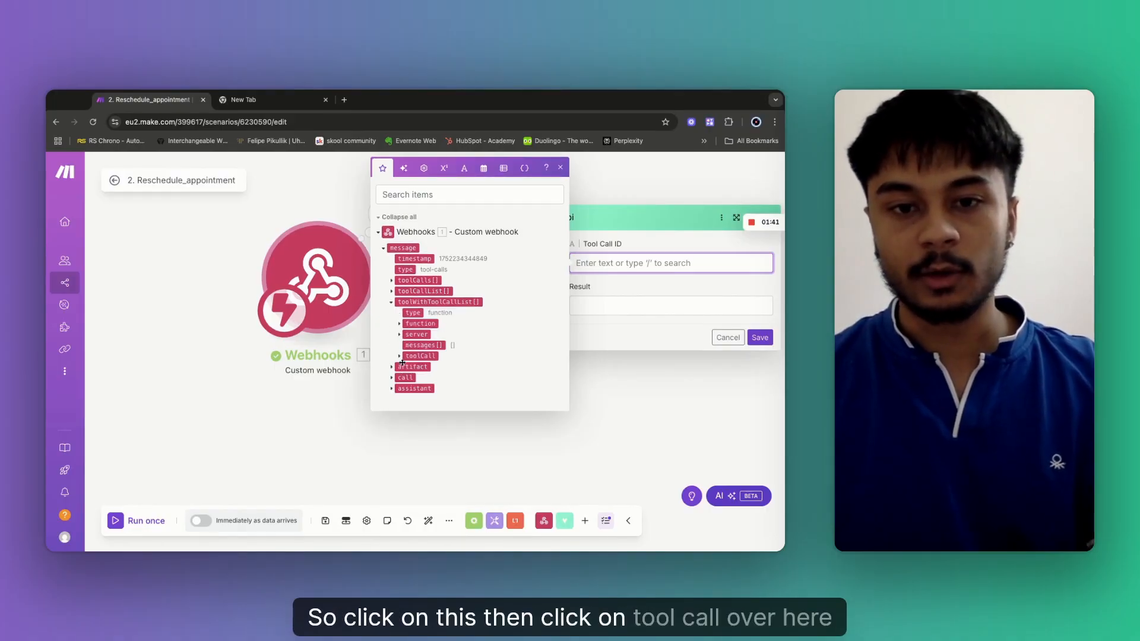
left_click(400, 356)
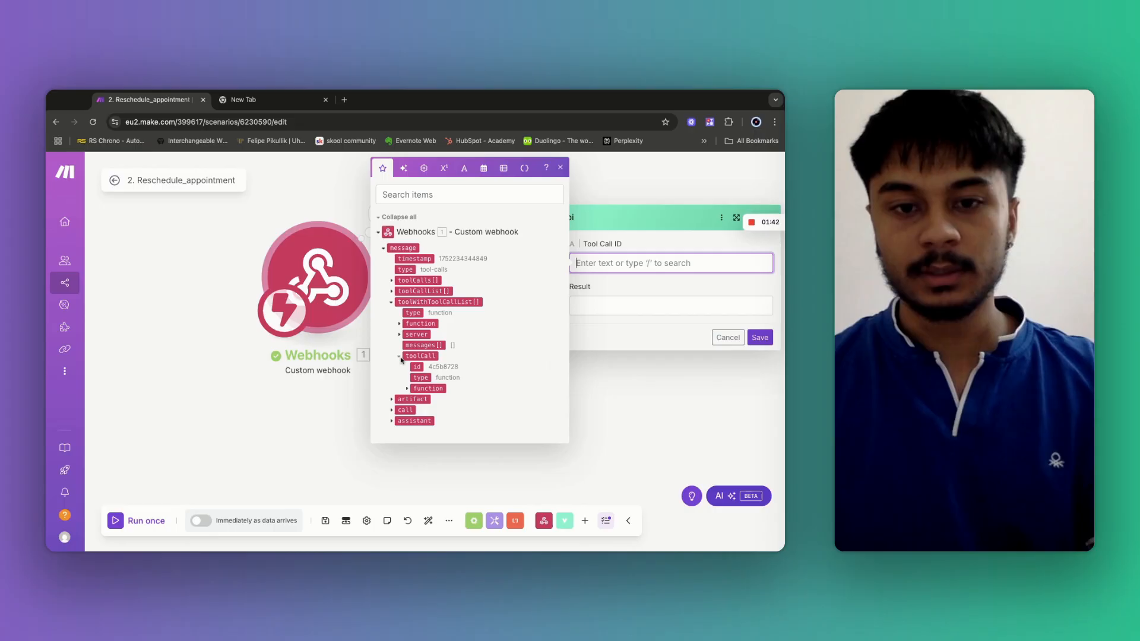
left_click(407, 389)
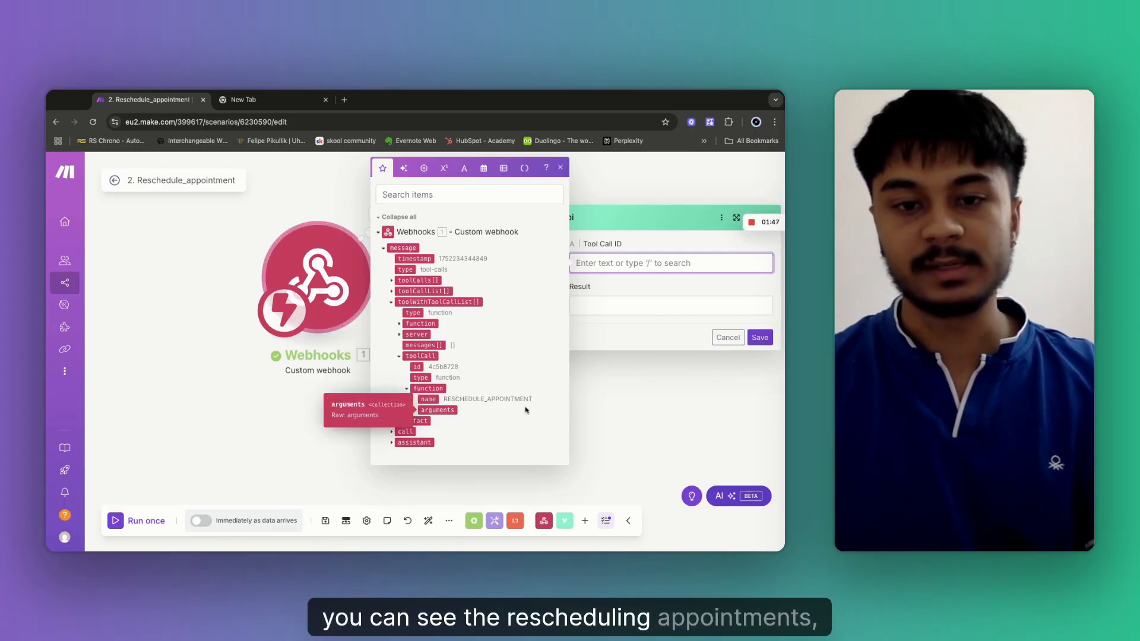
left_click(416, 412)
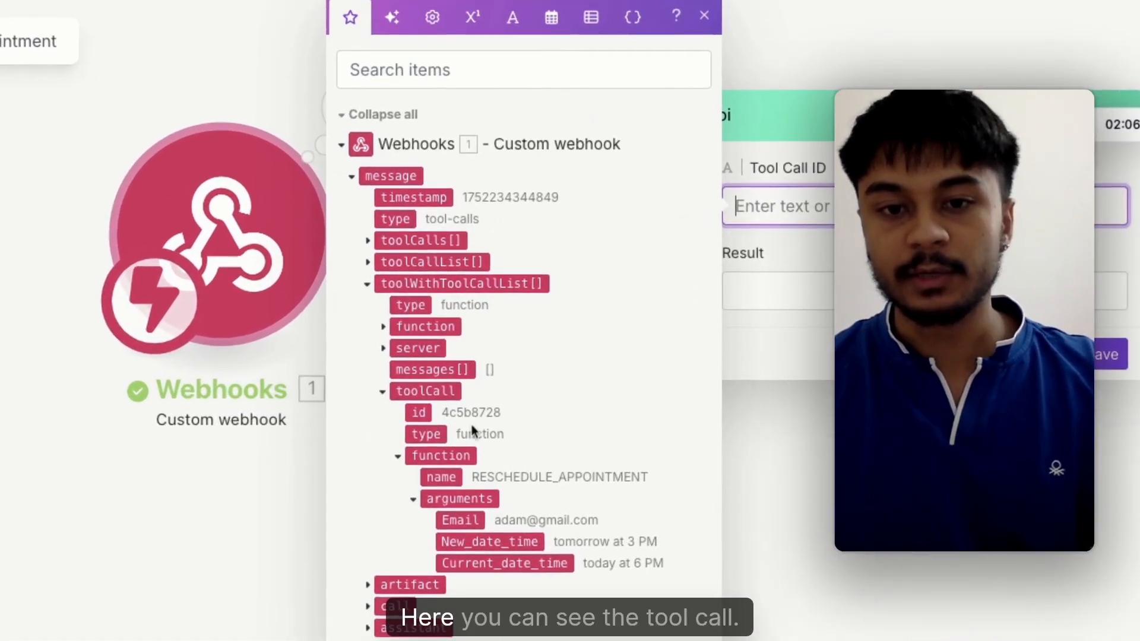
left_click(418, 414)
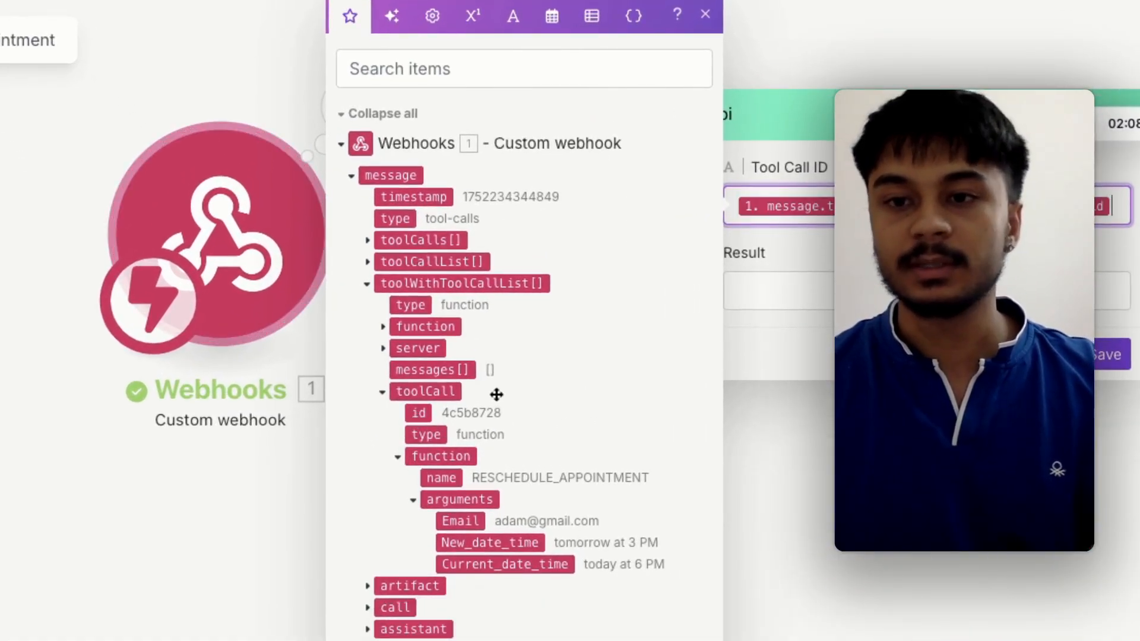
Set the Result to 'Your appointment been rescheduled' and save the Vapi module.
left_click(783, 297)
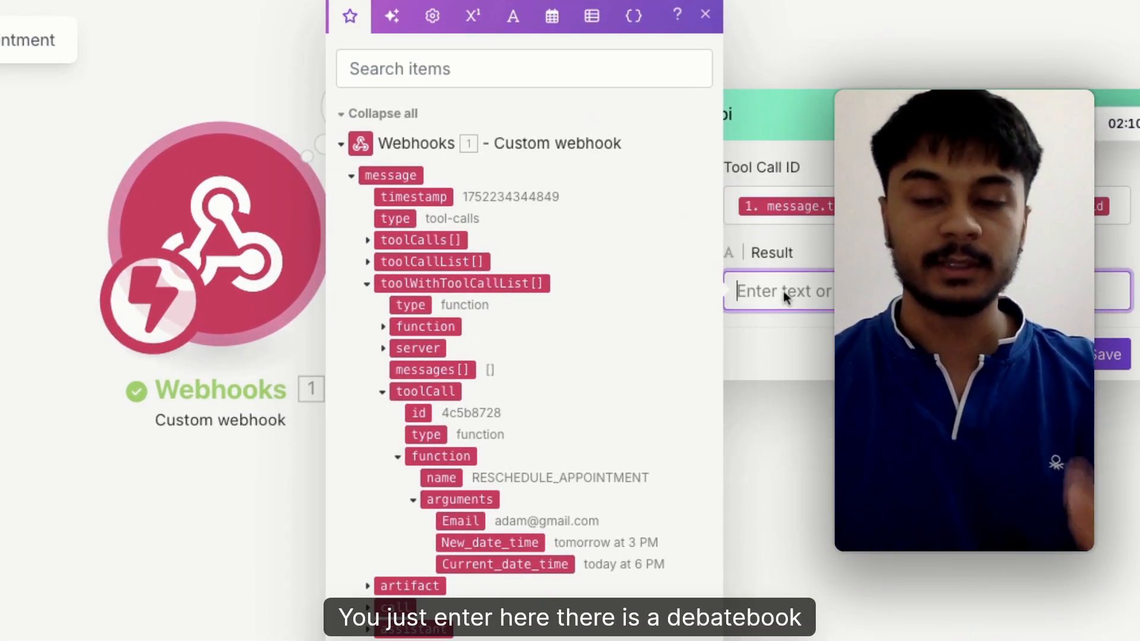
type("Yo")
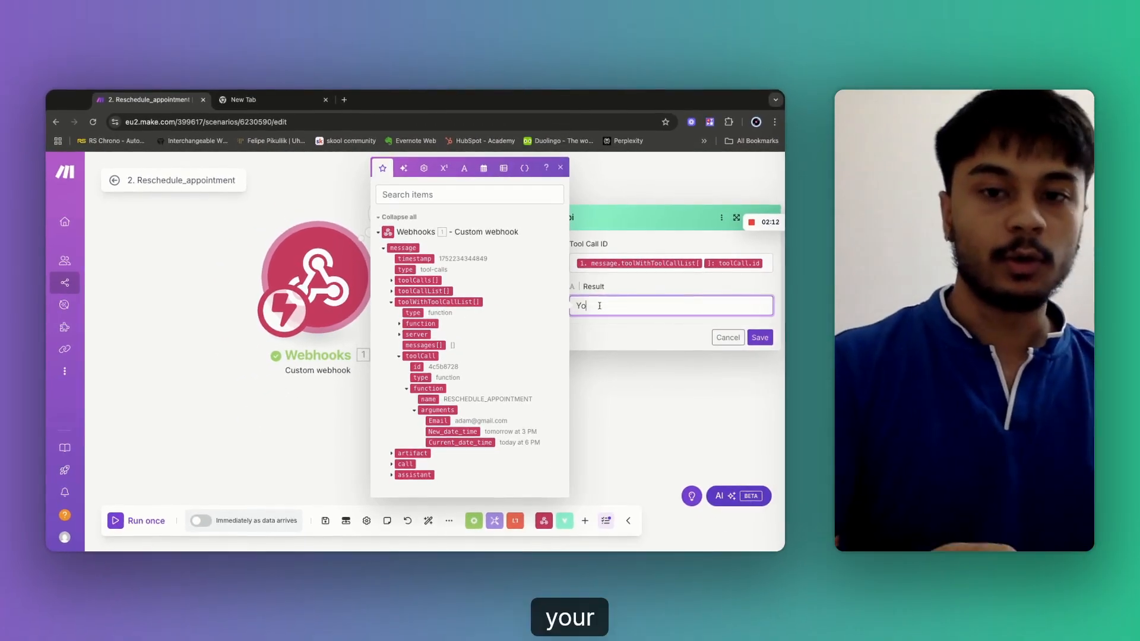
type("ur appo")
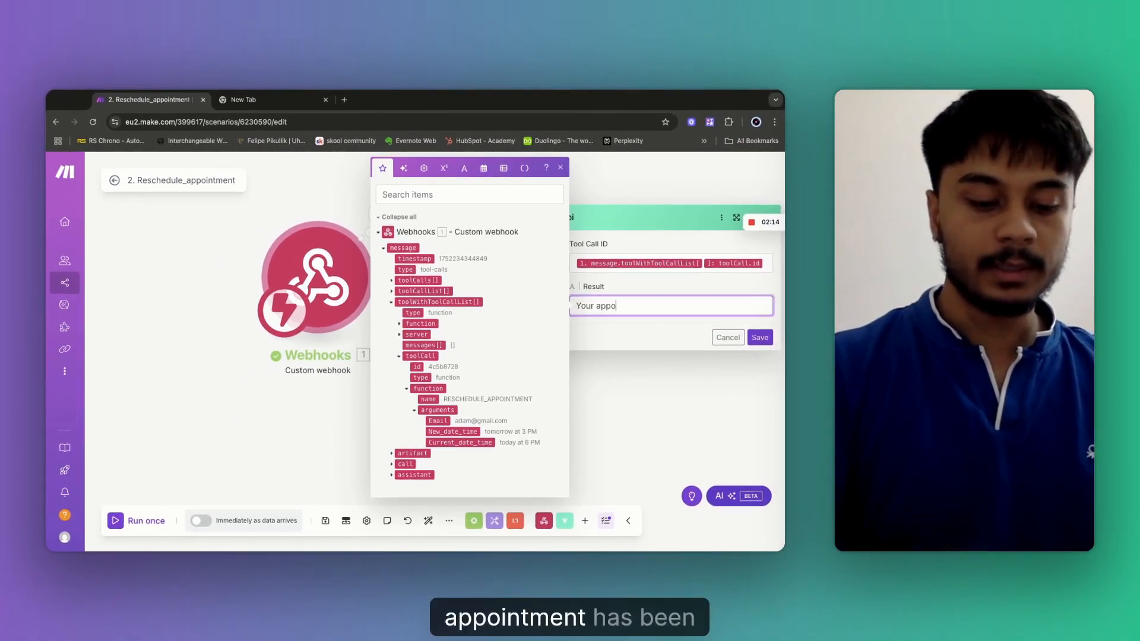
type("intment been res")
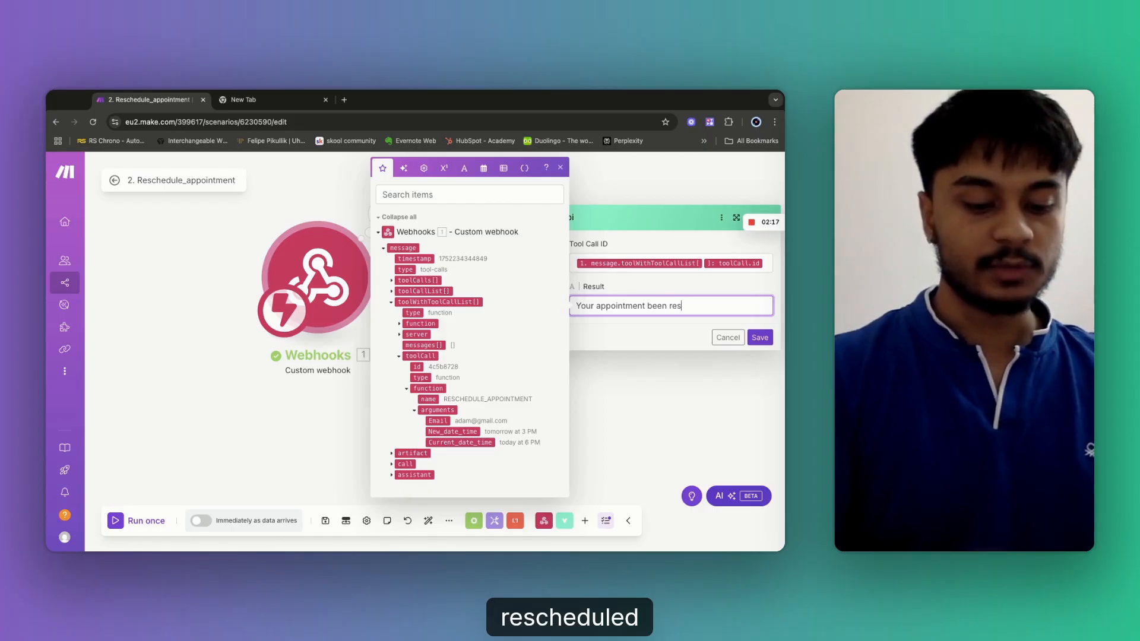
type("cheduled !")
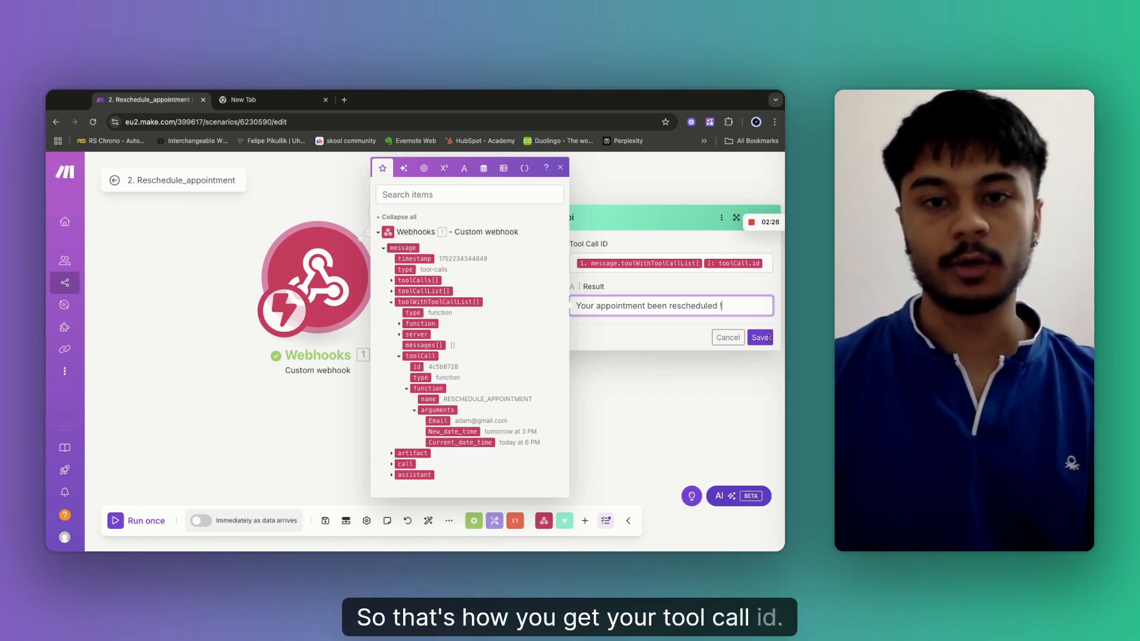
left_click(768, 338)
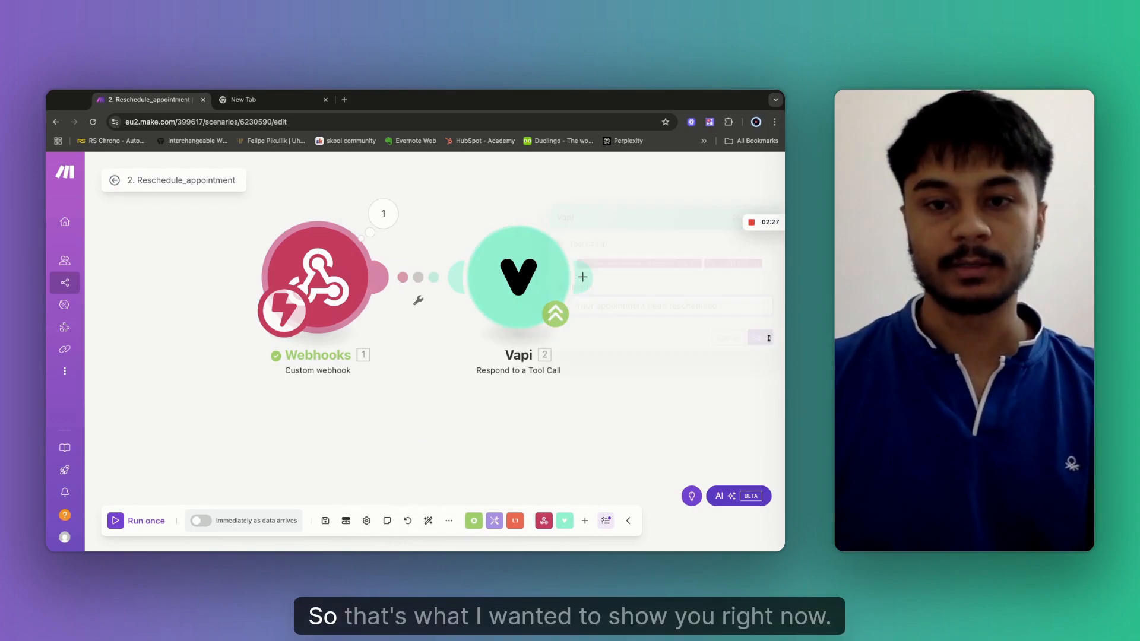
Unlink the Vapi module from the Webhooks trigger and move it below.
left_click(418, 299)
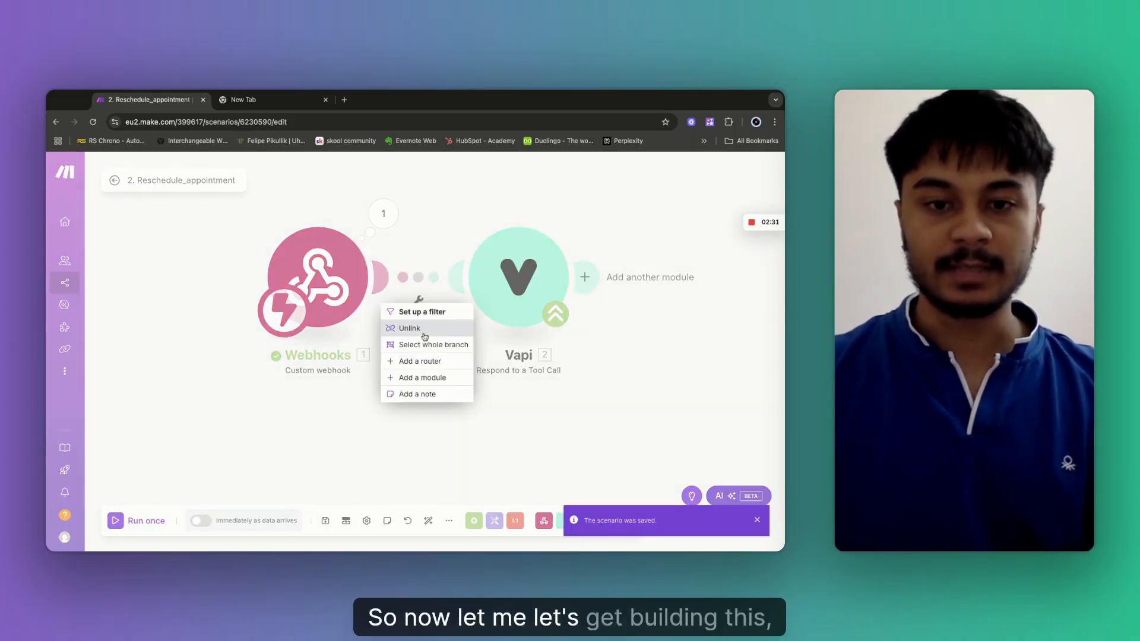
left_click(423, 335)
left_click_drag(520, 274, 317, 445)
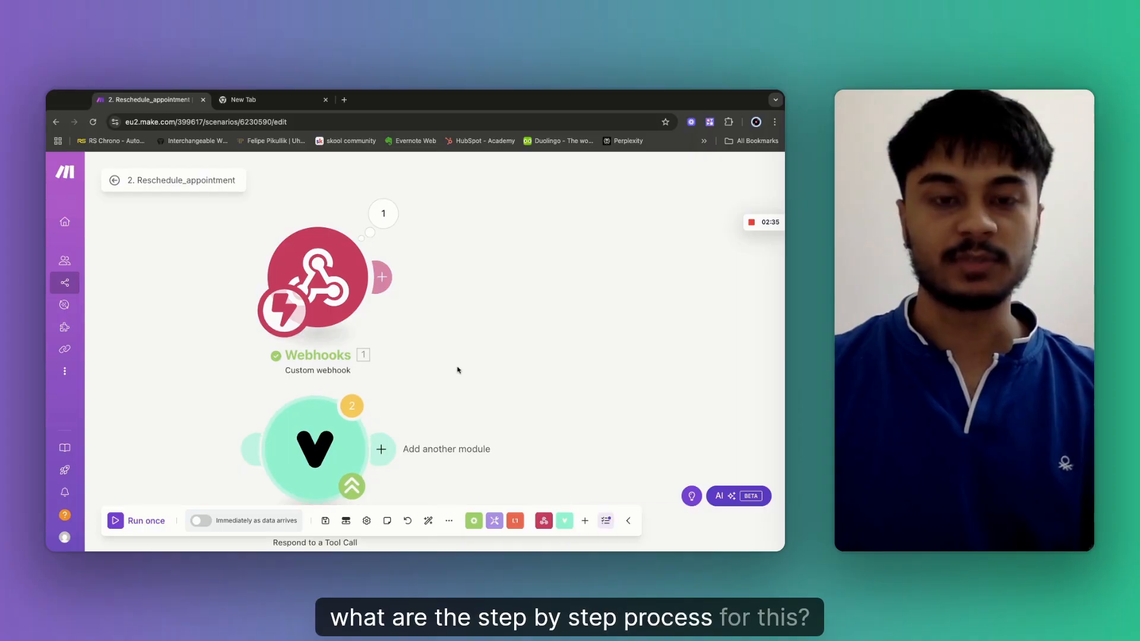
scroll(458, 369, "down", 1)
scroll(458, 369, "right", 1)
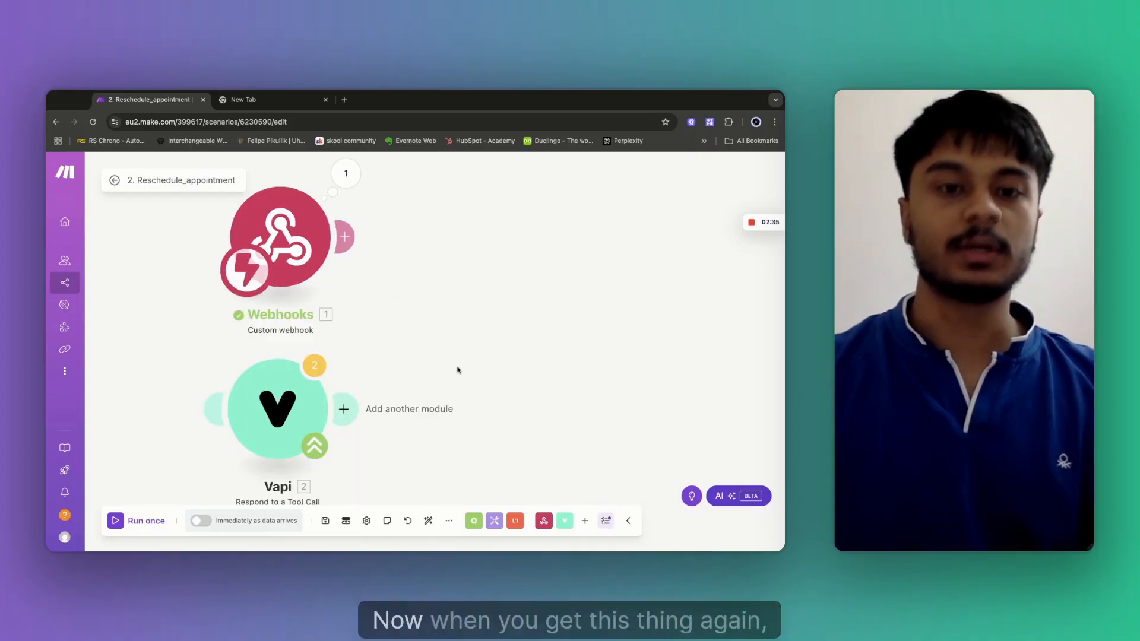
Check the webhook's output, then add an OpenAI Create a Completion module after Webhooks.
left_click(348, 174)
left_click(450, 326)
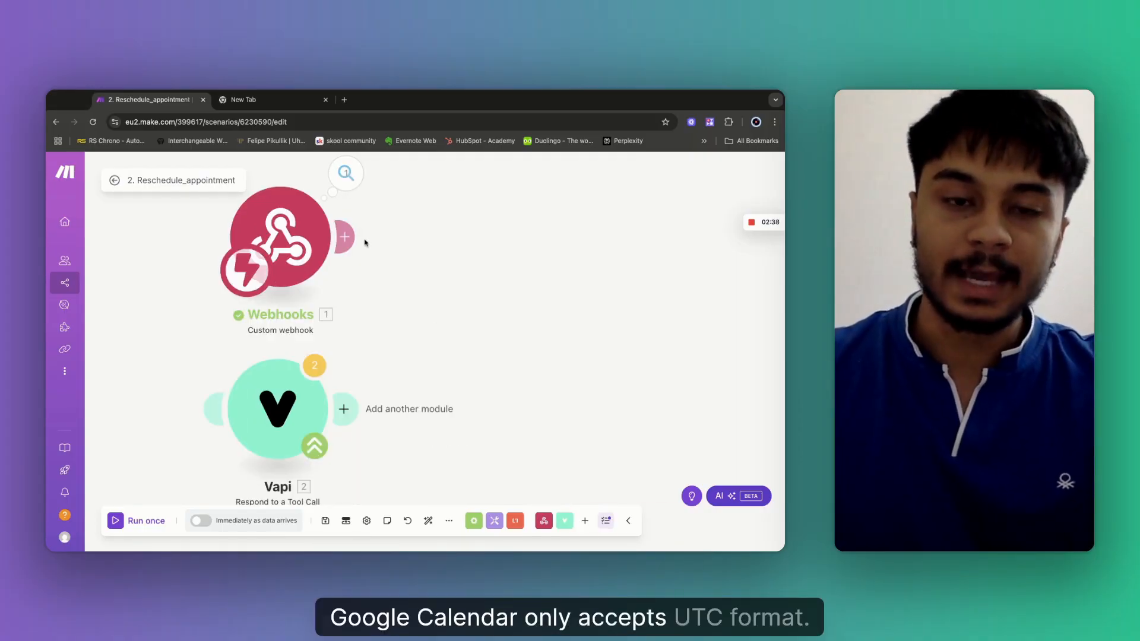
left_click(345, 237)
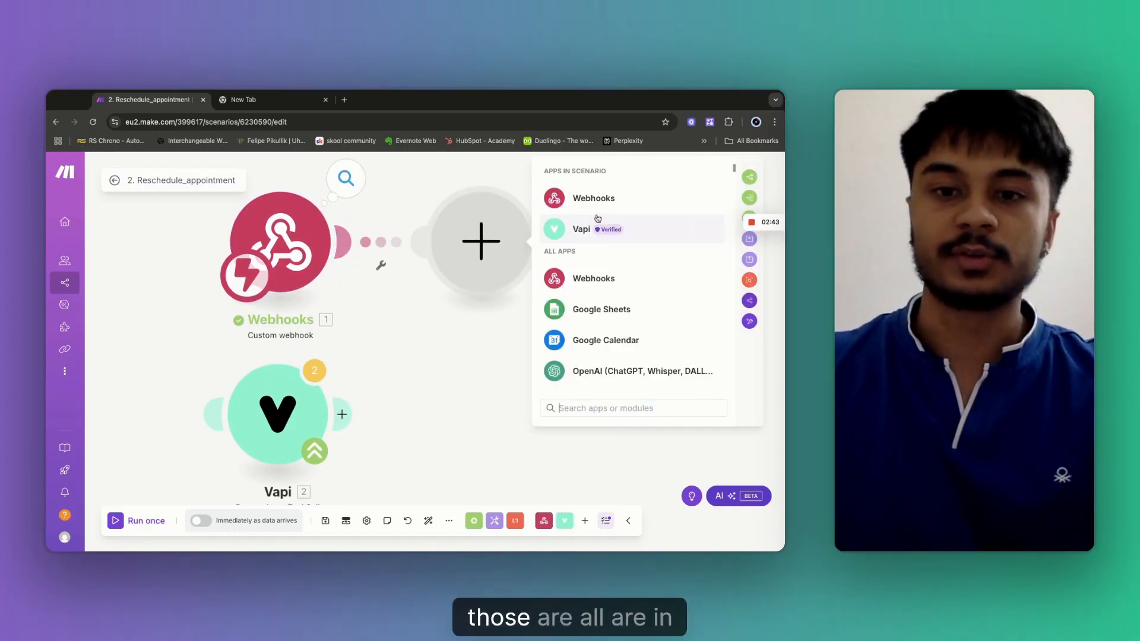
left_click(597, 373)
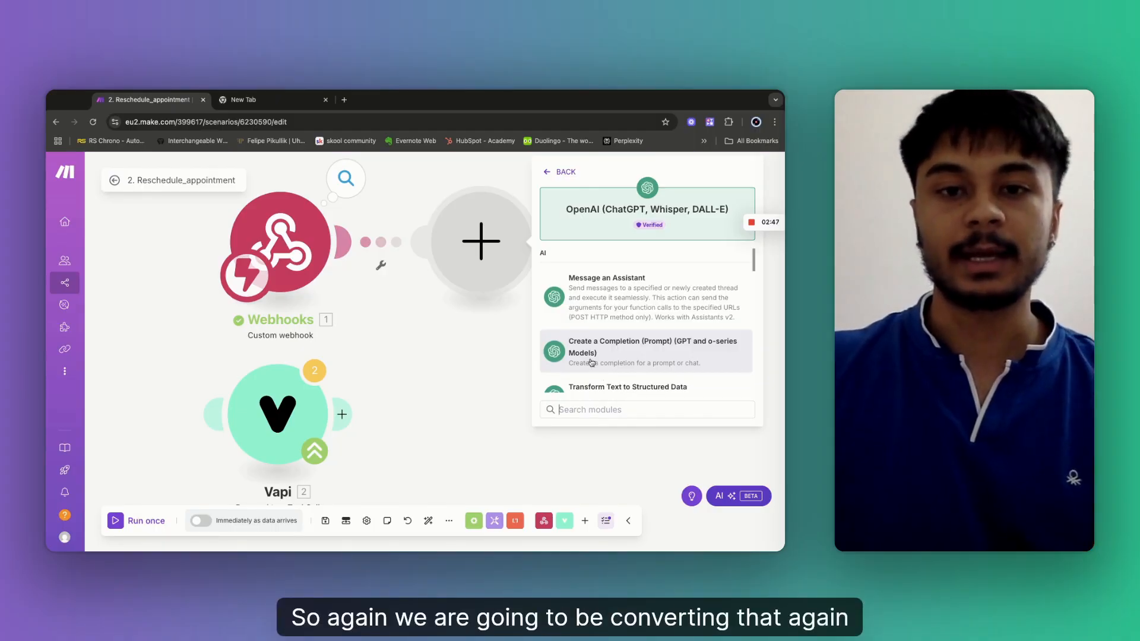
left_click(591, 363)
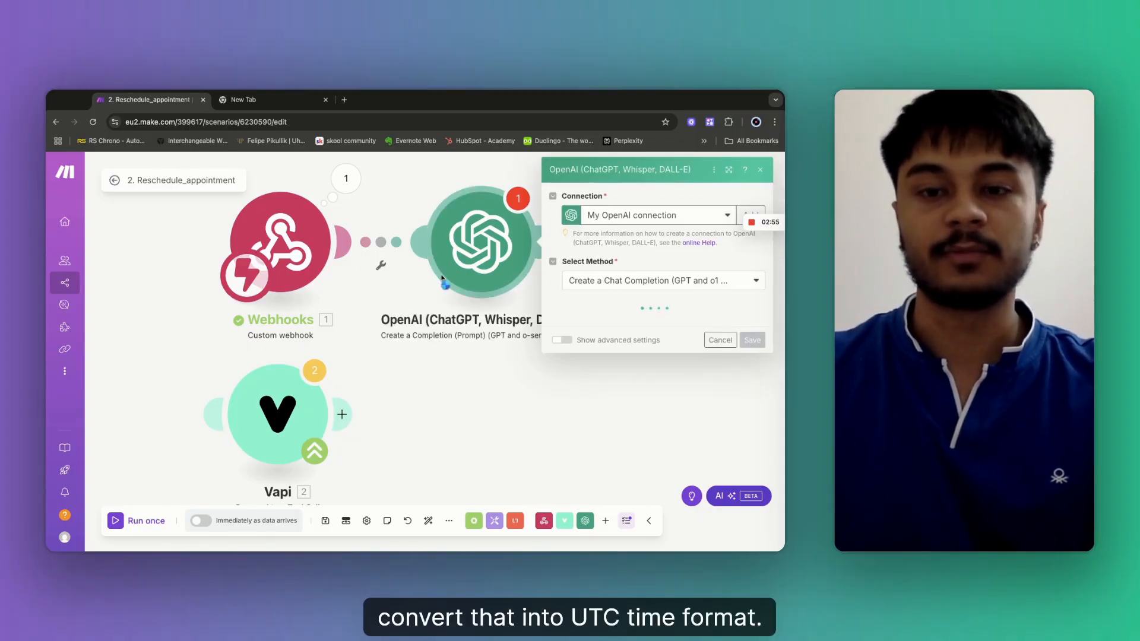
Copy the date-conversion prompt text from the other browser tab.
left_click(249, 100)
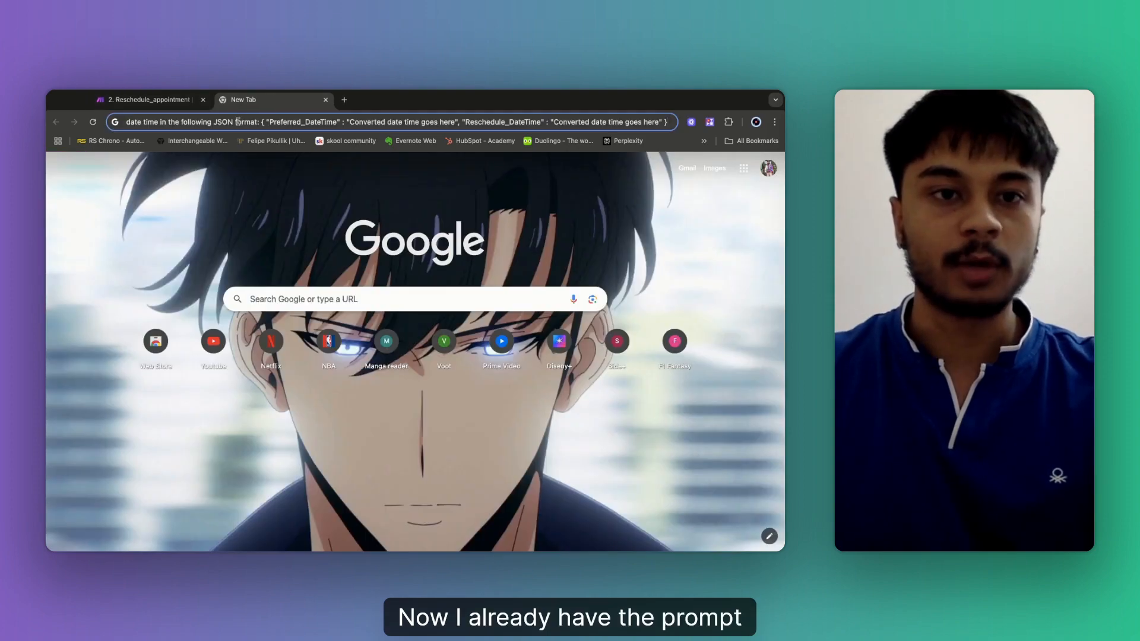
double_click(238, 122)
triple_click(238, 121)
double_click(238, 121)
left_click(236, 122)
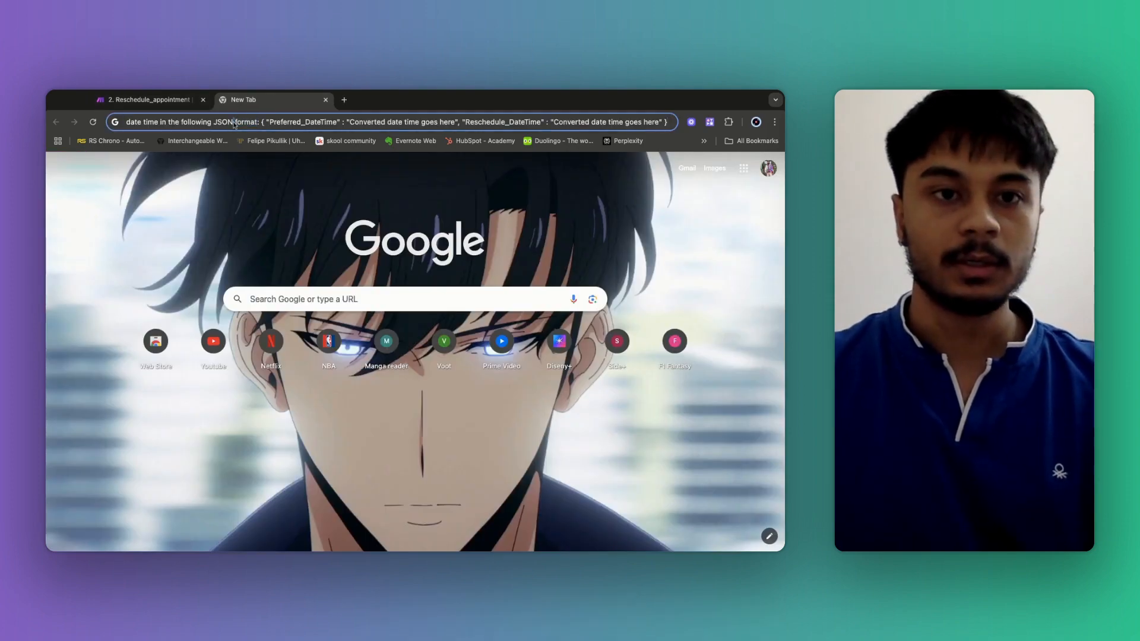
triple_click(234, 123)
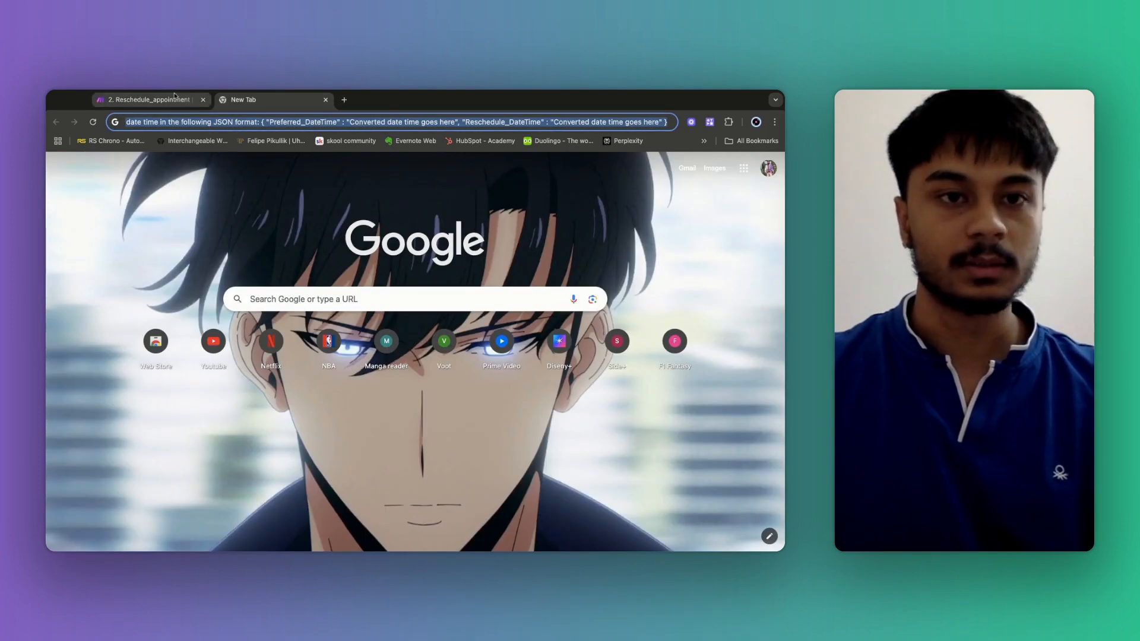
left_click(147, 100)
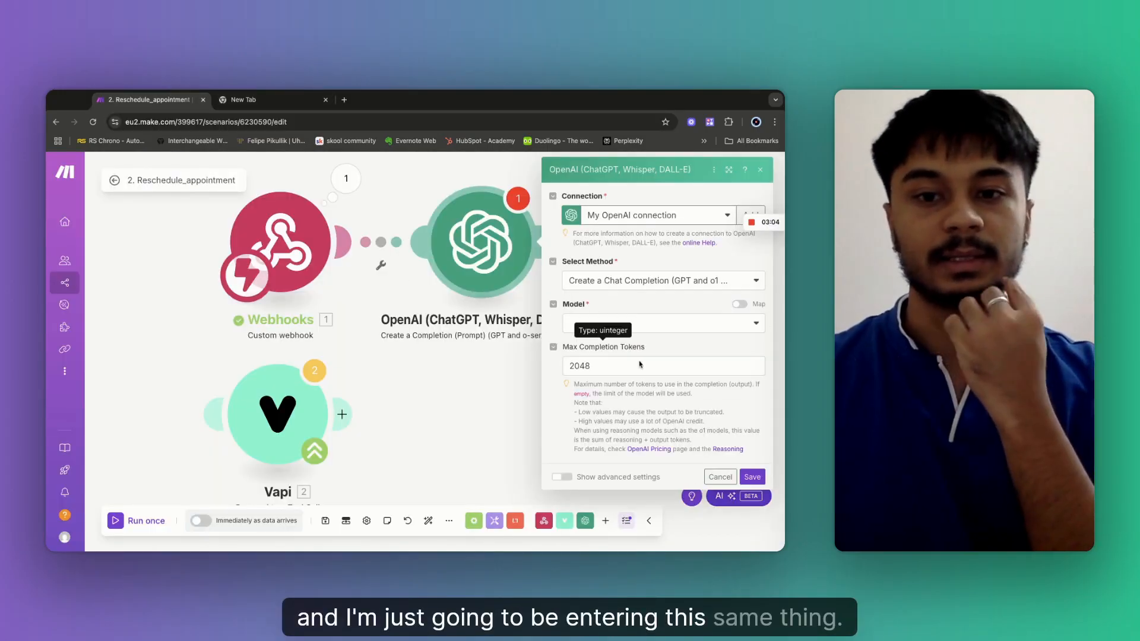
Set the OpenAI module's model to gpt-4o.
left_click(634, 329)
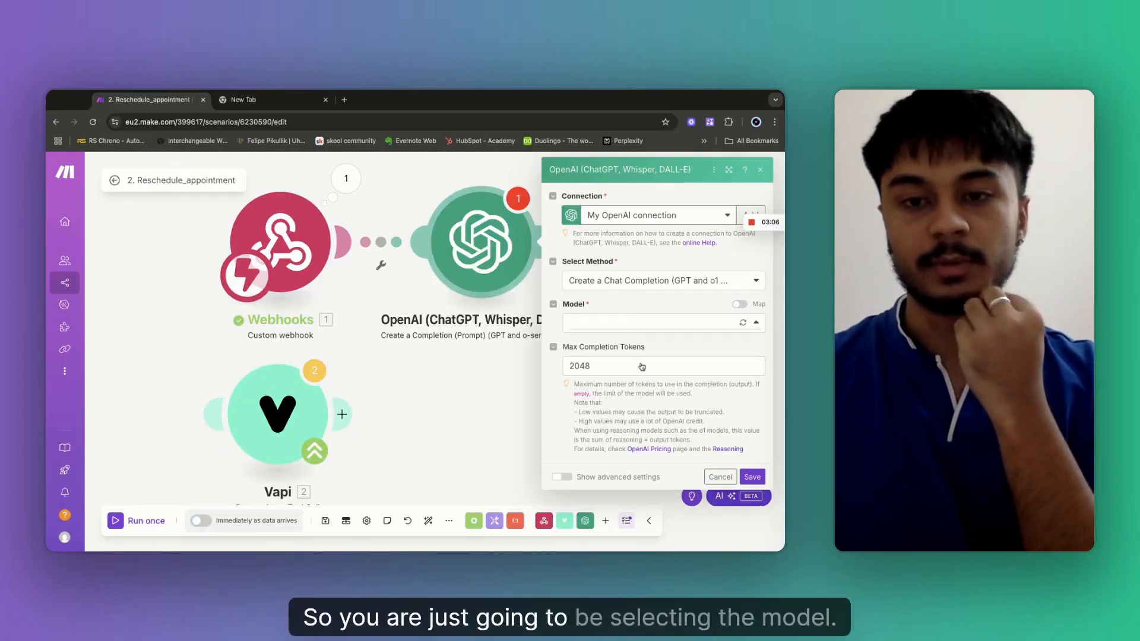
scroll(639, 387, "down", 10)
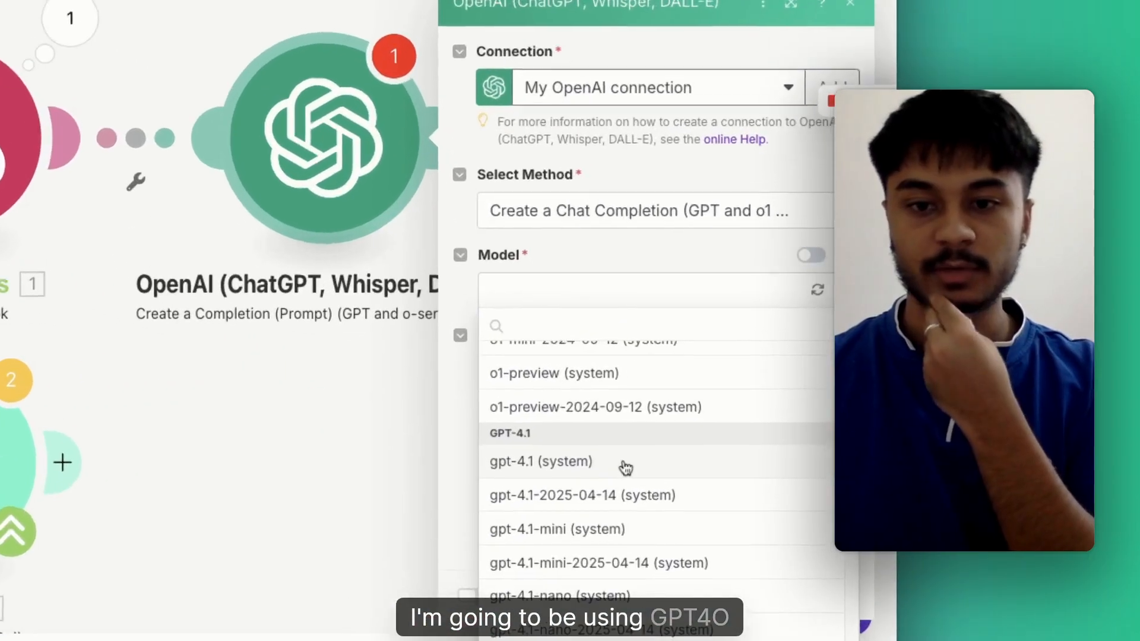
scroll(552, 542, "down", 3)
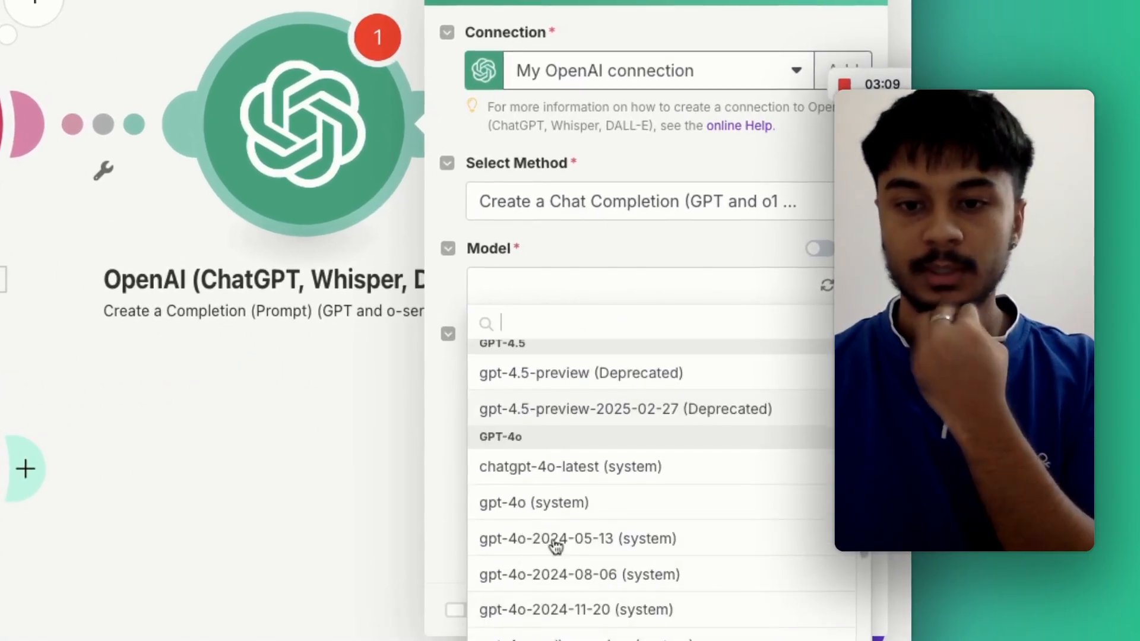
left_click(553, 505)
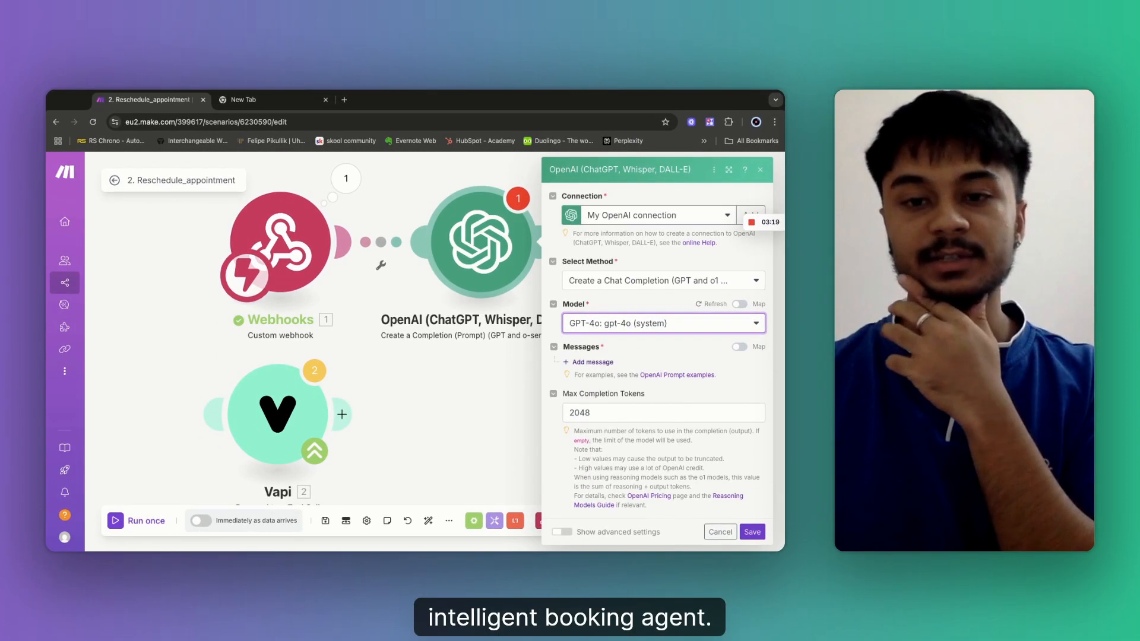
Add a Developer / System message: 'You are a helpful intelligent booking assistant'.
left_click(615, 396)
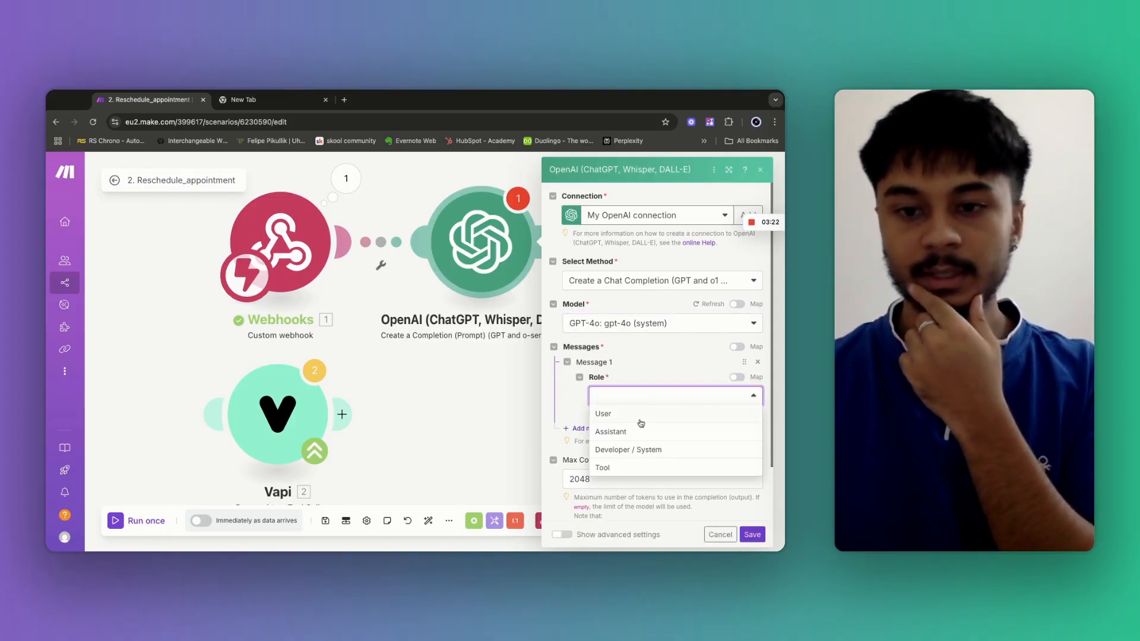
left_click(652, 449)
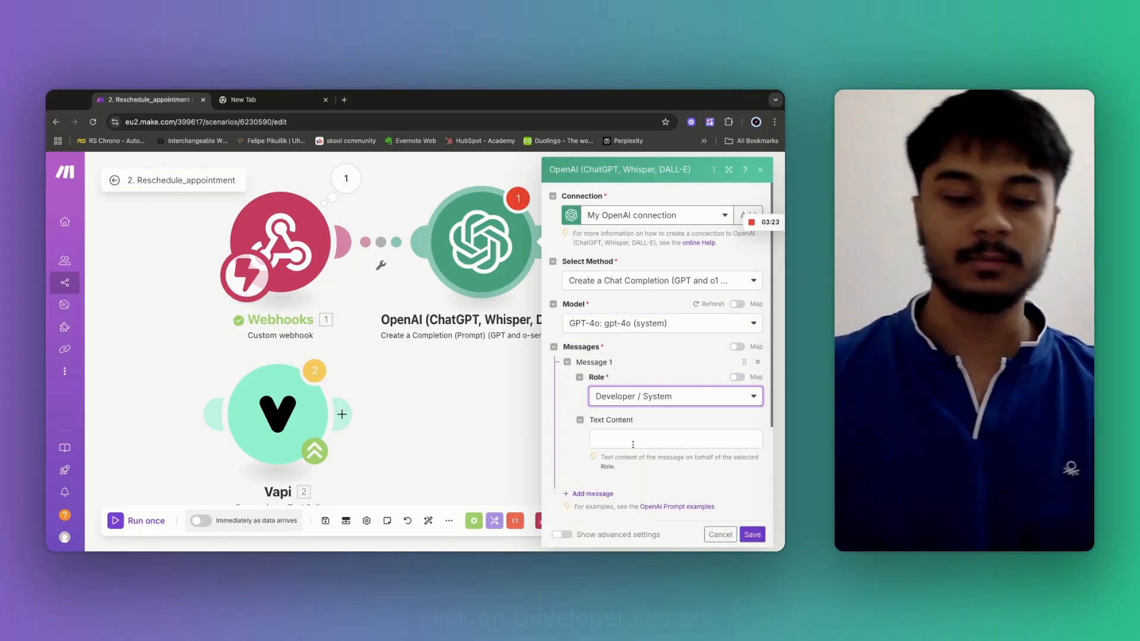
left_click(633, 440)
type("You are a helpful i")
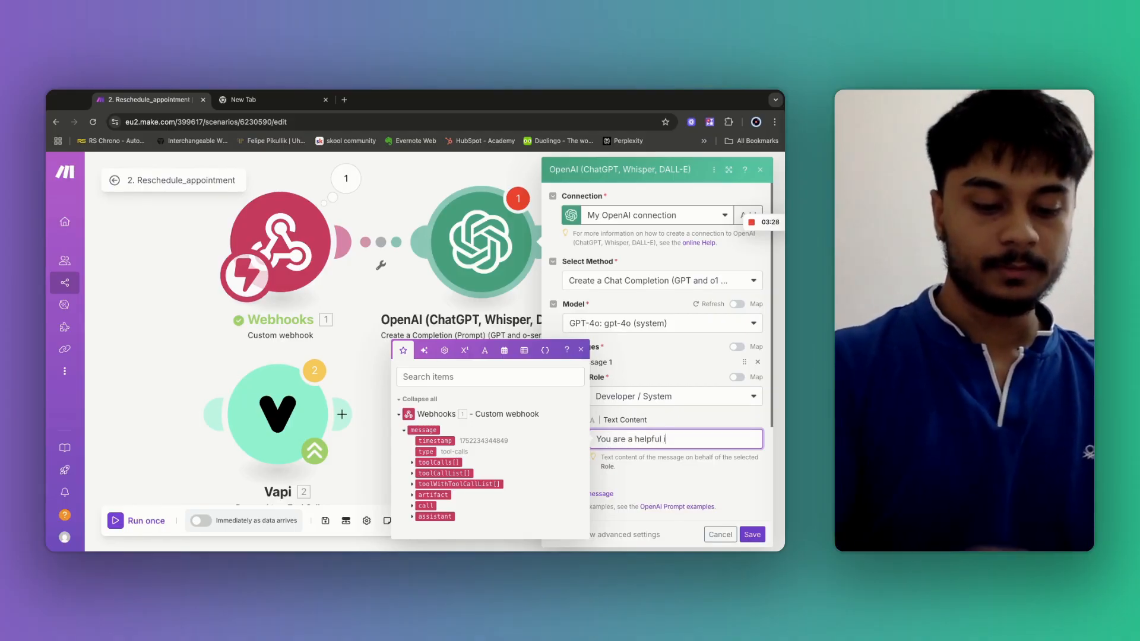
type("ntelligent b")
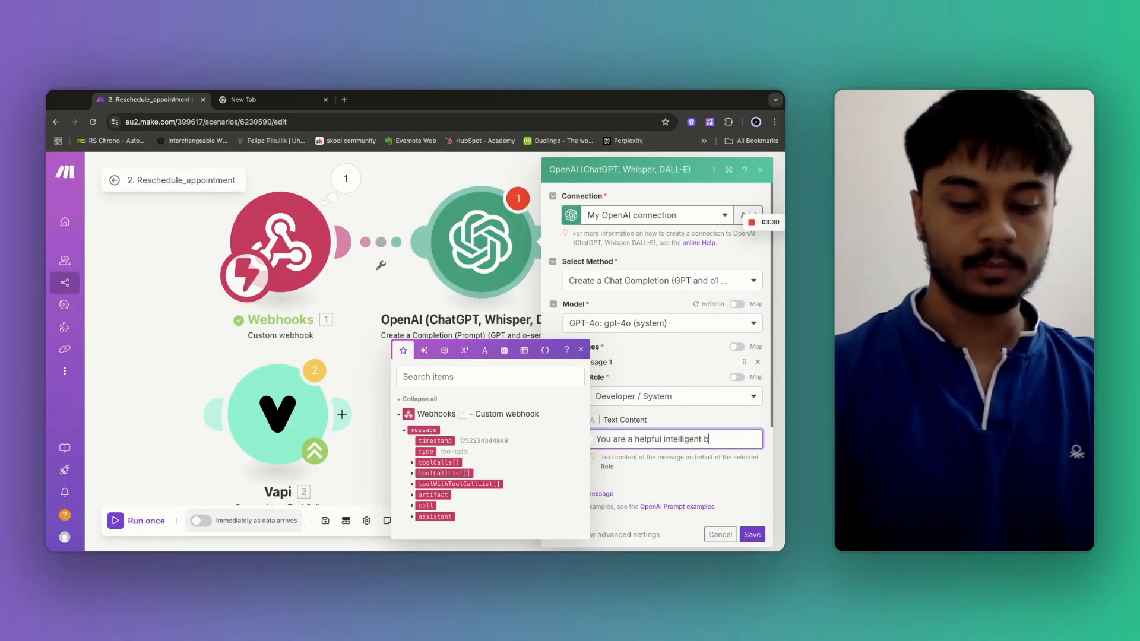
type("ooking assi")
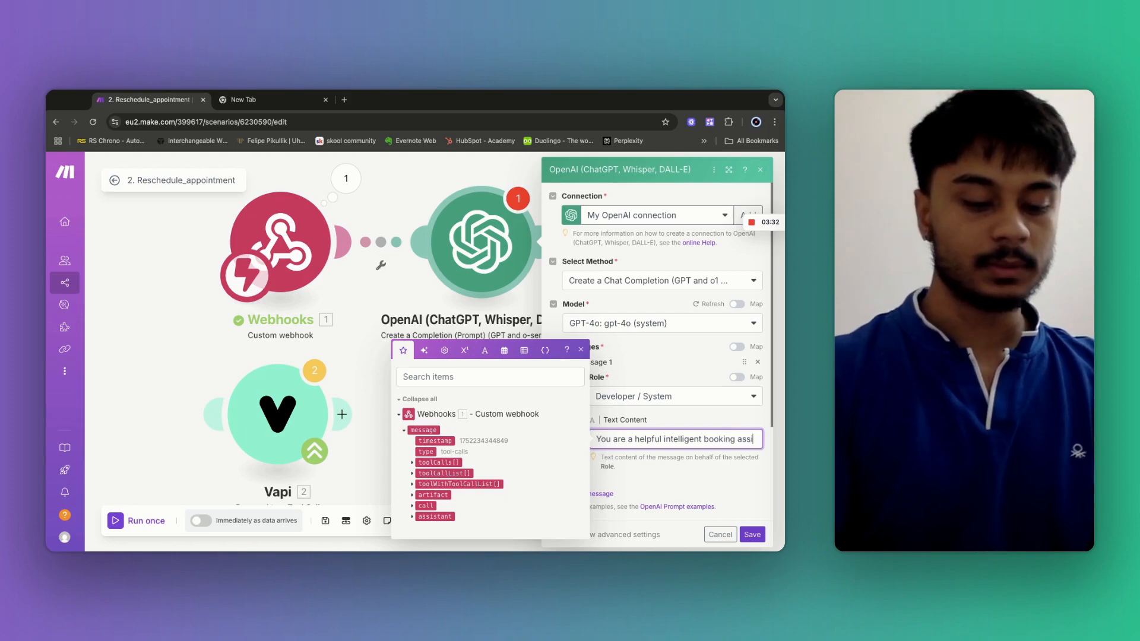
type("stant")
scroll(639, 384, "down", 5)
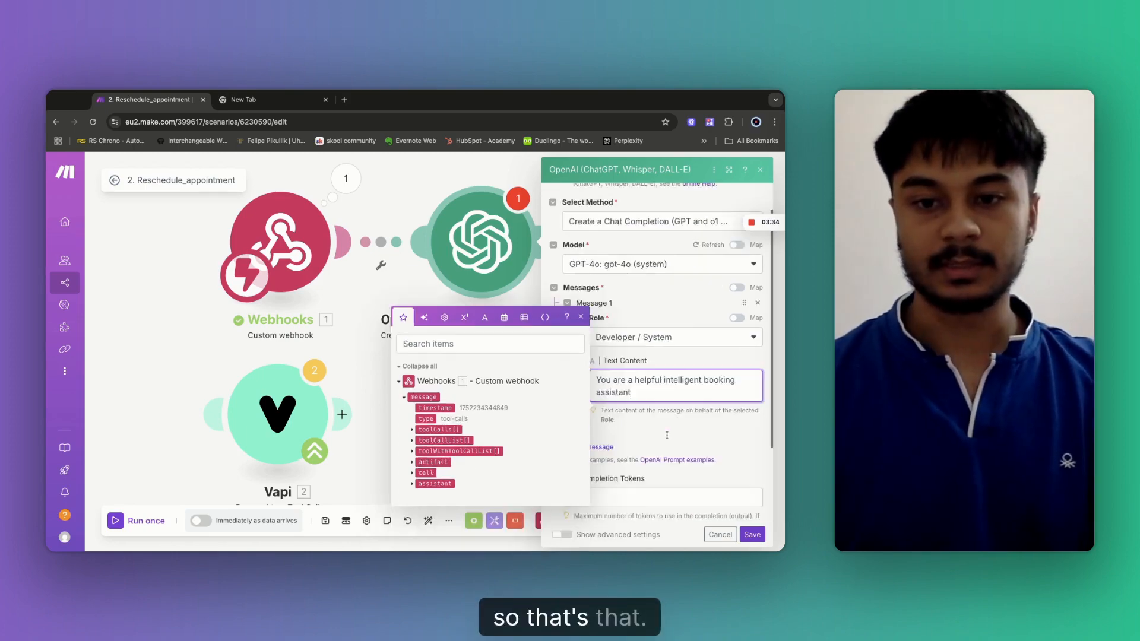
Add a User message containing the pasted ISO 8601 date-conversion prompt.
left_click(601, 364)
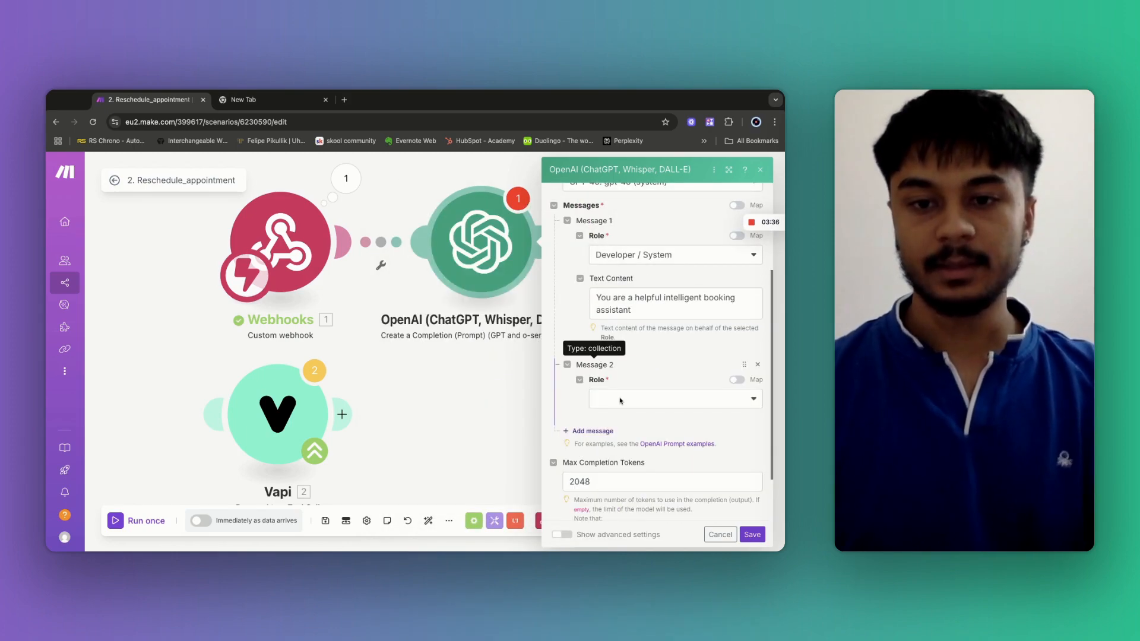
left_click(621, 401)
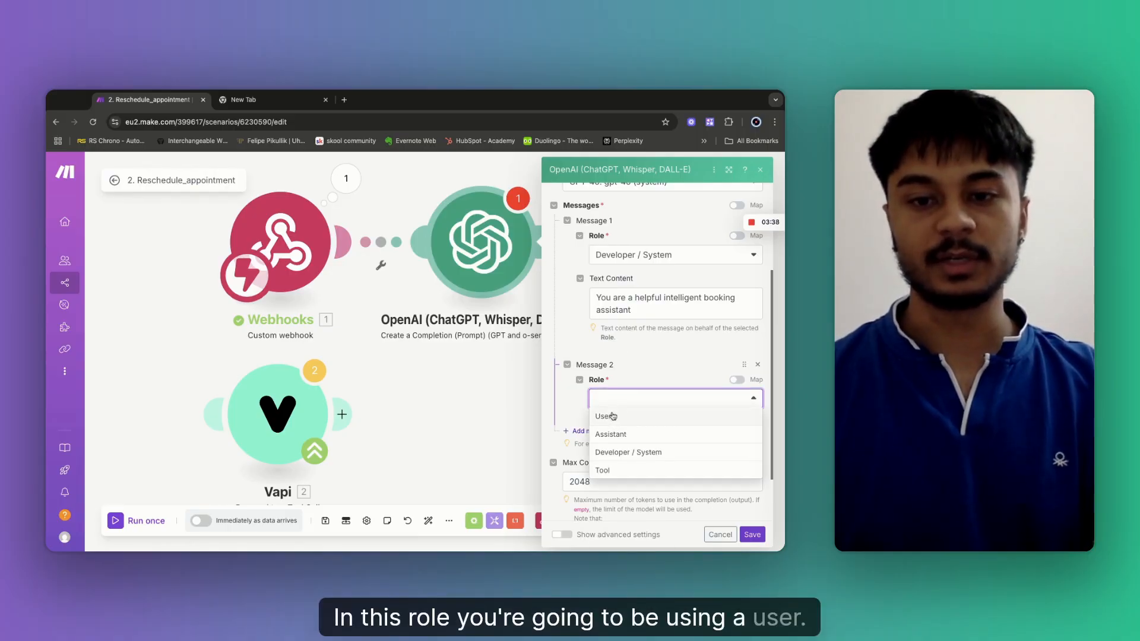
left_click(611, 416)
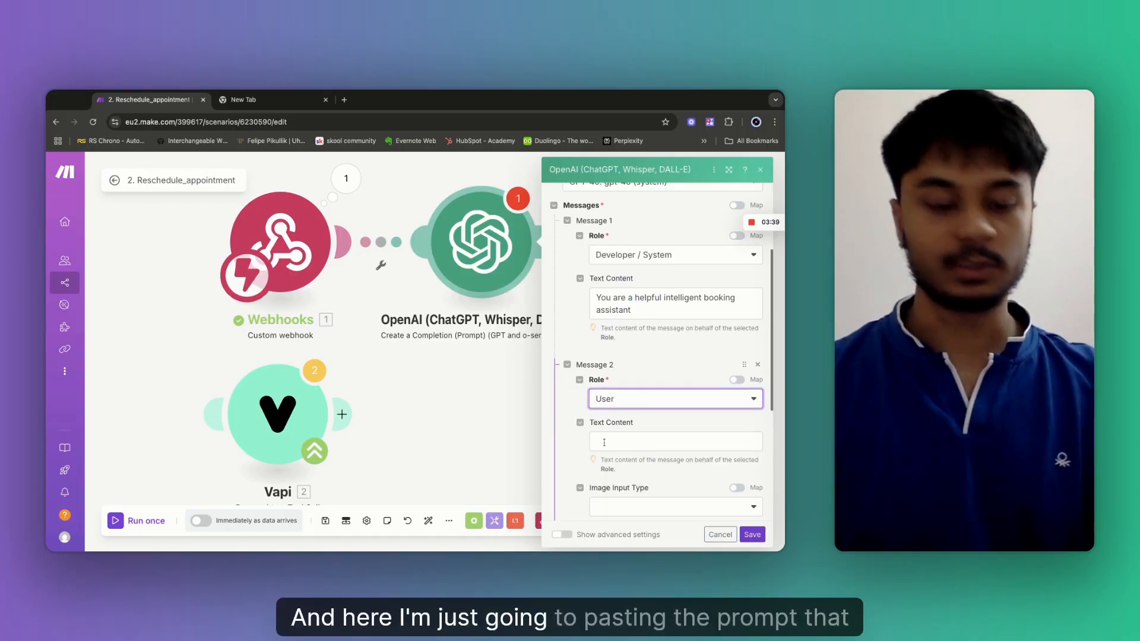
left_click(604, 442)
key("ctrl+v")
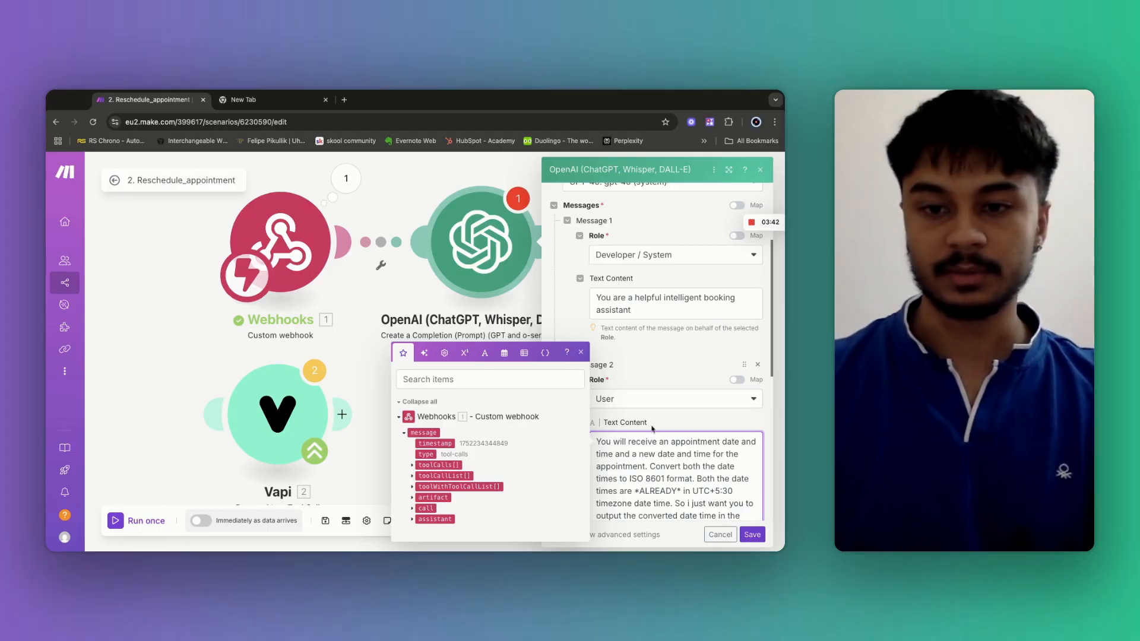
scroll(653, 416, "down", 3)
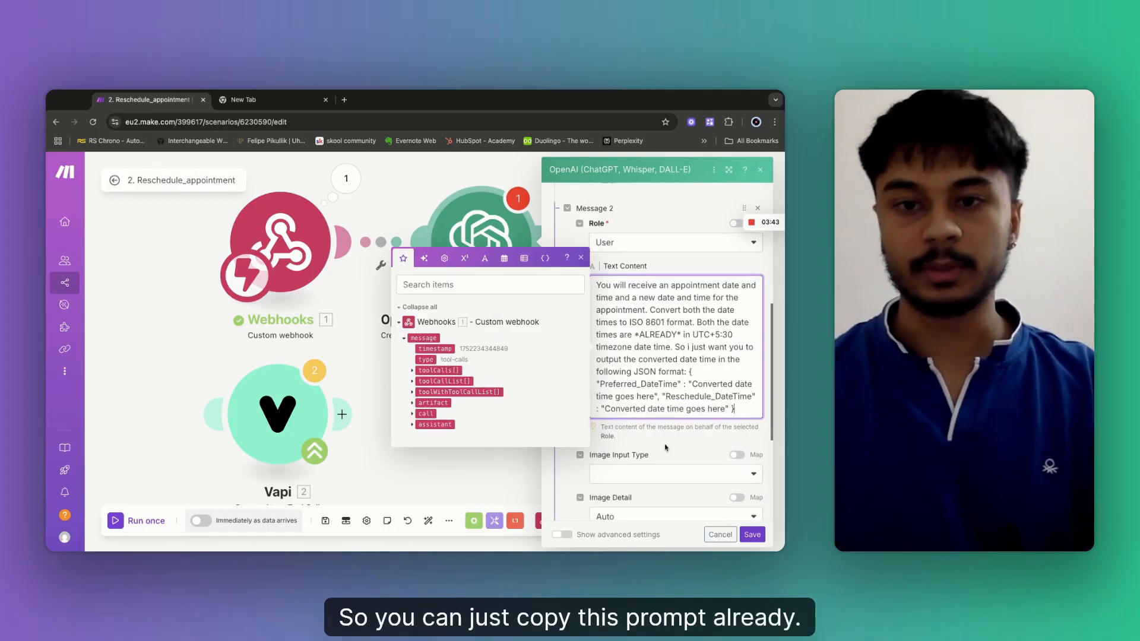
left_click(665, 447)
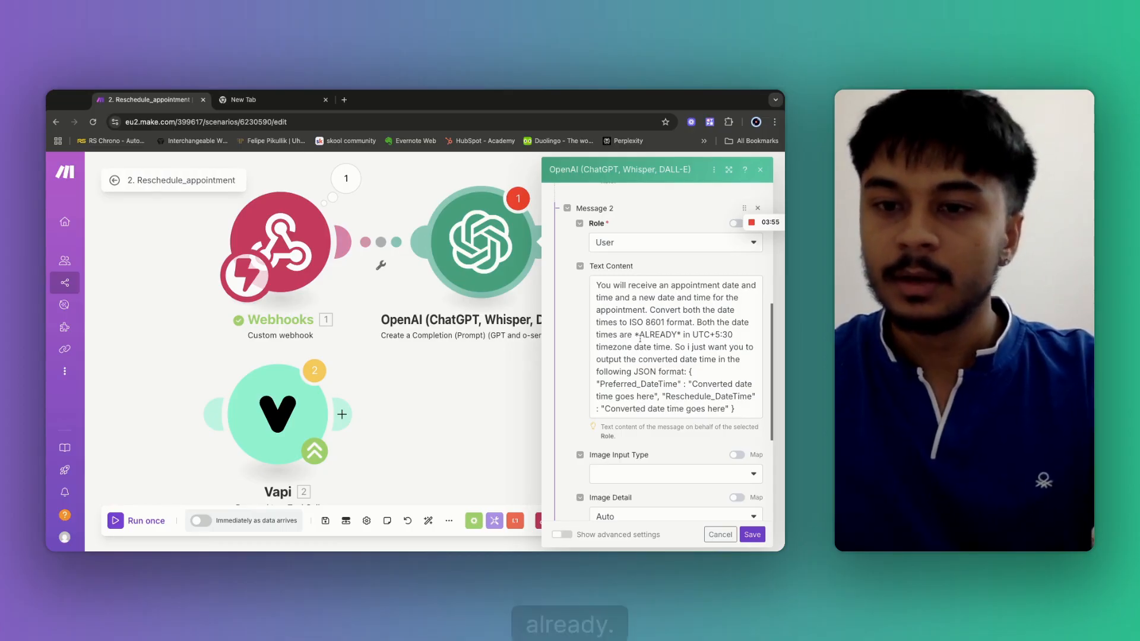
Split the prompt so the So sentence and JSON template sit on separate lines.
left_click(676, 353)
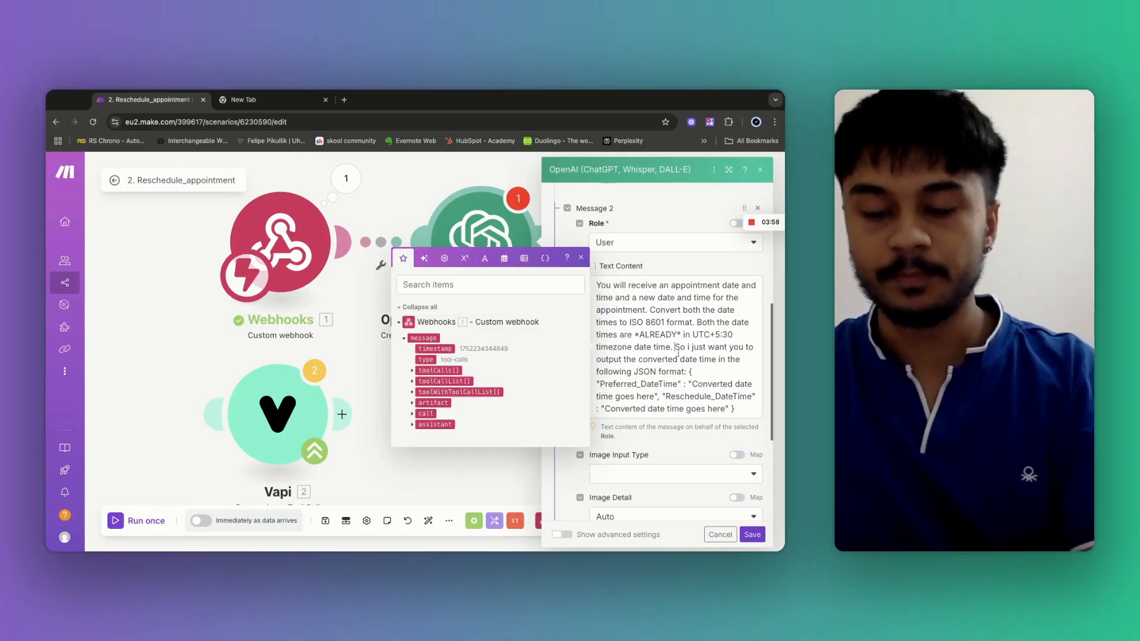
key("Return")
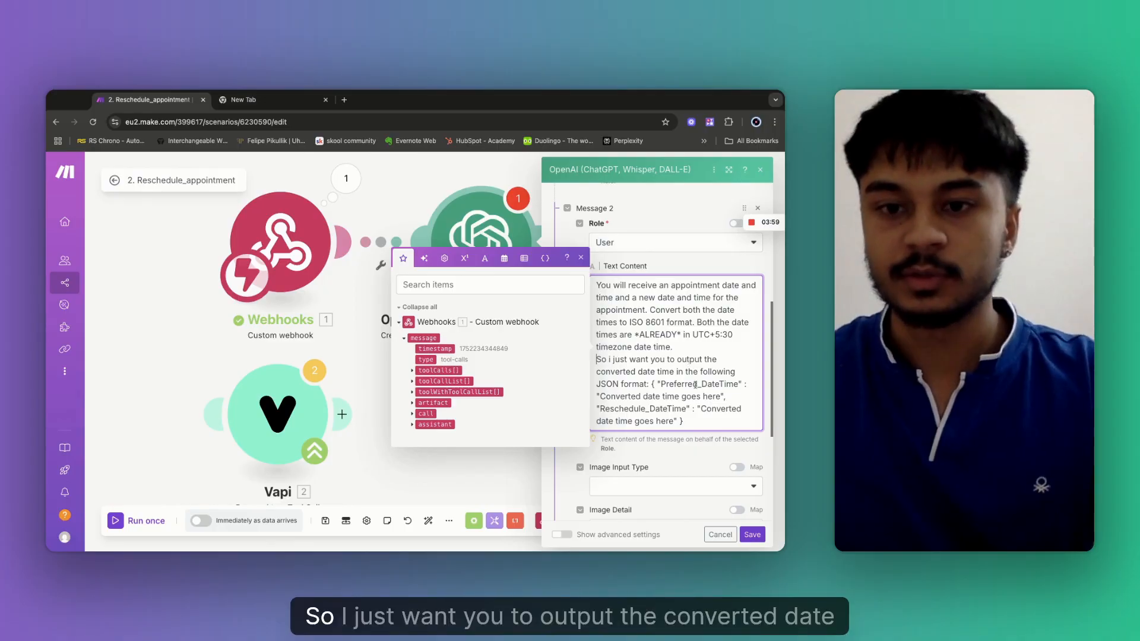
key("Return")
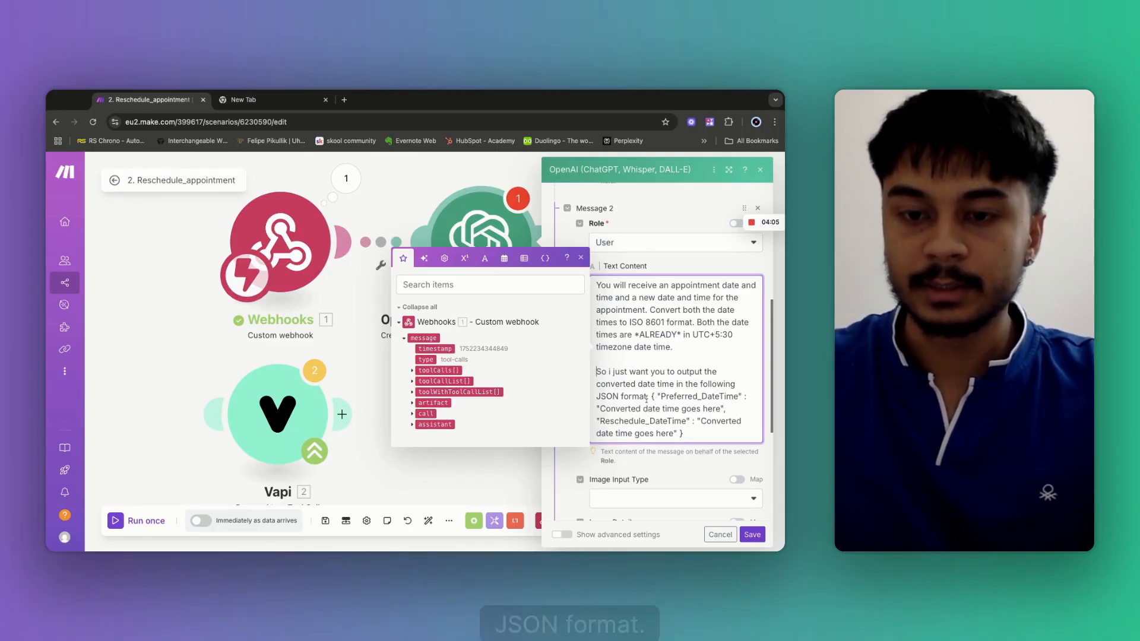
left_click(649, 397)
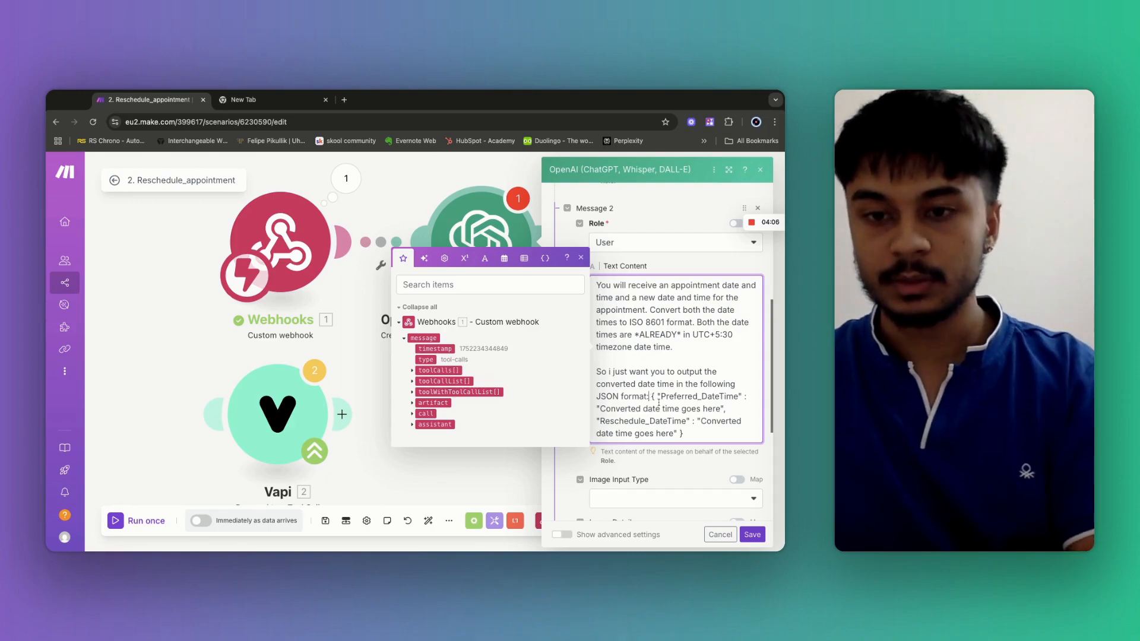
key("Return")
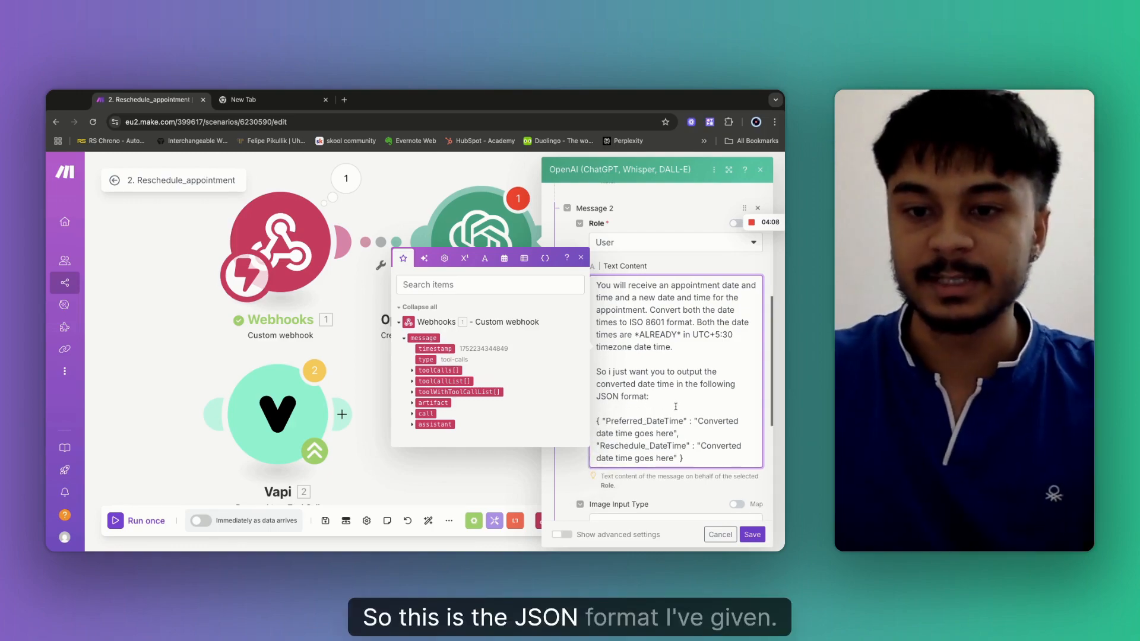
scroll(682, 433, "down", 2)
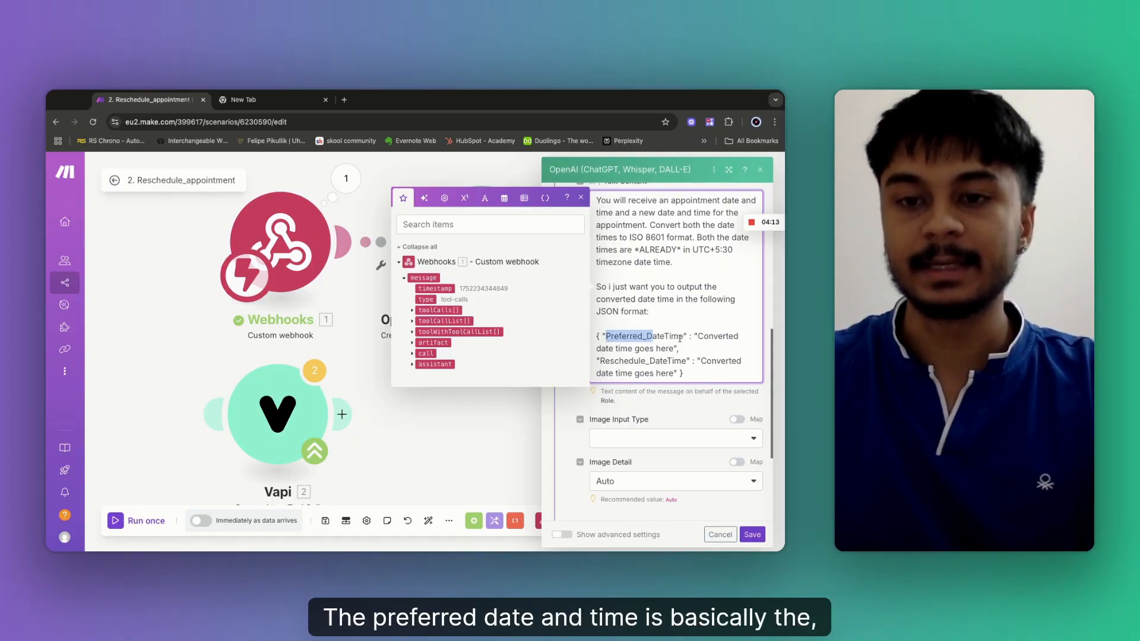
left_click(671, 338)
triple_click(636, 342)
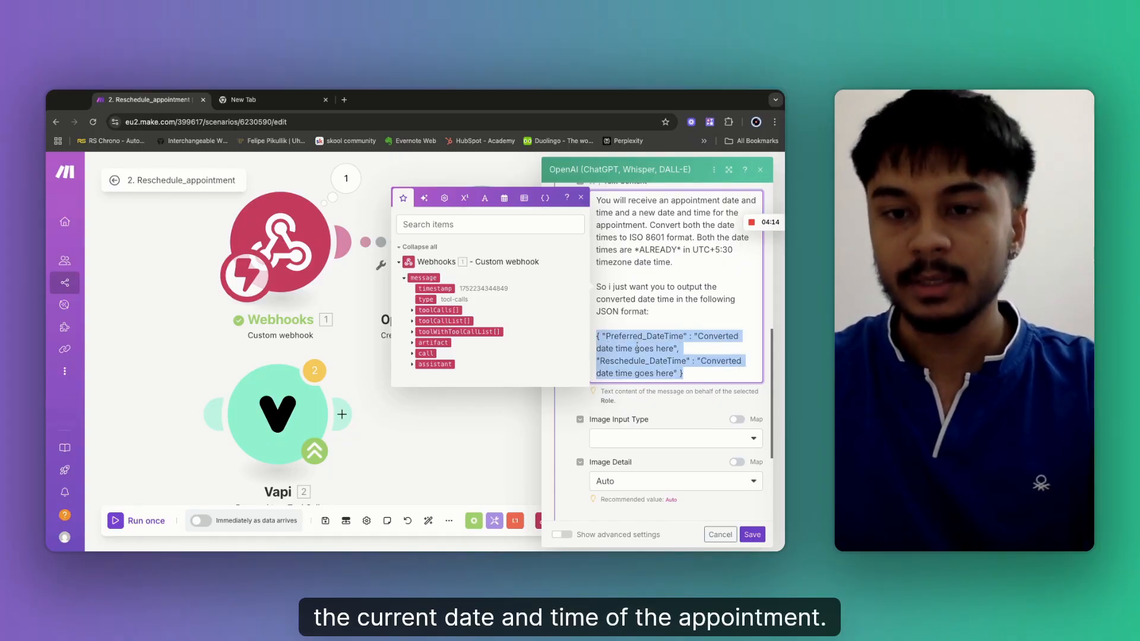
left_click(679, 361)
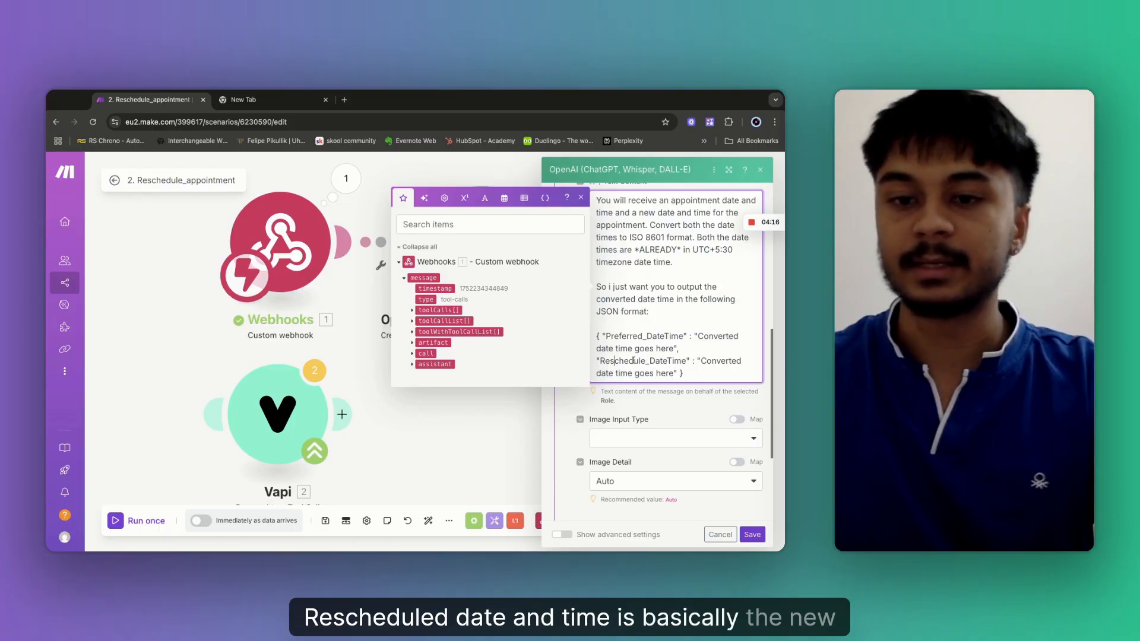
scroll(637, 375, "down", 3)
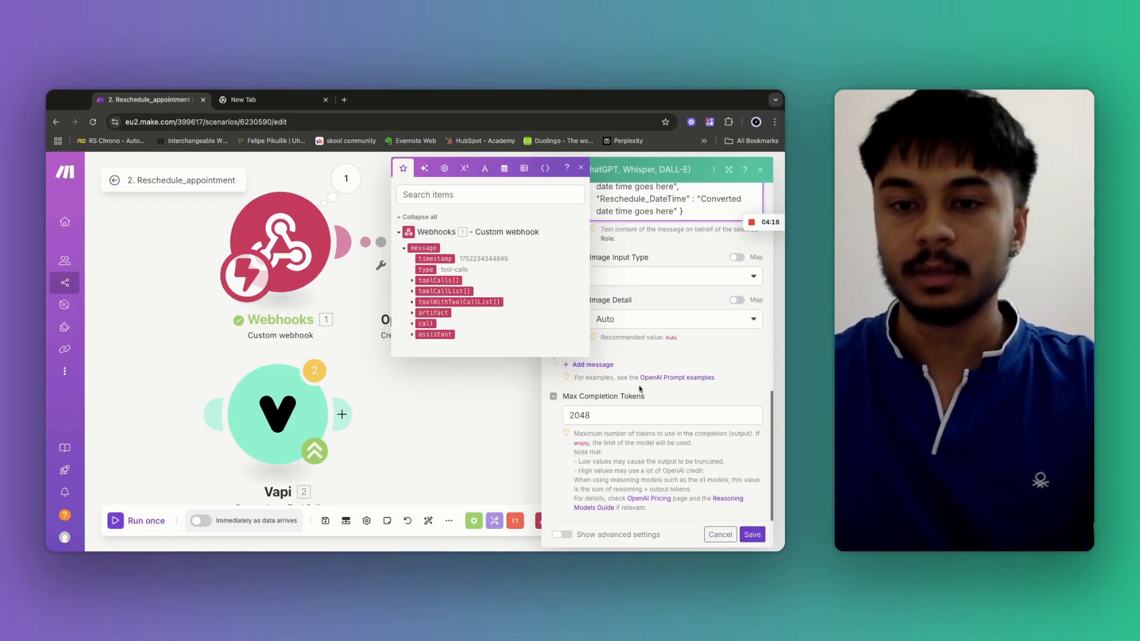
Add a third message with Role set to User.
left_click(604, 371)
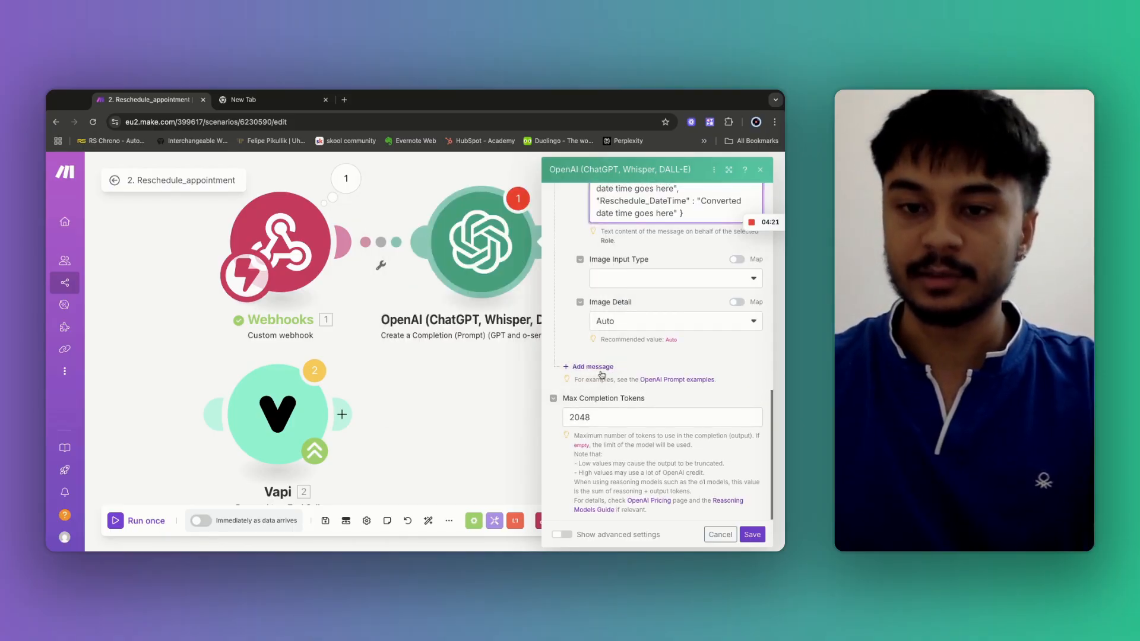
left_click(634, 402)
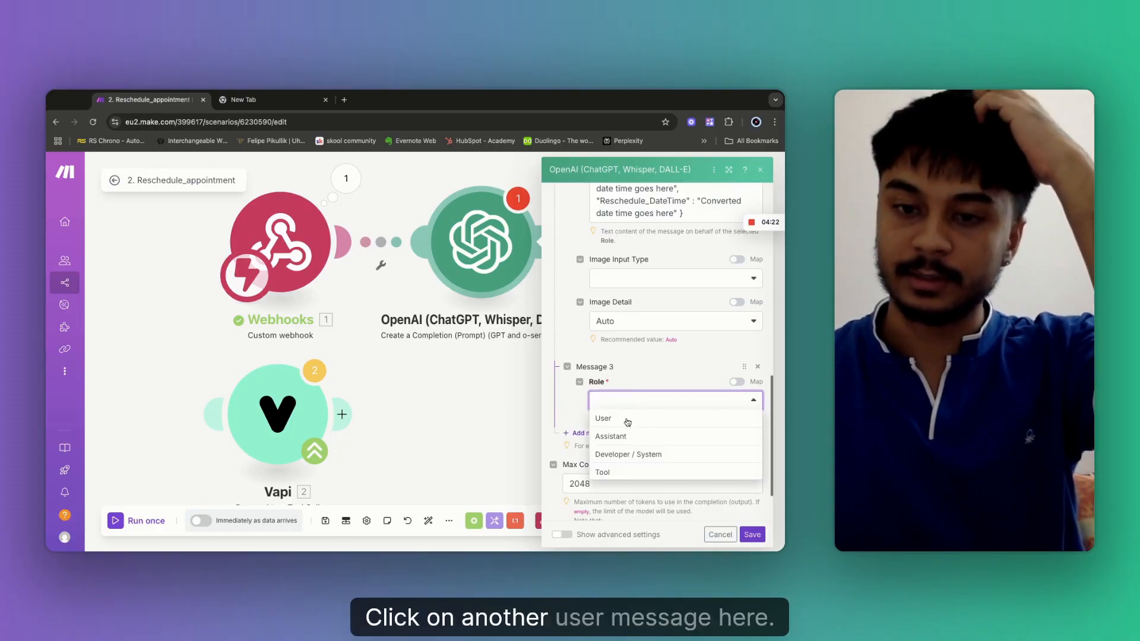
left_click(624, 418)
left_click(617, 445)
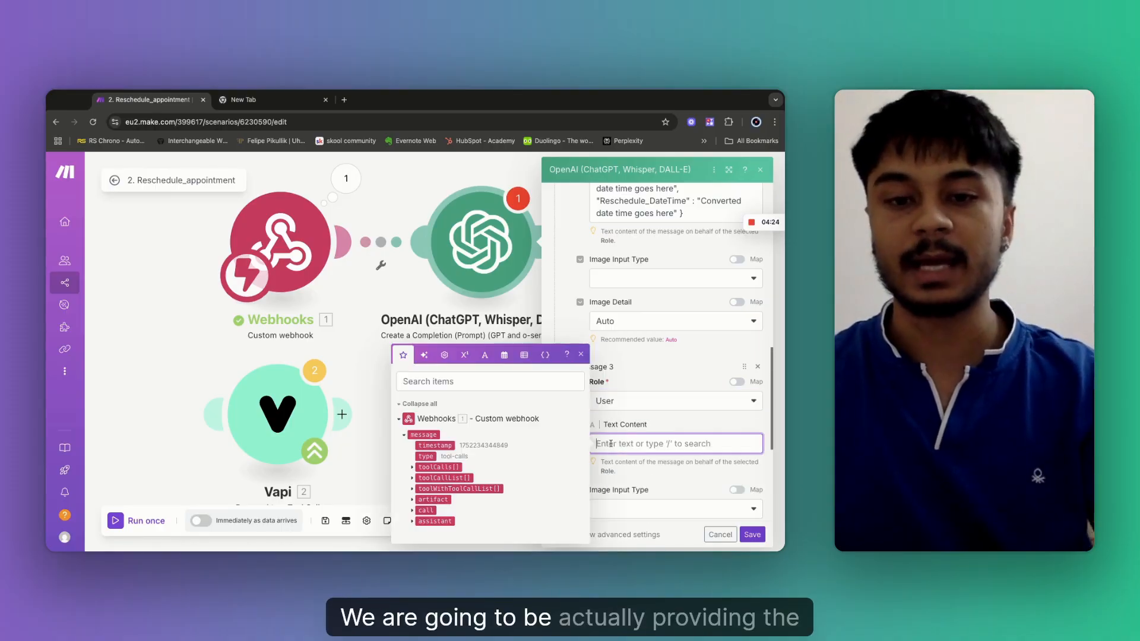
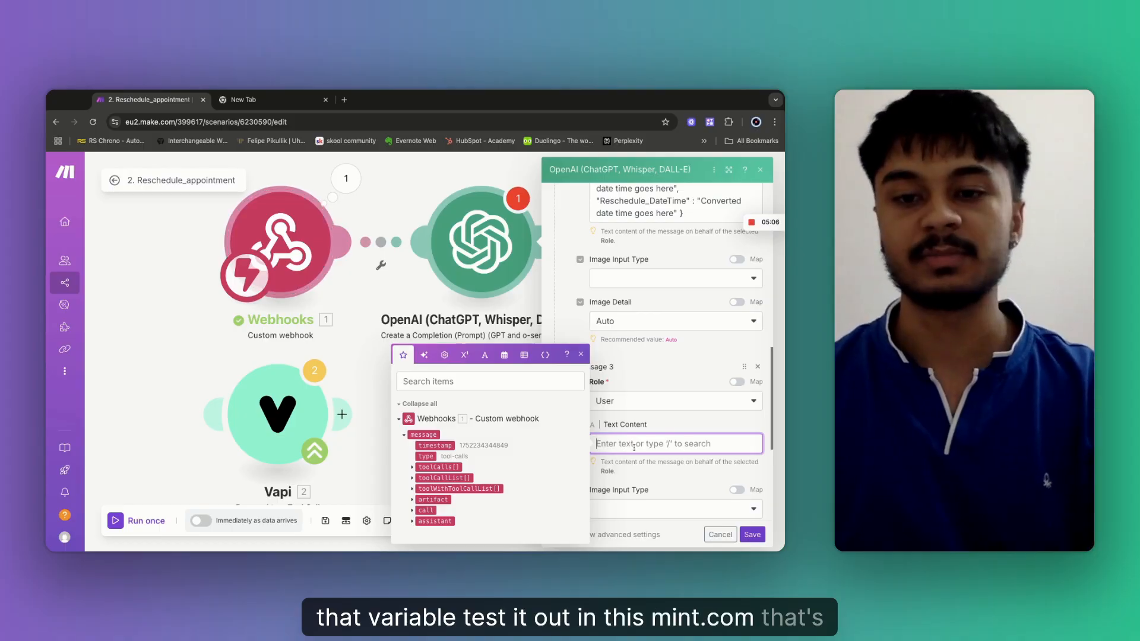
In Message 3, write 'Here is the current date and time for the appointment' followed by the mapped Current_date_time.
scroll(639, 447, "down", 1)
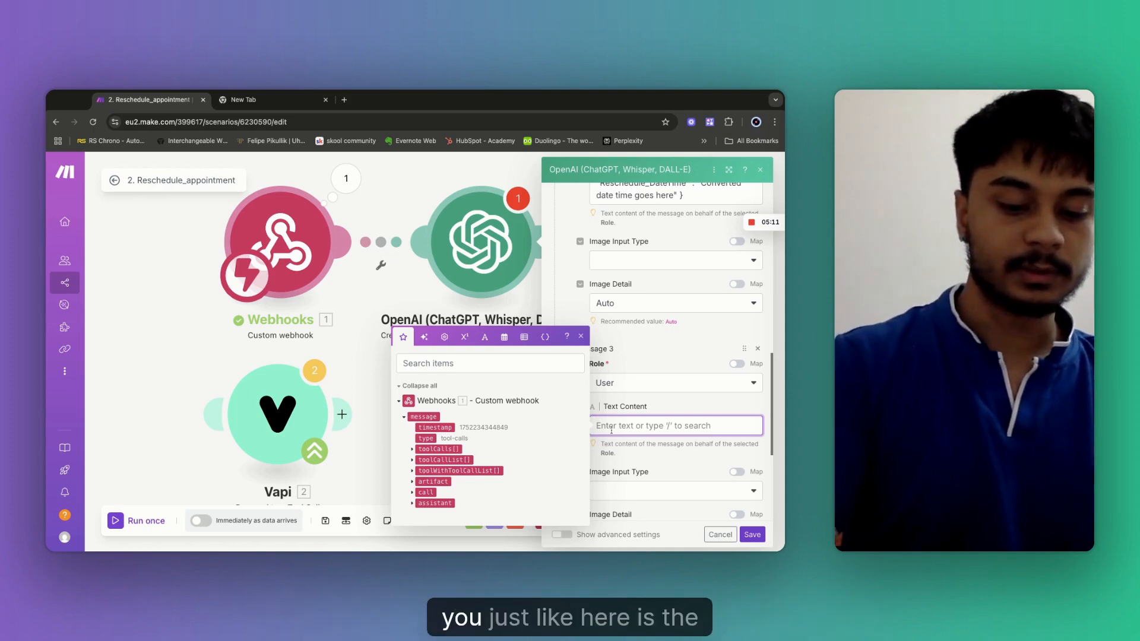
type("Here is the c")
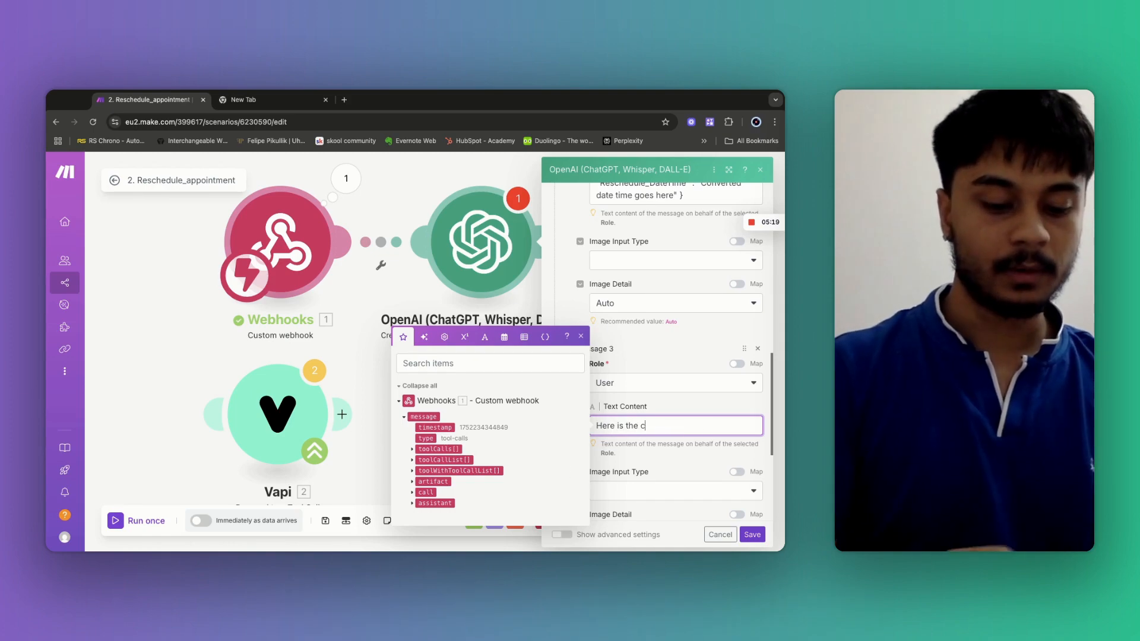
type("urrent d")
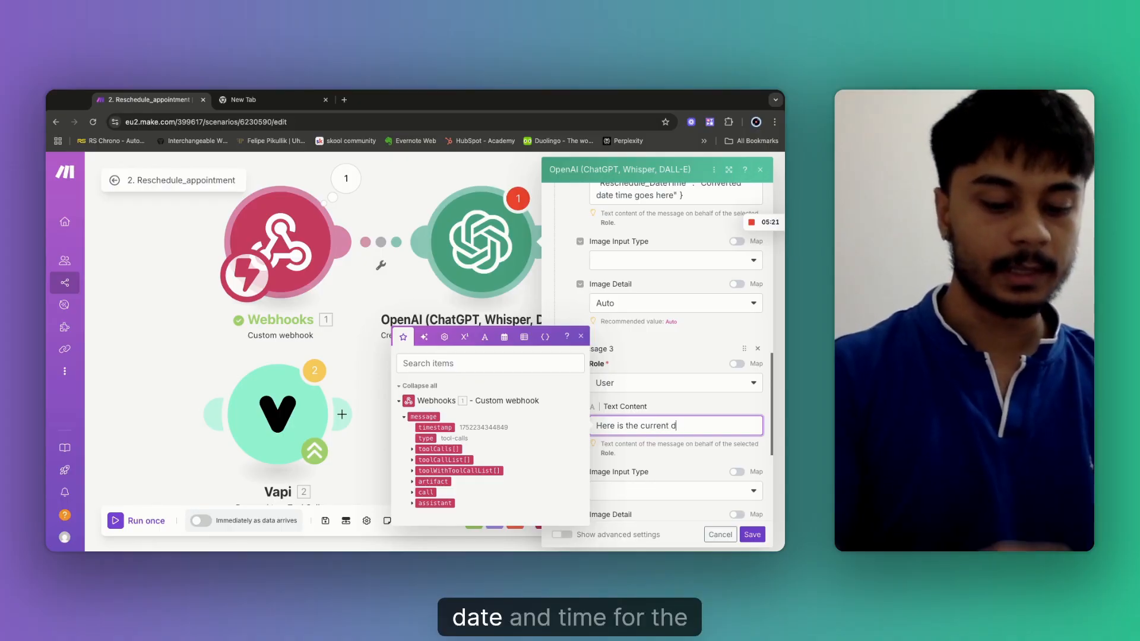
type("ate and time for ")
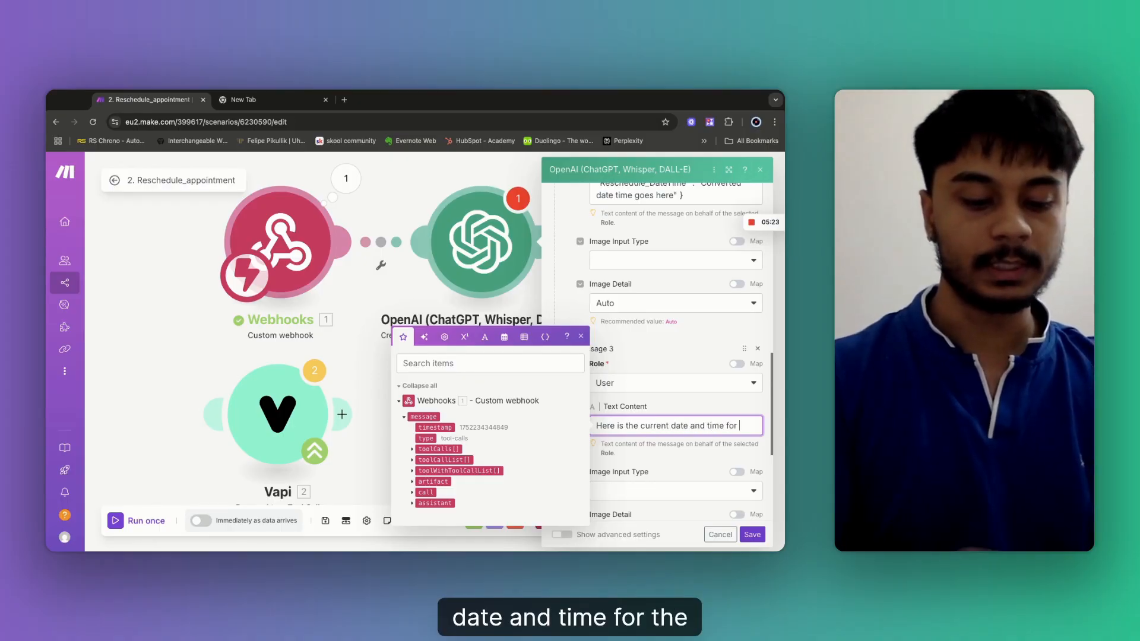
type("the appointment:")
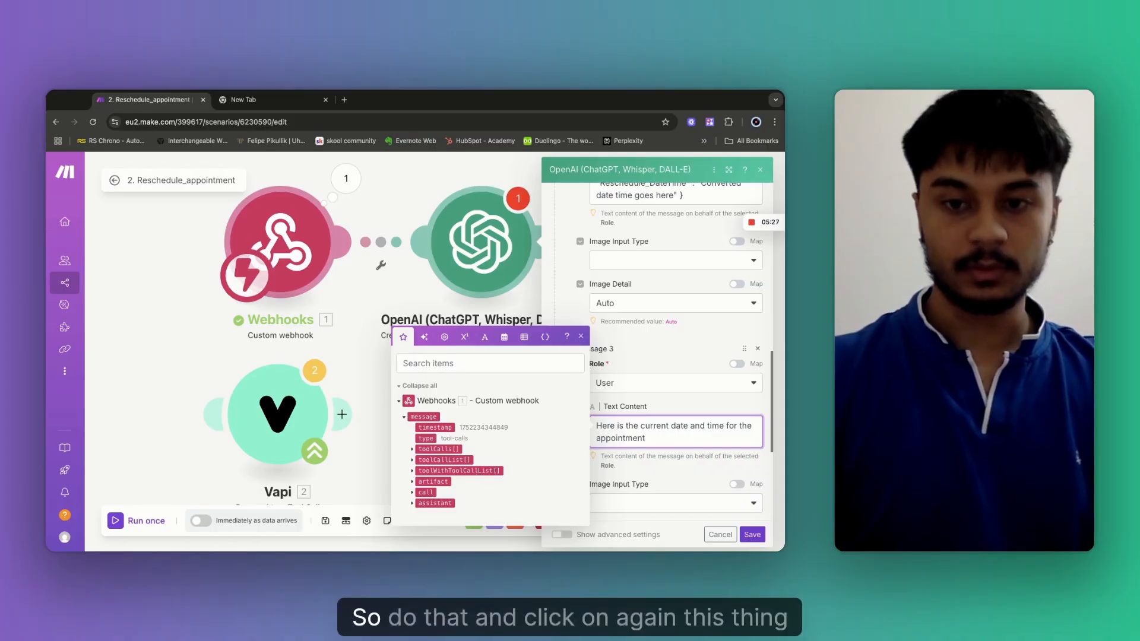
left_click(412, 471)
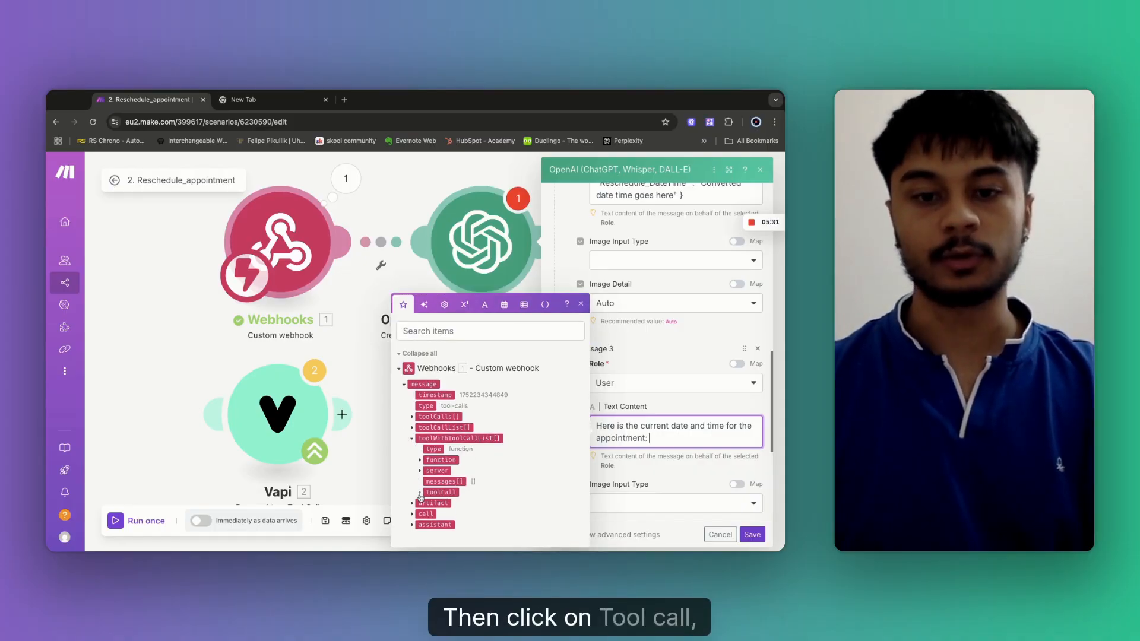
left_click(420, 493)
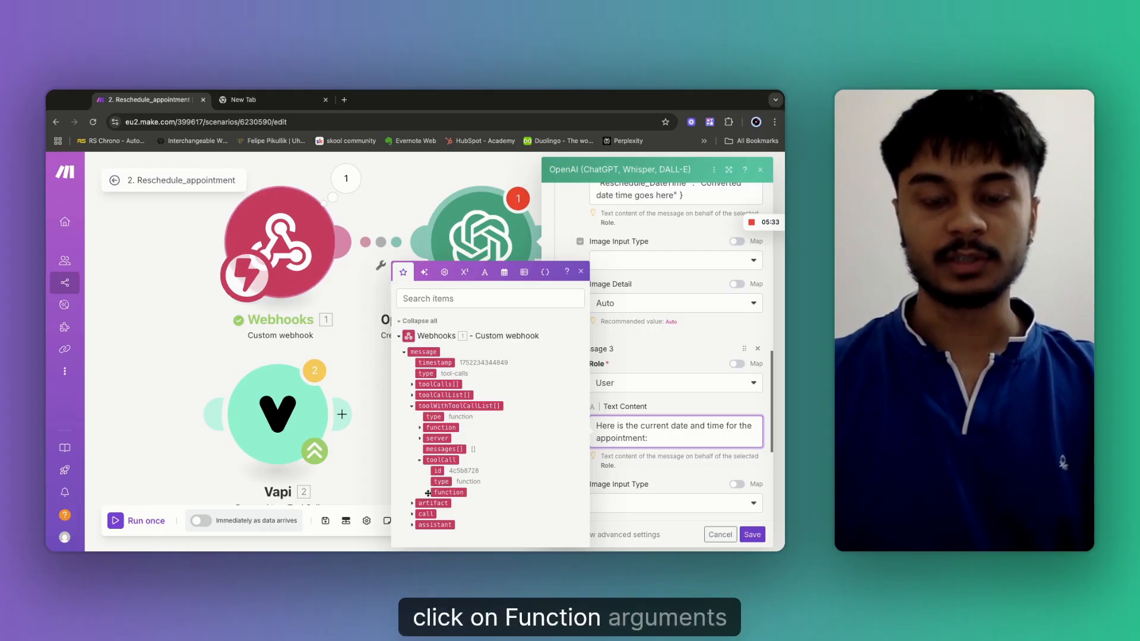
left_click(427, 493)
left_click(435, 493)
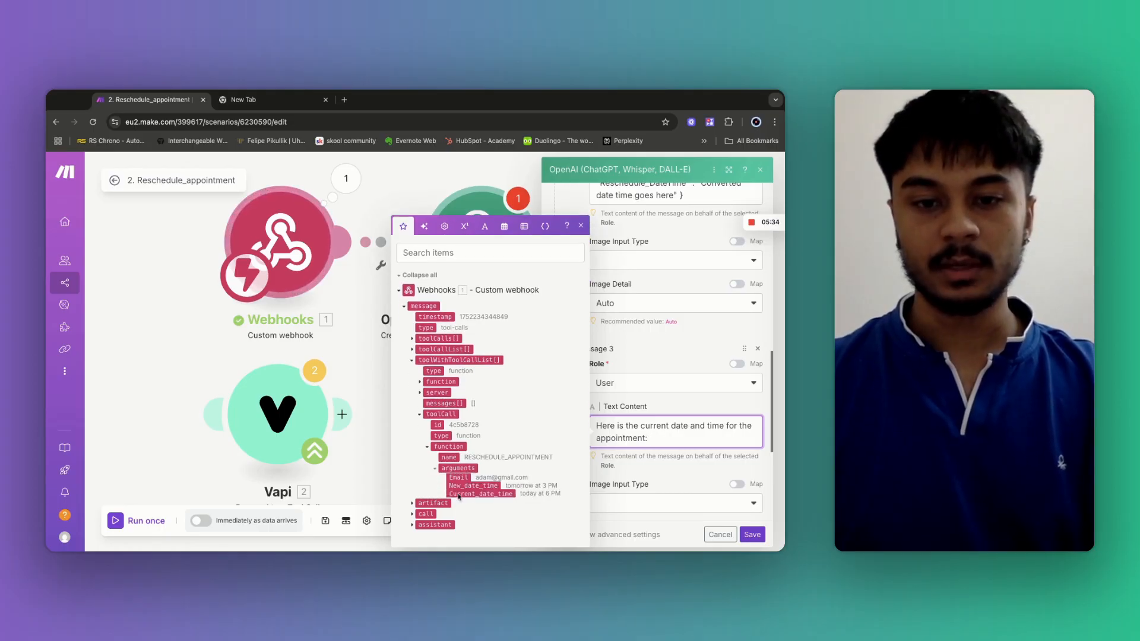
left_click(502, 494)
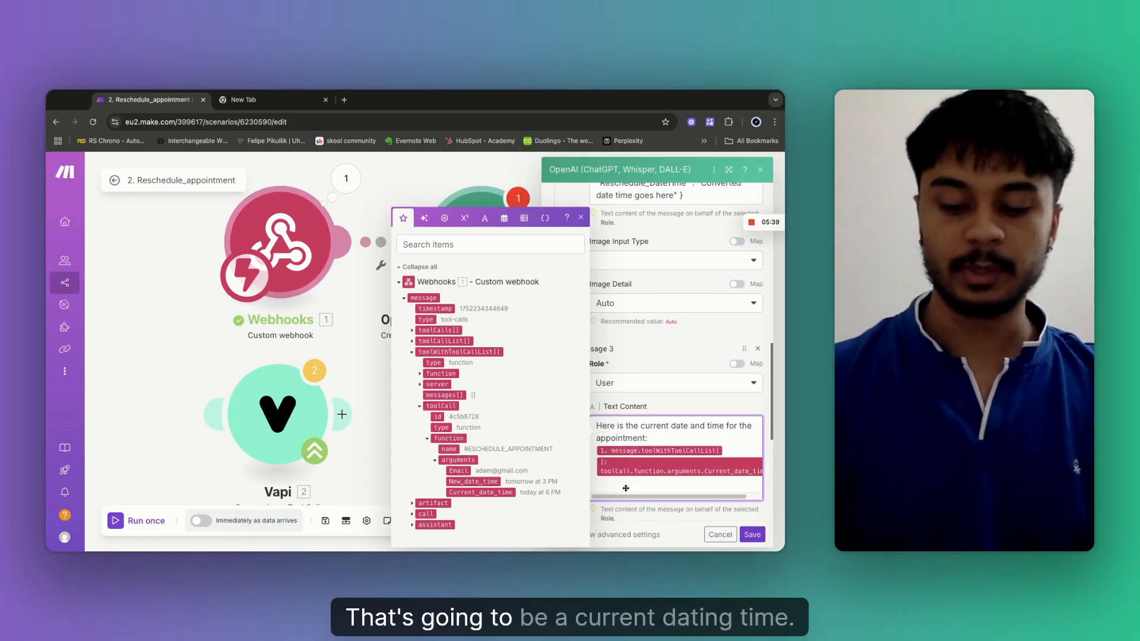
Add a second line 'Here is the new date and time for the appointment :' with New_date_time, and show advanced settings.
key("Return")
type("Here")
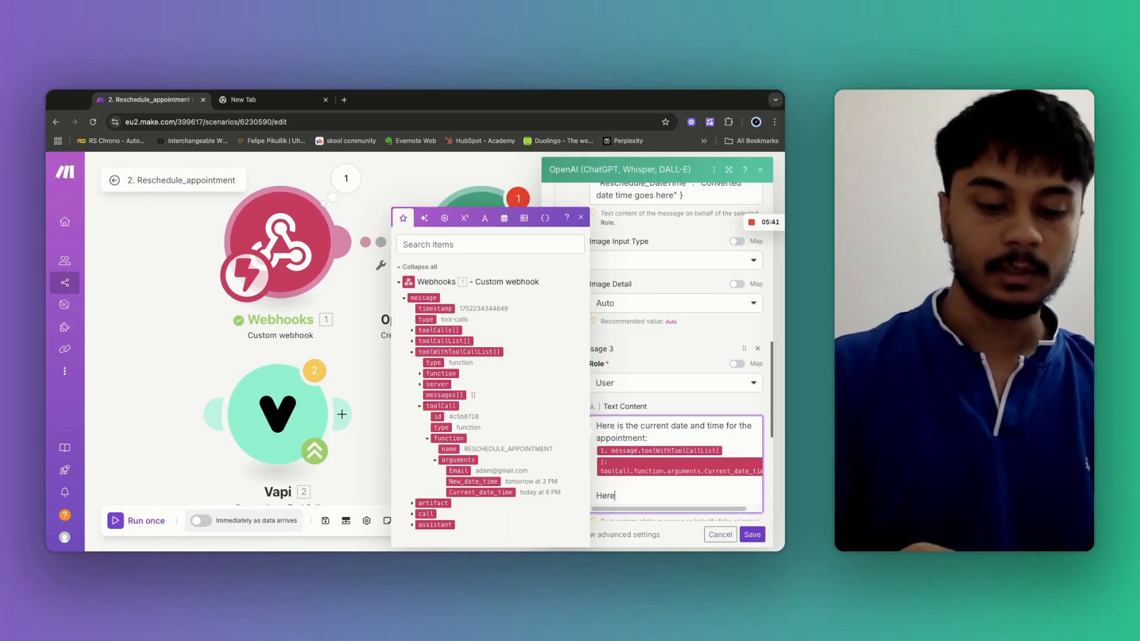
type(" is the n")
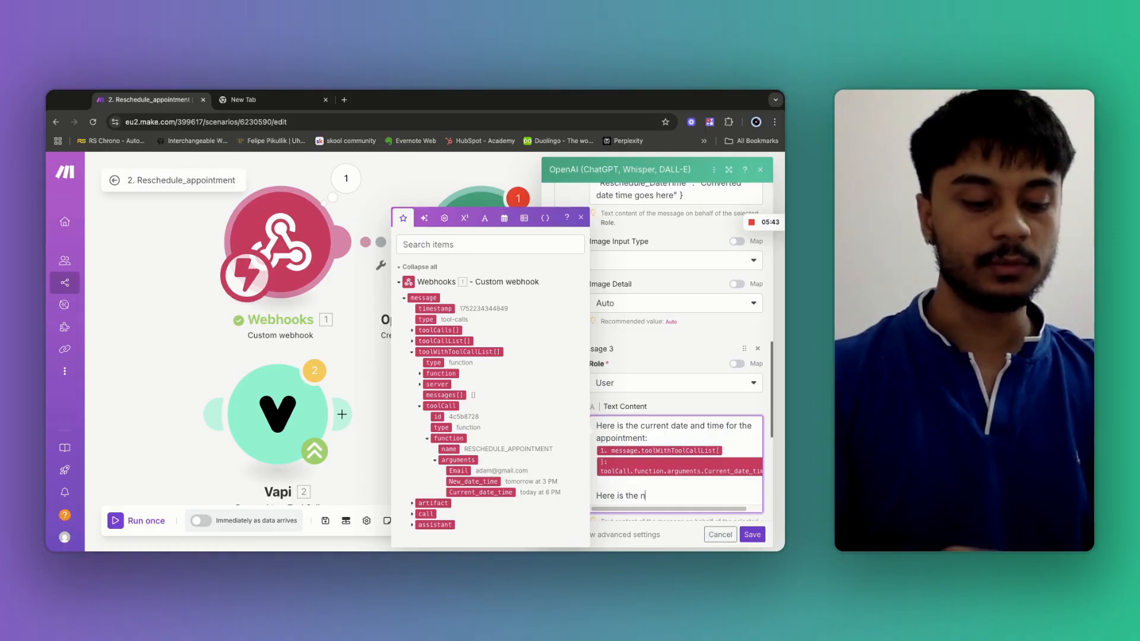
type("ew da")
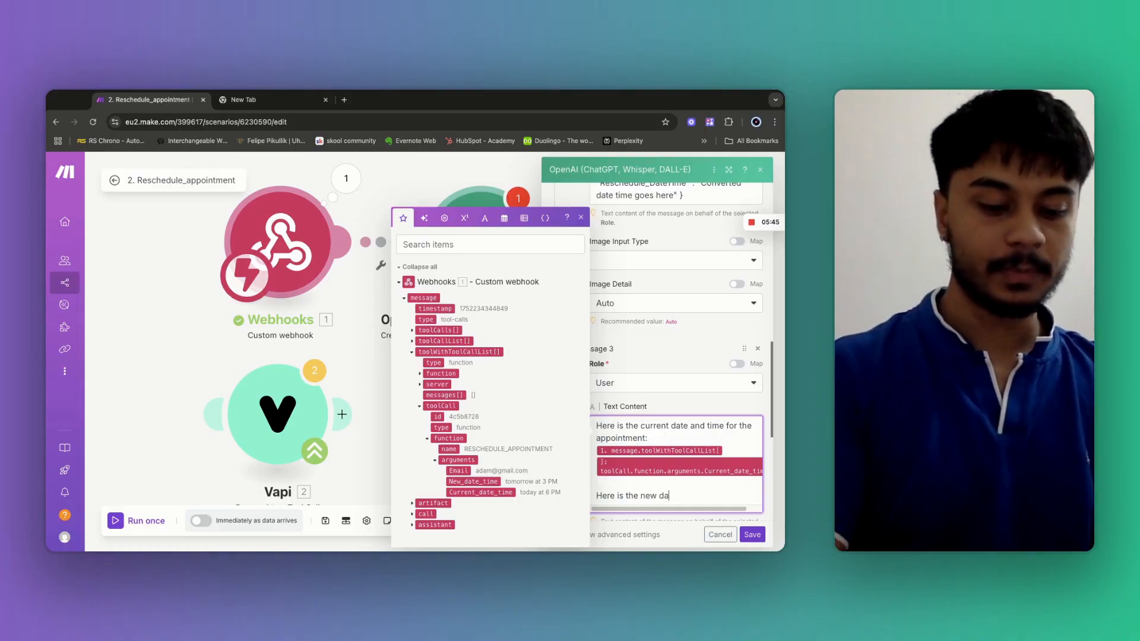
type("te and time")
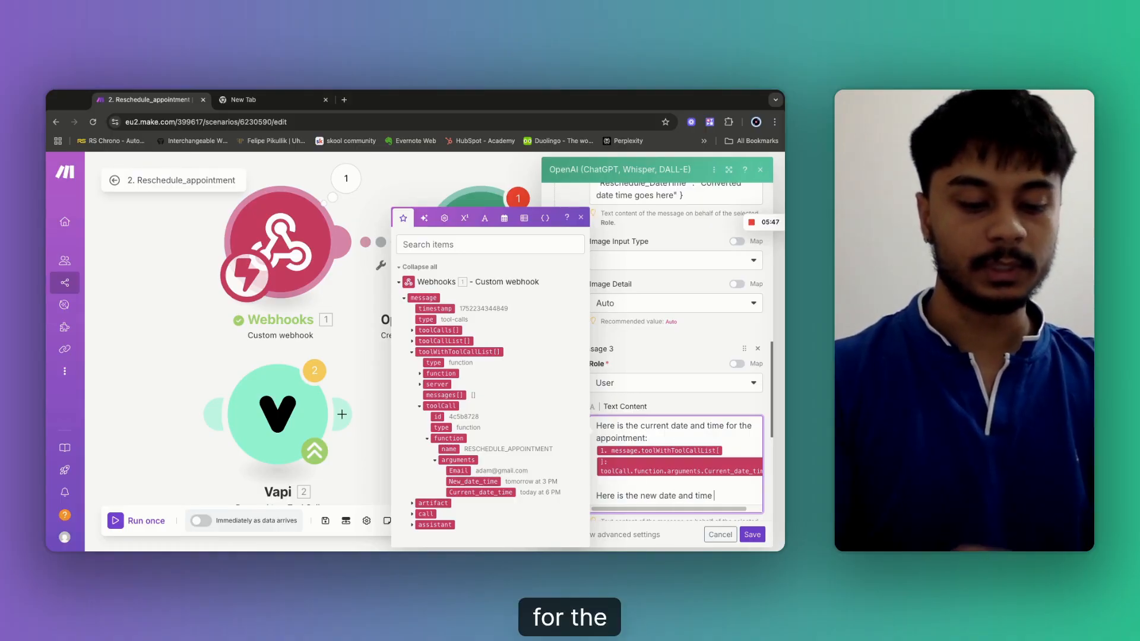
type(" for the appointment")
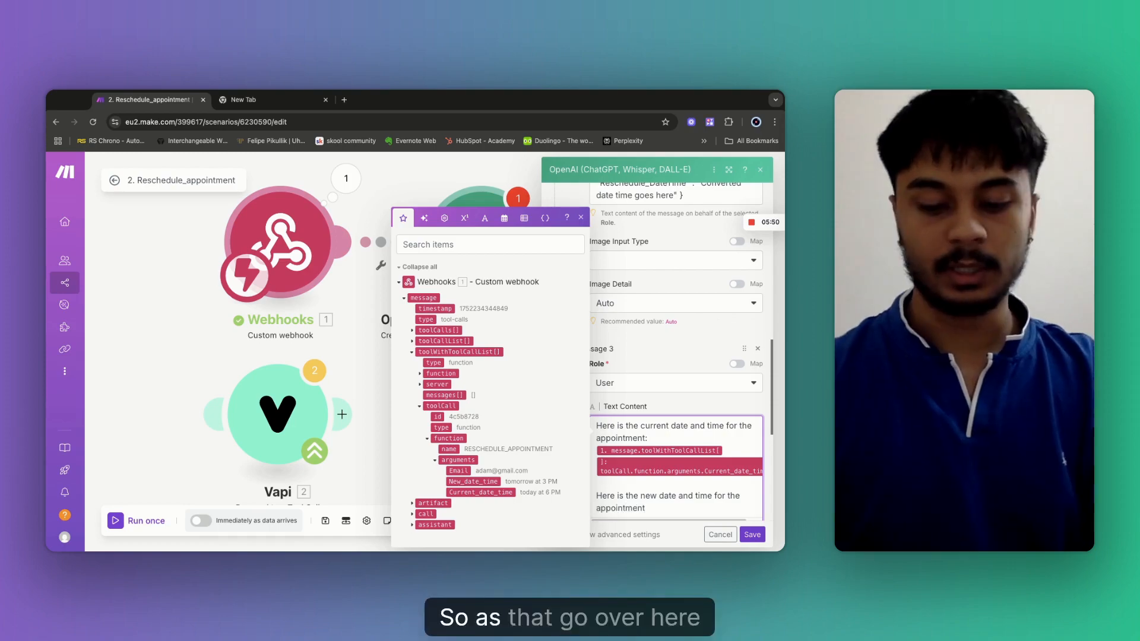
type(" :")
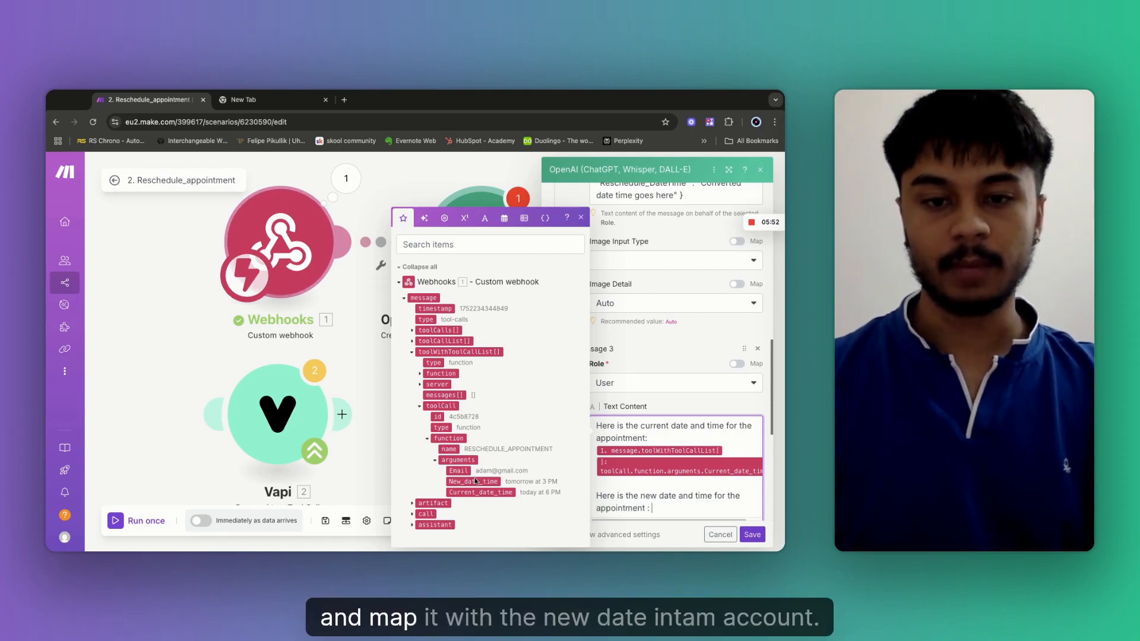
left_click(473, 481)
scroll(673, 434, "down", 3)
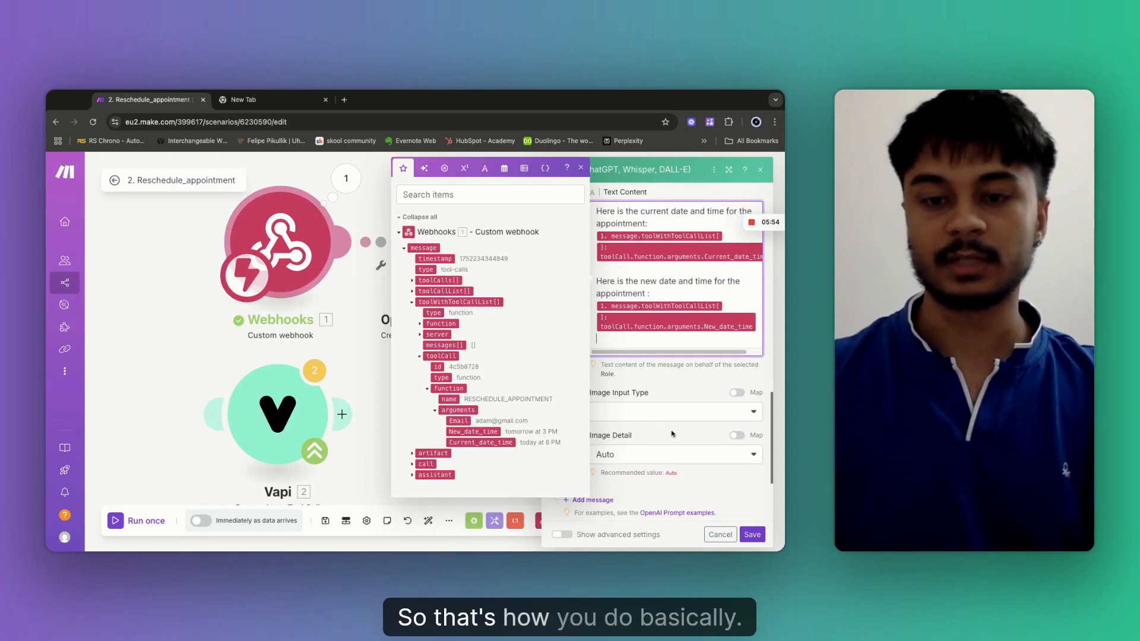
left_click(562, 535)
scroll(644, 396, "down", 2)
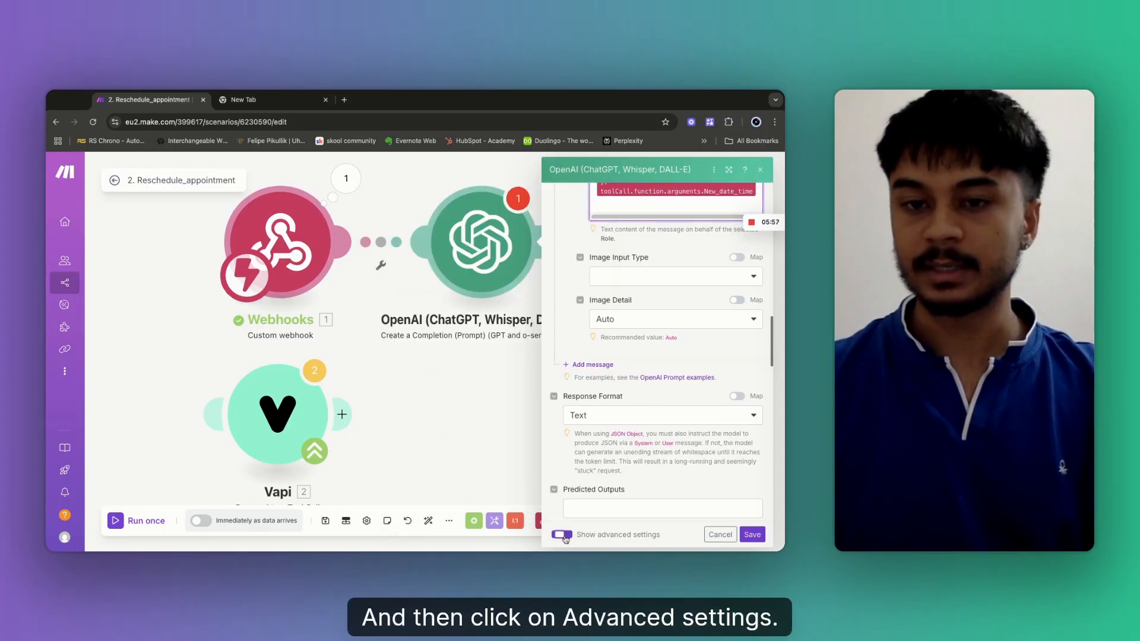
Set the OpenAI Response Format to JSON Object and save the module.
left_click(596, 418)
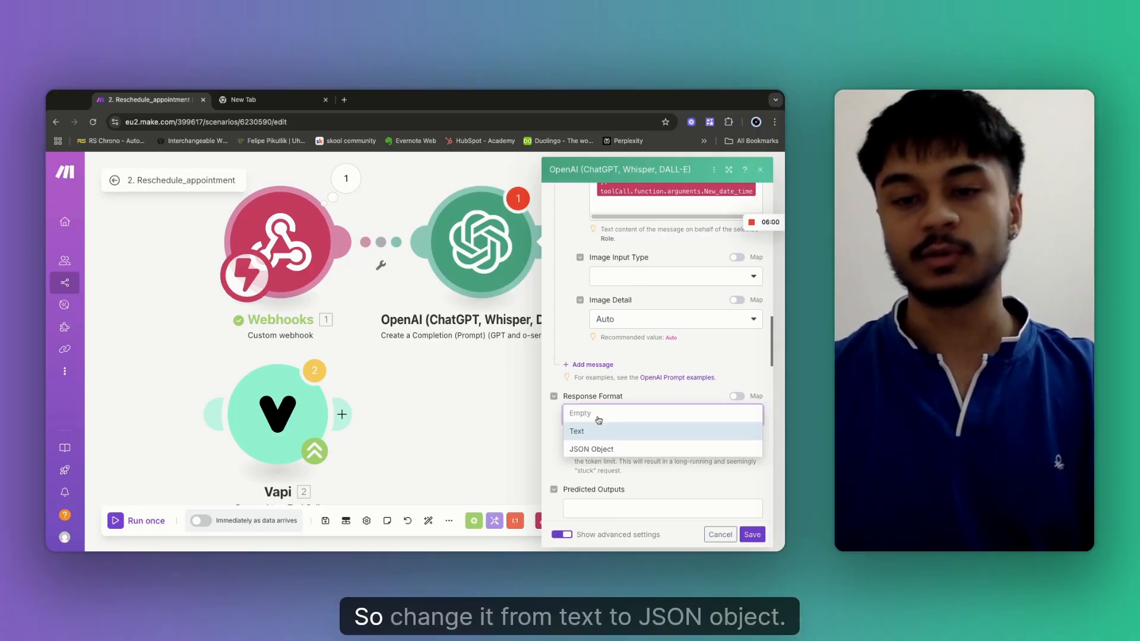
left_click(593, 450)
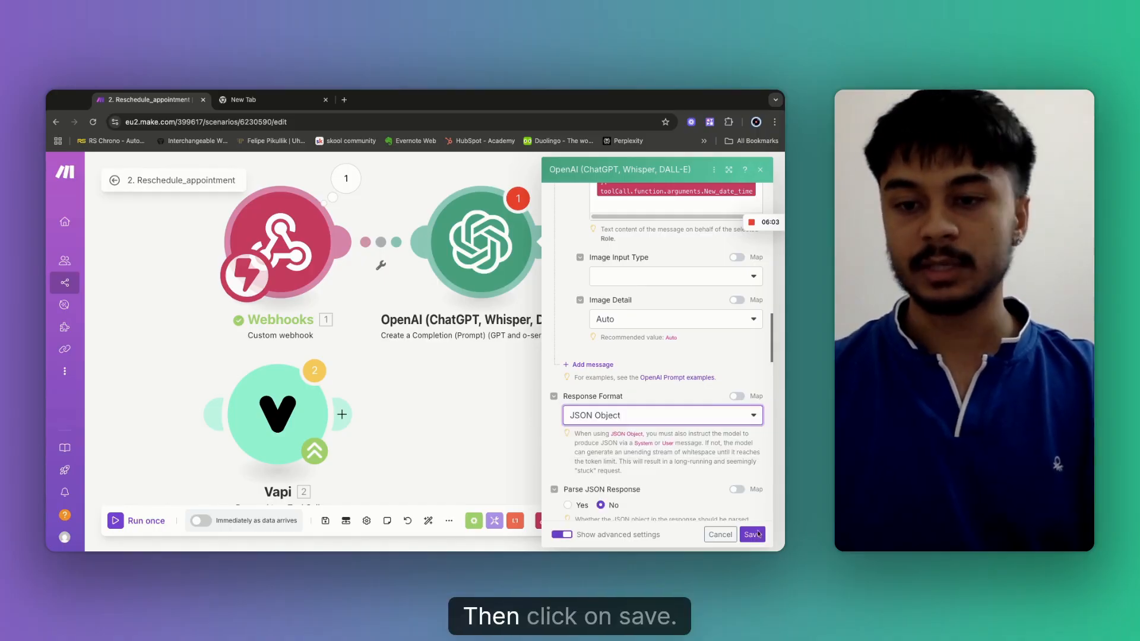
left_click(752, 535)
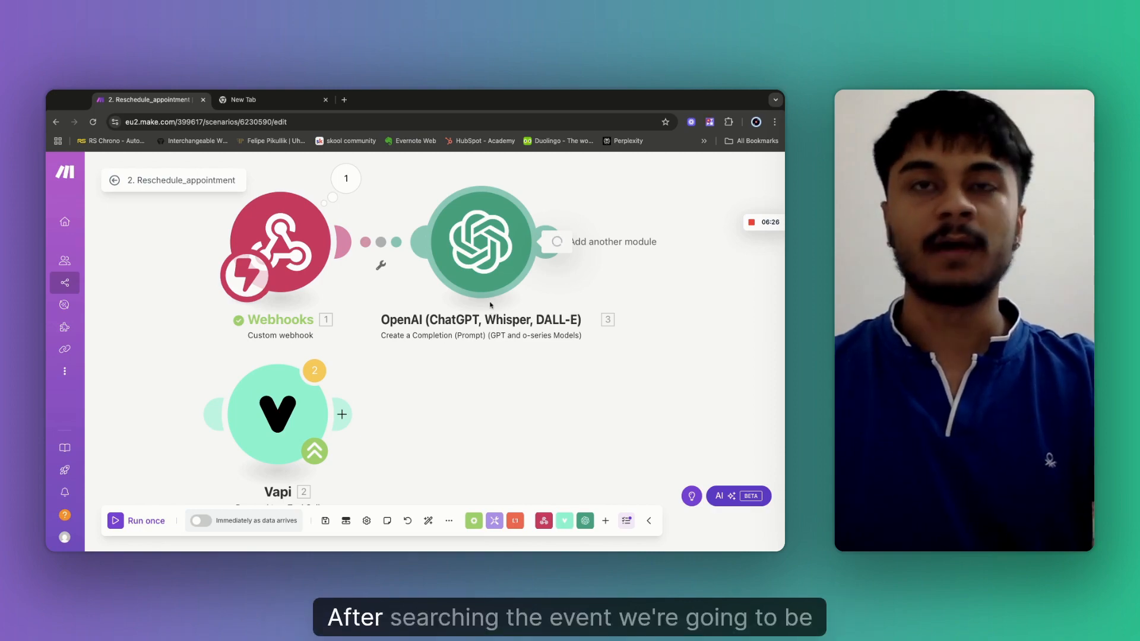
Reopen the OpenAI module, turn on Parse JSON Response, and save it.
left_click(488, 305)
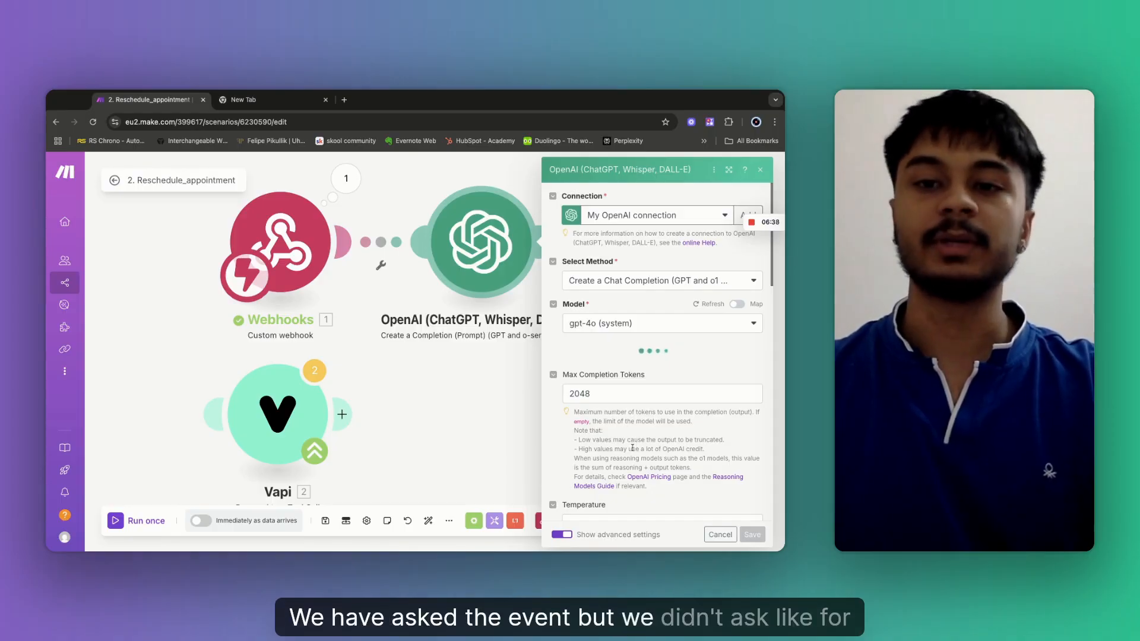
scroll(633, 448, "down", 4)
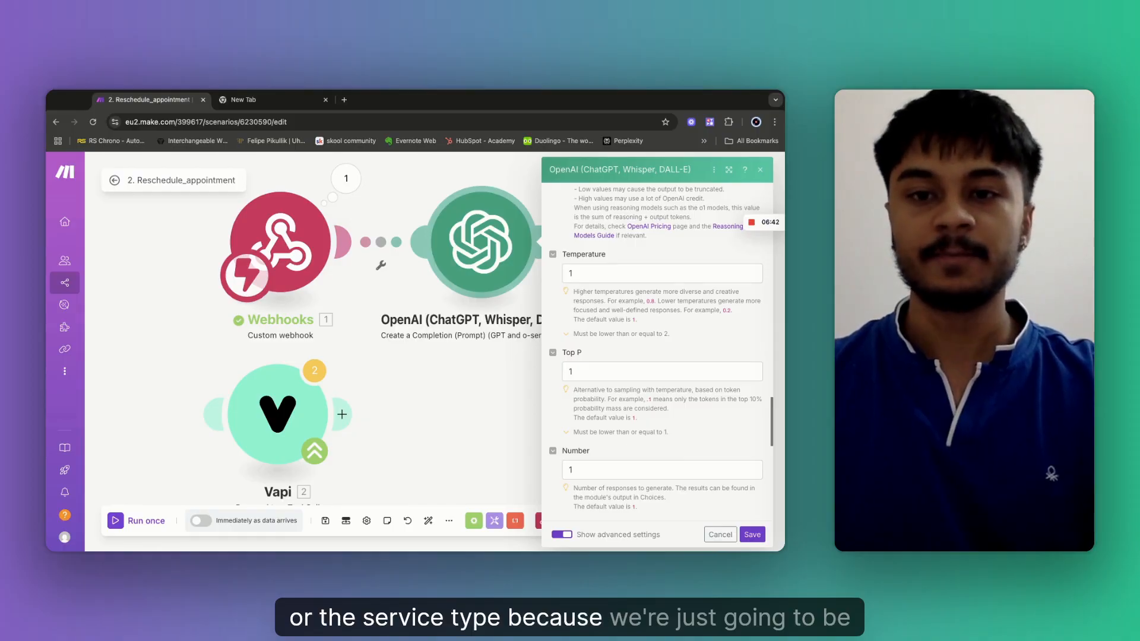
scroll(657, 356, "down", 3)
scroll(656, 356, "down", 4)
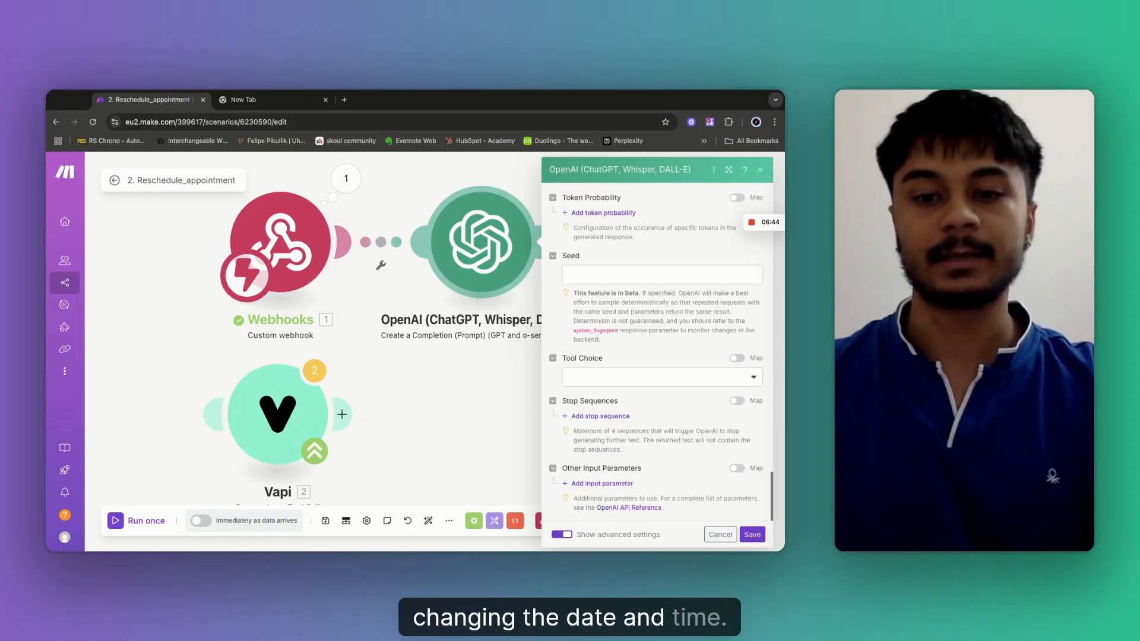
scroll(656, 356, "up", 10)
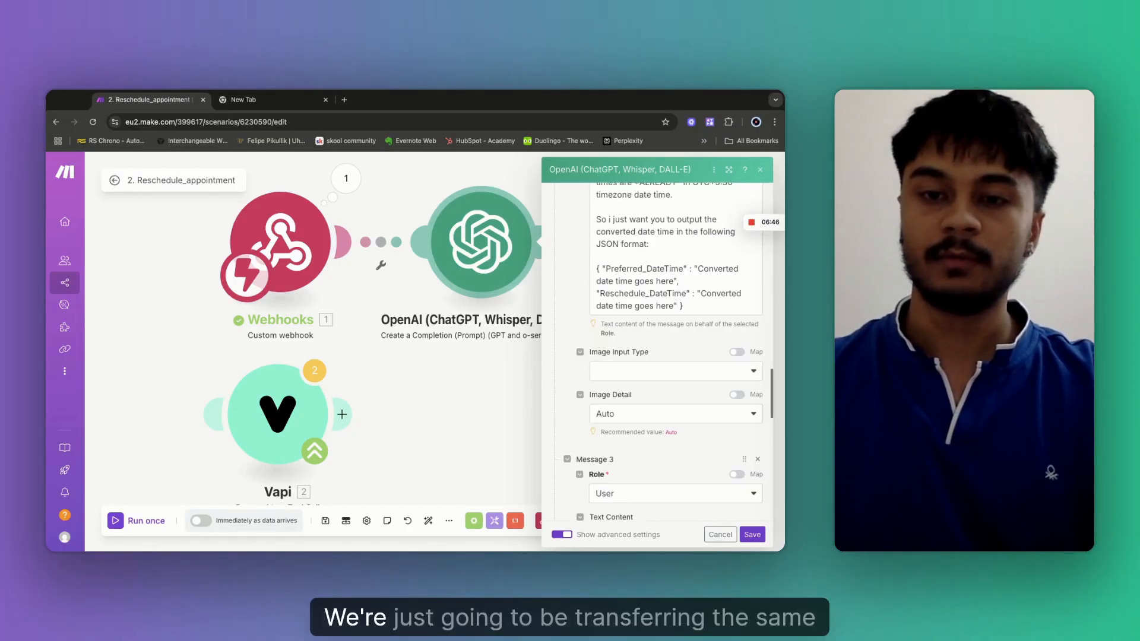
scroll(575, 410, "down", 8)
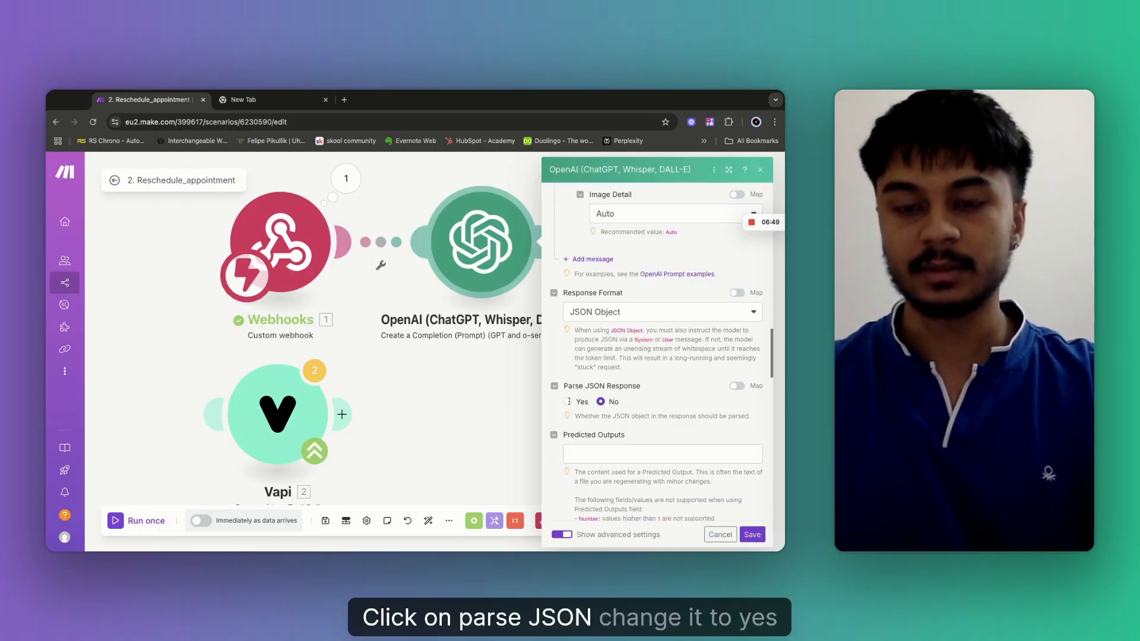
left_click(567, 401)
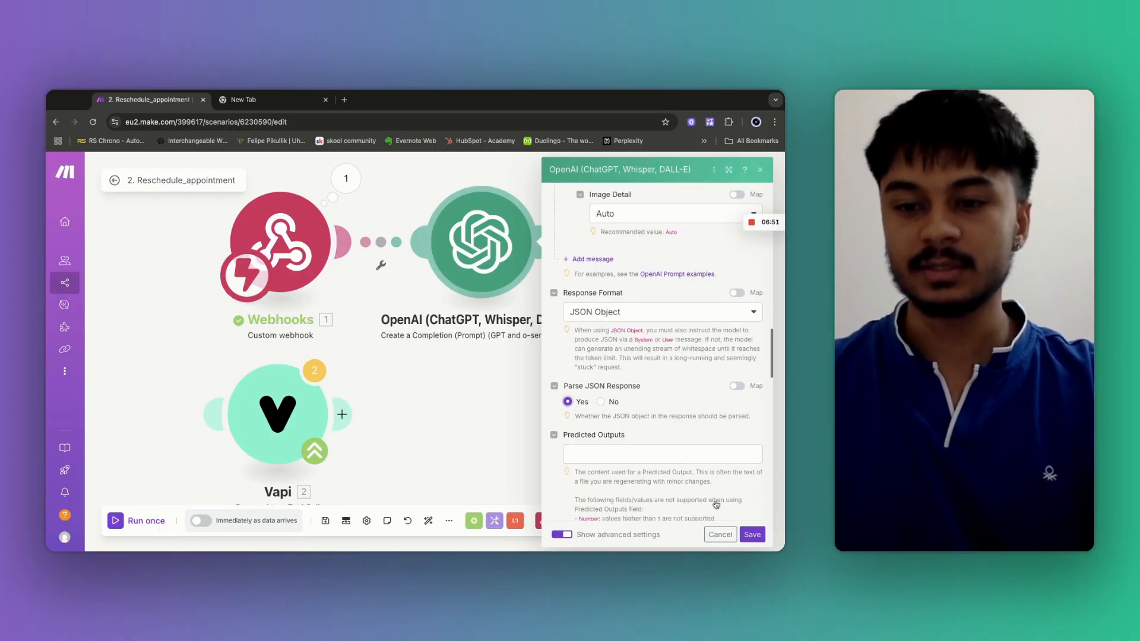
left_click(752, 534)
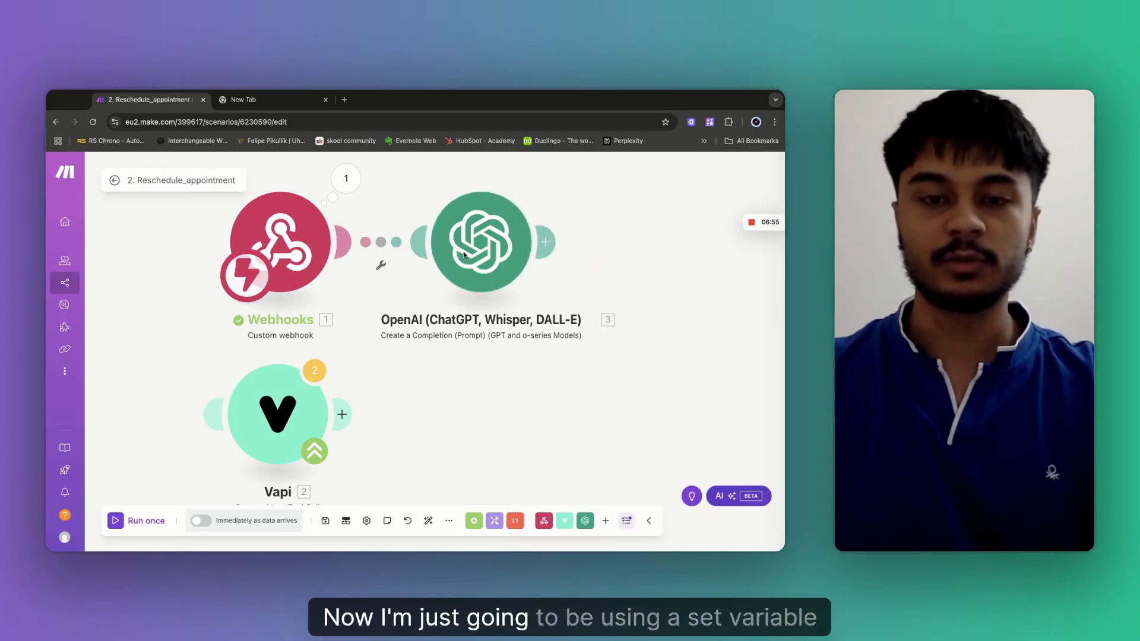
Move OpenAI to the right and insert a Tools variable module on the Webhooks–OpenAI link.
left_click_drag(464, 254, 573, 253)
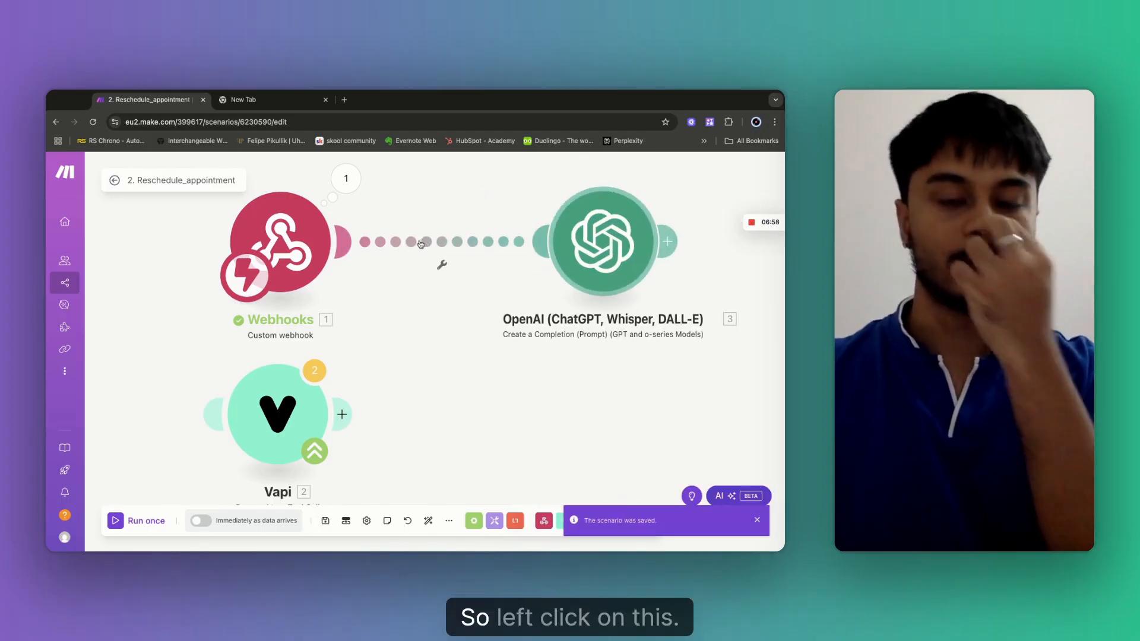
left_click(420, 244)
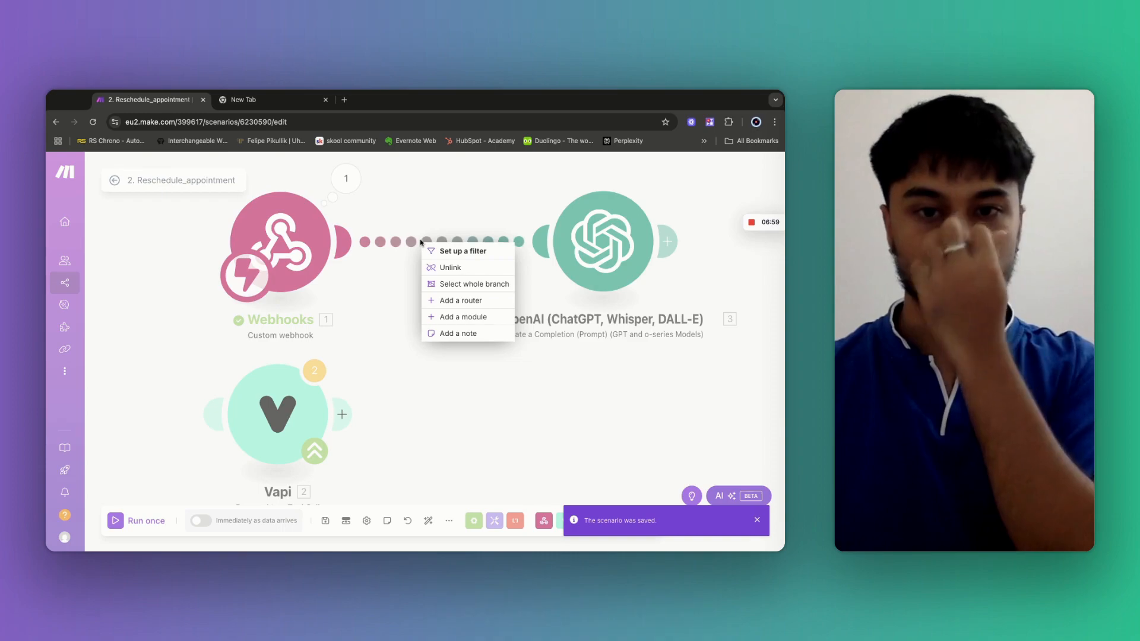
left_click(463, 317)
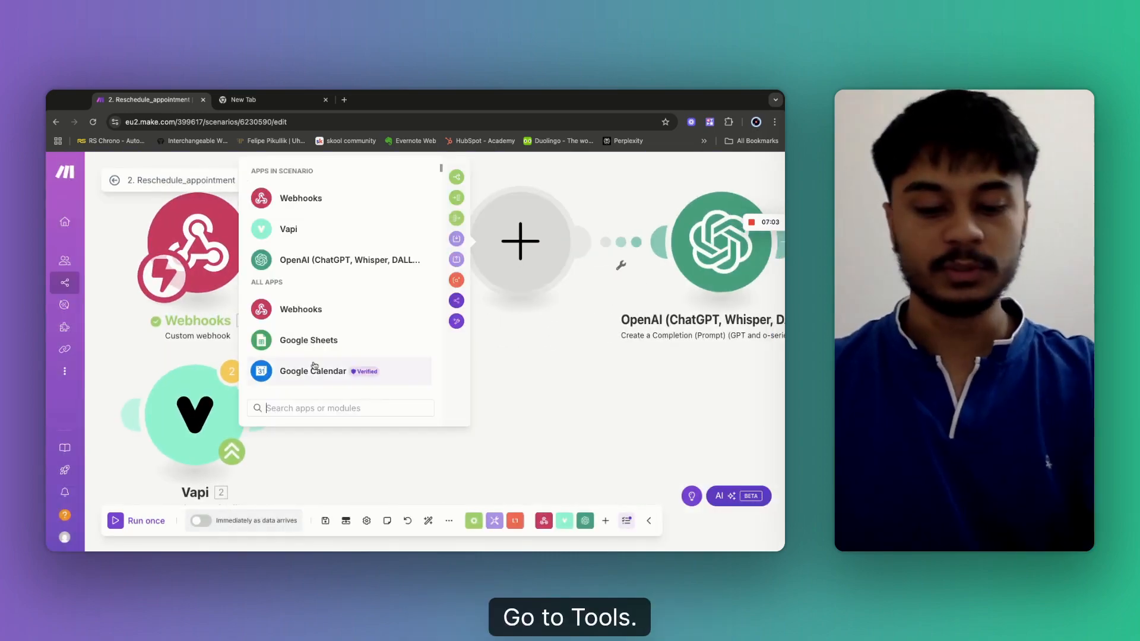
type("tool")
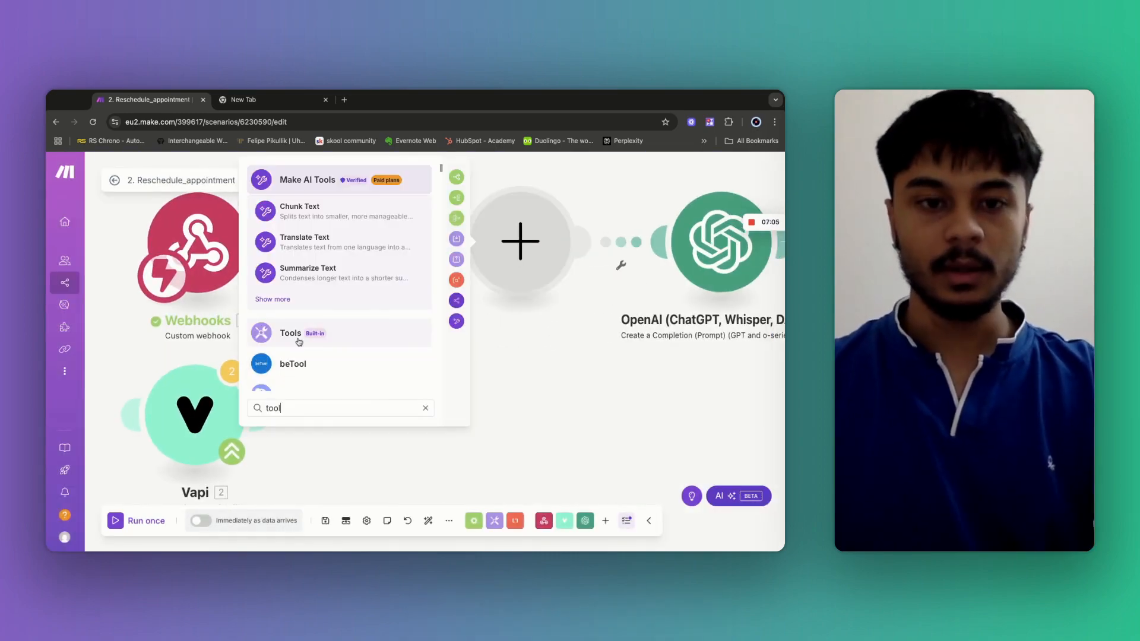
left_click(291, 333)
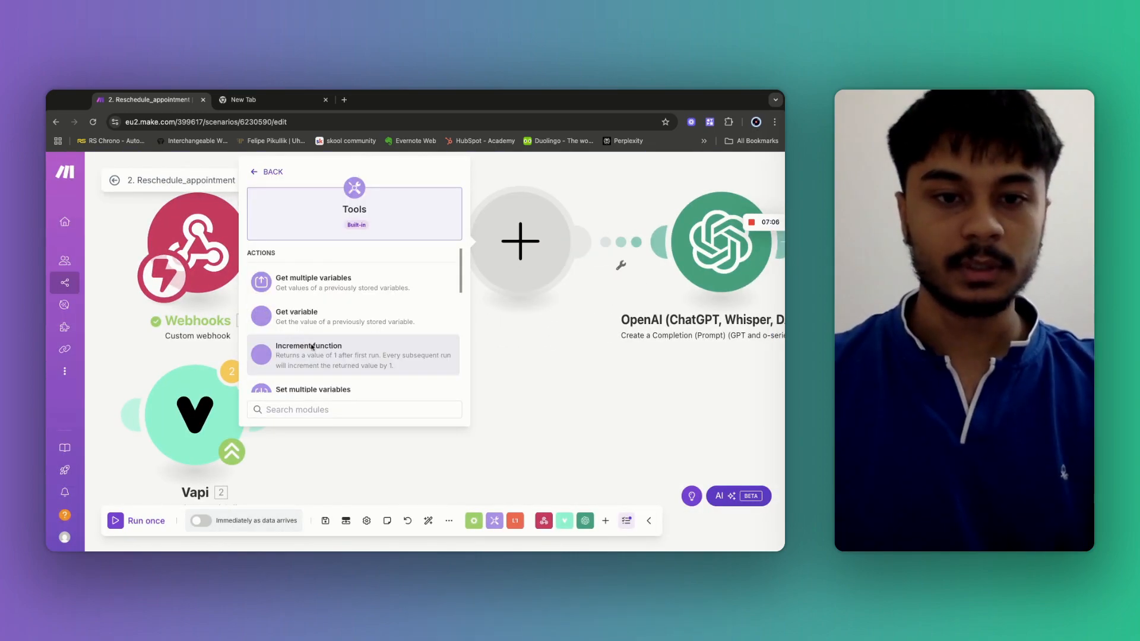
scroll(317, 332, "down", 2)
left_click(311, 318)
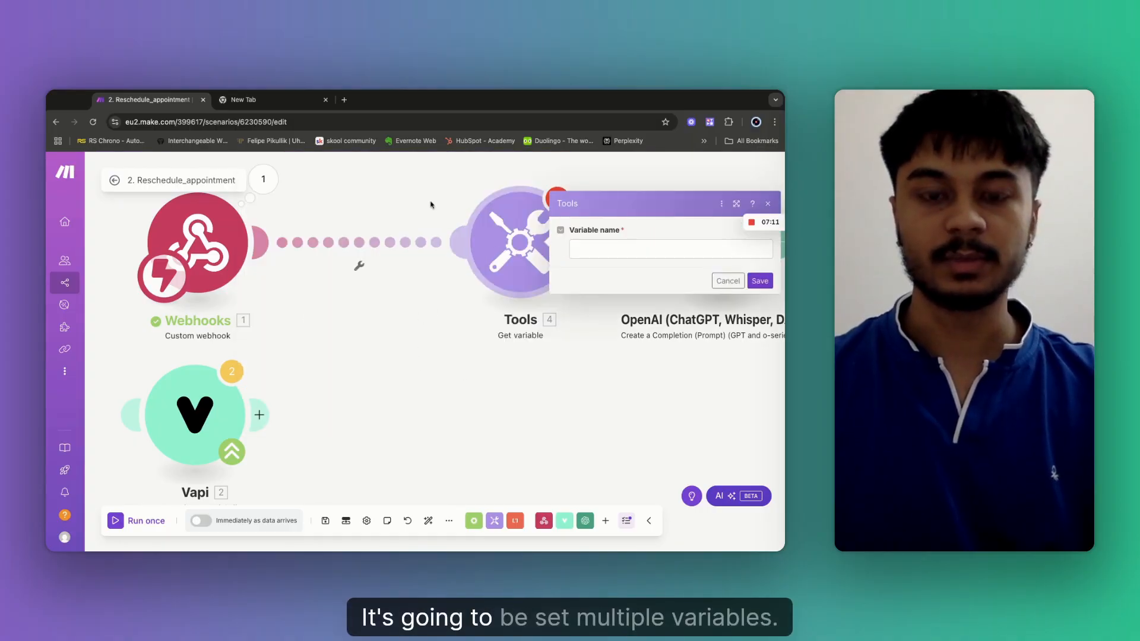
Delete the old Get variable Tools module and insert Tools > Set multiple variables on the link.
left_click(421, 180)
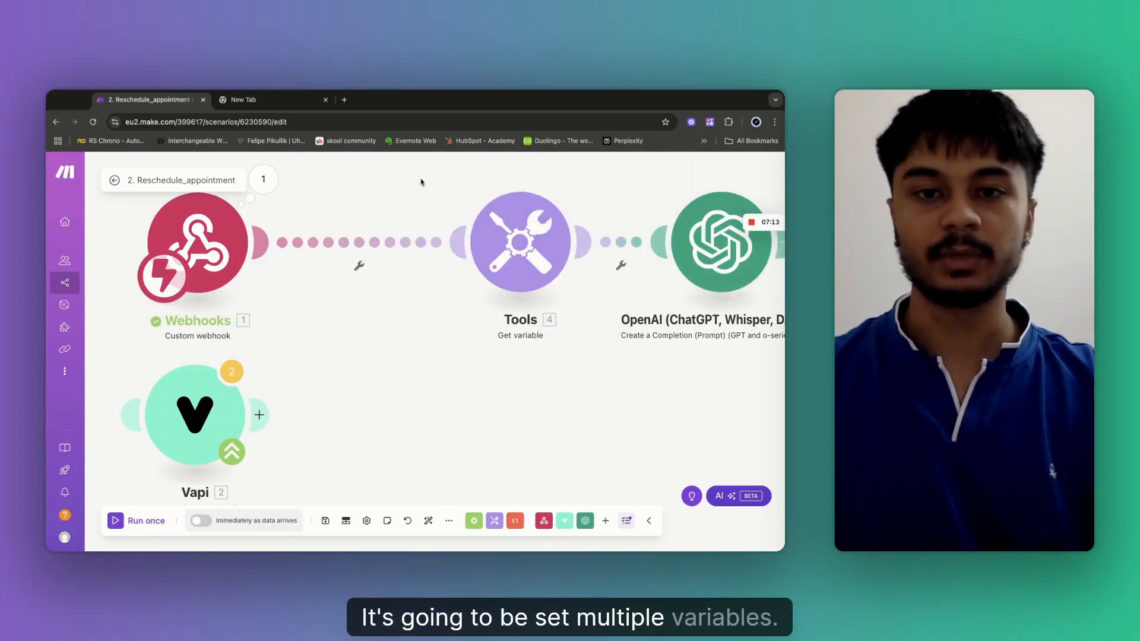
left_click_drag(421, 180, 589, 344)
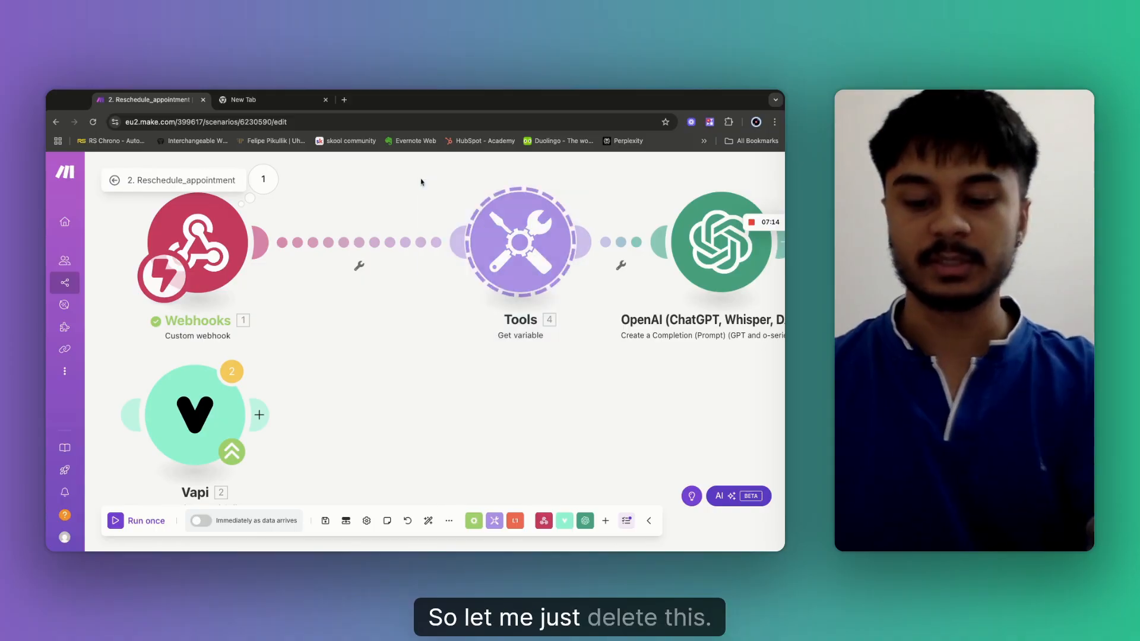
key("Delete")
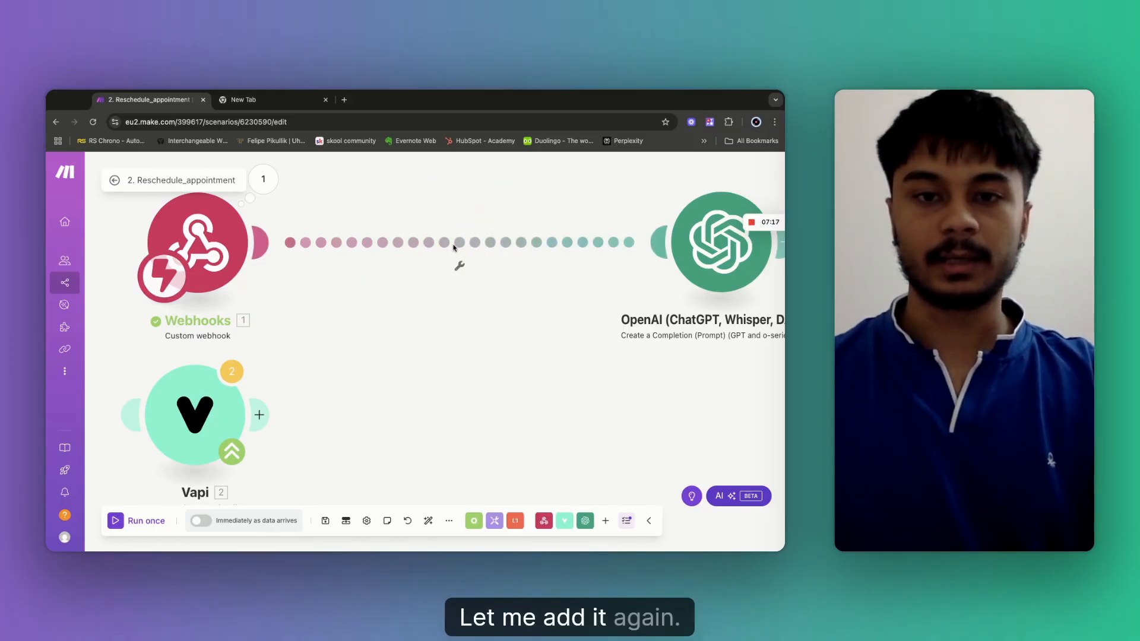
left_click(468, 263)
left_click(499, 321)
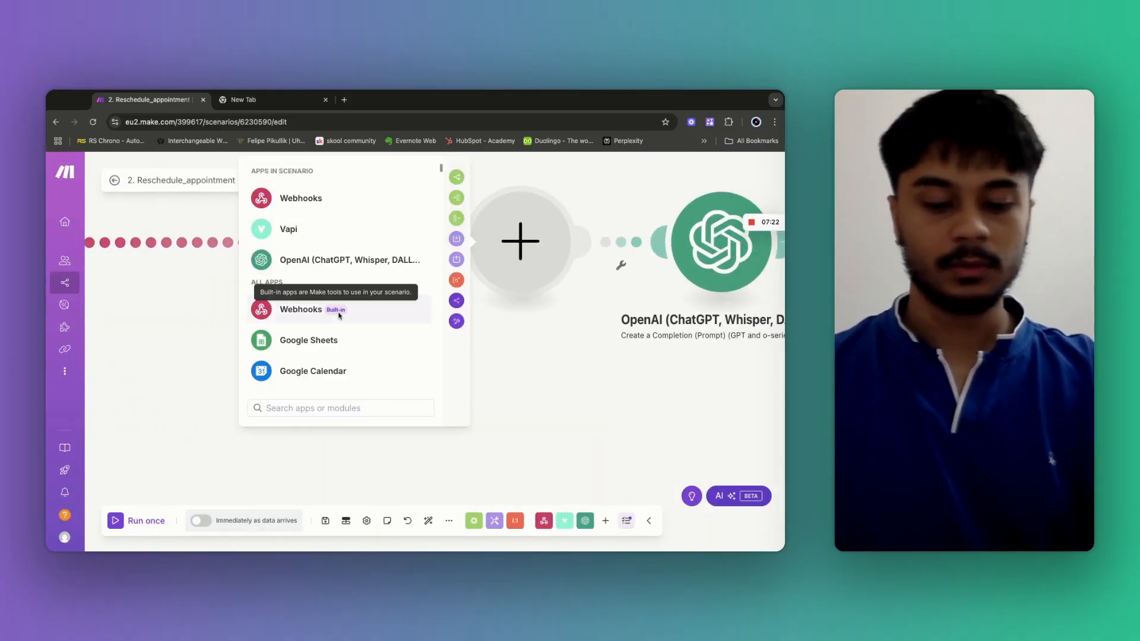
type("ool")
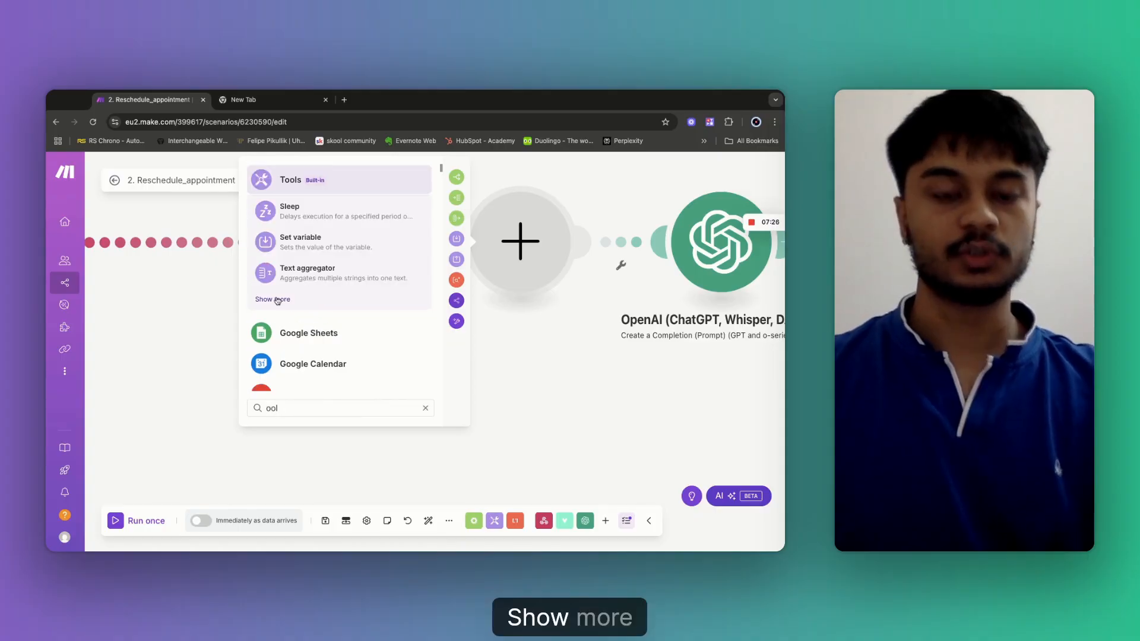
left_click(278, 301)
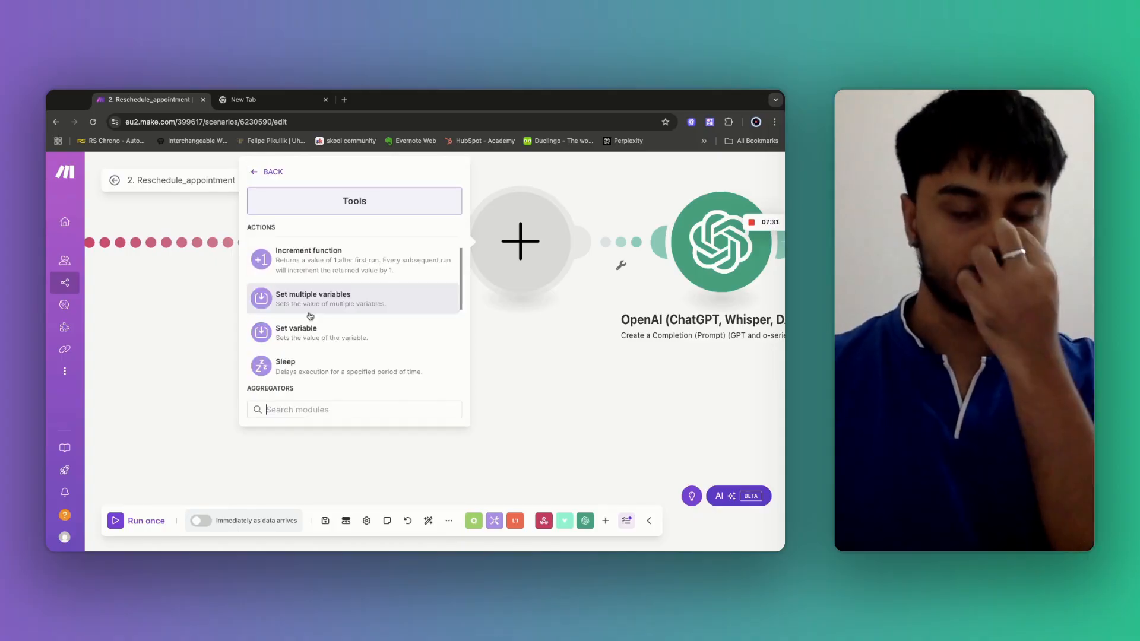
left_click(310, 313)
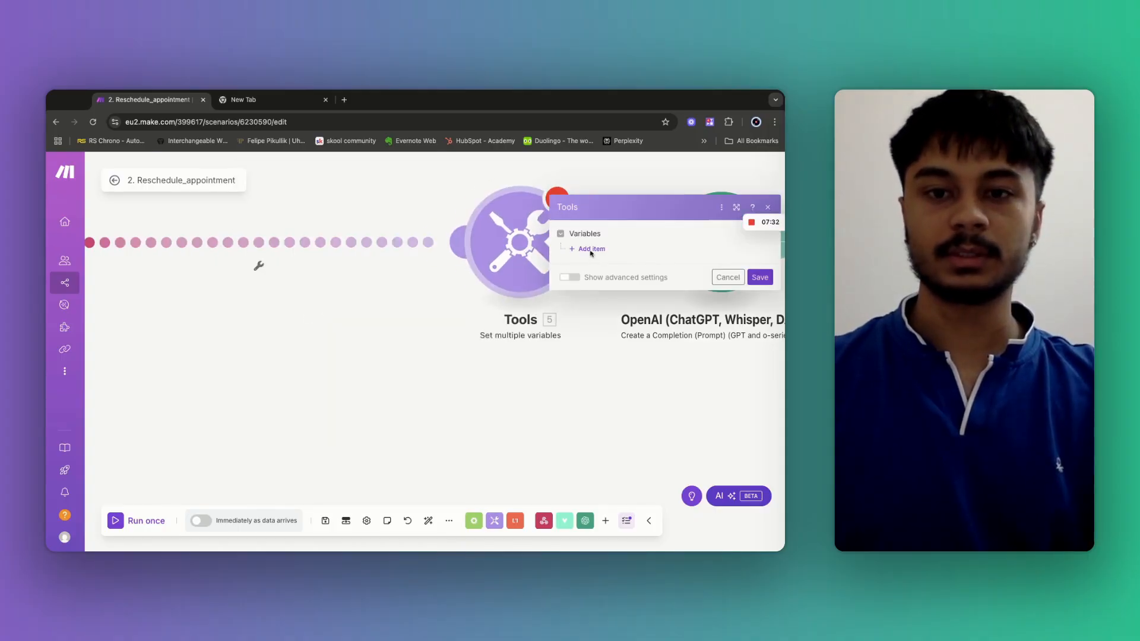
Add a variable named email whose value is a sample e-mail address.
left_click(591, 250)
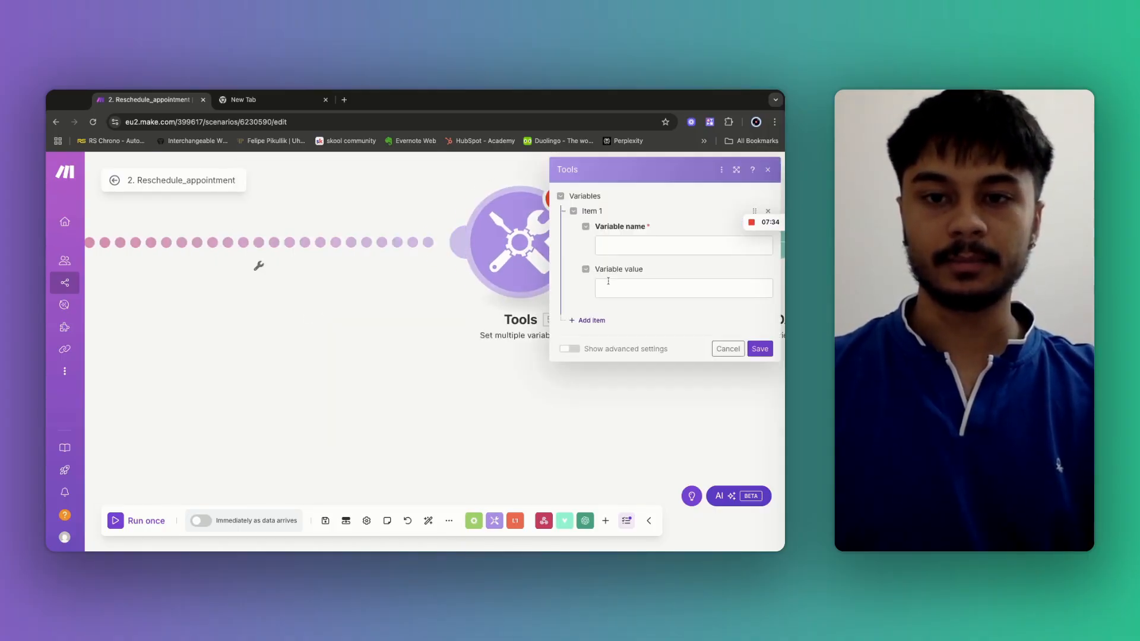
left_click(617, 243)
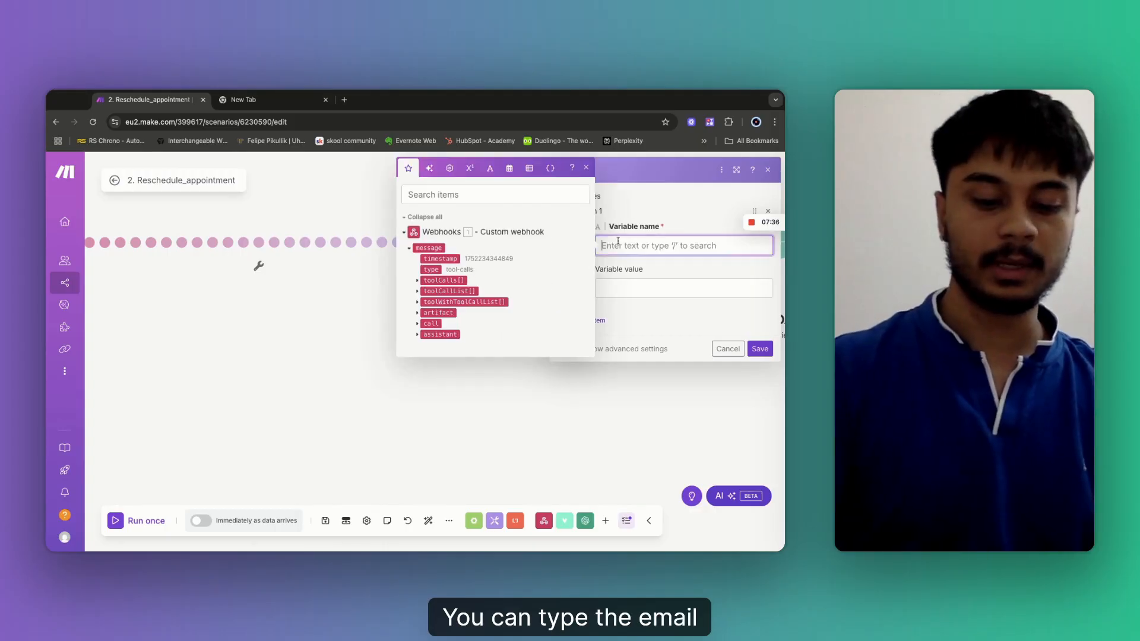
type("email")
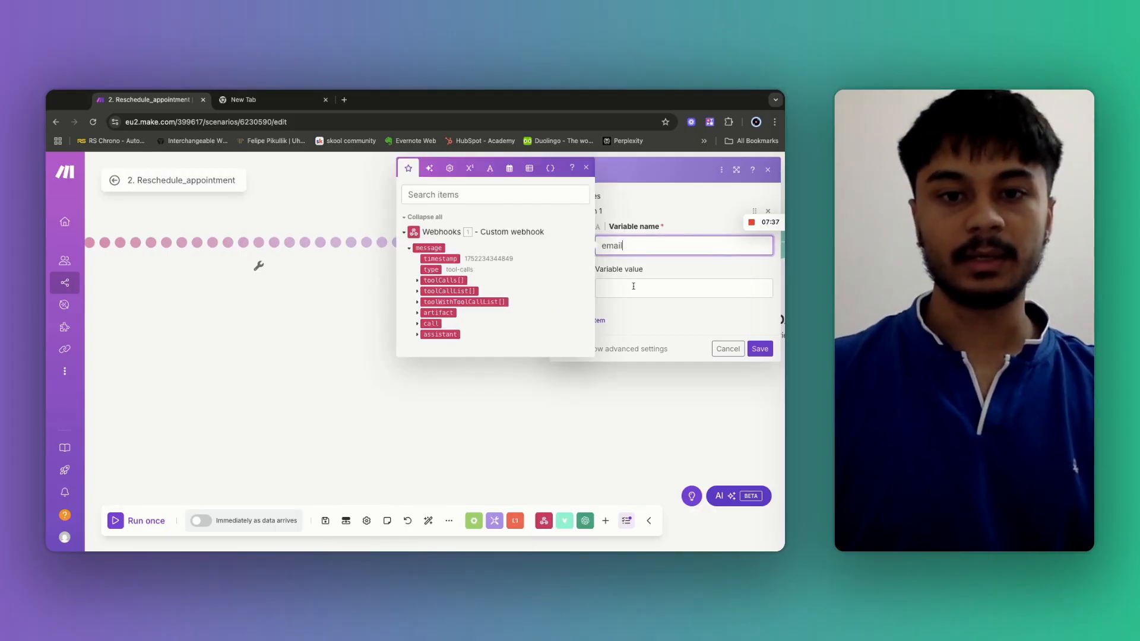
key("Tab")
left_click(417, 333)
left_click(425, 359)
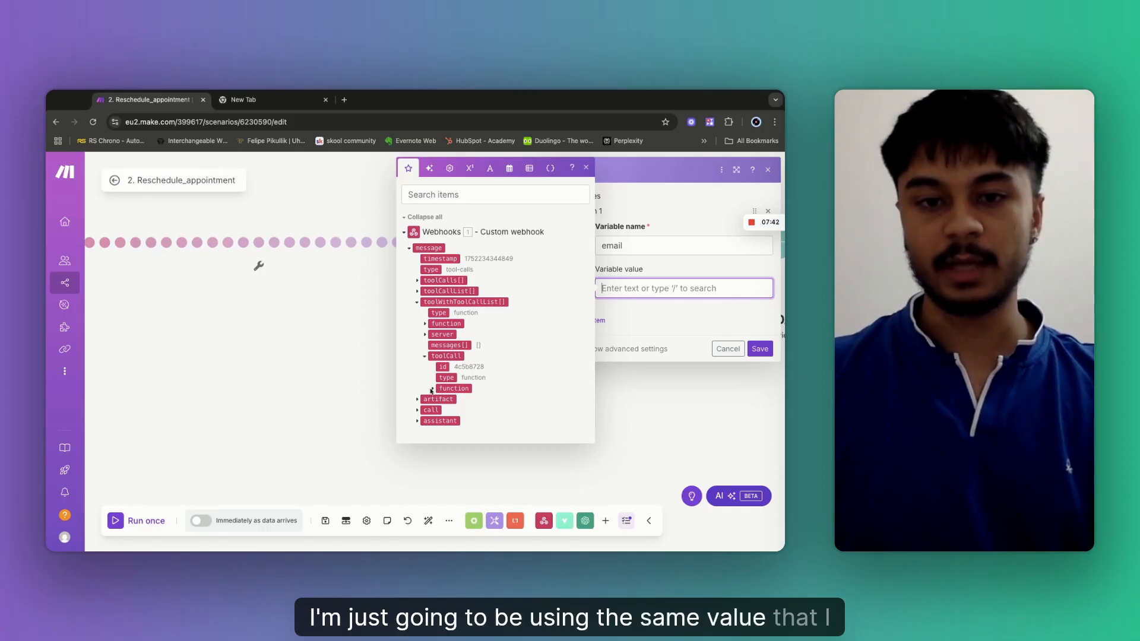
left_click(432, 389)
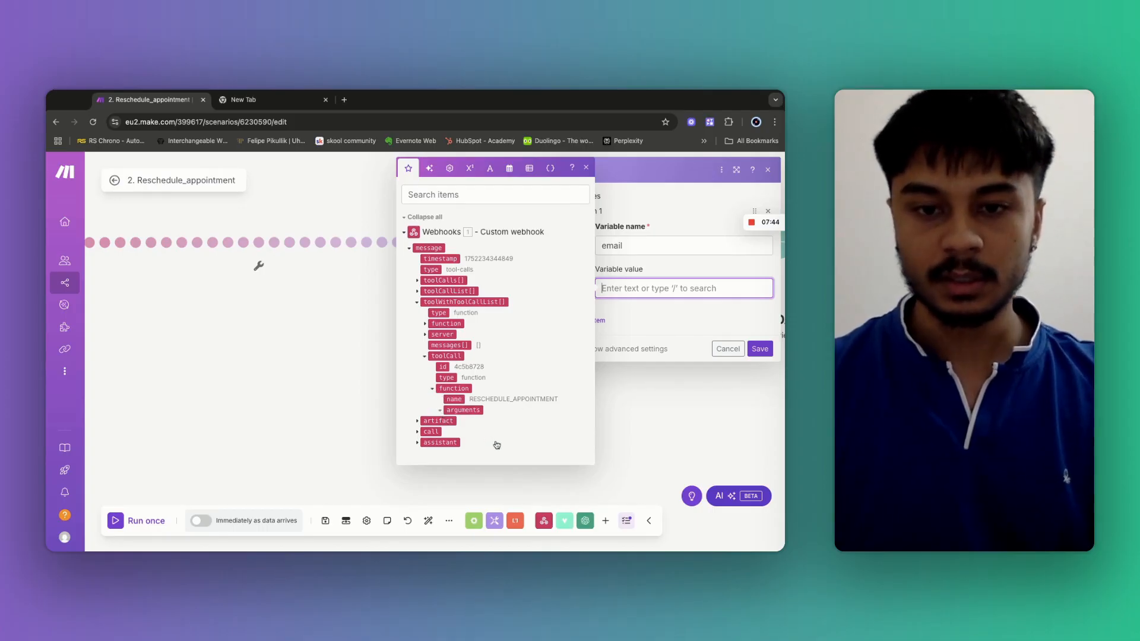
left_click(463, 410)
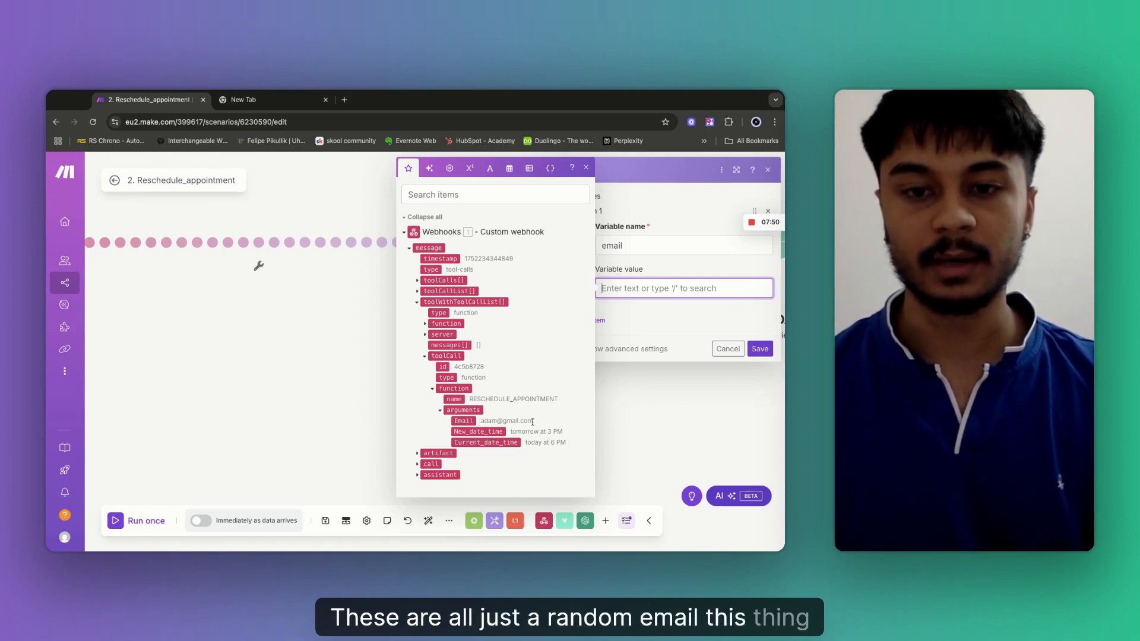
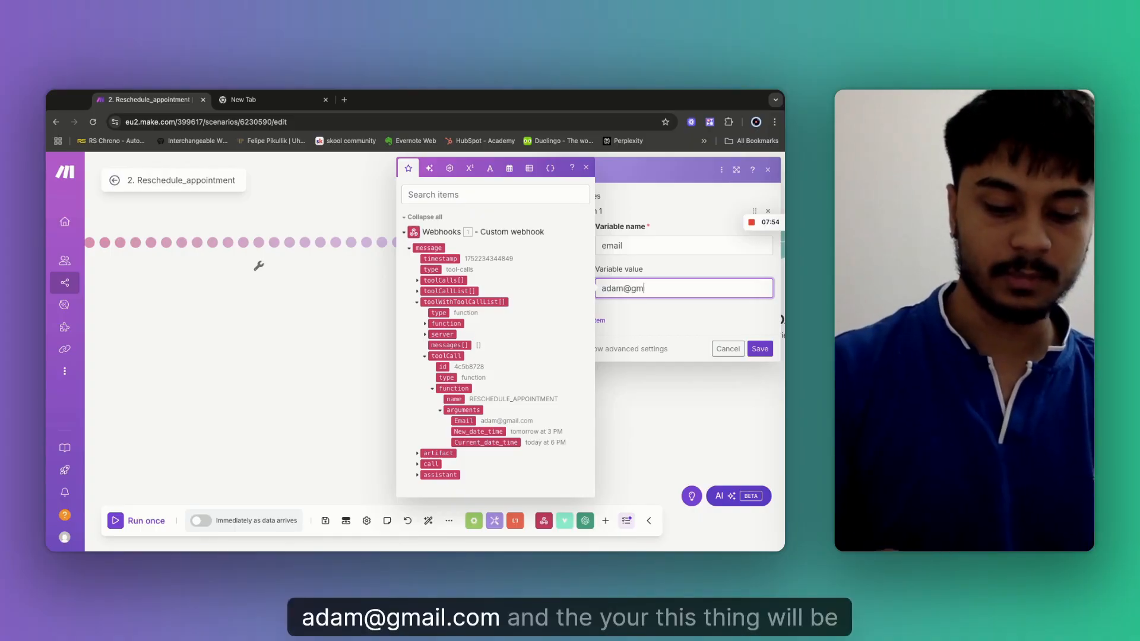
left_click(601, 322)
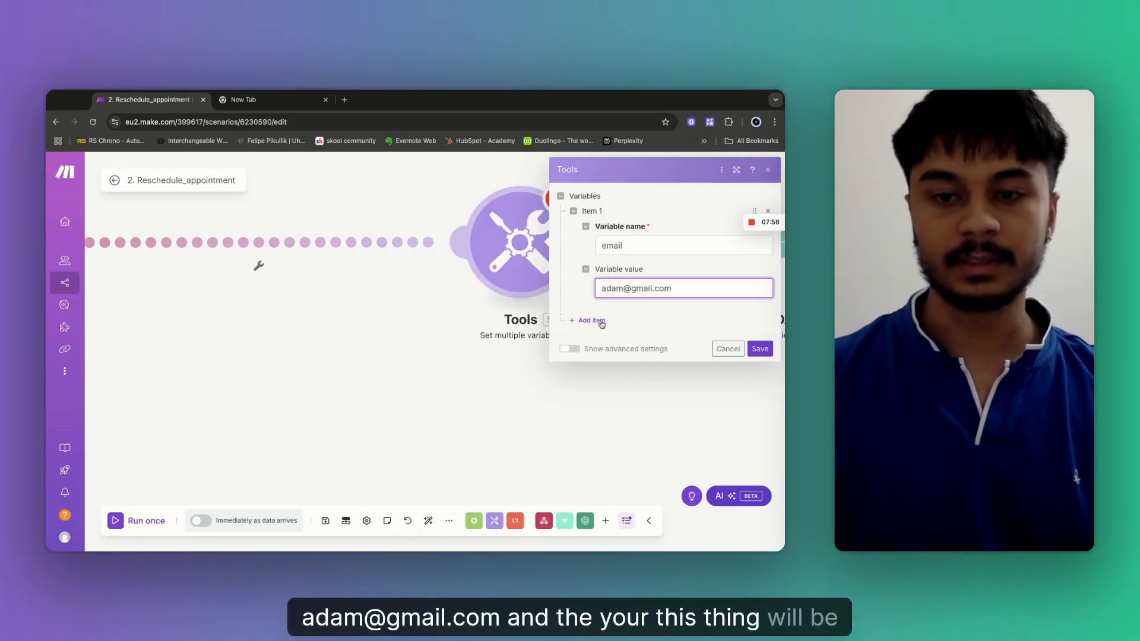
Add Existing_DateTime as 'today at 6pm' and New_dateTime as 'tomorrow at 3', then save.
left_click(596, 322)
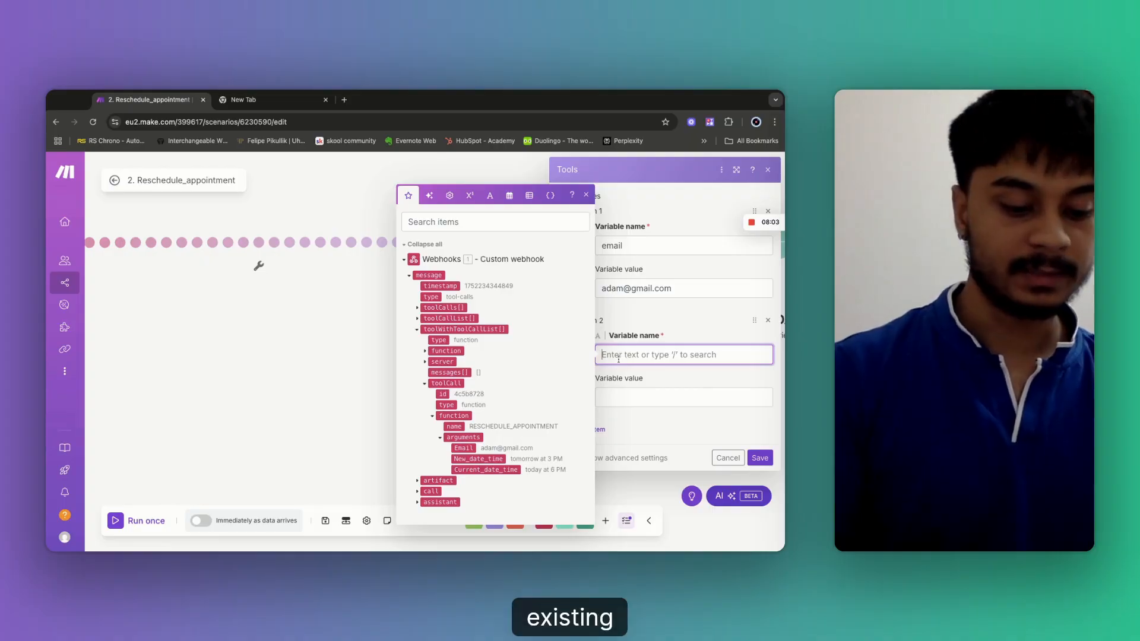
type("Existing")
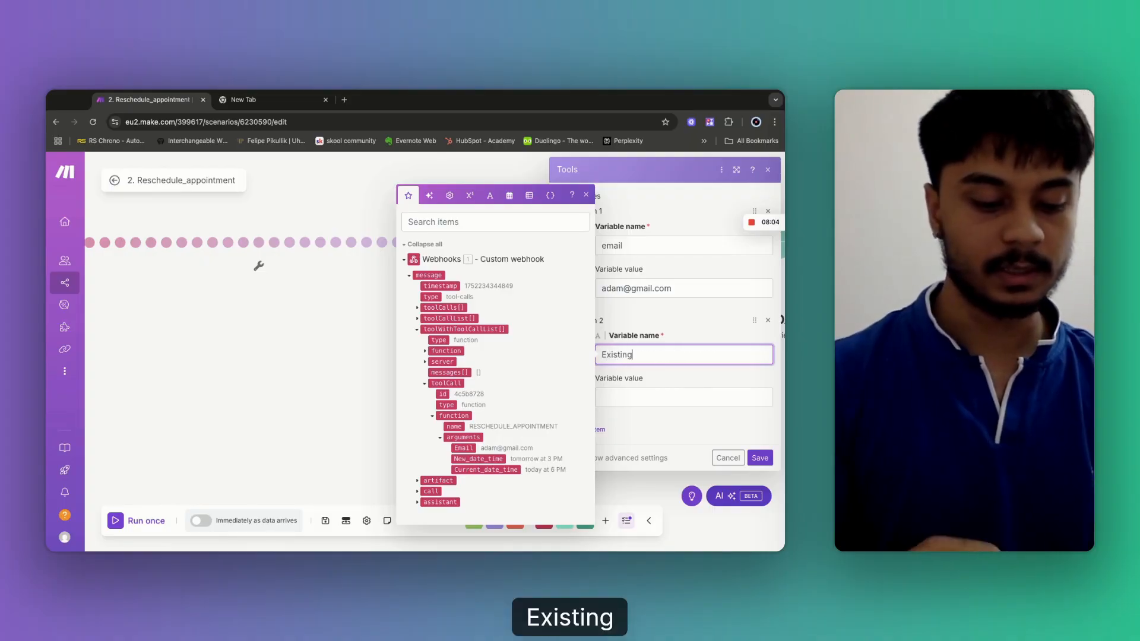
type(" date")
key("BackSpace")
key("BackSpace")
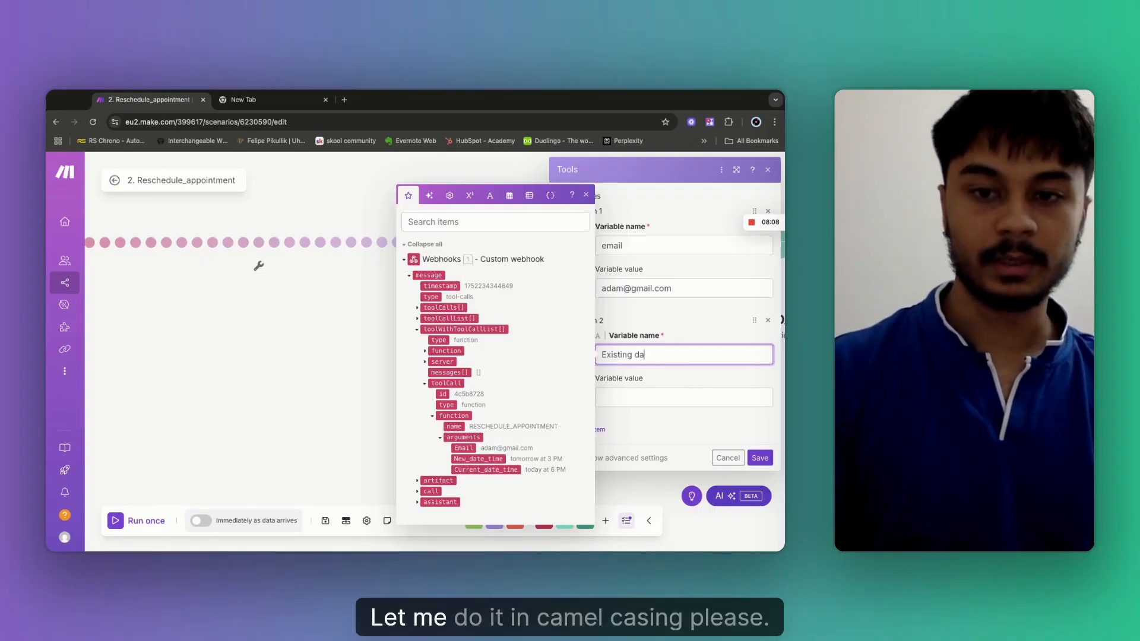
type("_")
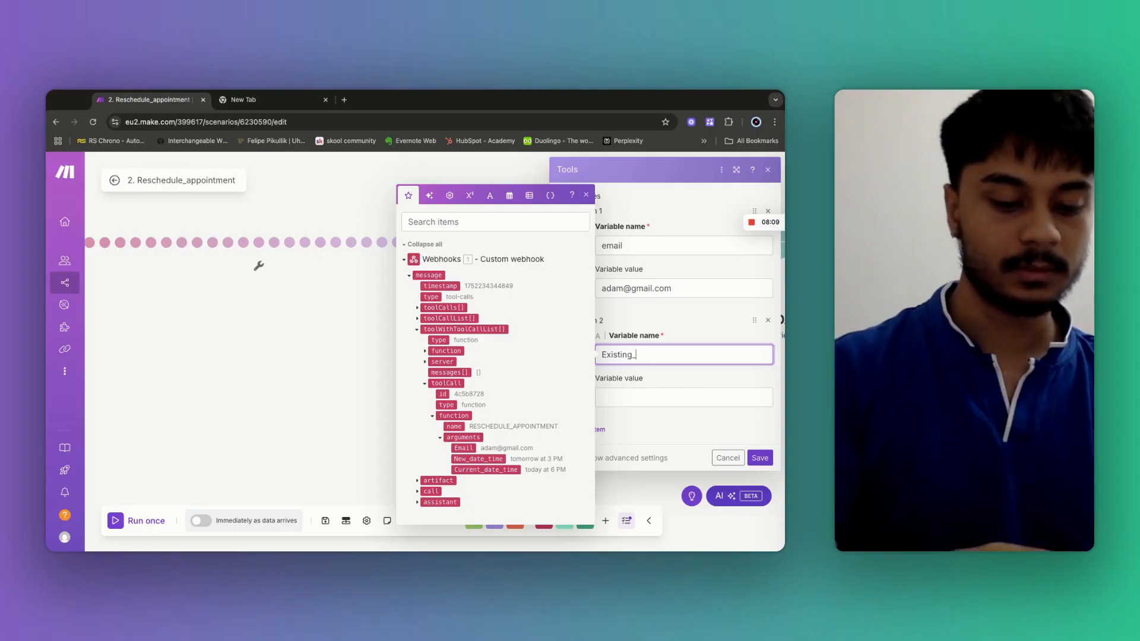
type("DateTime")
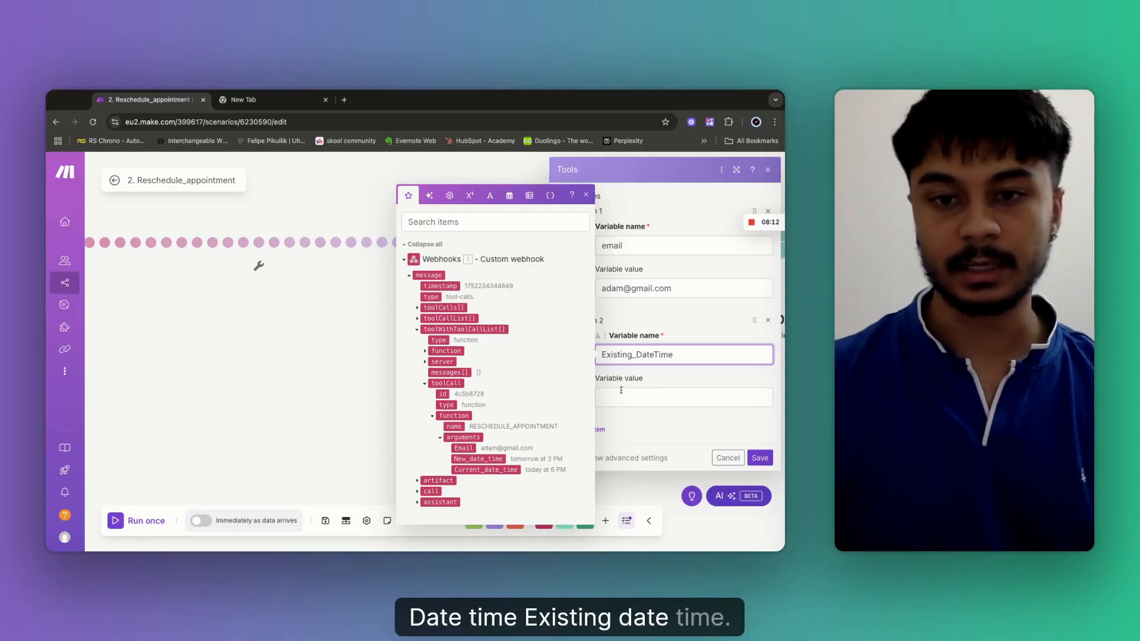
left_click(621, 394)
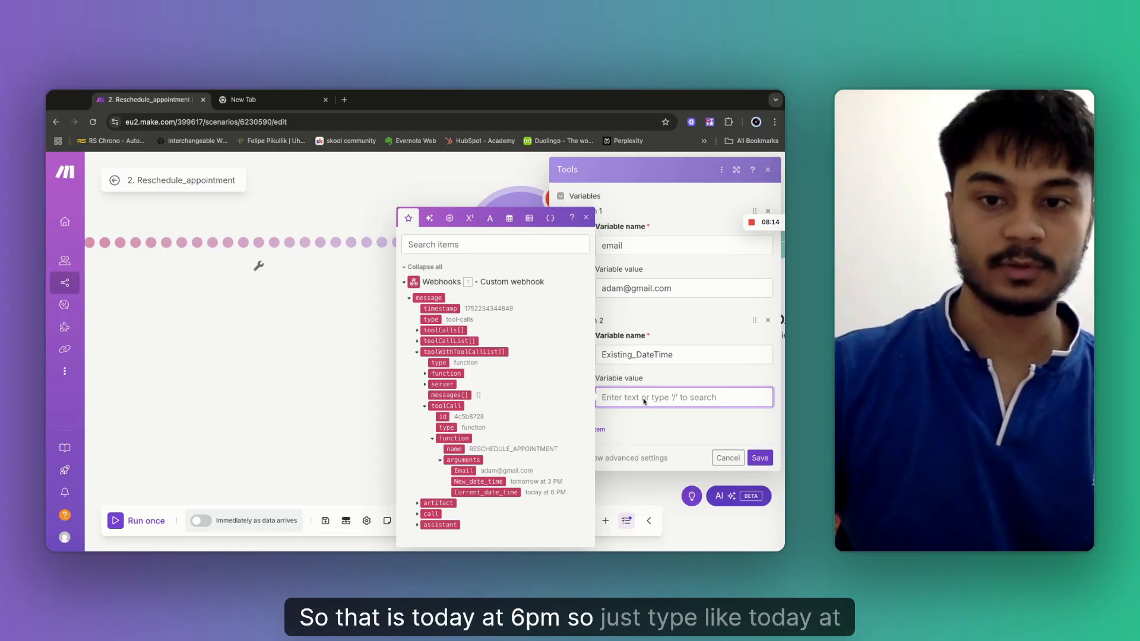
type("today a")
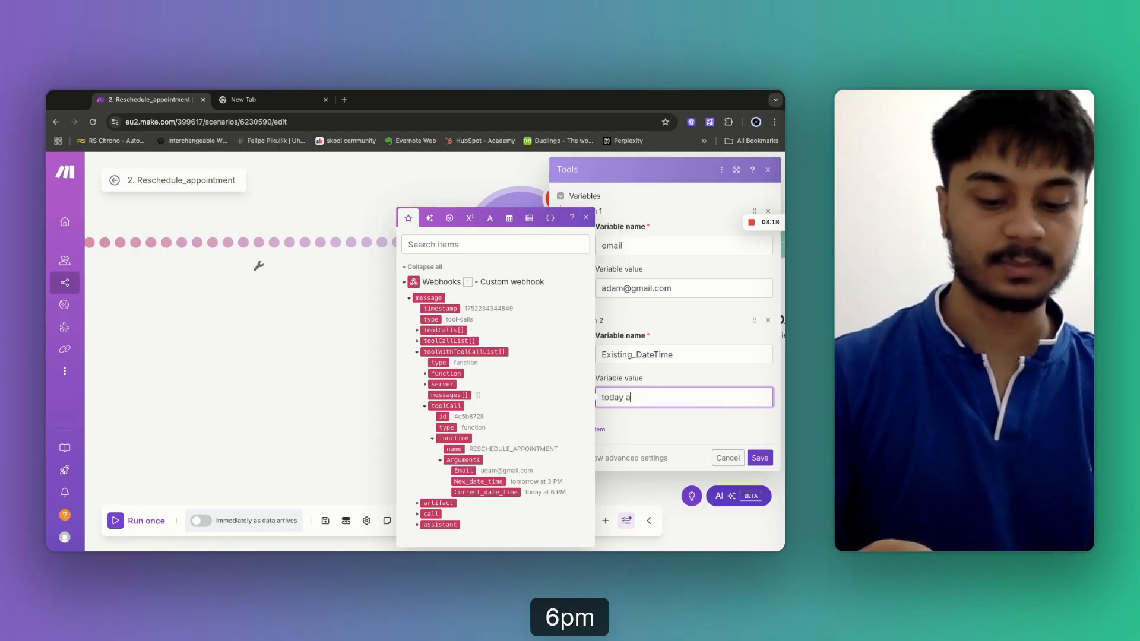
type("t 6pm")
left_click(600, 429)
left_click(624, 463)
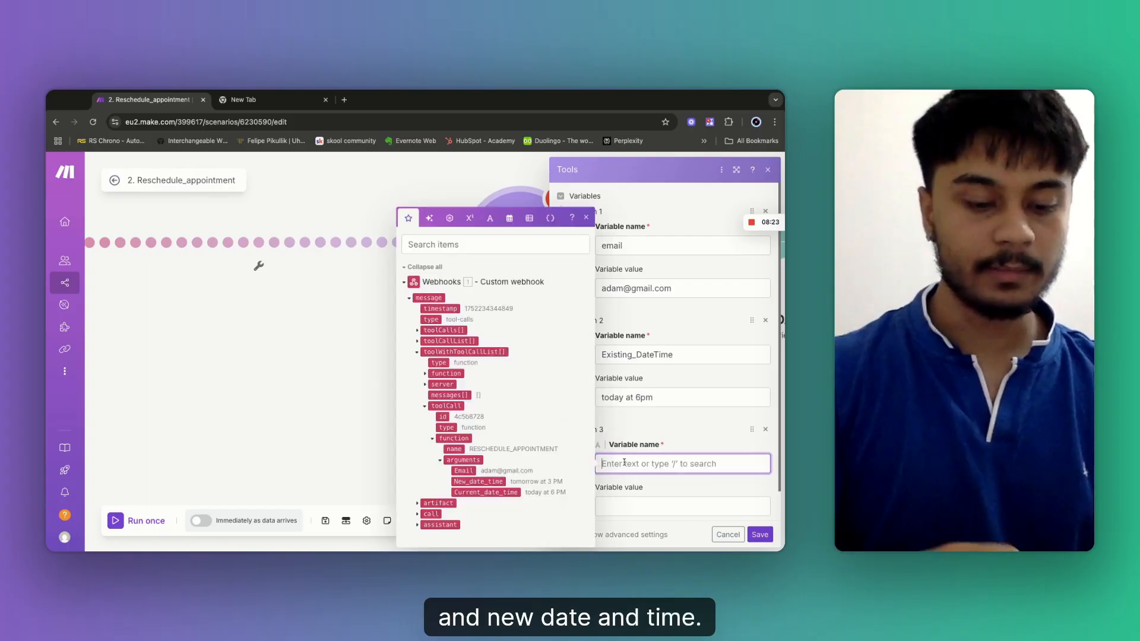
type("New_date")
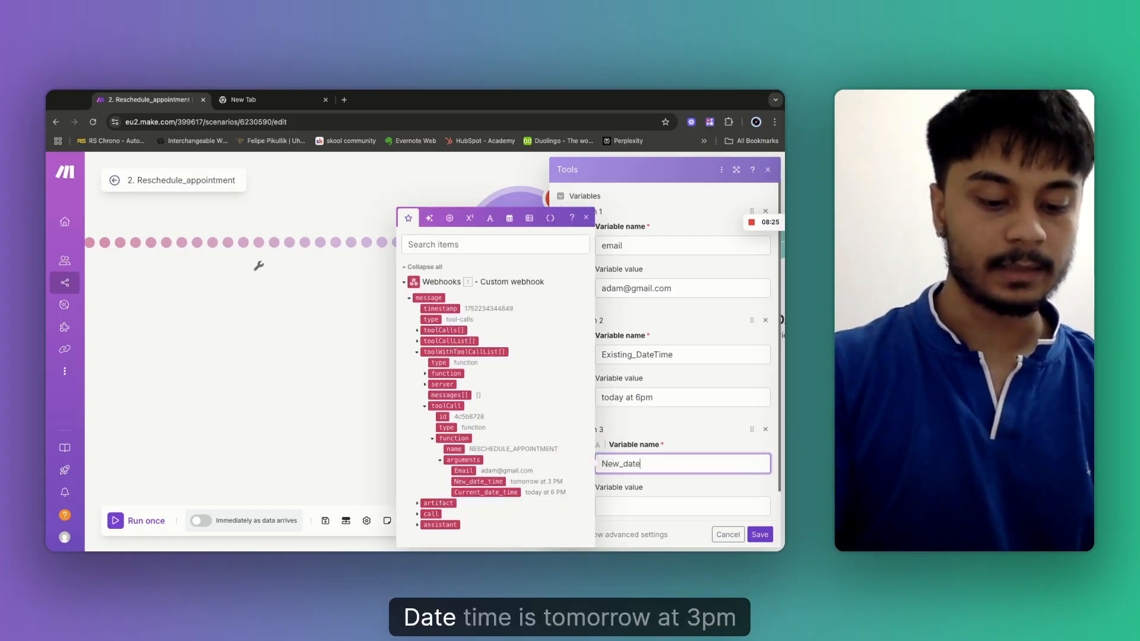
type("Time")
left_click(637, 508)
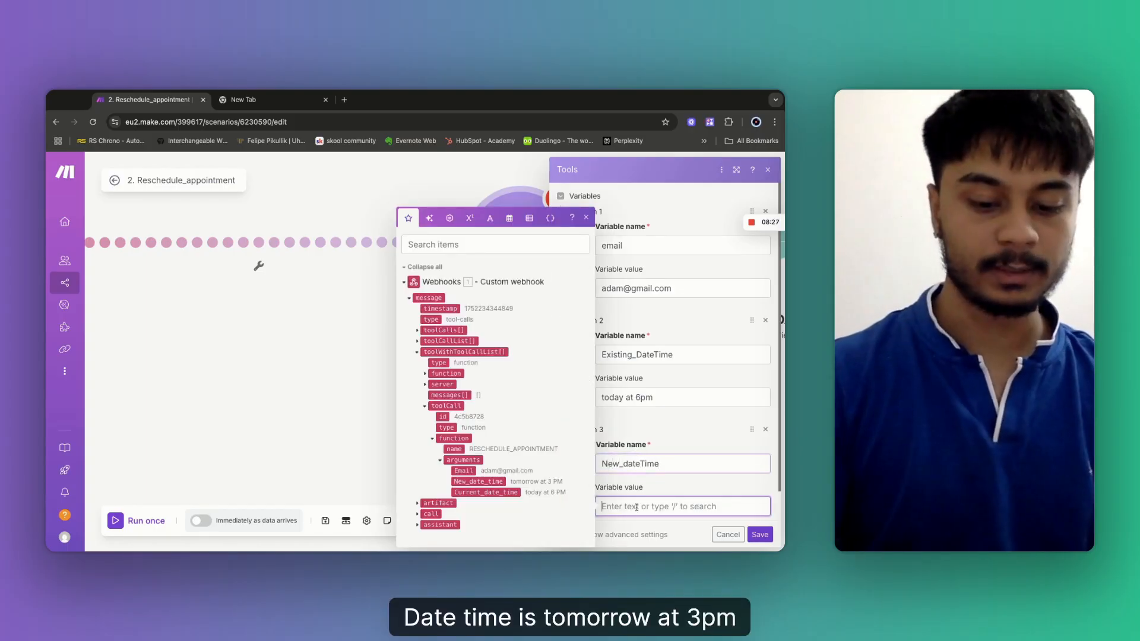
type("tomorrow at 3pm")
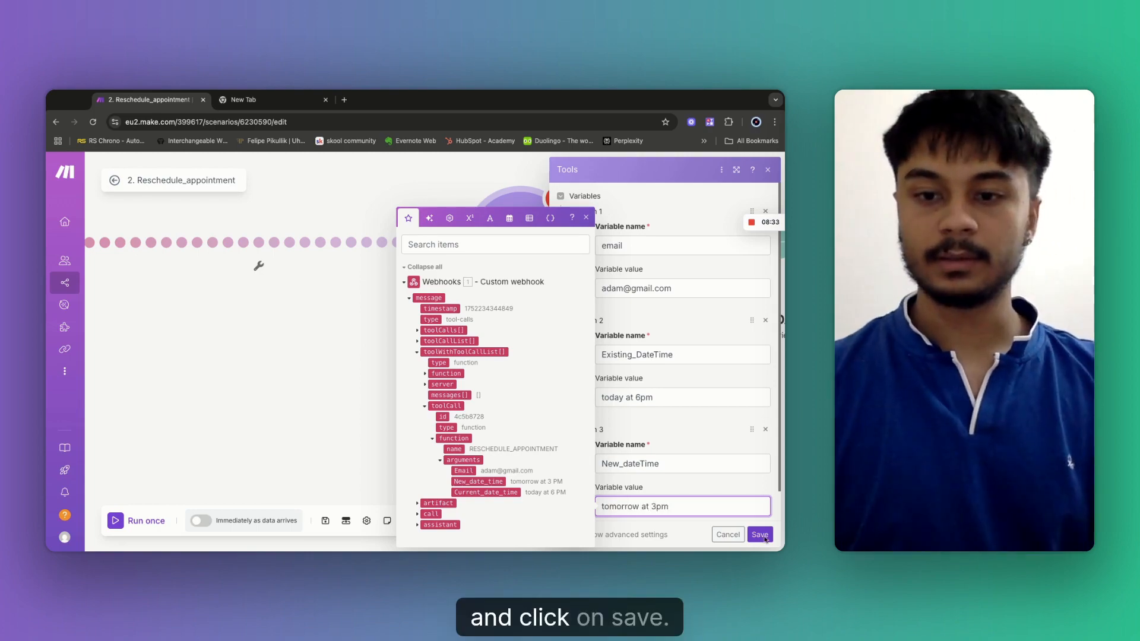
left_click(760, 534)
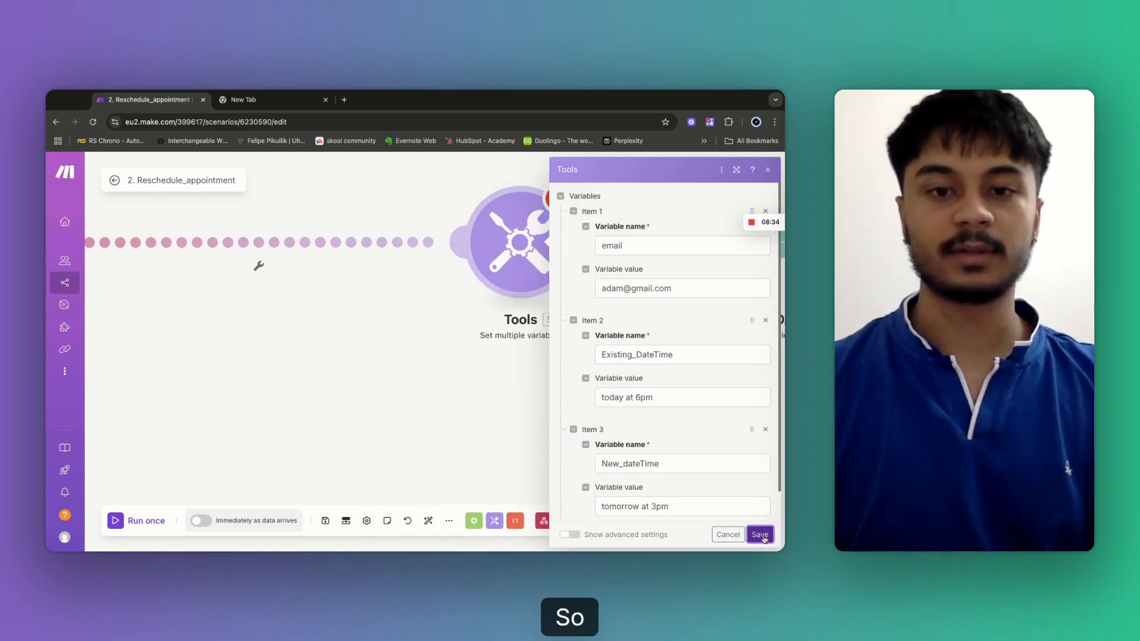
Unlink the webhook from the Tools step, make Tools the scenario's starting trigger, and save.
left_click(328, 523)
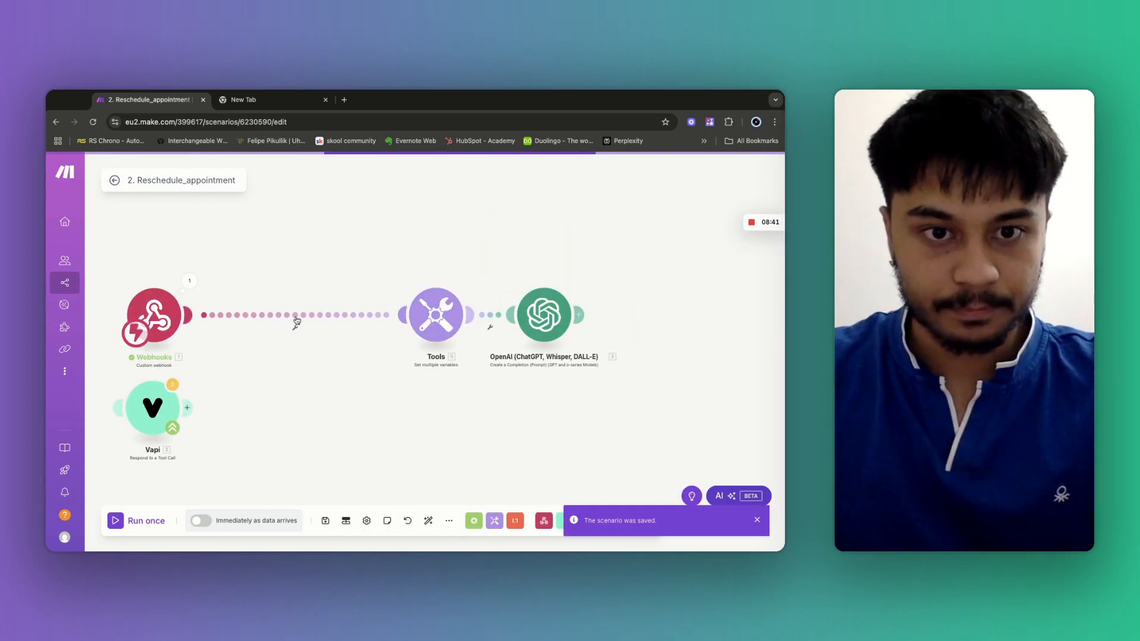
right_click(297, 316)
left_click(328, 345)
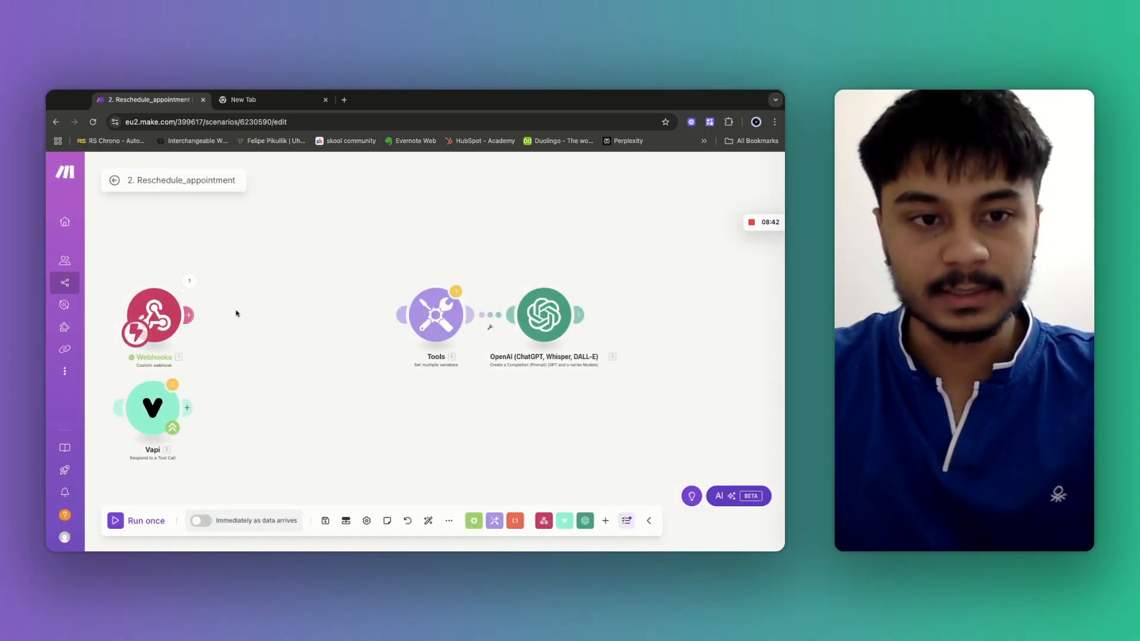
left_click_drag(136, 336, 418, 334)
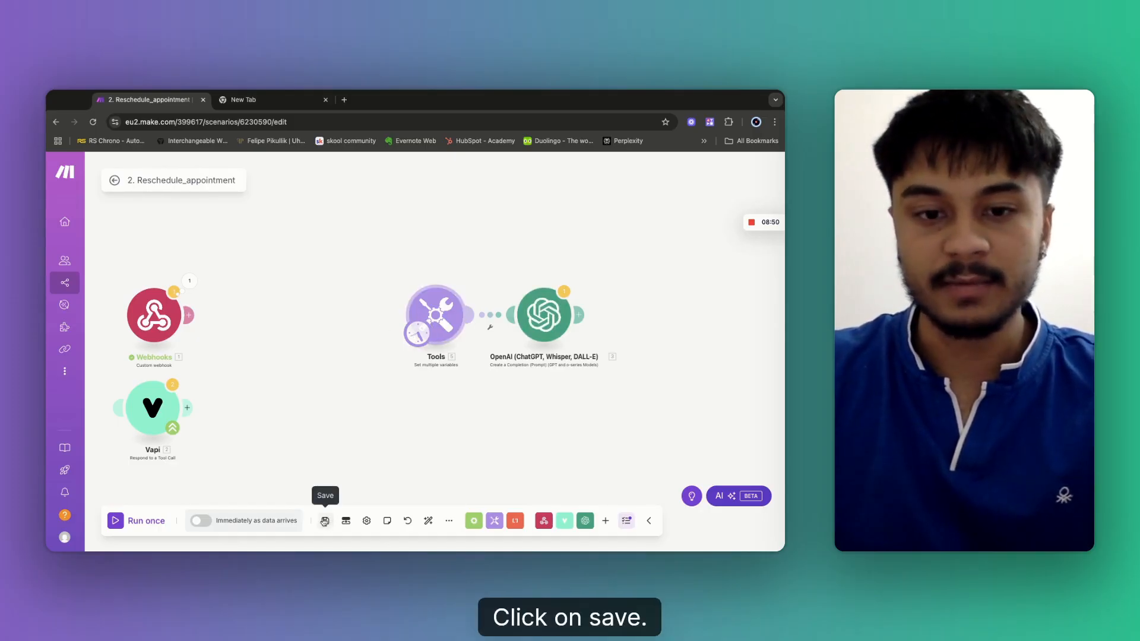
left_click(325, 521)
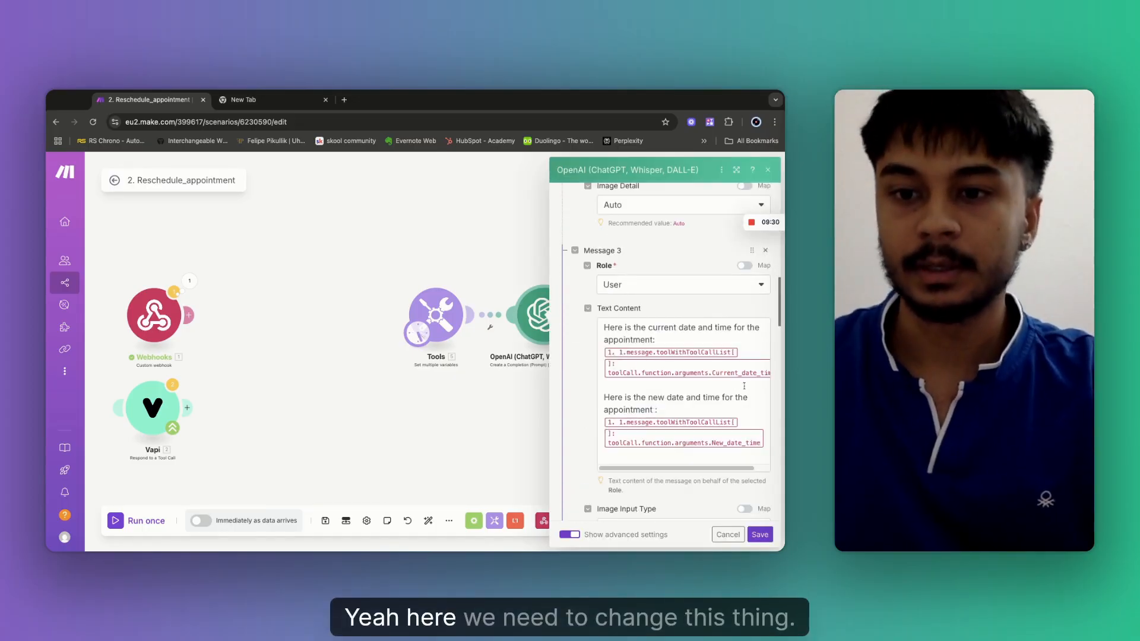
In Message 3, replace the Current_date_time mapping with Tools' Existing_DateTime and remove the old tool-call pill.
left_click_drag(688, 470, 702, 470)
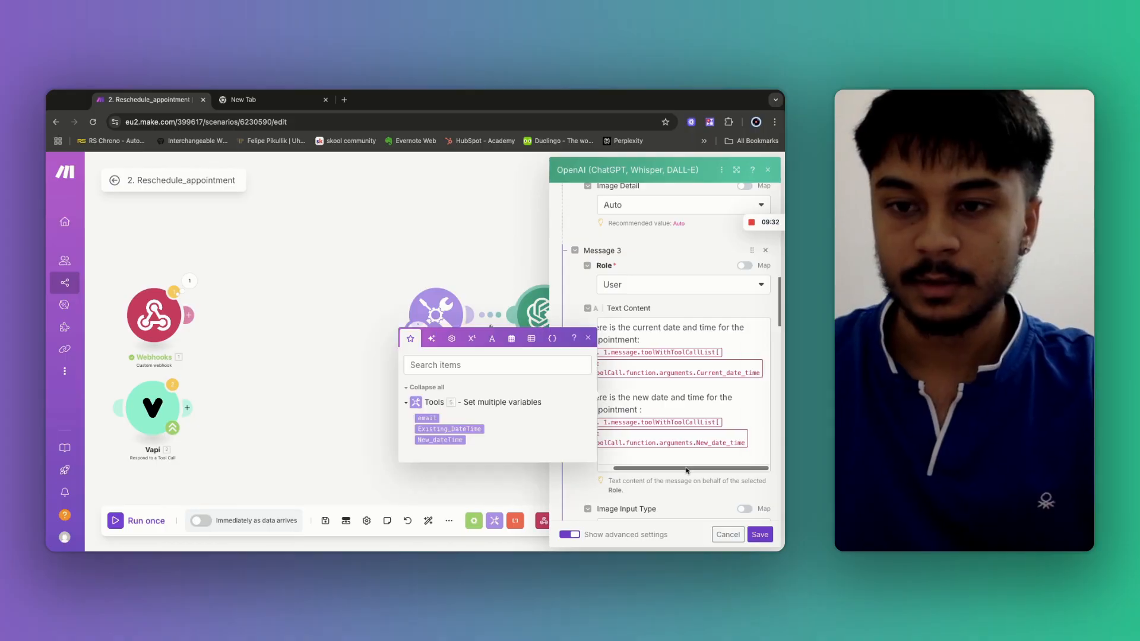
left_click(765, 373)
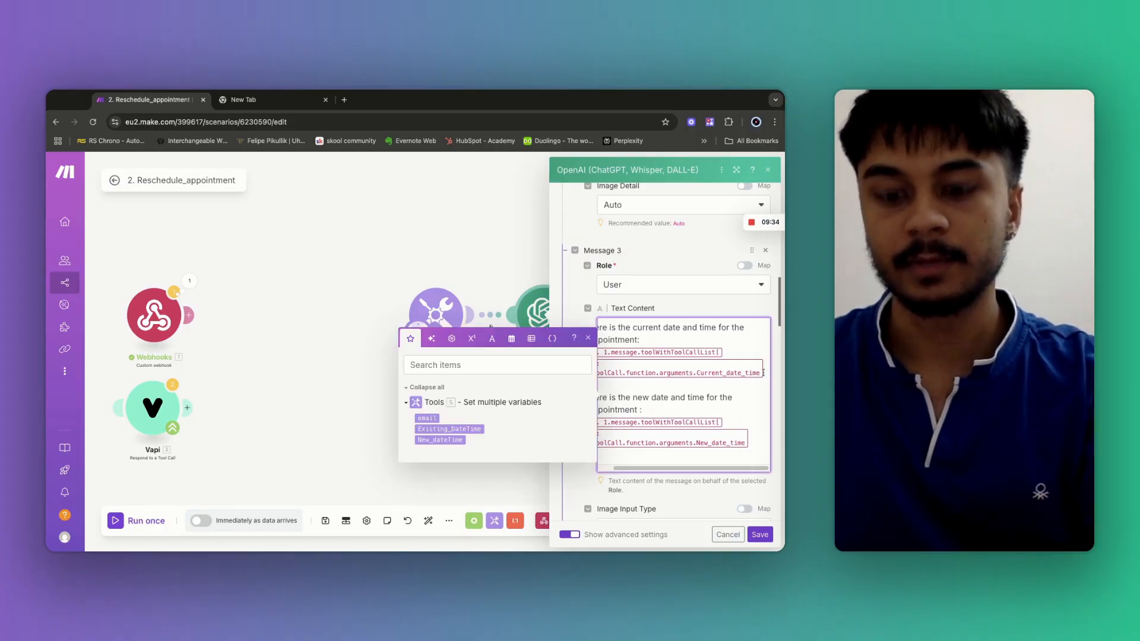
key("BackSpace")
key("BackSpace")
key("BackSpace")
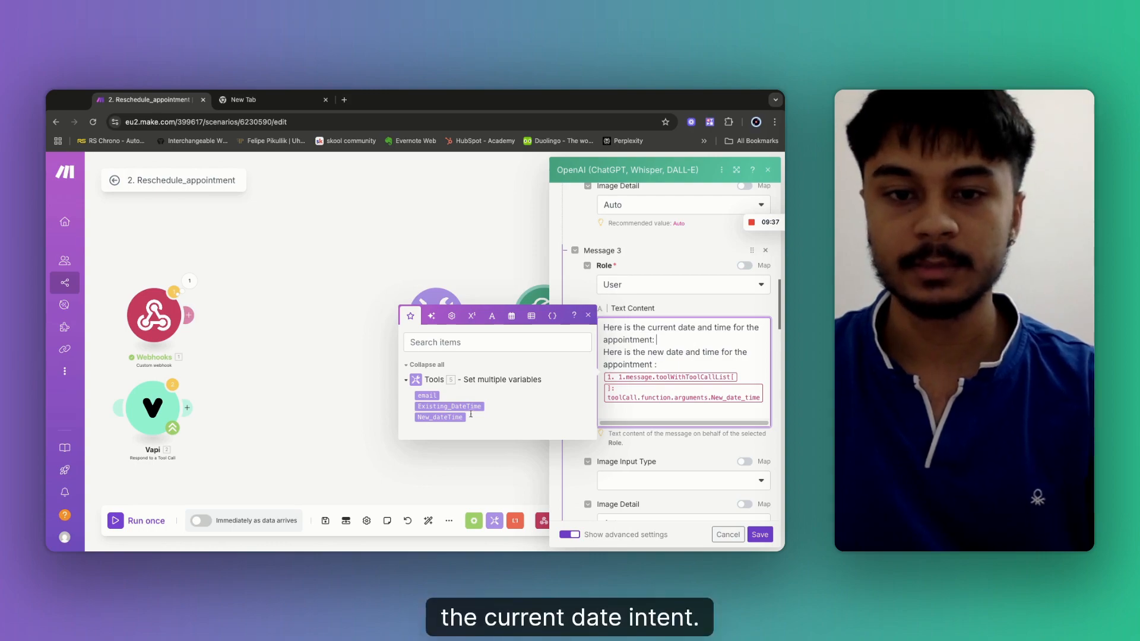
left_click(450, 406)
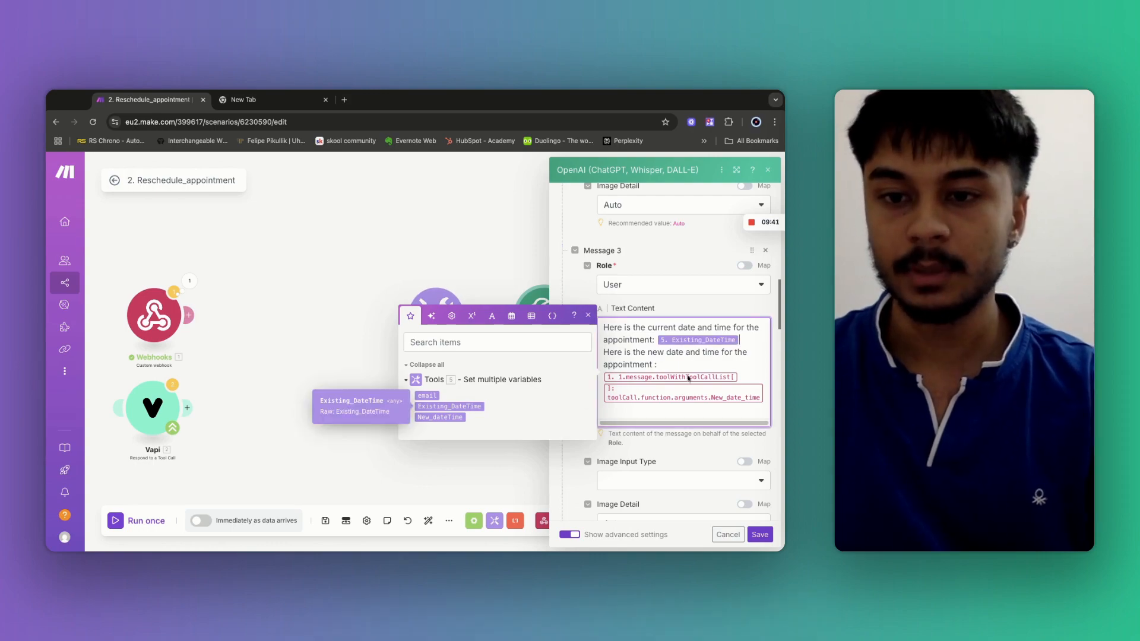
key("BackSpace")
key("BackSpace")
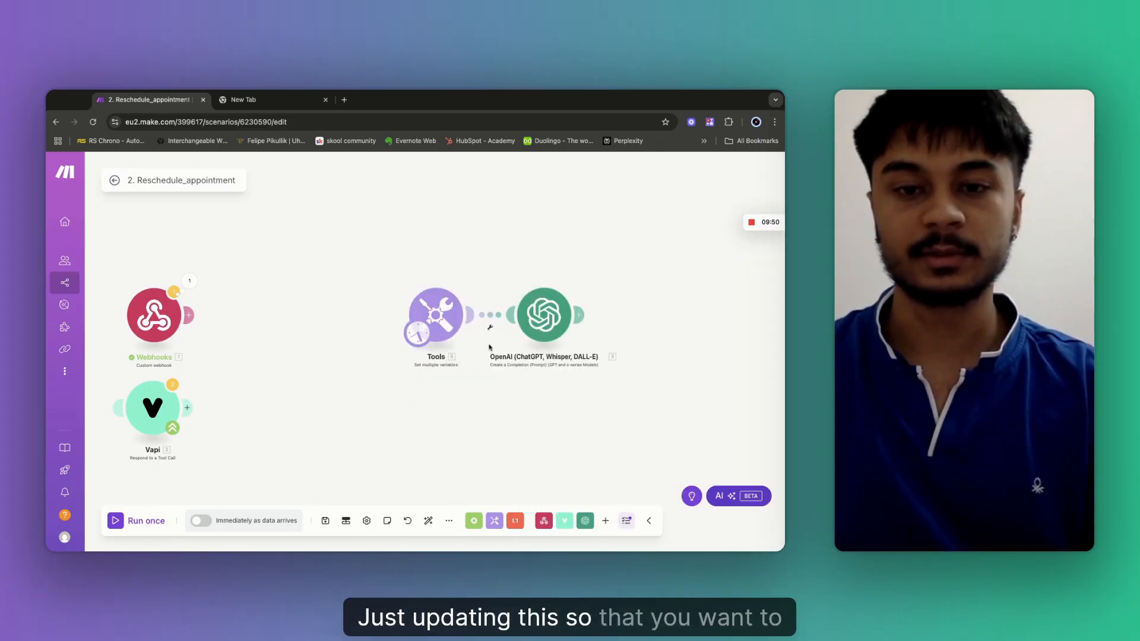
Unlink and redraw the connection from the Tools module to the OpenAI module.
left_click(488, 329)
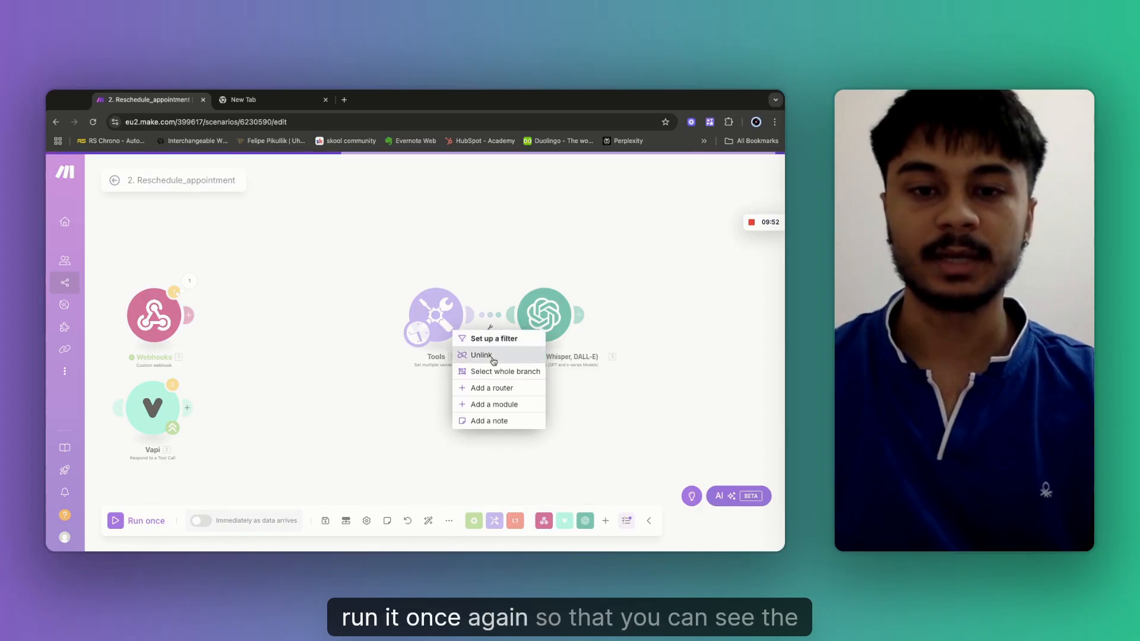
left_click(474, 355)
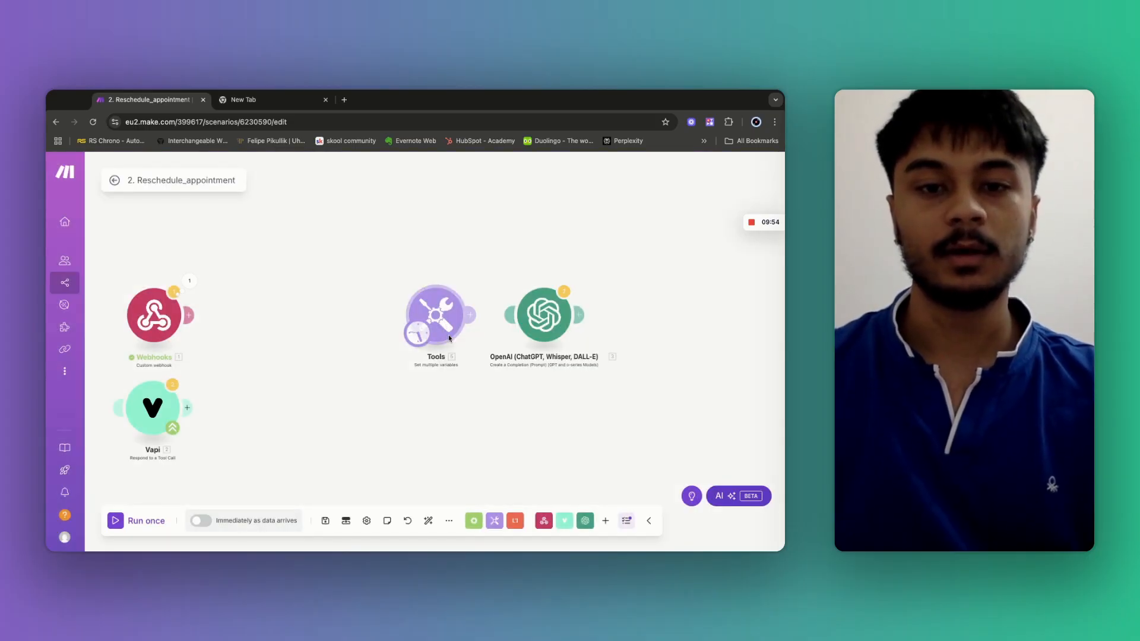
right_click(444, 324)
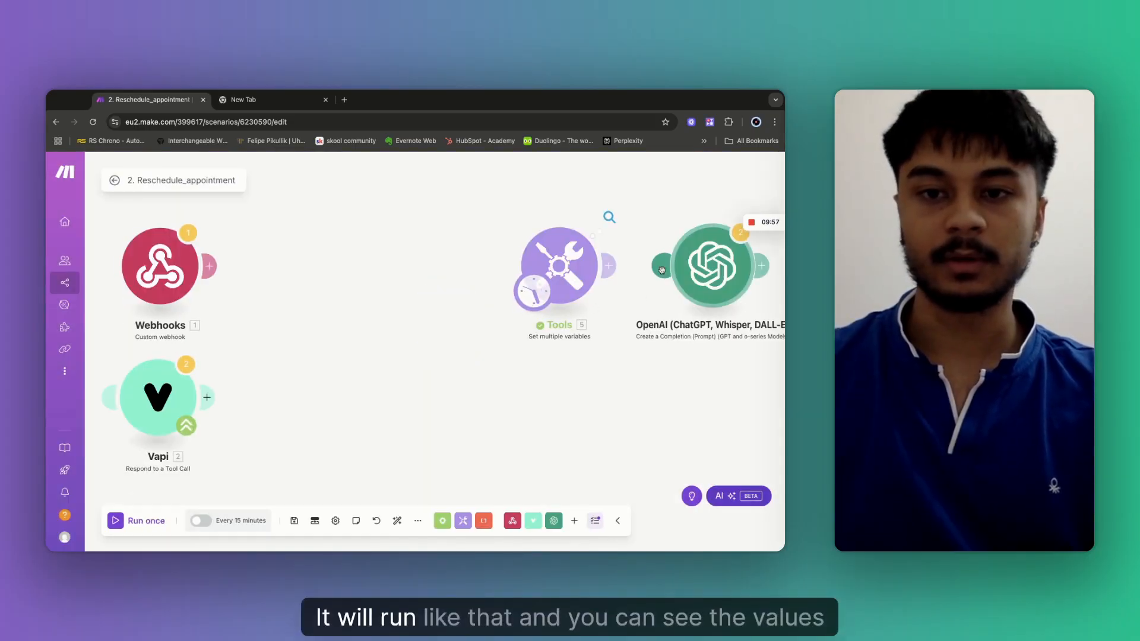
left_click_drag(607, 268, 710, 266)
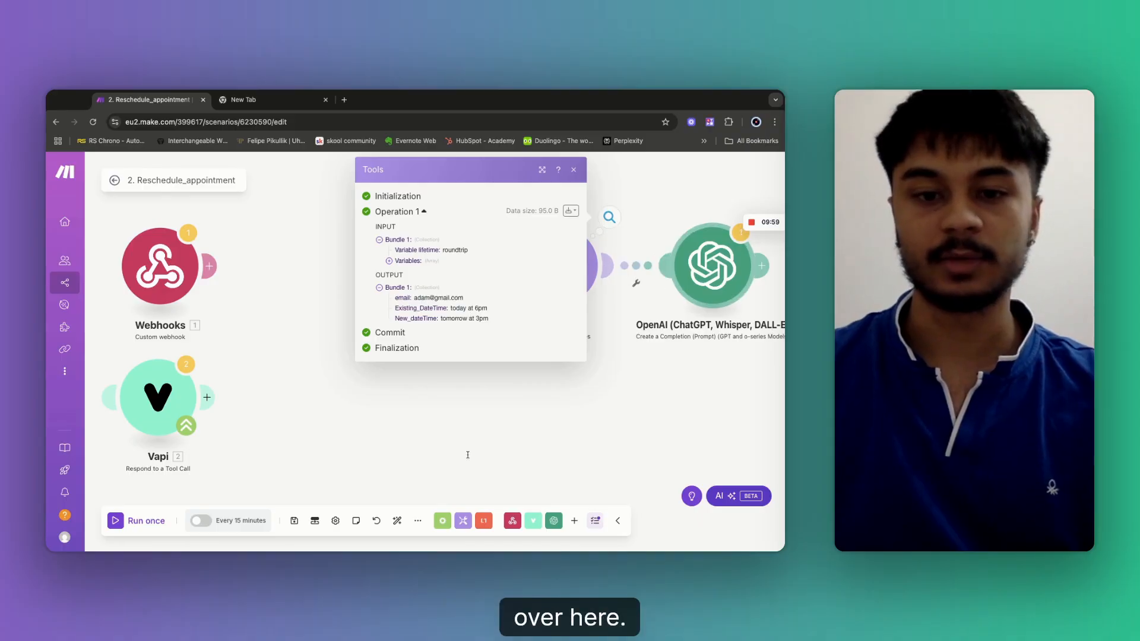
Save the scenario ignoring the unreachable-module warning, then run it once.
left_click(294, 521)
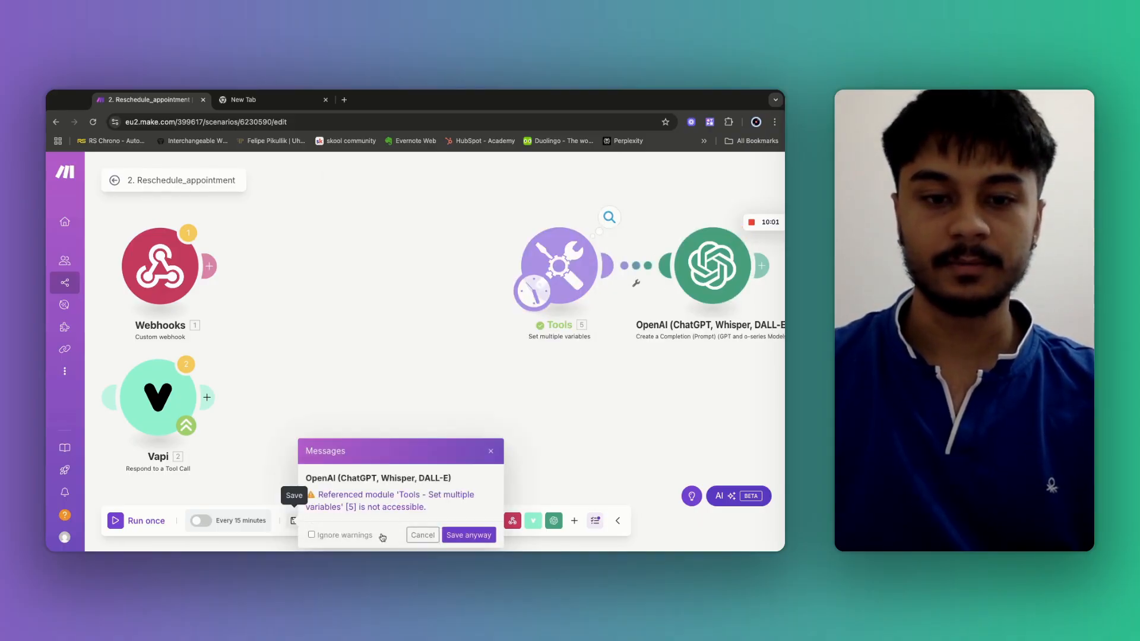
left_click(343, 536)
left_click(469, 536)
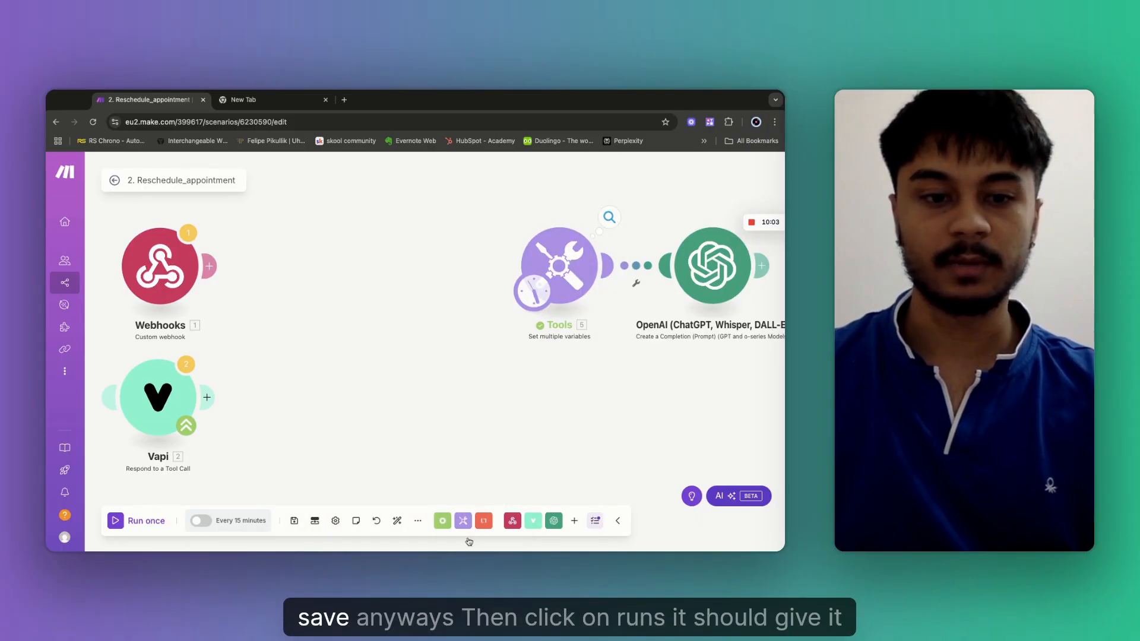
left_click(147, 520)
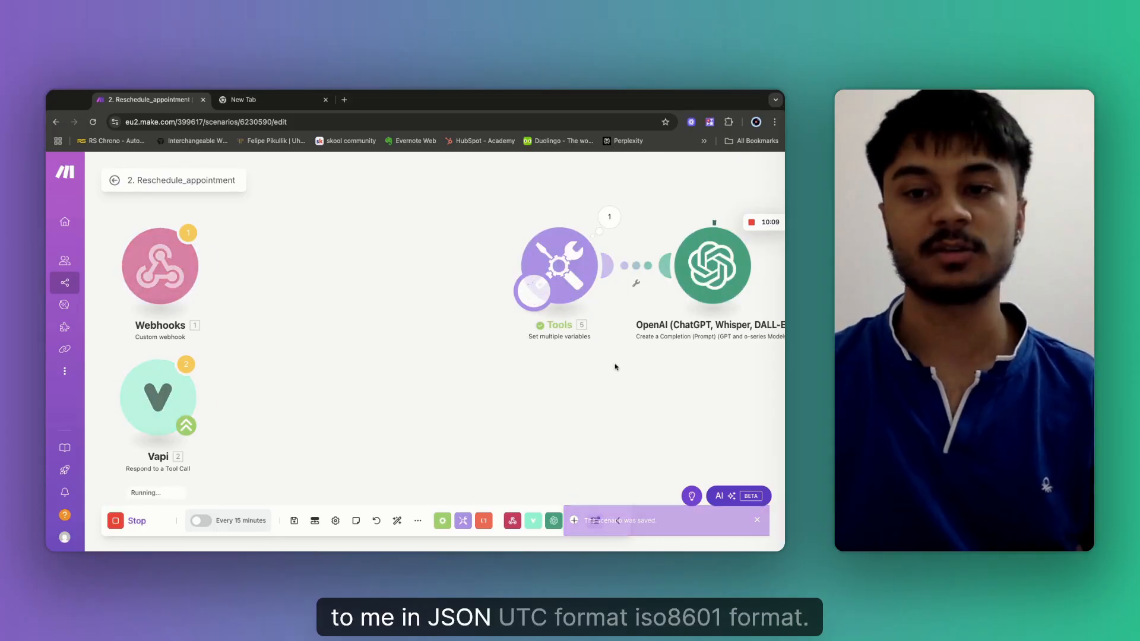
left_click_drag(627, 374, 409, 389)
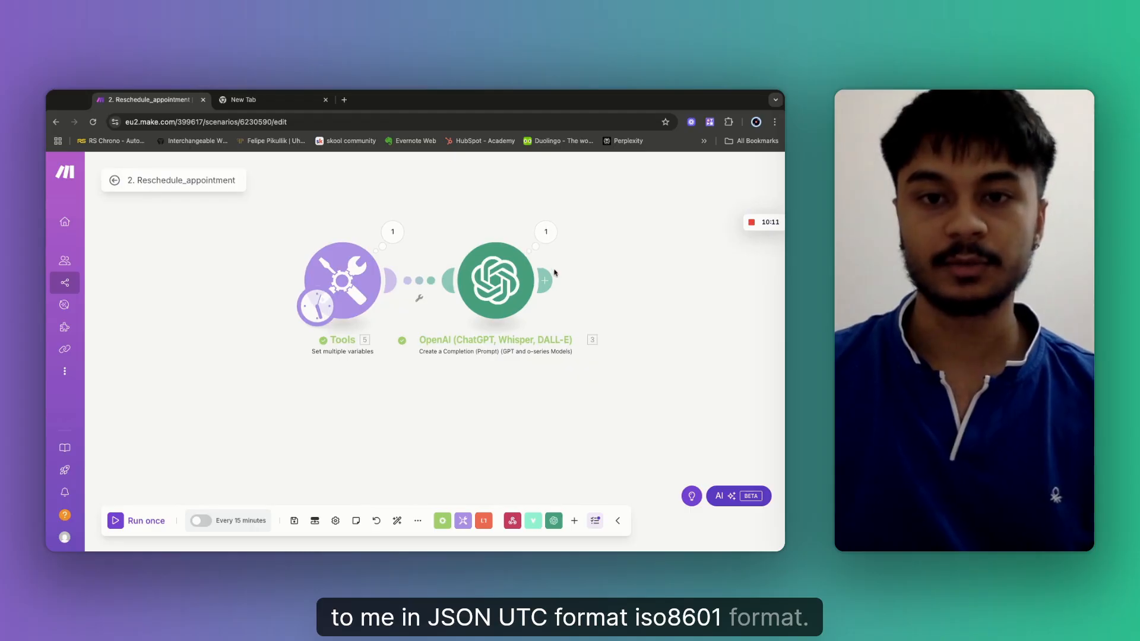
left_click(550, 236)
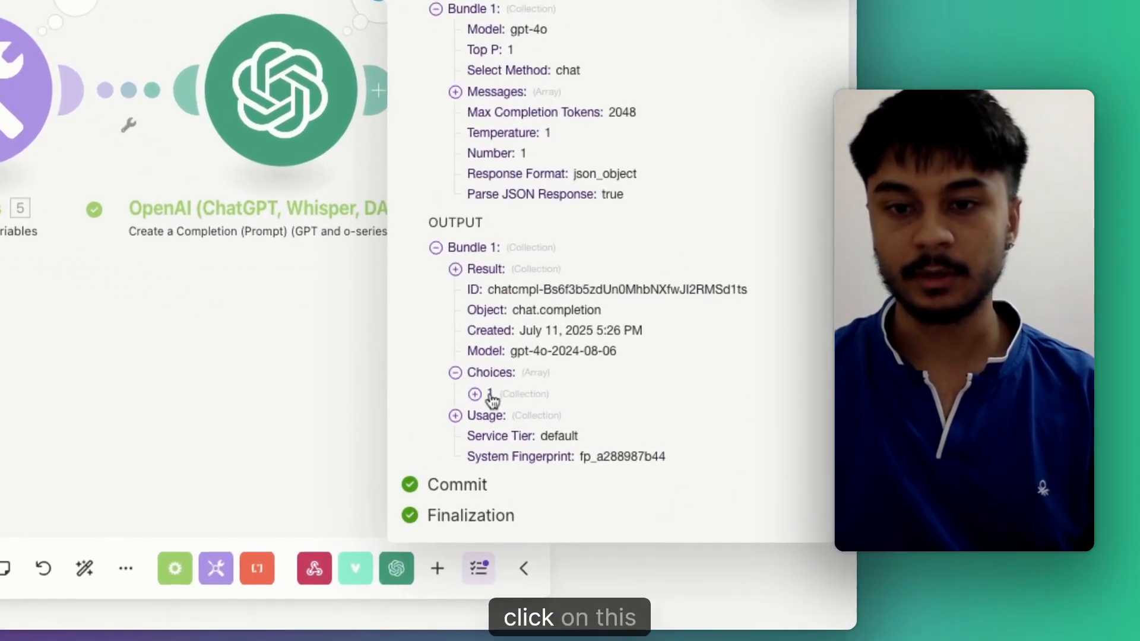
left_click(598, 423)
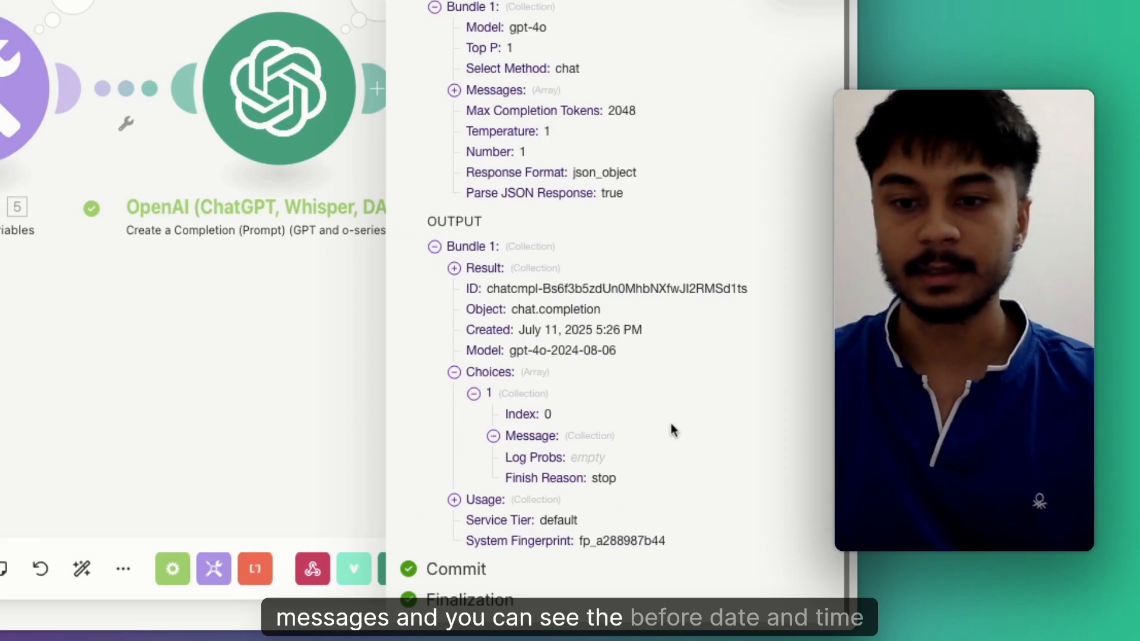
left_click(647, 436)
scroll(625, 497, "down", 1)
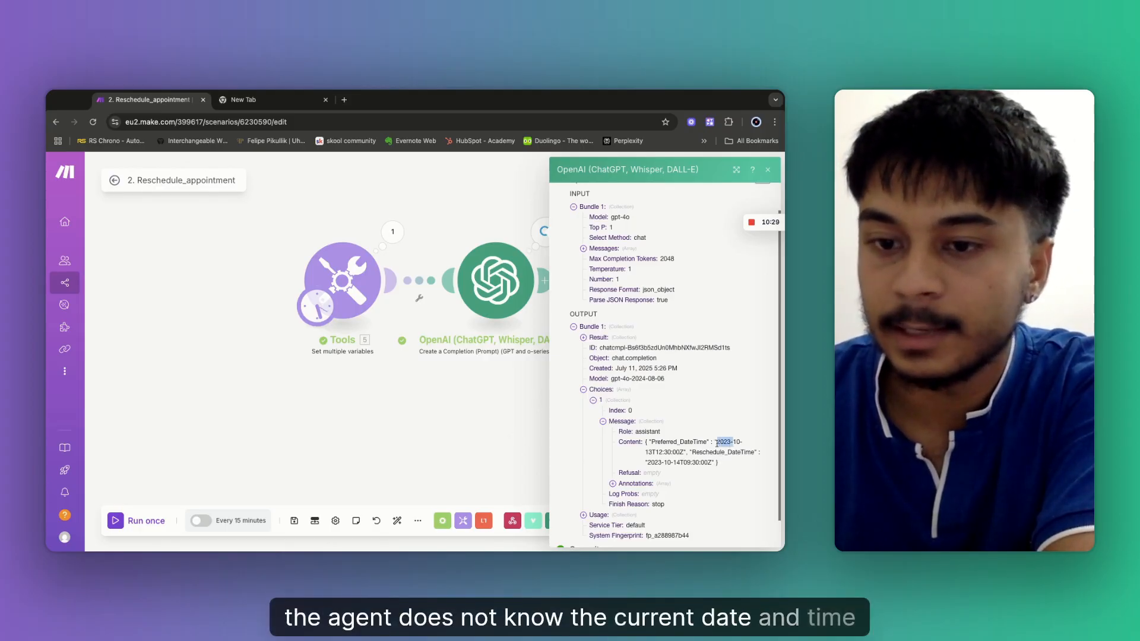
mouse_move(717, 444)
left_mouse_down()
mouse_move(729, 454)
mouse_move(731, 444)
left_mouse_up()
left_click(731, 444)
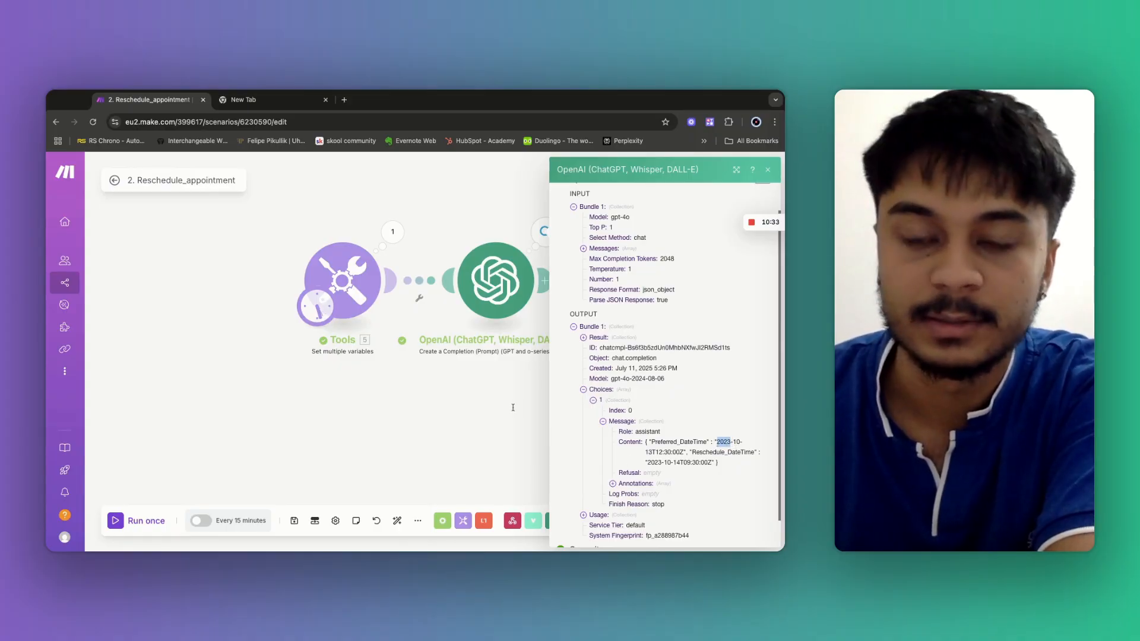
left_click(497, 287)
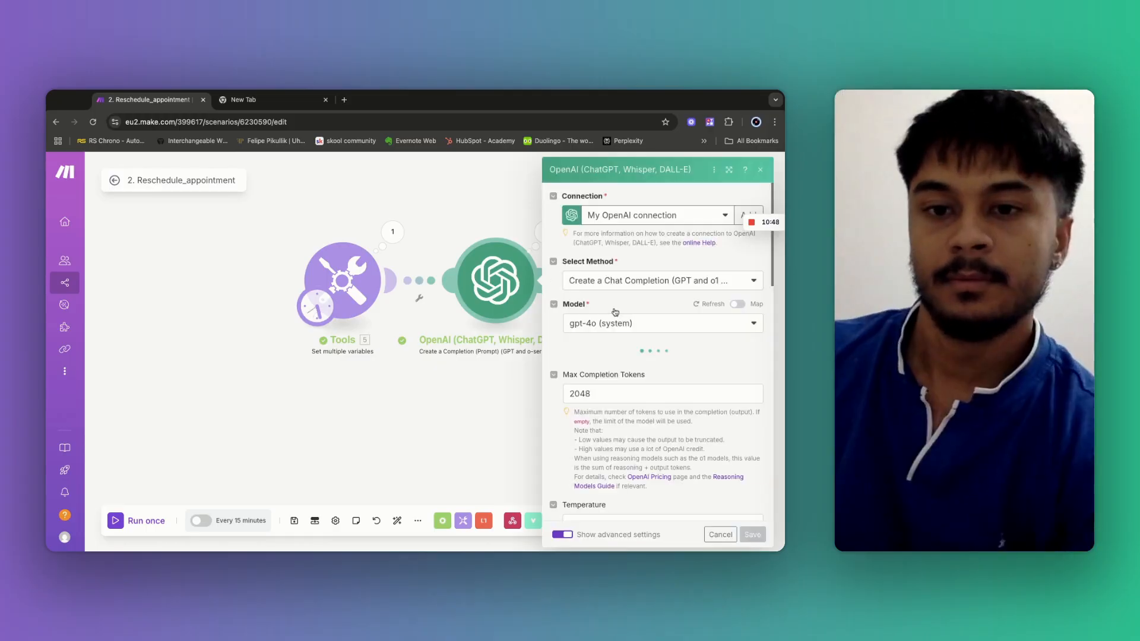
Append the line 'Here is the curent date and time :' with the now function to Message 3, then save.
scroll(673, 429, "down", 6)
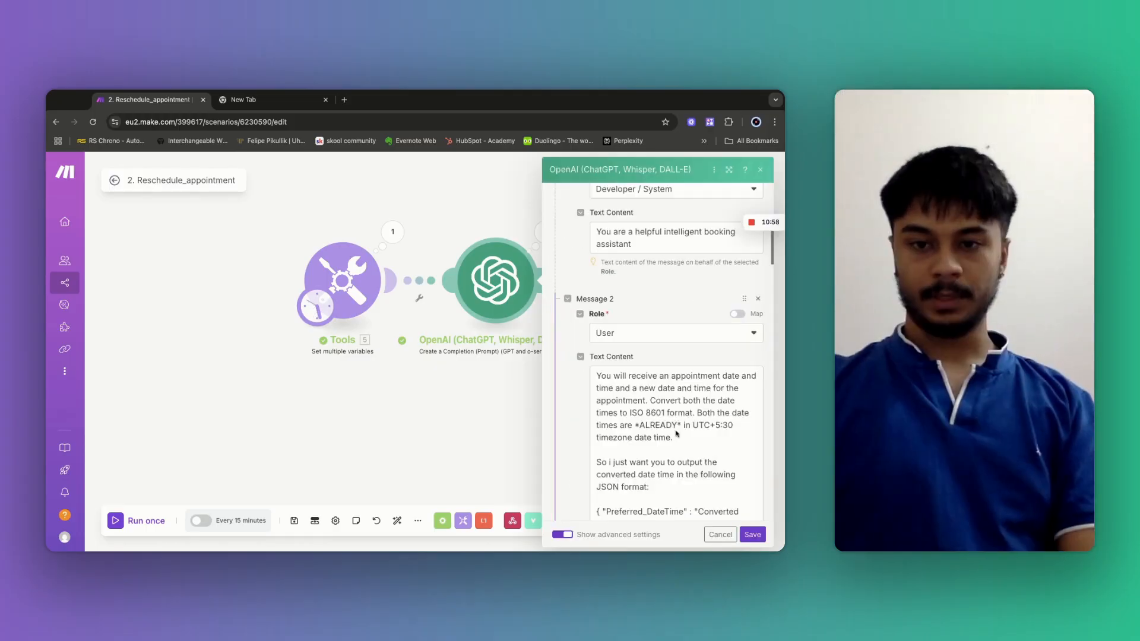
scroll(674, 429, "down", 3)
scroll(673, 430, "down", 5)
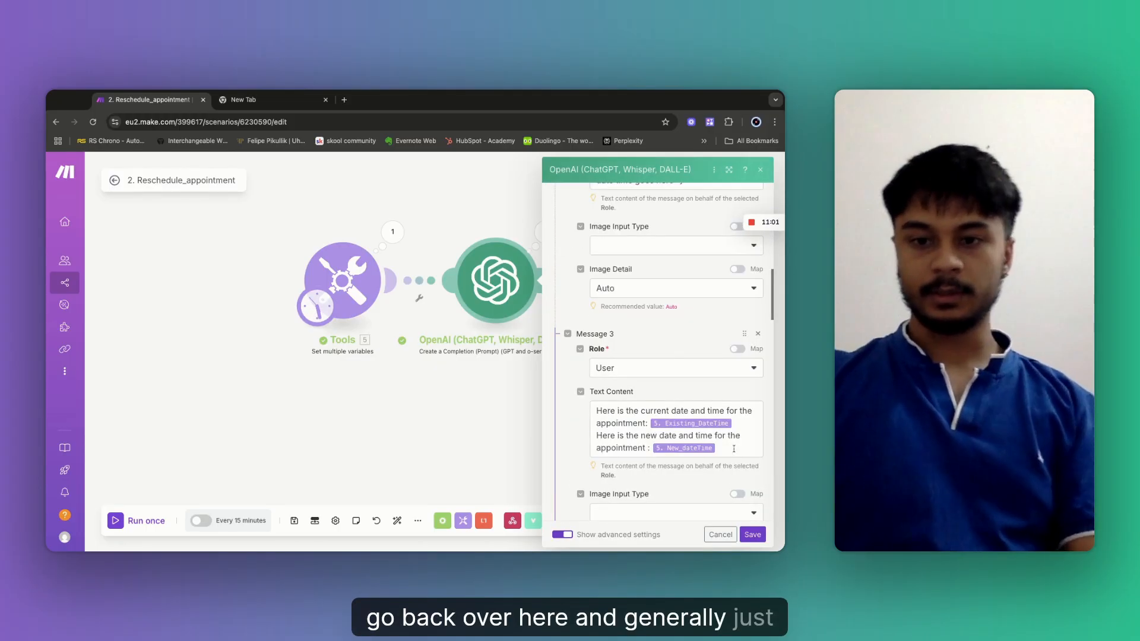
left_click(734, 449)
key("Return")
key("Return")
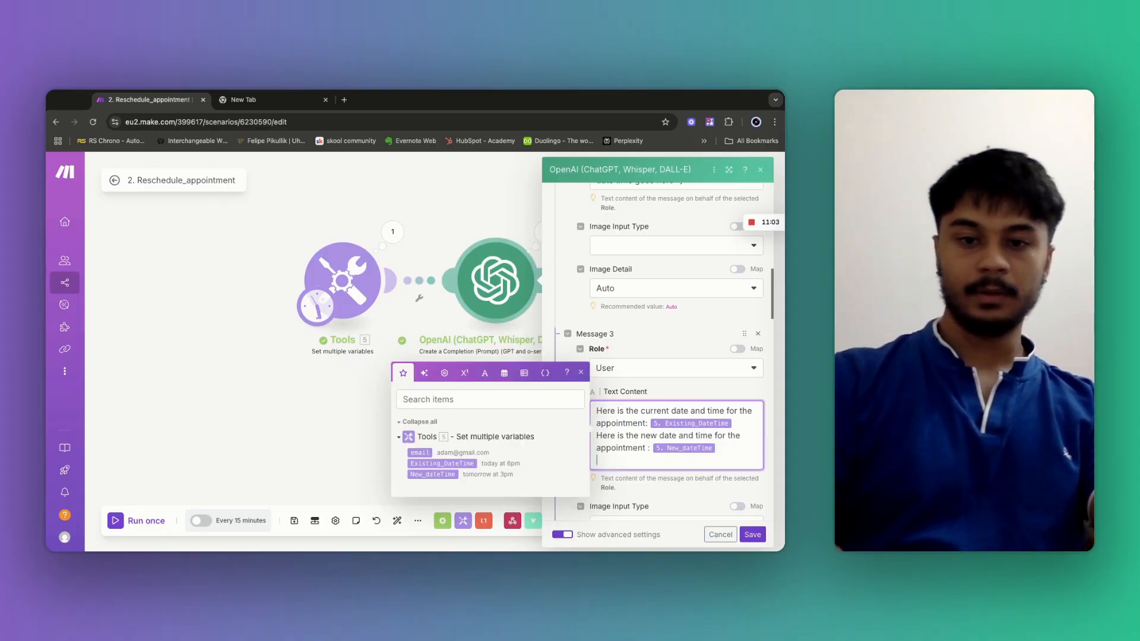
type("Here is the")
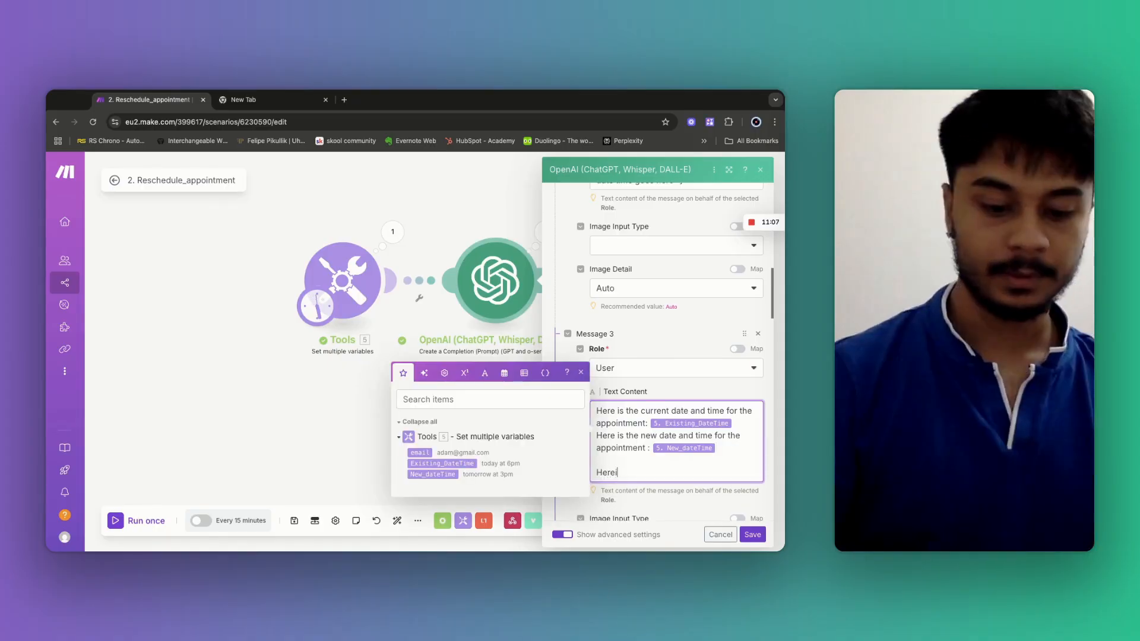
type(" cure")
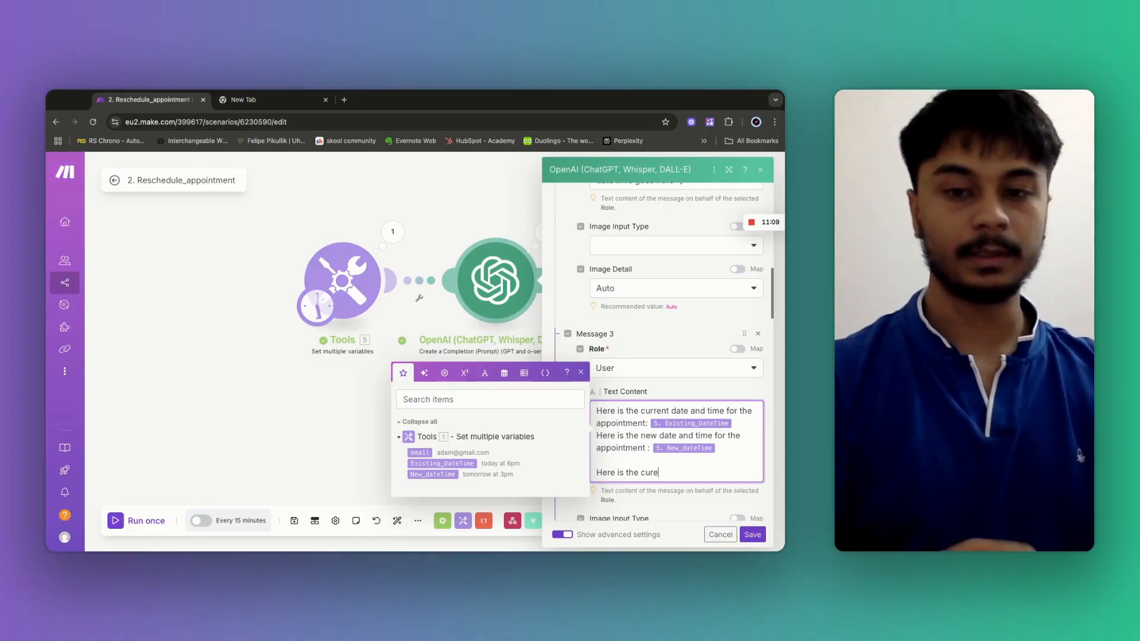
type("nt date and time")
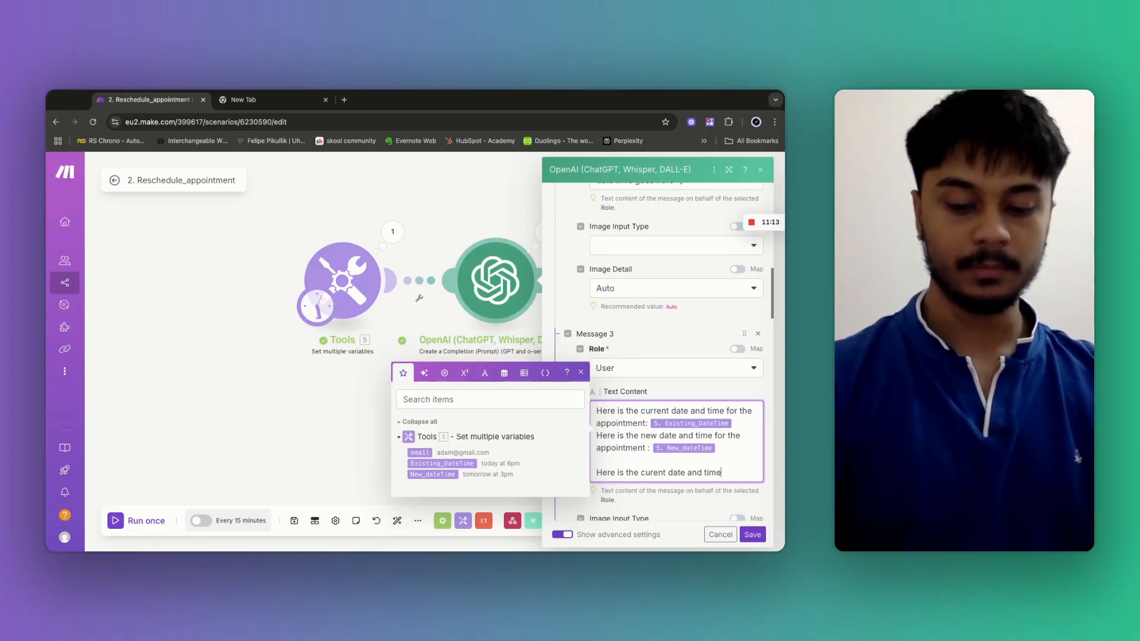
type(" : ")
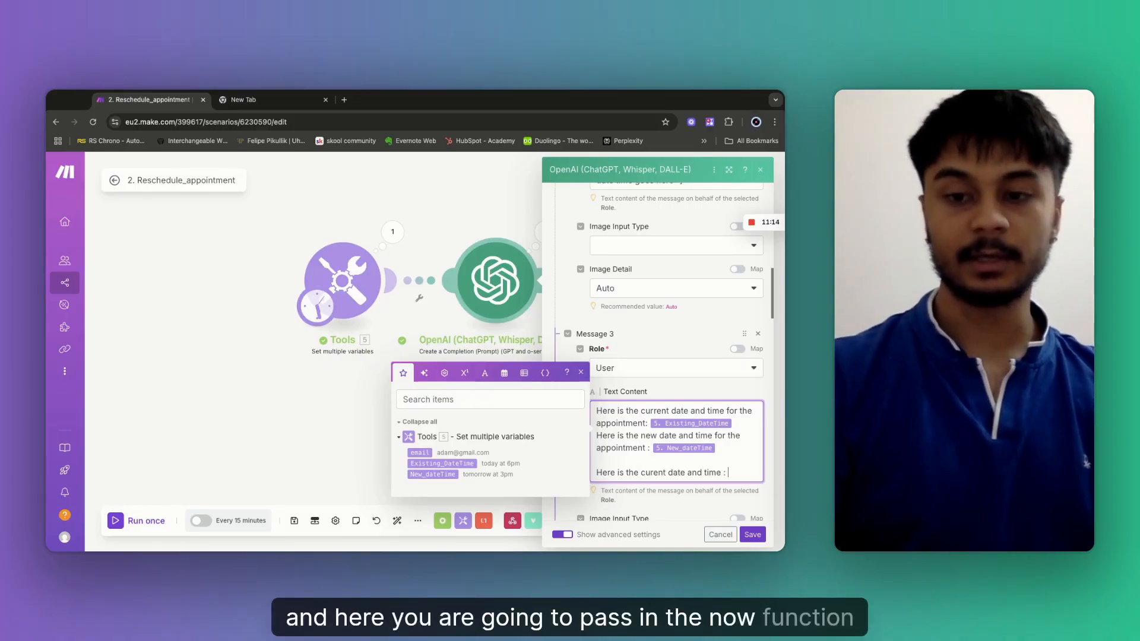
type("{{no")
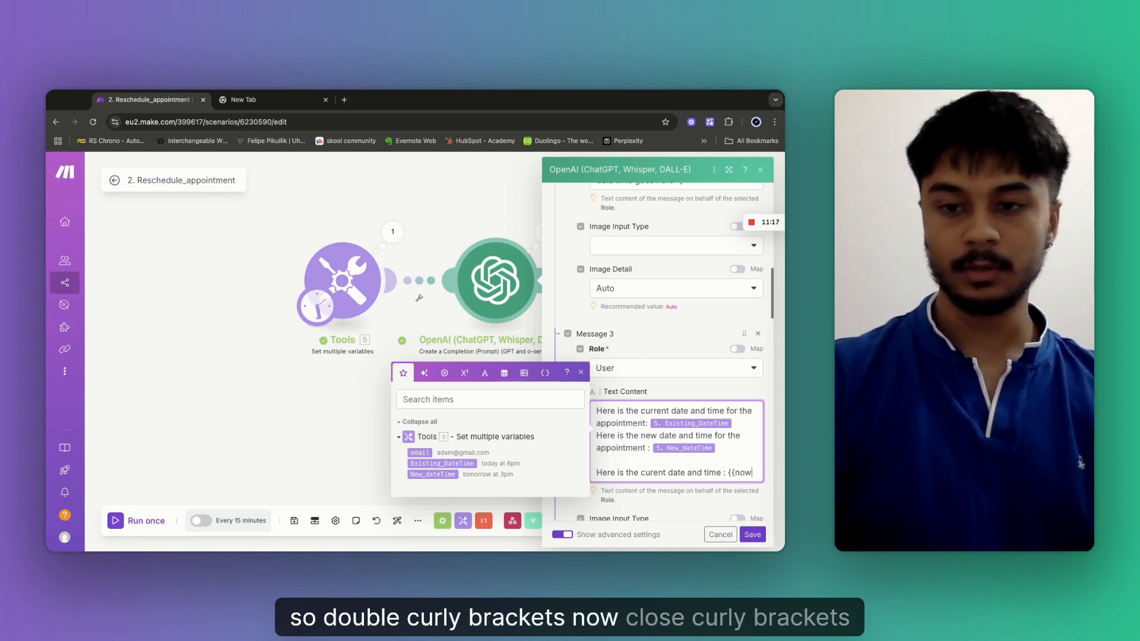
left_click(753, 535)
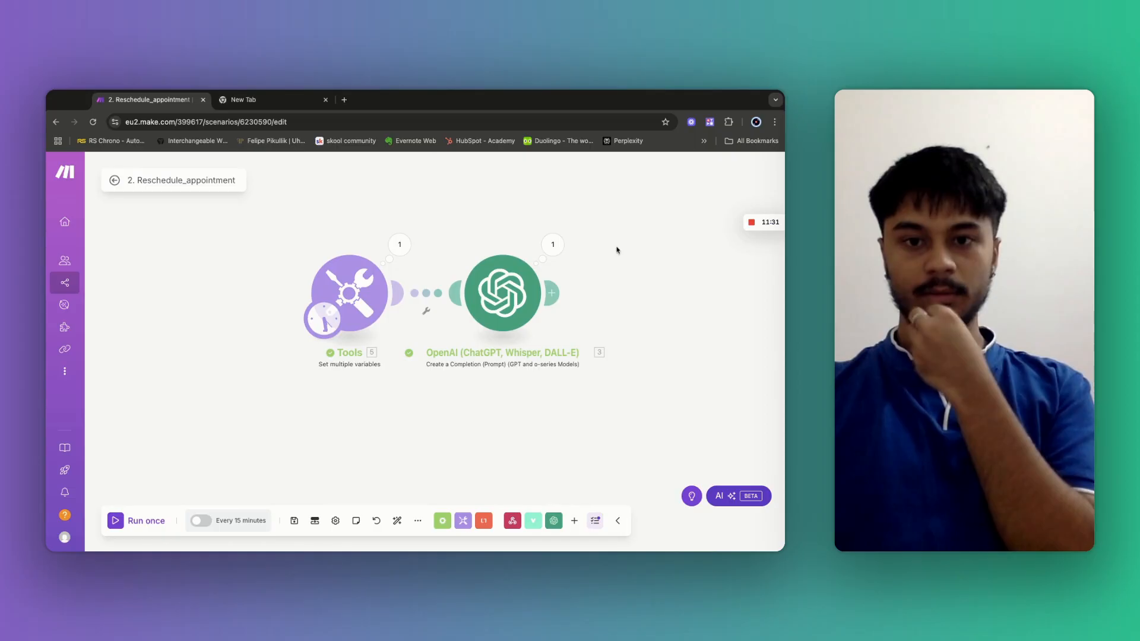
Inspect the OpenAI run output, checking the returned reschedule time 15:00 on day 12 and preferred time 12:30.
left_click(545, 244)
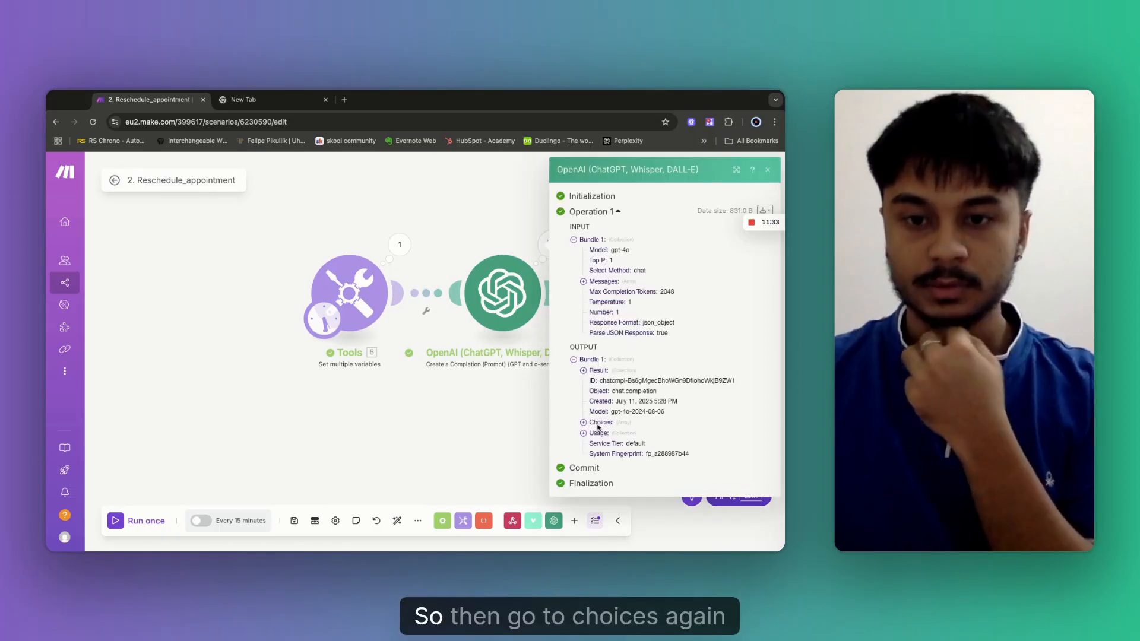
left_click(598, 423)
left_click(600, 435)
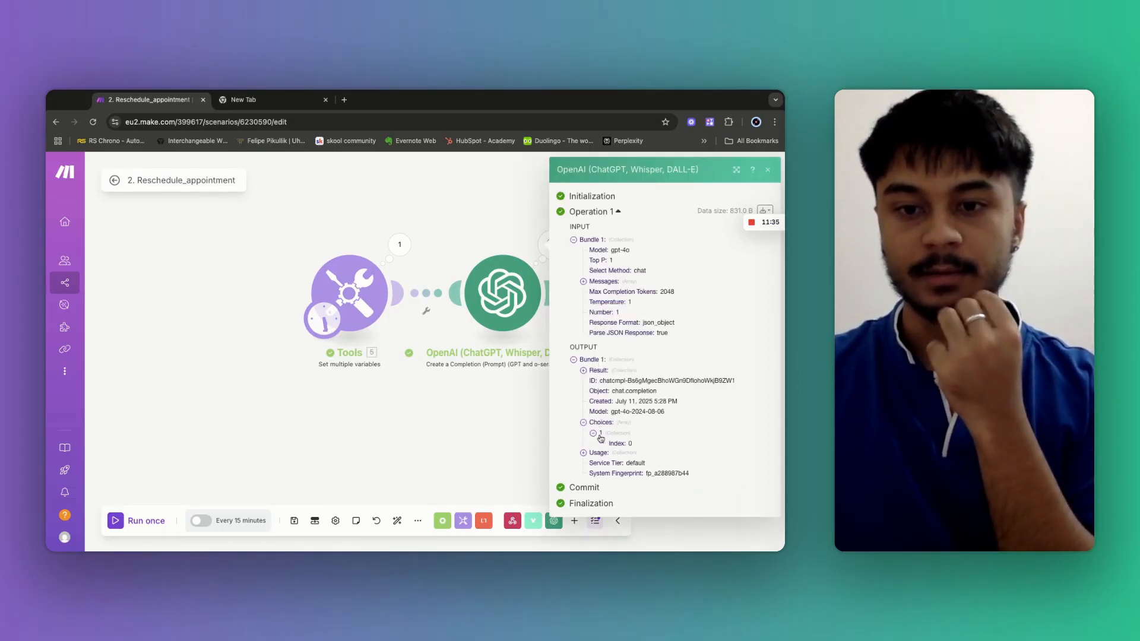
left_click(603, 454)
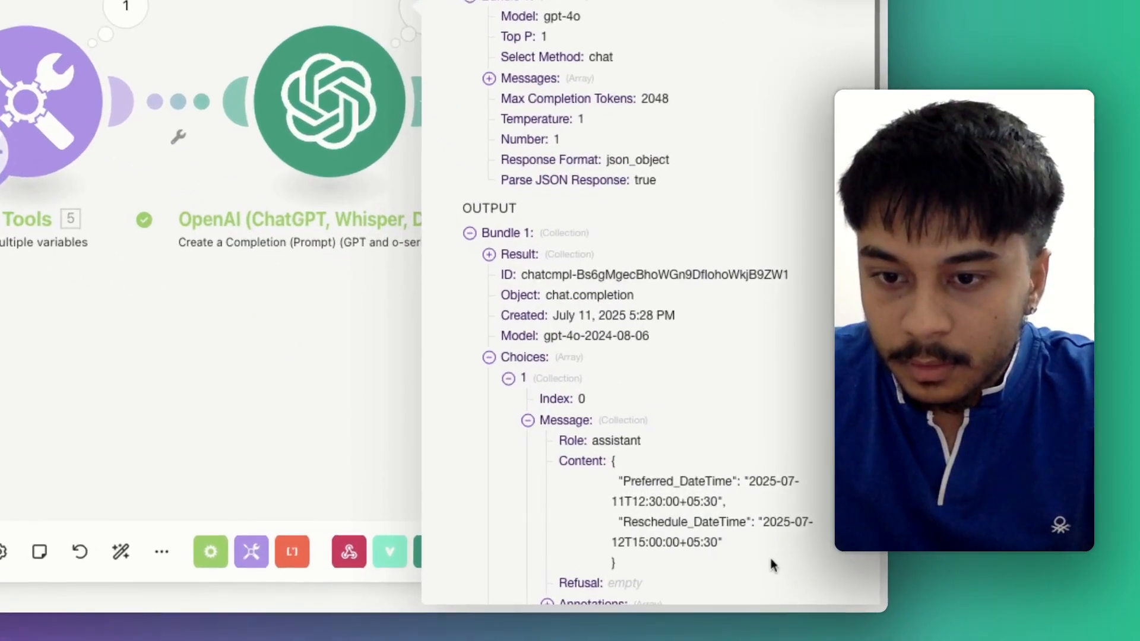
left_click_drag(725, 525, 721, 497)
left_click(725, 547)
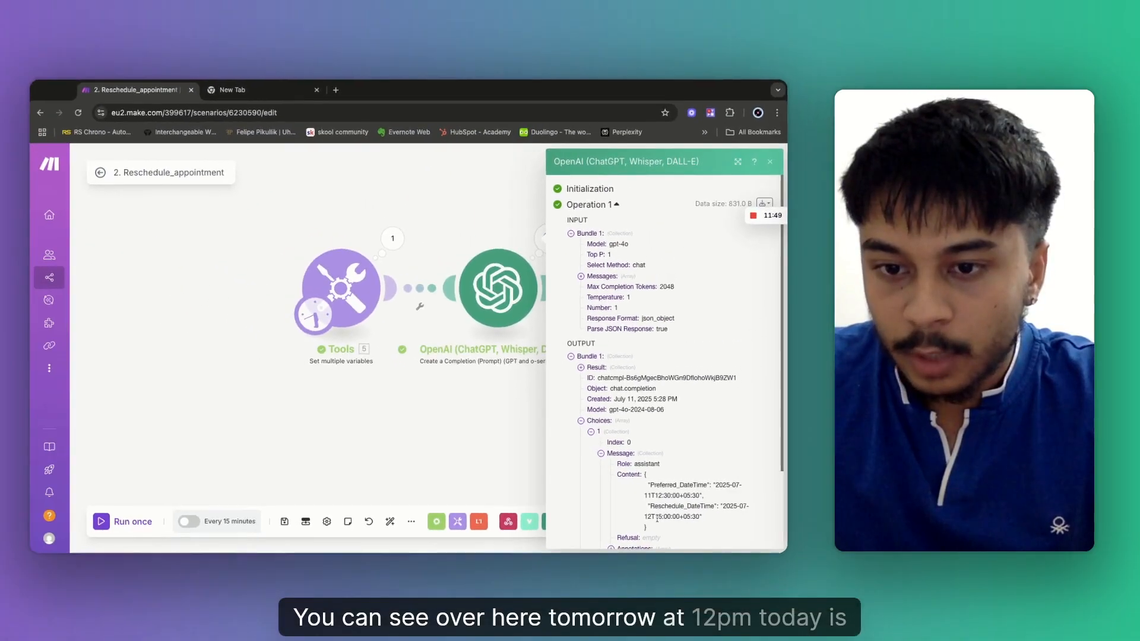
left_click_drag(658, 518, 672, 517)
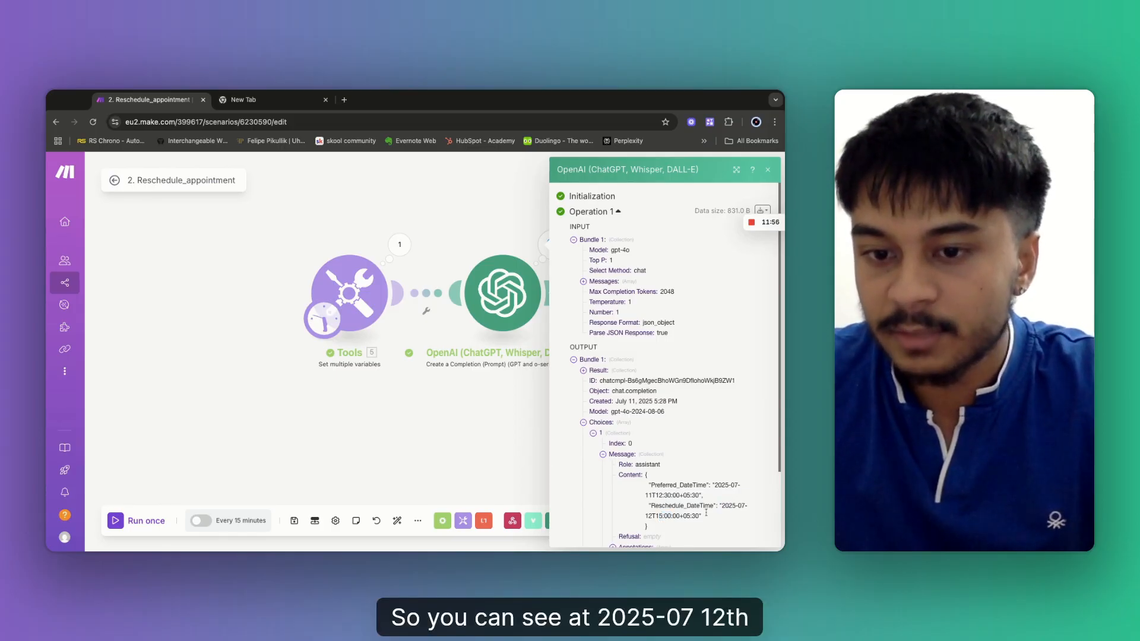
left_click_drag(658, 517, 657, 516)
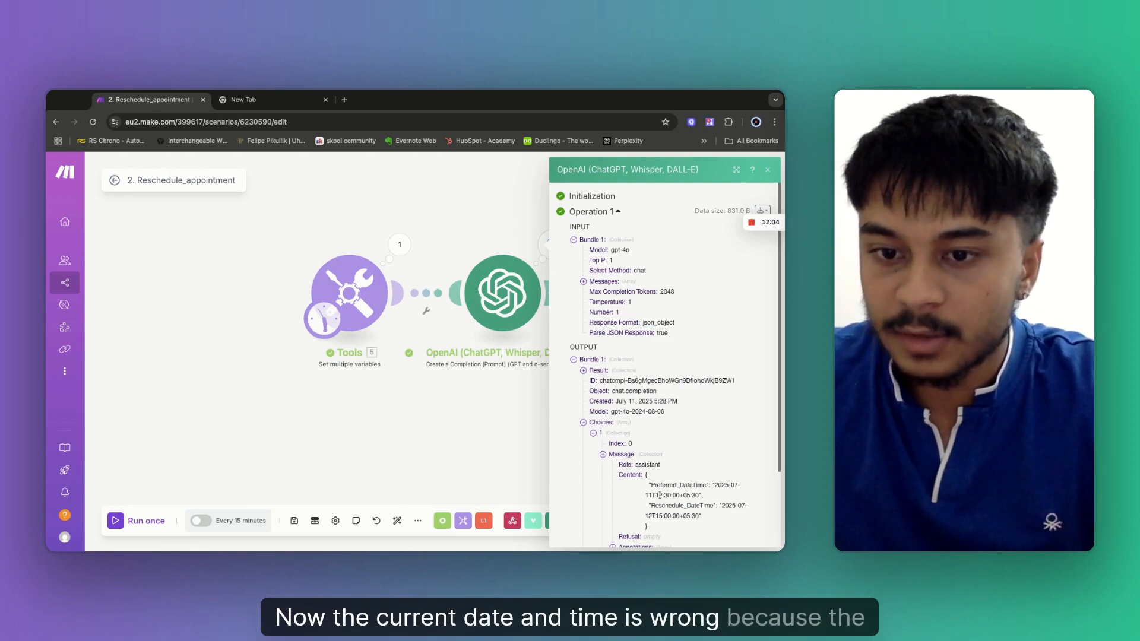
left_click_drag(660, 495, 674, 497)
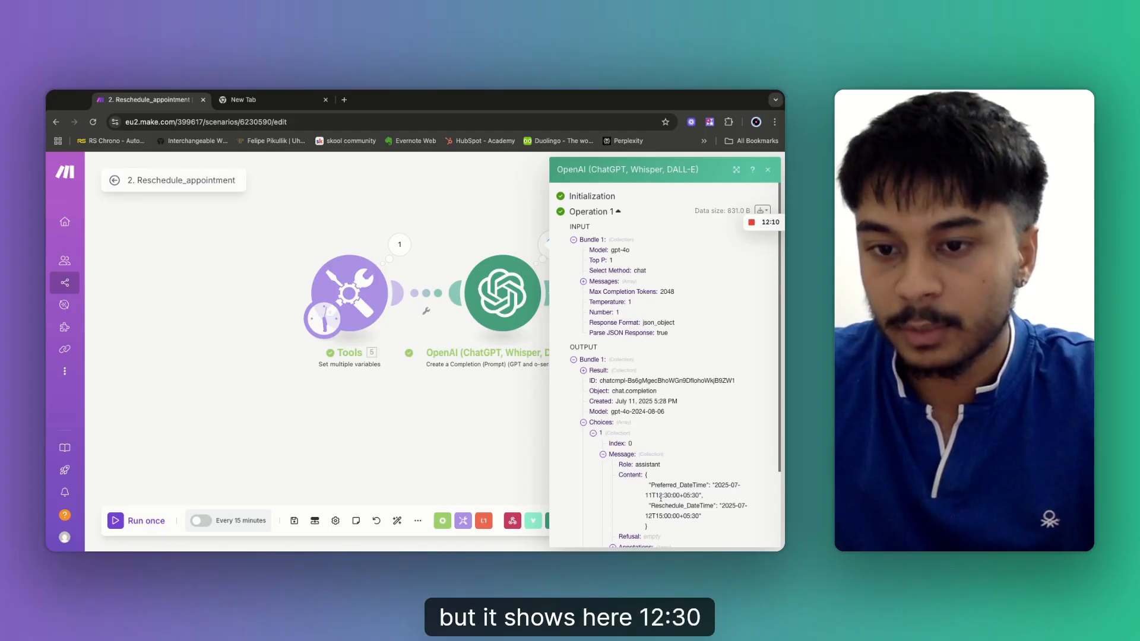
left_click(492, 417)
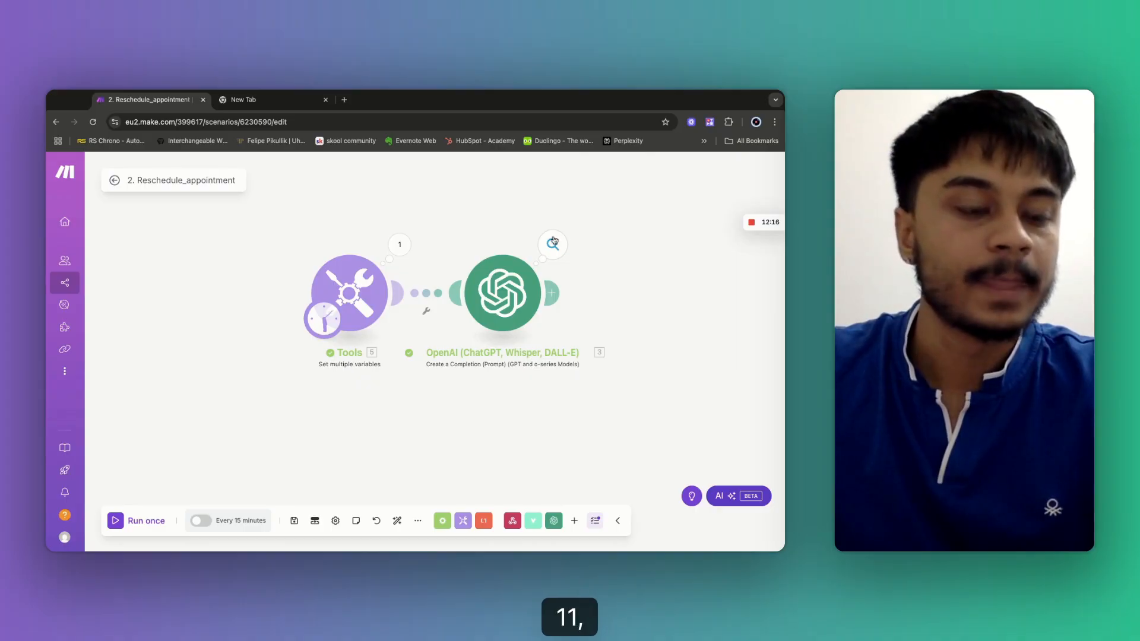
Check the last run output once more and open the OpenAI module's settings.
left_click(552, 245)
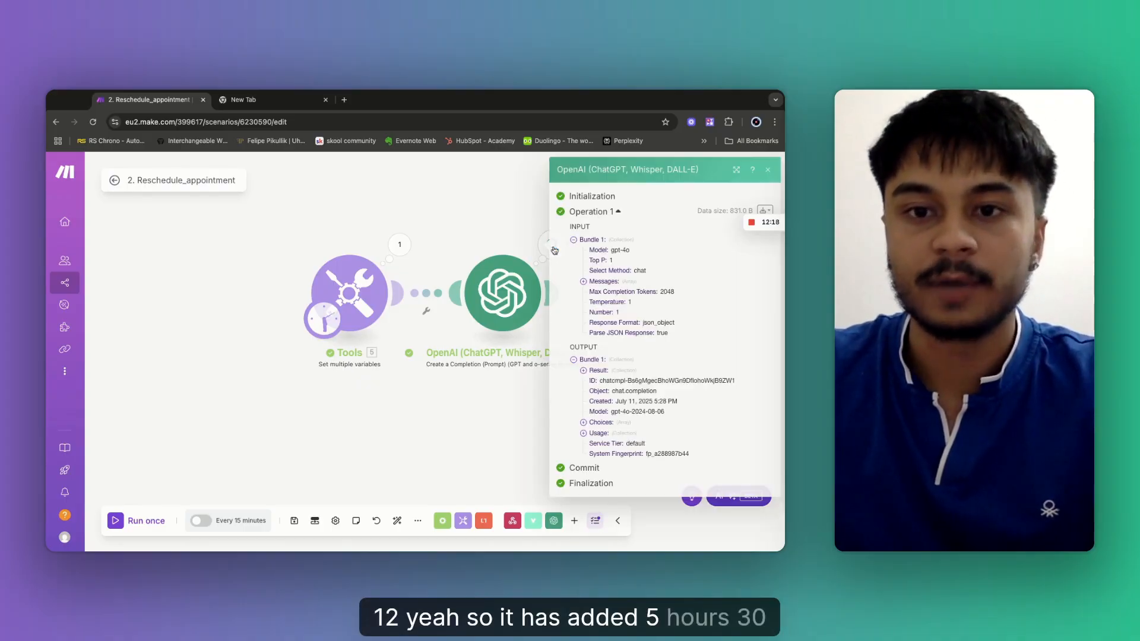
left_click(469, 219)
left_click(503, 302)
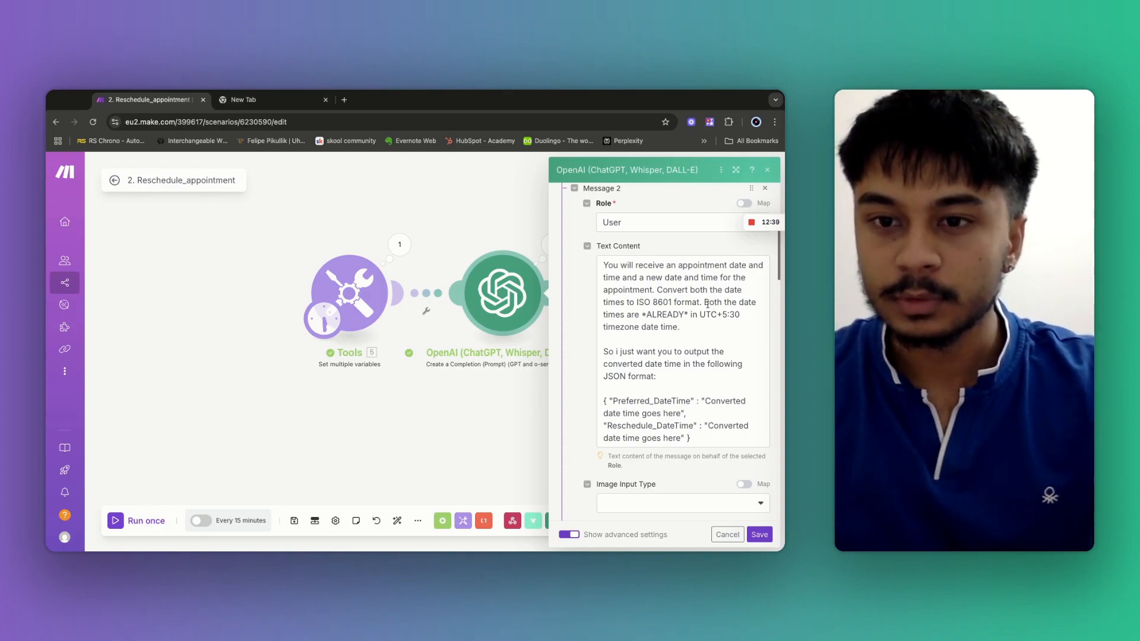
Start a new paragraph in the prompt, add 'DOn't add hours.' after the timezone sentence, and save.
left_click(703, 302)
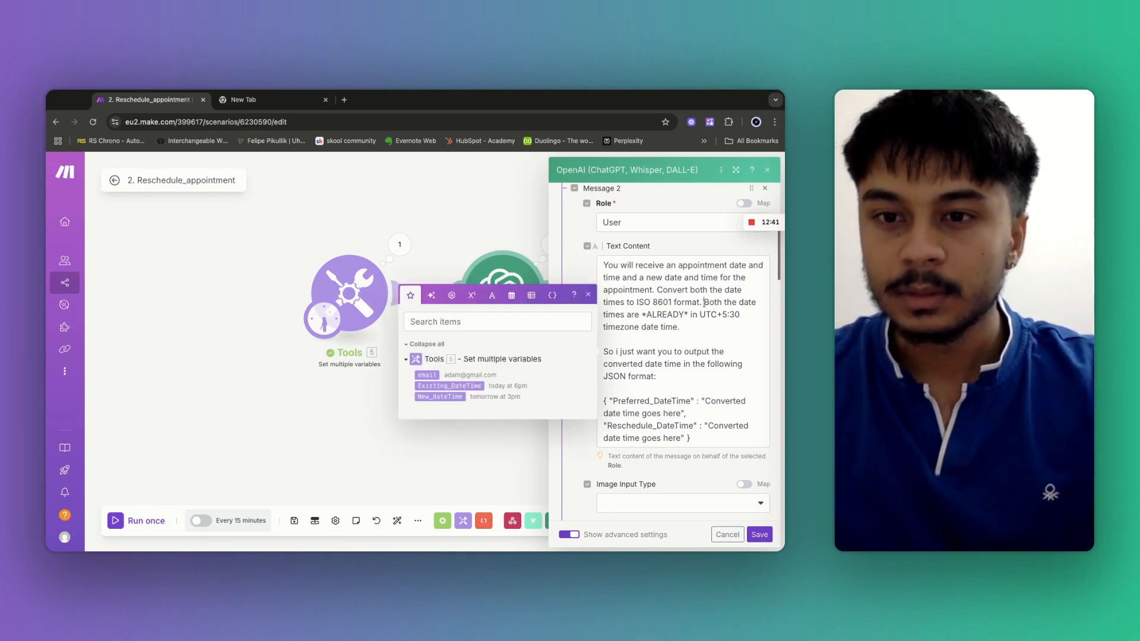
key("Return")
key("Return")
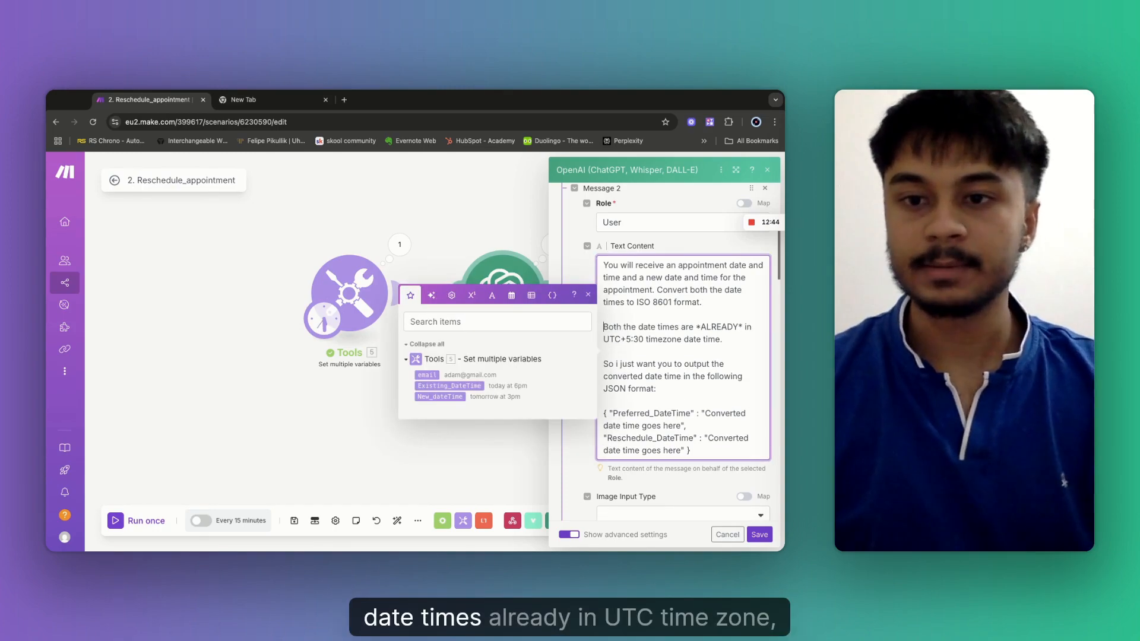
left_click(726, 340)
type("DOn't add hours.")
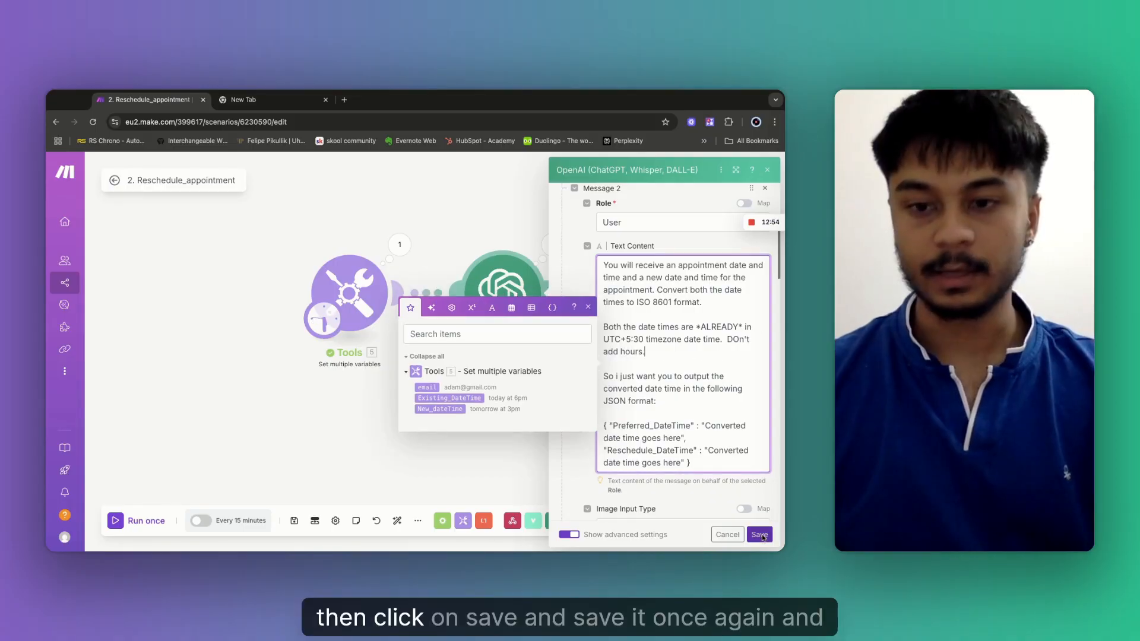
left_click(760, 535)
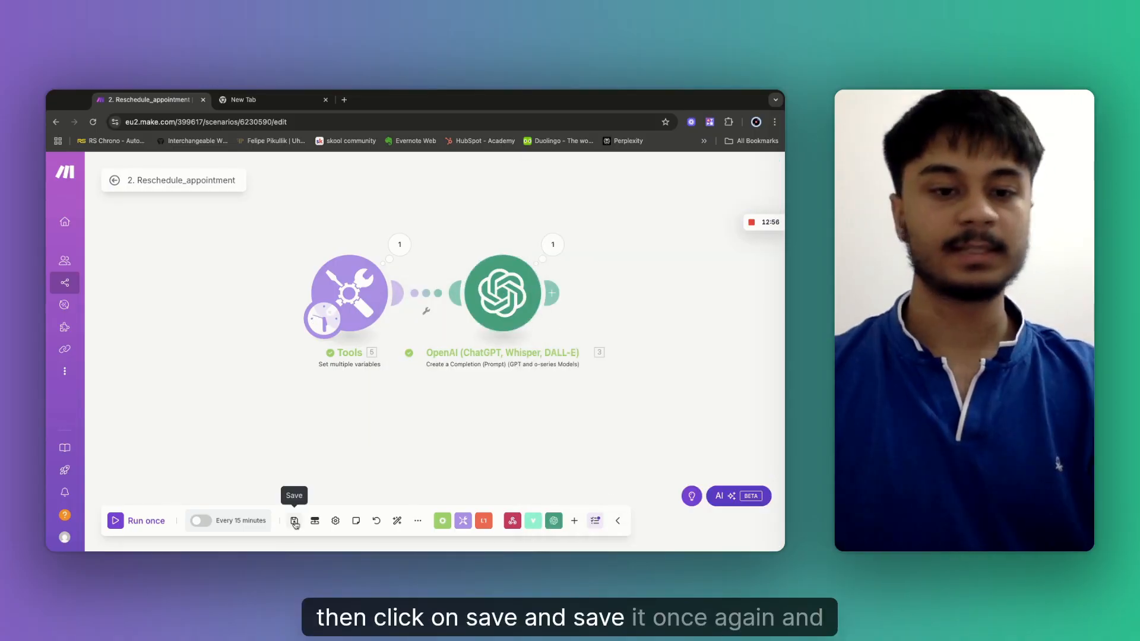
left_click(294, 521)
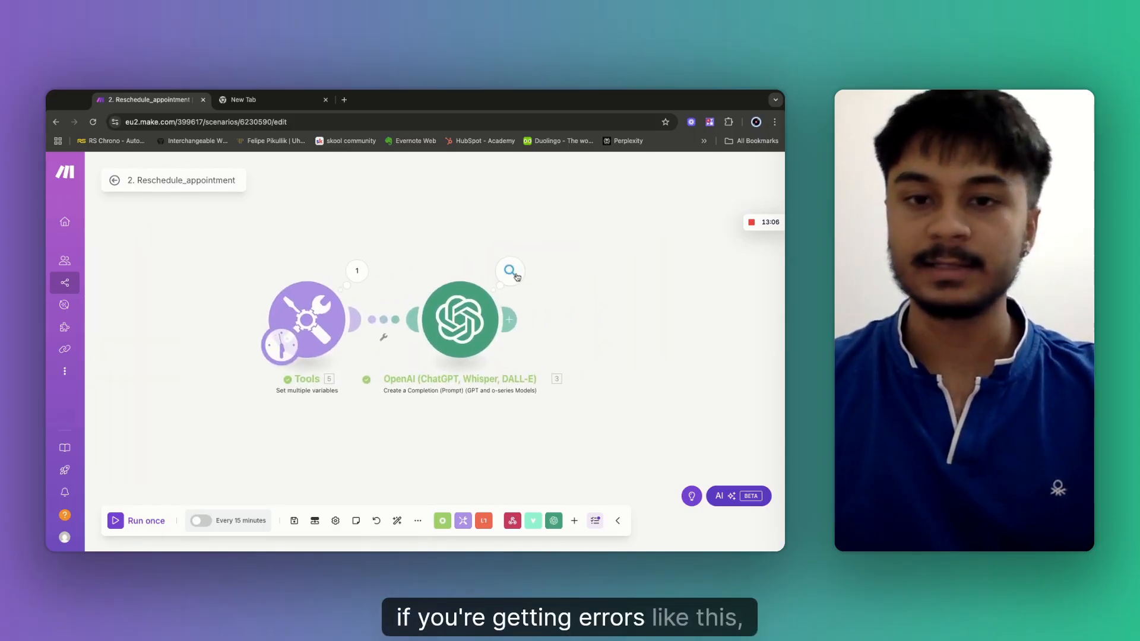
left_click(510, 272)
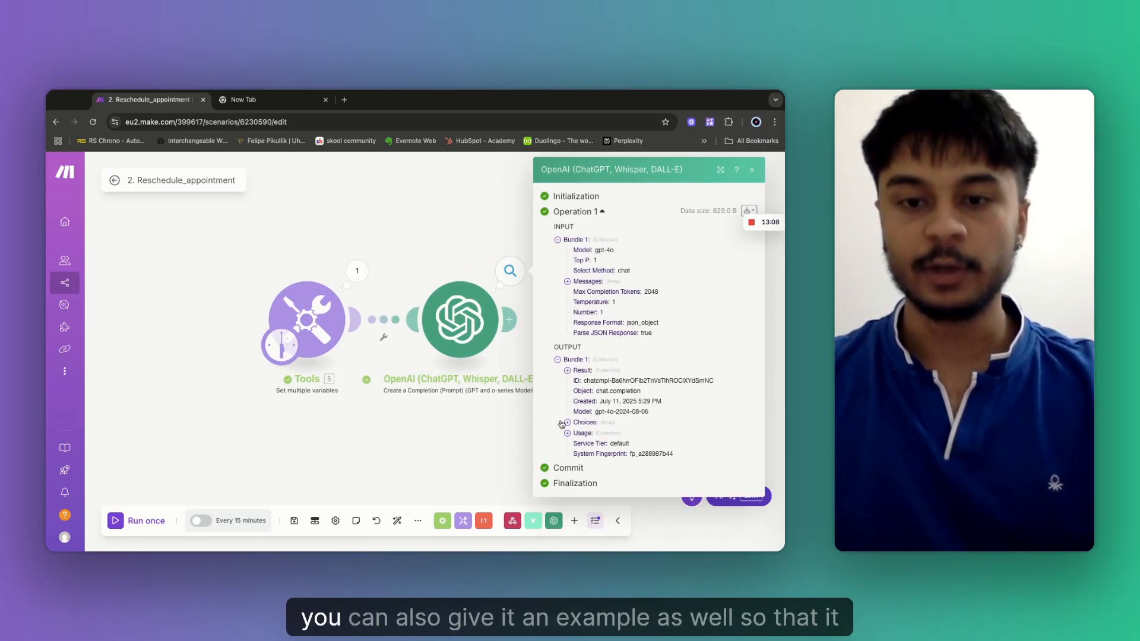
left_click(568, 423)
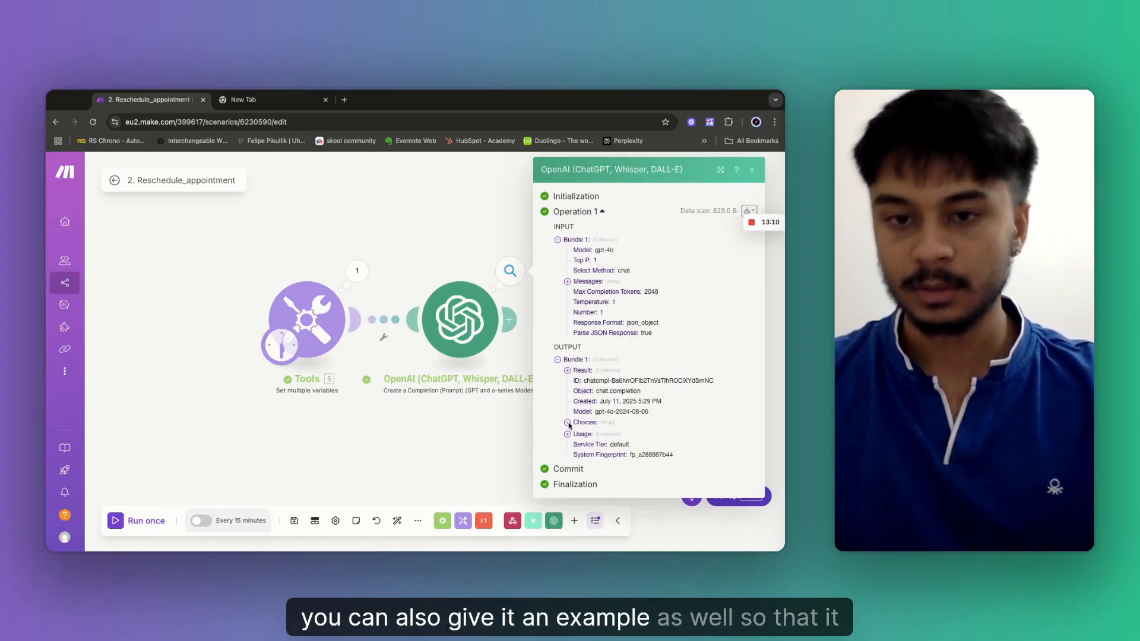
left_click(578, 434)
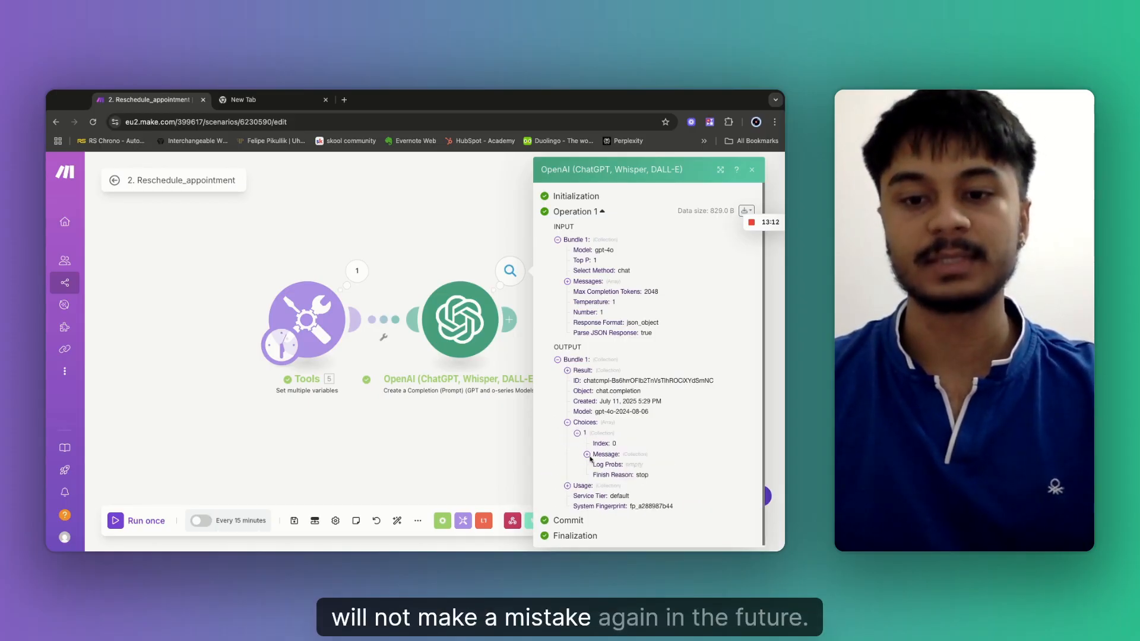
left_click(587, 455)
scroll(666, 512, "down", 1)
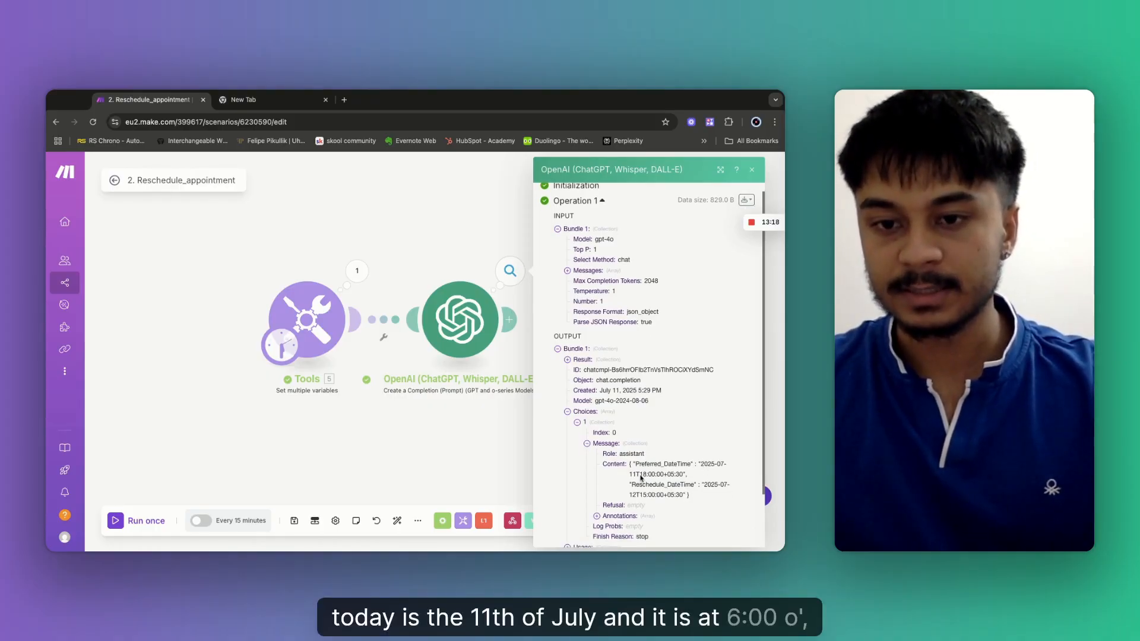
left_click_drag(640, 475, 661, 475)
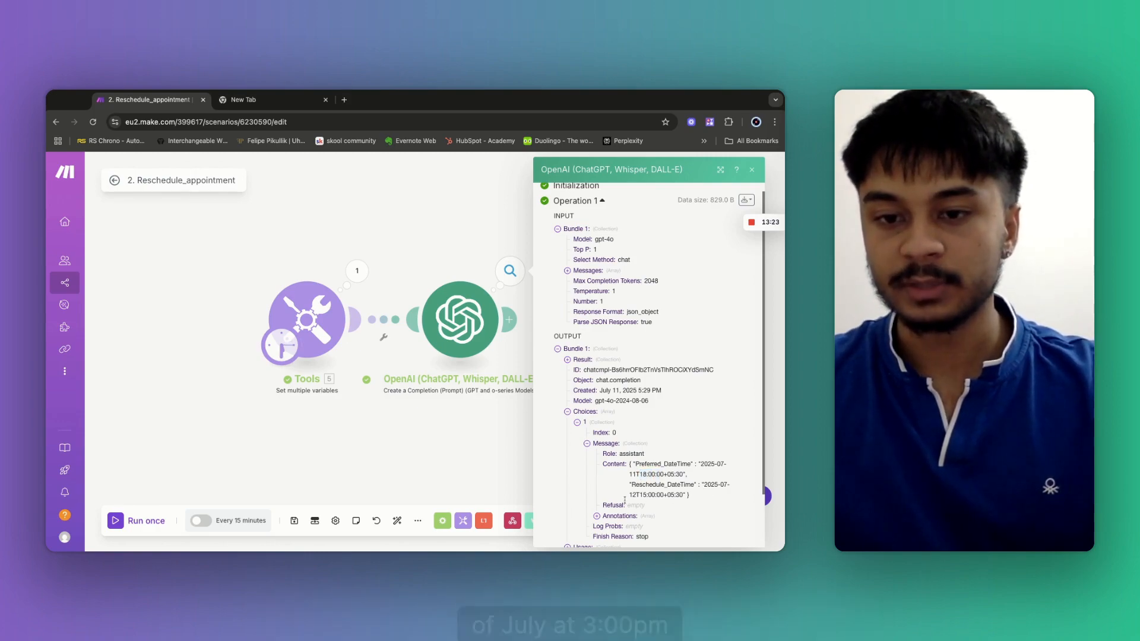
left_click_drag(702, 484, 675, 494)
left_click(462, 441)
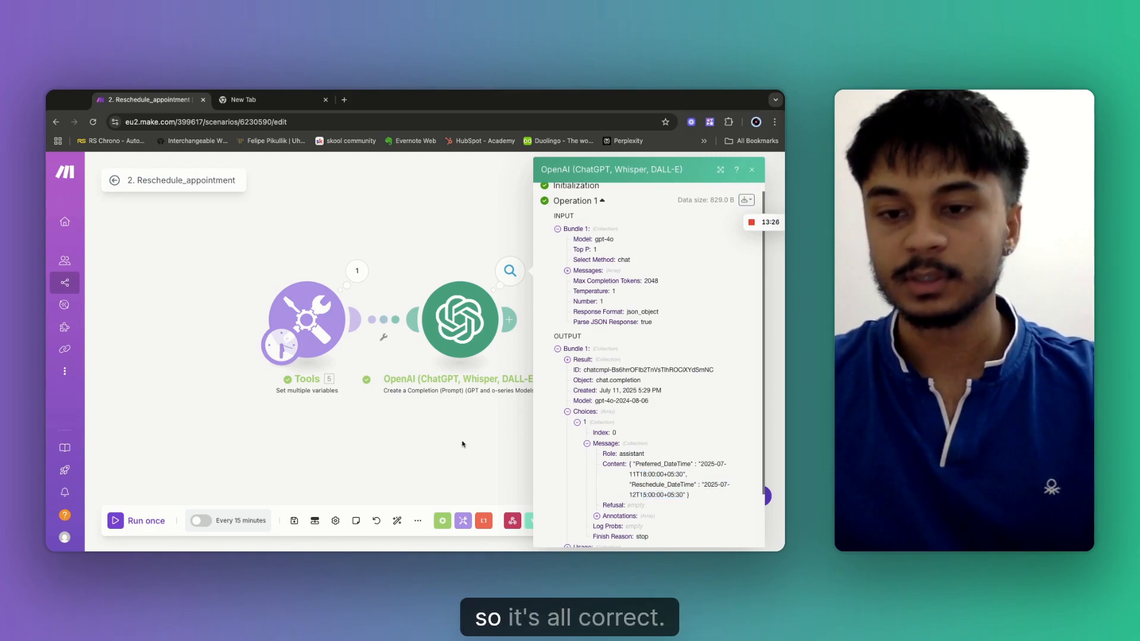
left_click(294, 521)
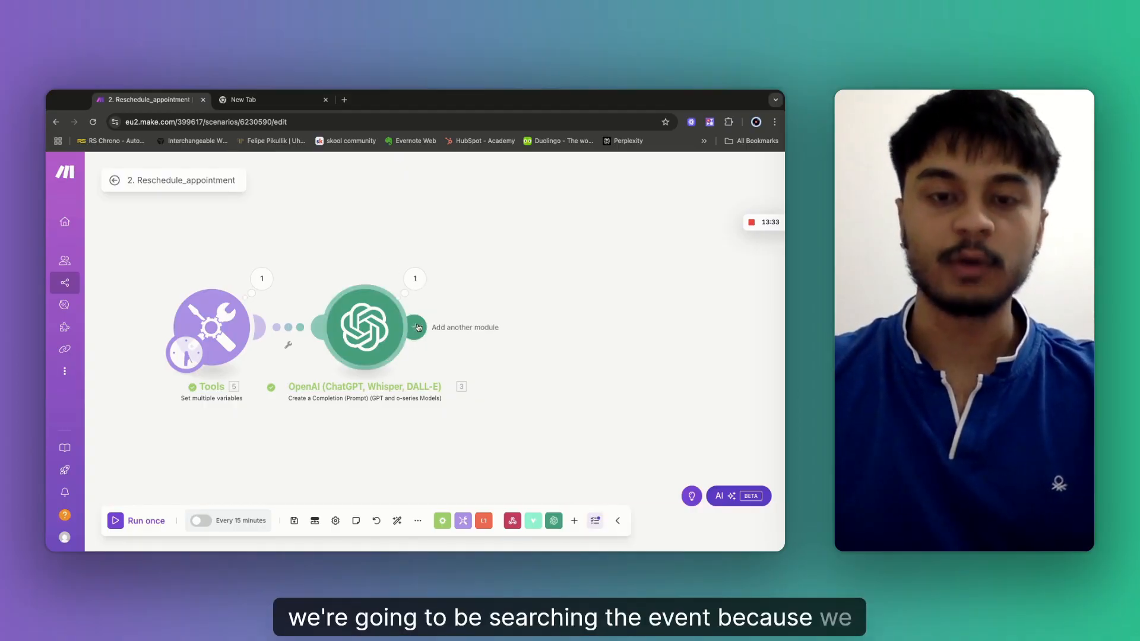
Append a Google Calendar Search Events module to the OpenAI module's output.
left_click(420, 330)
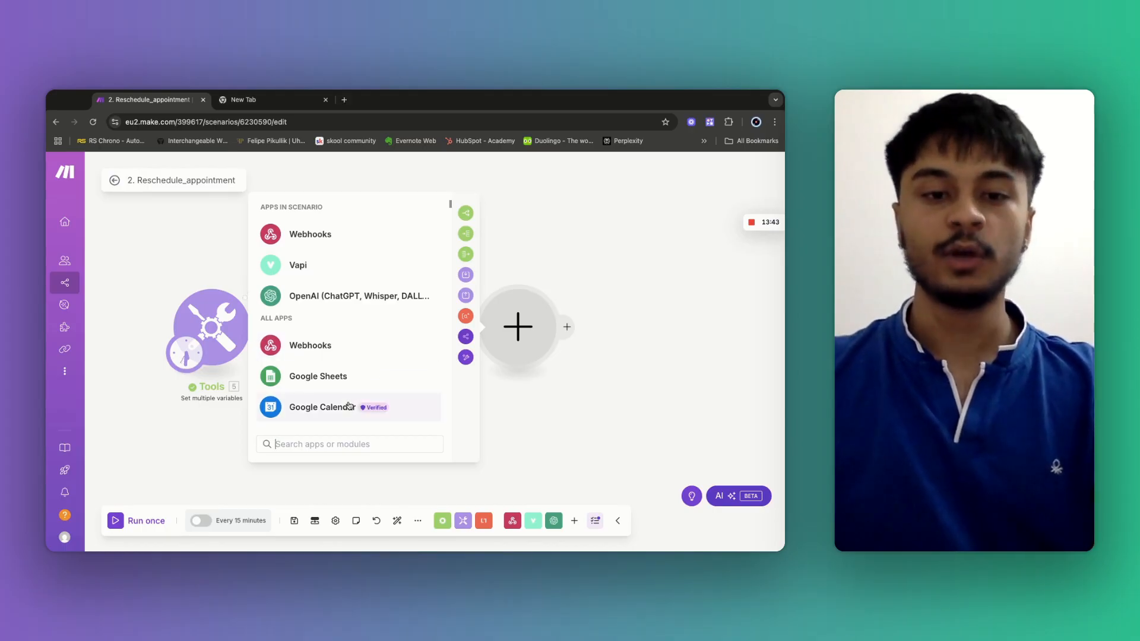
left_click(330, 415)
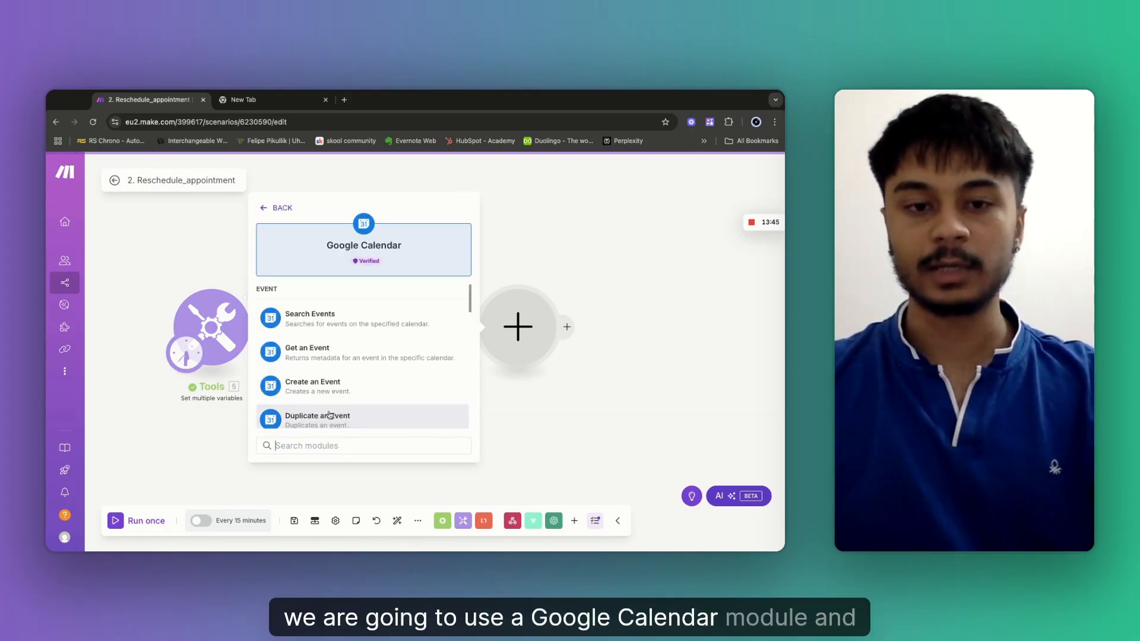
left_click(311, 320)
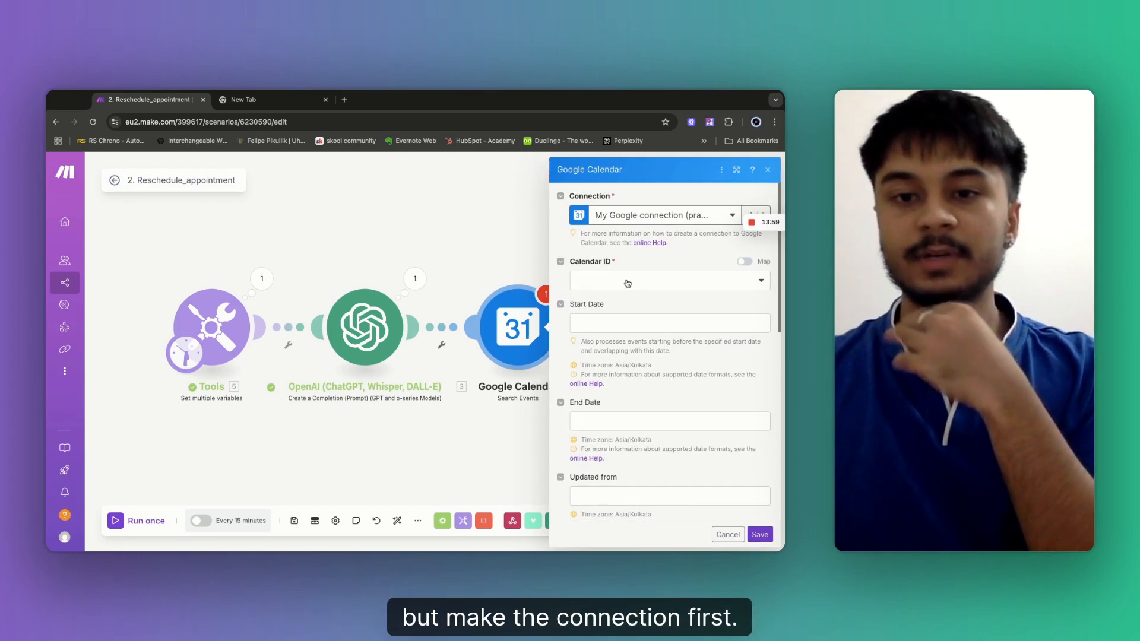
Search the Primary Calendar with Start Date mapped to 3. result: Preferred_DateTime.
left_click(614, 287)
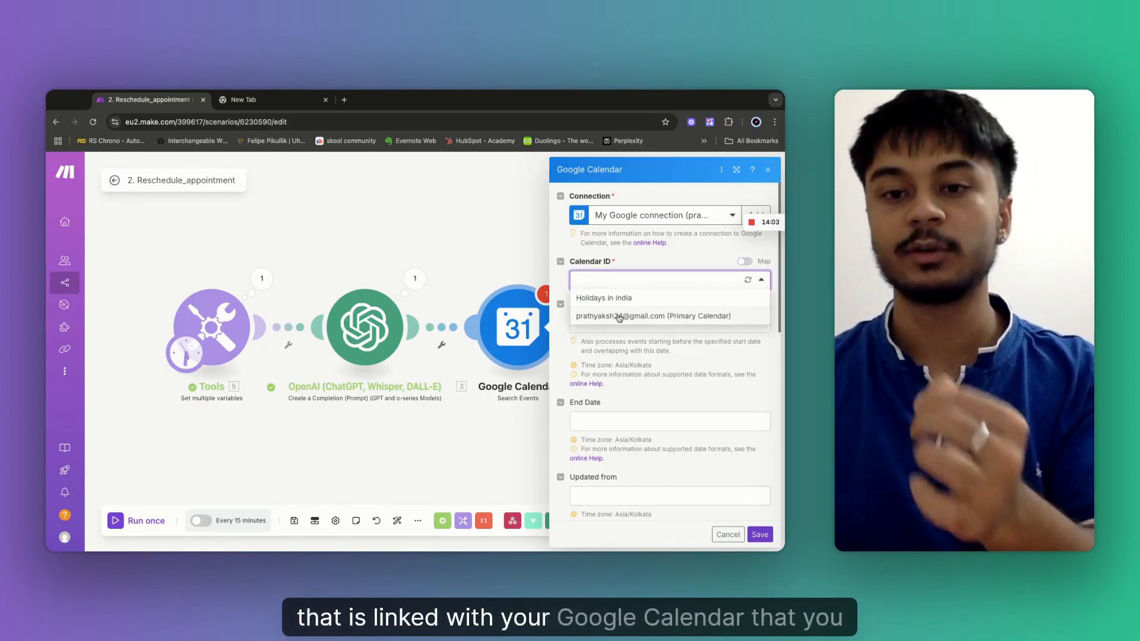
left_click(620, 317)
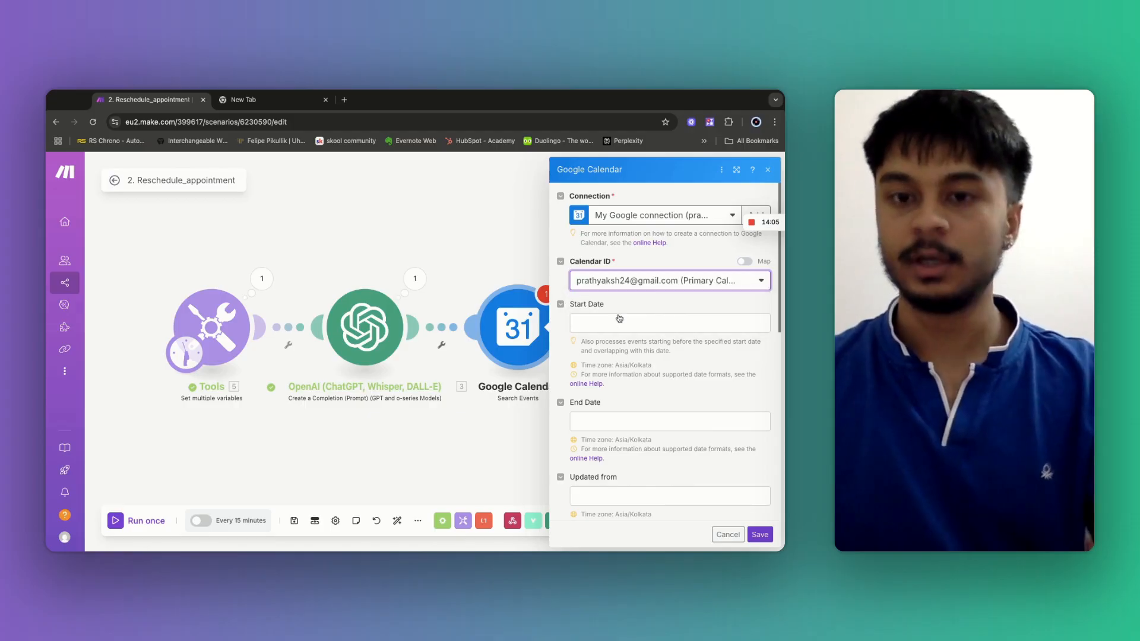
left_click(620, 324)
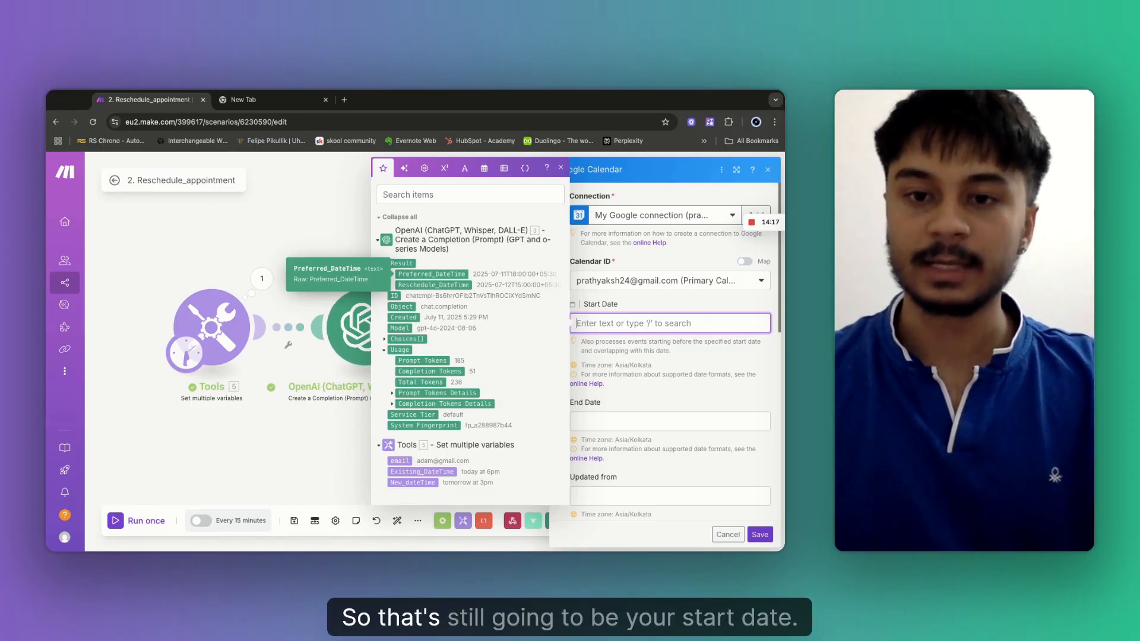
left_click(431, 274)
left_click(603, 423)
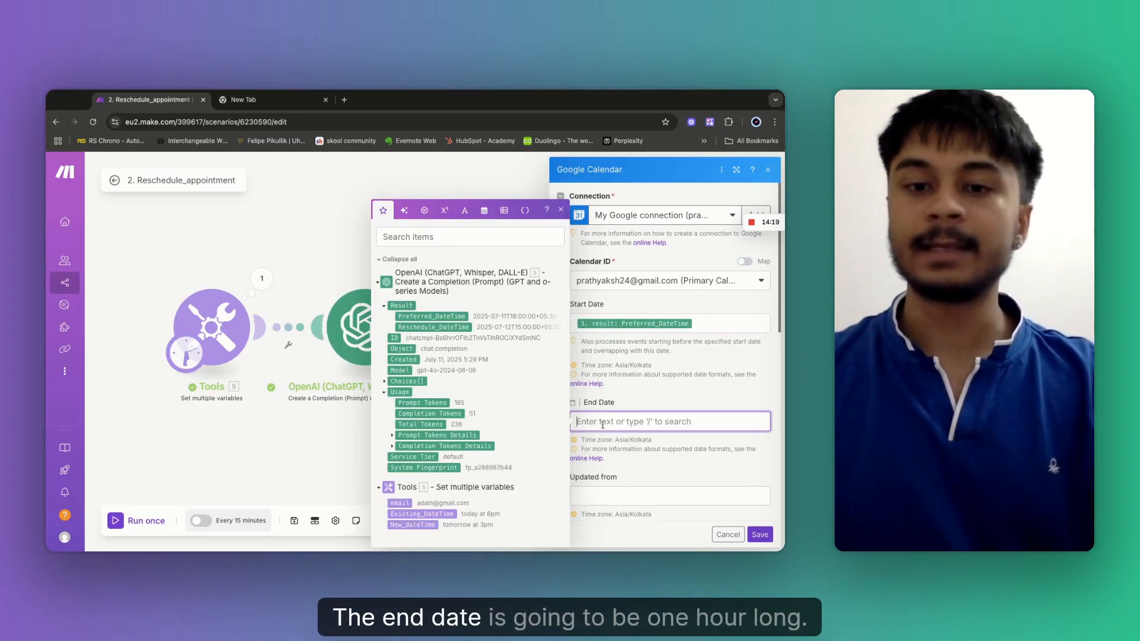
left_click(485, 211)
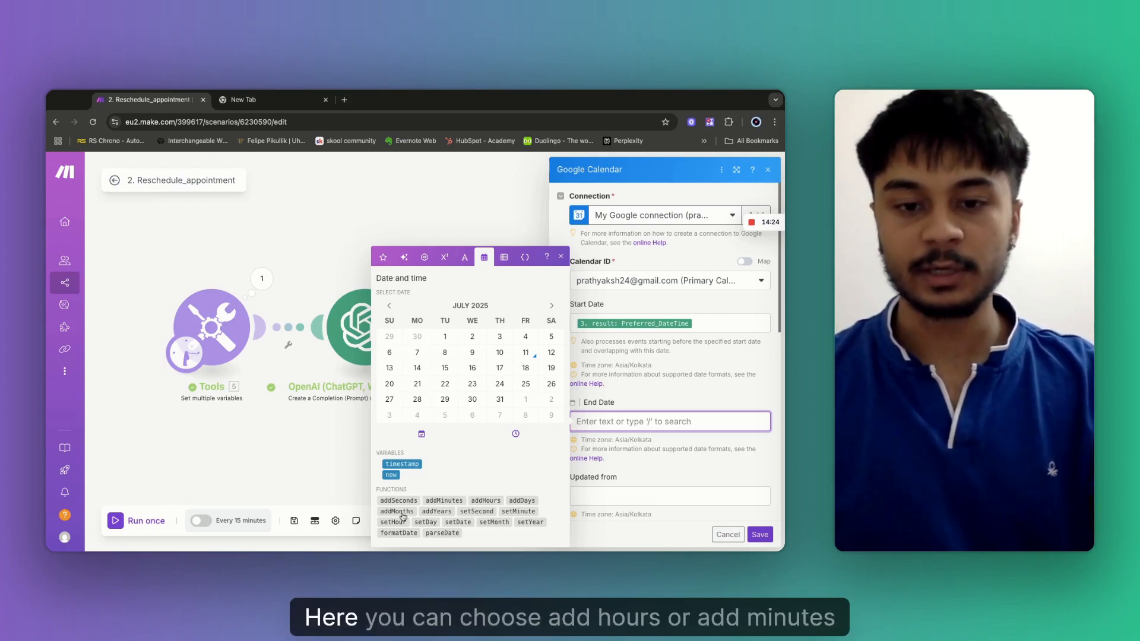
Set the search End Date to addHours(Preferred_DateTime; 1).
left_click(486, 500)
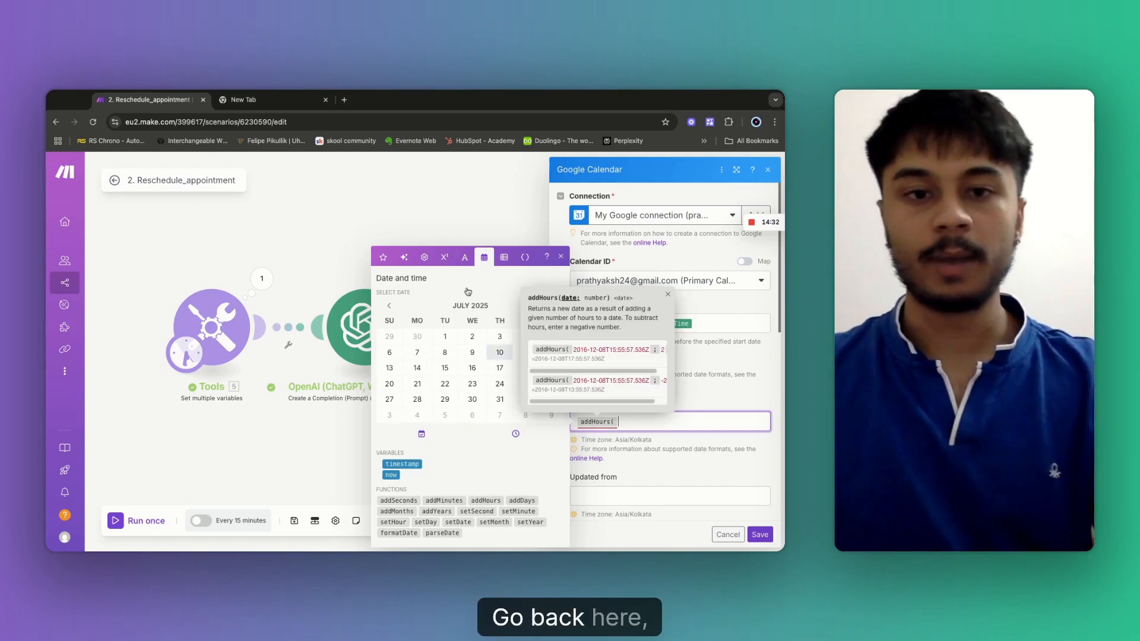
left_click(383, 260)
left_click(446, 316)
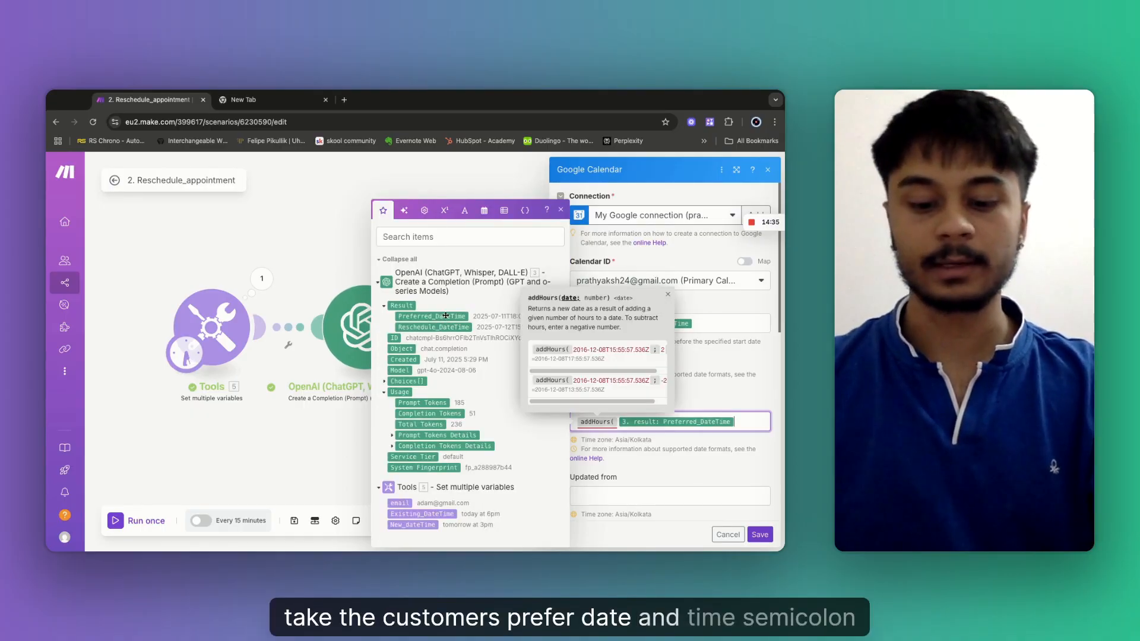
type("; ")
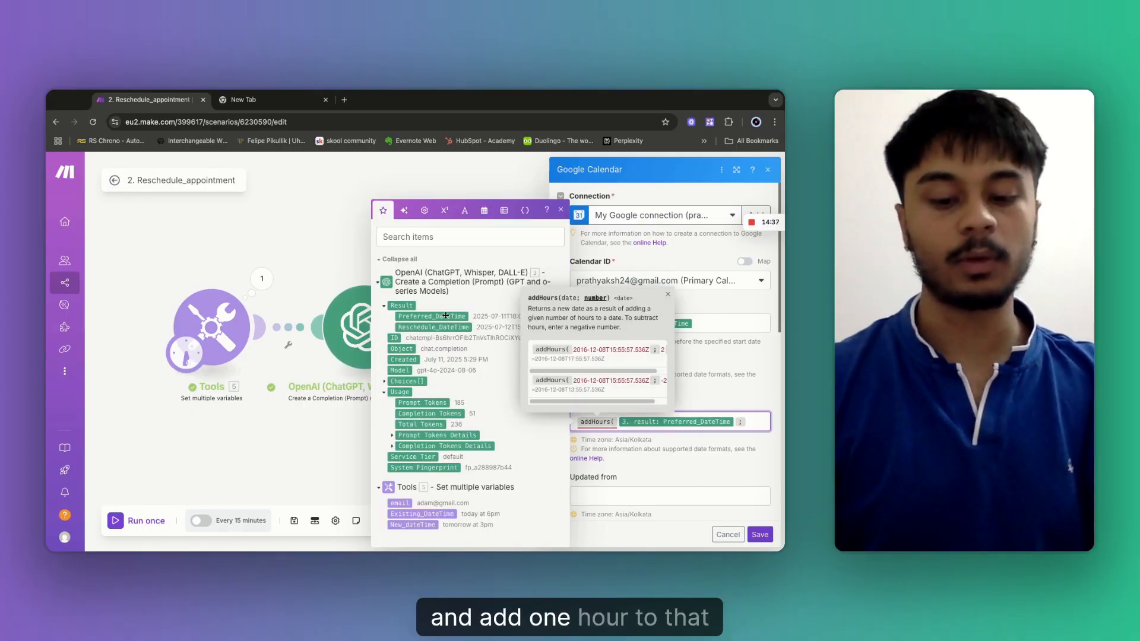
type("1 )")
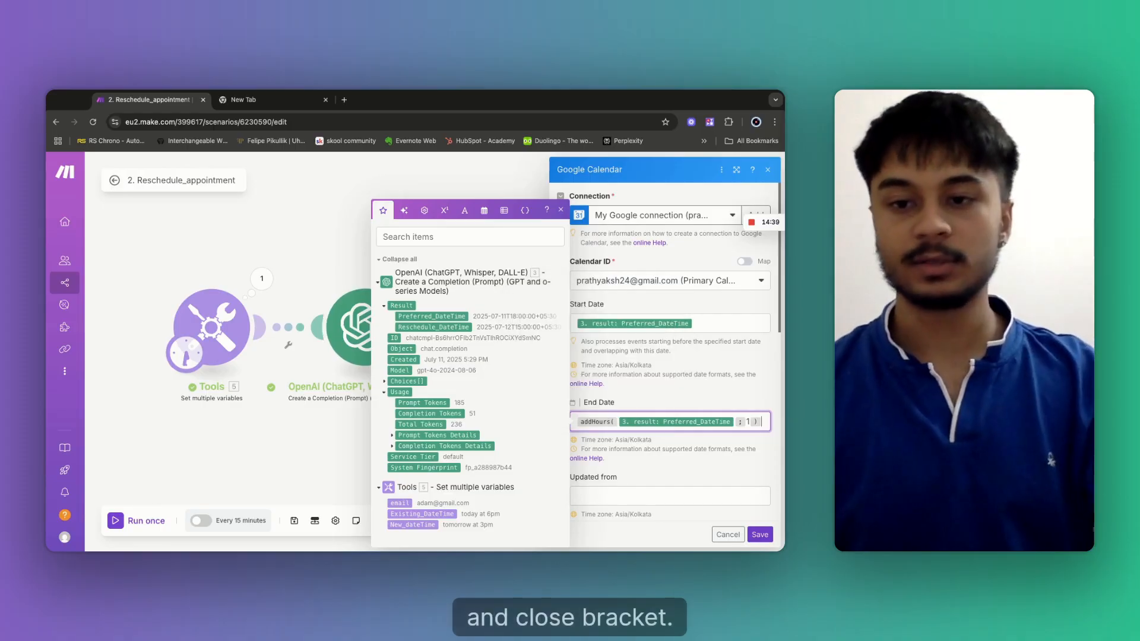
scroll(657, 462, "down", 2)
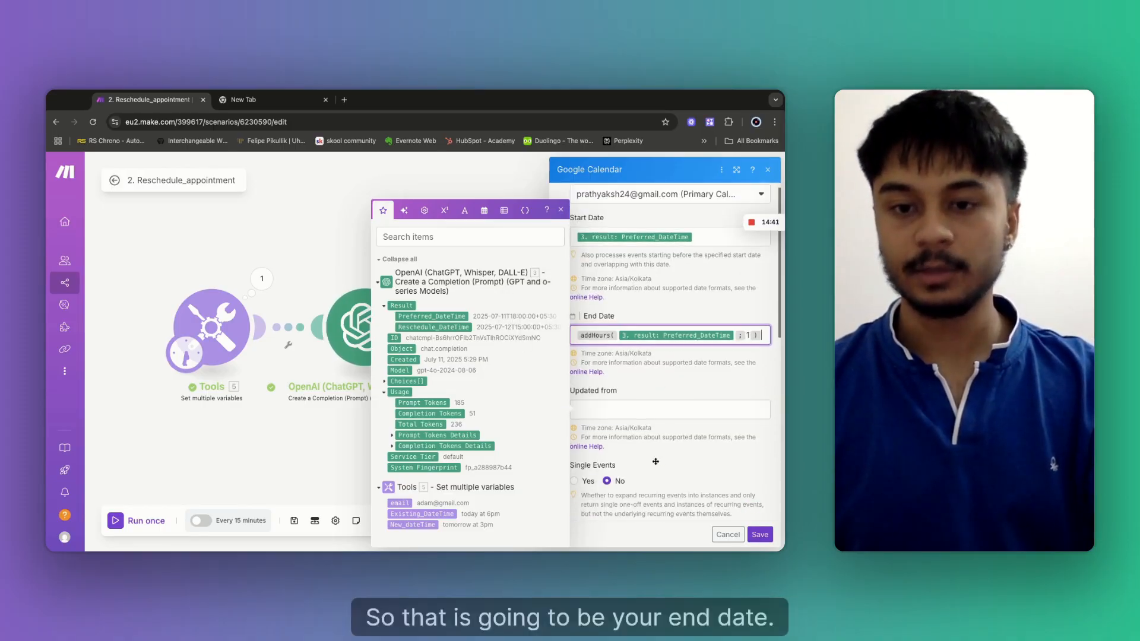
scroll(657, 463, "down", 4)
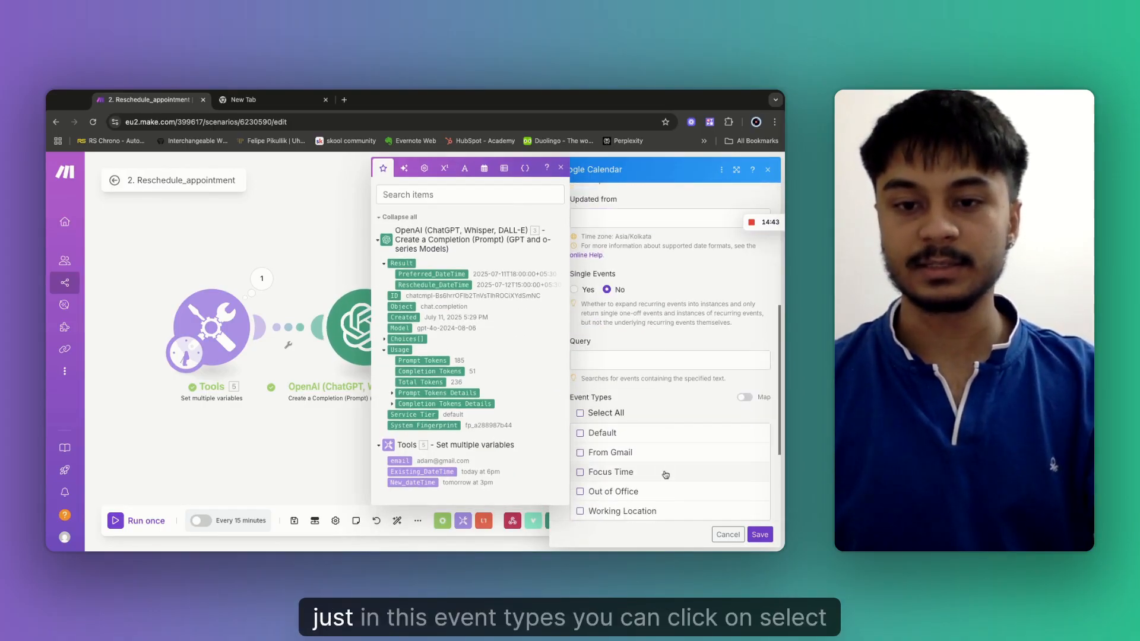
Include all event types, set Limit to 1, and save the Search Events module.
scroll(658, 408, "down", 3)
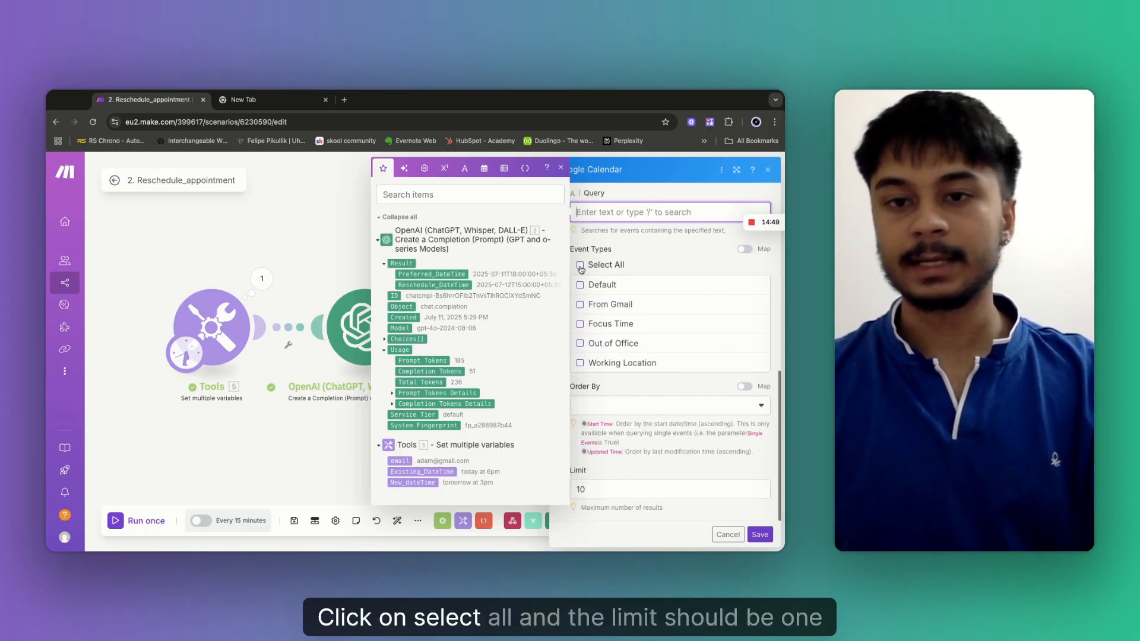
left_click(580, 265)
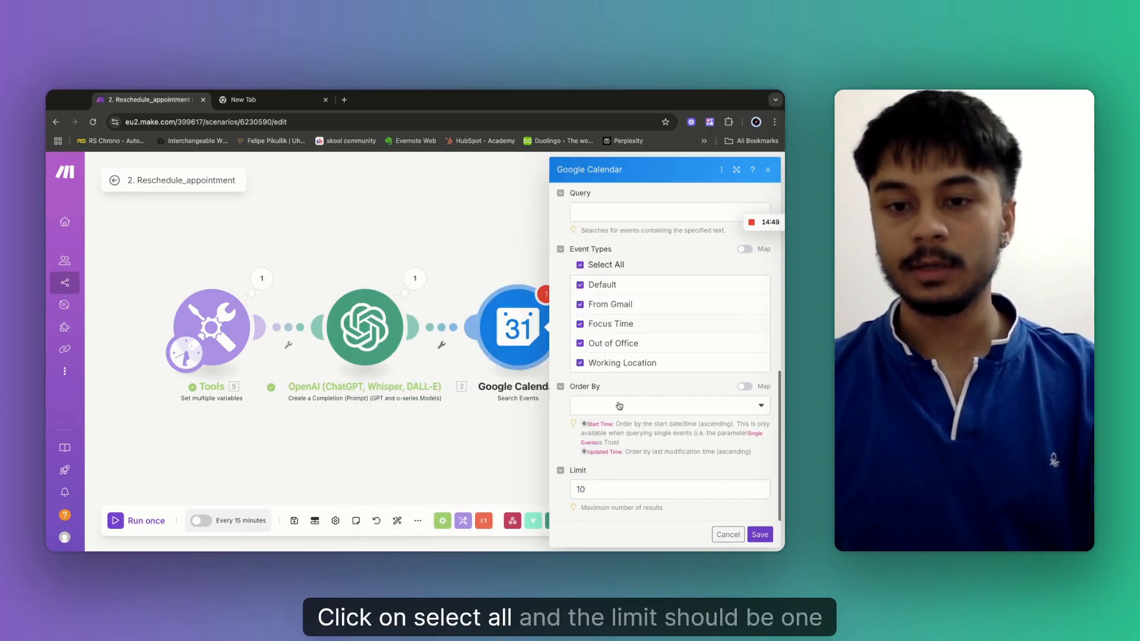
left_click(595, 487)
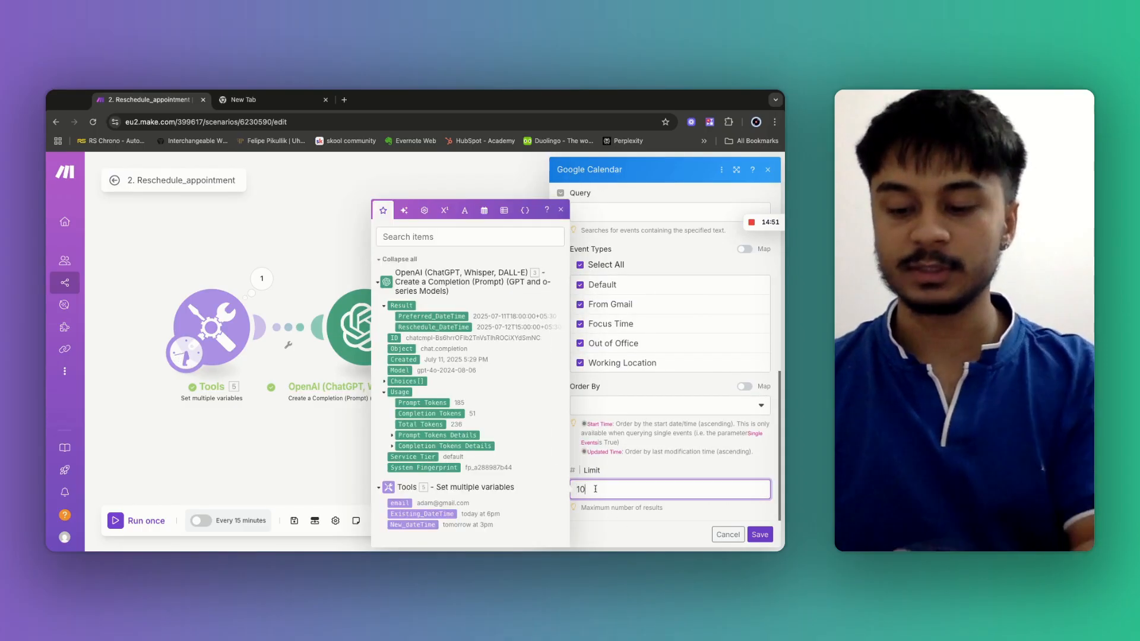
key("BackSpace")
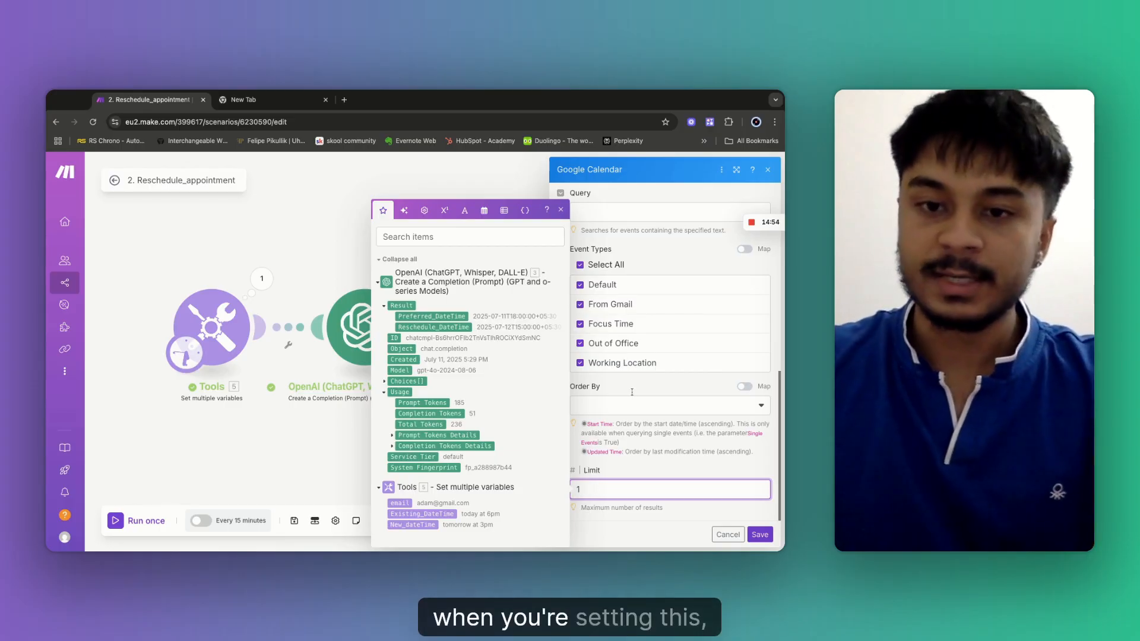
scroll(632, 393, "up", 4)
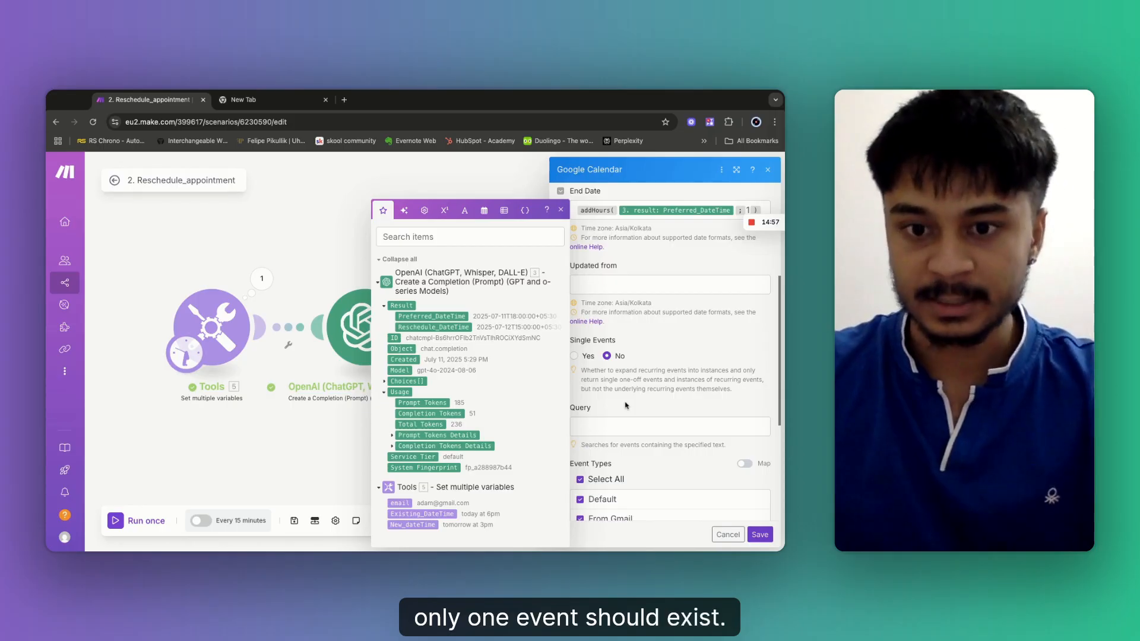
scroll(627, 408, "down", 4)
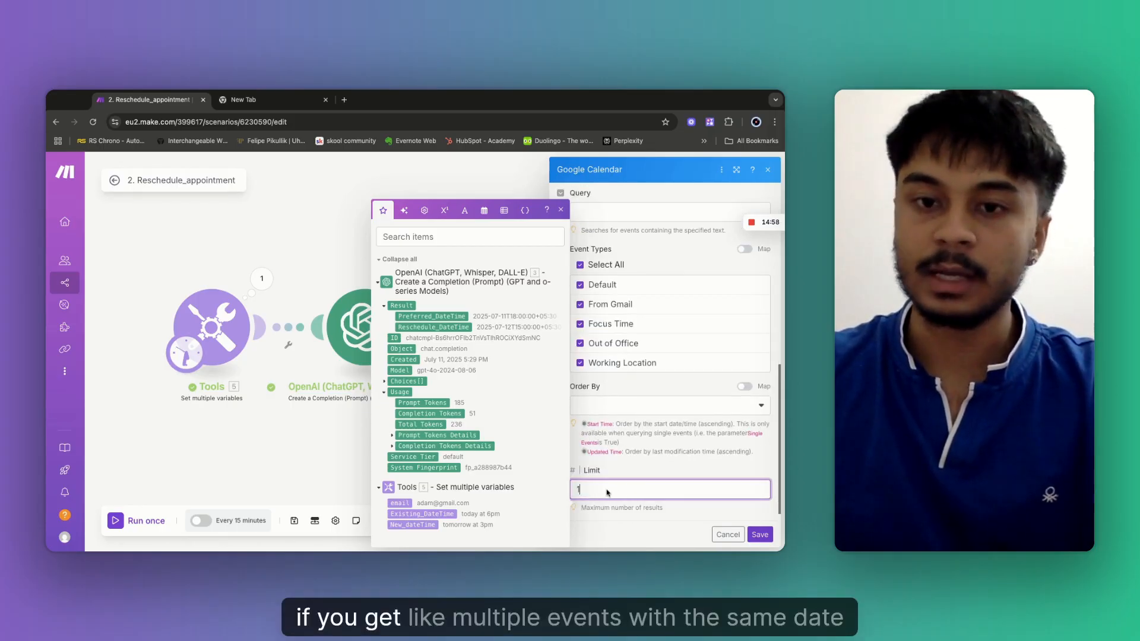
scroll(632, 427, "up", 6)
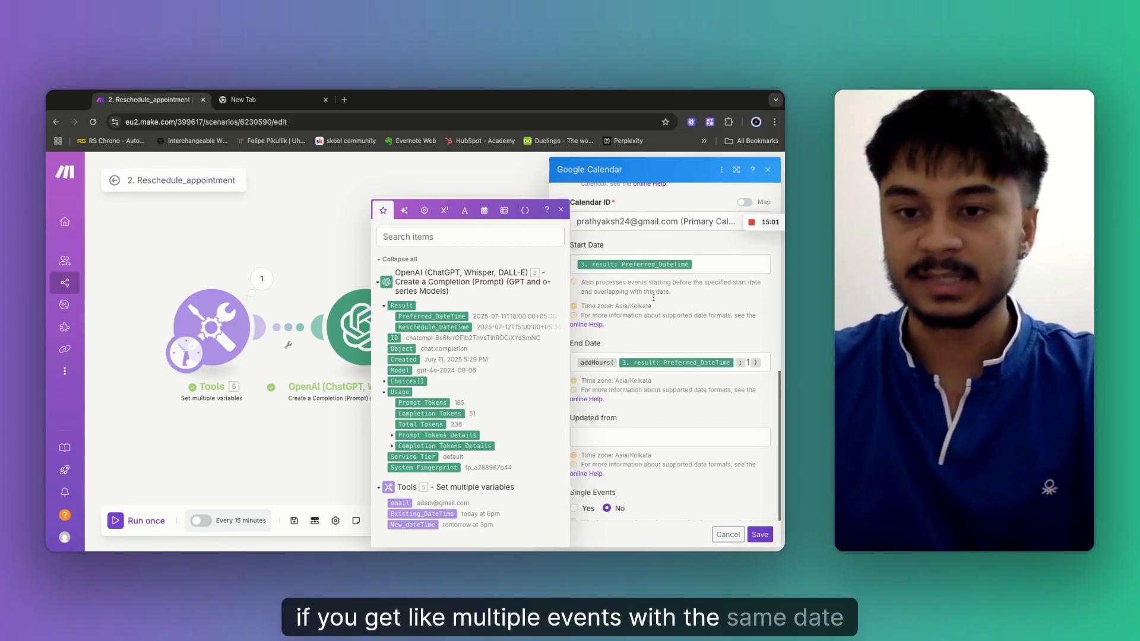
scroll(681, 437, "down", 5)
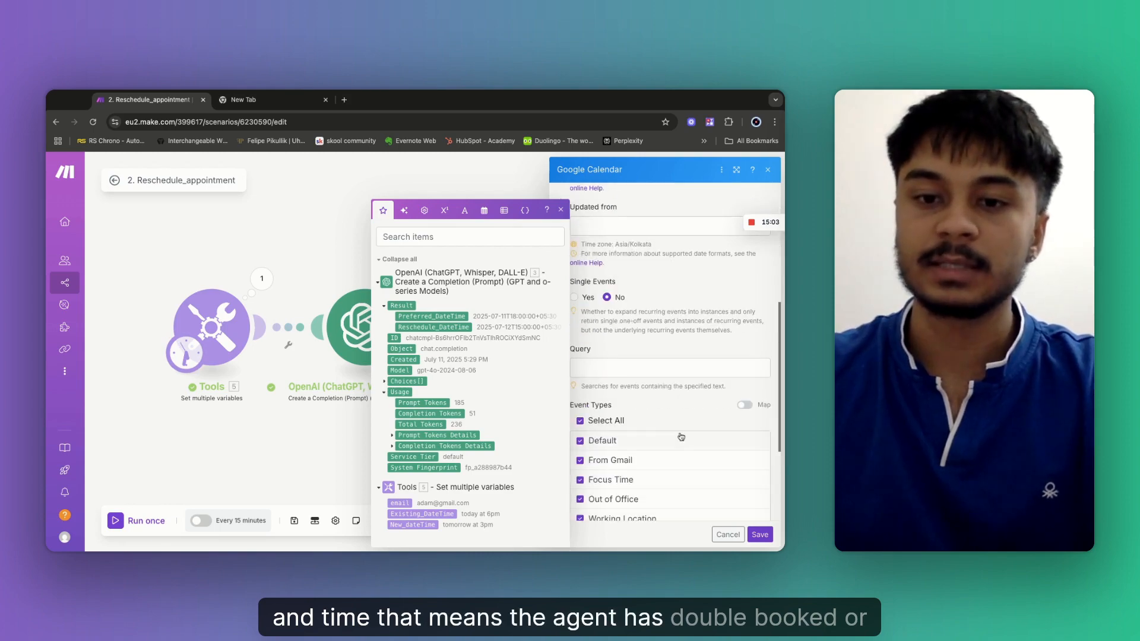
scroll(638, 410, "down", 3)
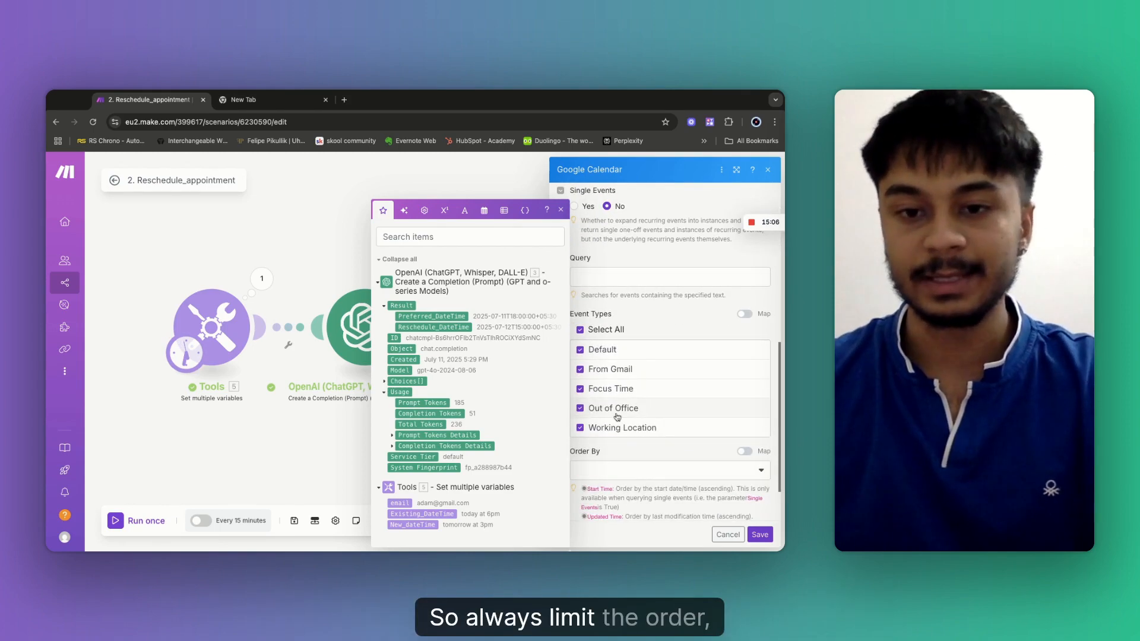
scroll(627, 451, "down", 2)
left_click(609, 484)
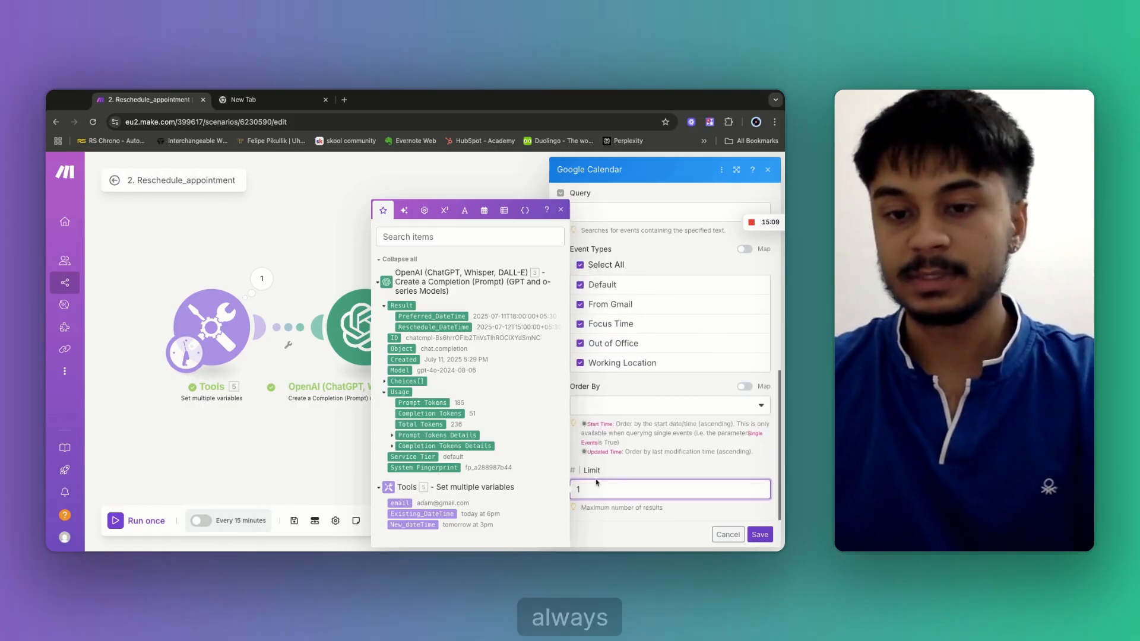
type("1")
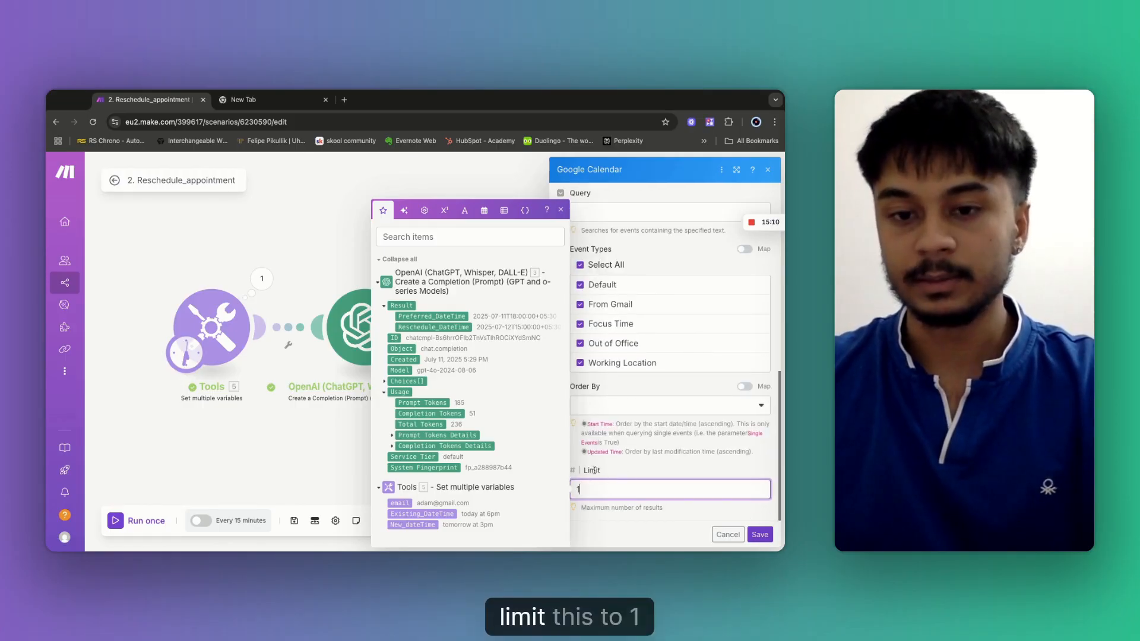
left_click(760, 535)
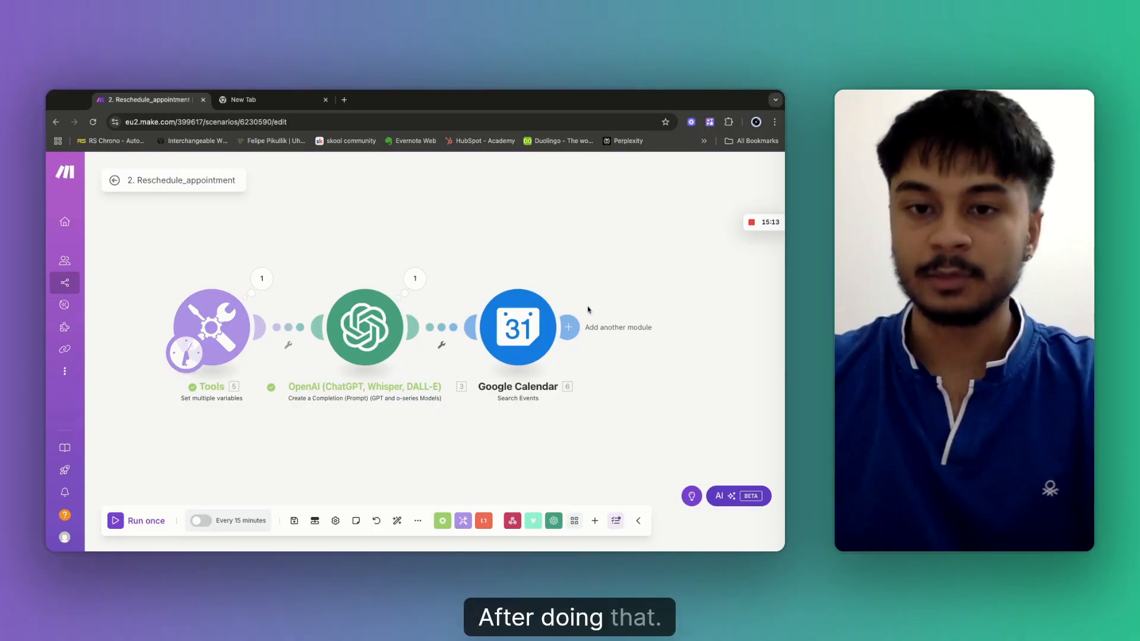
Run once and confirm Search Events returns one Booked event, July 11, 2025, 6:00–7:00 PM.
left_click(137, 521)
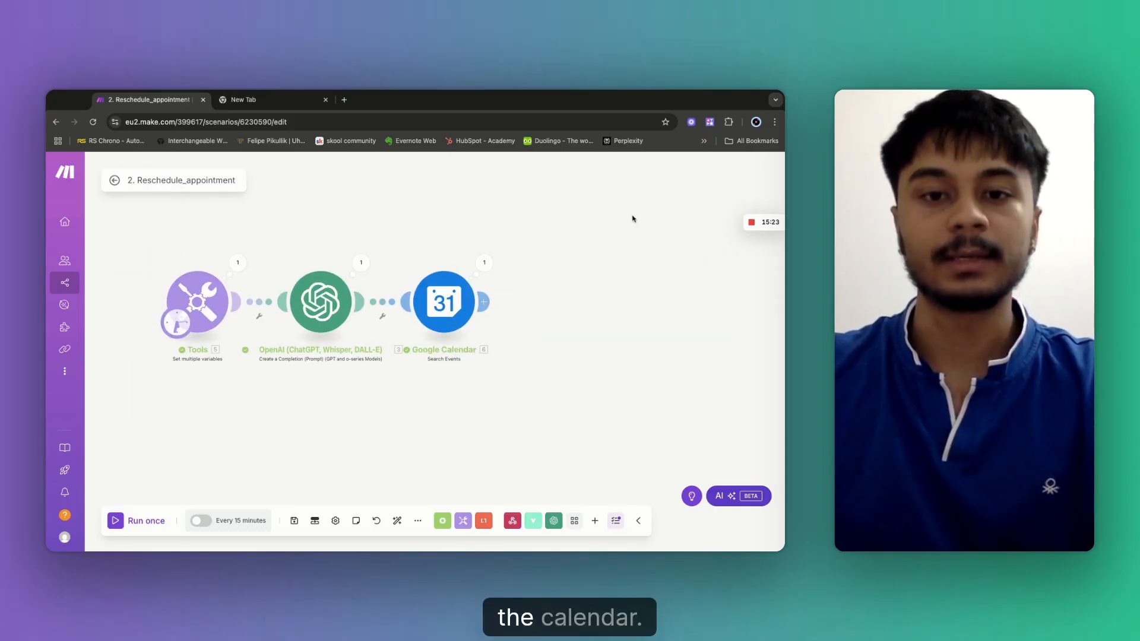
left_click(482, 268)
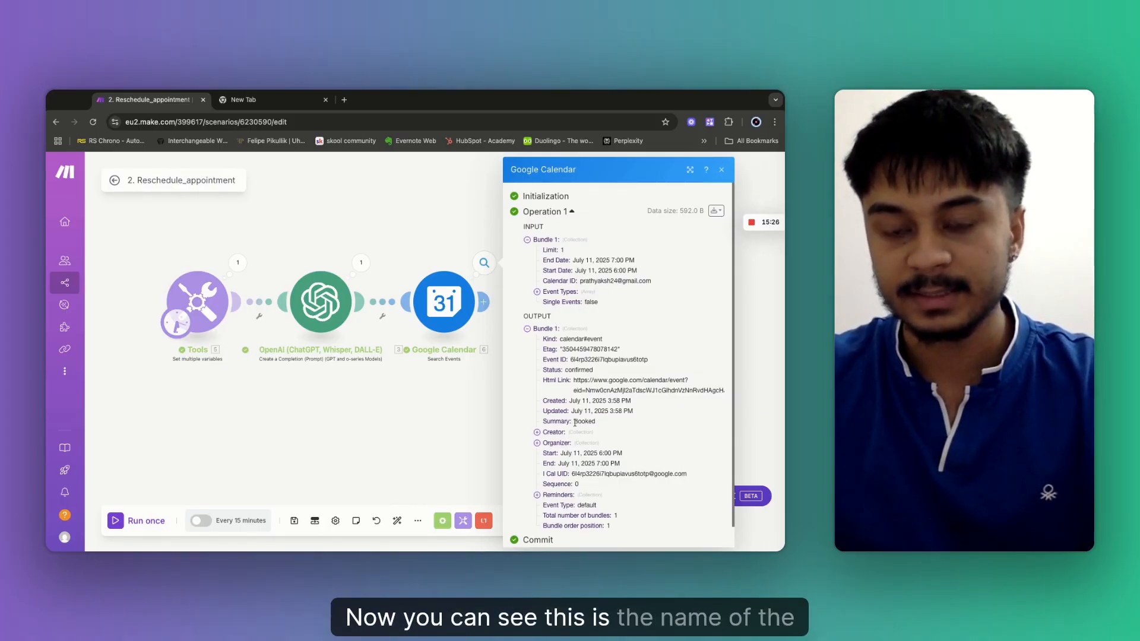
scroll(574, 423, "down", 1)
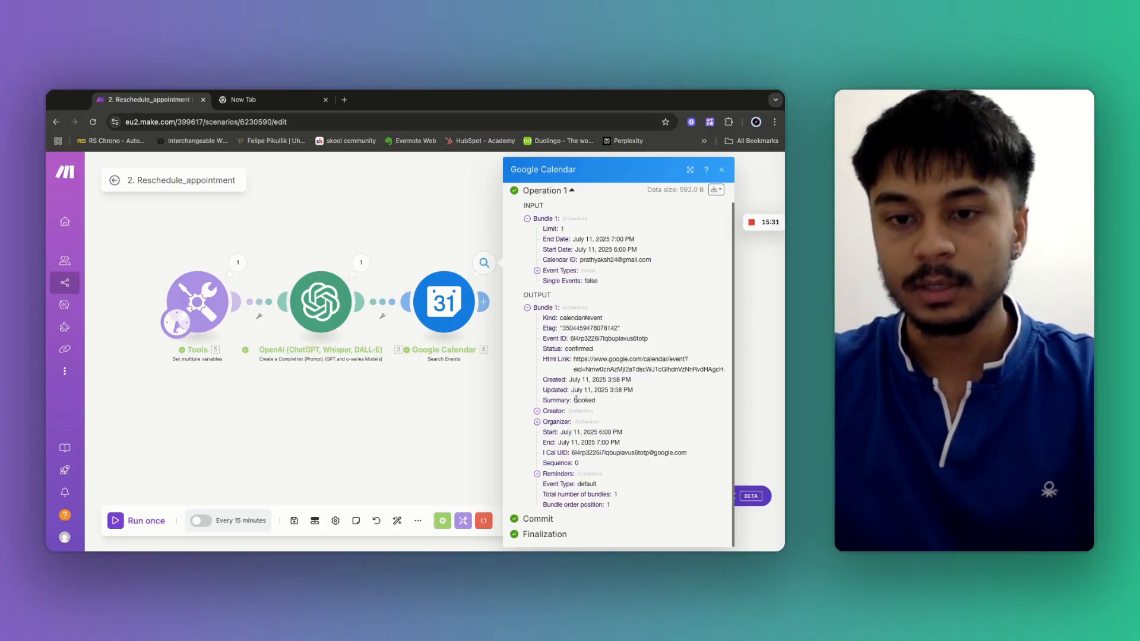
double_click(576, 400)
mouse_move(599, 432)
left_mouse_down()
mouse_move(552, 451)
mouse_move(596, 453)
left_mouse_up()
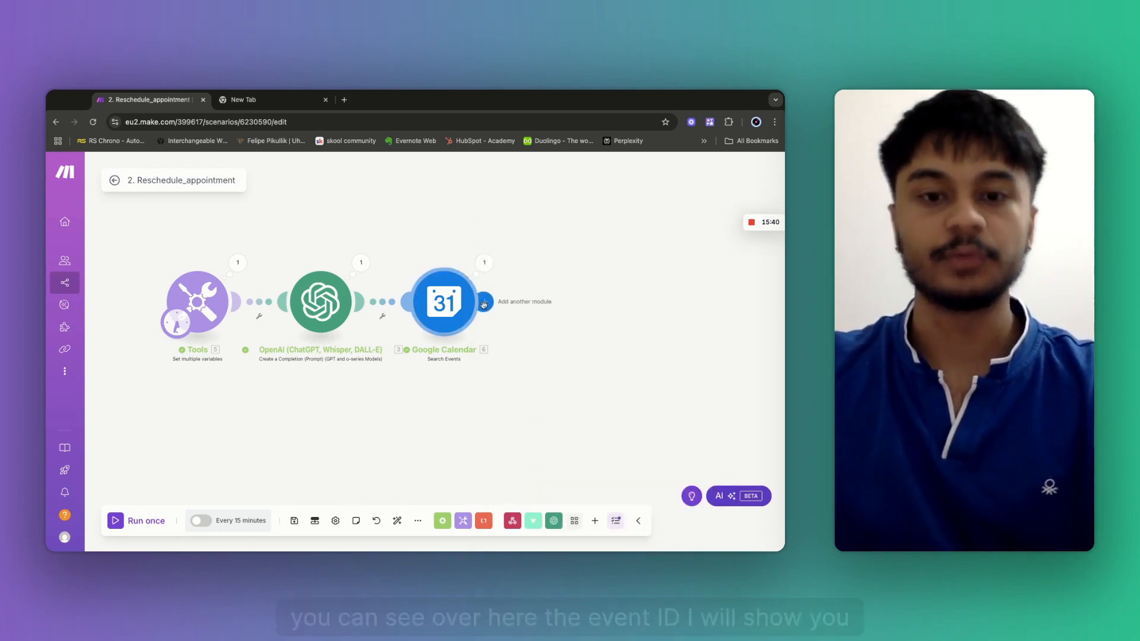
Add a Google Calendar Update an Event module after the calendar search.
left_click(484, 302)
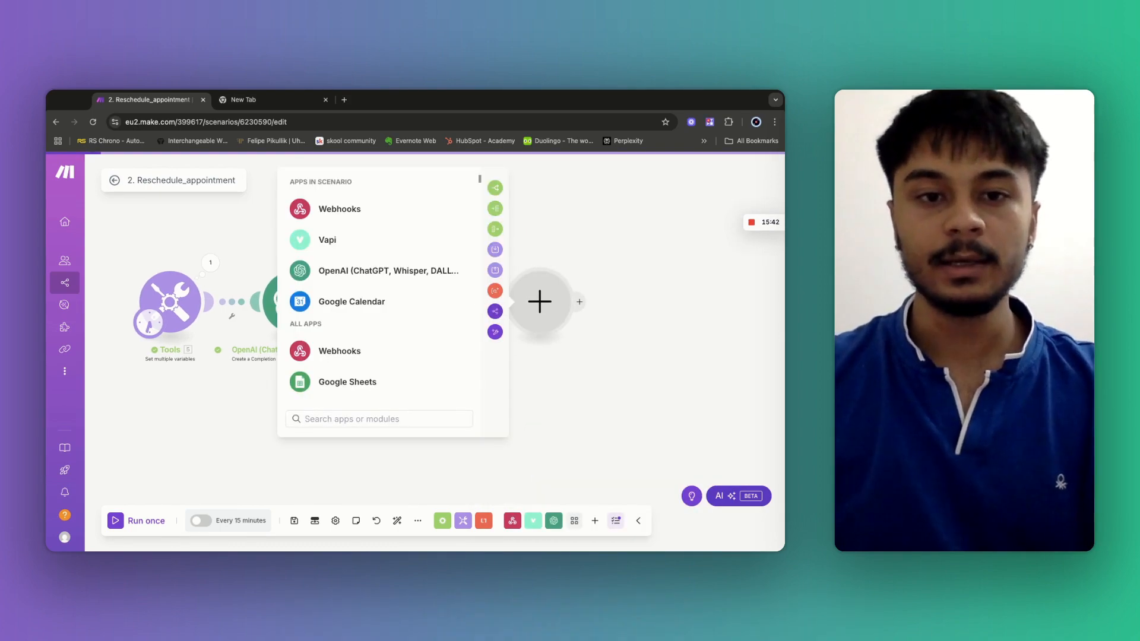
left_click(345, 303)
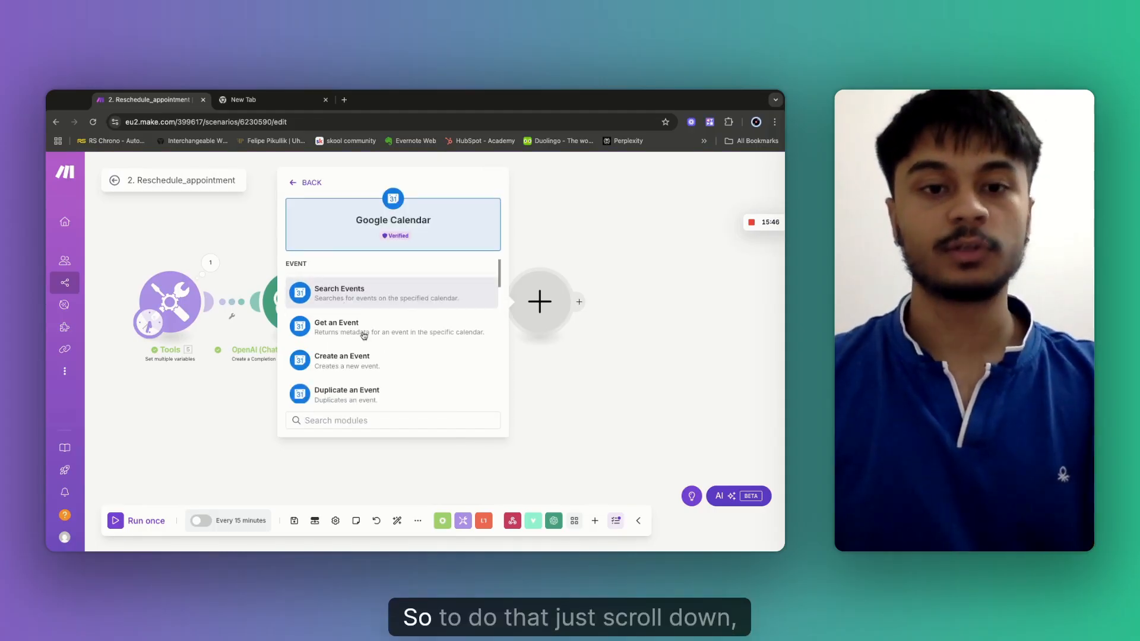
scroll(382, 355, "down", 3)
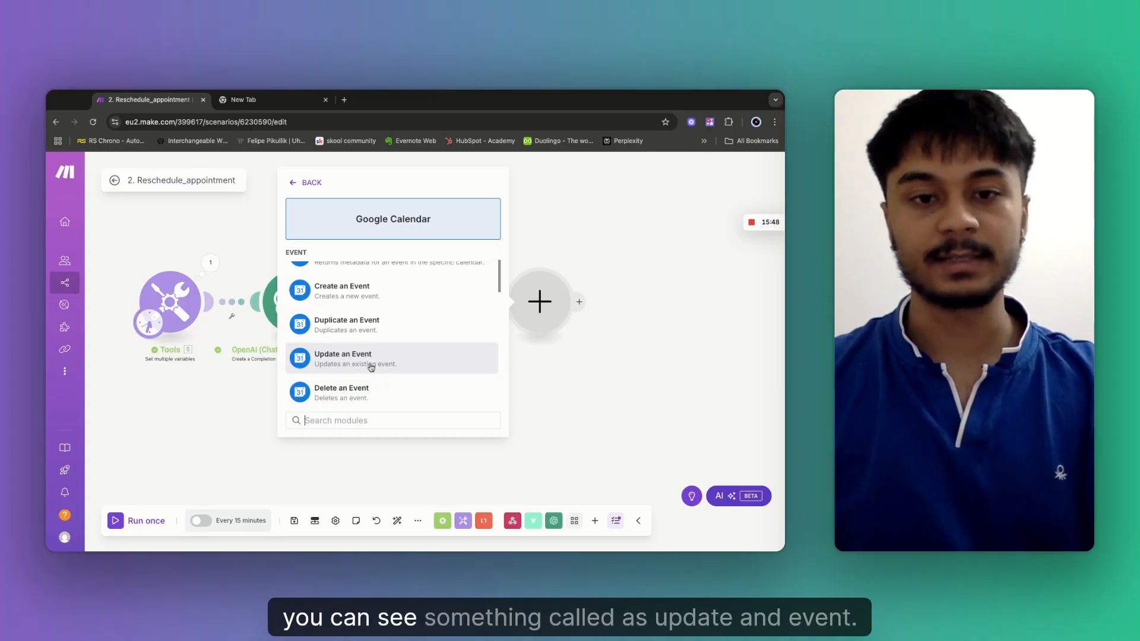
left_click(332, 347)
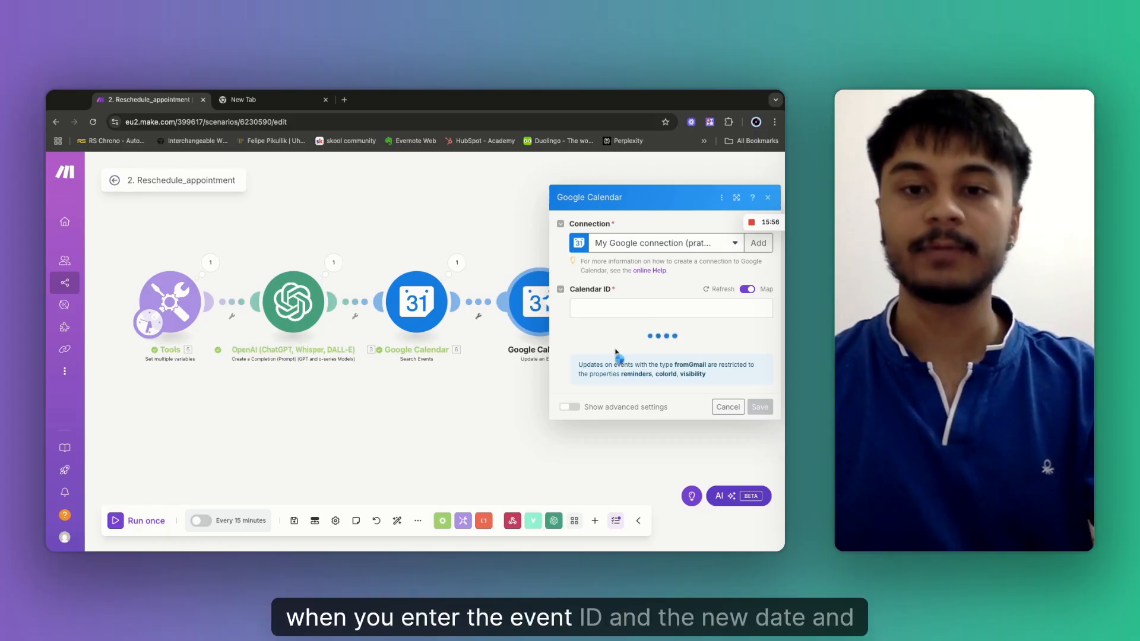
Set Calendar ID to the account e-mail, map Event ID, and start at Reschedule_DateTime.
left_click(609, 280)
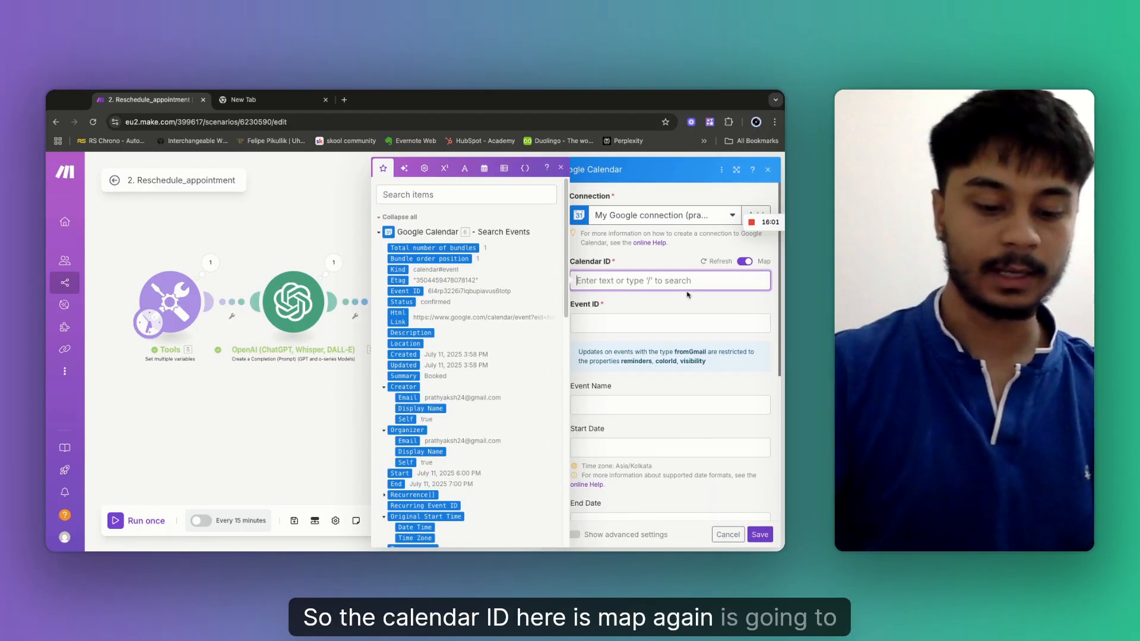
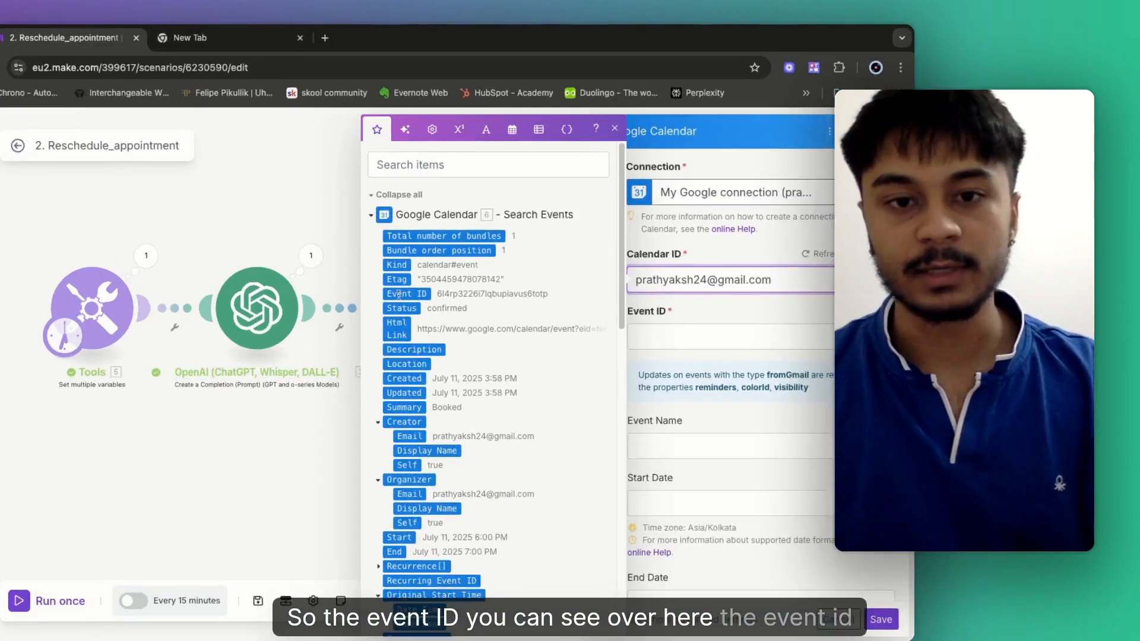
key("Tab")
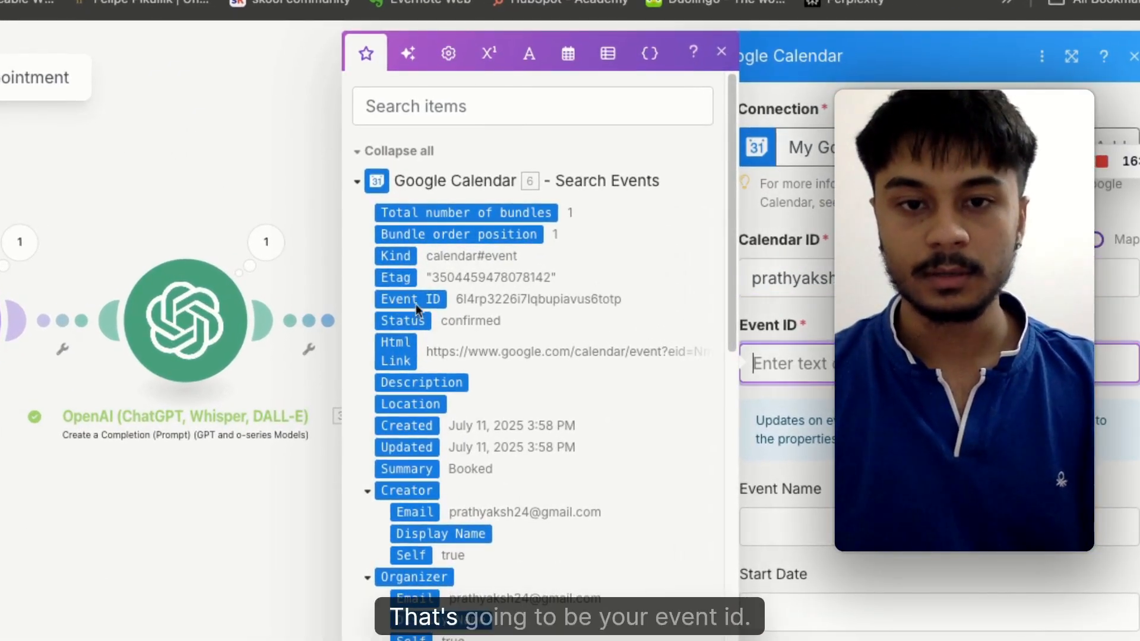
left_click(419, 300)
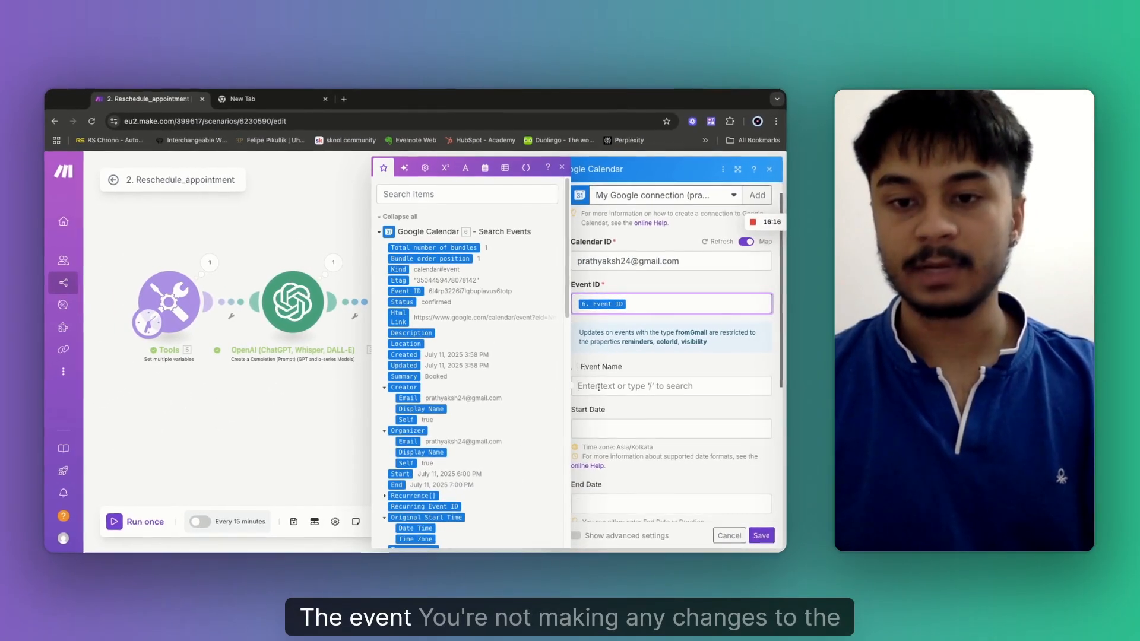
scroll(599, 387, "down", 2)
left_click(624, 314)
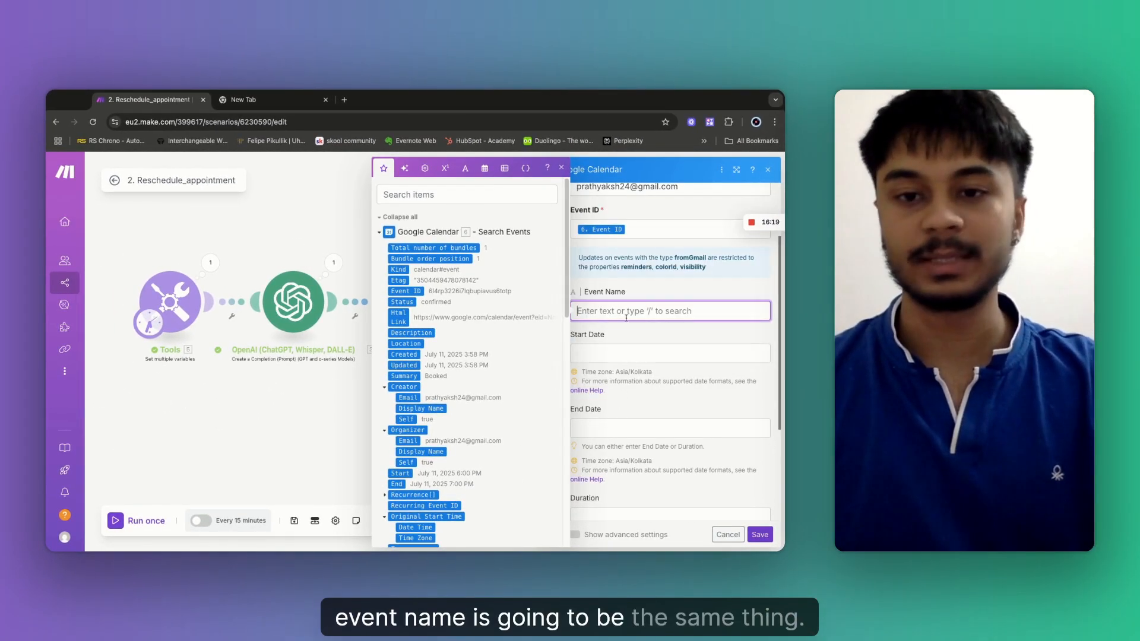
left_click(604, 354)
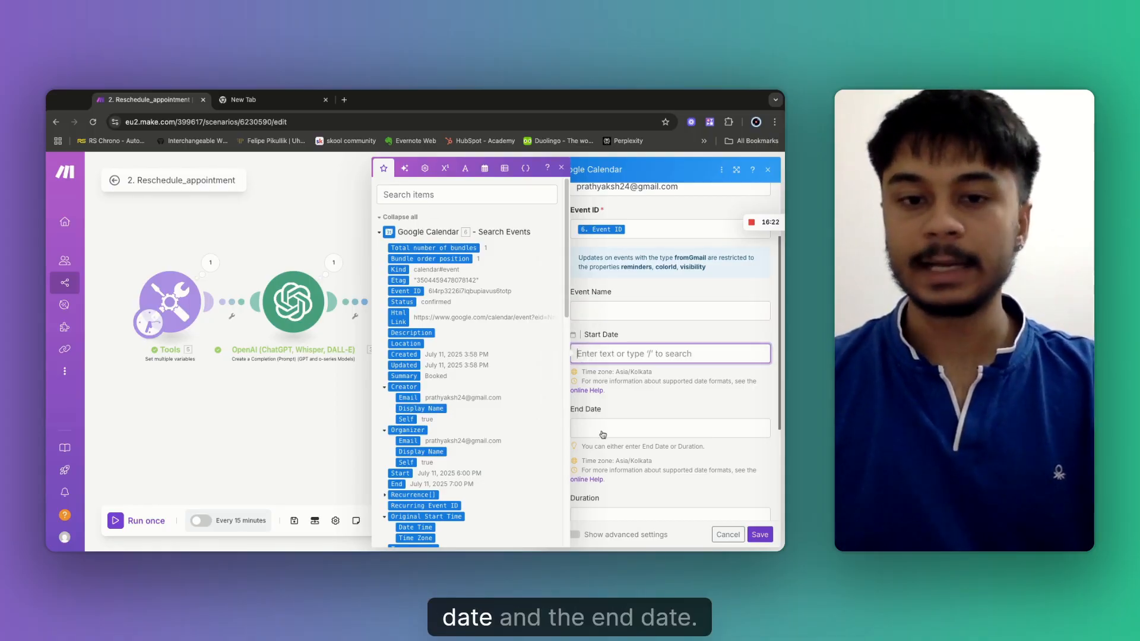
scroll(481, 426, "down", 10)
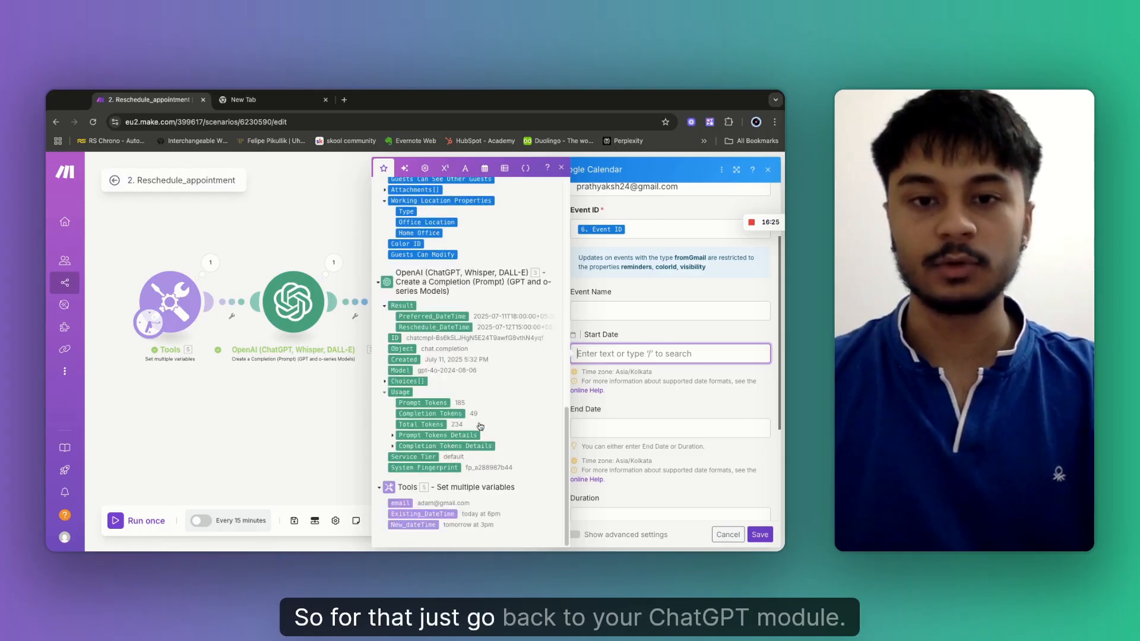
left_click(448, 328)
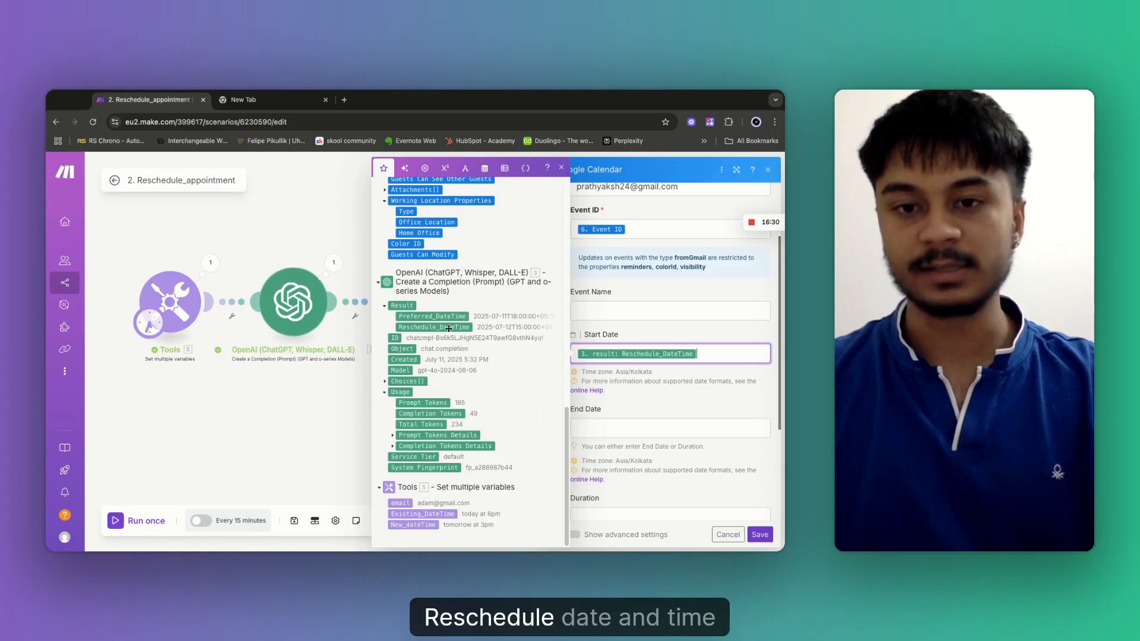
Set the event's End Date to addHours(Reschedule_DateTime; 1).
left_click(593, 427)
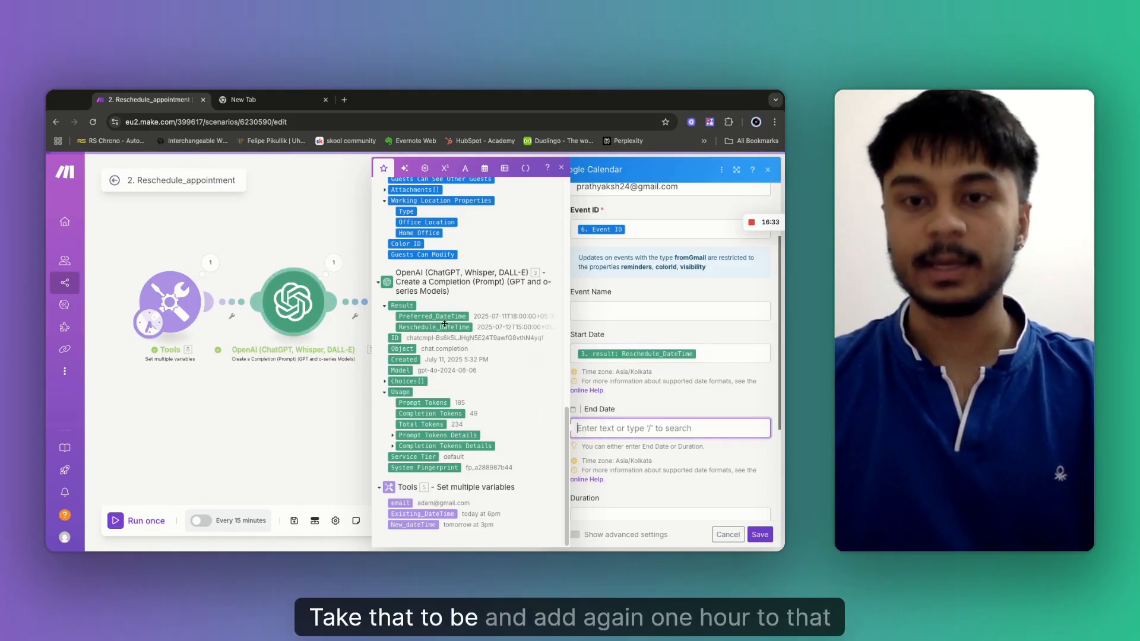
left_click(487, 169)
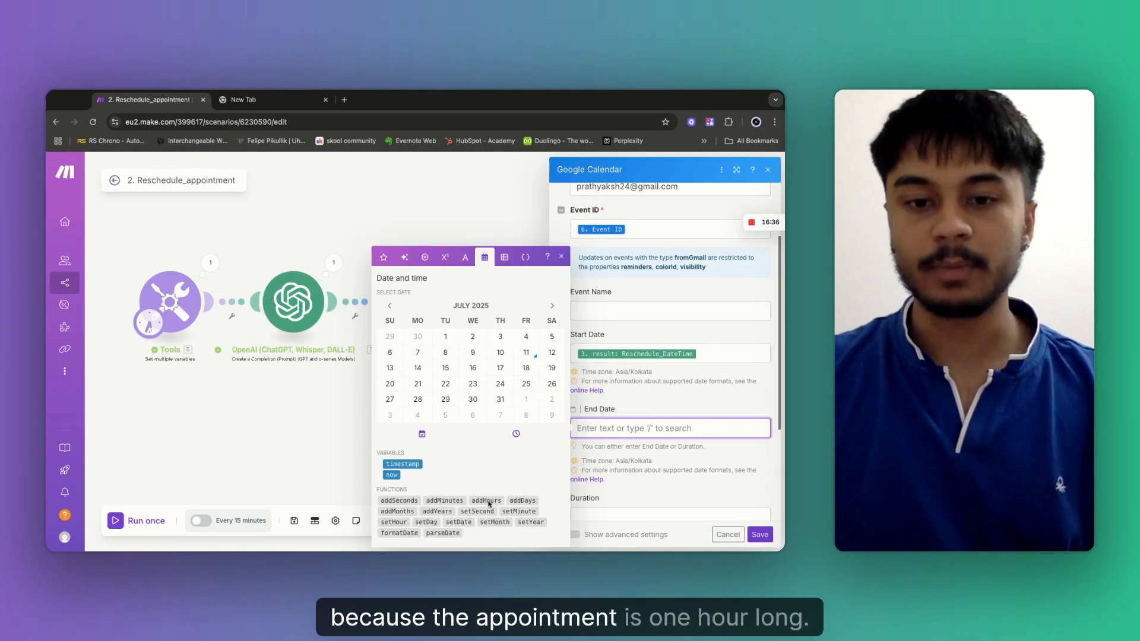
left_click(487, 501)
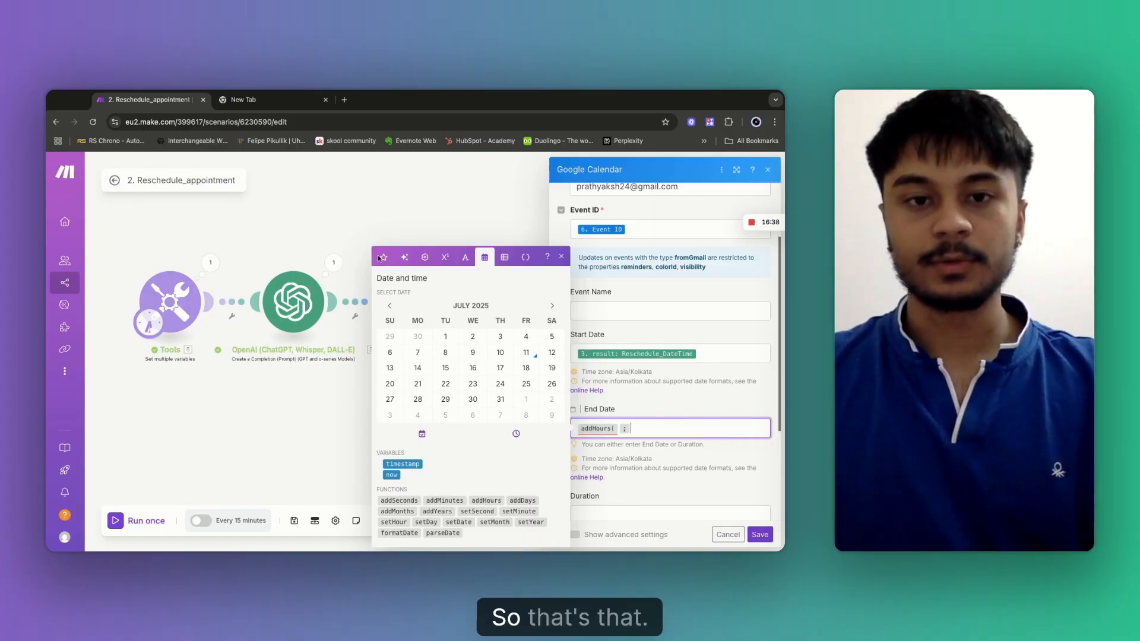
scroll(475, 352, "down", 10)
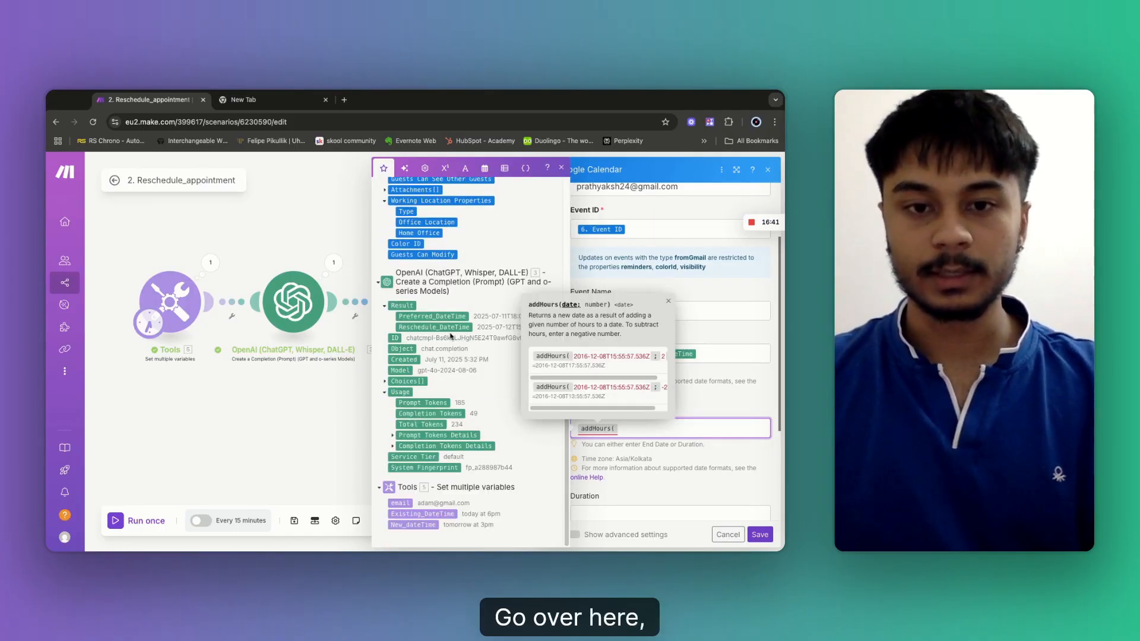
left_click(440, 328)
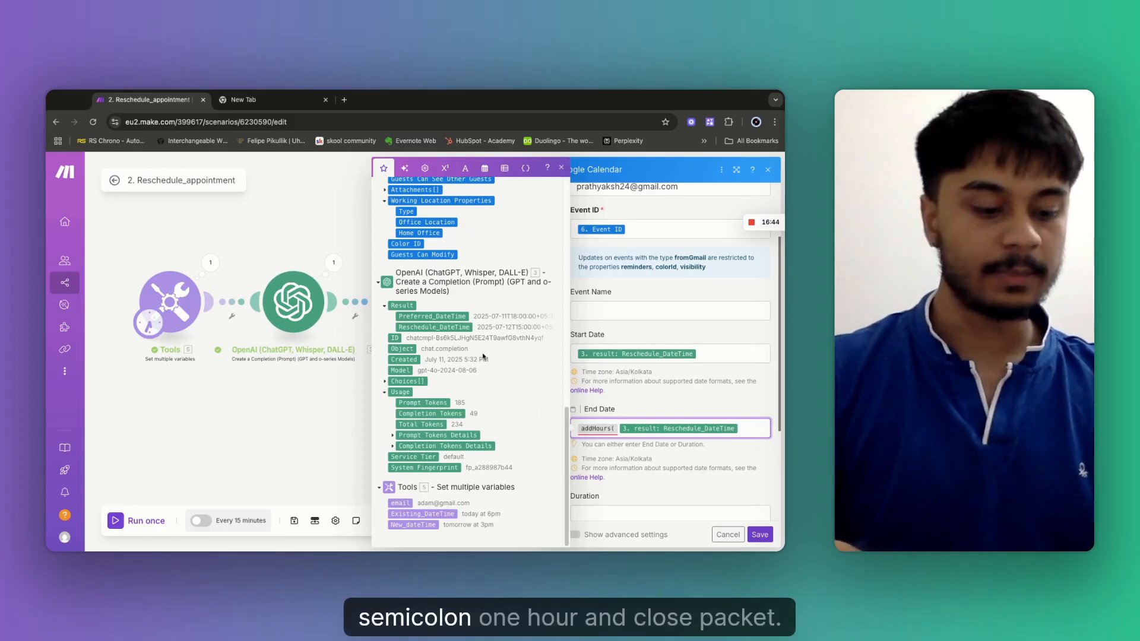
type("; 1 )")
scroll(680, 472, "down", 3)
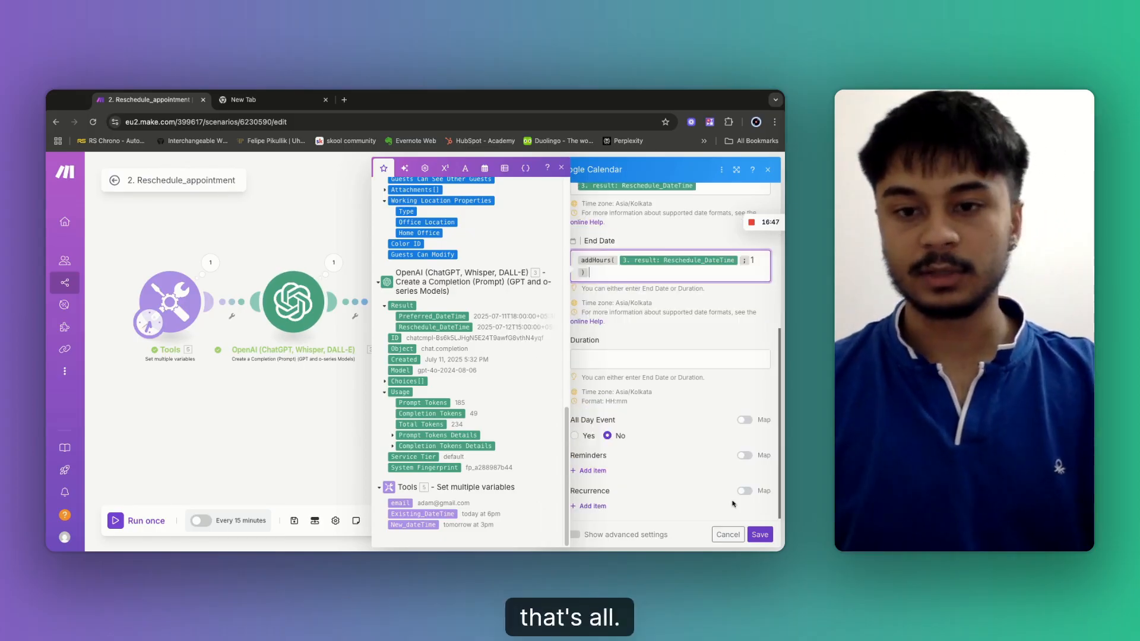
left_click(573, 535)
scroll(635, 484, "down", 4)
Enter 'This event has been rescheduled' as the Description and save the module.
scroll(635, 484, "up", 2)
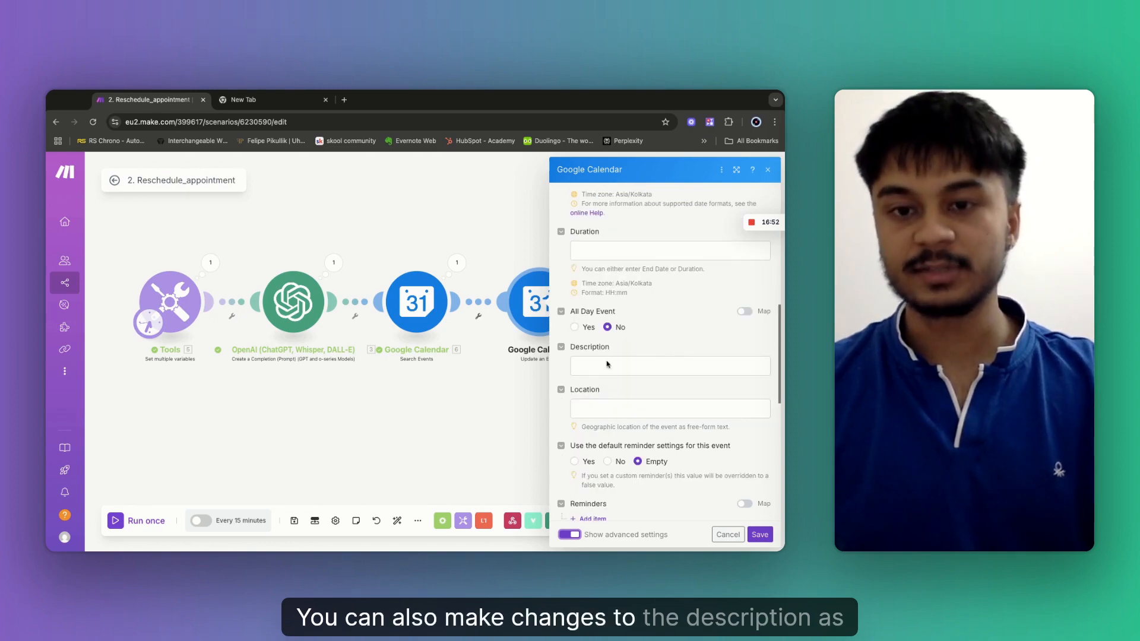
left_click(588, 367)
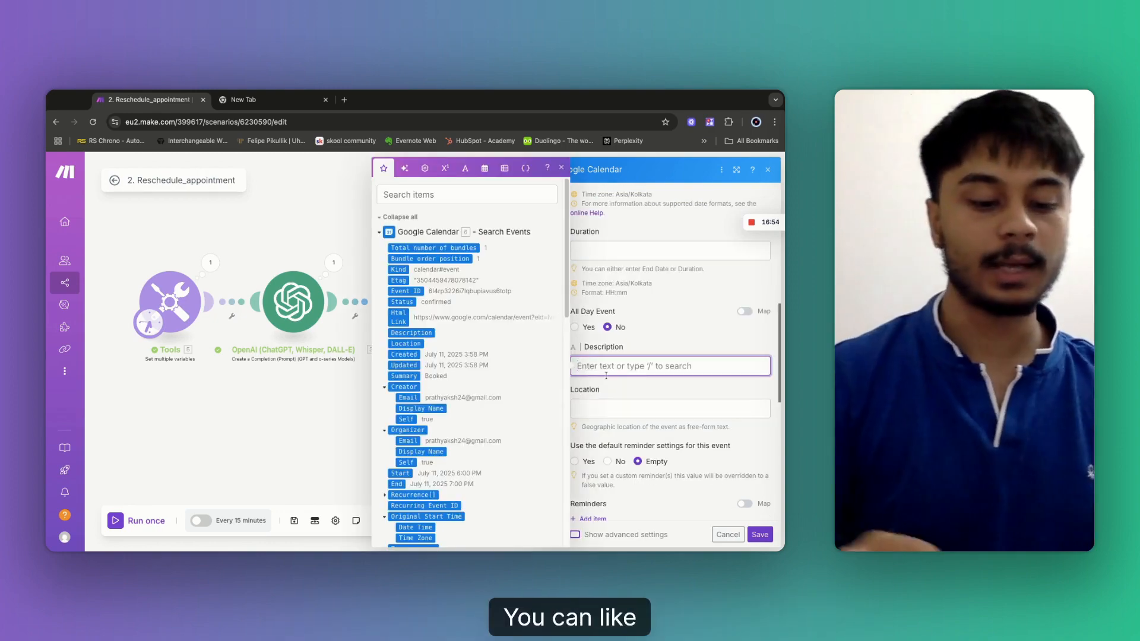
type("Th")
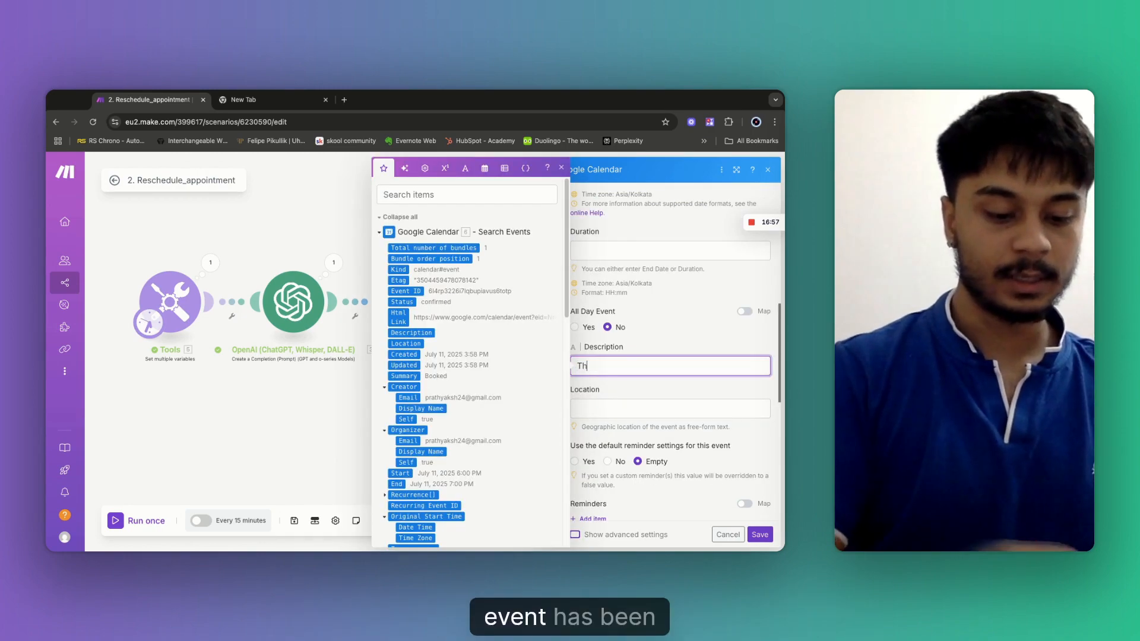
type("is event has been")
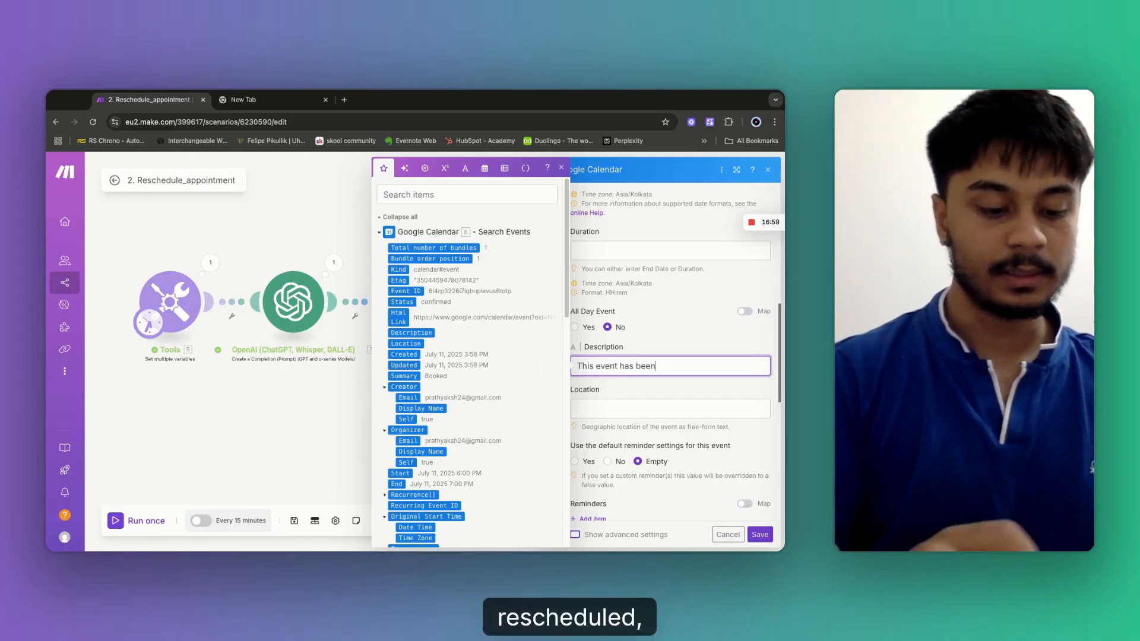
type(" rescheduled")
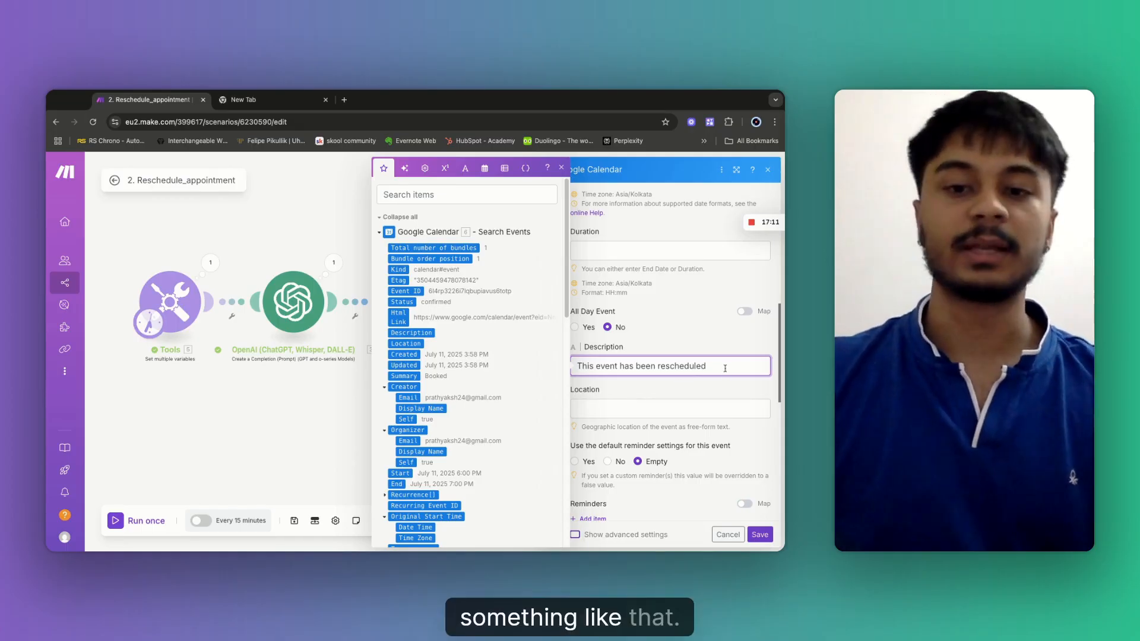
scroll(683, 478, "down", 5)
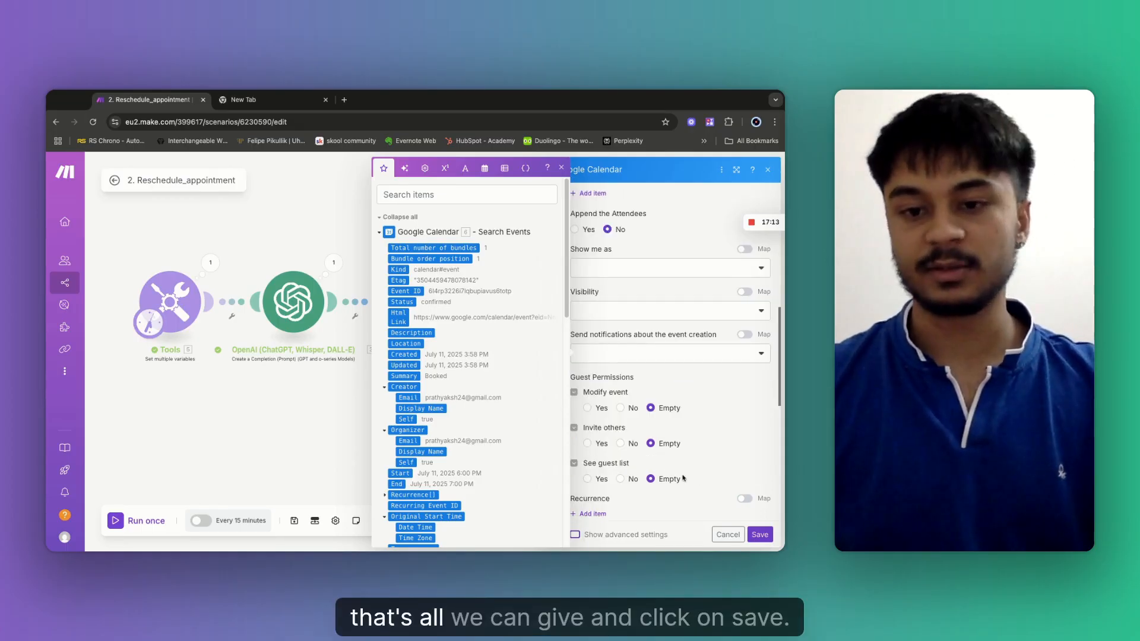
left_click(762, 535)
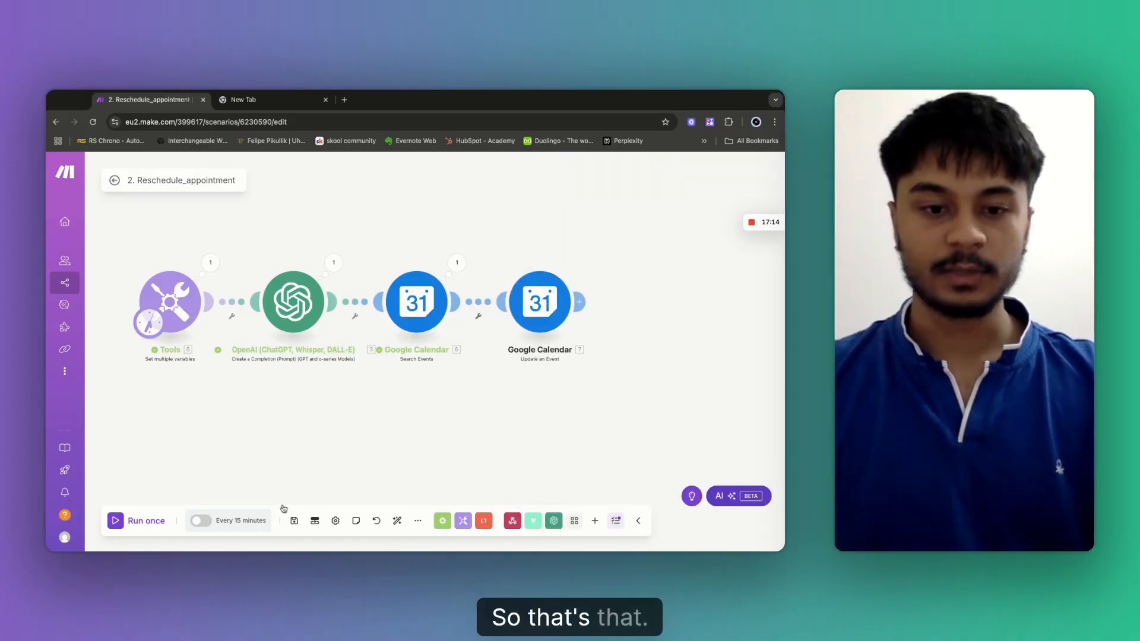
Save the scenario, open Google Calendar in a new tab, then run the scenario once.
left_click(125, 522)
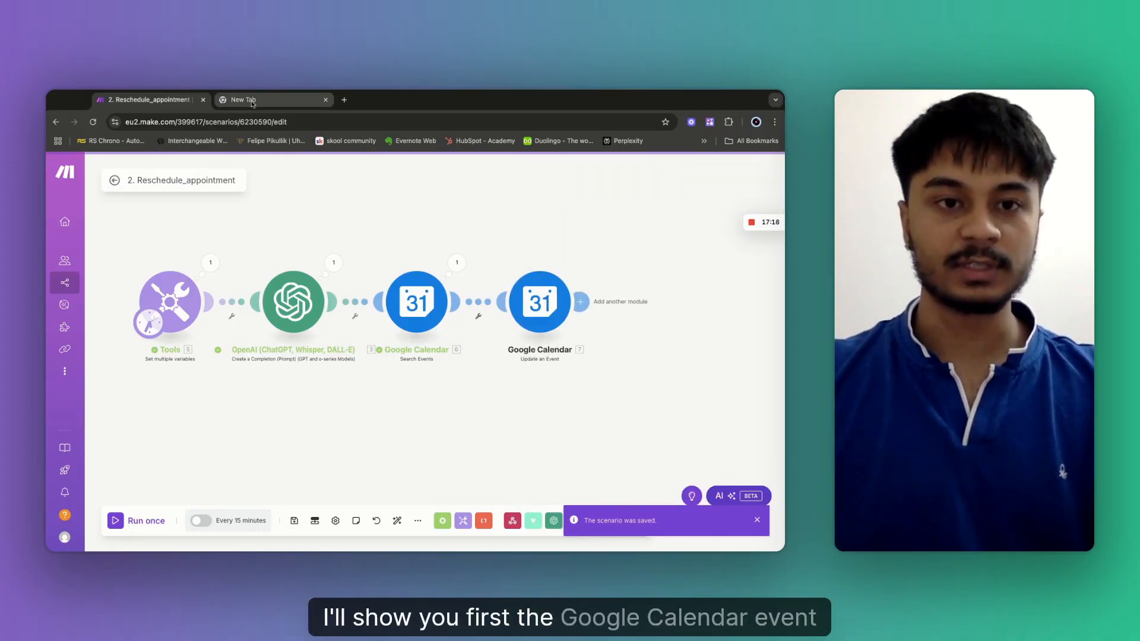
left_click(253, 101)
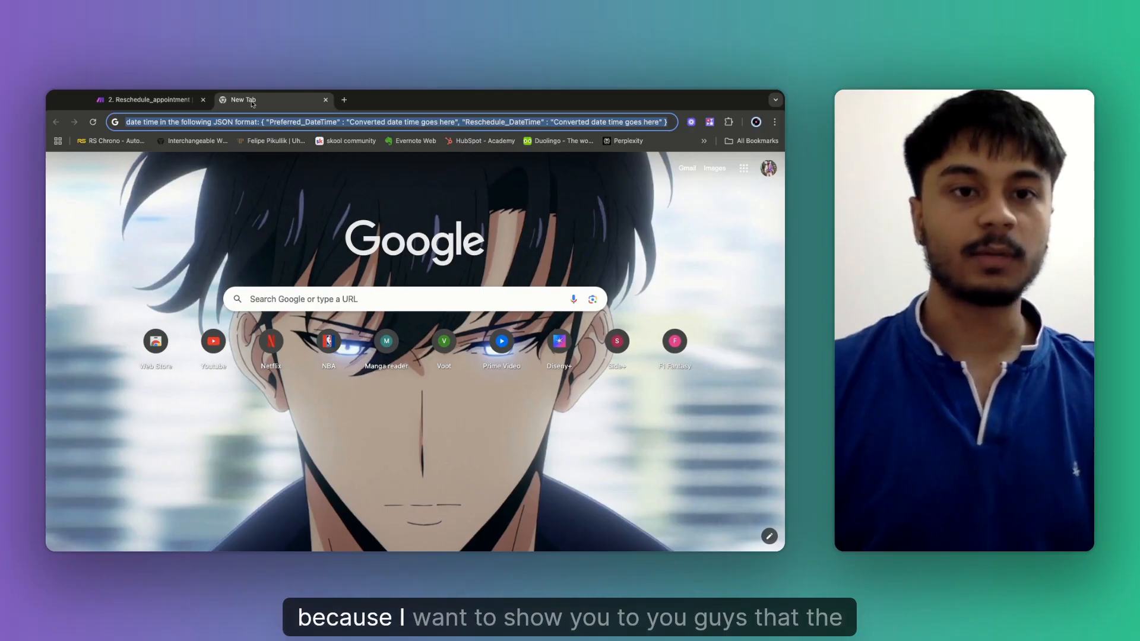
type("google Calendar - July 2025")
key("Return")
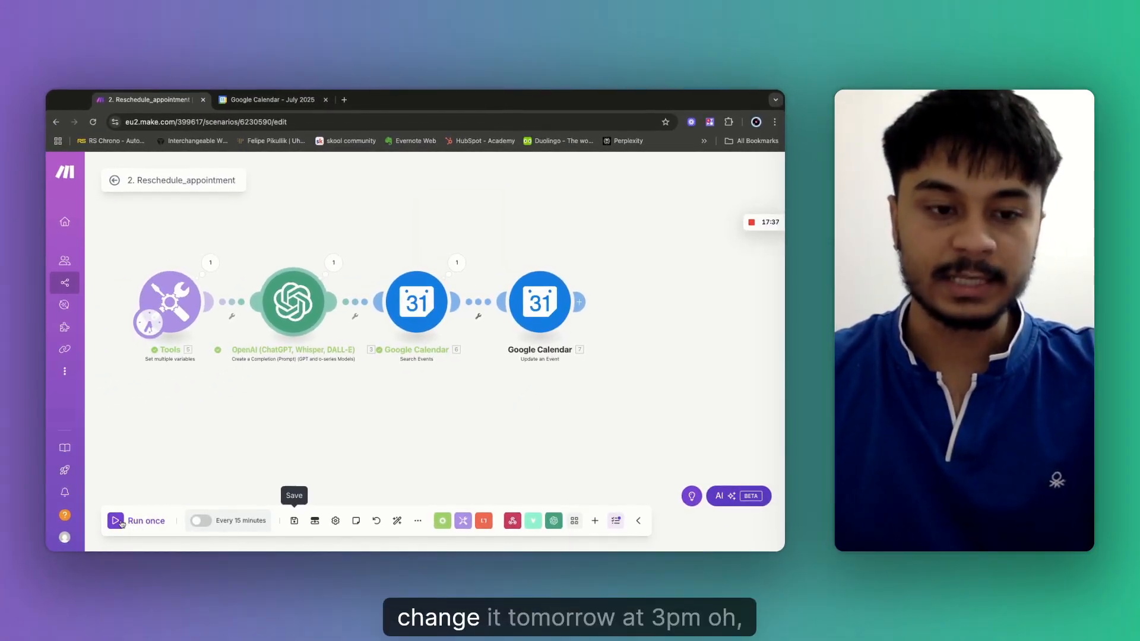
left_click(120, 522)
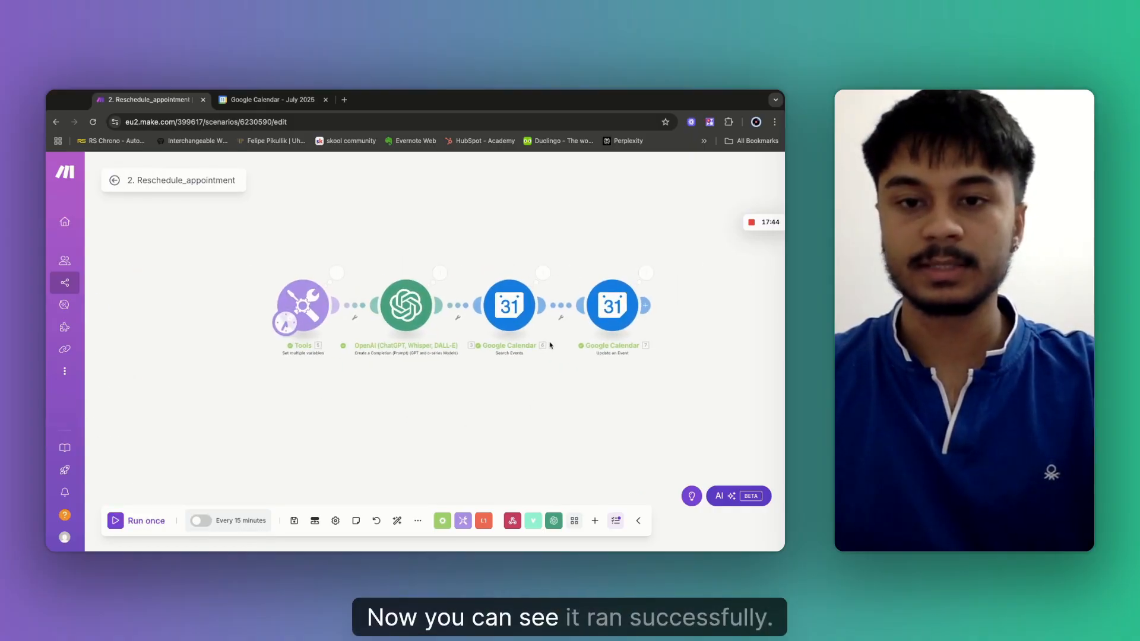
Reload Google Calendar and verify Booked moved to Saturday 12 July, 3:00–4:00pm, described as rescheduled.
left_click(251, 106)
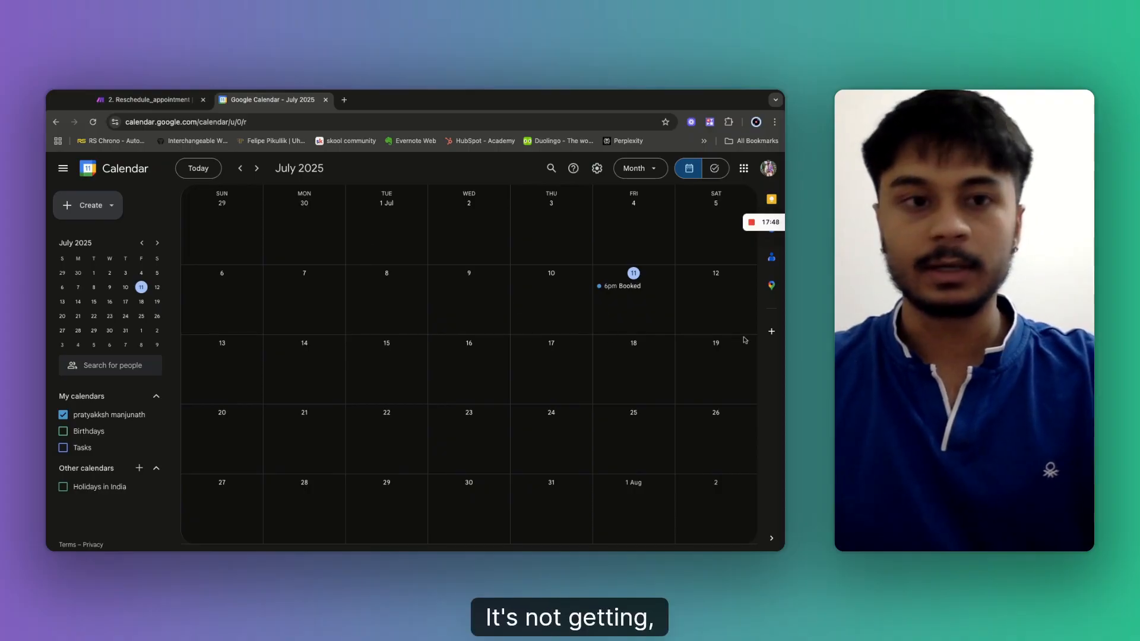
left_click(93, 123)
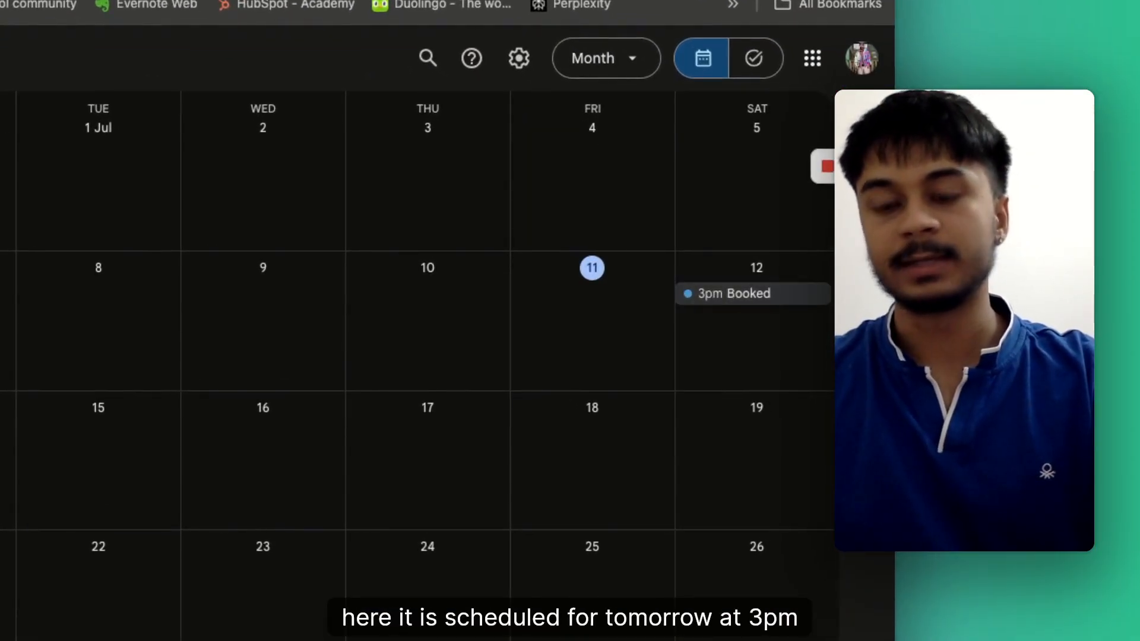
left_click(734, 293)
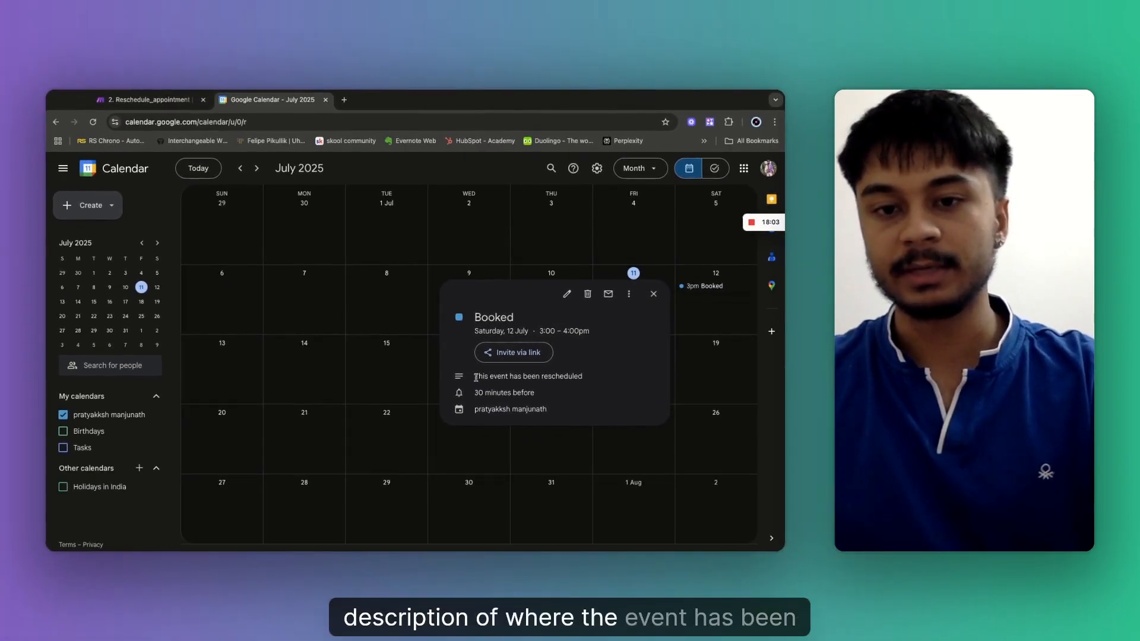
left_click_drag(476, 378, 588, 377)
left_click(649, 371)
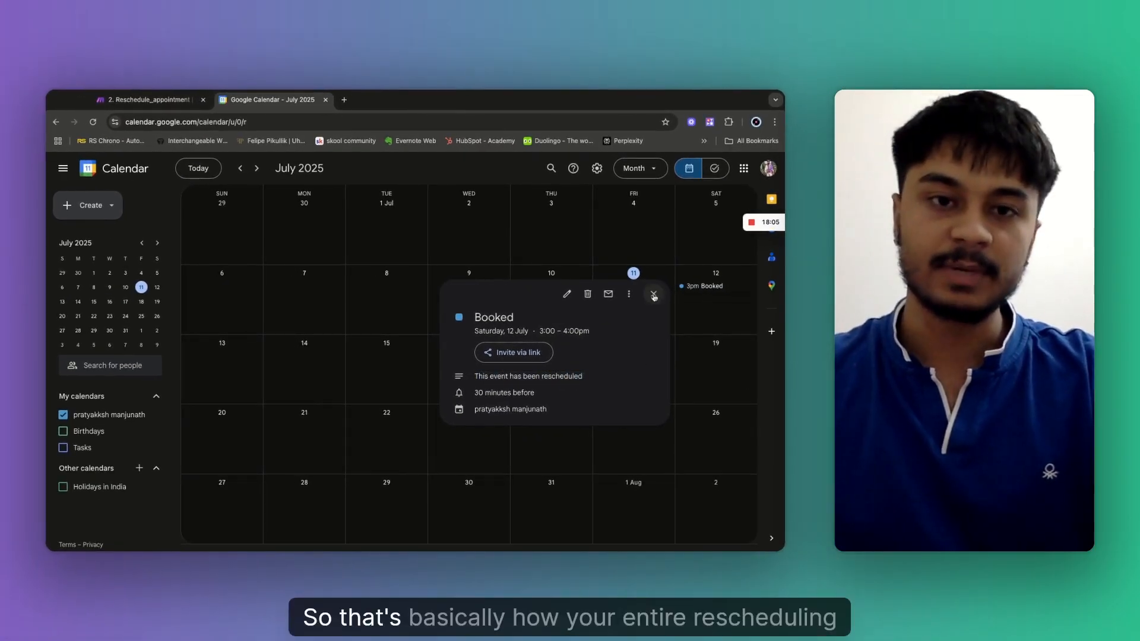
key("Escape")
Place the Vapi Respond to a Tool Call module beside Update an Event and link them.
left_click(148, 100)
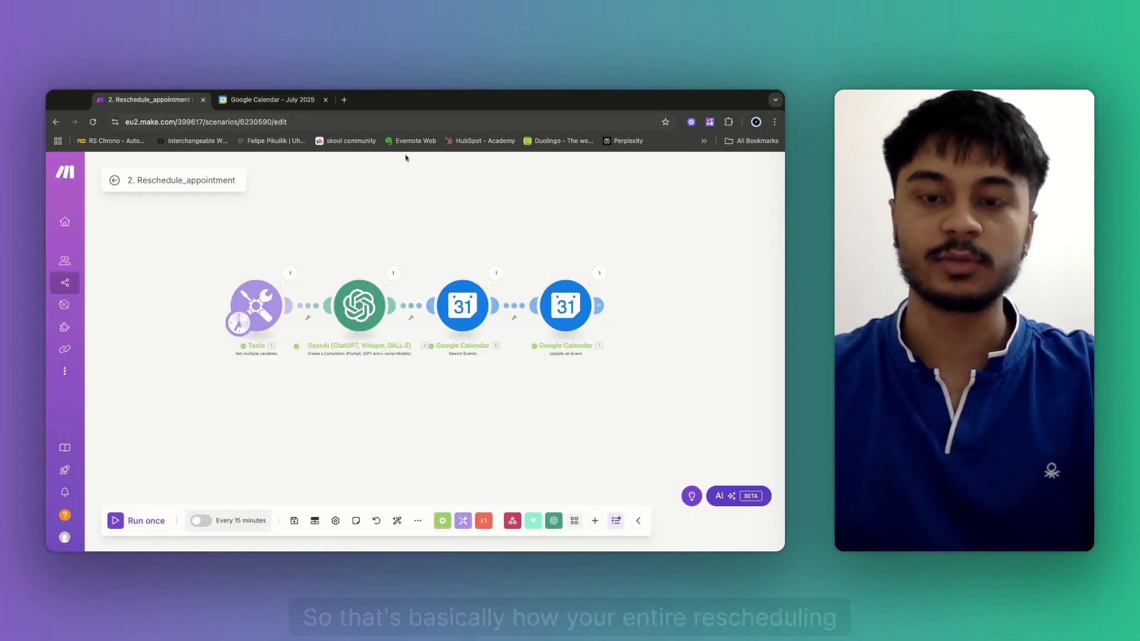
left_click_drag(570, 240, 484, 260)
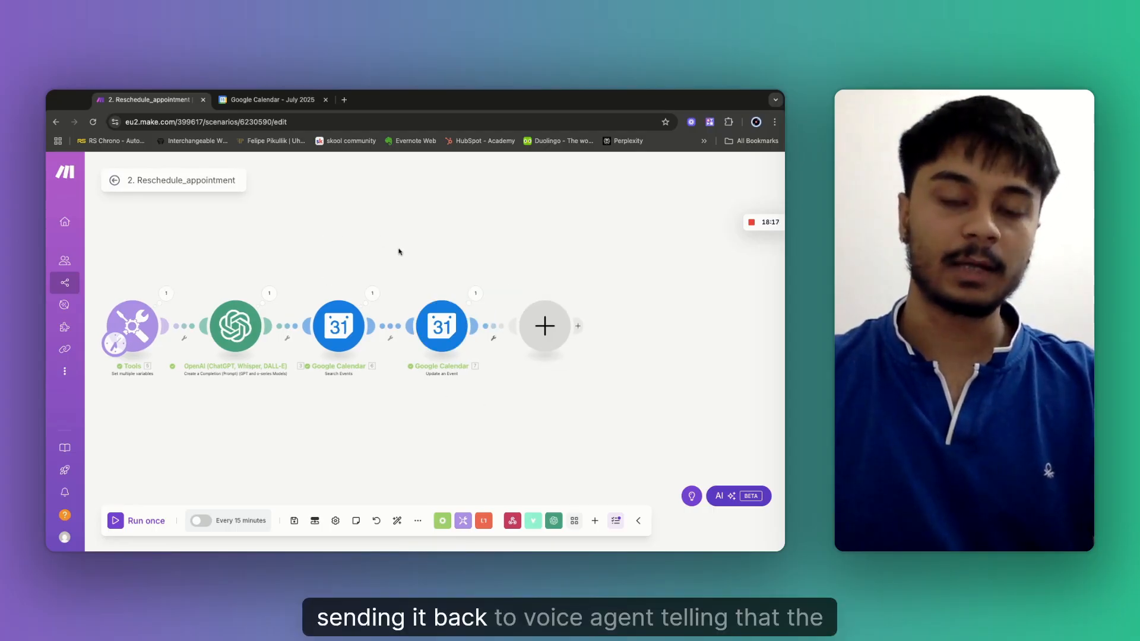
left_click(592, 255)
left_click_drag(533, 260, 673, 190)
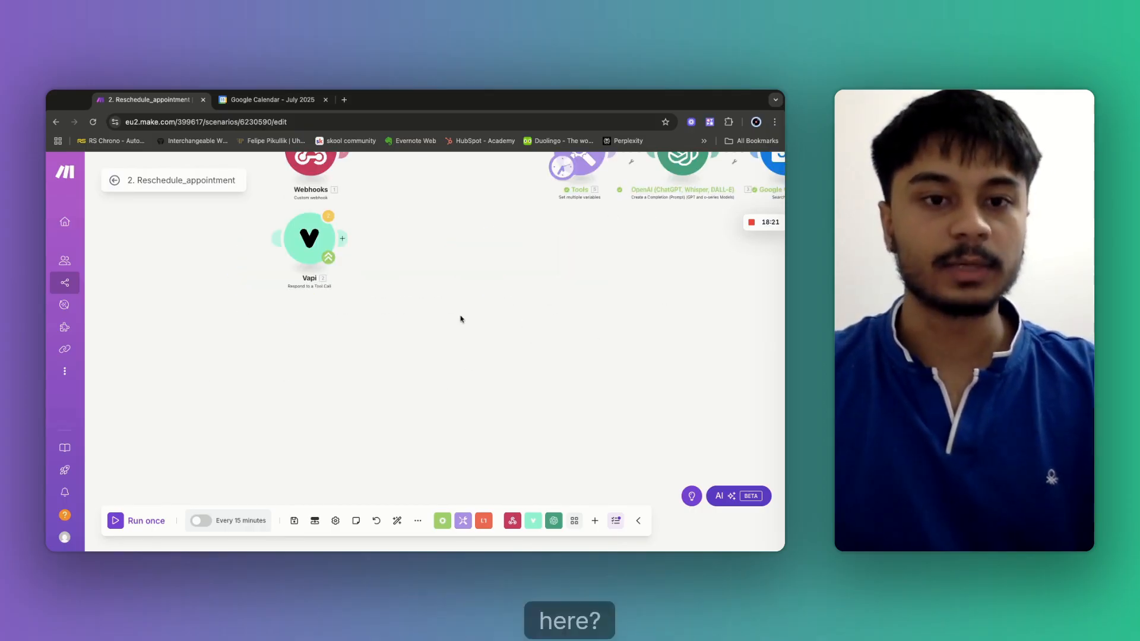
scroll(310, 380, "down", 5)
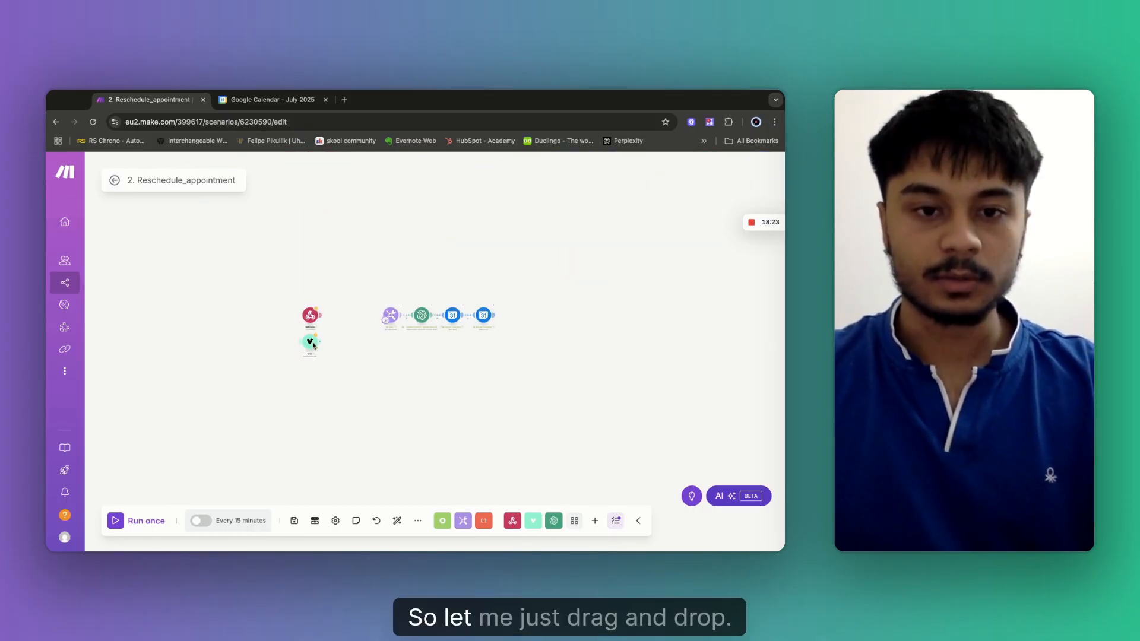
left_click_drag(314, 346, 392, 347)
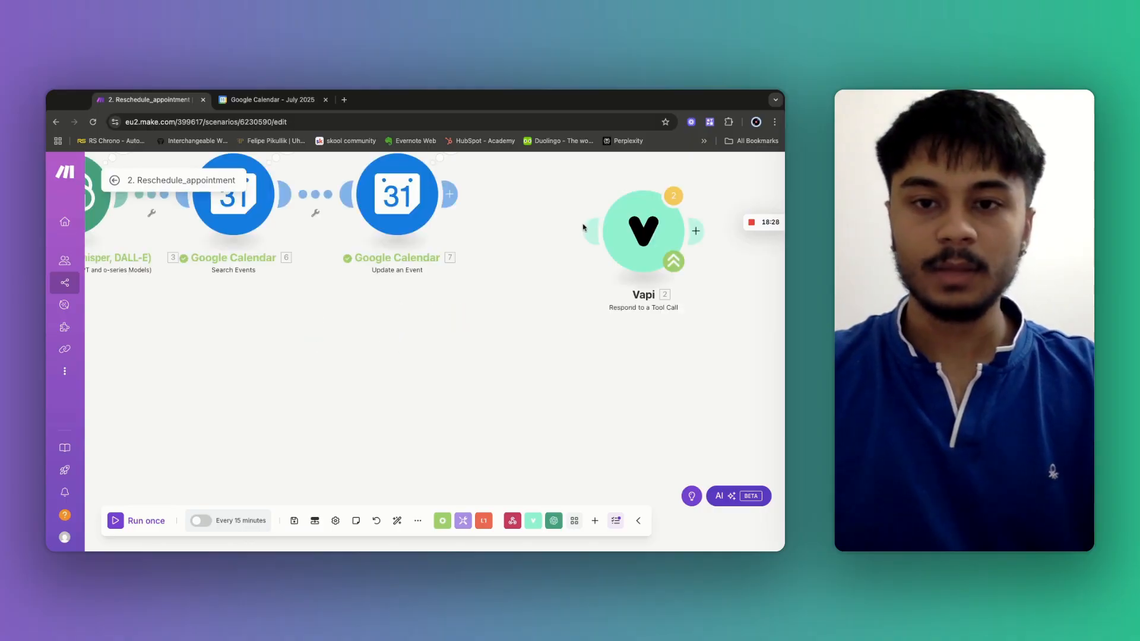
scroll(591, 231, "down", 3)
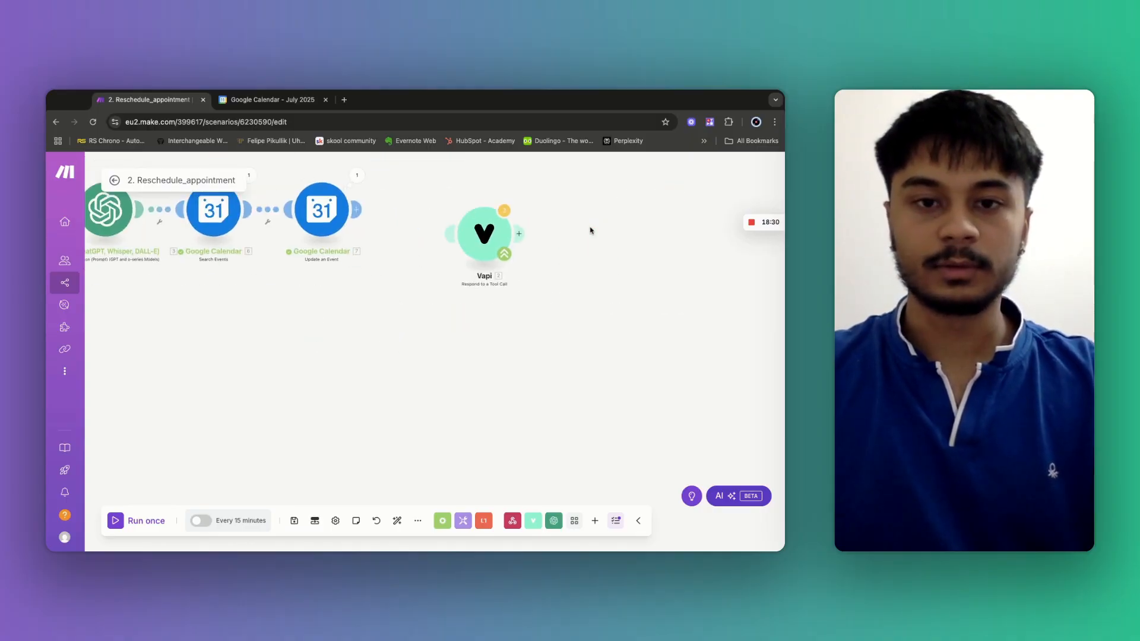
left_click(445, 238)
Save and auto-align the scenario, then begin adding a module after Vapi.
left_click(294, 521)
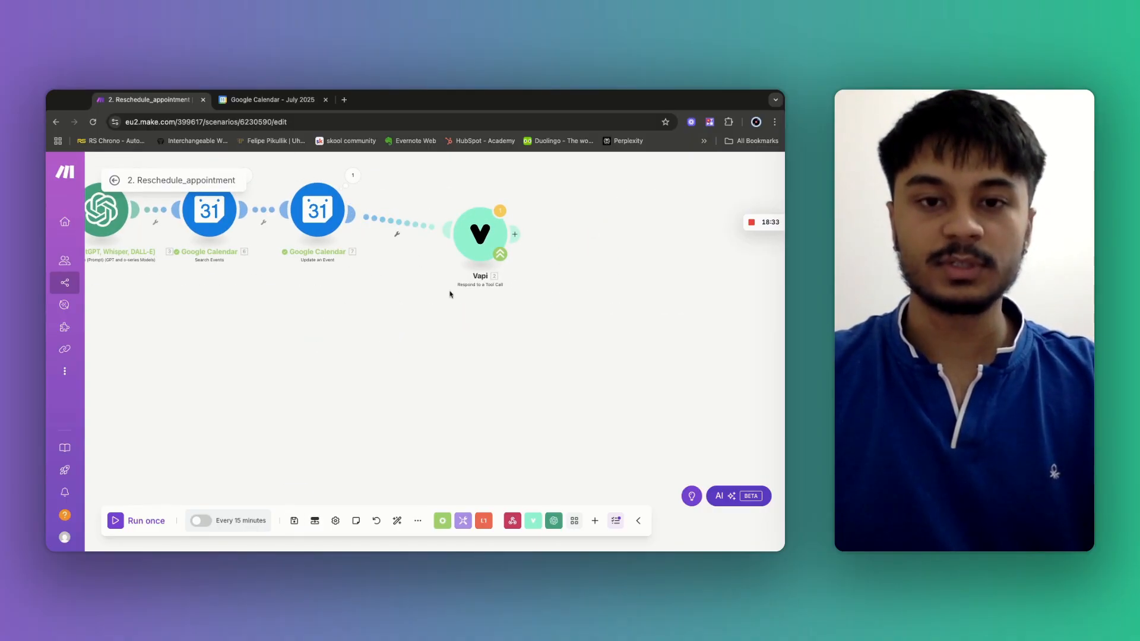
left_click(397, 521)
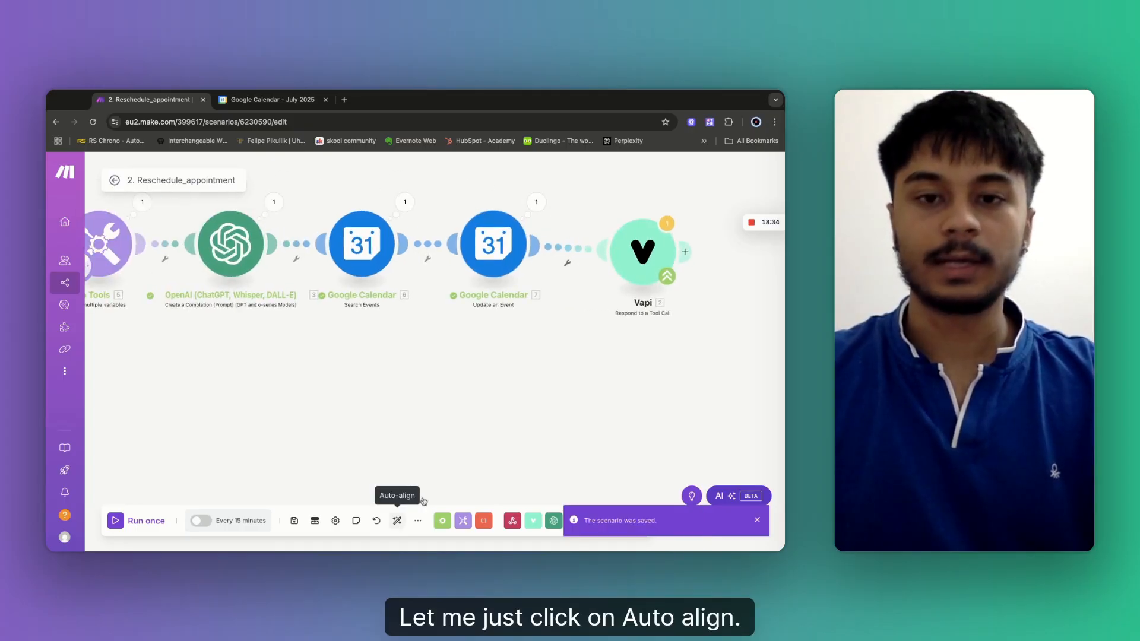
left_click_drag(634, 376, 423, 402)
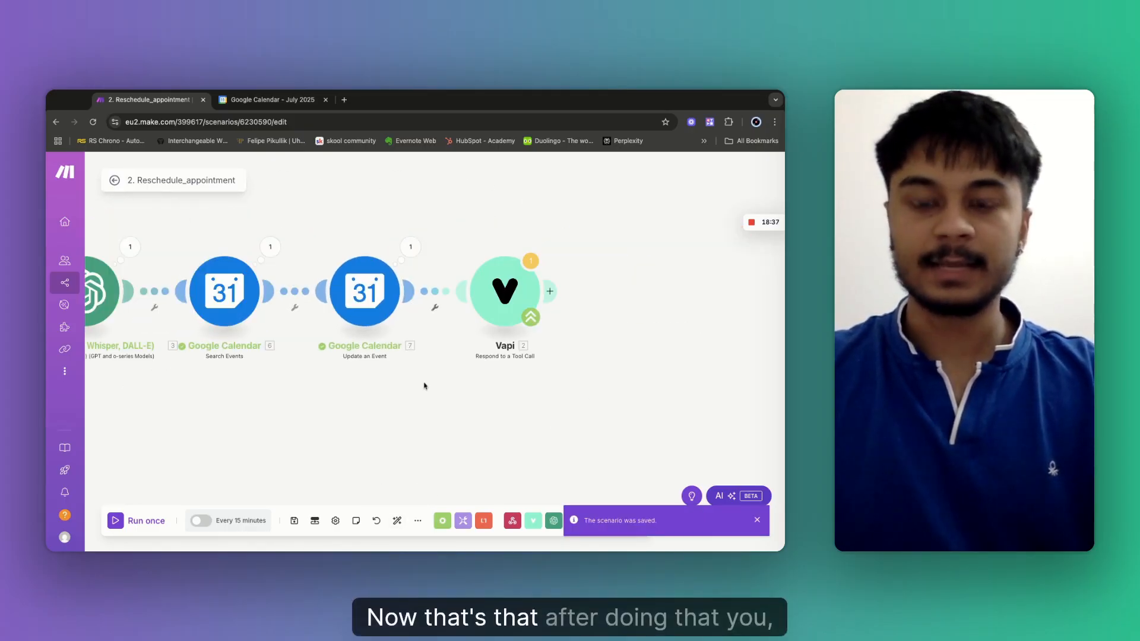
left_click(550, 292)
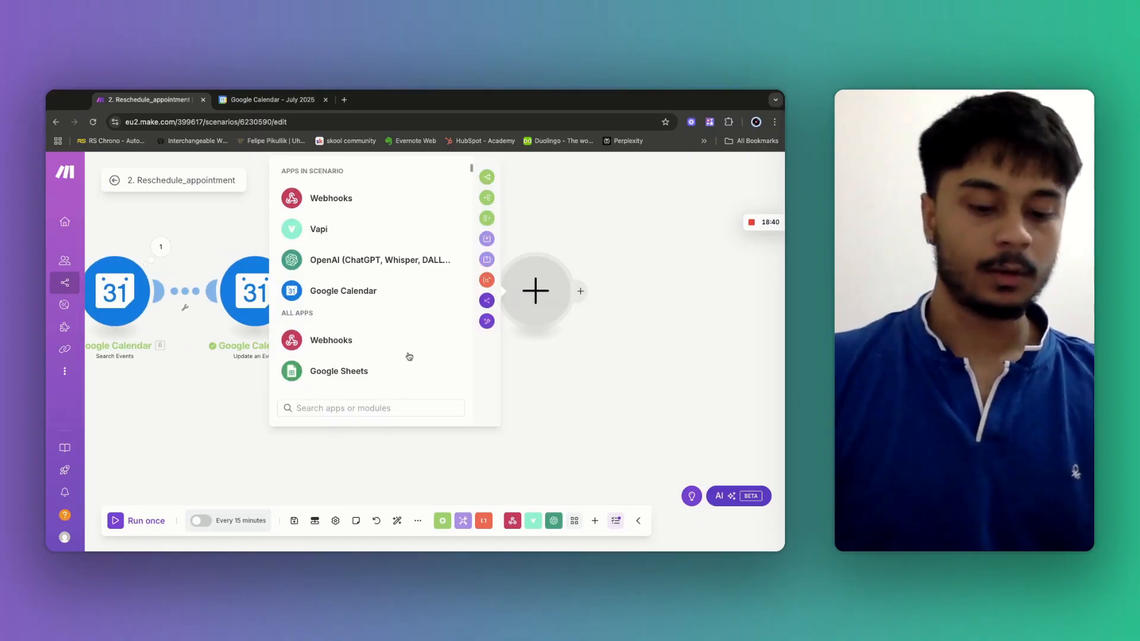
Add an Airtable Create a Record module after the Vapi step, leaving its settings unconfigured.
type("airat")
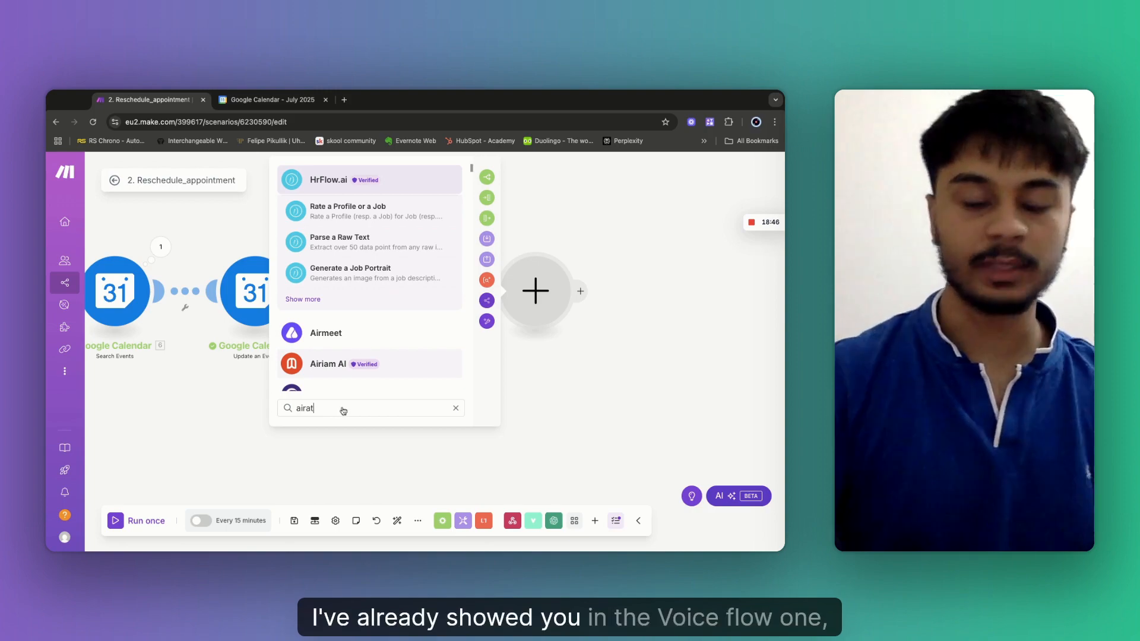
key("BackSpace")
key("BackSpace")
key("BackSpace")
key("BackSpace")
key("BackSpace")
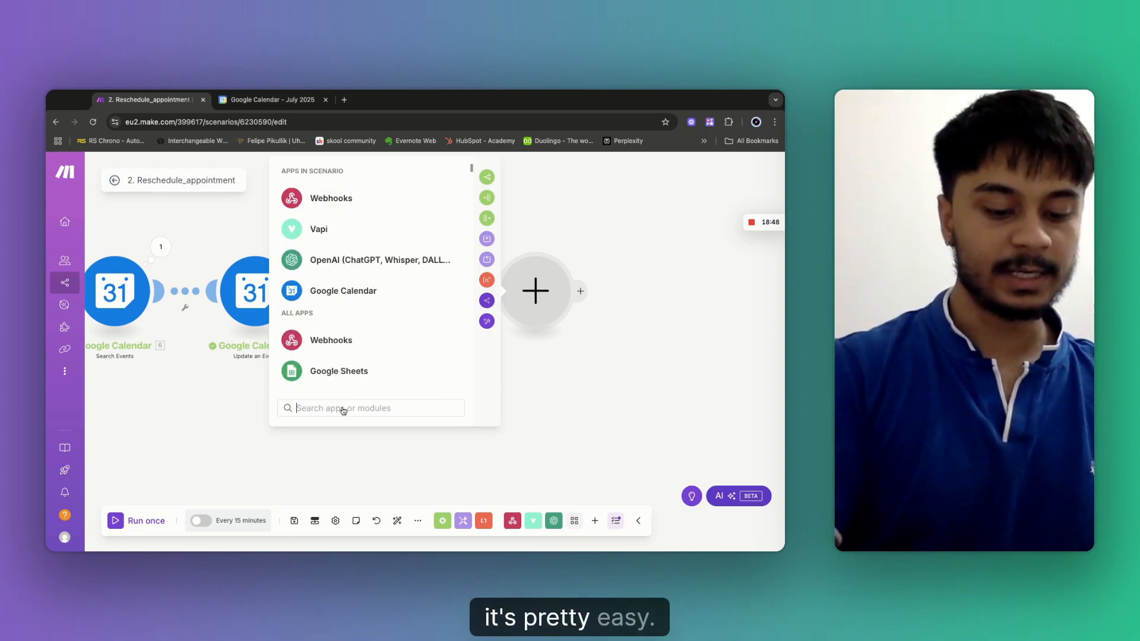
type("airtab")
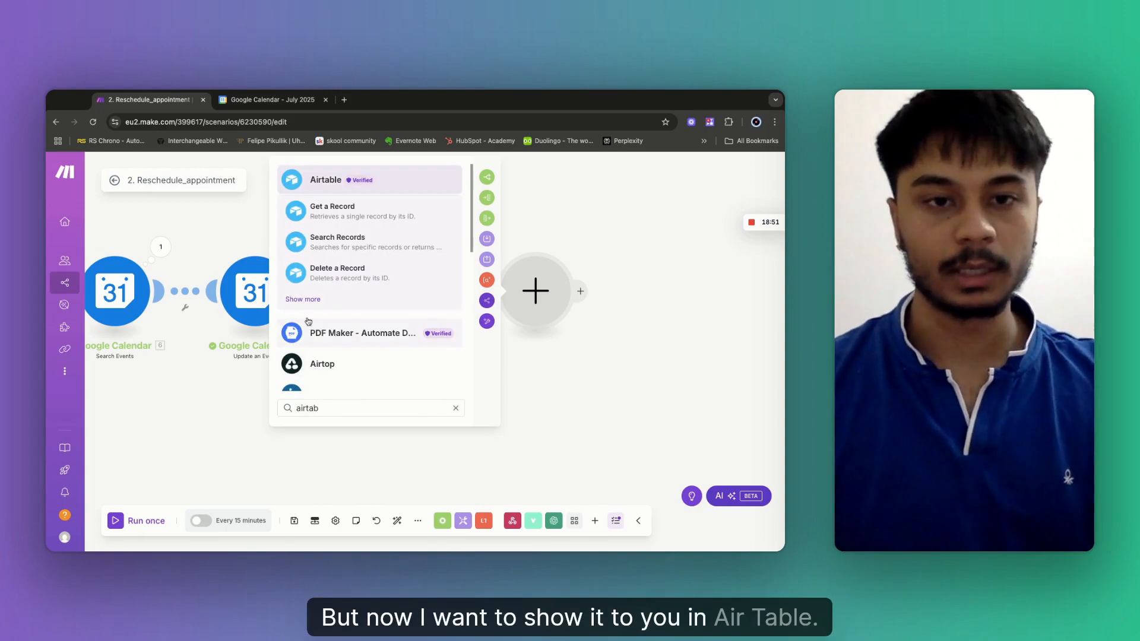
left_click(321, 181)
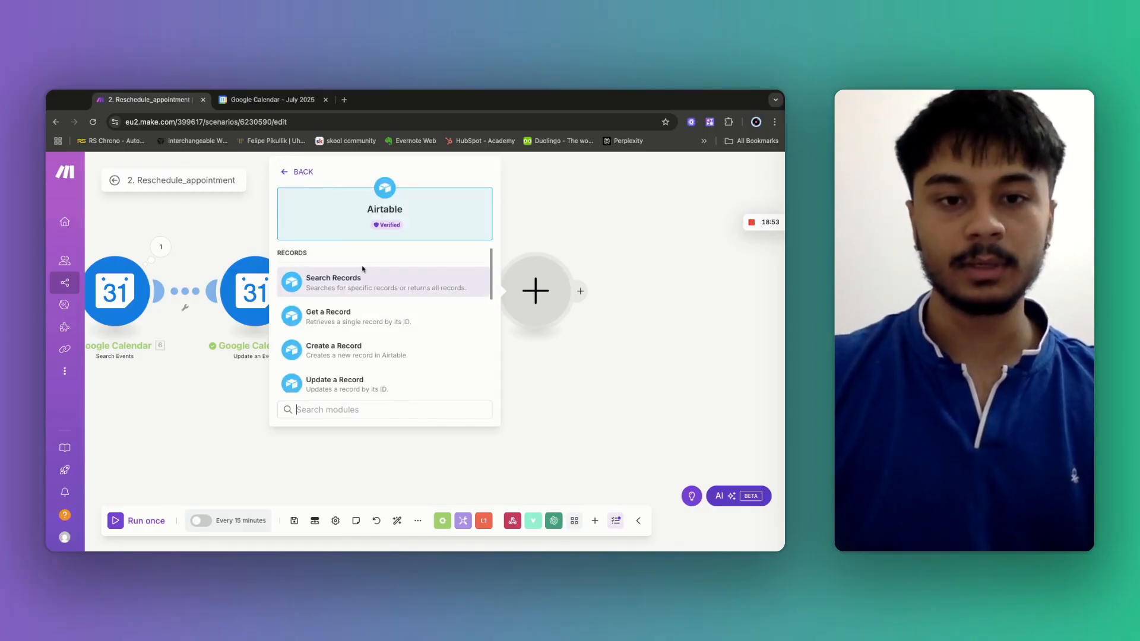
left_click(341, 357)
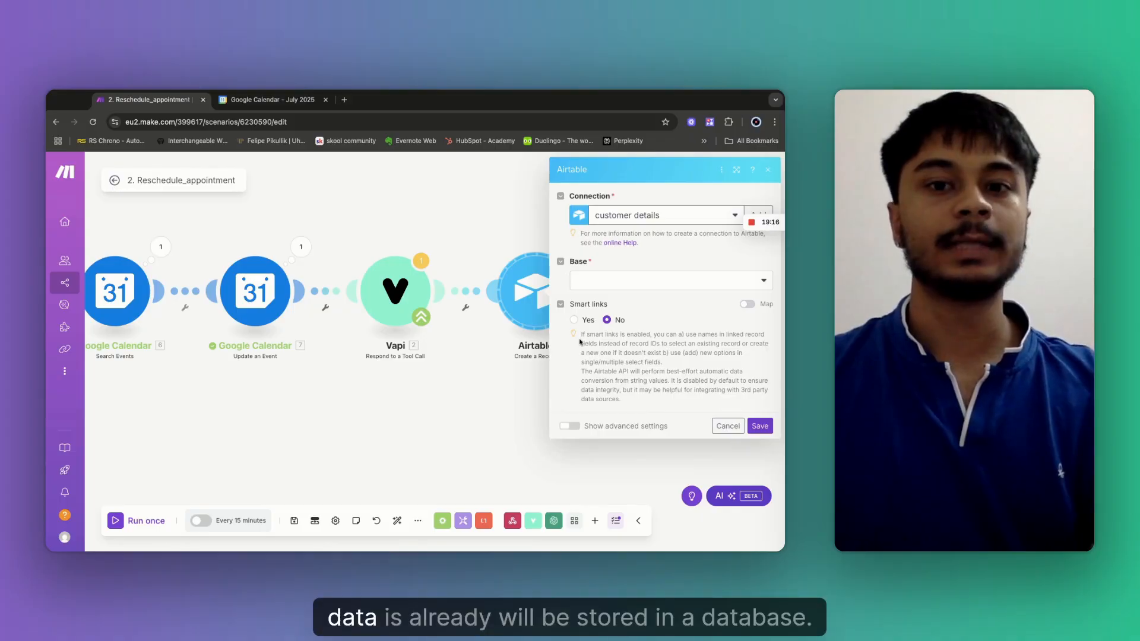
left_click(474, 227)
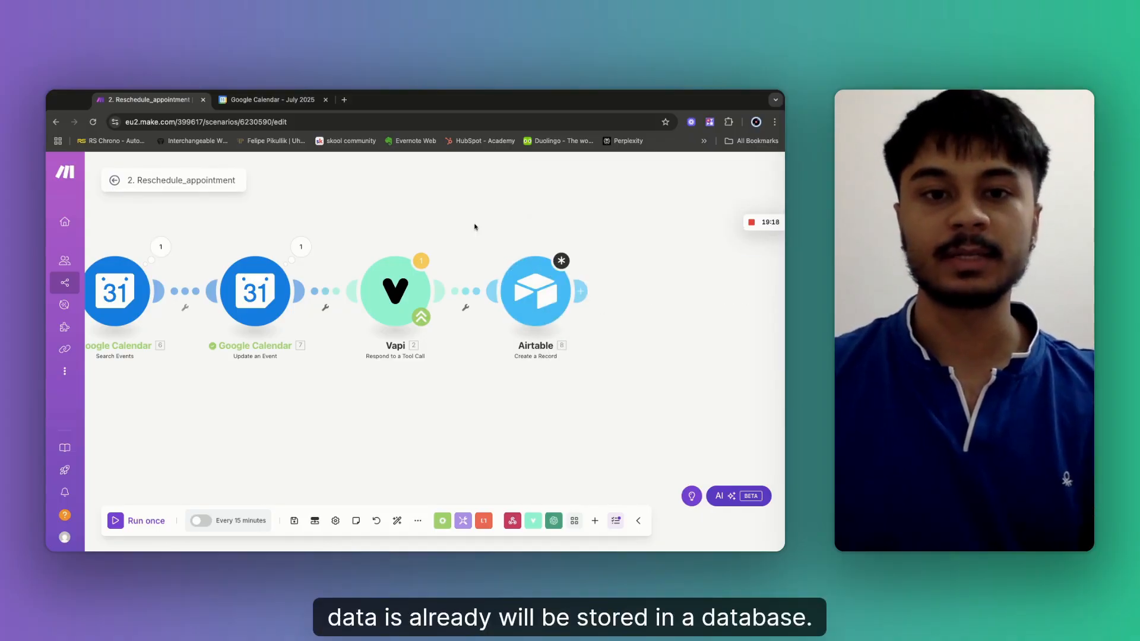
Box-select the Airtable Create a Record module and delete it.
left_click_drag(469, 226, 603, 364)
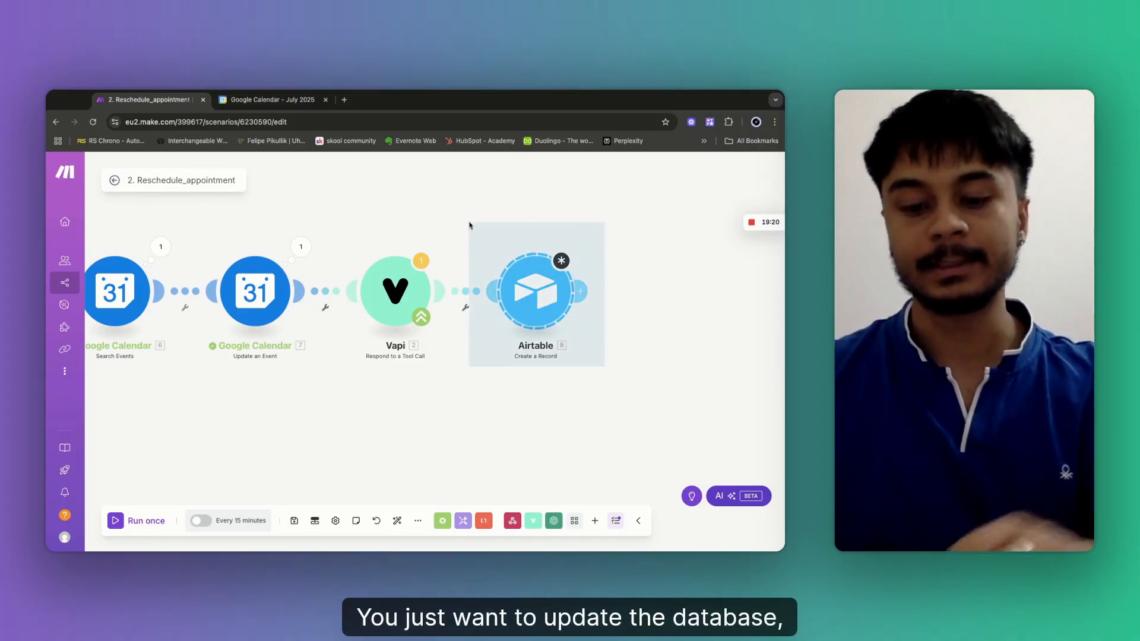
key("Delete")
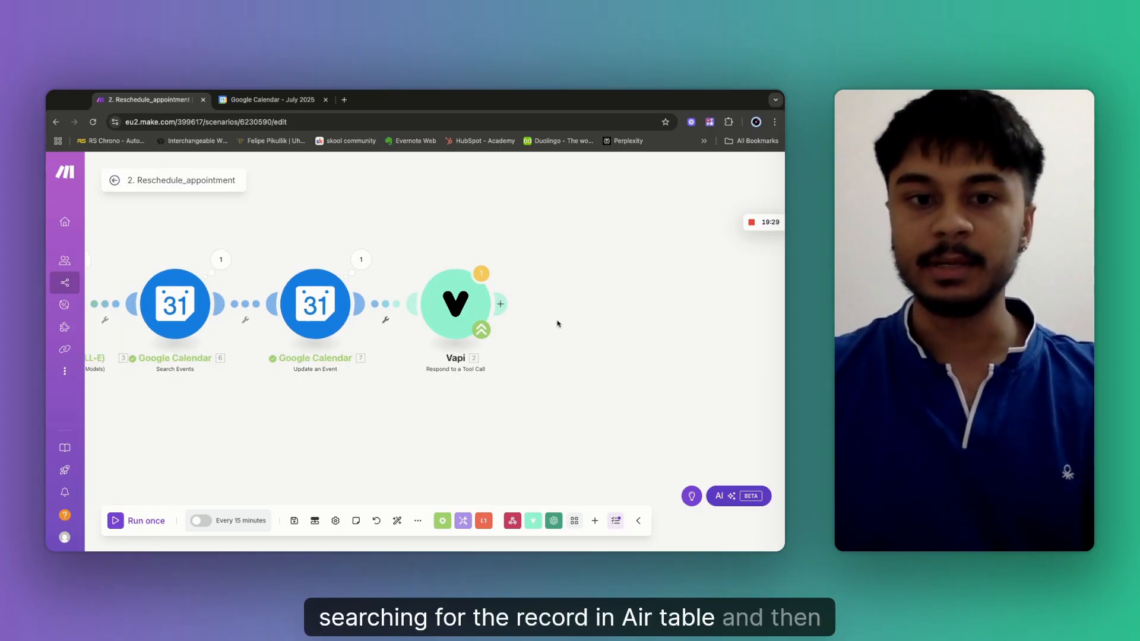
Insert an Airtable Search Records module directly after the Vapi step.
left_click(501, 305)
type("airt")
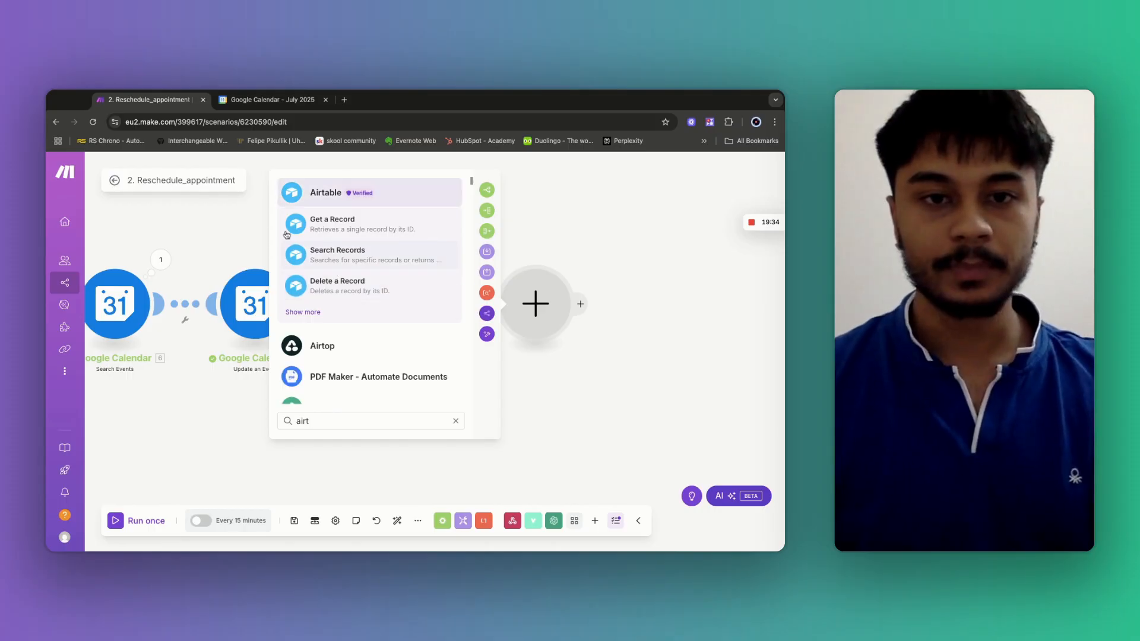
left_click(324, 191)
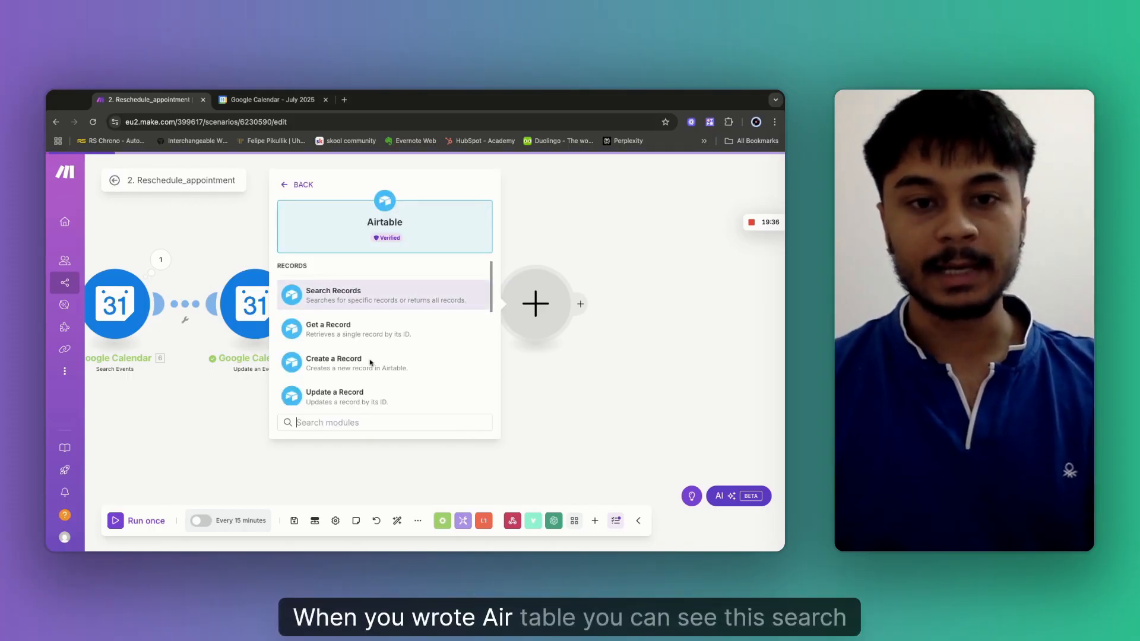
left_click(324, 300)
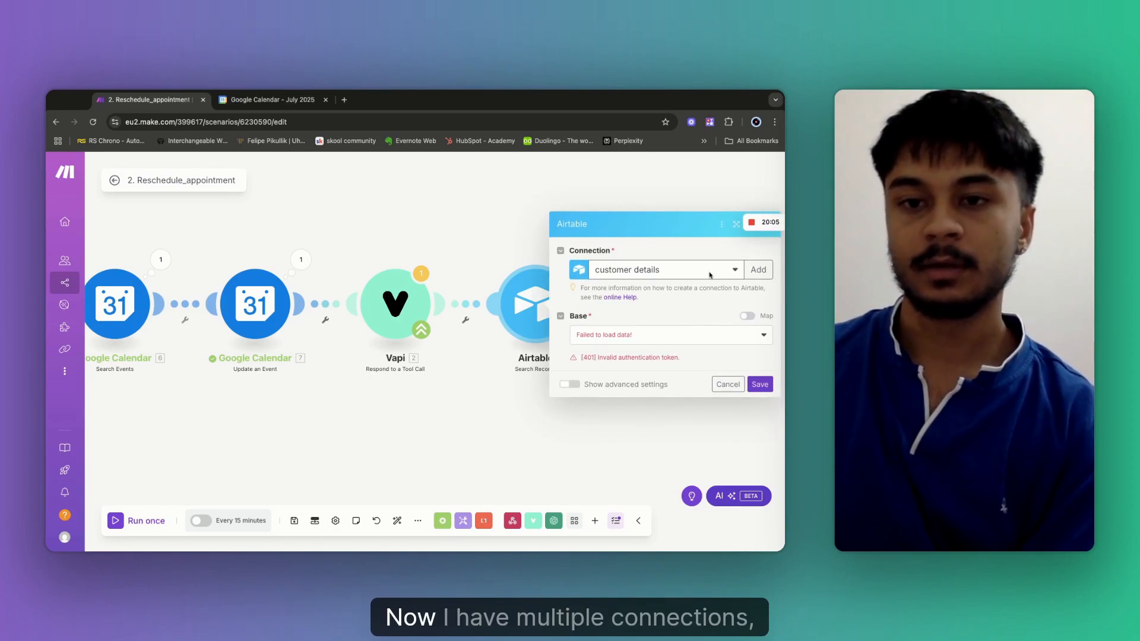
Use the Airtable token connection and choose the Wellness centre base's Outbound Details table.
left_click(710, 274)
left_click(683, 325)
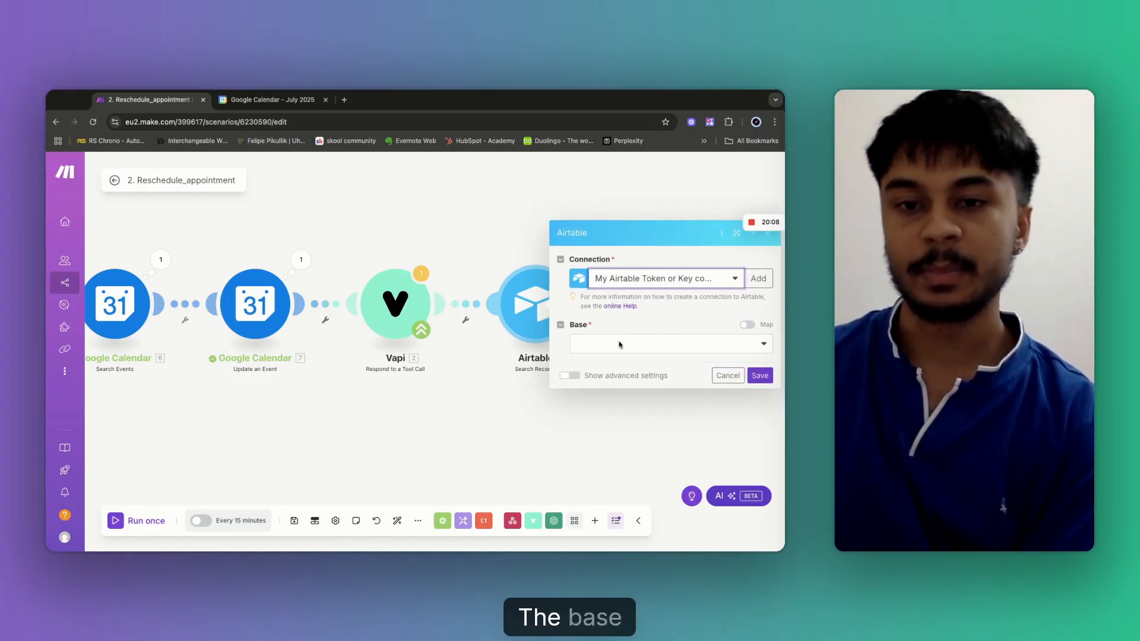
left_click(647, 347)
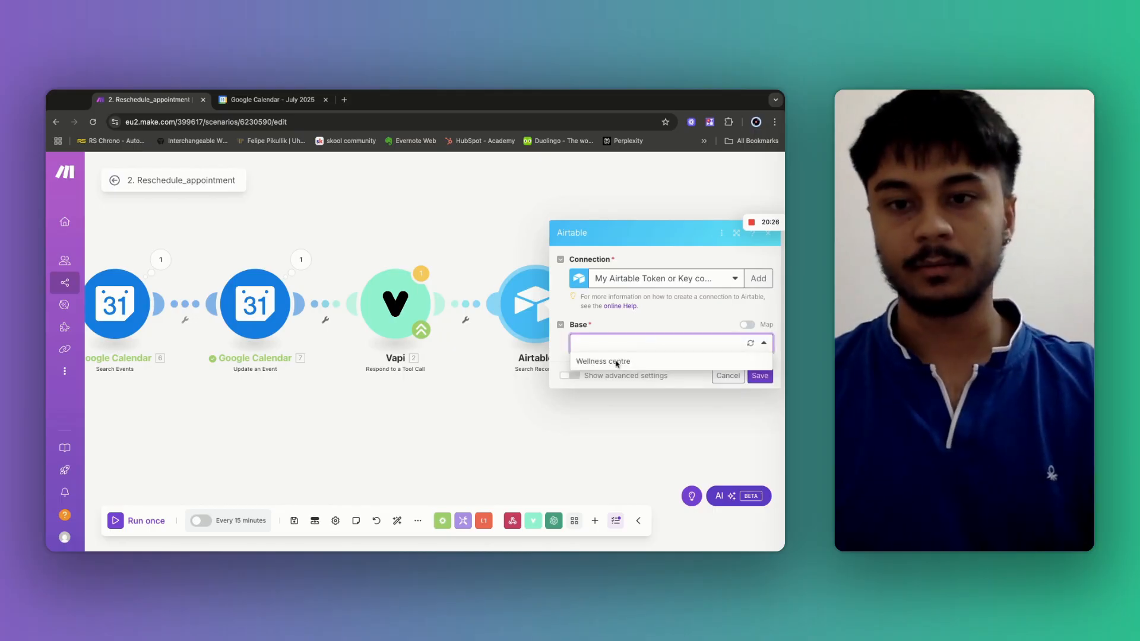
left_click(598, 362)
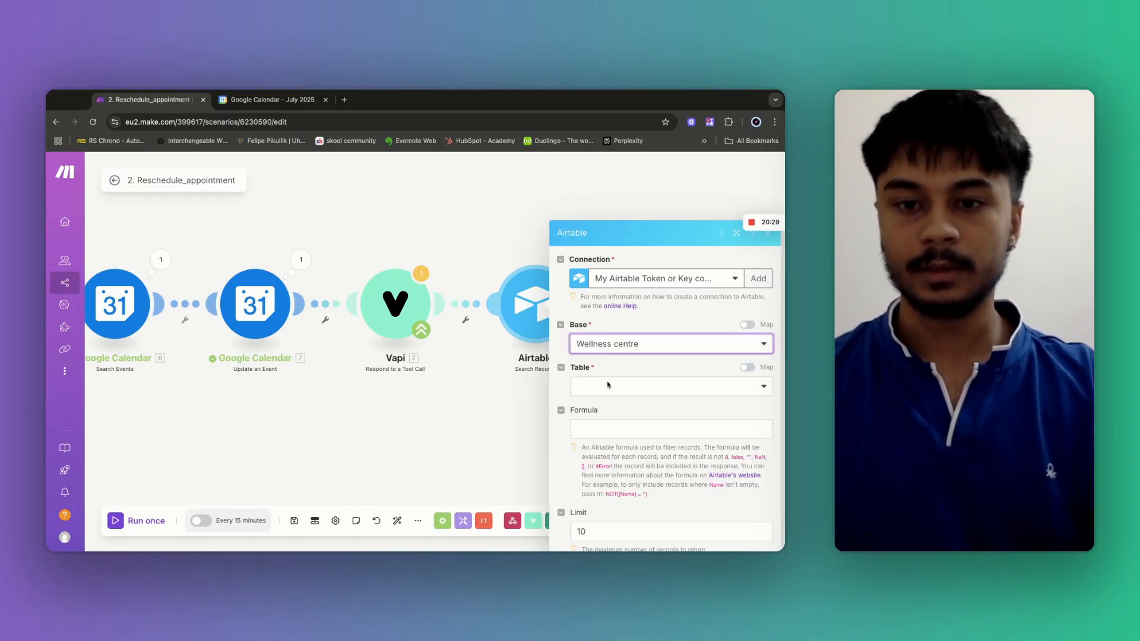
left_click(608, 386)
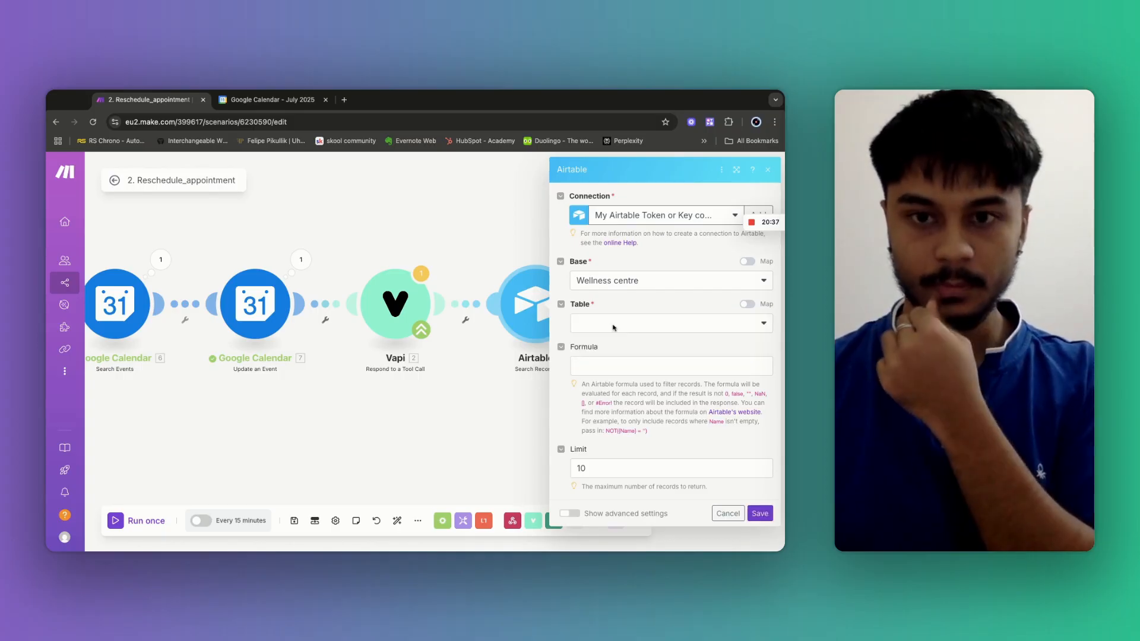
left_click(614, 324)
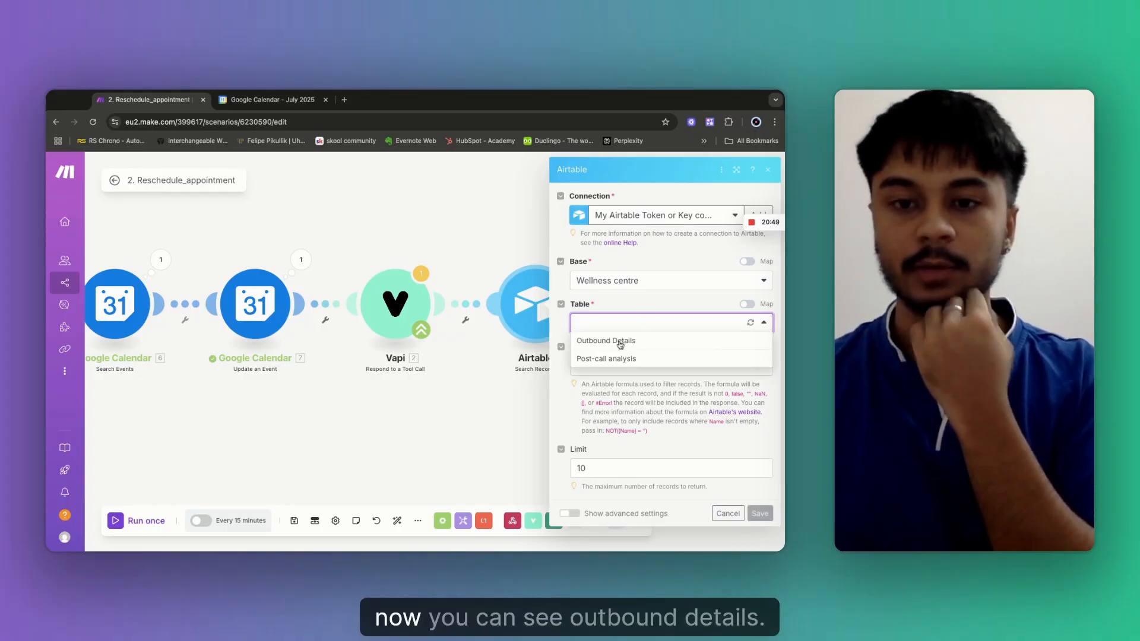
left_click(621, 342)
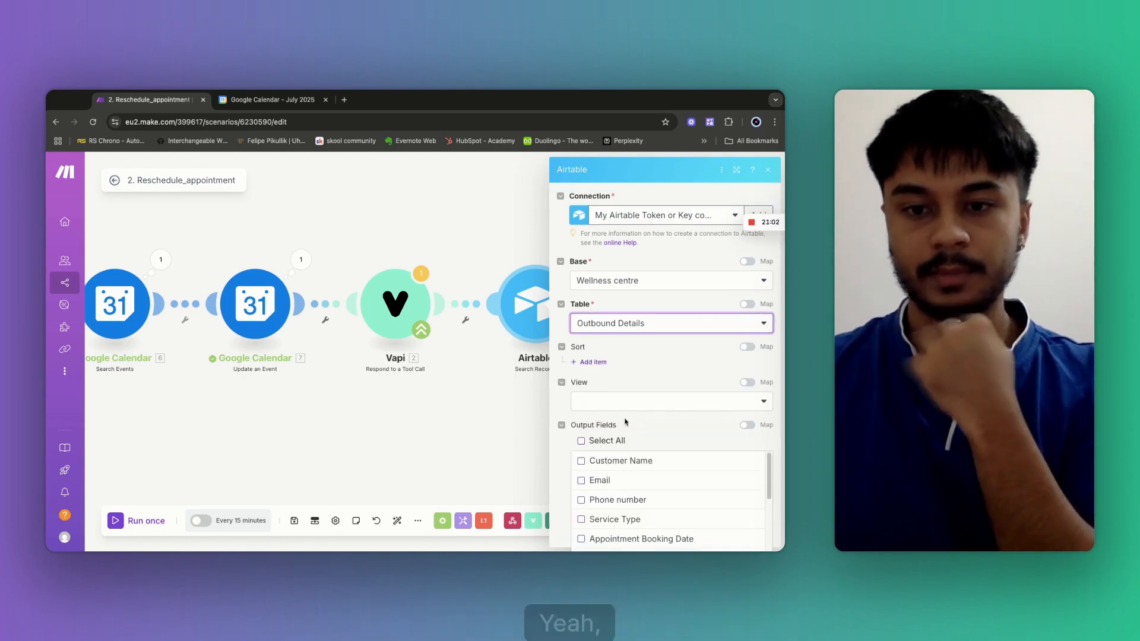
Return all output fields and limit the search to 1 record.
left_click(581, 441)
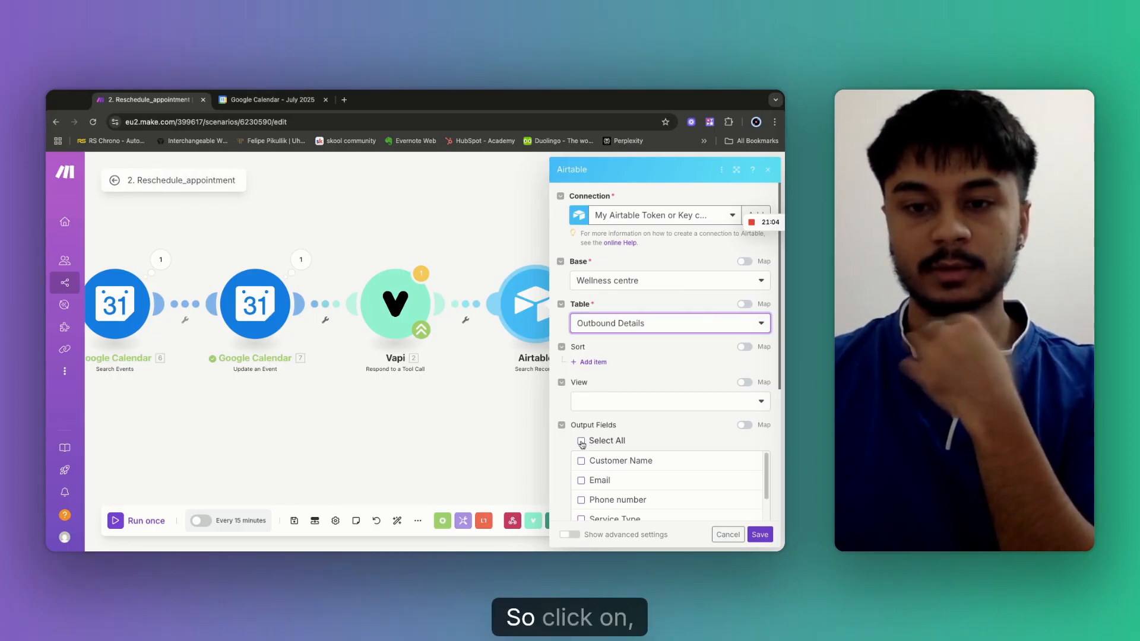
scroll(582, 446, "down", 4)
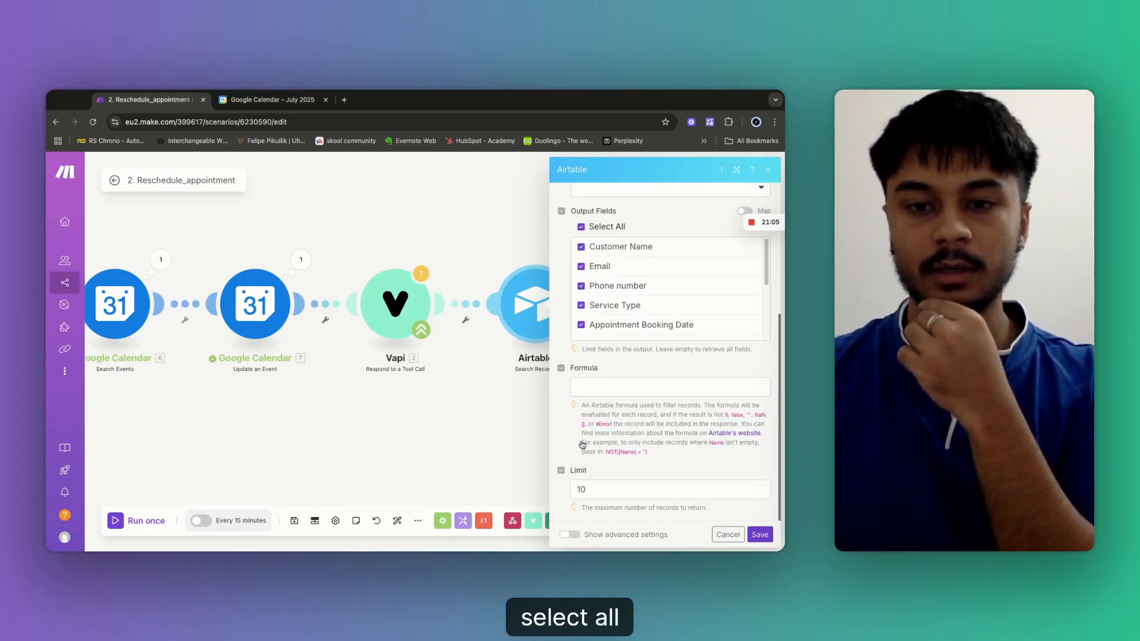
left_click(600, 491)
key("BackSpace")
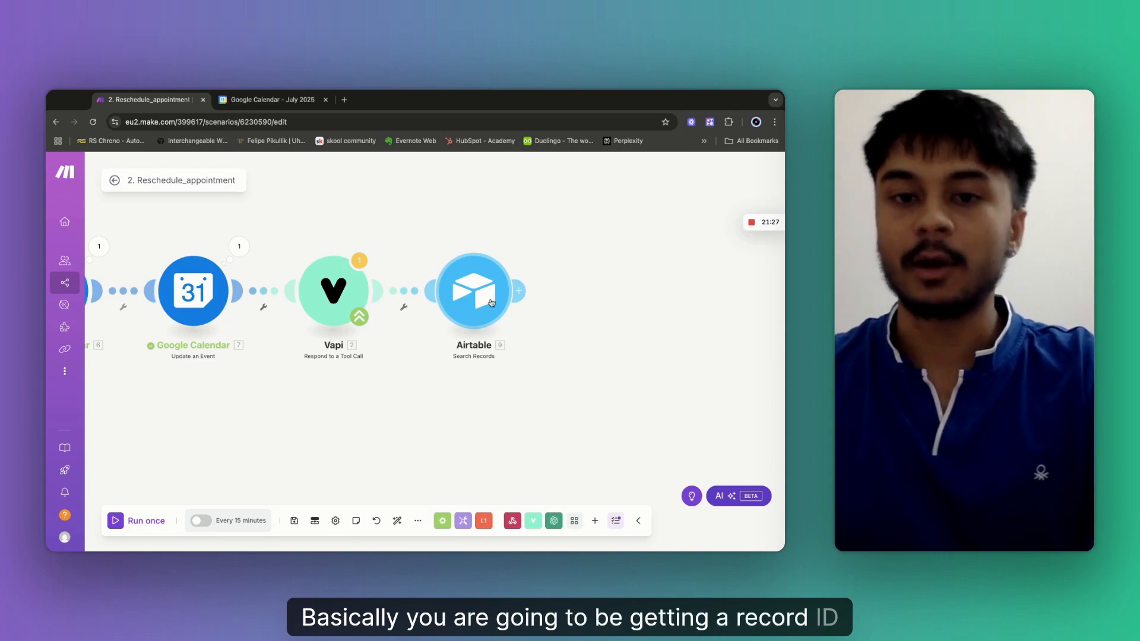
Add an Airtable Update a Record module after the Search Records step.
left_click(524, 294)
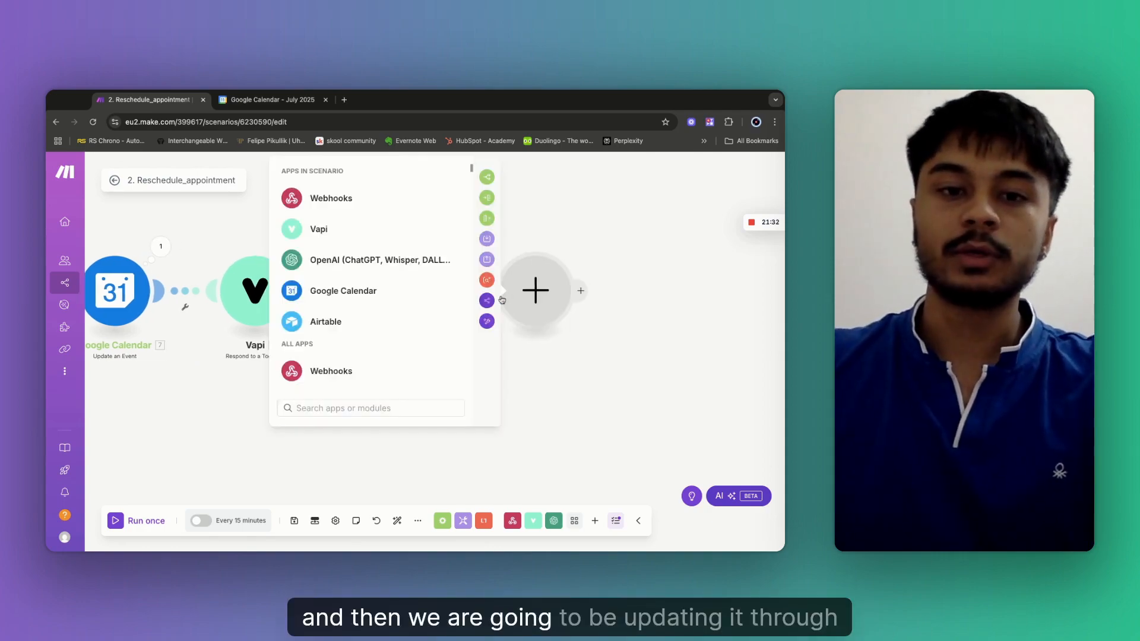
left_click(320, 323)
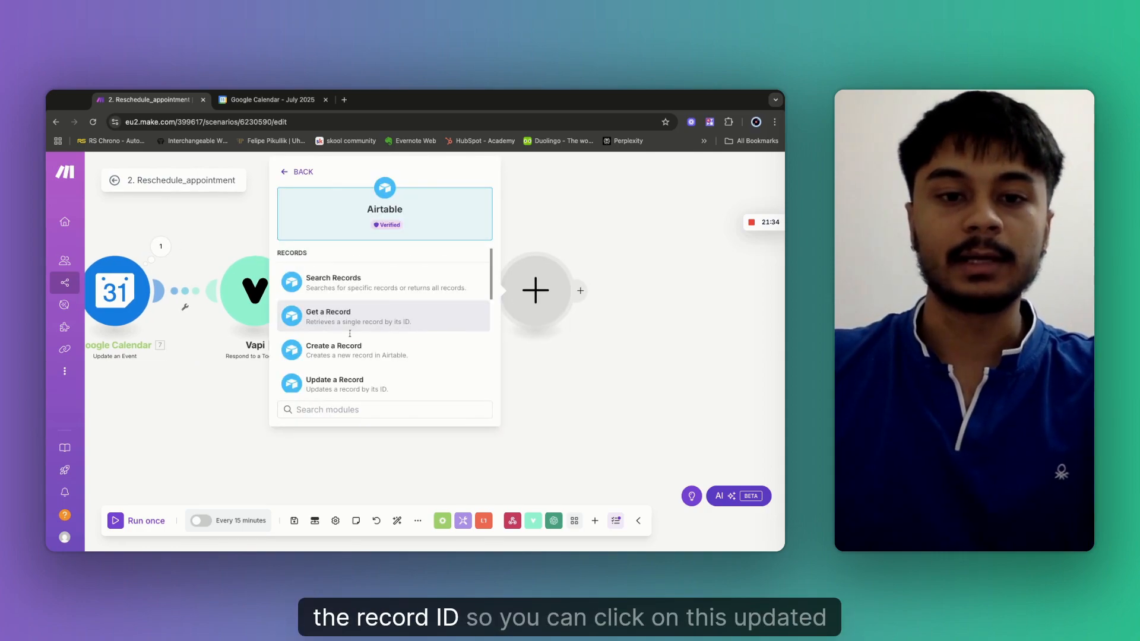
left_click(356, 383)
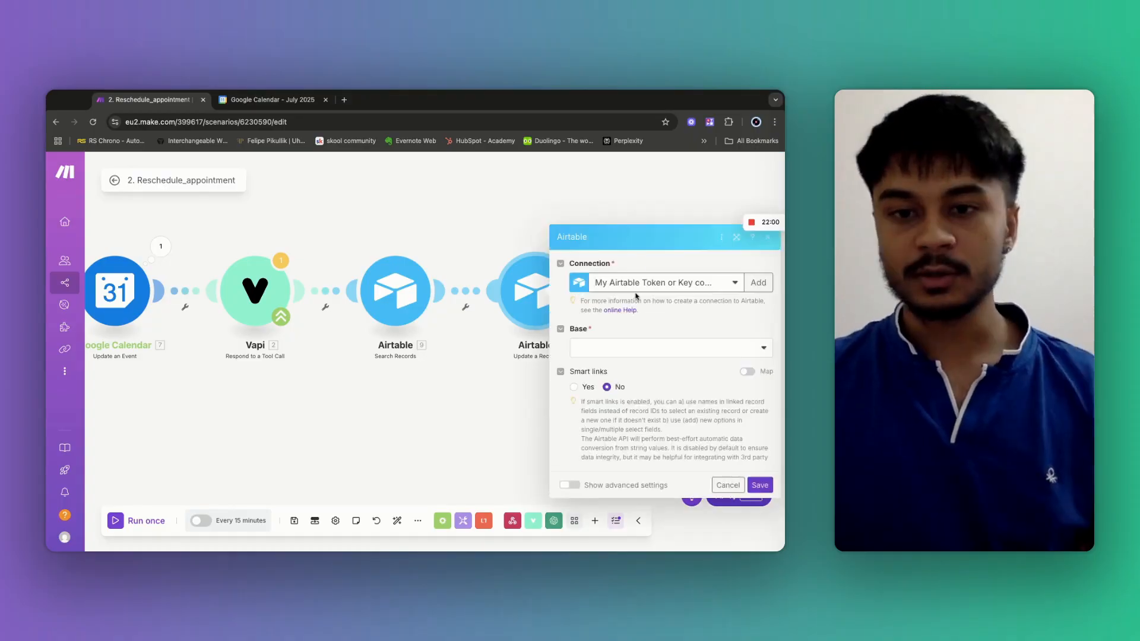
Target Wellness centre's Outbound Details table and map the search result's ID into Record ID.
left_click(597, 284)
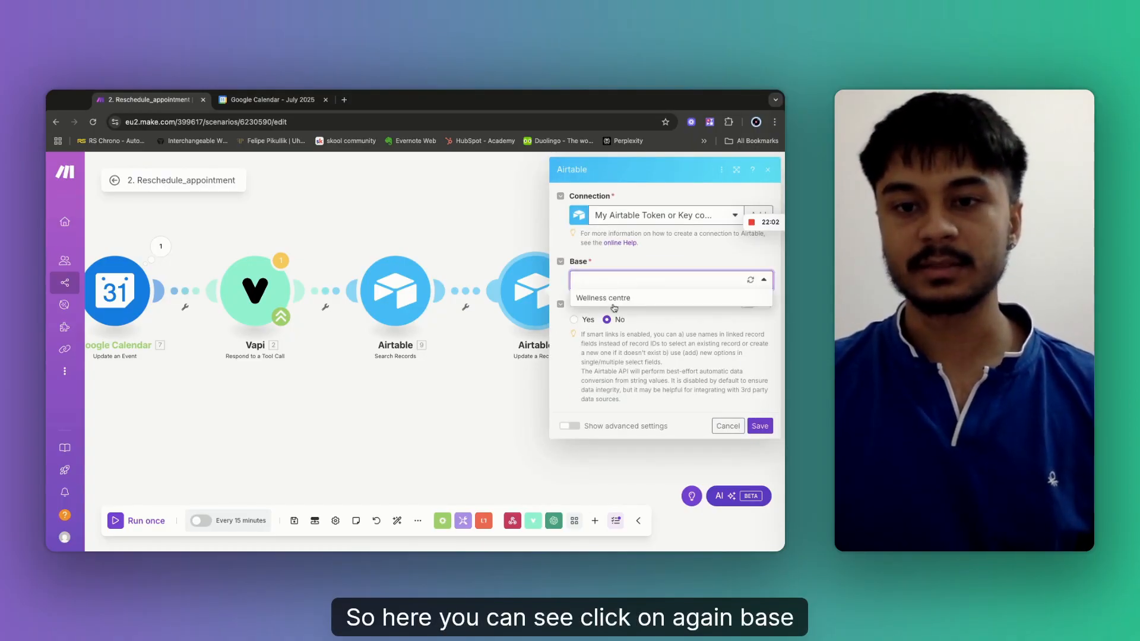
left_click(612, 304)
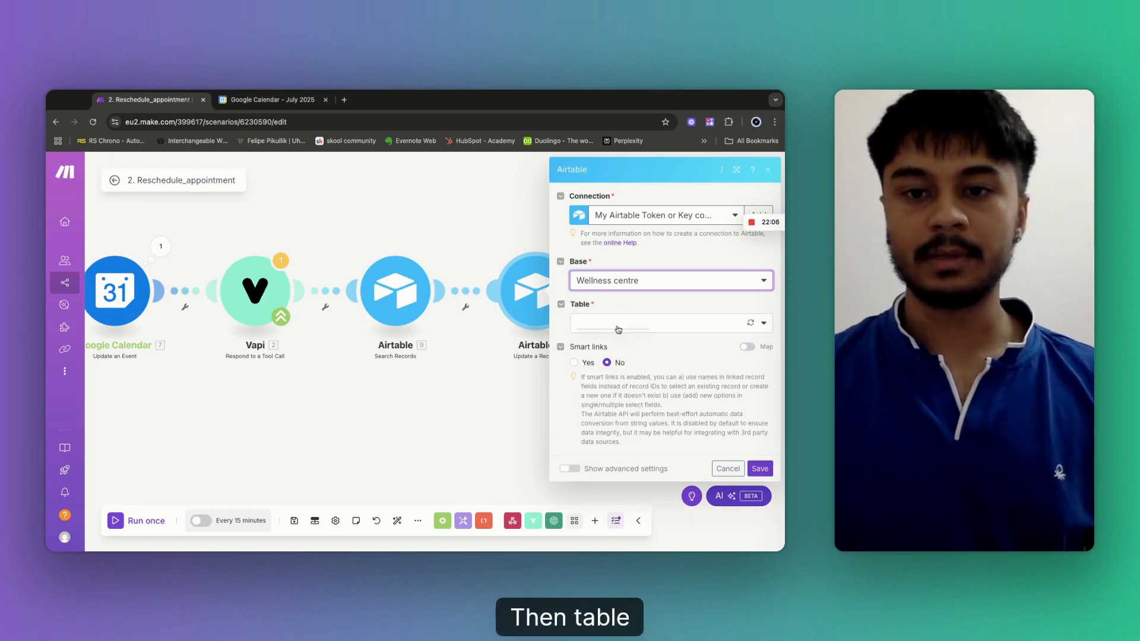
left_click(614, 326)
left_click(615, 342)
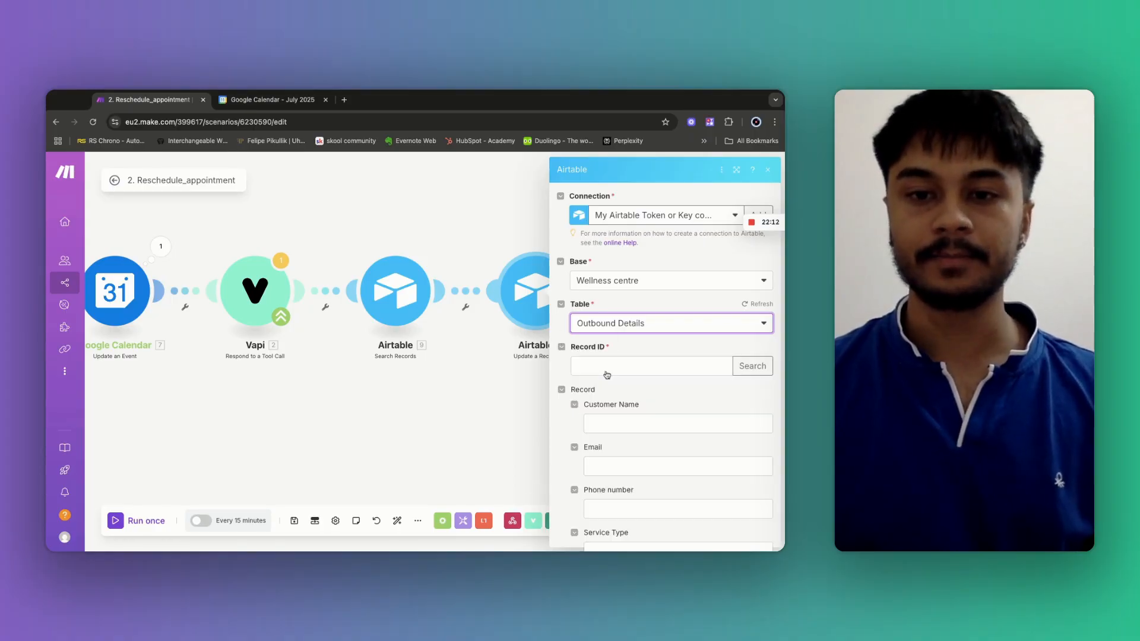
left_click(590, 367)
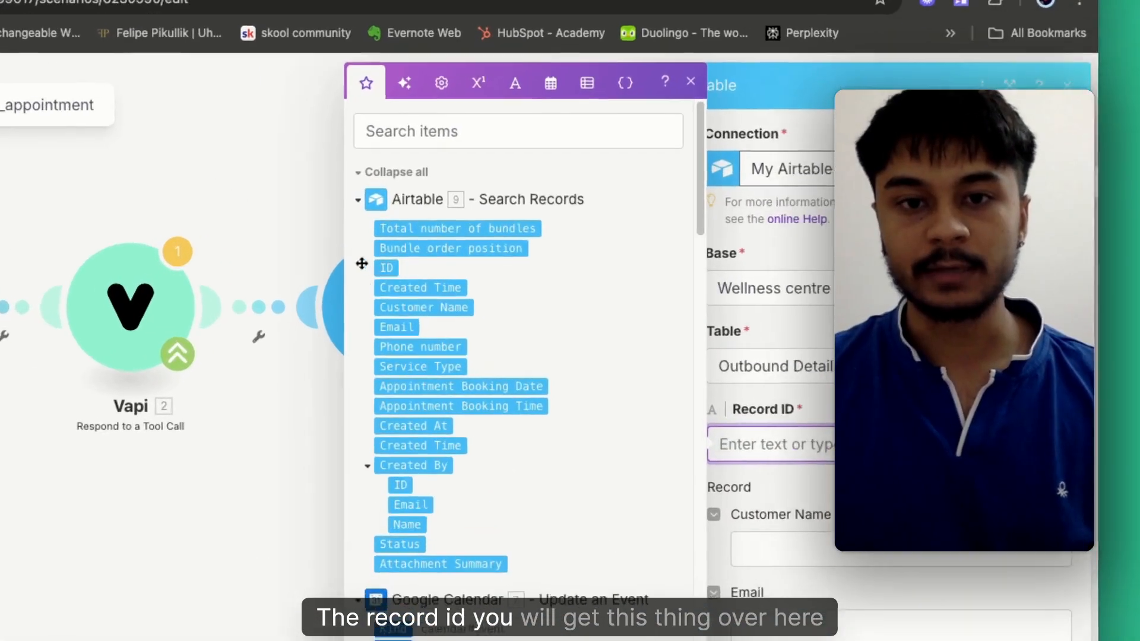
left_click(387, 268)
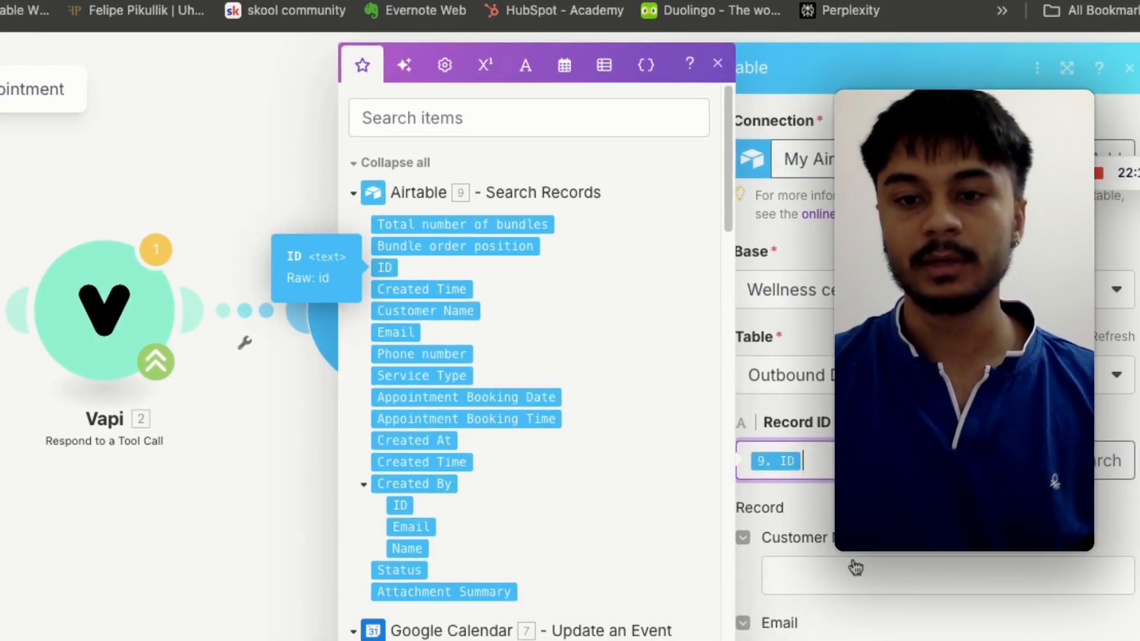
Map Preferred_DateTime into Appointment Booking Date and save the update settings.
scroll(854, 568, "down", 3)
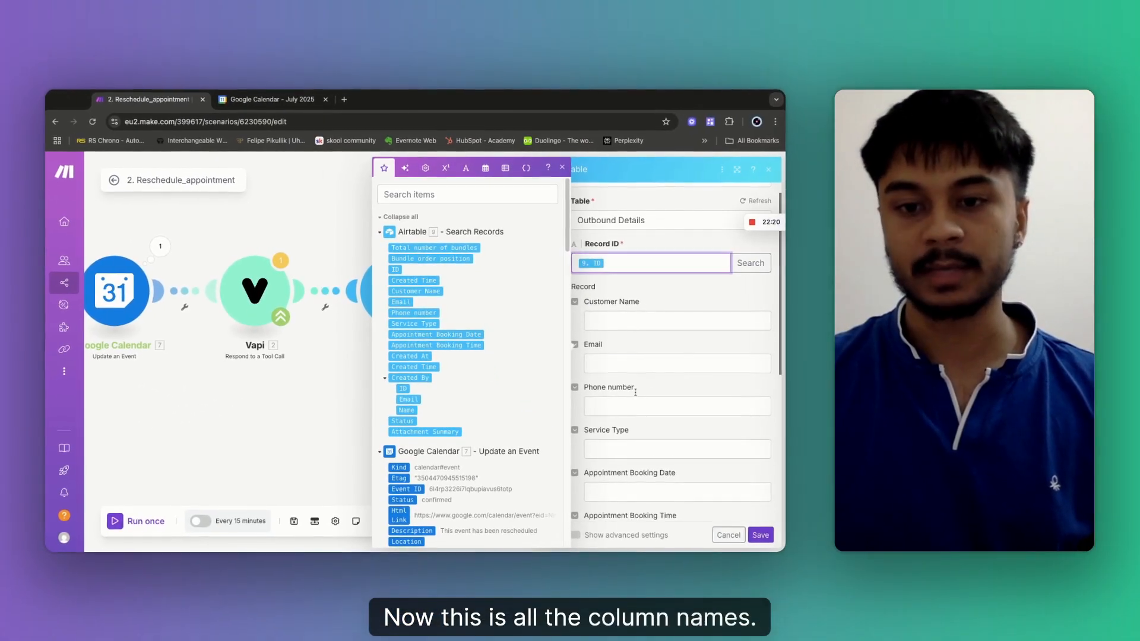
scroll(636, 374, "down", 3)
left_click(621, 304)
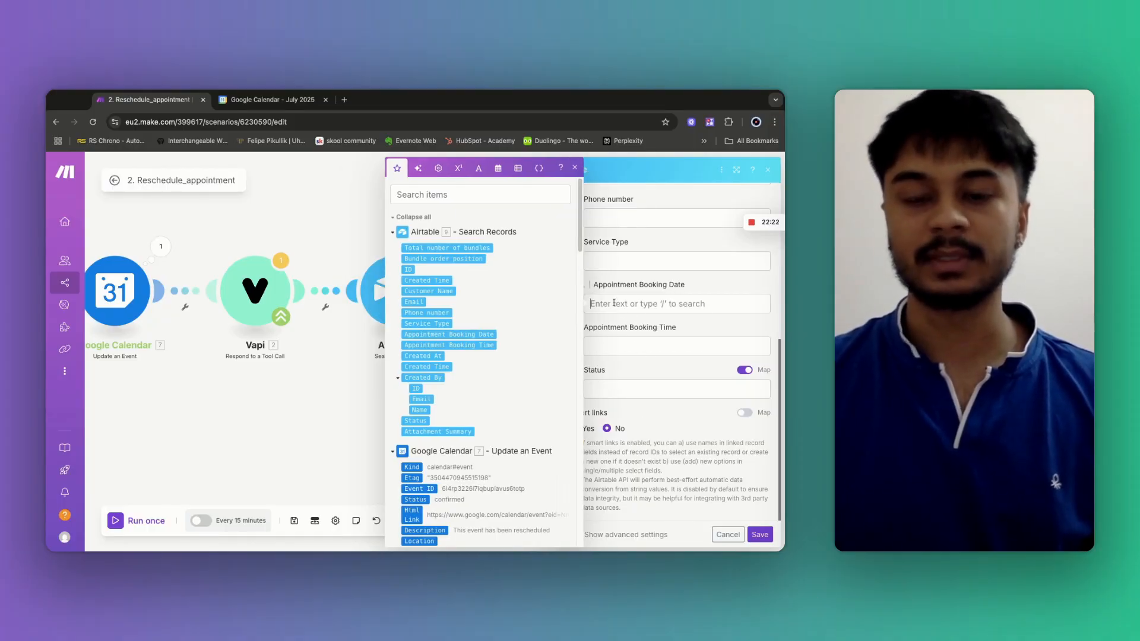
key("Tab")
scroll(582, 285, "down", 5)
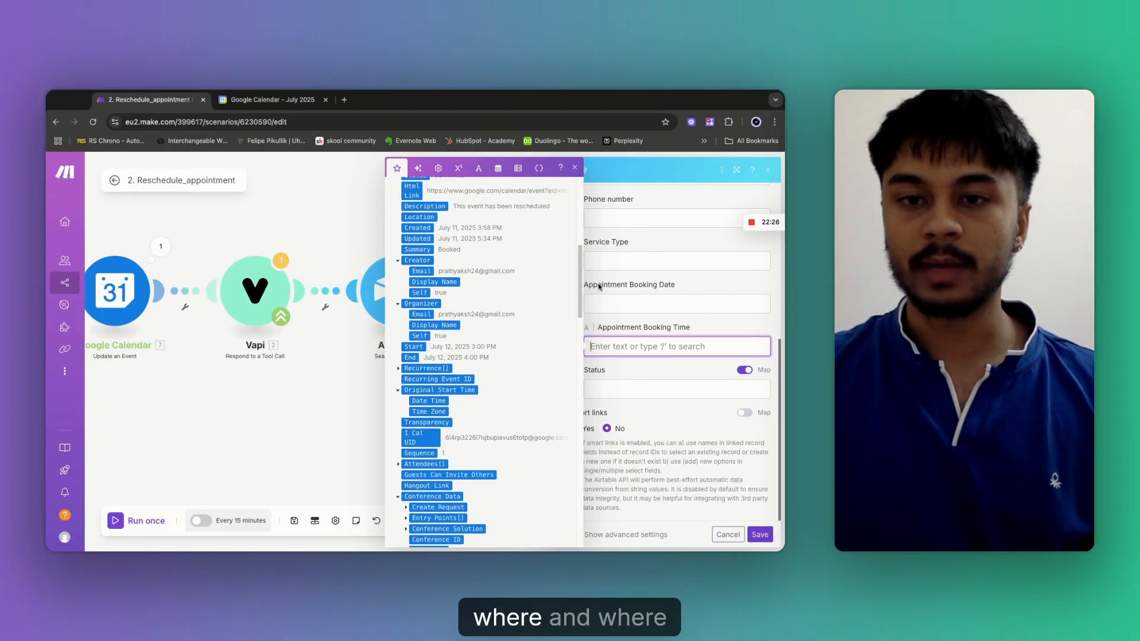
left_click(596, 286)
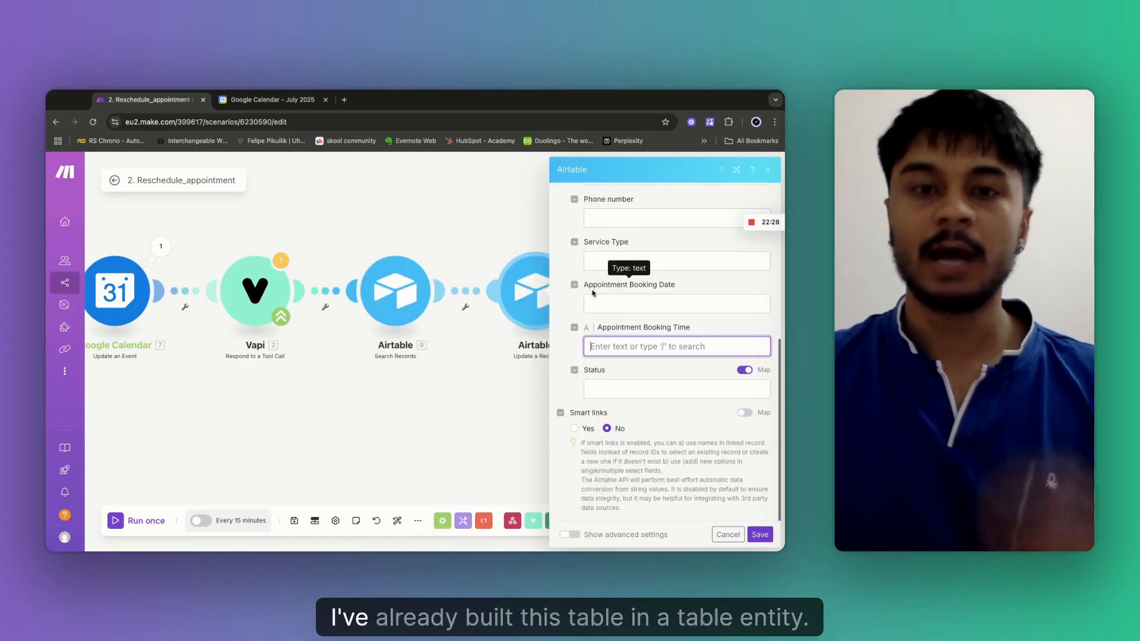
left_click_drag(668, 287, 594, 291)
left_click(592, 293)
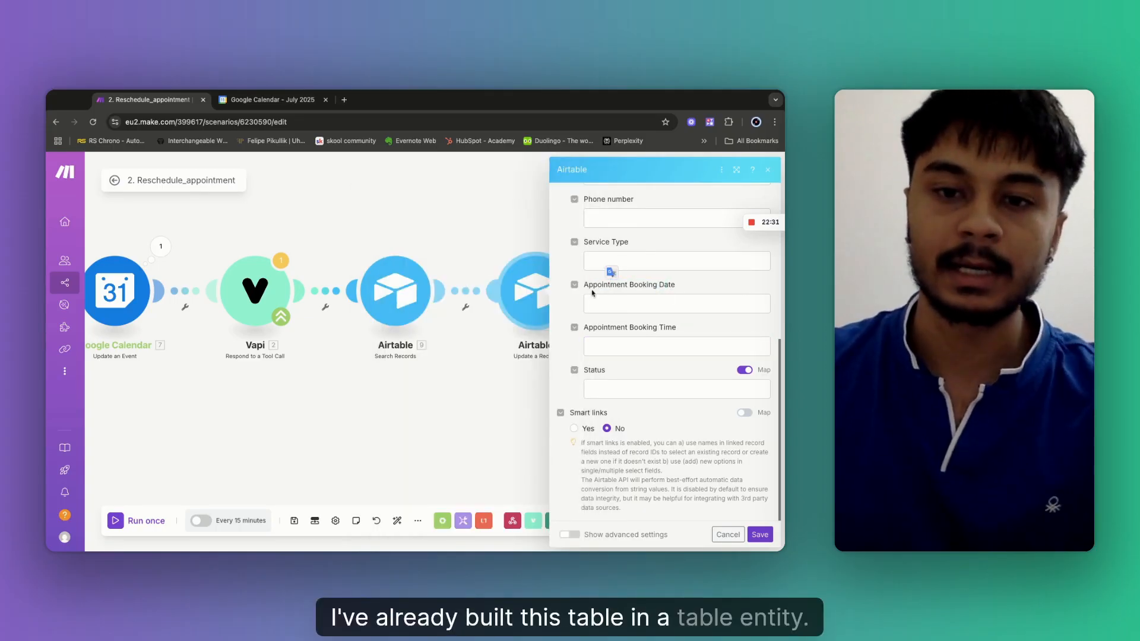
left_click(615, 304)
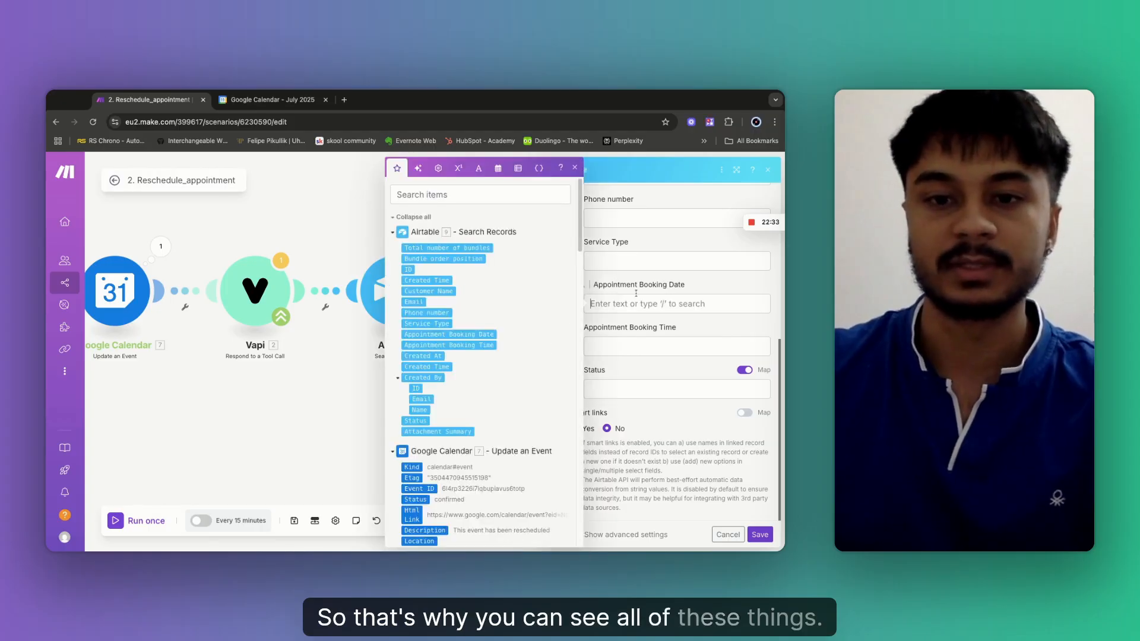
scroll(479, 411, "down", 2)
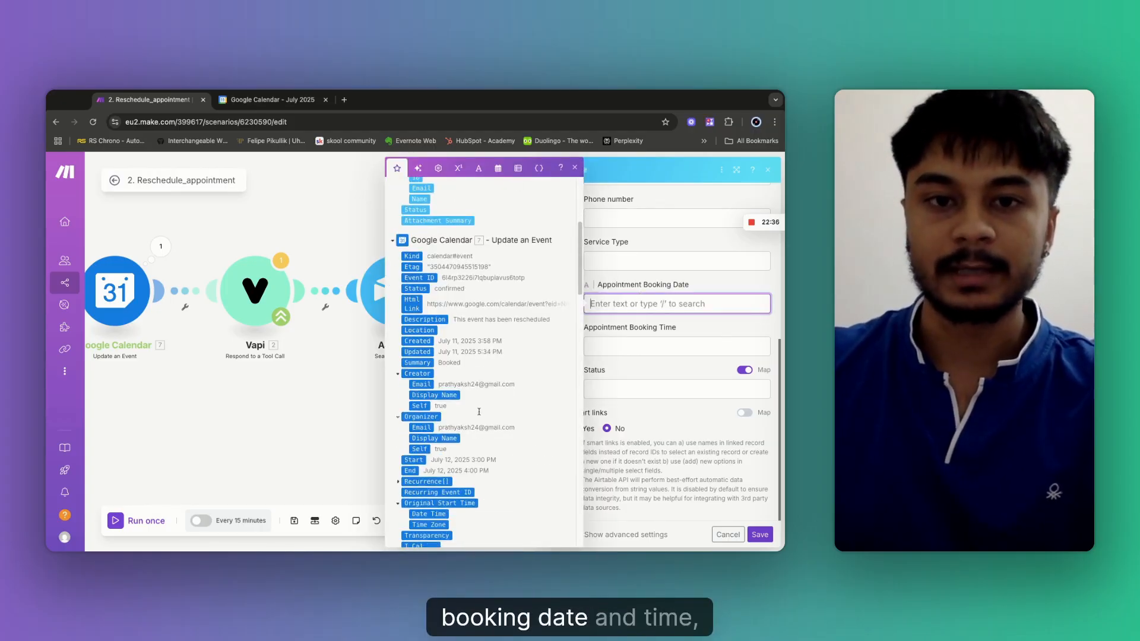
scroll(479, 362, "down", 10)
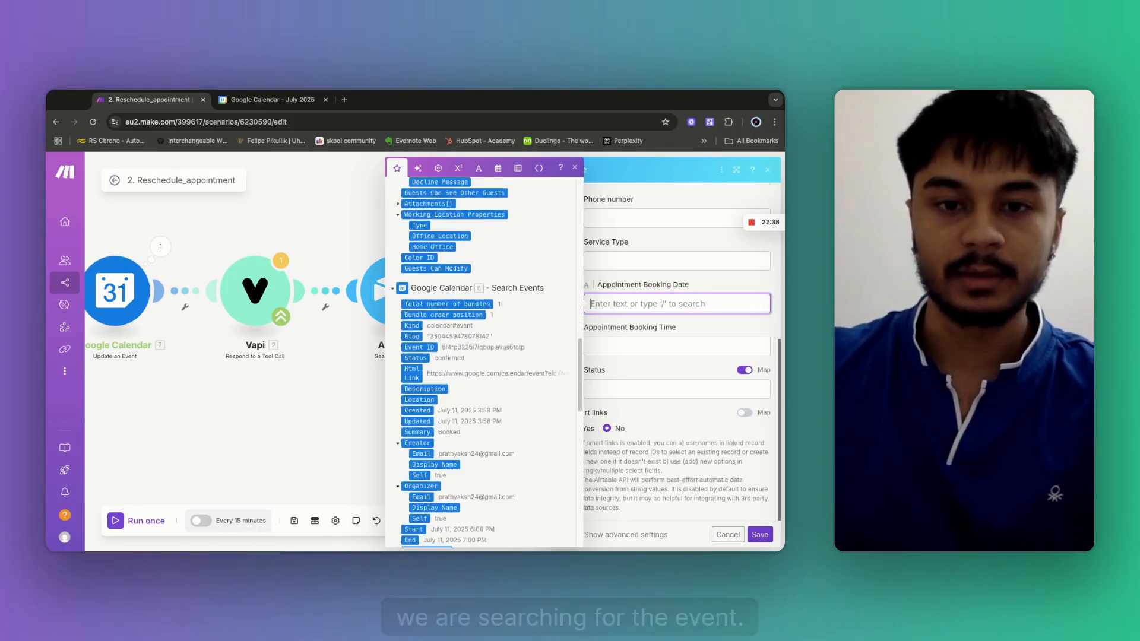
scroll(480, 362, "down", 6)
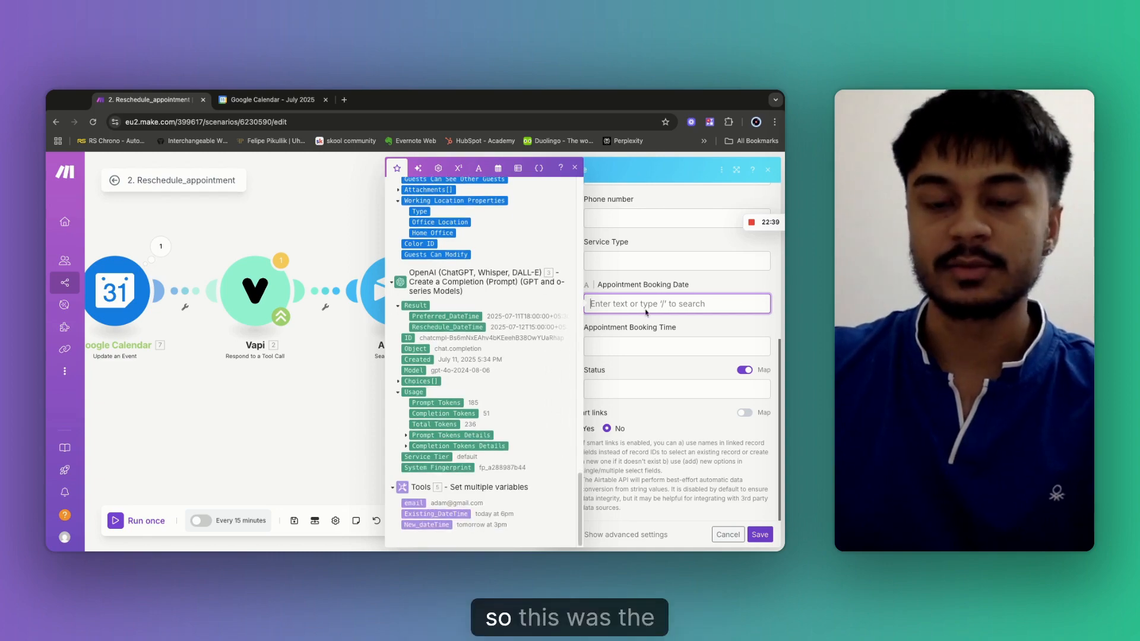
left_click(461, 317)
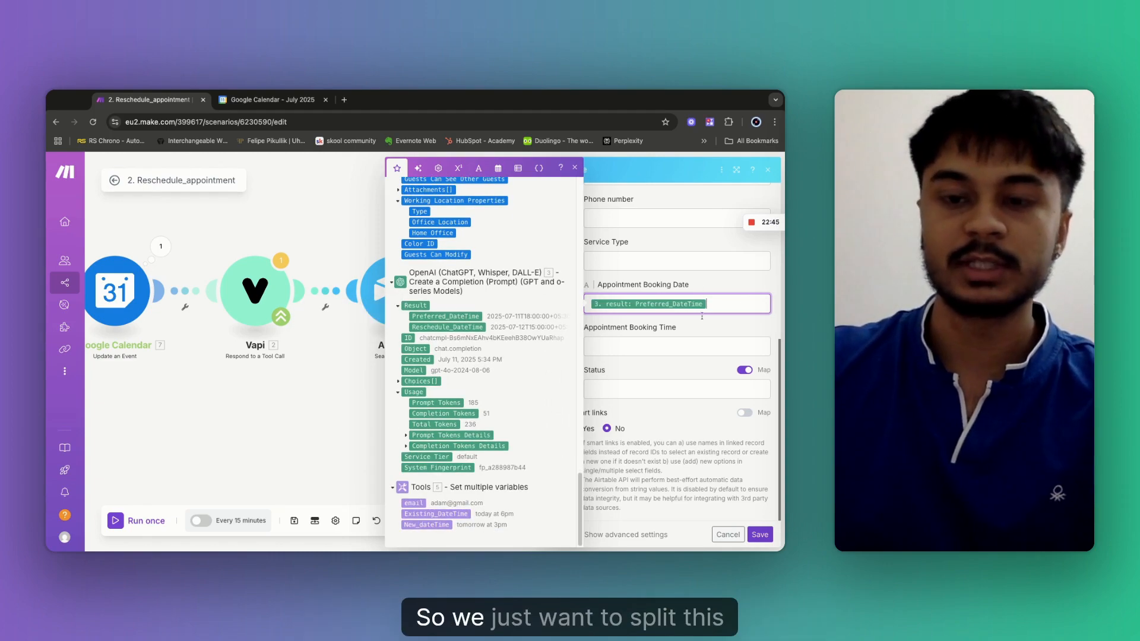
left_click_drag(710, 311, 592, 303)
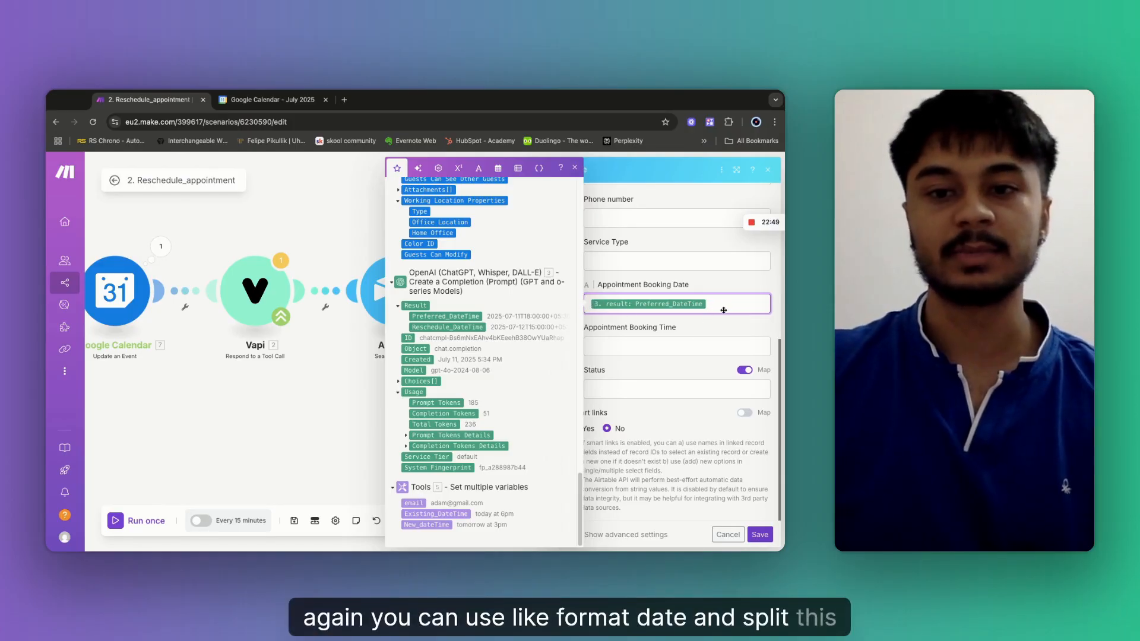
left_click(760, 535)
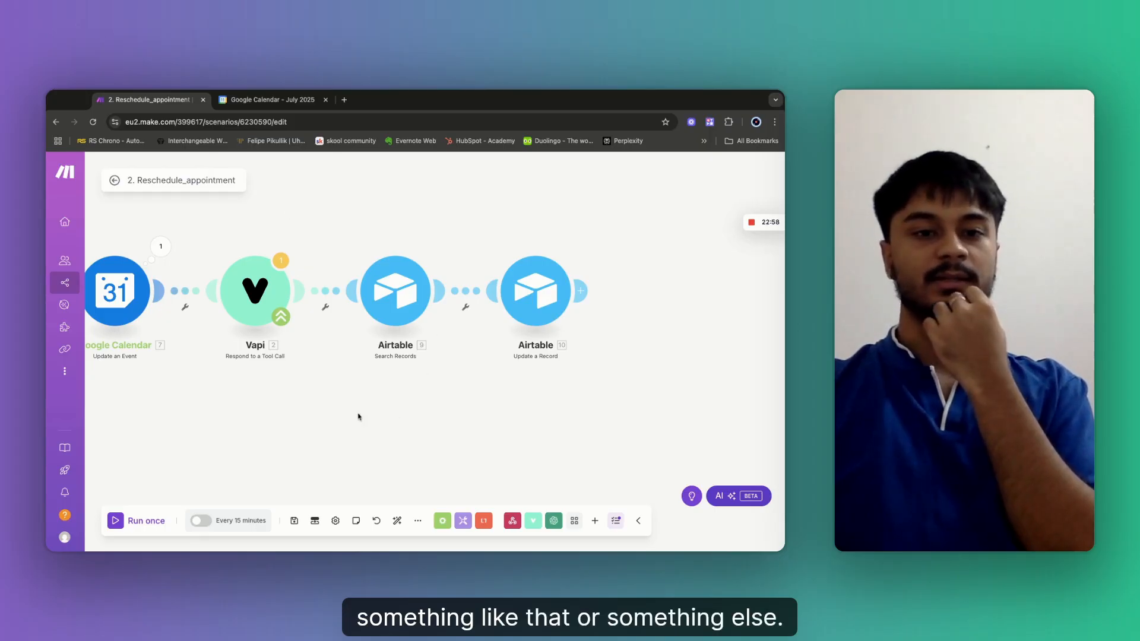
Save the scenario and bring its starting calendar module into view.
left_click(294, 520)
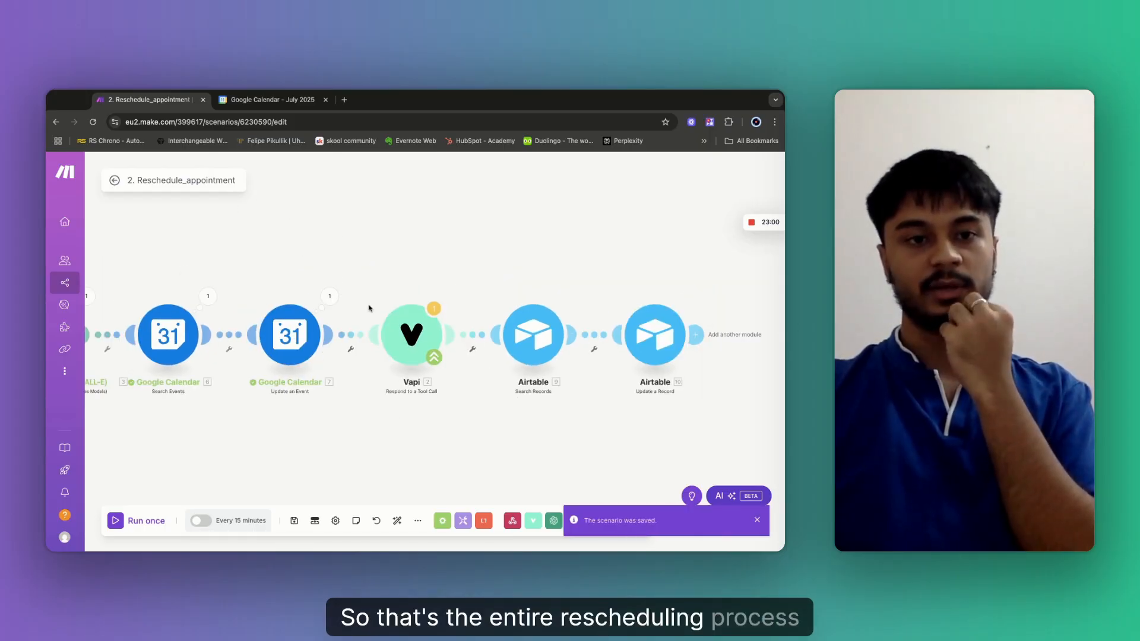
scroll(368, 308, "down", 2)
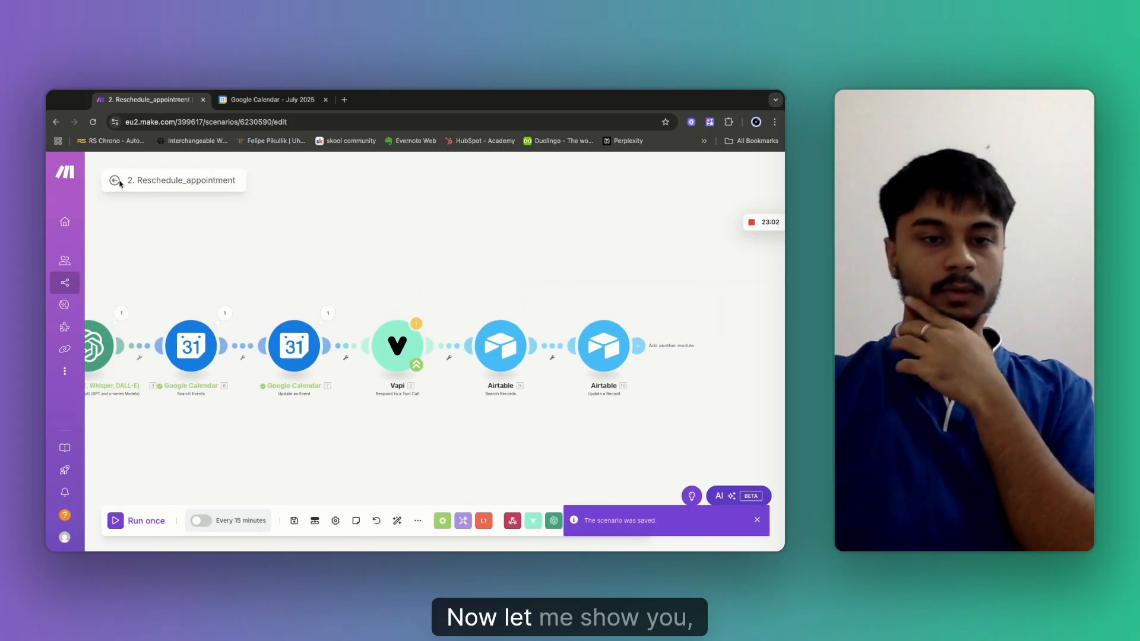
left_click_drag(261, 280, 408, 257)
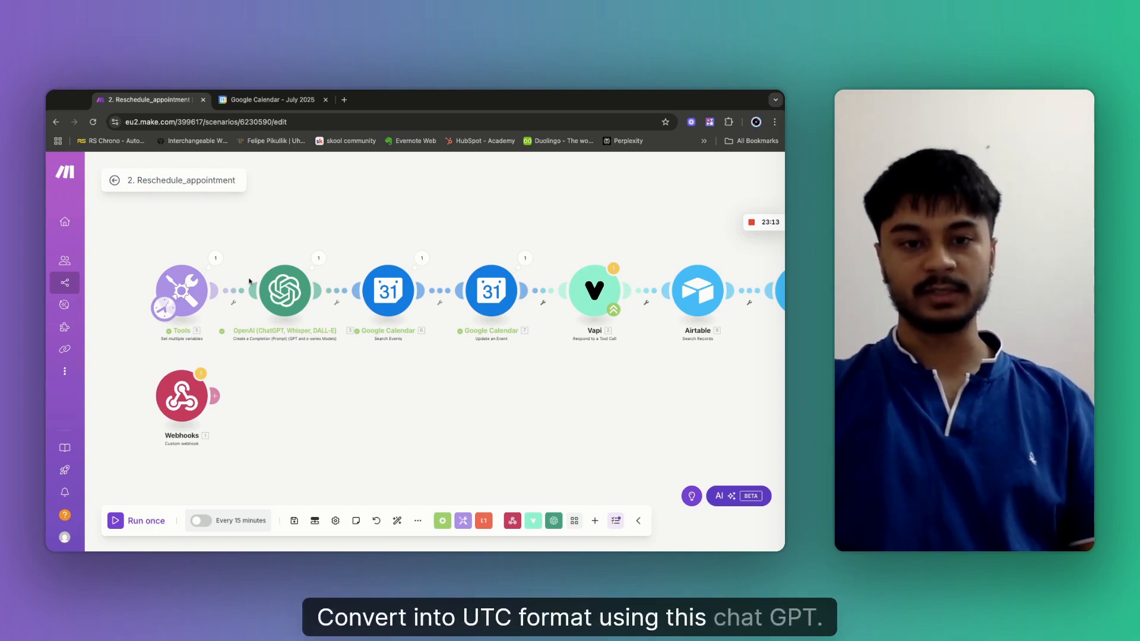
scroll(386, 285, "up", 2)
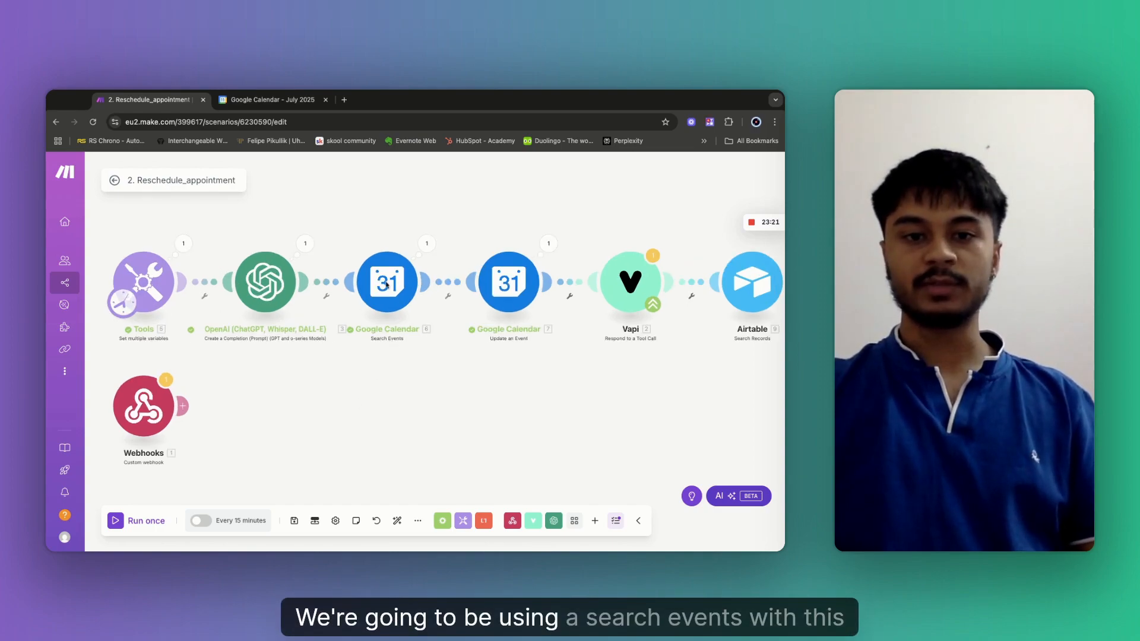
scroll(381, 289, "up", 2)
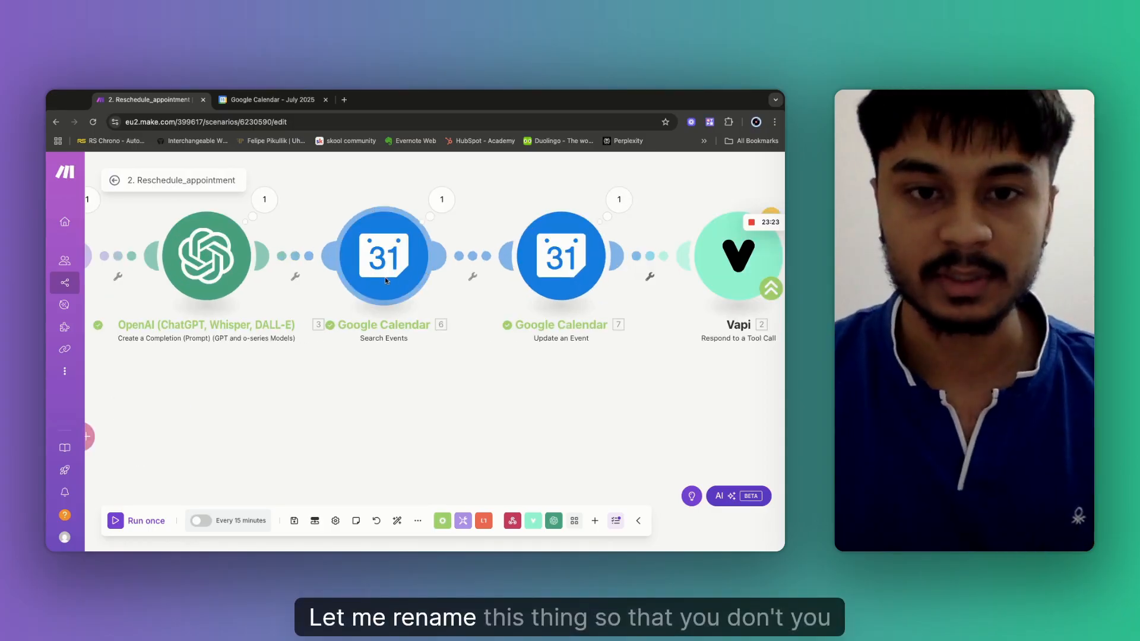
Rename the first Google Calendar Search Events module to 'Search events'.
right_click(385, 282)
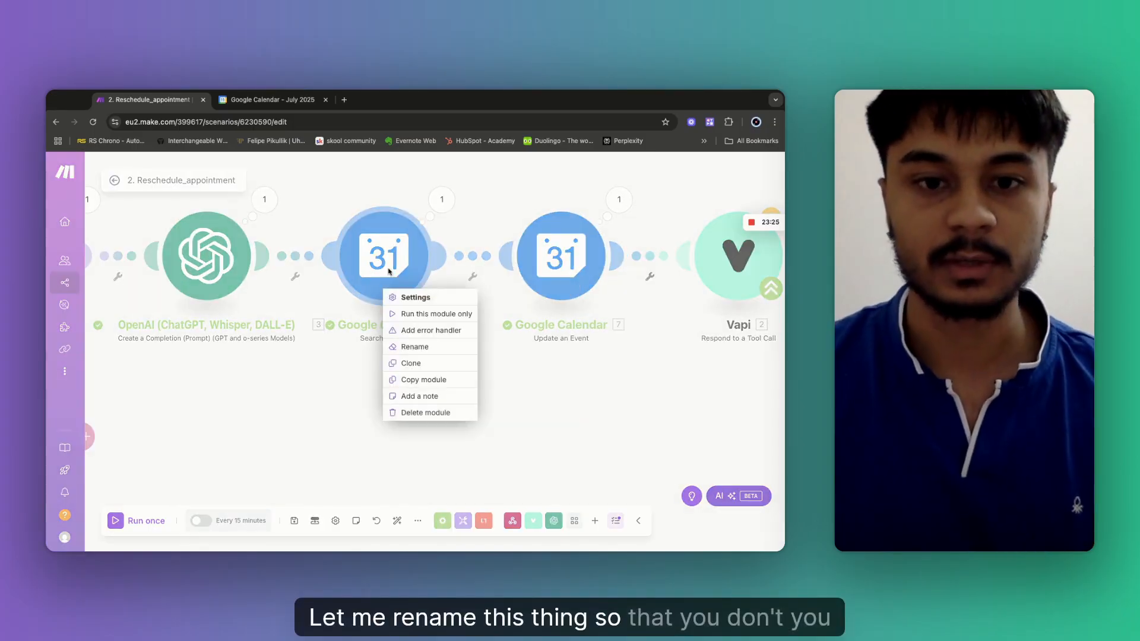
left_click(414, 346)
type("Search events")
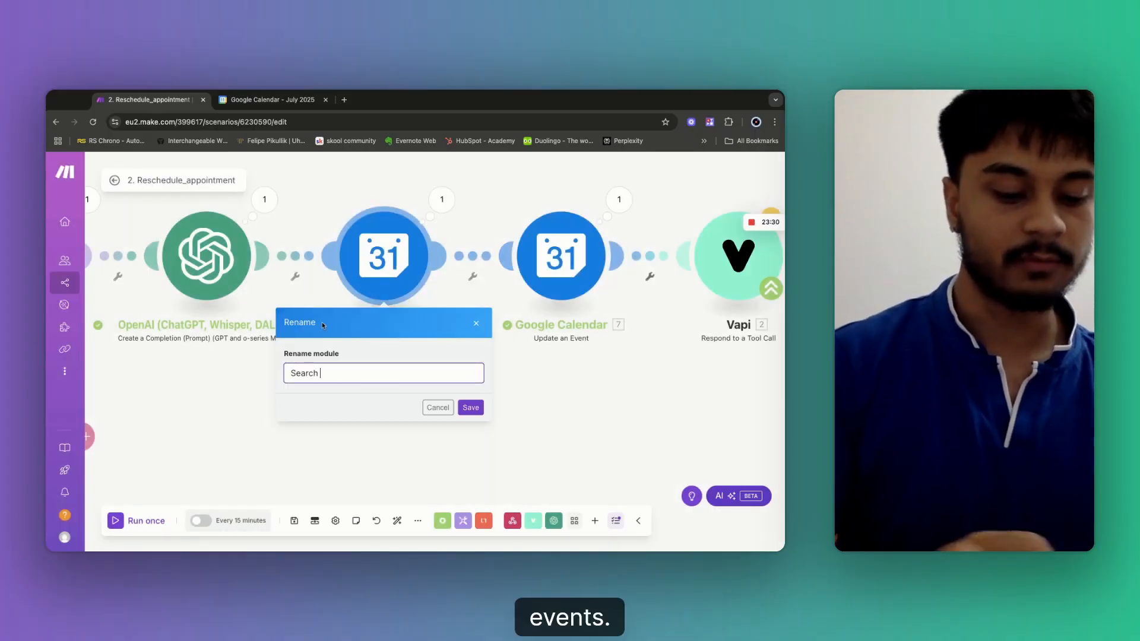
left_click(471, 408)
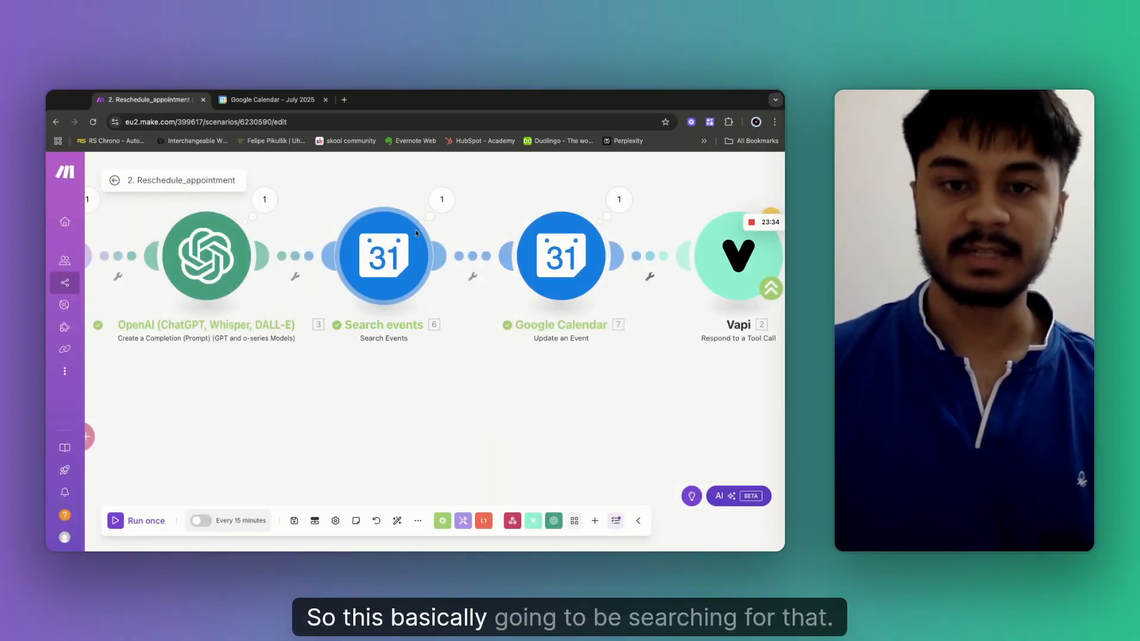
scroll(502, 434, "right", 2)
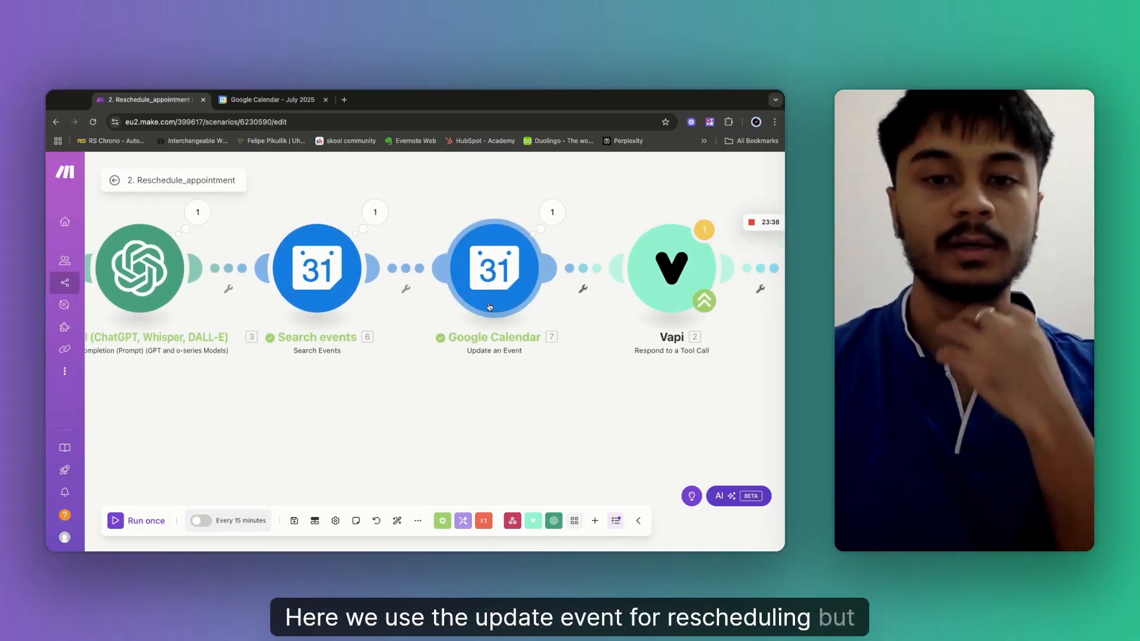
scroll(448, 342, "down", 5)
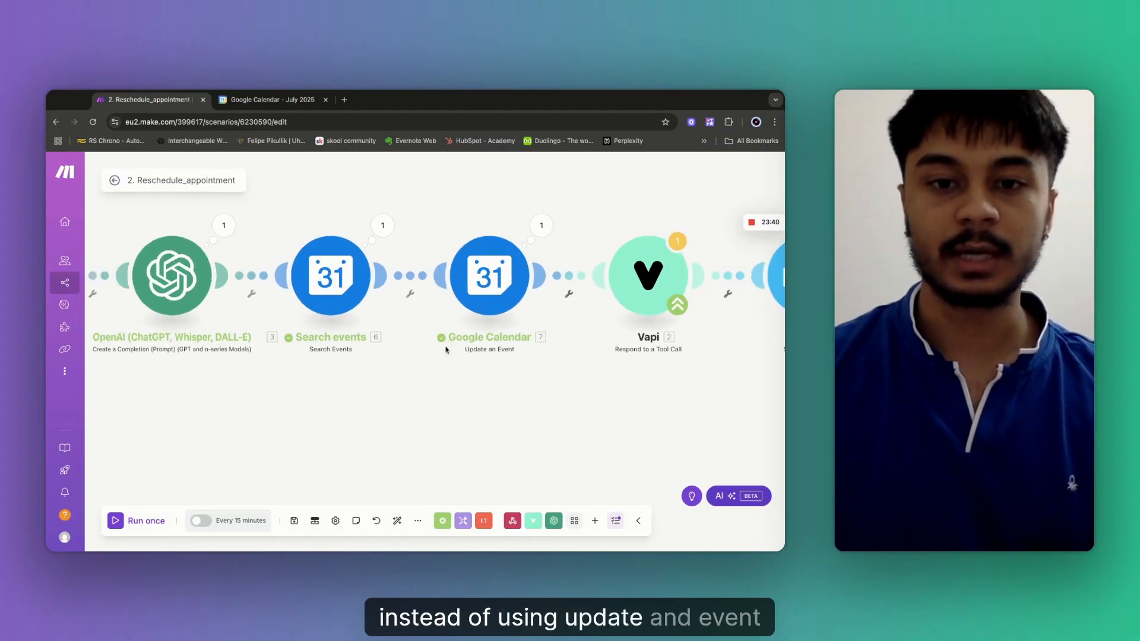
Place a new Google Calendar Delete an Event module on the canvas and dismiss the connection error.
right_click(433, 385)
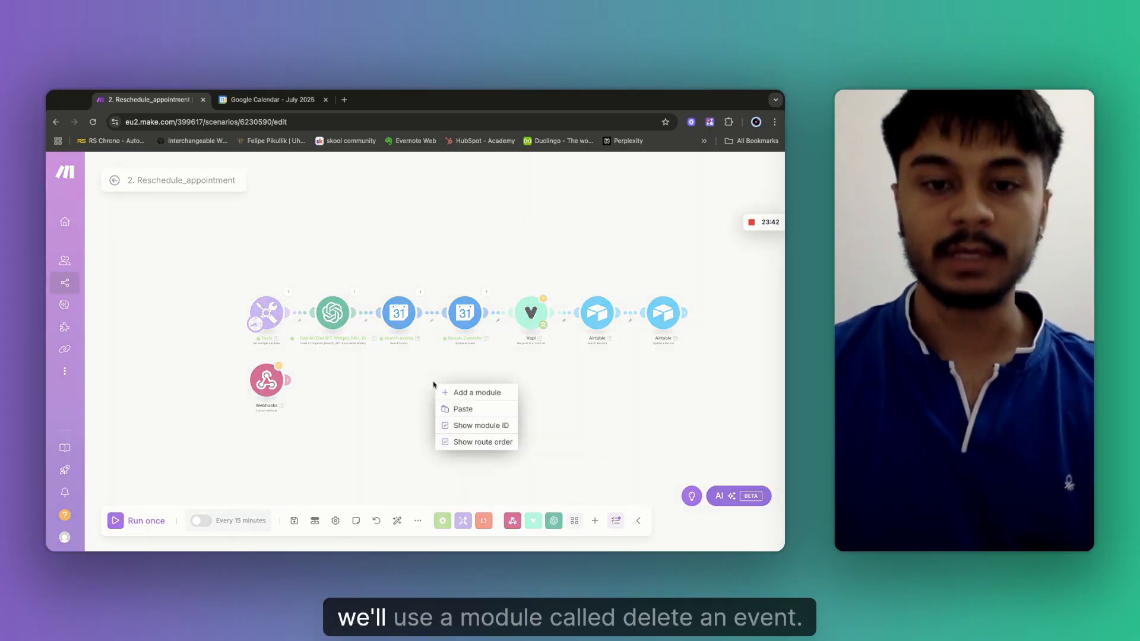
left_click(469, 393)
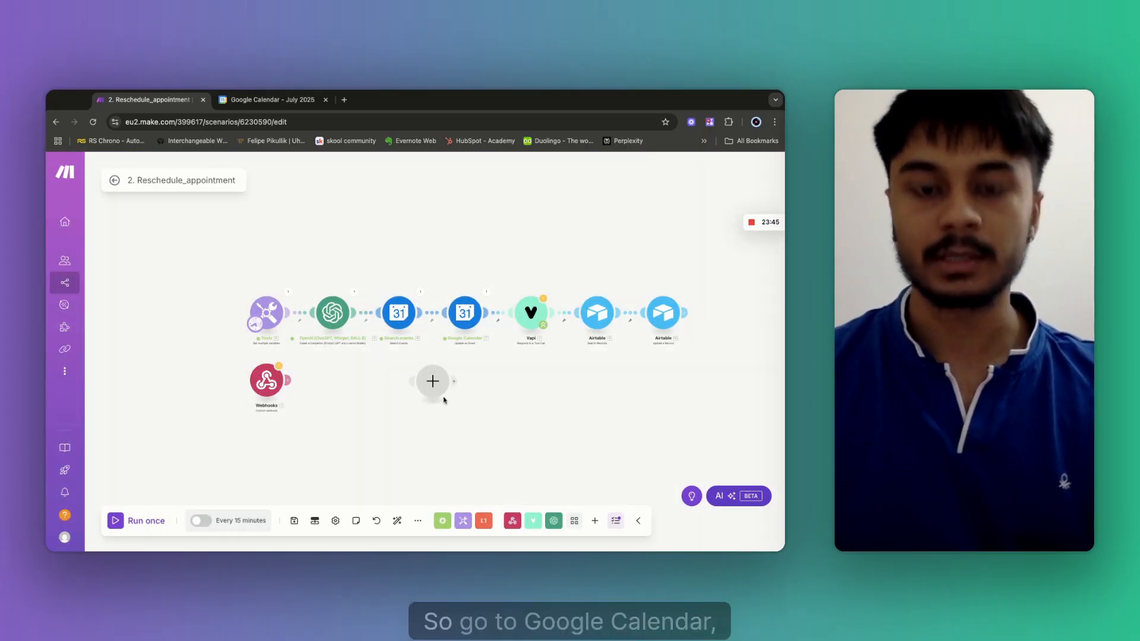
left_click(434, 381)
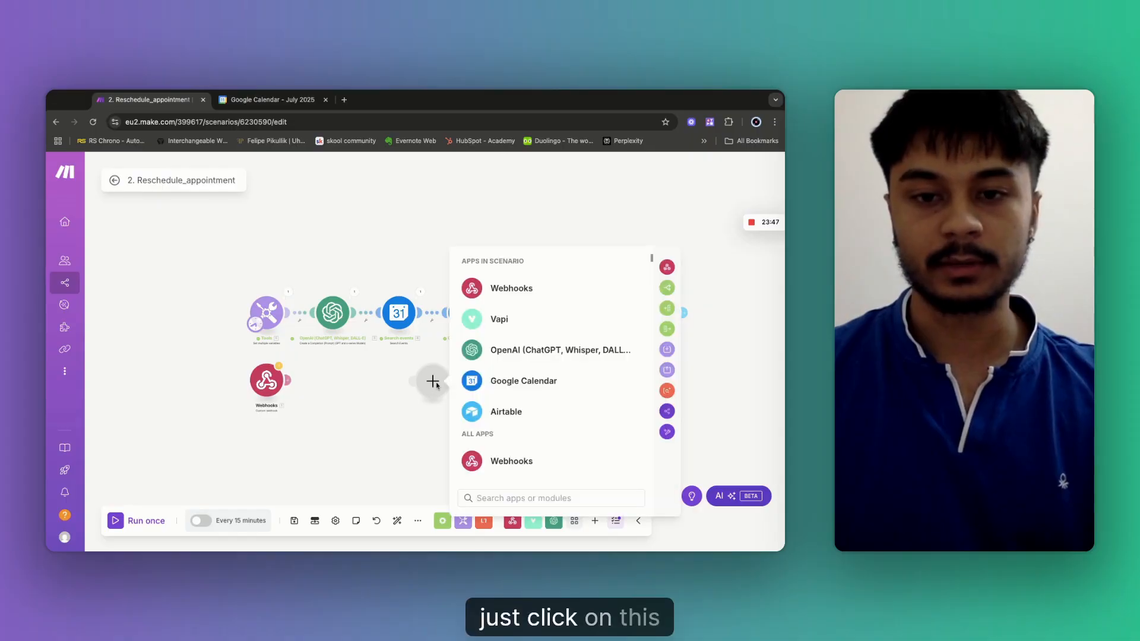
left_click(520, 383)
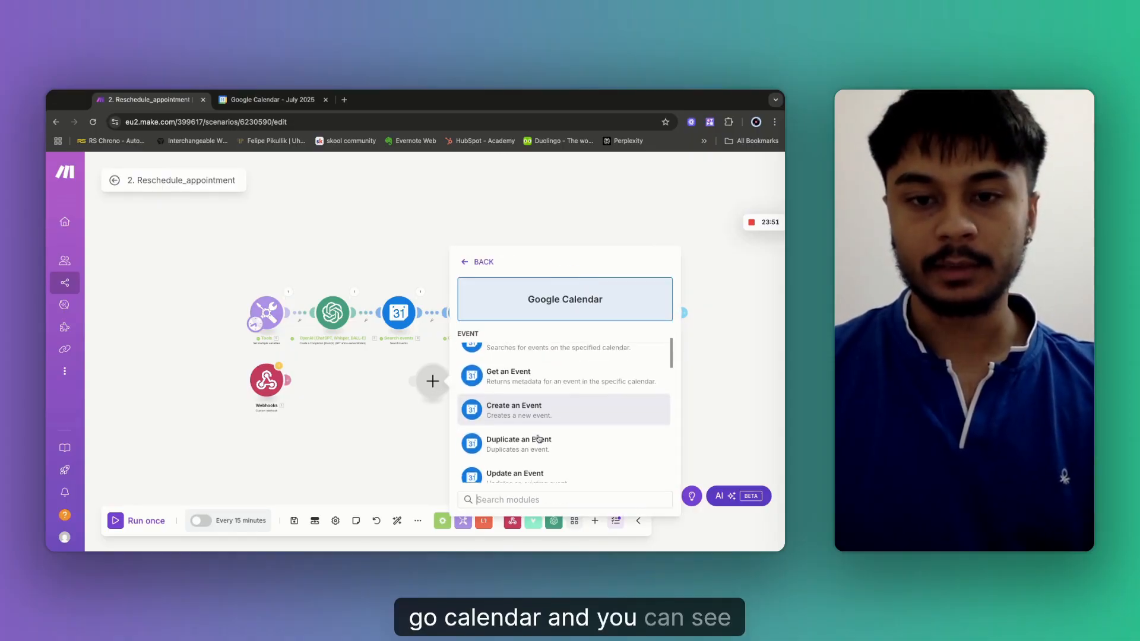
scroll(538, 438, "down", 2)
scroll(539, 441, "down", 2)
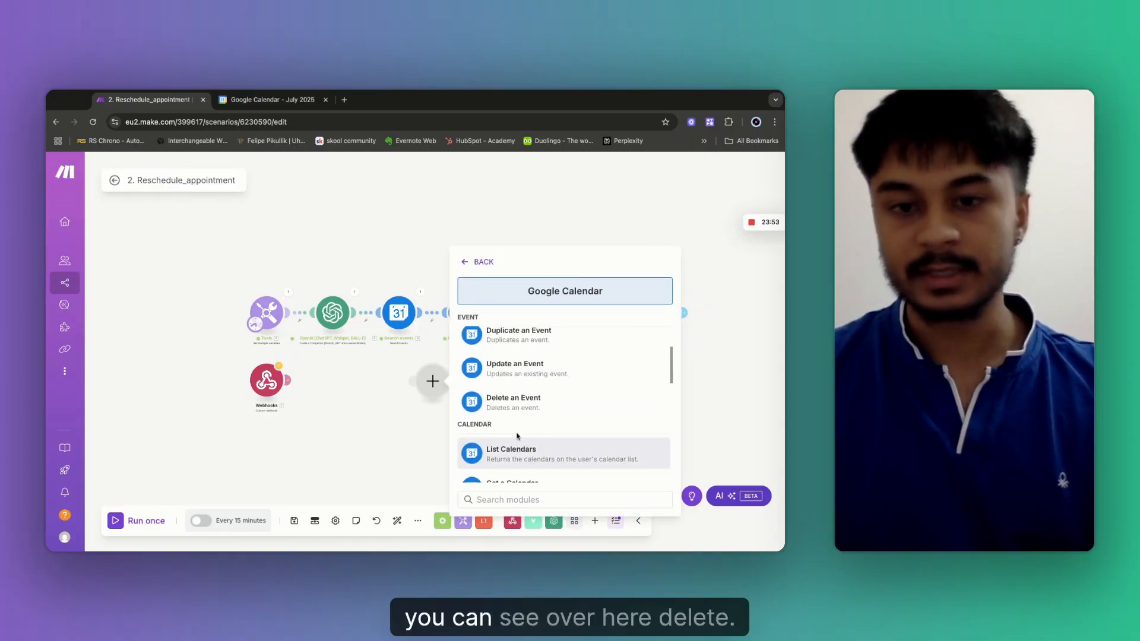
left_click(505, 401)
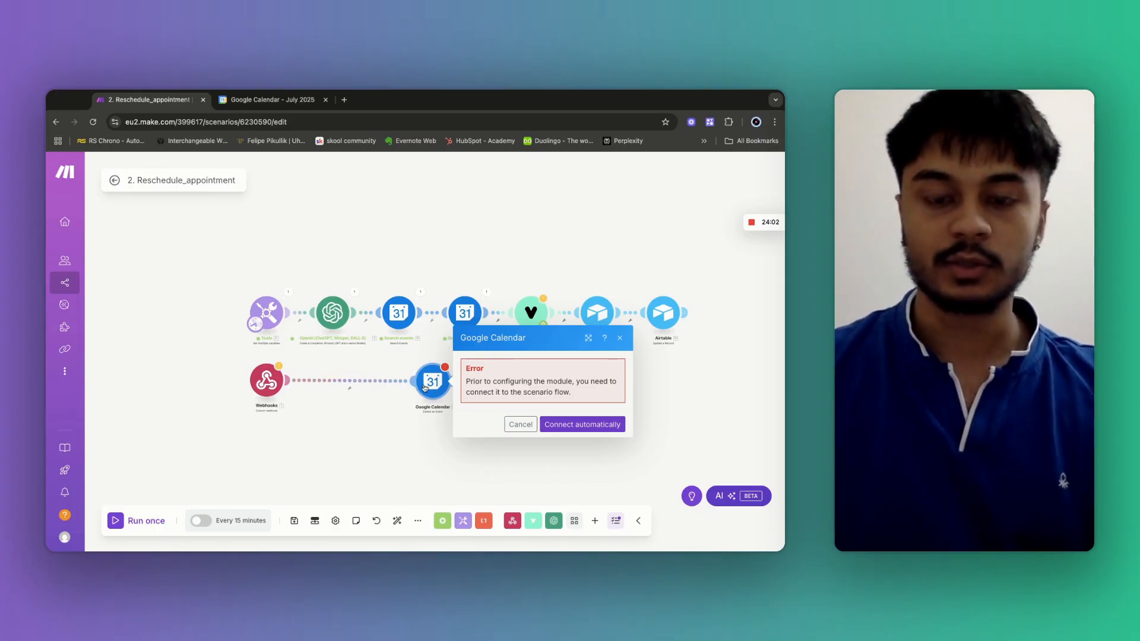
left_click(376, 433)
Enter the account's calendar e-mail as Delete an Event's Calendar ID, leaving Event ID empty.
left_click(431, 382)
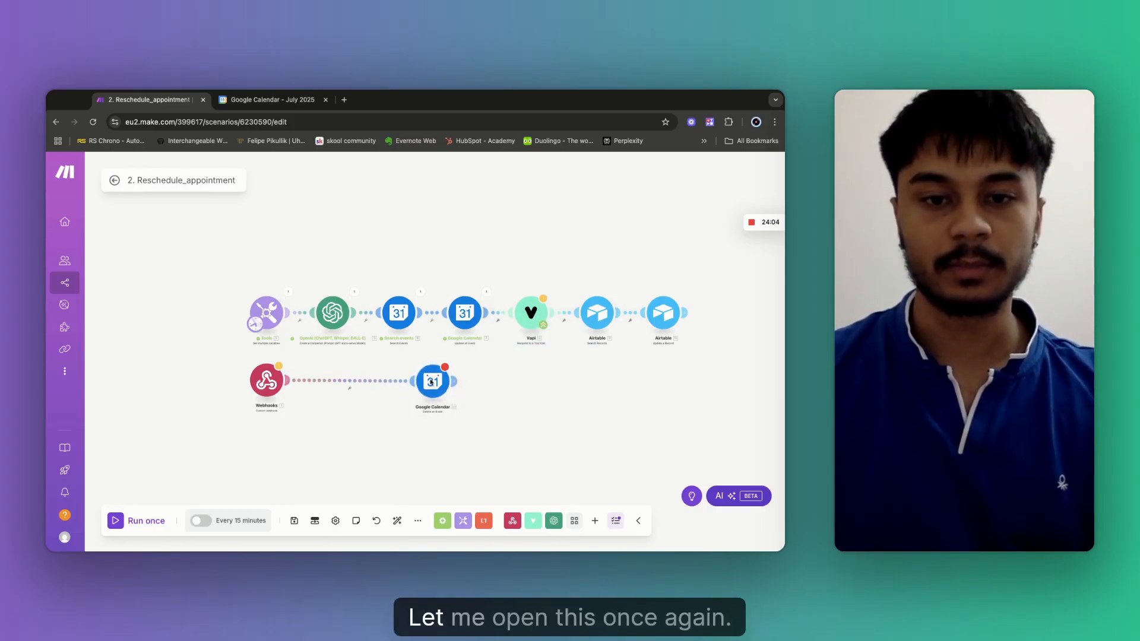
left_click(431, 382)
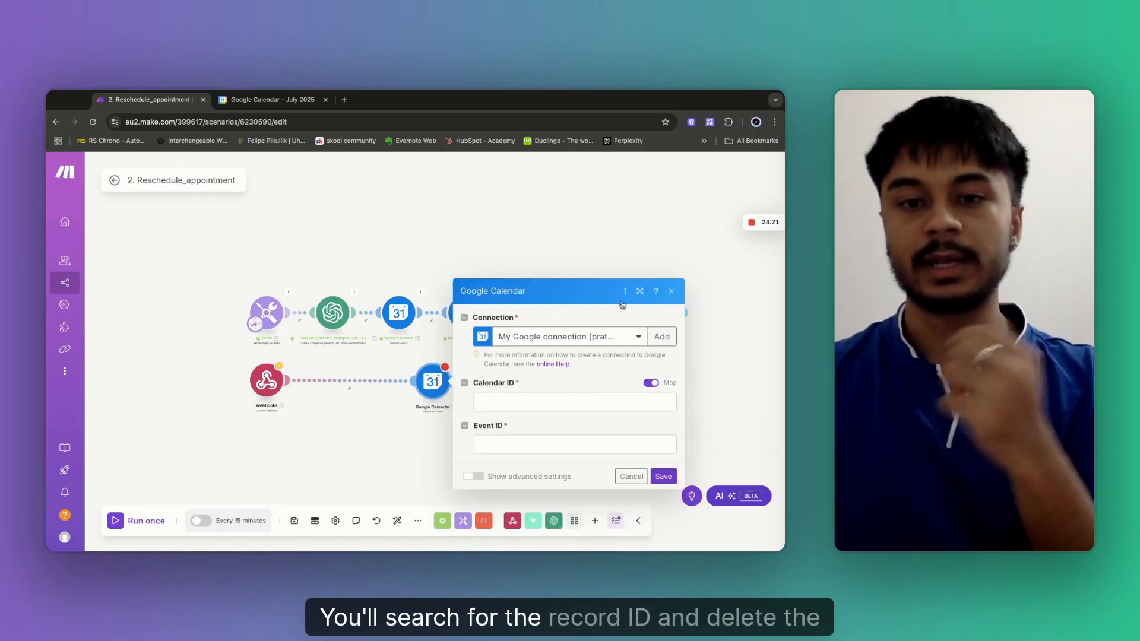
left_click(491, 411)
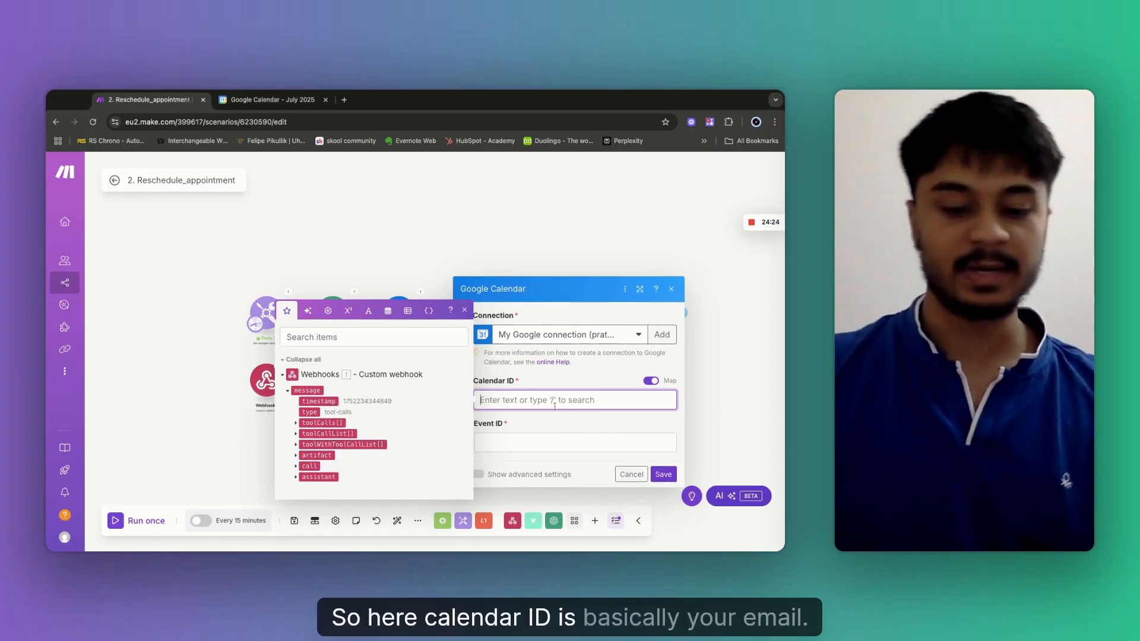
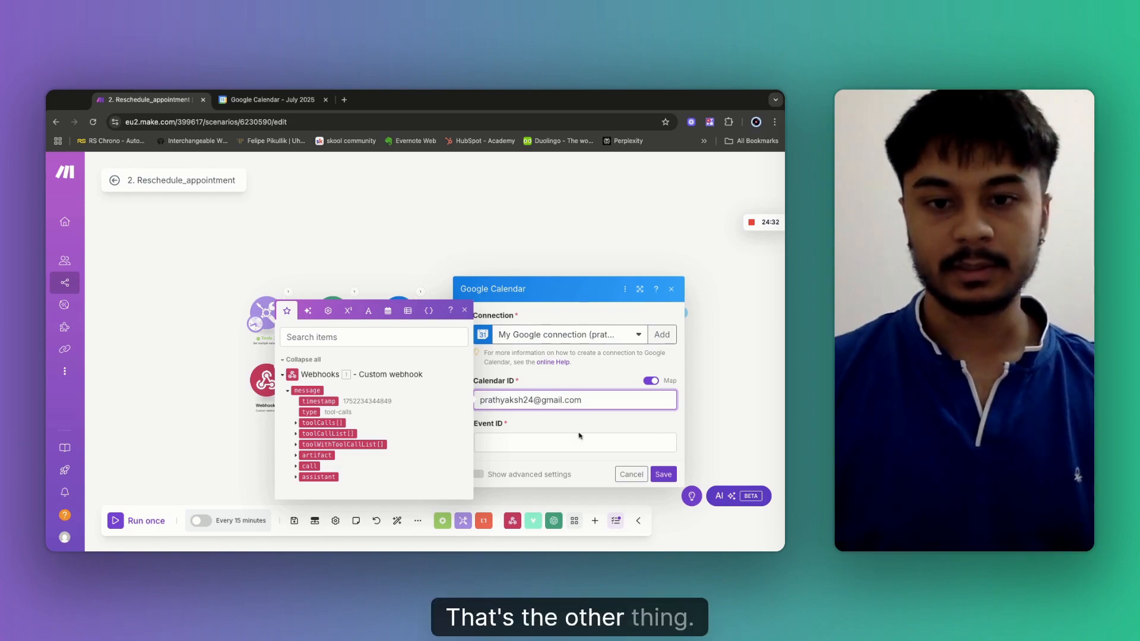
left_click(517, 441)
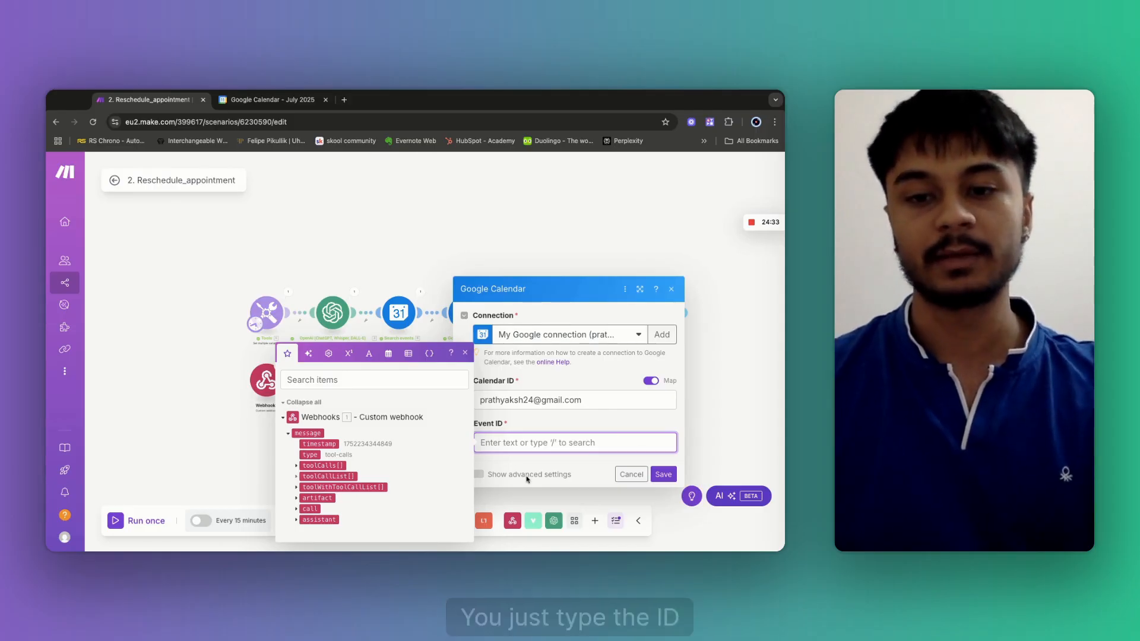
left_click(662, 475)
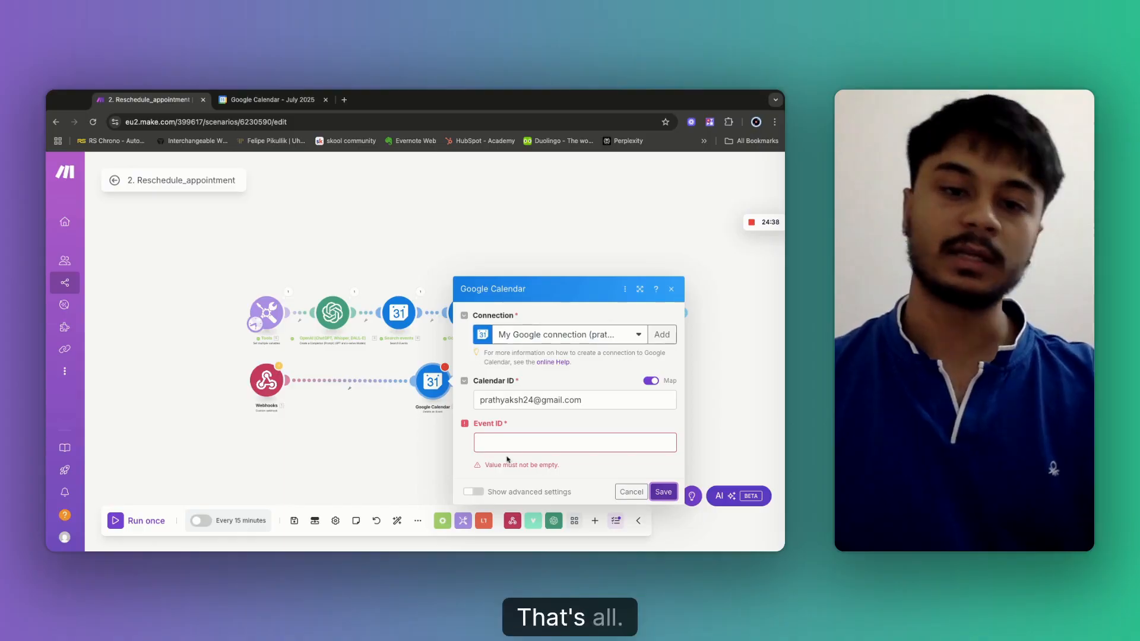
left_click(631, 492)
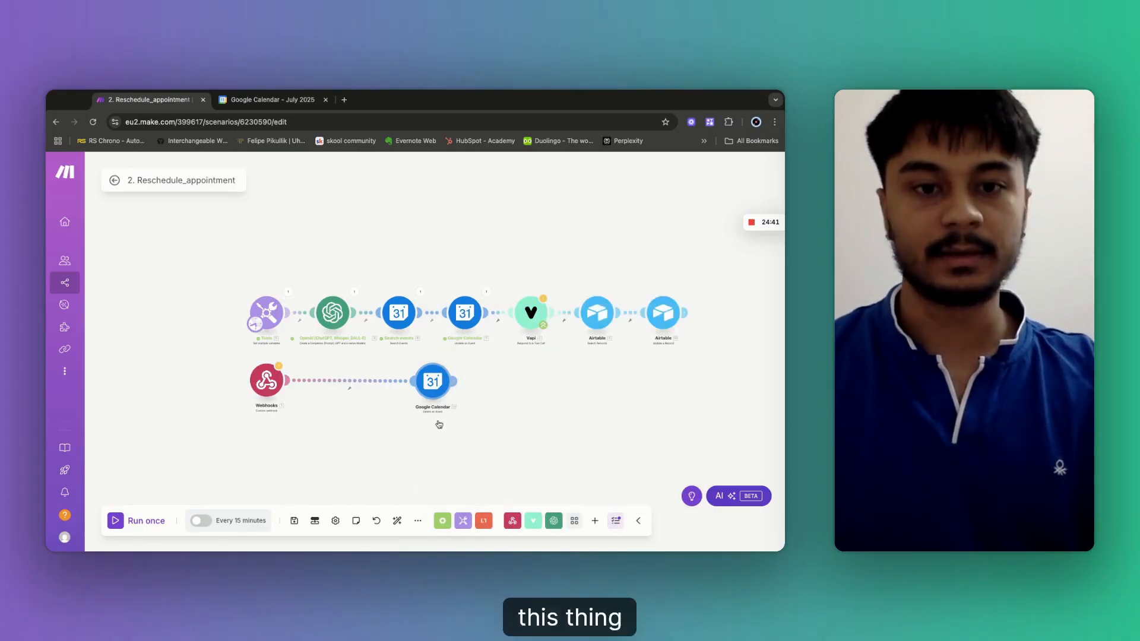
Unlink Webhooks from Delete an Event and Search events from Update an Event.
scroll(385, 436, "up", 2)
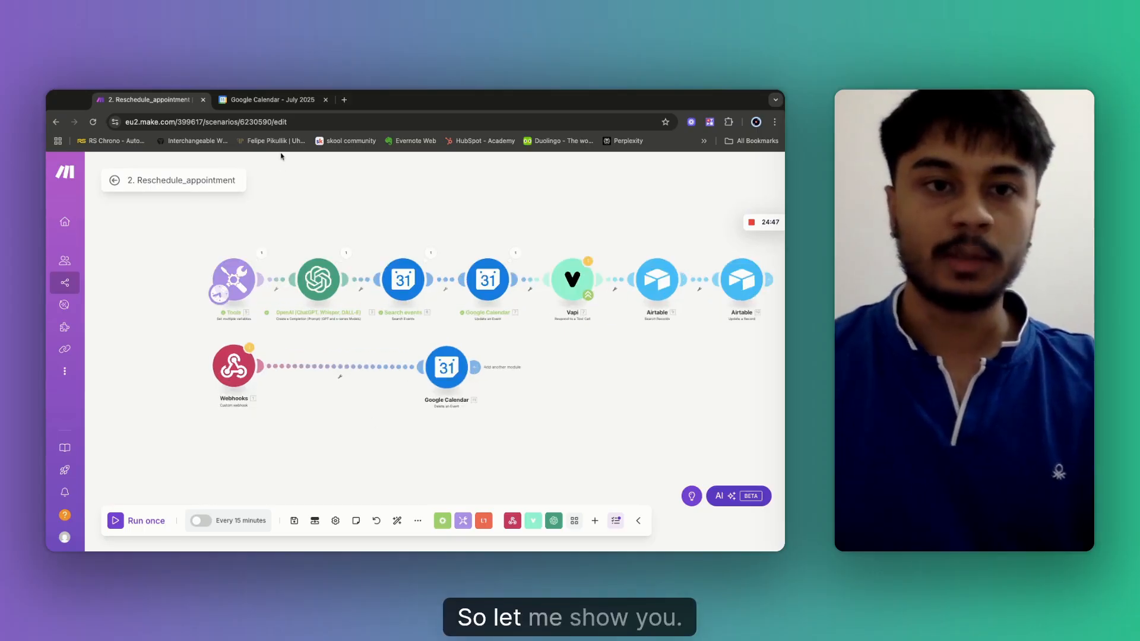
left_click(273, 100)
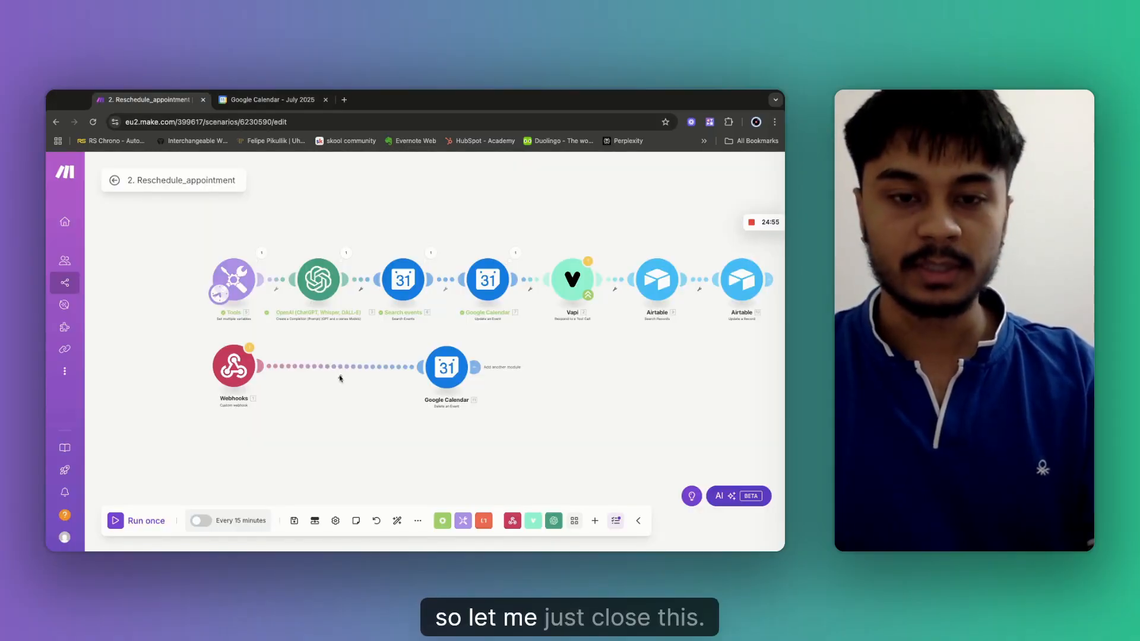
left_click(340, 377)
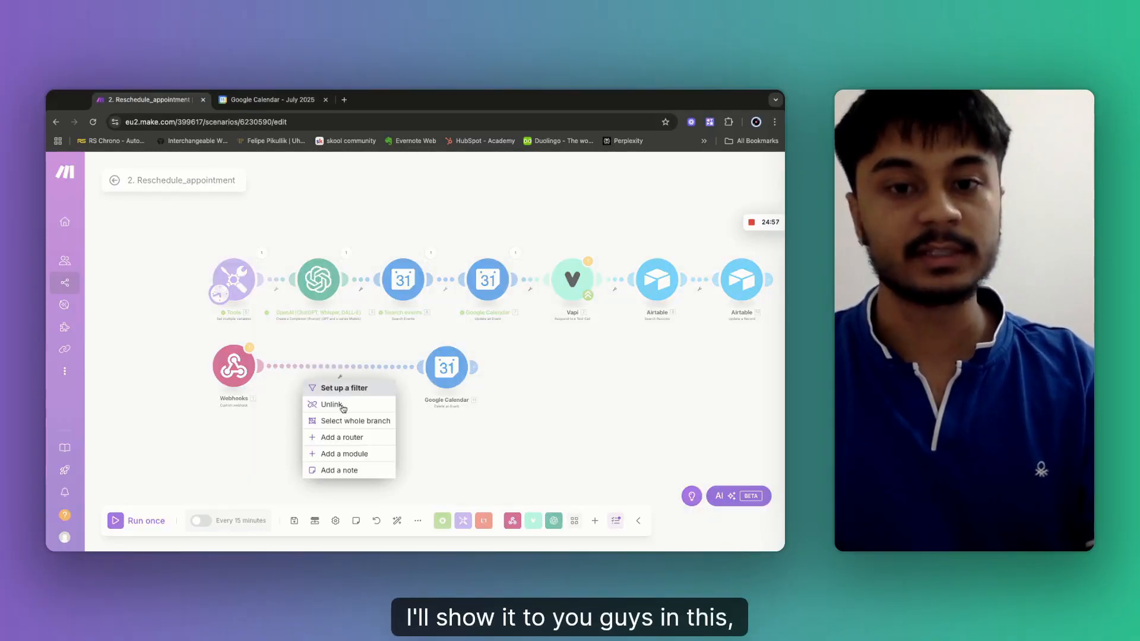
left_click(332, 404)
left_click(445, 289)
left_click(439, 315)
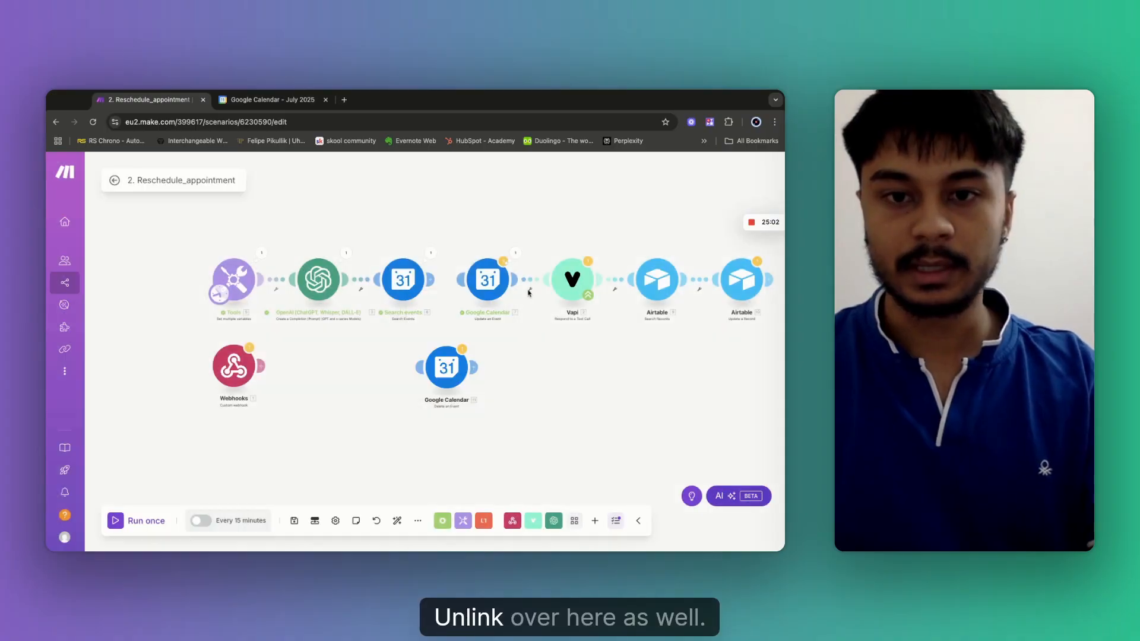
Detach Update an Event from Vapi, move it aside, and place Delete an Event after Search events.
left_click(530, 290)
left_click(527, 316)
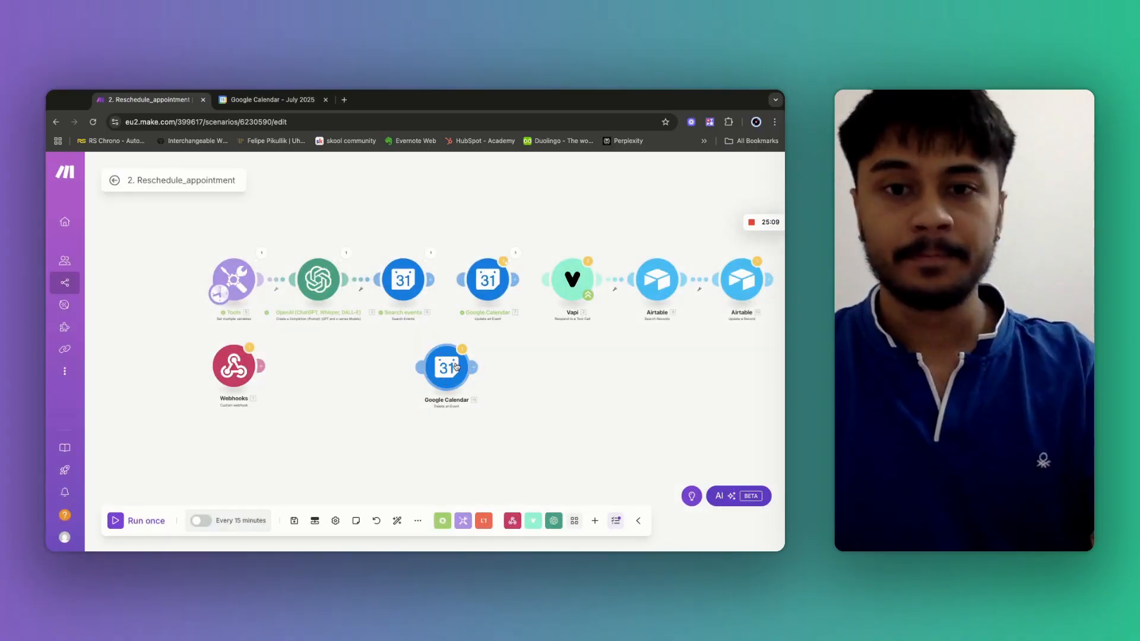
mouse_move(496, 289)
left_mouse_down()
mouse_move(564, 376)
mouse_move(655, 414)
left_mouse_up()
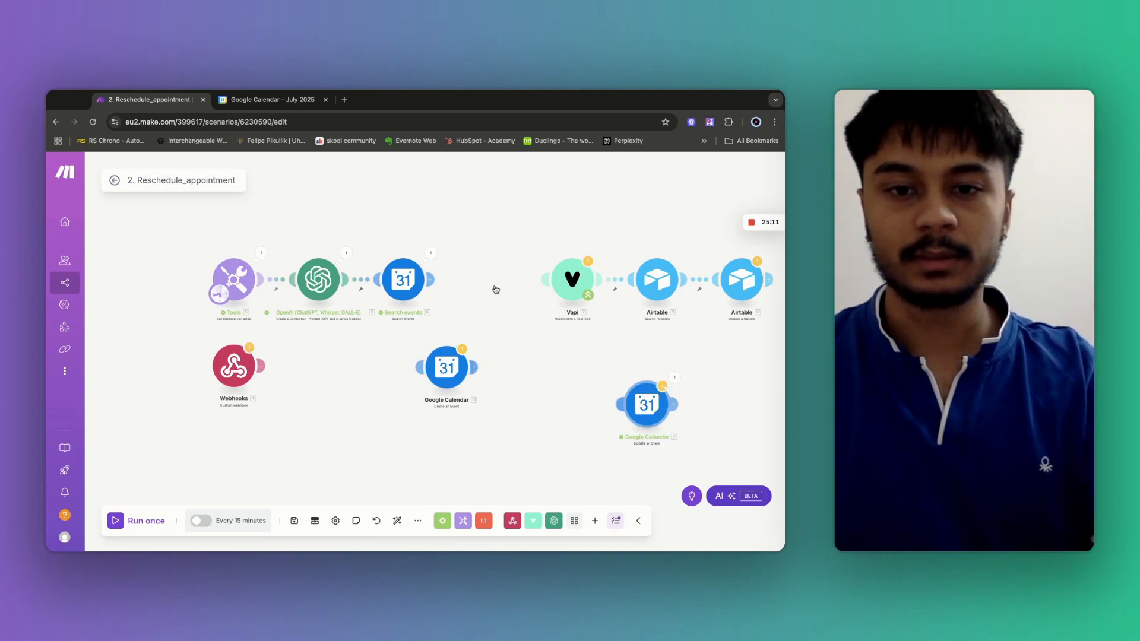
left_click_drag(450, 371, 493, 289)
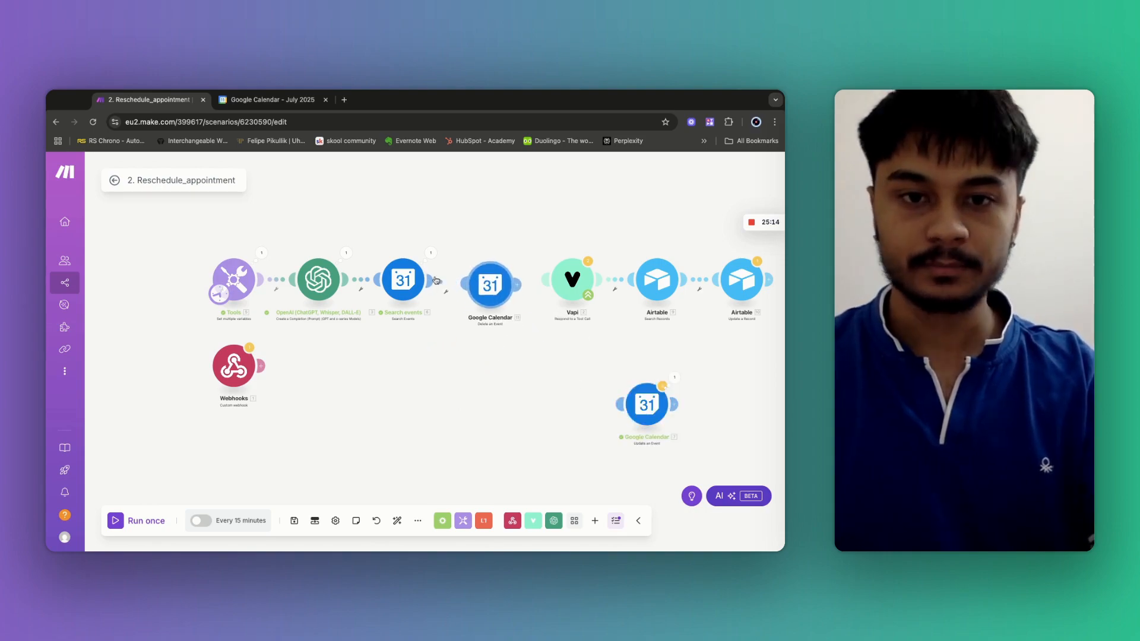
Replace Preferred_DateTime with Reschedule_DateTime in Search events' Start Date and End Date's addHours(…; 1), and save.
left_click(402, 278)
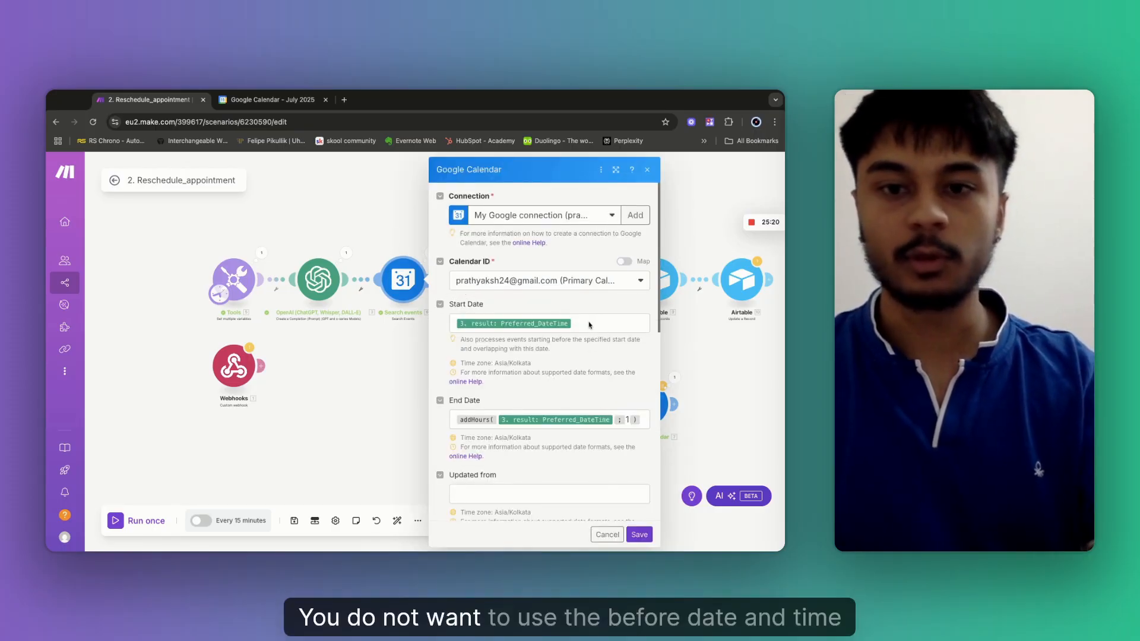
left_click(590, 325)
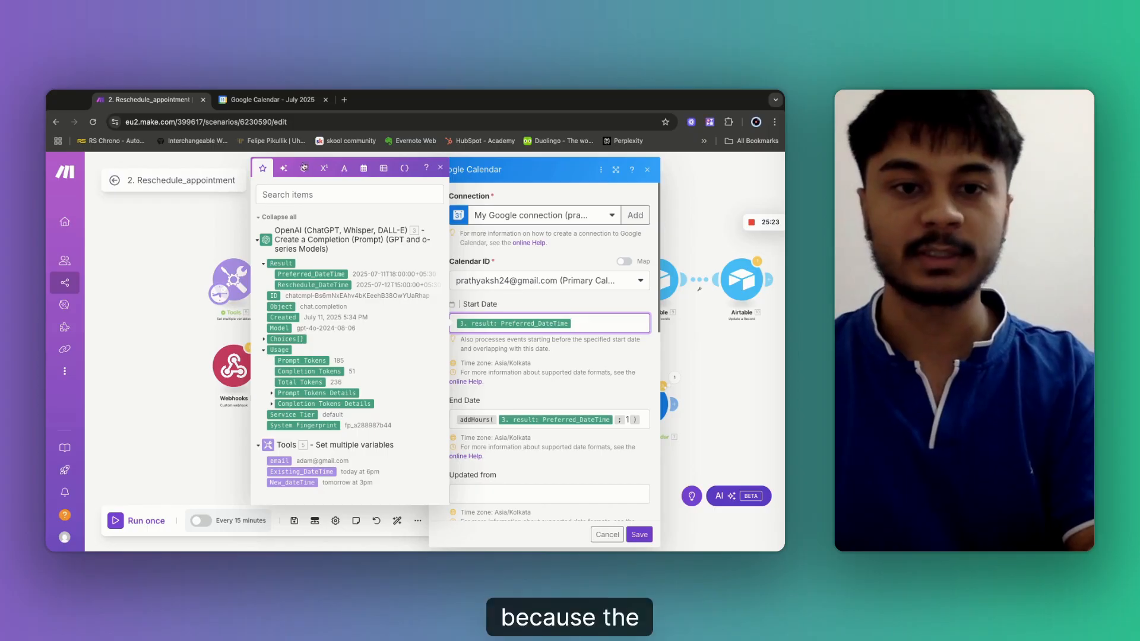
key("BackSpace")
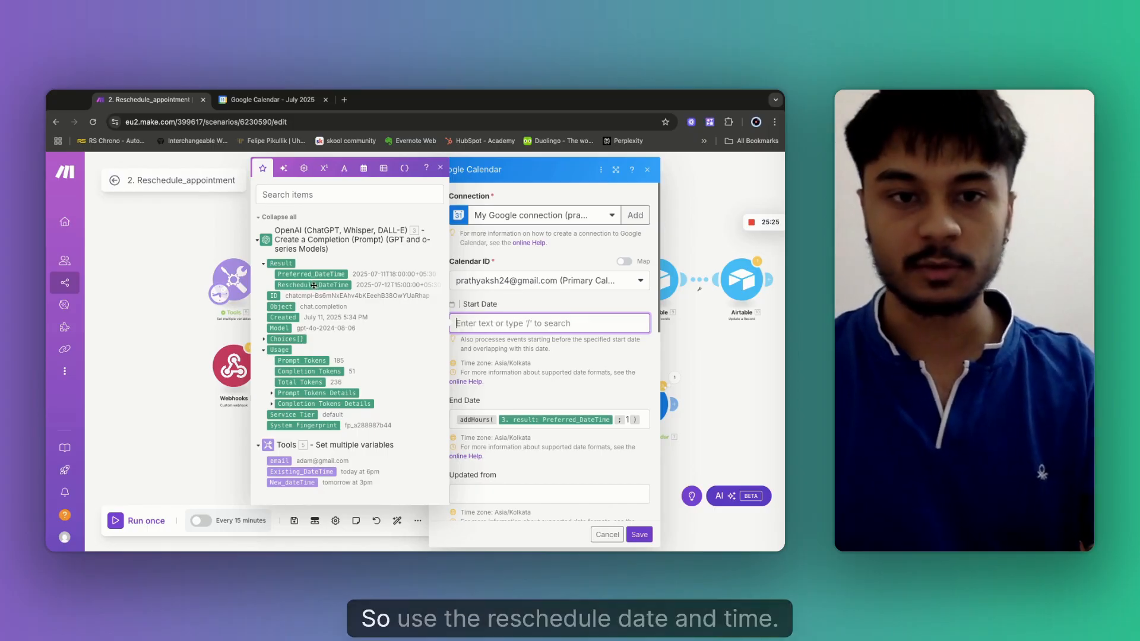
left_click(314, 286)
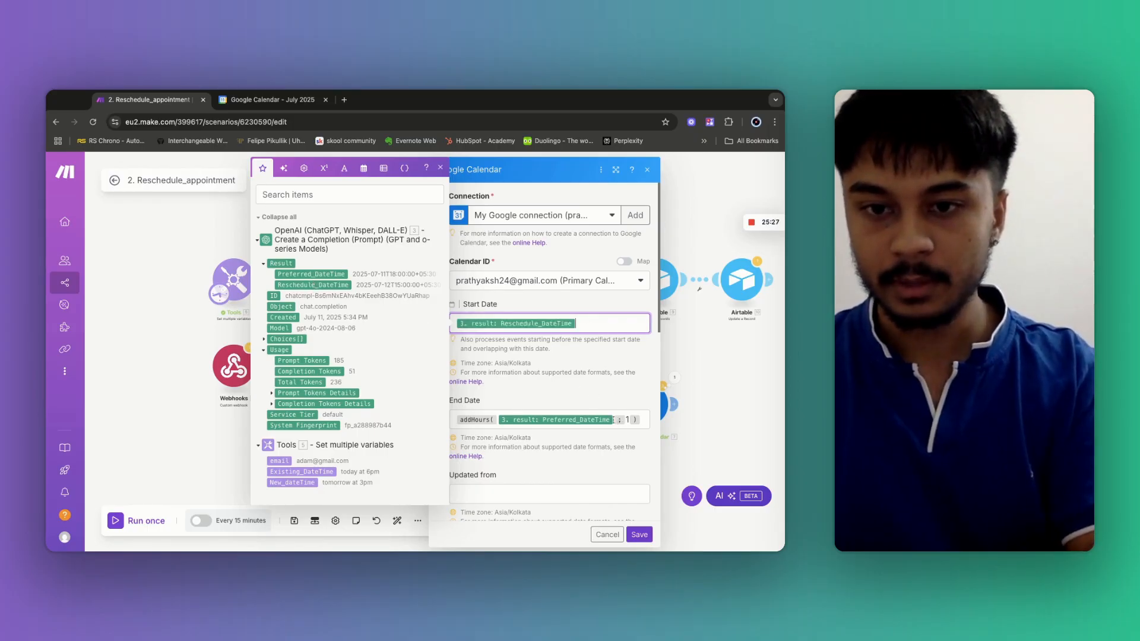
left_click(618, 422)
key("BackSpace")
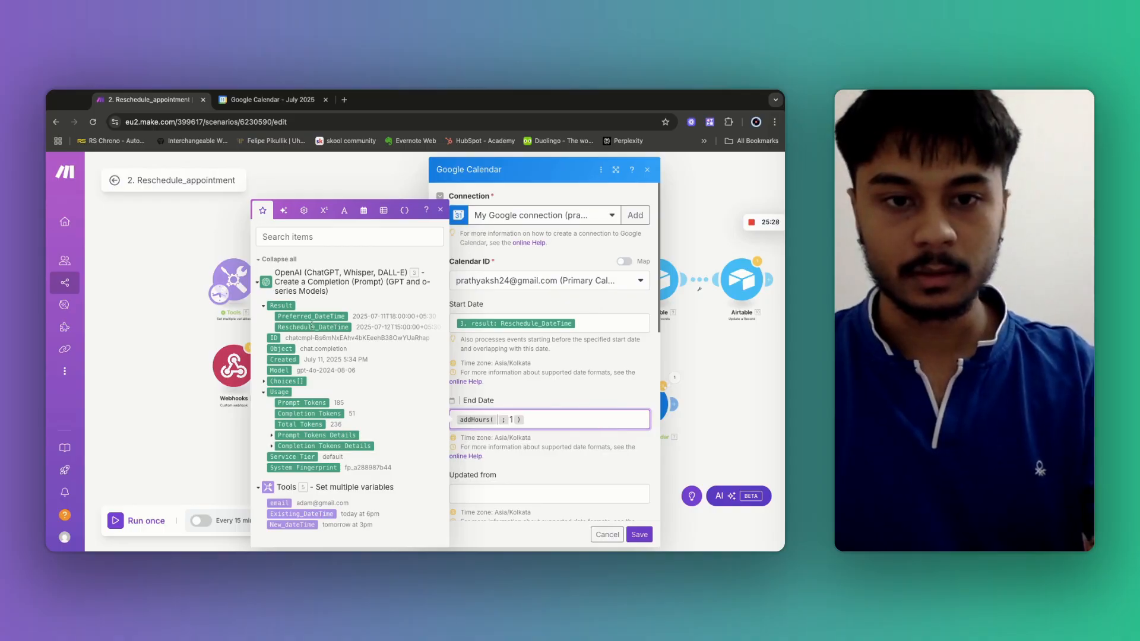
left_click(314, 328)
left_click(641, 535)
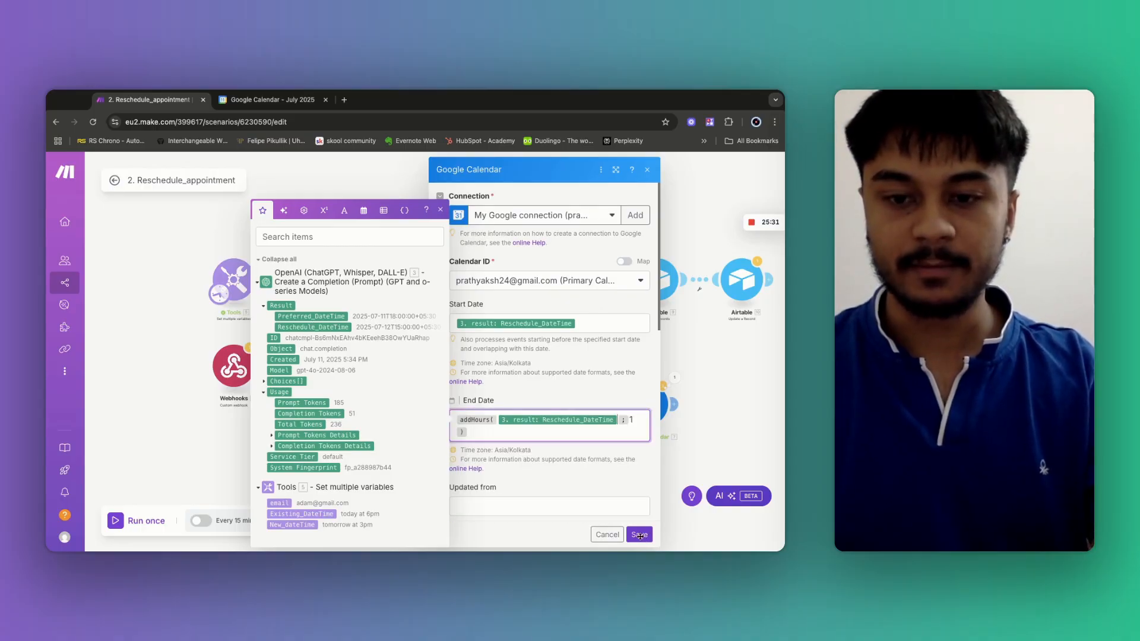
left_click(362, 291)
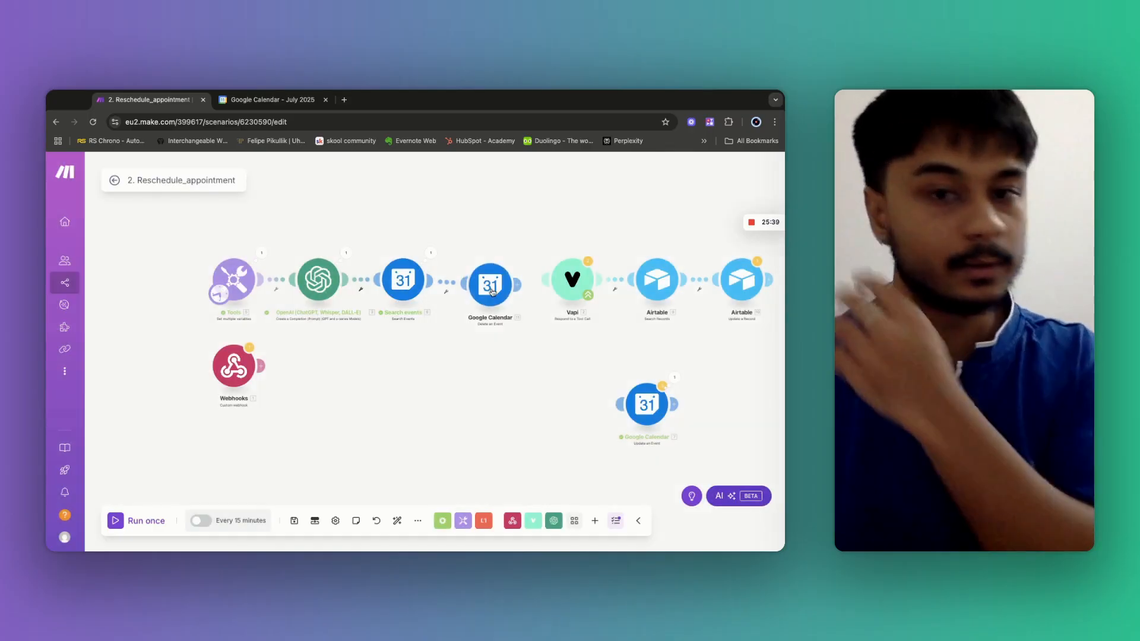
Give Delete an Event the account's calendar email as Calendar ID and Search events' Event ID, then save.
left_click(489, 285)
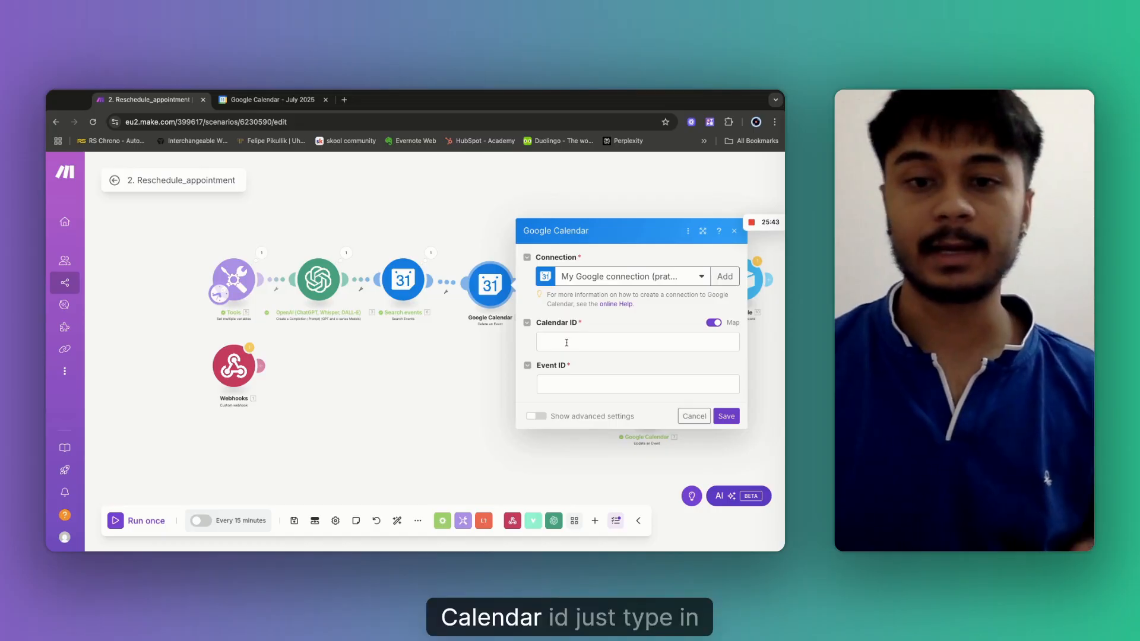
left_click(570, 384)
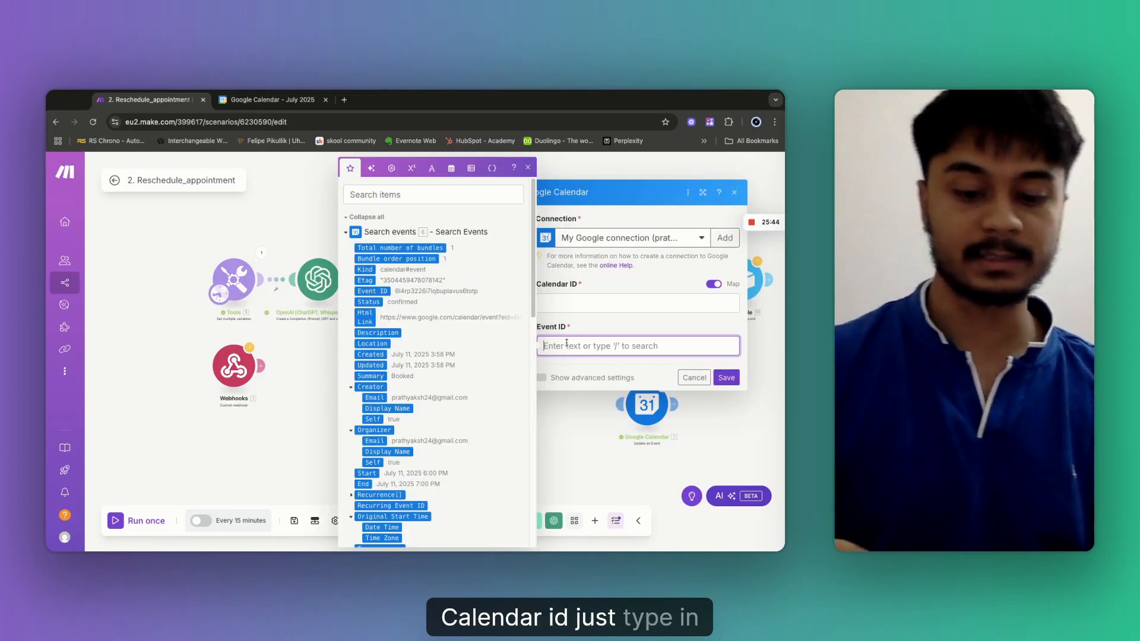
left_click(565, 304)
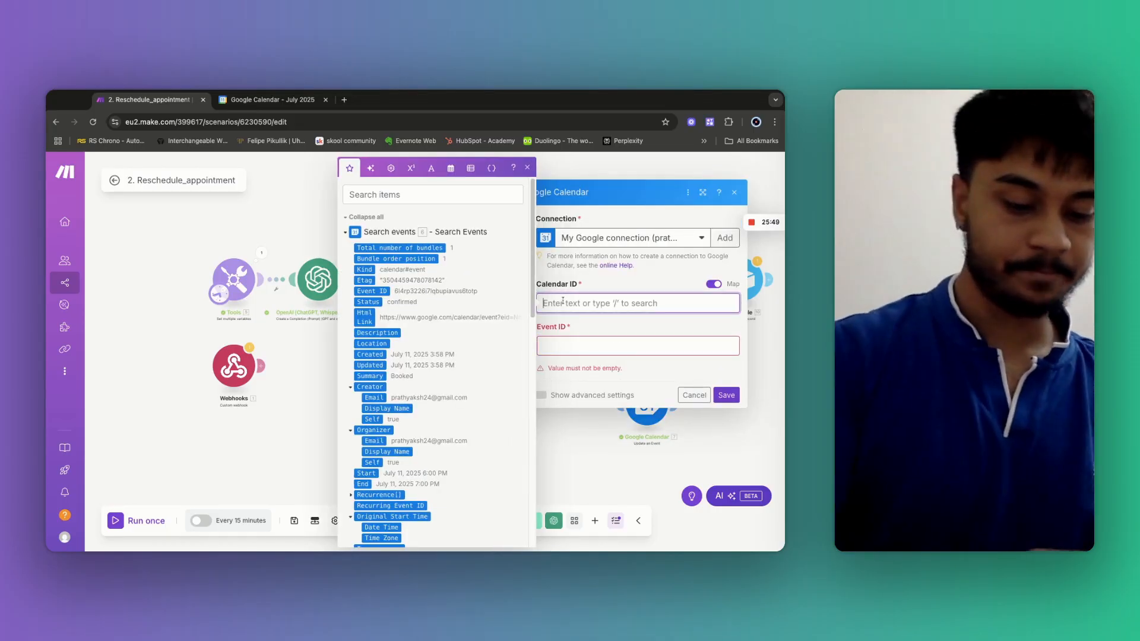
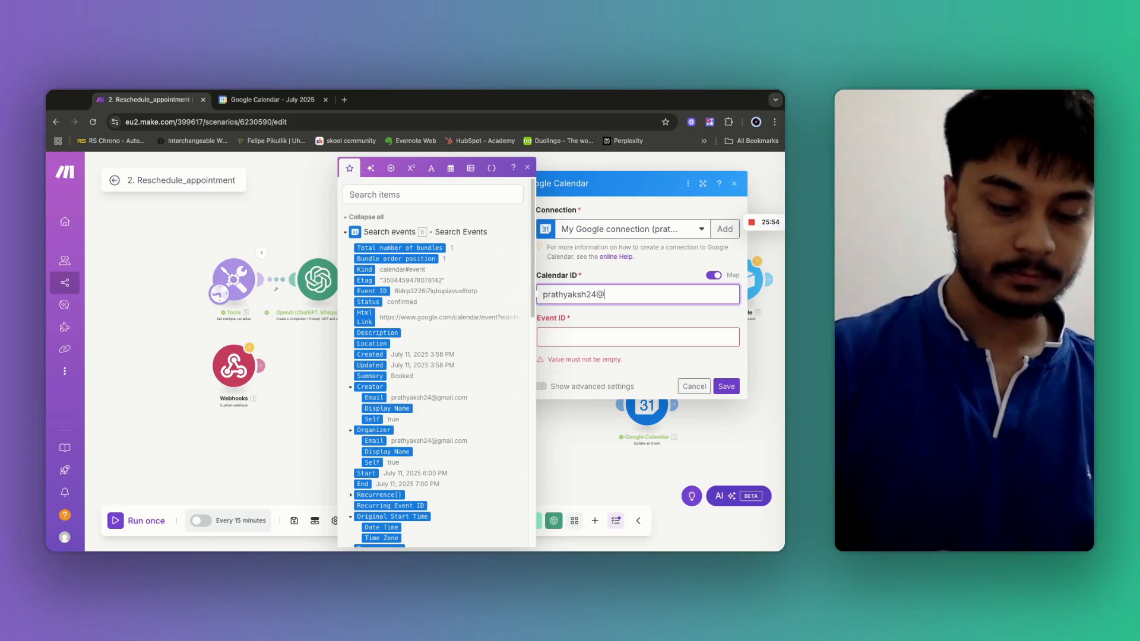
left_click(551, 336)
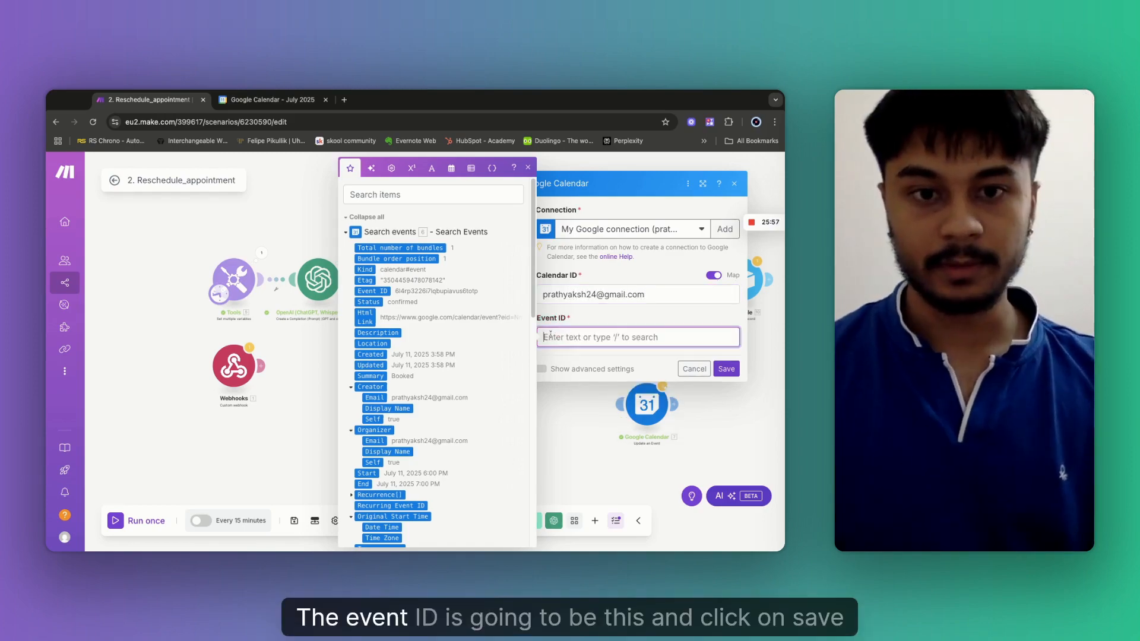
left_click(379, 292)
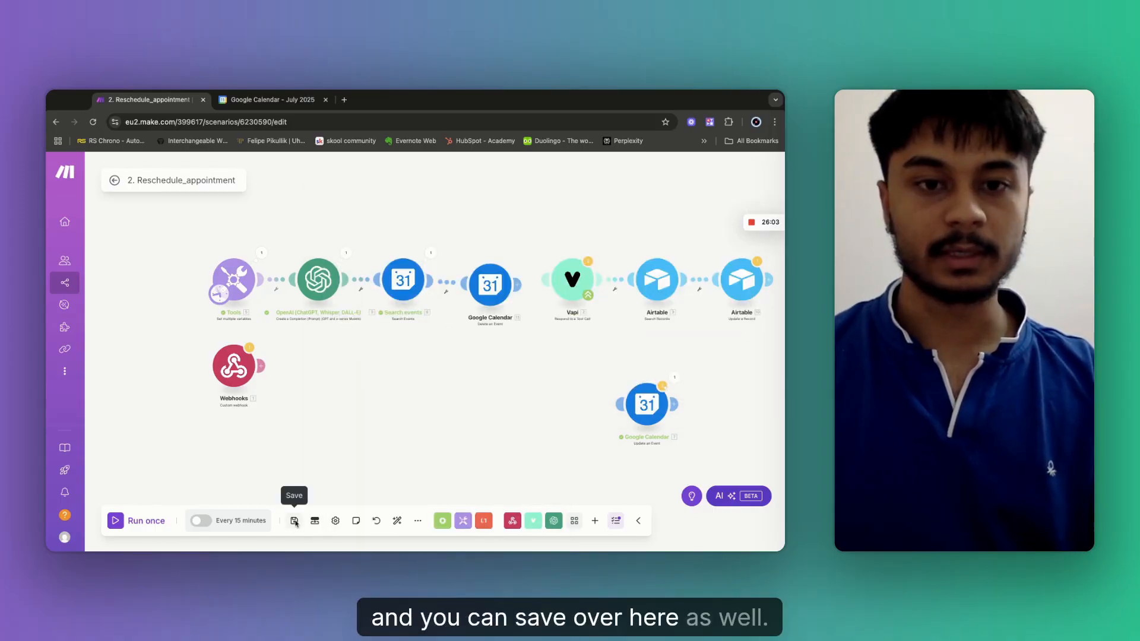
Save the rewired scenario and test-run it once with Search events as the starting module.
left_click(362, 291)
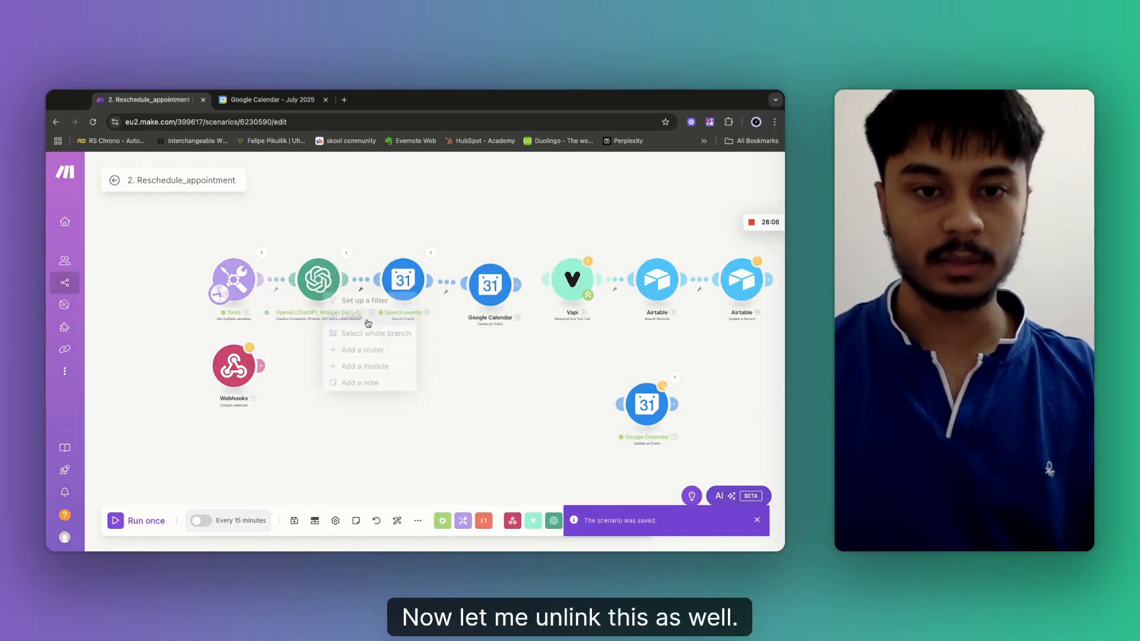
left_click_drag(220, 300, 389, 293)
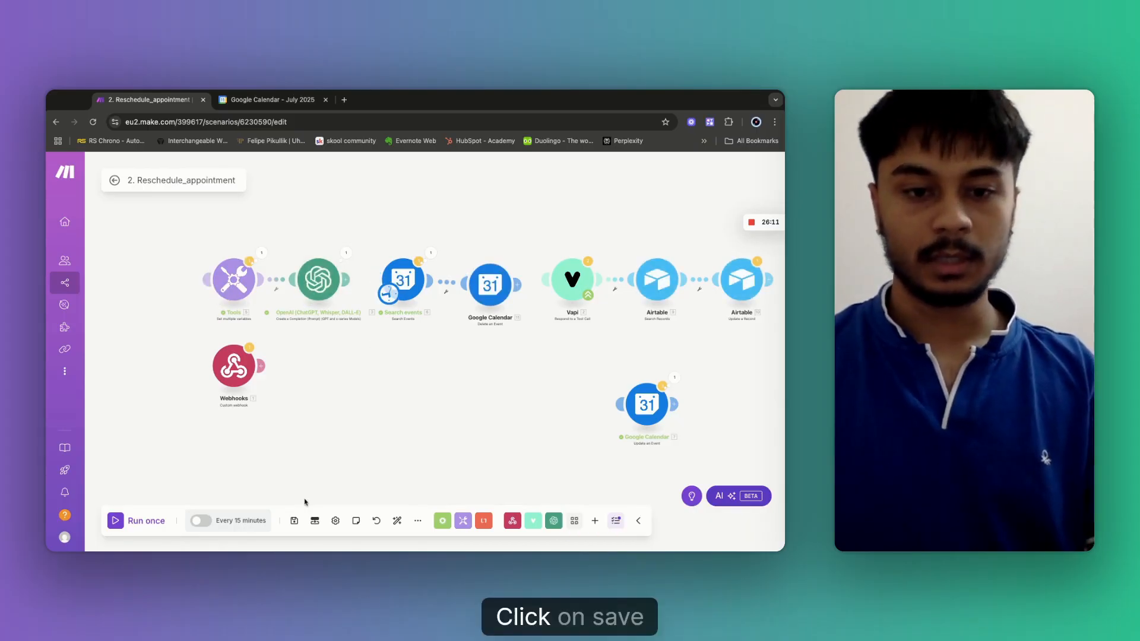
left_click(294, 522)
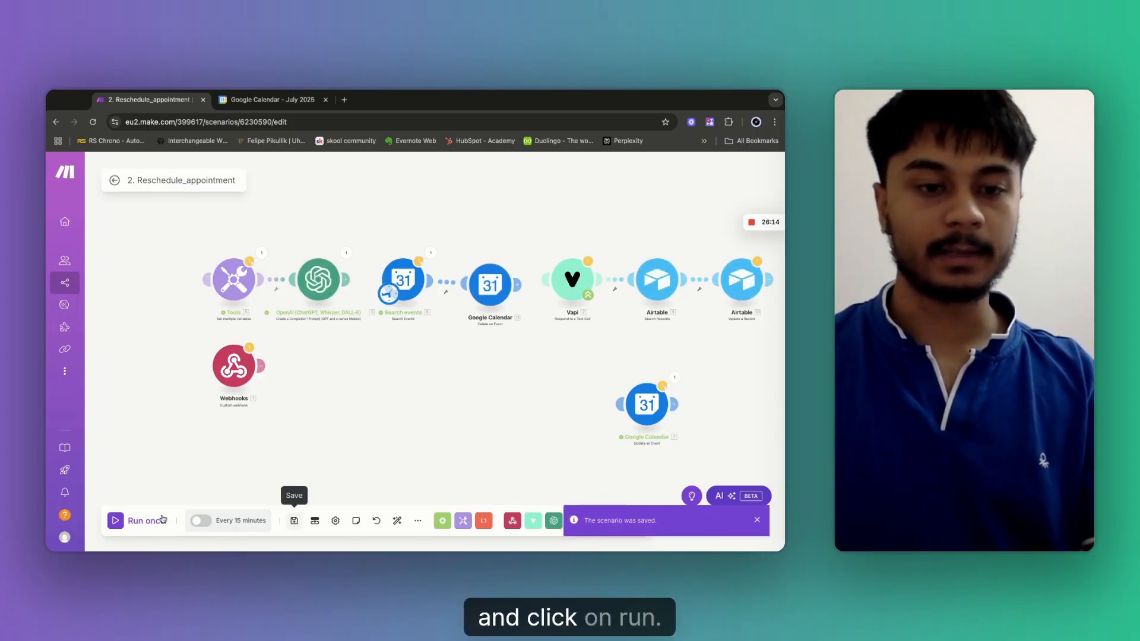
left_click(145, 520)
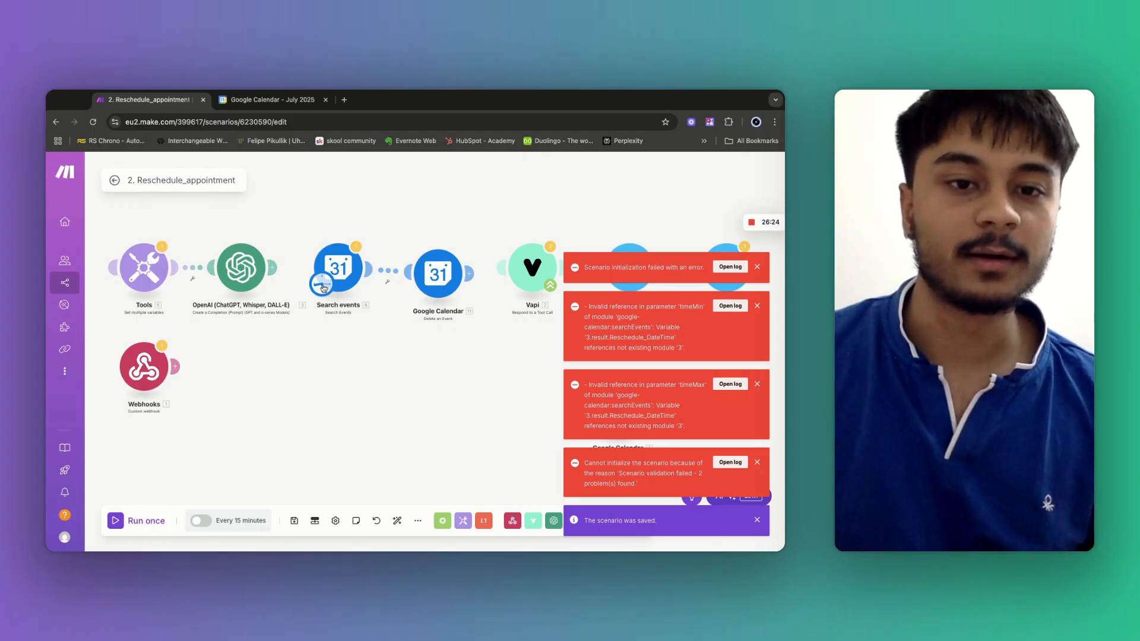
Move the start back to Tools, rerun successfully, and confirm the appointment is gone from Google Calendar.
left_click_drag(324, 289, 270, 281)
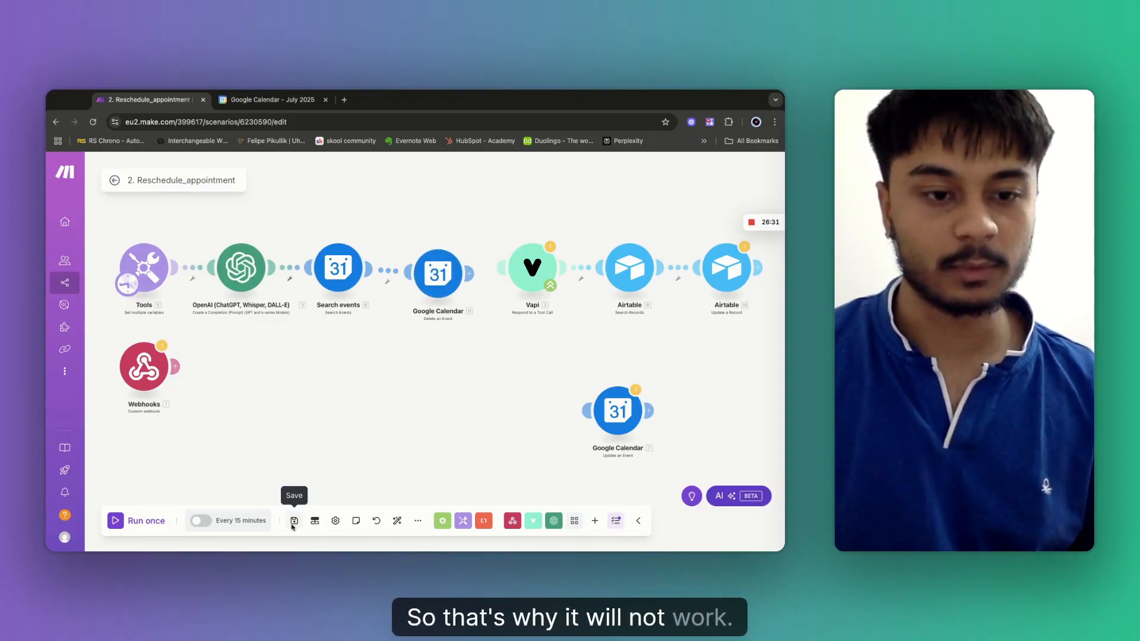
left_click(126, 520)
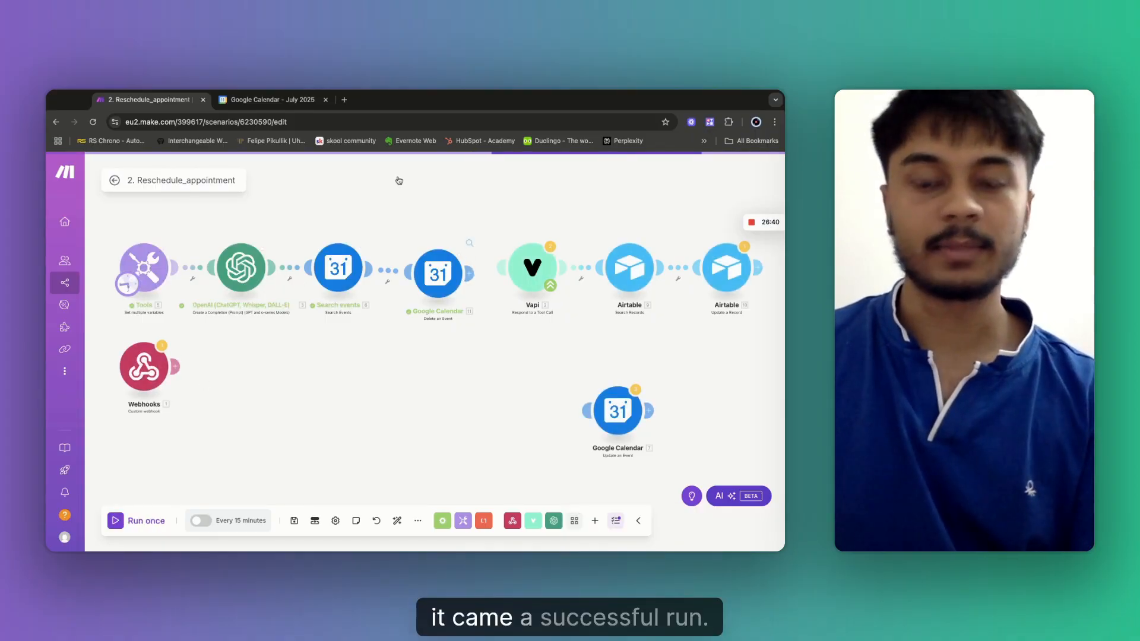
left_click(267, 101)
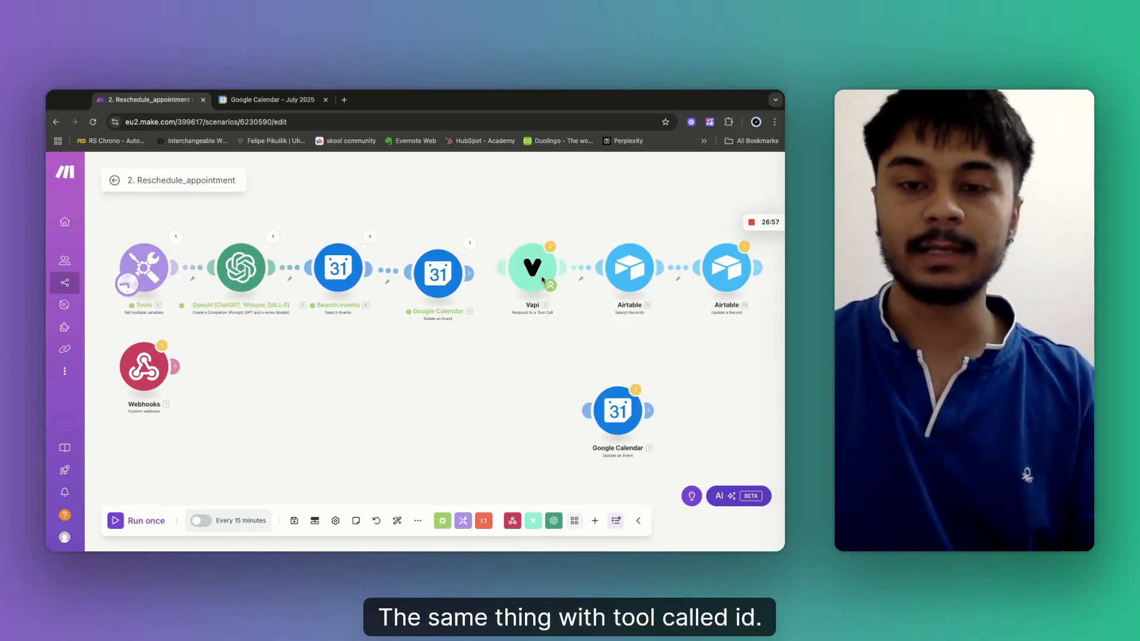
Unlink Airtable Update a Record from Search Records and move it out of the chain.
left_click_drag(468, 343, 461, 342)
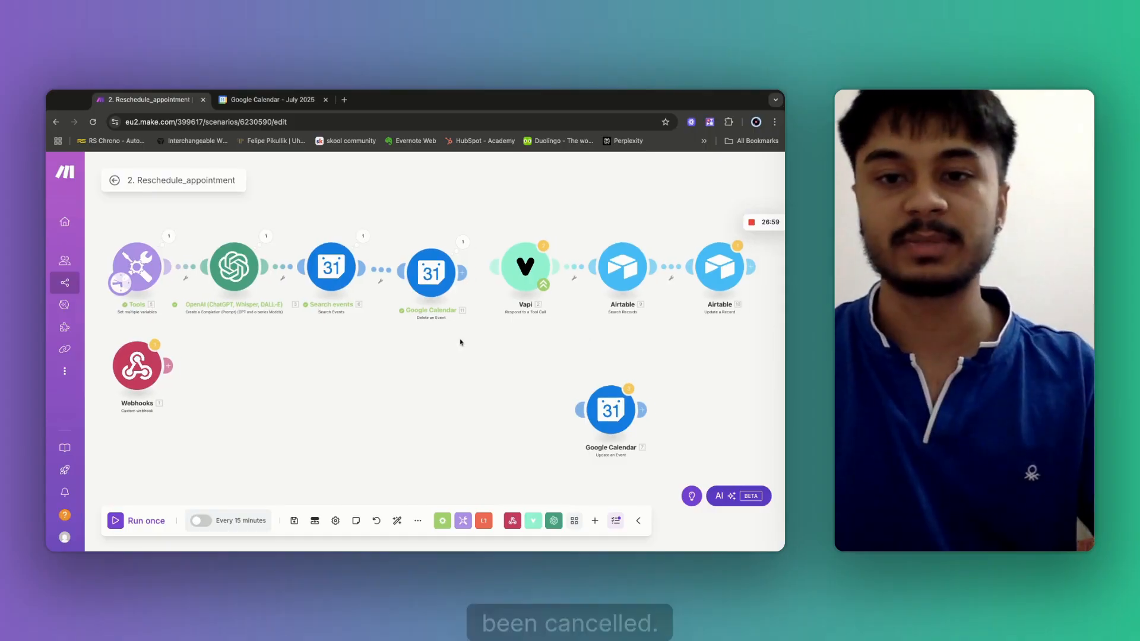
scroll(598, 326, "right", 8)
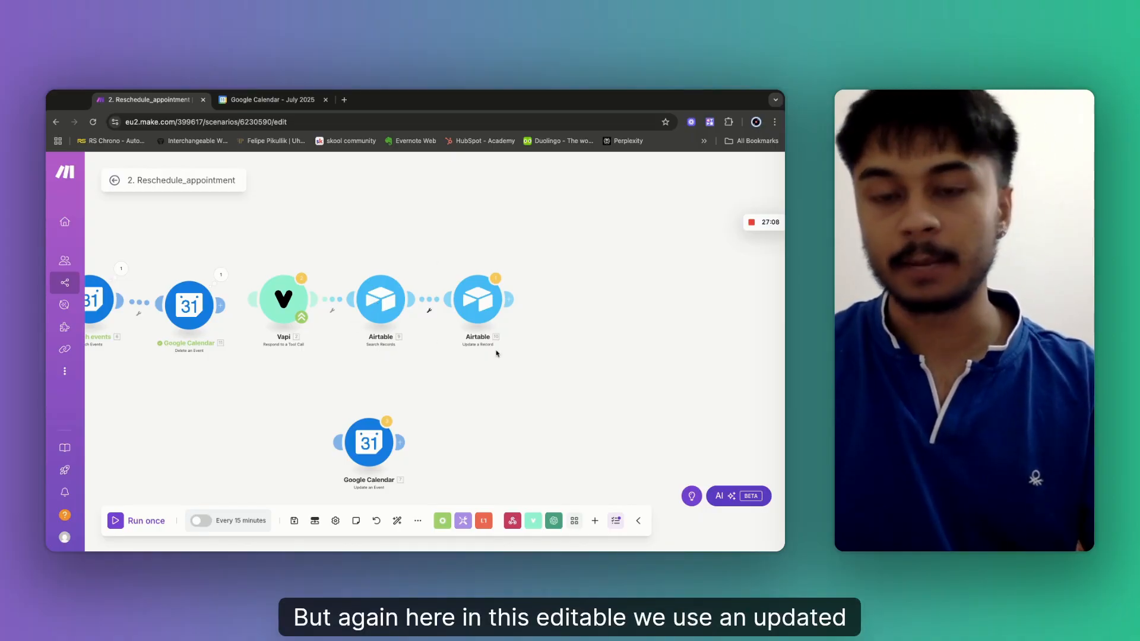
left_click(428, 313)
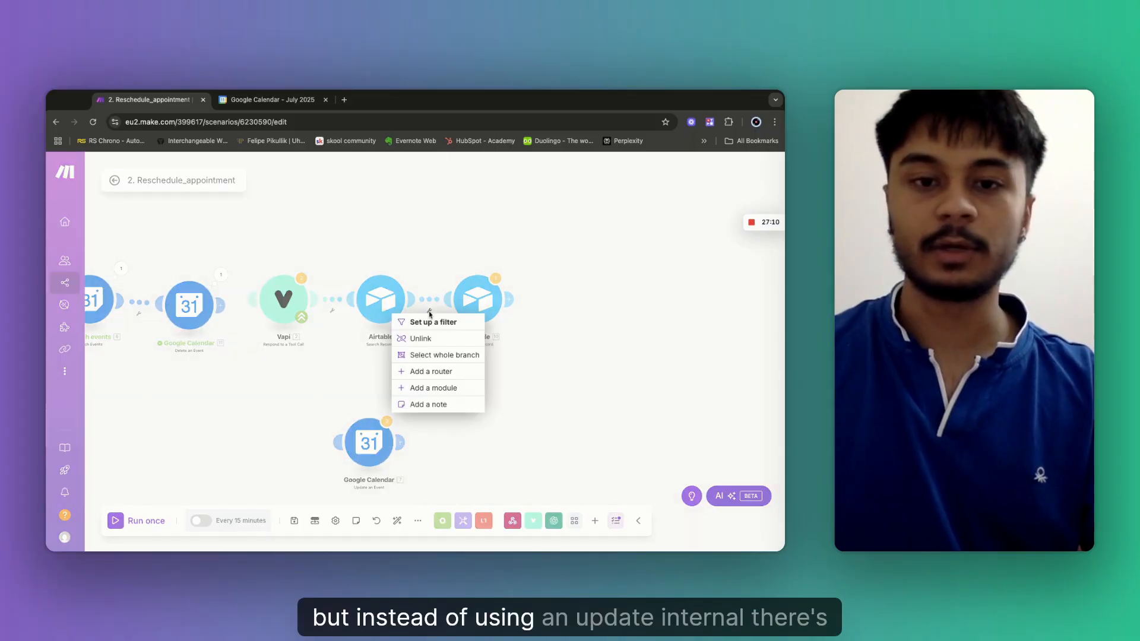
left_click(421, 338)
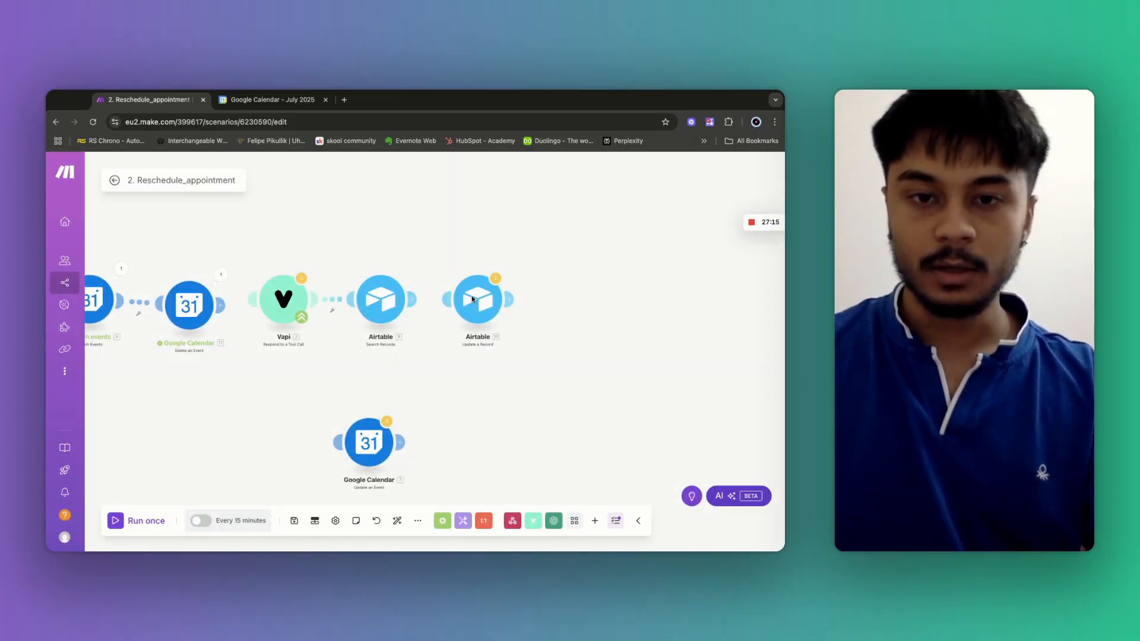
left_click_drag(473, 299, 506, 400)
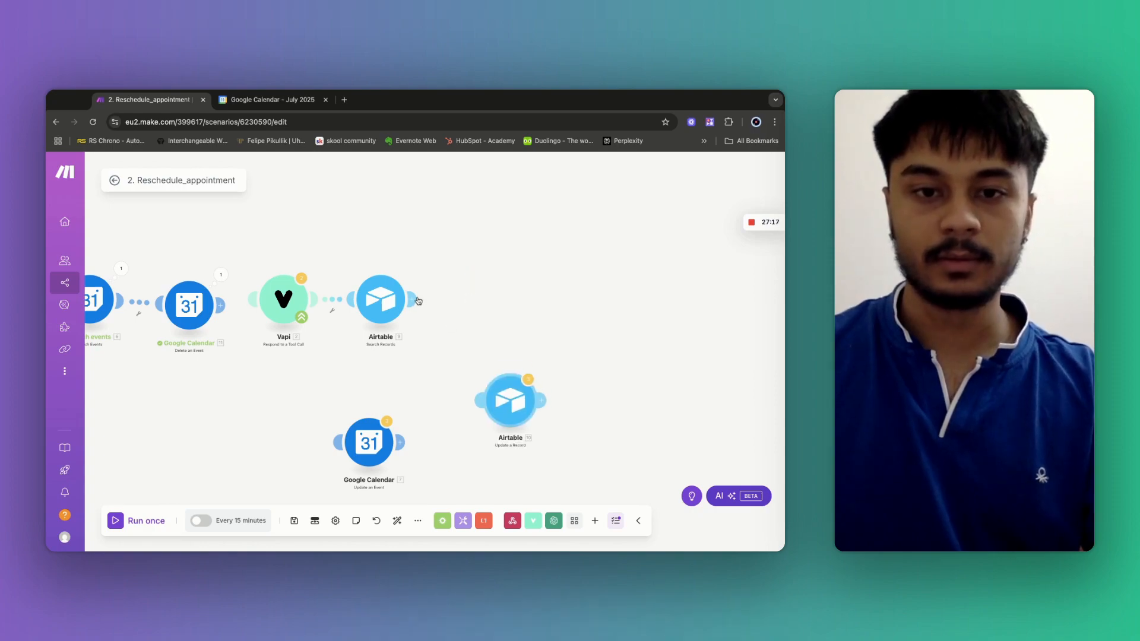
Add an Airtable Delete a Record module after Search Records.
left_click(516, 304)
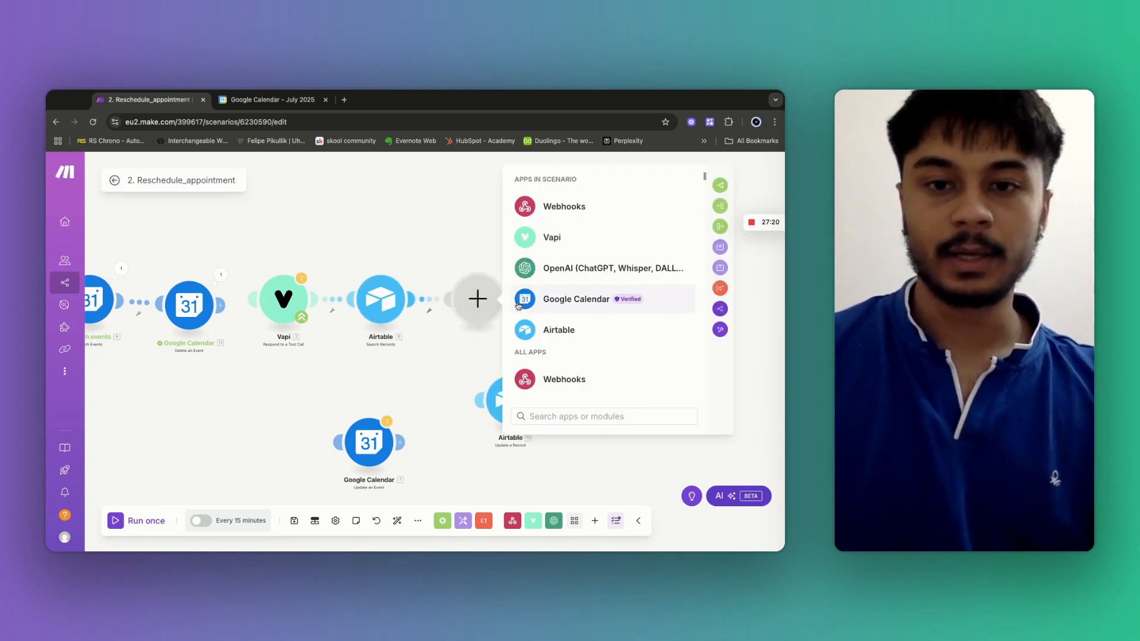
left_click(546, 327)
scroll(580, 378, "down", 3)
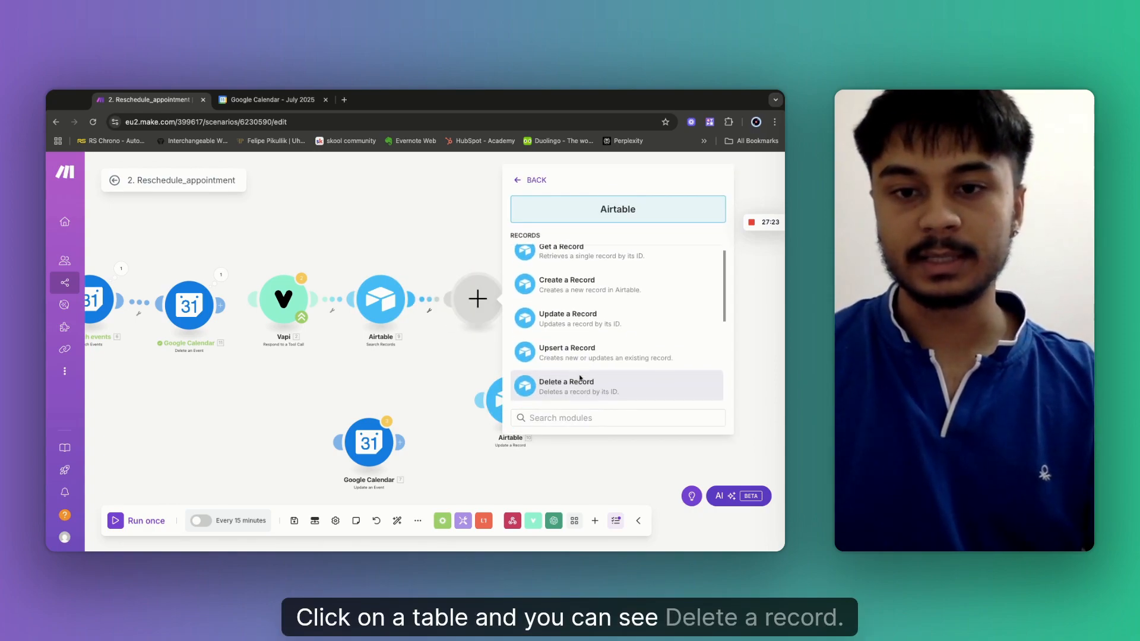
left_click(573, 396)
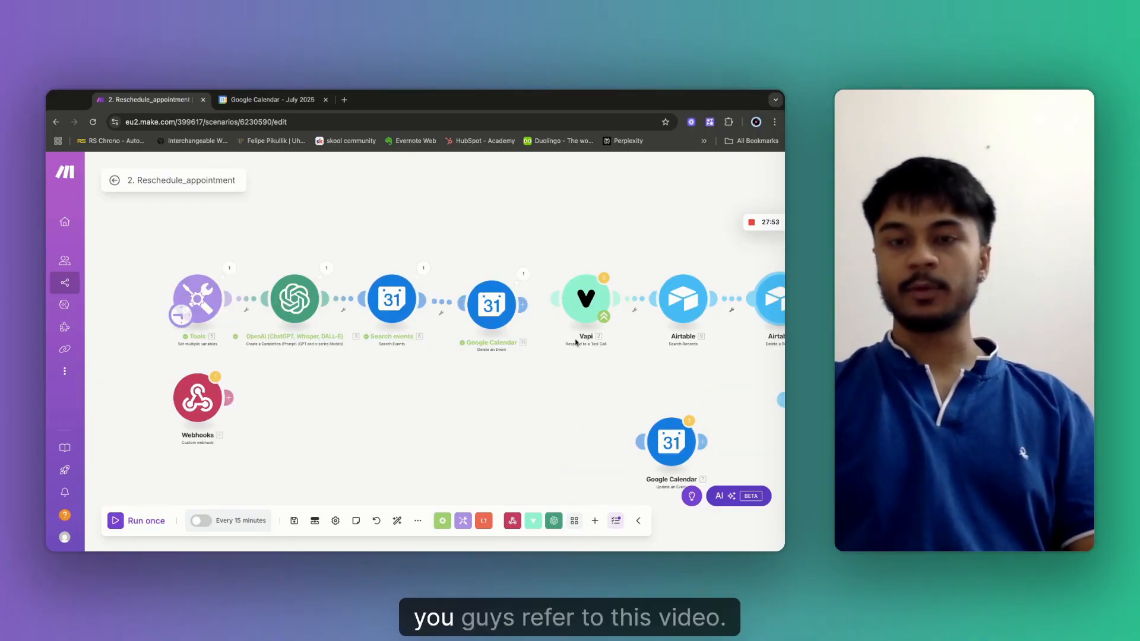
mouse_move(760, 229)
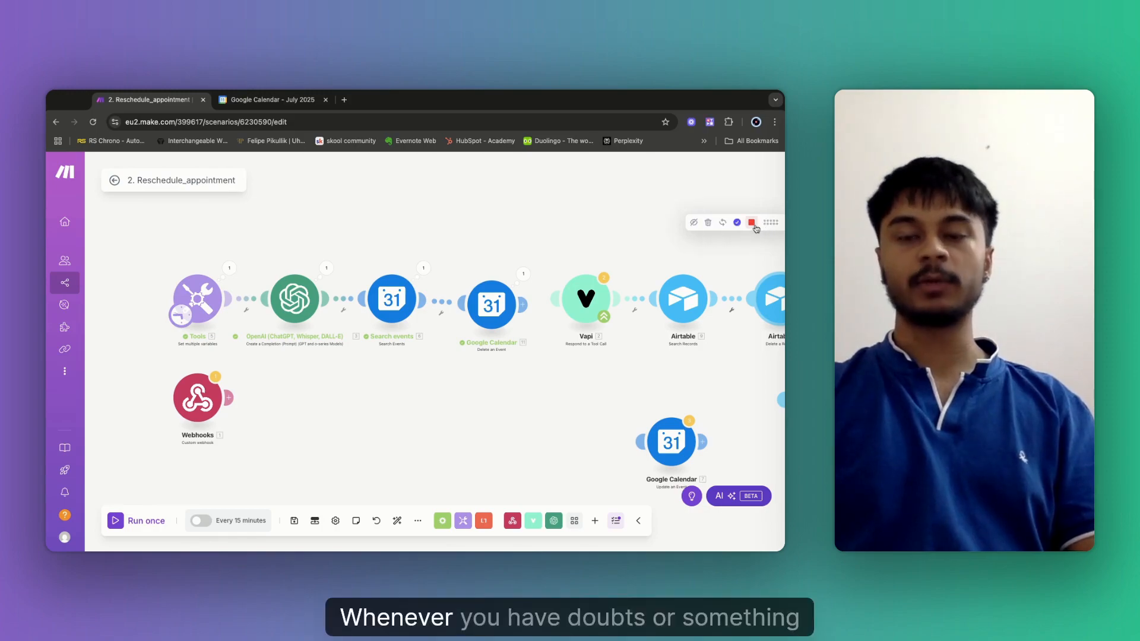